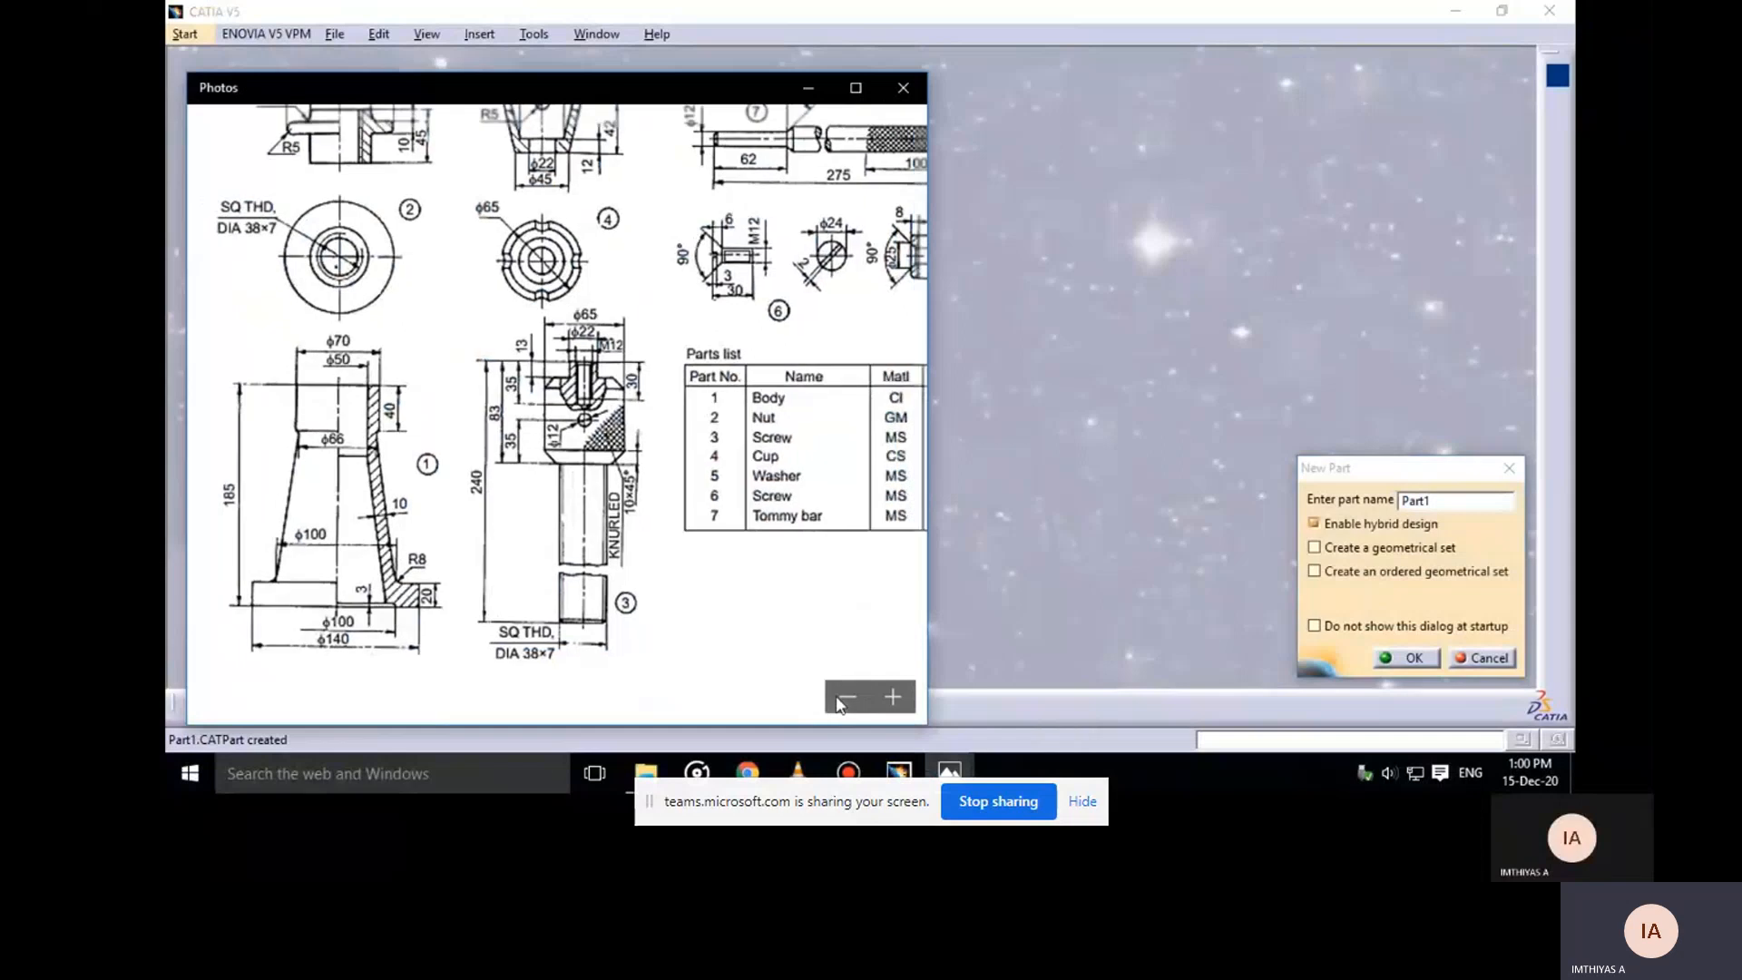
Consult the body's dimensions in the reference drawing and create a new part named Body
drag(747, 621, 763, 629)
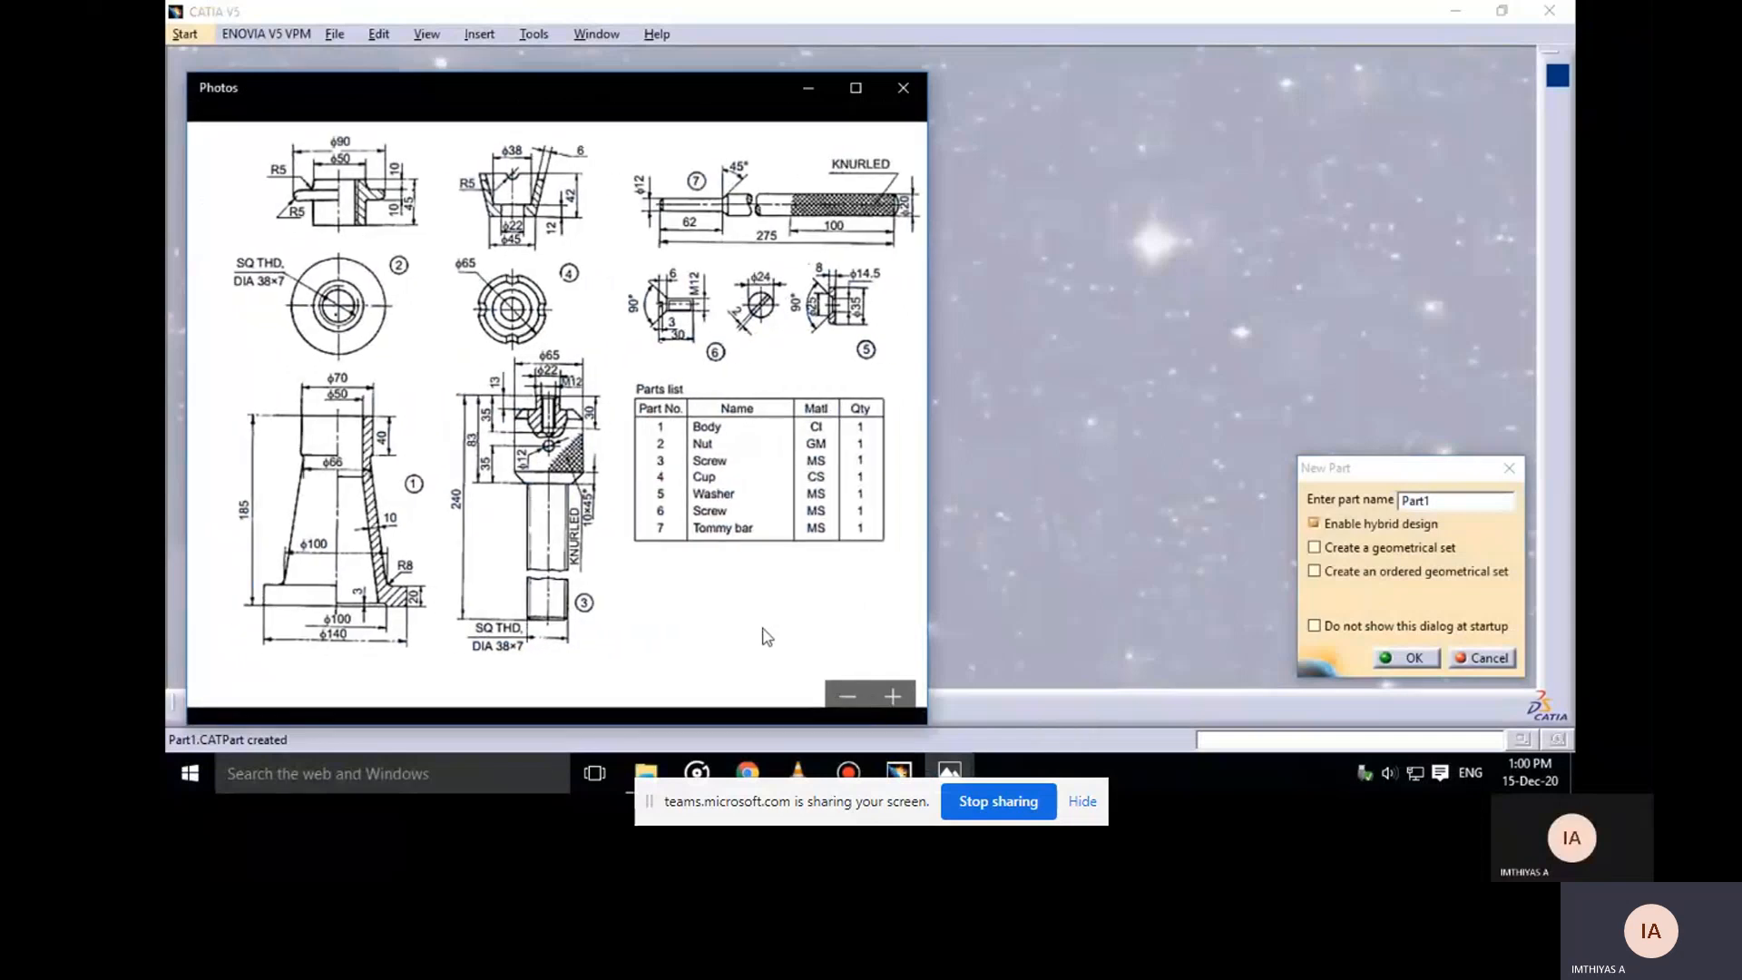
click(889, 701)
mouse_move(710, 608)
mouse_down()
mouse_move(675, 601)
mouse_move(745, 596)
mouse_move(744, 622)
mouse_move(777, 547)
mouse_up()
click(891, 695)
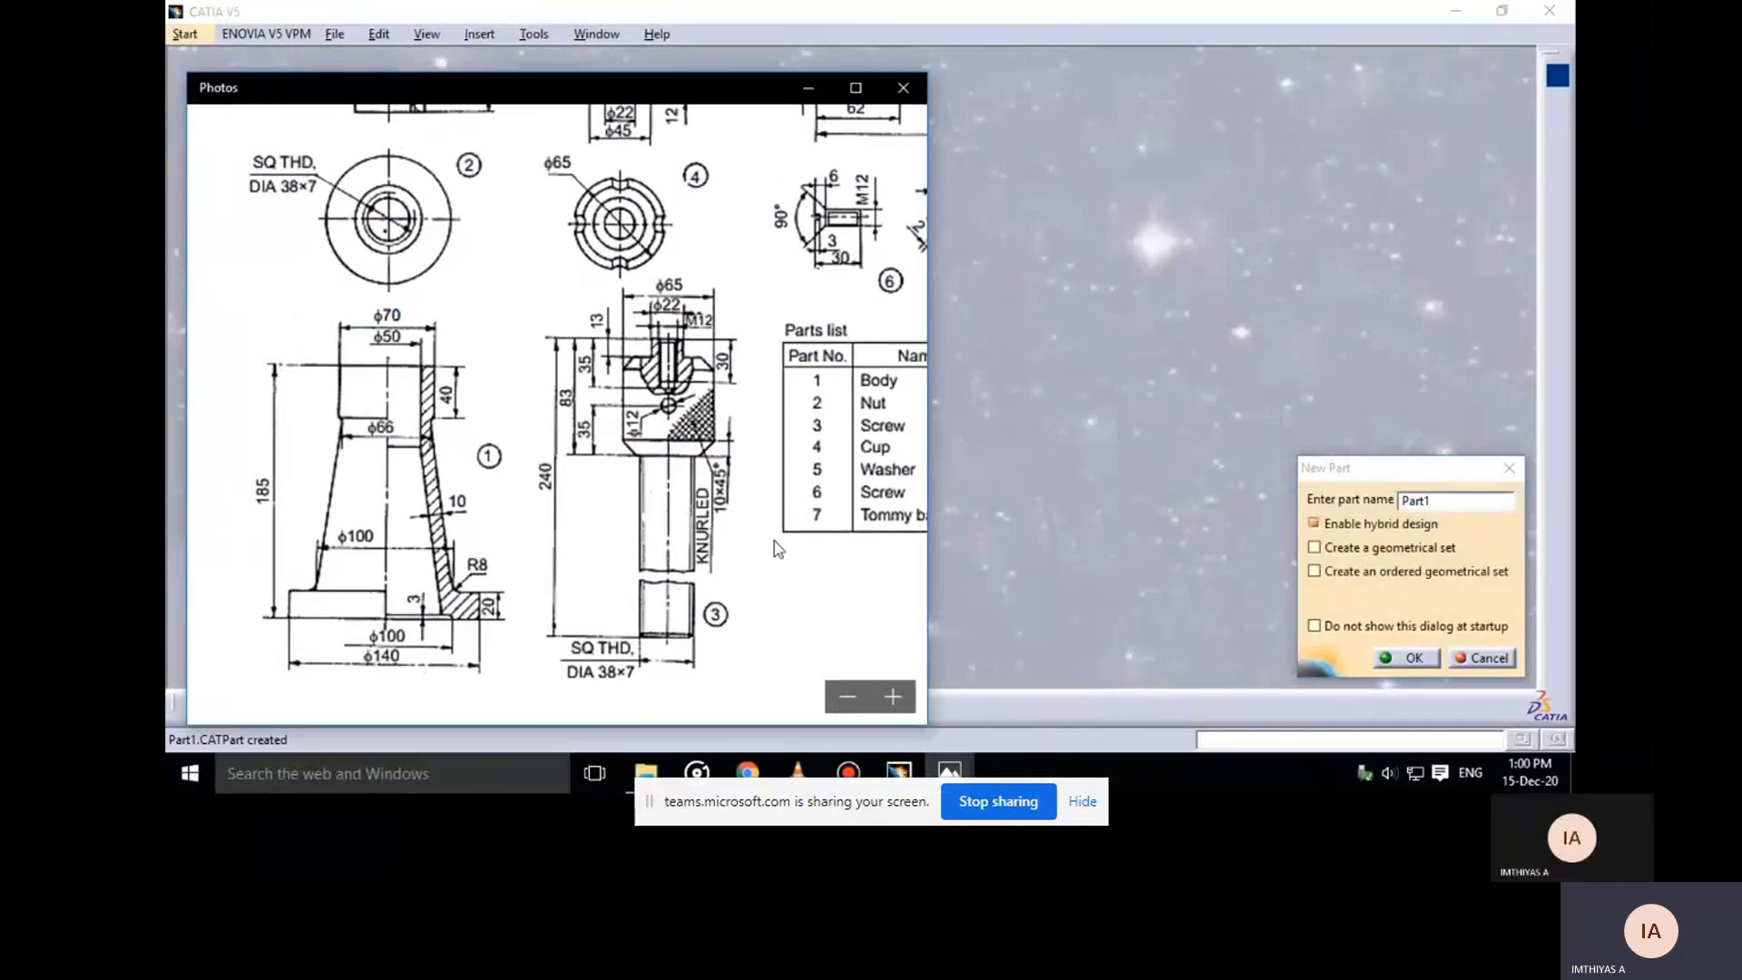
click(891, 695)
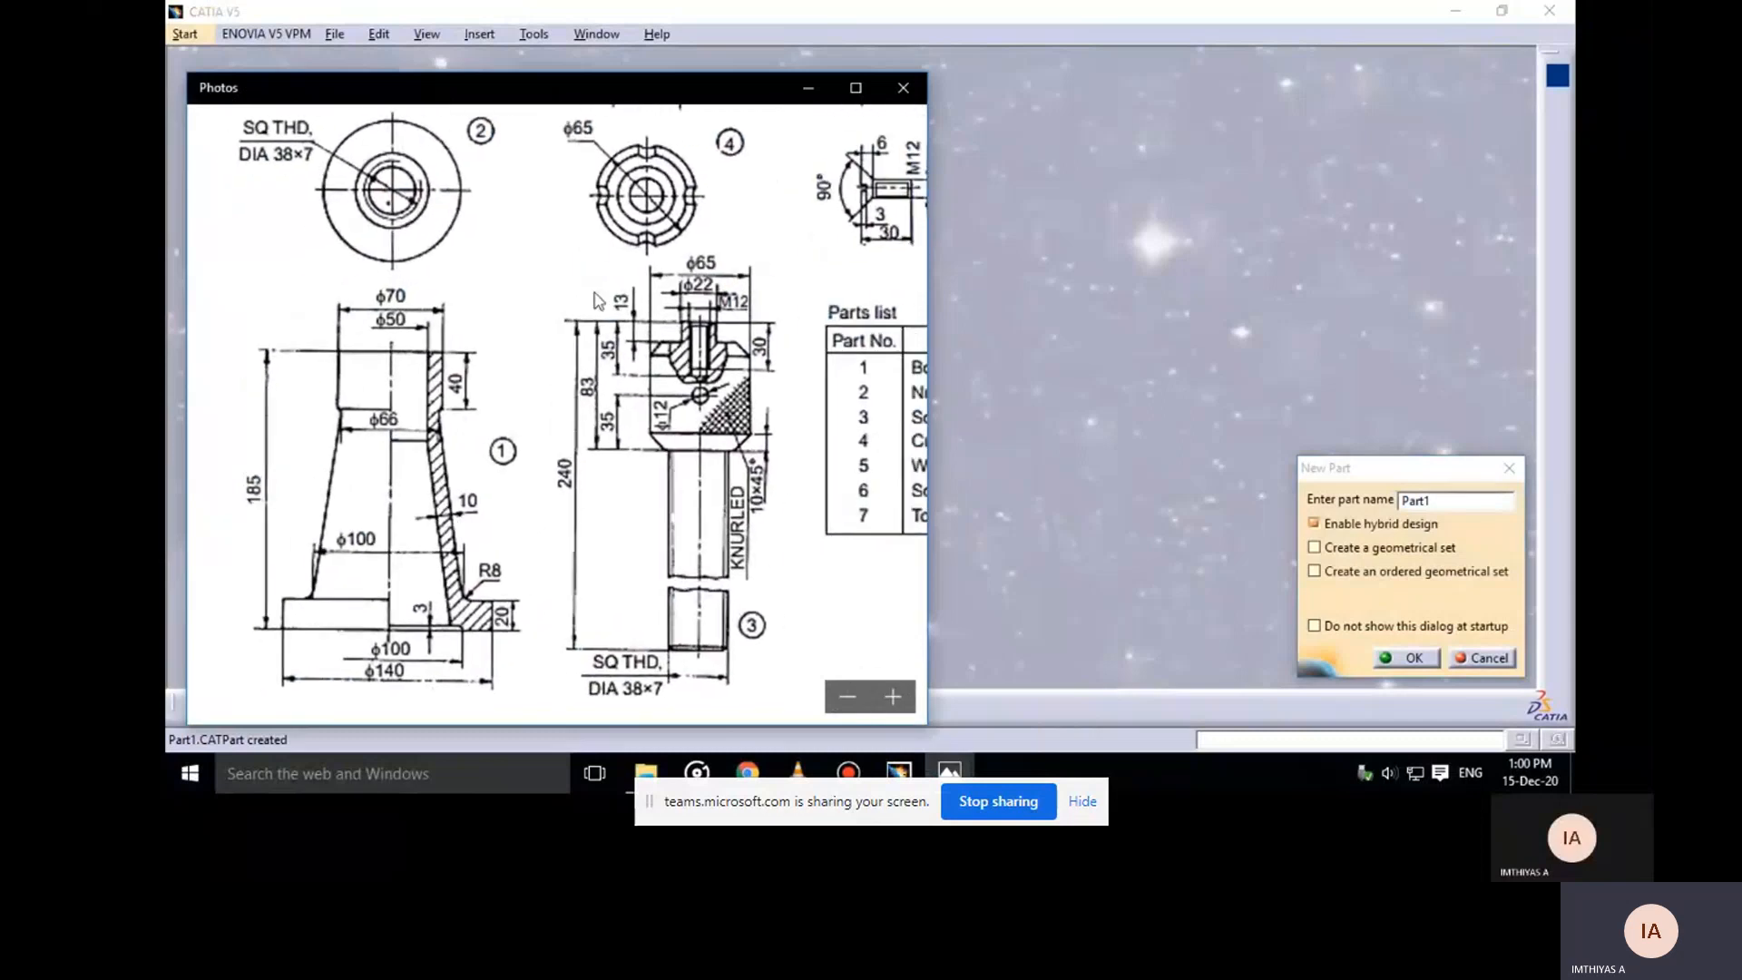
click(807, 88)
text(shaft)
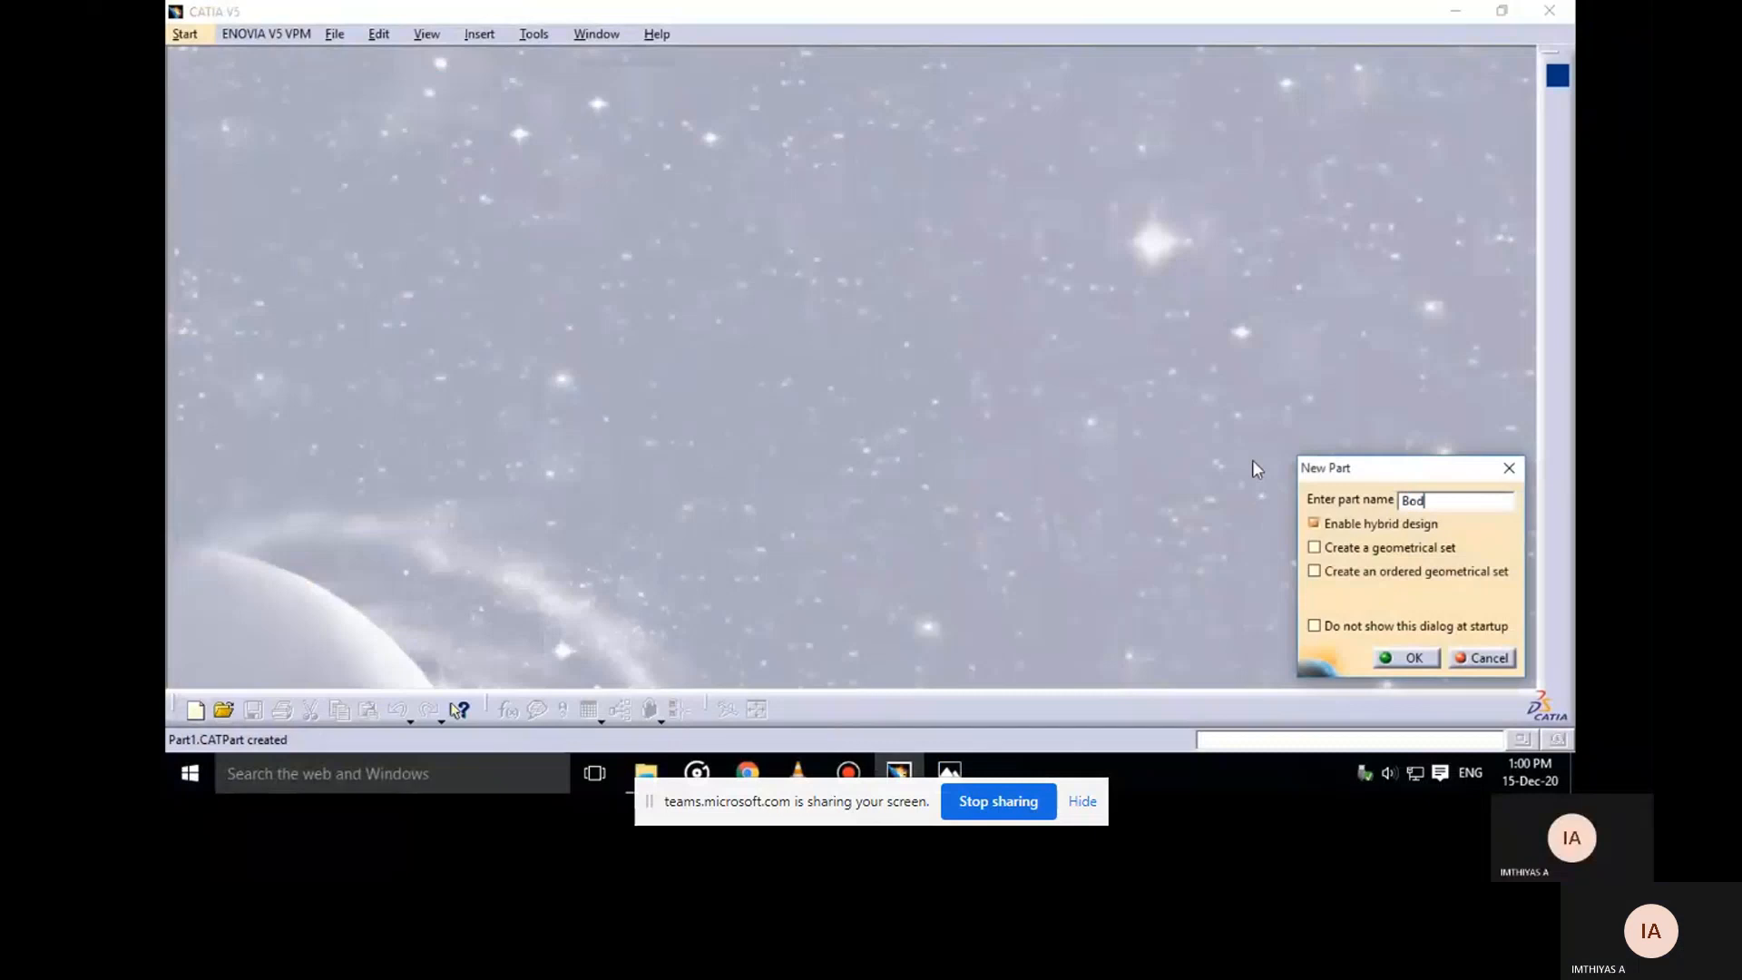
key(Return)
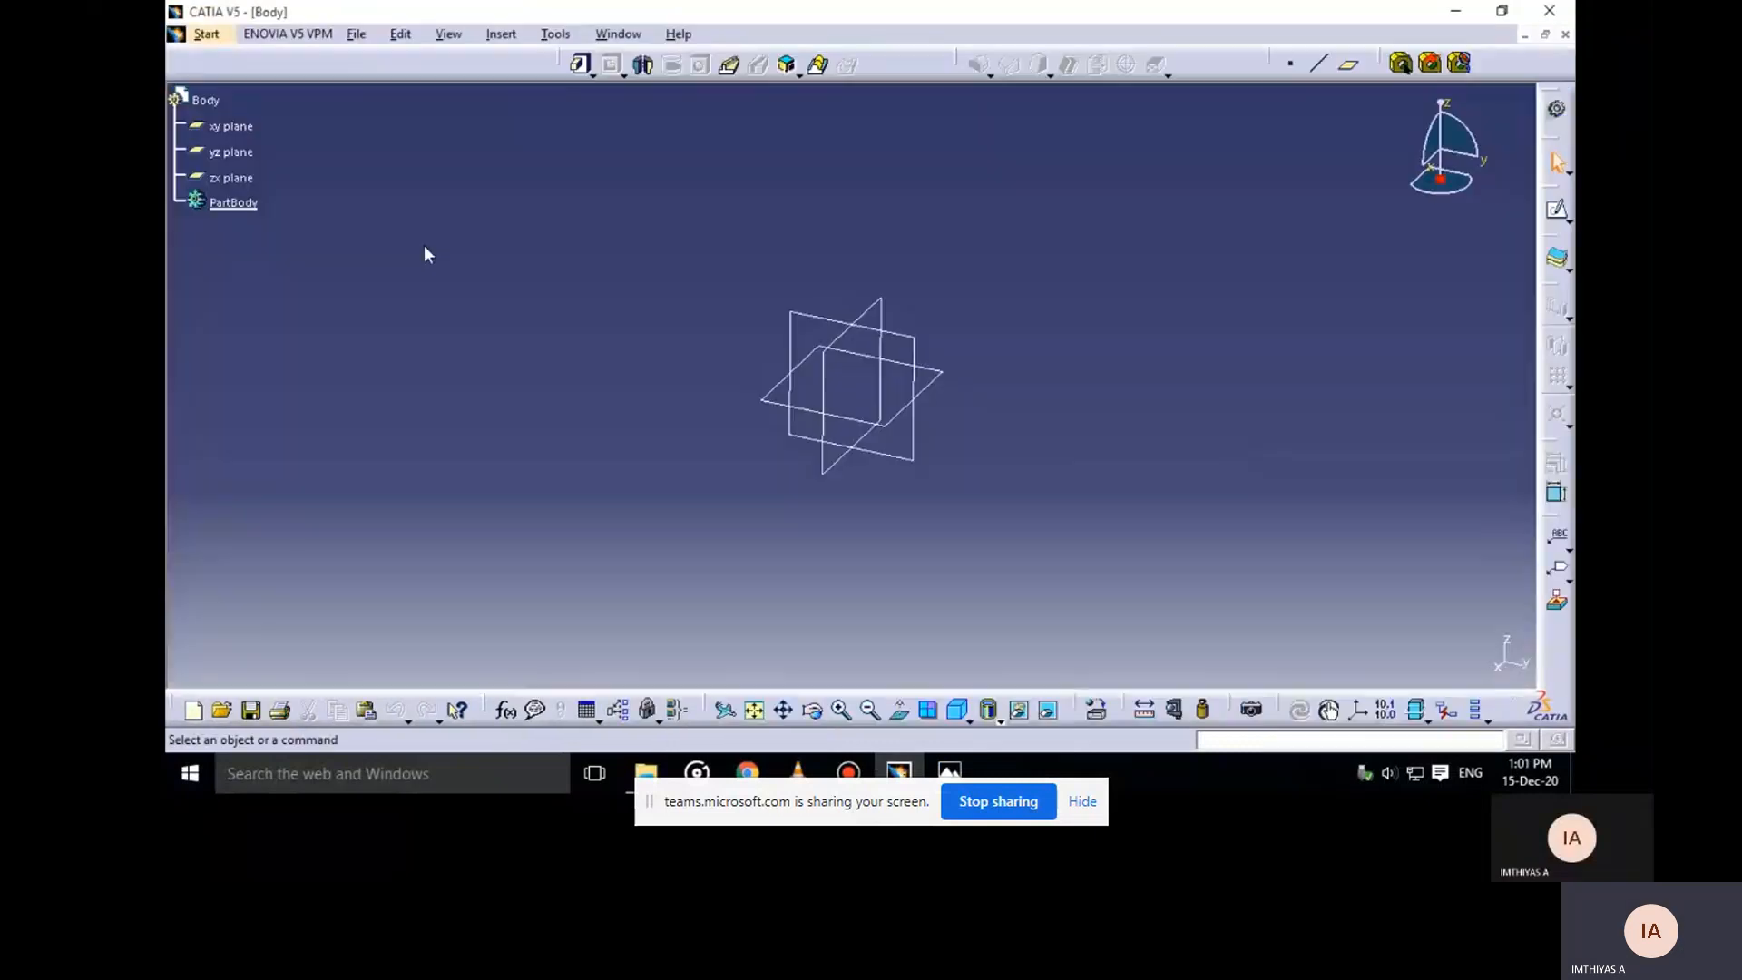
Check the body's shape in the Photos drawing and start a sketch on the part's yz plane
click(951, 771)
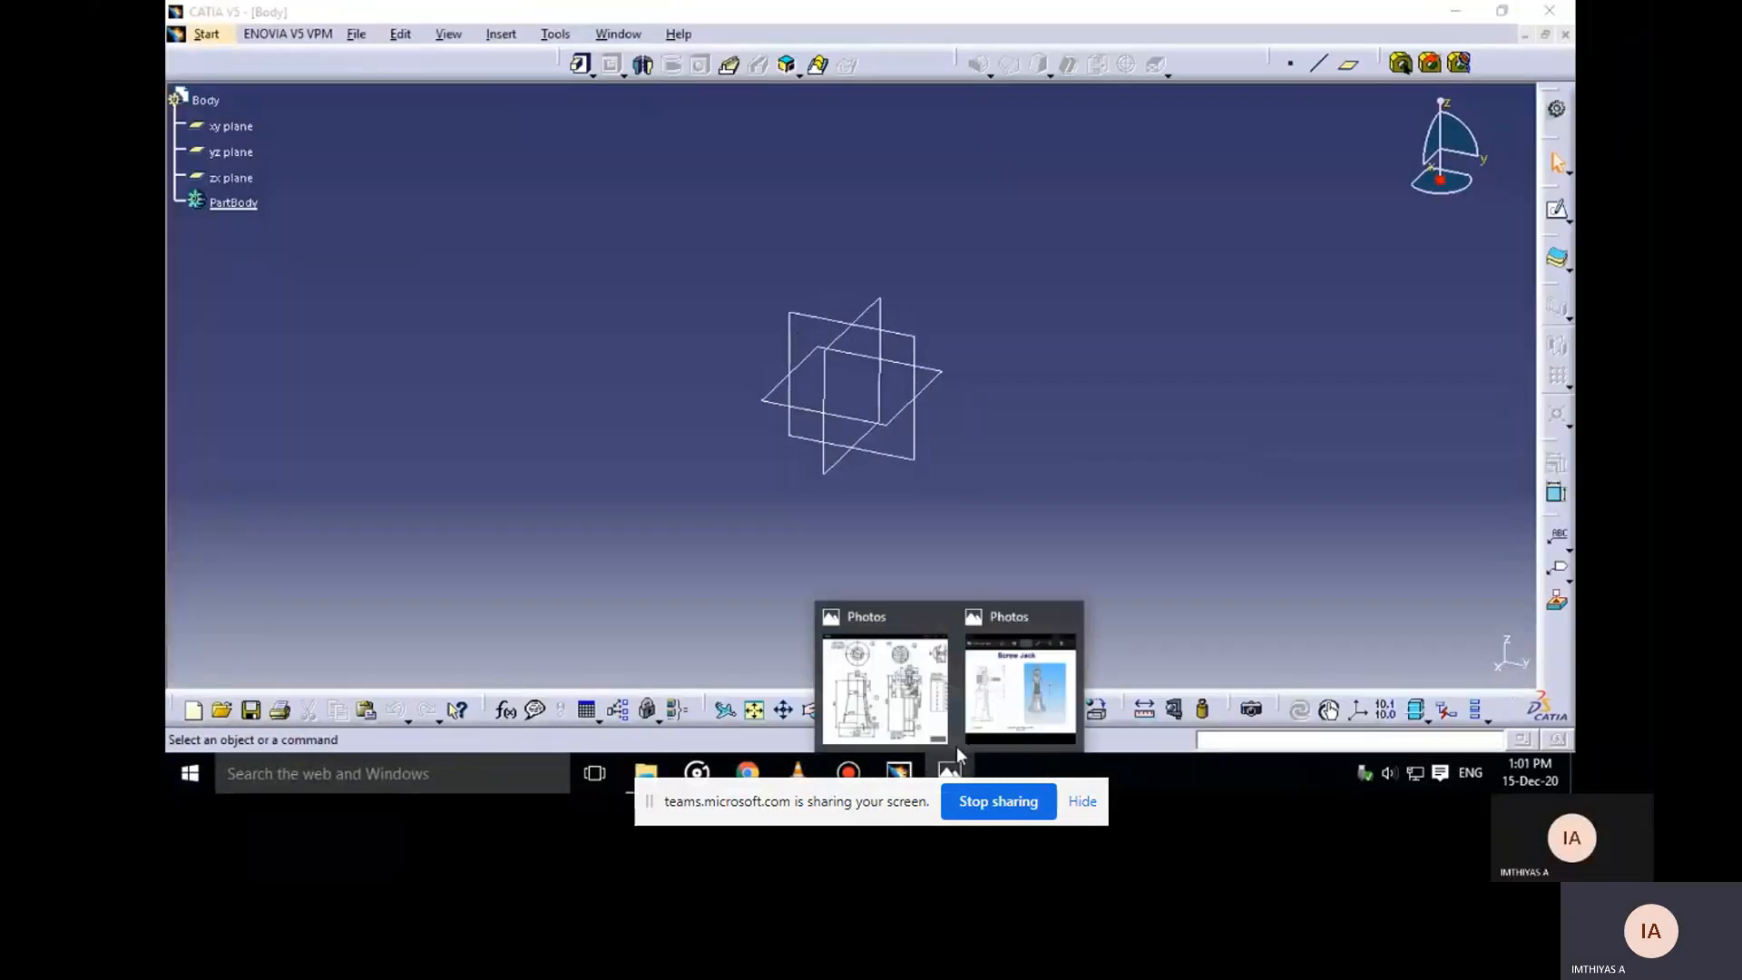
click(945, 734)
mouse_move(949, 771)
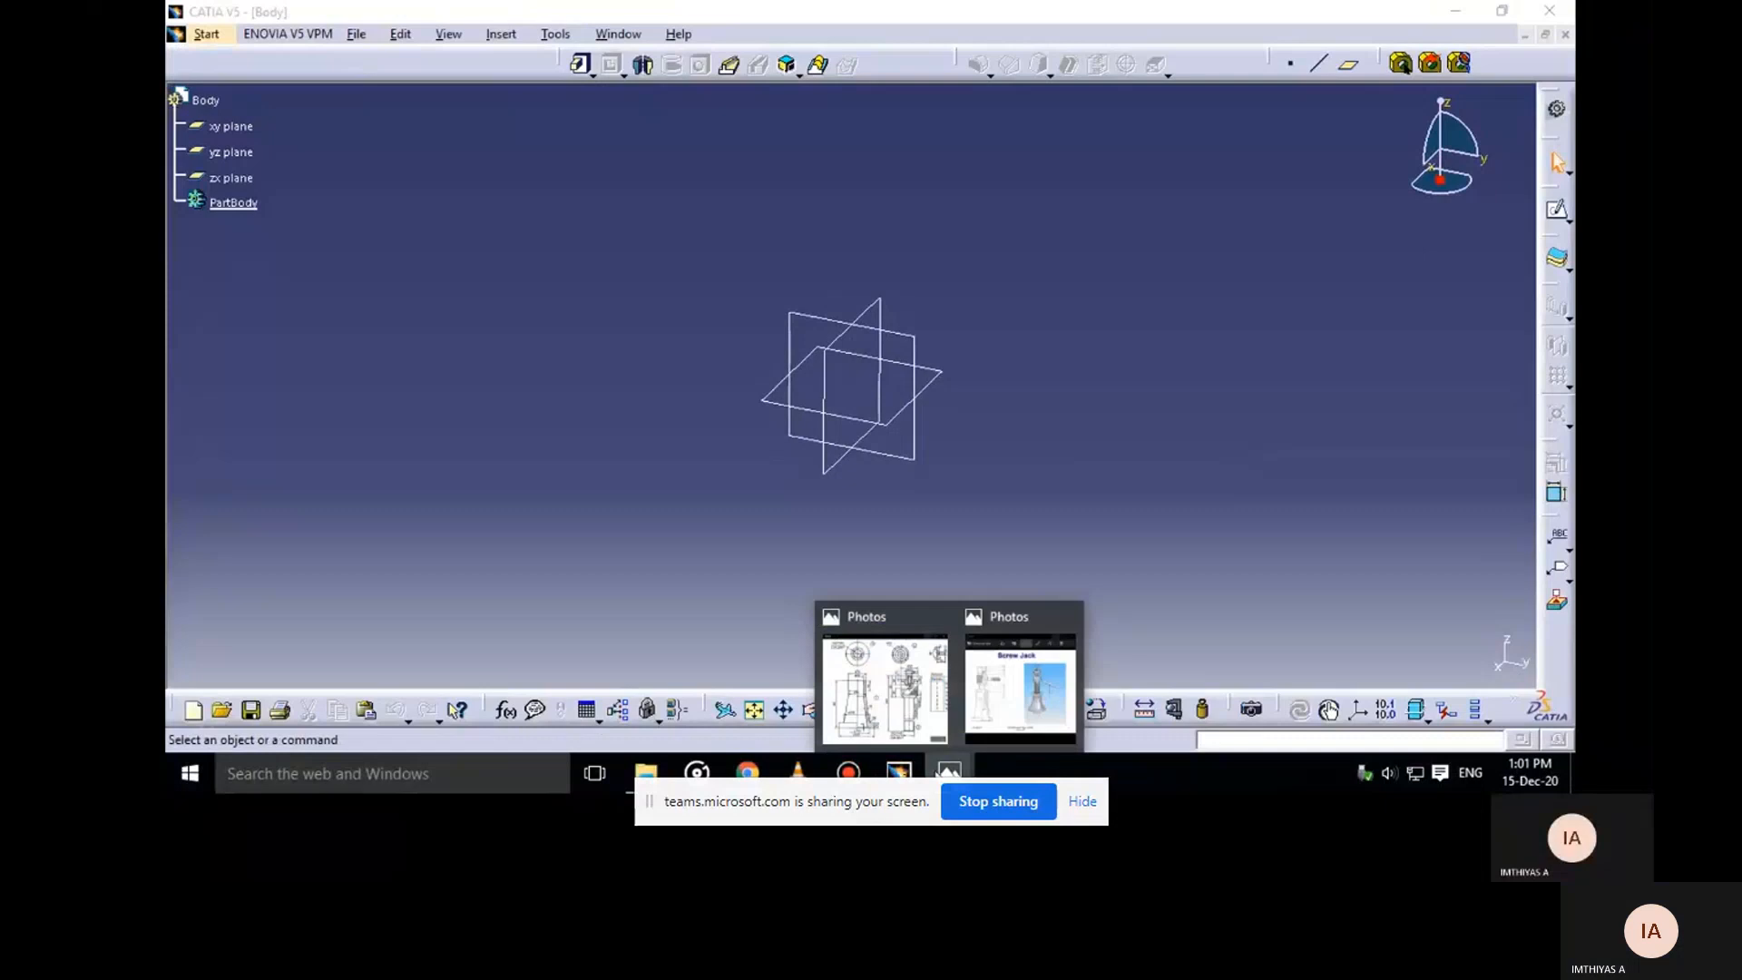
click(927, 707)
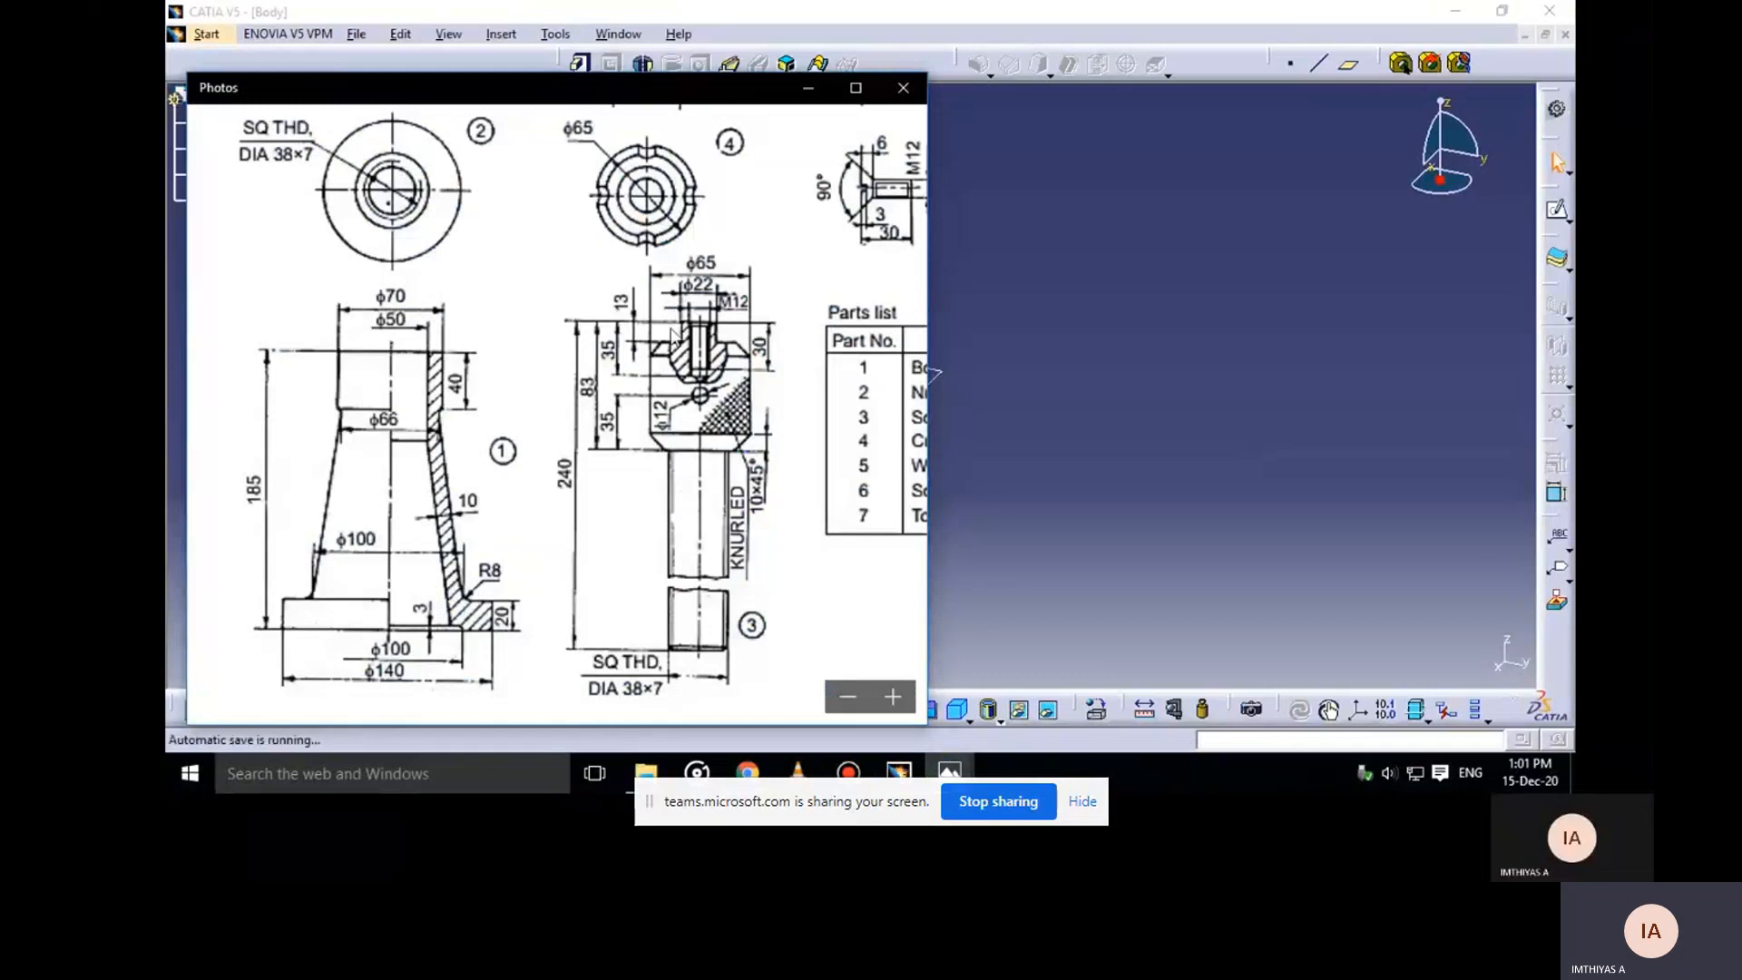
click(808, 88)
click(913, 347)
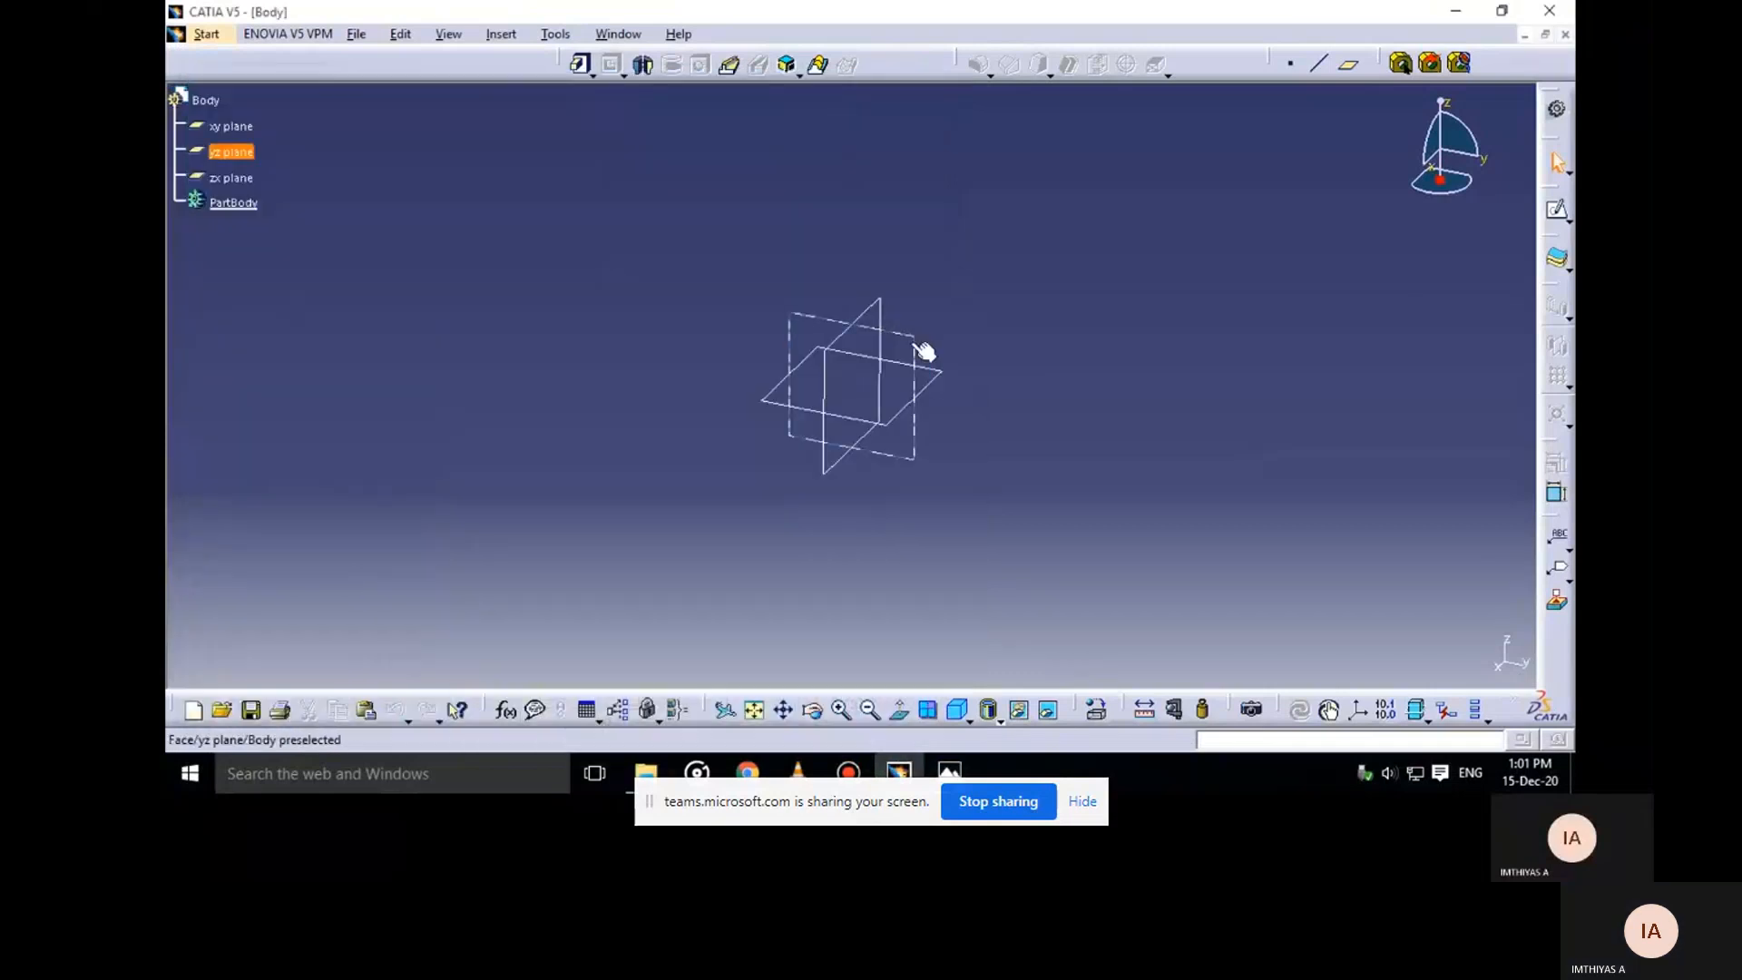
click(1557, 211)
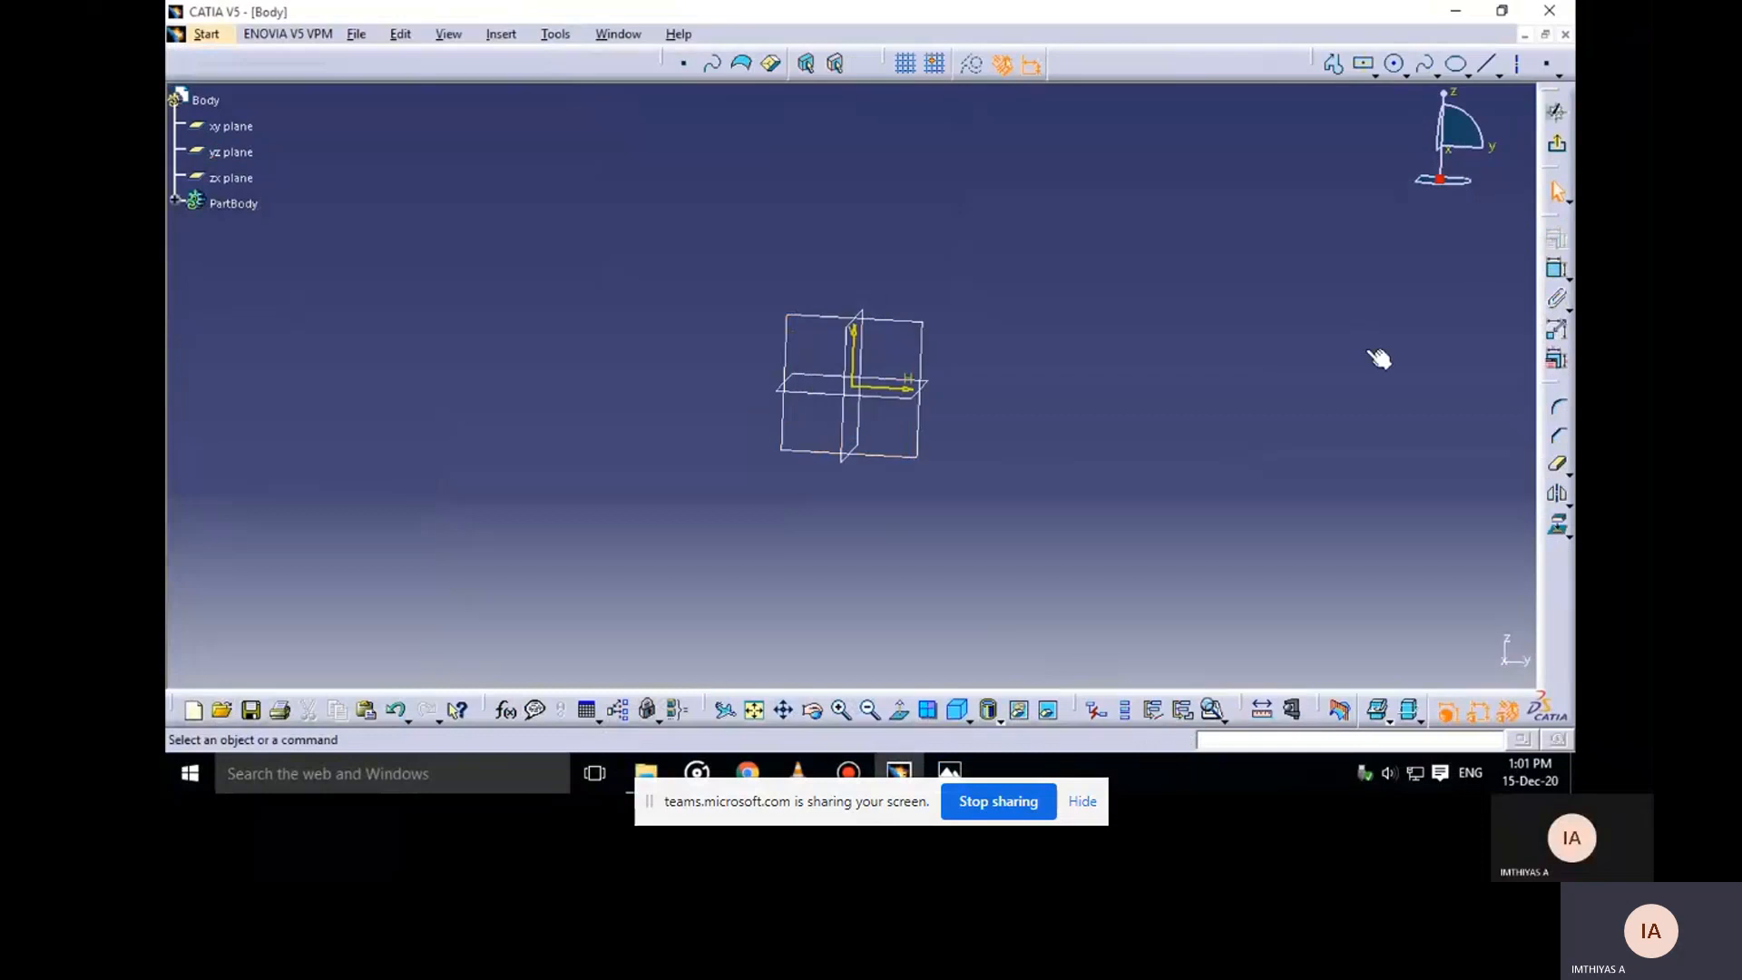
Start the Profile on the horizontal axis at about H 72 mm, drawing the base flange's edges about 15 mm up and 13 mm inward
click(949, 772)
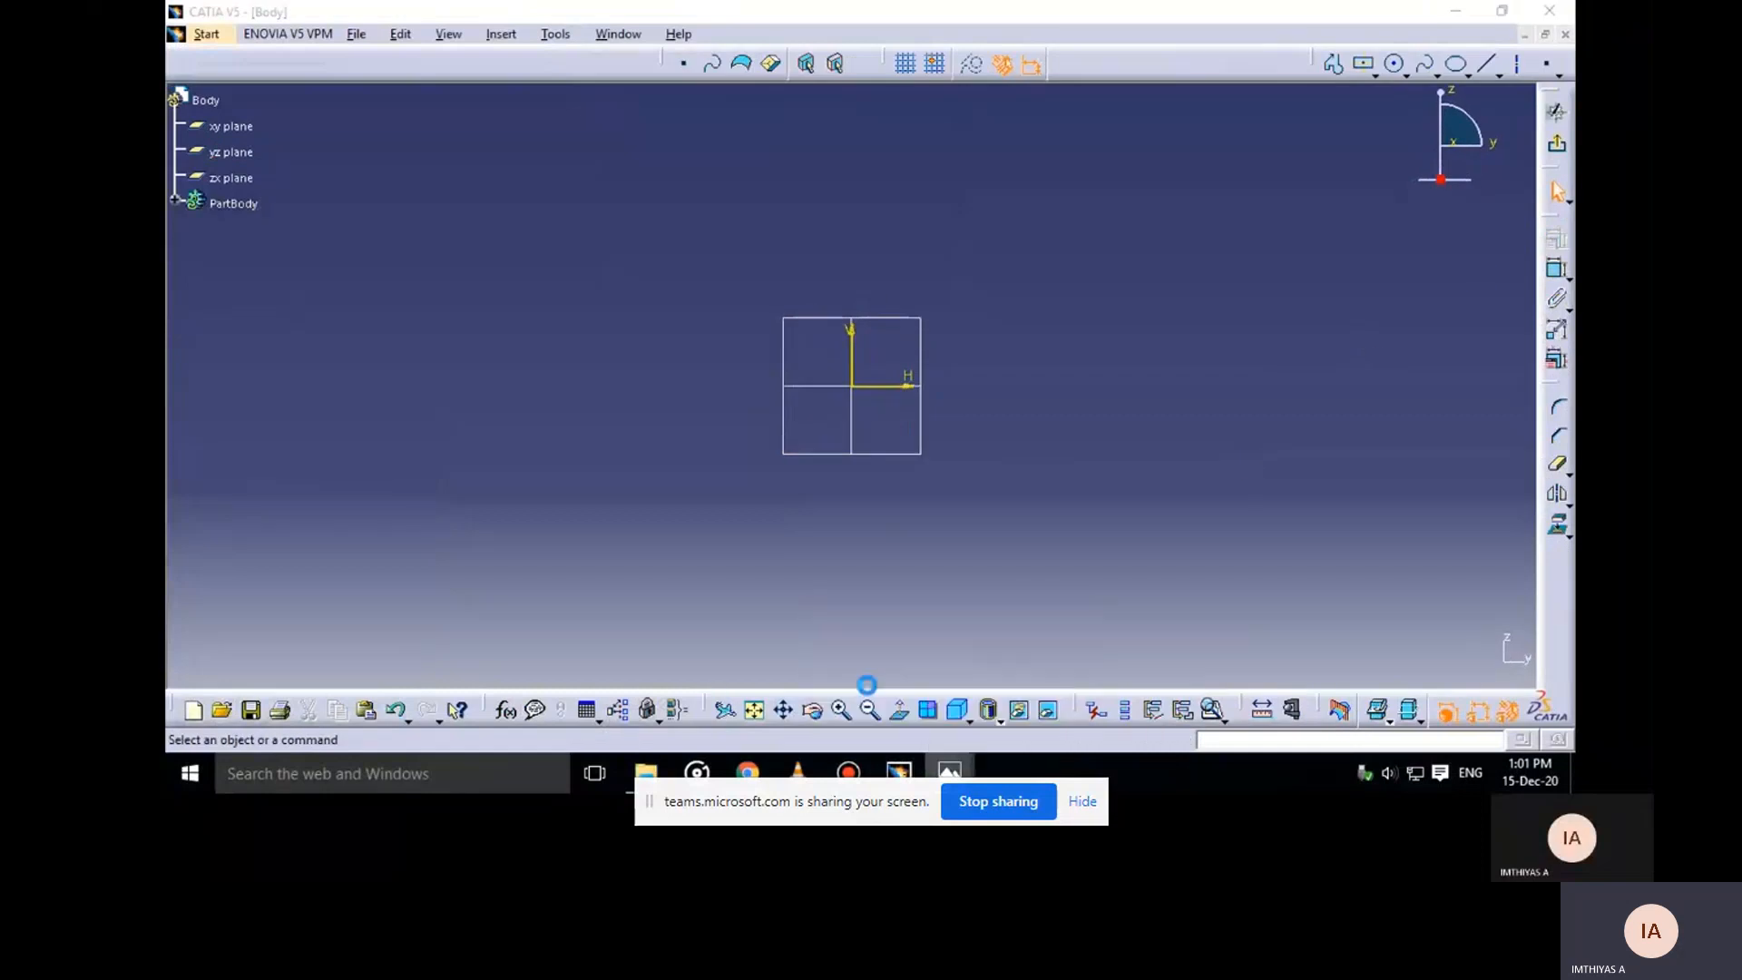
mouse_move(887, 694)
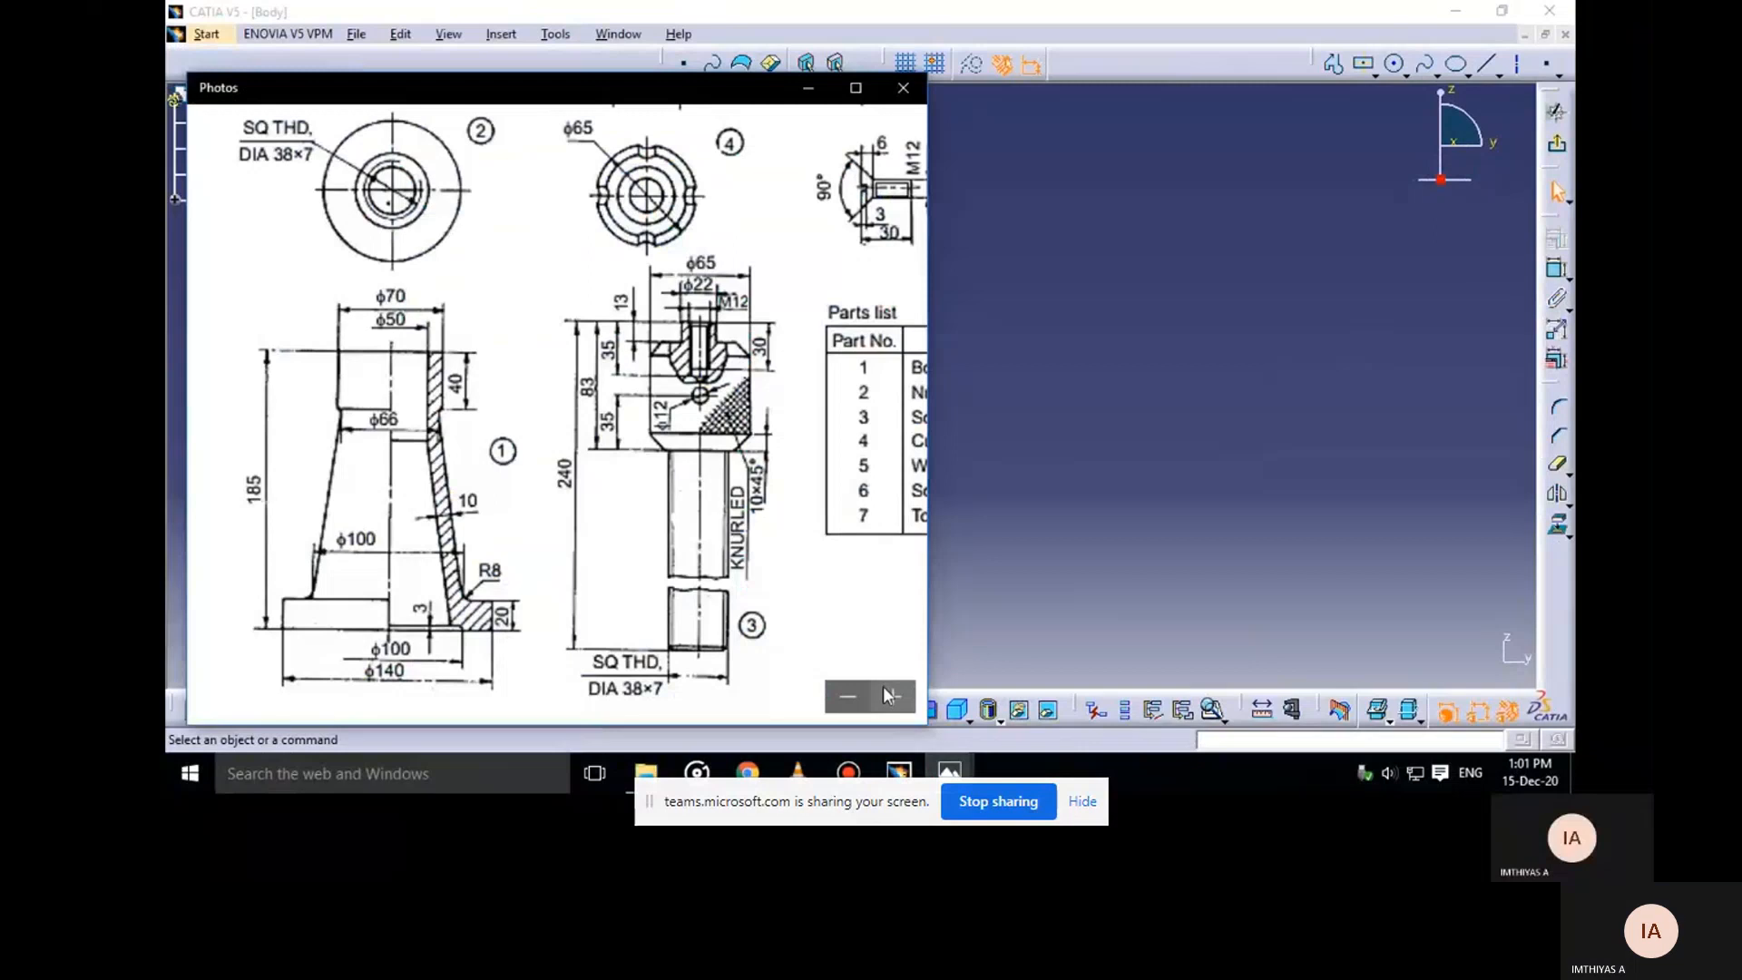
click(808, 87)
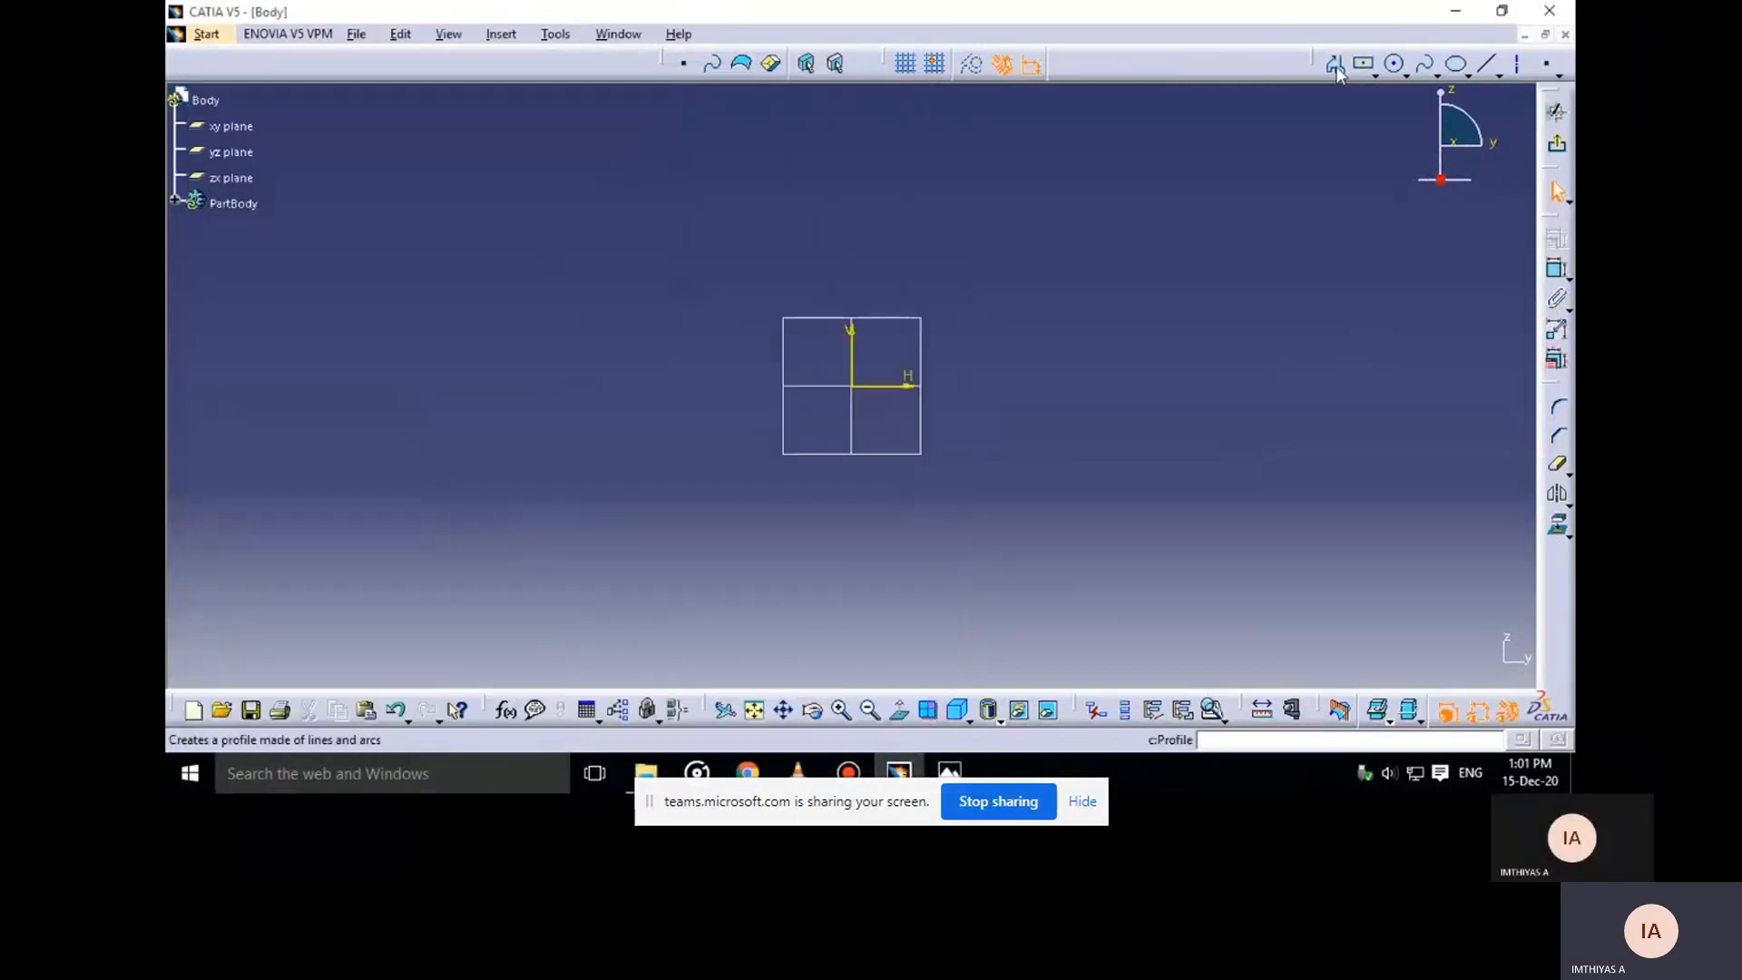
click(1333, 69)
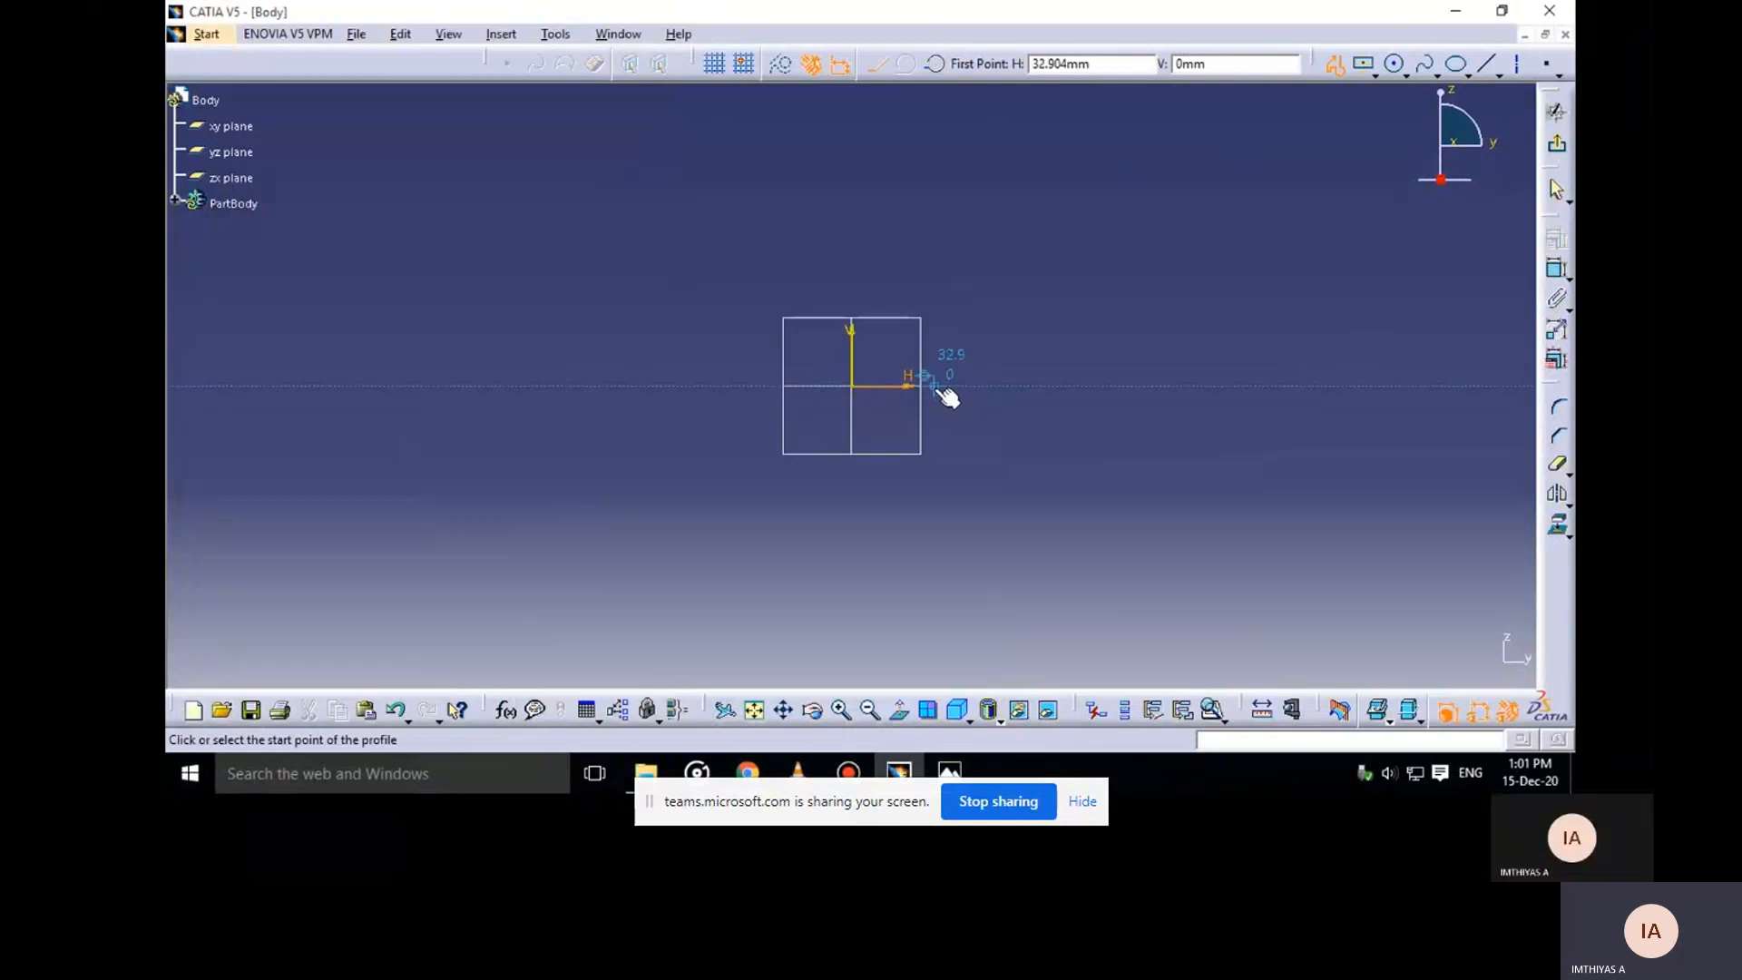
mouse_move(949, 772)
click(901, 692)
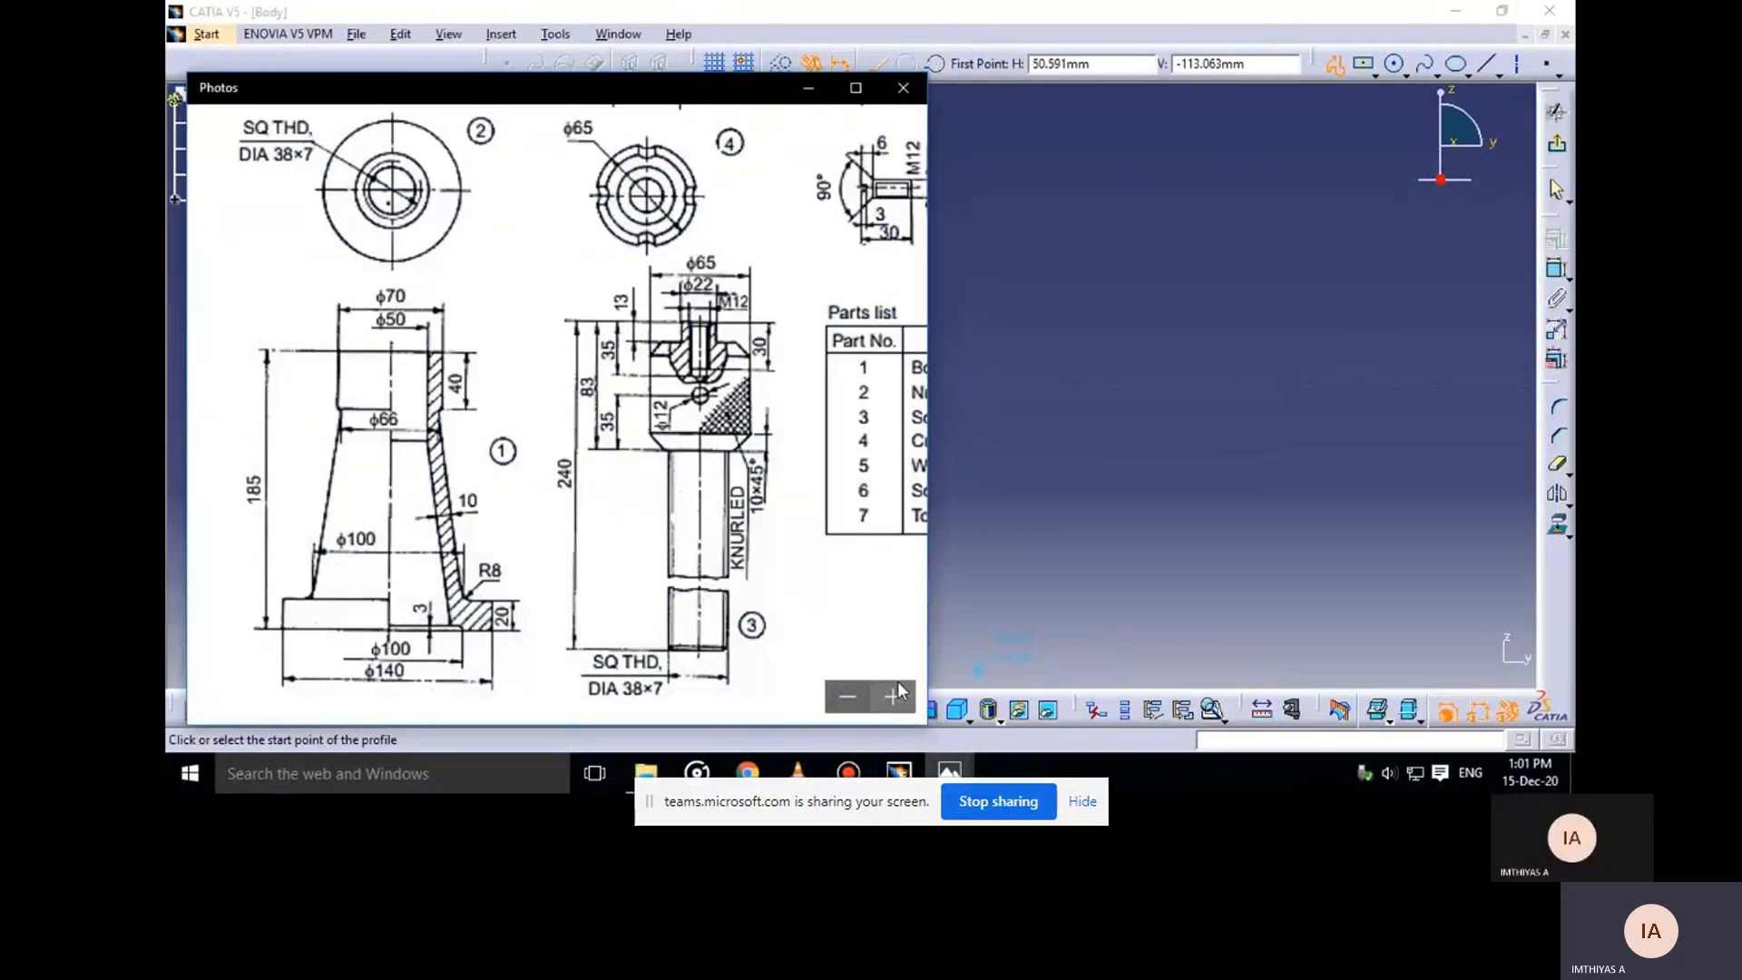
click(808, 91)
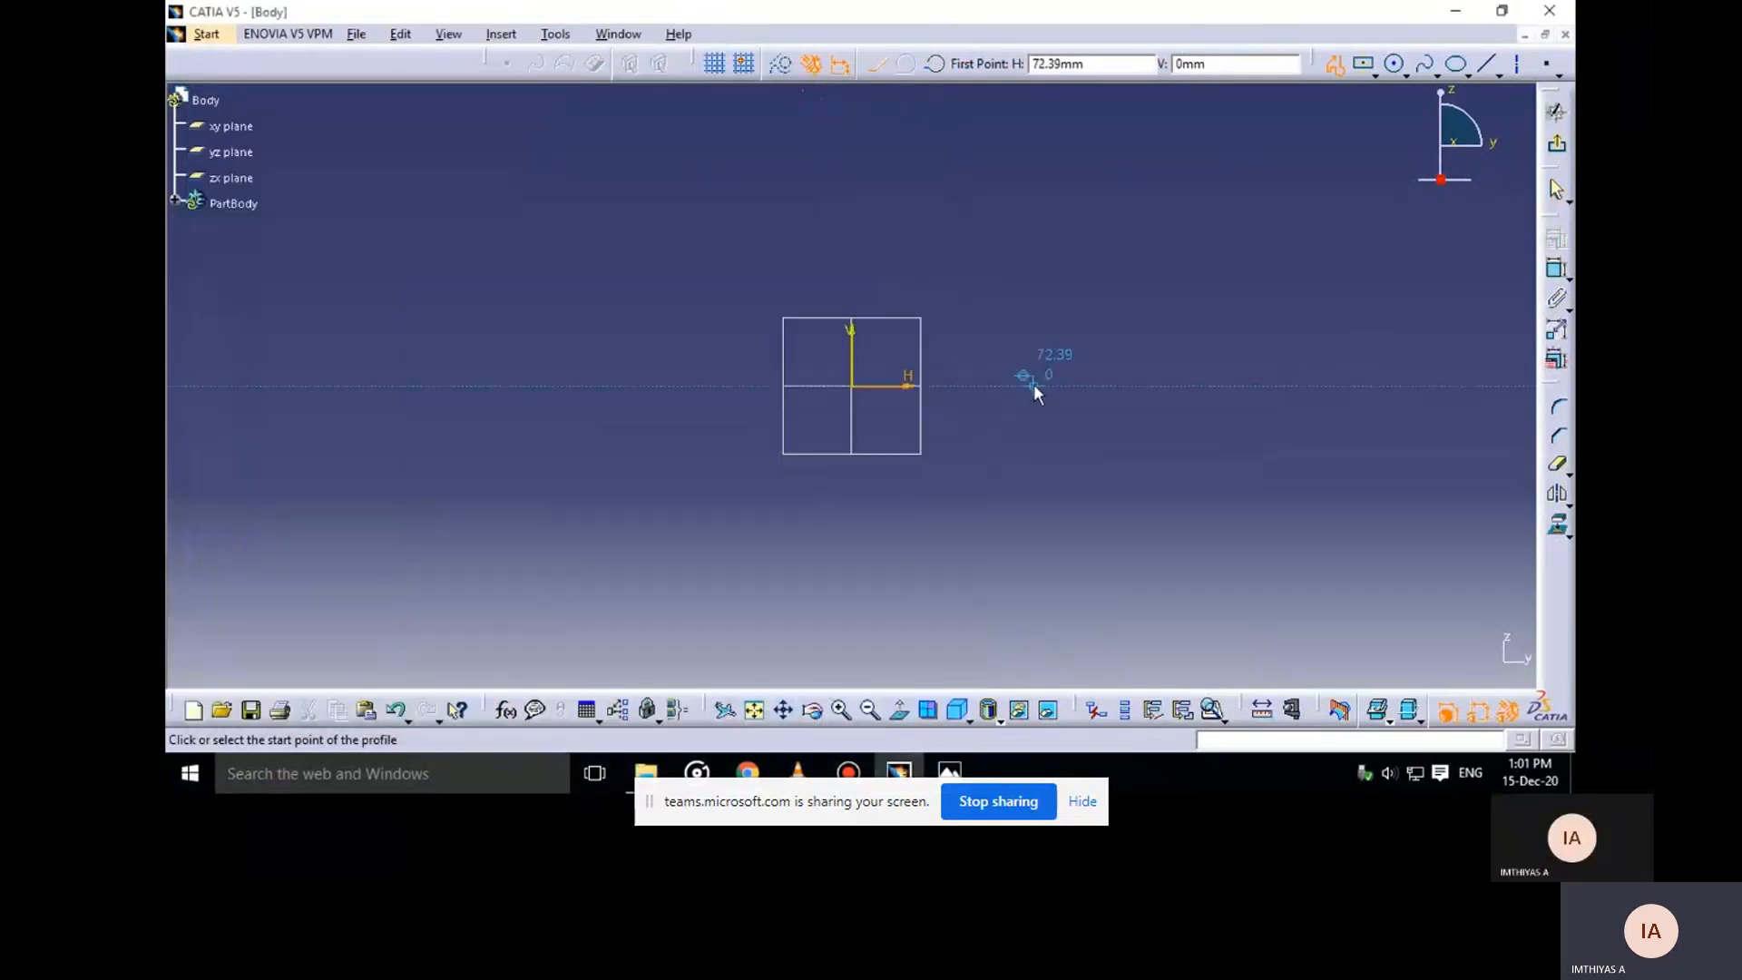
click(1033, 384)
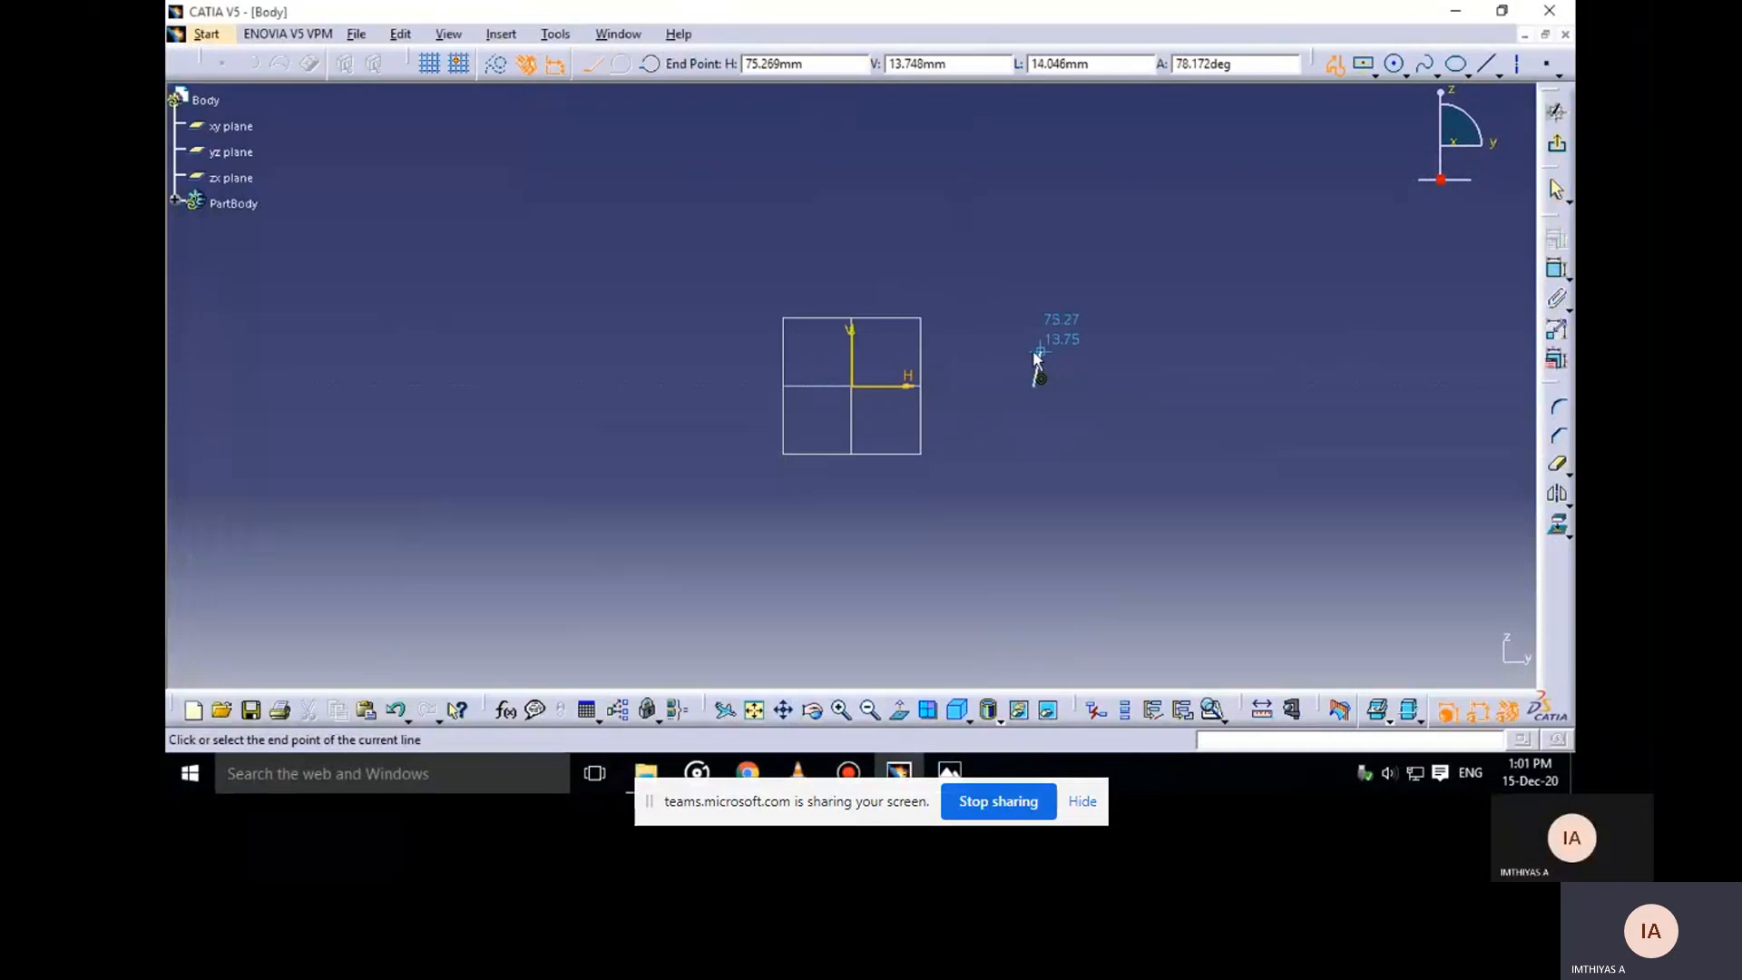
click(1032, 346)
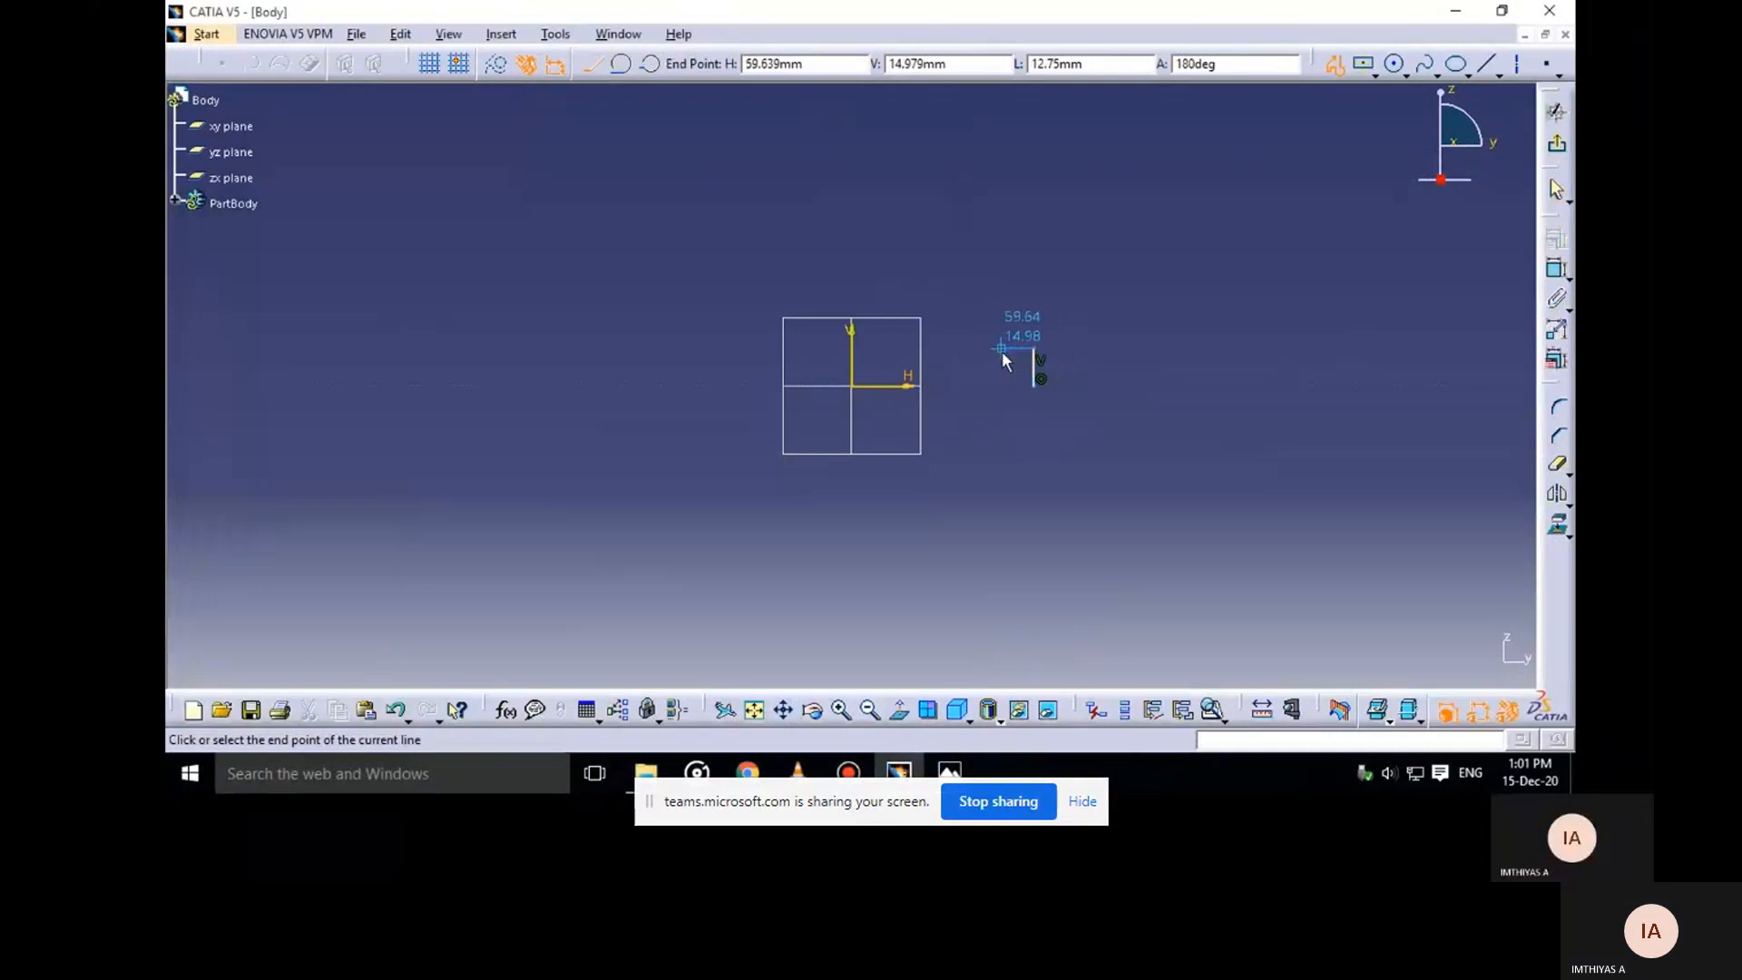
click(1001, 348)
Continue the profile with the sloping outer wall, ending at about H 34.5 mm, V 103 mm, following the body drawing
mouse_move(949, 772)
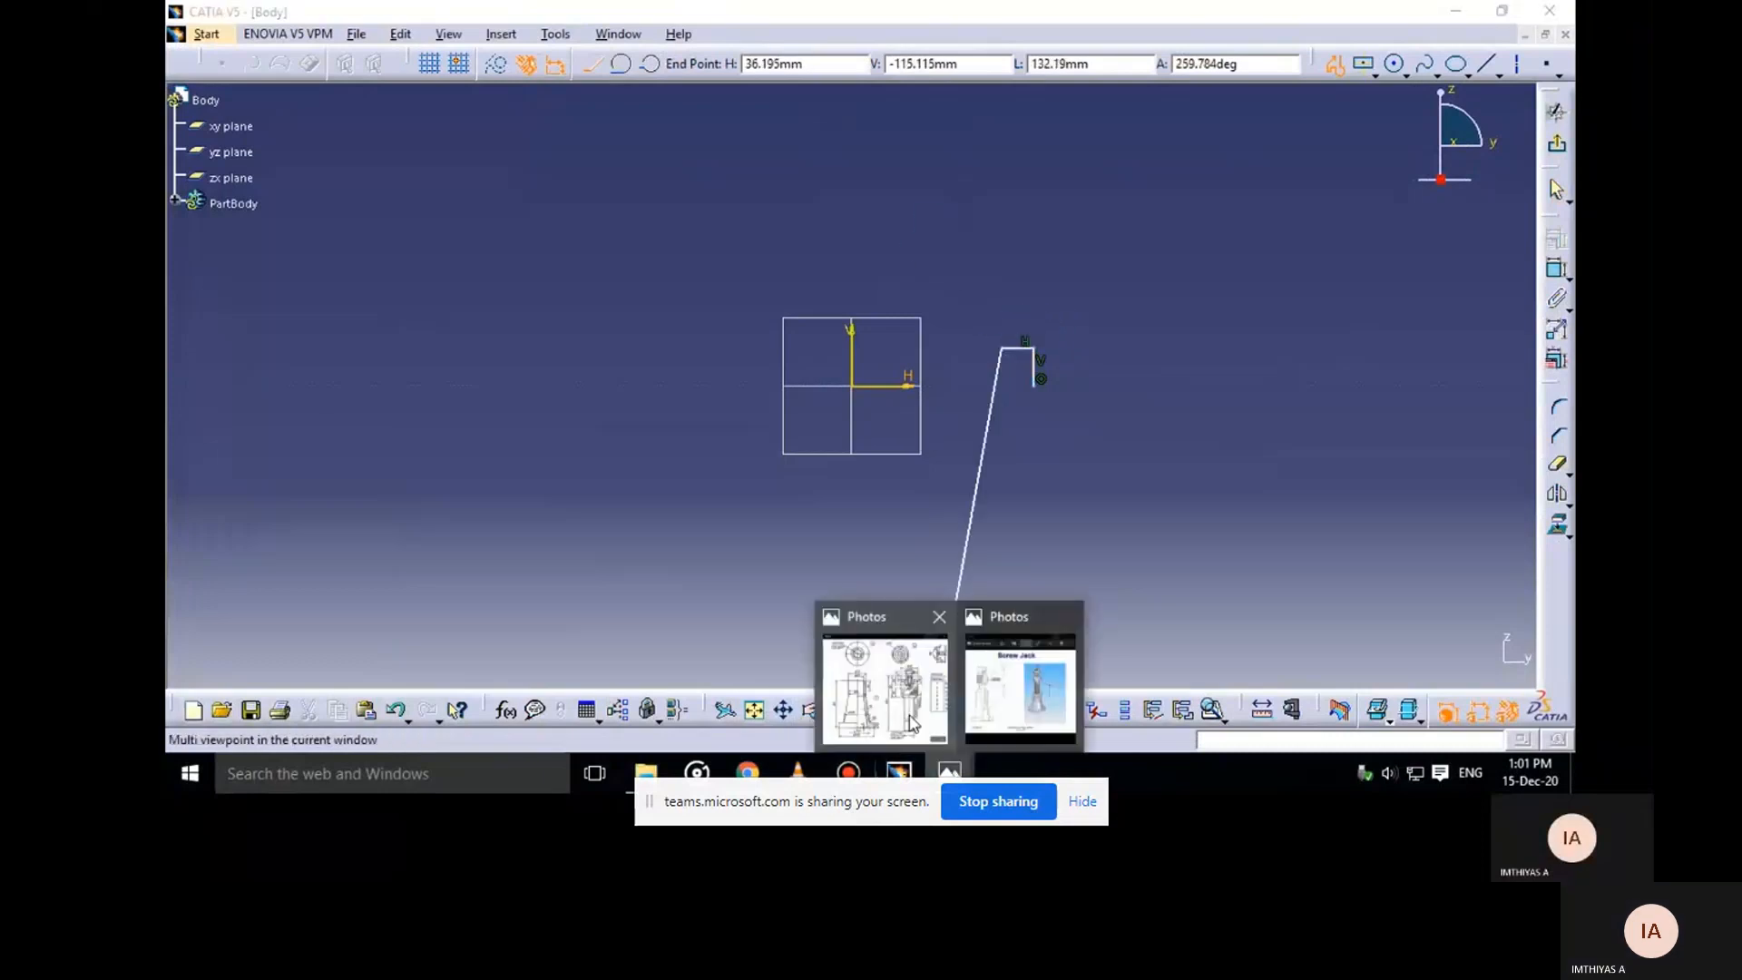
click(912, 723)
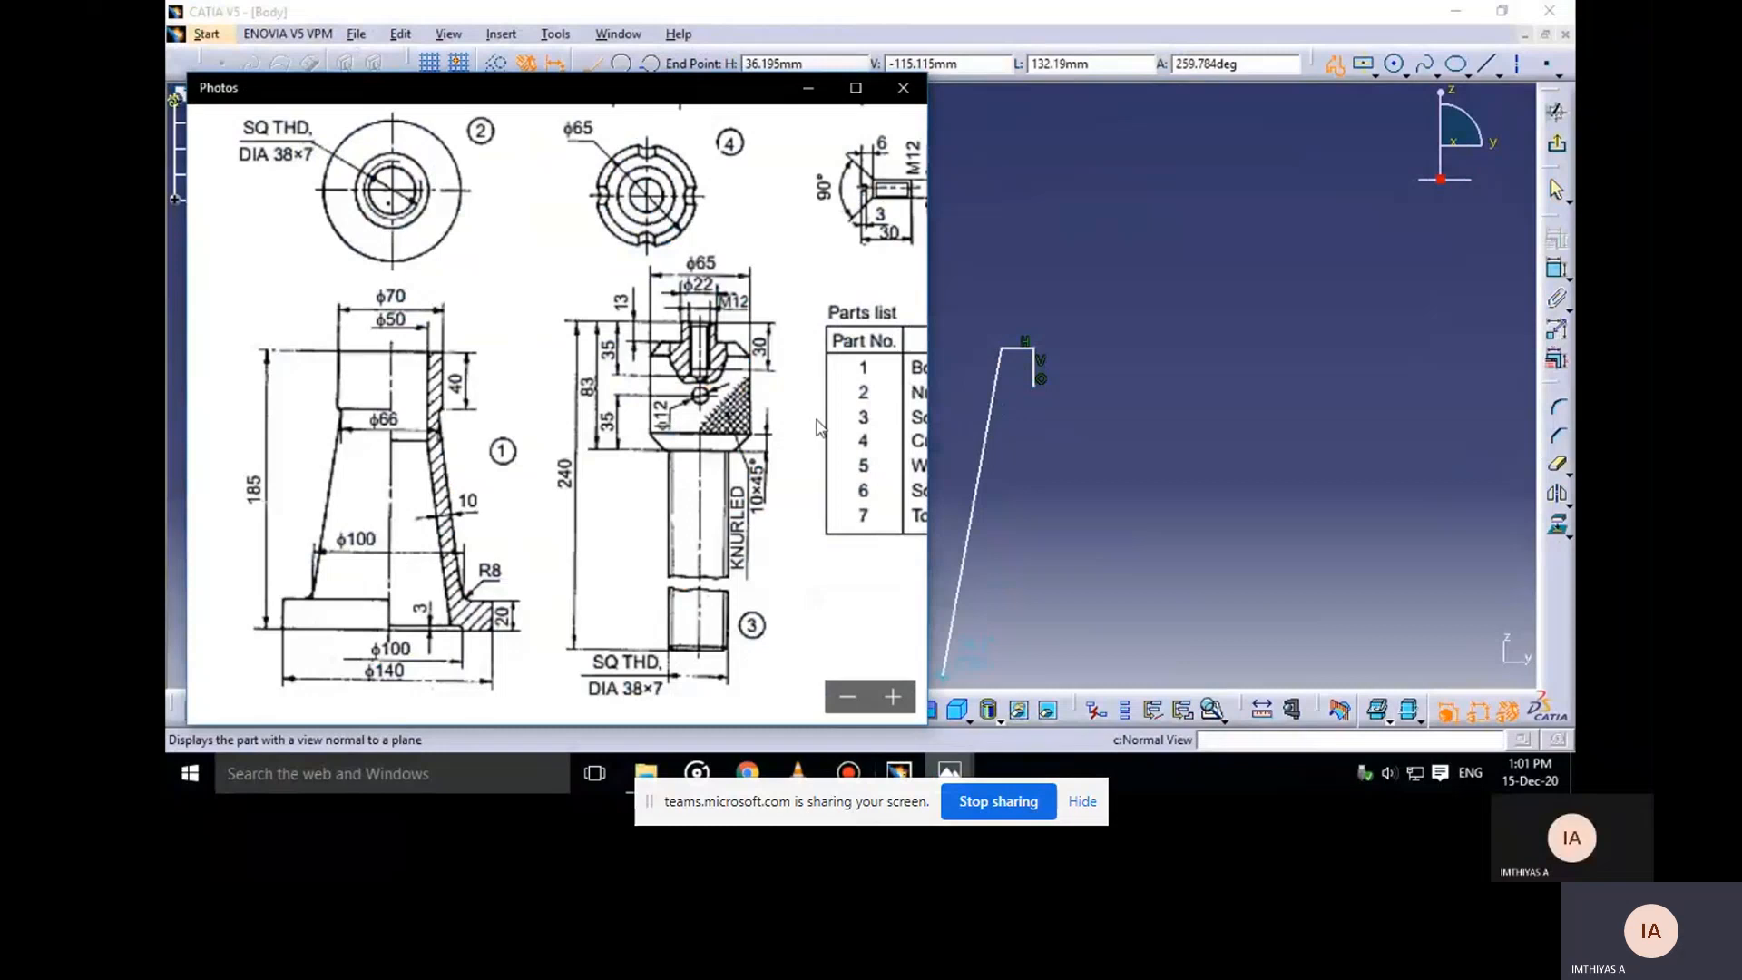
click(808, 88)
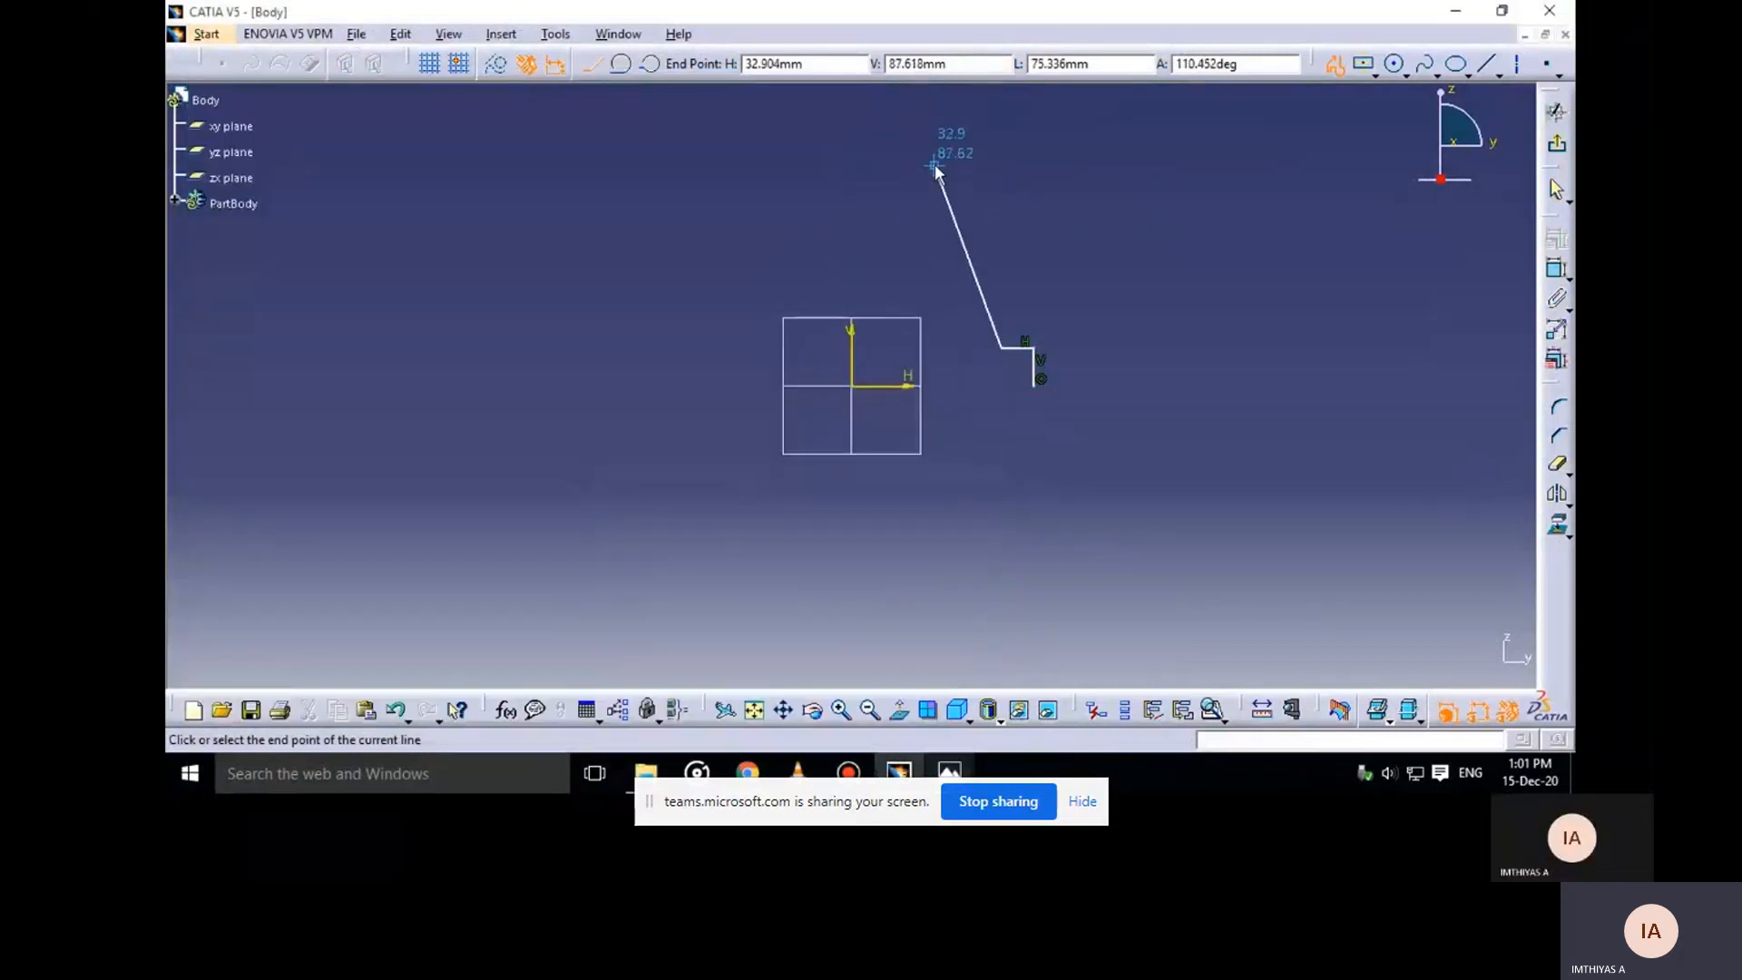
middle_drag(941, 163, 930, 243)
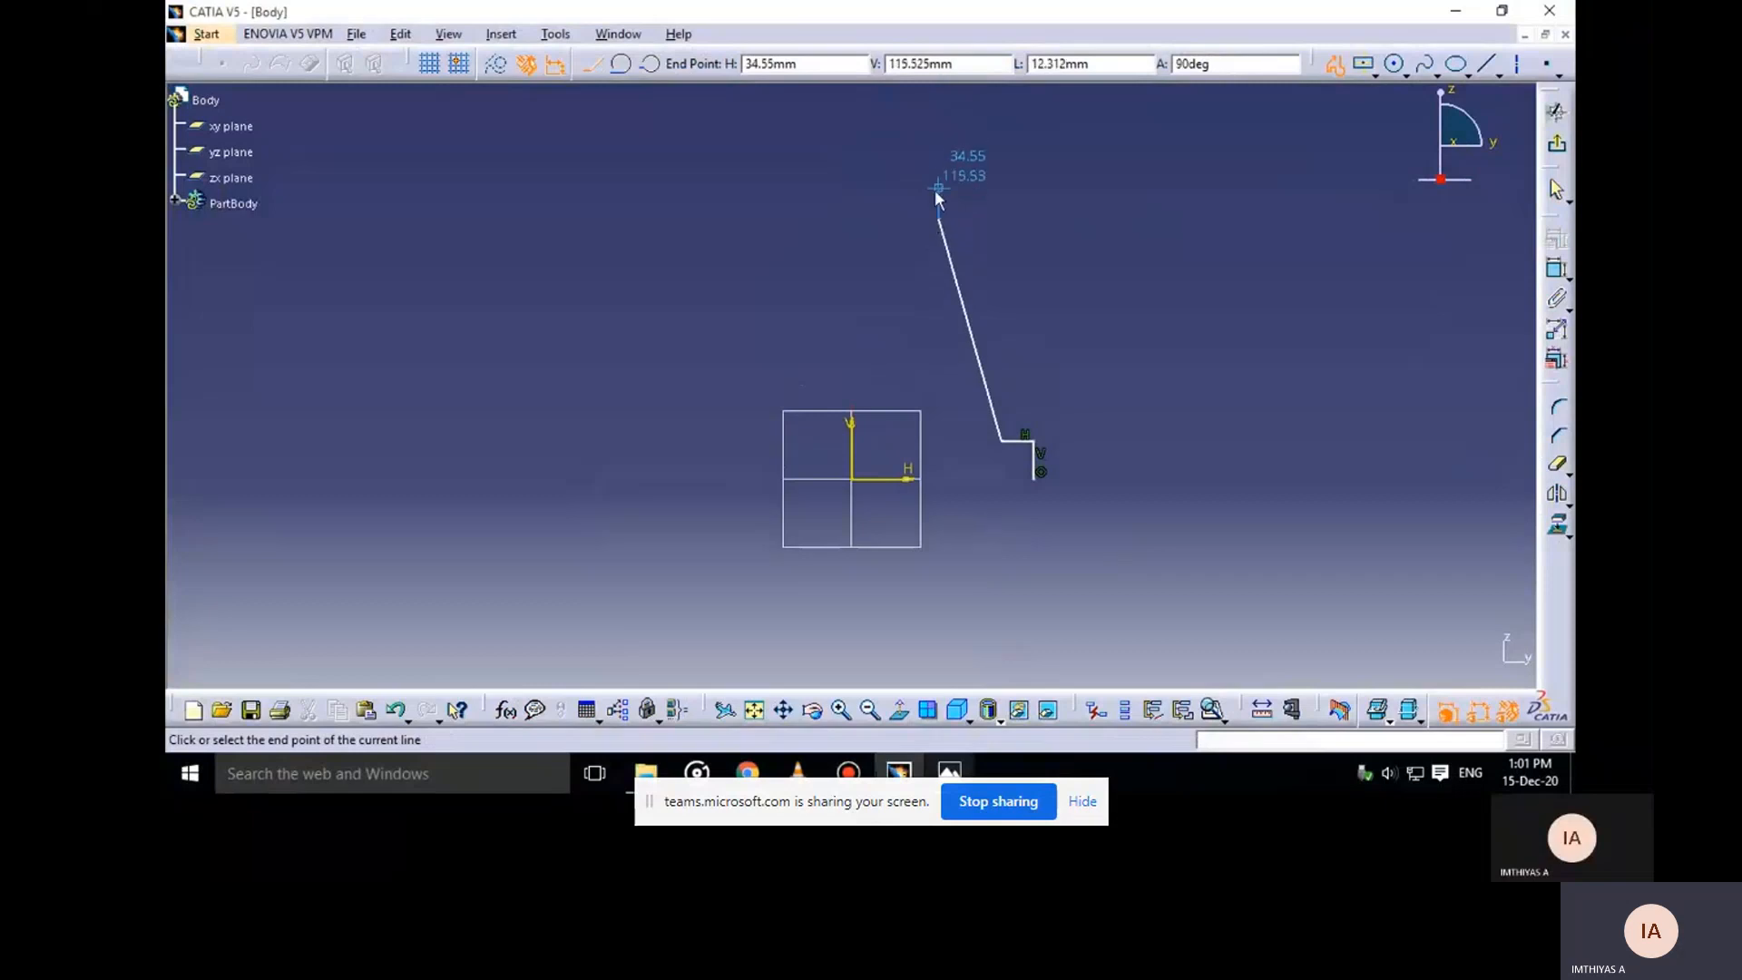
click(938, 218)
Draw the collar's outer edges: a horizontal line about 4 mm outward and a vertical line about 29.5 mm upward
mouse_move(939, 767)
click(889, 672)
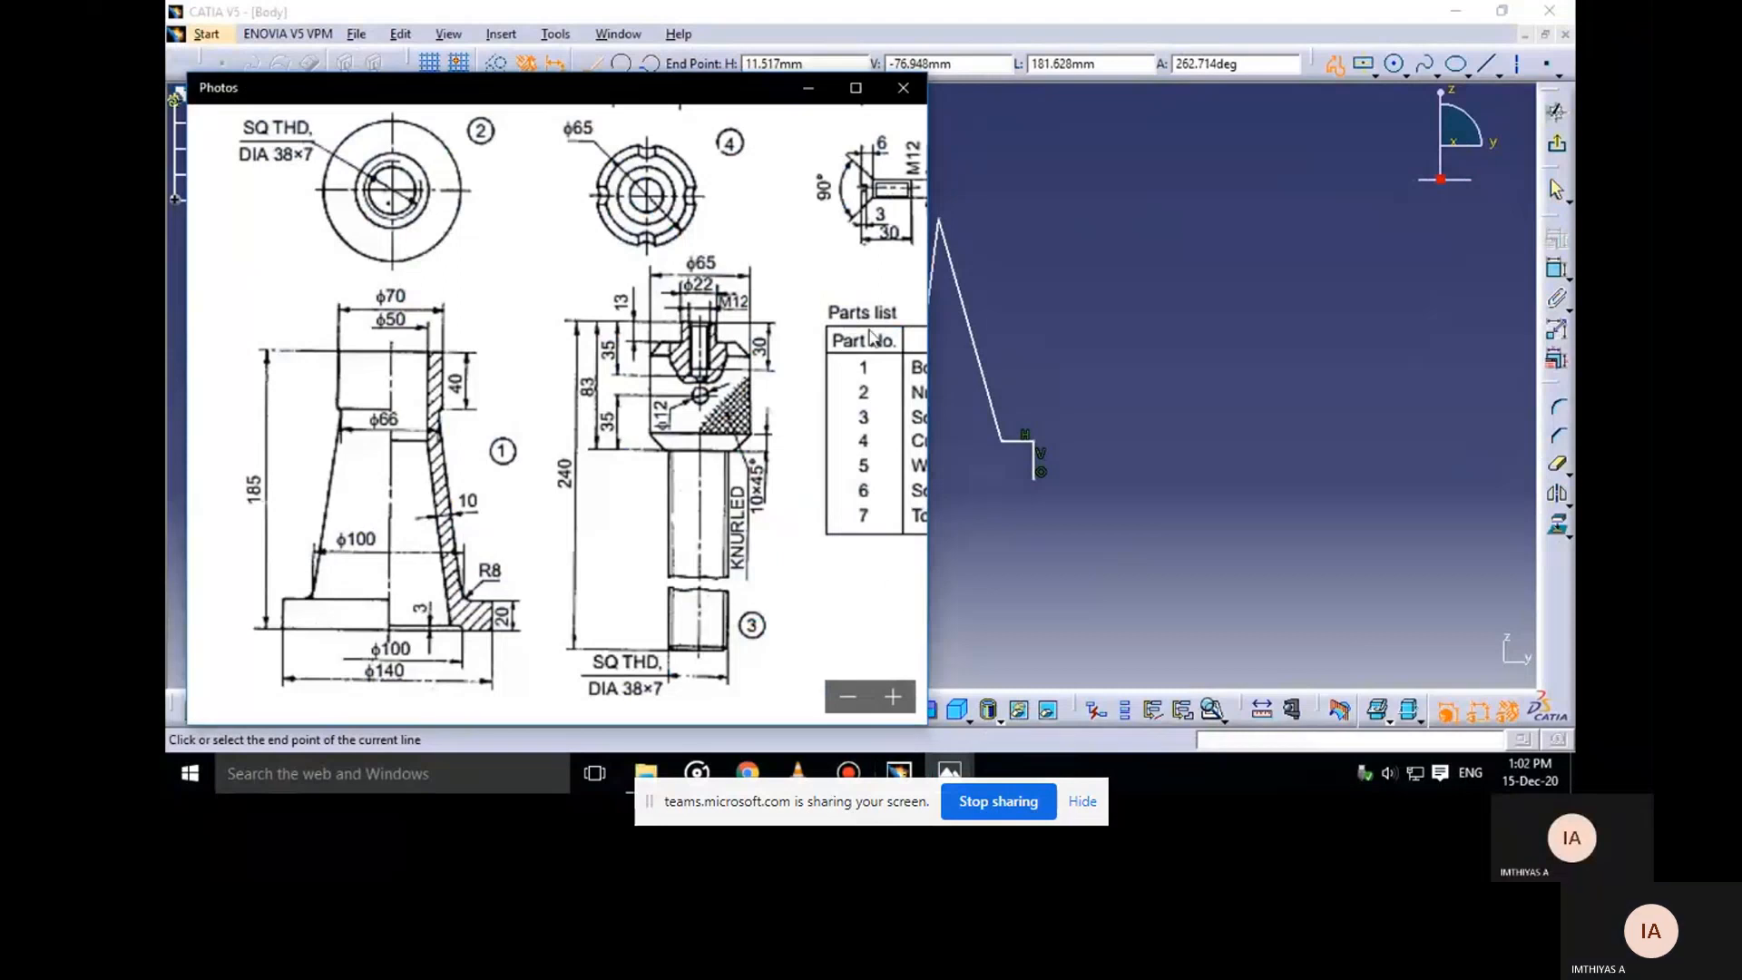
click(808, 89)
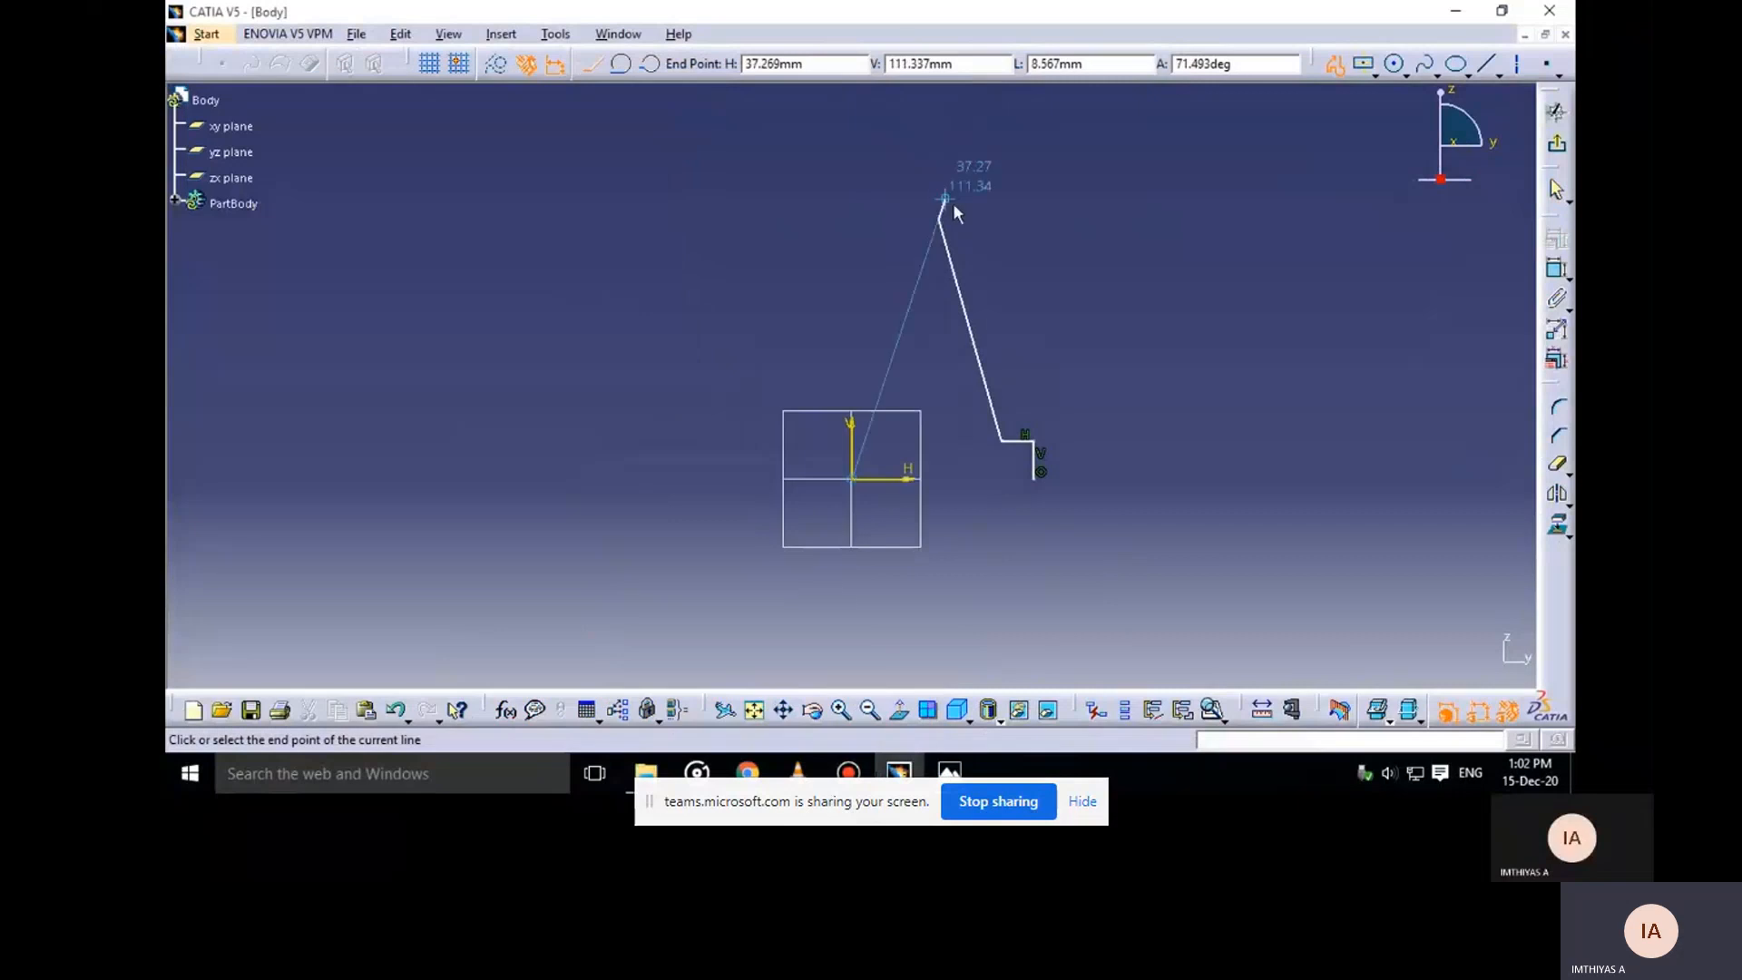
click(950, 218)
click(951, 144)
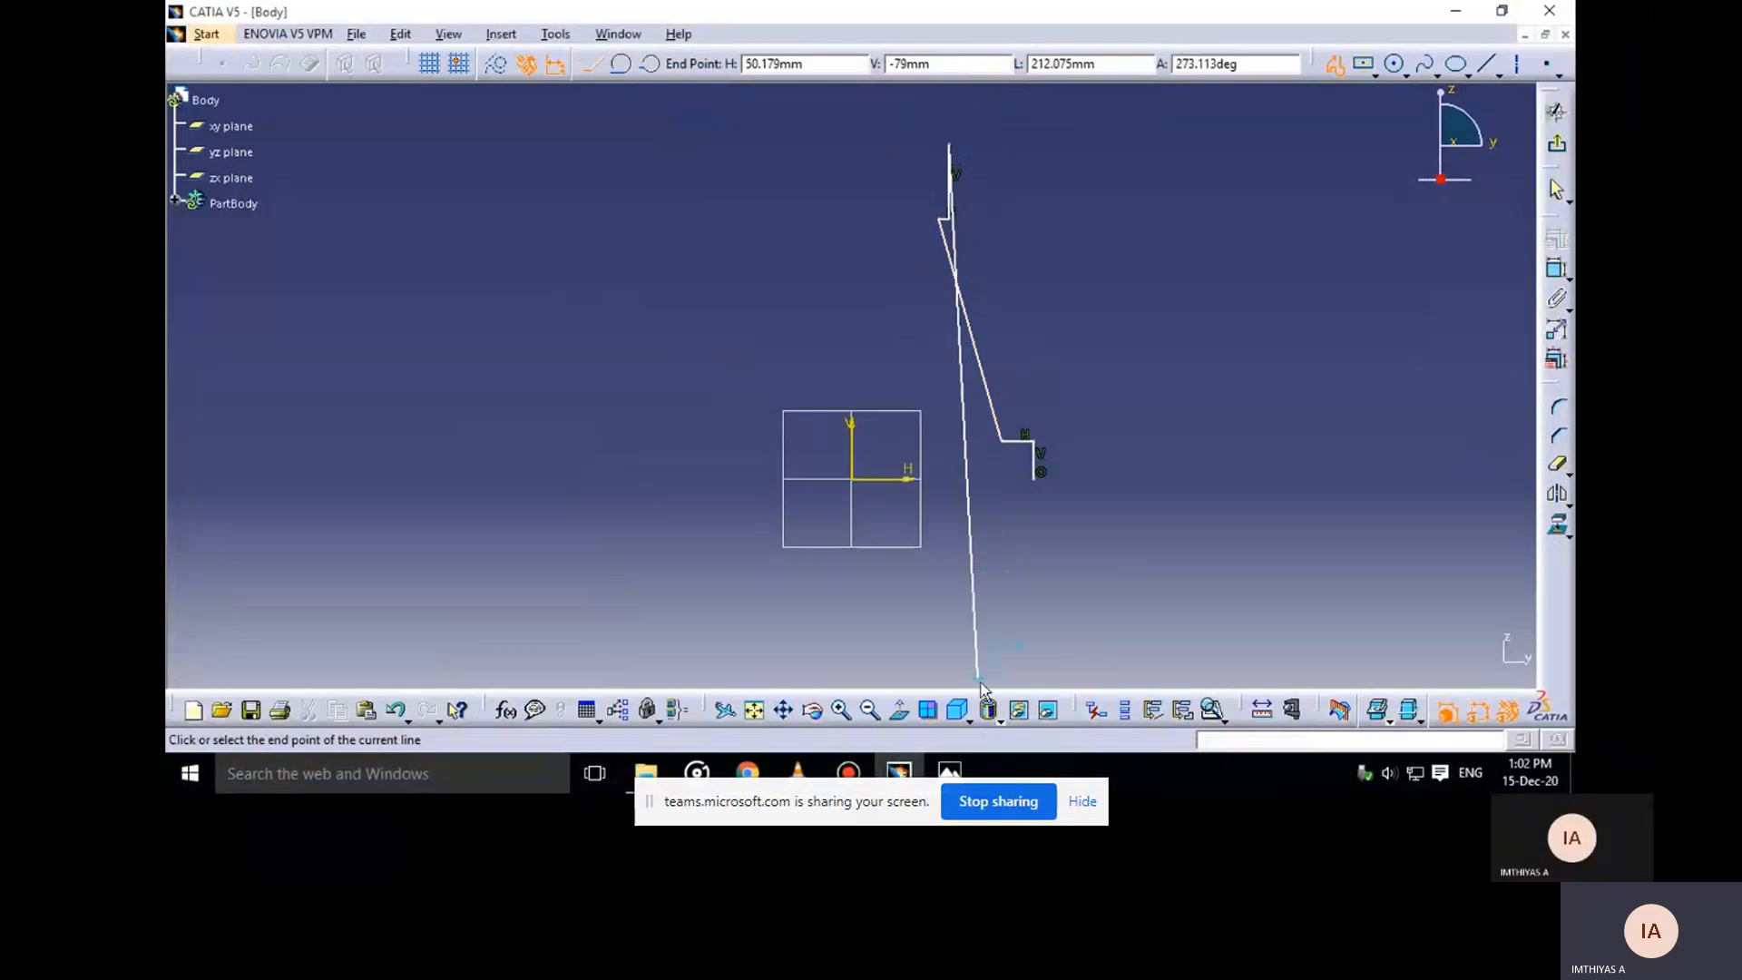
Draw the collar's top edge about 10 mm inward and its inner vertical edge about 29.5 mm downward
mouse_move(949, 772)
click(894, 726)
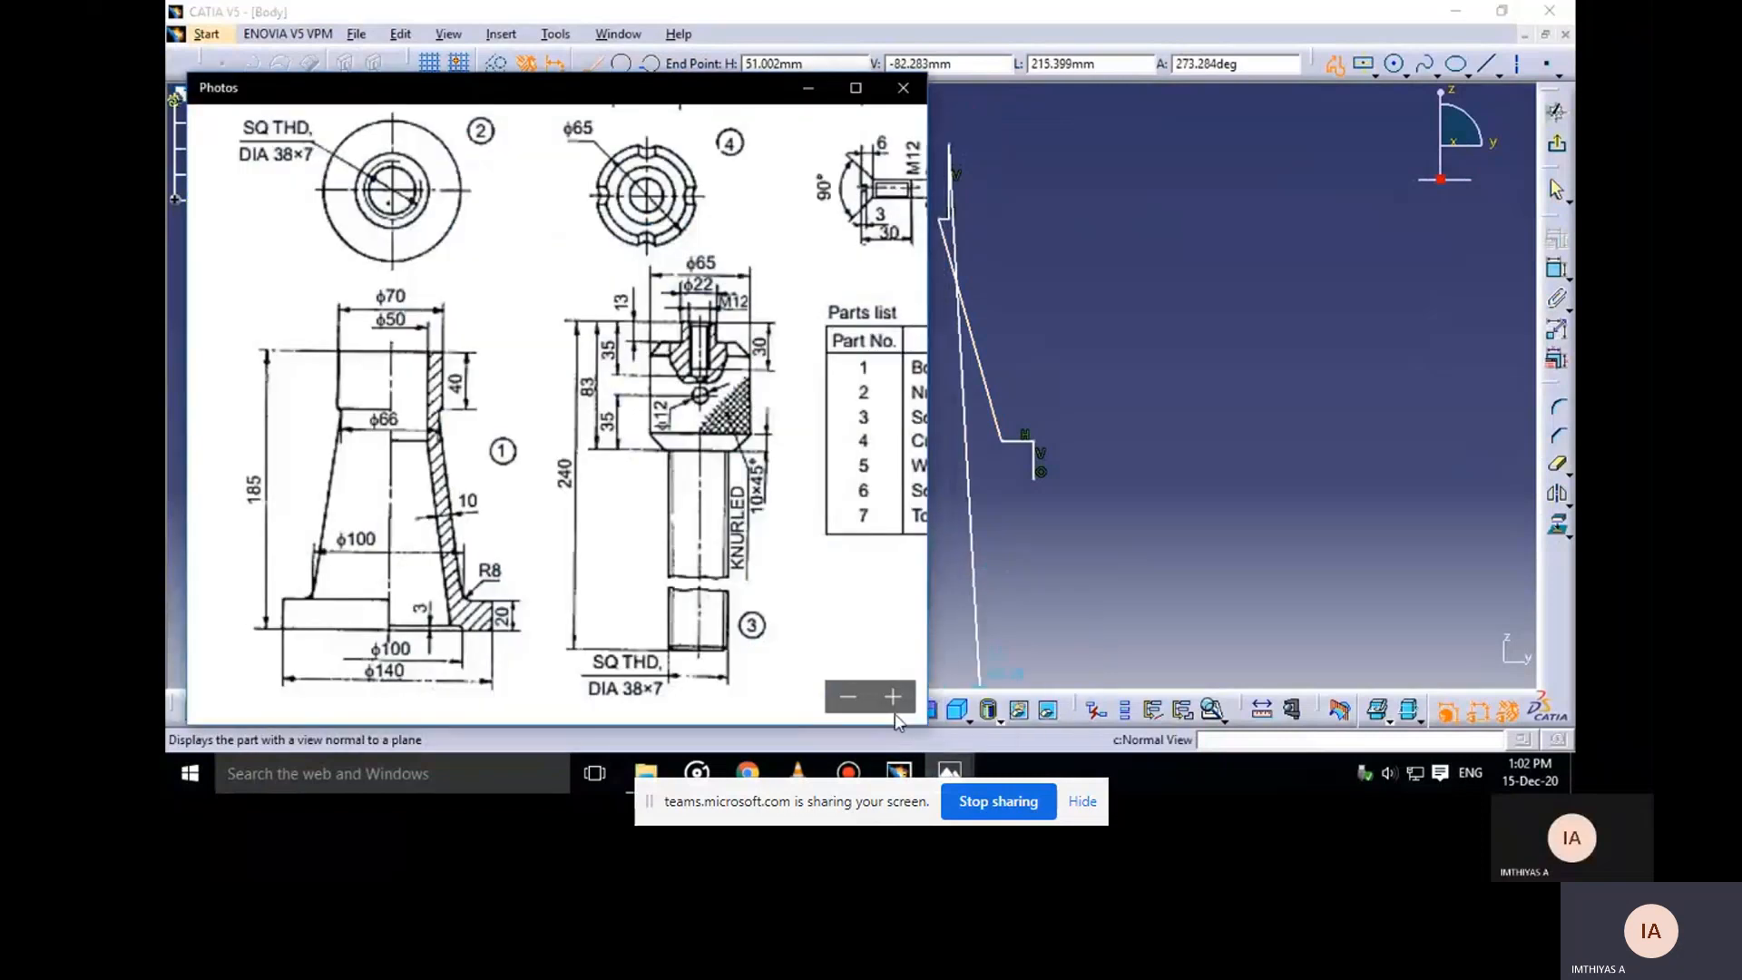
click(811, 90)
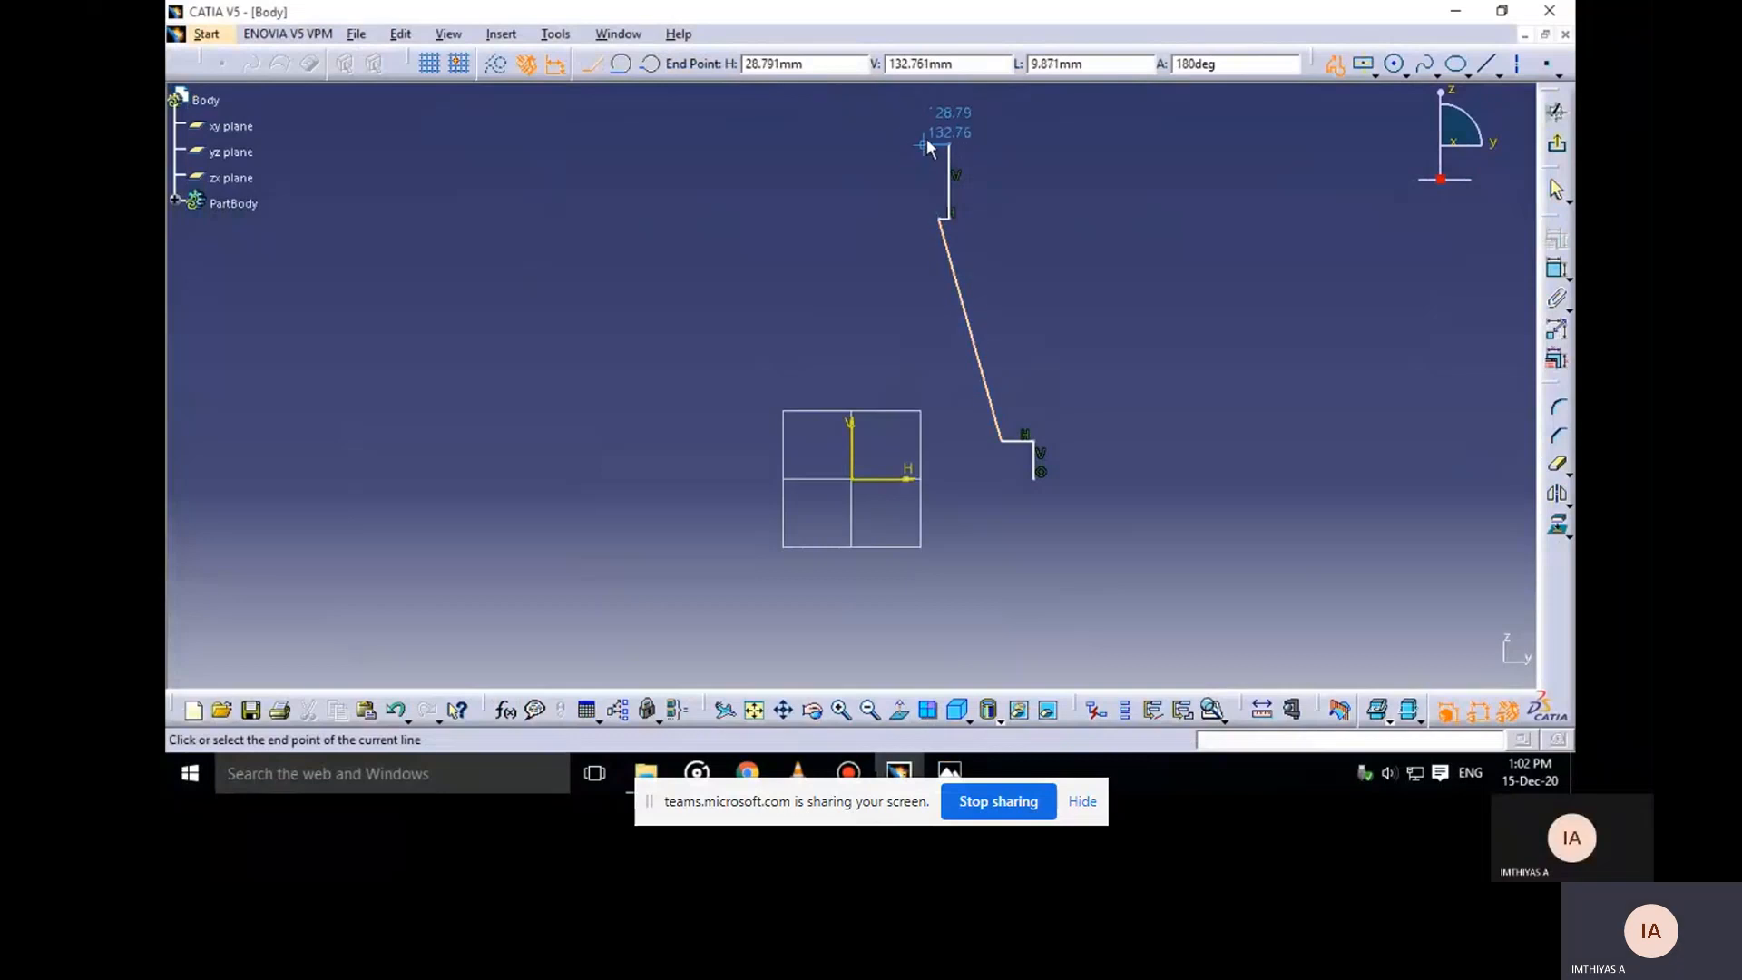
click(925, 143)
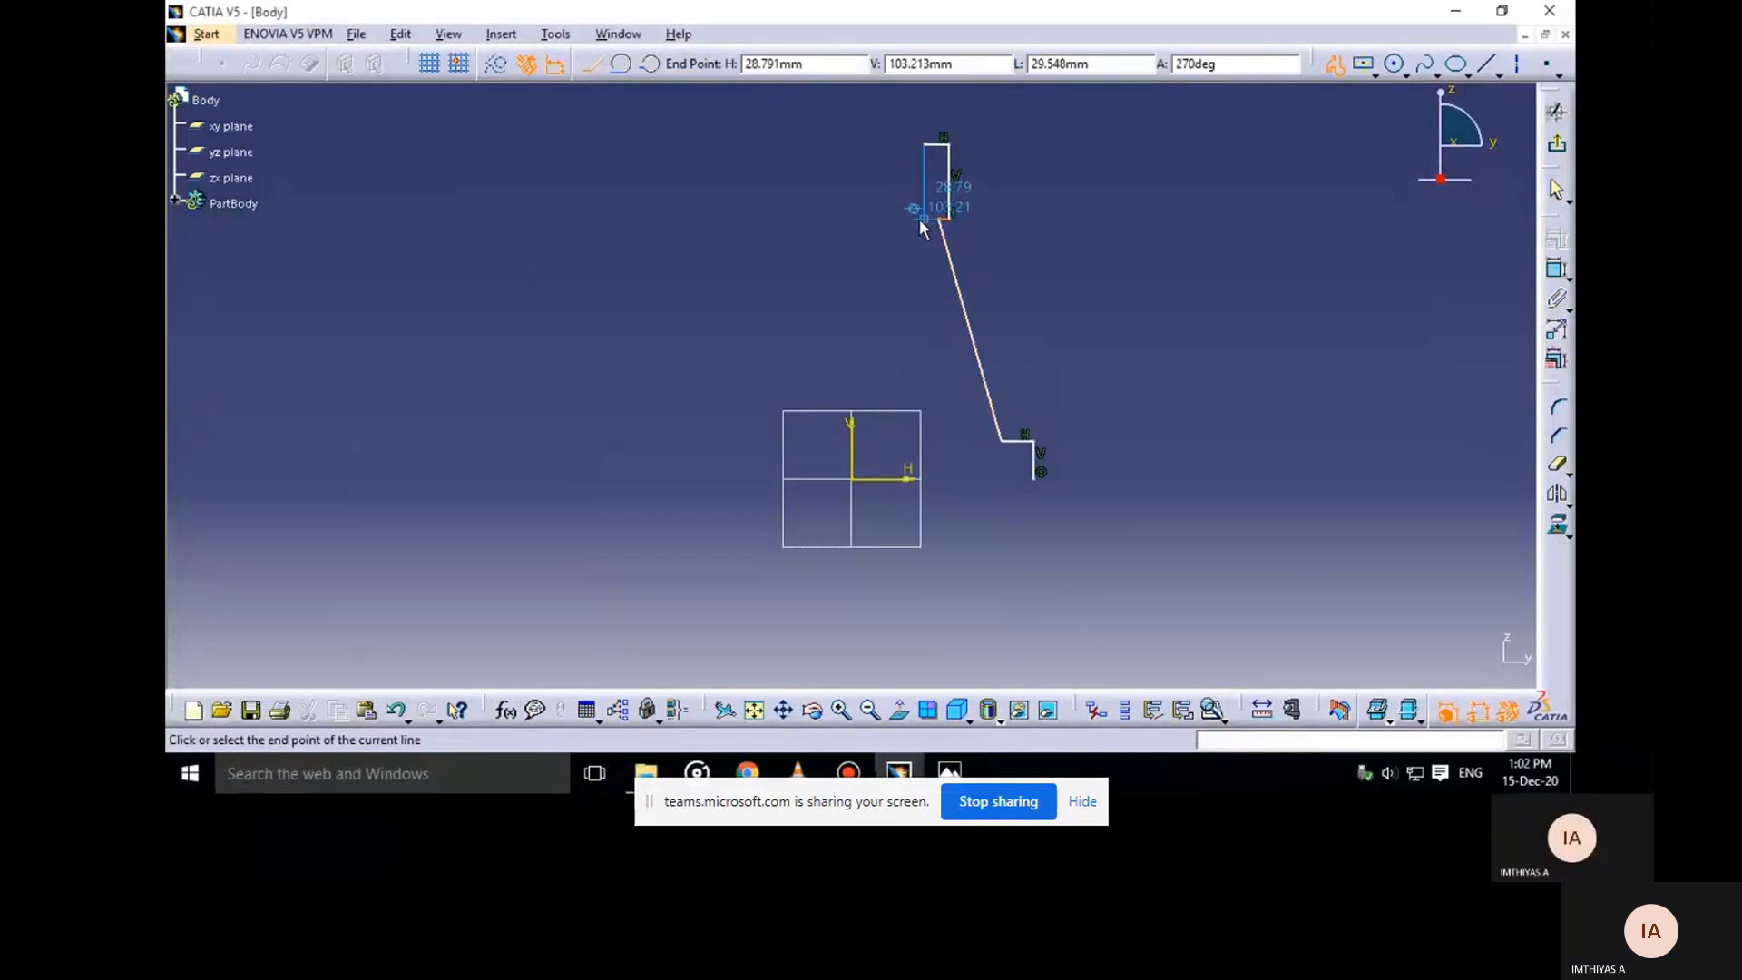
click(926, 216)
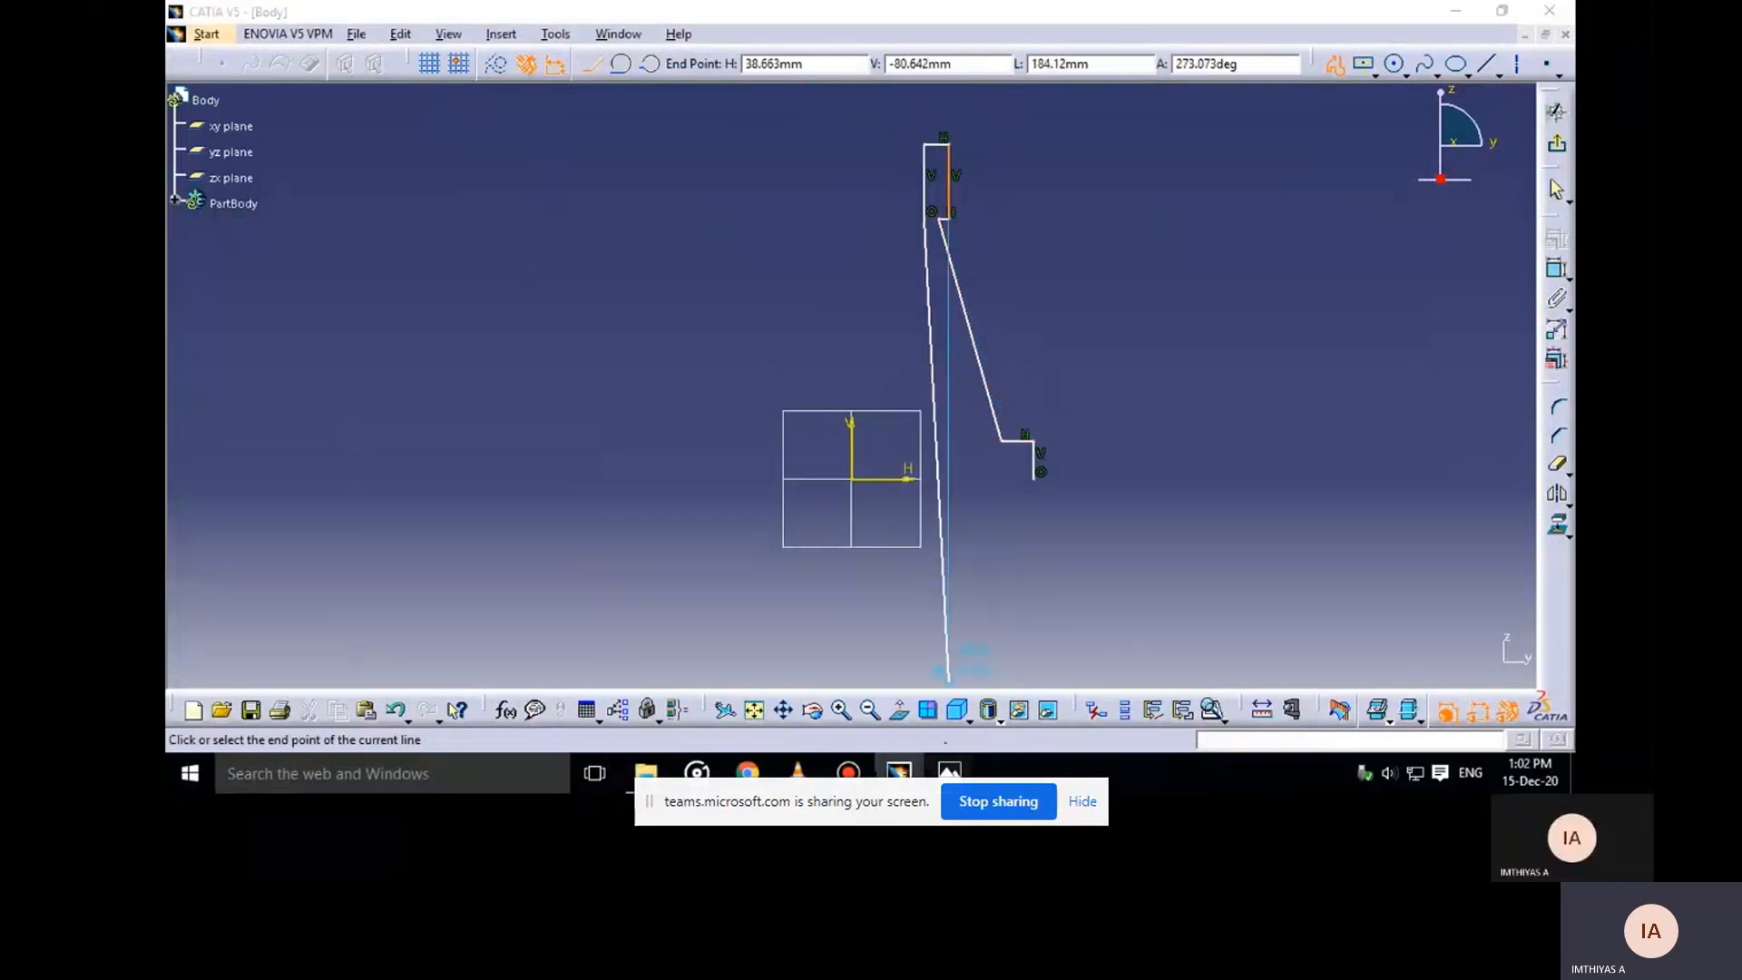
Draw the sloping inner wall about 104 mm long, parallel to the outer wall, ending about 3 mm above the horizontal axis
mouse_move(949, 772)
click(935, 733)
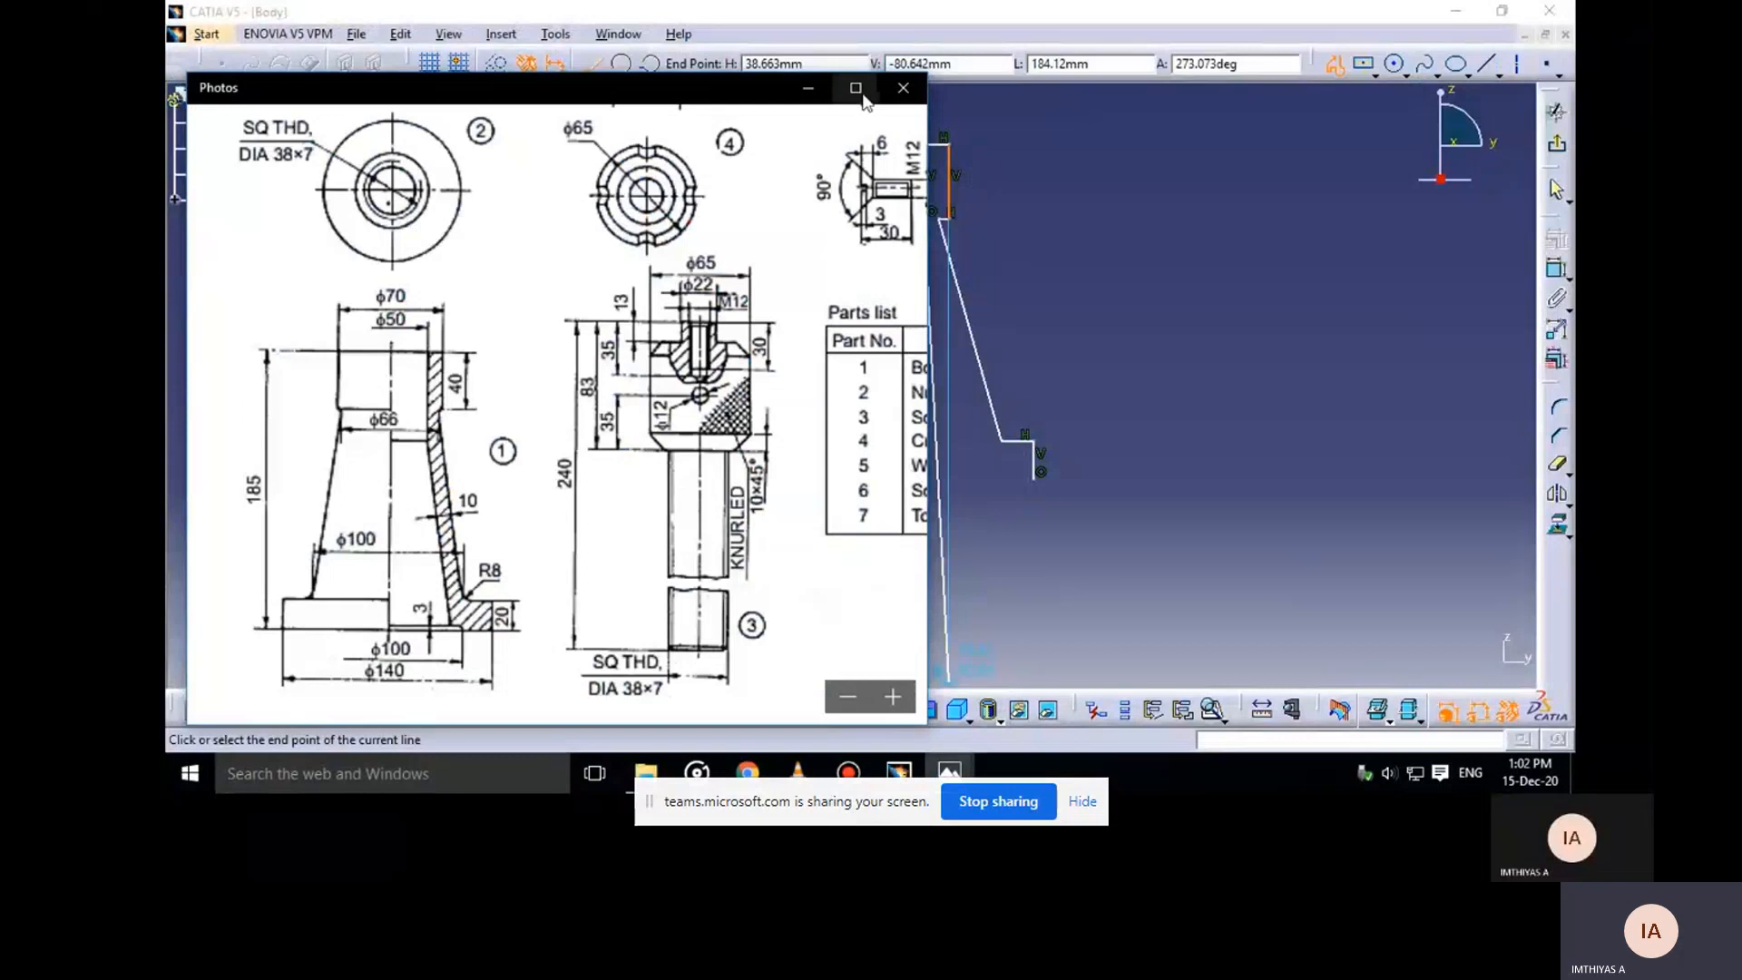
click(808, 90)
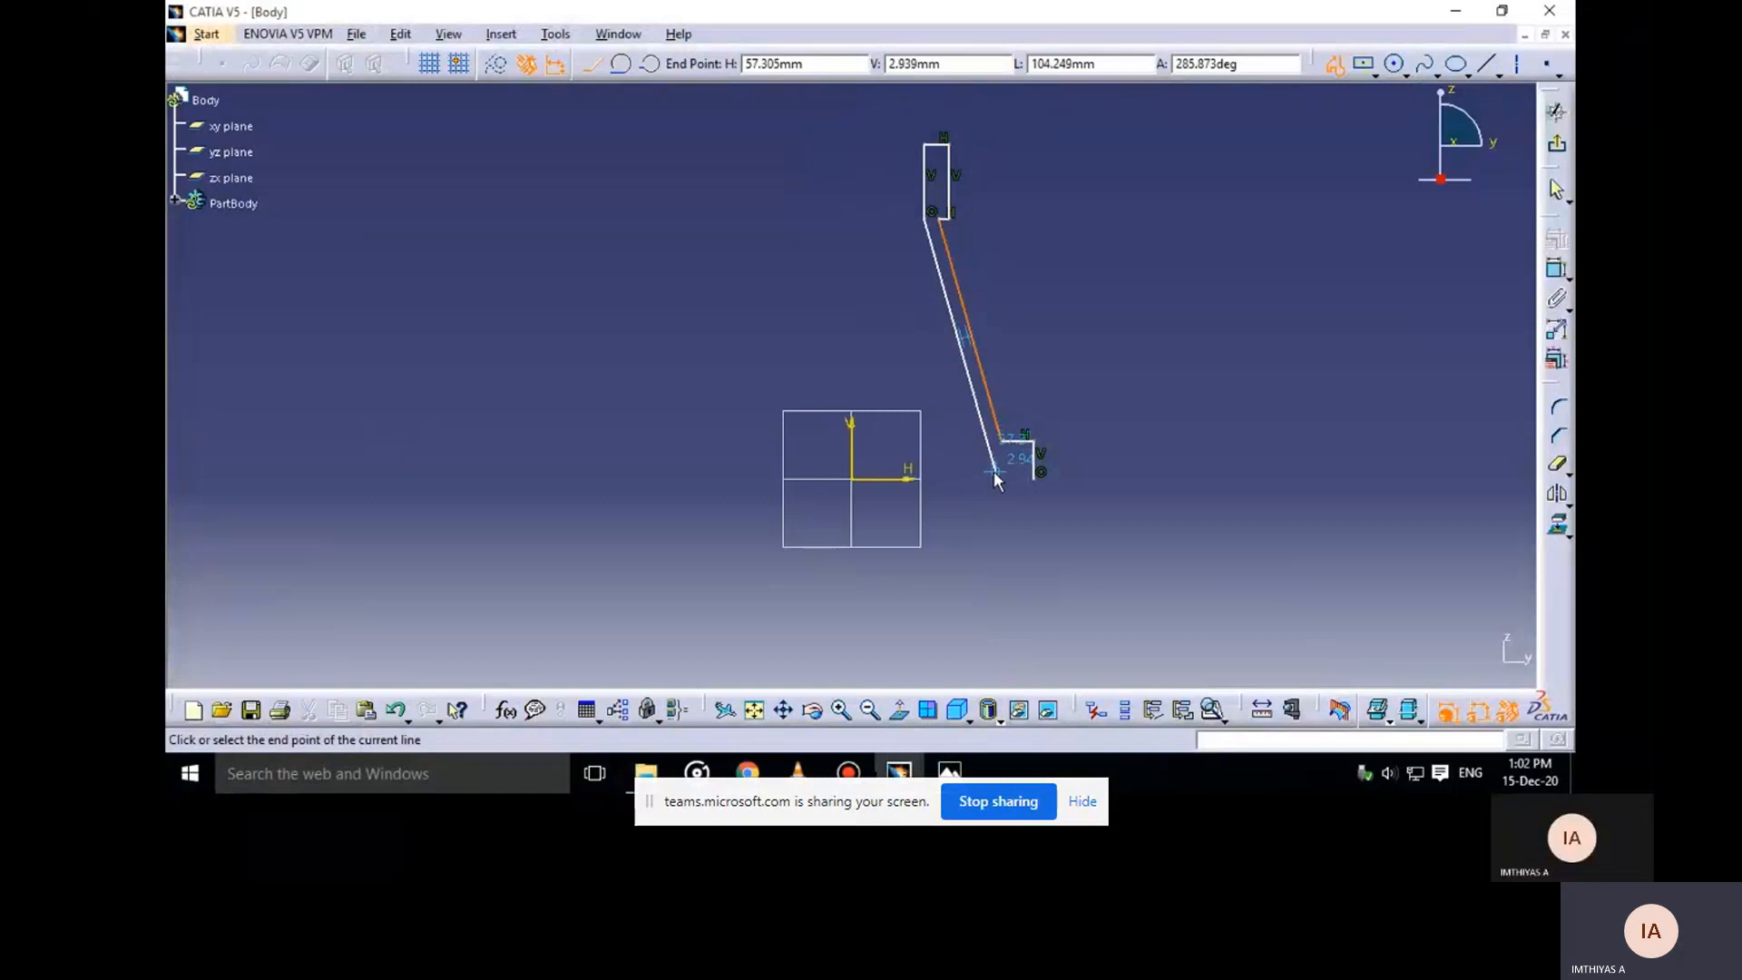
click(994, 470)
Add the base recess about 3 mm outward and 3 mm down to the horizontal axis, and close the profile at its start point
mouse_move(1012, 470)
middle_down()
mouse_move(1003, 341)
mouse_move(777, 259)
mouse_move(518, 102)
middle_up()
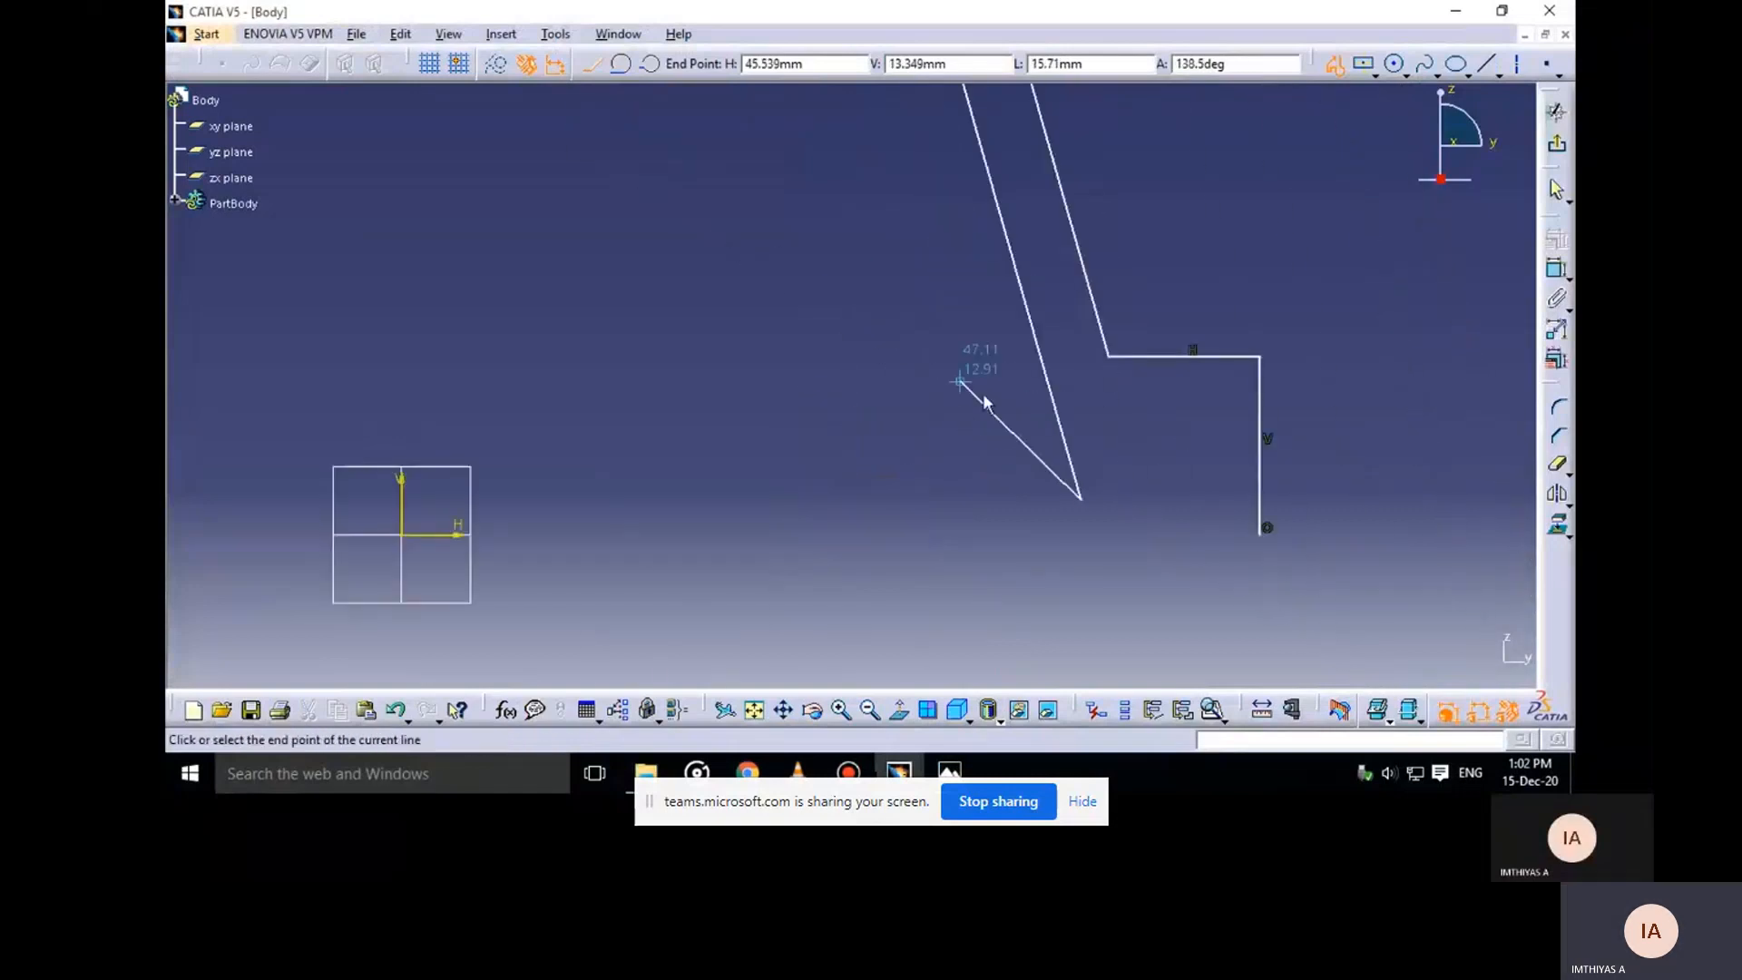
click(1117, 499)
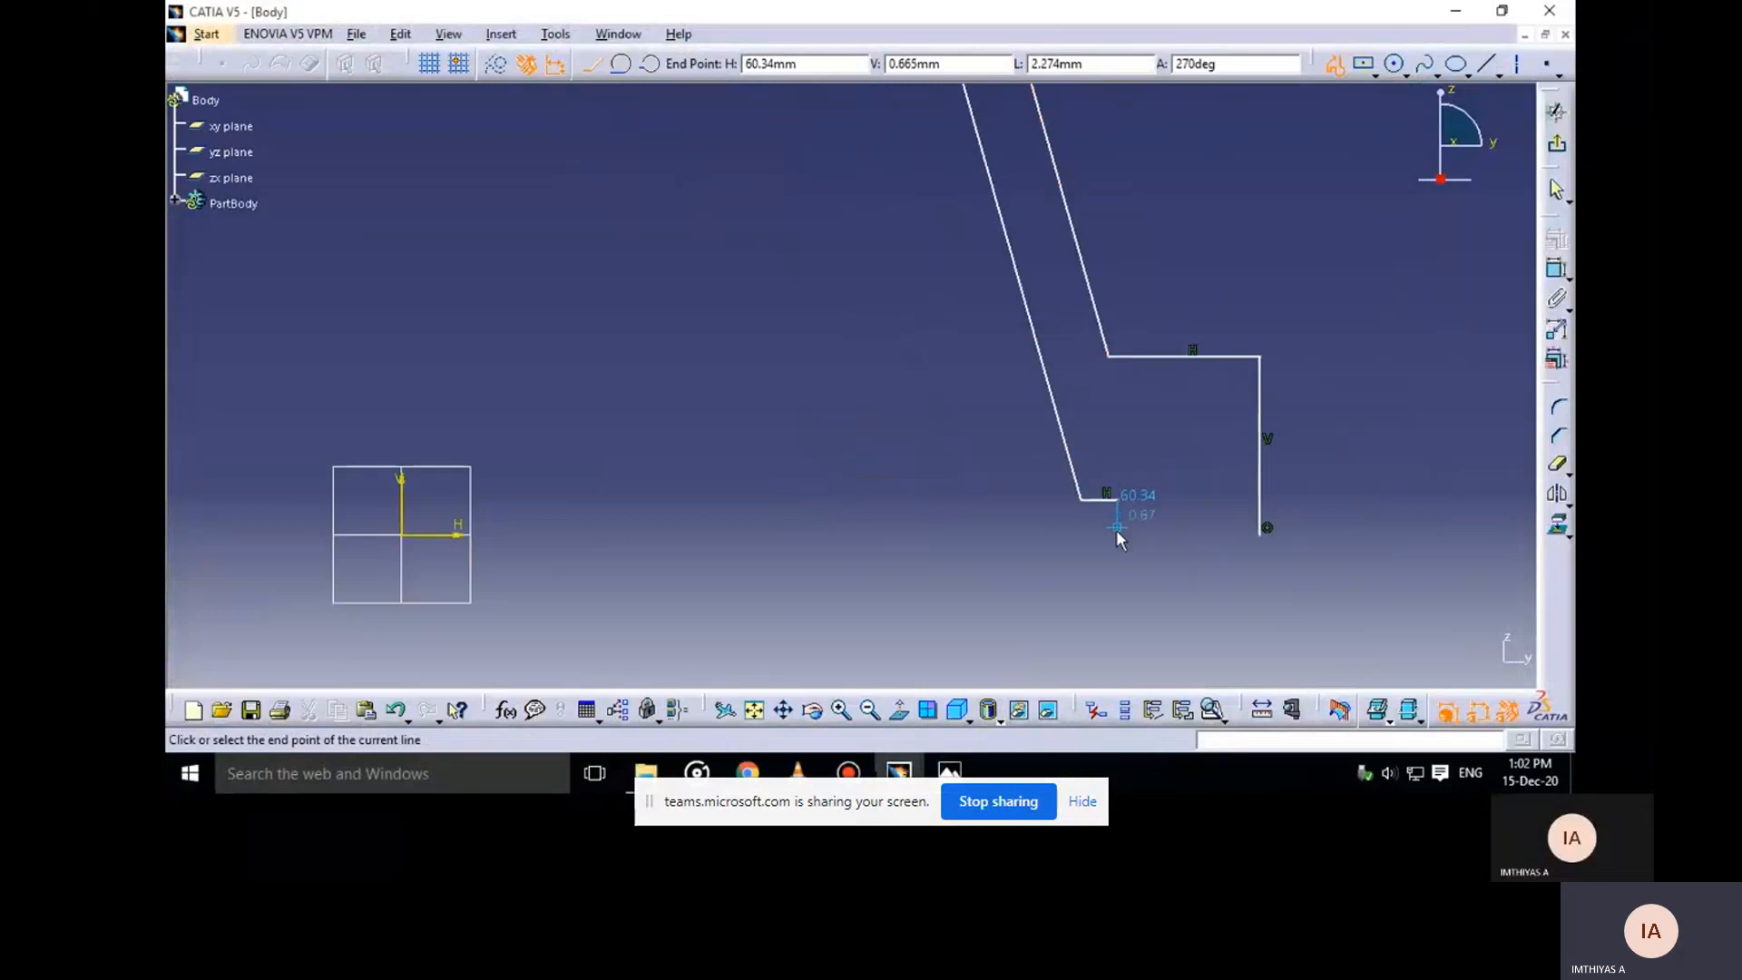
click(1117, 536)
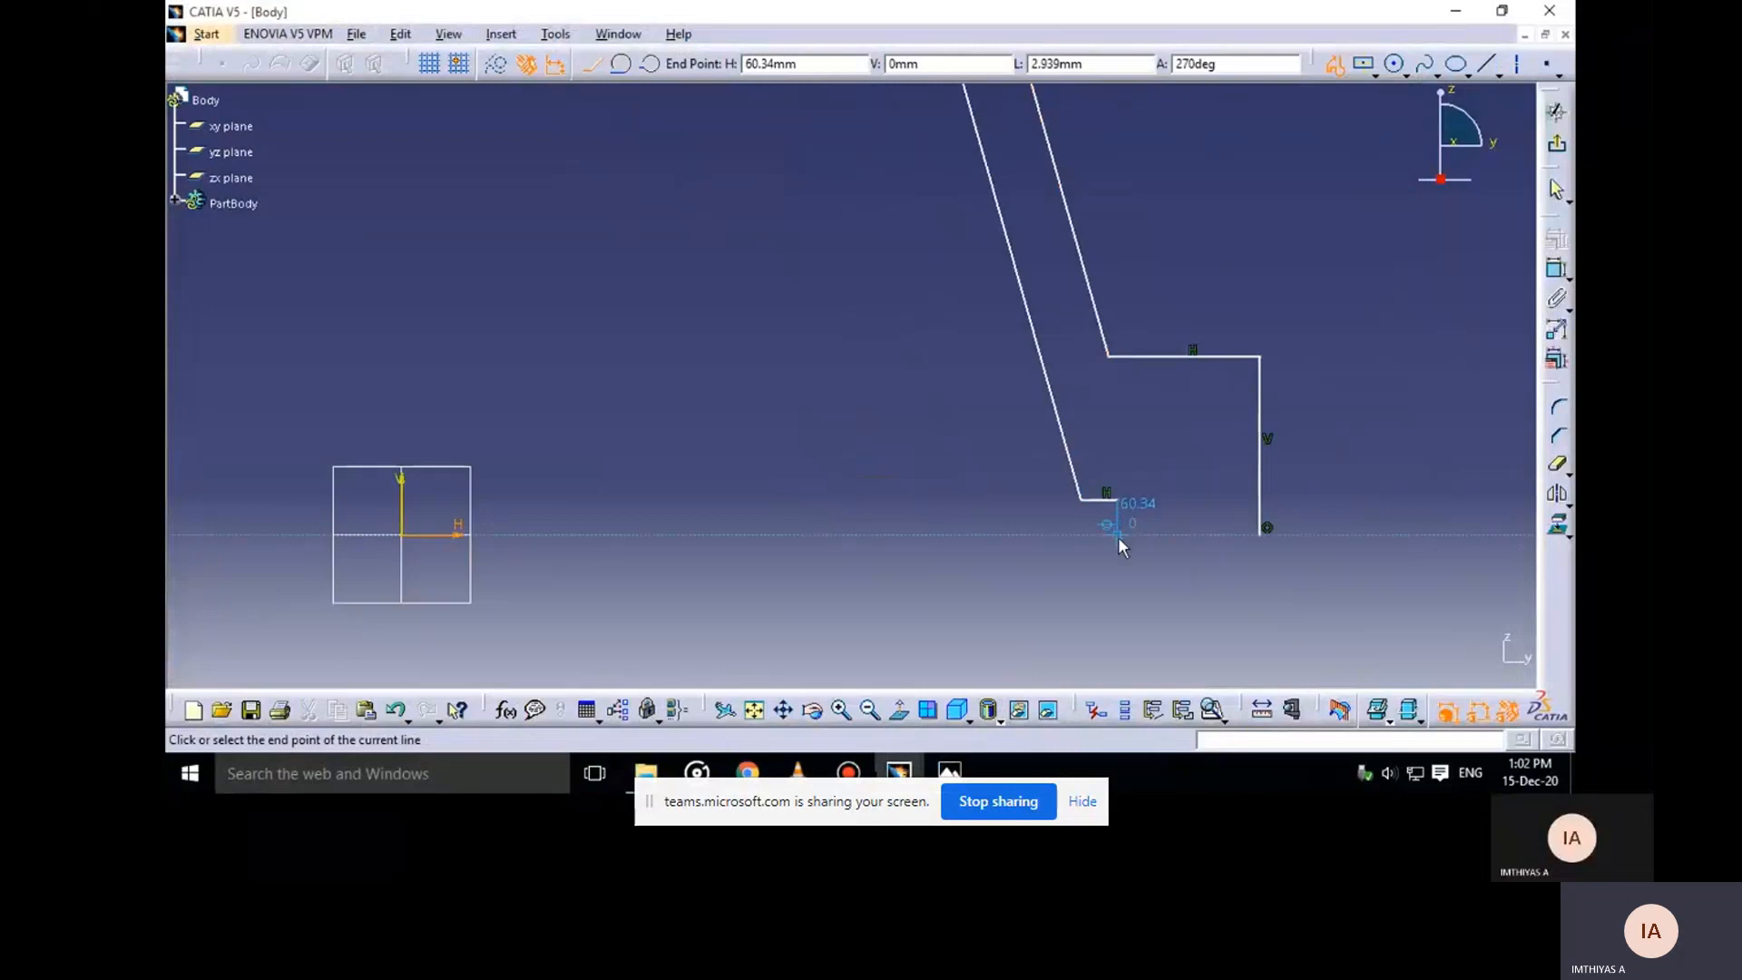
click(1260, 534)
ctrl+middle_drag(1287, 379, 1256, 658)
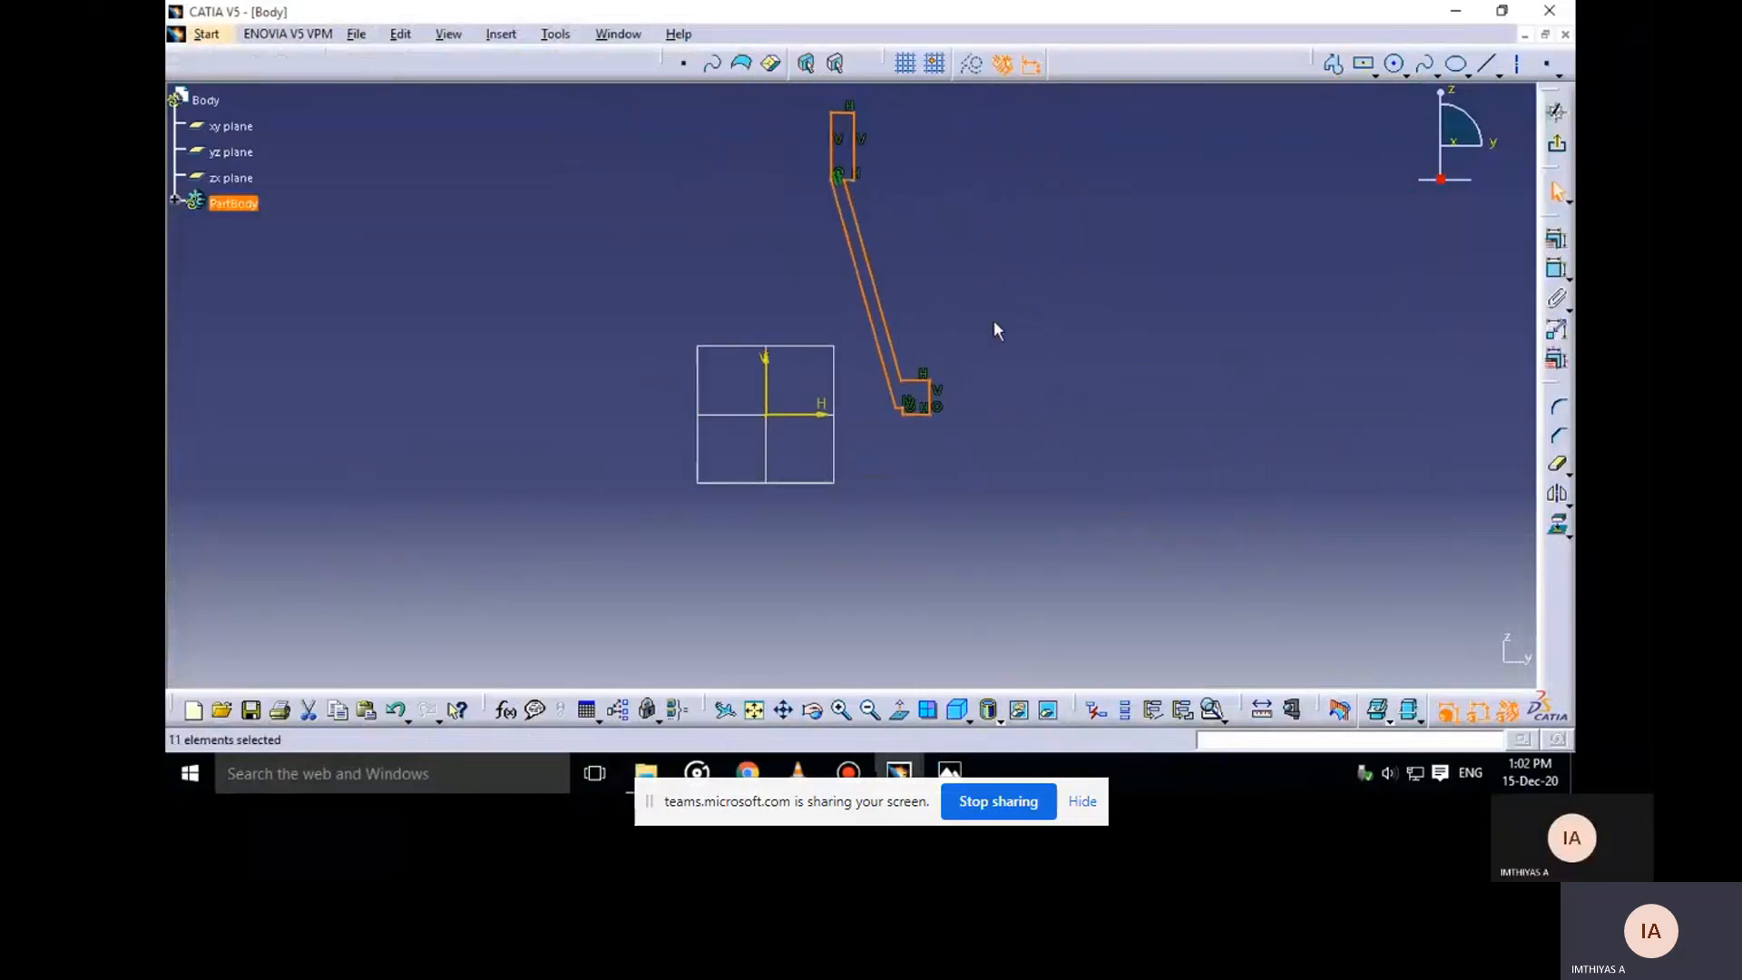
Add a horizontal dimension between the vertical axis and the base flange's outer vertical edge
mouse_move(941, 283)
ctrl+middle_down()
mouse_move(973, 363)
mouse_move(974, 318)
ctrl+middle_up()
middle_drag(999, 393, 1028, 354)
click(1091, 337)
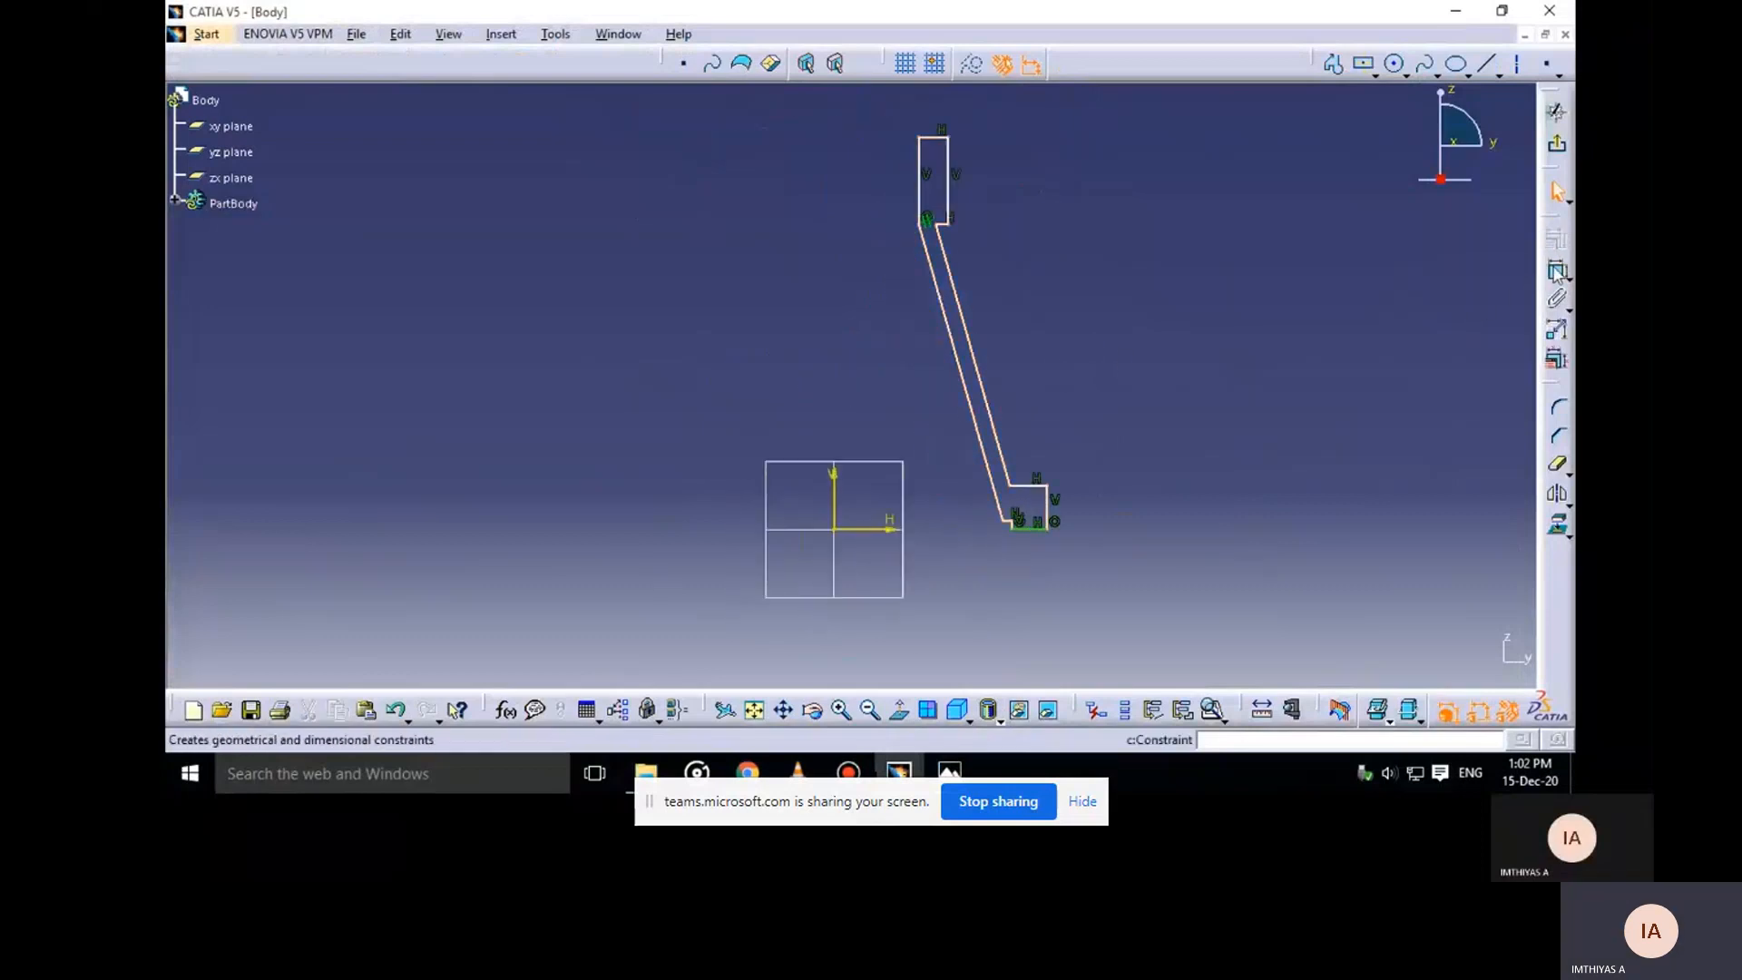
click(1555, 274)
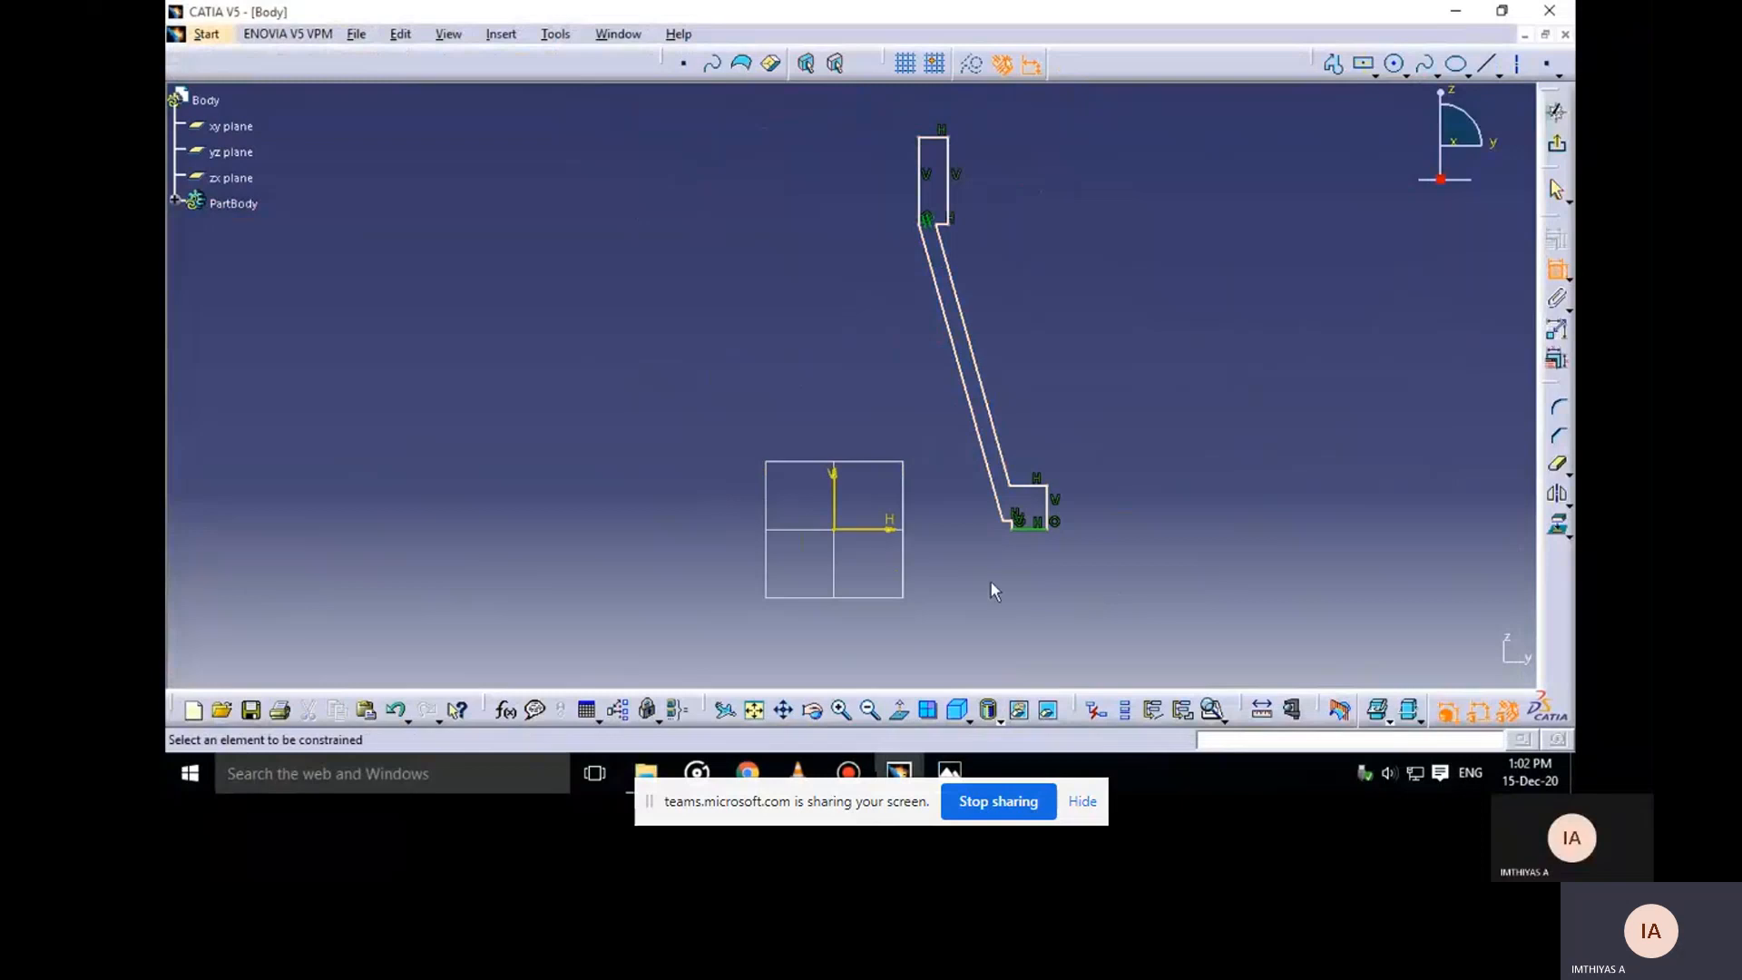
click(840, 511)
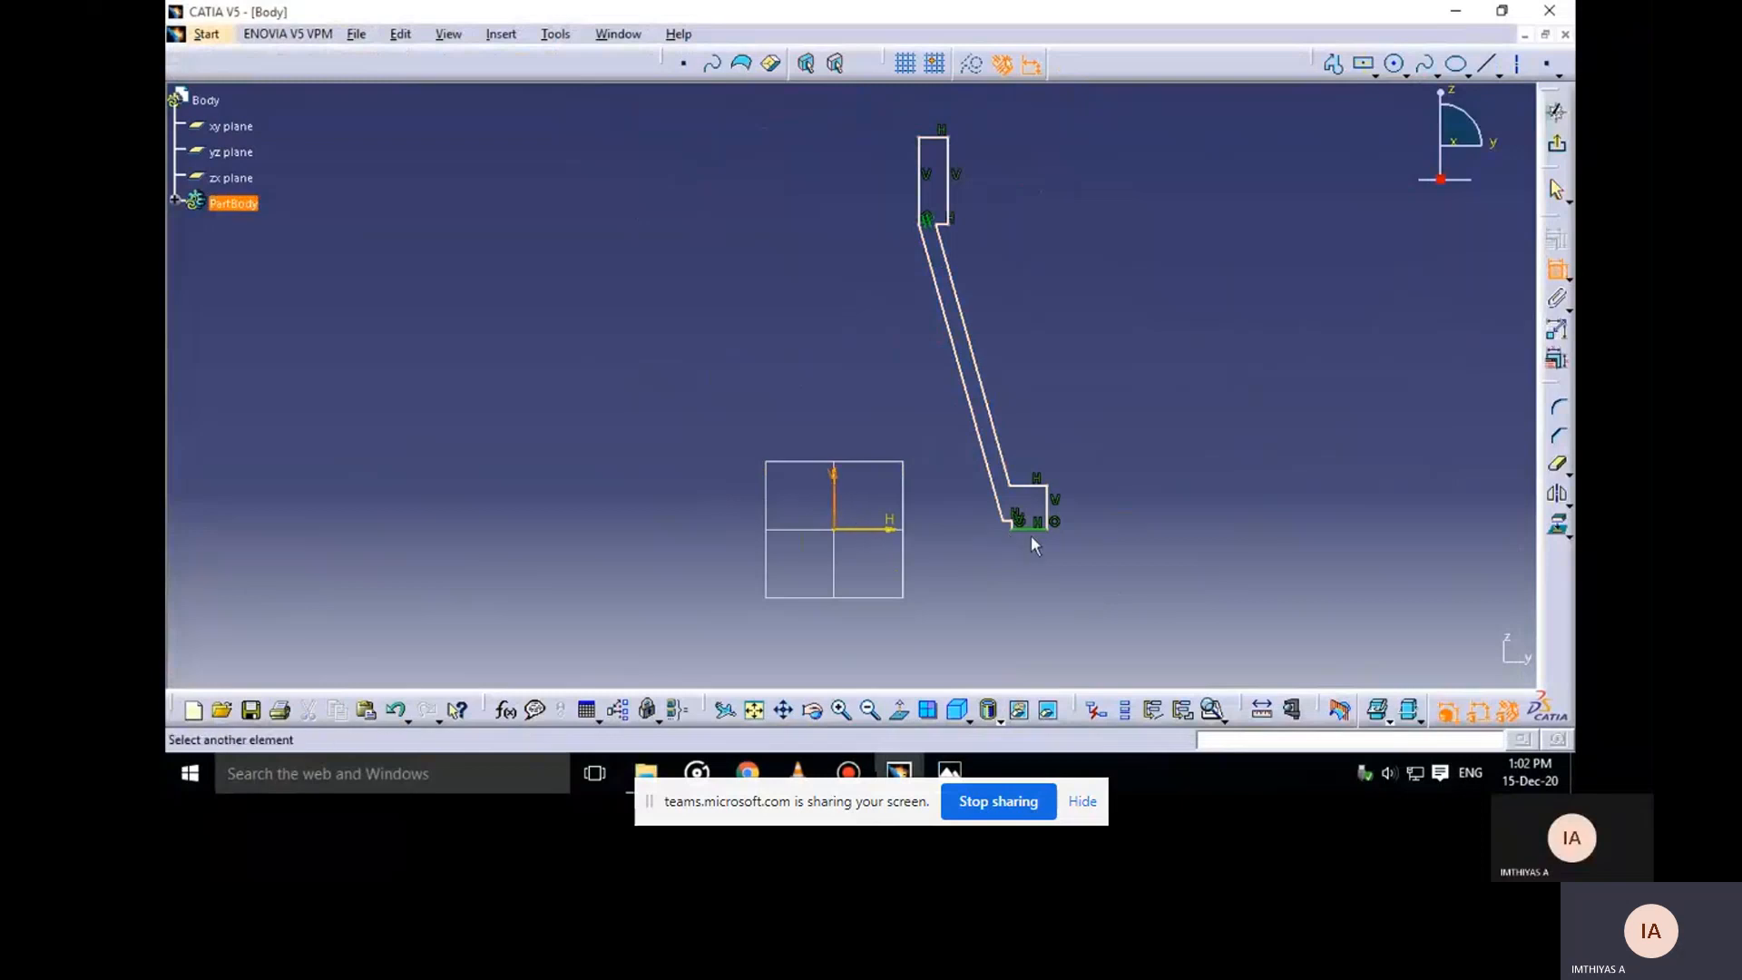
click(1051, 515)
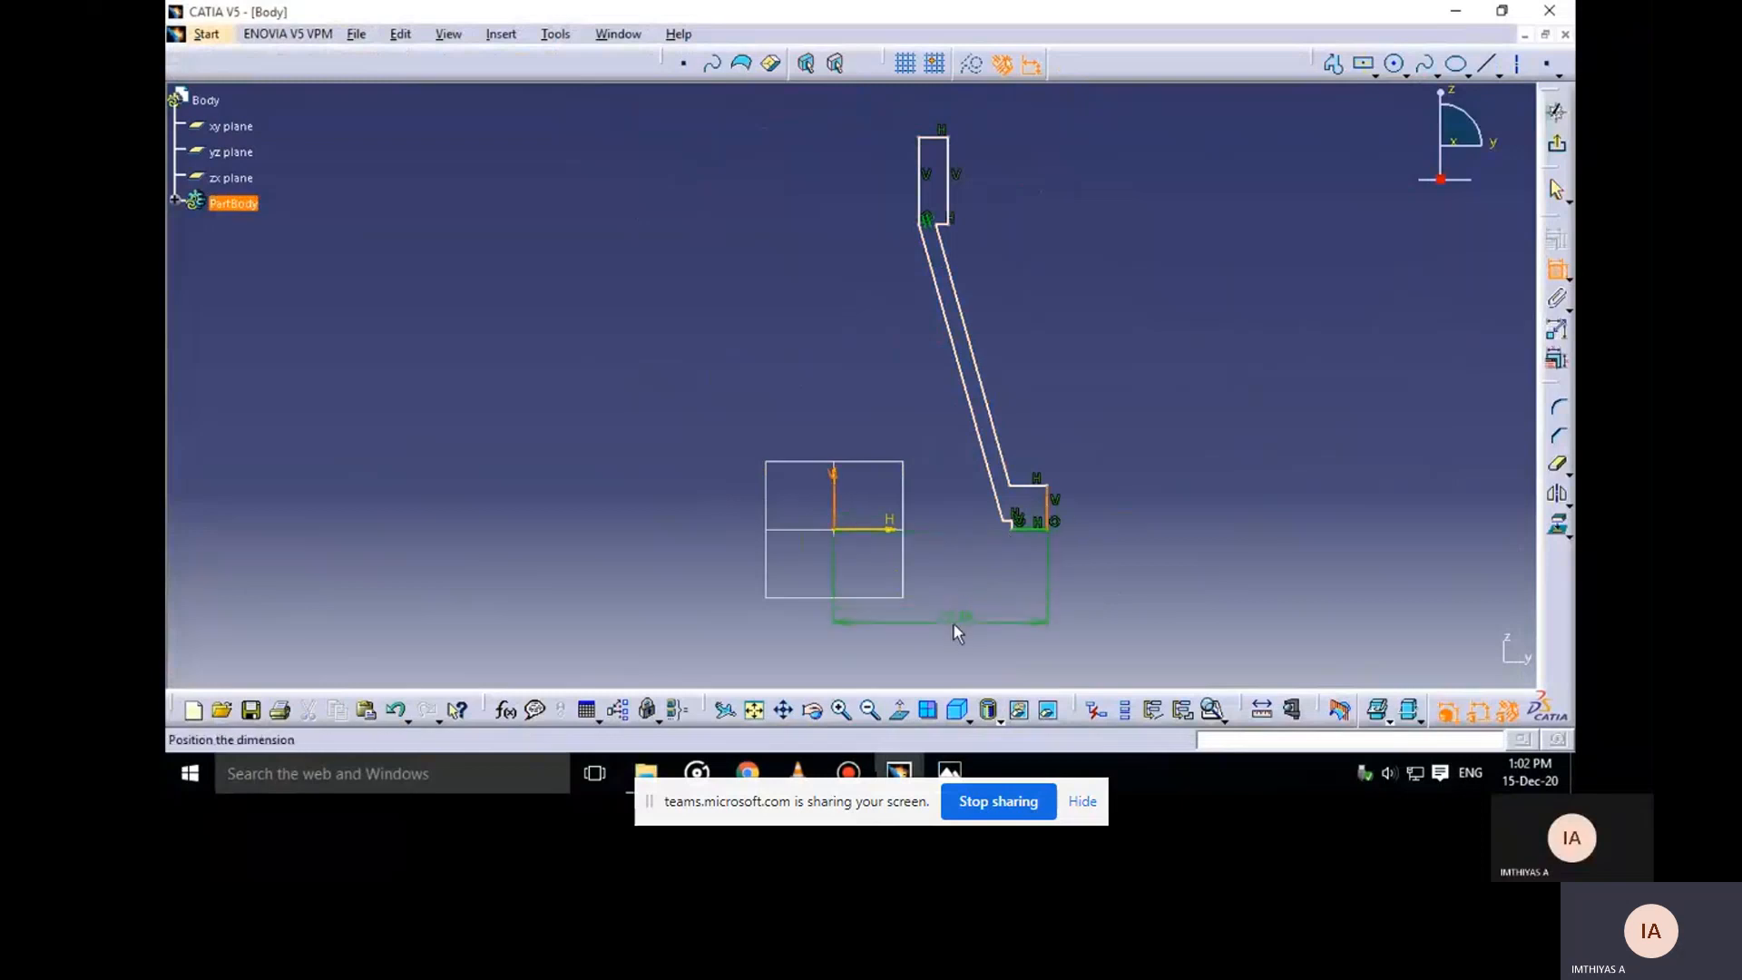
click(952, 622)
Check the base diameter on the reference drawing and set the flange's outer edge distance from the vertical axis to 70 mm
mouse_move(949, 773)
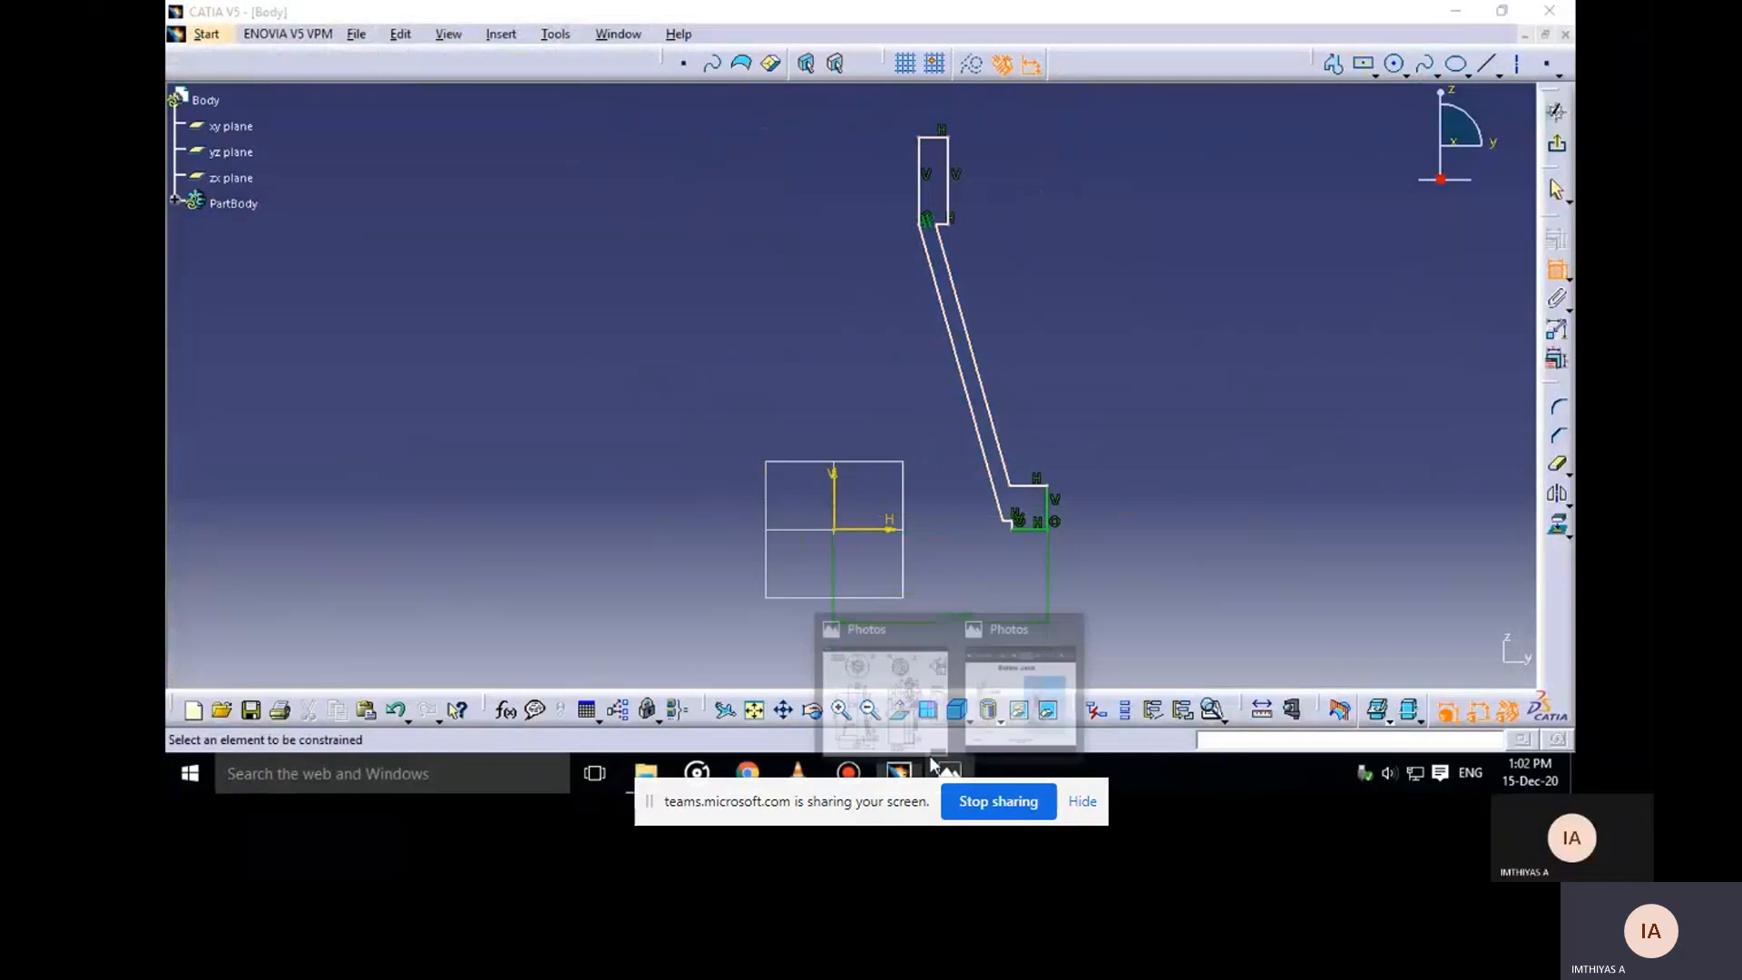
click(893, 699)
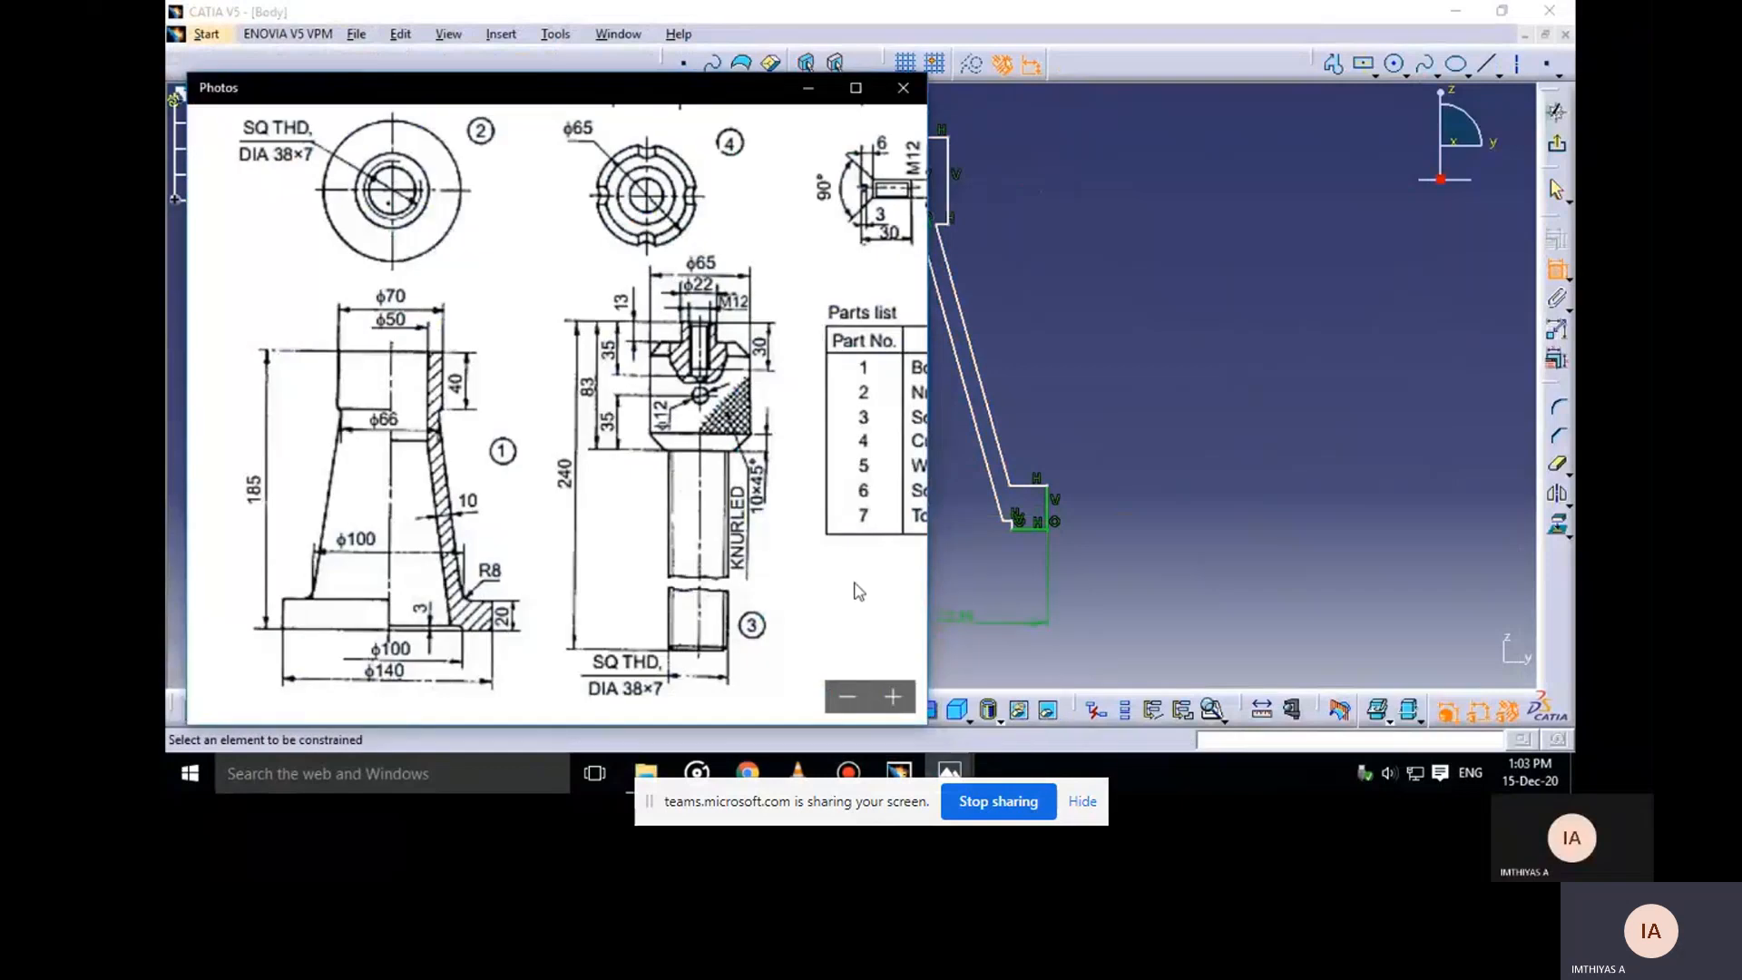
click(807, 88)
double_click(971, 608)
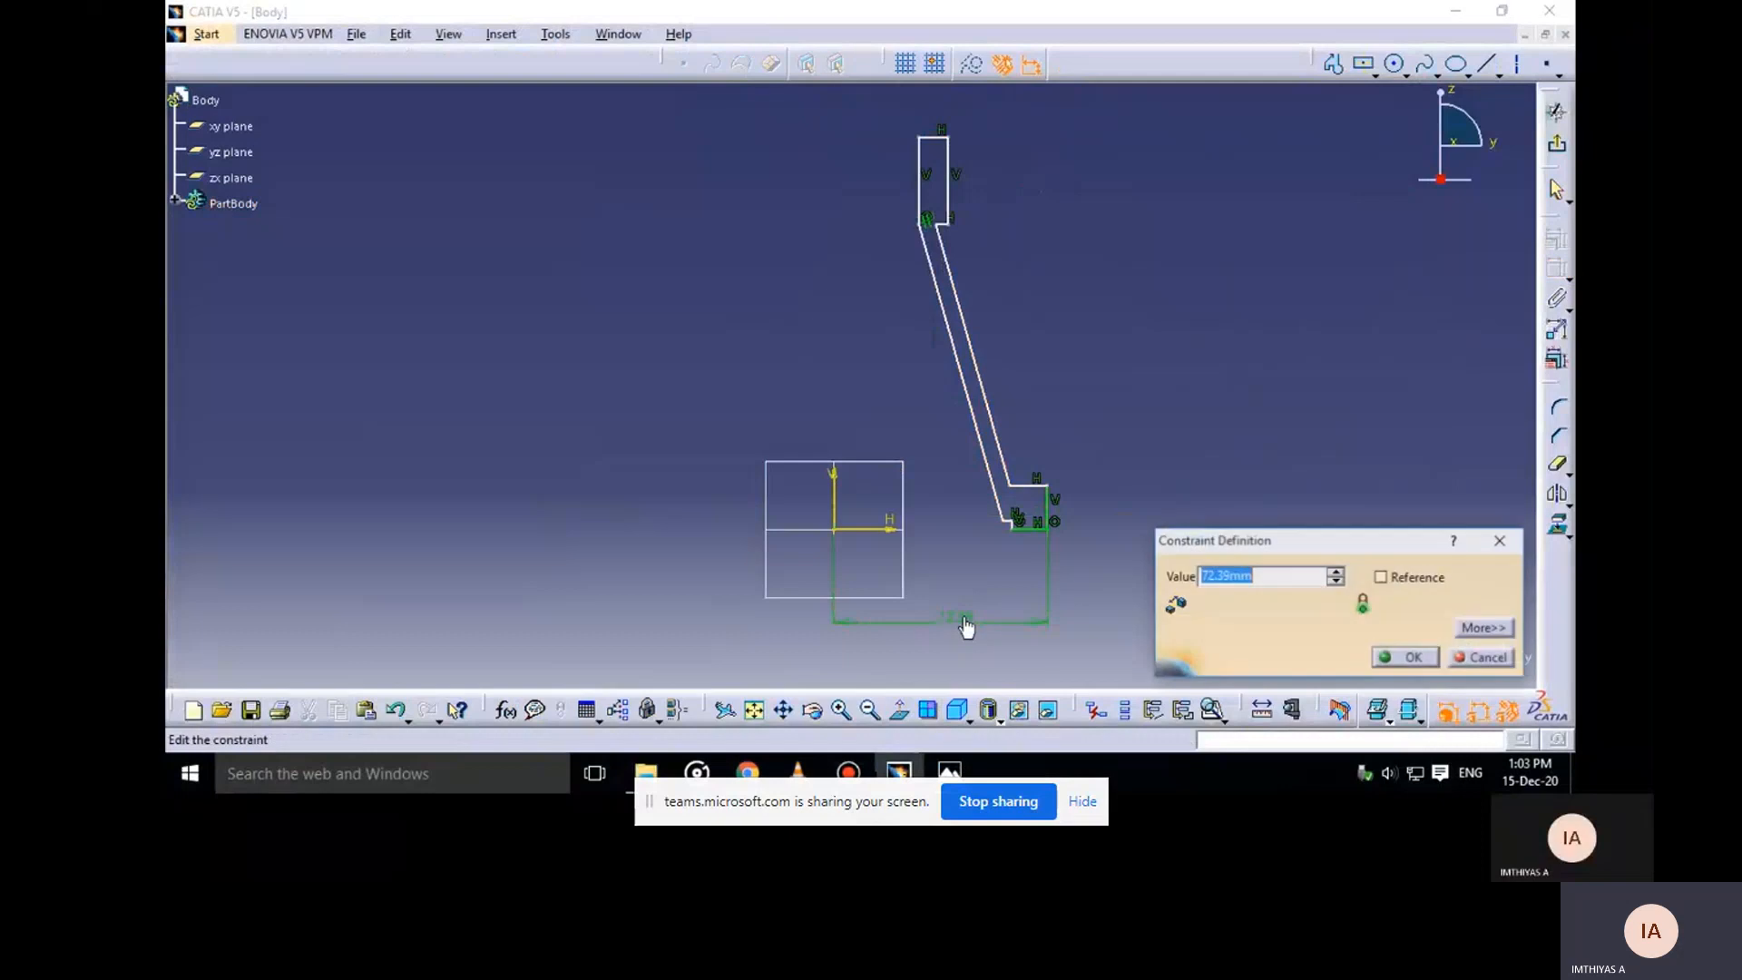
text(7)
key(Return)
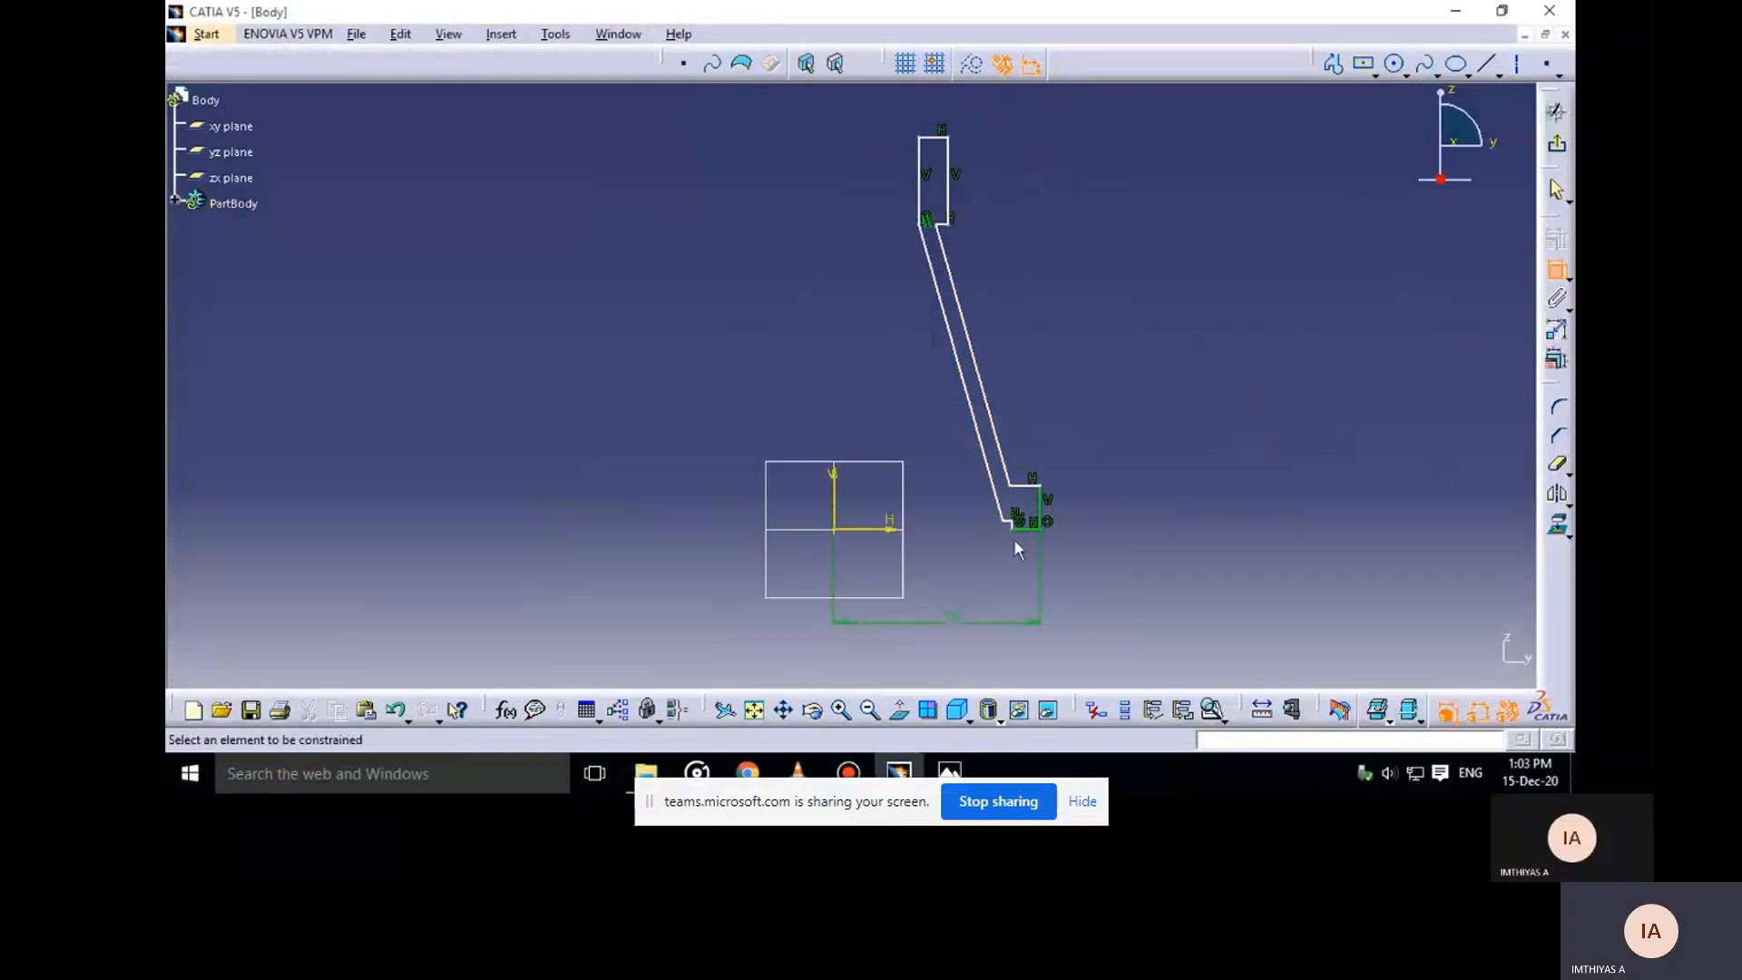
Check the recess diameter on the reference drawing and constrain the base recess's vertical edge 50 mm from the vertical axis
ctrl+middle_drag(997, 597, 1003, 508)
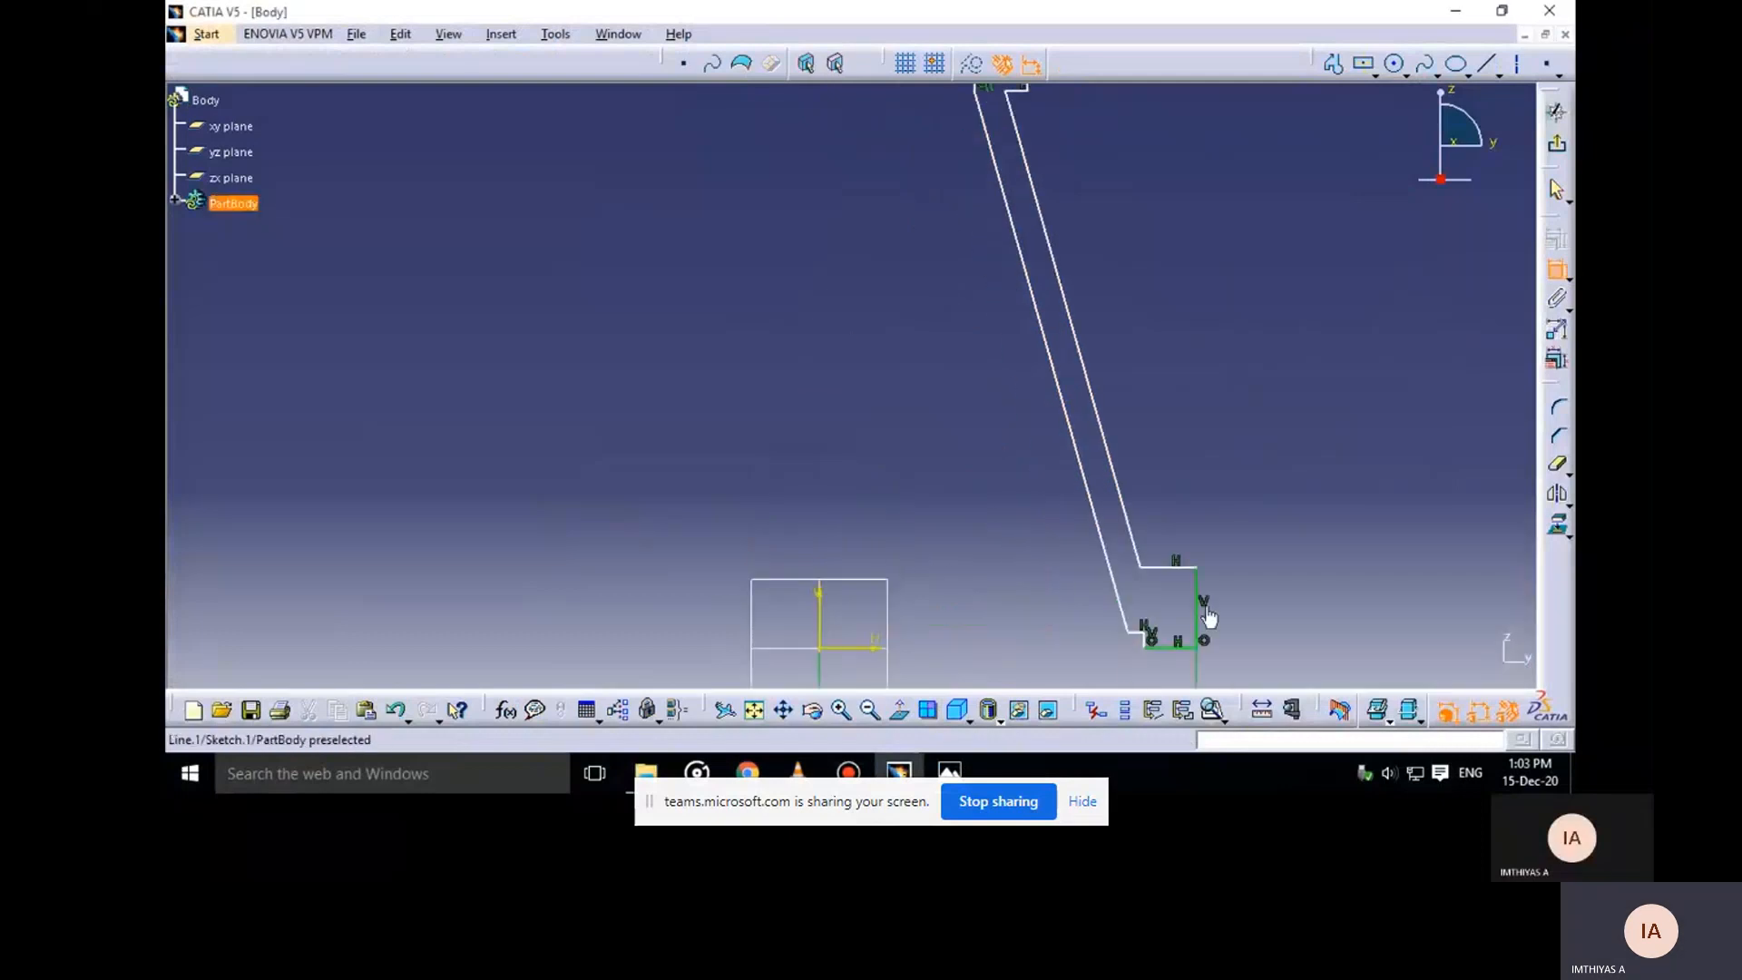
middle_drag(849, 372, 841, 215)
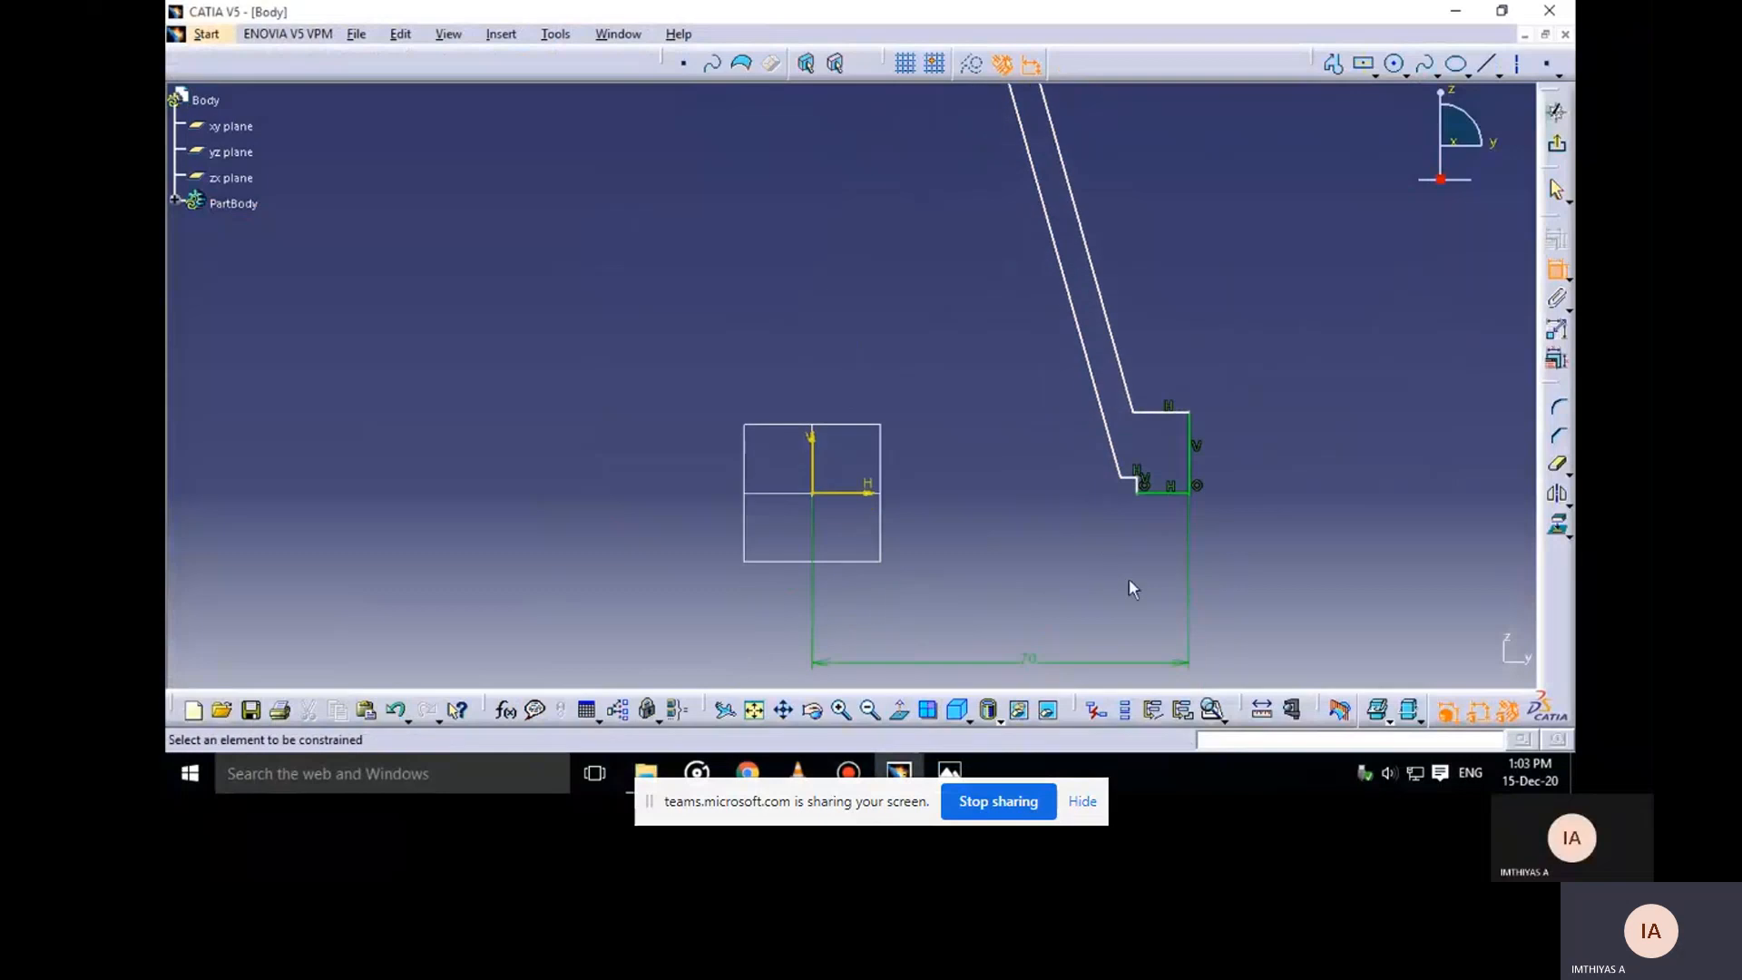
mouse_move(960, 772)
click(885, 690)
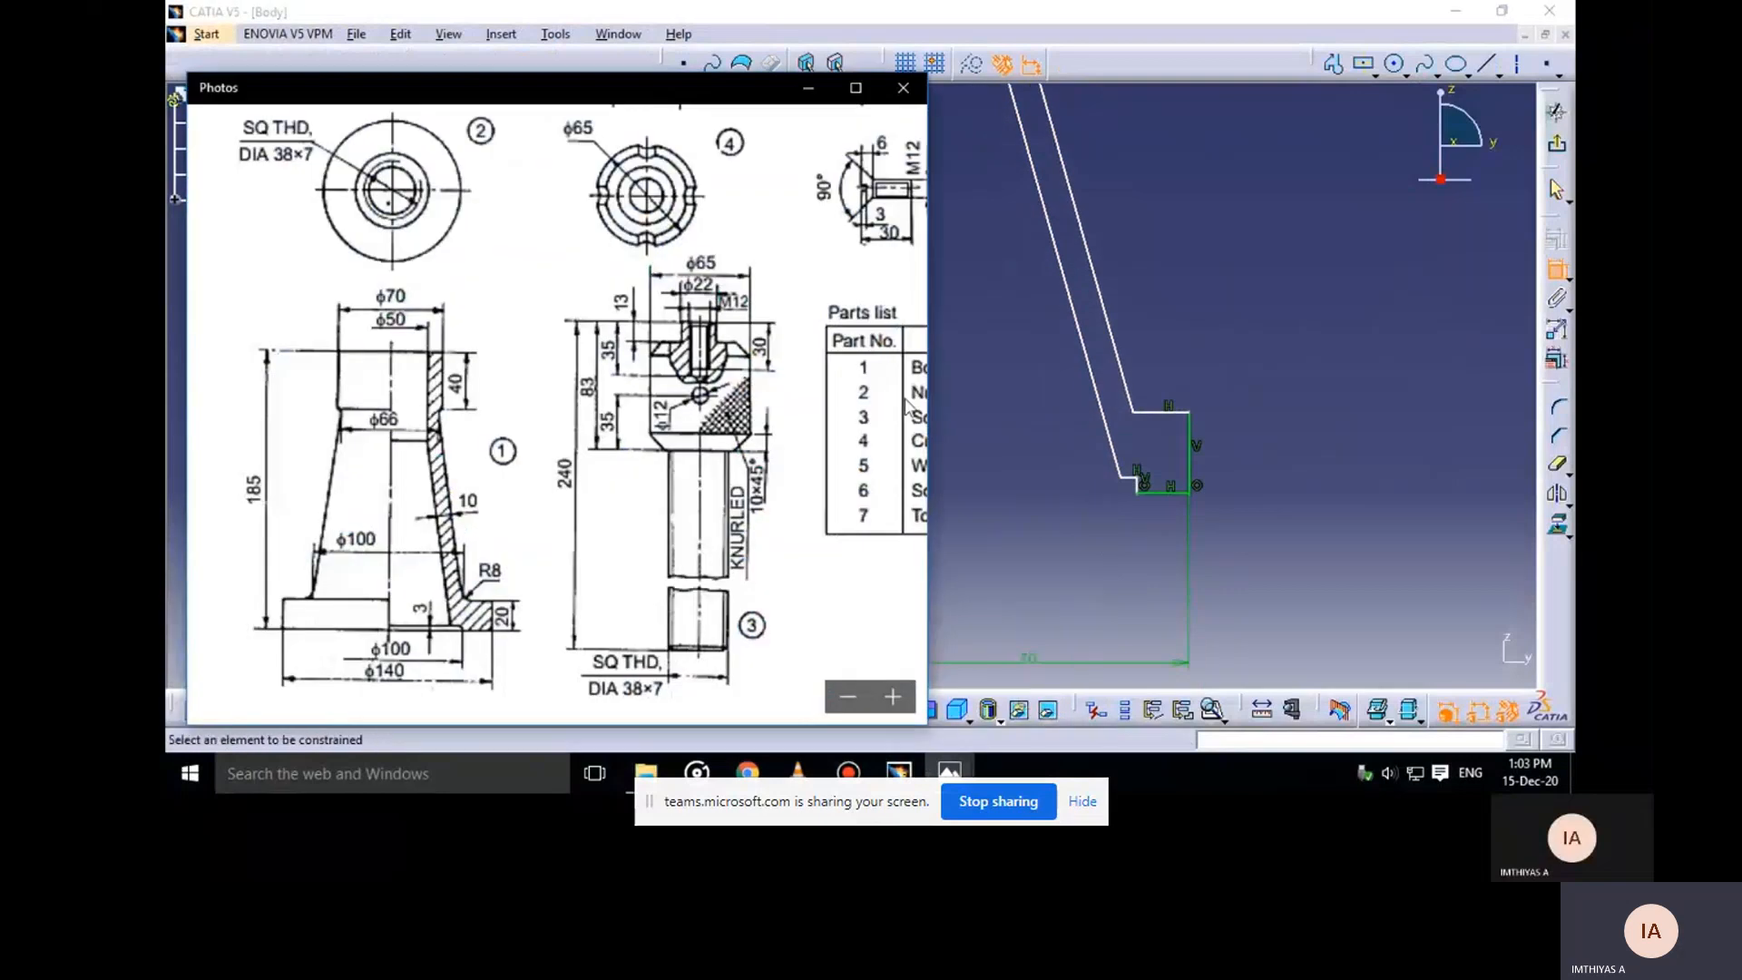
click(808, 89)
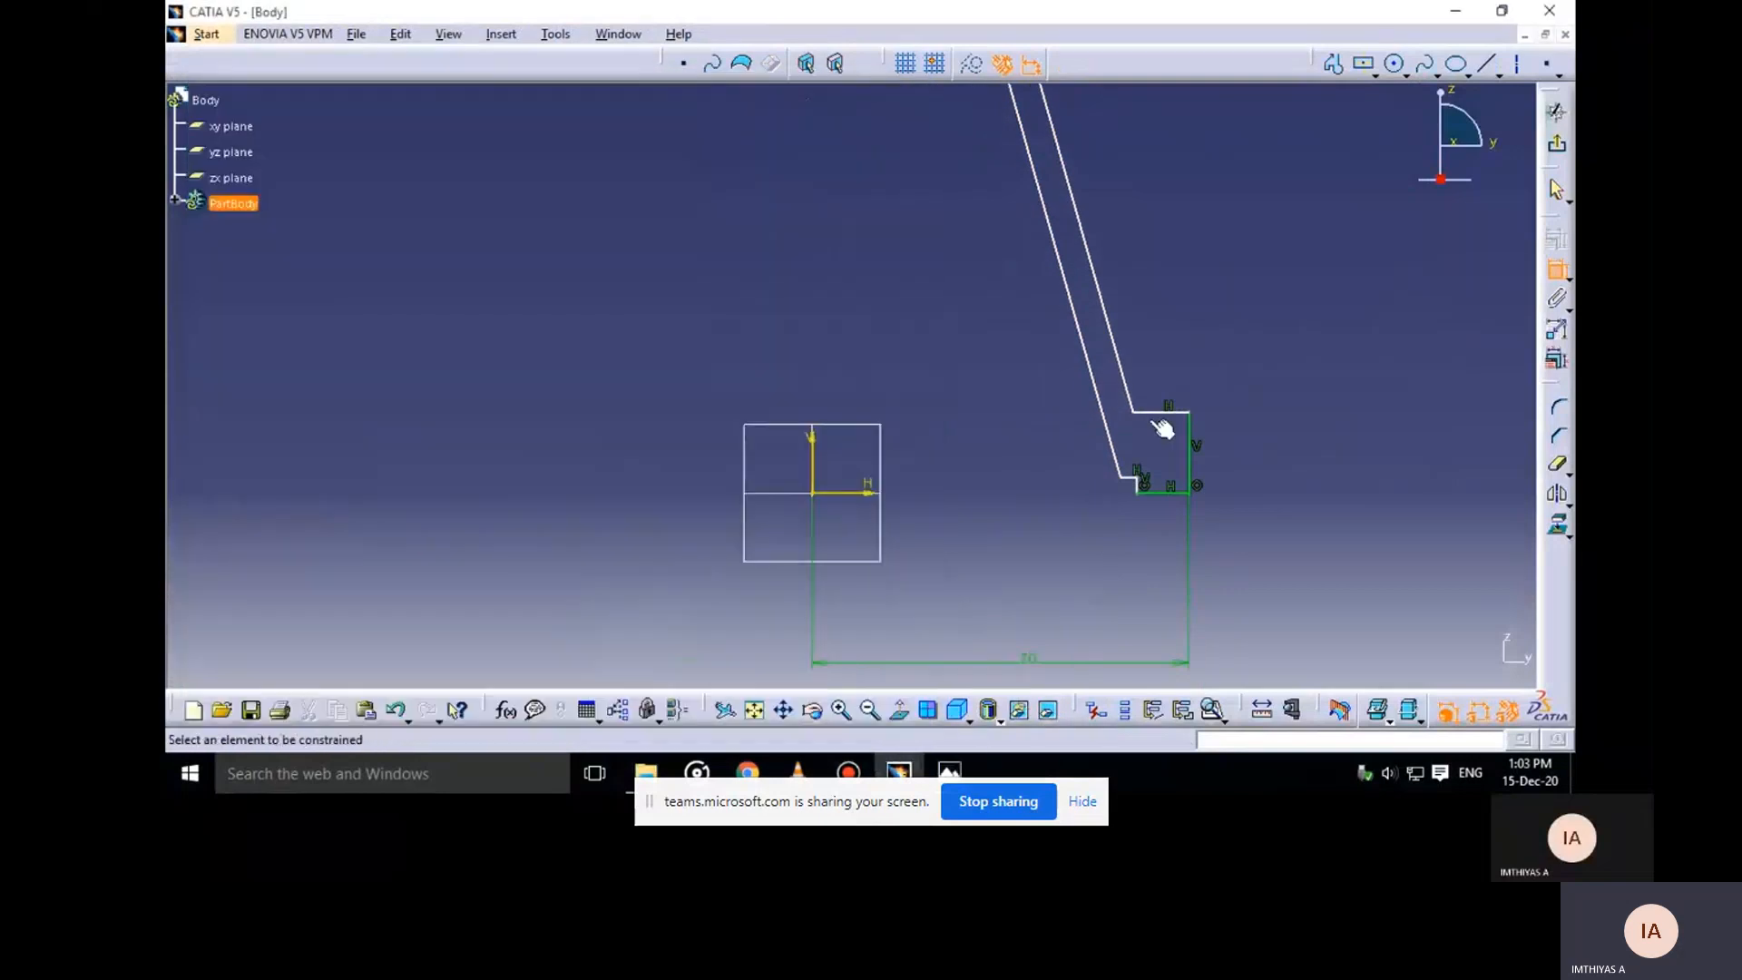
click(1134, 495)
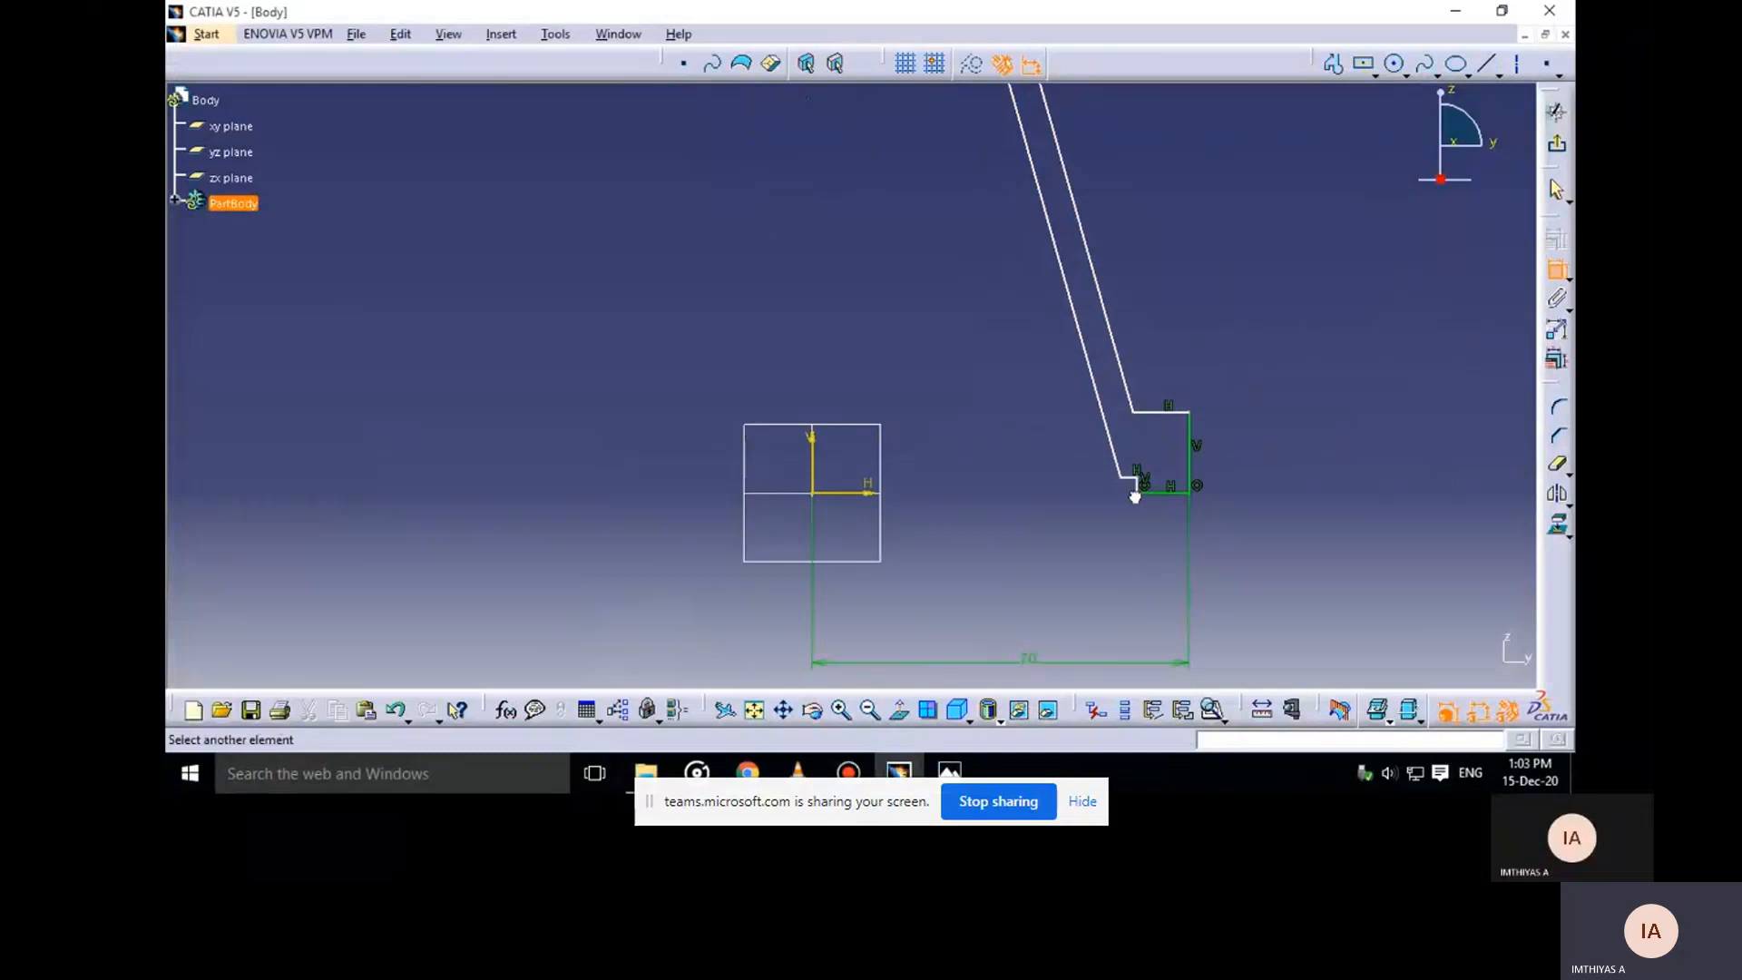
click(812, 467)
click(1005, 549)
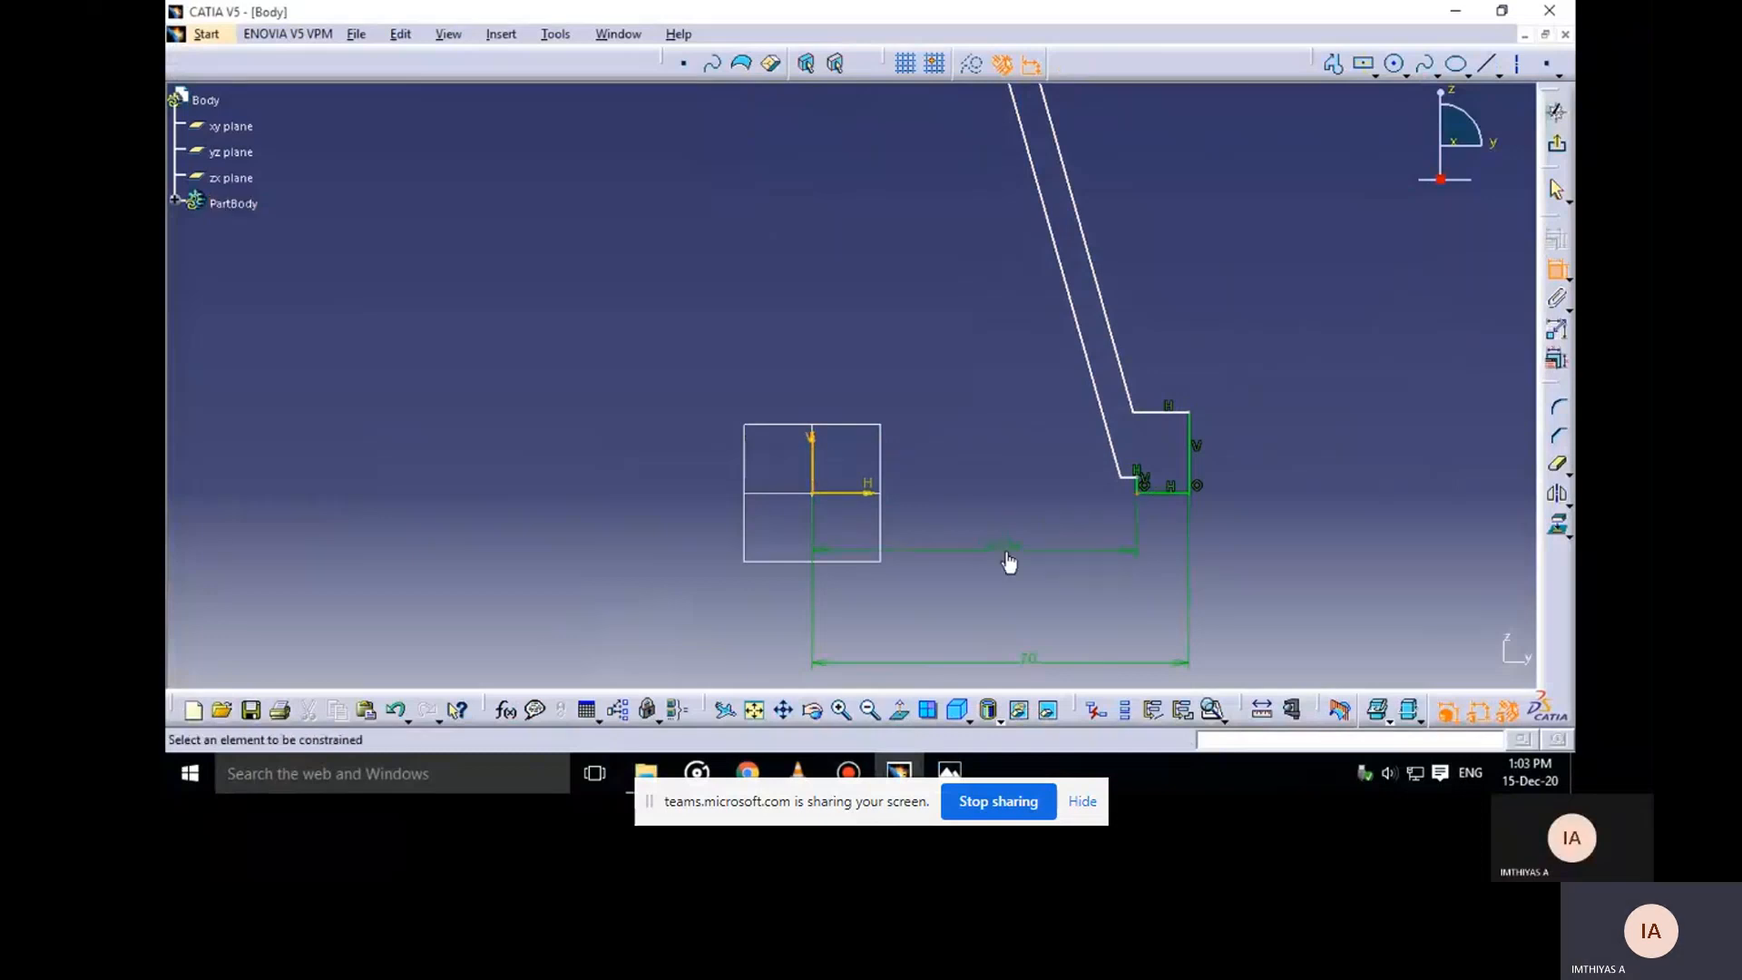
text(2)
key(BackSpace)
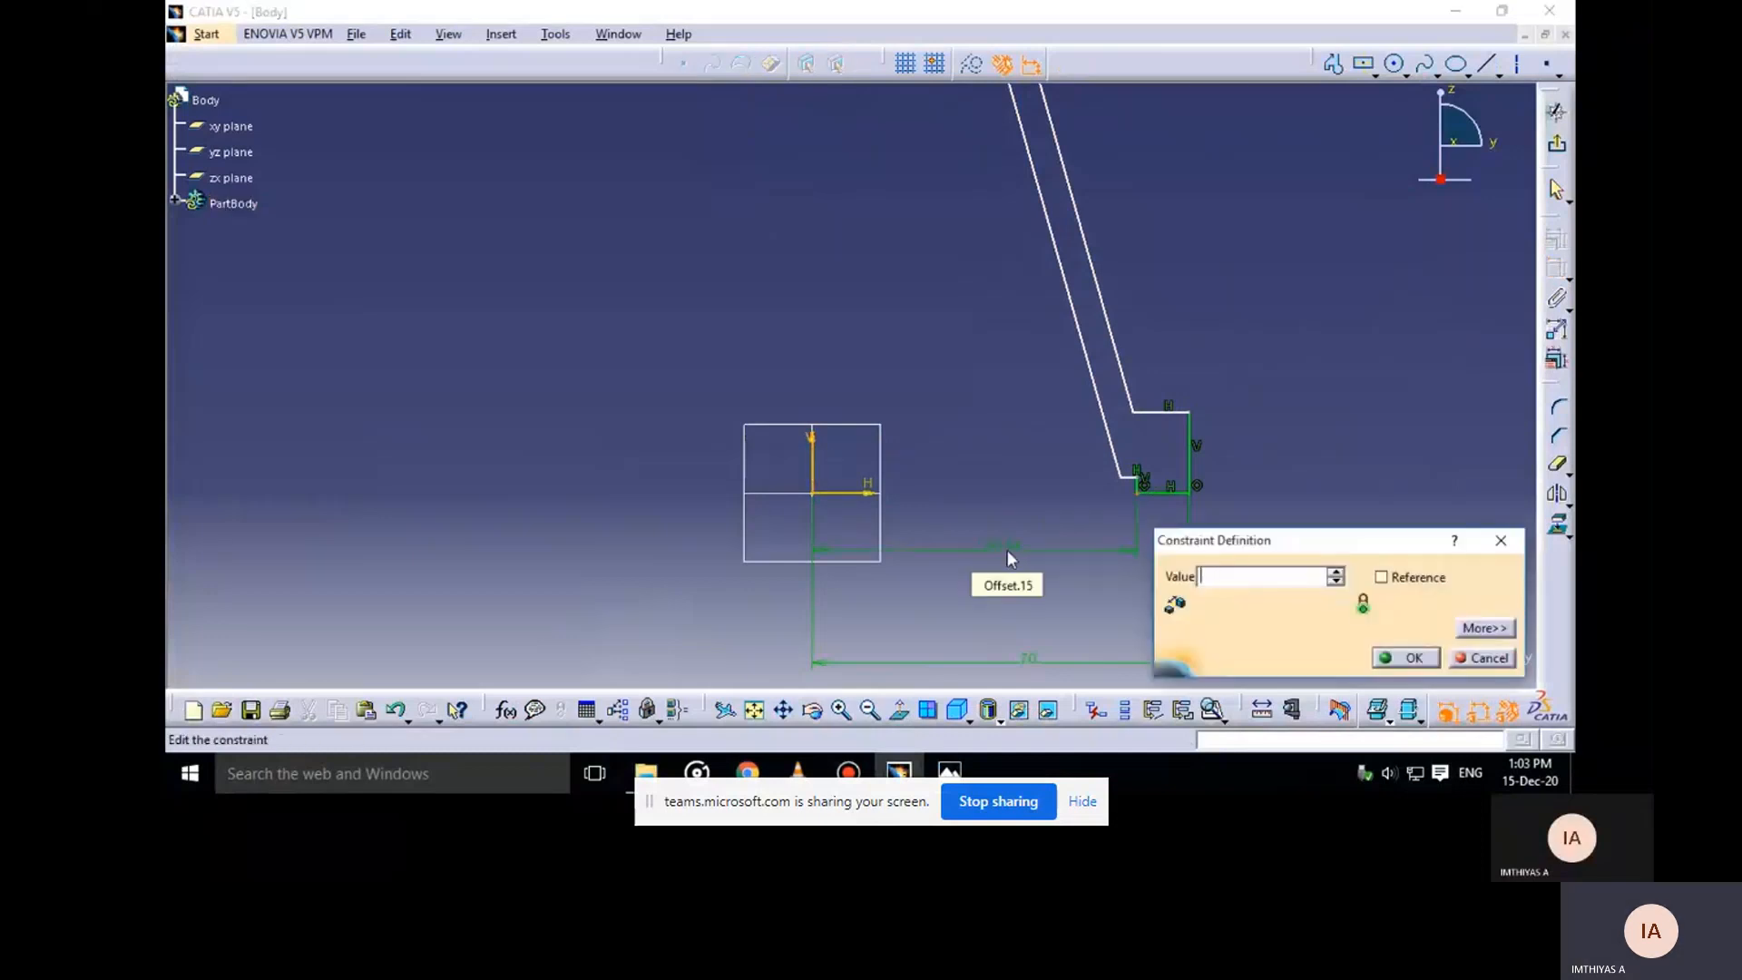
text(50)
key(Return)
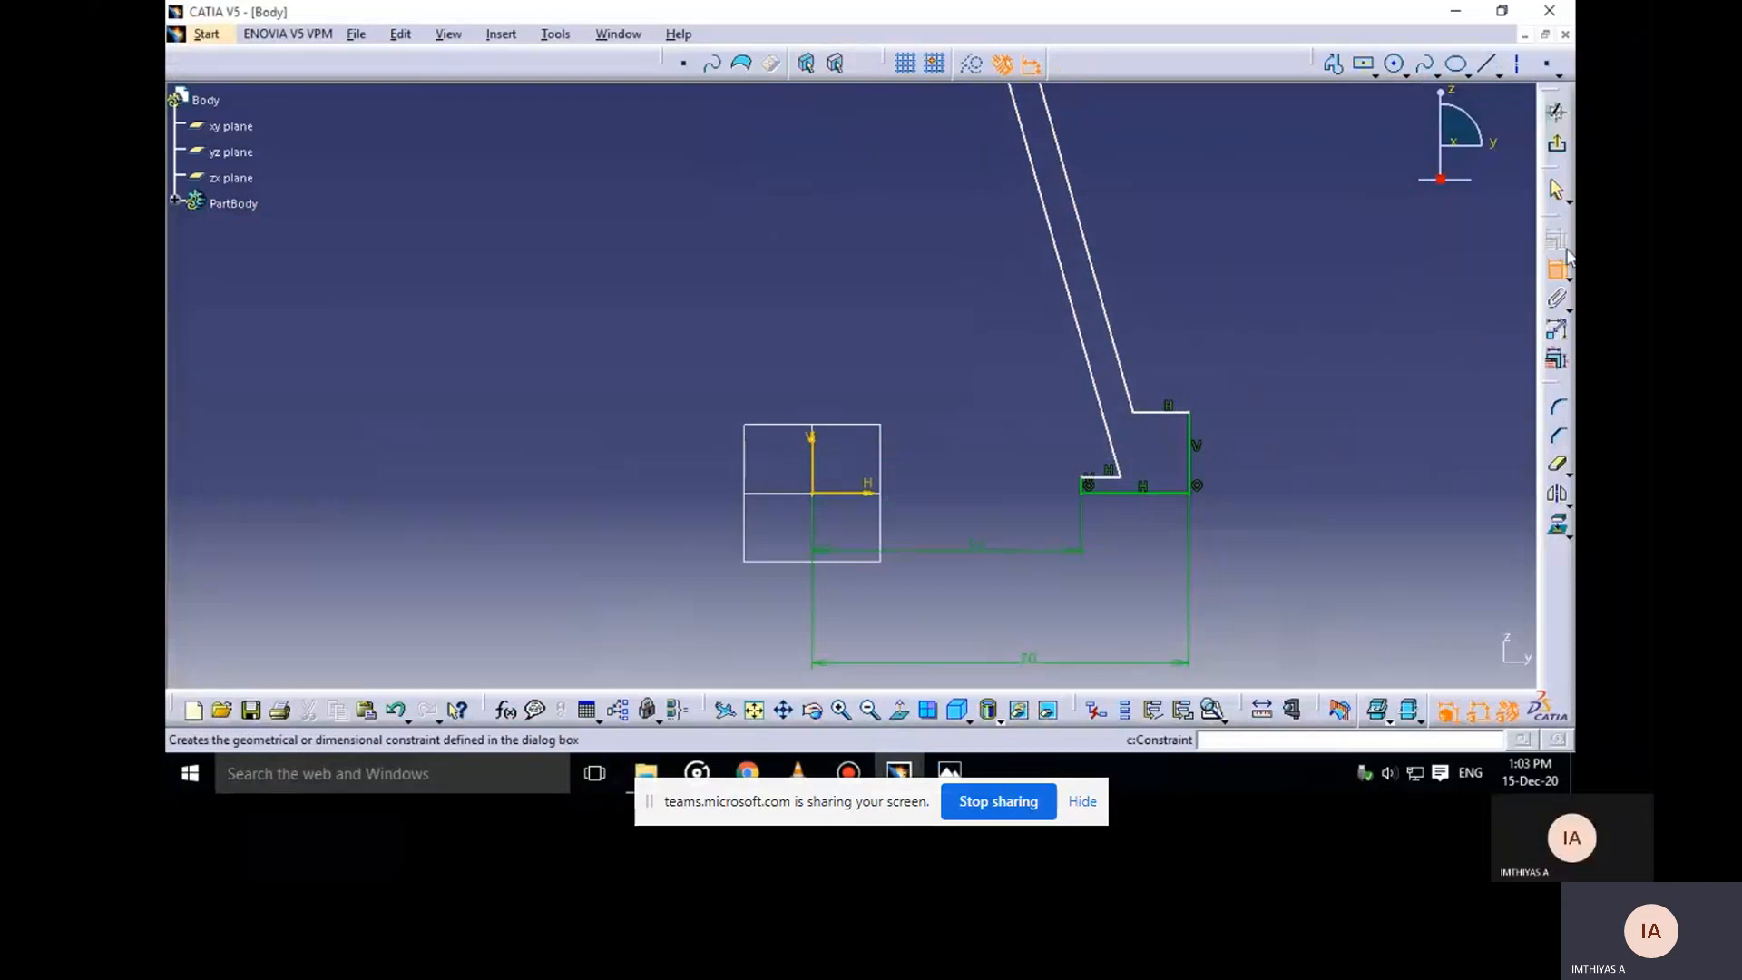
Move the sloping inner wall line inward so its lower end lies closer to the vertical axis than the recess edge
click(1555, 189)
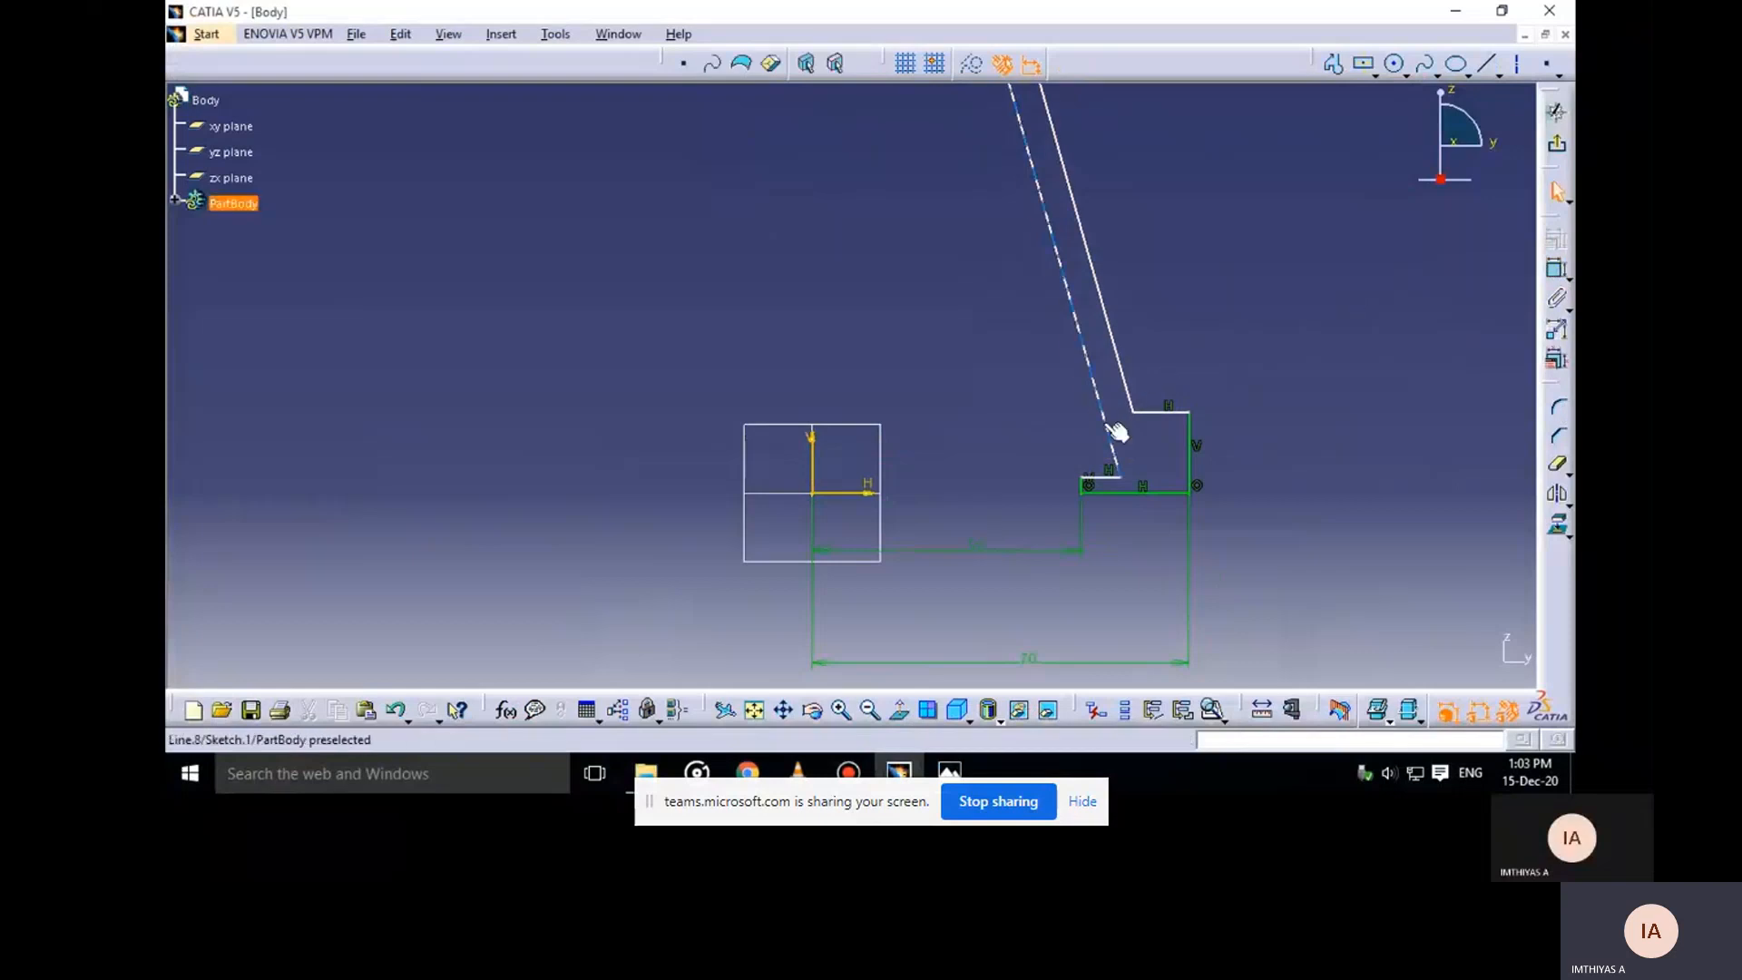
mouse_move(1111, 436)
mouse_down()
mouse_move(1084, 454)
mouse_move(1043, 400)
mouse_up()
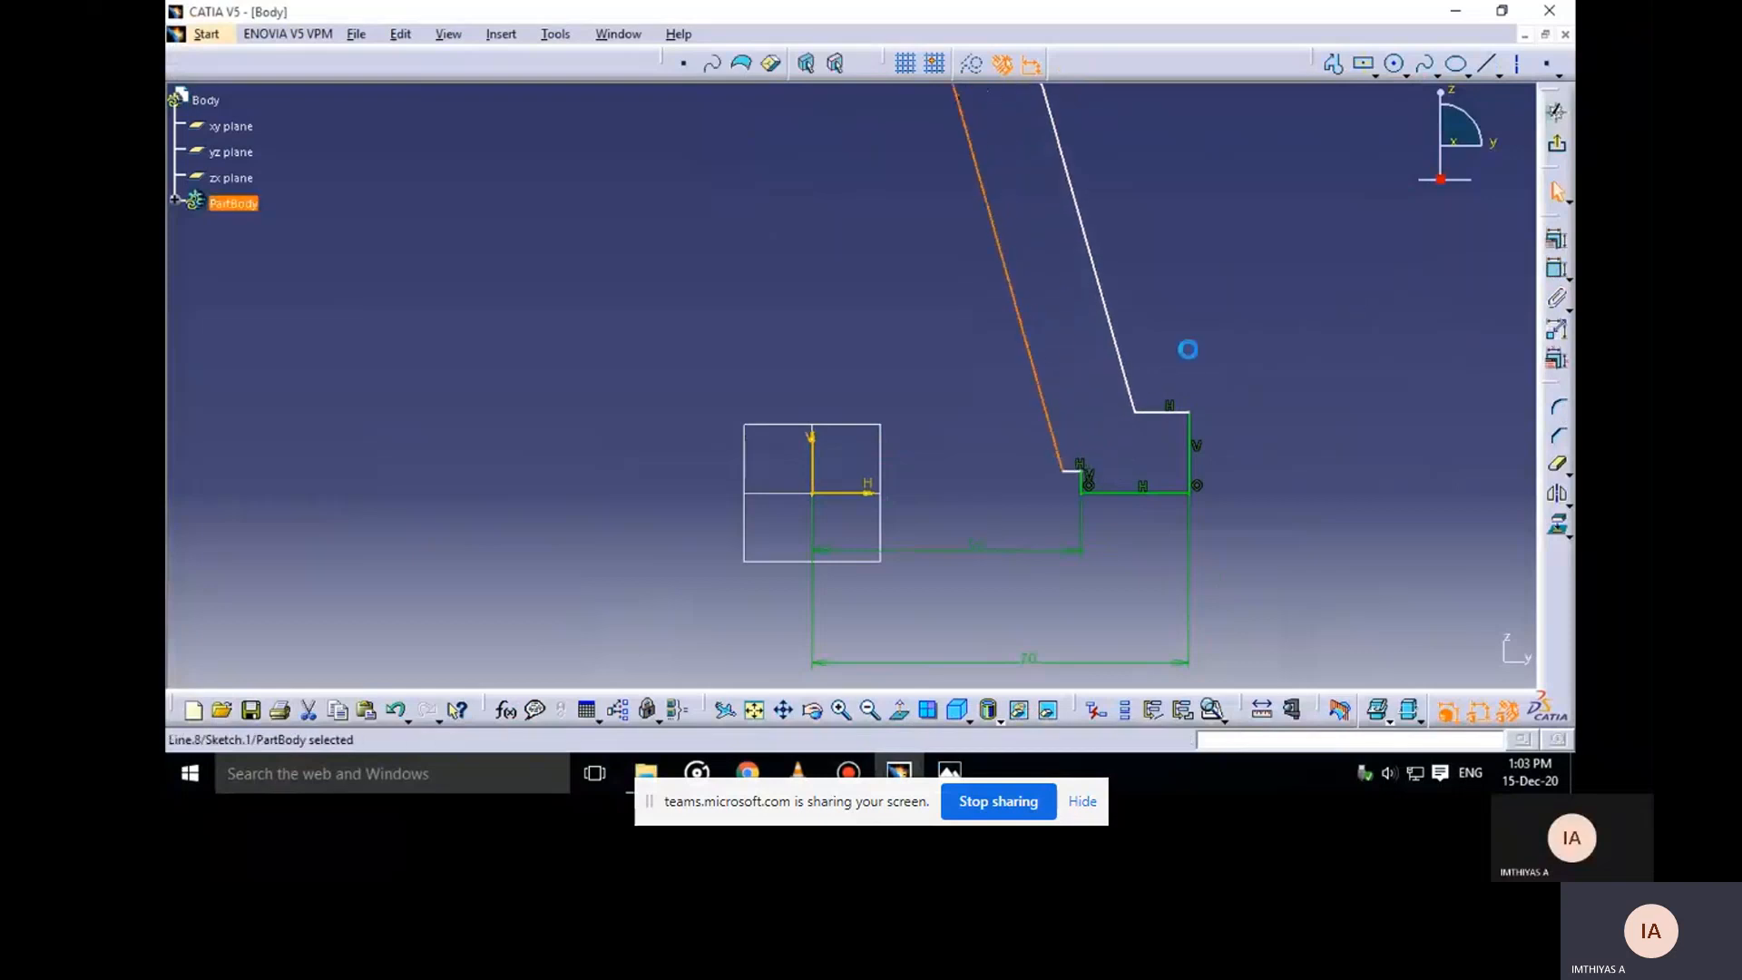
click(1187, 350)
ctrl+middle_drag(1154, 322, 1125, 408)
mouse_move(1059, 272)
middle_down()
mouse_move(1117, 424)
mouse_move(1155, 264)
middle_up()
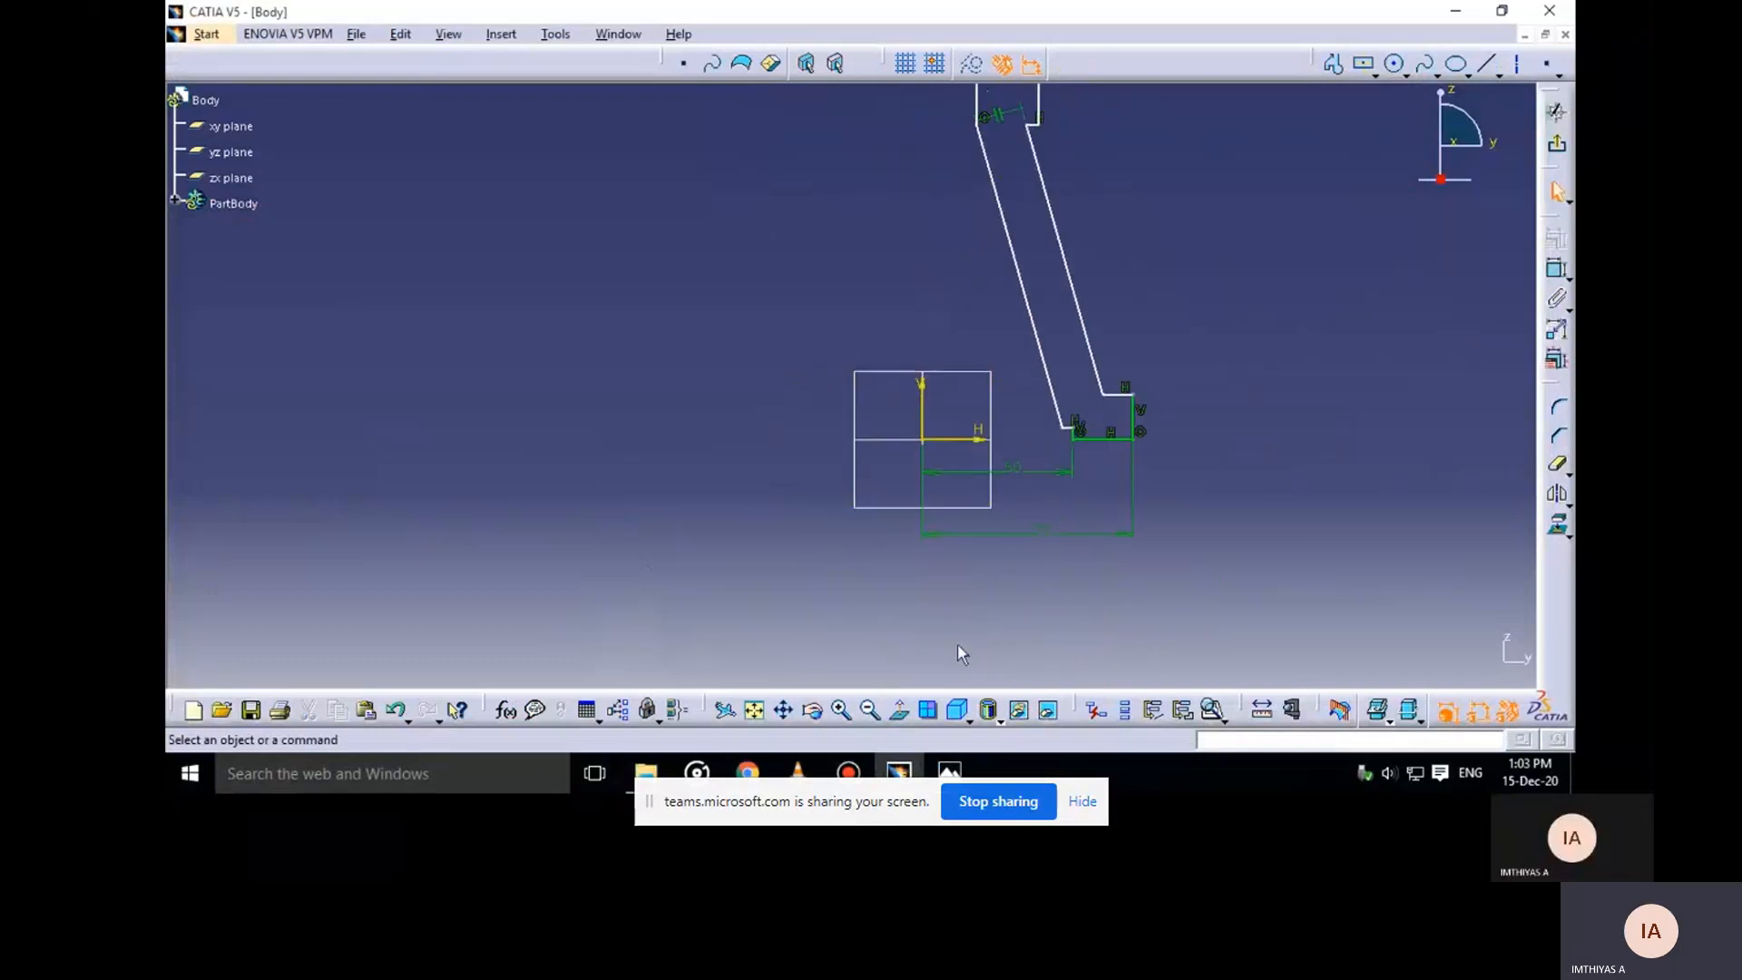
Check the flange height on the reference drawing and dimension the base's outer vertical edge to 20 mm
mouse_move(949, 772)
click(907, 715)
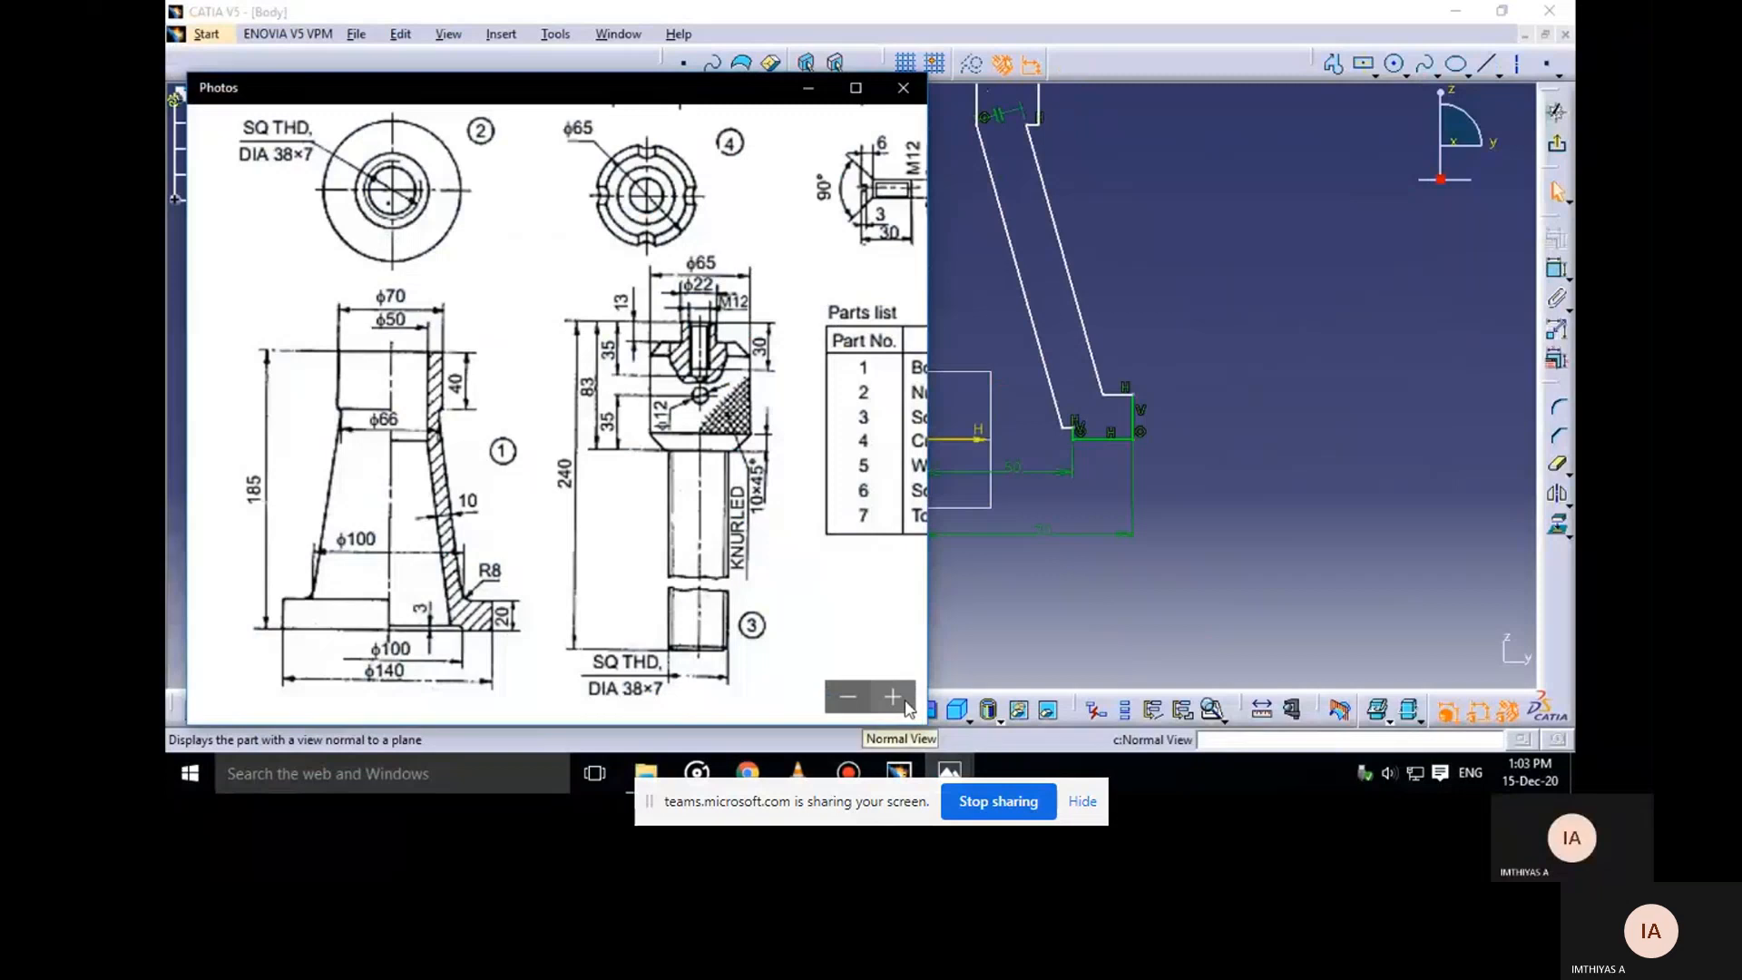
click(808, 89)
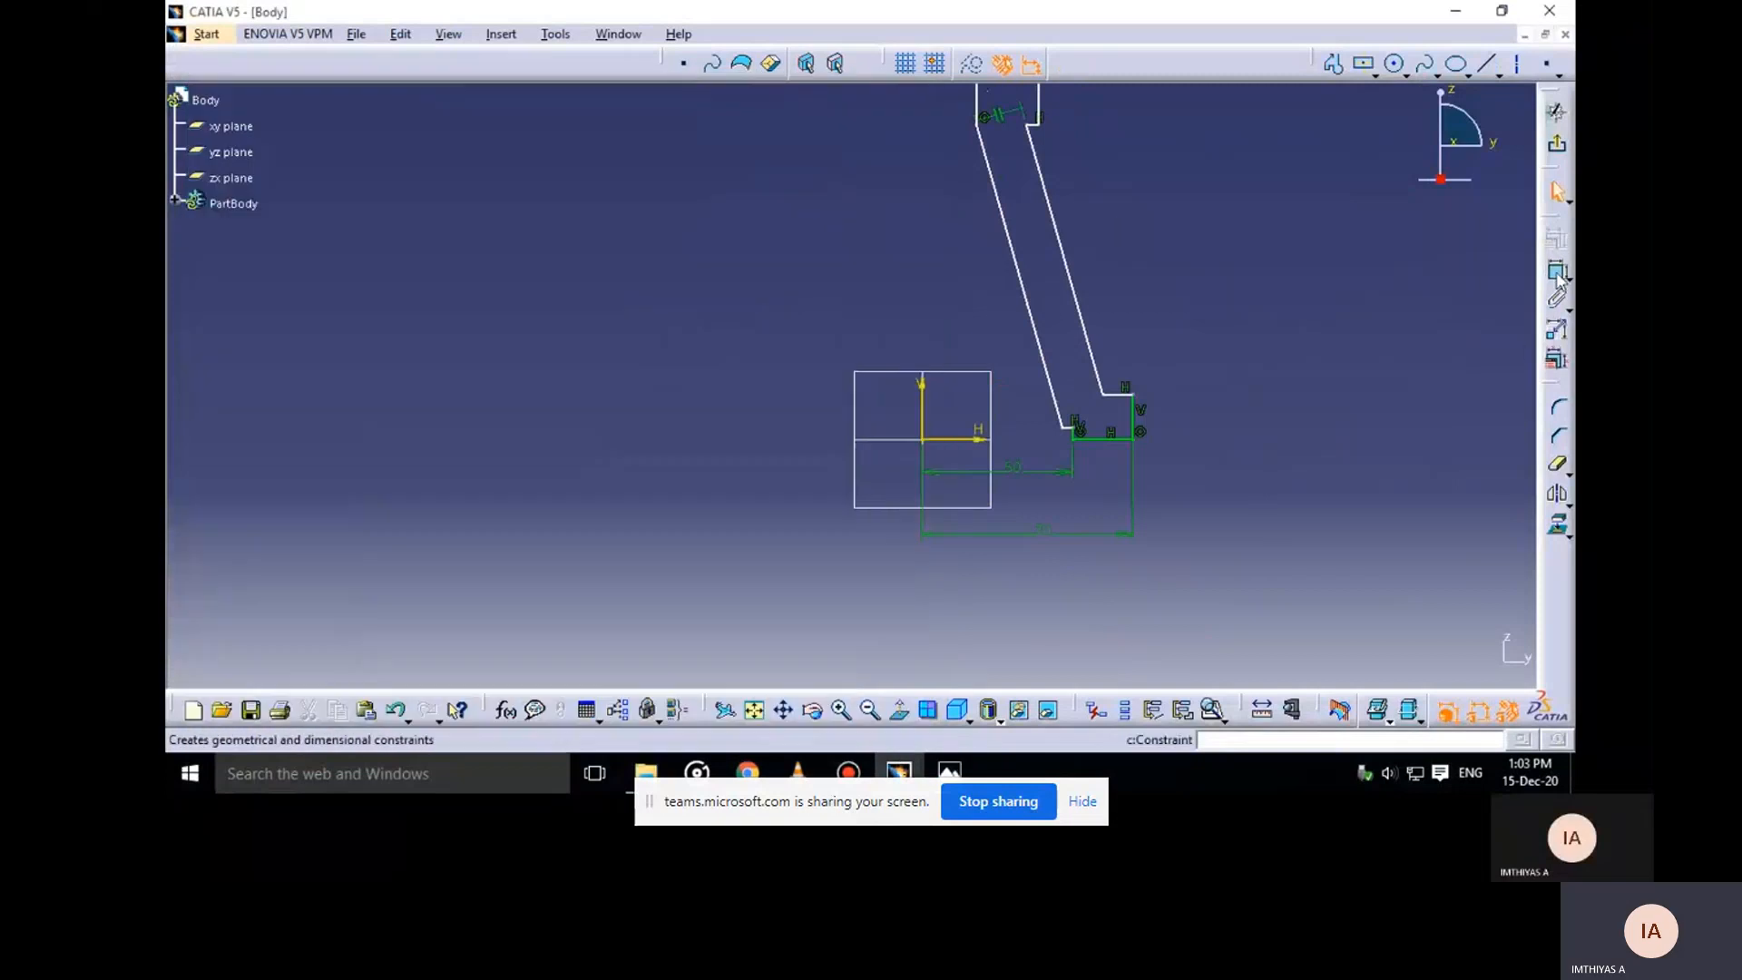
click(1132, 415)
click(1231, 411)
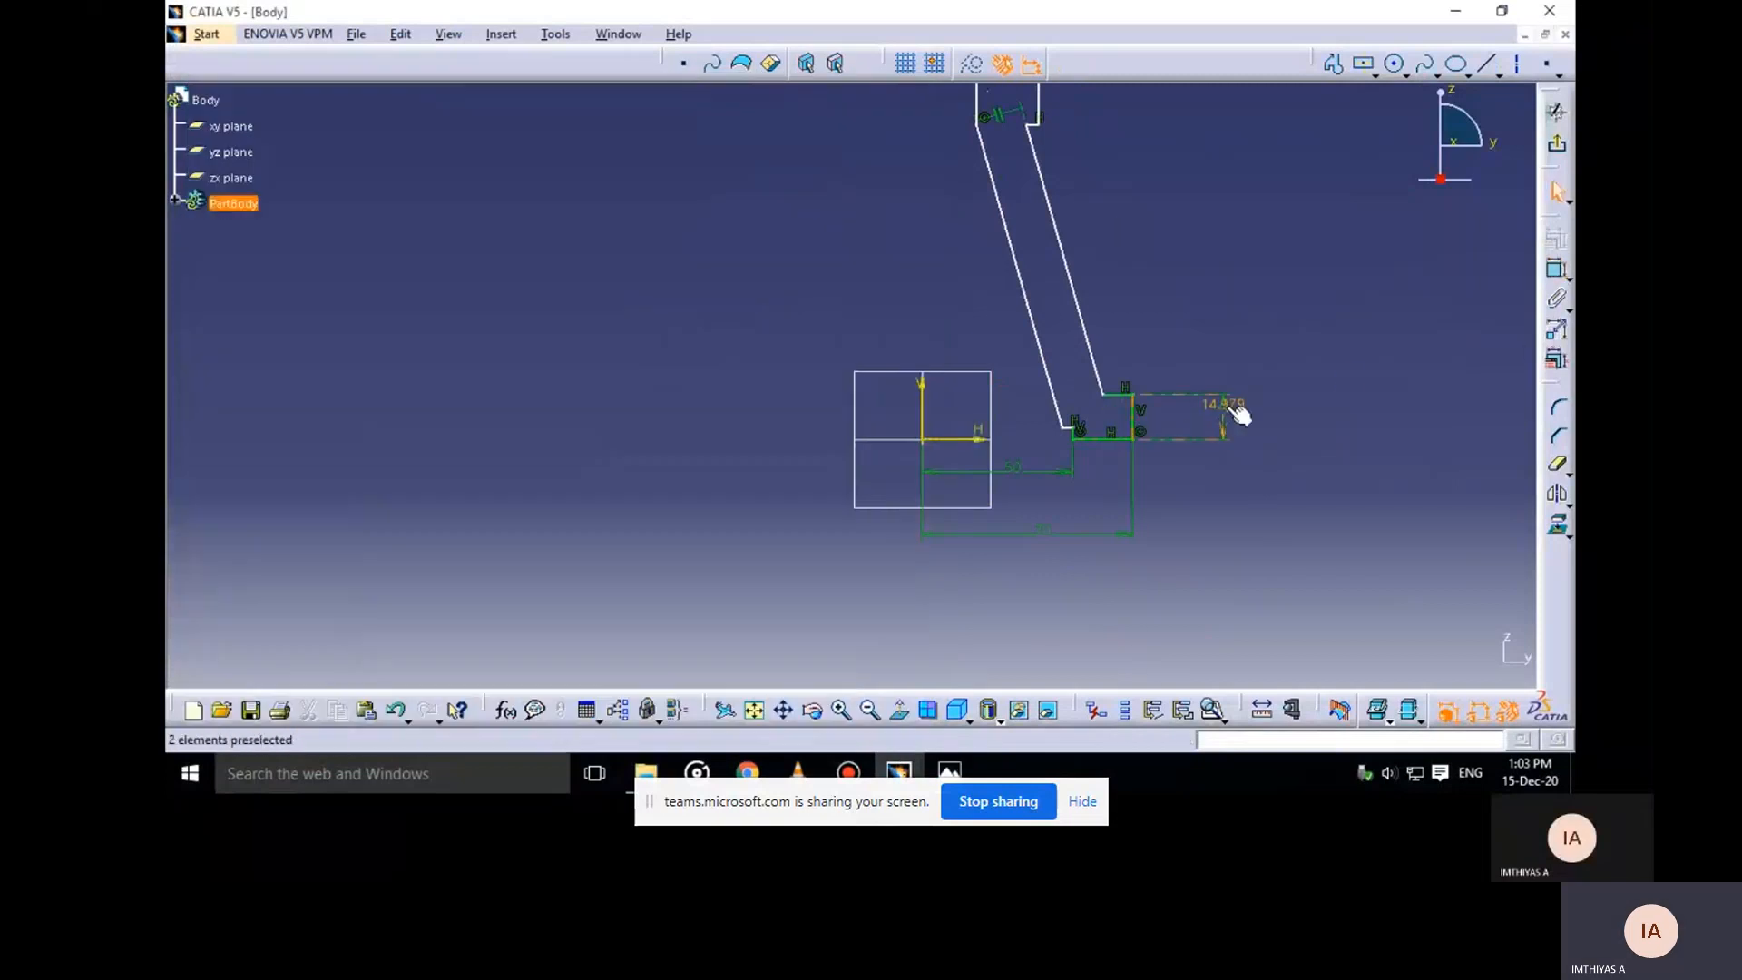
double_click(1230, 411)
text(31)
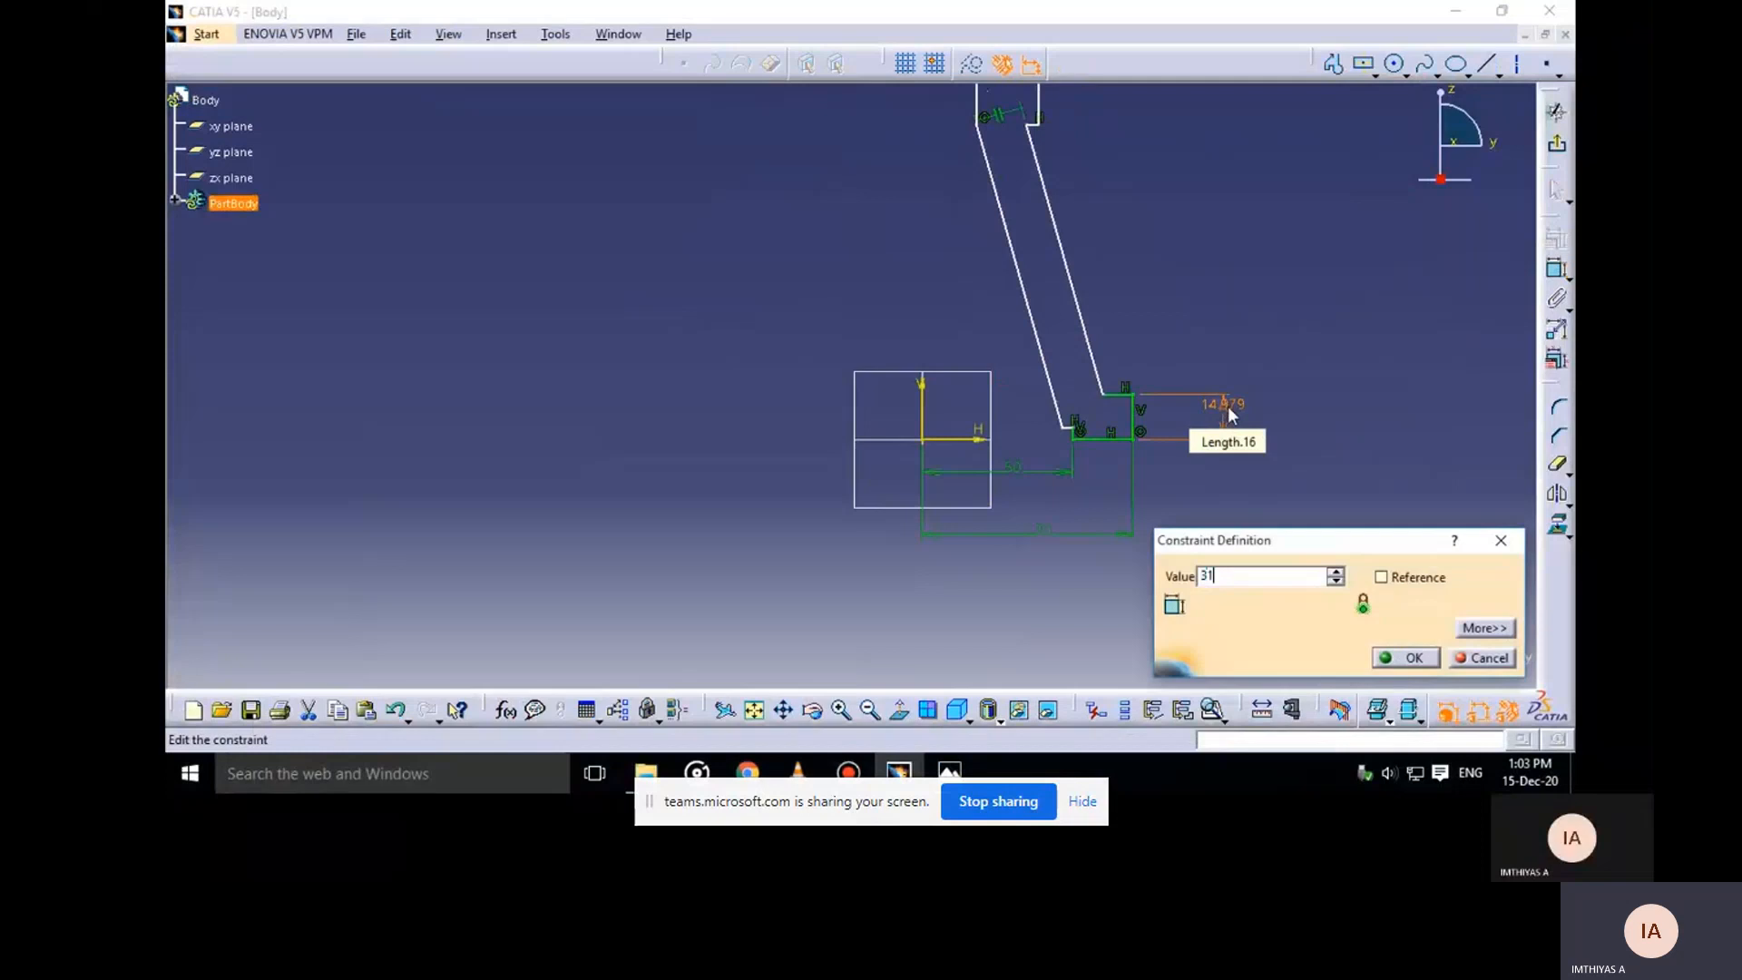
key(Return)
click(1248, 349)
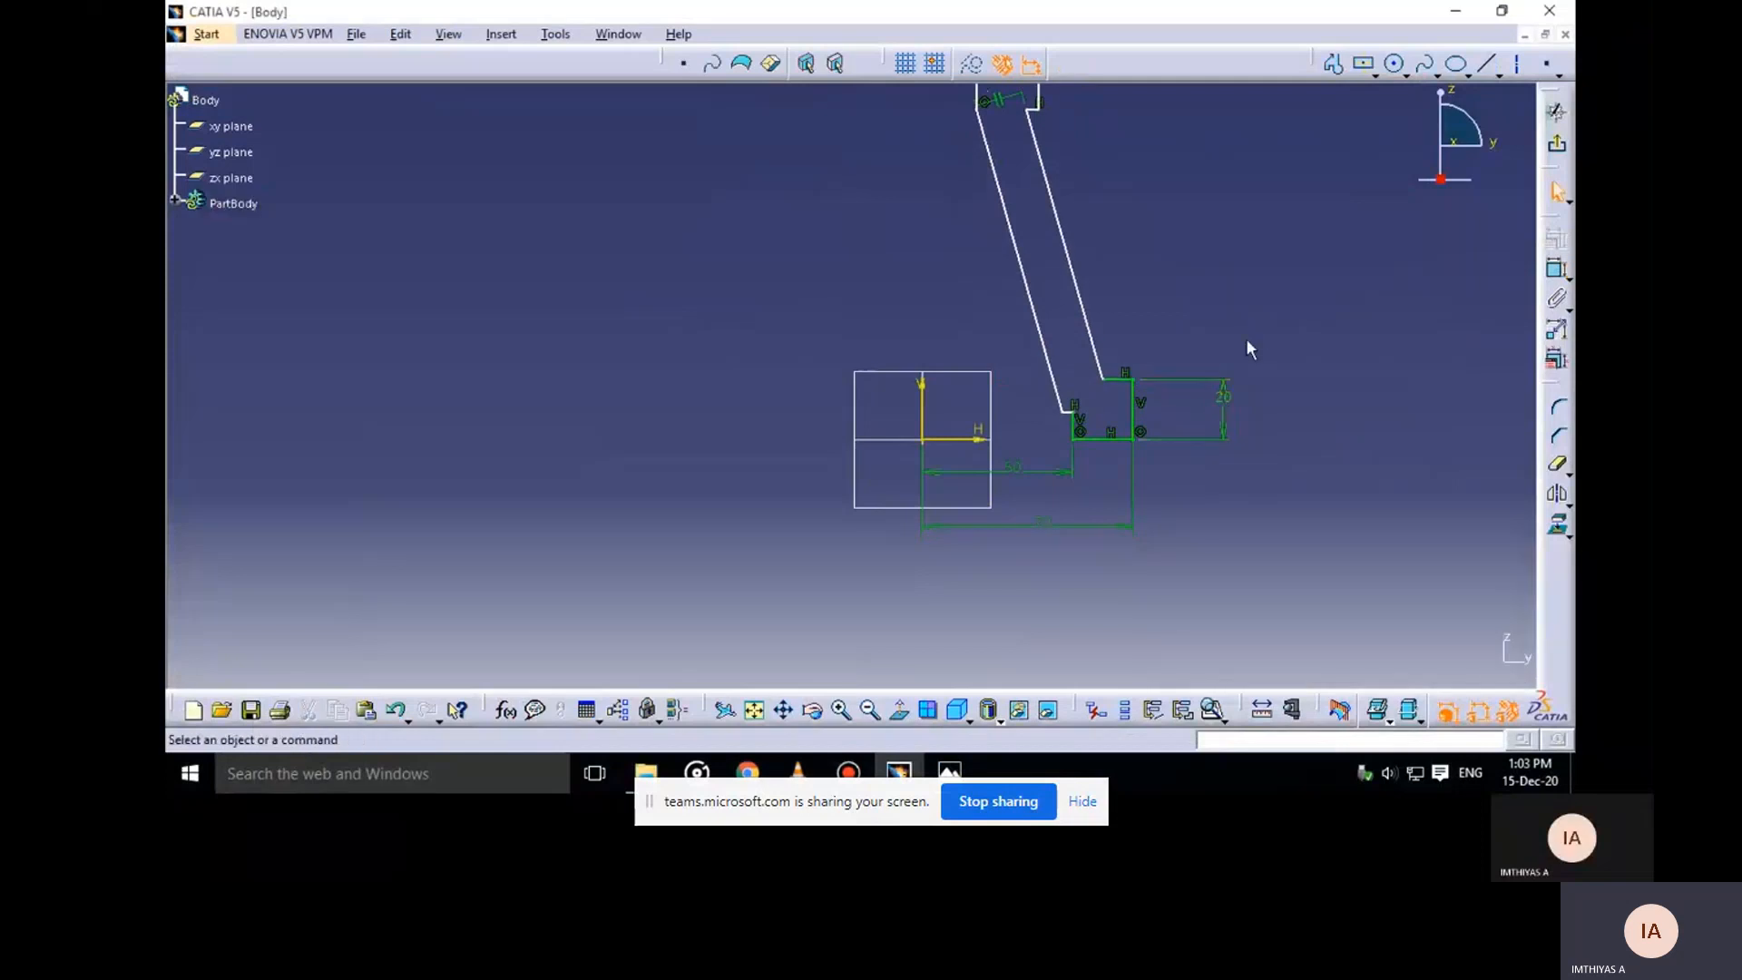
Check the recess depth on the reference drawing and dimension the recess's short vertical edge to 3 mm
middle_drag(1198, 392, 1196, 449)
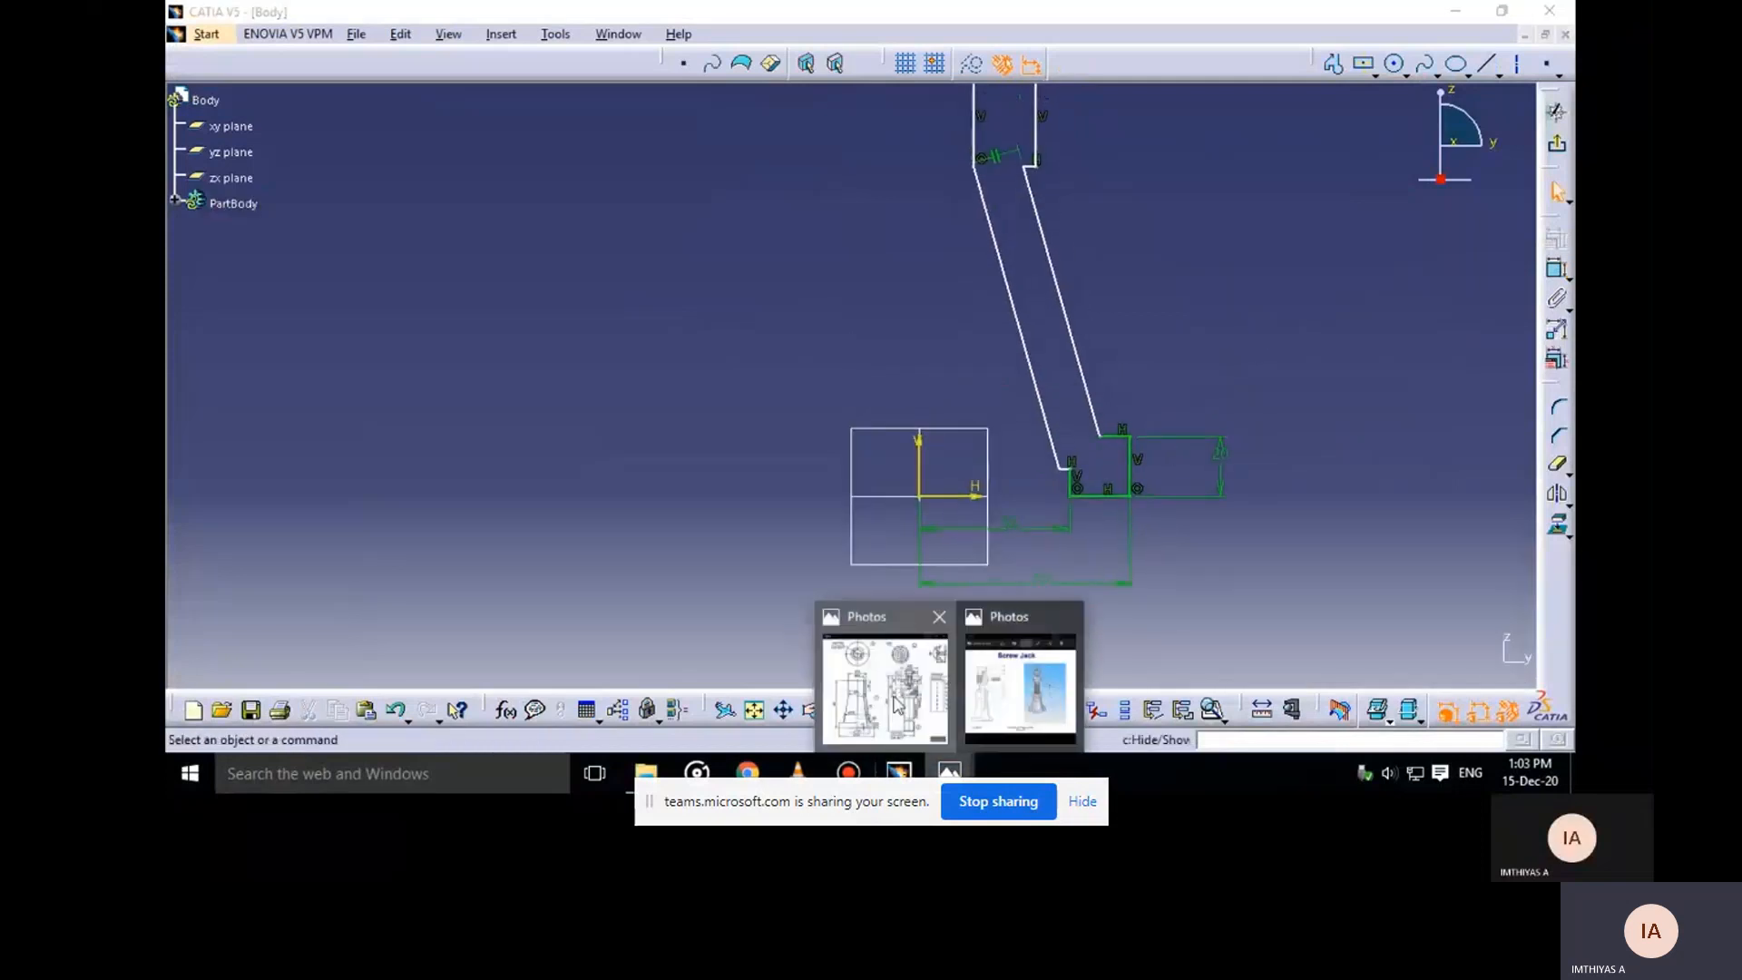
key(alt+Tab)
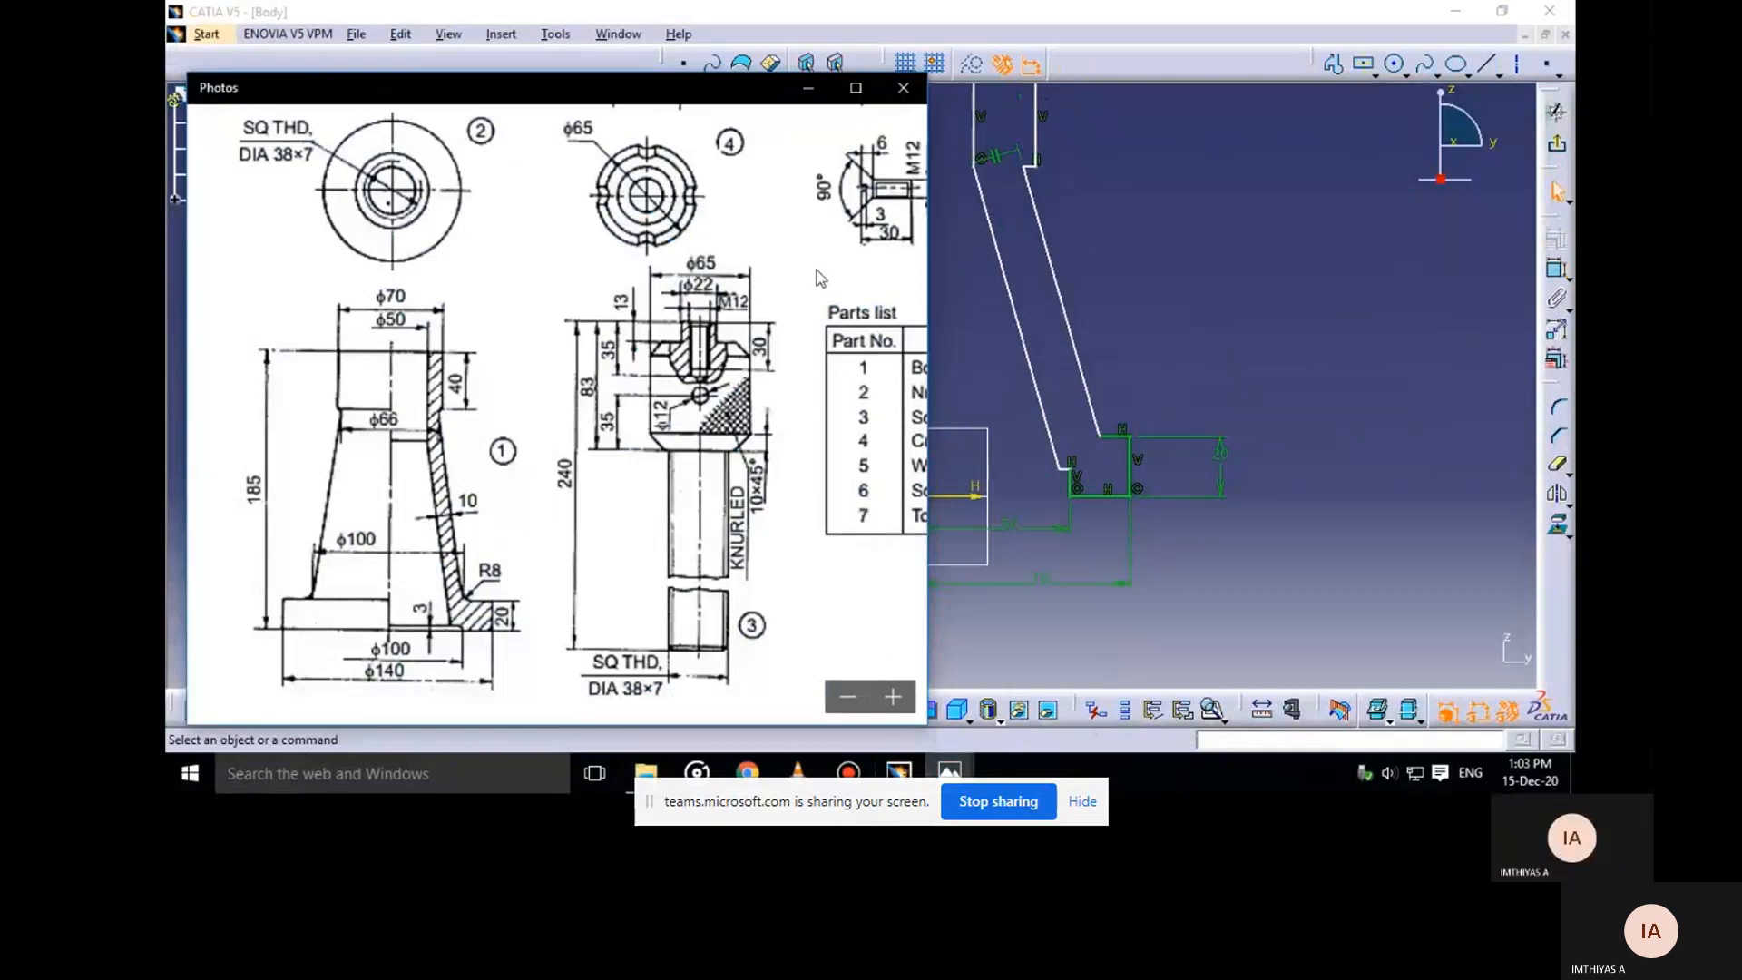
click(807, 88)
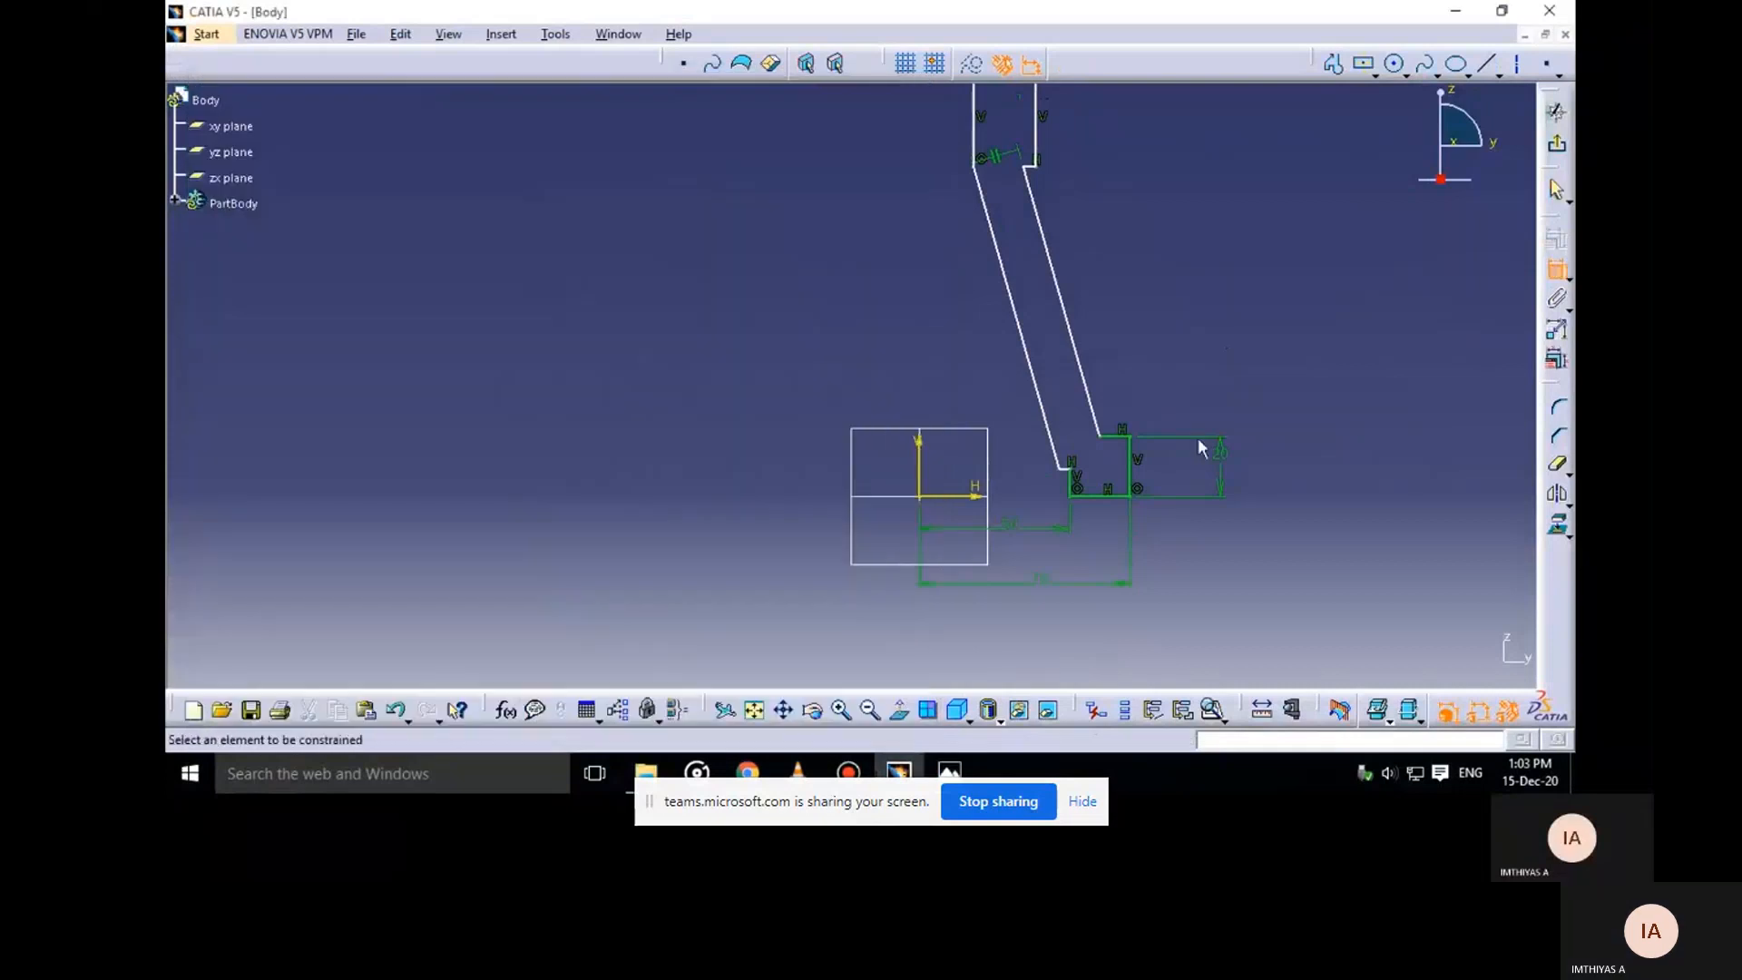
click(1073, 484)
click(1272, 556)
double_click(1273, 558)
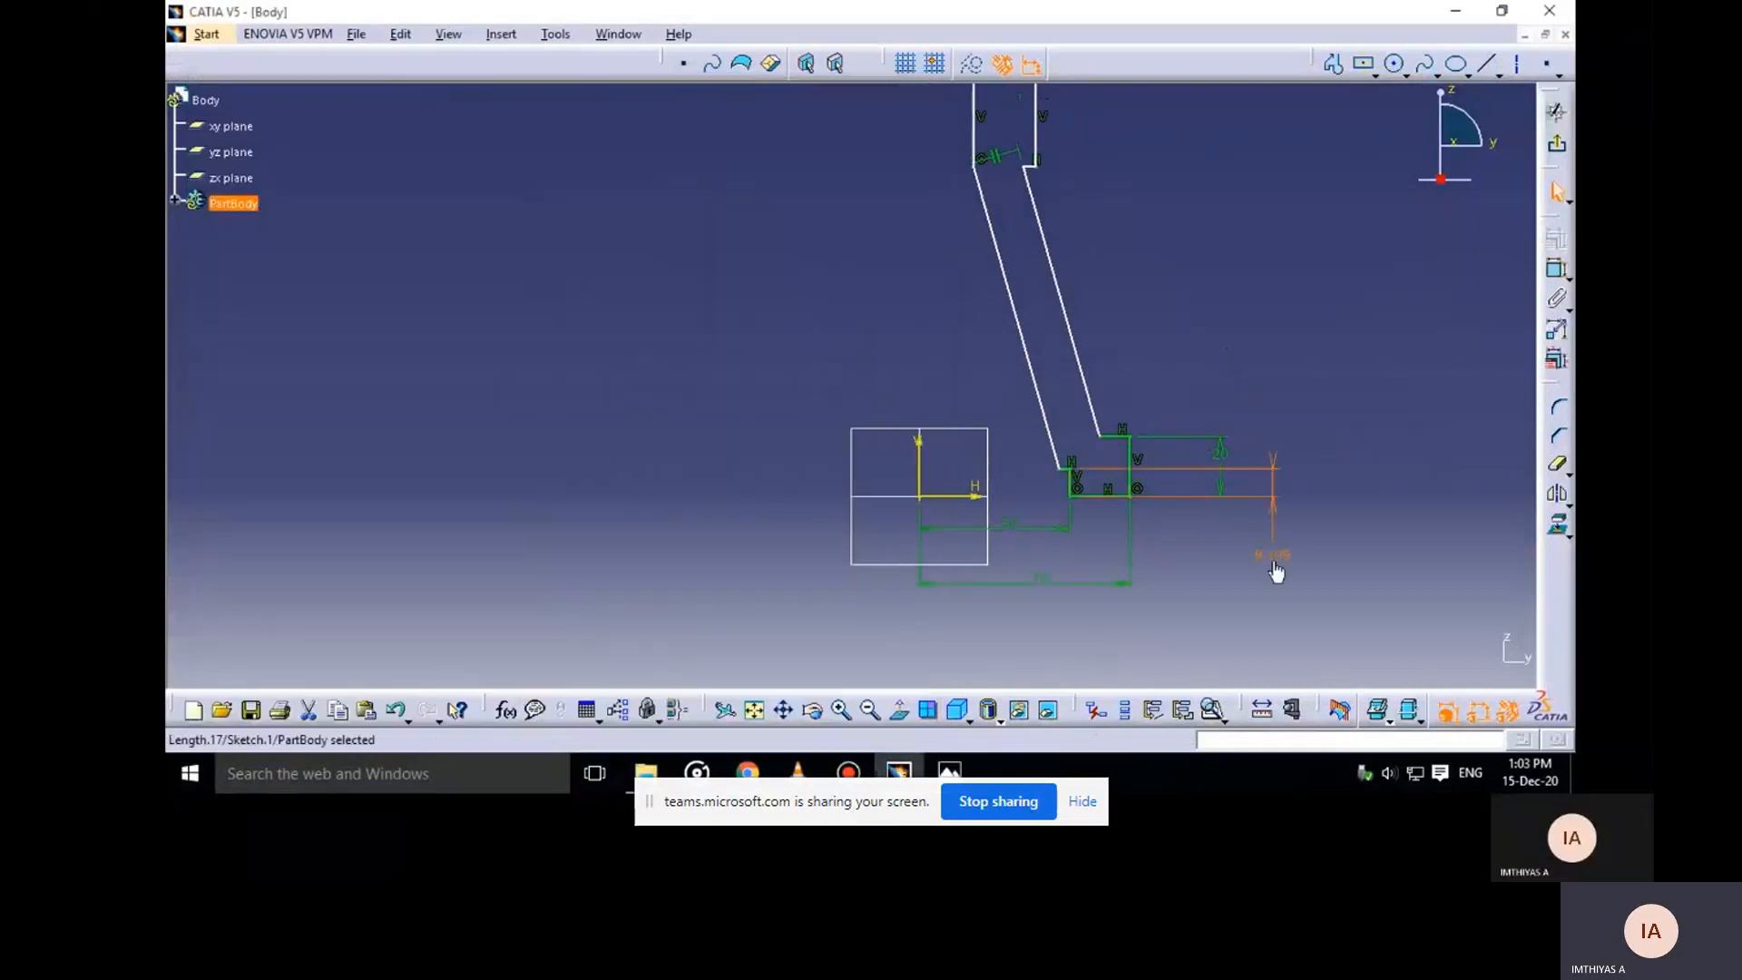
text(3)
key(Return)
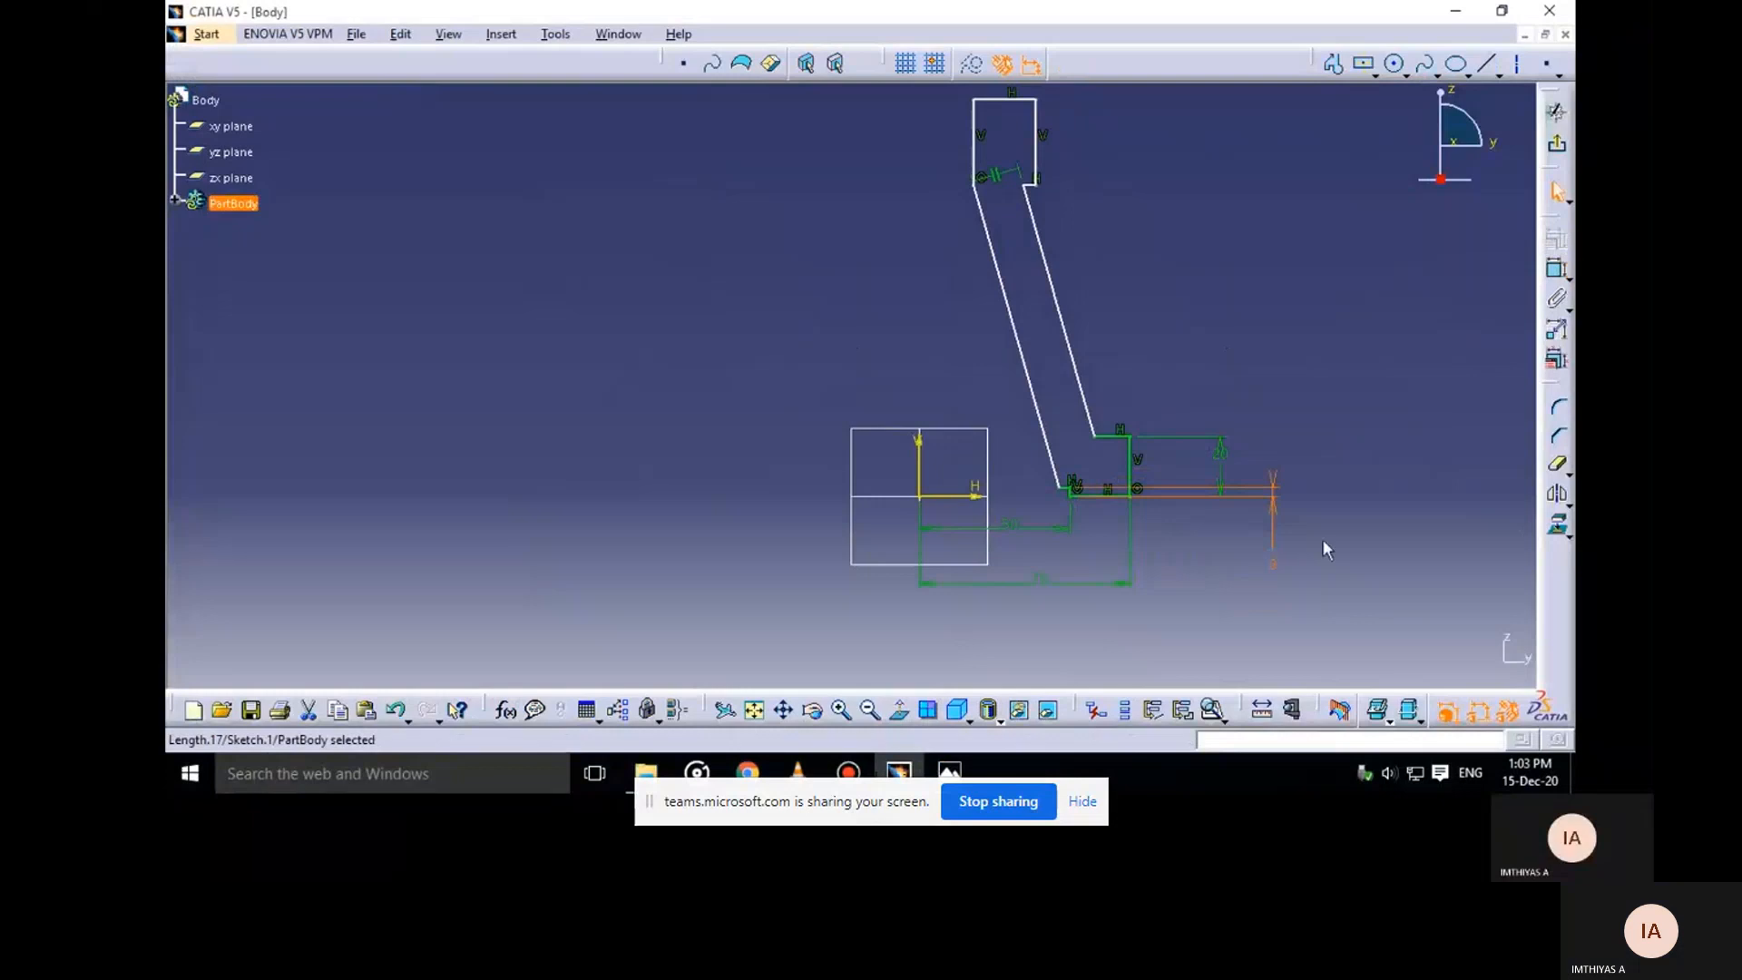
click(1322, 539)
Check the bore diameter on the reference drawing and constrain the collar's inner vertical edge 25 mm from the vertical axis
middle_drag(1246, 571, 1182, 527)
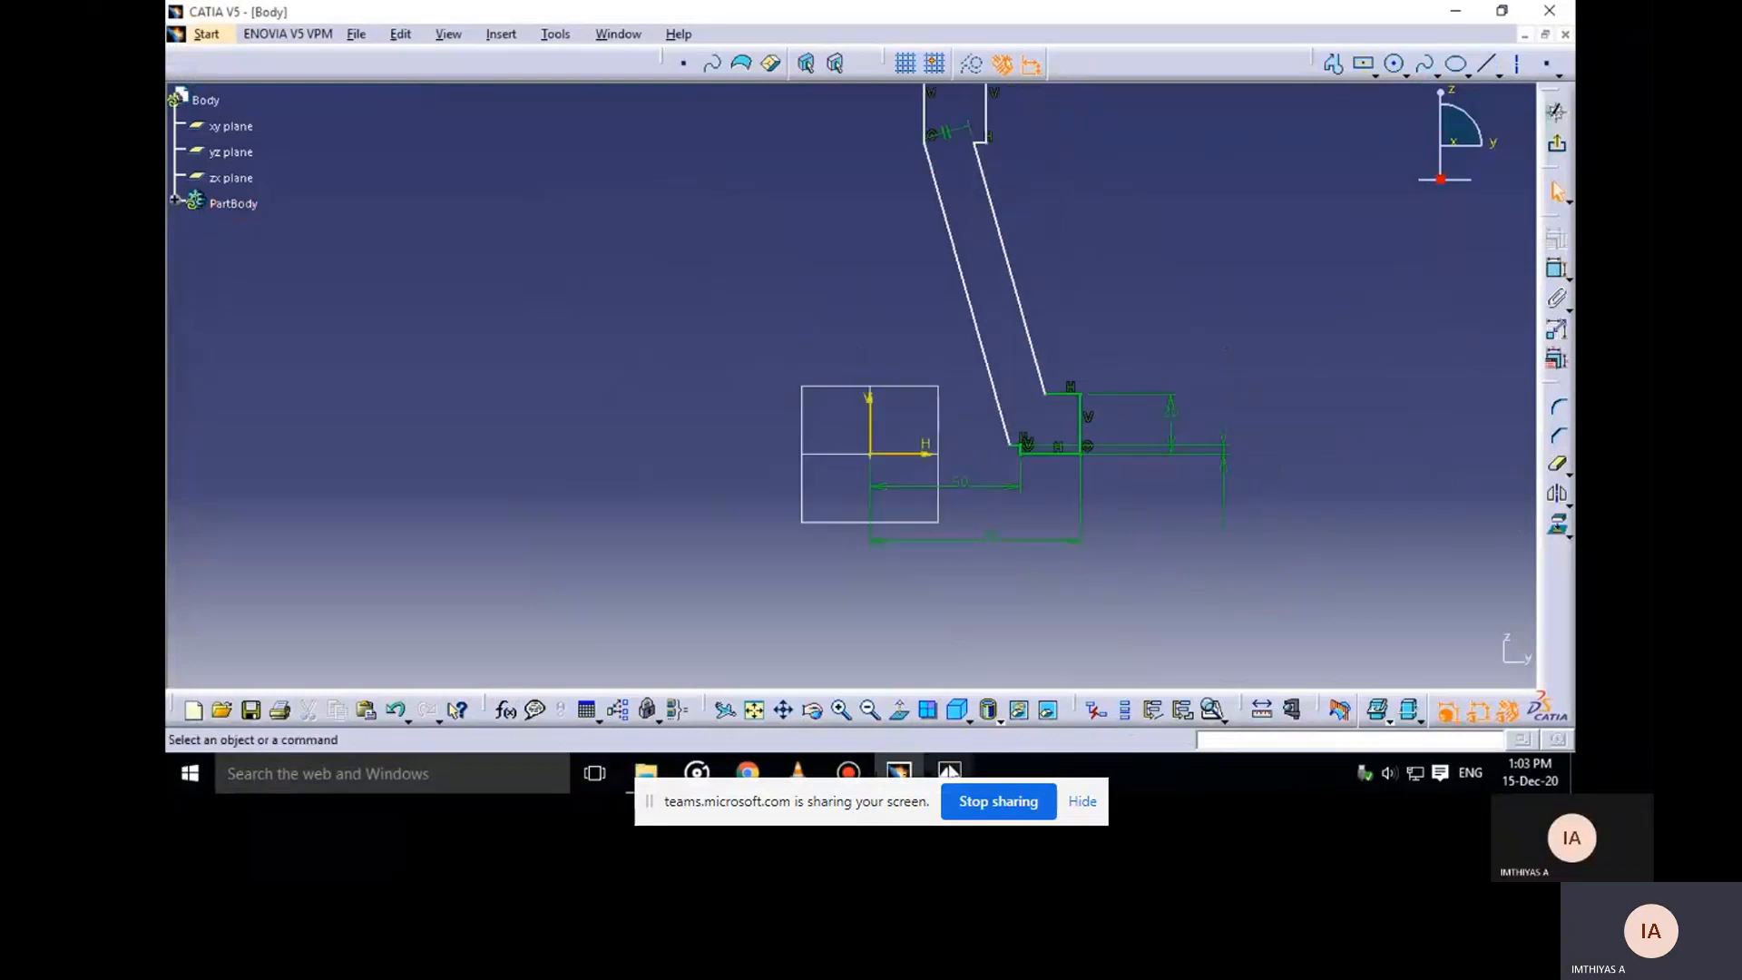
click(949, 773)
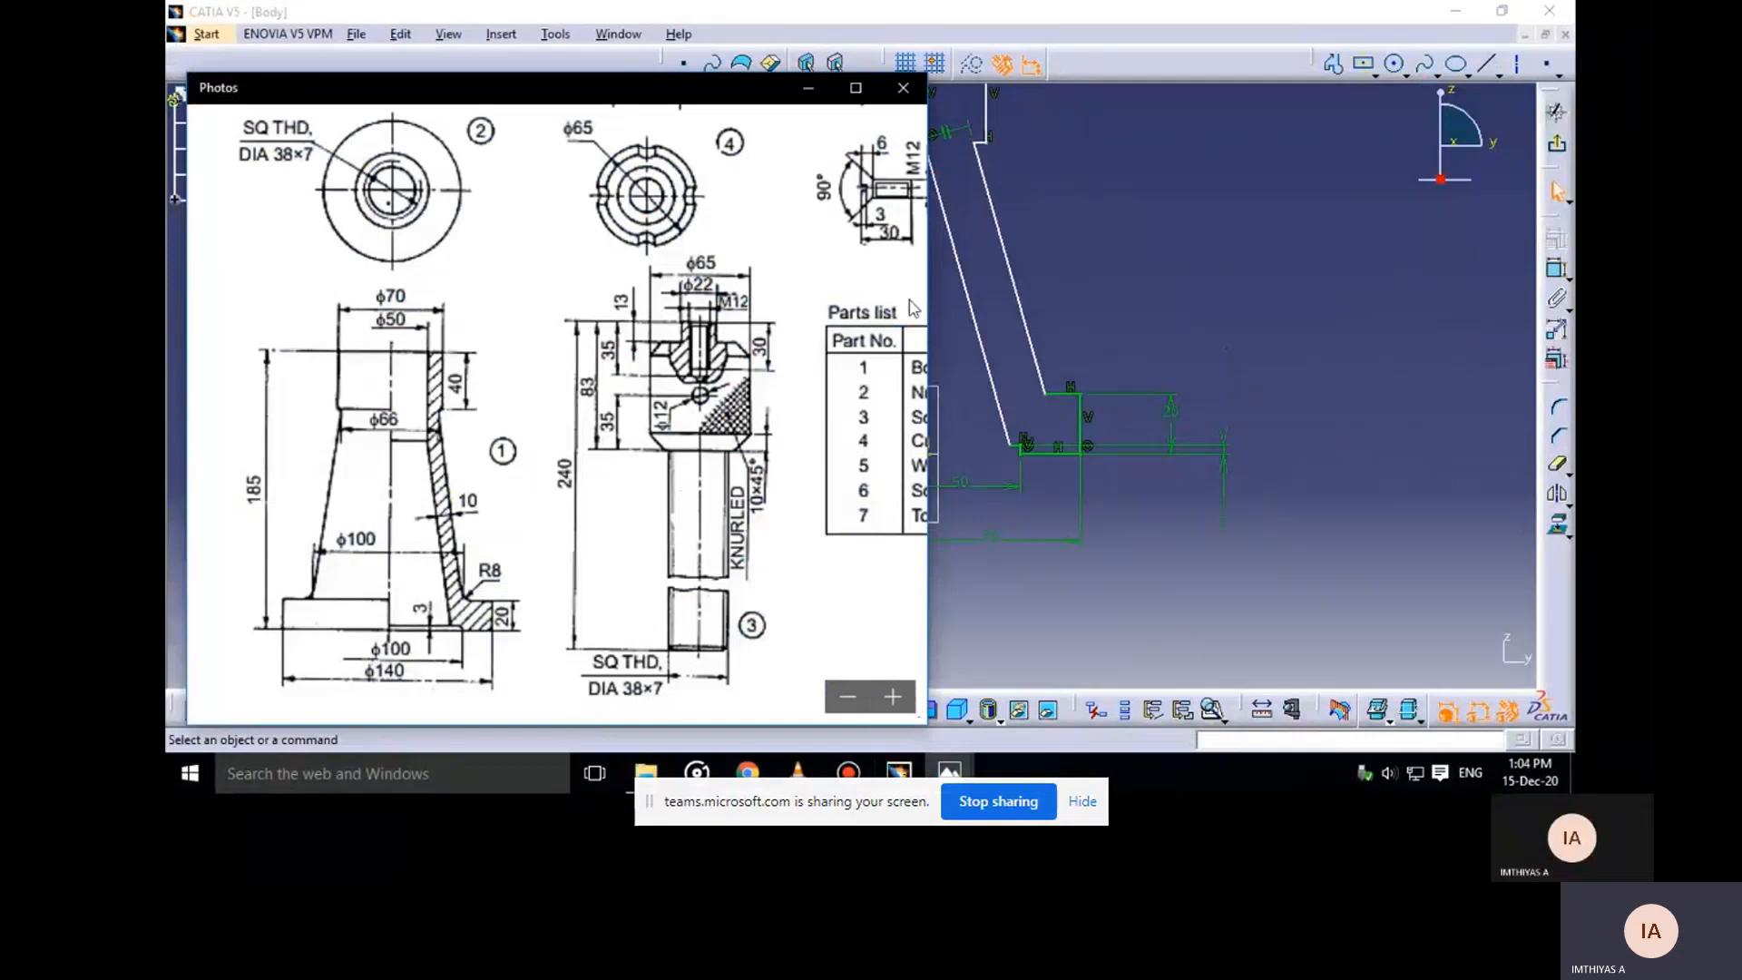
click(809, 91)
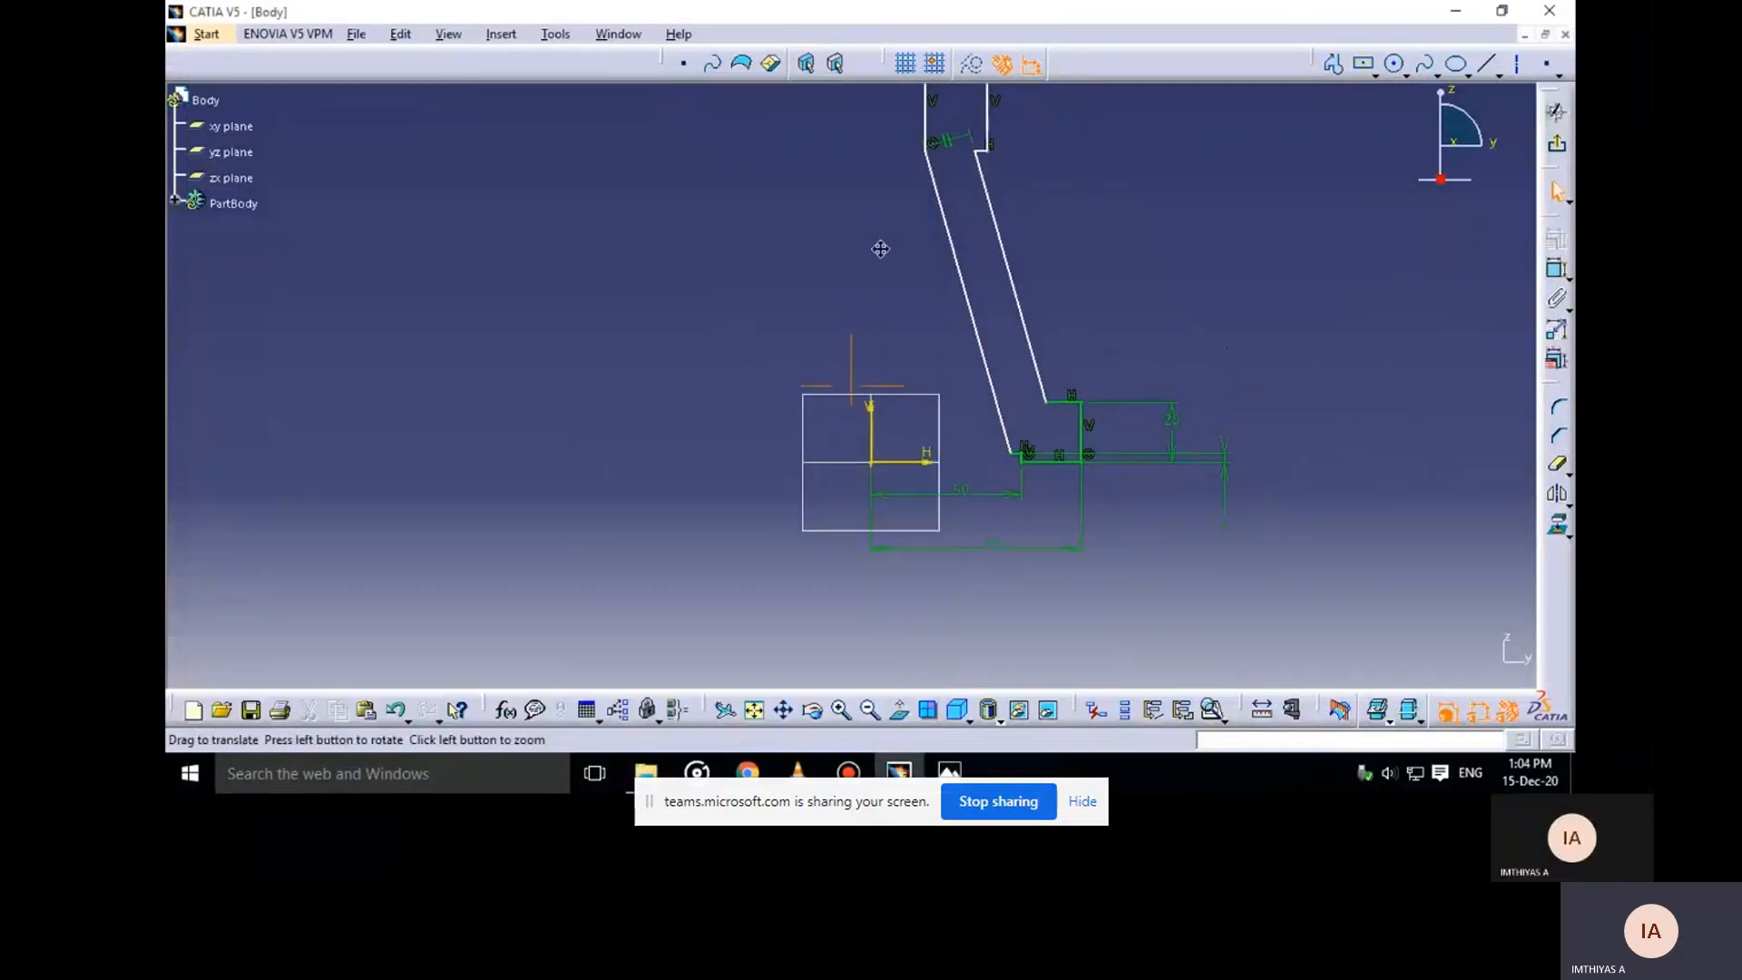
middle_drag(939, 124, 948, 199)
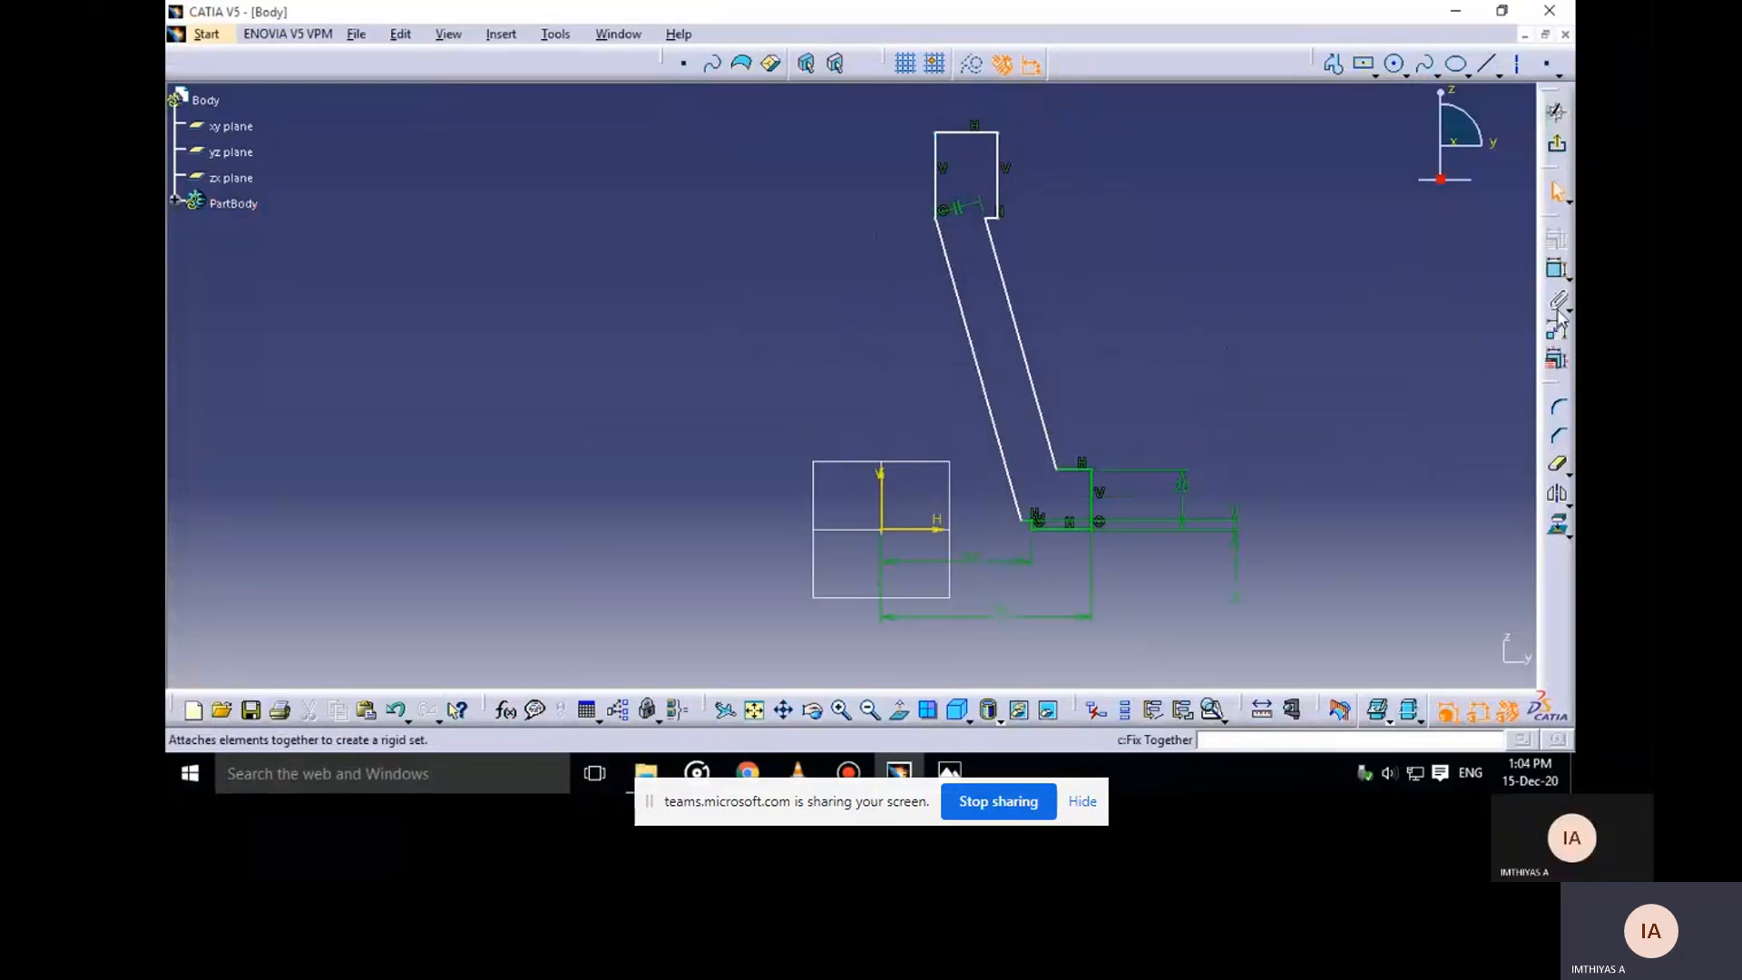
click(1557, 270)
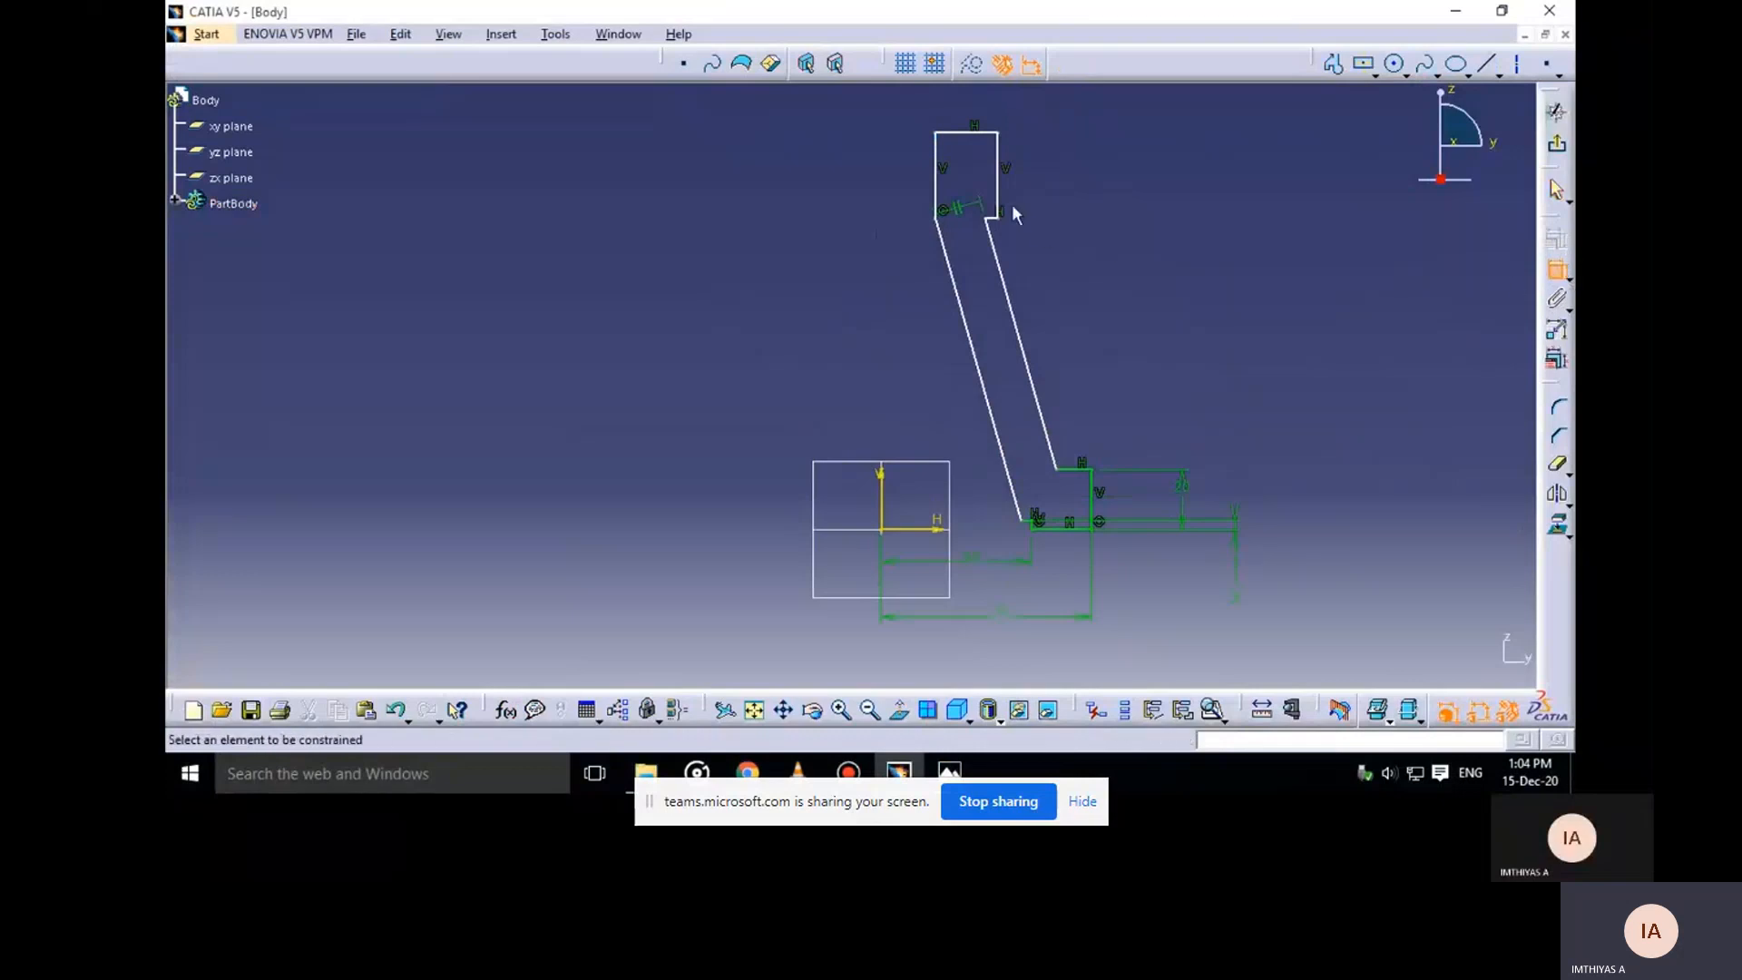
click(936, 187)
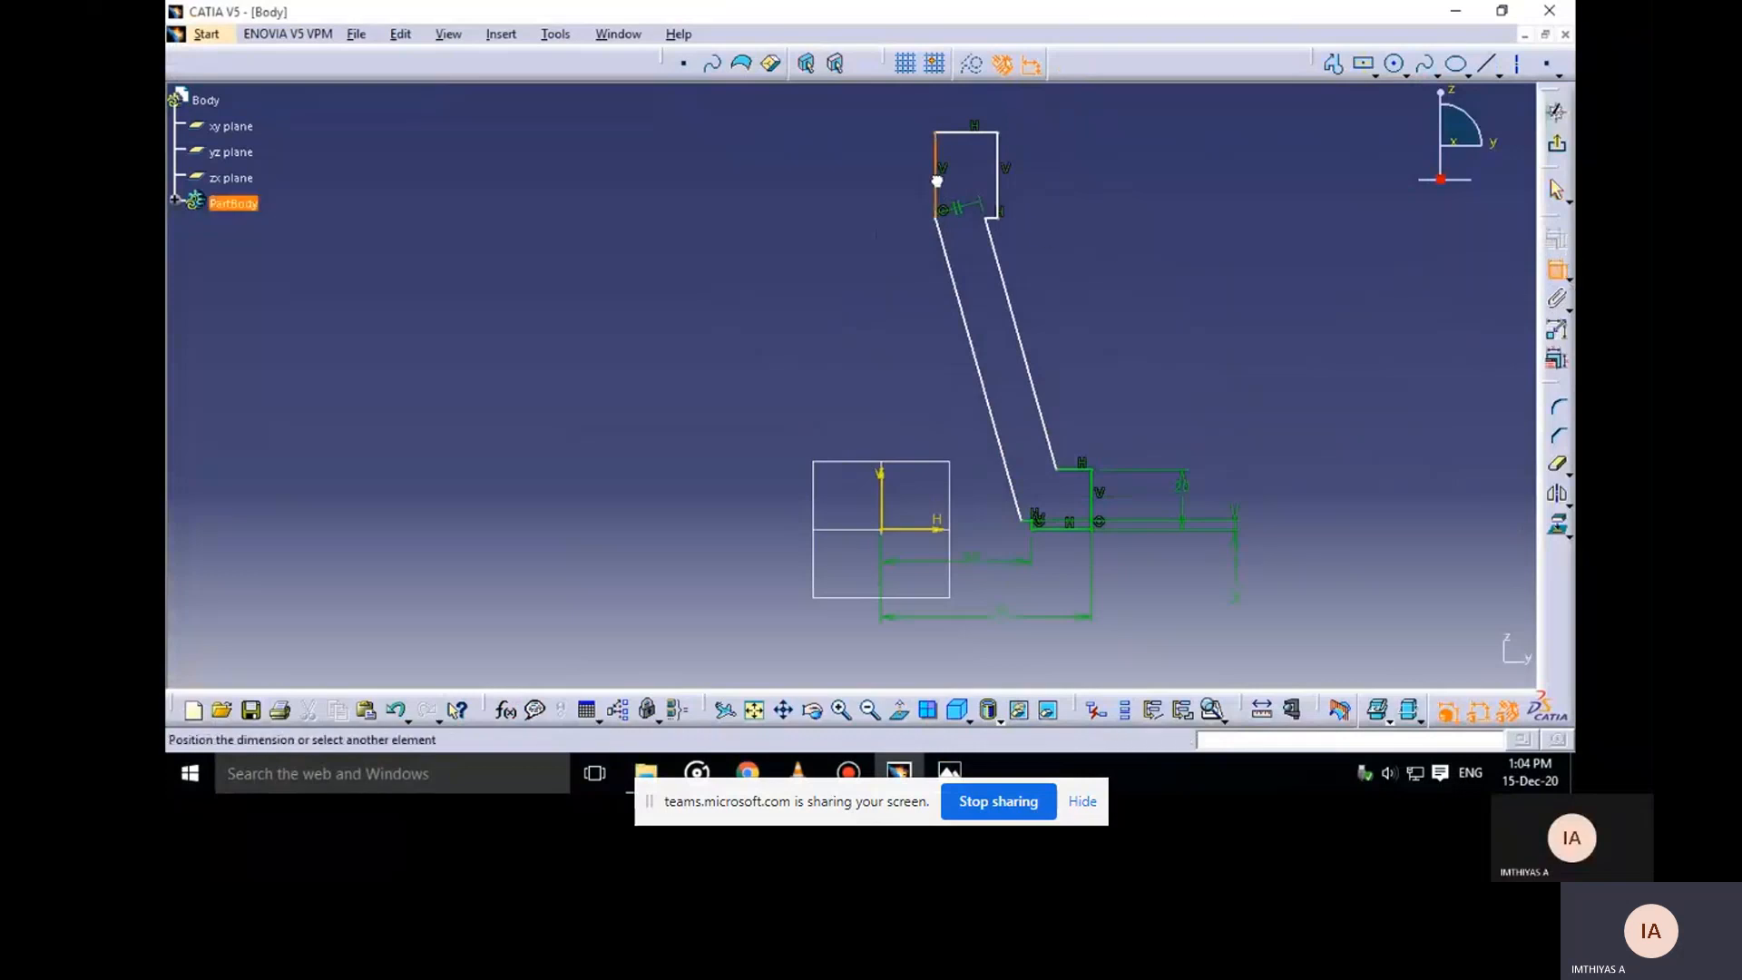
click(883, 481)
click(908, 329)
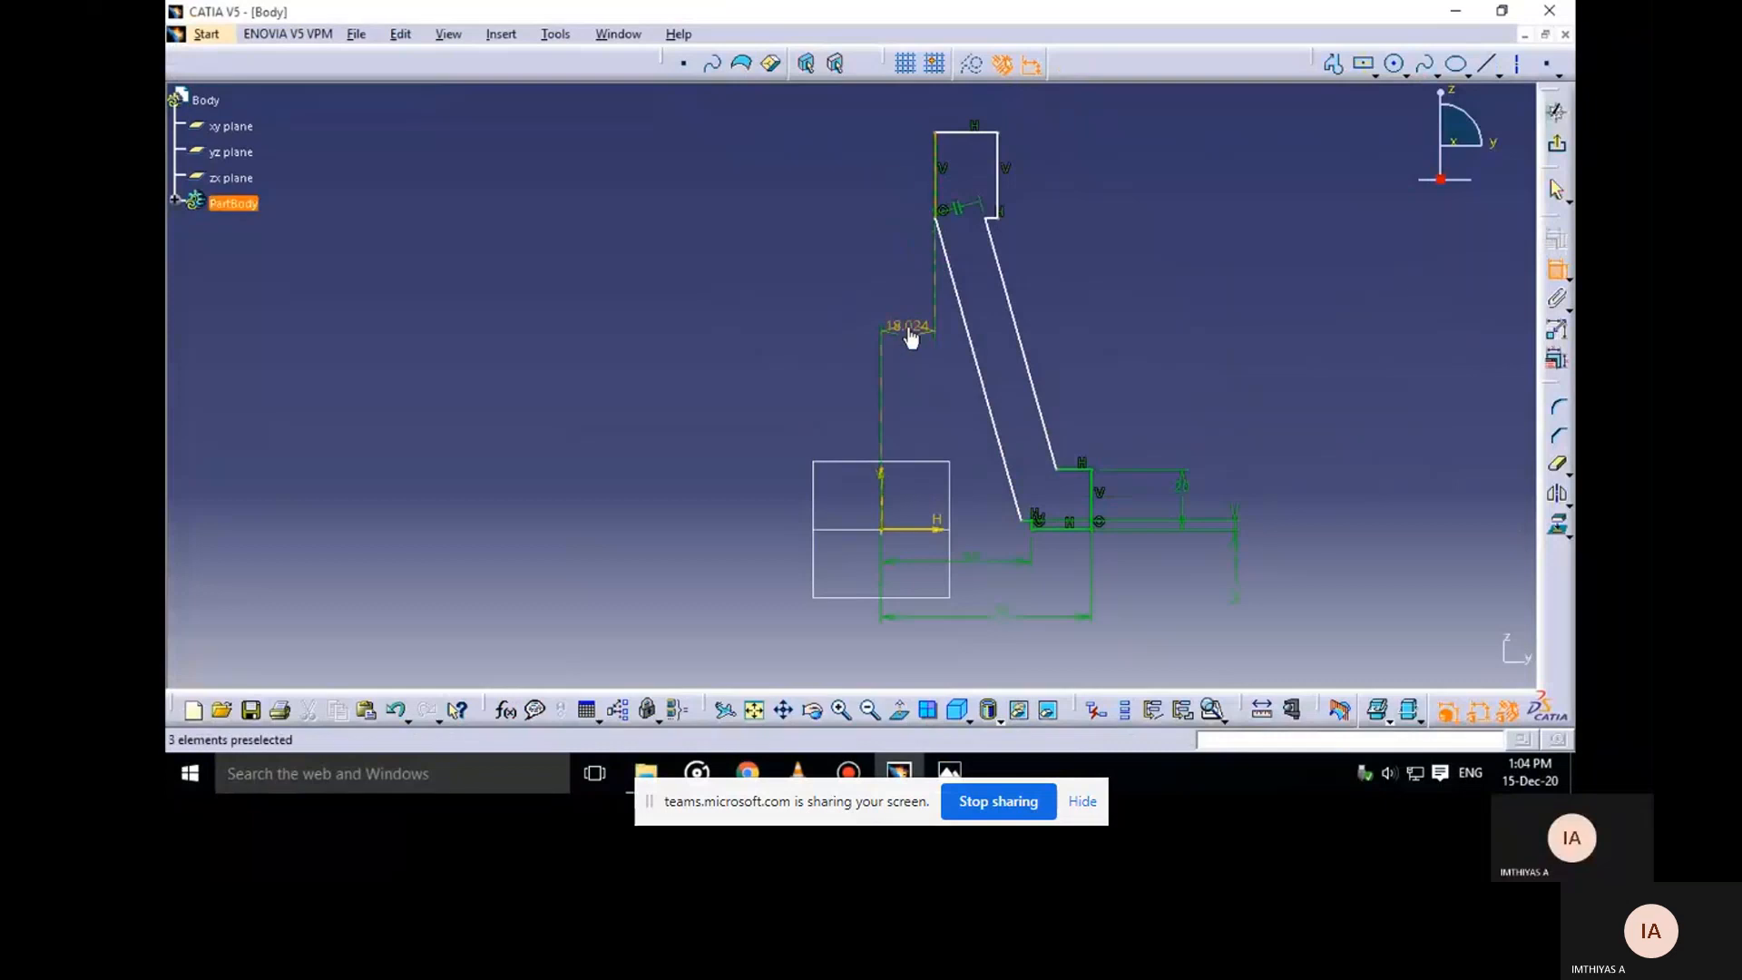
double_click(908, 327)
text(25)
key(Return)
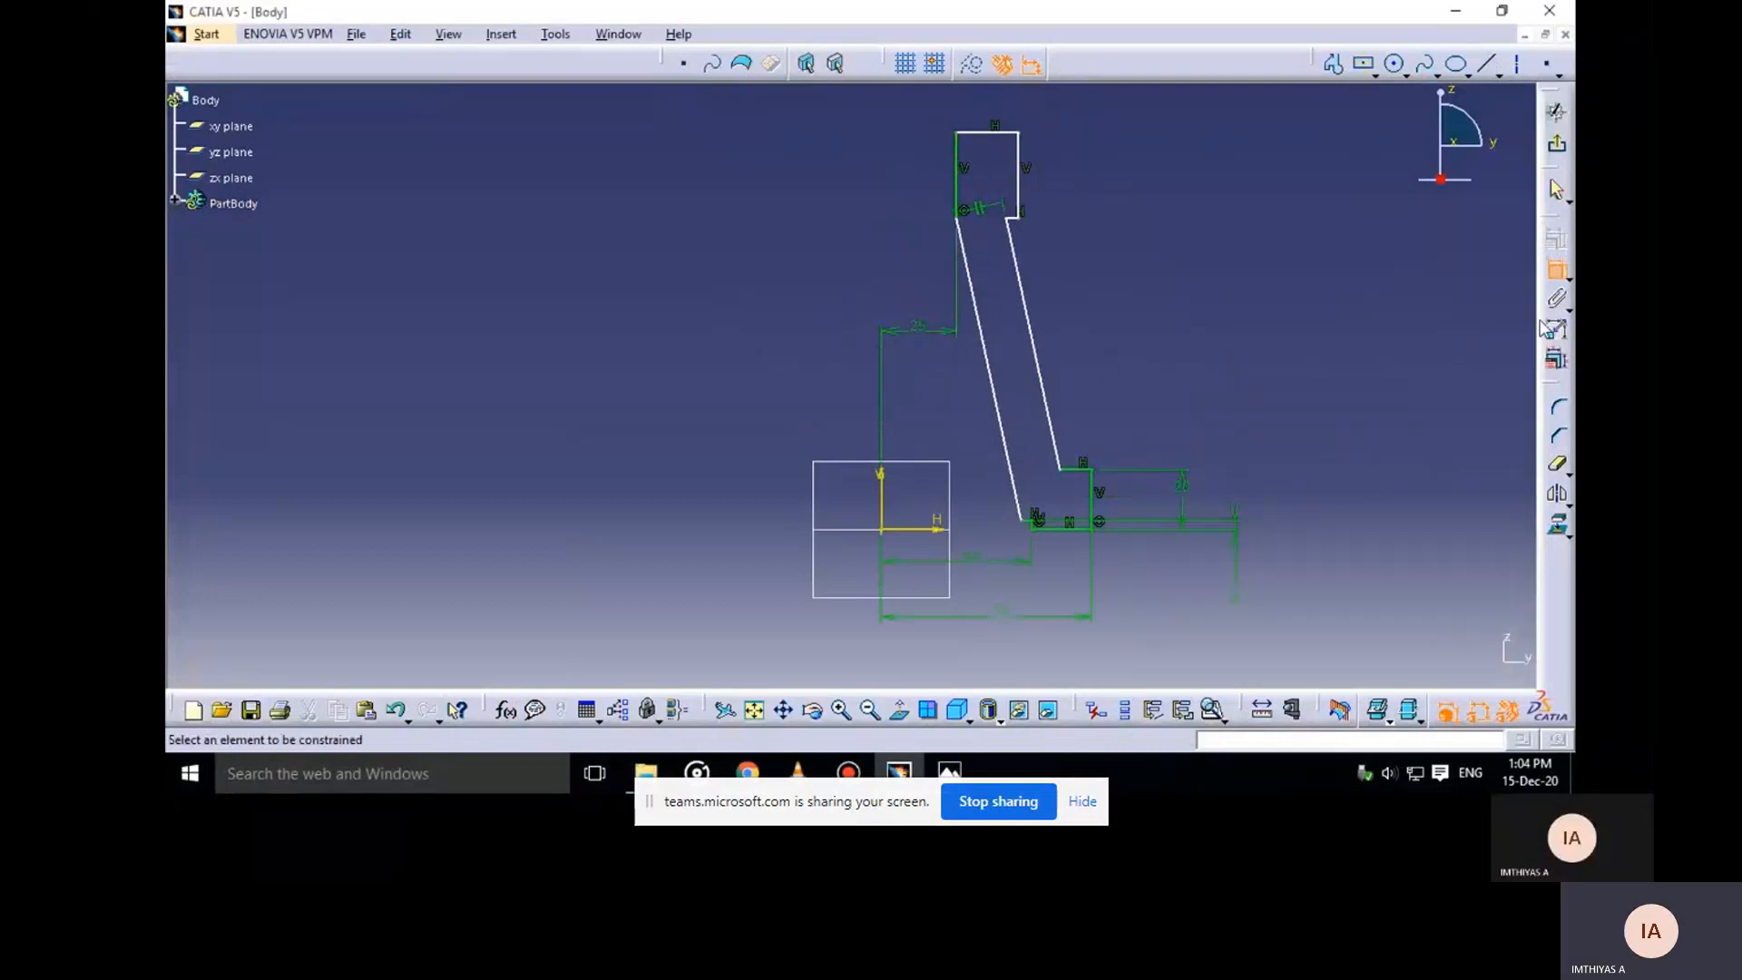
Check the collar's outer diameter on the reference drawing and constrain its outer vertical edge 35 mm from the vertical axis
mouse_move(949, 773)
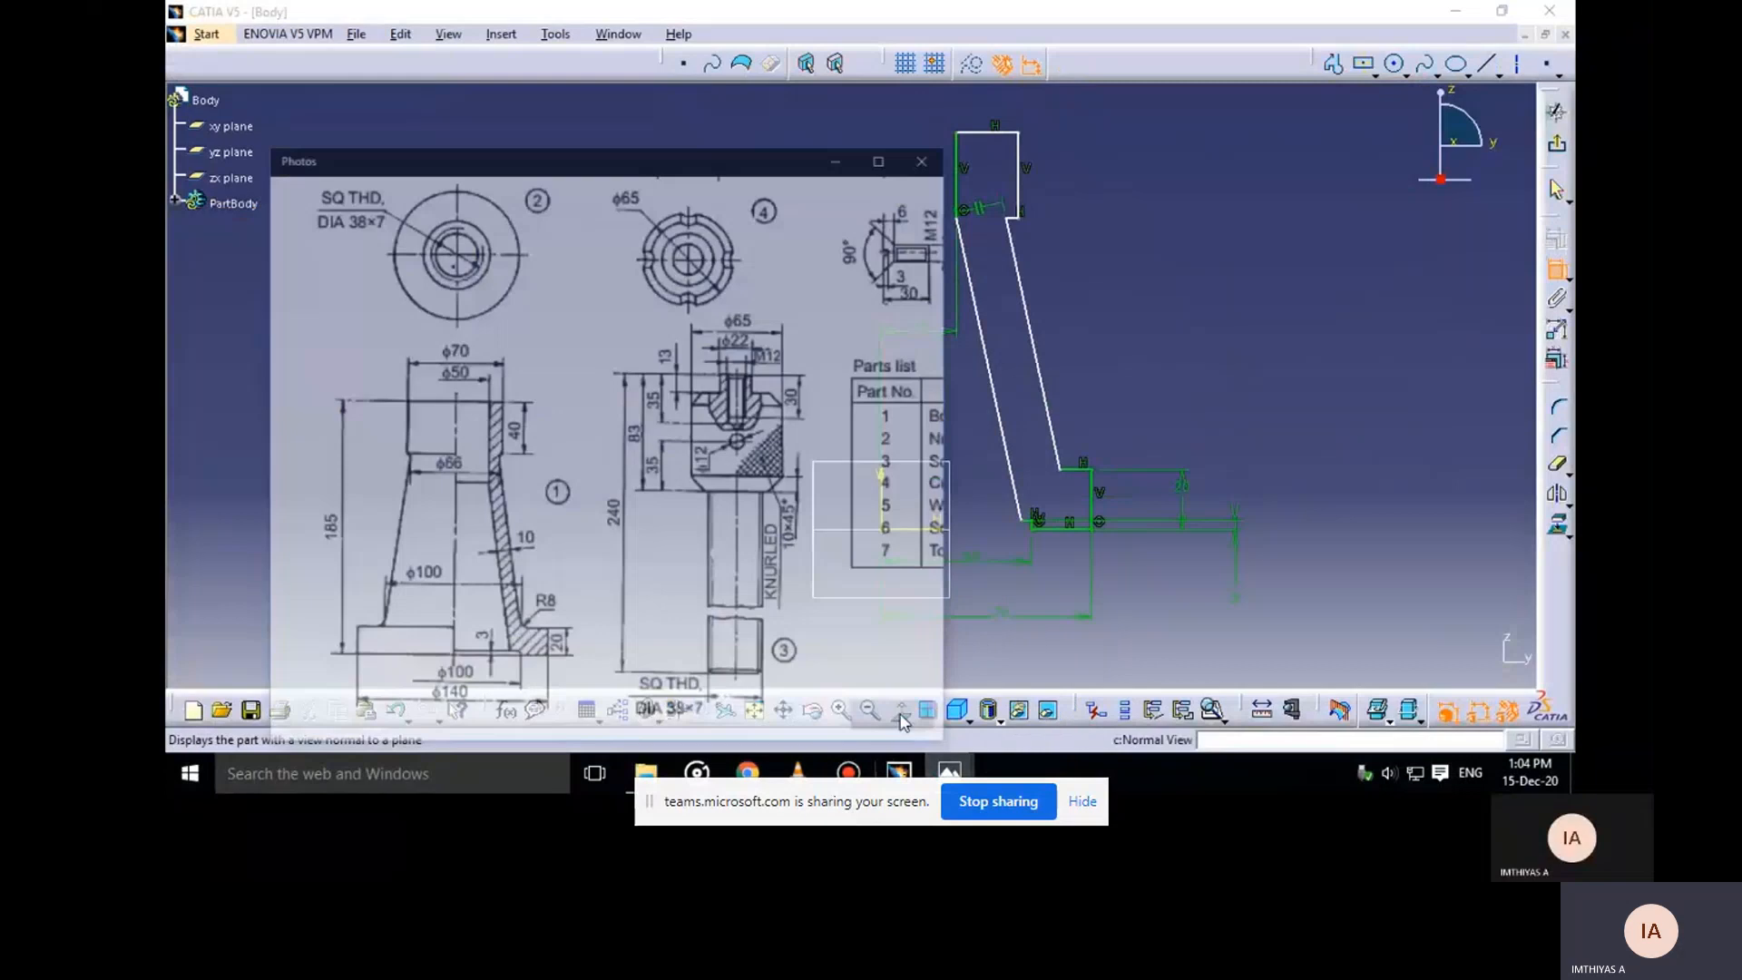
click(904, 721)
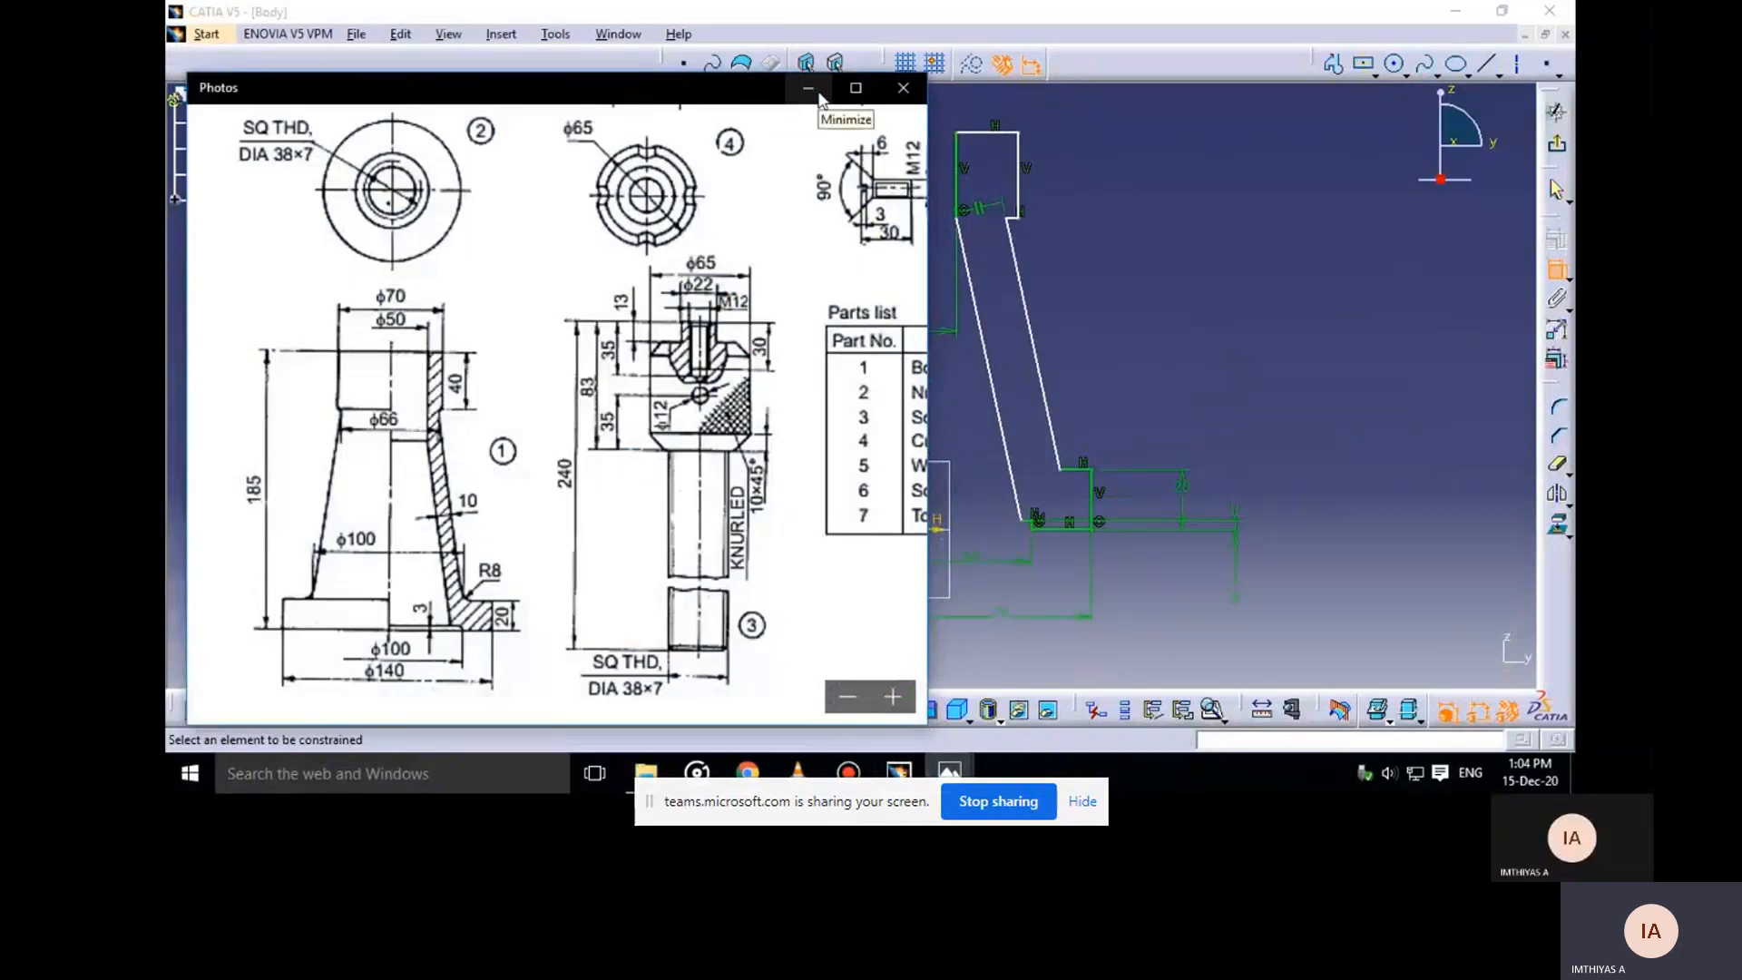
click(816, 93)
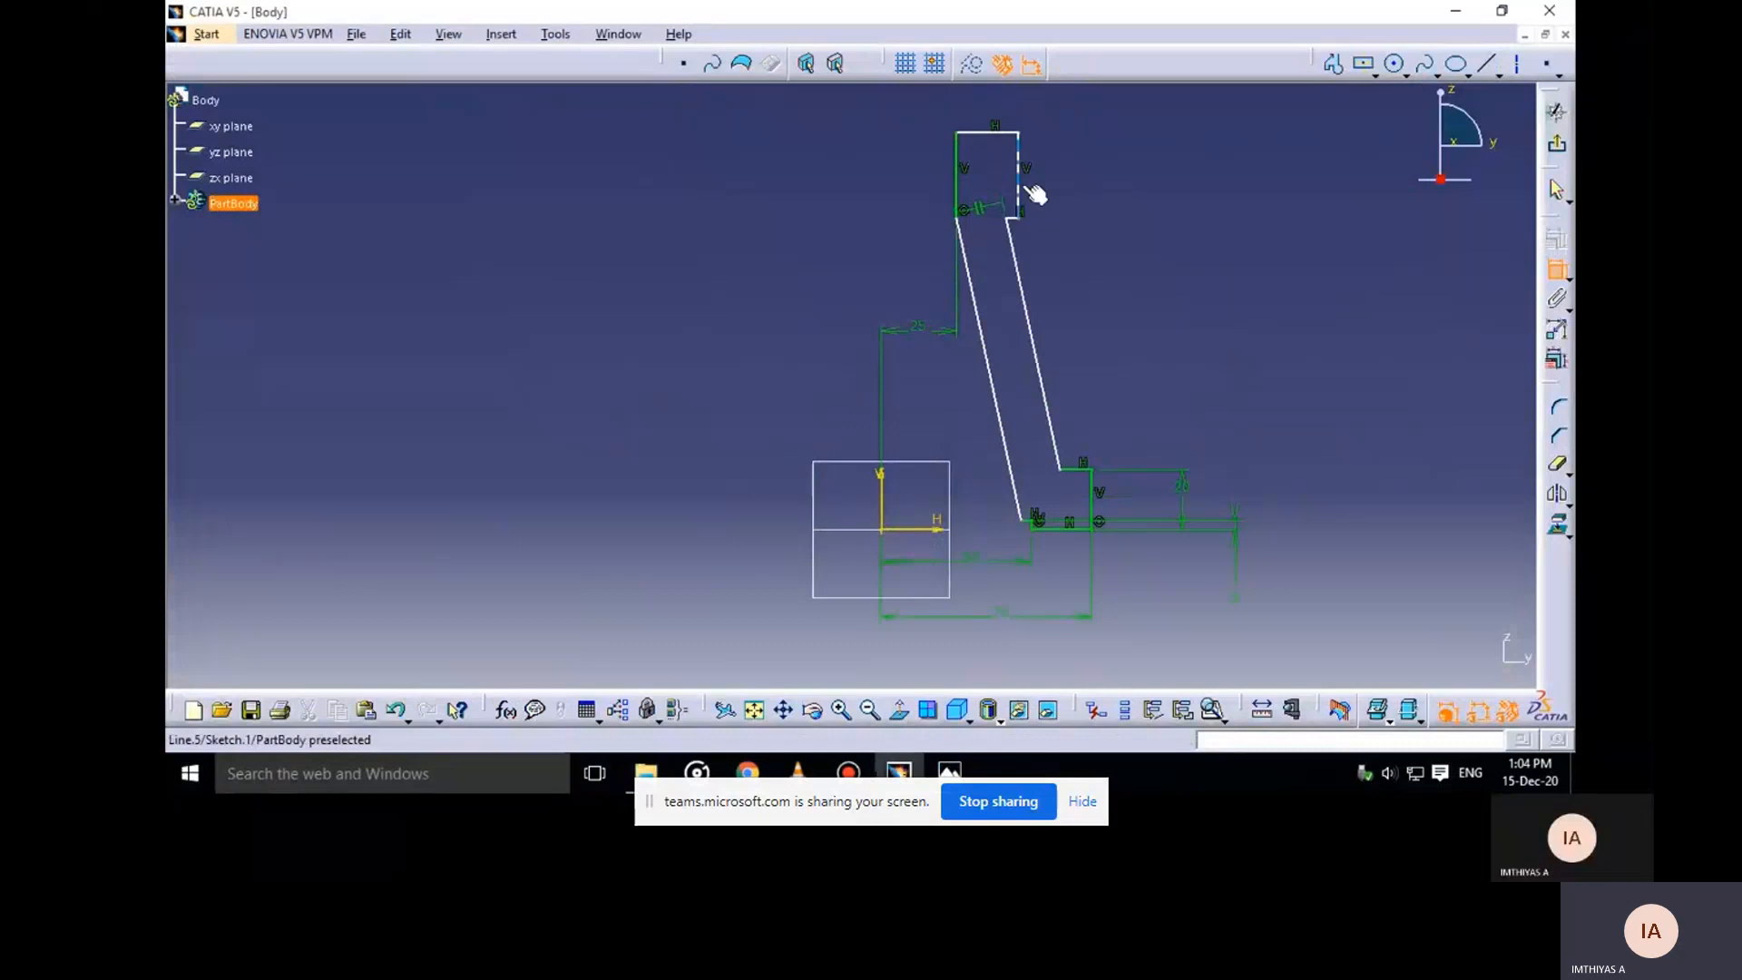
click(1020, 181)
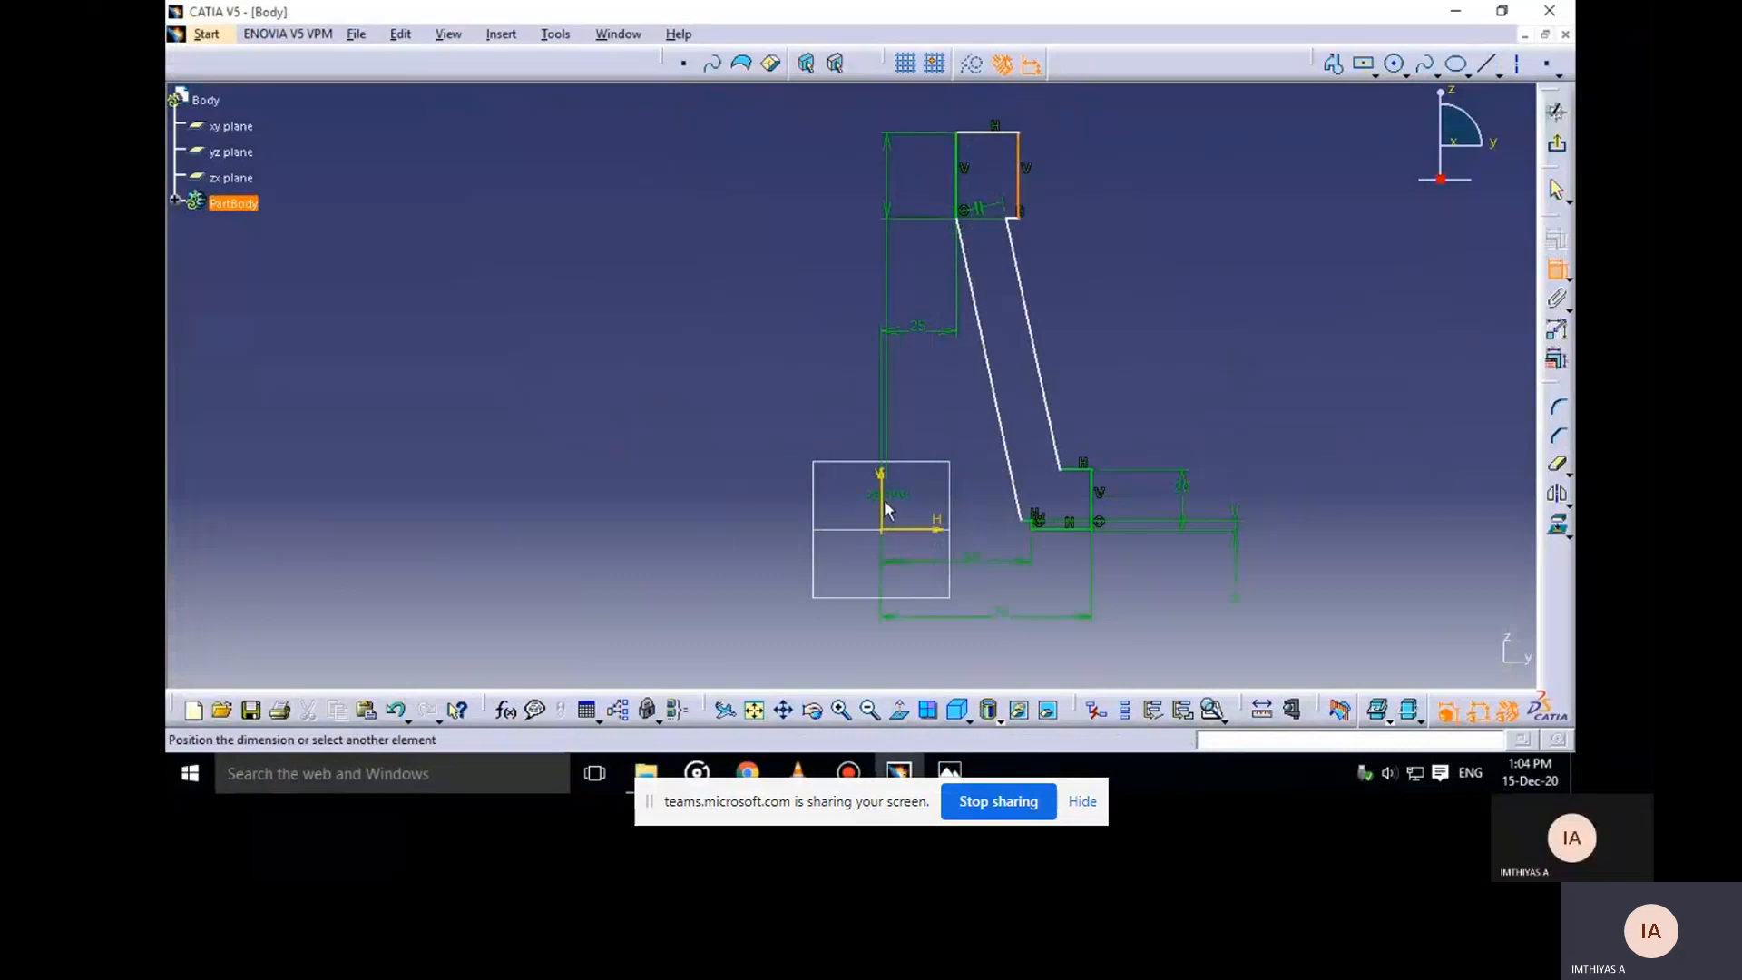
click(883, 508)
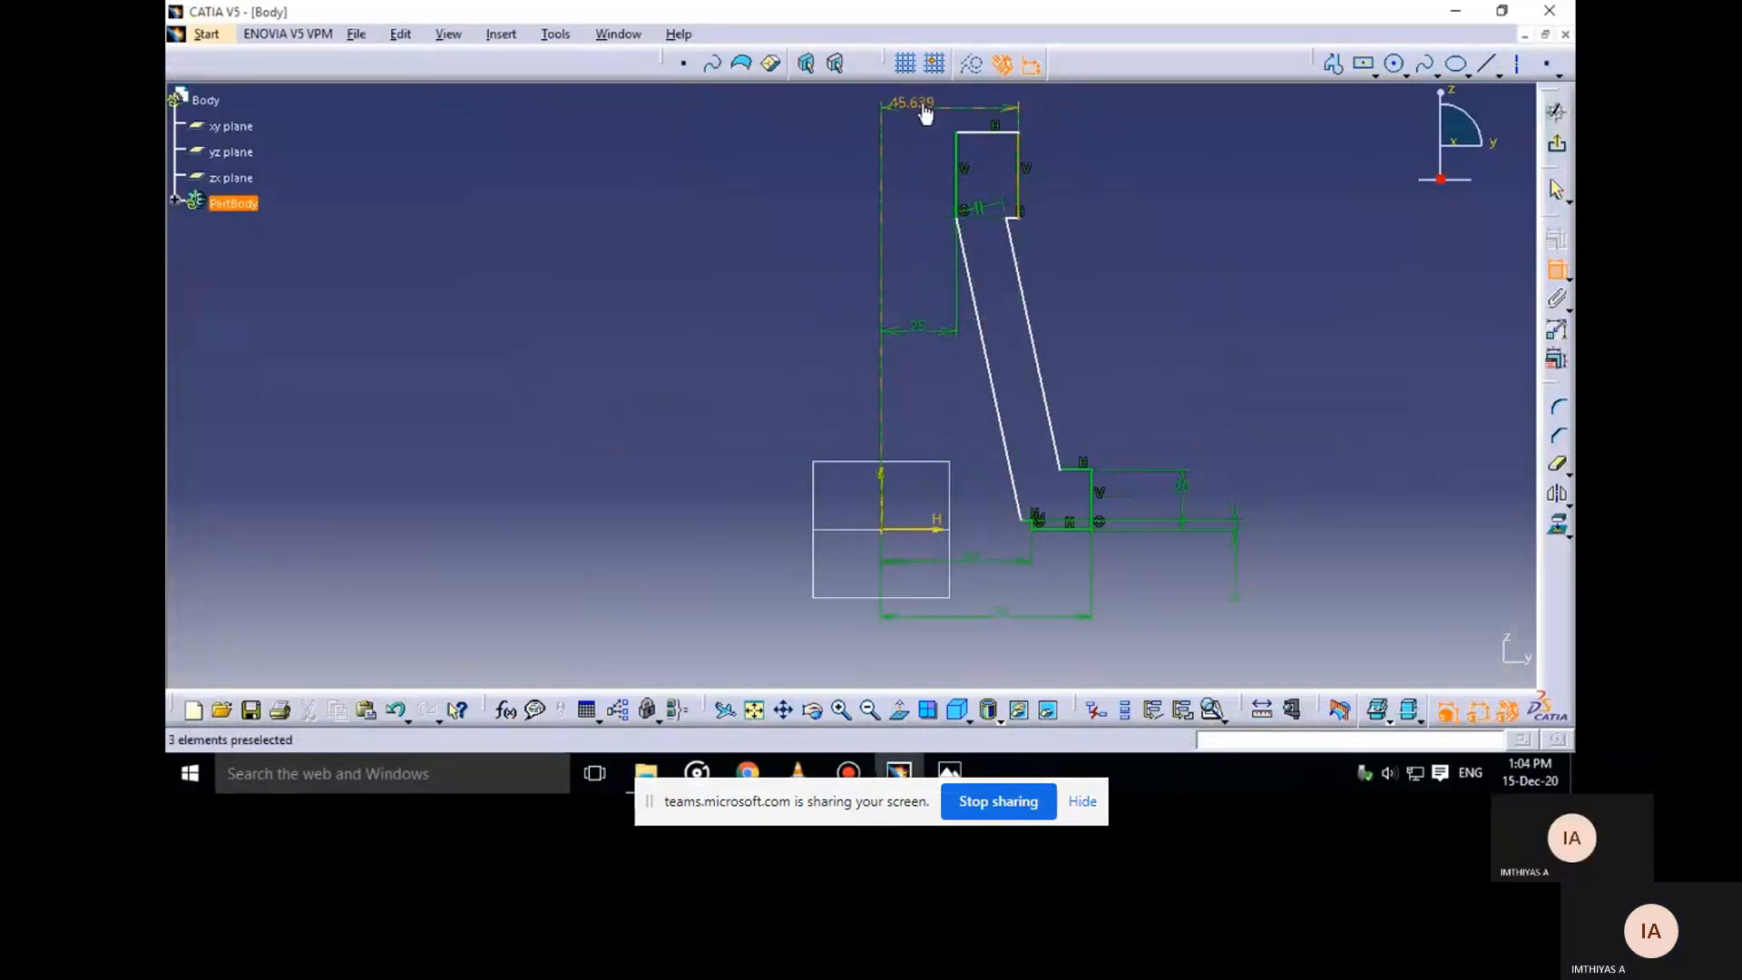
double_click(924, 113)
text(25)
key(Return)
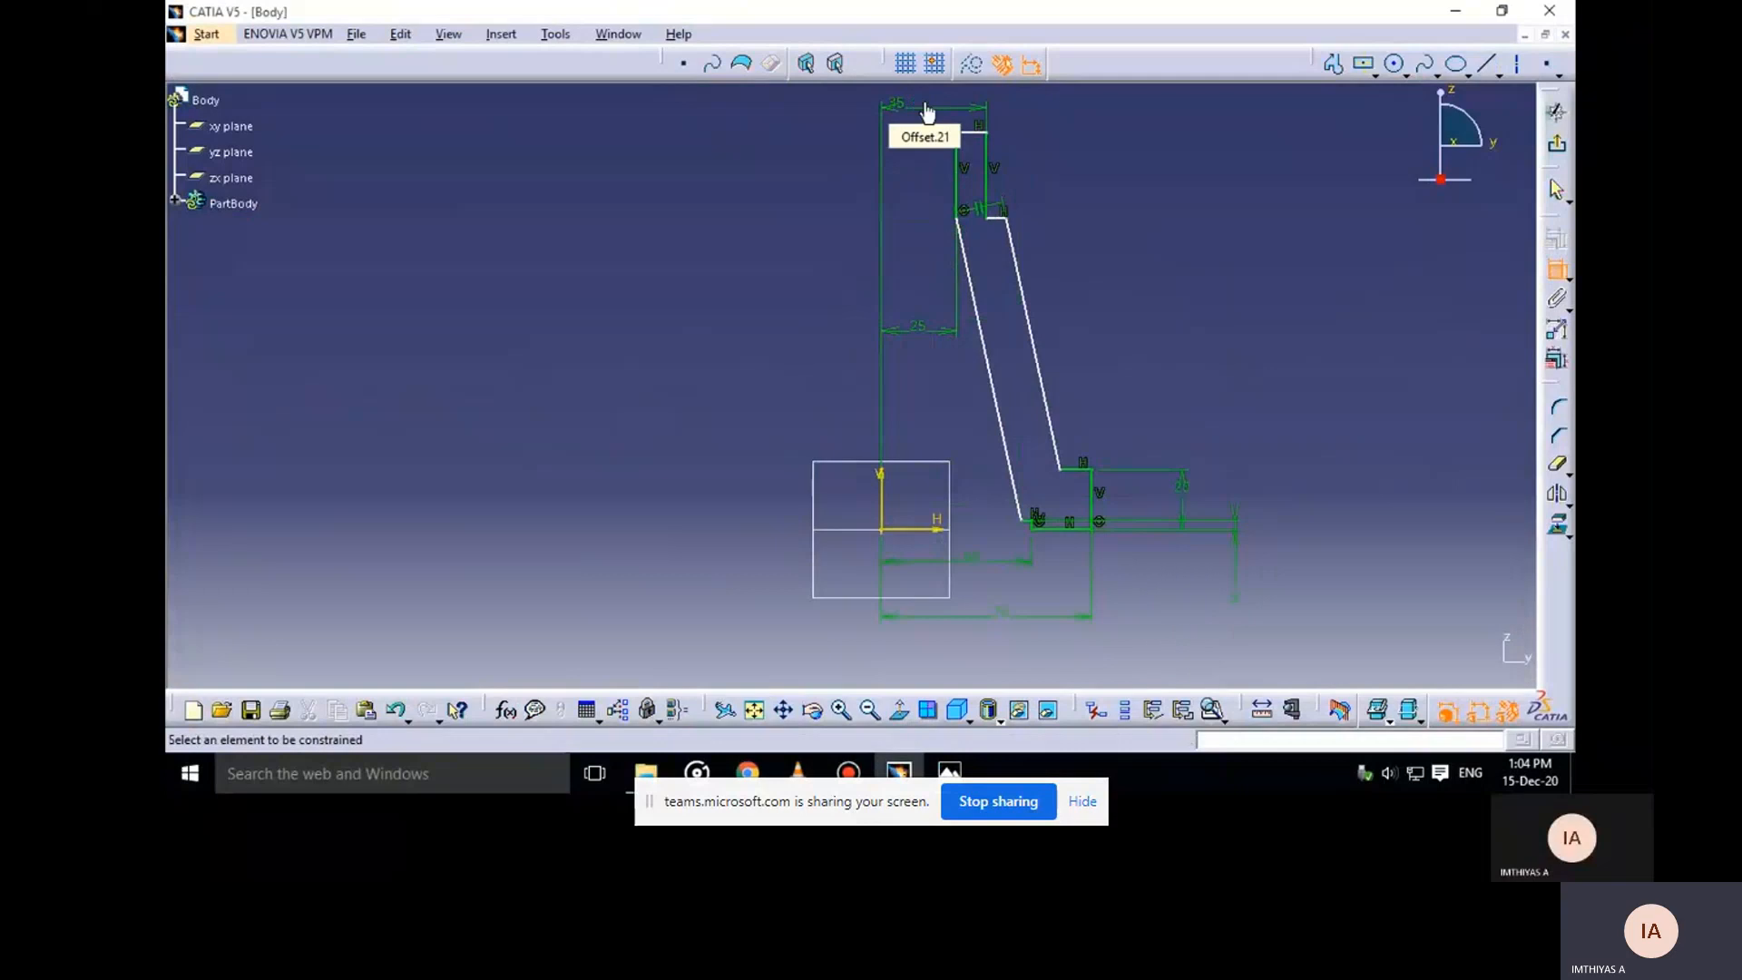
Move the sloping outer wall line inward so its upper end lies between the collar's two vertical edges
click(1555, 272)
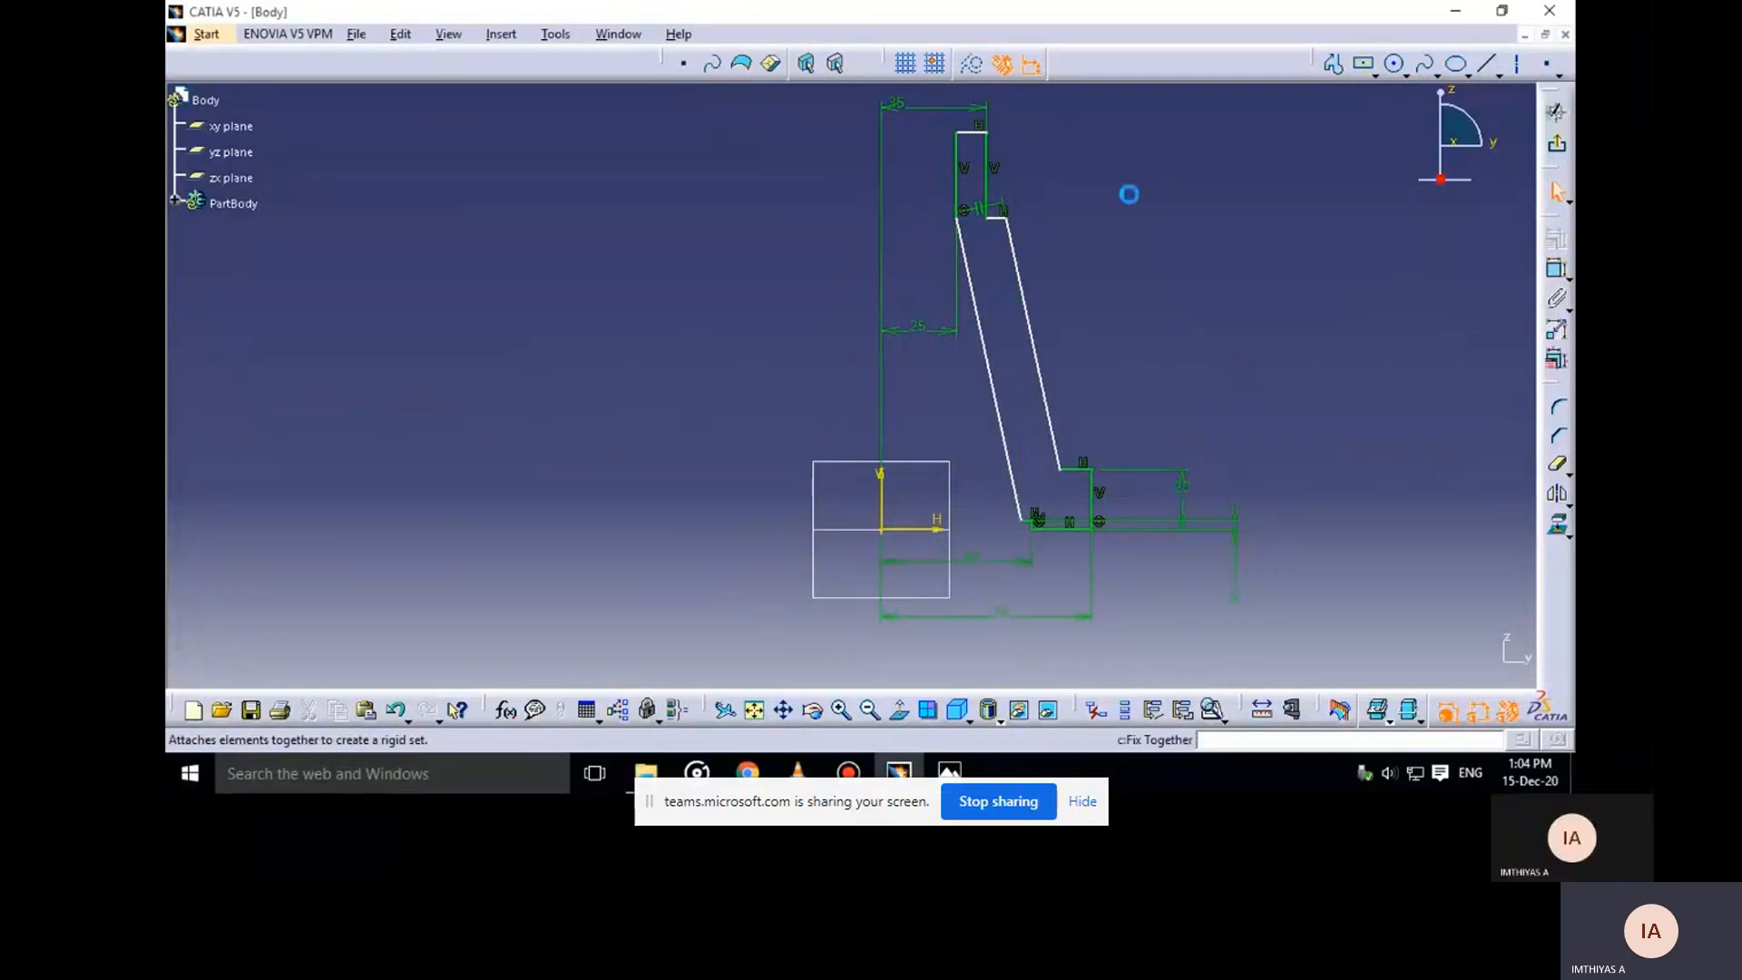
mouse_move(1099, 234)
middle_down()
mouse_move(1063, 348)
mouse_move(979, 286)
middle_up()
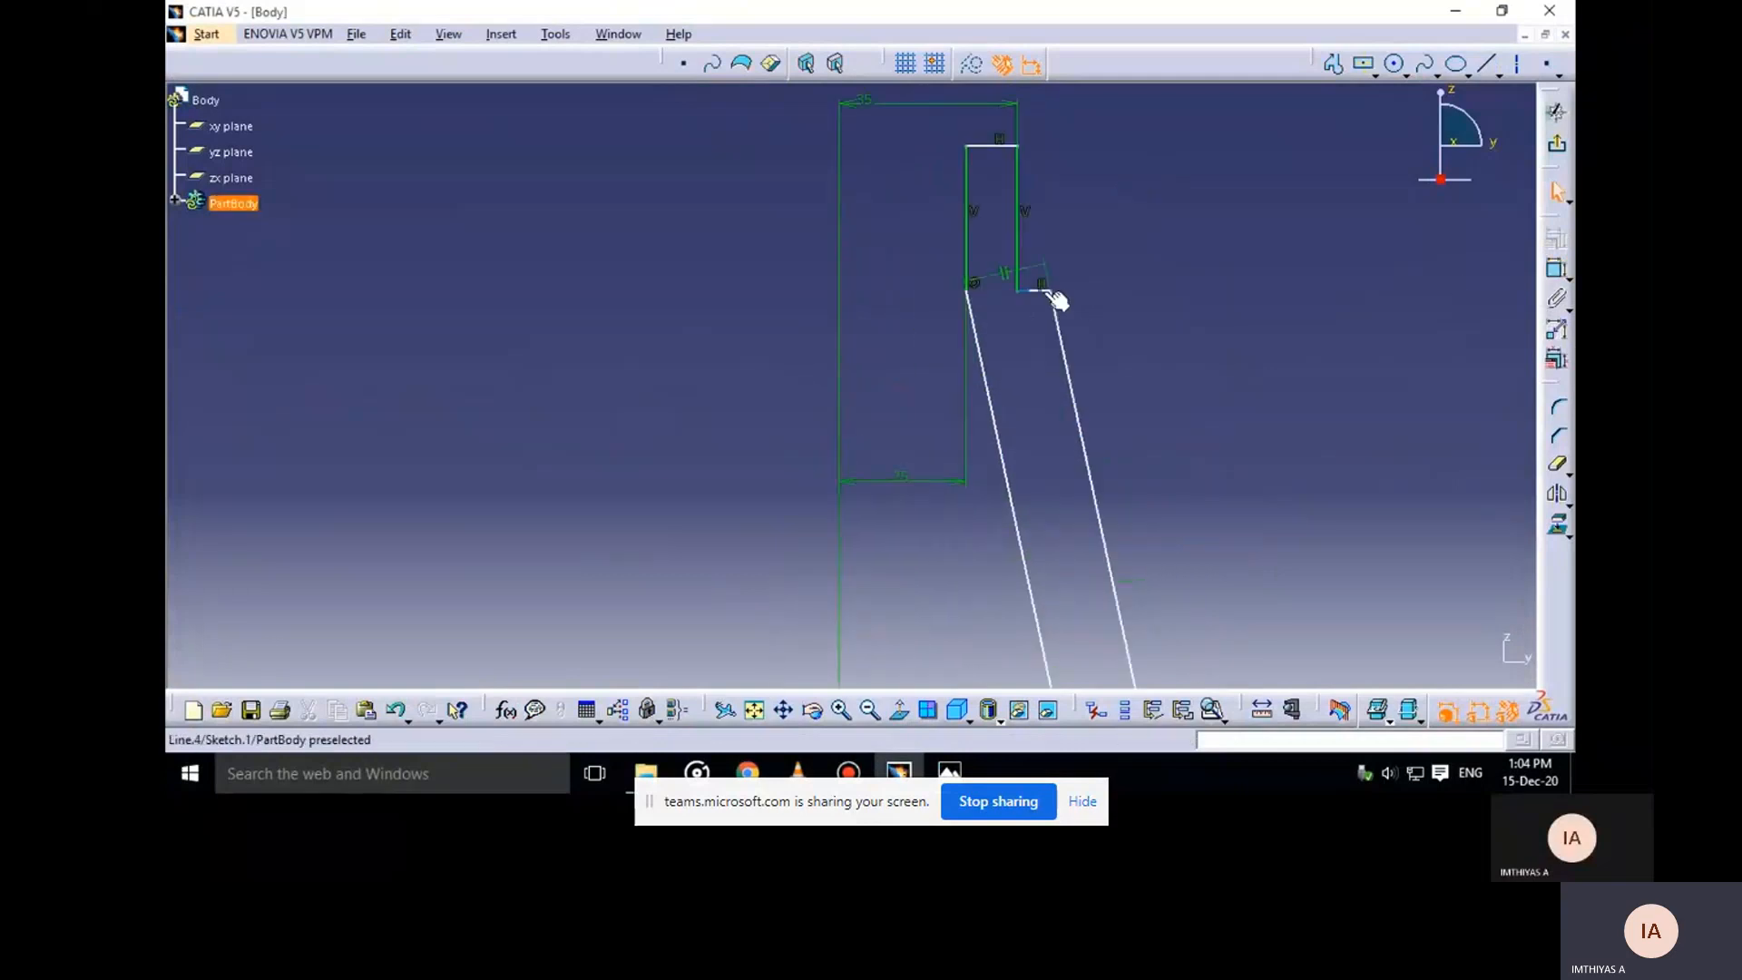
drag(1058, 317, 1007, 326)
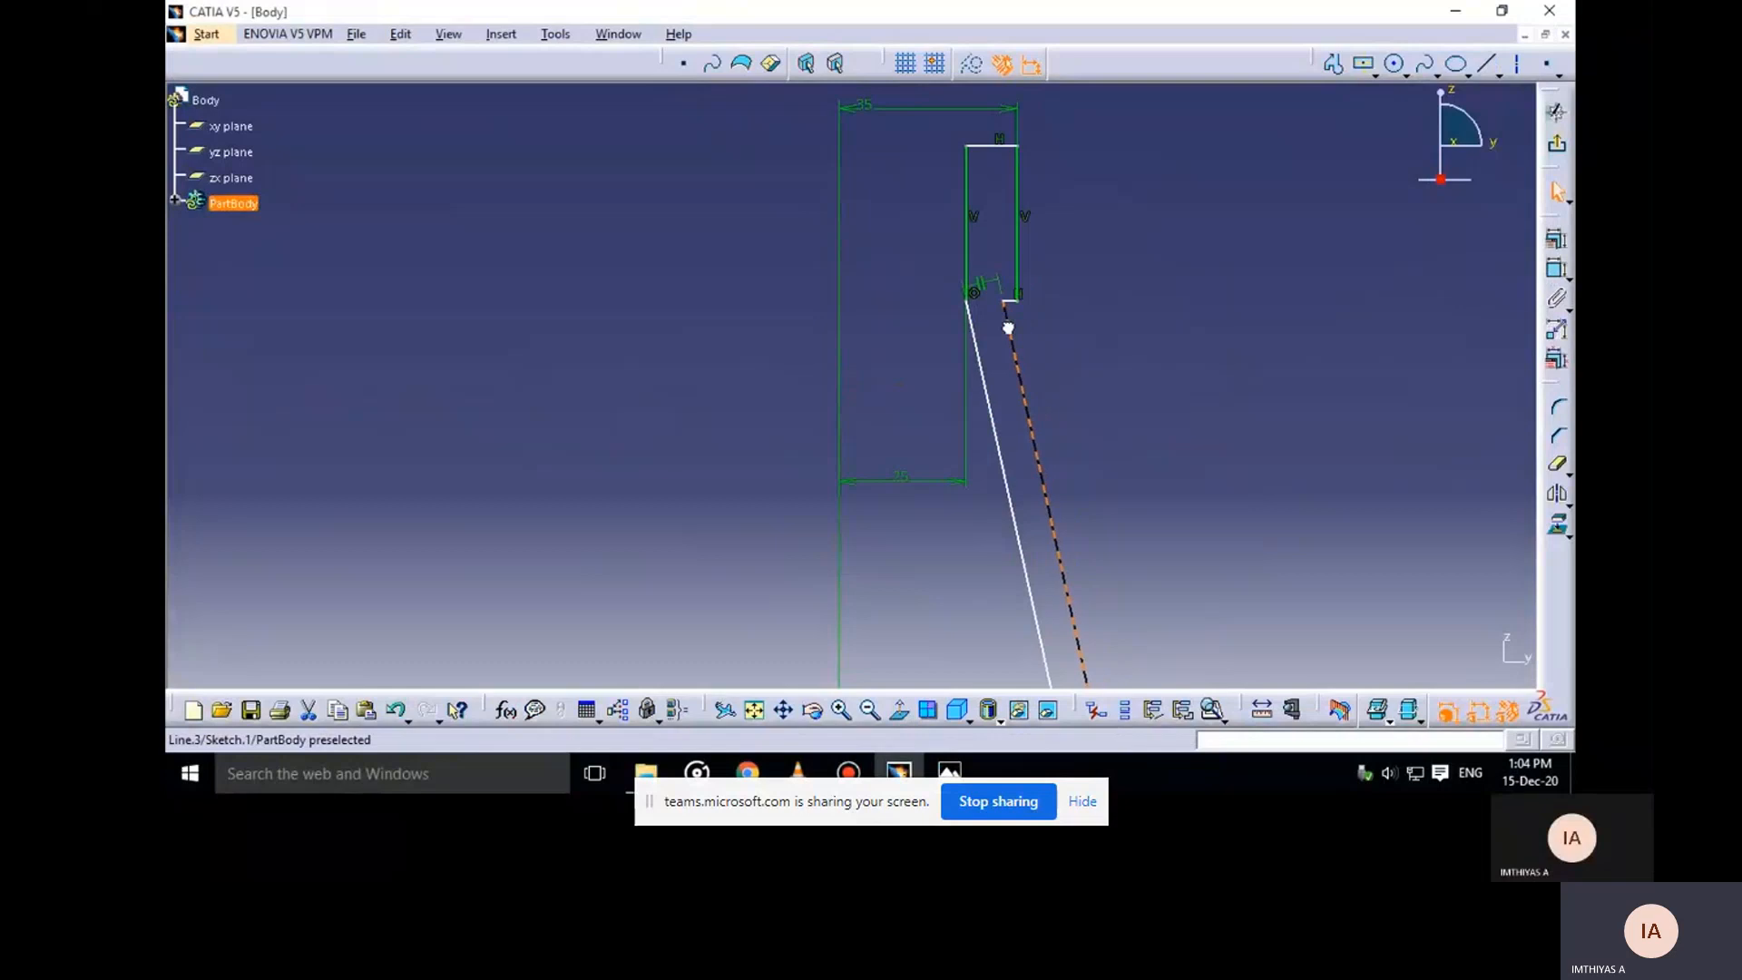
Constrain the distance between the sloping inner and outer wall lines to 10 mm
middle_drag(1062, 362, 1014, 238)
click(1555, 269)
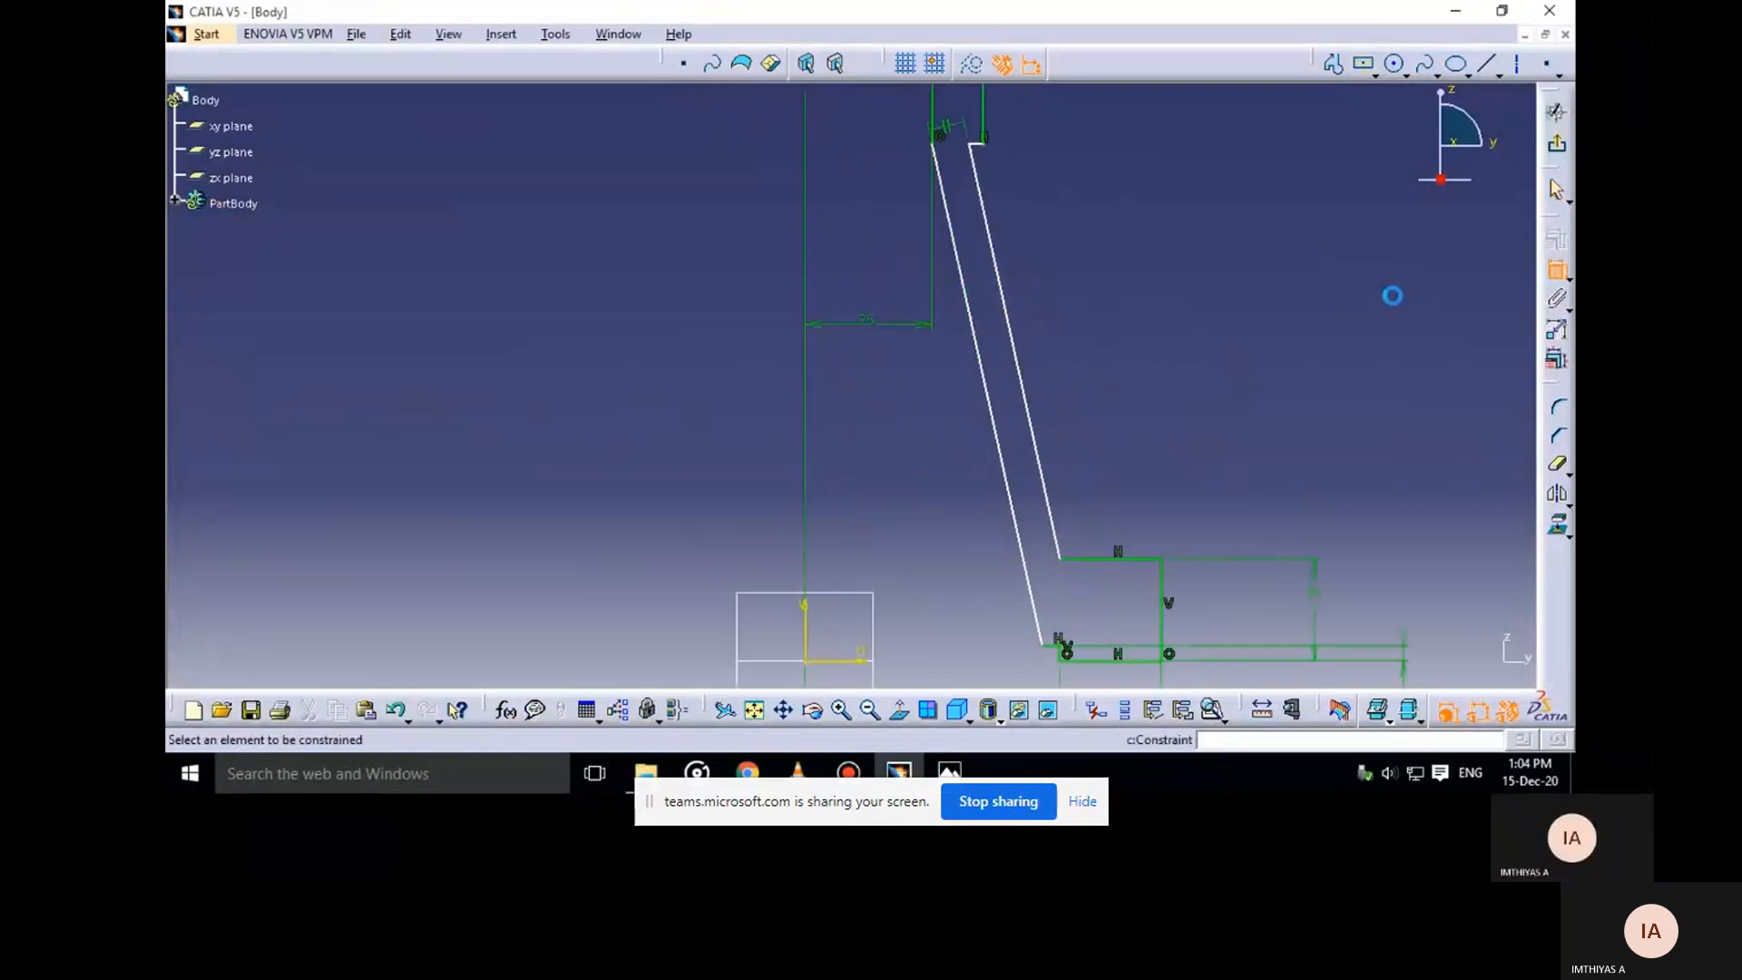
click(993, 415)
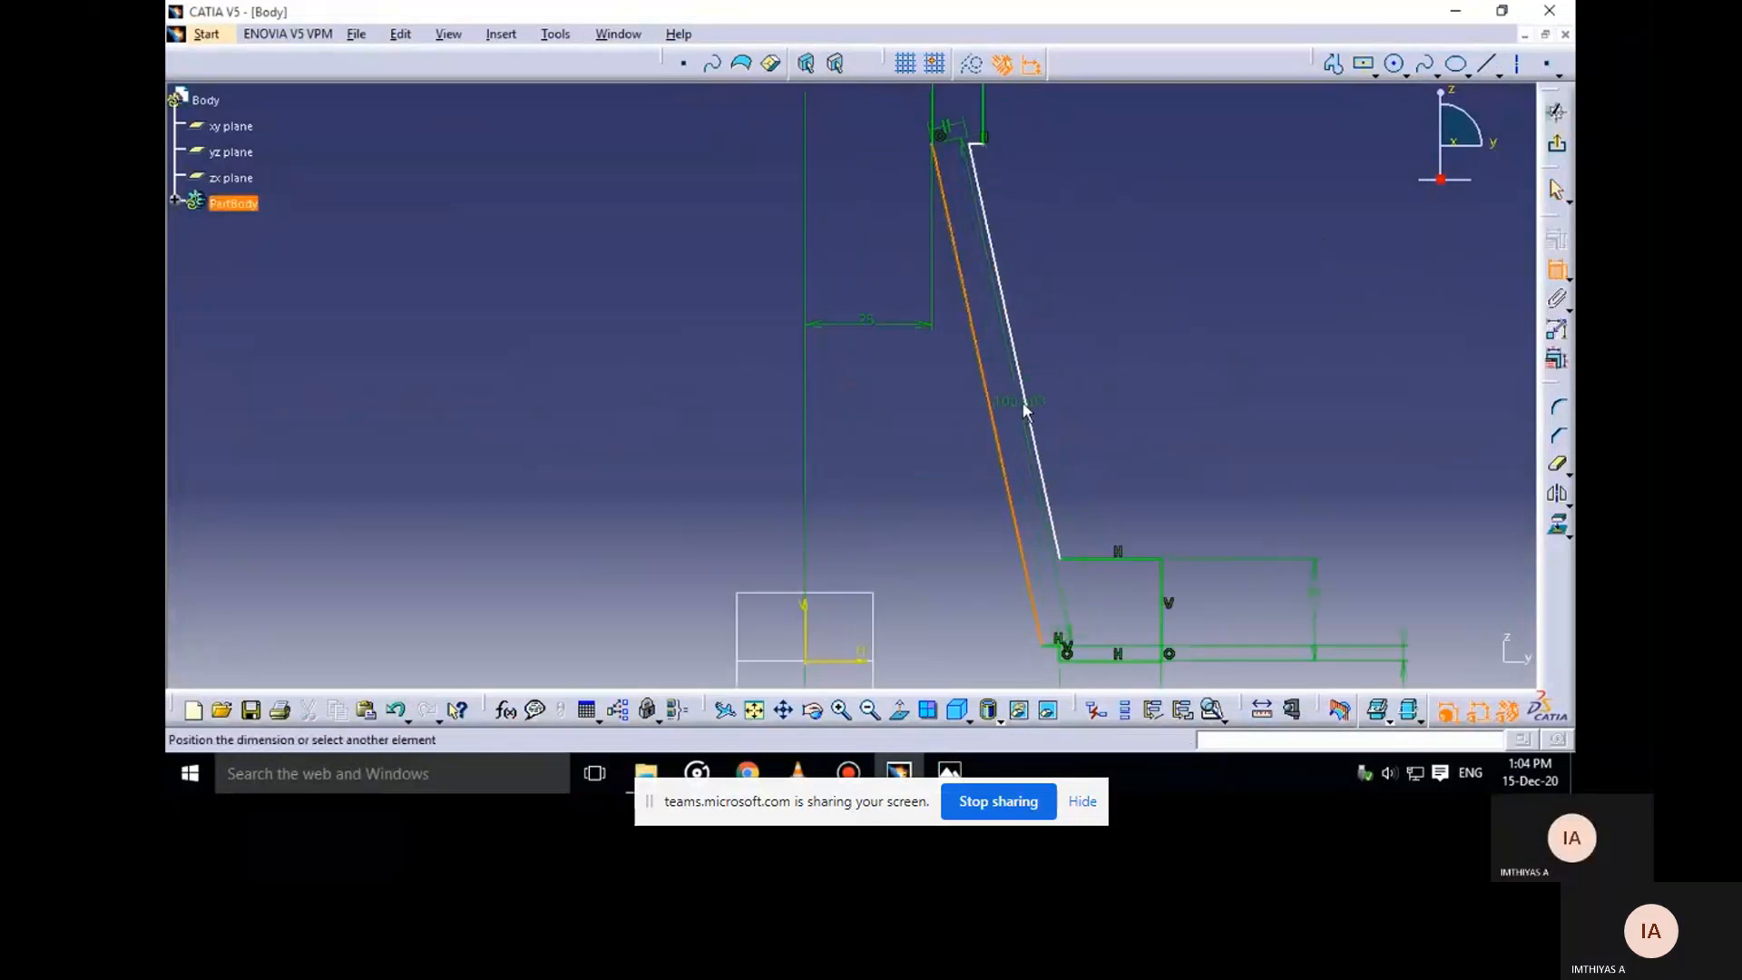
click(1030, 406)
click(1087, 333)
double_click(1087, 333)
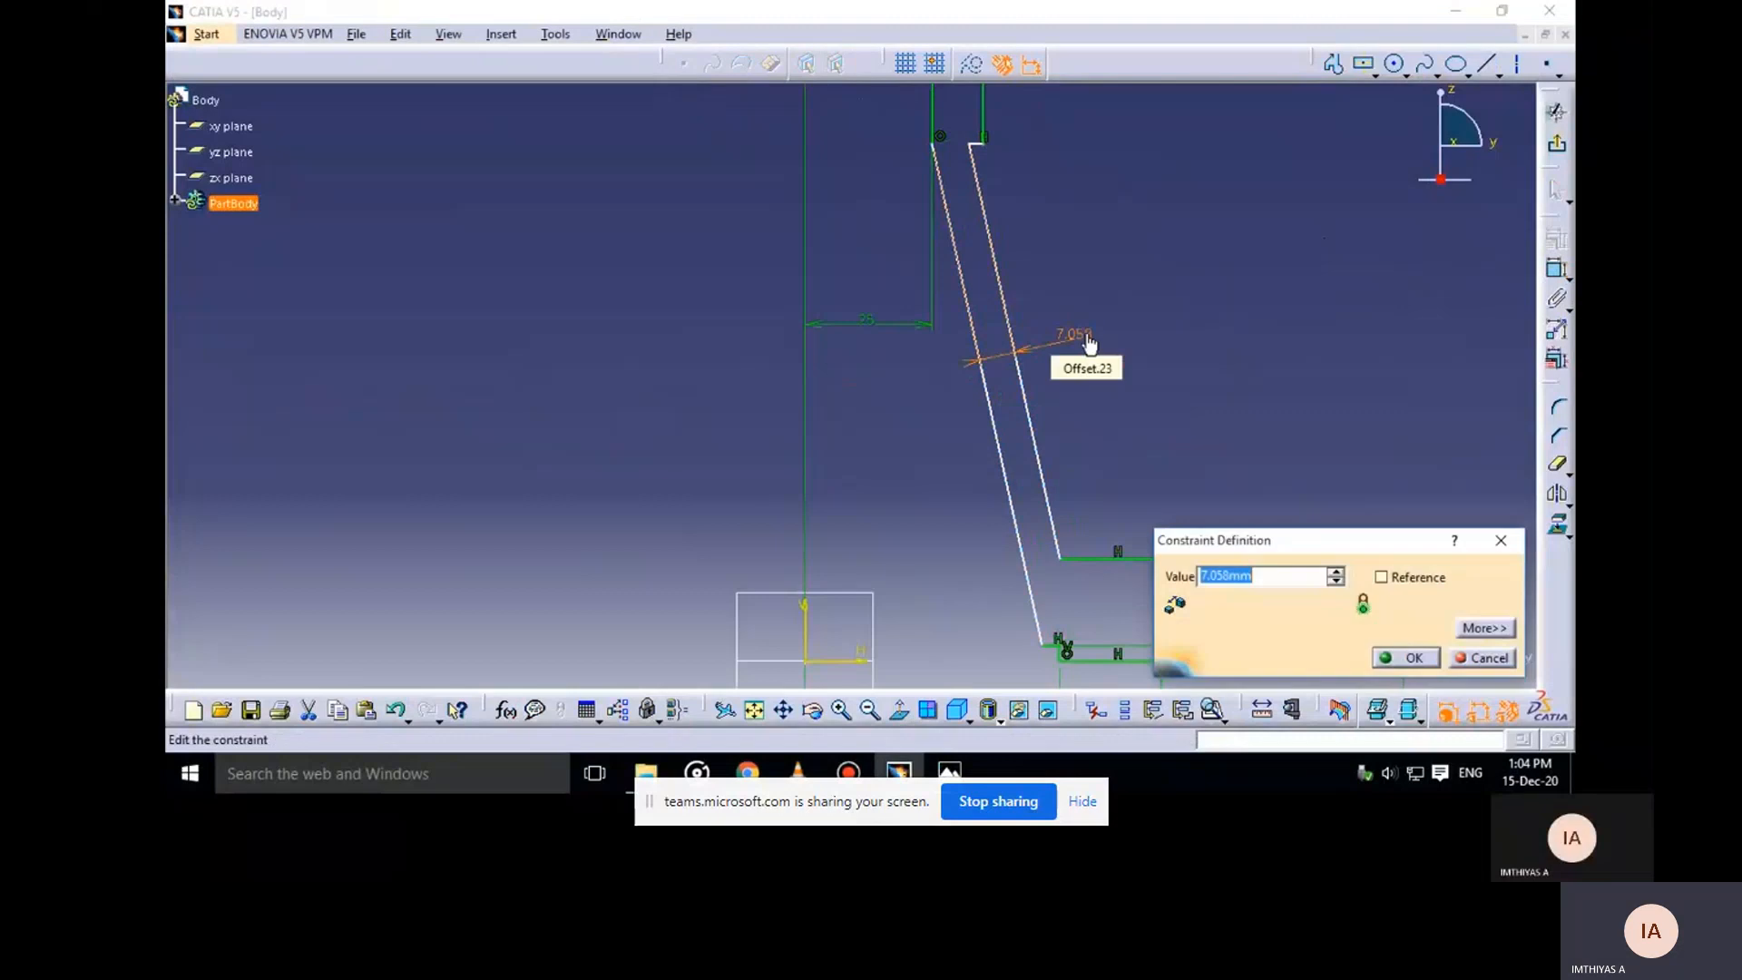
text(10)
key(Return)
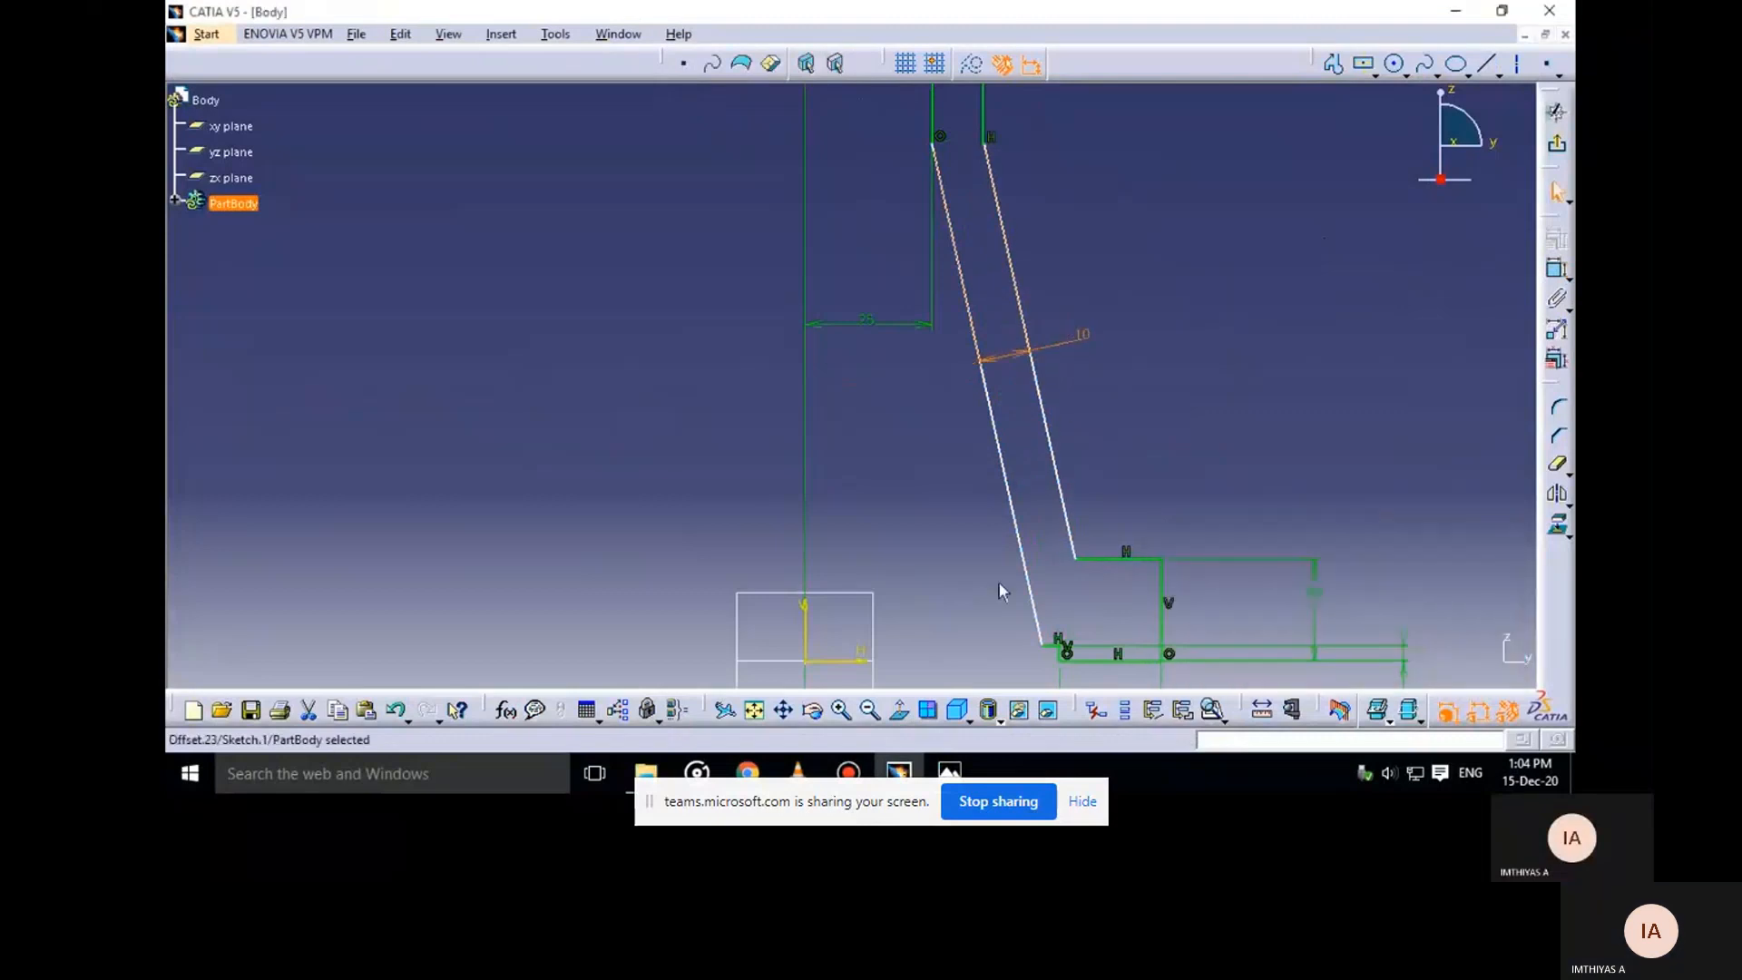
Check the corner radius on the reference drawing and fillet the corner between the sloping outer wall and the flange top to 8 mm
key(alt+Tab)
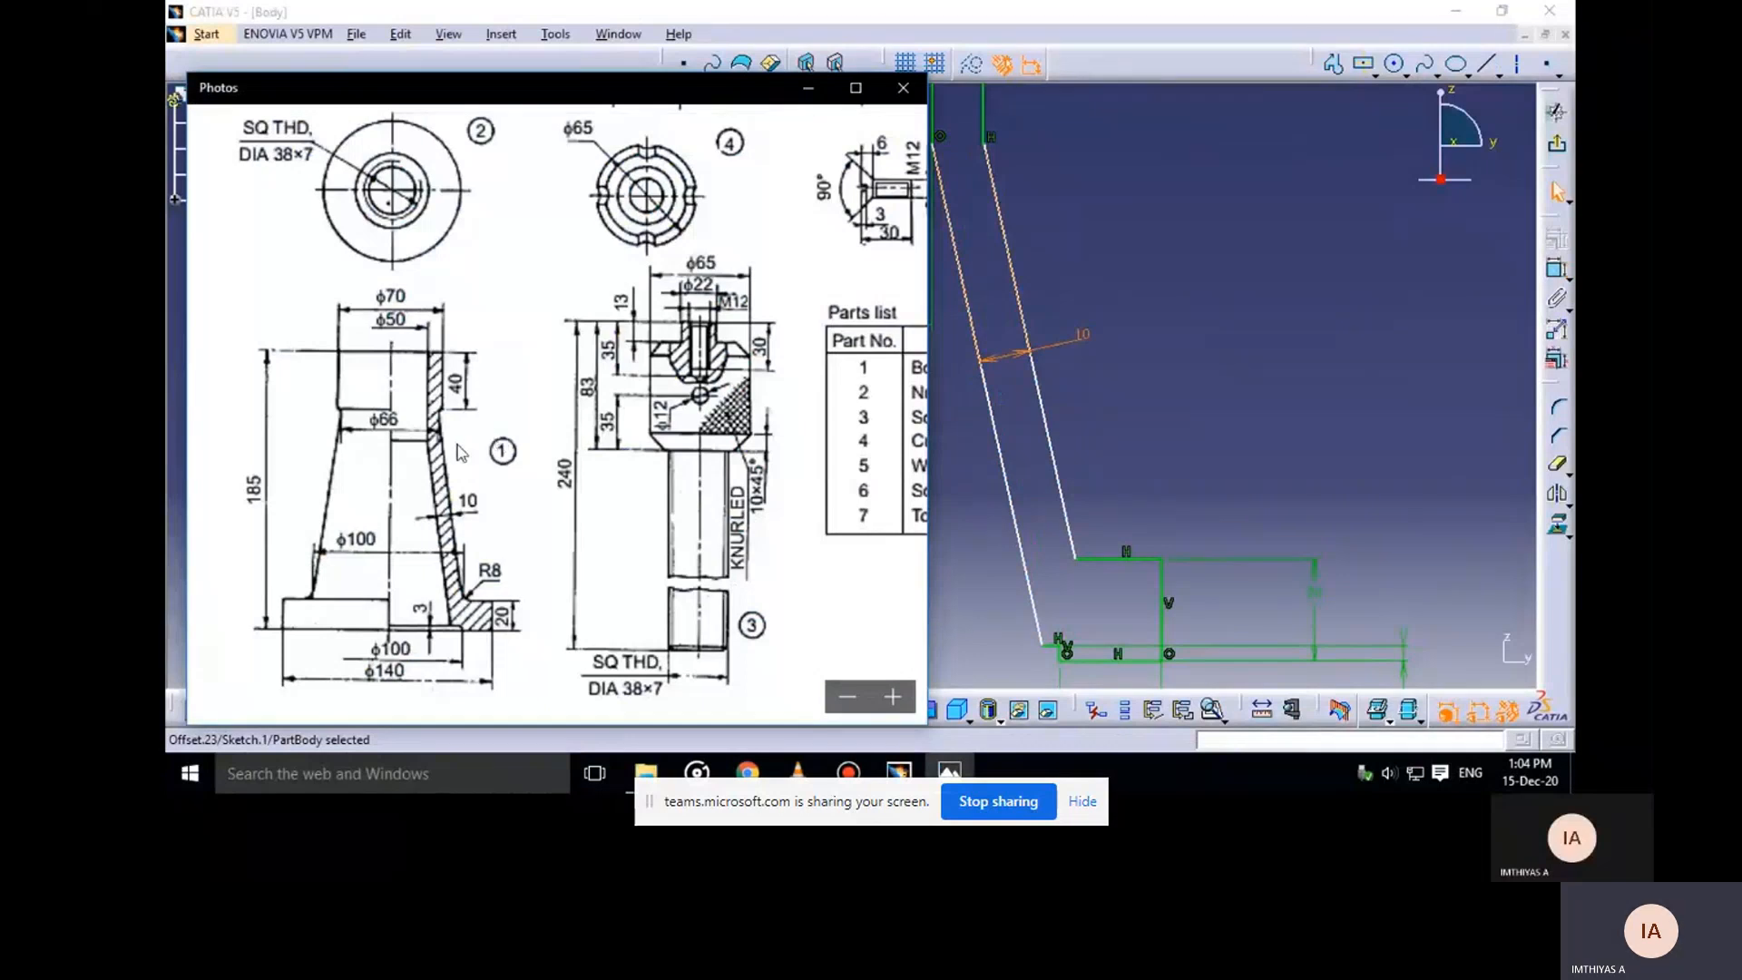
click(893, 696)
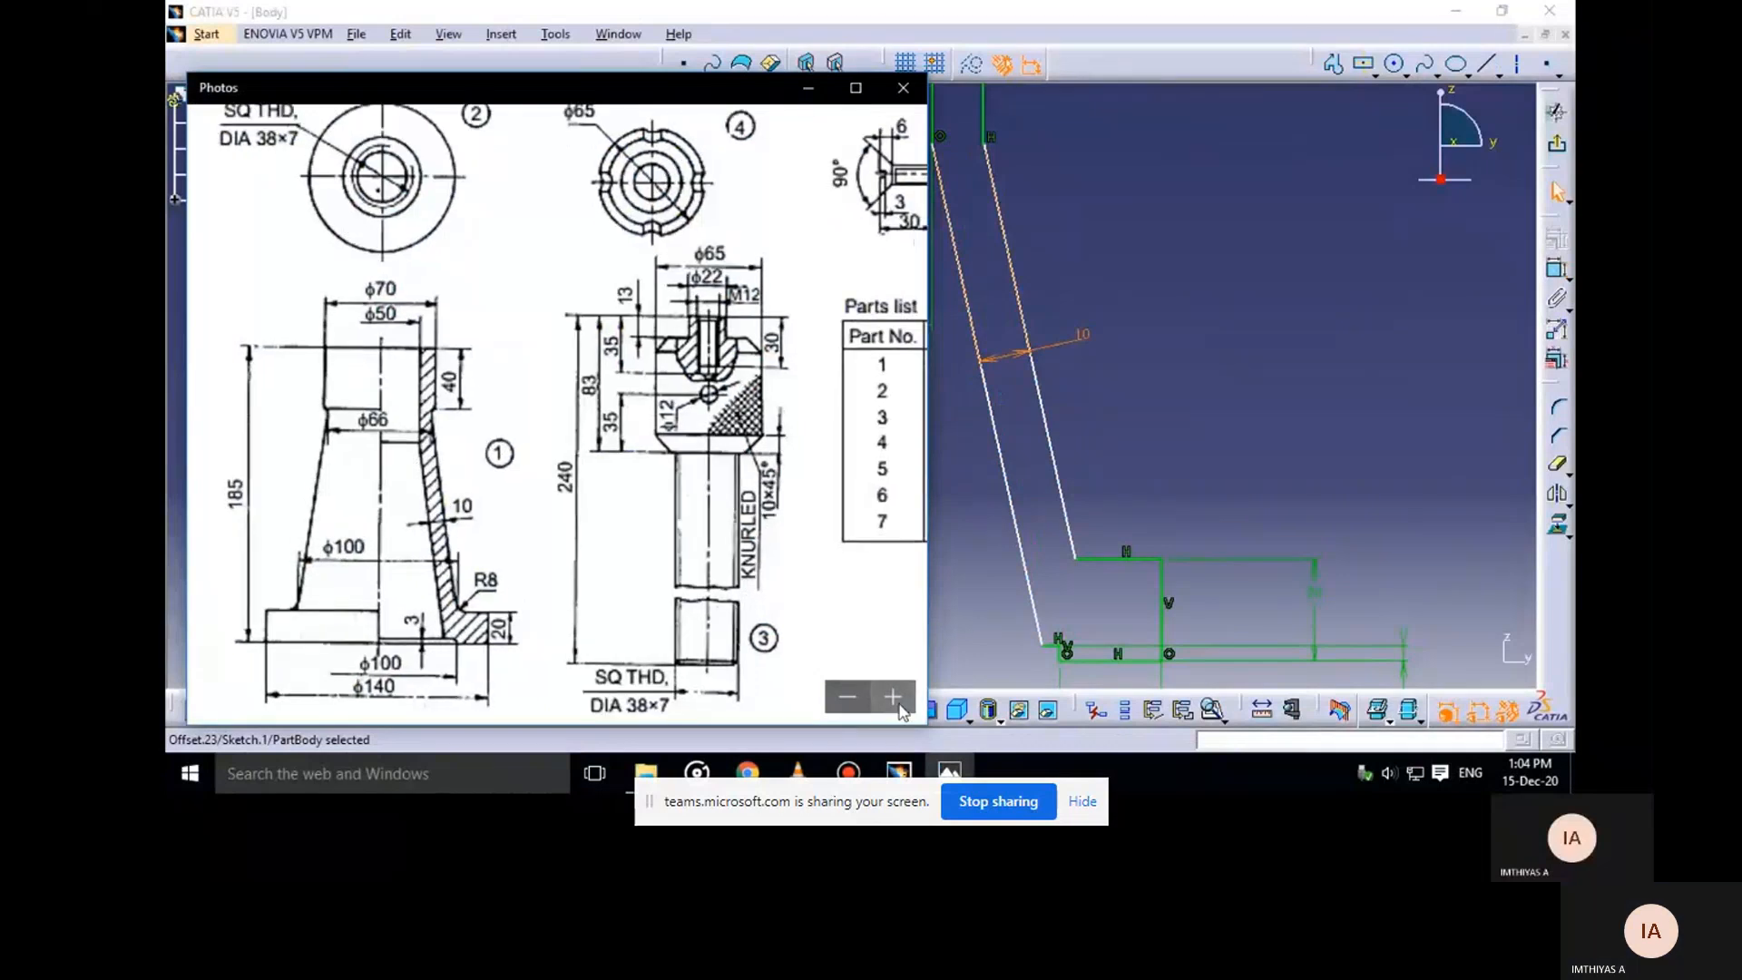
scroll(726, 520, up, 1)
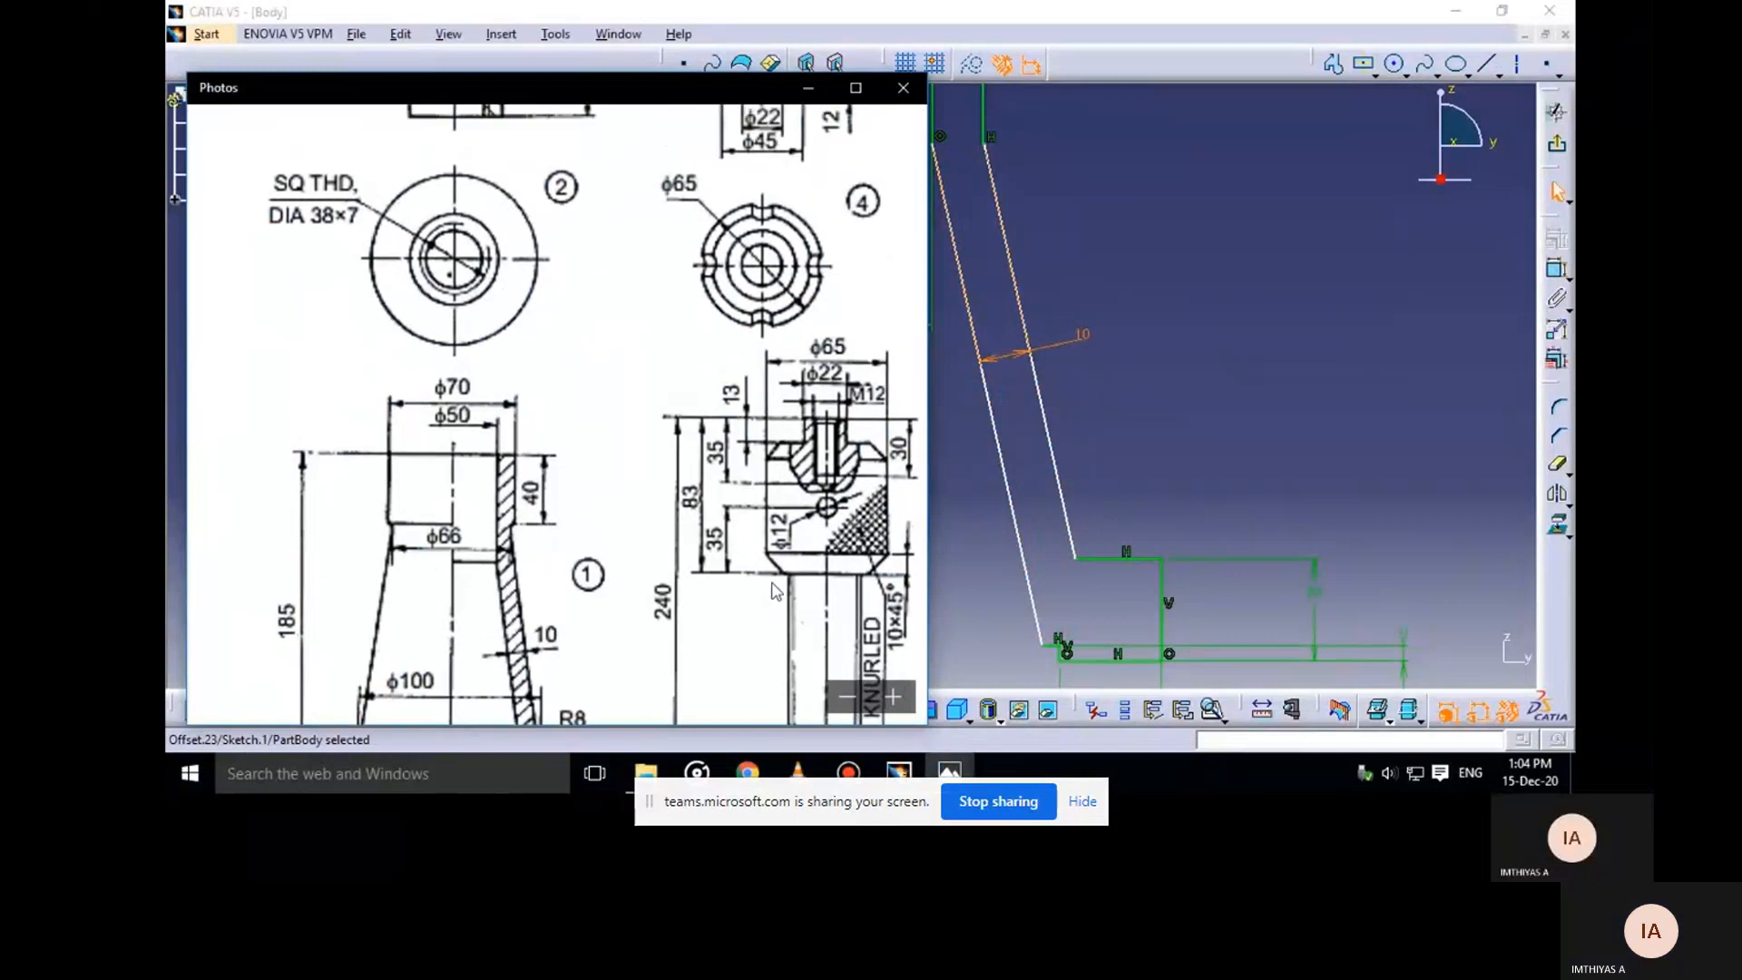
mouse_move(776, 591)
mouse_down()
mouse_move(765, 541)
mouse_move(726, 543)
mouse_move(736, 567)
mouse_move(485, 614)
mouse_move(723, 386)
mouse_up()
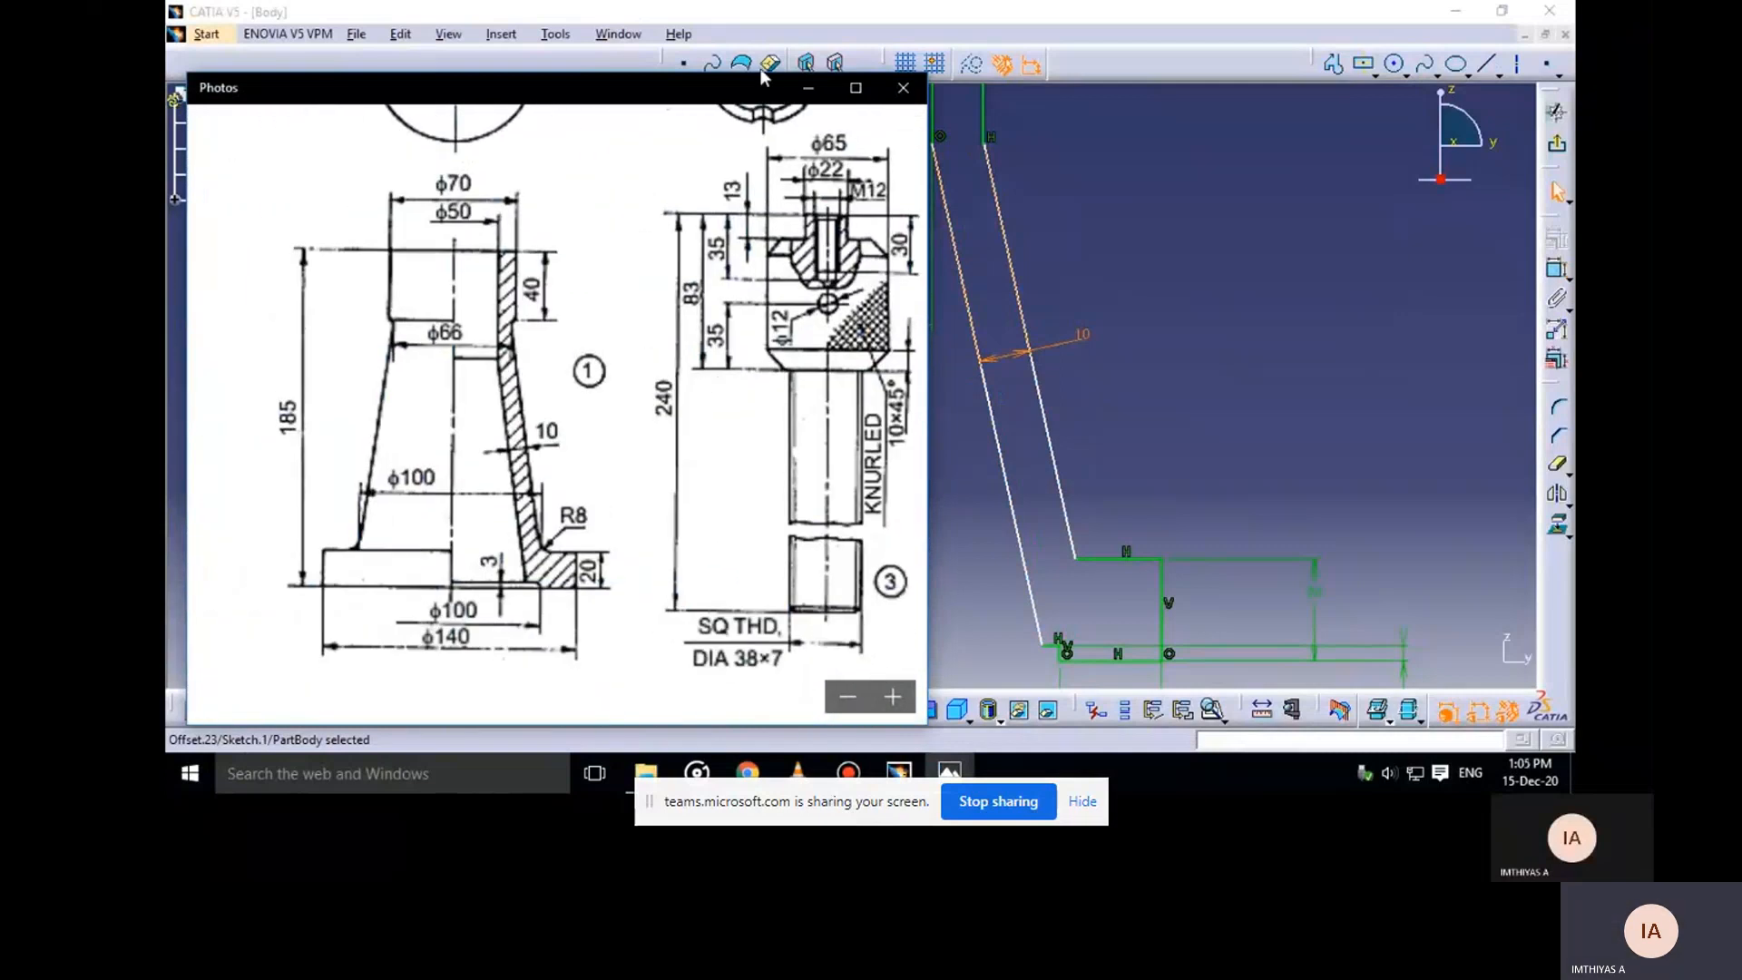
click(807, 87)
click(1557, 411)
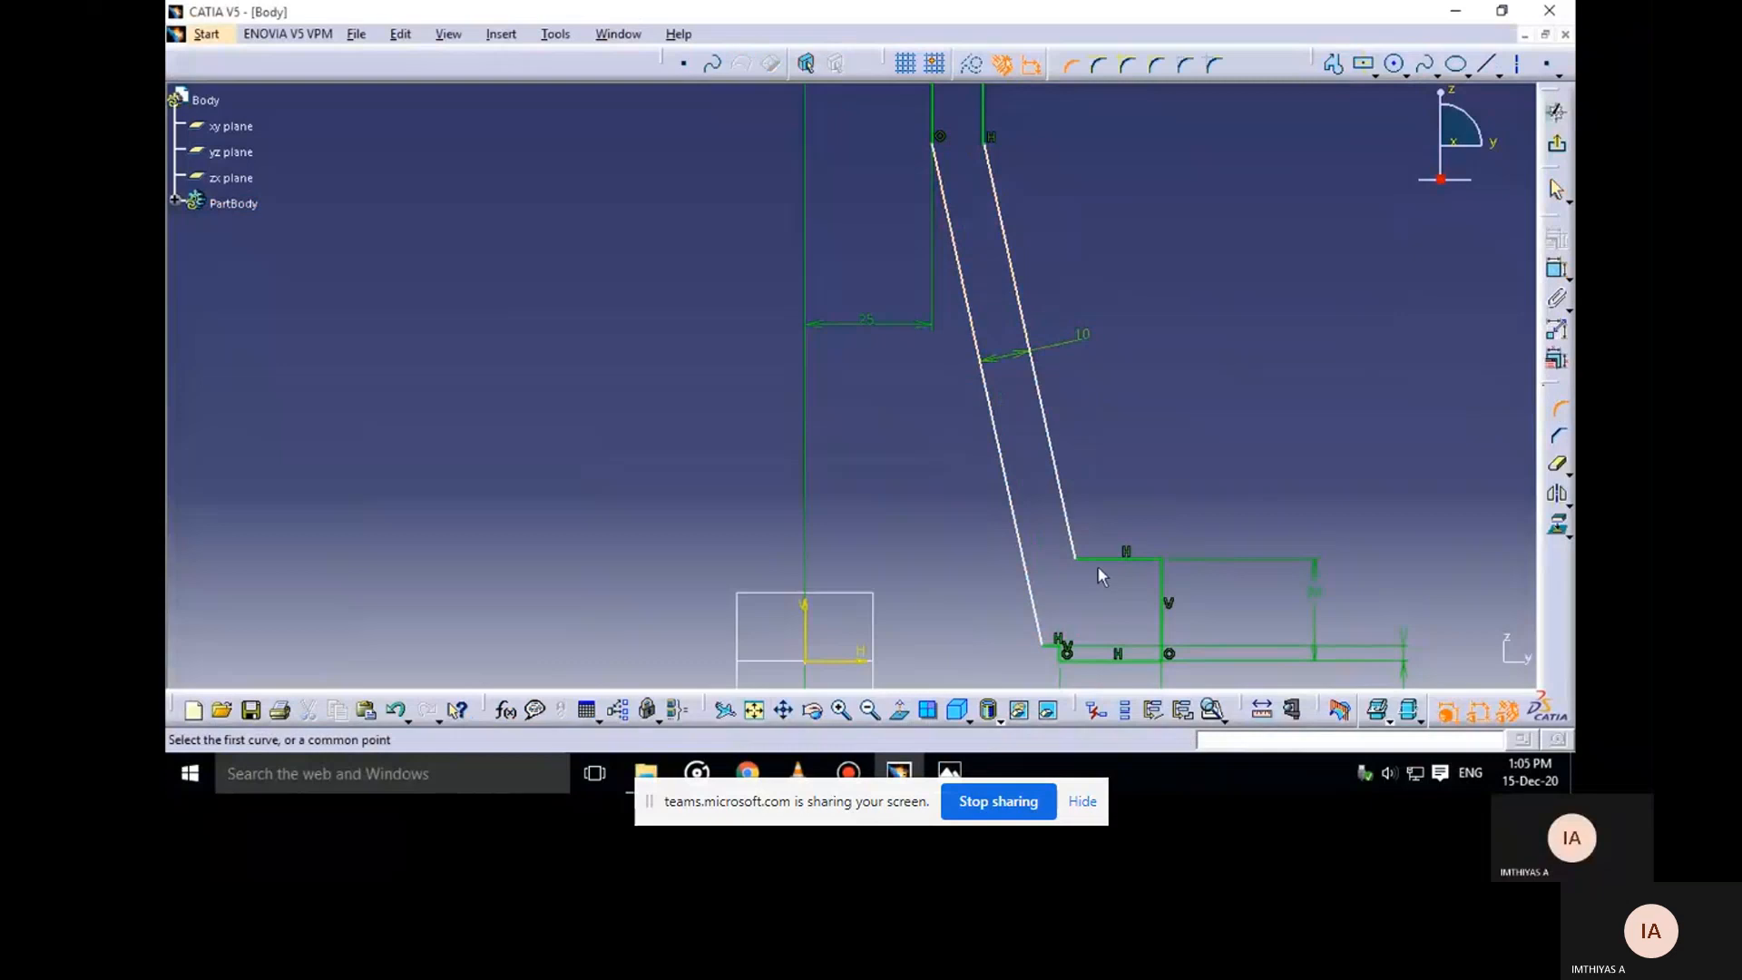
click(1097, 558)
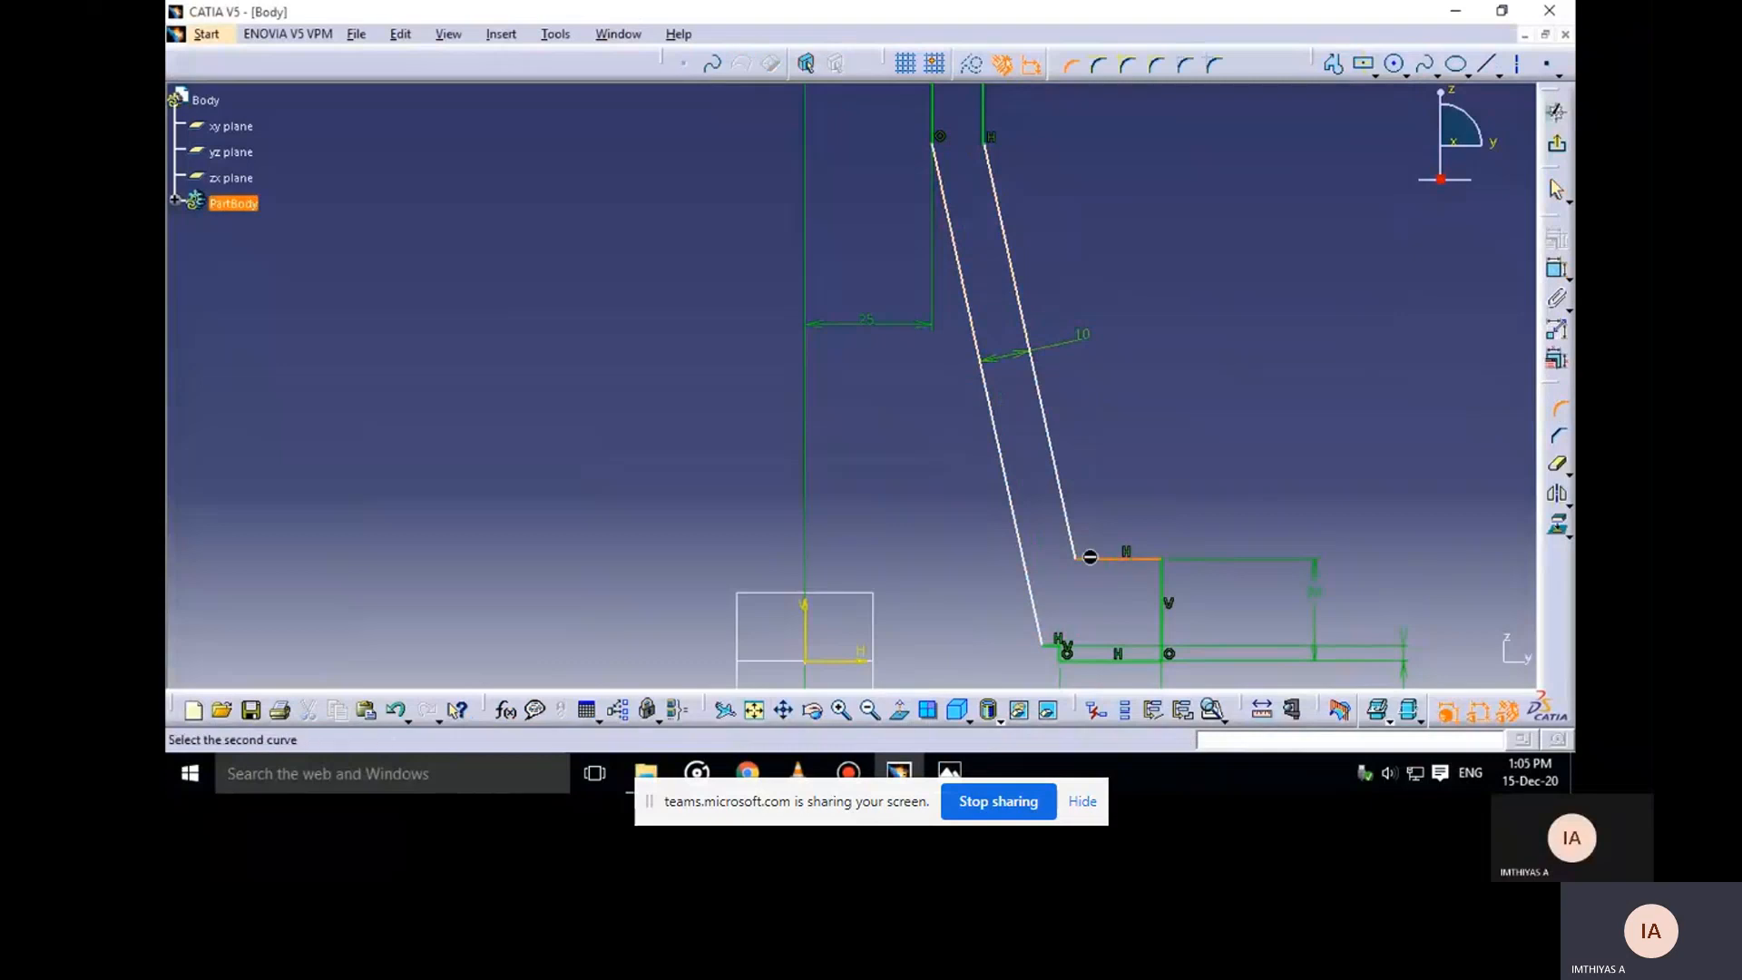
click(1085, 545)
click(1098, 553)
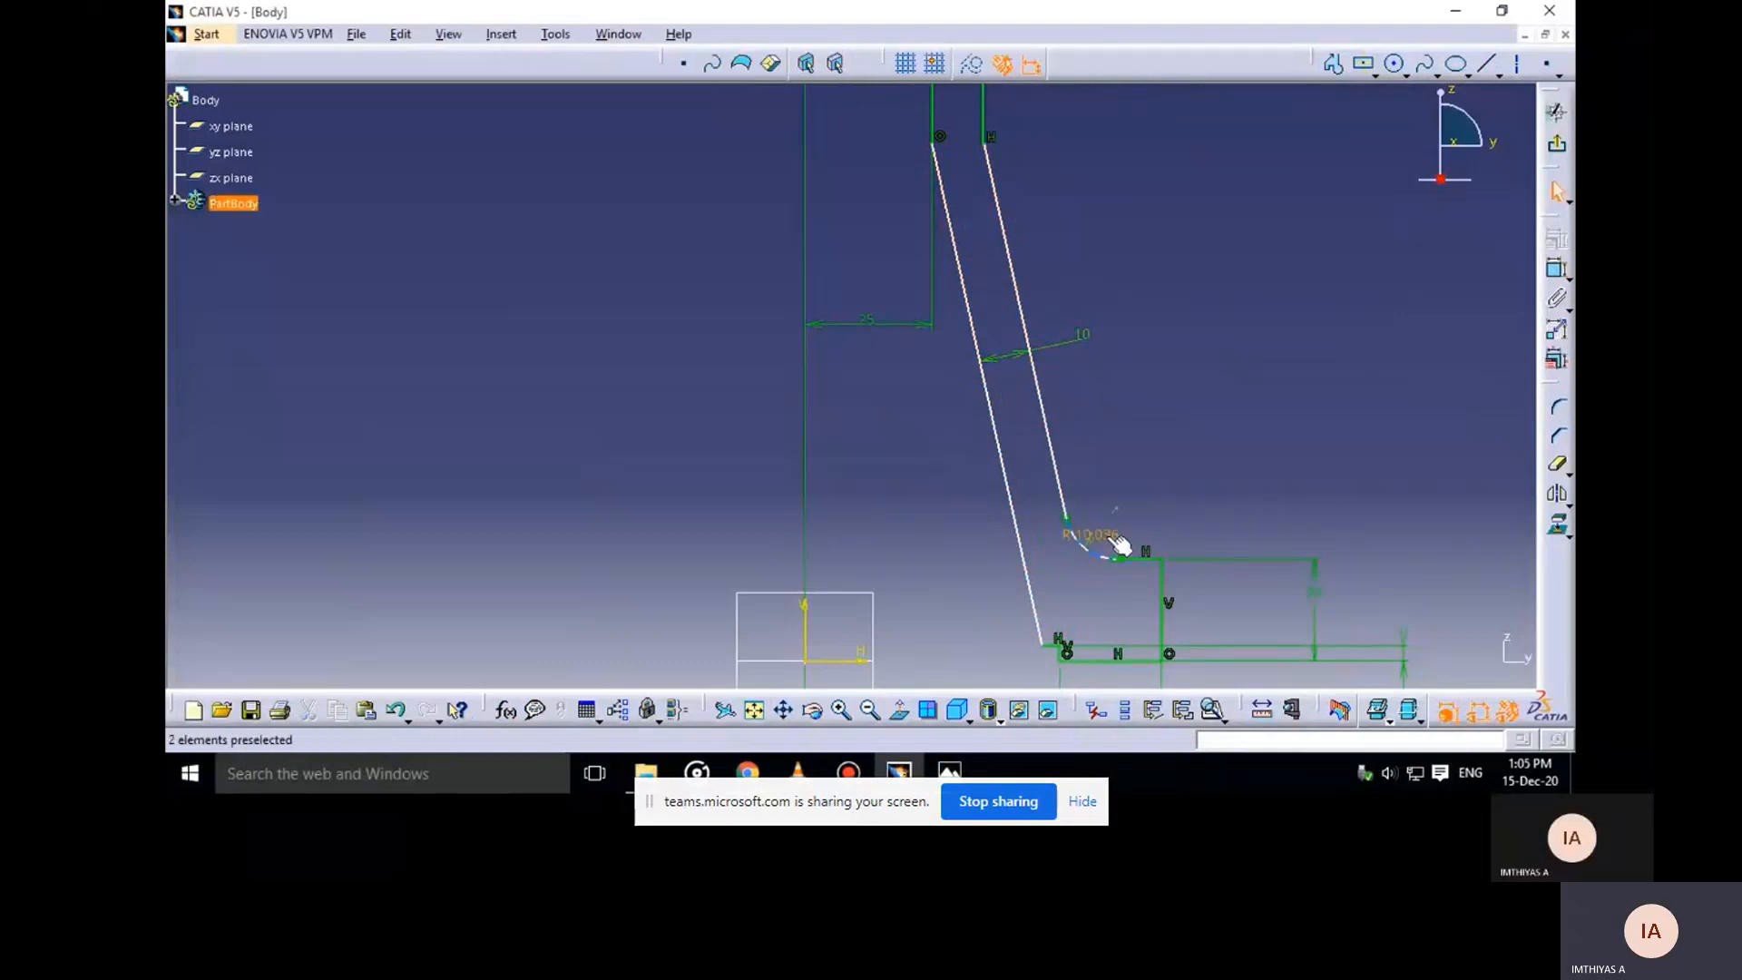
double_click(1114, 543)
text(8)
key(Return)
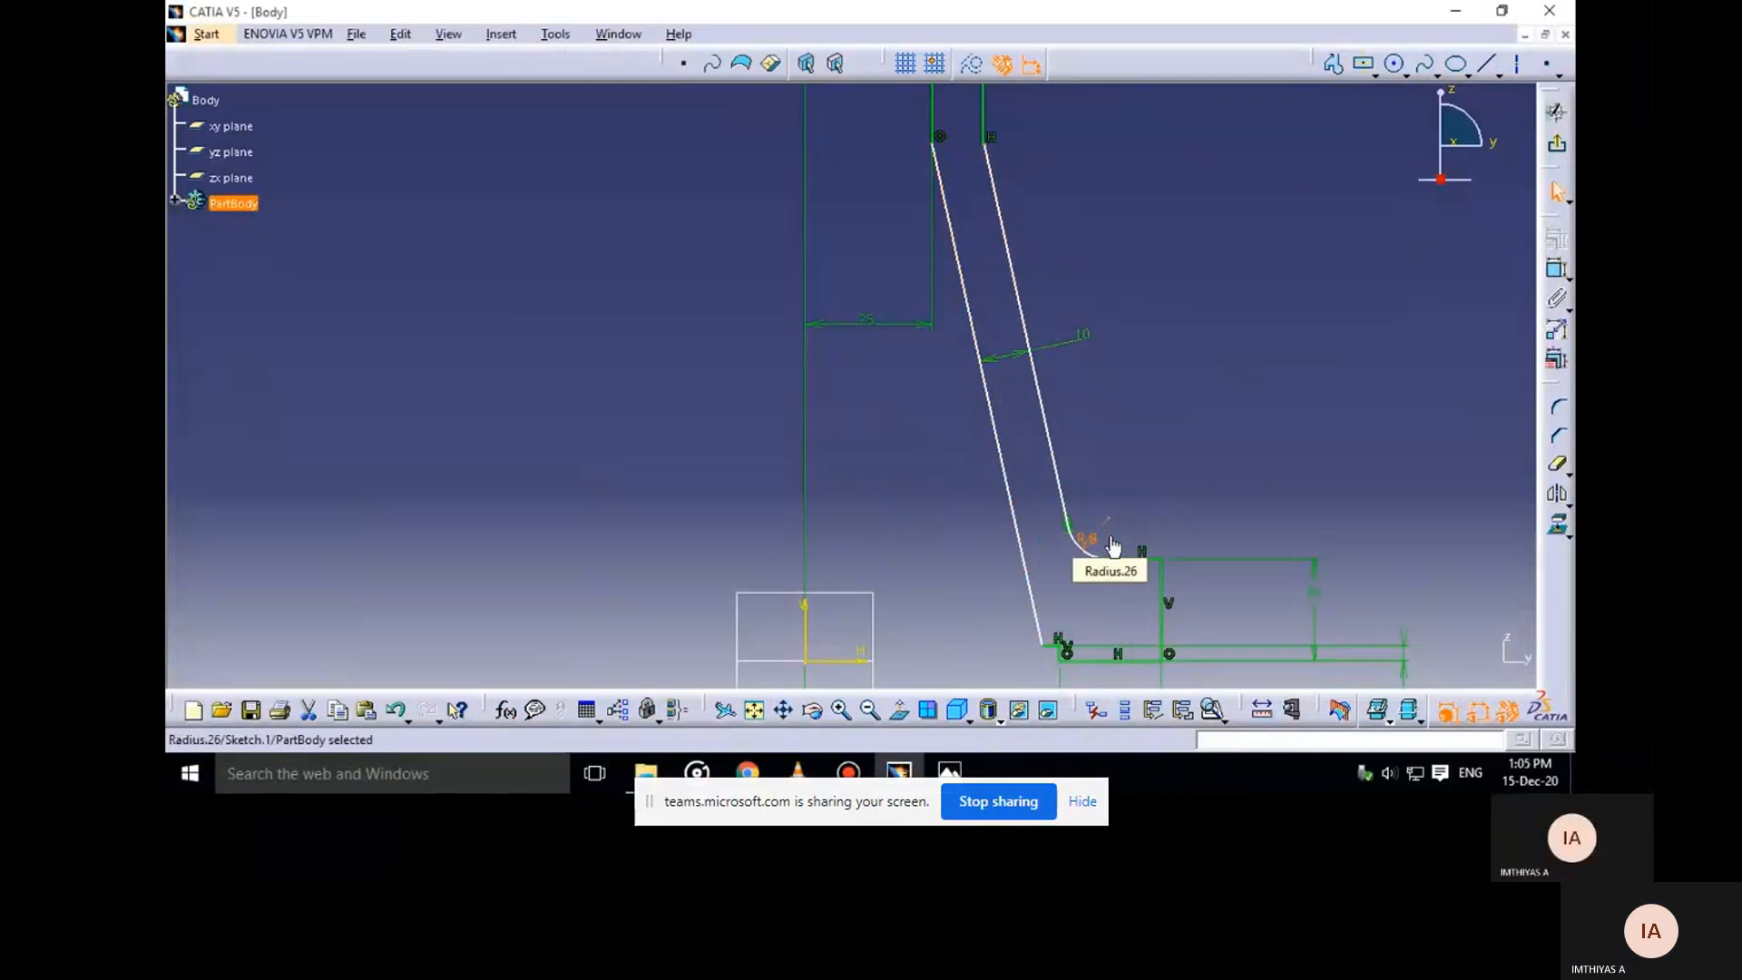
Review the body on the reference drawing and shift the sloping outer wall line outward, lowering the bottom of the collar
click(949, 772)
click(877, 676)
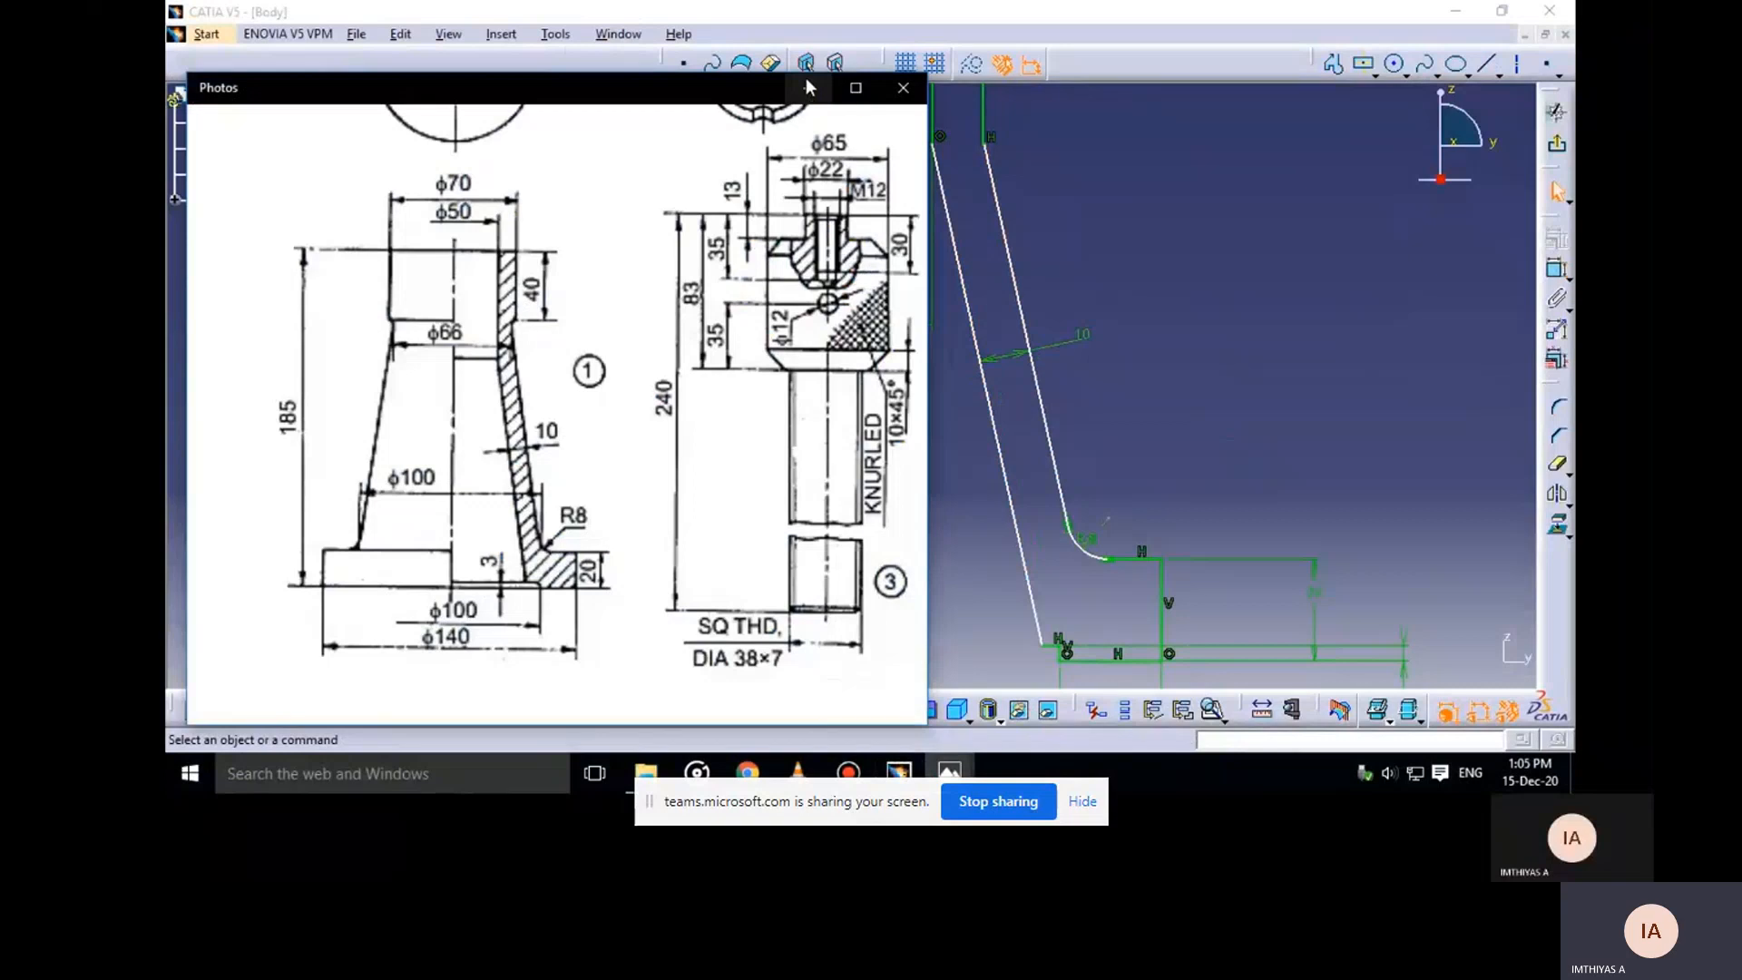
click(807, 86)
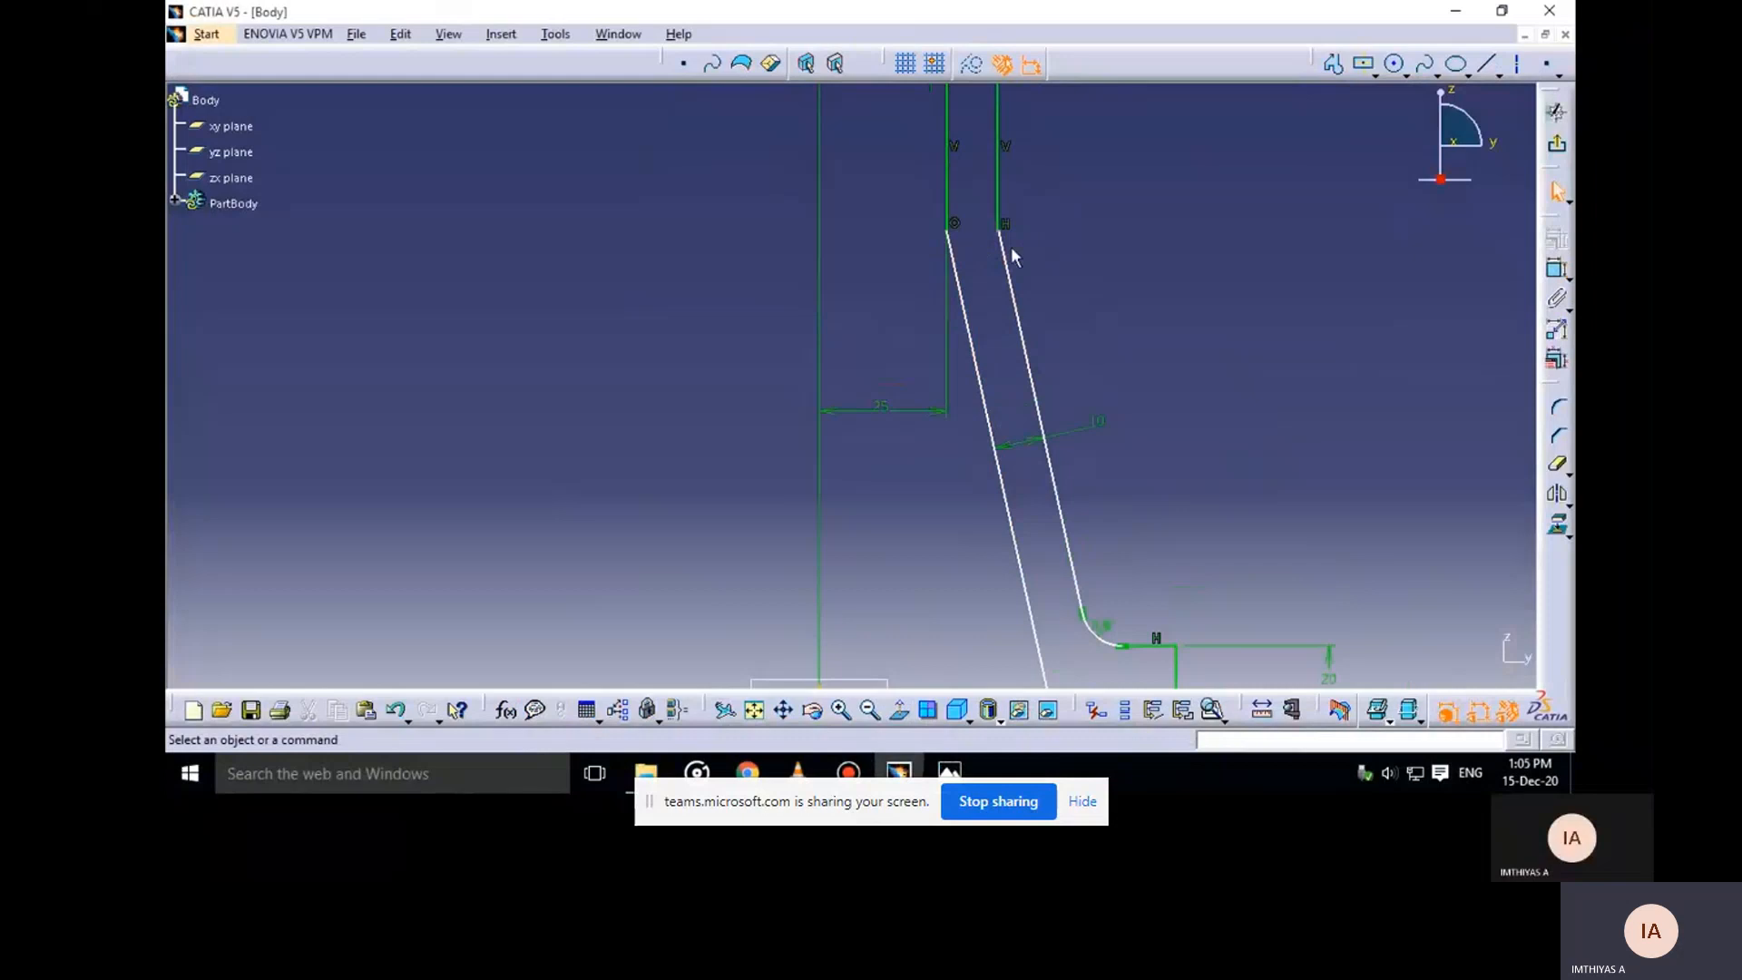
drag(1007, 257, 1026, 261)
click(1067, 409)
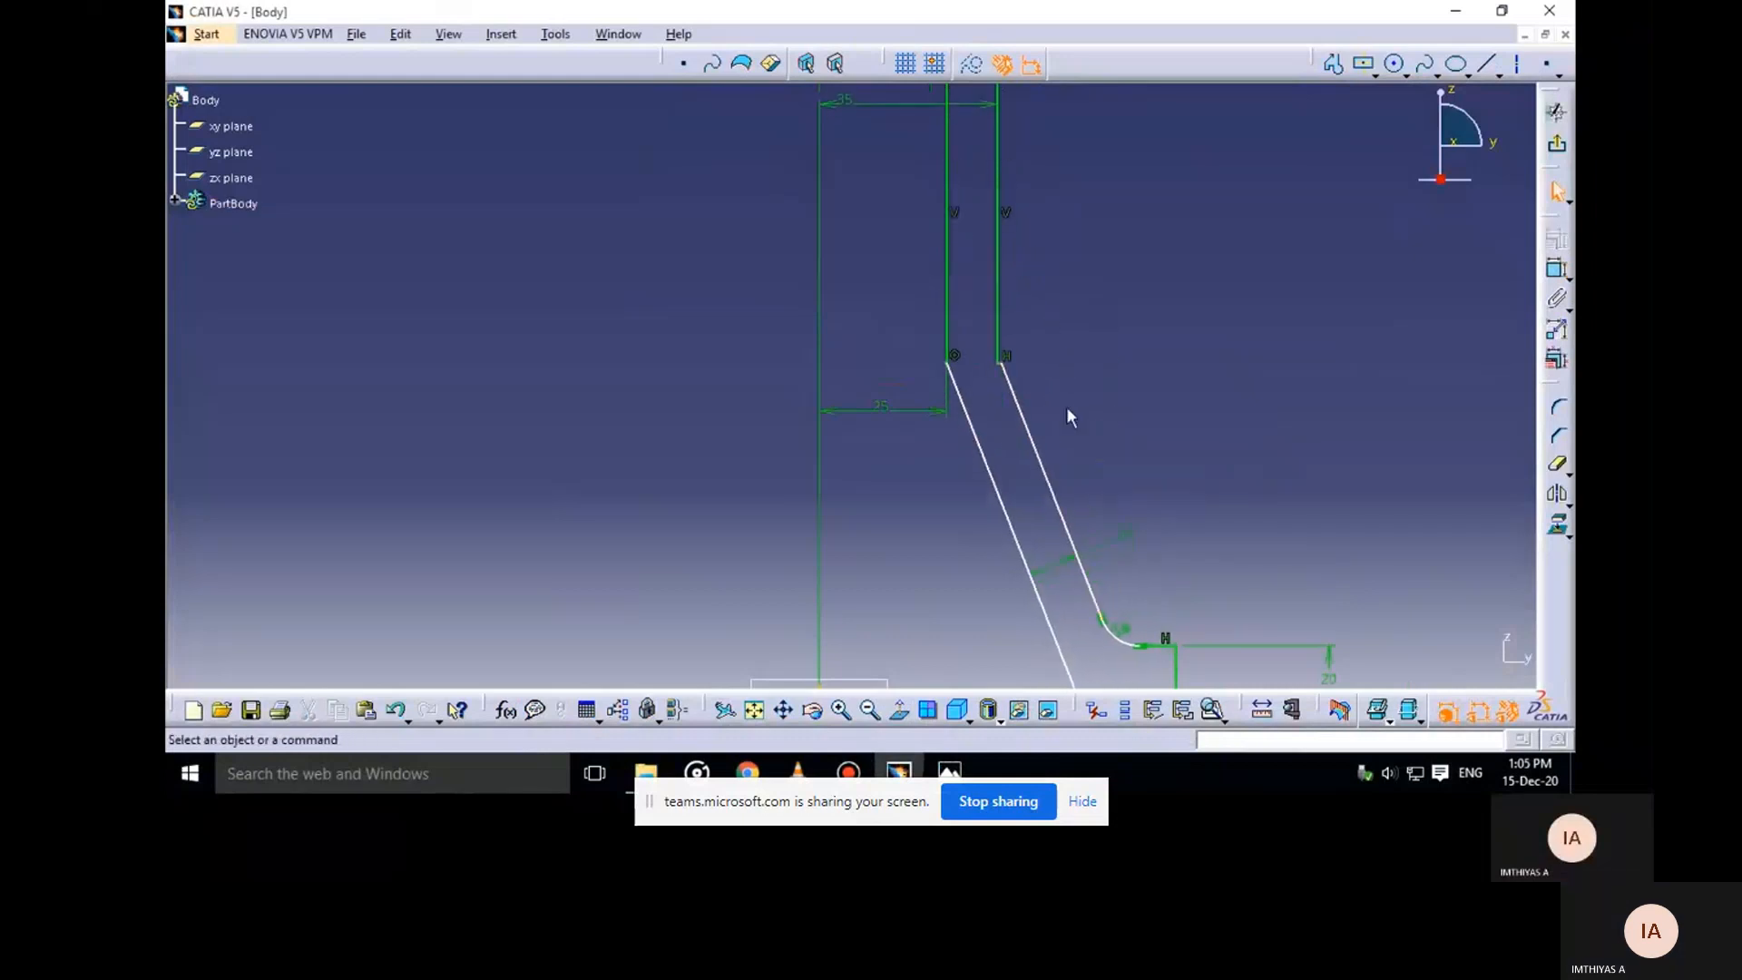
Shift the sloping inner wall line back toward the vertical axis until its lower end lies inside the base recess edge
middle_drag(1155, 450, 1154, 334)
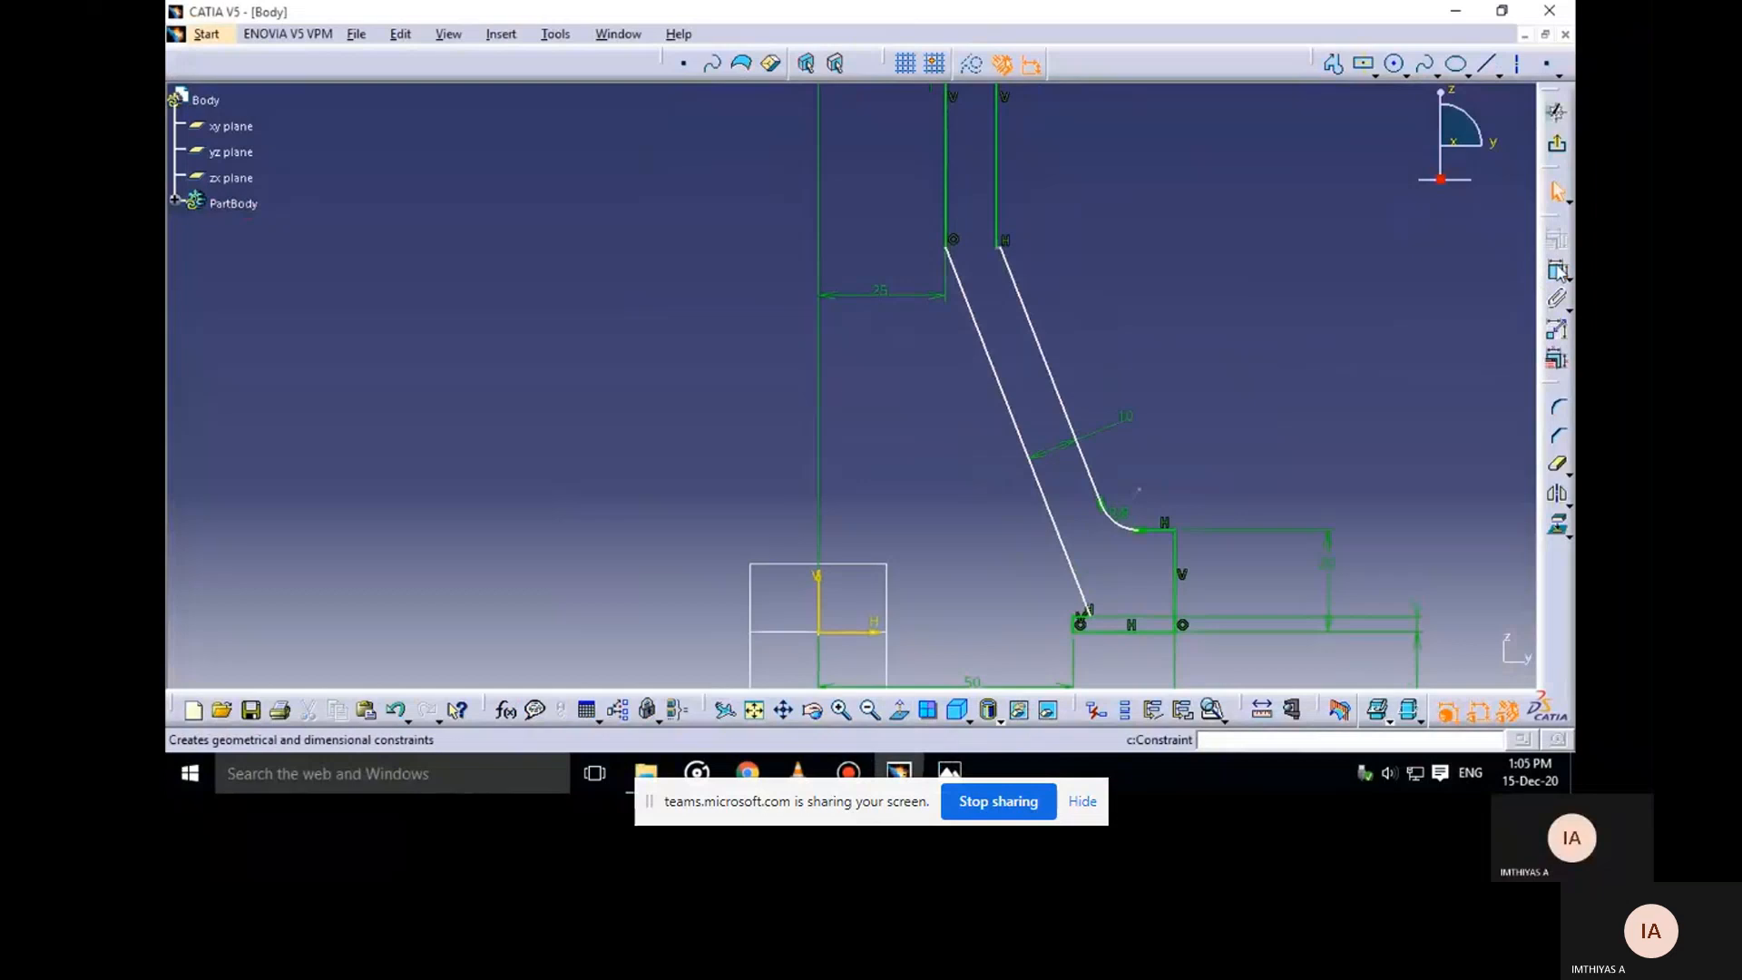
drag(1003, 386, 965, 364)
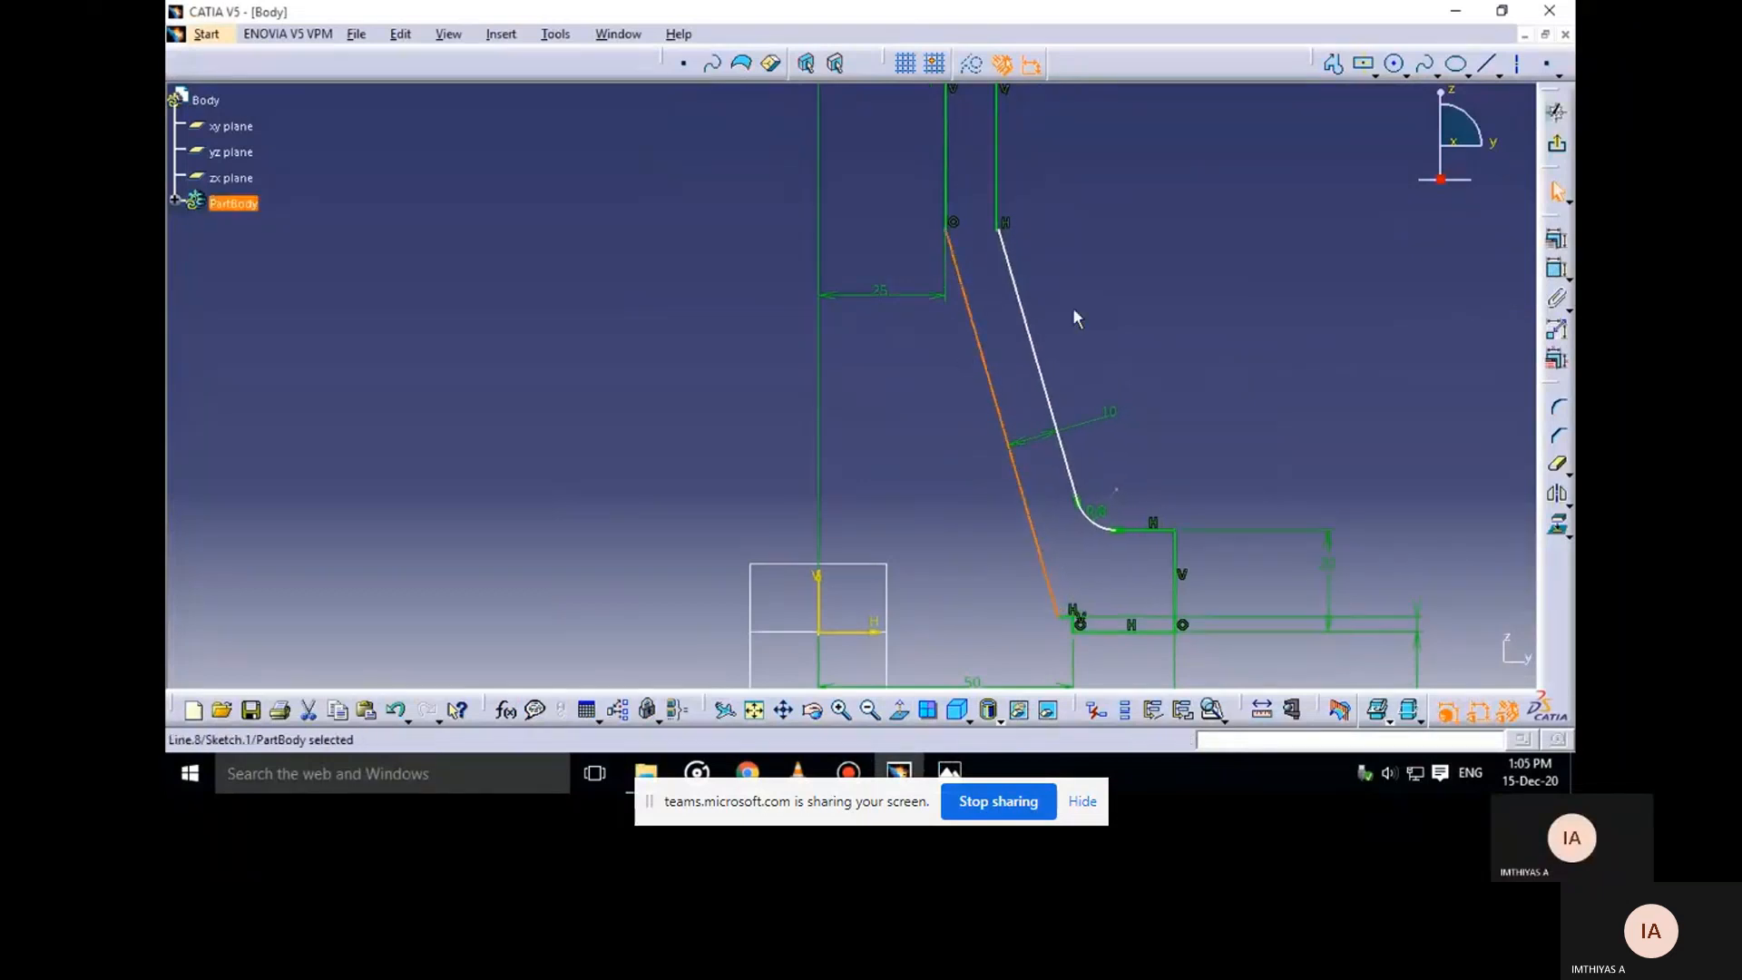
click(1120, 283)
middle_drag(1096, 280, 1096, 311)
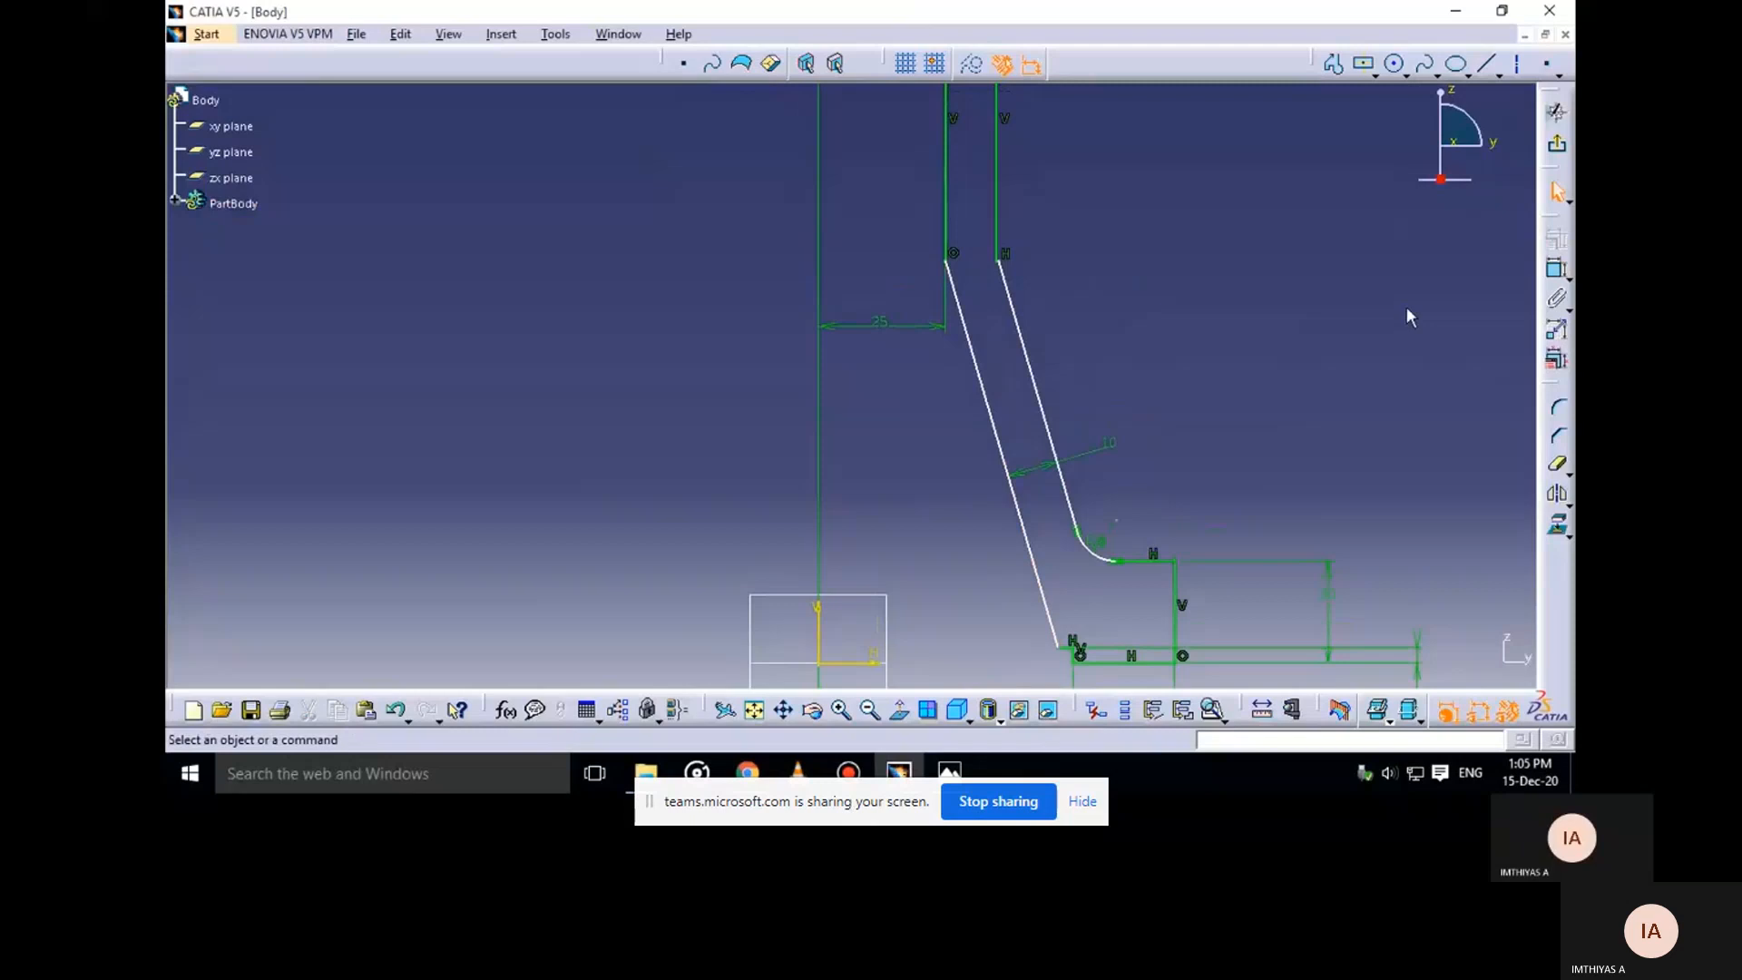
Try to constrain the upper end of the sloping outer wall line to 33 mm from the vertical axis
click(1557, 270)
click(821, 626)
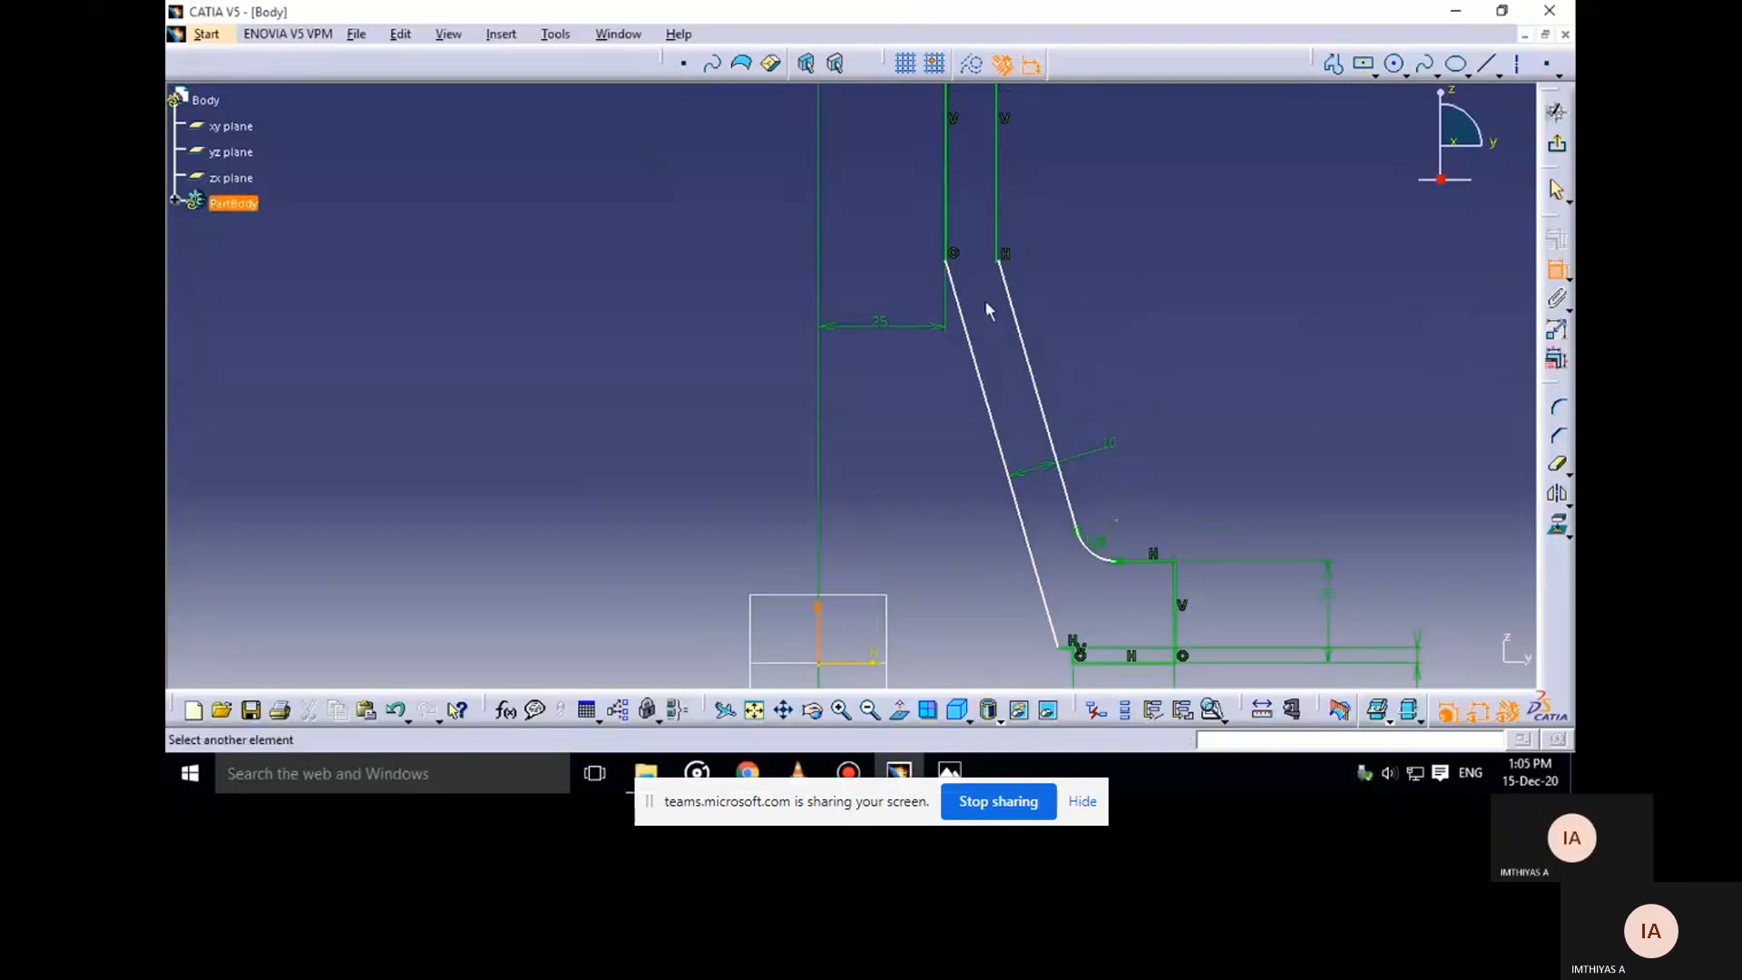
ctrl+middle_drag(1029, 340, 1010, 230)
middle_drag(1121, 186, 1104, 309)
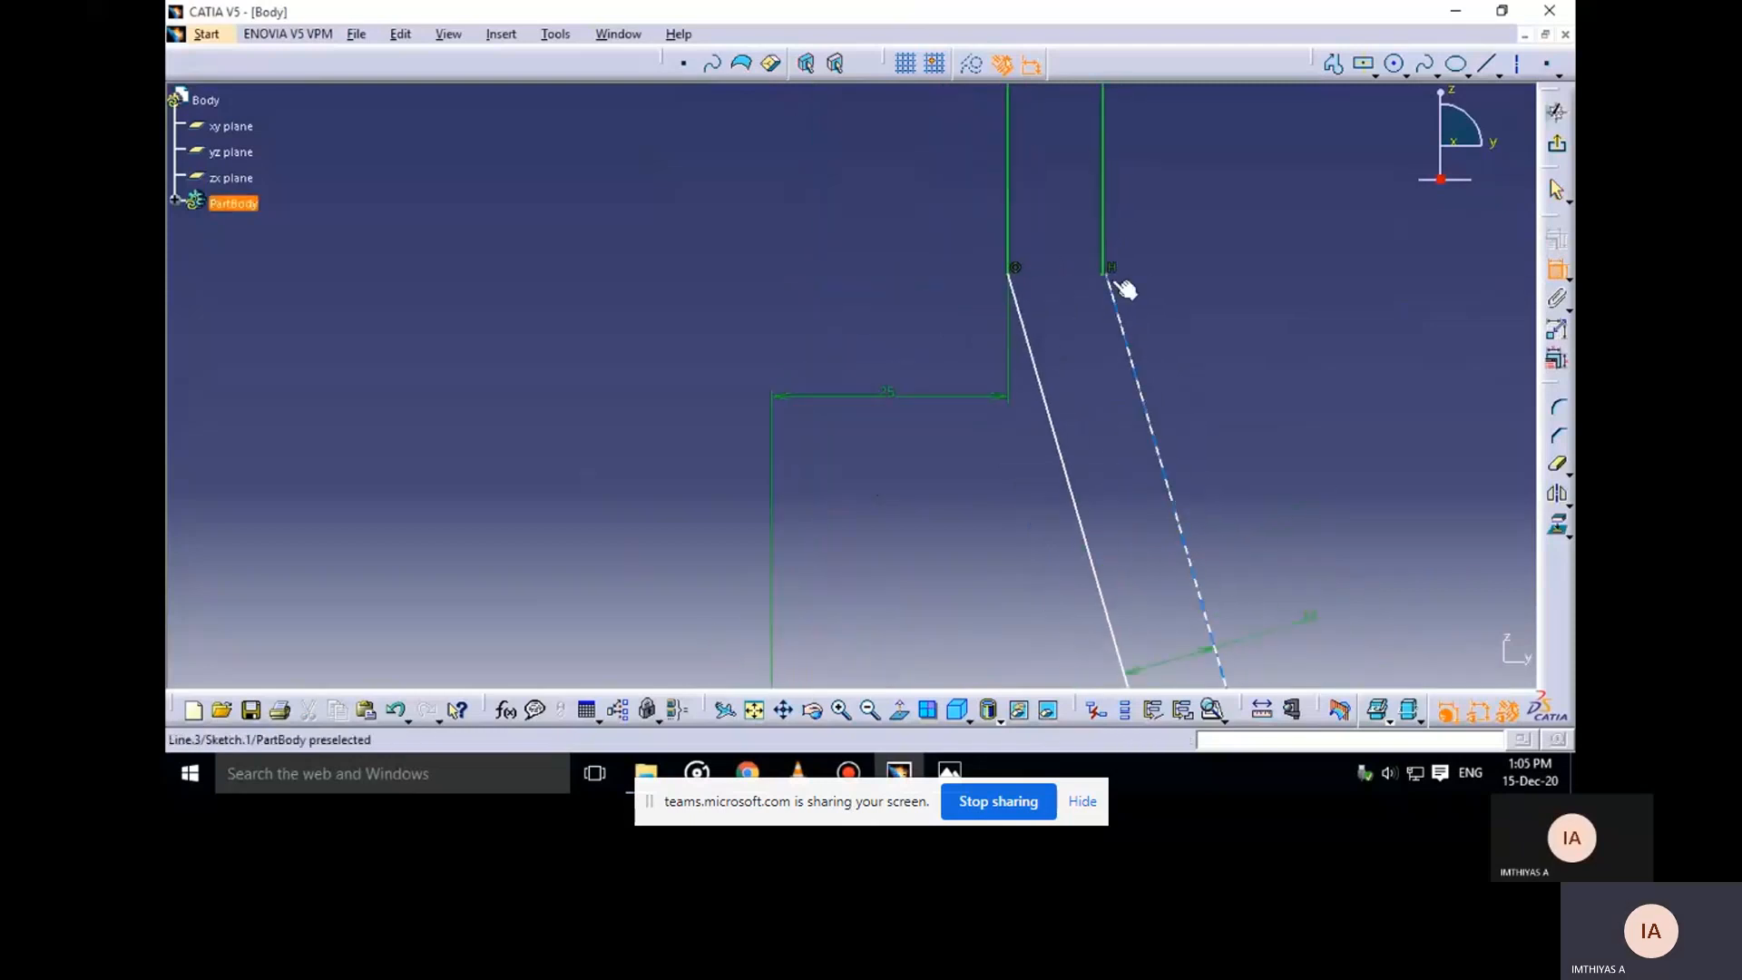
click(1118, 281)
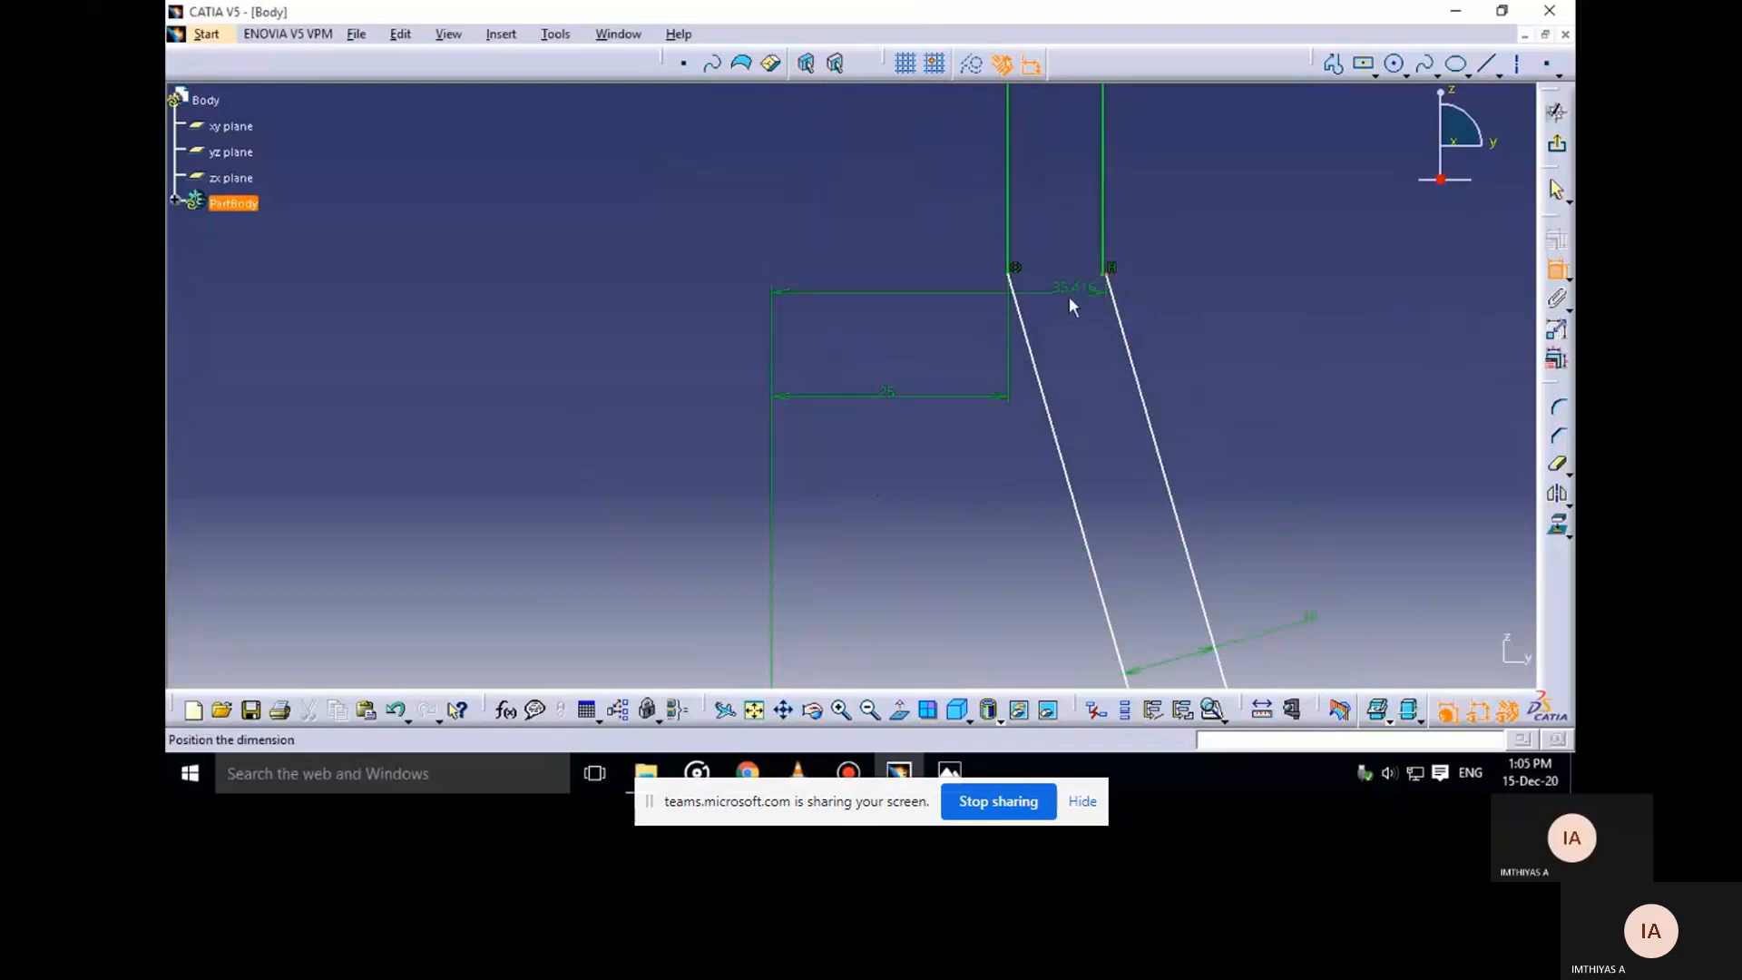
click(934, 232)
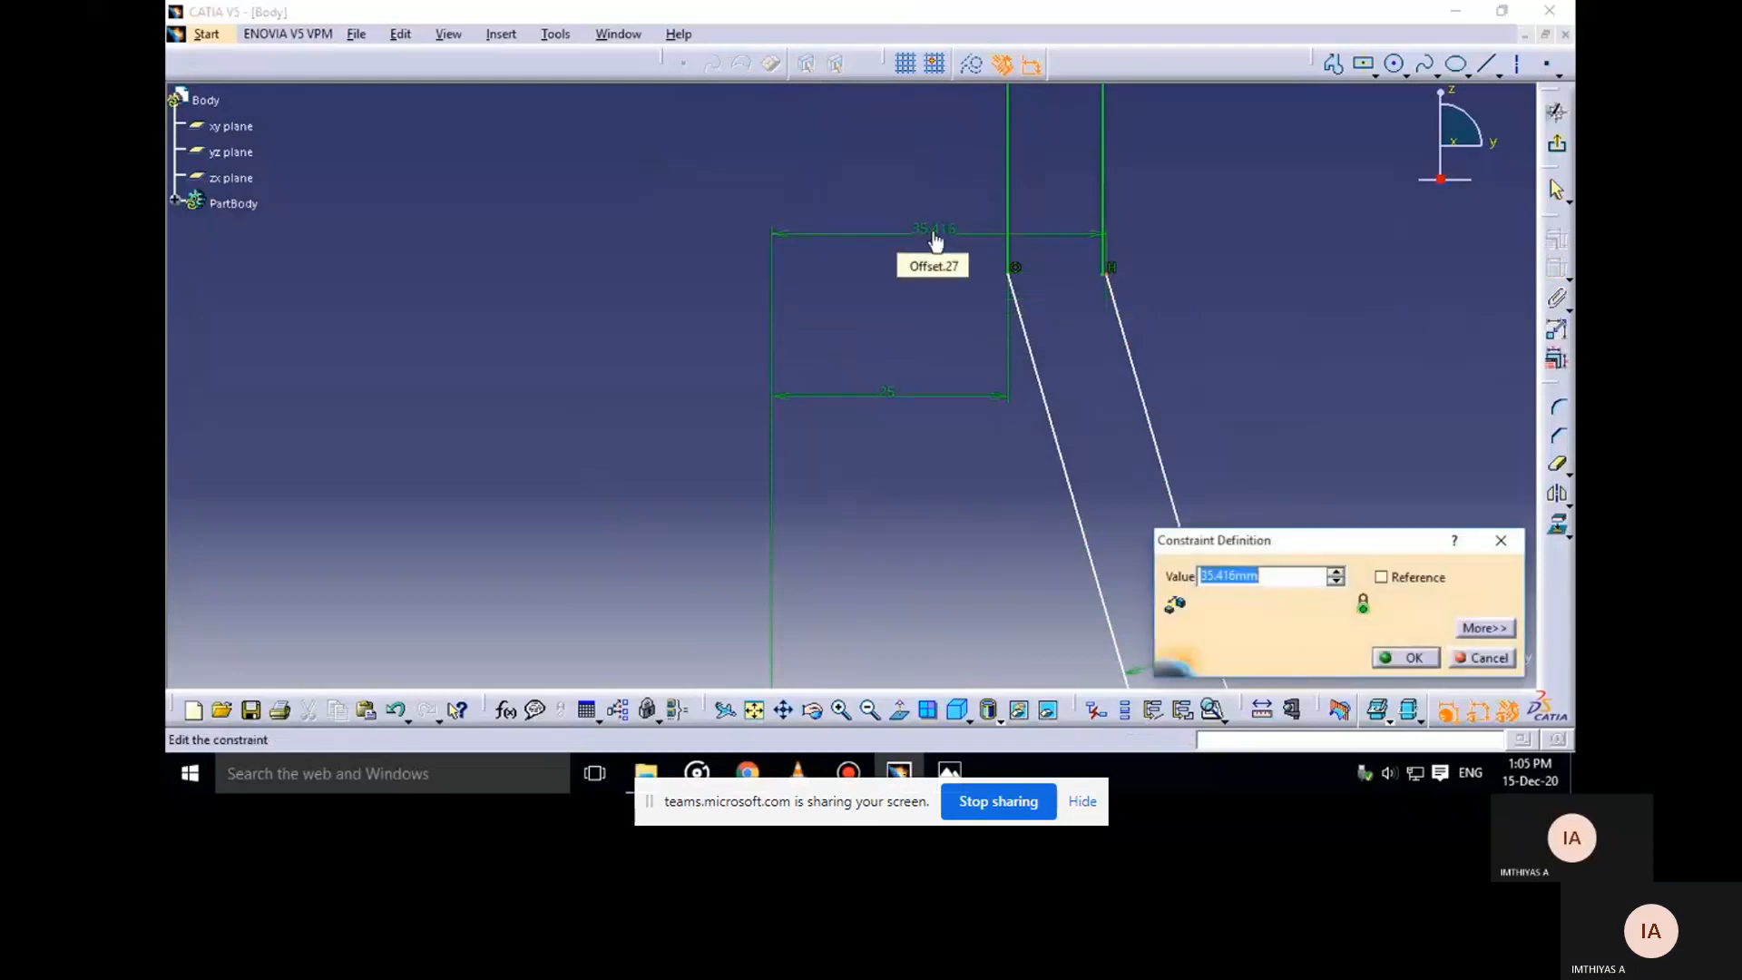
text(2)
key(Return)
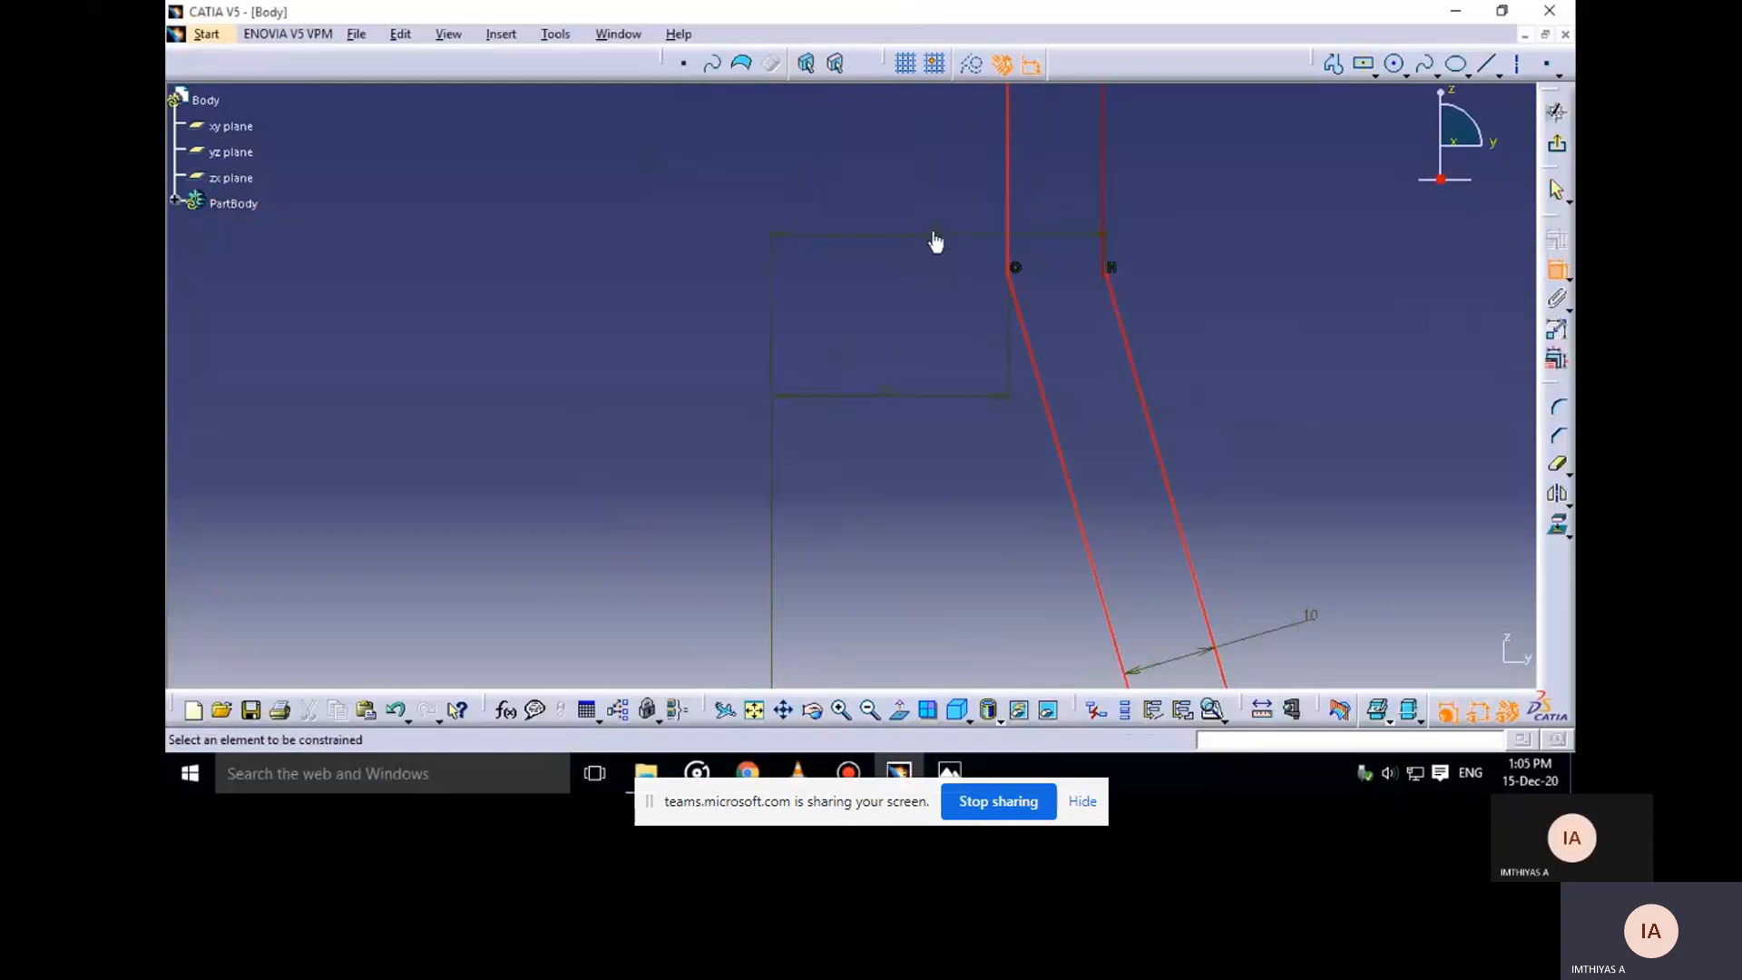
double_click(936, 241)
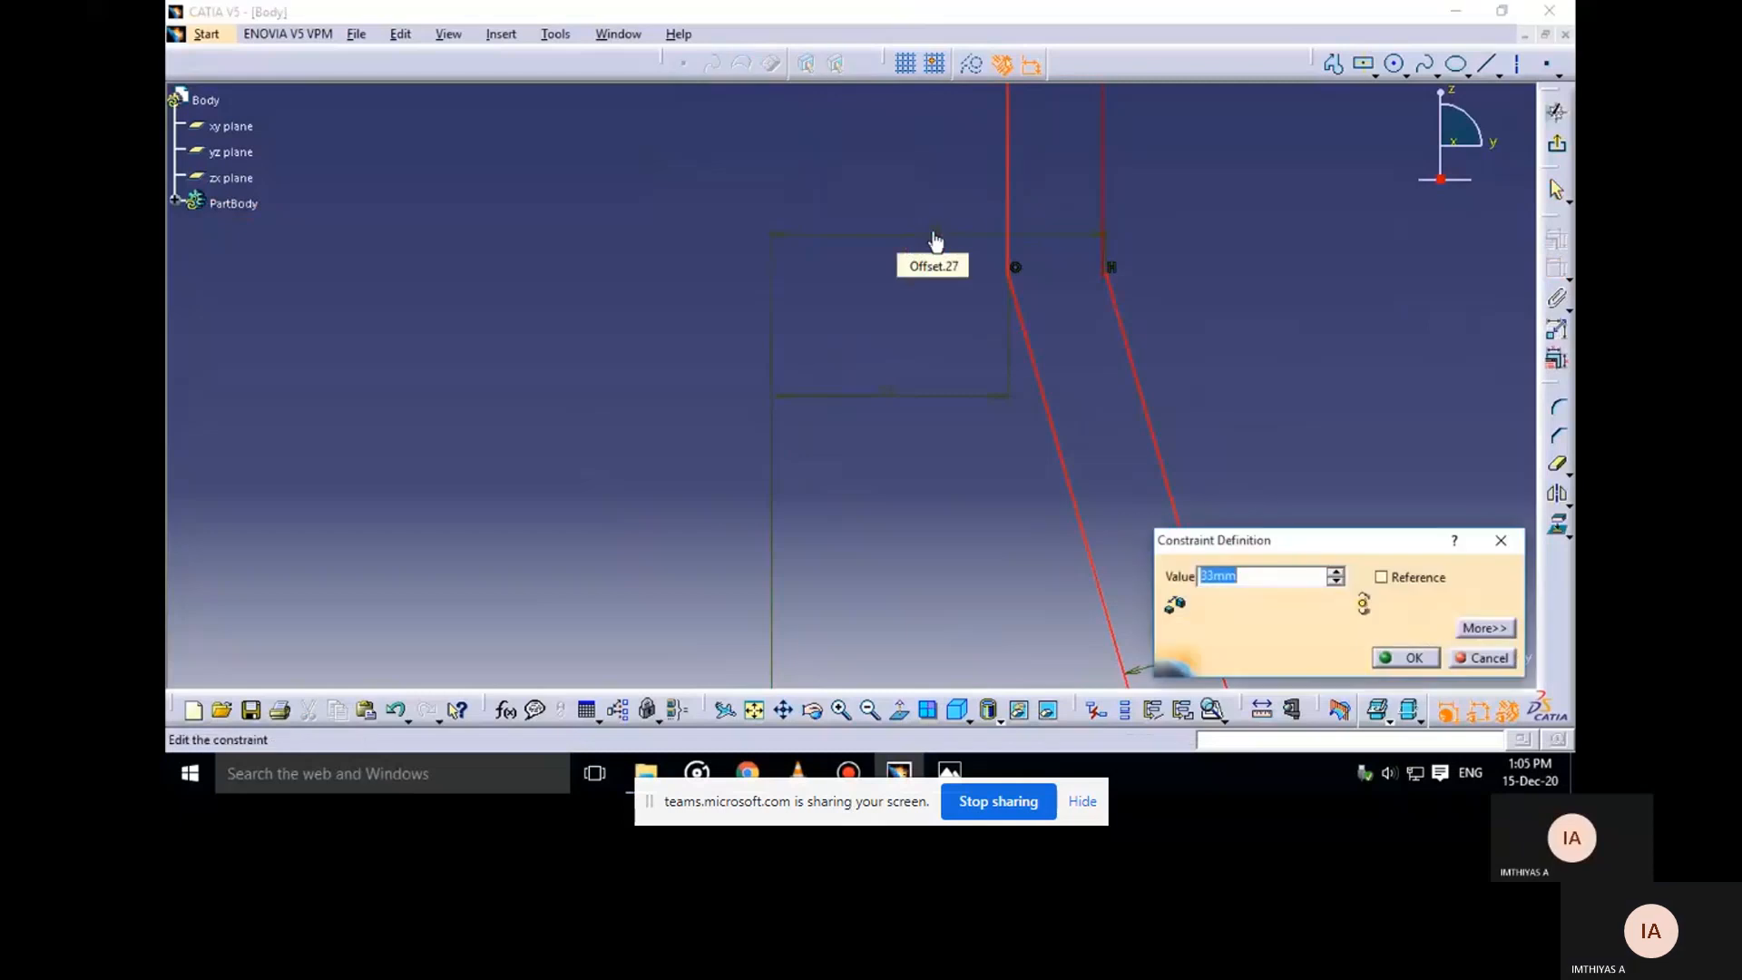
click(1406, 658)
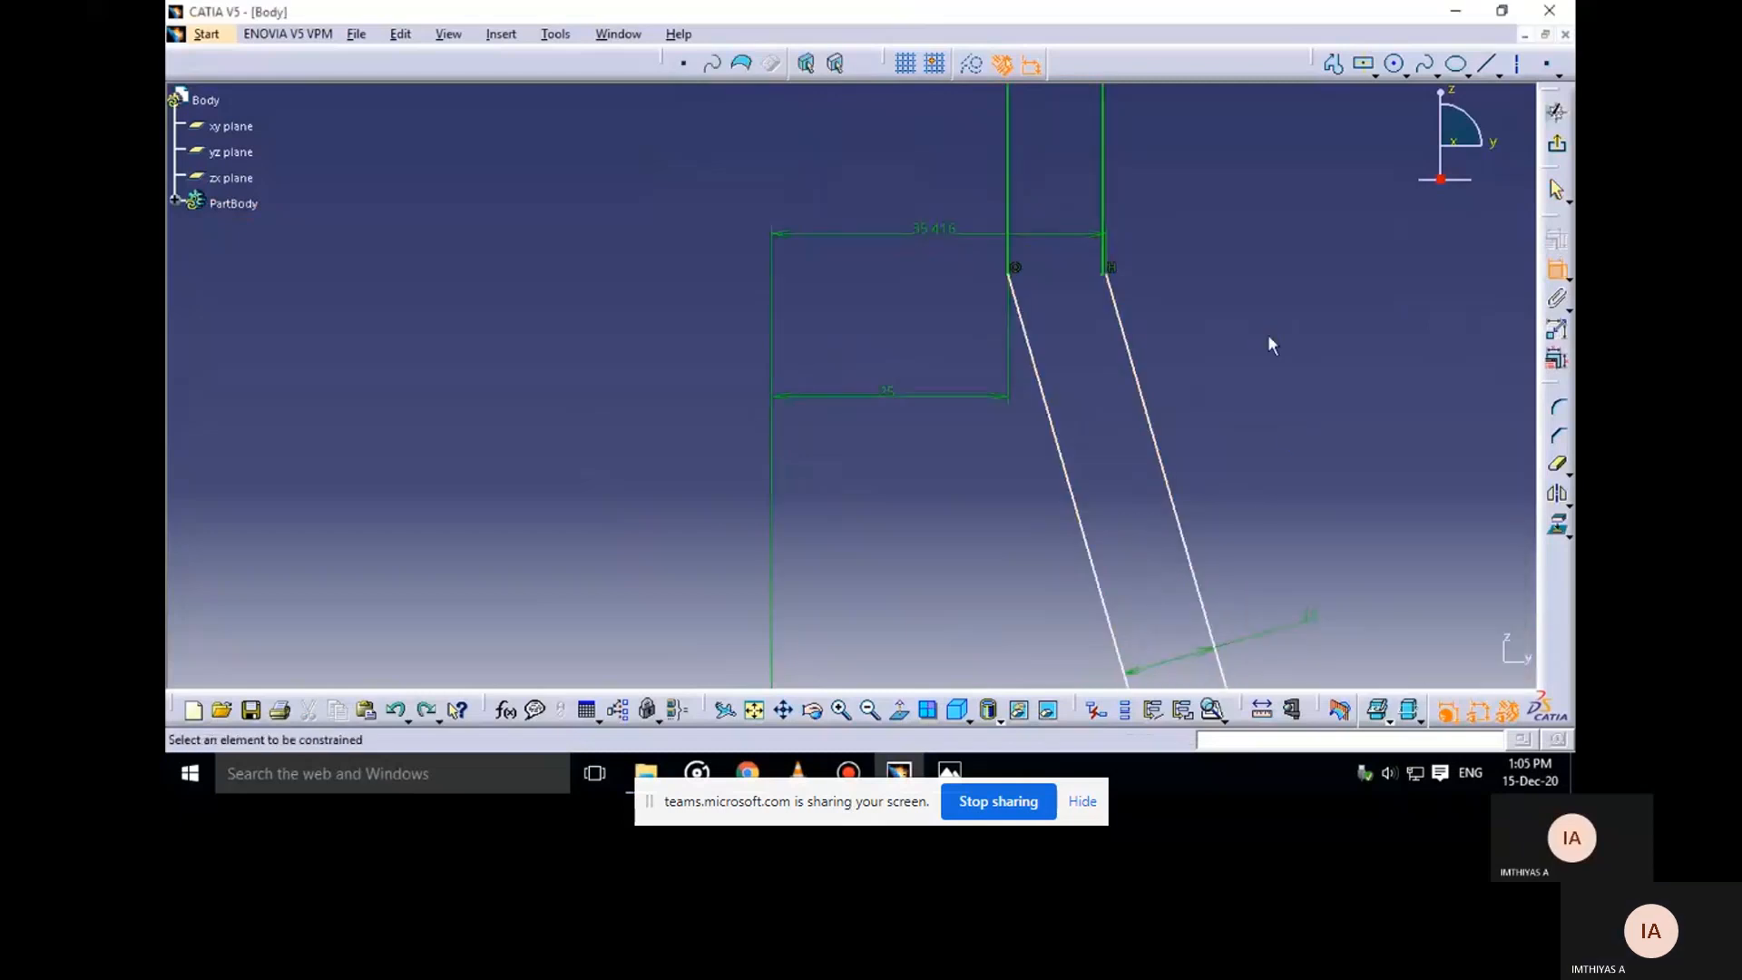
Delete the distance constraint between the vertical axis and the upper end of the sloping outer wall line
mouse_move(1105, 372)
middle_down()
mouse_move(1046, 408)
mouse_move(1053, 295)
middle_up()
click(1052, 409)
middle_drag(1256, 288, 1139, 367)
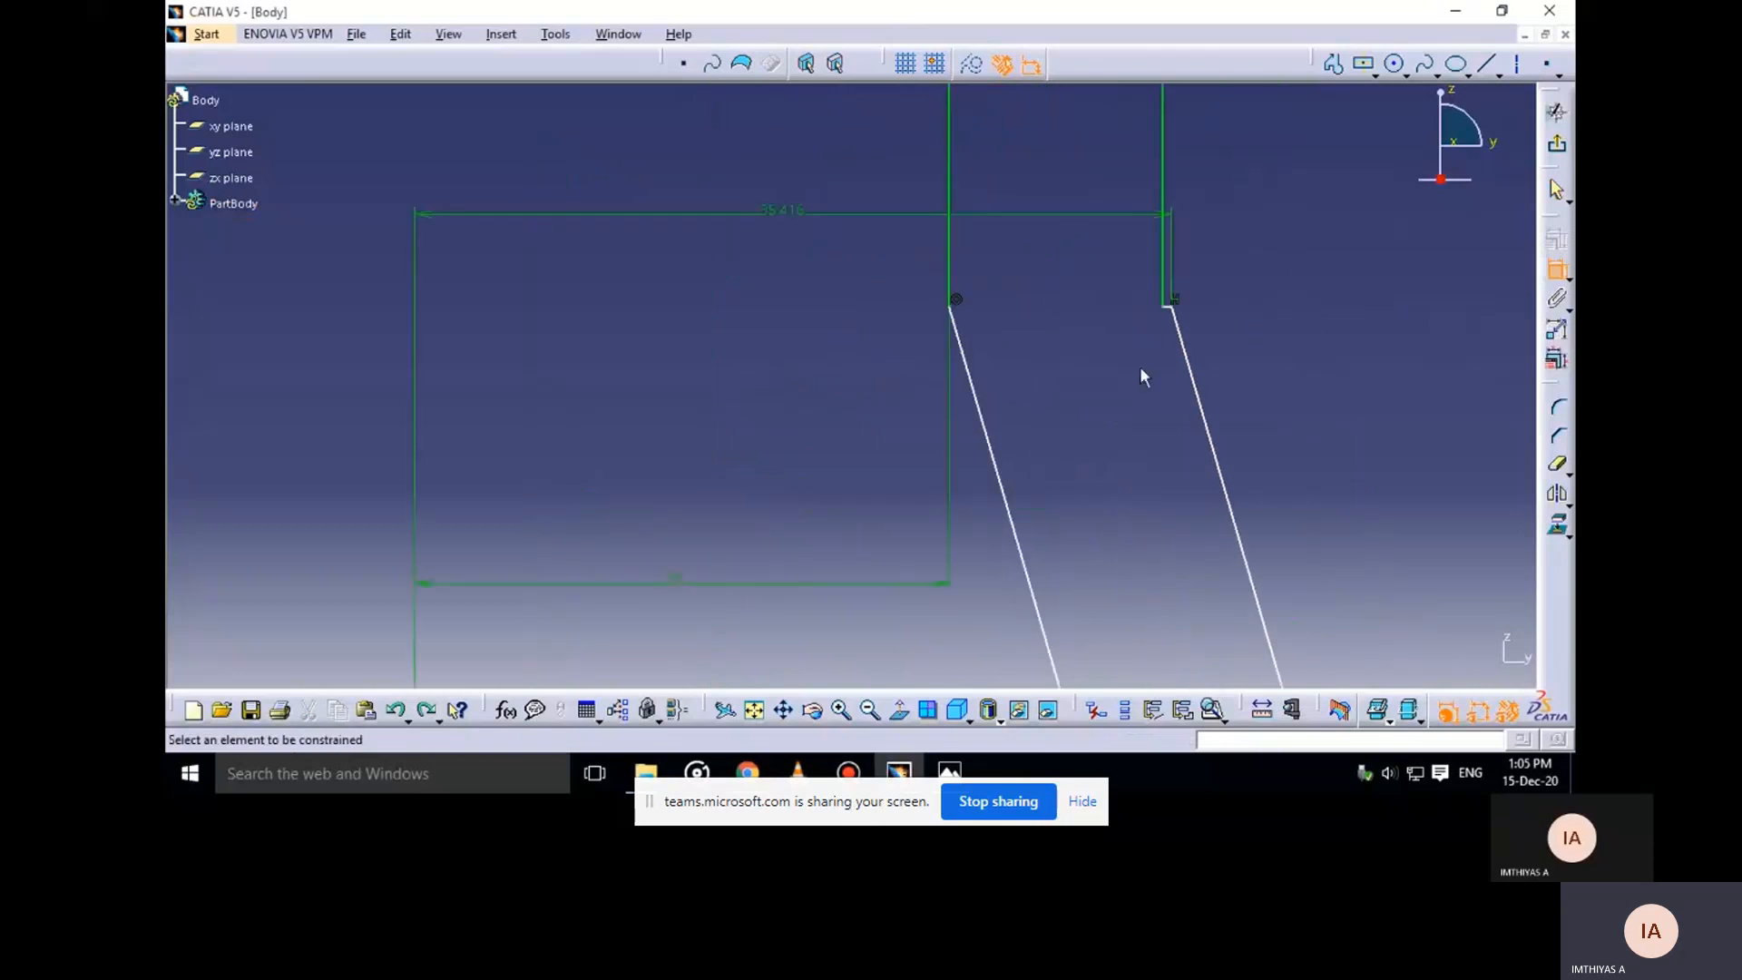
click(1185, 355)
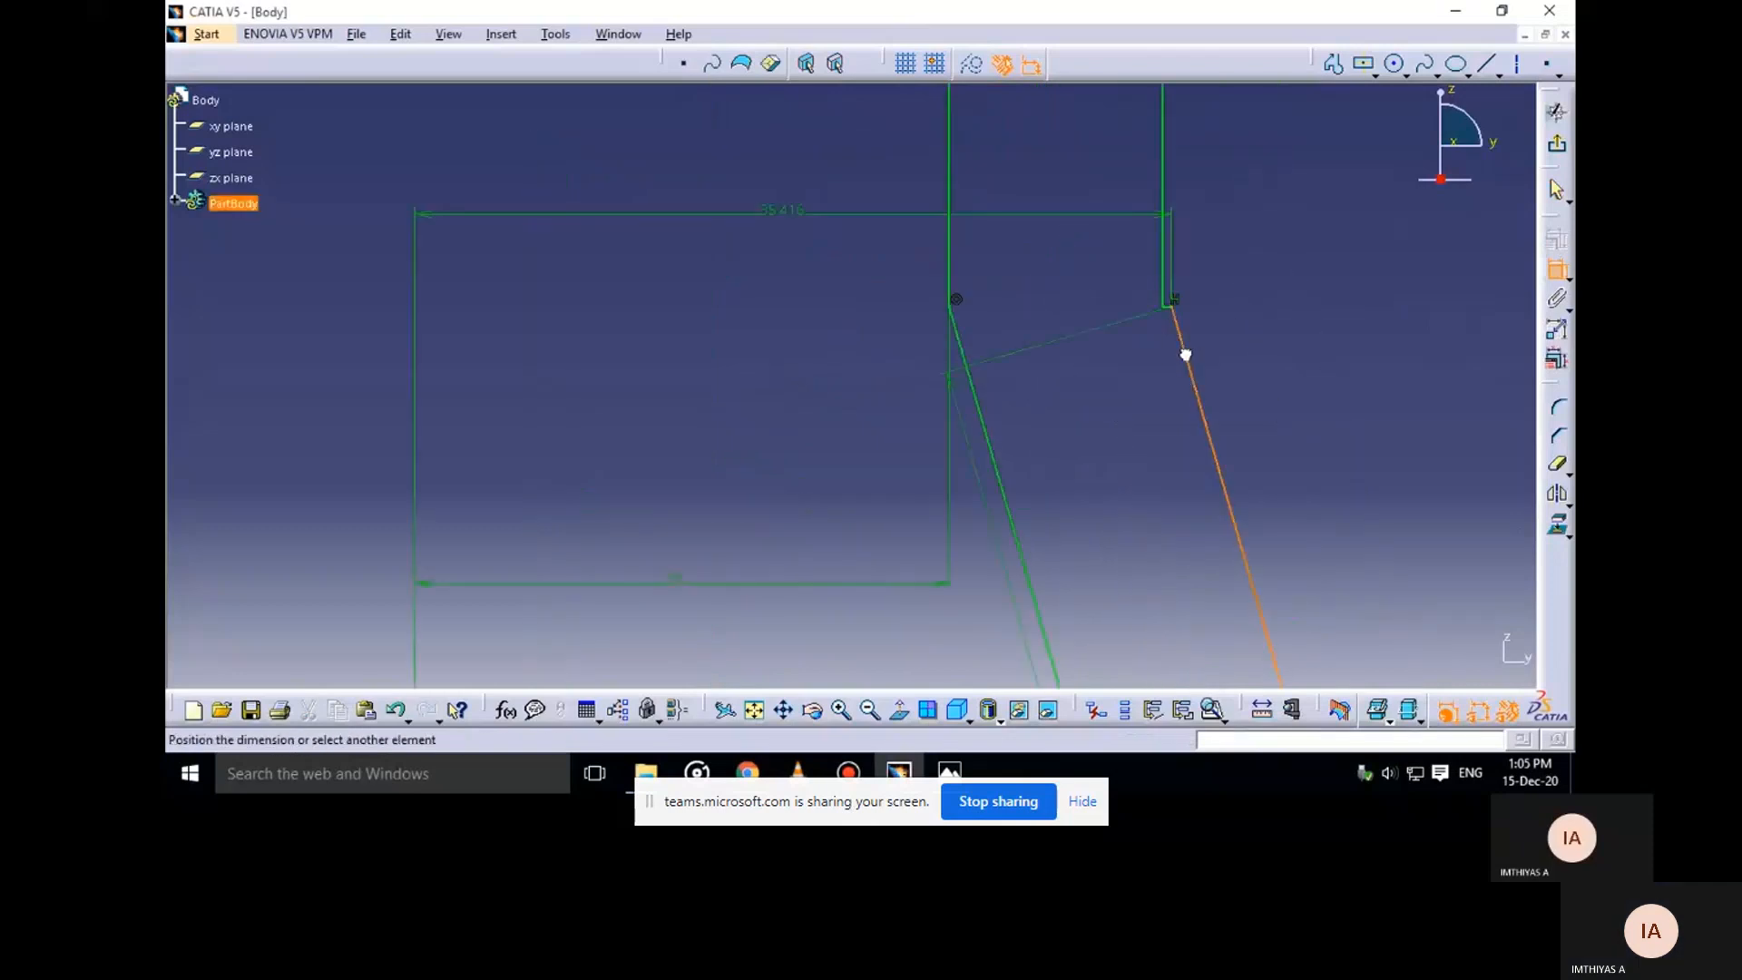
click(1559, 269)
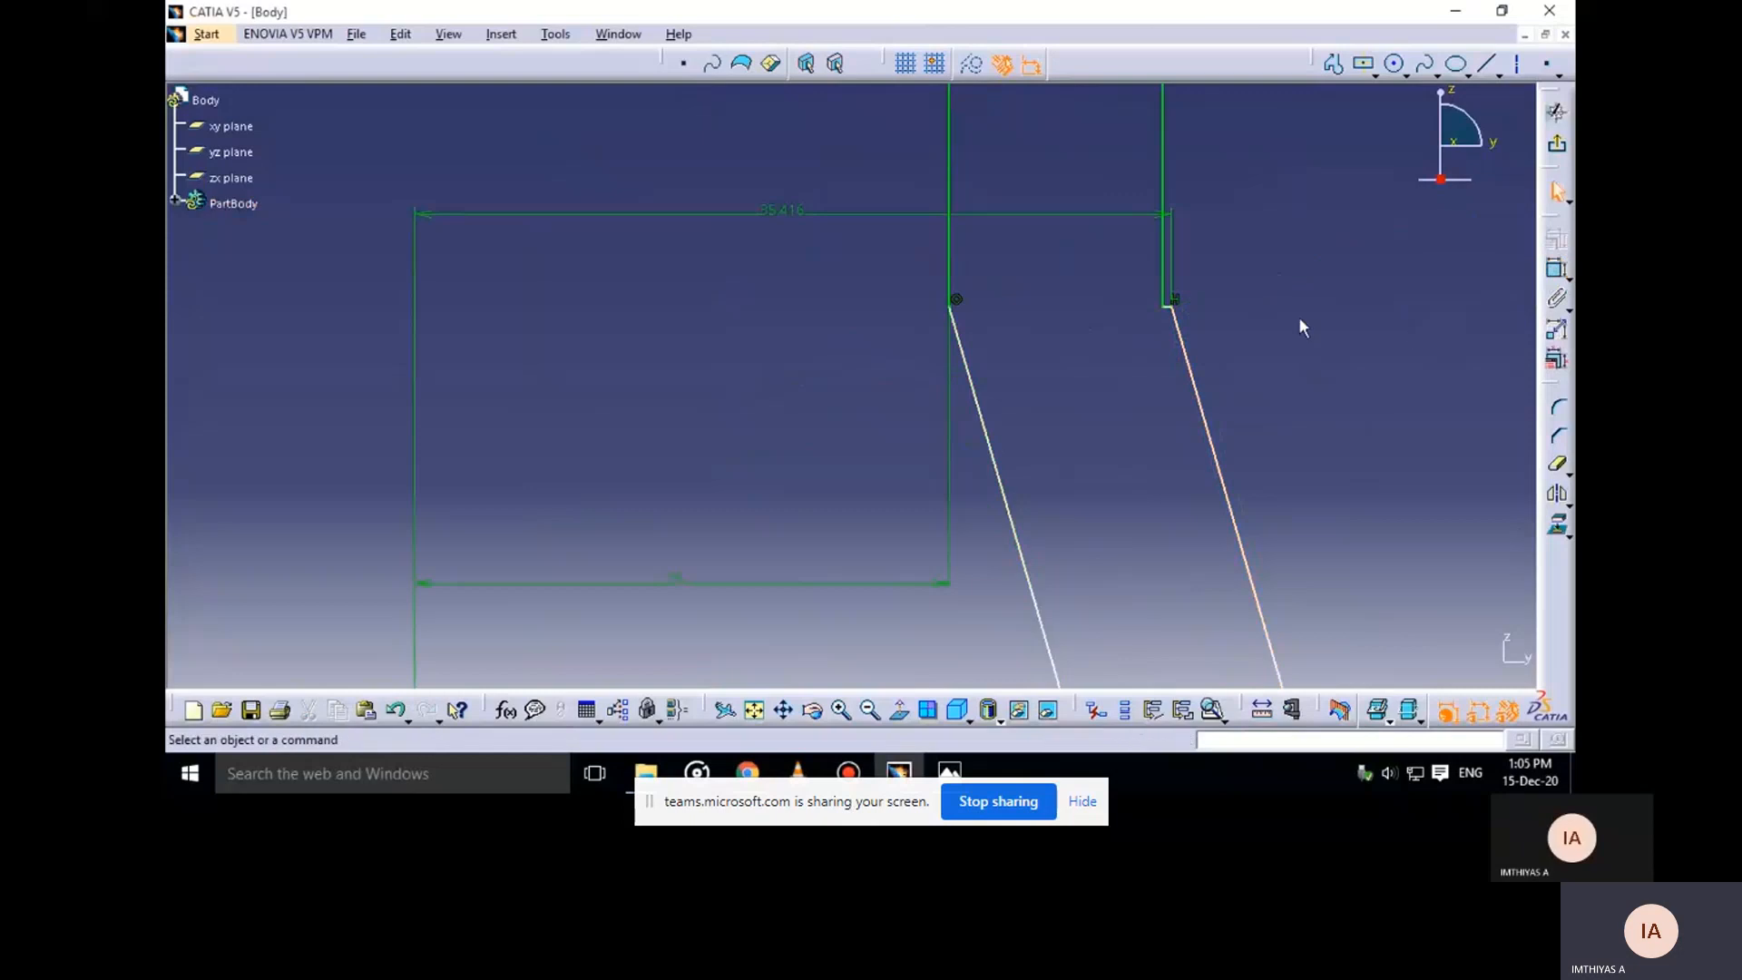
click(774, 216)
key(Delete)
middle_drag(1100, 388, 1093, 467)
click(1100, 389)
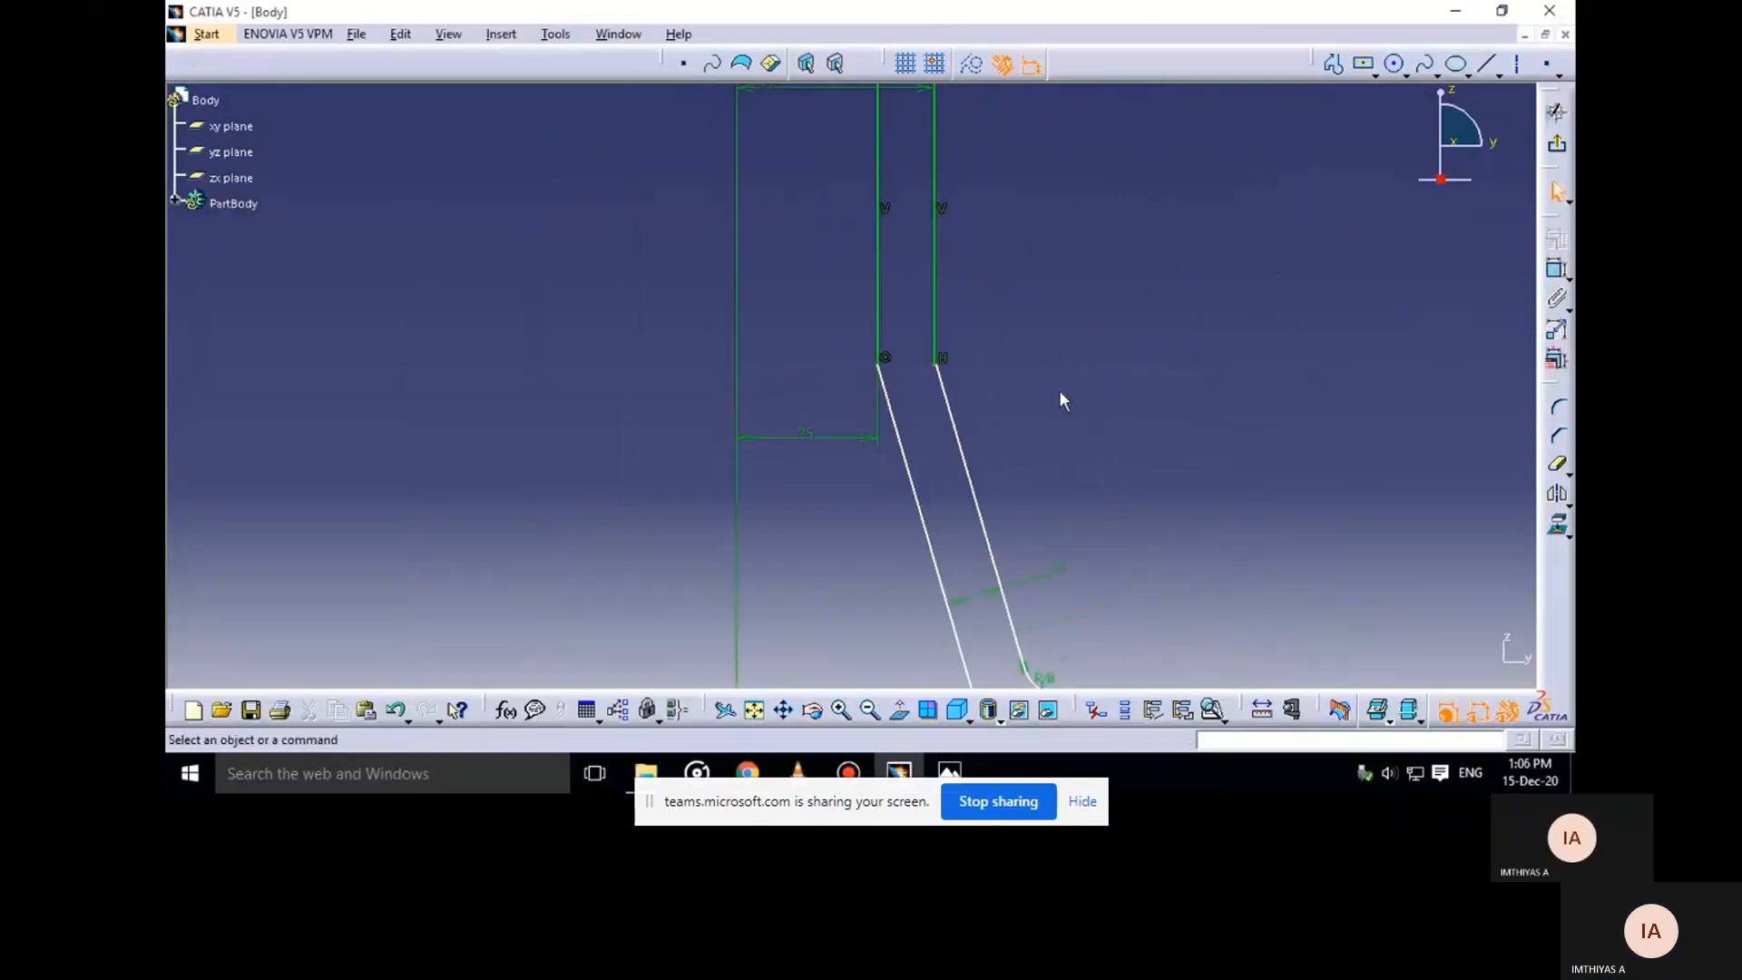
mouse_move(1020, 313)
middle_down()
mouse_move(1020, 472)
mouse_move(1055, 315)
middle_up()
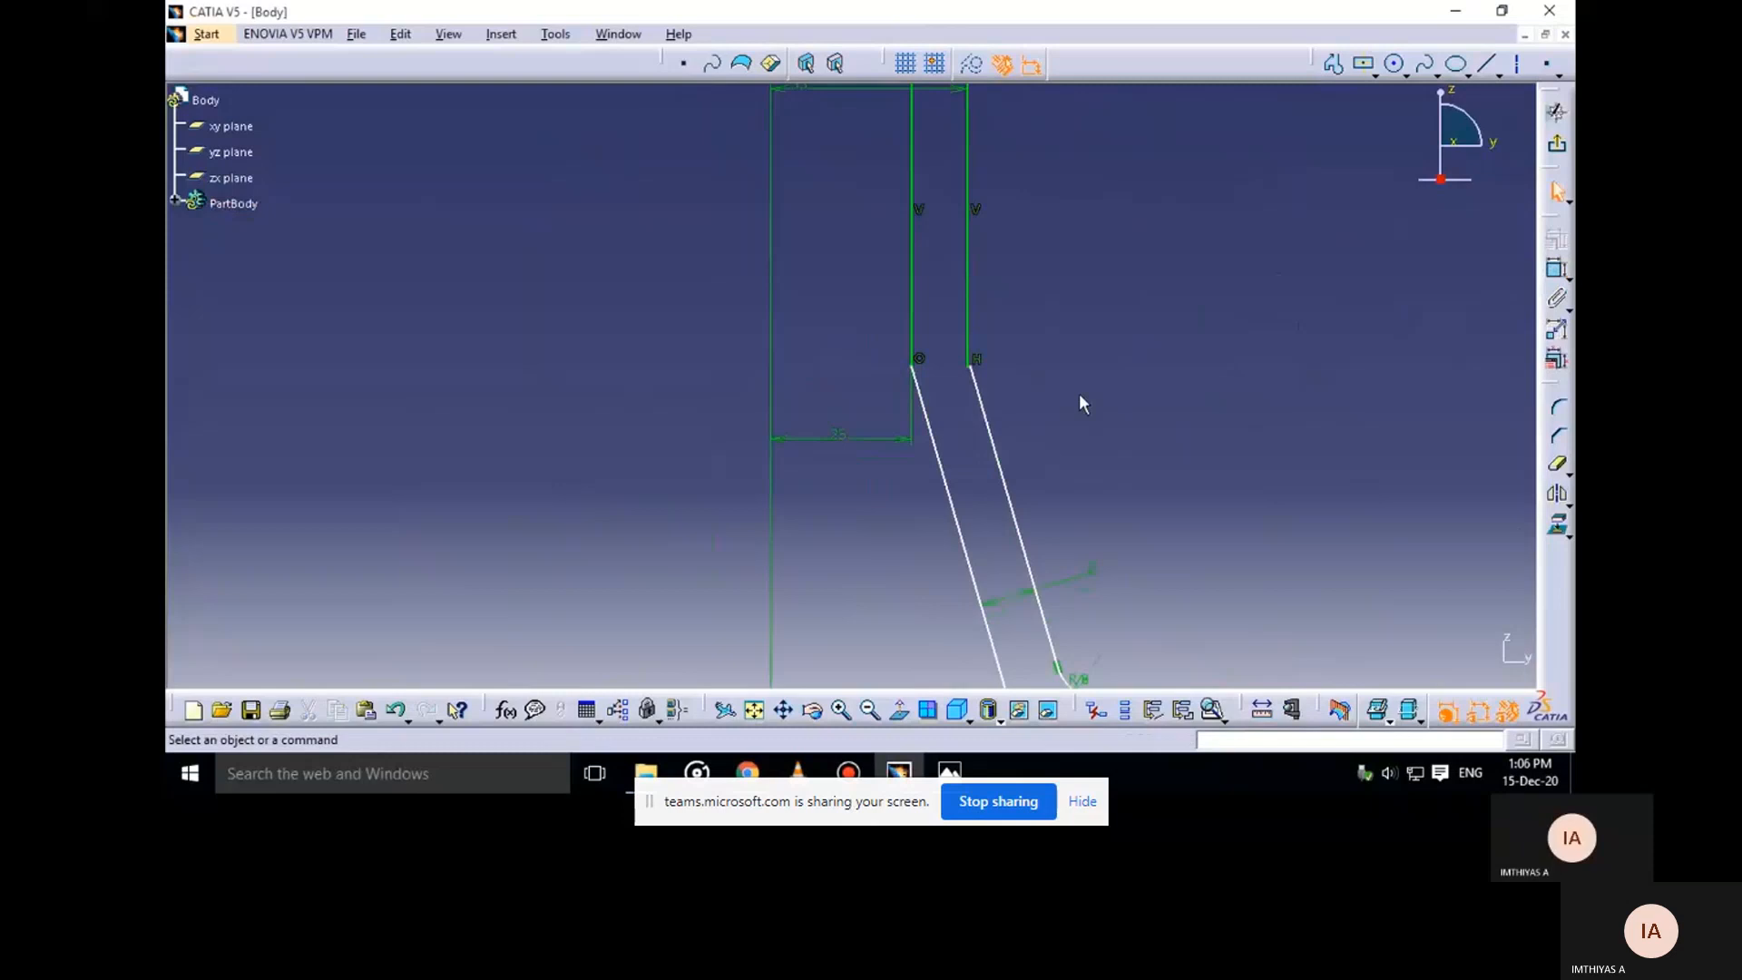
Enlarge the reference drawing and examine the body's collar, neck and wall dimensions
click(949, 770)
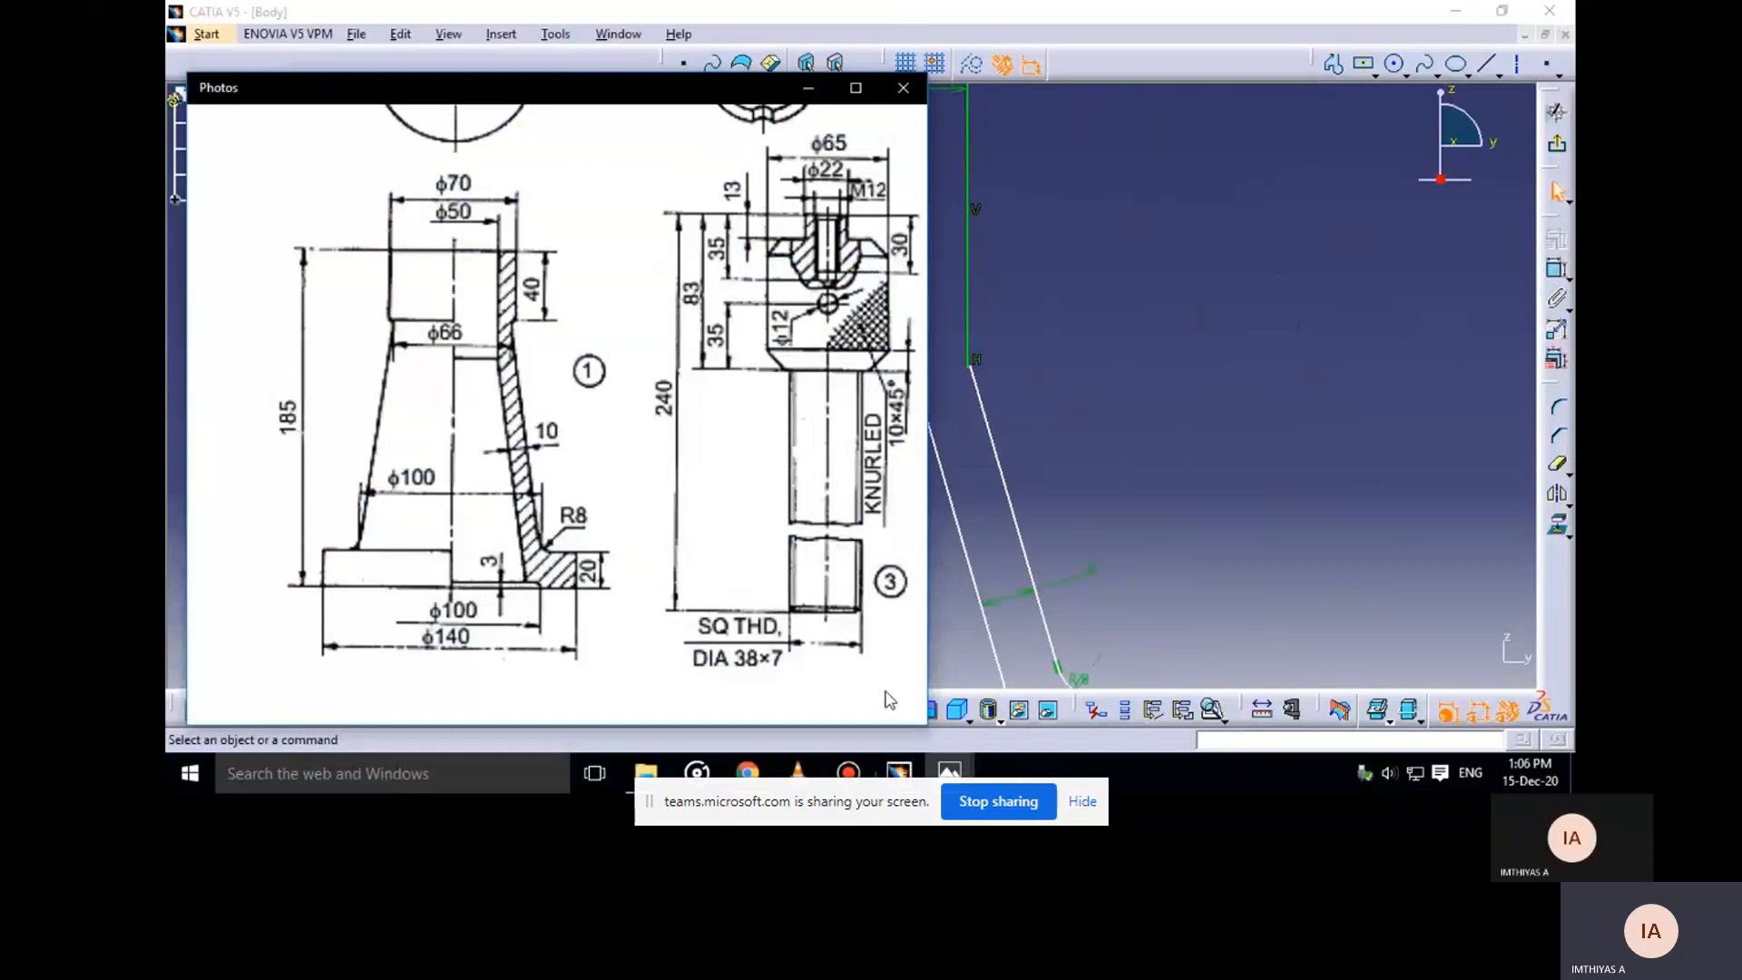
mouse_move(893, 699)
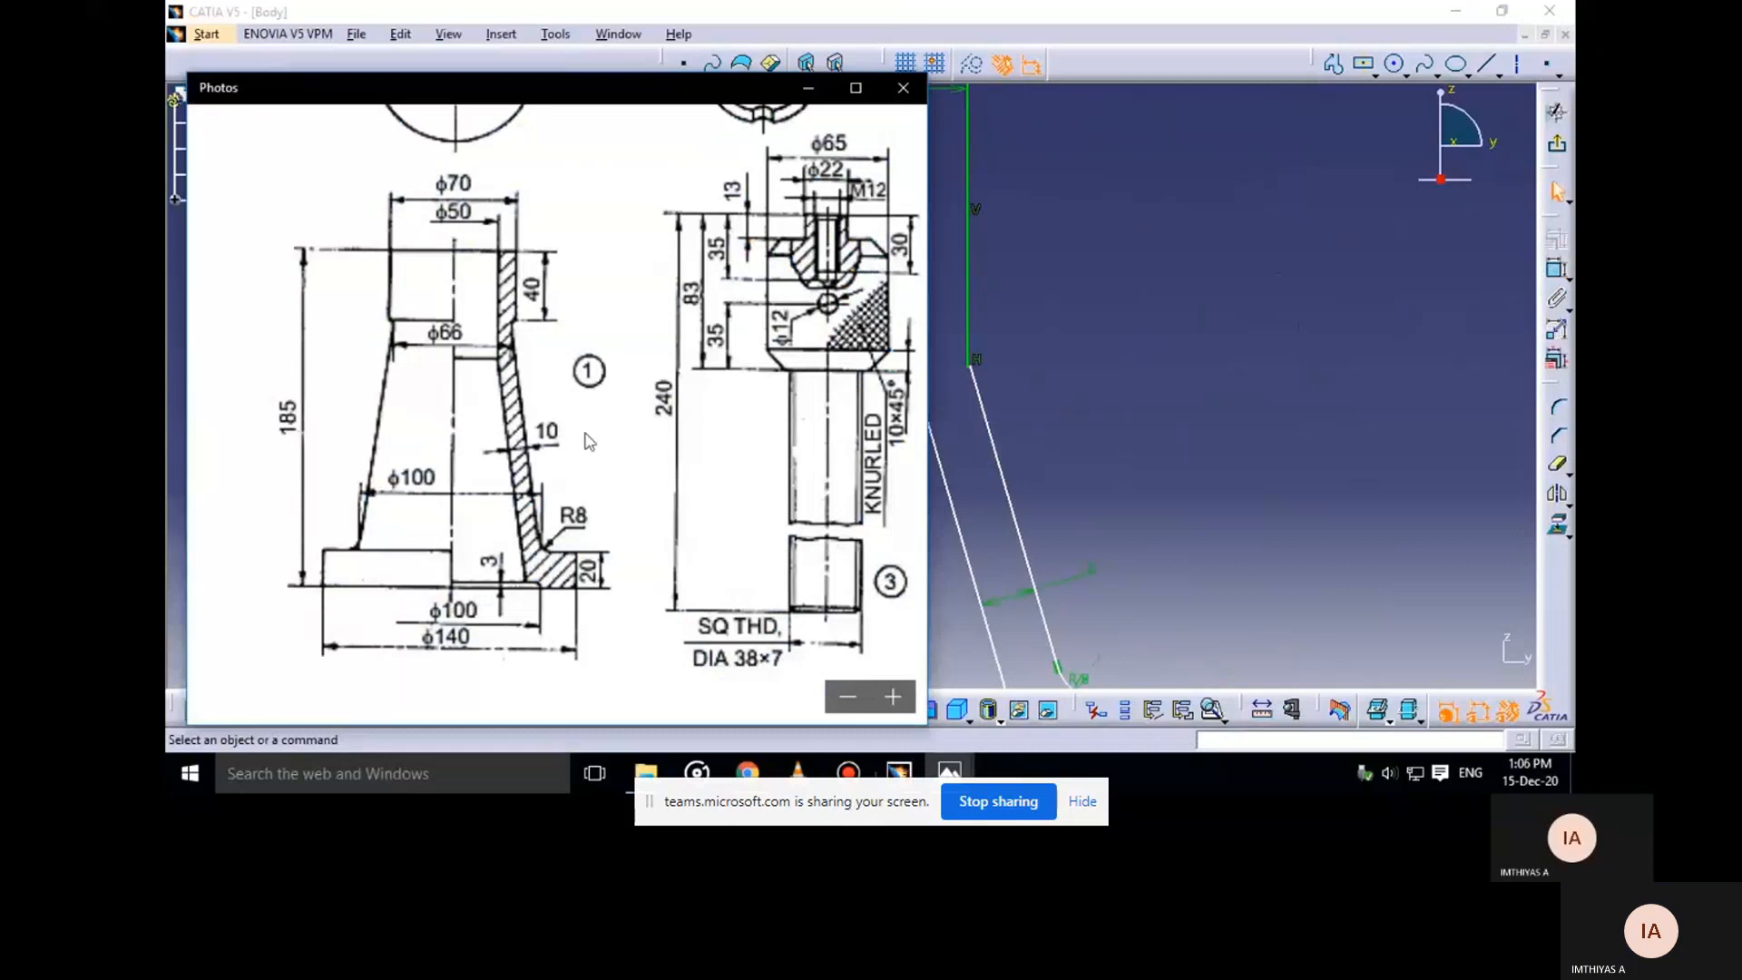
click(899, 703)
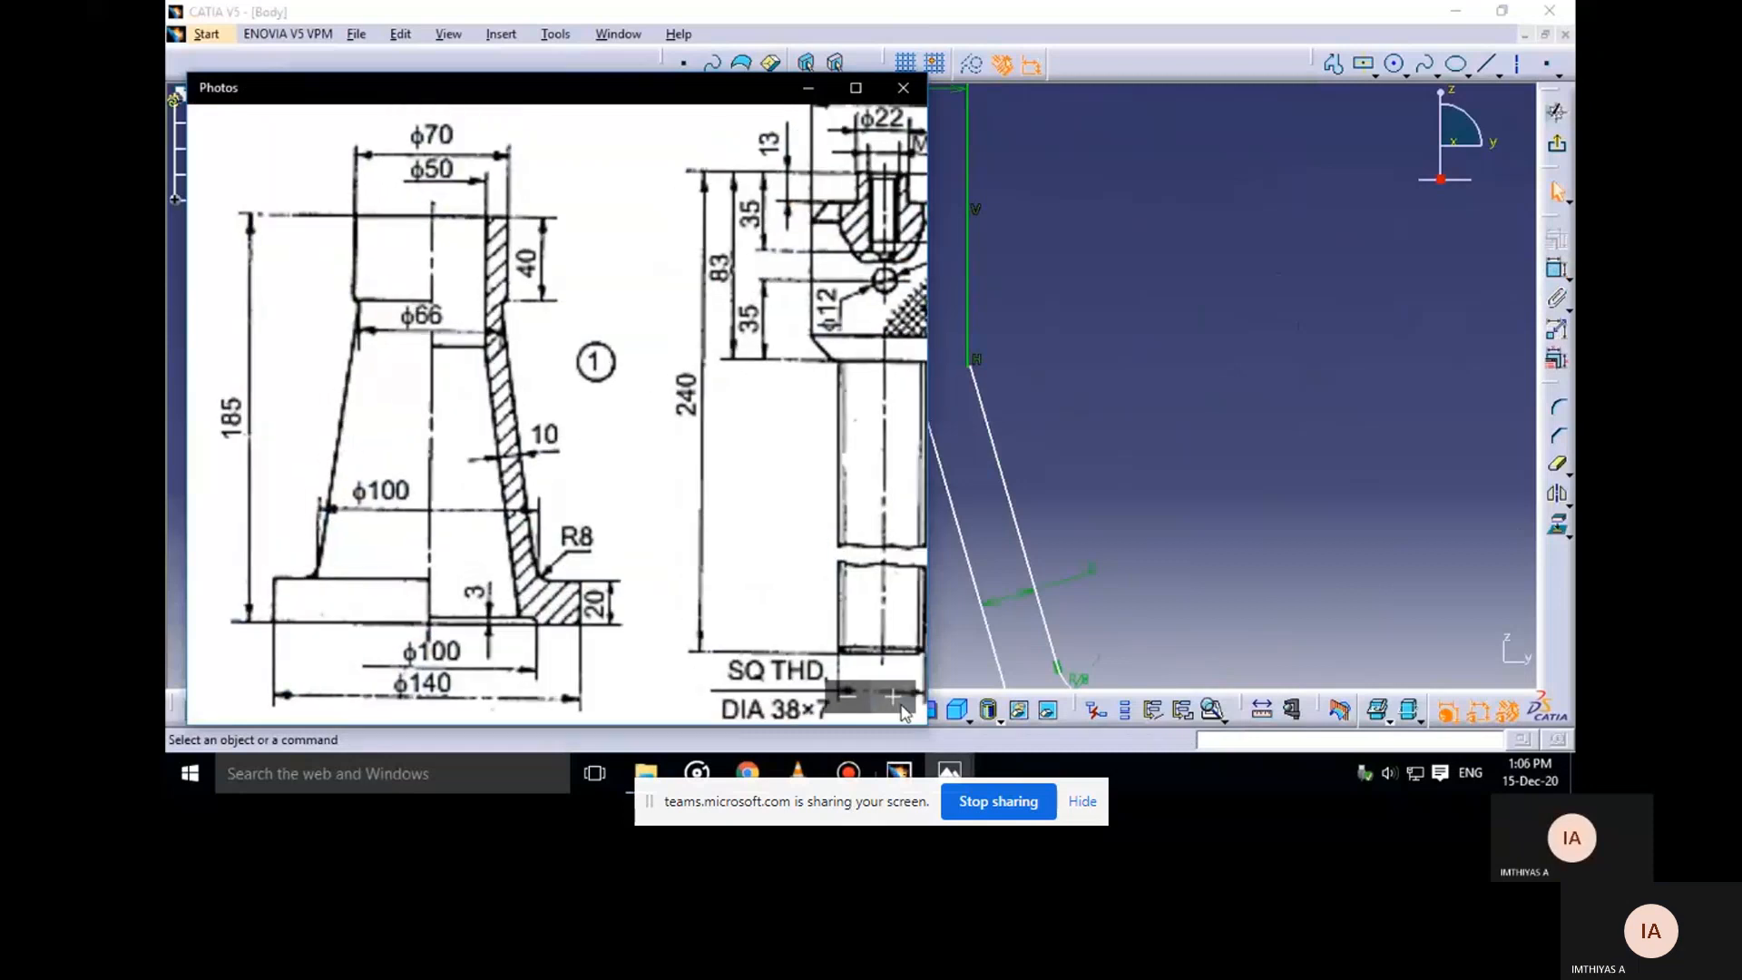
click(807, 90)
mouse_move(949, 771)
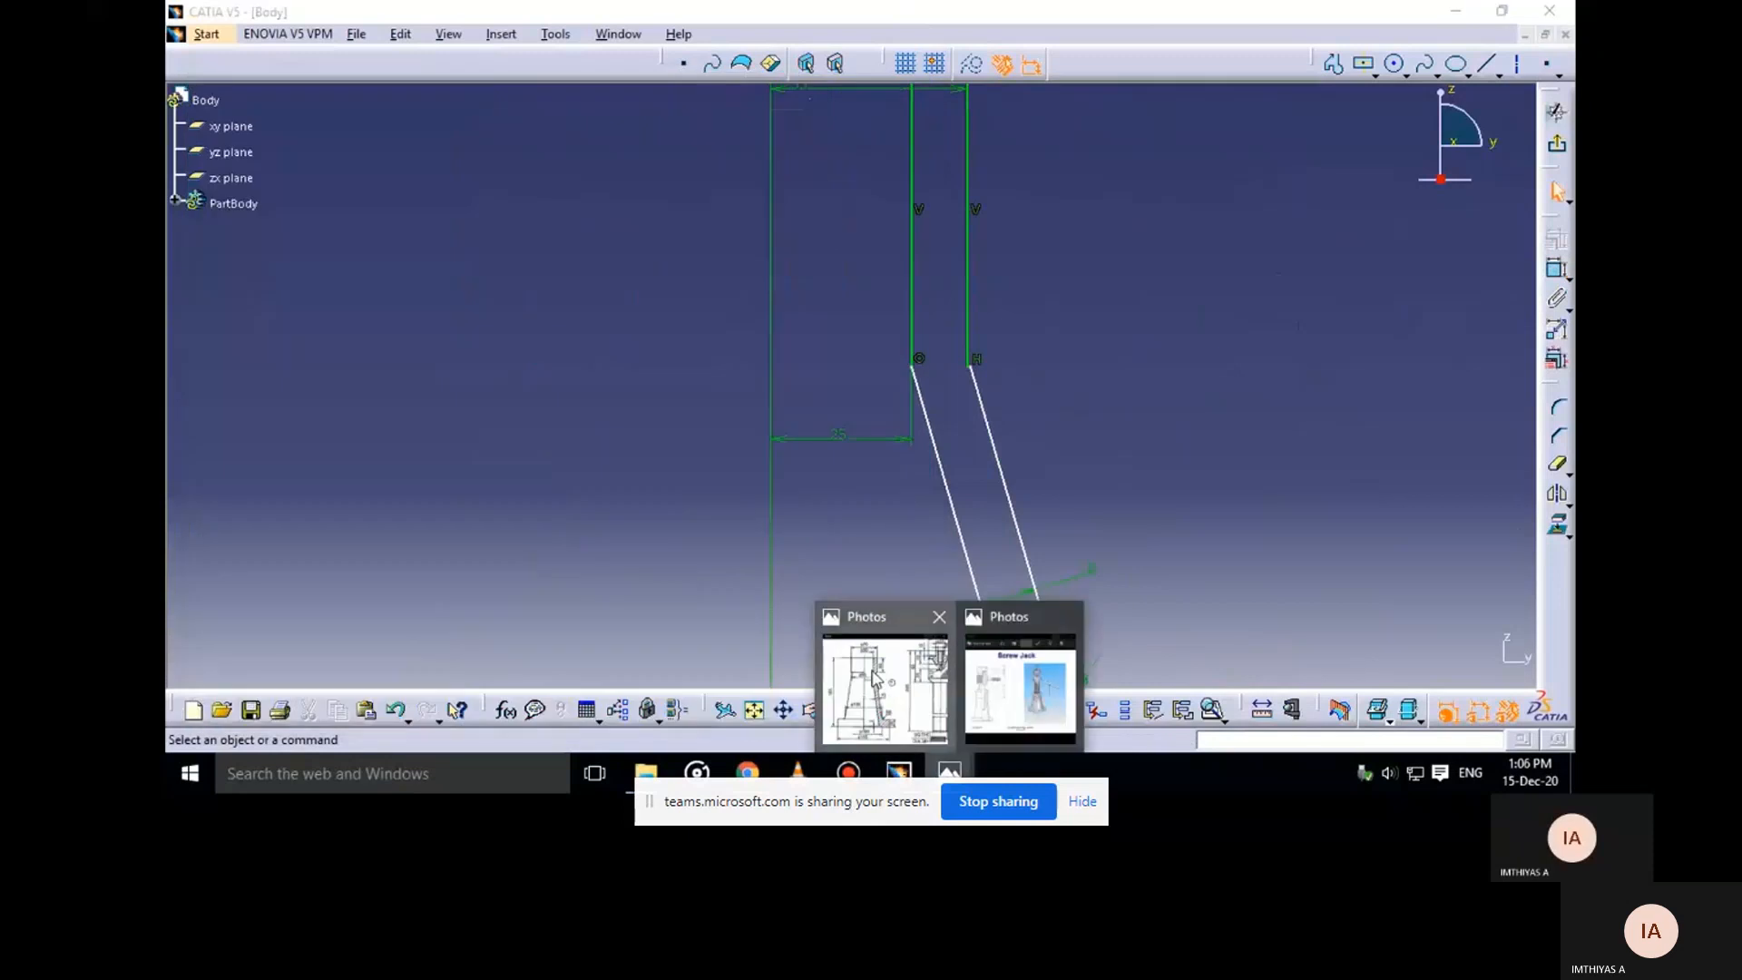
click(887, 687)
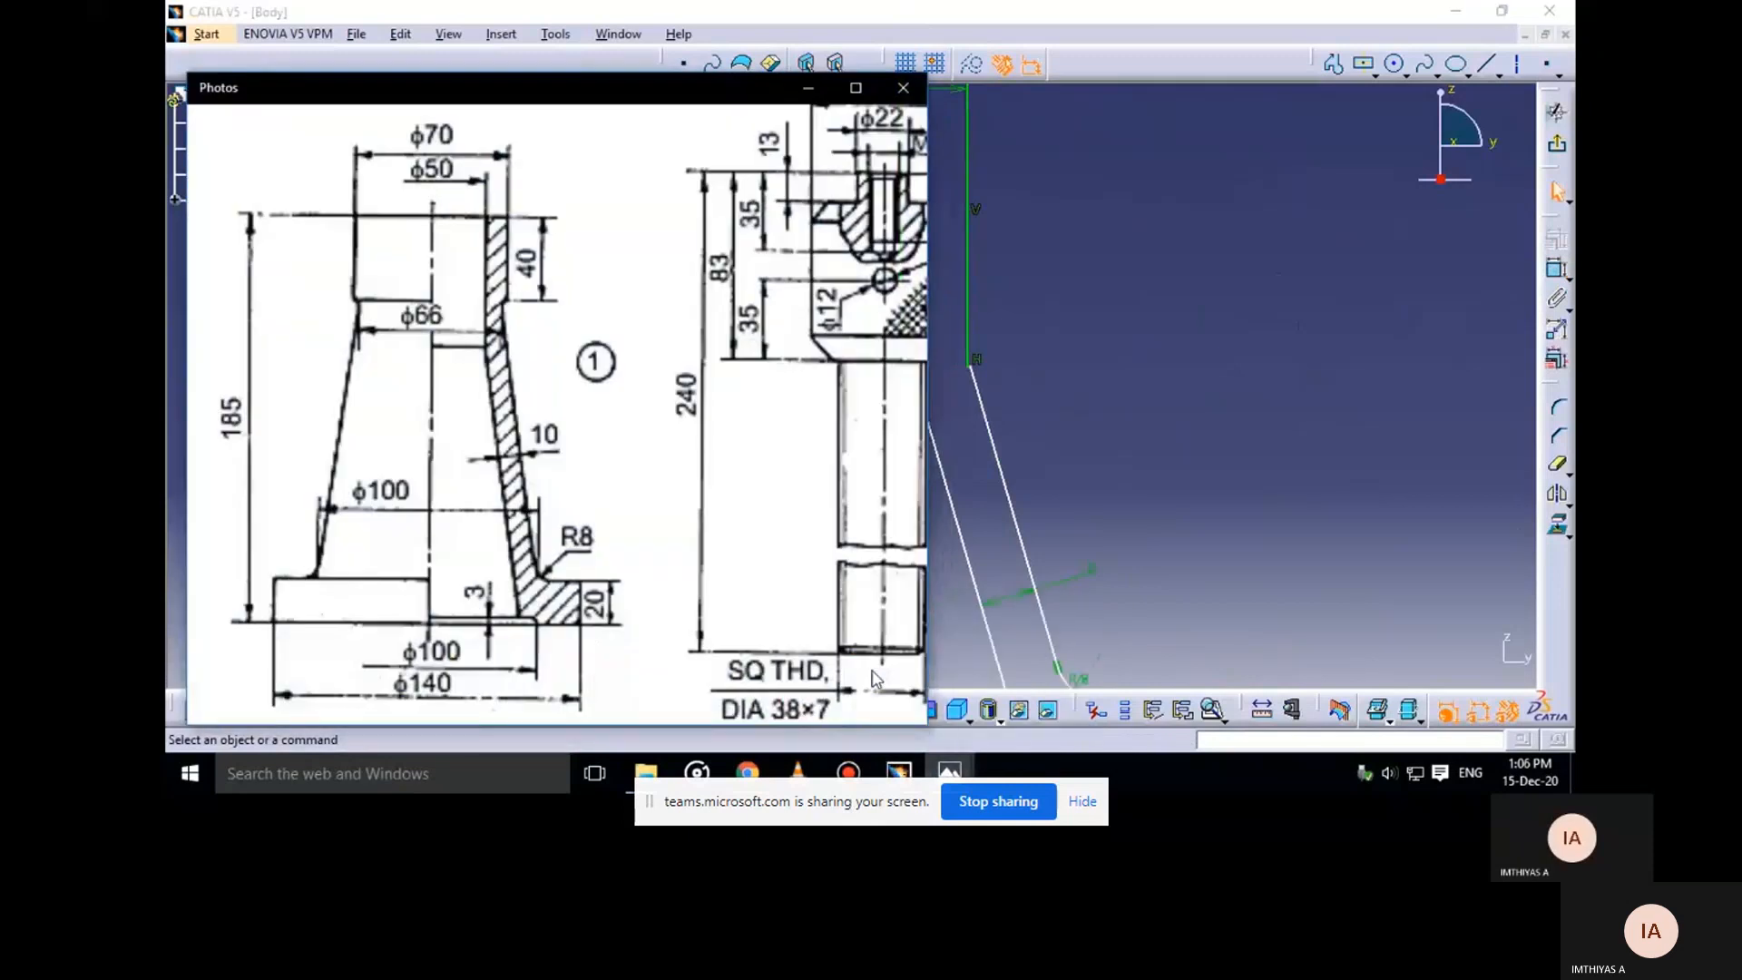
mouse_move(875, 673)
click(808, 88)
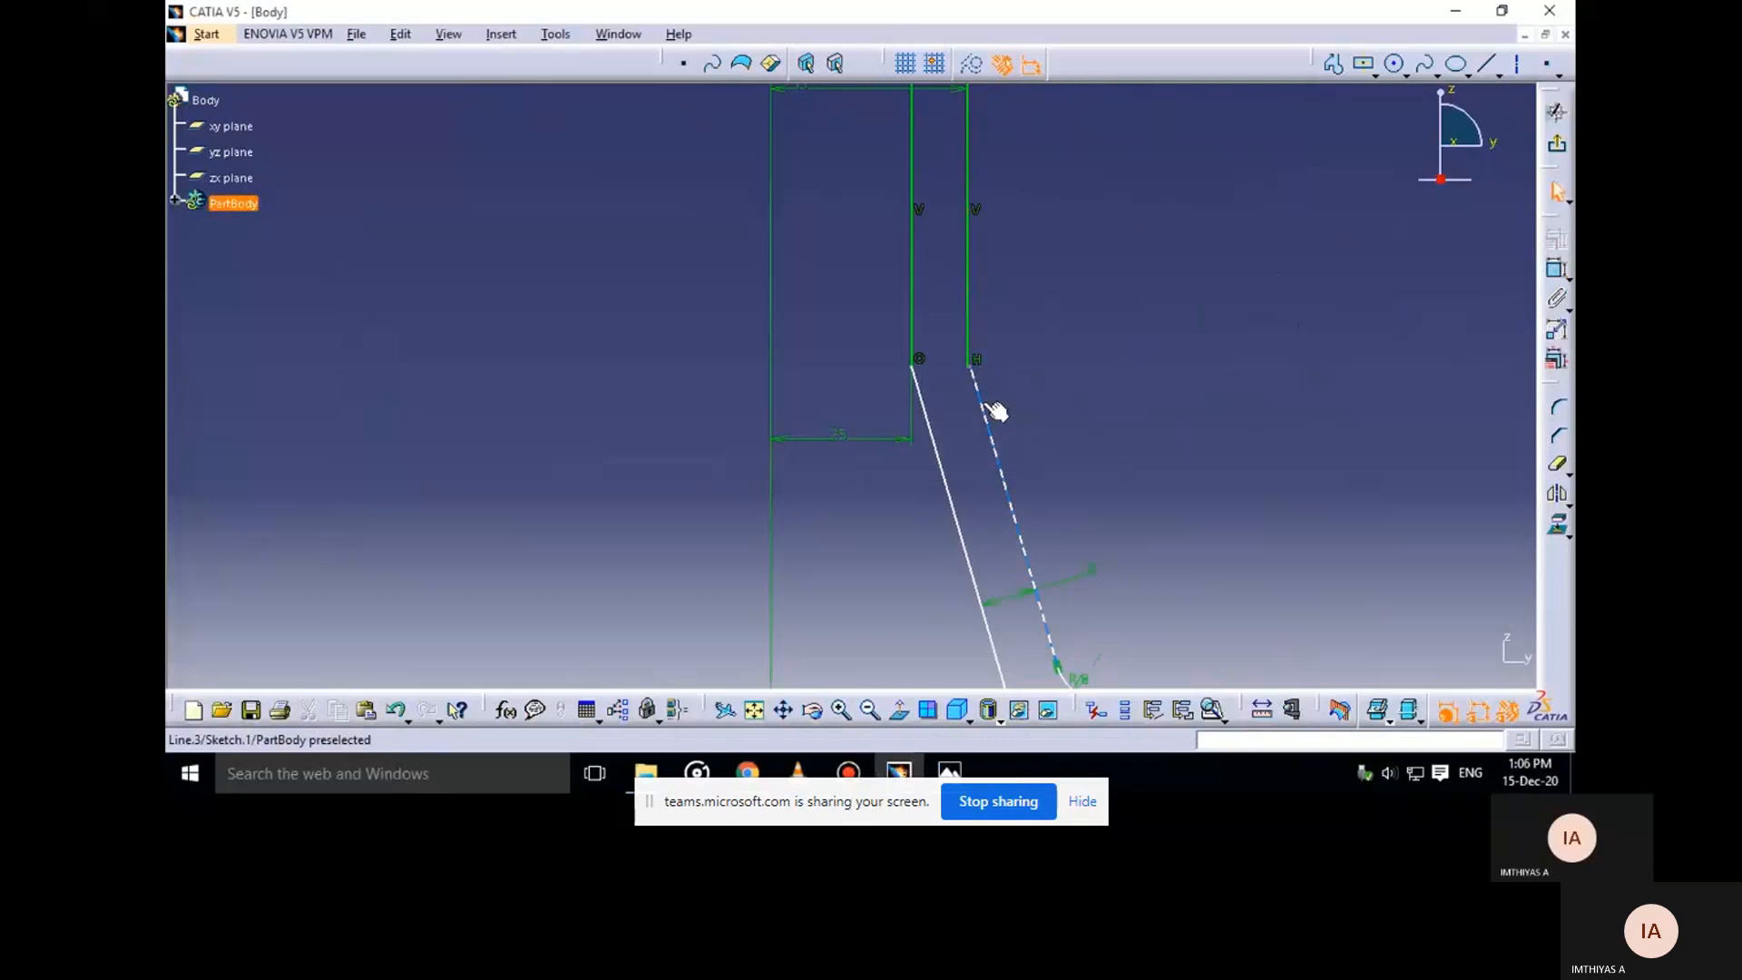
Undo the recent sloping wall edits back to the state before the corner fillet and the 10 mm wall thickness
key(ctrl+z)
key(ctrl+z)
key(ctrl+z)
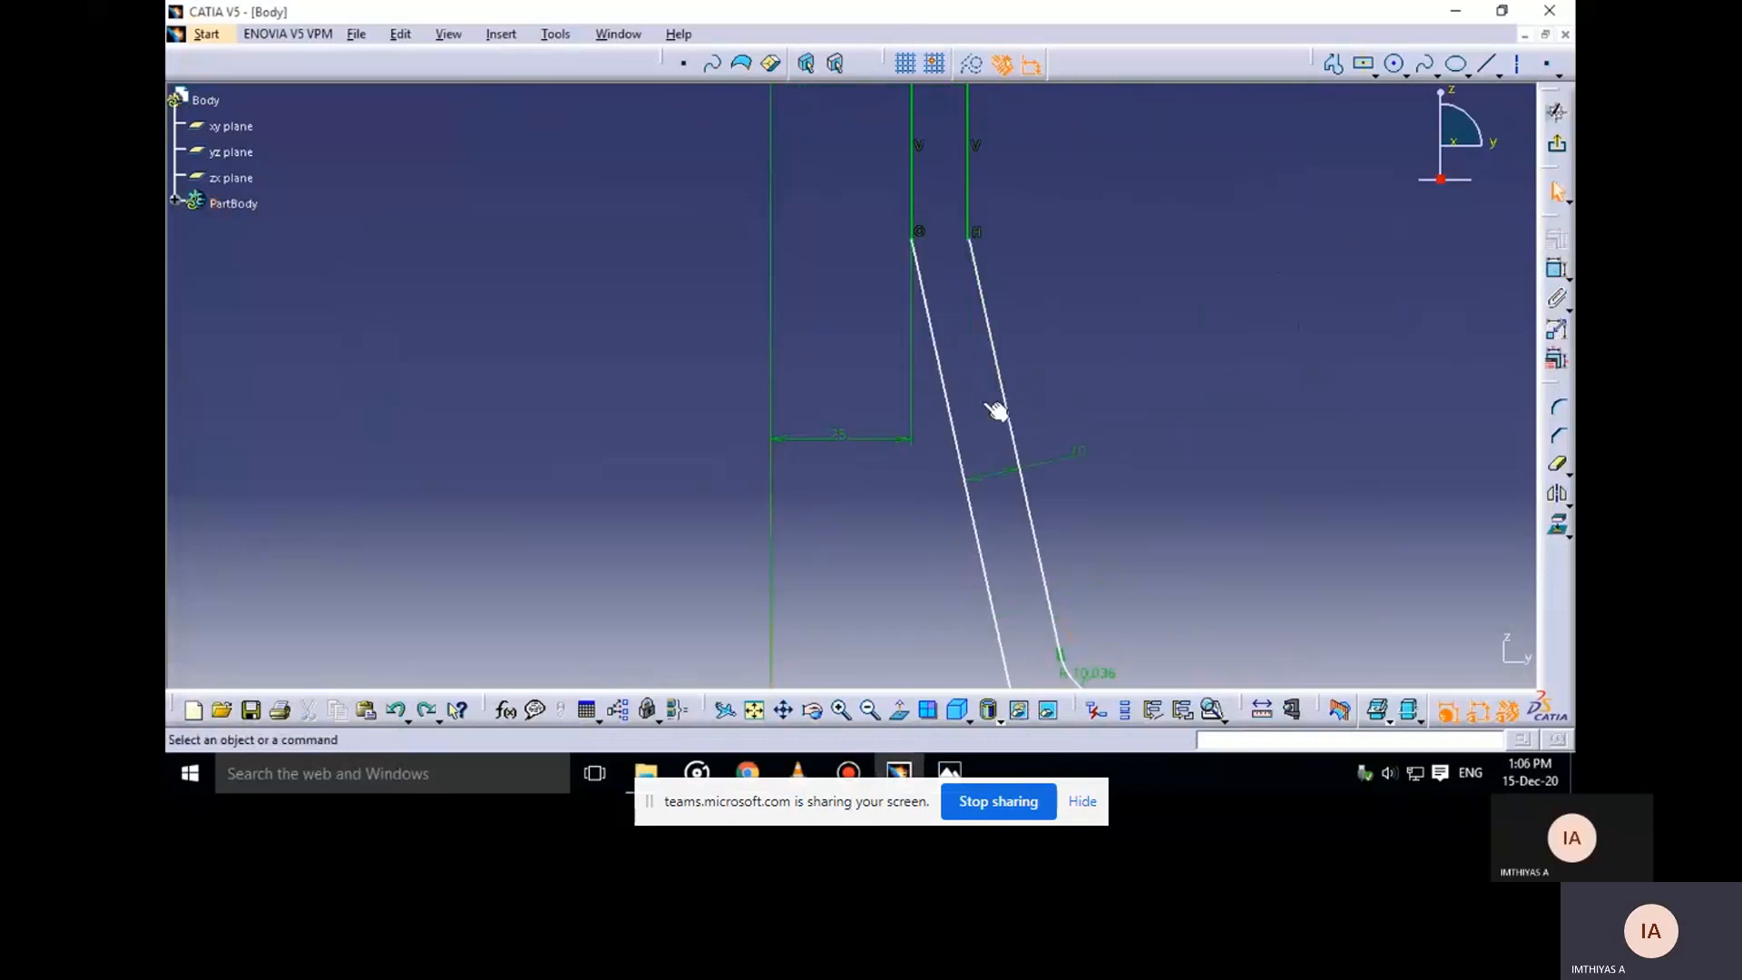
key(ctrl+z)
key(ctrl+z)
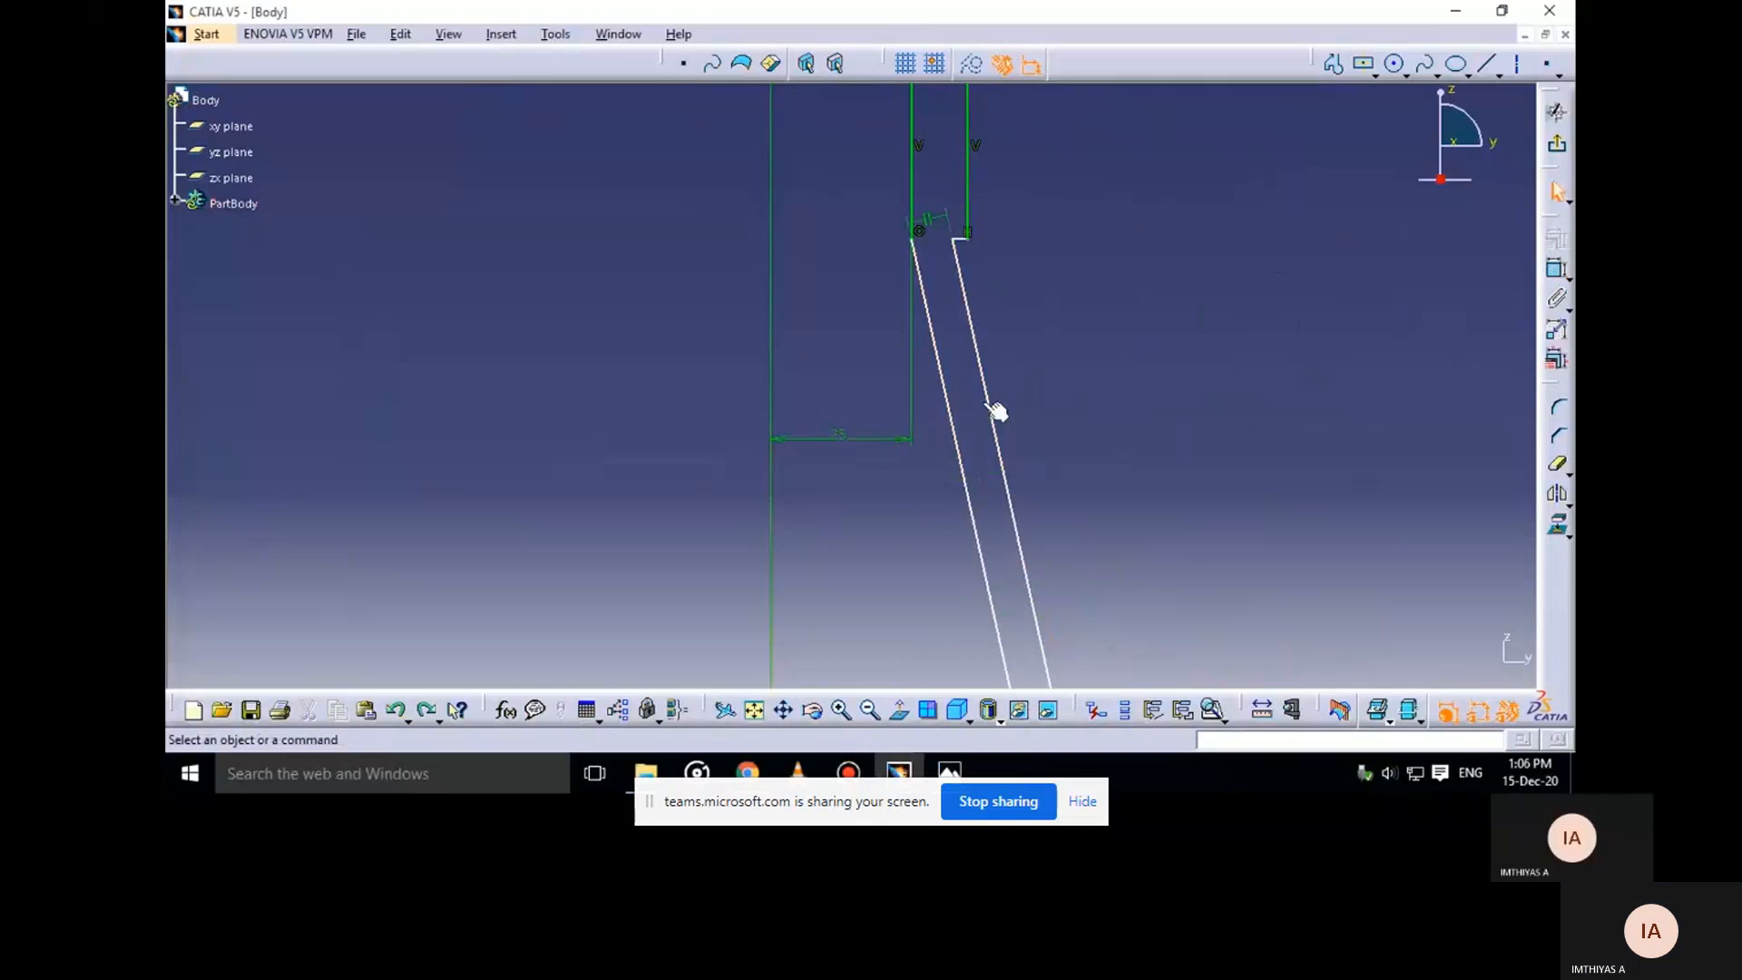
key(ctrl+z)
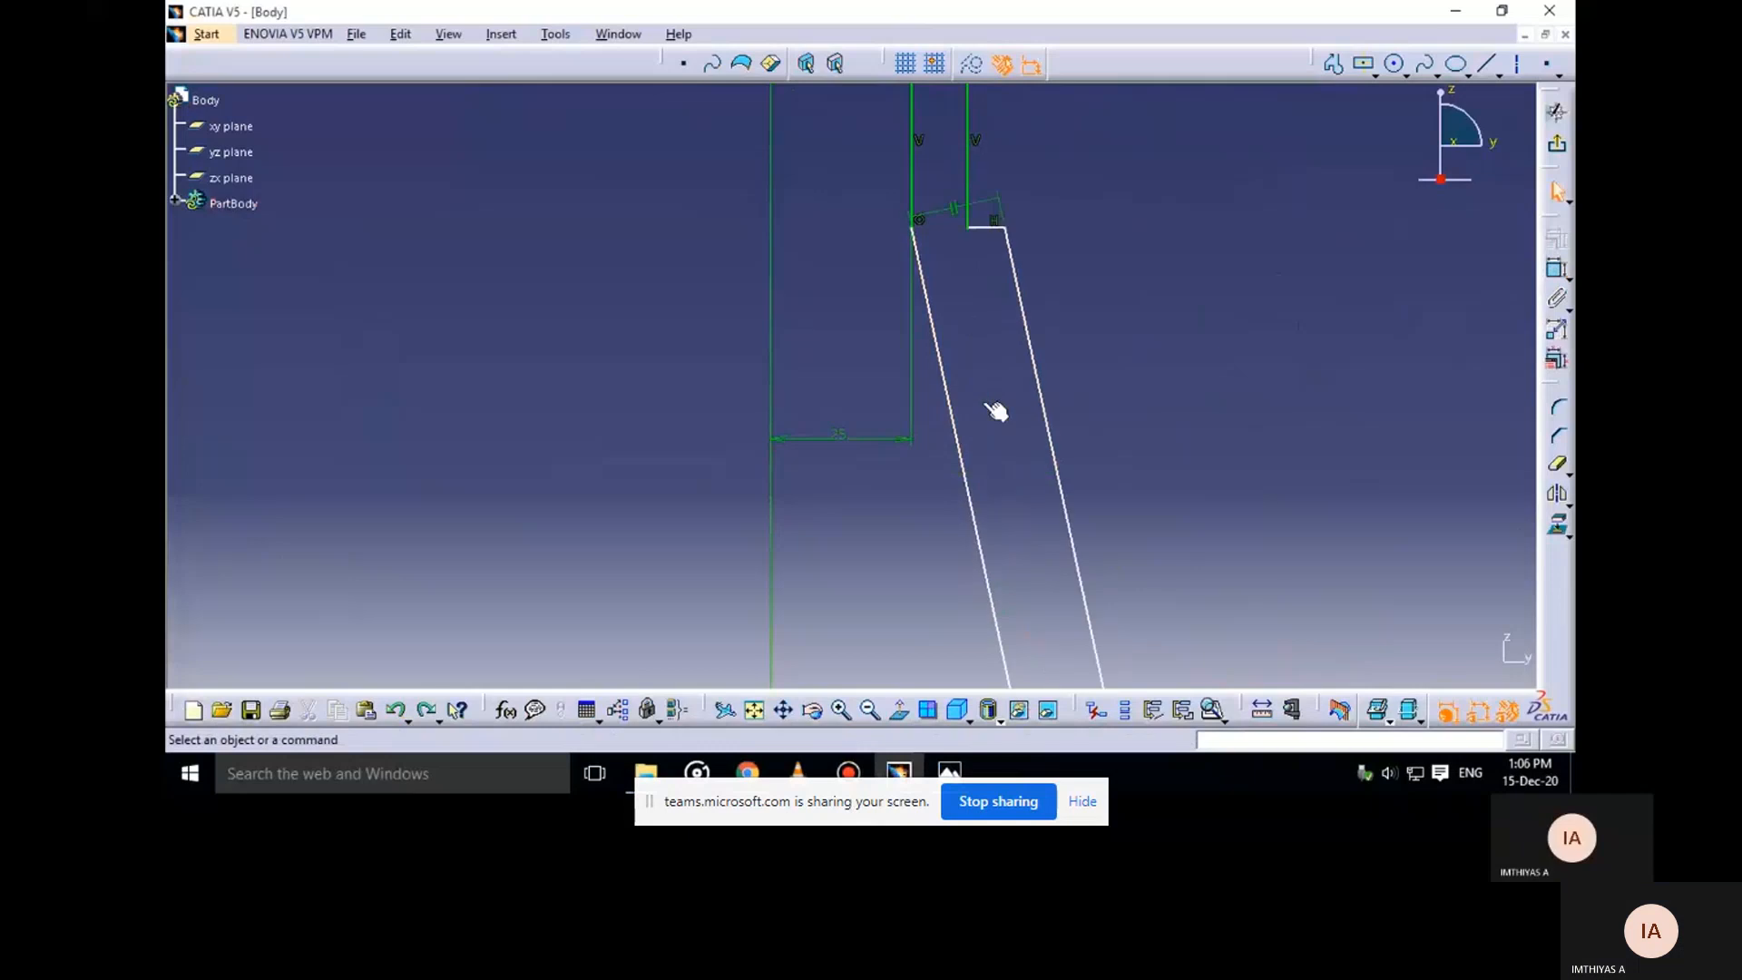
Delete the sloping outer wall line together with the short ledge under the collar
middle_drag(986, 405, 962, 416)
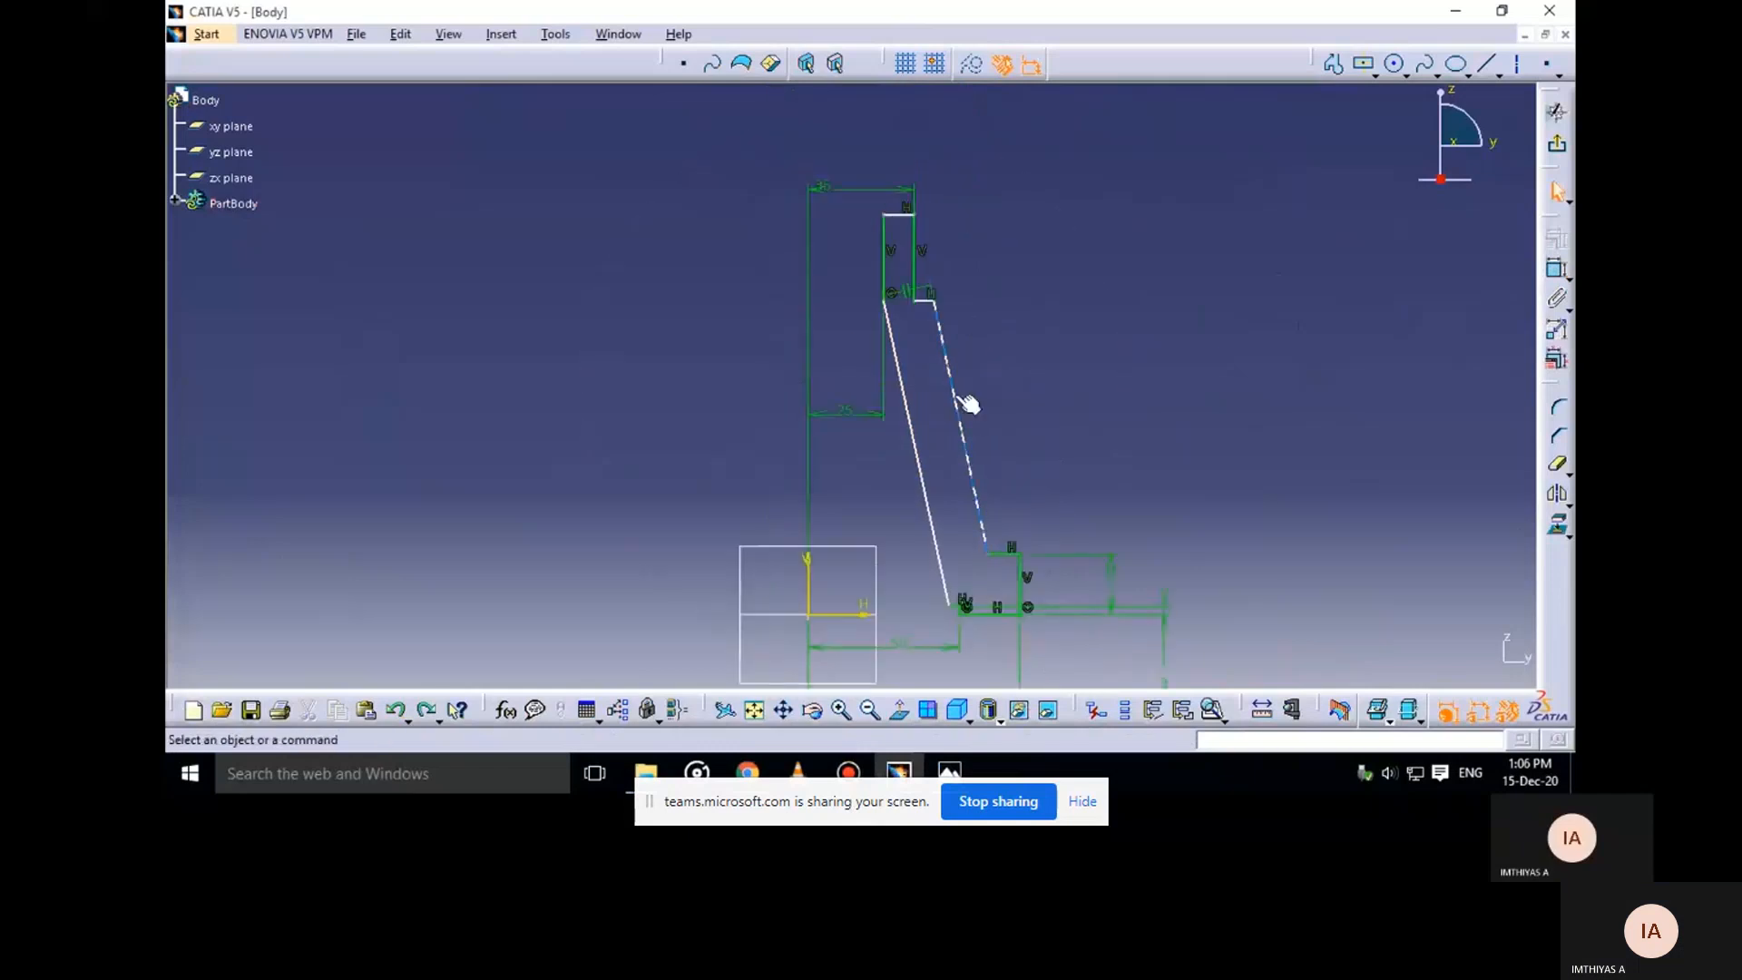
click(953, 388)
key(Delete)
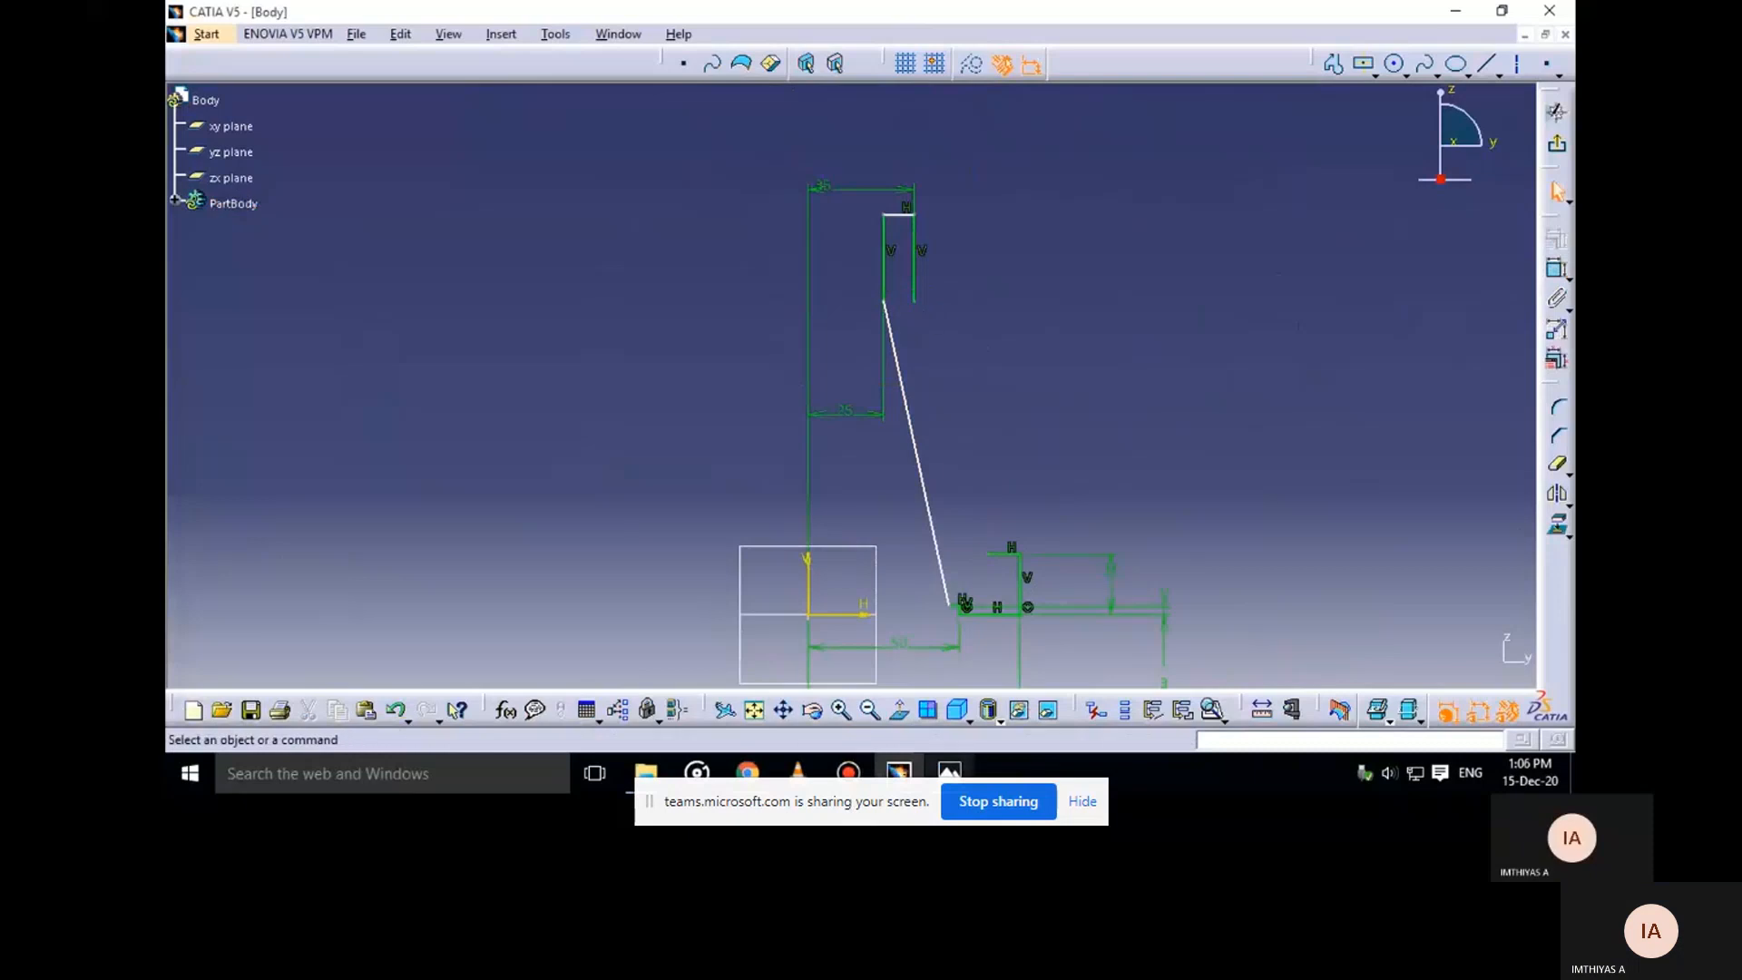
Check the collar height on the reference drawing and dimension the length of the collar's outer vertical line
mouse_move(949, 772)
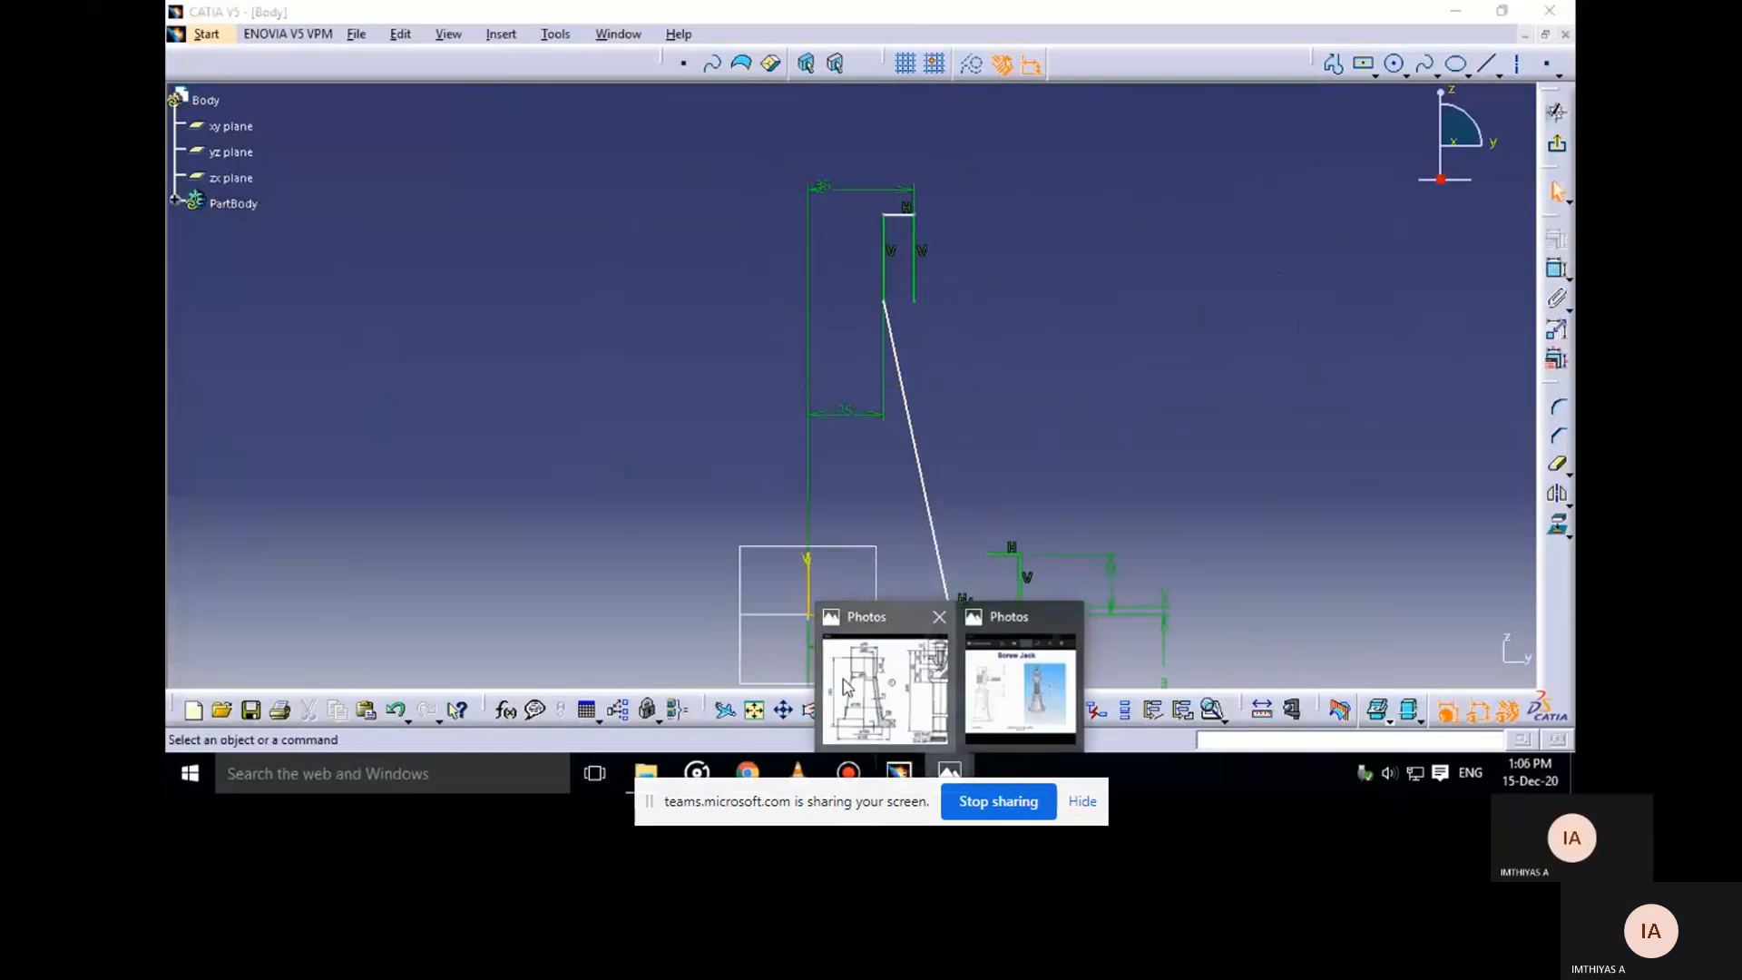
click(847, 688)
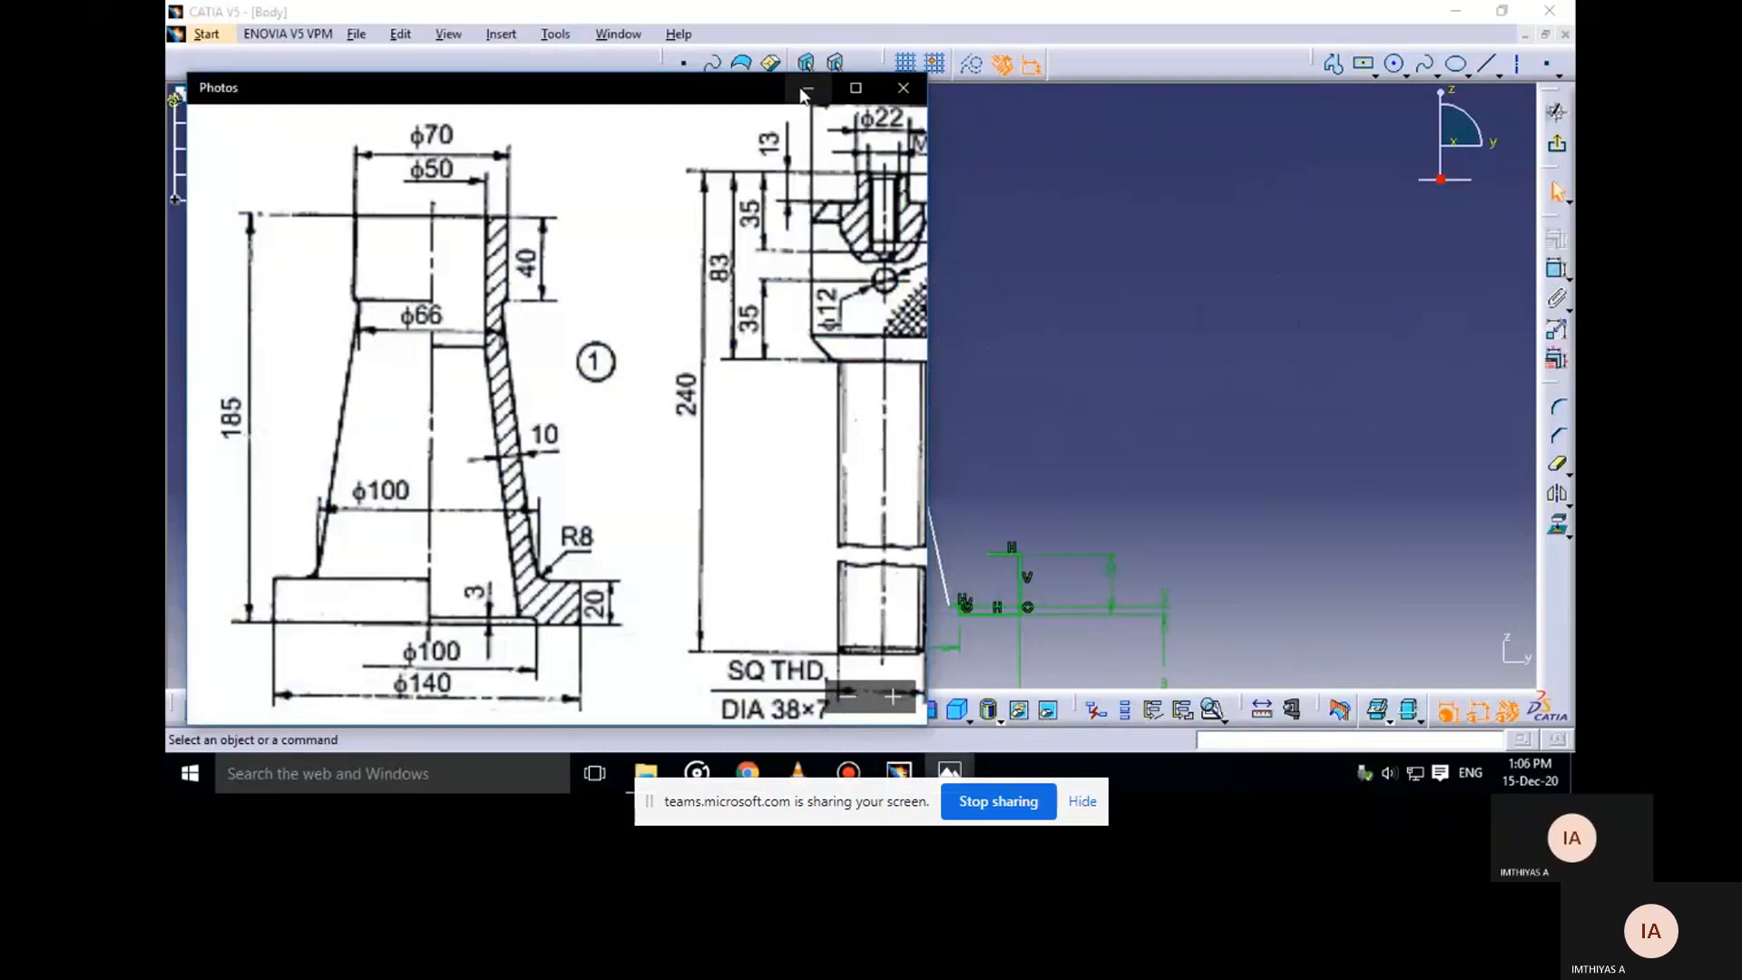
click(807, 87)
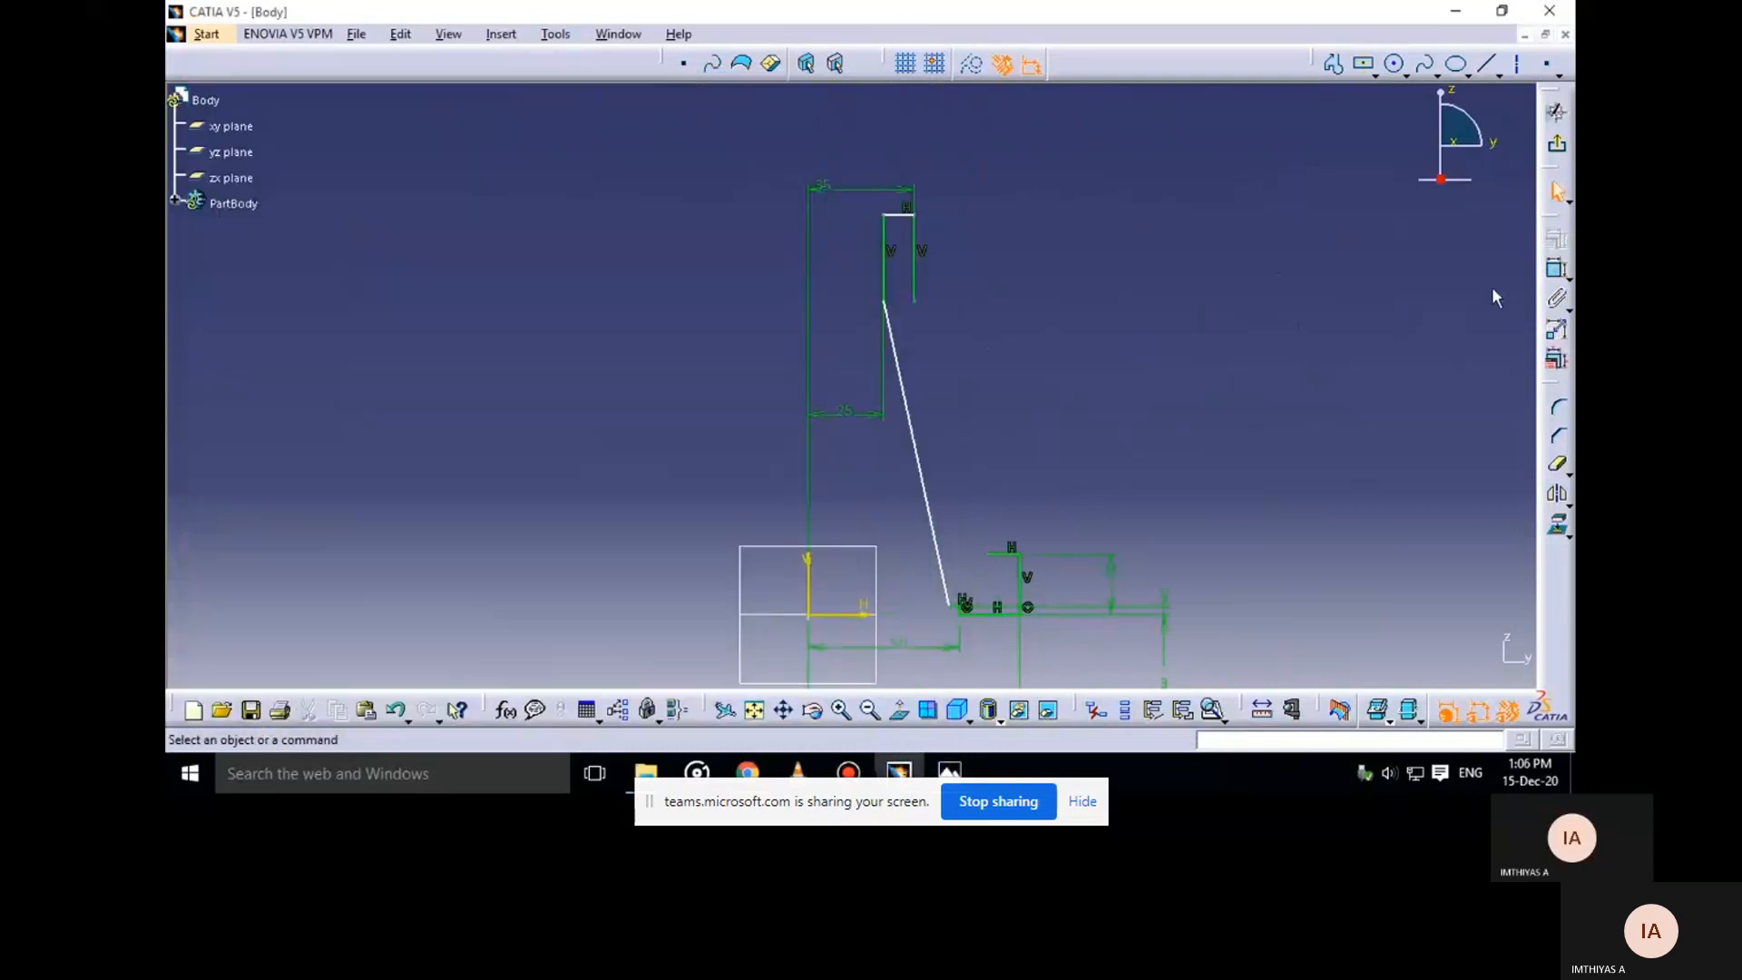
click(1557, 269)
click(914, 267)
click(1003, 257)
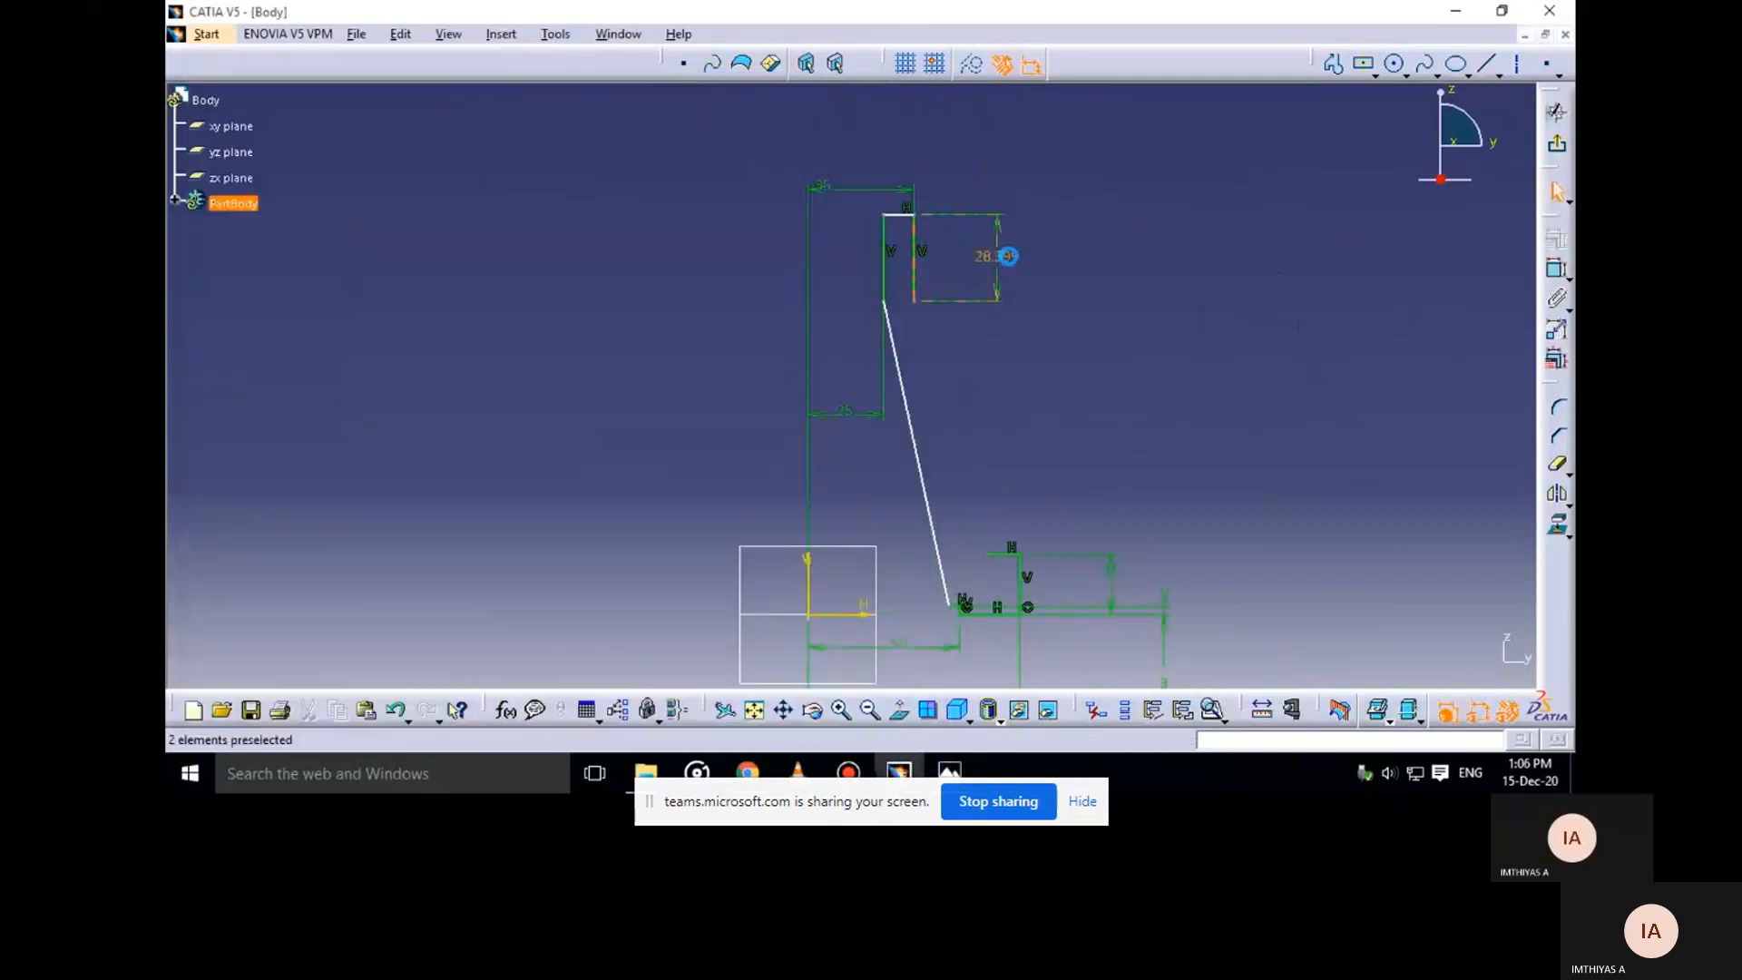
Set the length of the collar's outer vertical line to 40 mm
double_click(1009, 258)
text(40)
key(Return)
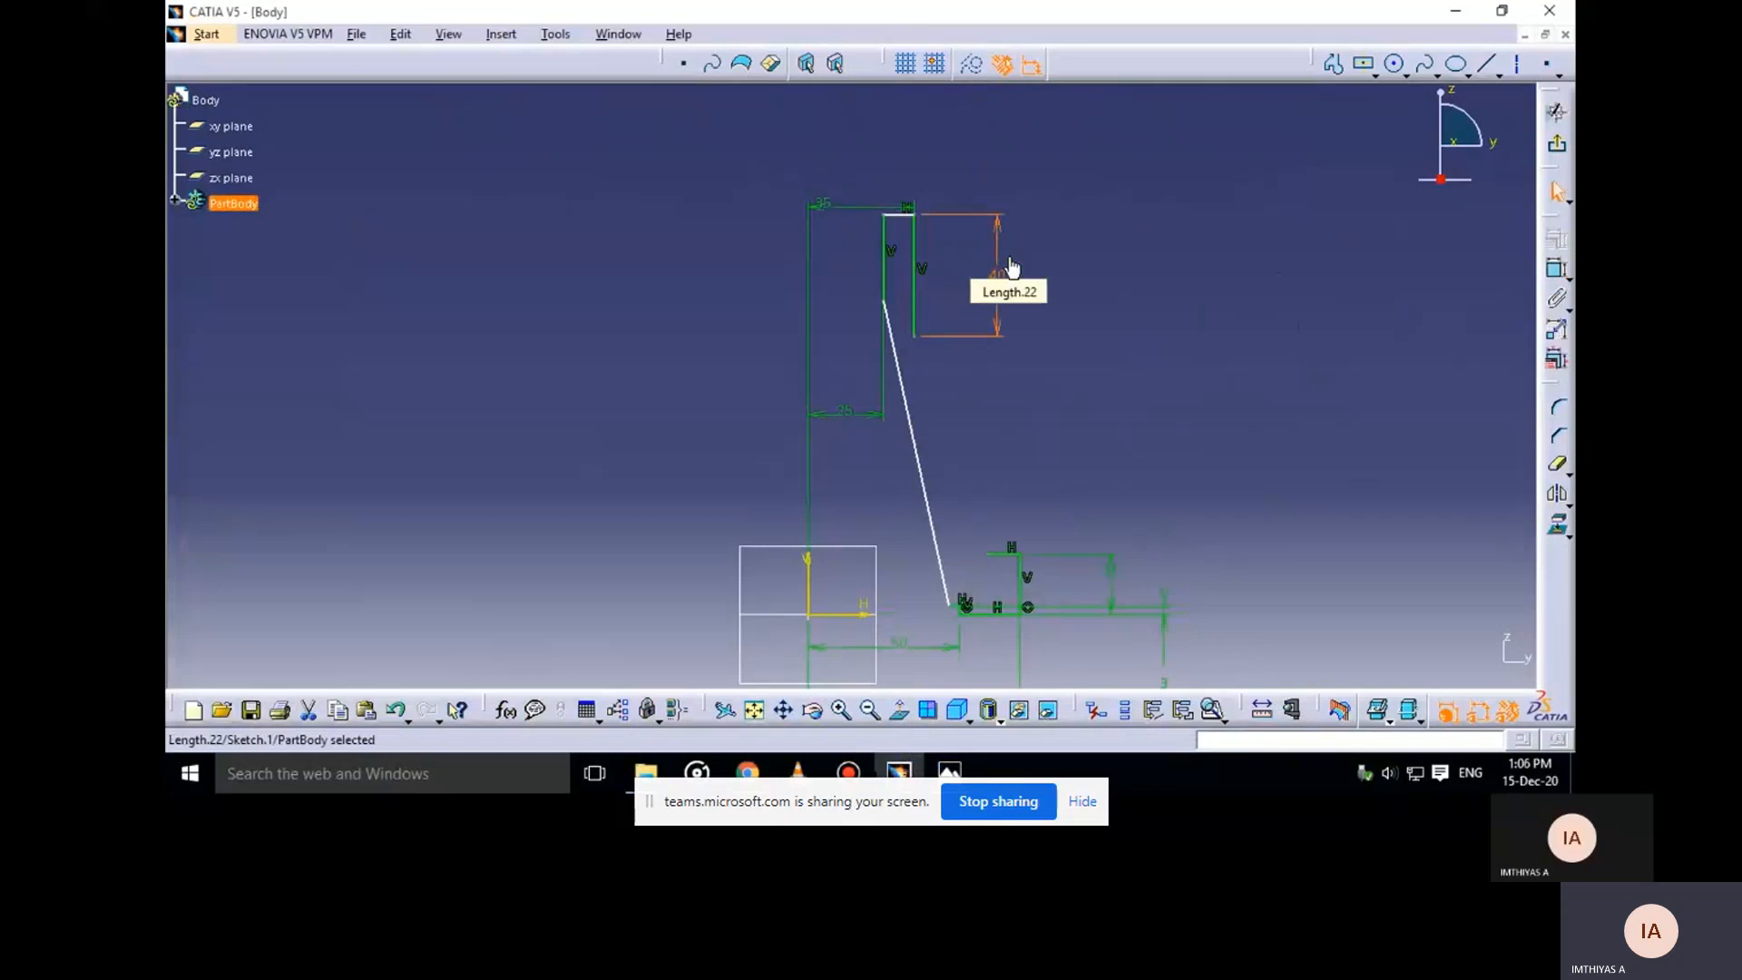
click(1117, 325)
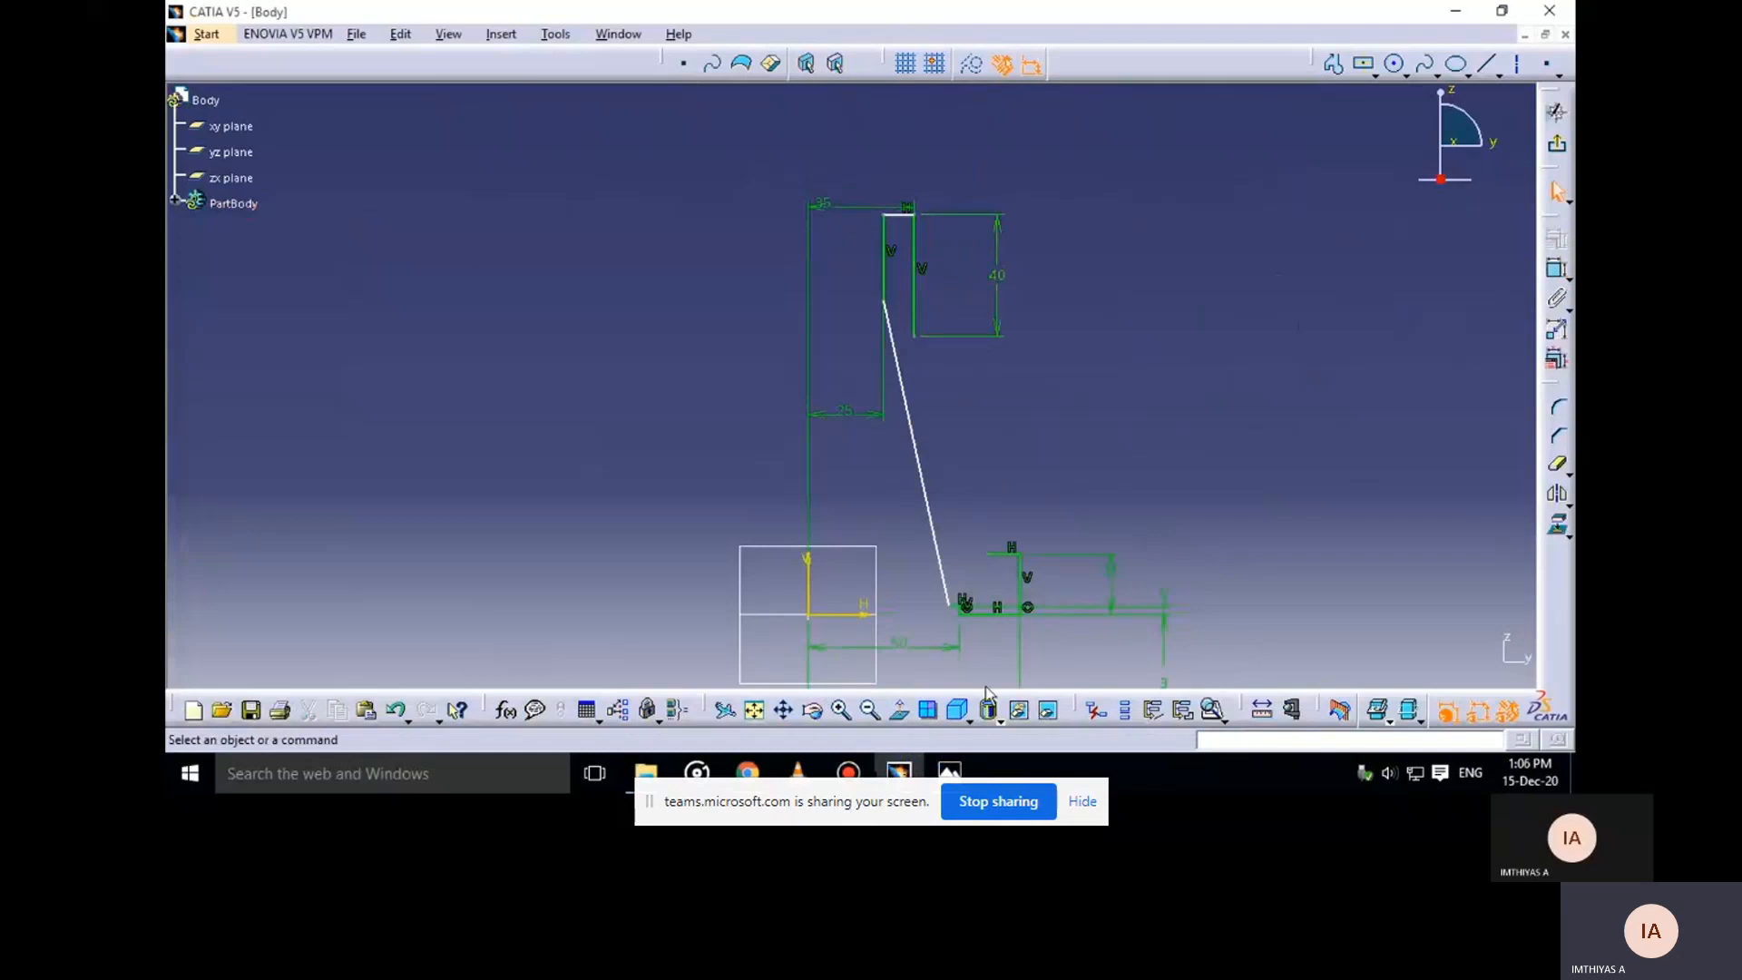
Recheck the collar on the reference drawing and undo the last length change of its outer vertical line
click(949, 773)
click(864, 674)
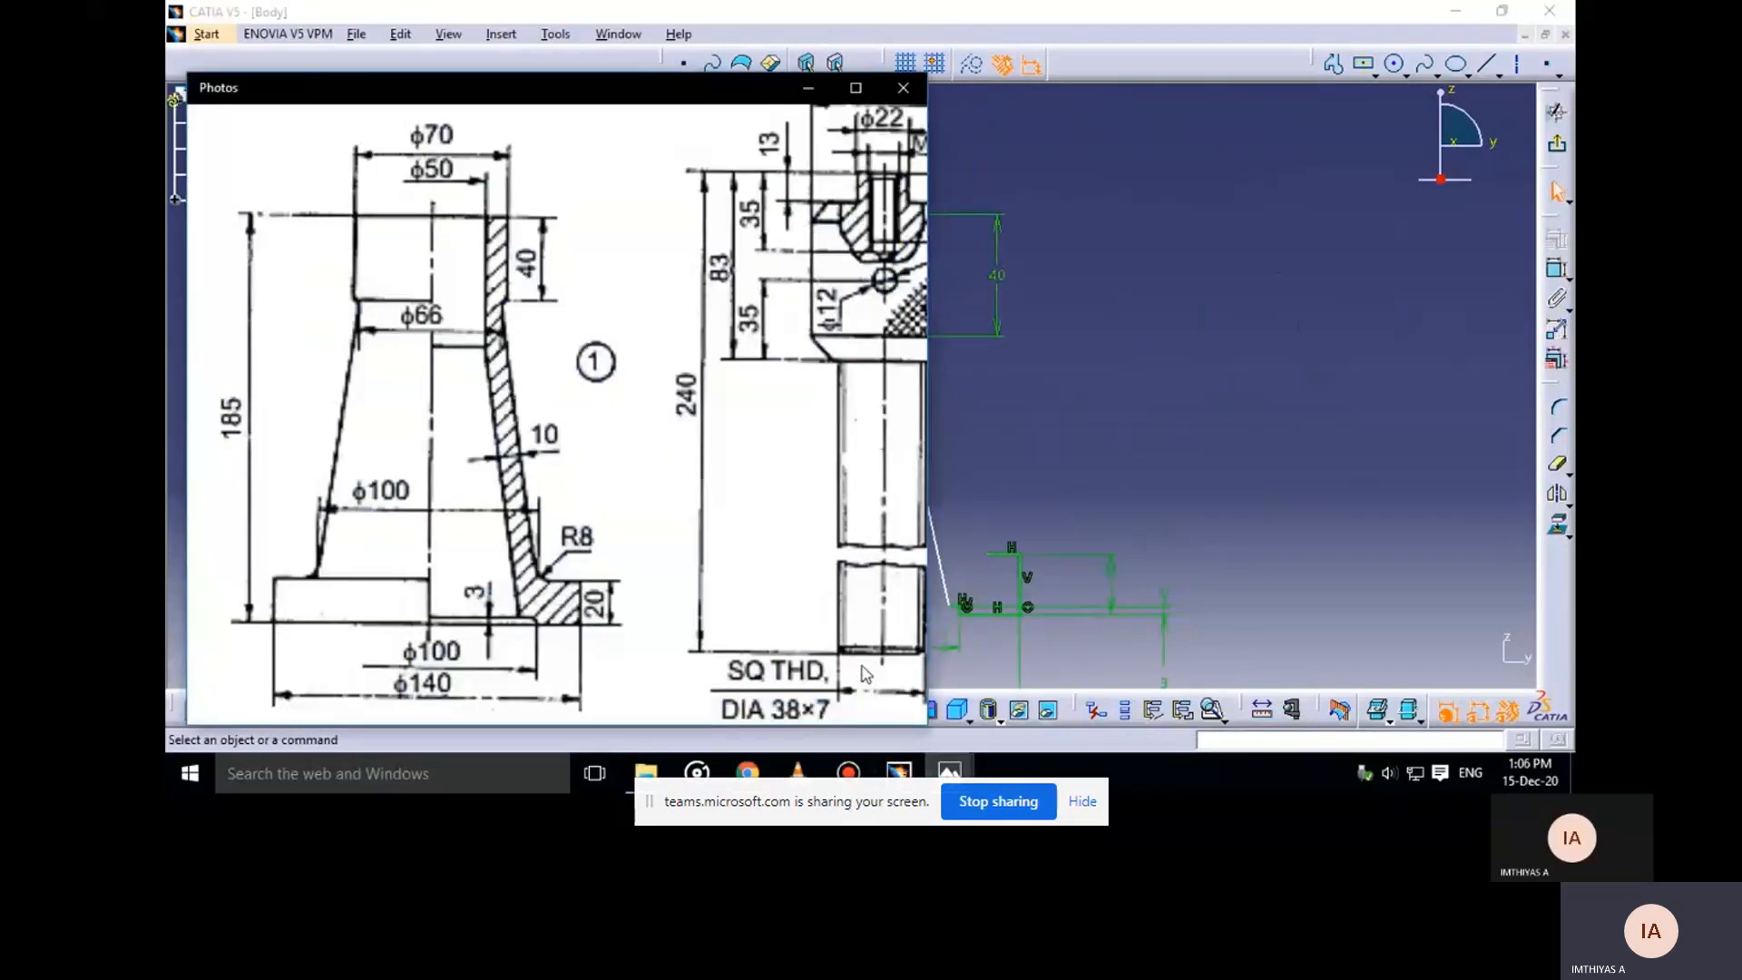
click(809, 88)
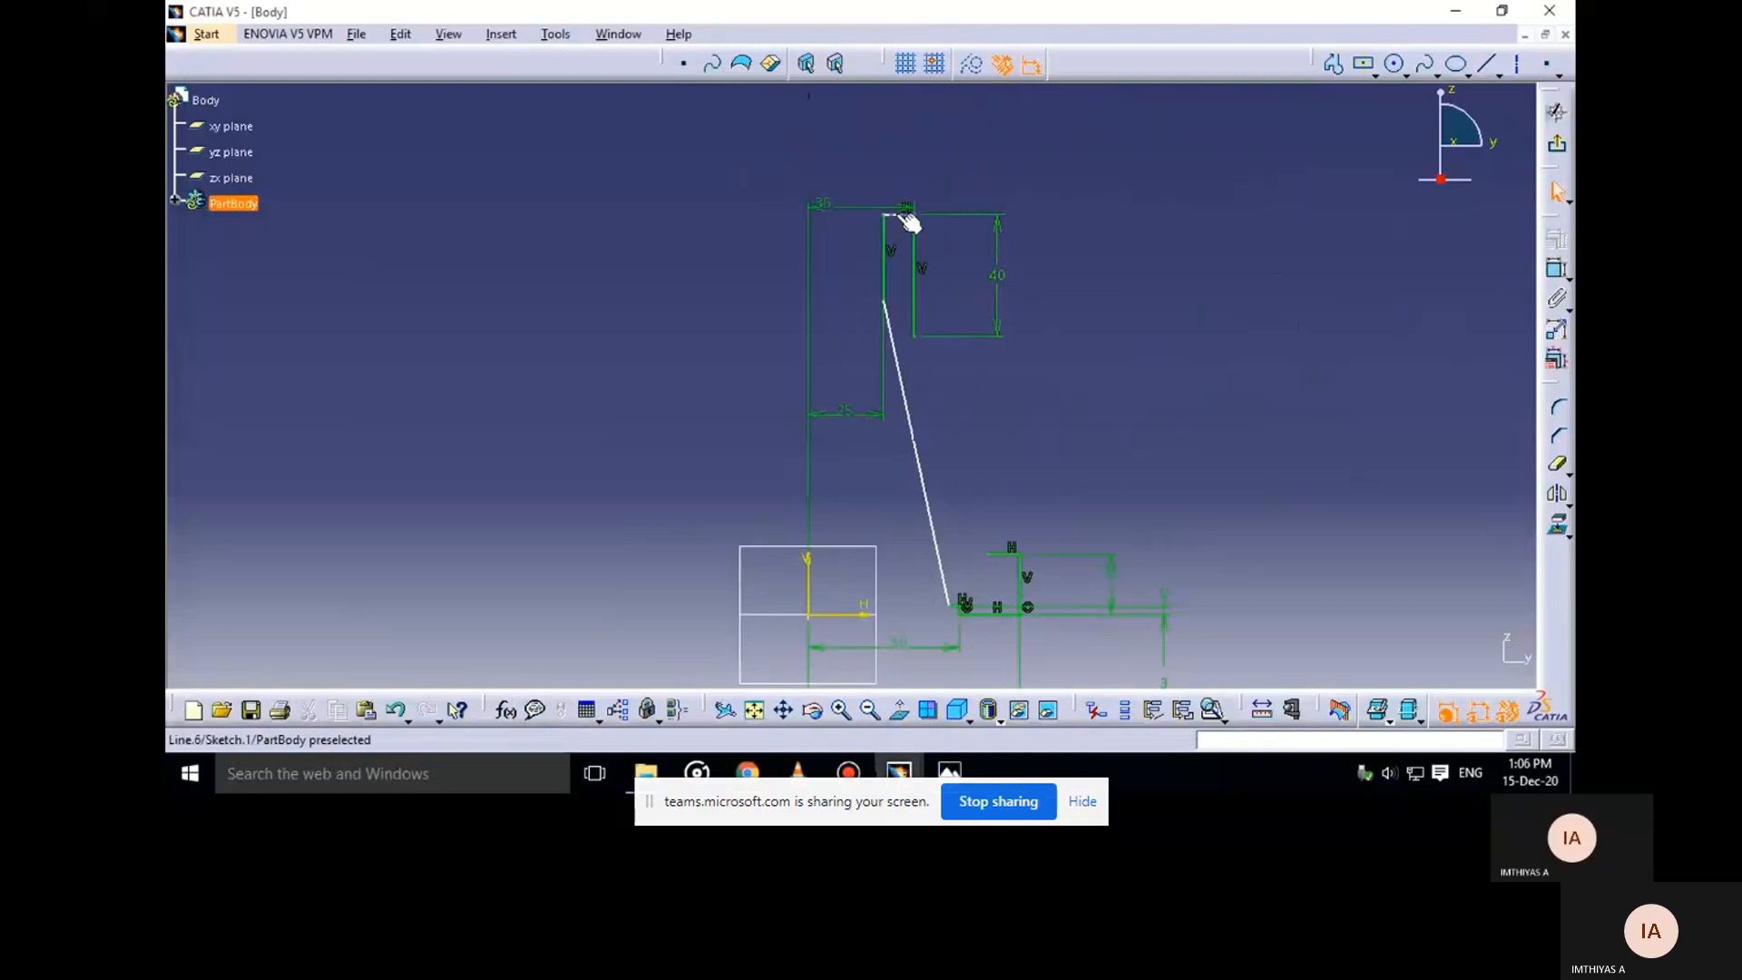
key(ctrl+z)
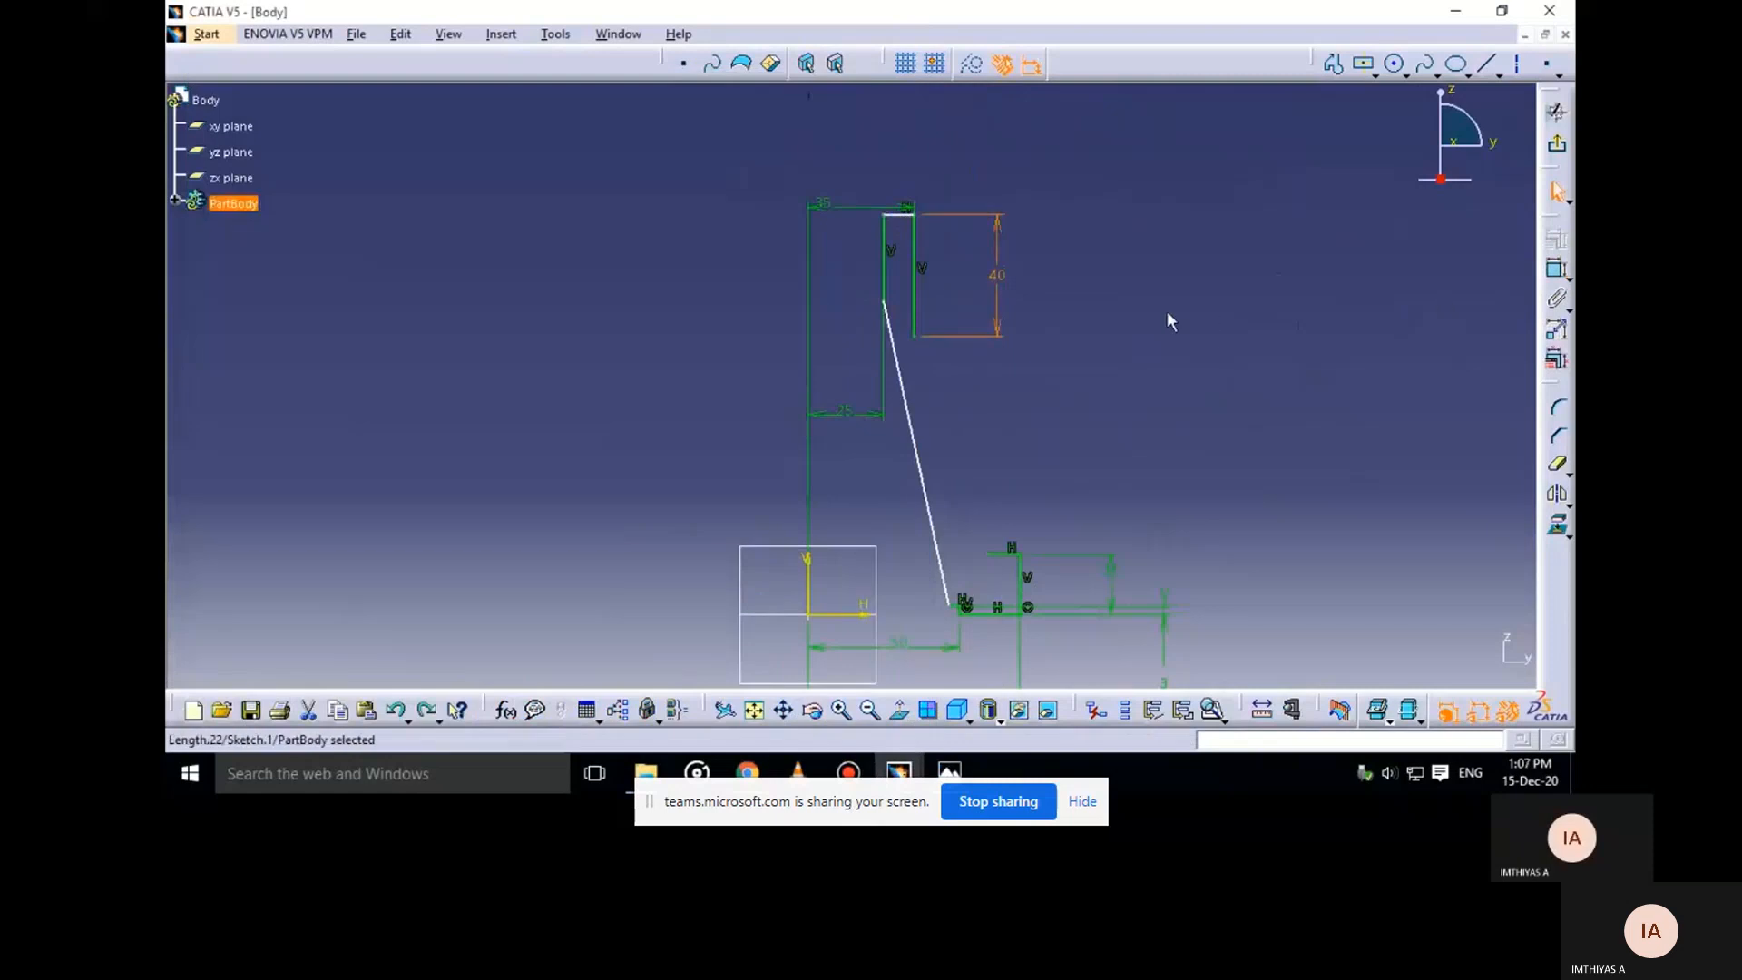
click(1168, 313)
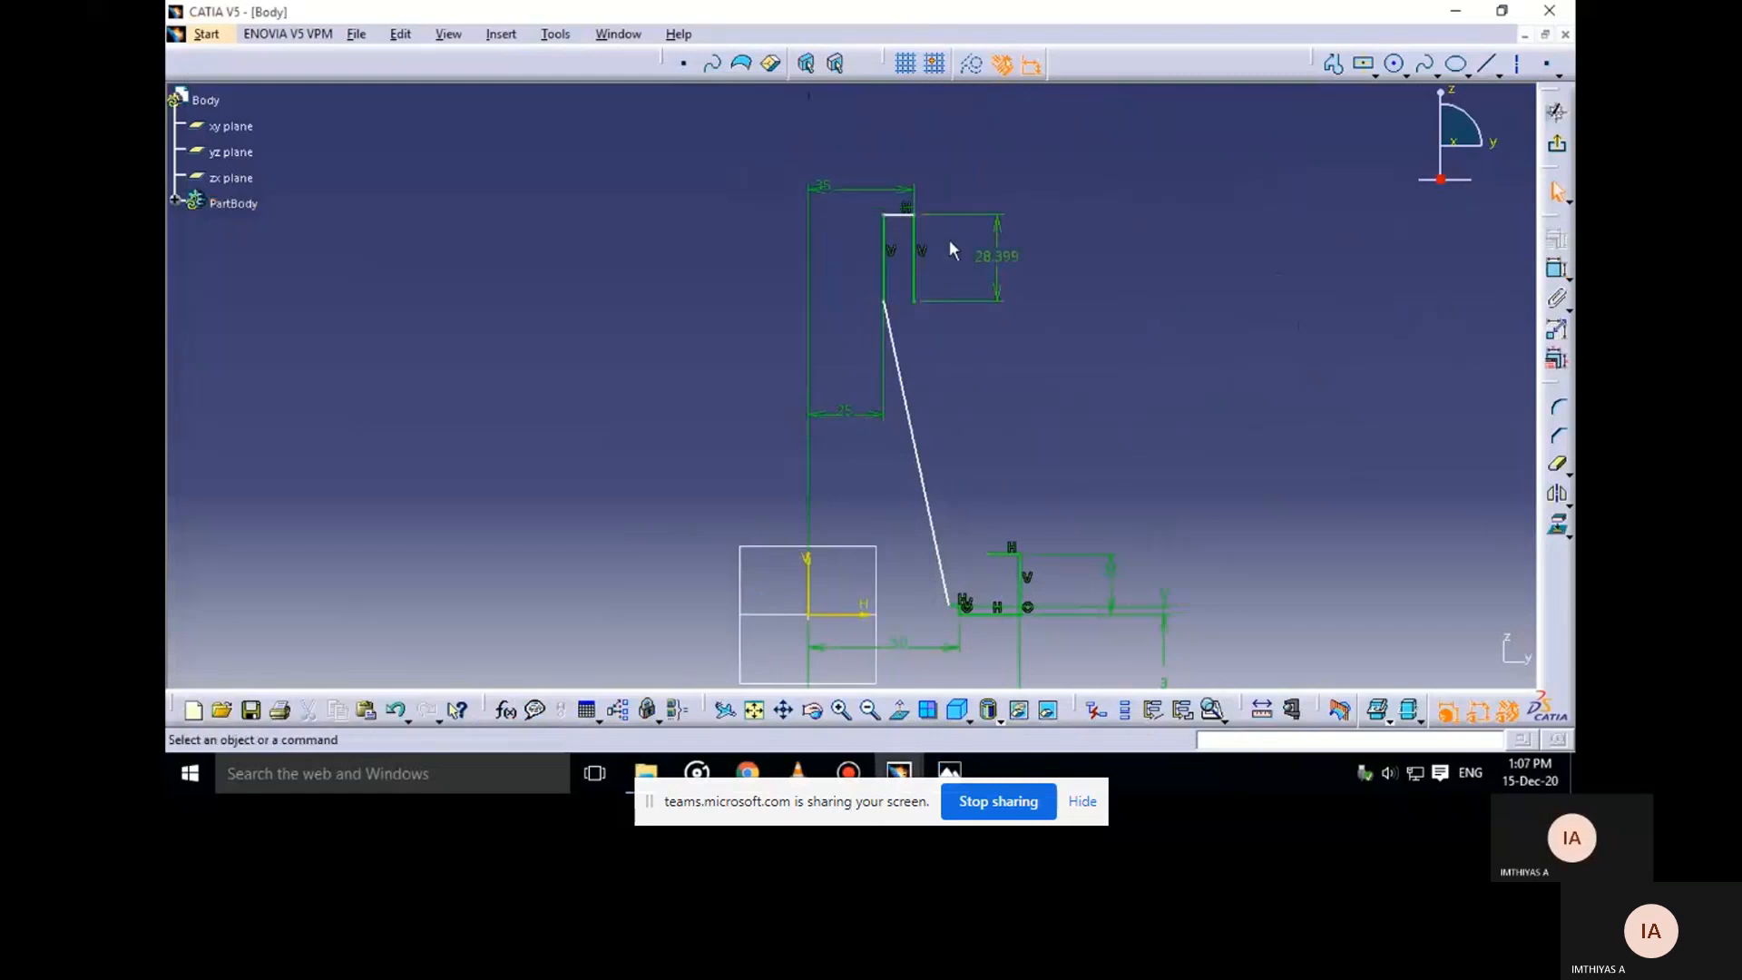
Check the collar on the reference drawing and move the collar's top edge upward to make the body taller
mouse_move(950, 772)
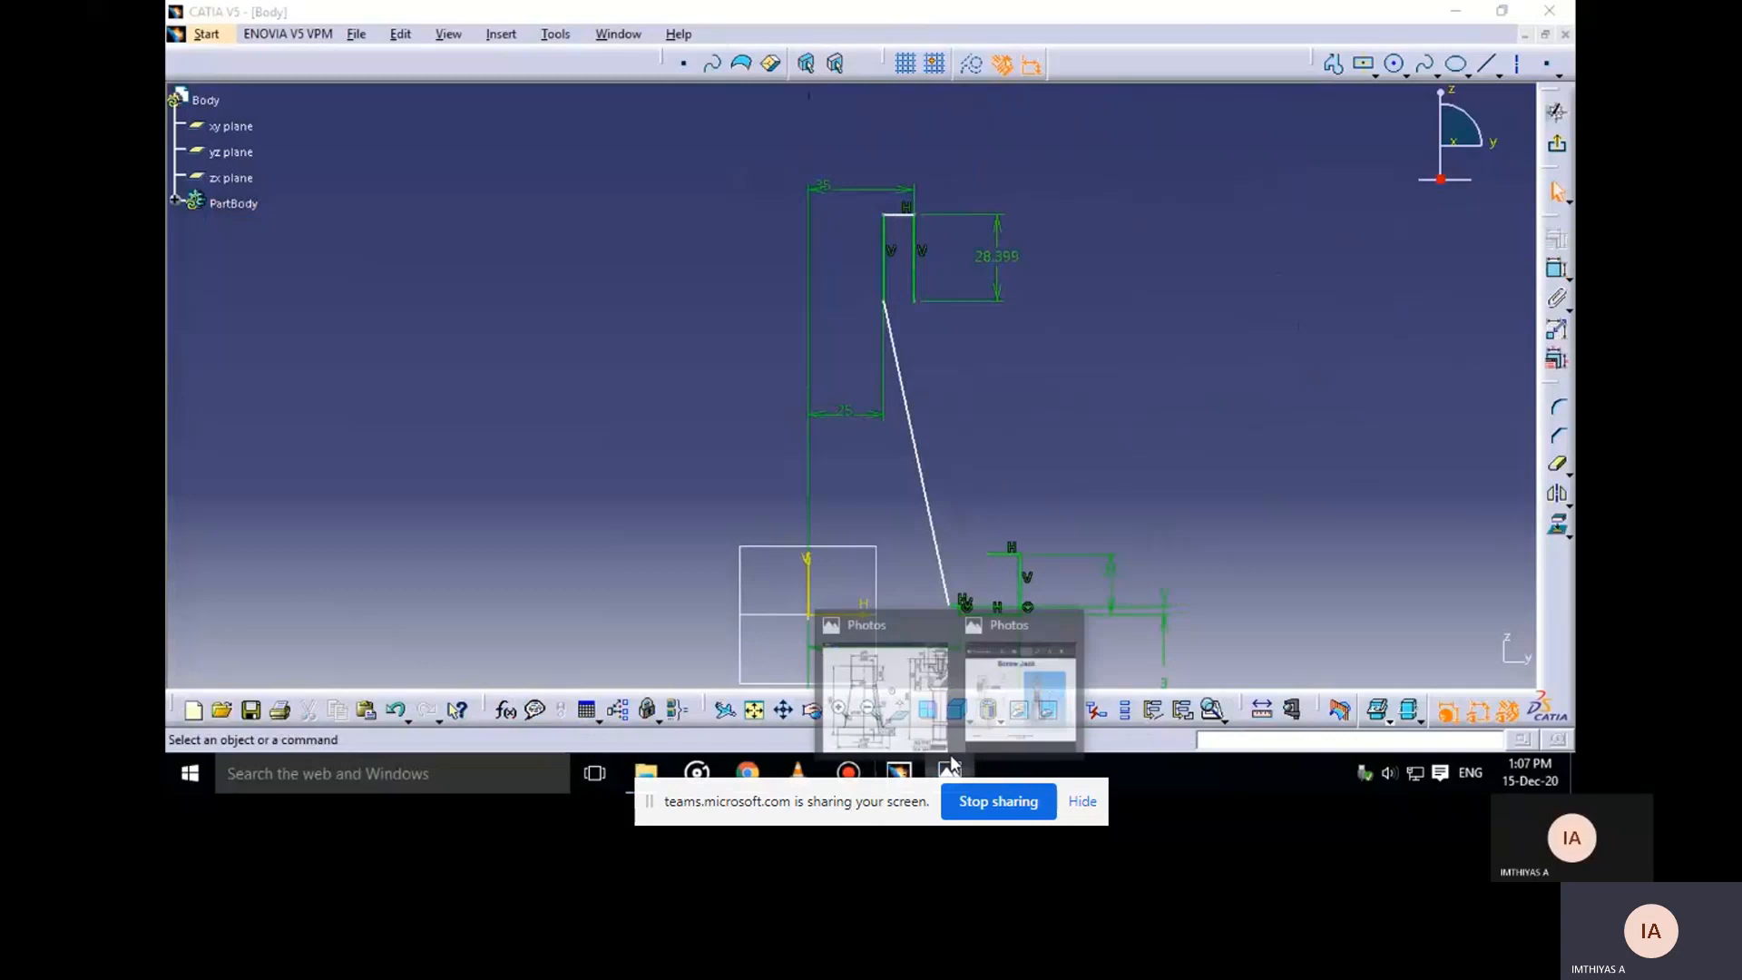
click(932, 660)
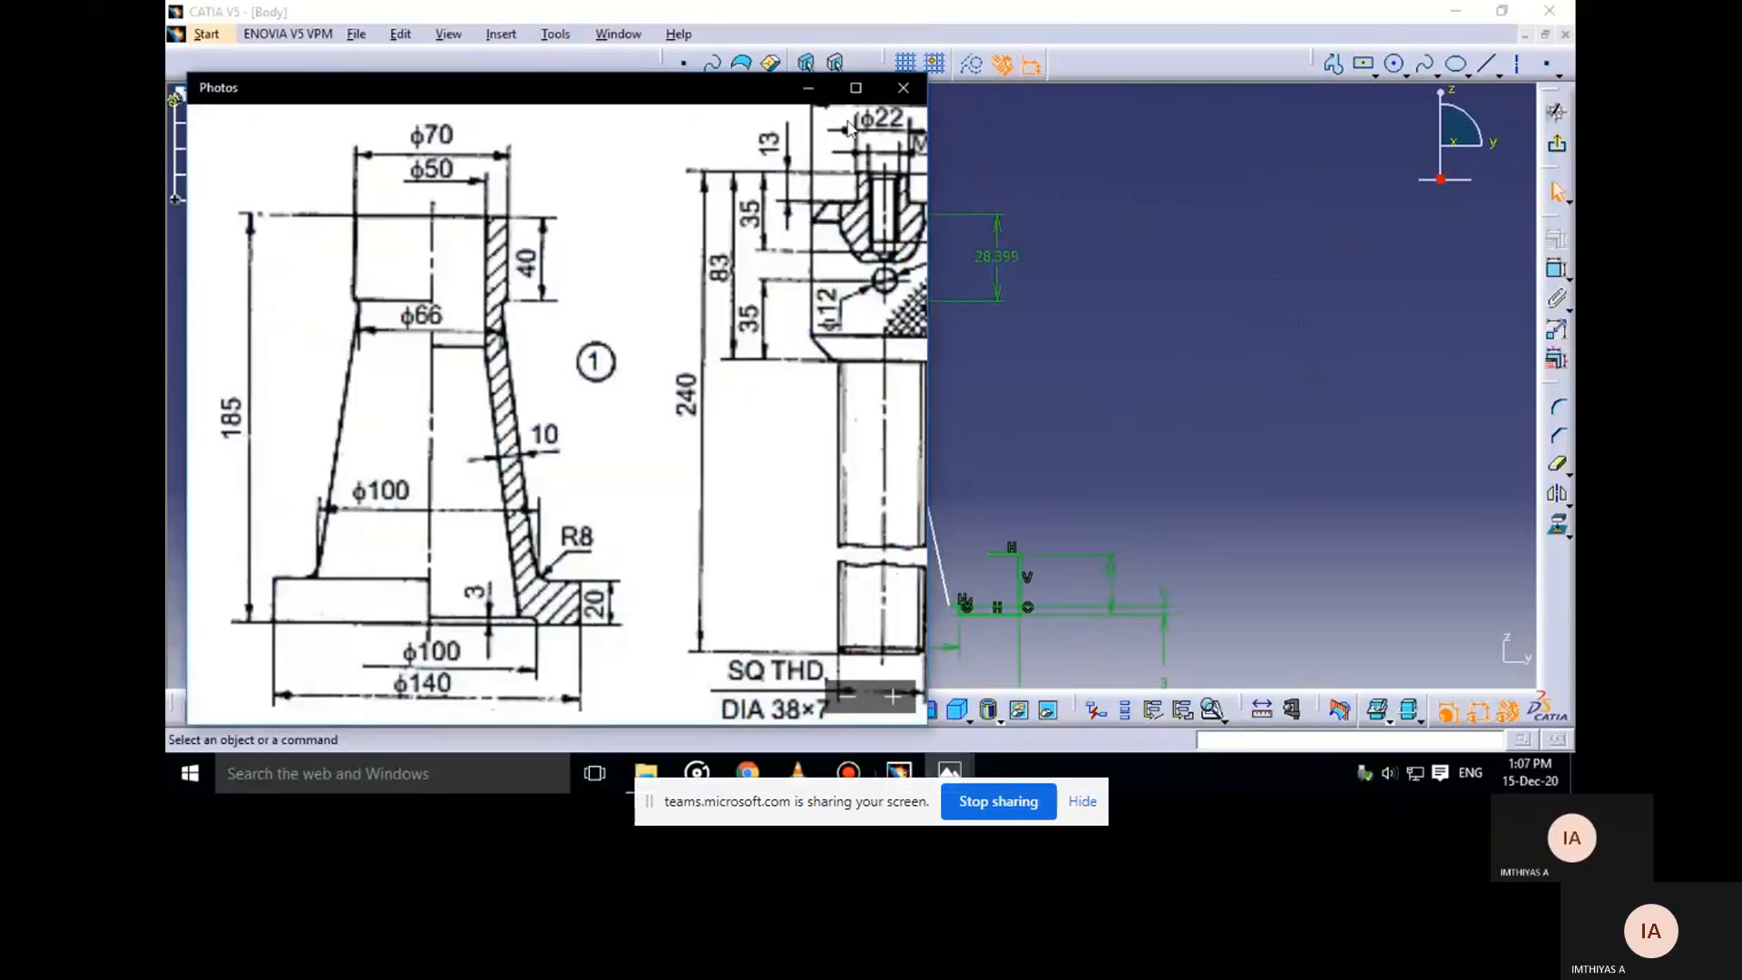
click(807, 87)
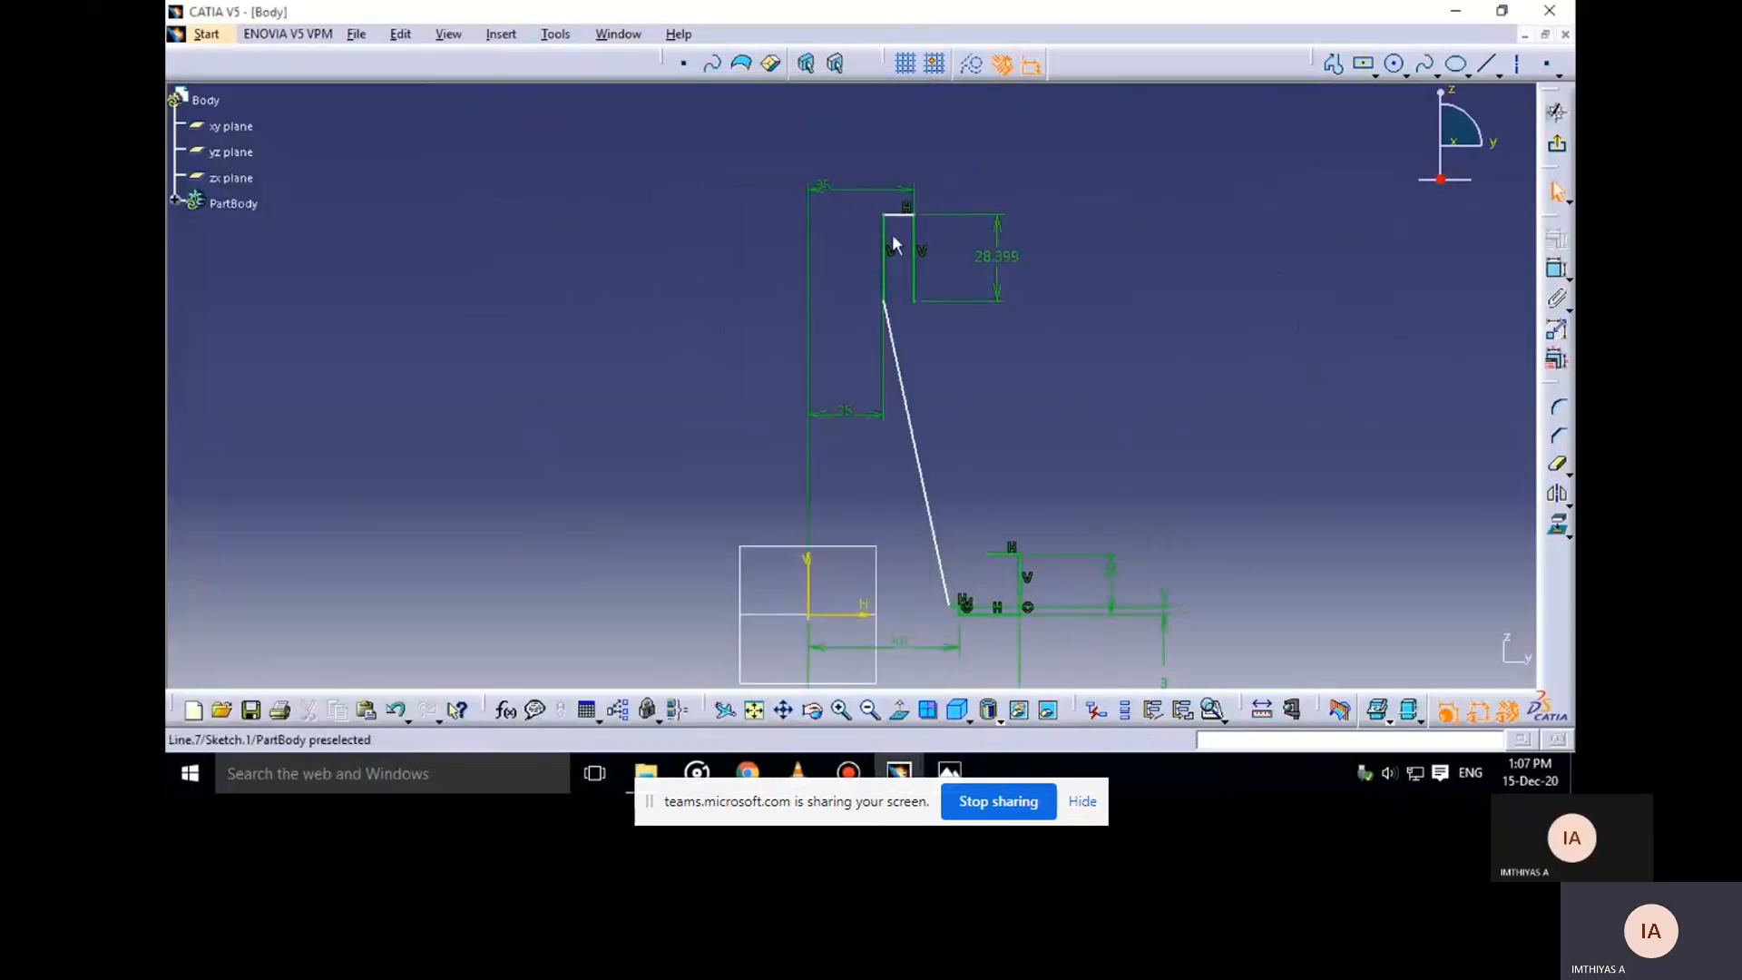
drag(906, 216, 907, 129)
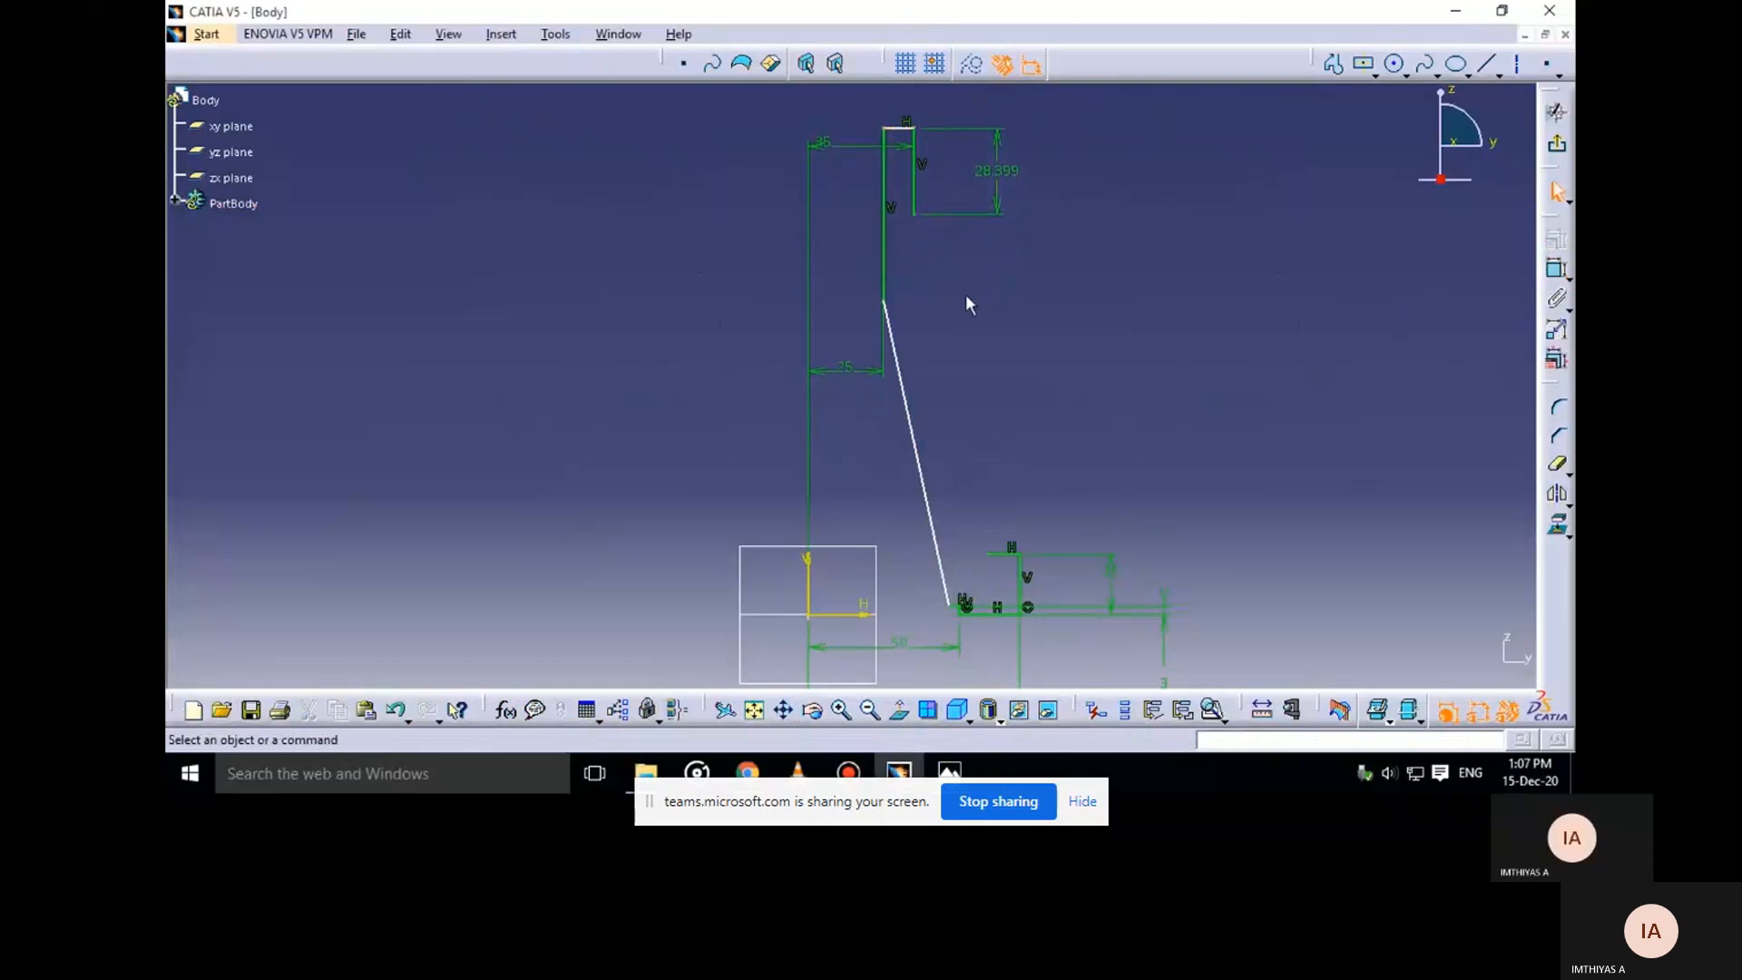
middle_drag(958, 339, 947, 383)
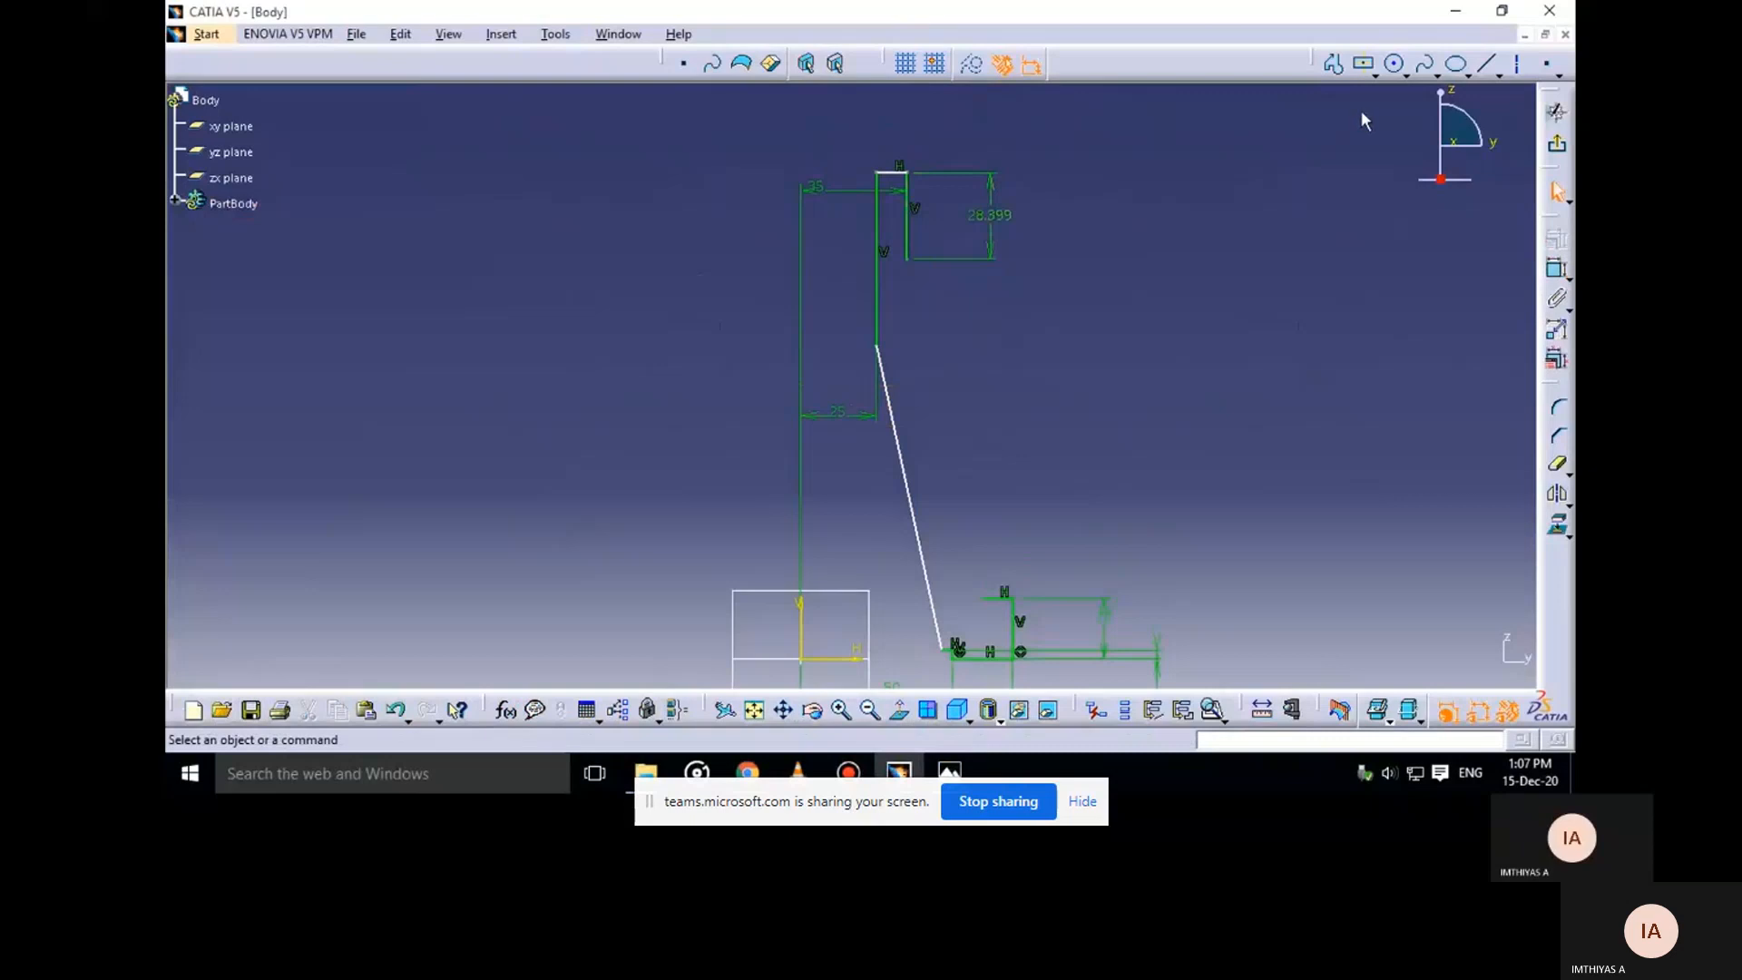
Recheck the reference drawing and draw a short inward-slanting line about 2.6 mm long from the lower end of the collar's outer vertical line
mouse_move(949, 773)
click(870, 691)
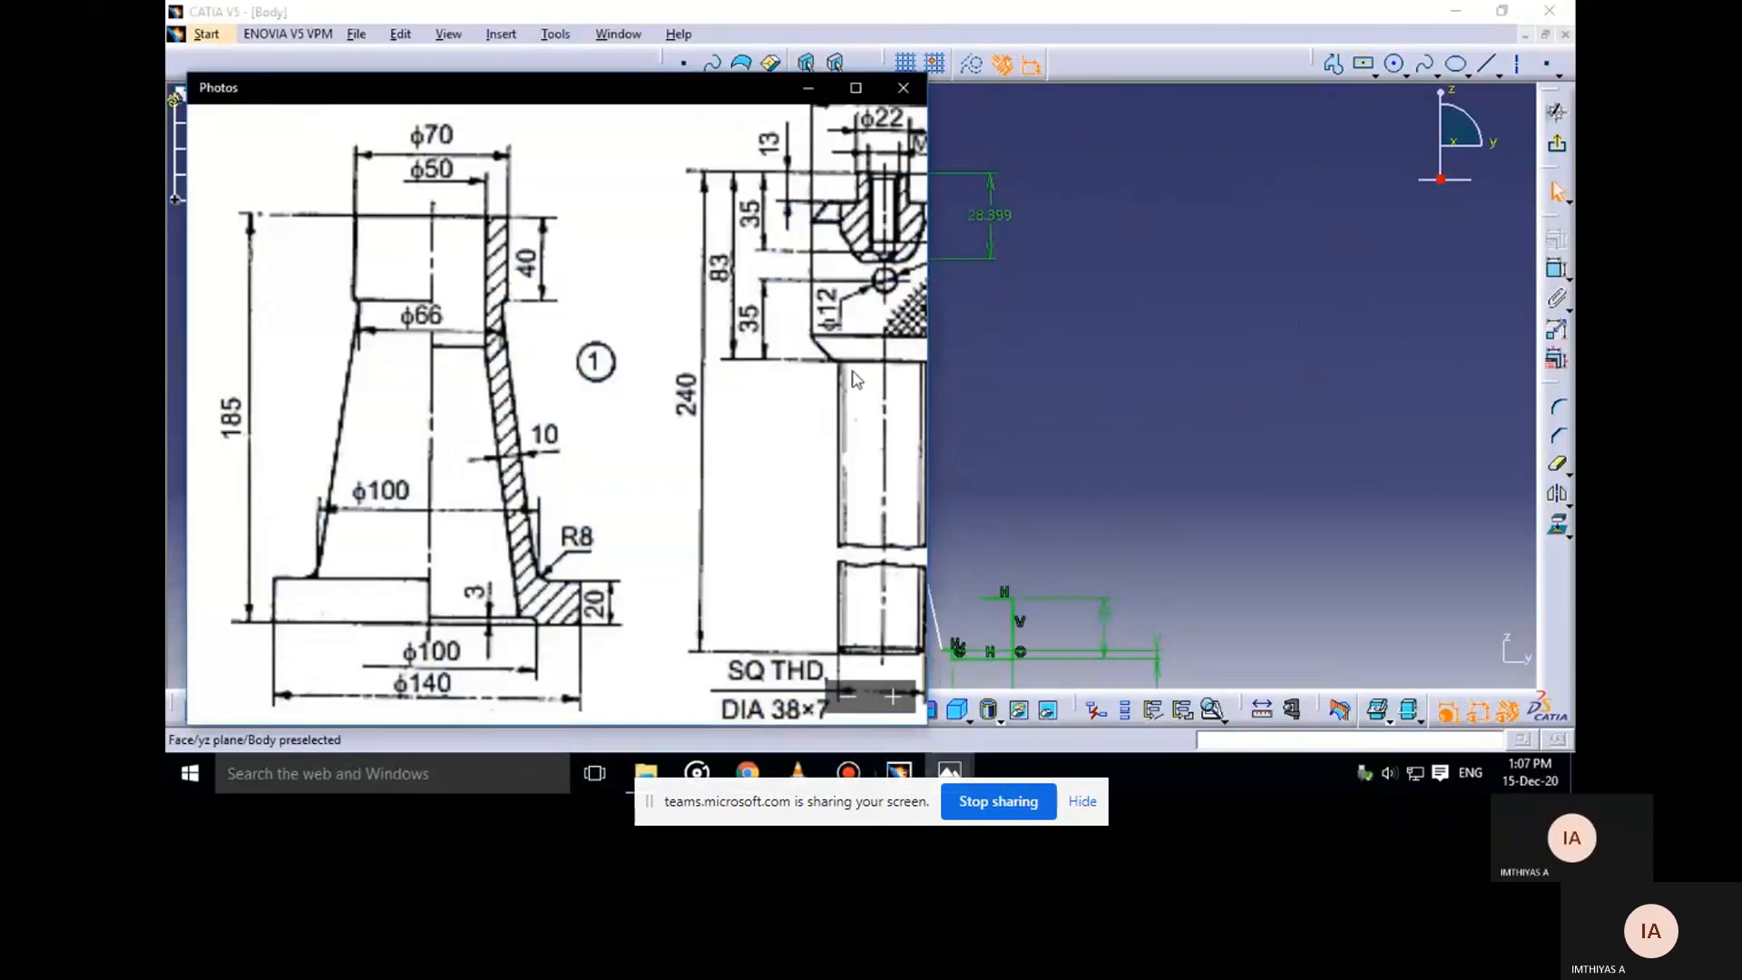
click(808, 88)
click(1487, 64)
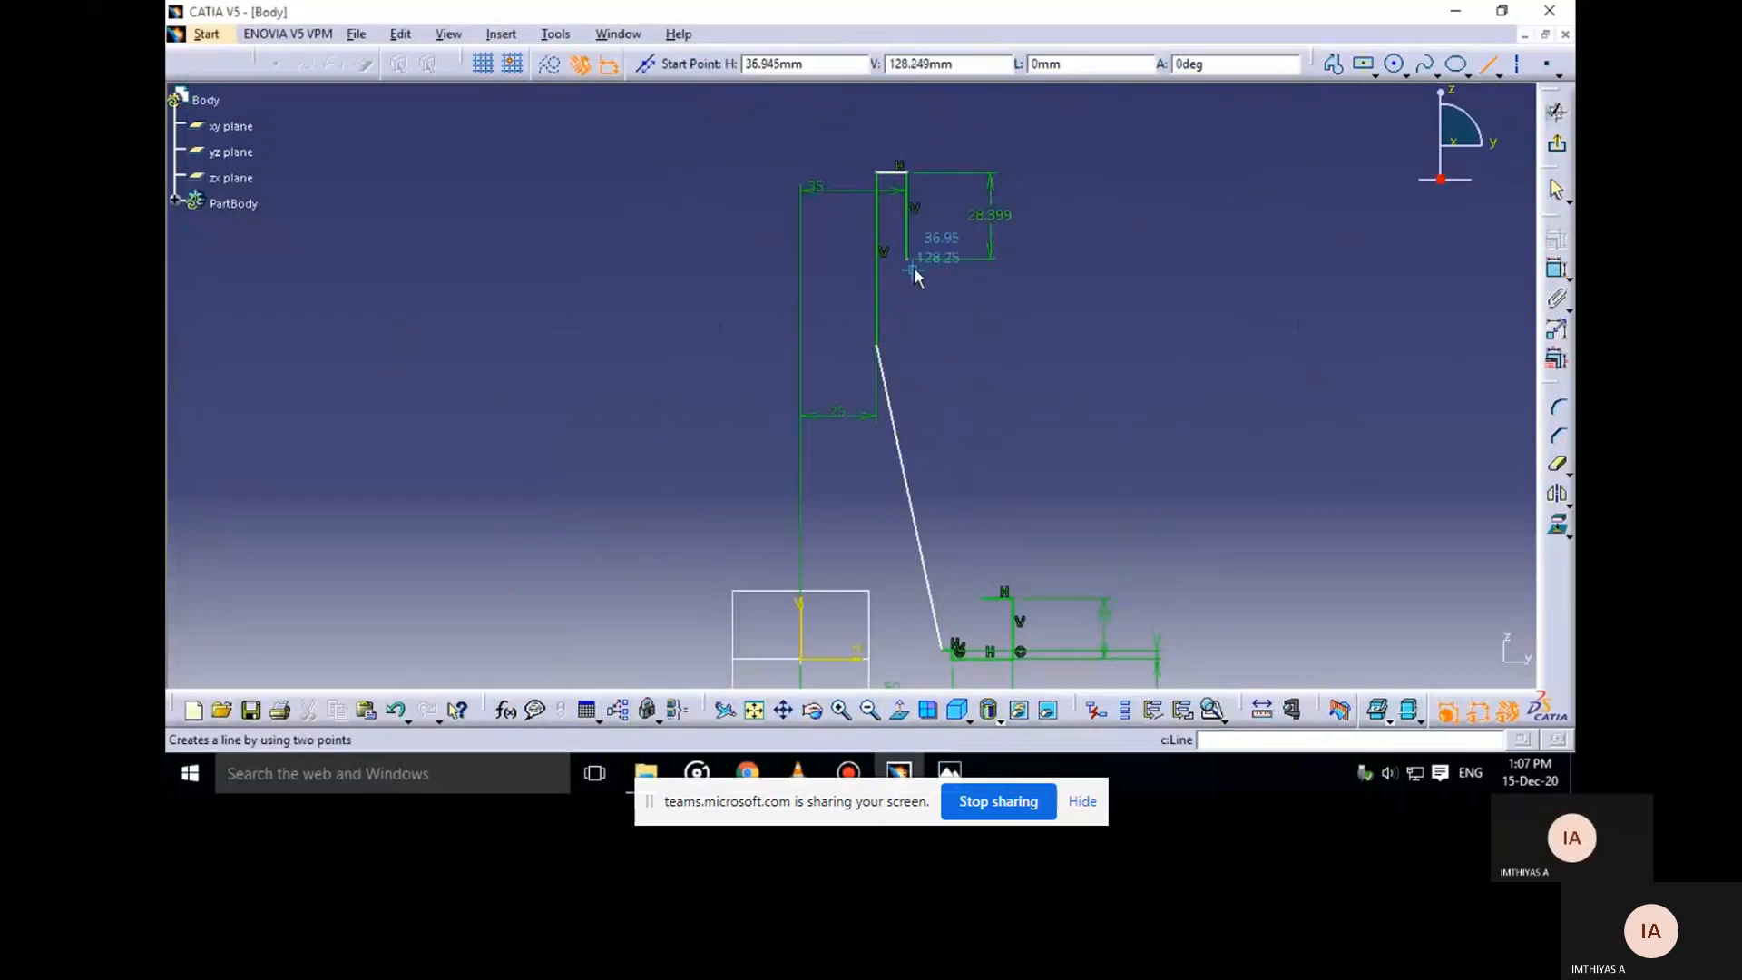
click(875, 346)
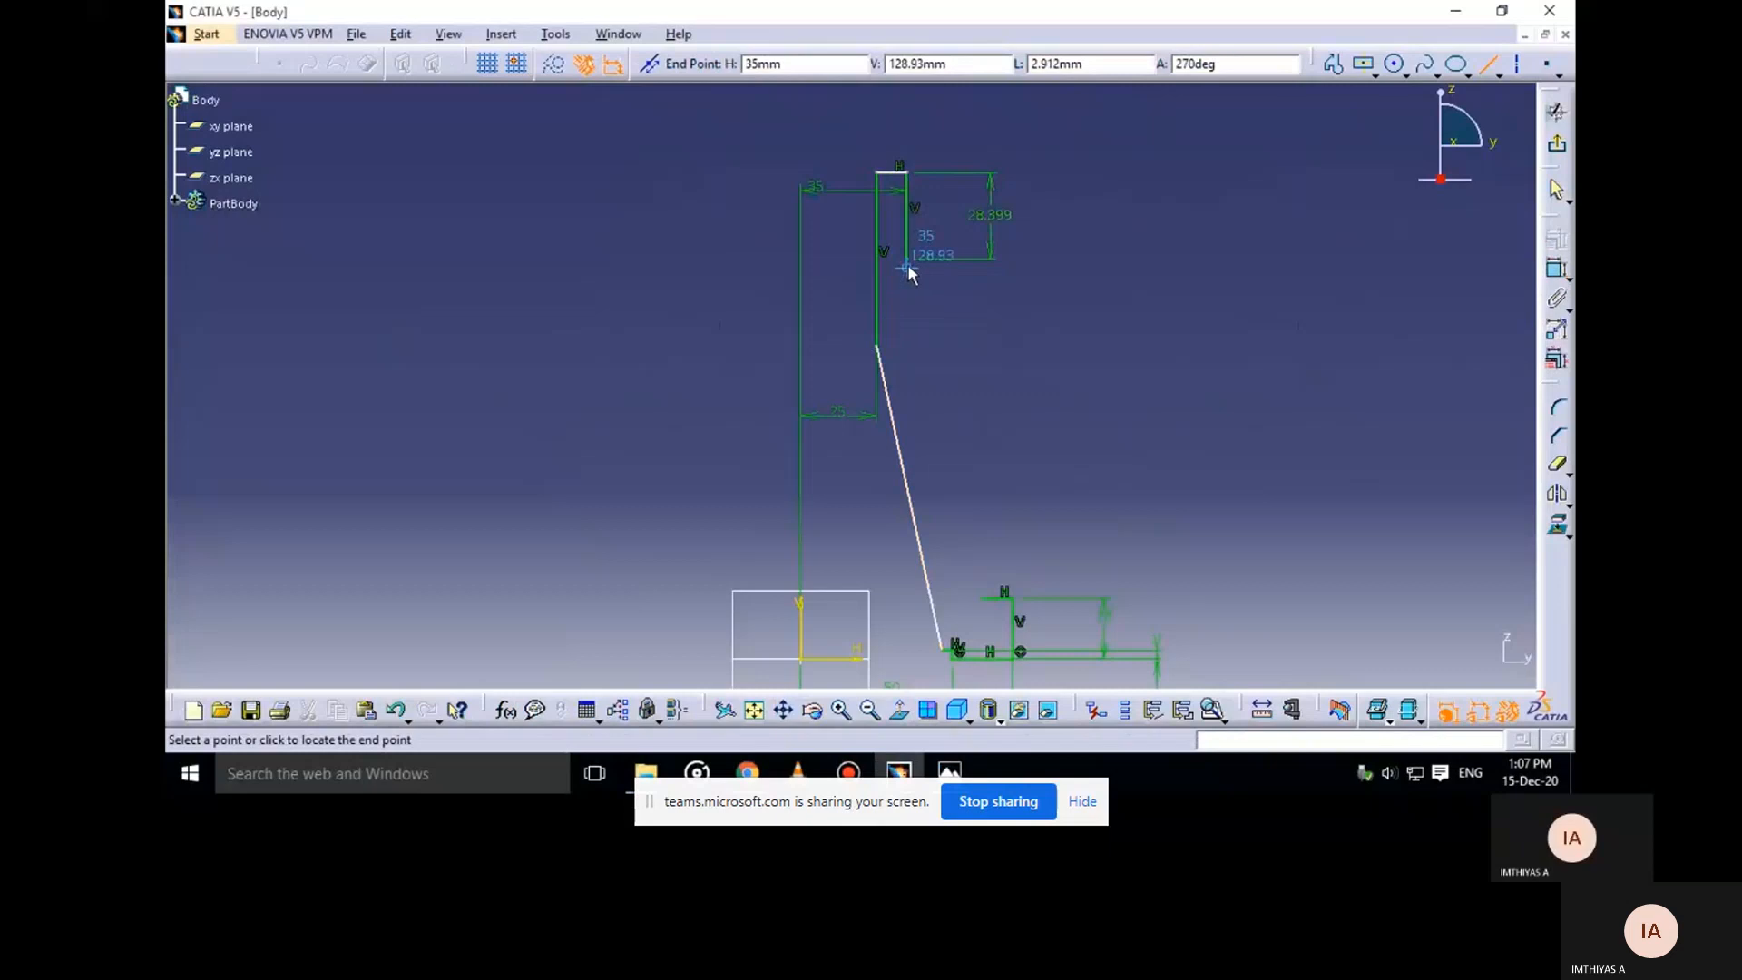
middle_drag(907, 265, 970, 150)
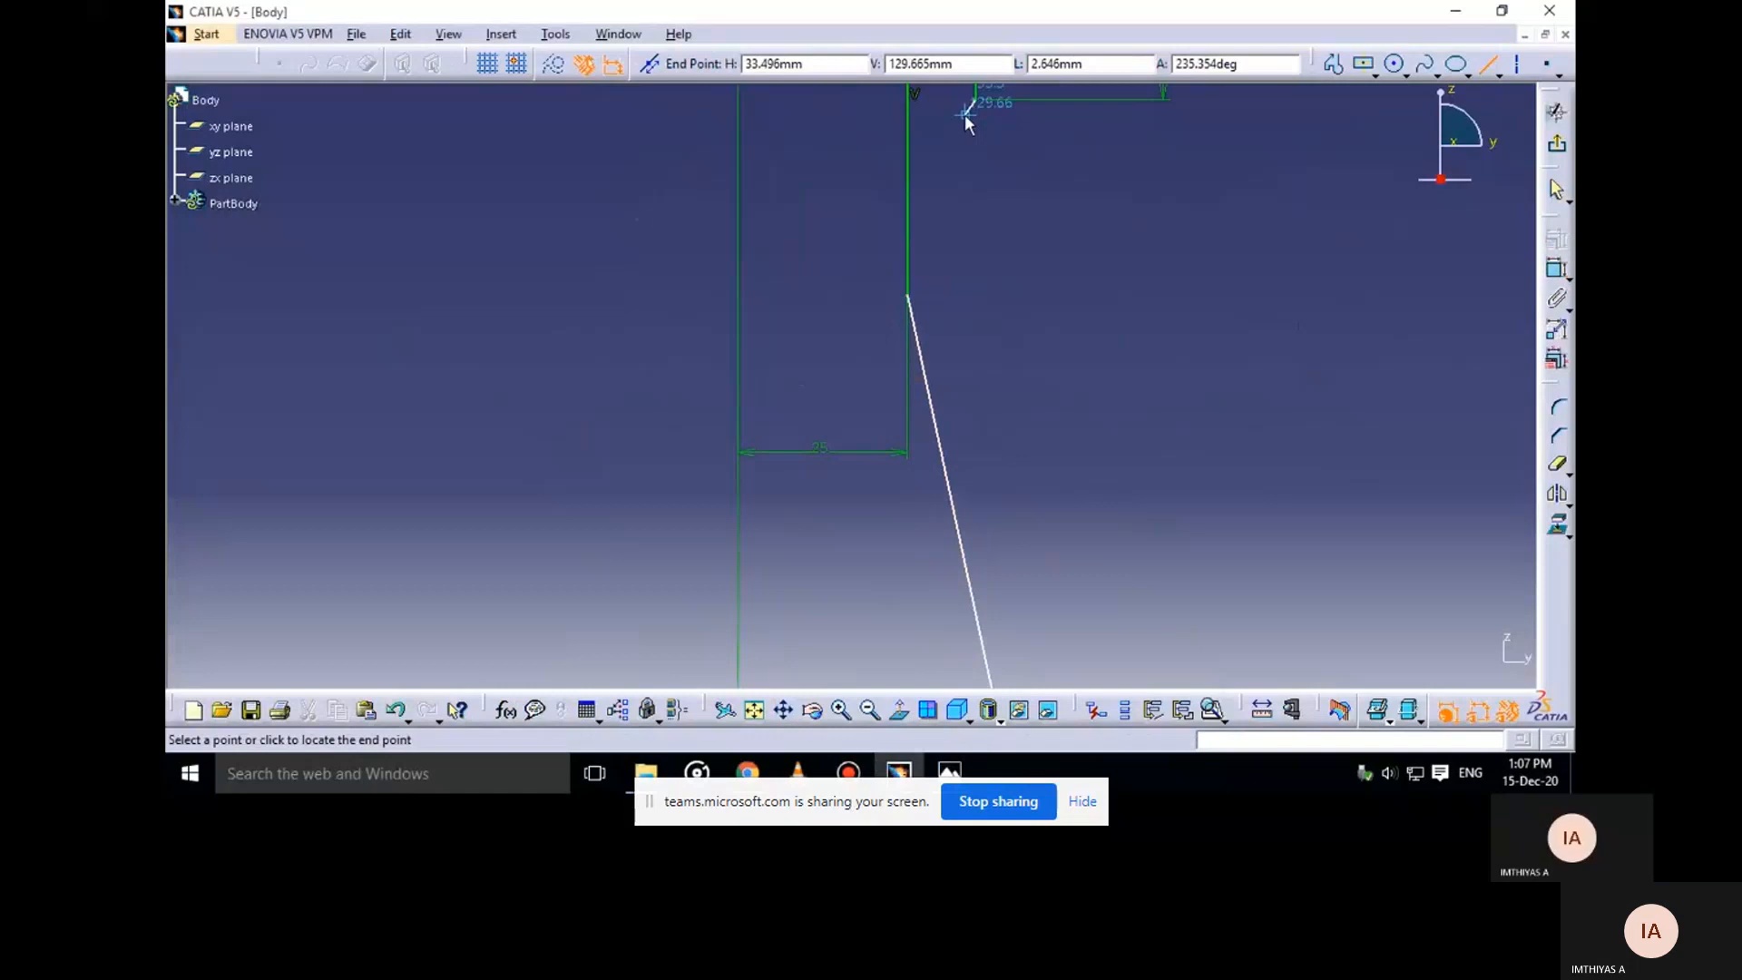
click(965, 114)
click(1207, 223)
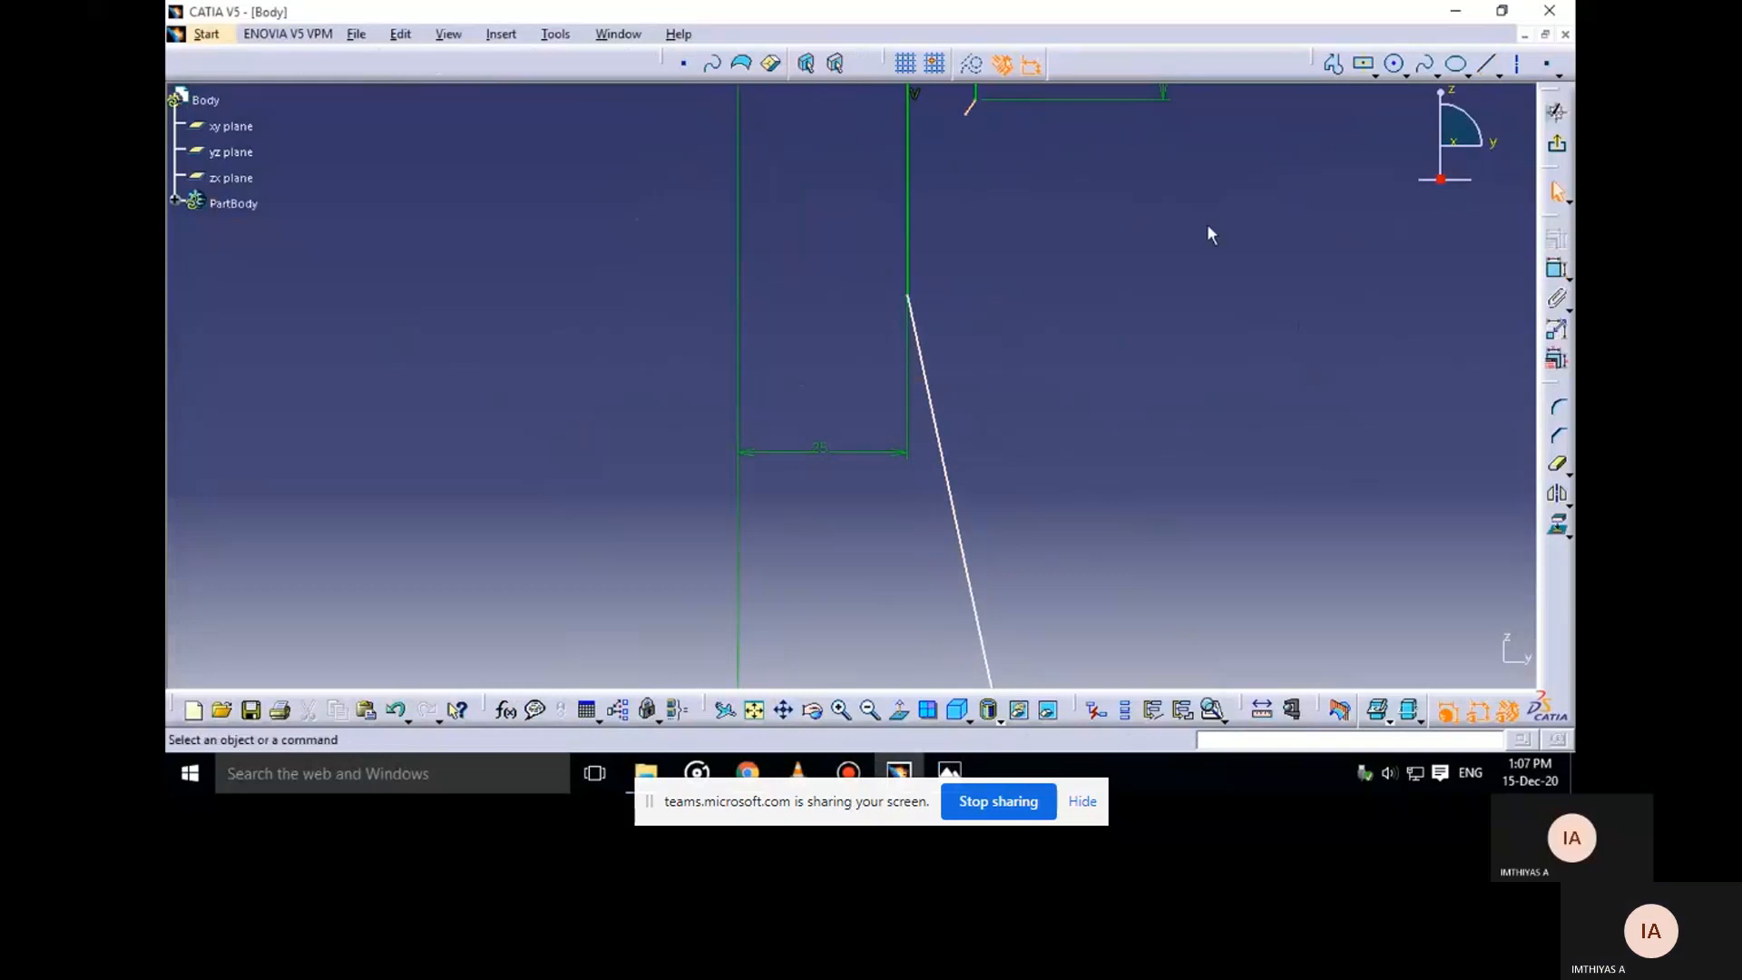
mouse_move(1207, 223)
middle_down()
mouse_move(1147, 291)
mouse_move(1168, 372)
middle_up()
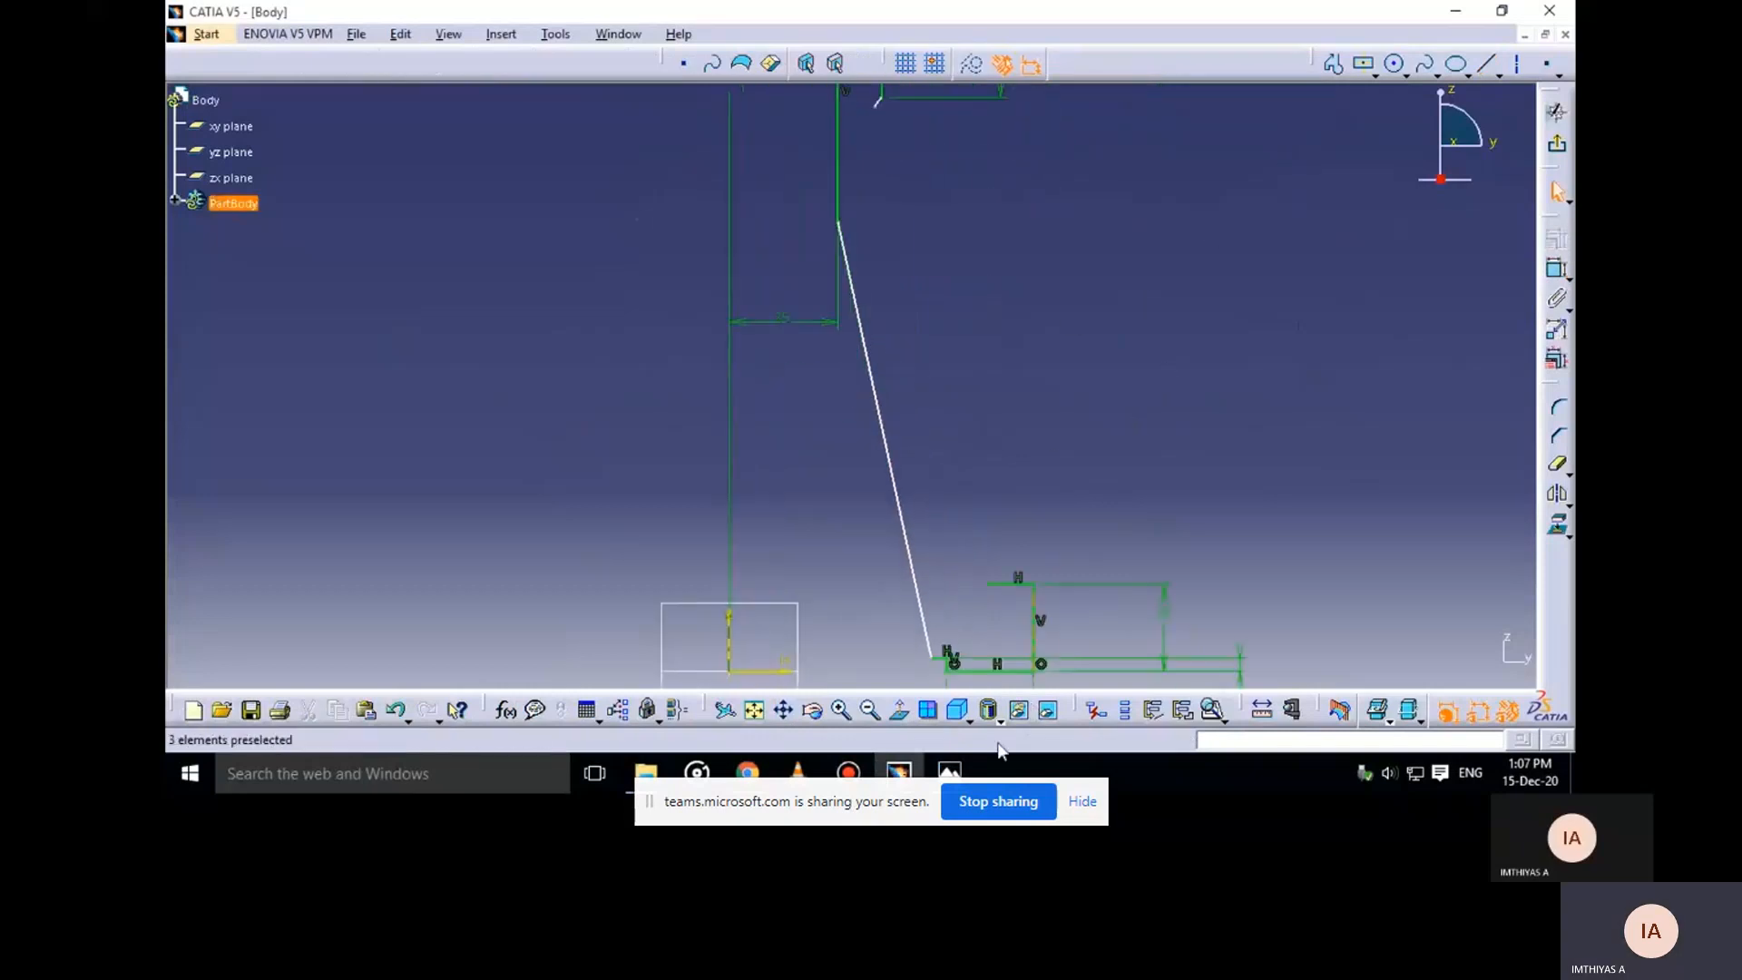
click(1334, 63)
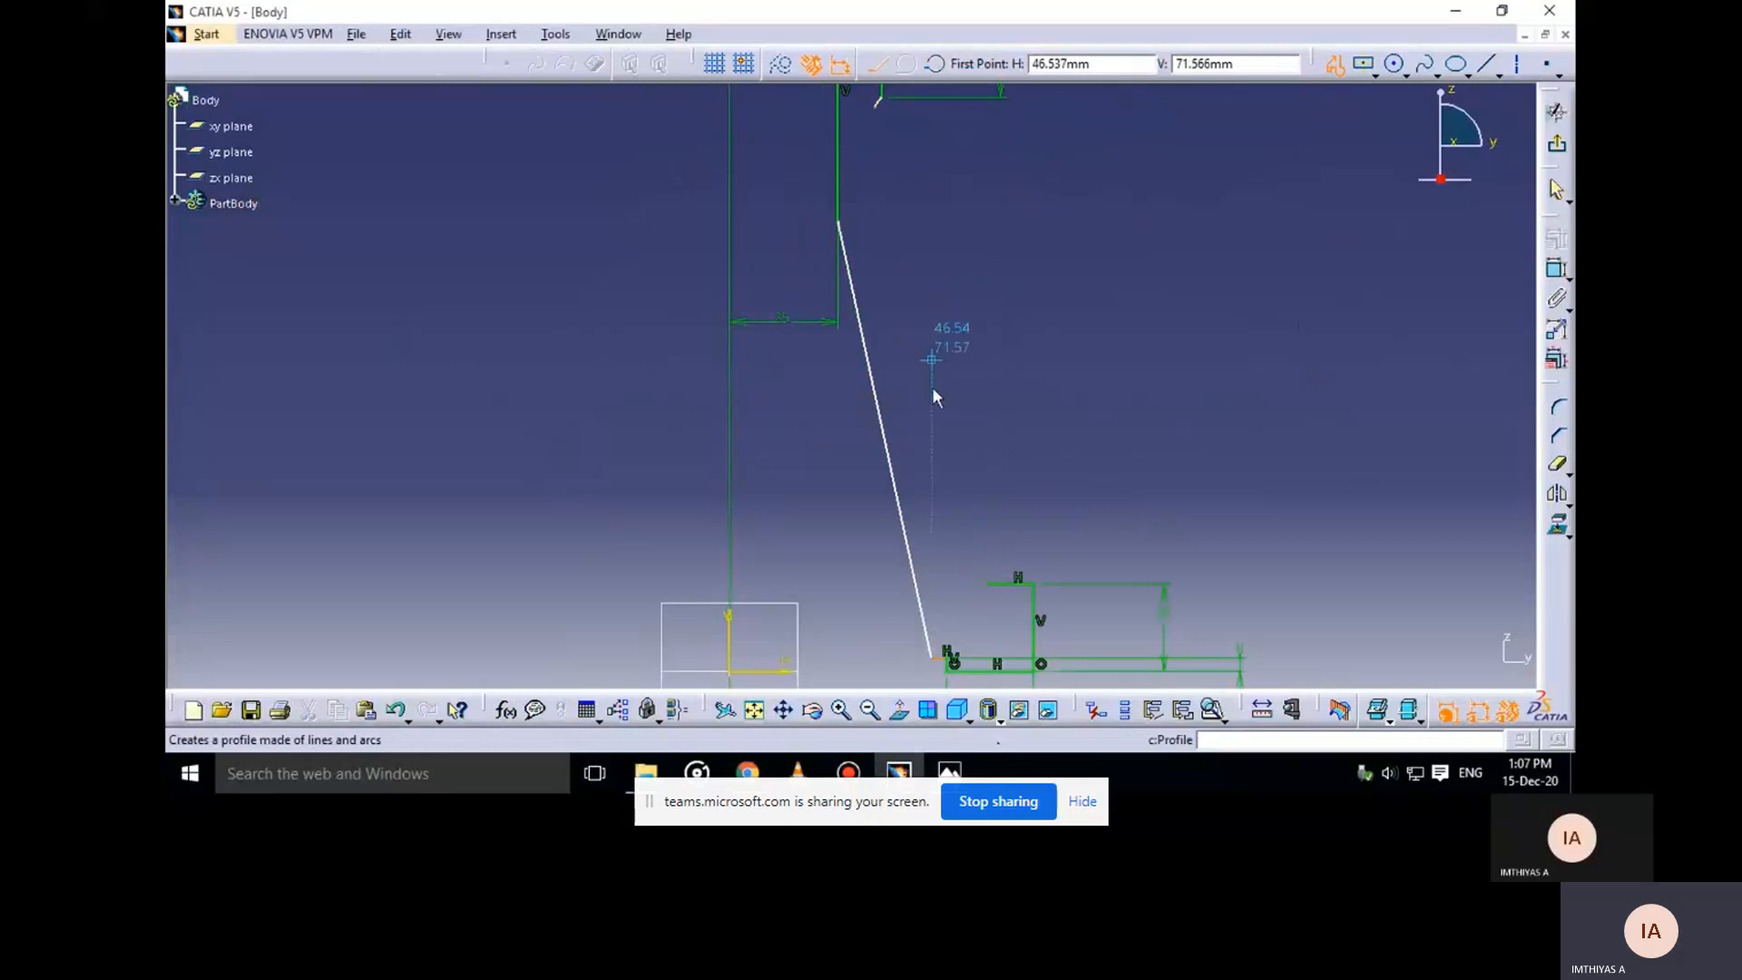
click(988, 584)
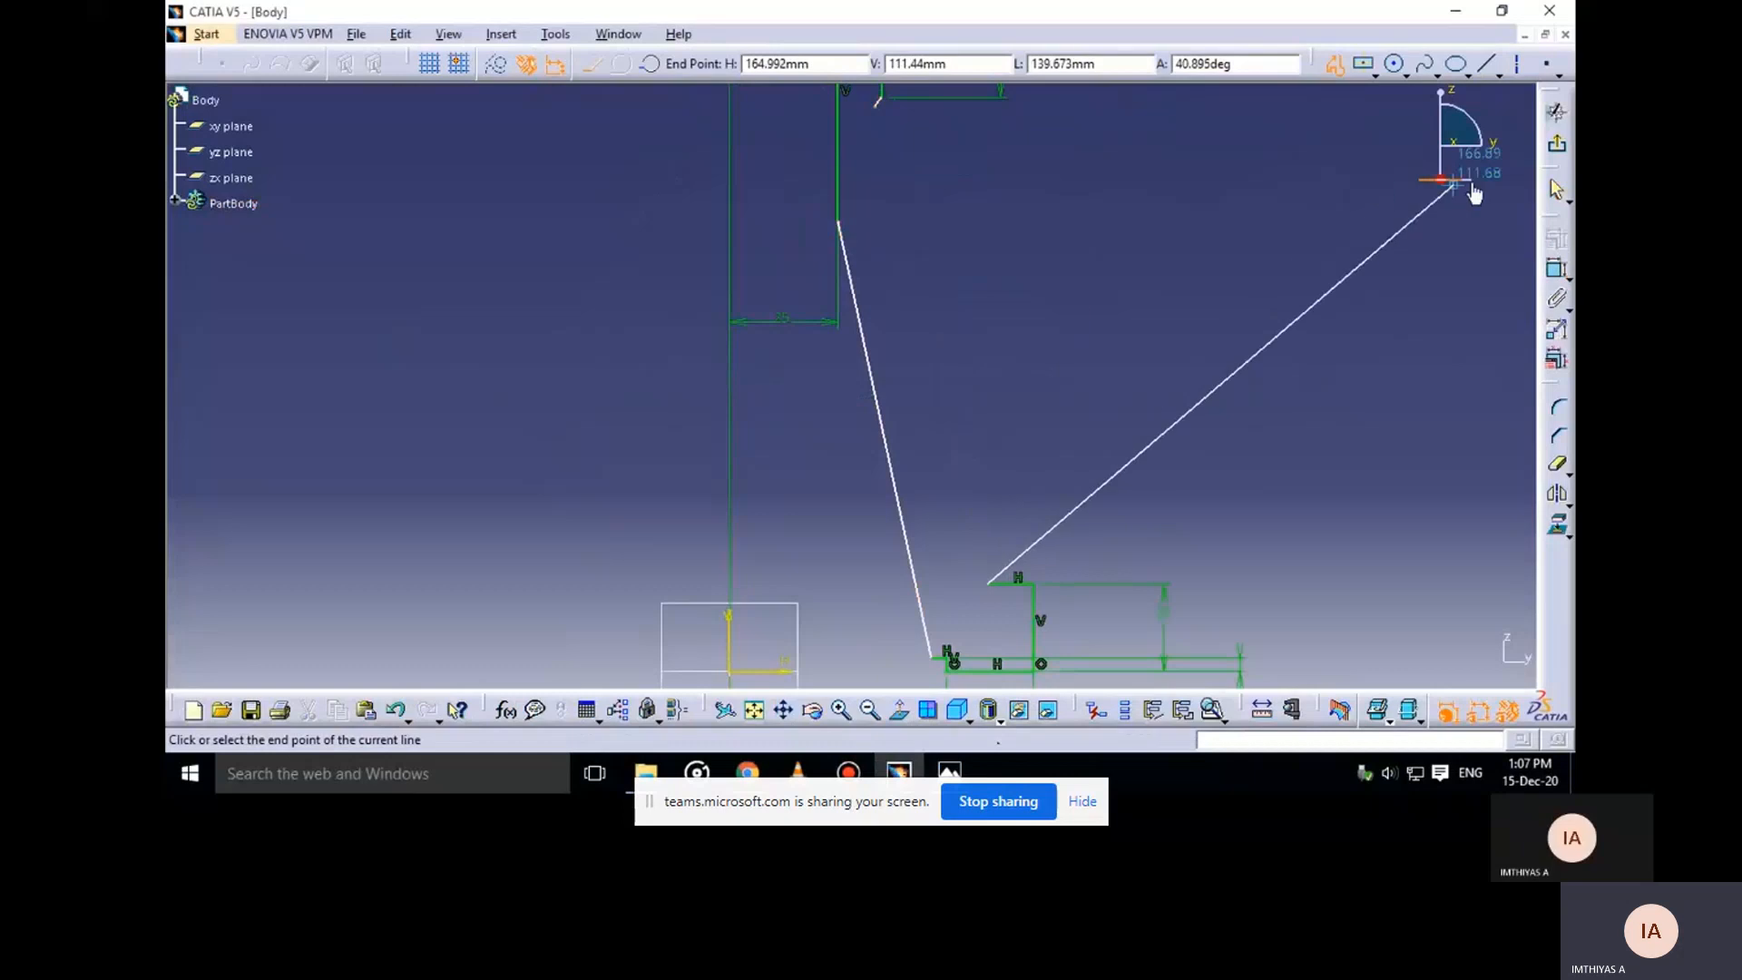
key(Escape)
Collapse the short line against the collar and draw a sloping outer wall about 121 mm long from the base ledge's inner end to the collar
mouse_move(1086, 188)
middle_down()
mouse_move(976, 230)
mouse_move(910, 175)
middle_up()
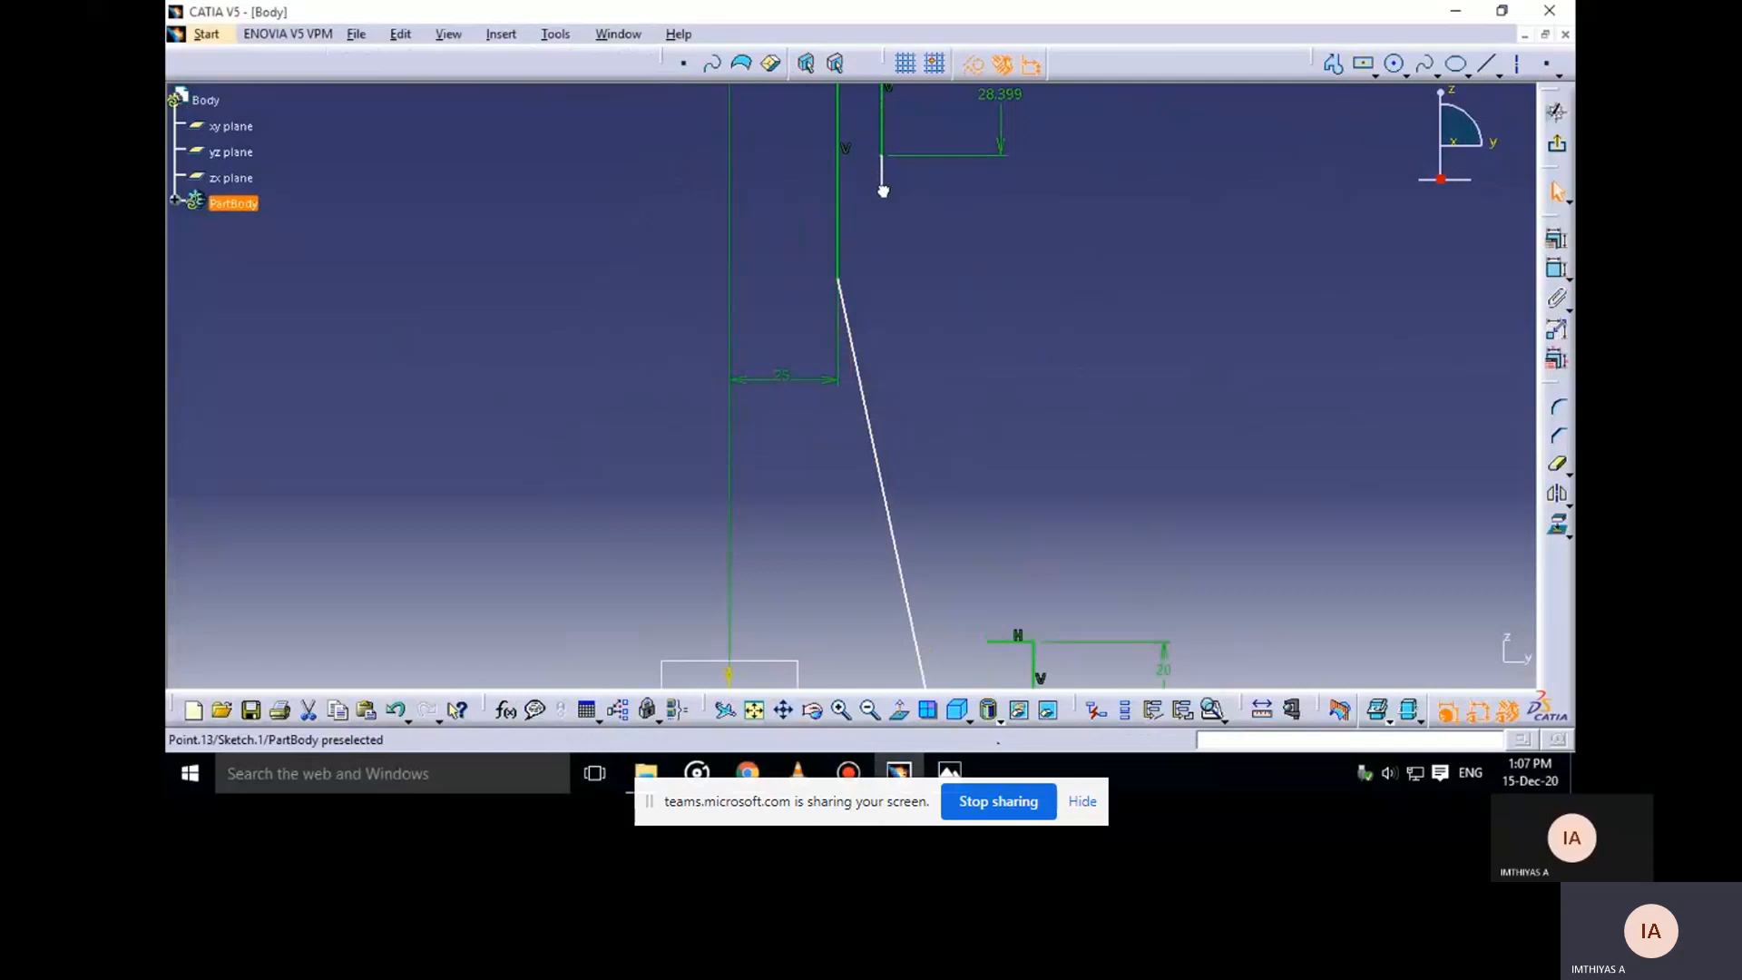
drag(883, 191, 880, 138)
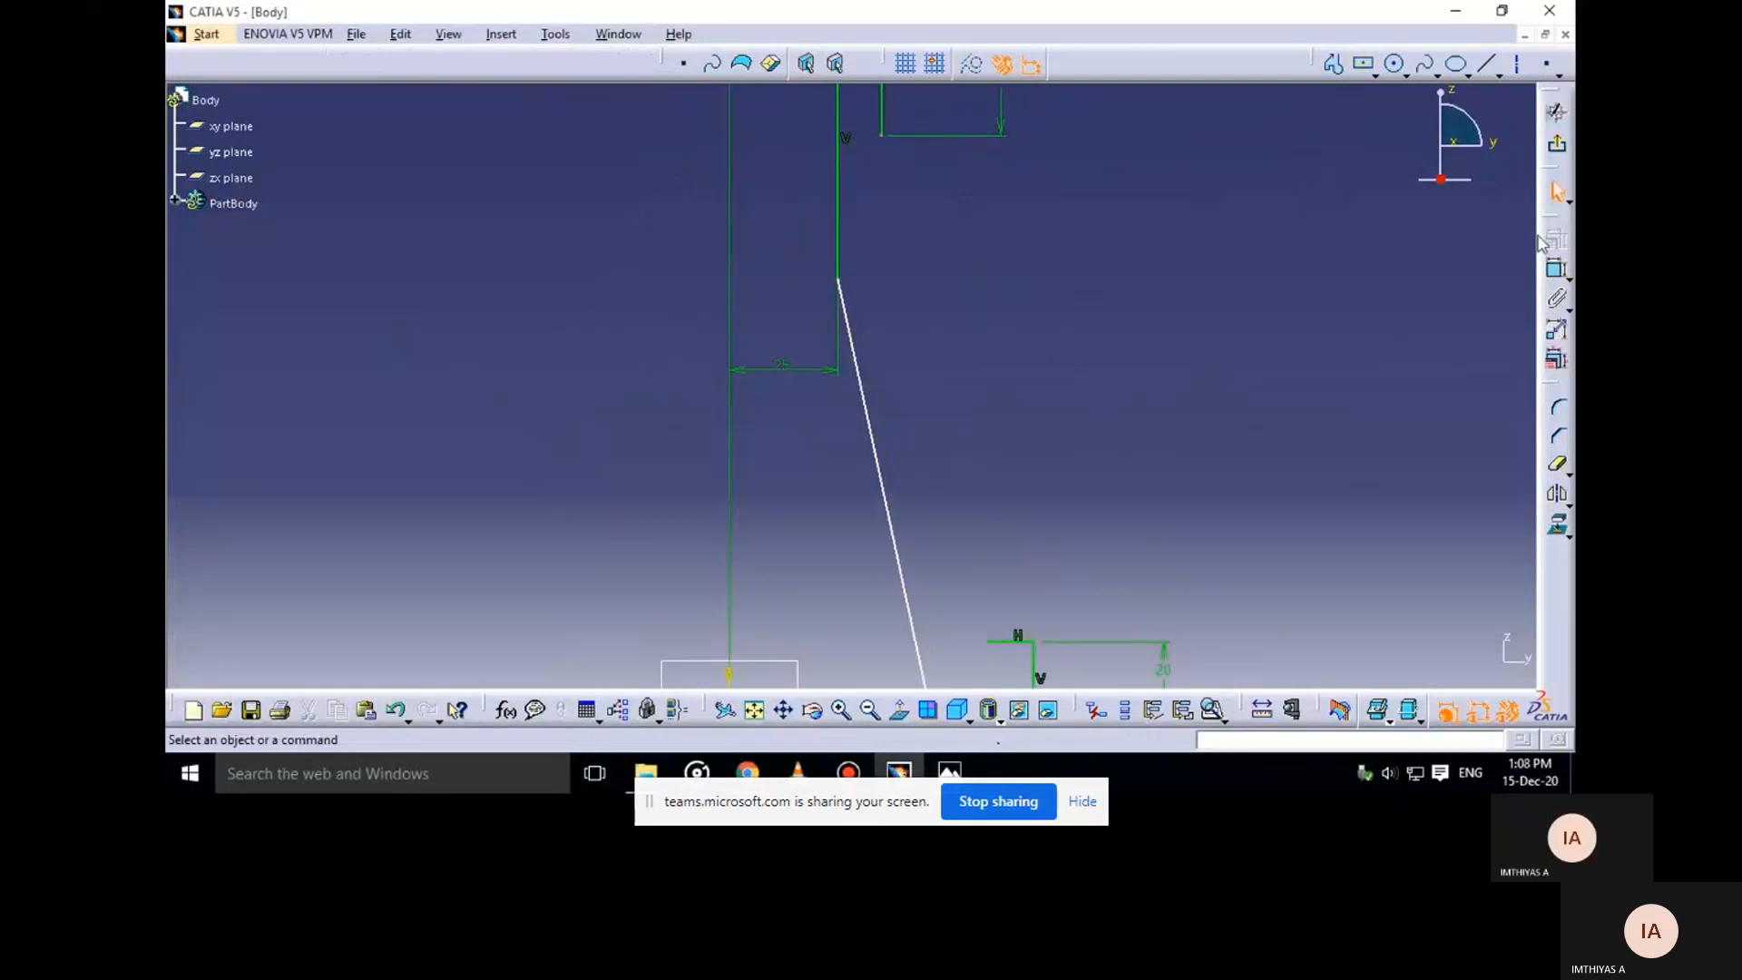
click(1333, 64)
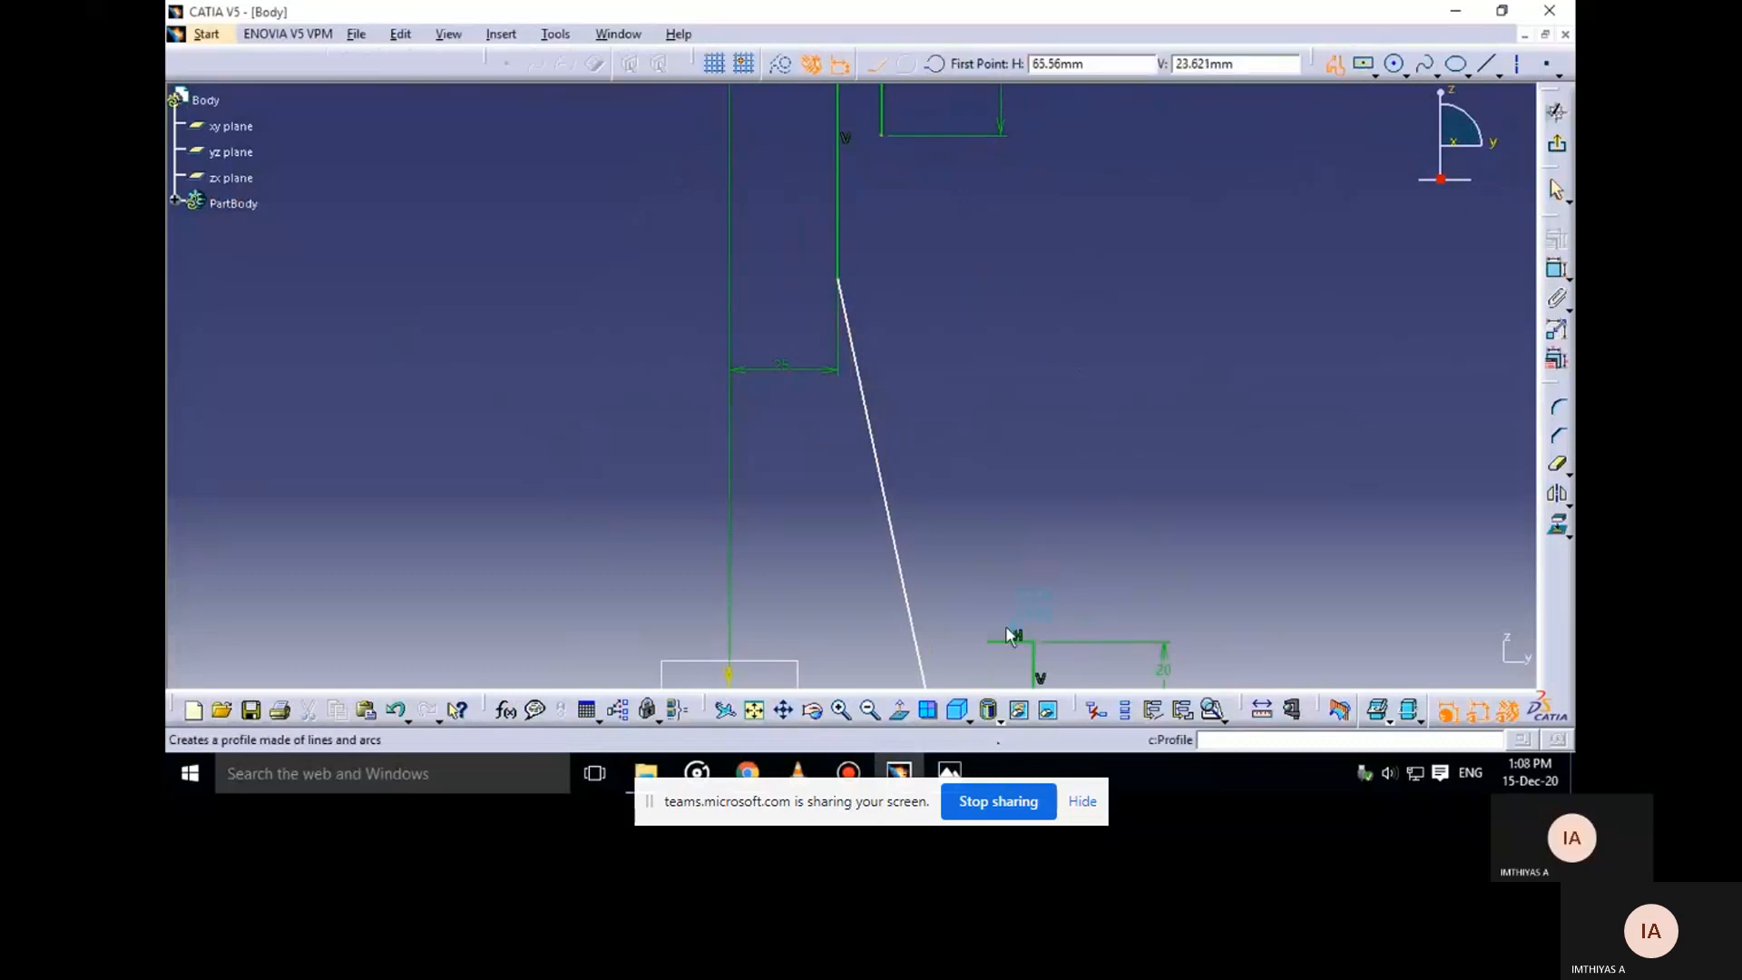
click(988, 642)
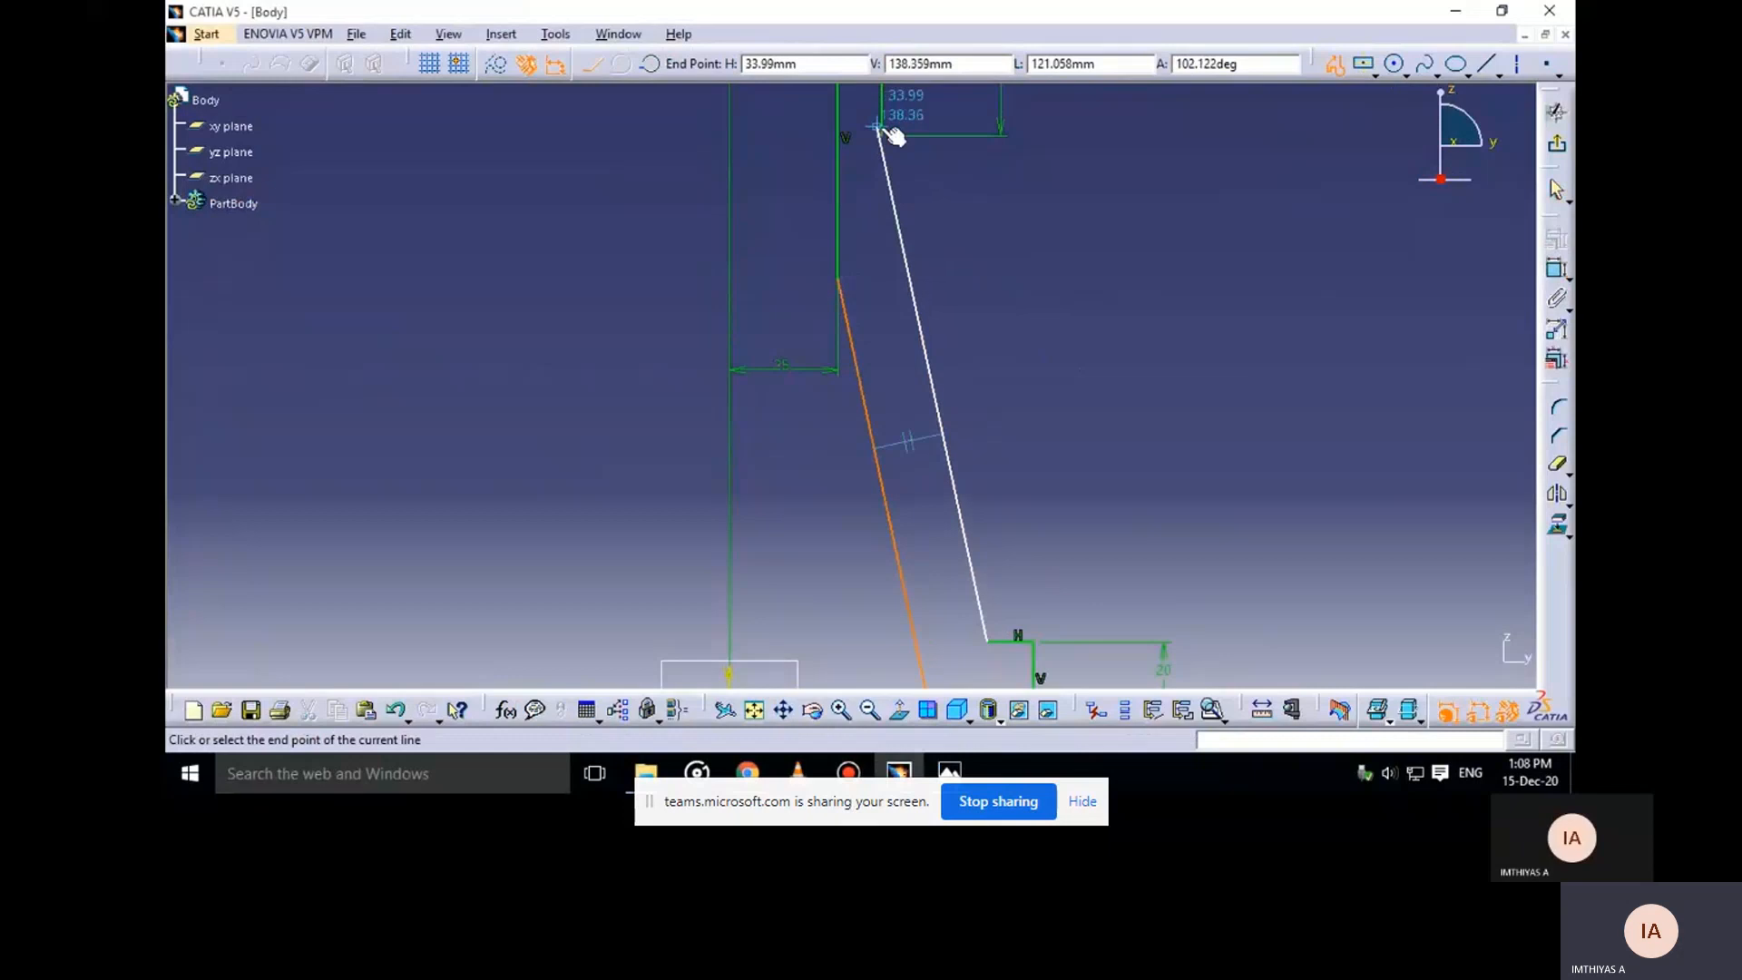
click(879, 127)
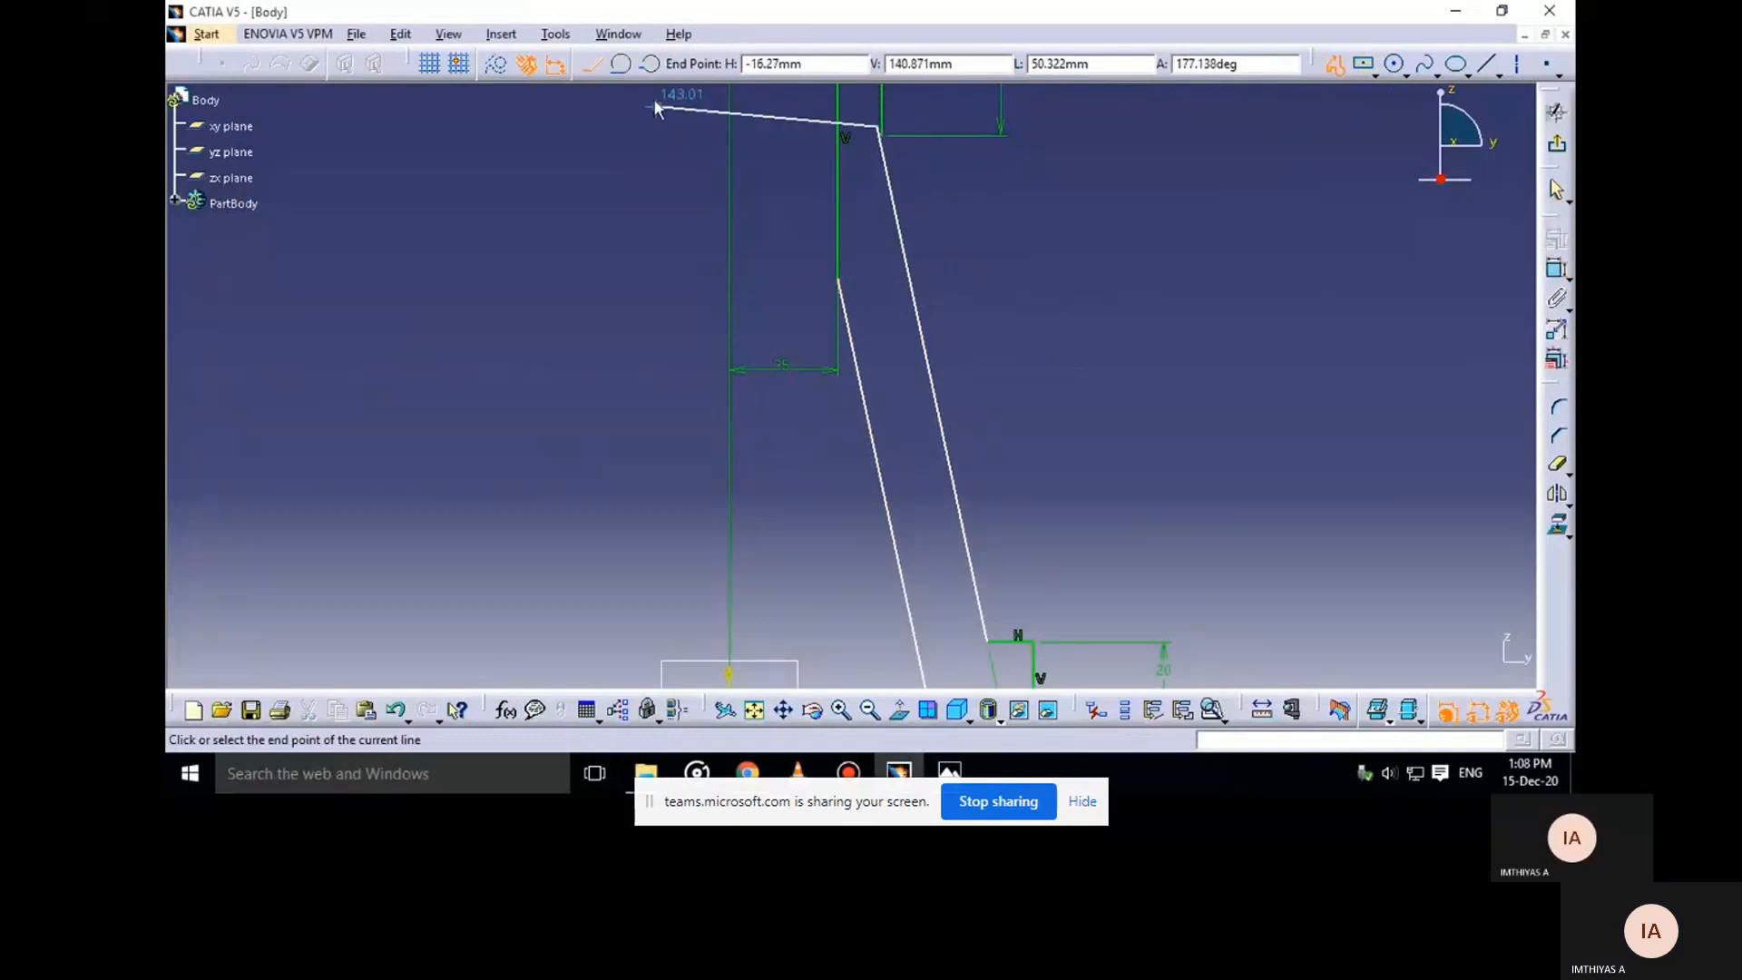
click(1338, 80)
mouse_move(953, 176)
middle_down()
mouse_move(955, 252)
mouse_move(933, 231)
mouse_move(940, 288)
middle_up()
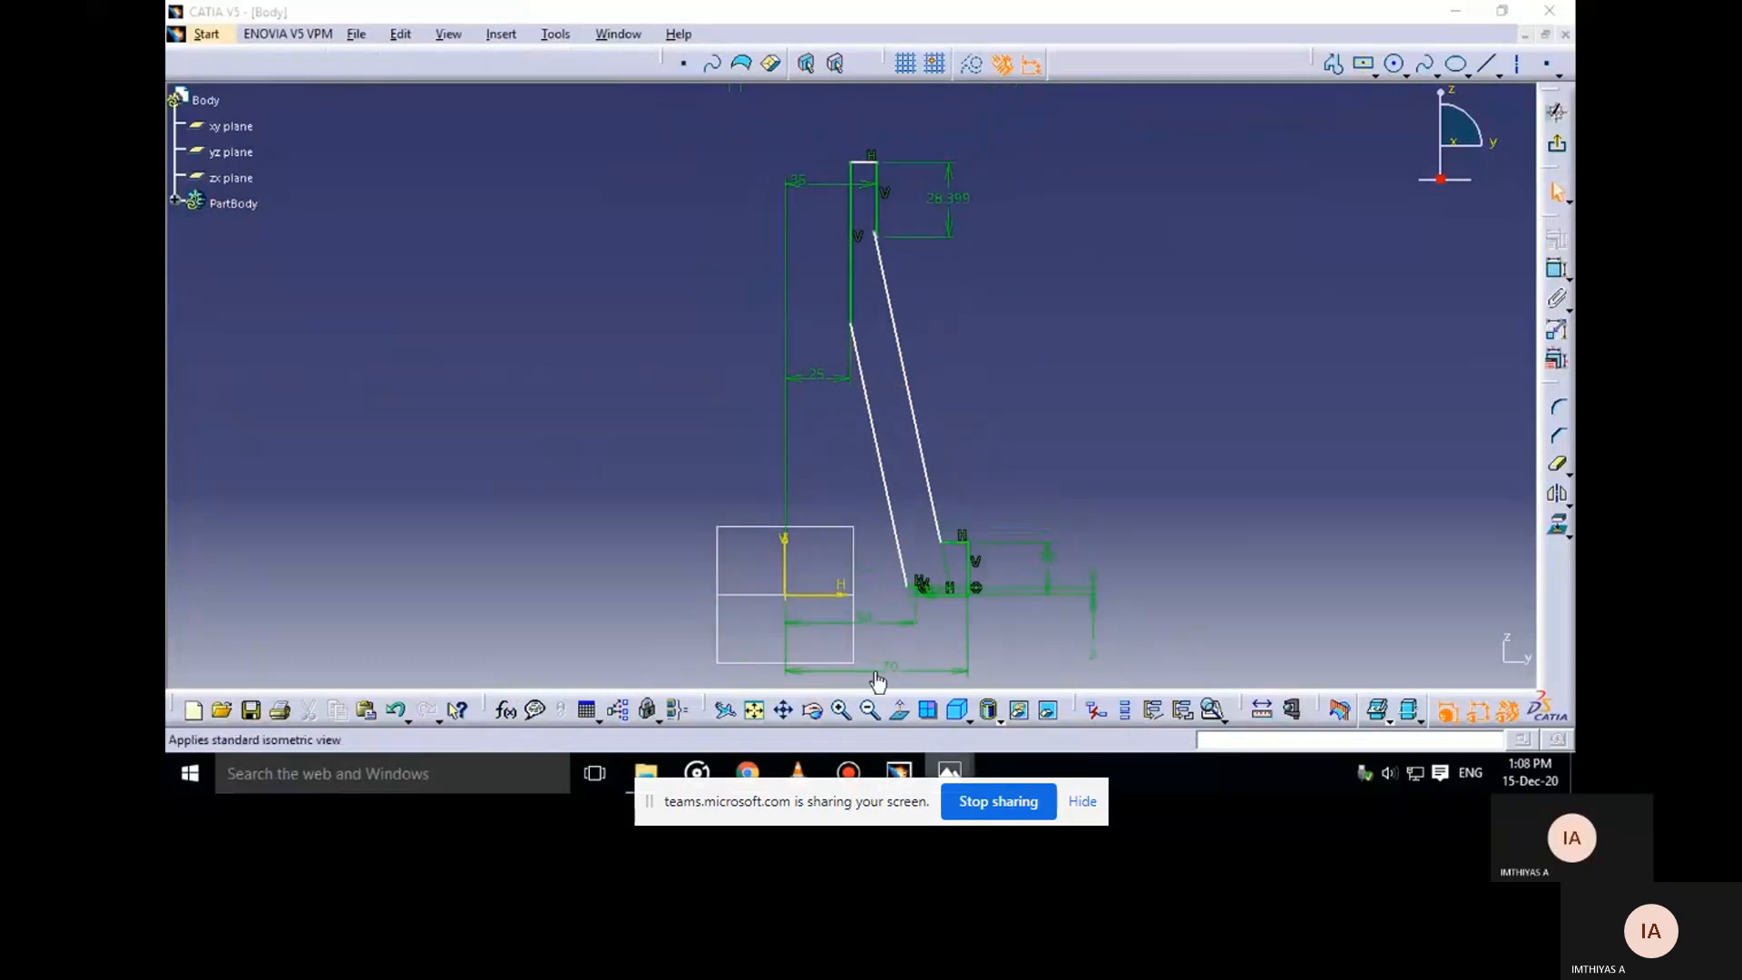
Check the base diameters on the reference drawing and constrain the inner end of the upper base ledge 50 mm from the vertical axis
key(alt+Tab)
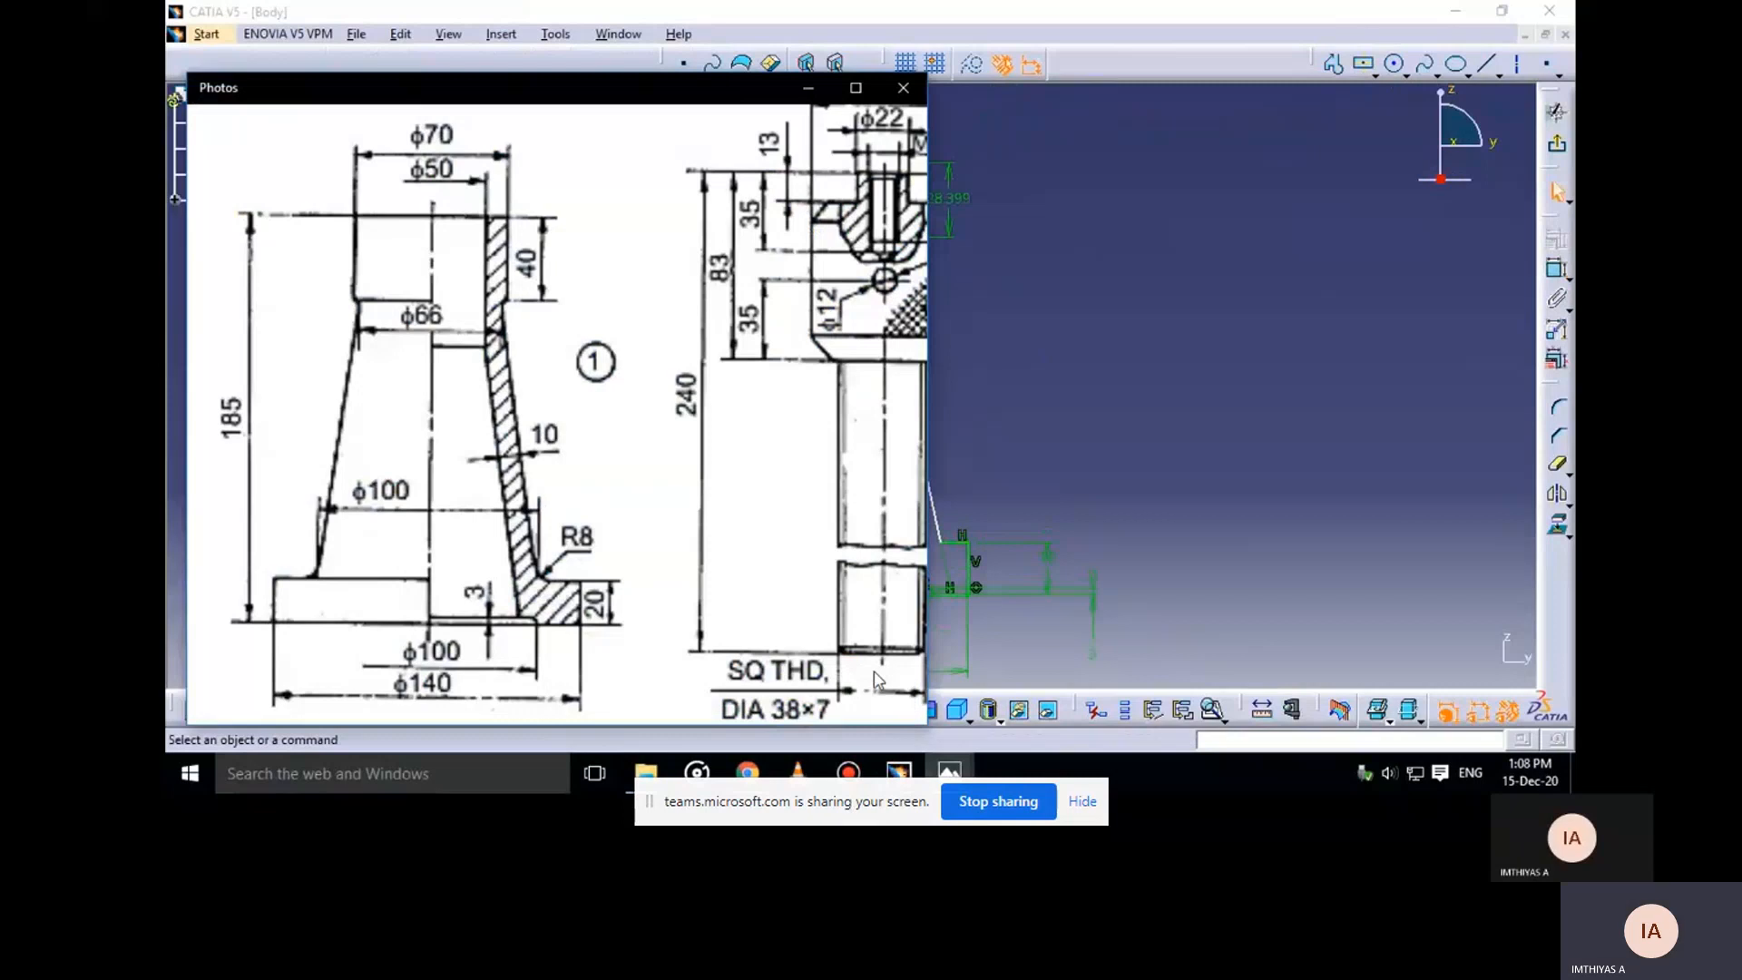
click(806, 90)
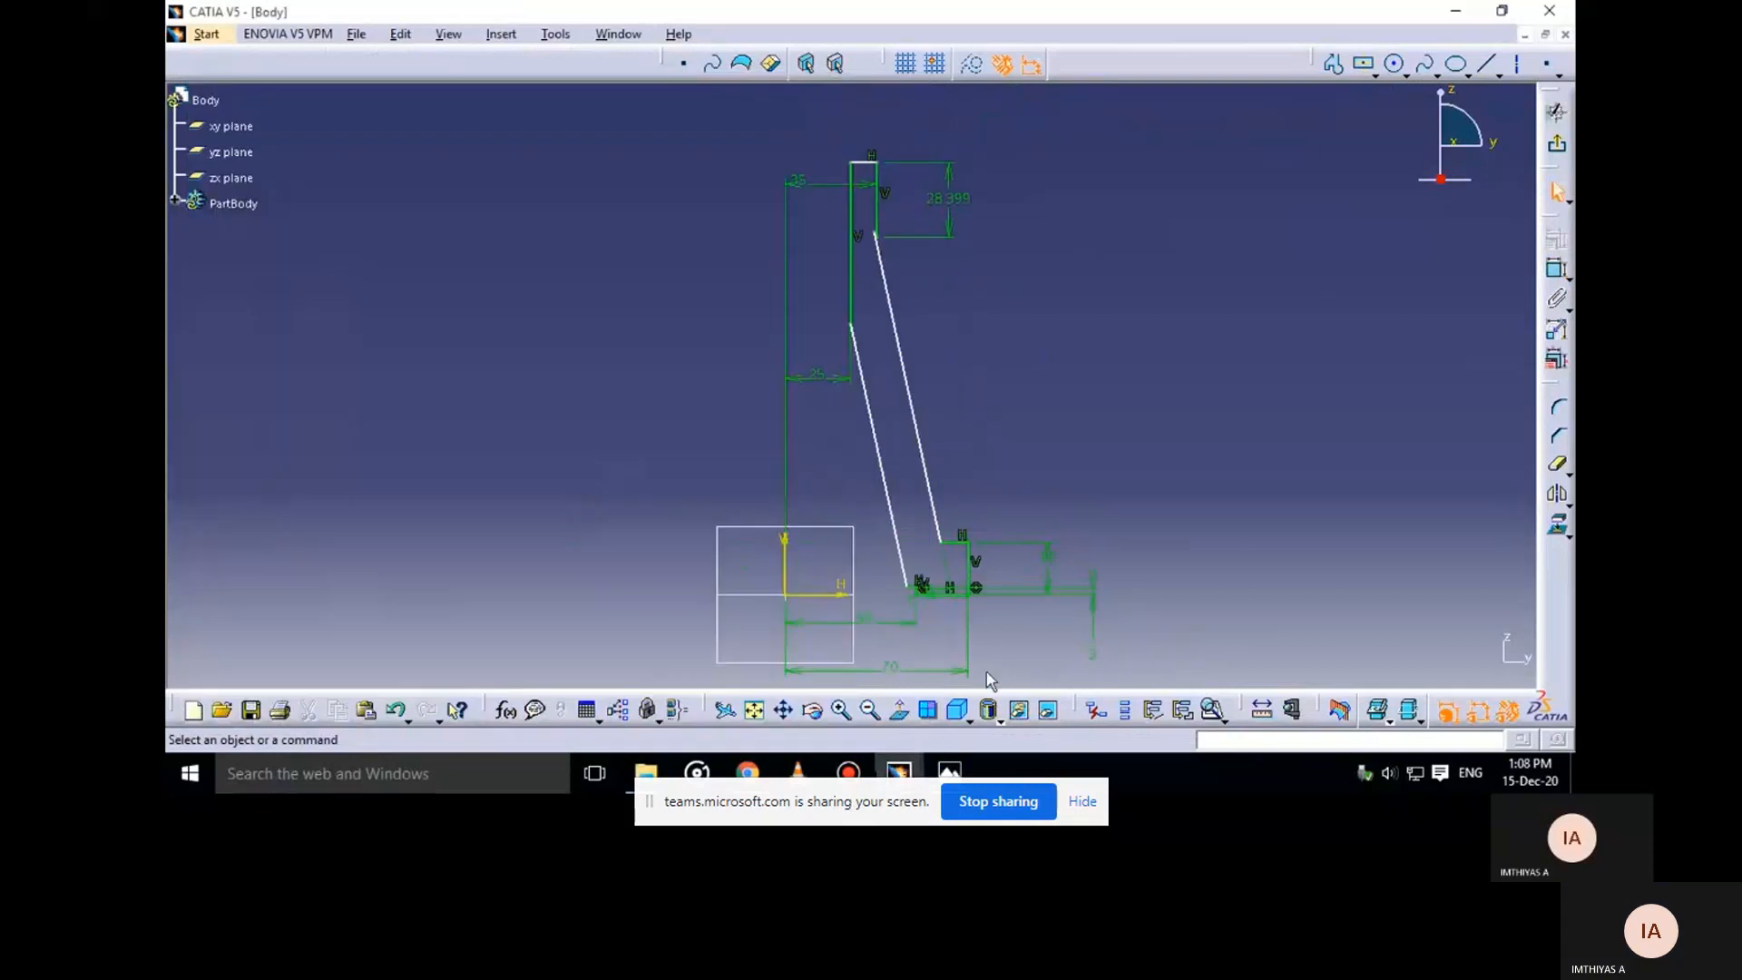
mouse_move(949, 773)
click(905, 703)
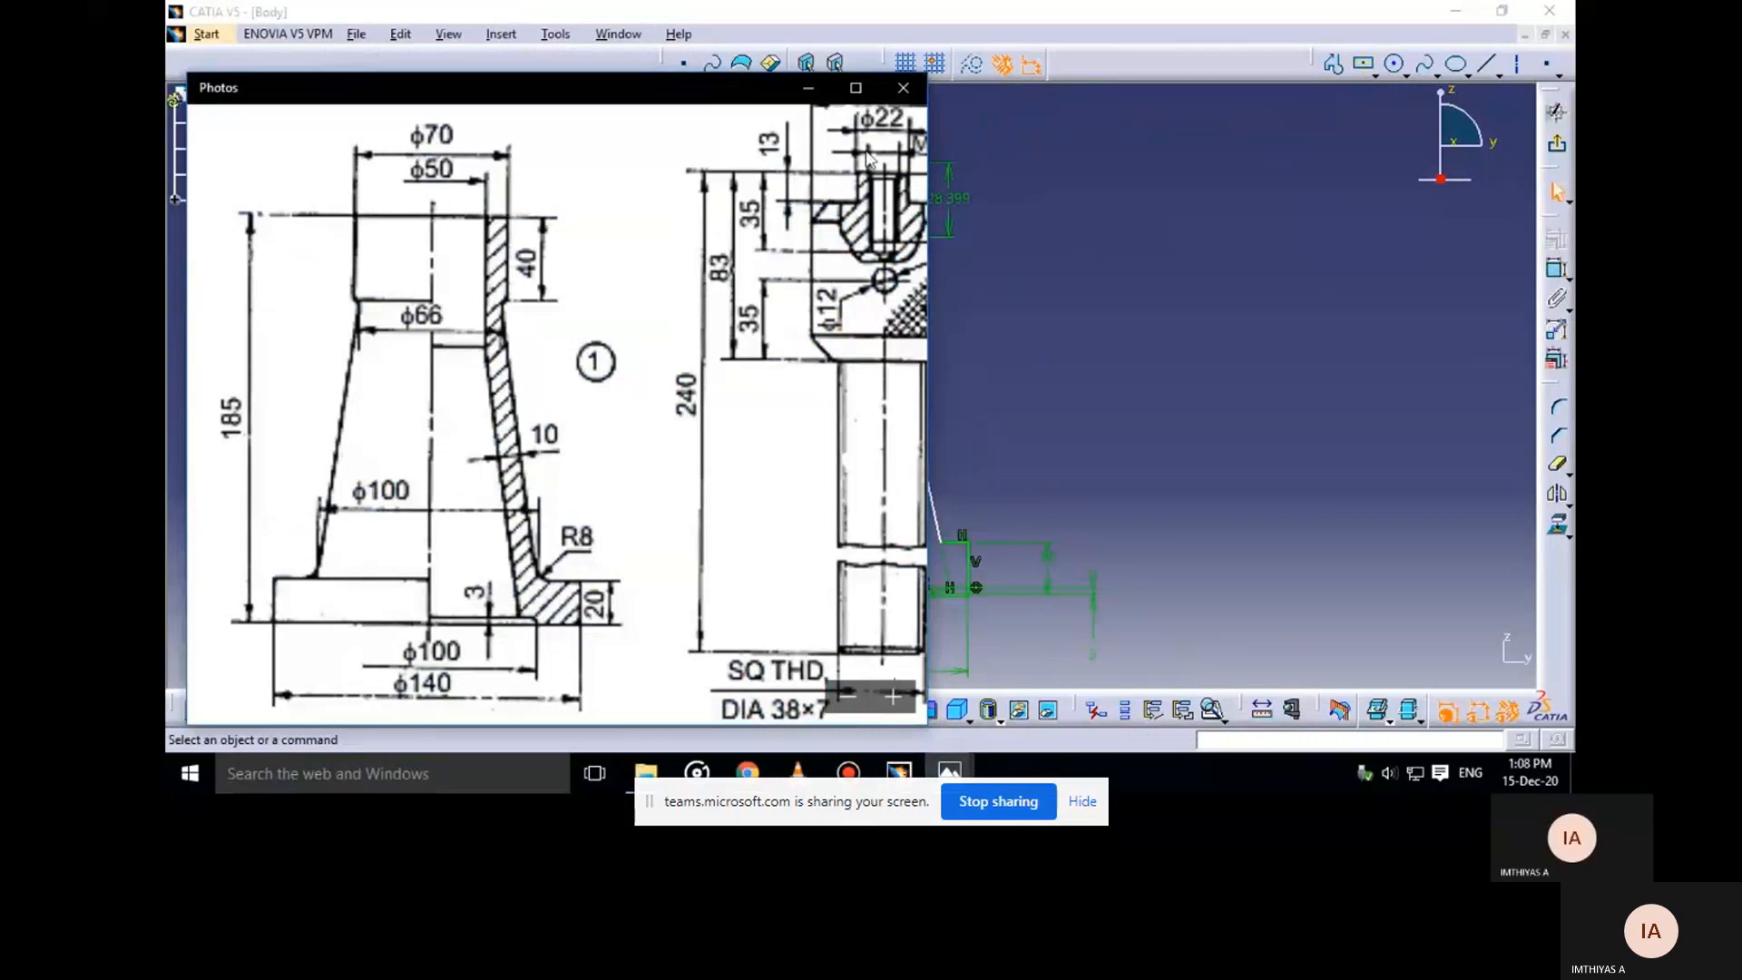
click(807, 89)
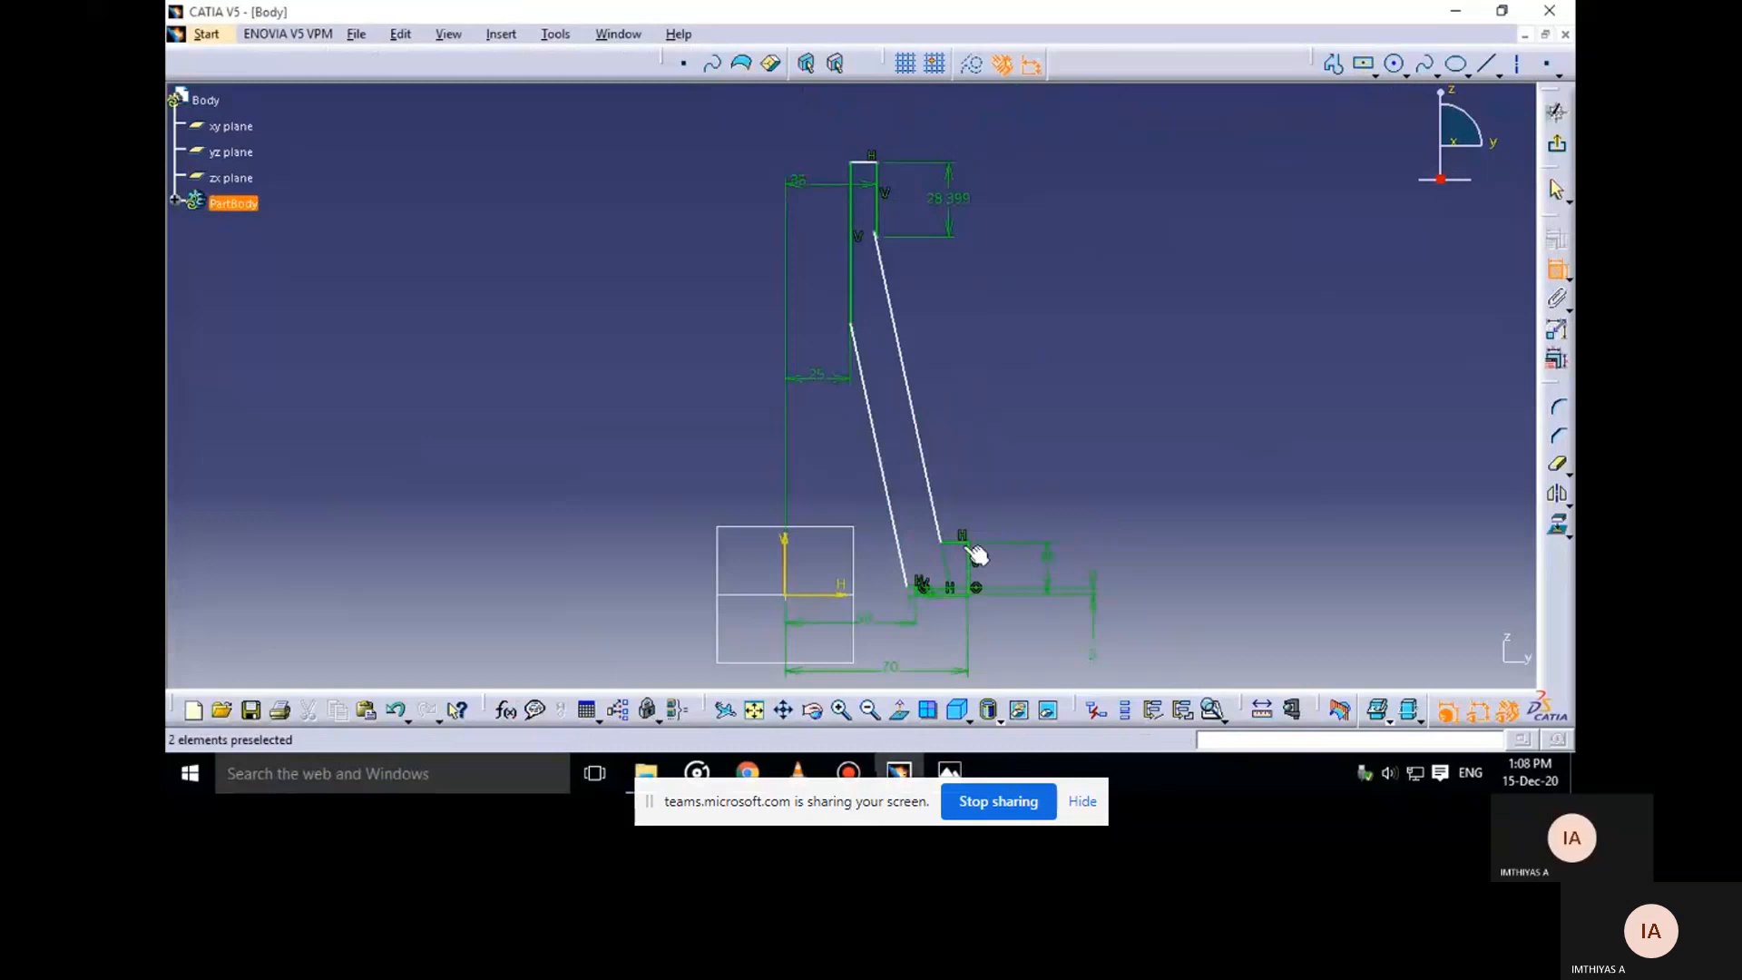
click(943, 558)
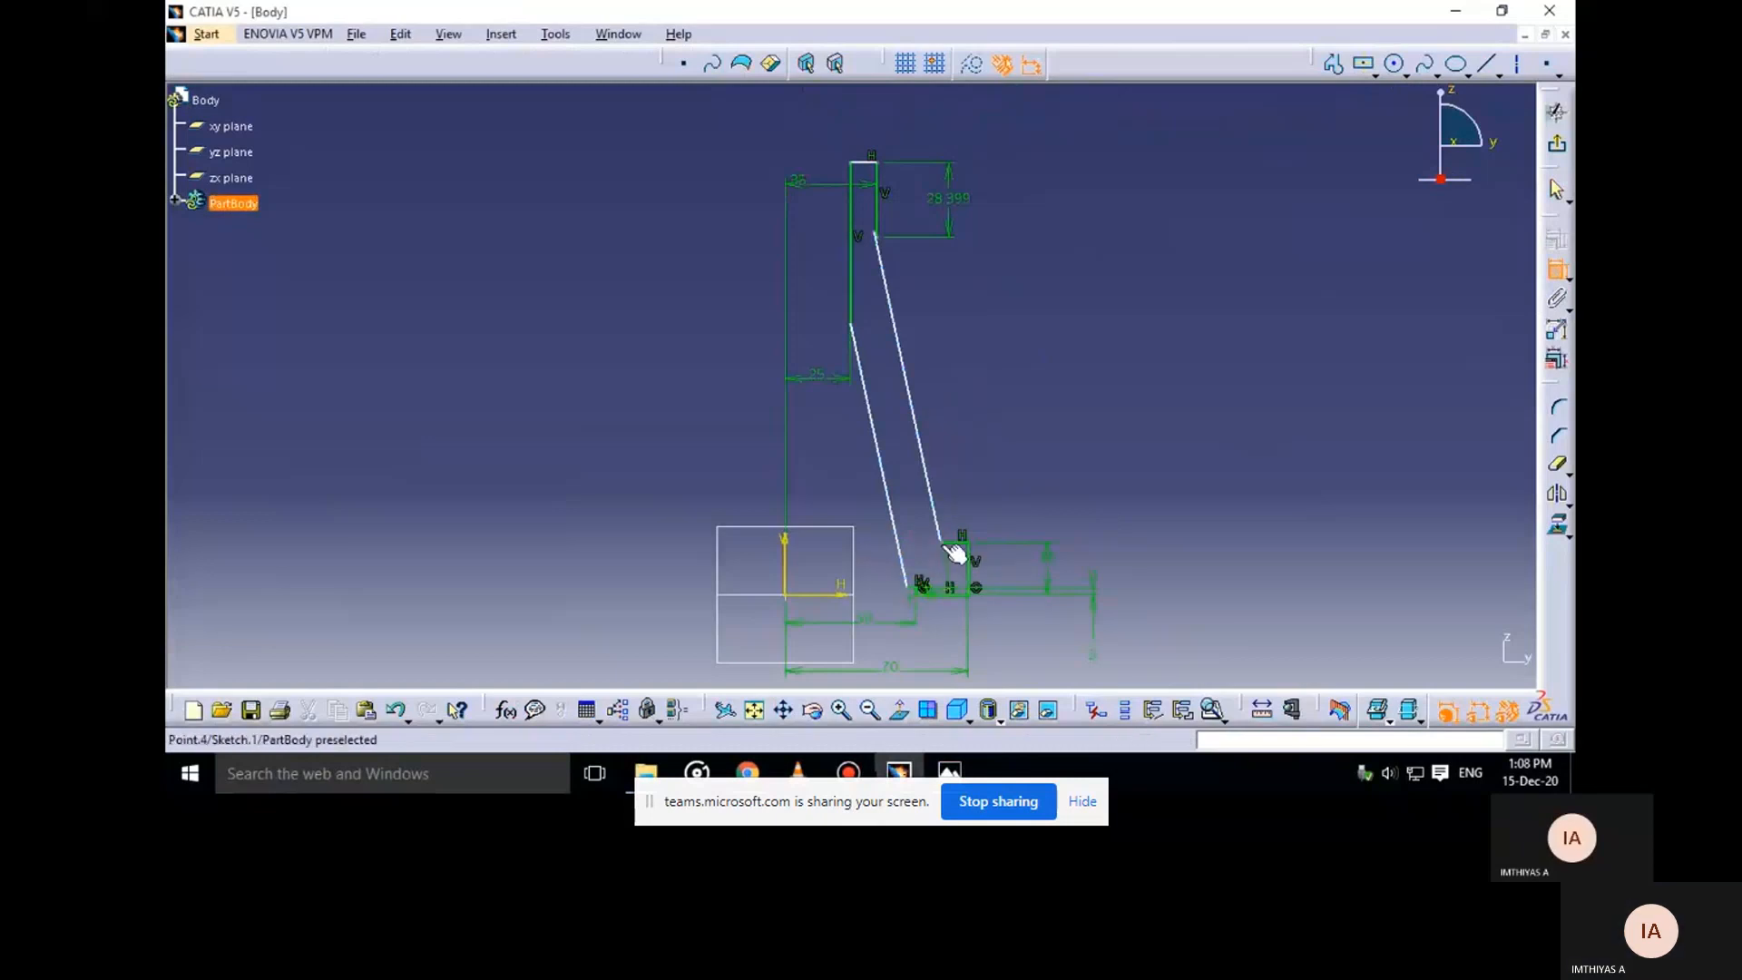
click(826, 523)
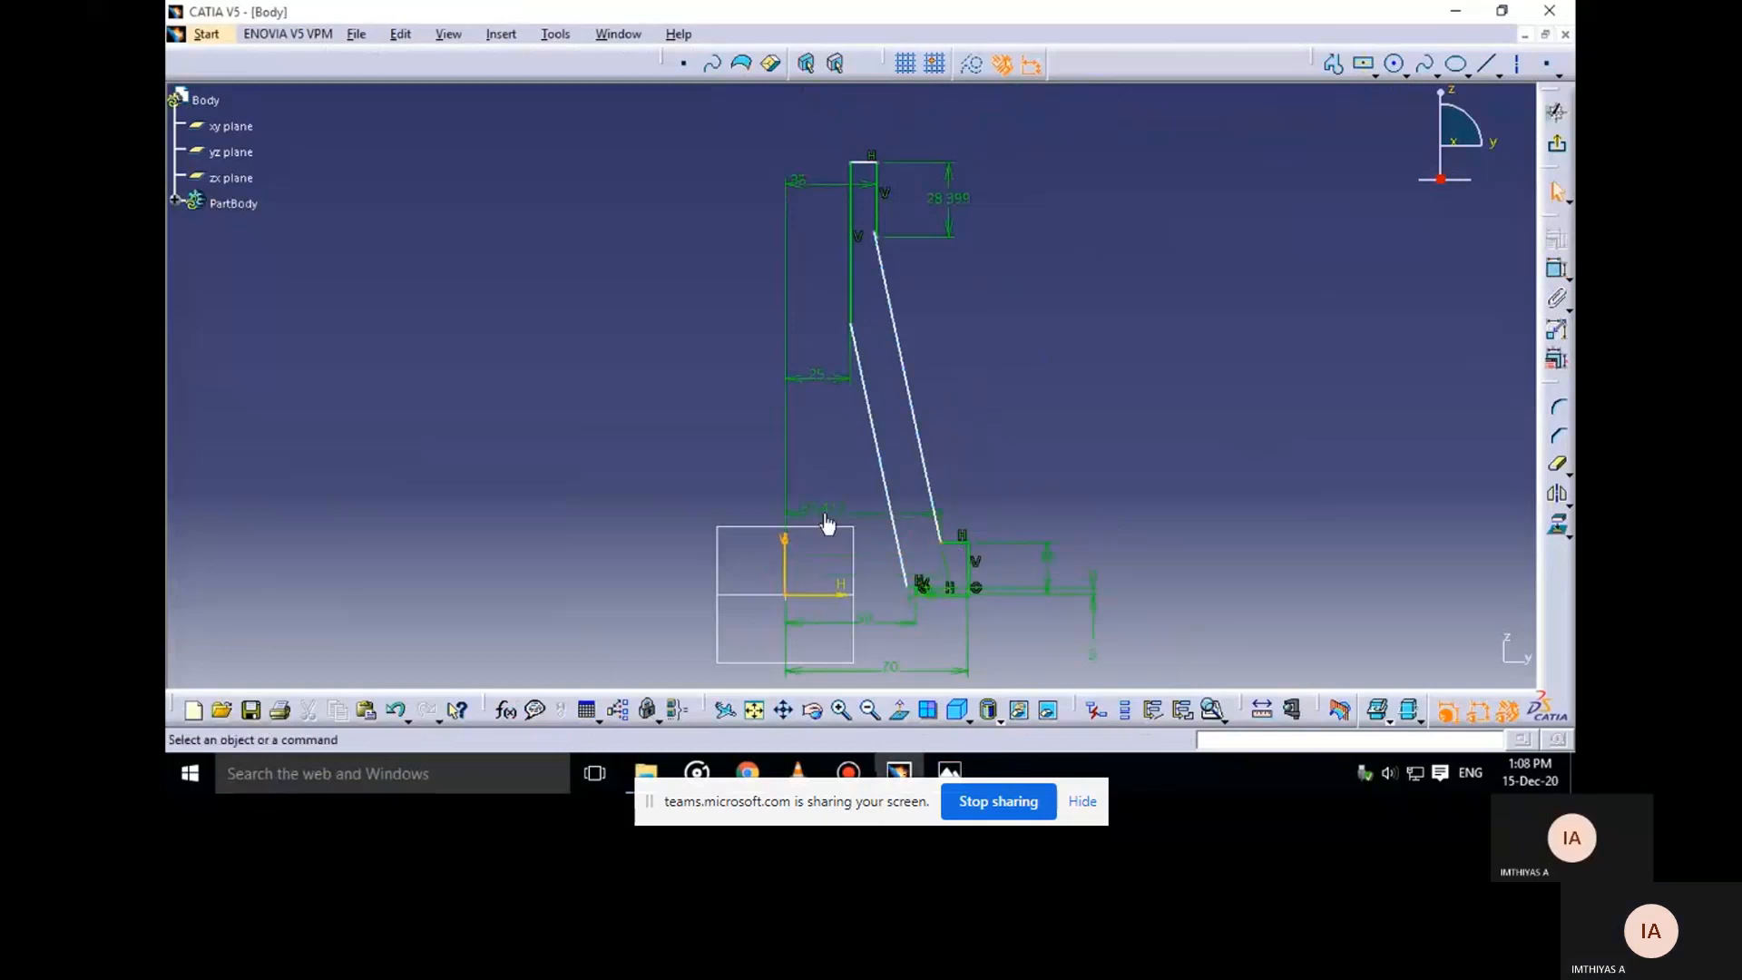
double_click(829, 513)
key(Return)
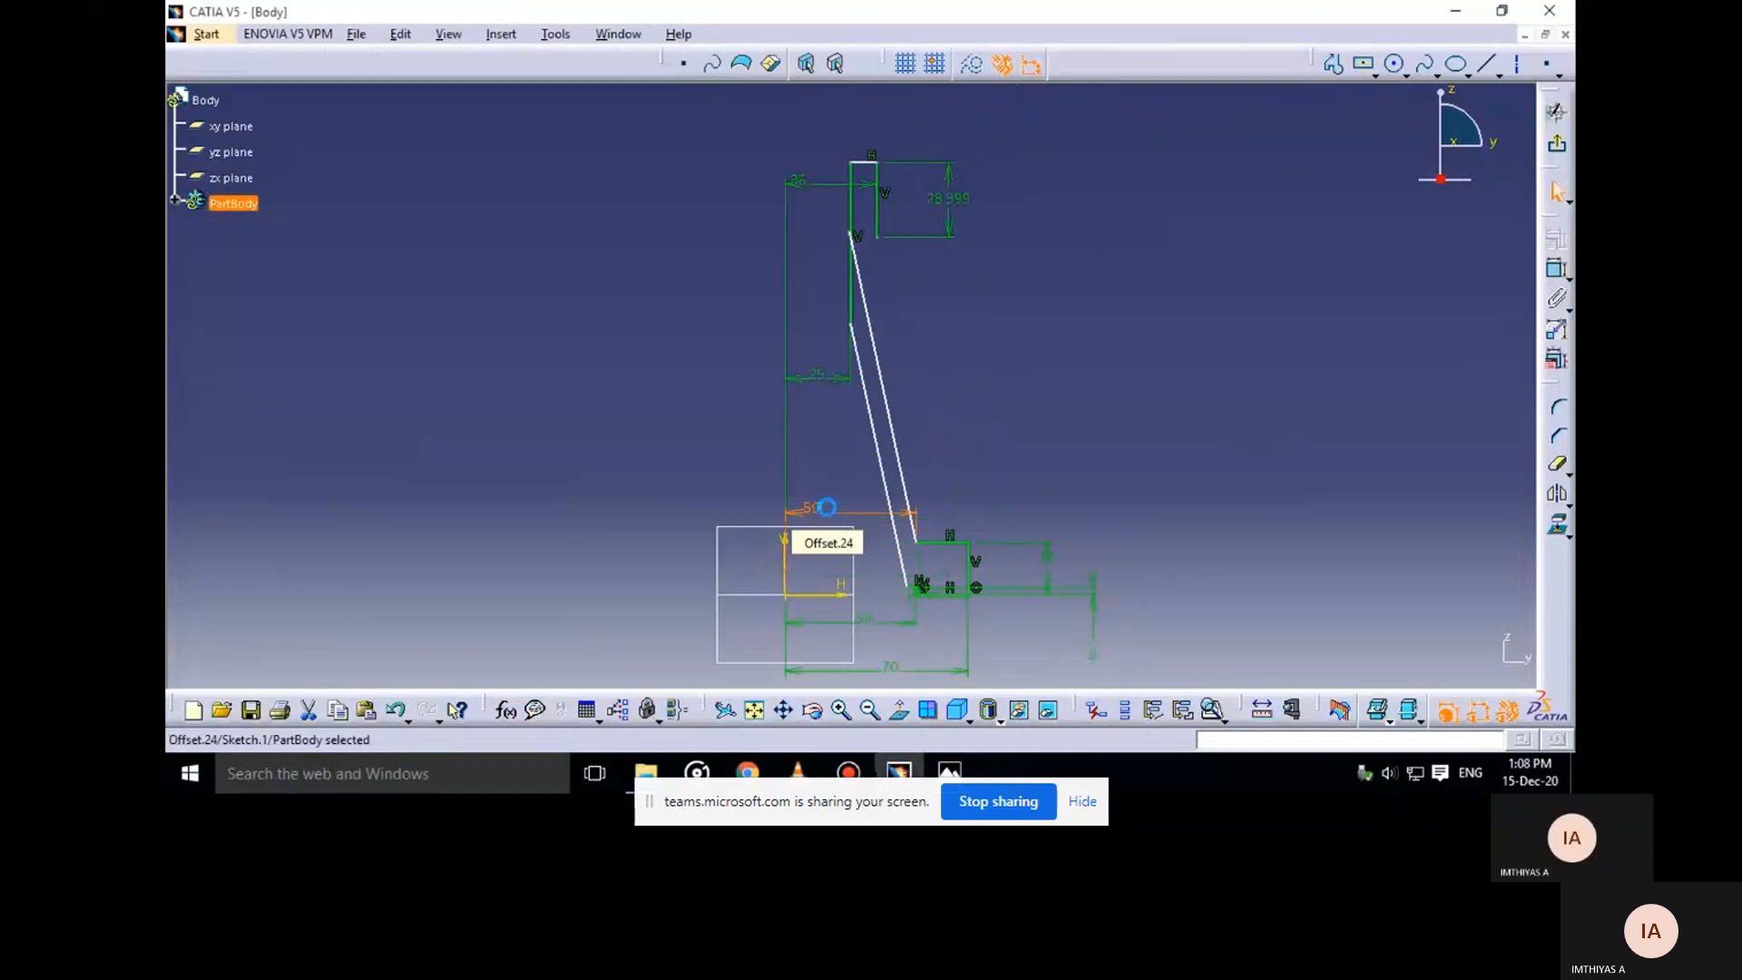
click(1072, 453)
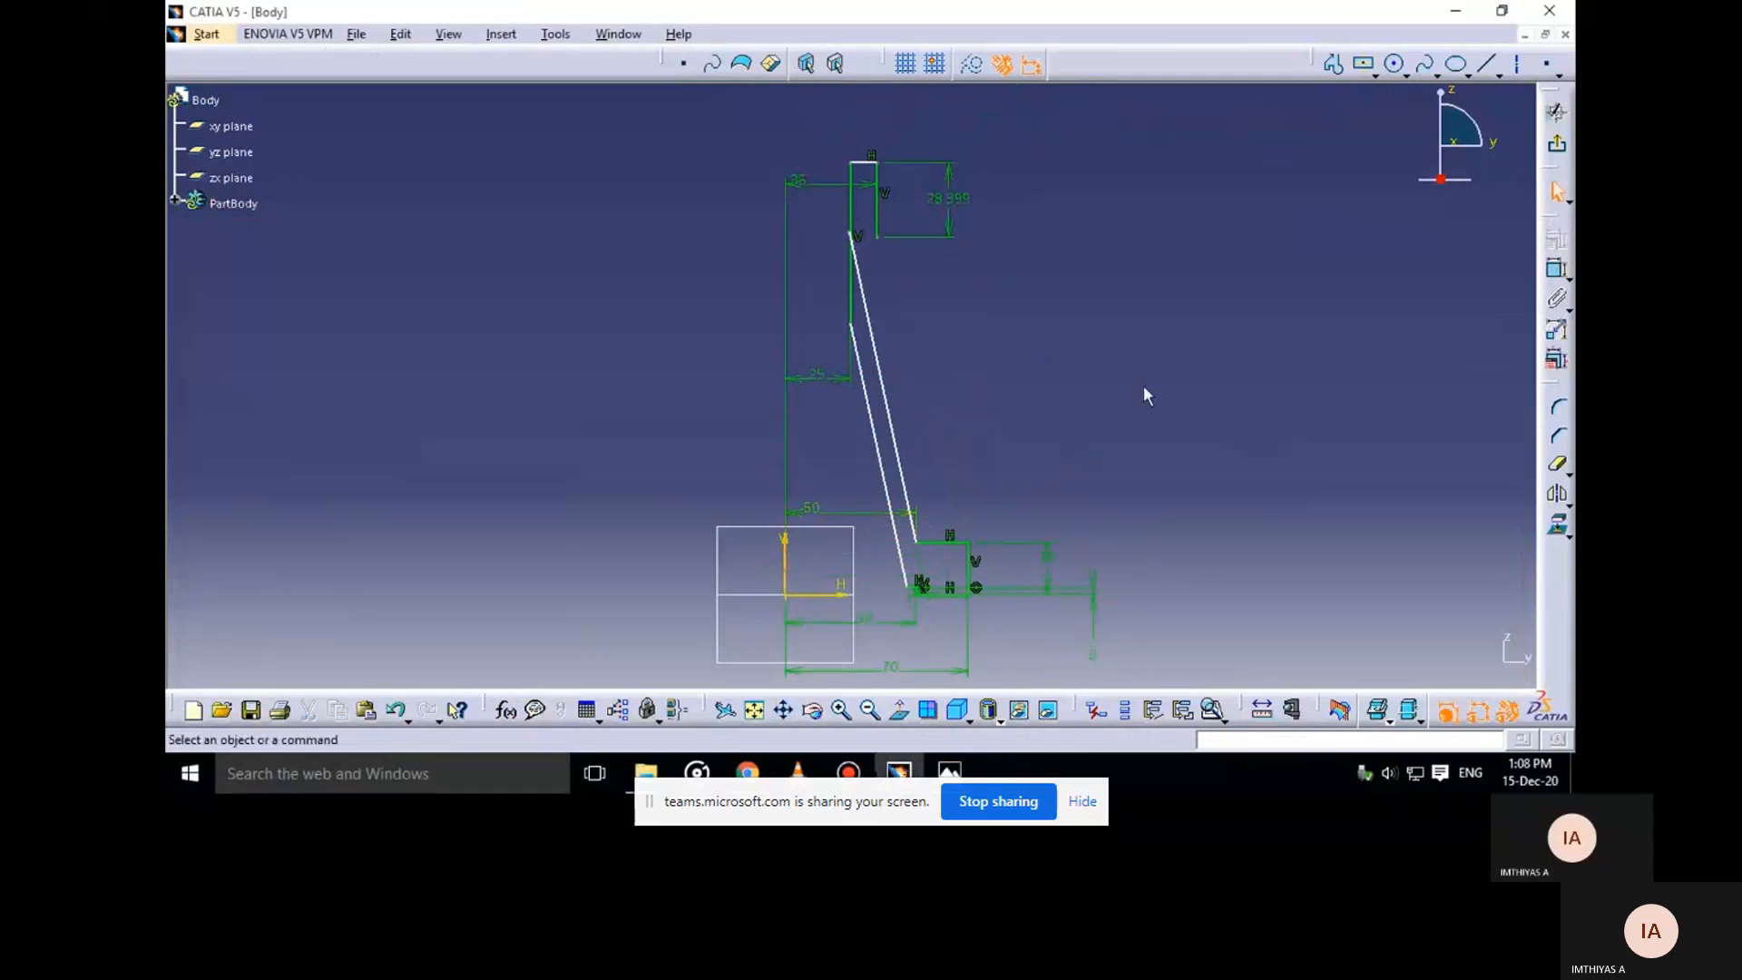
Constrain the distance between the inner and outer sloping wall lines to 10 mm
click(1557, 269)
click(874, 445)
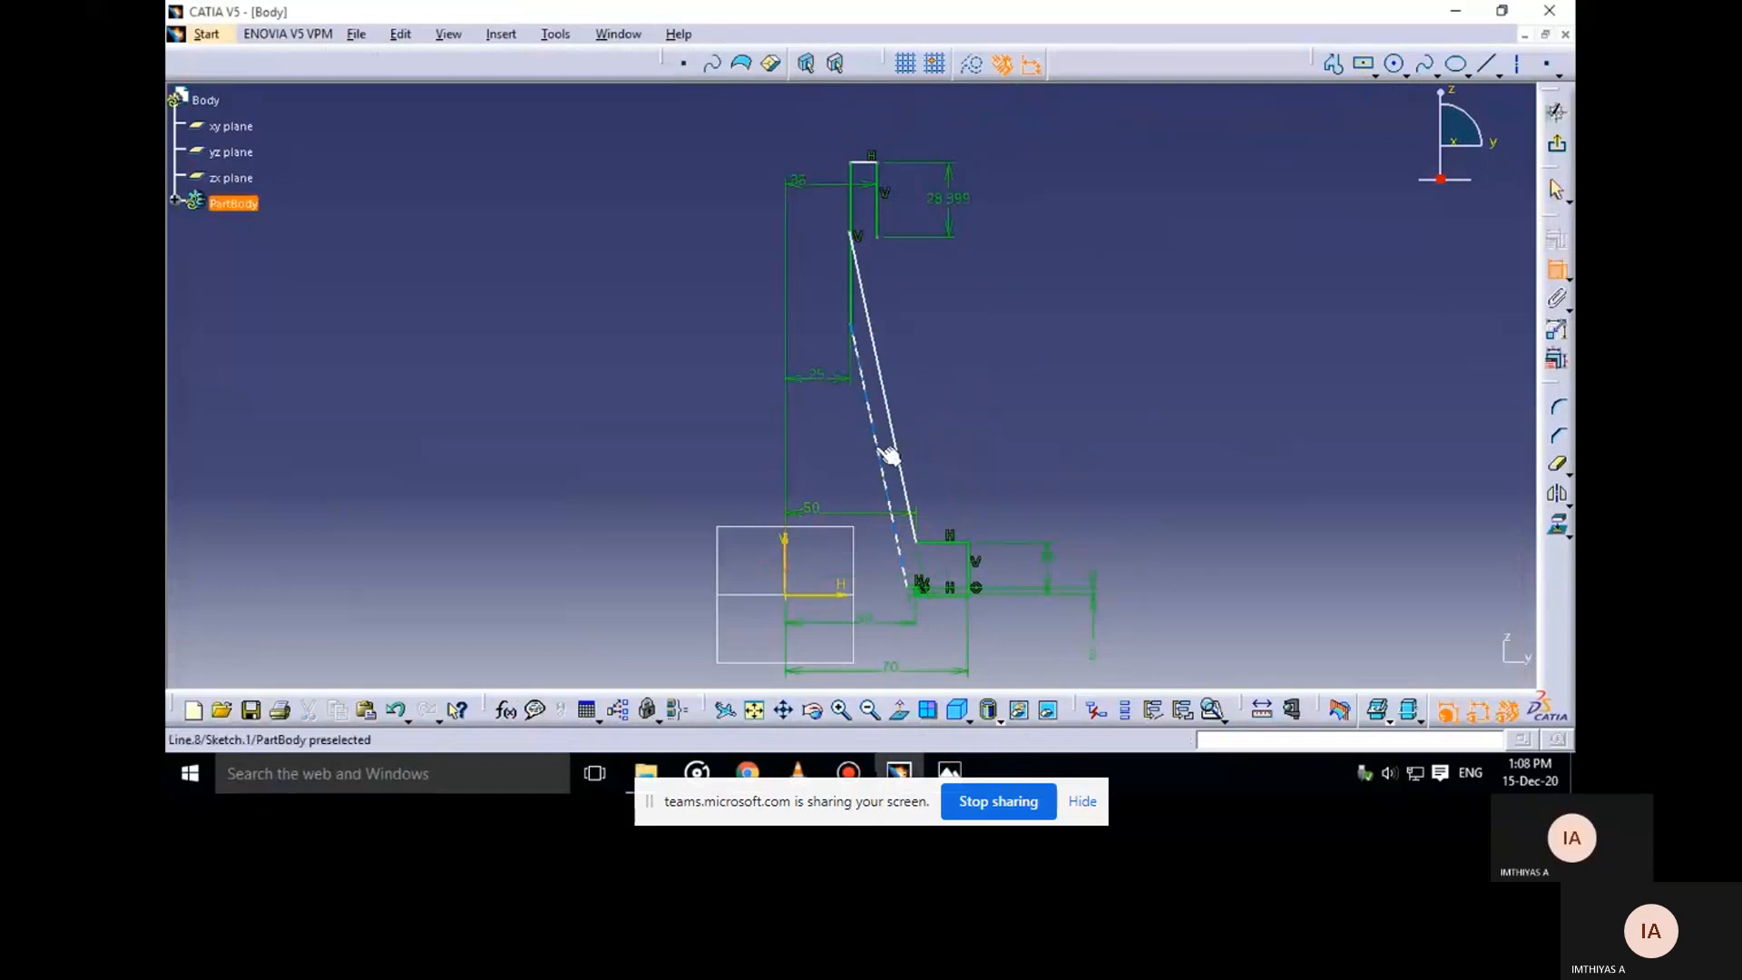
click(896, 451)
click(944, 411)
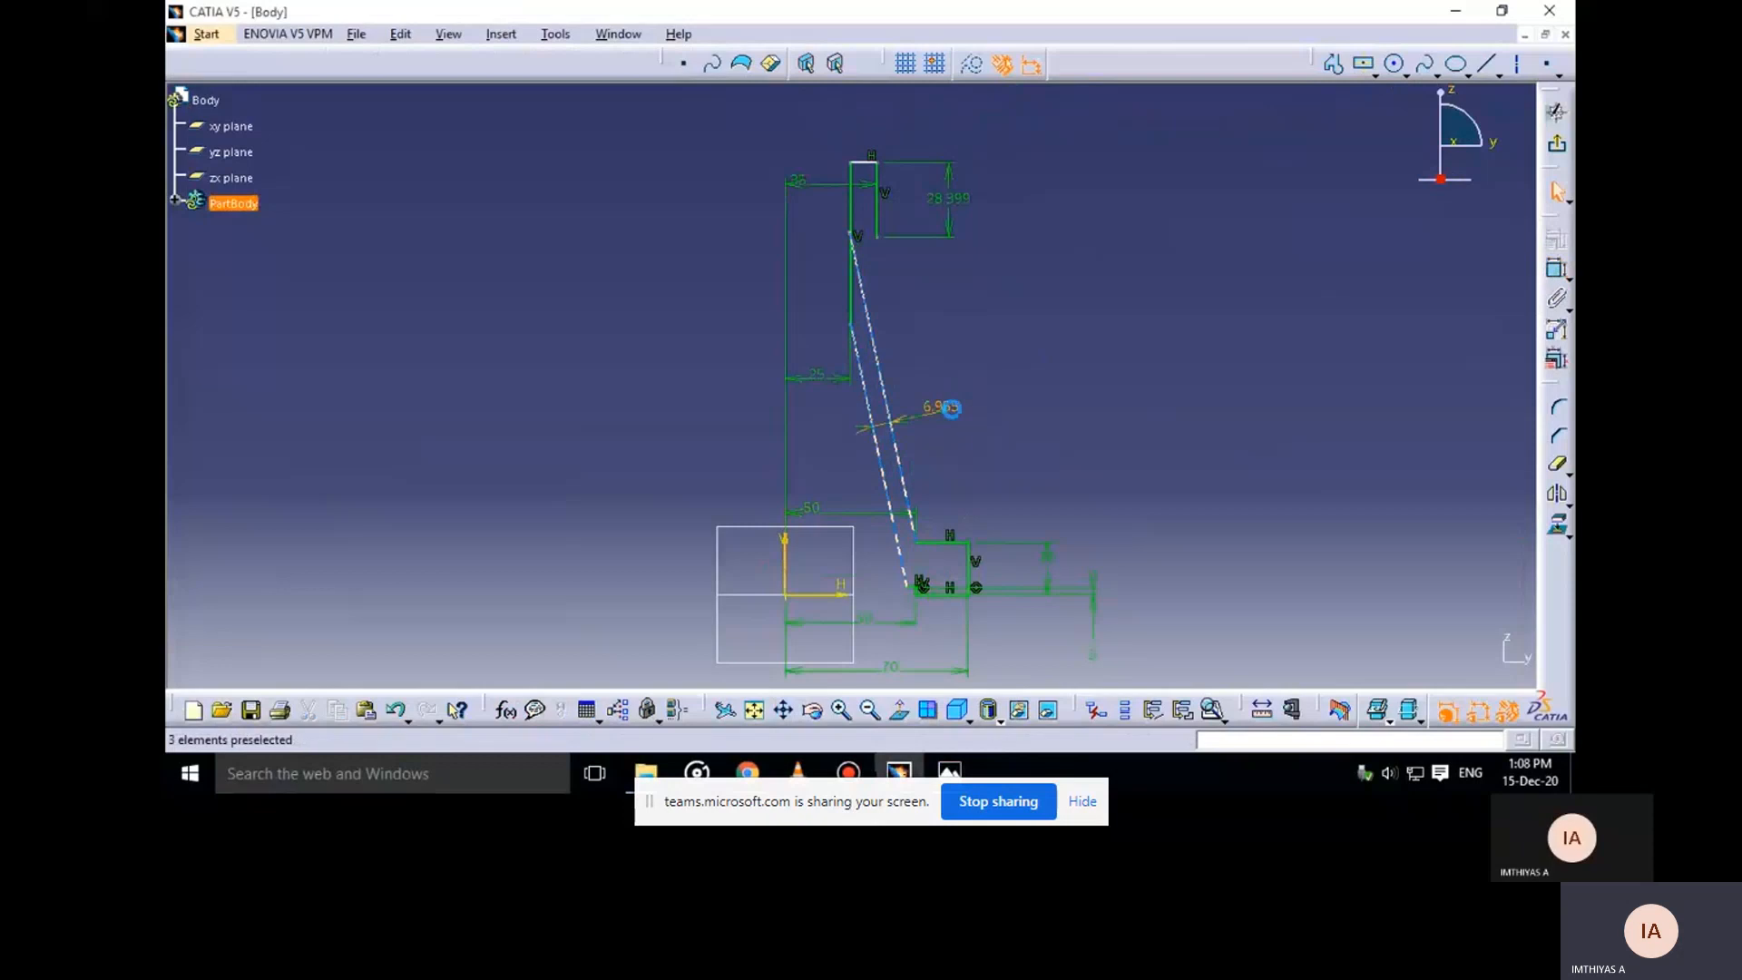
double_click(951, 410)
text(10)
key(Return)
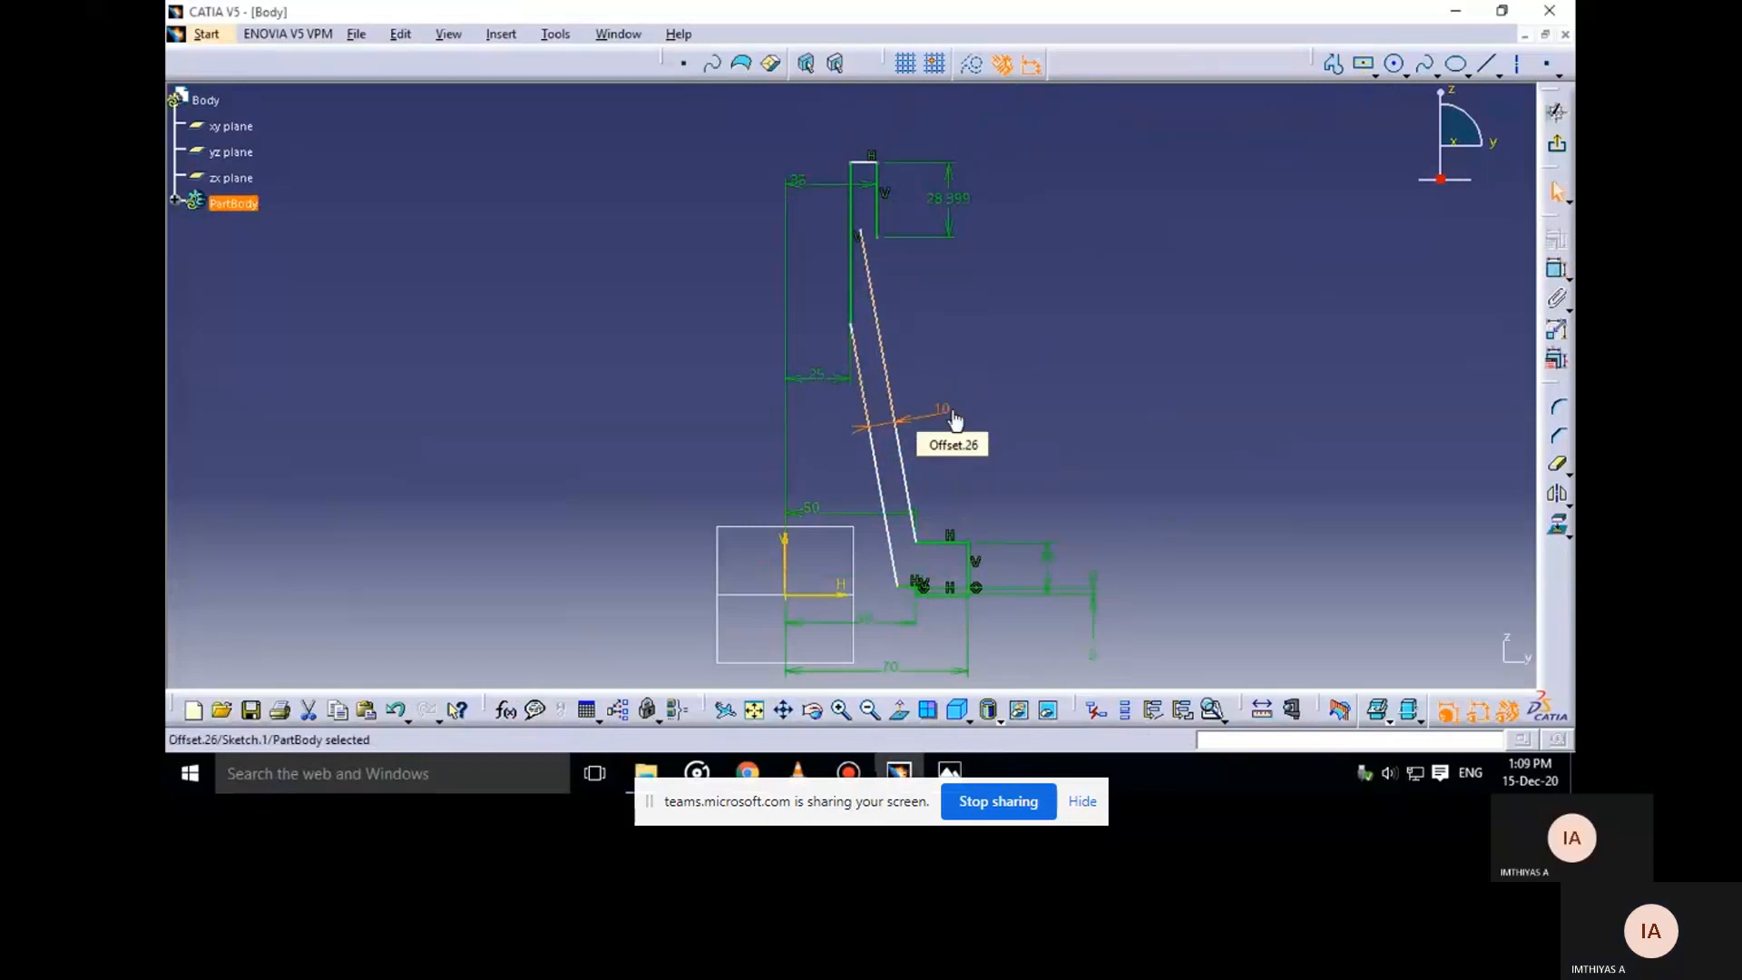
click(1033, 423)
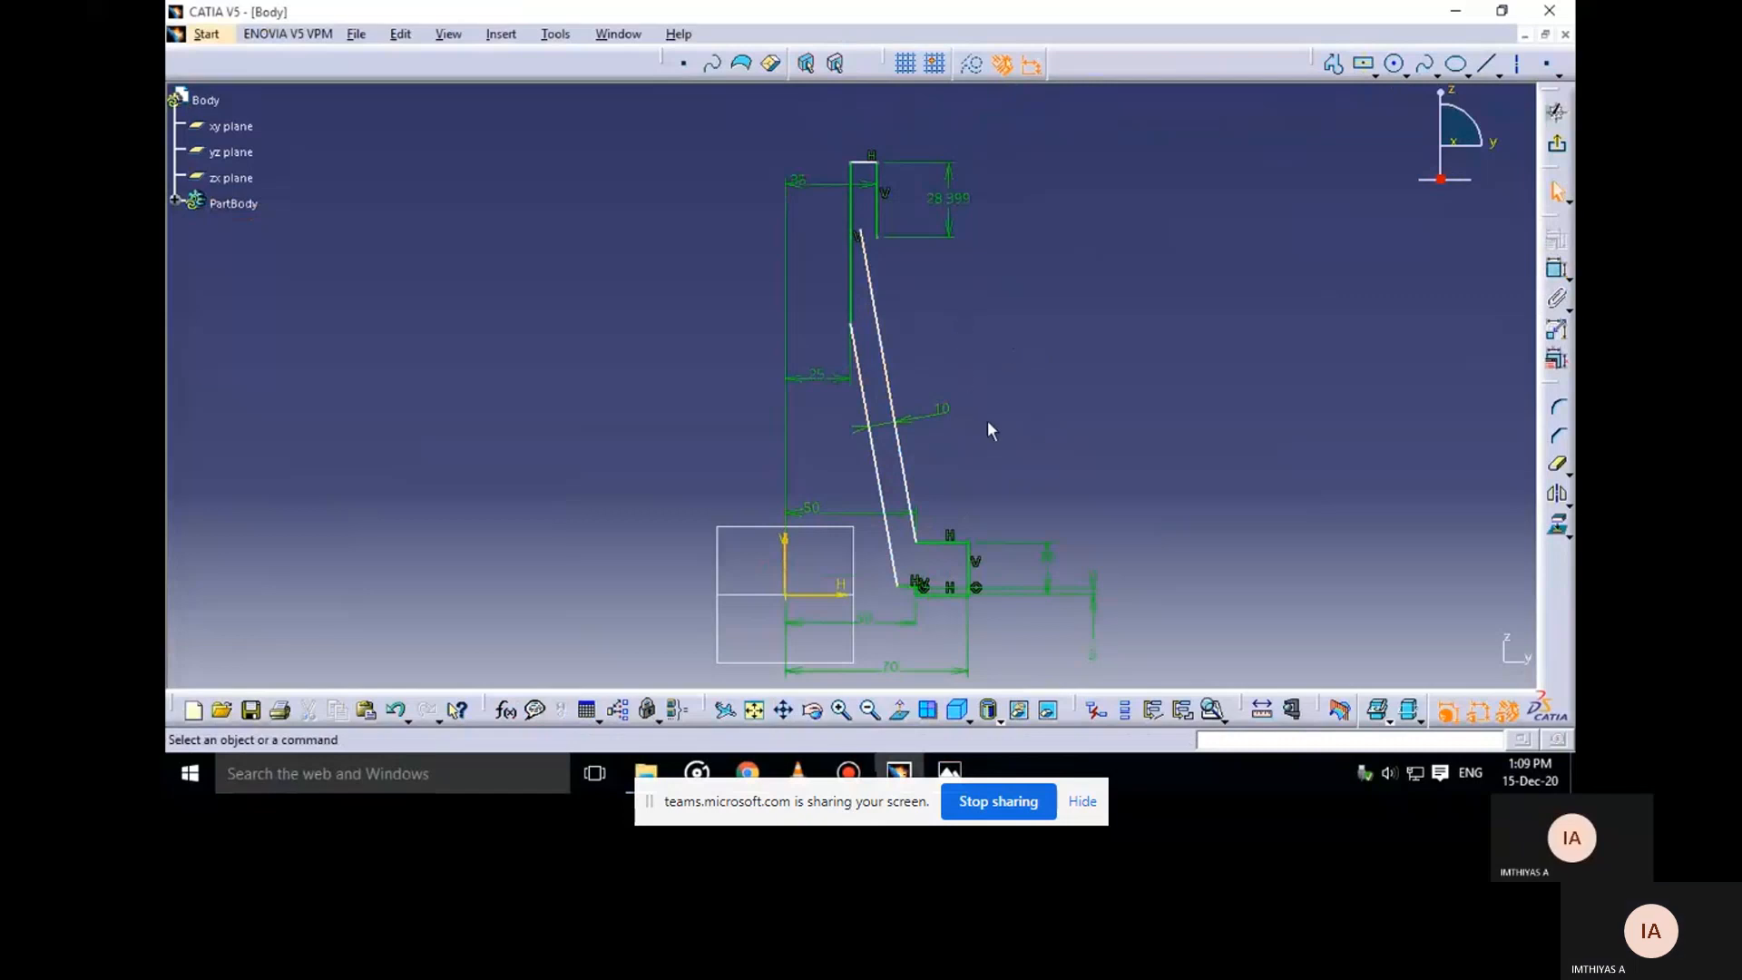
Set the length of the collar's outer vertical line to 40 mm and recheck the reference drawing
double_click(949, 203)
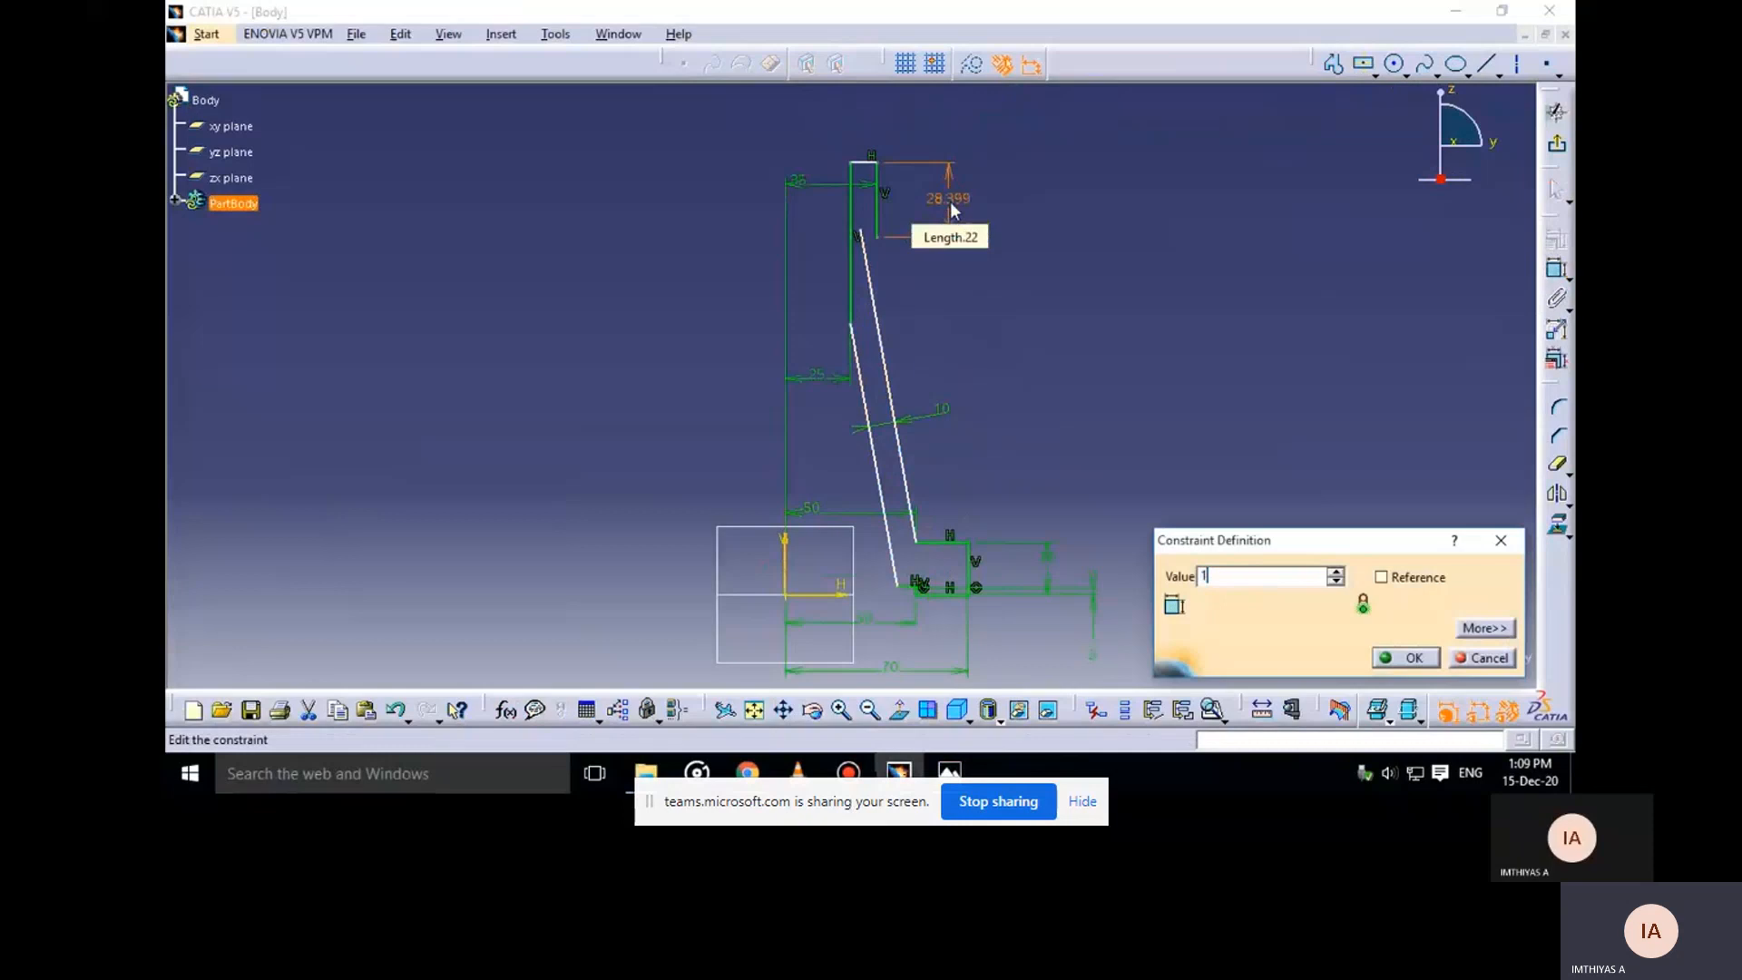
text(40)
key(Return)
click(1139, 256)
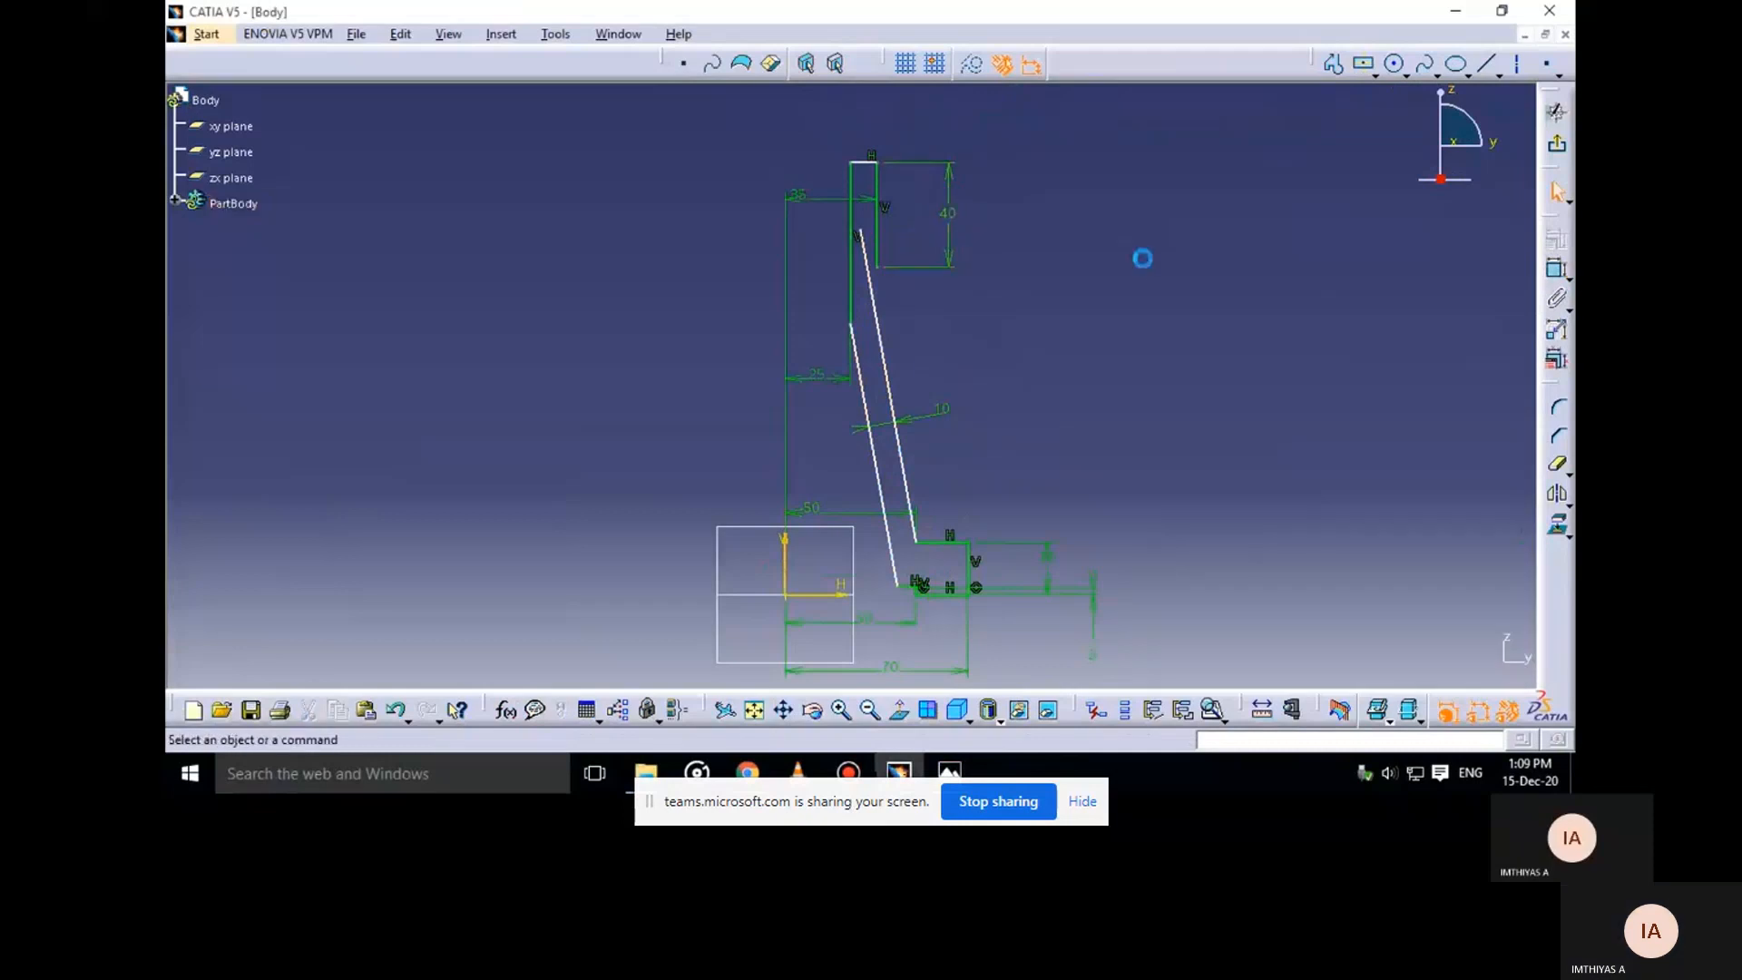
mouse_move(949, 772)
click(890, 707)
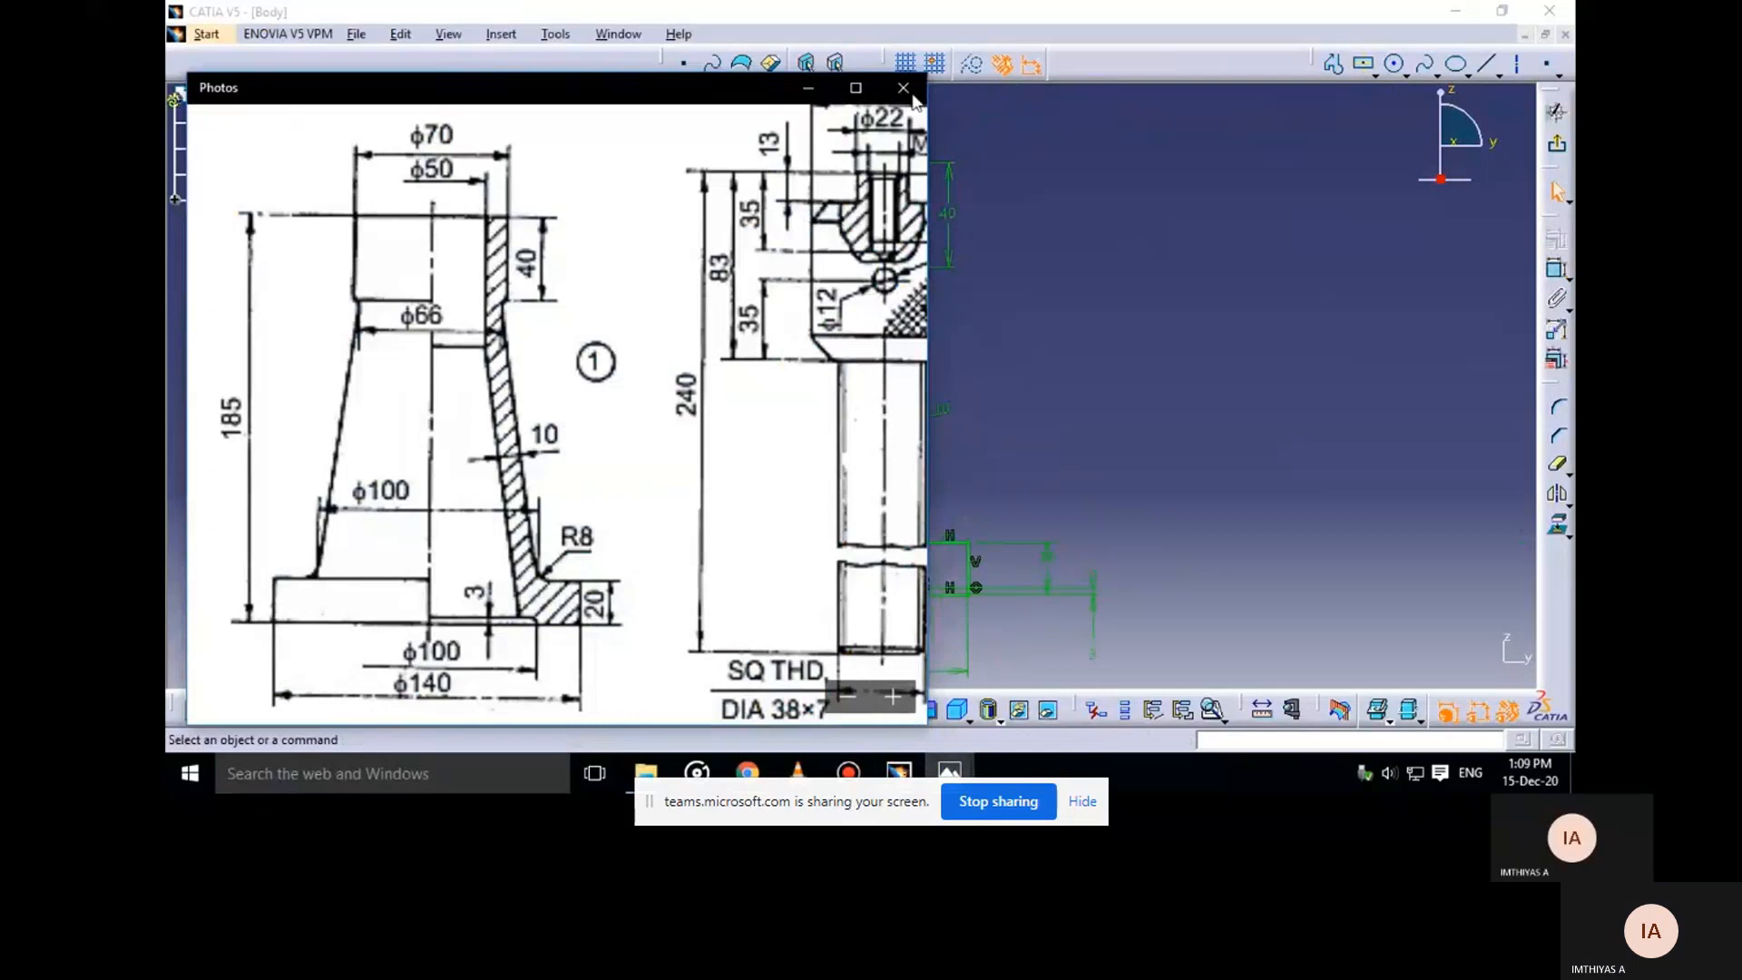
click(817, 88)
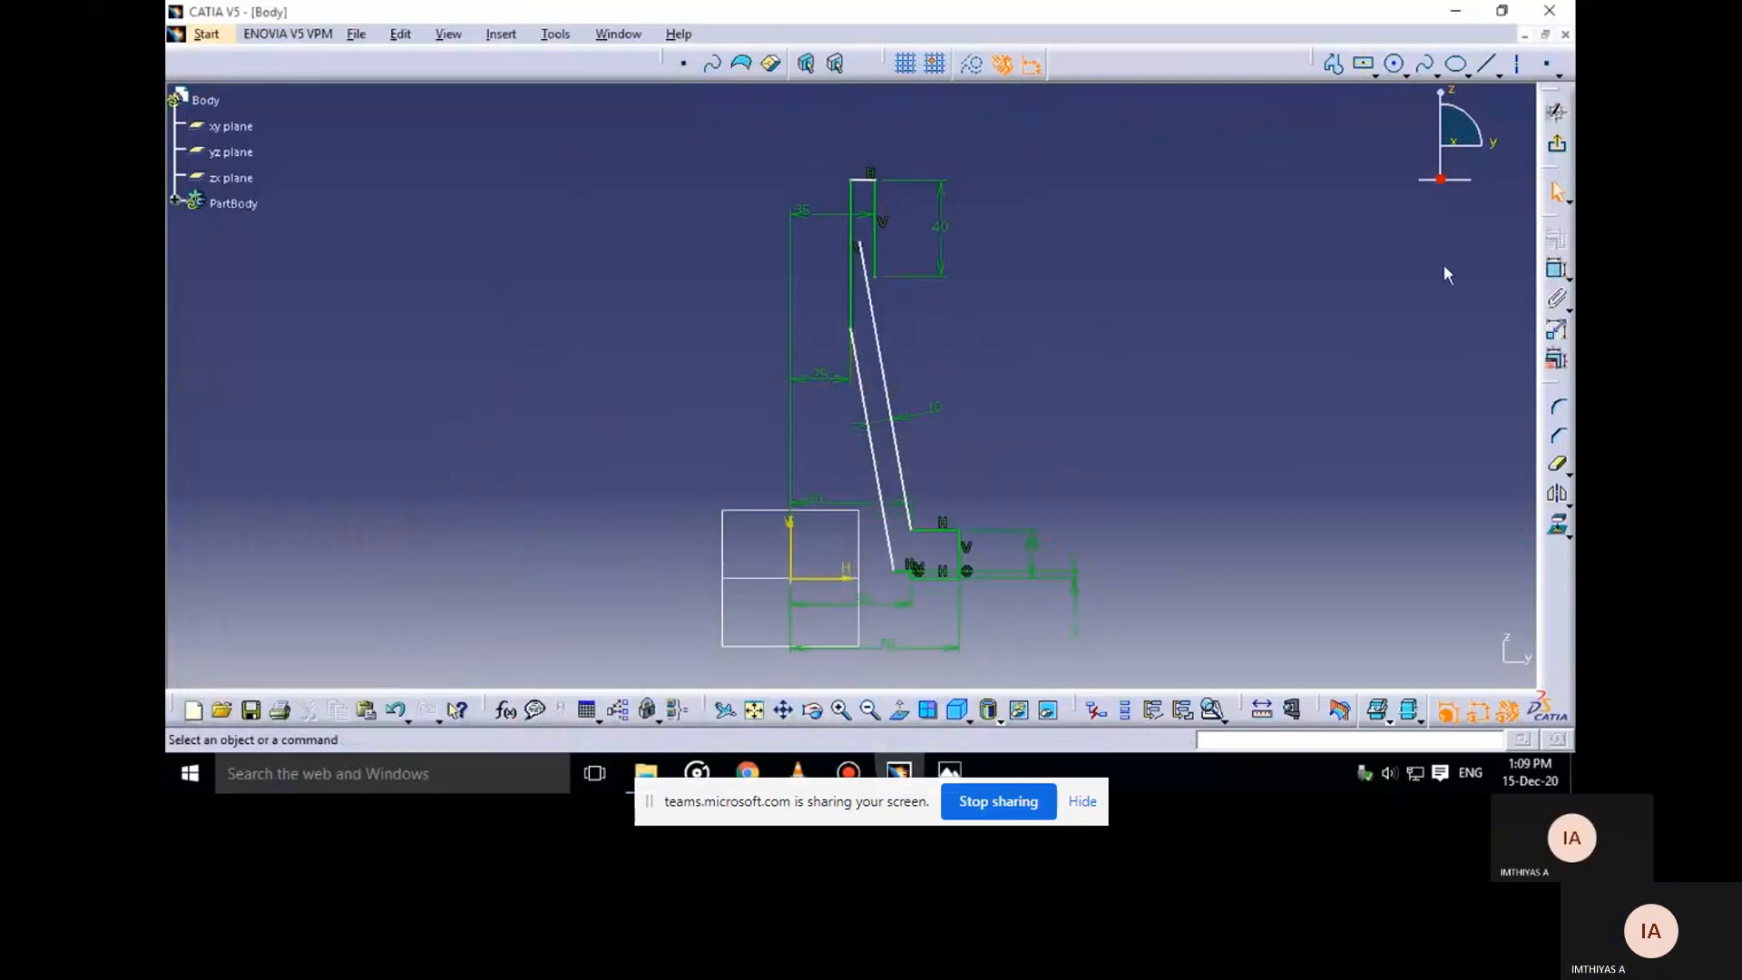
Constrain the overall height between the base's bottom line and the collar's top line to 185 mm
click(1554, 270)
click(956, 561)
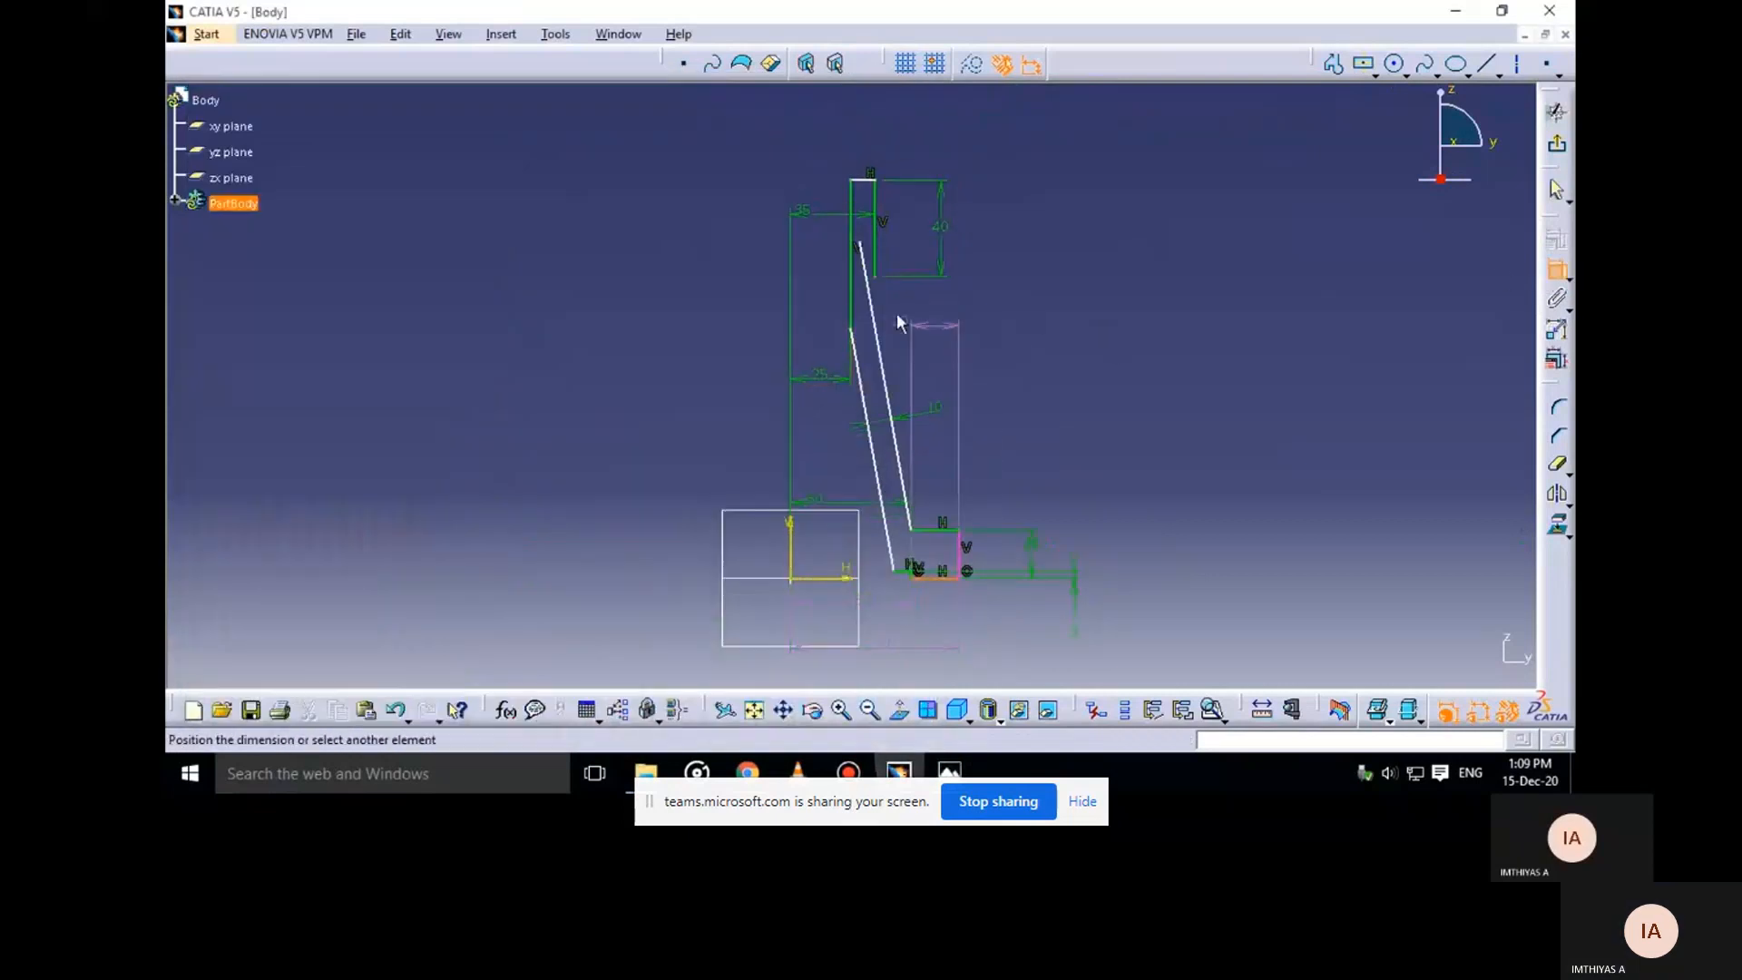
click(857, 180)
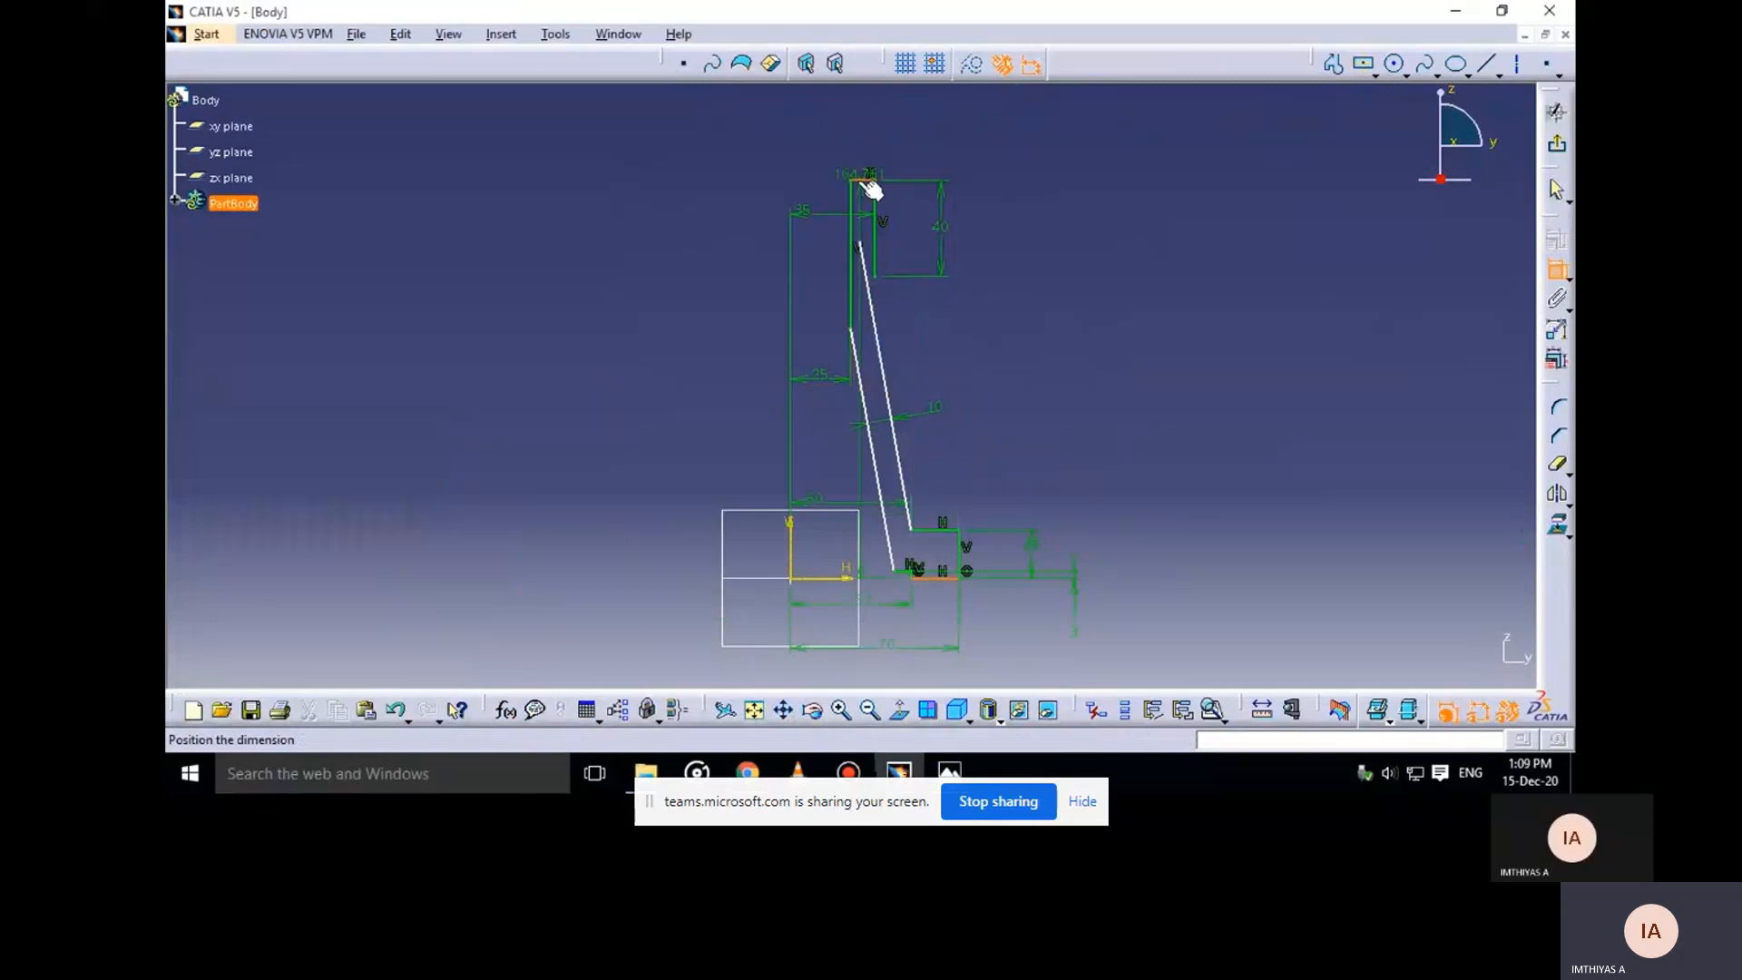
click(1261, 352)
double_click(1267, 357)
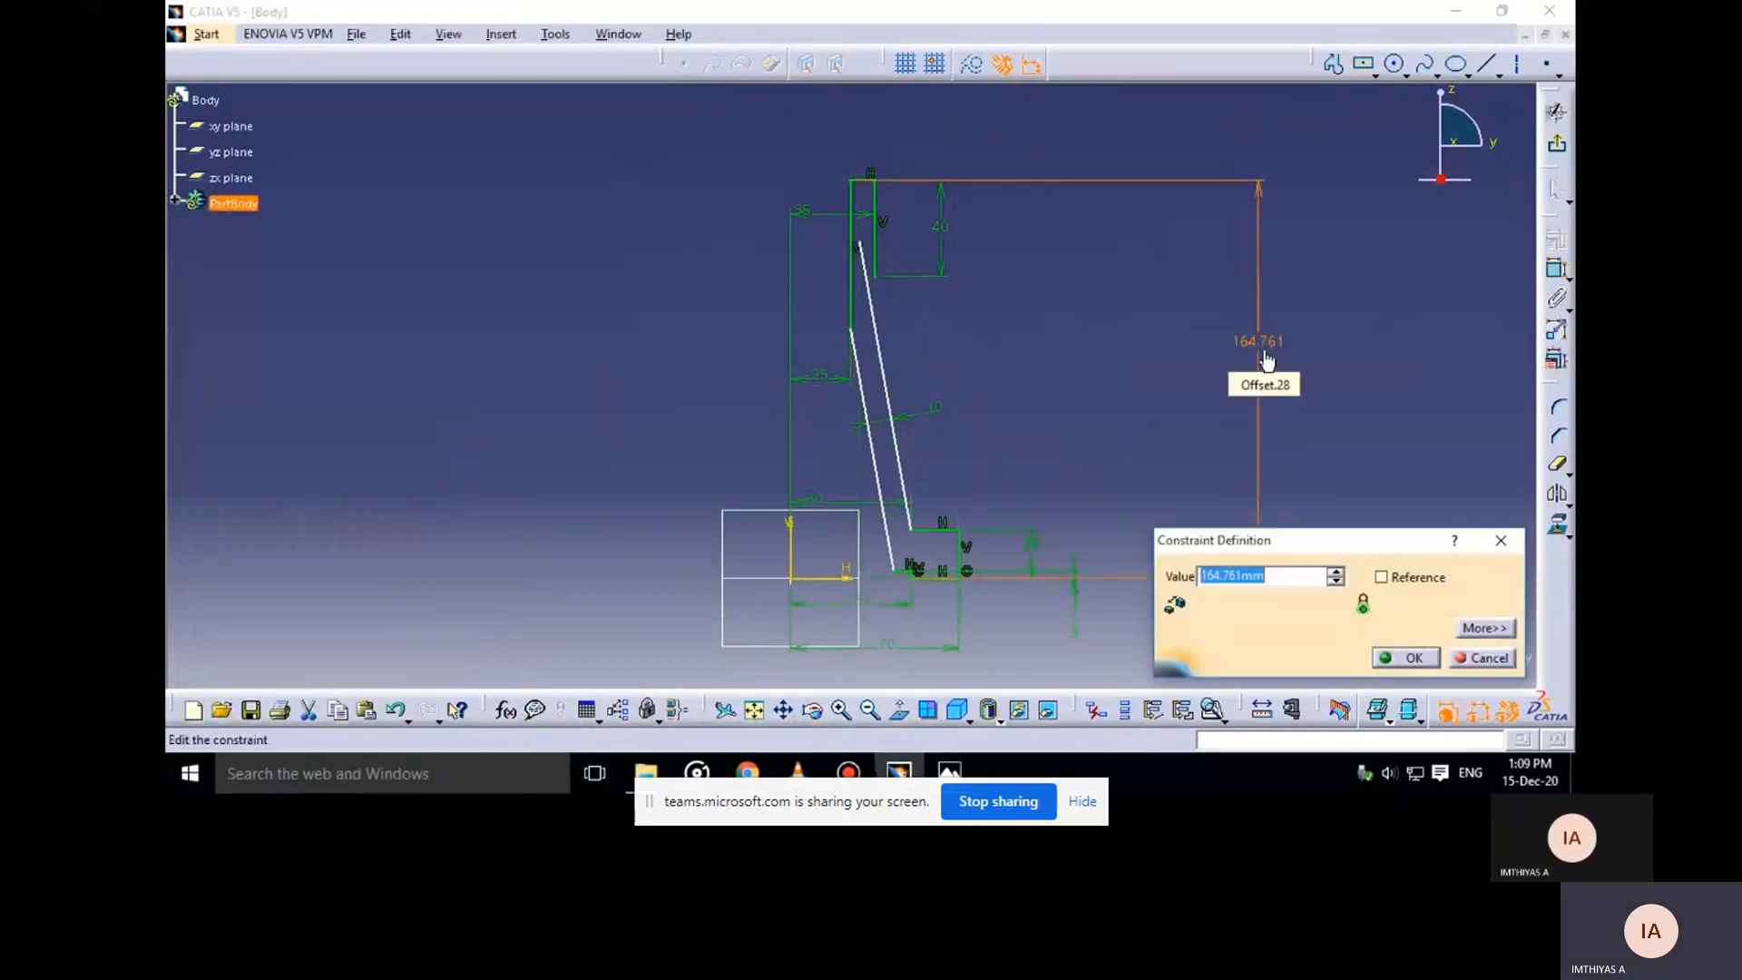
text(185)
key(Return)
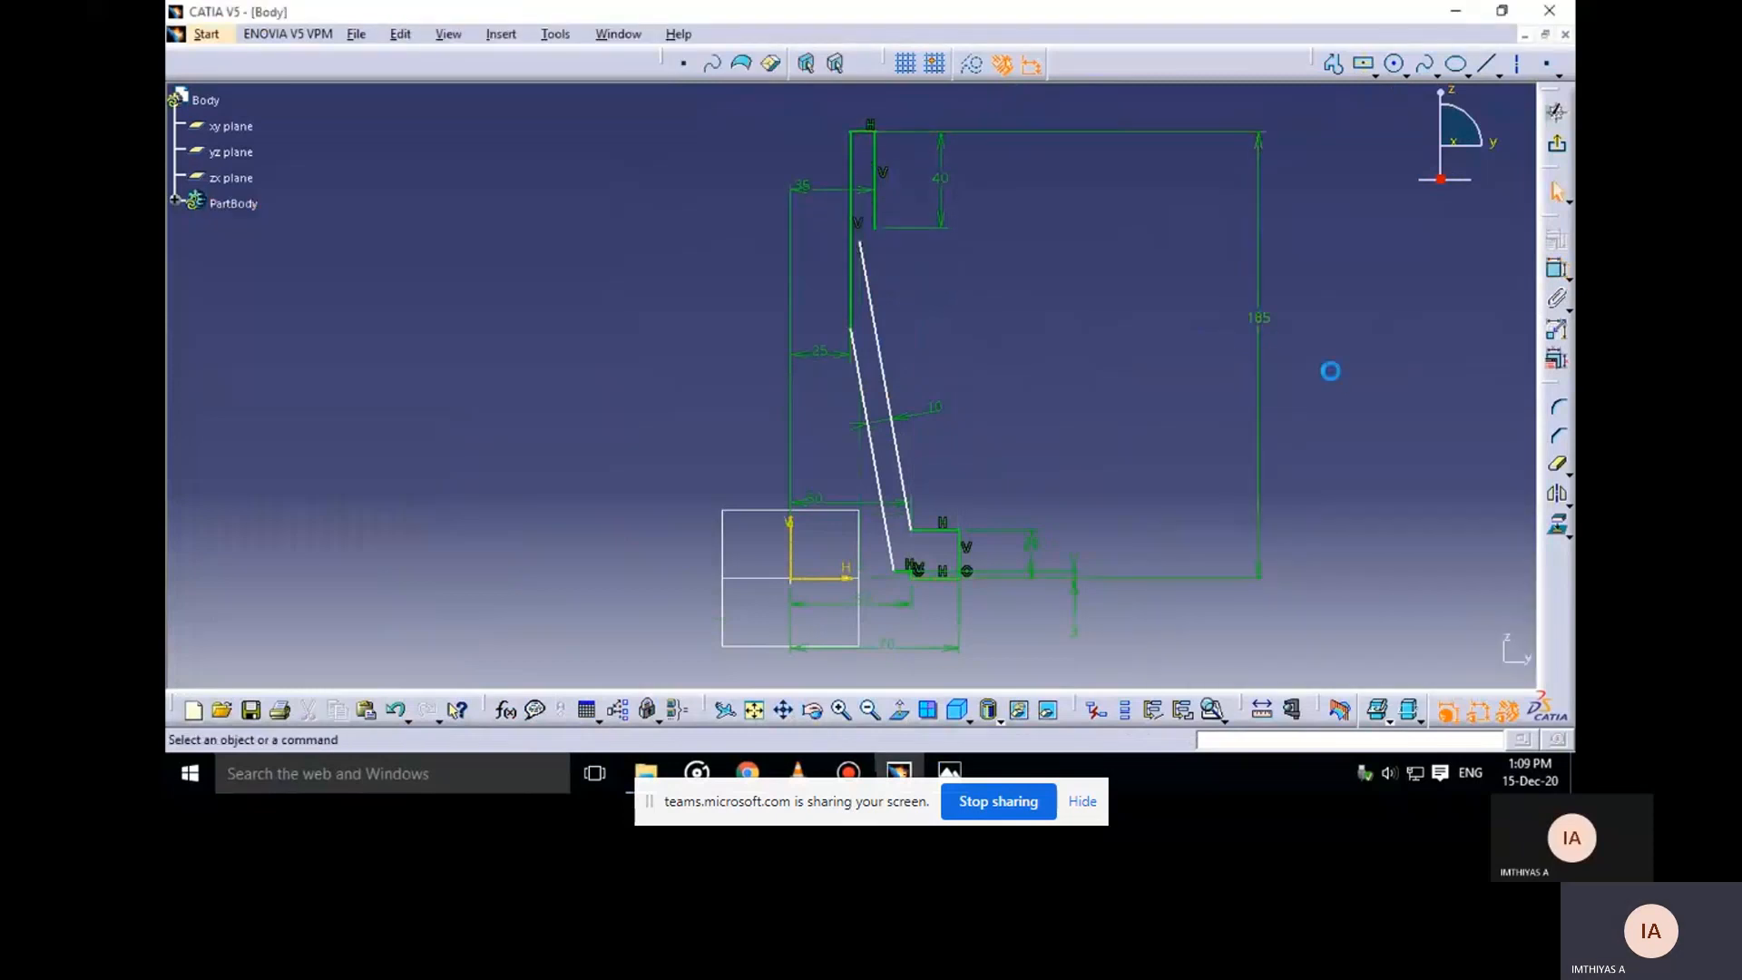
Move the outer sloping wall so its upper end lies just below the collar's outer line, comparing it with the reference drawing
middle_drag(1063, 410, 934, 381)
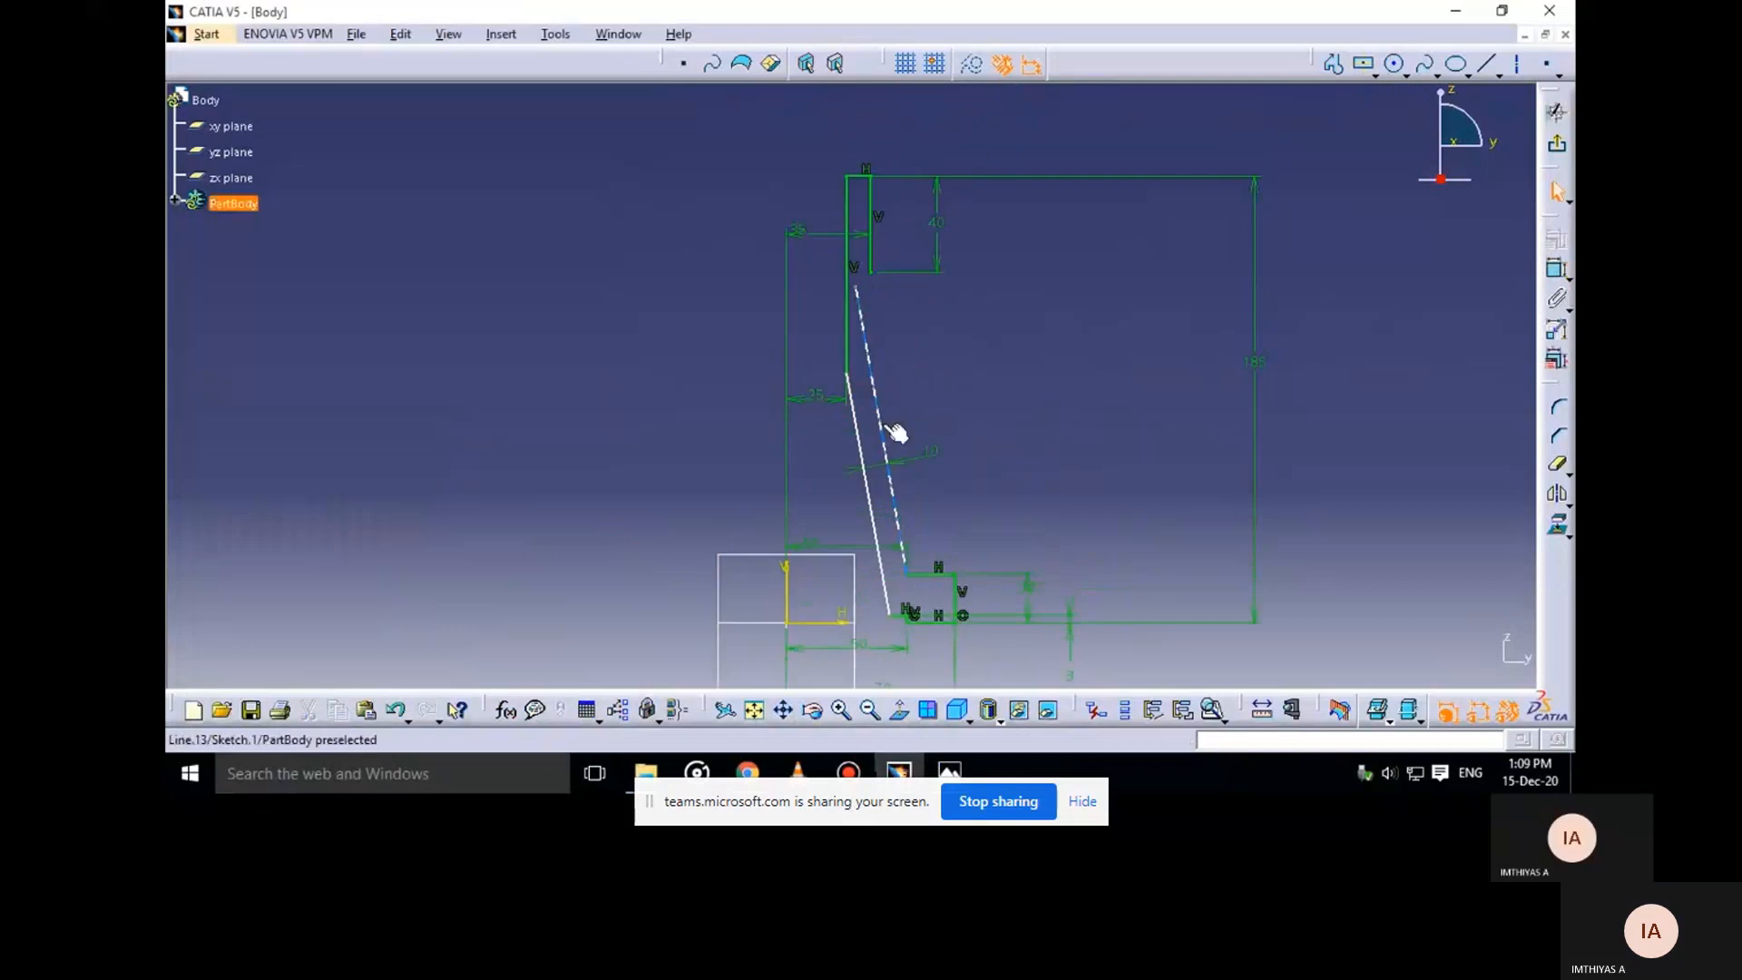
drag(881, 439, 895, 422)
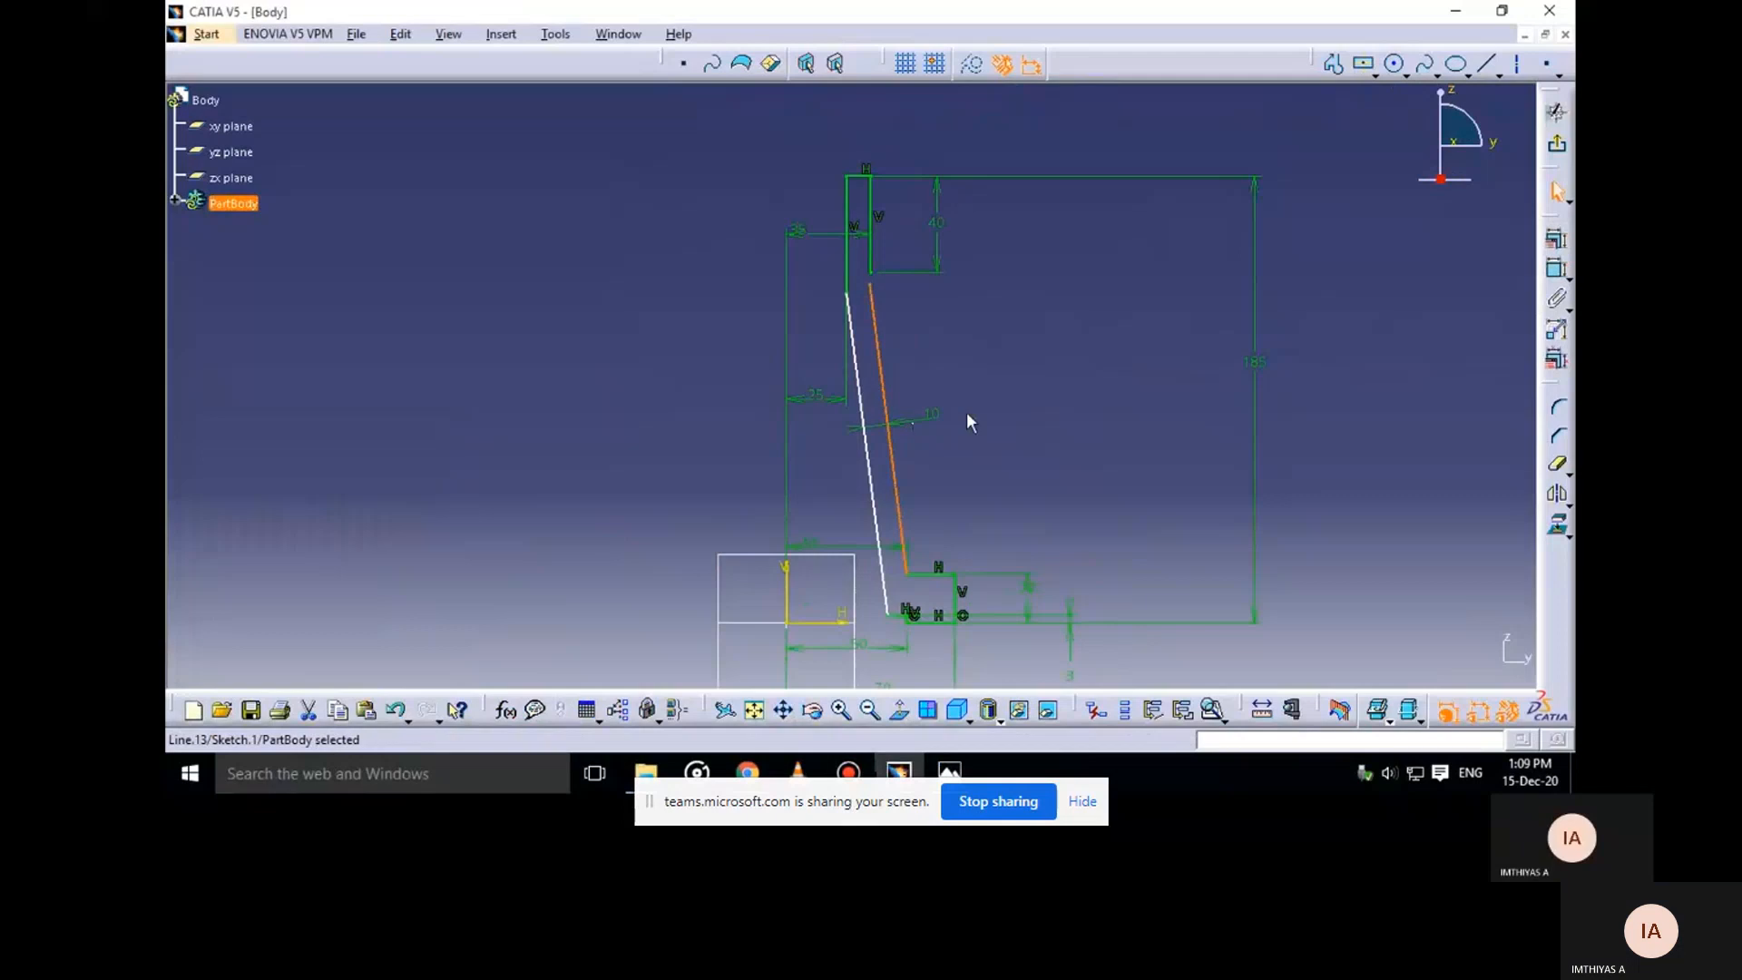
click(949, 772)
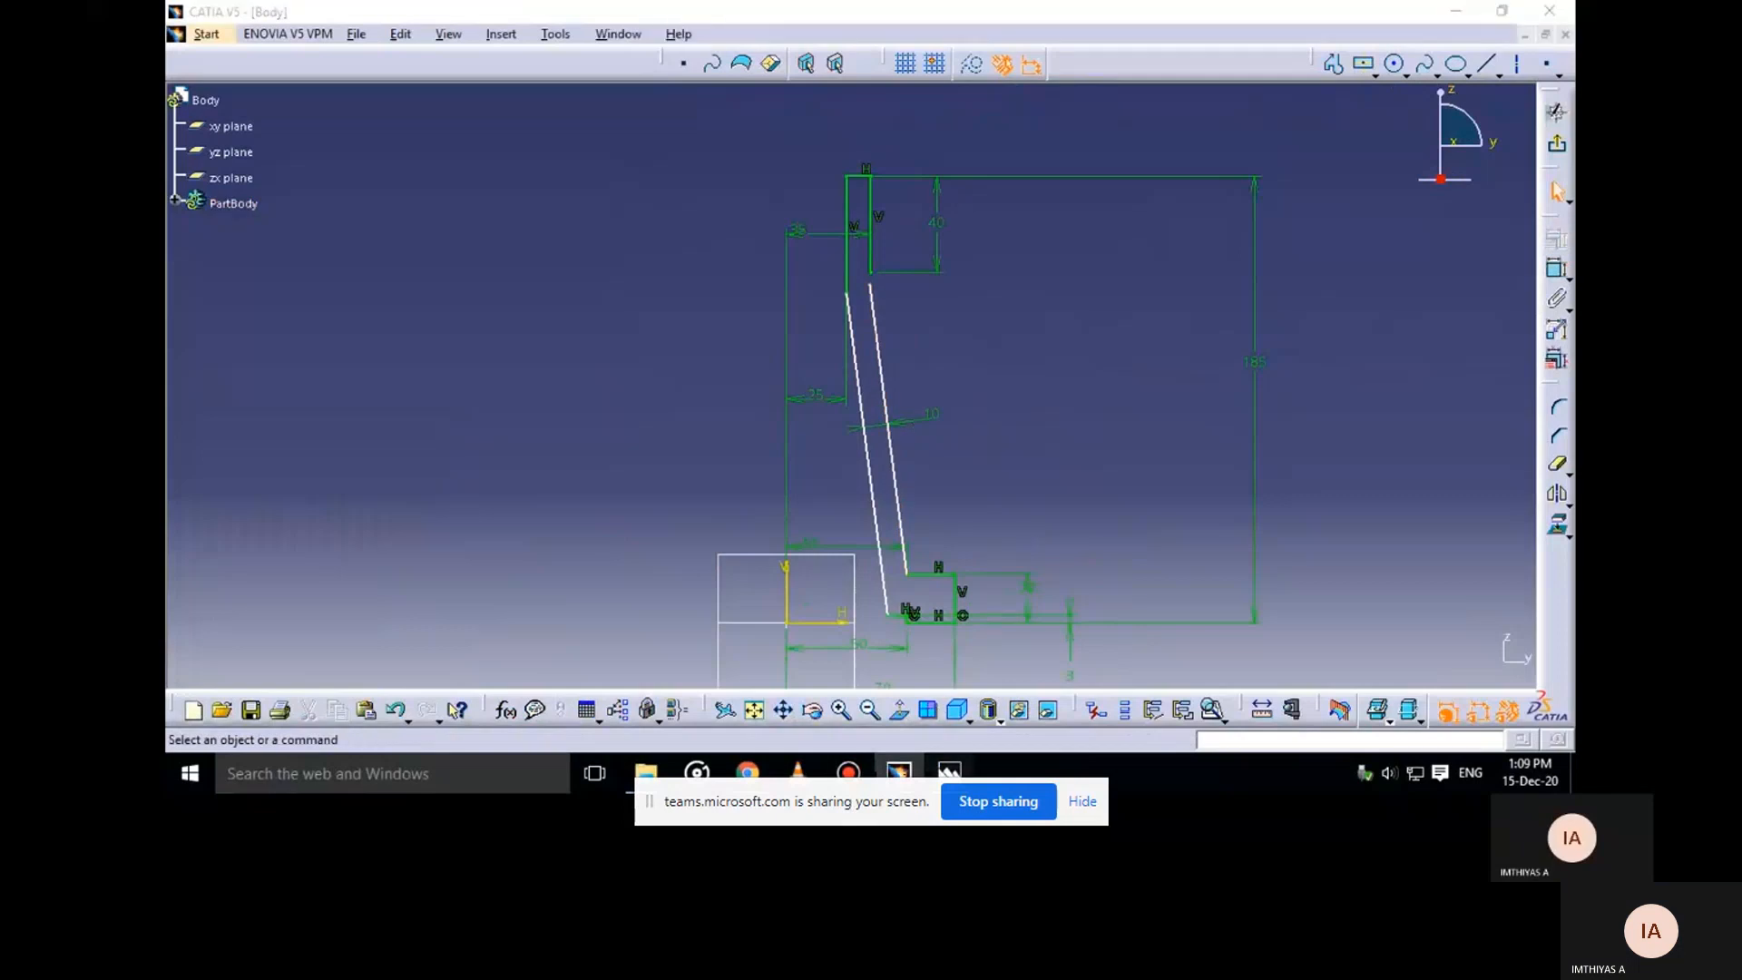
click(879, 692)
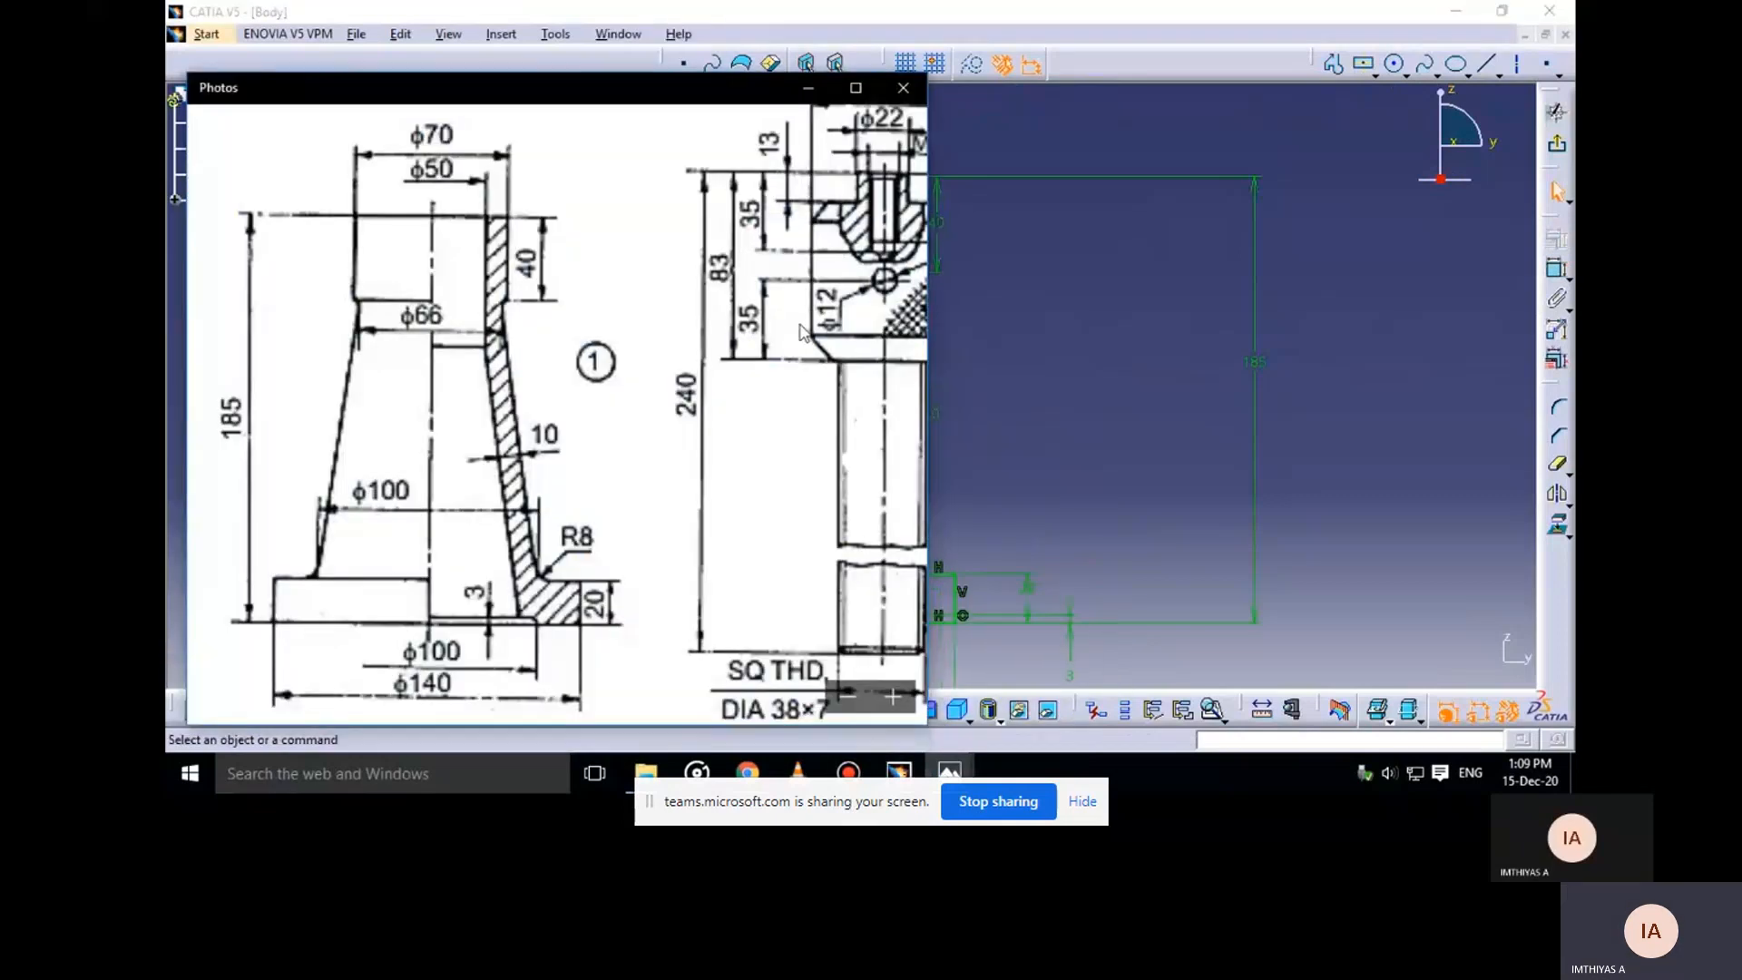
click(812, 95)
middle_drag(918, 309, 929, 375)
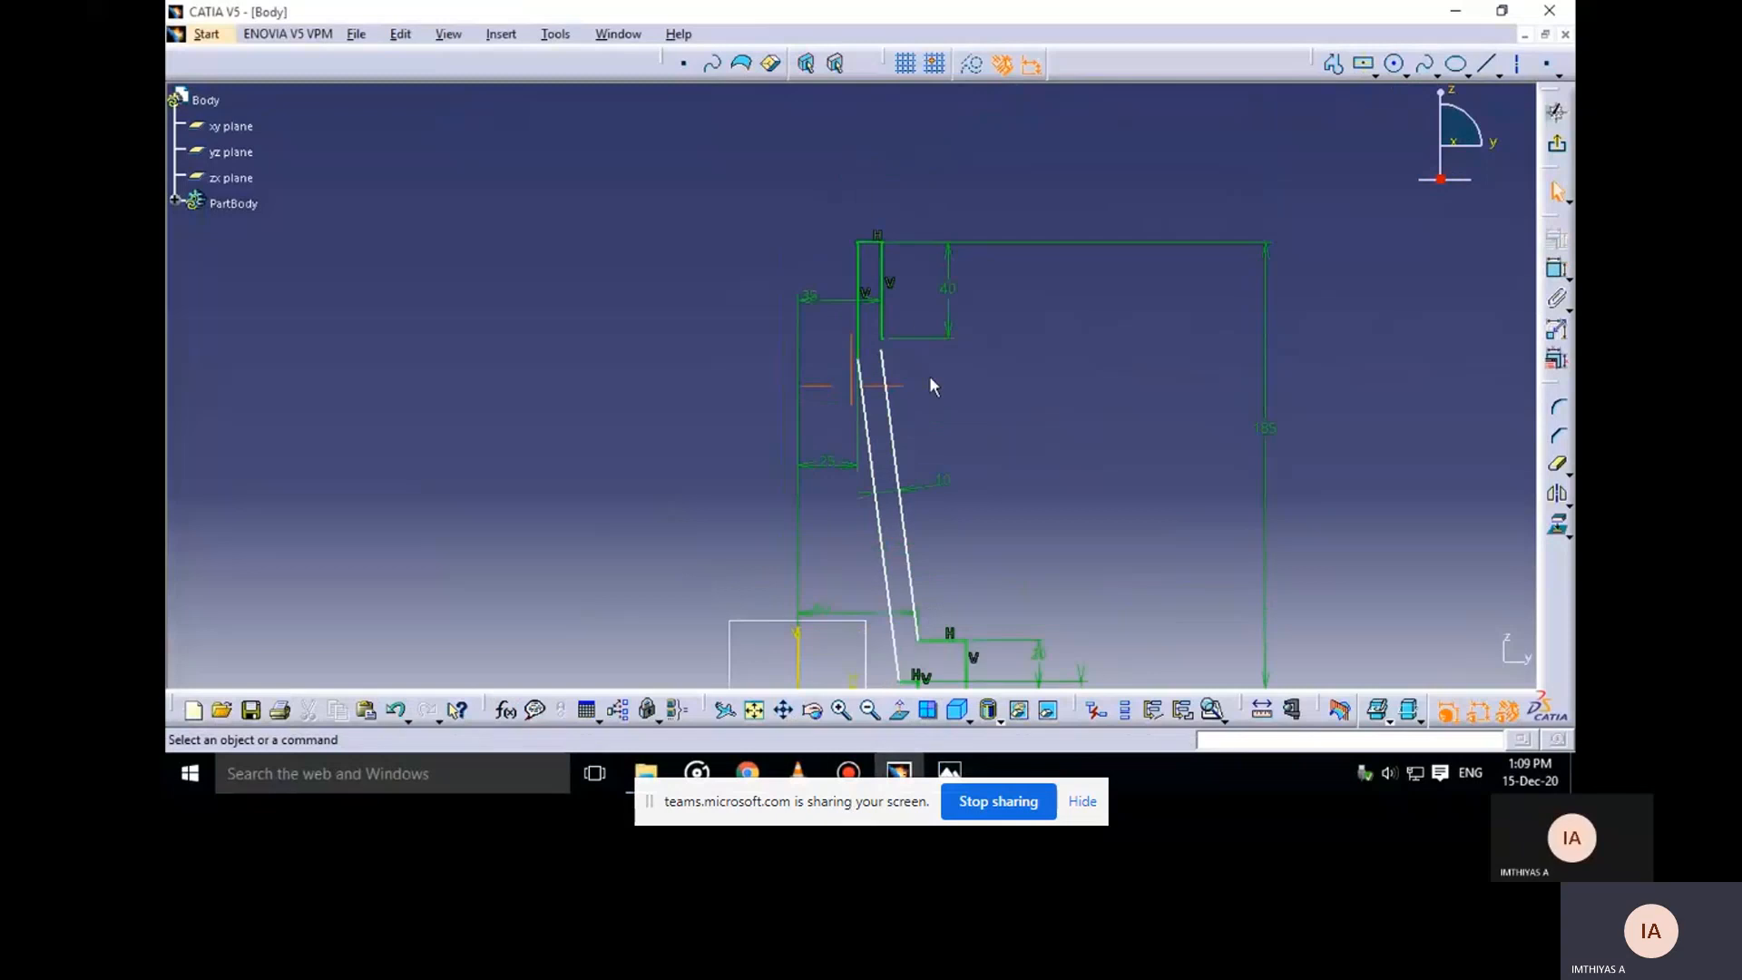
drag(877, 404, 883, 404)
click(946, 392)
middle_drag(947, 392, 935, 250)
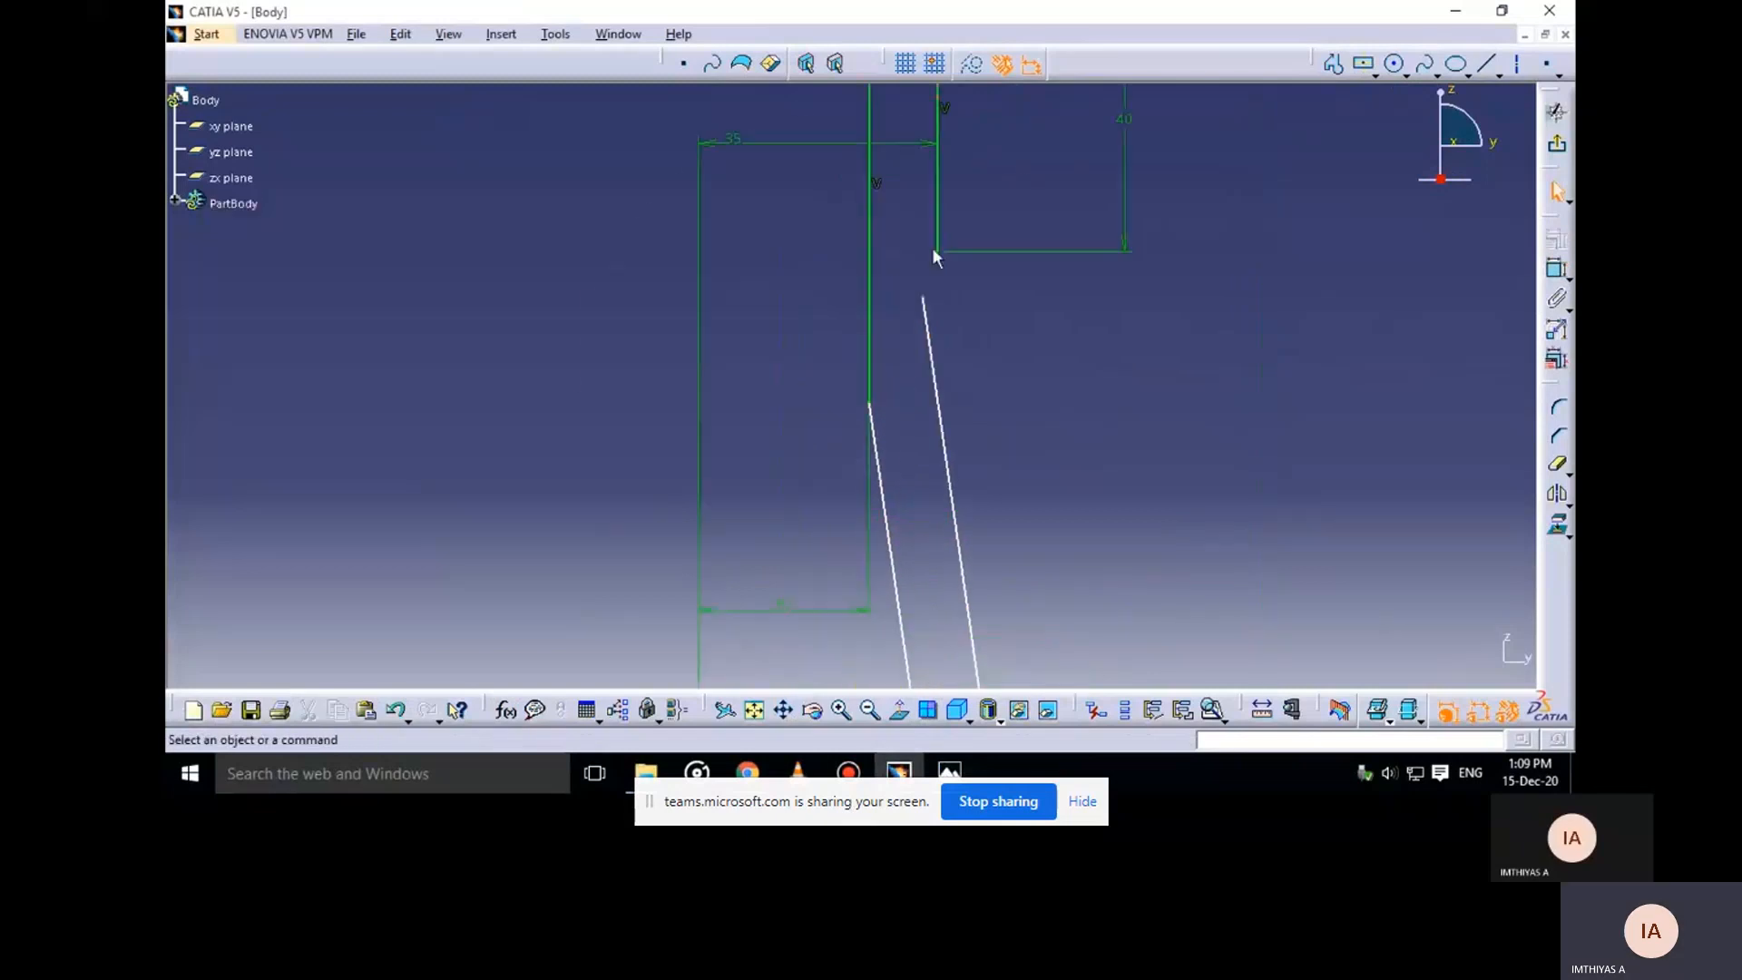
middle_drag(1029, 341, 1011, 386)
middle_drag(972, 312, 955, 368)
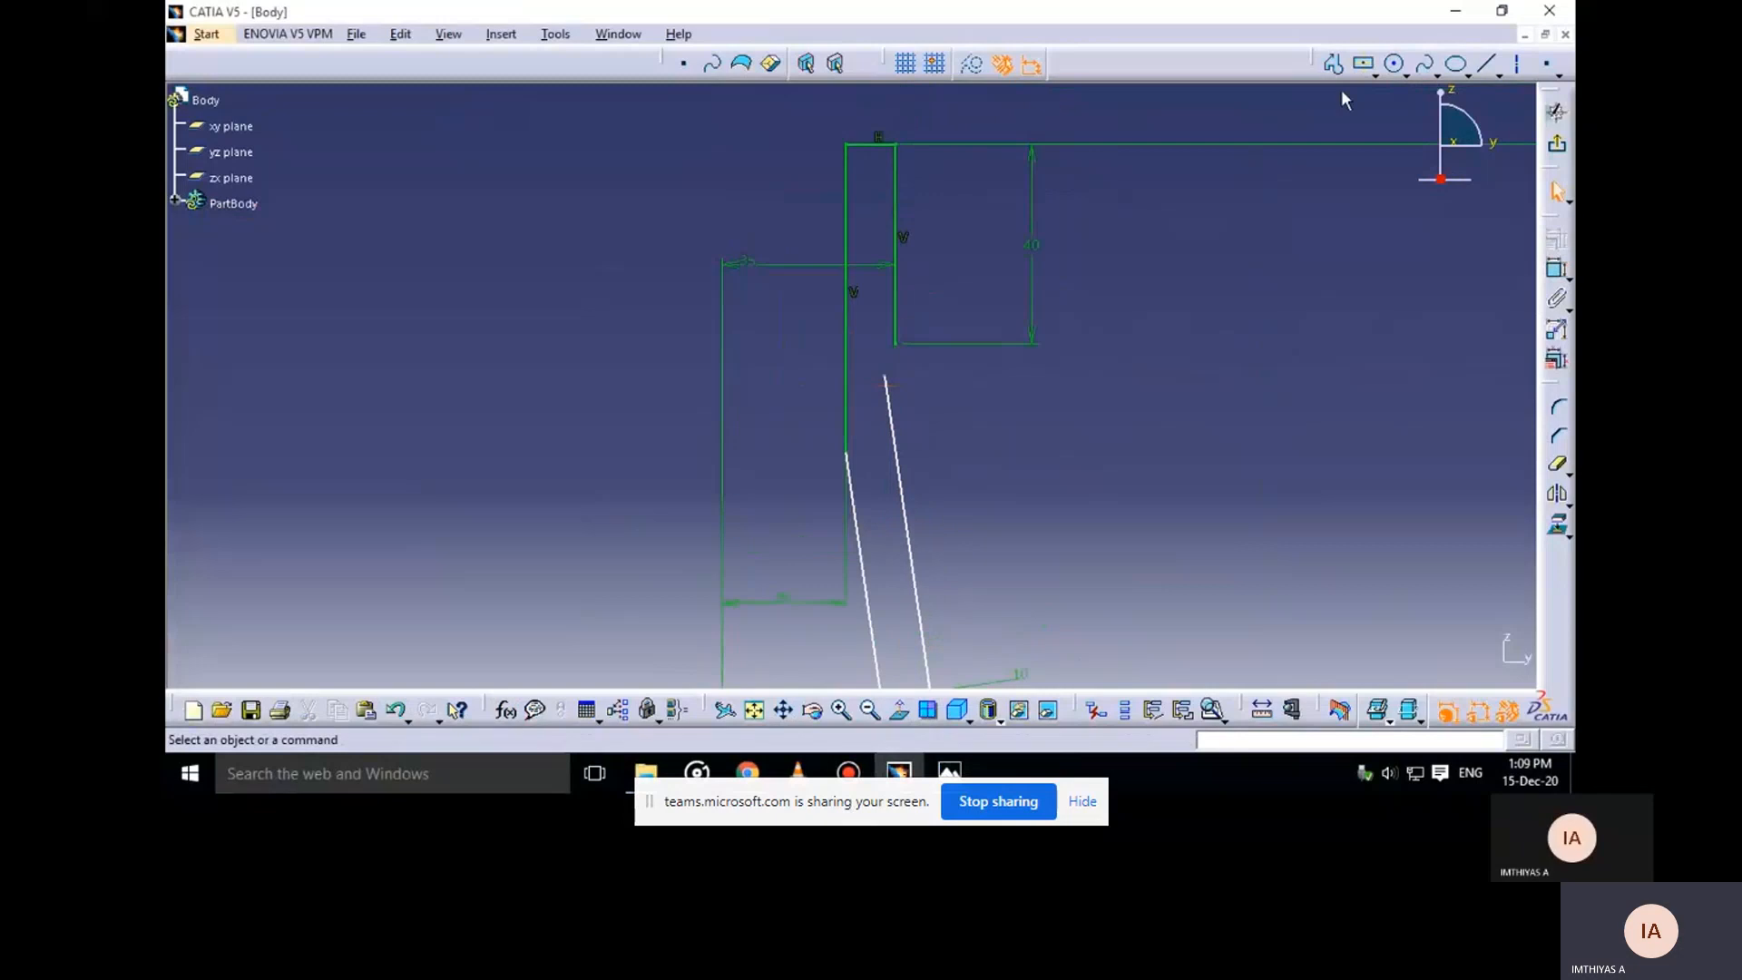
Draw a short inward-sloping line about 3 mm long from the lower end of the collar's outer vertical line
click(1489, 65)
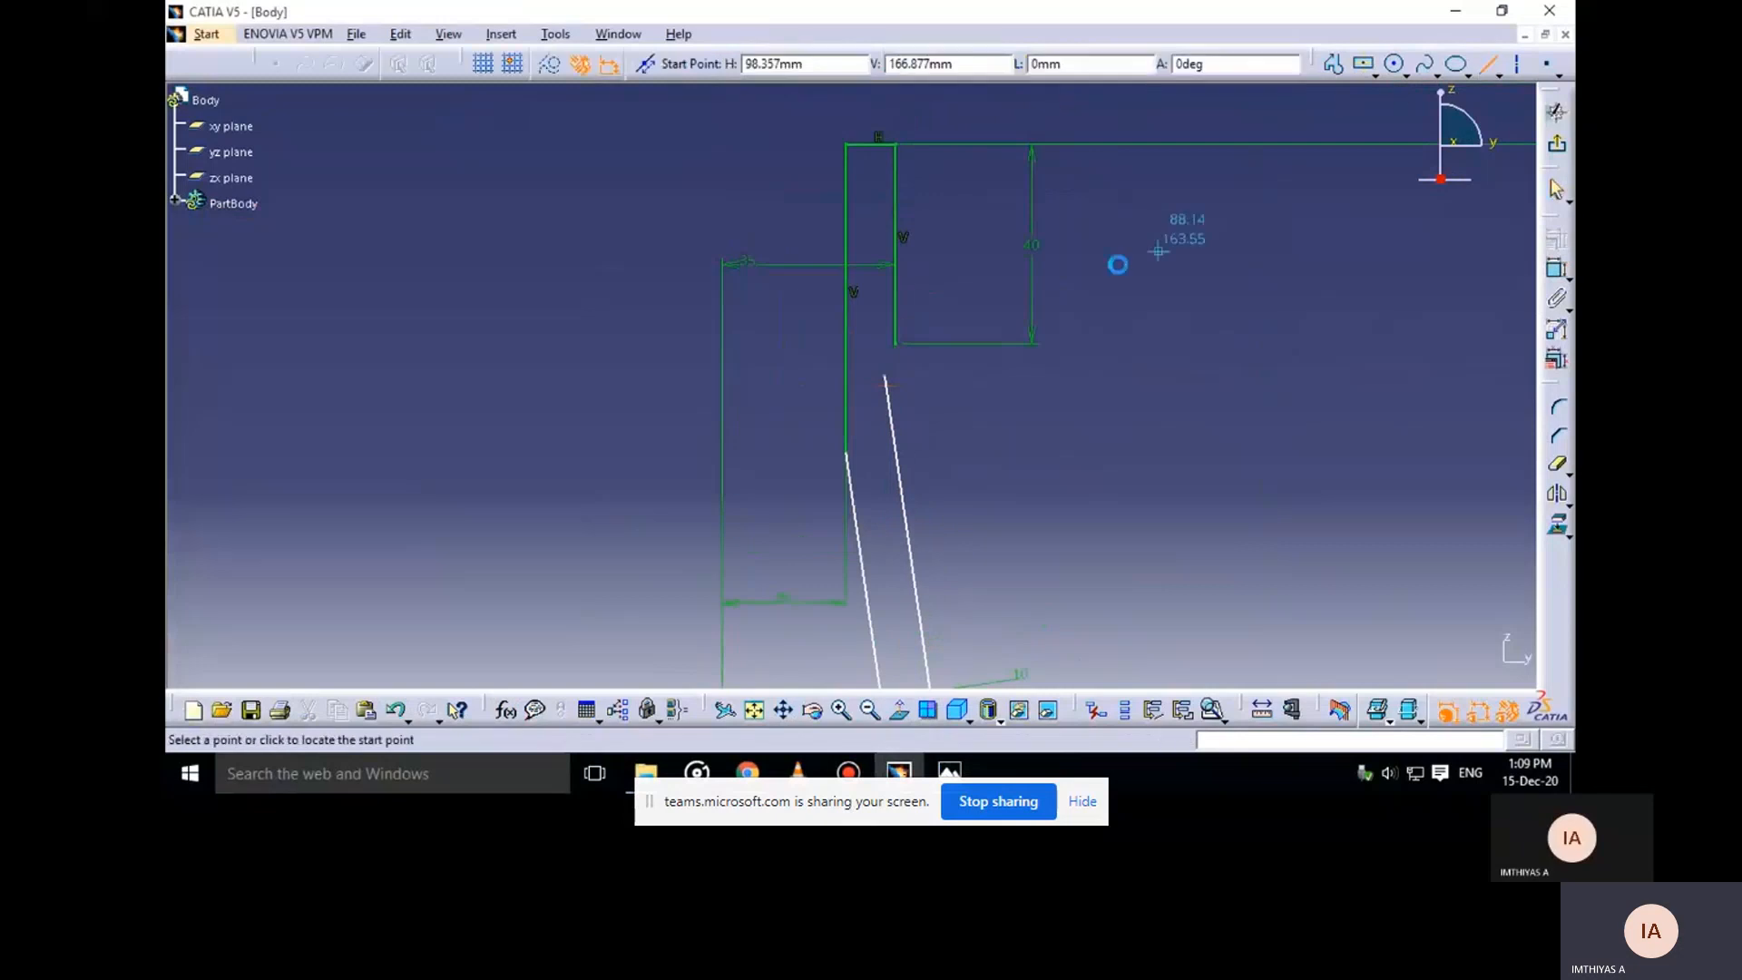
click(892, 343)
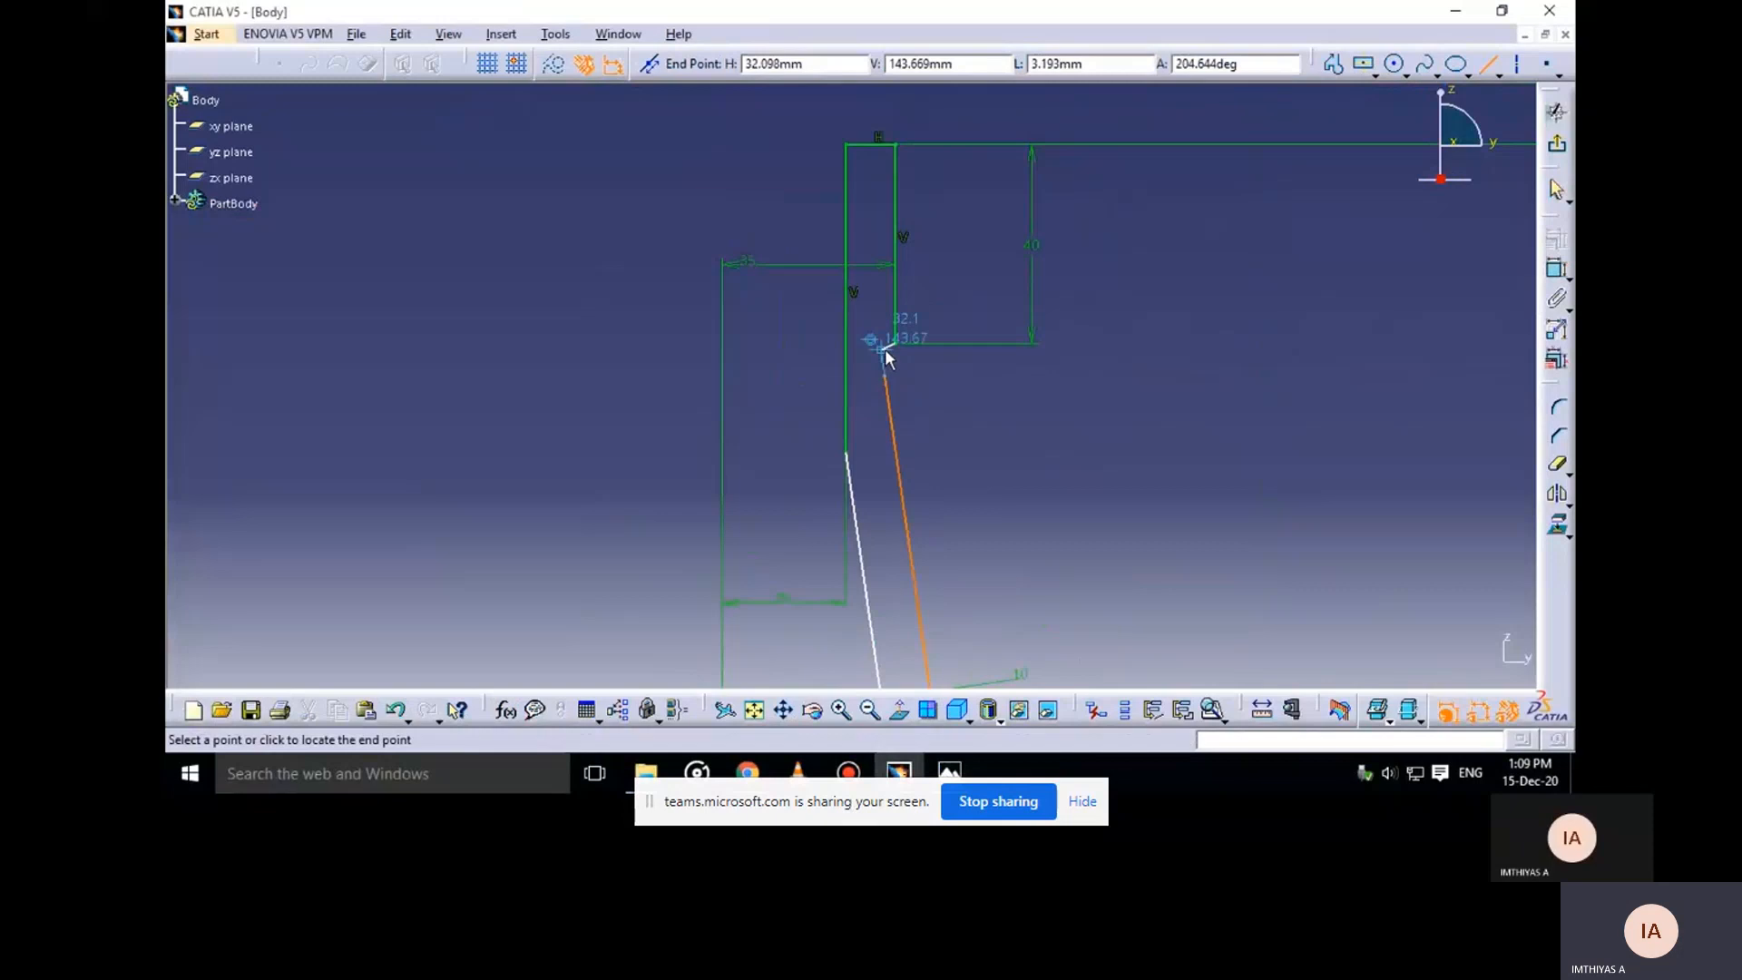
click(882, 349)
click(954, 377)
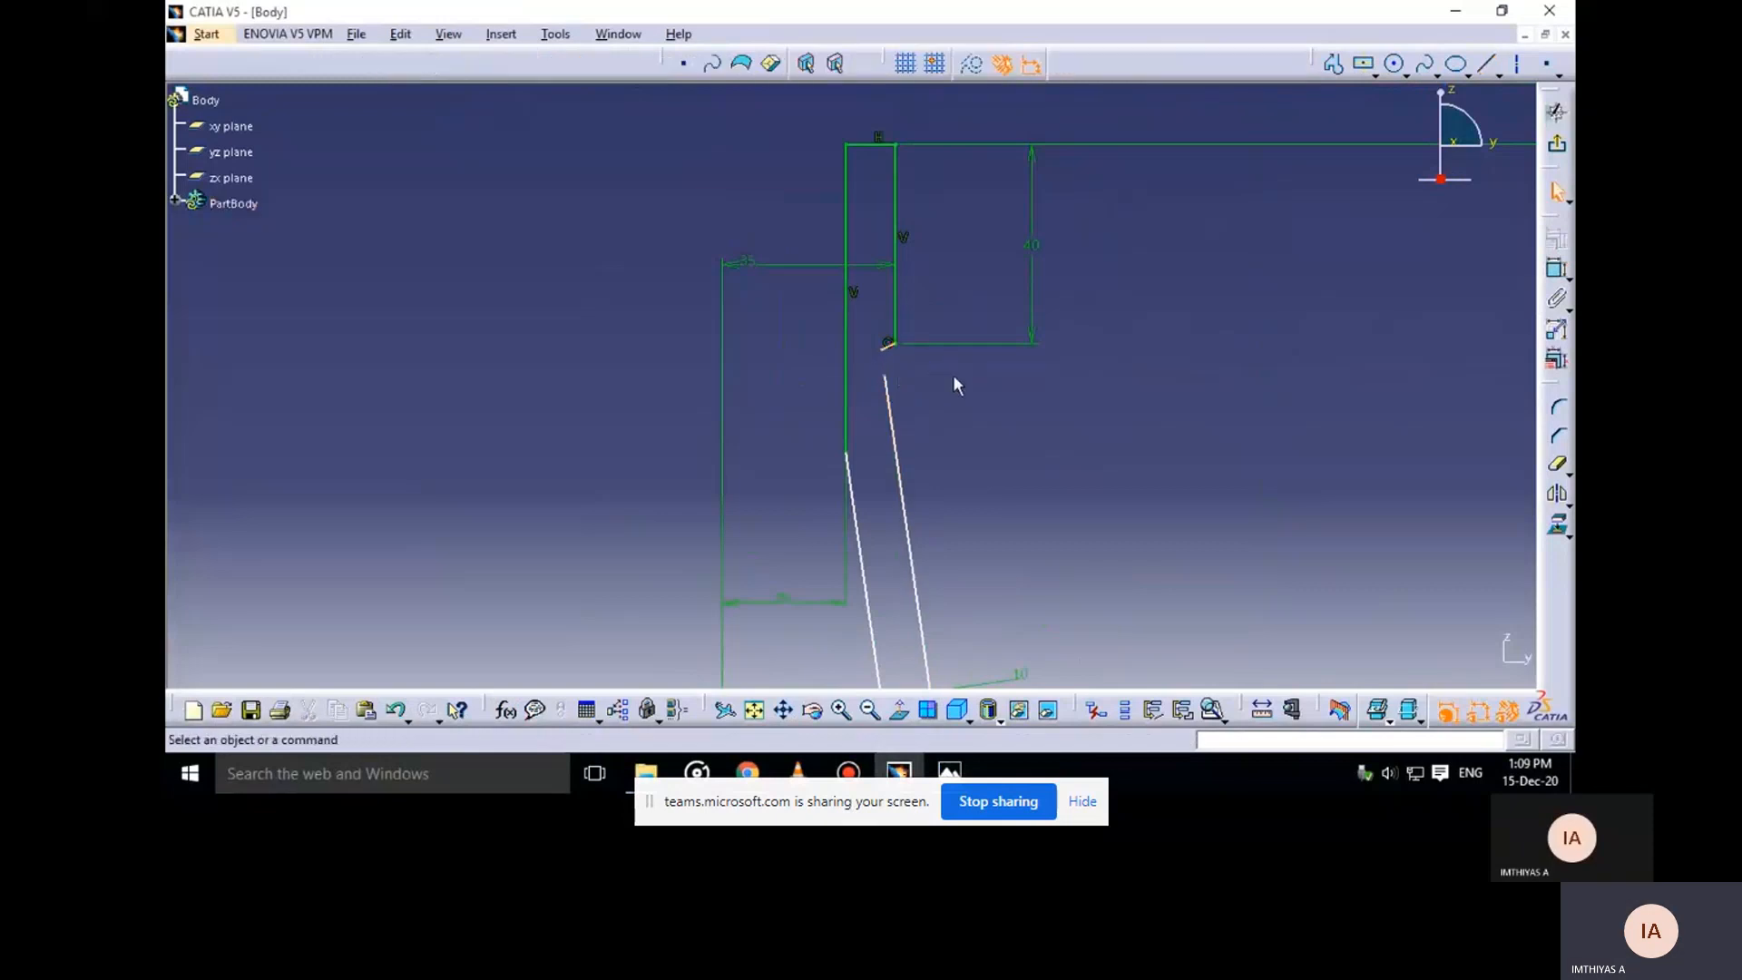
Join the short line's free end to the upper end of the outer sloping wall with a coincidence constraint
click(1487, 64)
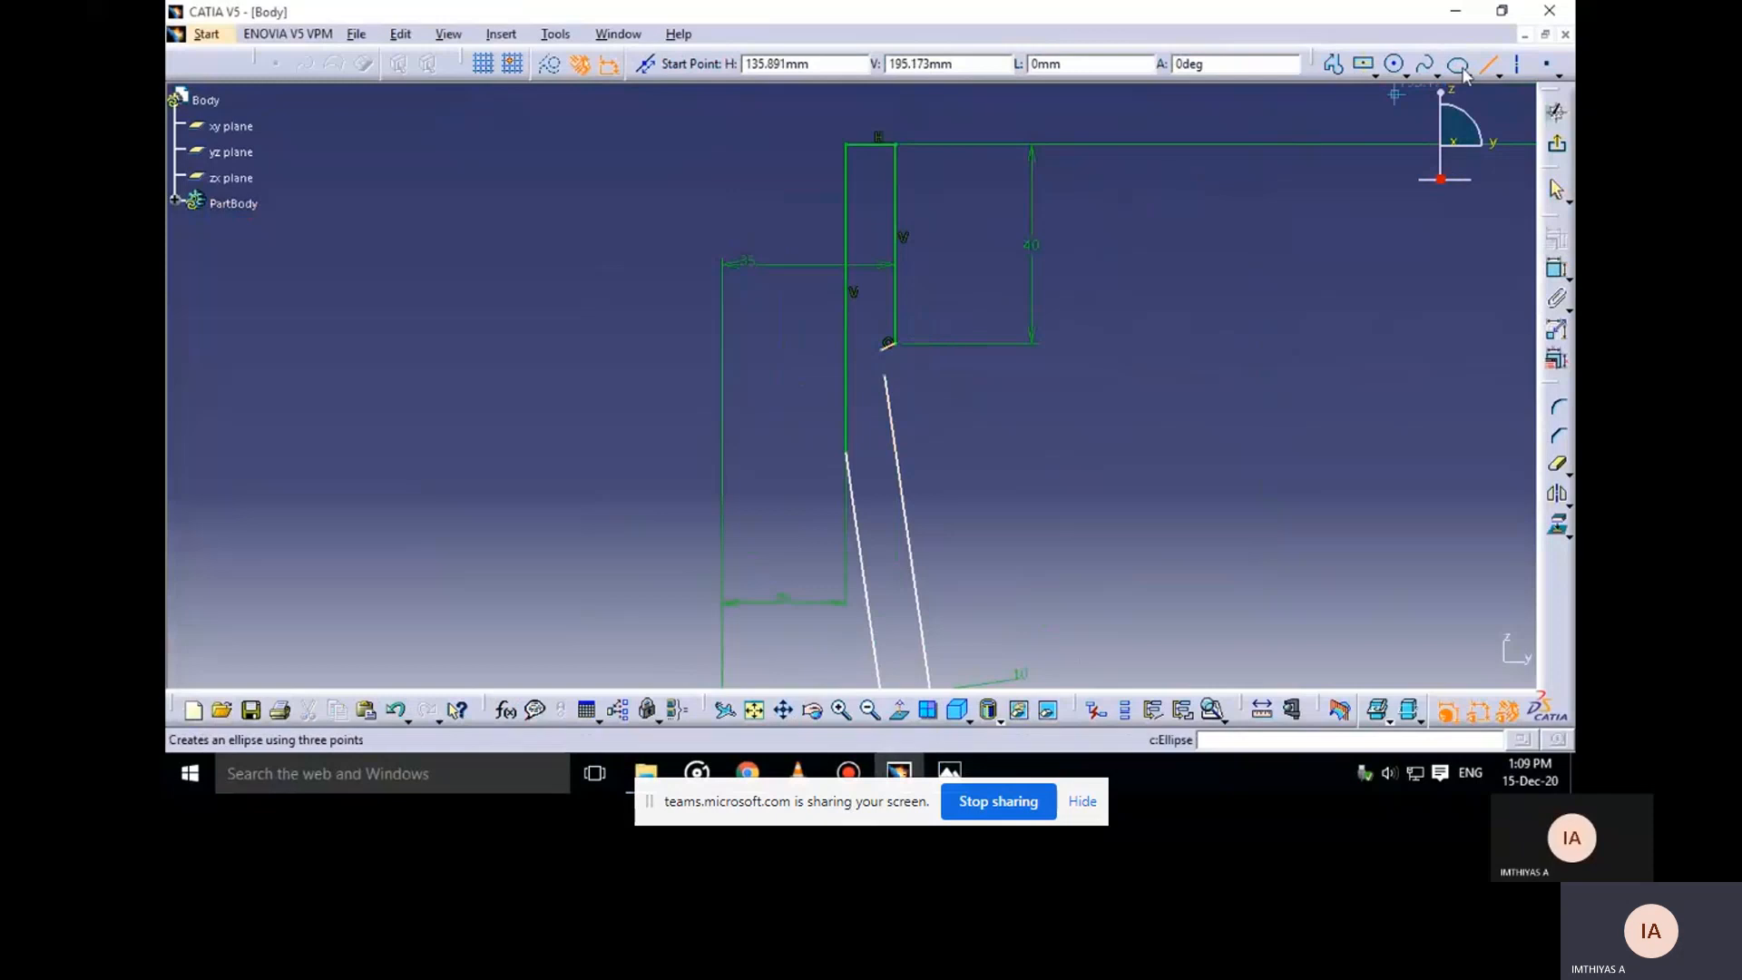
click(1490, 65)
click(888, 379)
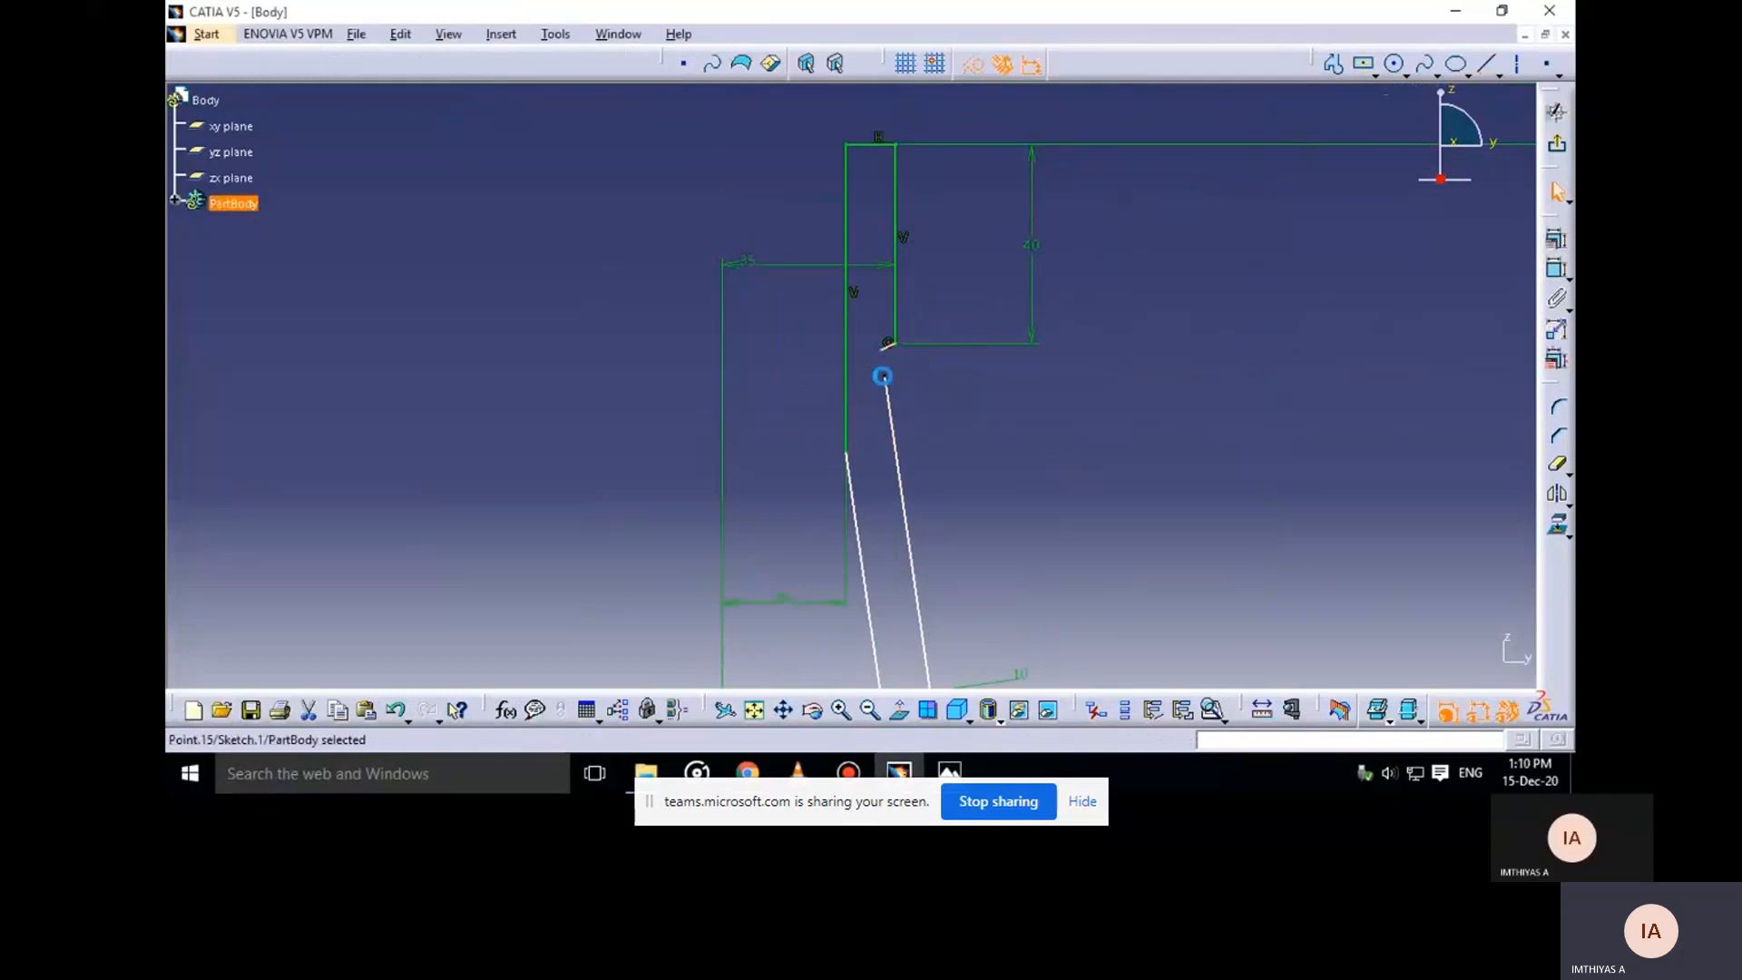
click(1557, 238)
click(1459, 459)
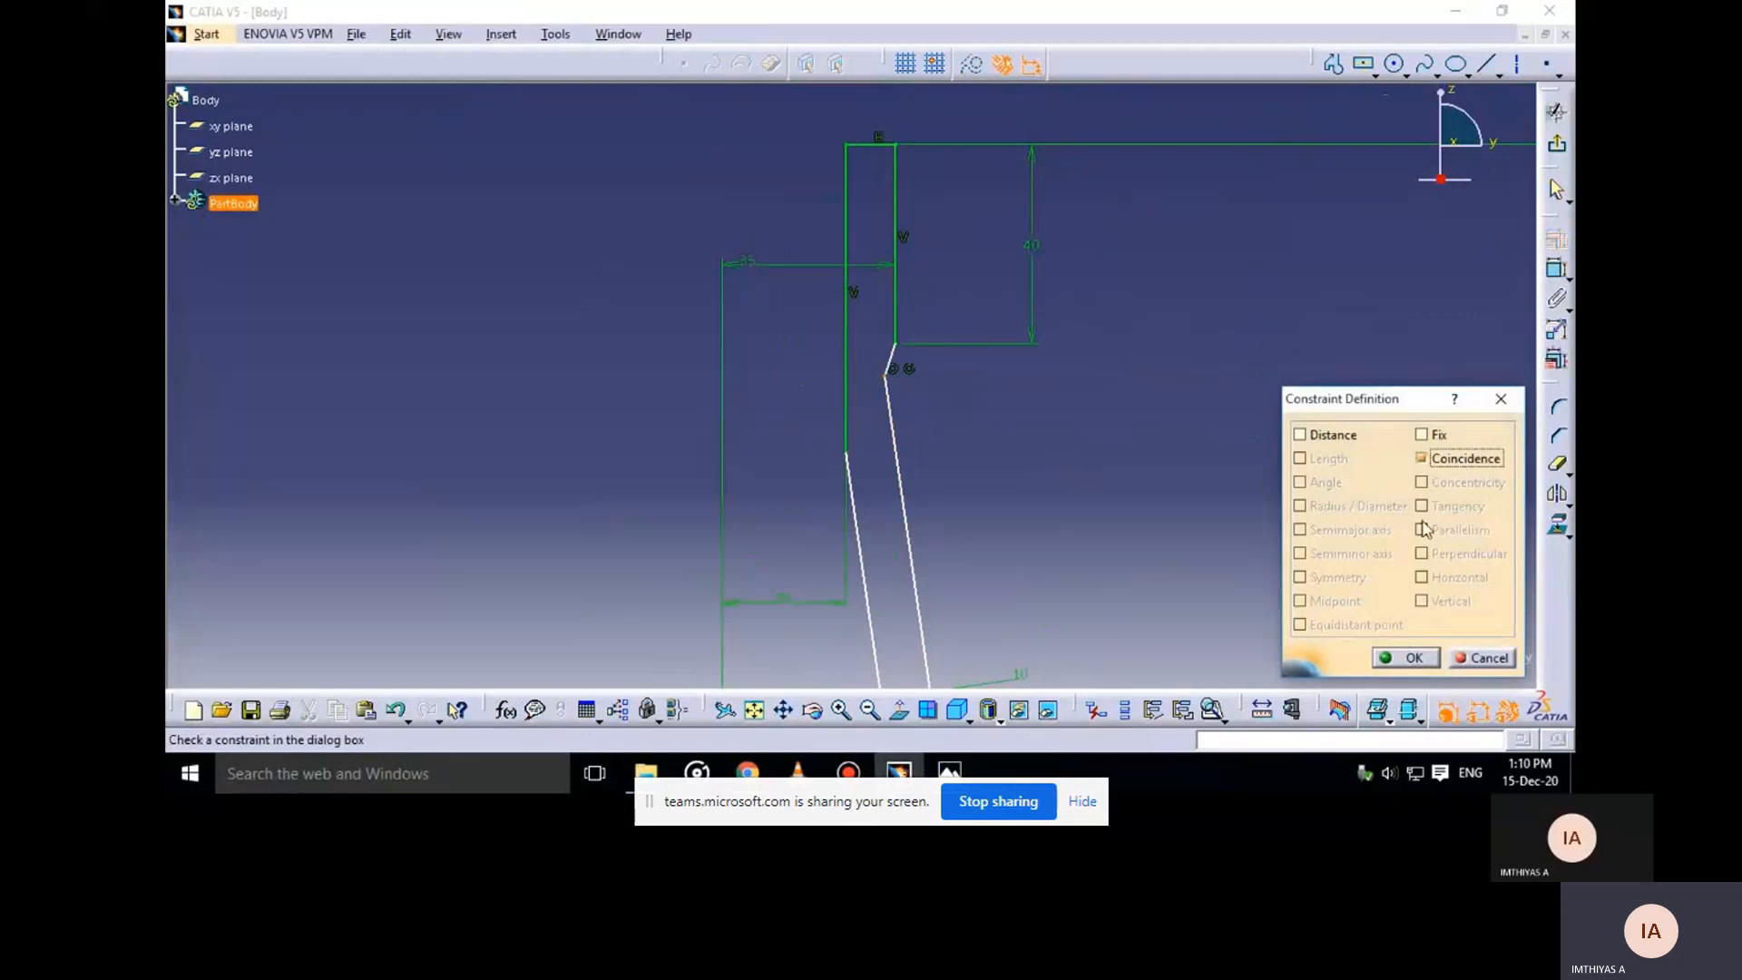
click(1412, 658)
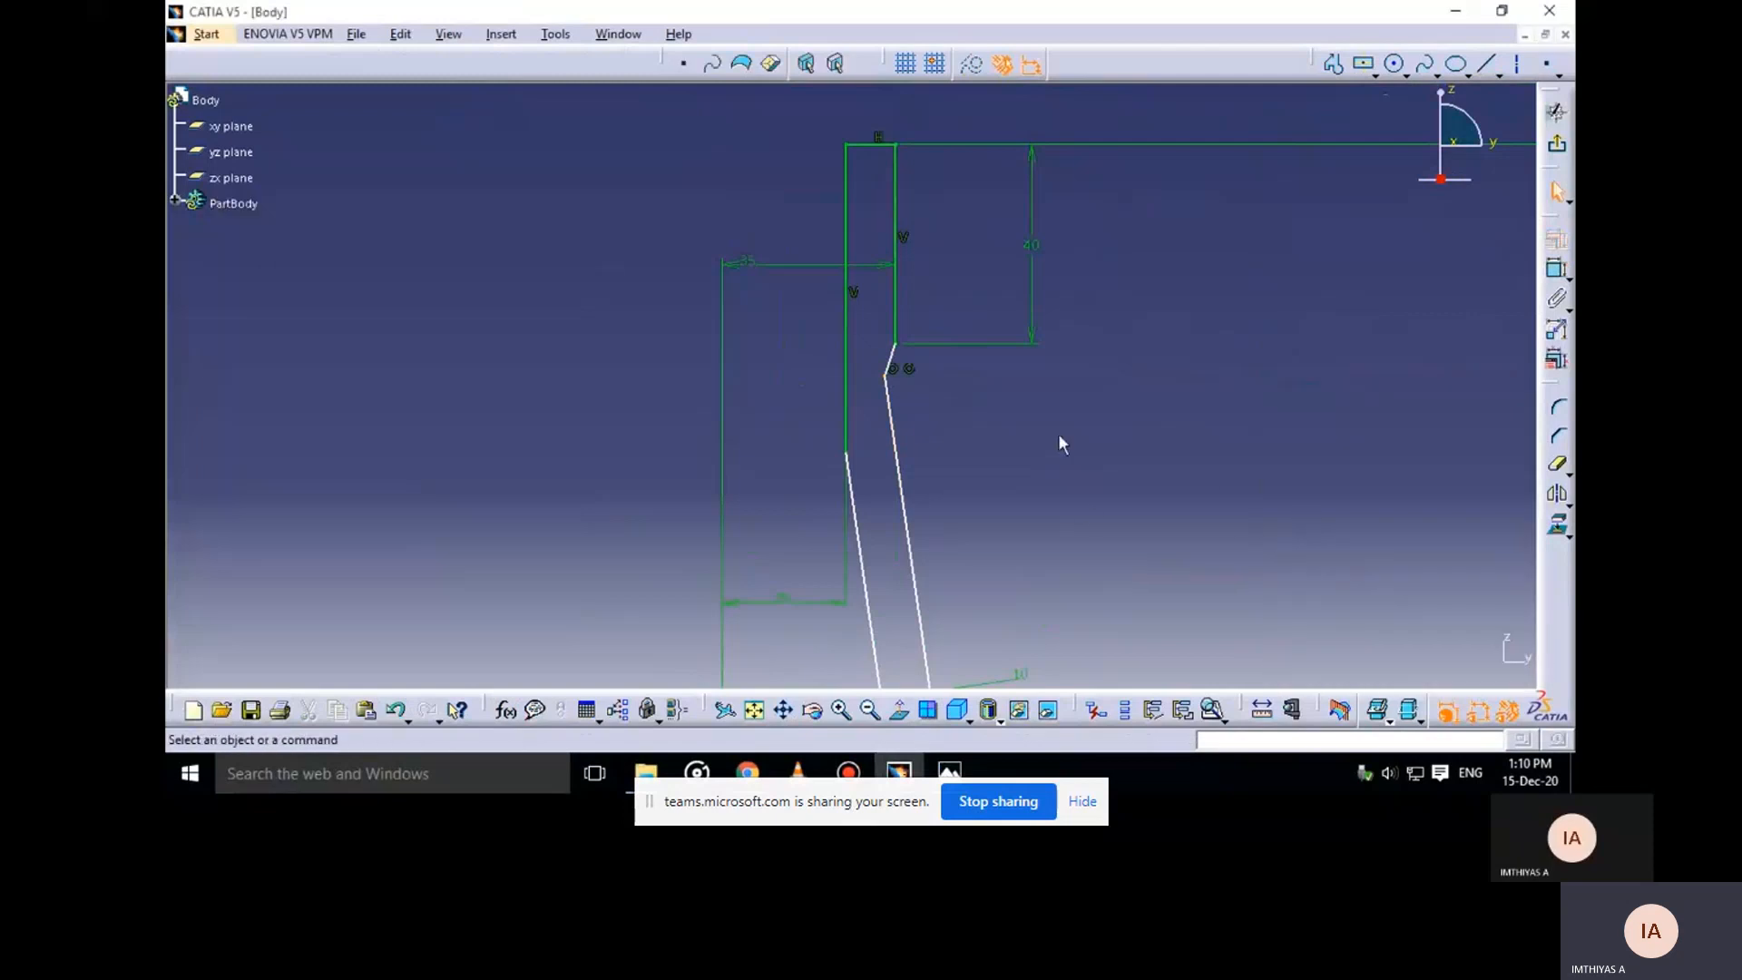
Check the neck diameter on the reference drawing and try to dimension the outer sloping wall line against the vertical axis
click(1557, 269)
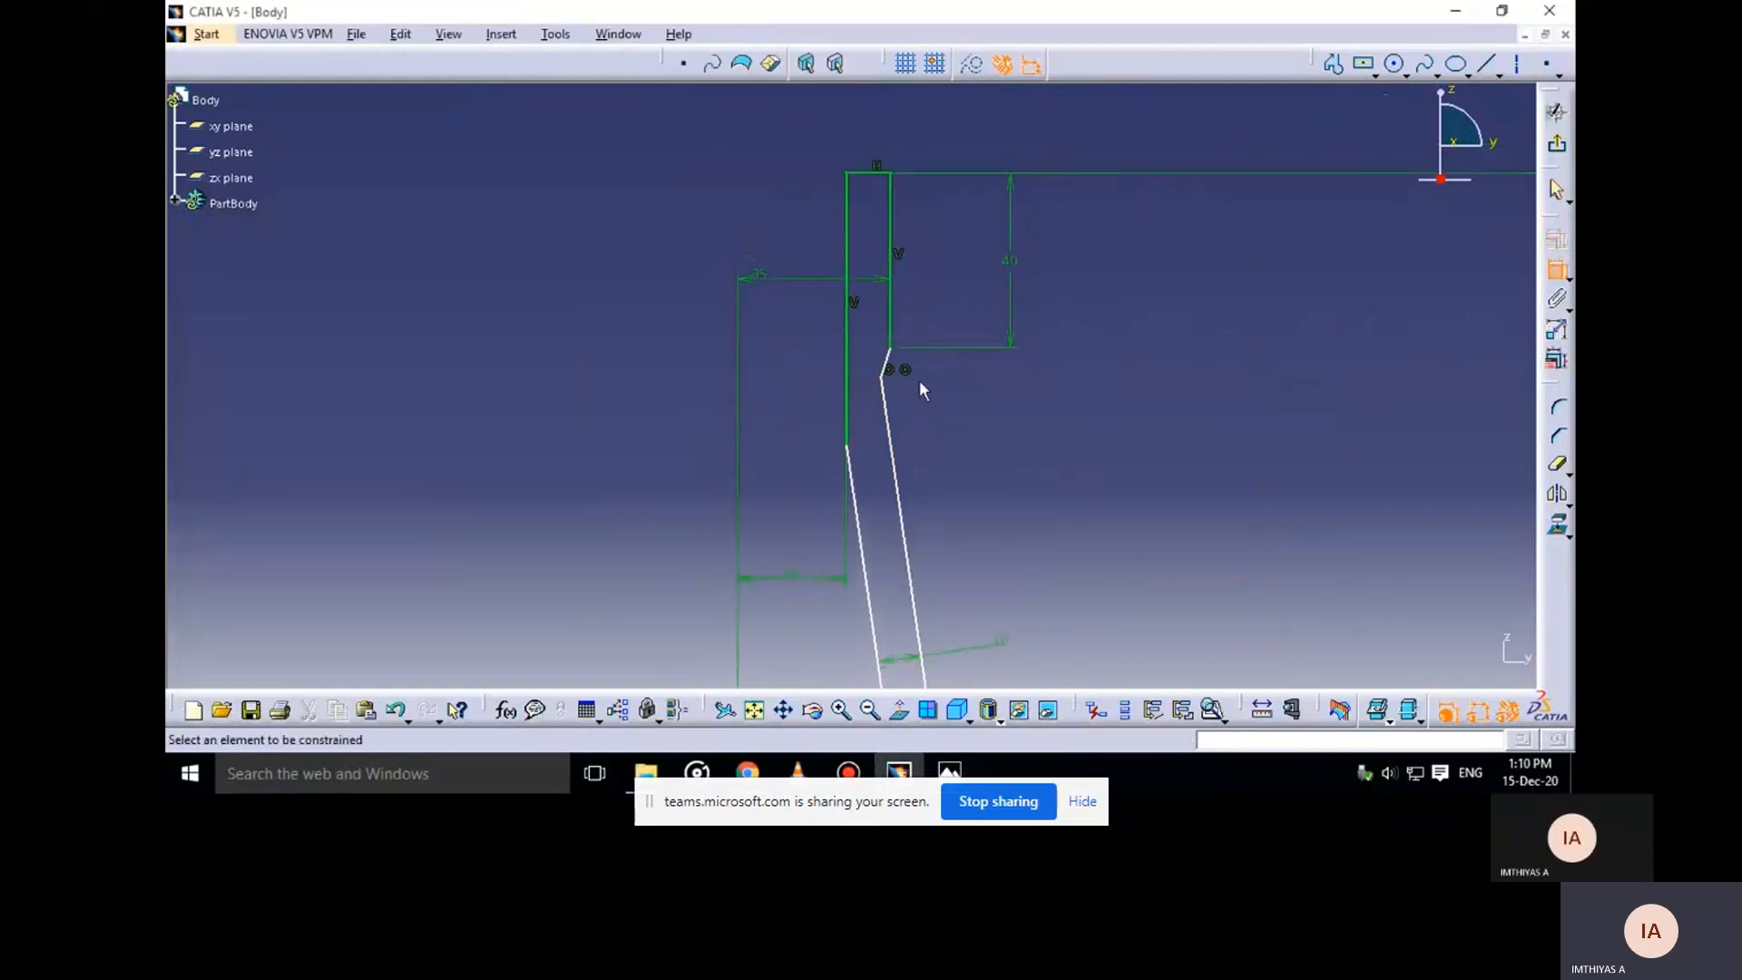
click(949, 772)
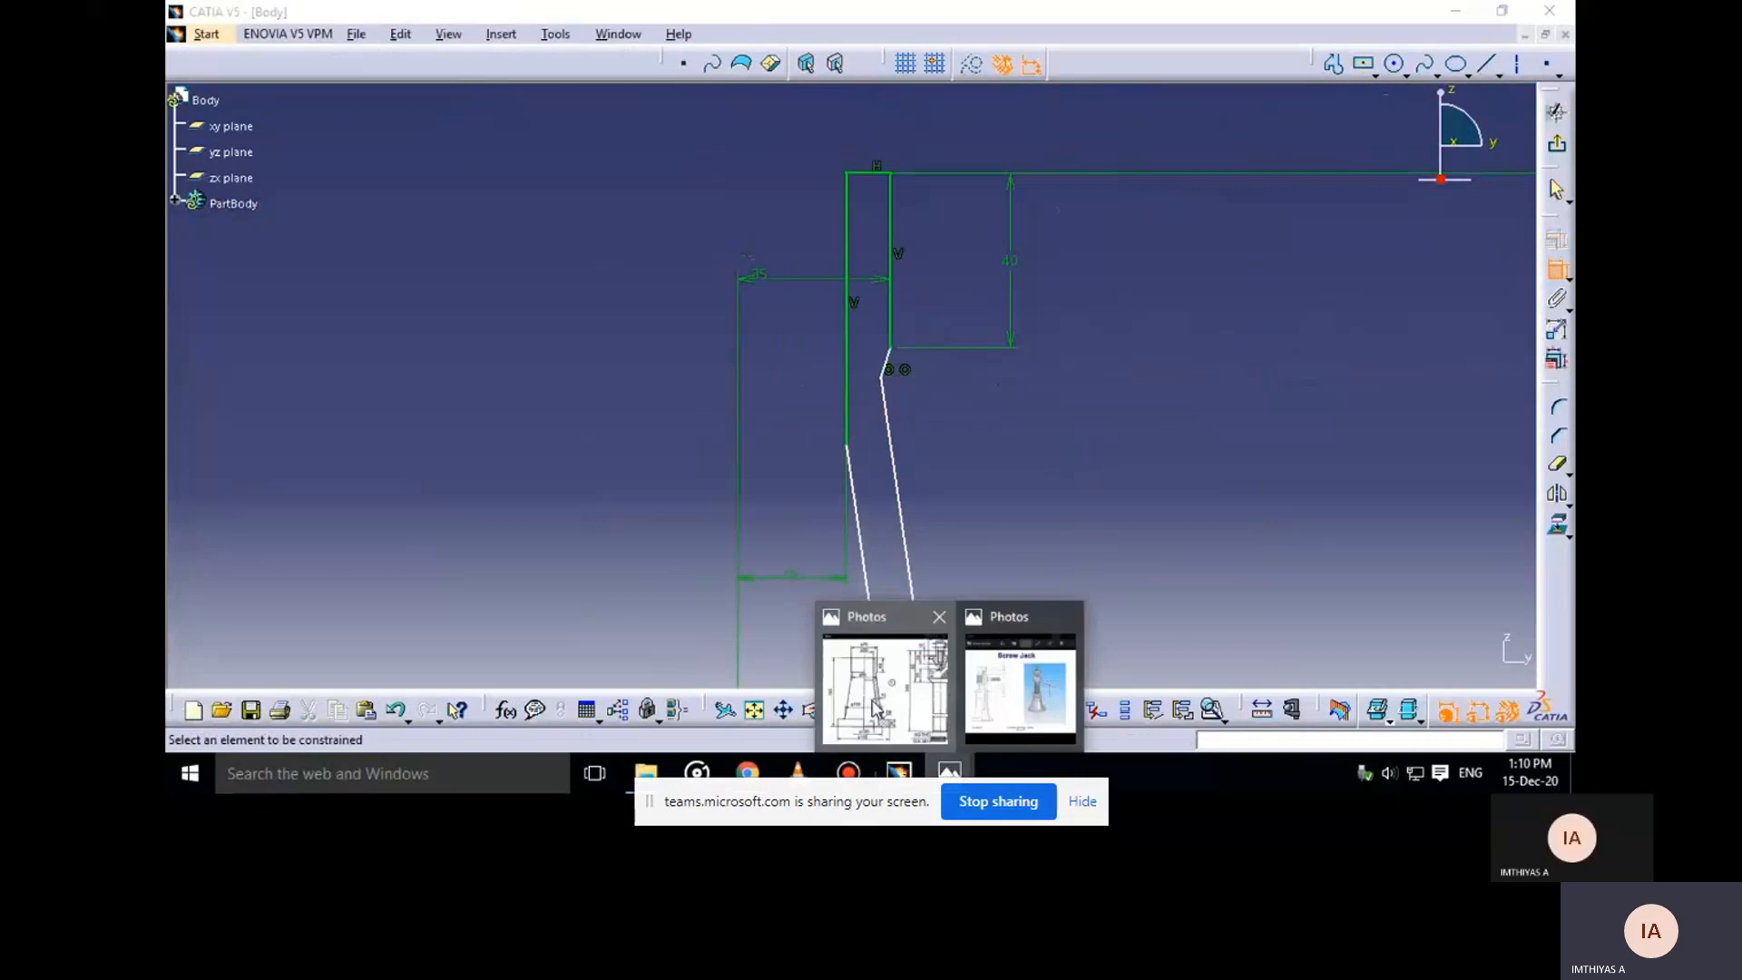
click(874, 706)
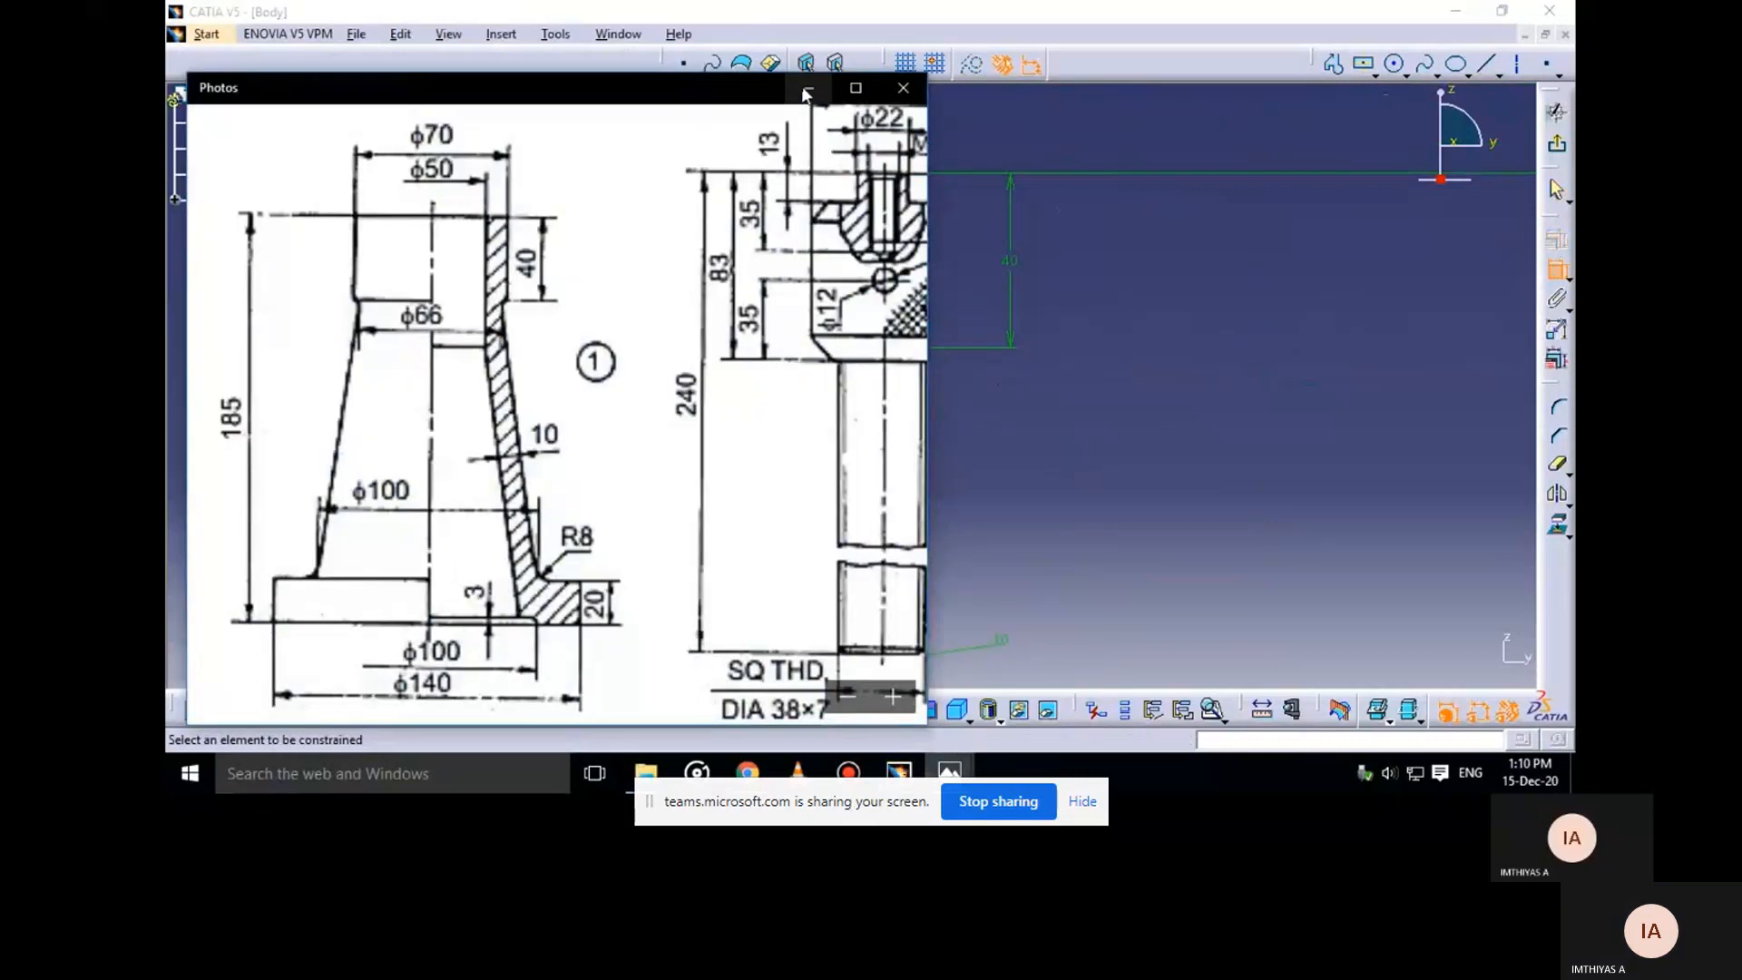
click(807, 88)
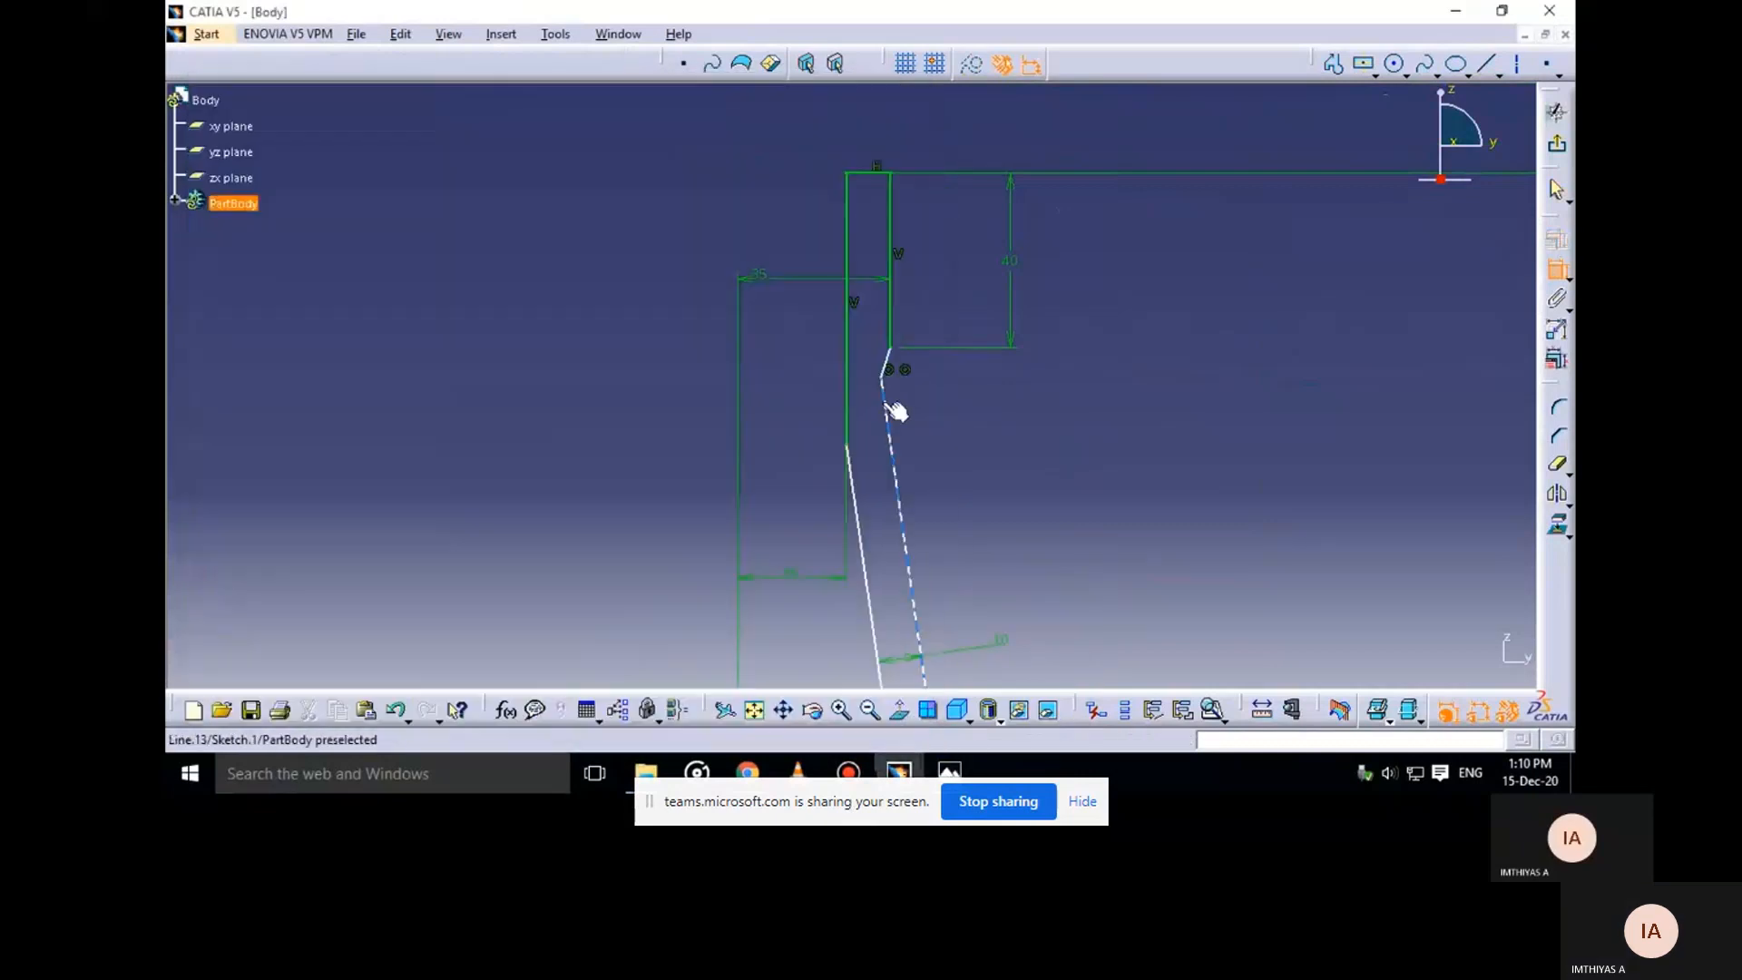
click(886, 404)
ctrl+middle_drag(916, 408, 908, 537)
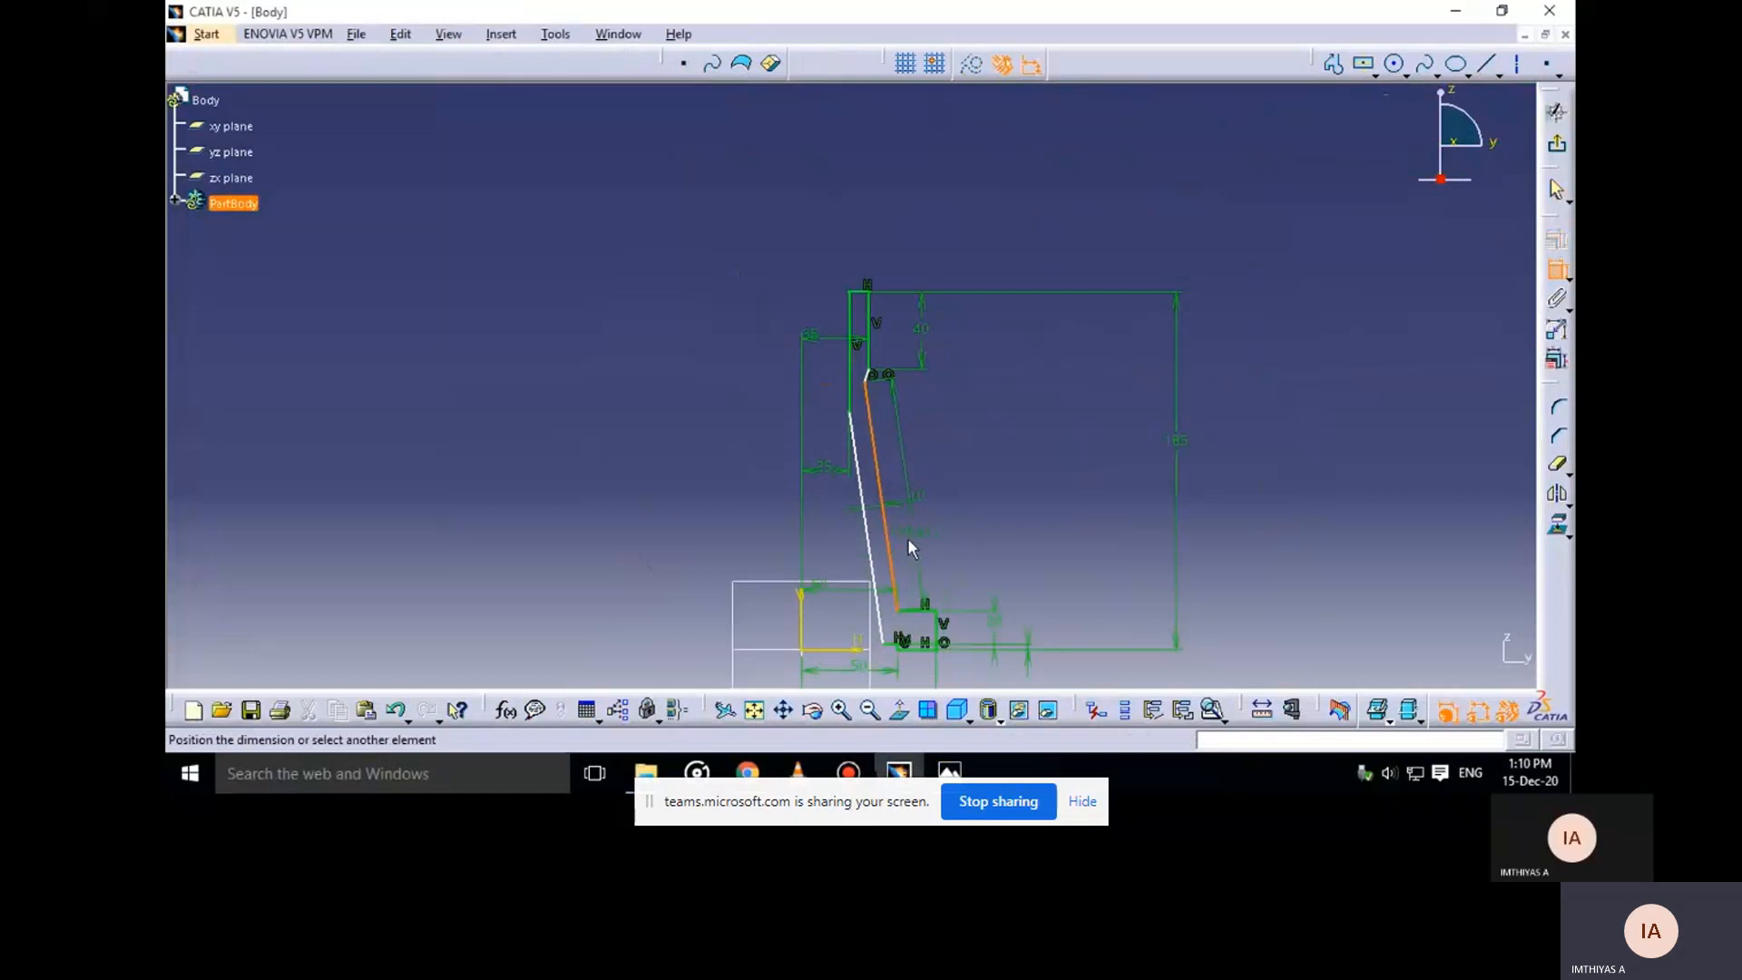
click(804, 598)
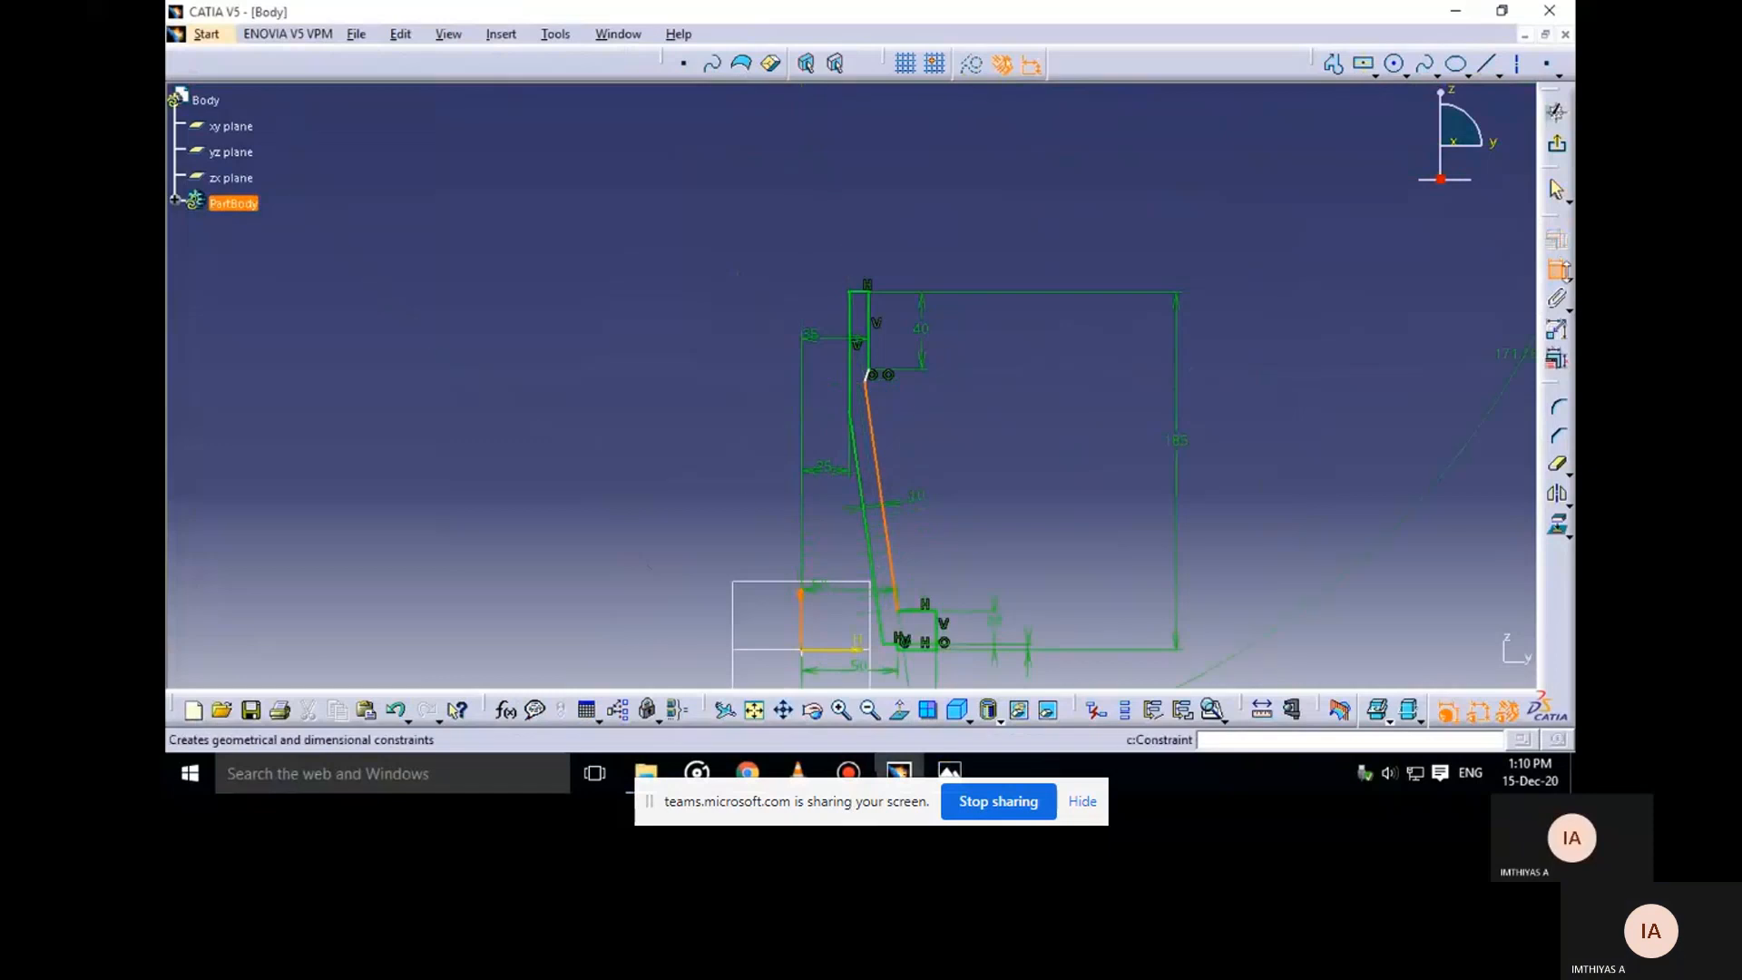
click(1558, 270)
Constrain the upper end of the outer sloping wall 33 mm from the vertical axis
mouse_move(920, 411)
ctrl+middle_down()
mouse_move(927, 445)
mouse_move(986, 352)
ctrl+middle_up()
click(1554, 267)
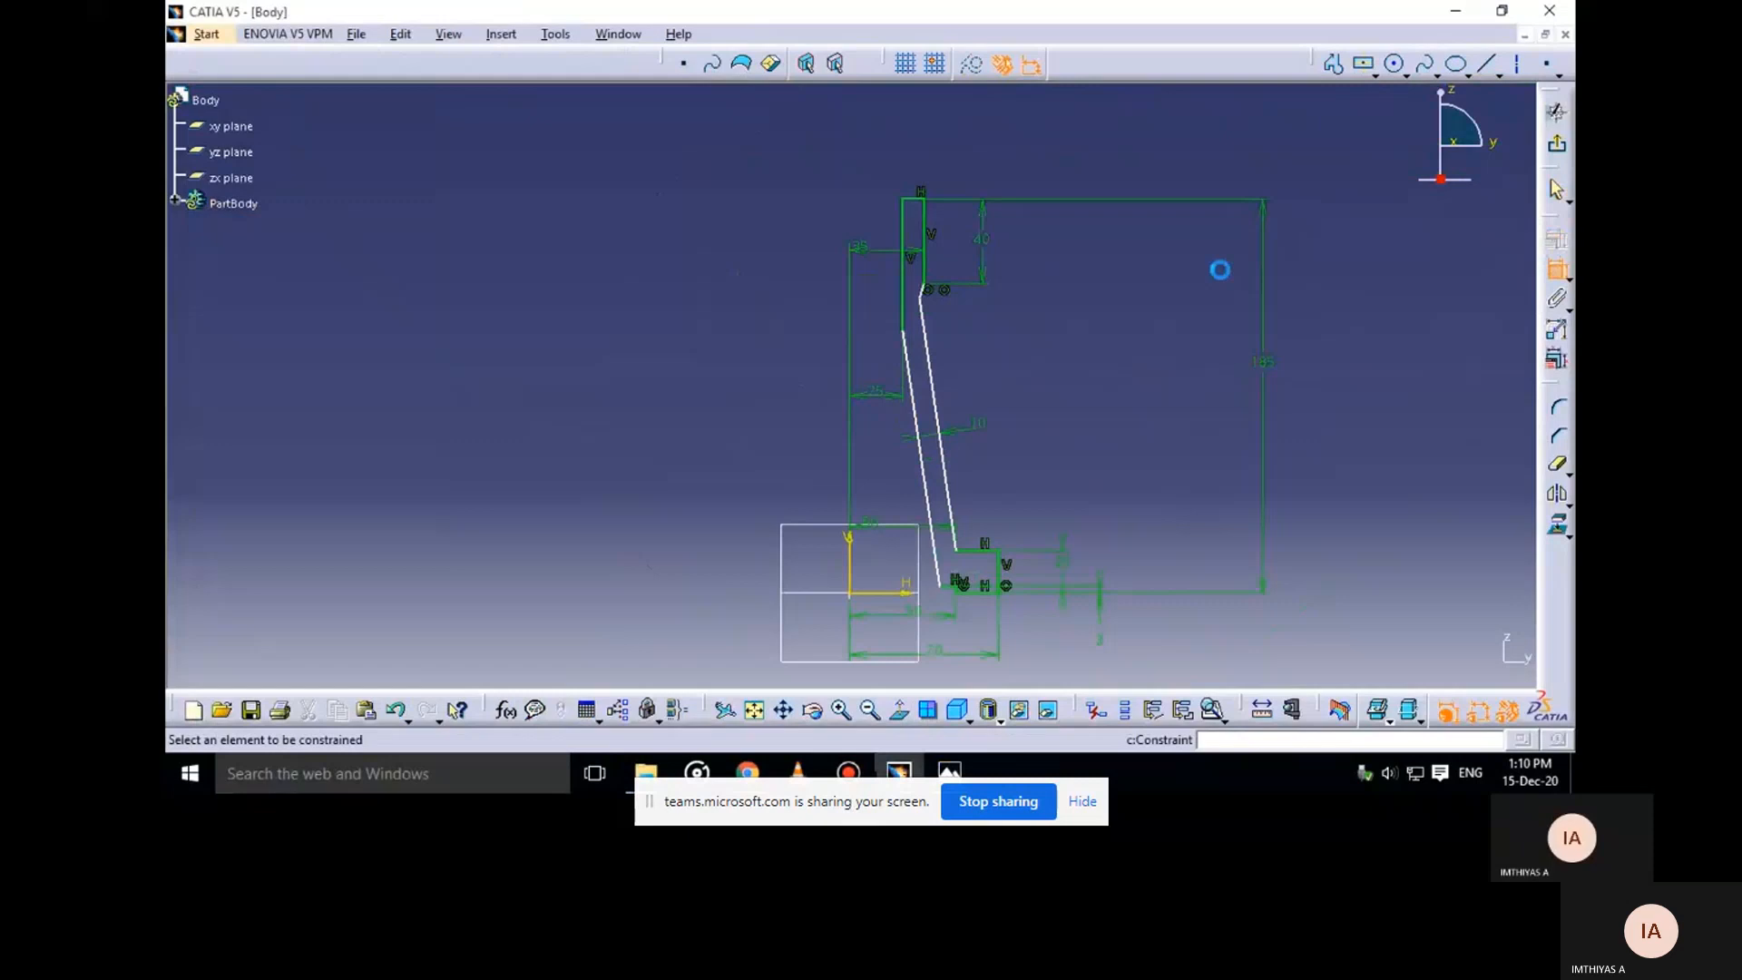
click(925, 294)
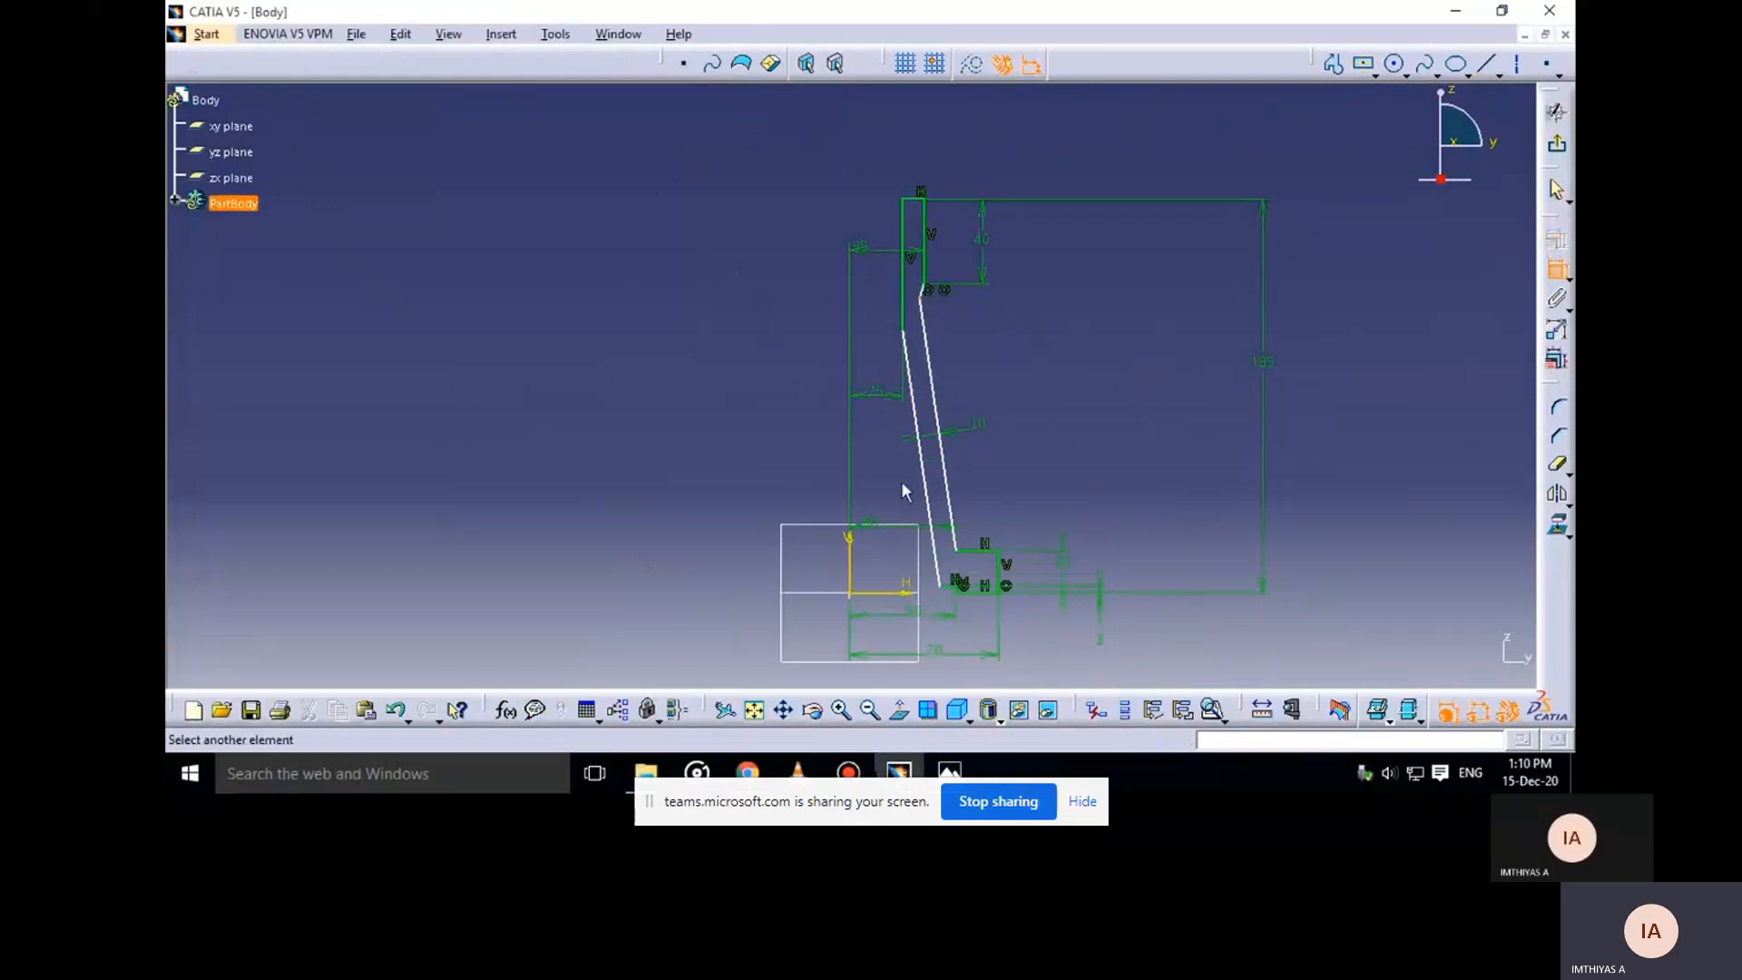
click(849, 572)
click(777, 474)
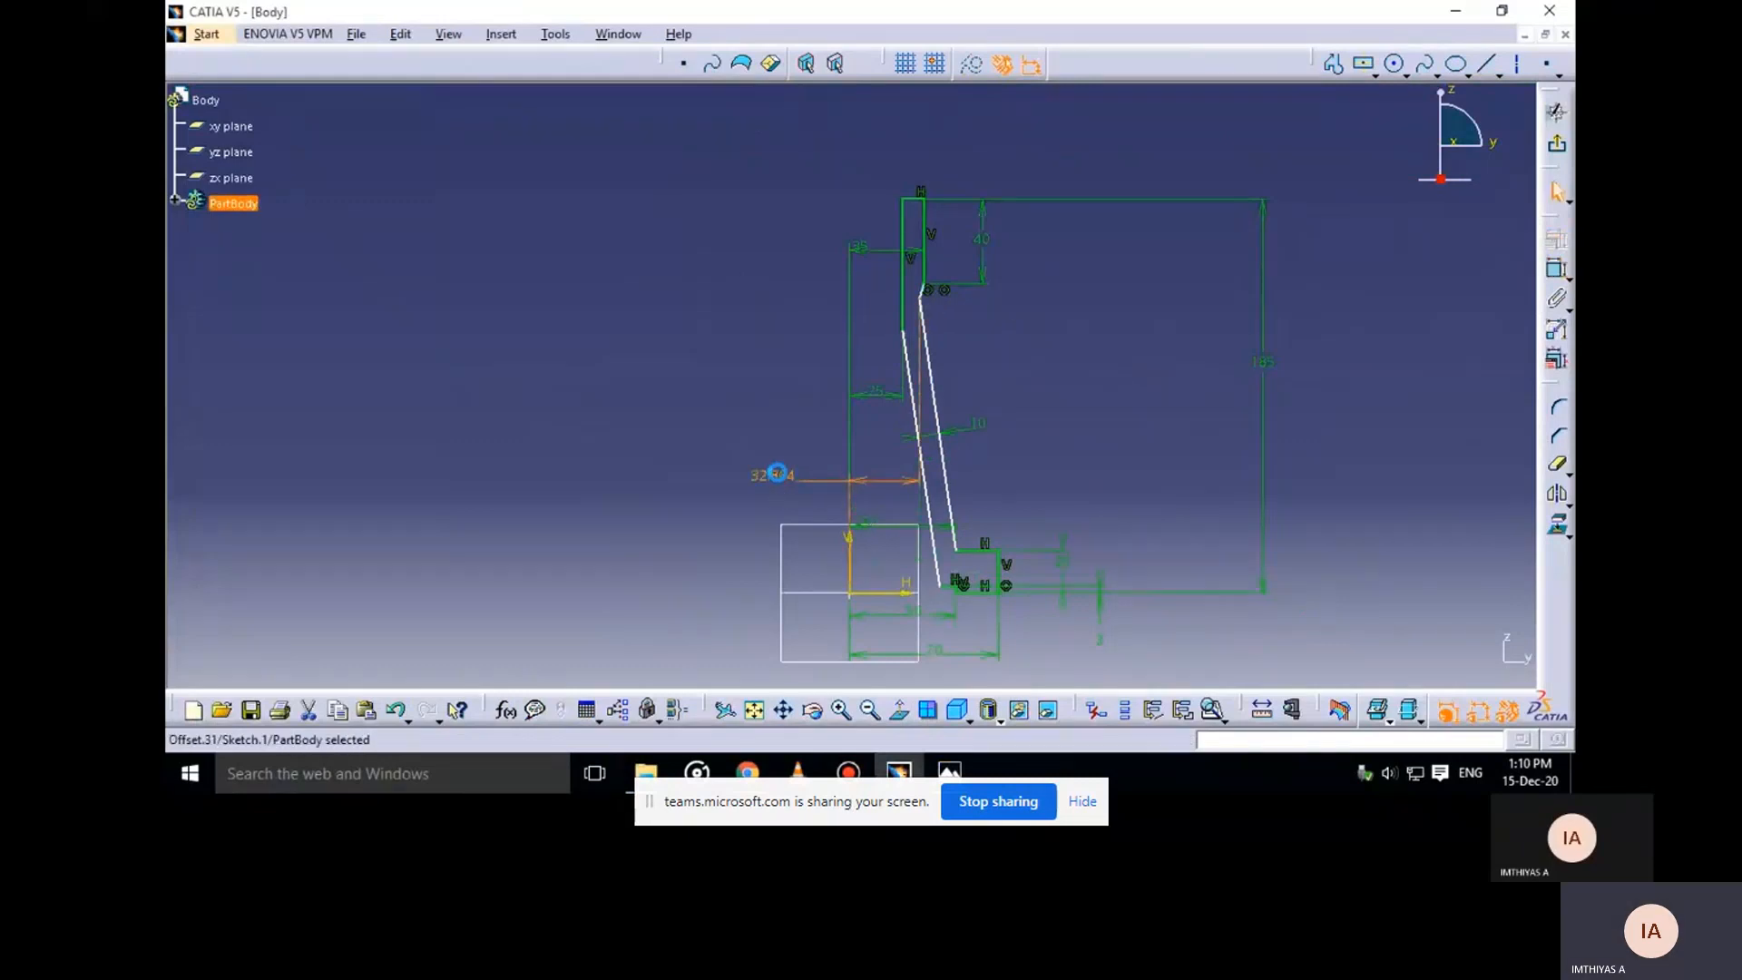
double_click(778, 474)
text(33)
key(Return)
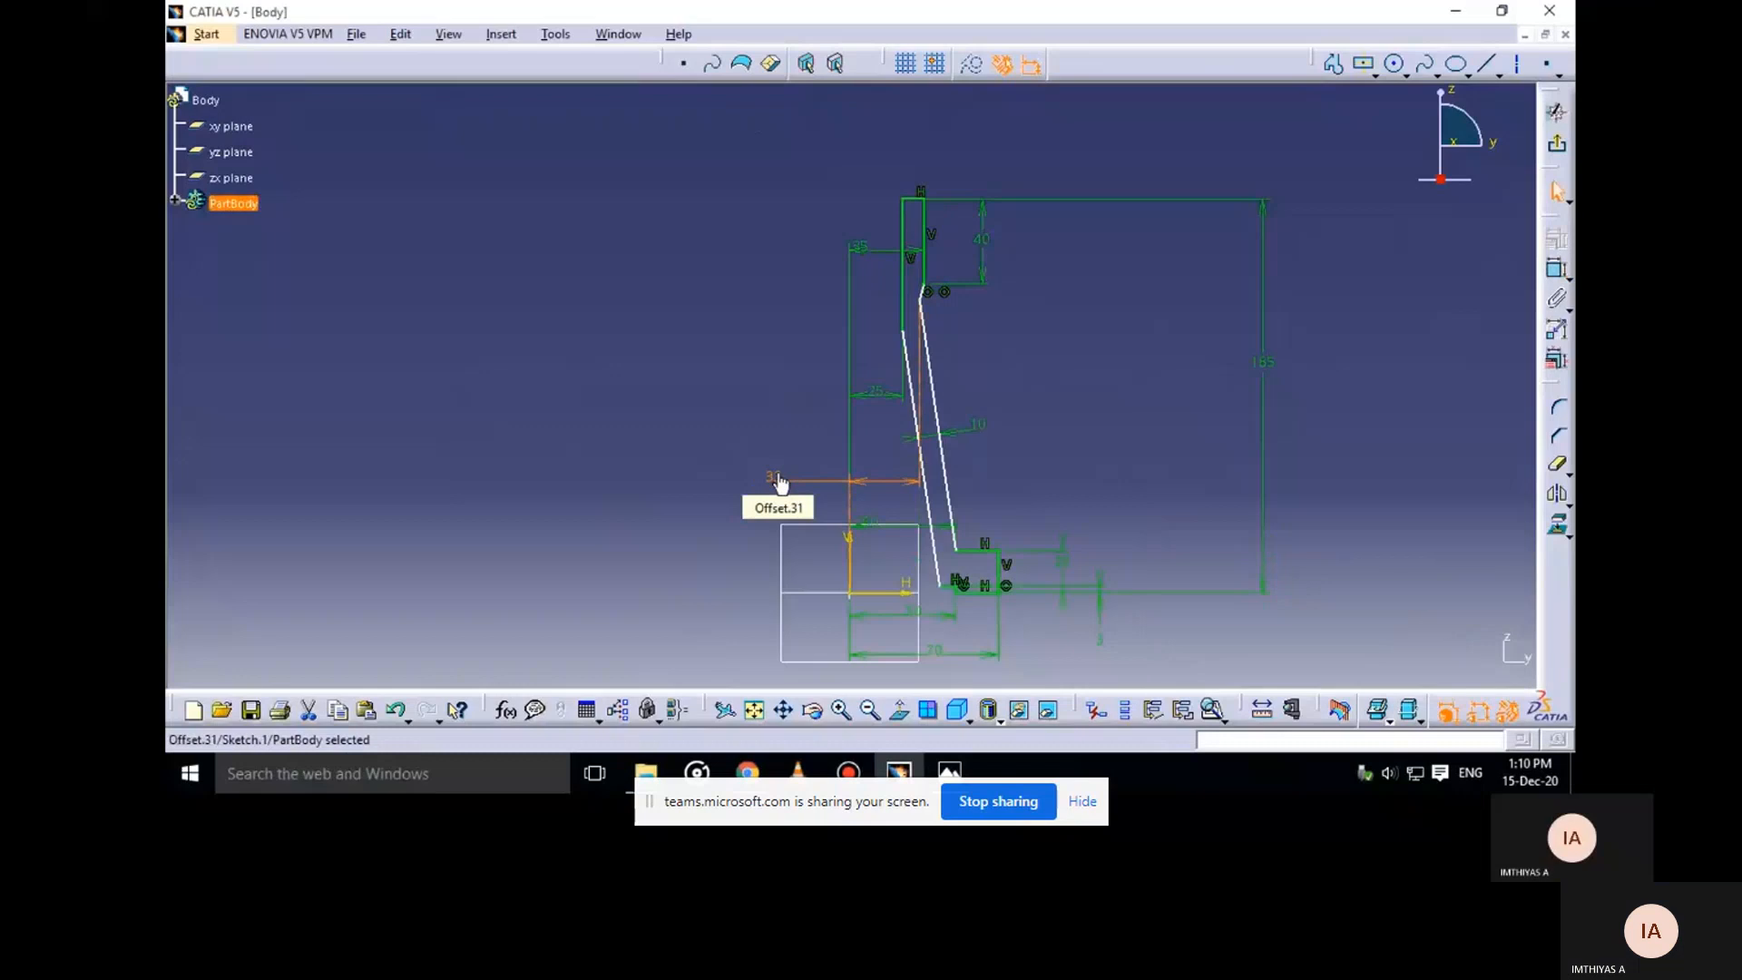
Round the corner between the collar's outer vertical line and the short sloping line at about 58 mm radius, converting the length constraint to a distance
mouse_move(1112, 424)
ctrl+middle_down()
mouse_move(1092, 435)
mouse_move(1080, 382)
ctrl+middle_up()
middle_drag(1295, 380, 1282, 346)
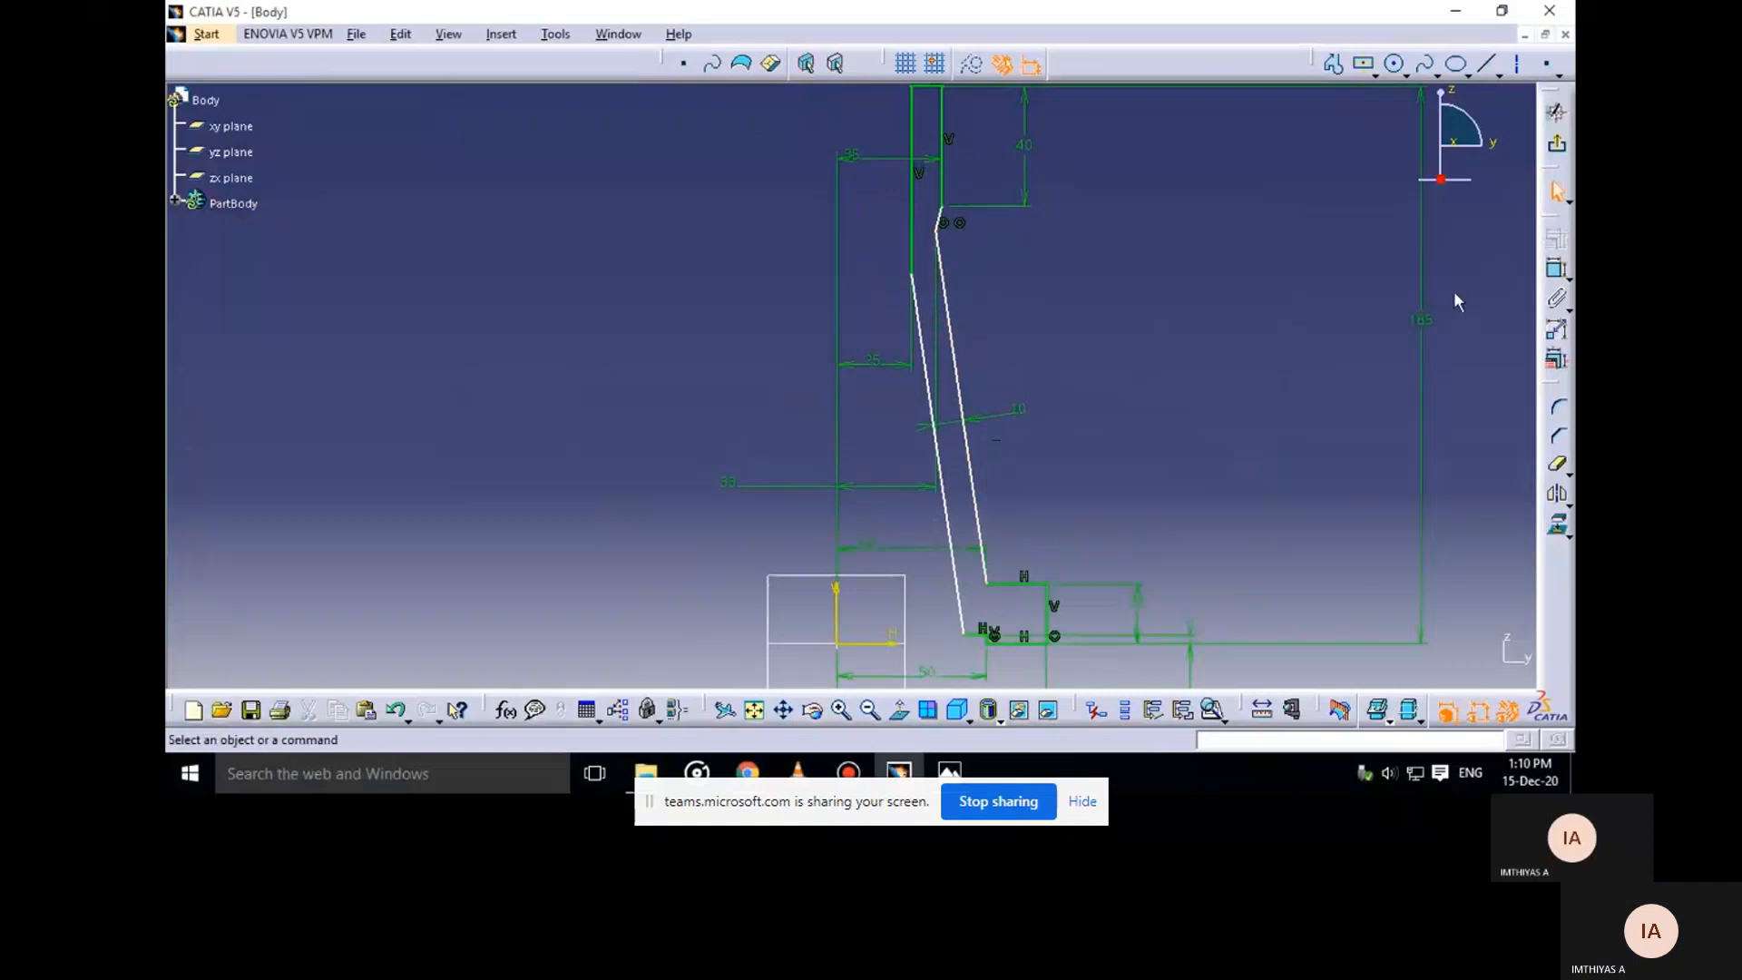
mouse_move(949, 771)
click(1022, 676)
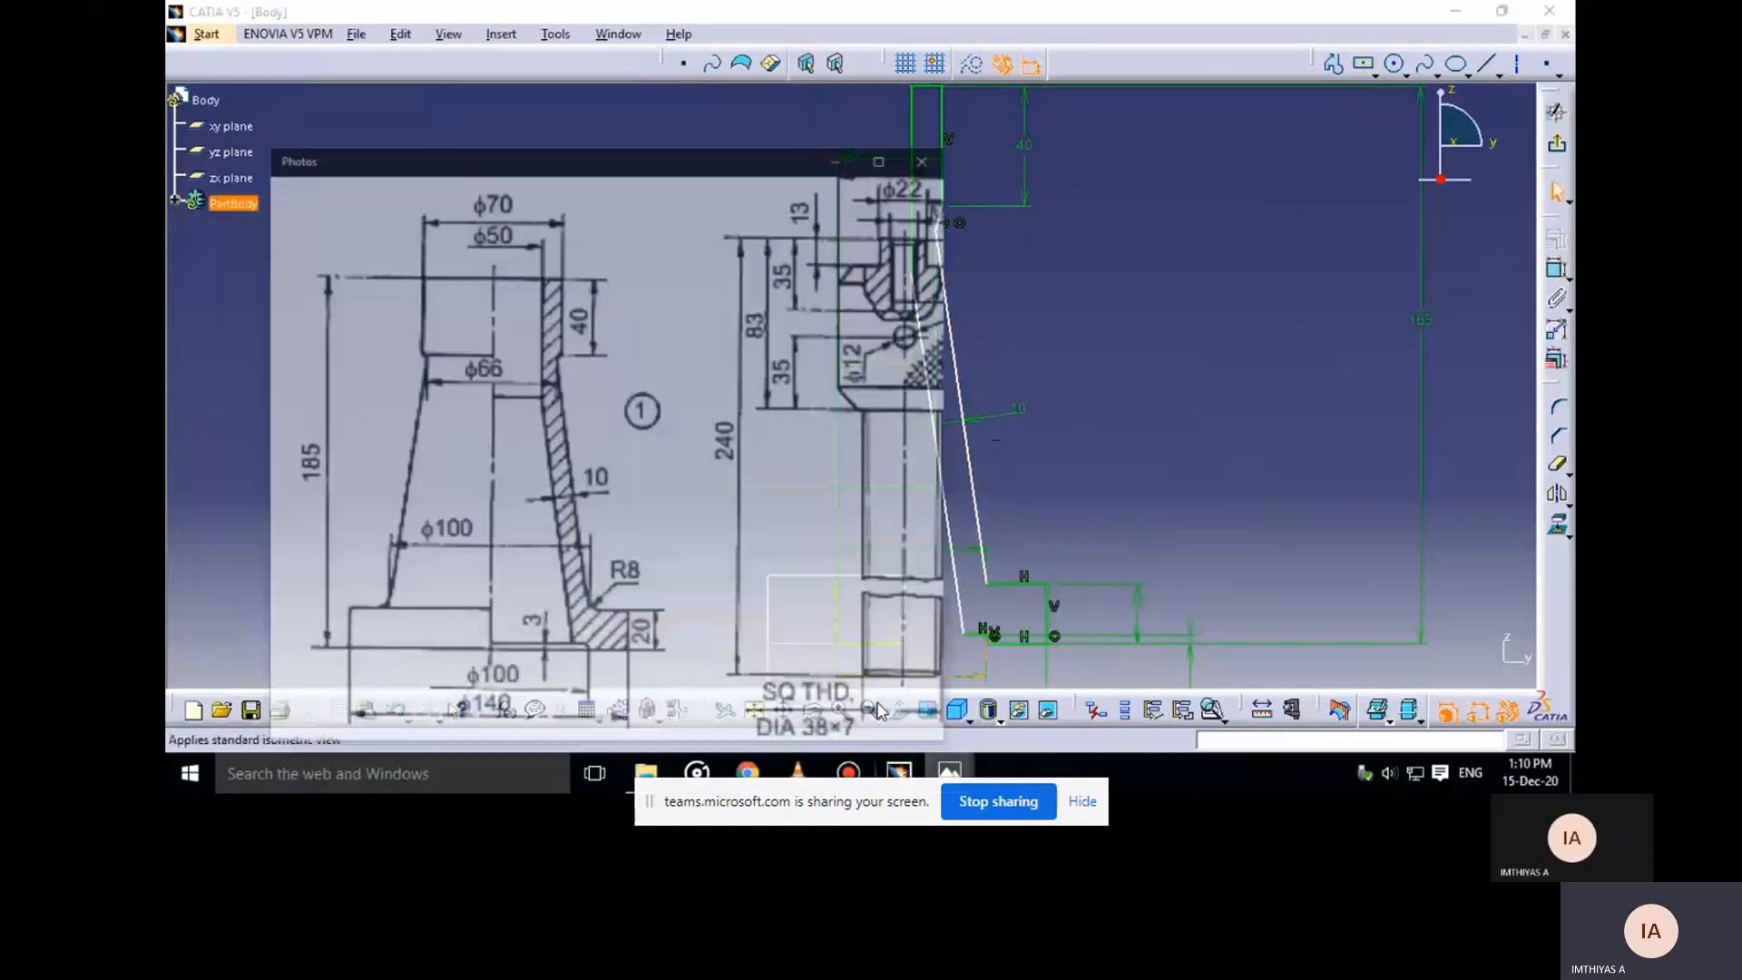
click(1020, 242)
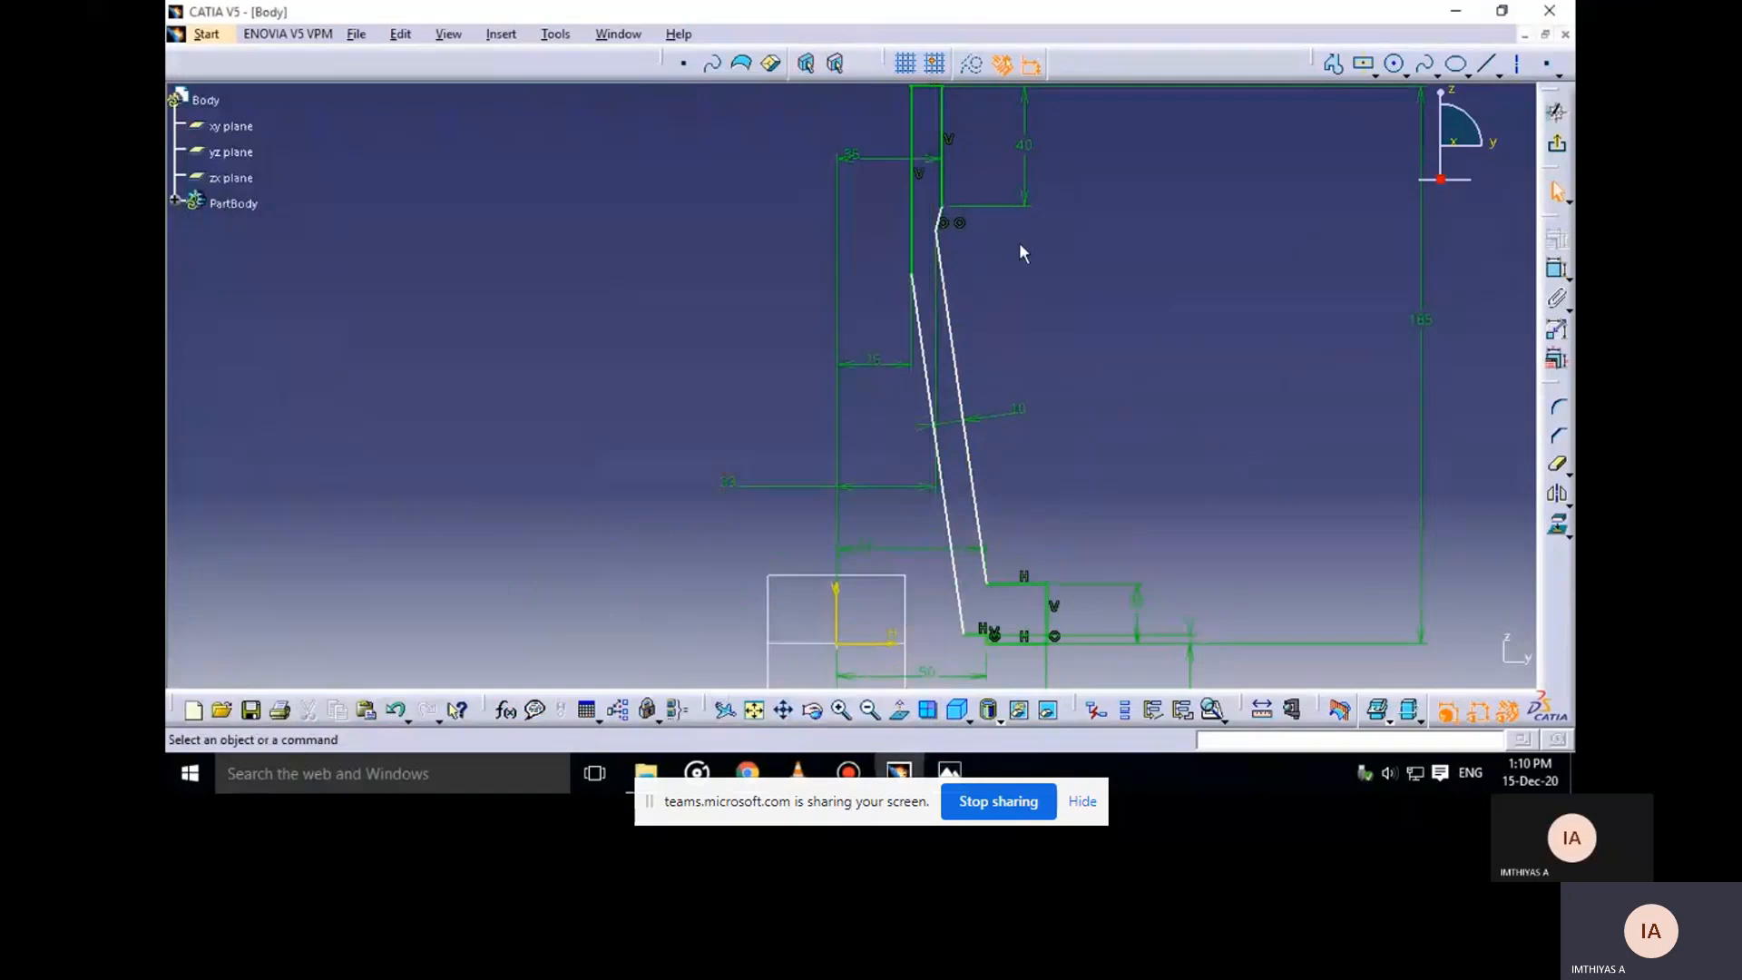
middle_drag(1020, 243, 1026, 343)
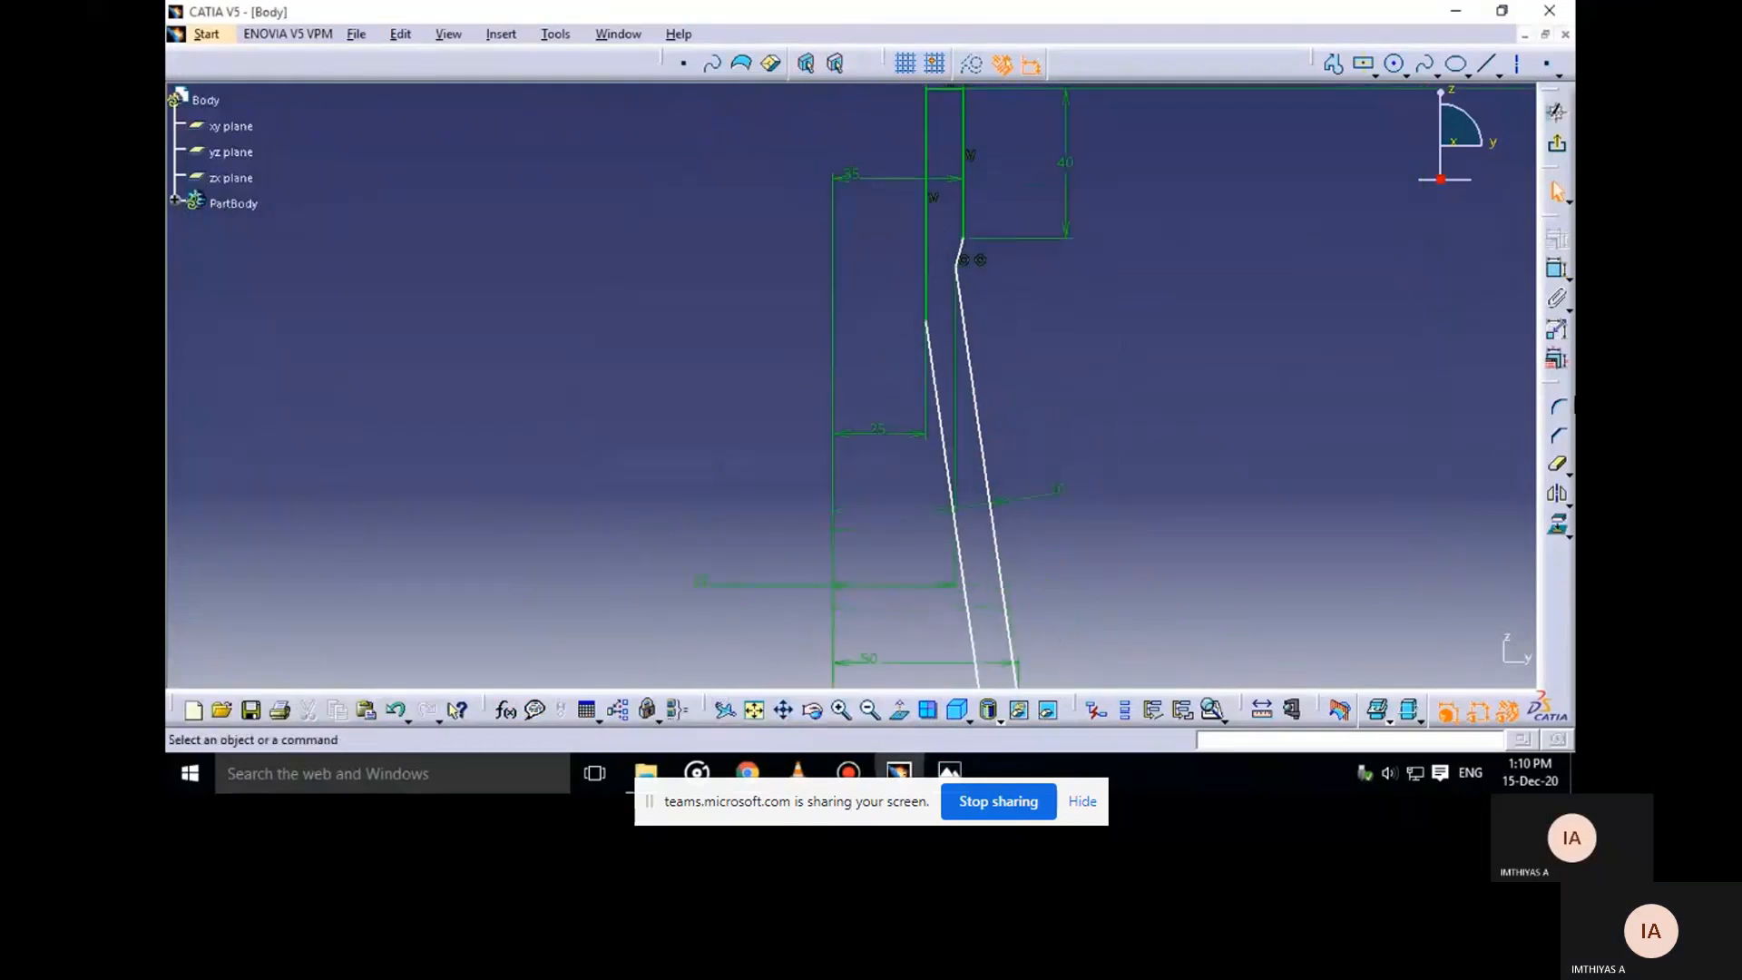
click(1558, 407)
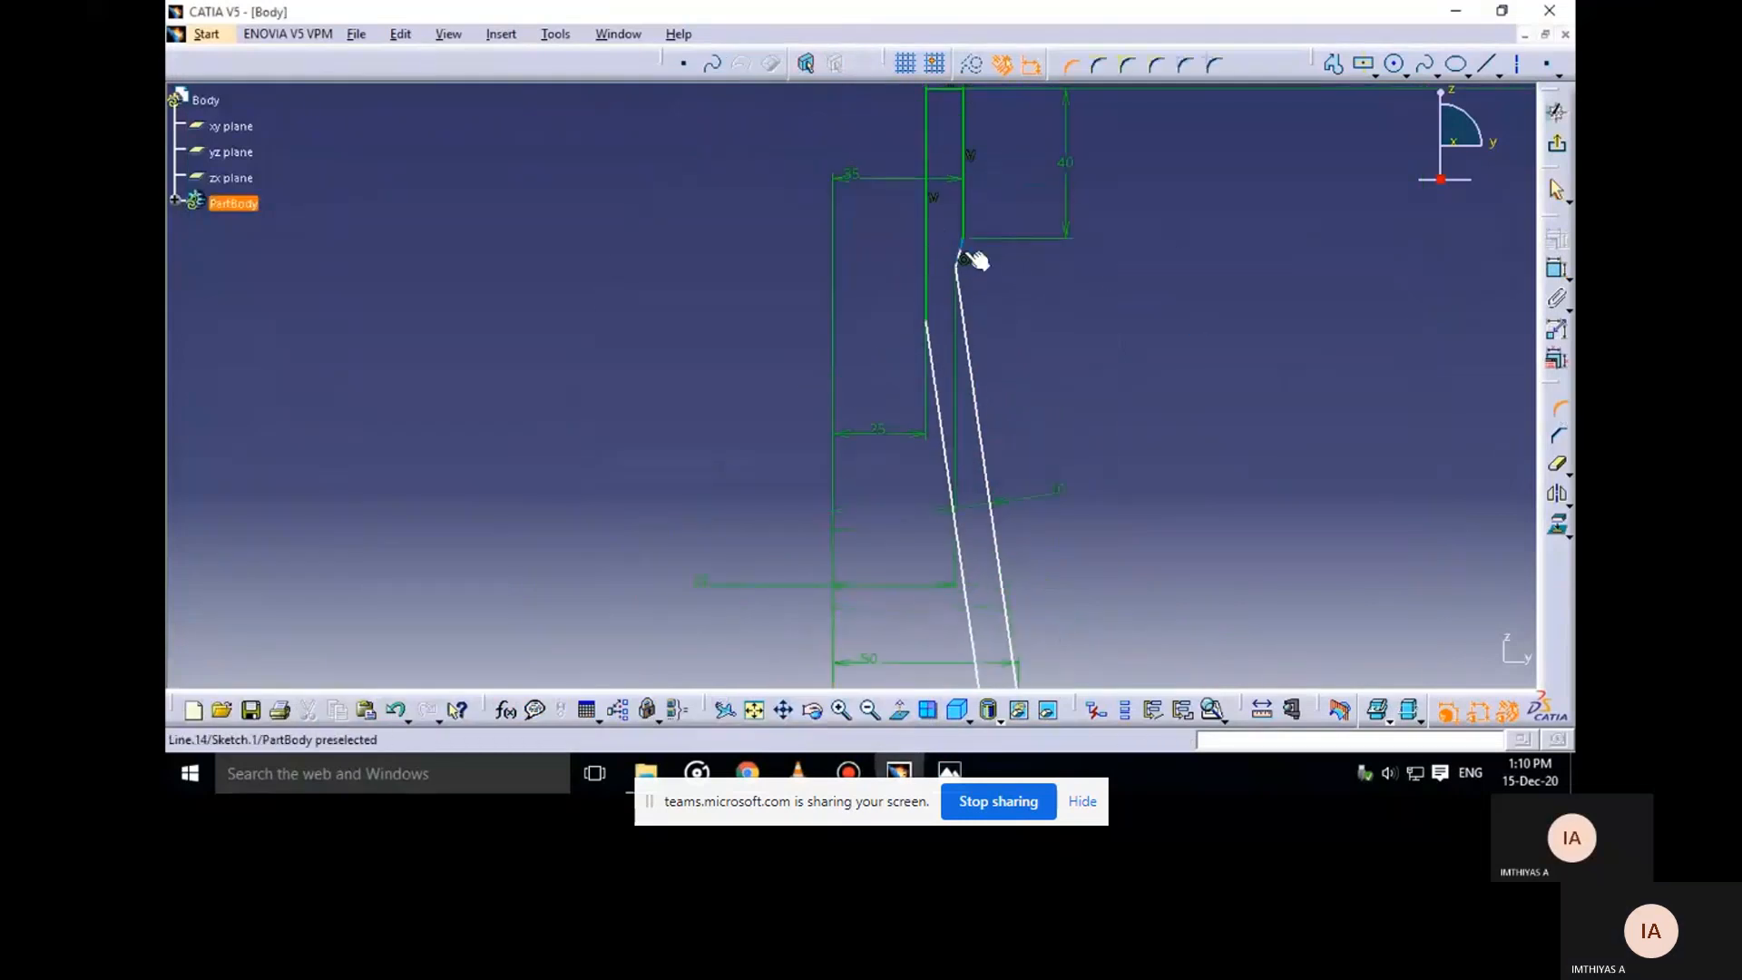
click(964, 253)
click(974, 240)
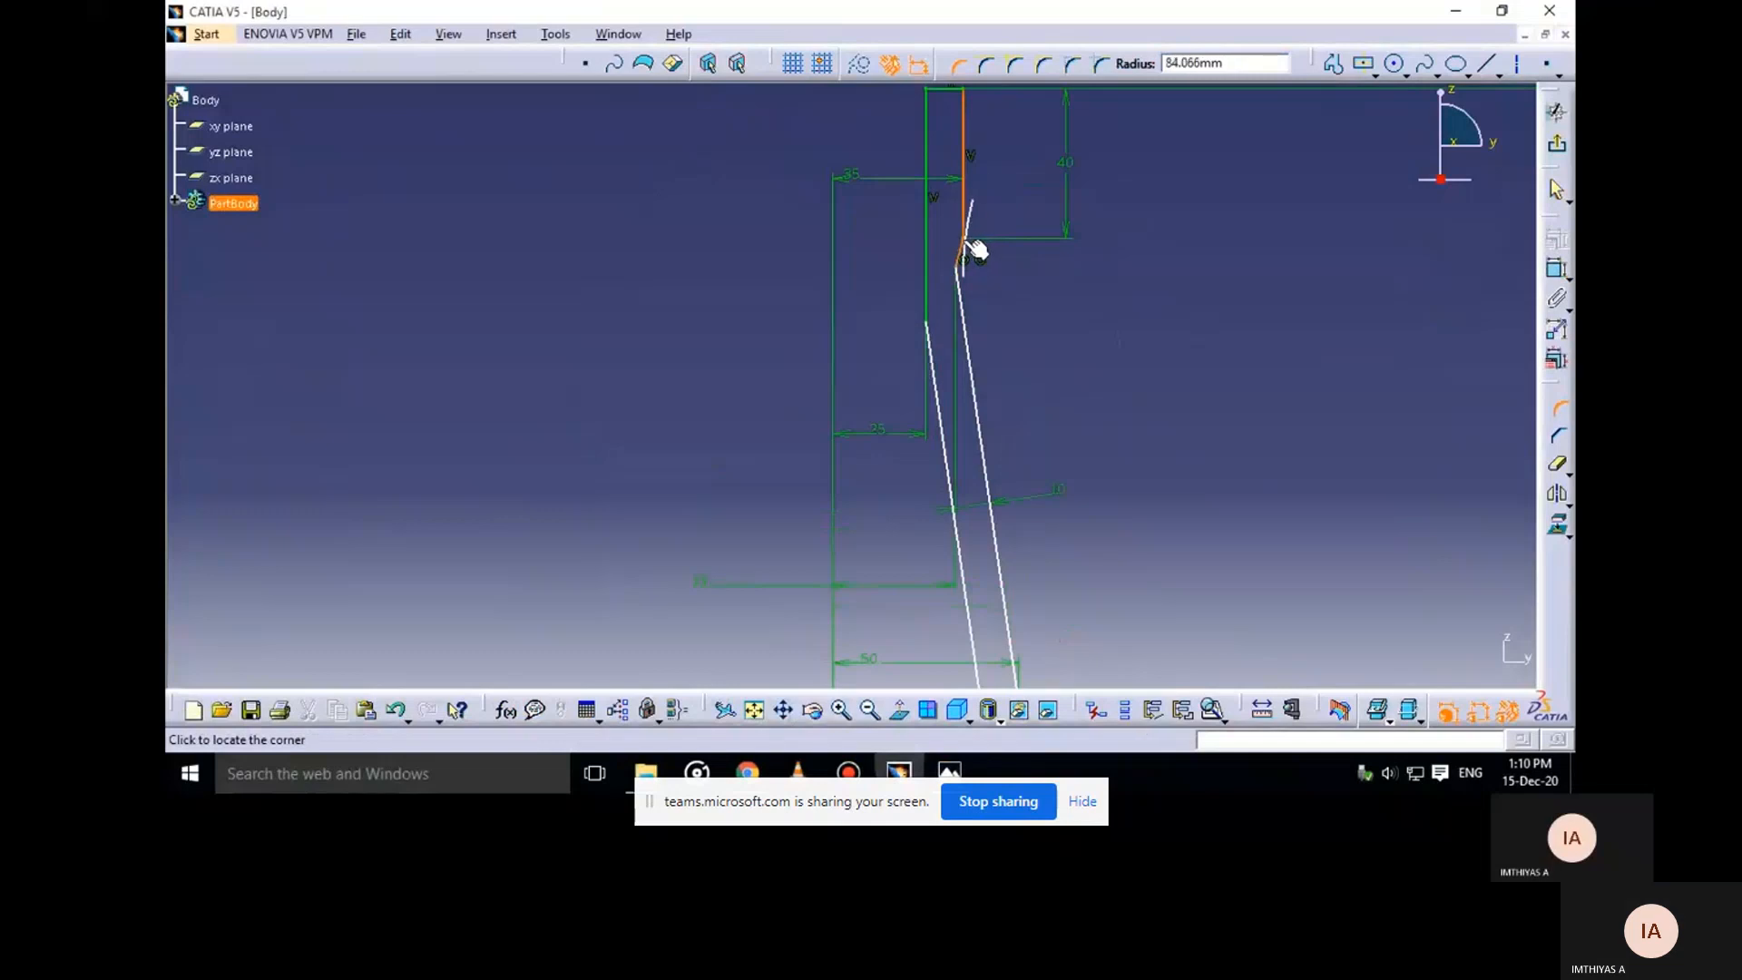
click(967, 245)
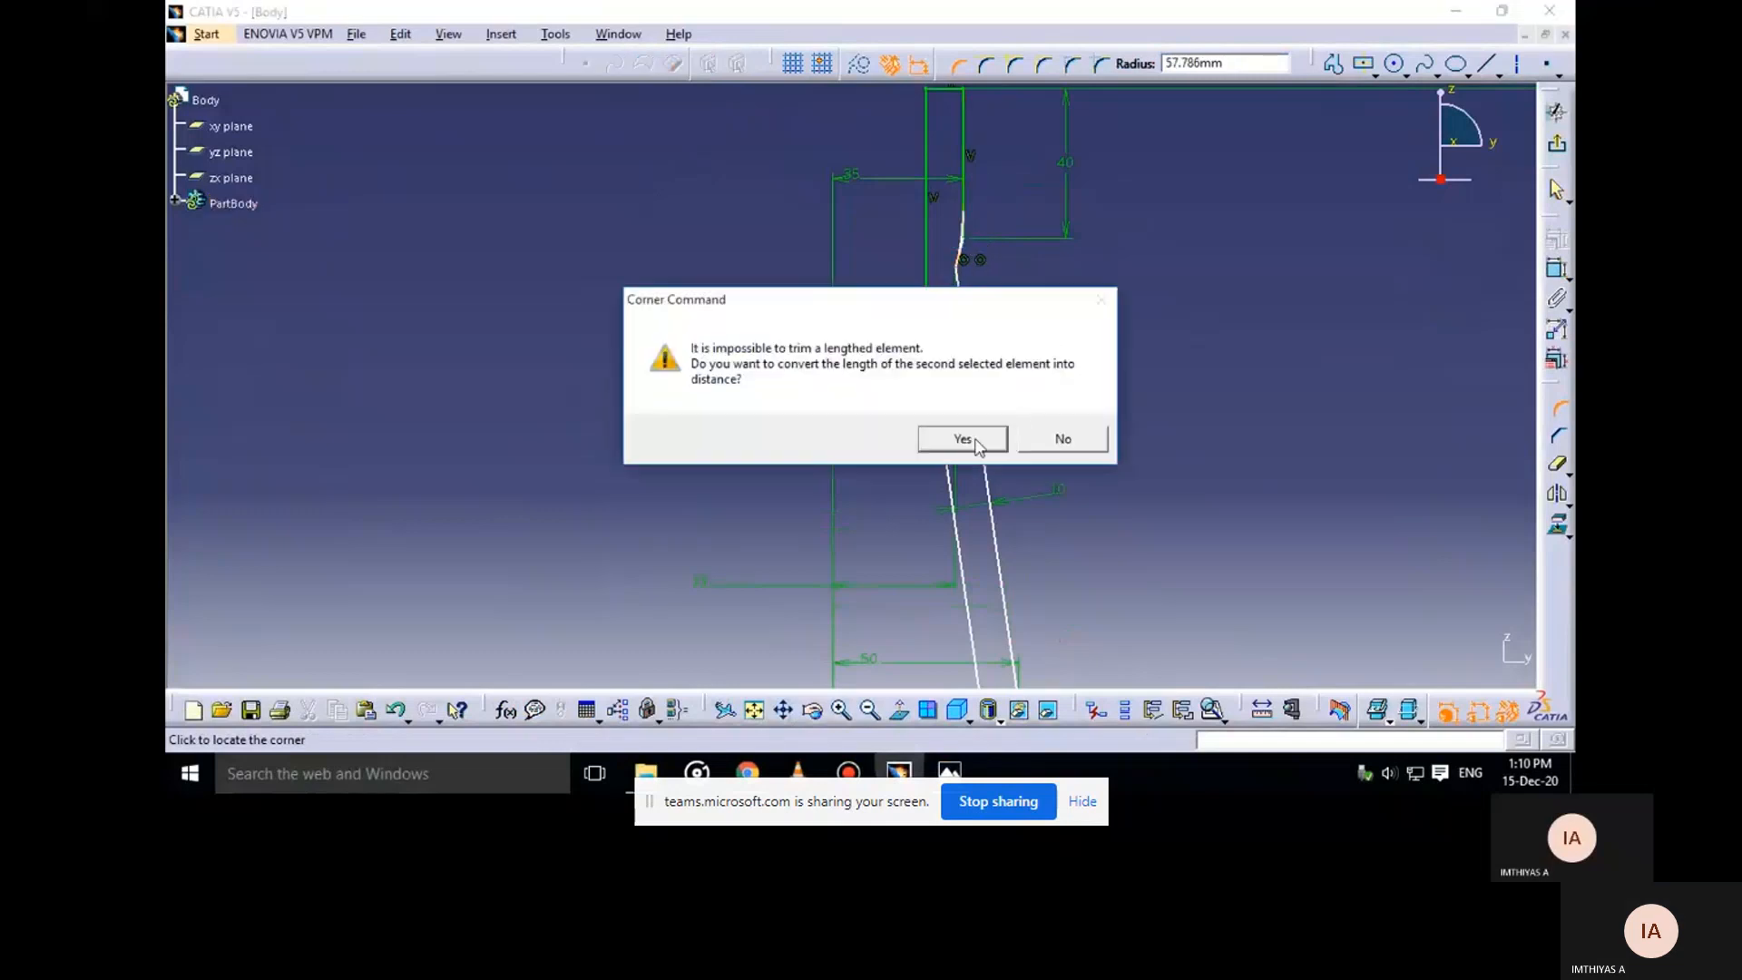
click(963, 439)
Round the corner between the short sloping line and the outer sloping wall with a radius of about 15 mm
mouse_move(1042, 370)
middle_down()
mouse_move(1042, 323)
mouse_move(1100, 242)
mouse_move(1017, 468)
middle_up()
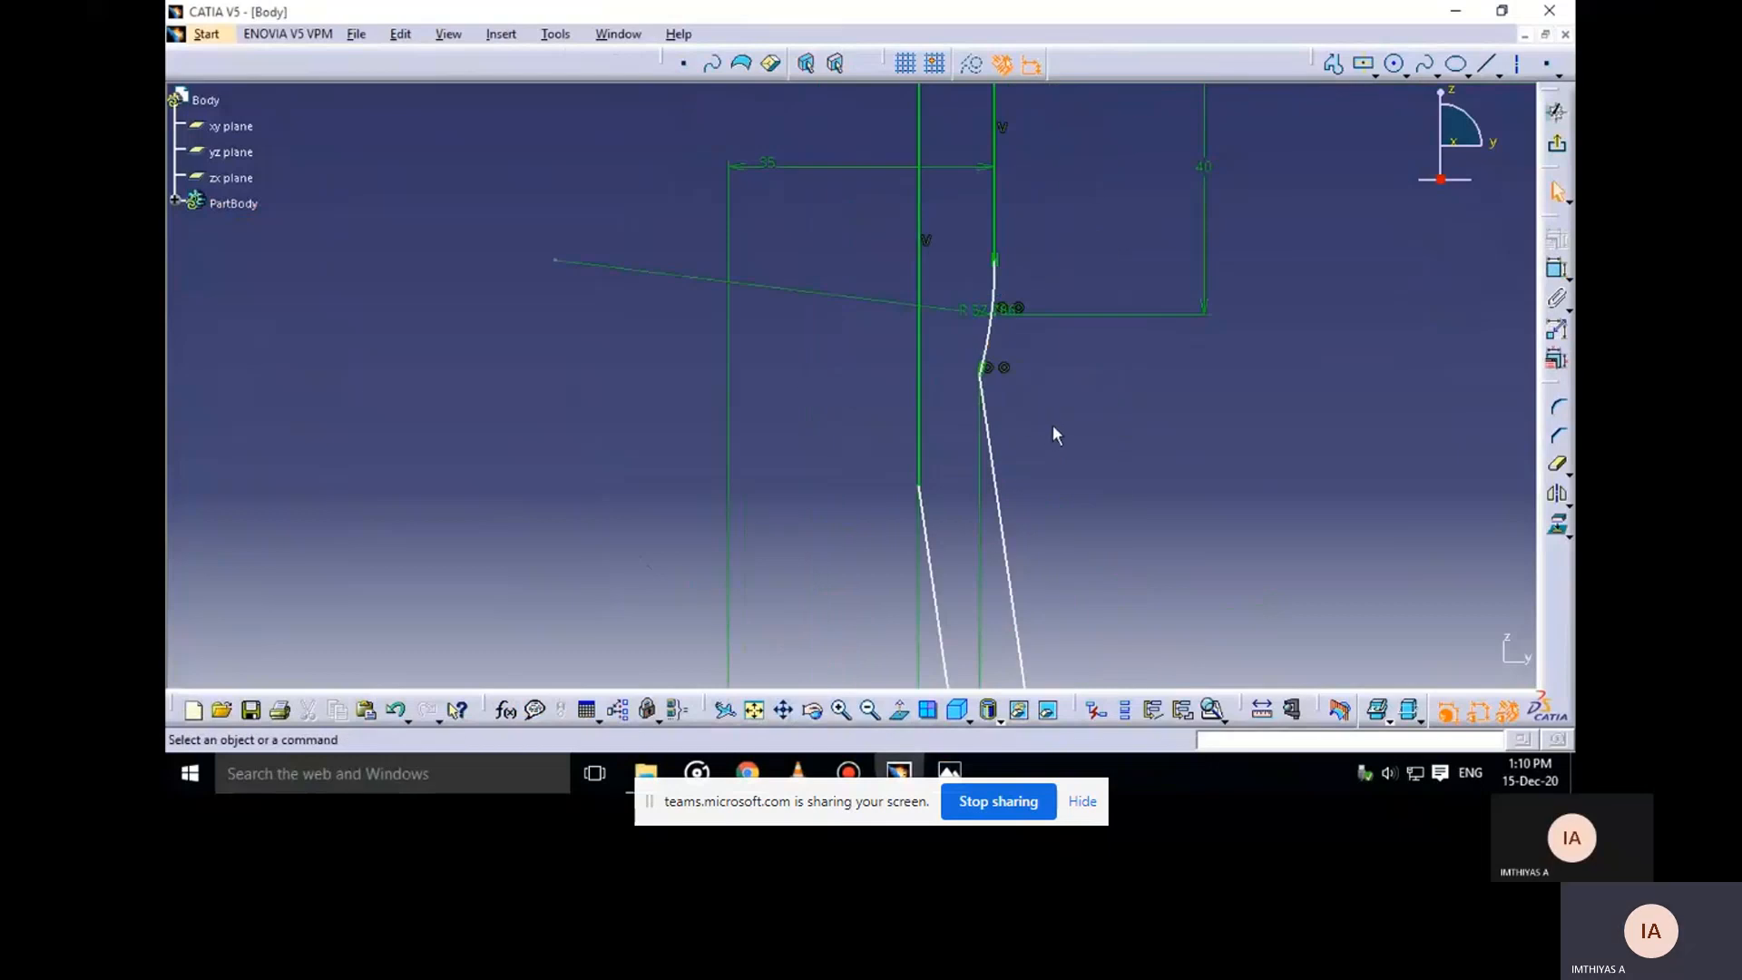
click(1558, 407)
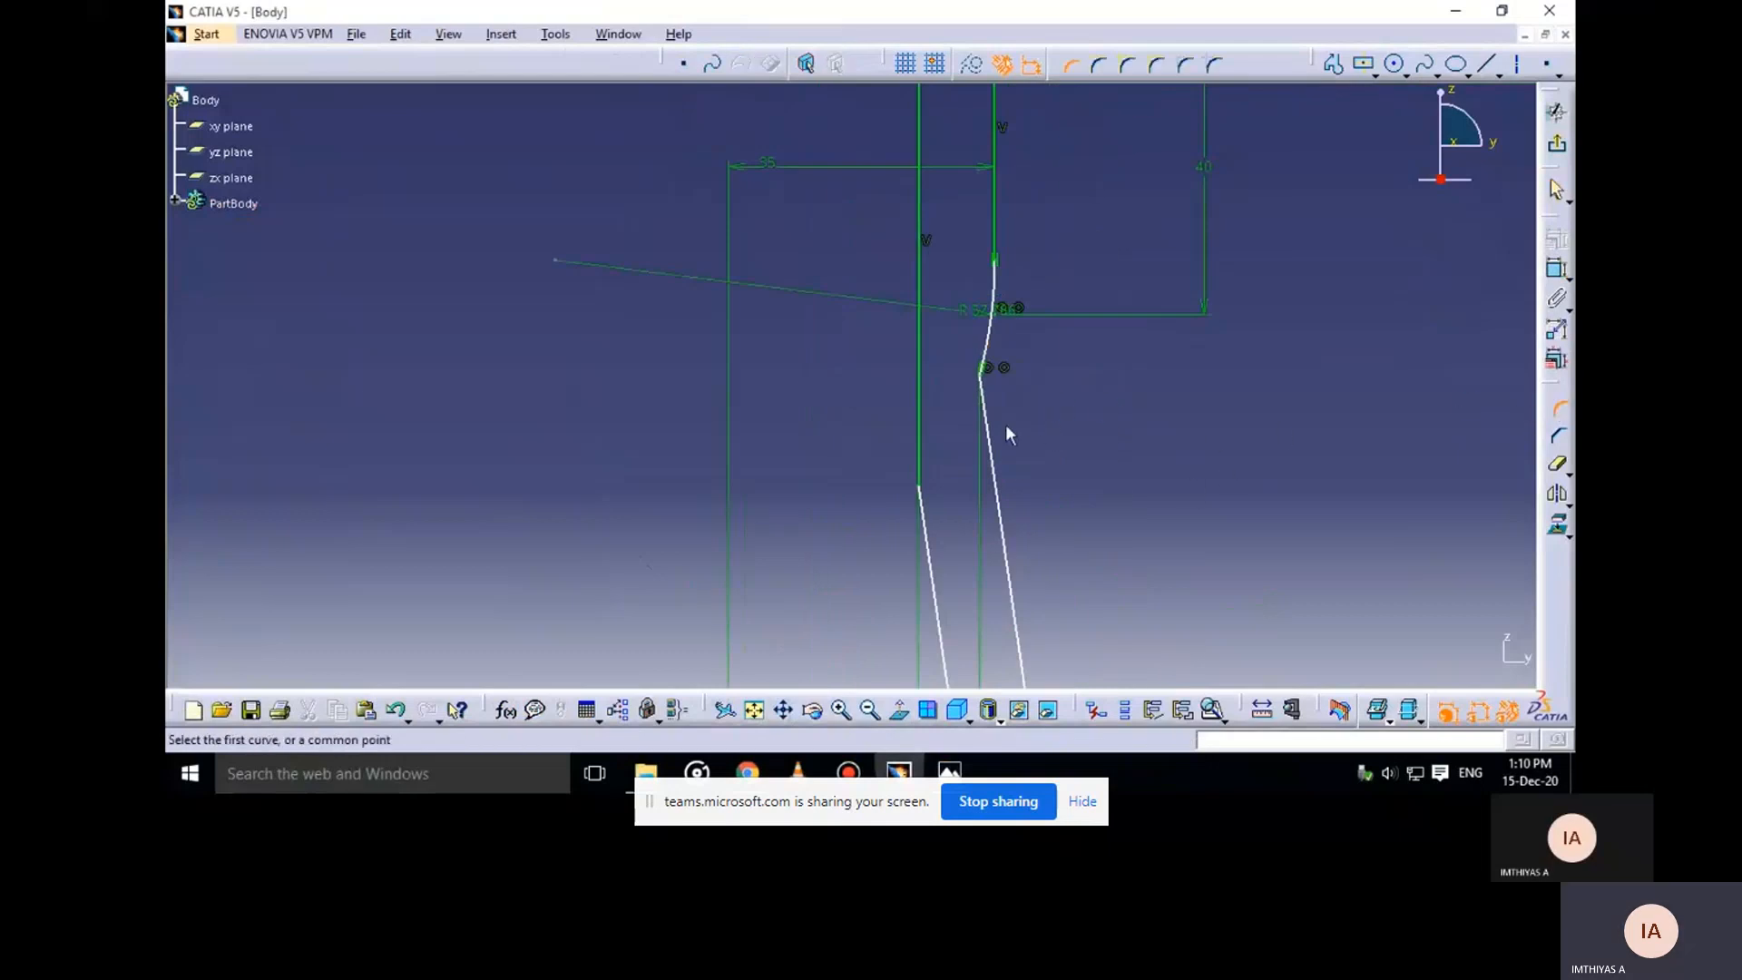
click(988, 432)
click(988, 370)
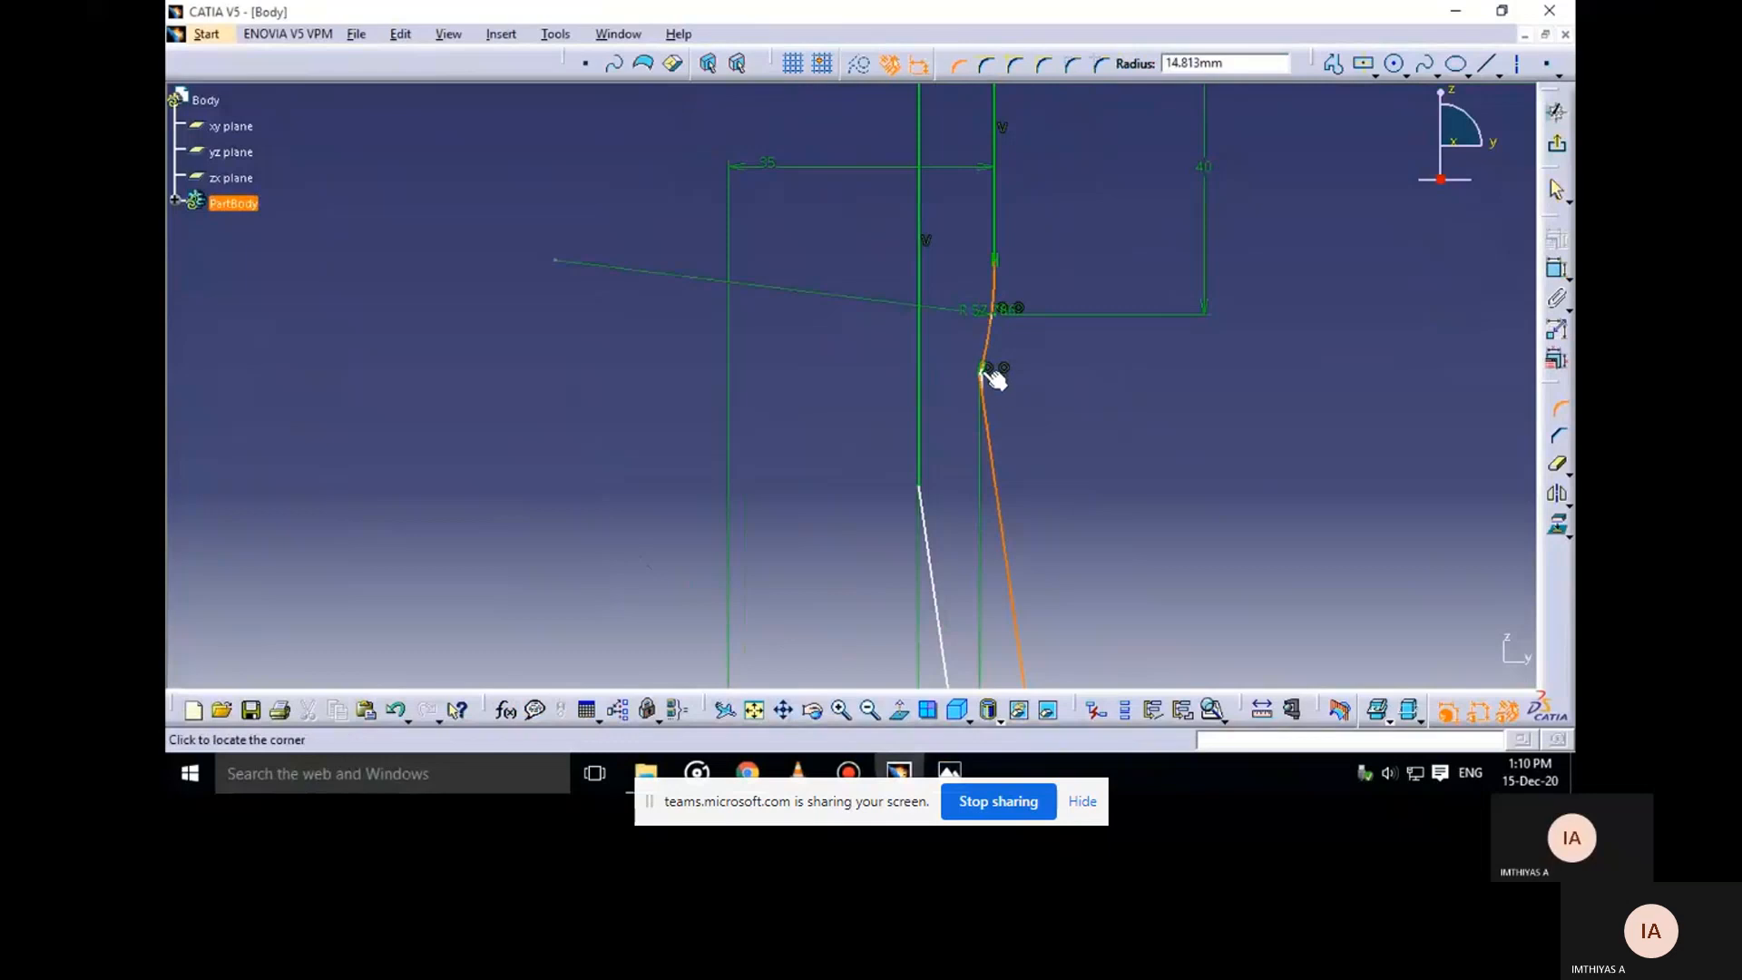
click(995, 379)
Check the base on the reference drawing and round the upper corner of the base recess with a 2.5 mm radius
mouse_move(1071, 440)
middle_down()
mouse_move(1058, 517)
mouse_move(990, 369)
mouse_move(1010, 443)
middle_up()
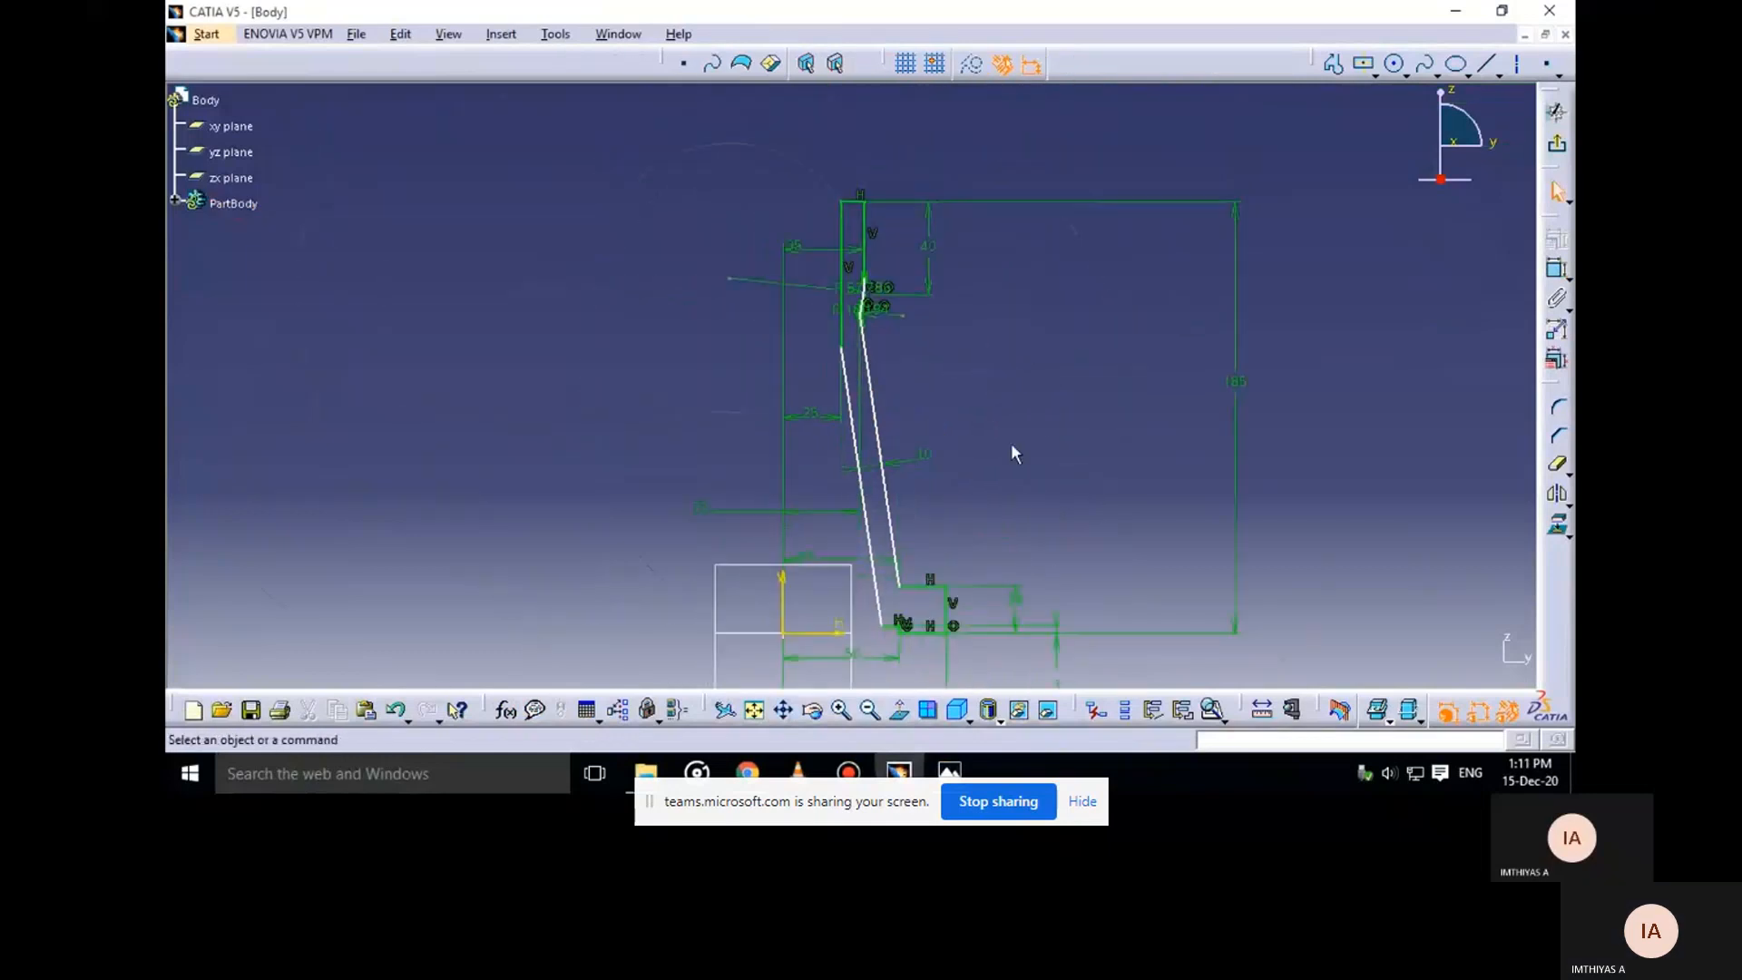
click(949, 771)
click(891, 716)
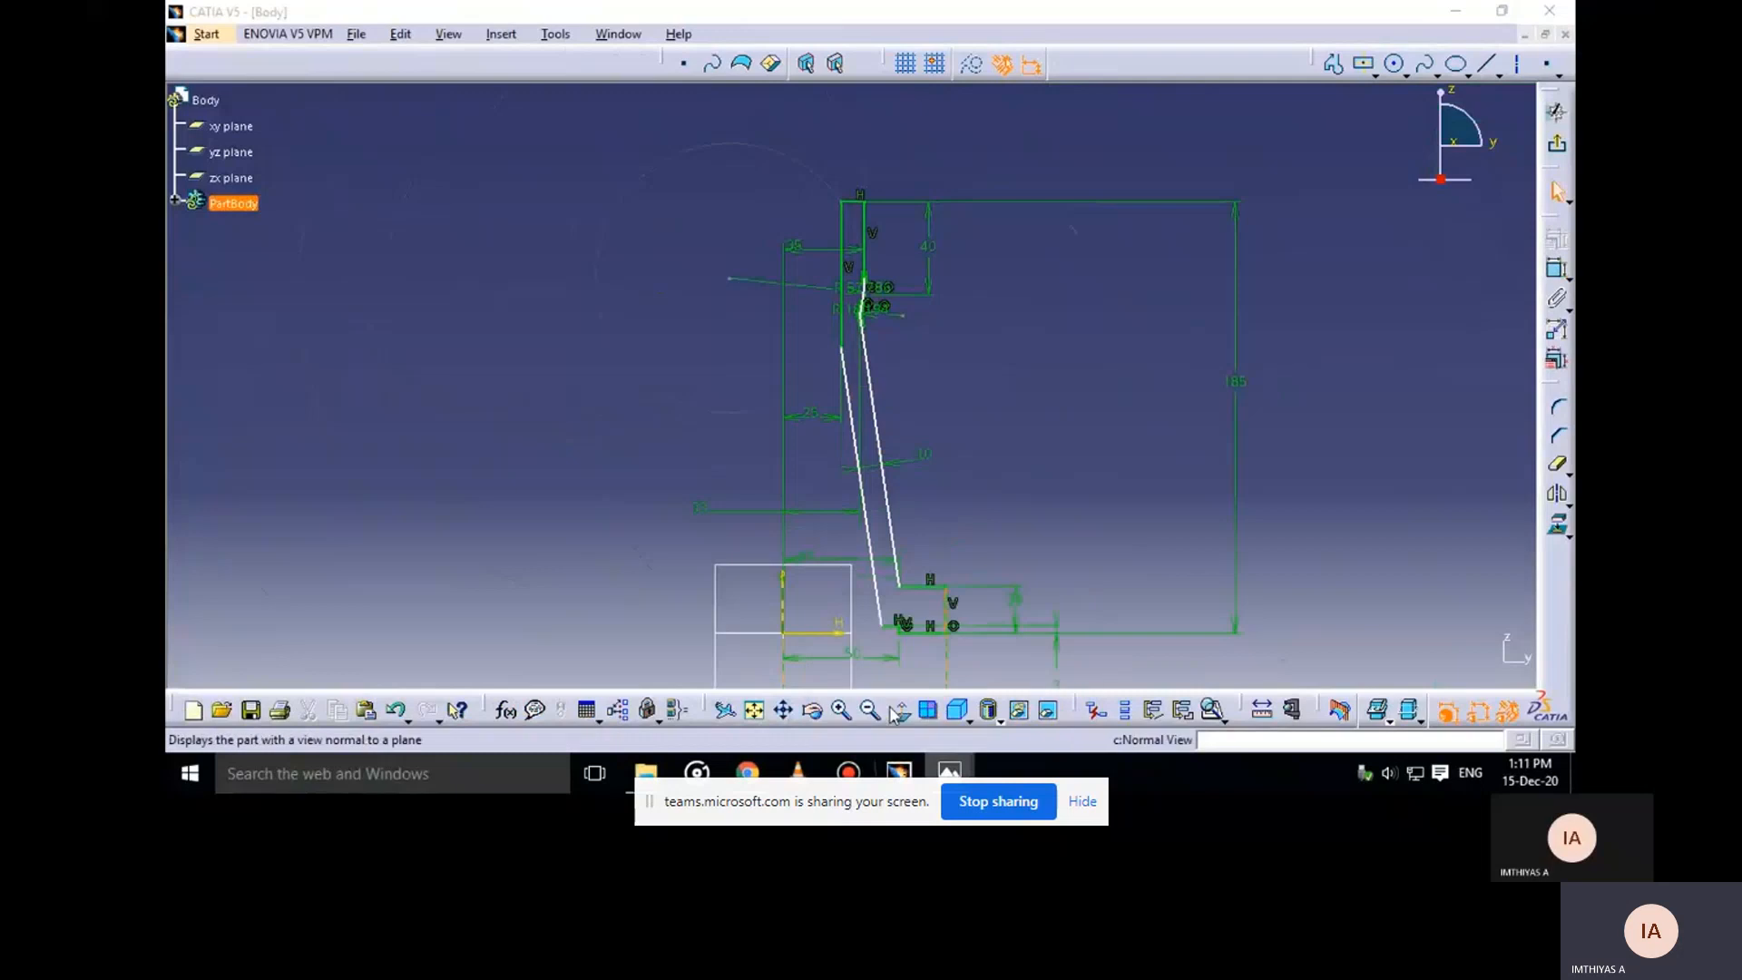
click(809, 90)
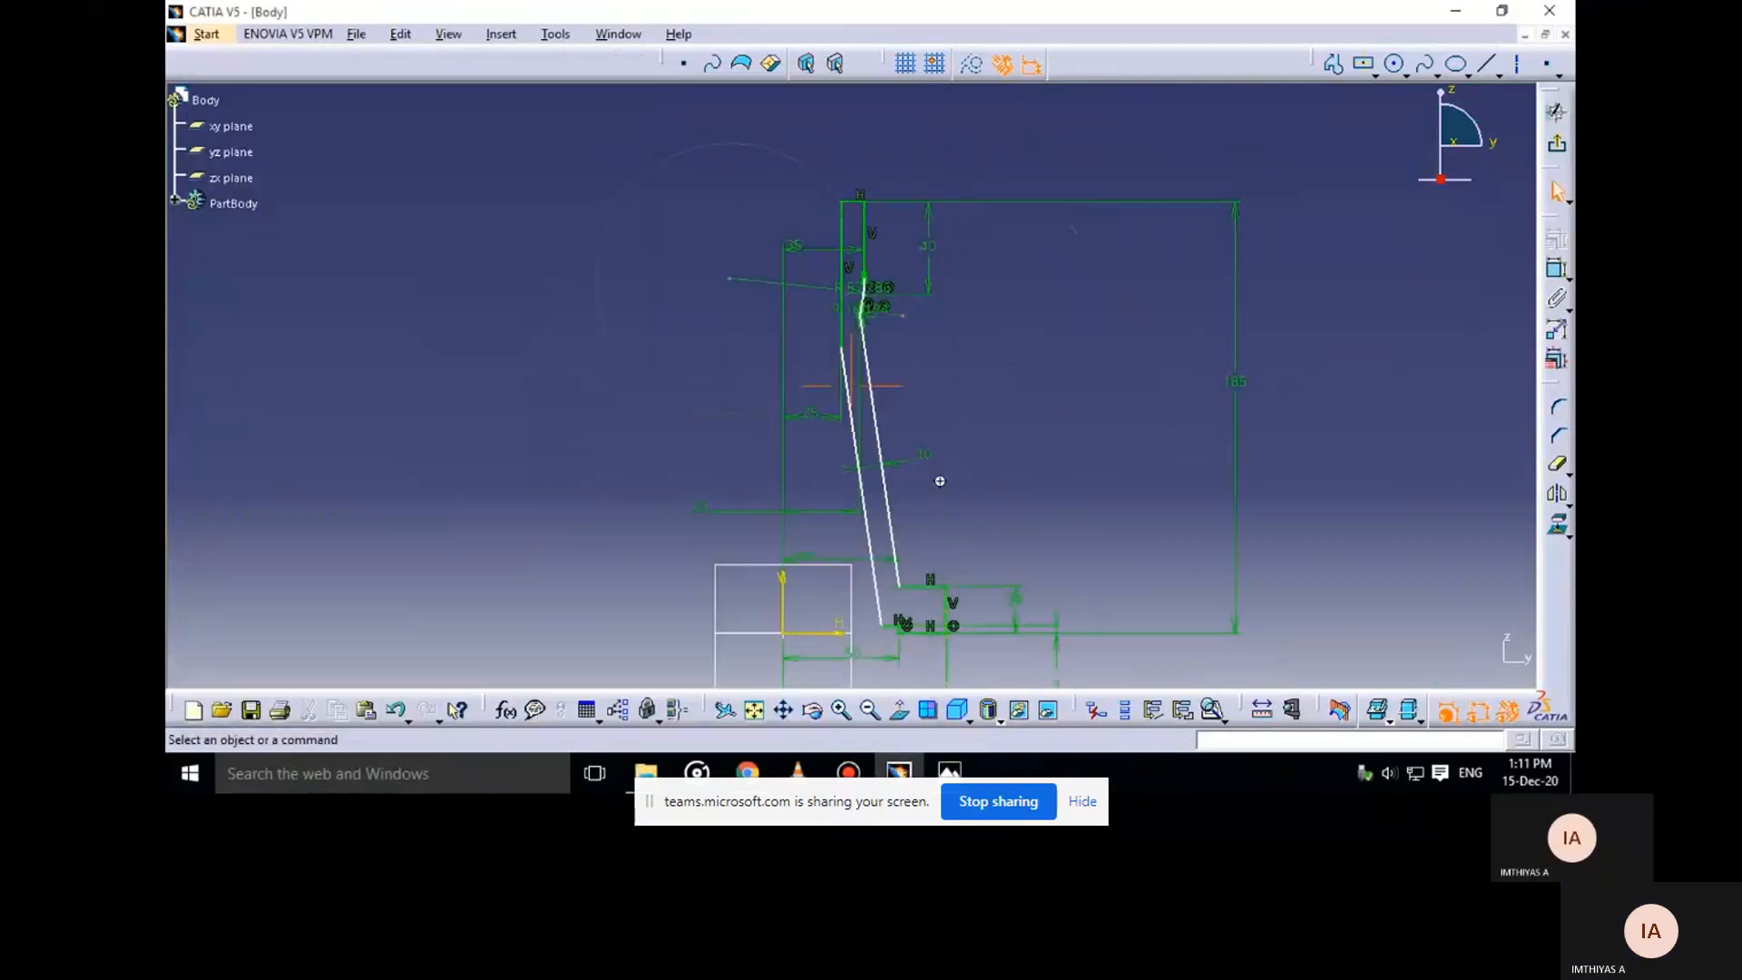
middle_drag(942, 478, 952, 287)
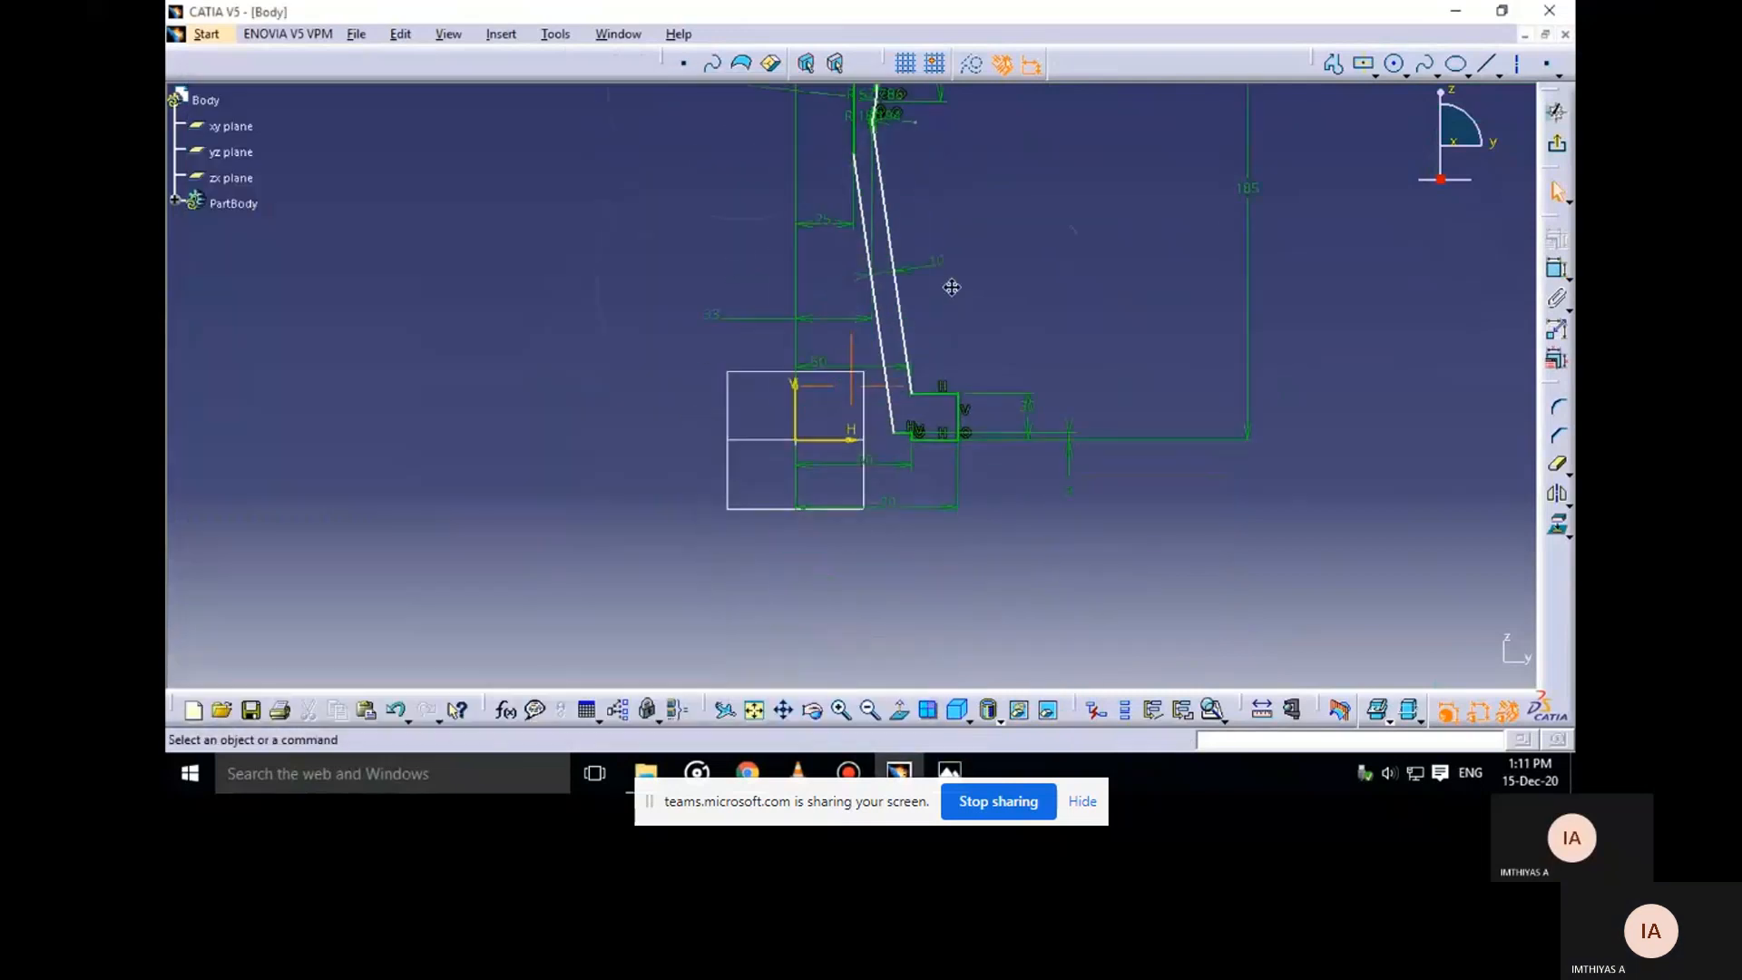
click(1558, 407)
mouse_move(1085, 519)
middle_down()
mouse_move(994, 483)
mouse_move(906, 229)
mouse_move(1042, 377)
middle_up()
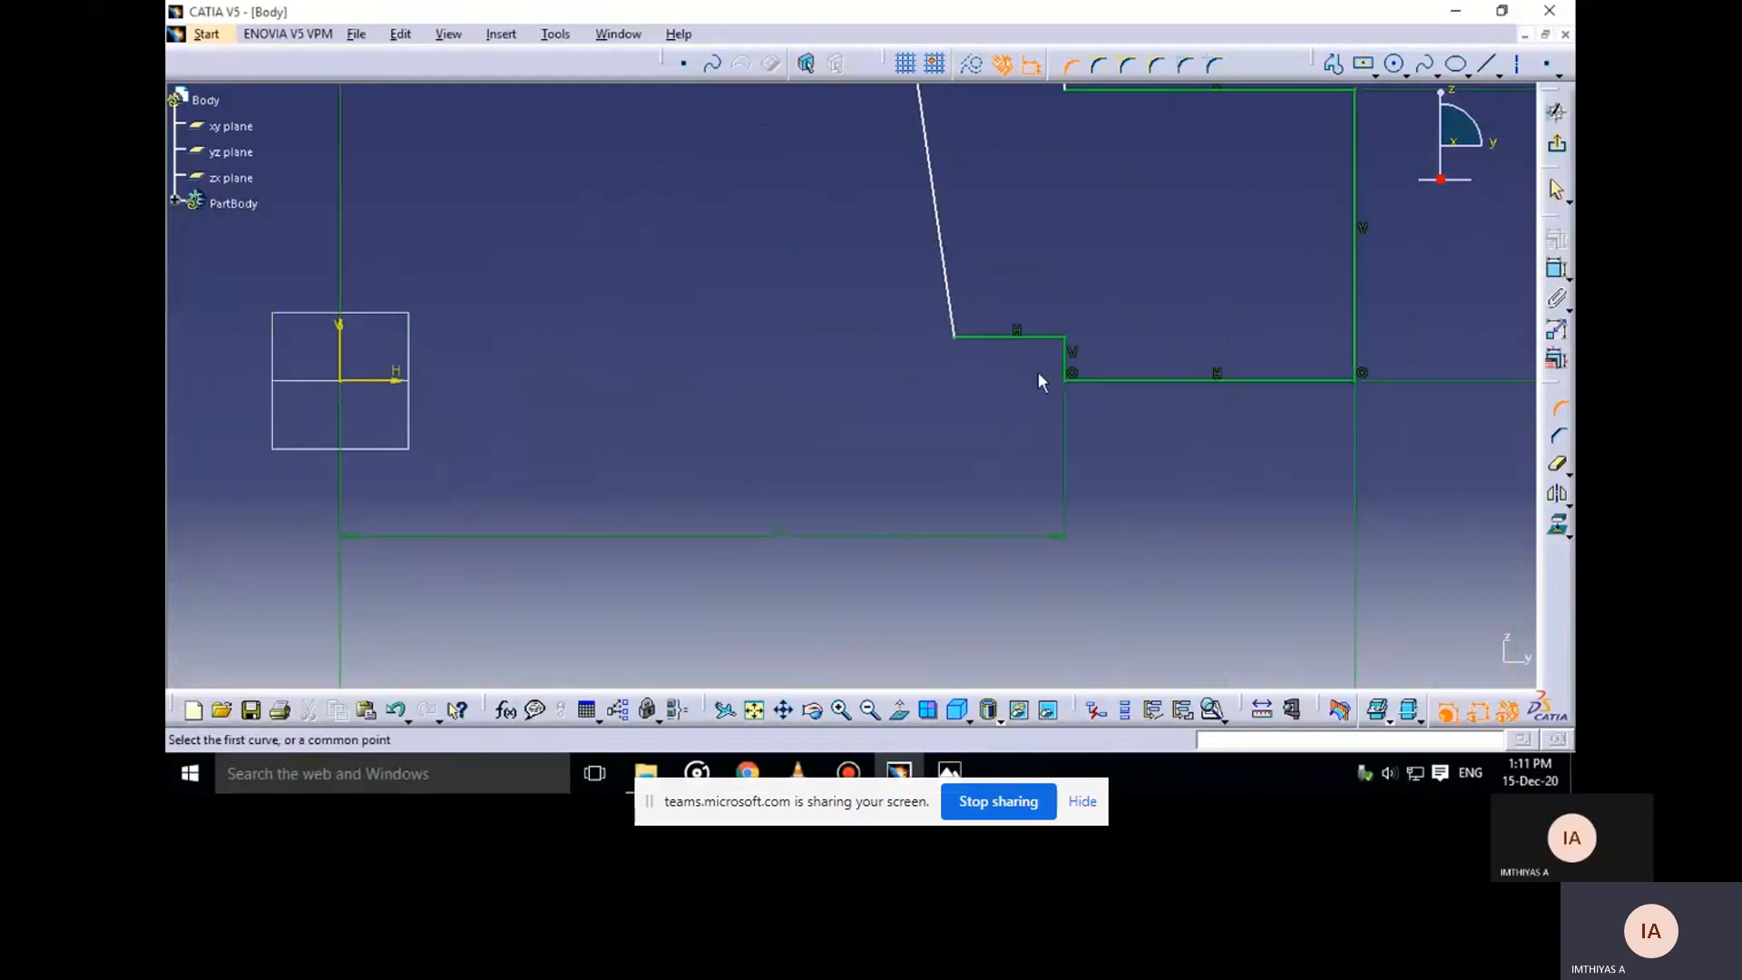
click(1039, 341)
click(1068, 357)
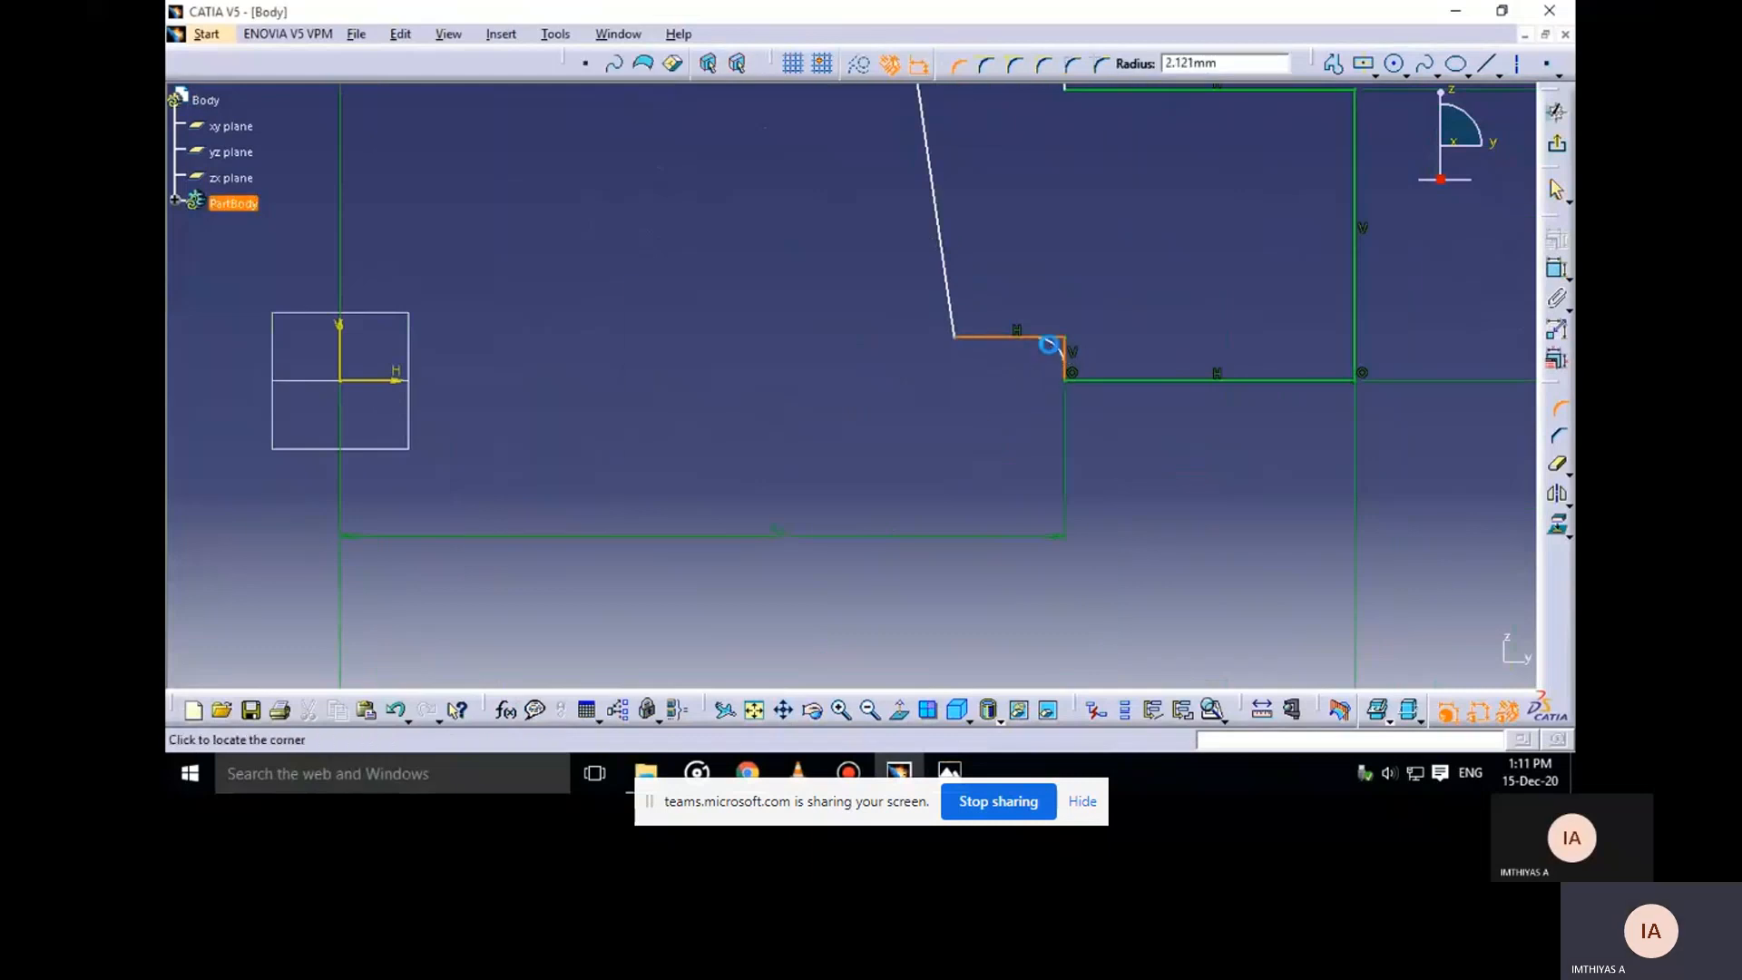
click(1048, 345)
click(975, 439)
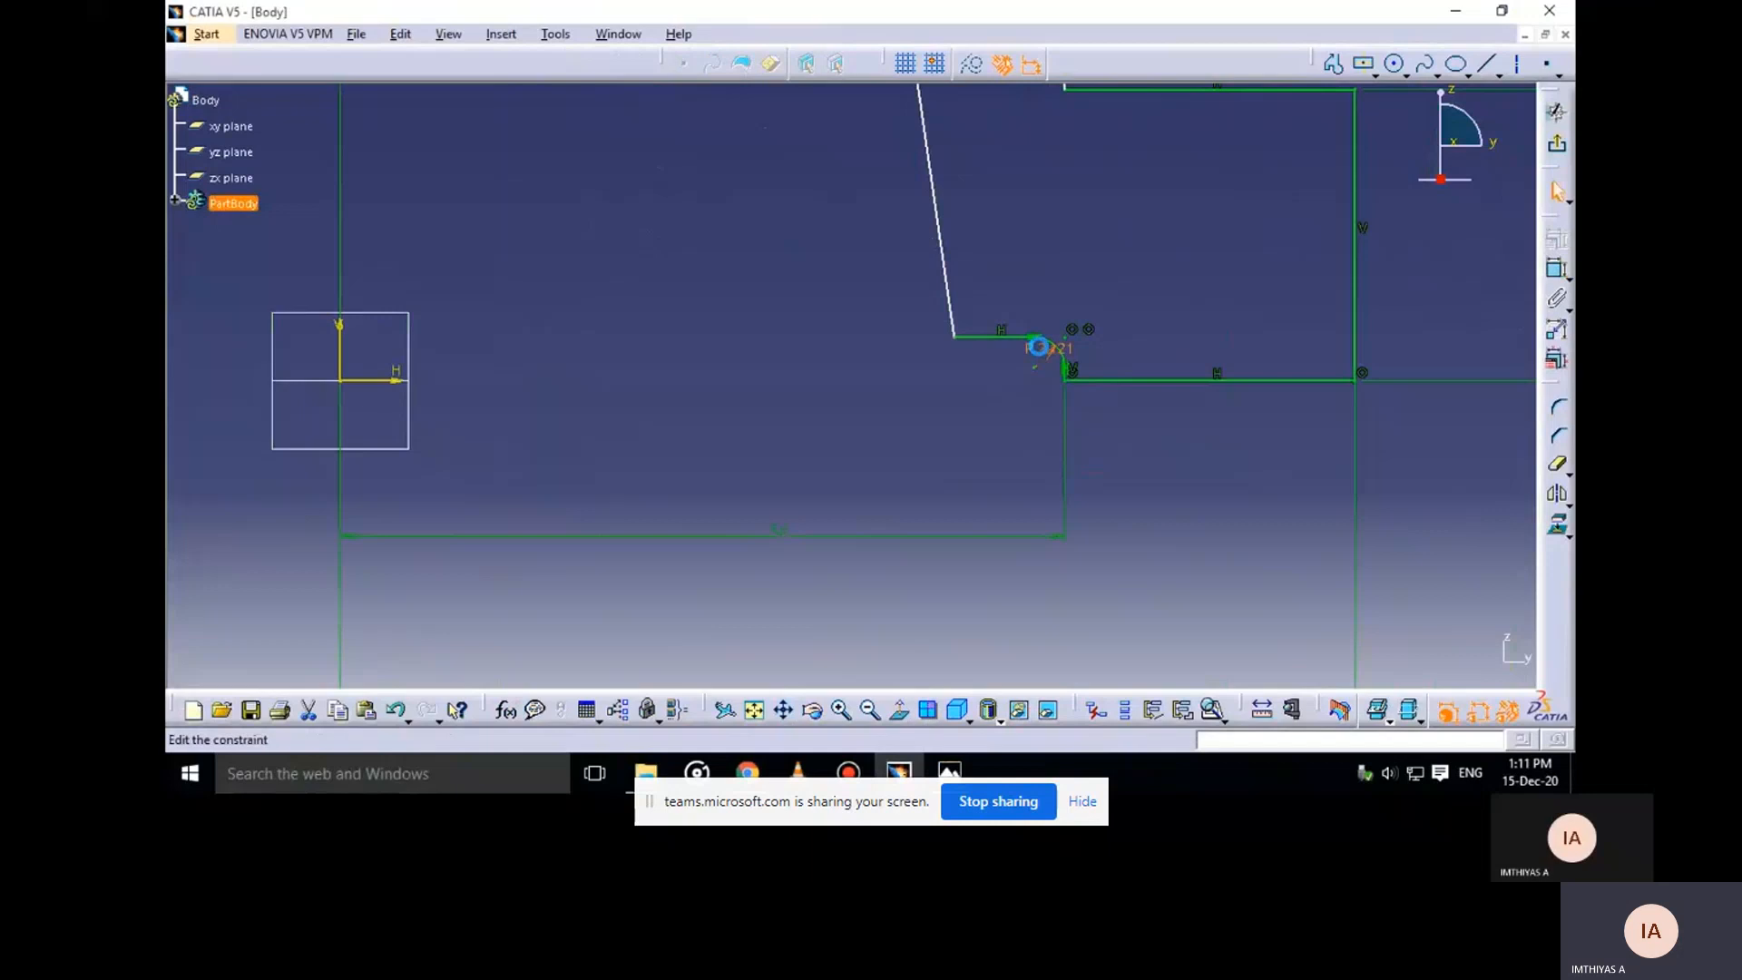
double_click(1039, 347)
text(2.5)
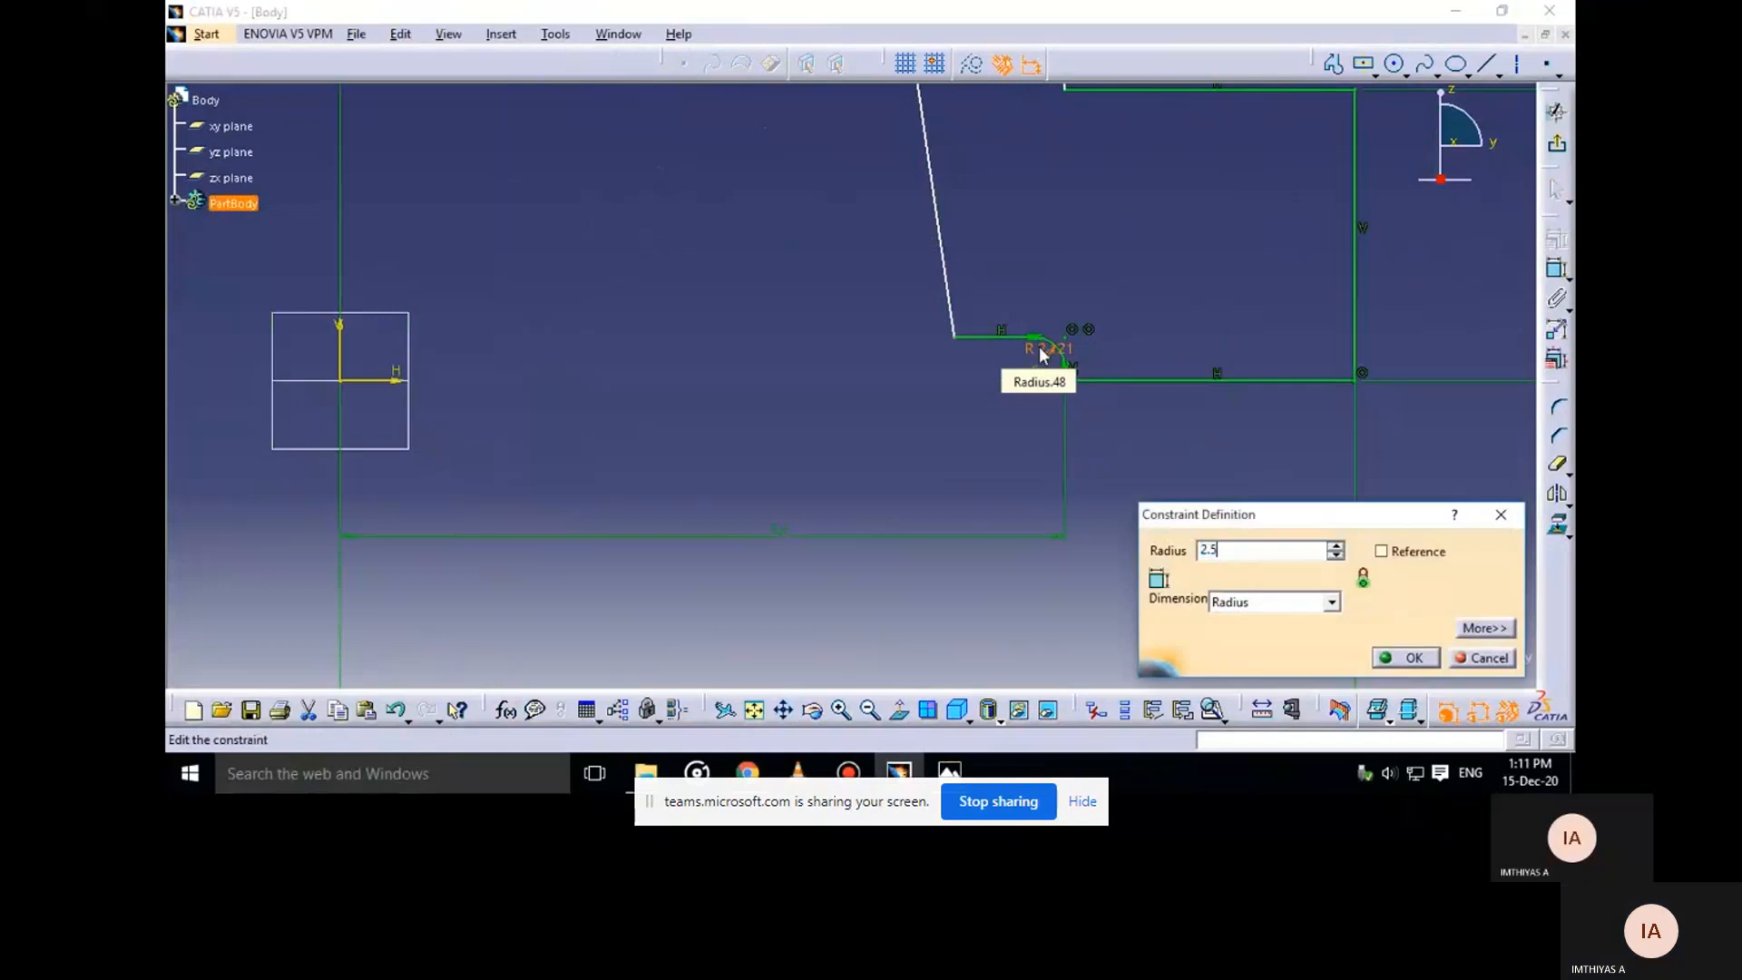
key(Return)
Round the corner between the outer sloping wall and the top of the base flange with an 8 mm radius
ctrl+middle_drag(1105, 281, 1140, 399)
middle_drag(1039, 315, 1041, 454)
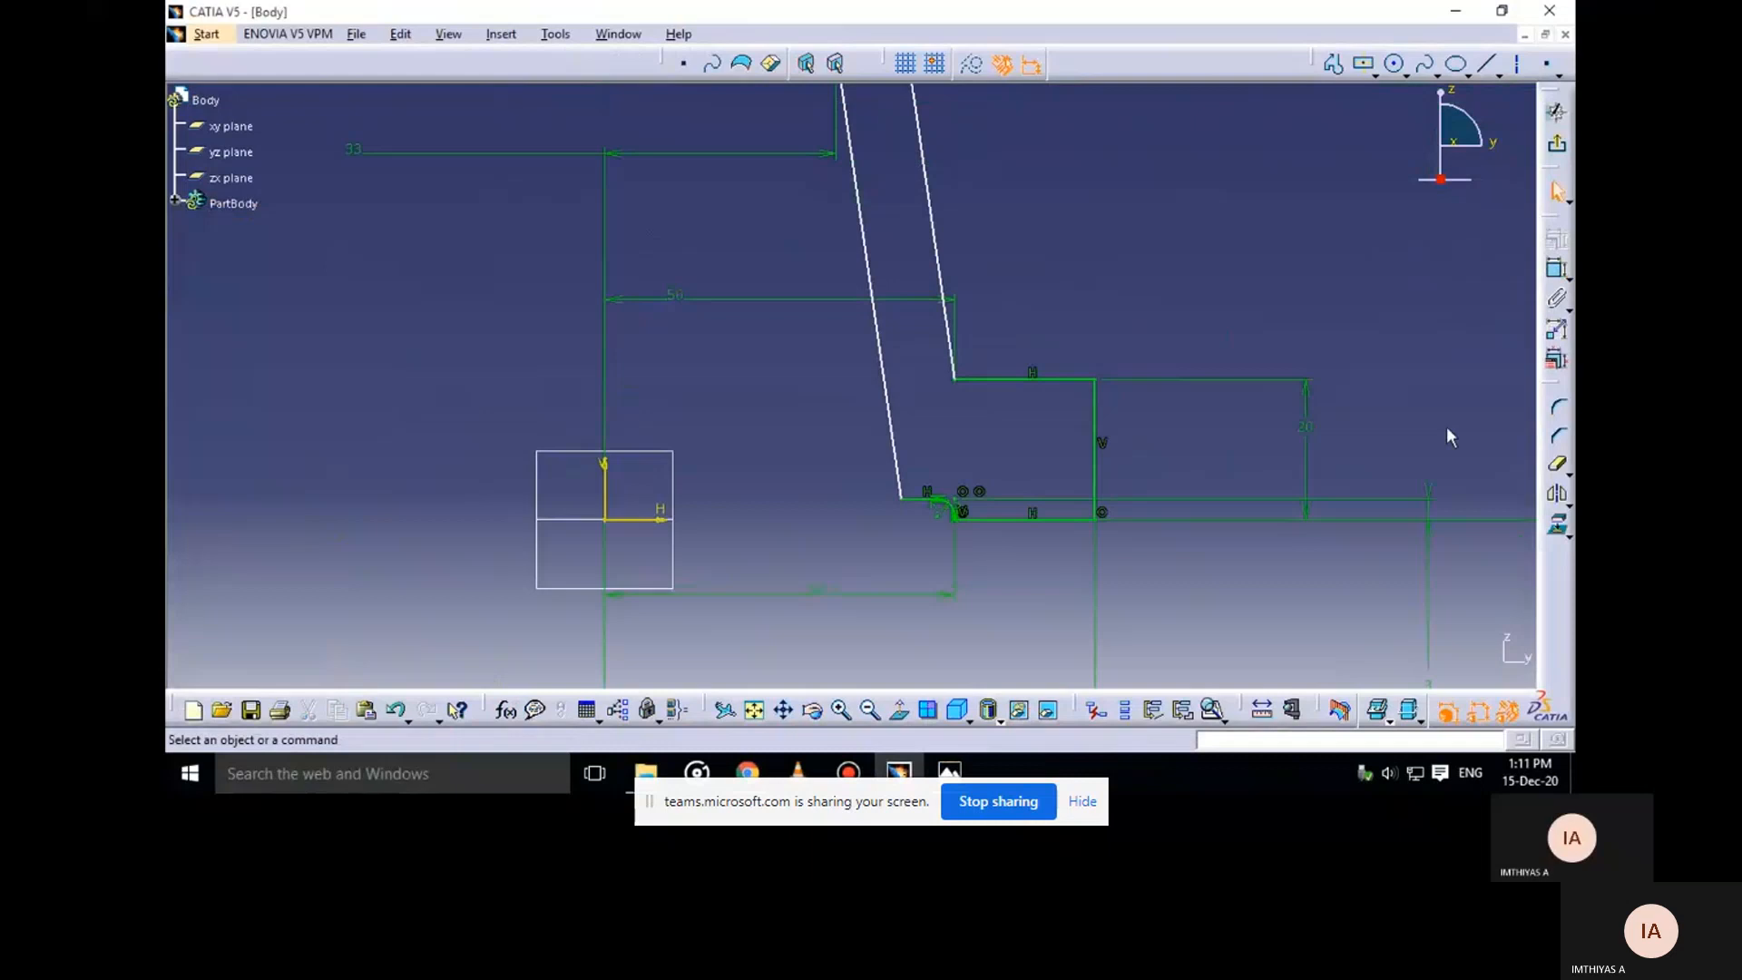
click(1559, 408)
click(960, 374)
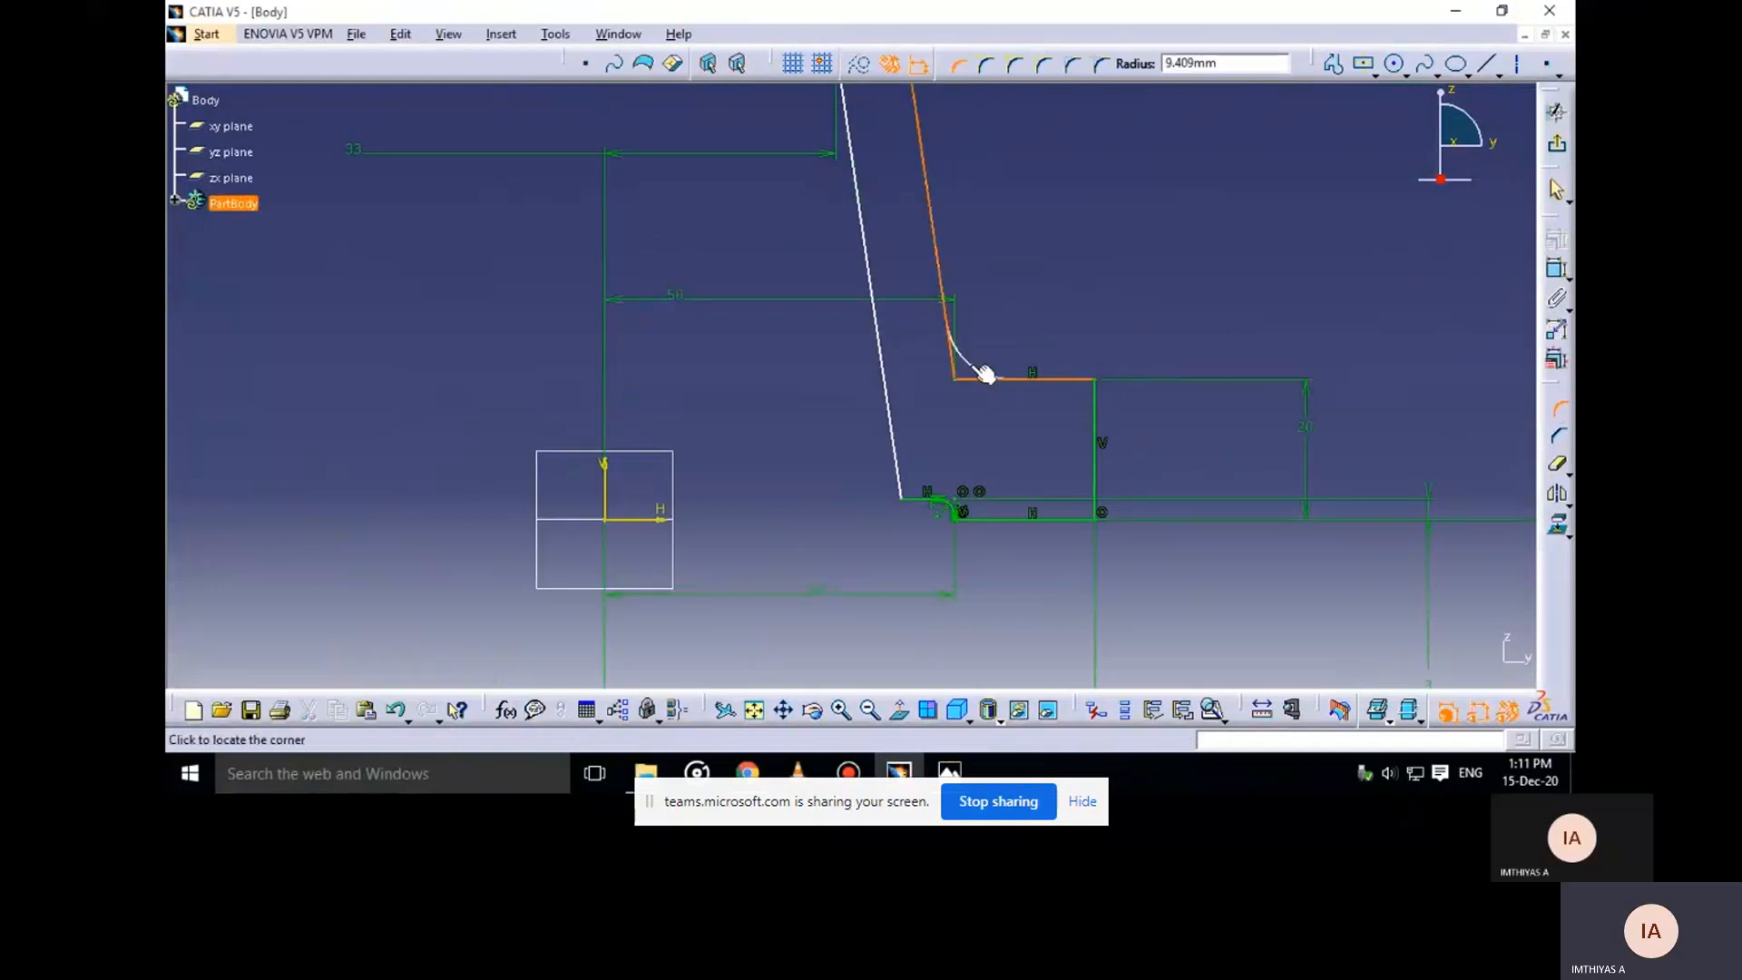
click(985, 370)
double_click(985, 350)
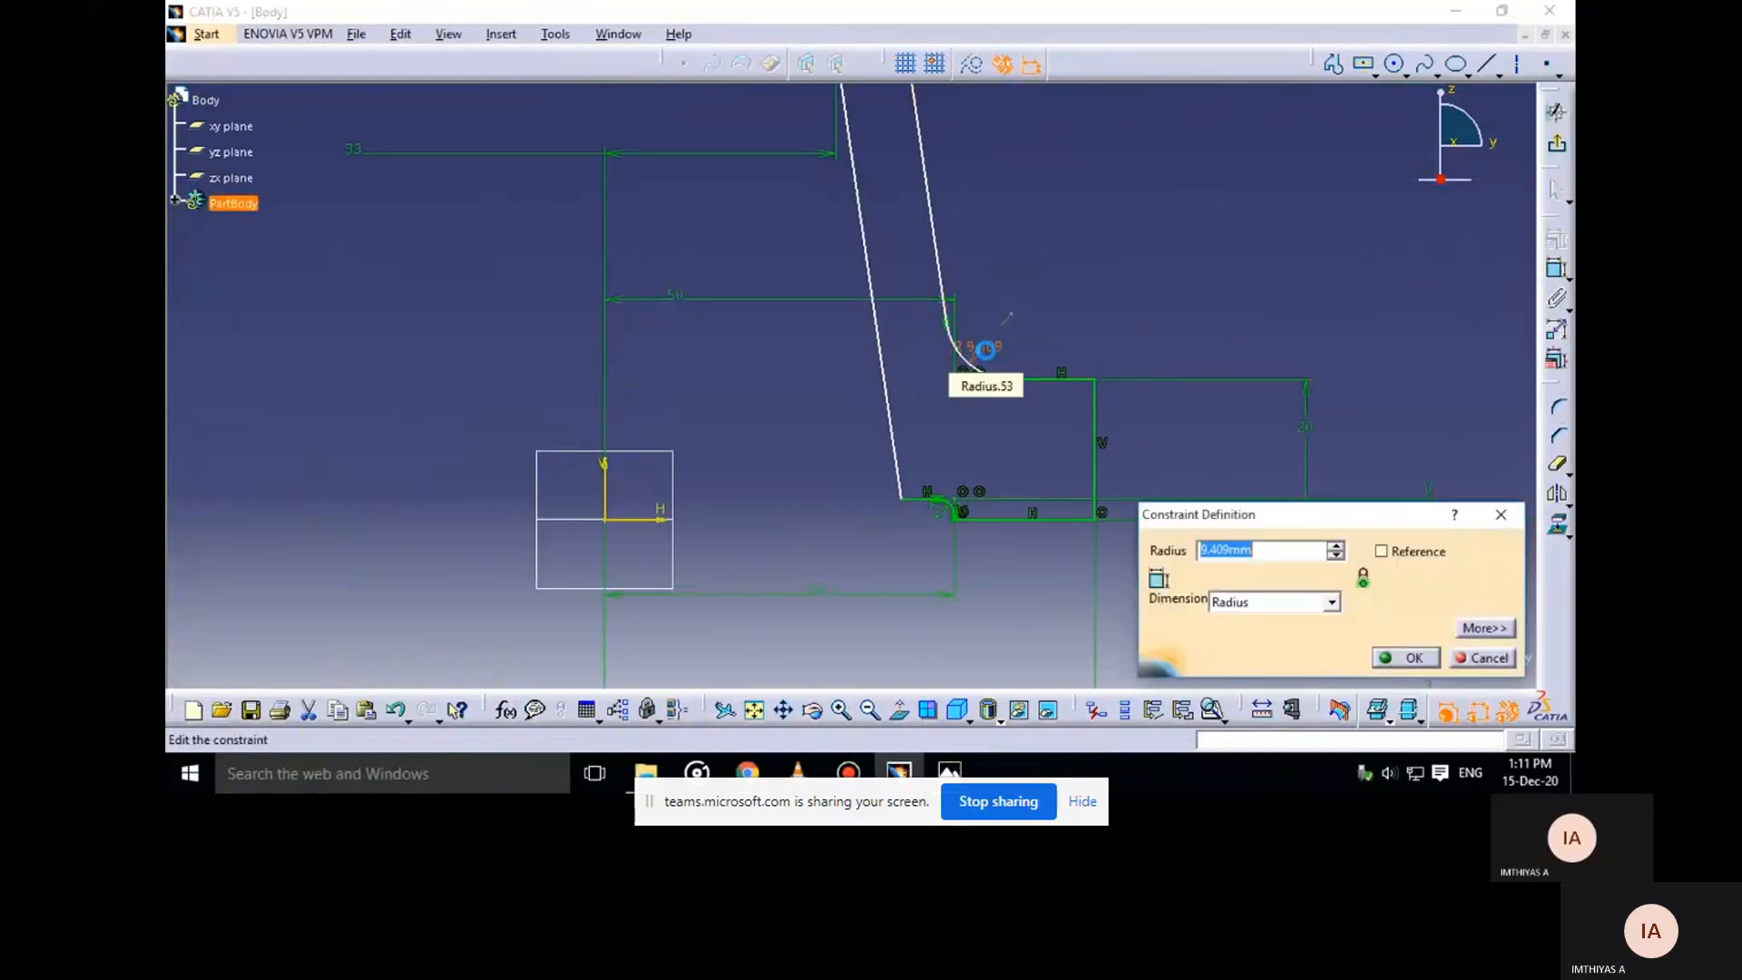
text(8)
key(Return)
Dimension the horizontal distance from the lower end of the inner sloping wall to the vertical axis
mouse_move(1042, 292)
middle_down()
mouse_move(966, 252)
mouse_move(1044, 386)
middle_up()
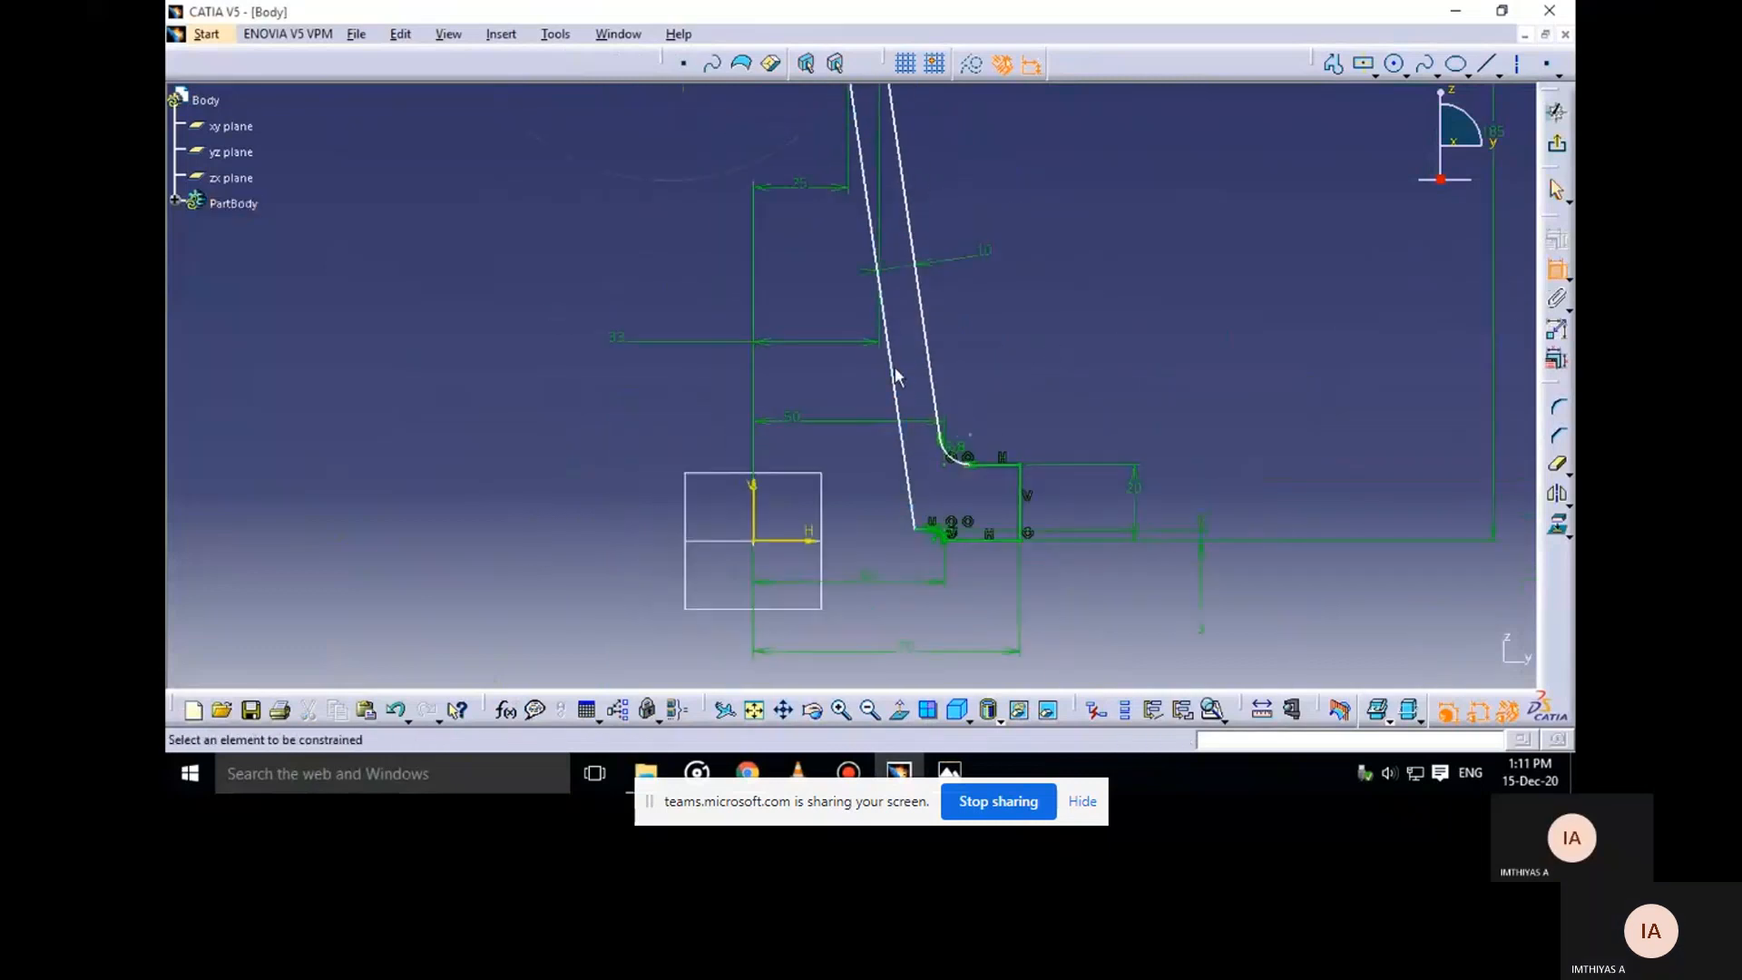
click(918, 526)
click(753, 522)
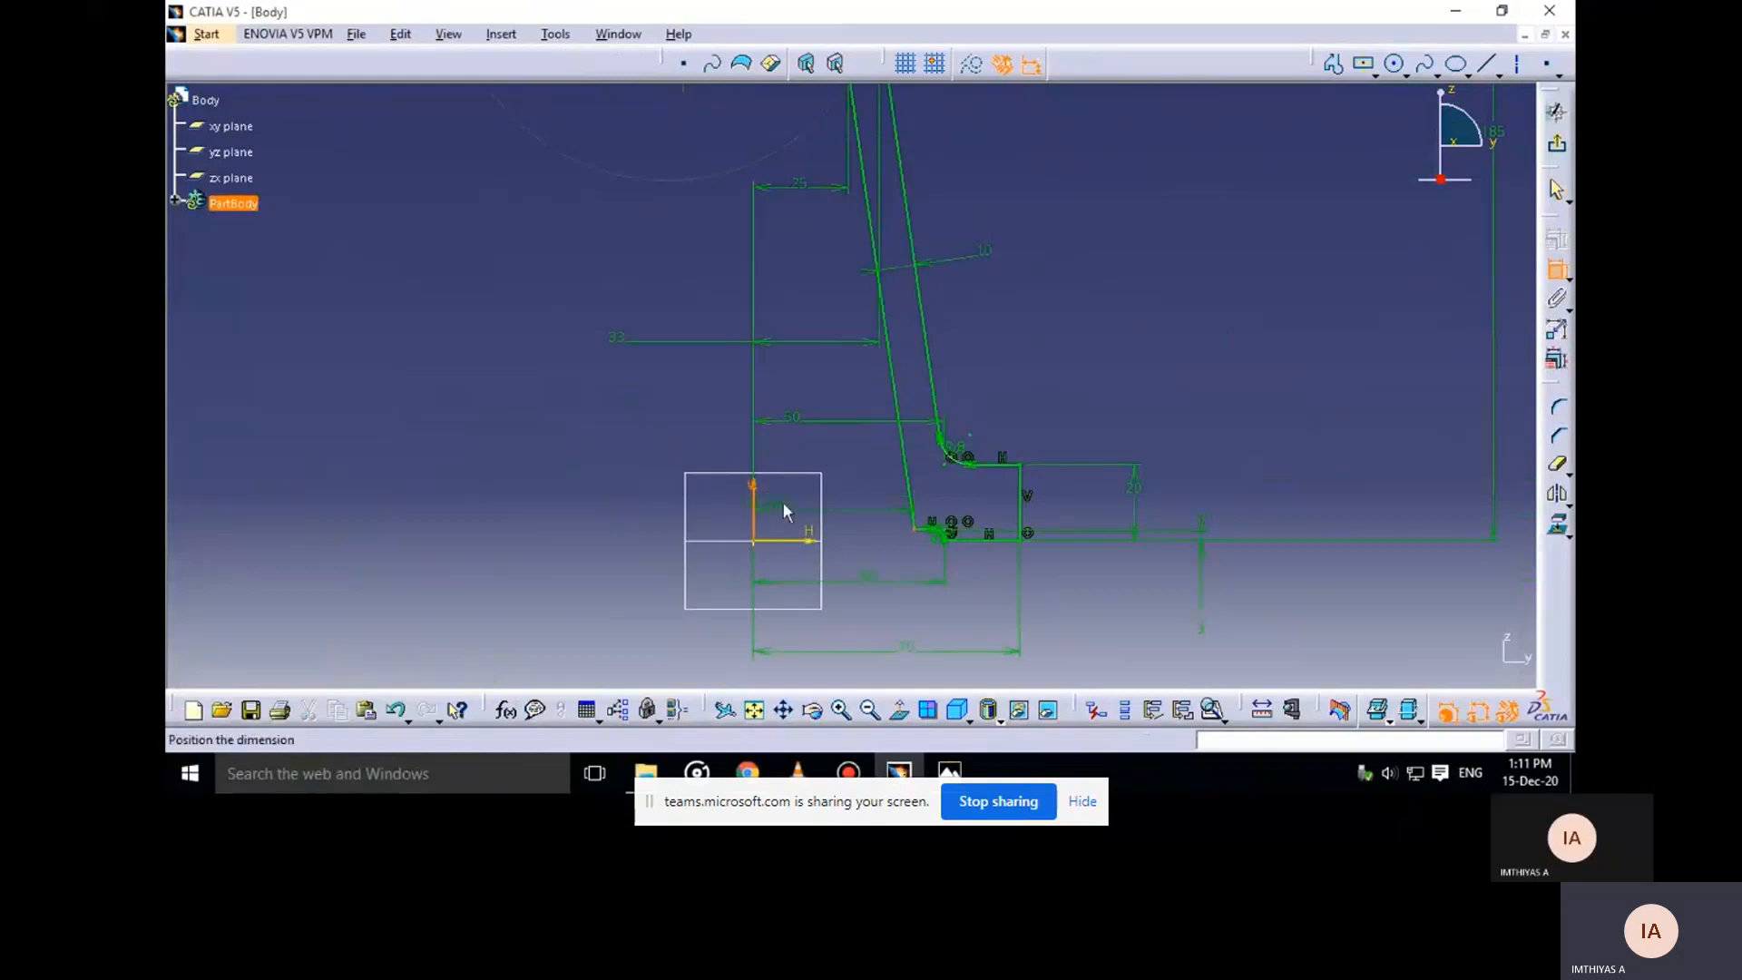
click(832, 511)
Check the reference drawing and try a 43 mm distance between the inner sloping wall's lower end and the vertical axis
middle_drag(983, 350, 983, 694)
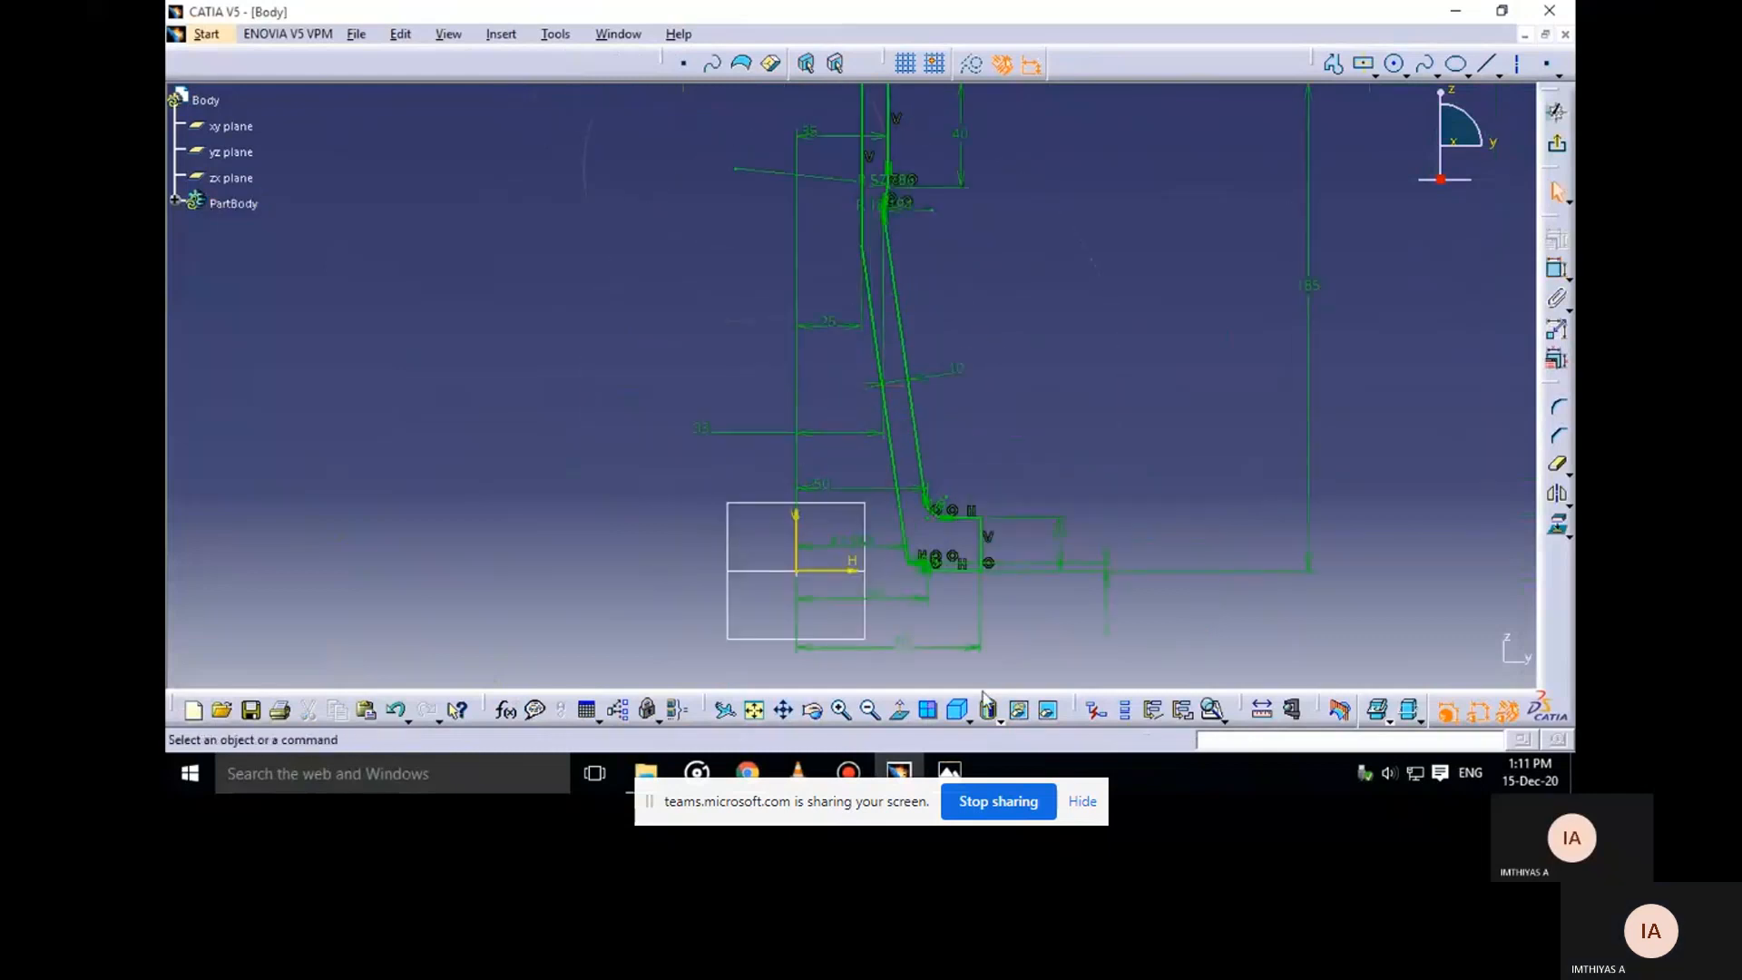
click(897, 706)
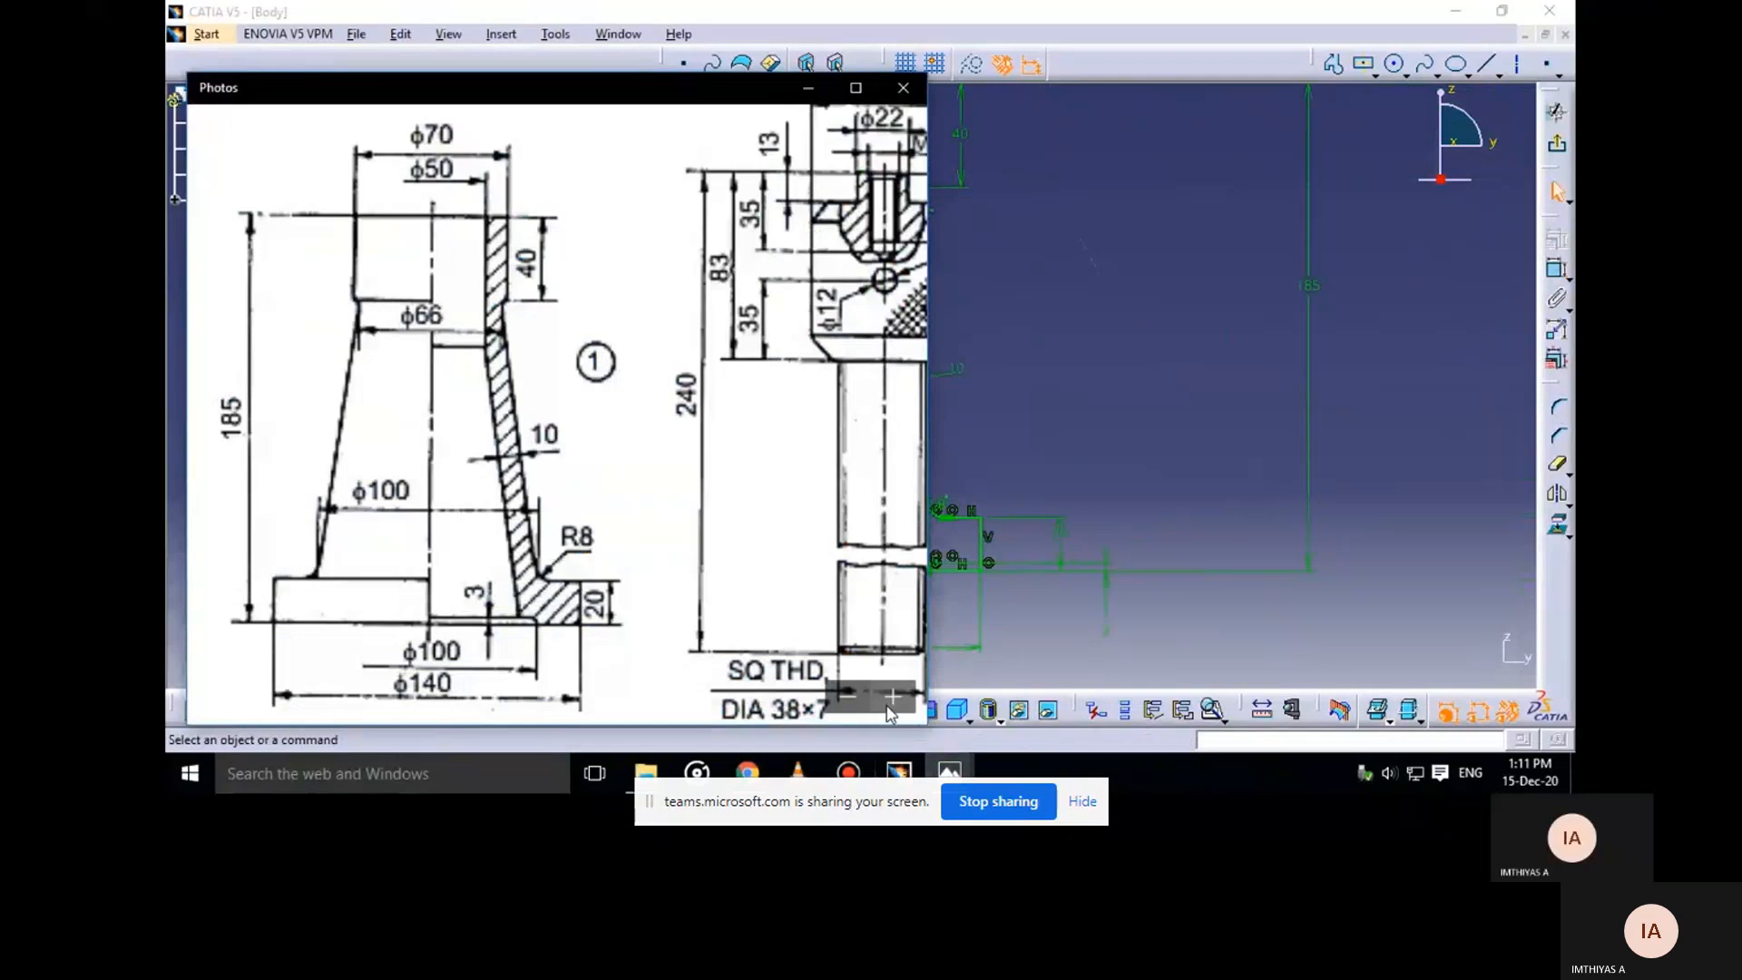
click(807, 87)
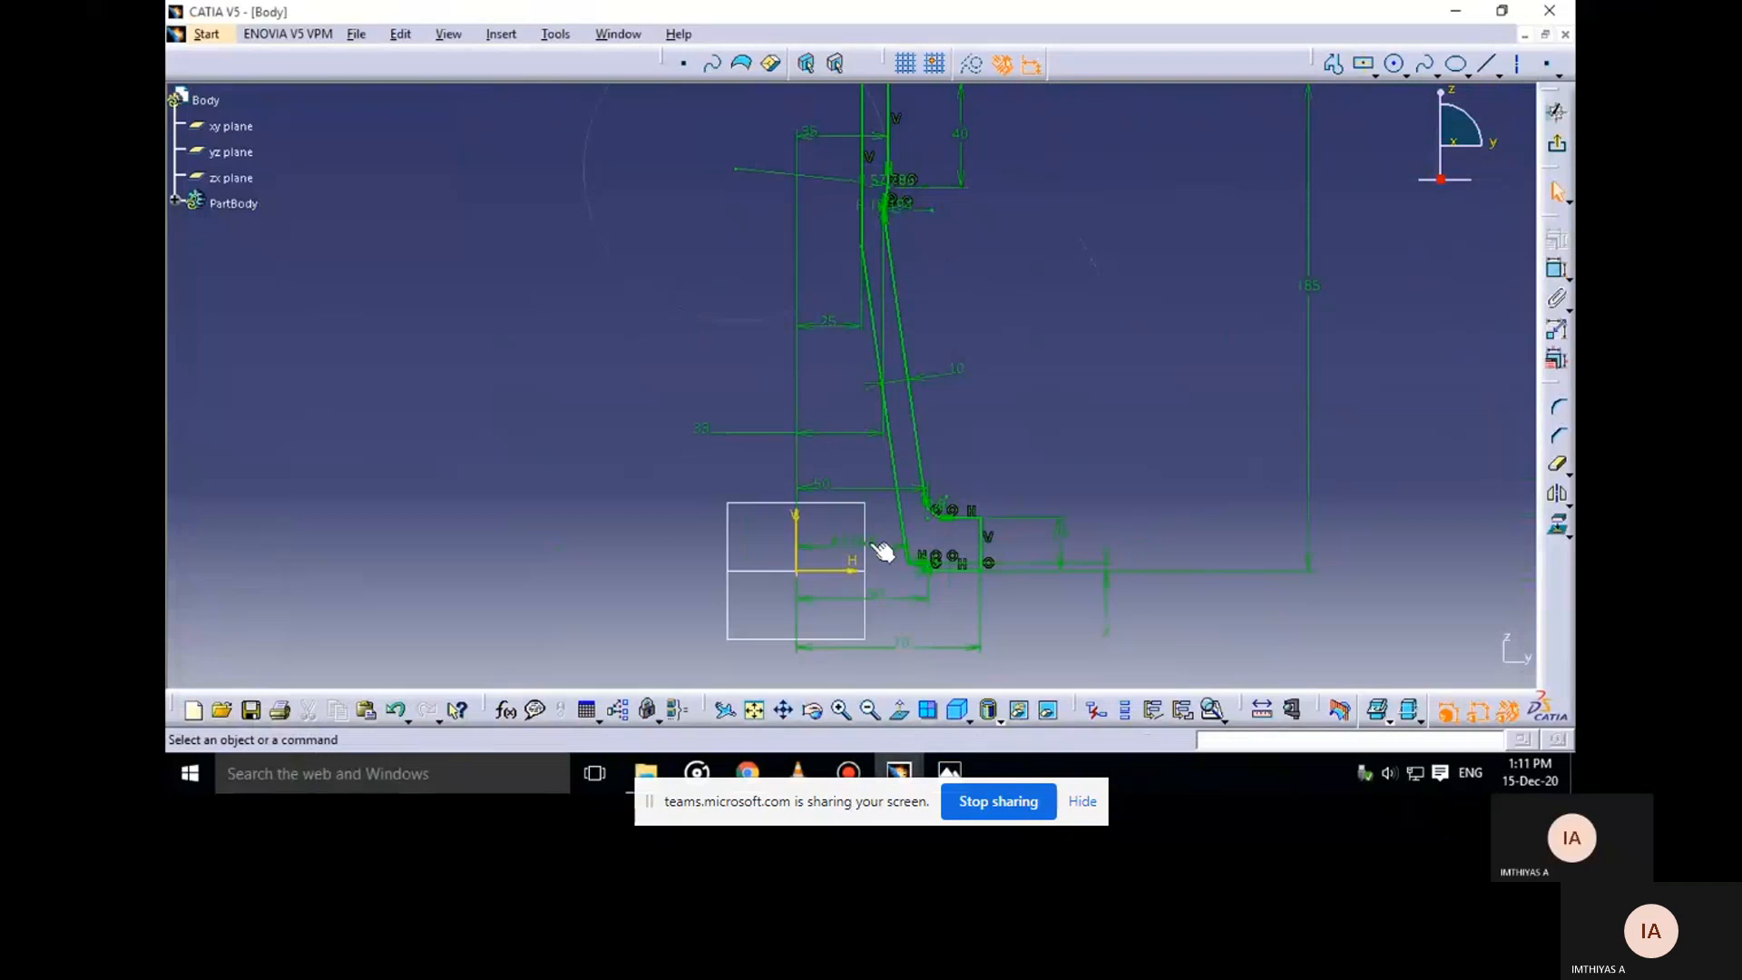
double_click(840, 548)
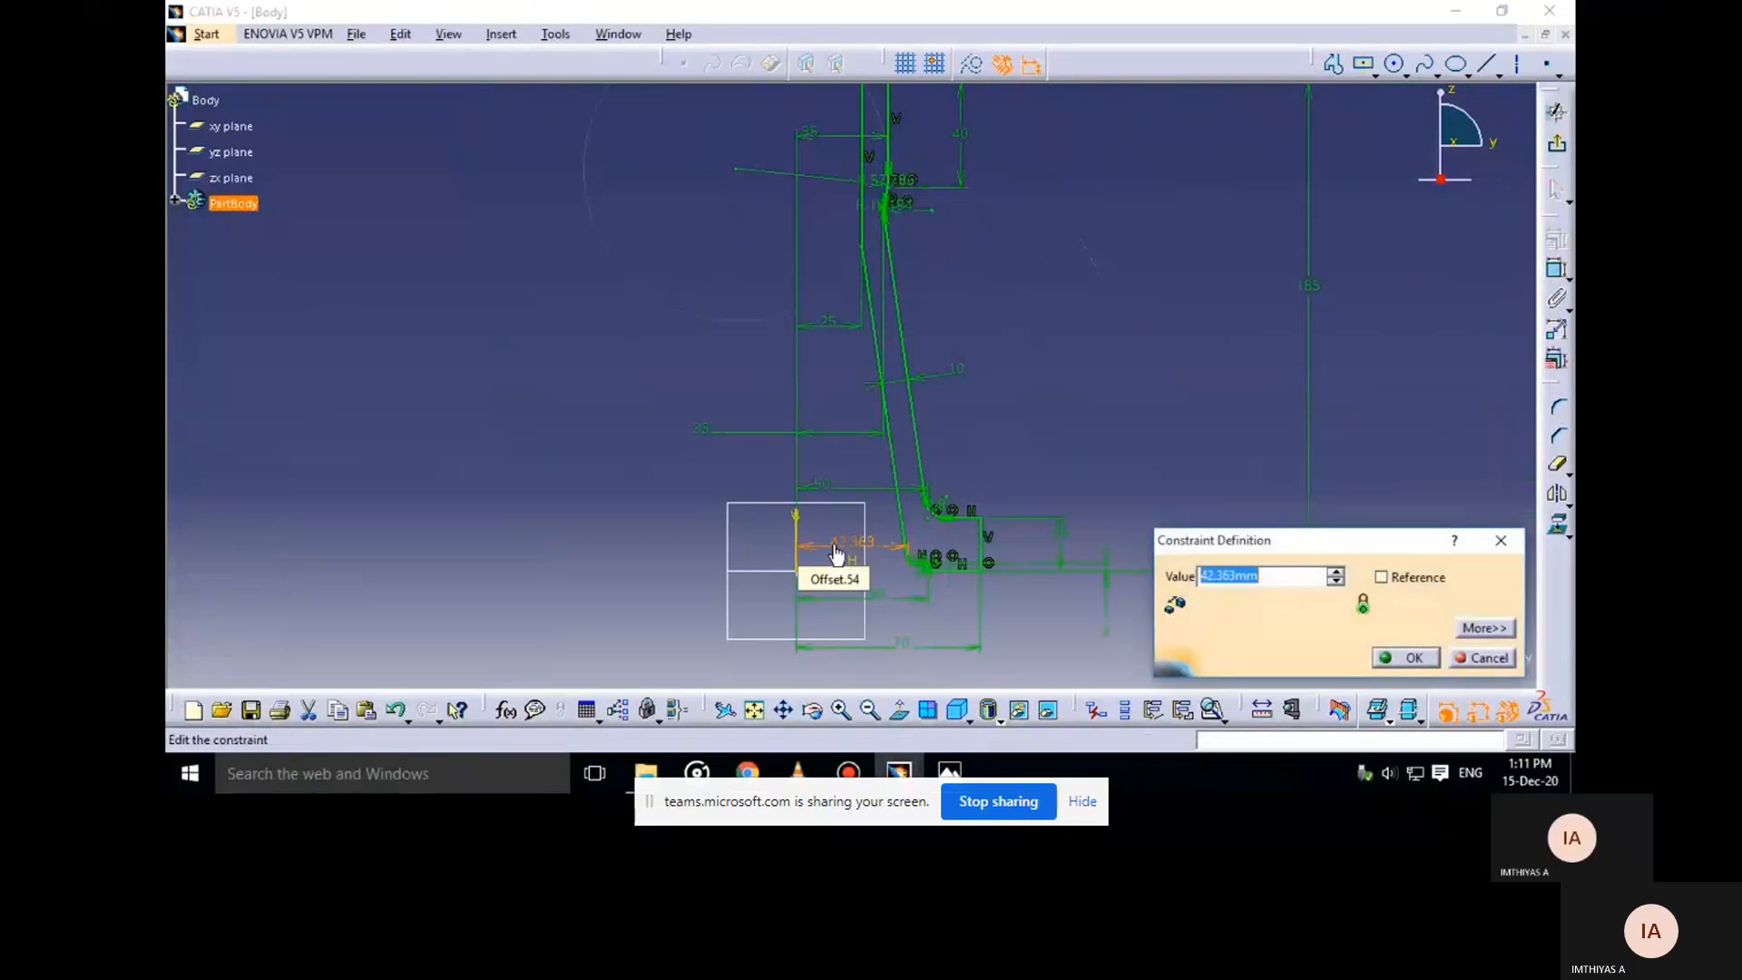
text(43)
key(Return)
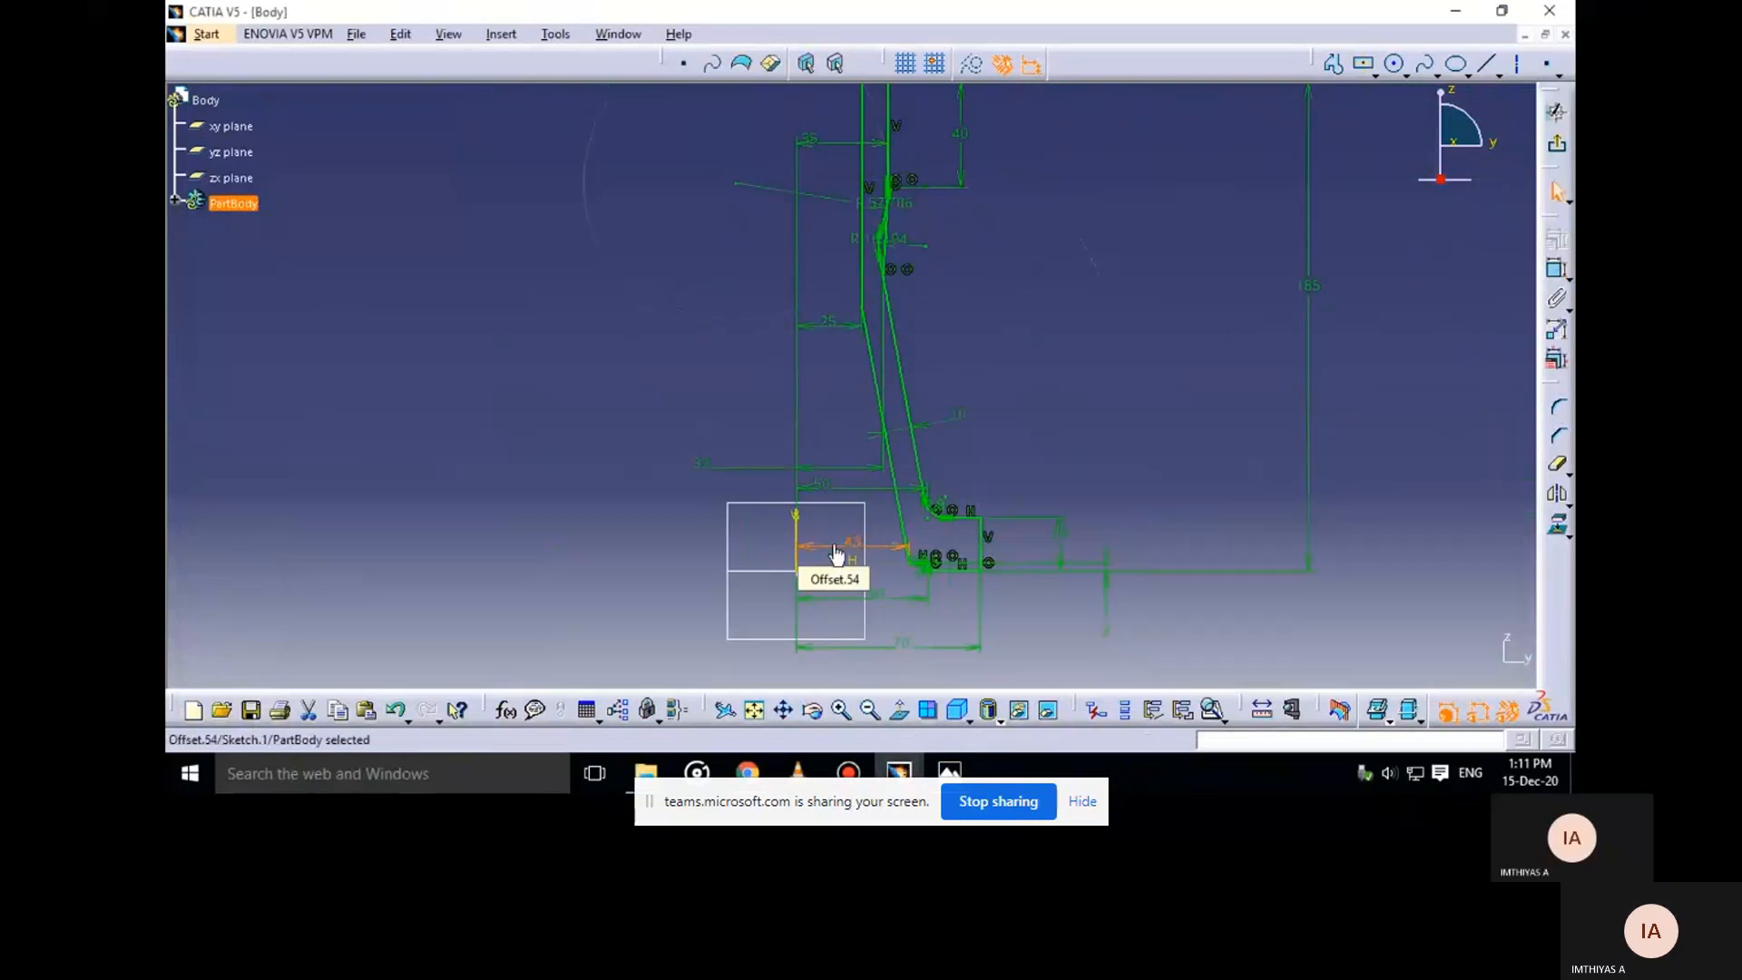
Try another distance for the inner sloping wall's lower end and undo the changes to that dimension
double_click(837, 548)
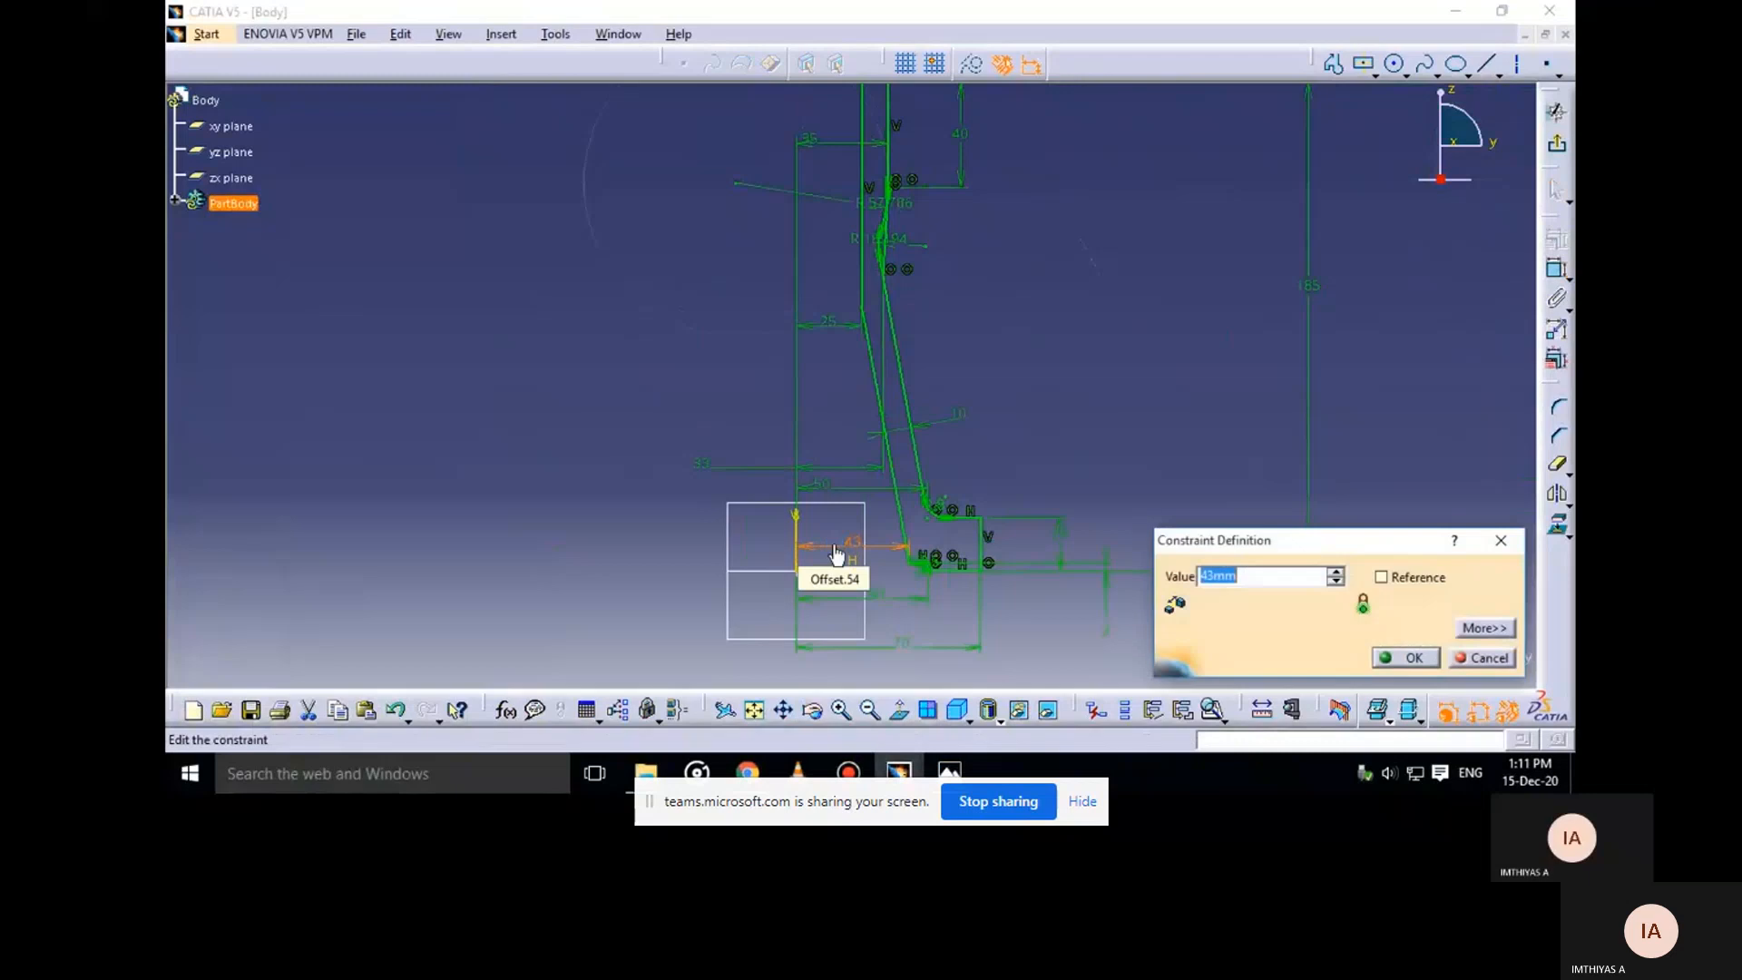
key(Return)
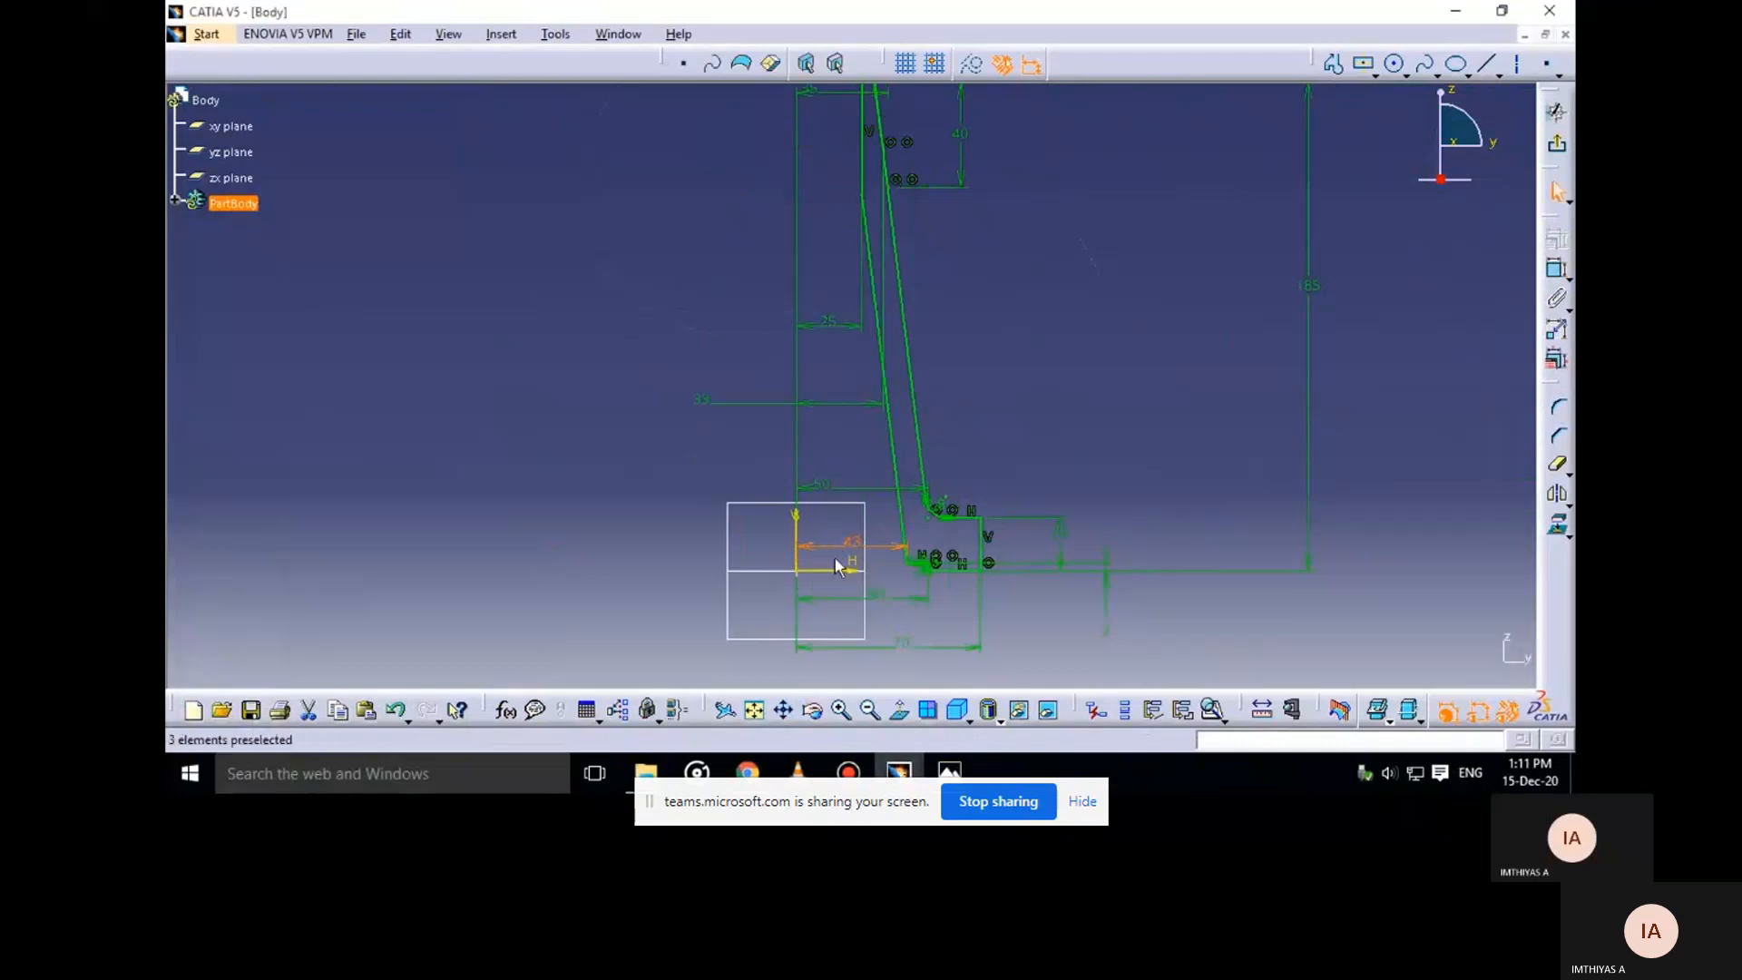
click(857, 545)
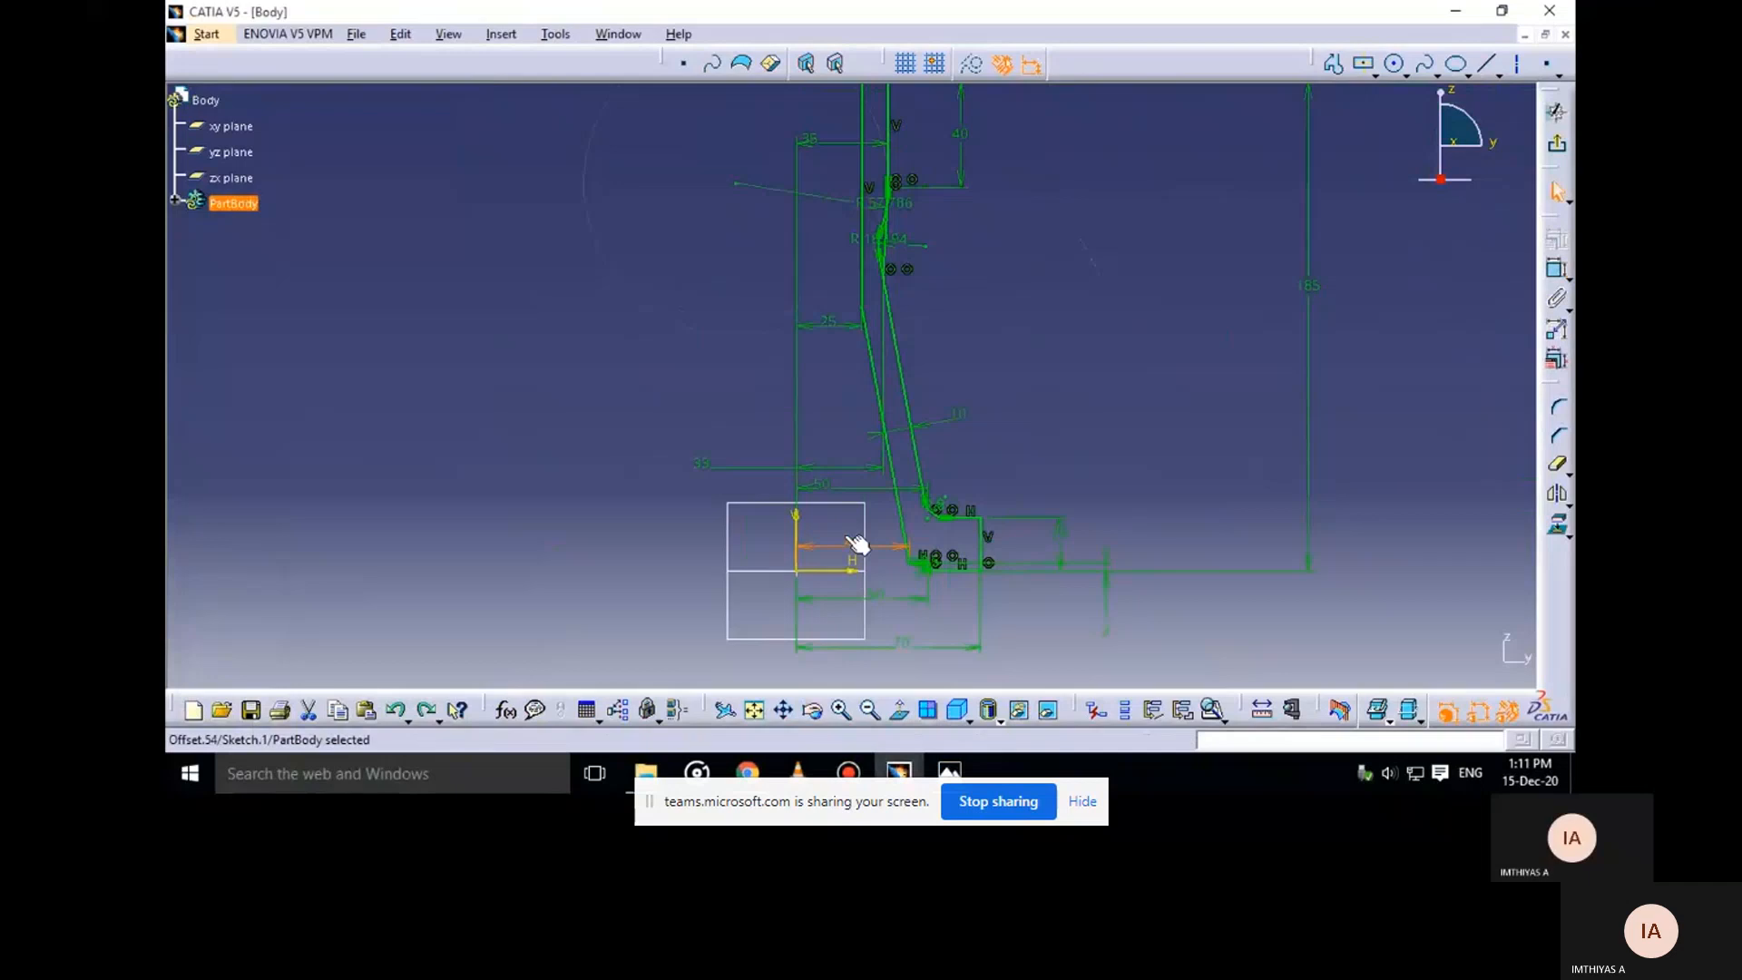
key(ctrl+y)
Delete the leftover corner element beside the rounded neck of the outer wall
click(1087, 368)
mouse_move(974, 296)
middle_down()
mouse_move(951, 192)
mouse_move(915, 515)
mouse_move(939, 331)
middle_up()
click(974, 296)
click(912, 471)
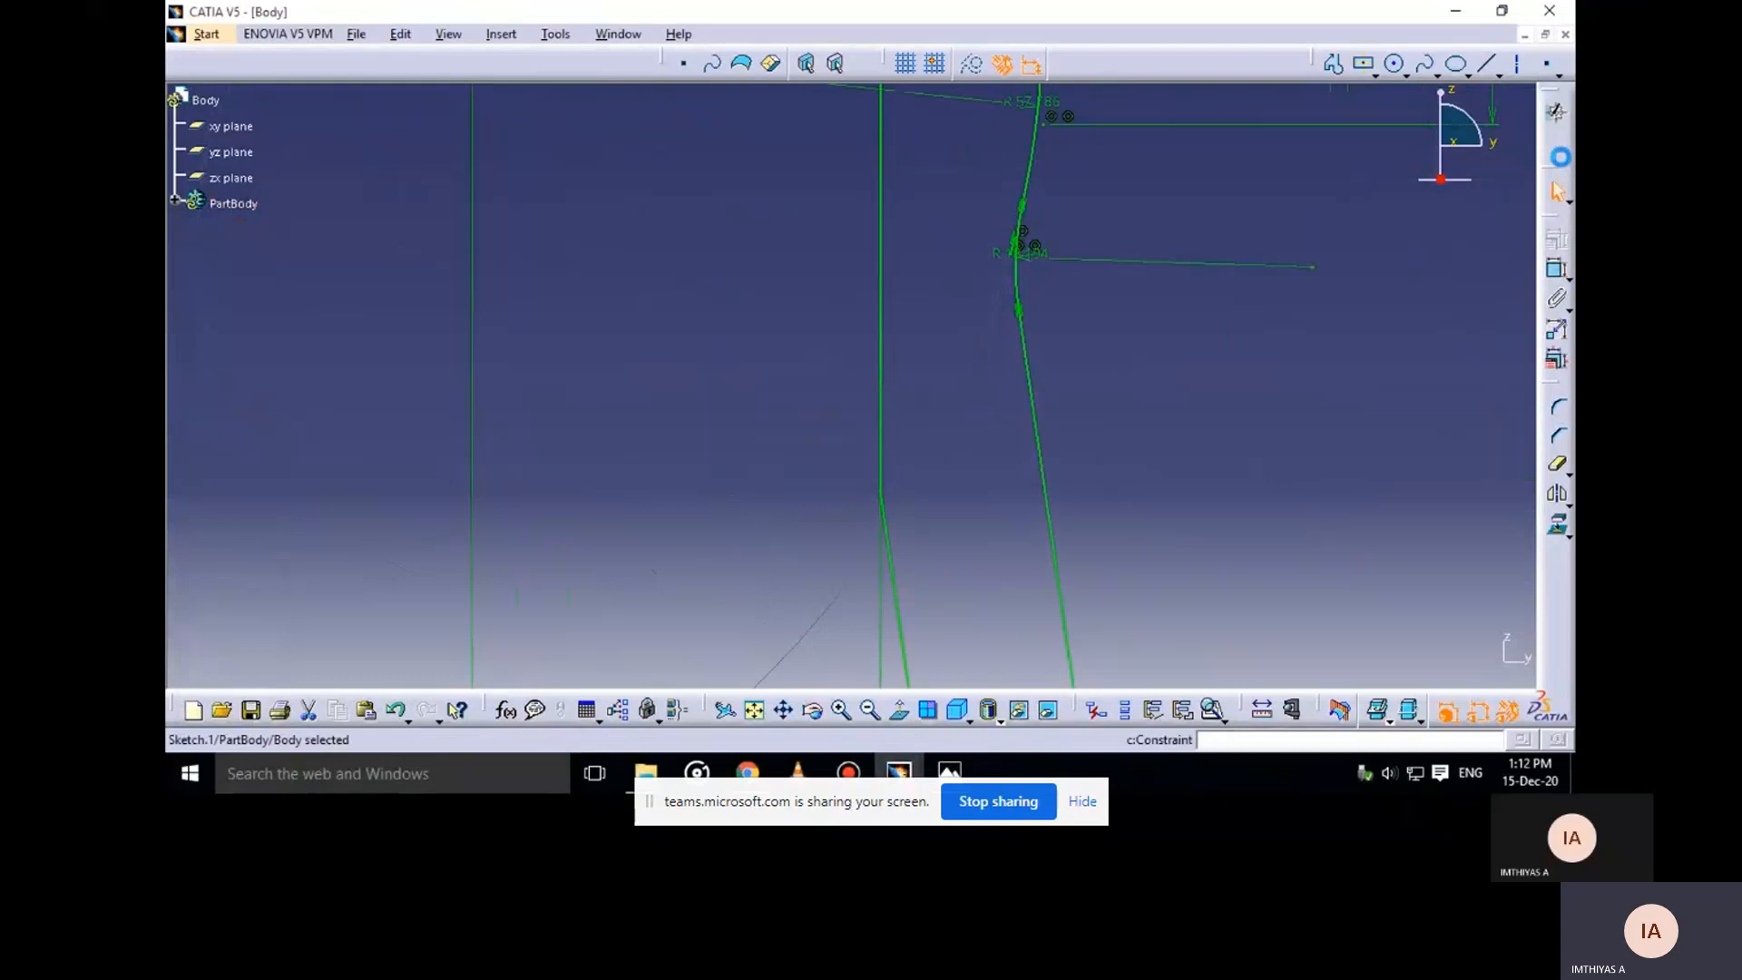
click(1557, 143)
click(1091, 292)
mouse_move(1091, 292)
middle_down()
mouse_move(1077, 327)
mouse_move(1067, 222)
middle_up()
click(1079, 321)
mouse_move(1065, 222)
middle_down()
mouse_move(1070, 339)
mouse_move(1026, 348)
middle_up()
double_click(1022, 343)
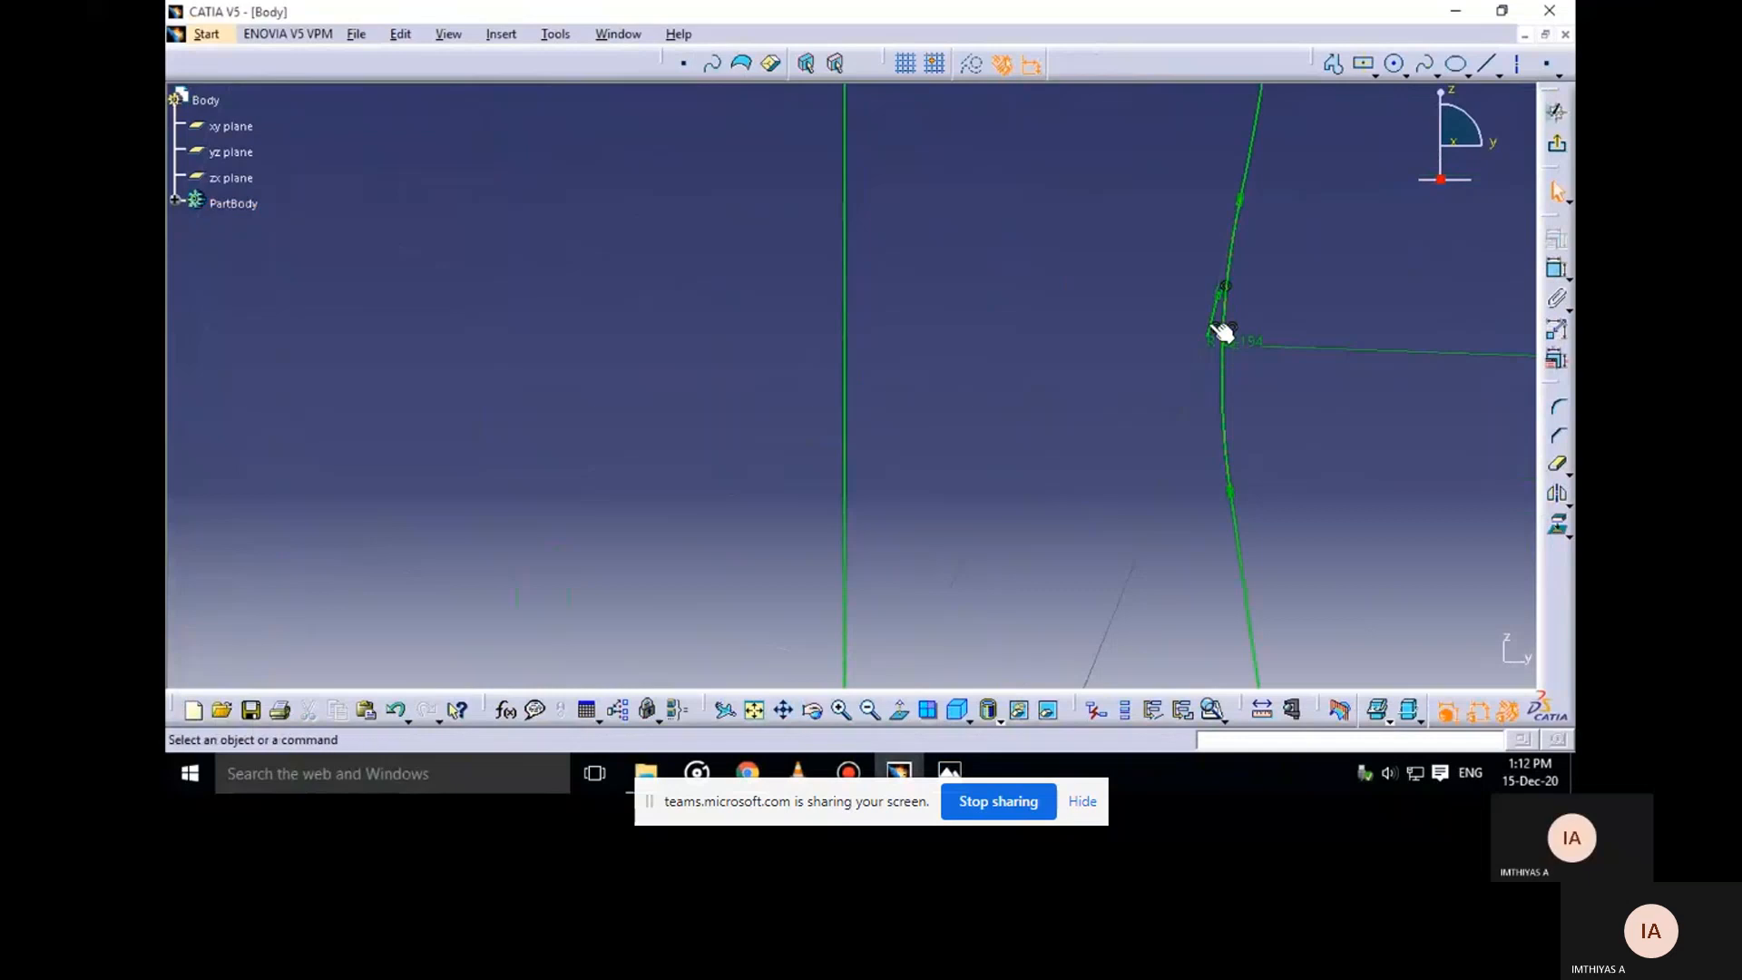
click(1212, 325)
key(Delete)
Compare the rounded neck and upper wall of the half-section profile with the body view in the reference drawing
click(1258, 352)
mouse_move(1257, 352)
middle_down()
mouse_move(1263, 465)
mouse_move(1190, 482)
mouse_move(1199, 531)
middle_up()
click(1182, 430)
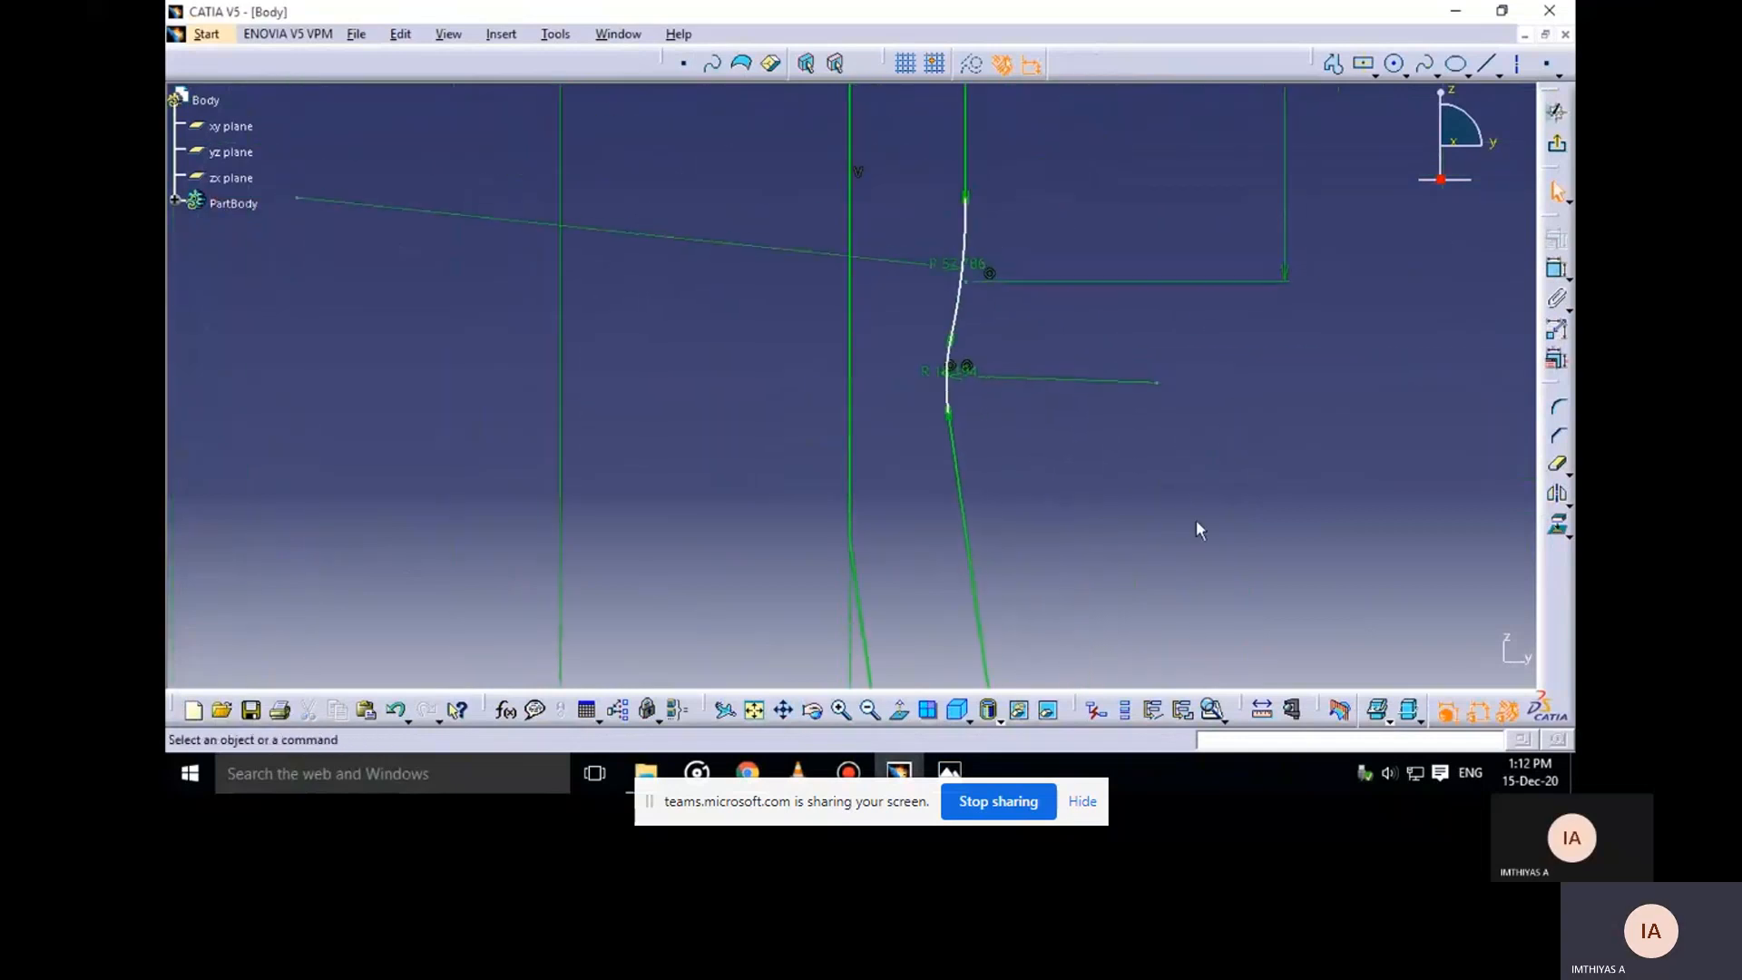
mouse_move(949, 772)
click(885, 685)
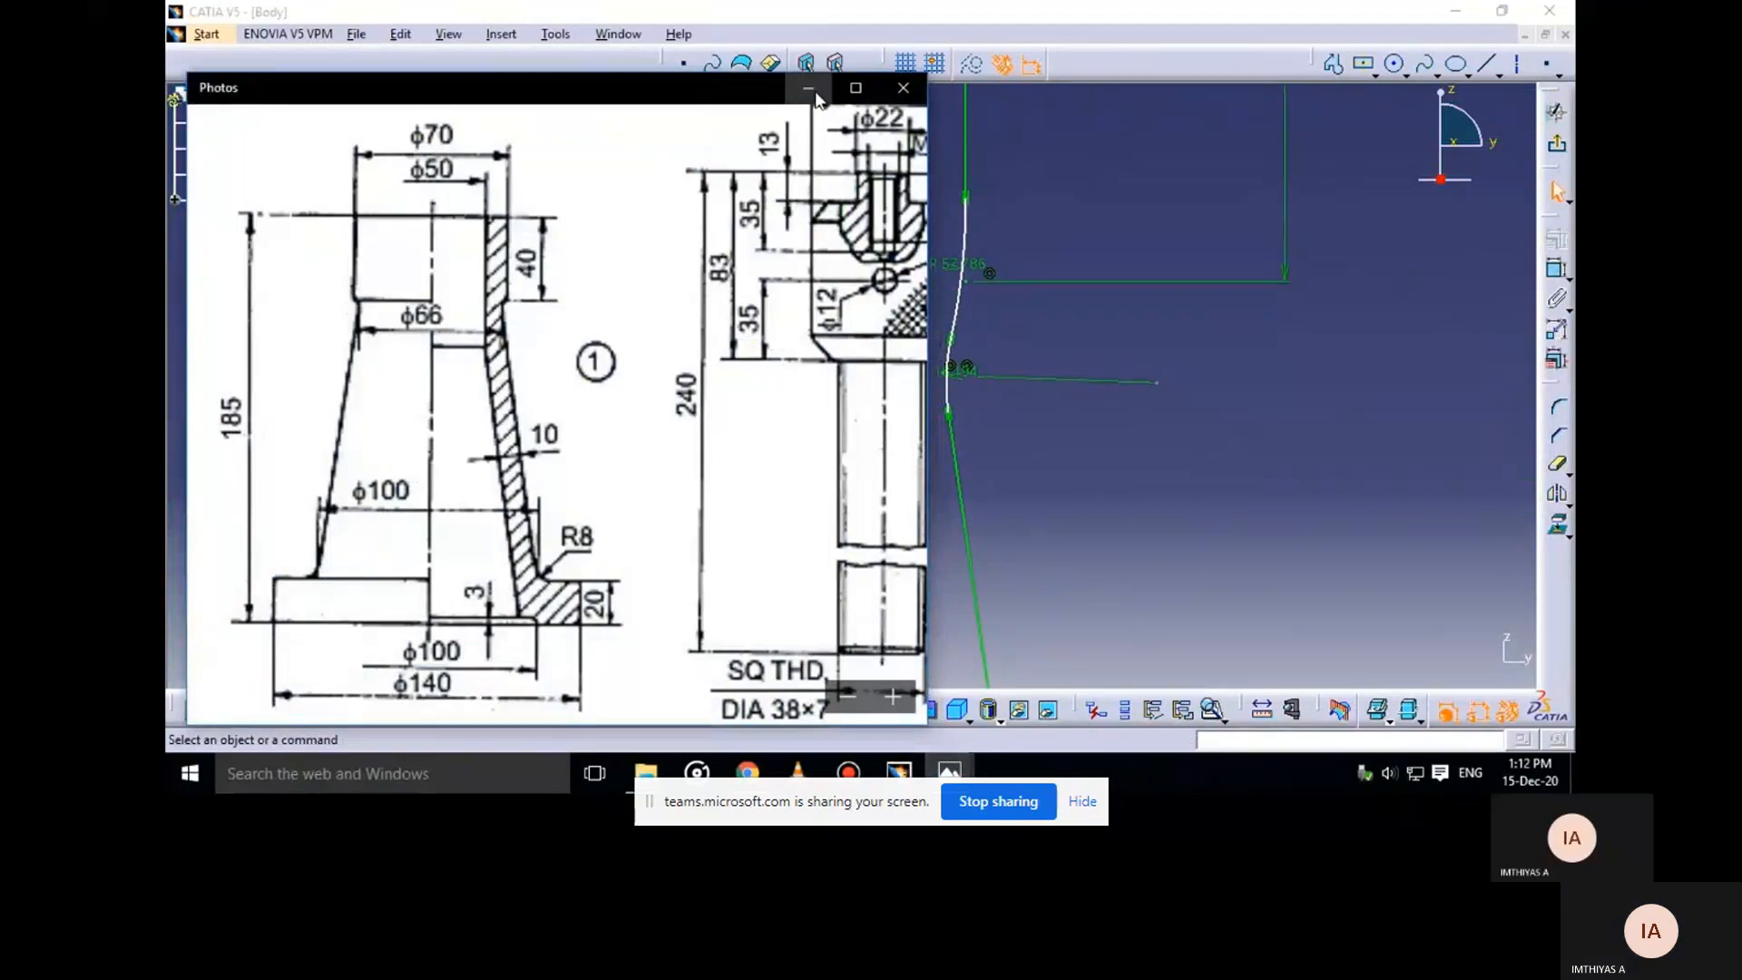
click(1033, 355)
middle_drag(1032, 355, 1049, 399)
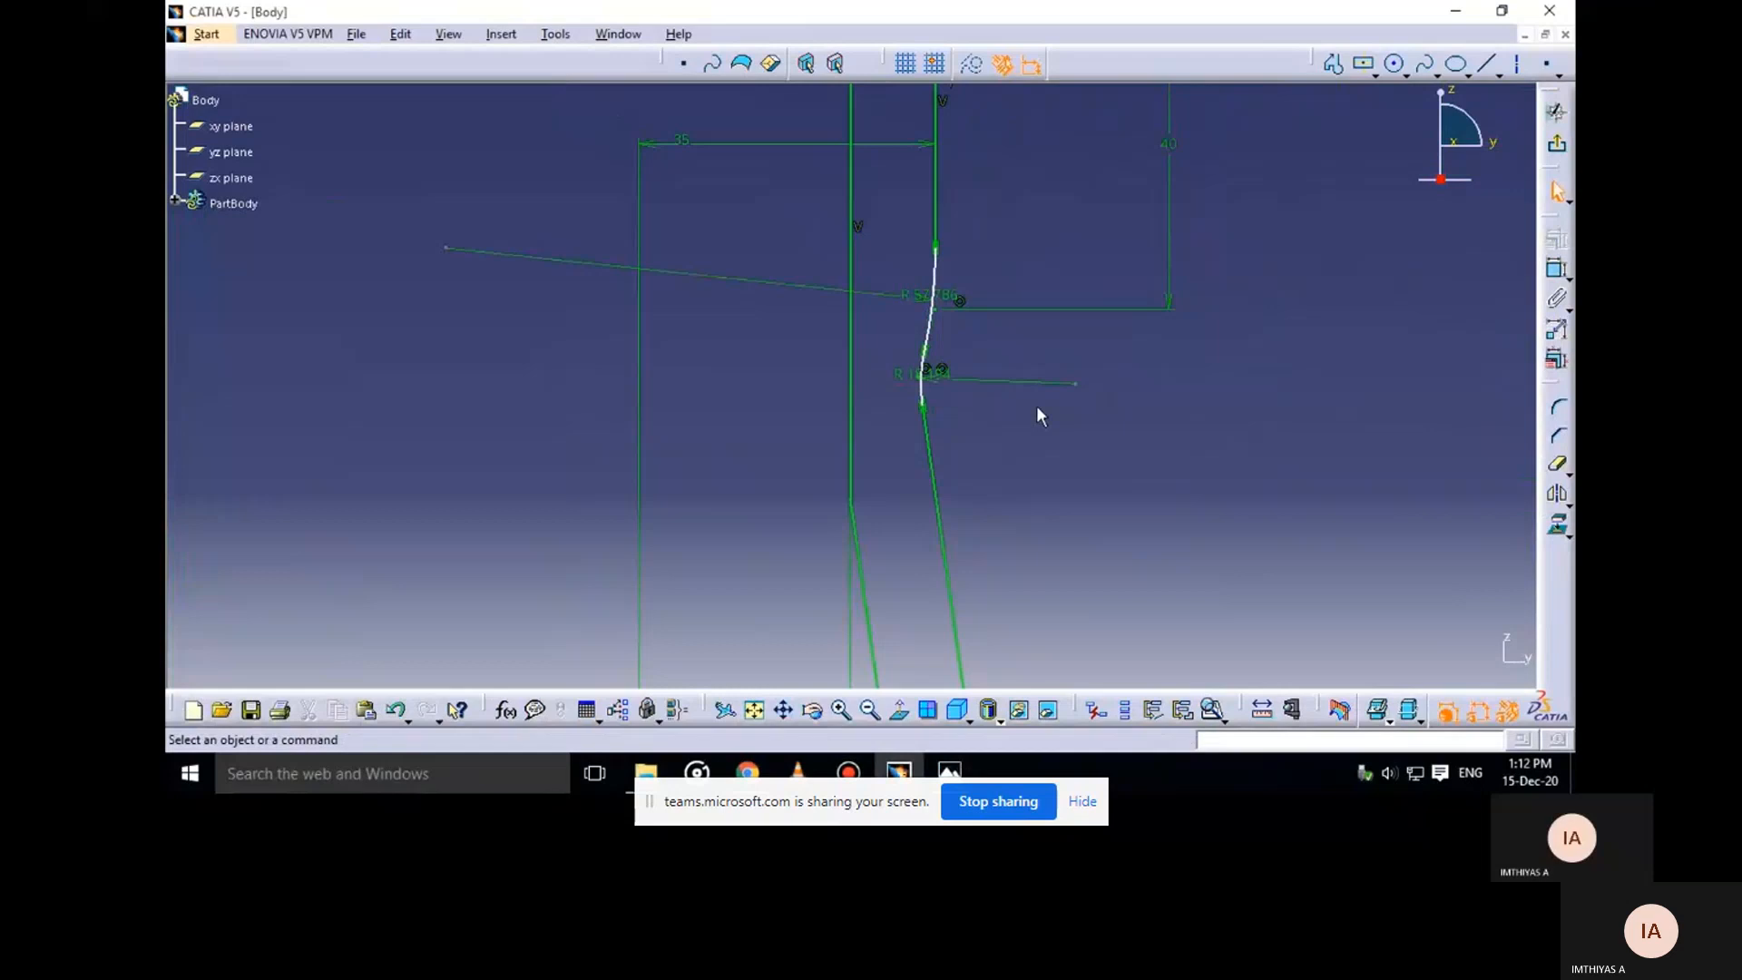
mouse_move(1037, 407)
middle_down()
mouse_move(1060, 527)
mouse_move(1039, 438)
middle_up()
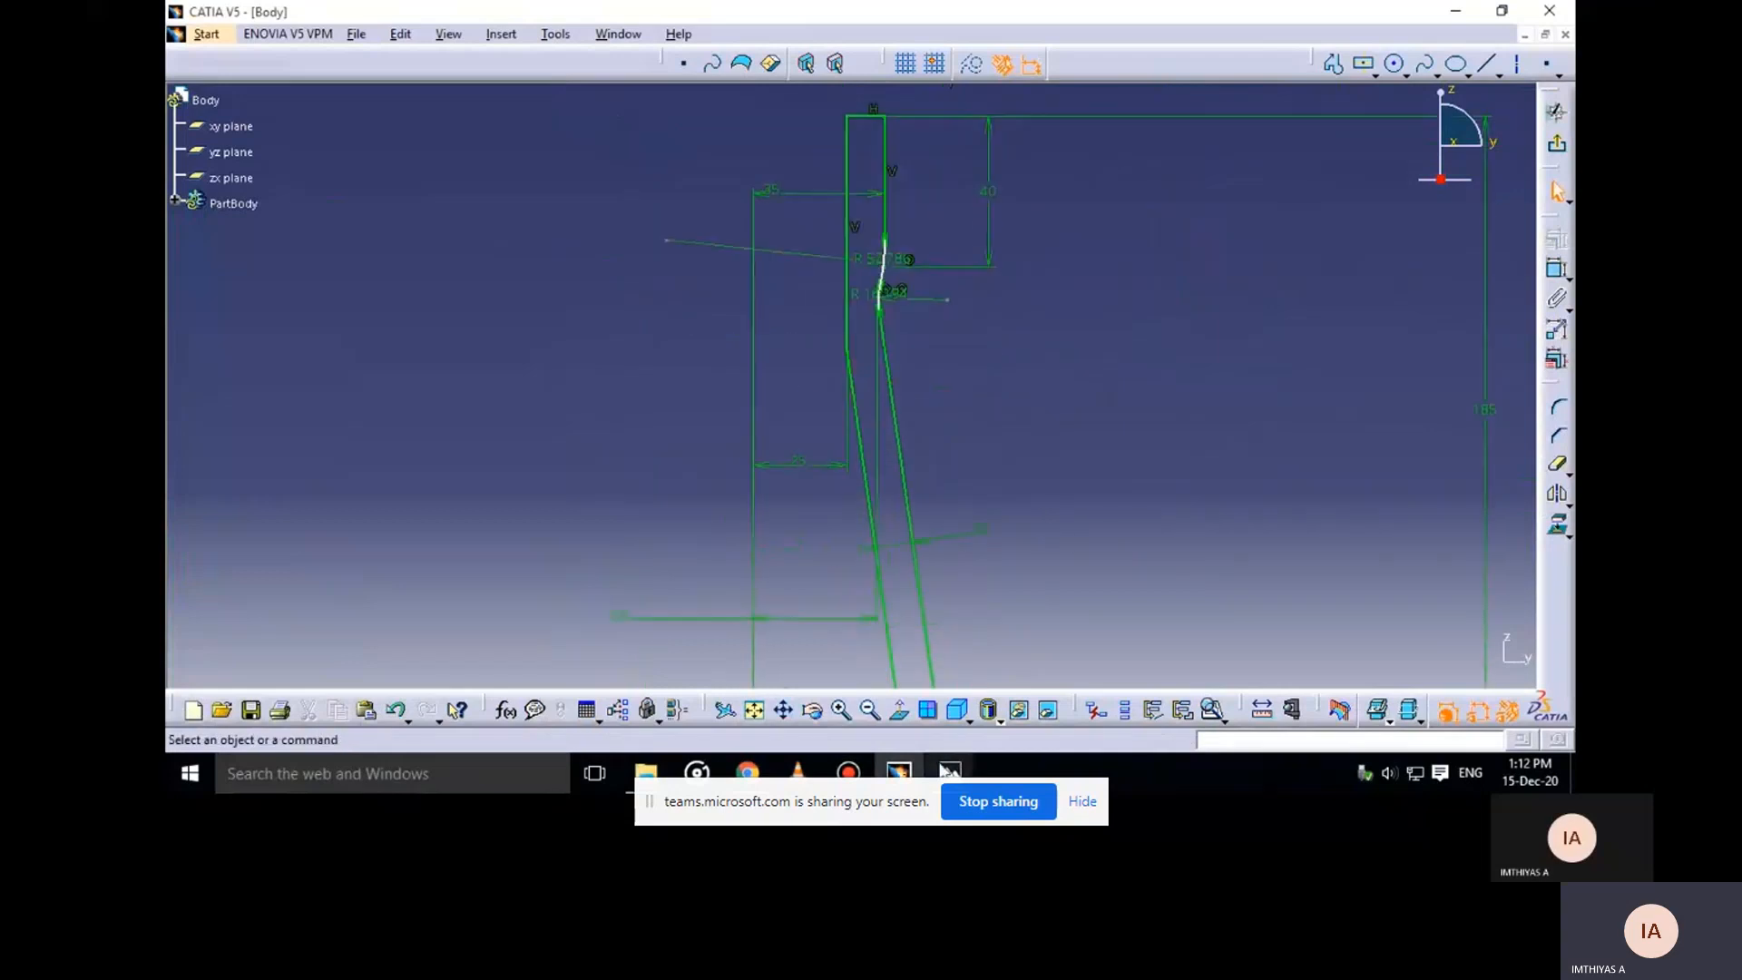
mouse_move(948, 773)
click(869, 673)
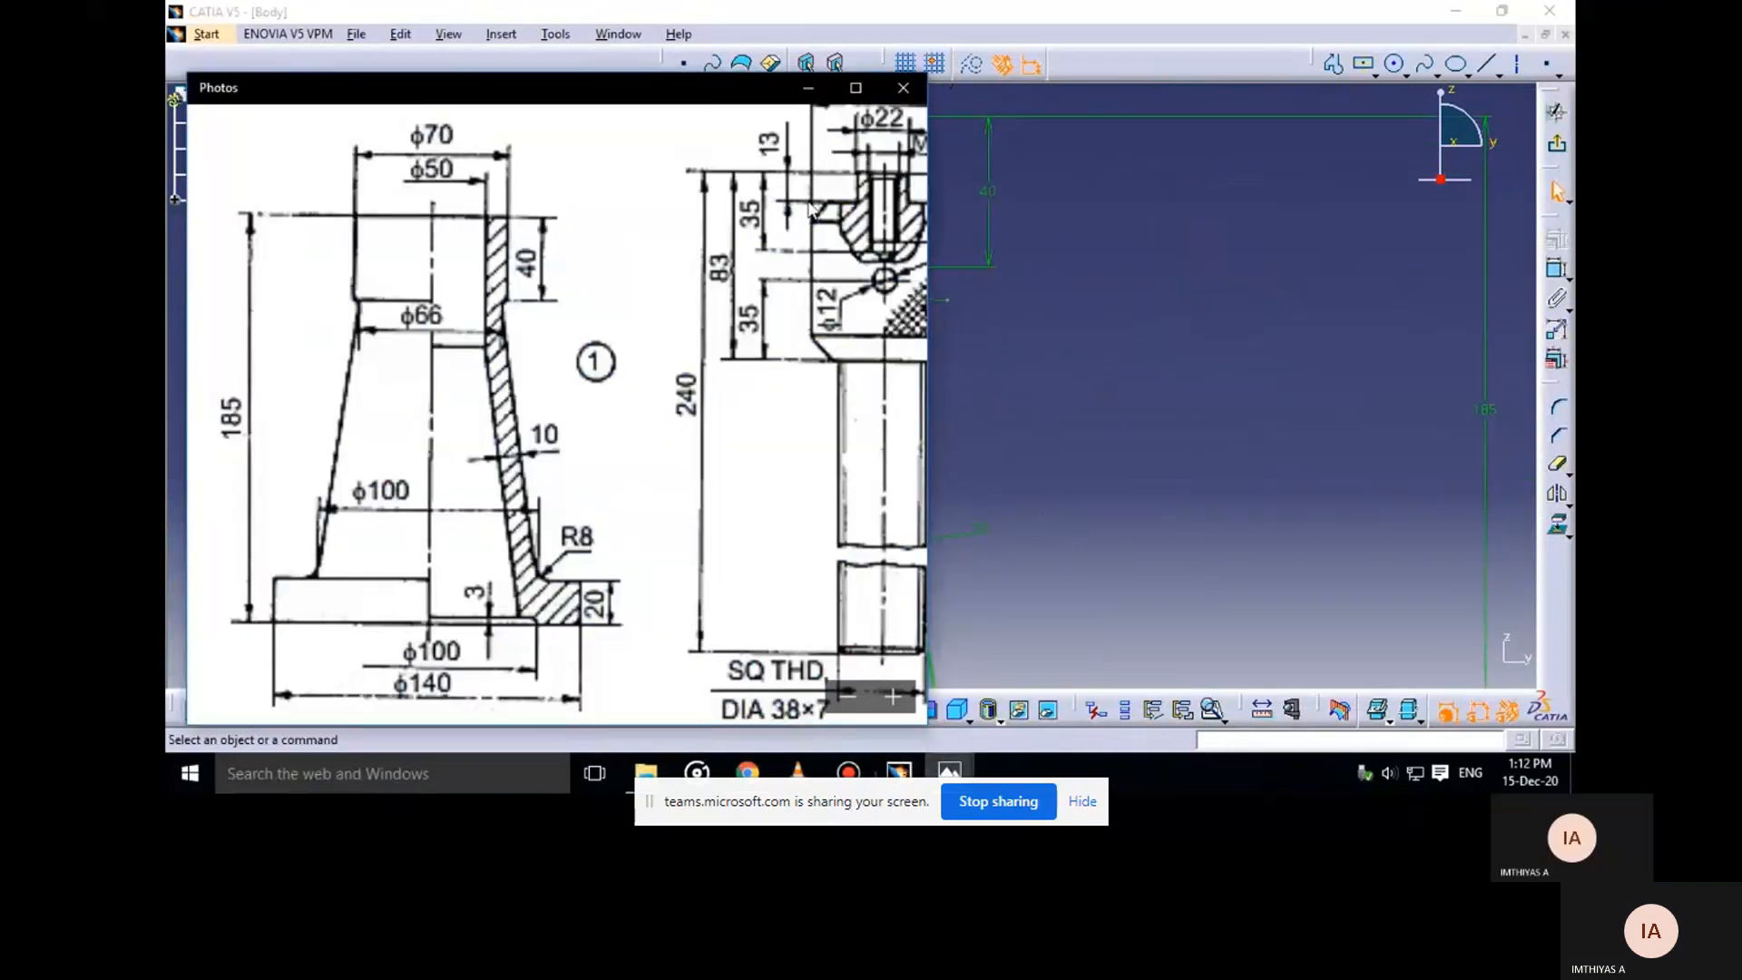
click(809, 89)
mouse_move(948, 774)
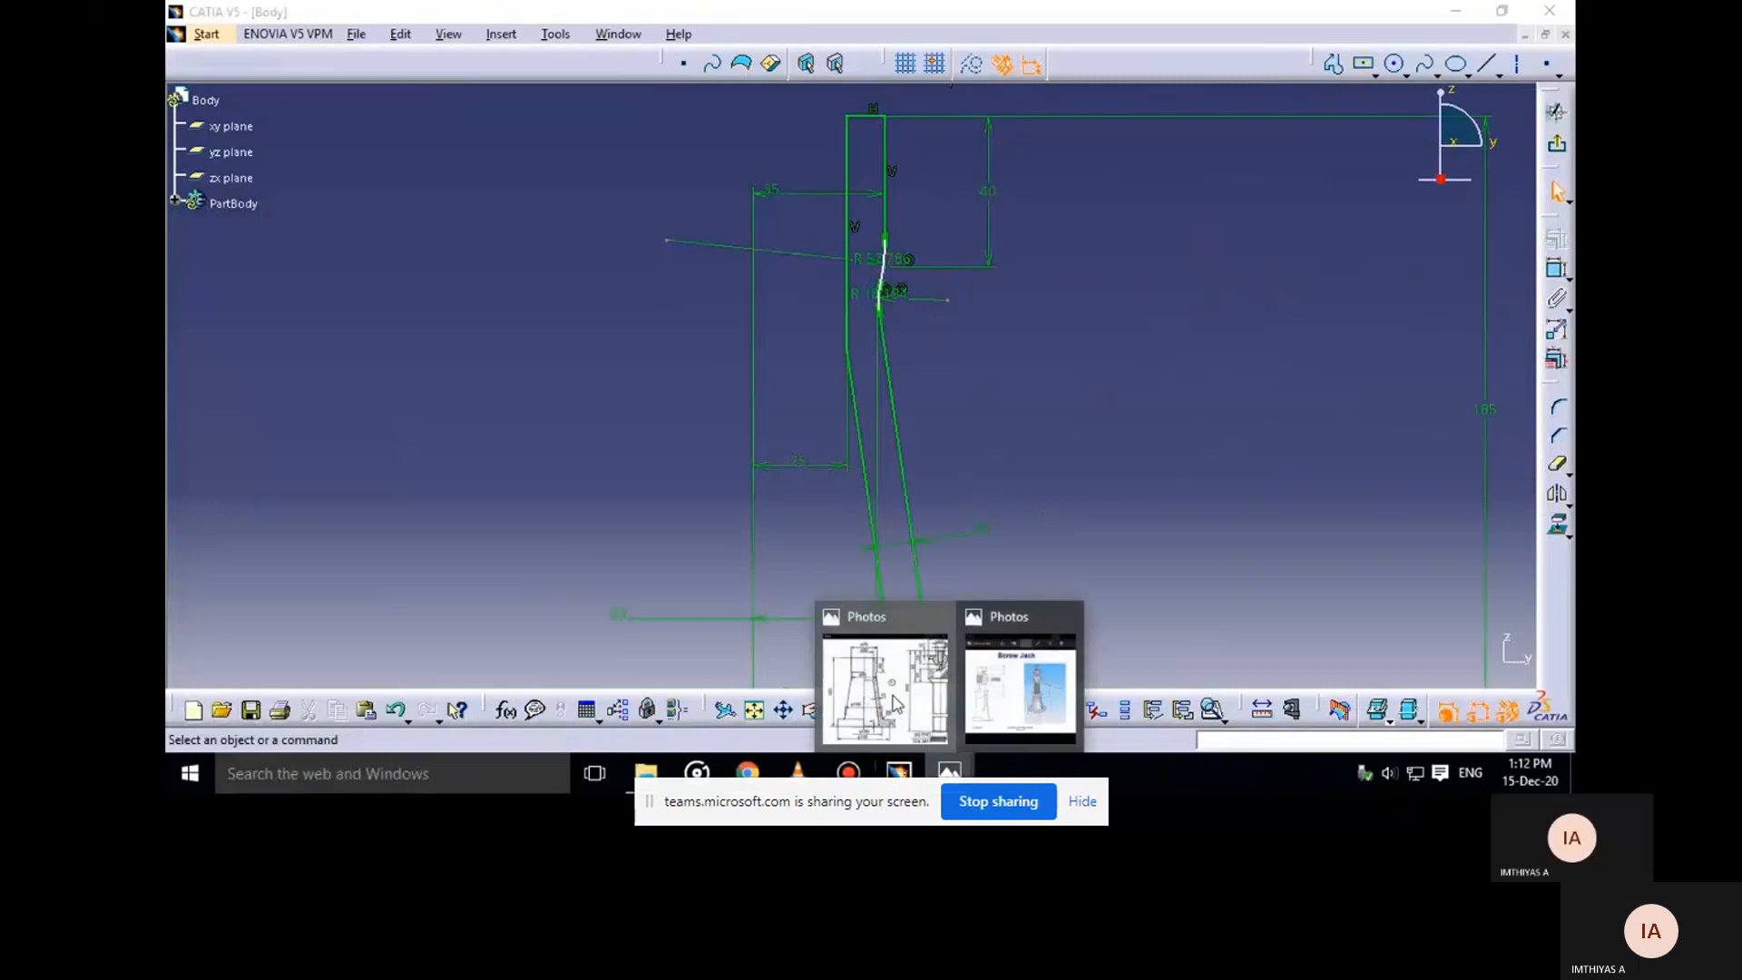
click(876, 671)
click(808, 89)
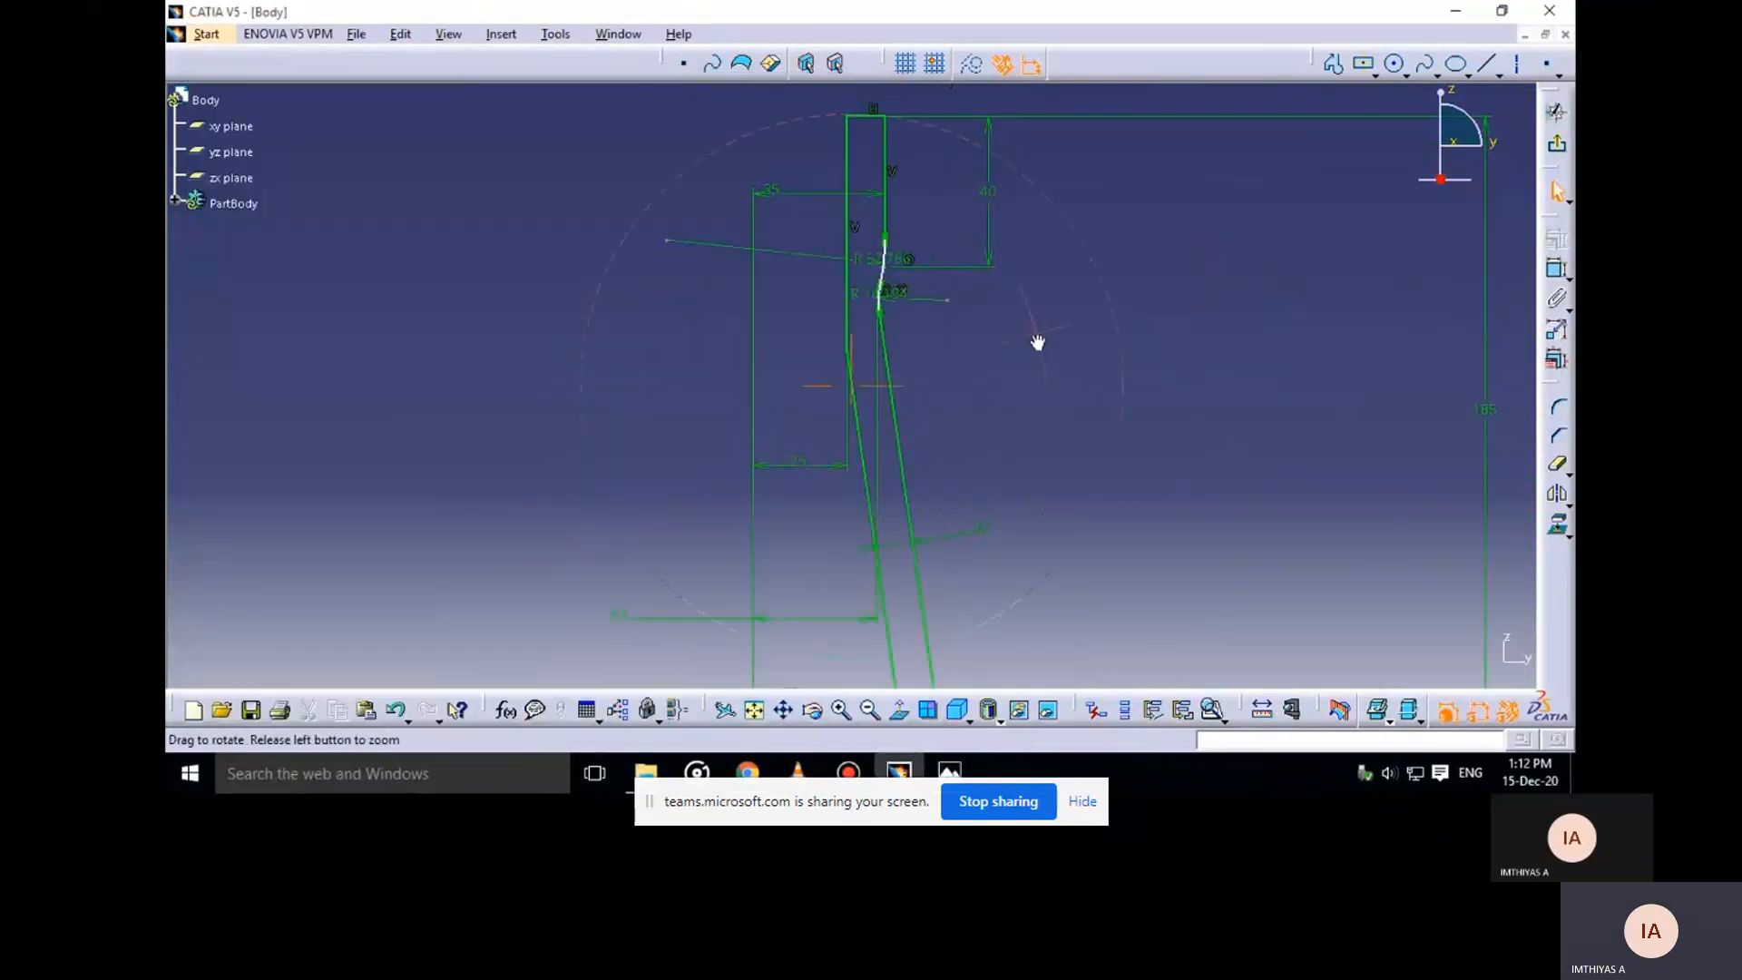
middle_drag(1038, 342, 1065, 475)
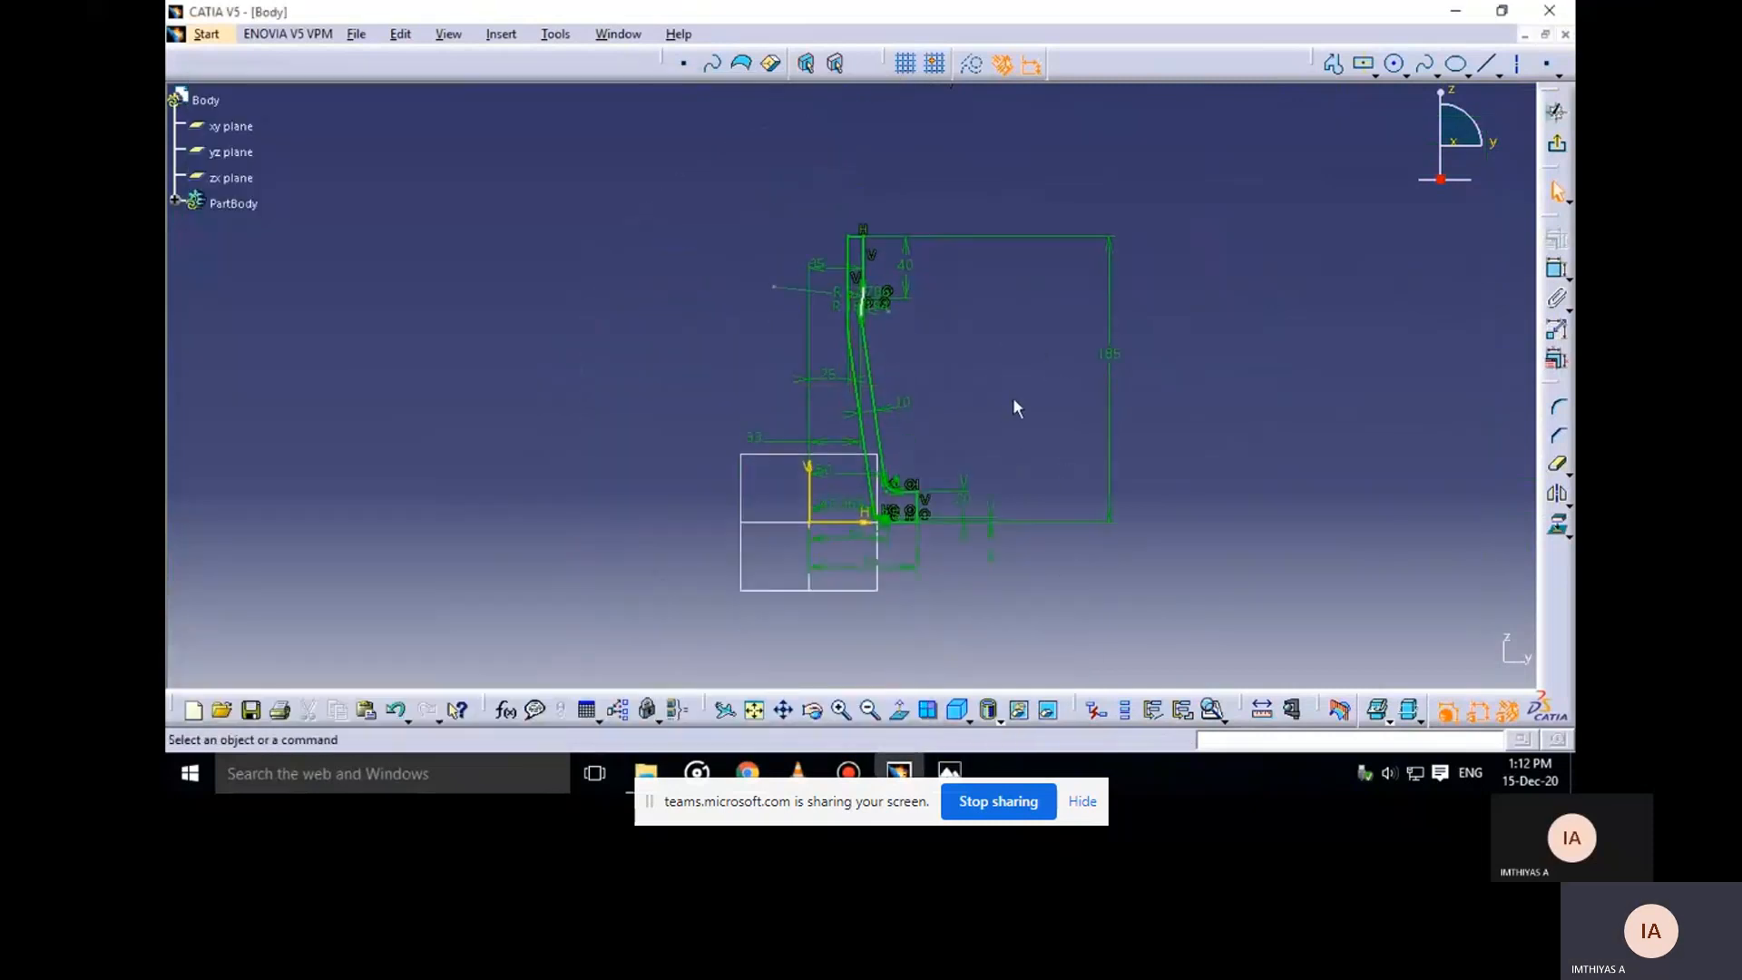
Exit the sketch and revolve the profile 360 degrees about the Z axis with the Shaft command
click(1556, 111)
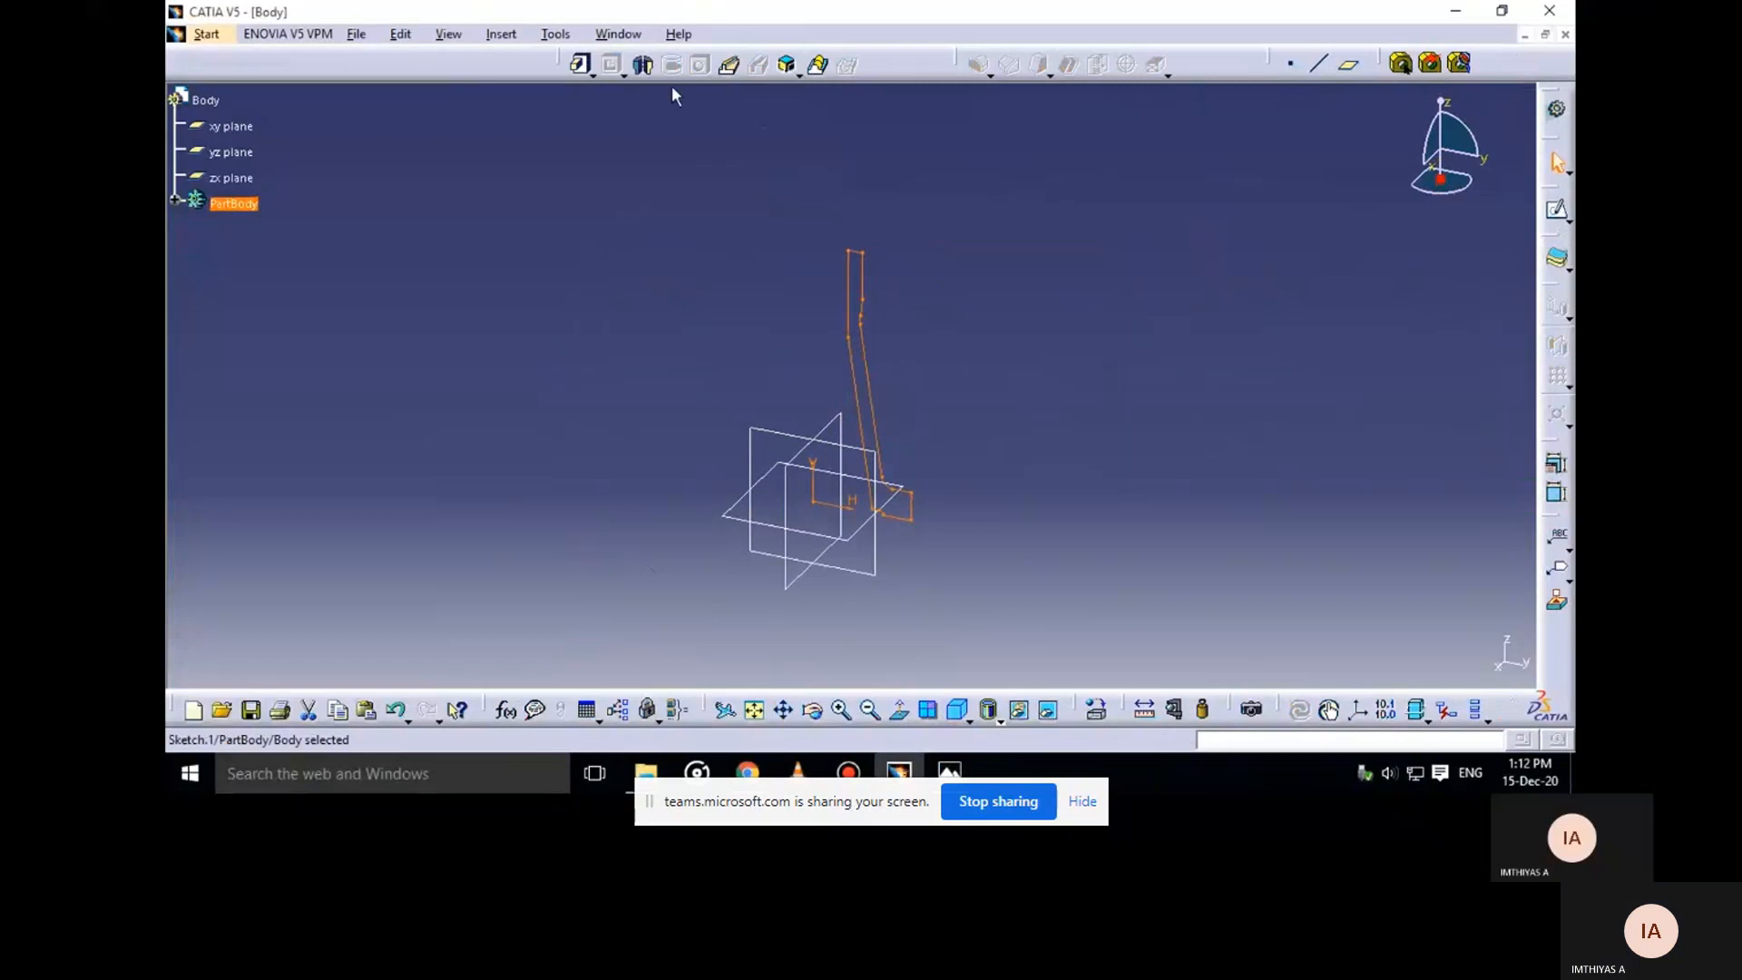
click(642, 65)
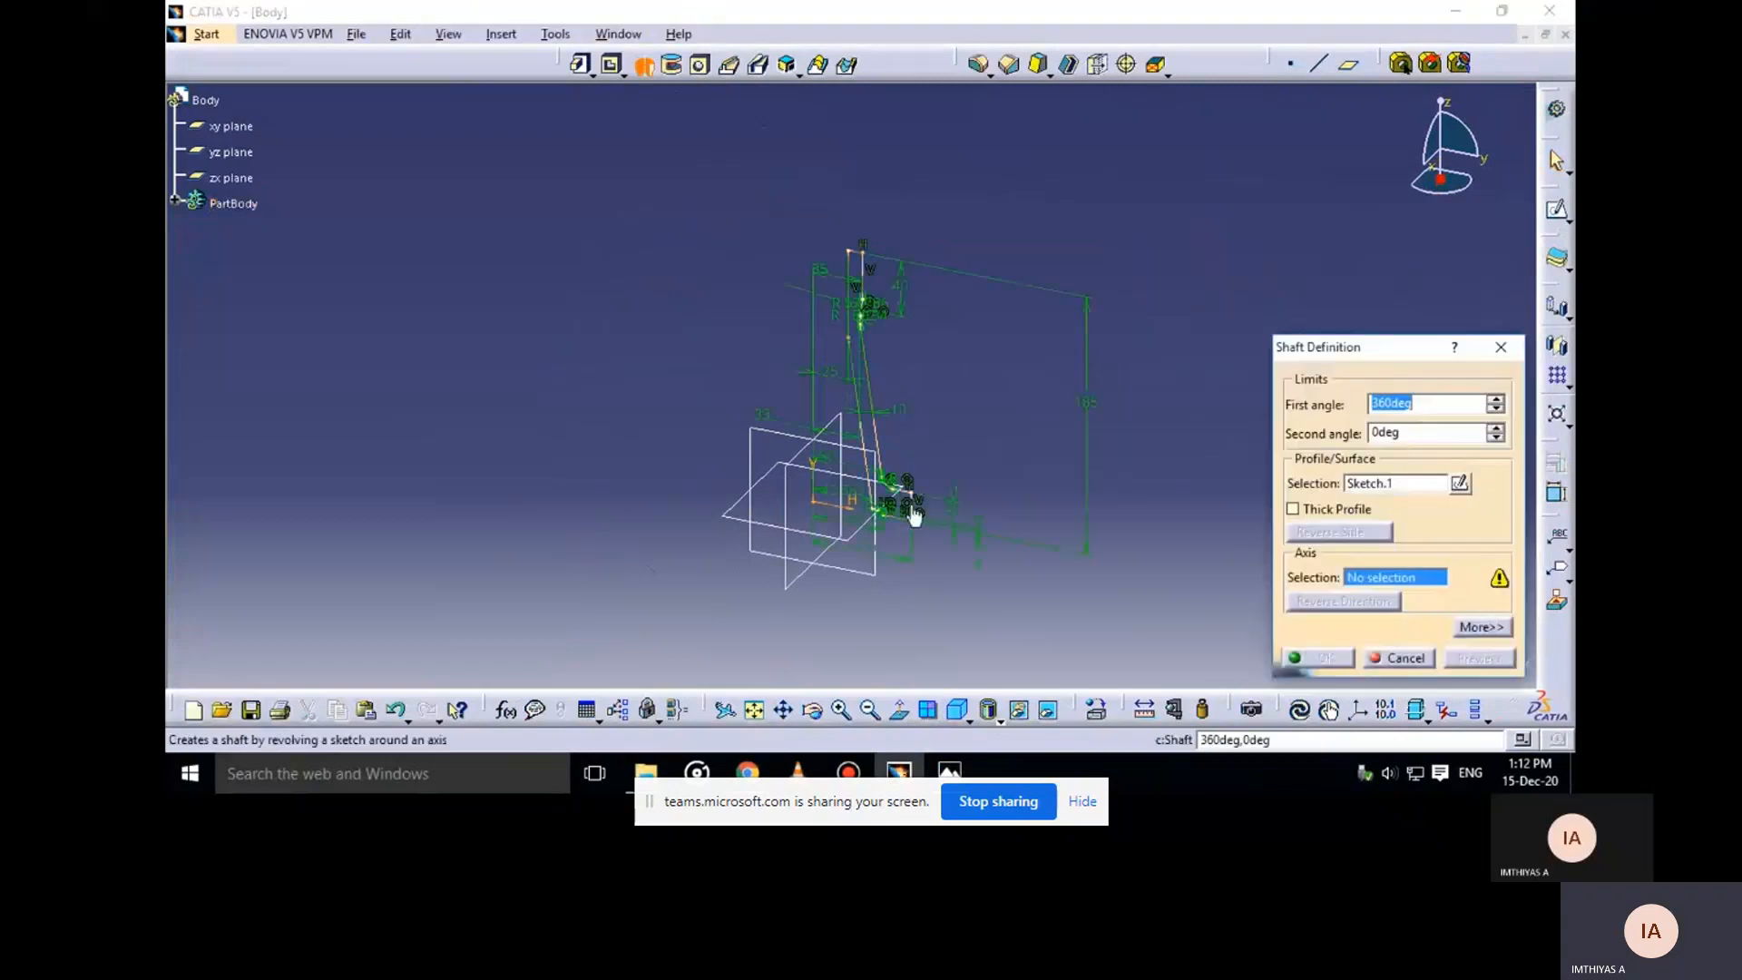
middle_drag(829, 488, 829, 482)
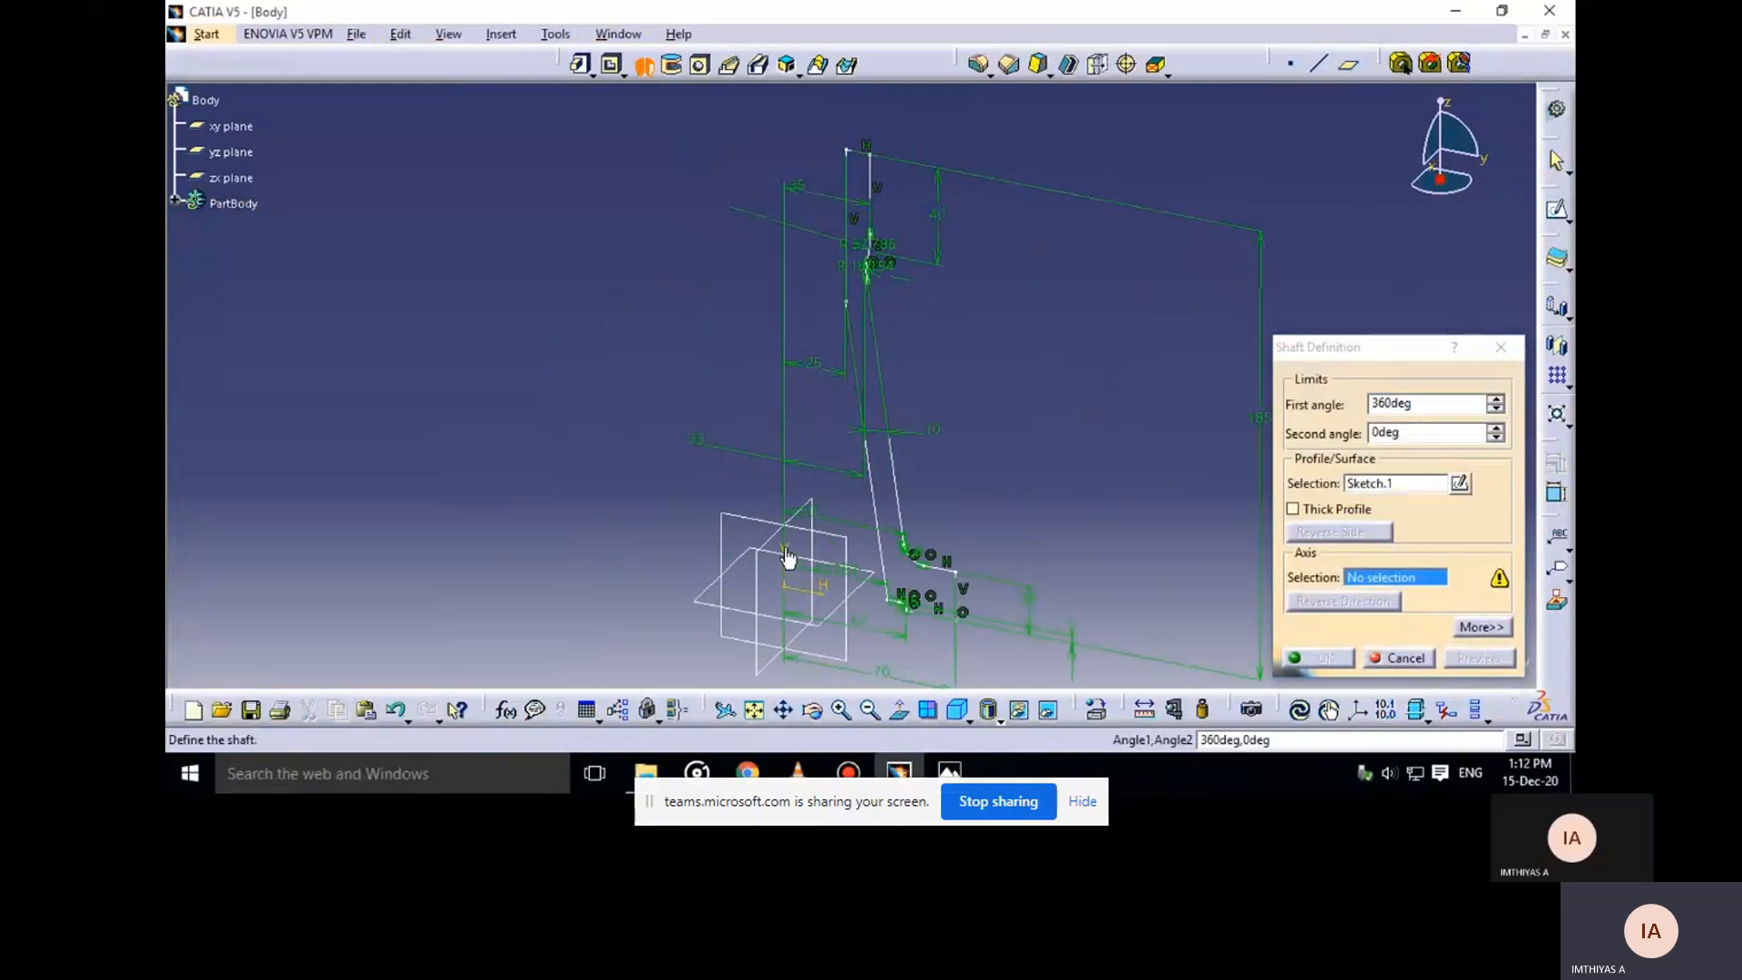
right_click(1353, 579)
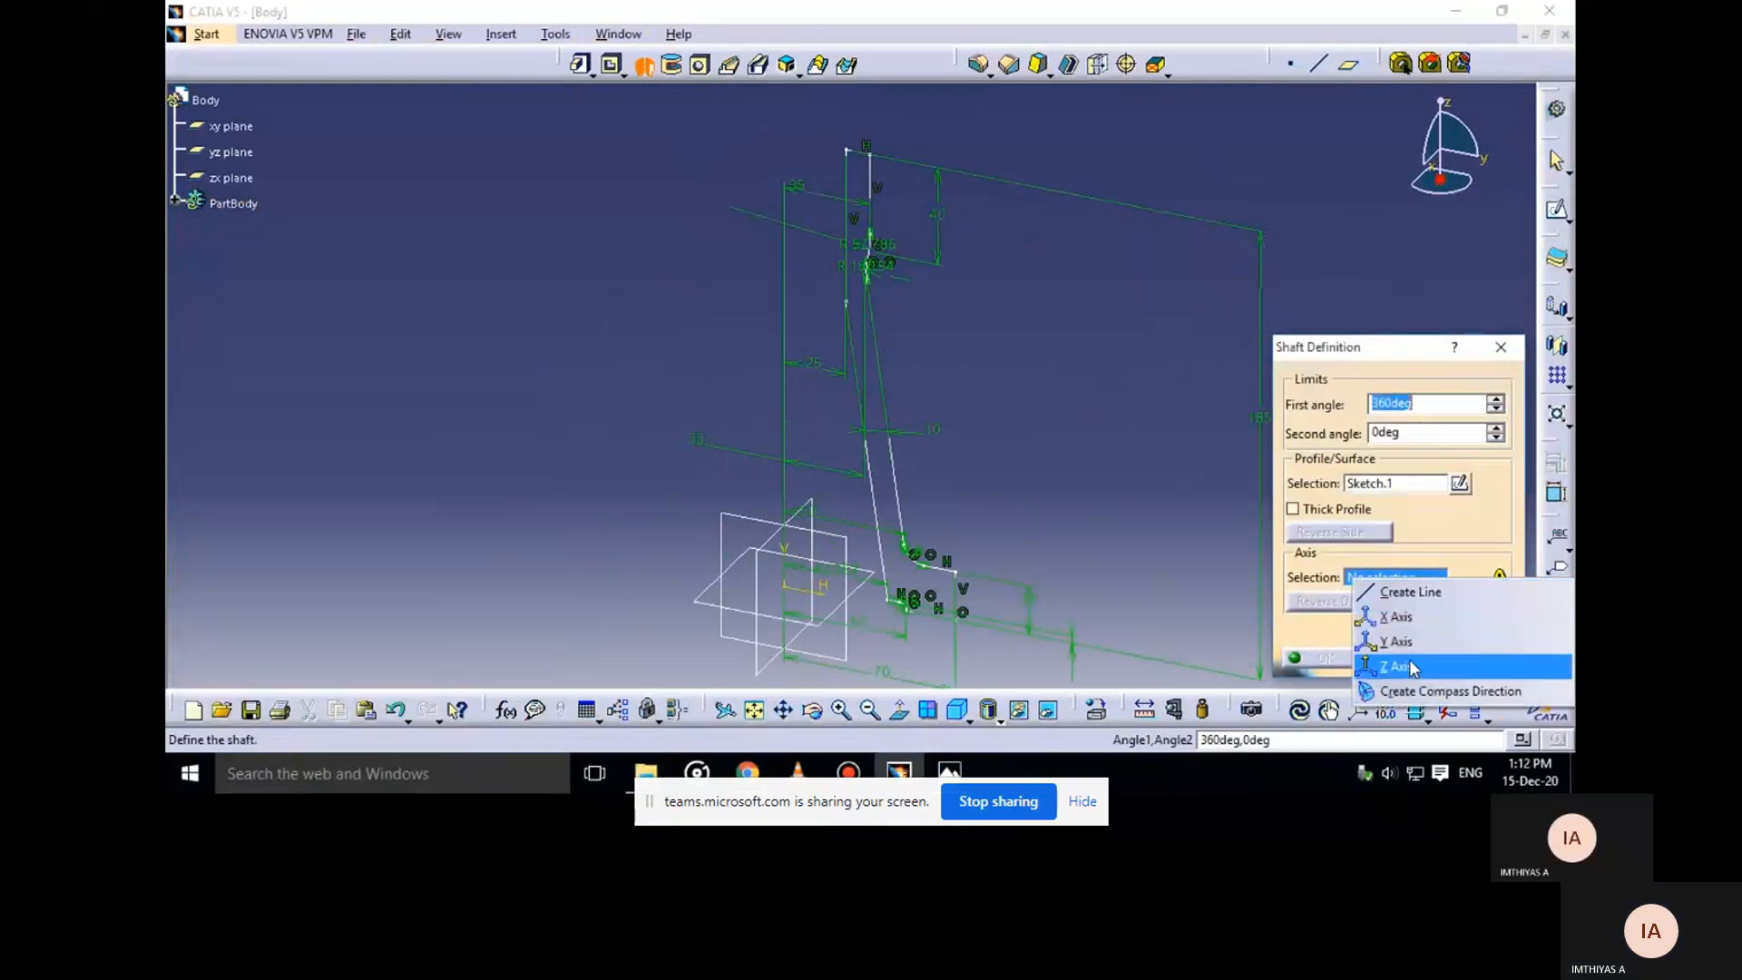
click(1401, 665)
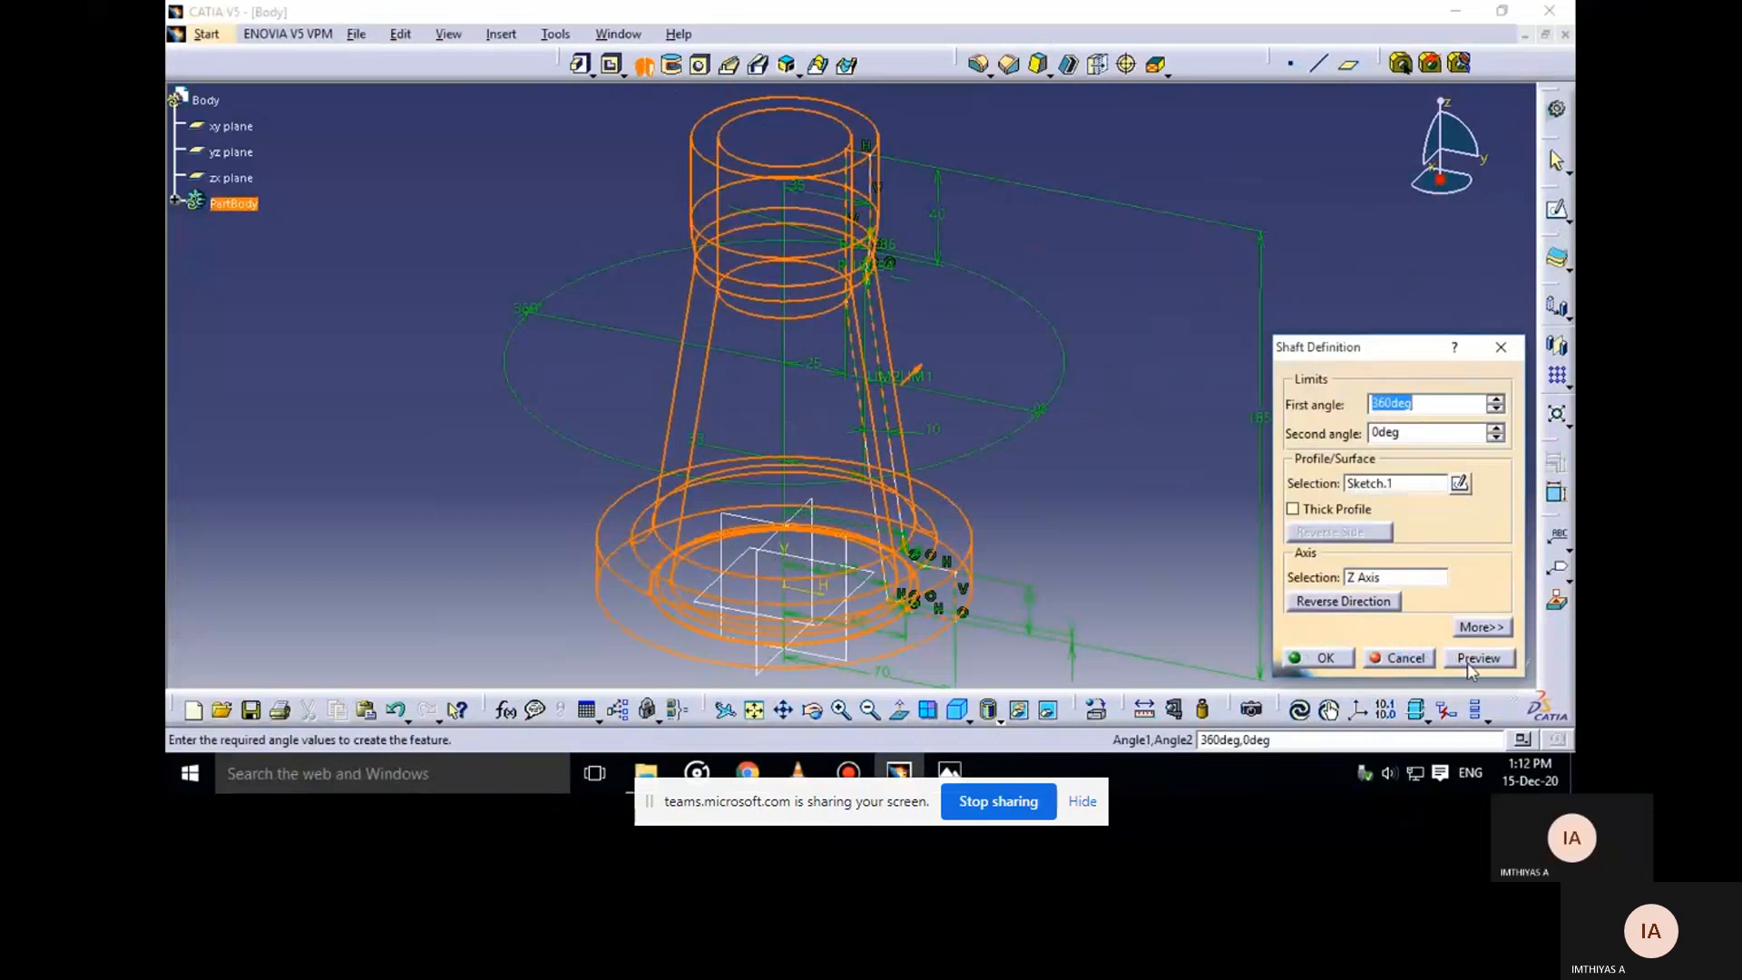
click(1467, 659)
click(1338, 659)
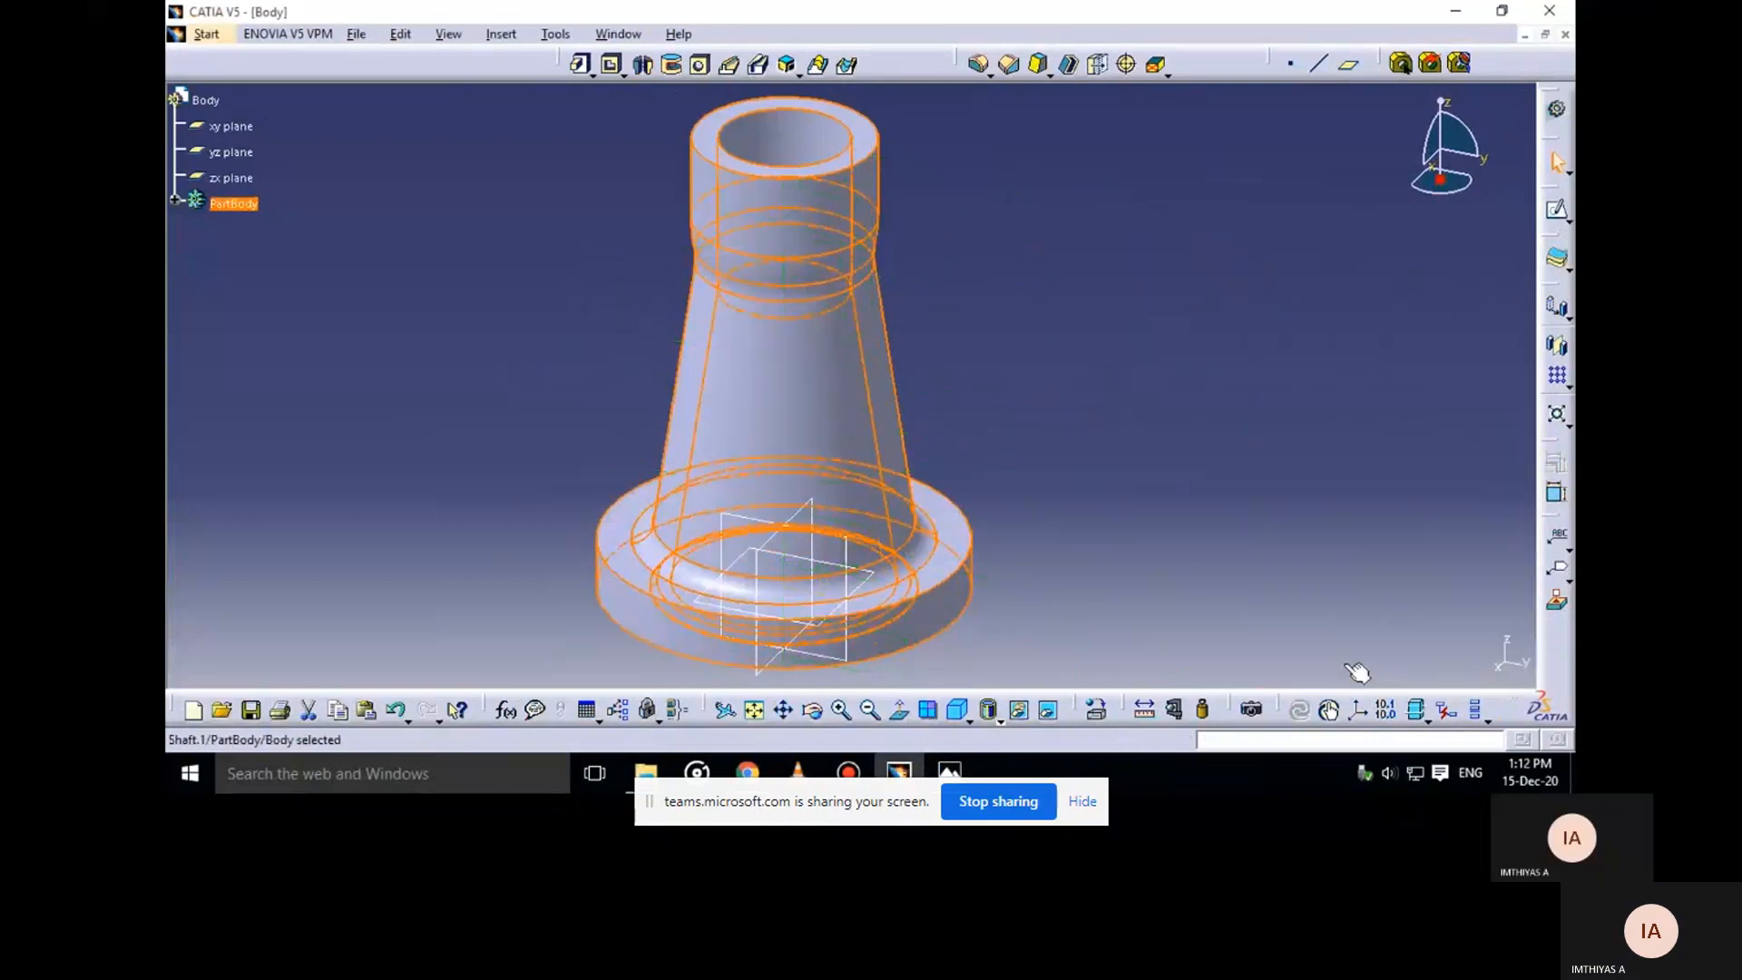
Inspect the revolved body from different angles and compare it with part 1 in the reference drawing
click(1041, 490)
ctrl+middle_drag(1041, 490, 916, 447)
click(949, 771)
click(862, 682)
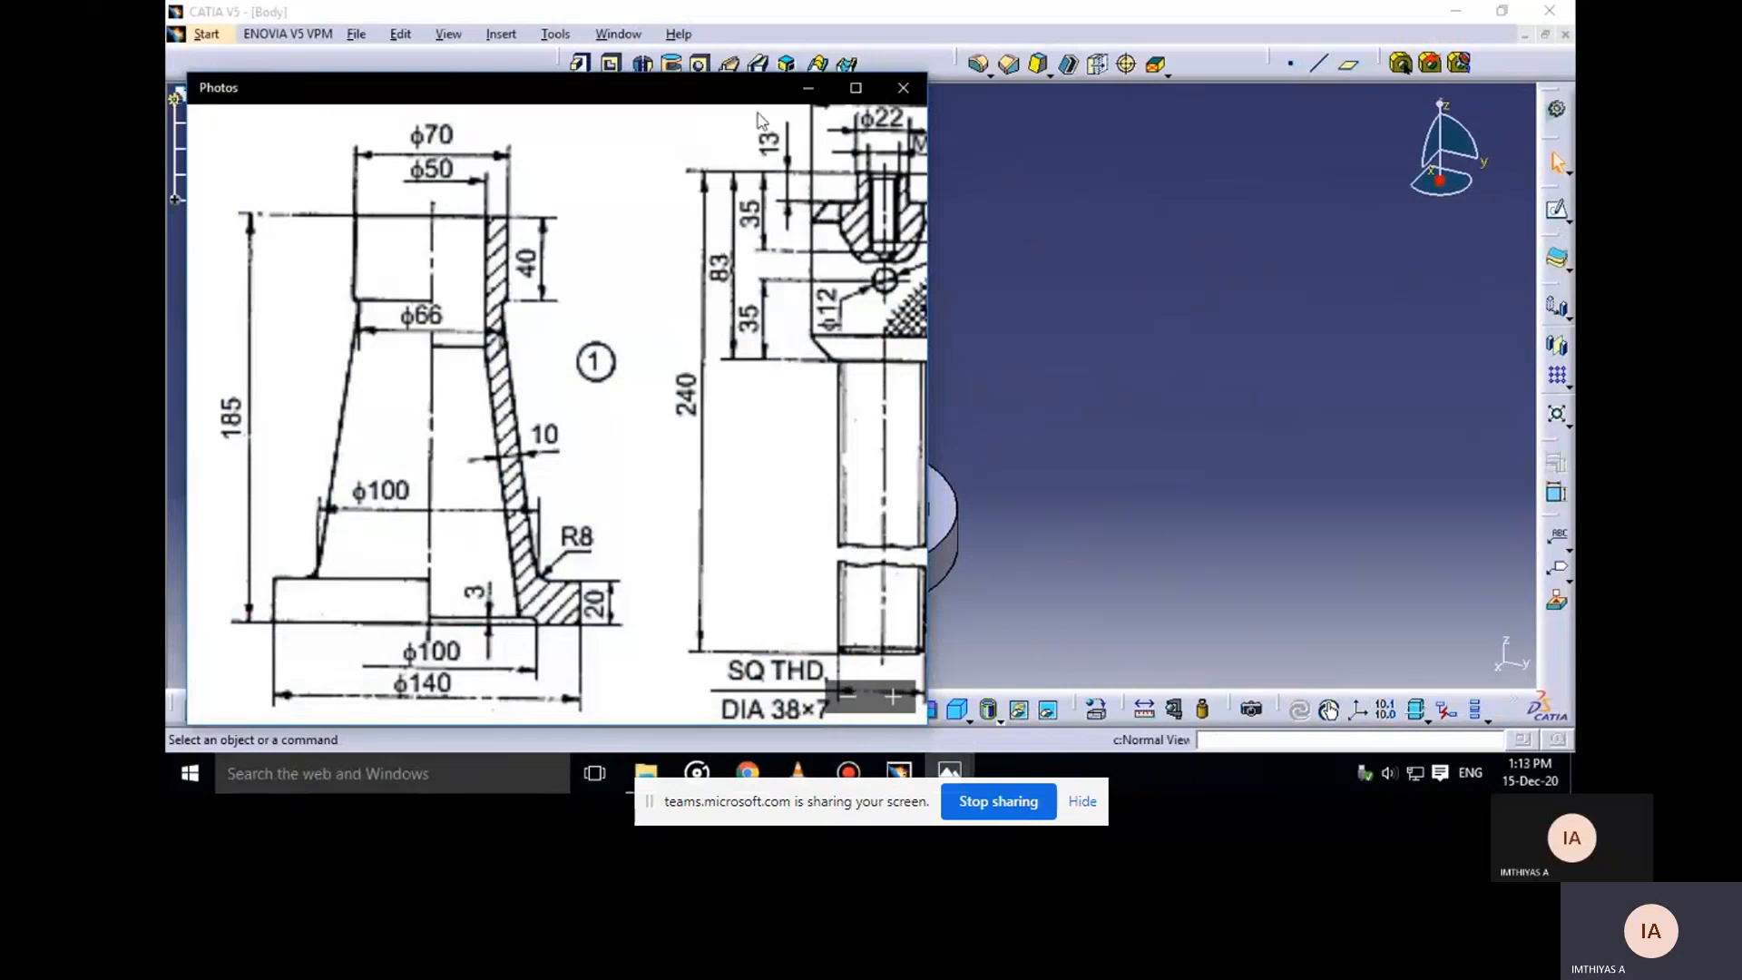
click(808, 88)
middle_drag(1017, 384, 923, 491)
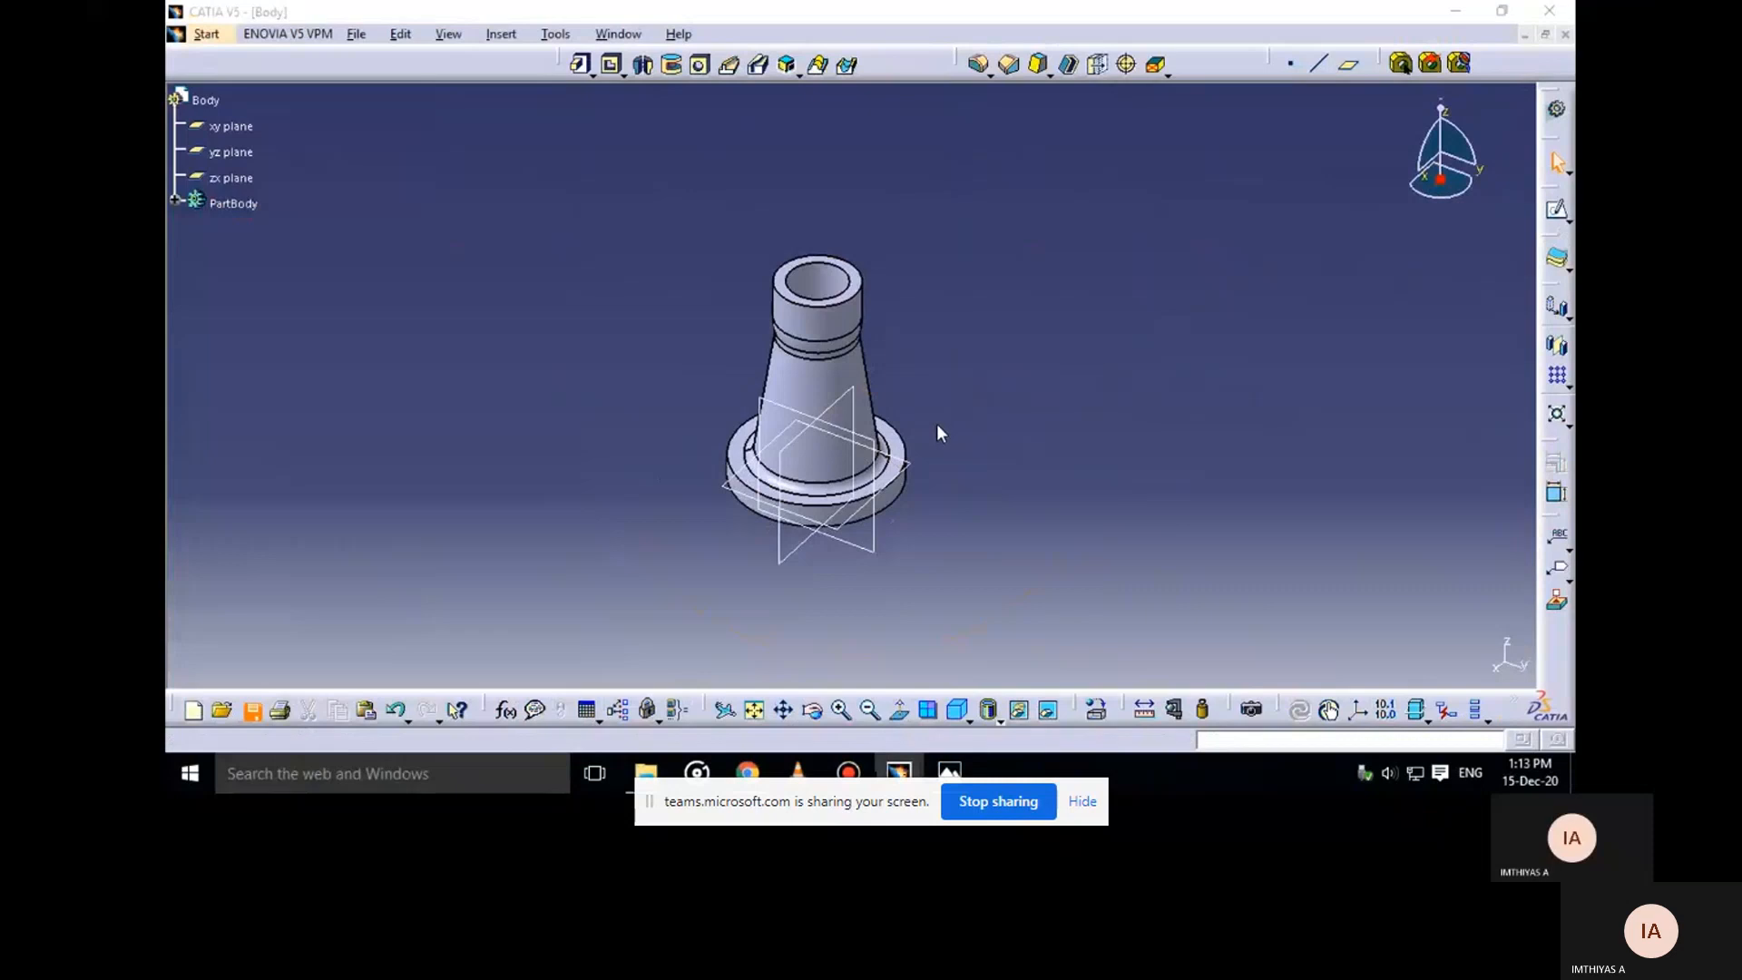
Save the part as Body in CATPart format in the Screw Jack folder and close the document
key(ctrl+s)
click(1002, 209)
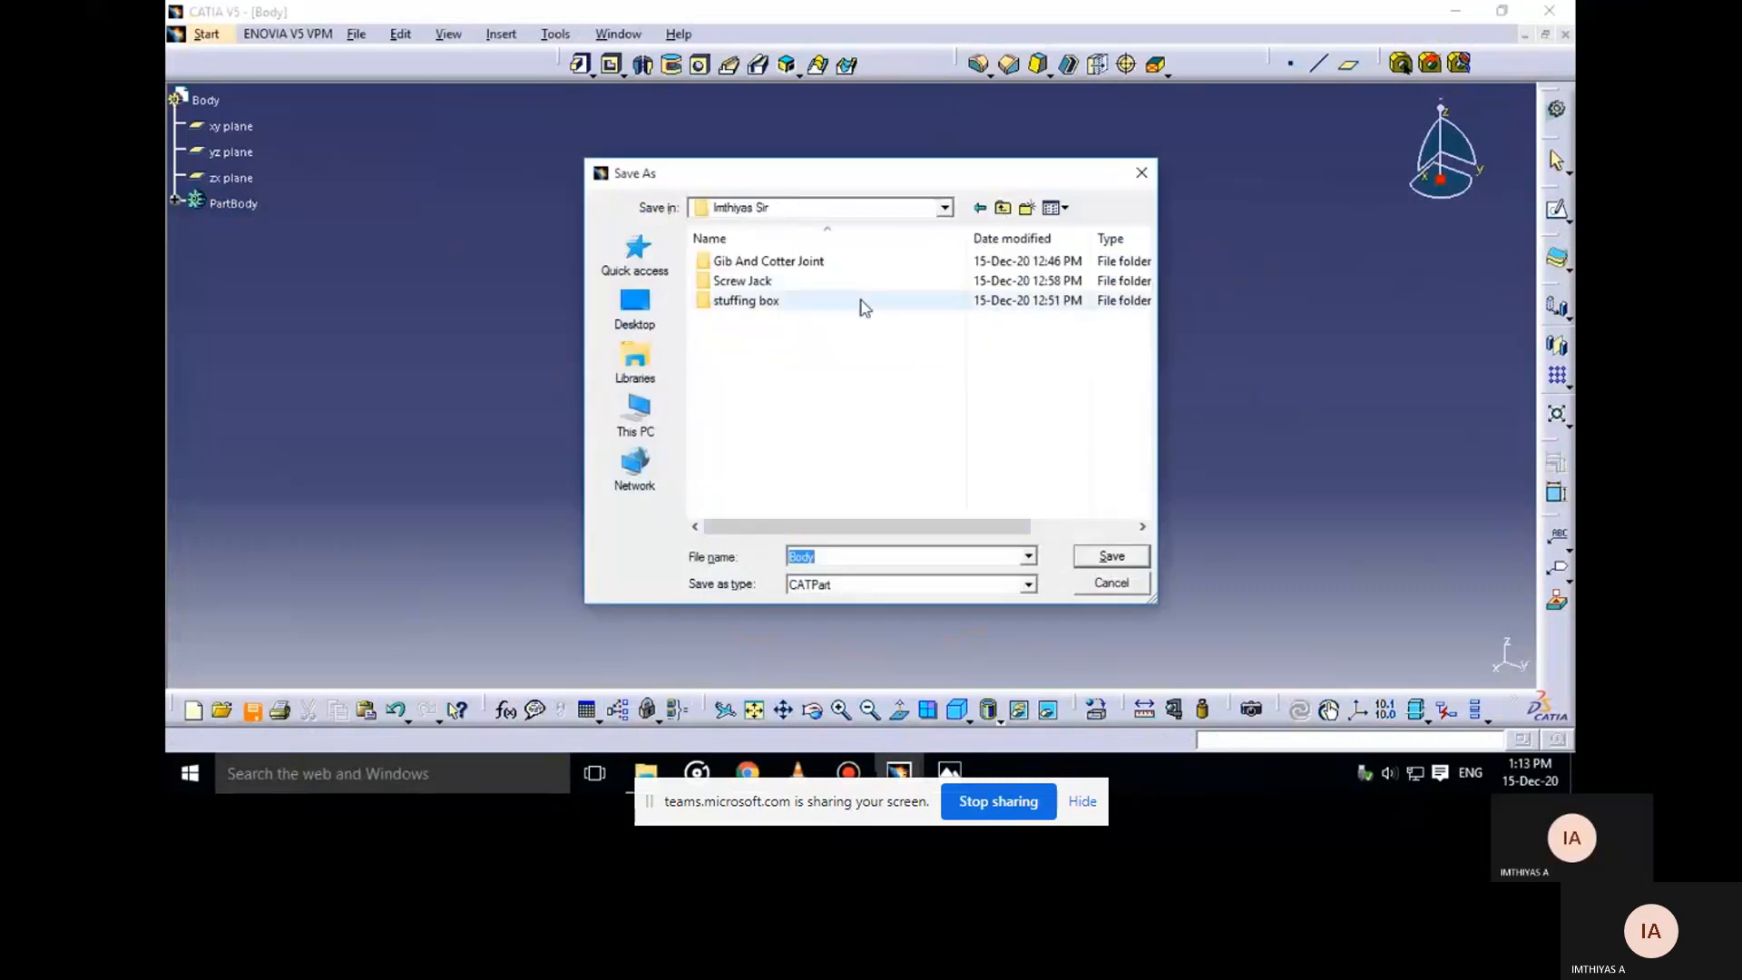
double_click(826, 283)
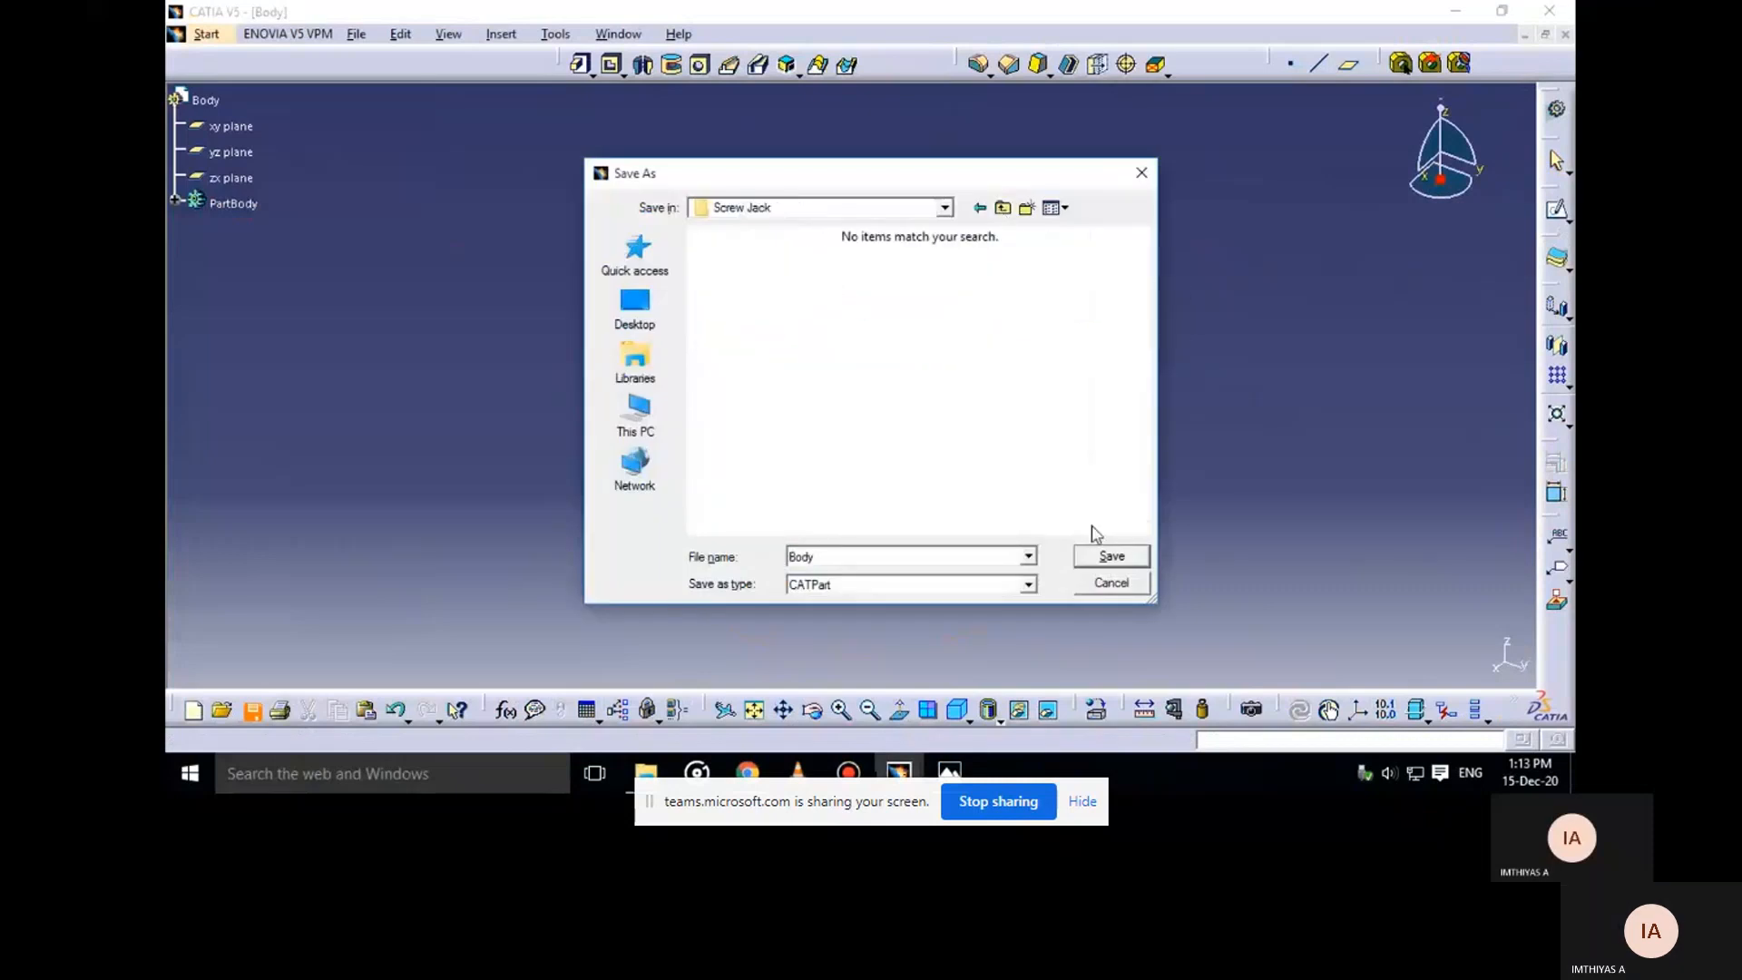
click(1096, 555)
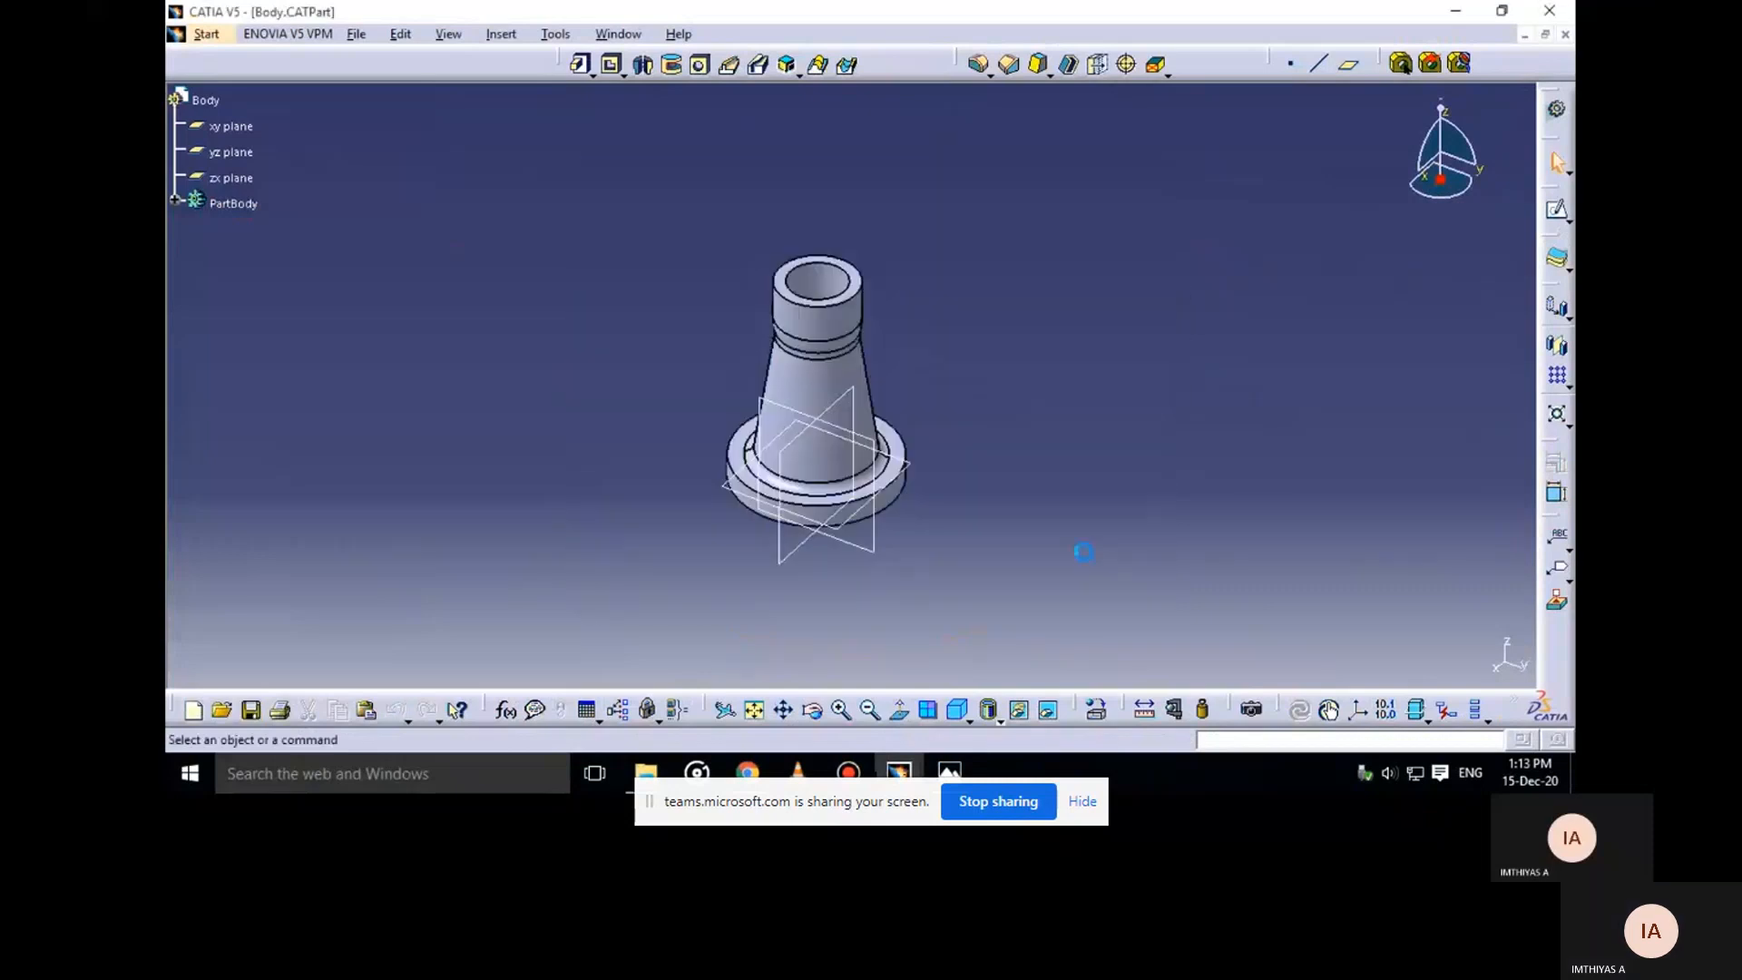
click(1565, 34)
Examine the parts list and the dimensioned views of part 2, the nut, in the reference drawing
mouse_move(952, 771)
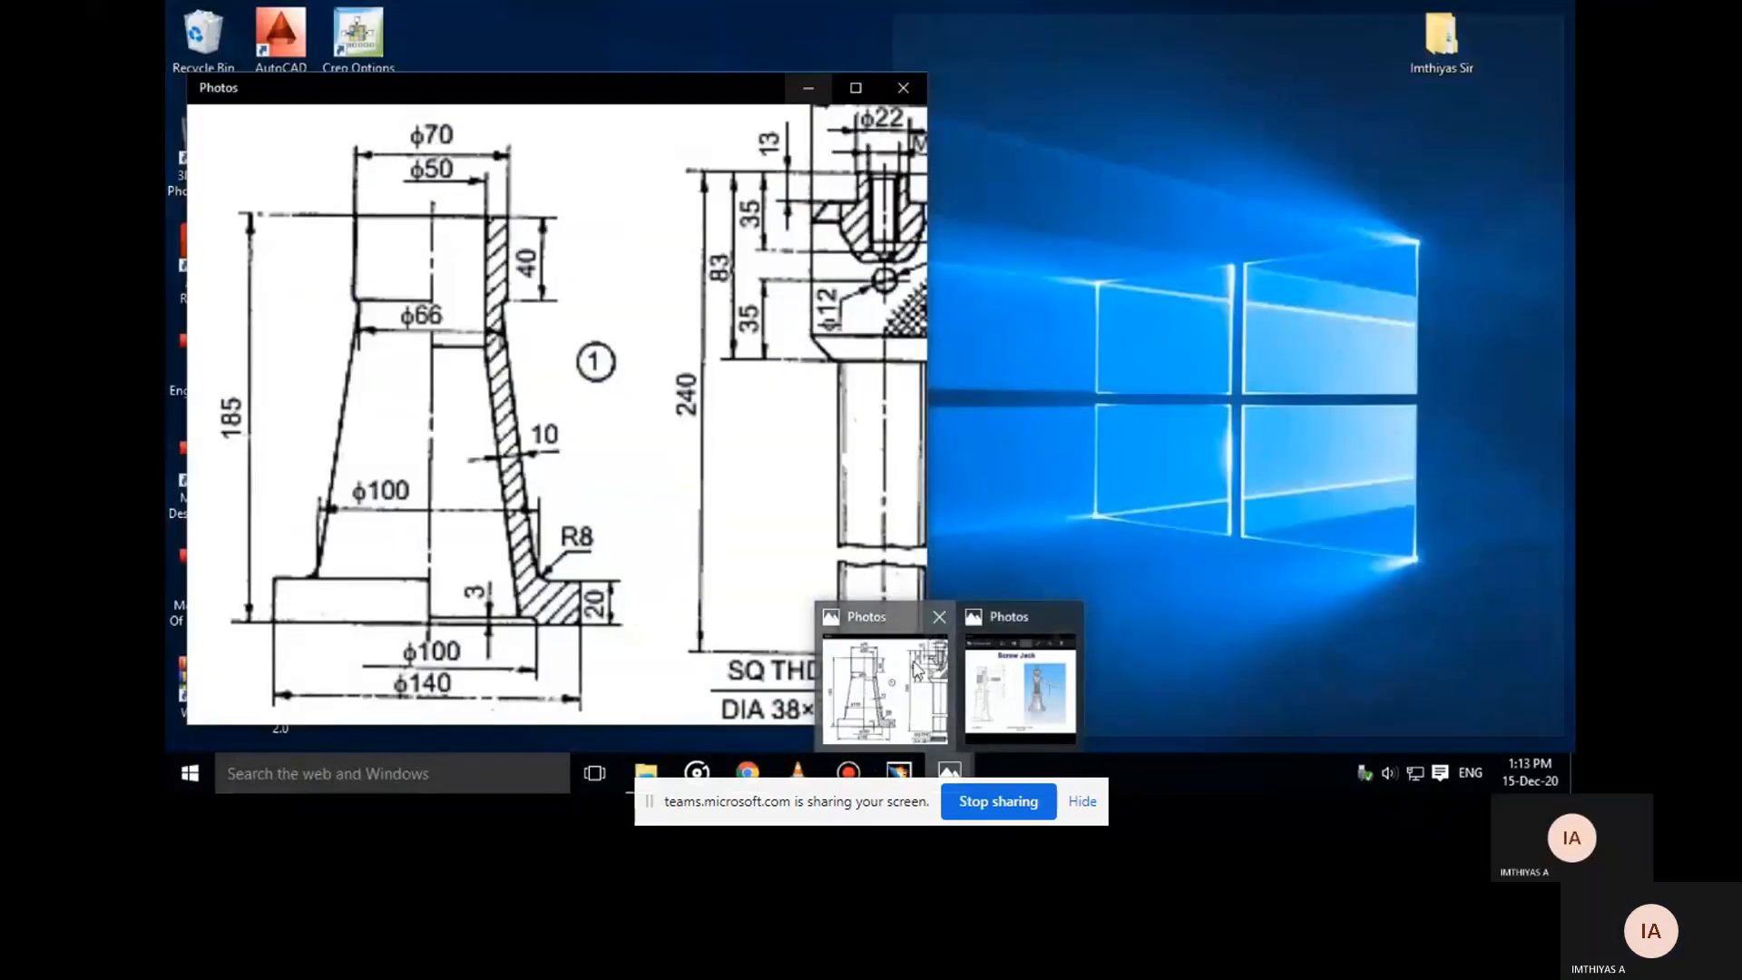
click(916, 670)
click(854, 691)
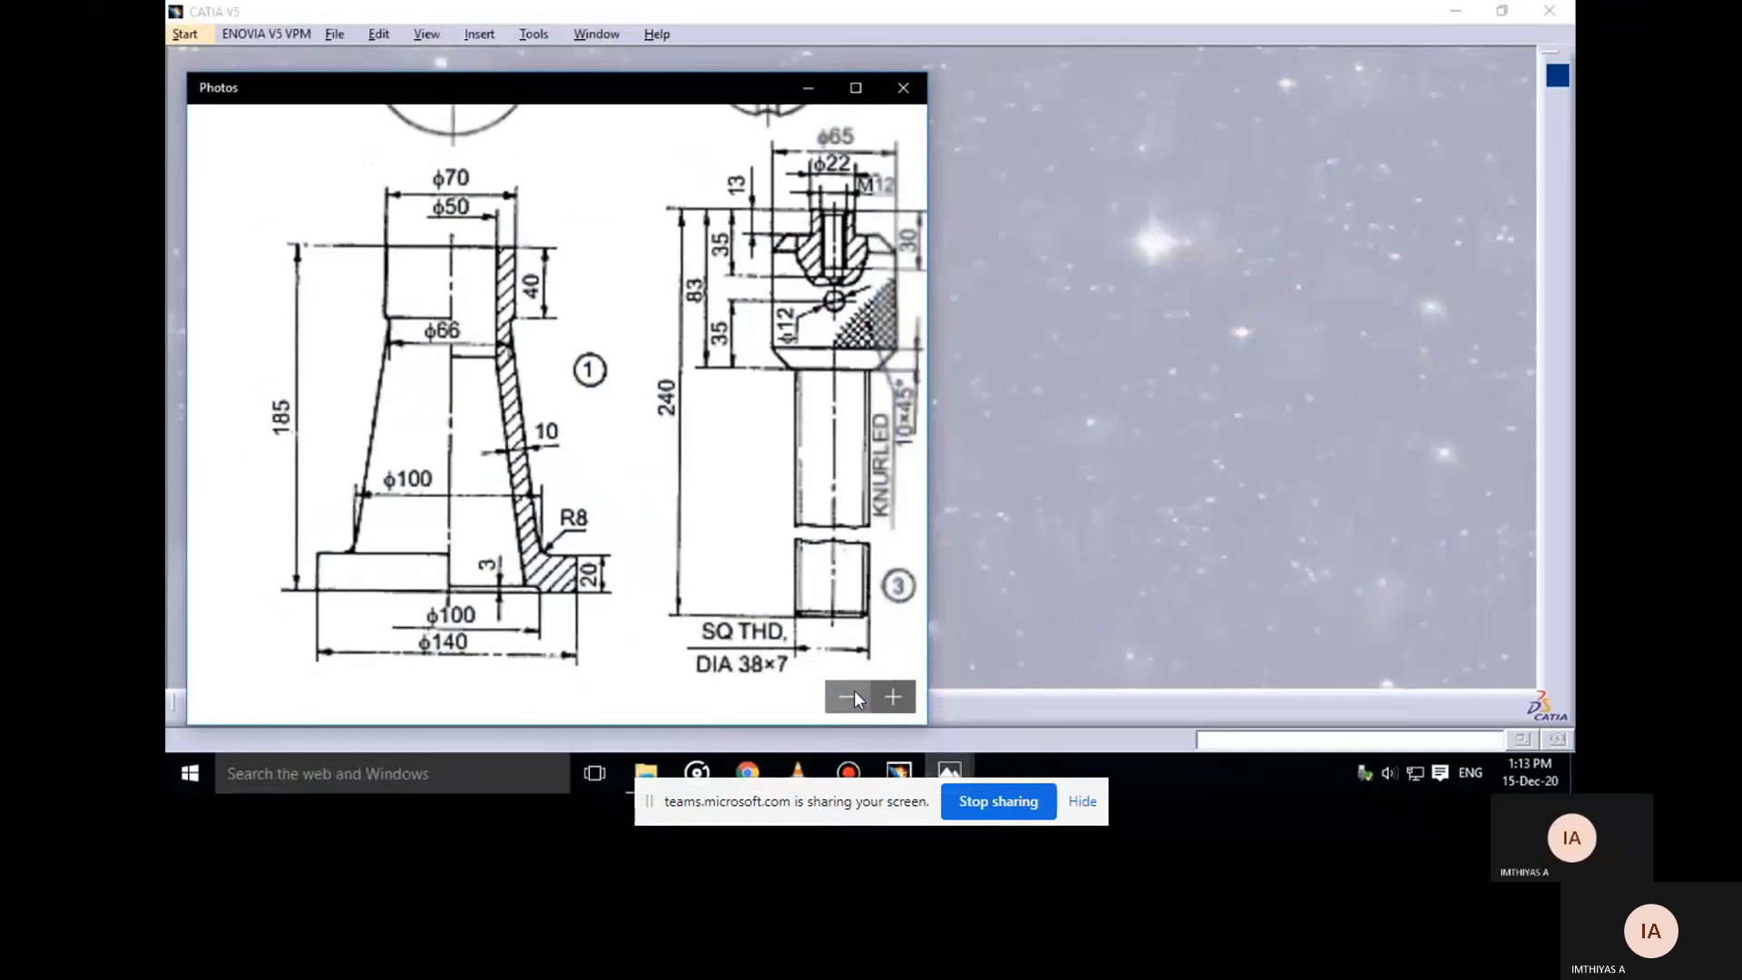
click(855, 691)
click(854, 692)
click(855, 691)
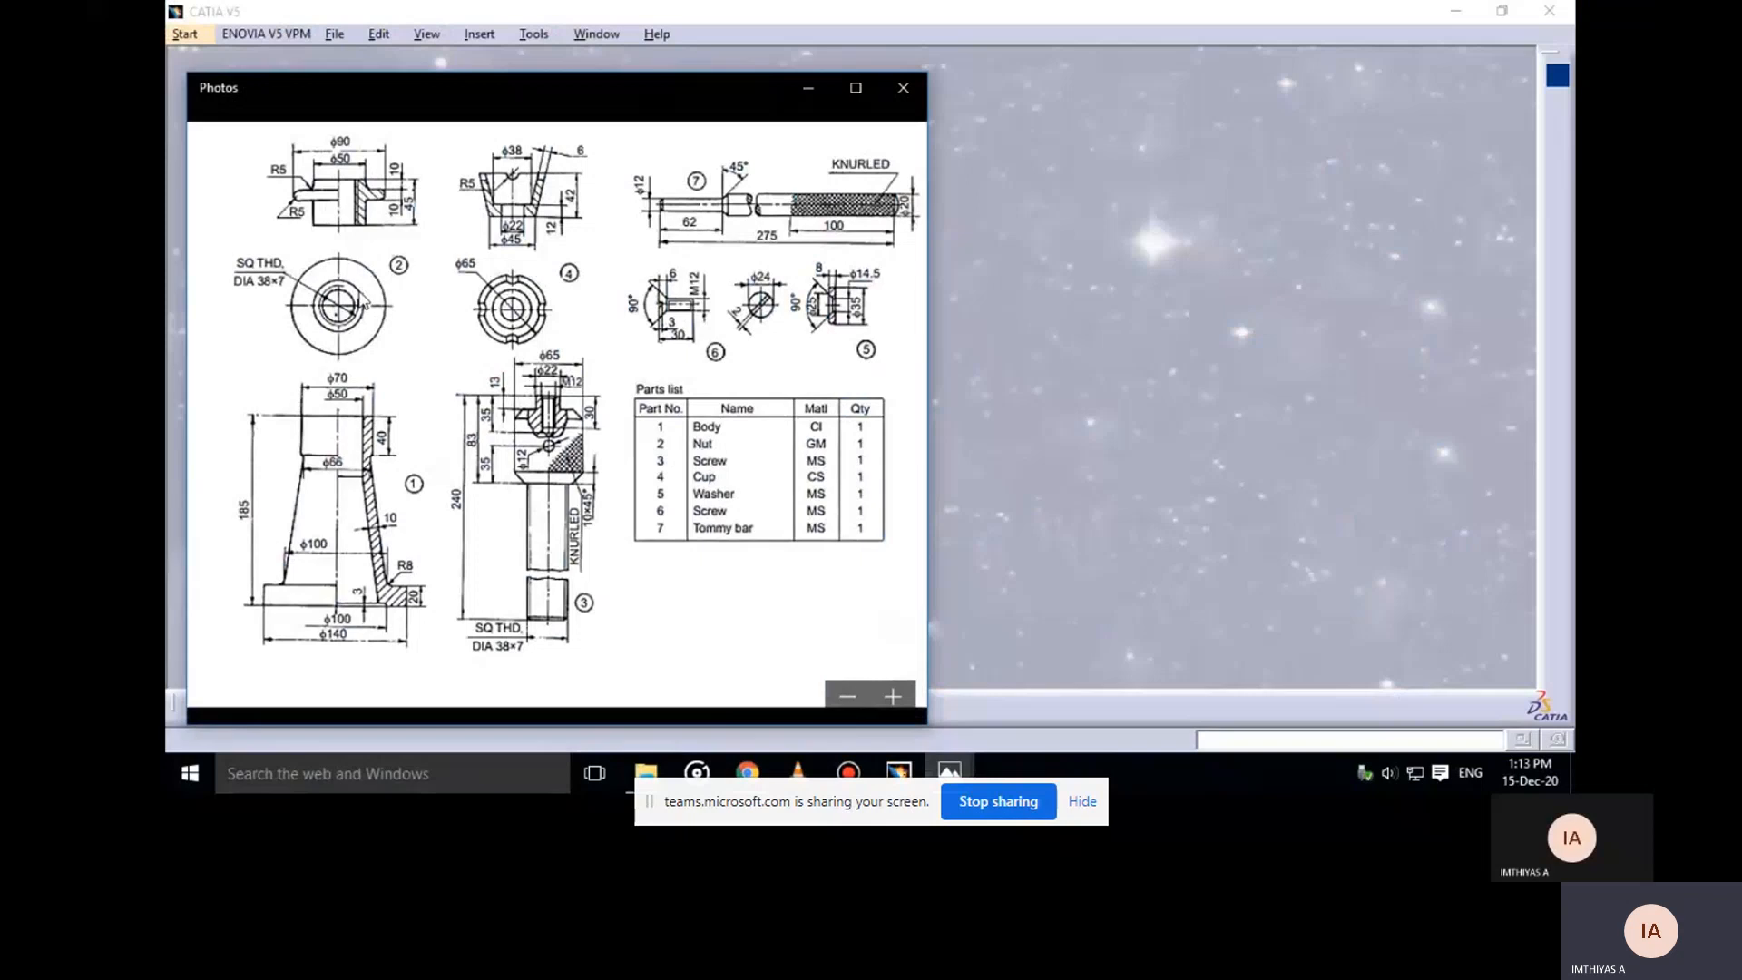
click(891, 697)
click(891, 697)
click(891, 697)
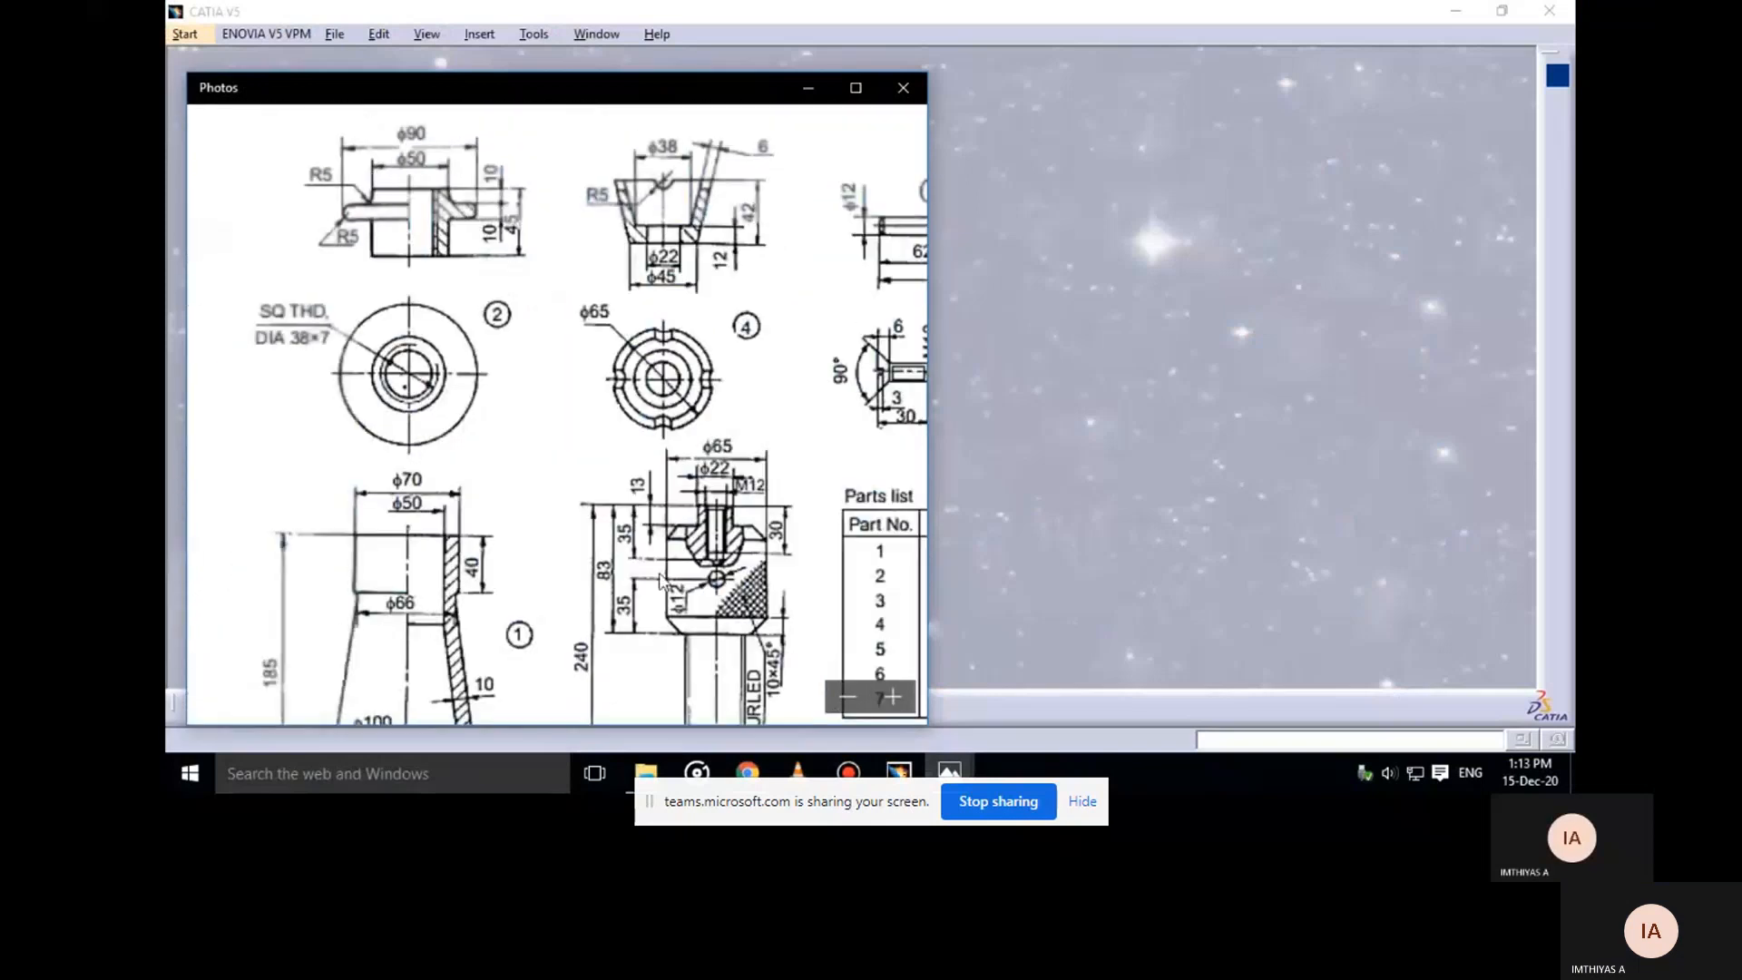
click(894, 697)
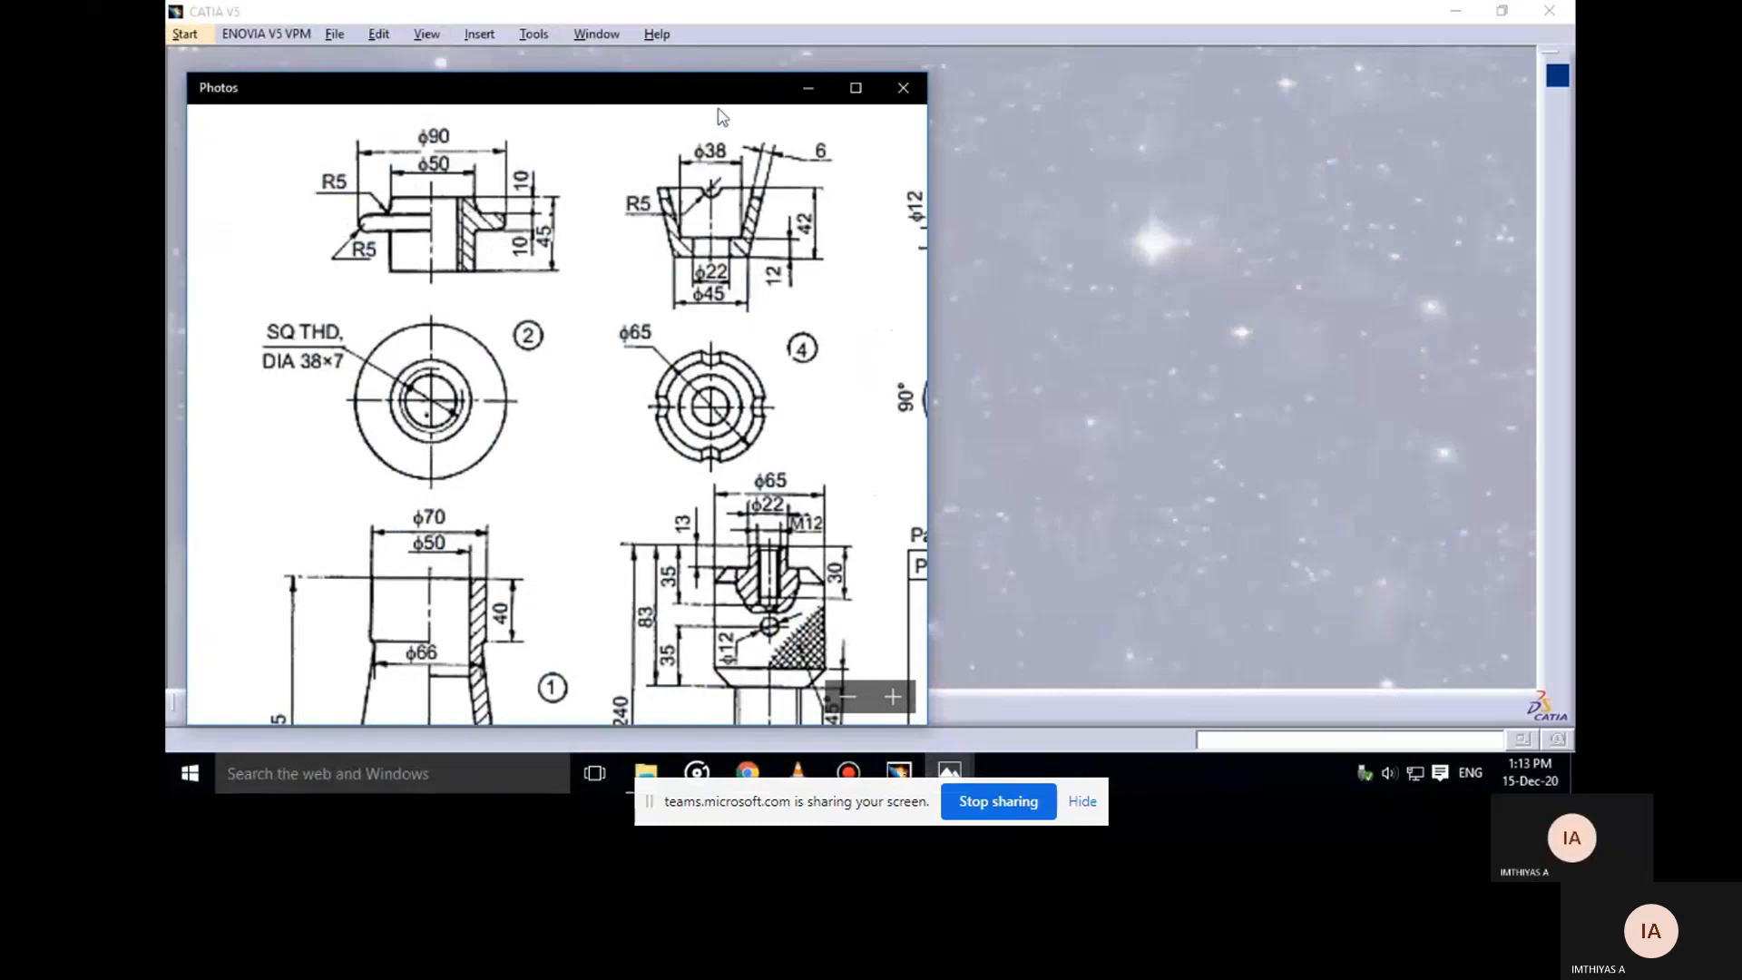
click(807, 90)
Create a new part named Nut and open a sketch on its yz plane
click(186, 35)
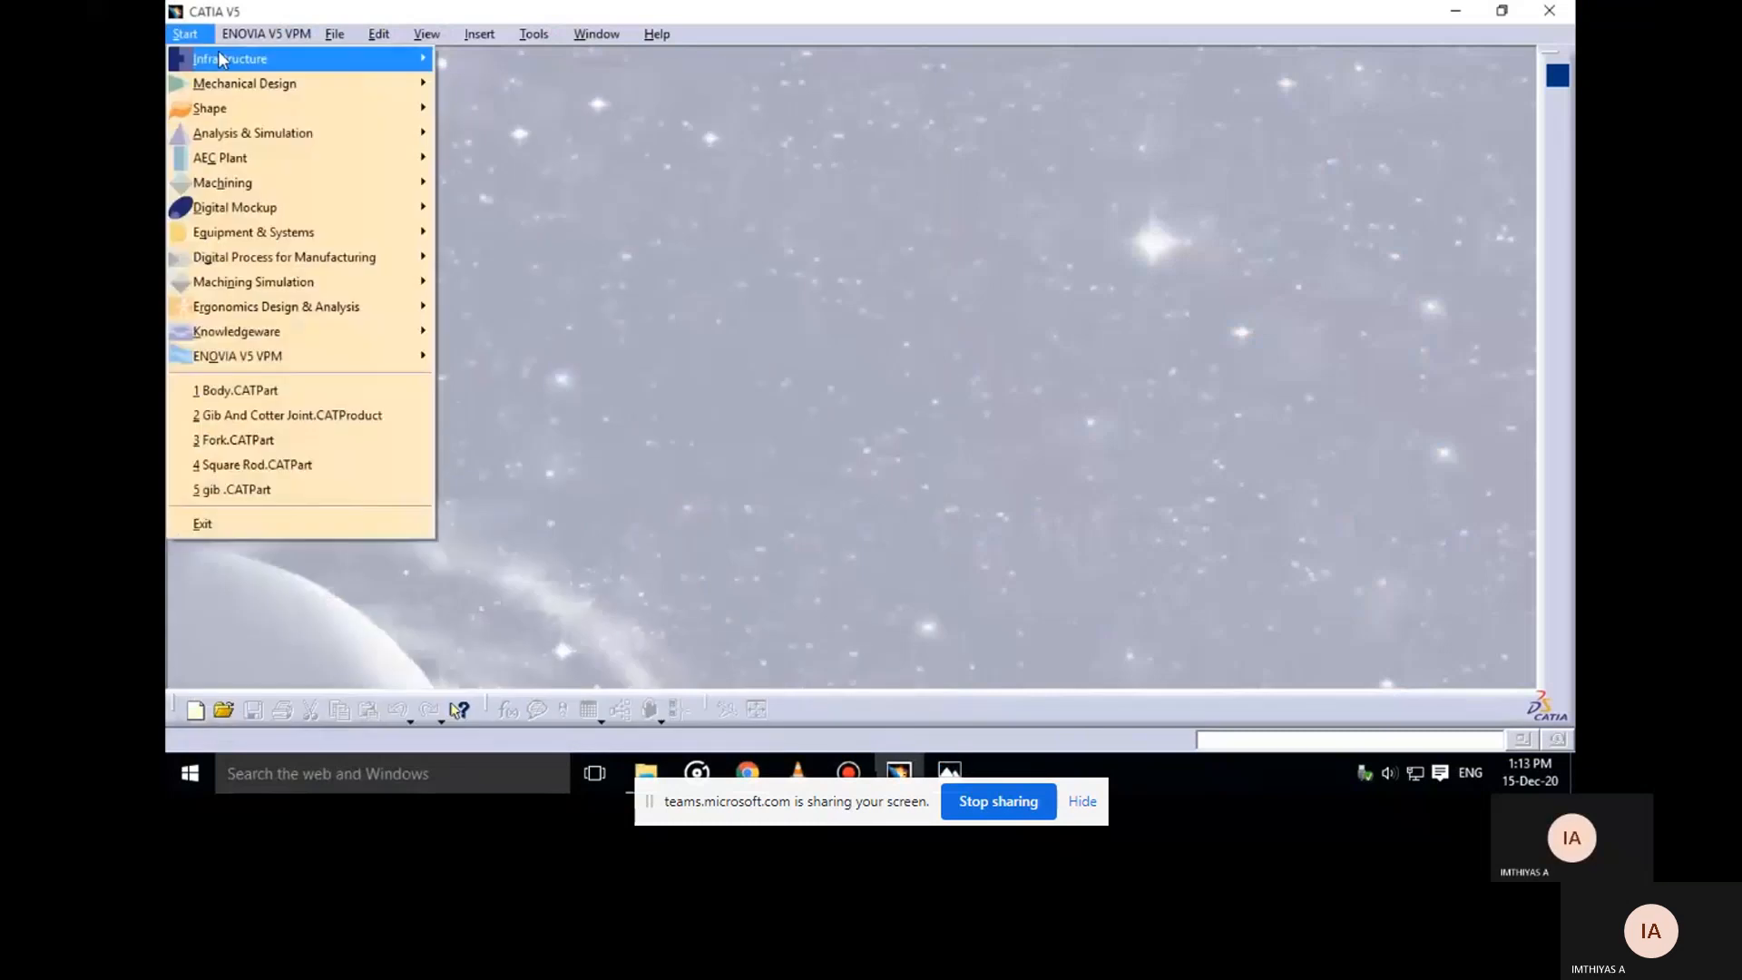
mouse_move(272, 79)
click(508, 81)
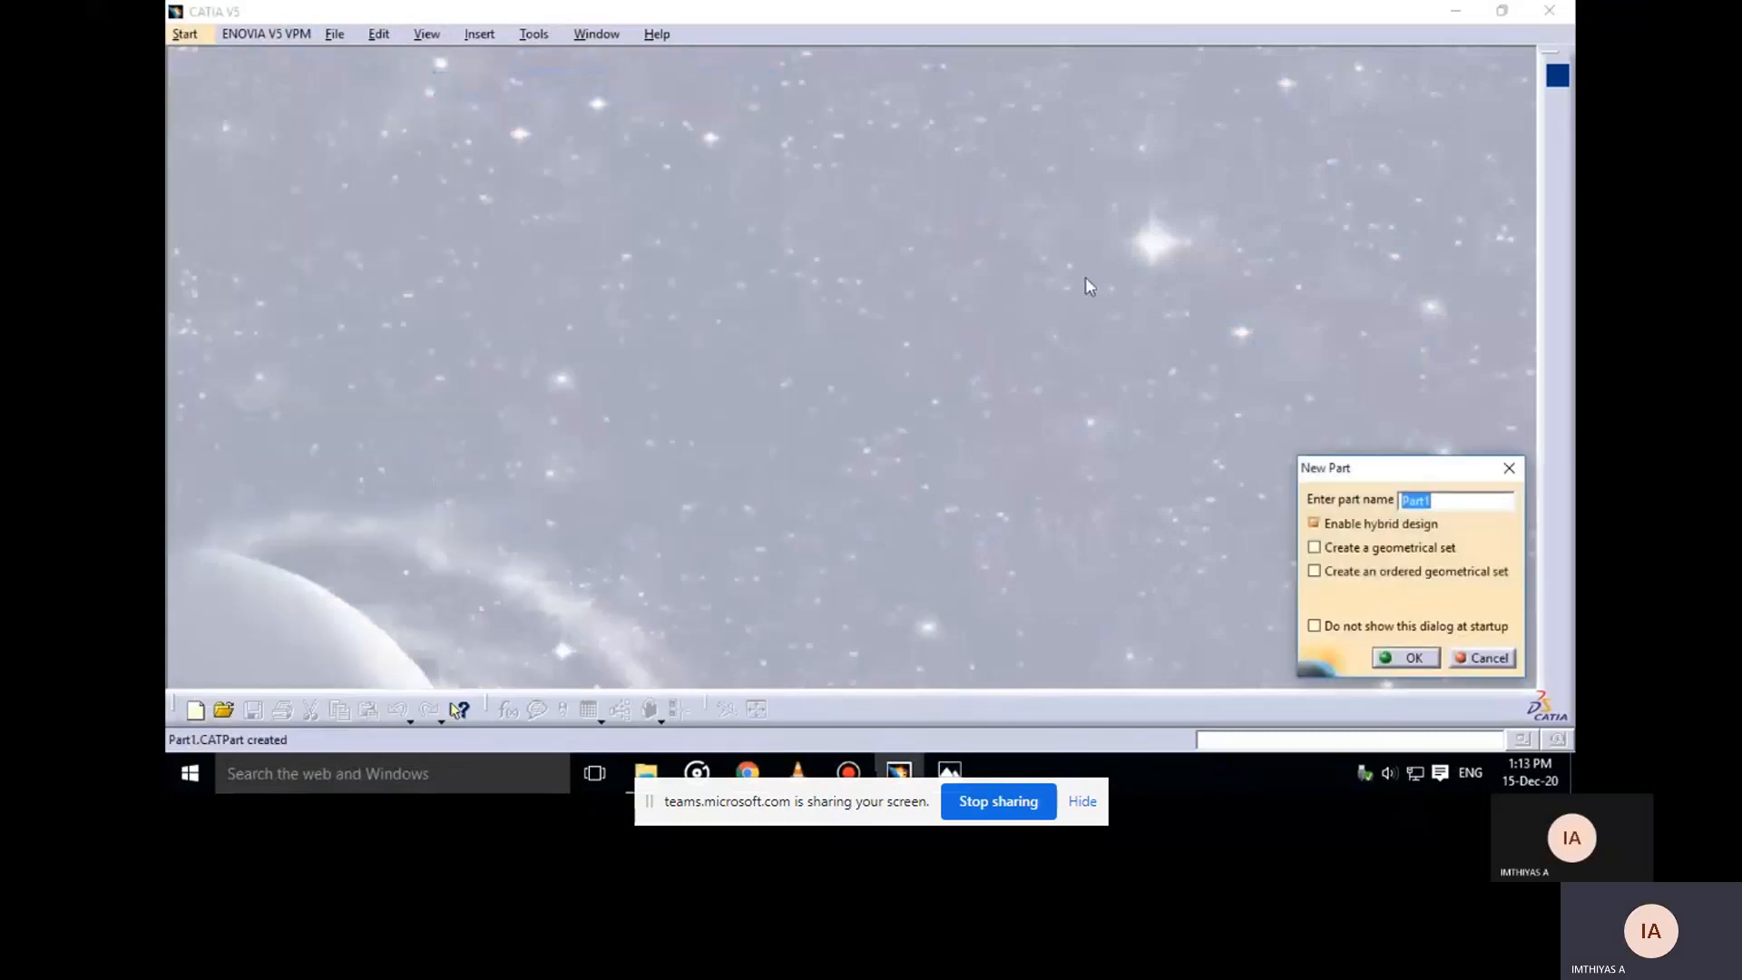
text(Nut)
key(Return)
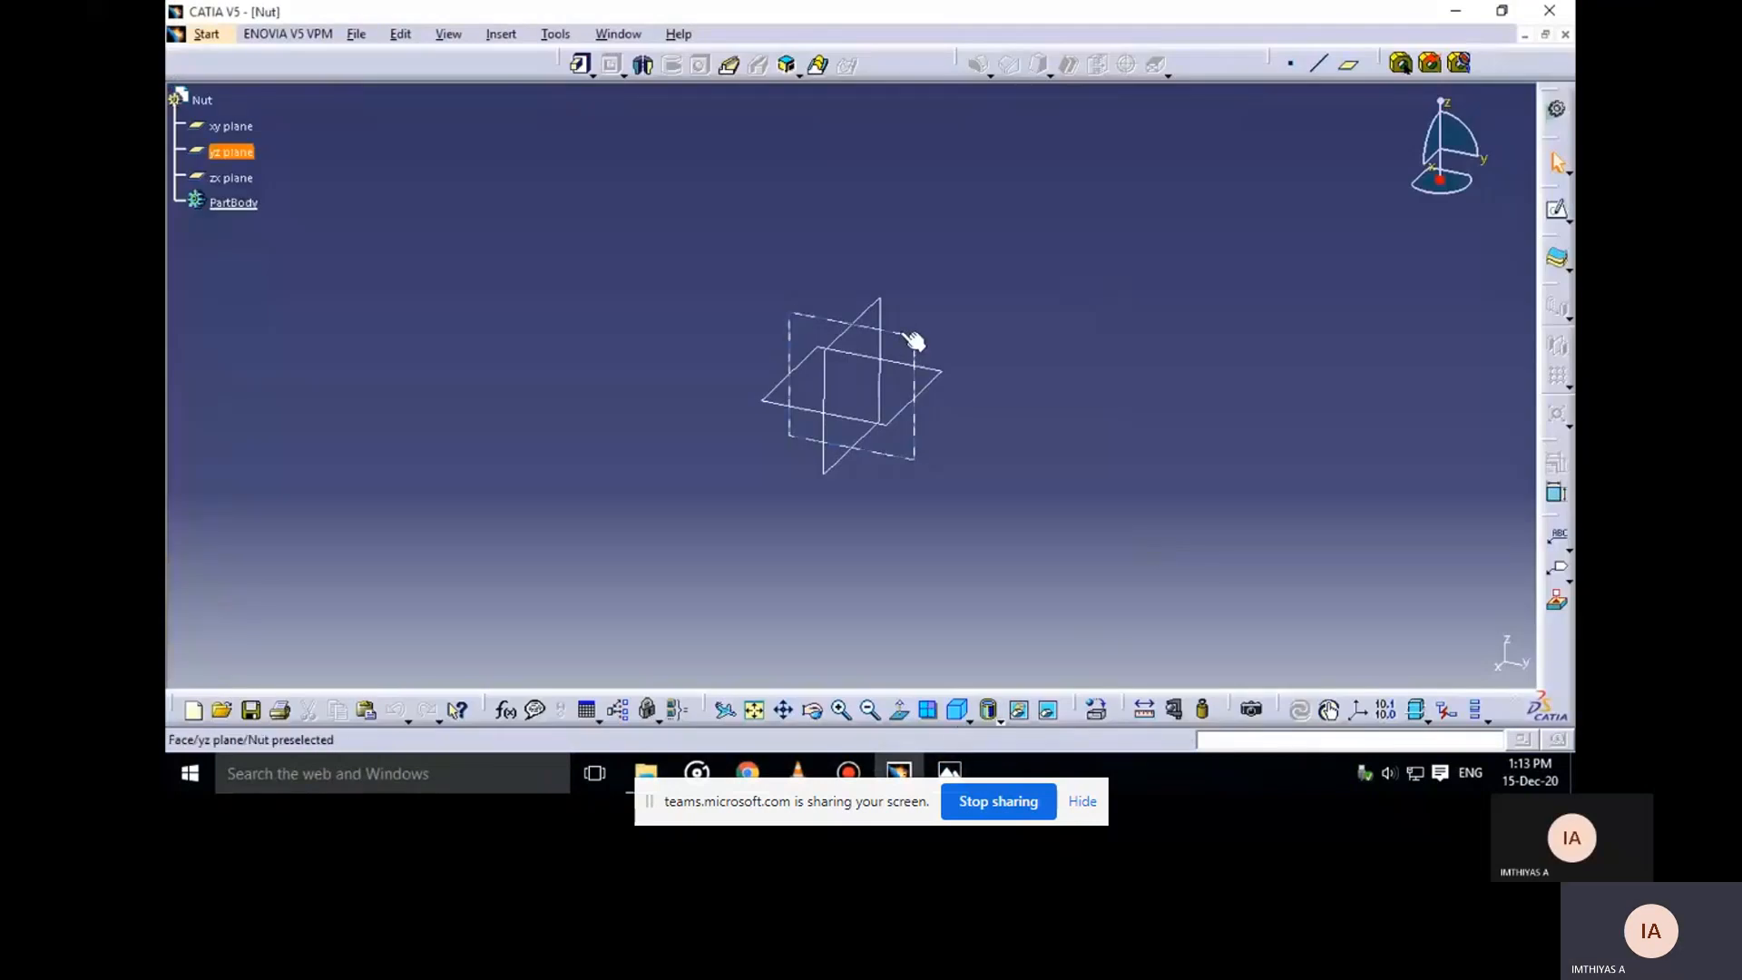
click(912, 346)
click(1557, 209)
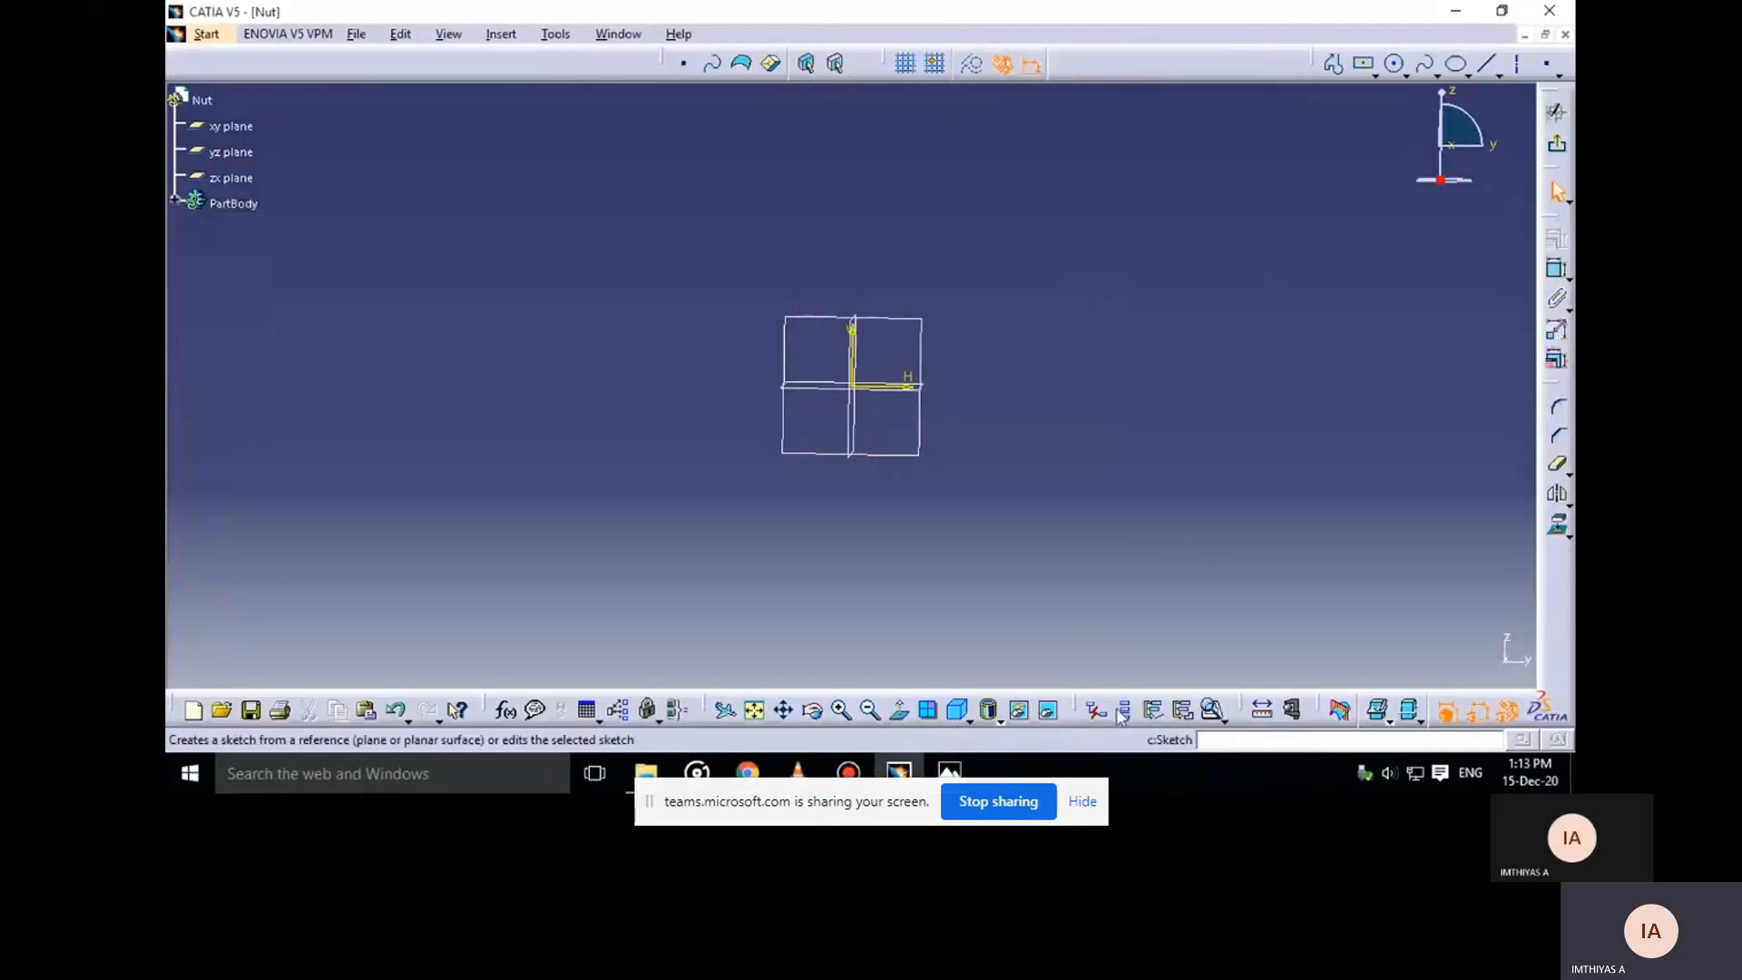
Sketch the nut's closed half profile with an outward flange, about 38 mm high, its inner edge about 20 mm from the vertical axis
click(898, 693)
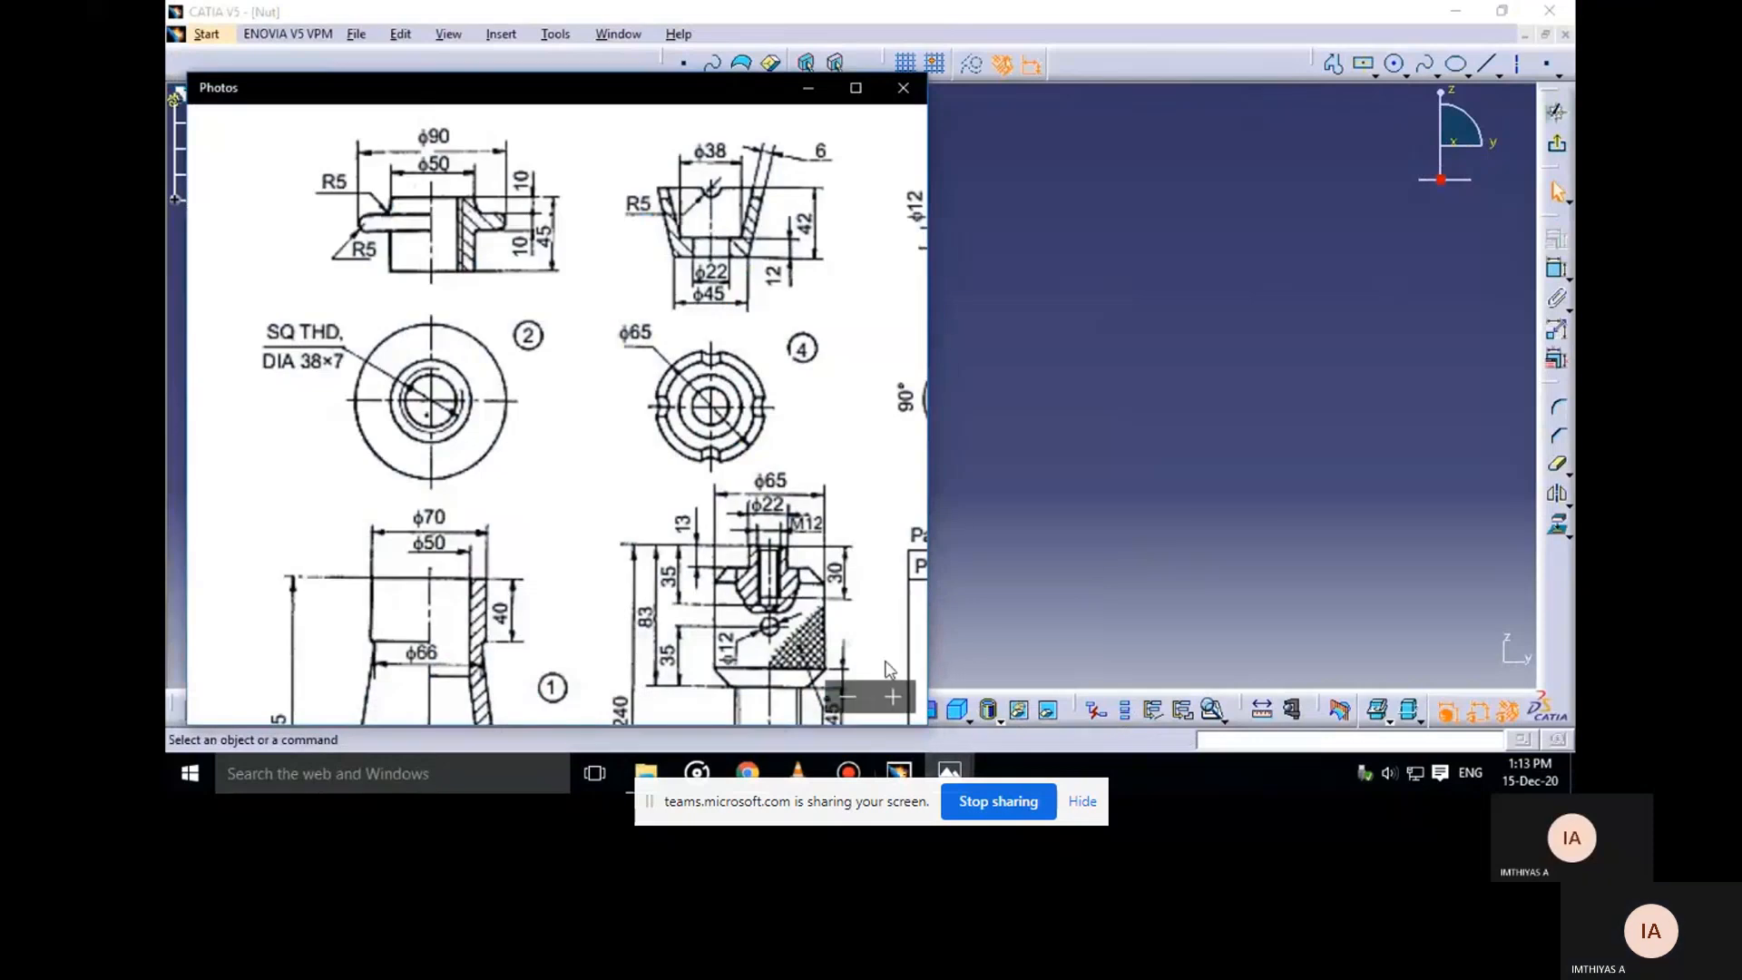
click(808, 90)
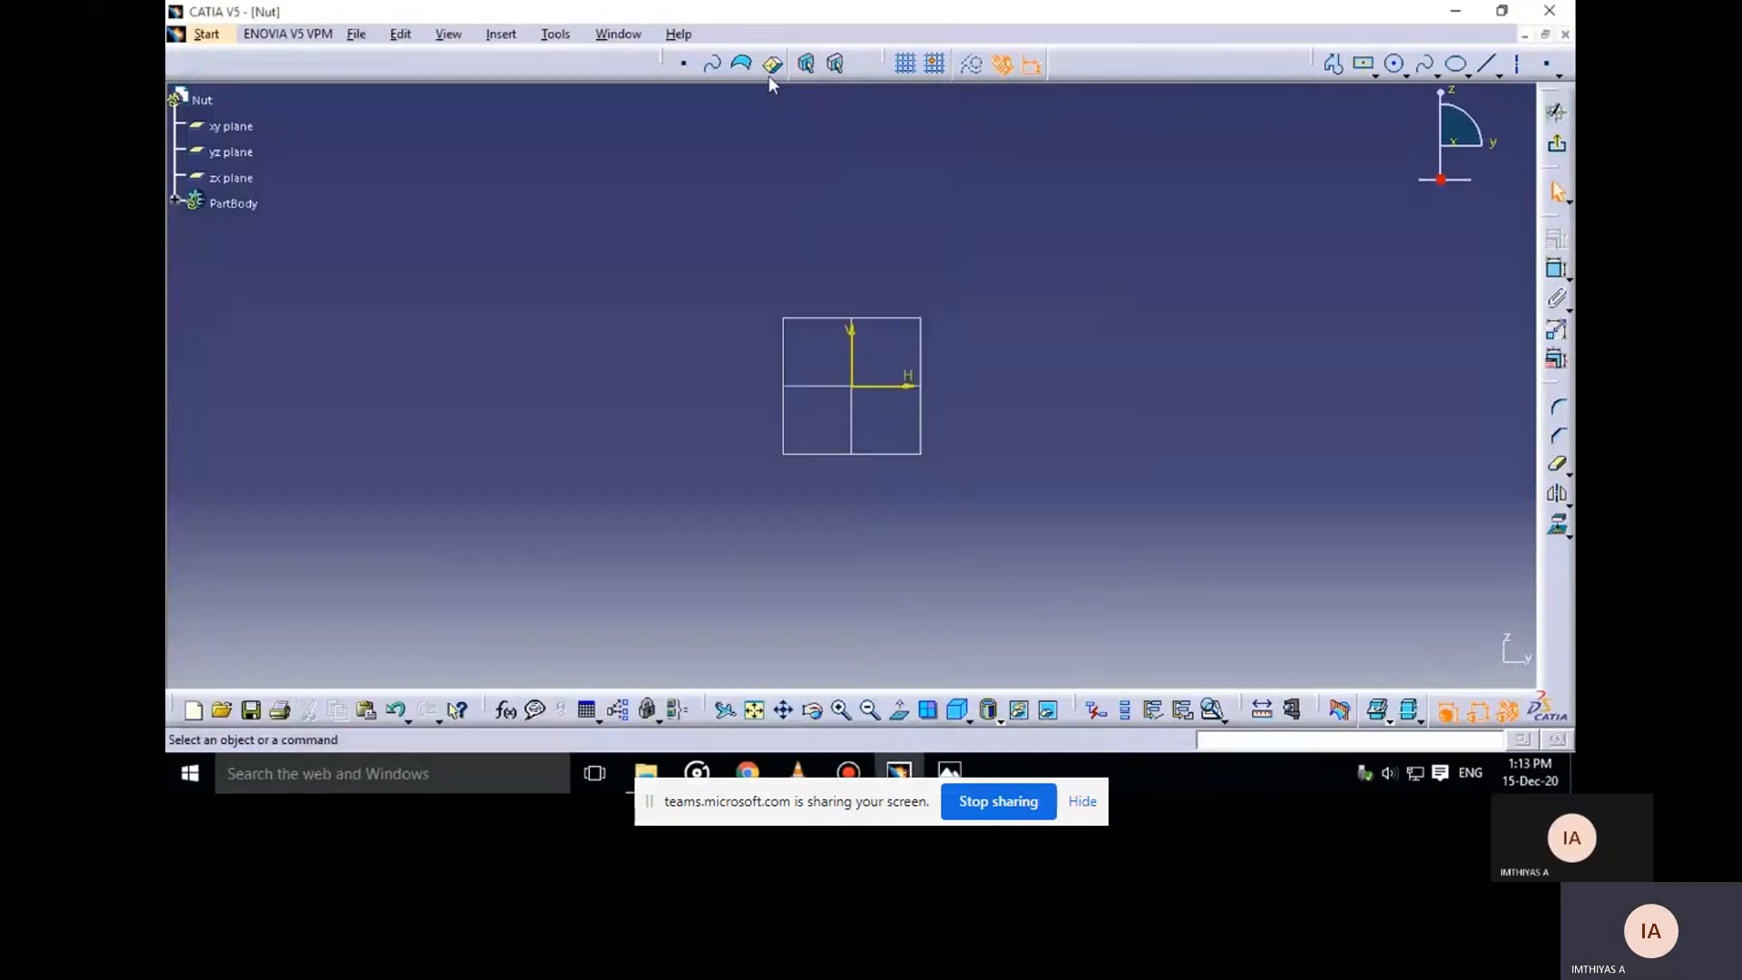
click(1334, 66)
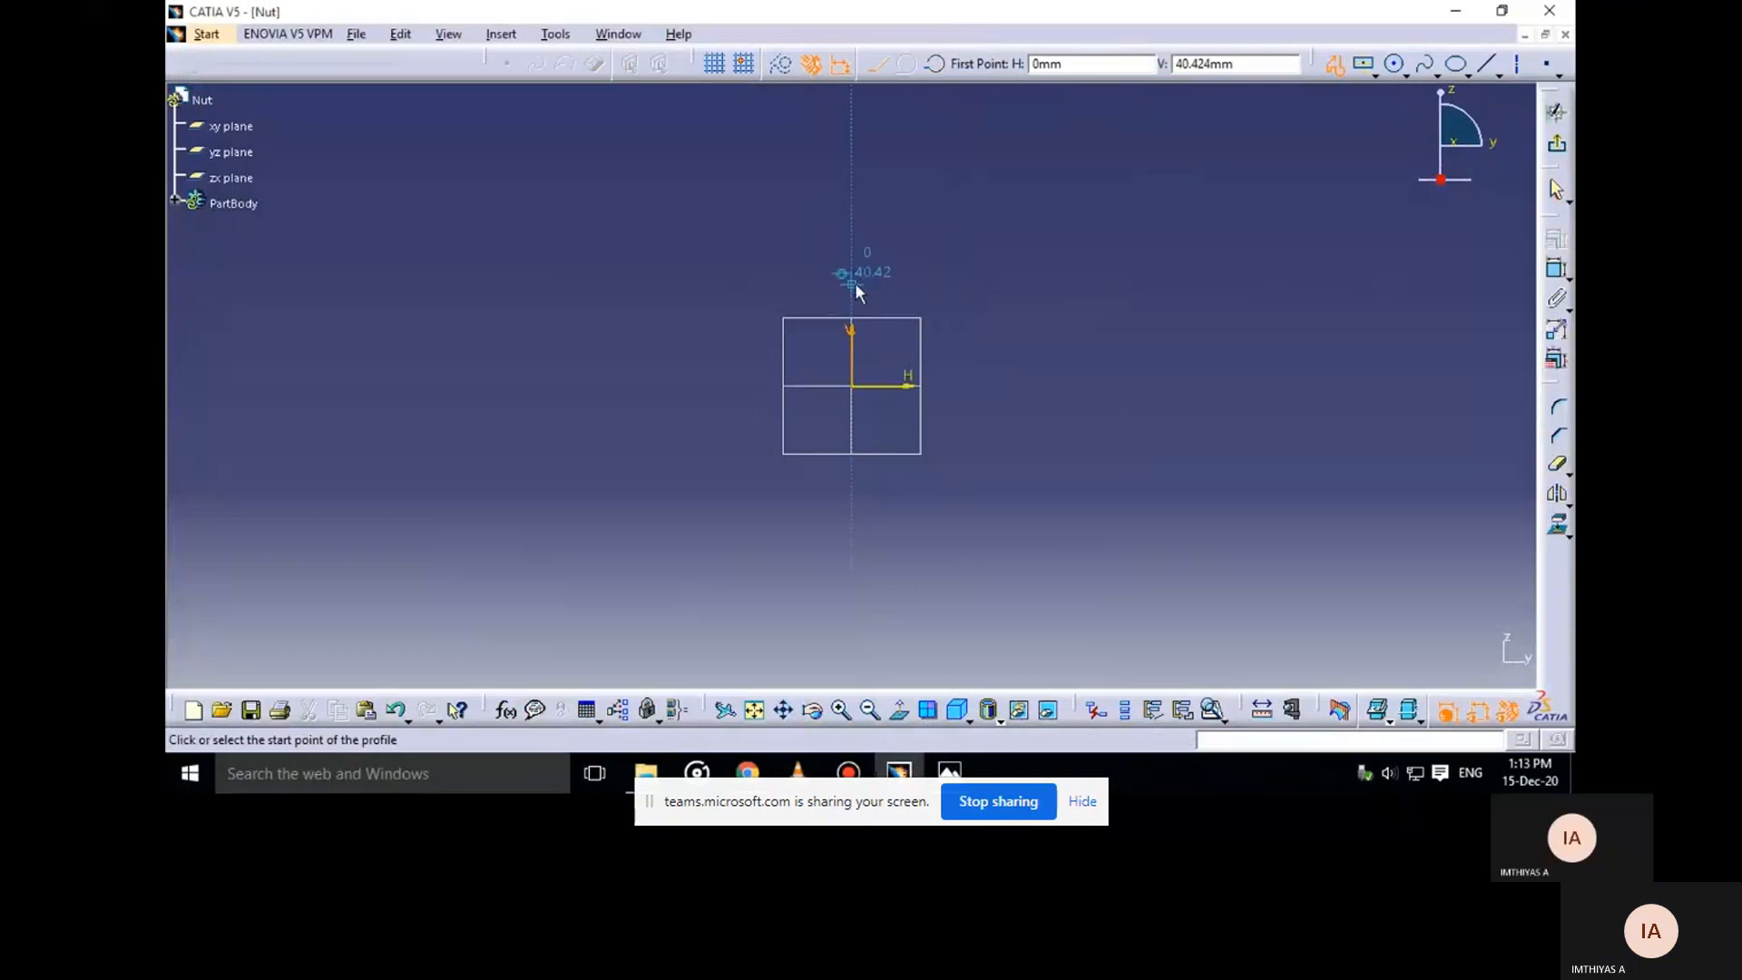
click(902, 288)
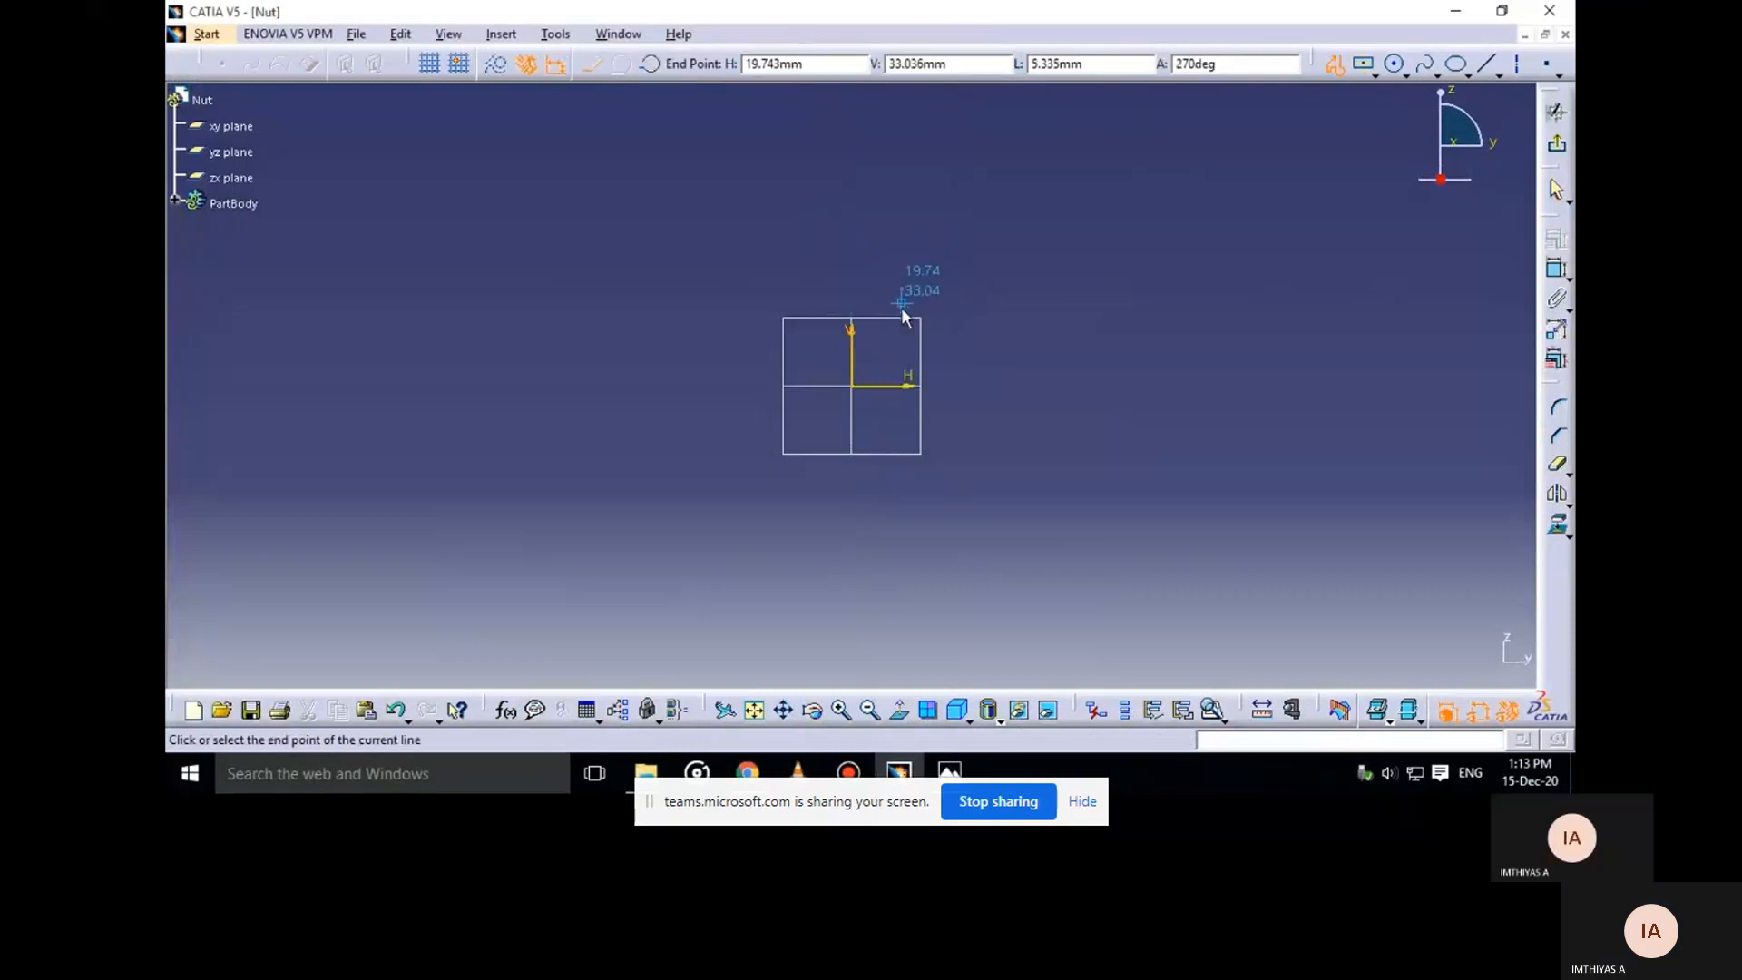
click(908, 387)
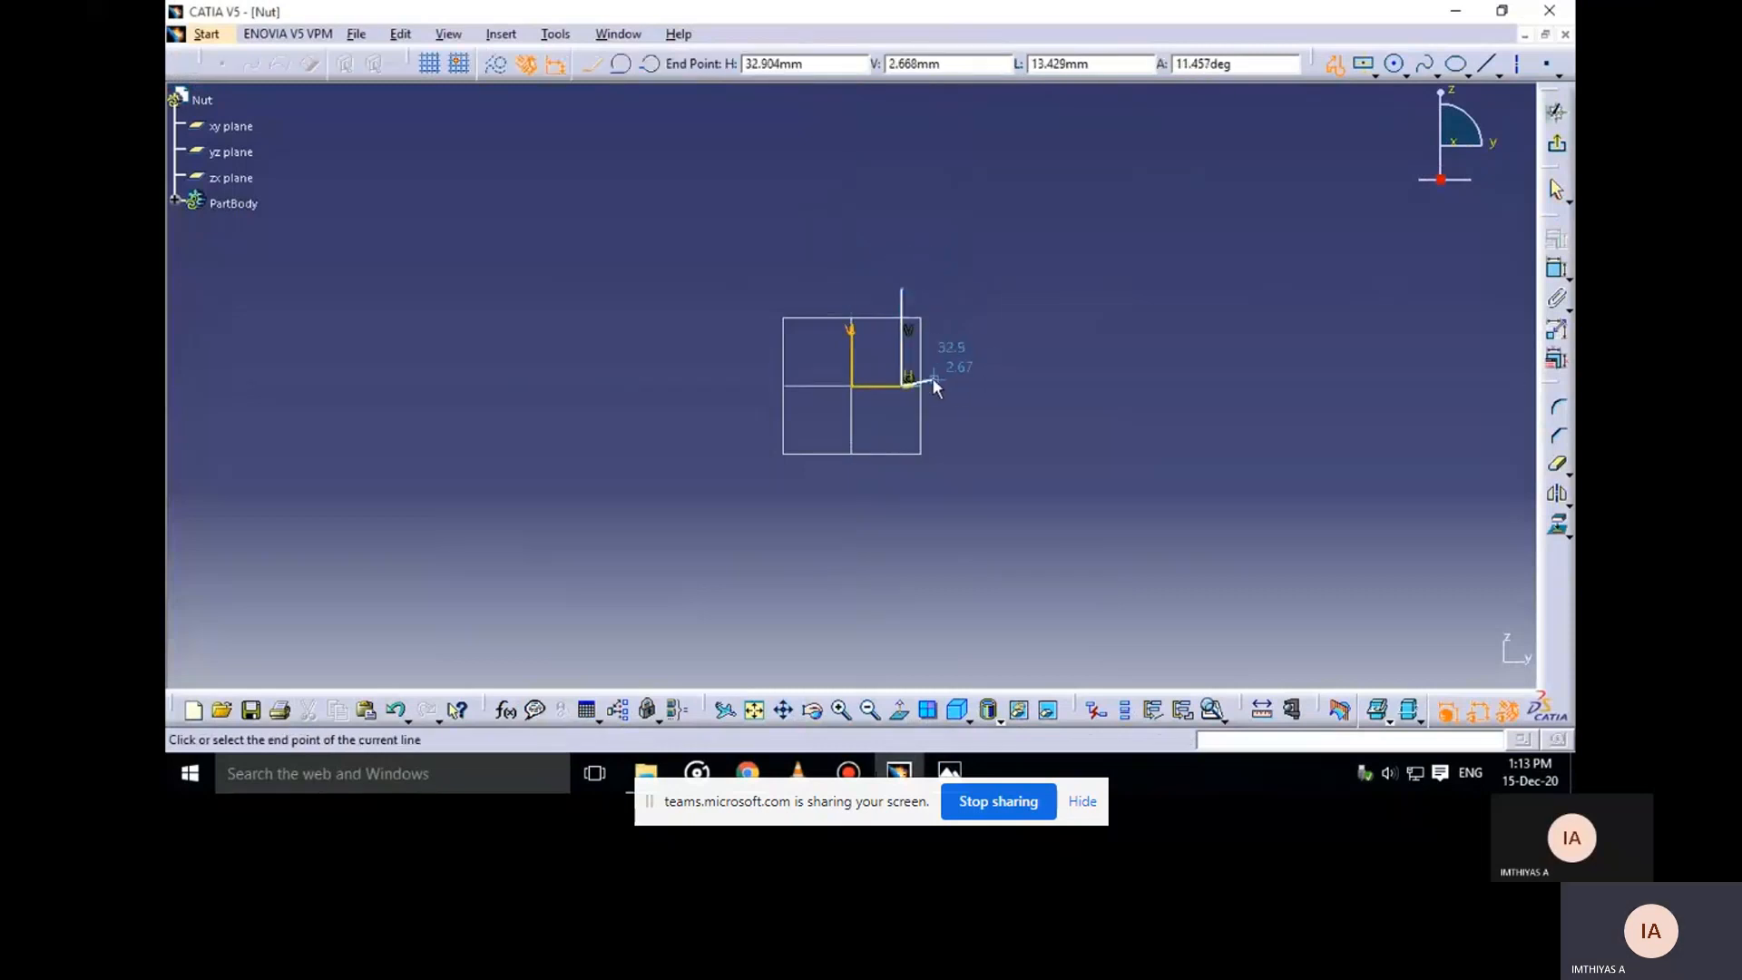
click(928, 385)
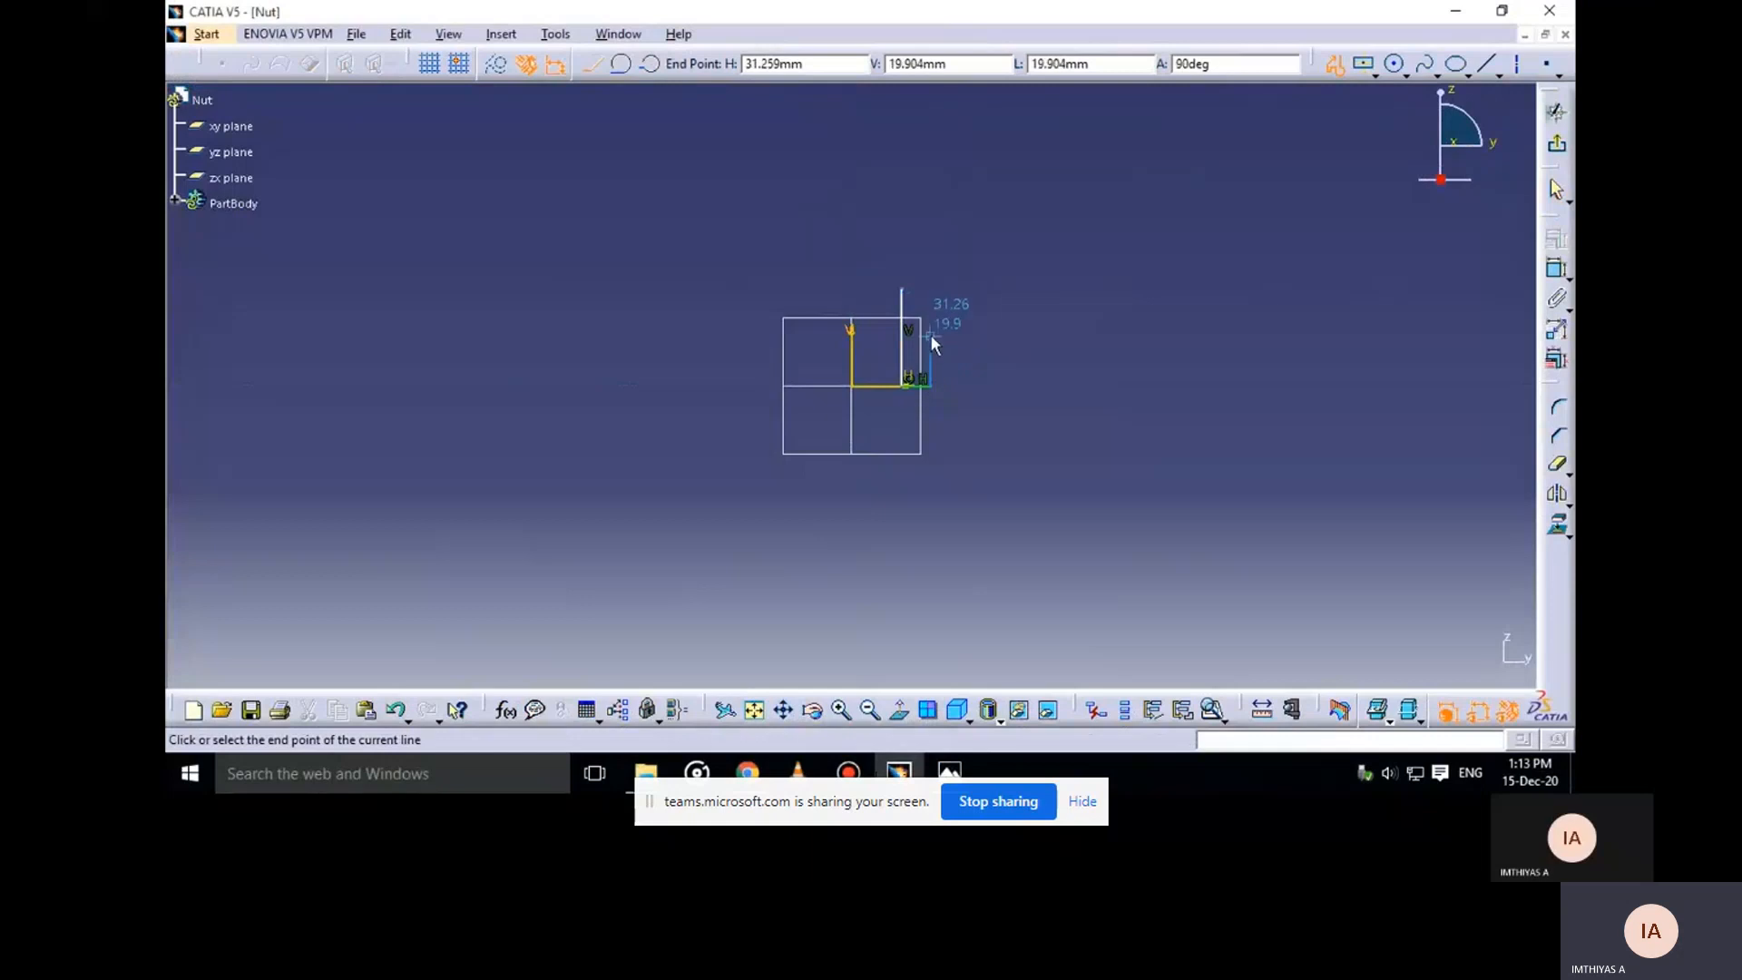
click(929, 322)
click(987, 322)
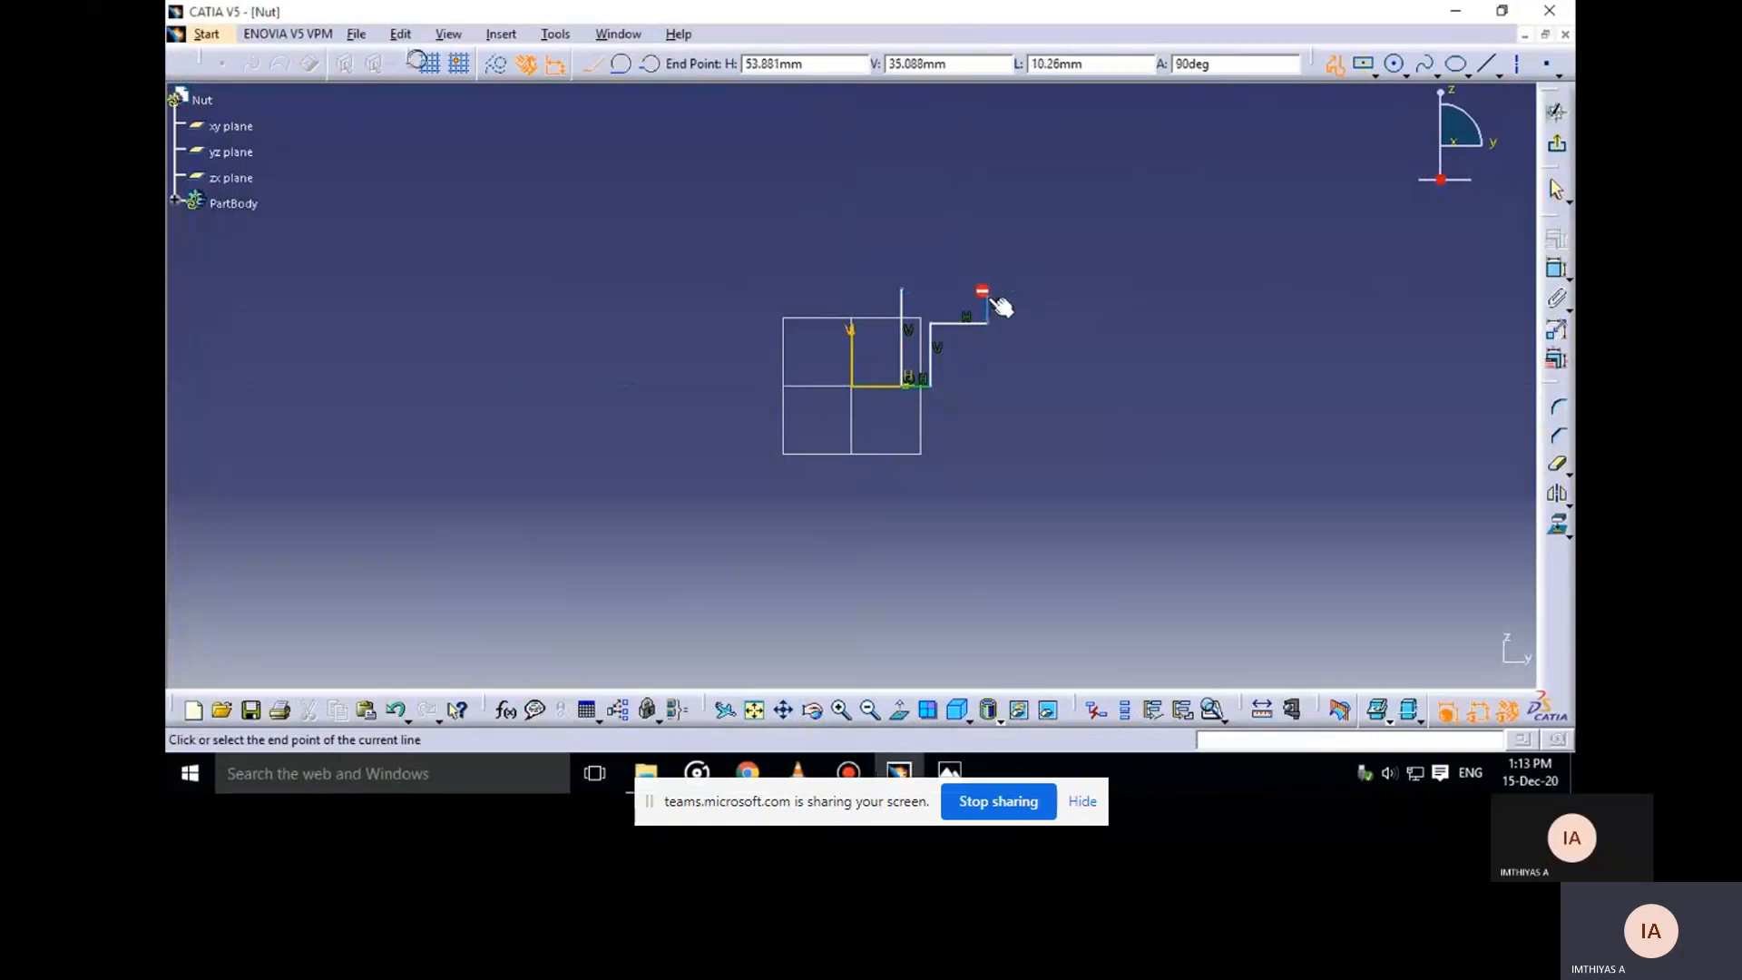
click(987, 298)
click(931, 298)
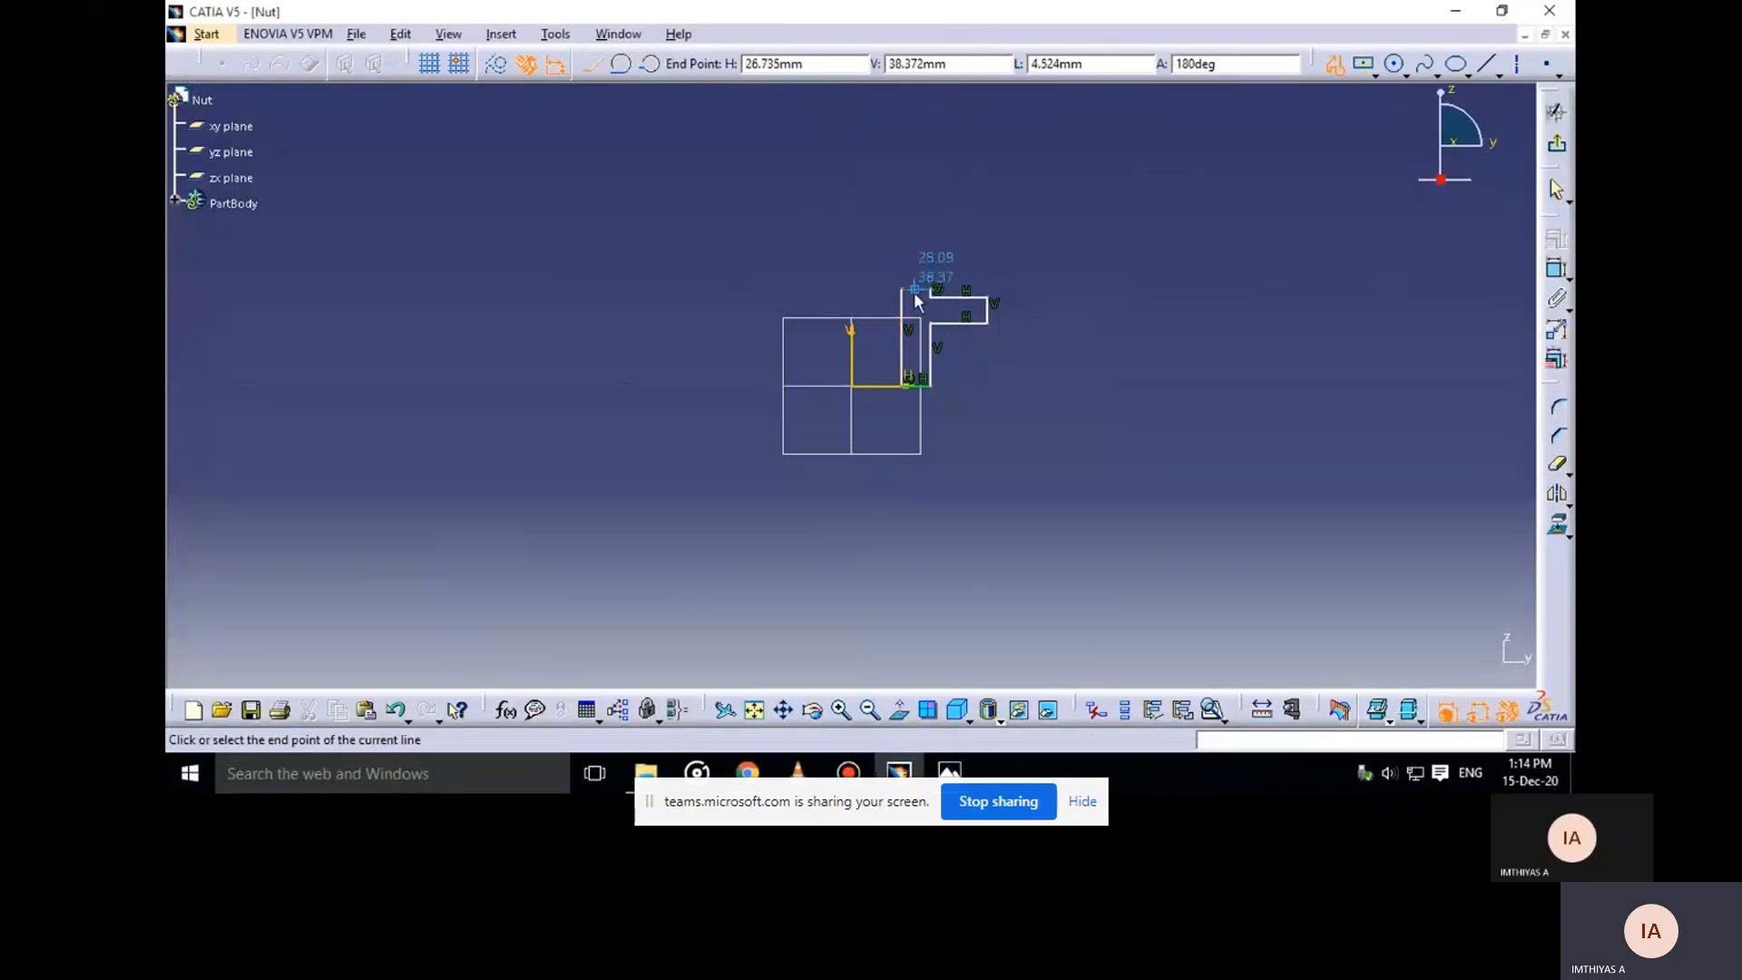
click(932, 290)
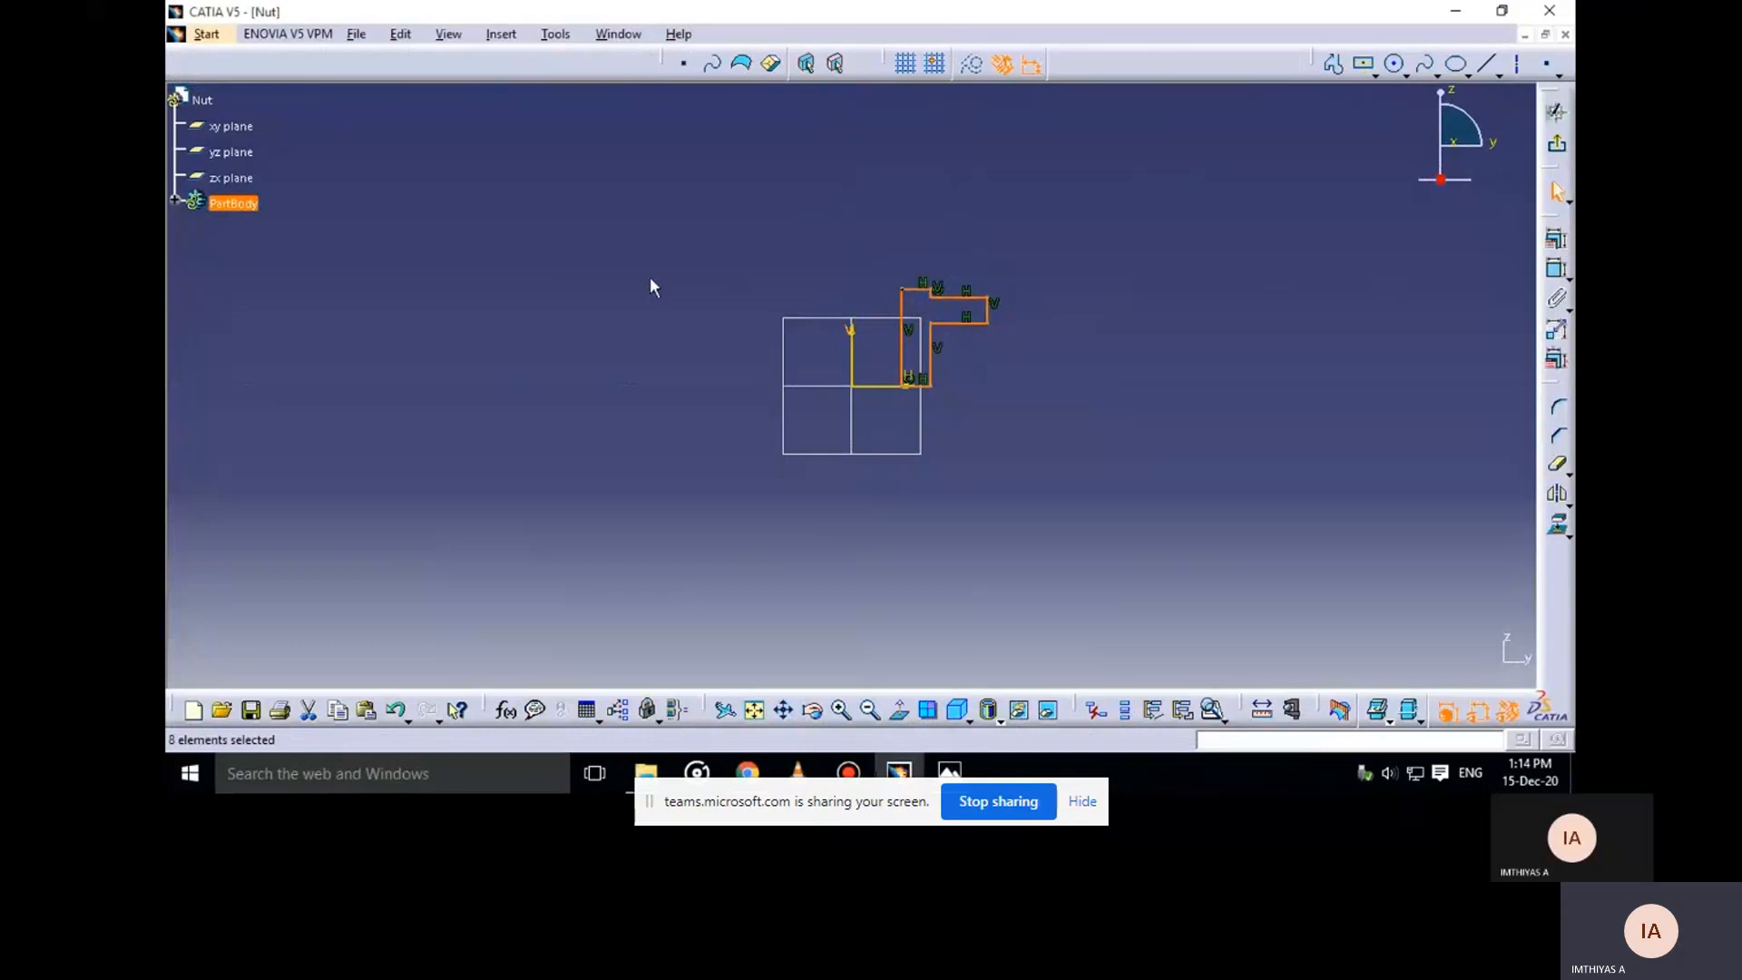
click(1125, 274)
Check part 2 in the reference drawing and constrain the profile's inner vertical edge 19 mm from the vertical axis
mouse_move(1078, 428)
middle_down()
mouse_move(1081, 359)
mouse_move(963, 453)
middle_up()
click(1557, 270)
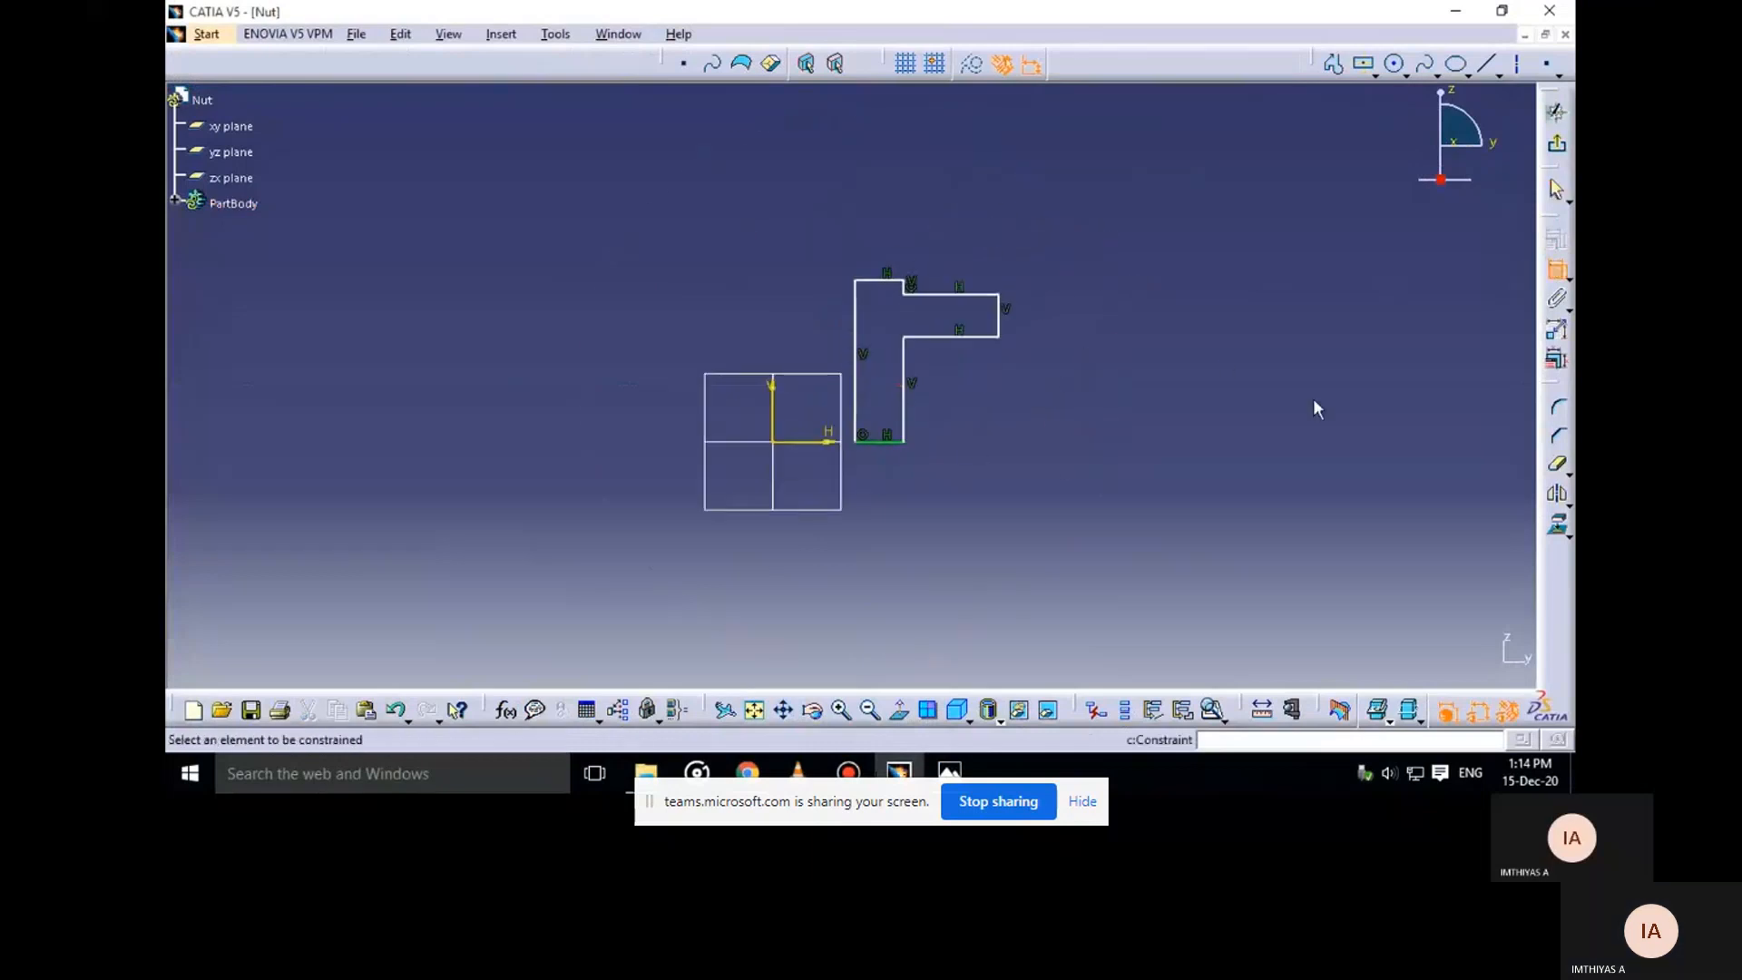
click(855, 404)
click(772, 413)
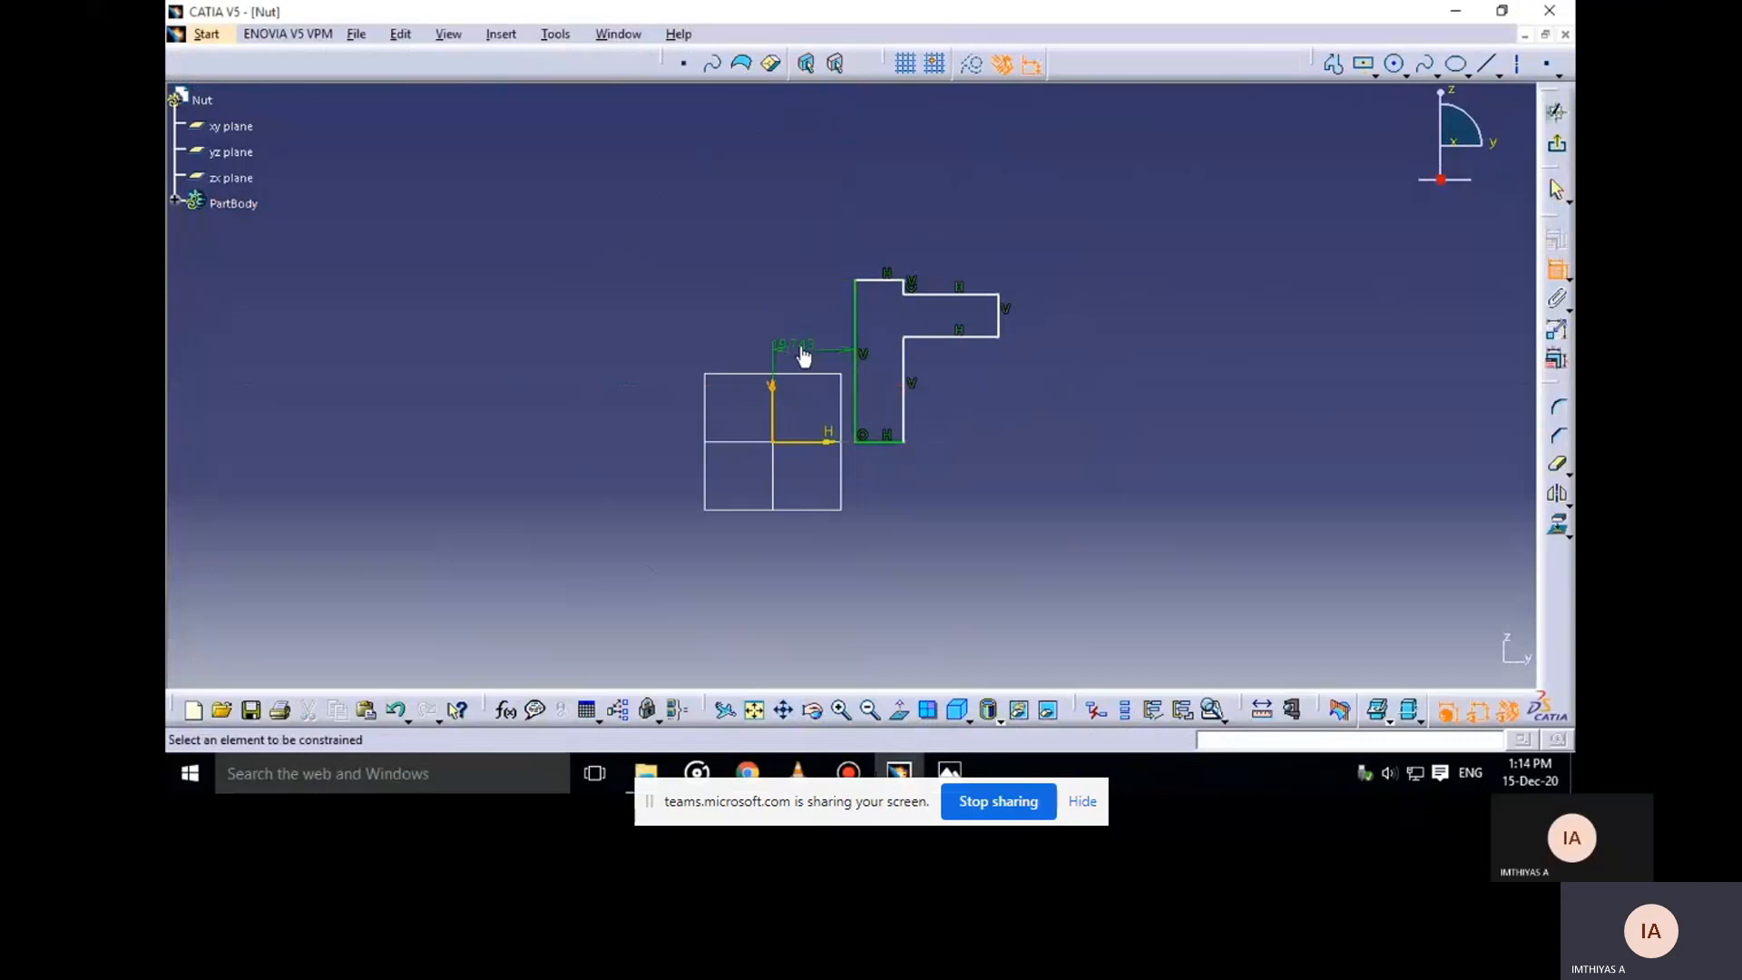
double_click(803, 356)
mouse_move(949, 773)
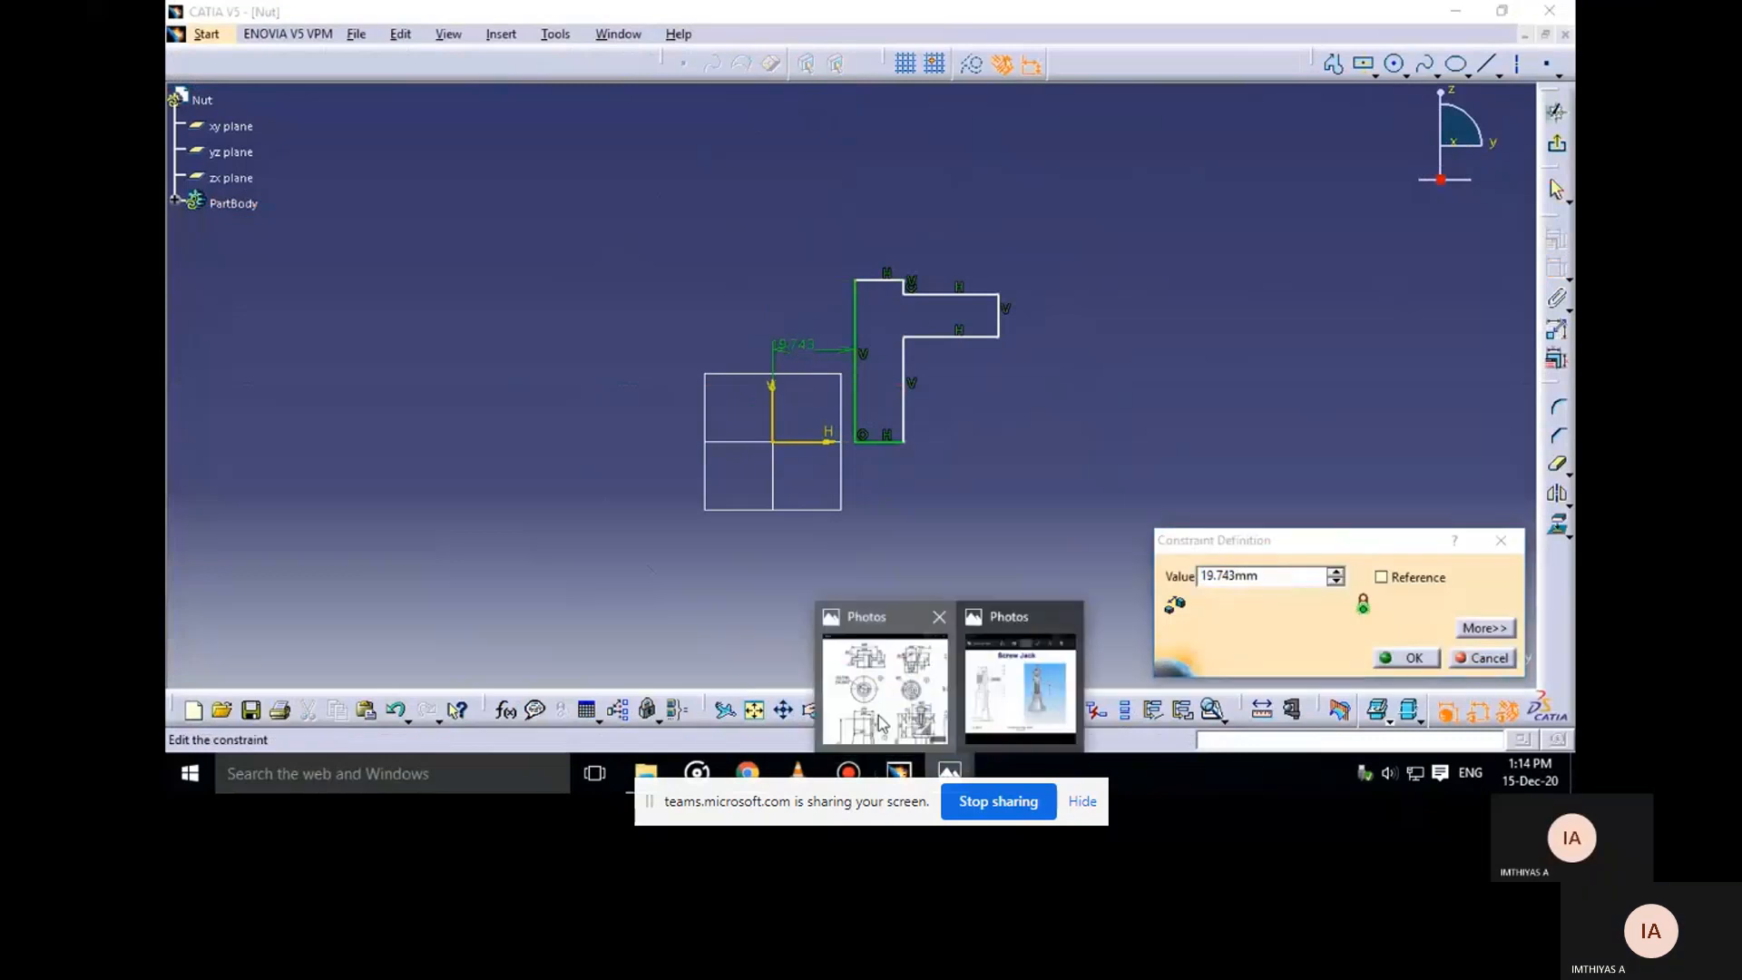
click(880, 723)
mouse_move(869, 712)
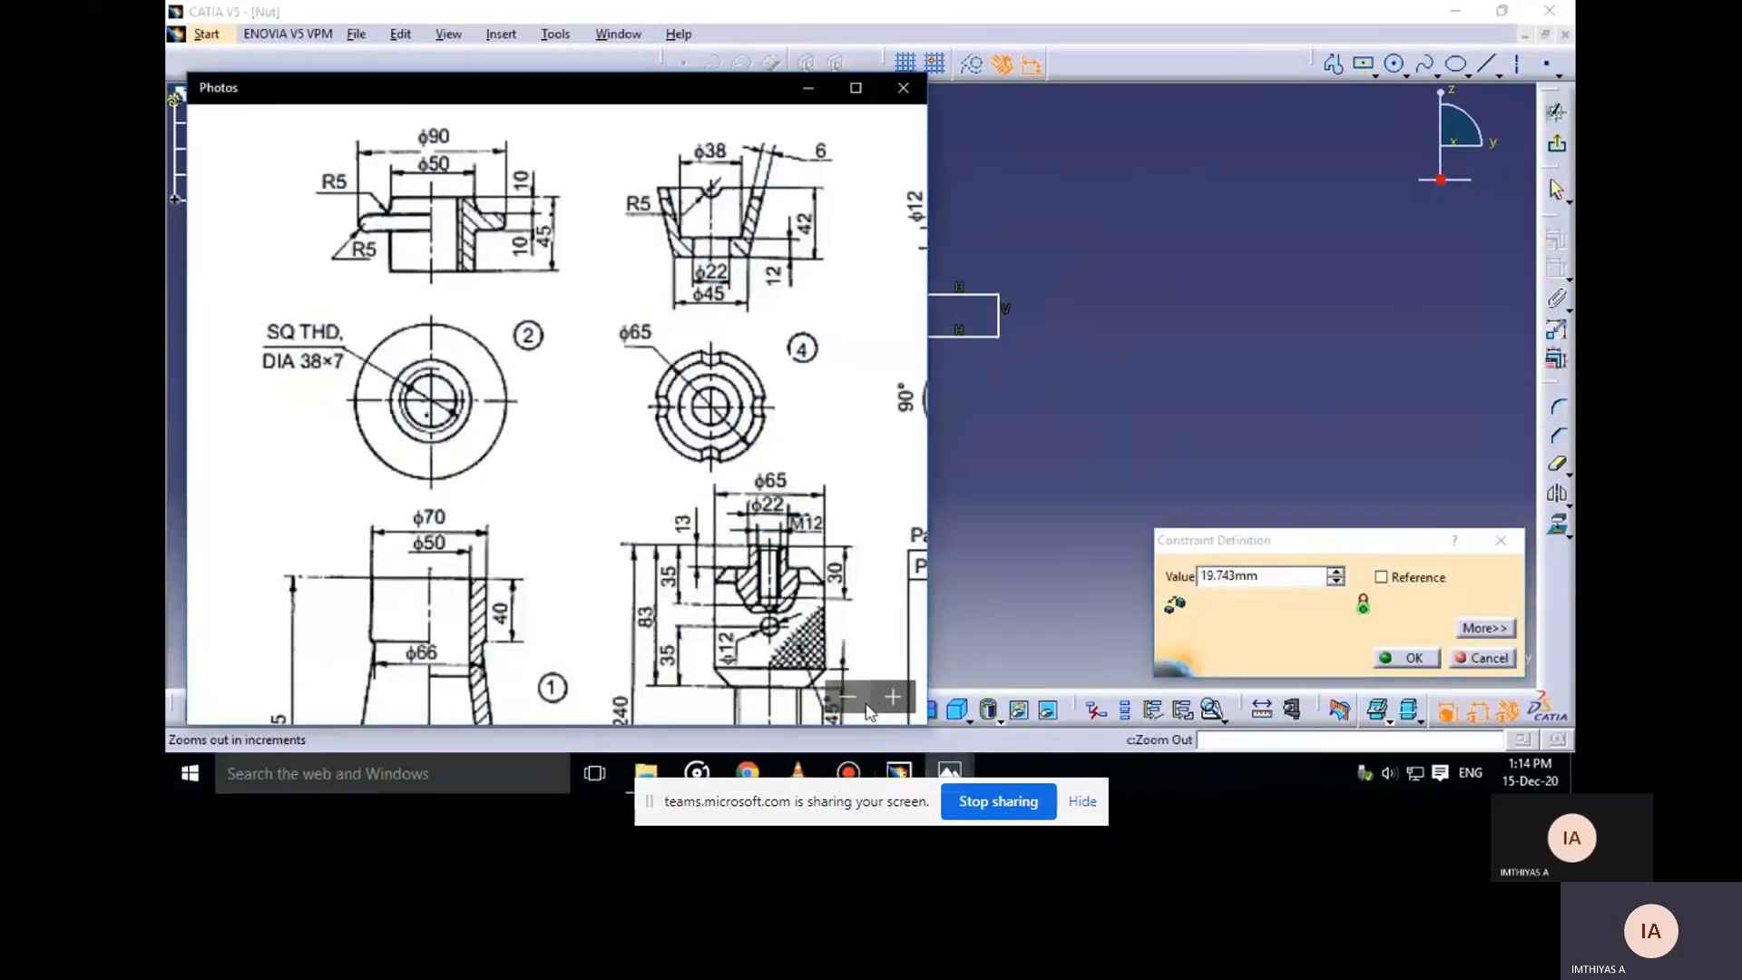
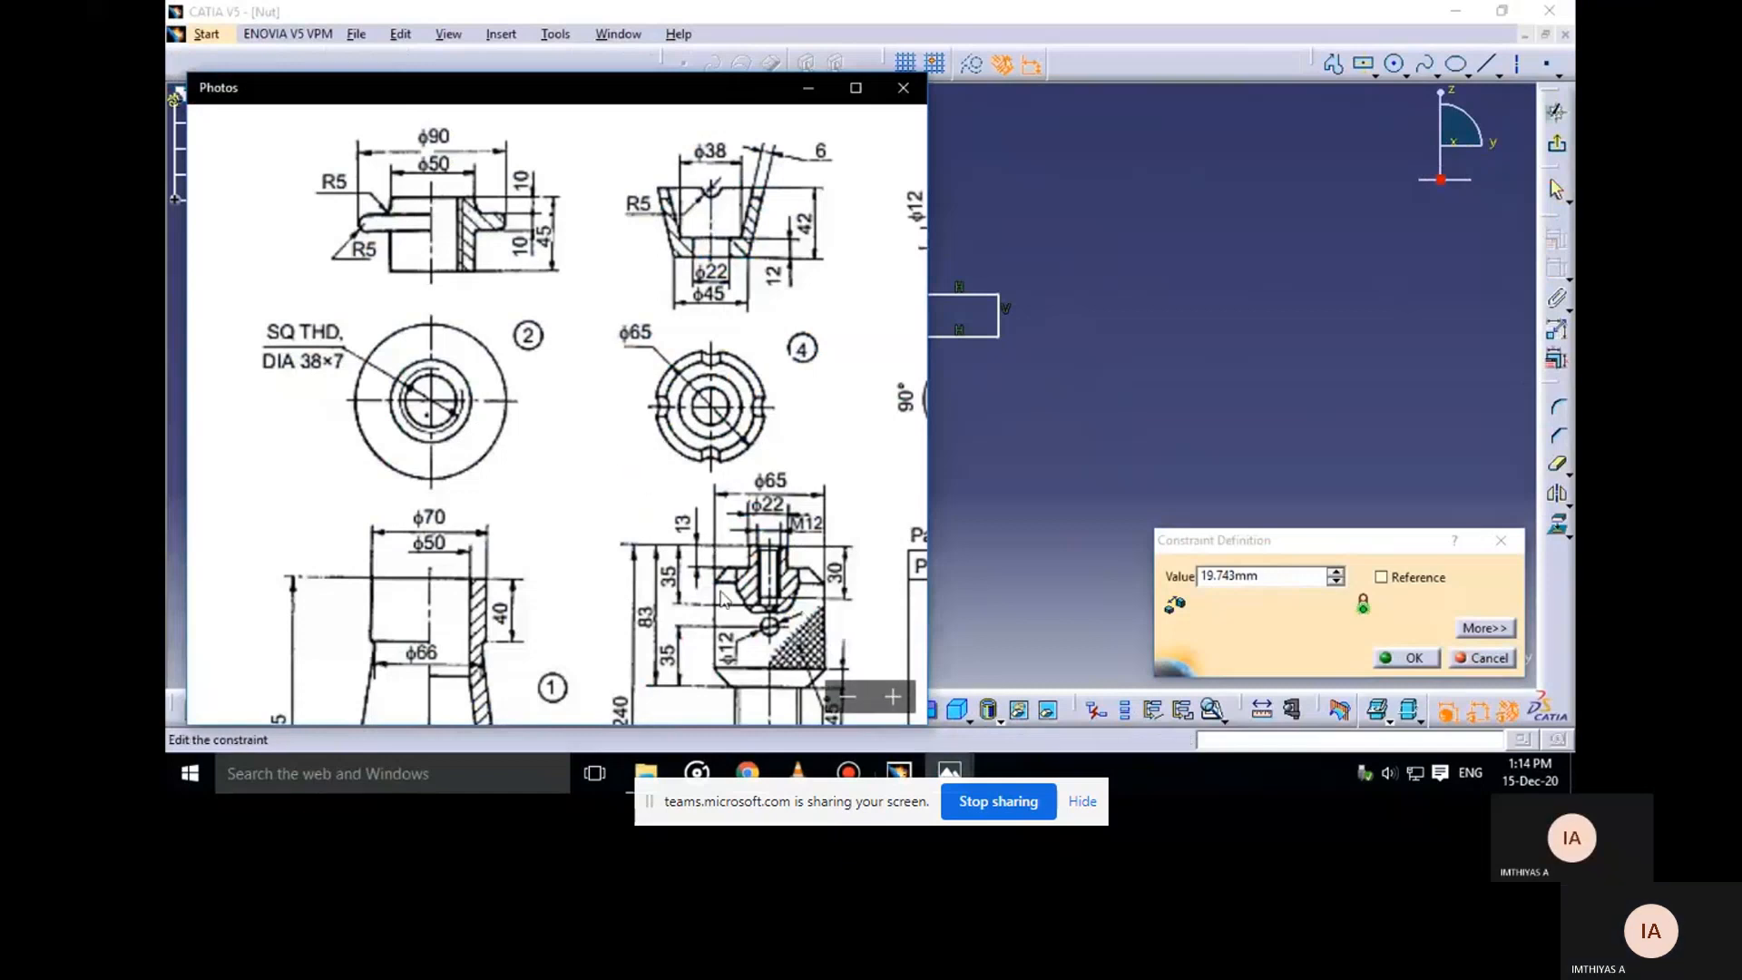
mouse_move(699, 606)
mouse_down()
mouse_move(503, 450)
mouse_move(324, 448)
mouse_move(462, 458)
mouse_up()
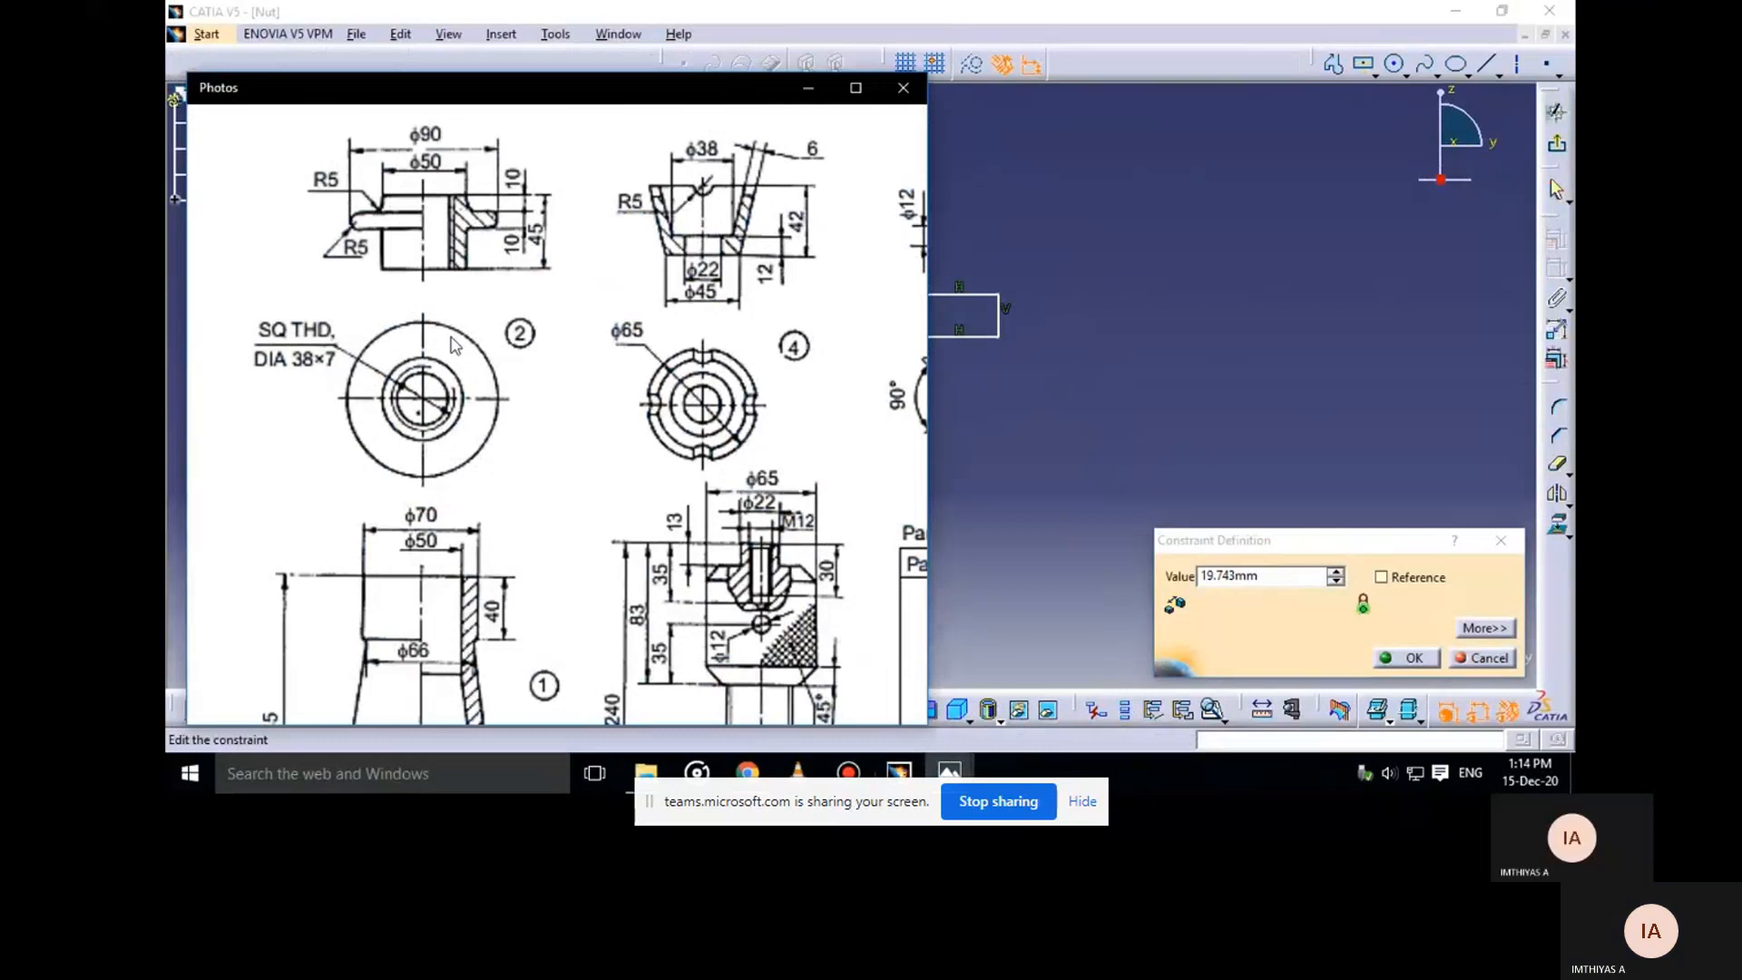
click(807, 87)
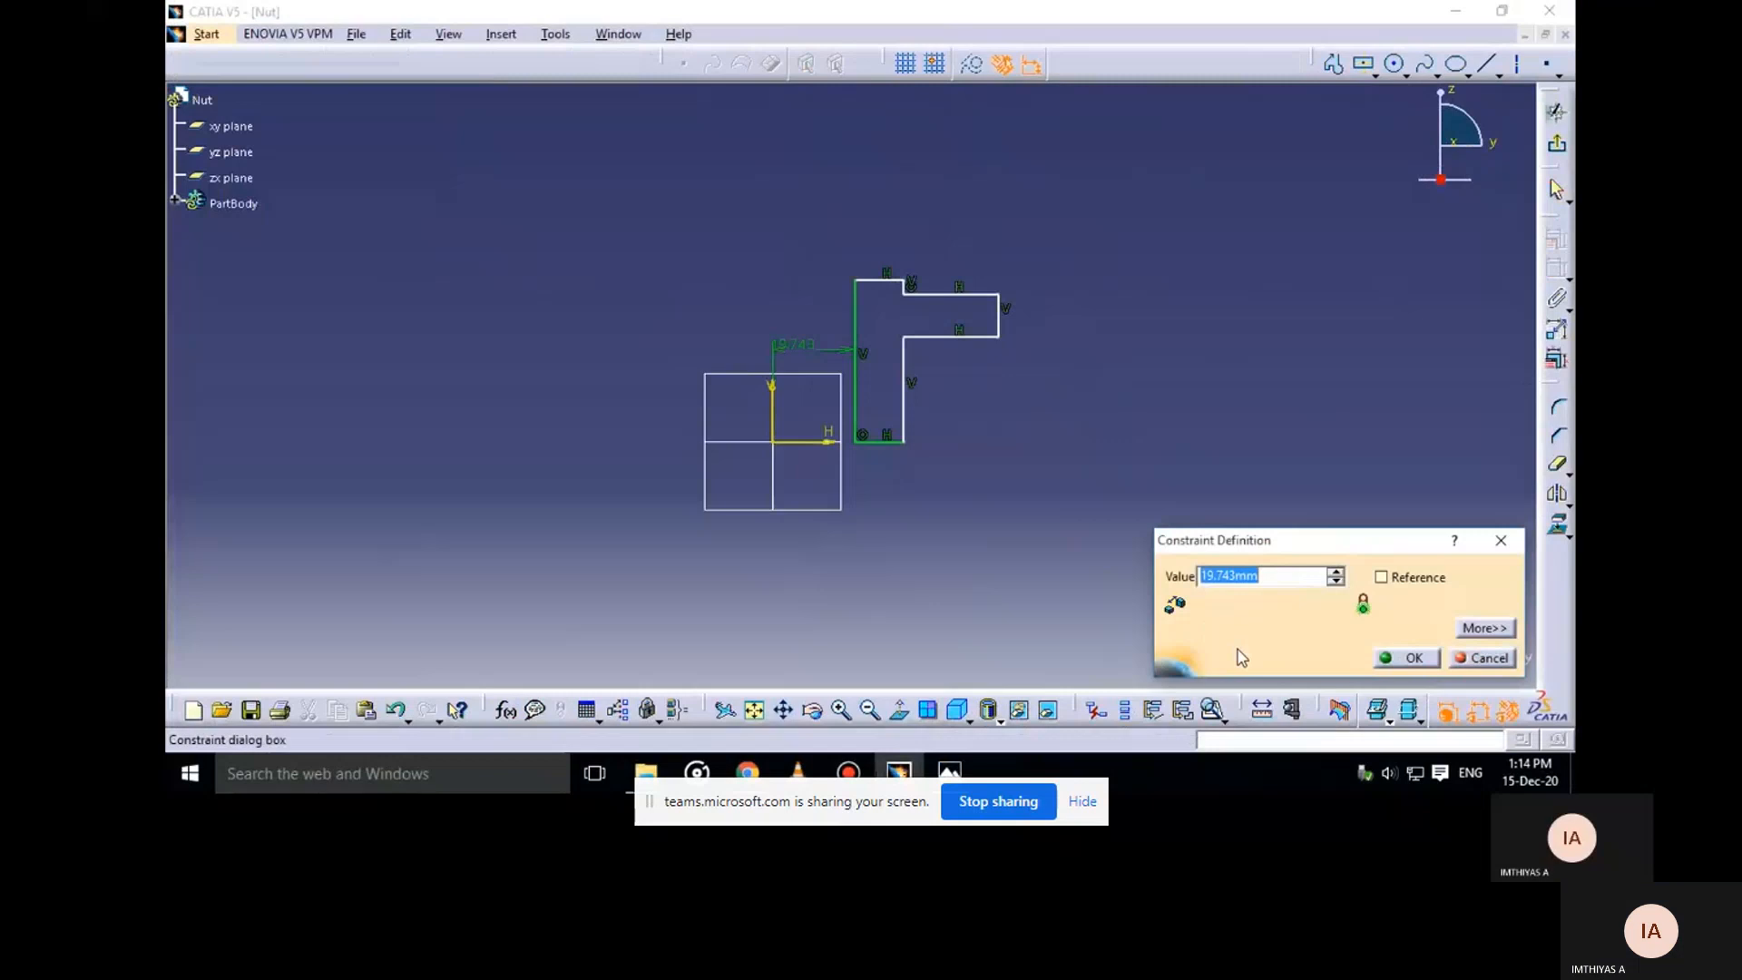
text(3)
text(19)
key(Return)
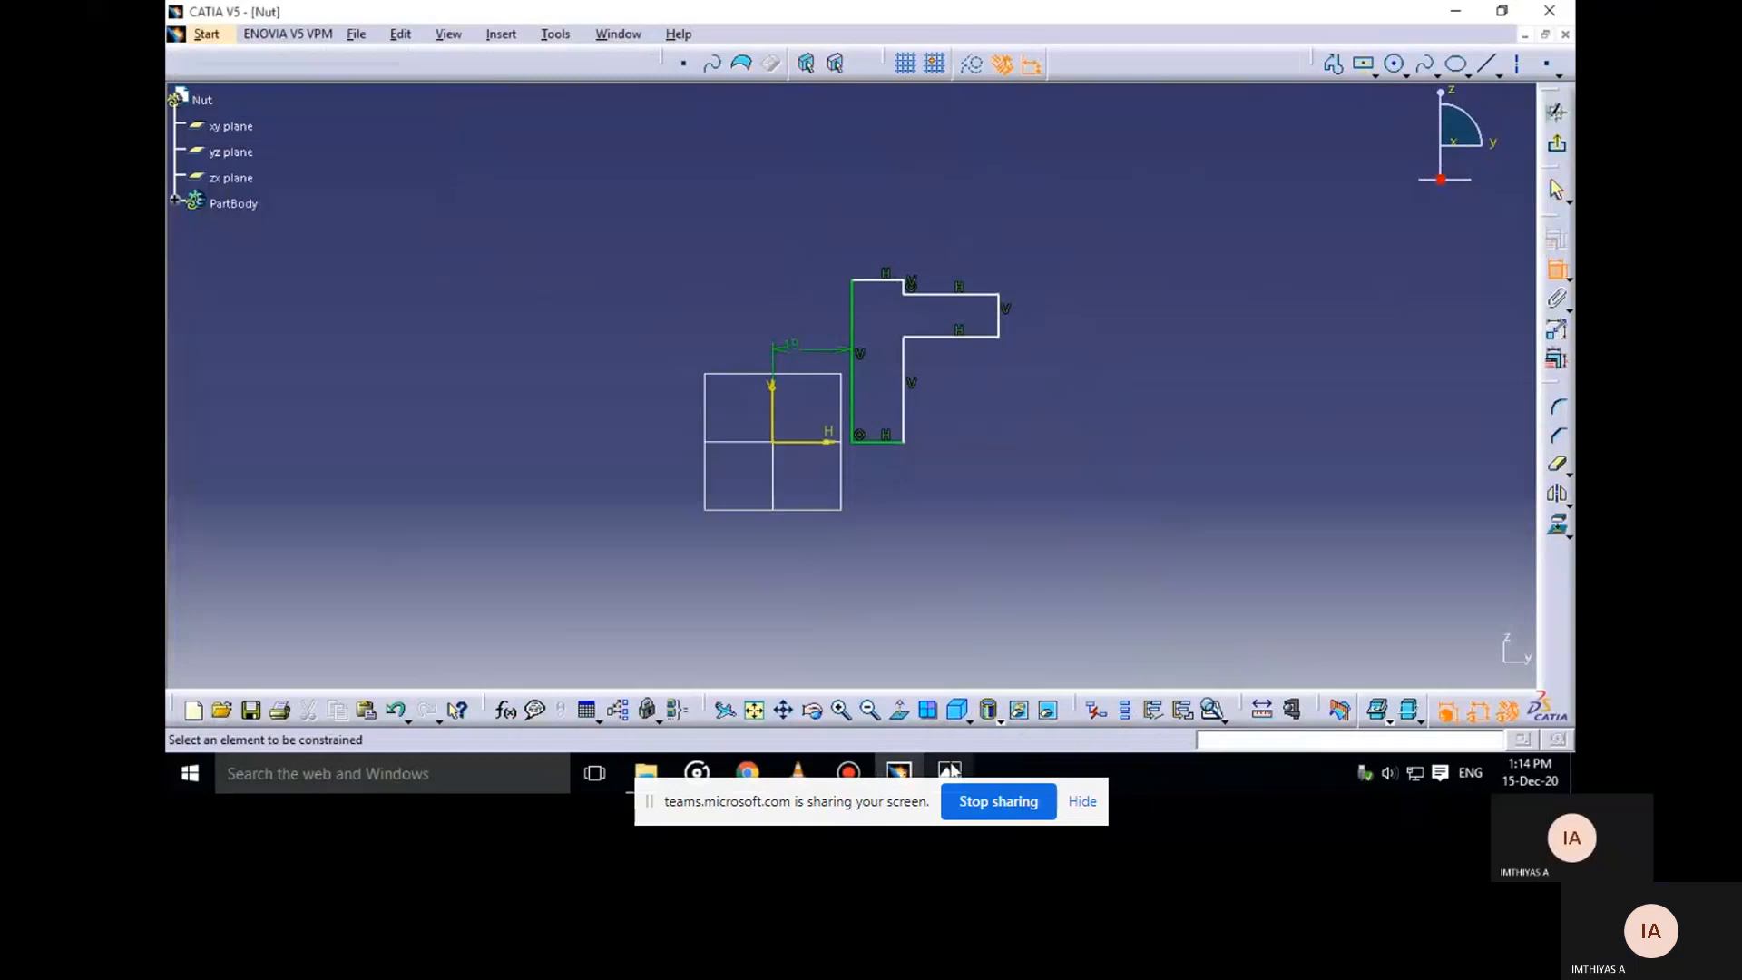
Check the drawing and constrain the outer vertical edge below the flange 25 mm from the vertical axis
mouse_move(949, 771)
click(892, 714)
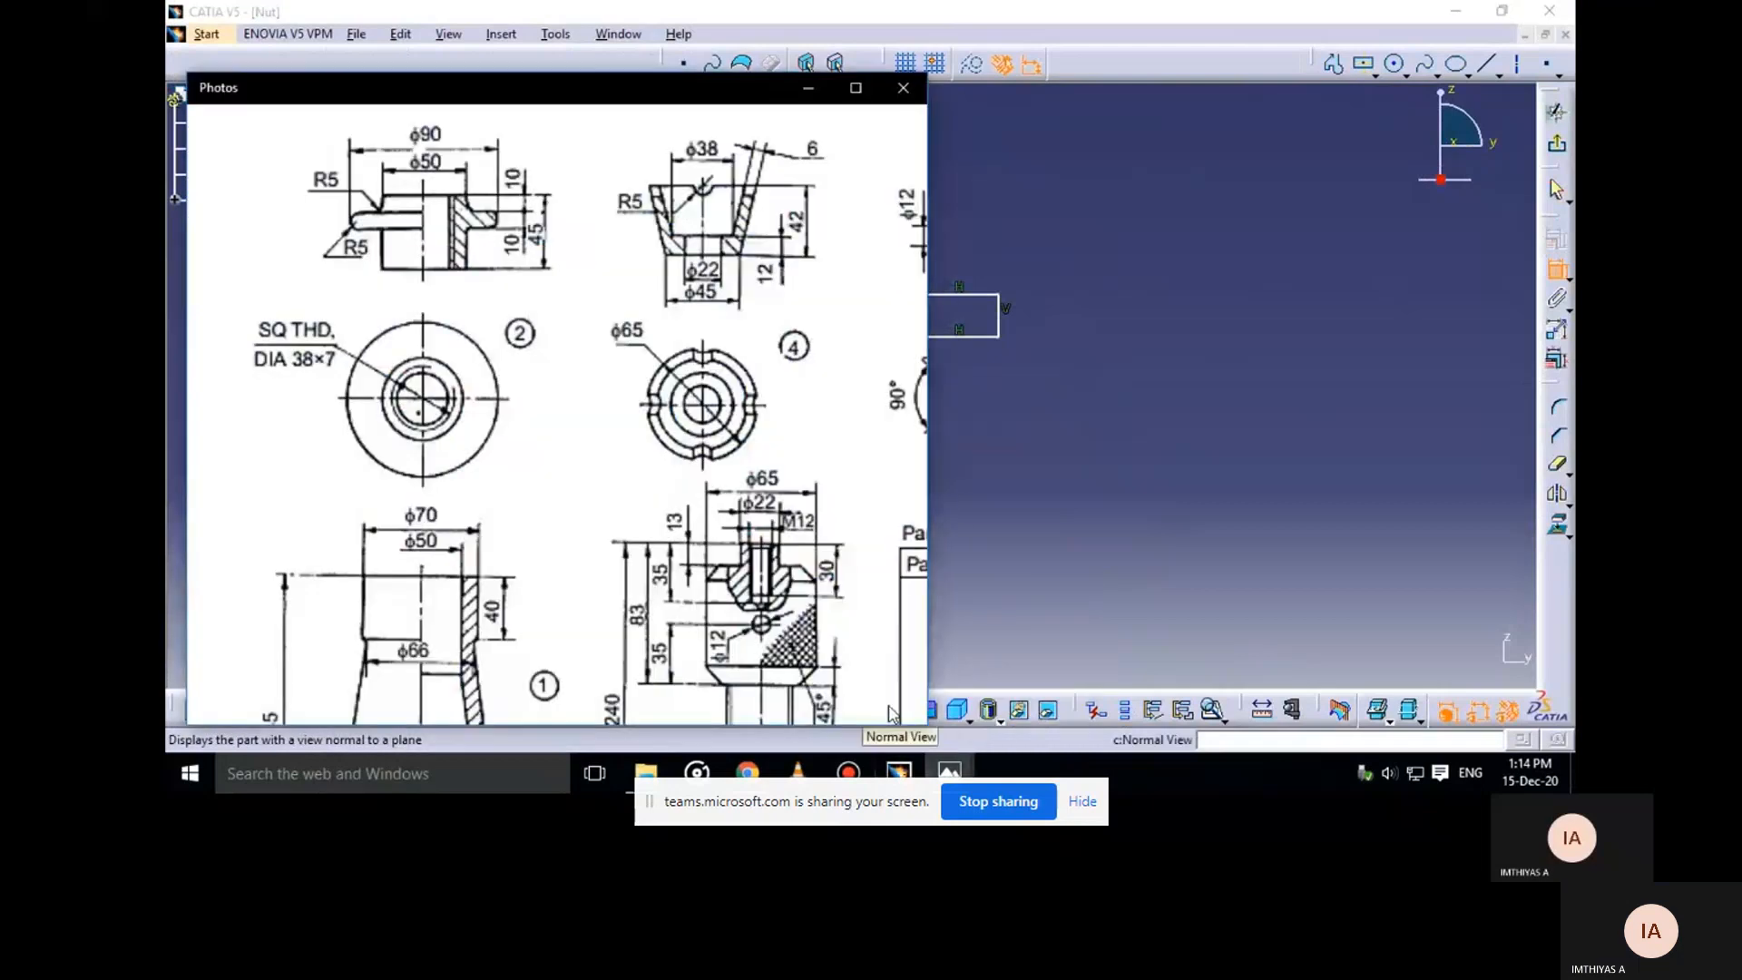
click(808, 87)
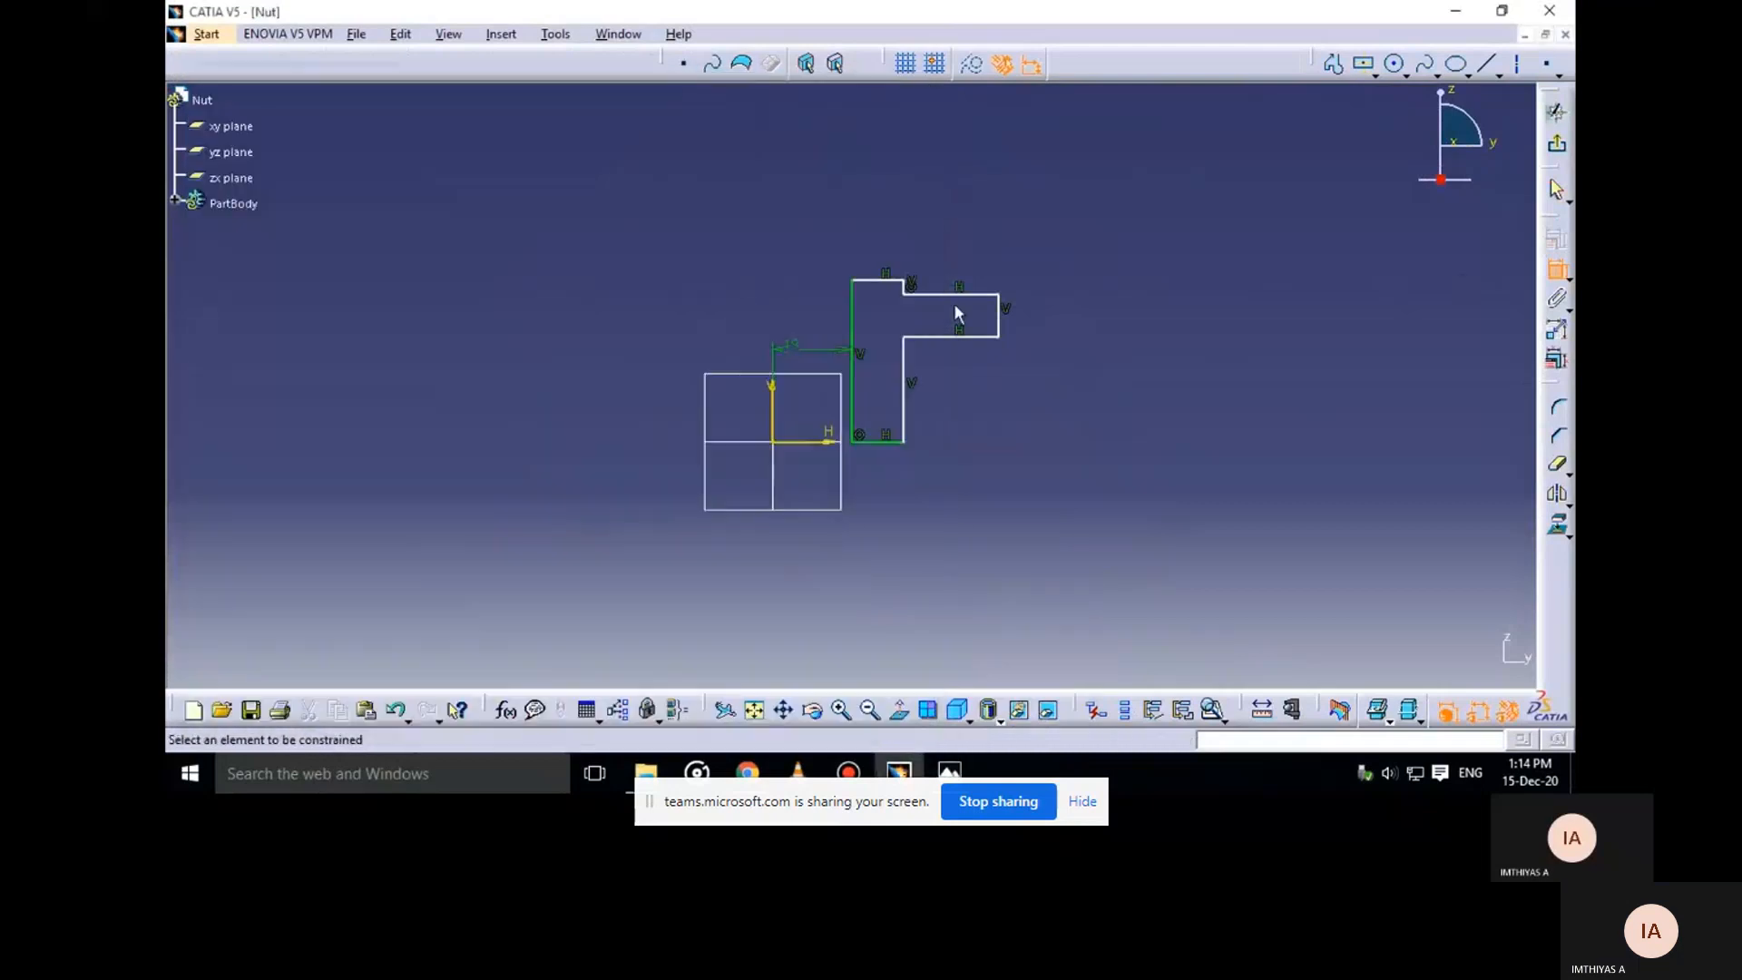
click(906, 388)
click(774, 414)
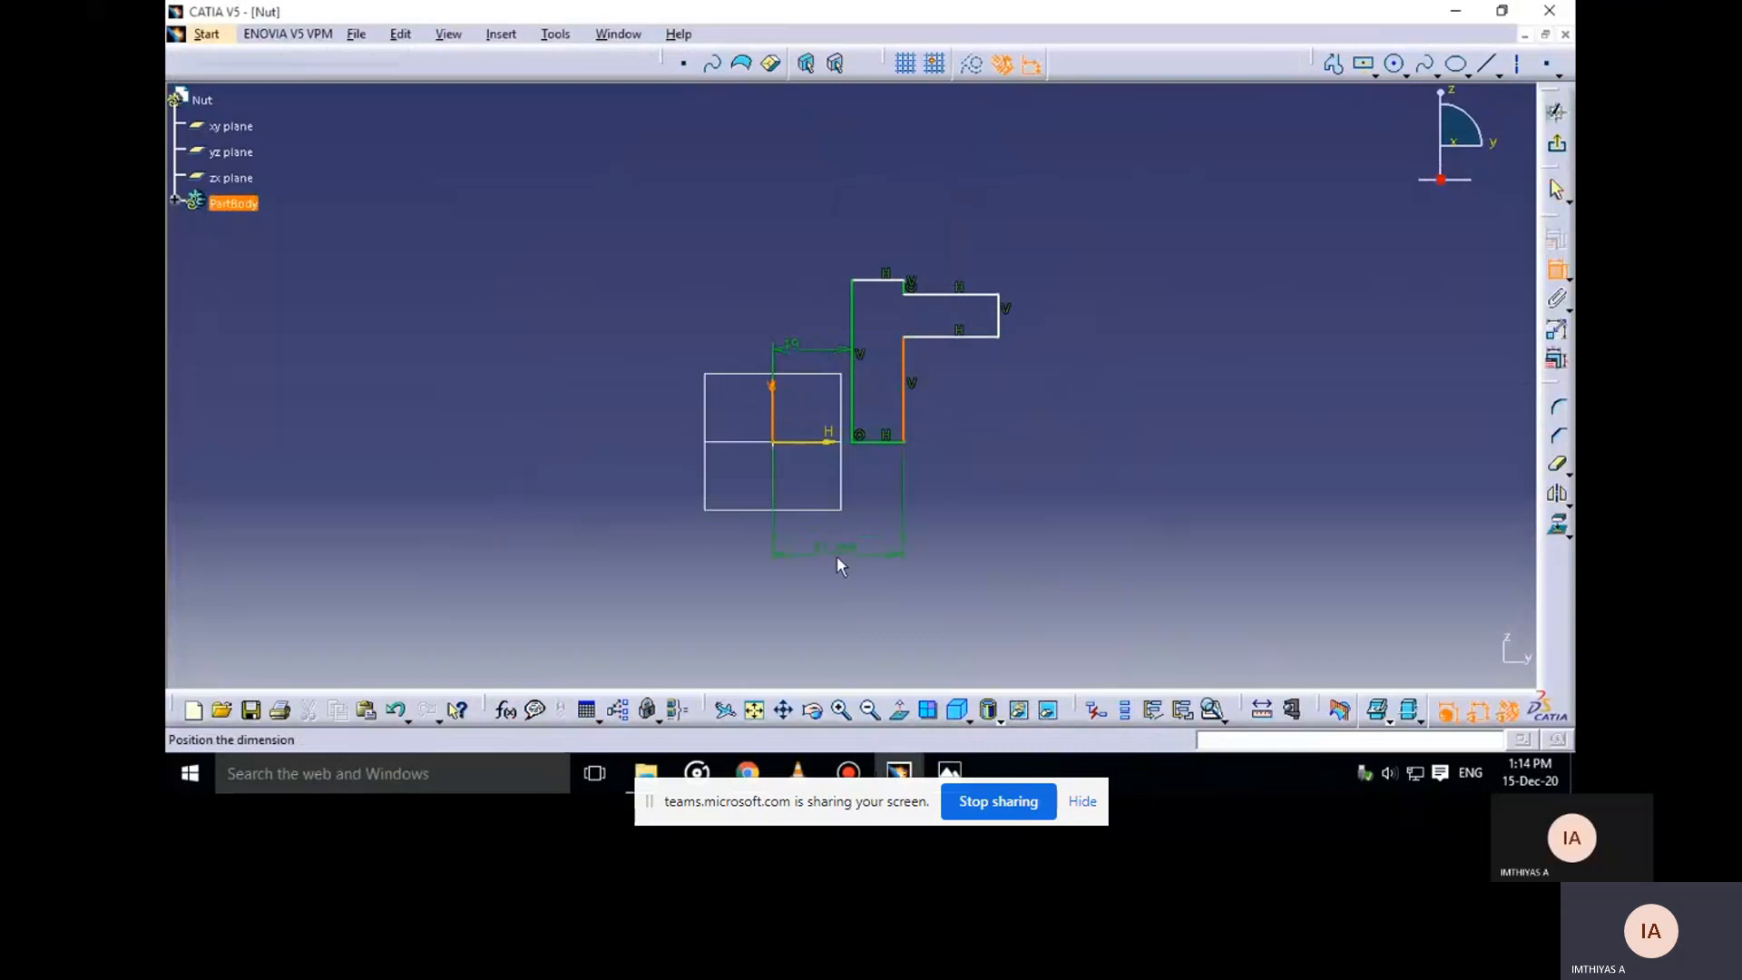
click(840, 560)
double_click(846, 555)
text(25)
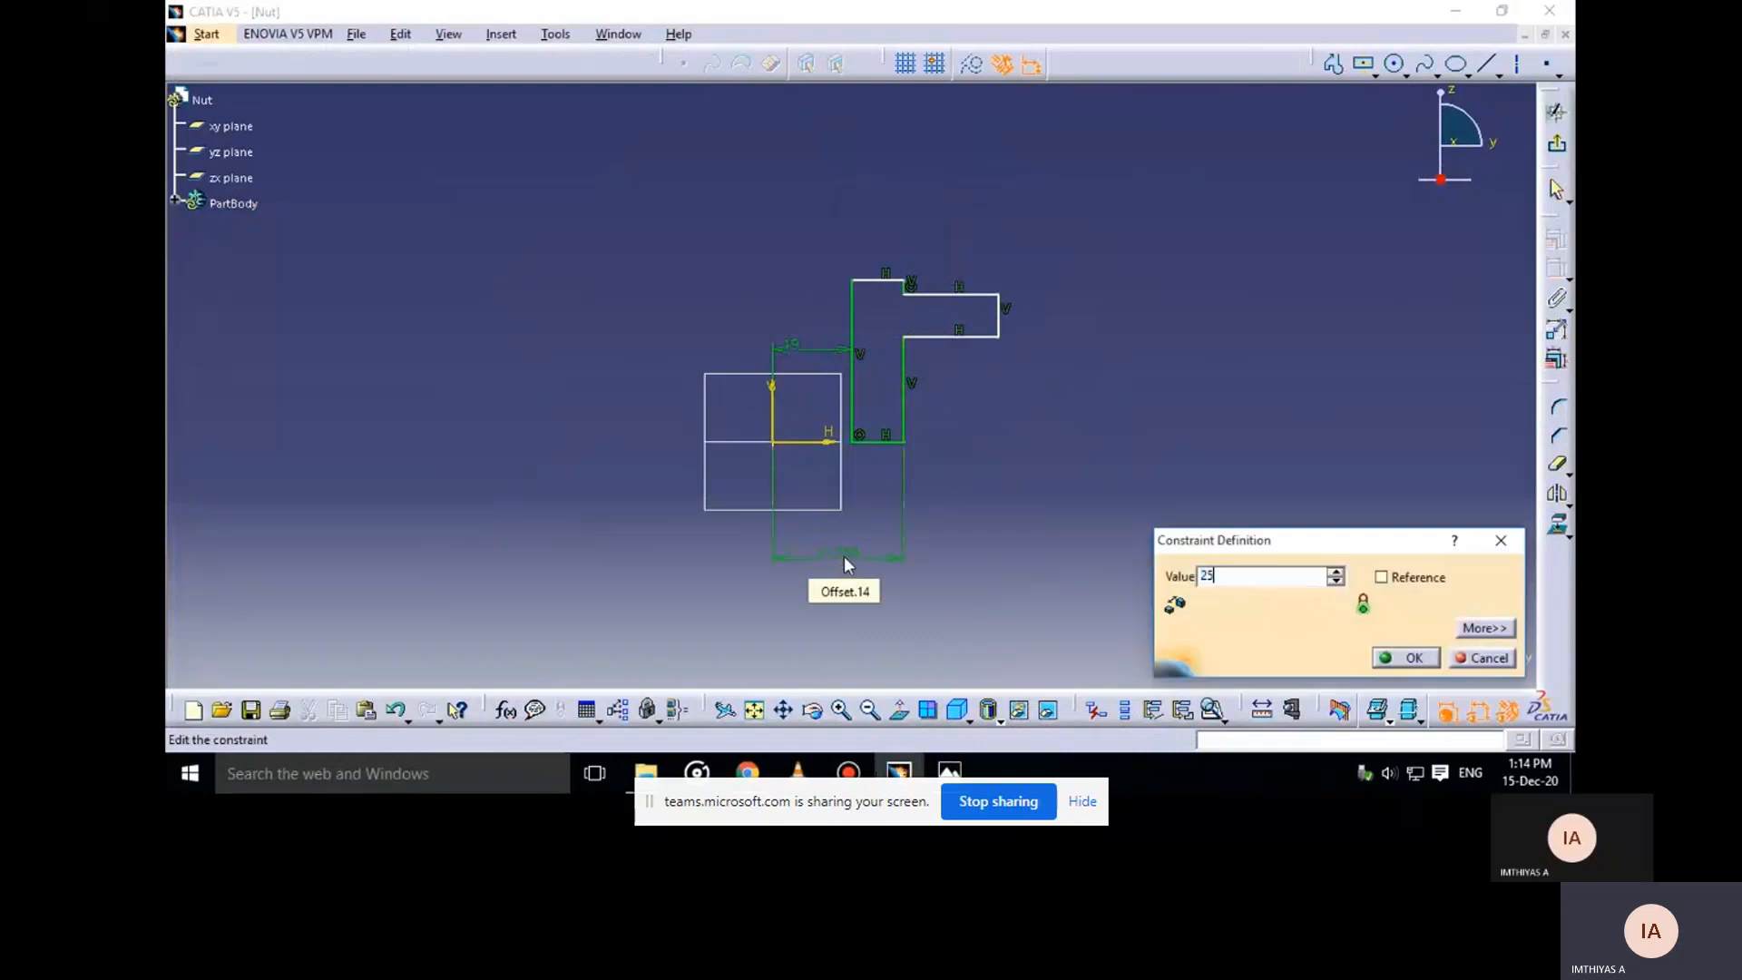
key(Return)
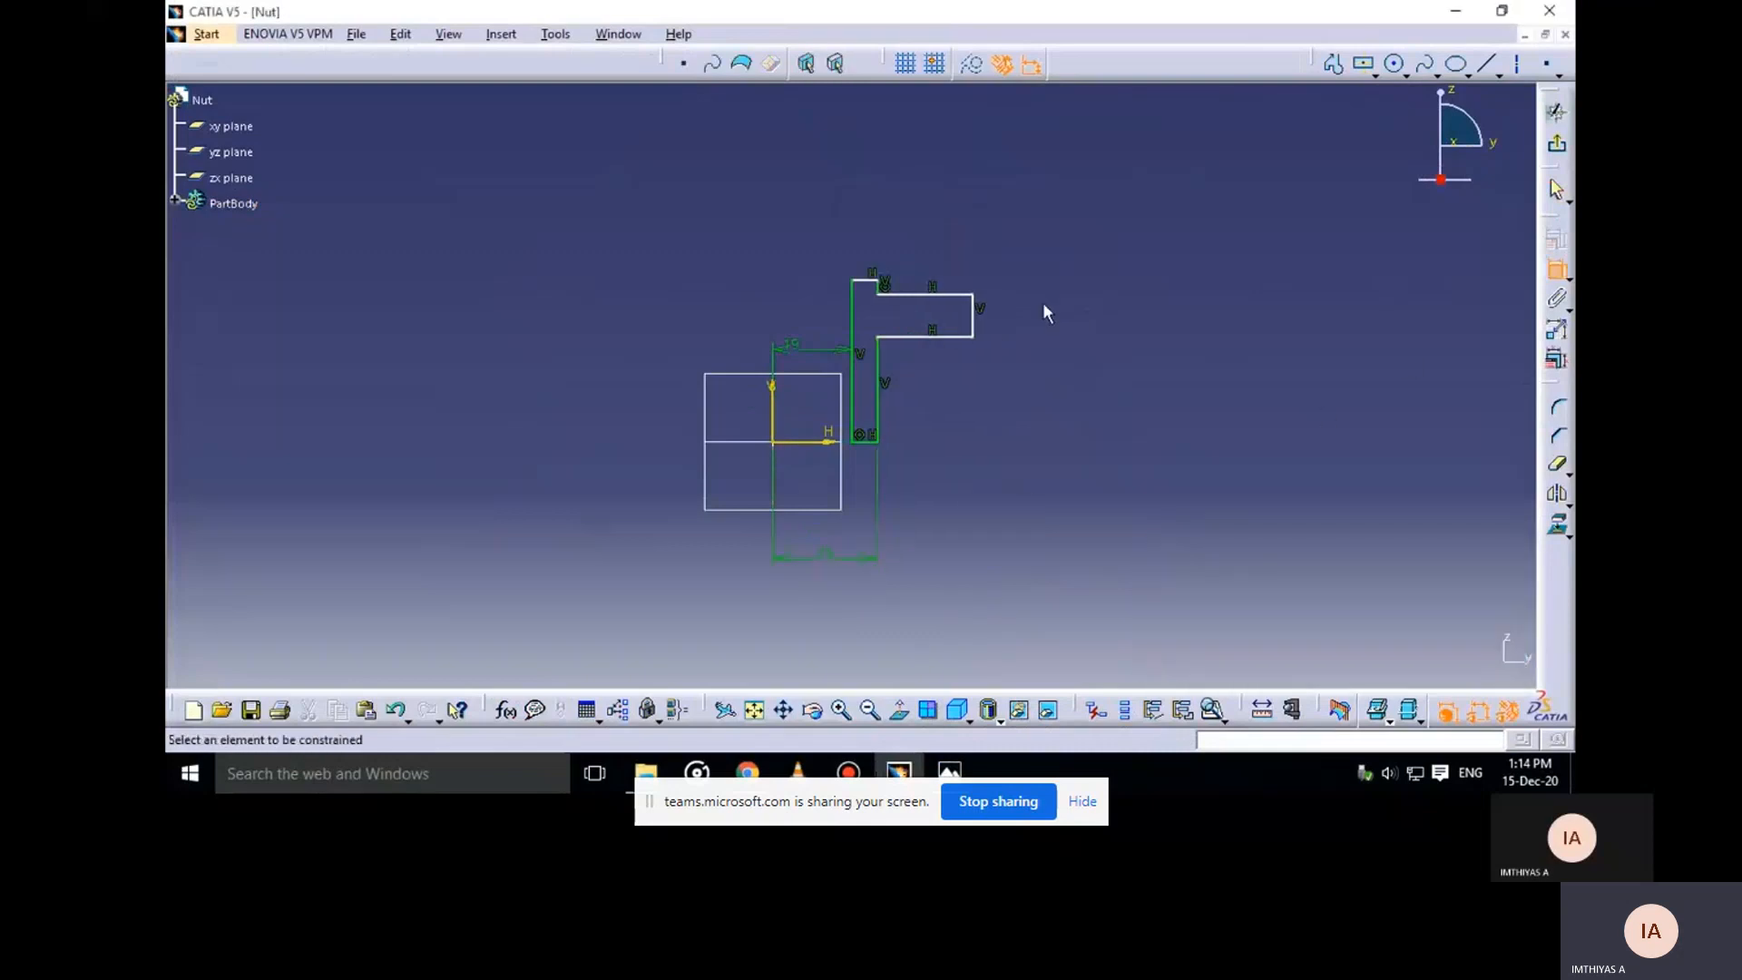
Constrain the flange's outer edge 45 mm from the vertical axis
click(974, 314)
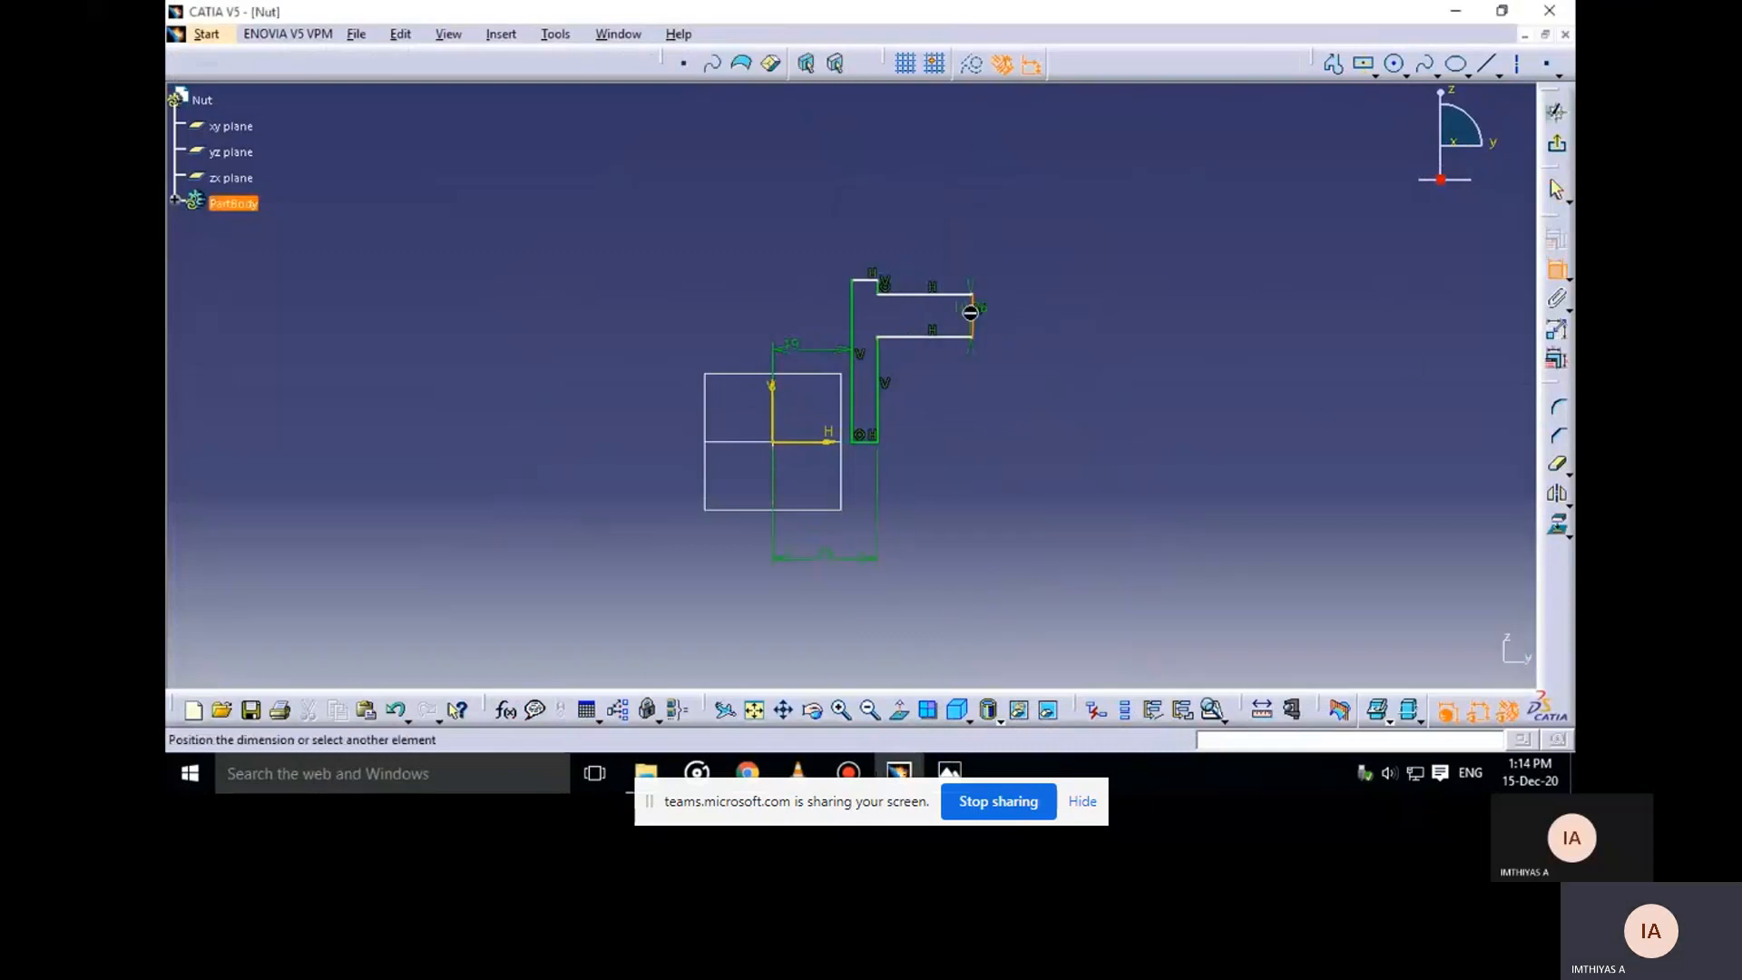
click(775, 416)
click(868, 174)
double_click(873, 177)
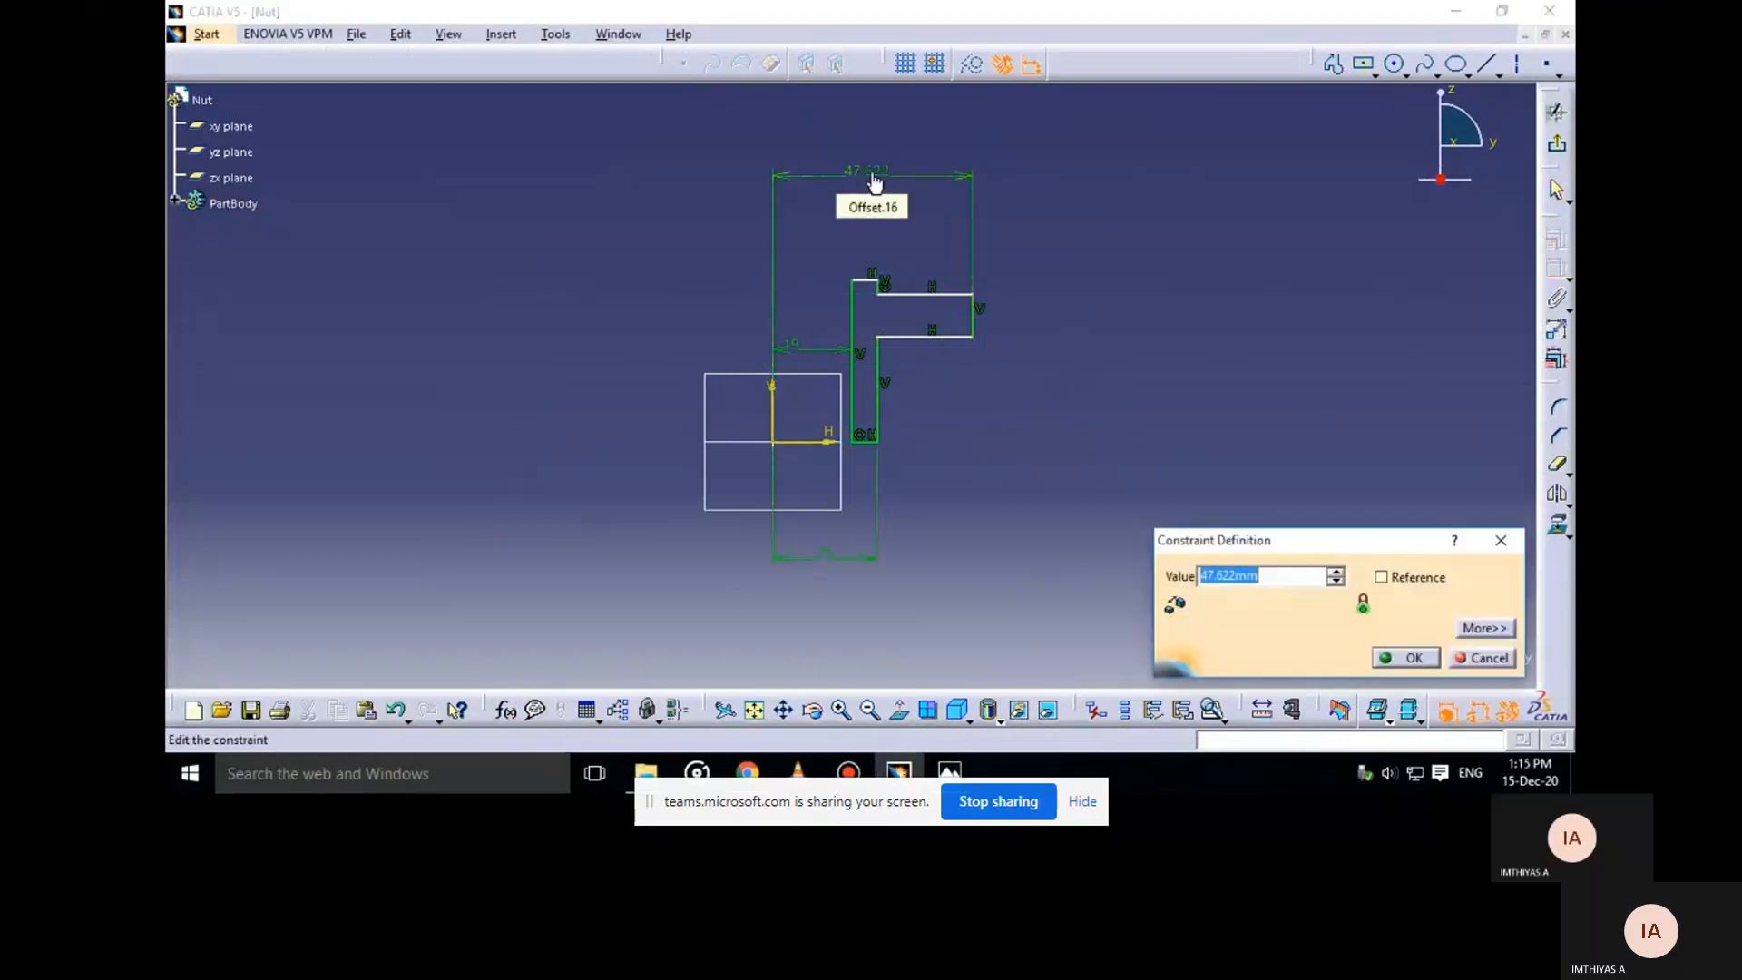
text(45)
key(Return)
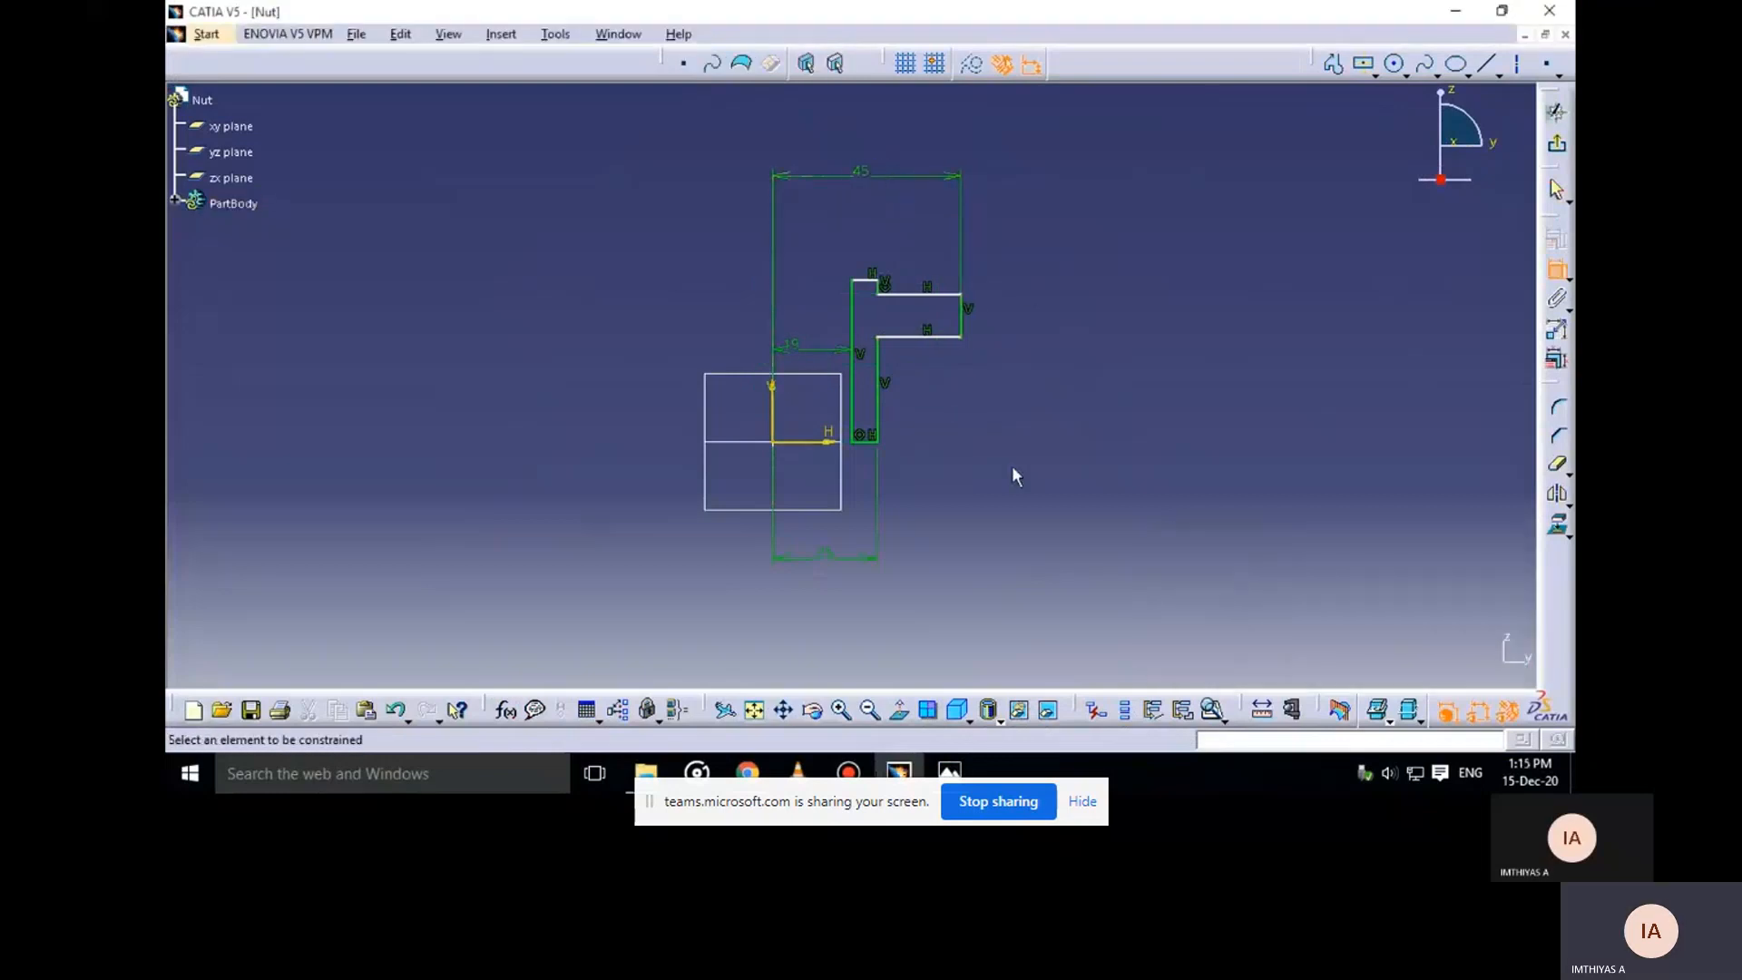
Check the nut's heights in the drawing and constrain the flange's upper edge 10 mm below the profile's top edge
click(949, 772)
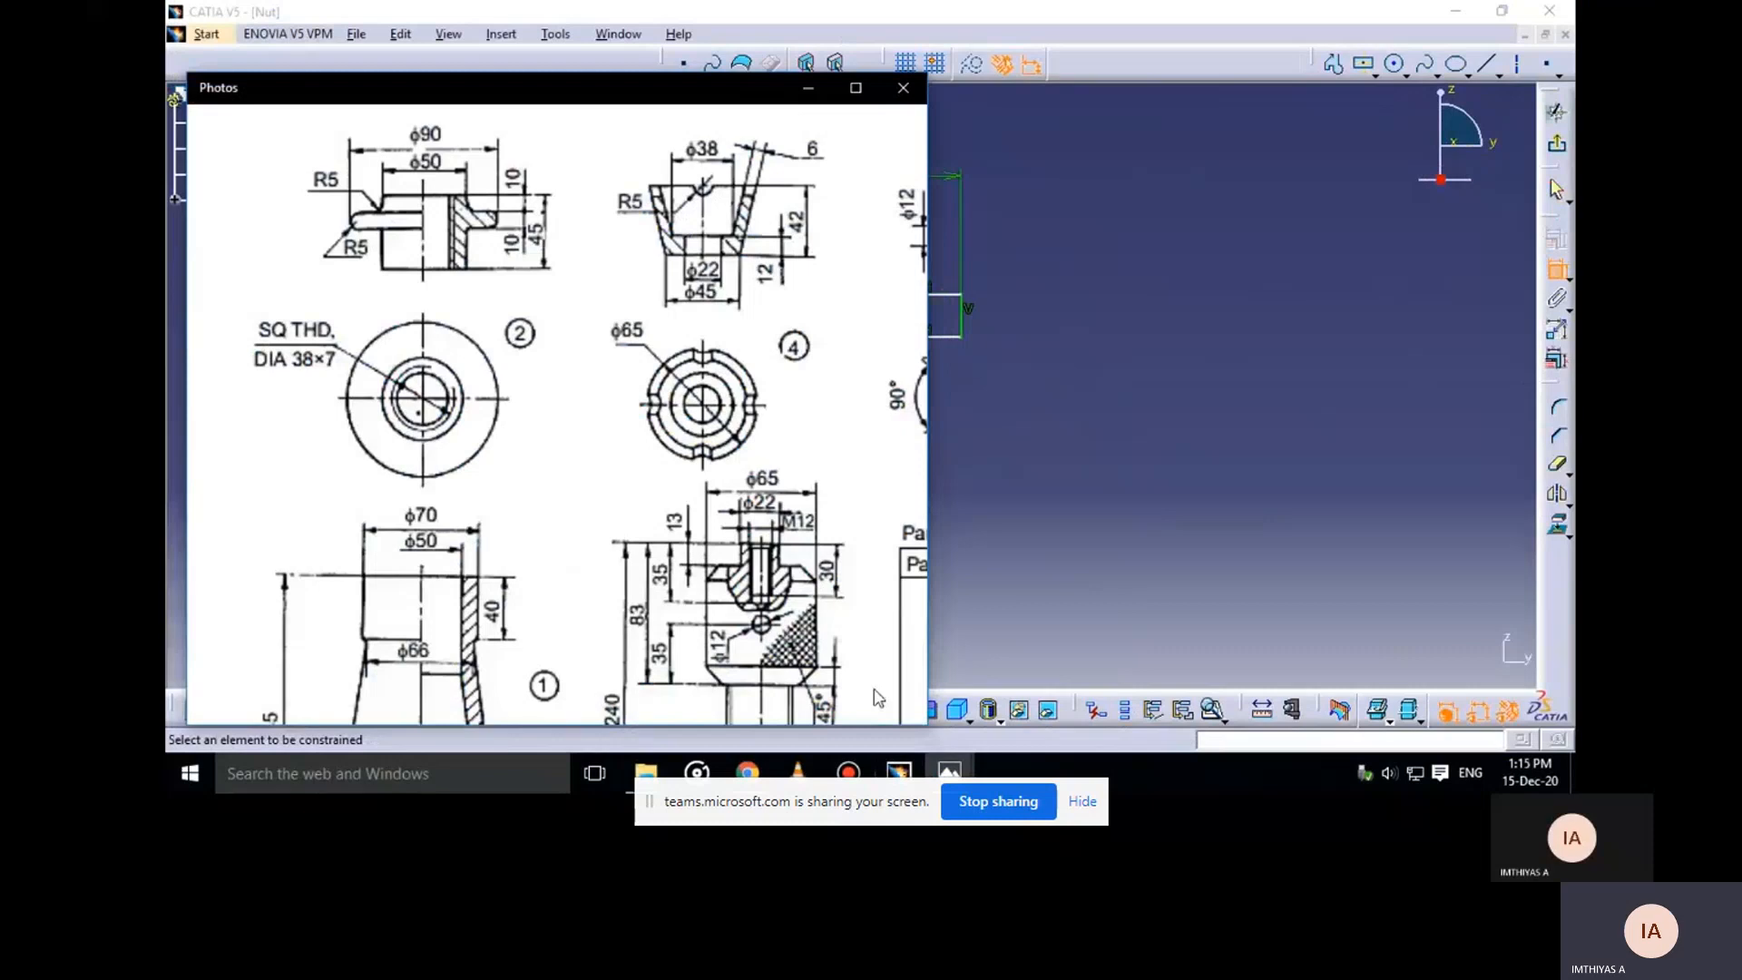
mouse_move(885, 695)
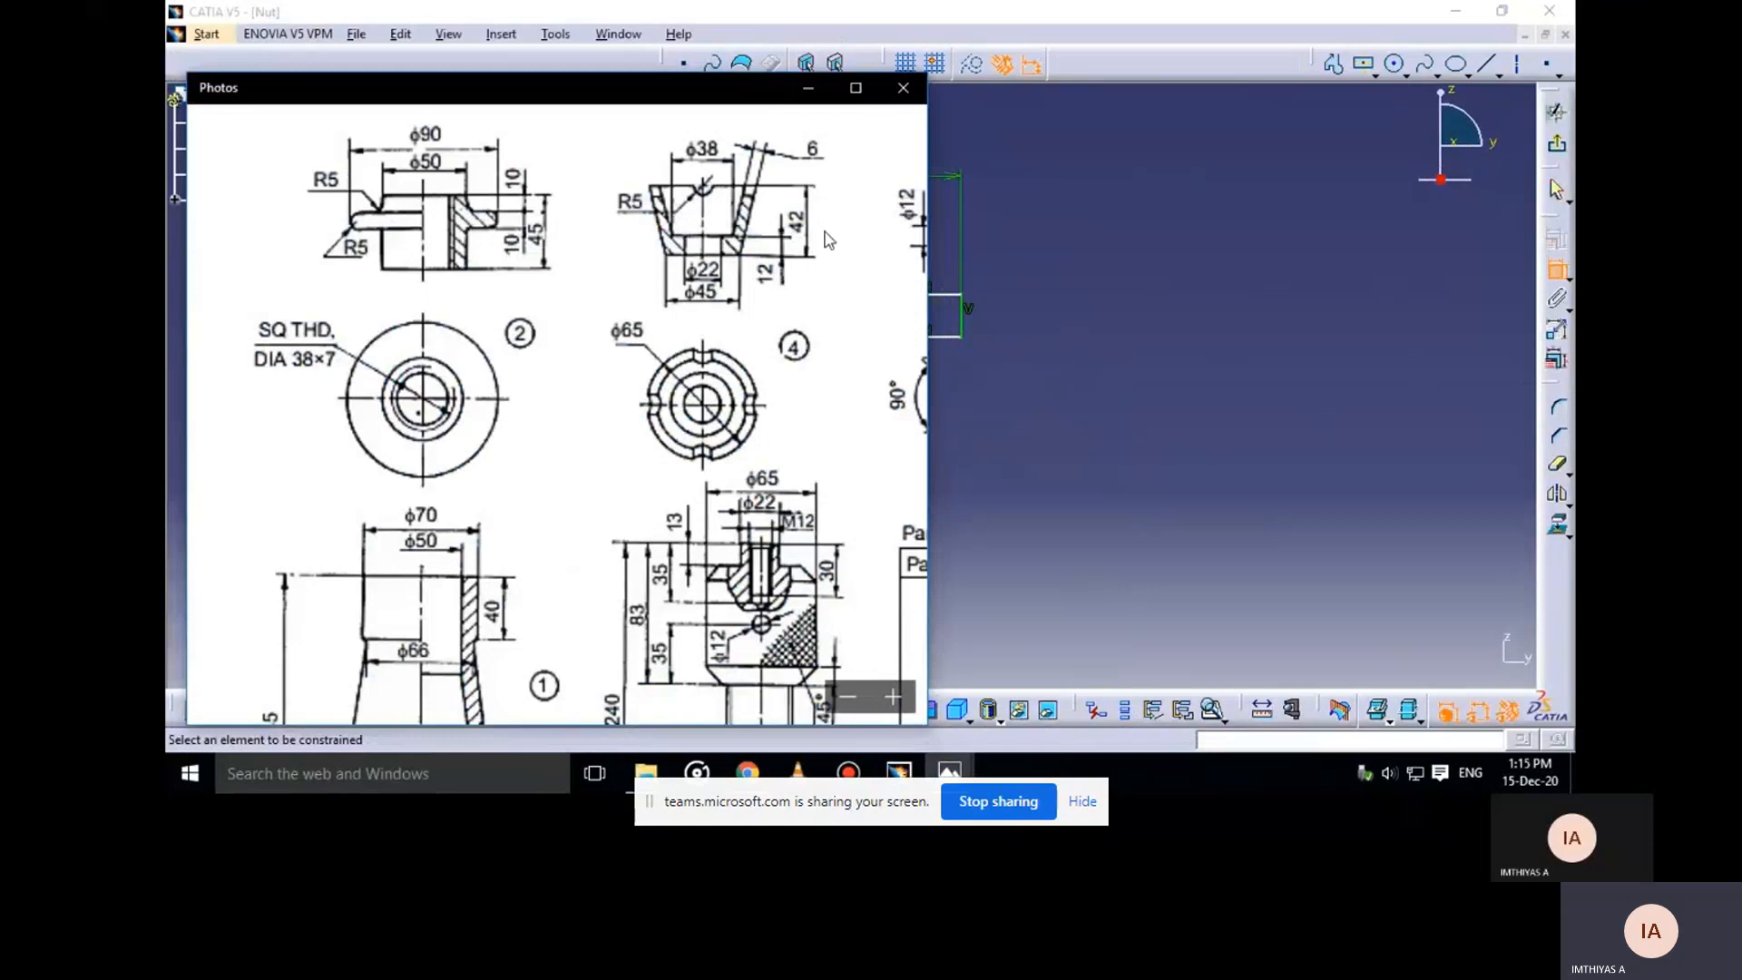
click(809, 91)
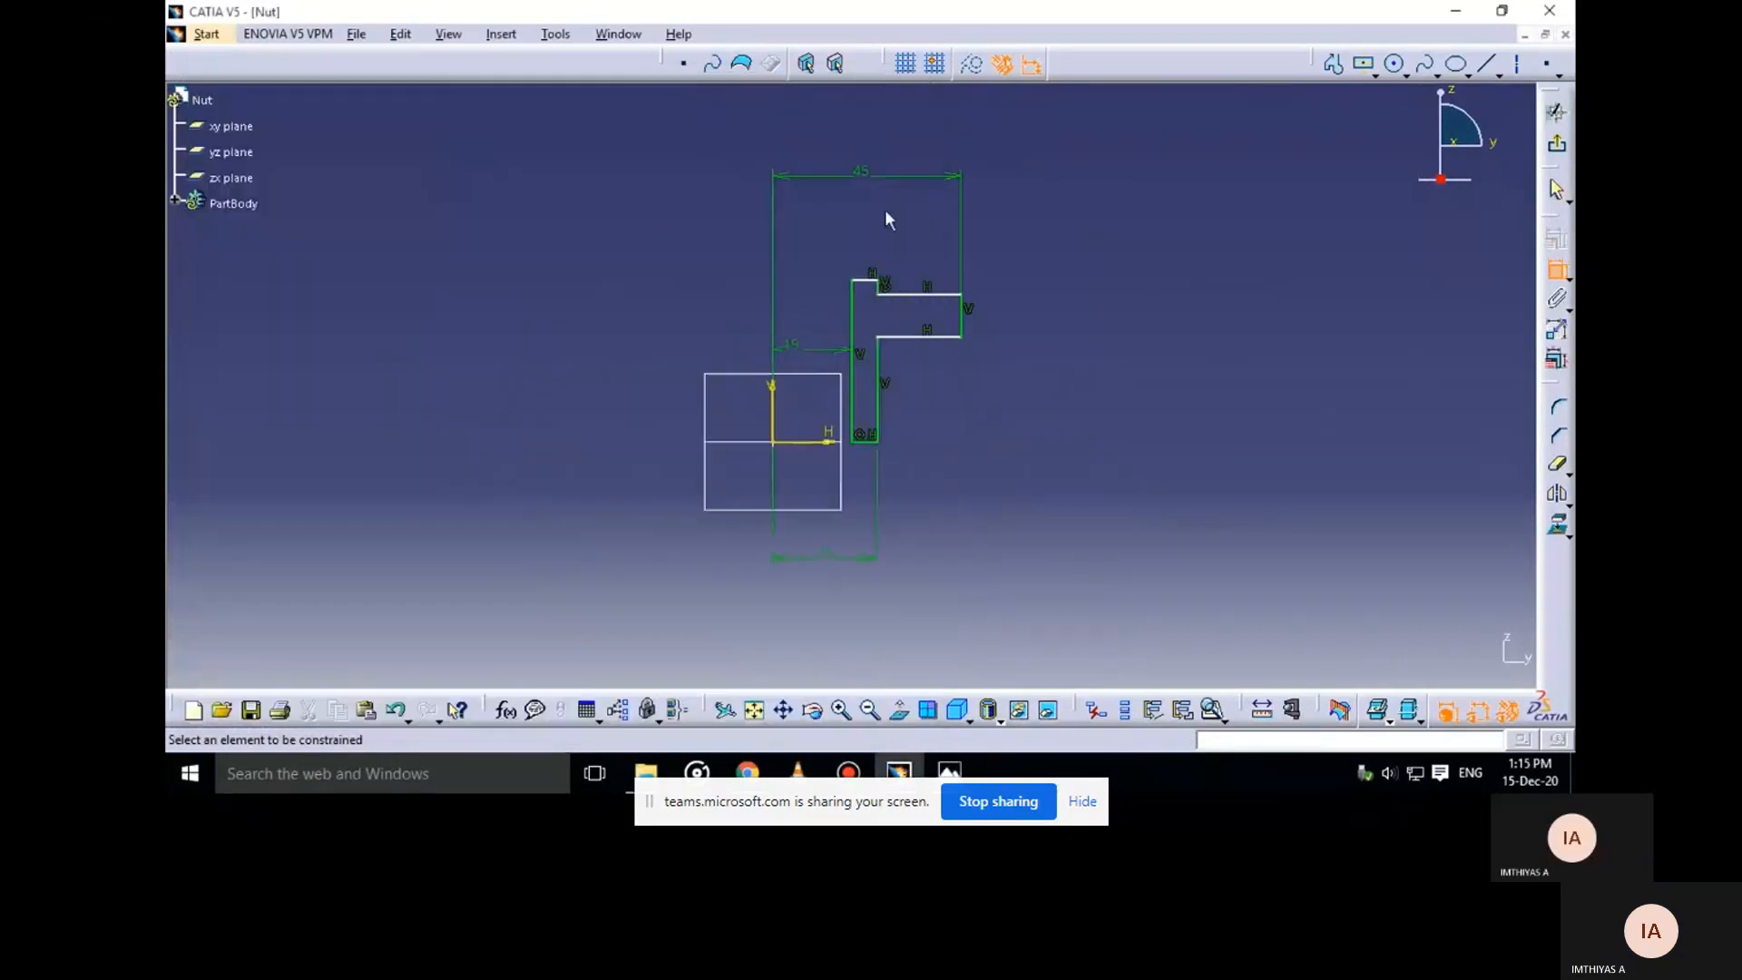
click(924, 293)
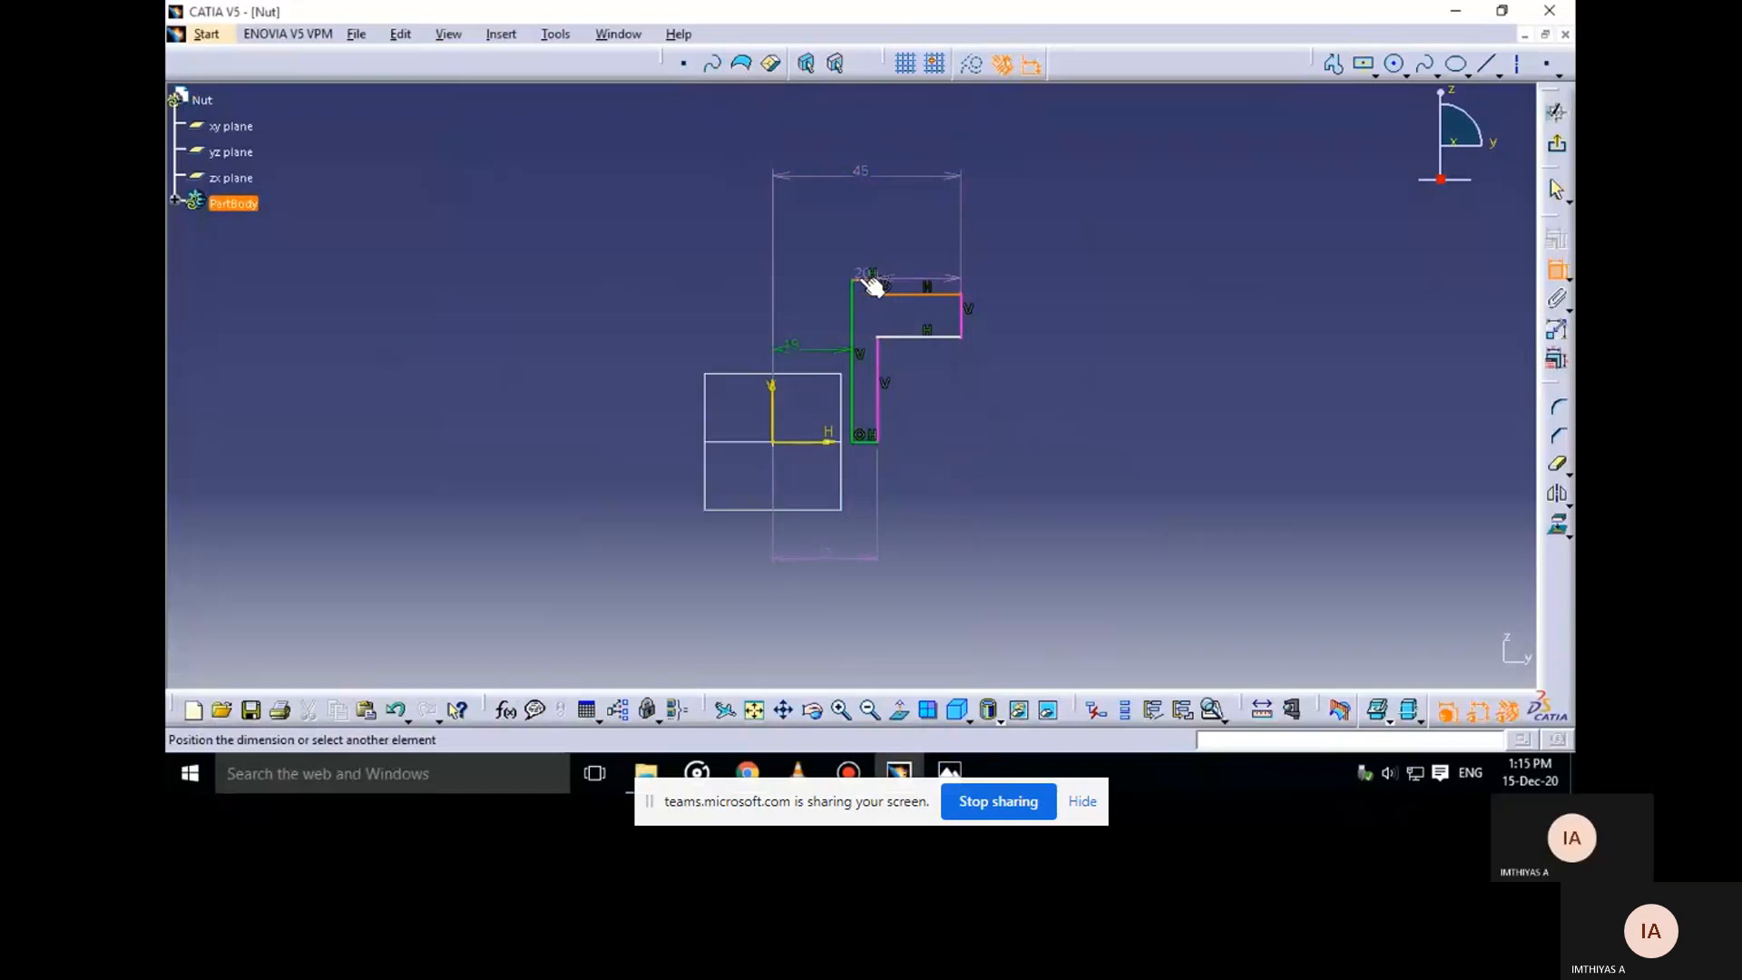
click(869, 283)
click(1087, 235)
double_click(1088, 235)
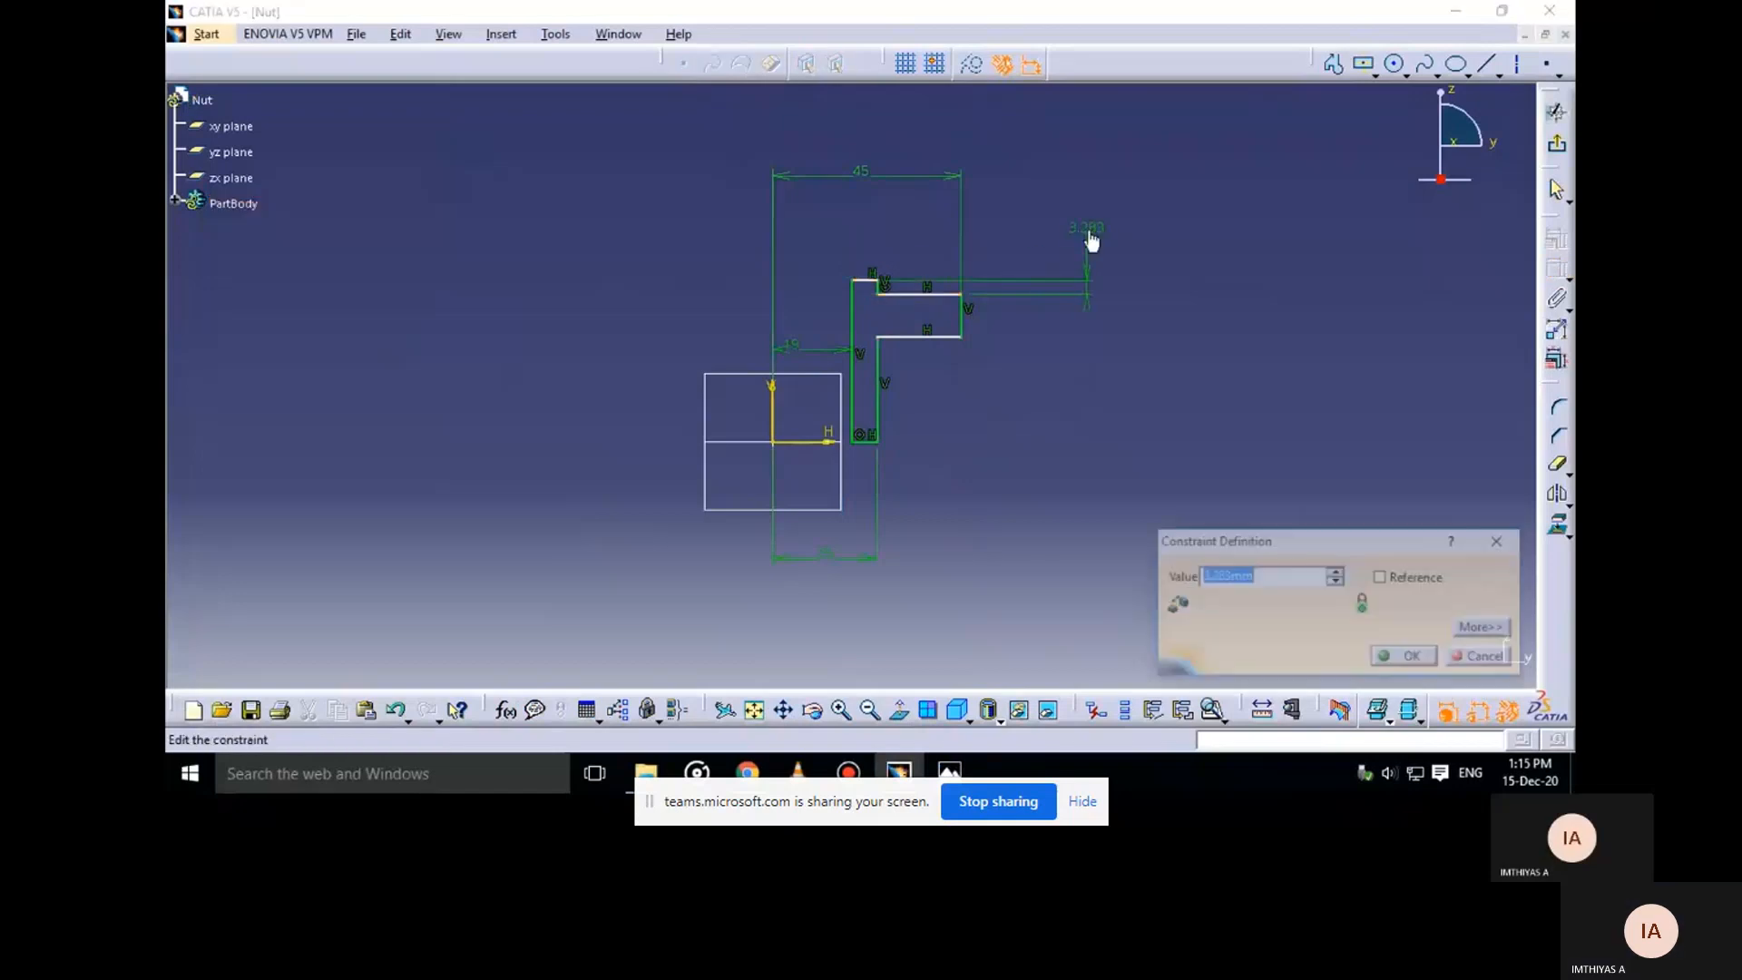
text(10)
key(Return)
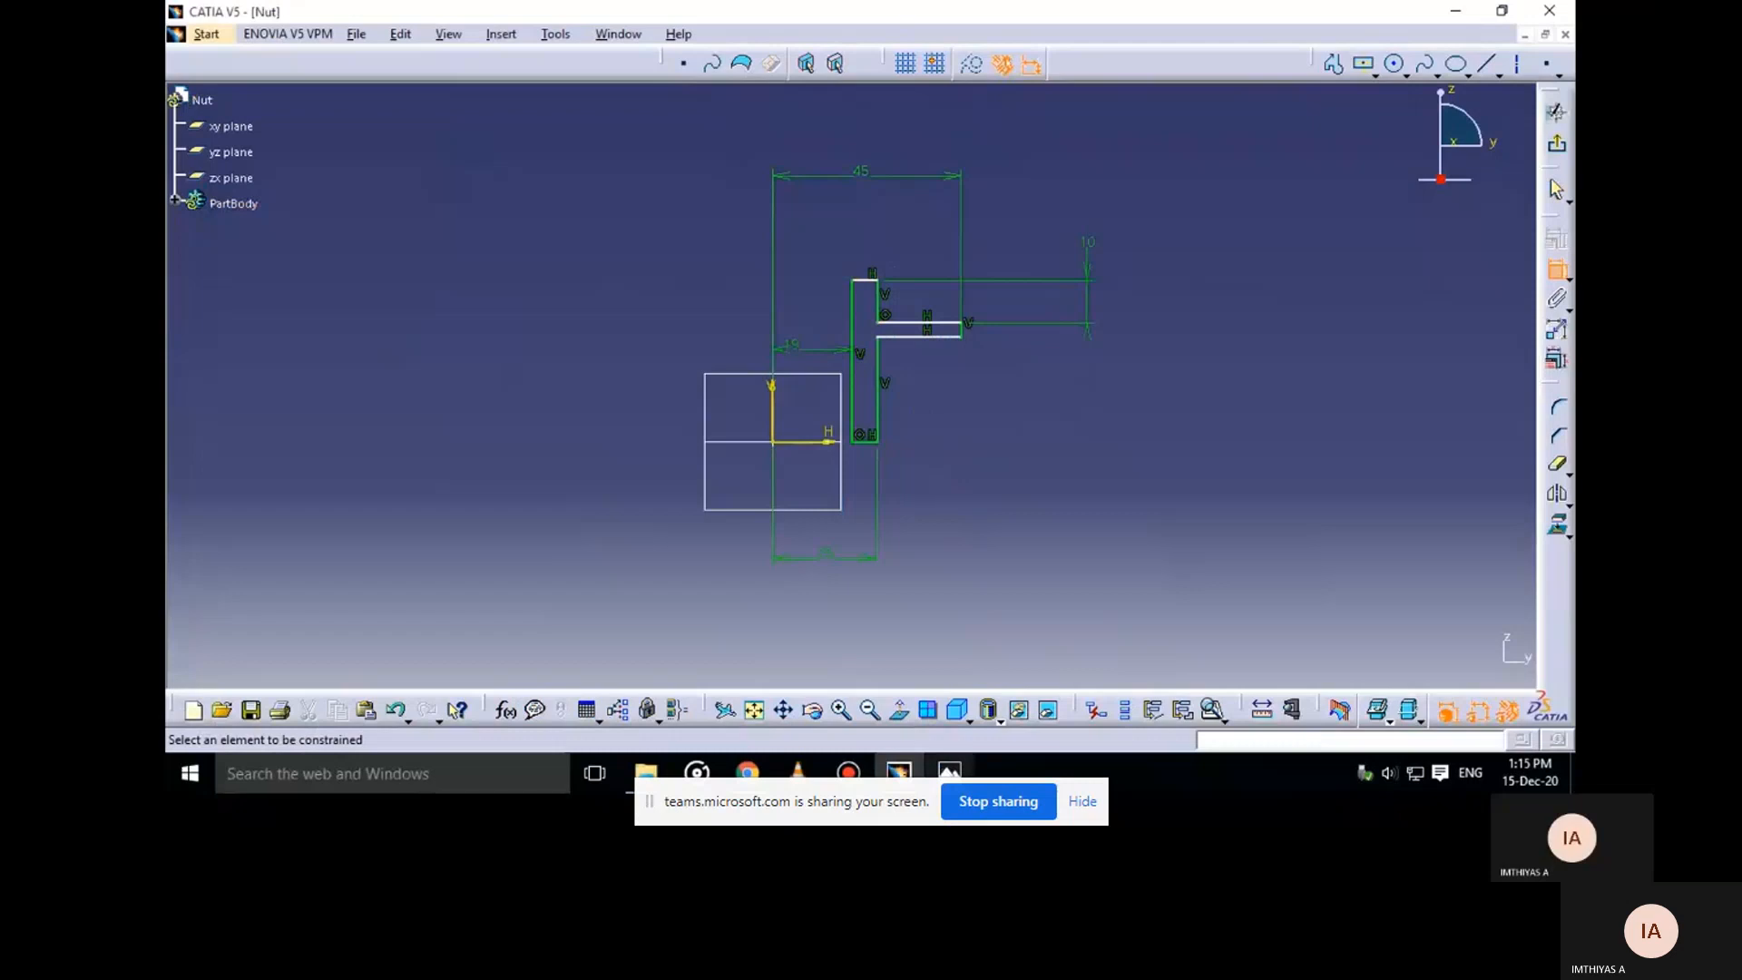
Check the flange thickness in the drawing and dimension the flange's outer vertical edge at 10 mm
click(949, 772)
click(900, 719)
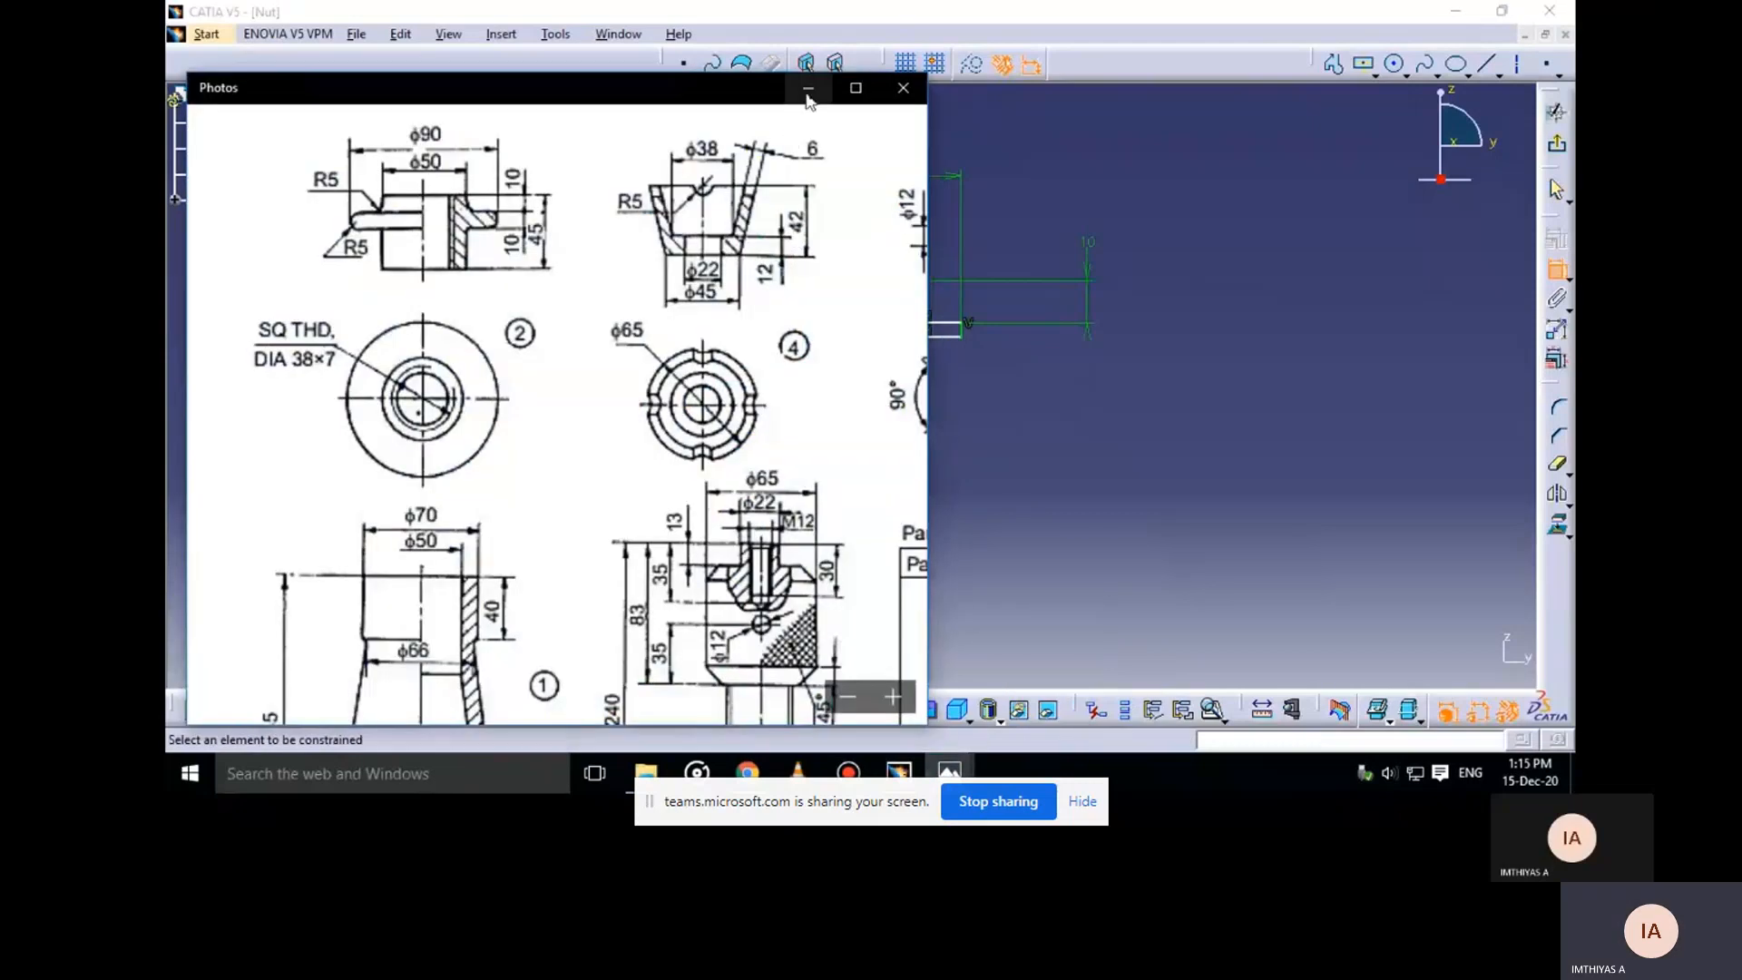
click(809, 90)
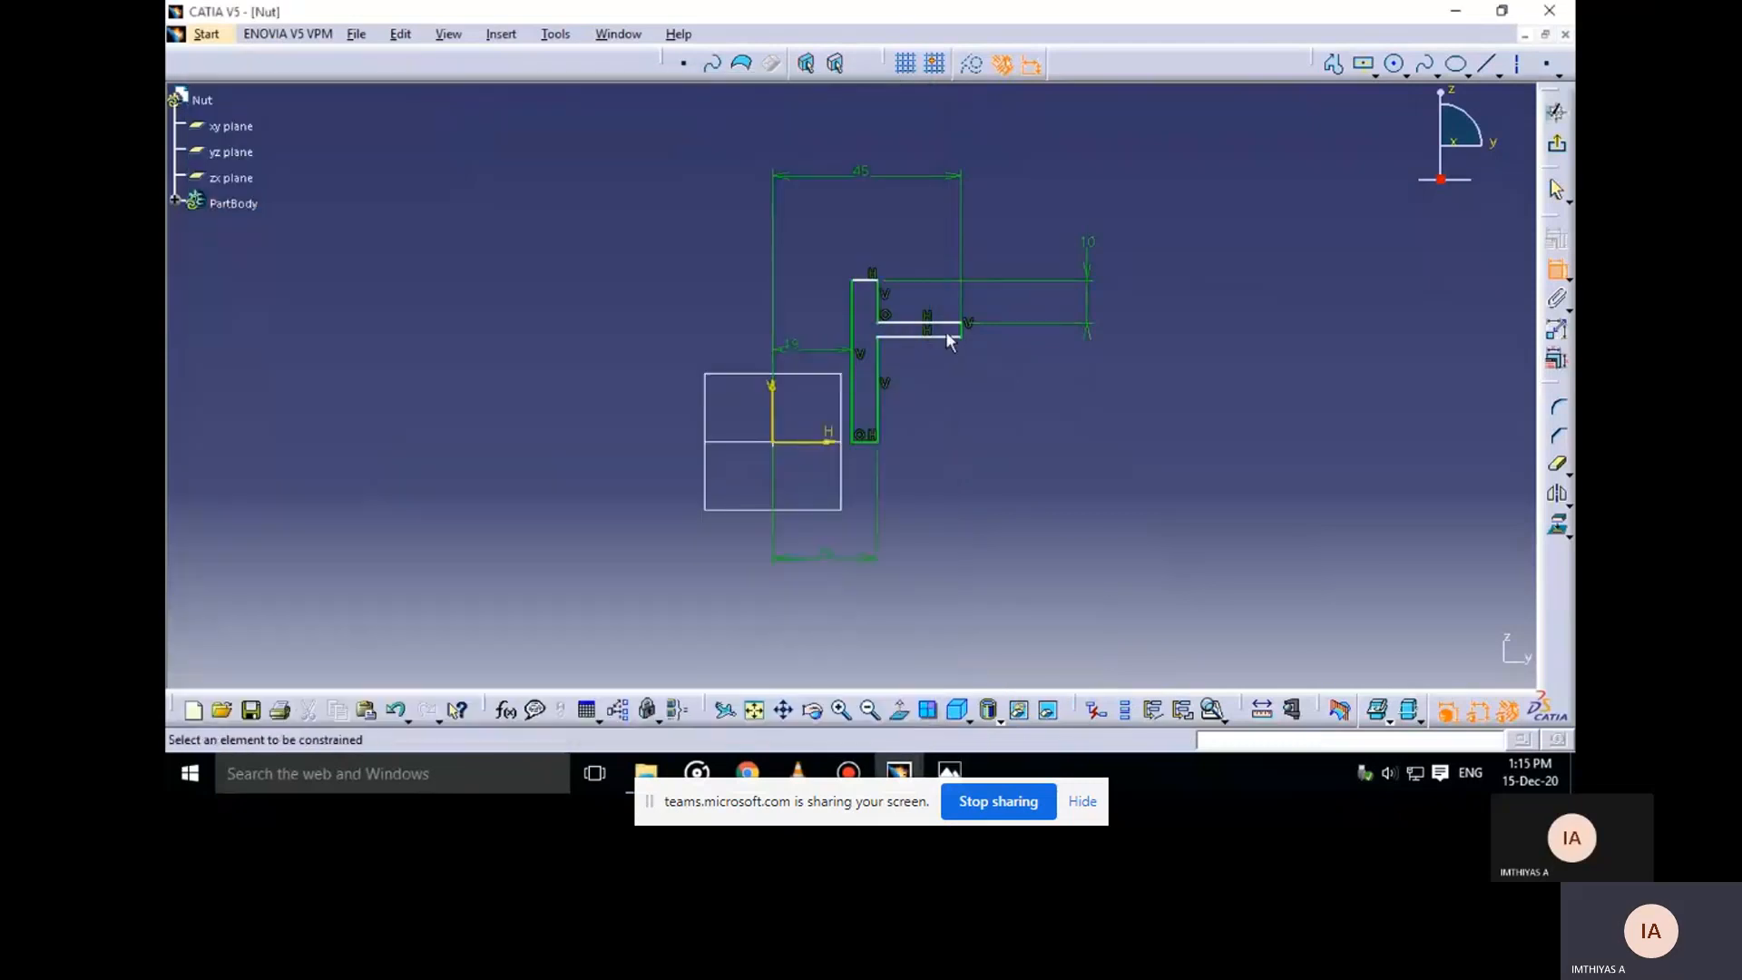
click(963, 329)
click(1045, 380)
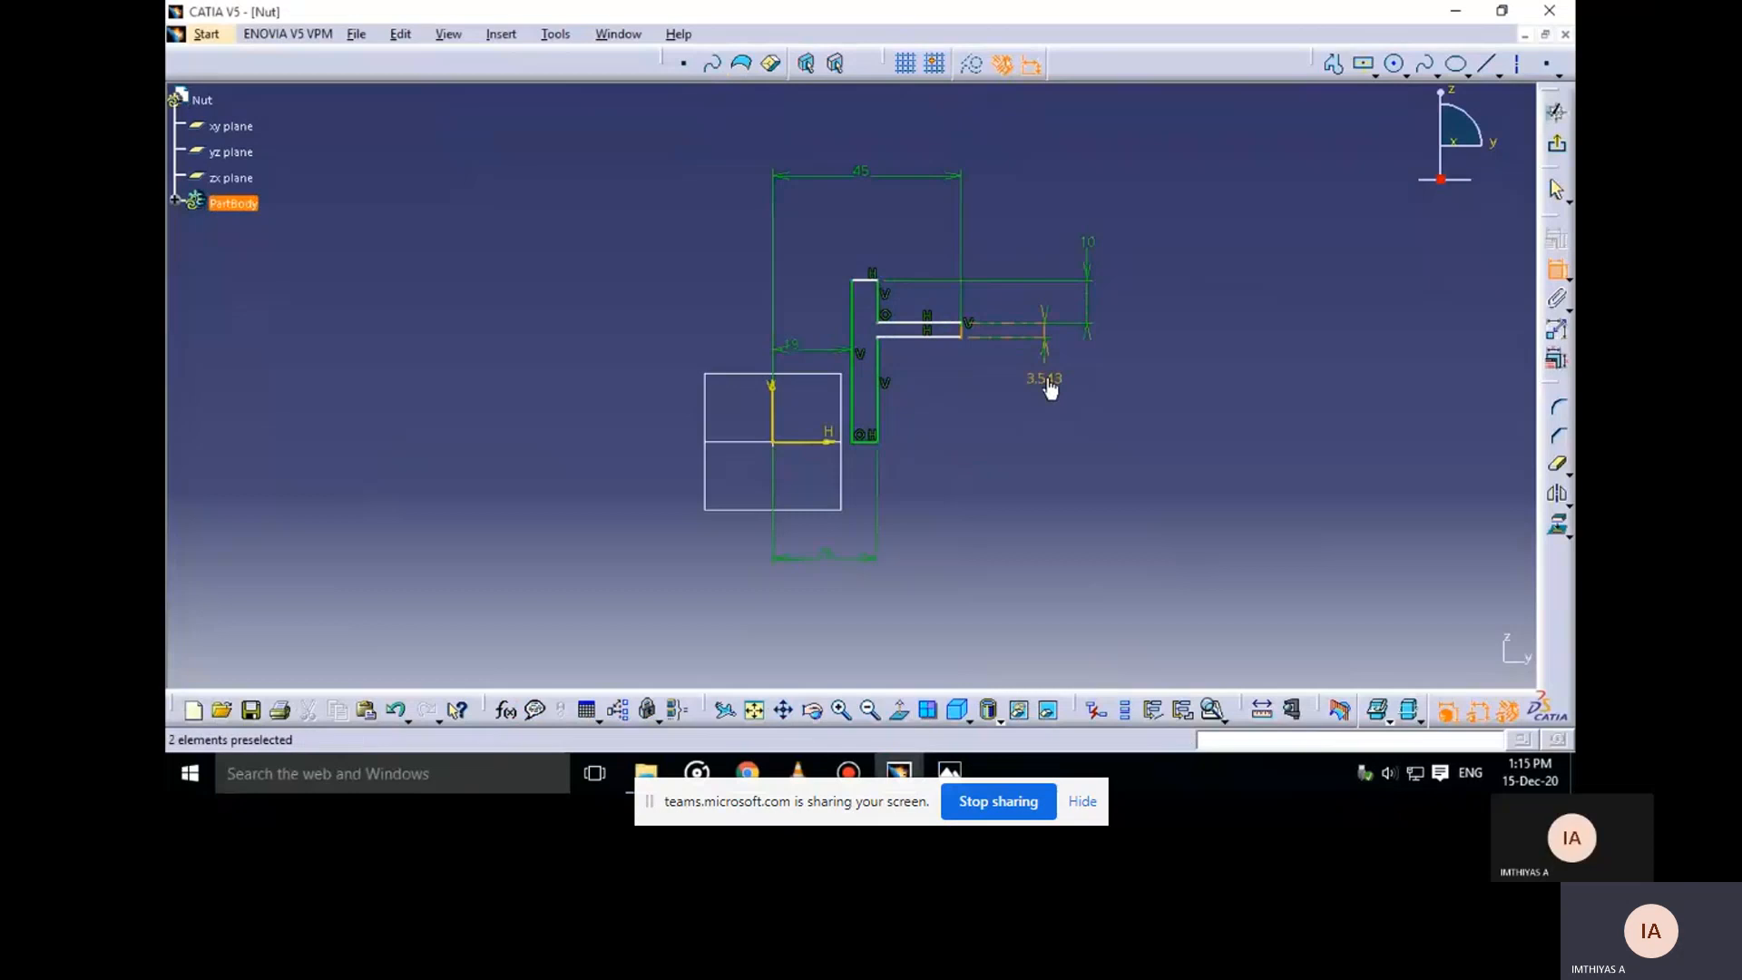
double_click(1048, 382)
text(10)
key(Return)
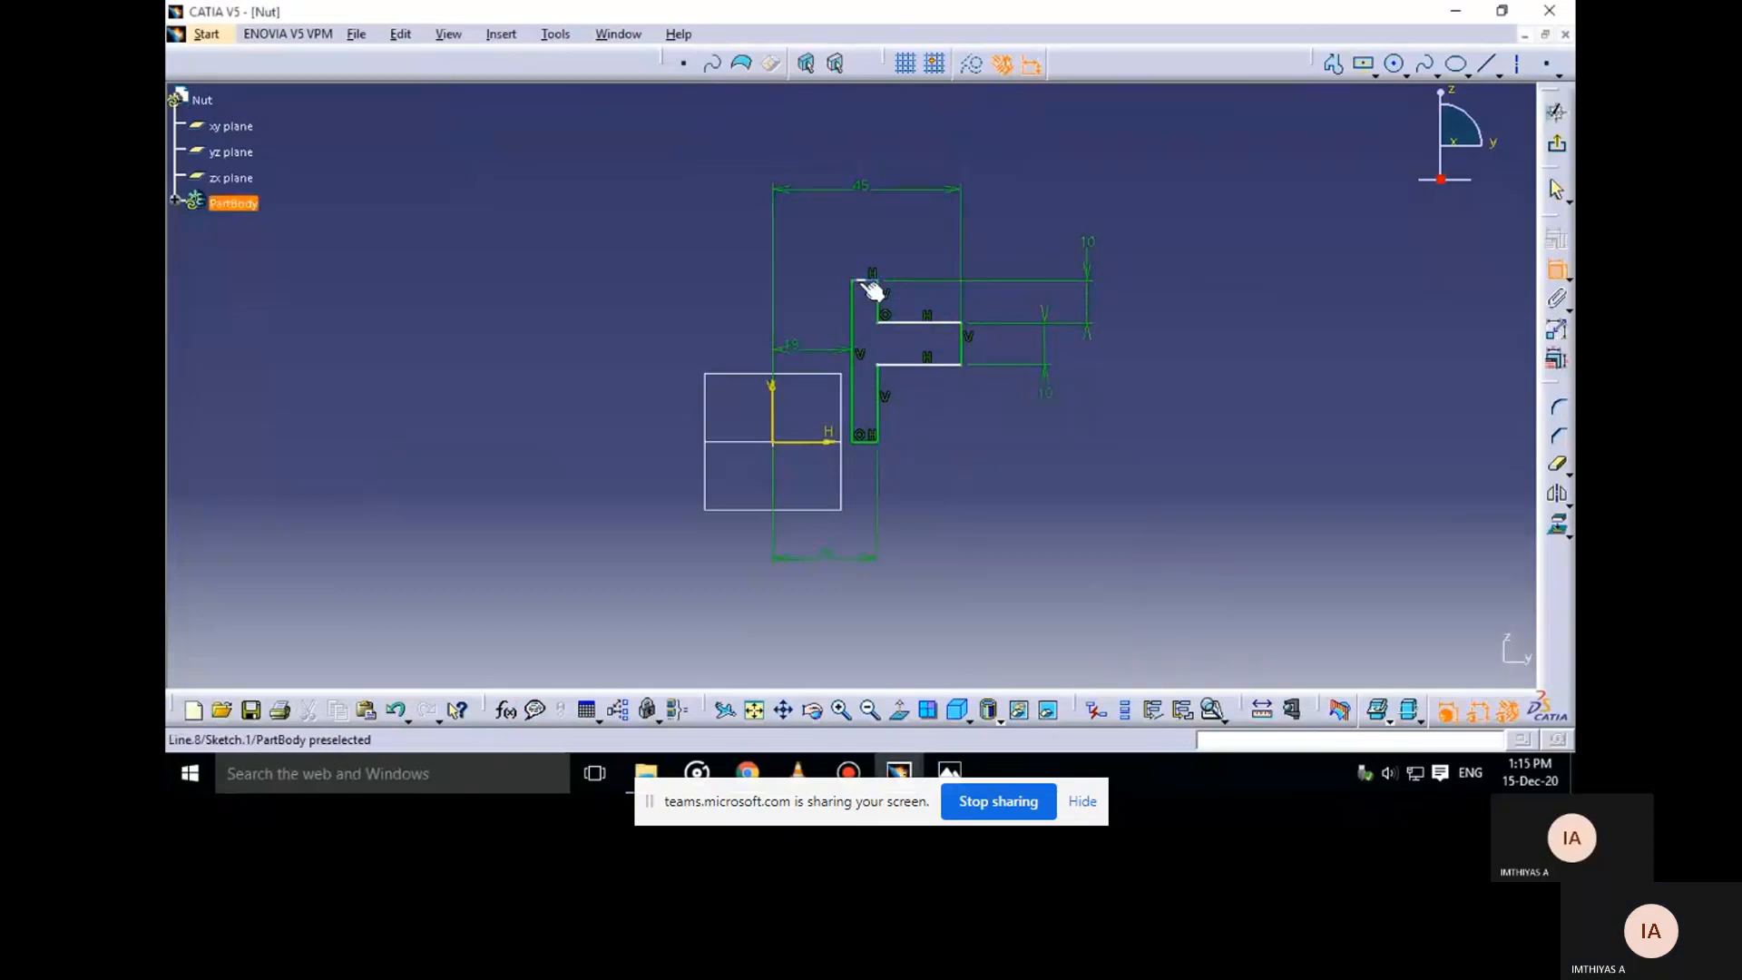
Dimension the nut profile's overall height between its upper and lower edges at 45 mm
click(859, 283)
click(1146, 372)
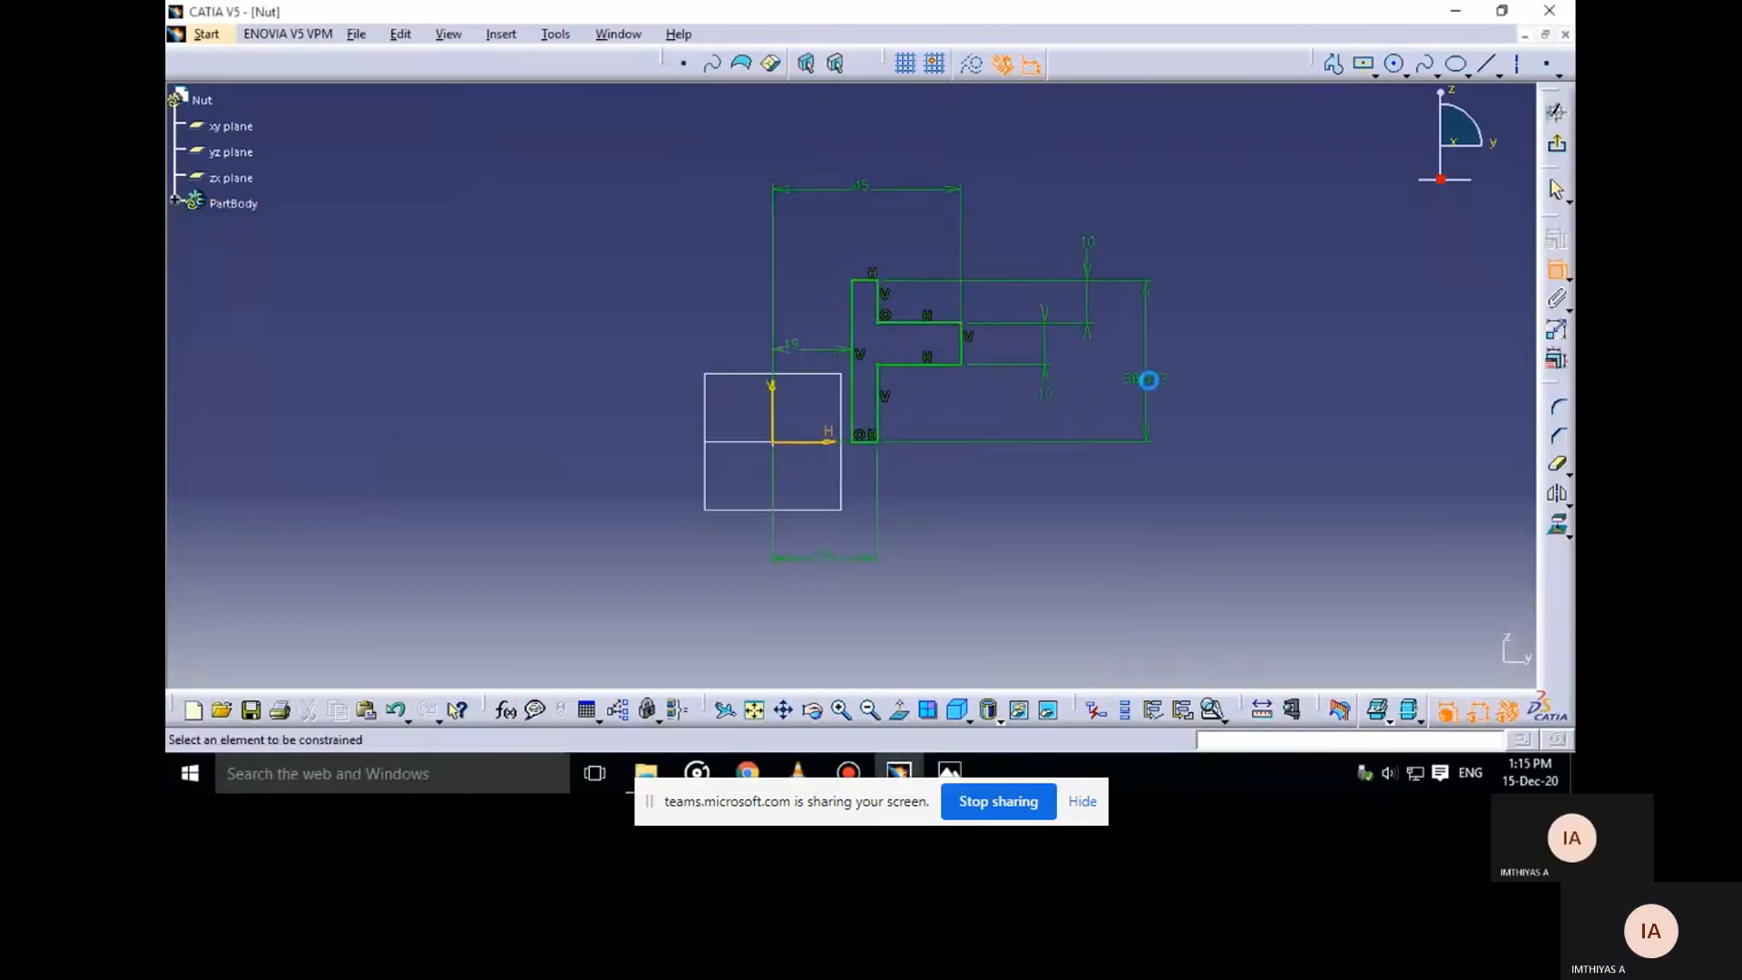
double_click(1149, 366)
text(45)
key(Return)
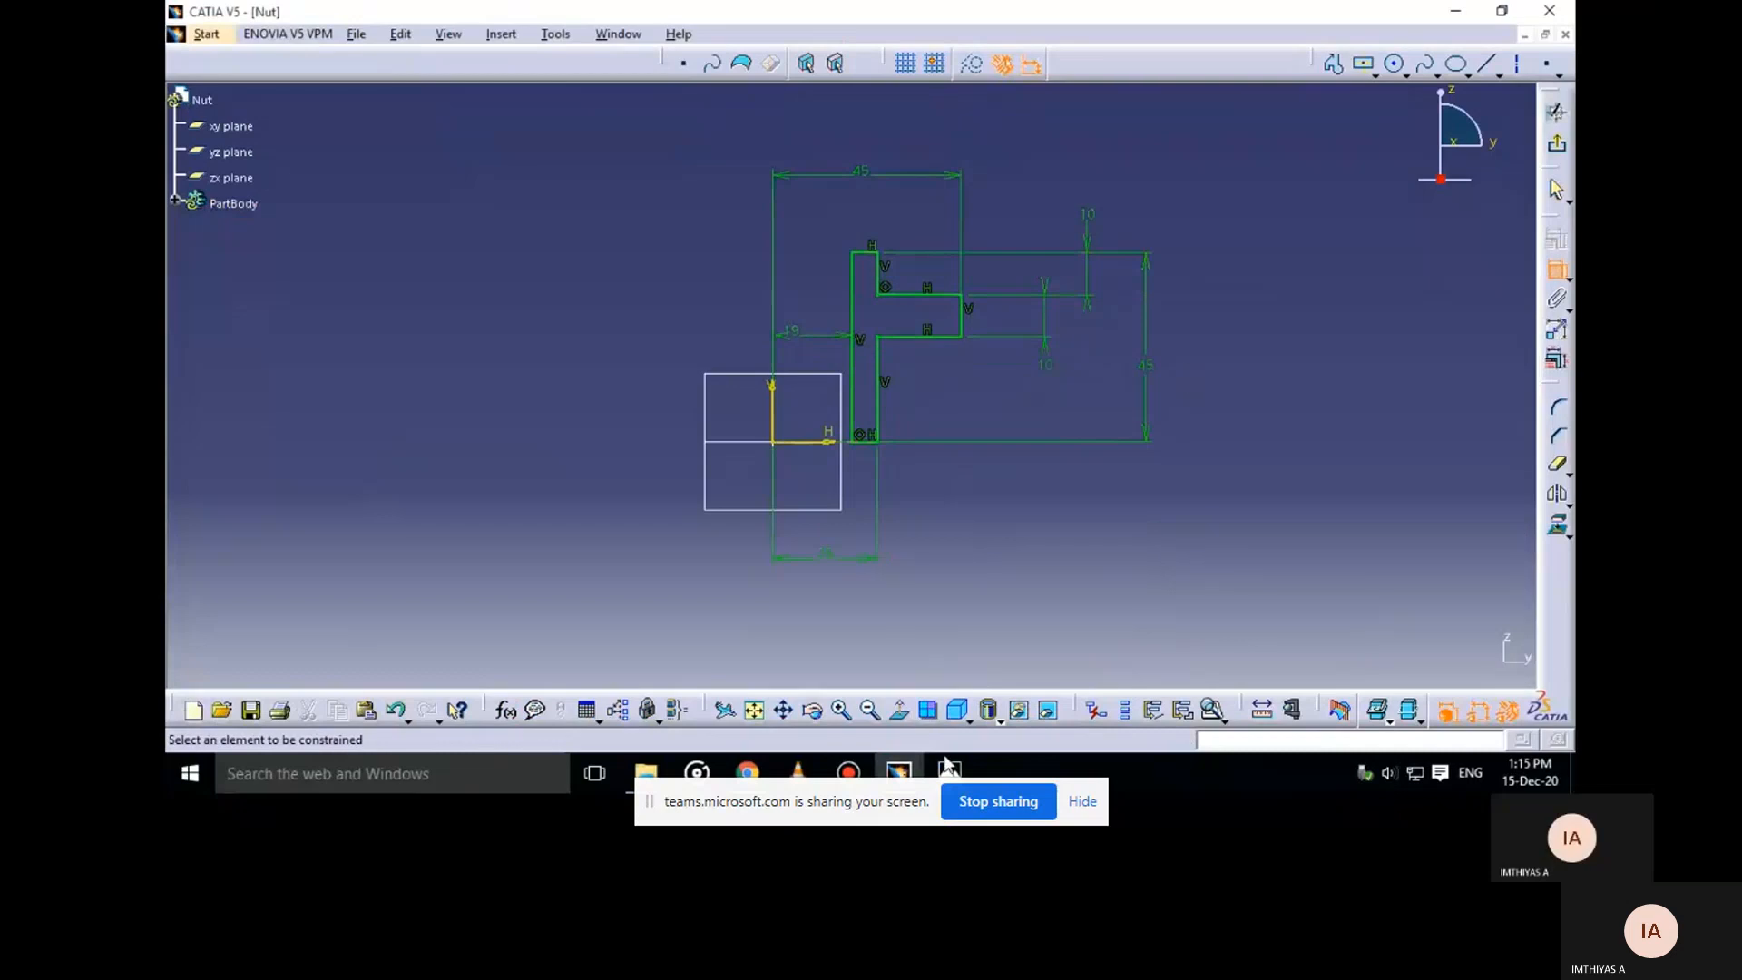
Check the nut's corner radii in the drawing and round the inner corner above the flange with a 5 mm radius
mouse_move(949, 773)
click(910, 713)
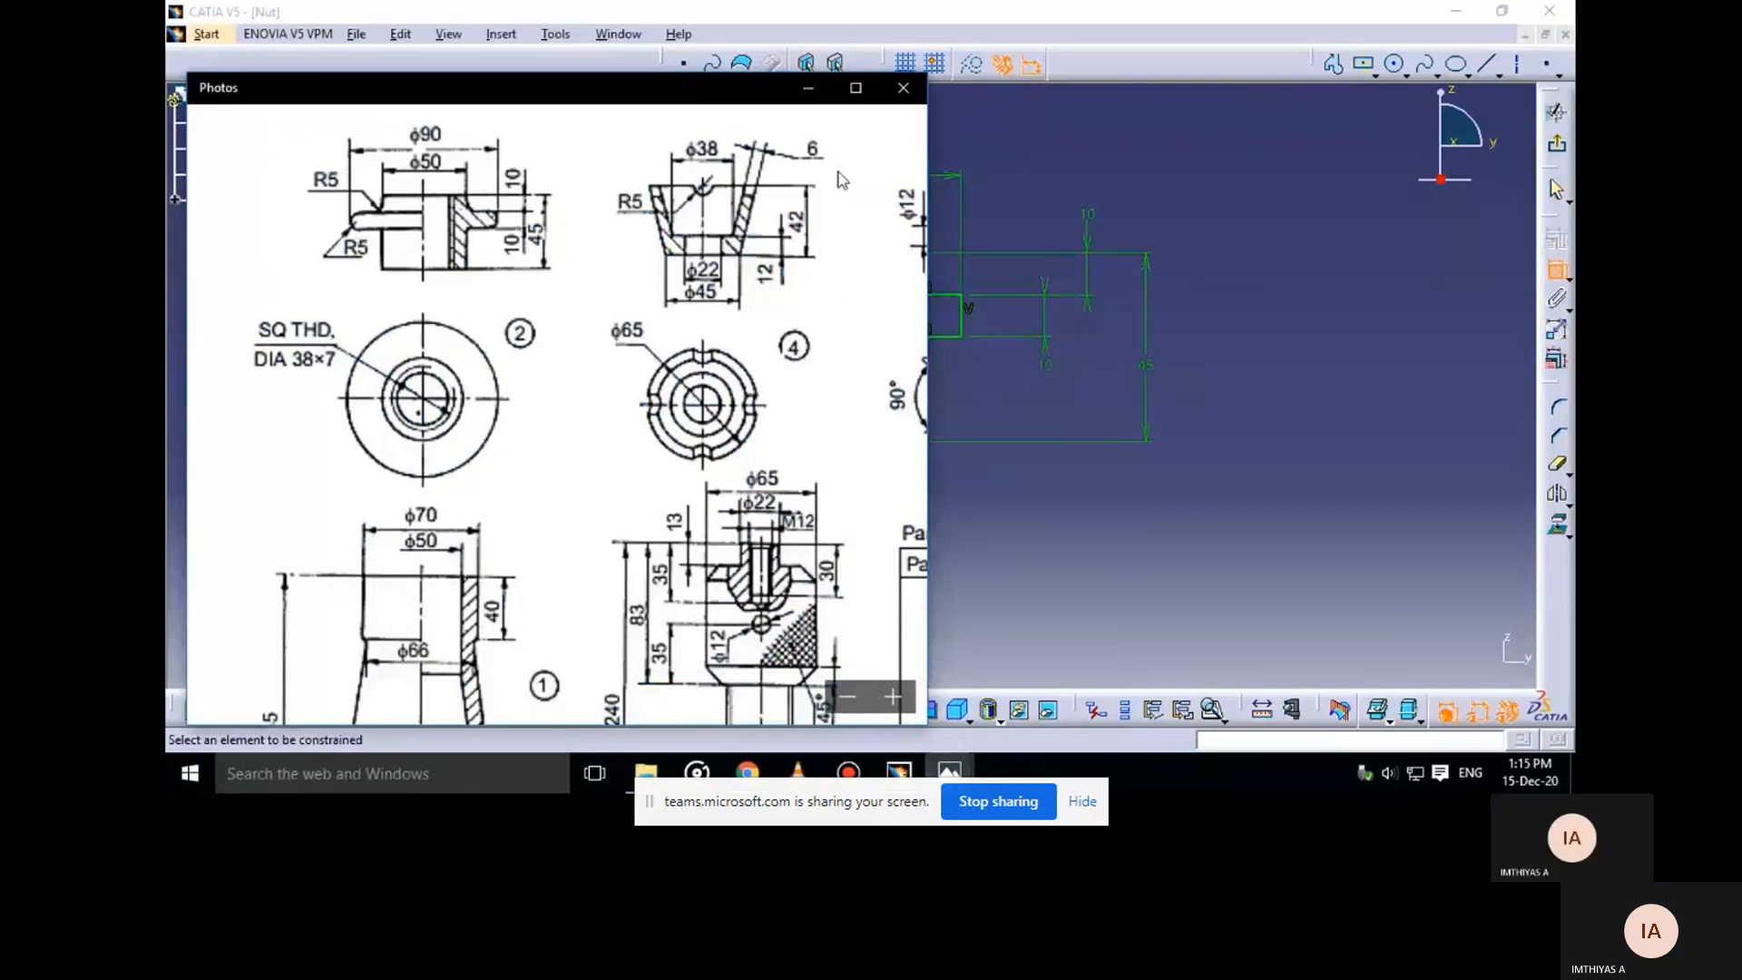
click(806, 88)
mouse_move(1190, 362)
middle_down()
mouse_move(1167, 385)
mouse_move(1112, 373)
mouse_move(1072, 457)
middle_up()
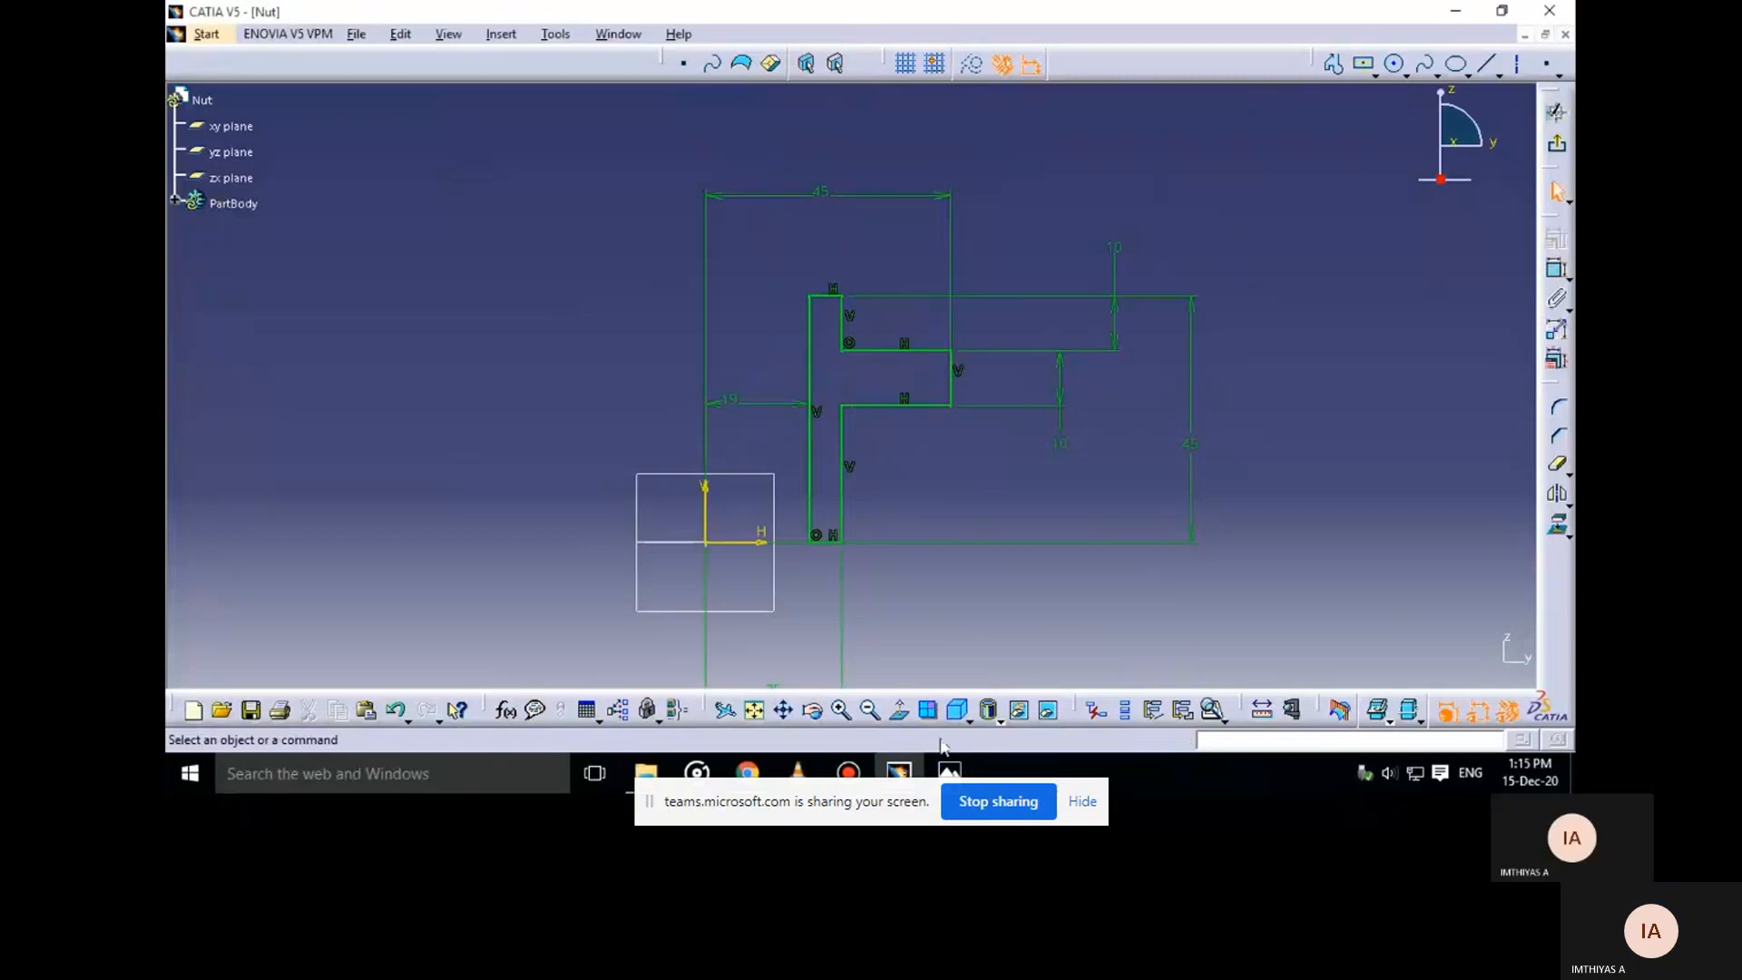
click(846, 641)
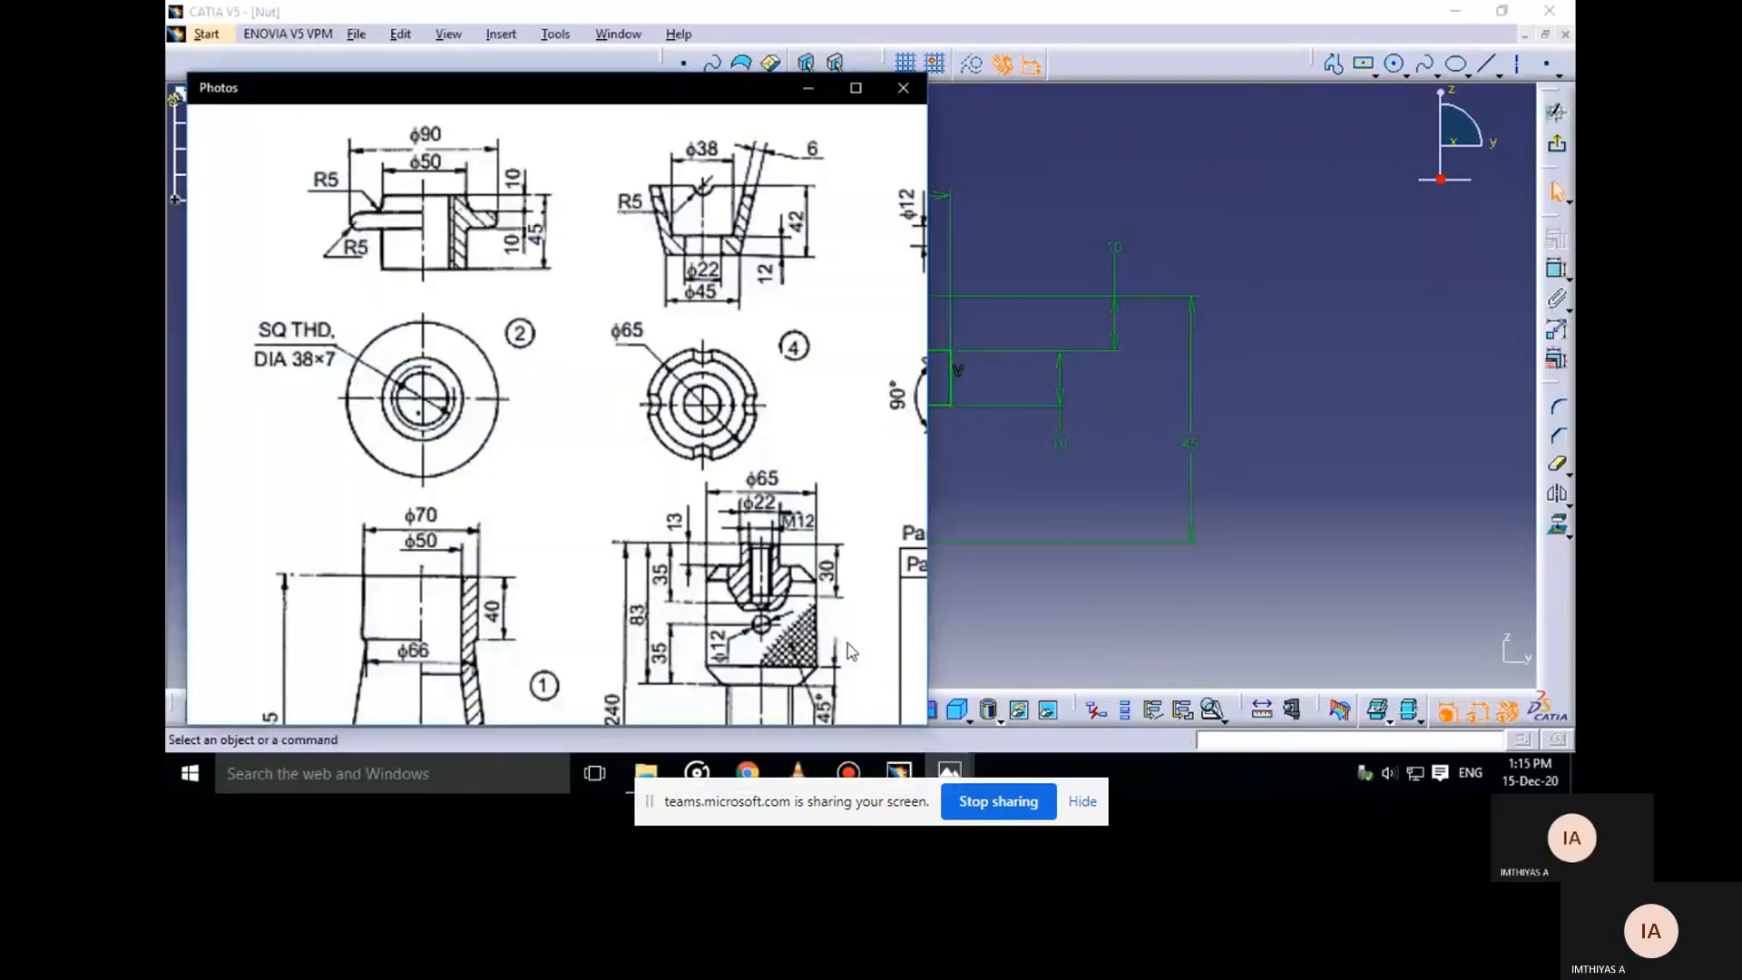
click(807, 89)
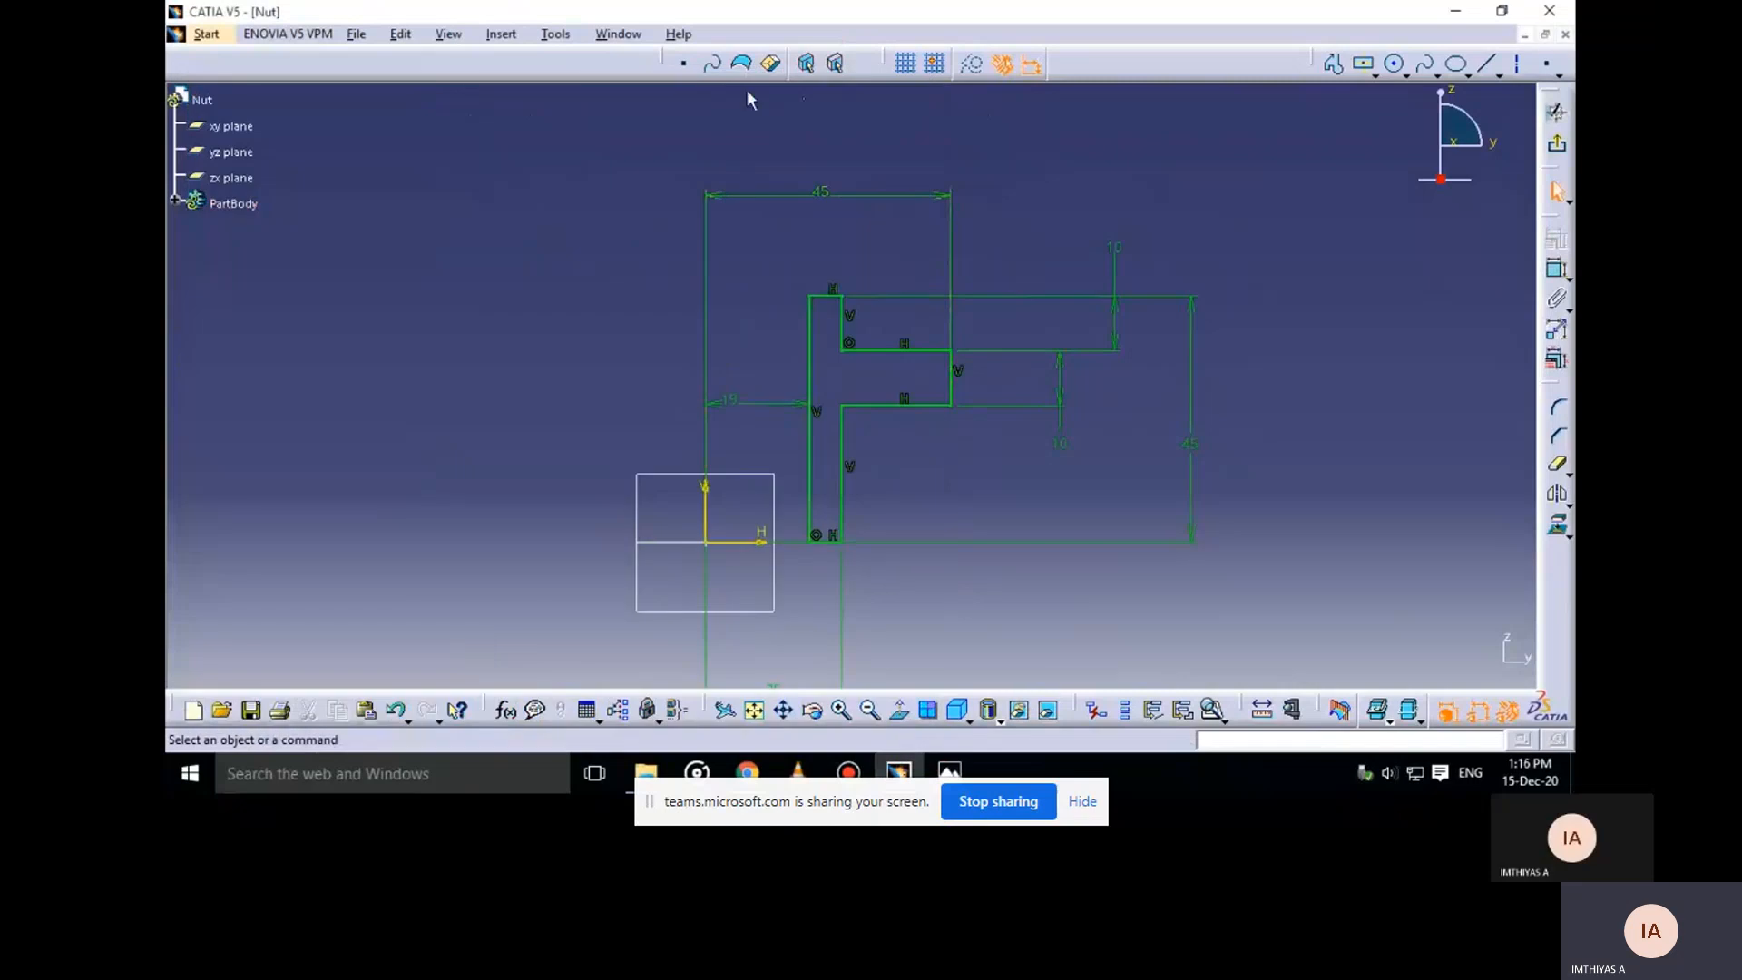
click(1558, 409)
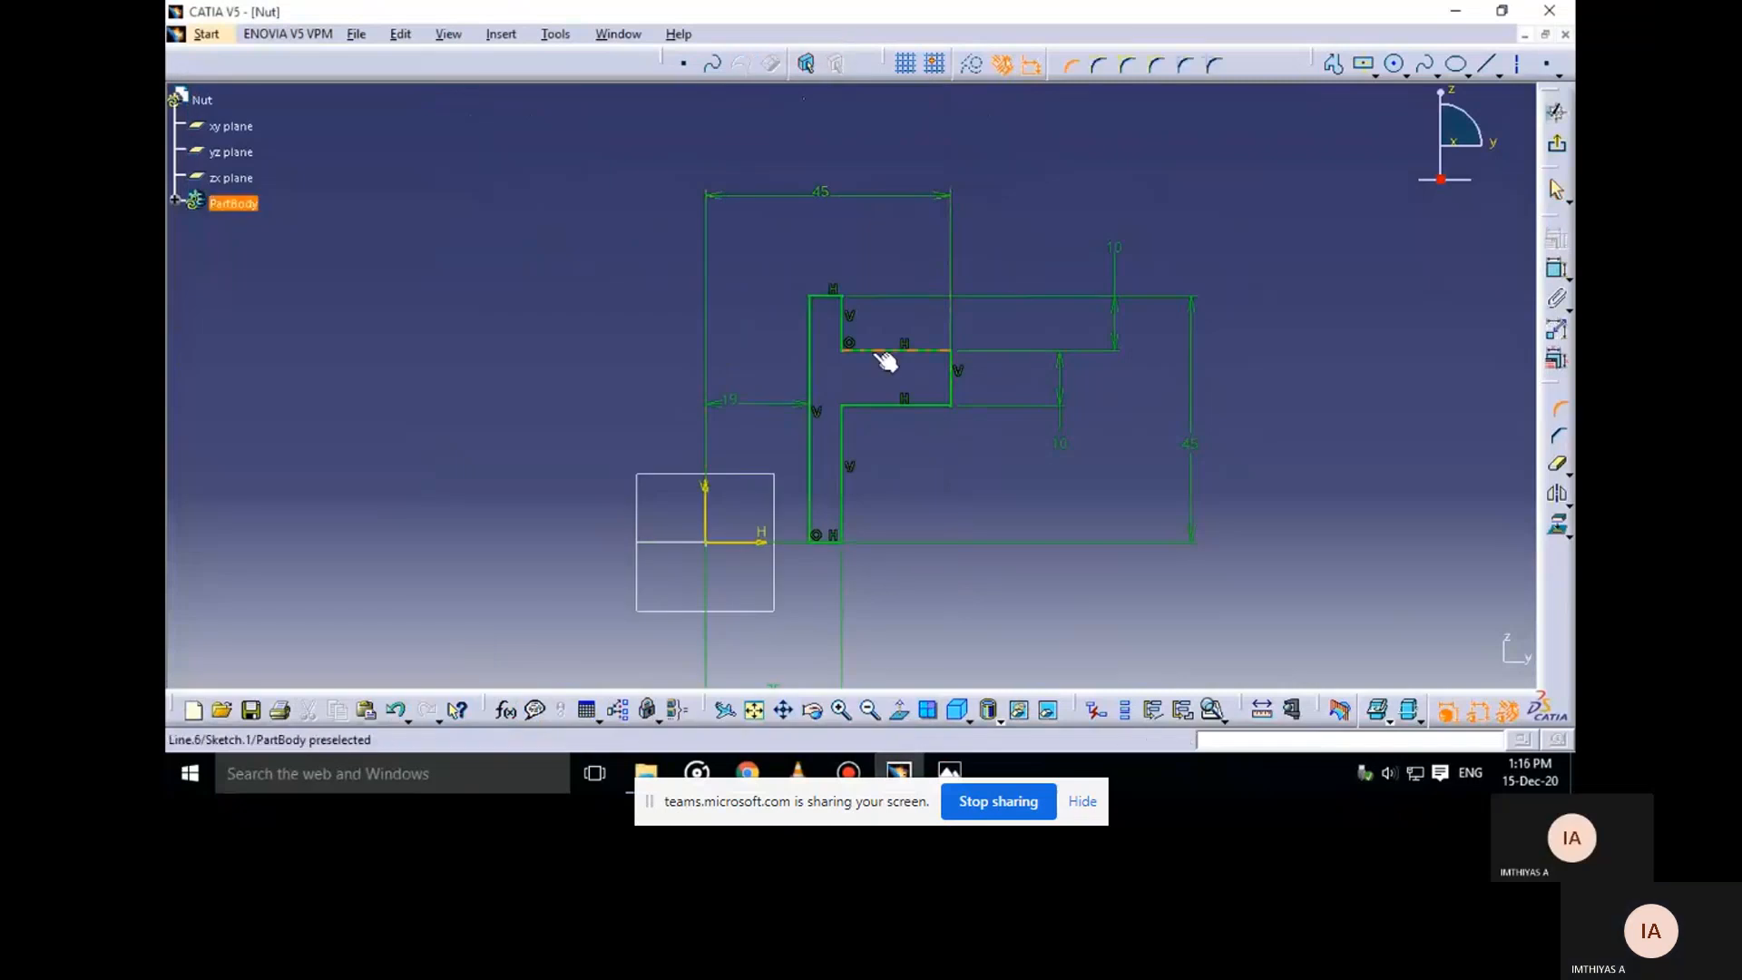
click(885, 359)
click(845, 330)
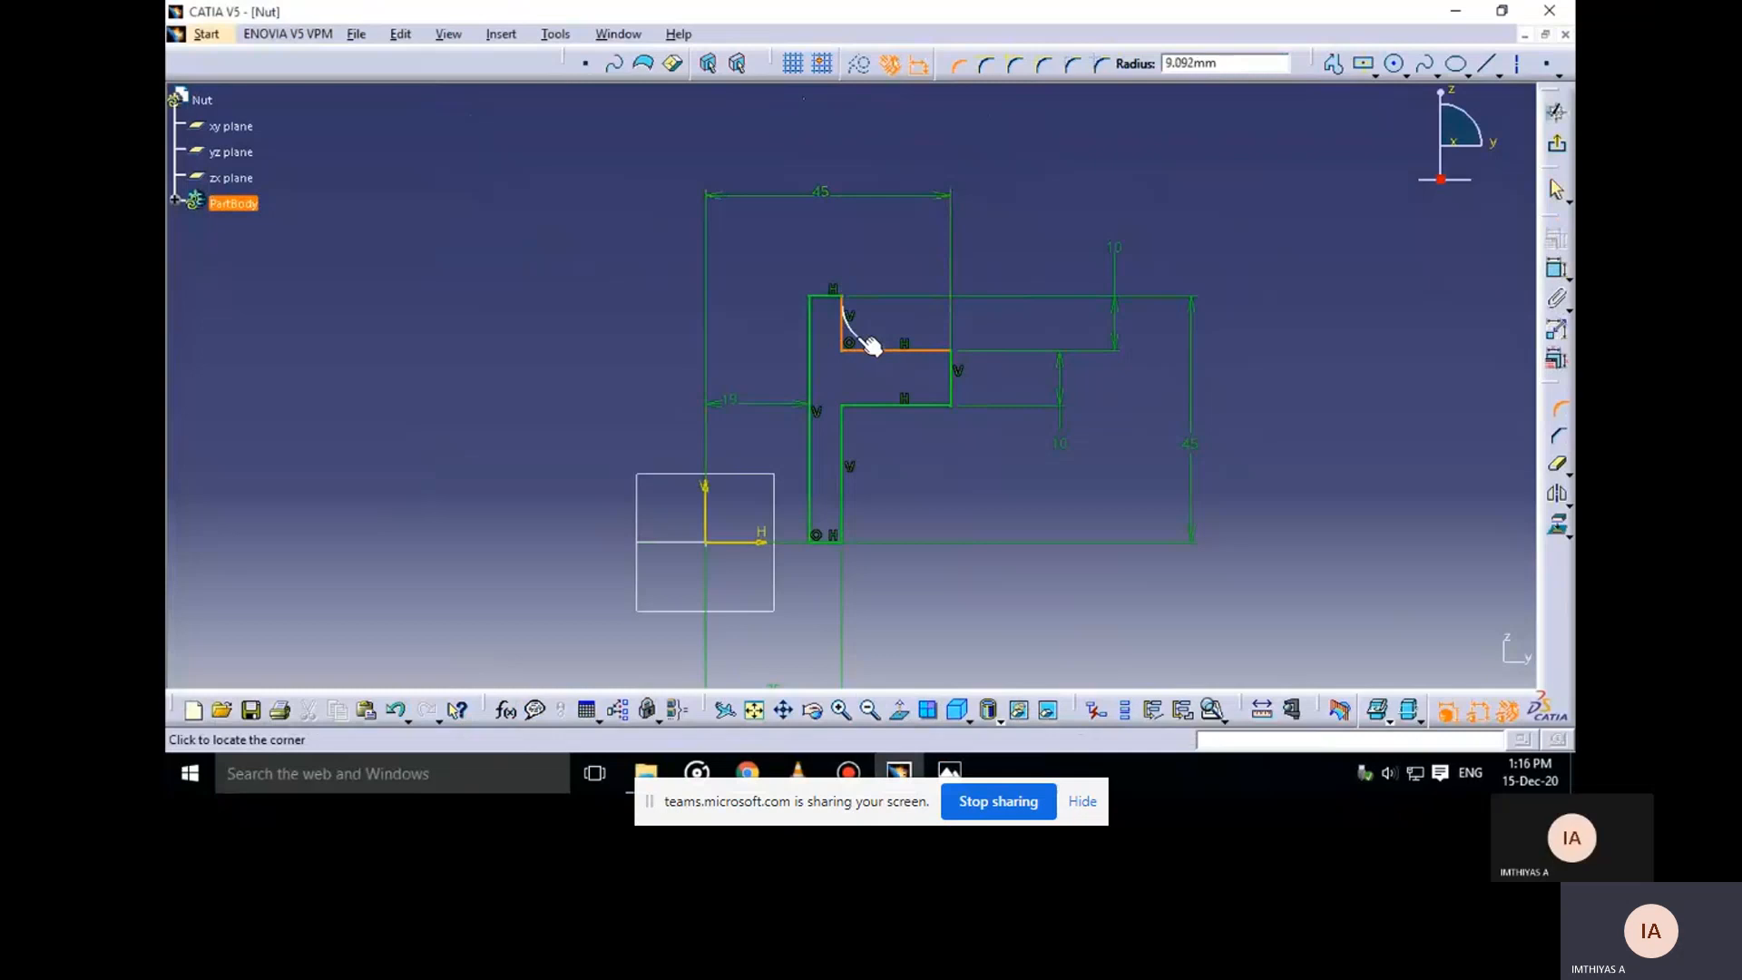
click(866, 347)
double_click(871, 328)
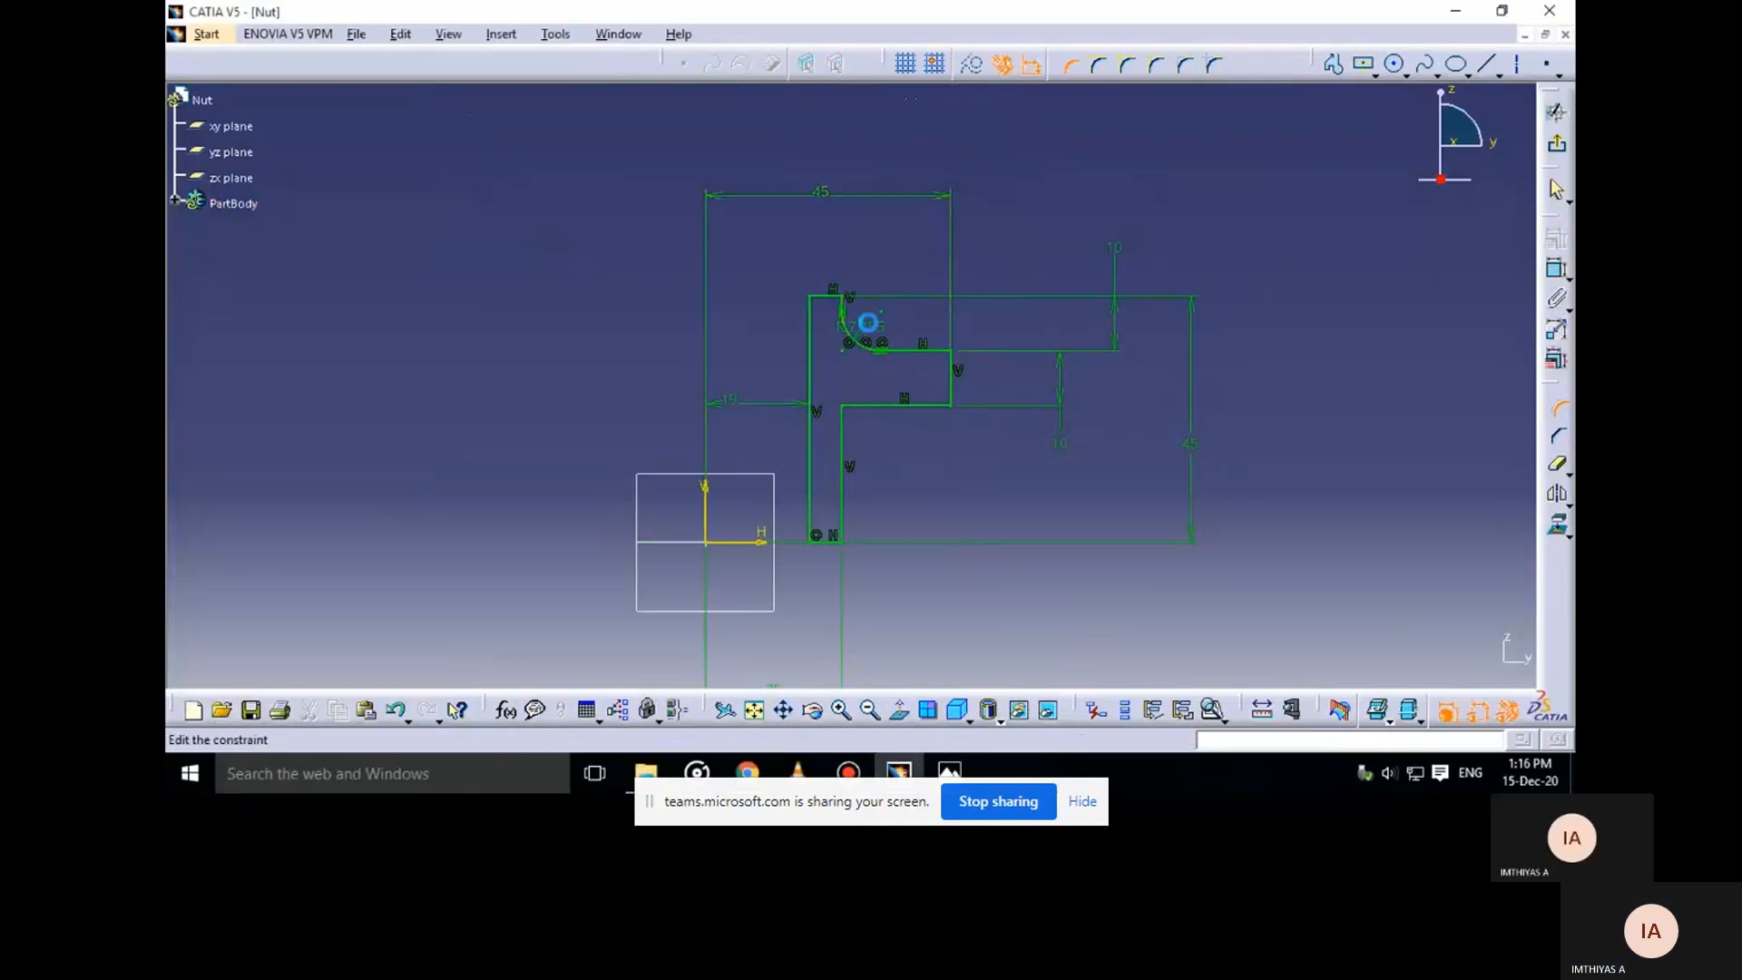
text(5)
key(Return)
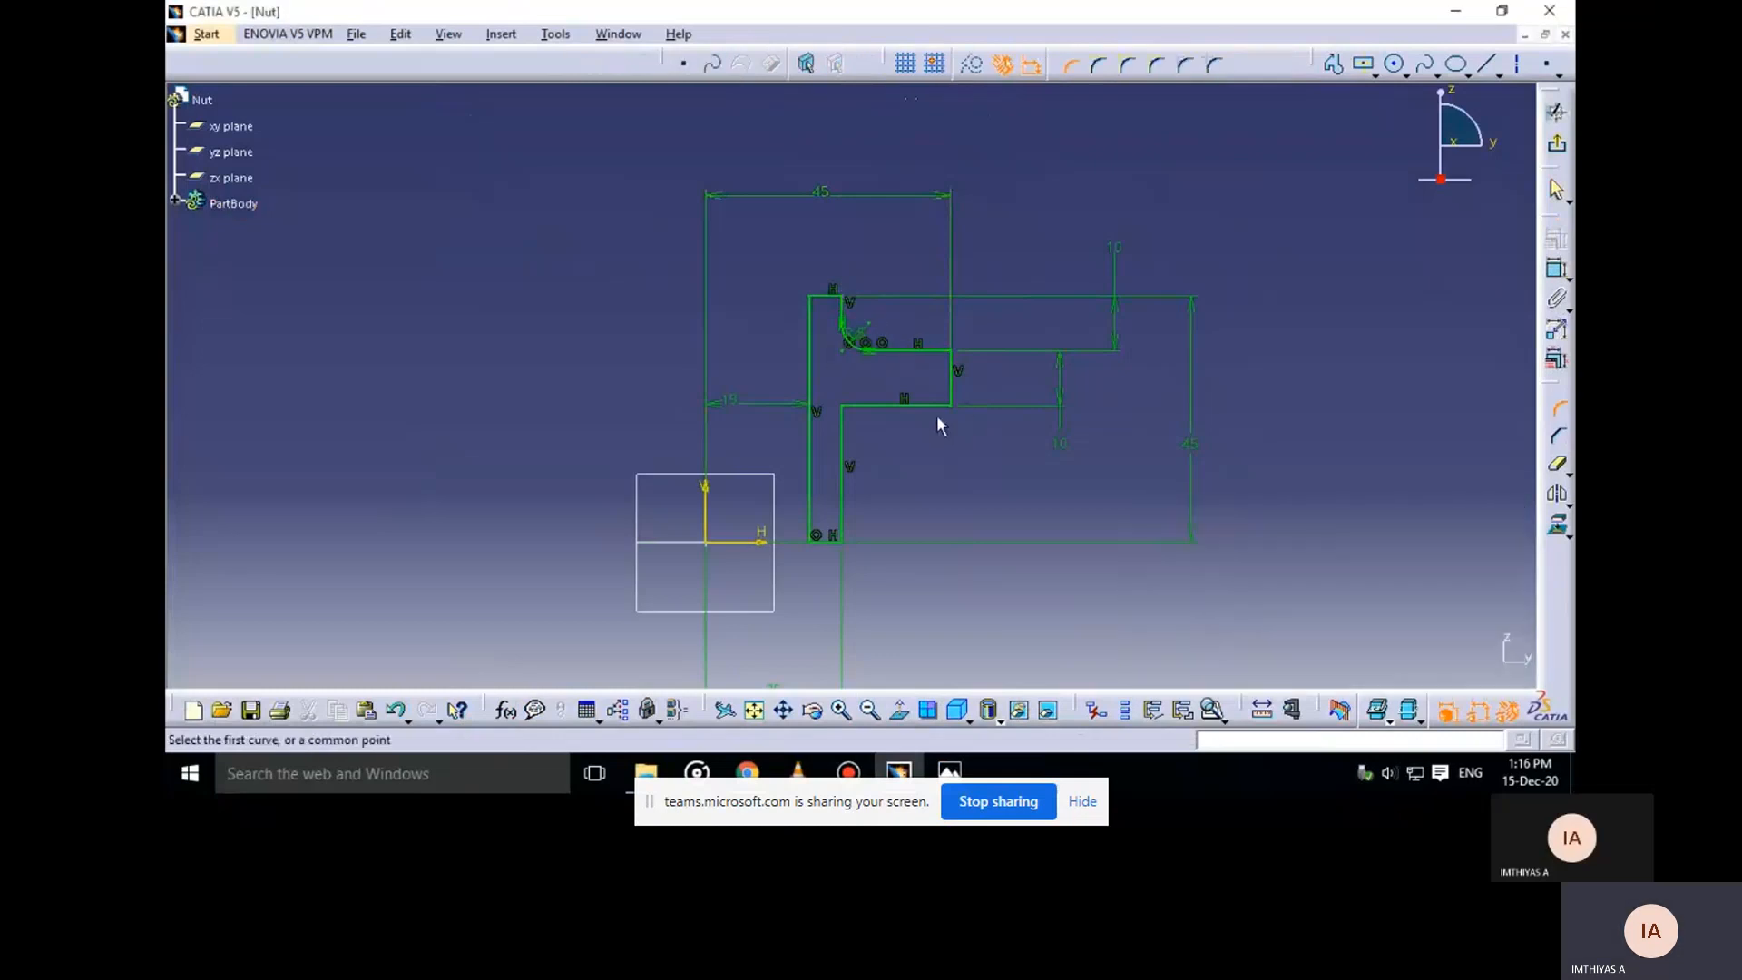
Round the flange's lower outer corner with a 5 mm radius
click(958, 405)
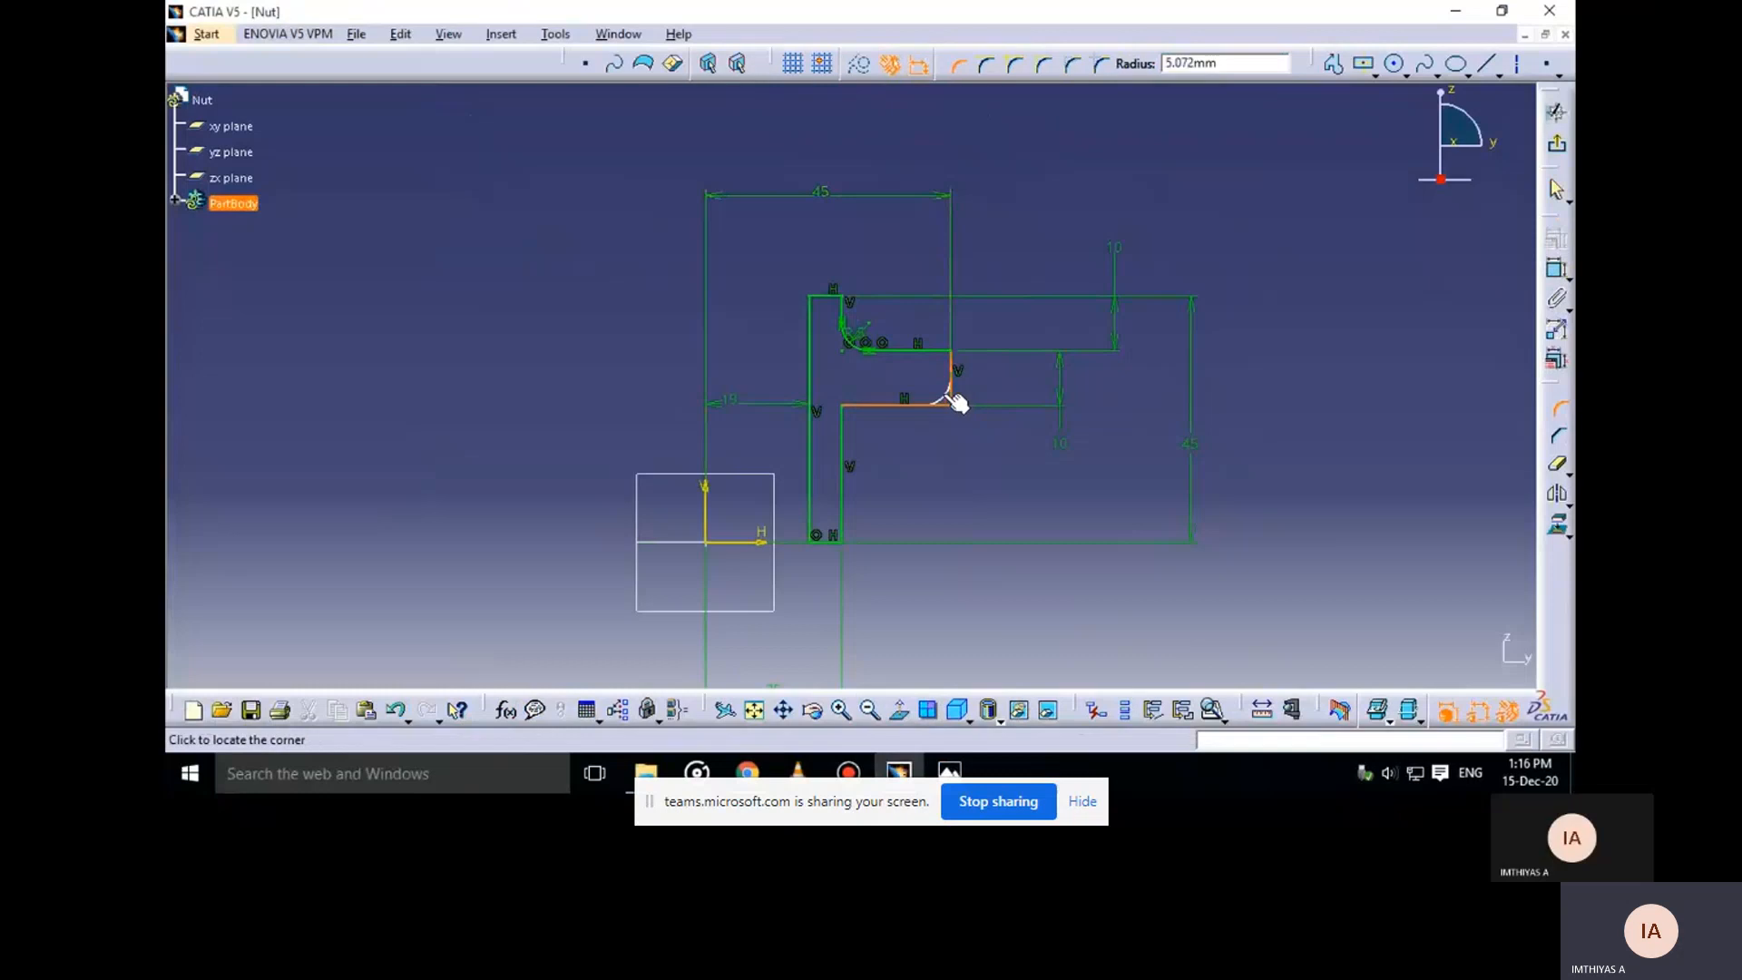
click(962, 415)
click(974, 435)
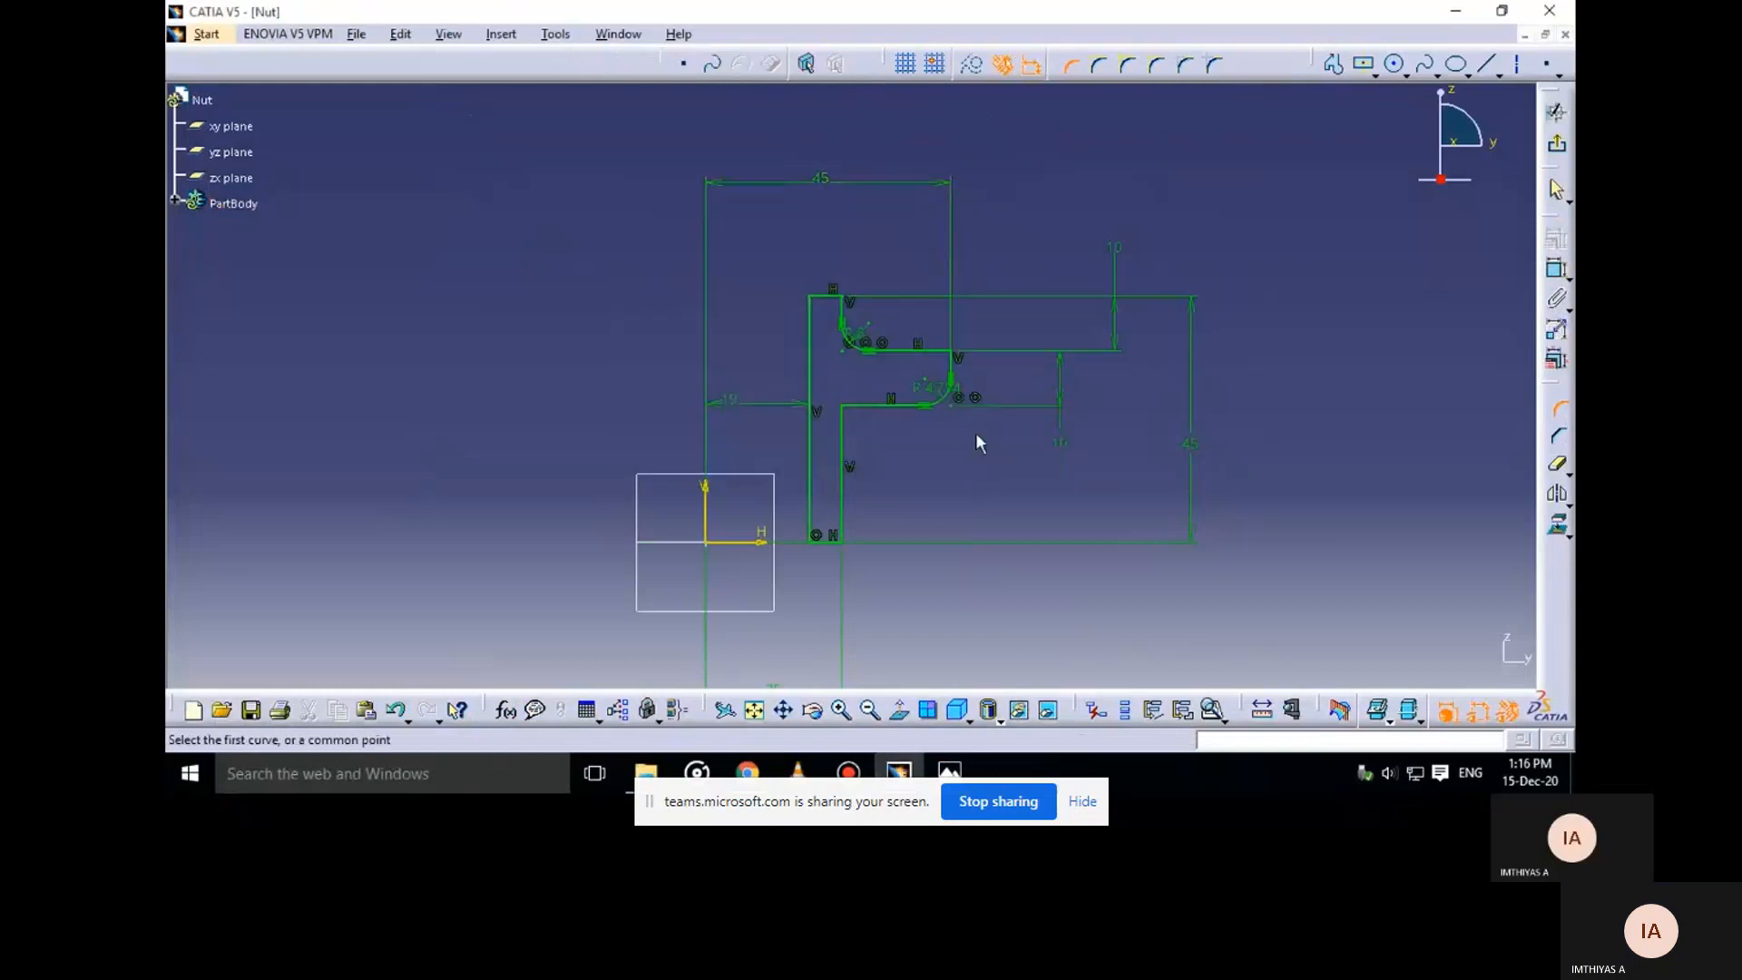
double_click(934, 401)
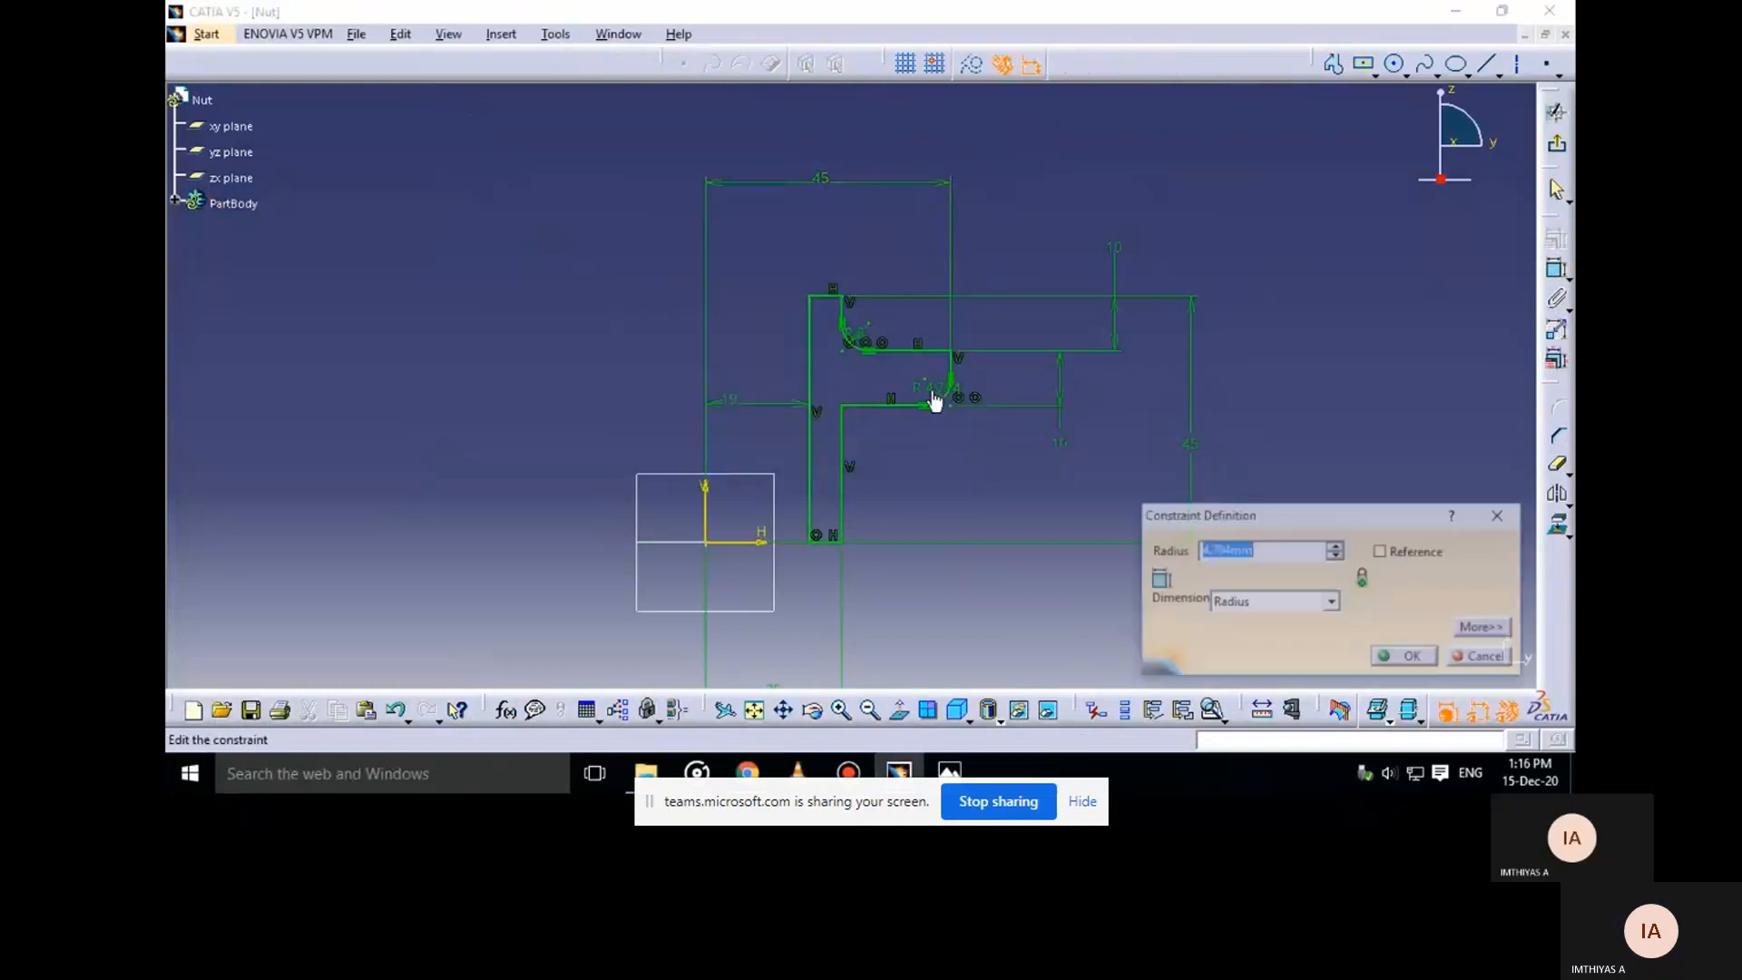
text(5)
key(Return)
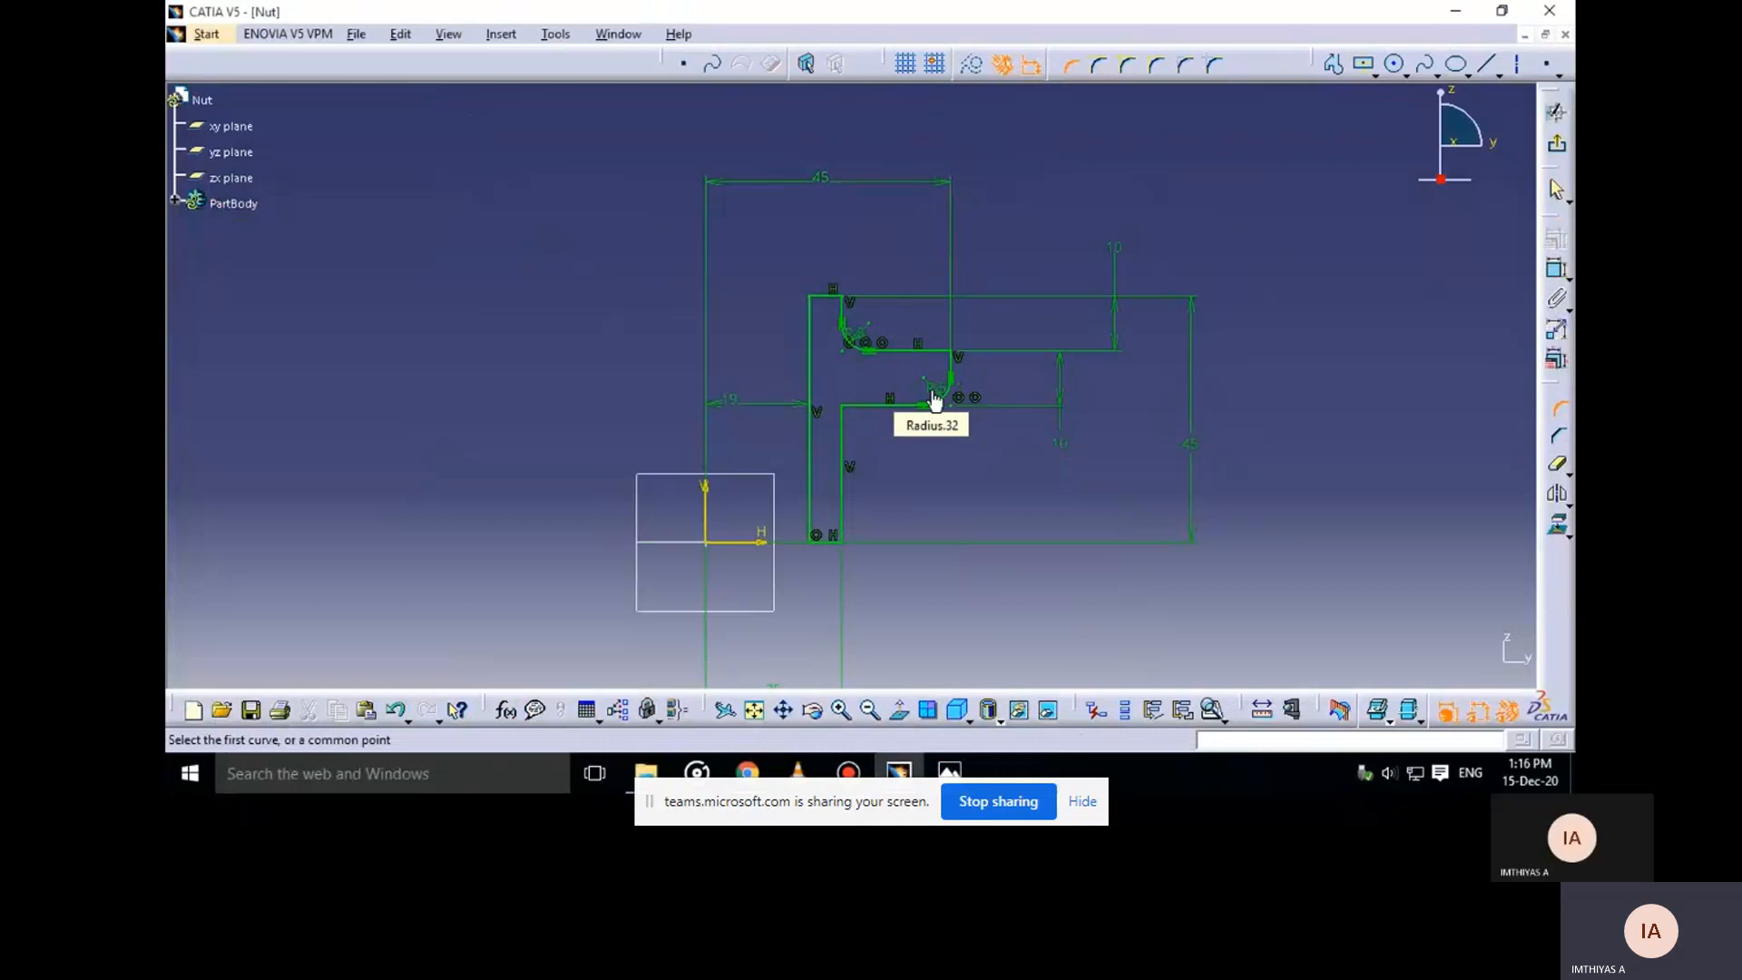
Round the flange's upper outer corner with a 5 mm radius
click(950, 383)
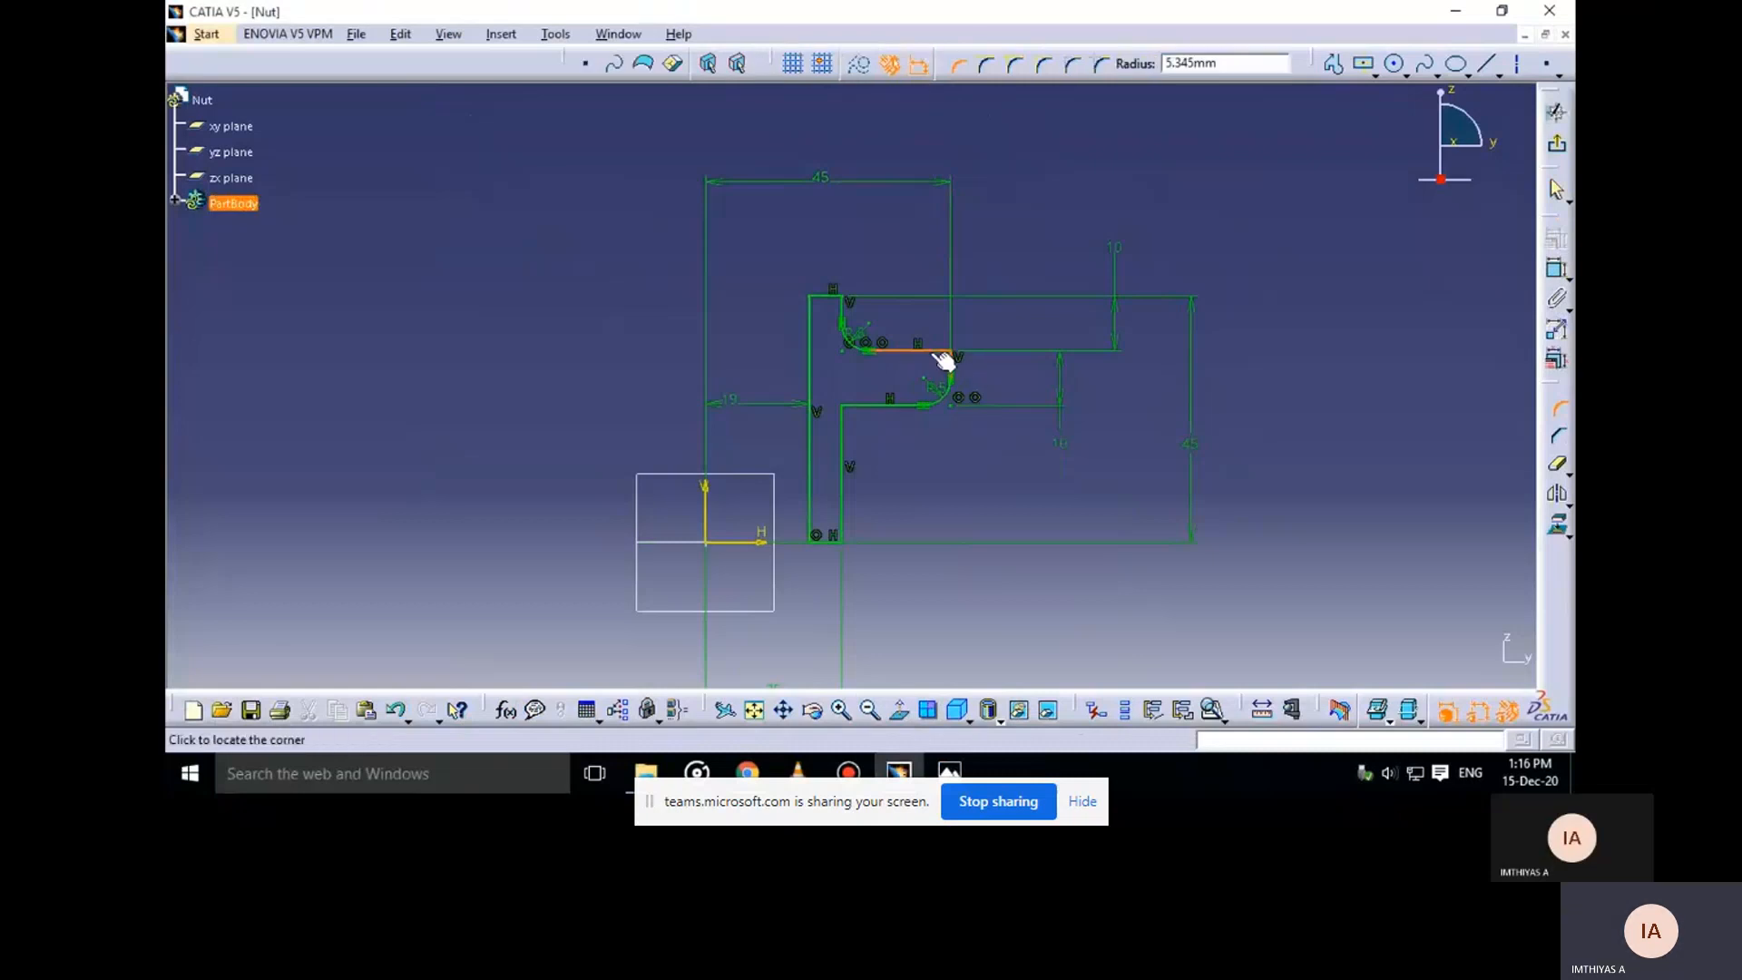
click(964, 366)
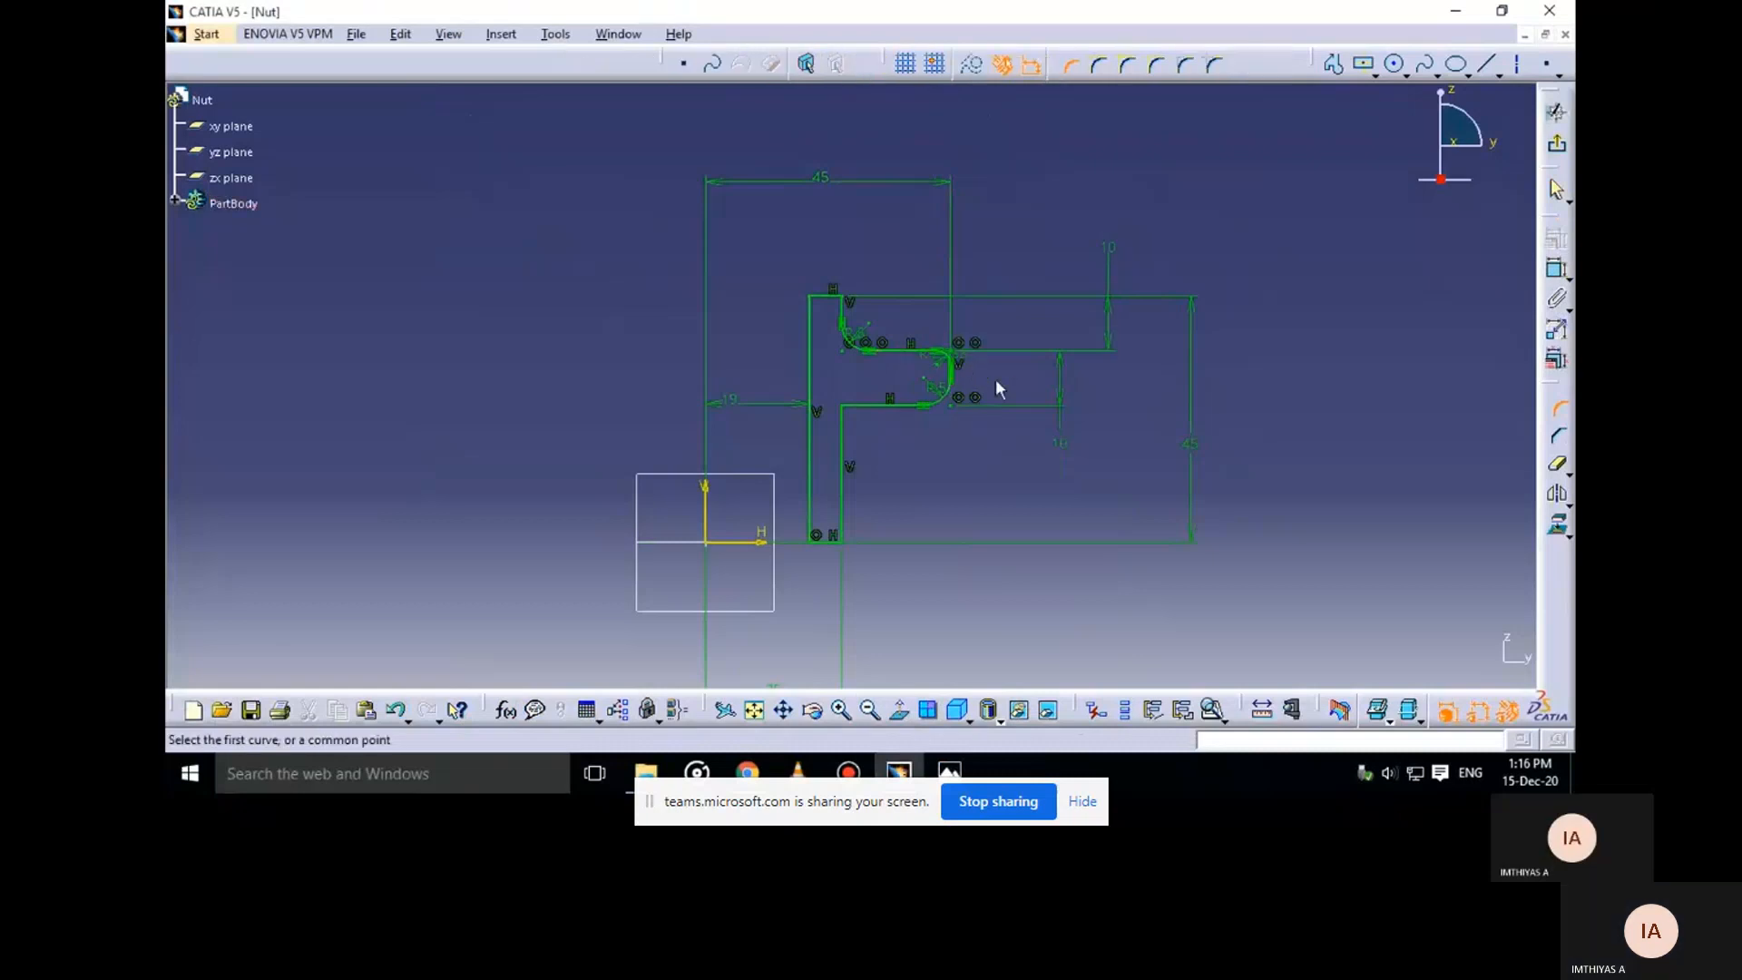
middle_drag(995, 378, 1296, 263)
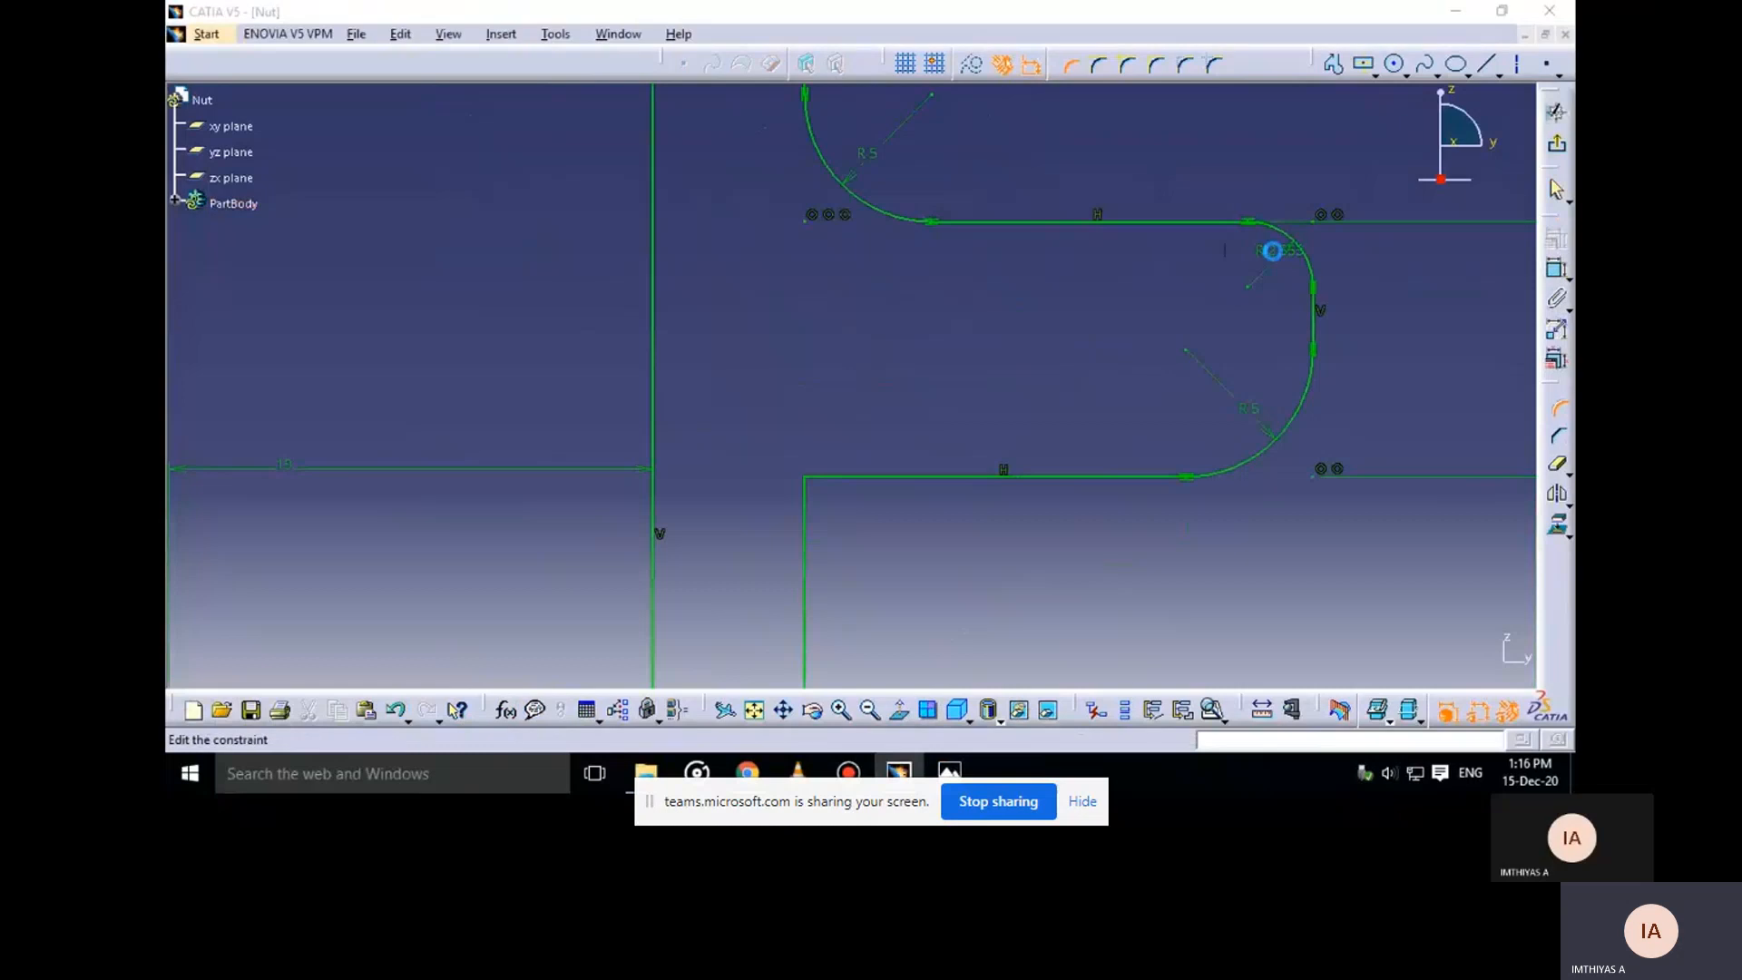
double_click(1276, 262)
text(5)
key(Return)
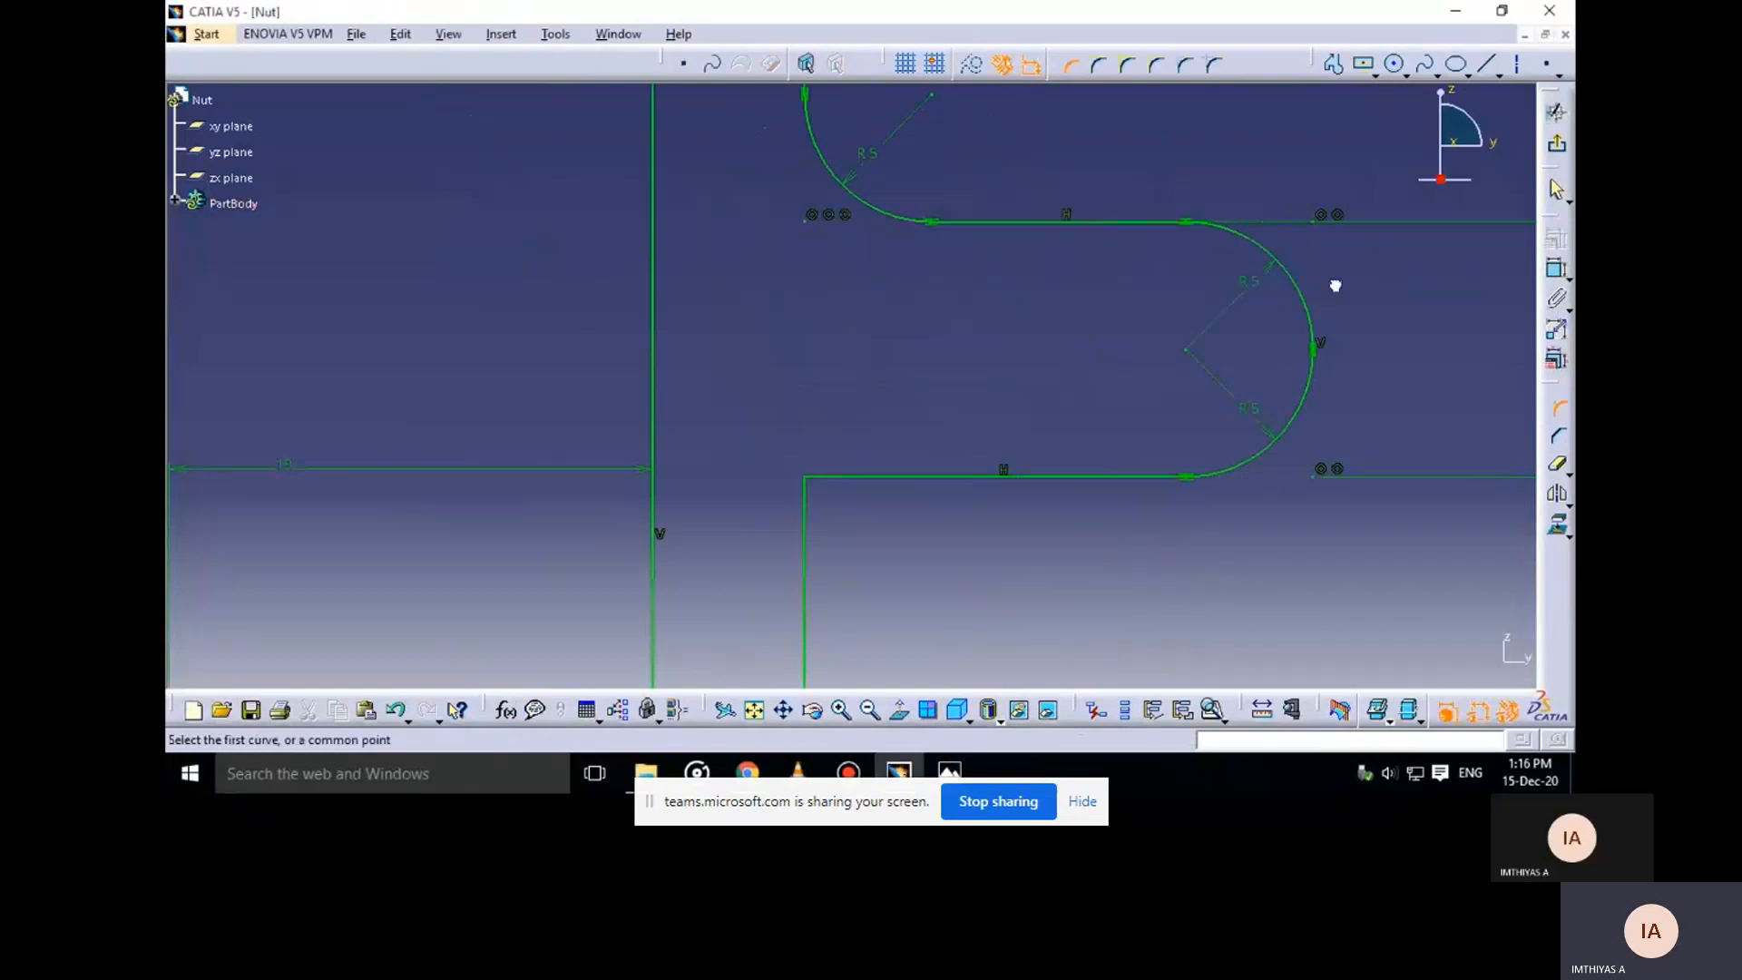
mouse_move(1332, 284)
middle_down()
mouse_move(1356, 393)
mouse_move(1145, 526)
middle_up()
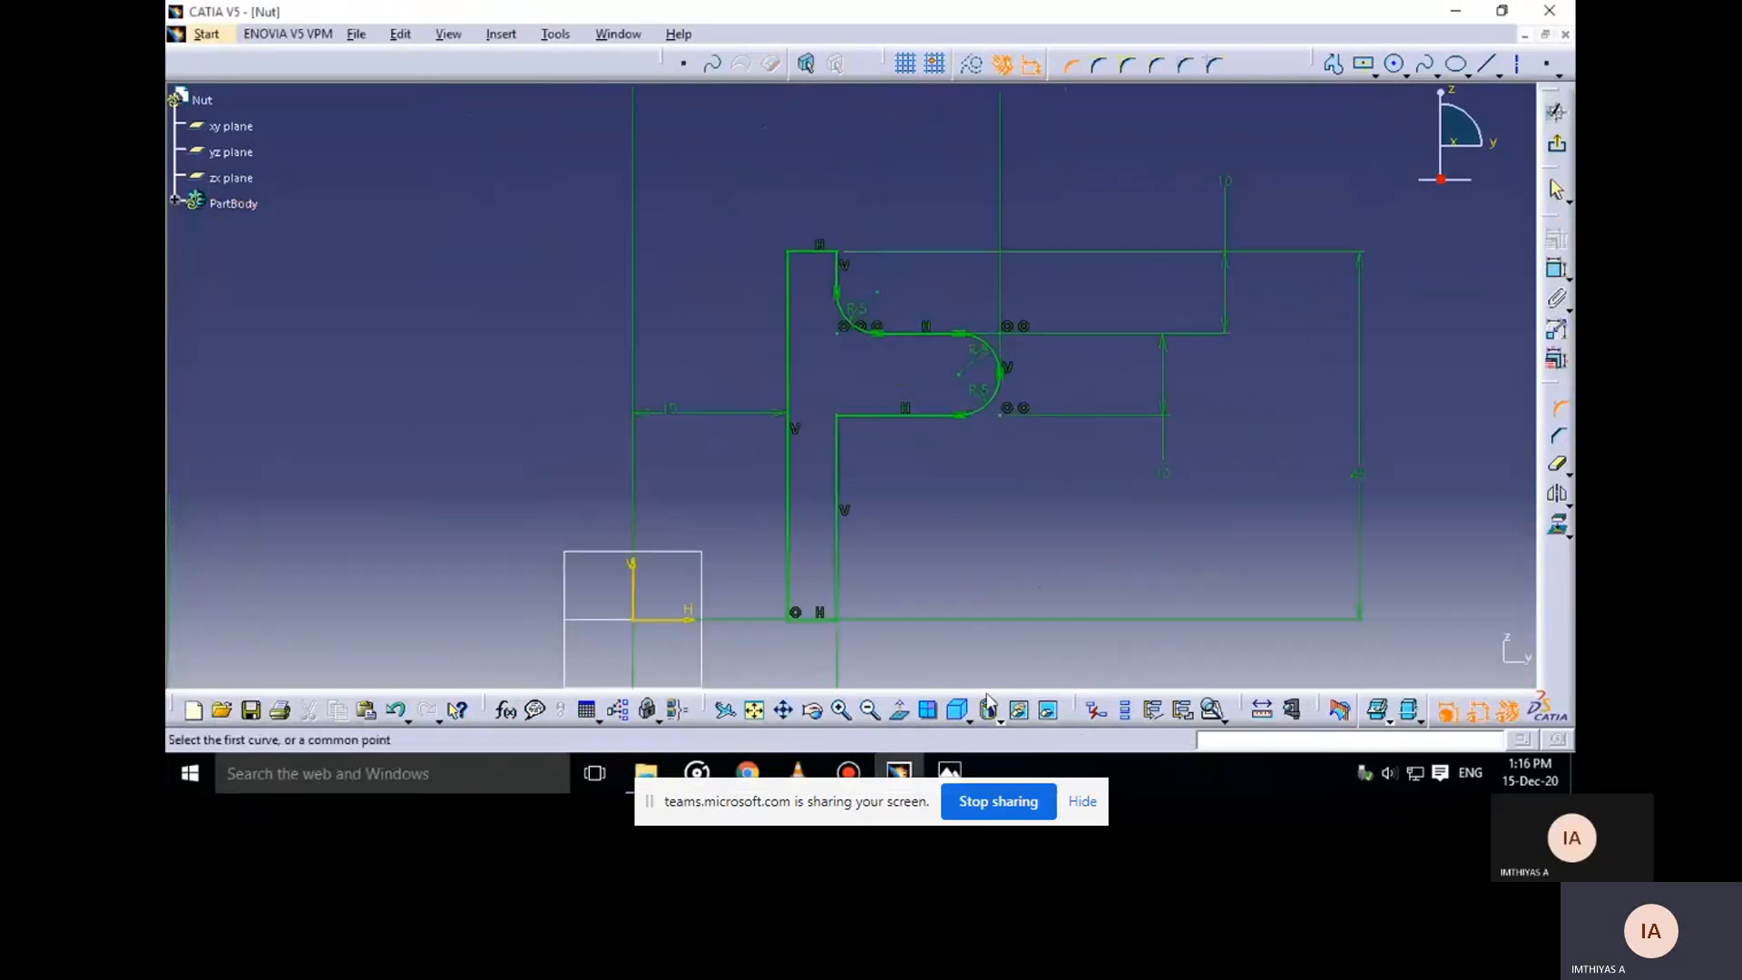
Recheck the nut in the drawing, exit the sketch and revolve the profile 360 degrees about the Z axis with Shaft
click(950, 771)
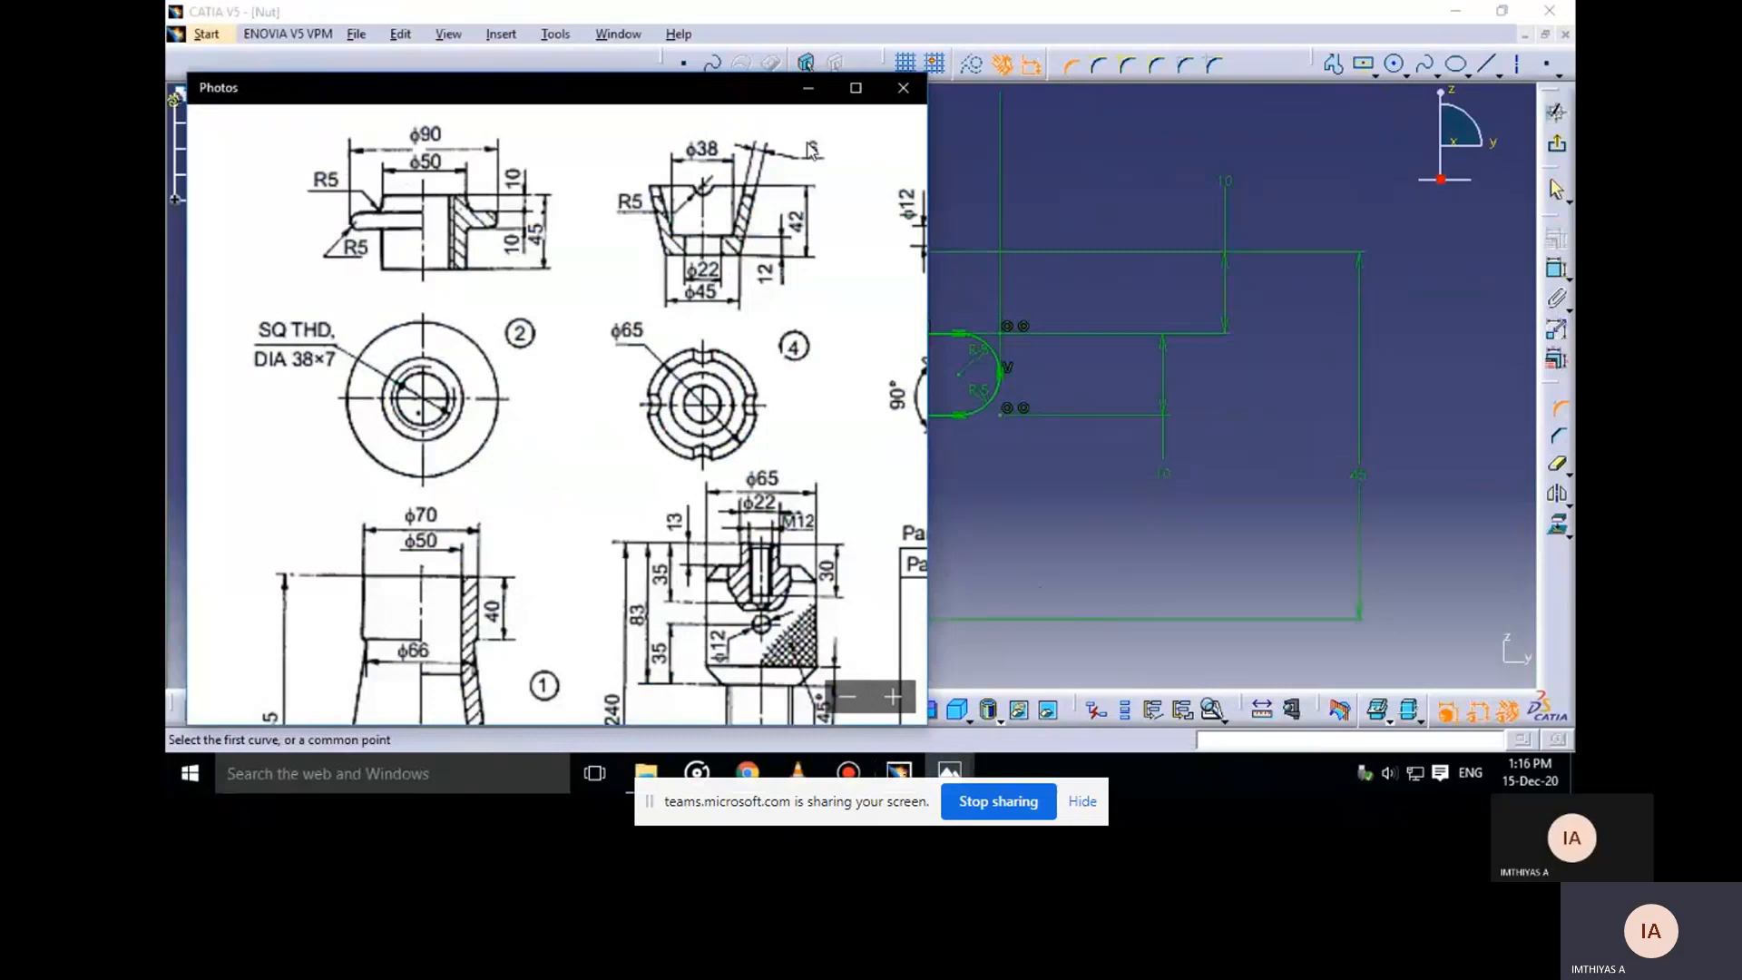
click(807, 87)
click(1560, 408)
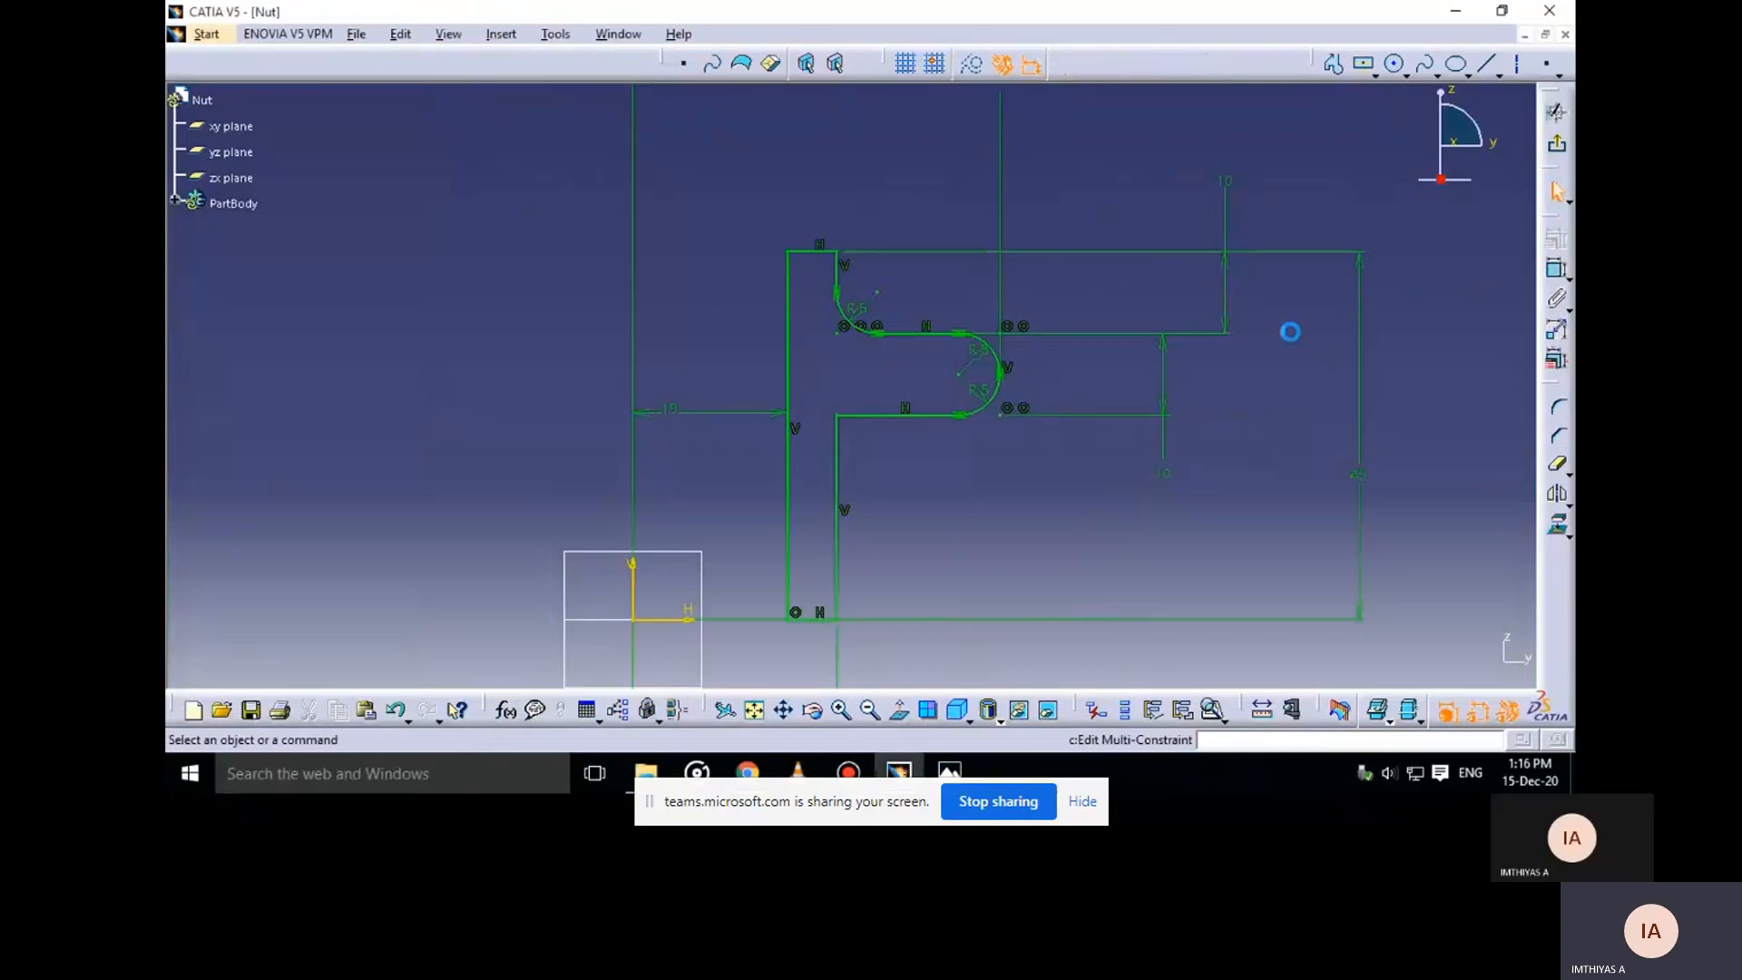
middle_drag(1291, 330, 1314, 443)
click(1559, 143)
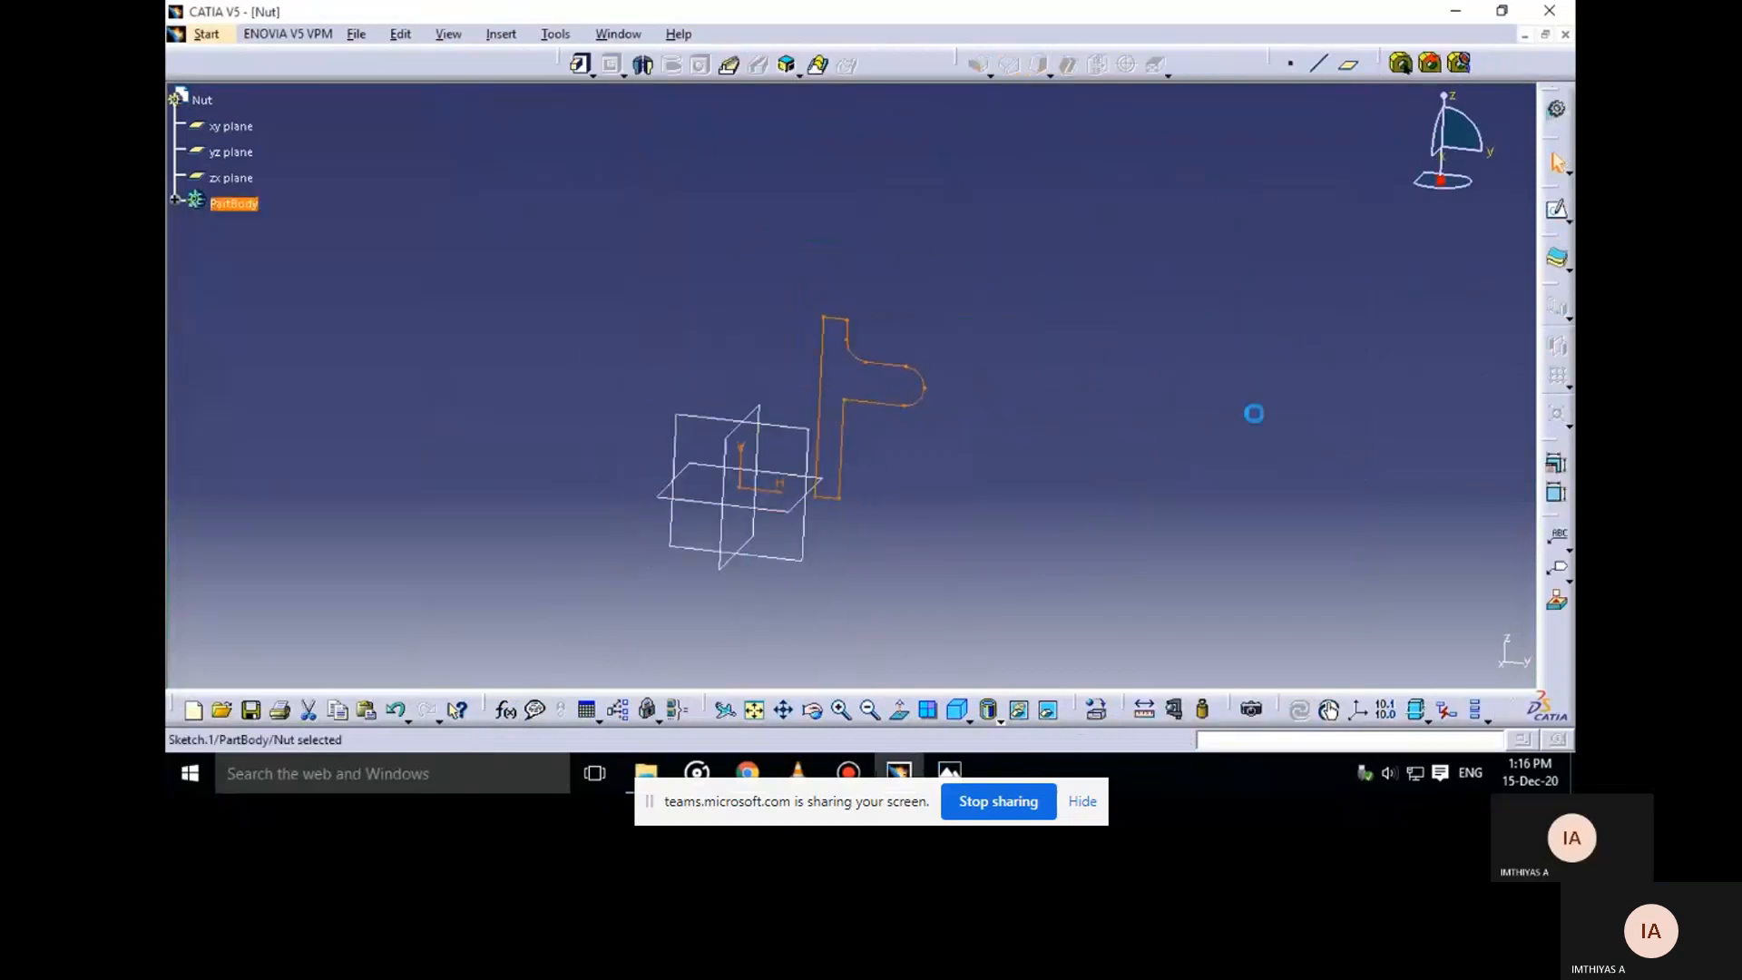
click(645, 65)
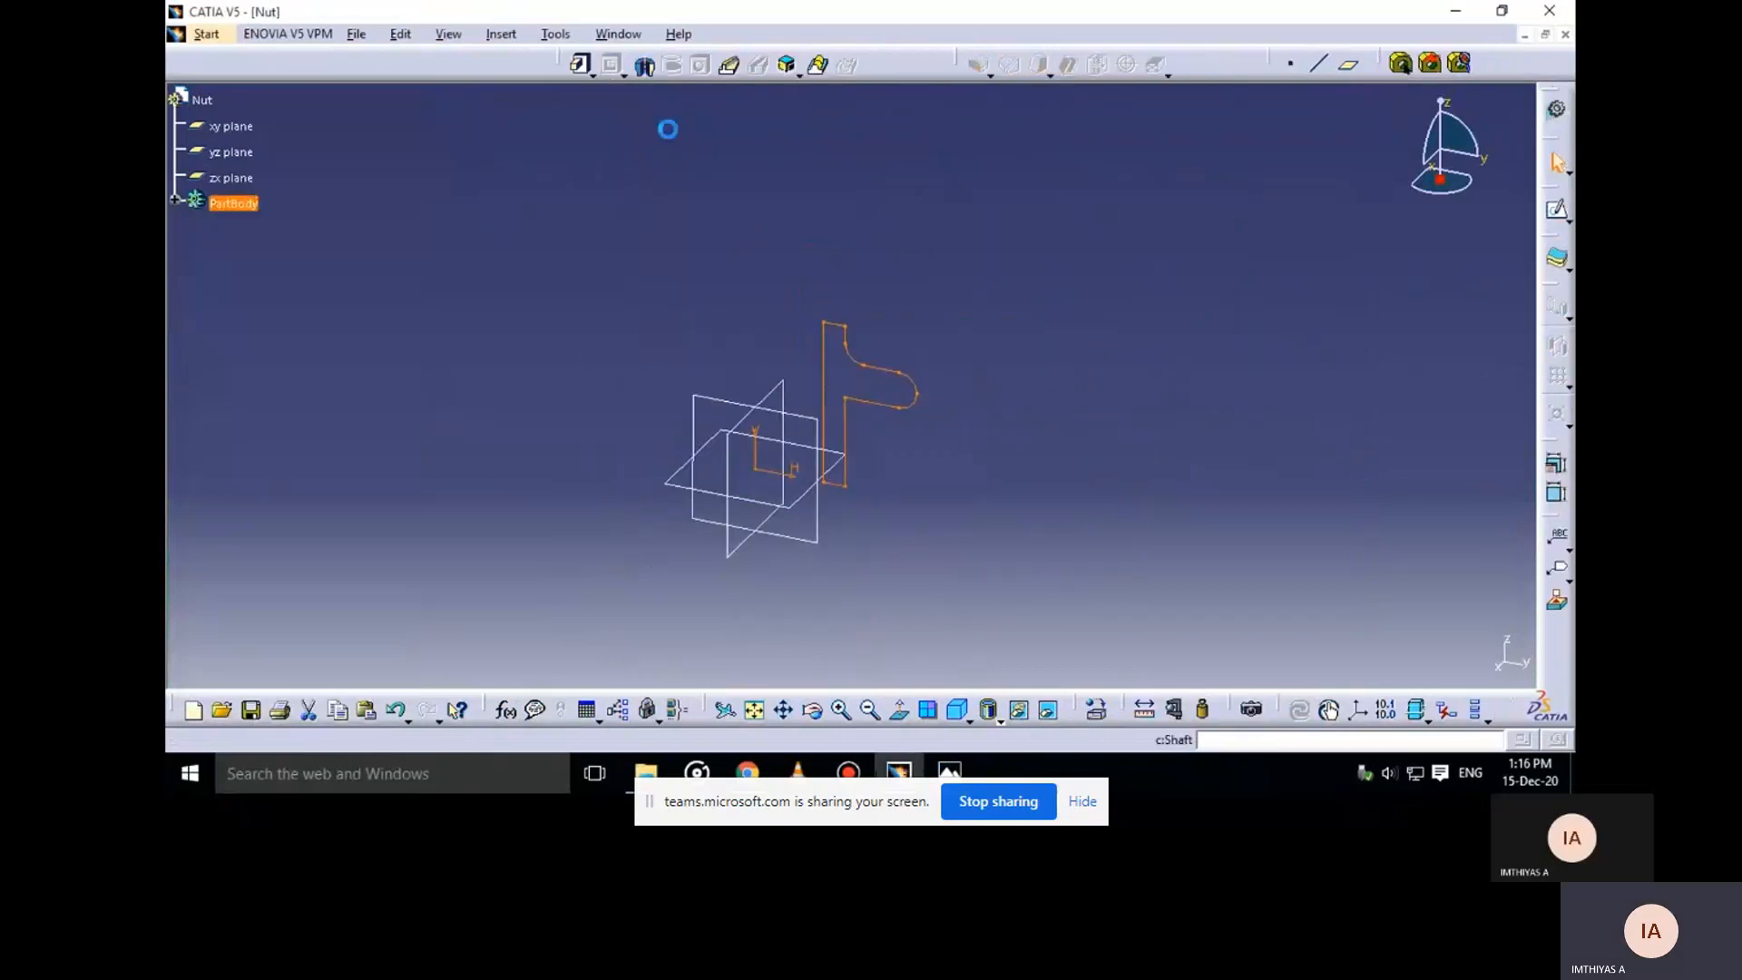
right_click(1385, 579)
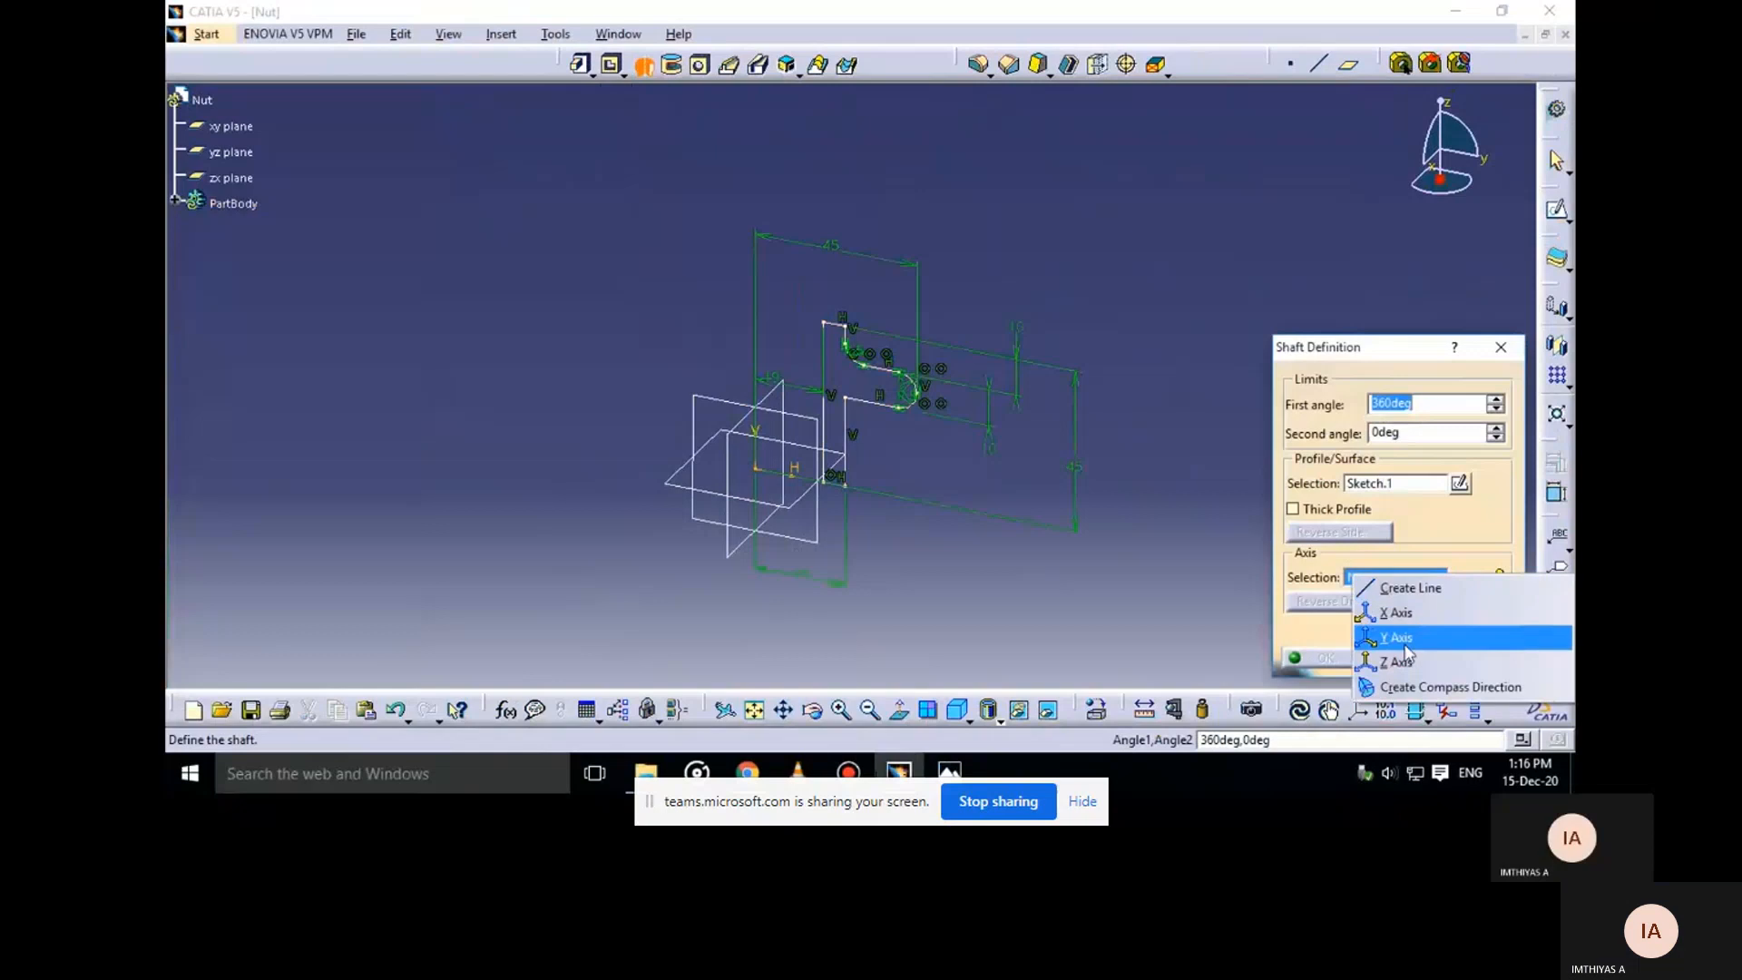
click(1397, 646)
click(1322, 657)
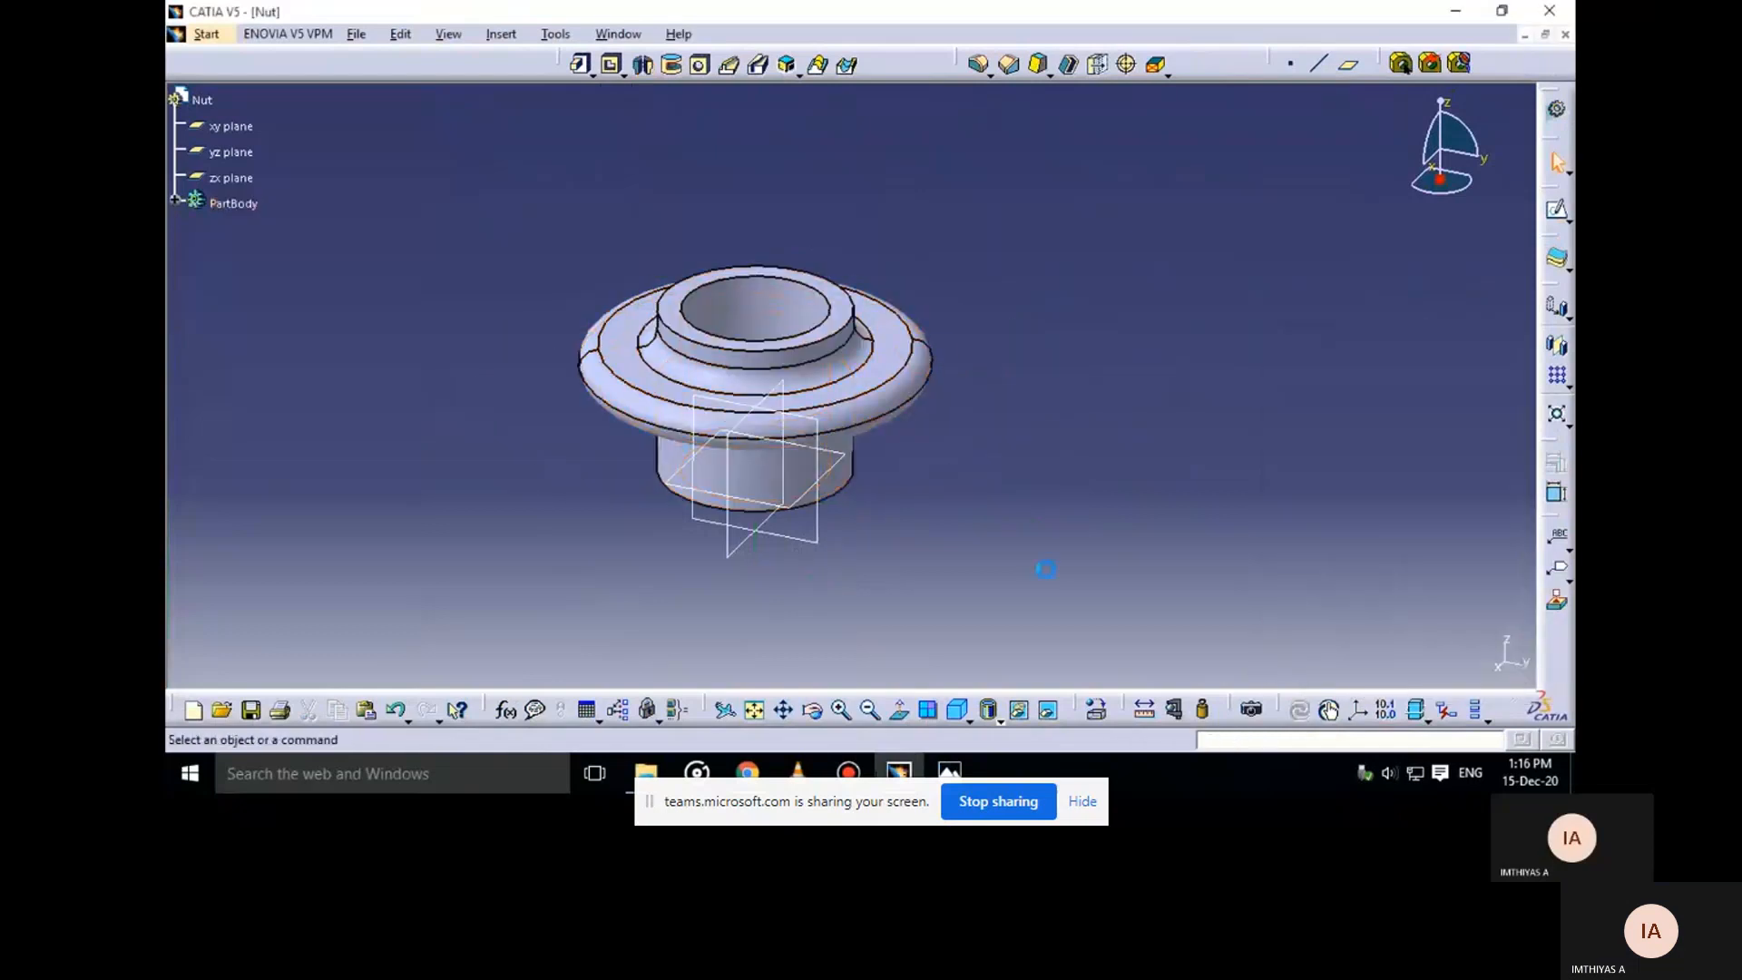
mouse_move(948, 452)
middle_down()
mouse_move(922, 501)
mouse_move(950, 482)
middle_up()
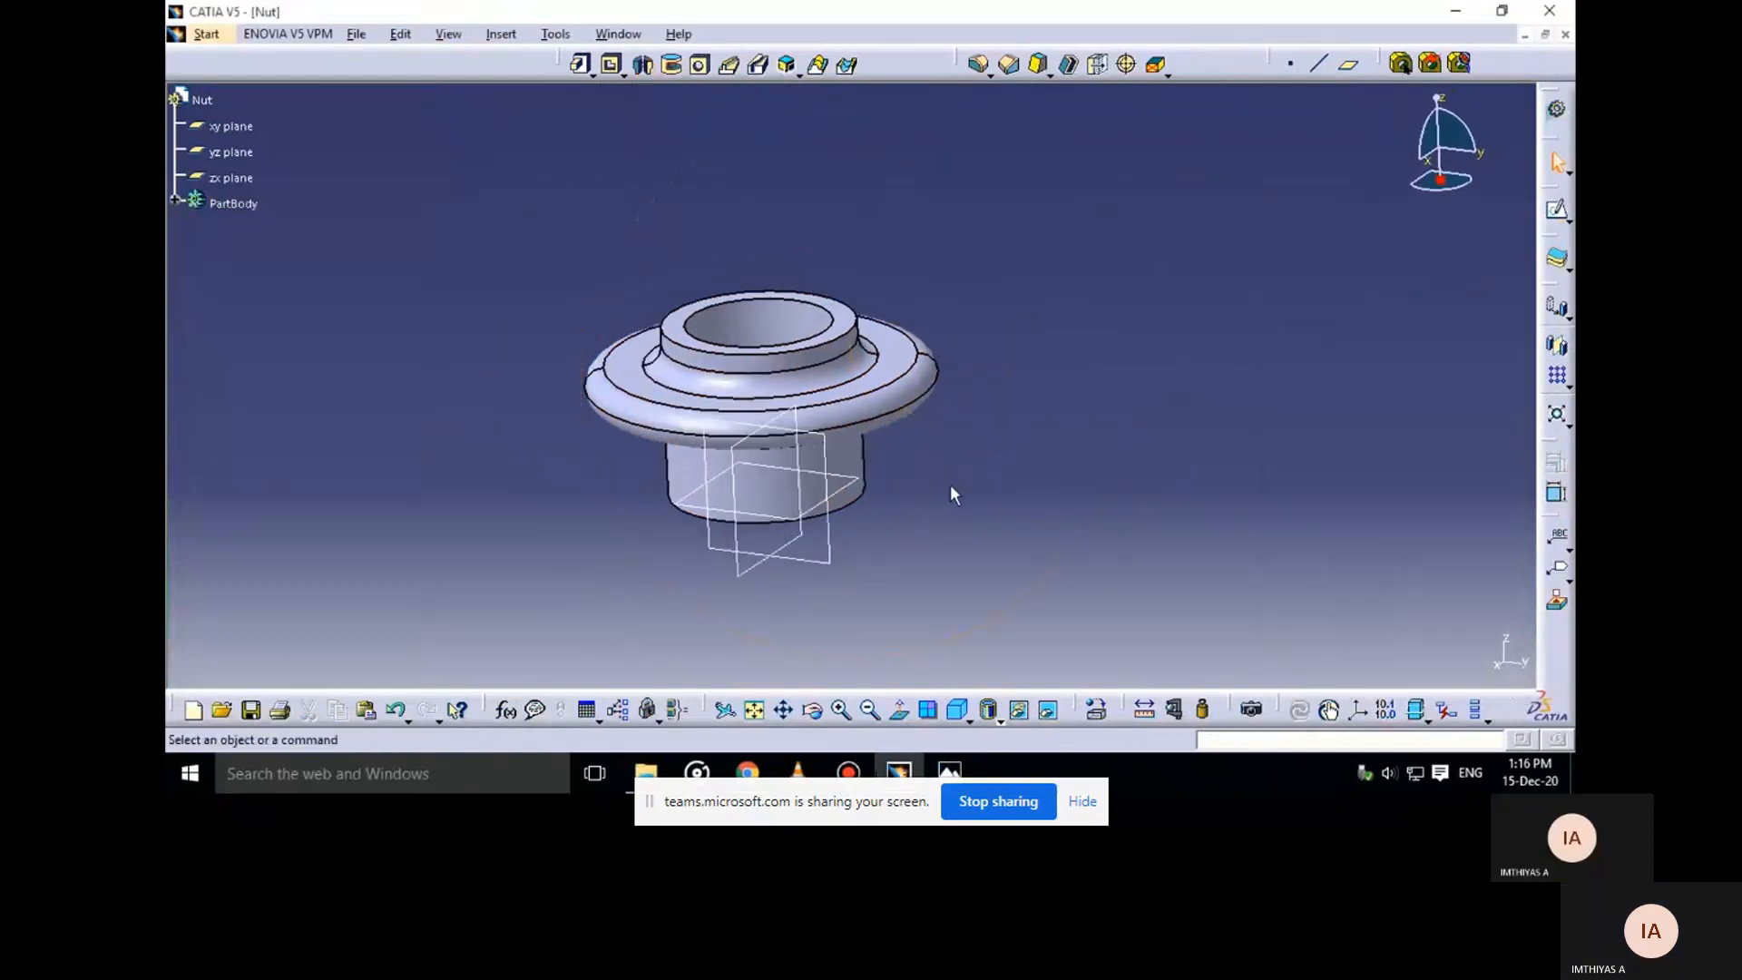
Compare the nut with the drawing and save the part as Nut in the Screw Jack folder
mouse_move(953, 771)
click(880, 671)
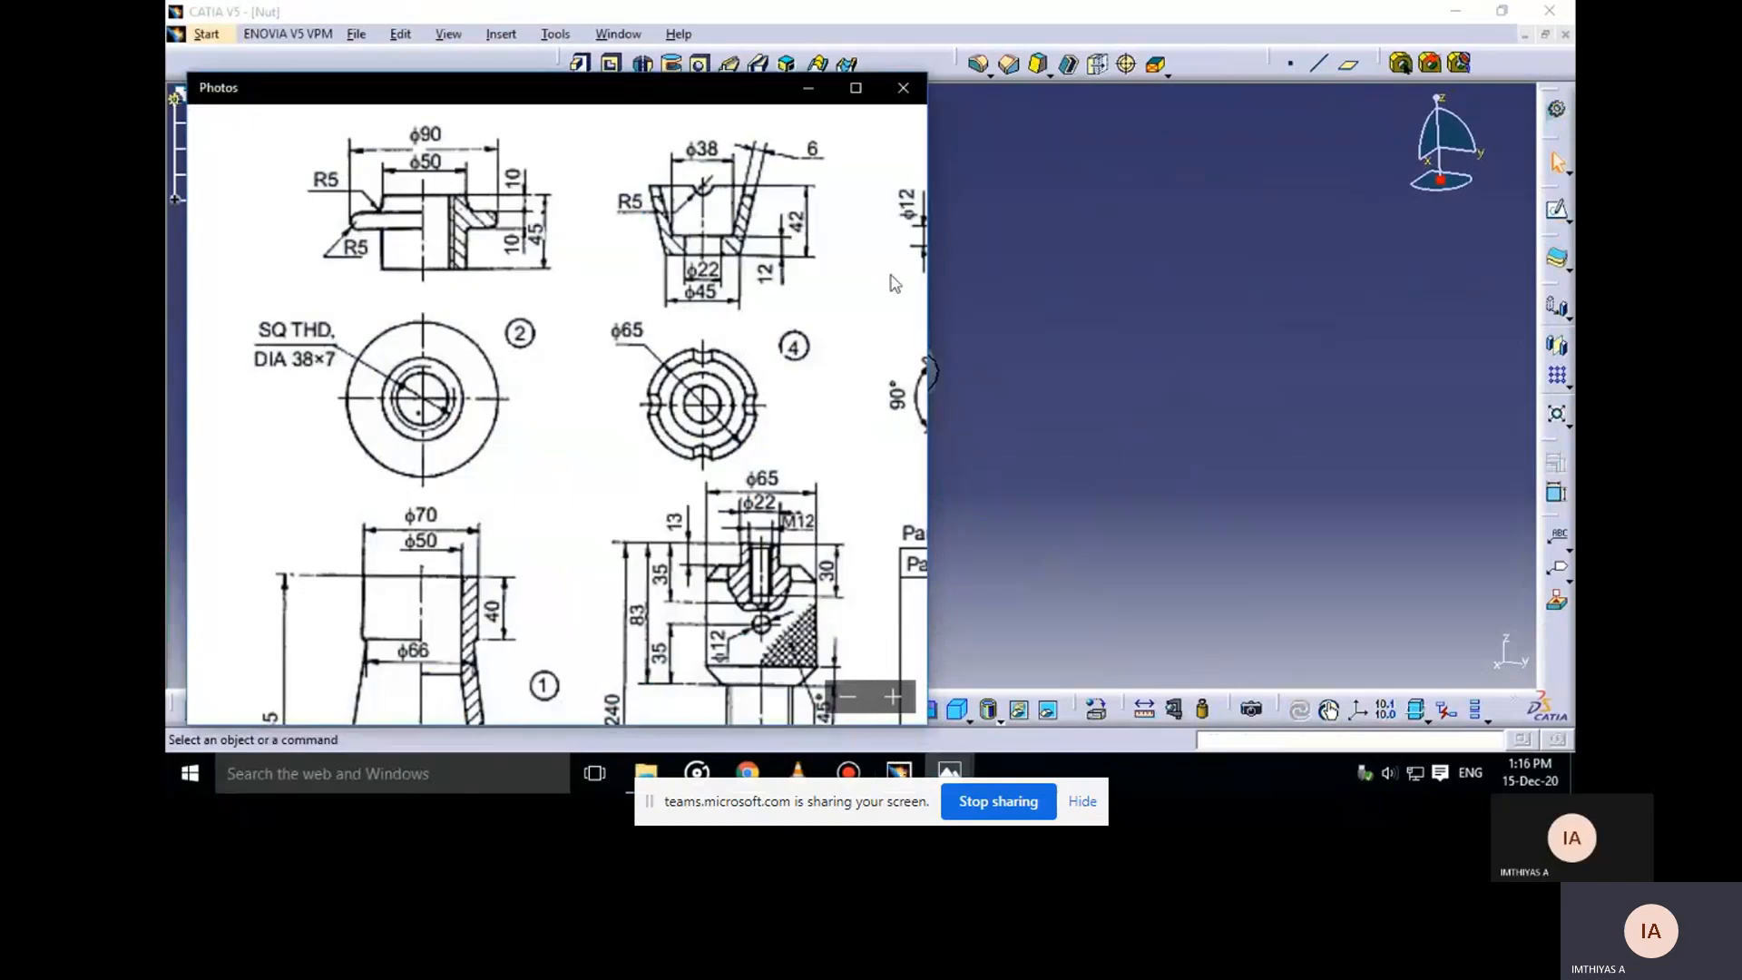
click(808, 88)
key(ctrl+s)
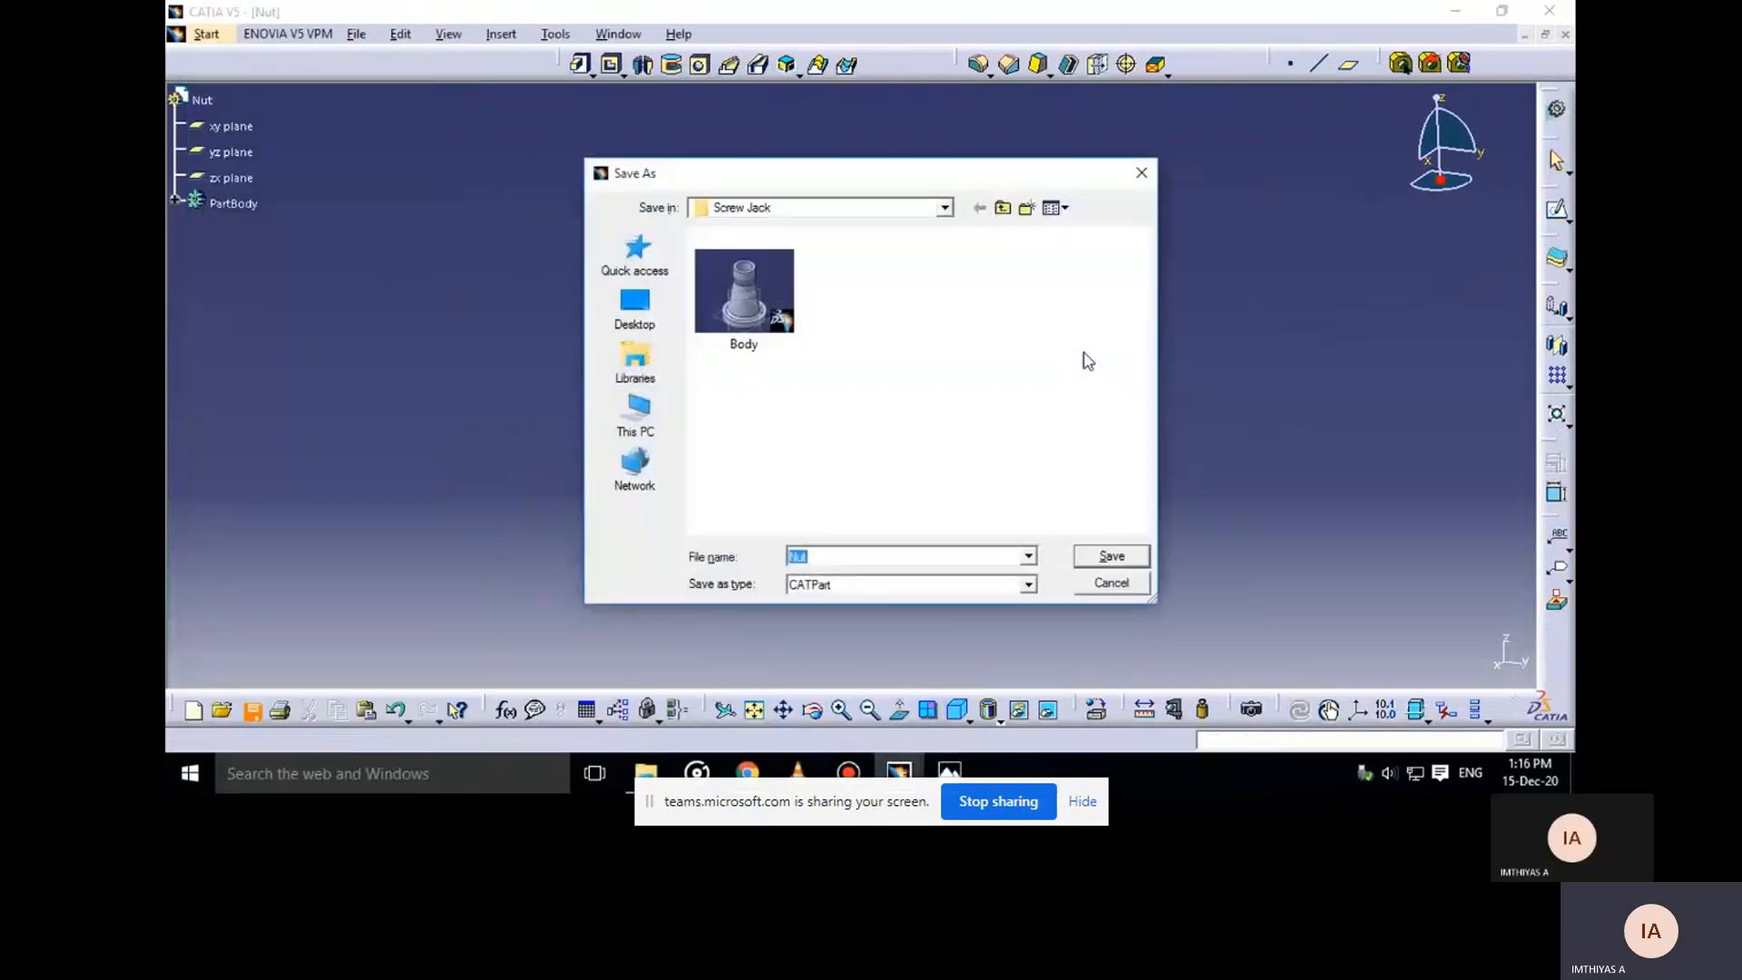
click(1118, 556)
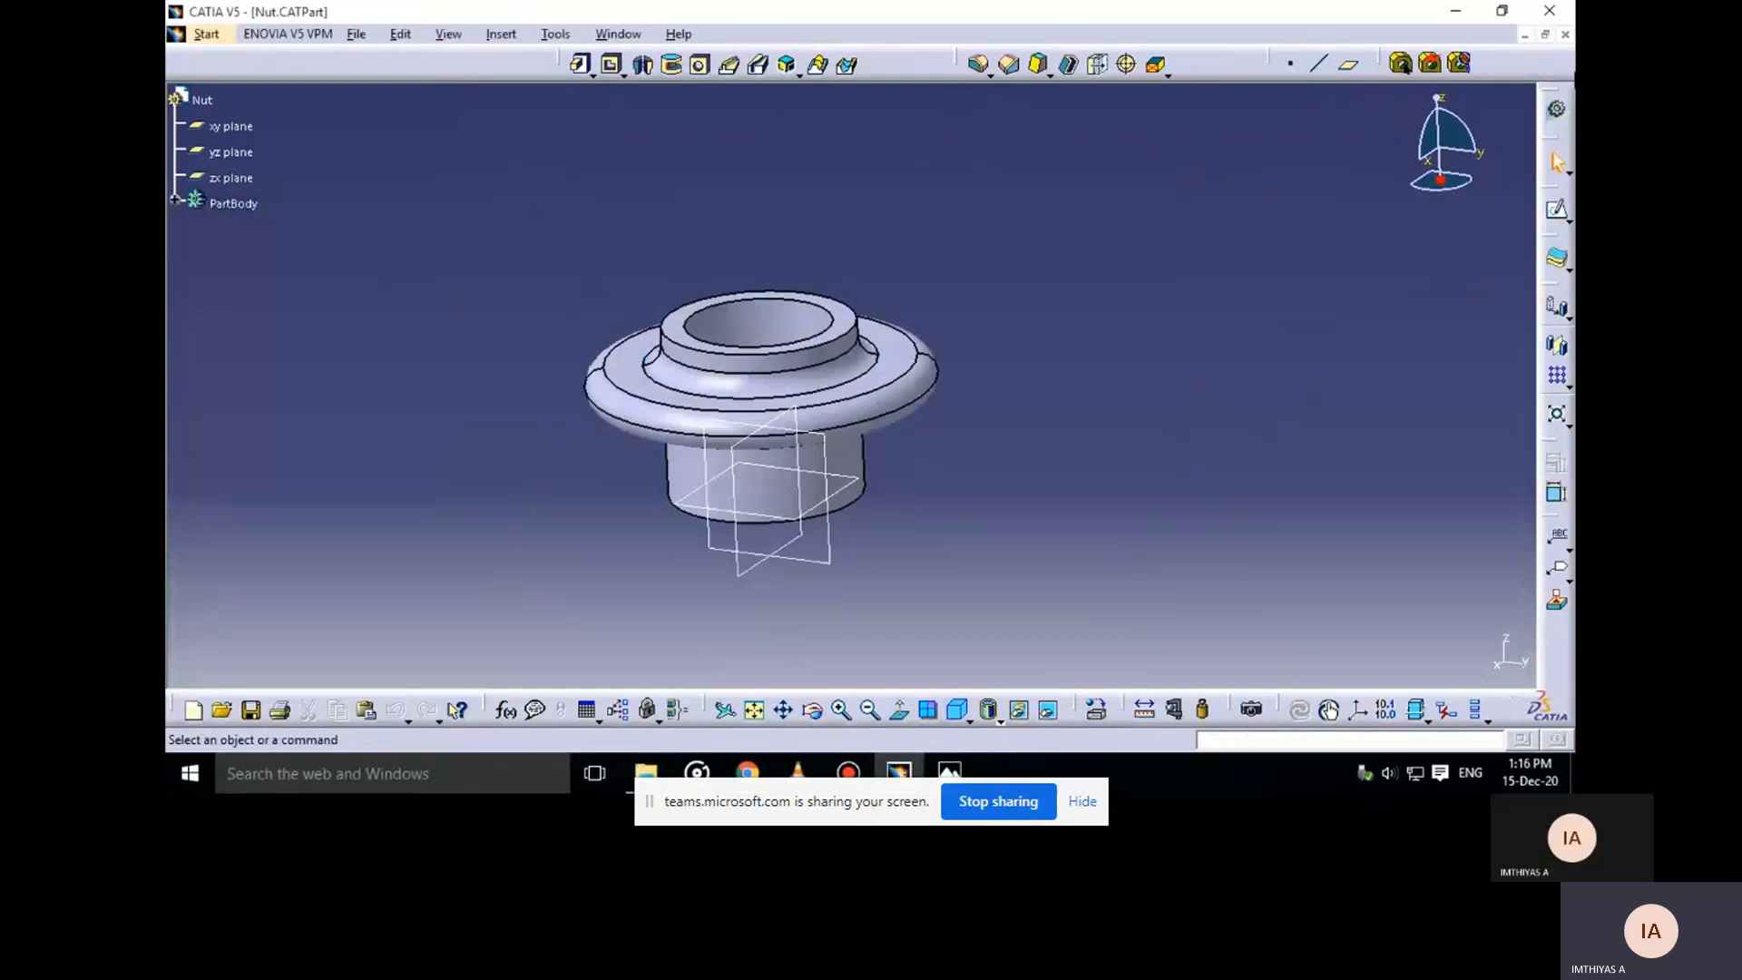
Close the nut document, check the next component in the drawing's parts list and create a new part named Screw
click(1565, 34)
click(184, 35)
mouse_move(263, 78)
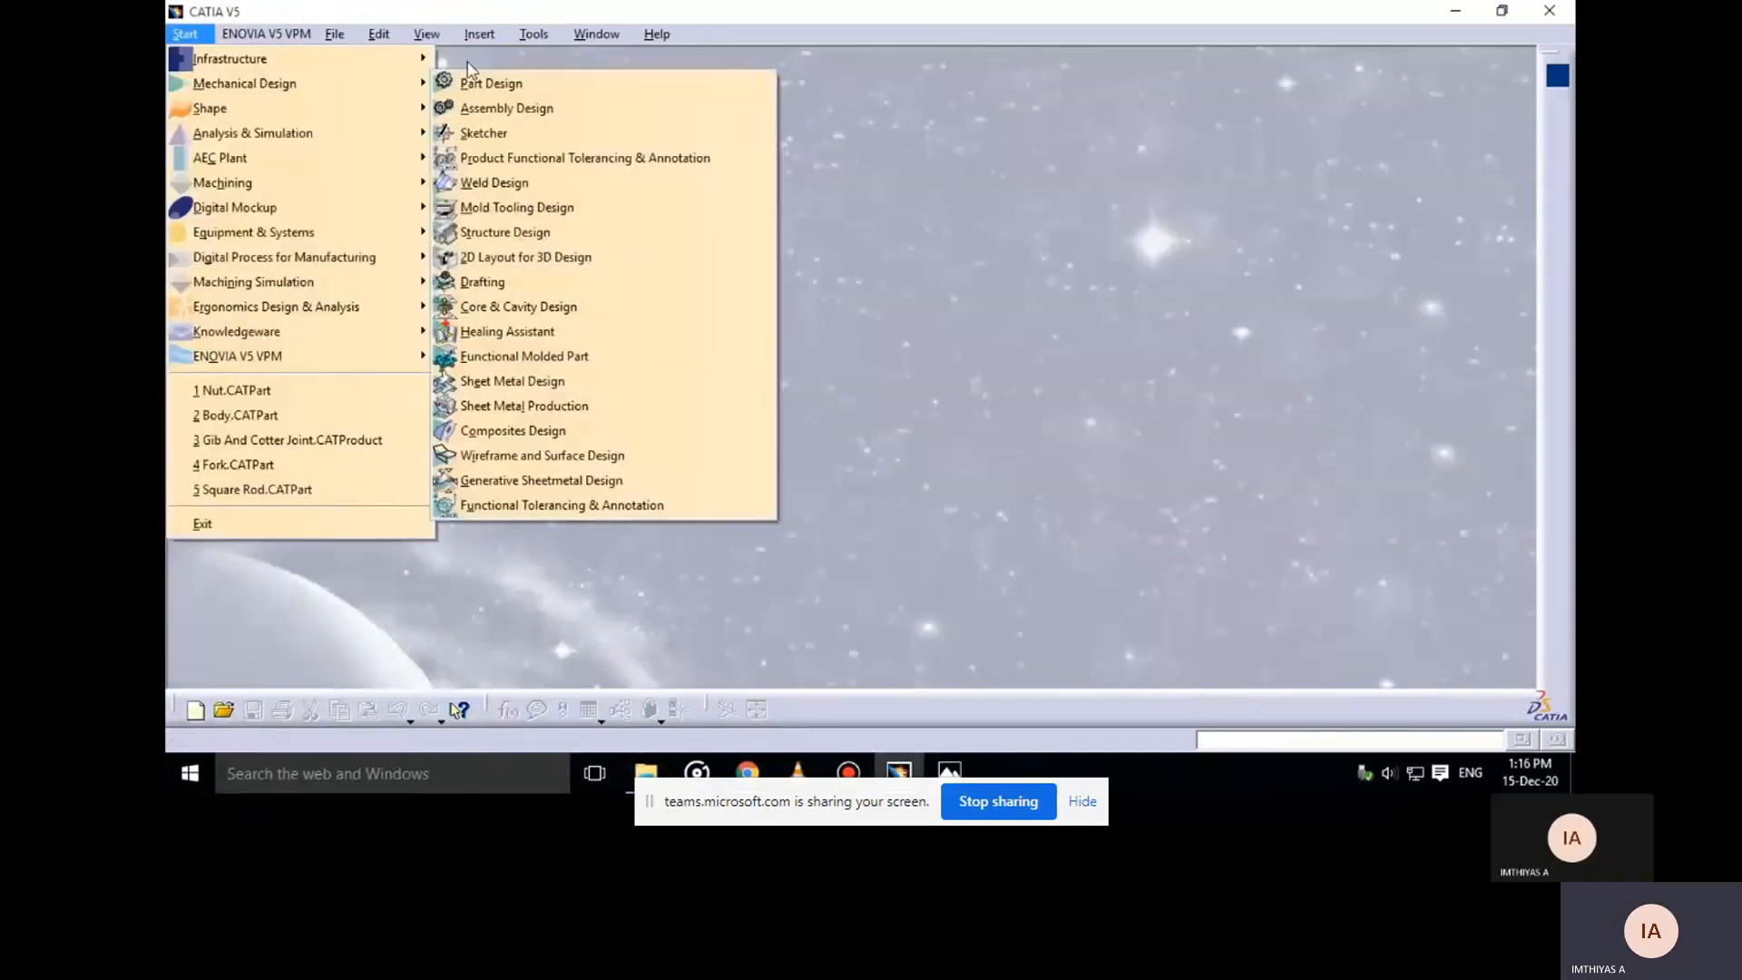
click(449, 80)
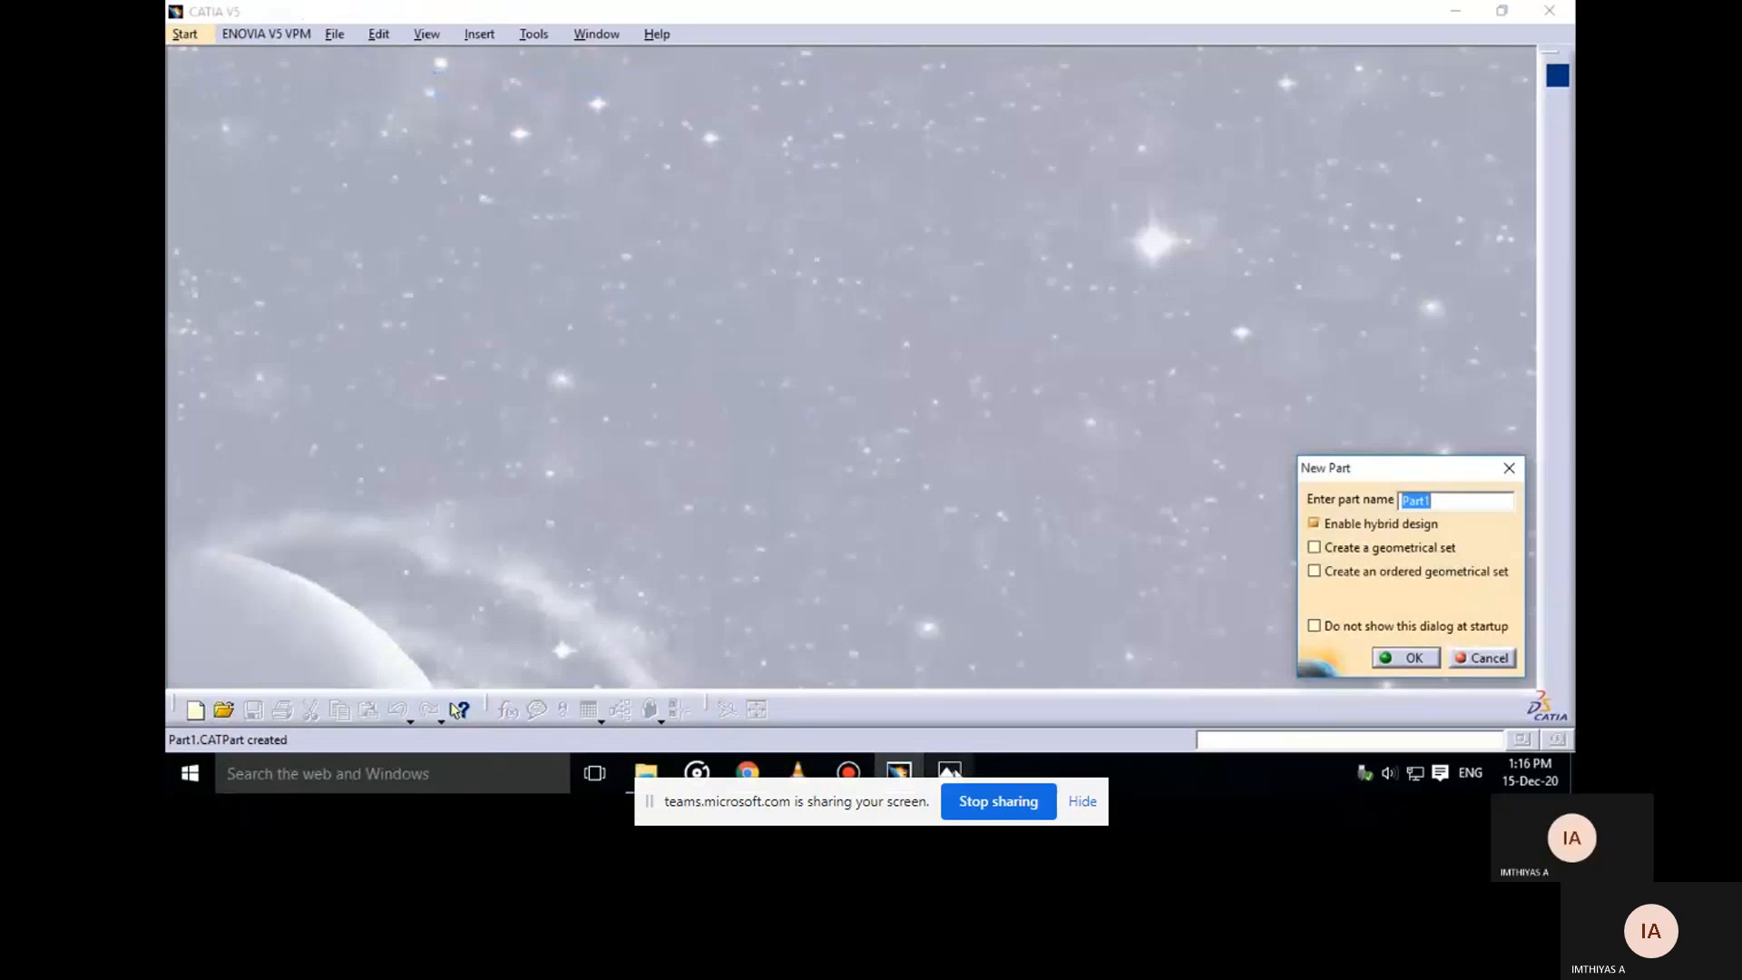
mouse_move(949, 772)
click(907, 697)
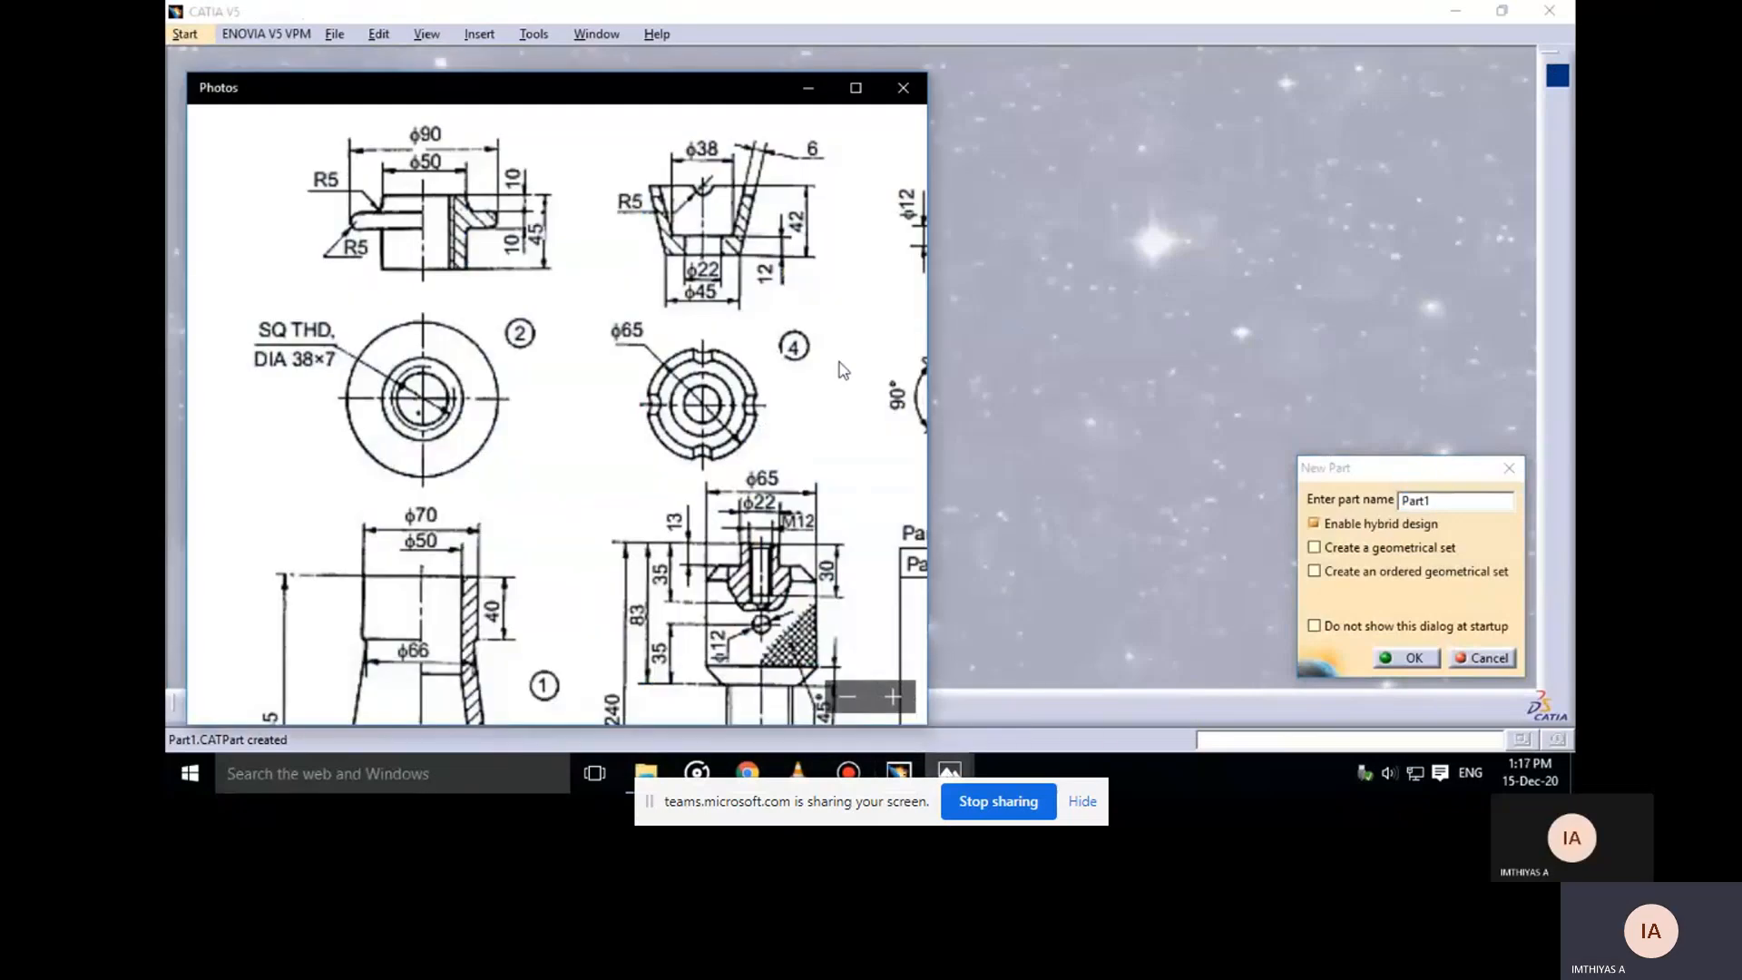
mouse_move(687, 562)
mouse_down()
mouse_move(610, 267)
mouse_move(599, 392)
mouse_move(578, 277)
mouse_move(466, 305)
mouse_up()
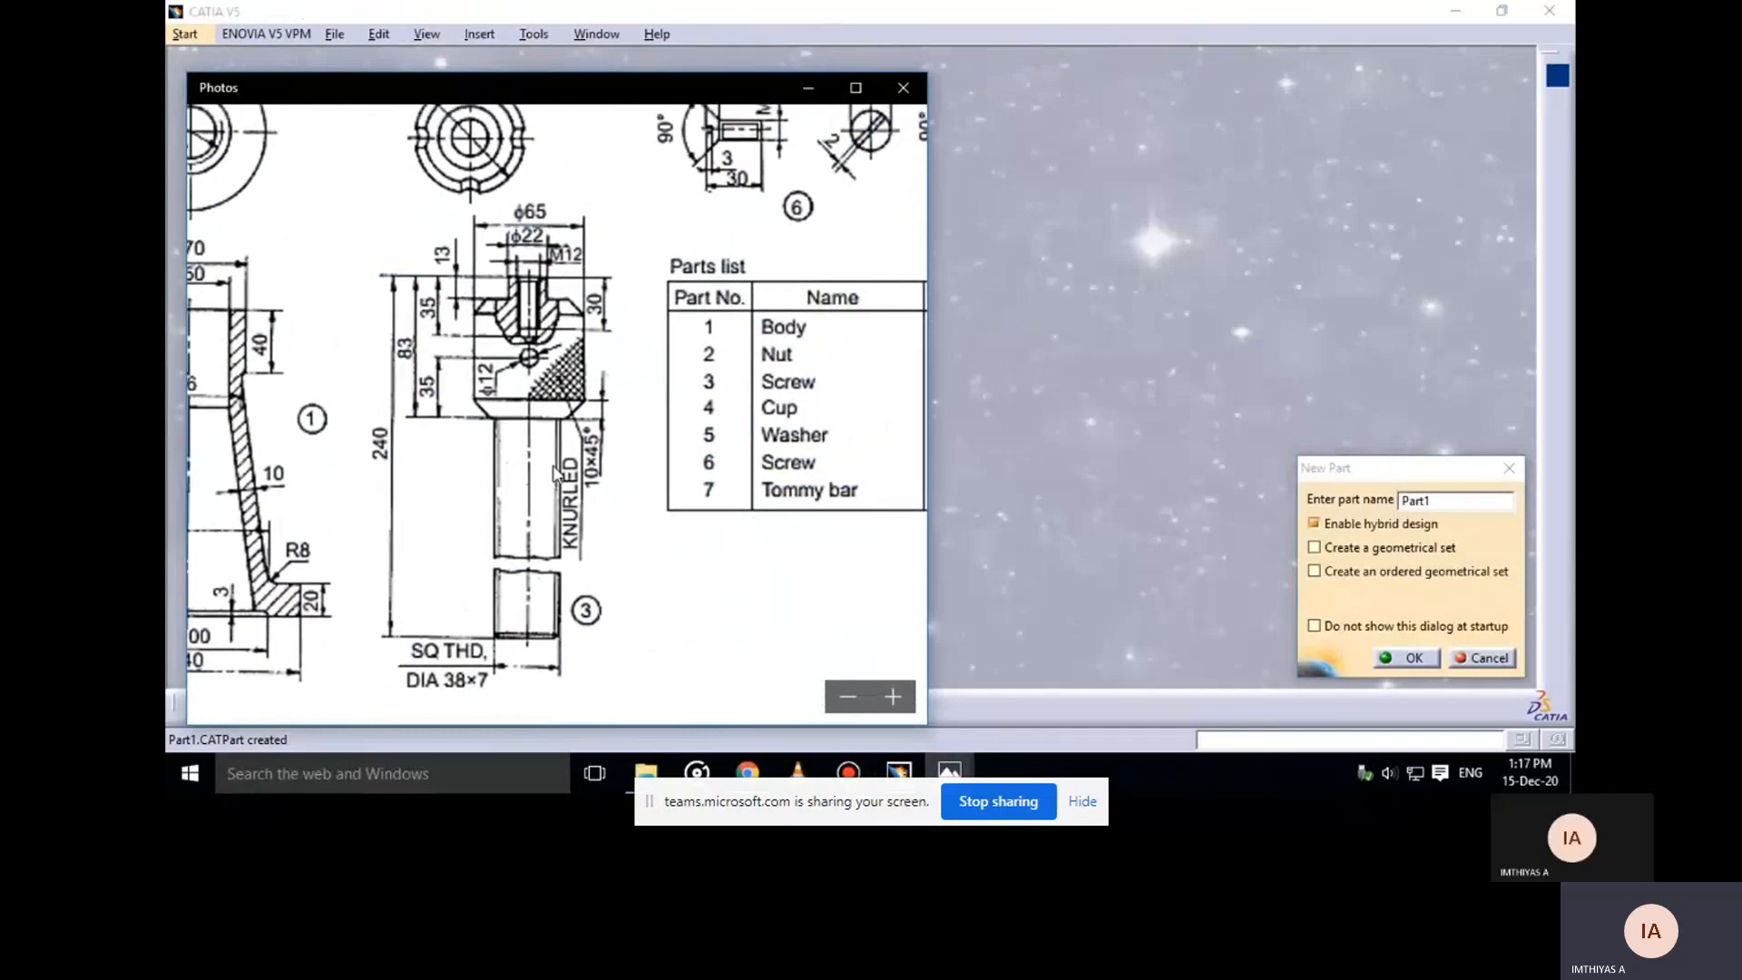
click(1513, 632)
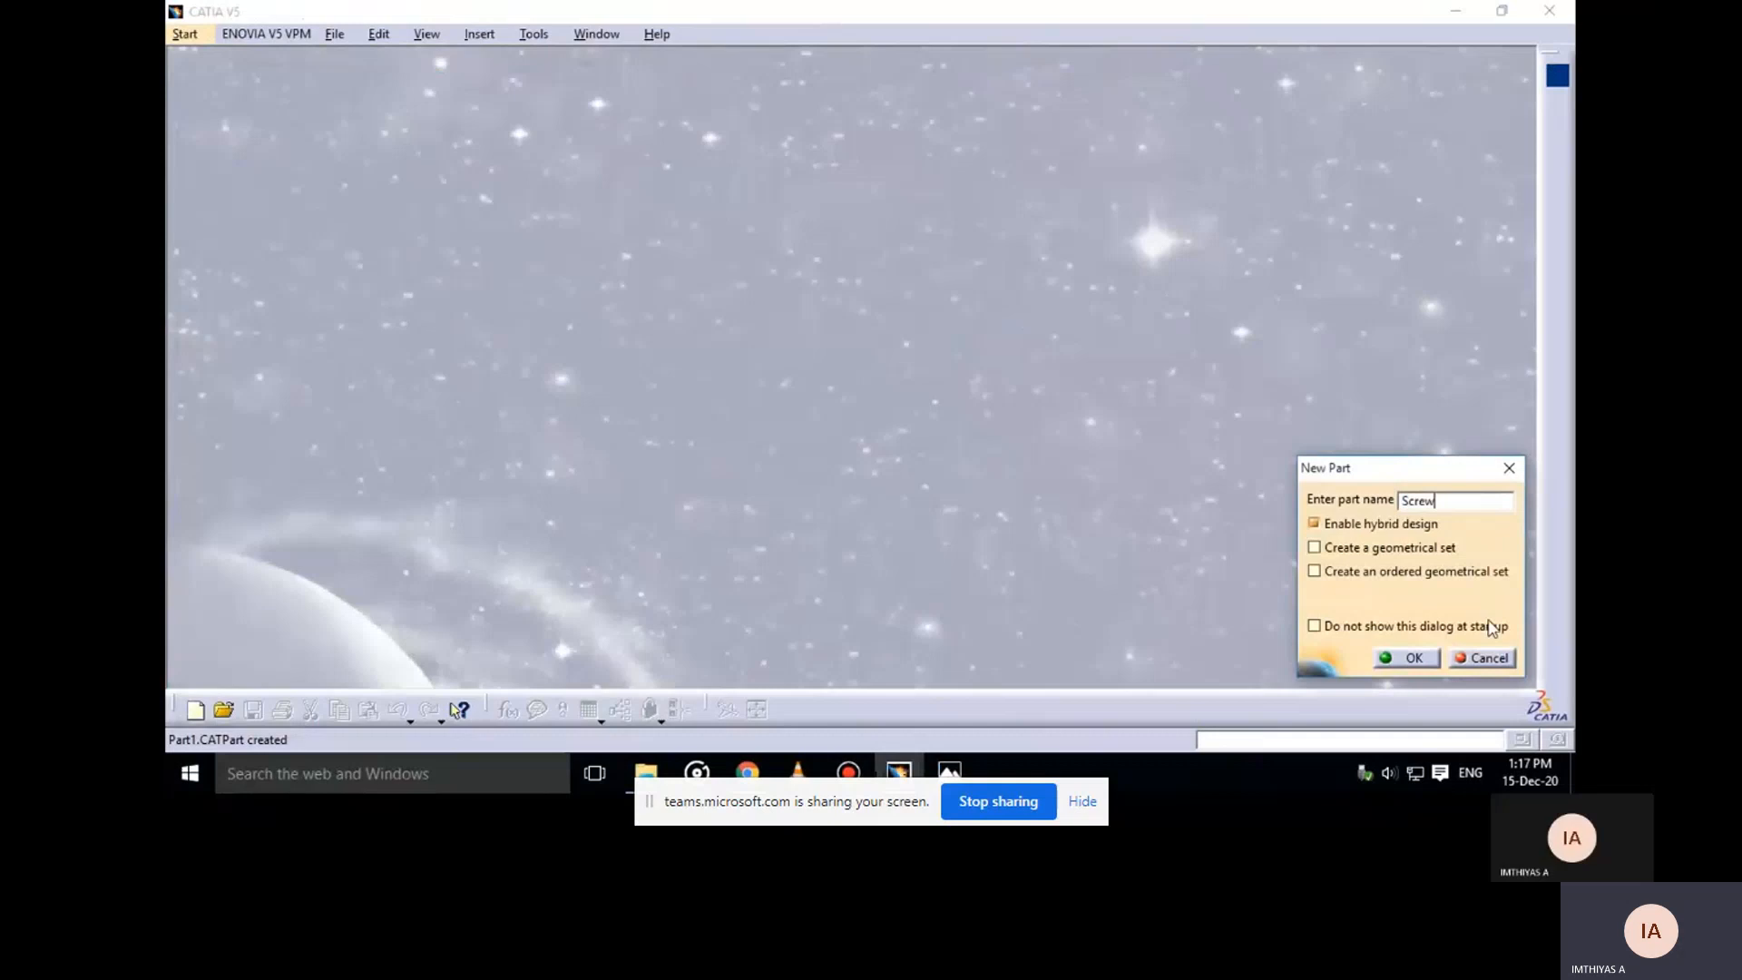
key(Return)
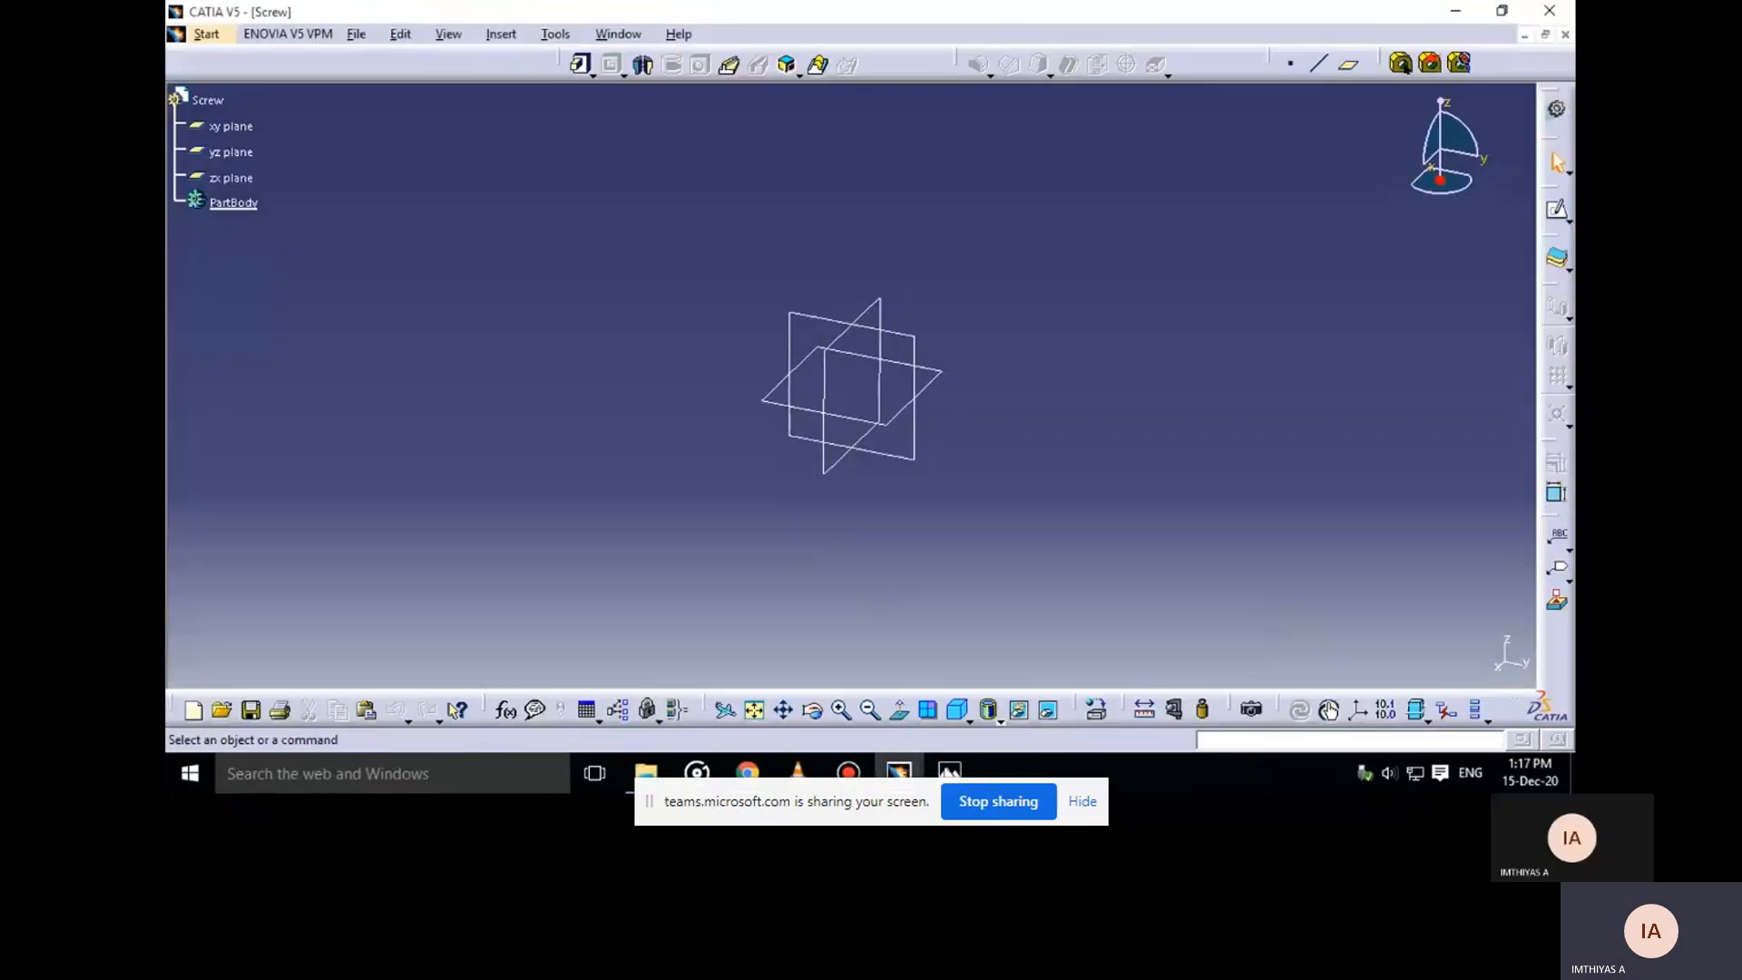
Review the Screw (part 3) in the reference drawing and open a sketch on the yz plane
mouse_move(949, 772)
click(853, 701)
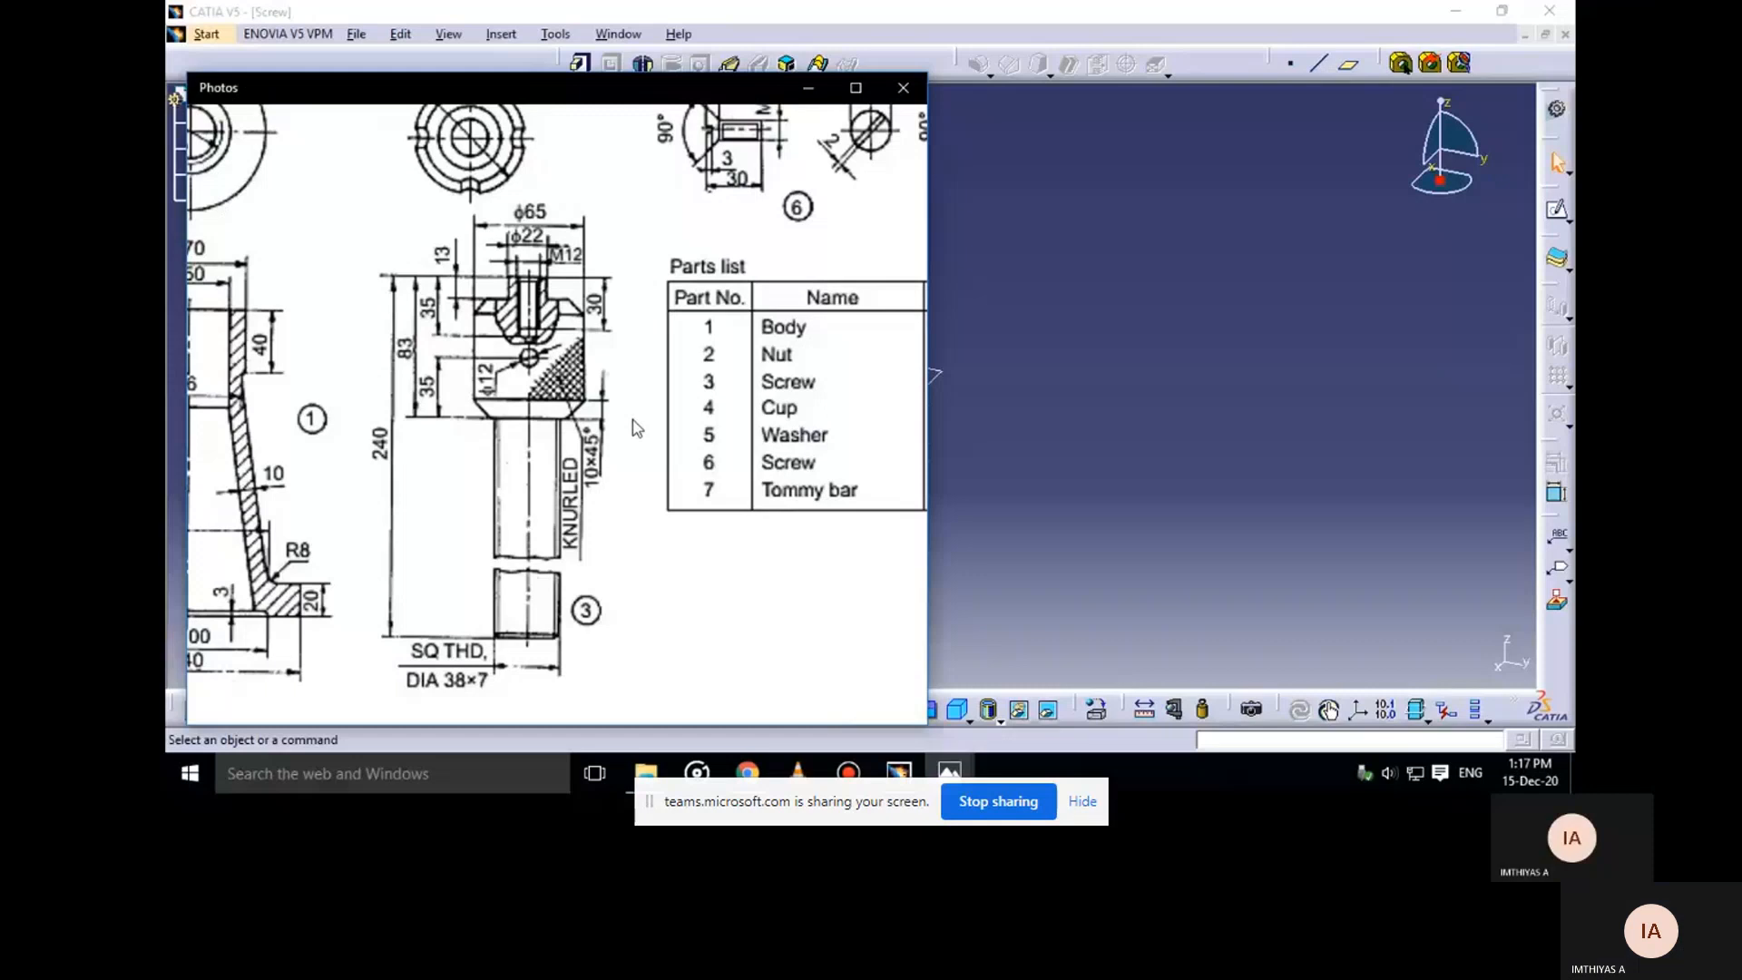
click(805, 87)
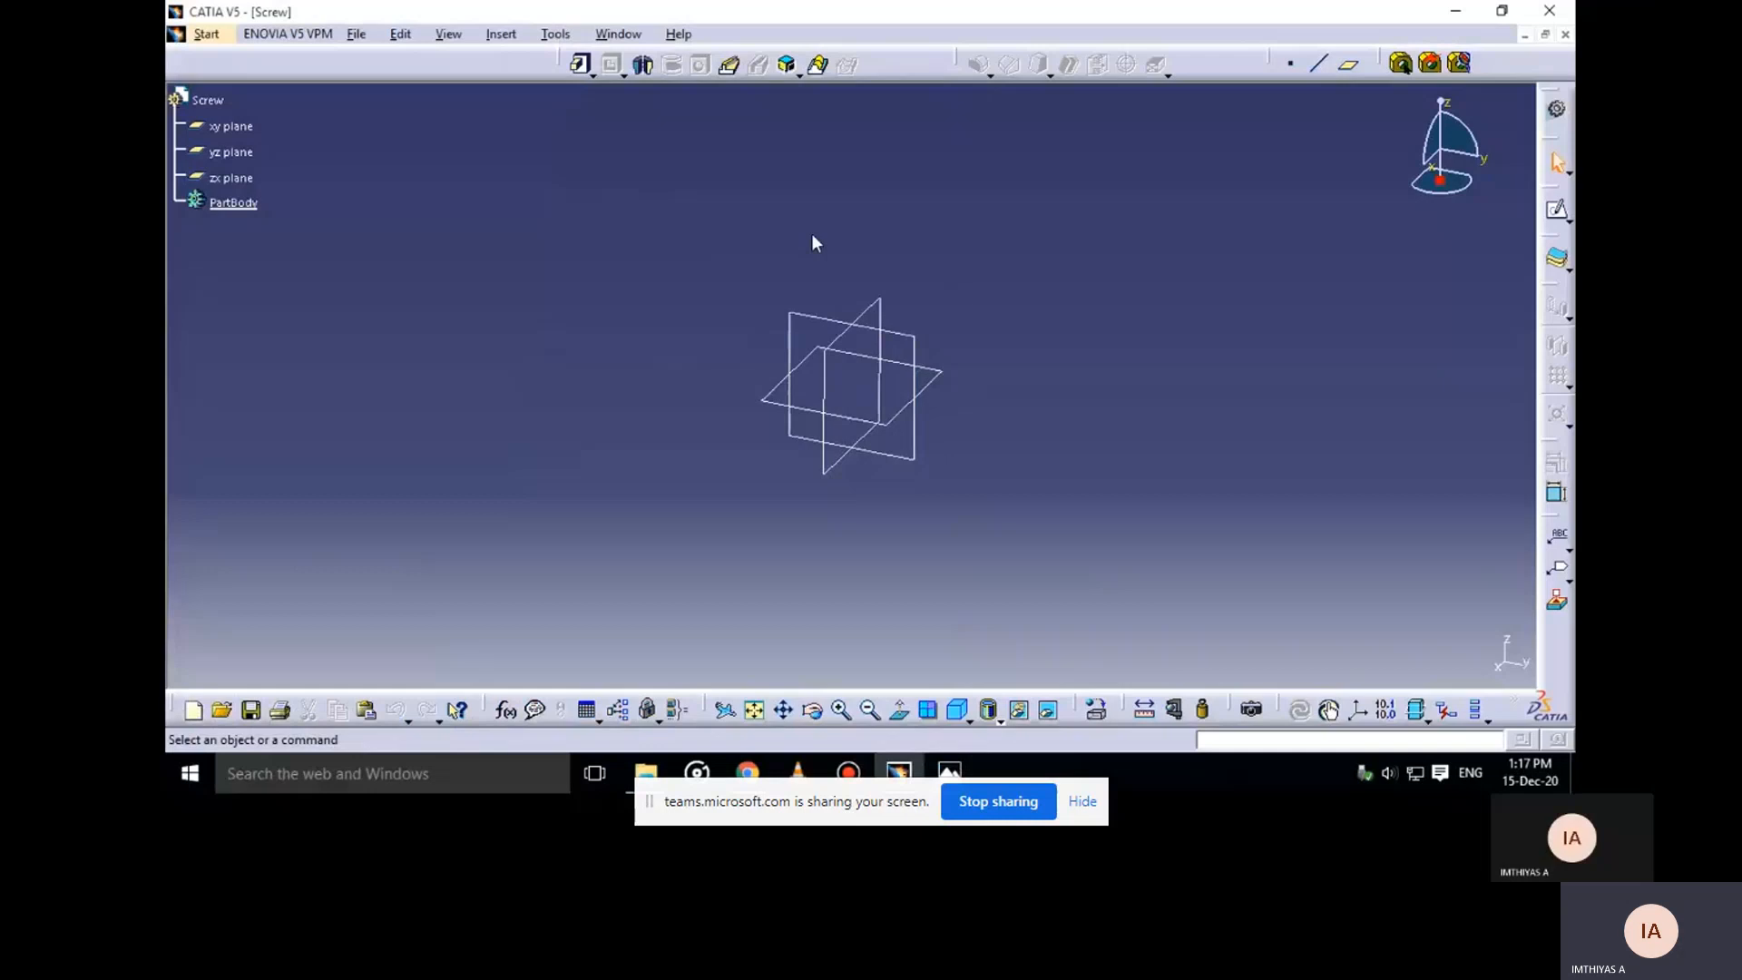
click(929, 350)
click(1557, 209)
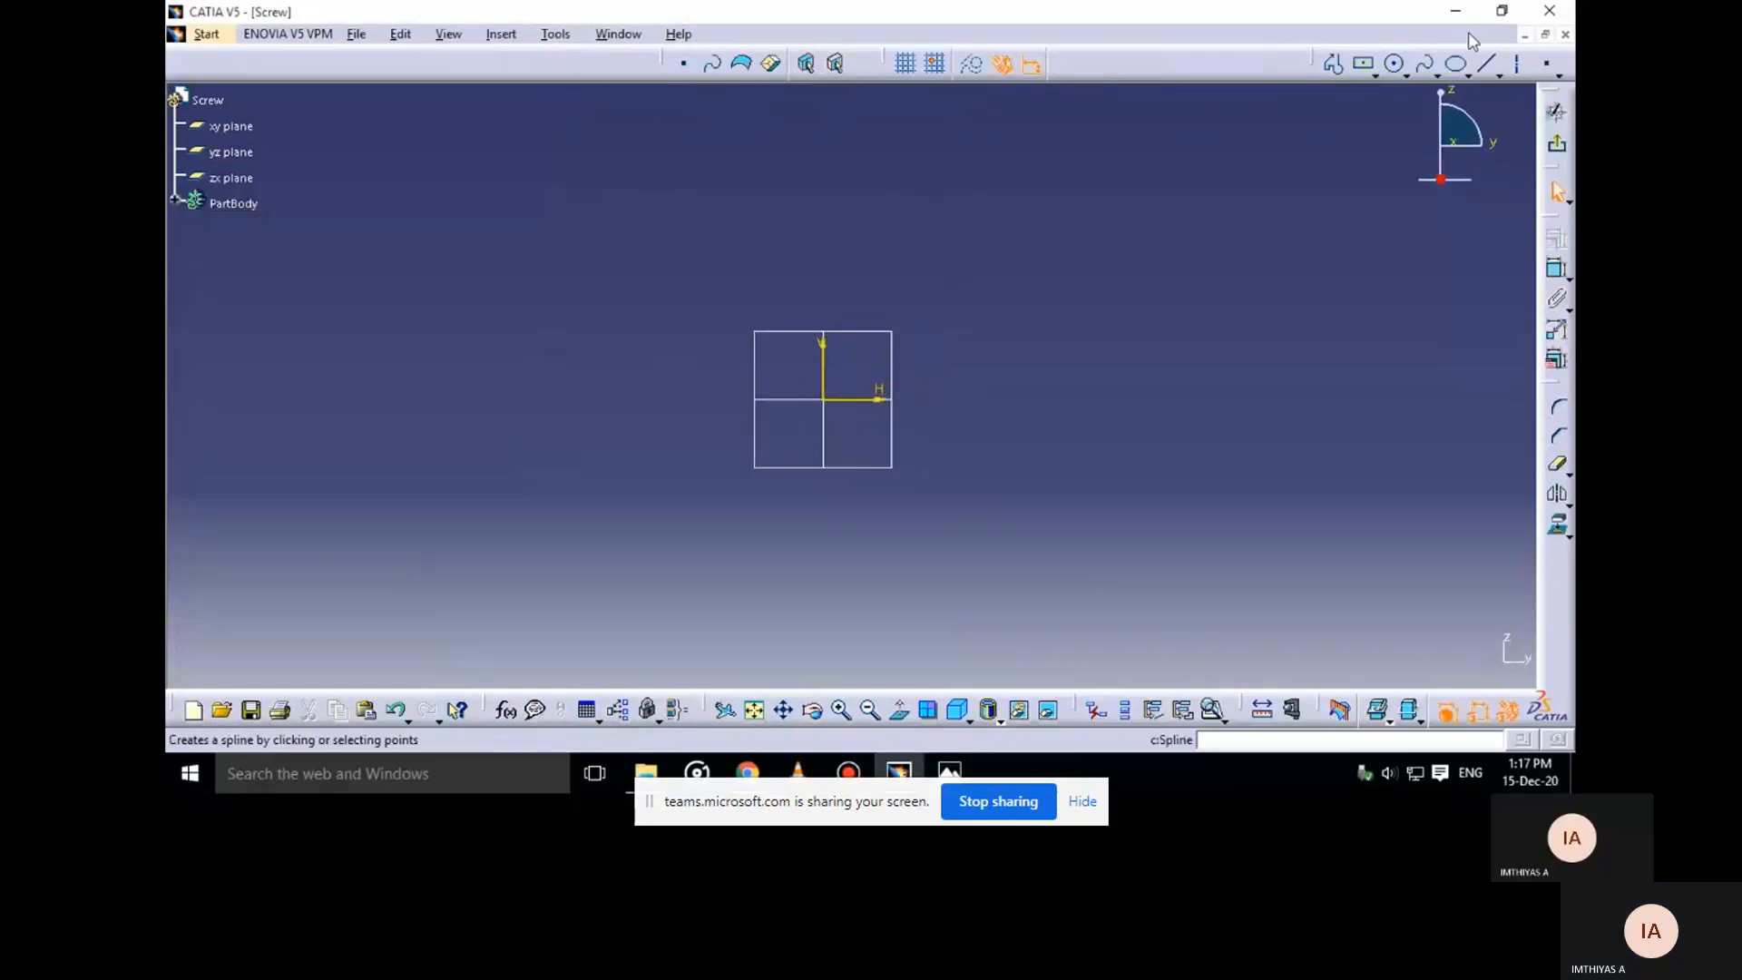
Sketch the screw's upper half-profile from the vertical axis: a neck about 8 mm wide and high, then a head about 34 mm in radius and 49 mm tall
click(1334, 71)
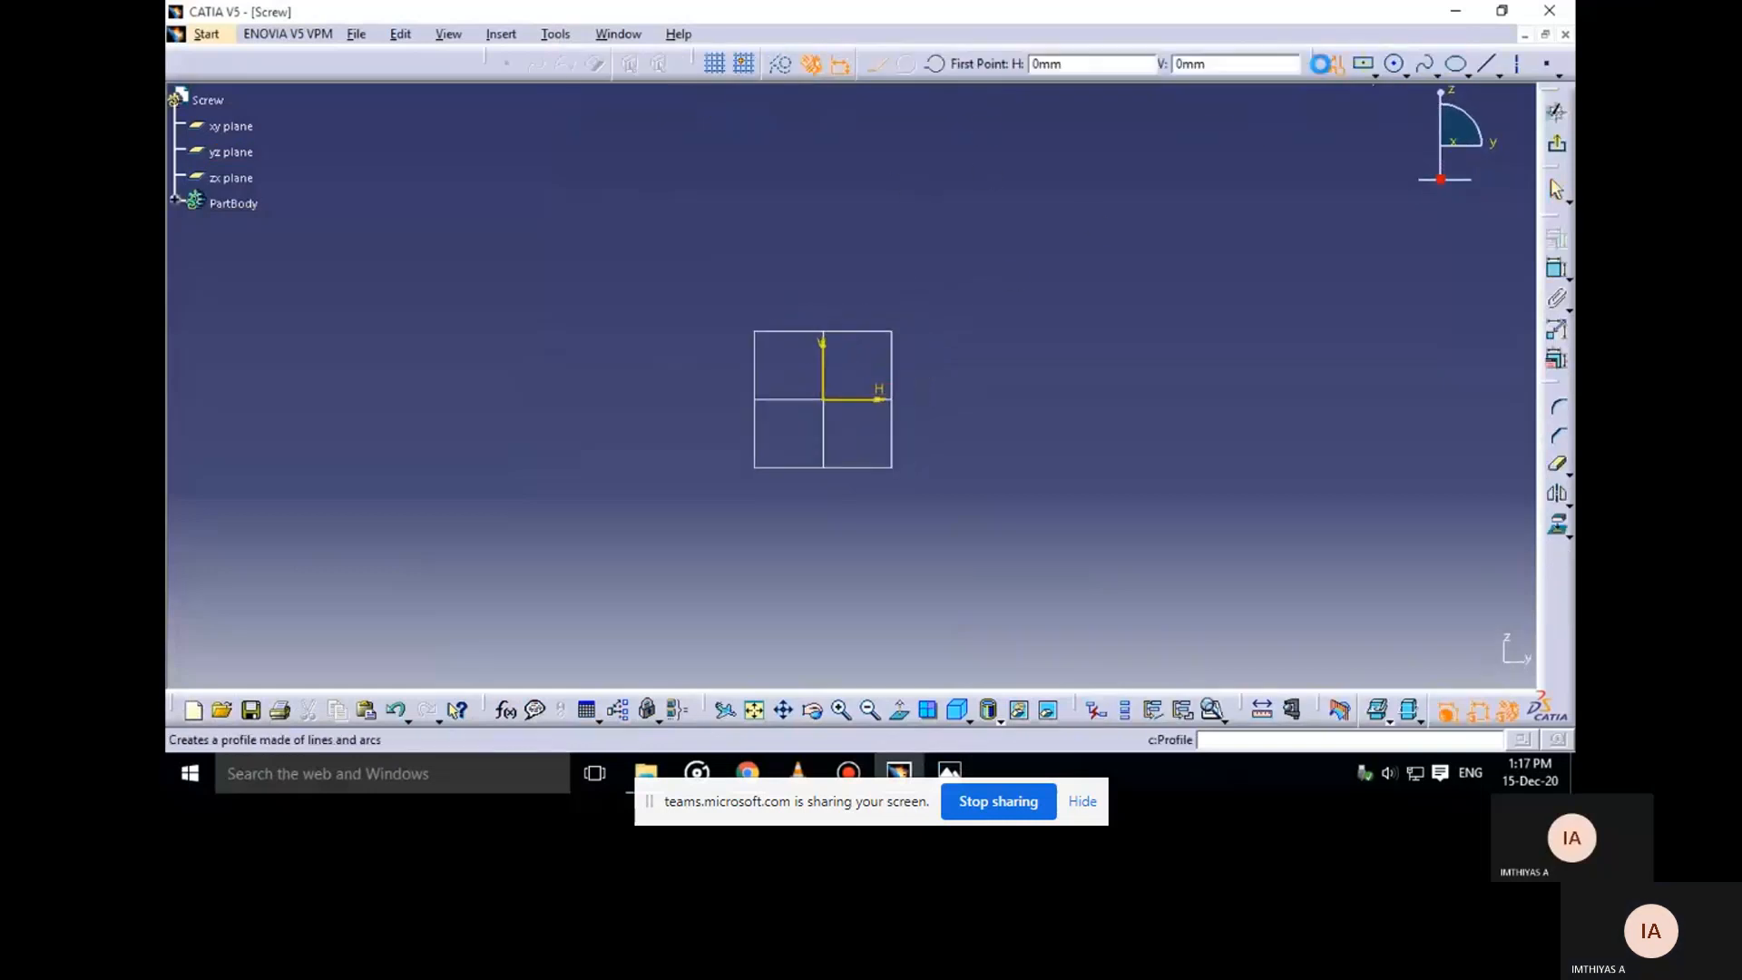
click(824, 201)
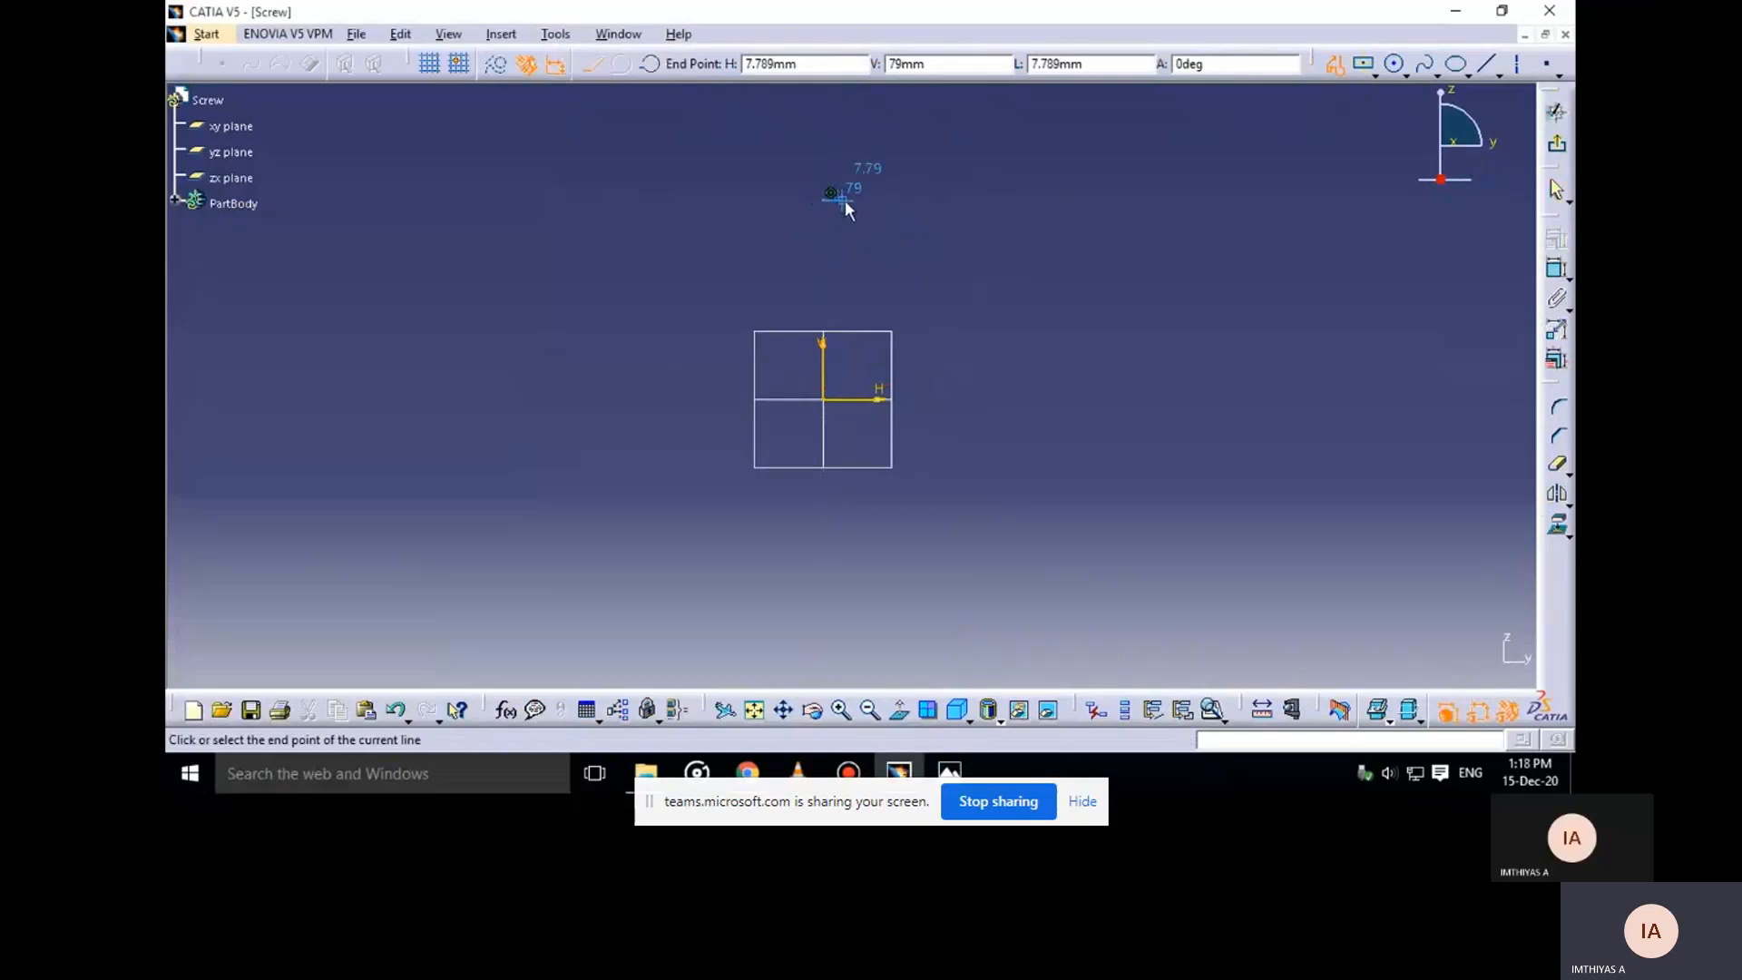
click(844, 200)
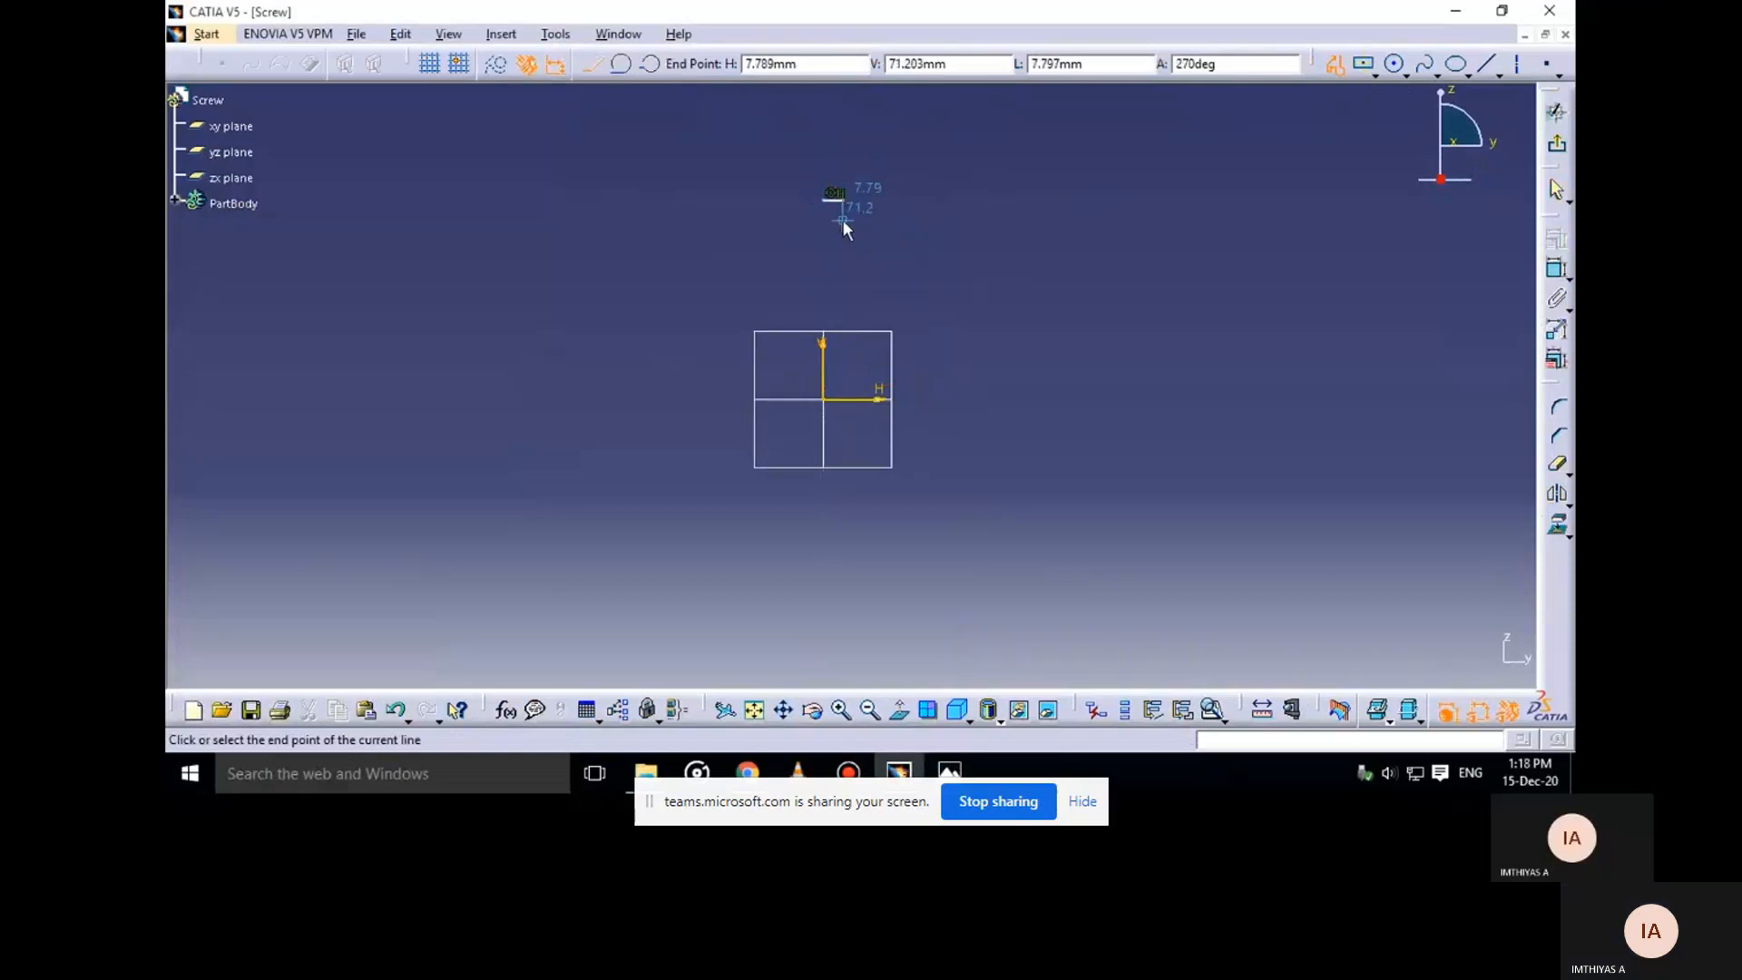
click(909, 219)
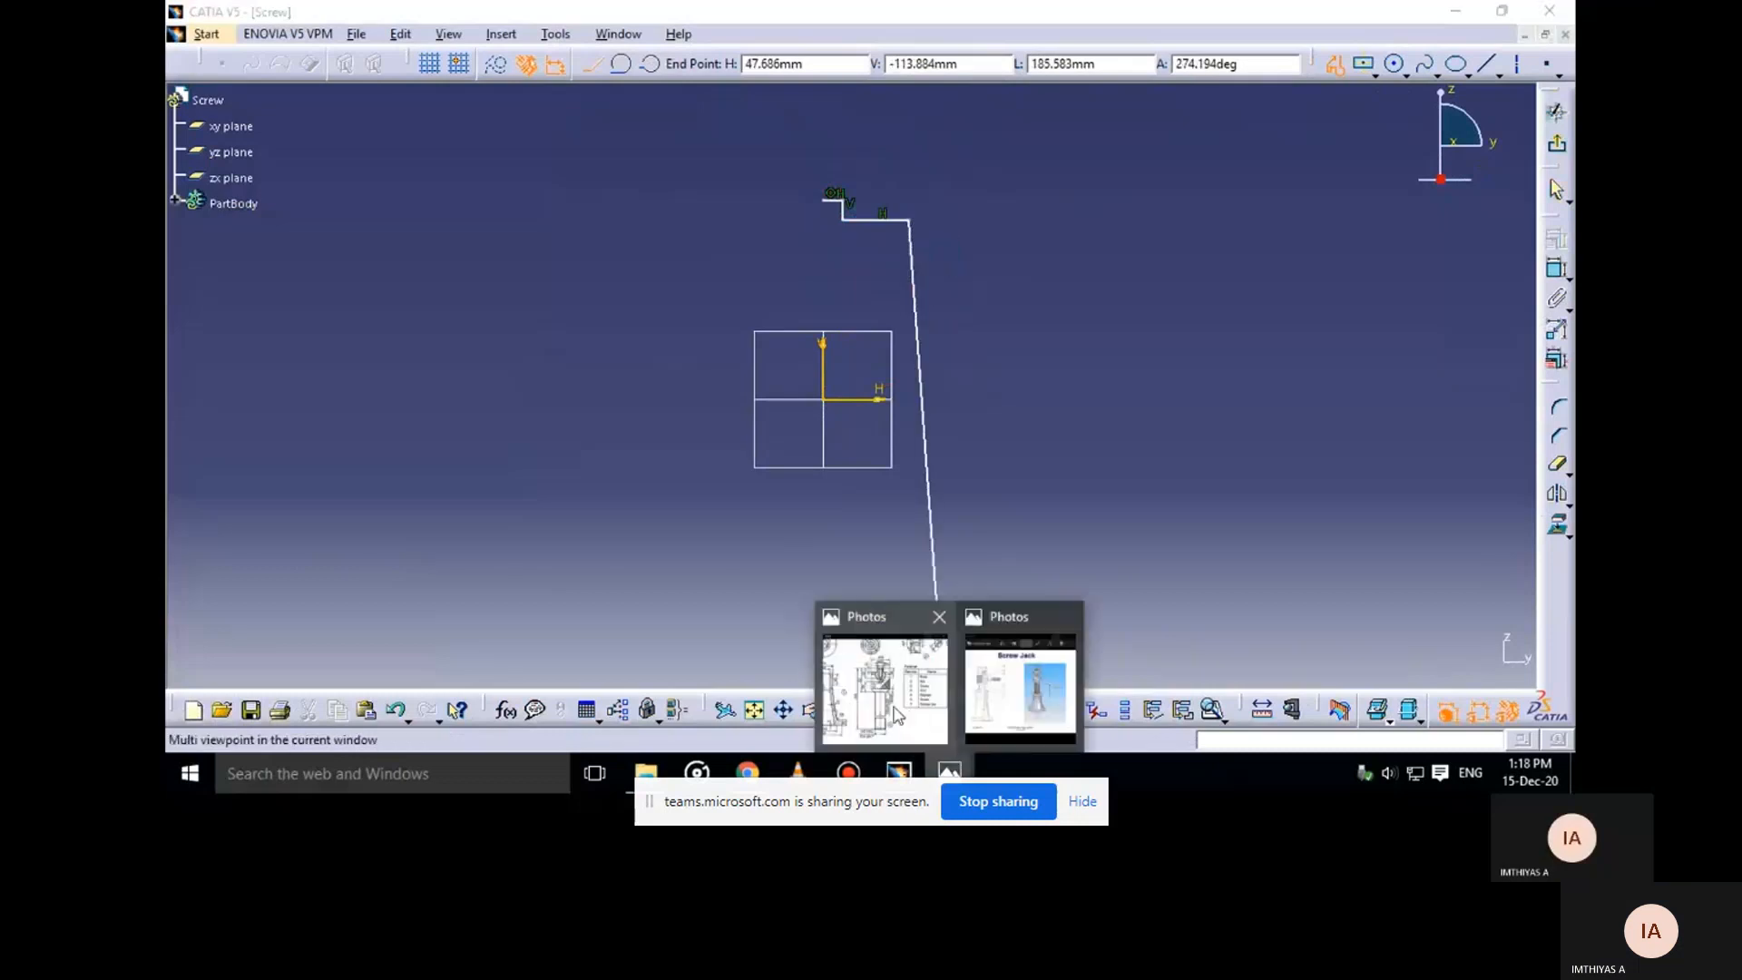
click(949, 772)
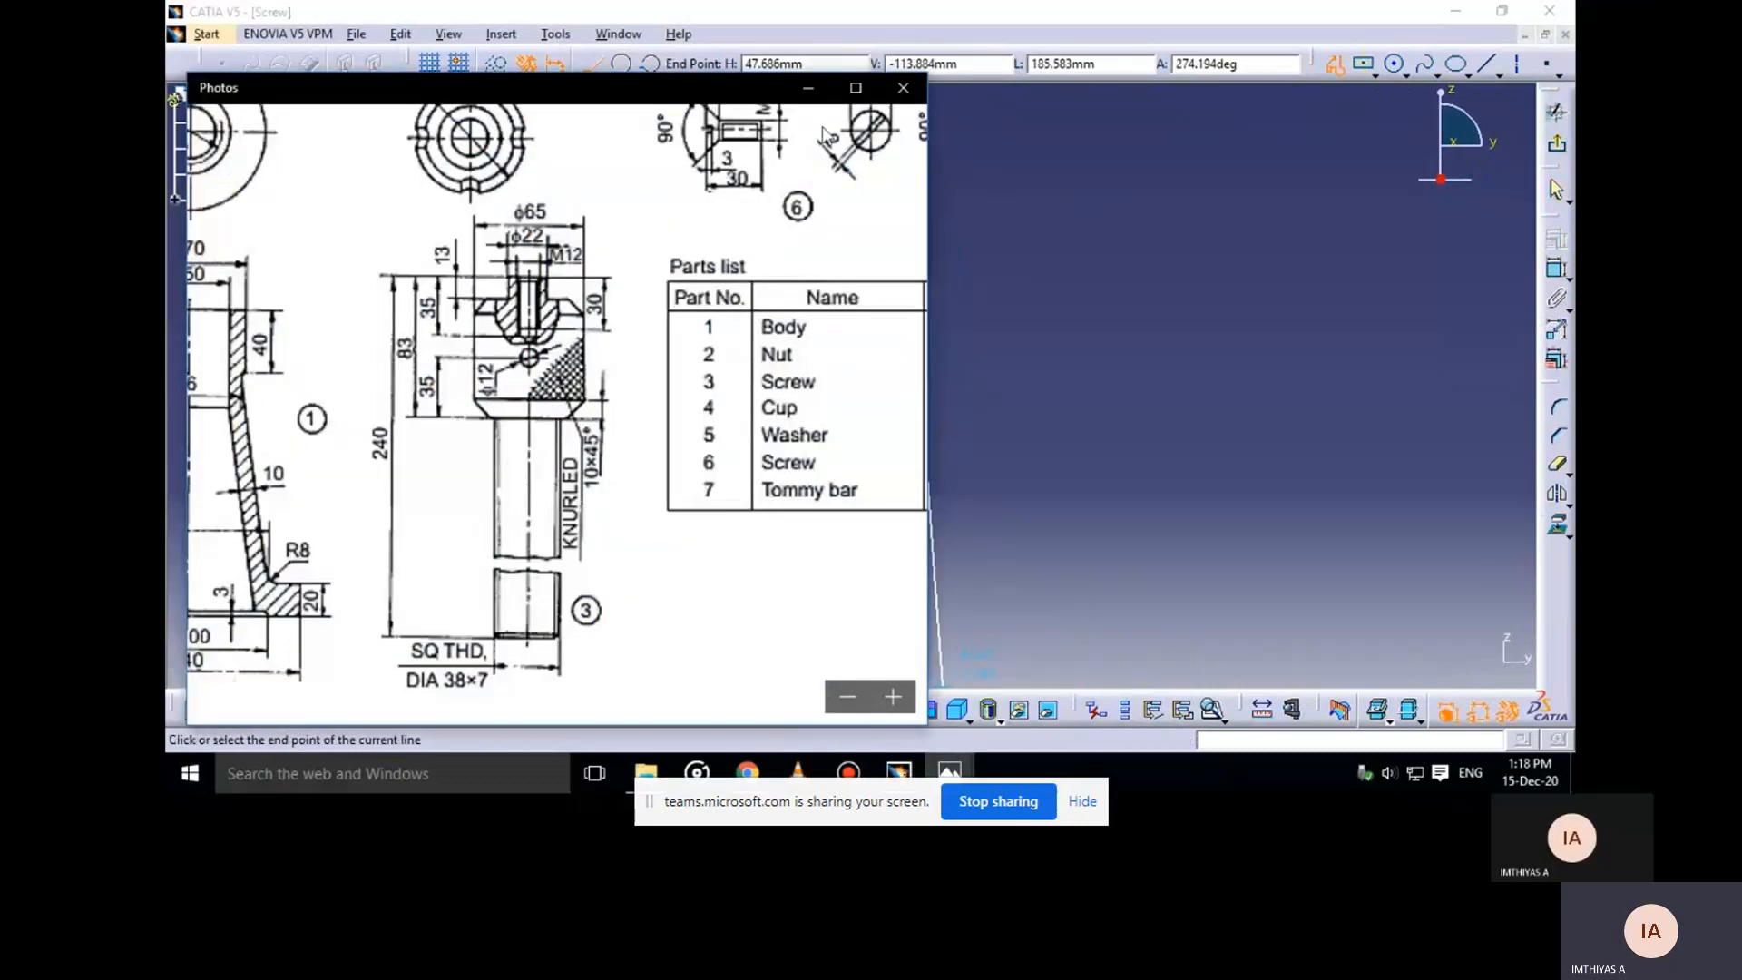
click(807, 87)
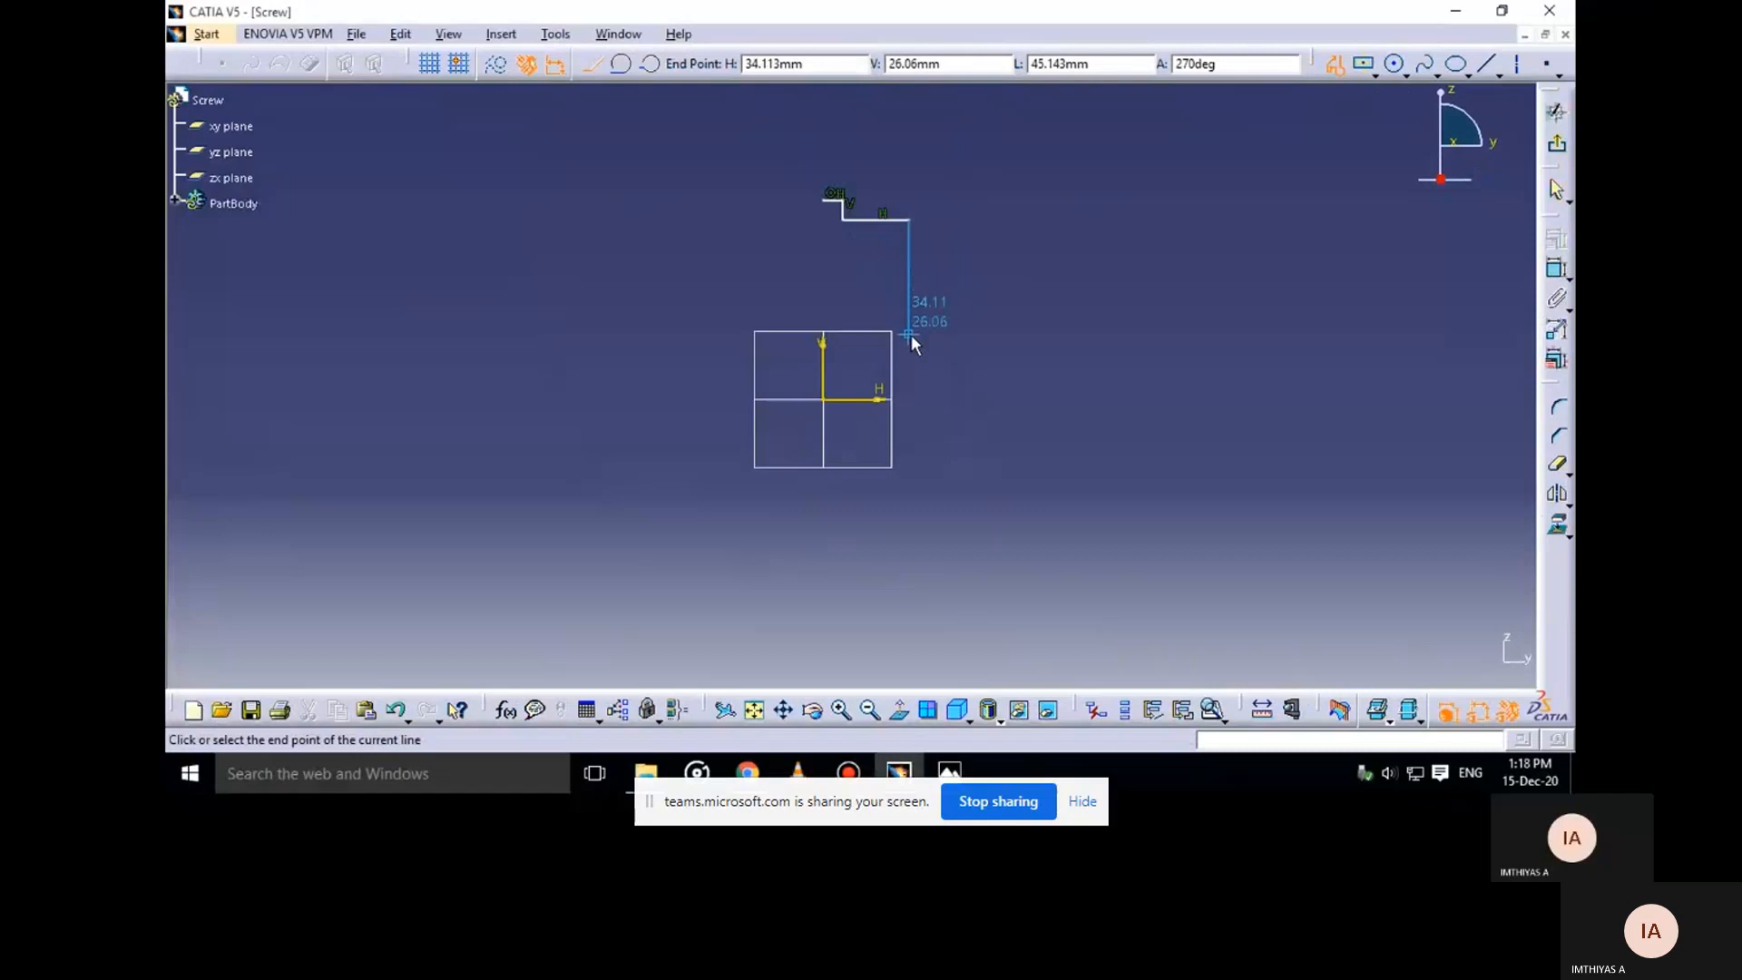
click(911, 343)
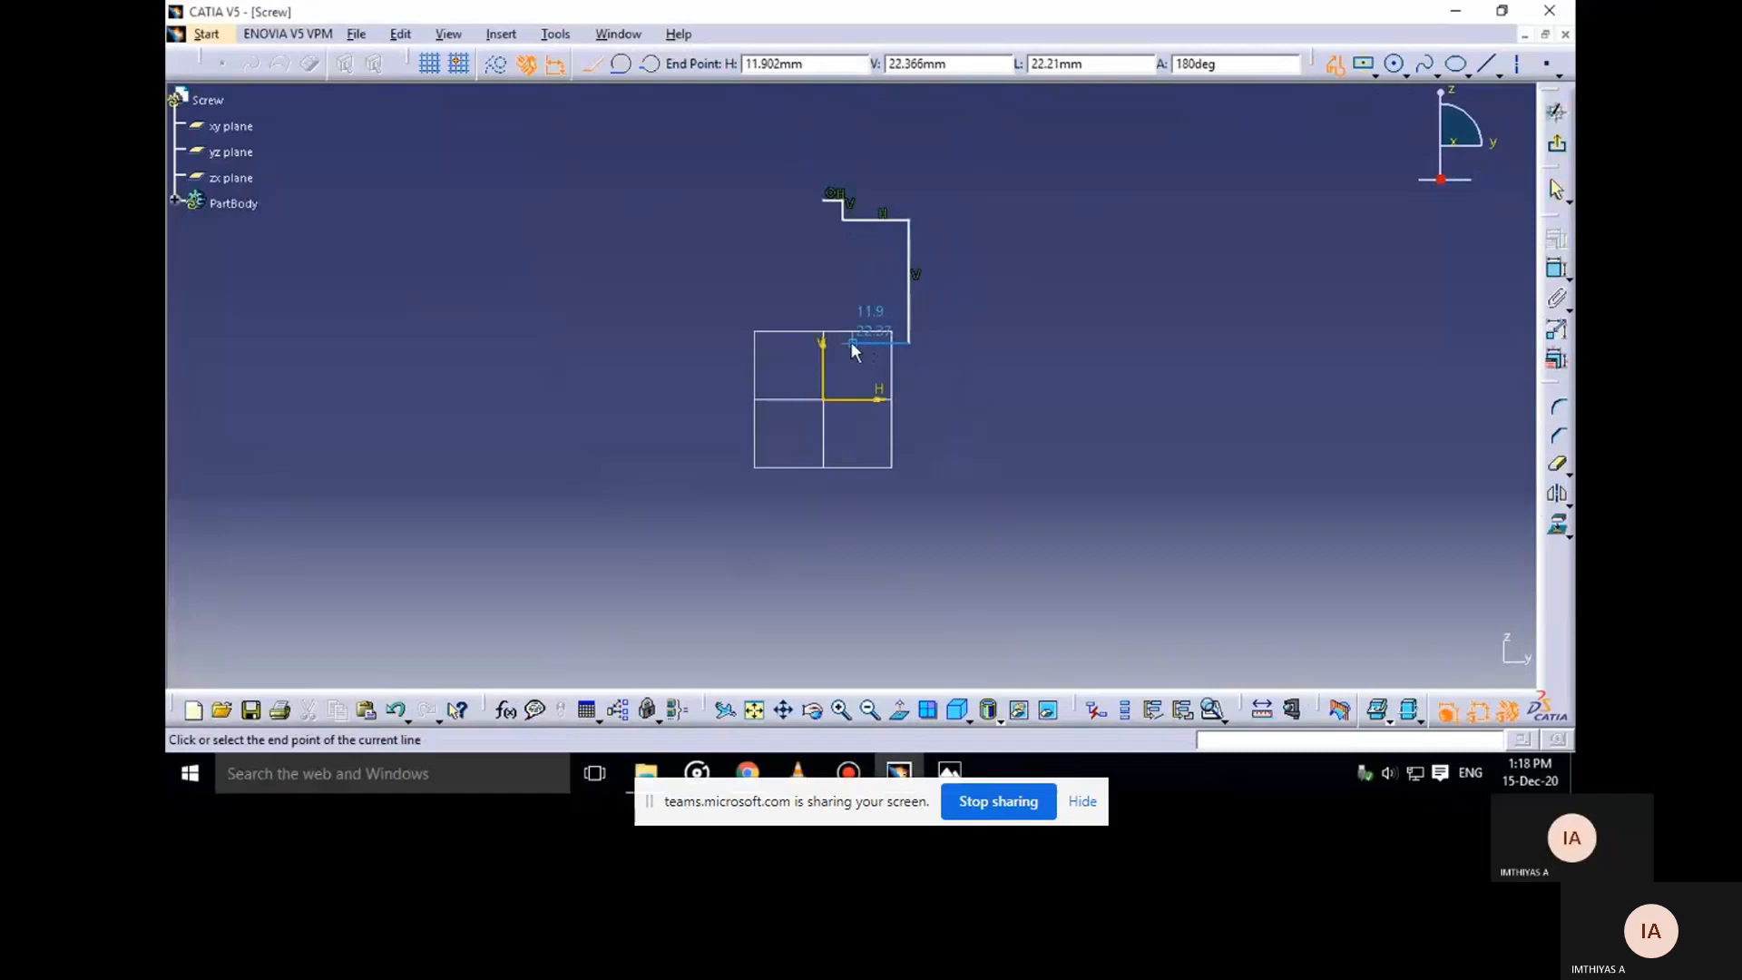
Continue the profile with a shank about 24 mm in radius and 115 mm long, and close it along the vertical axis
click(913, 701)
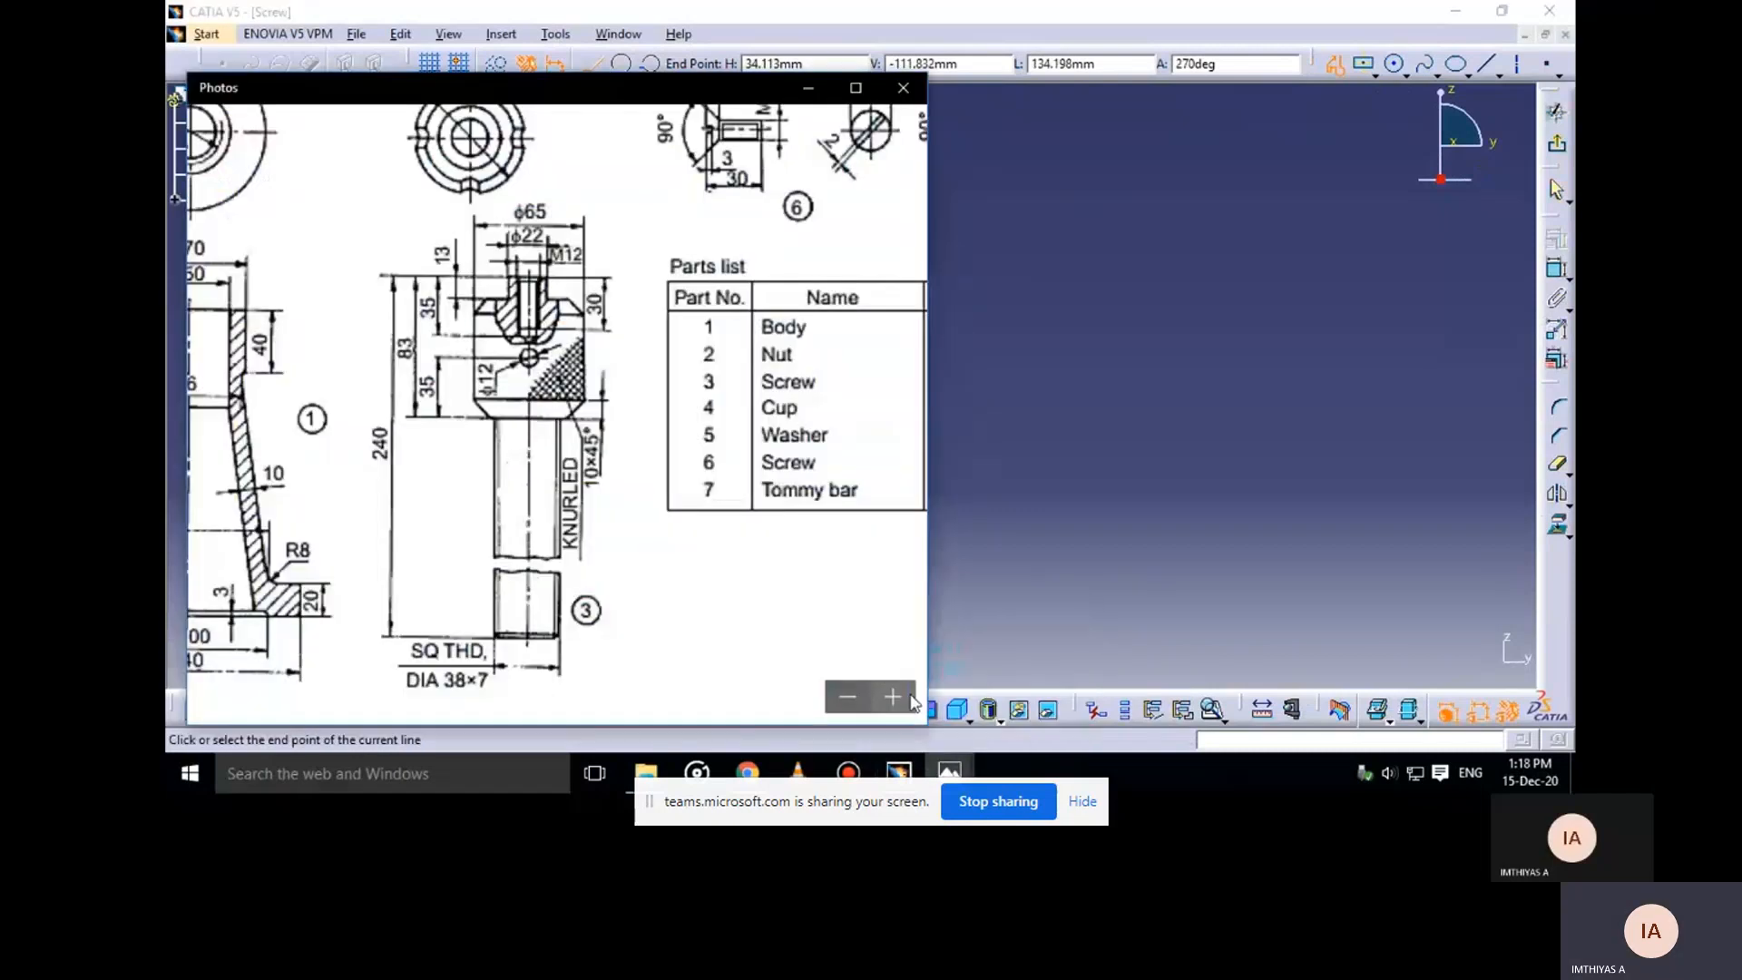
click(808, 87)
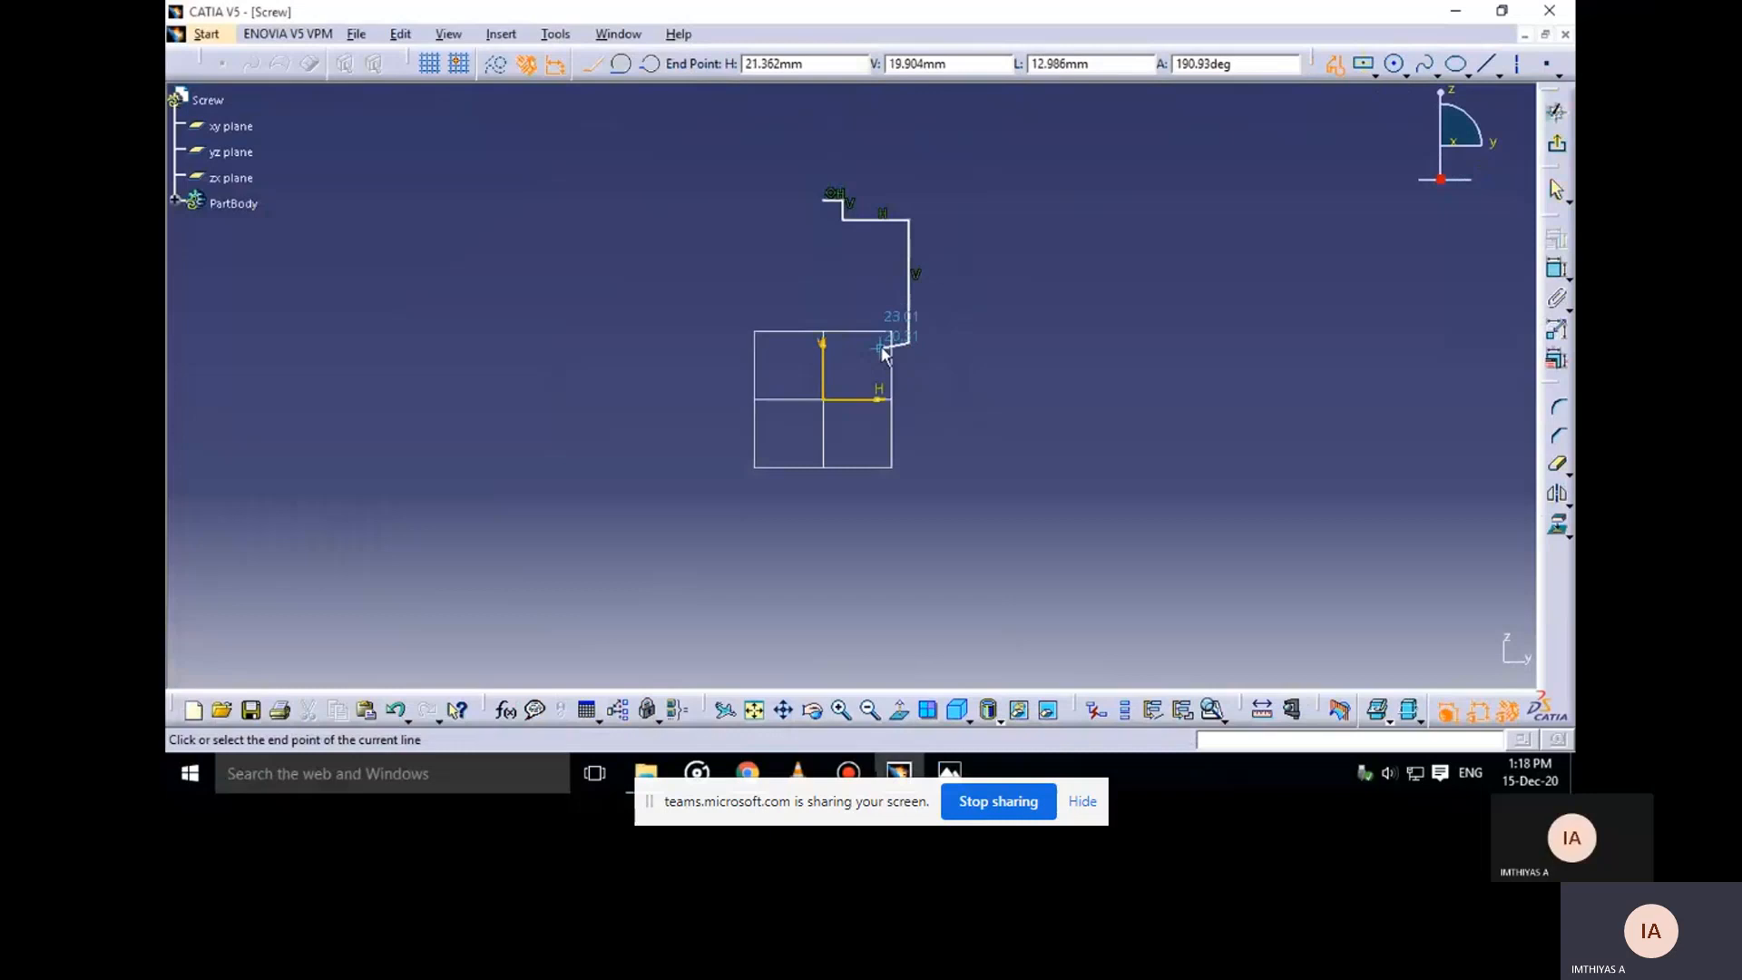
click(885, 343)
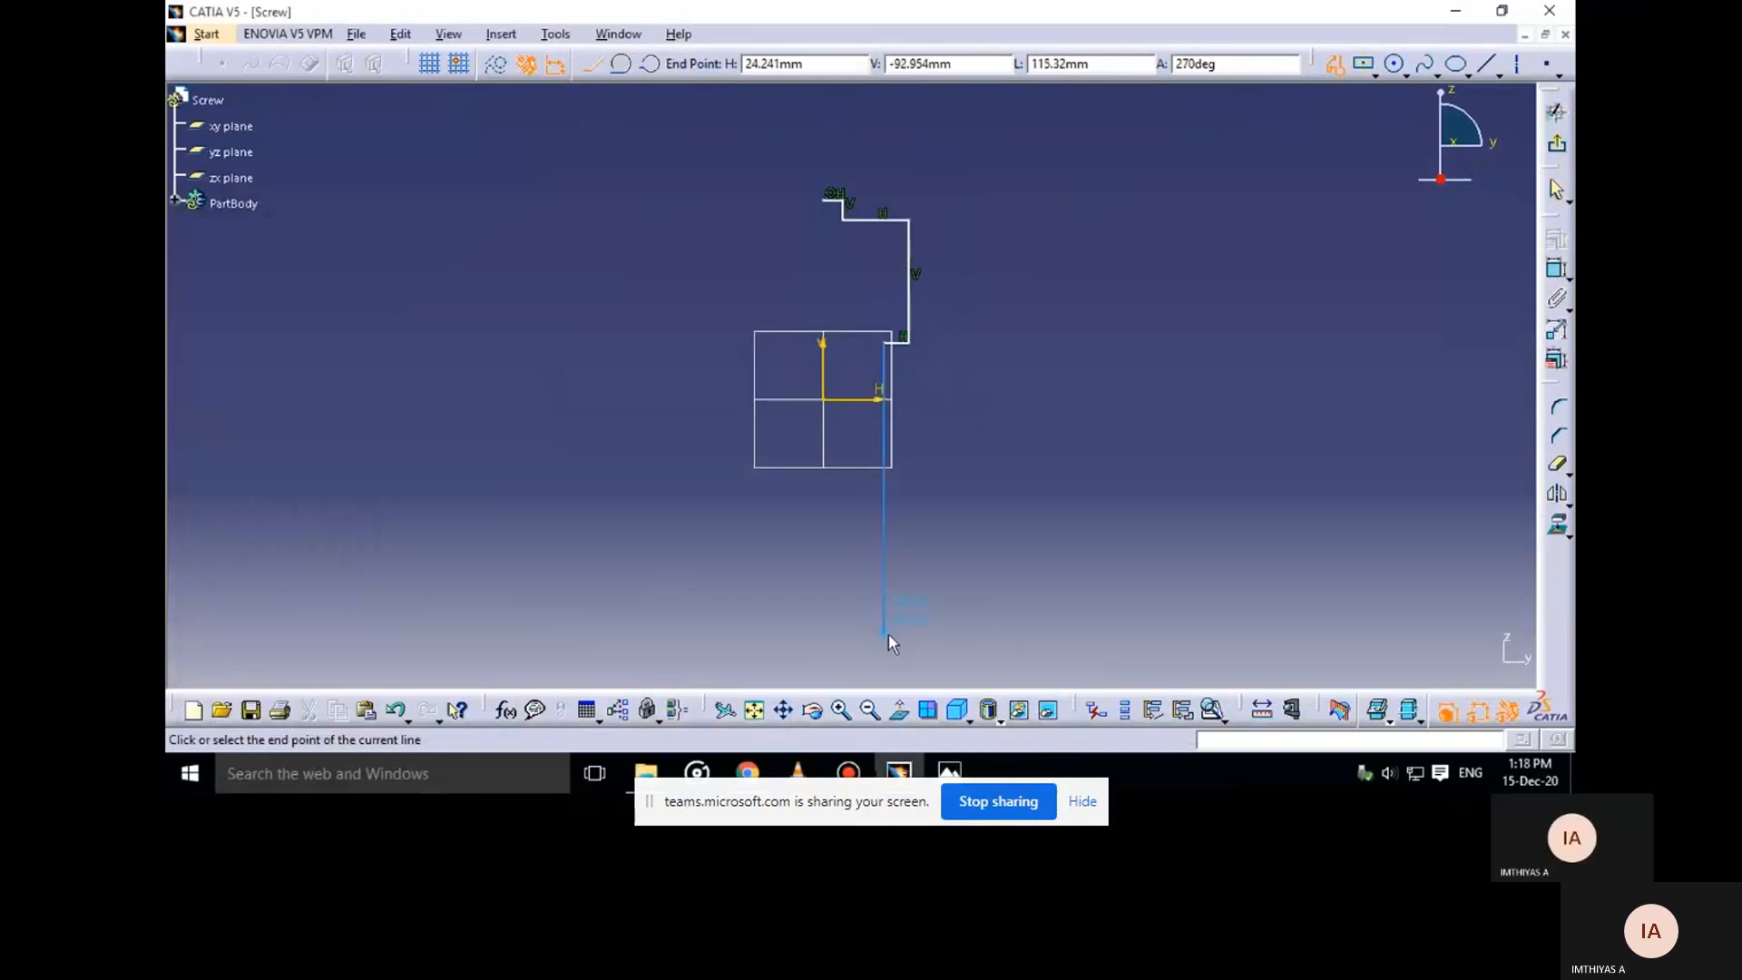
click(888, 633)
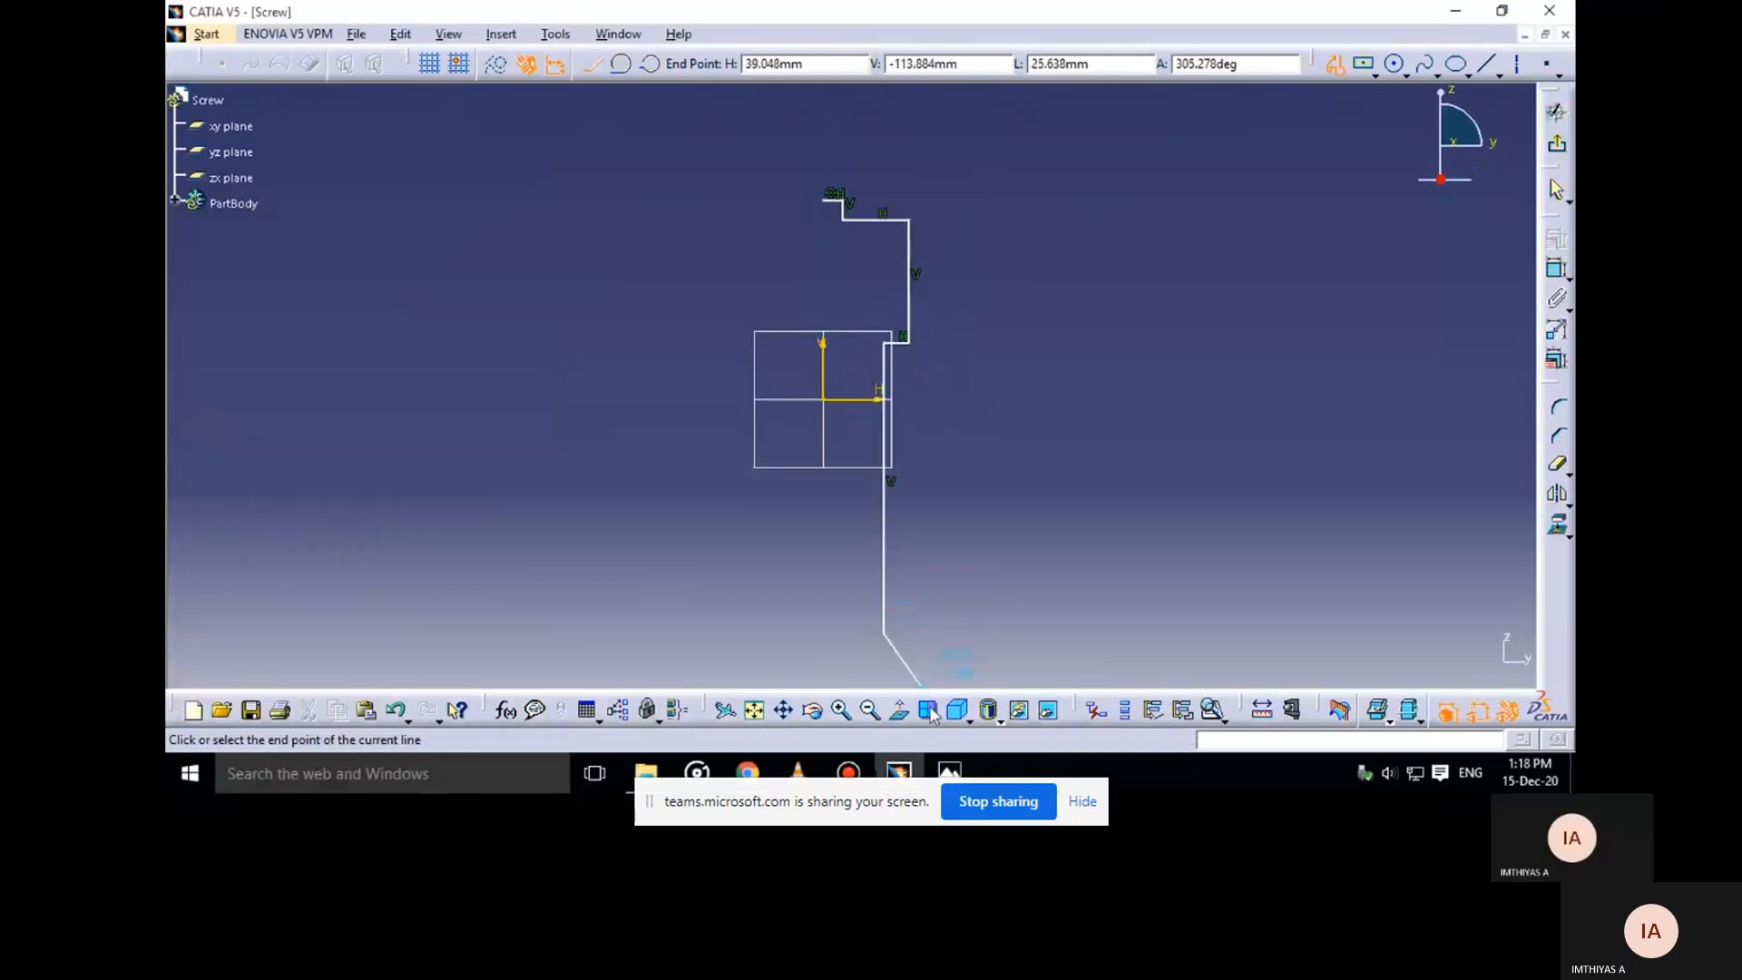
mouse_move(949, 772)
click(826, 635)
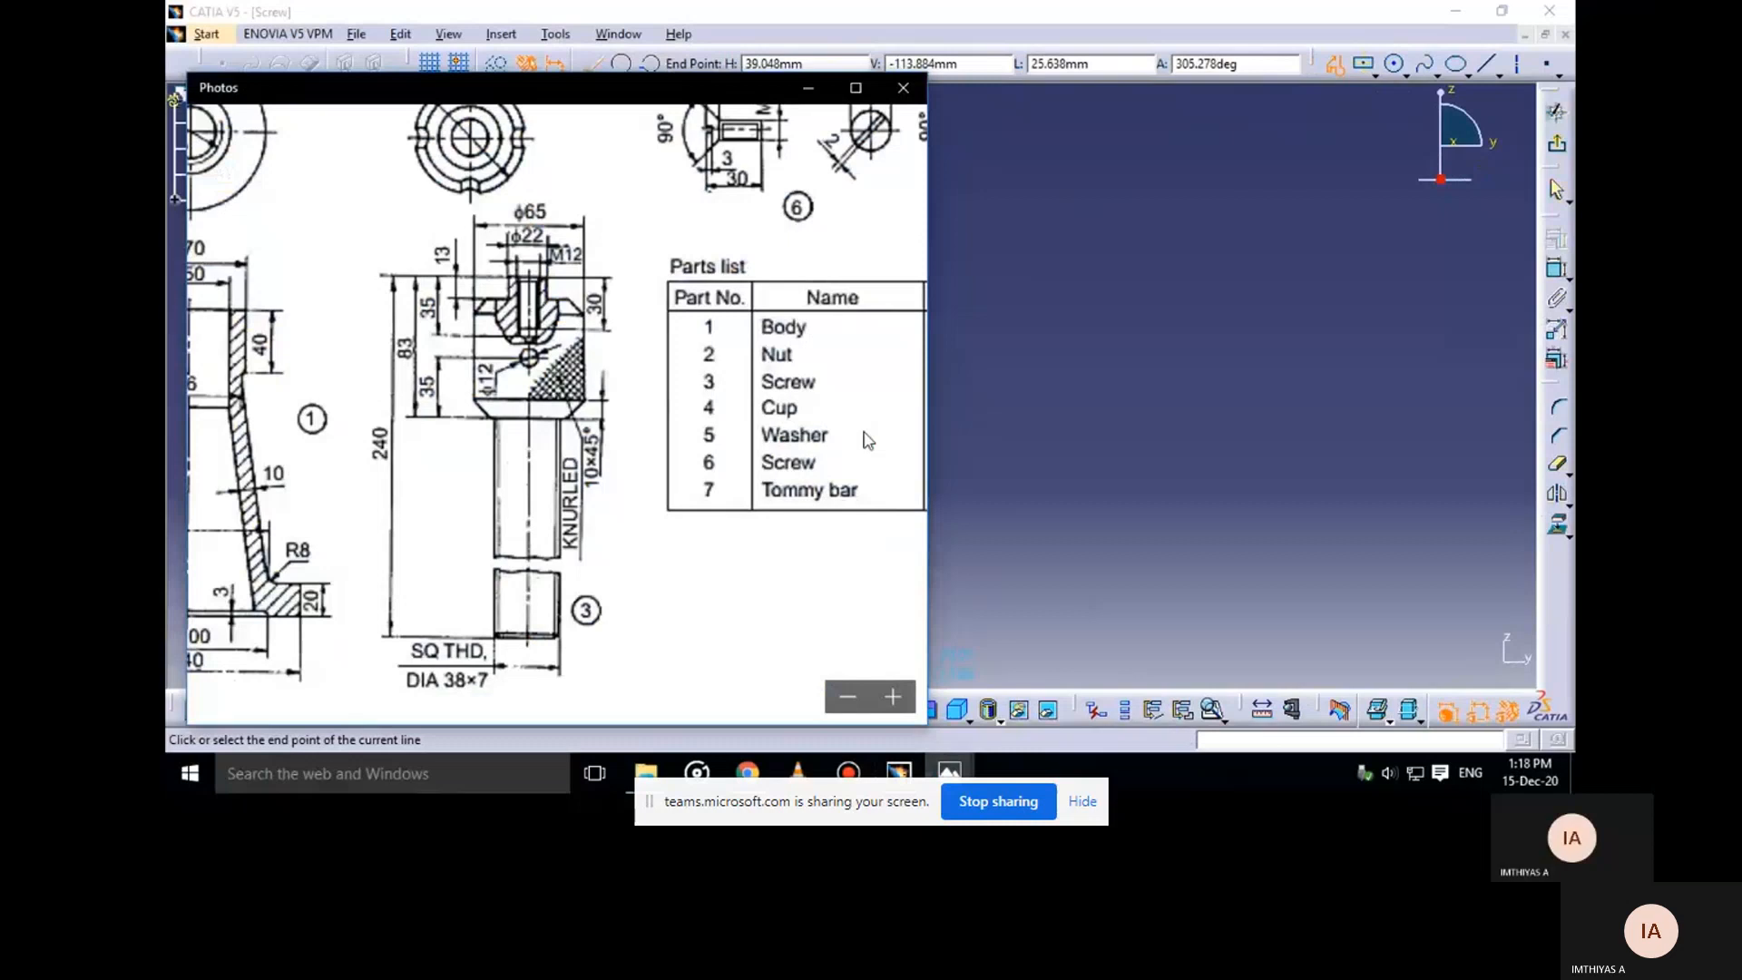
click(808, 87)
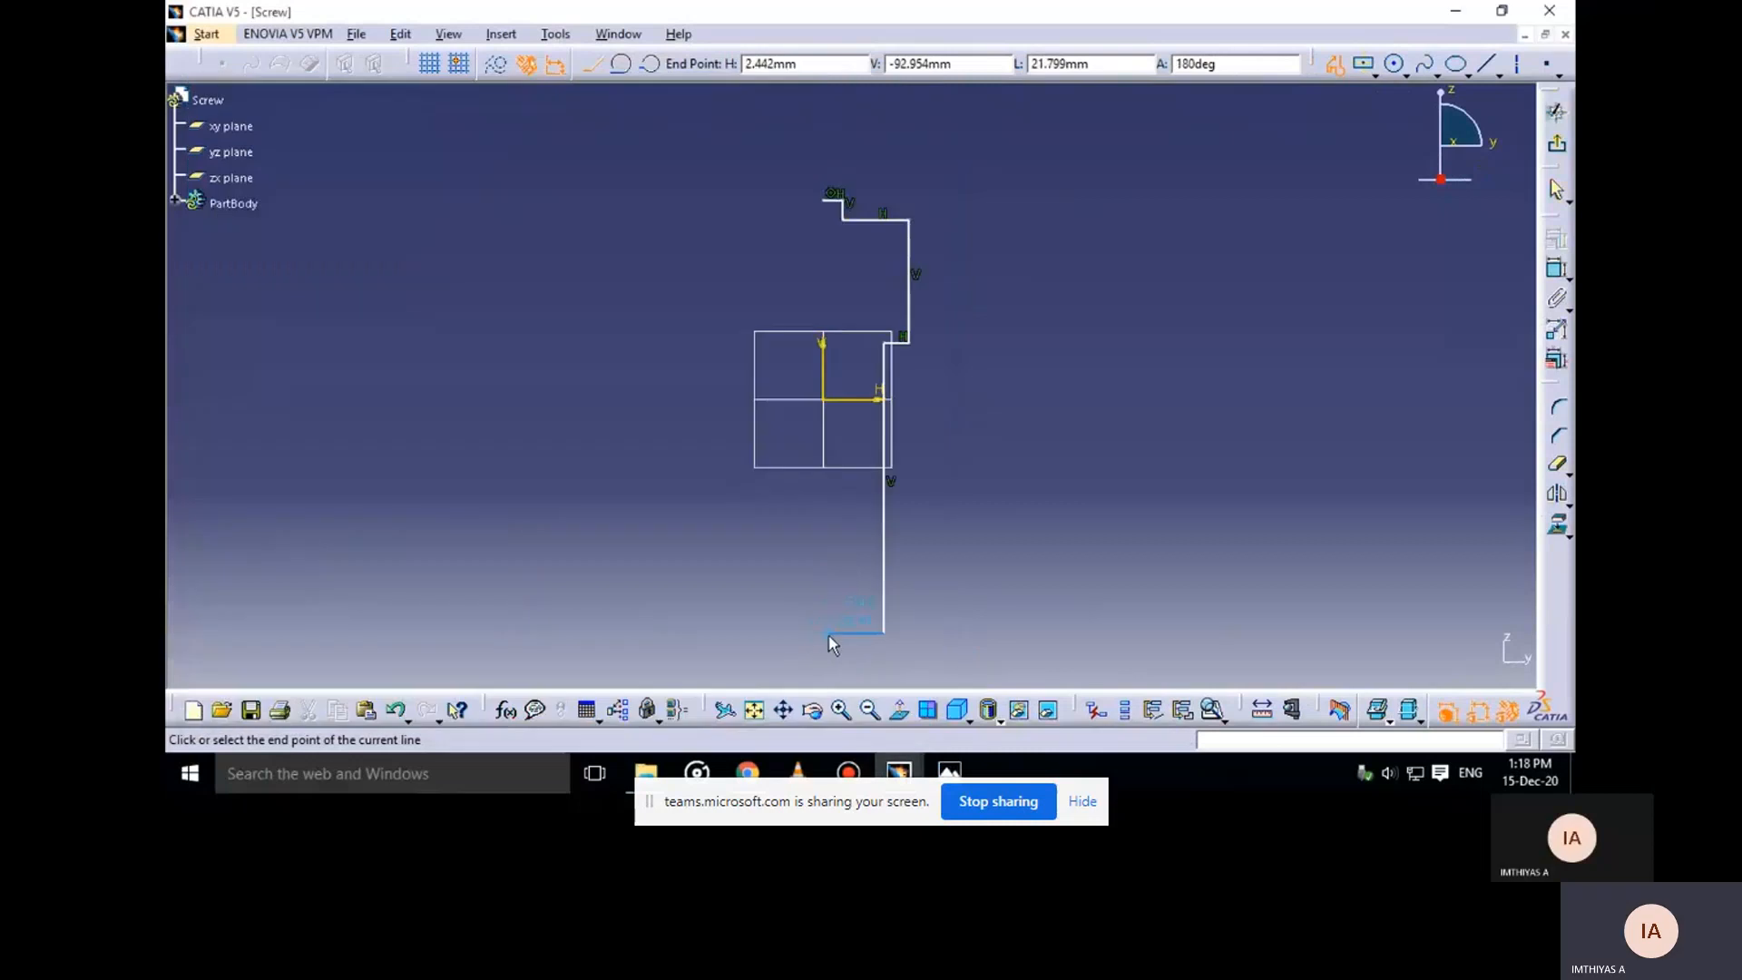
click(824, 633)
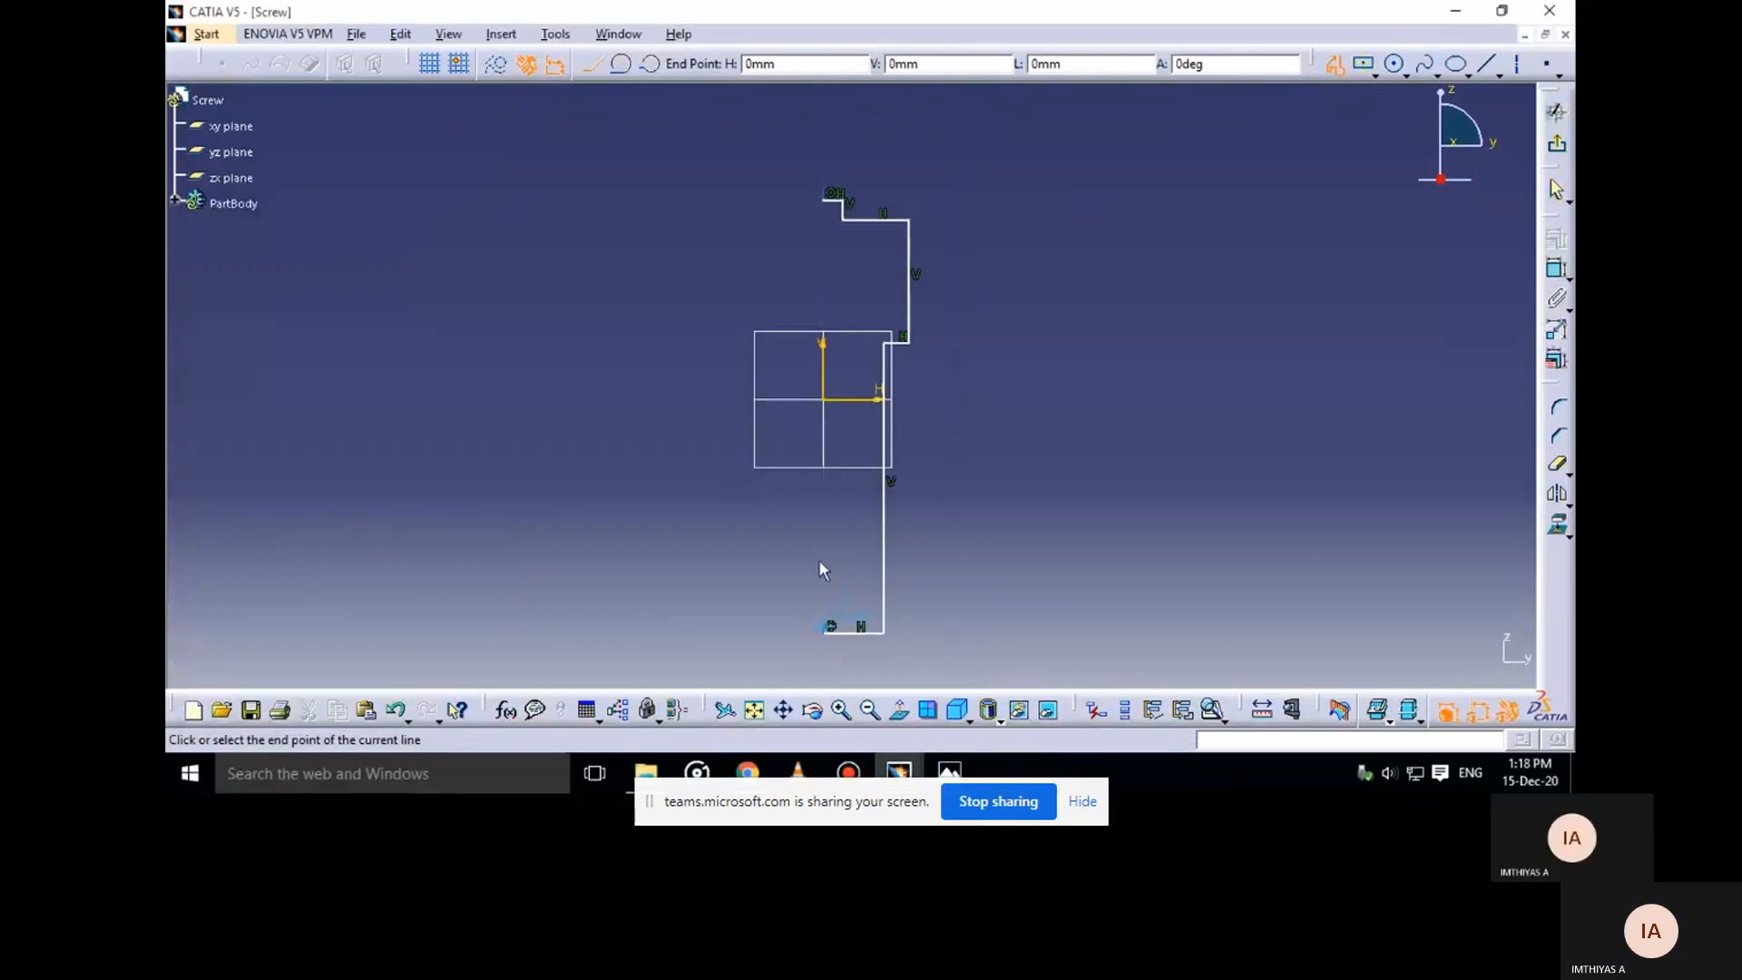
click(835, 203)
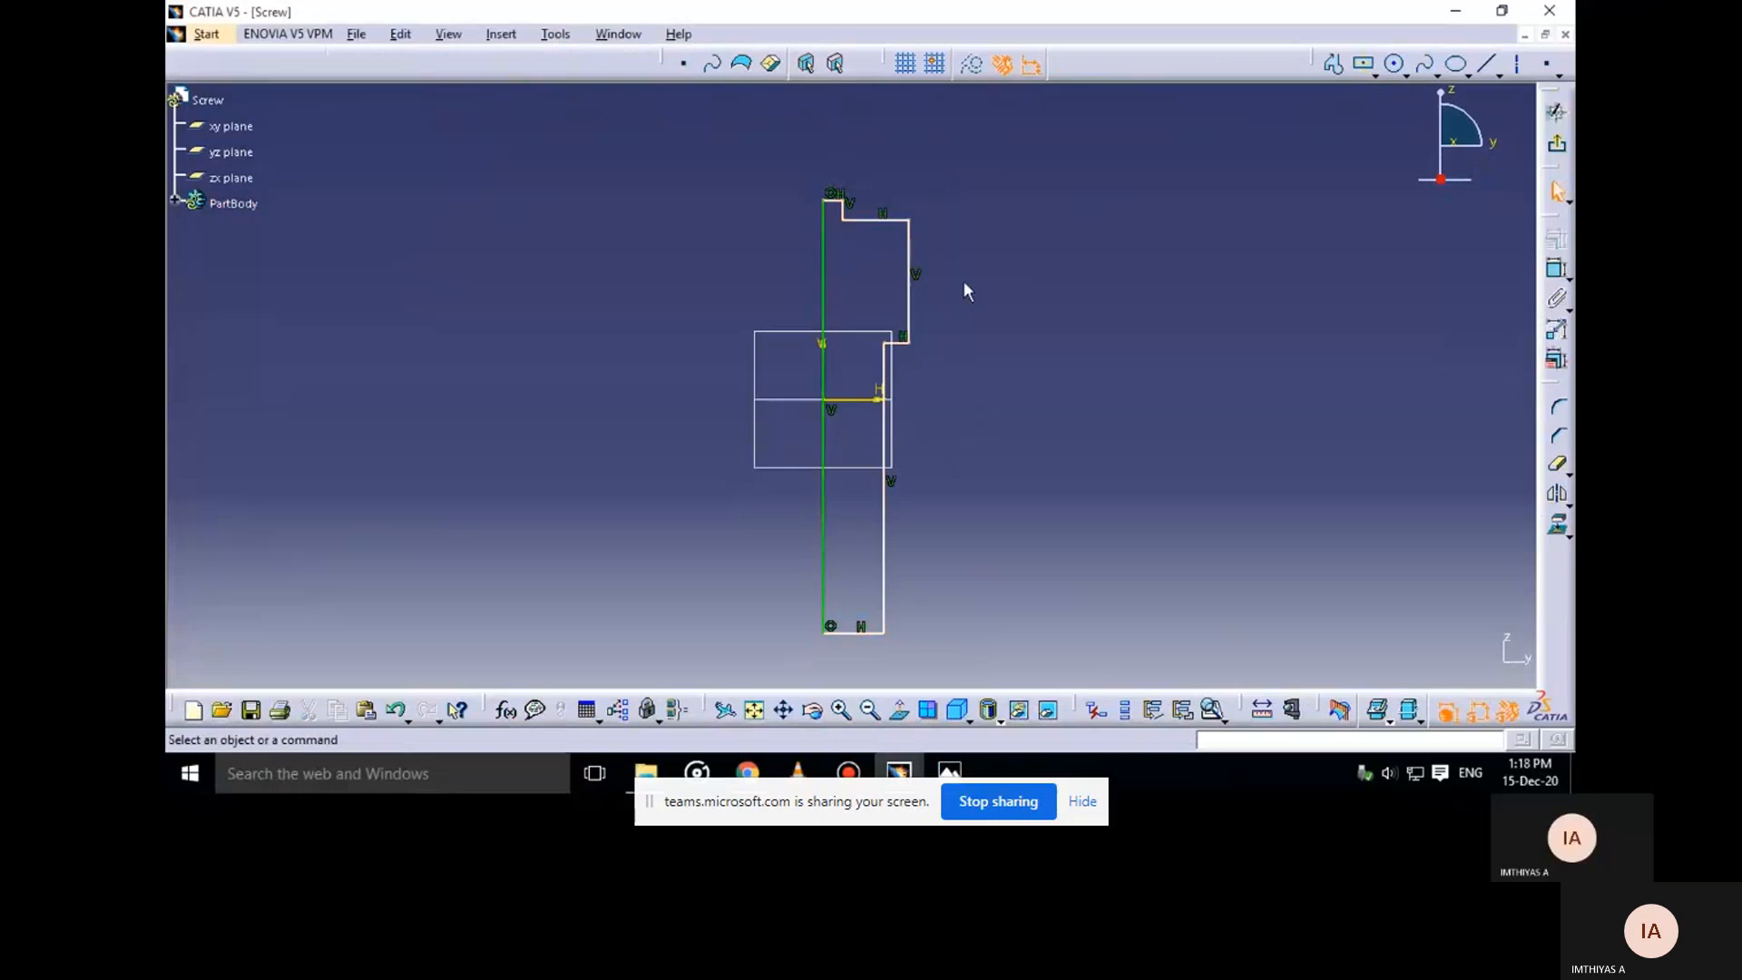
Check the shank diameter in the drawing, dimension the profile's bottom edge and set it to 19 mm
middle_drag(918, 390, 898, 387)
click(949, 771)
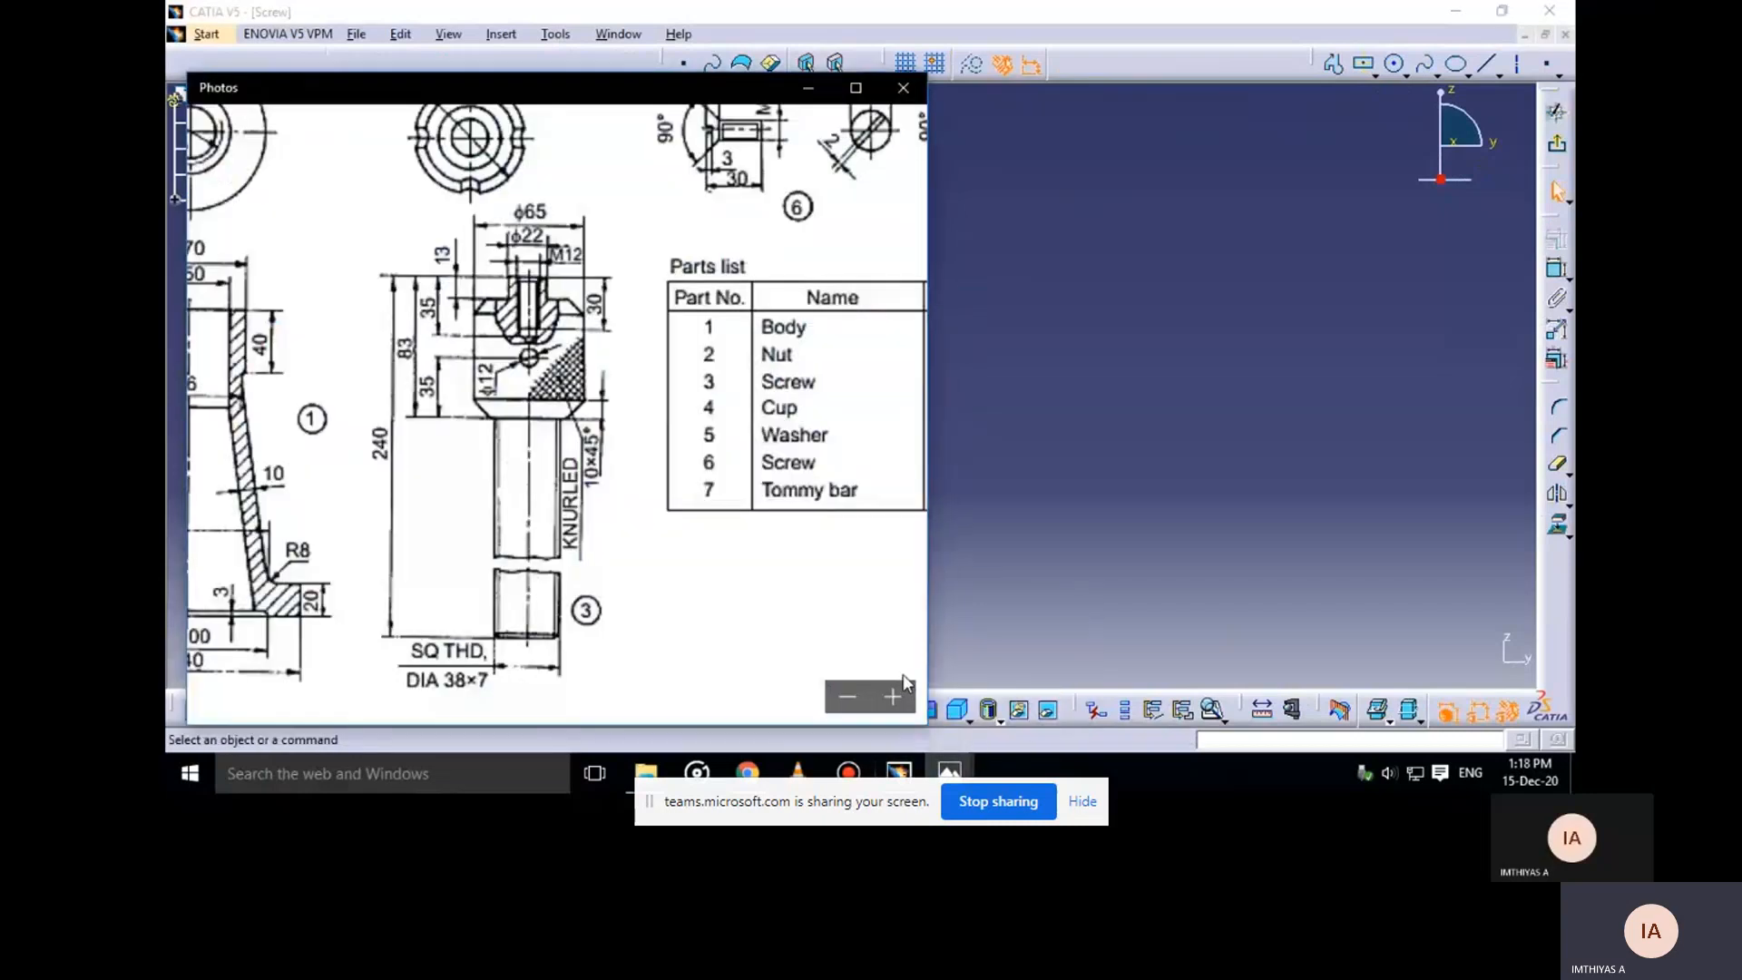
click(814, 88)
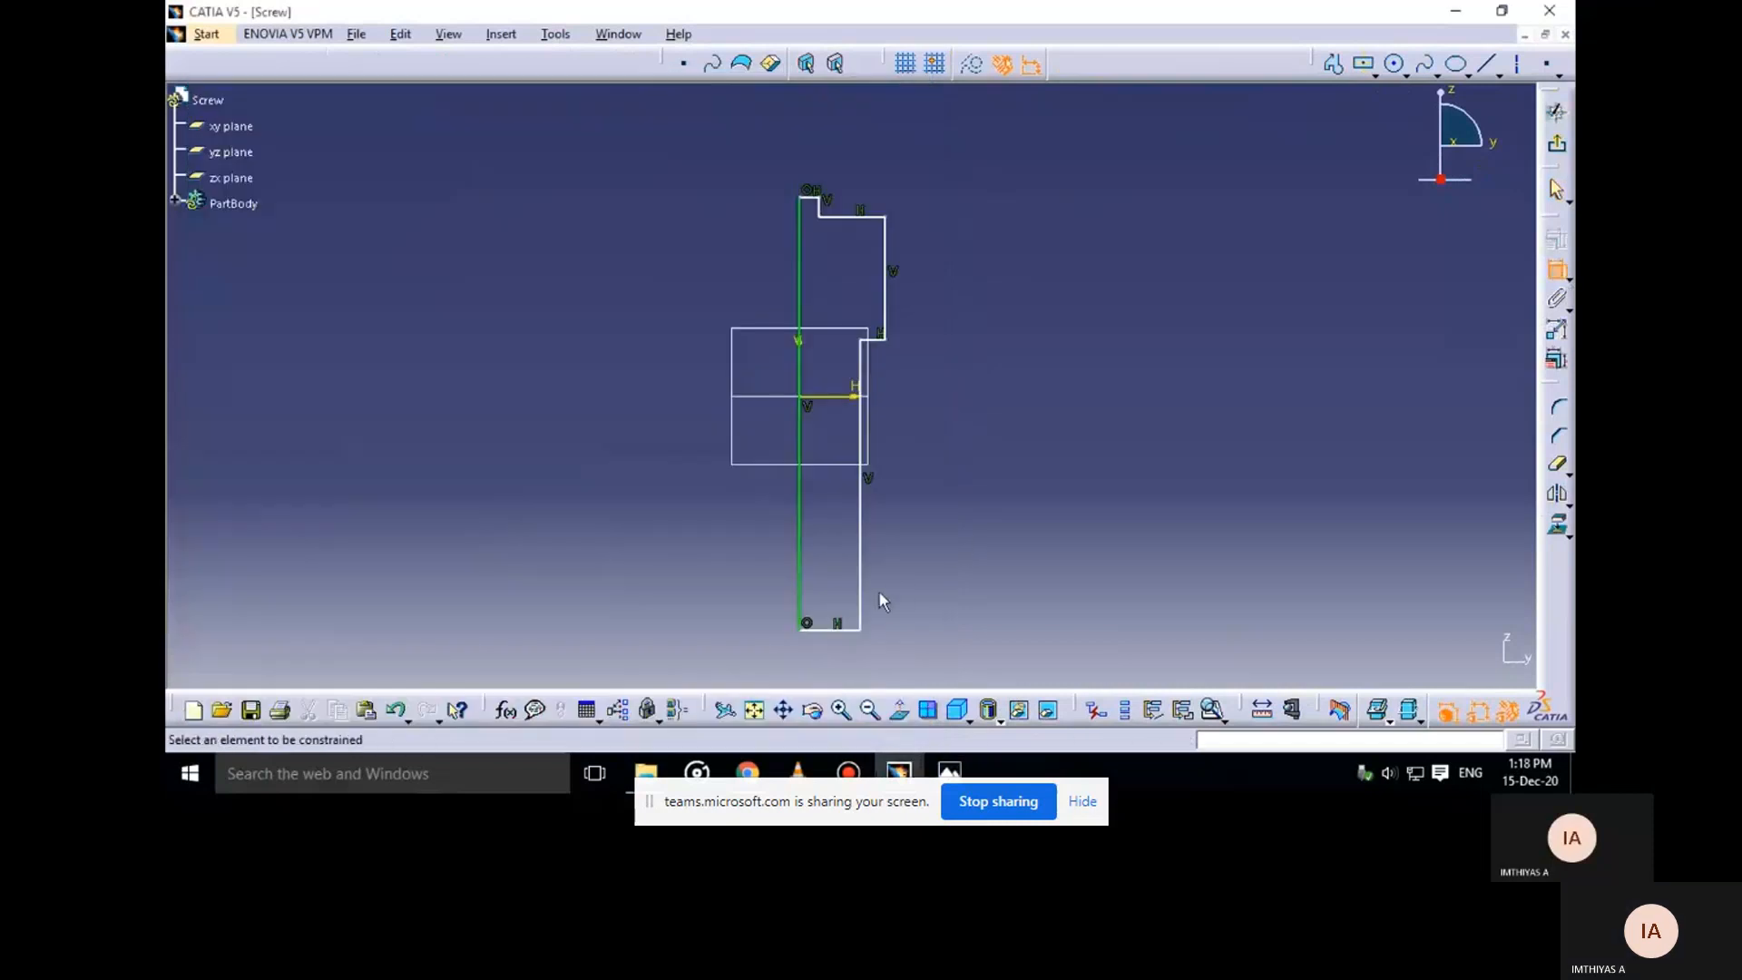
click(833, 635)
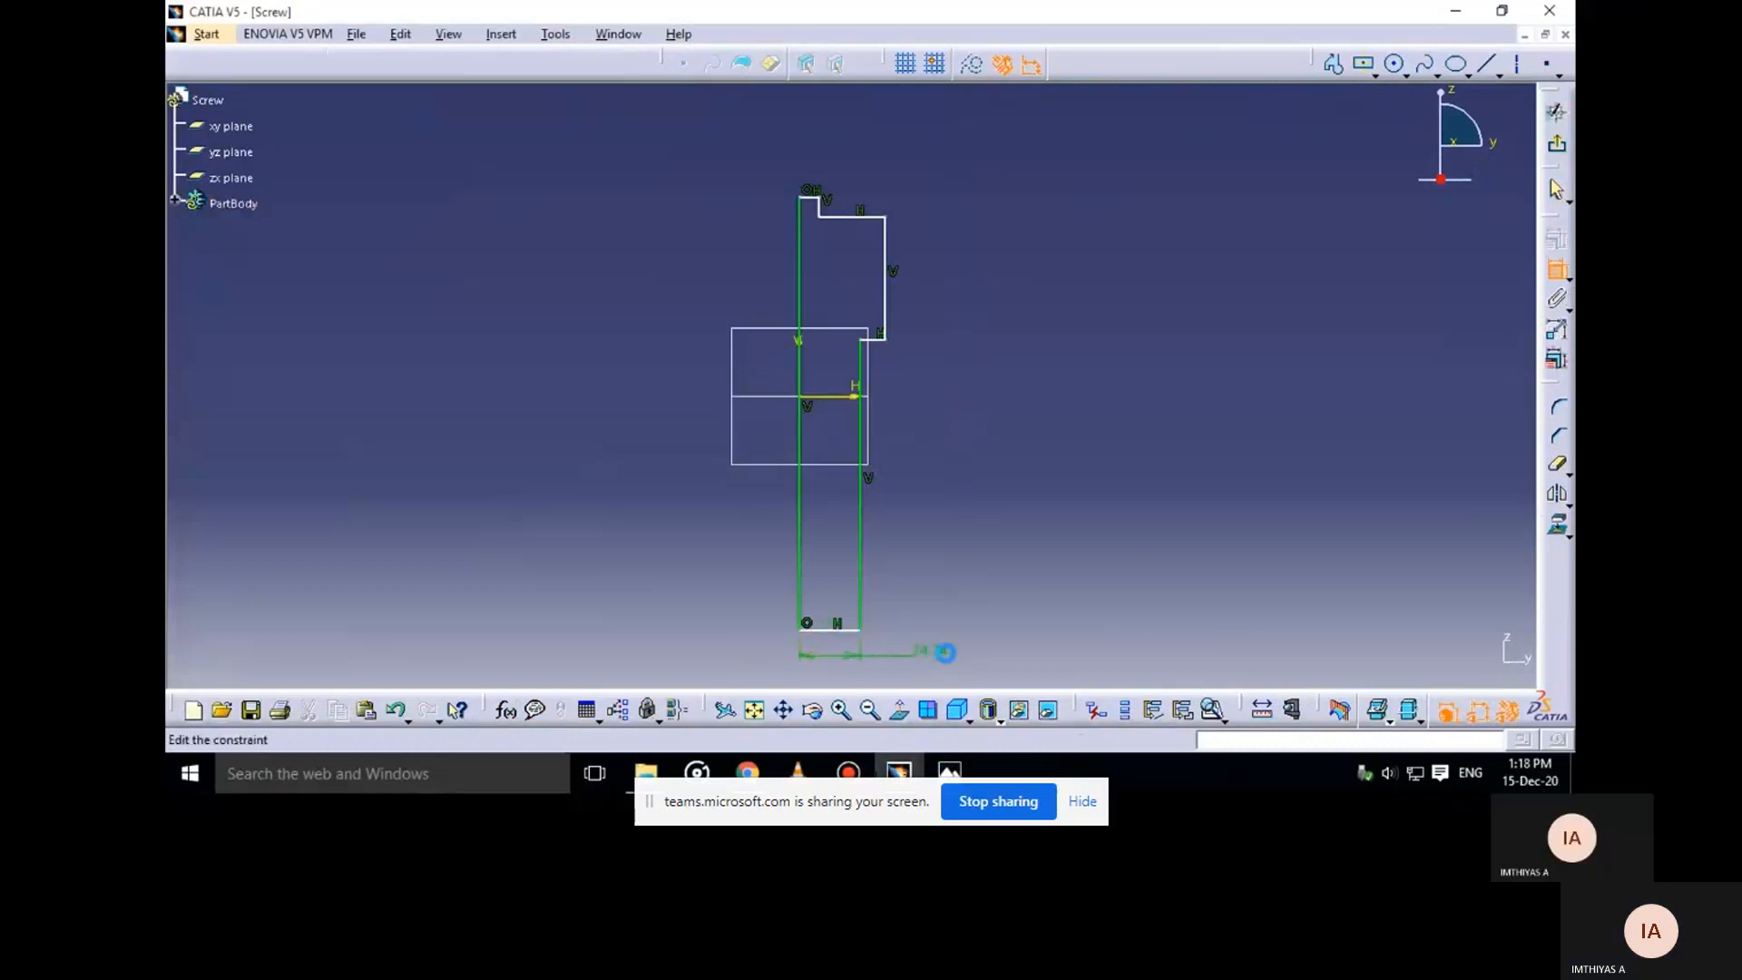
double_click(945, 653)
text(19)
key(Return)
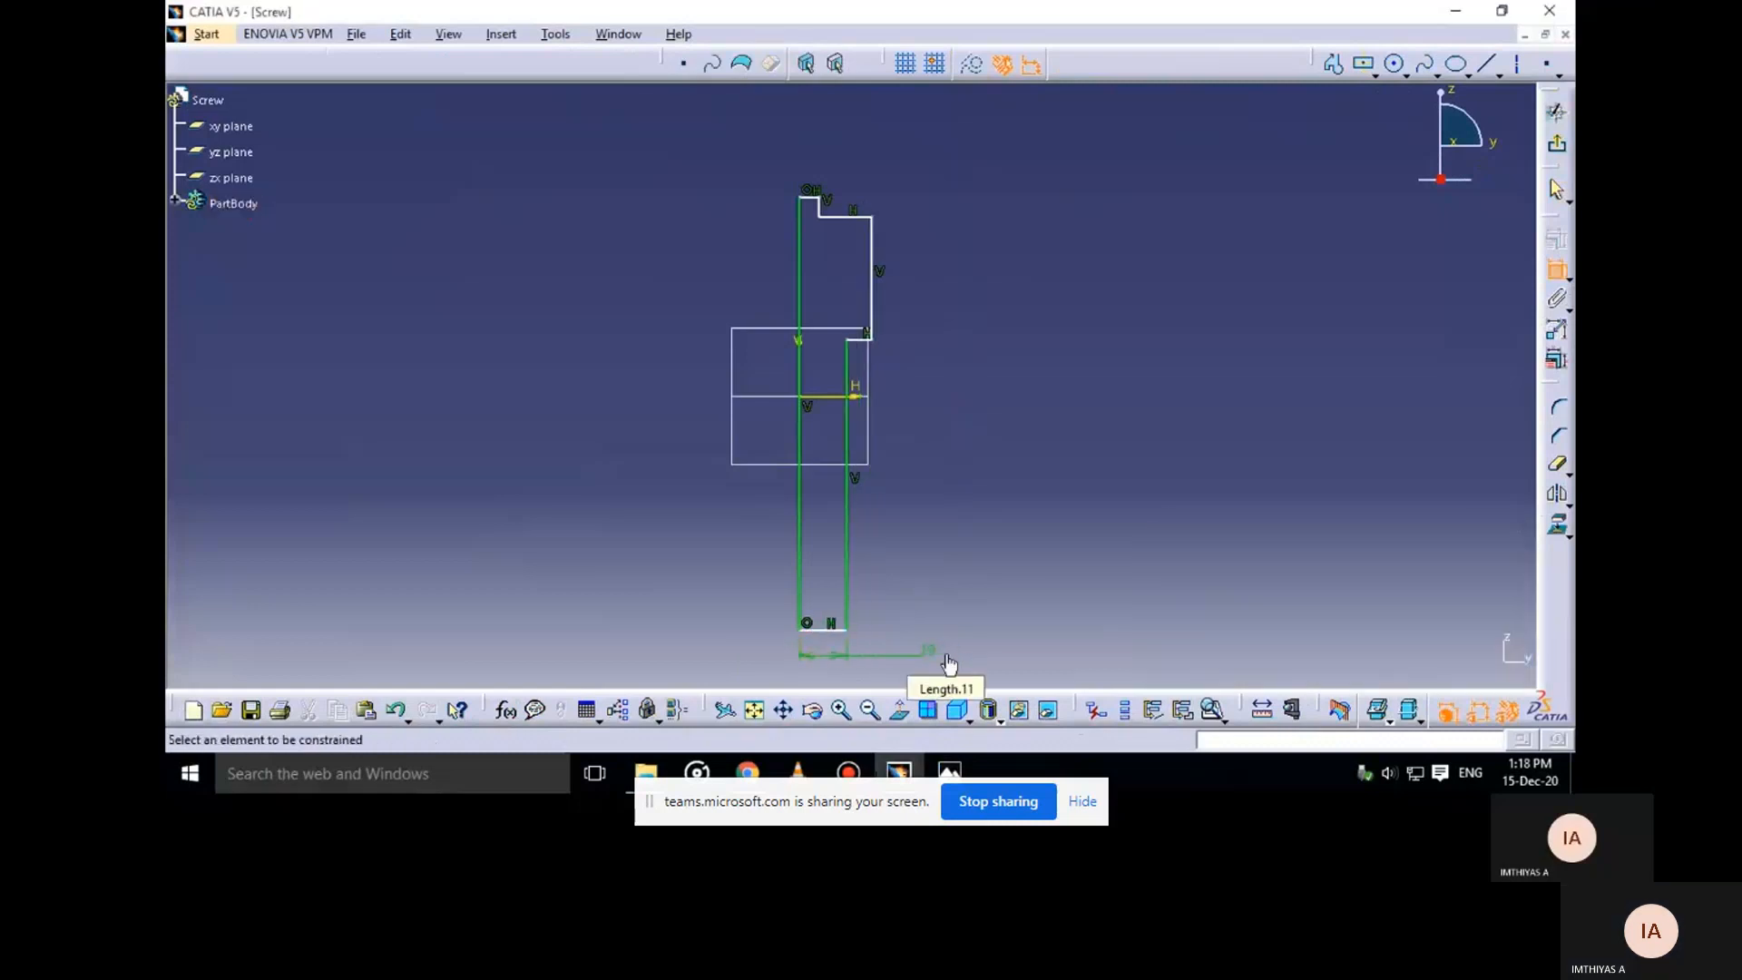
Dimension the short top edge of the neck and set it to 11 mm
click(813, 196)
double_click(818, 156)
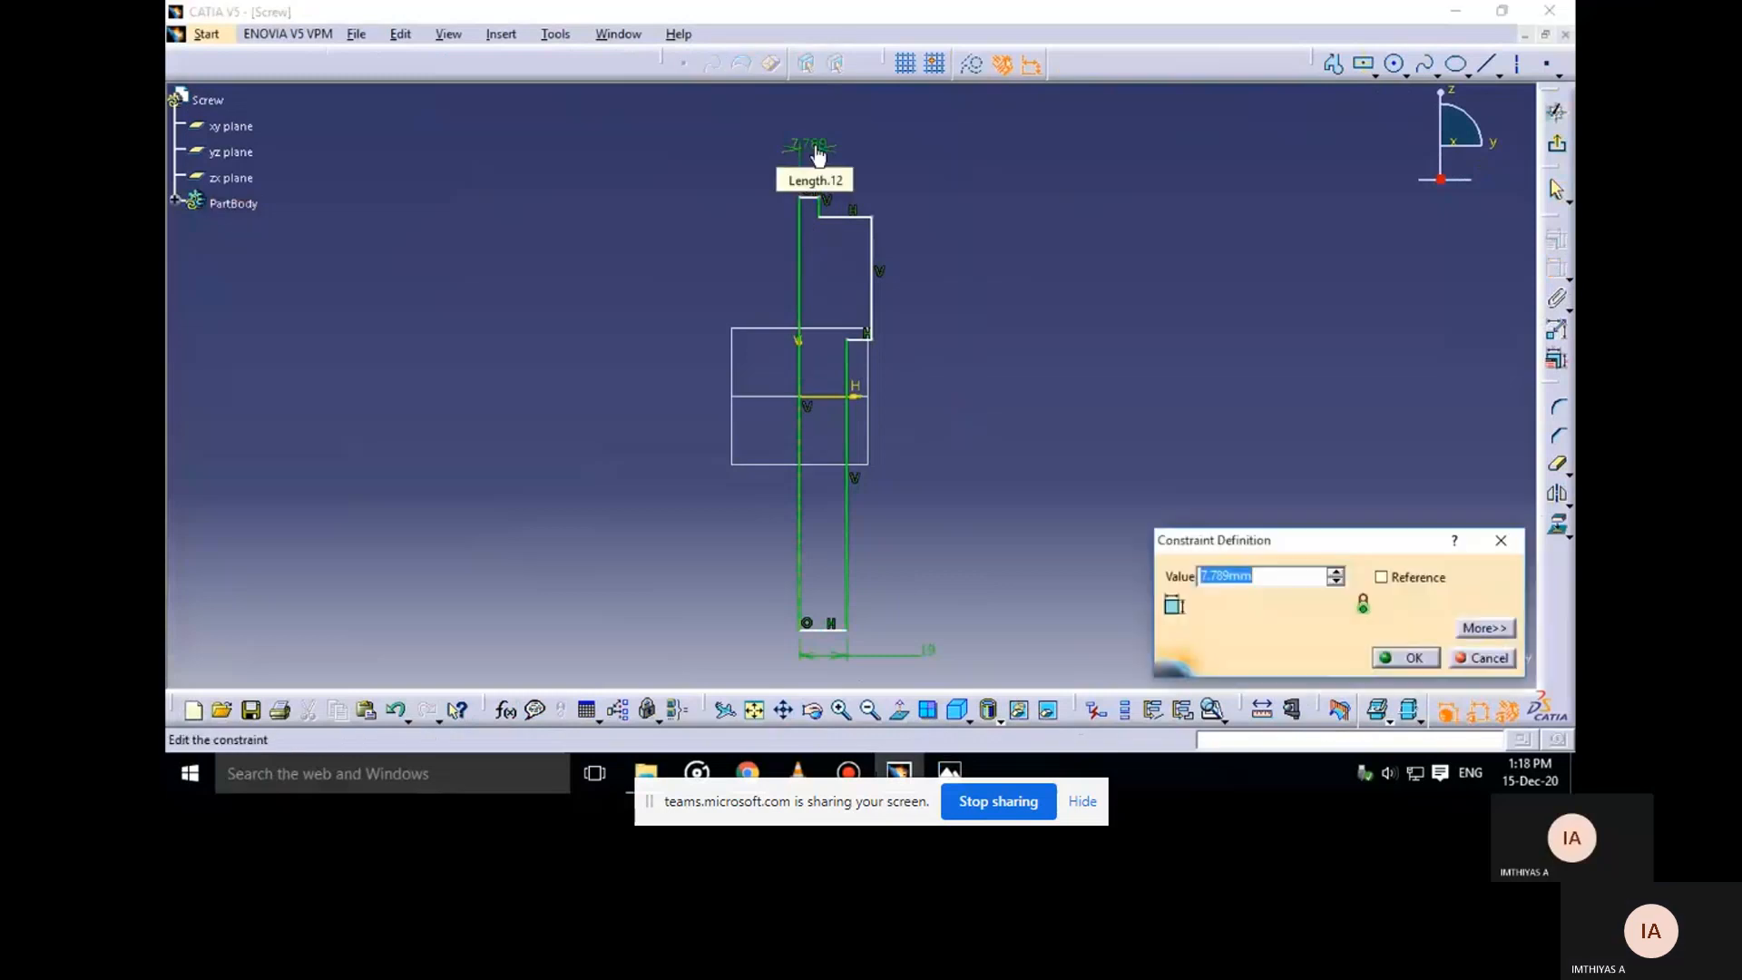
text(11)
key(Return)
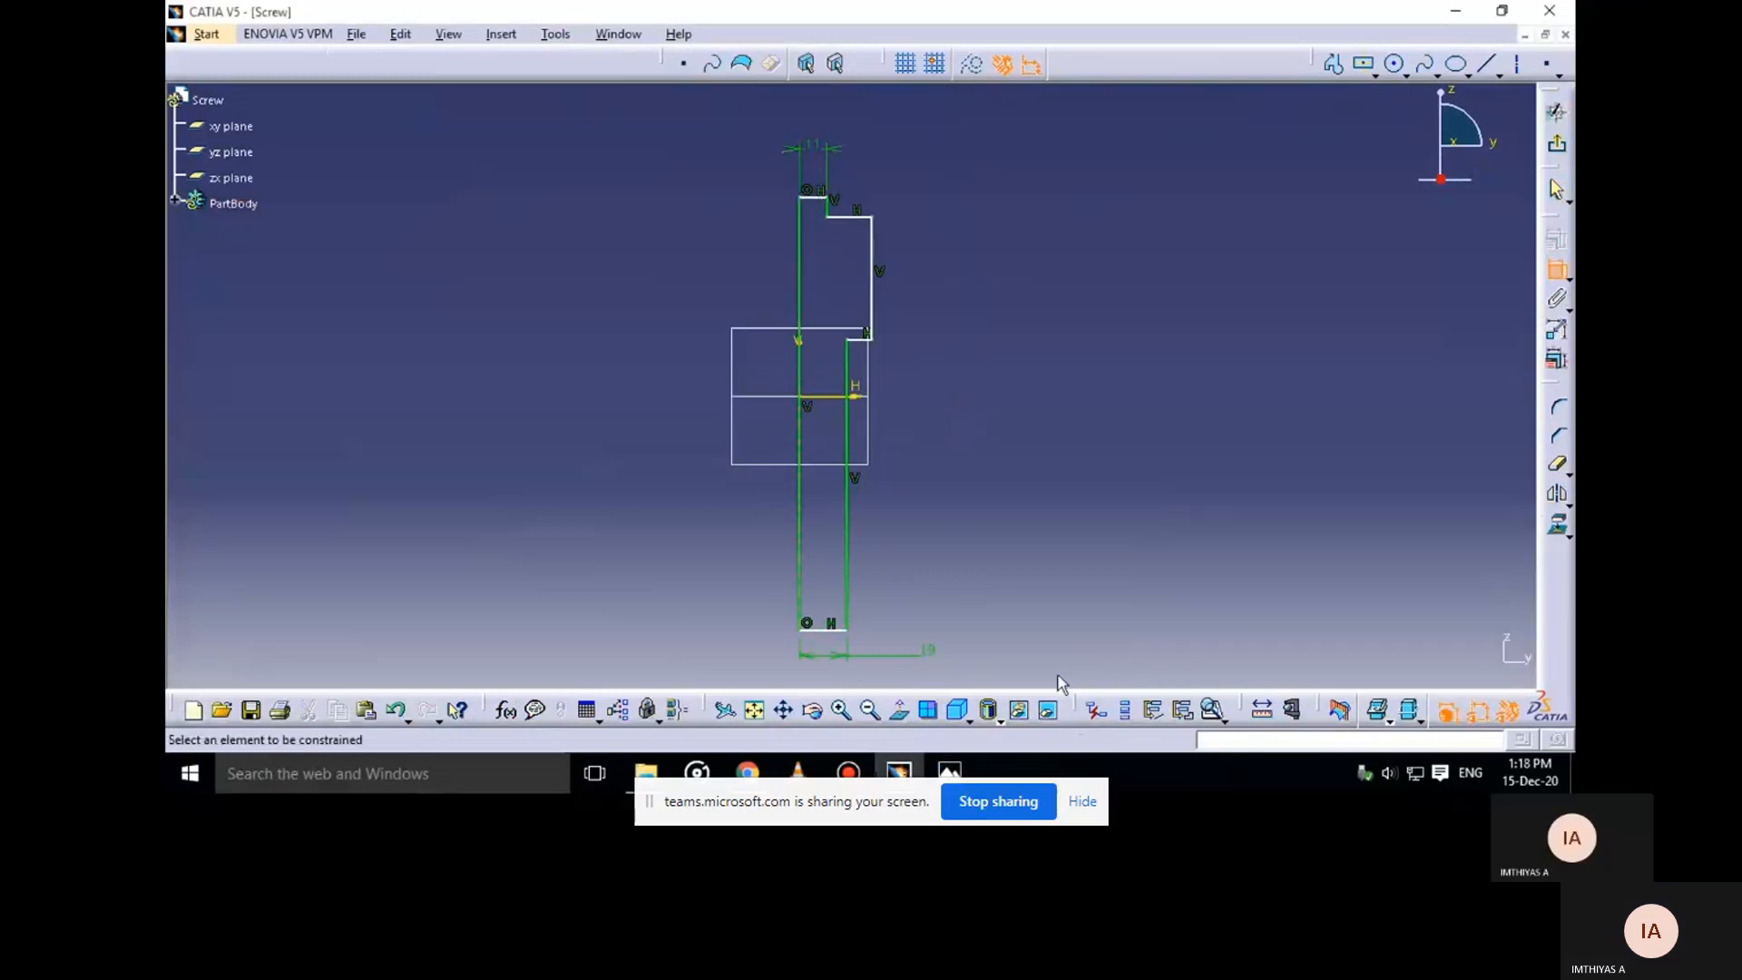
Check the head diameter in the drawing and constrain the head's outer edge 32.5 mm from the vertical axis
click(950, 772)
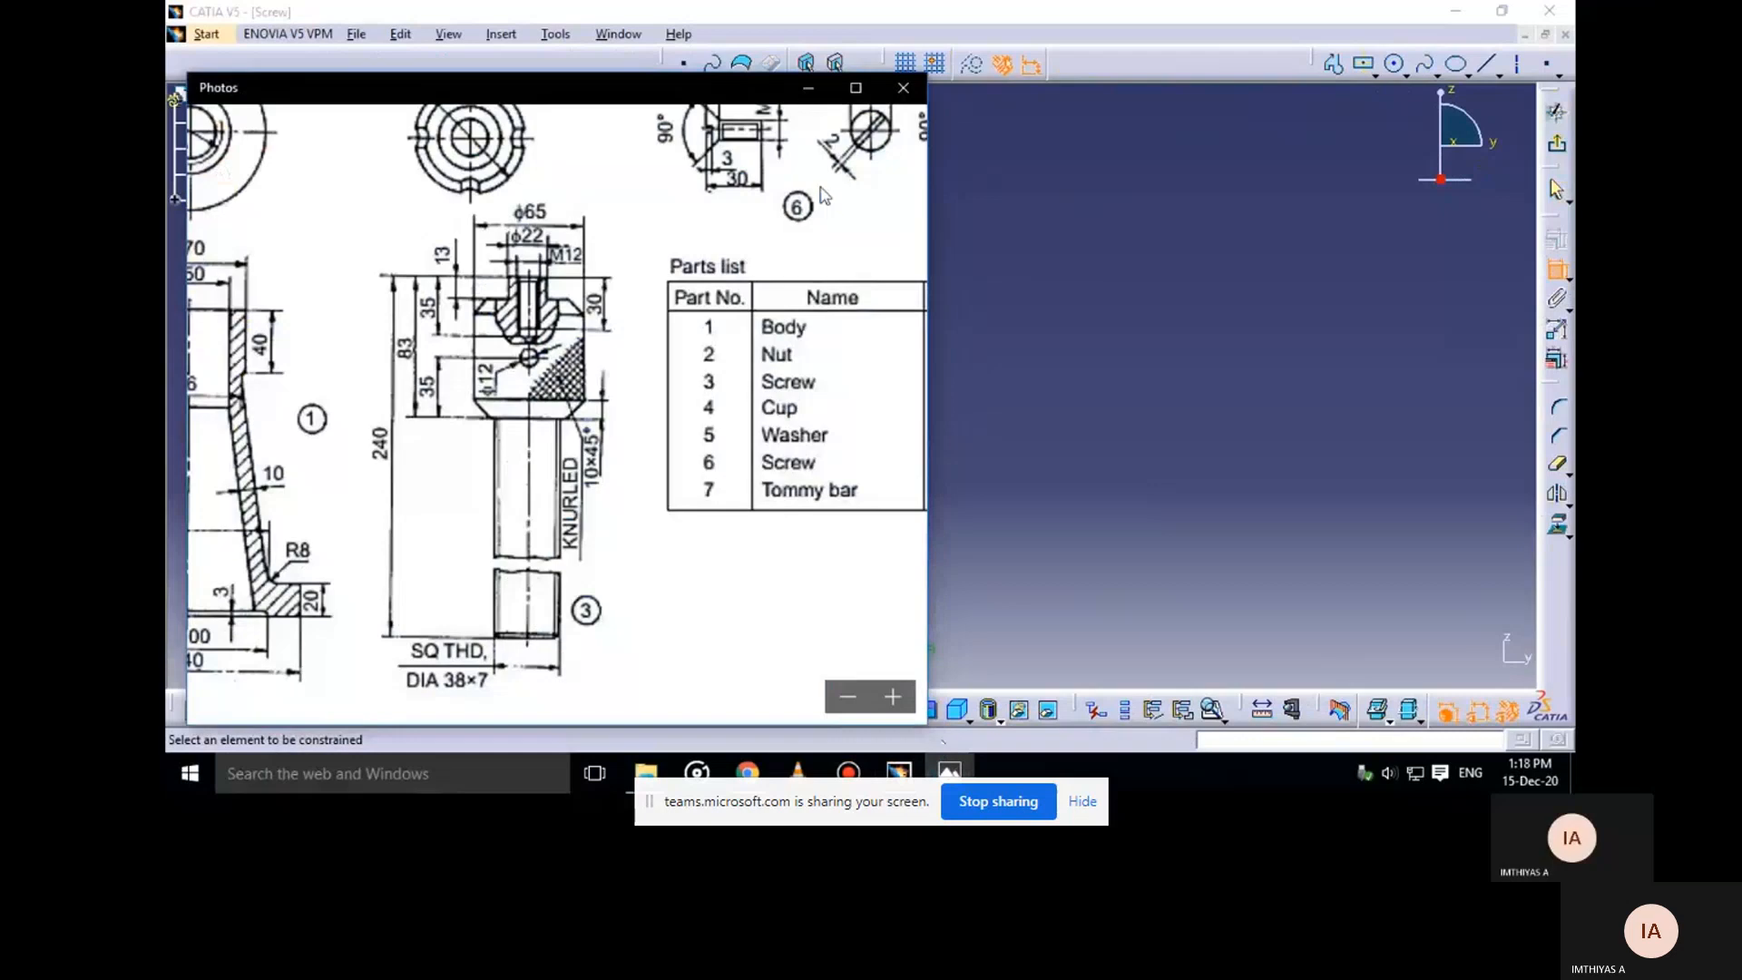
click(806, 87)
click(872, 288)
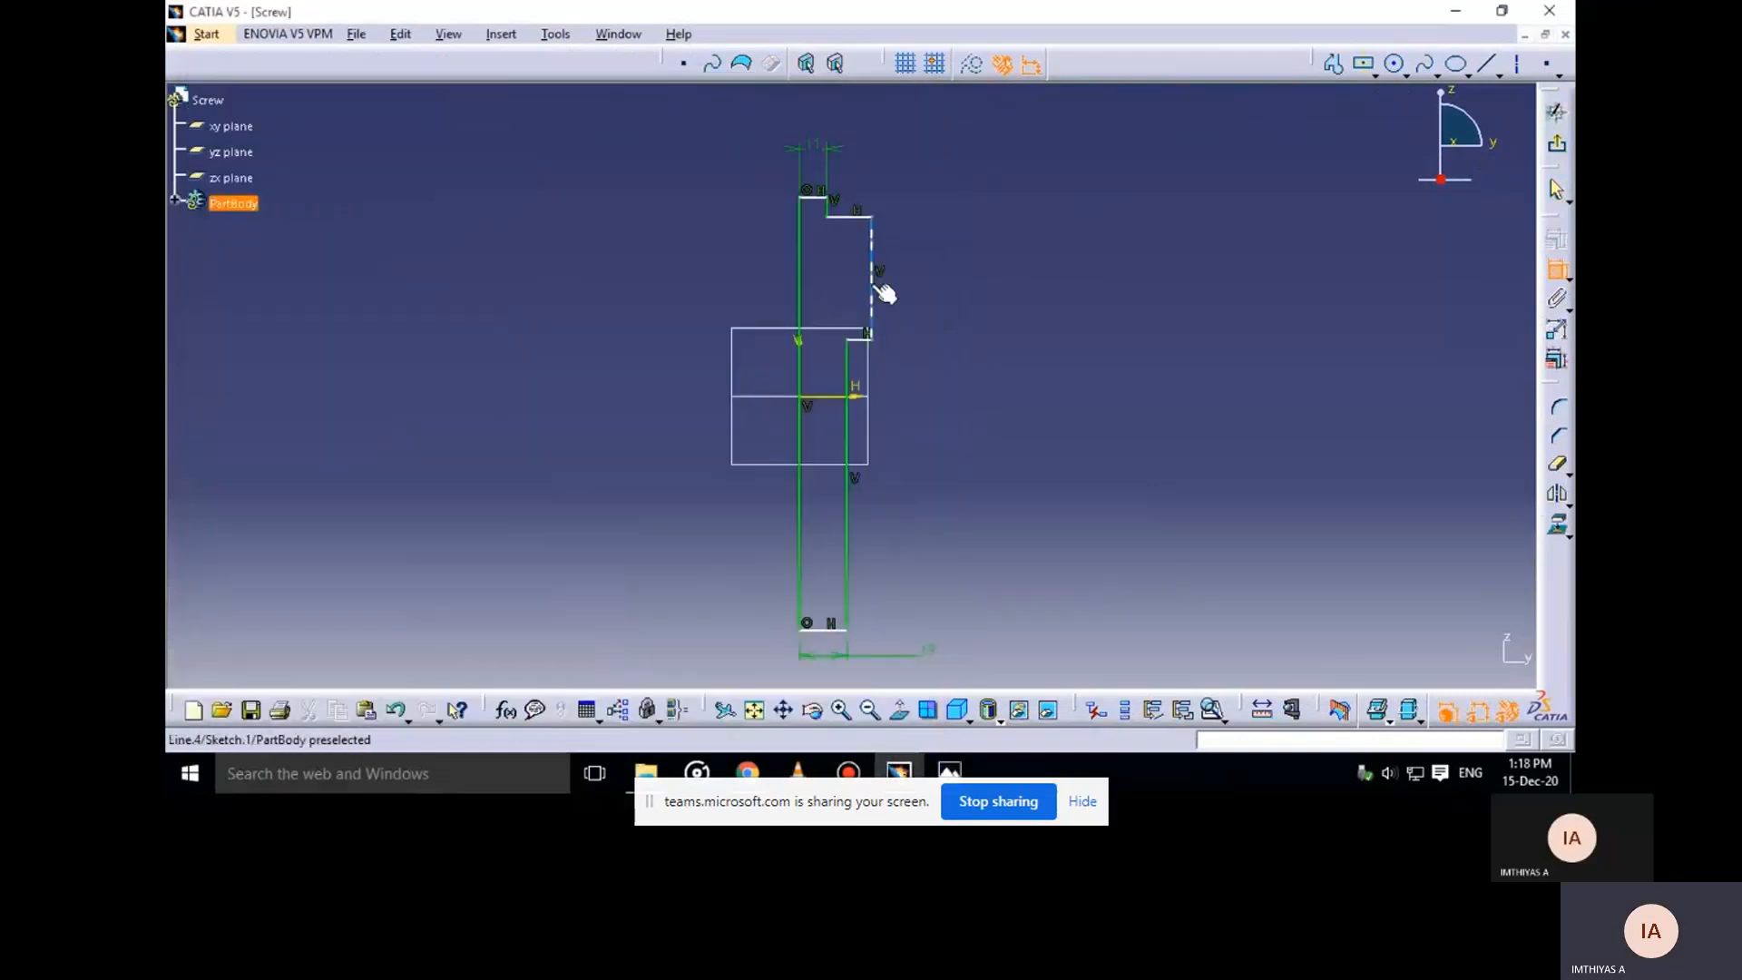
click(805, 372)
click(1102, 310)
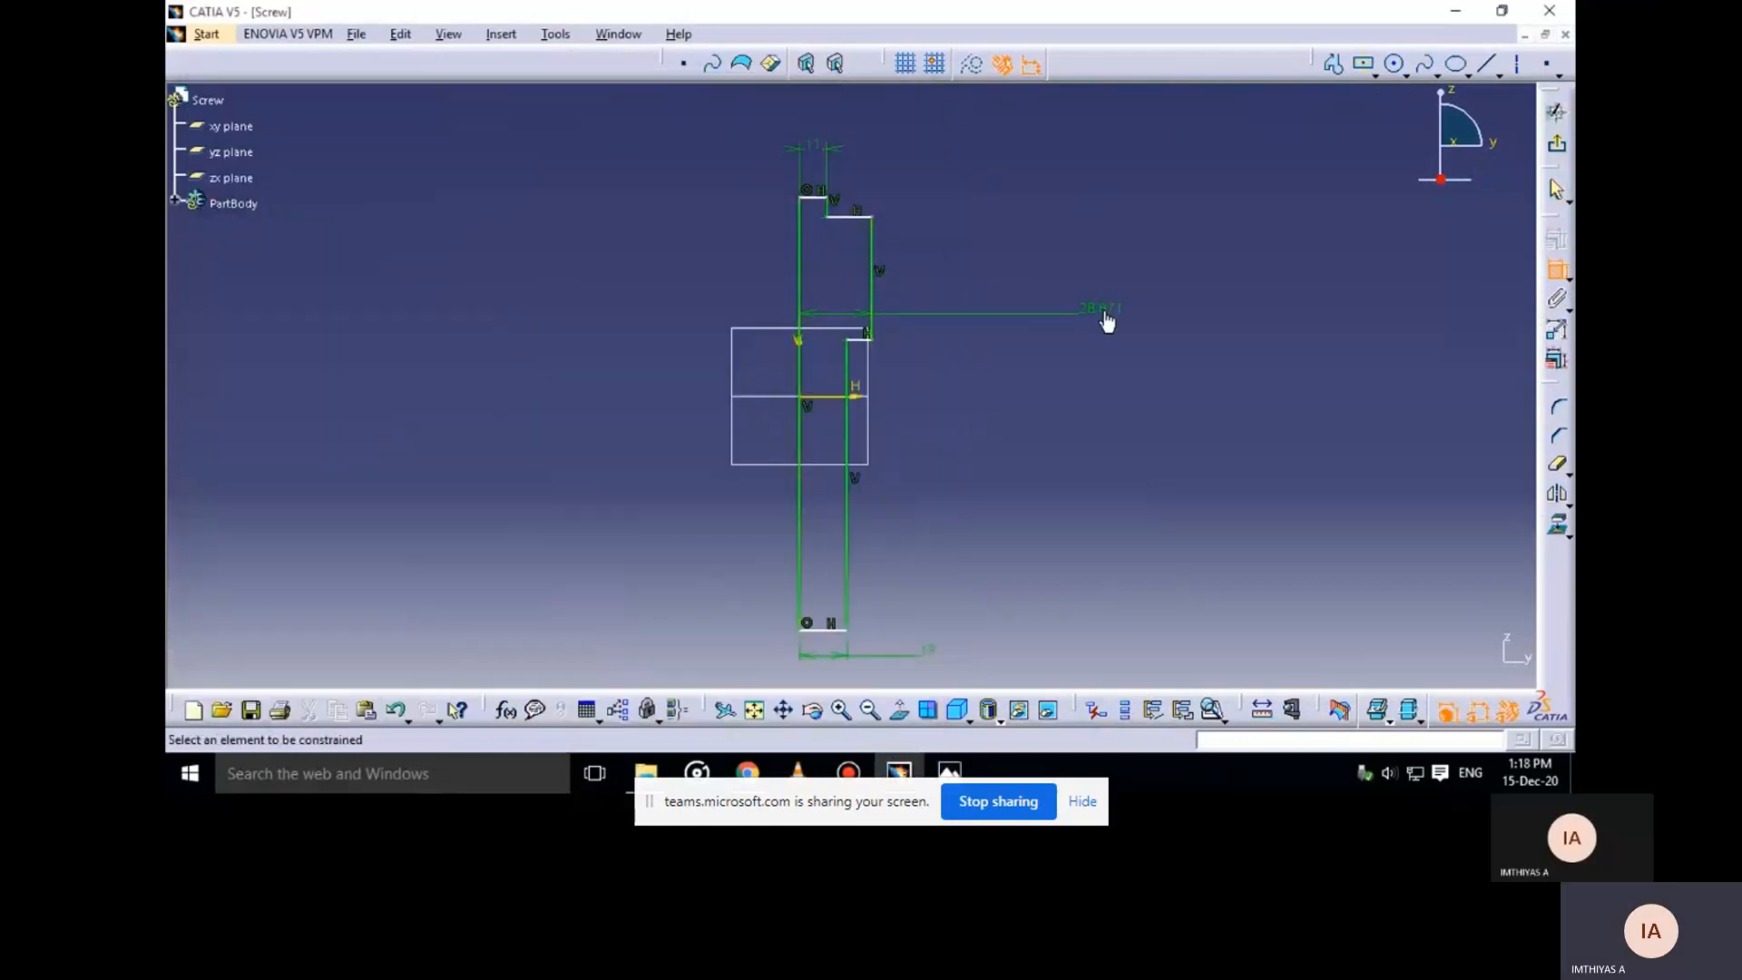
double_click(1102, 309)
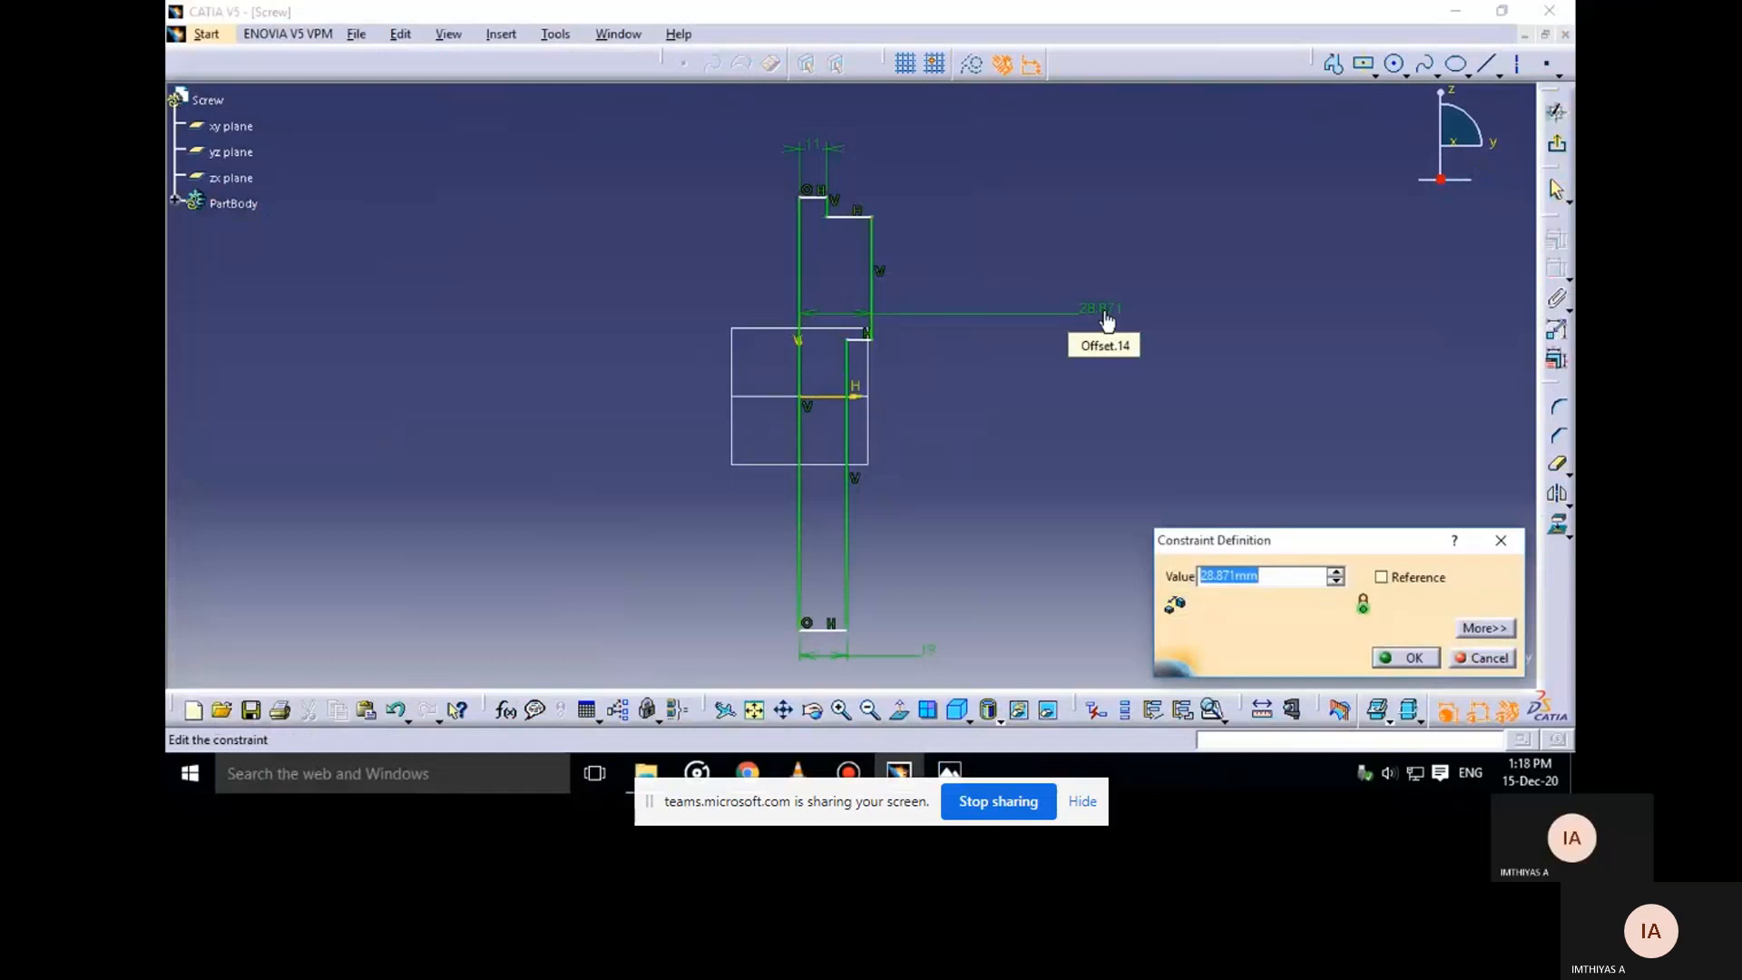
text(32.5)
key(Return)
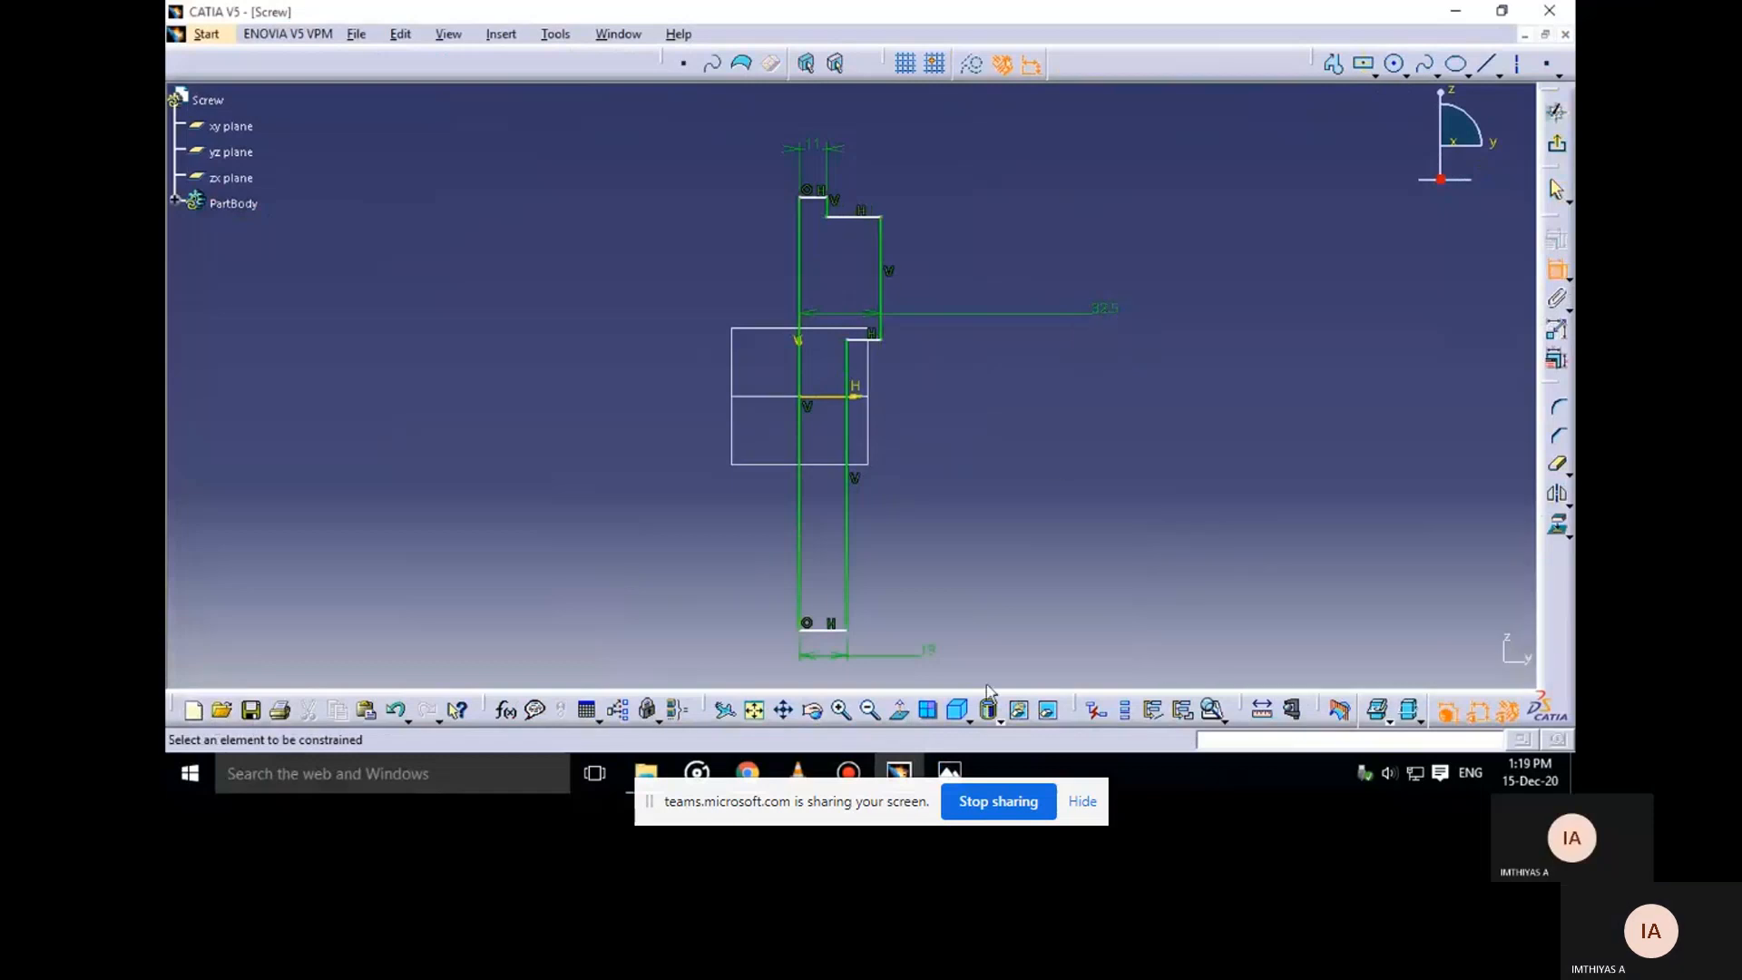
Check the screw's overall length in the drawing, dimension the distance between the profile's top and bottom edges, and set it to 240 mm
key(alt+Tab)
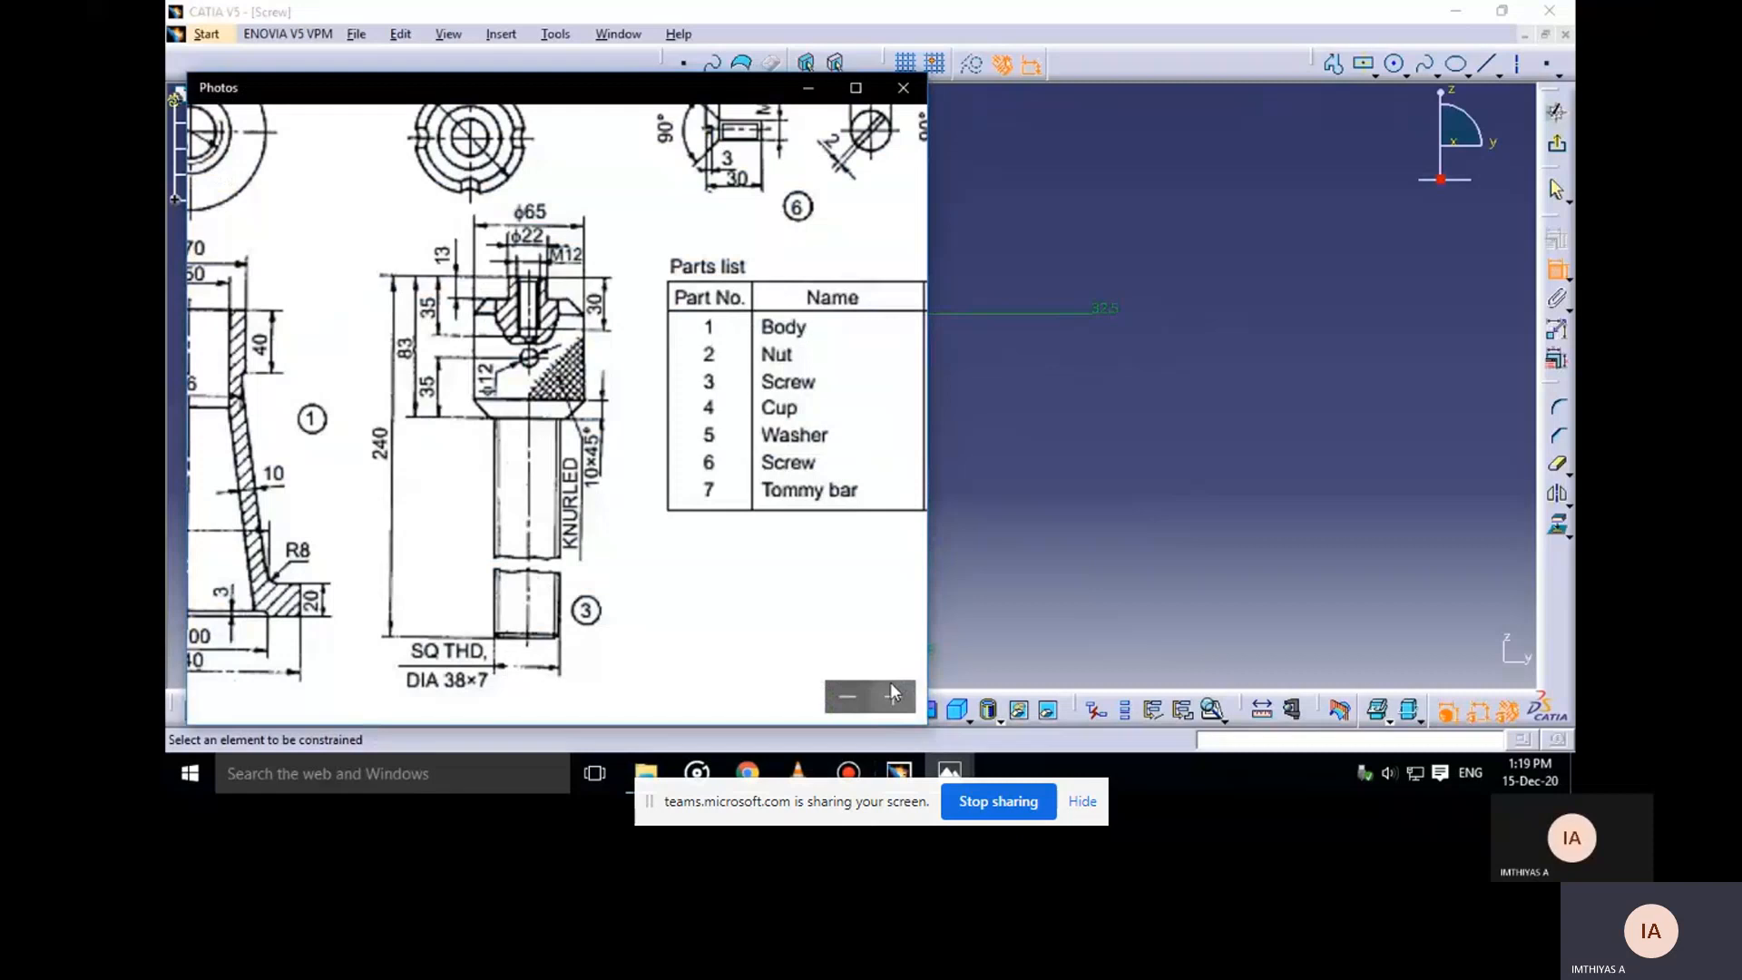
click(804, 89)
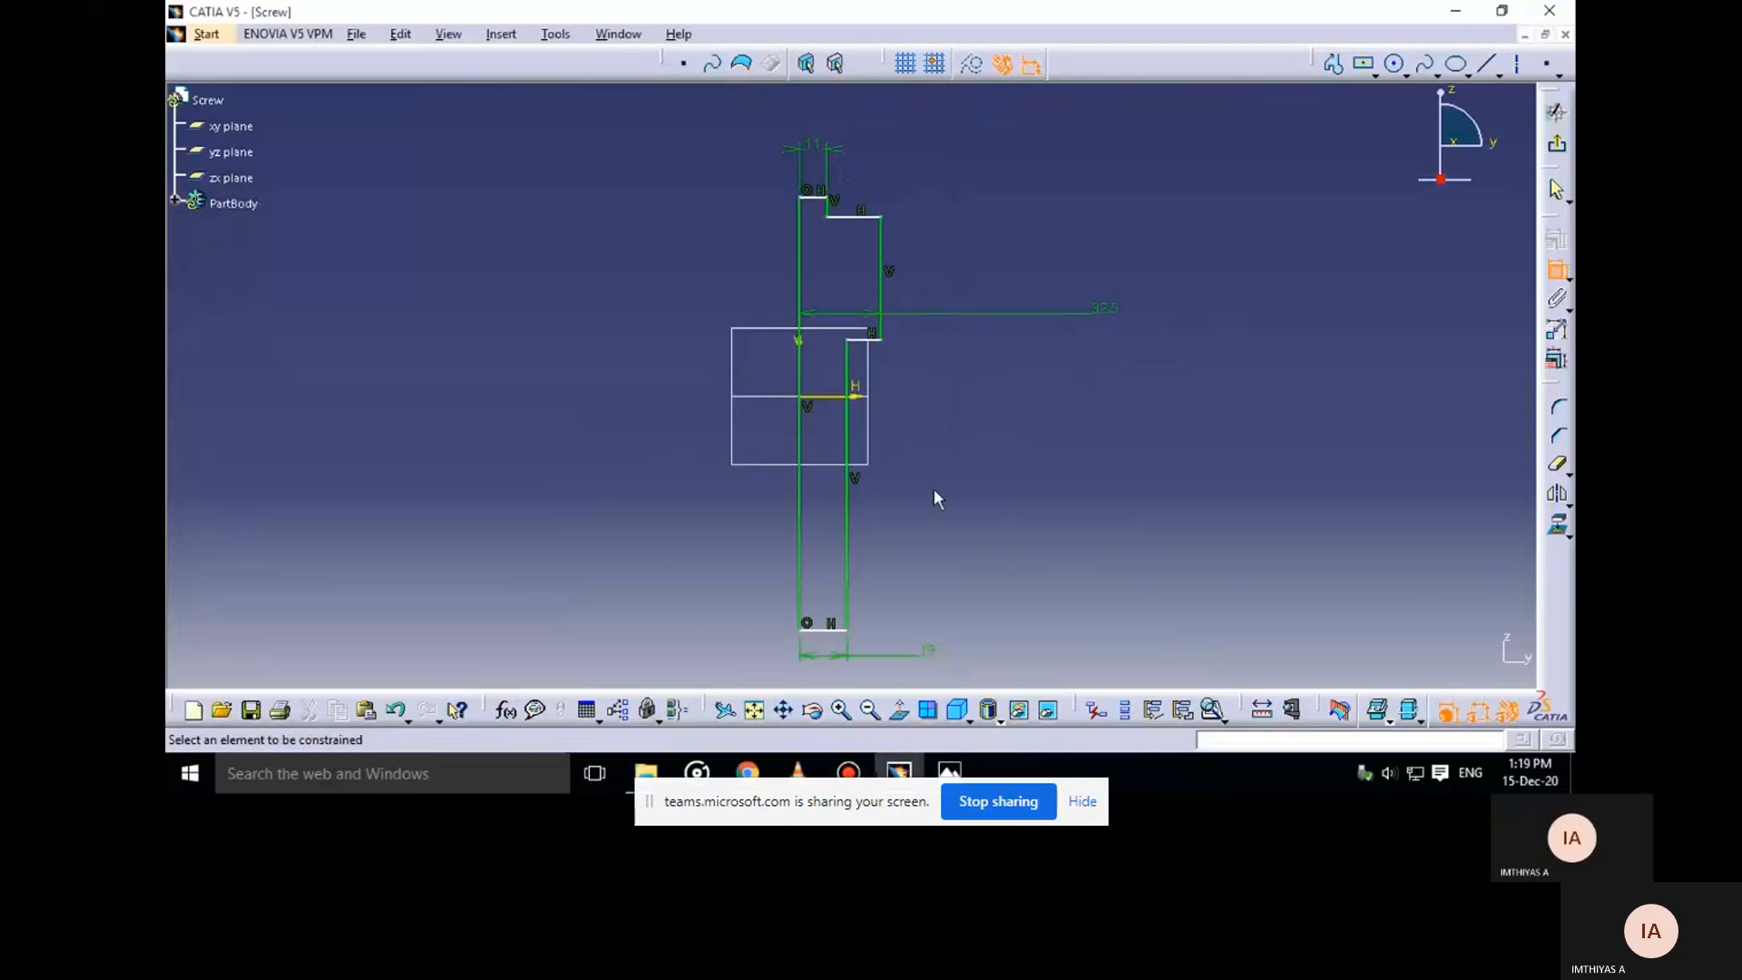
click(830, 628)
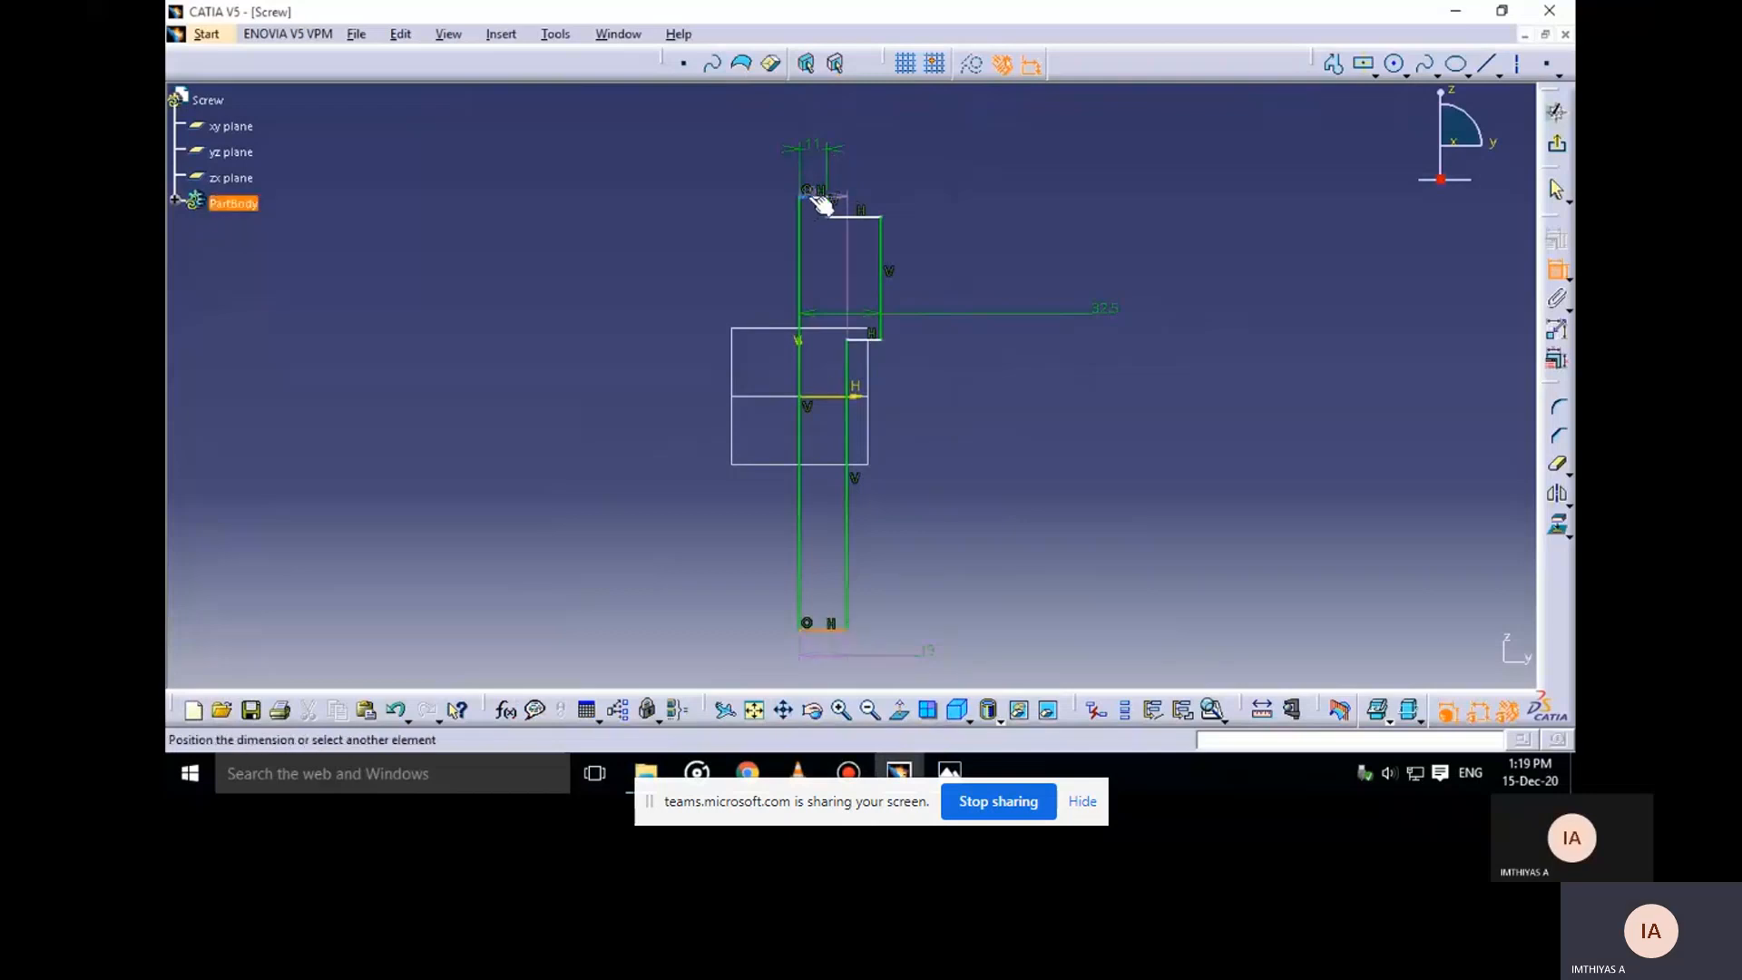
click(822, 198)
click(1230, 400)
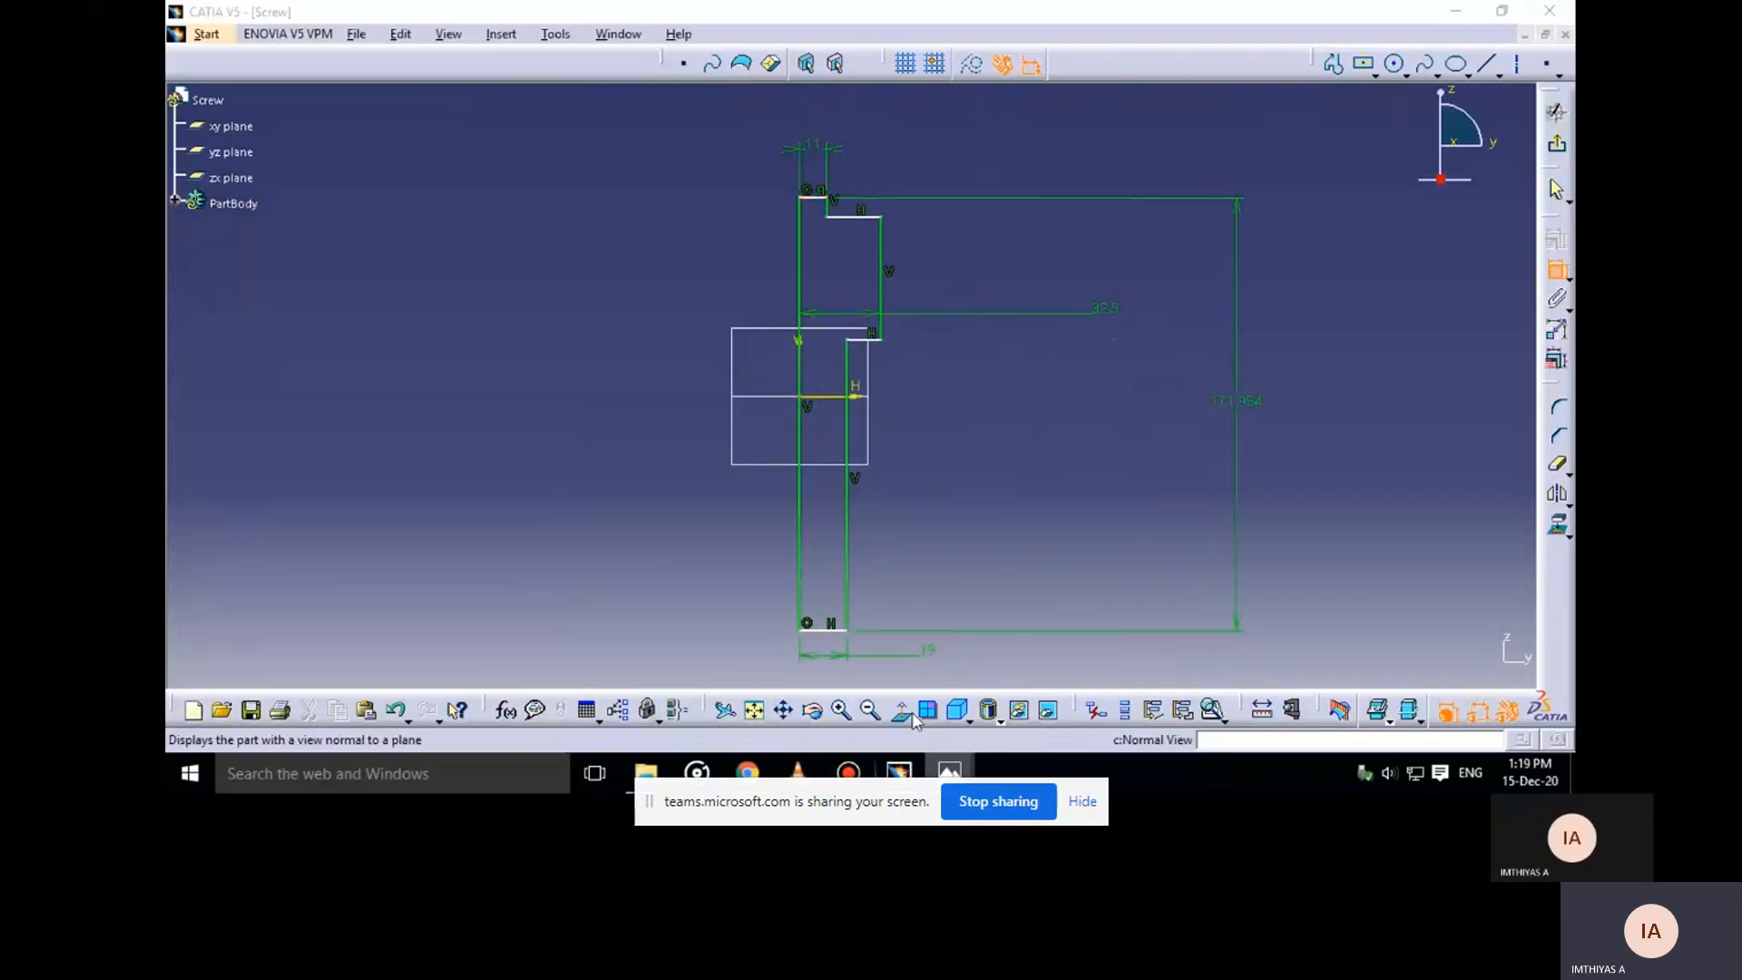
click(809, 91)
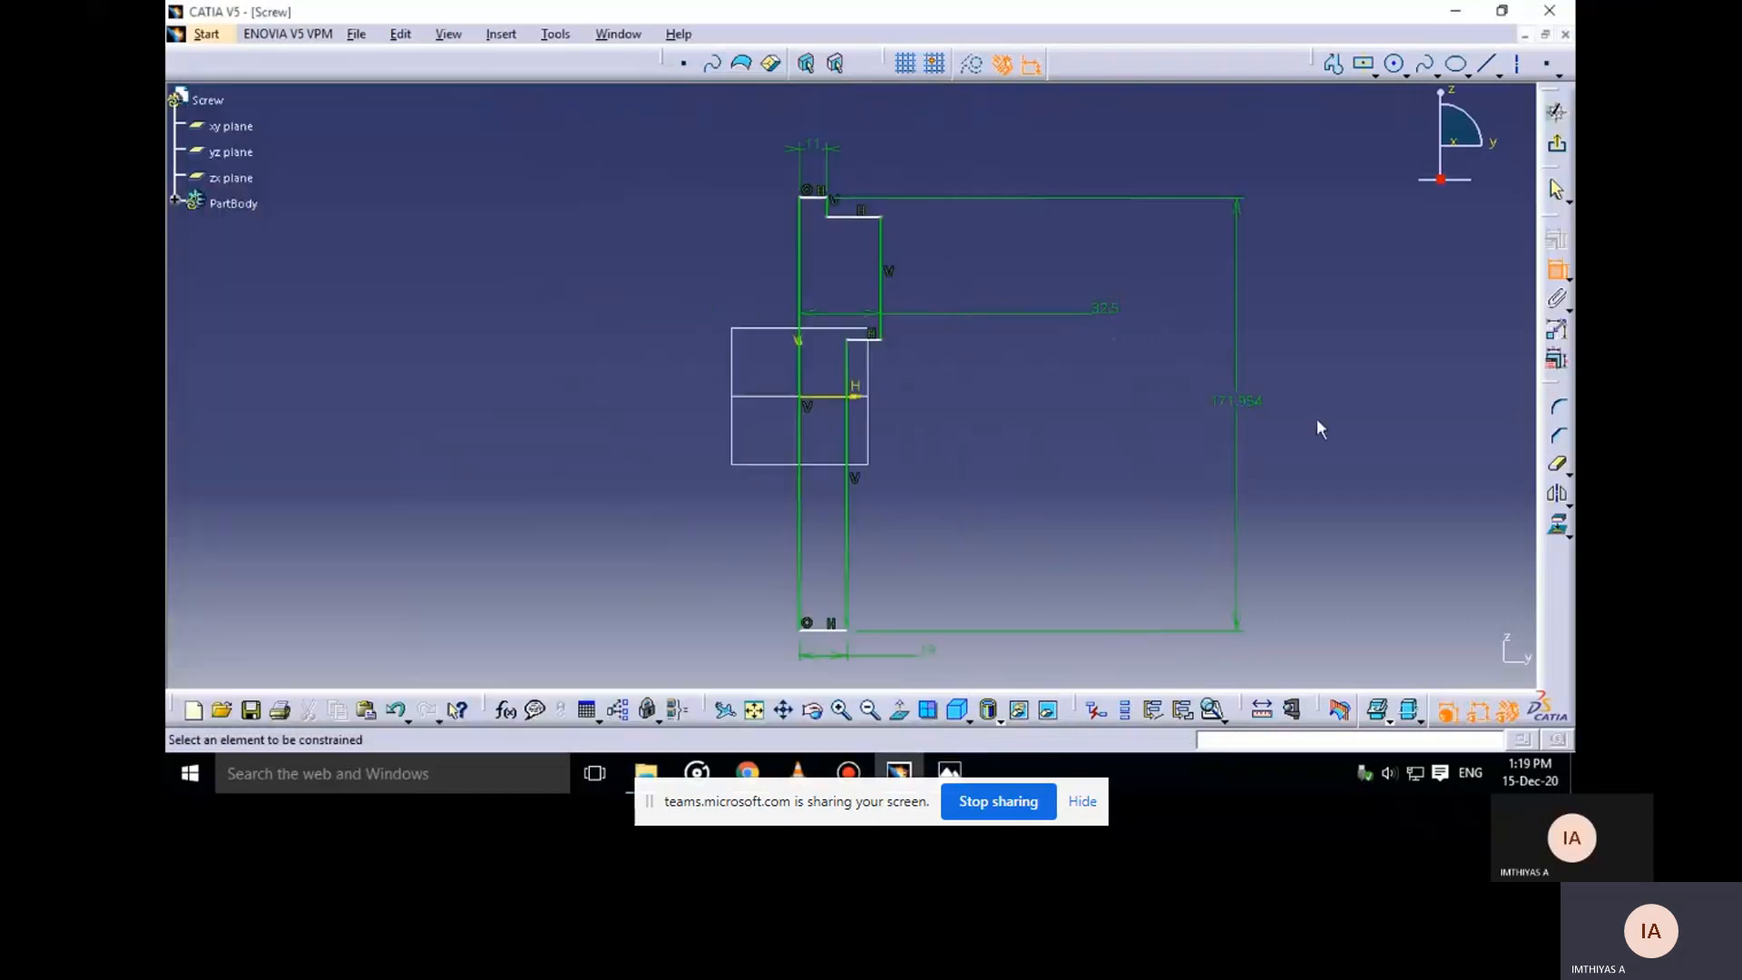
double_click(1247, 405)
text(2400)
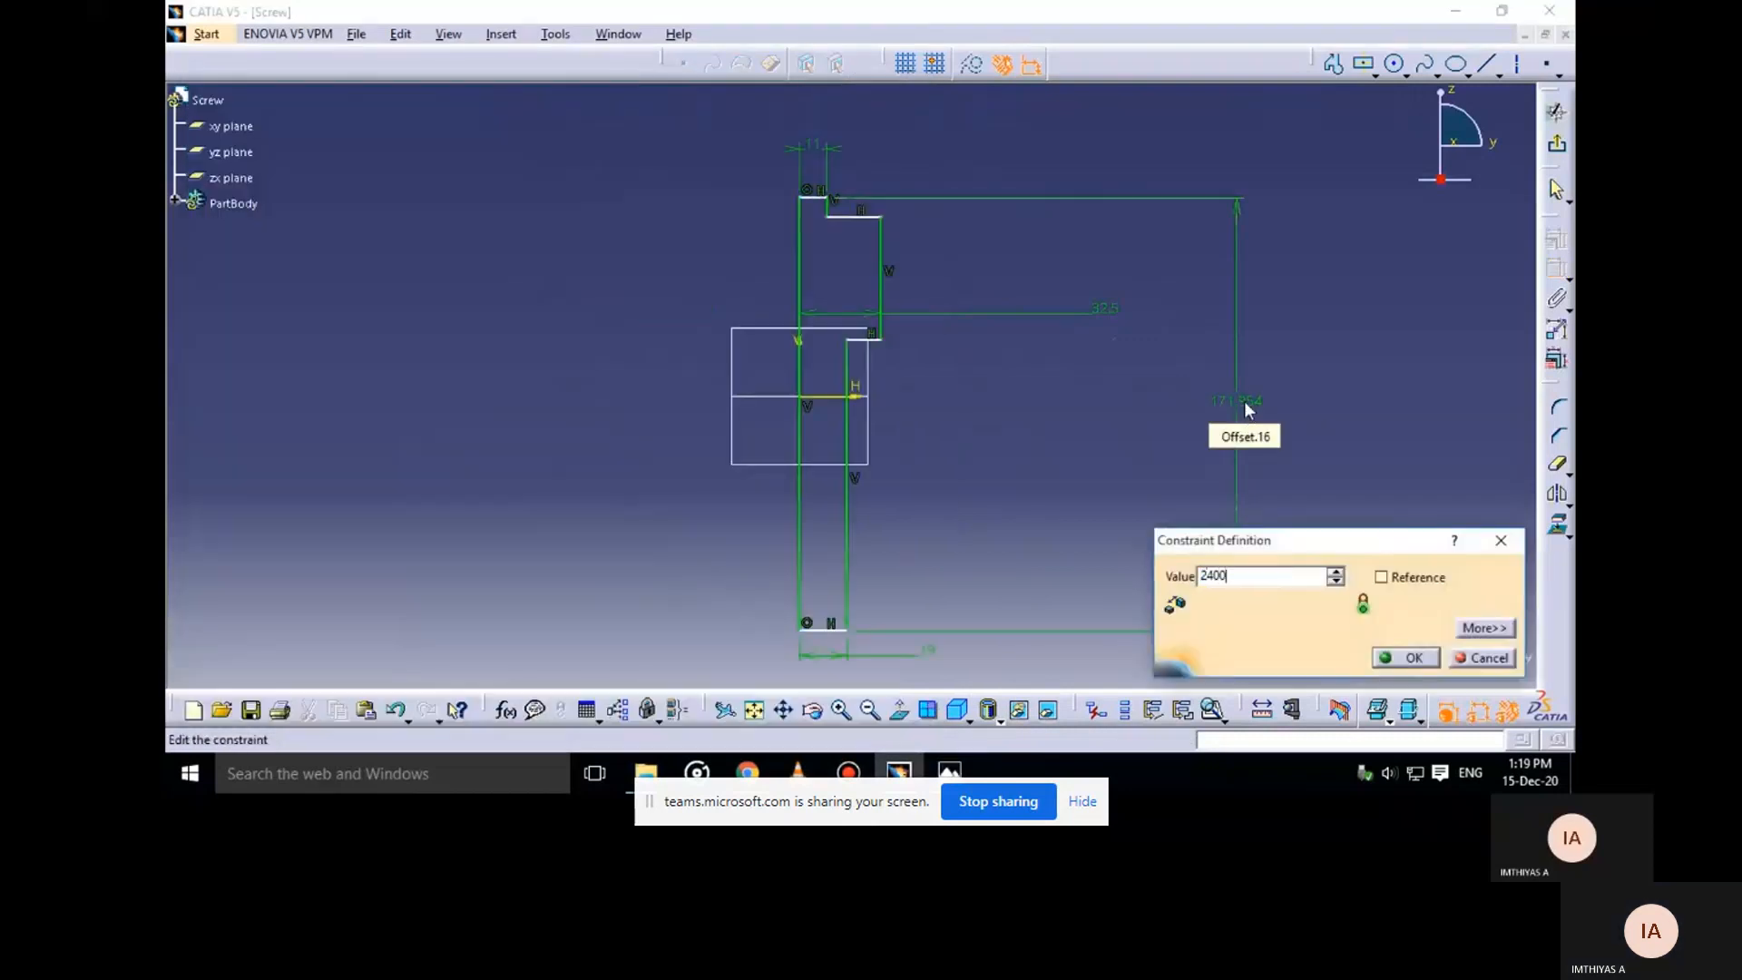
key(Return)
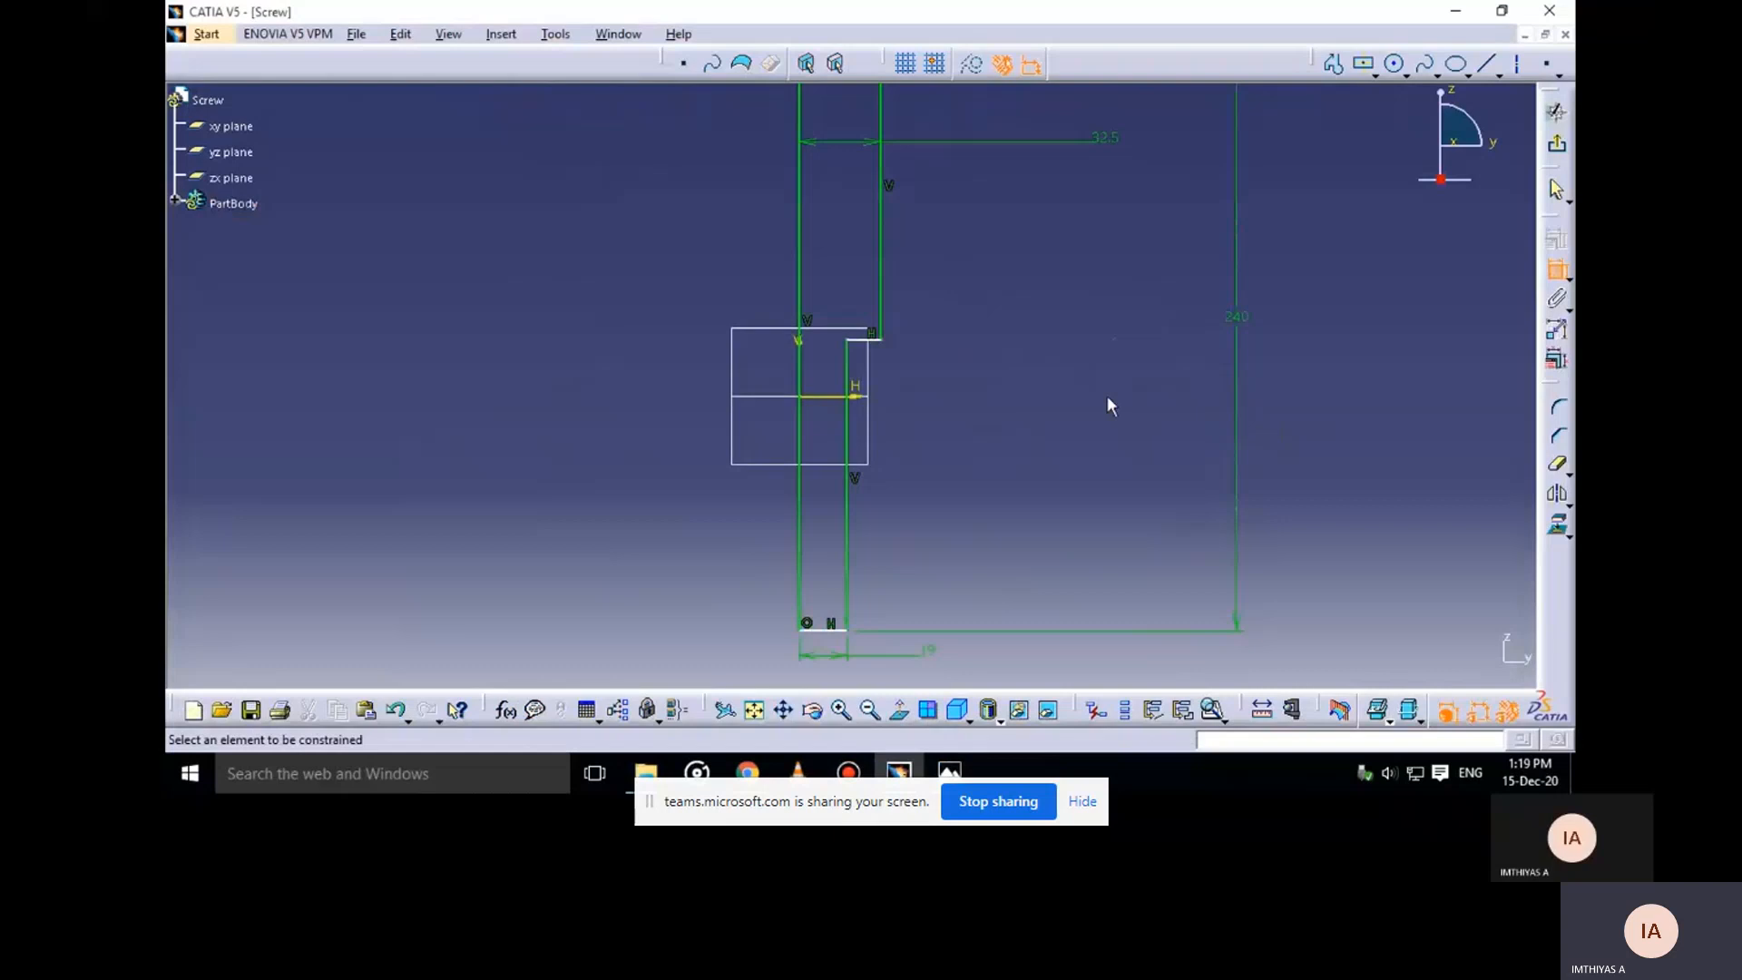
Constrain the profile's top and bottom edges to be symmetric about the horizontal axis
mouse_move(1050, 350)
ctrl+middle_down()
mouse_move(988, 373)
mouse_move(1004, 409)
ctrl+middle_up()
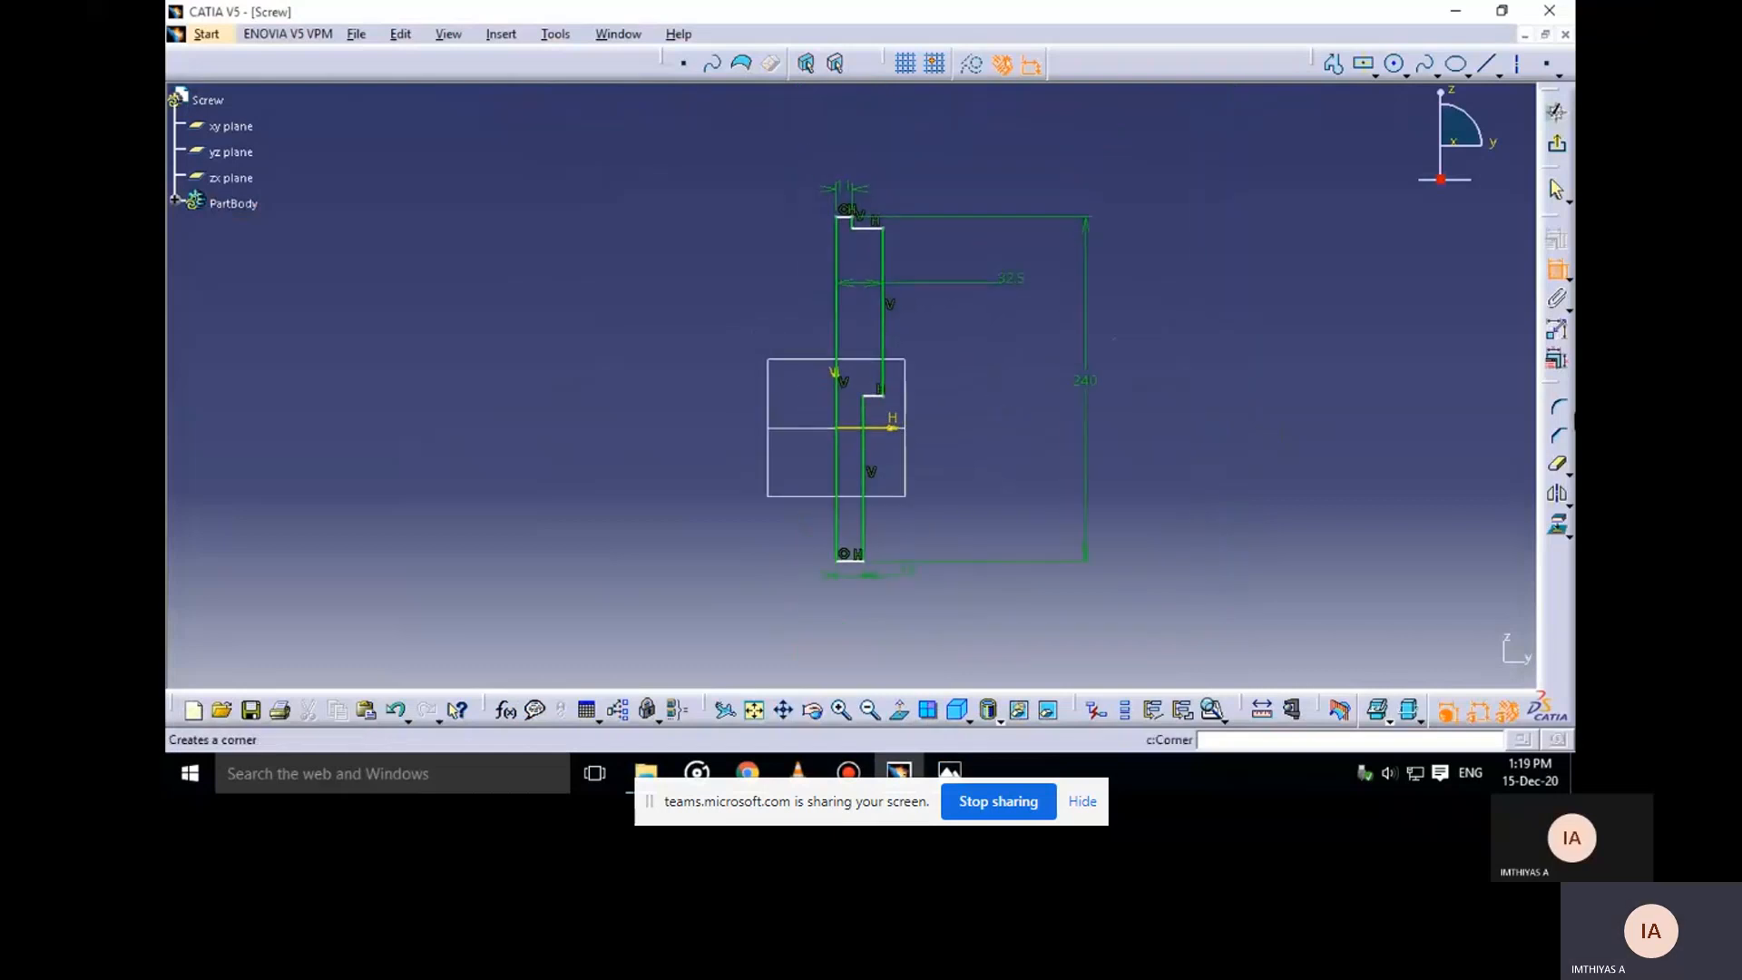
key(Escape)
click(845, 217)
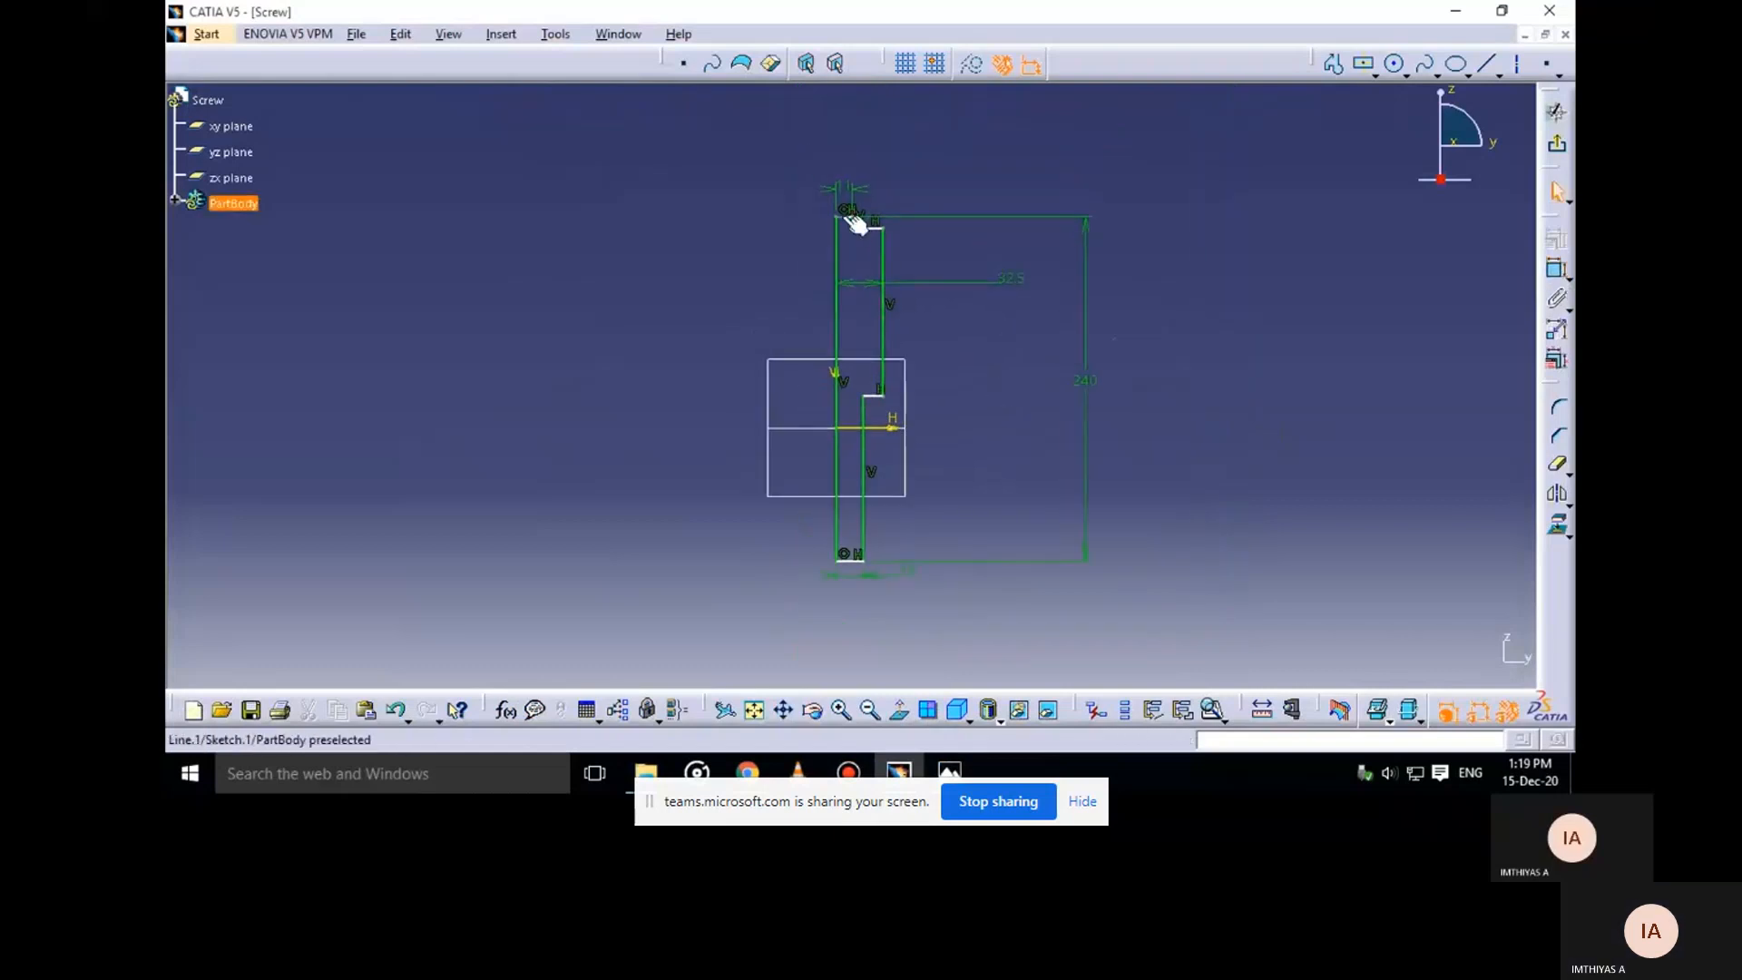
ctrl+click(850, 561)
ctrl+click(864, 439)
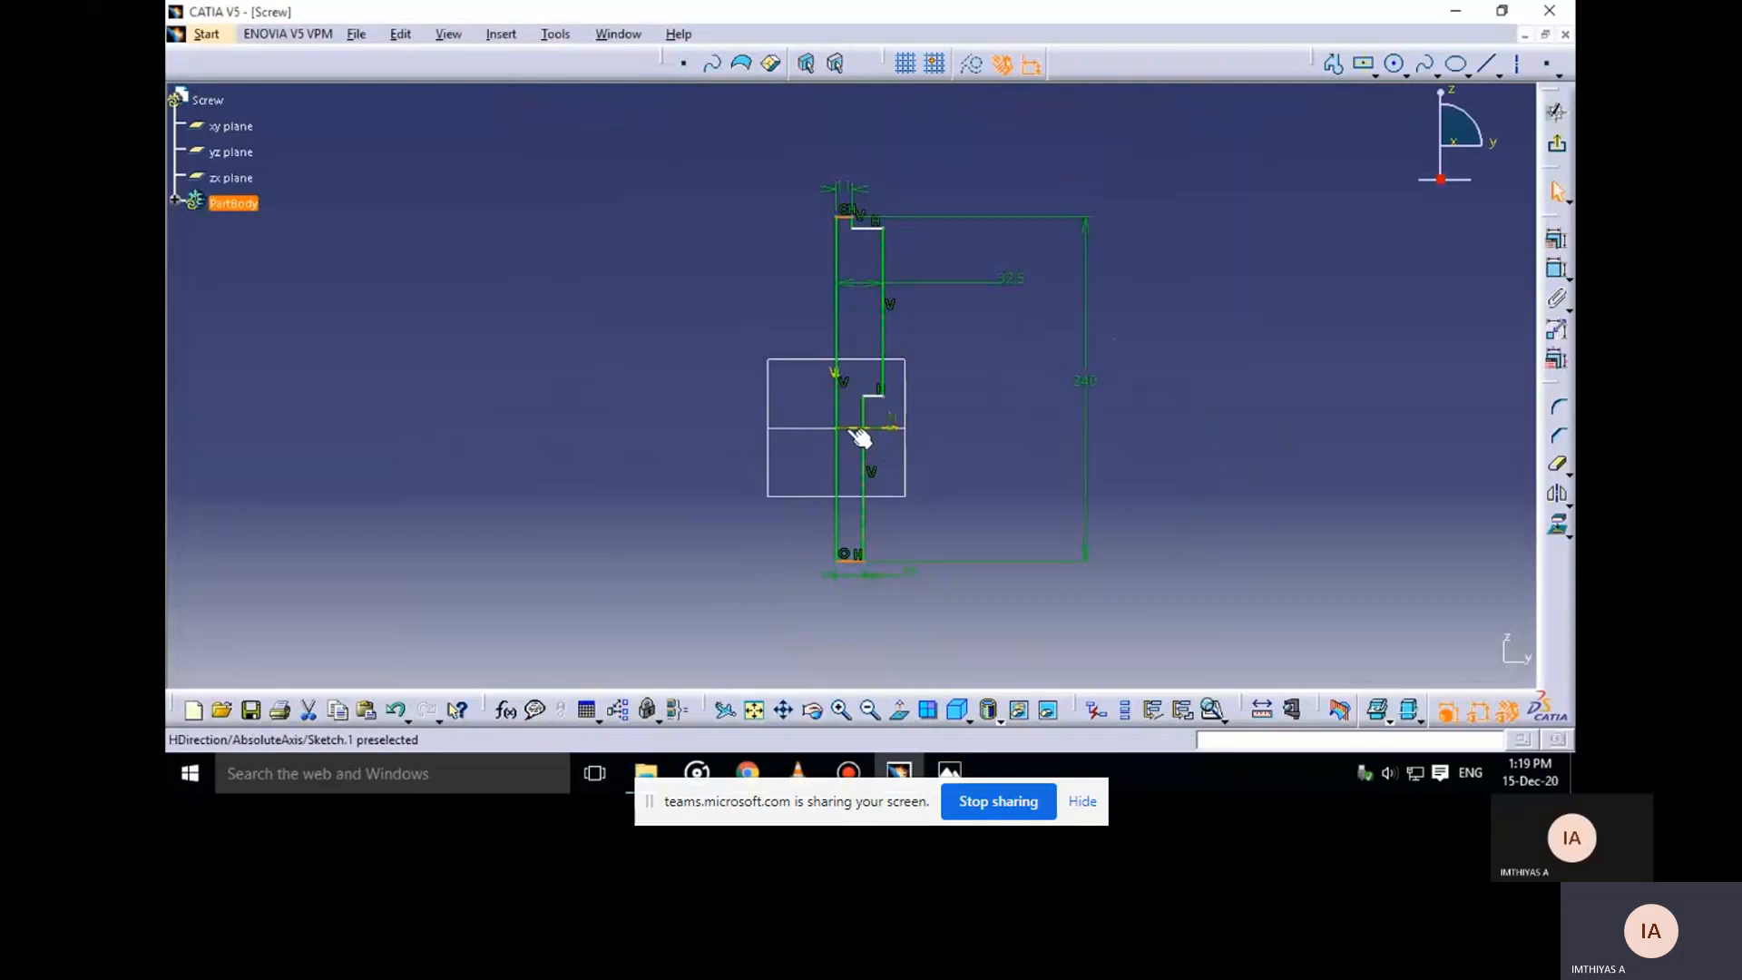
click(1557, 240)
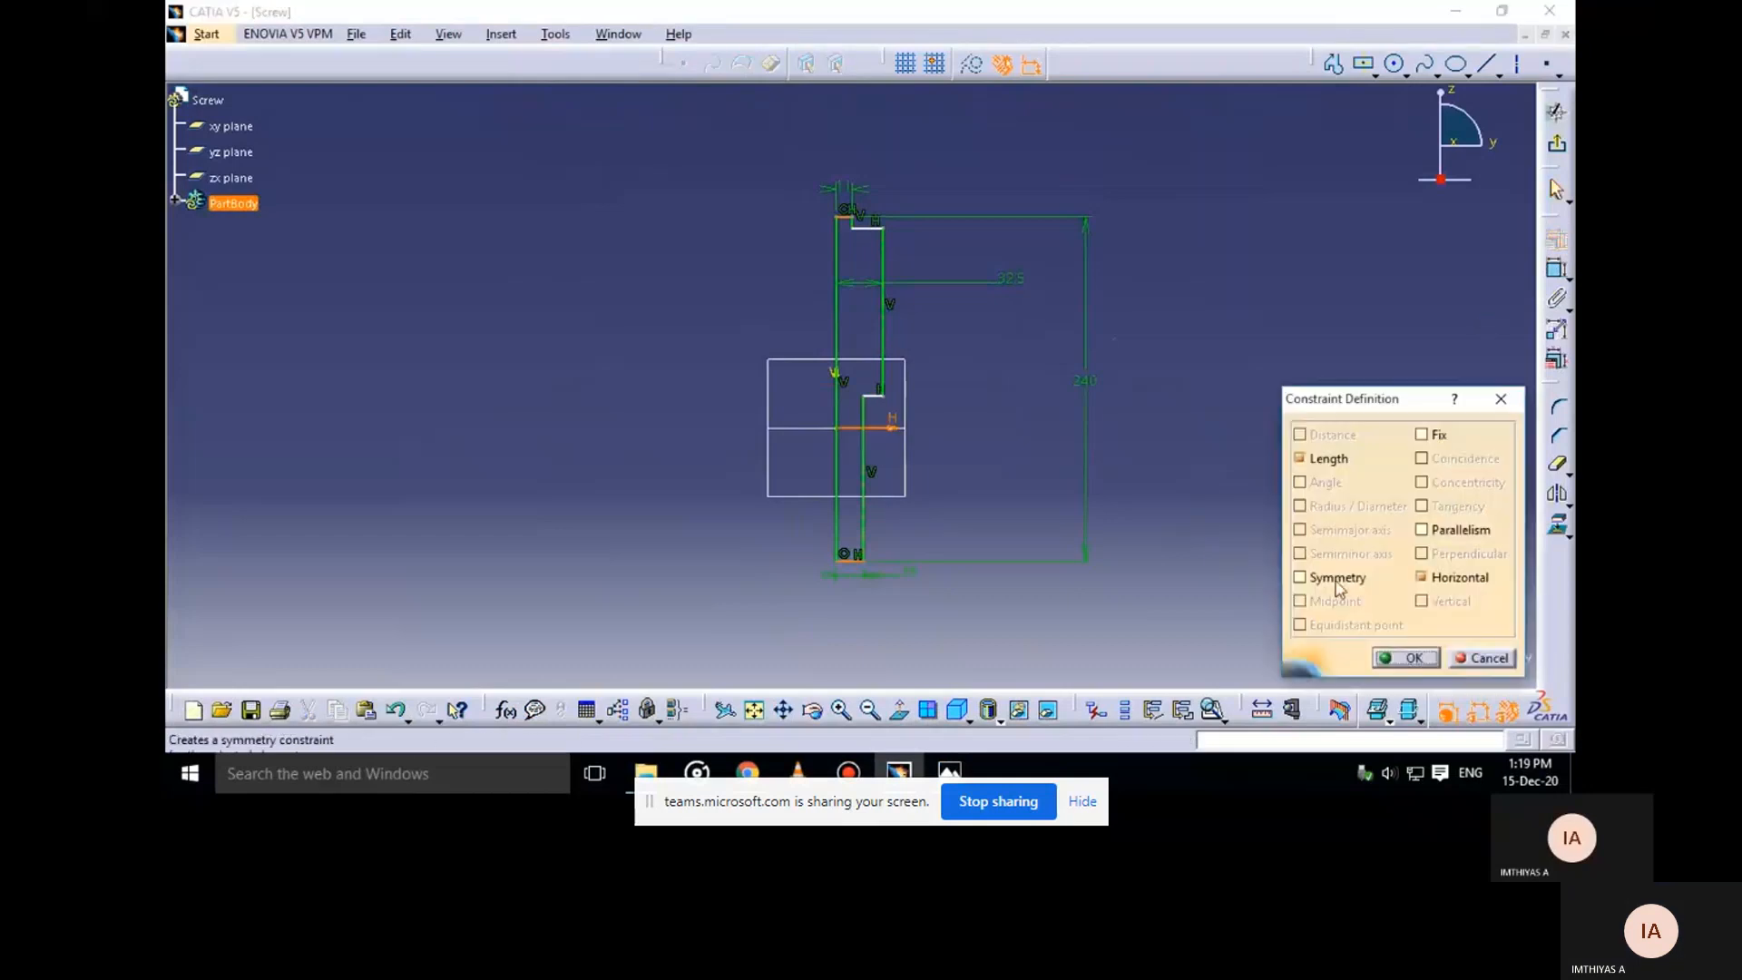
click(1299, 573)
click(1405, 659)
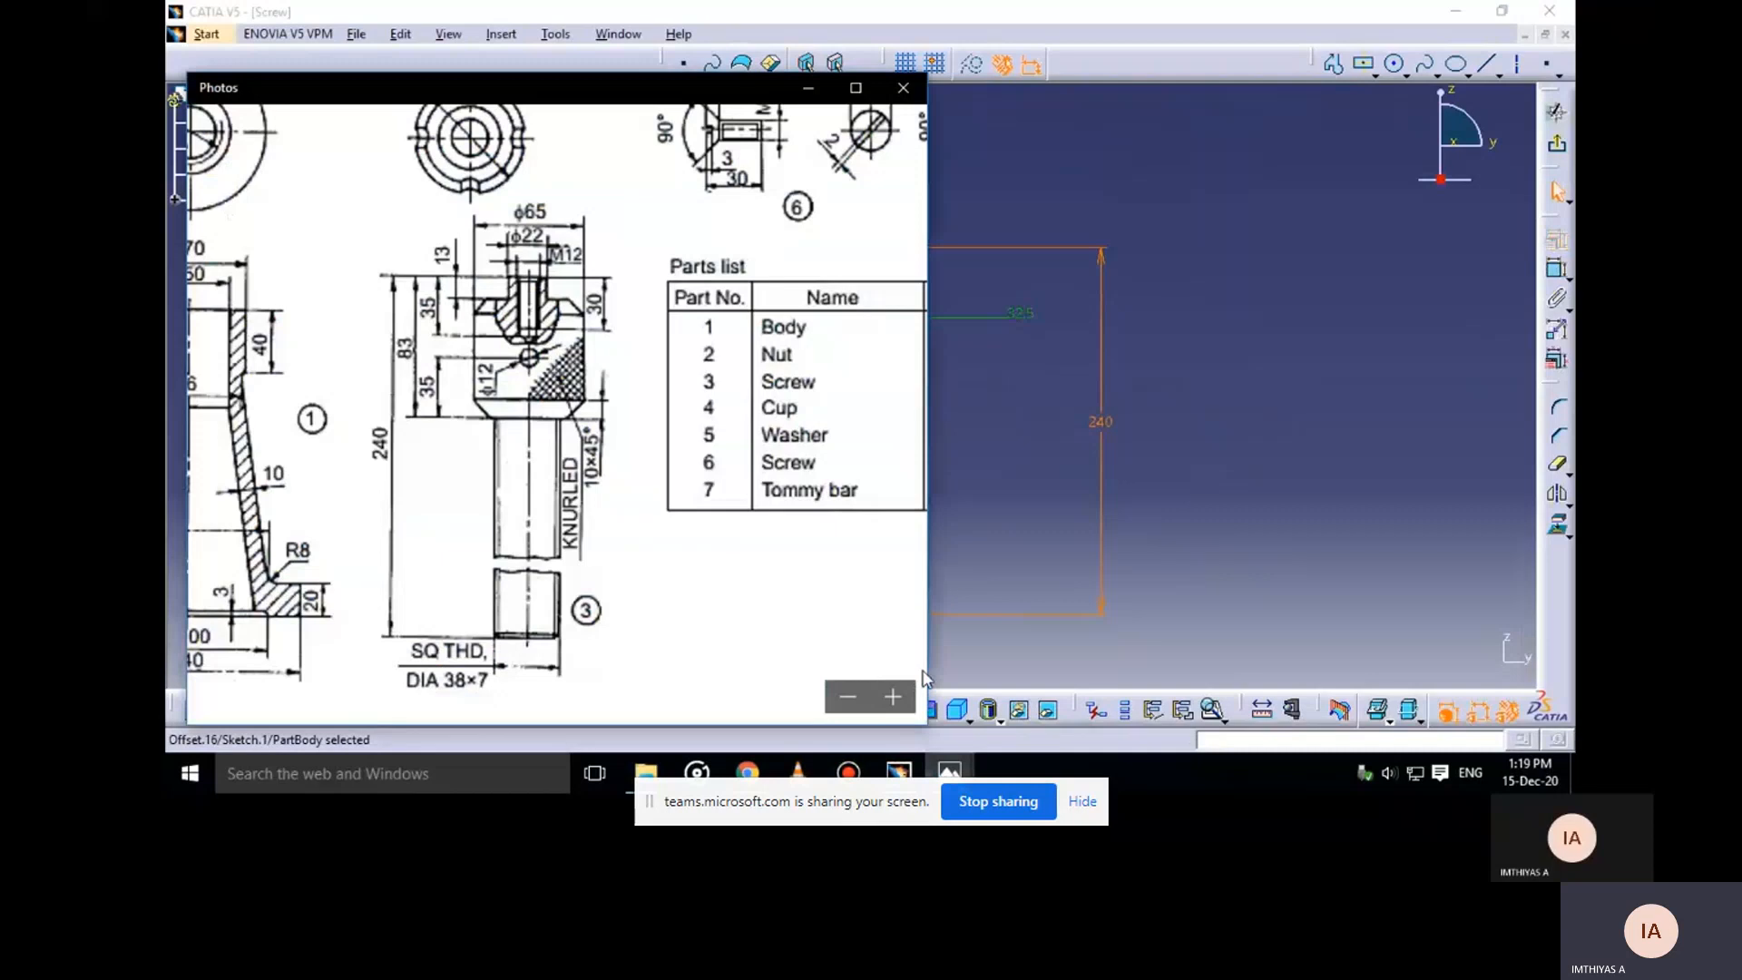
Dimension the distance from the profile's top edge to the underside of the head and set it to 85 mm
click(809, 90)
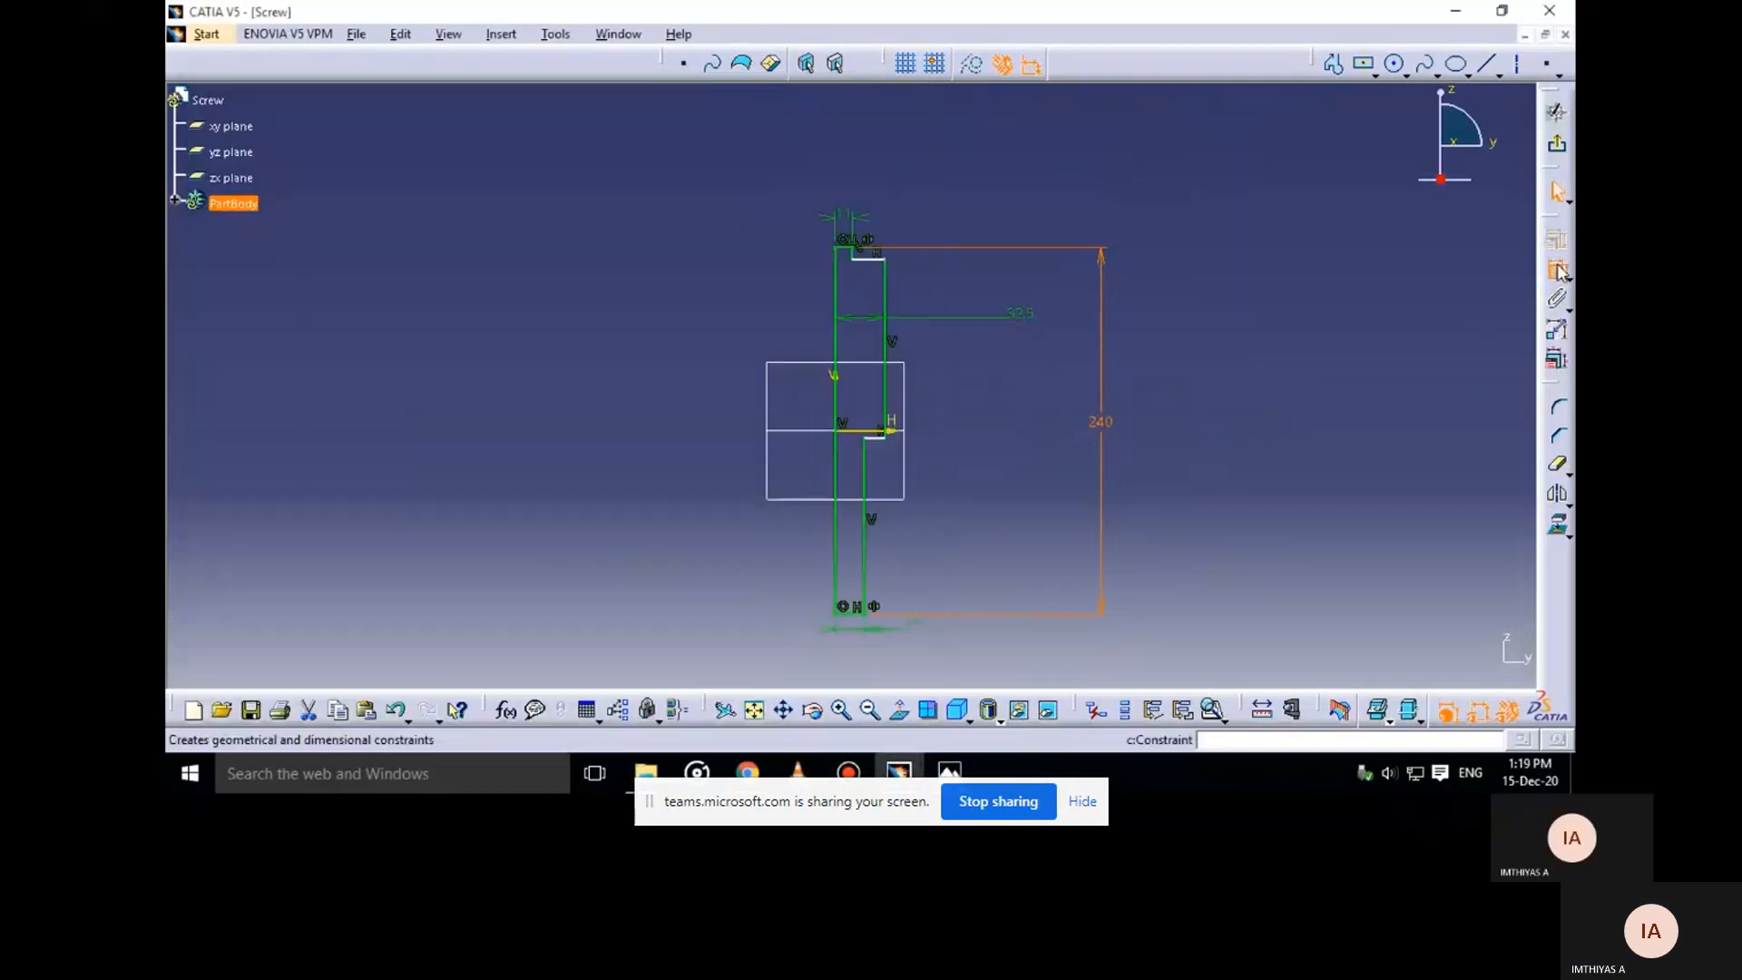
click(1557, 269)
click(877, 440)
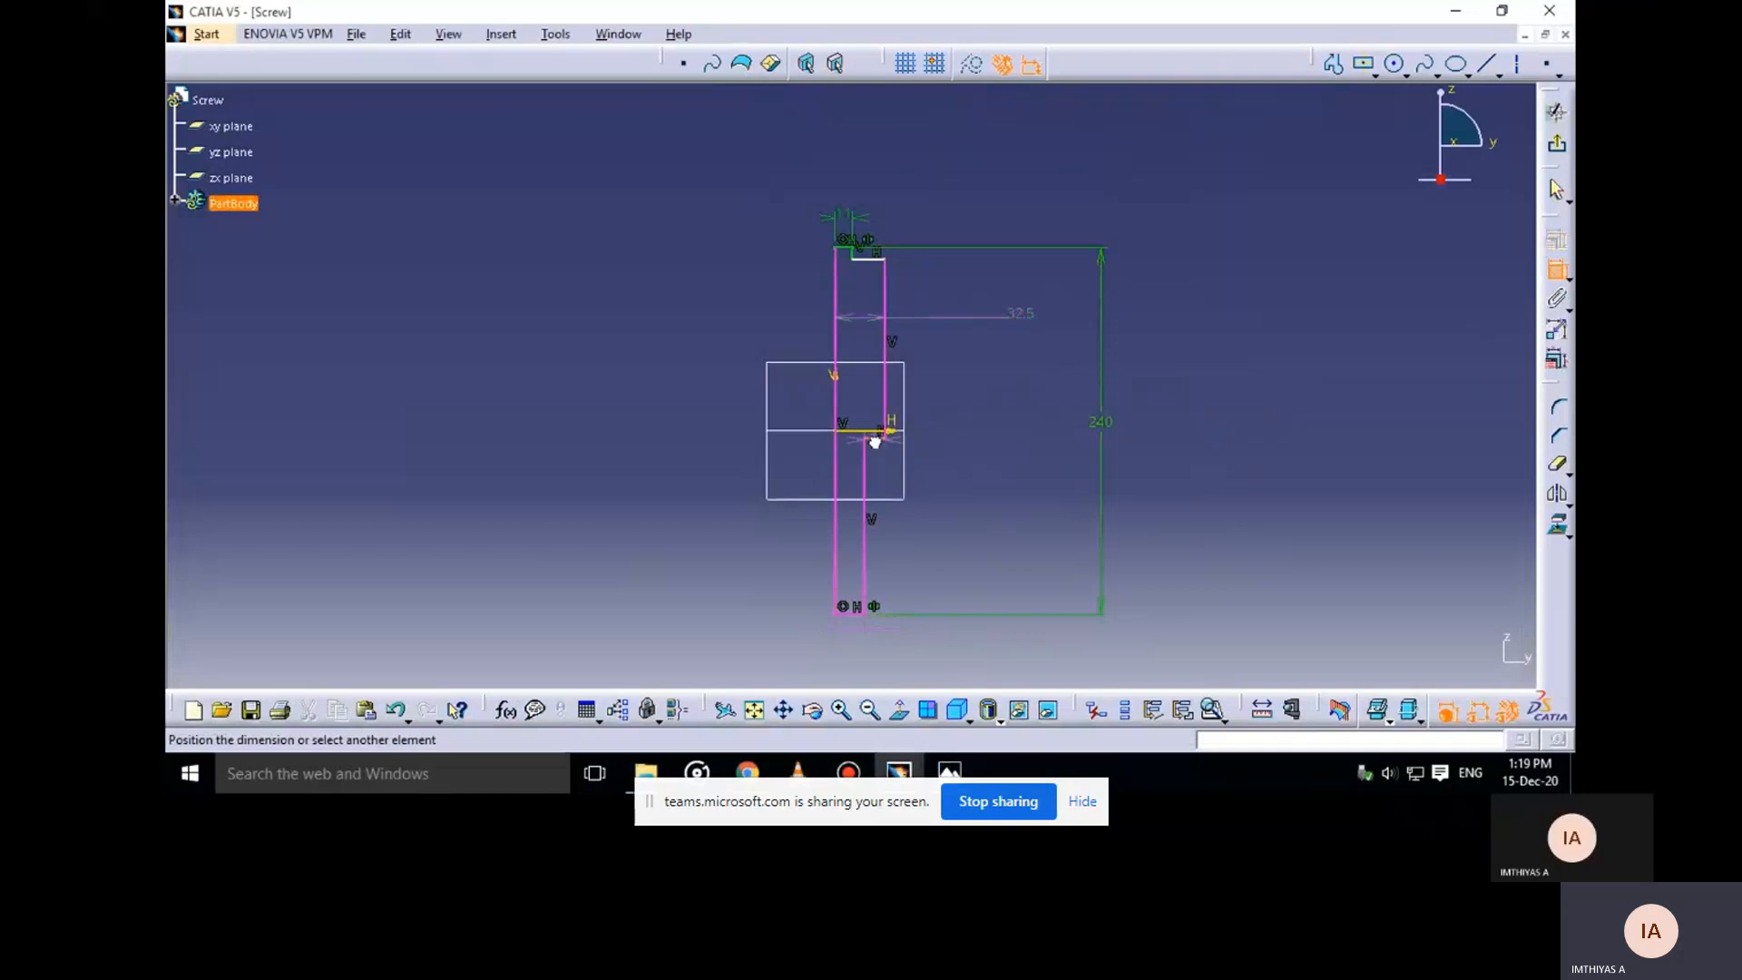
click(860, 252)
click(1240, 361)
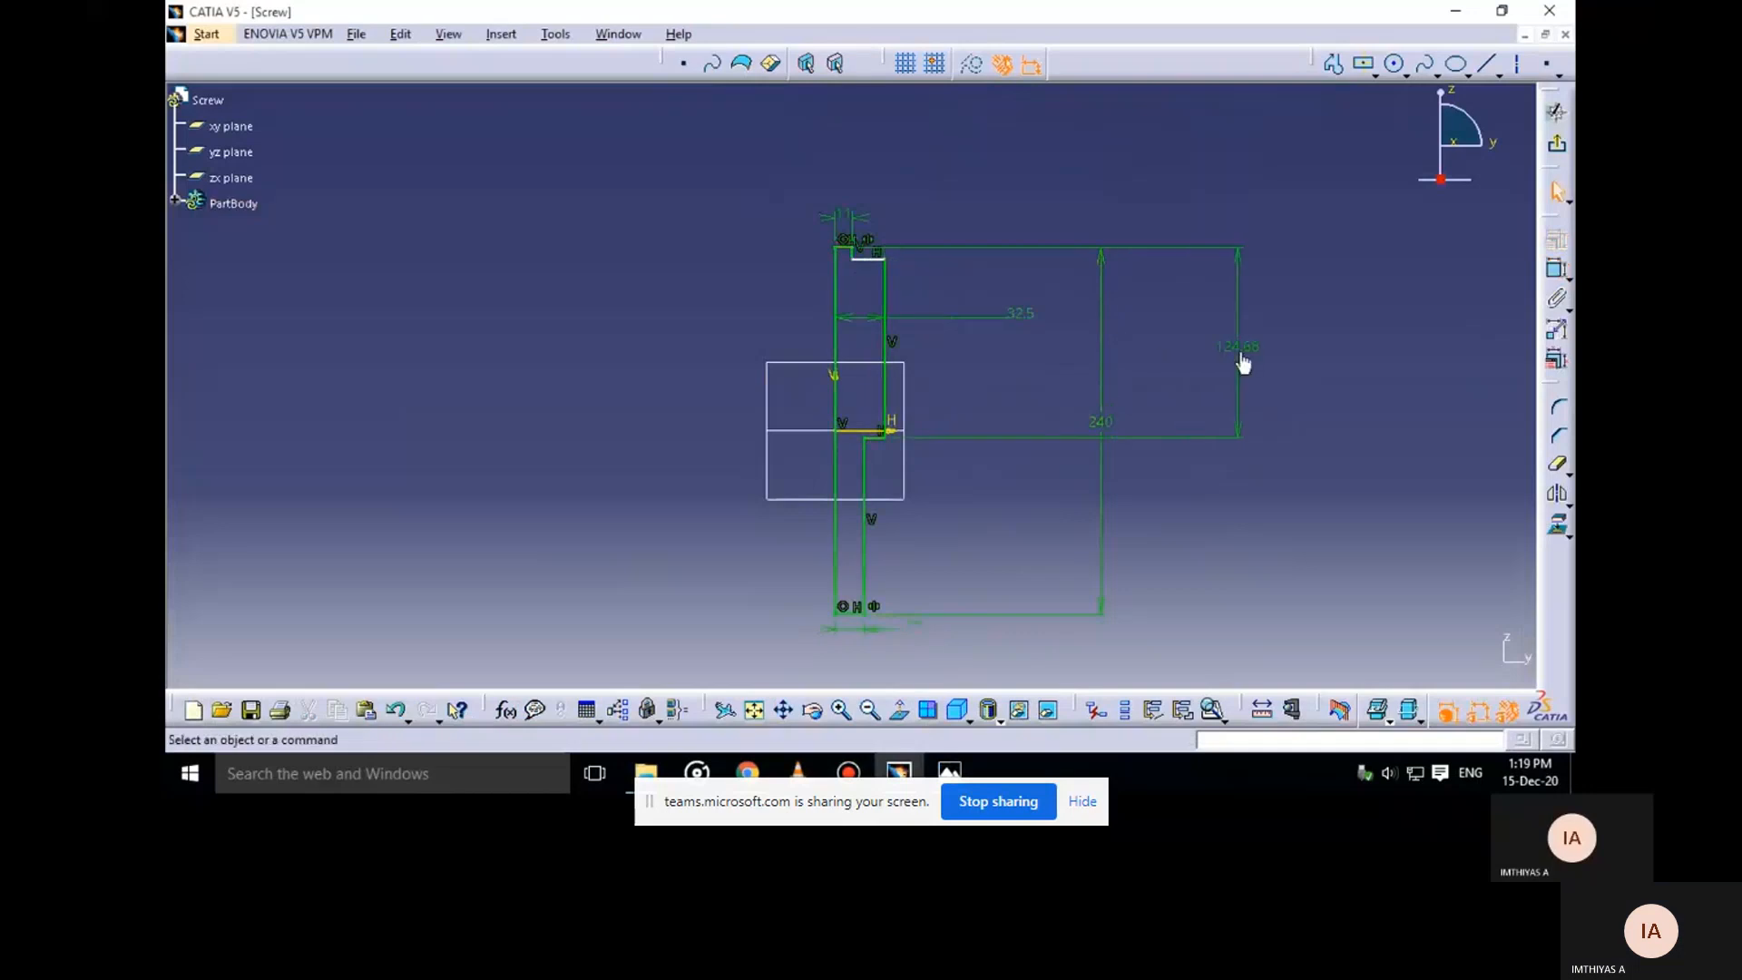
double_click(1246, 354)
text(85)
key(Return)
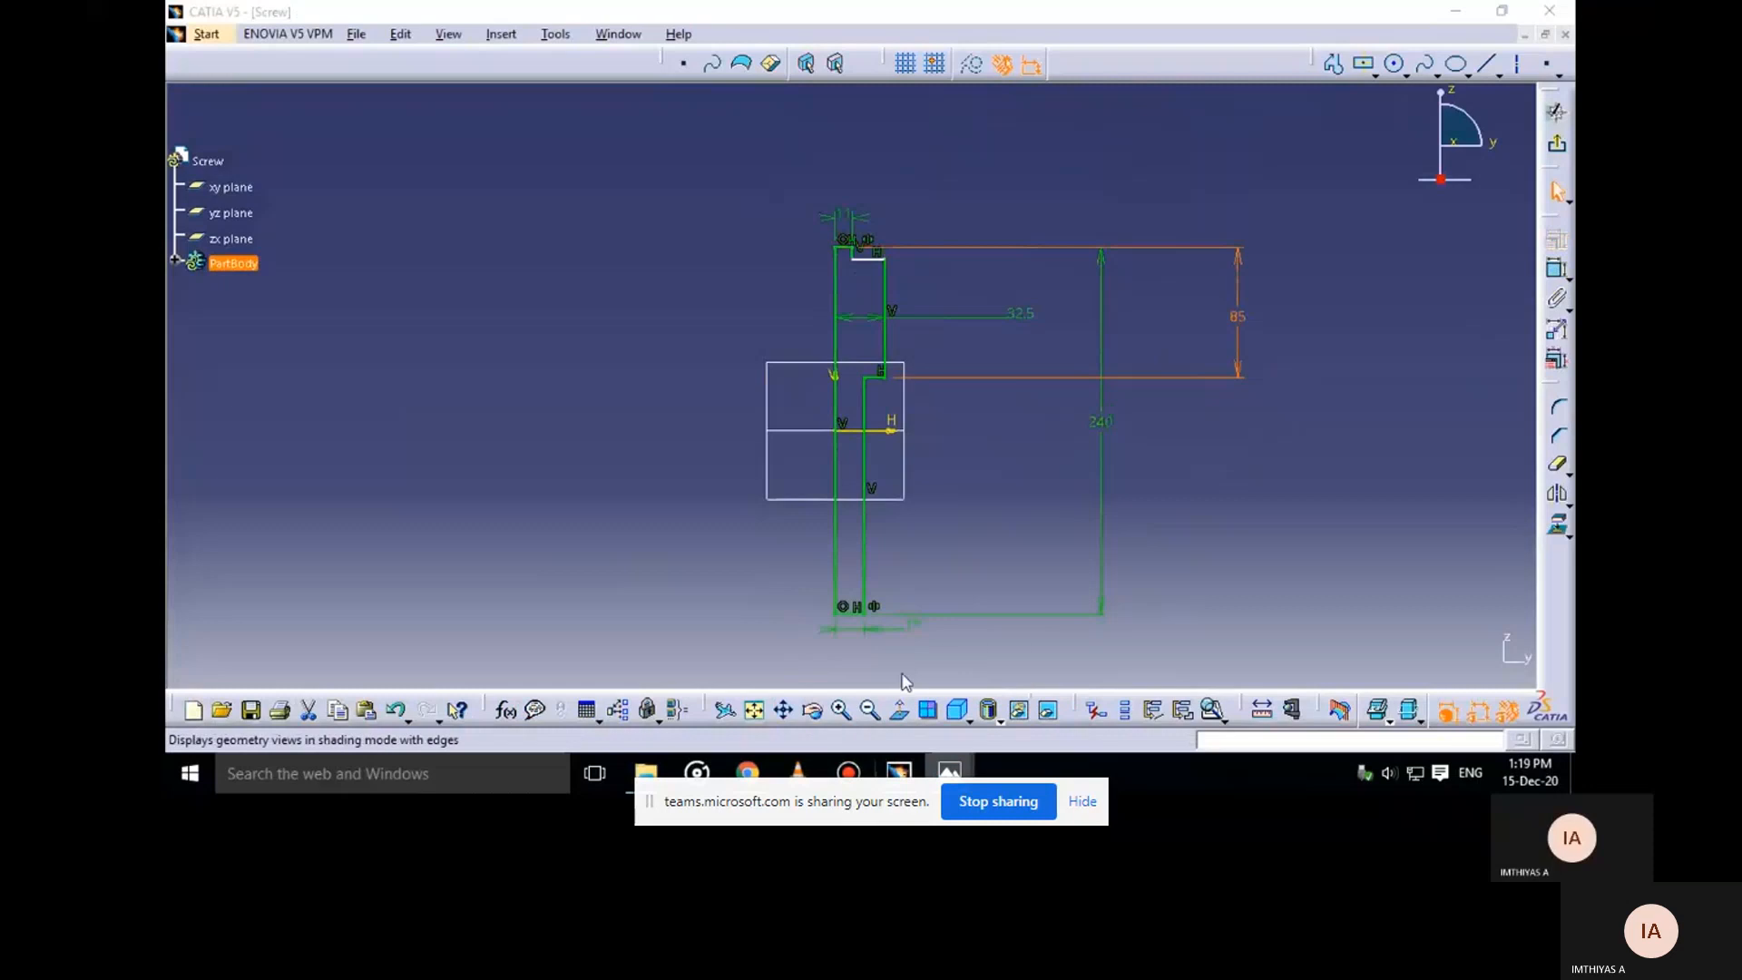
Check the neck height in the drawing, dimension the neck's short vertical edge and set it to 13 mm
click(949, 772)
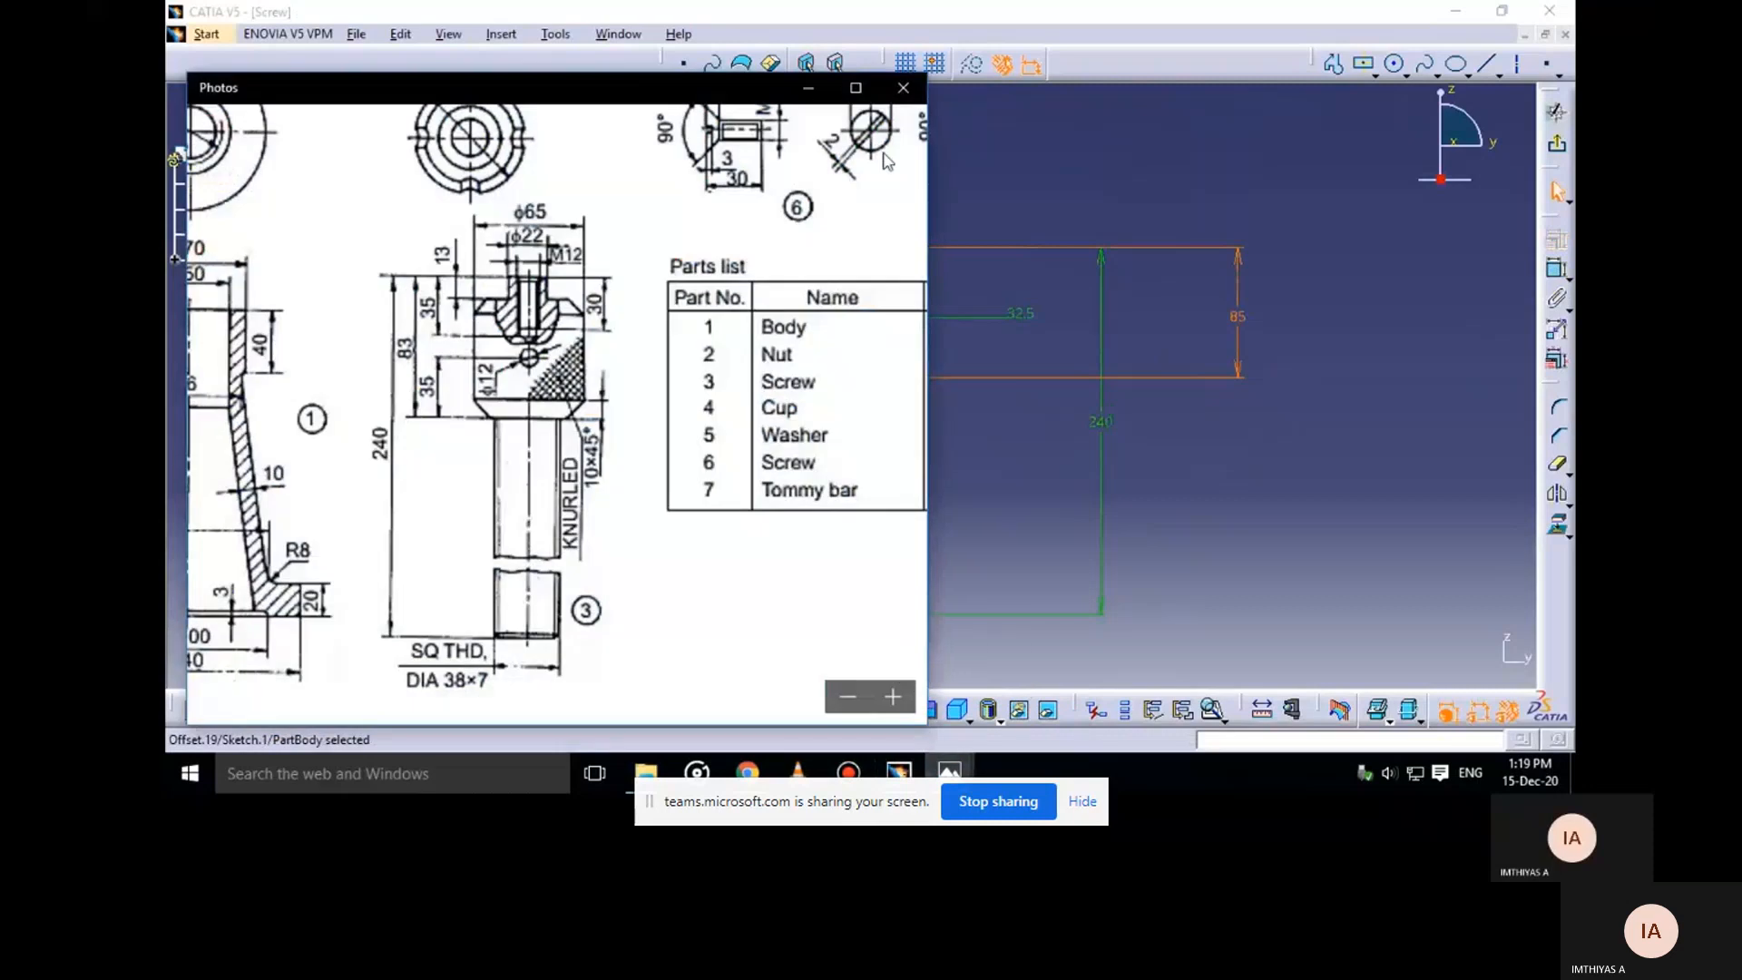
click(809, 88)
mouse_move(918, 354)
ctrl+middle_down()
mouse_move(960, 218)
mouse_move(960, 308)
ctrl+middle_up()
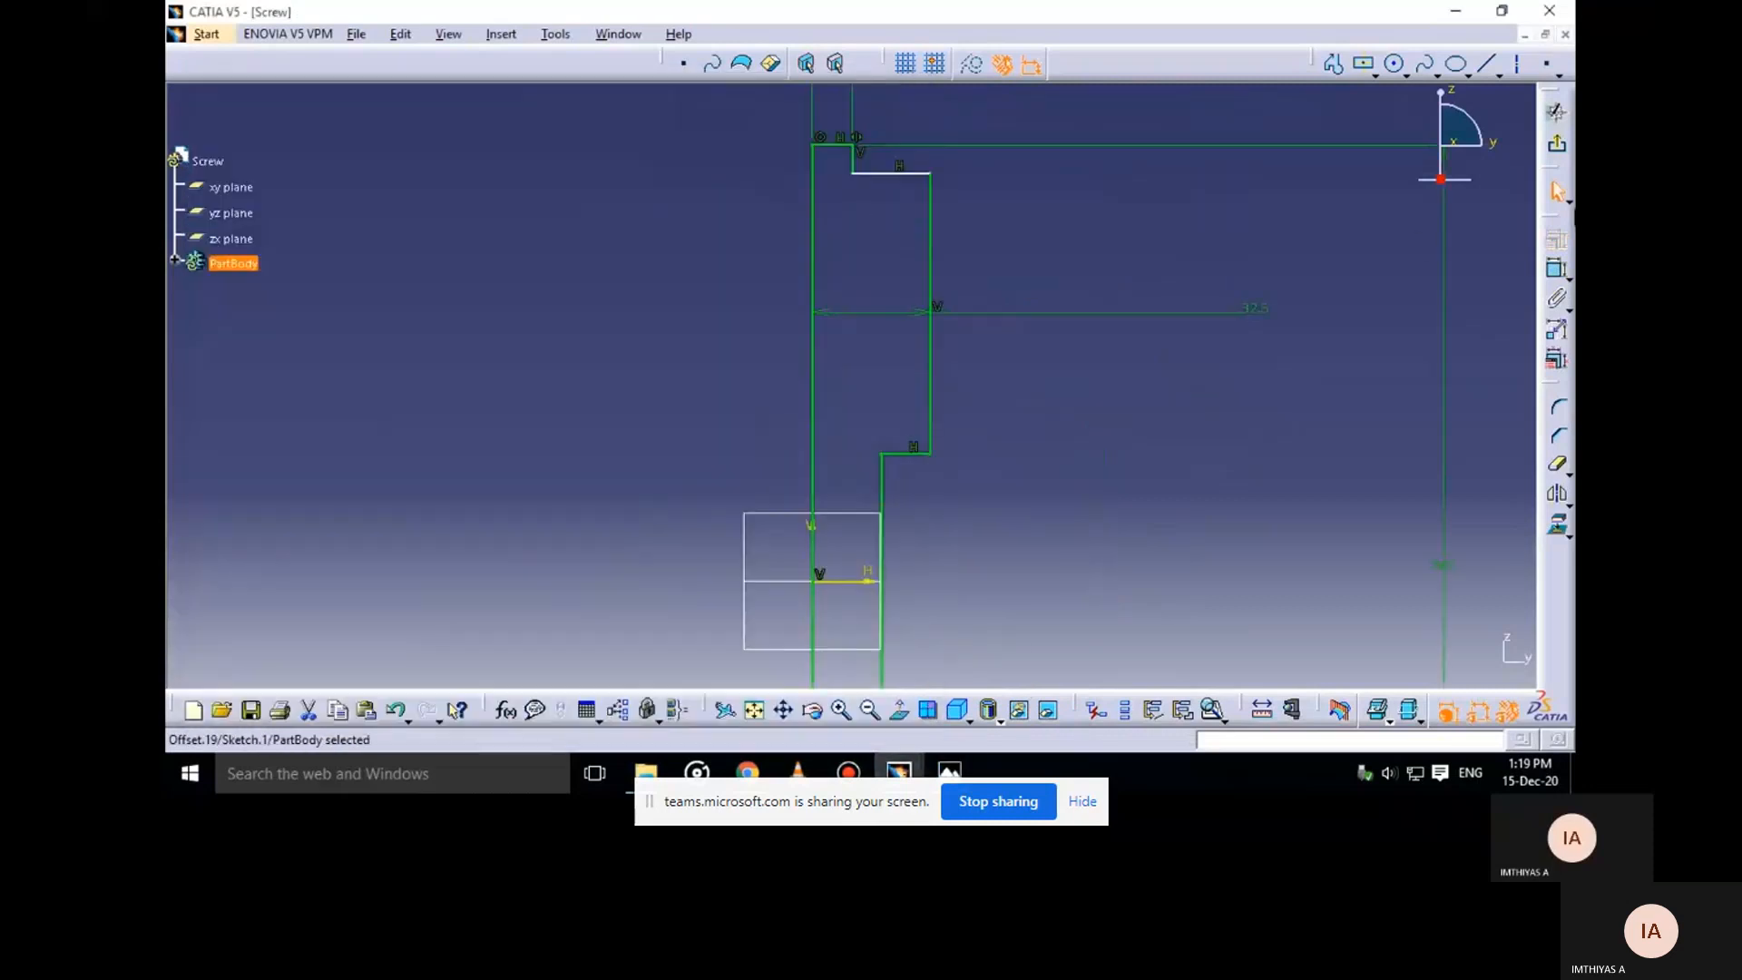
click(1557, 270)
click(853, 159)
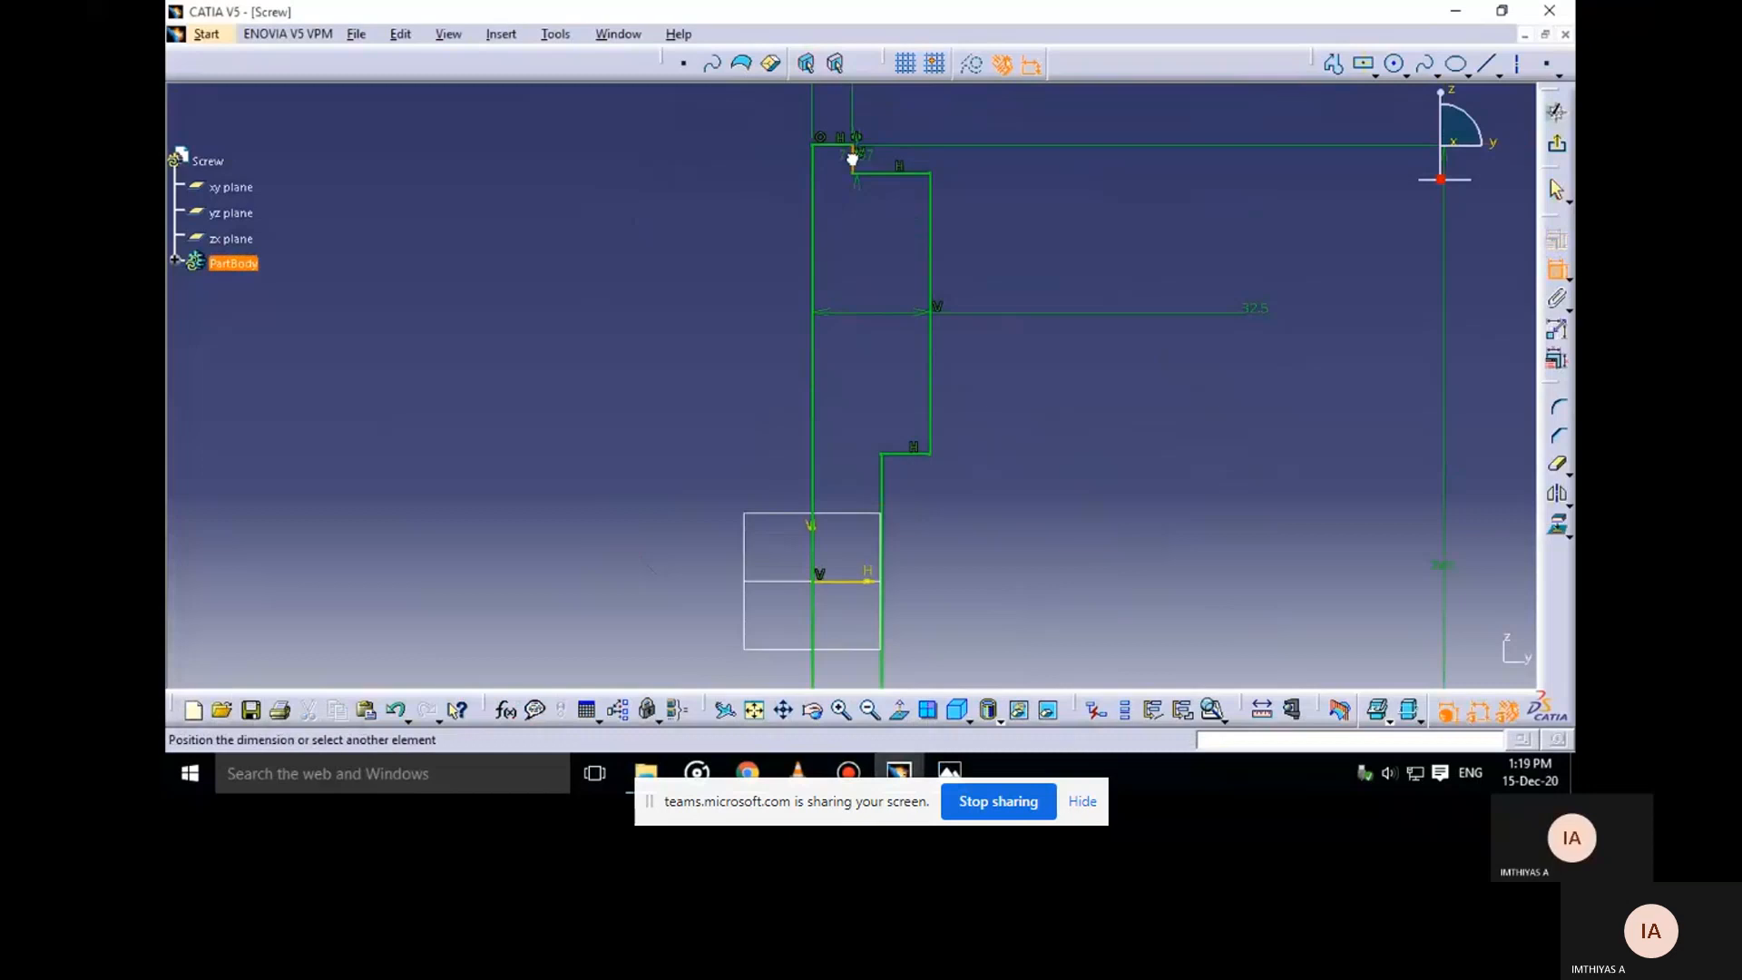
click(1142, 227)
double_click(1147, 225)
text(13)
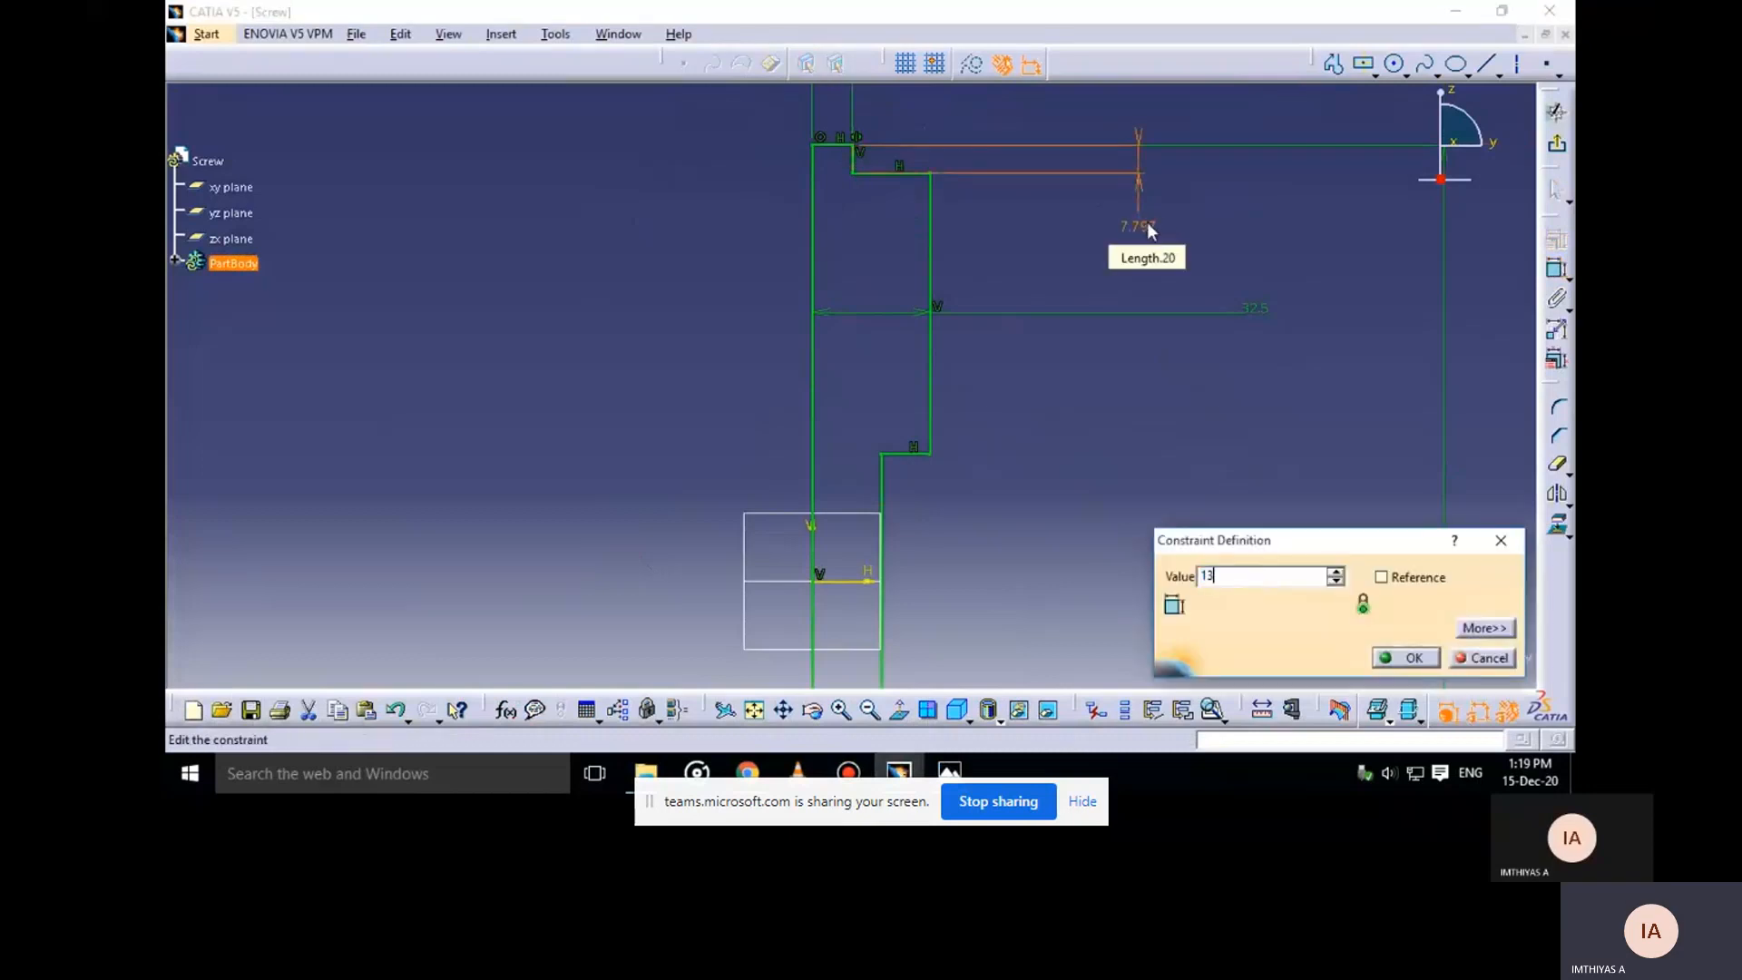
key(Return)
click(1236, 378)
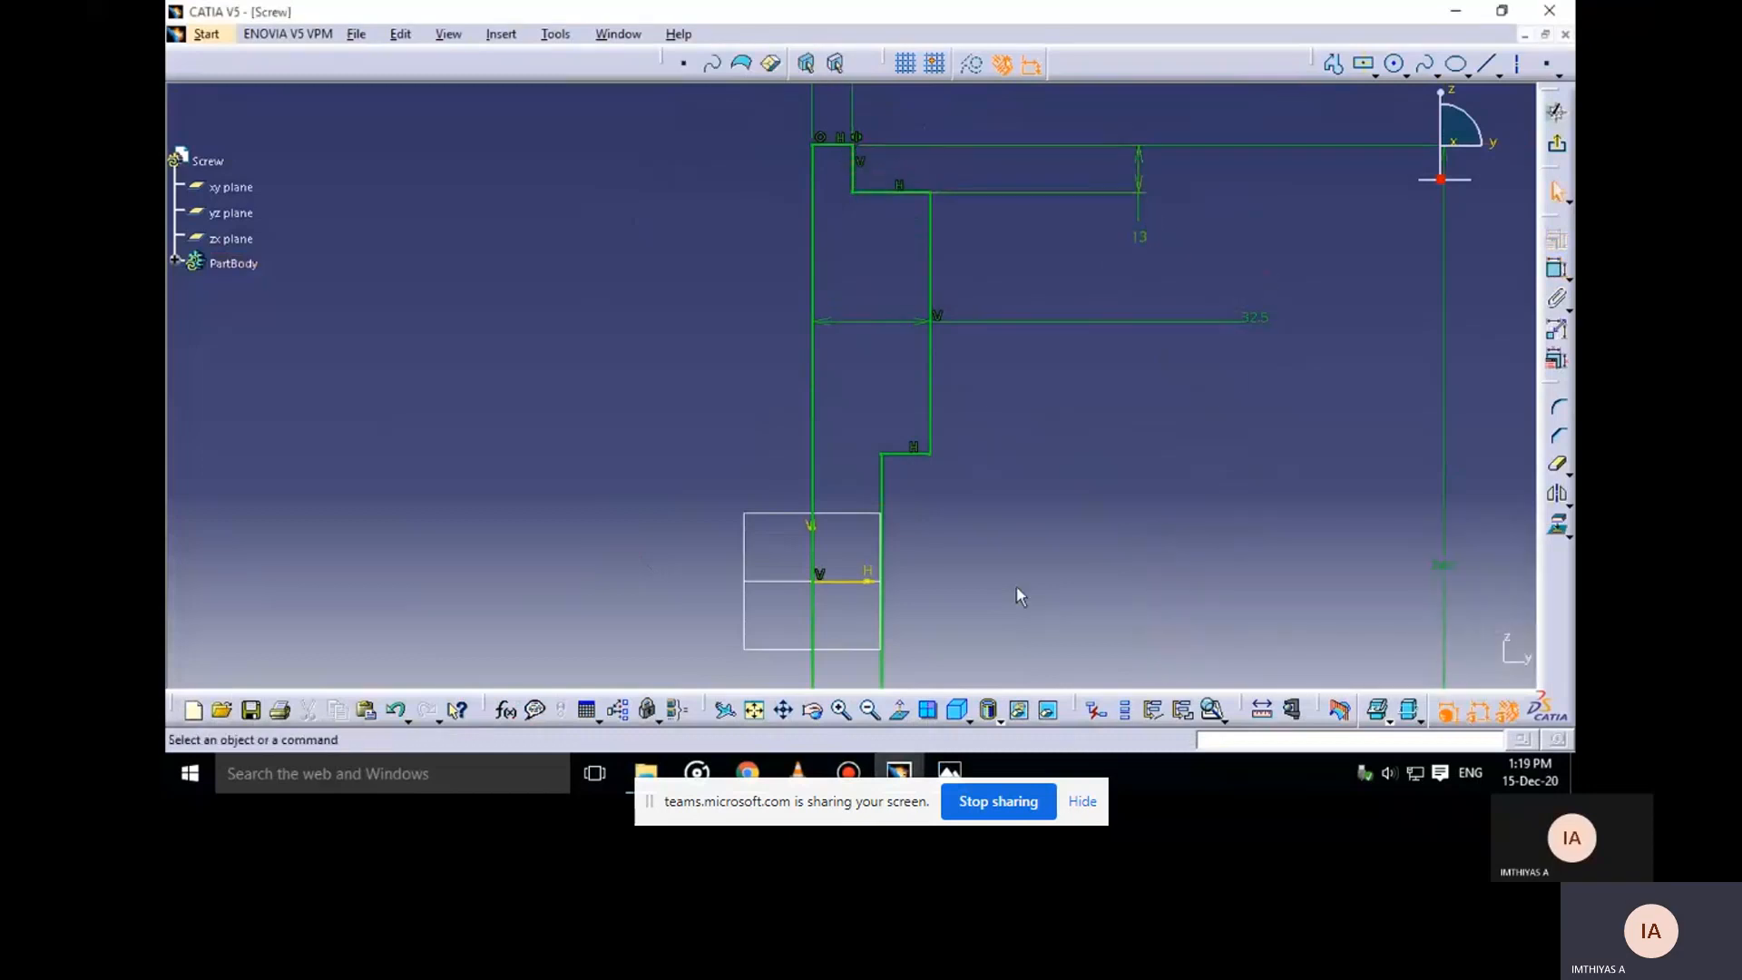
Check the chamfer size in the drawing and chamfer the head's upper and lower outer corners at 45° with a length of 10 mm
click(949, 771)
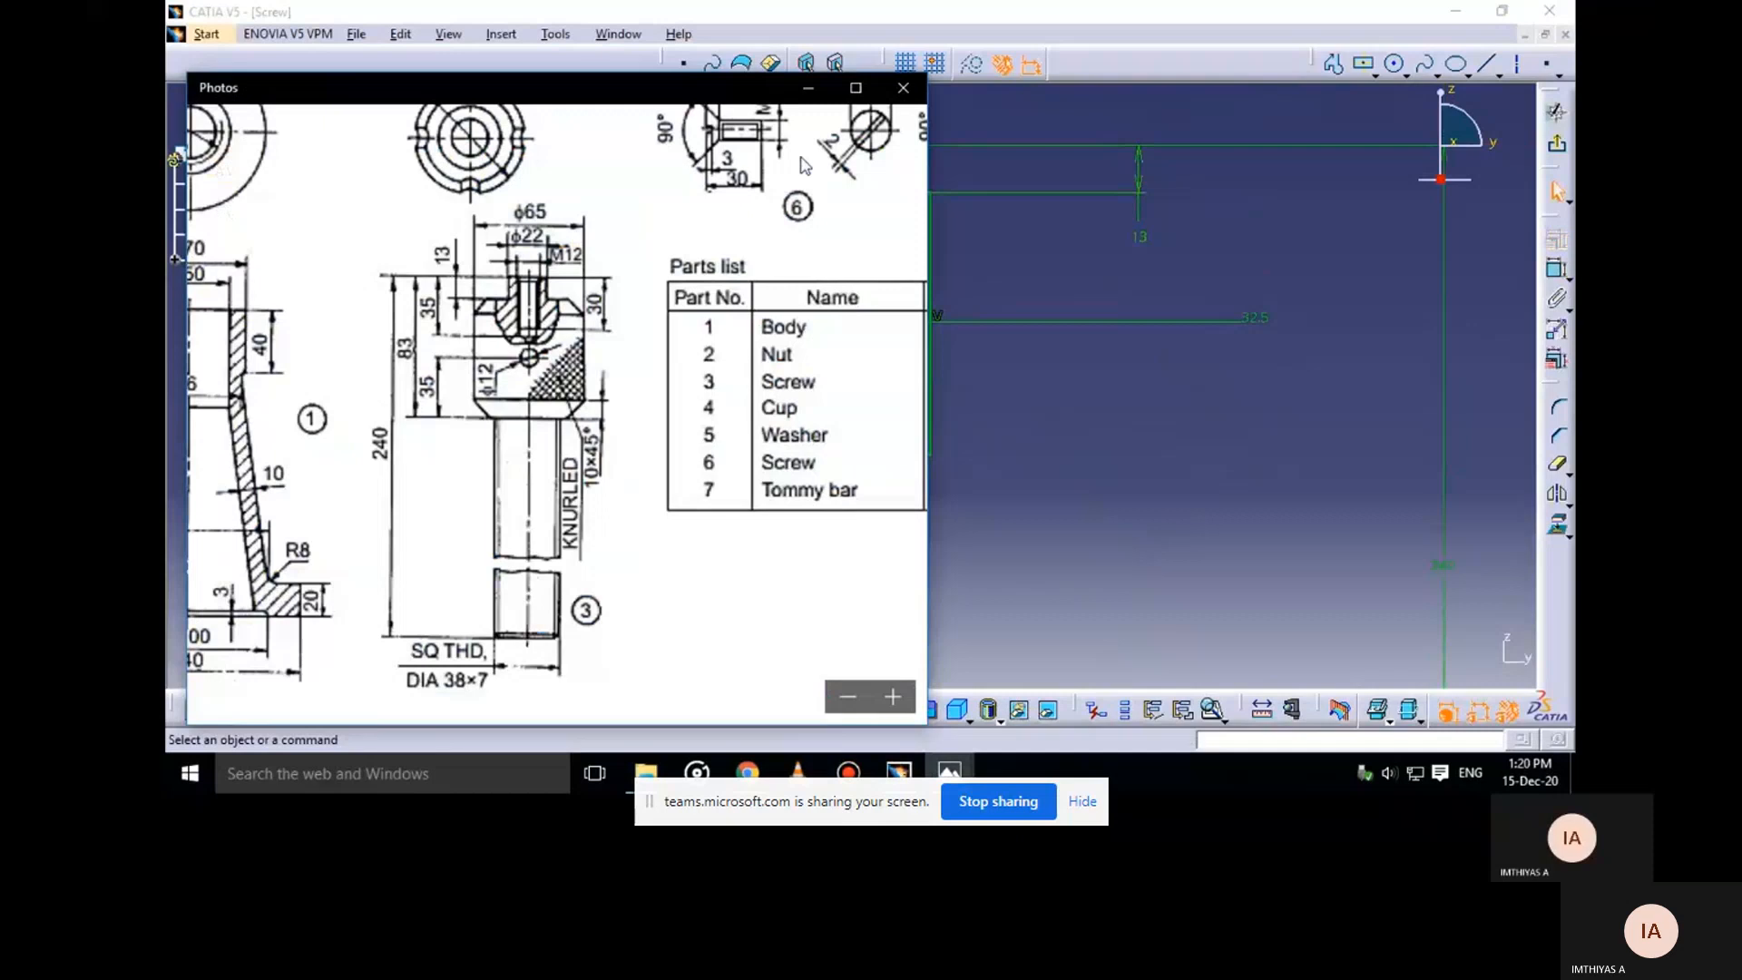
click(811, 88)
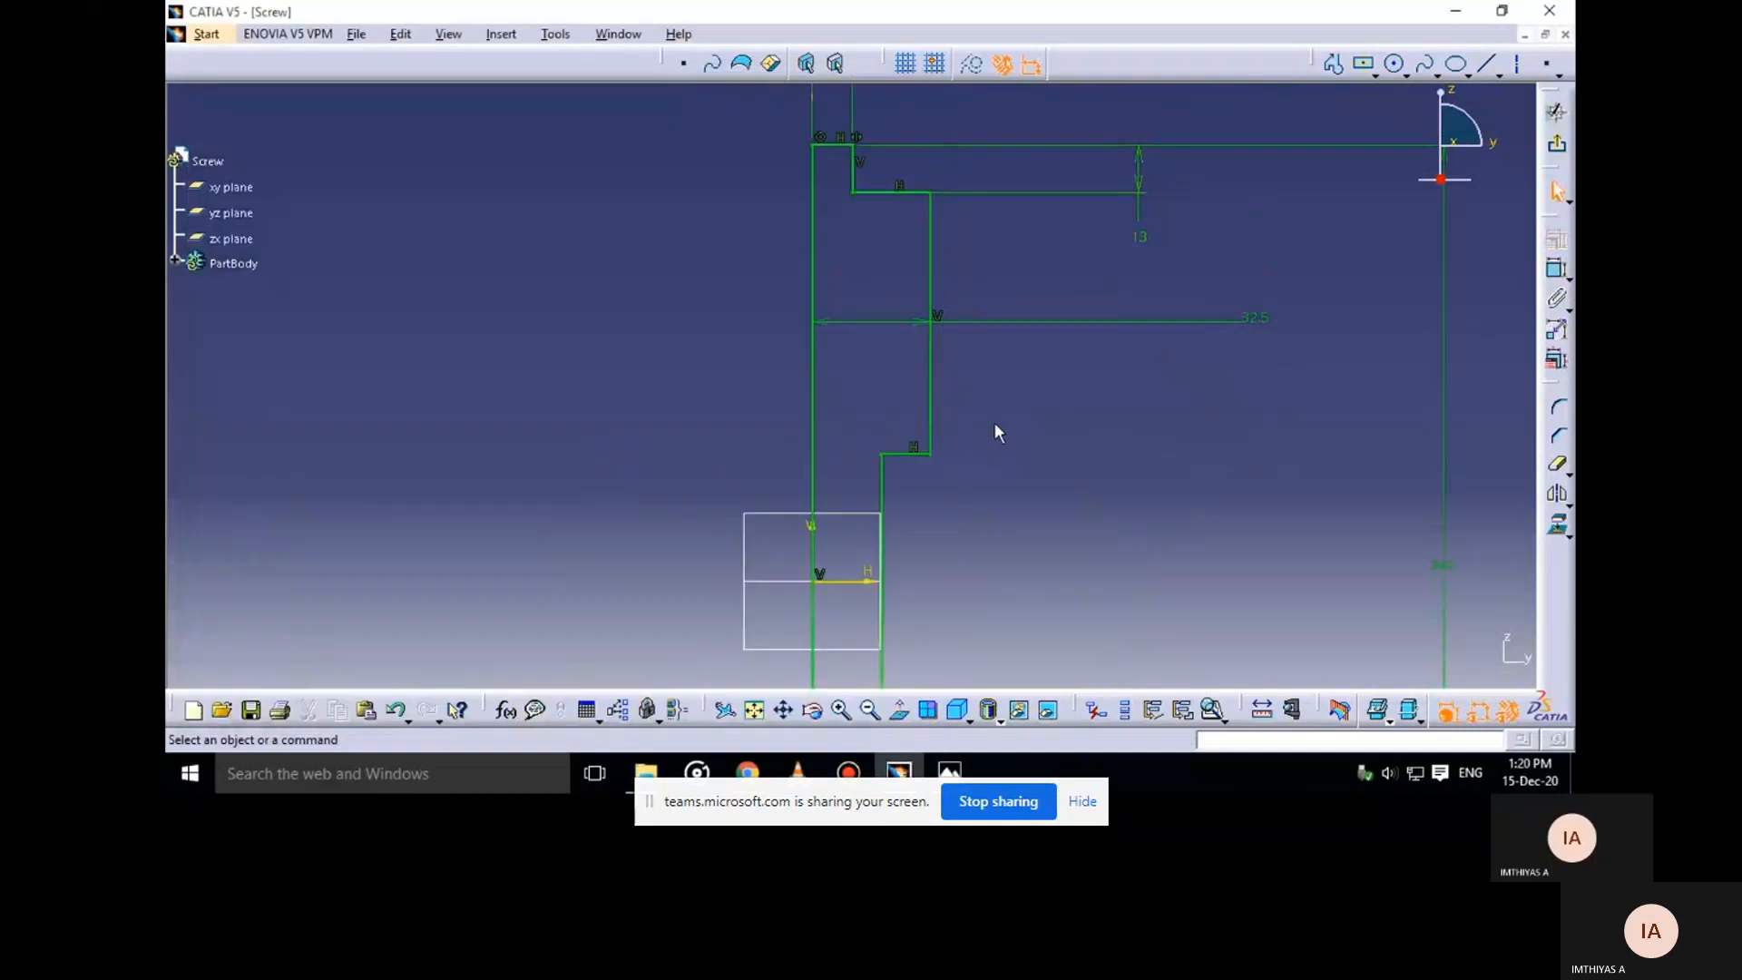
mouse_move(949, 772)
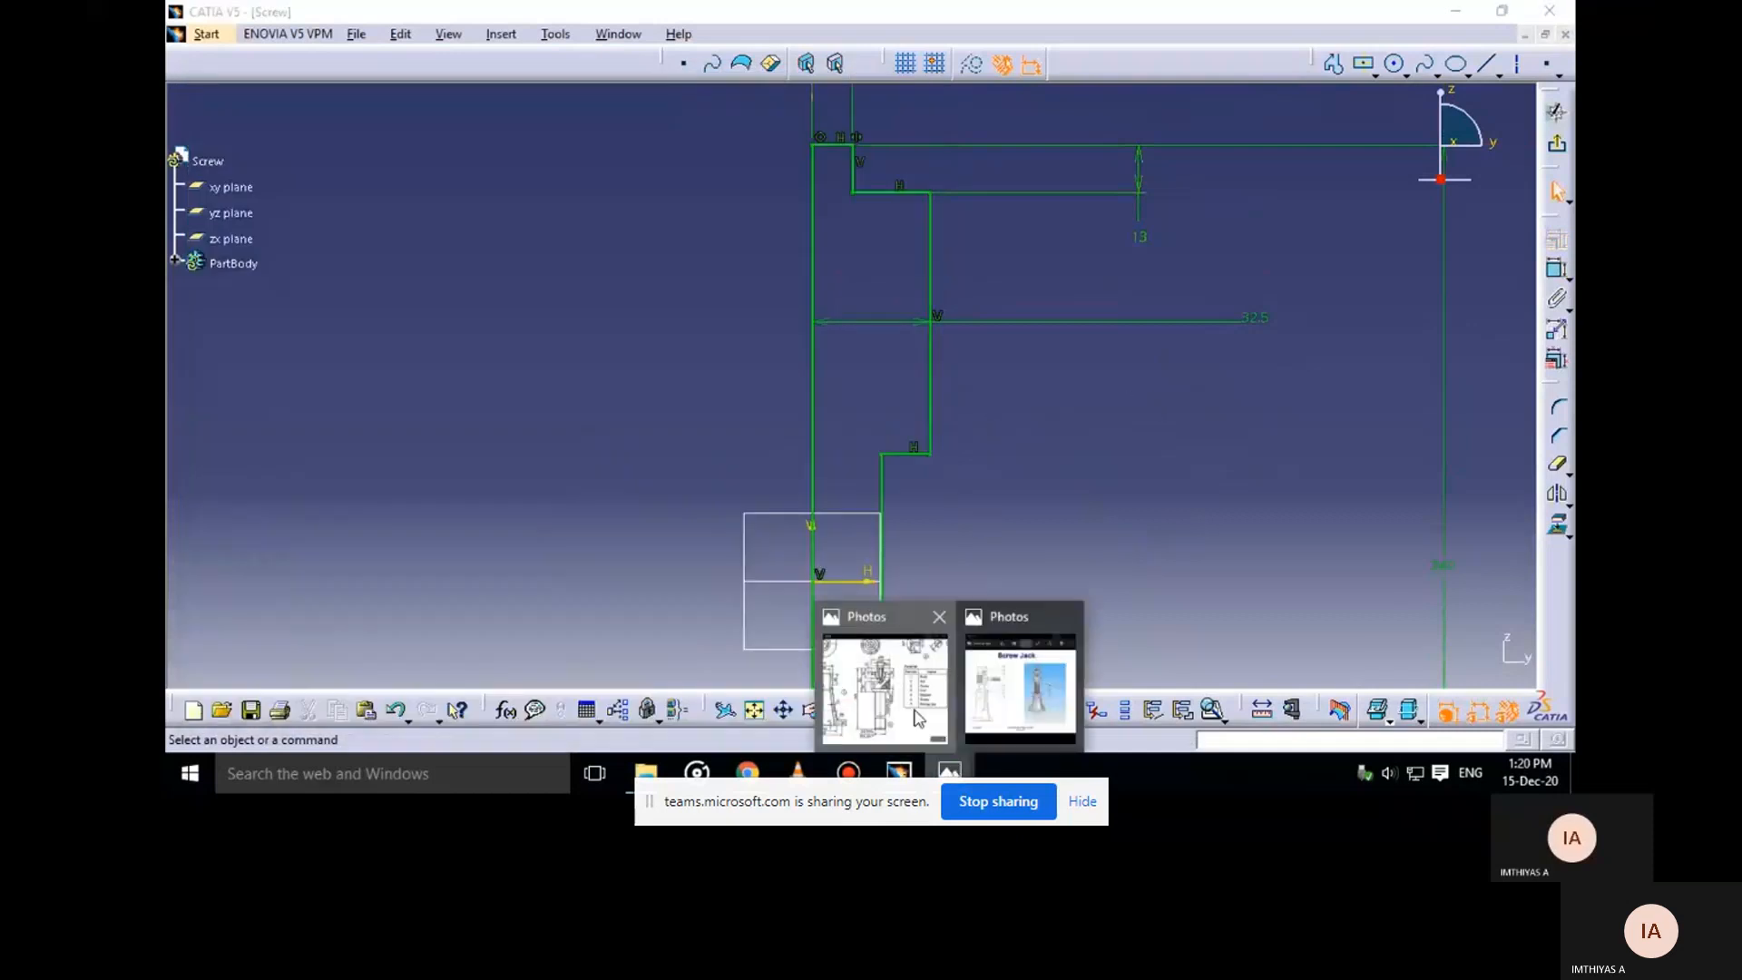
click(907, 694)
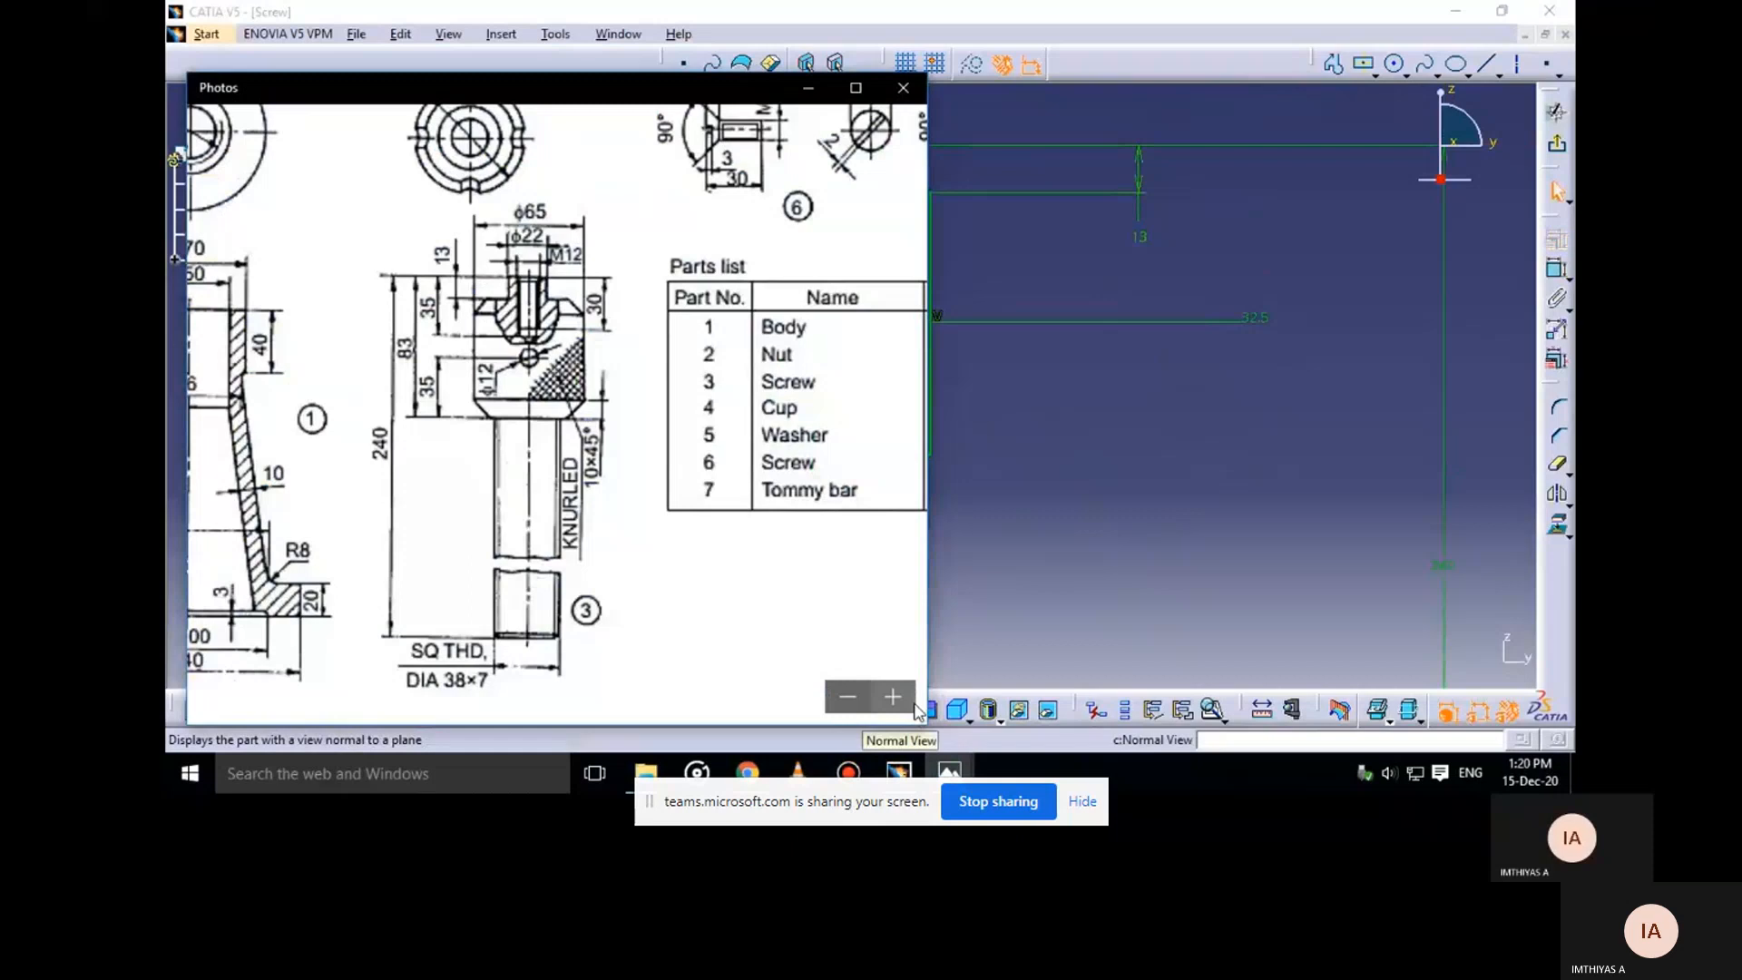
click(809, 88)
drag(957, 172, 892, 216)
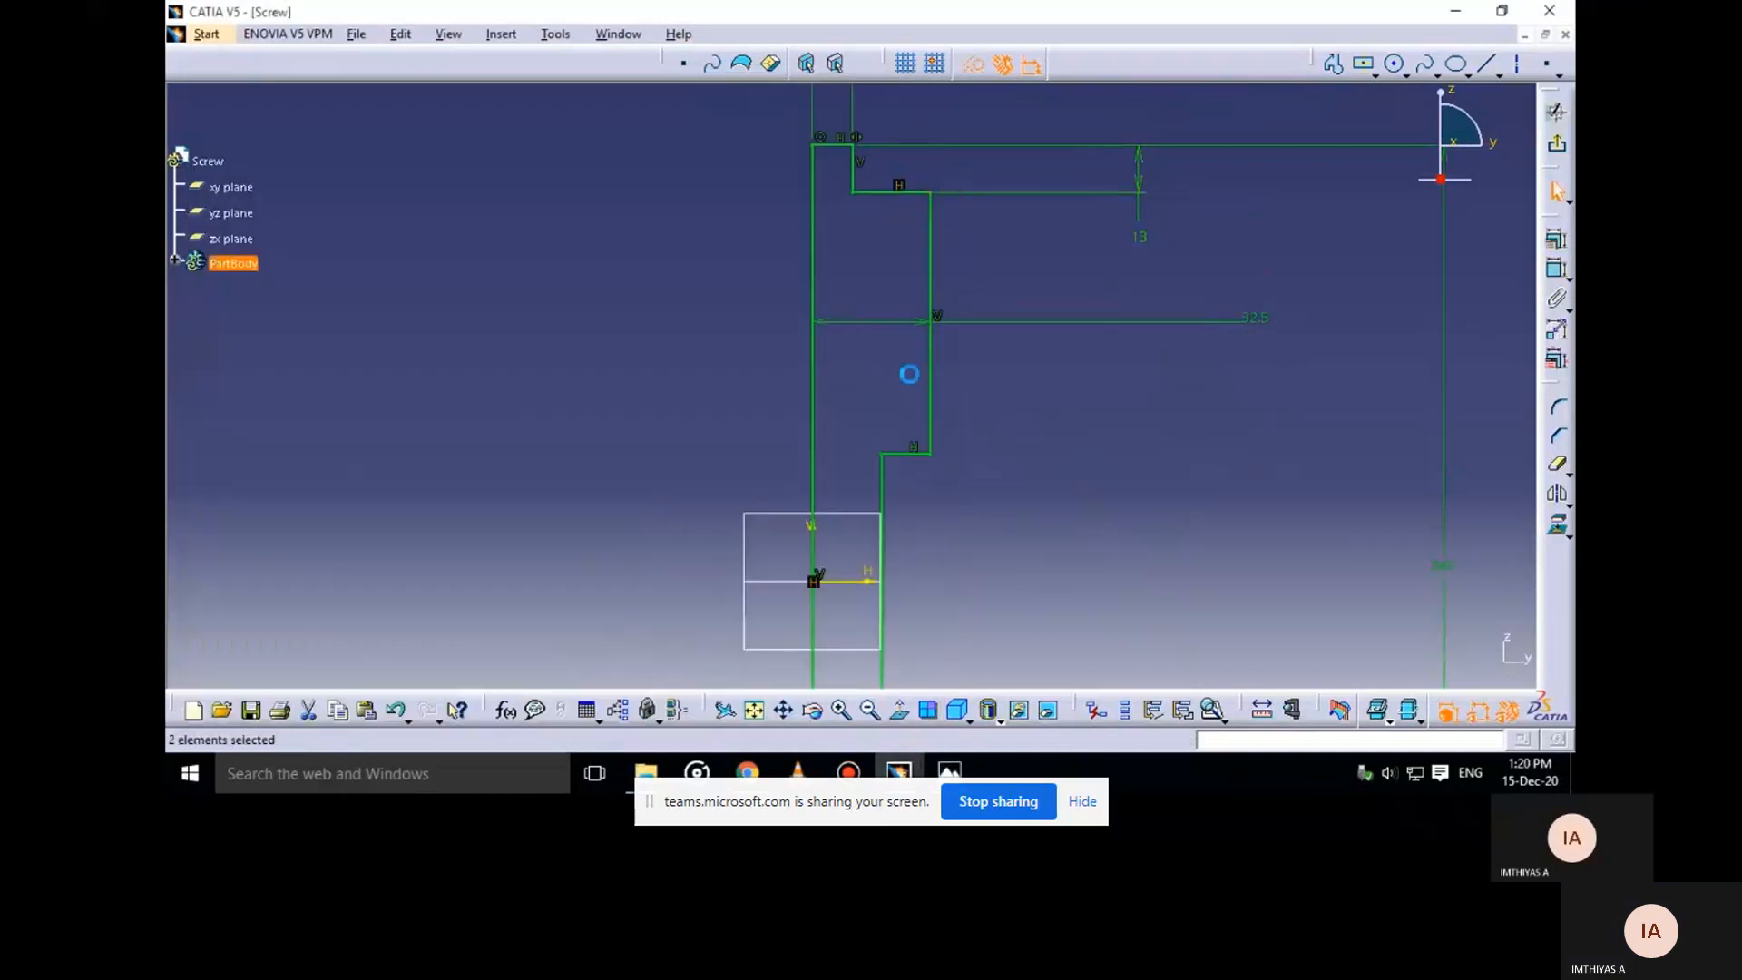
ctrl+drag(960, 421, 903, 481)
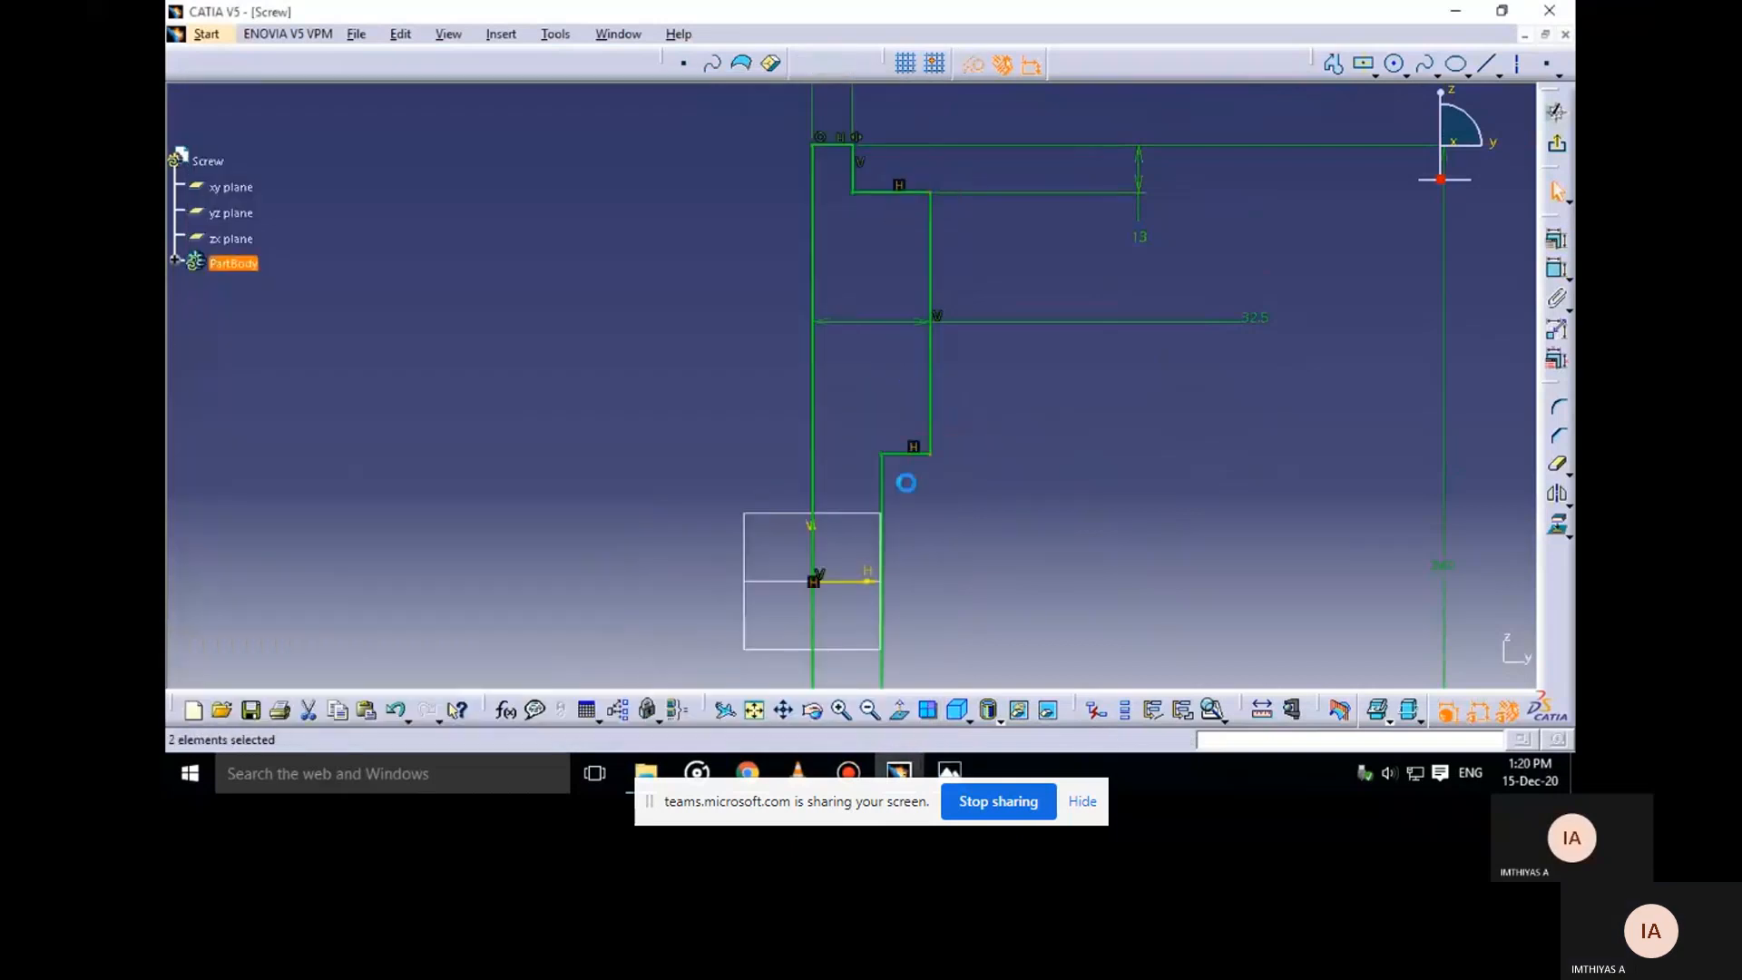
click(1557, 436)
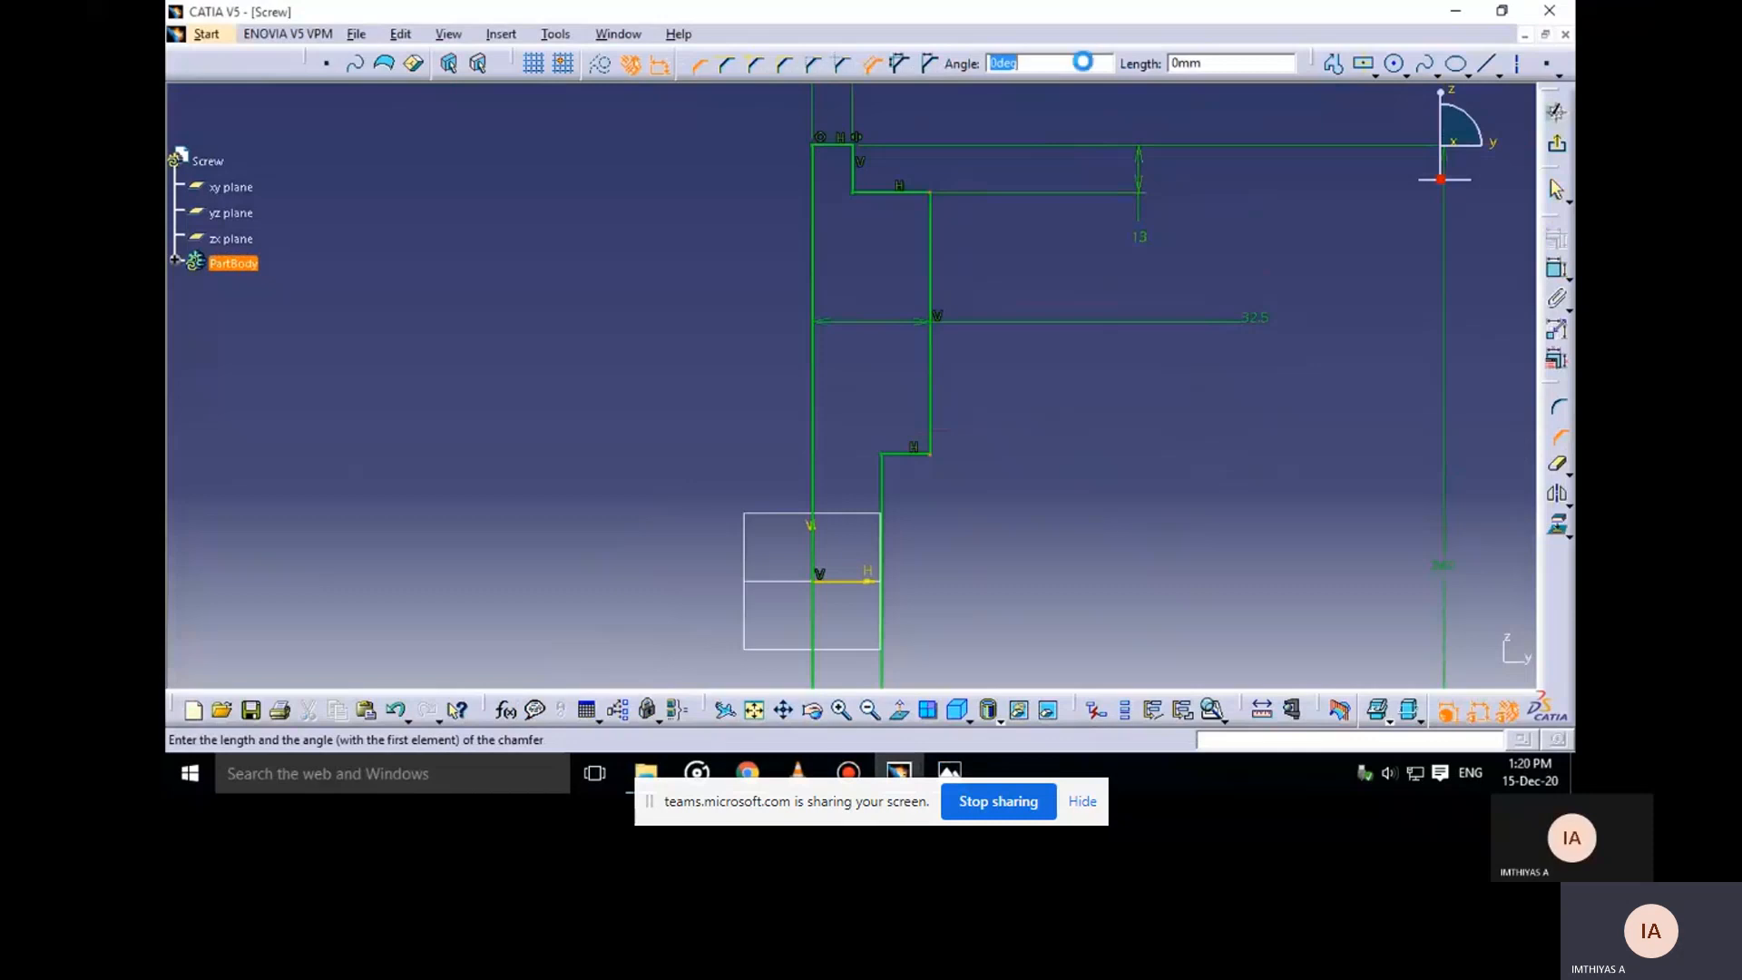
text(45)
click(1226, 68)
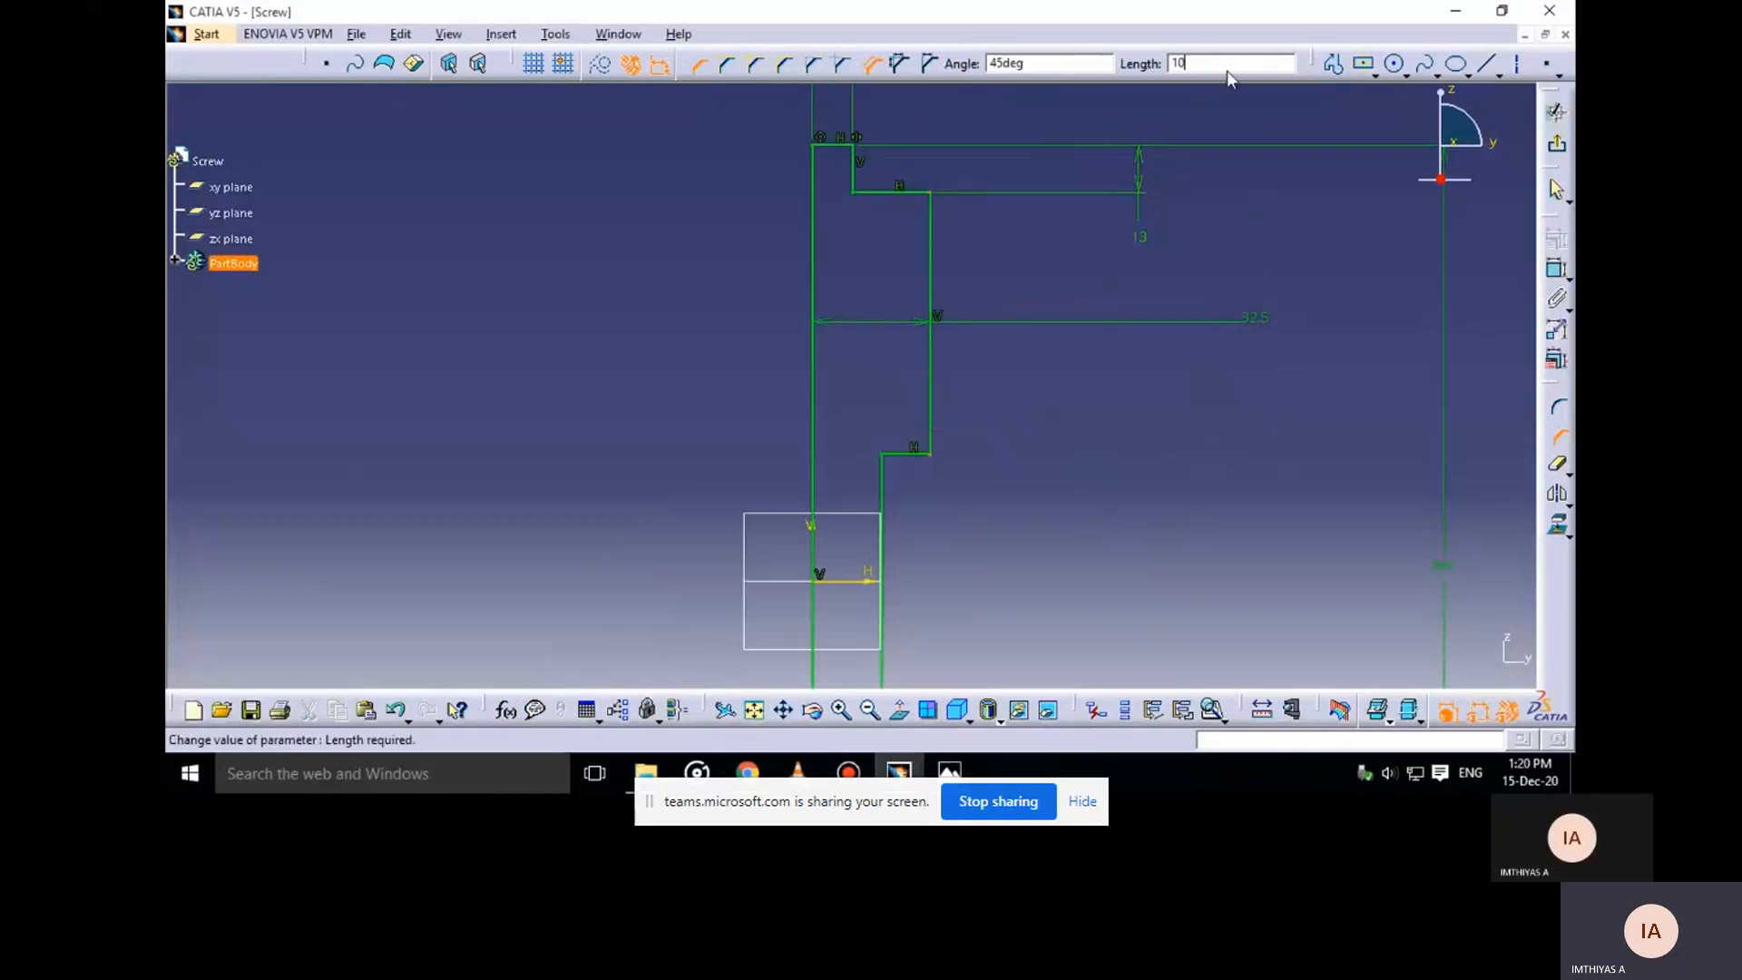
key(Return)
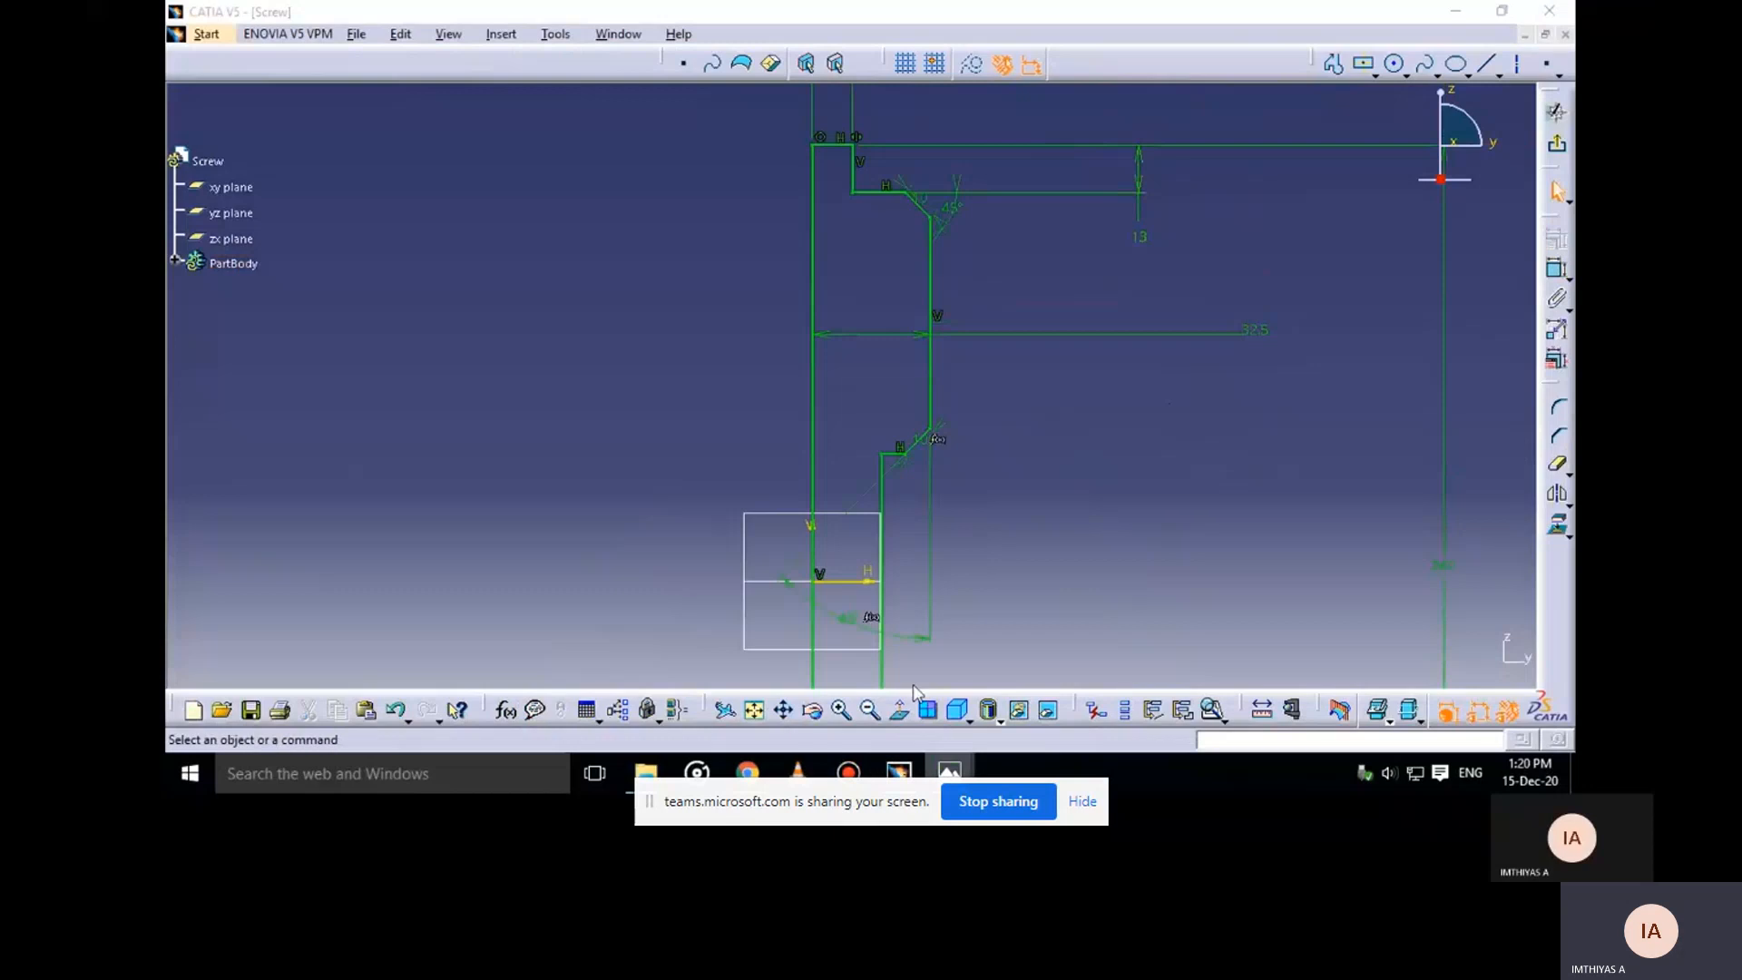
Recheck the drawing, exit the sketch and start a Shaft feature from the screw profile
click(949, 771)
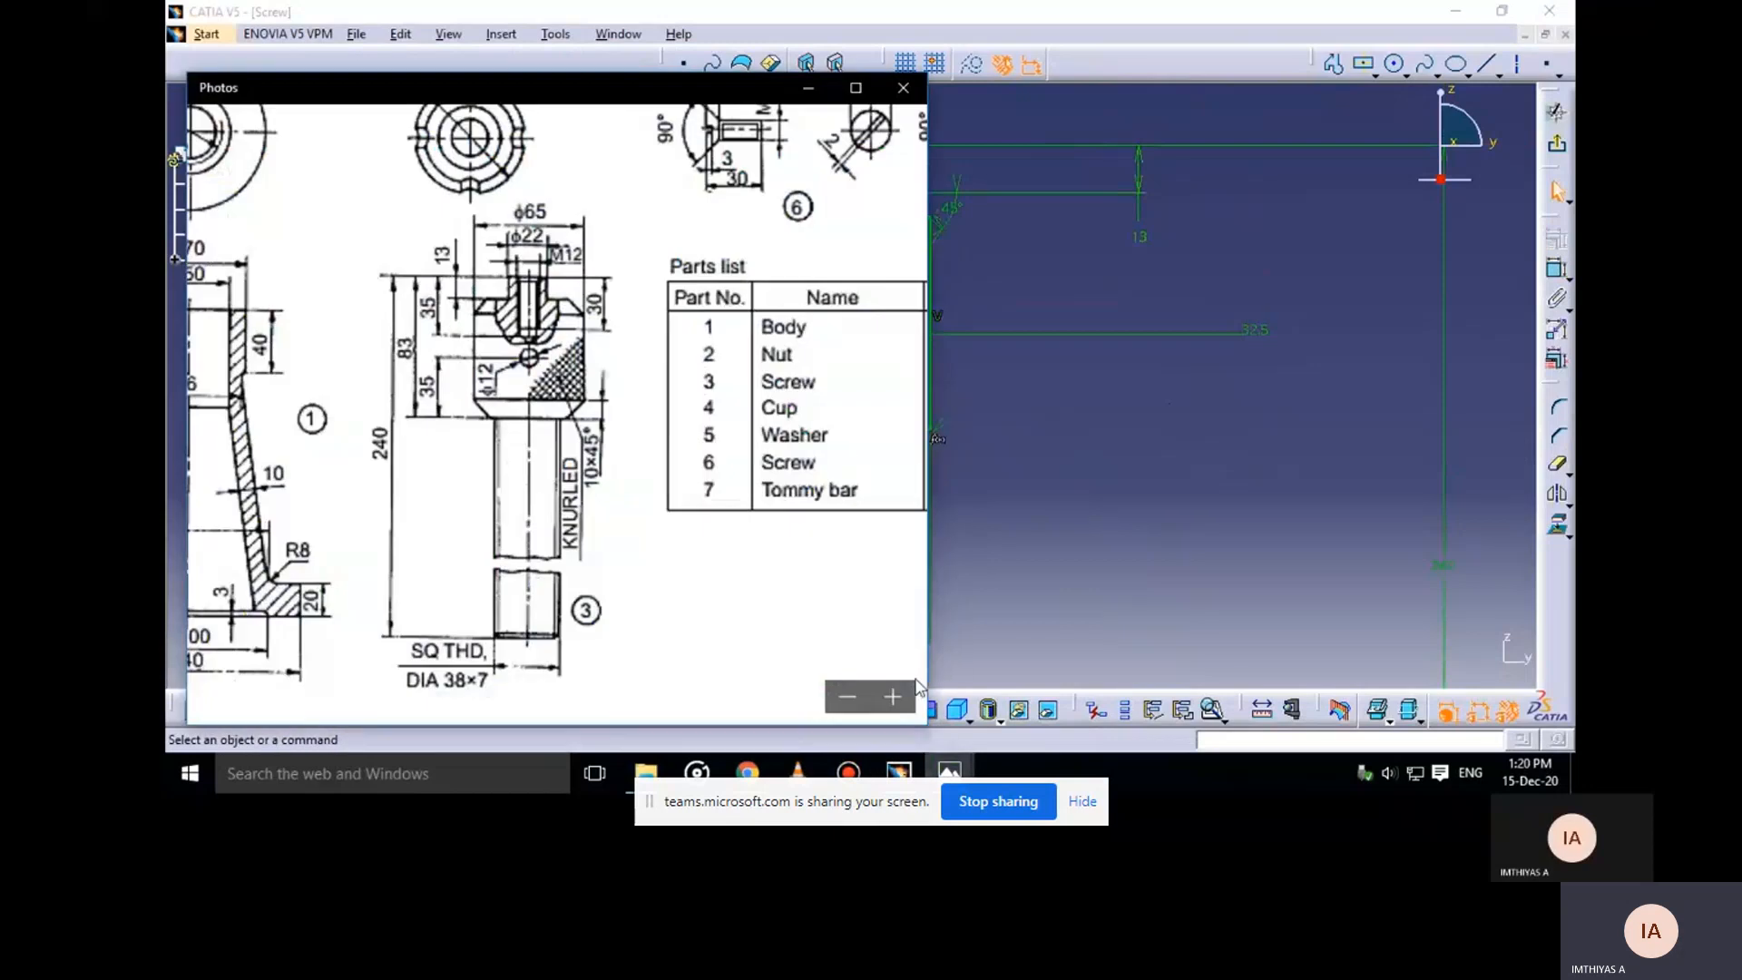
click(810, 88)
mouse_move(1050, 320)
middle_down()
mouse_move(1020, 424)
mouse_move(1011, 315)
mouse_move(1020, 342)
middle_up()
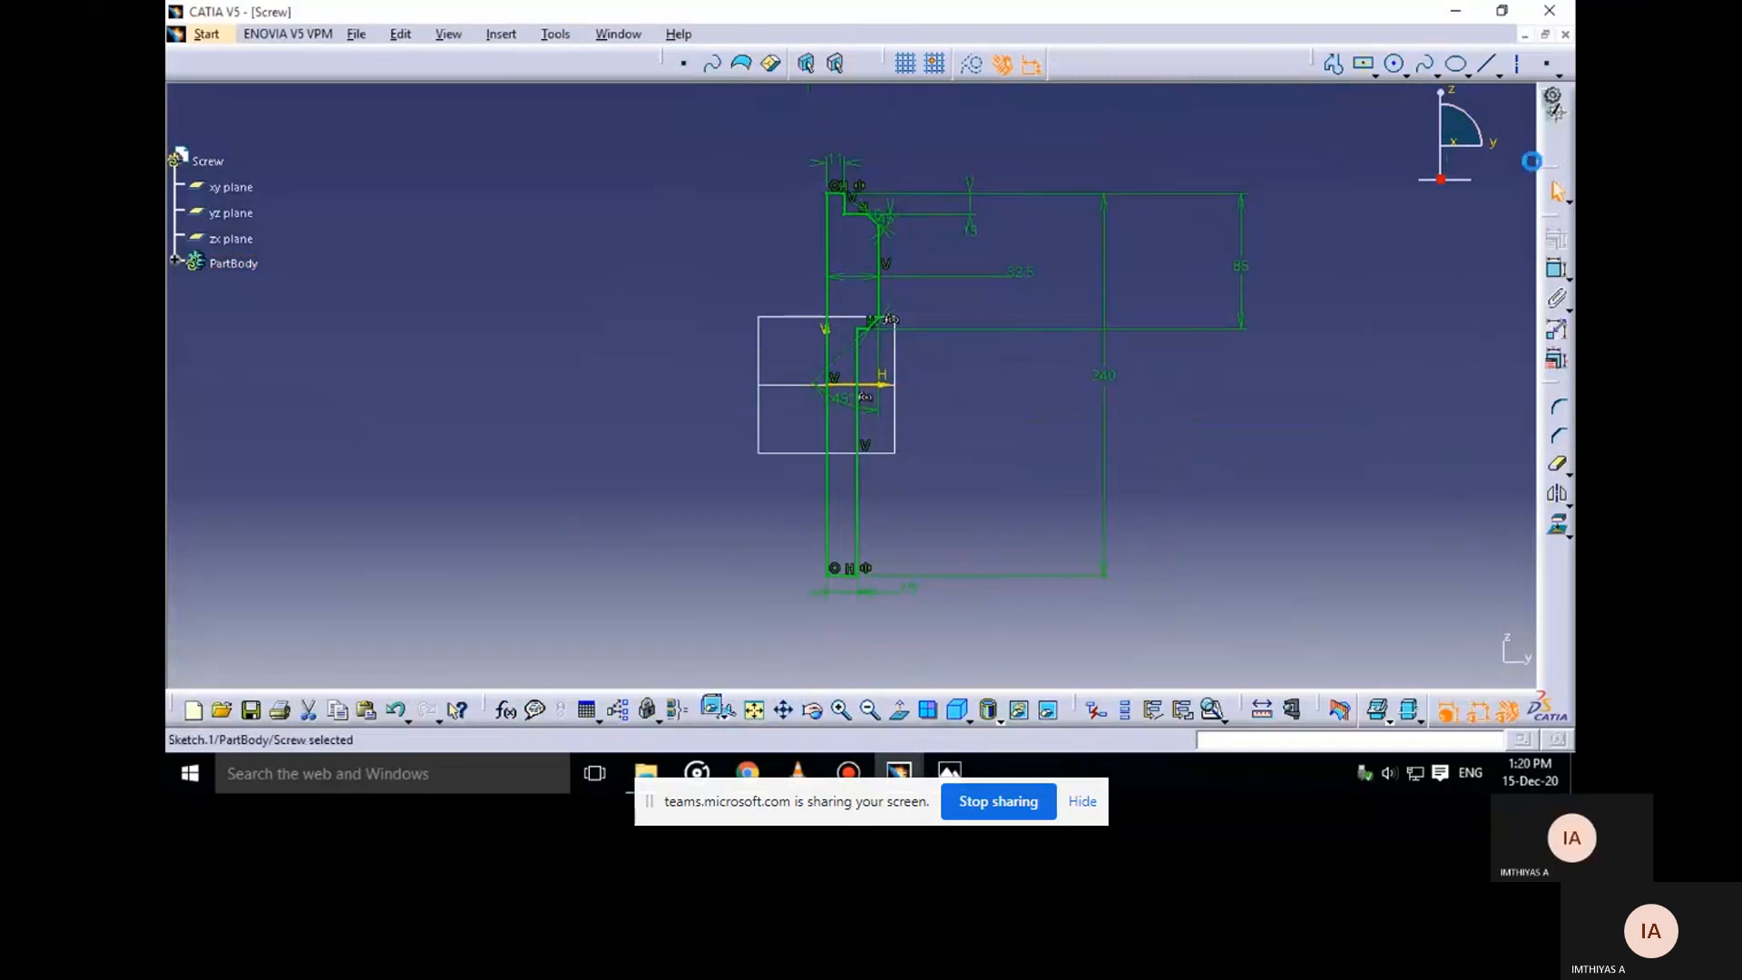
click(1552, 147)
click(646, 67)
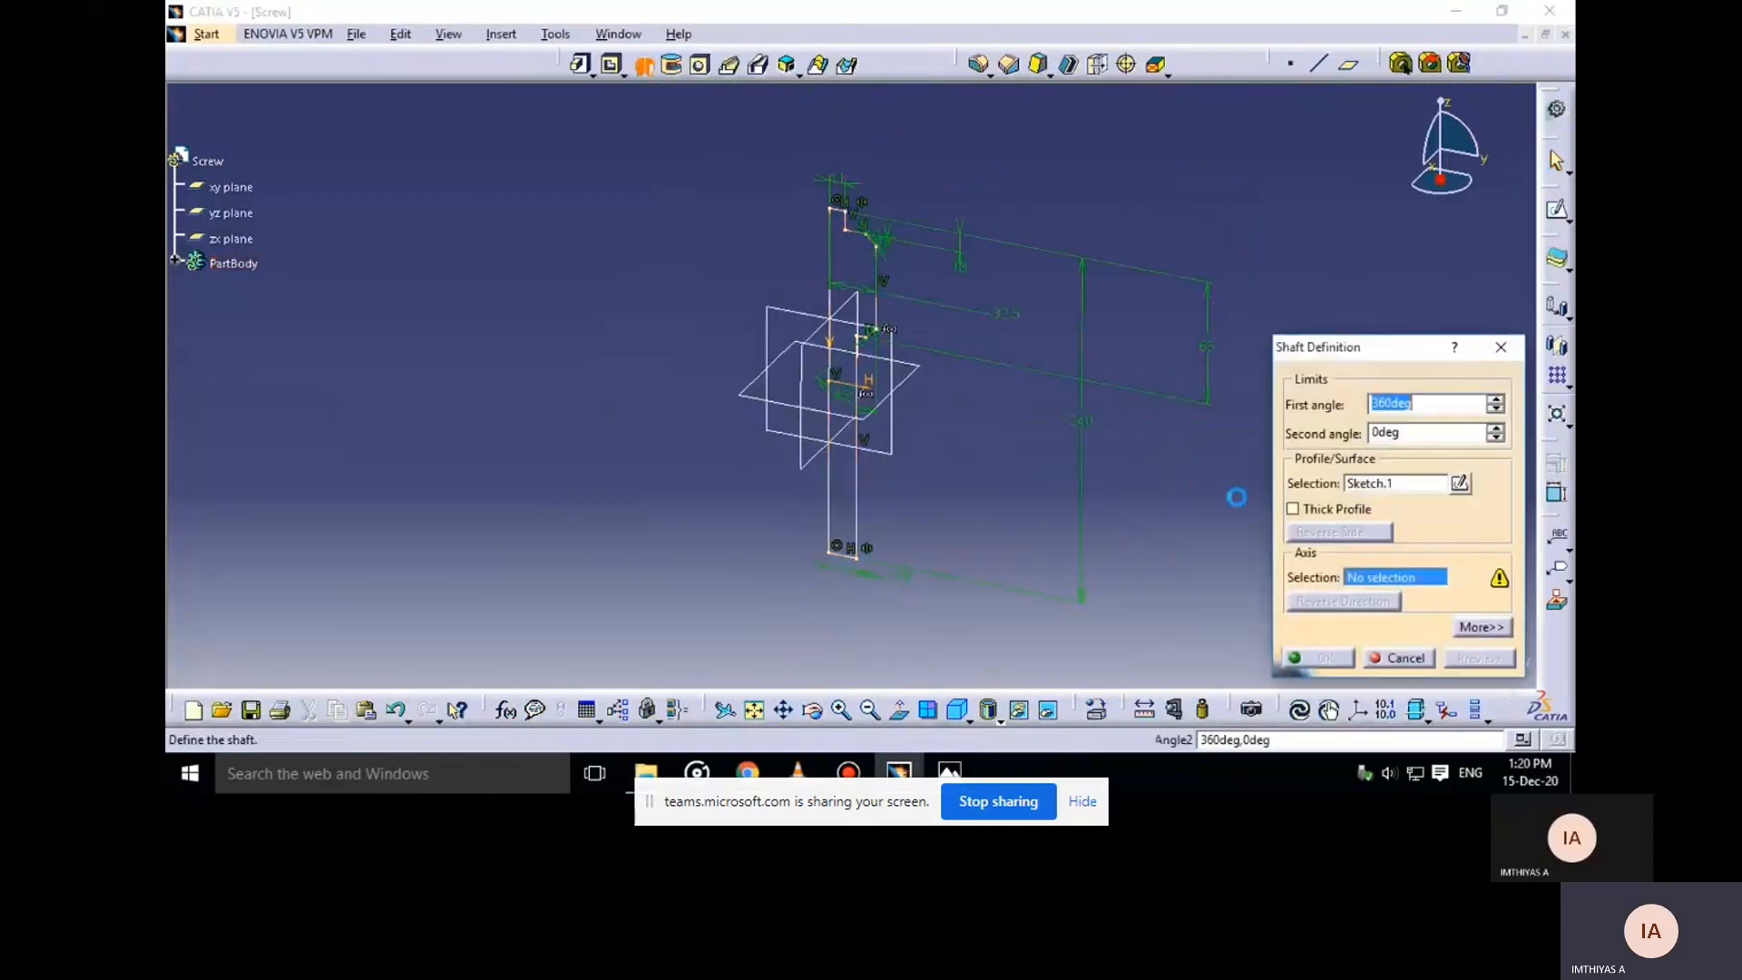
Revolve the screw profile sketch 360 degrees about the Z axis to create the solid shaft
click(1393, 669)
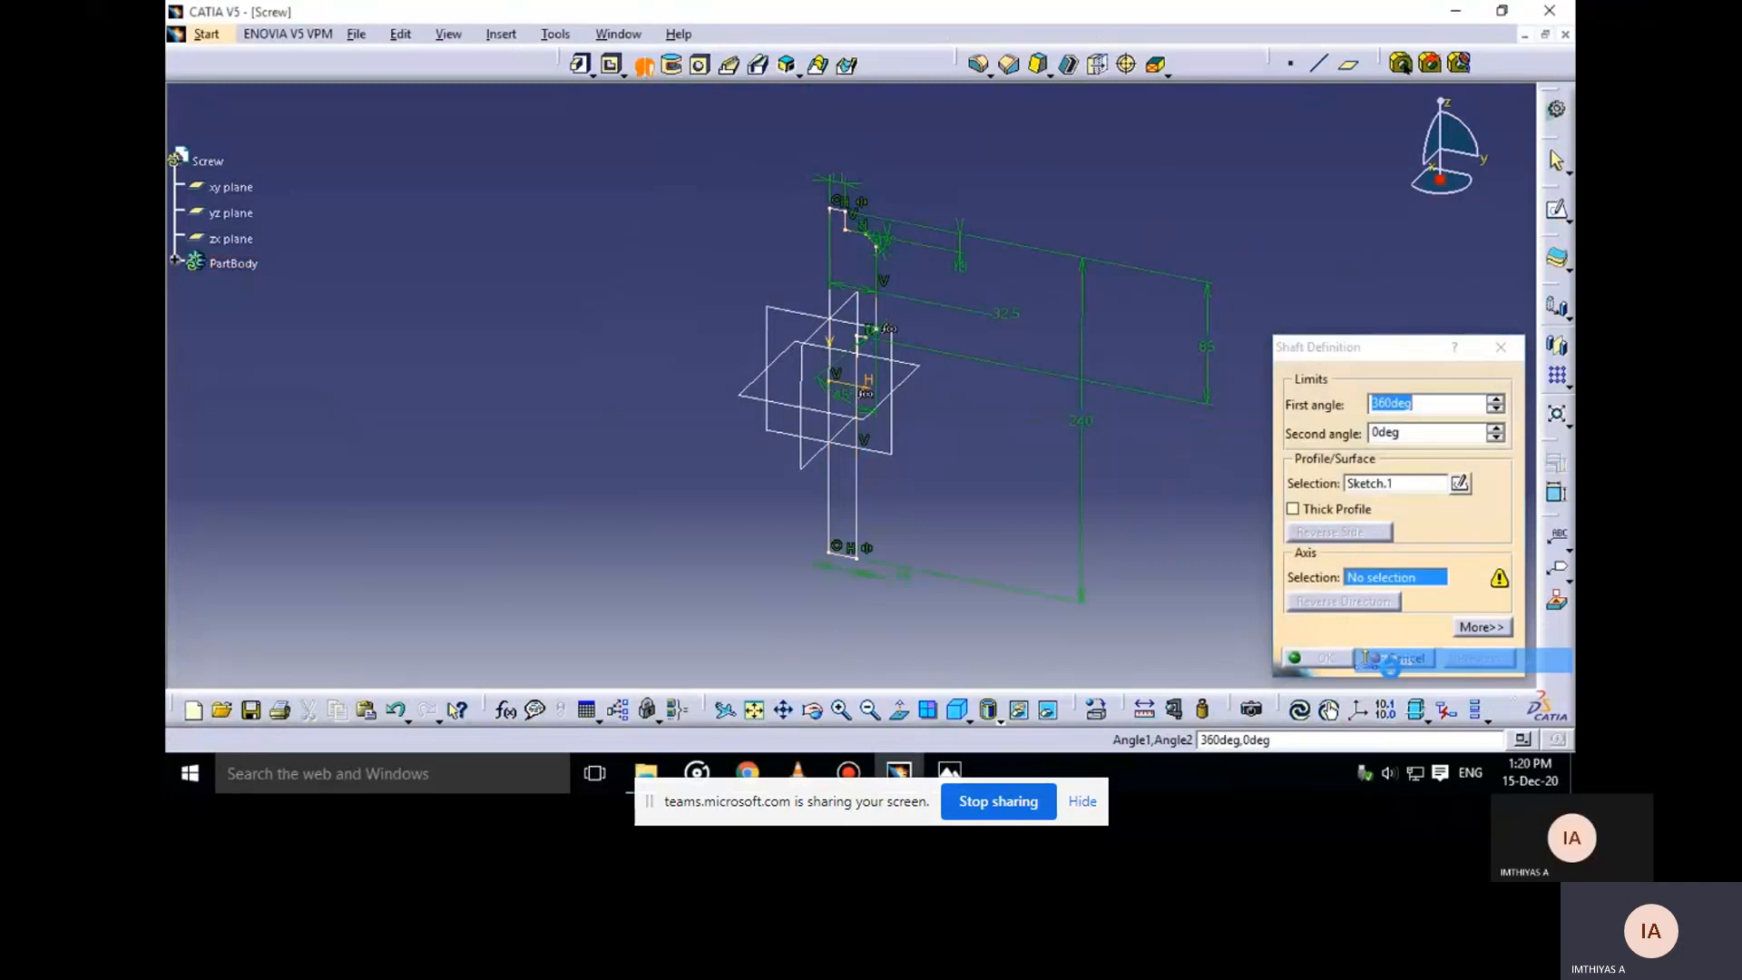
click(1324, 658)
click(1087, 588)
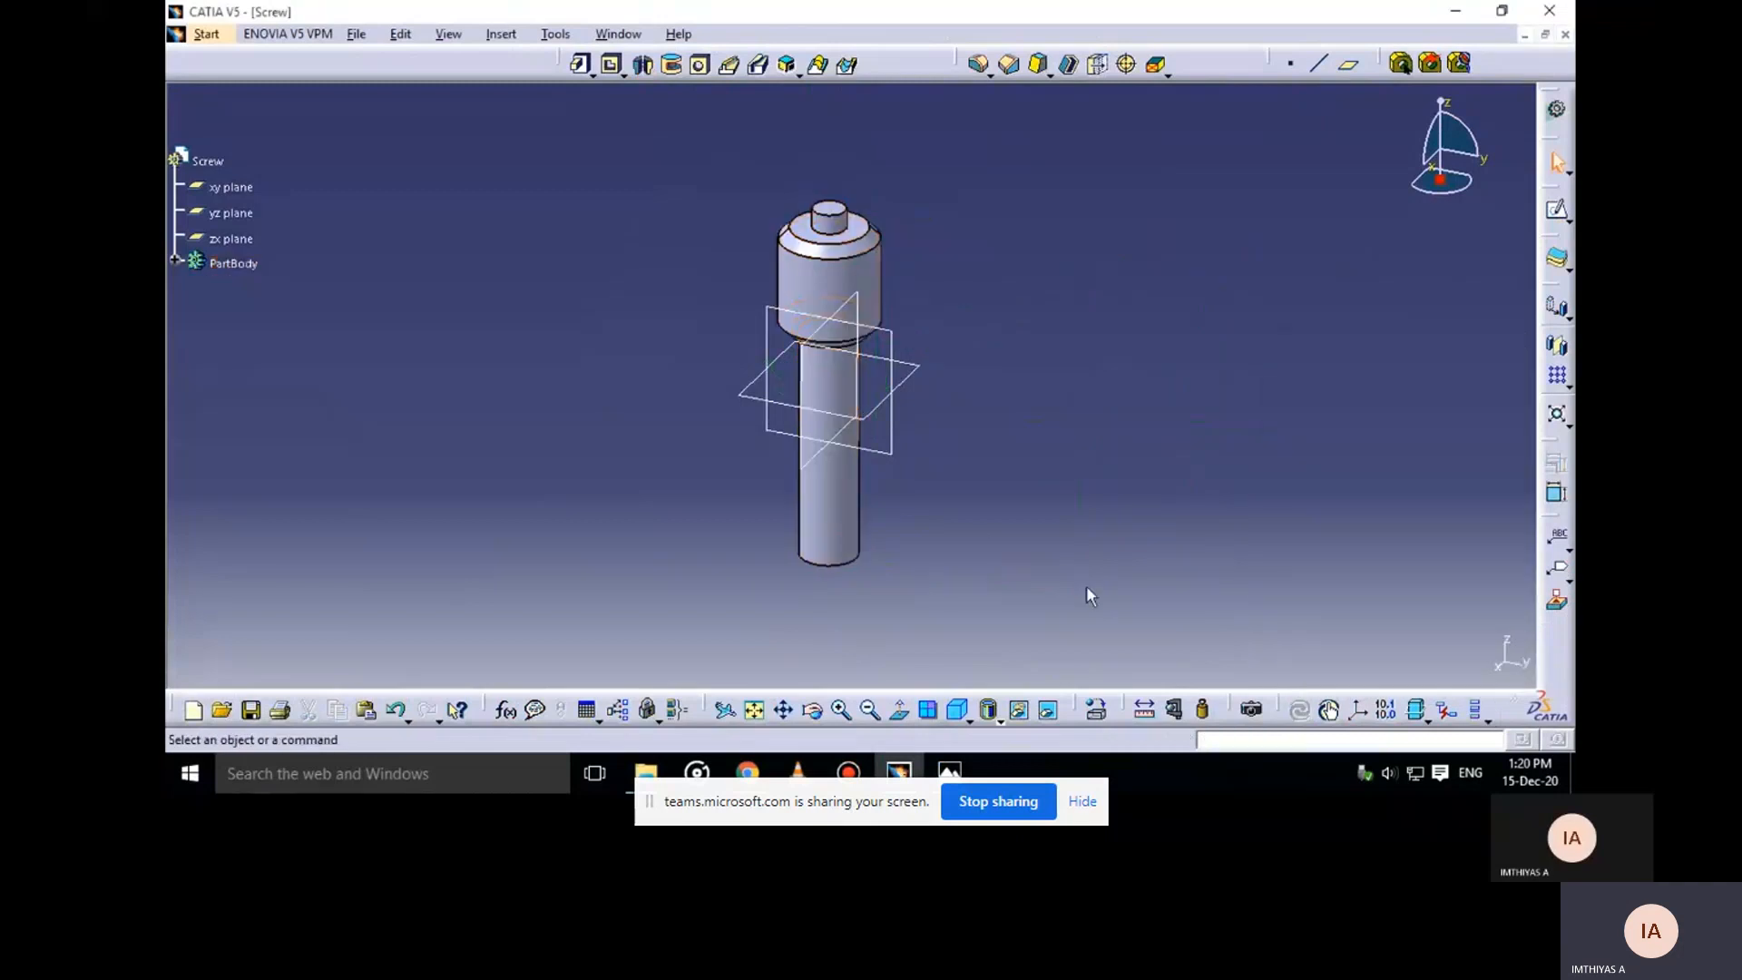
Check the screw in the reference drawing and add a 45-degree chamfer to the lower outer corner of the shaft's profile sketch
mouse_move(951, 771)
click(902, 715)
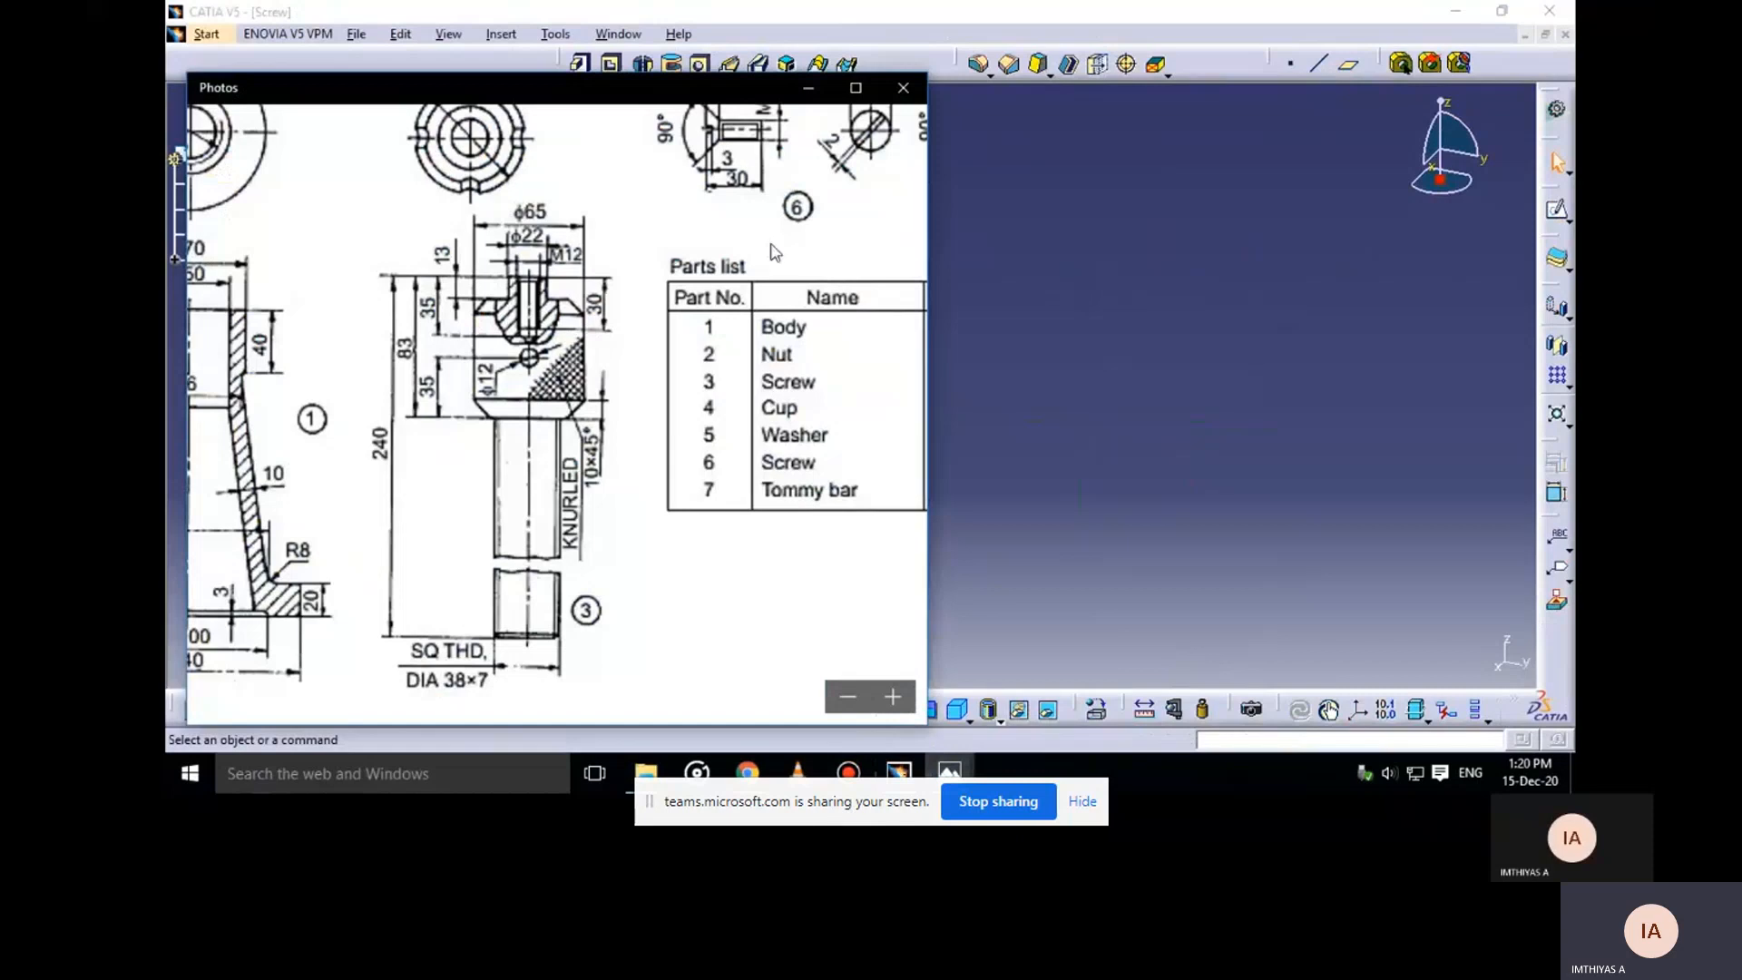
click(804, 91)
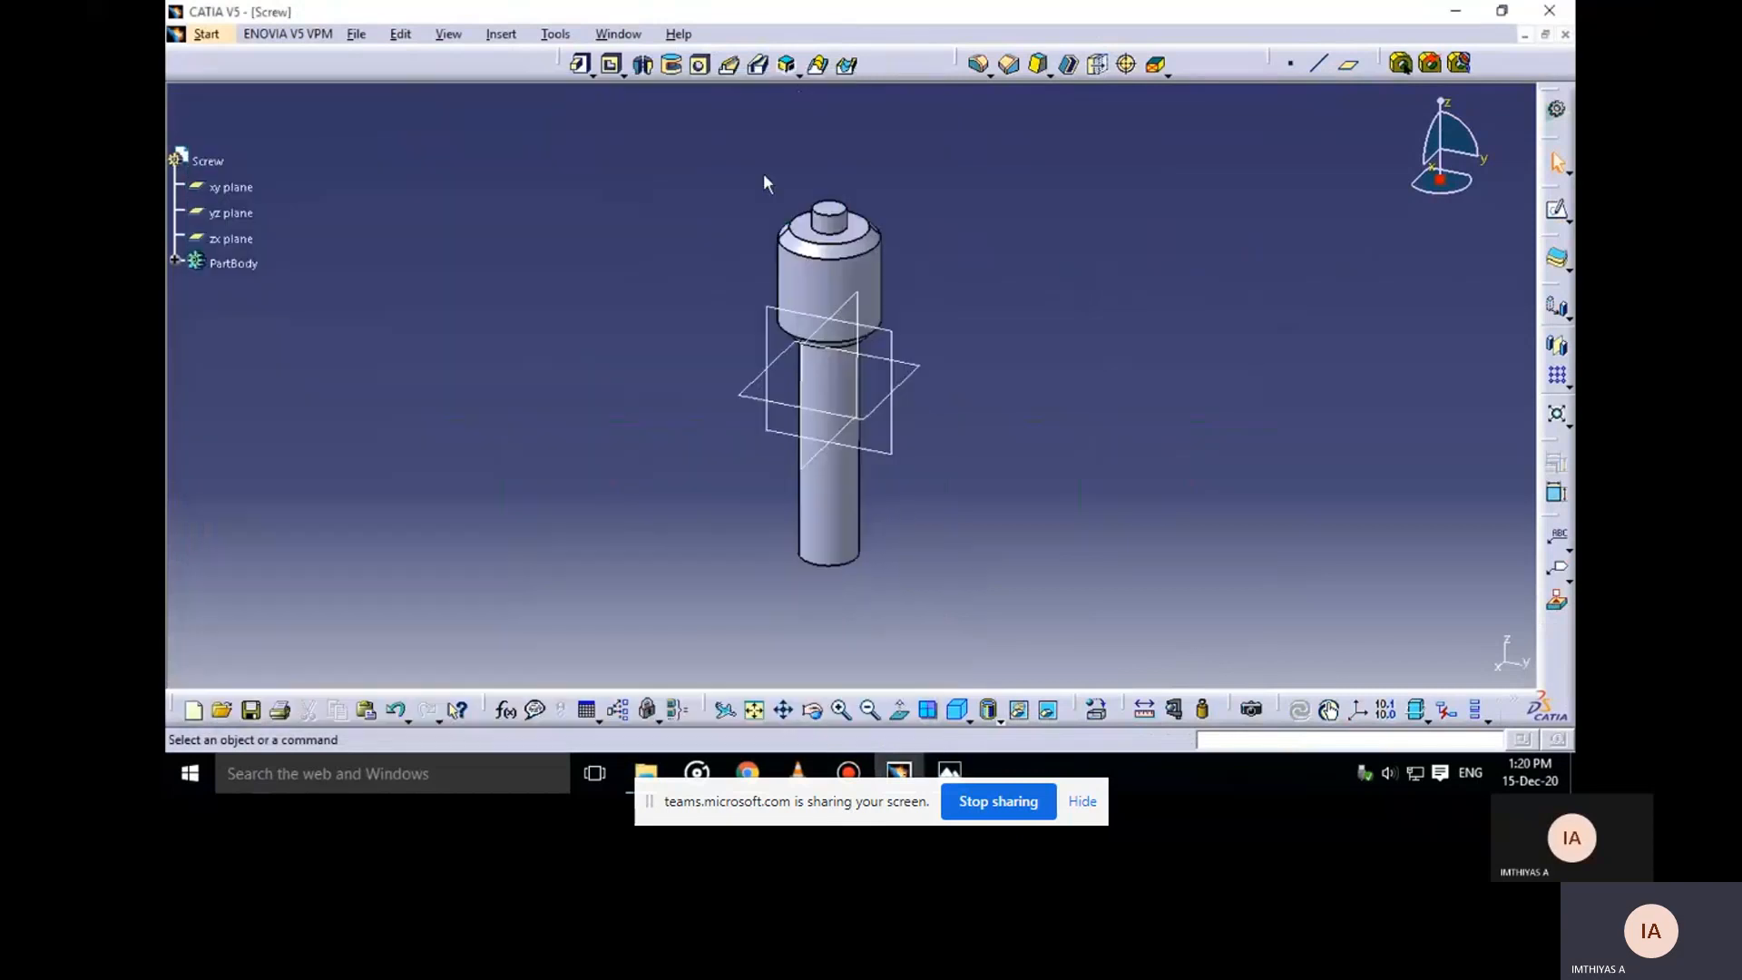
double_click(842, 537)
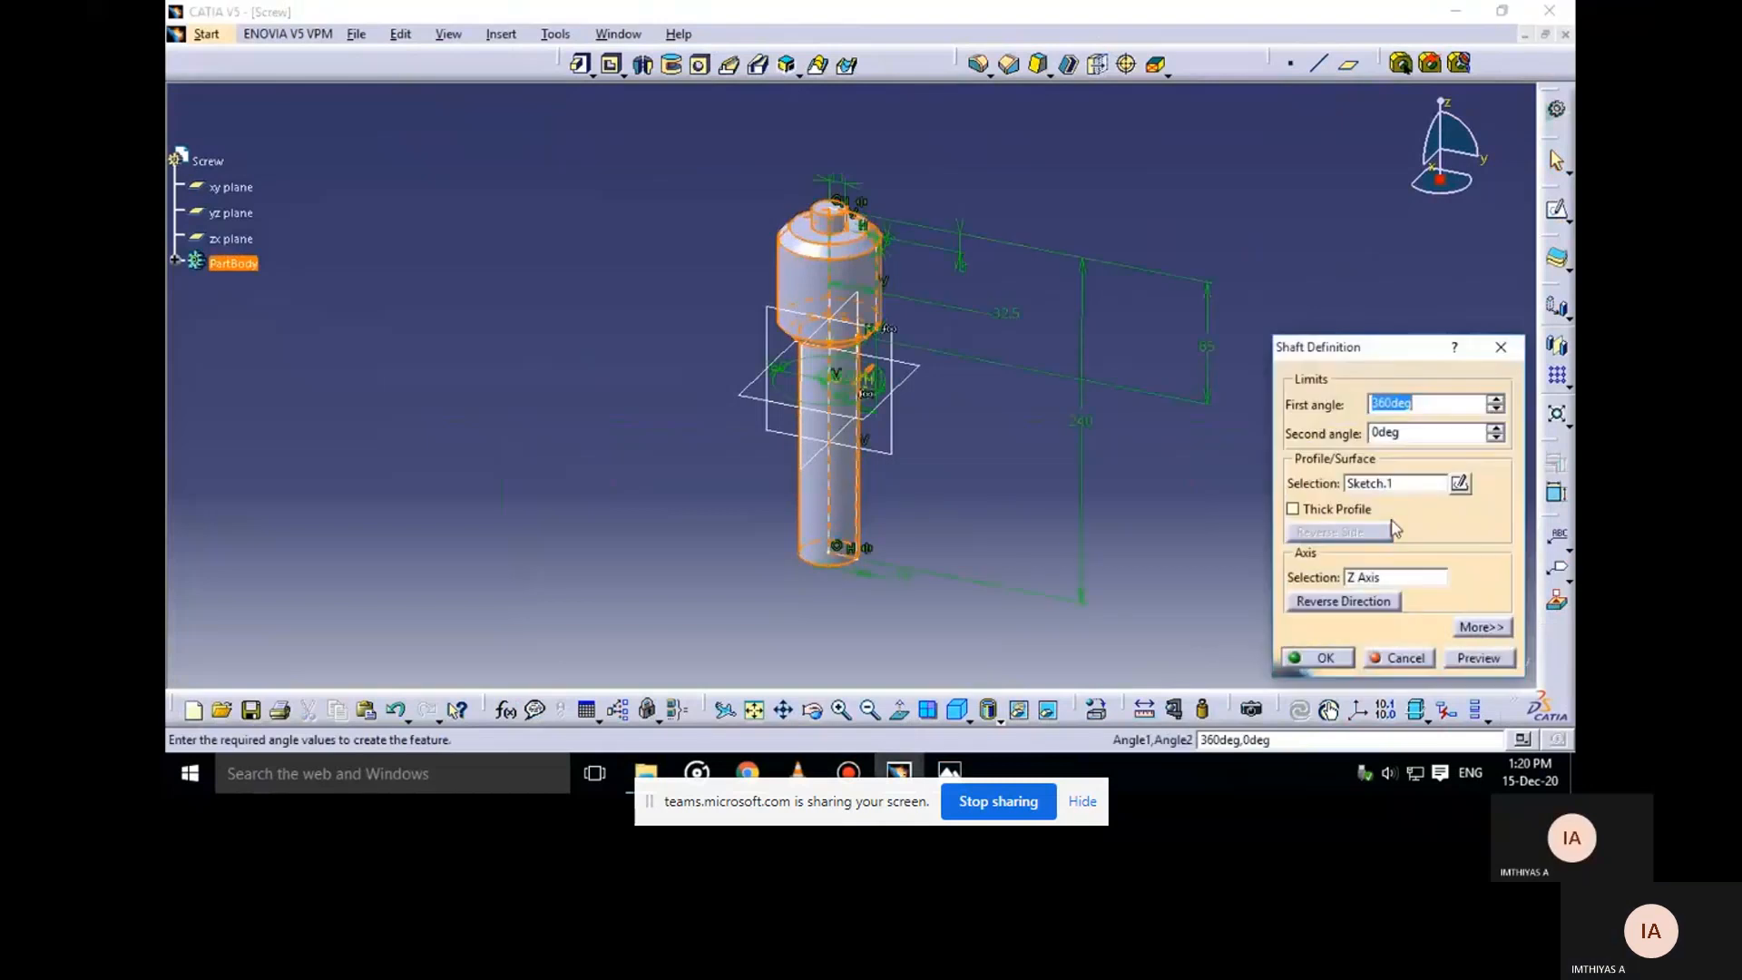
click(1459, 485)
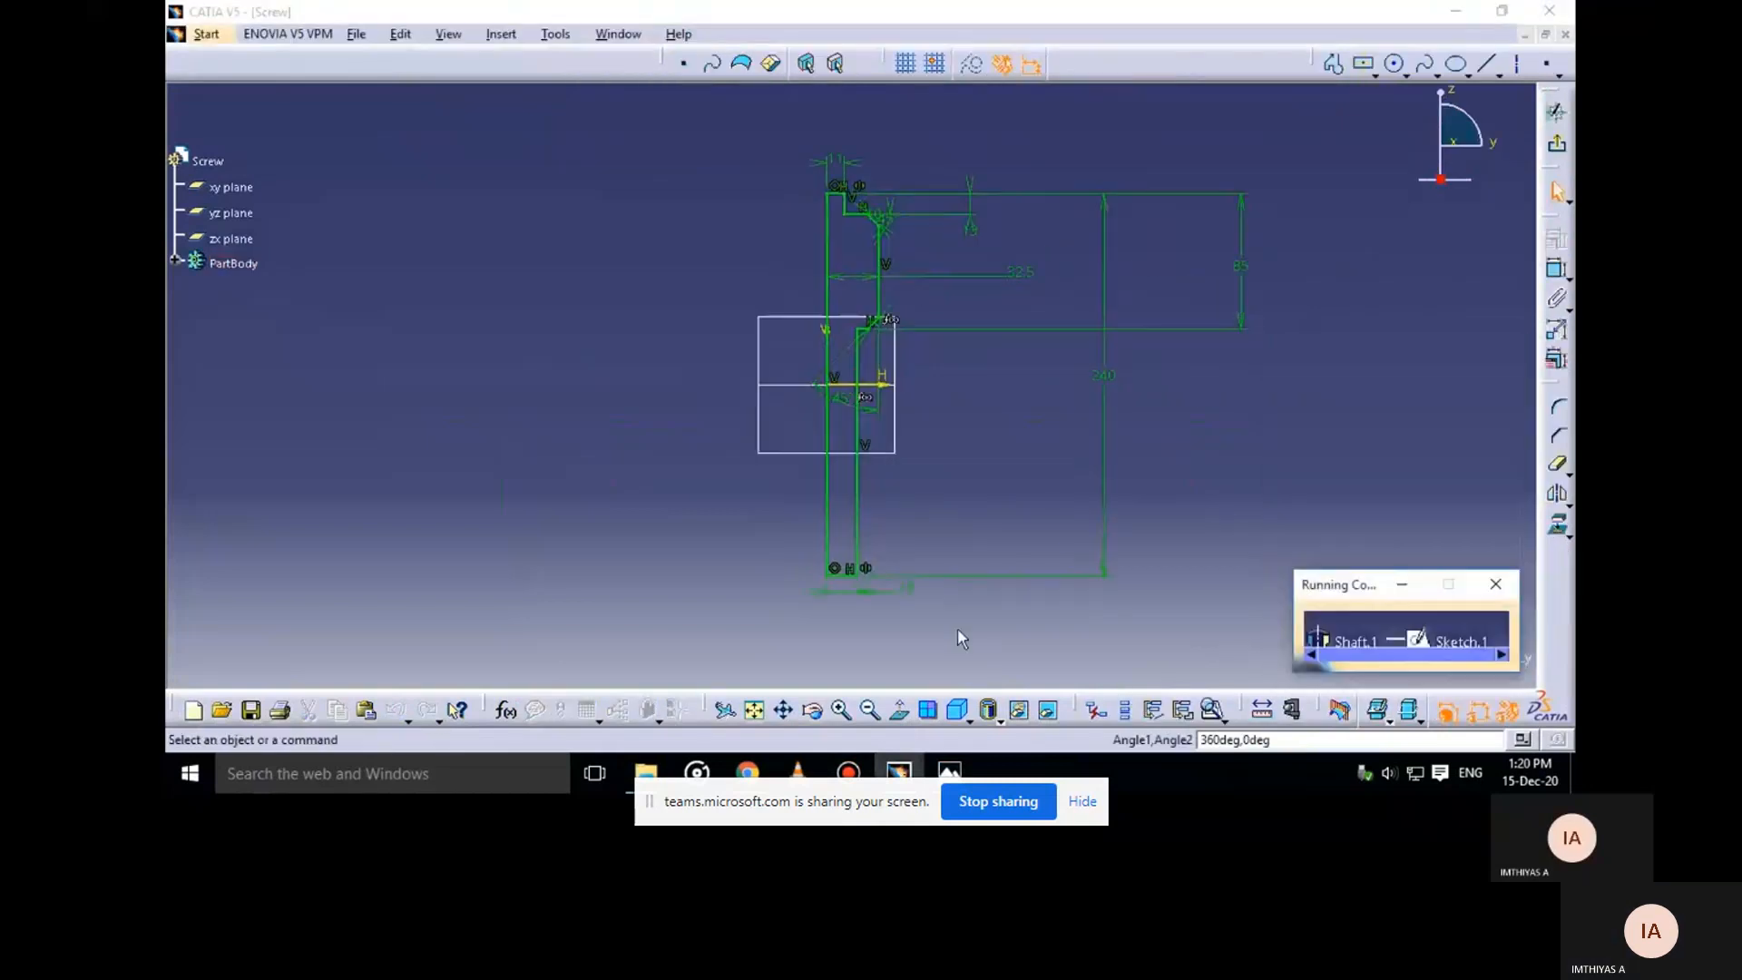
middle_drag(948, 581, 983, 427)
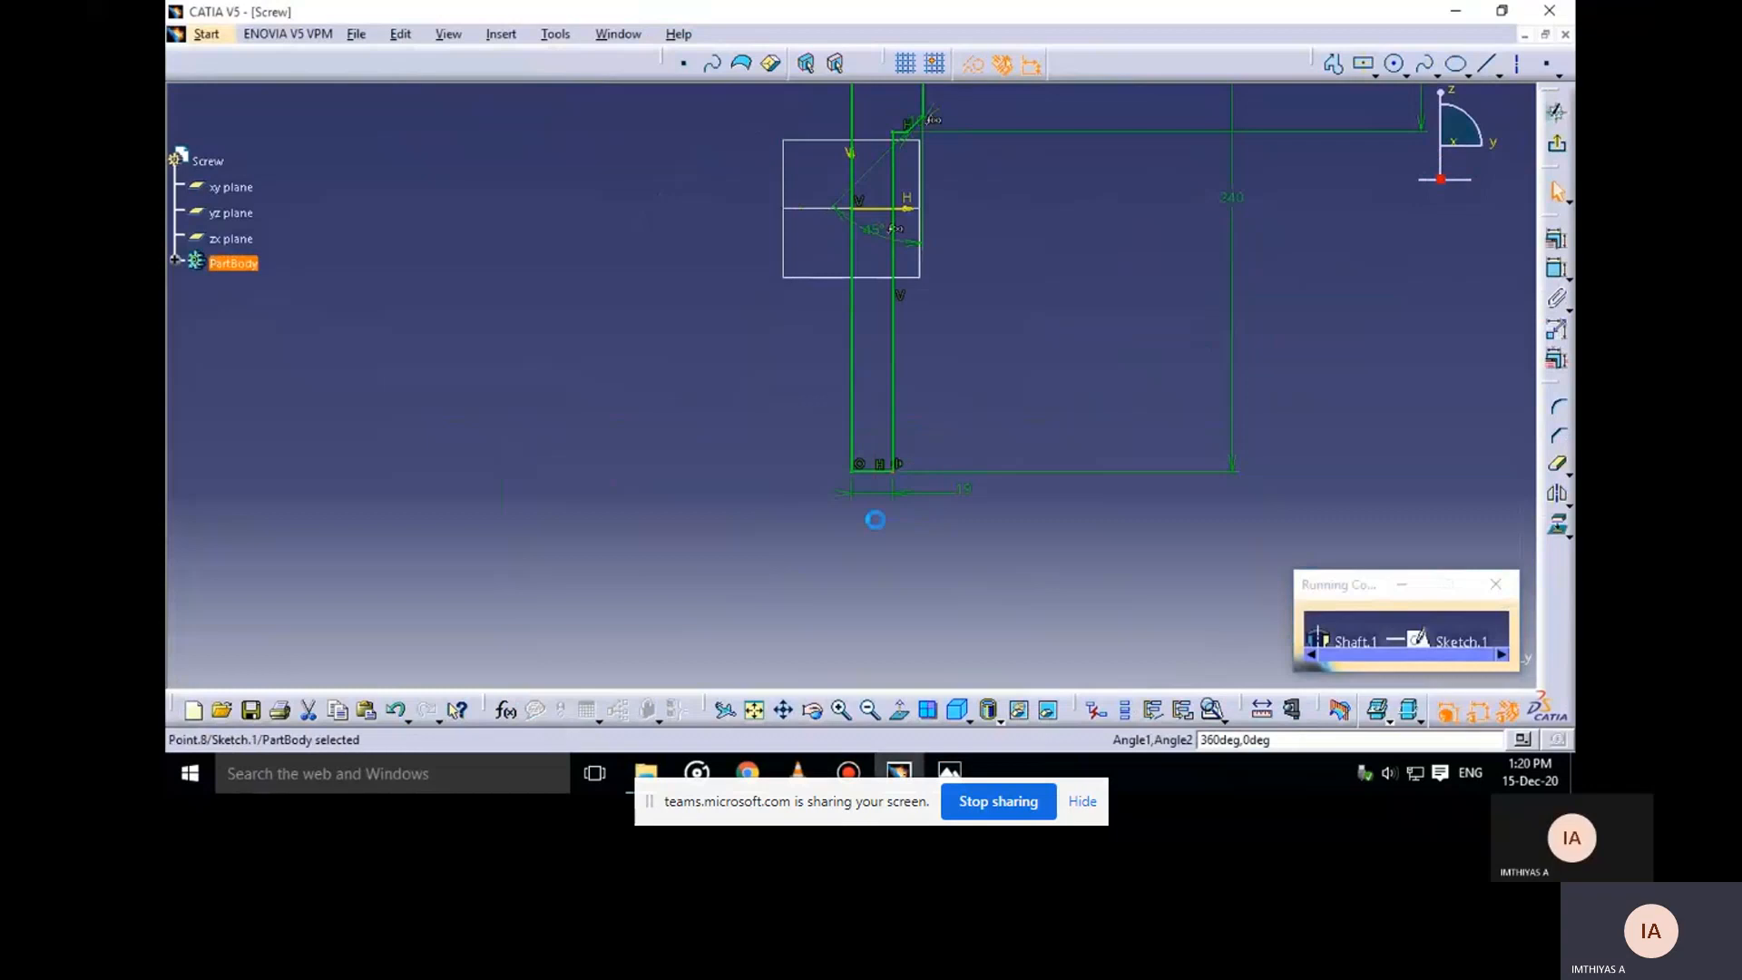
click(1558, 437)
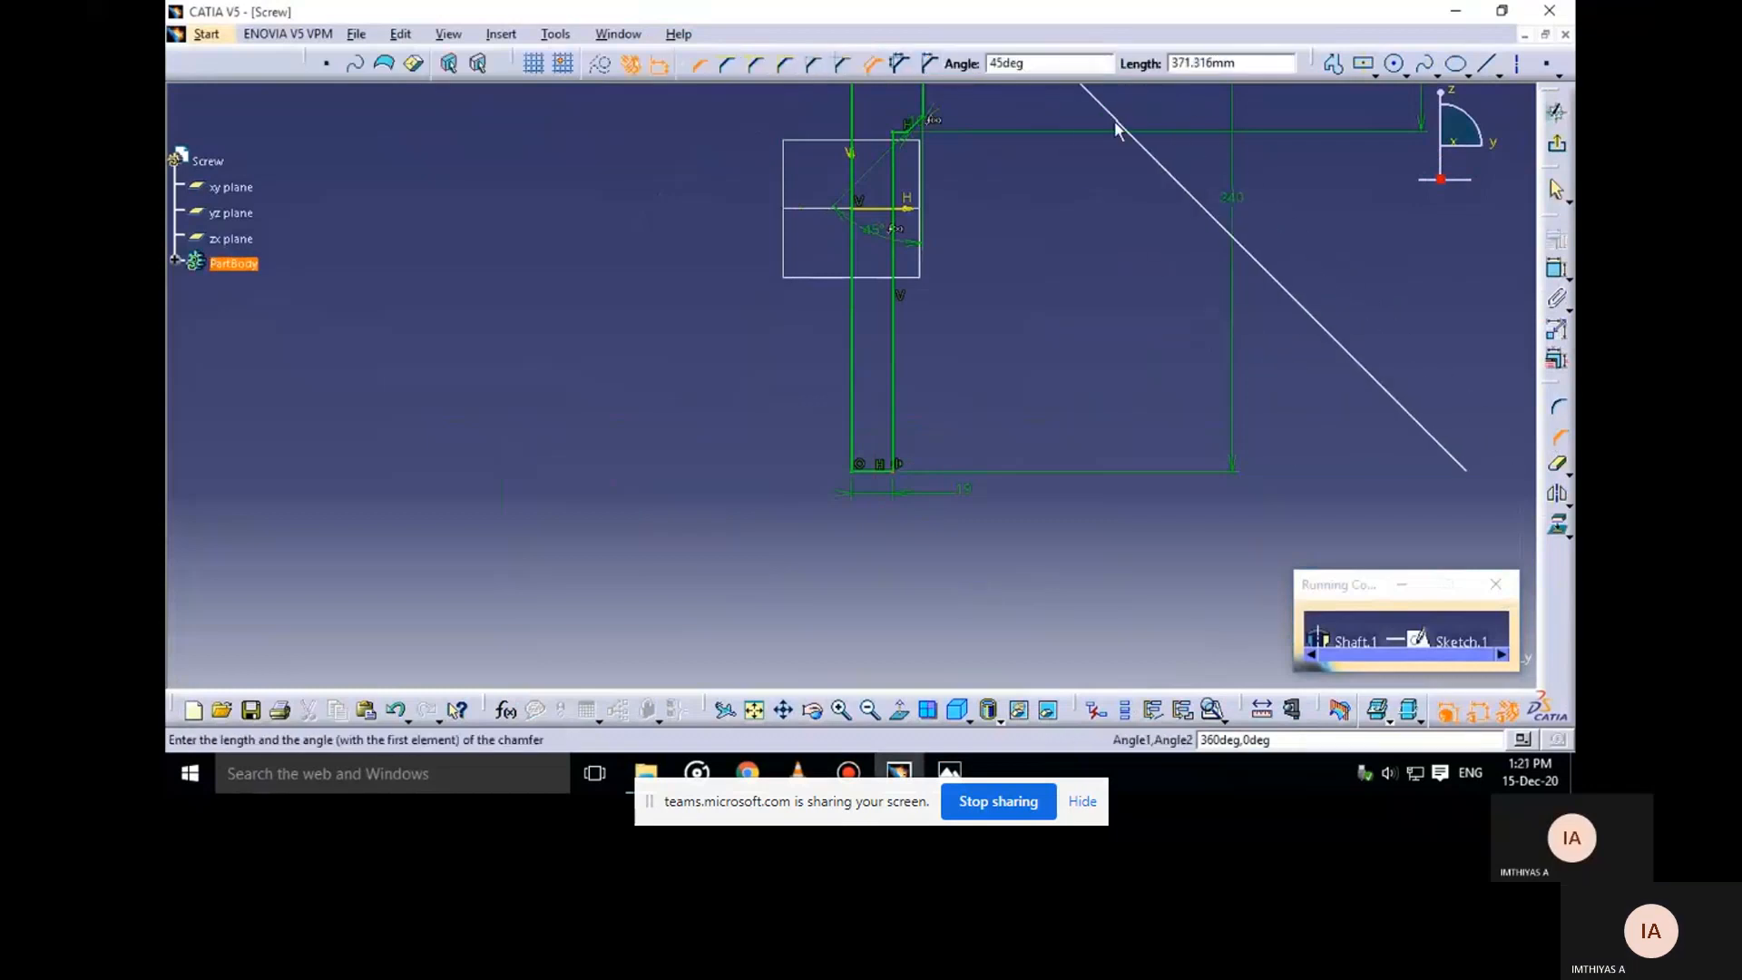
click(900, 473)
click(962, 440)
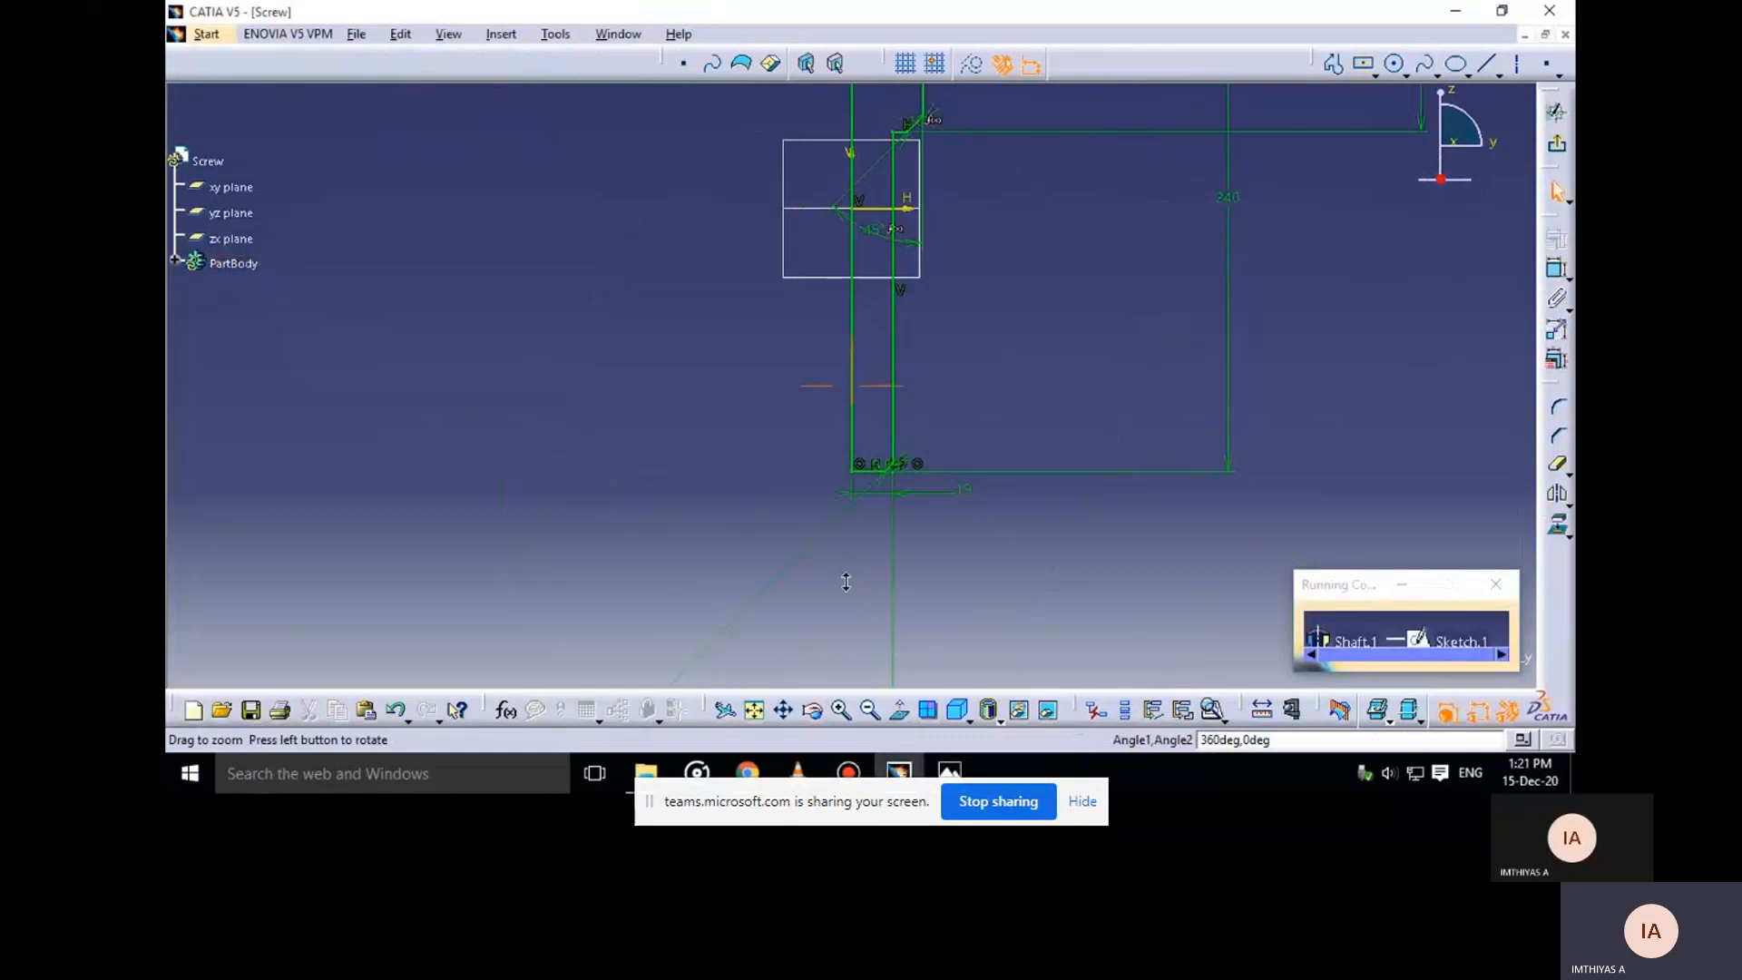
Edit the length dimension of the lower corner chamfer, leave the sketch and apply the updated shaft
middle_drag(844, 583, 887, 435)
double_click(885, 434)
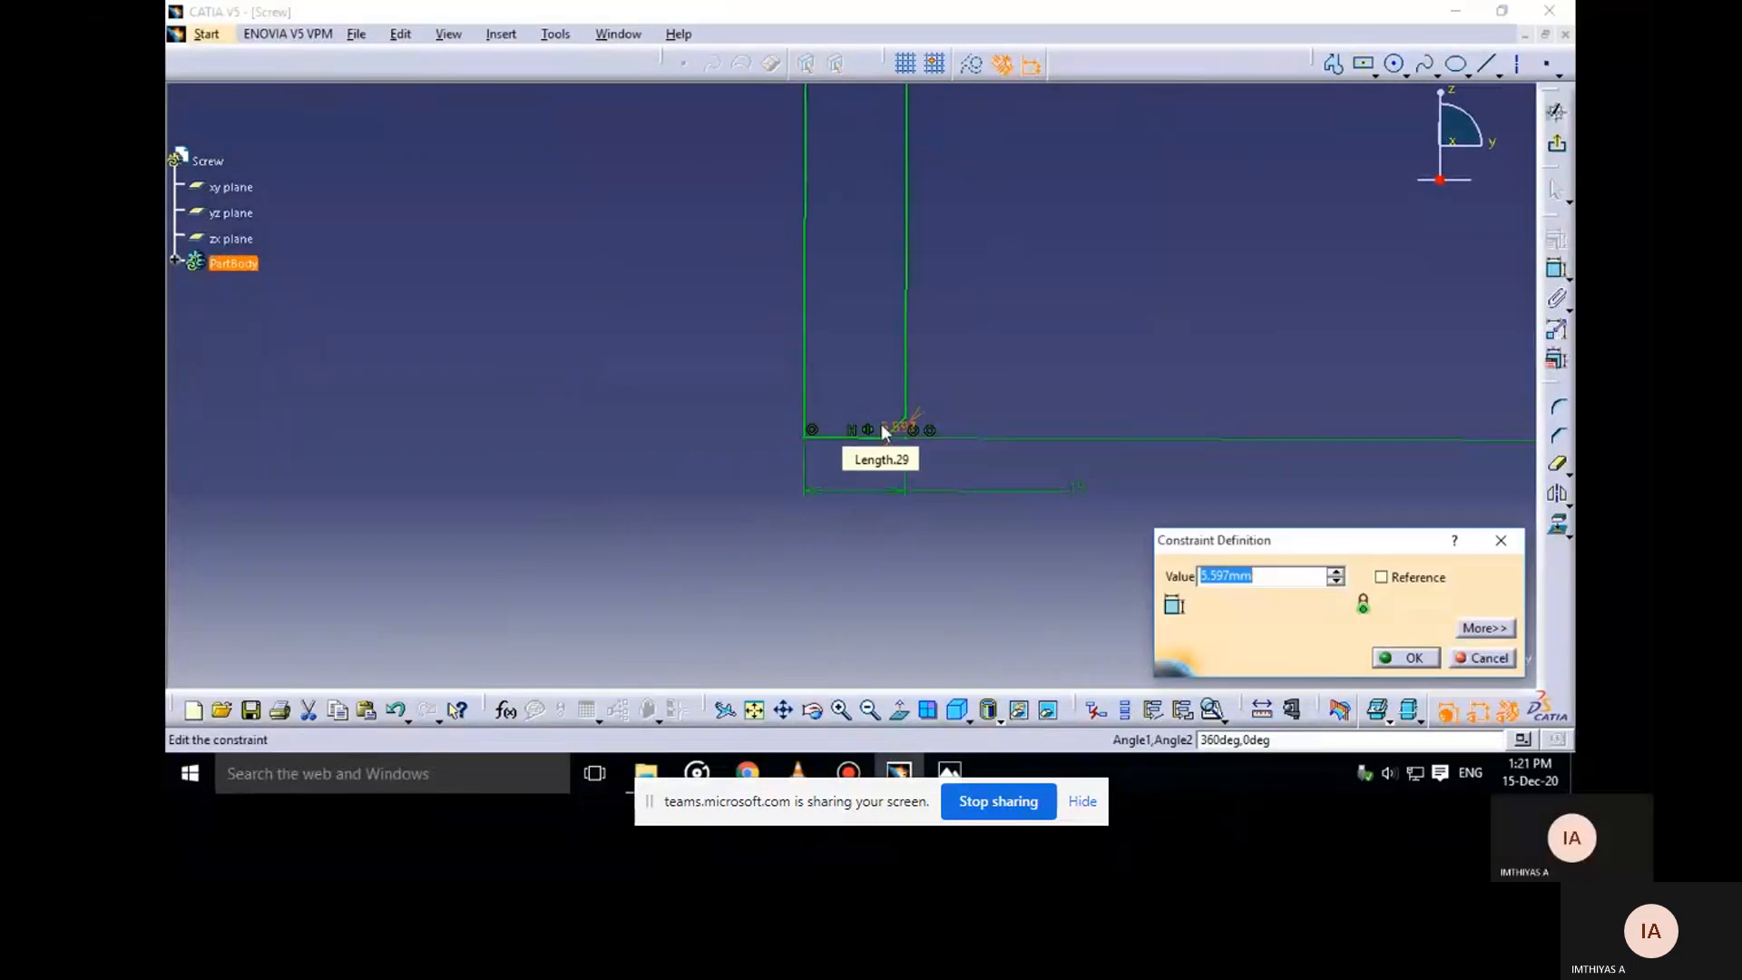
key(Return)
mouse_move(1010, 351)
middle_down()
mouse_move(989, 288)
mouse_move(1103, 340)
middle_up()
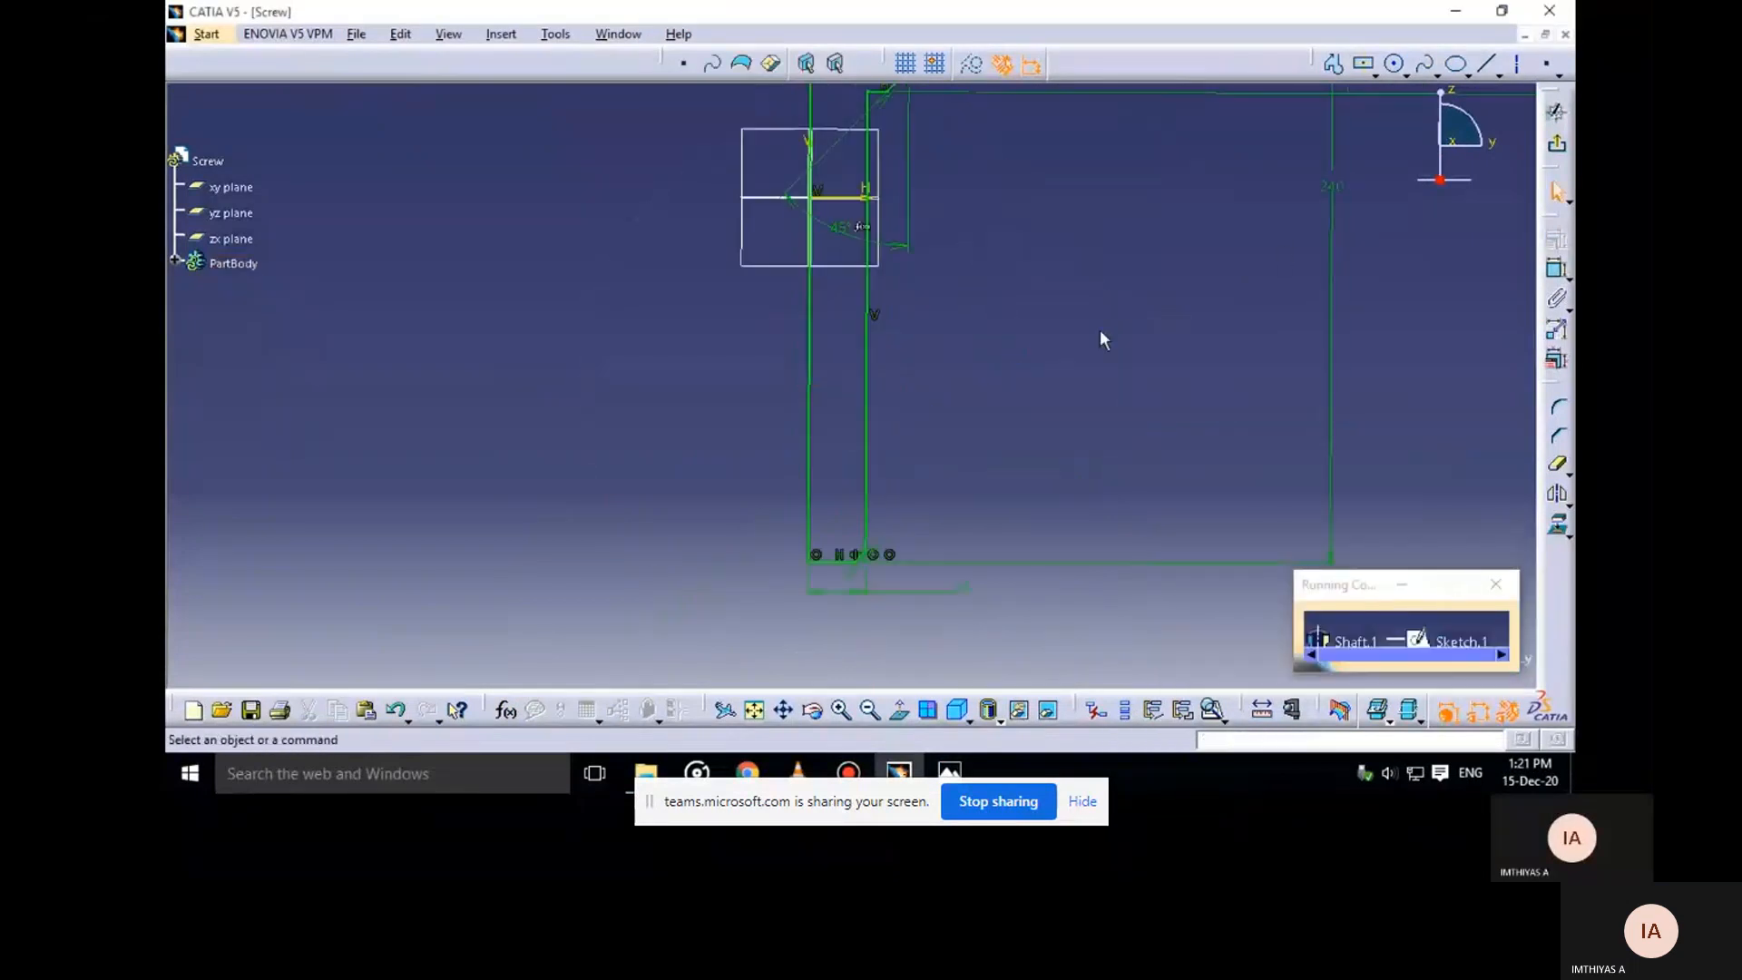
click(1558, 148)
click(1334, 653)
Start a blind hole on the top face of the screw's small end boss and make it threaded
mouse_move(1061, 323)
middle_down()
mouse_move(1052, 254)
mouse_move(945, 388)
mouse_move(890, 510)
mouse_move(914, 187)
mouse_move(895, 318)
mouse_move(802, 426)
middle_up()
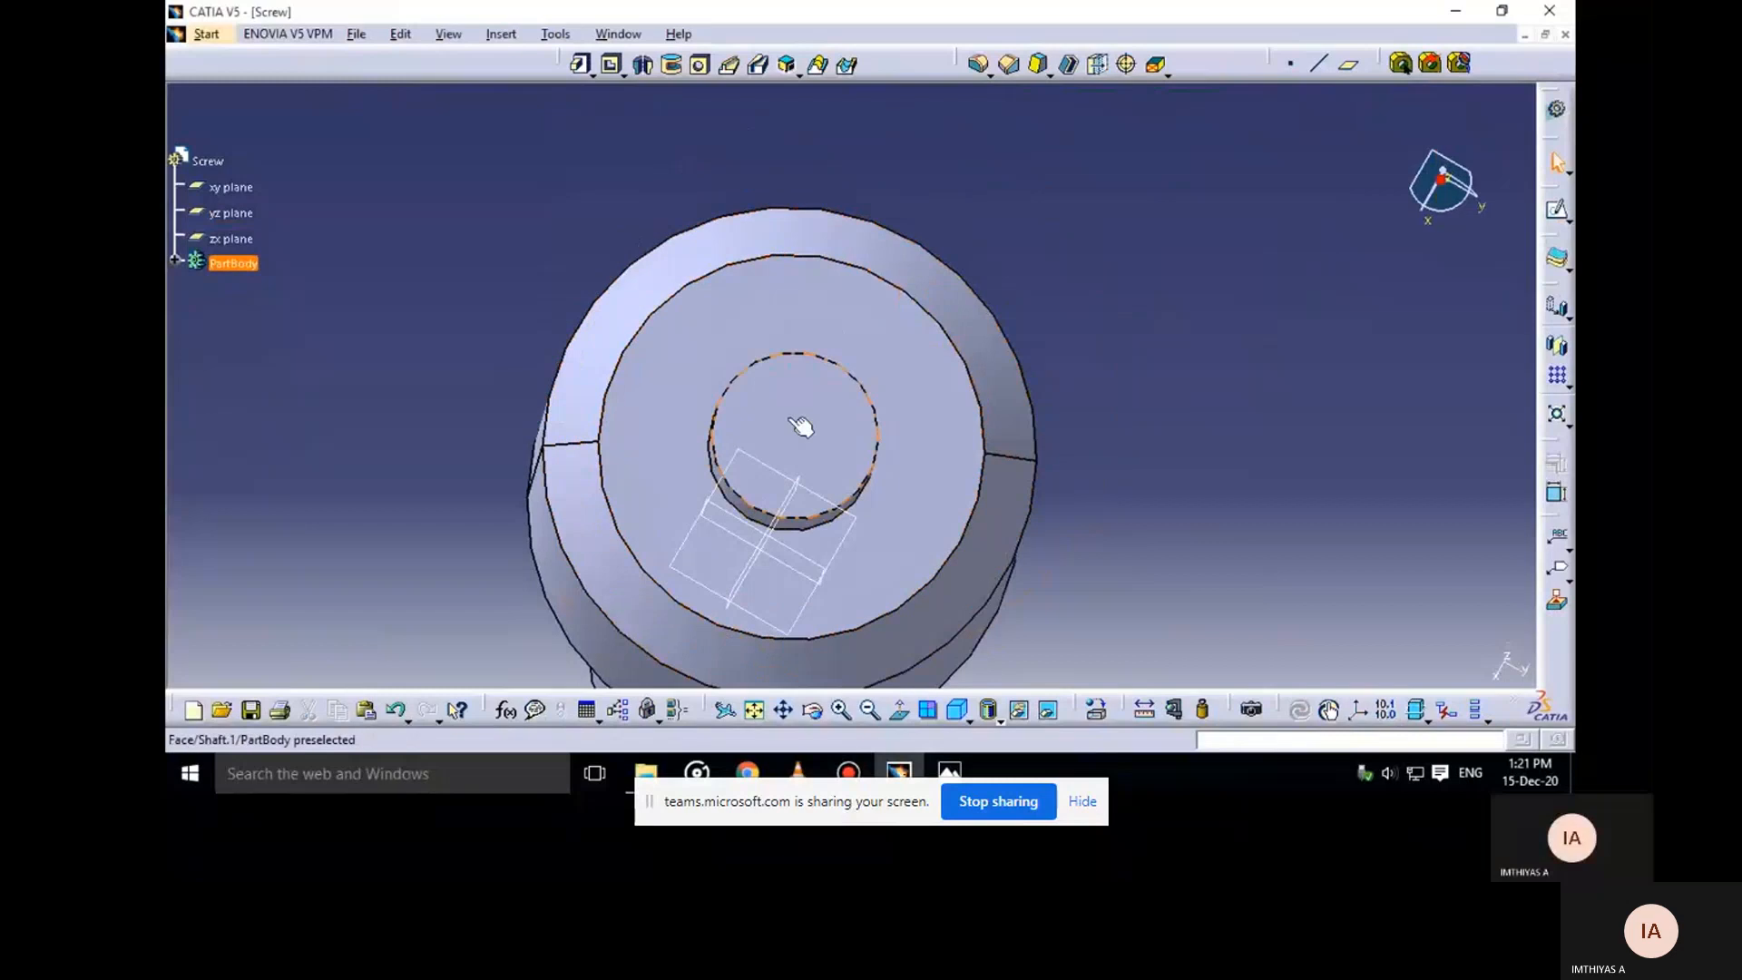
click(801, 427)
click(1557, 209)
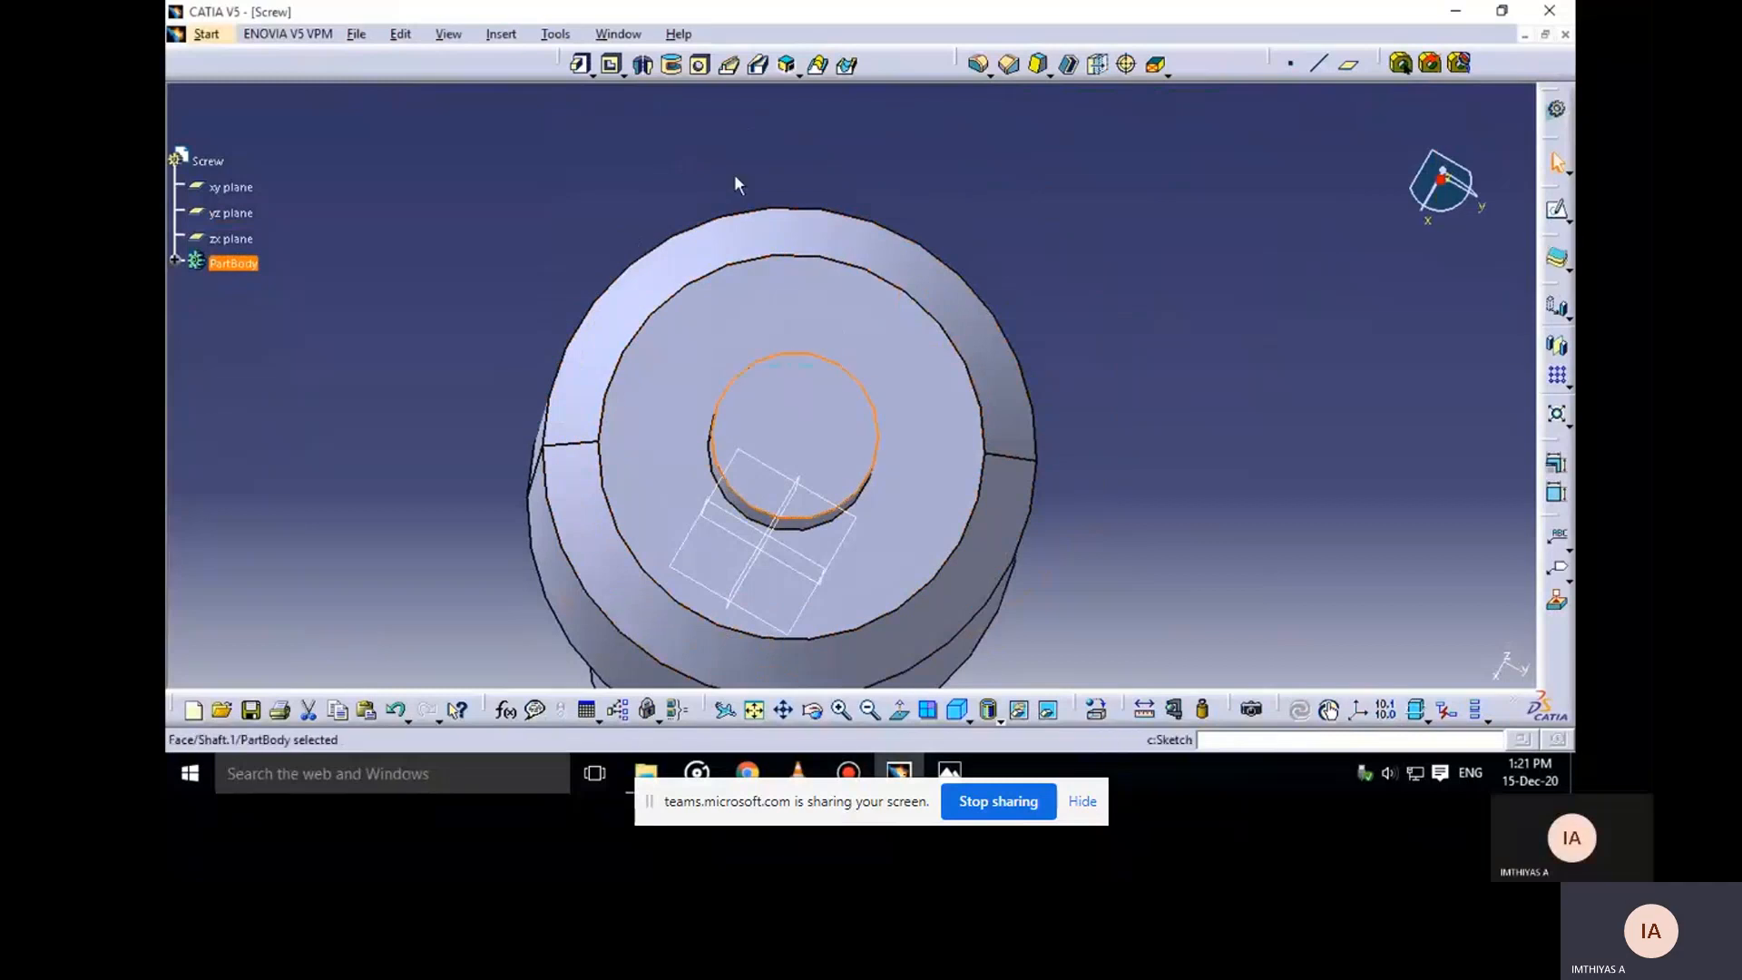
click(699, 65)
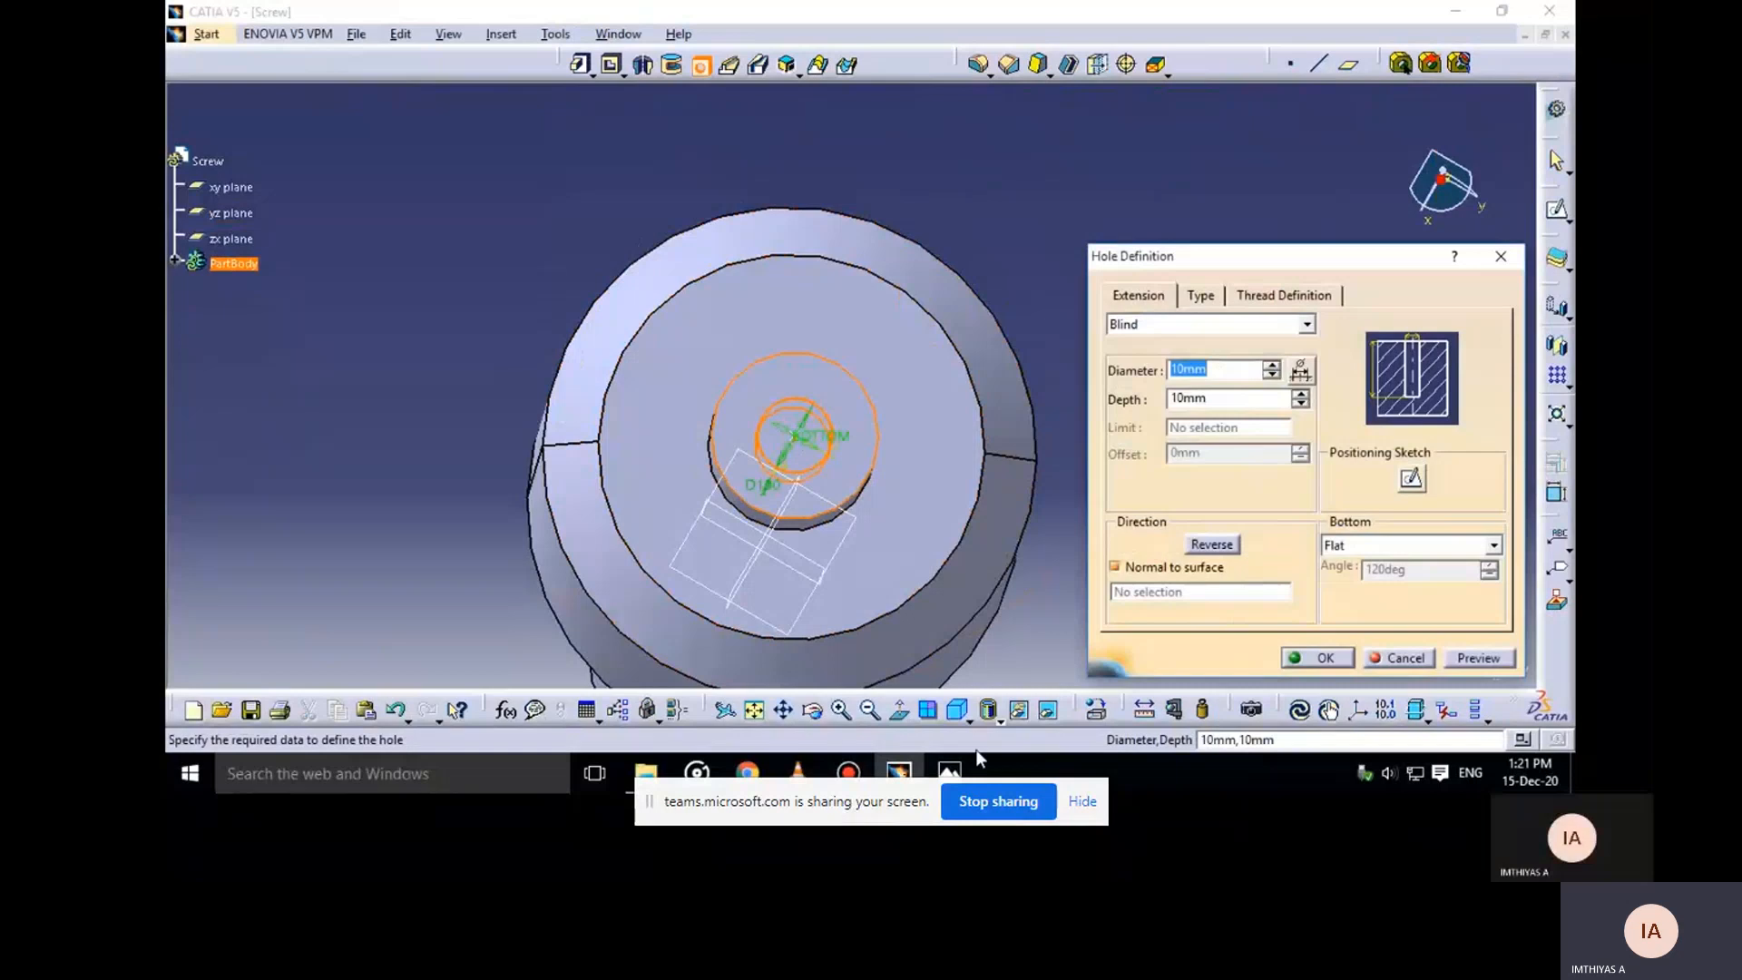
click(949, 772)
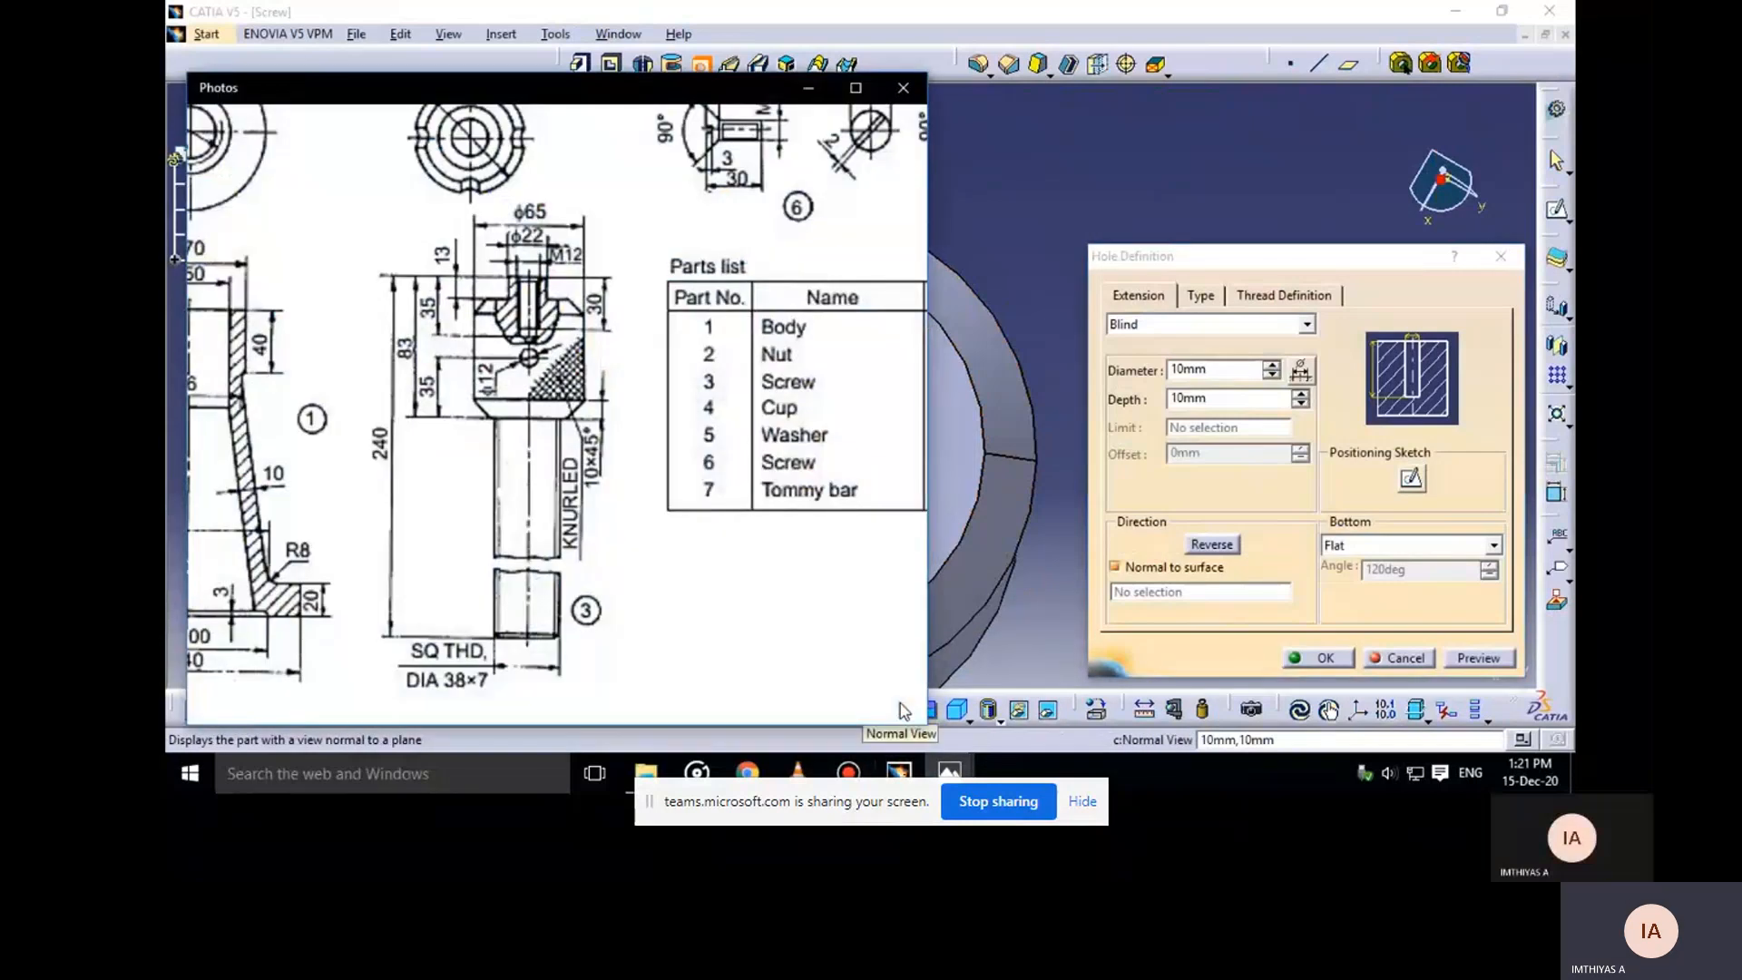
click(810, 88)
click(1284, 296)
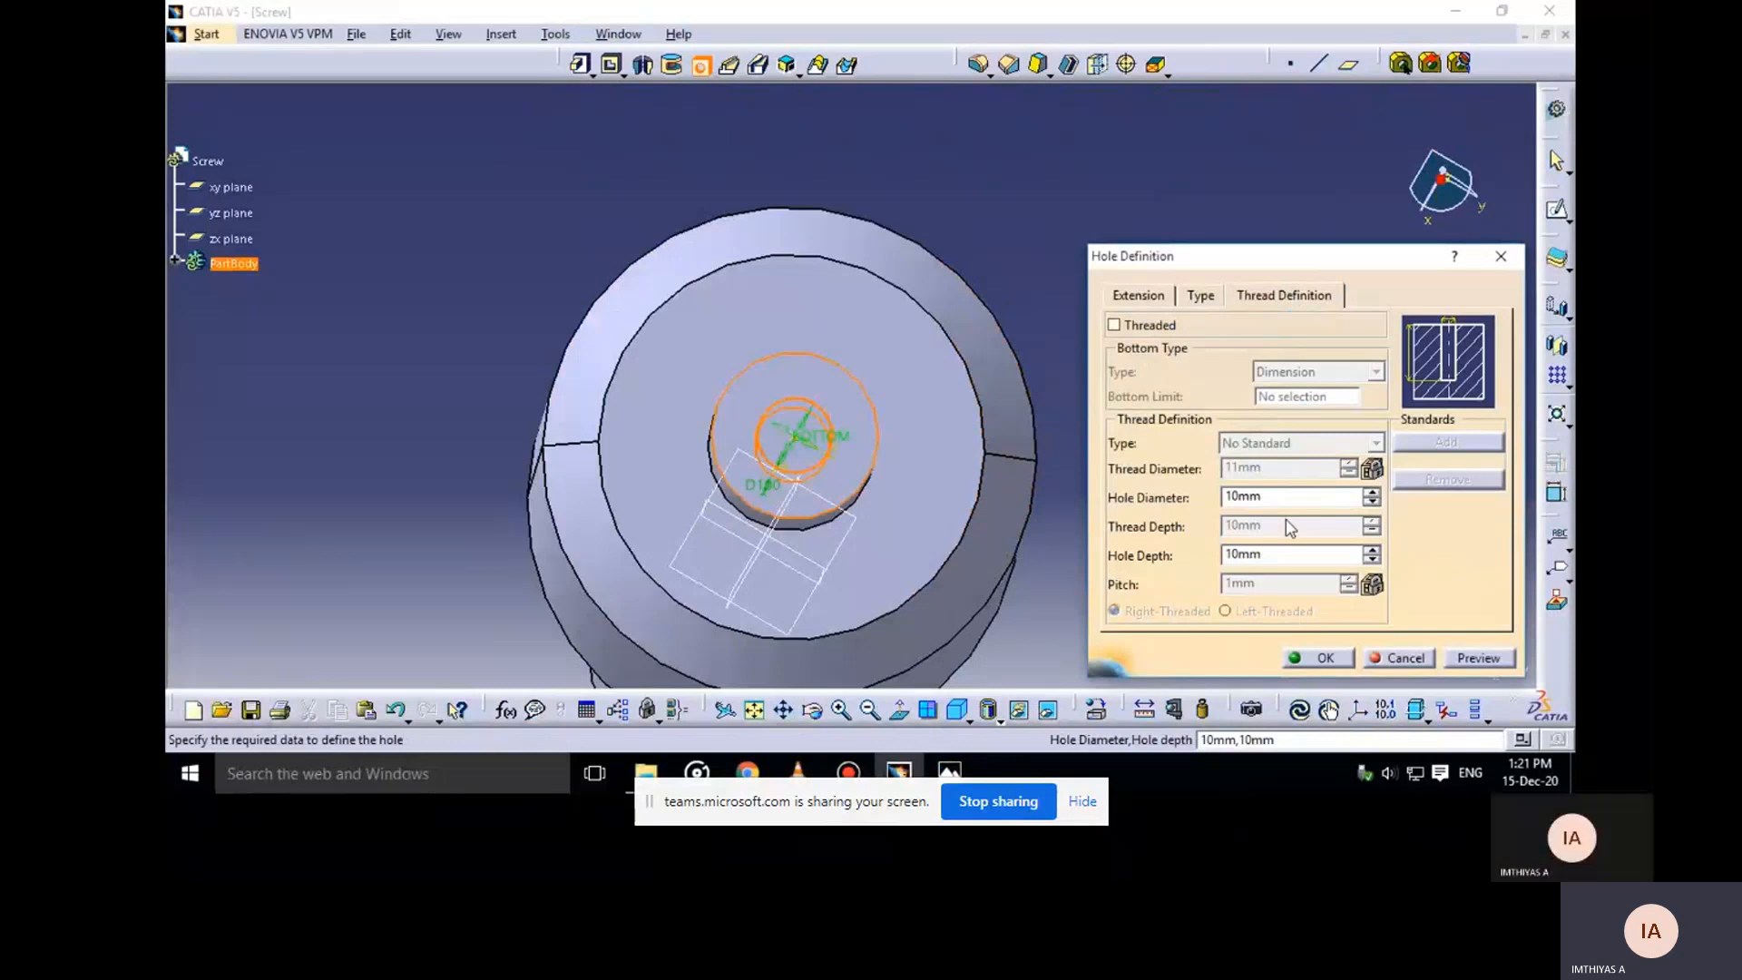
click(1114, 325)
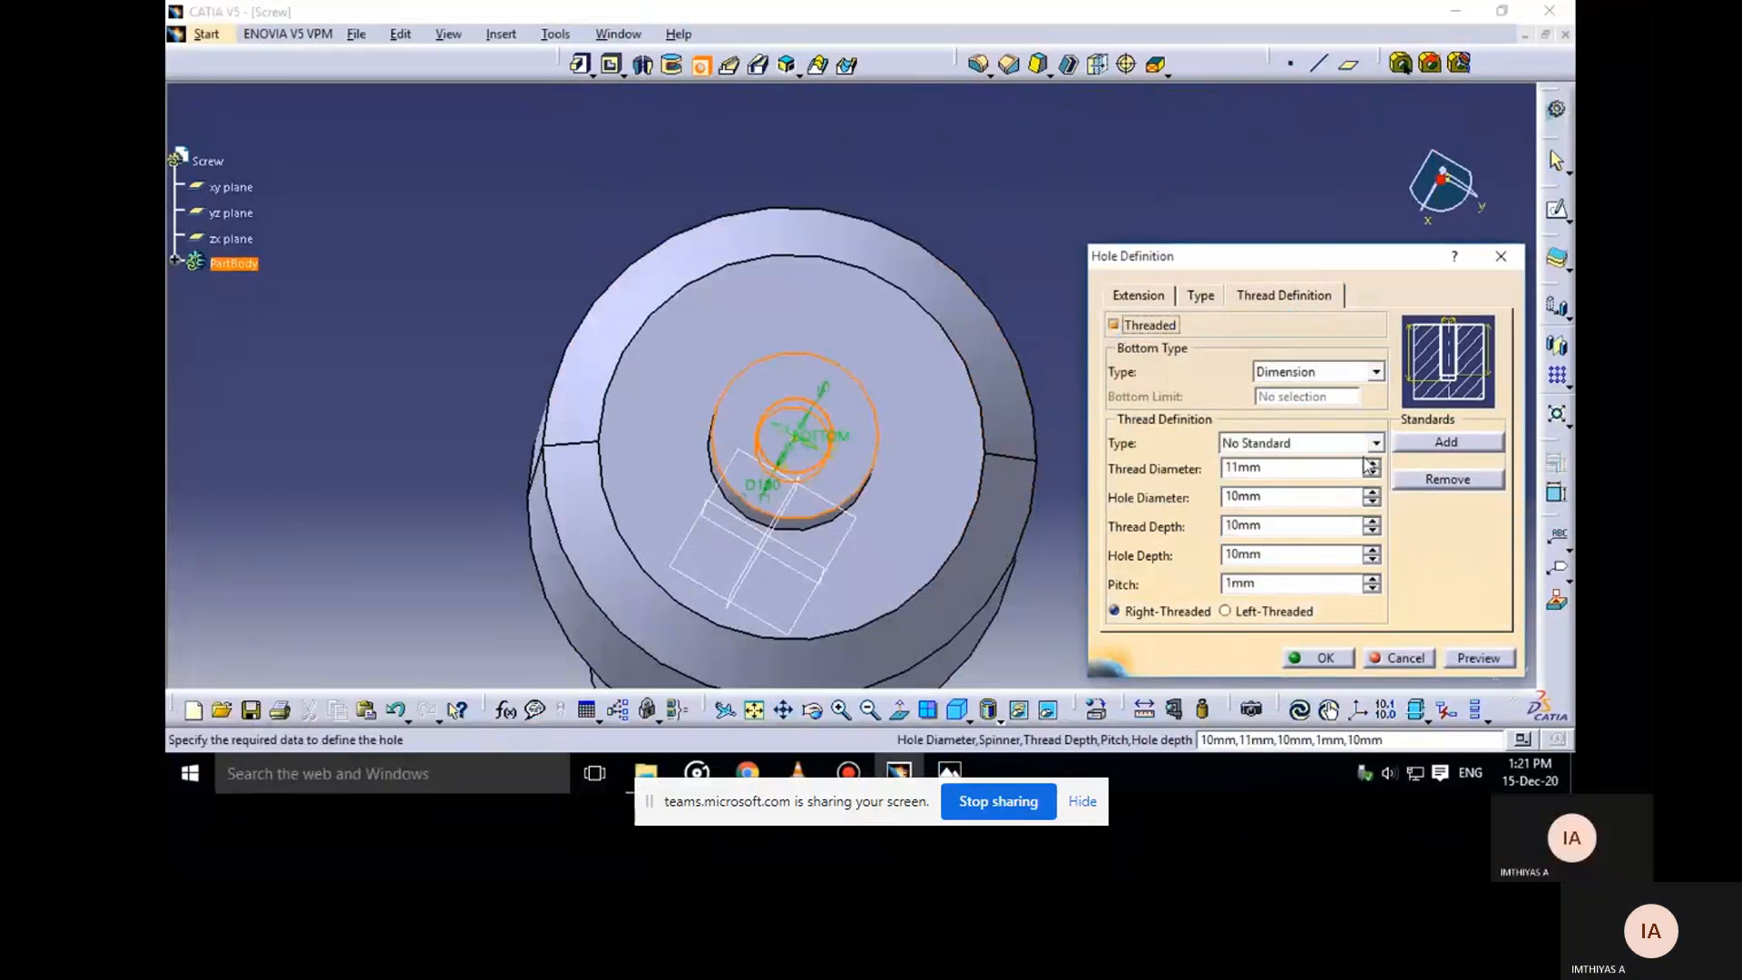
click(1376, 443)
click(1359, 478)
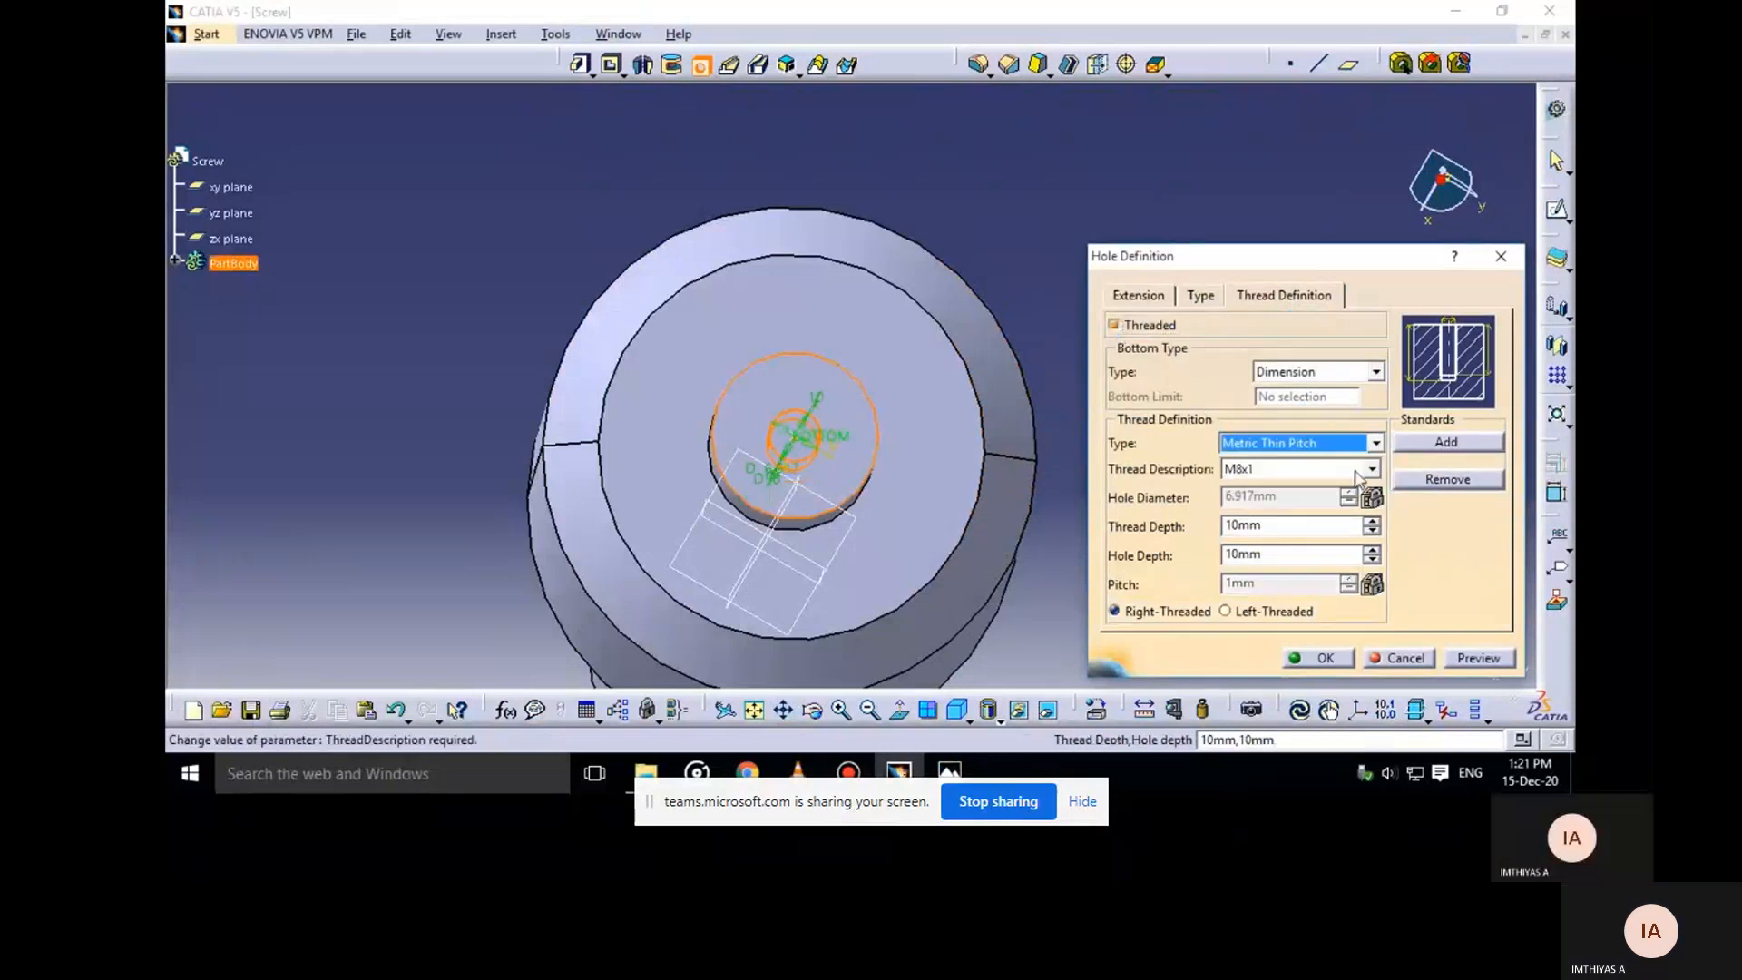
click(1371, 469)
click(951, 768)
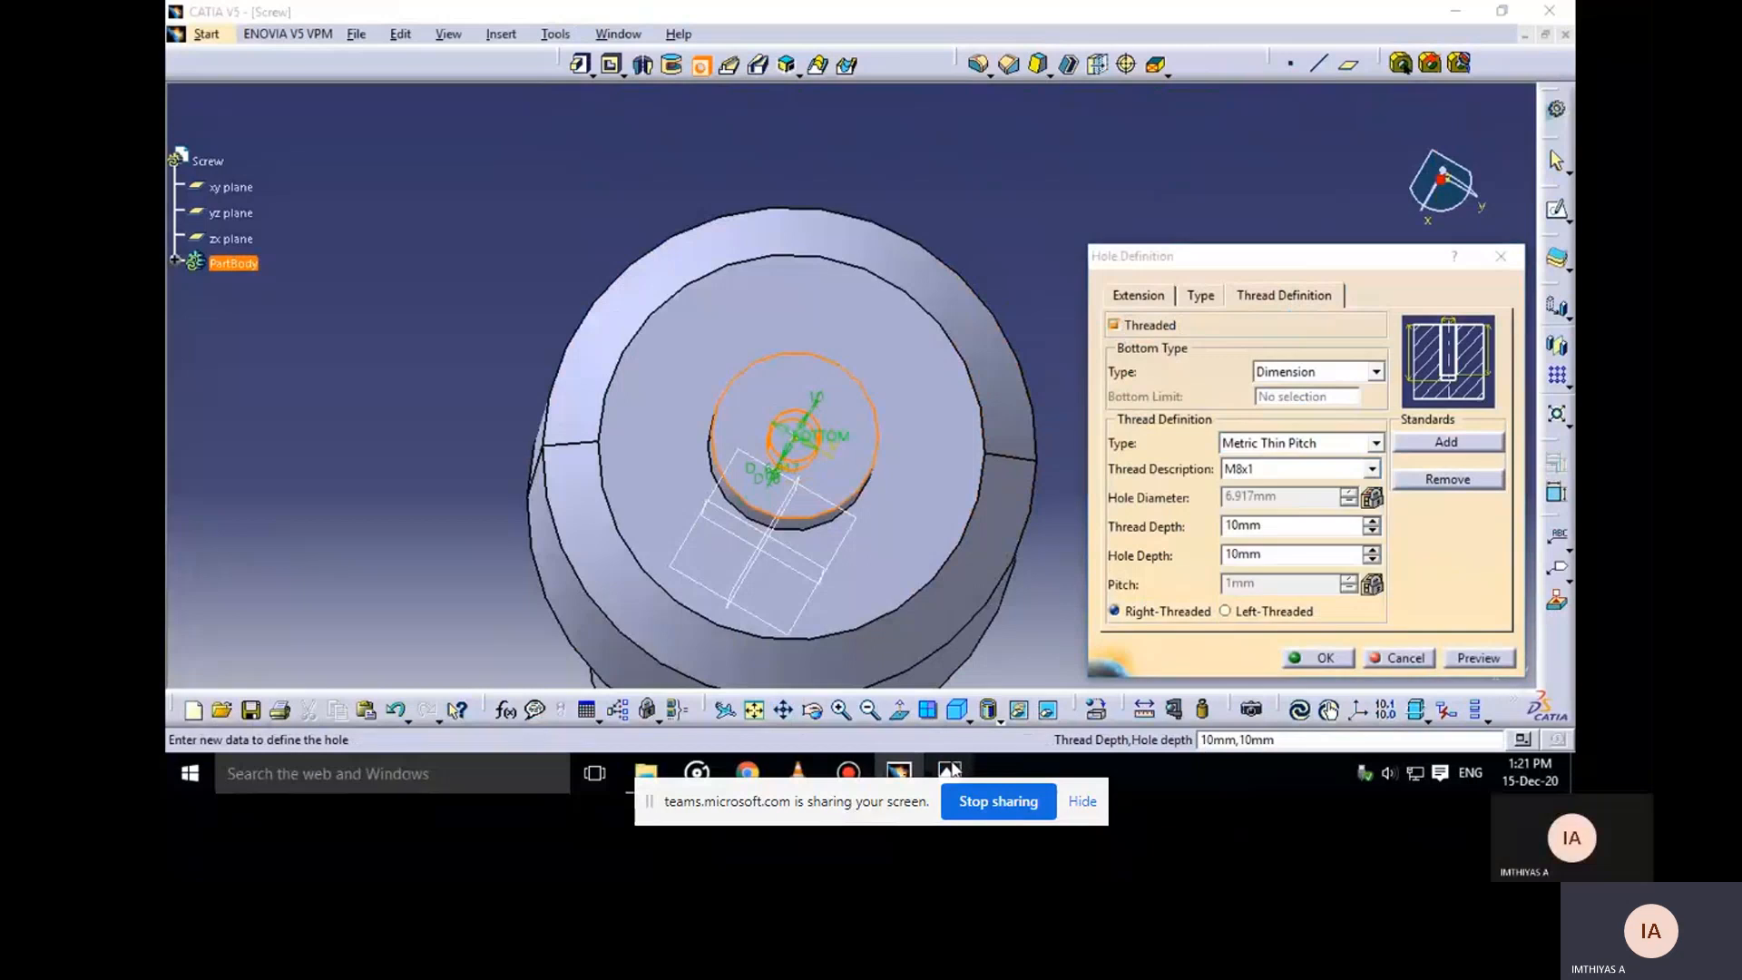
click(885, 676)
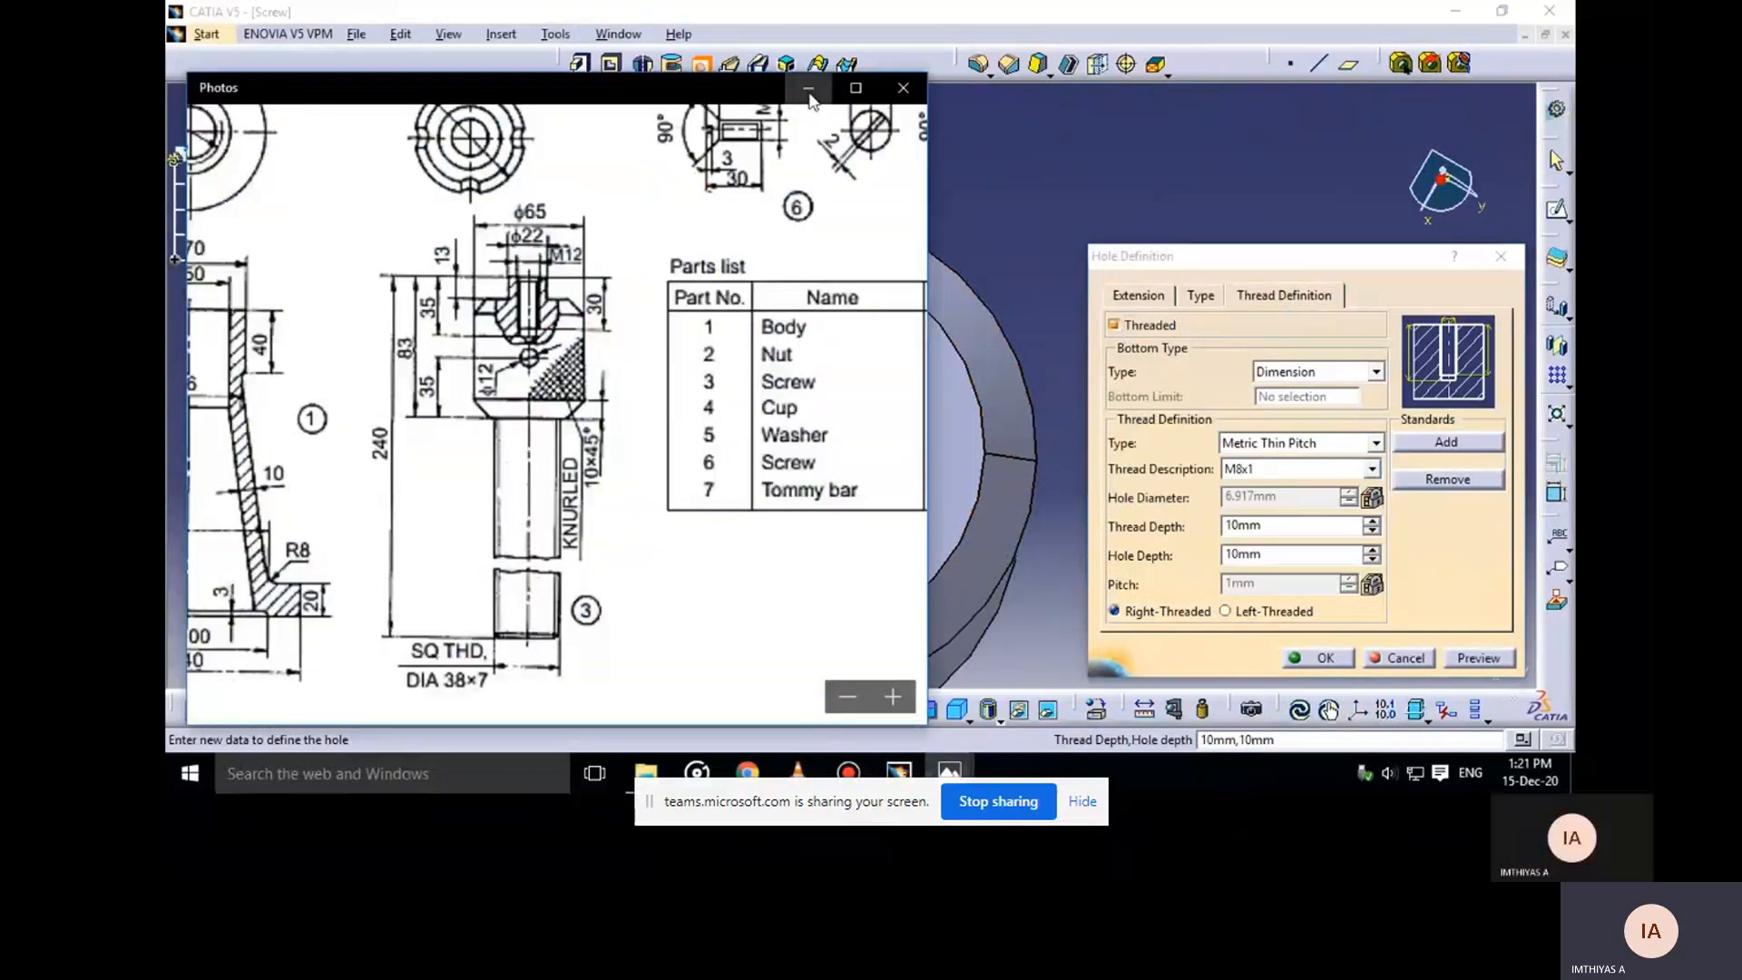
click(808, 90)
click(1371, 470)
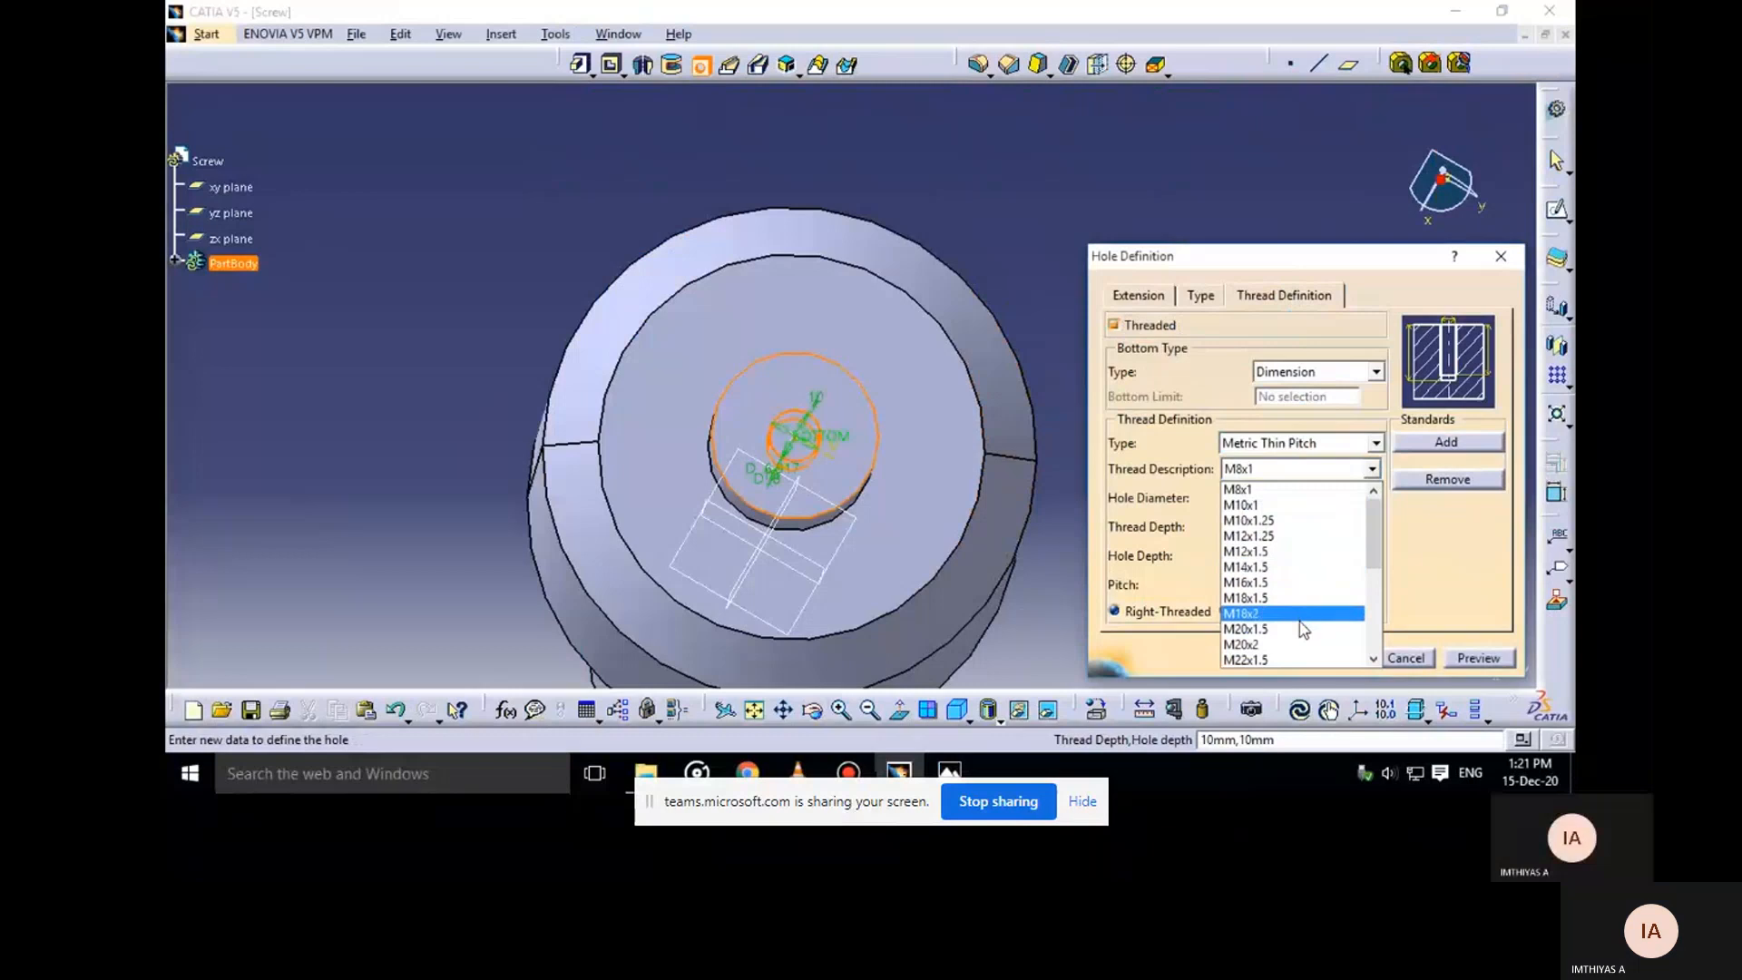
Set the hole's thread type to Metric Thick Pitch with an M12 thread description
click(1374, 444)
click(1375, 445)
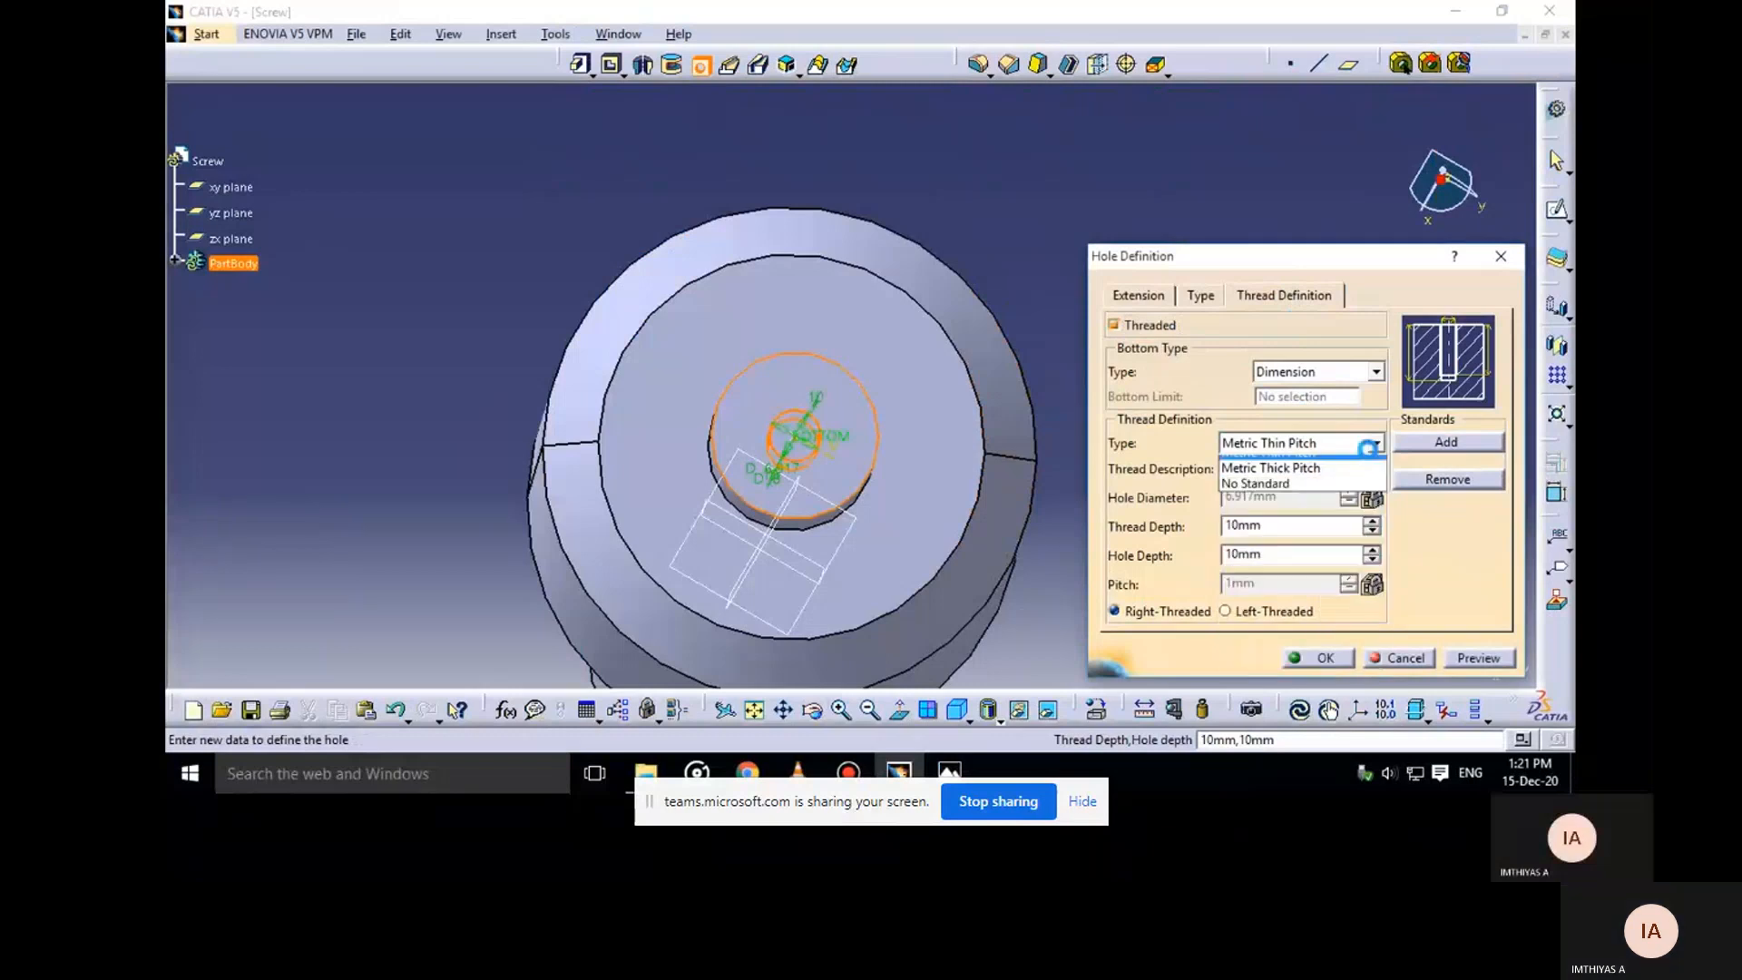
click(1341, 475)
click(1370, 470)
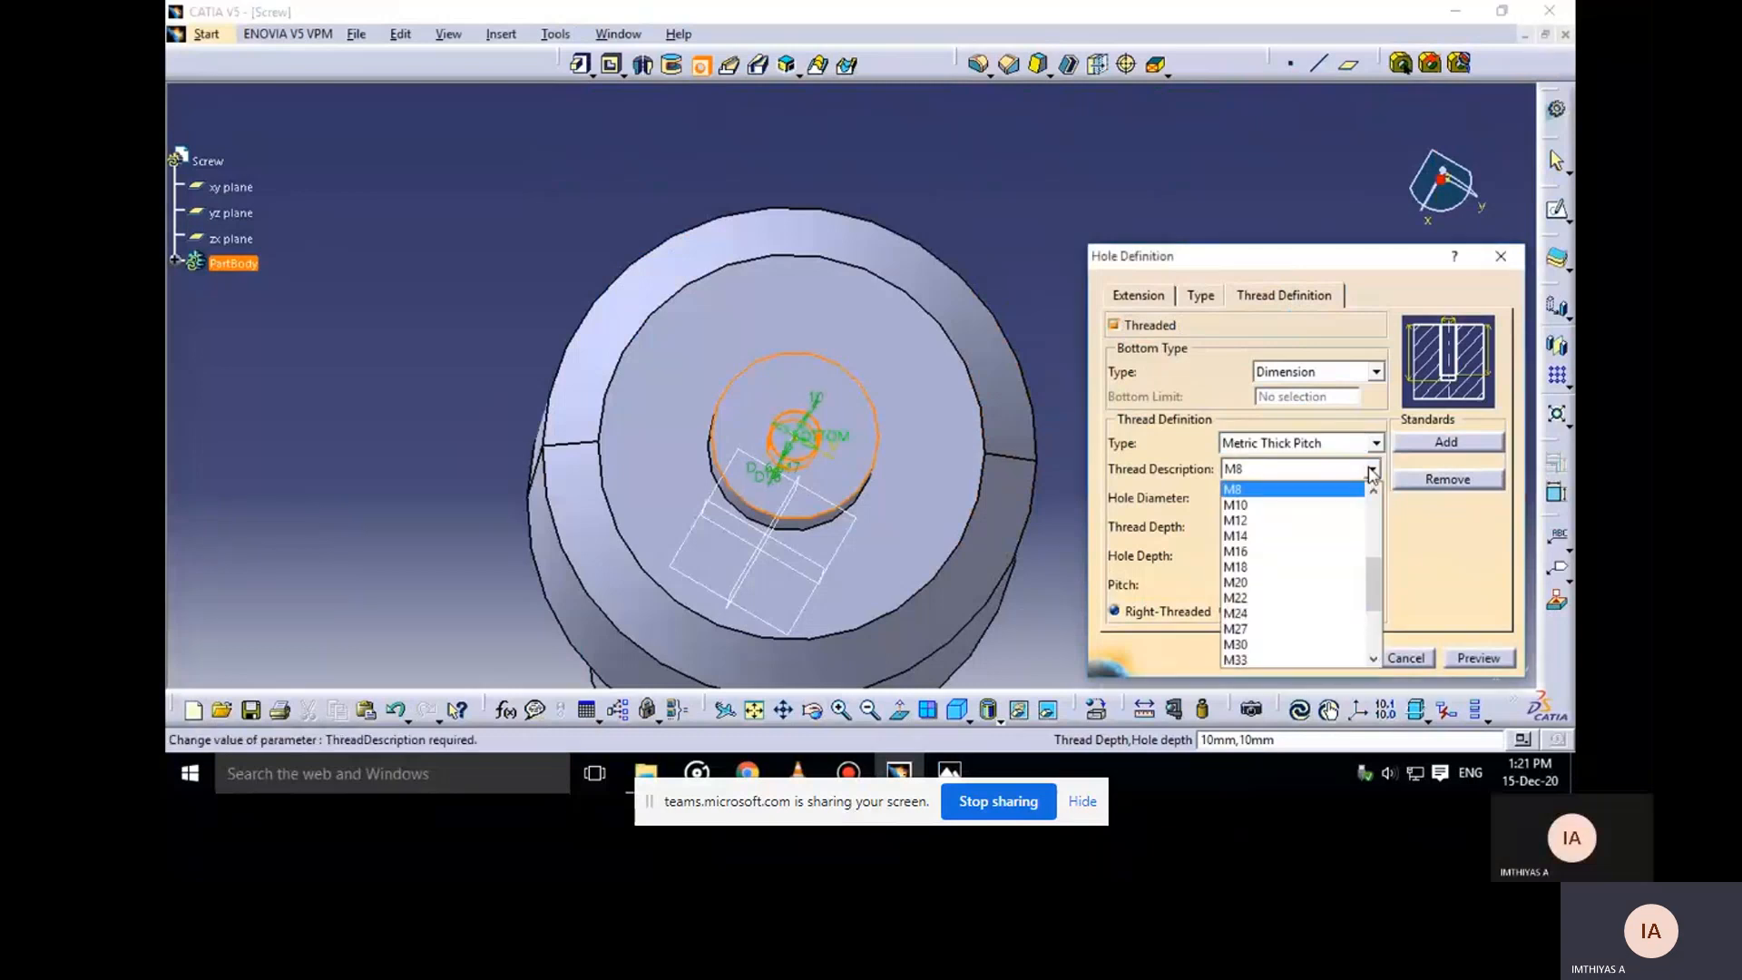
click(1322, 516)
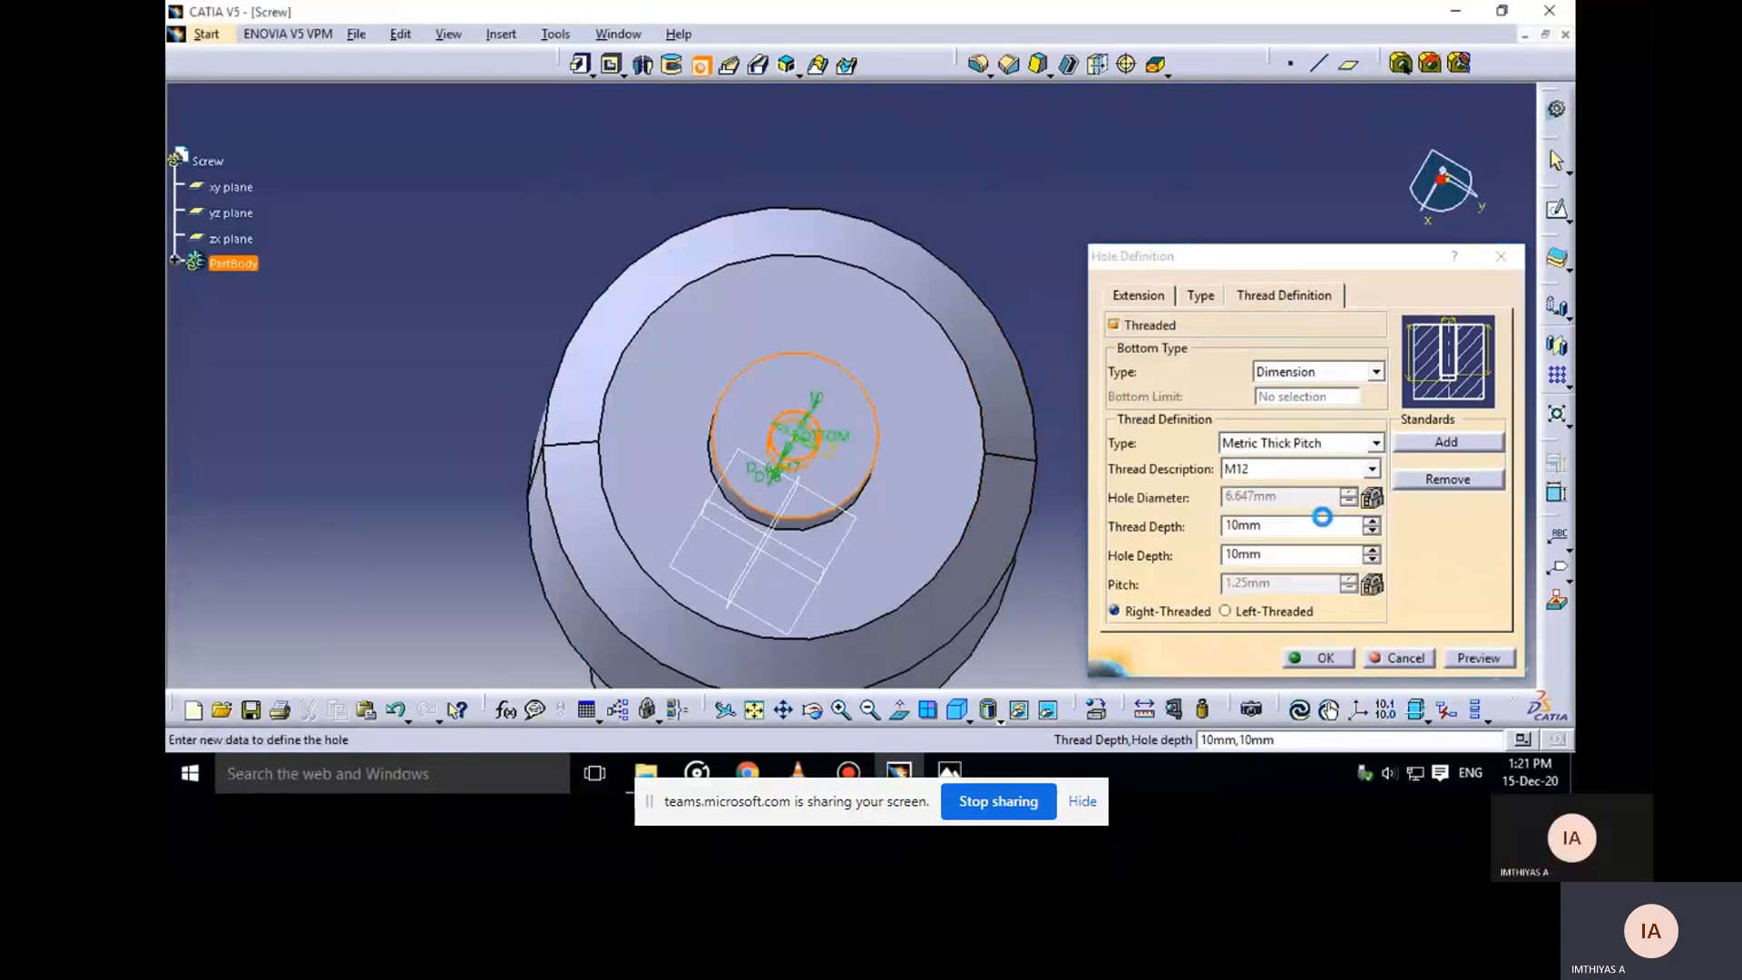
Set the thread depth to 30 mm and the hole depth to 35 mm, checking the depths in the reference drawing
click(1297, 529)
text(30)
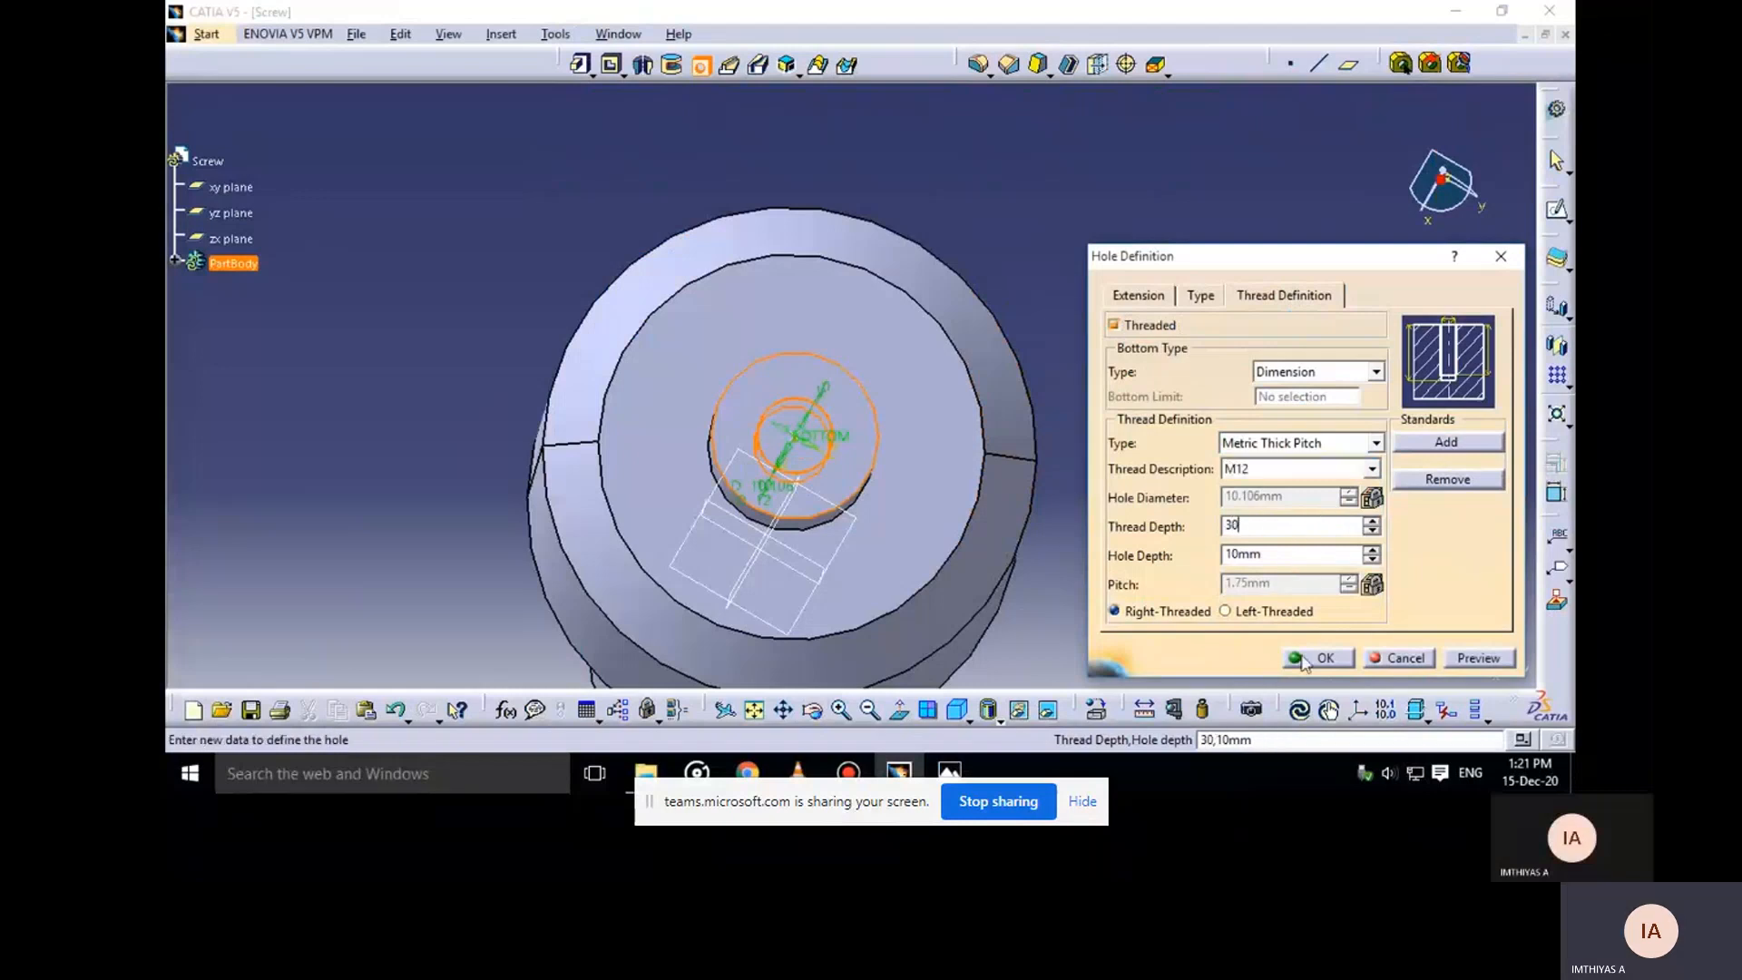
key(Return)
mouse_move(949, 771)
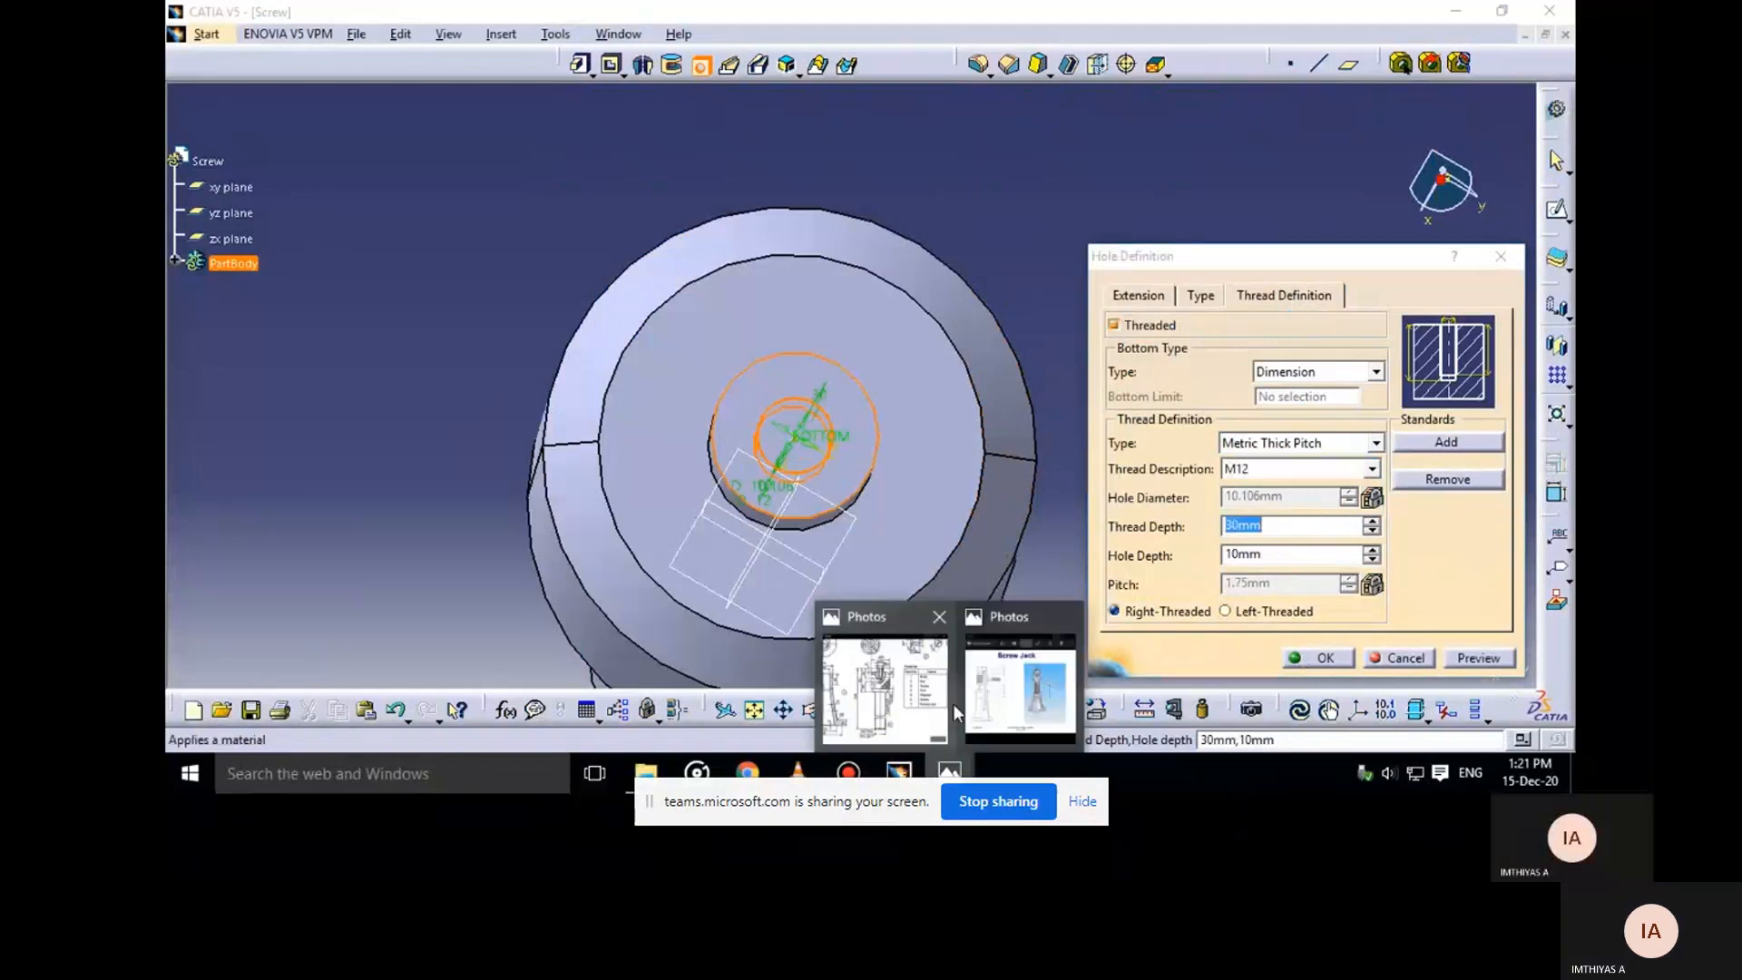
click(951, 713)
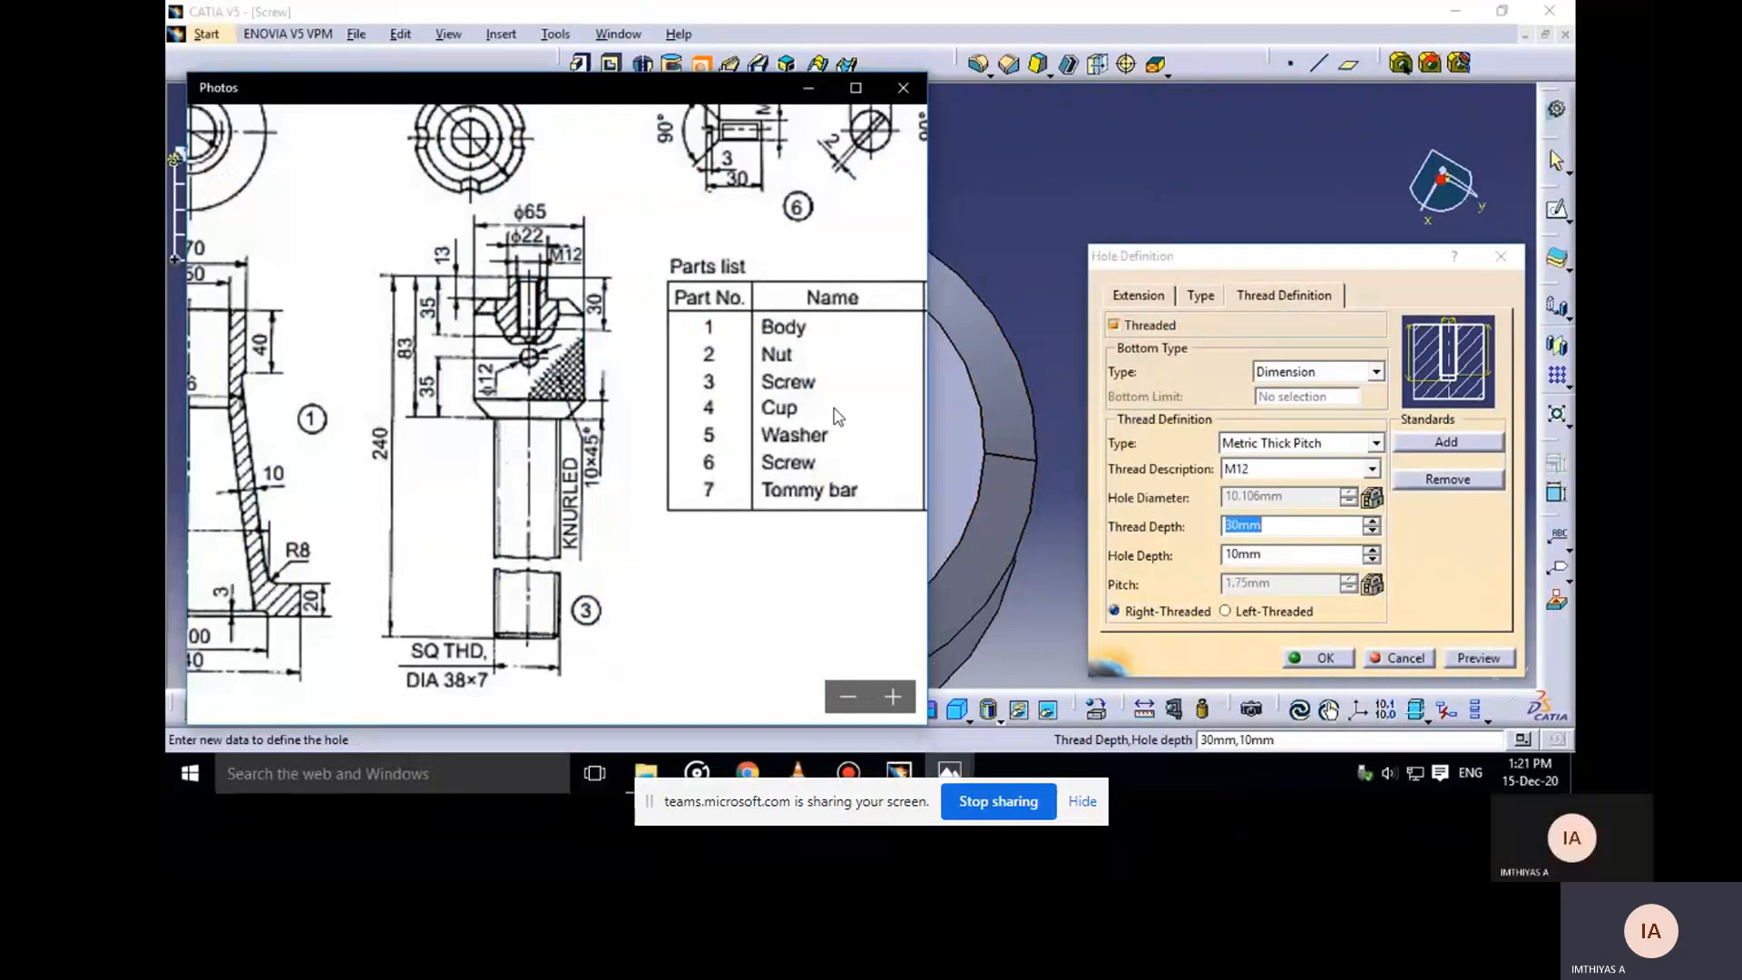
click(808, 89)
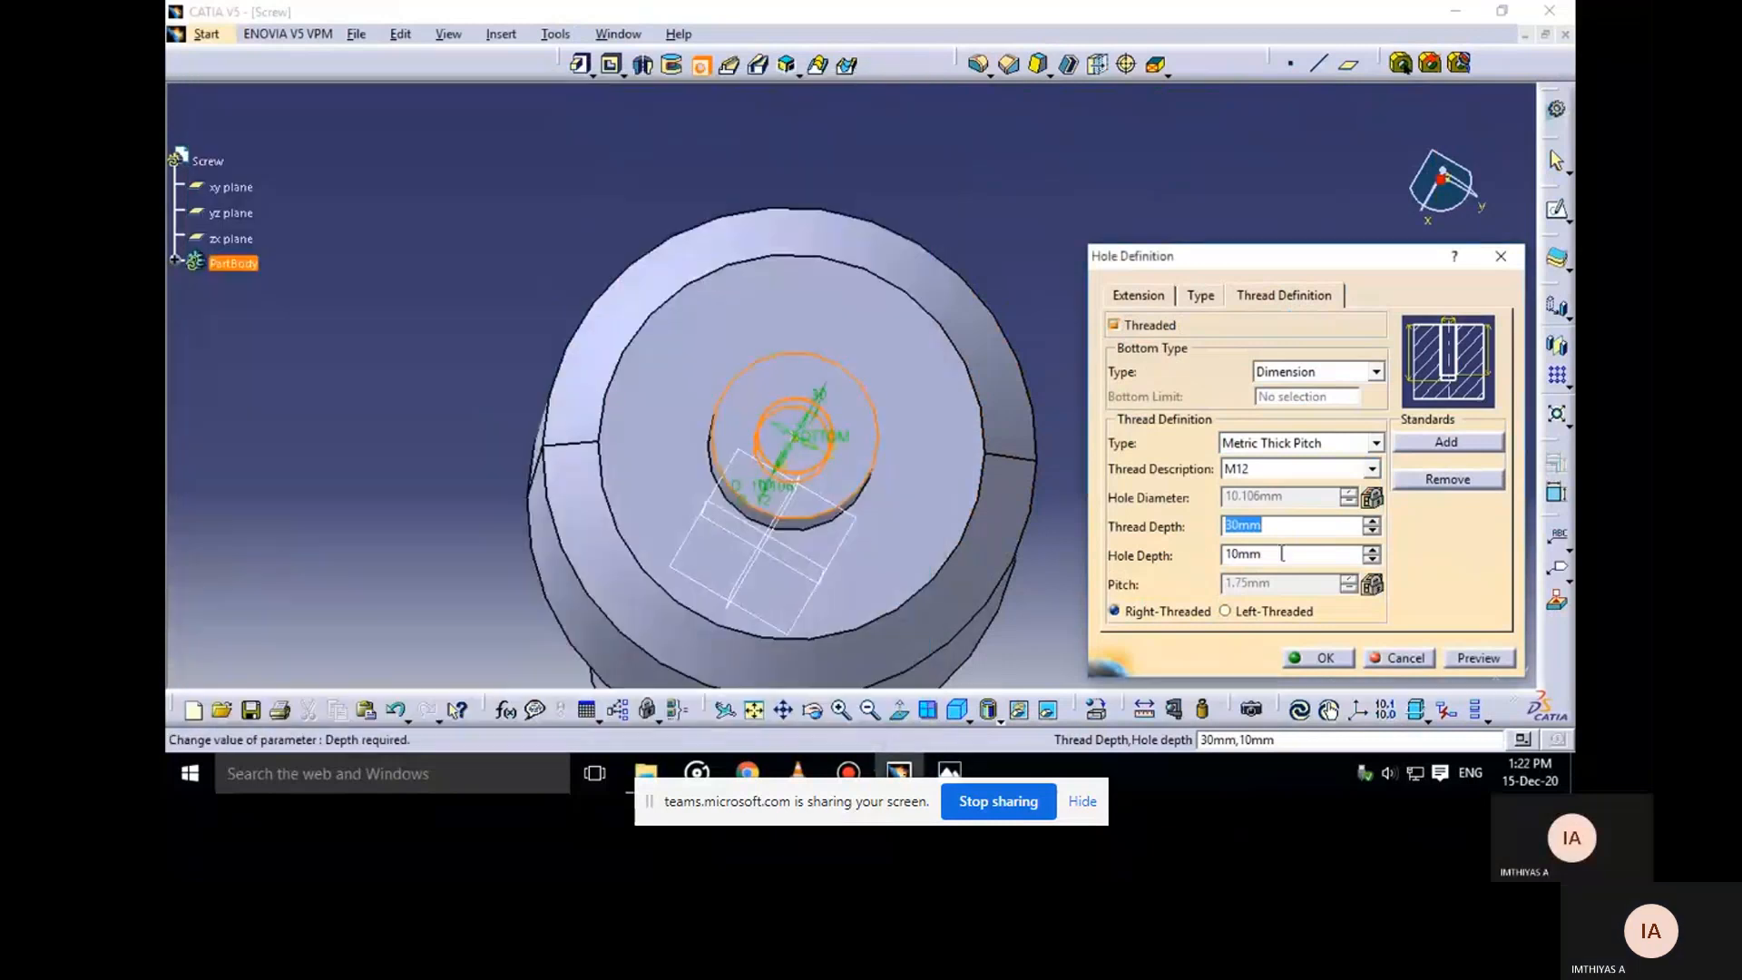
text(35)
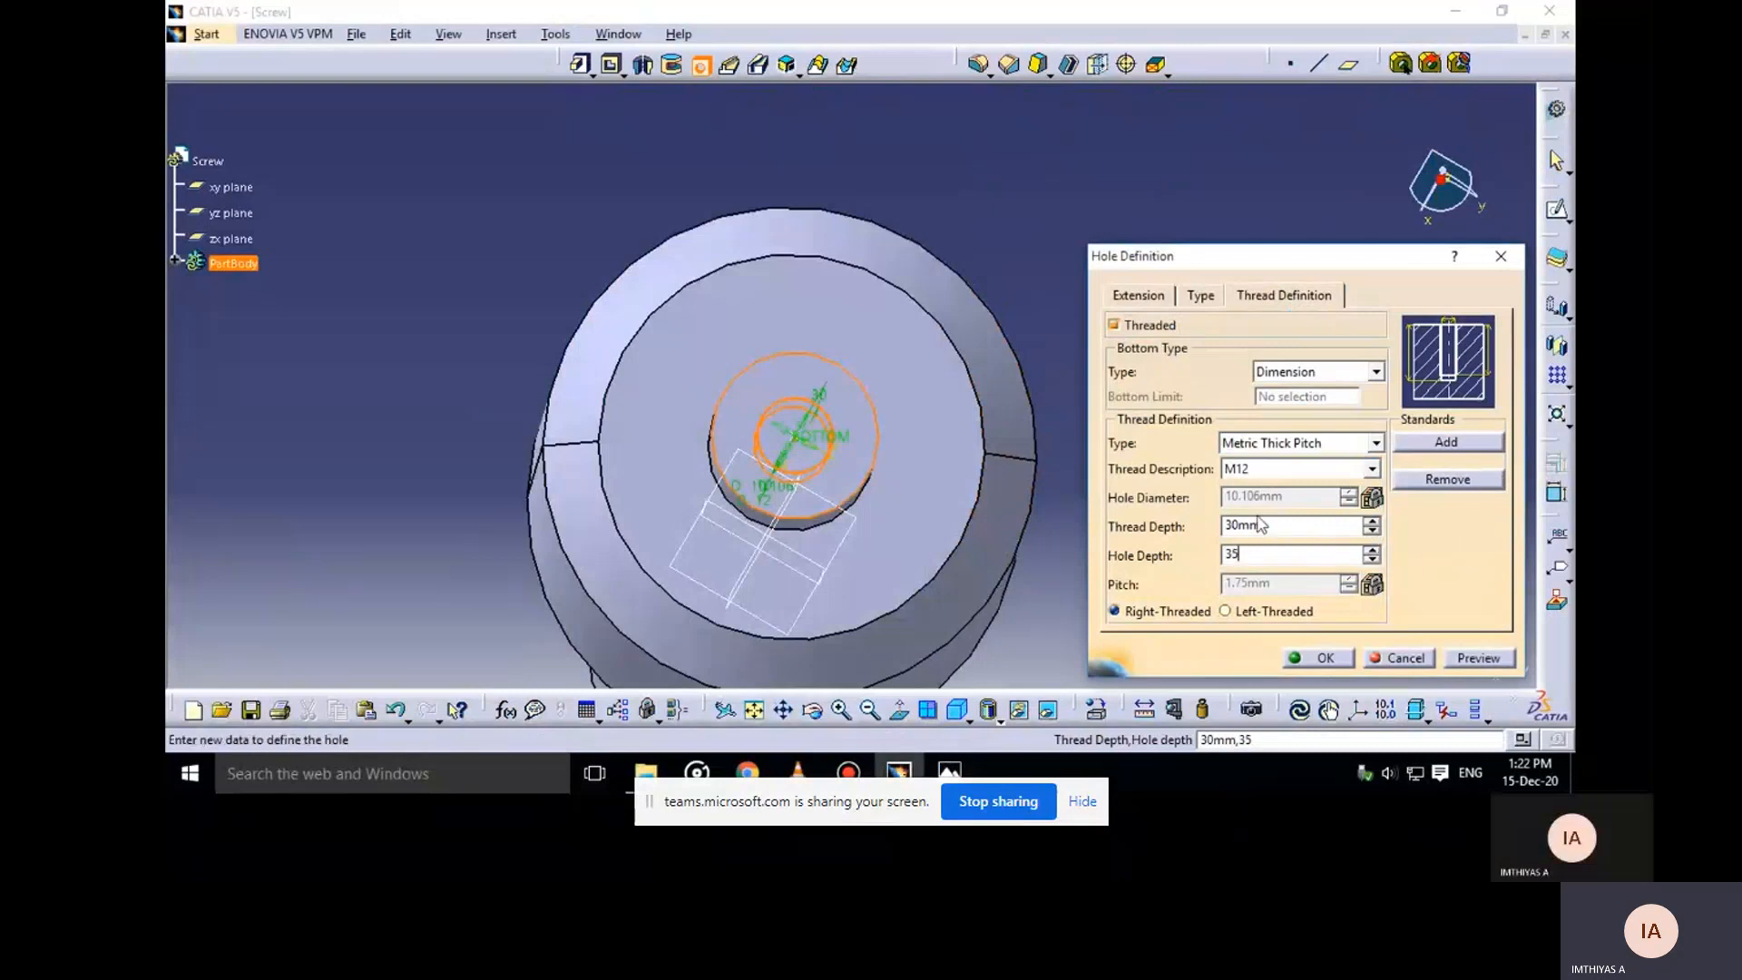
Give the blind hole a V-Bottom end with a 120-degree angle
click(1134, 295)
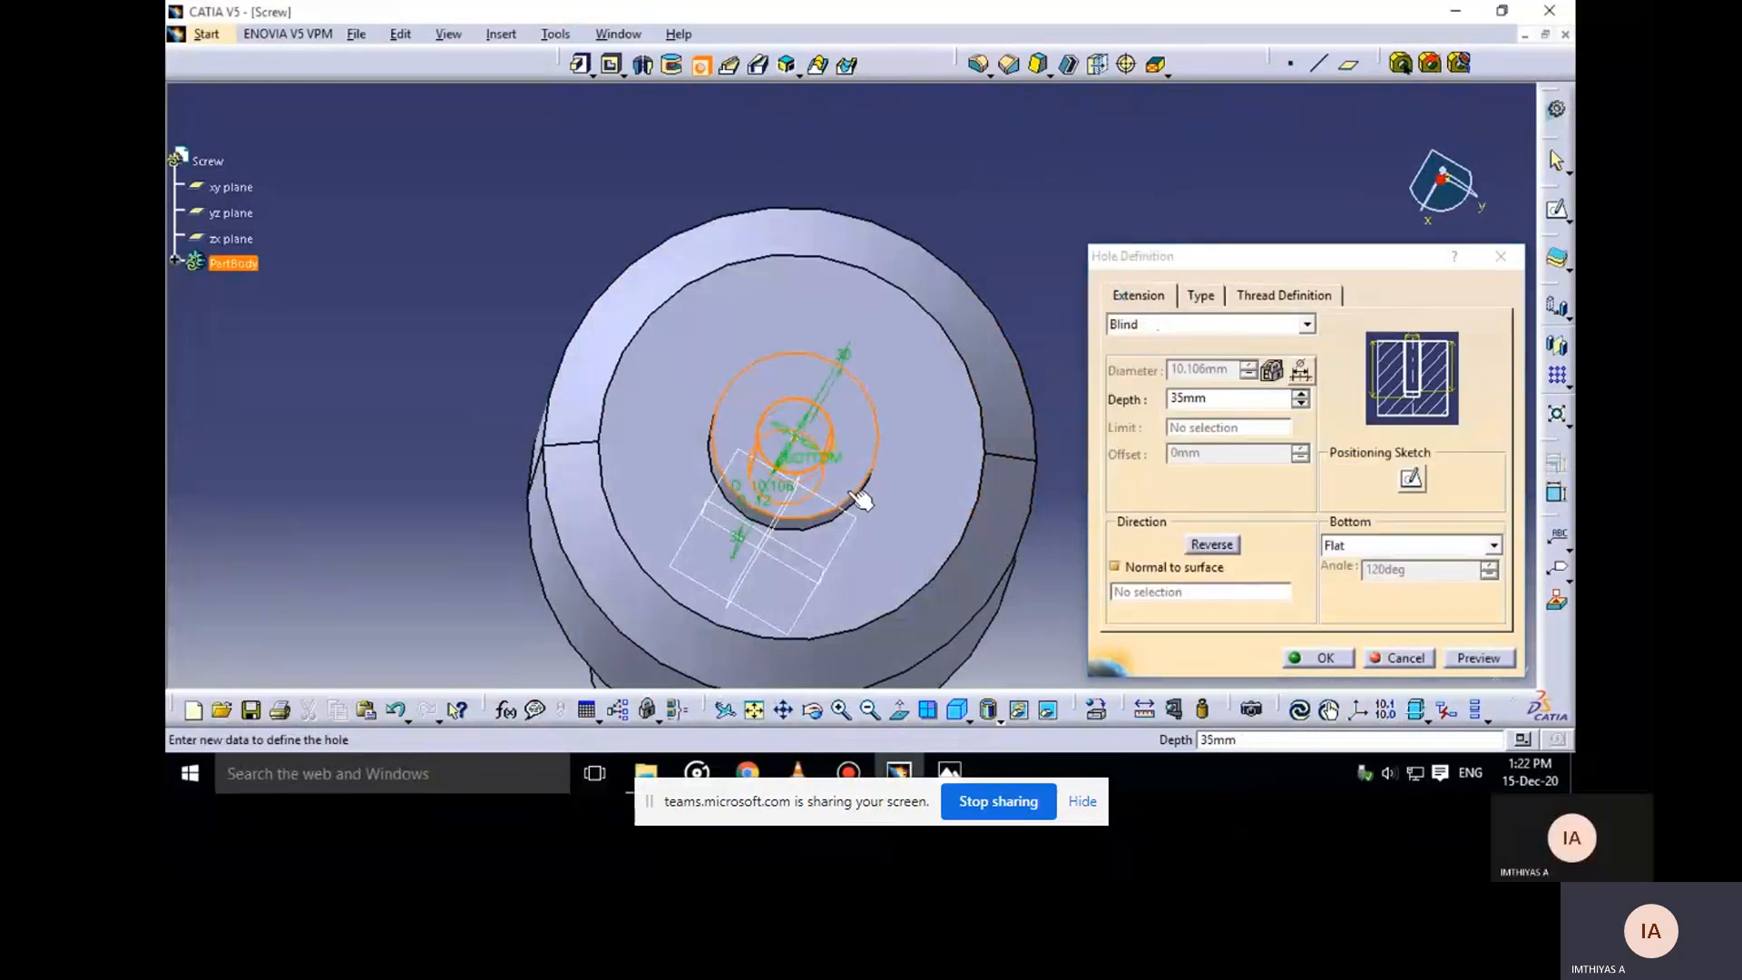
mouse_move(848, 499)
middle_down()
mouse_move(879, 291)
mouse_move(875, 506)
middle_up()
scroll(874, 505, up, 1)
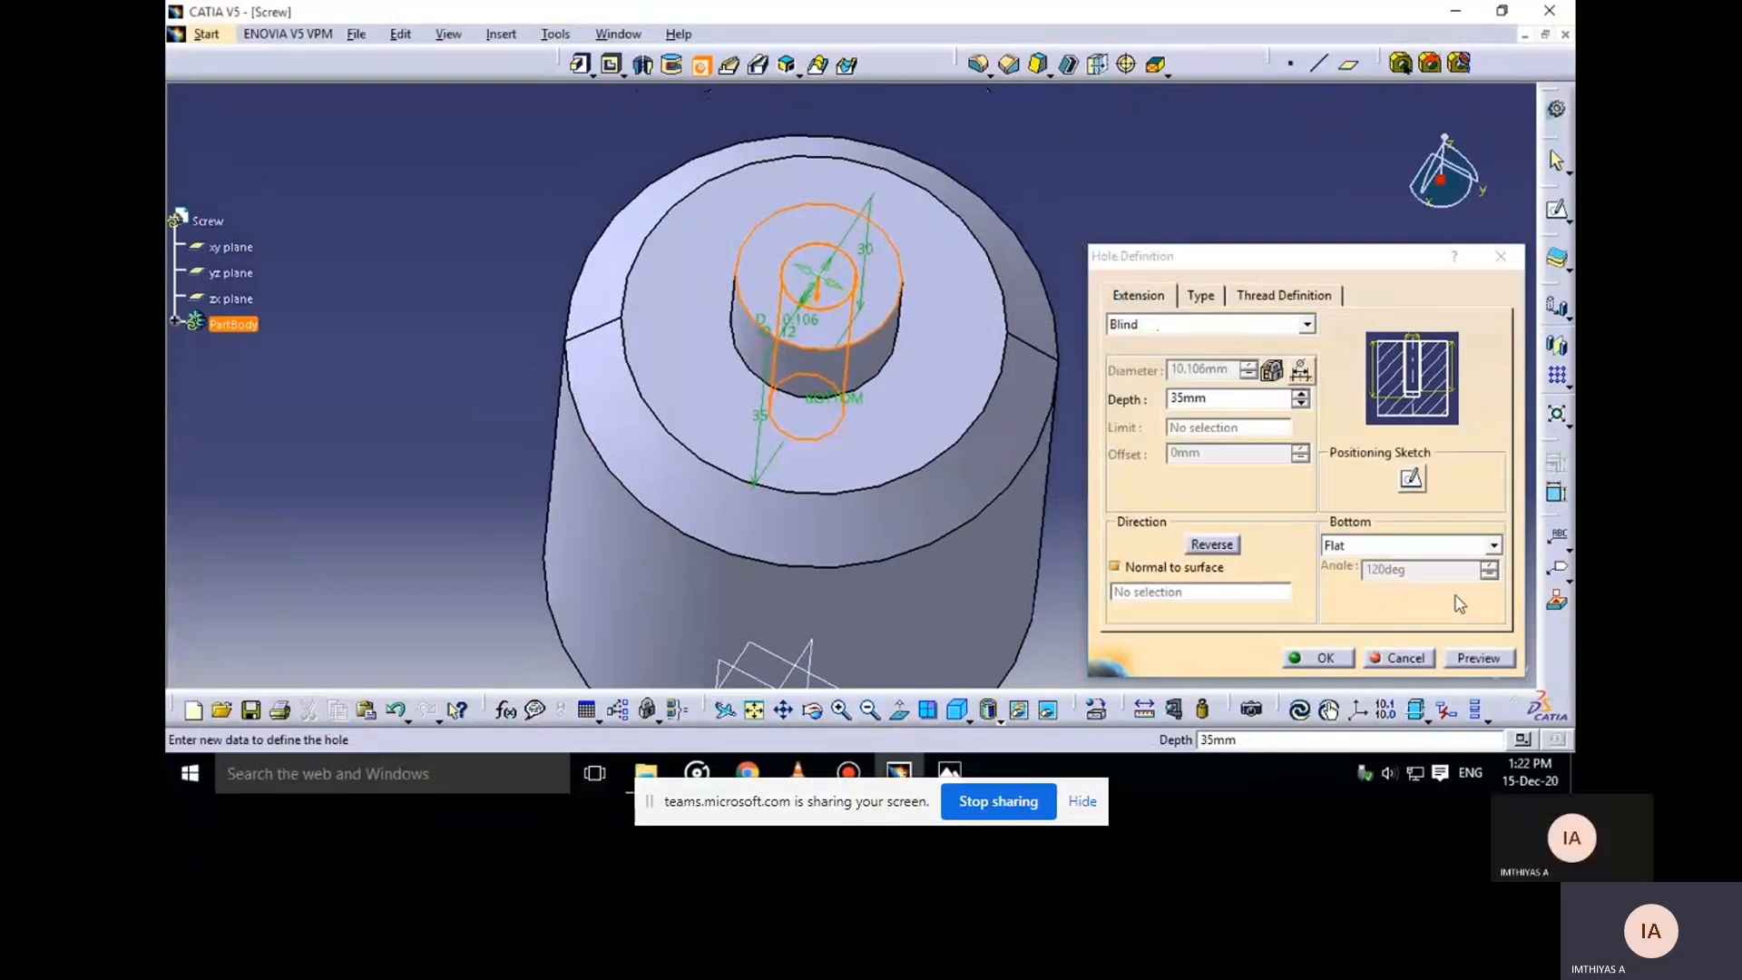
click(1493, 545)
click(1451, 569)
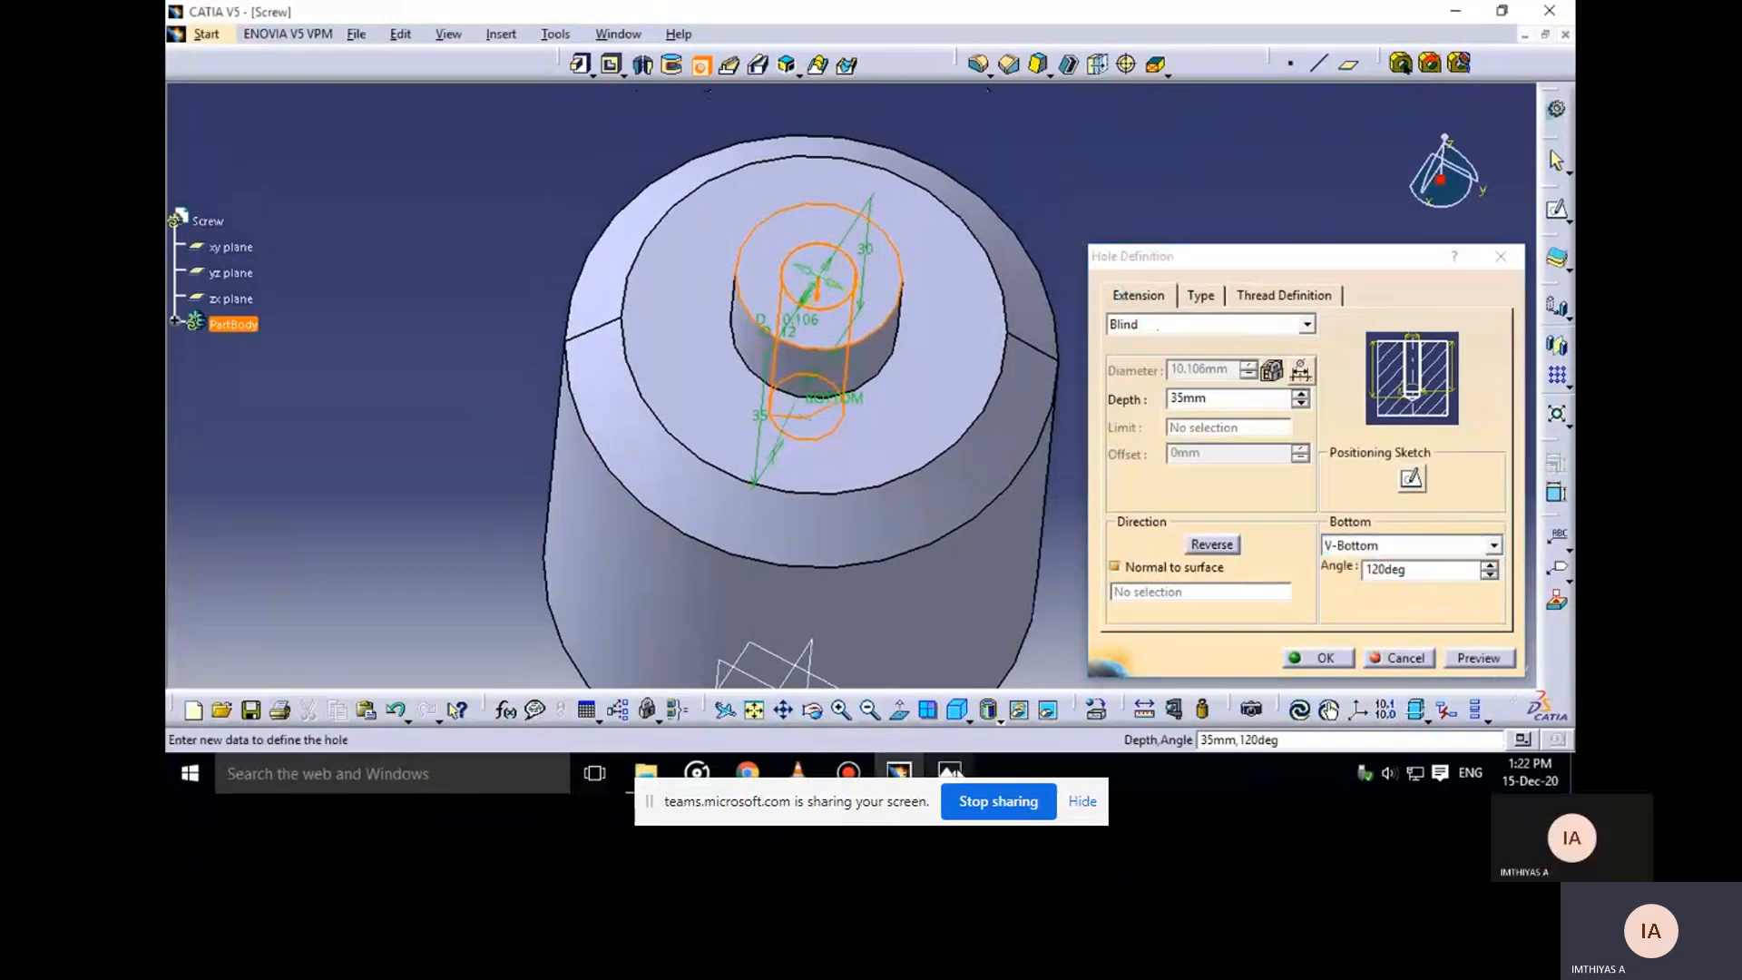
Check the hole's settings against the reference drawing, preview the threaded hole and create it in the small end boss
click(949, 771)
click(877, 672)
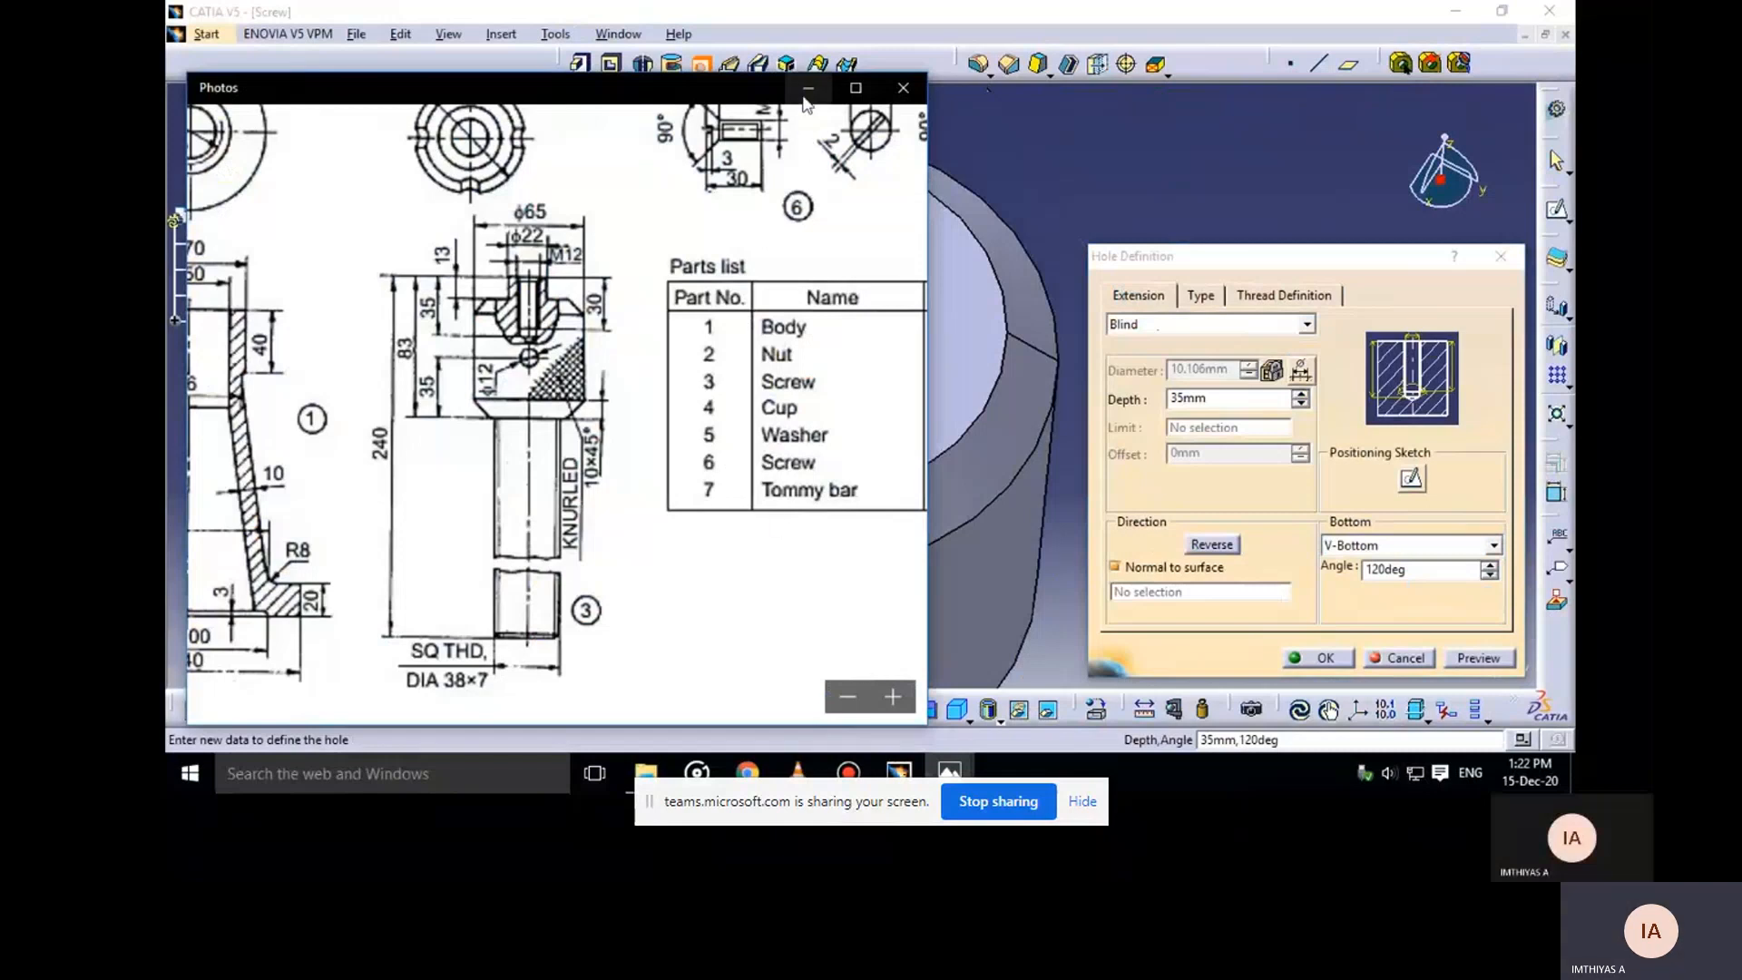
click(807, 91)
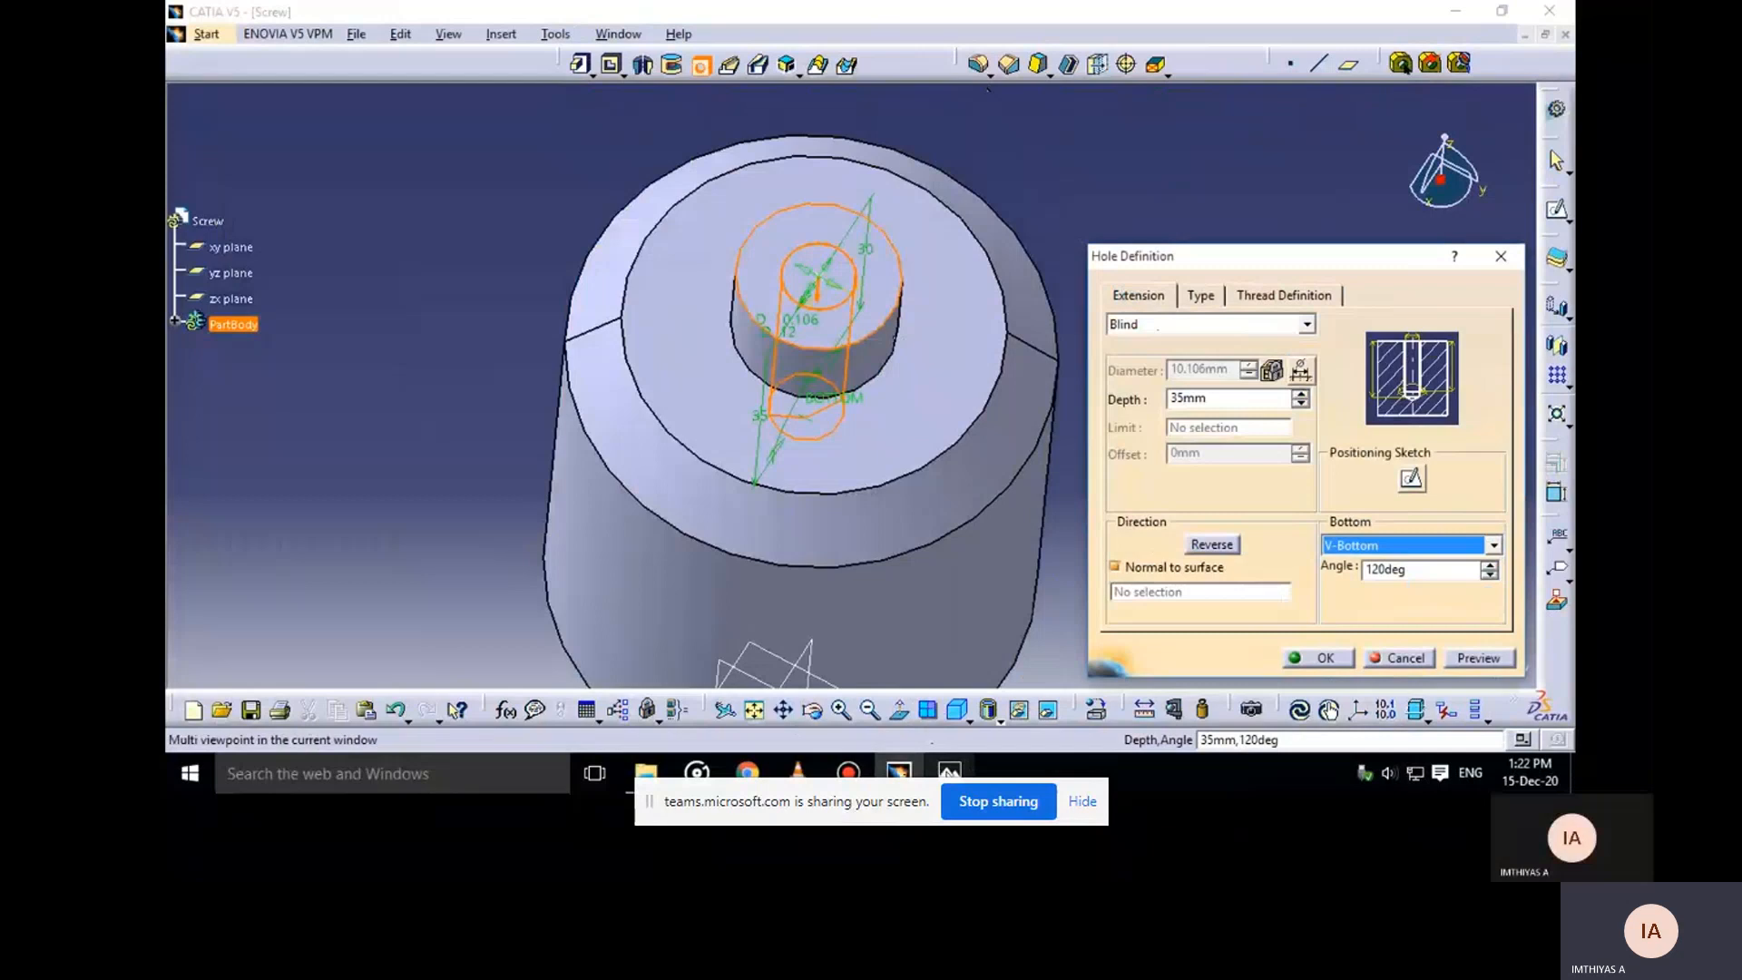
mouse_move(949, 773)
click(856, 613)
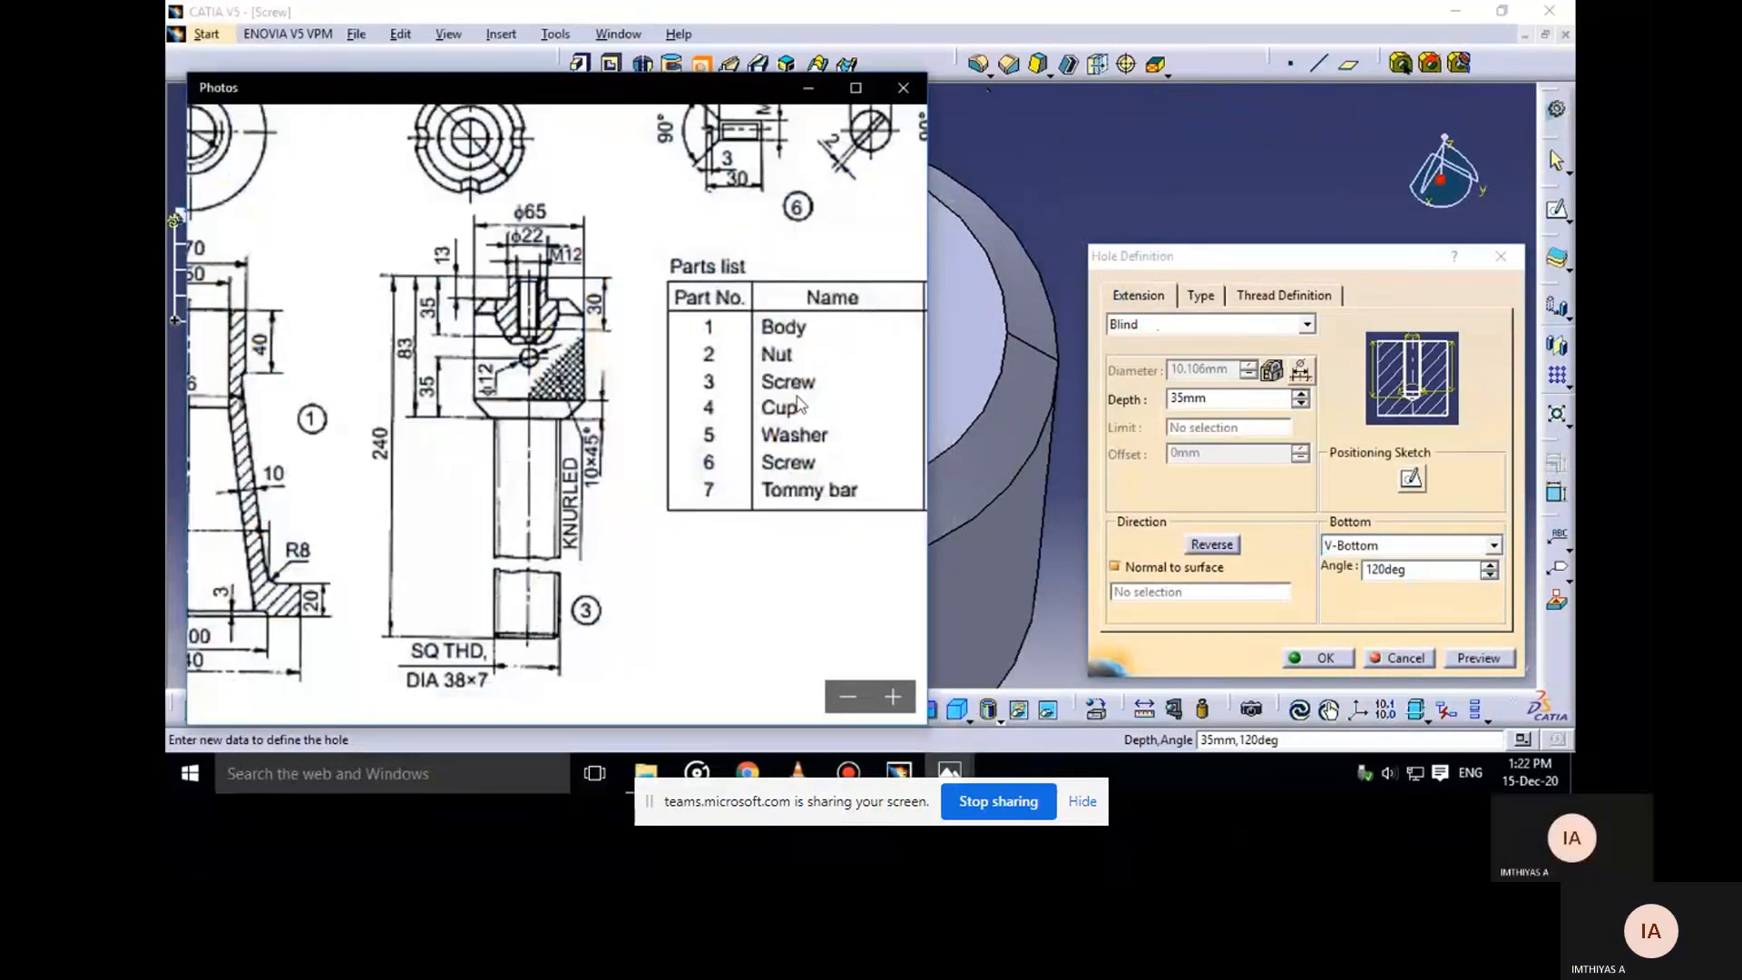
click(809, 89)
click(1201, 295)
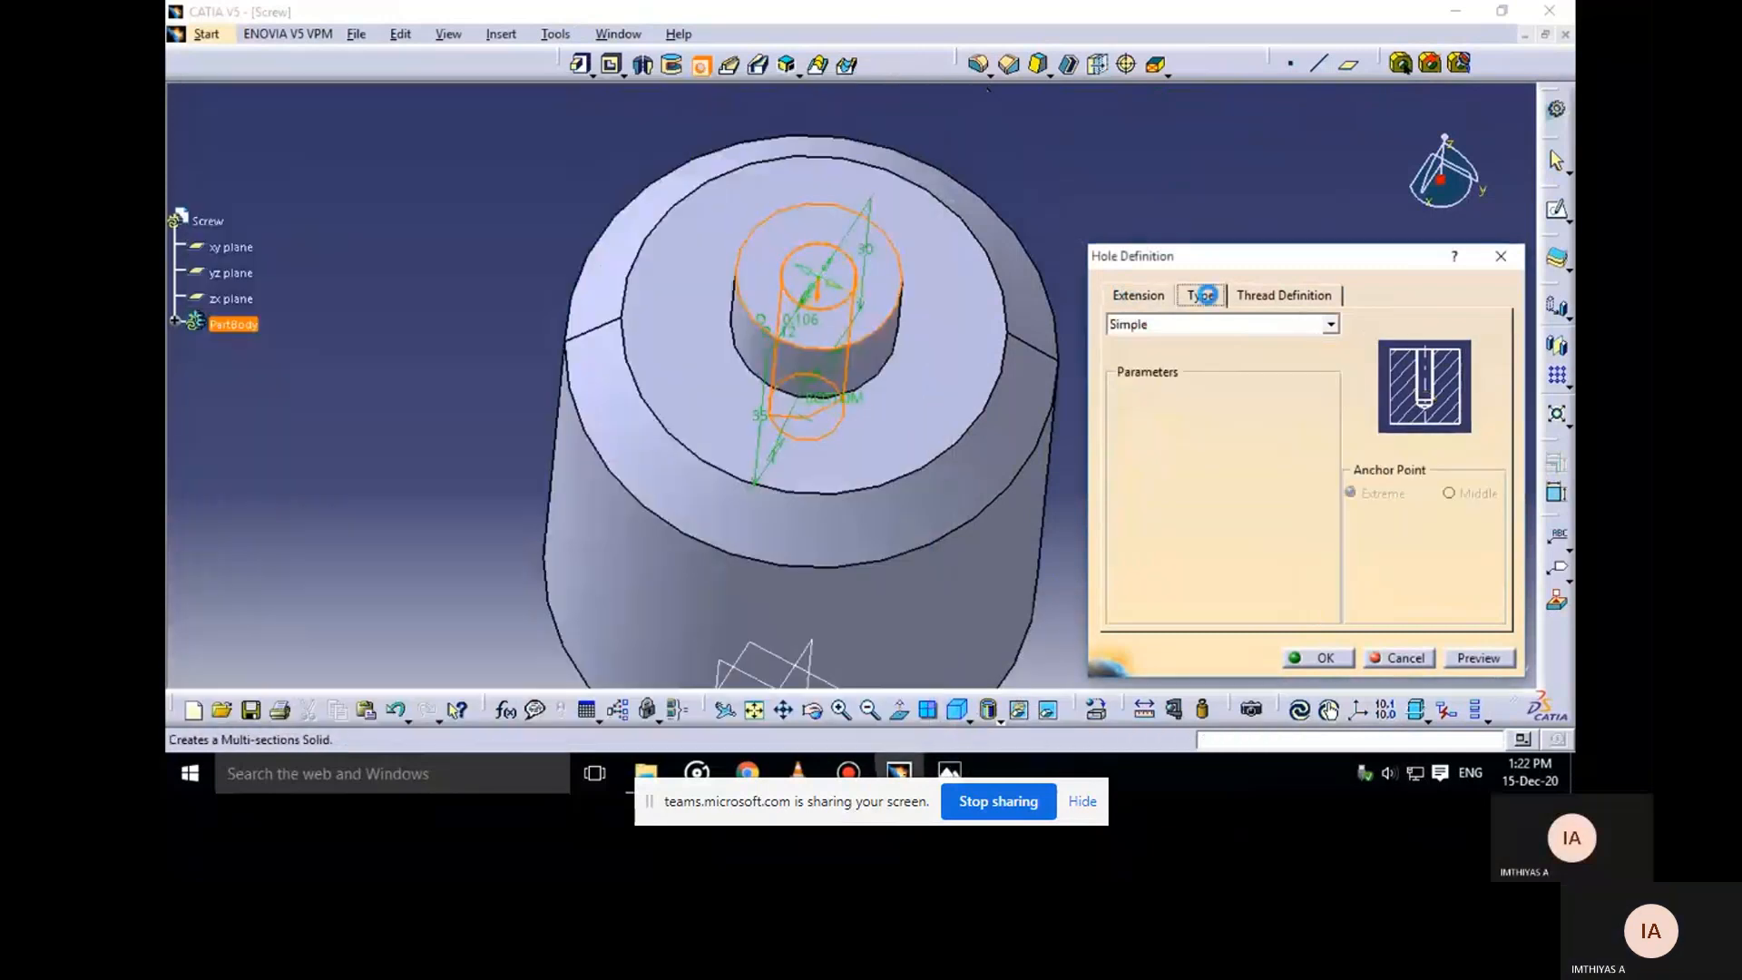
click(1330, 325)
click(1330, 325)
click(1300, 299)
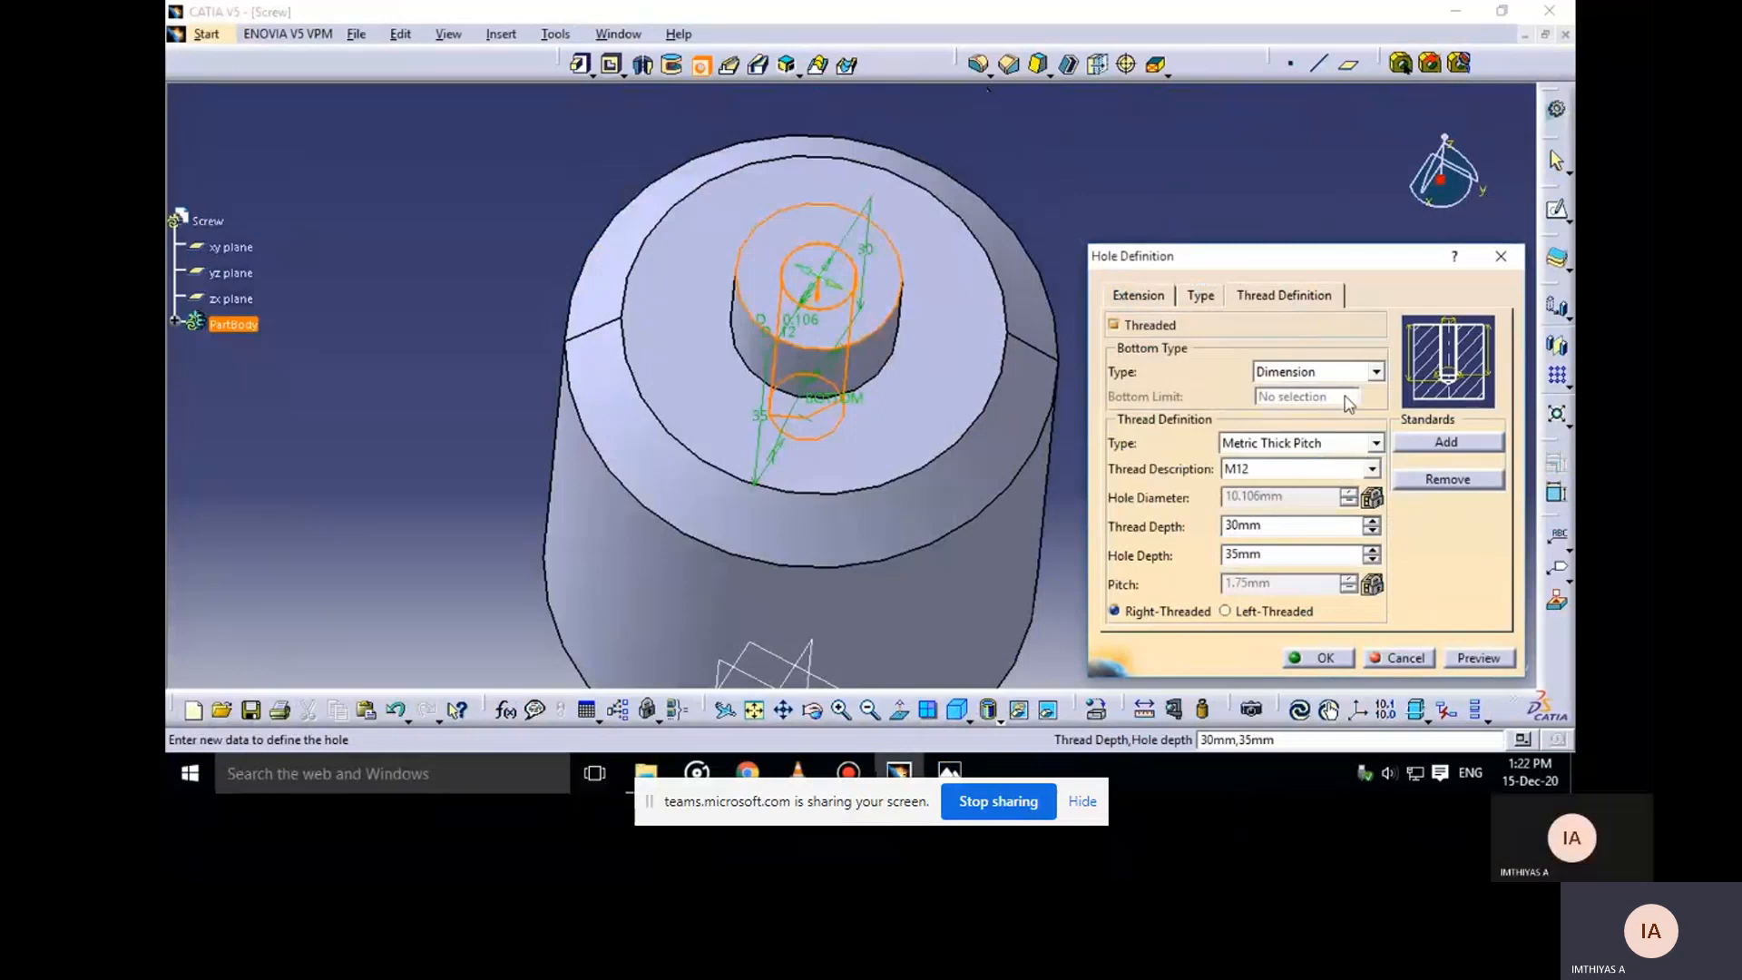
click(1484, 658)
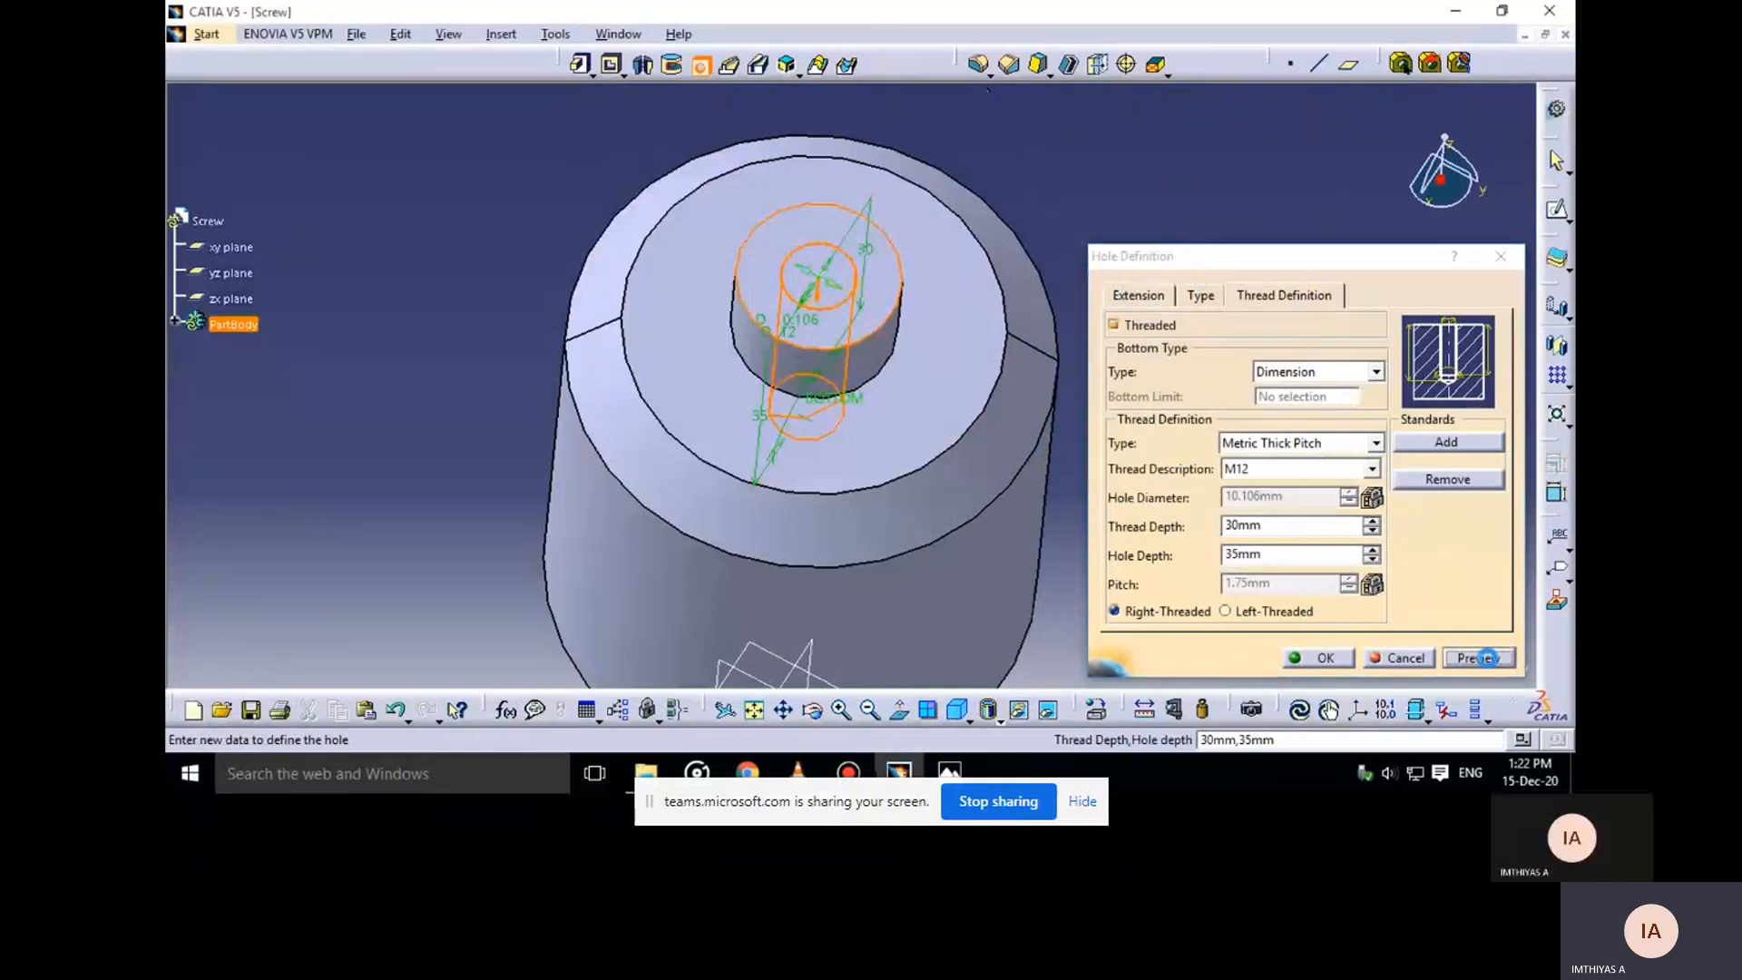
middle_drag(894, 393, 917, 505)
click(1326, 658)
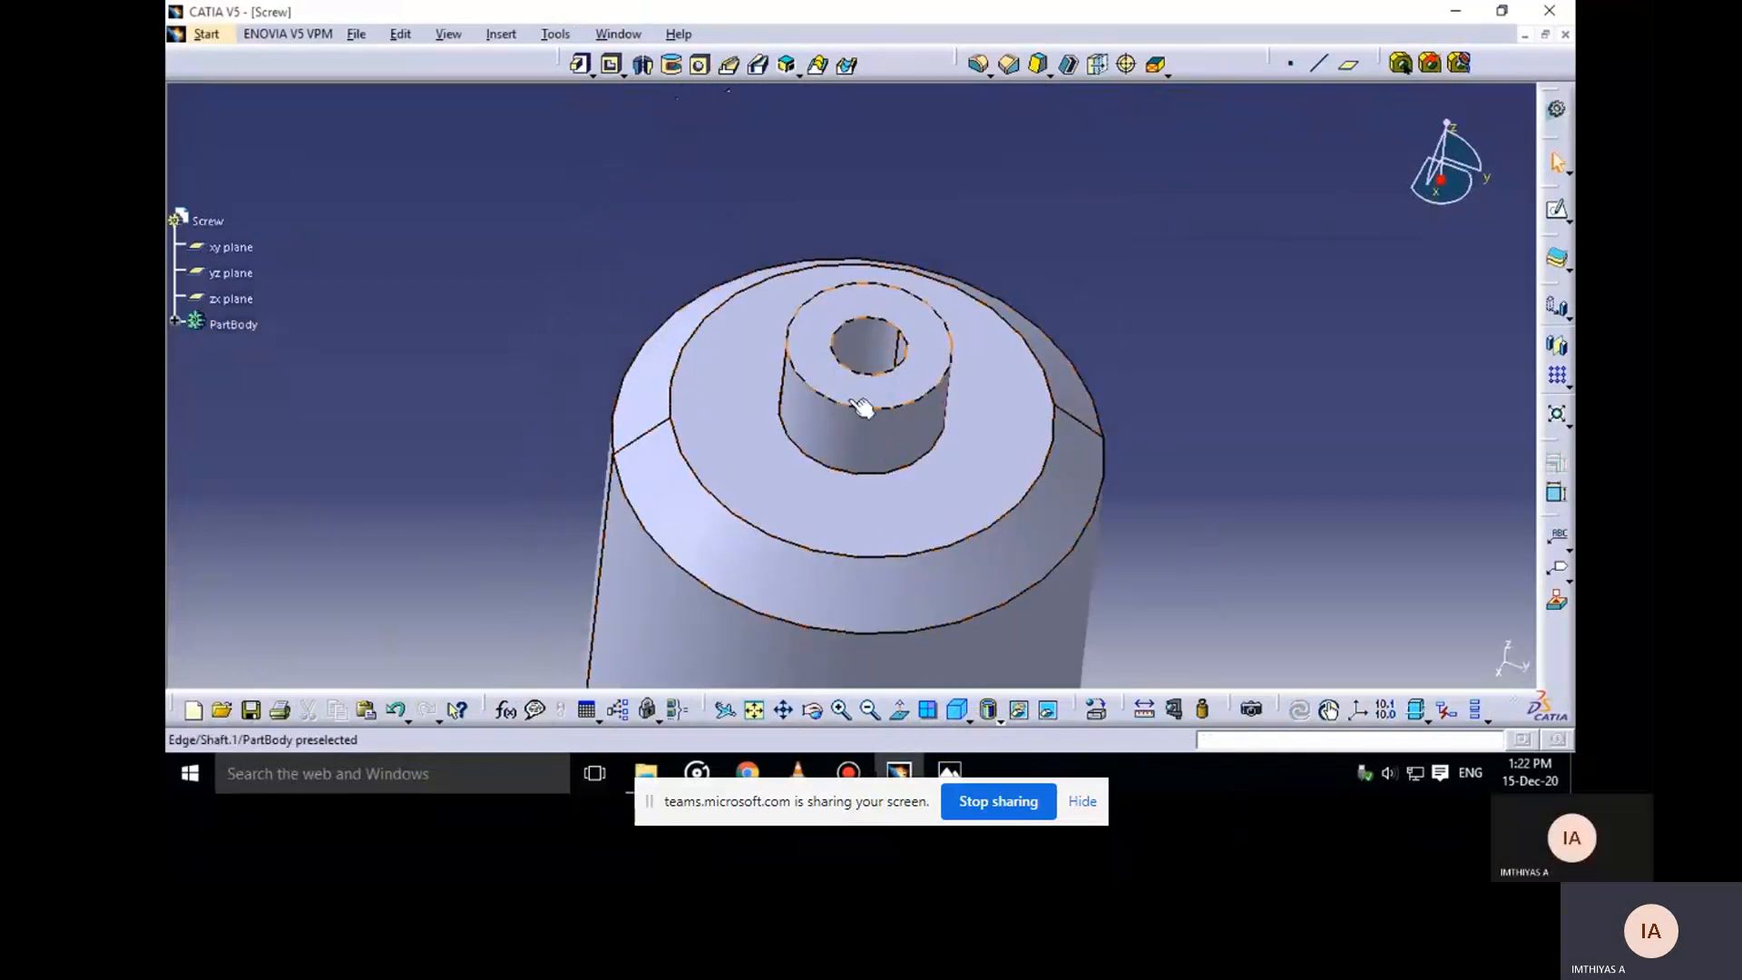
Reopen the threaded hole's definition from the part body and enter its positioning sketch
click(175, 322)
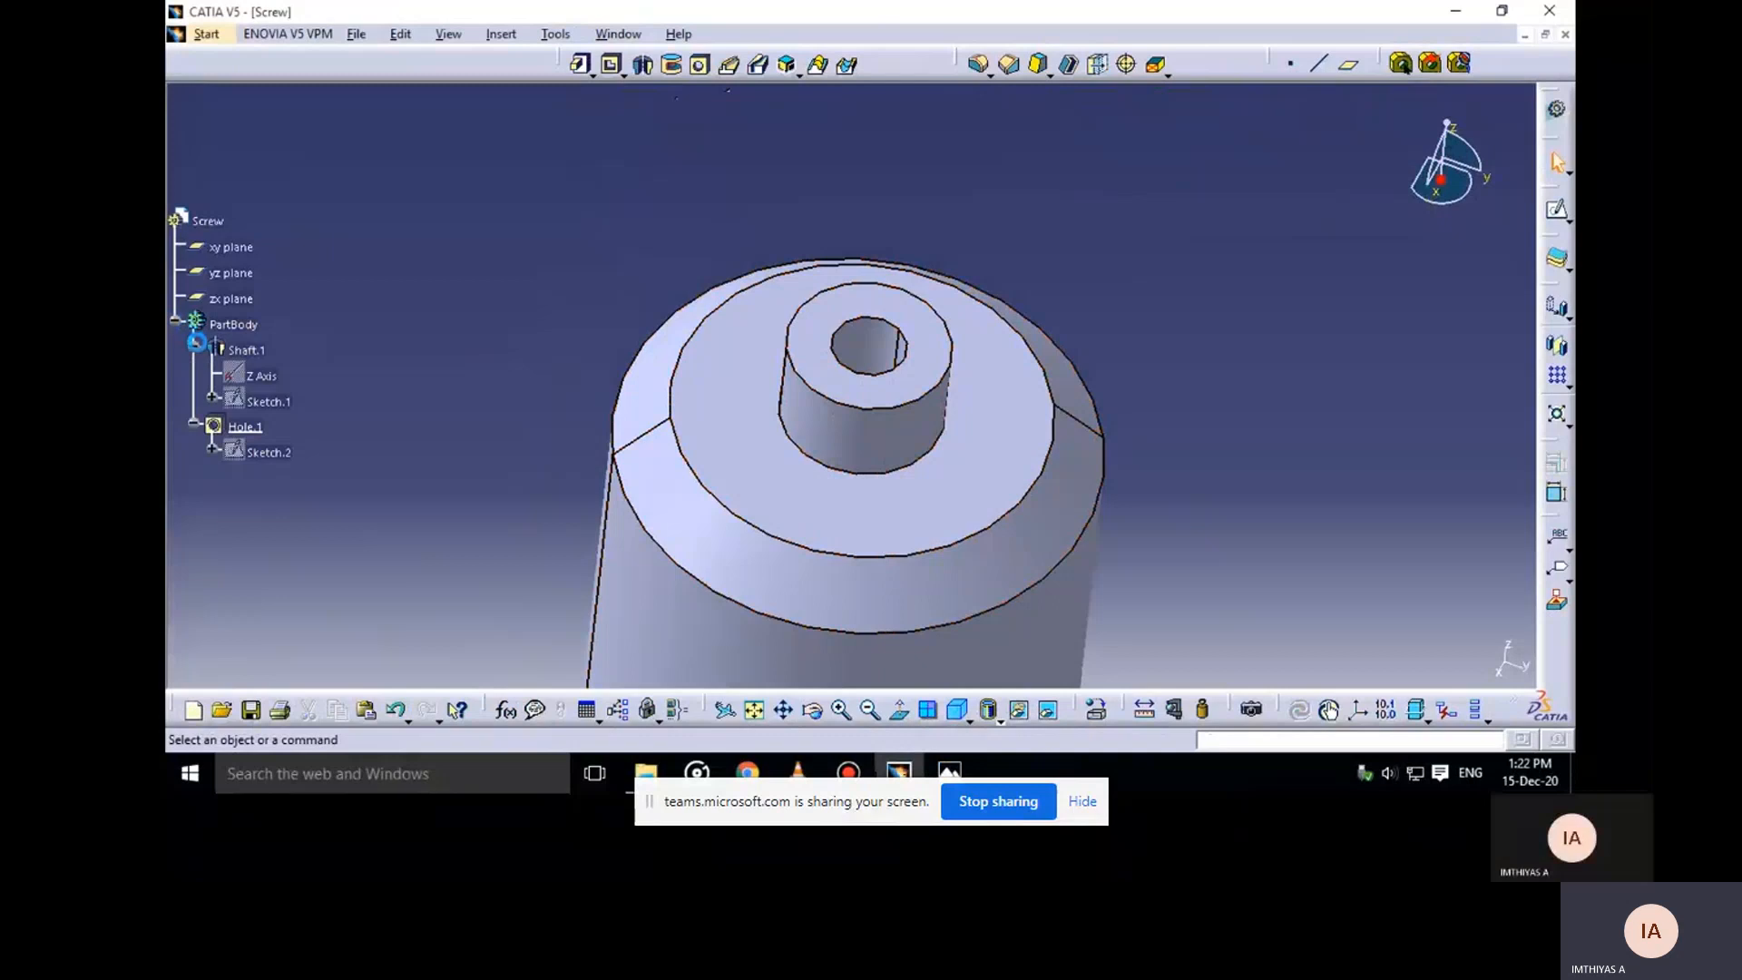
double_click(250, 430)
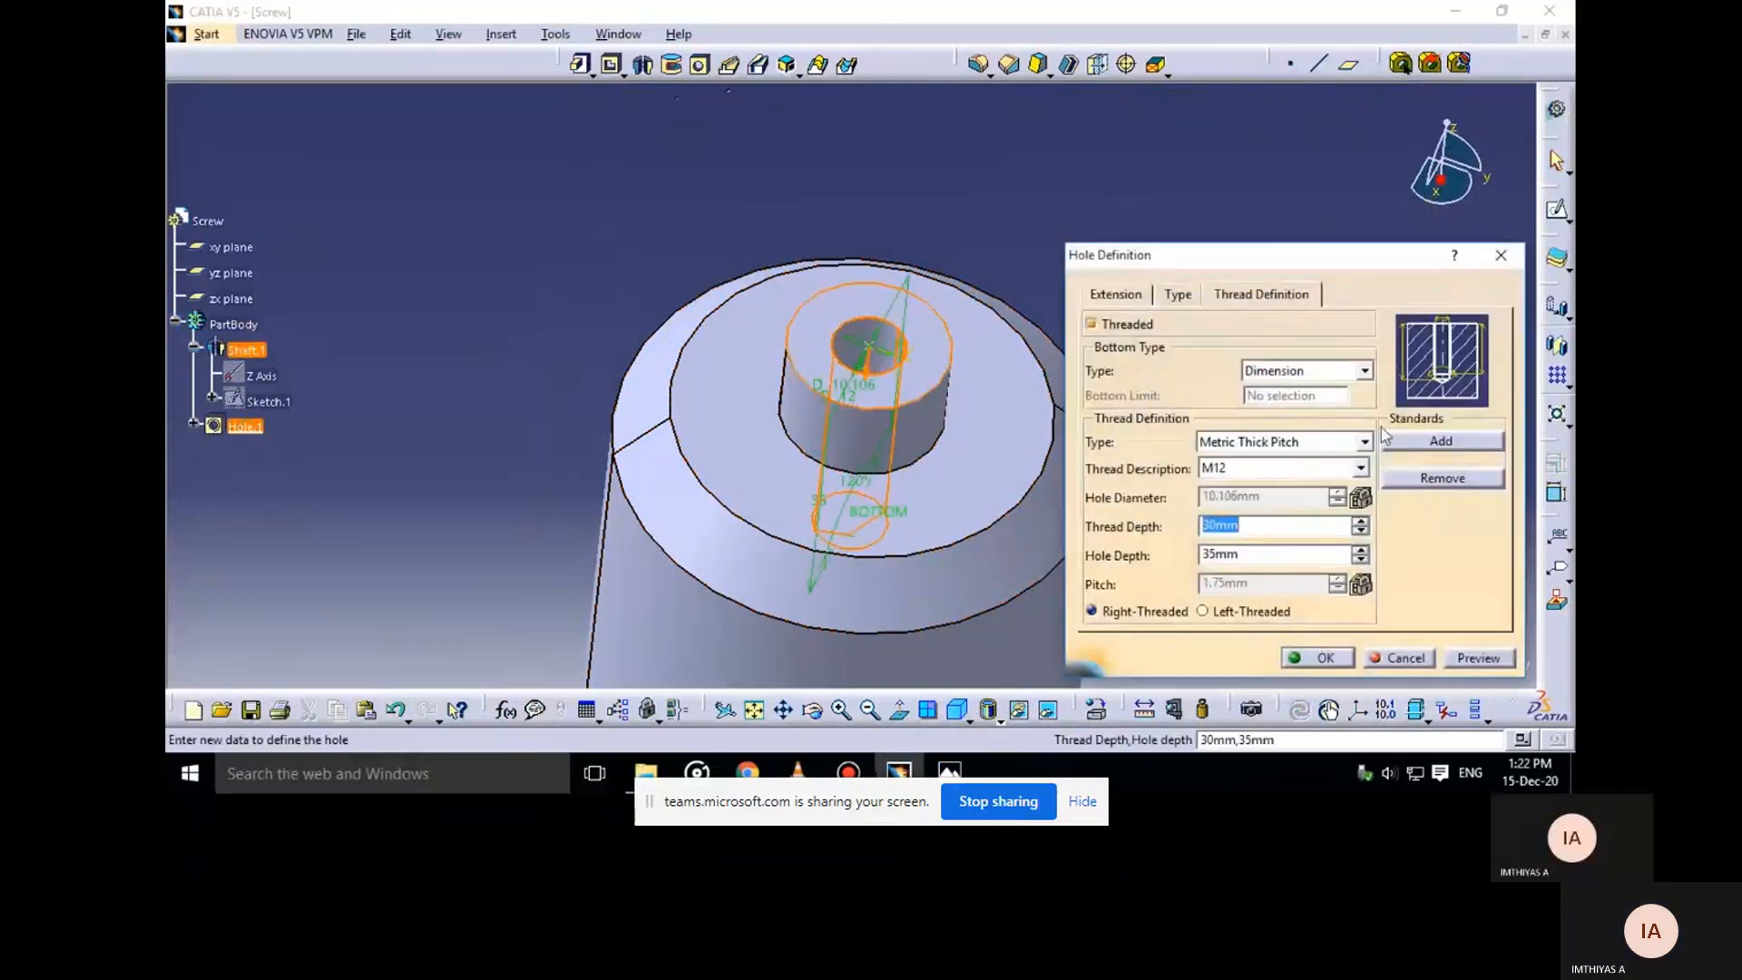
click(1167, 292)
click(1132, 294)
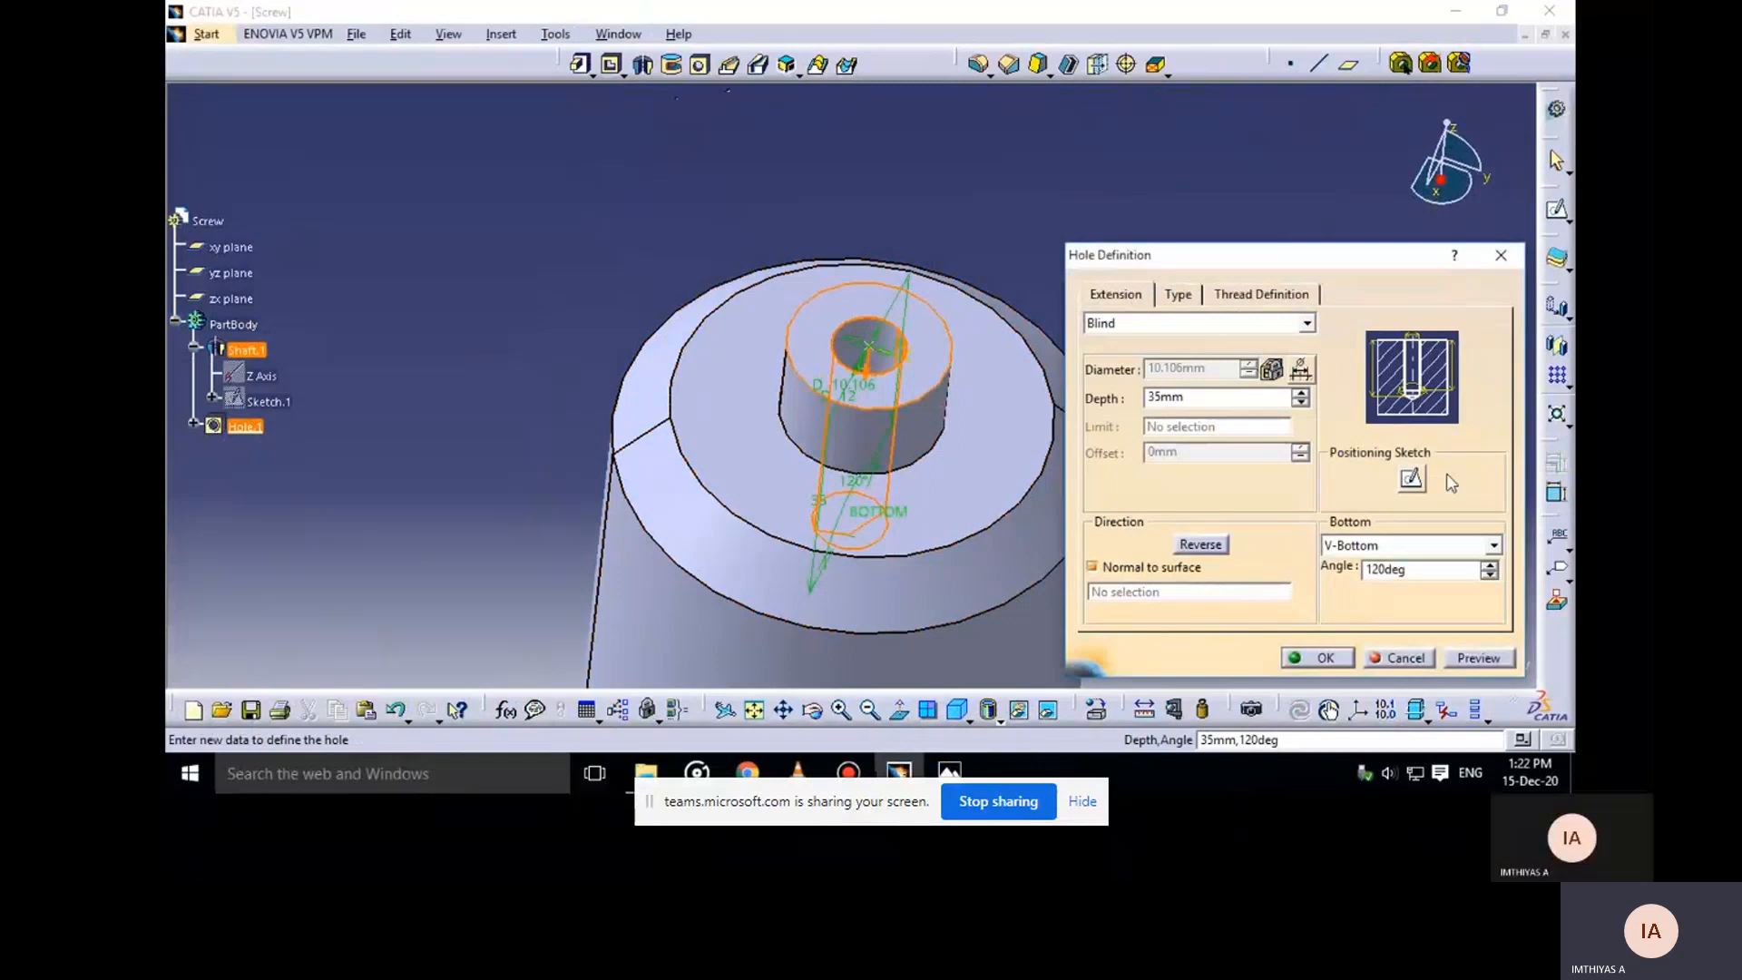
click(1411, 478)
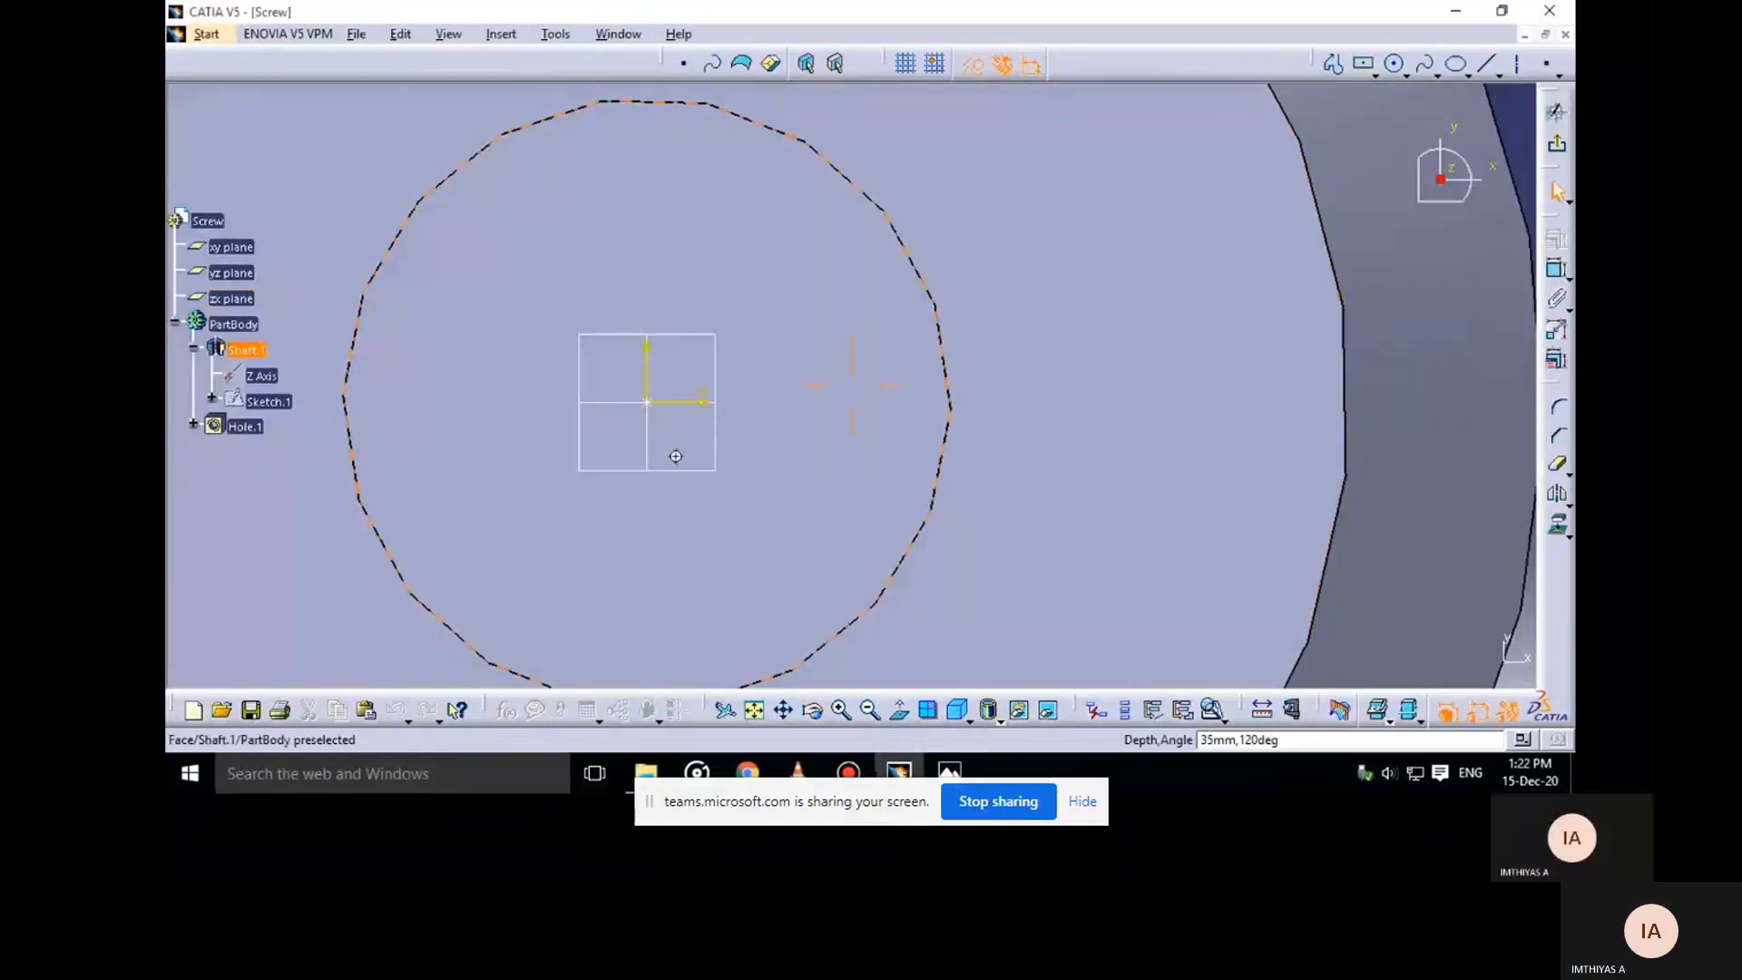
Constrain the hole's centre point concentric with the boss's circular edge, leave the positioning sketch and apply the hole
mouse_move(672, 454)
ctrl+middle_down()
mouse_move(668, 396)
mouse_move(852, 377)
ctrl+middle_up()
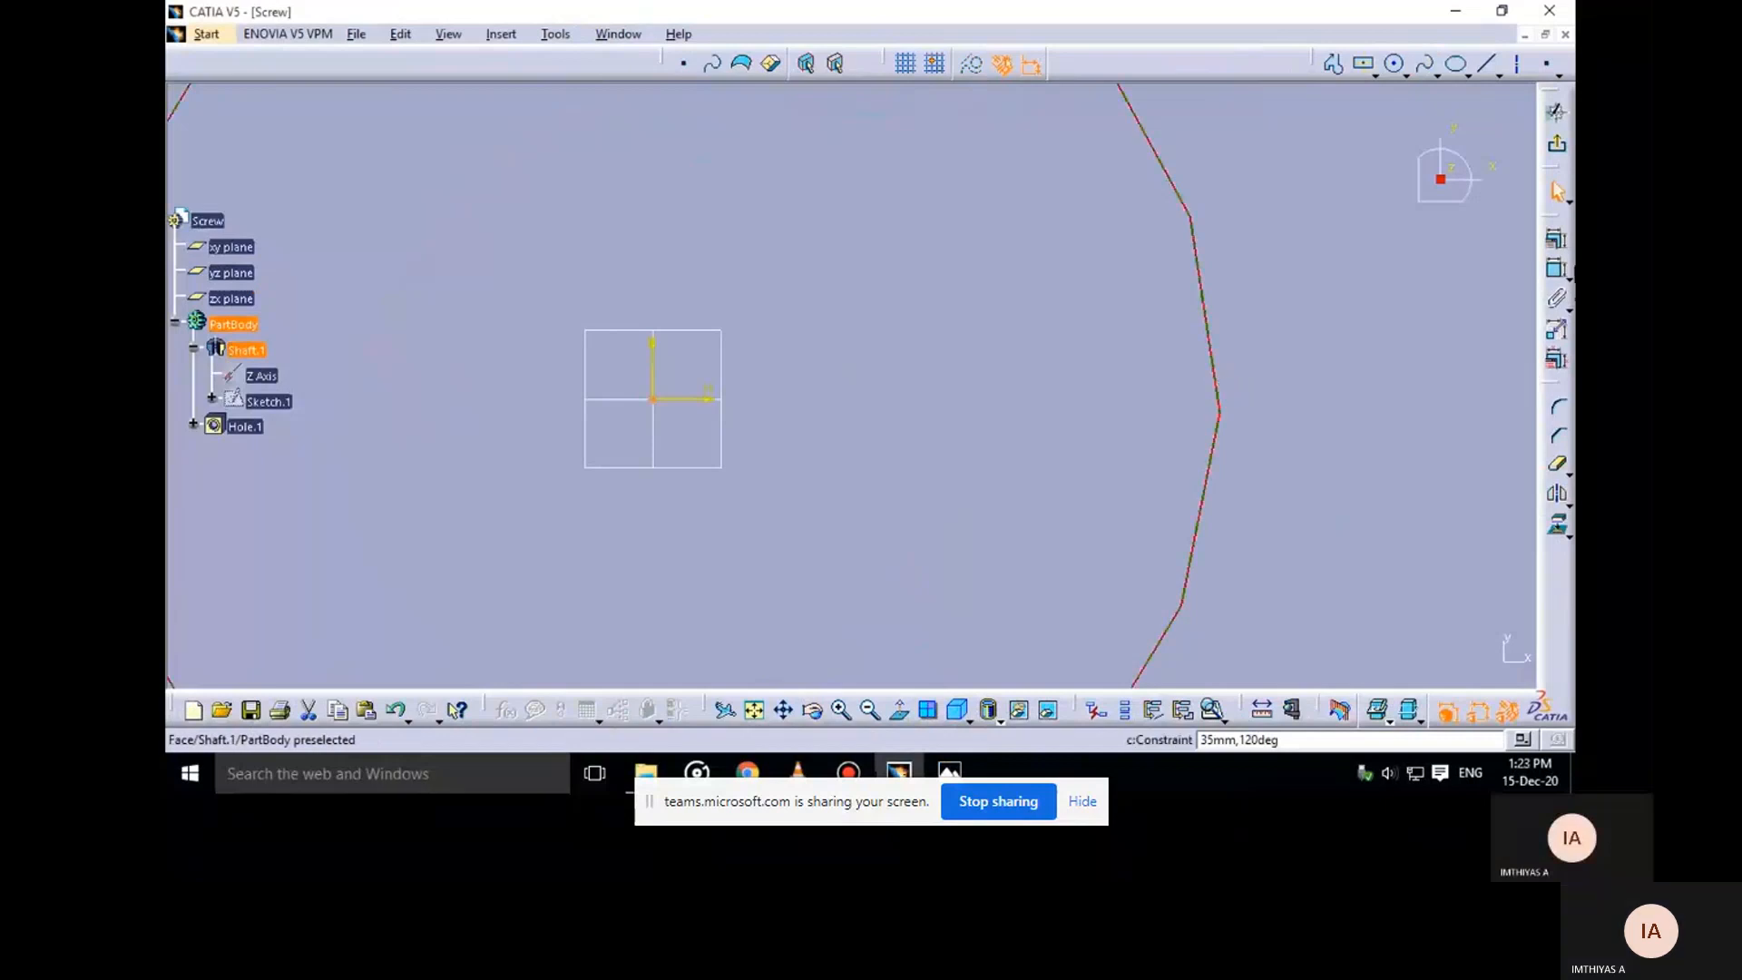
click(1557, 240)
click(1457, 484)
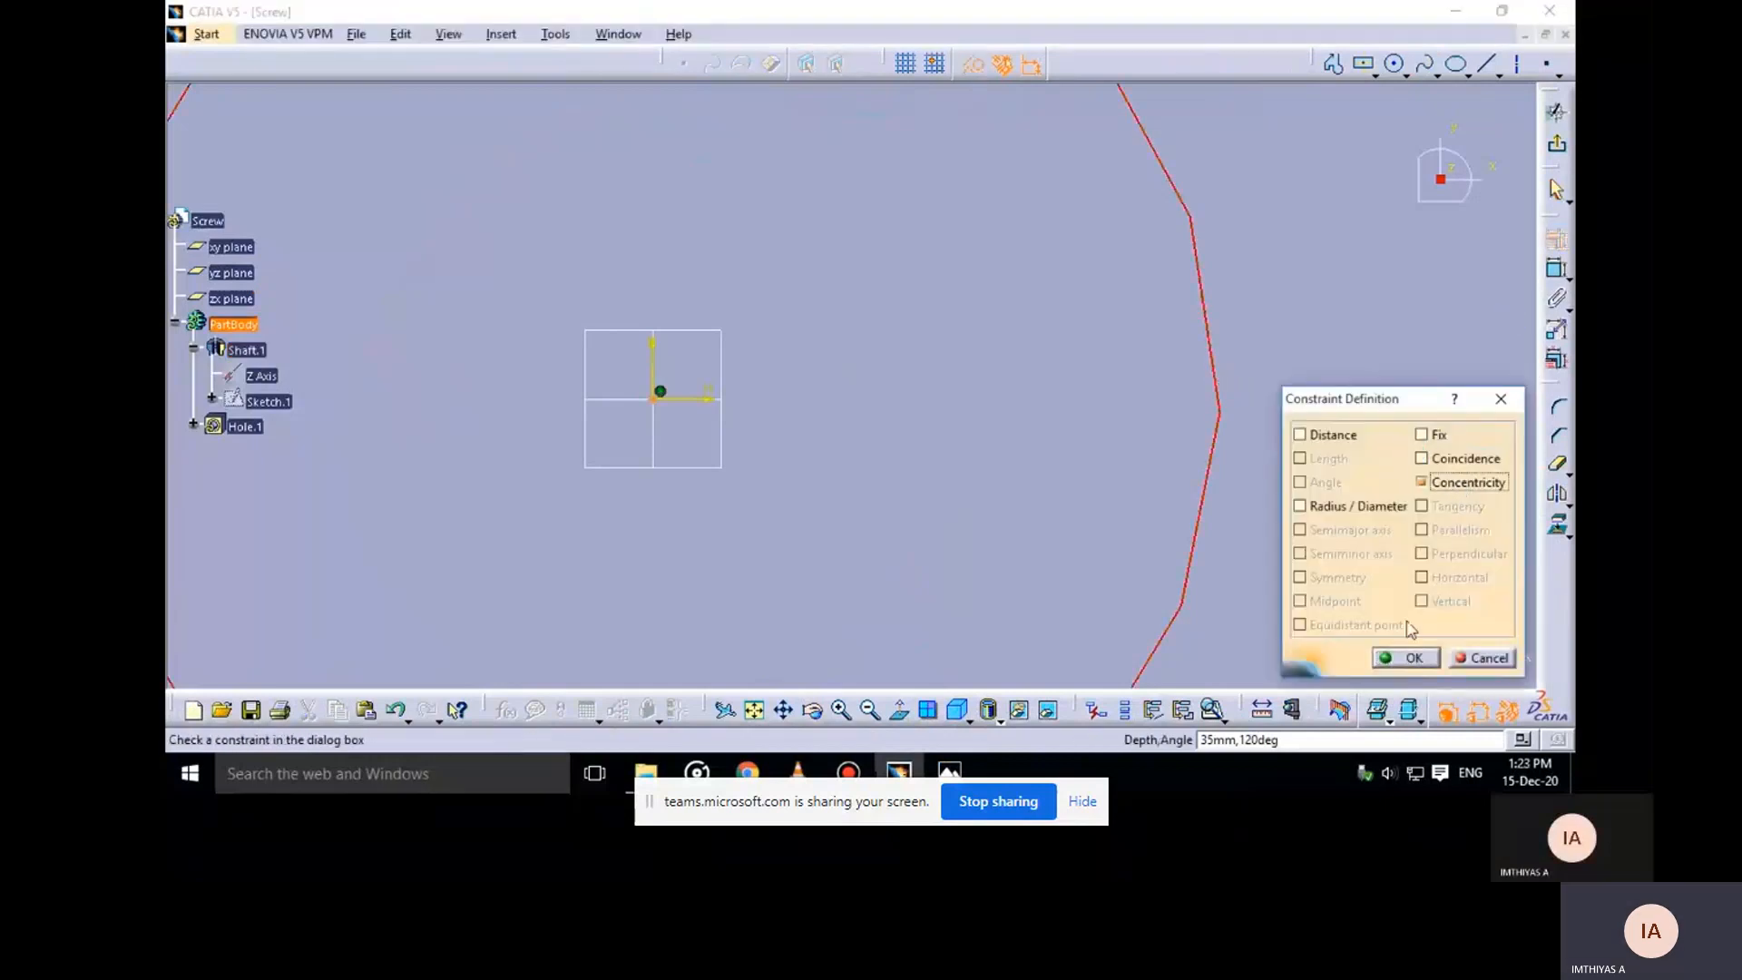
click(1404, 657)
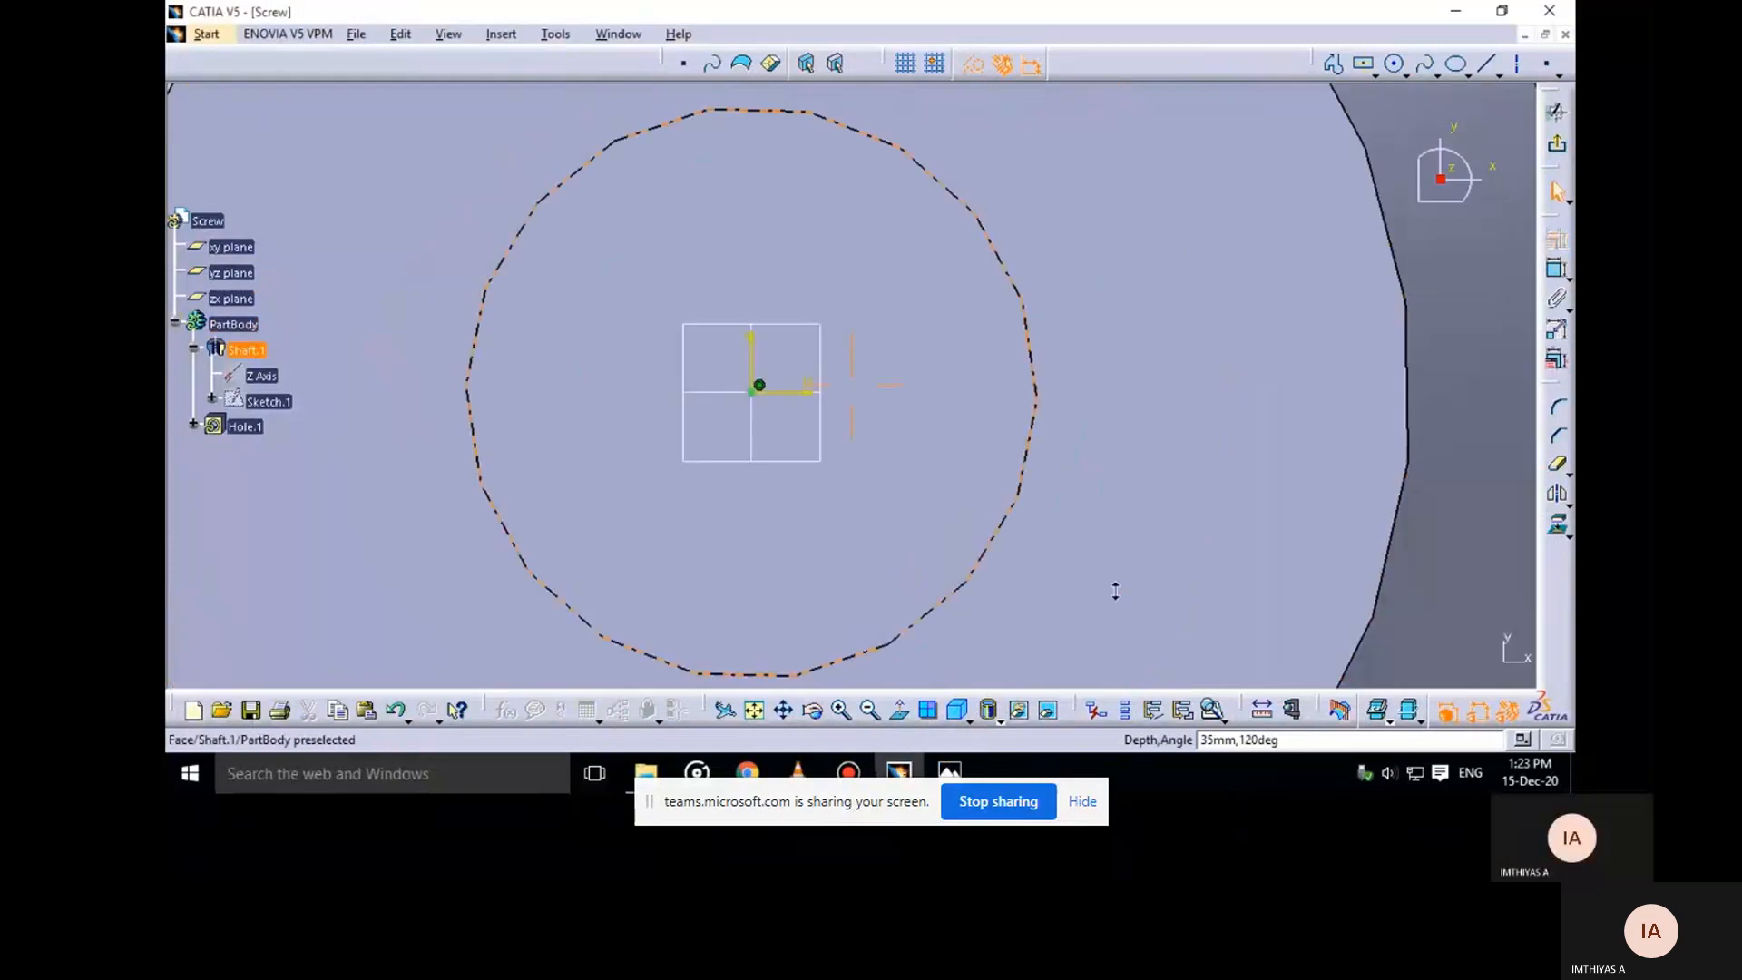
middle_drag(1115, 590, 1122, 620)
click(1556, 144)
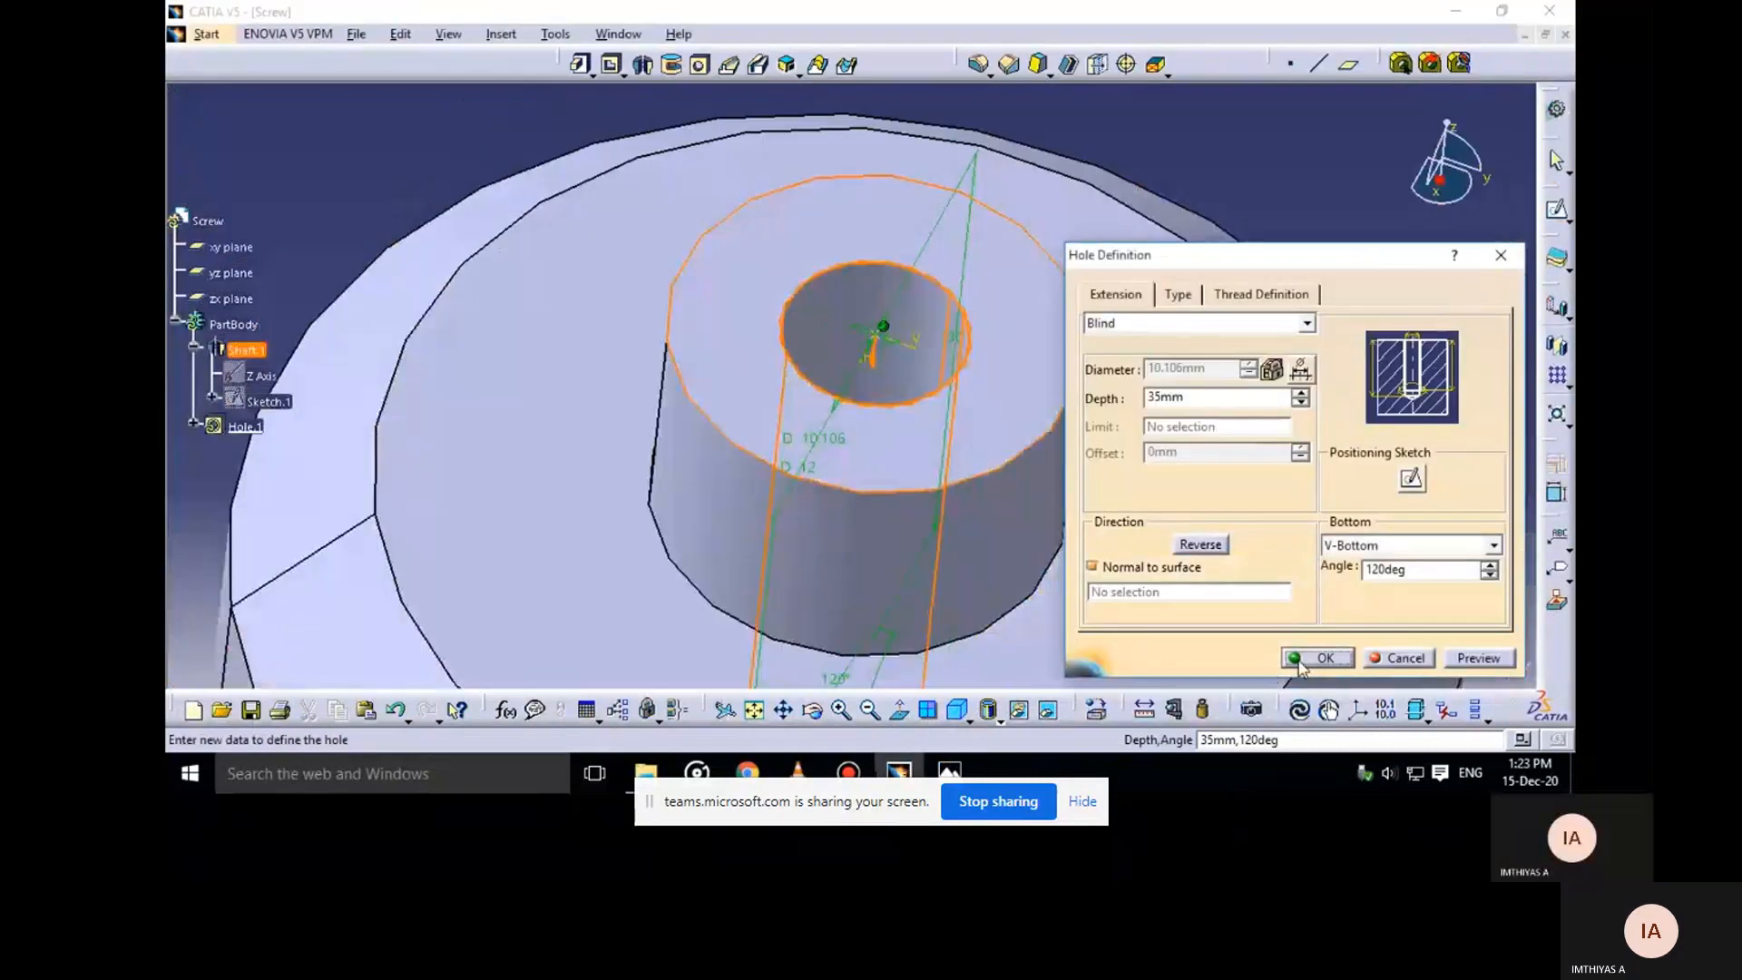
click(1304, 660)
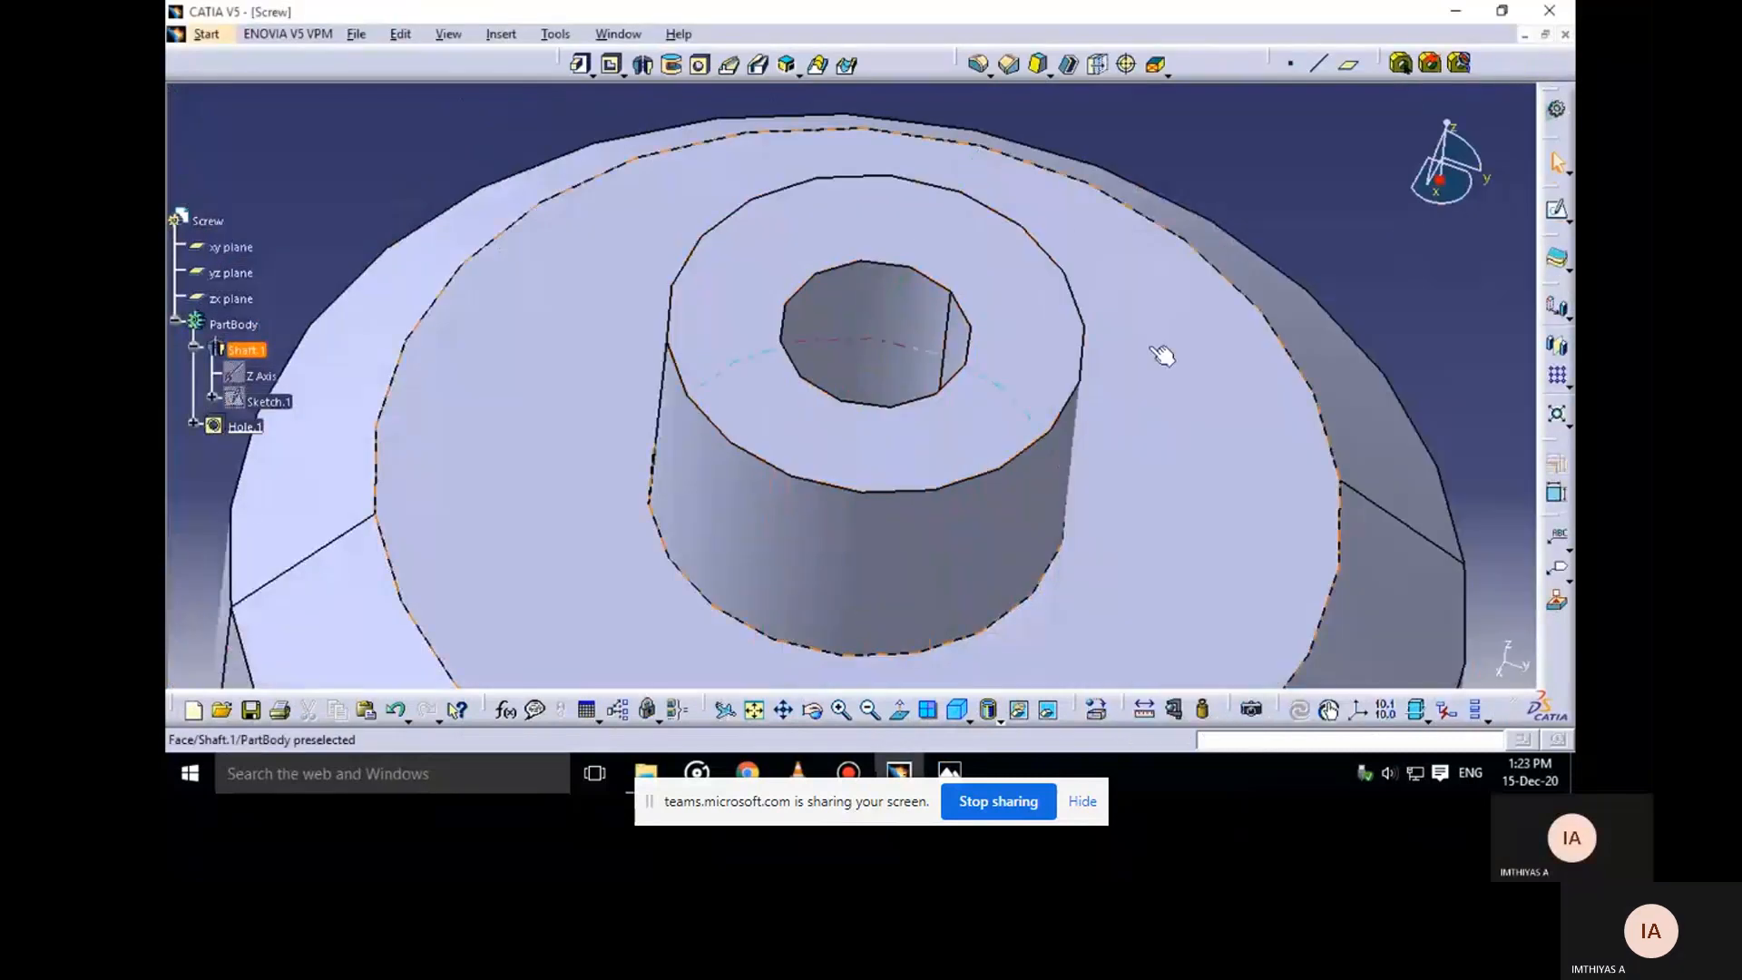
Consult the reference drawing for the cross hole in the head and start a sketch on the yz plane
mouse_move(1150, 347)
middle_down()
mouse_move(999, 534)
mouse_move(1060, 402)
middle_up()
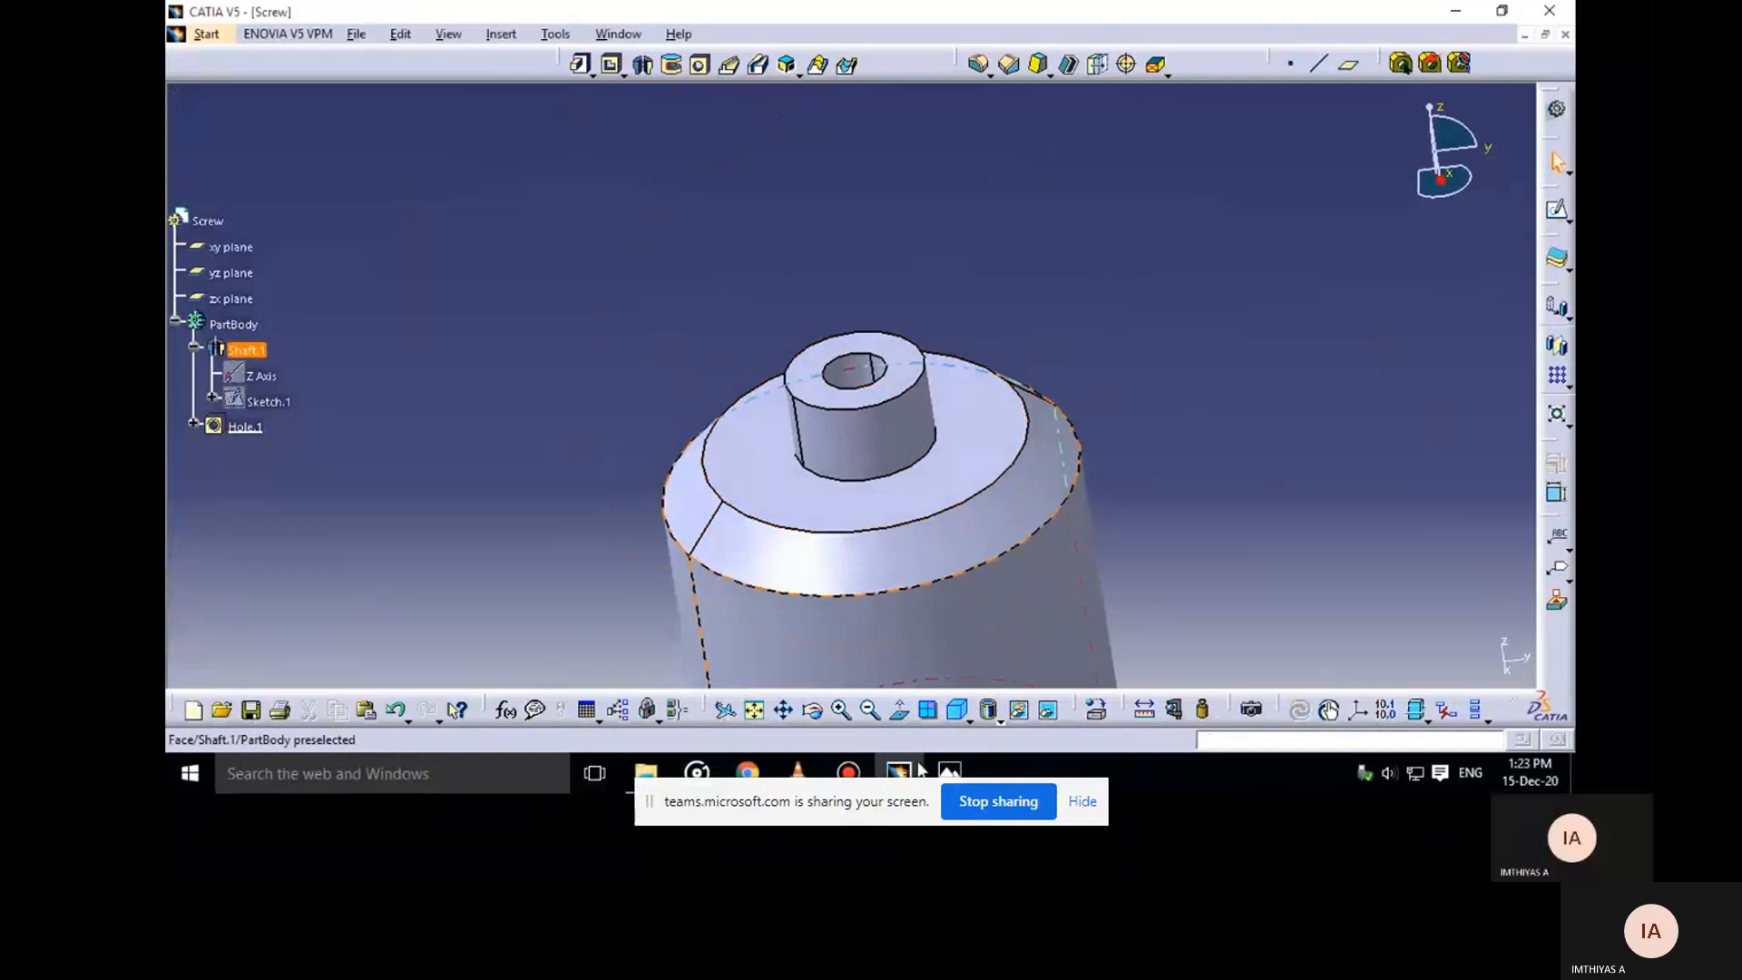
click(947, 770)
click(842, 676)
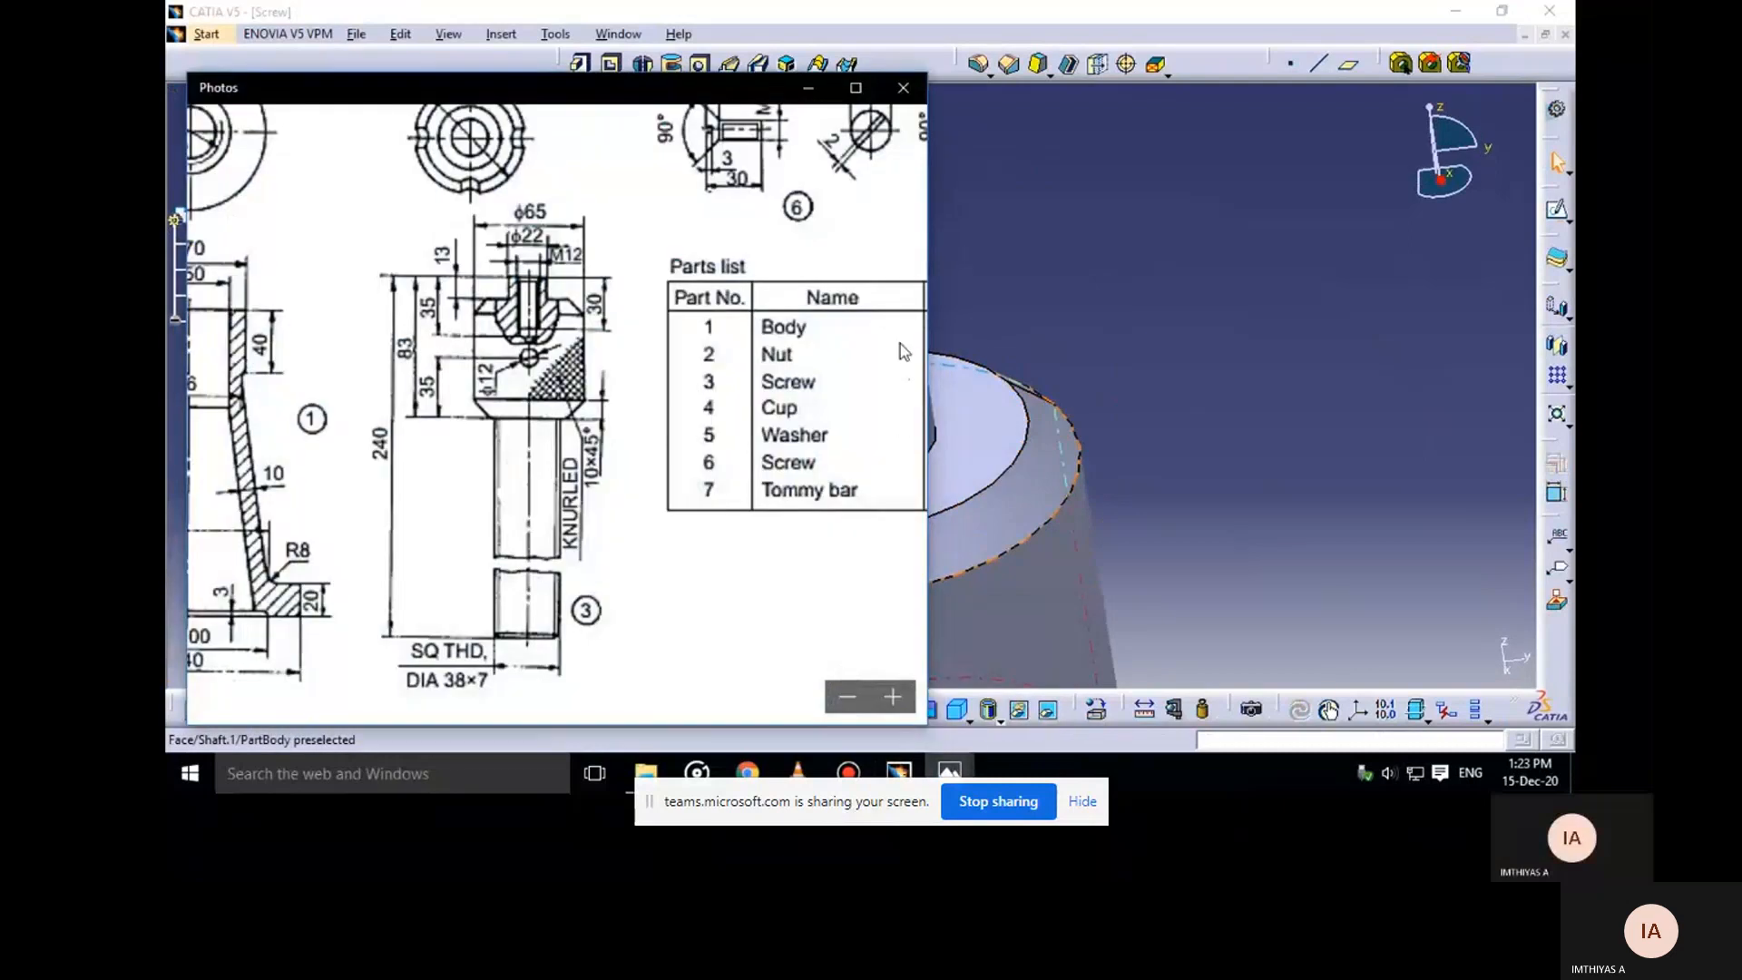
click(810, 95)
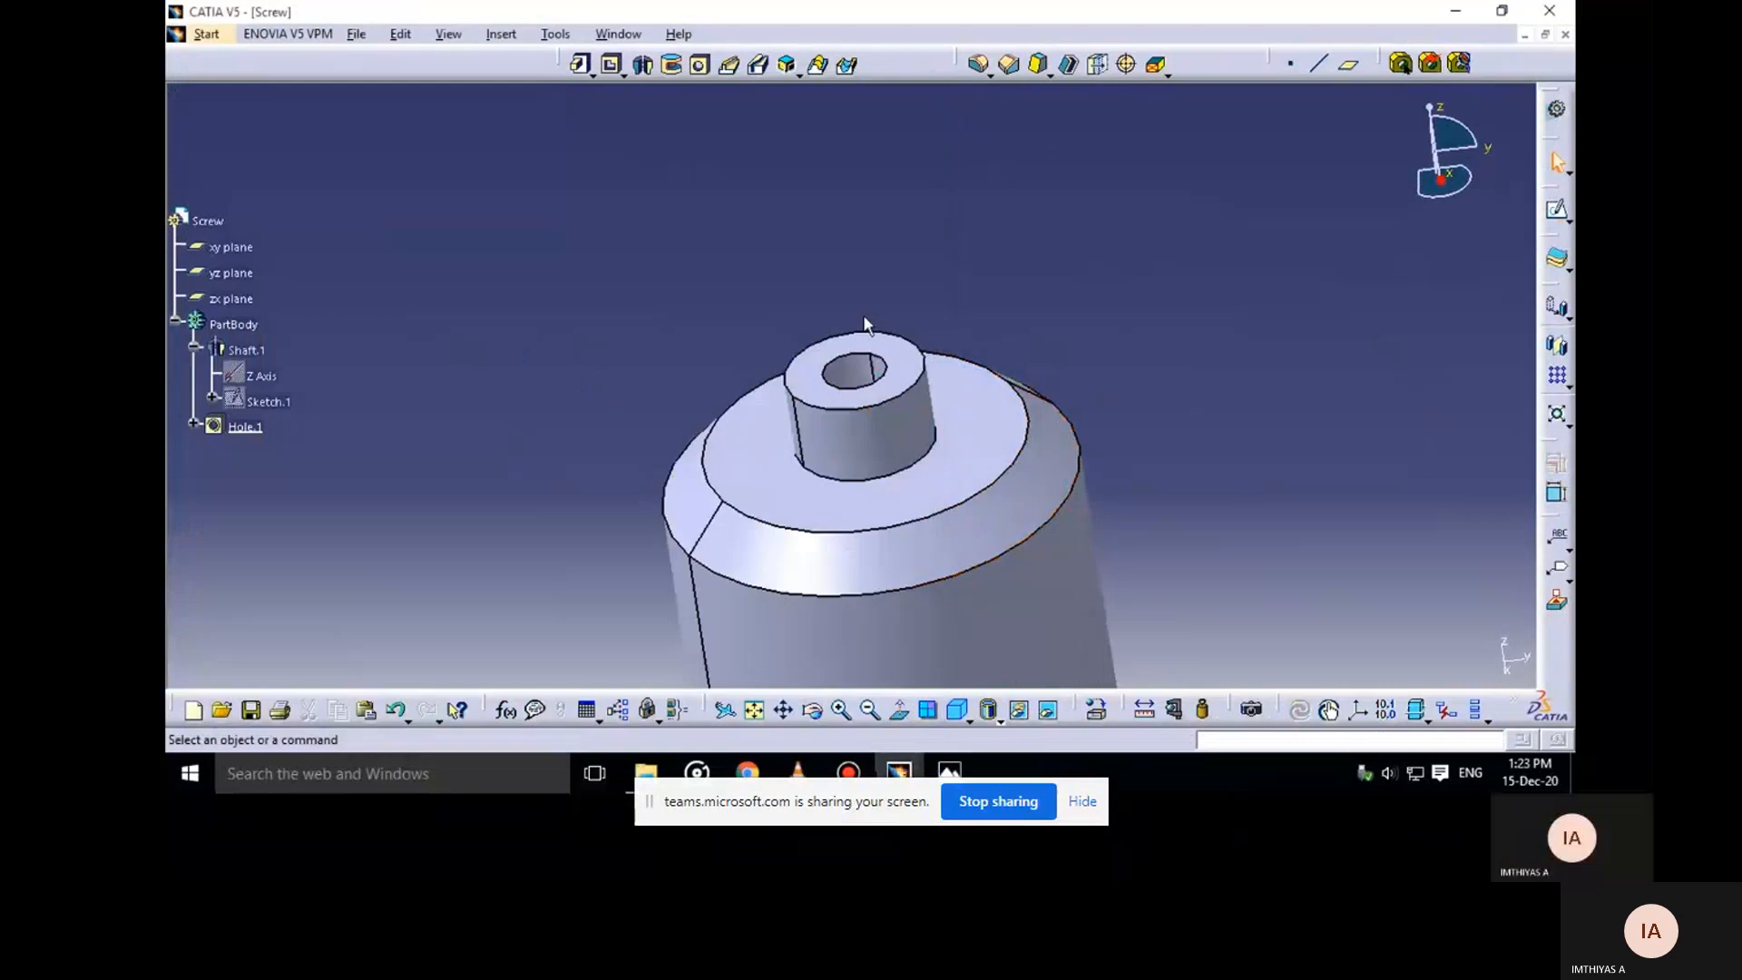
middle_drag(953, 435, 1051, 237)
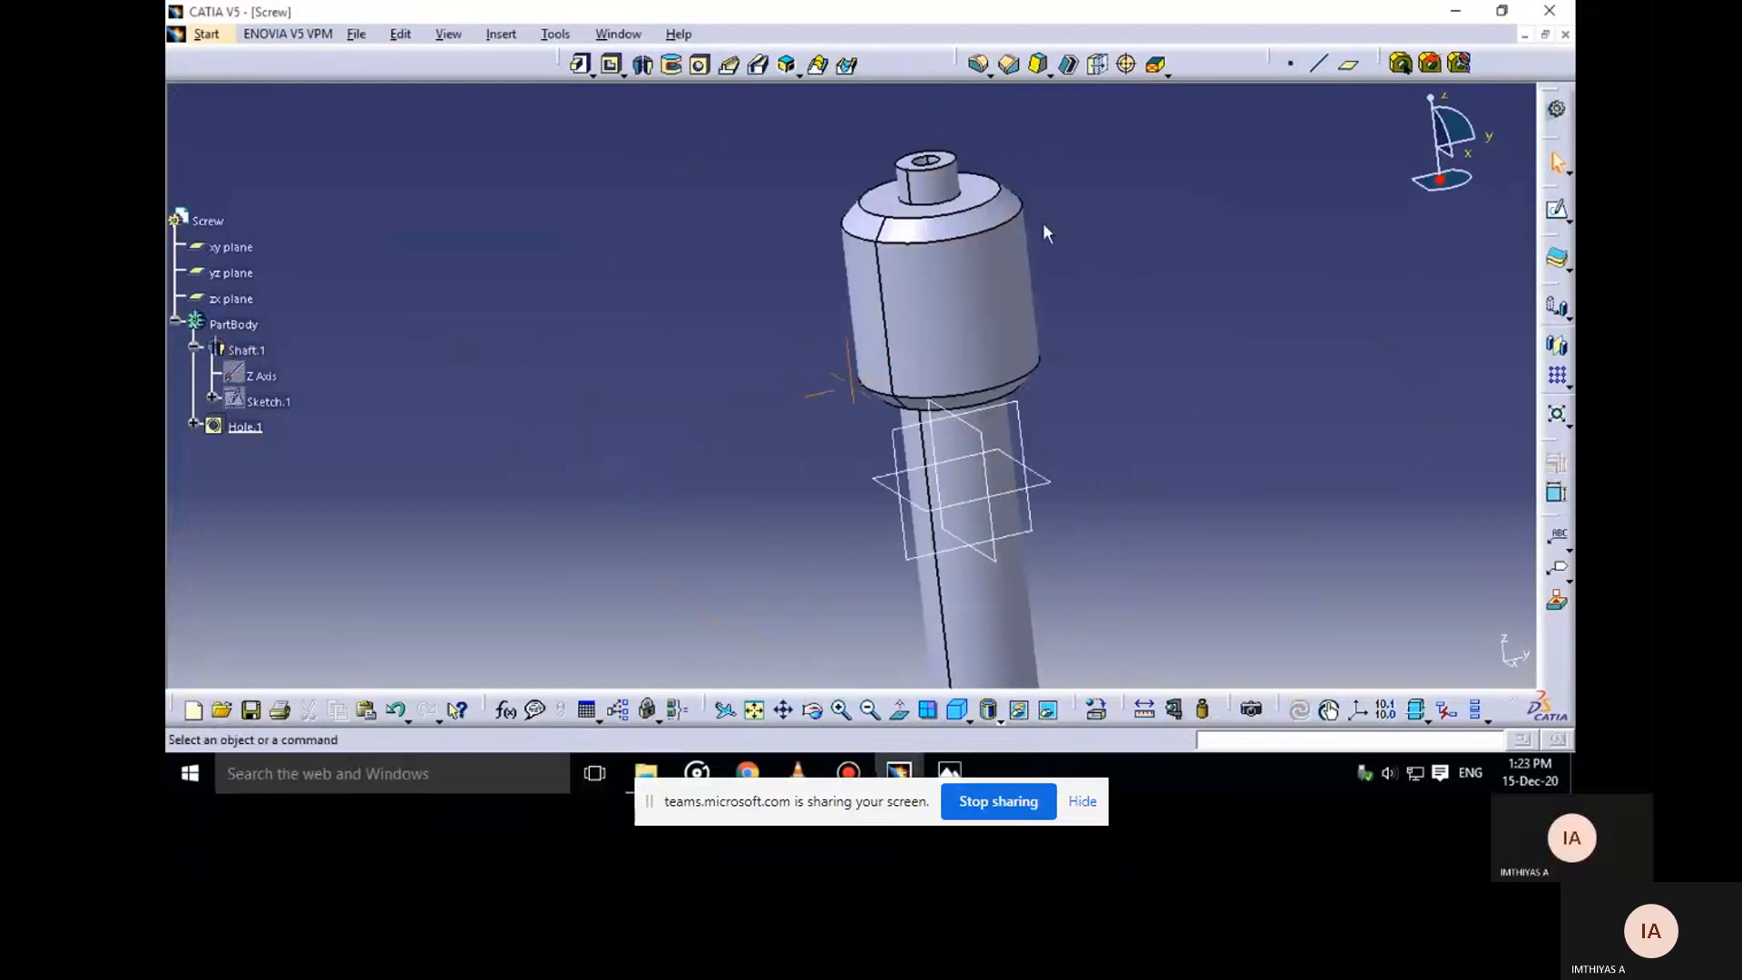
click(1030, 425)
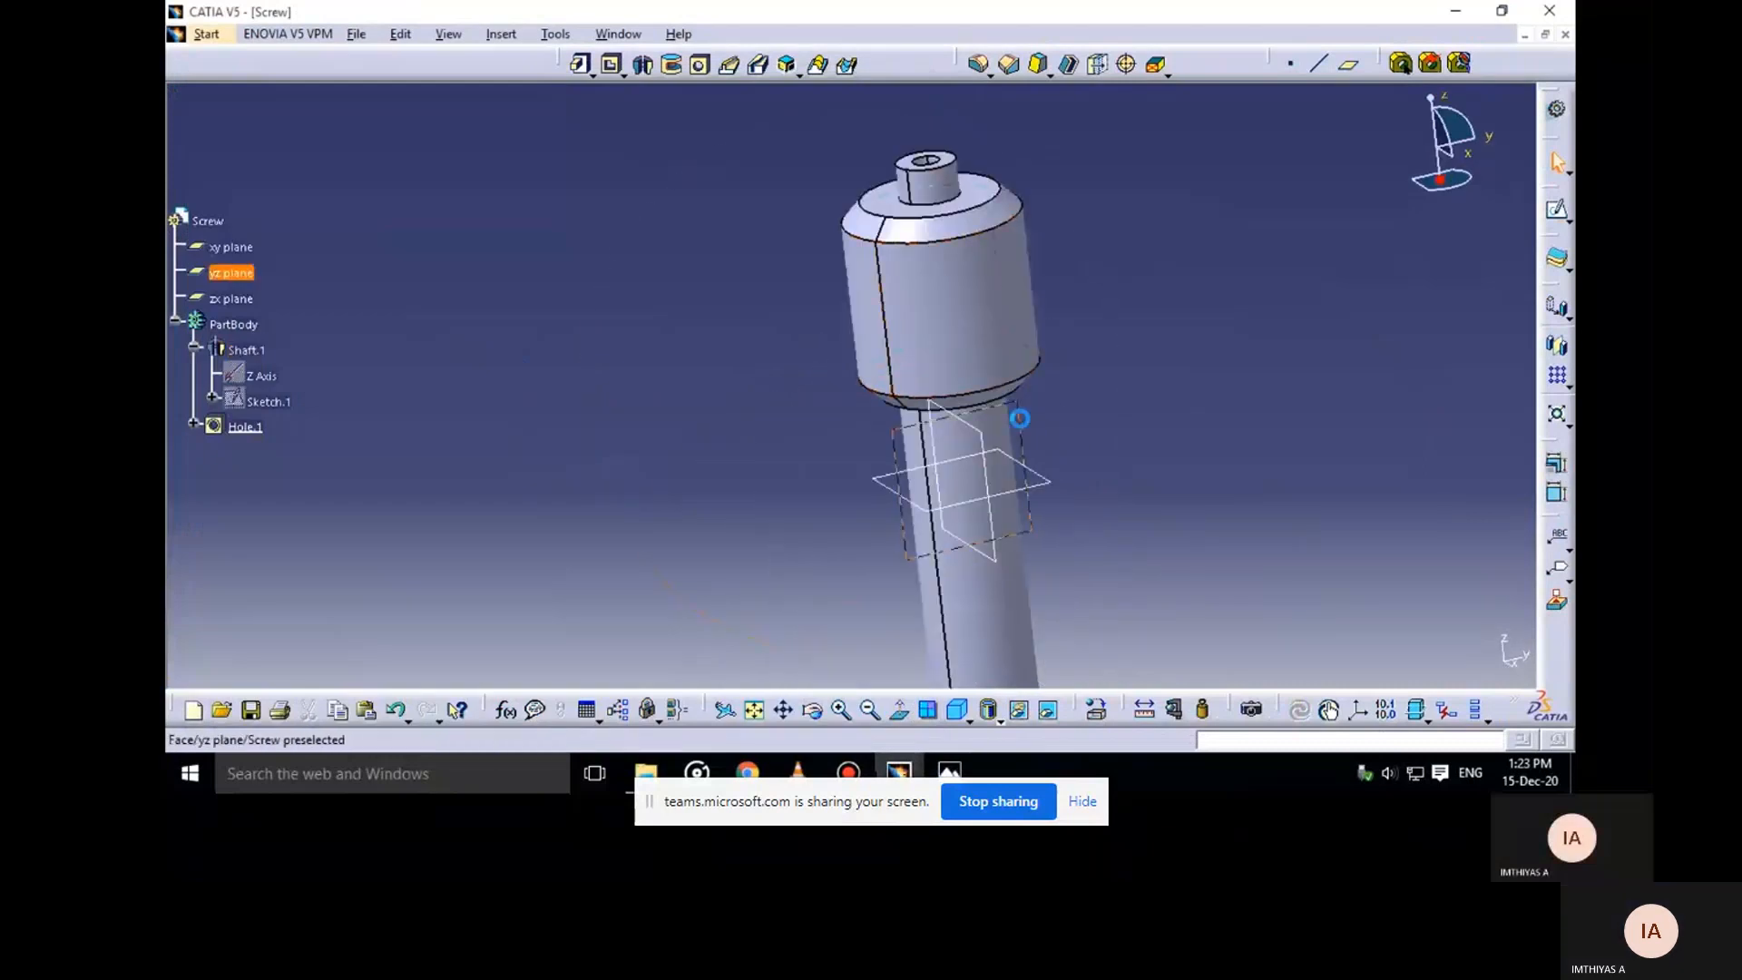
click(1552, 211)
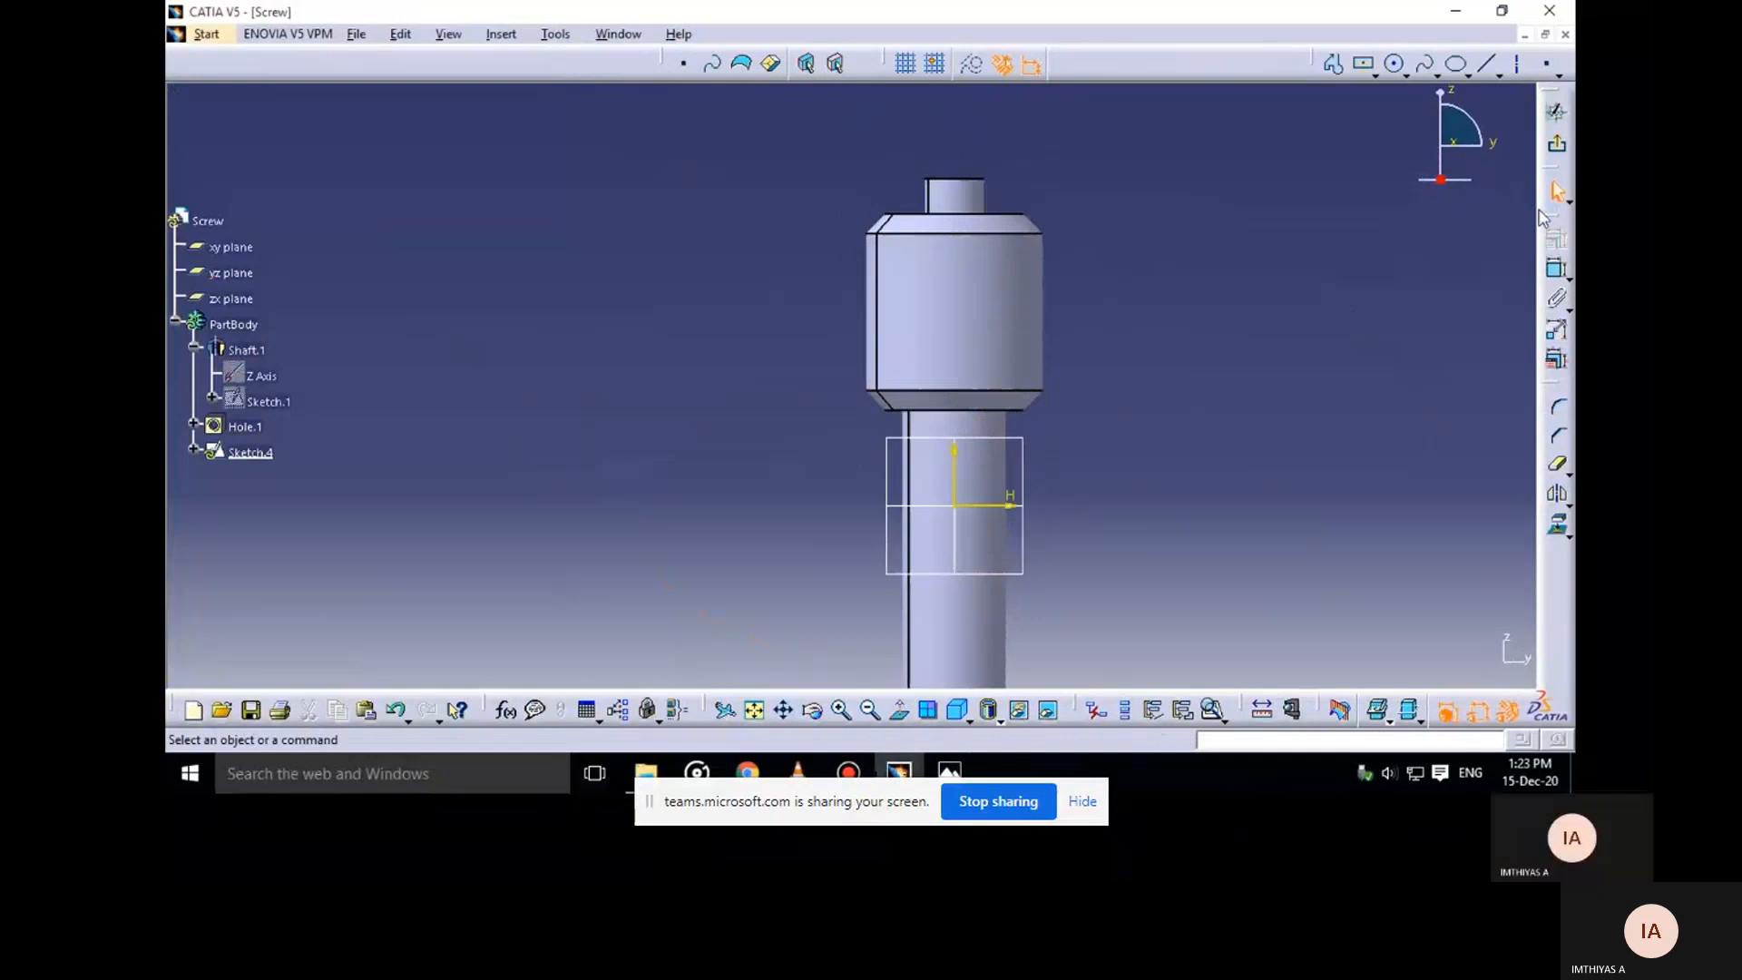
mouse_move(1168, 363)
middle_down()
mouse_move(1092, 397)
mouse_move(1031, 514)
mouse_move(1074, 408)
middle_up()
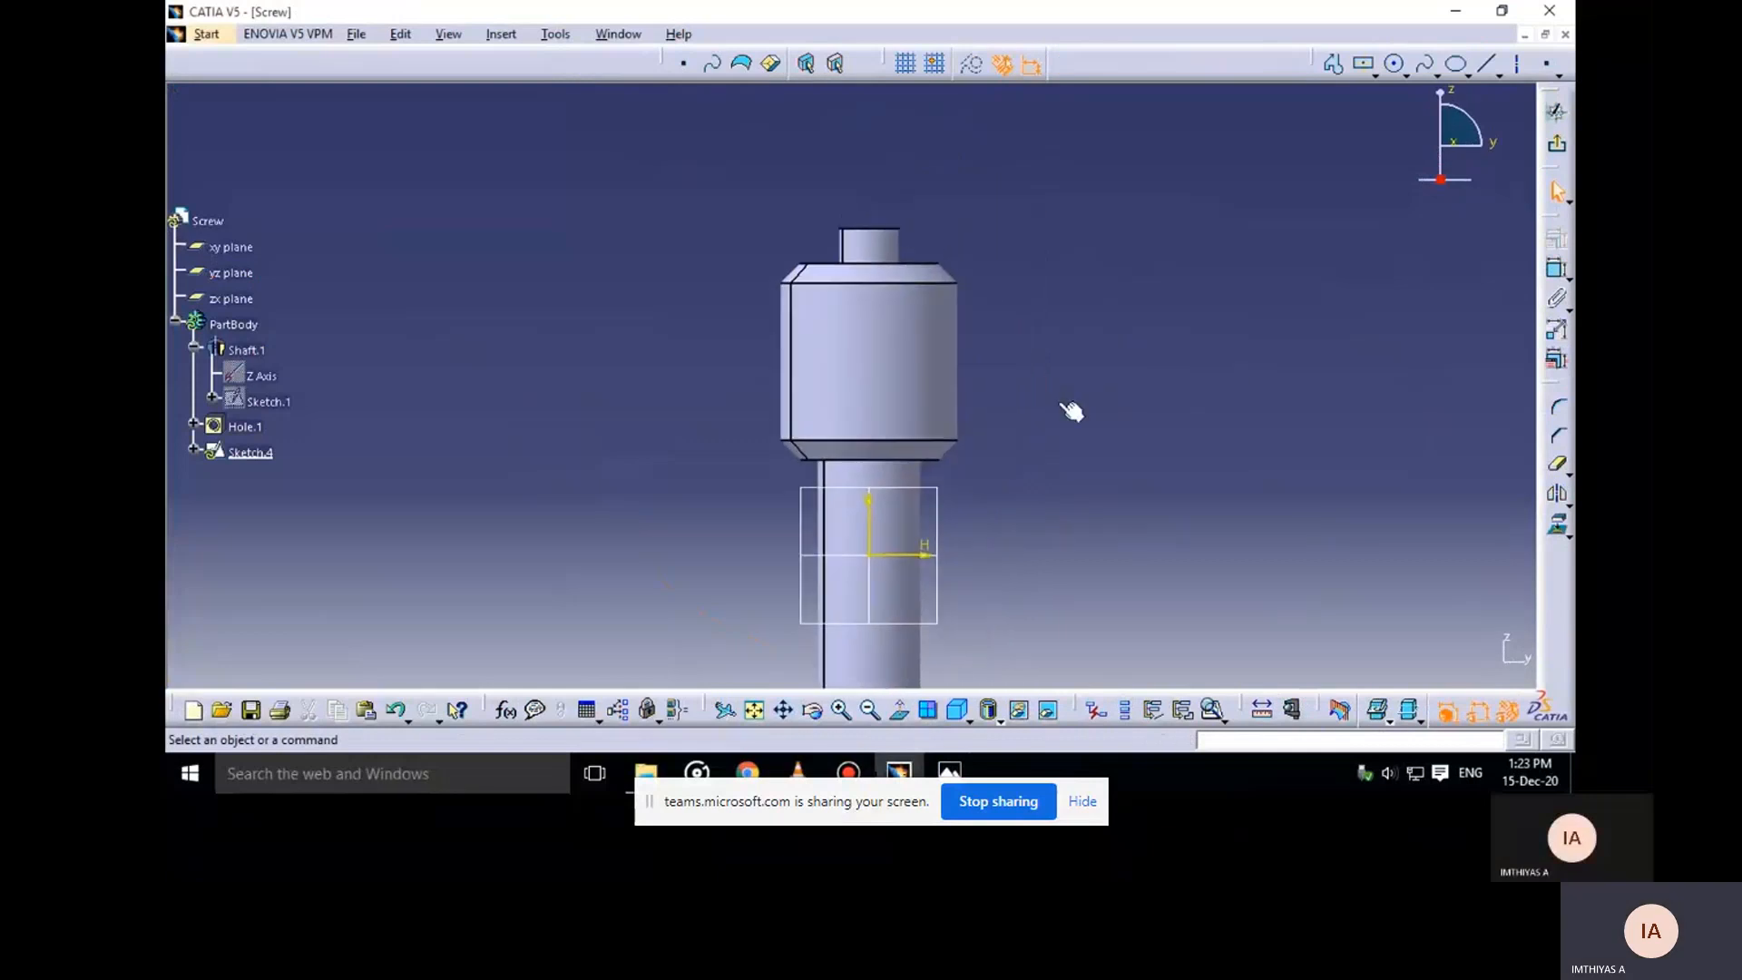
Sketch a circle about 11 mm in diameter on the screw's axis within the head
click(1404, 75)
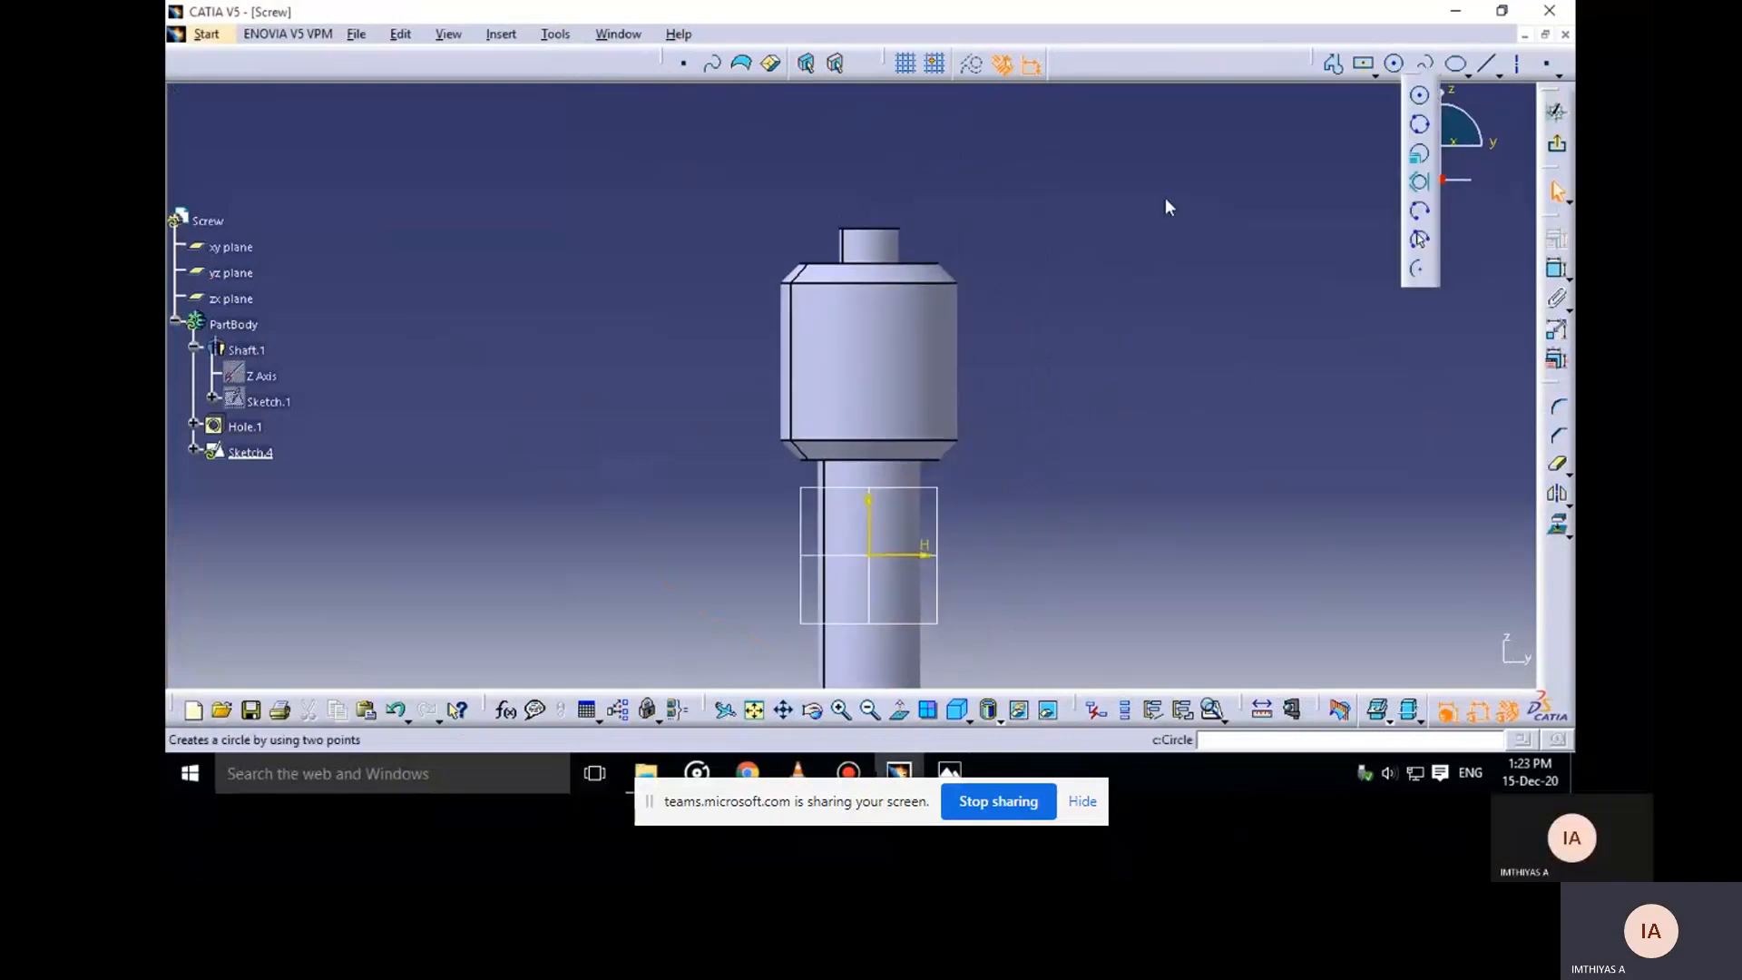
click(873, 382)
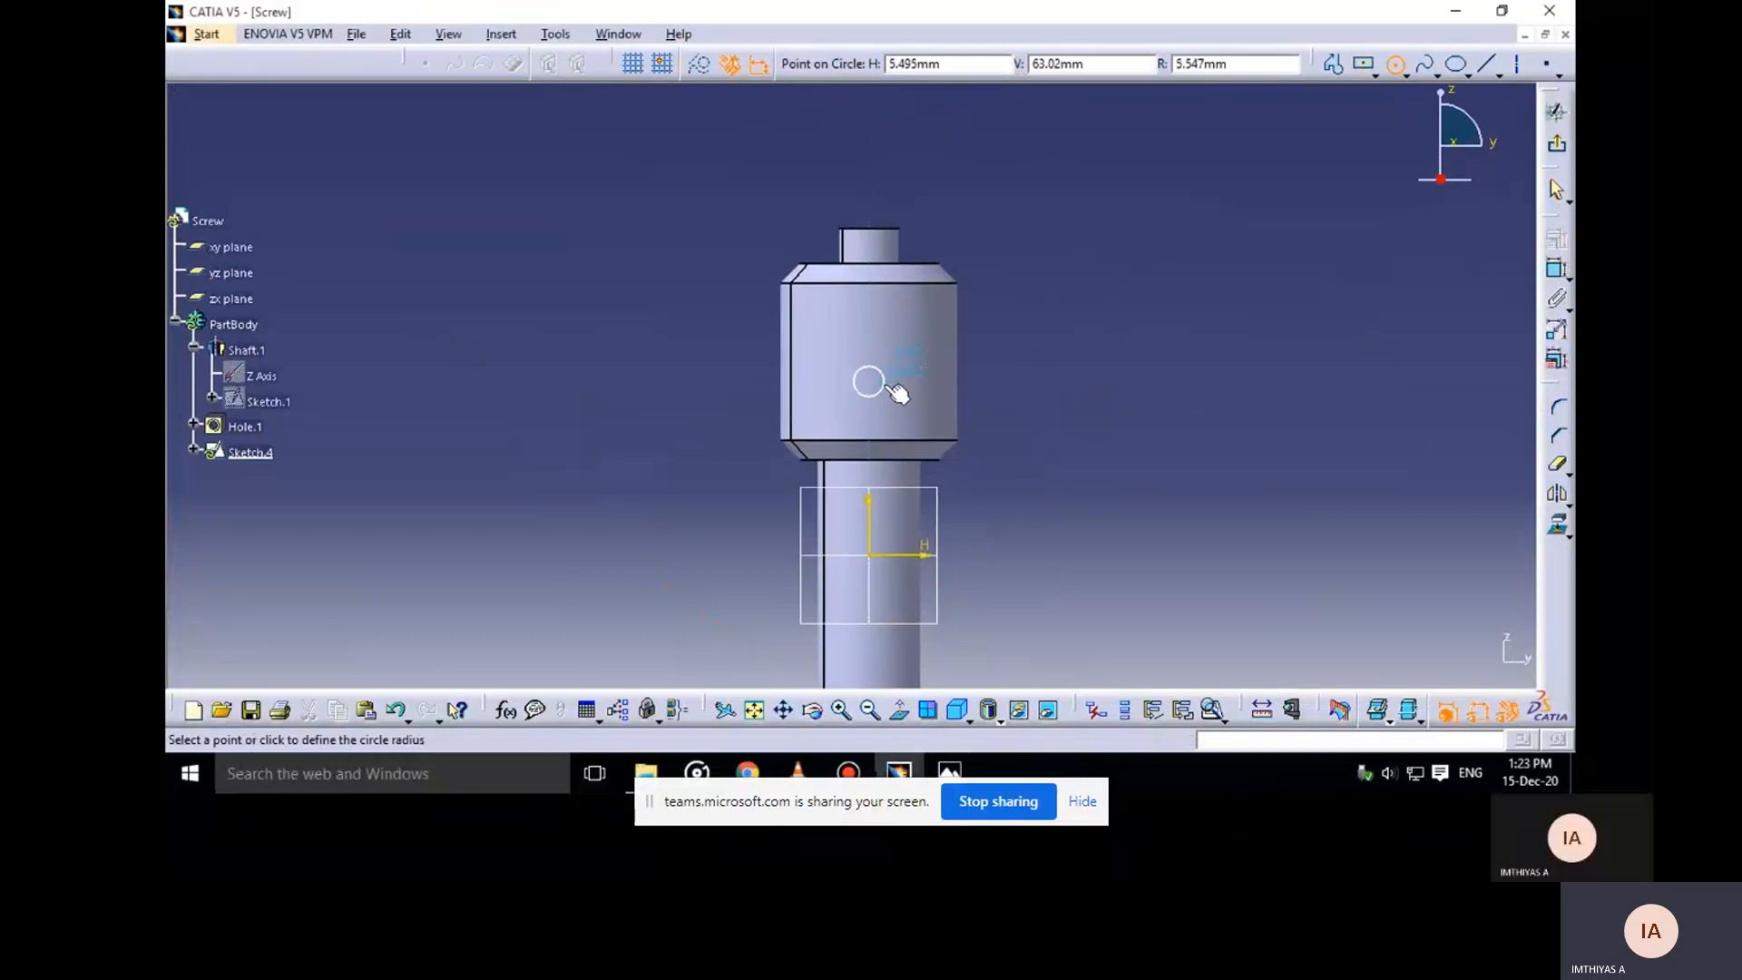
click(889, 389)
Dimension the circle's diameter and set it to 12 mm as given in the reference drawing
click(1557, 269)
click(875, 375)
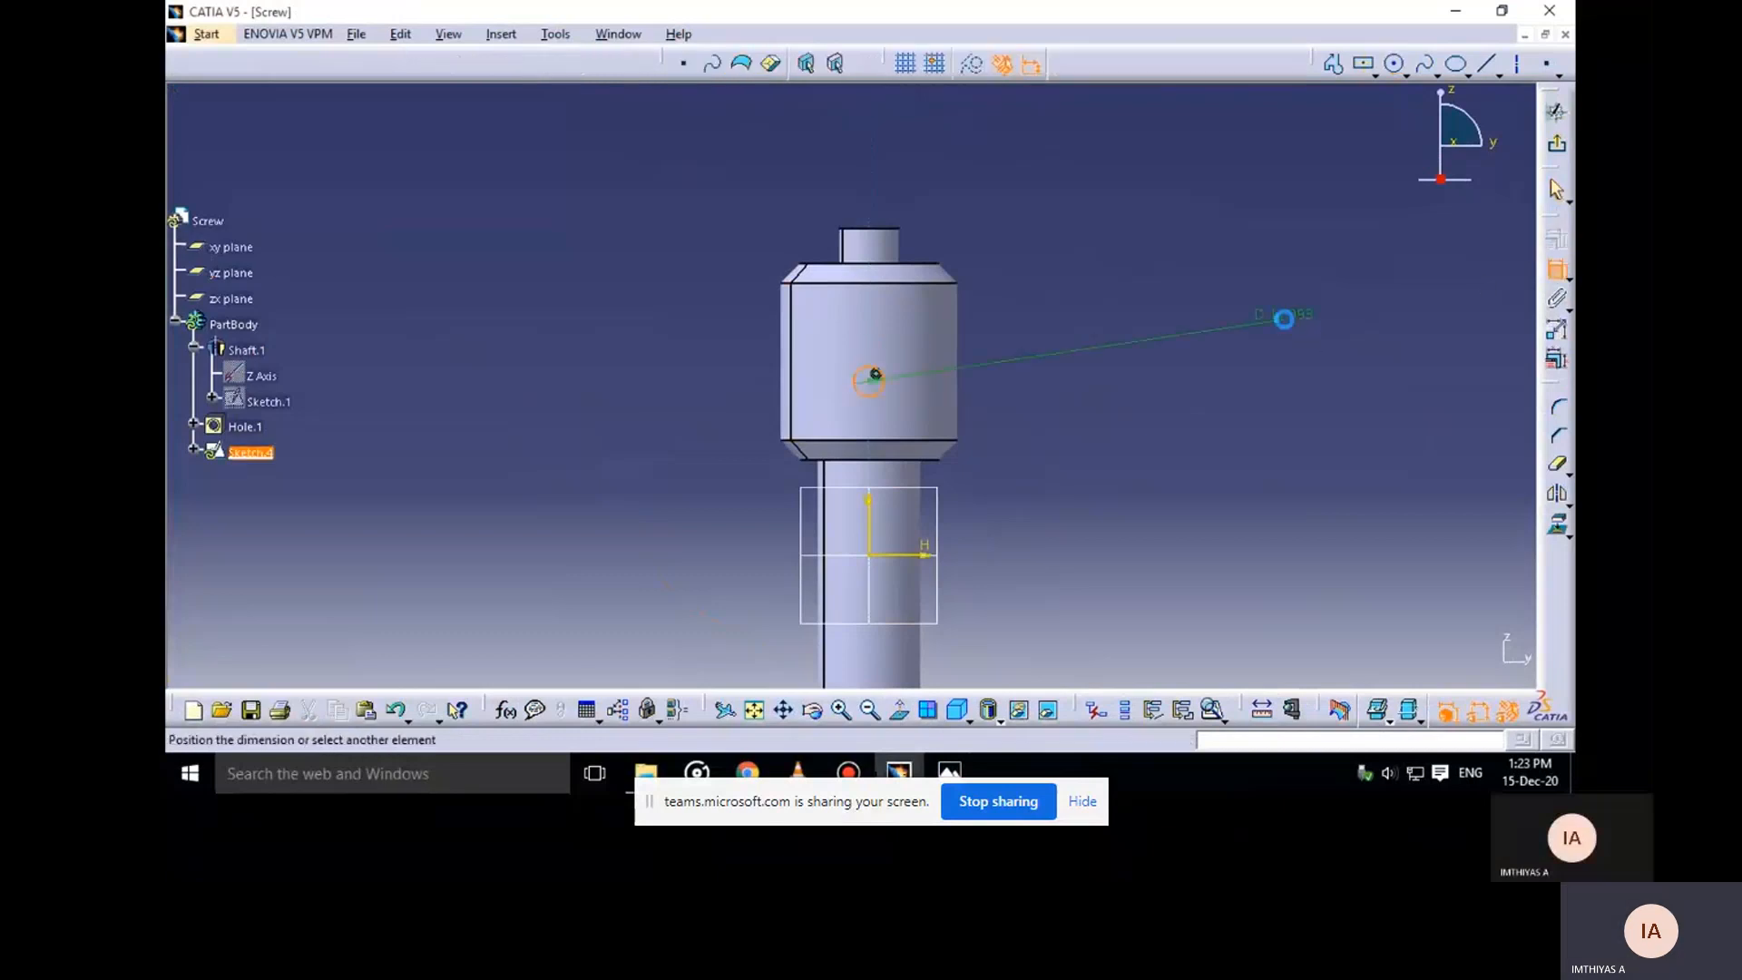
click(1284, 319)
double_click(1284, 315)
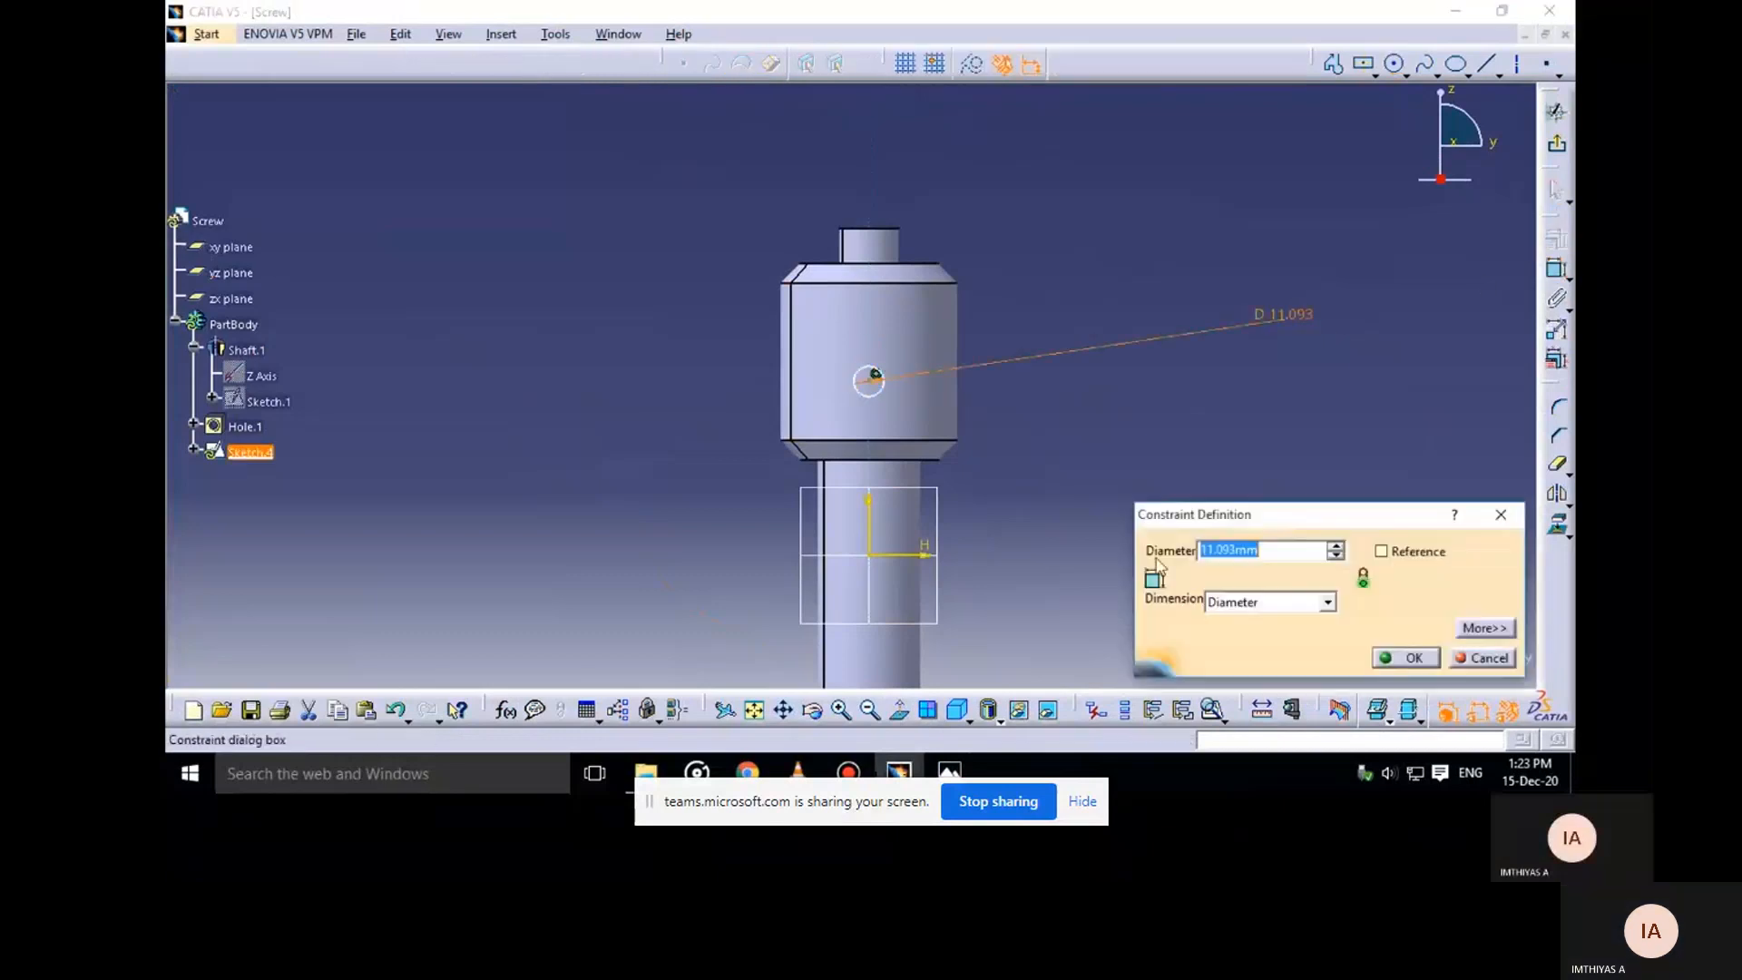
click(943, 771)
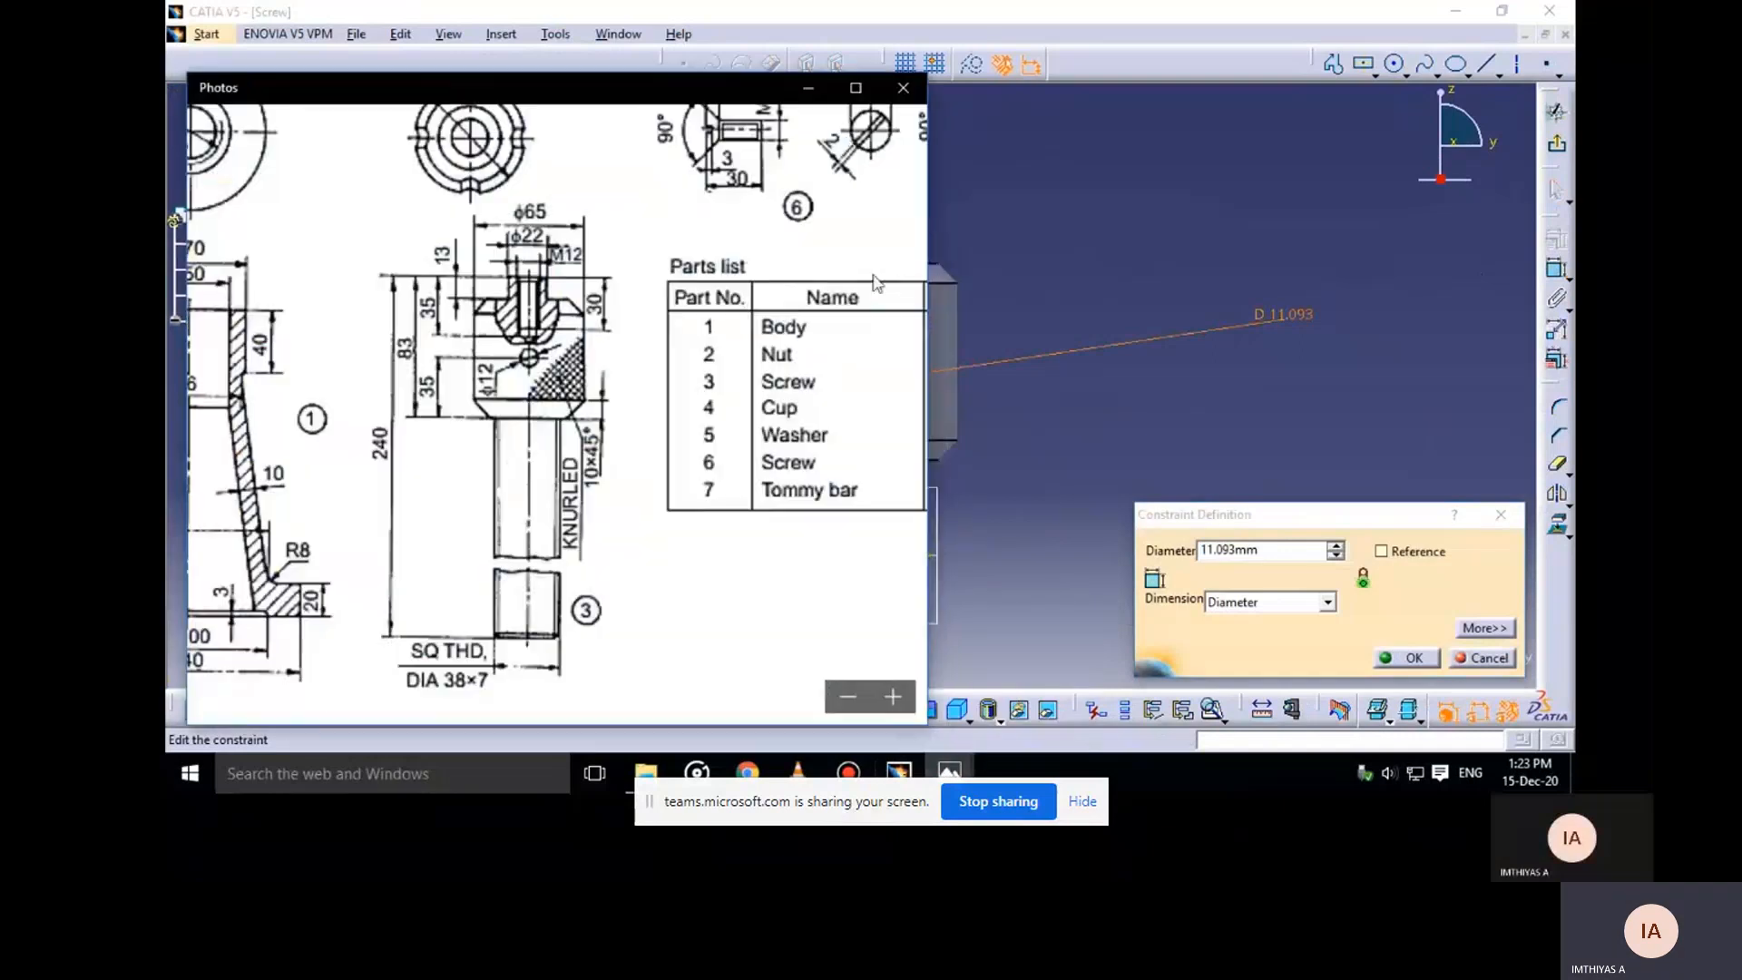
click(807, 88)
text(12)
key(Return)
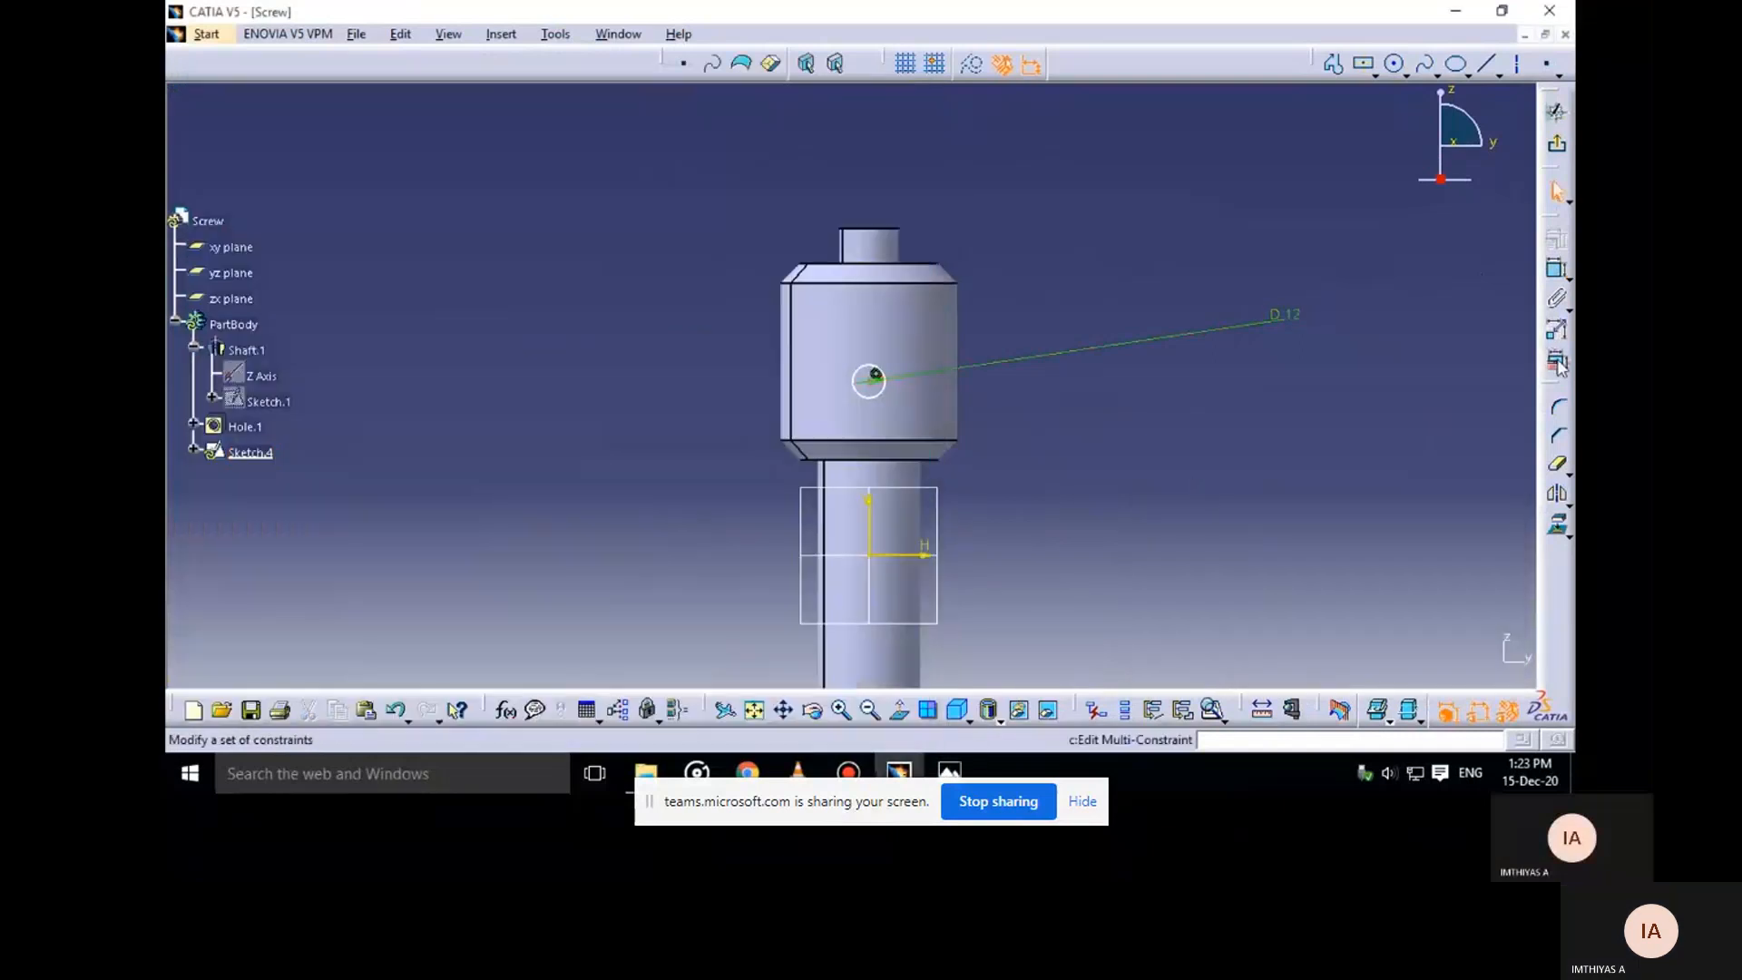
Set the distance from the head's lower edge to the circle's centre to 35 mm, check the drawing and exit the sketch
click(1557, 269)
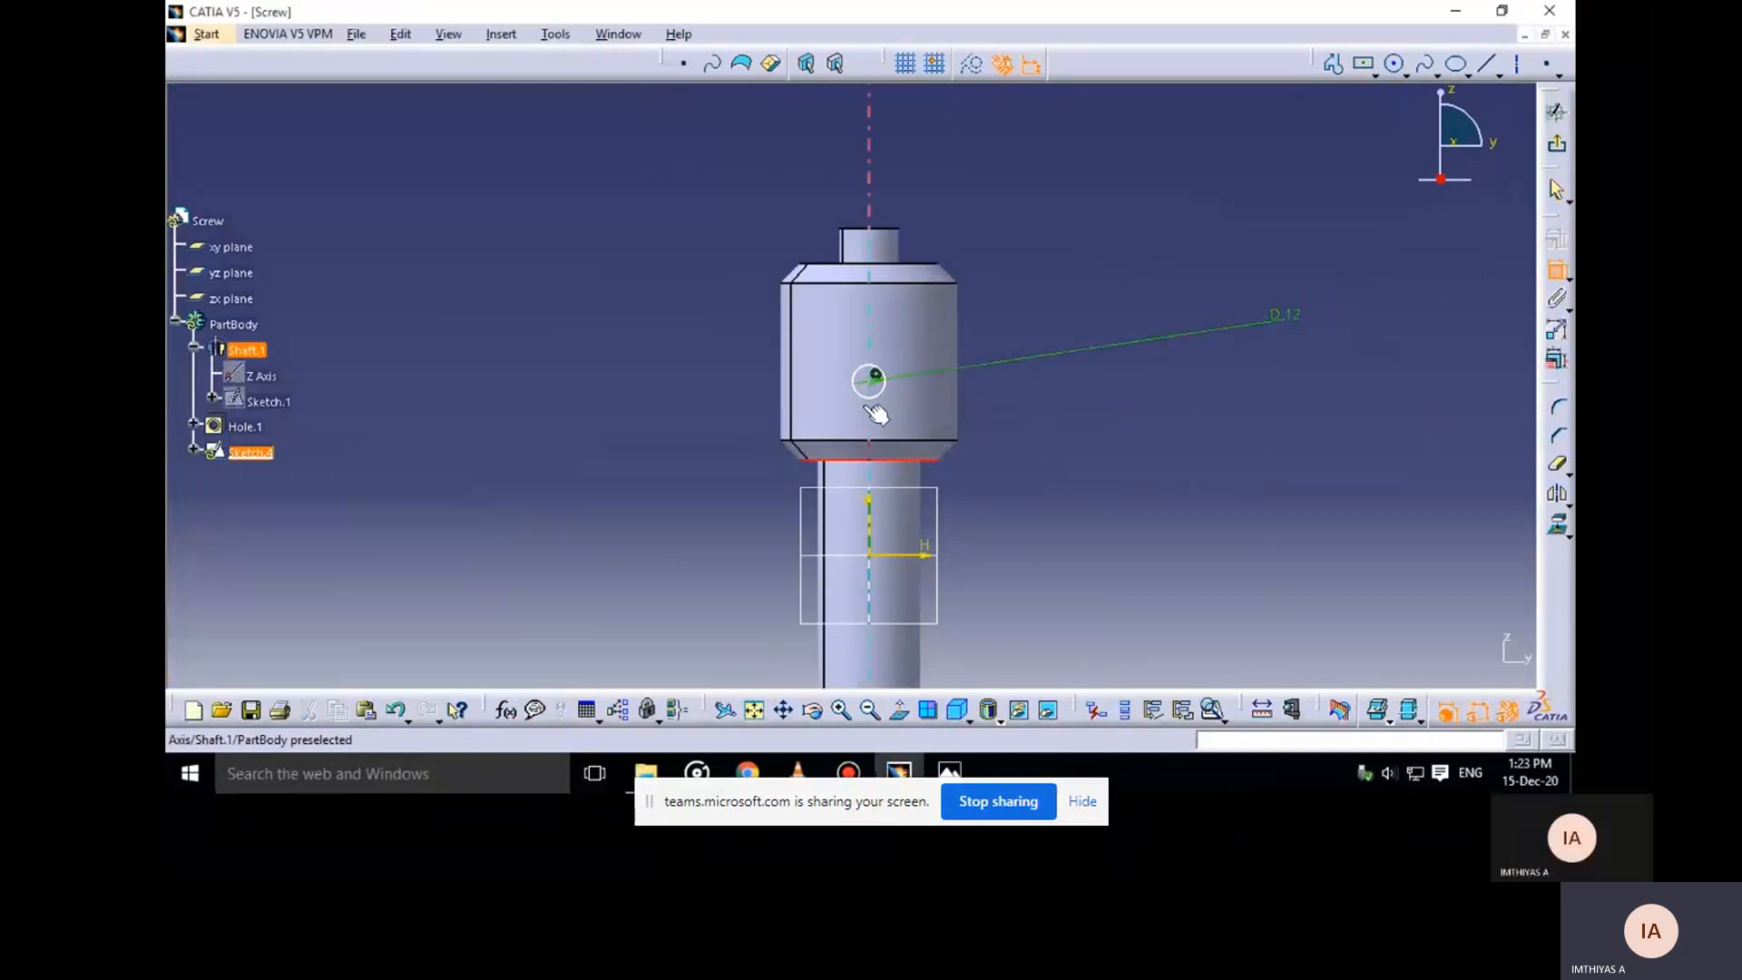
click(875, 378)
click(1050, 439)
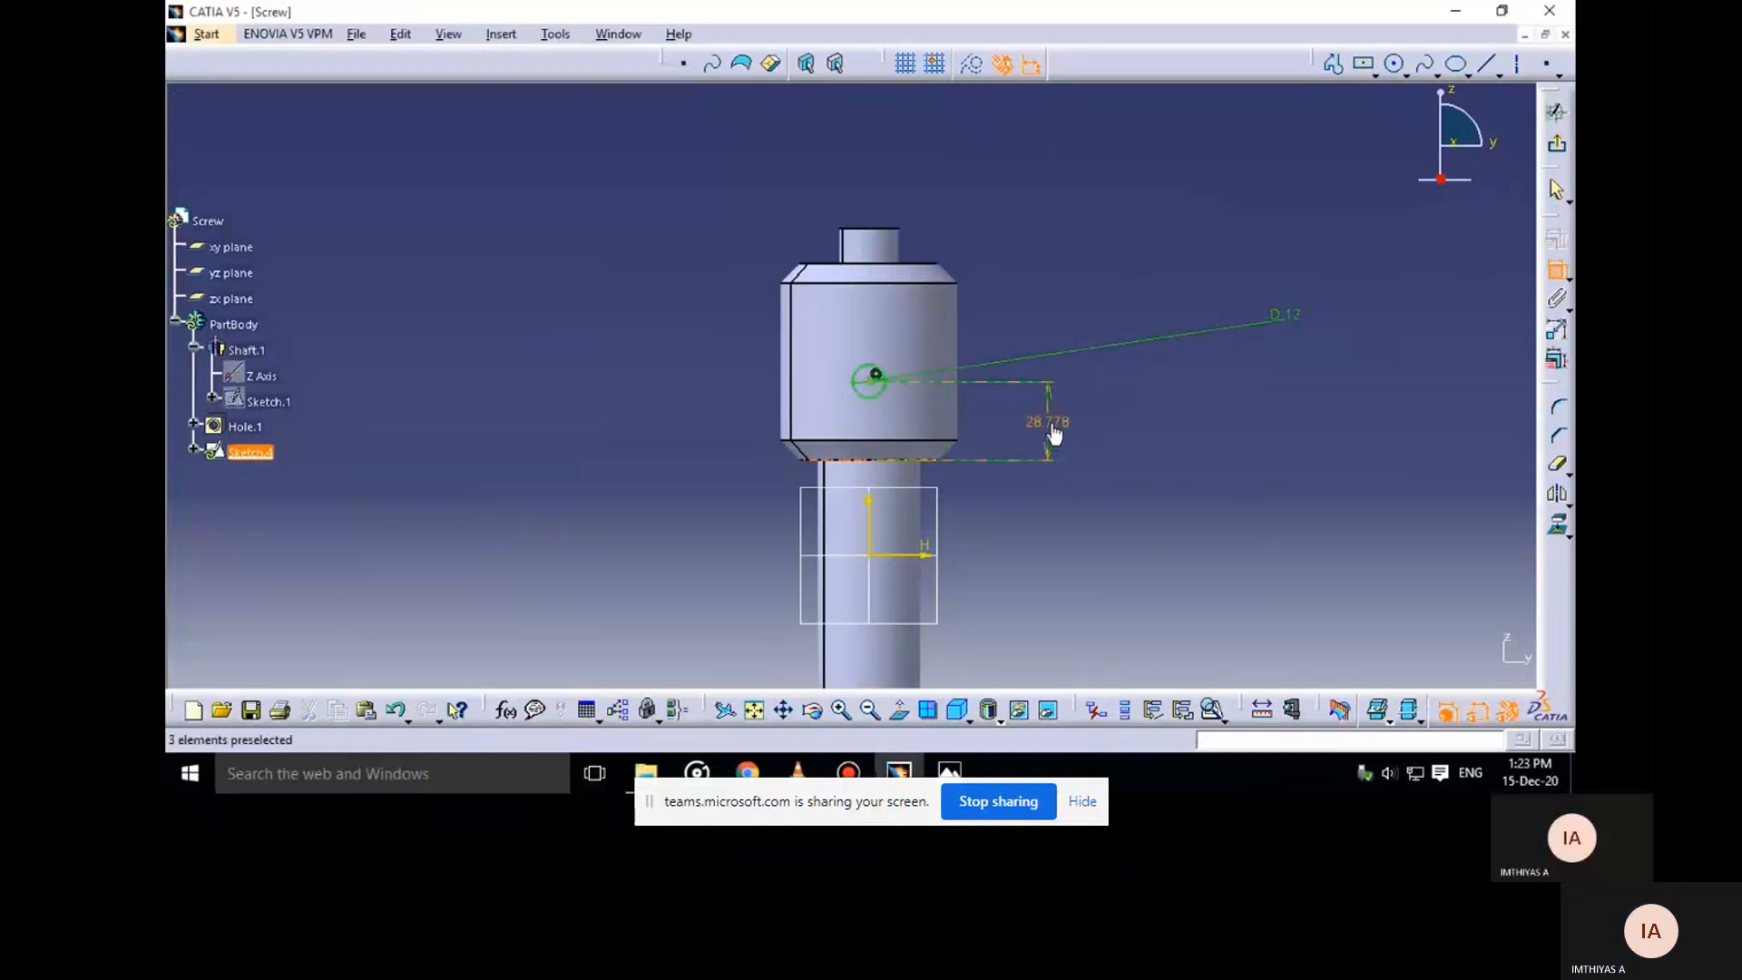
double_click(1054, 433)
key(Return)
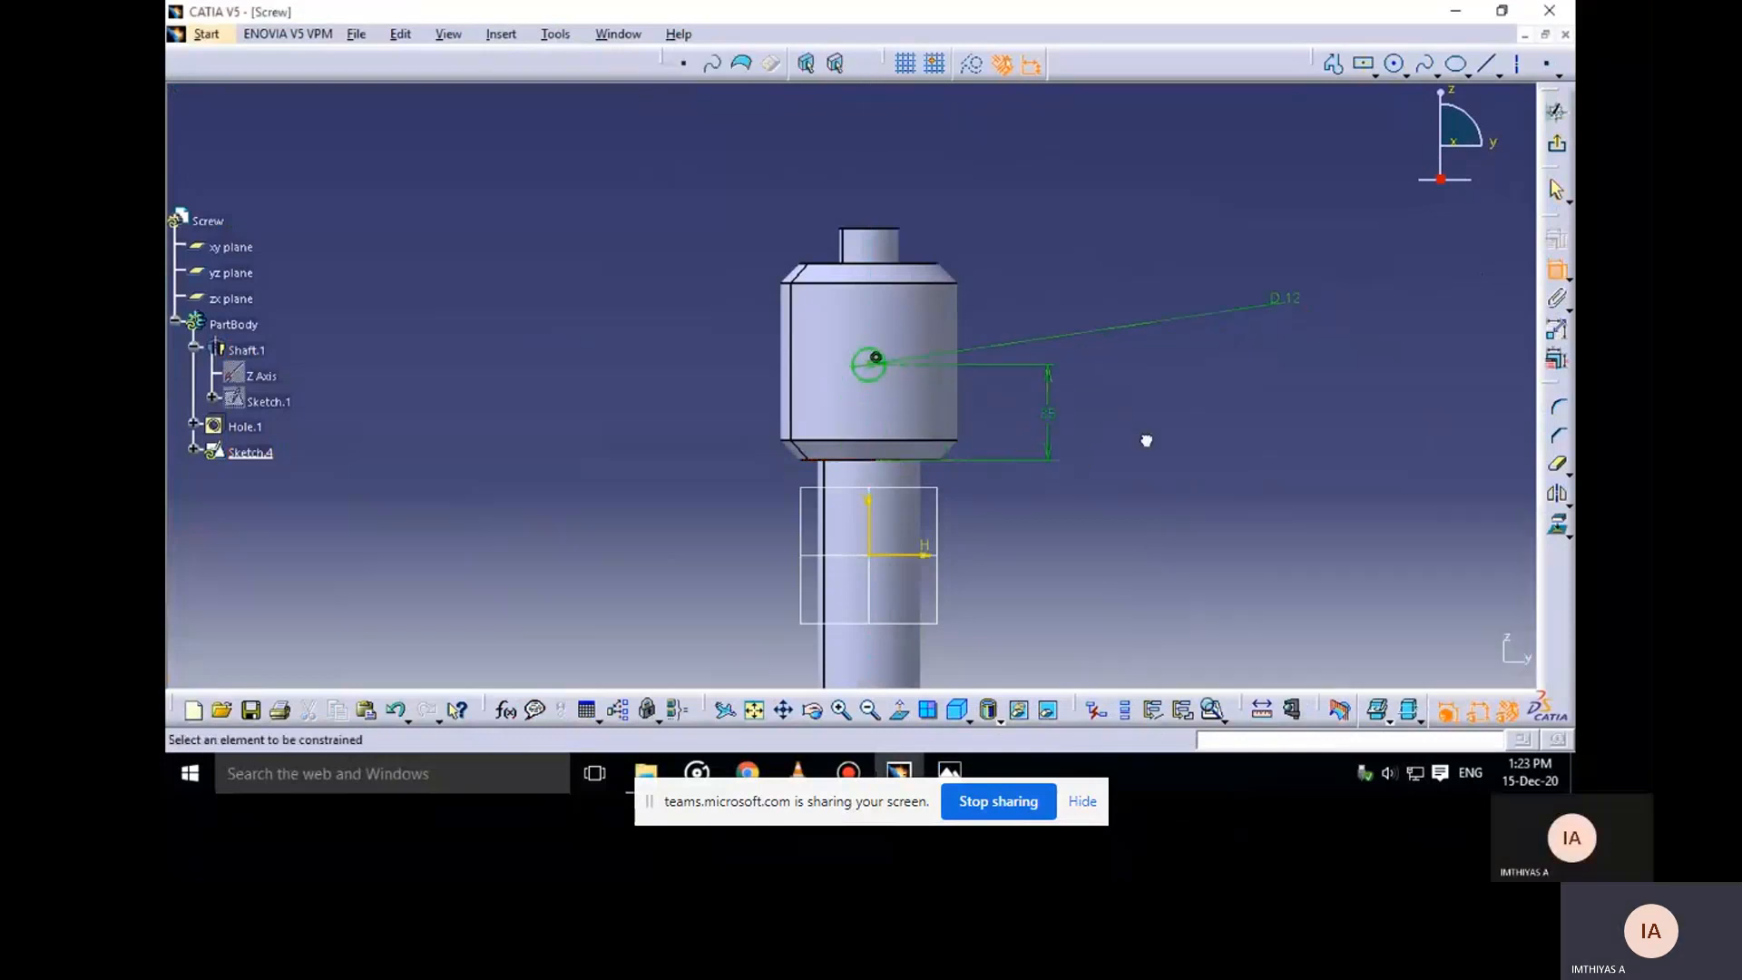
mouse_move(949, 772)
click(1019, 692)
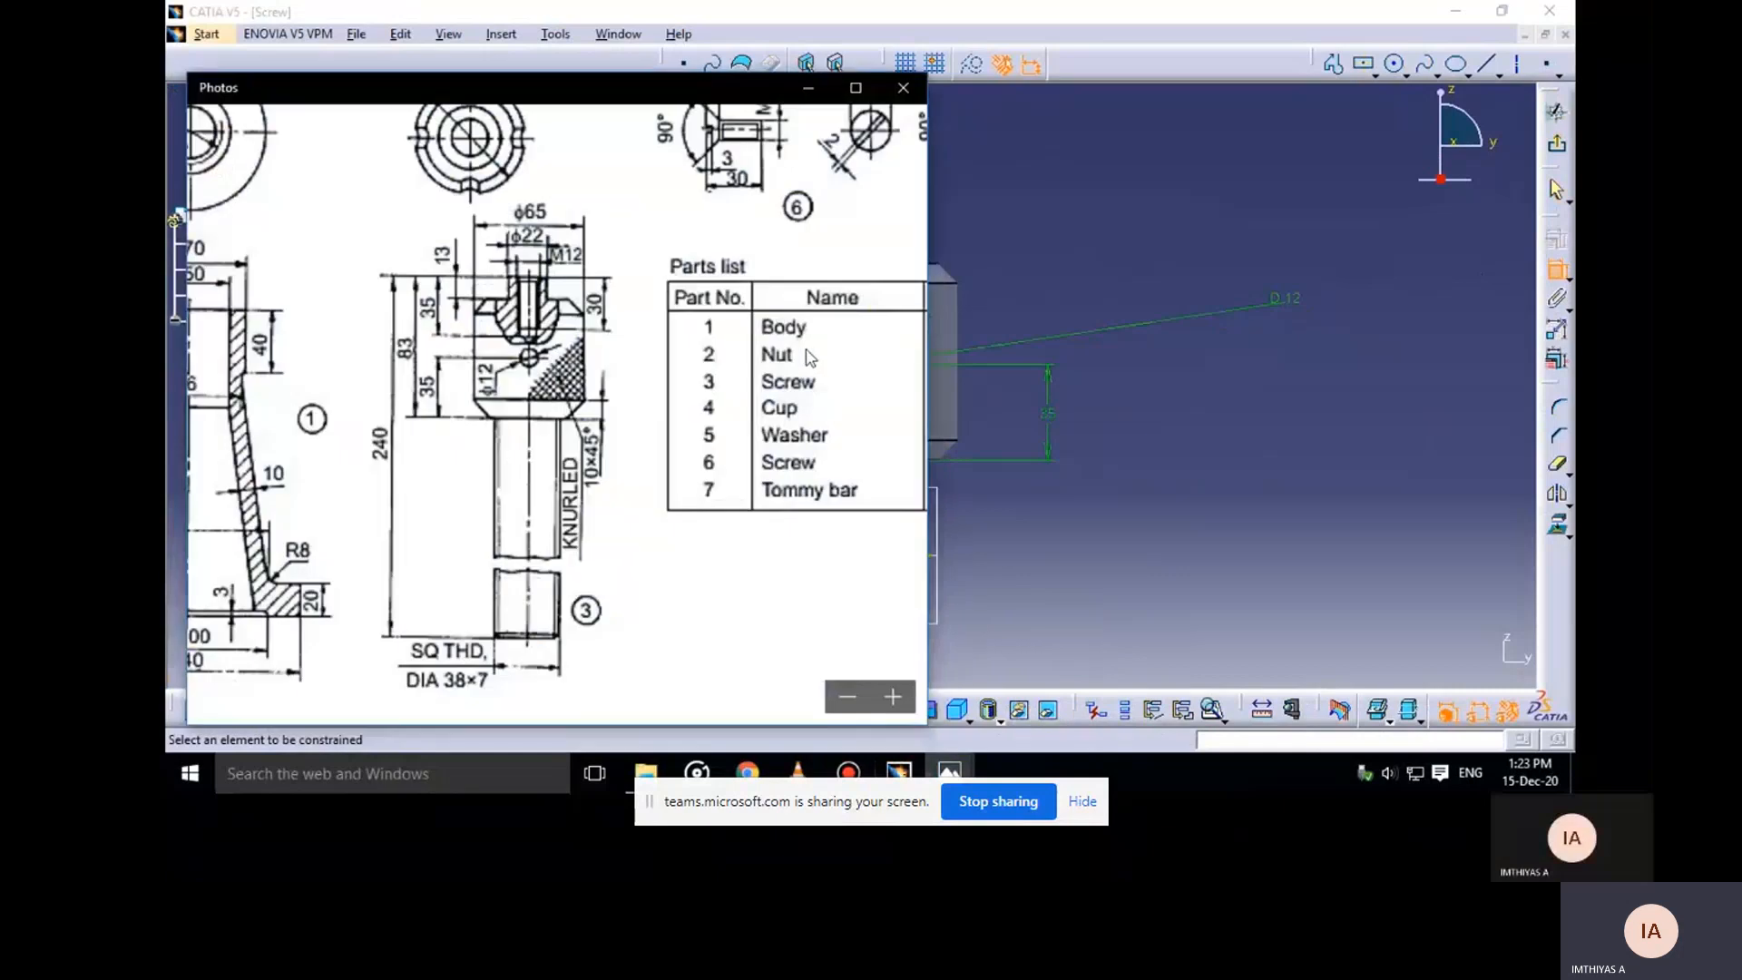
click(804, 93)
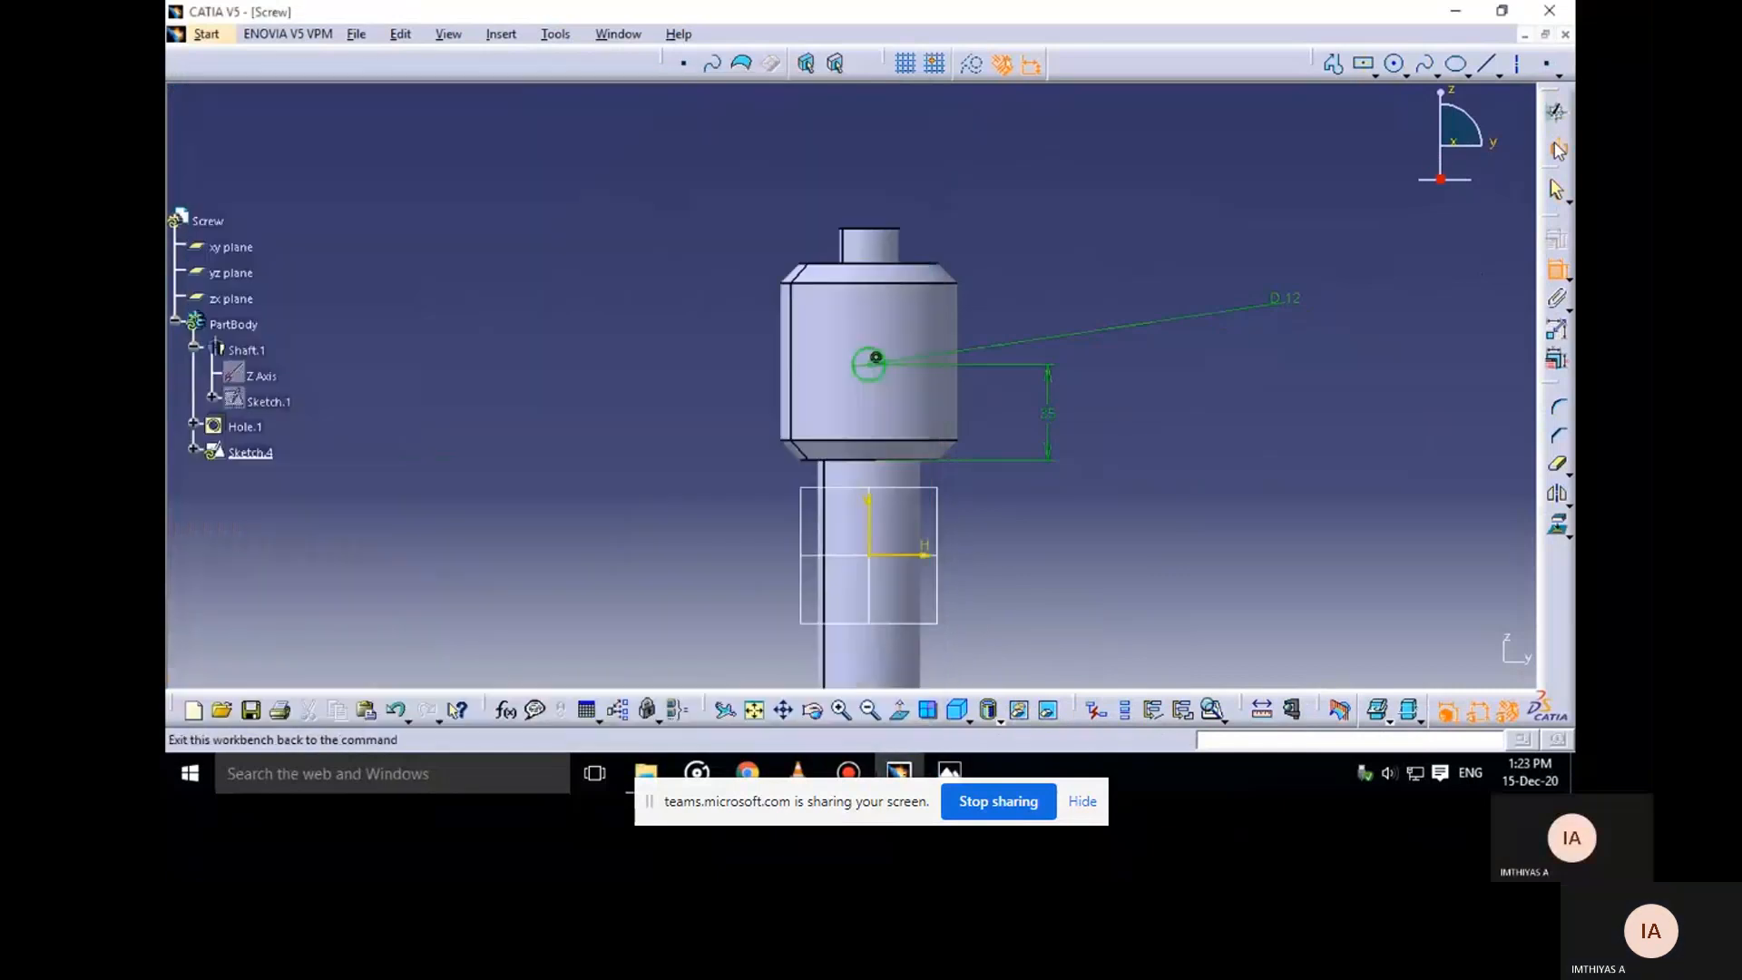
click(1557, 144)
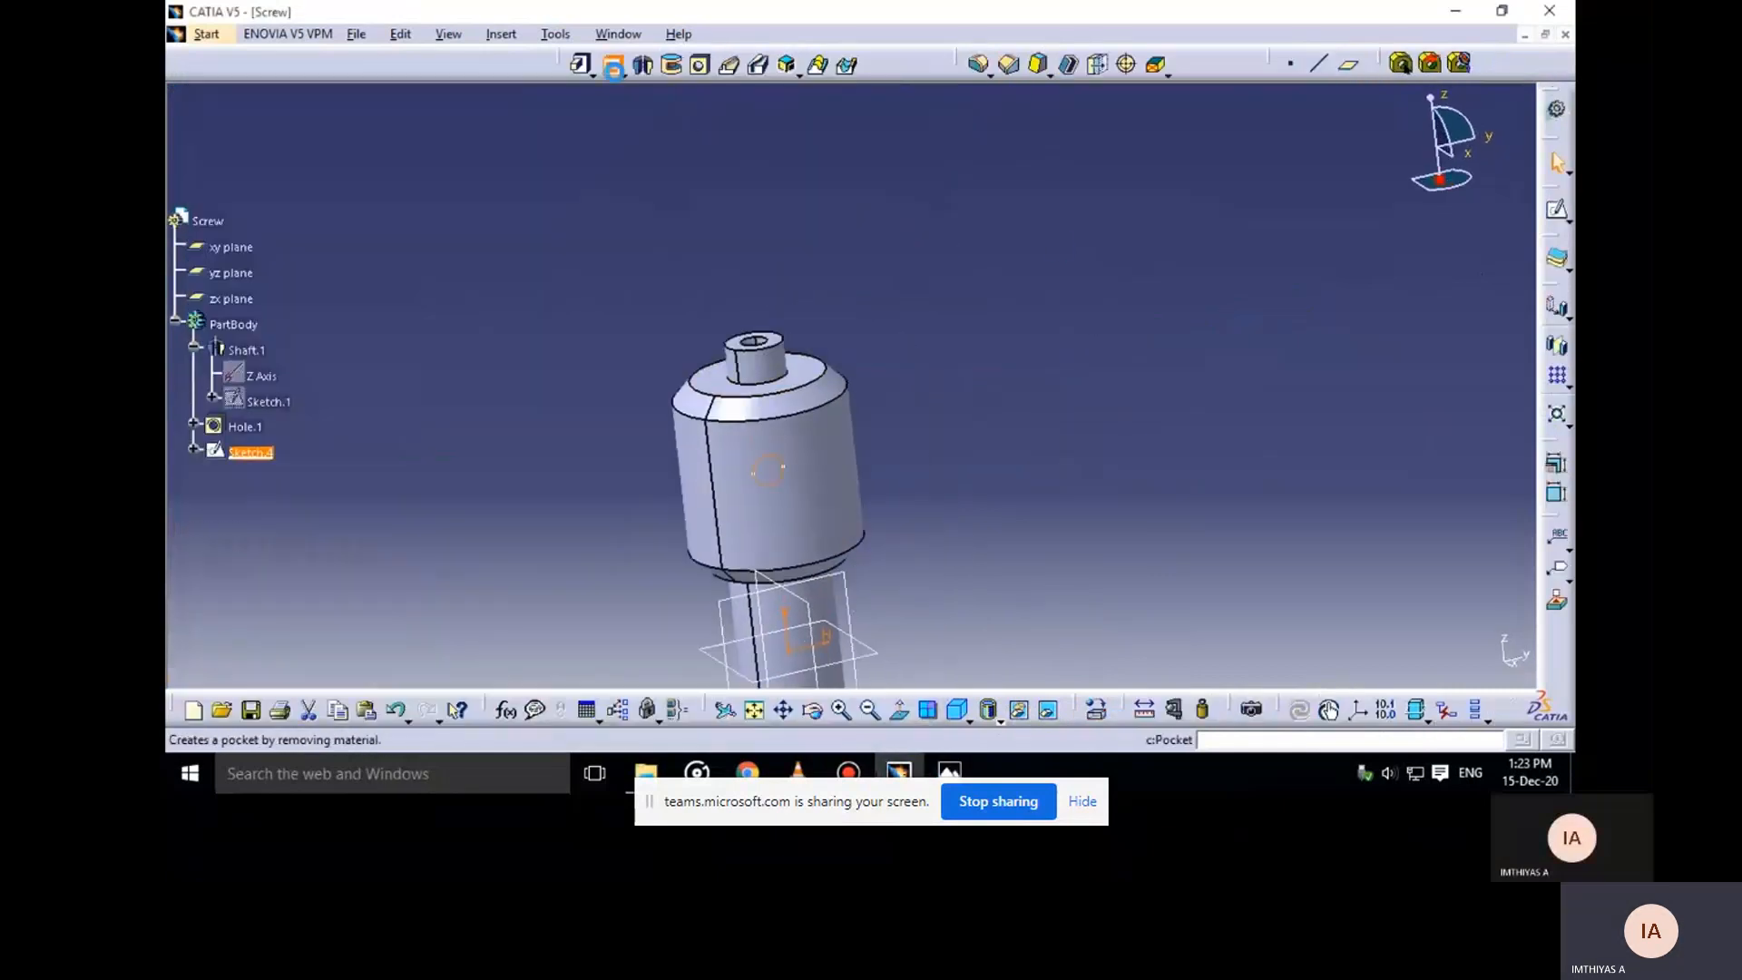
Start a pocket from the circle sketch in the head and try the Up to last limit
click(612, 64)
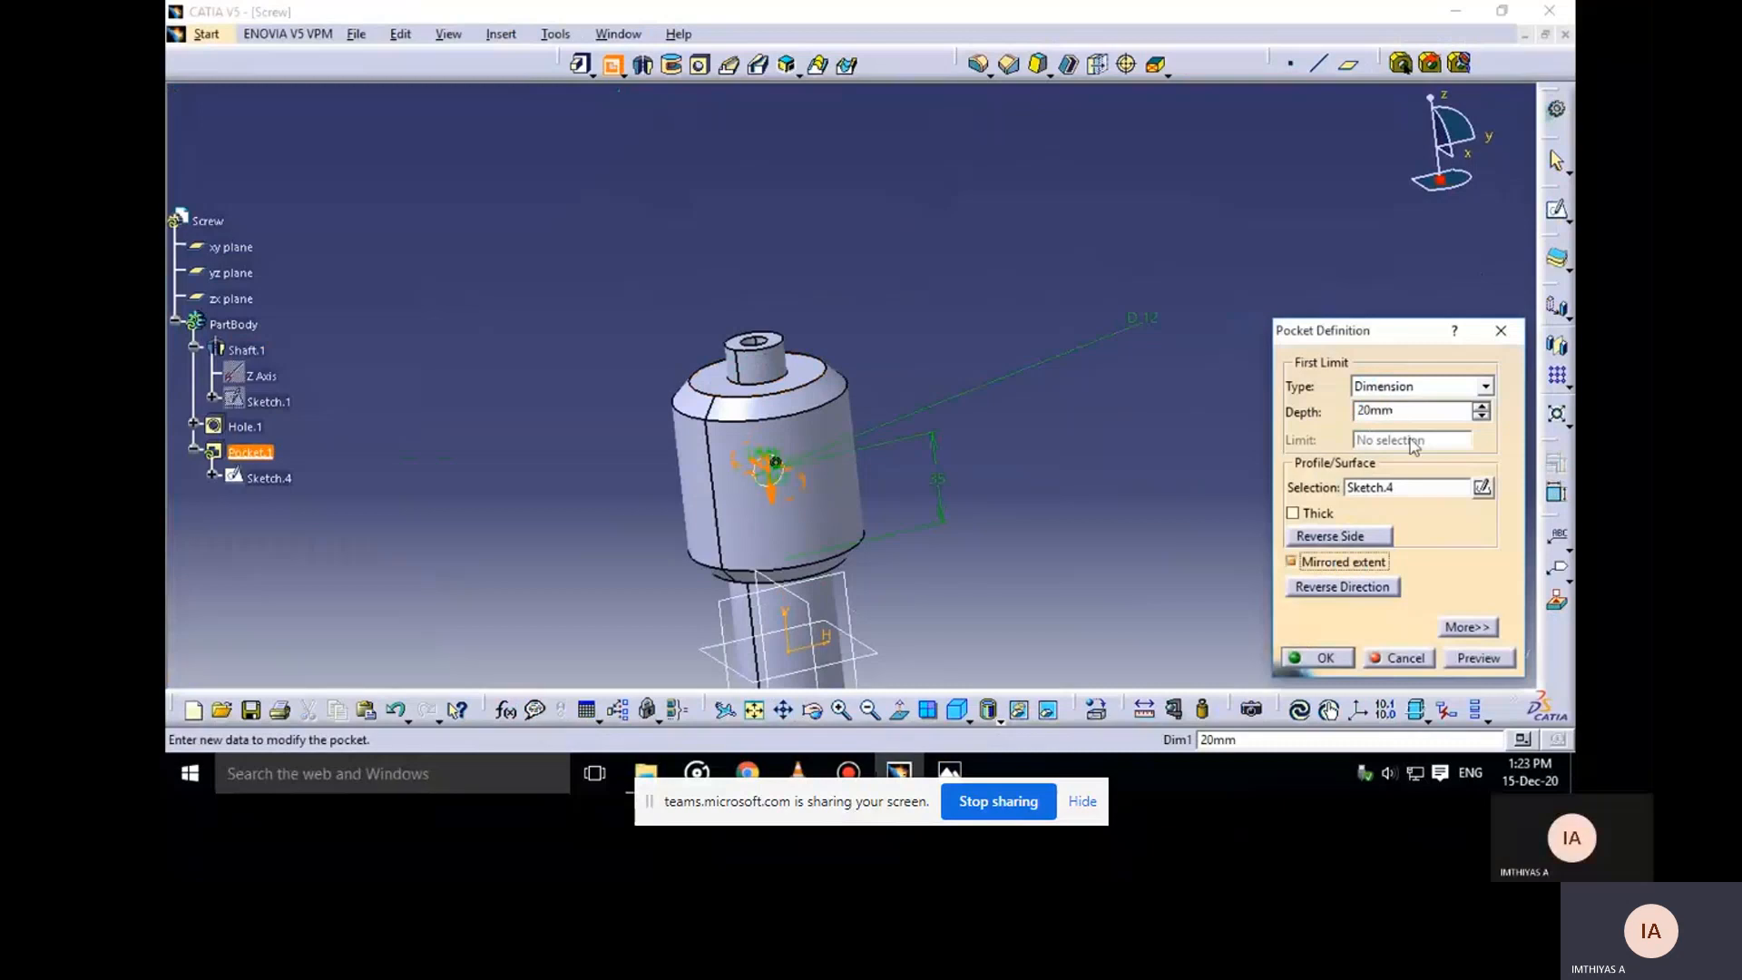
click(1486, 388)
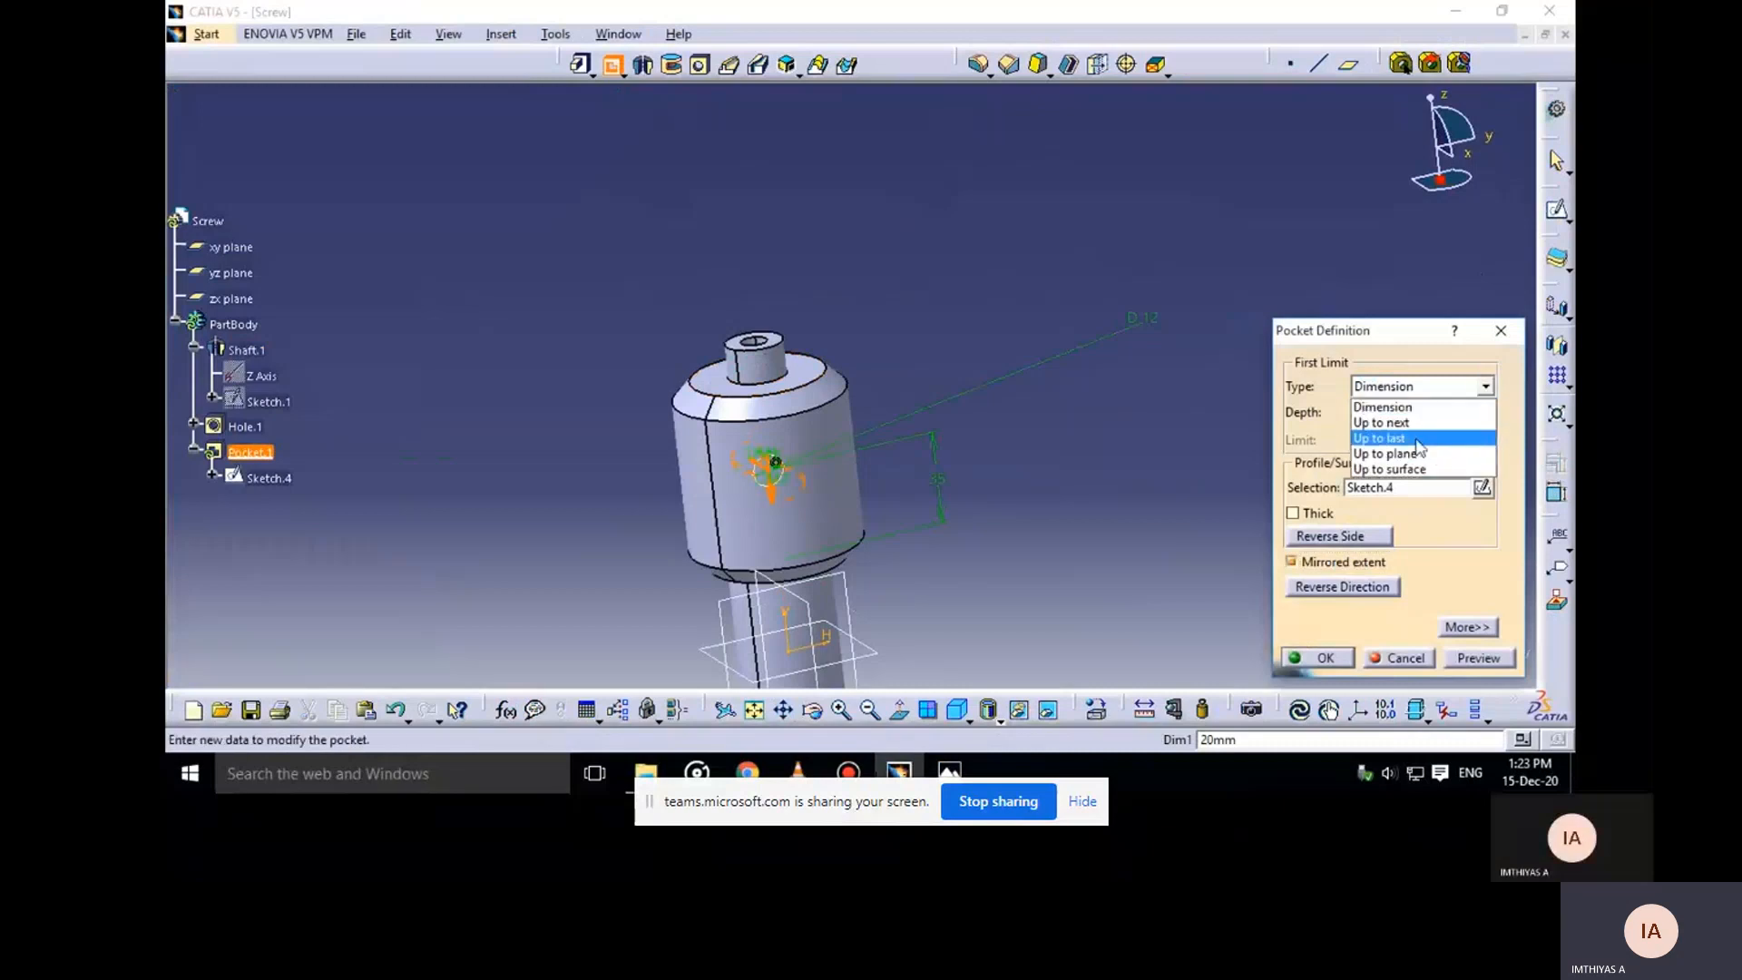
click(1383, 434)
middle_drag(956, 517, 919, 613)
click(1477, 657)
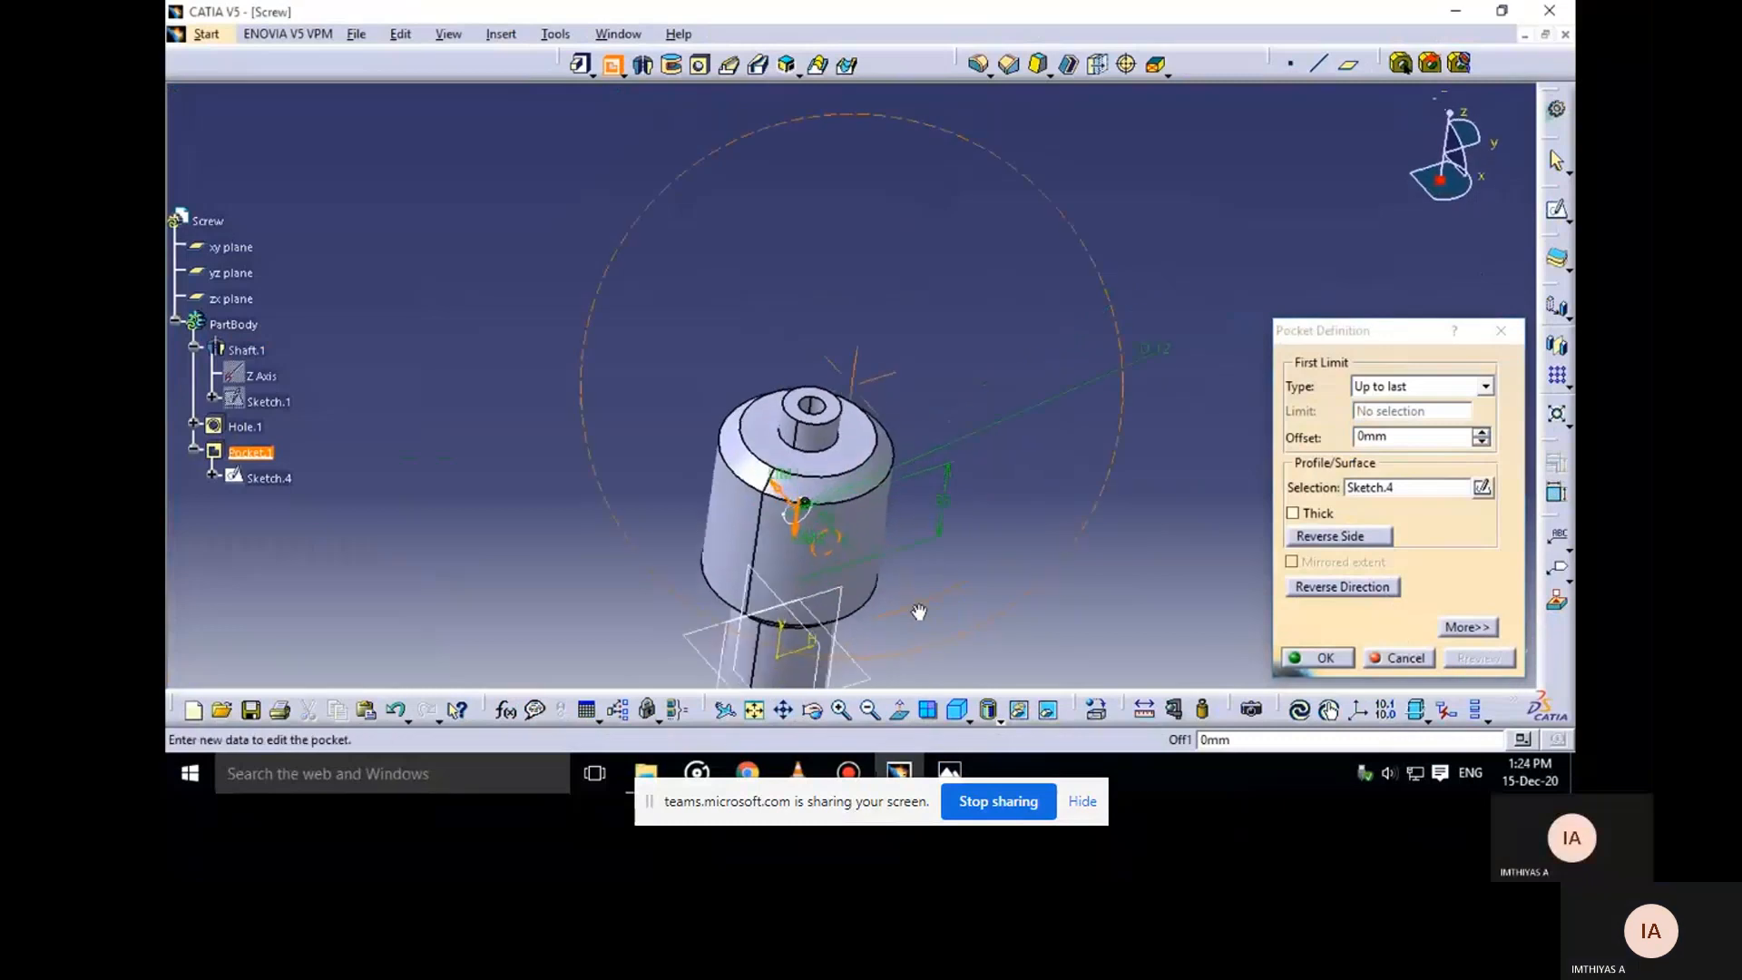
click(1487, 387)
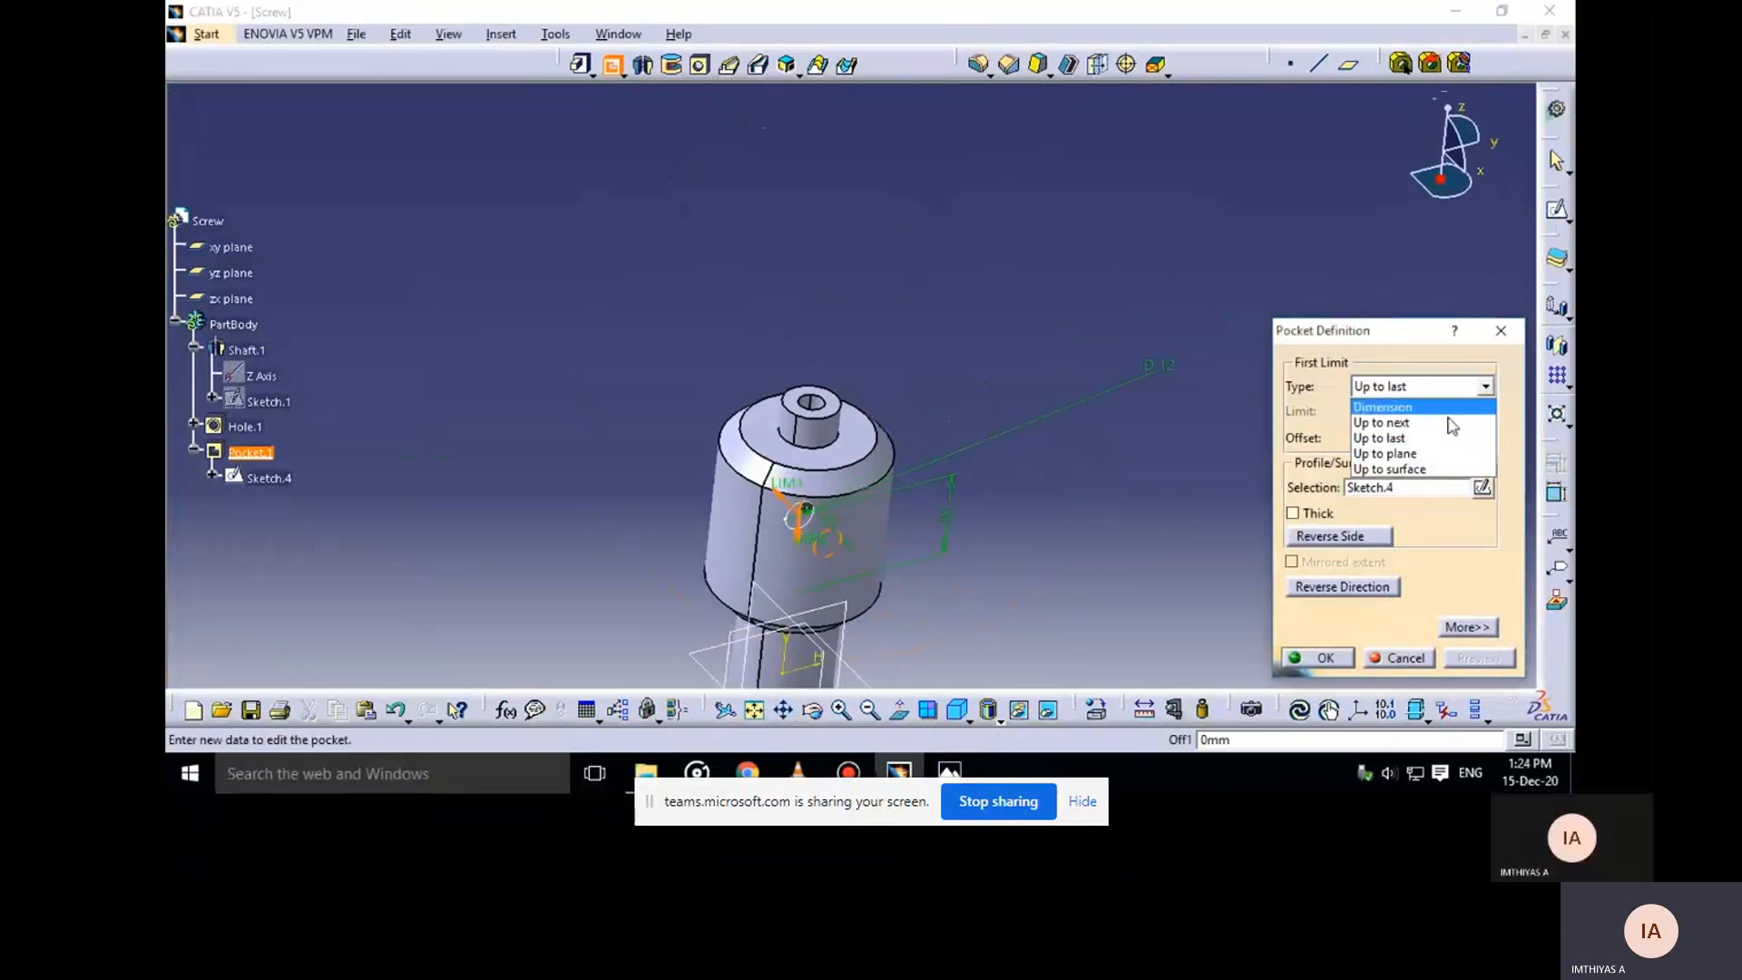
click(1386, 407)
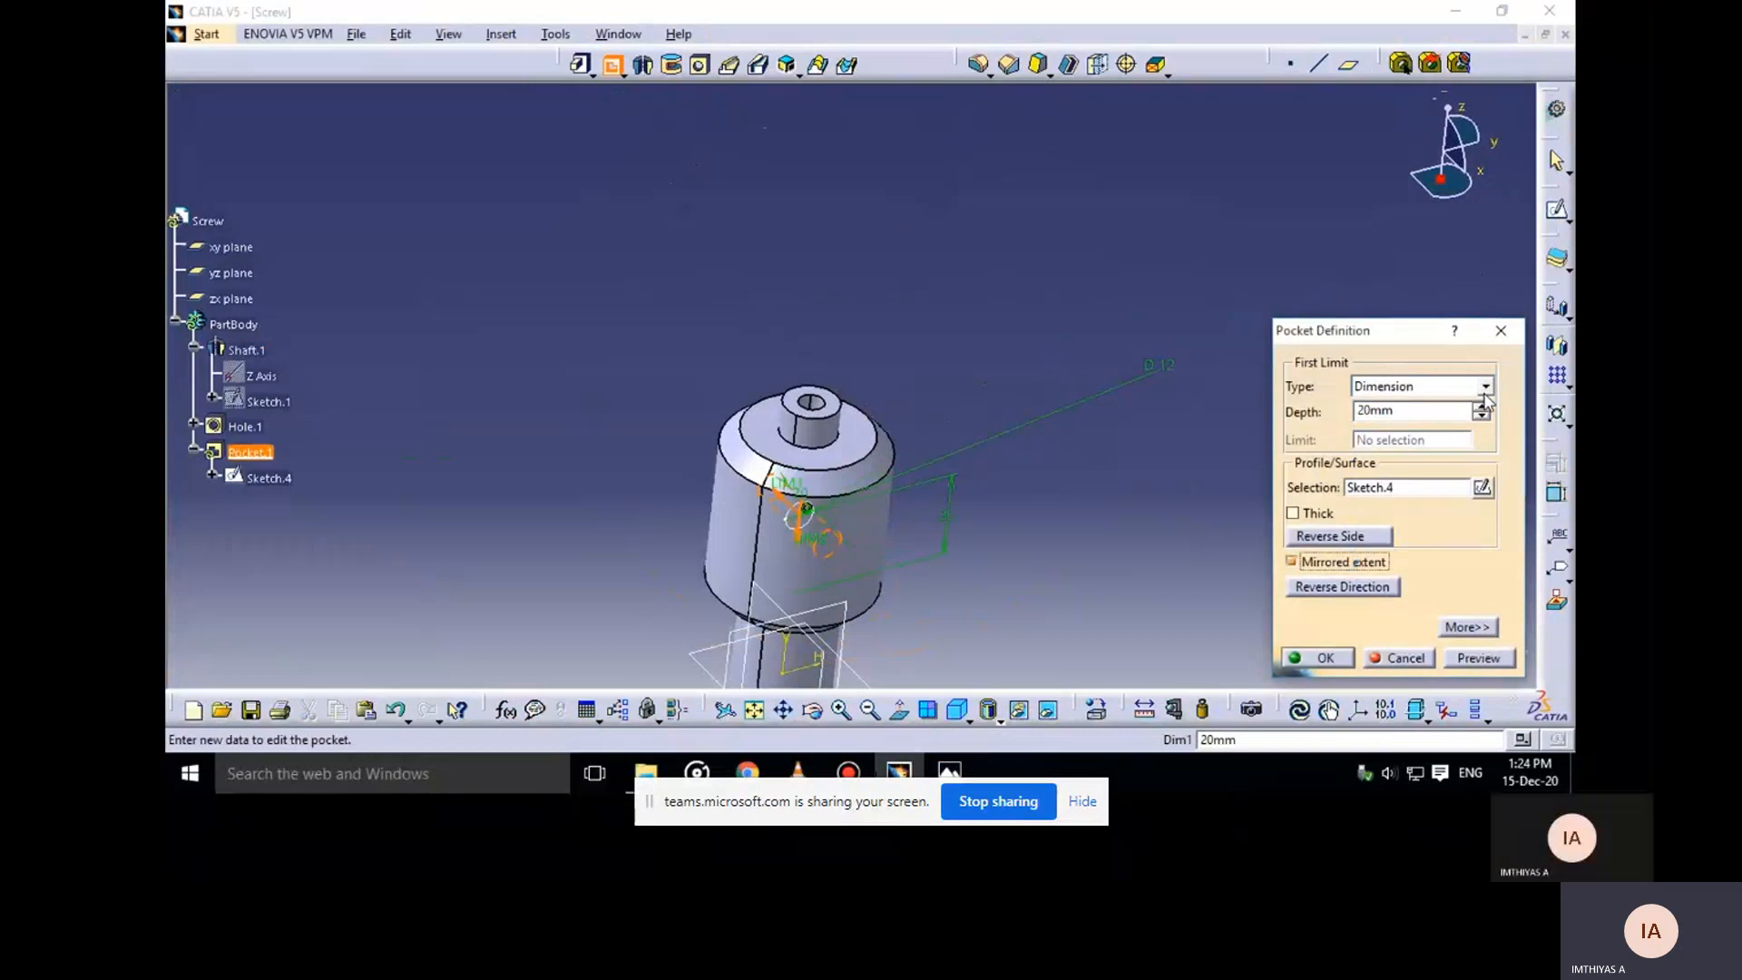
click(1486, 389)
click(1404, 435)
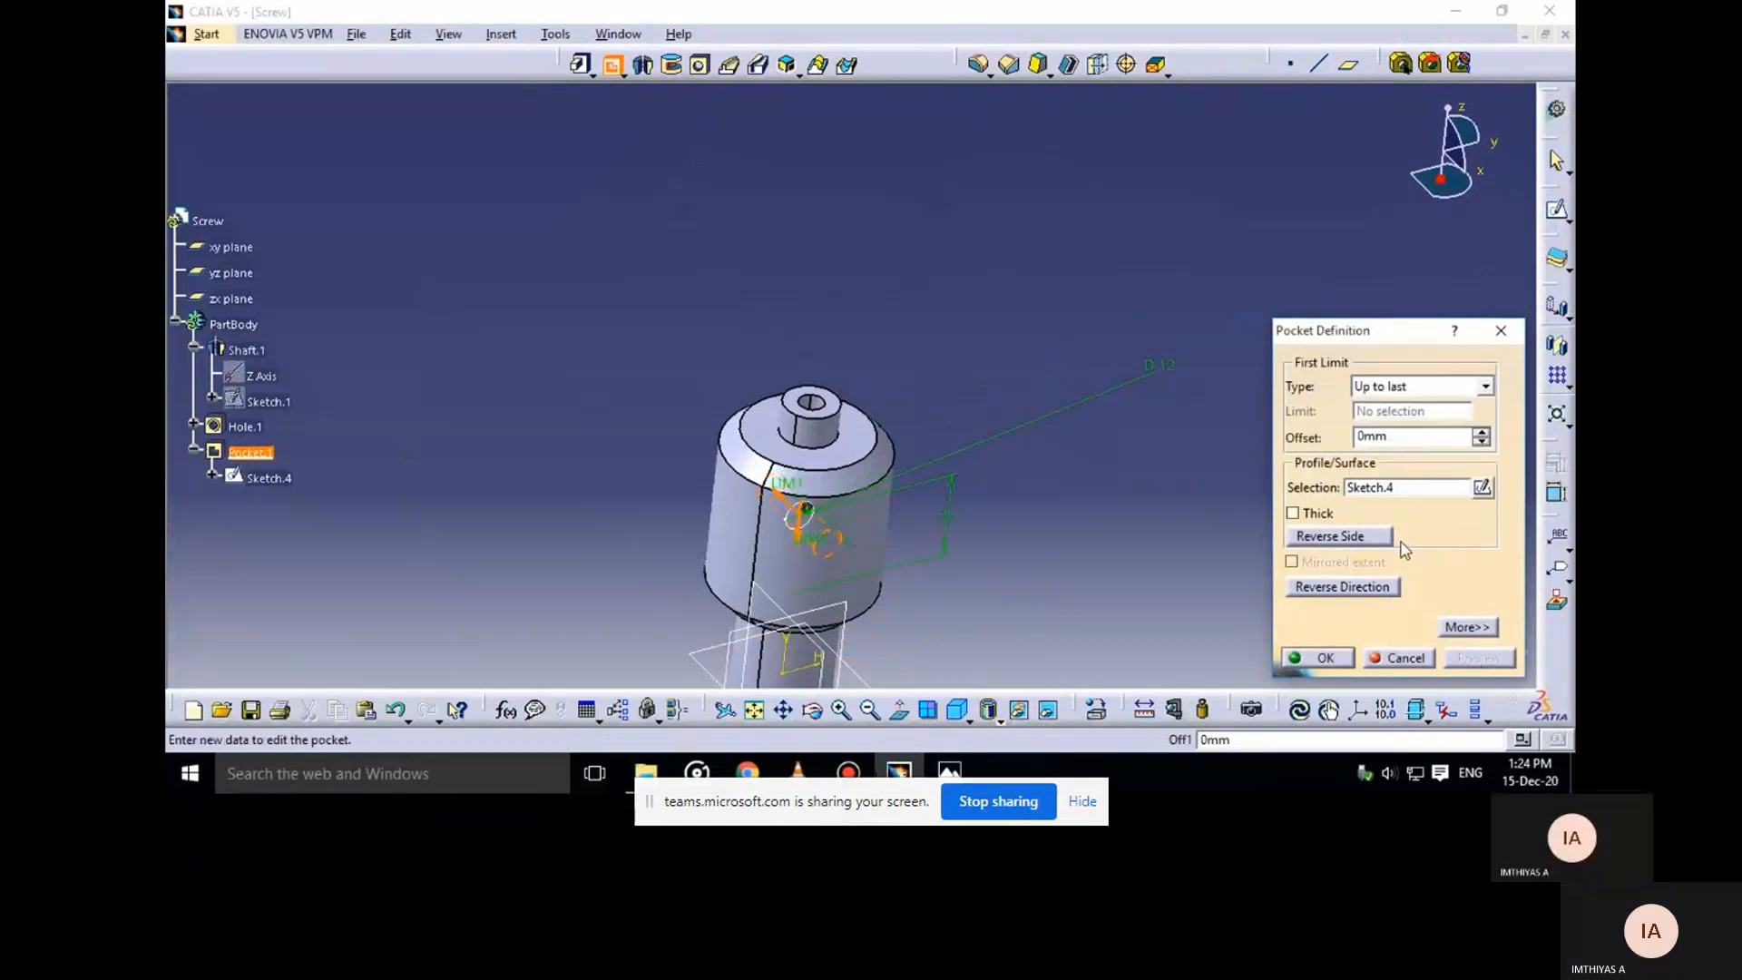
Cut the circle through the head as a pocket with a Dimension limit of 100 mm depth and mirrored extent
click(1484, 388)
click(1415, 407)
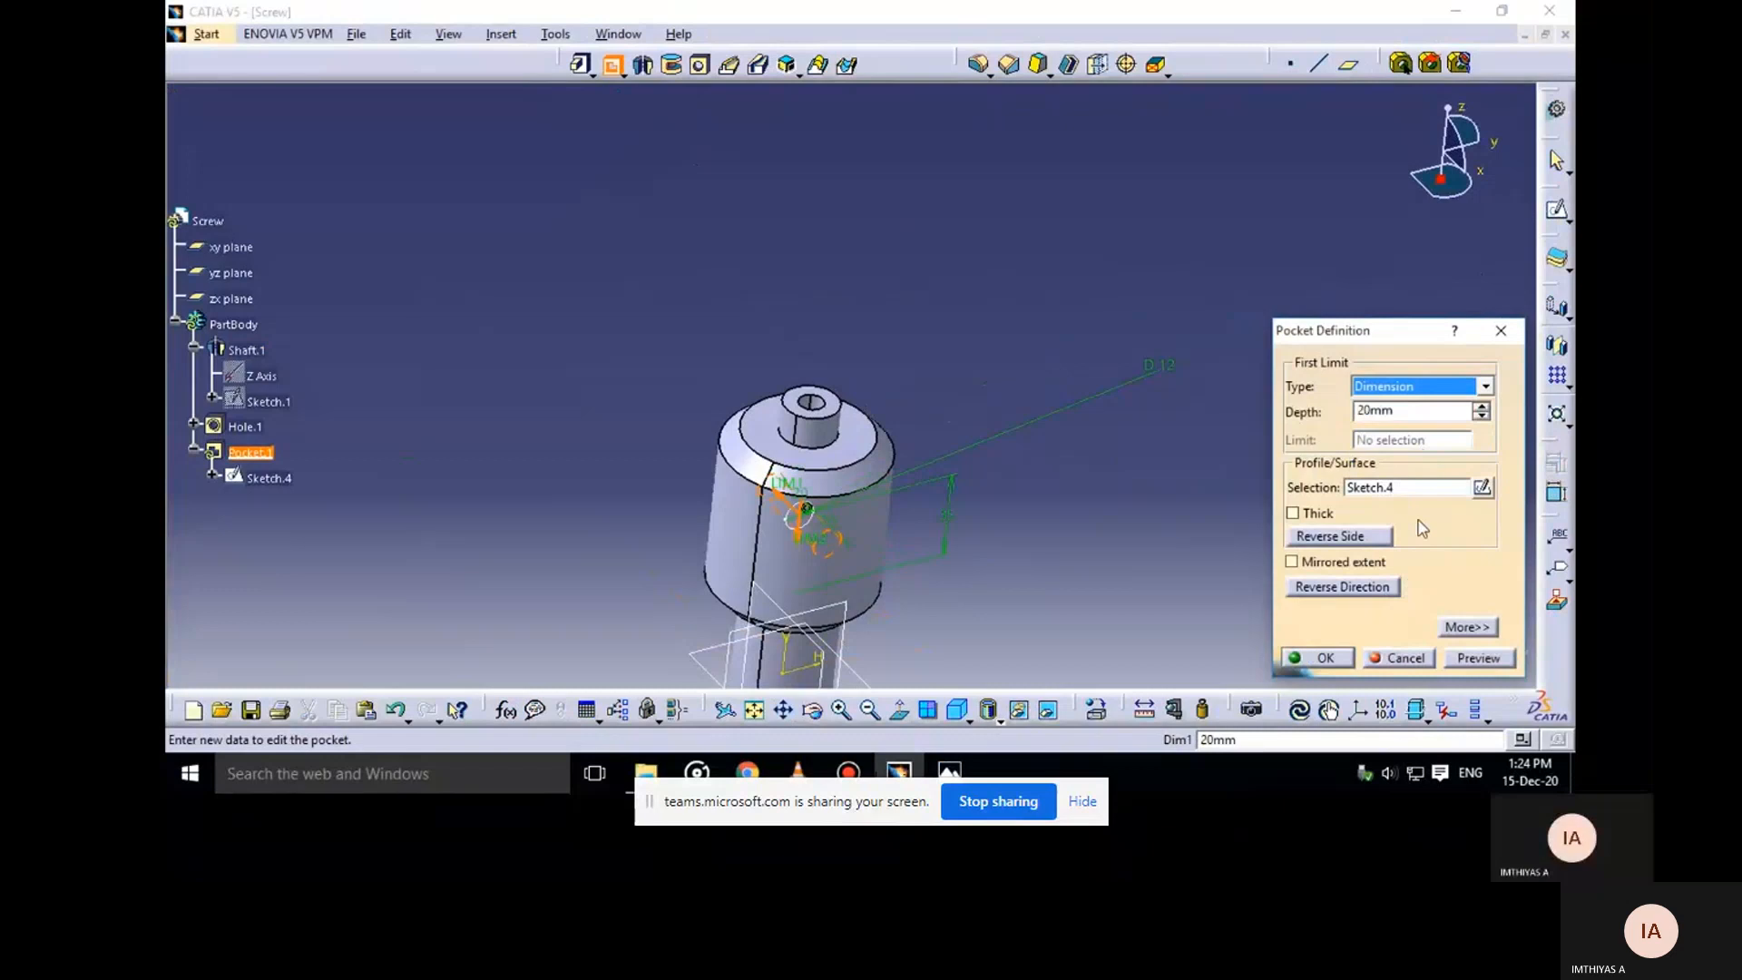
key(Tab)
text(100)
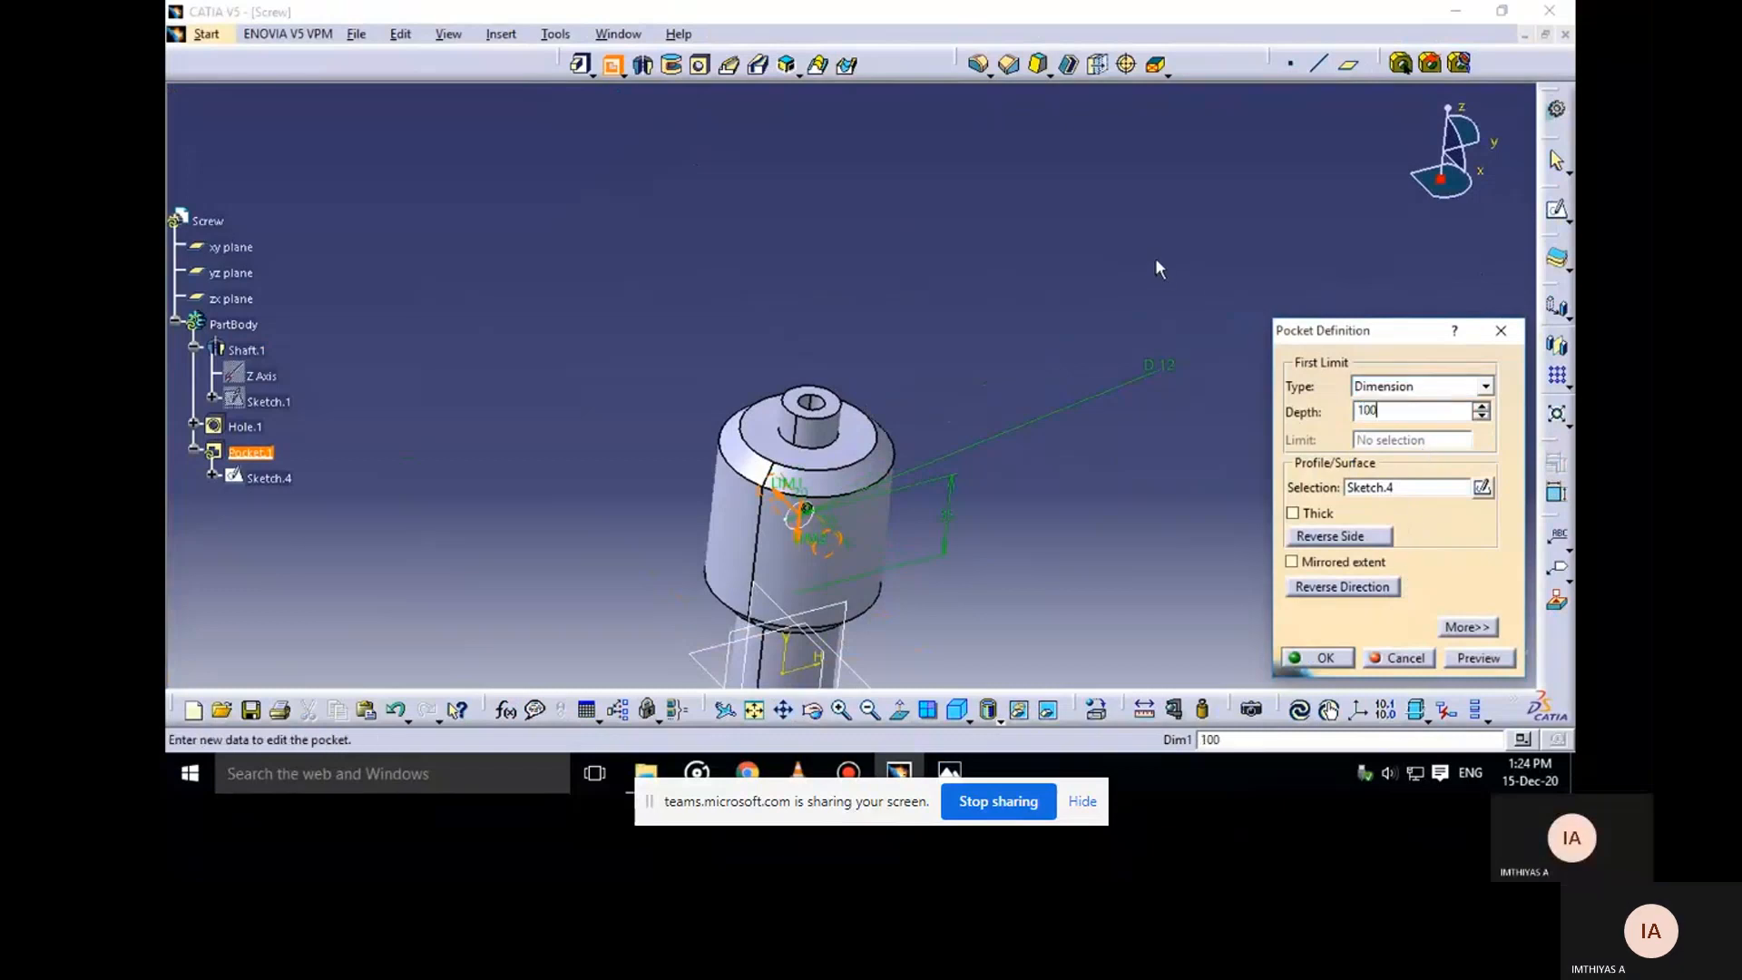
click(1148, 256)
click(1369, 561)
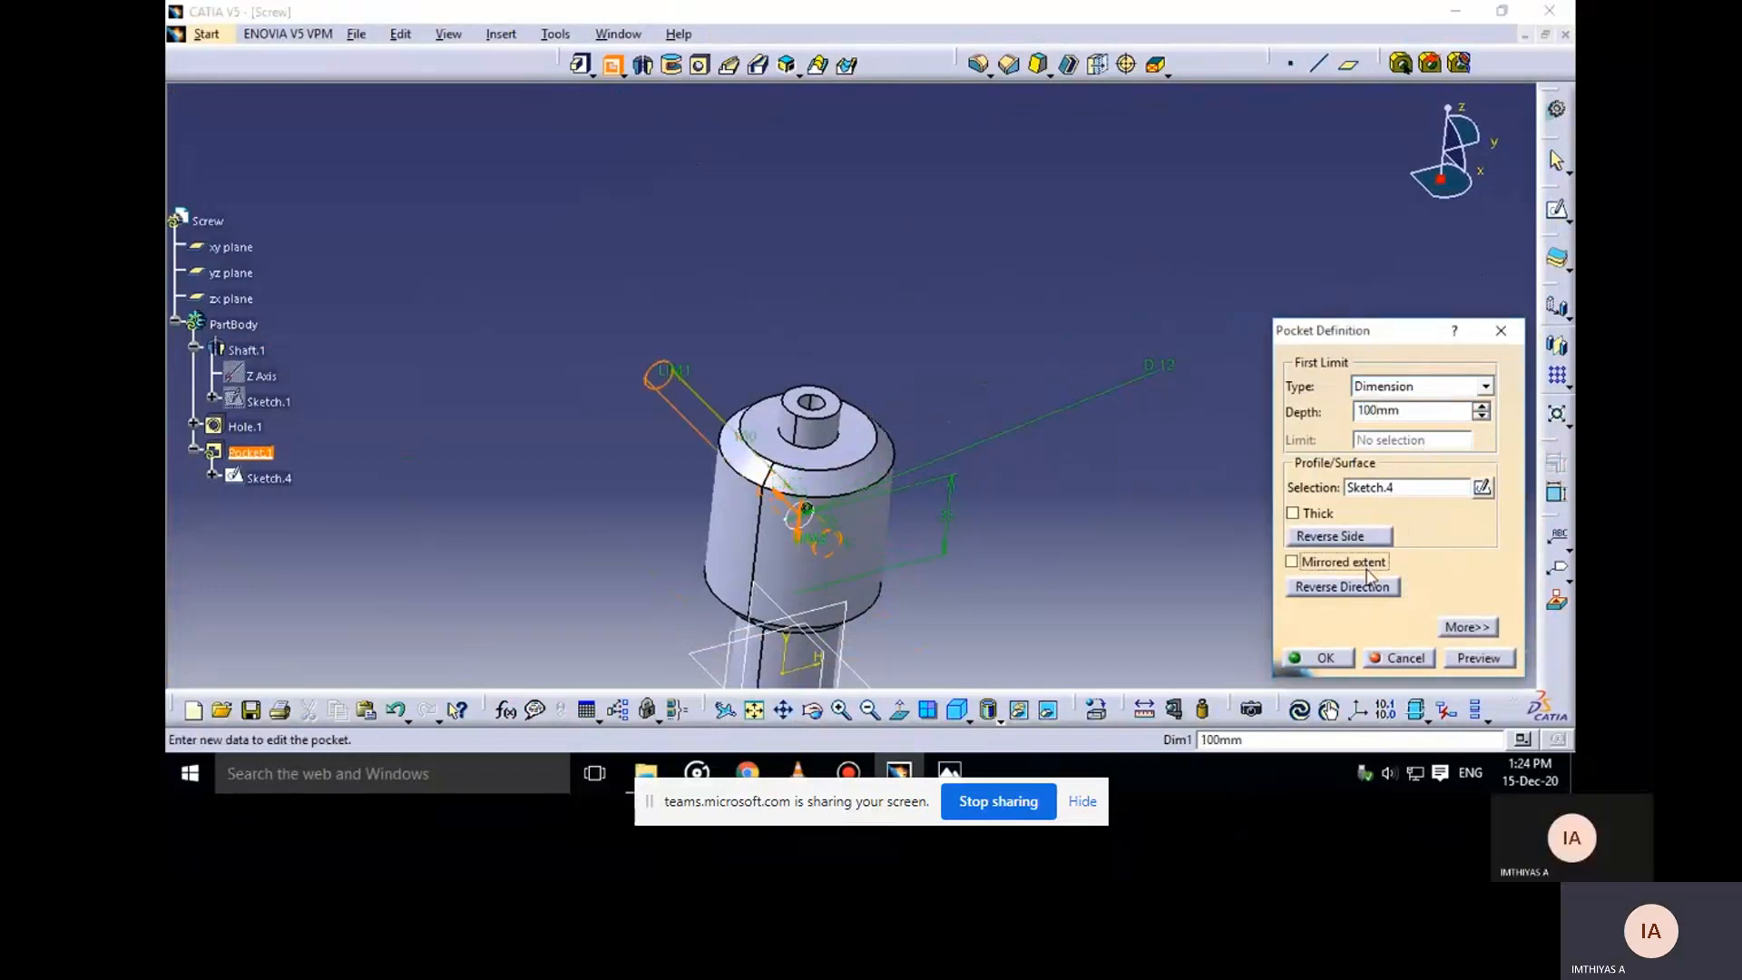
click(1468, 659)
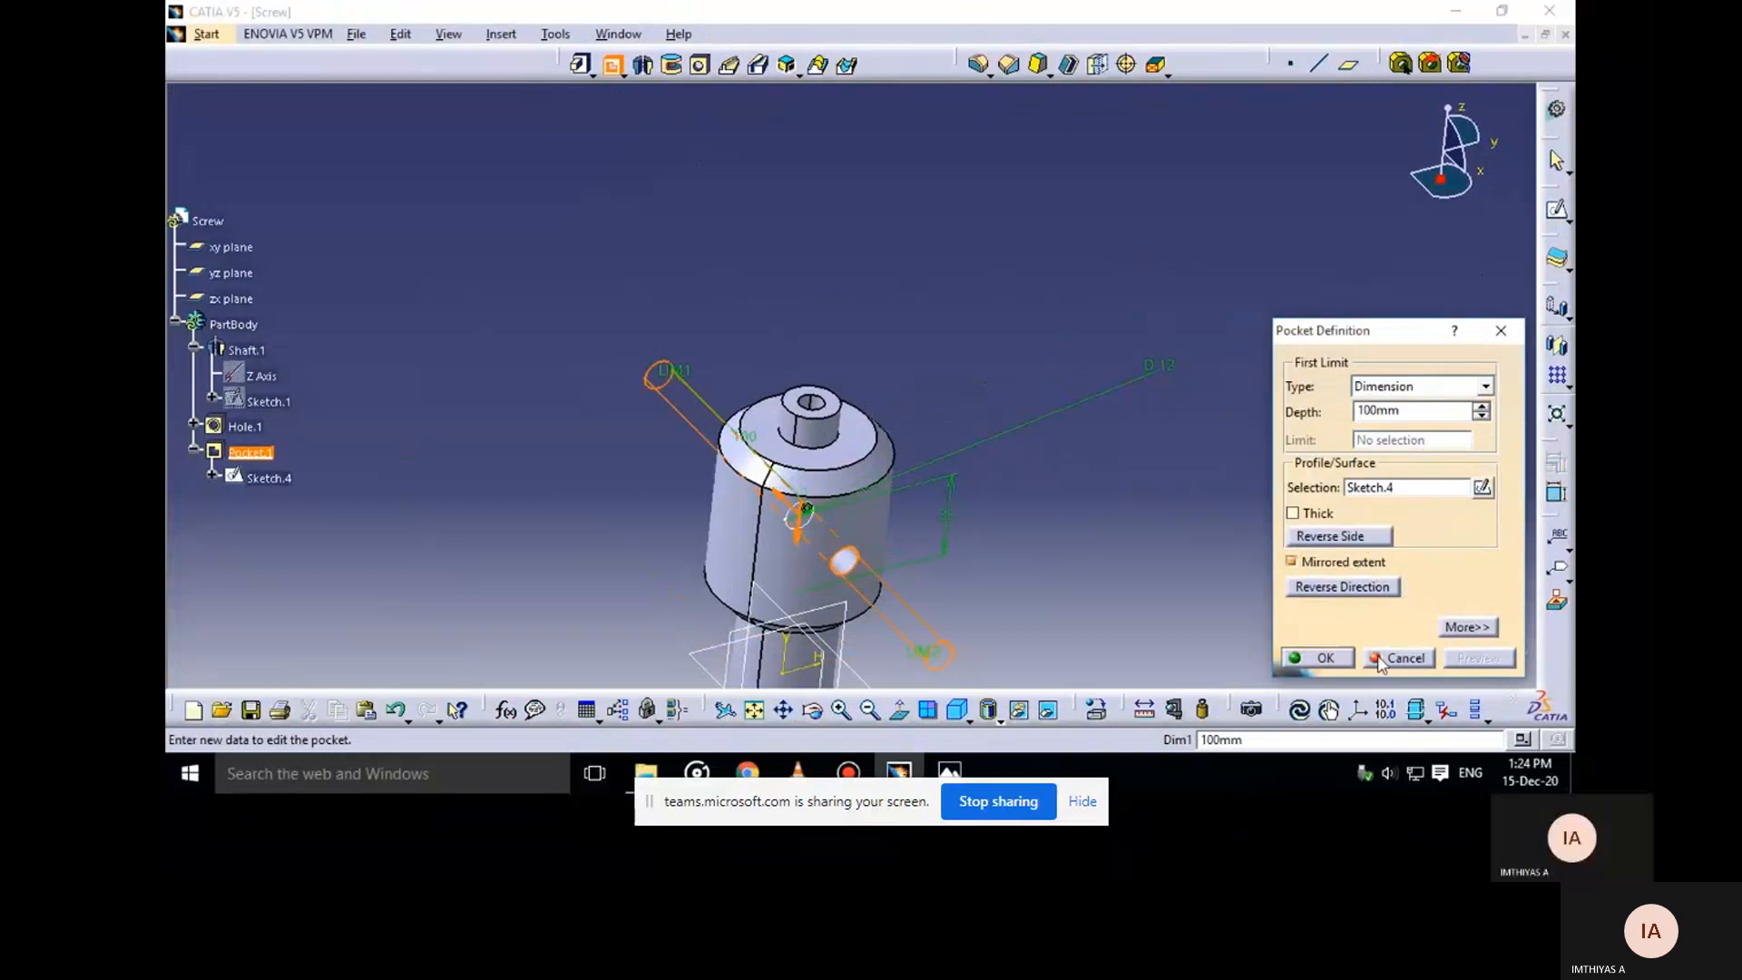
click(1323, 658)
middle_drag(922, 373, 808, 288)
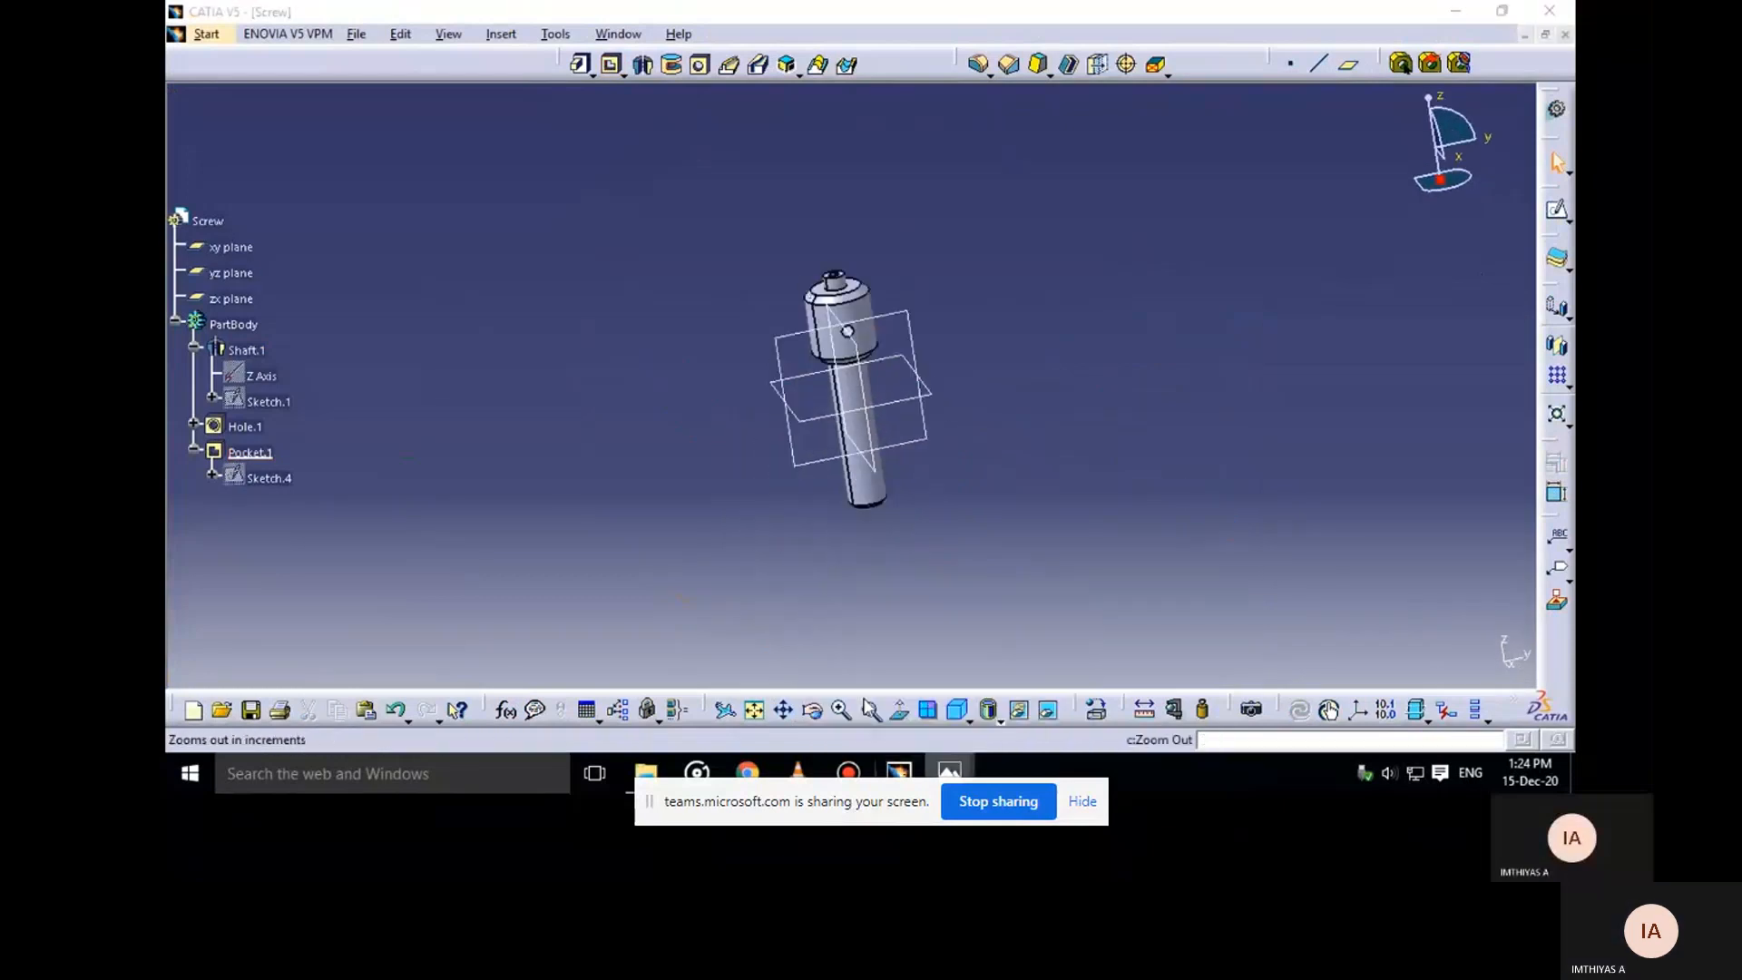
Check the reference drawing, then save the part as Screw in the Screw Jack folder and close it
key(alt+Tab)
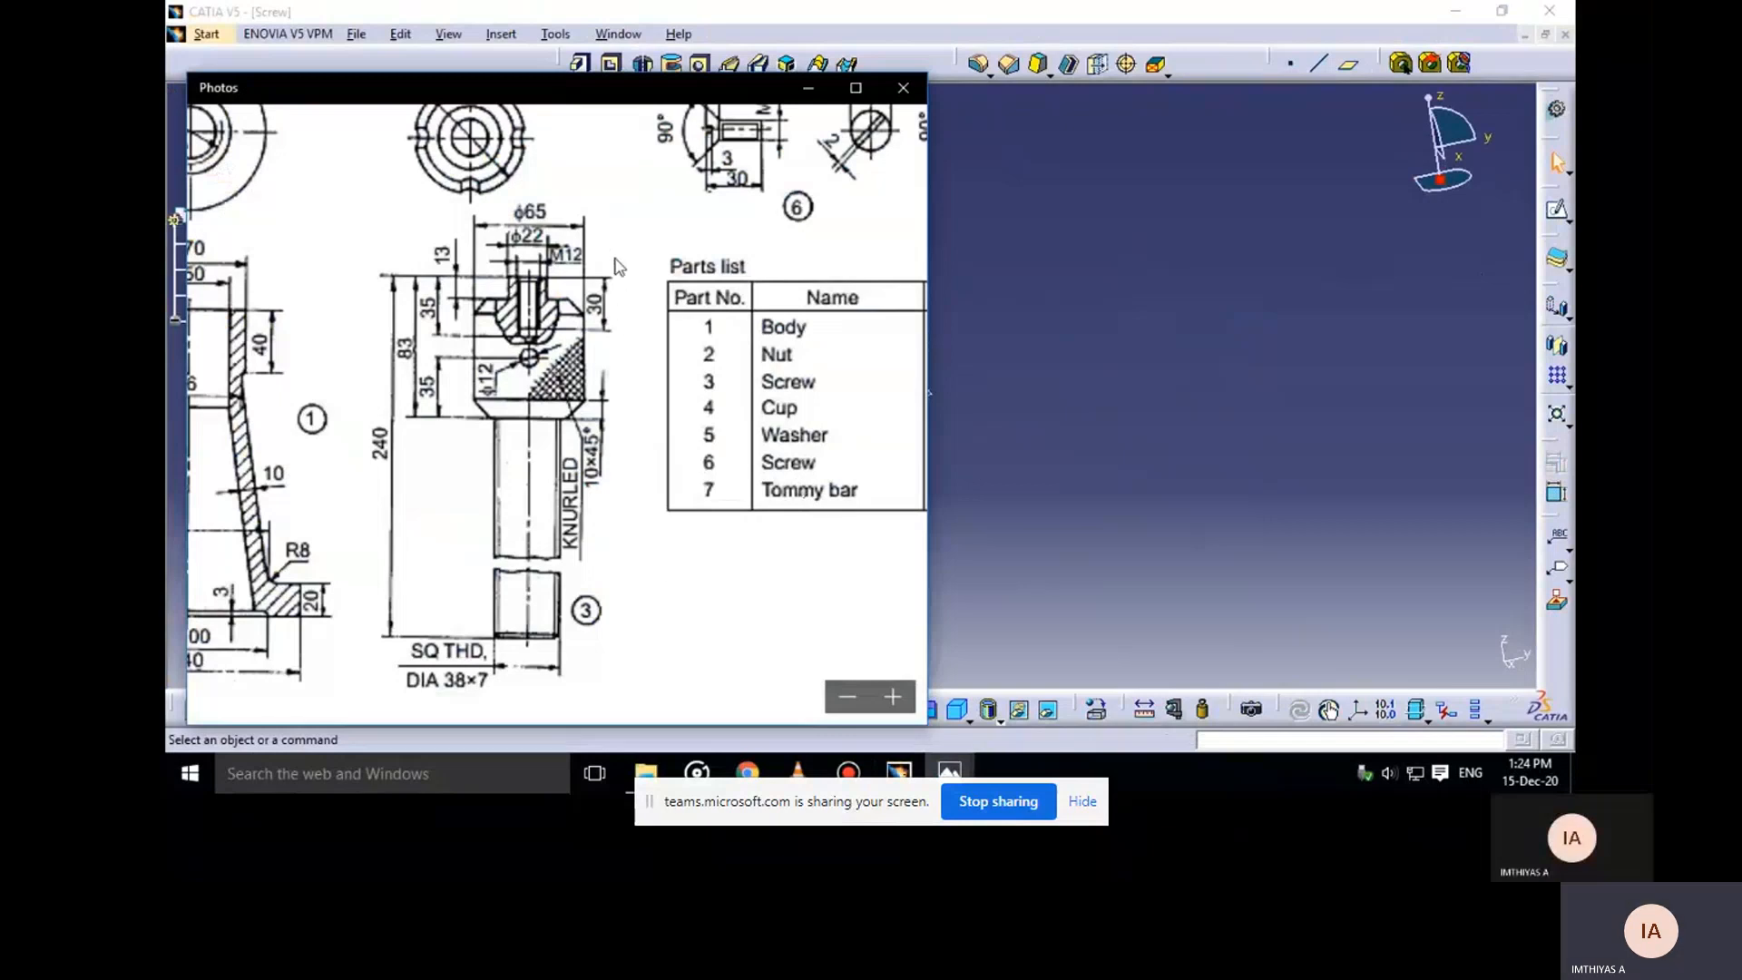
scroll(681, 331, up, 5)
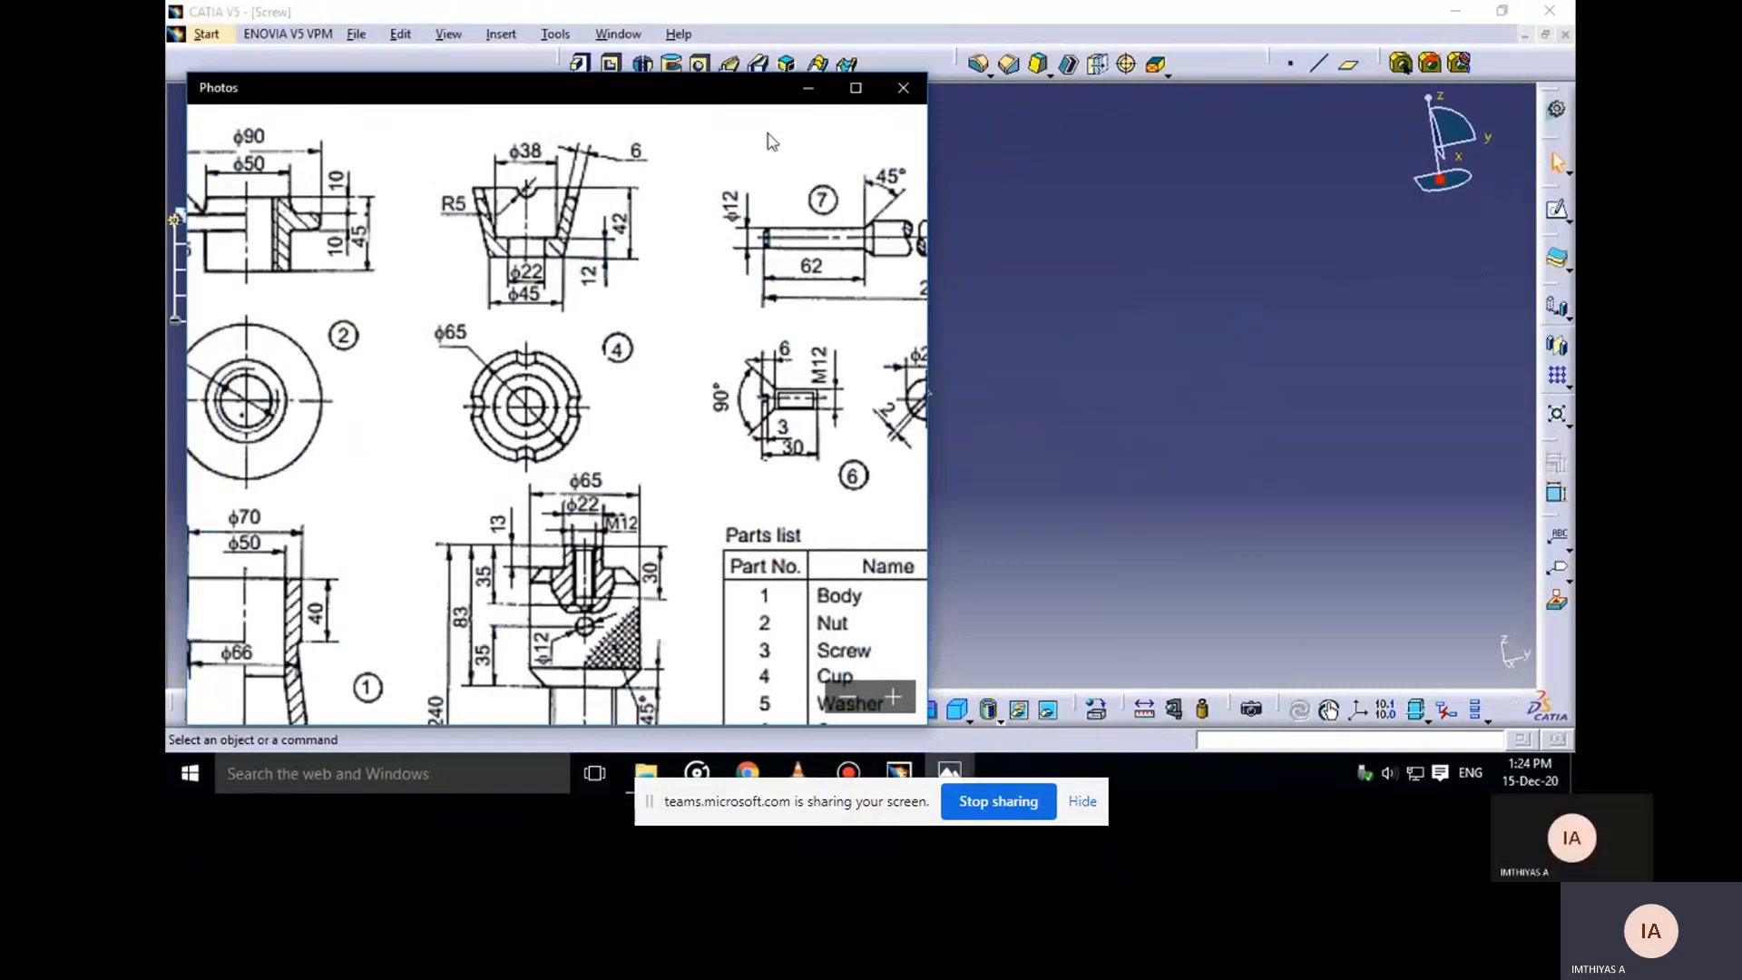
click(983, 252)
key(ctrl+s)
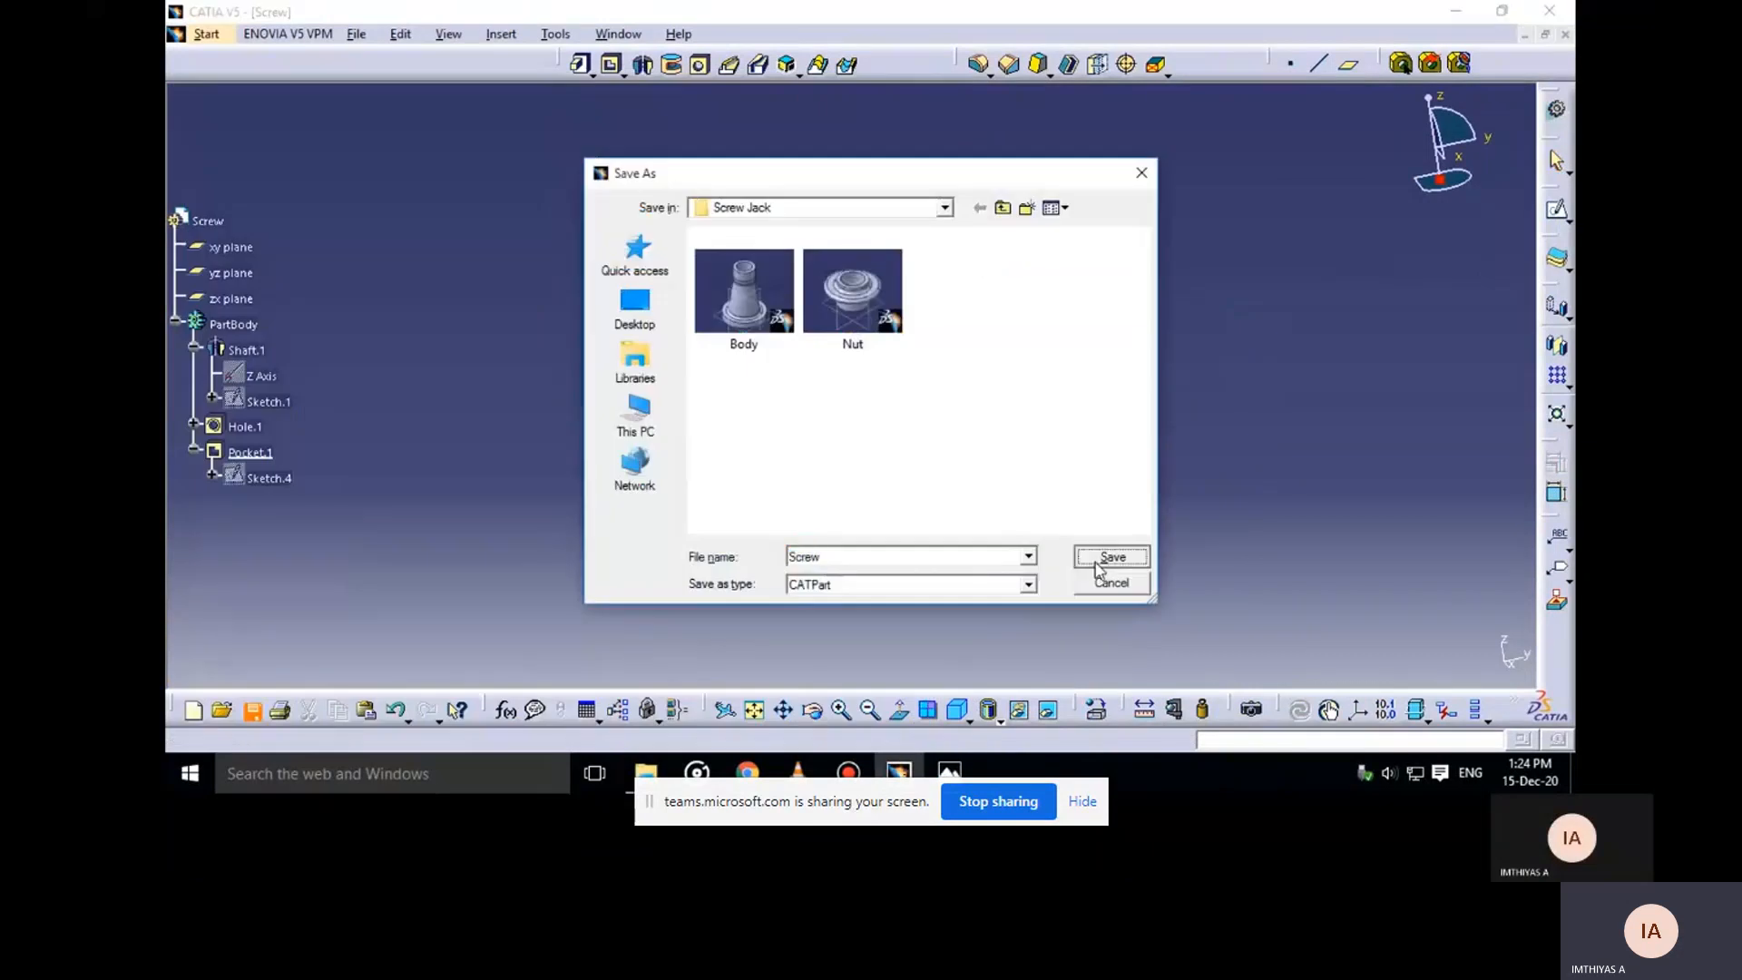
click(1110, 556)
click(1565, 35)
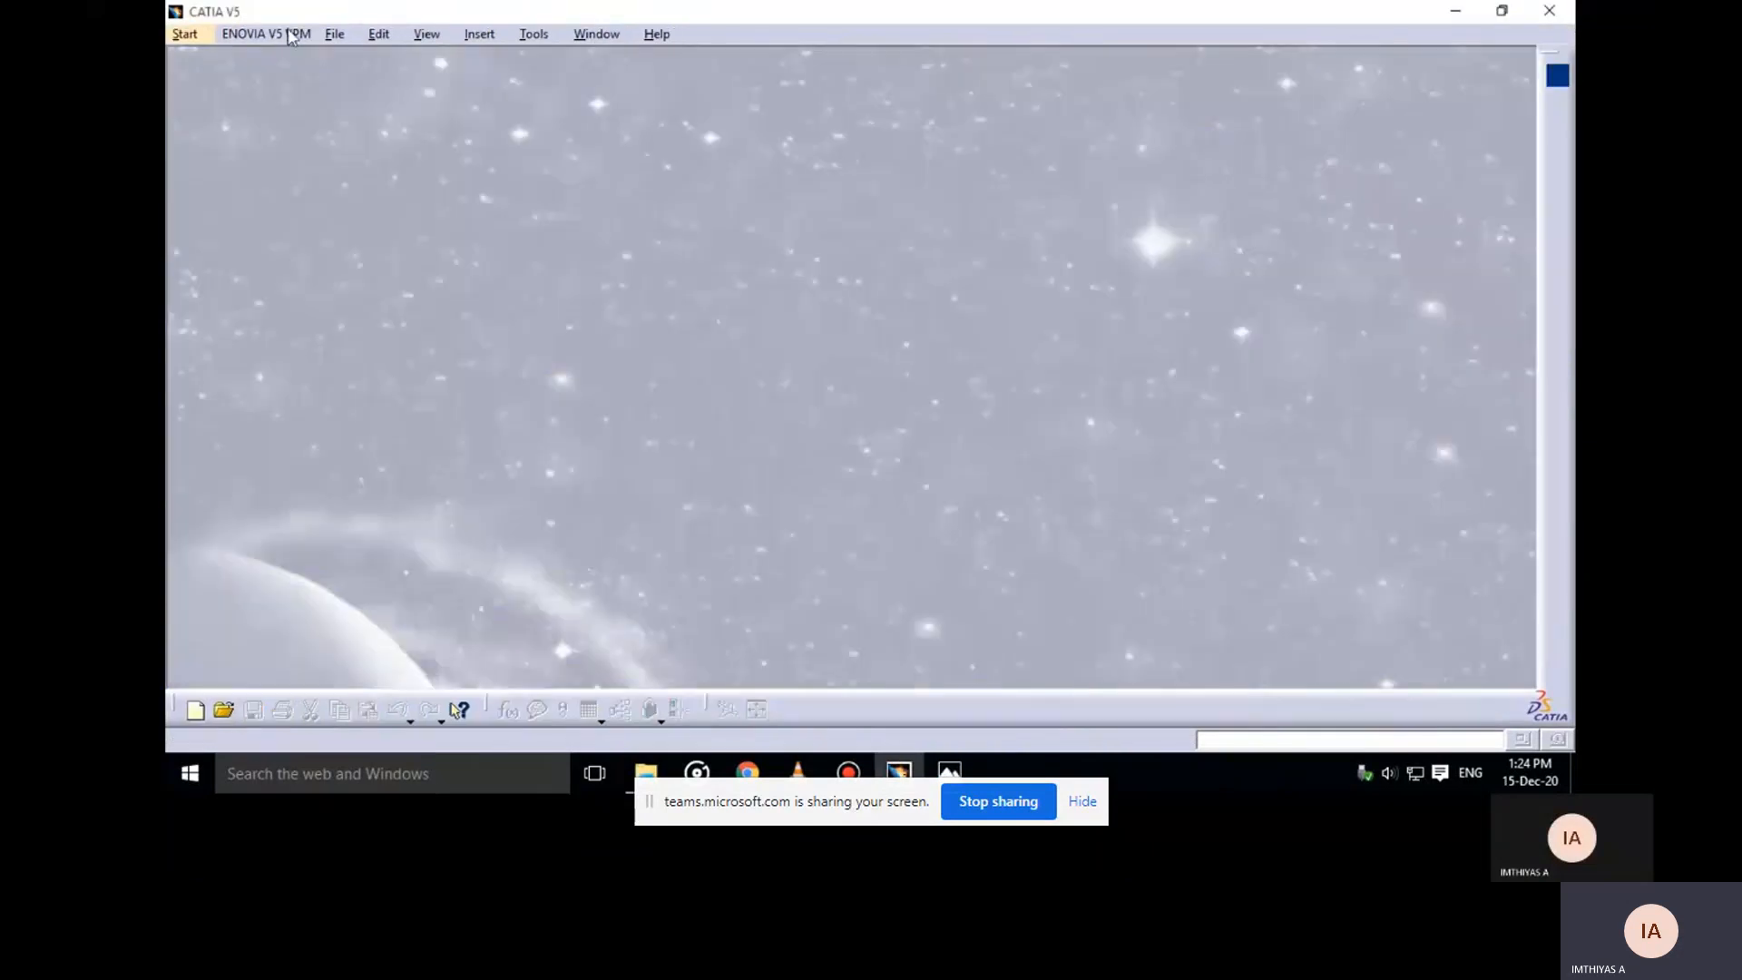
Create a new part named Cup, taking the name from the parts list in the reference drawing
click(201, 35)
mouse_move(272, 74)
click(490, 78)
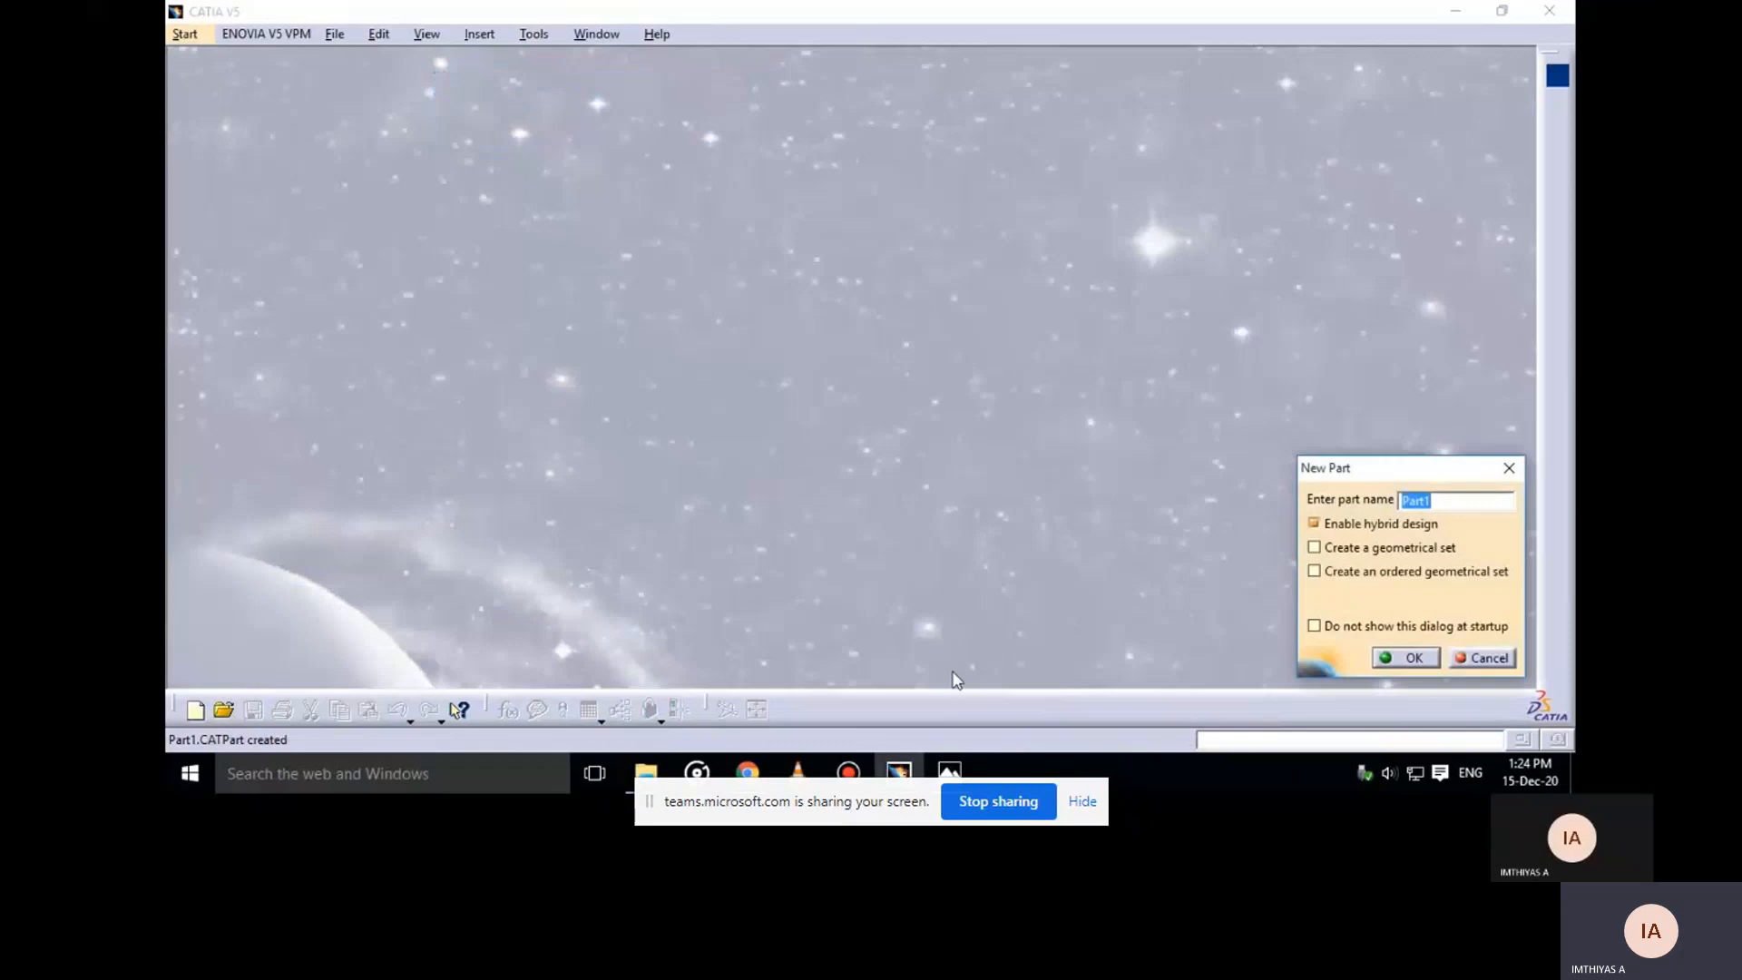
click(949, 772)
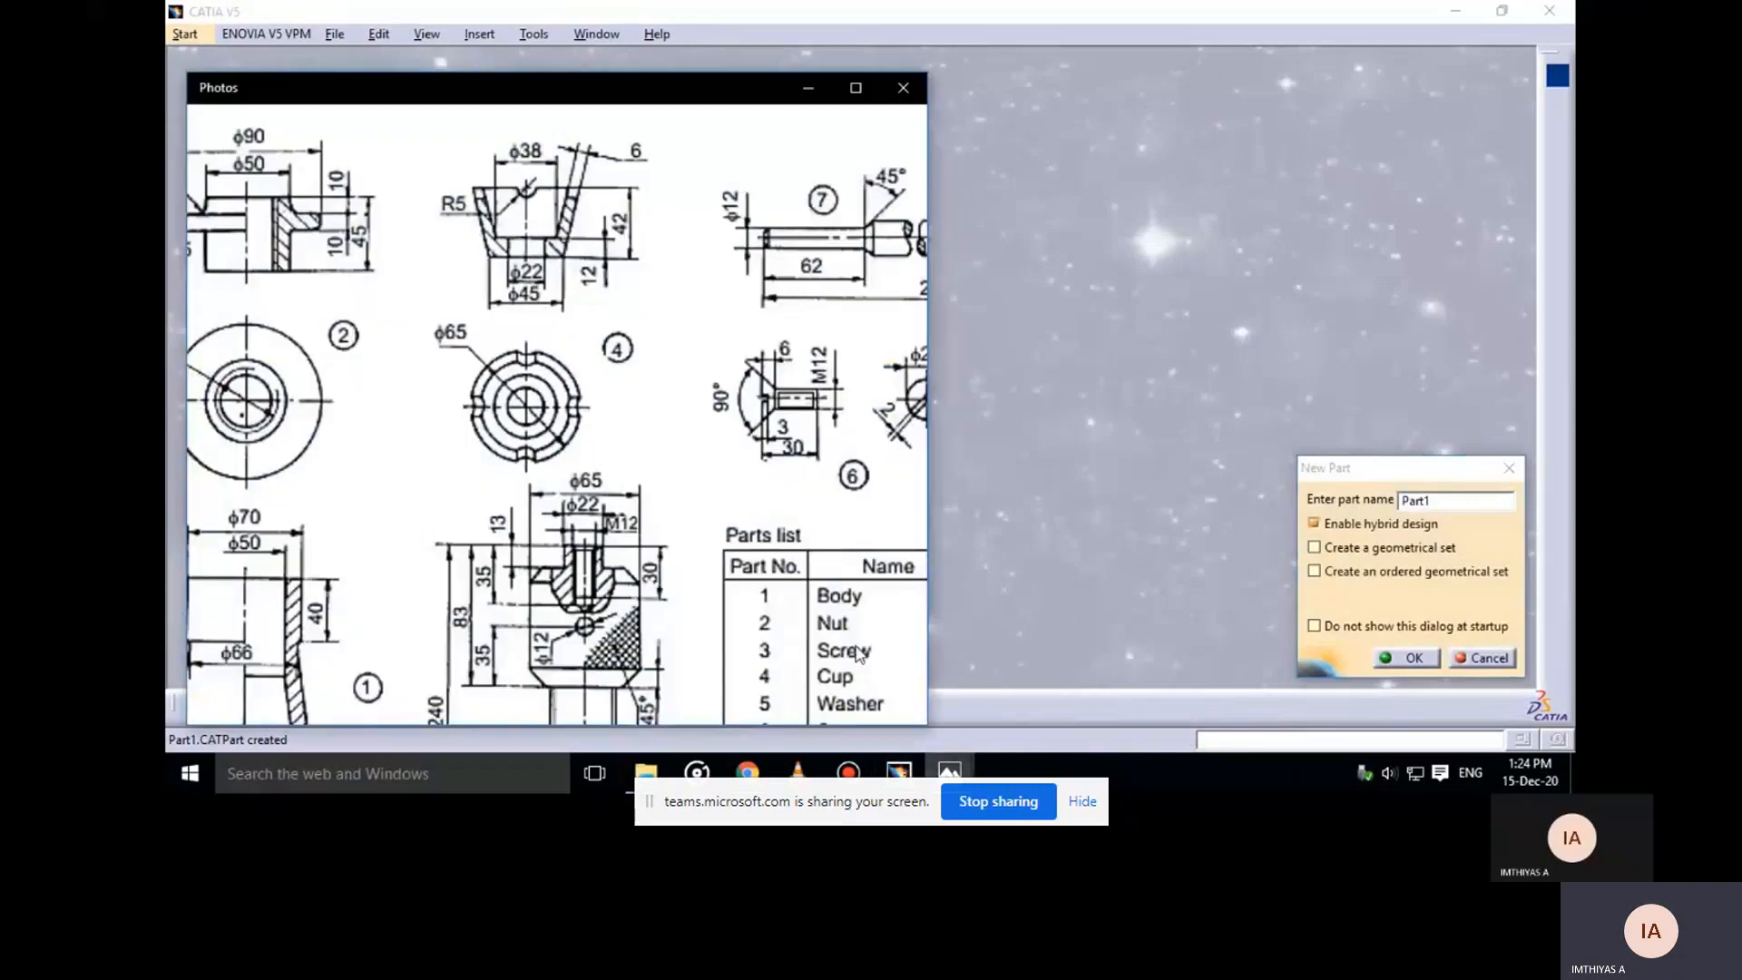
click(807, 88)
text(Cup)
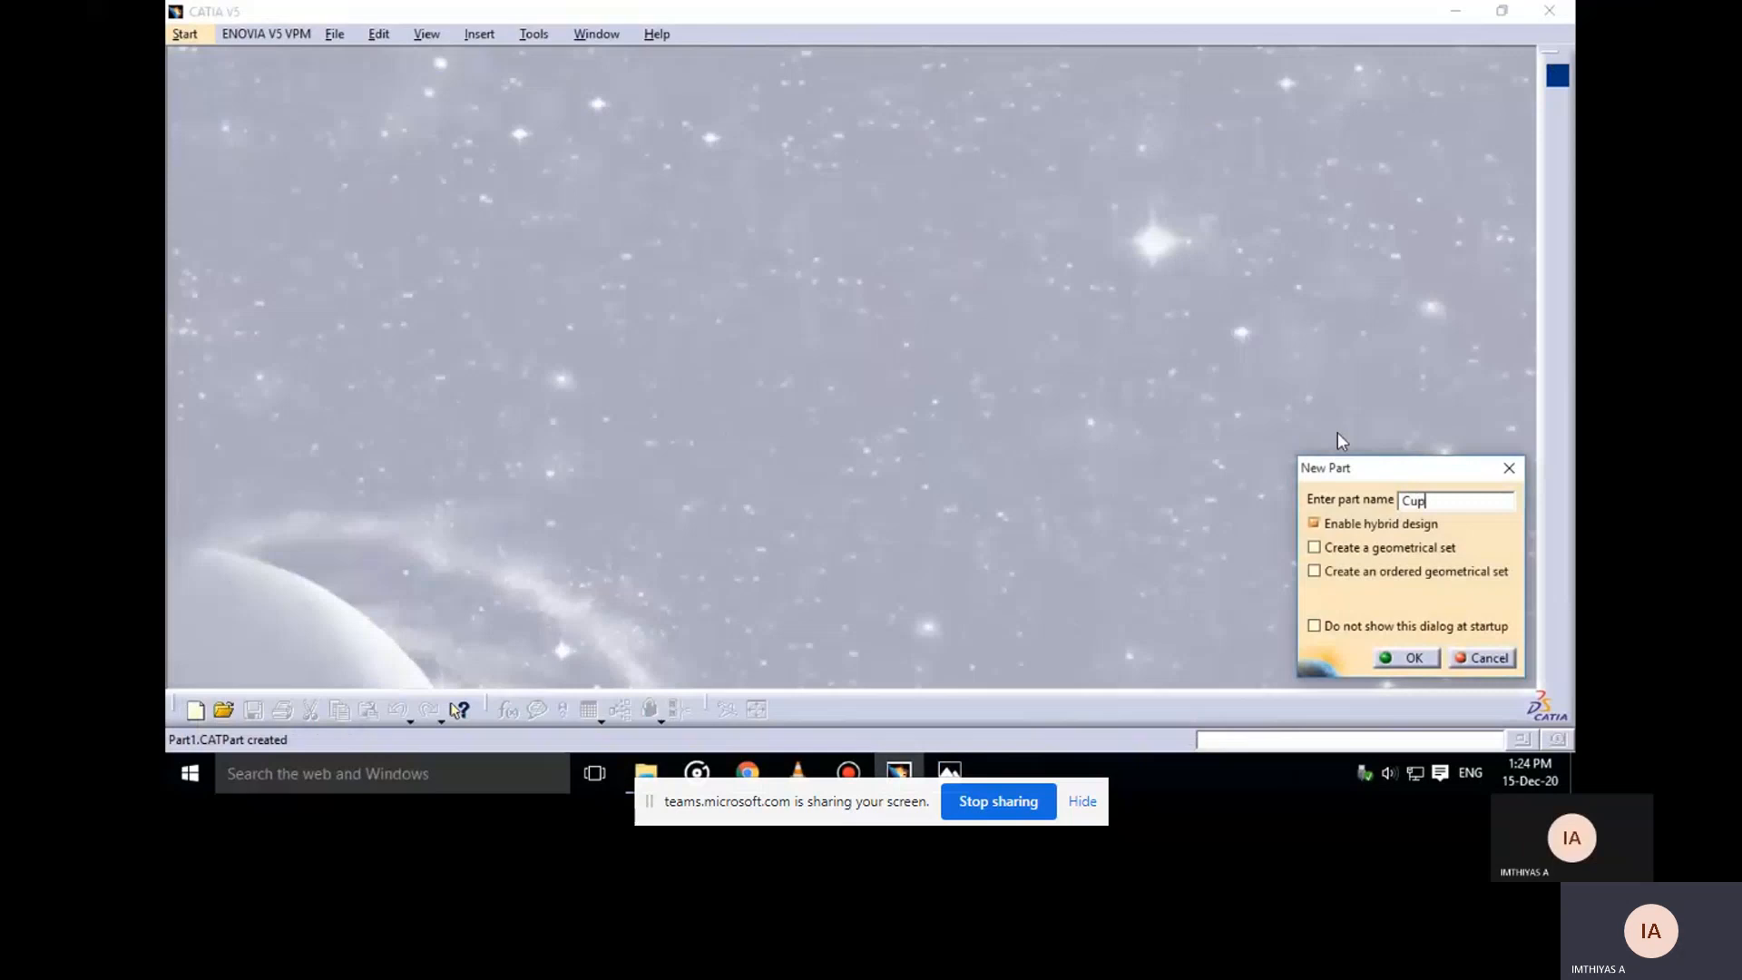
key(Return)
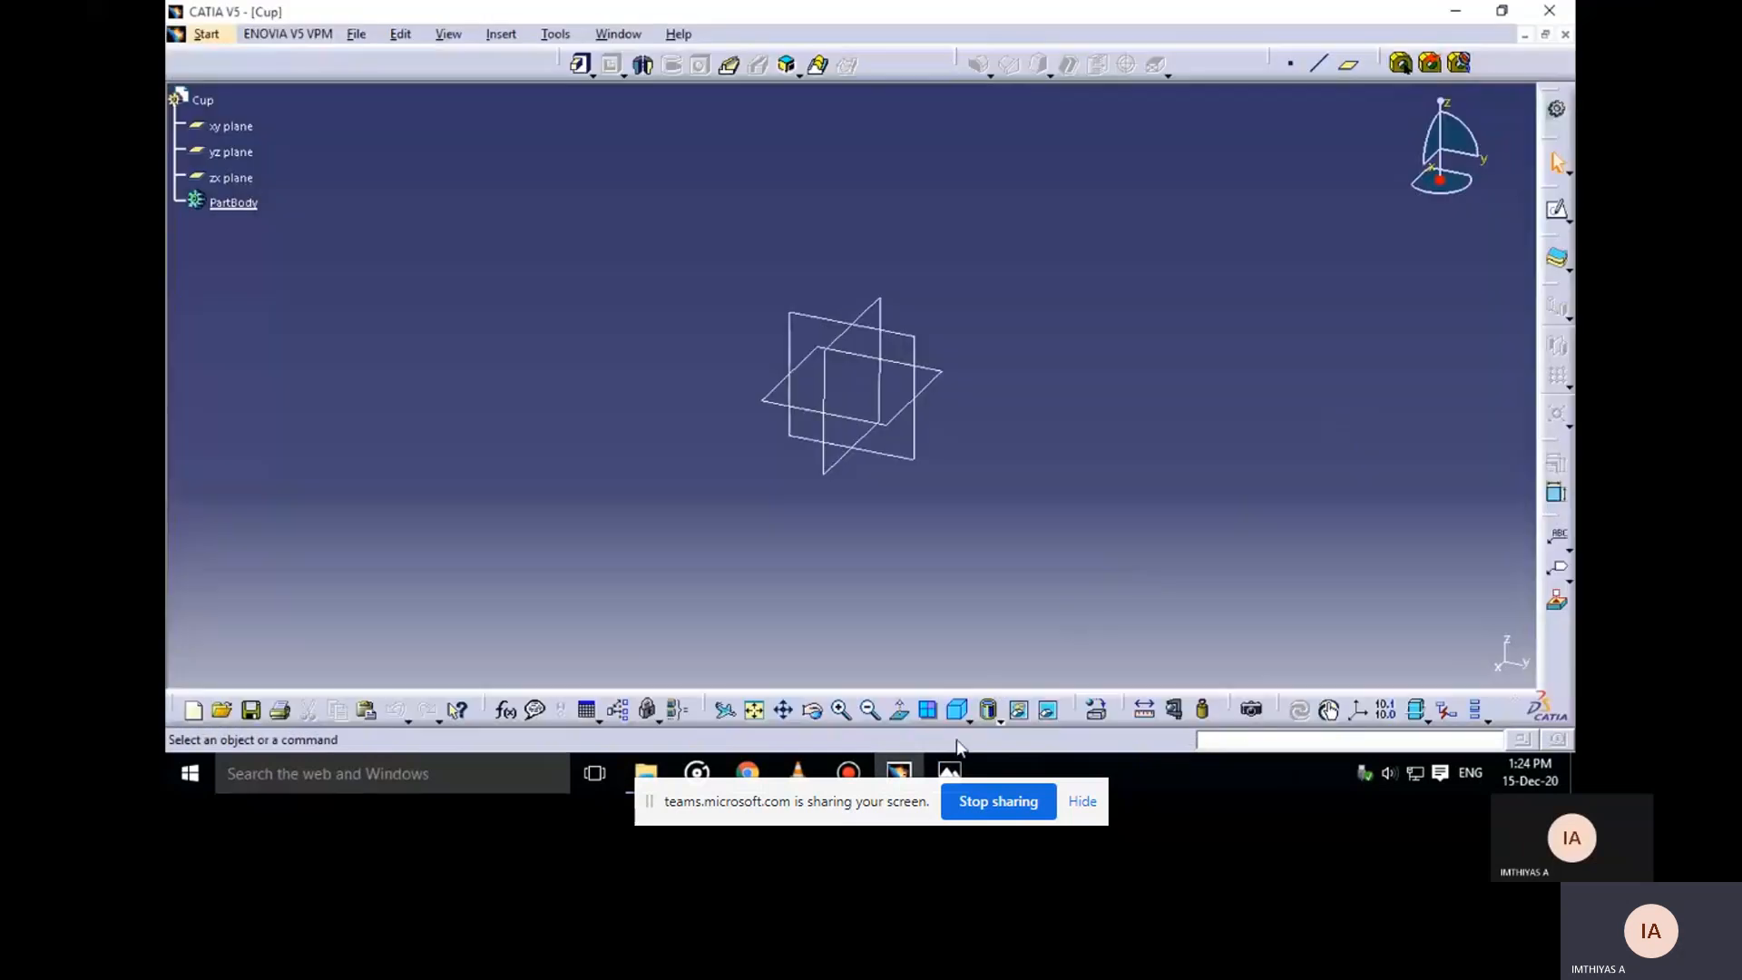
Examine the section and plan views of part 4, the cup, and their dimensions in the reference drawing
click(949, 772)
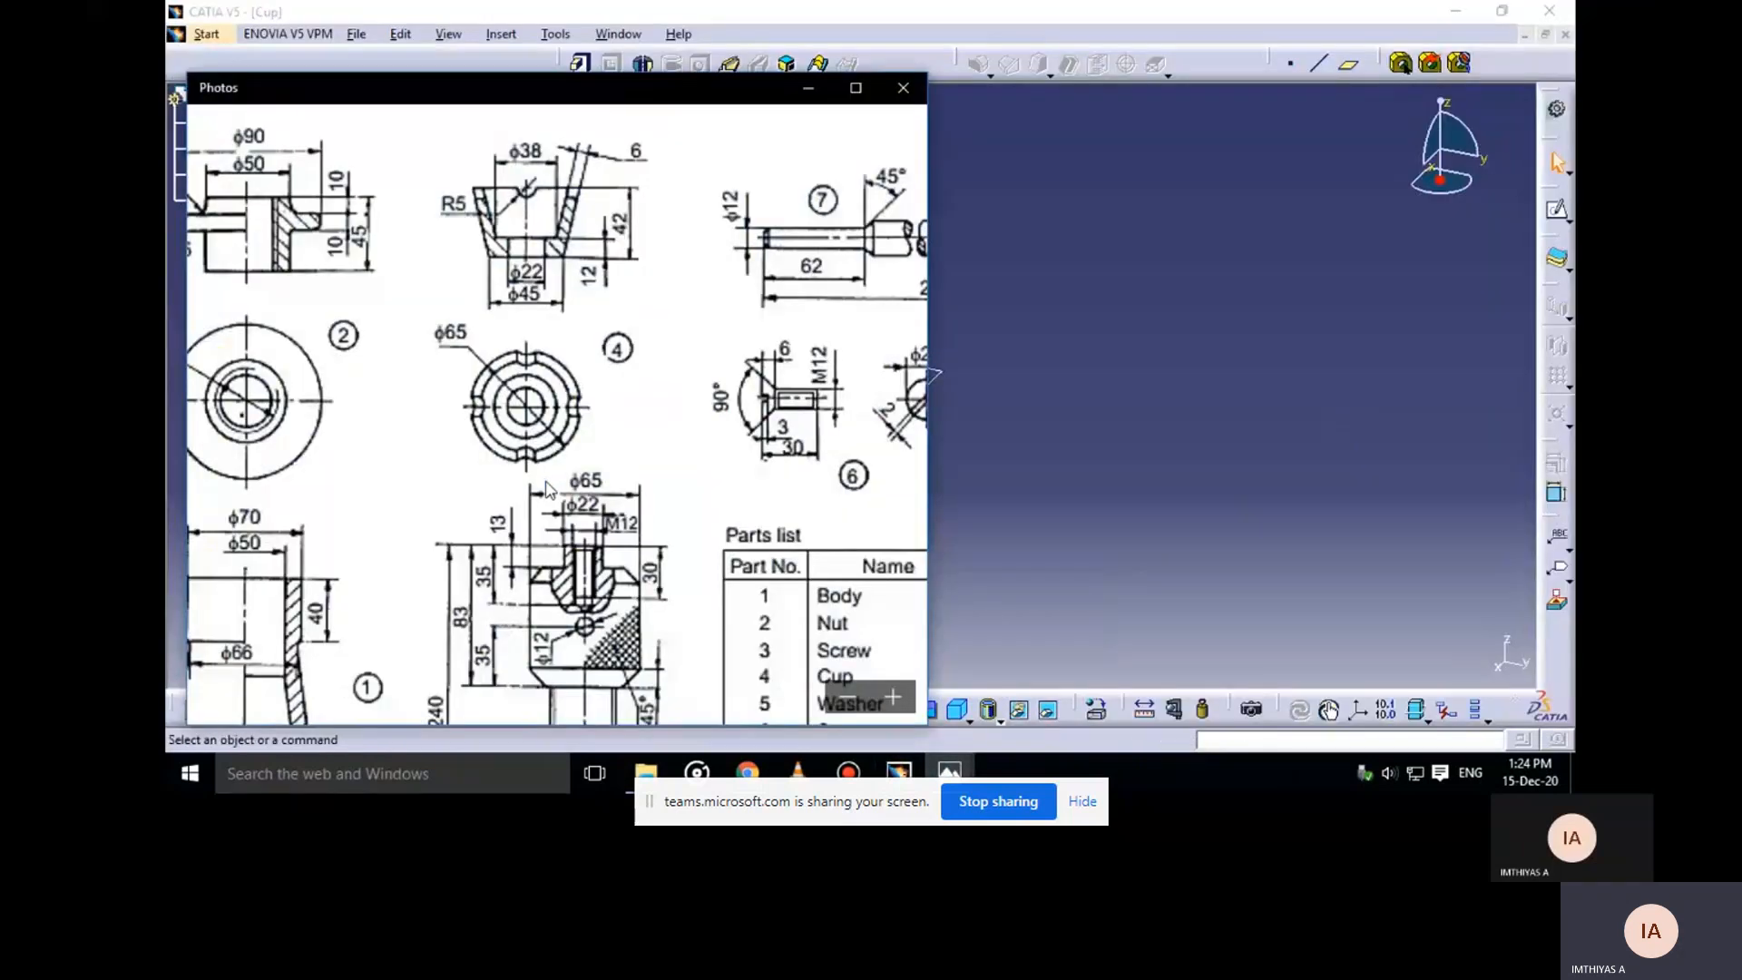
drag(587, 224, 617, 227)
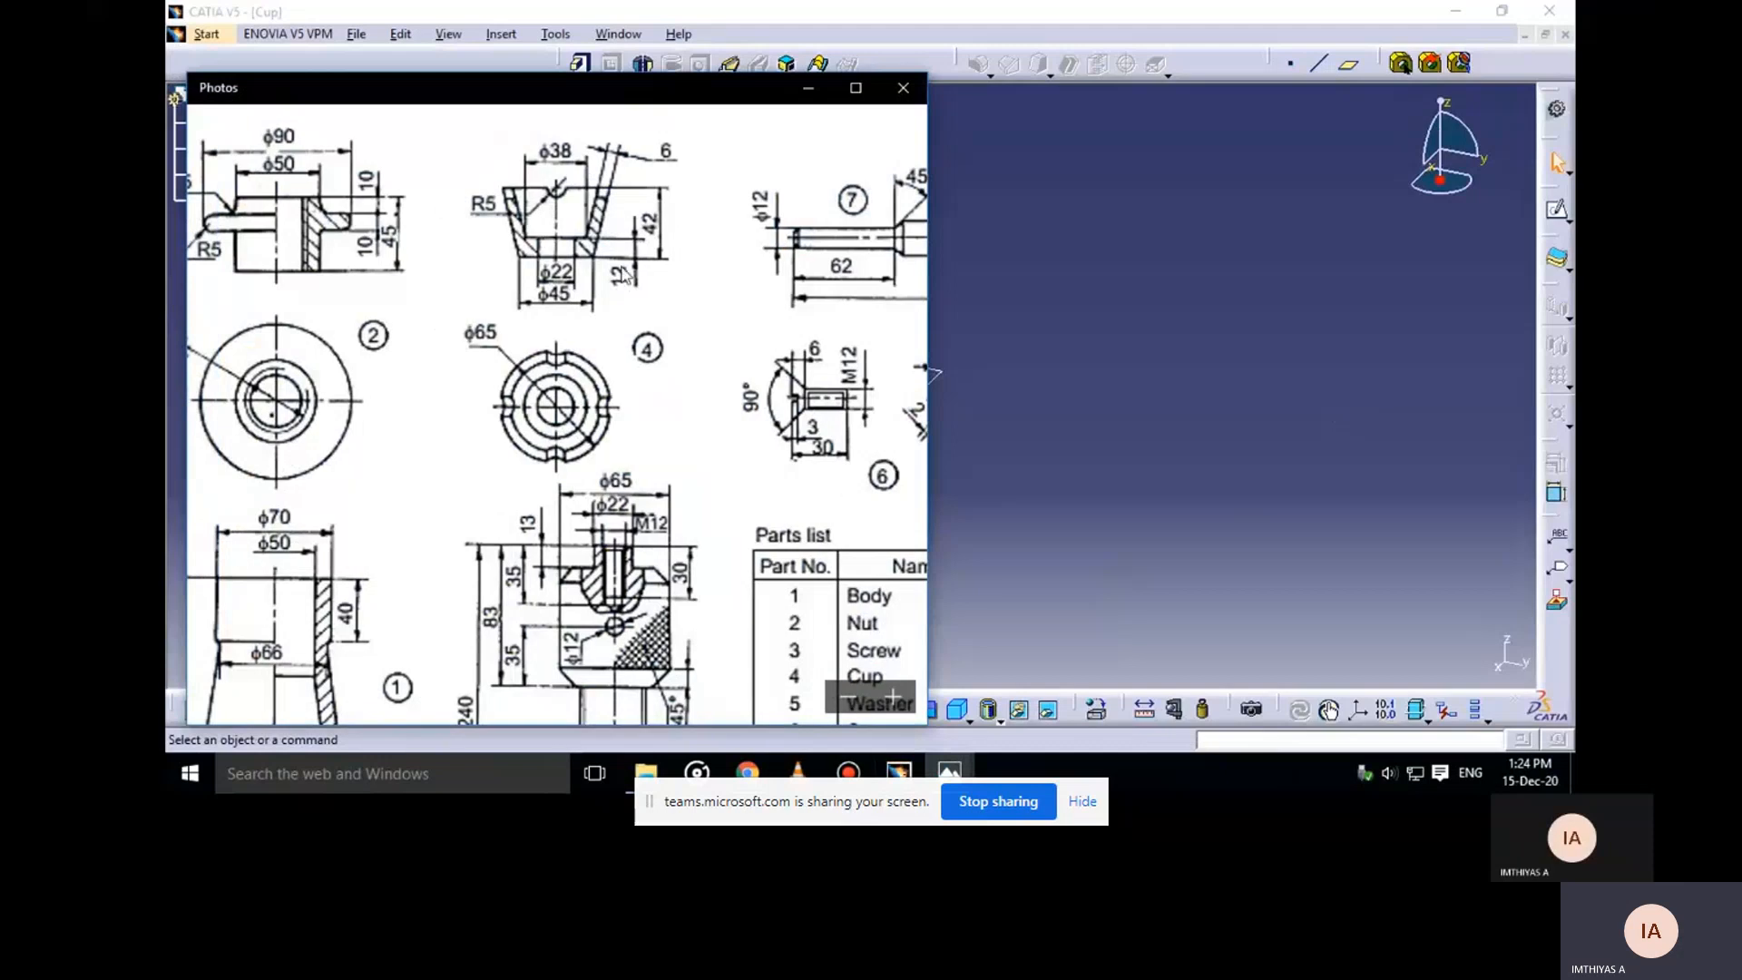
click(894, 697)
drag(699, 468, 415, 124)
drag(506, 257, 808, 602)
click(898, 693)
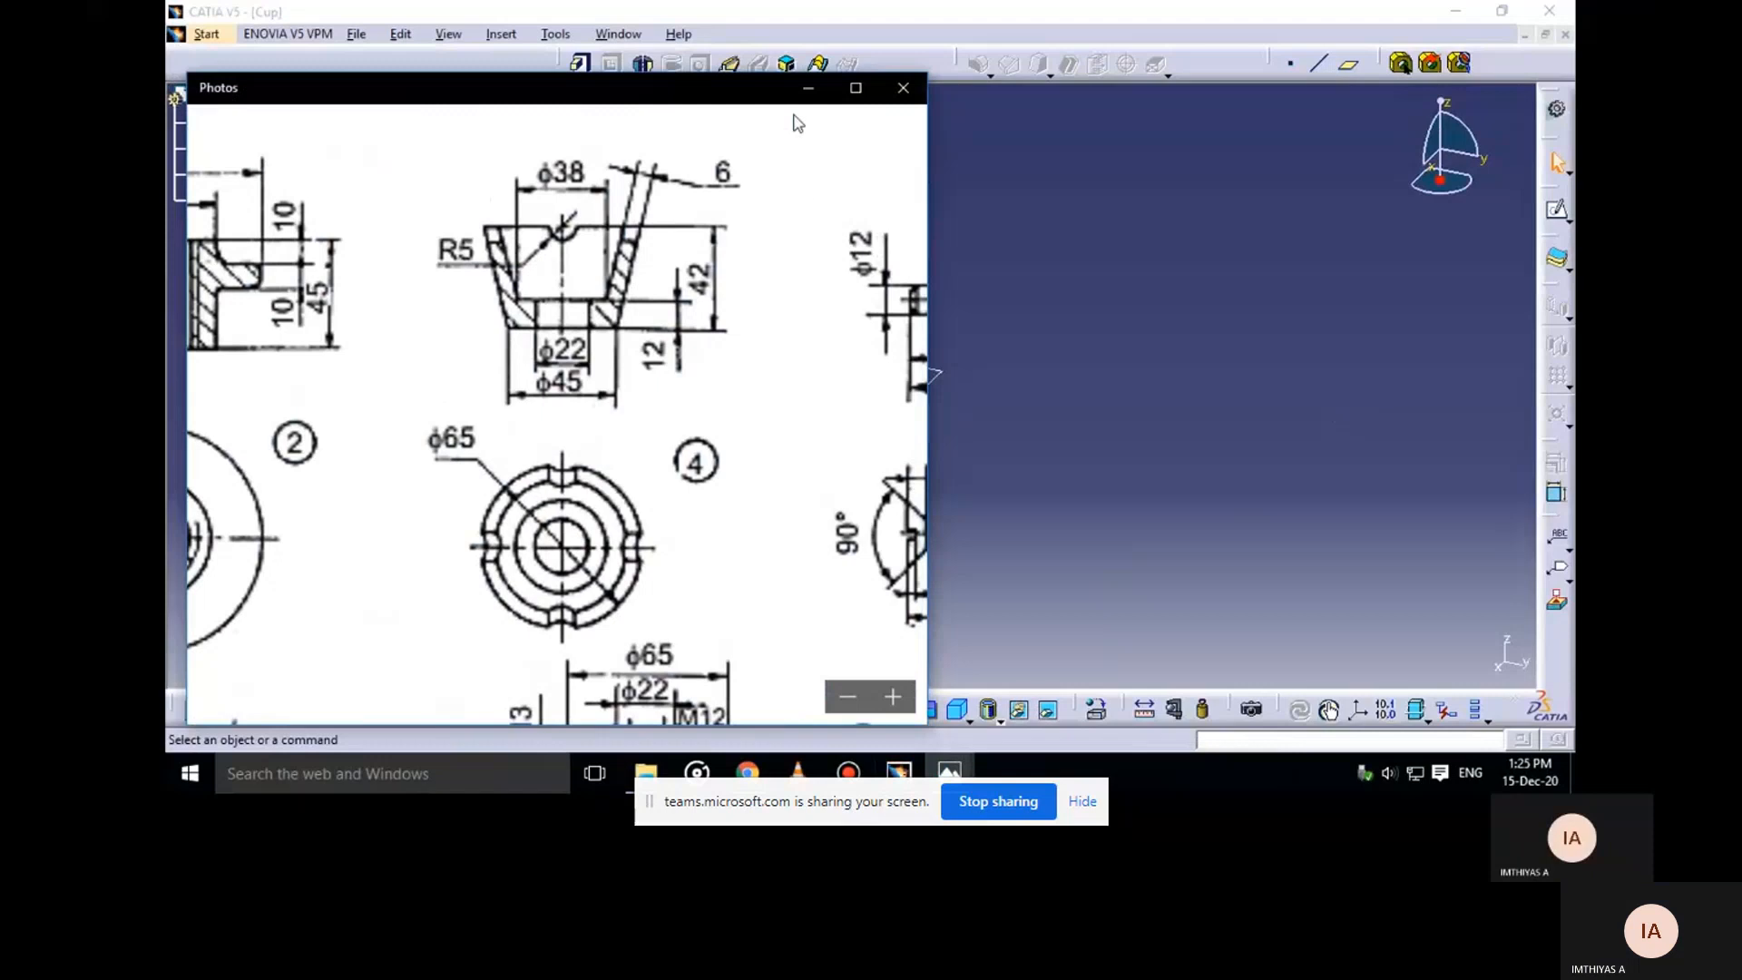
click(807, 87)
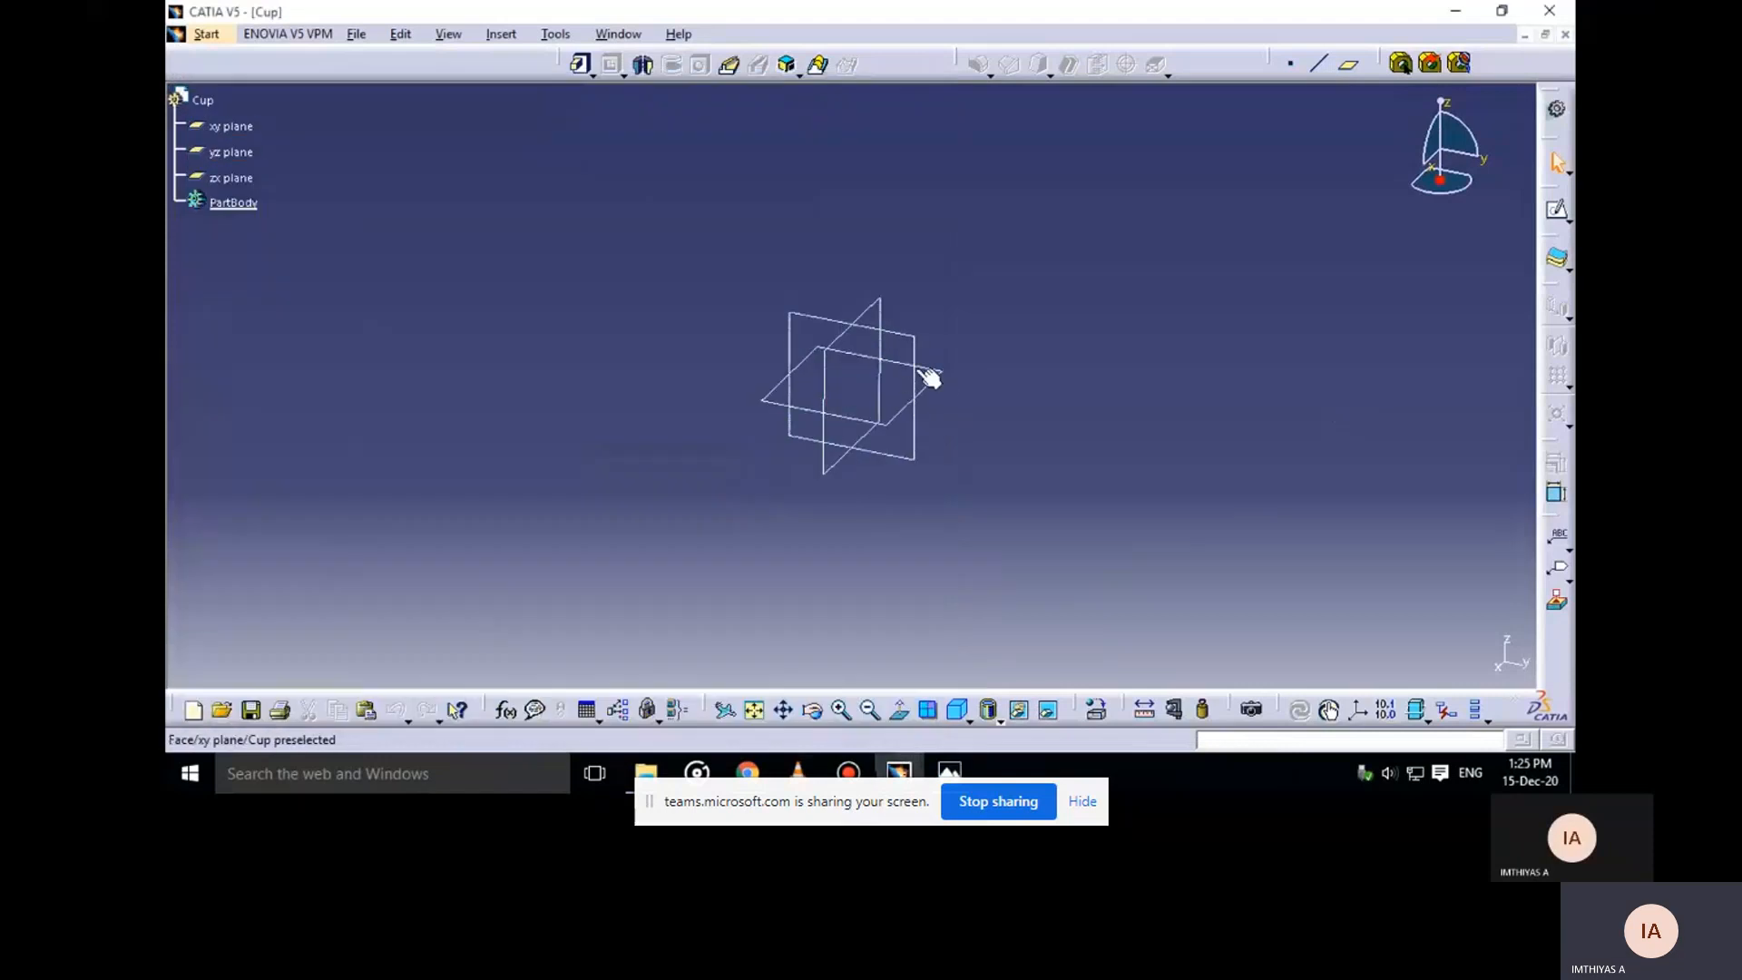
Start a sketch on the yz plane and check the shape of the cup's section in the reference drawing
click(899, 334)
click(1557, 210)
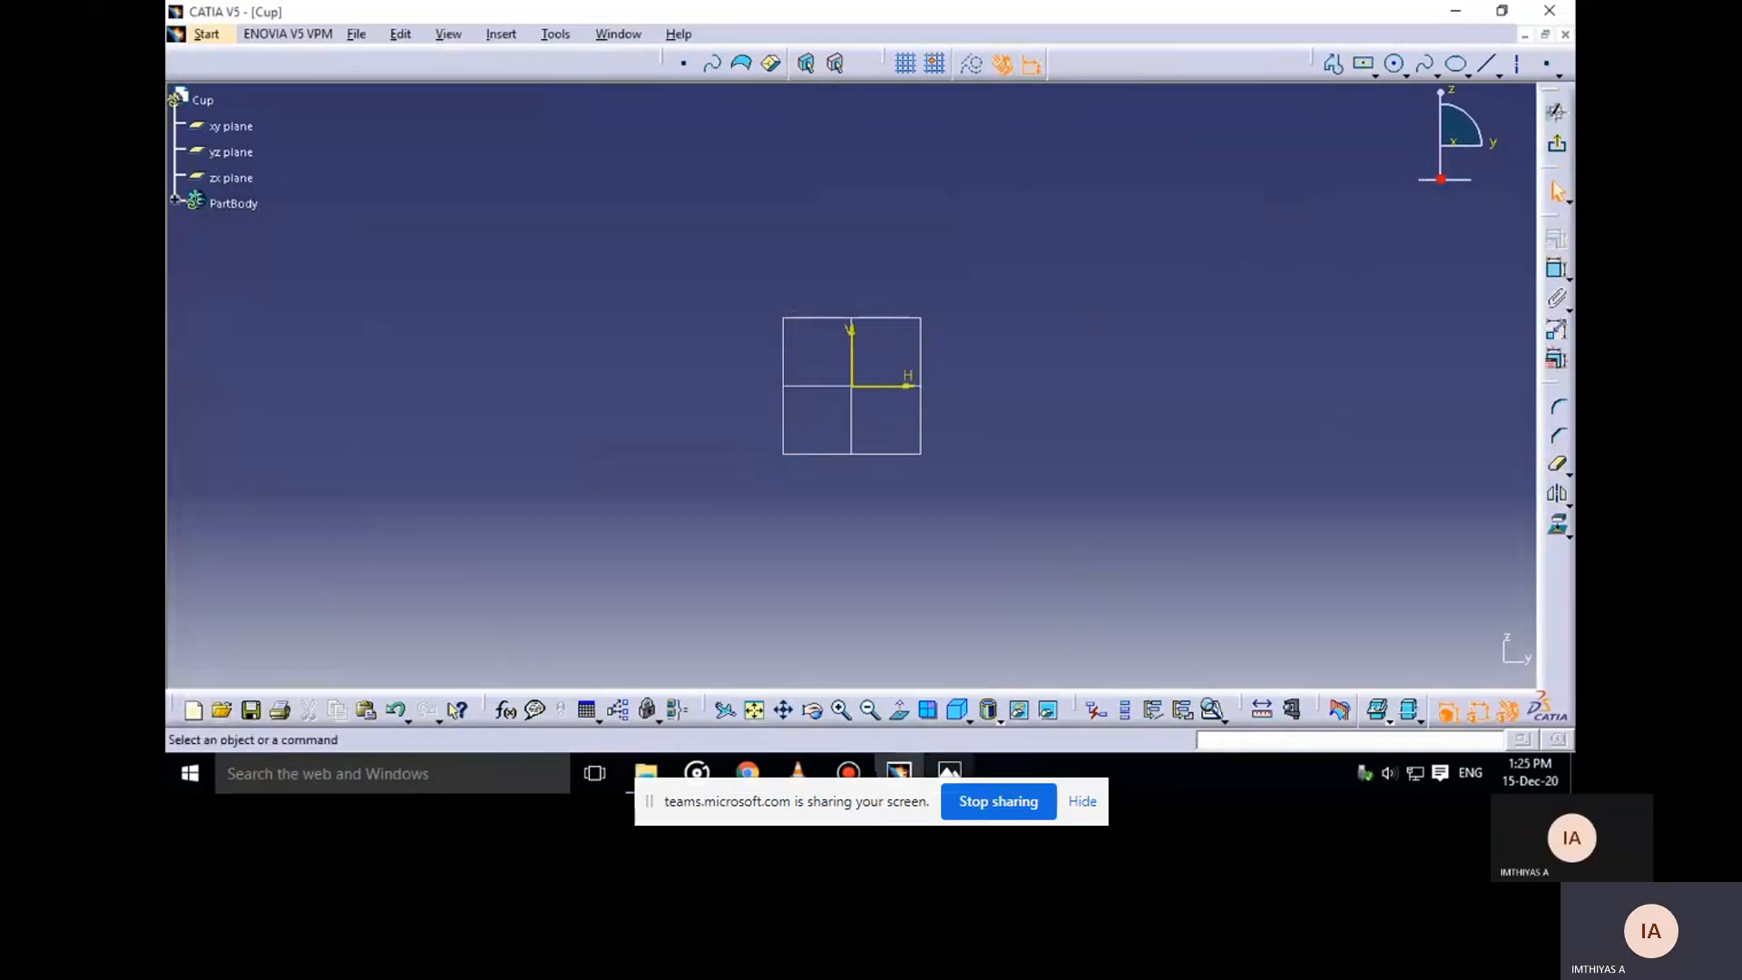
mouse_move(949, 771)
click(875, 676)
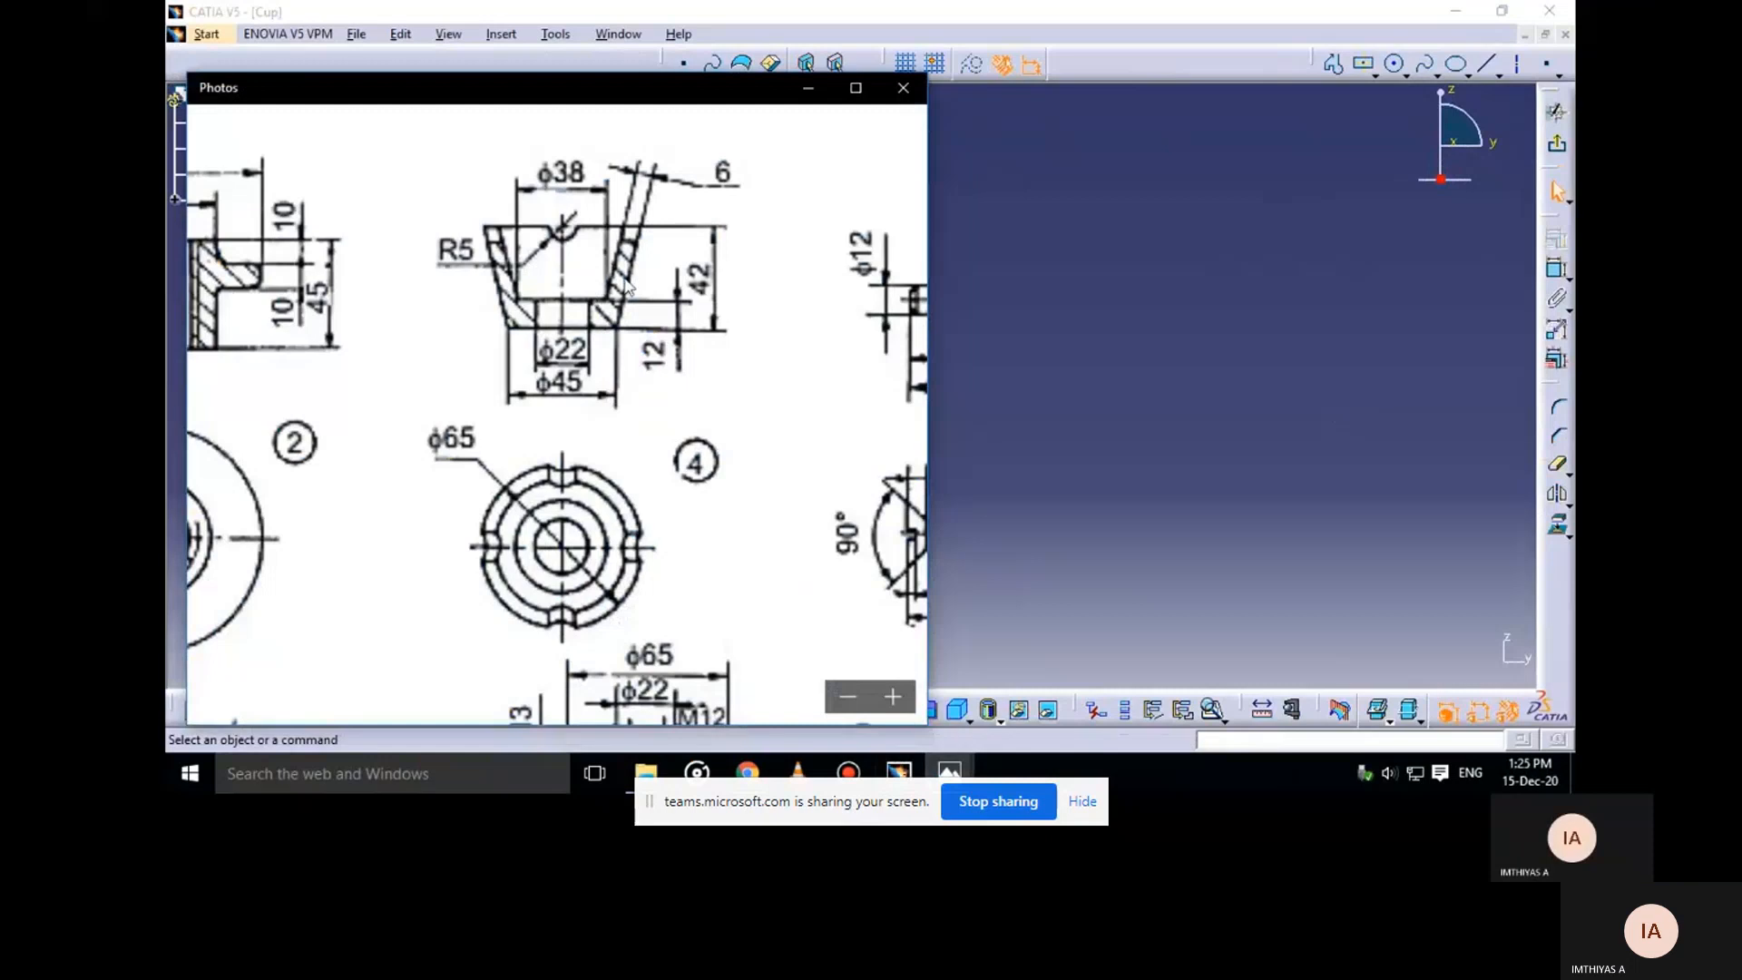
click(808, 87)
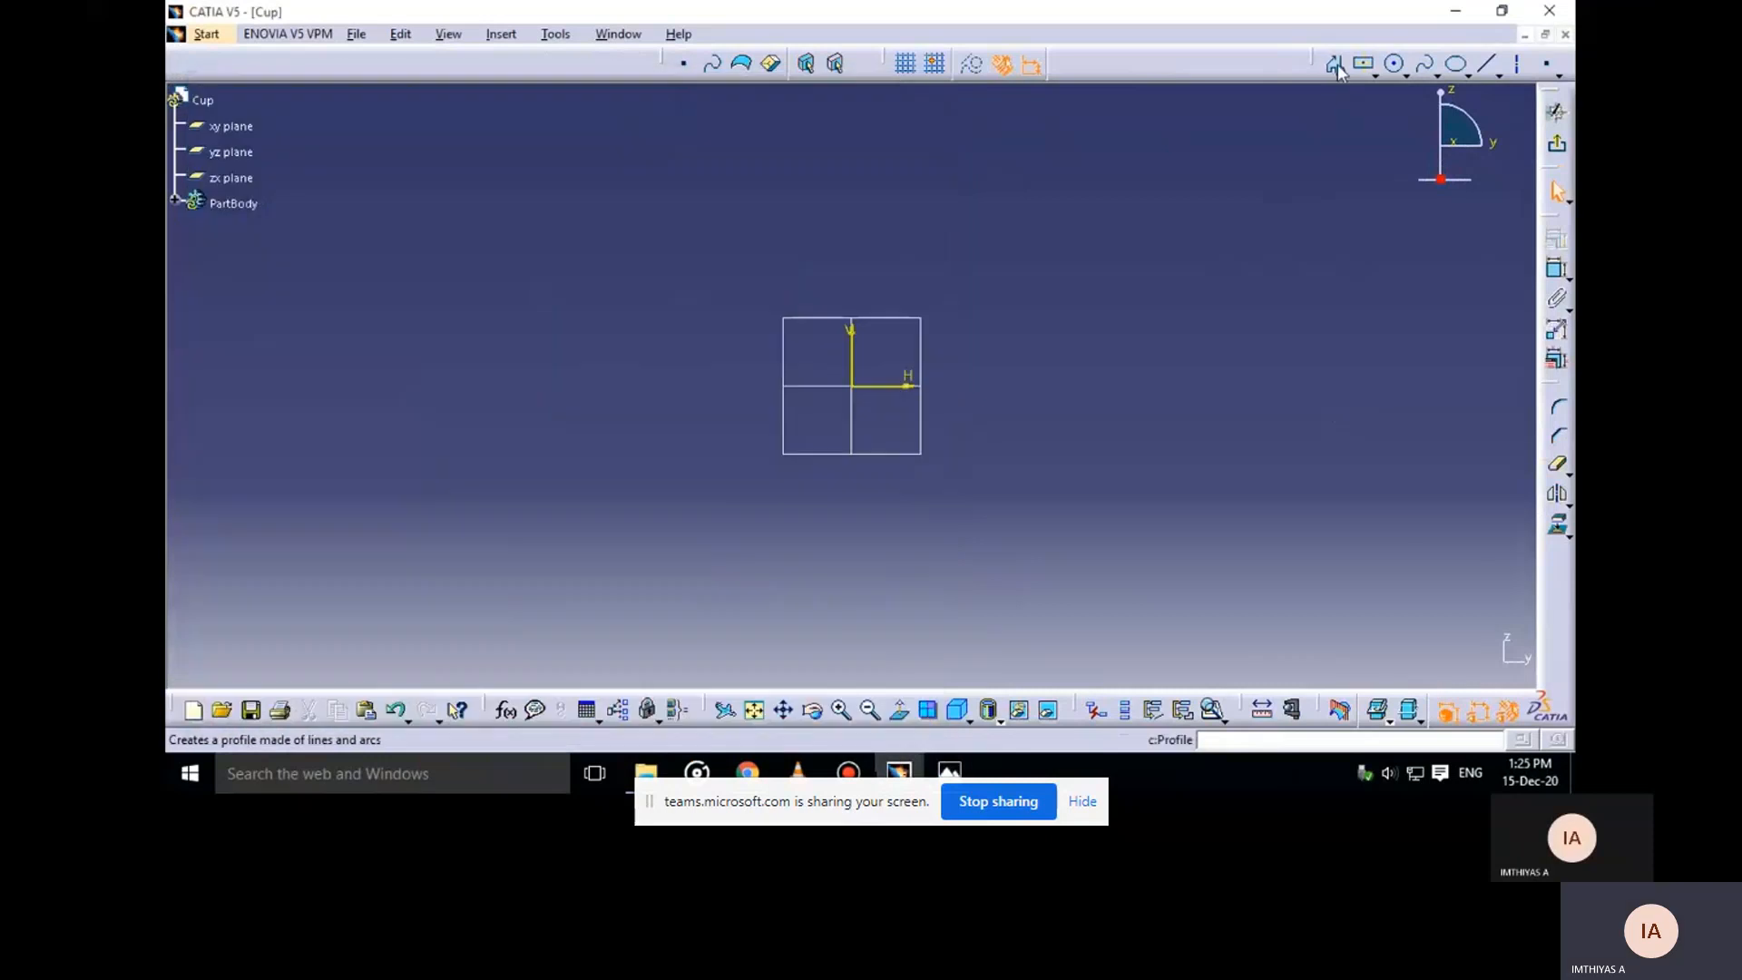
Sketch the cup's closed half section with a stepped inside and sloped wall, its base on the horizontal axis about 19 to 33 mm from the vertical axis
click(1333, 63)
click(958, 253)
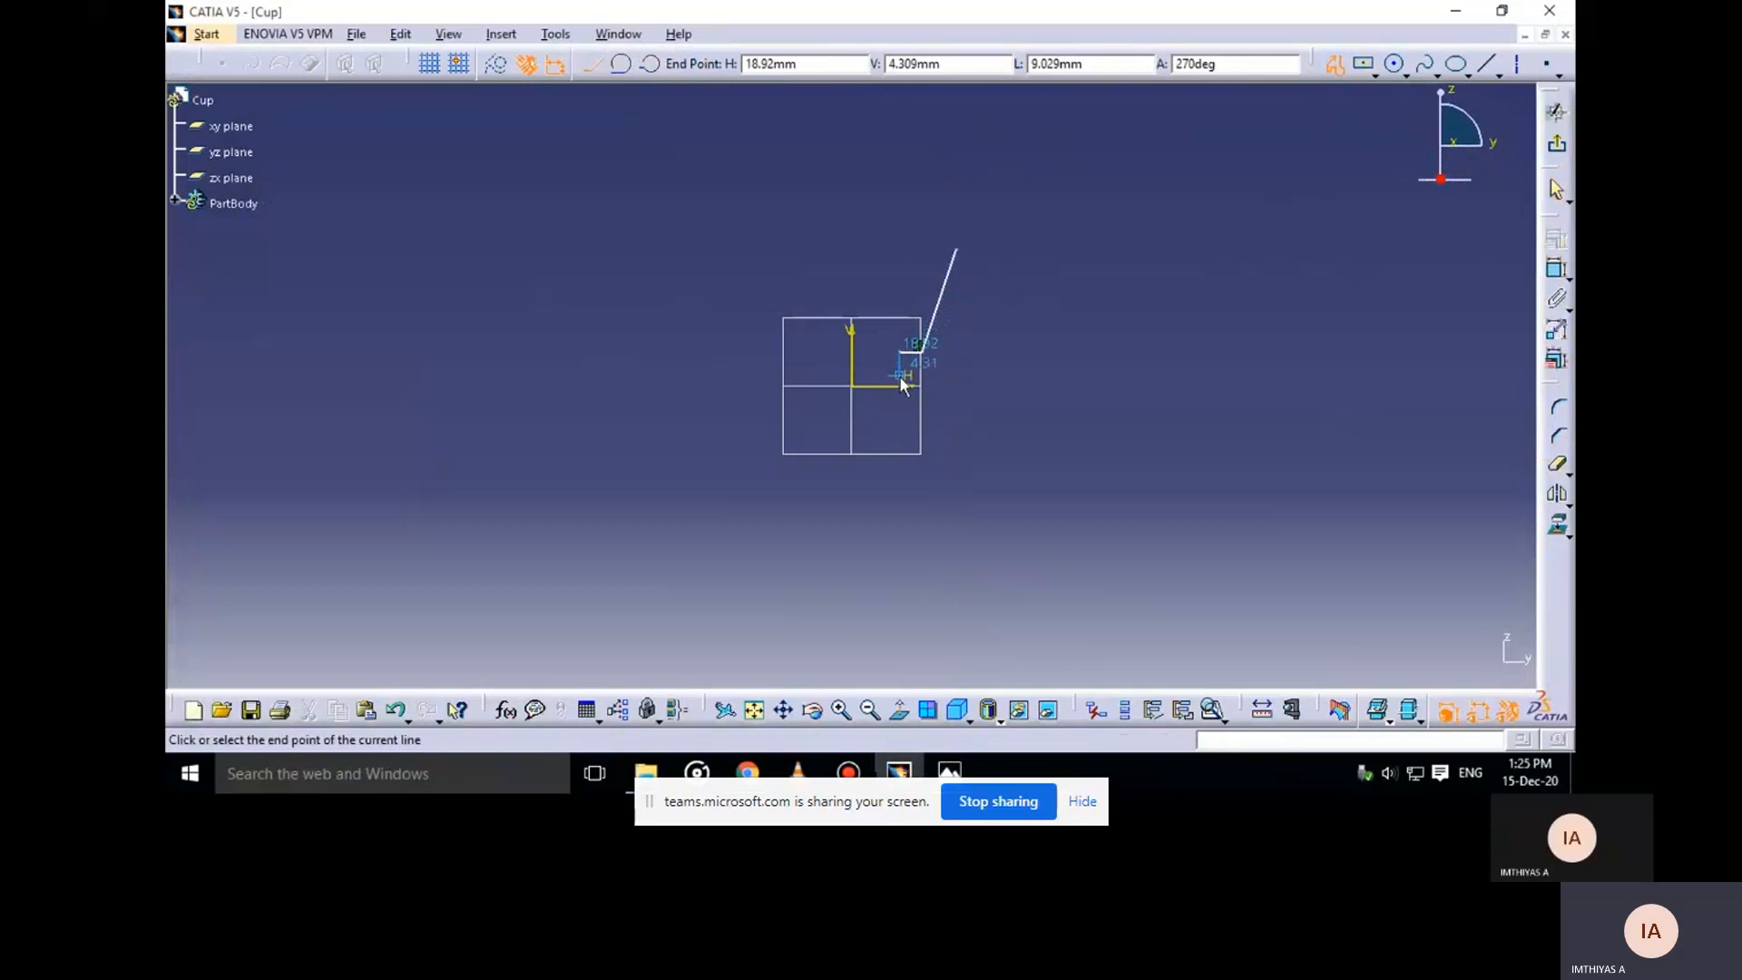
click(902, 386)
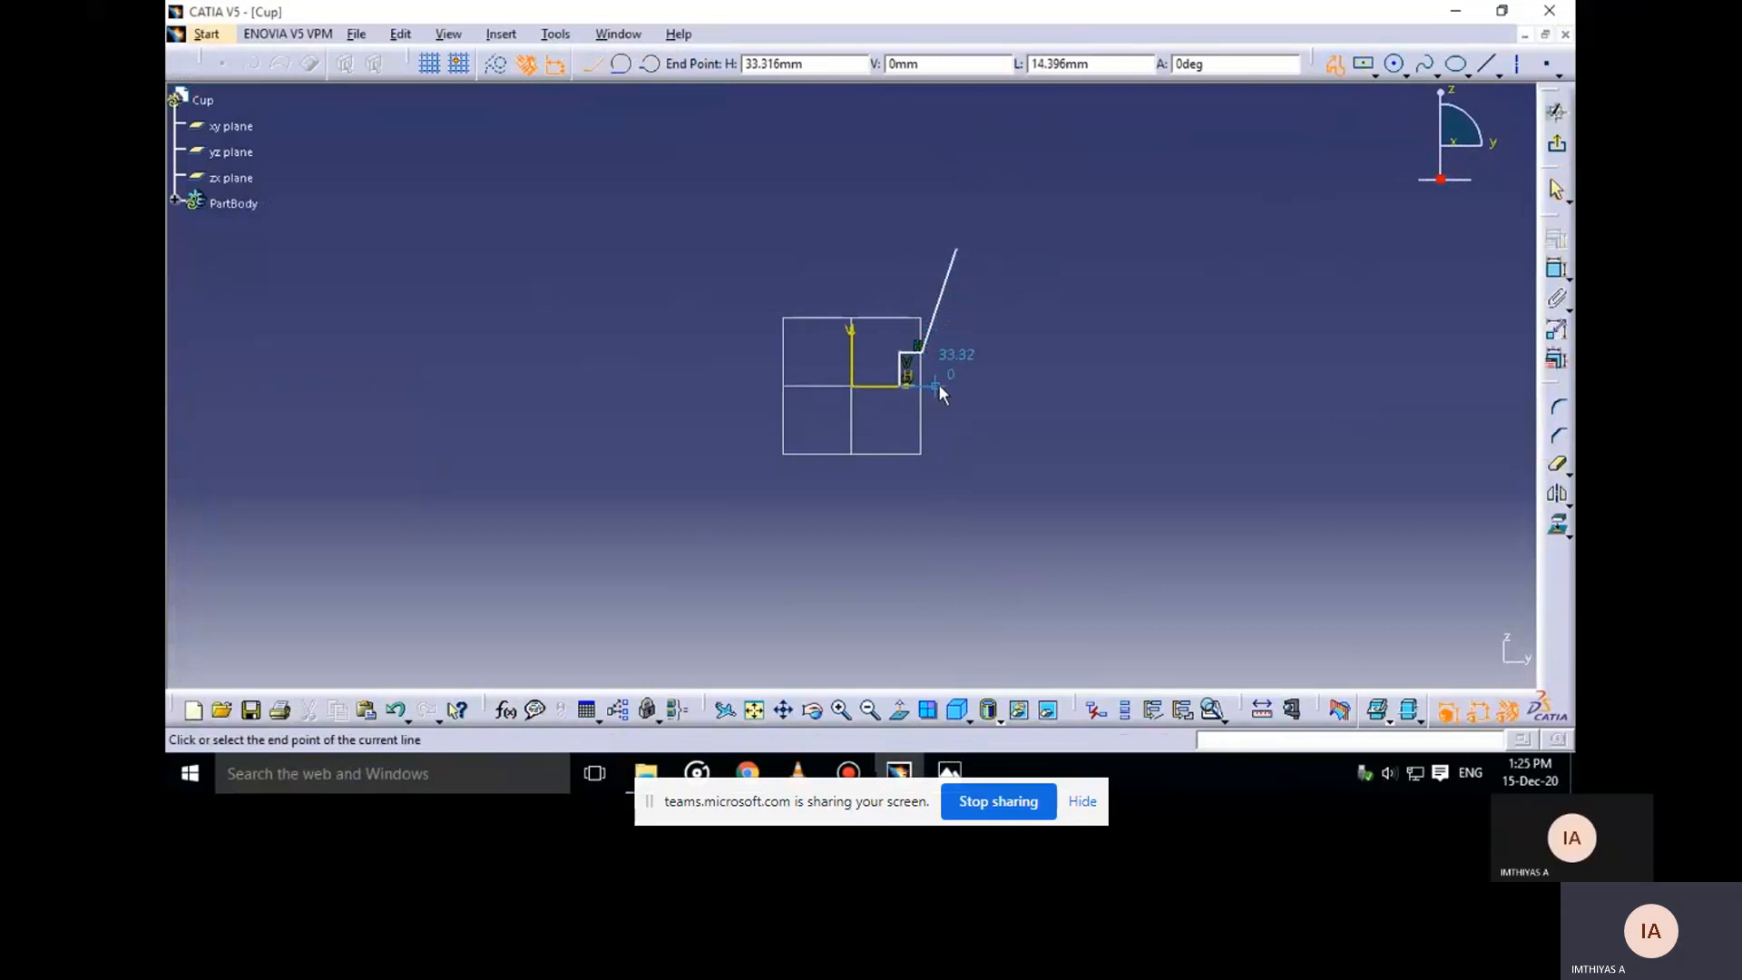
click(938, 384)
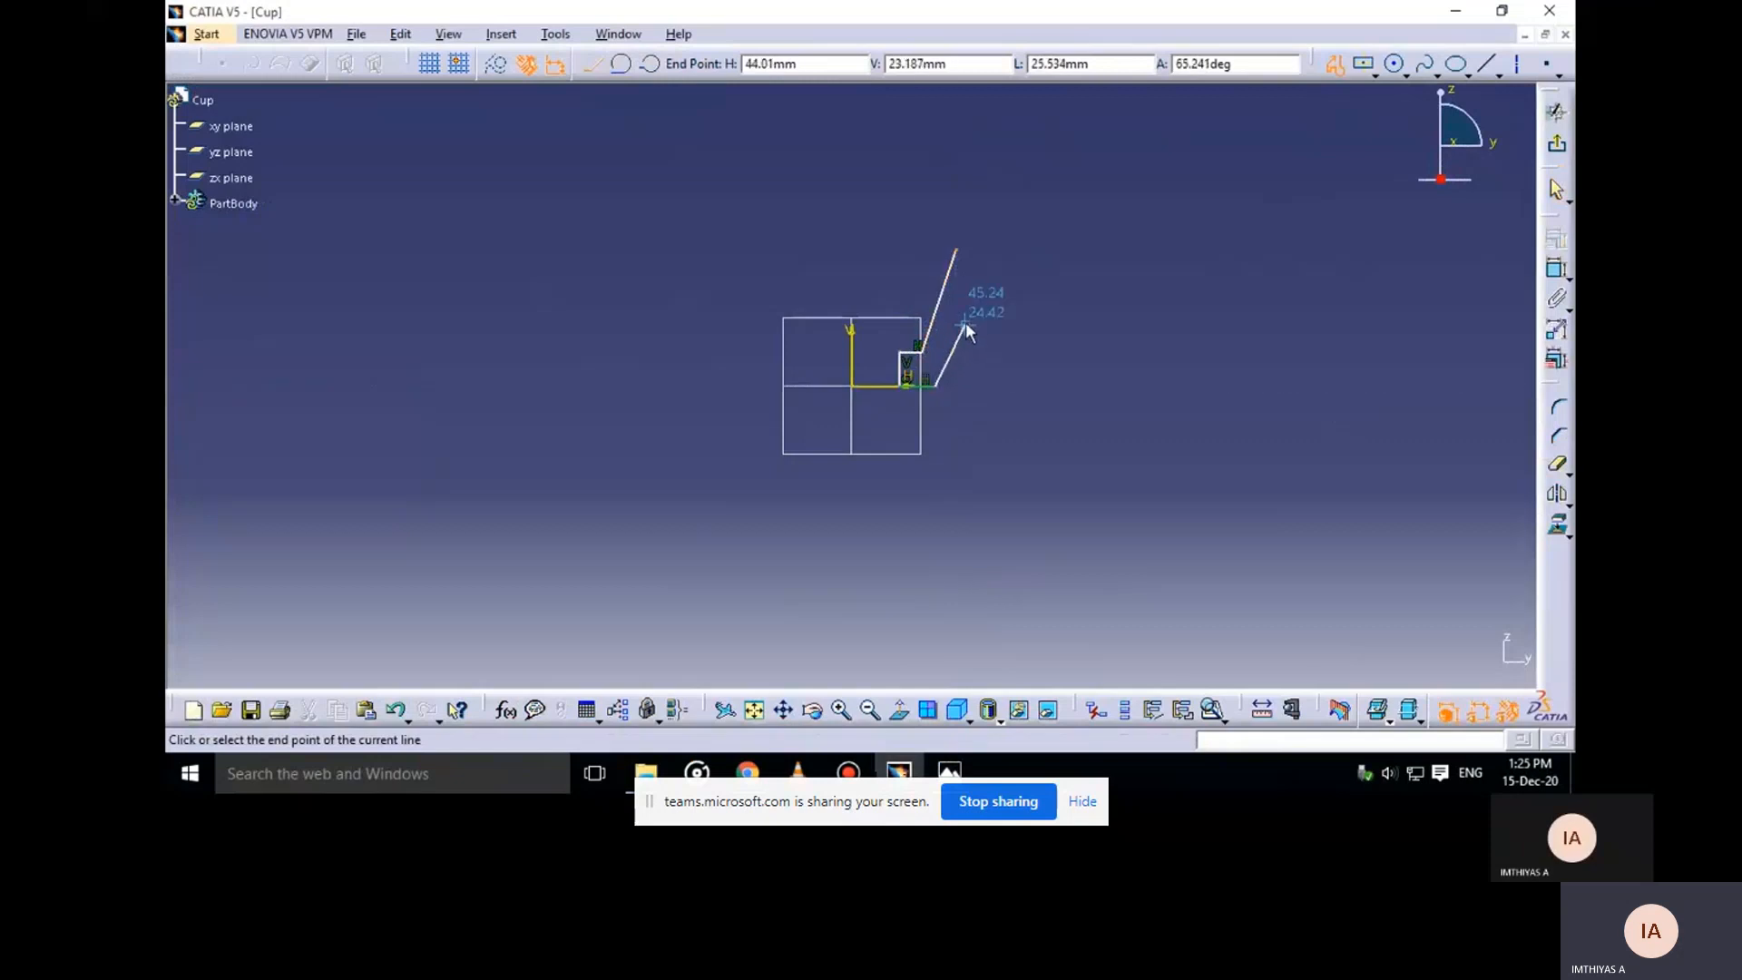
click(978, 245)
double_click(954, 247)
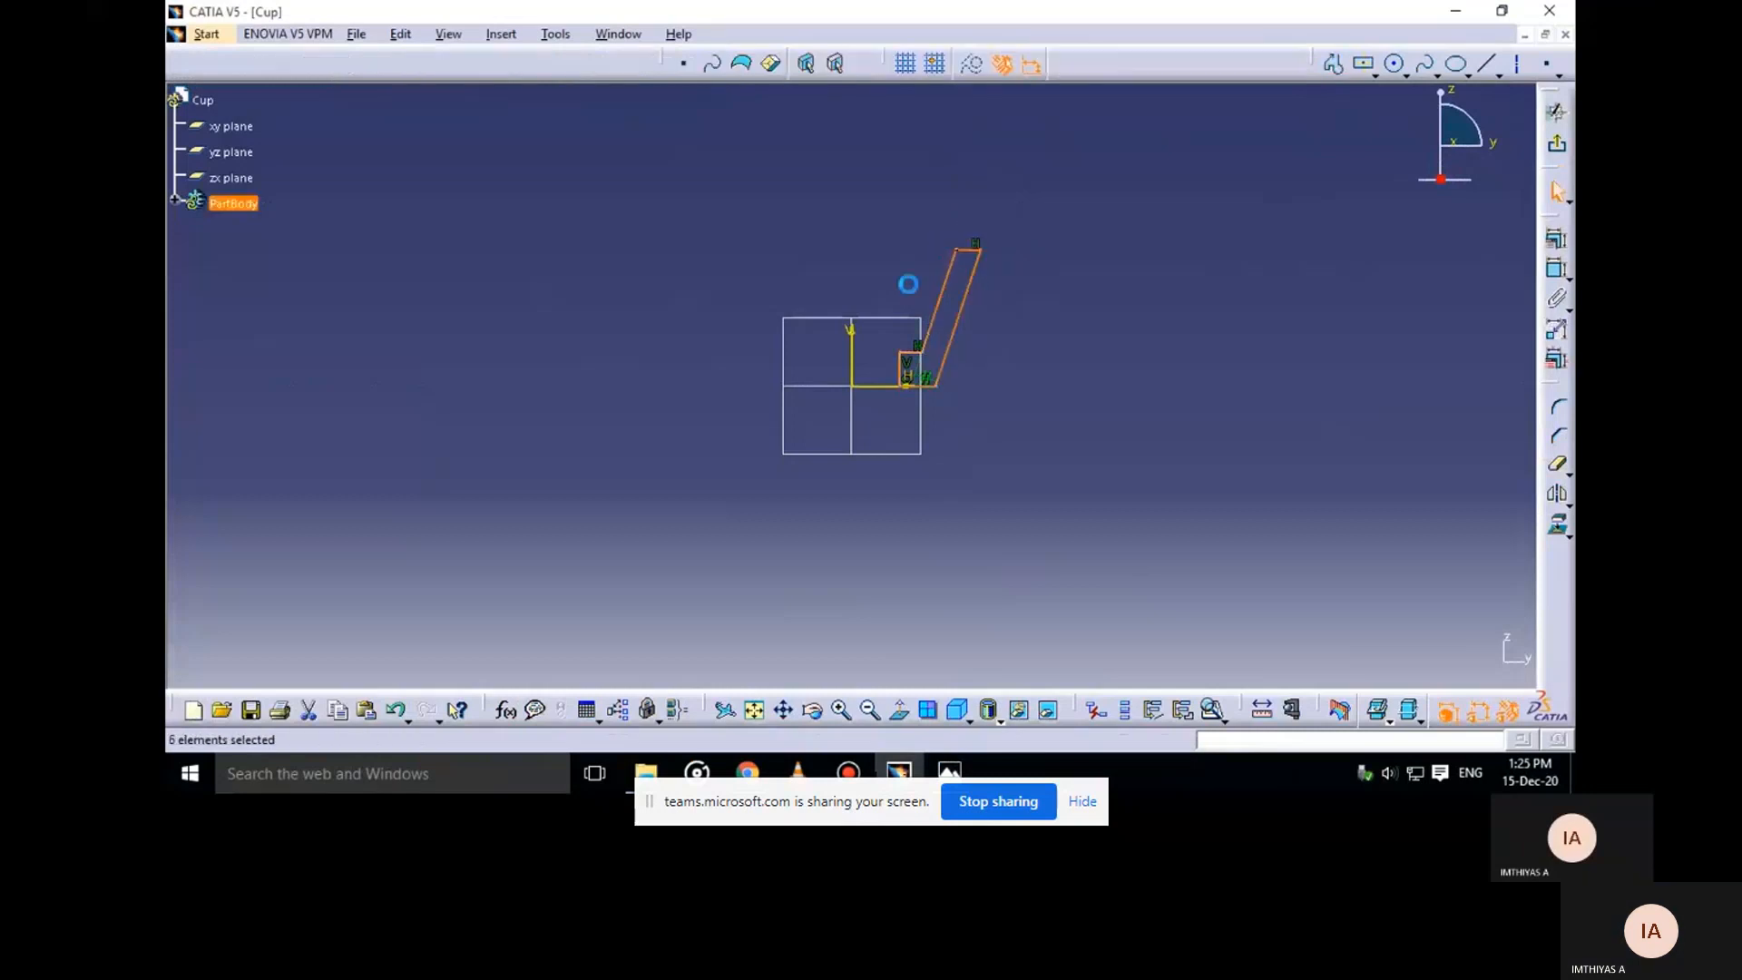
Check the cup's section in the reference drawing and dimension the profile's outer base corner from the vertical axis
key(alt+Tab)
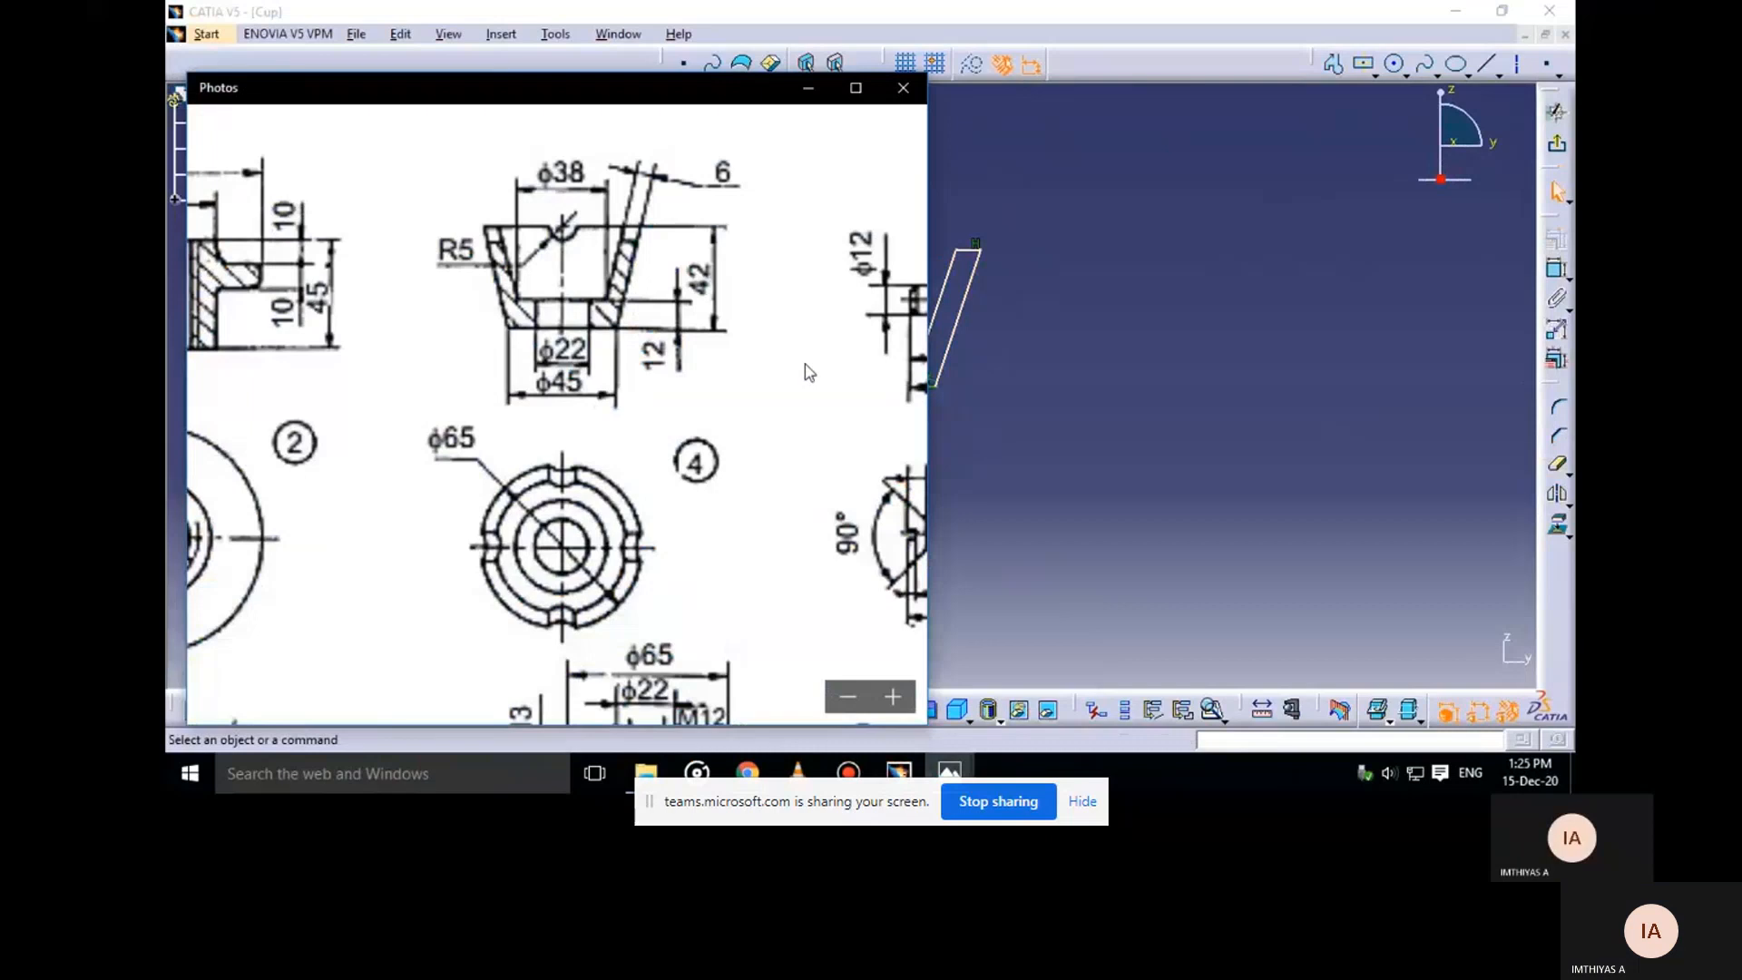
click(808, 93)
click(1557, 268)
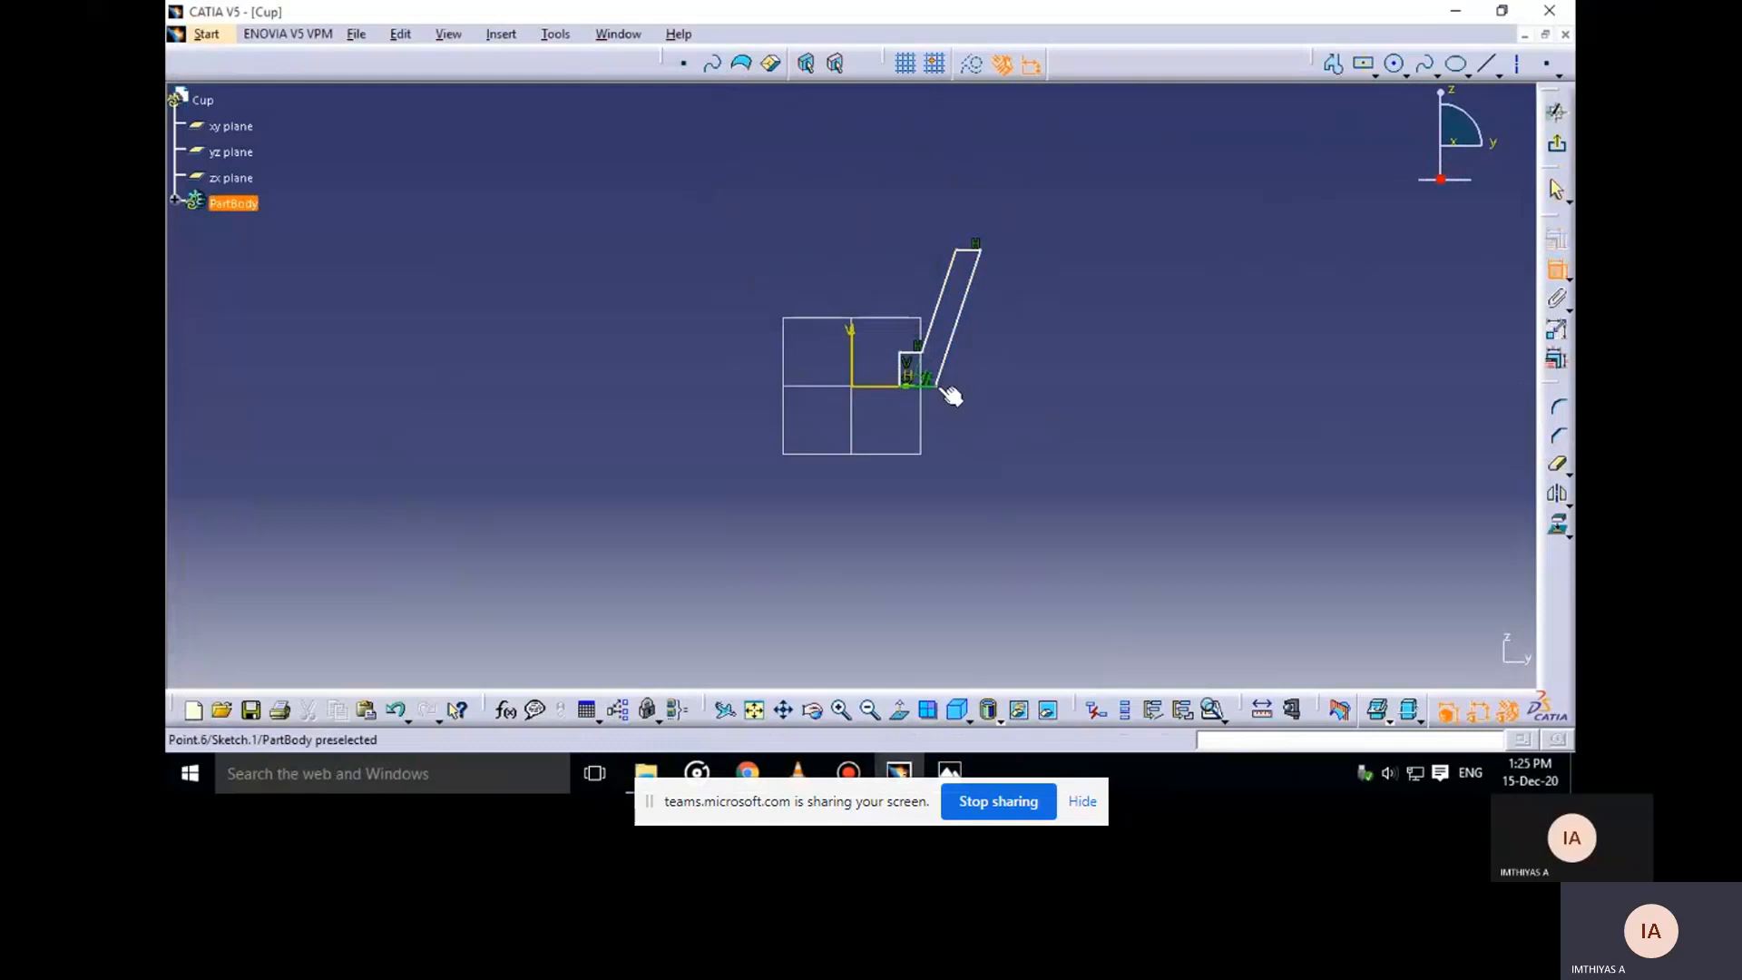
click(950, 393)
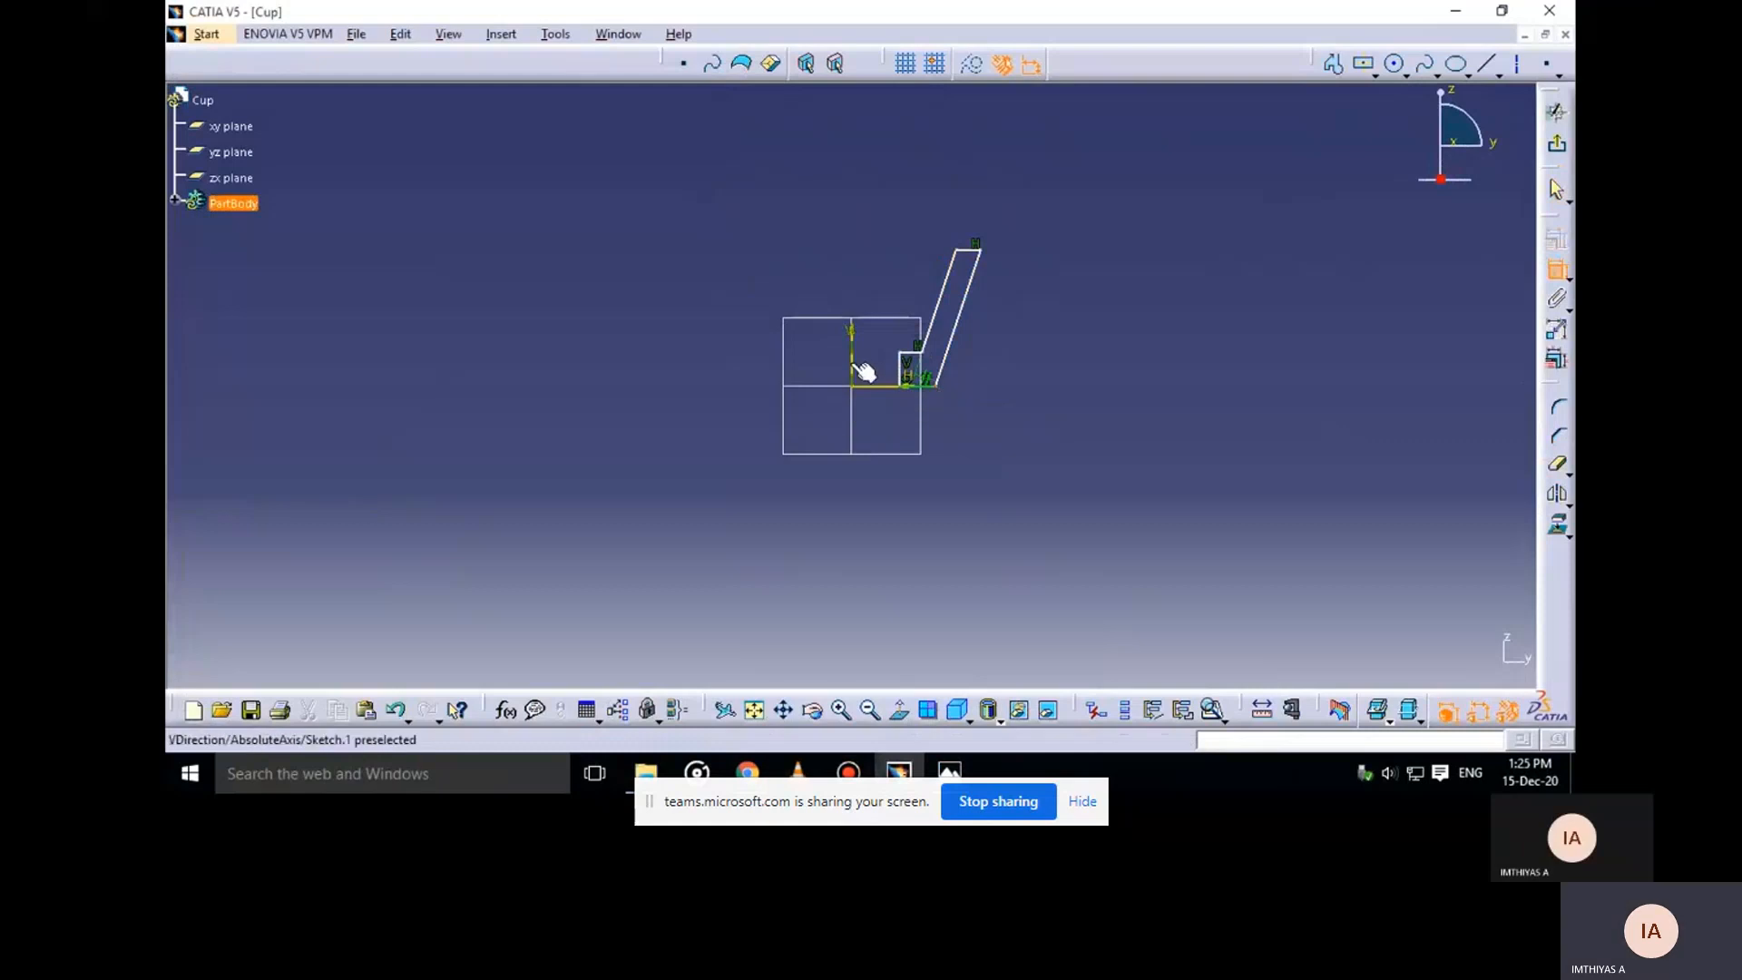
click(853, 364)
click(905, 490)
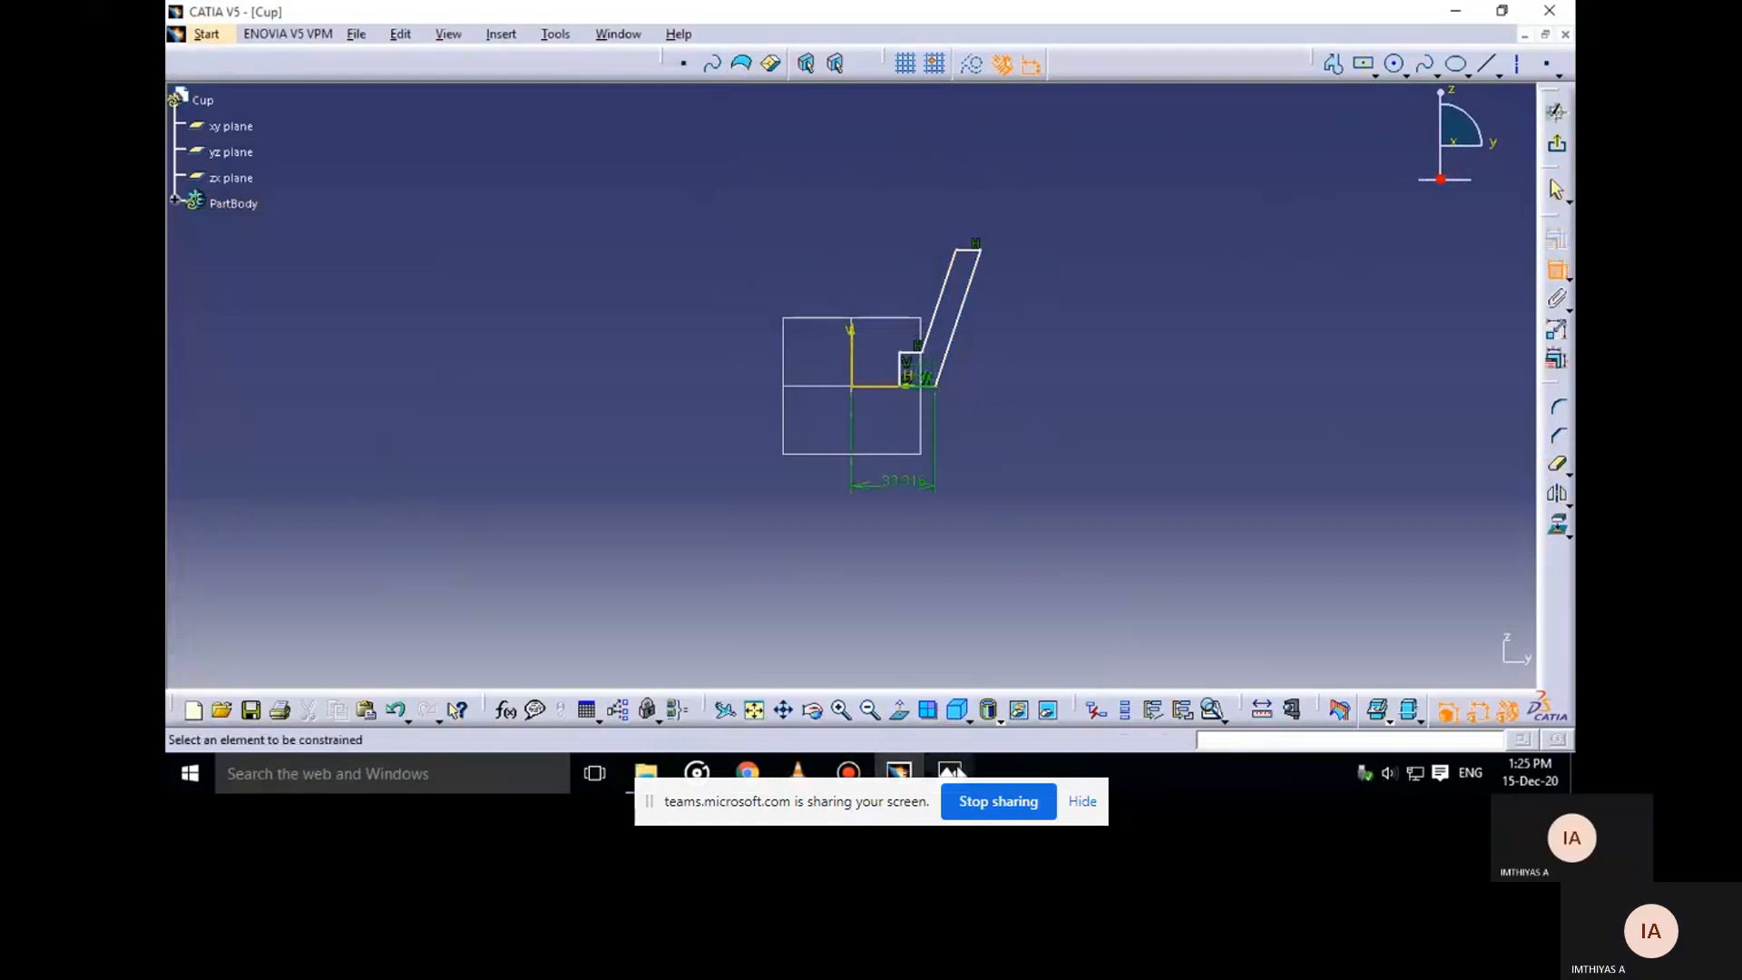
Check the bore diameter in the reference drawing and dimension the inner vertical edge 11 mm from the vertical axis
mouse_move(949, 772)
click(898, 685)
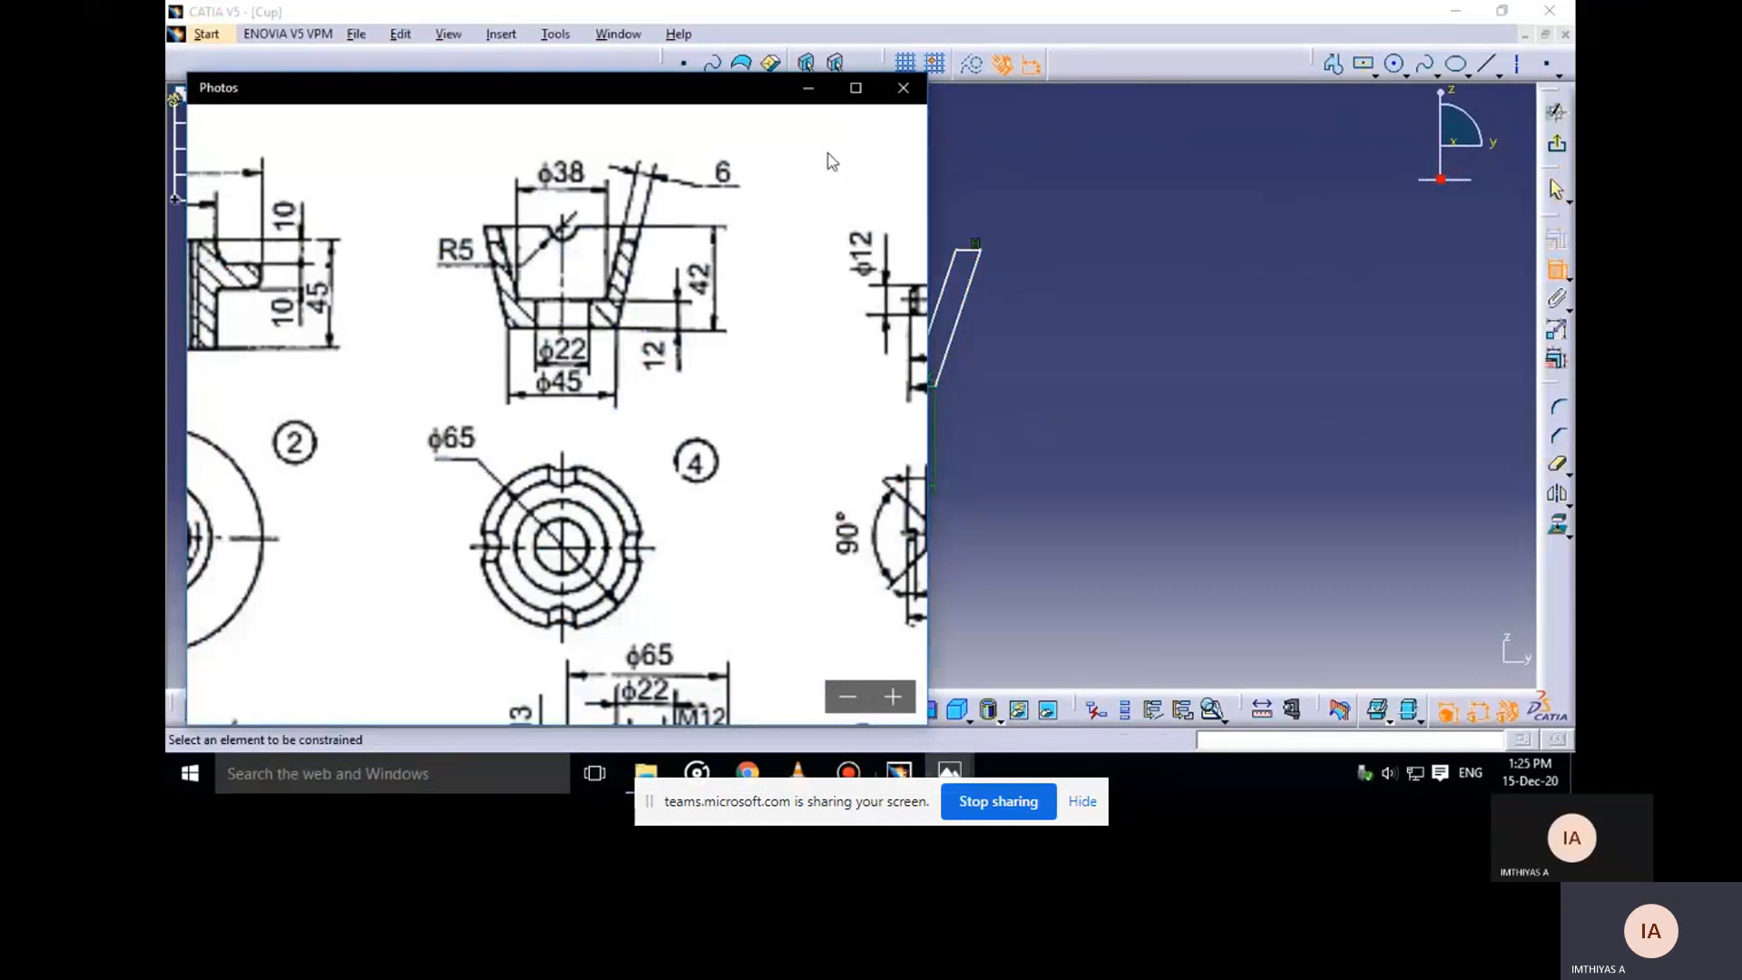
click(808, 87)
click(906, 368)
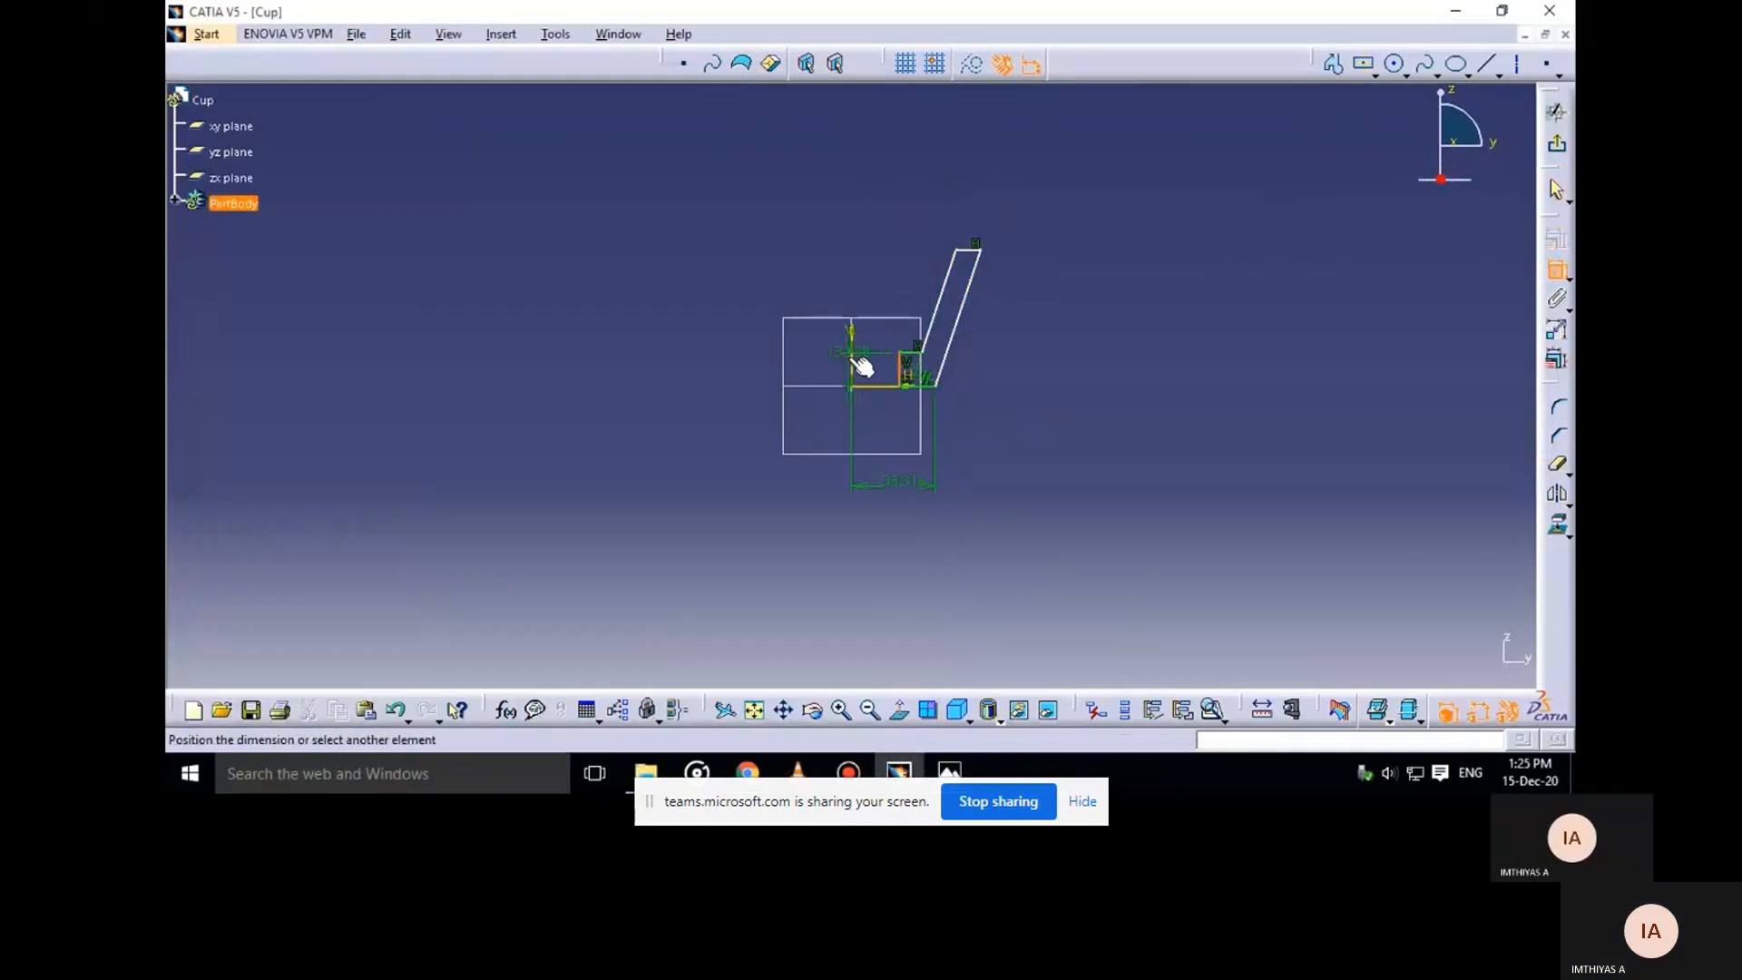
click(852, 280)
double_click(856, 285)
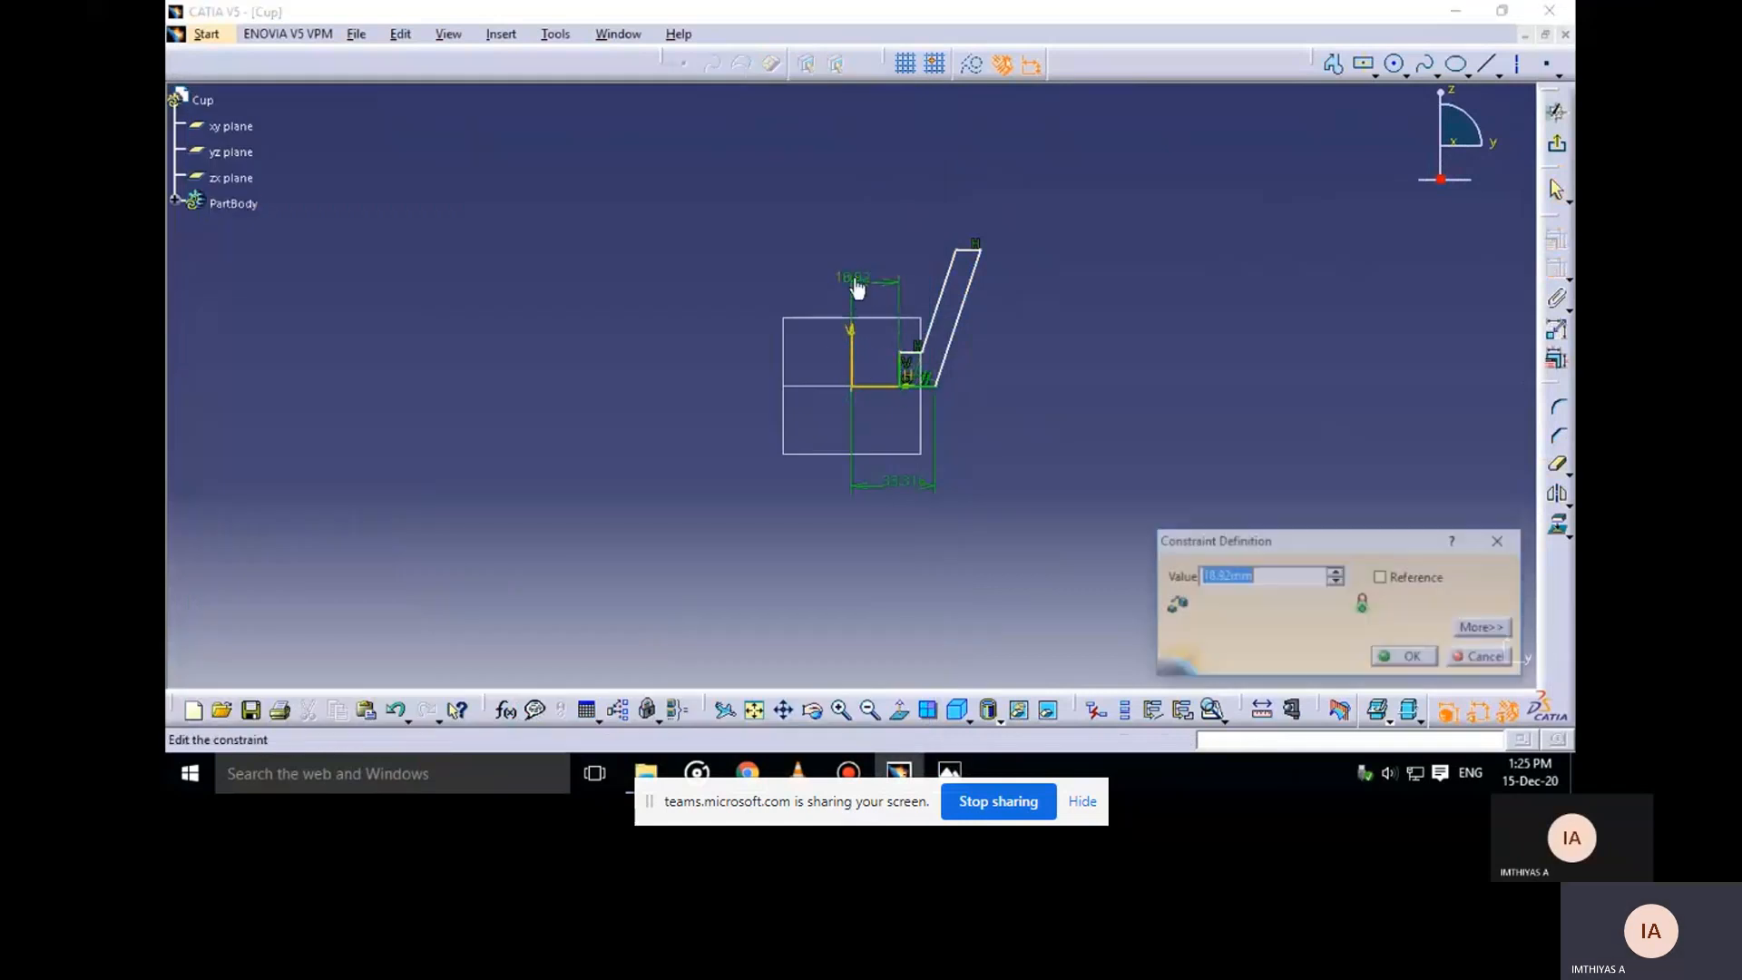
text(11)
key(Return)
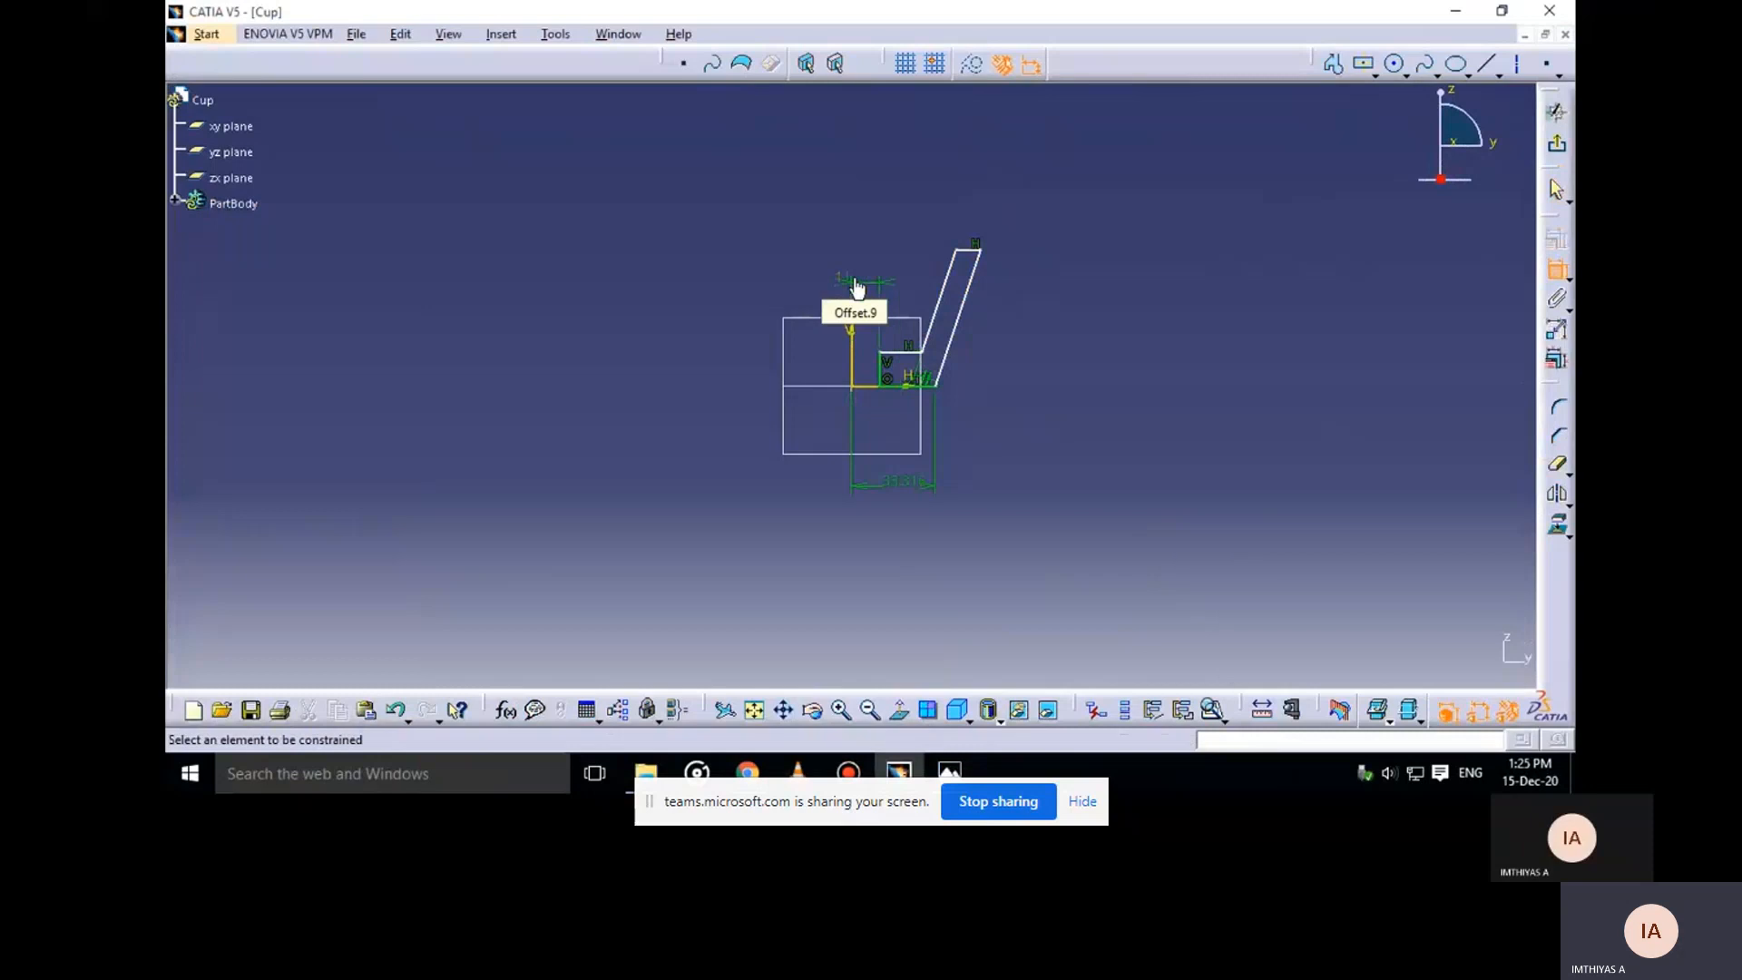
Set the outer base corner's distance from the vertical axis to 22.5 mm
double_click(899, 479)
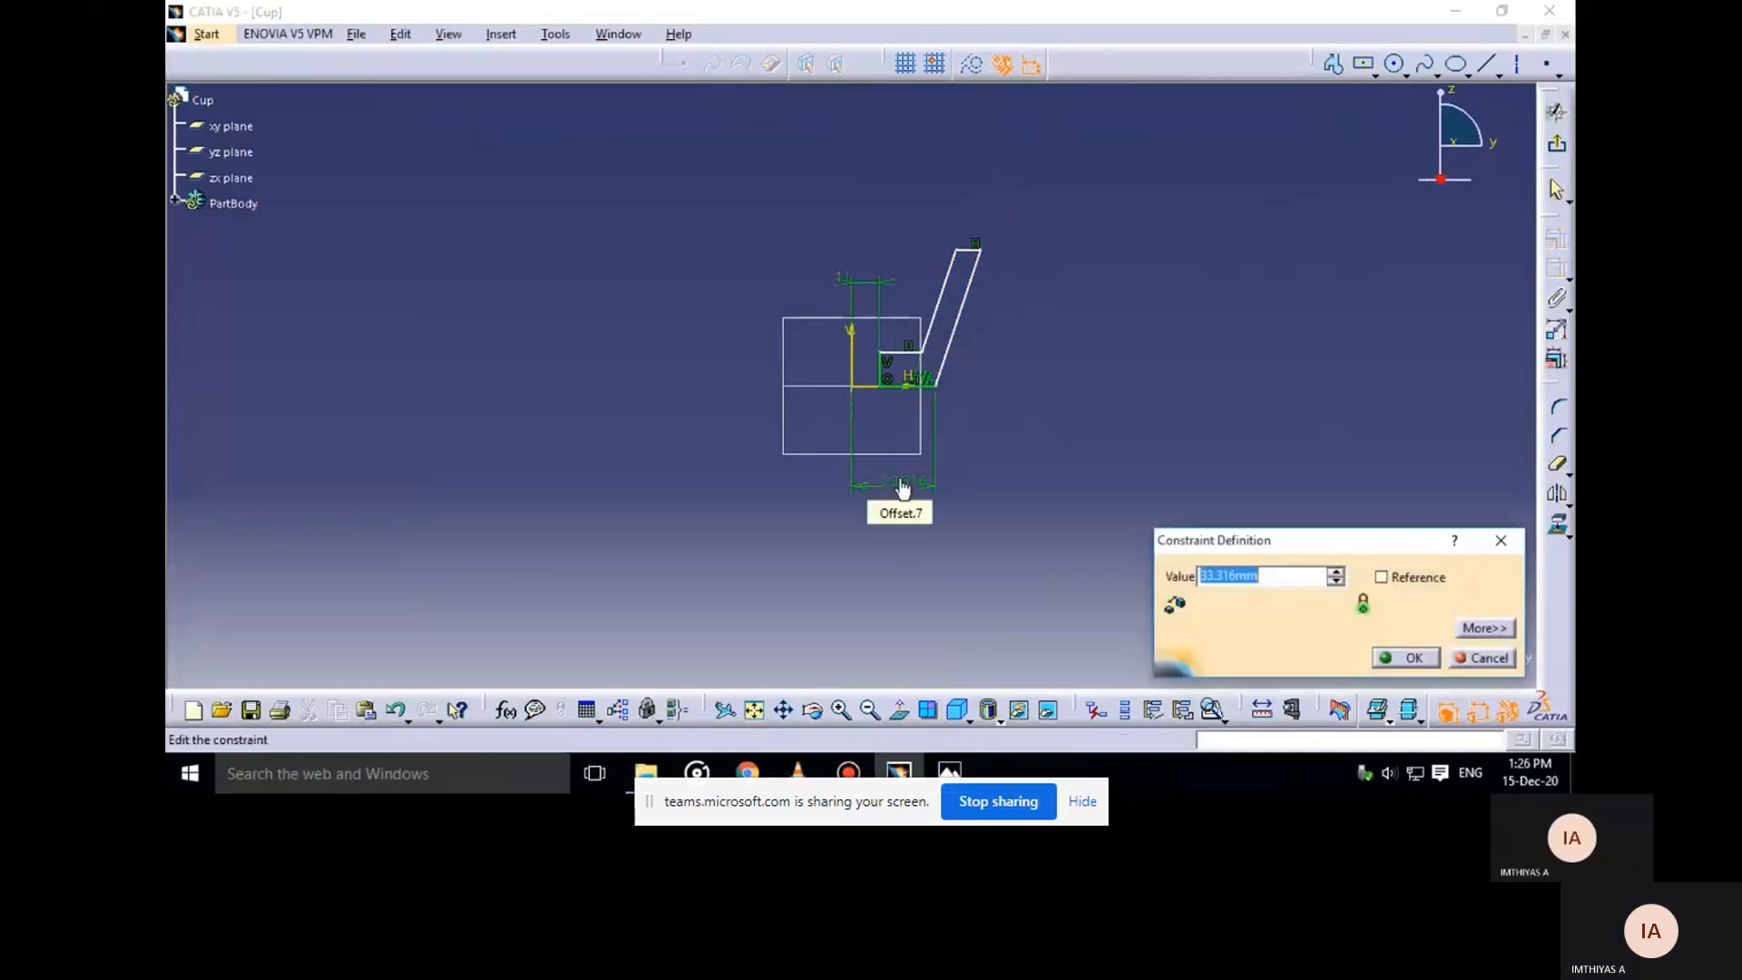
text(22.5)
key(Return)
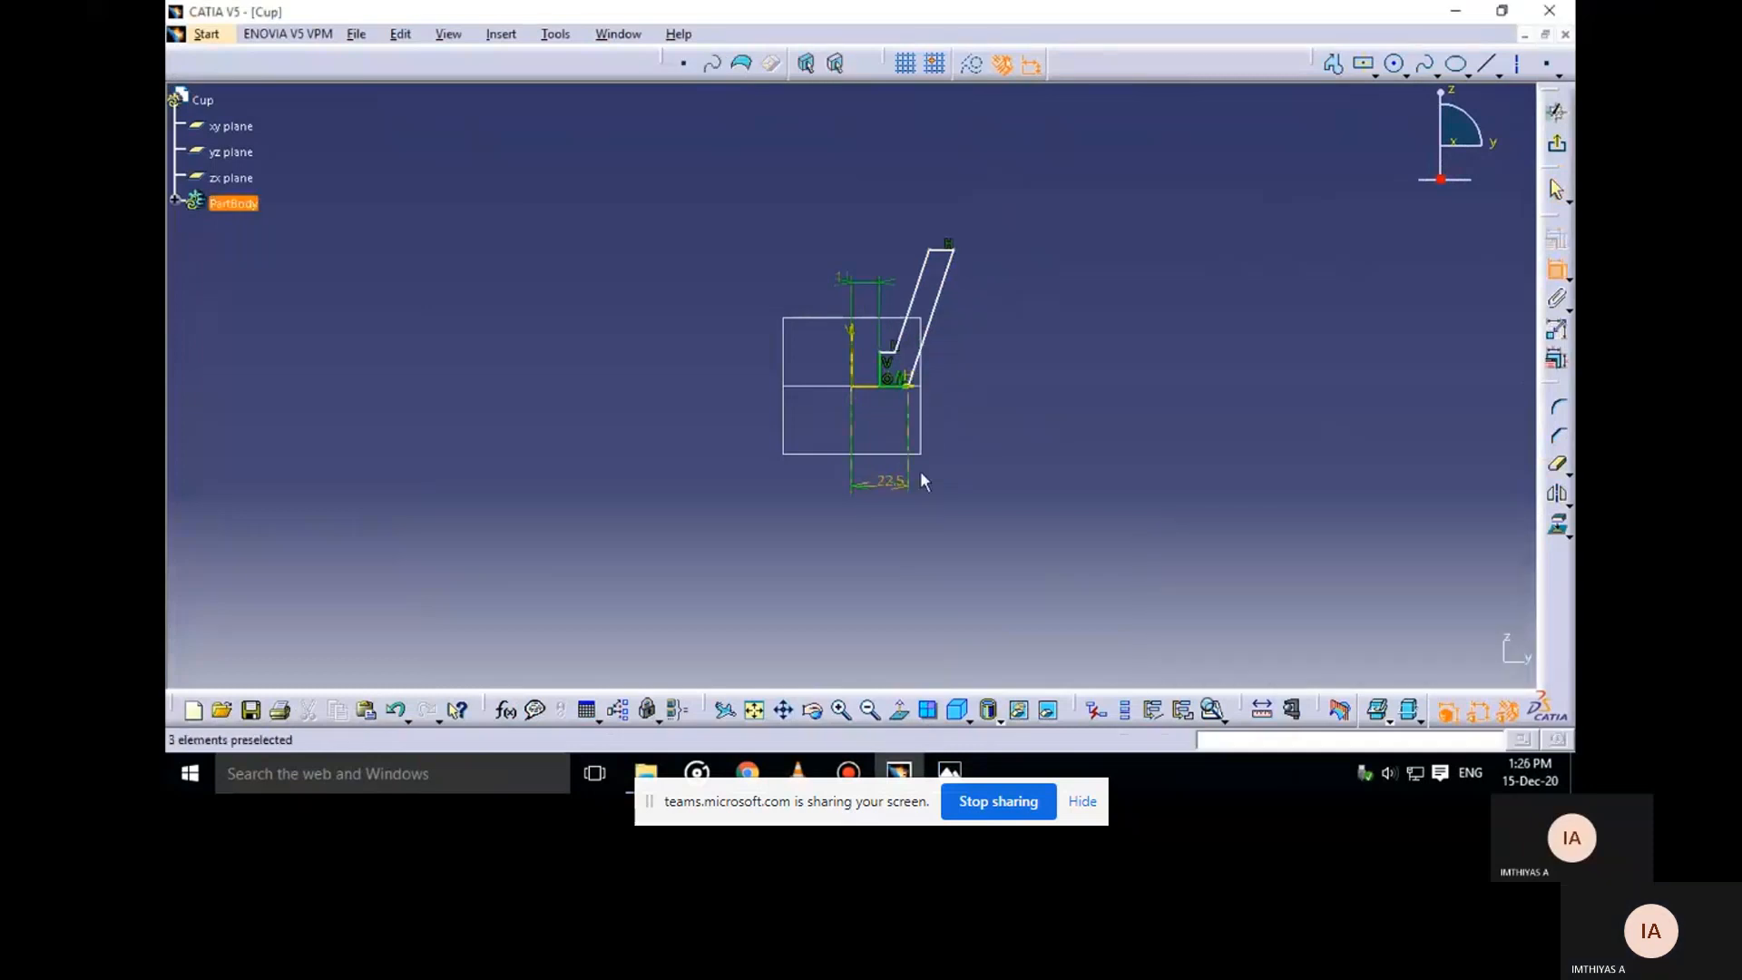
Check the reference drawing and dimension the inner corner where the sloped wall meets the floor 19 mm from the vertical axis
key(alt+Tab)
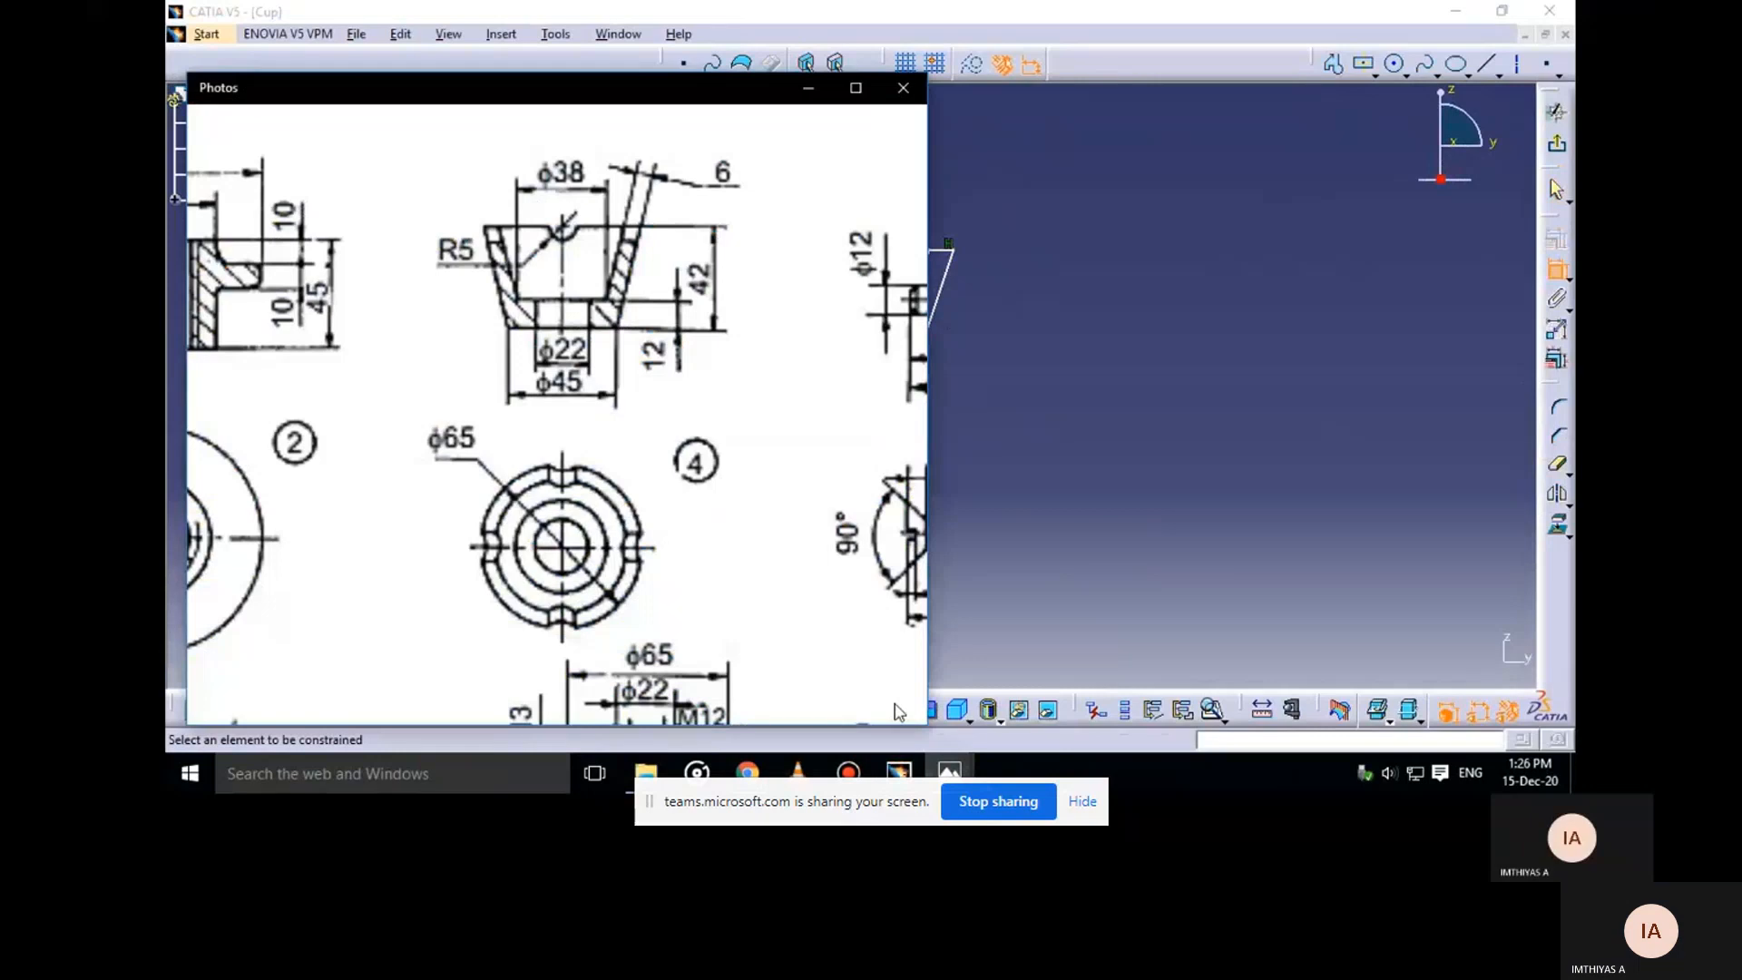
mouse_move(898, 663)
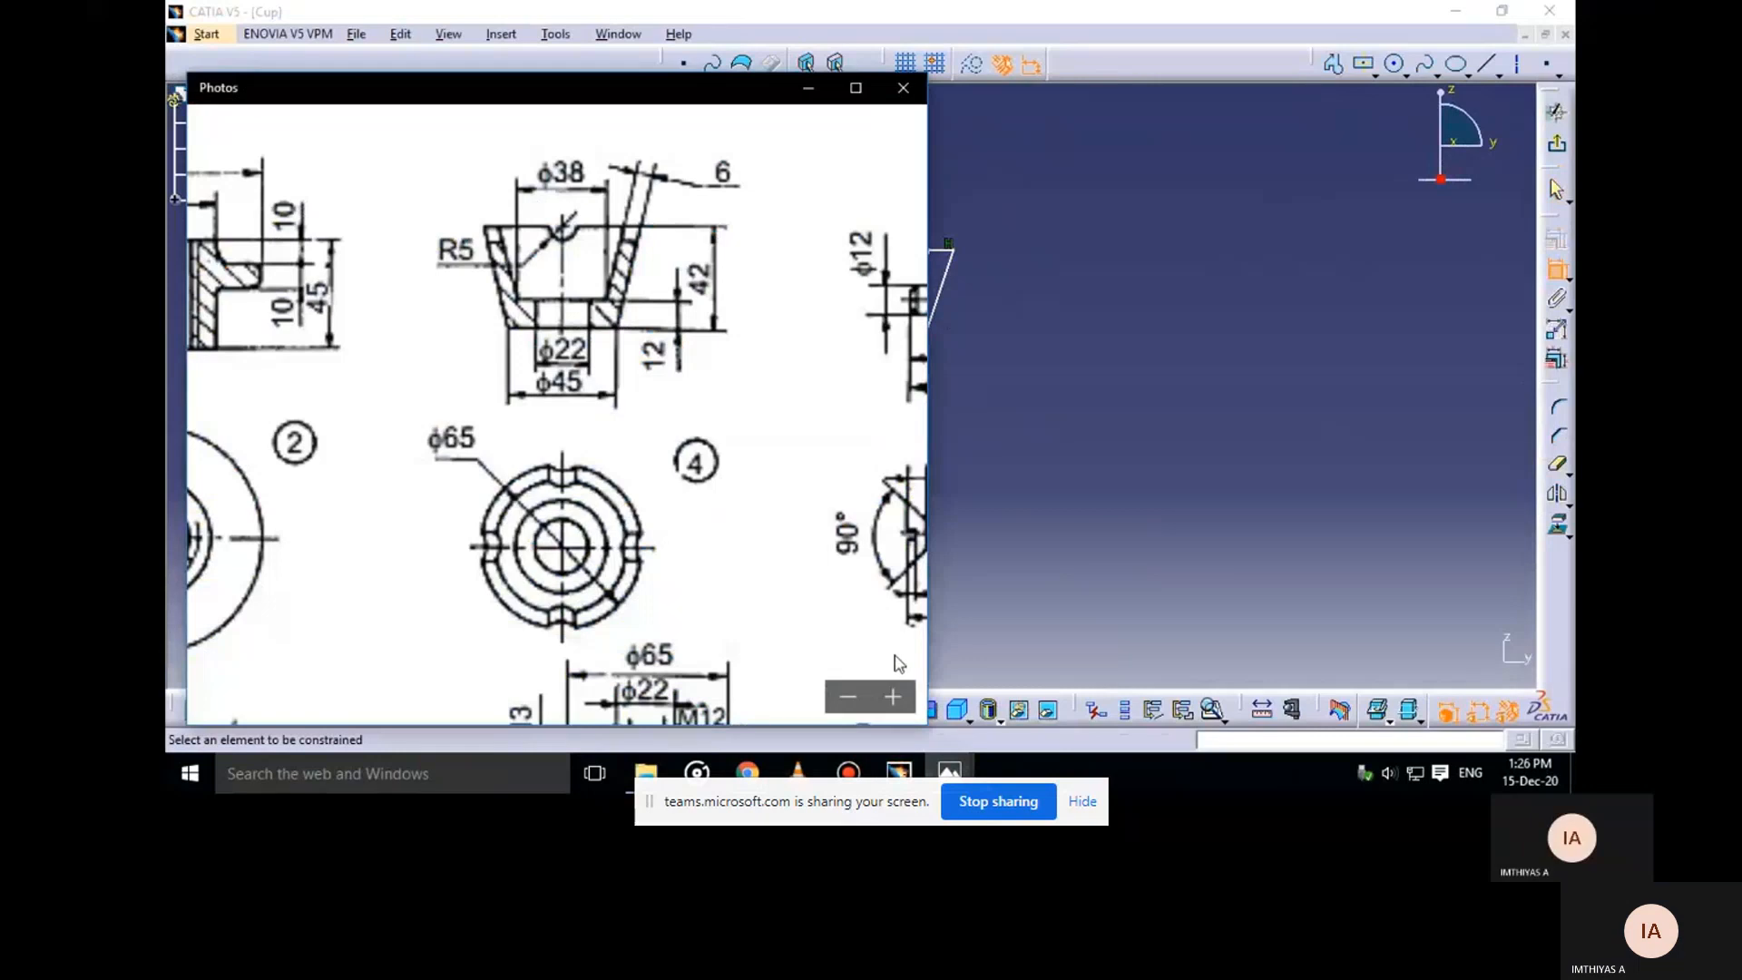
click(807, 87)
click(895, 354)
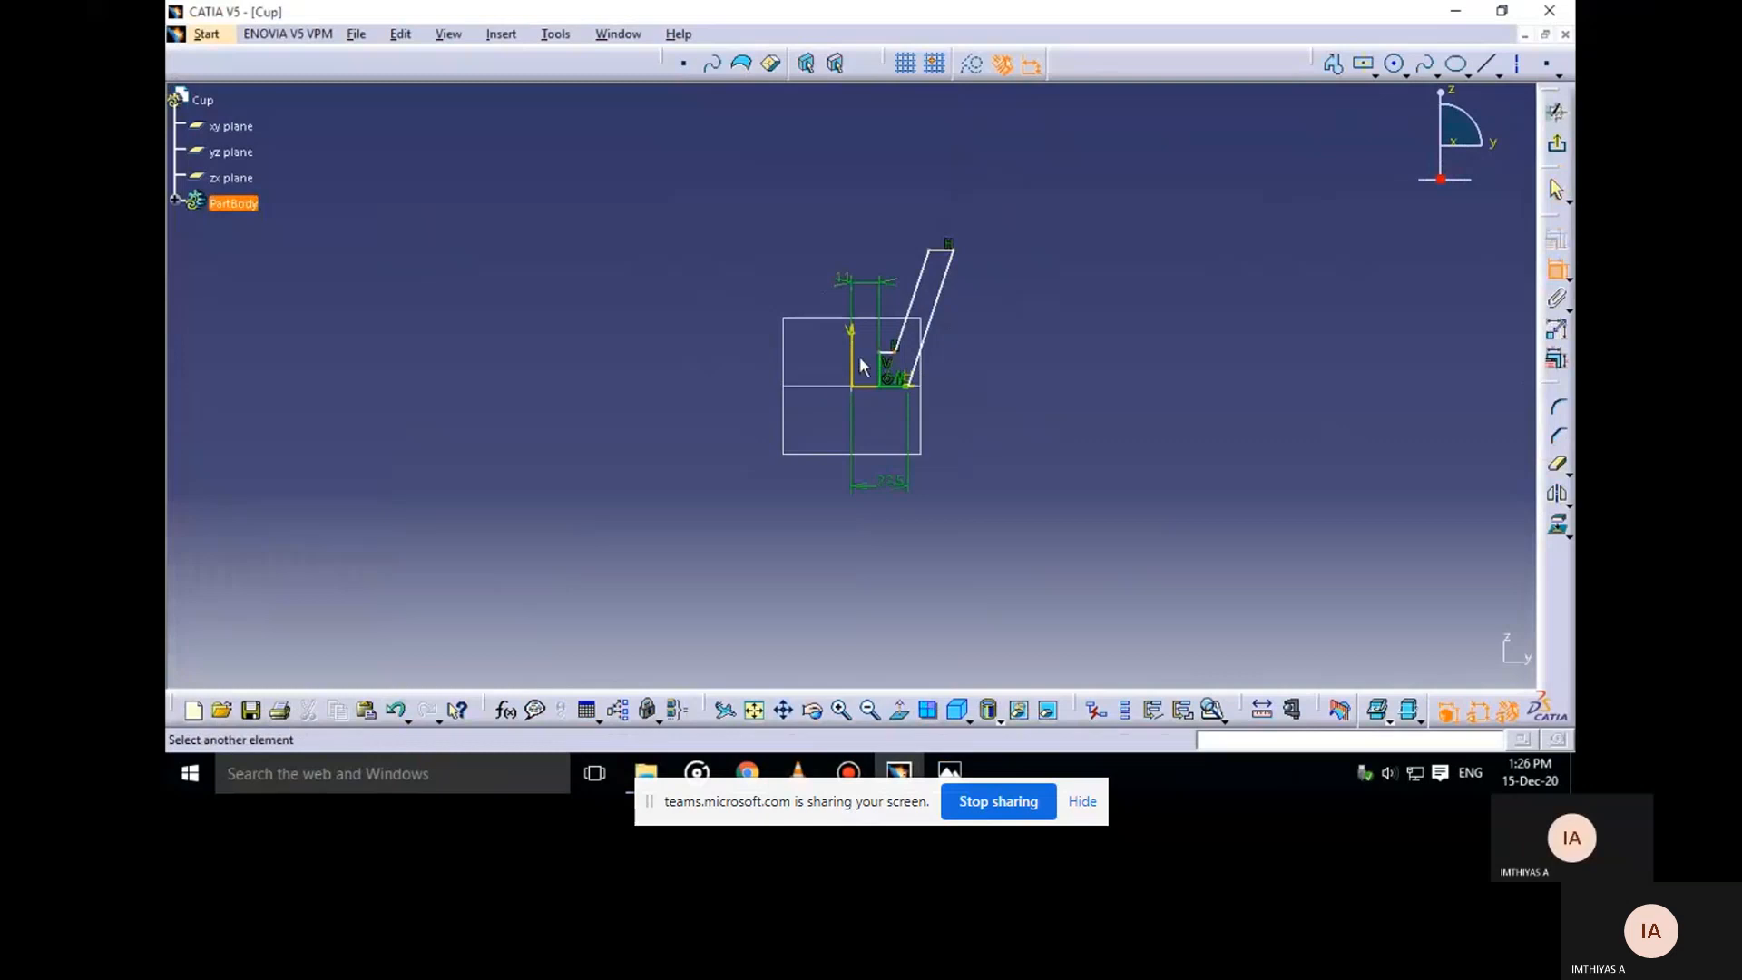
click(852, 355)
click(853, 186)
double_click(863, 174)
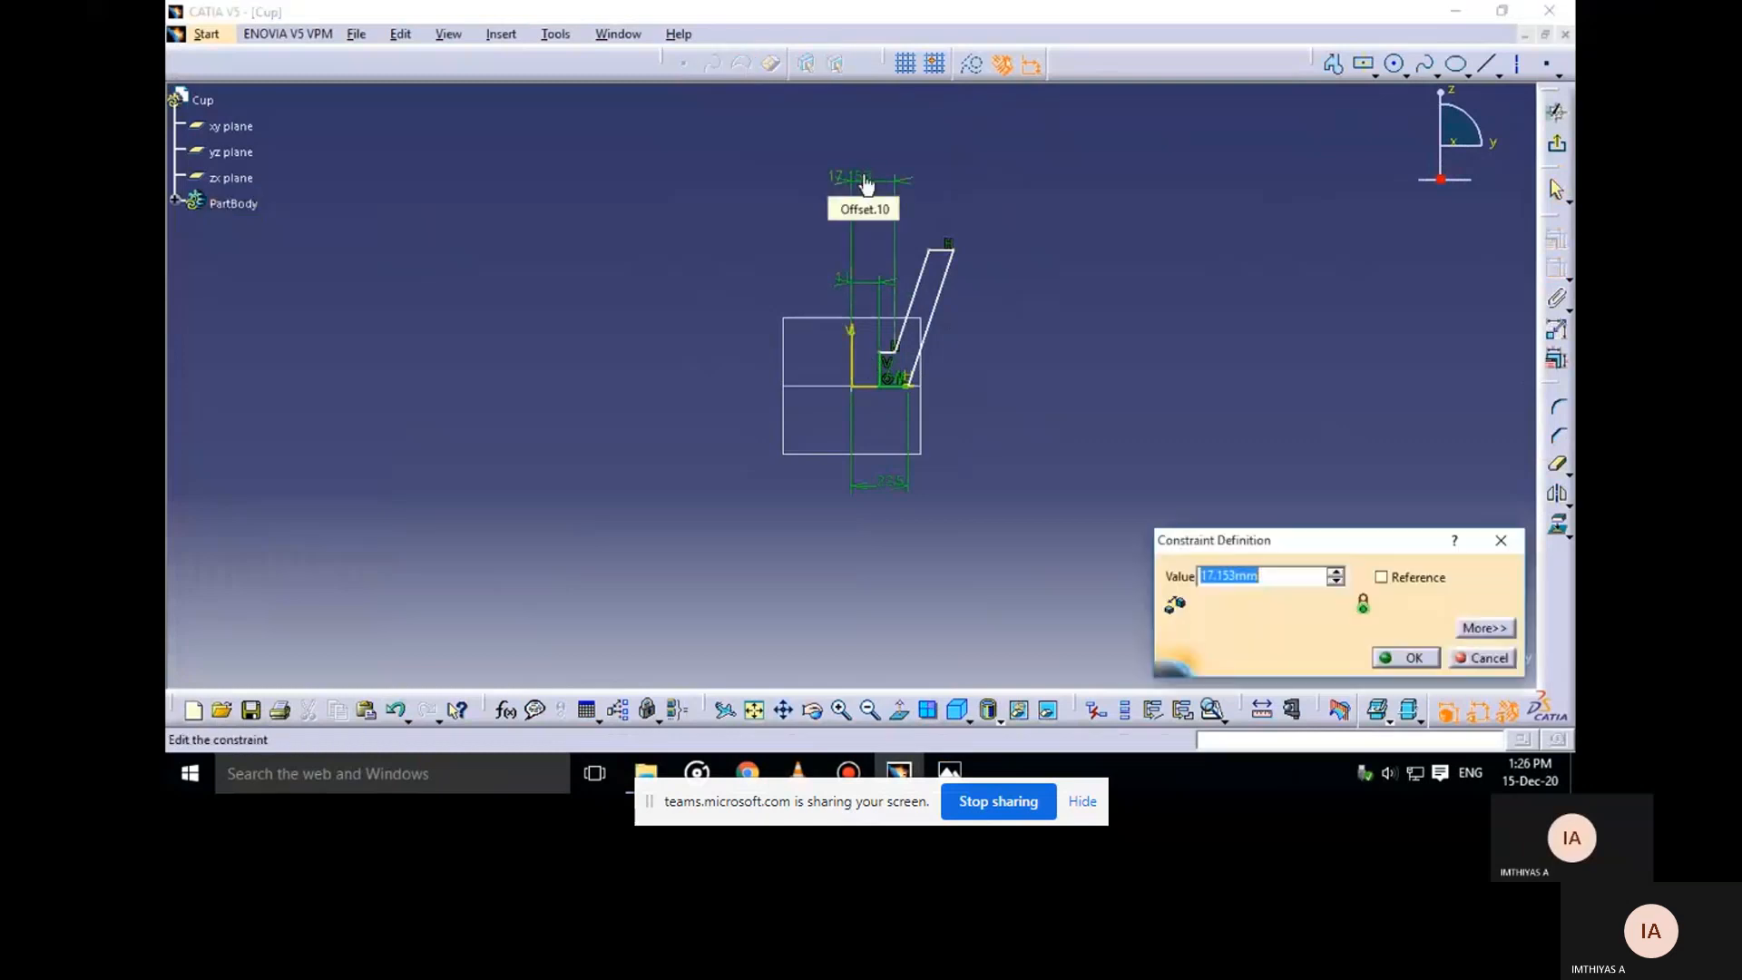
text(19)
key(Return)
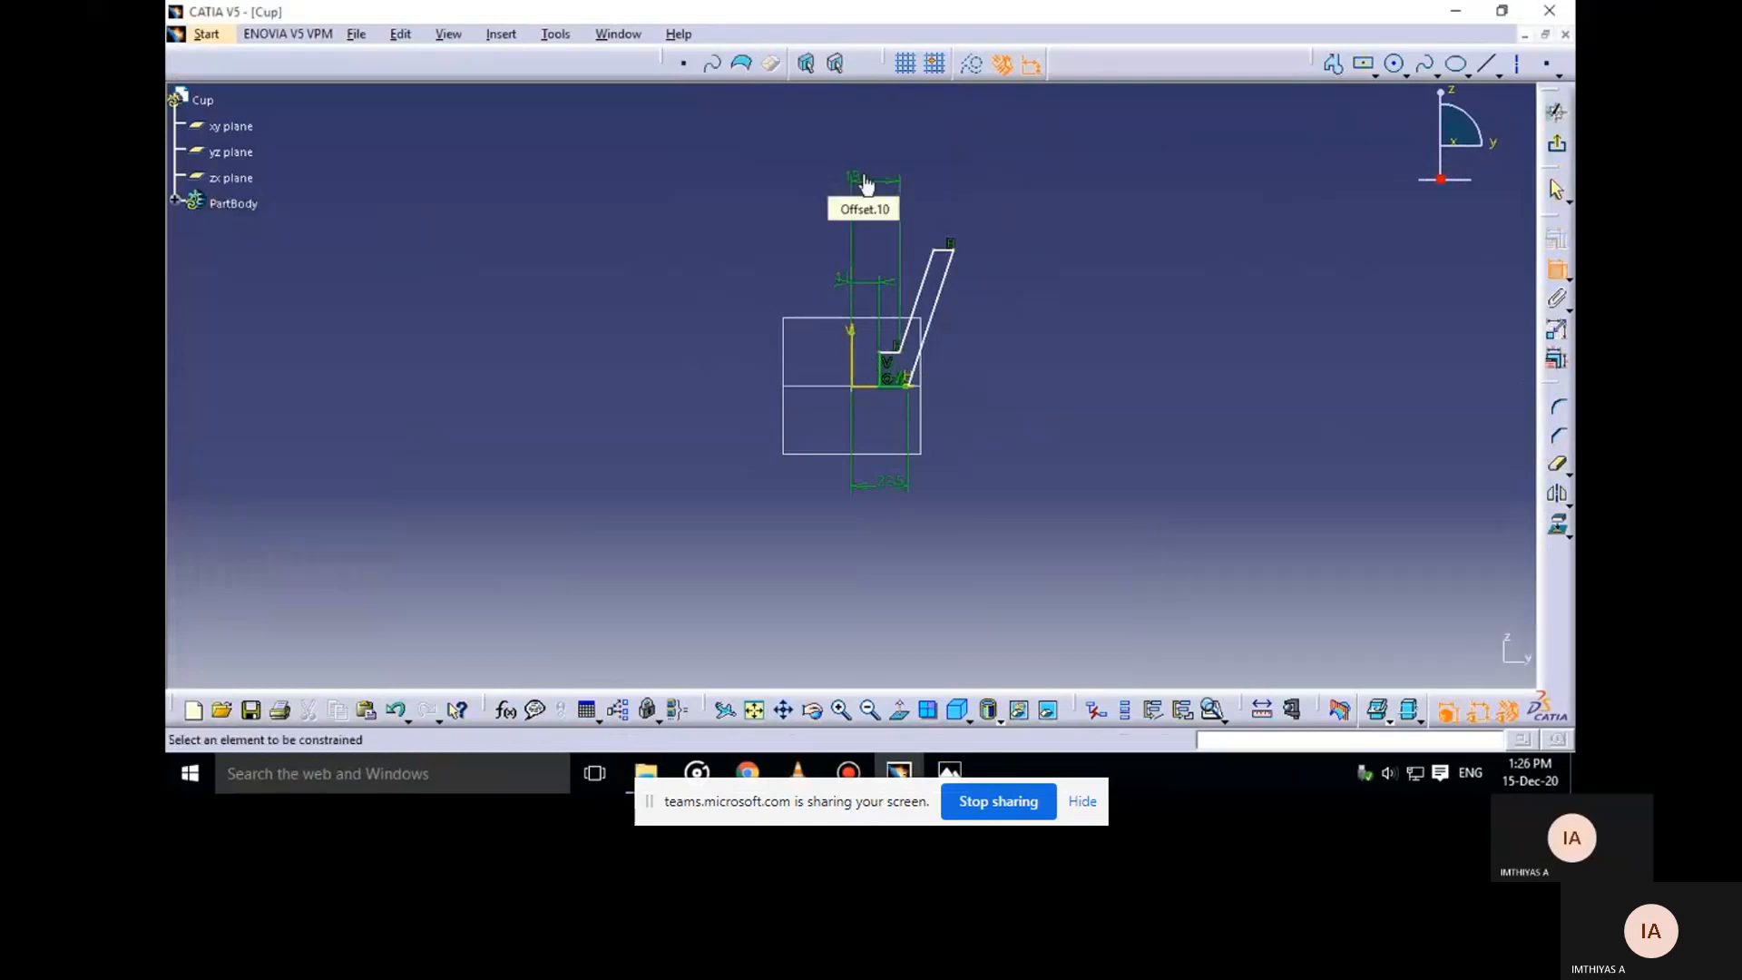
Dimension the wall thickness between the two sloped lines and set it to 6 mm
click(937, 284)
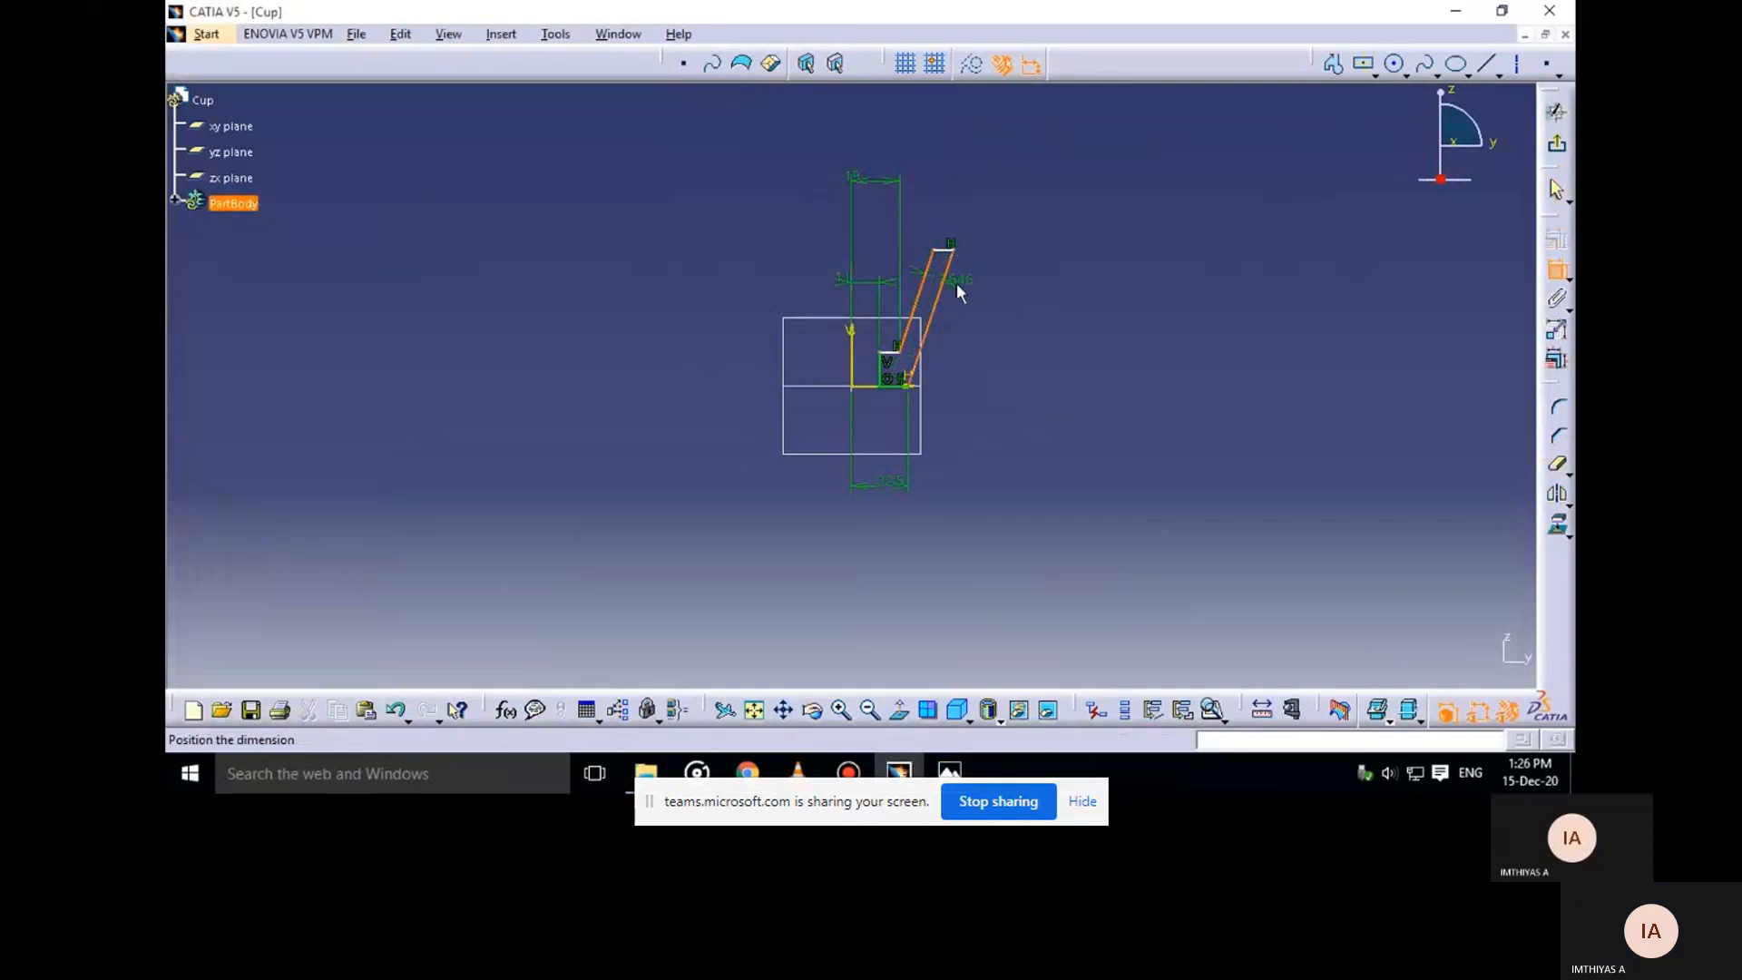
click(1018, 313)
double_click(1009, 307)
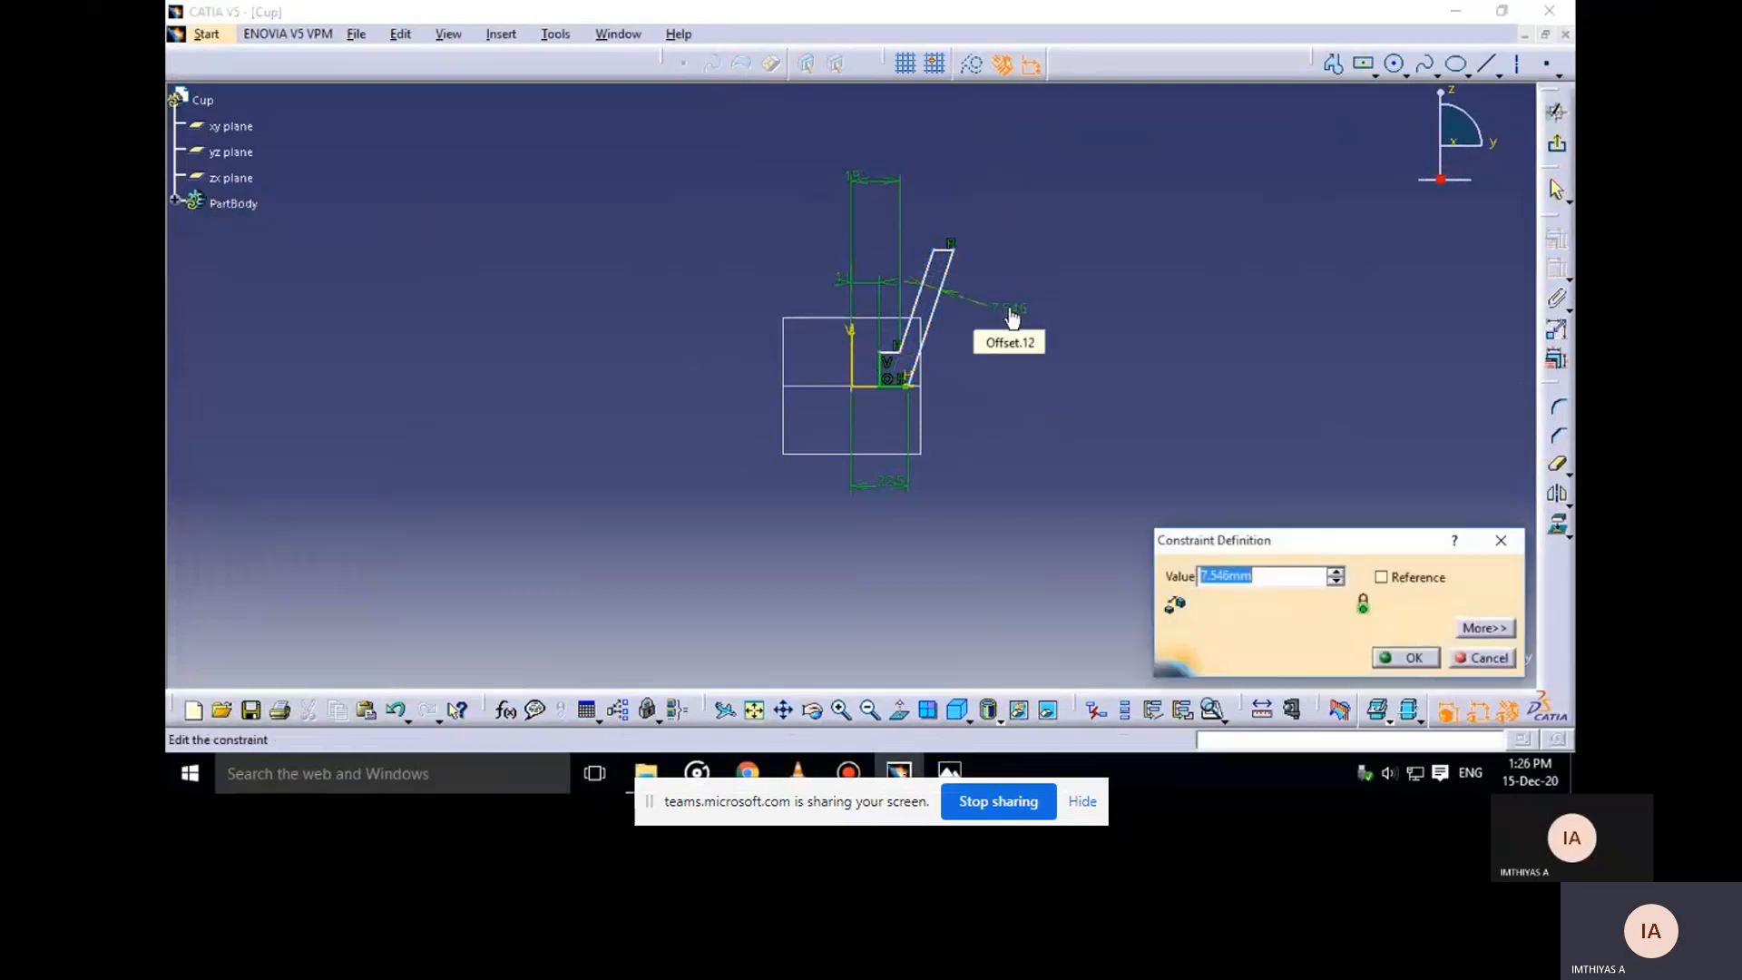
key(Return)
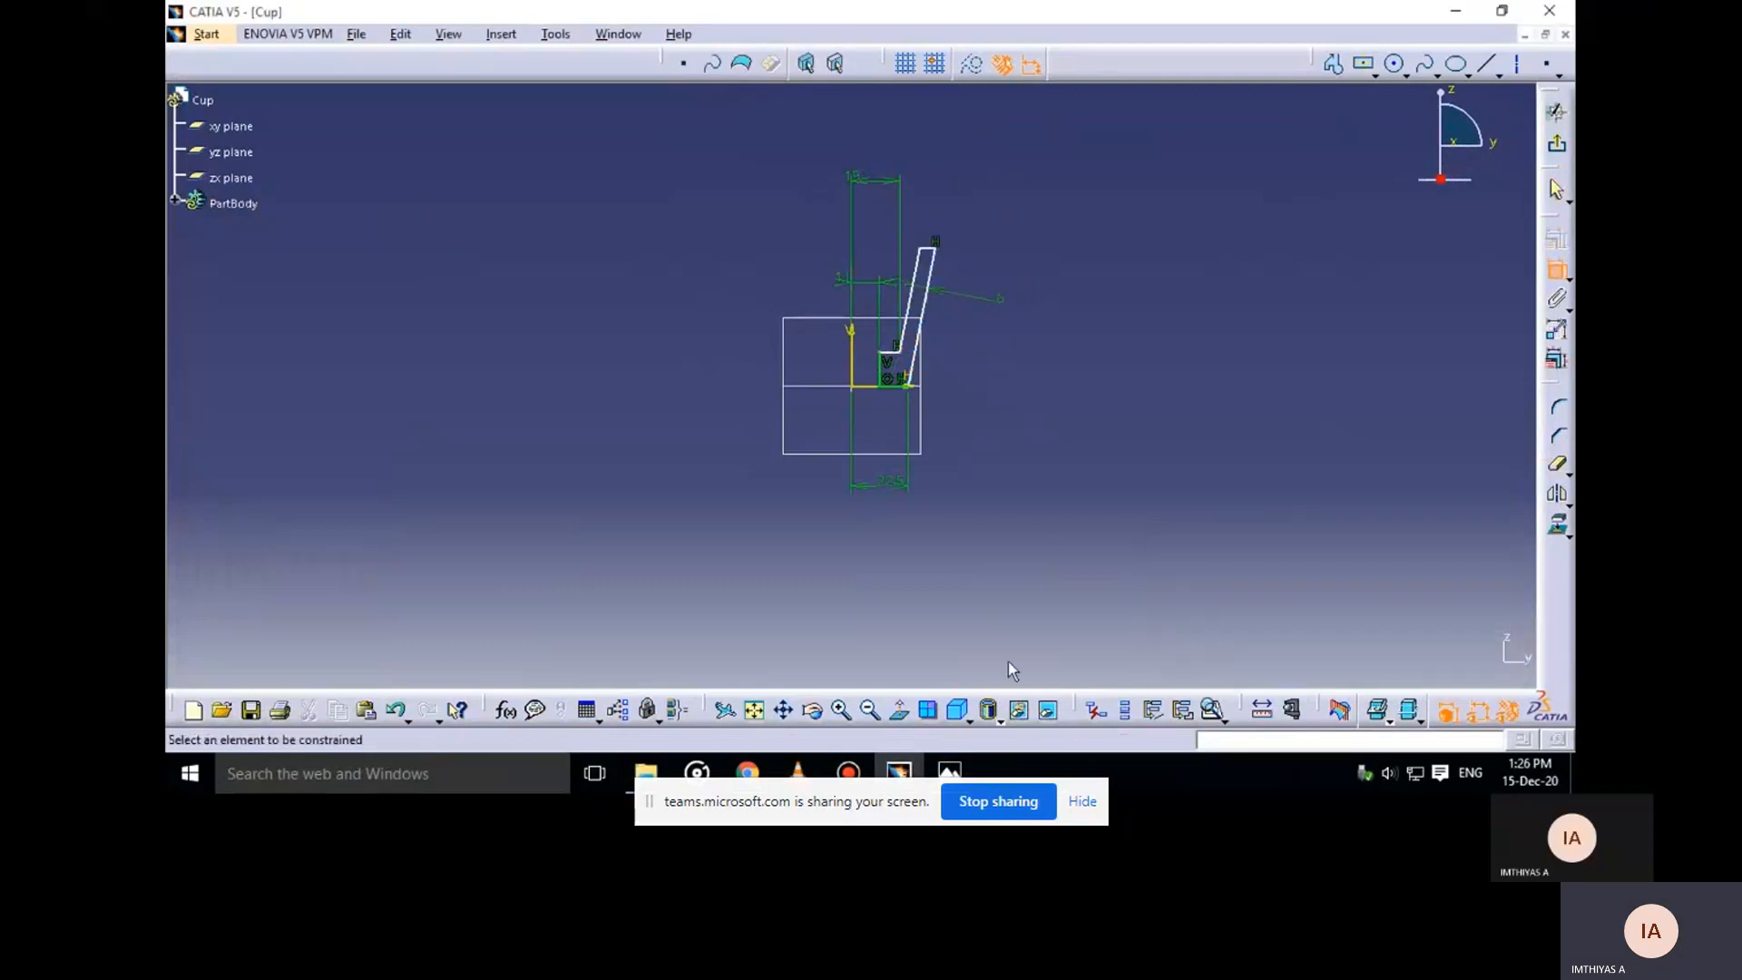
Check the rim diameter in the reference drawing and dimension the upper outer corner 65/2 mm from the vertical axis
mouse_move(949, 773)
click(886, 680)
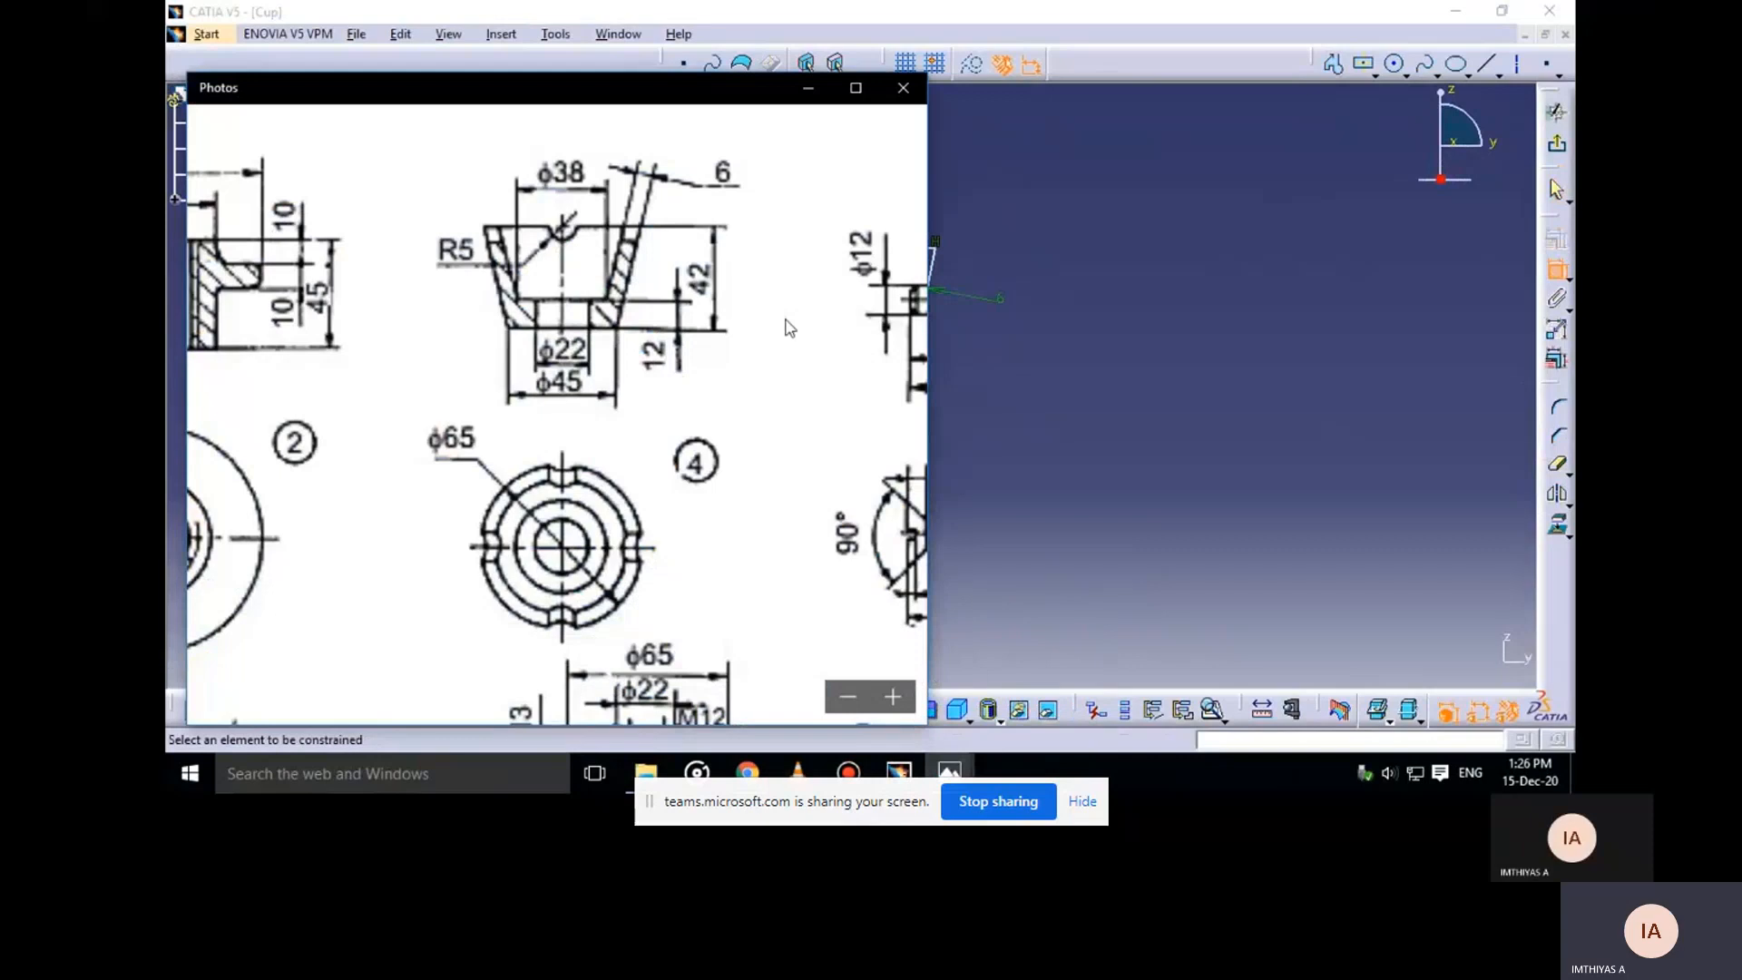
click(808, 88)
click(851, 356)
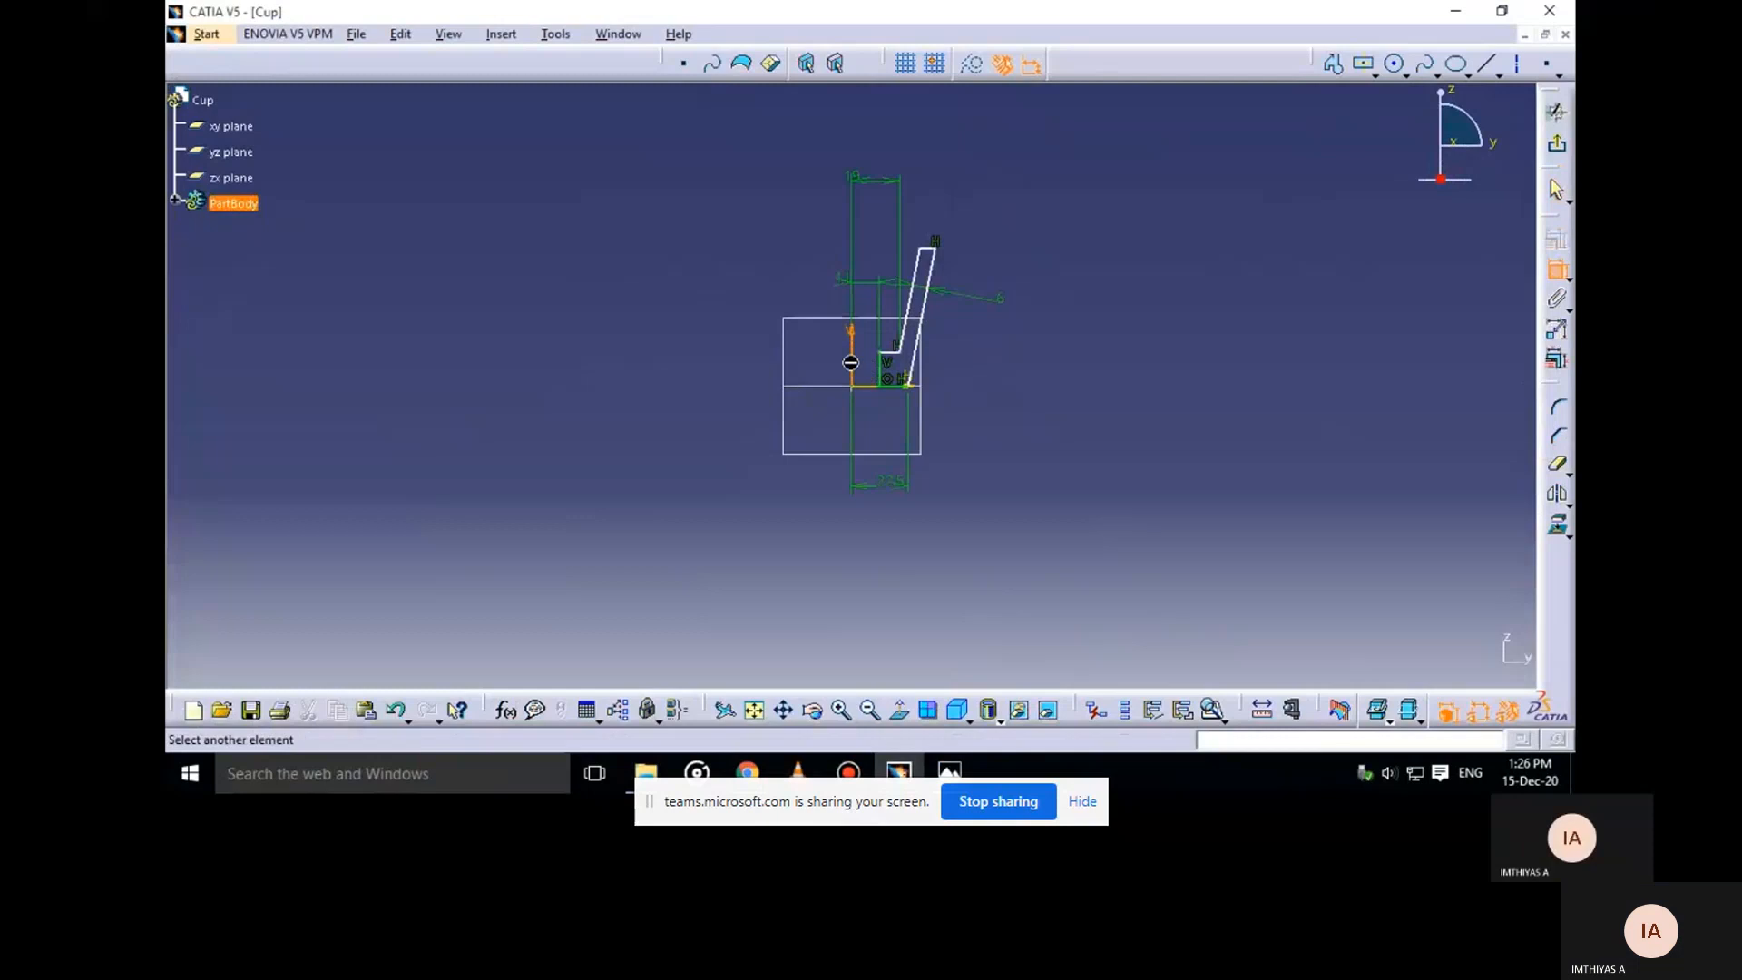
click(935, 243)
click(887, 109)
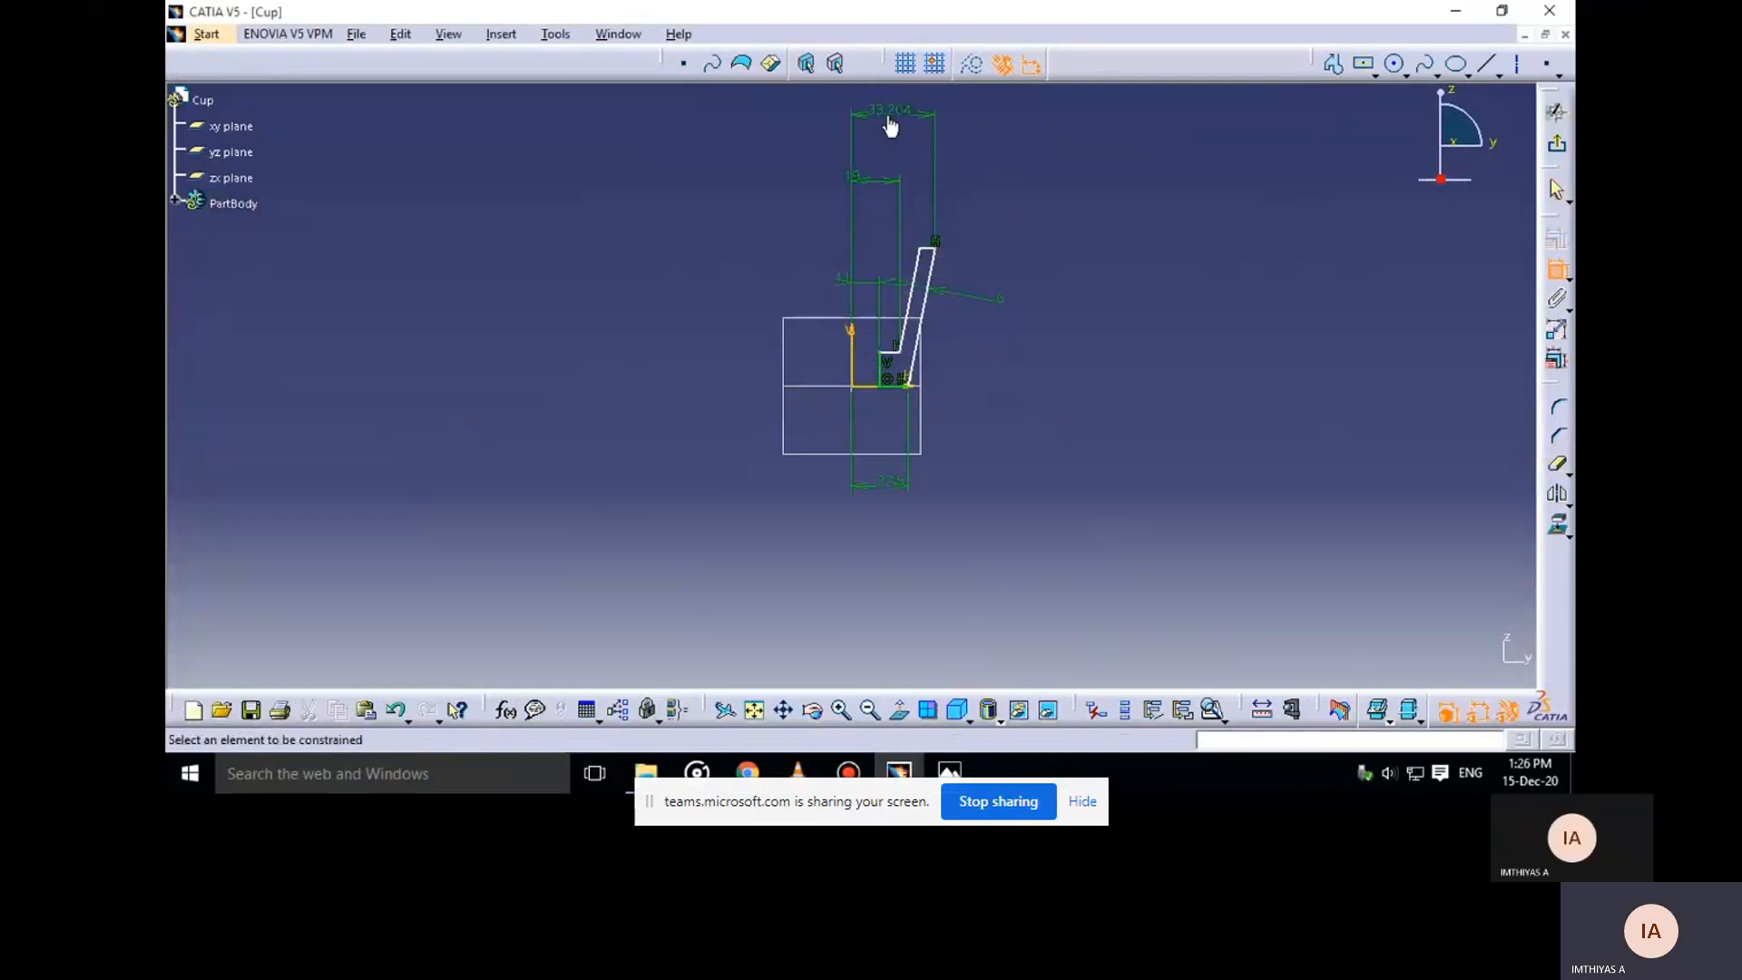
double_click(888, 114)
text(32.5)
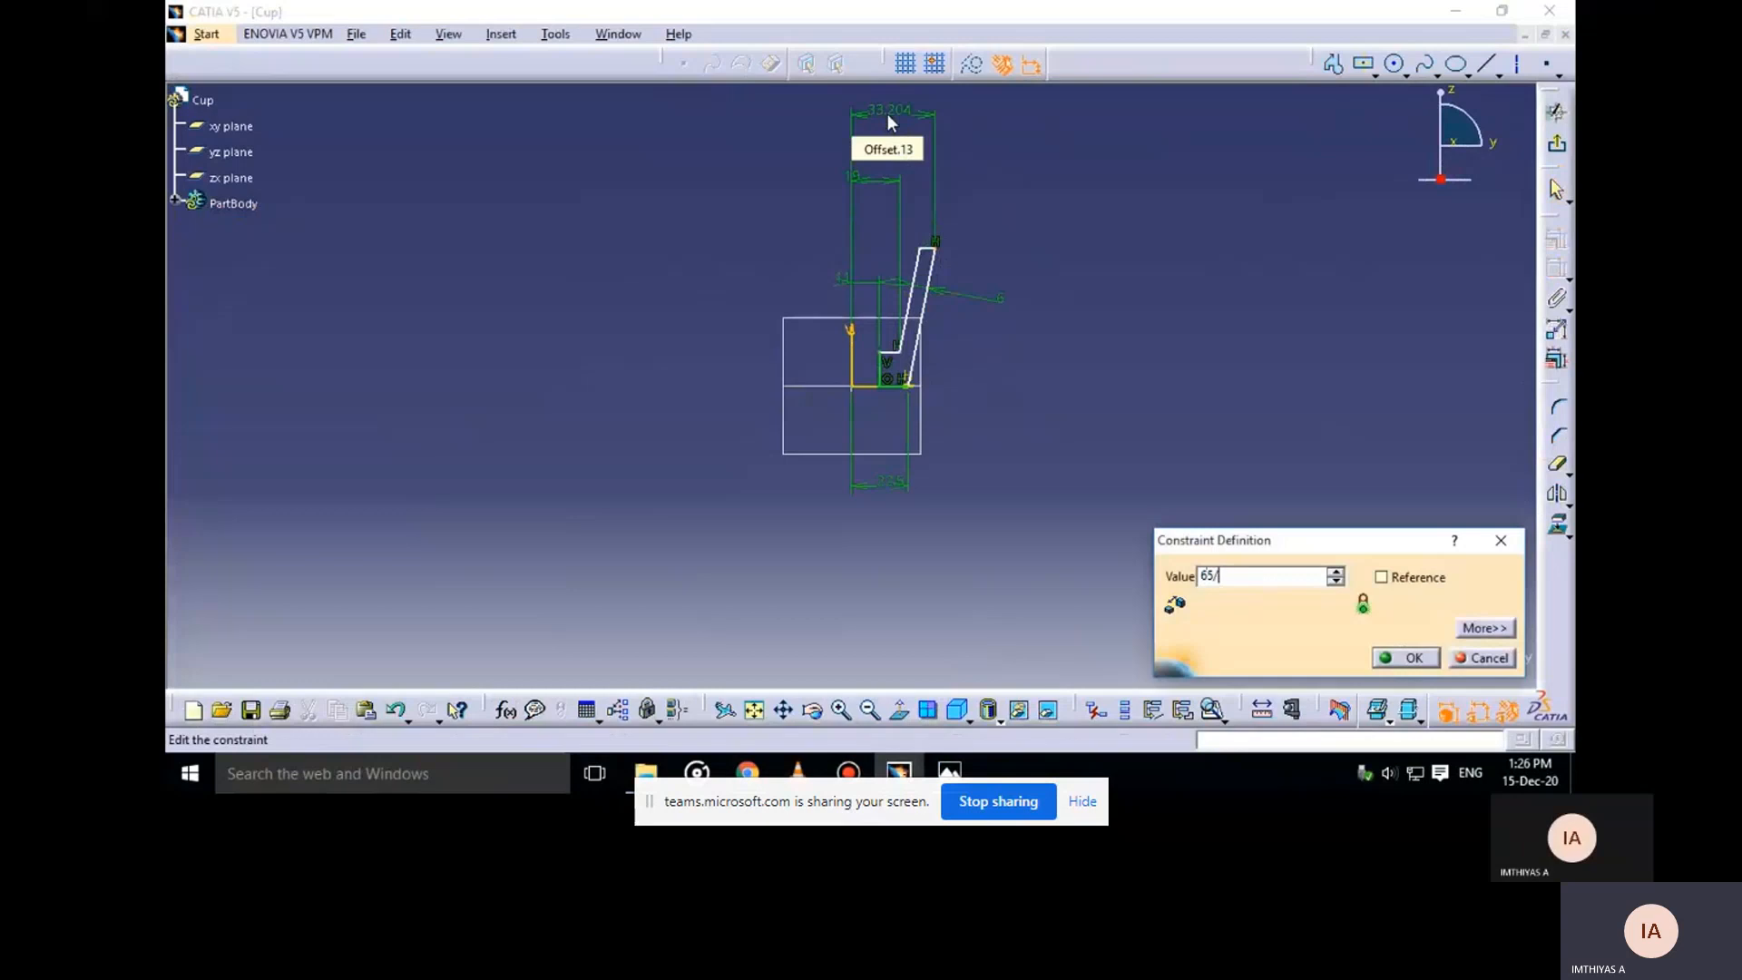
key(Return)
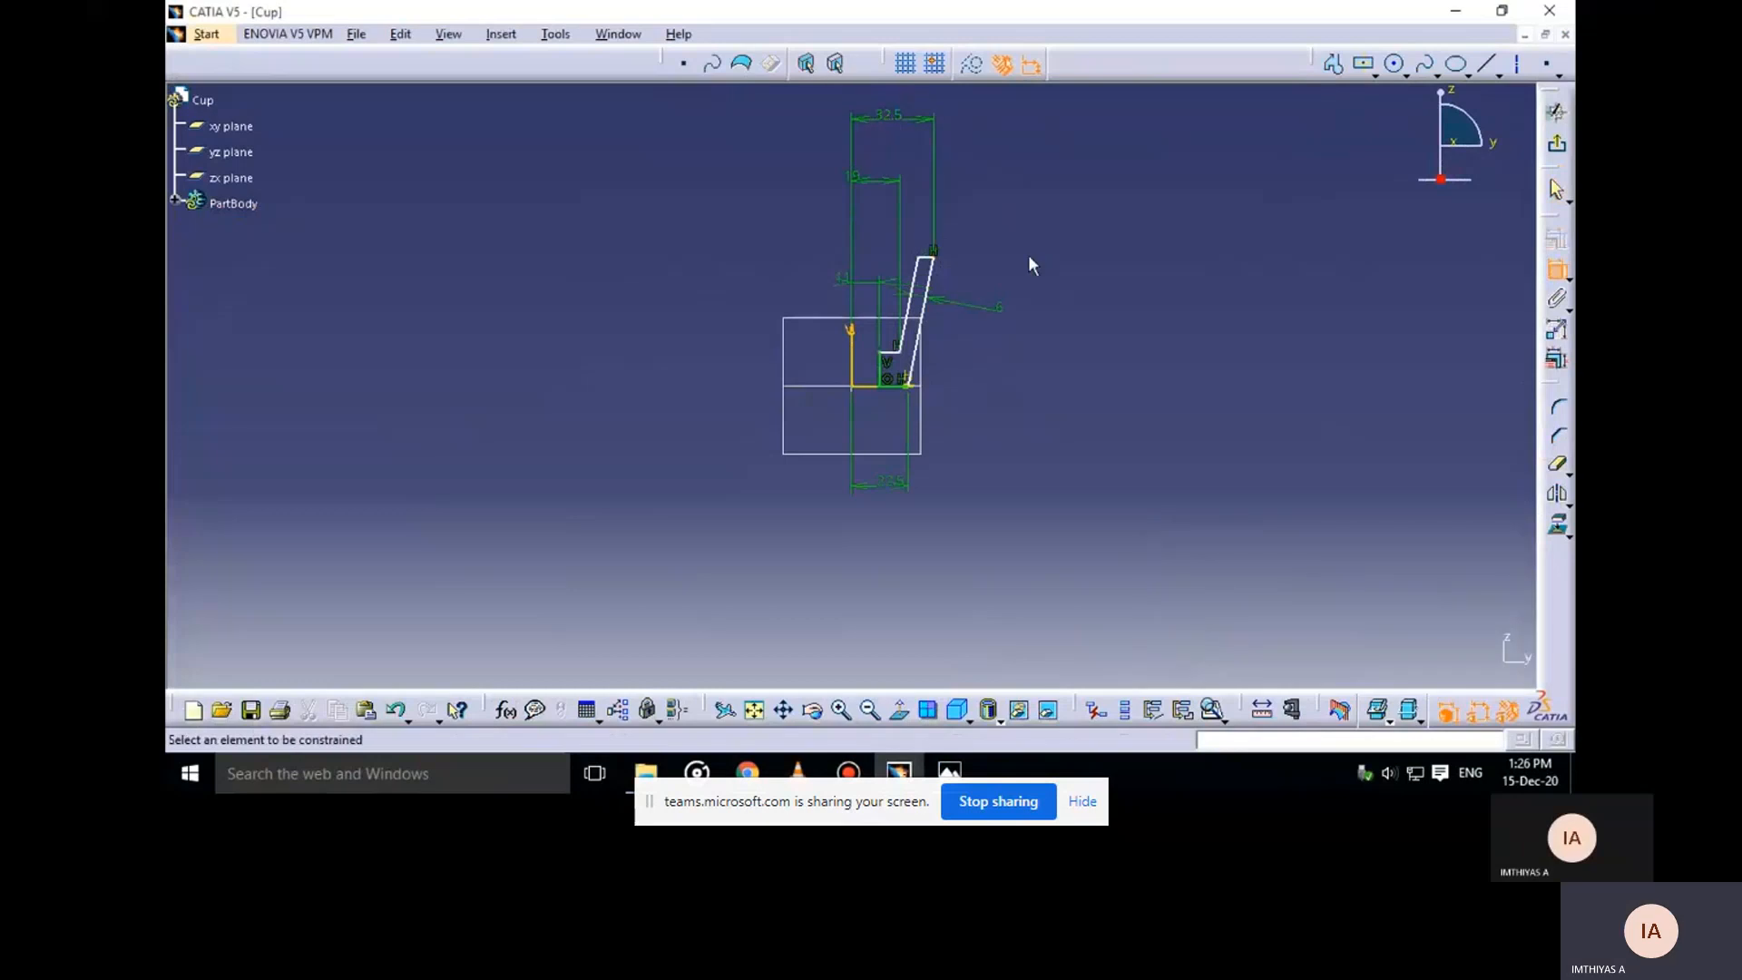
Check the cup's height in the reference drawing and dimension the rim line 42 mm above the base line
mouse_move(949, 771)
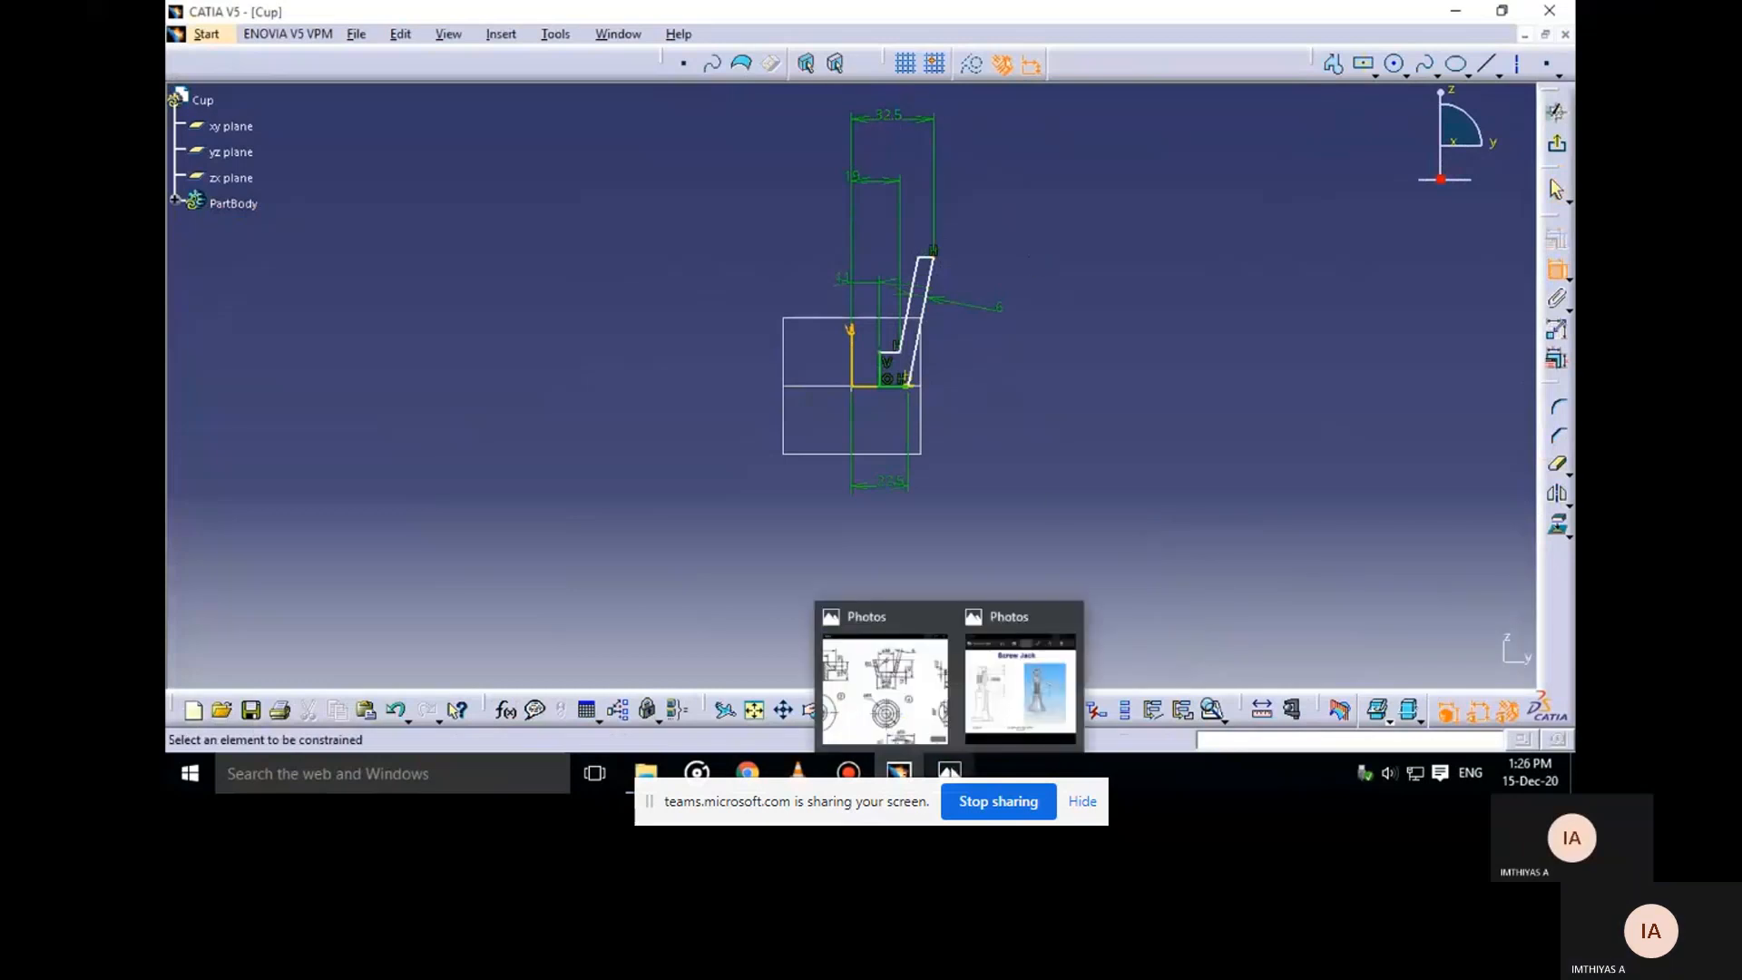
click(902, 691)
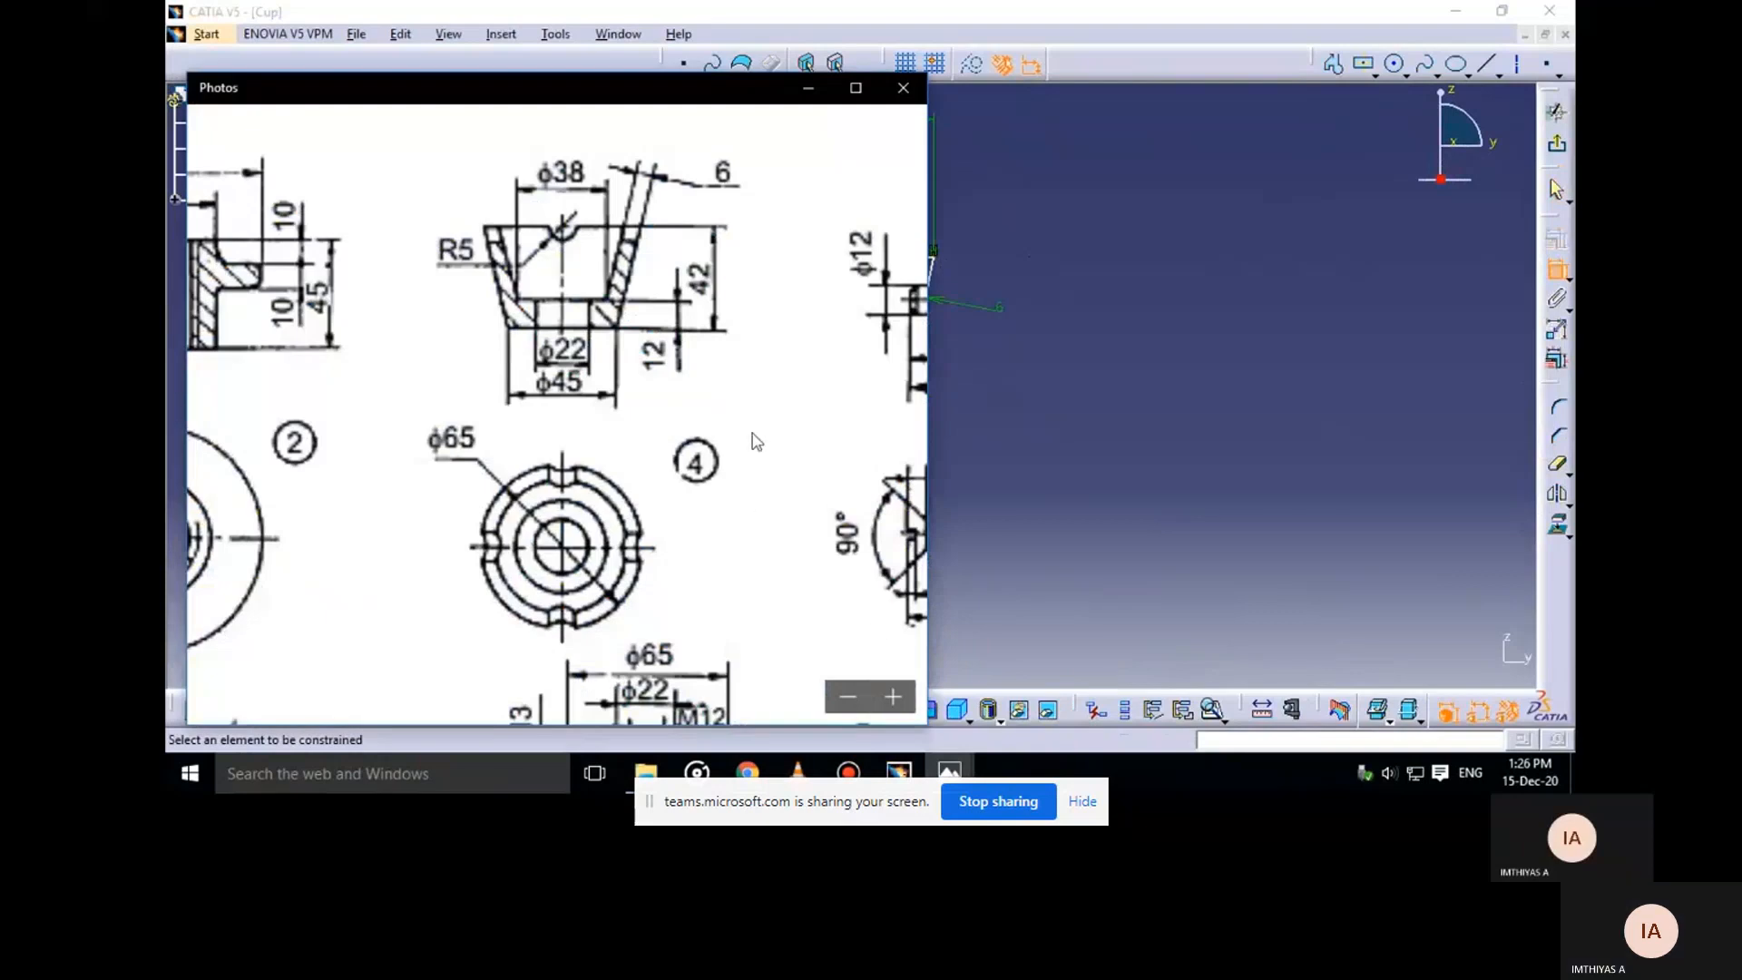
click(808, 87)
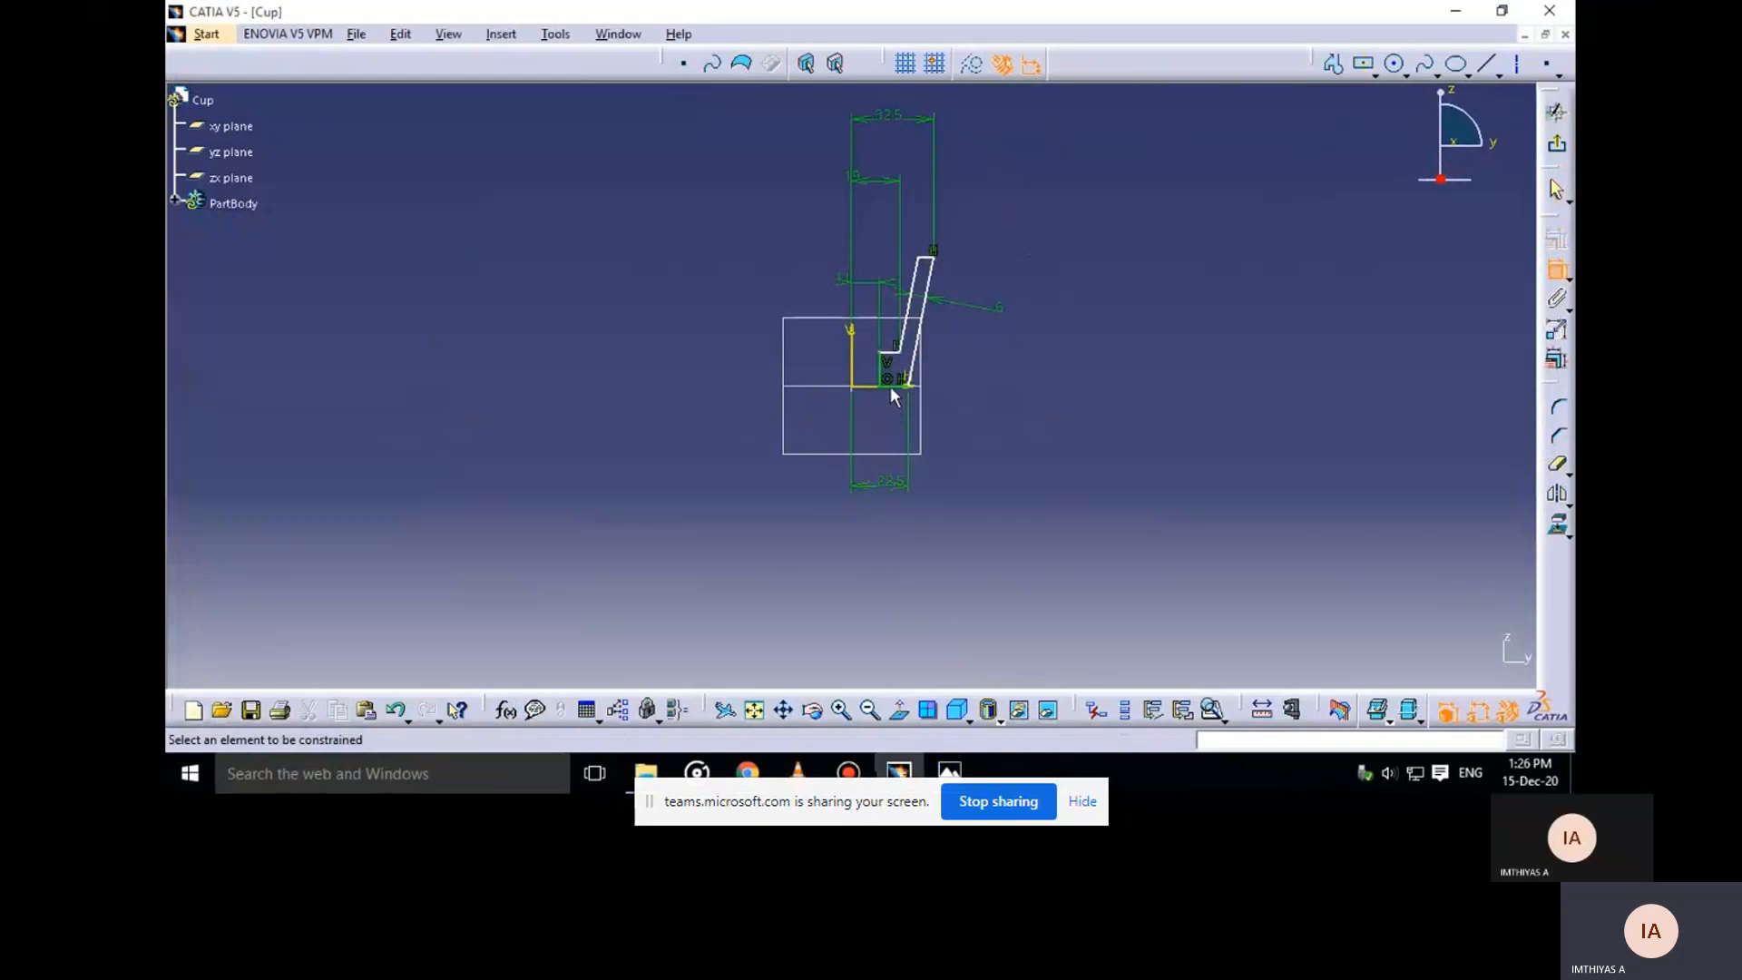
click(917, 340)
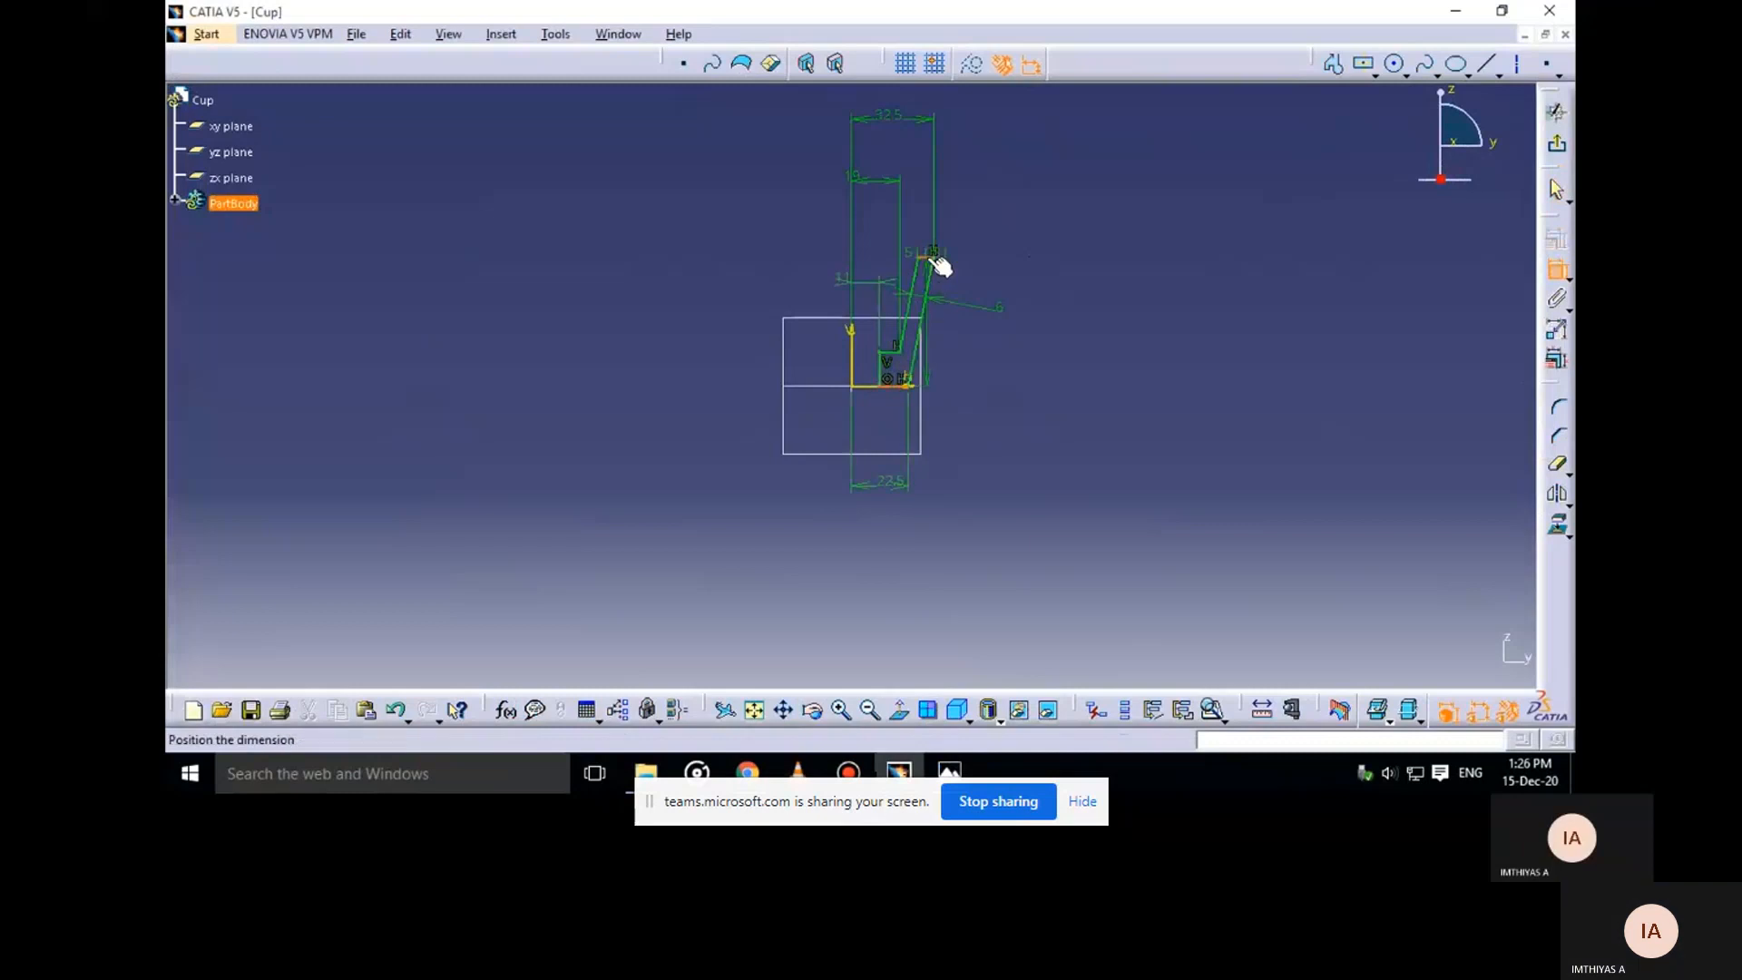
click(1092, 330)
double_click(1095, 334)
text(4)
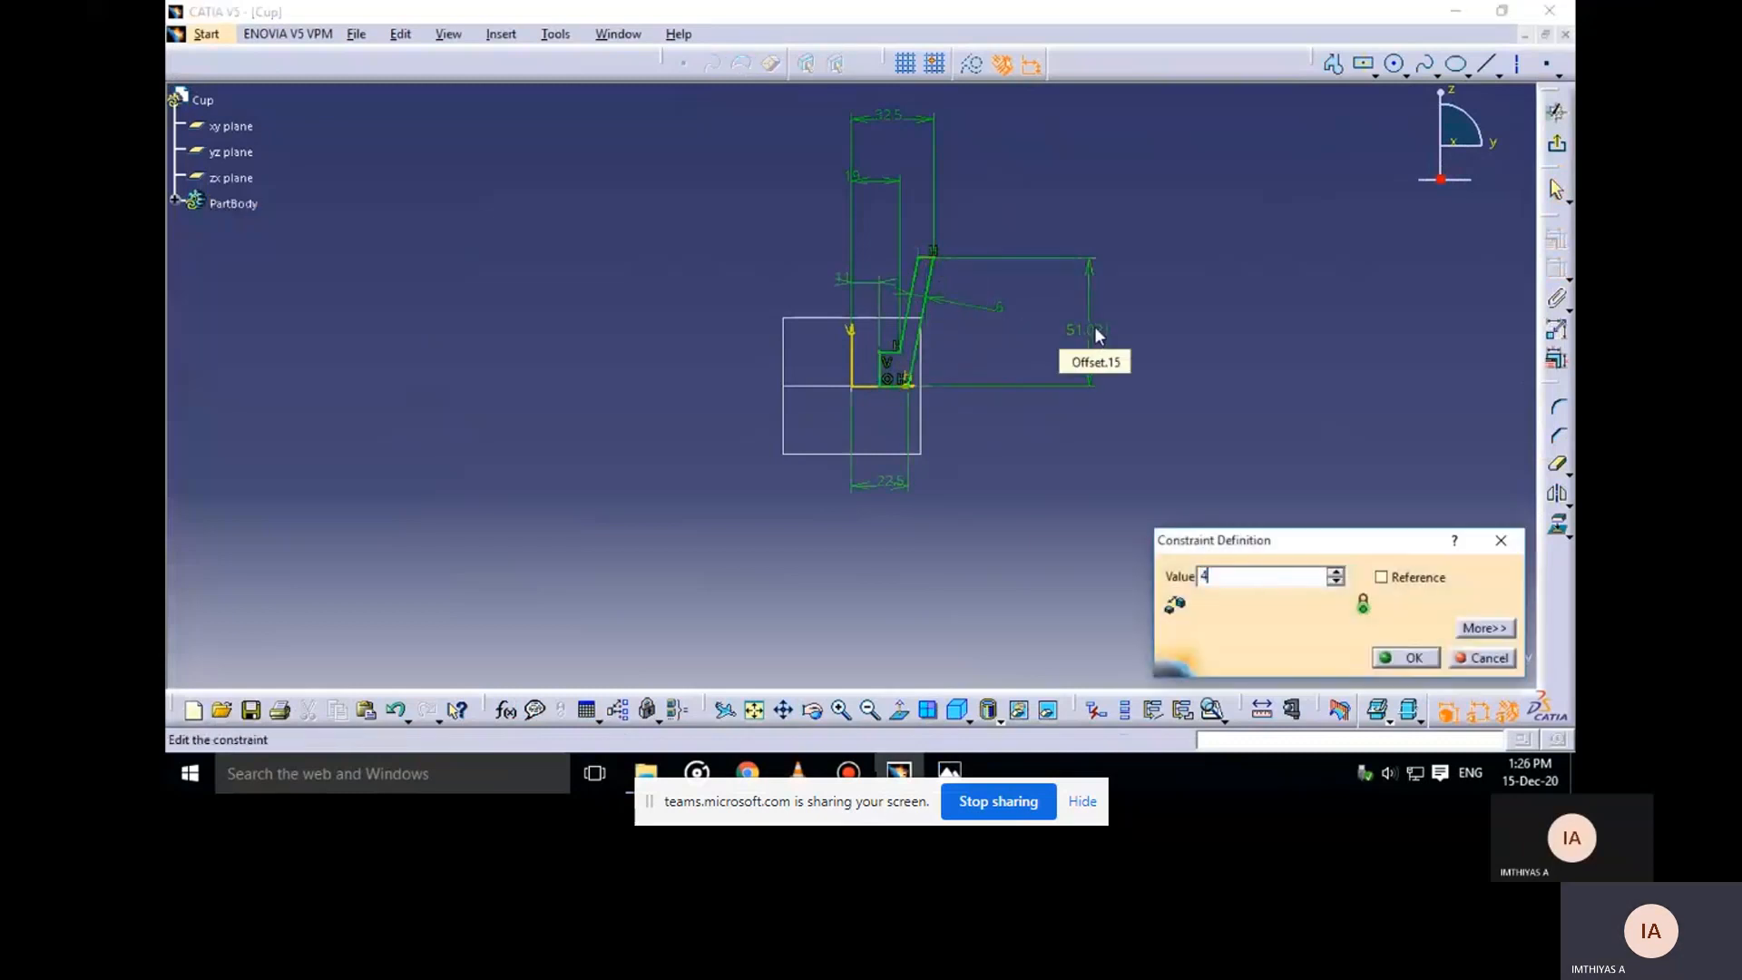
text(0)
key(Return)
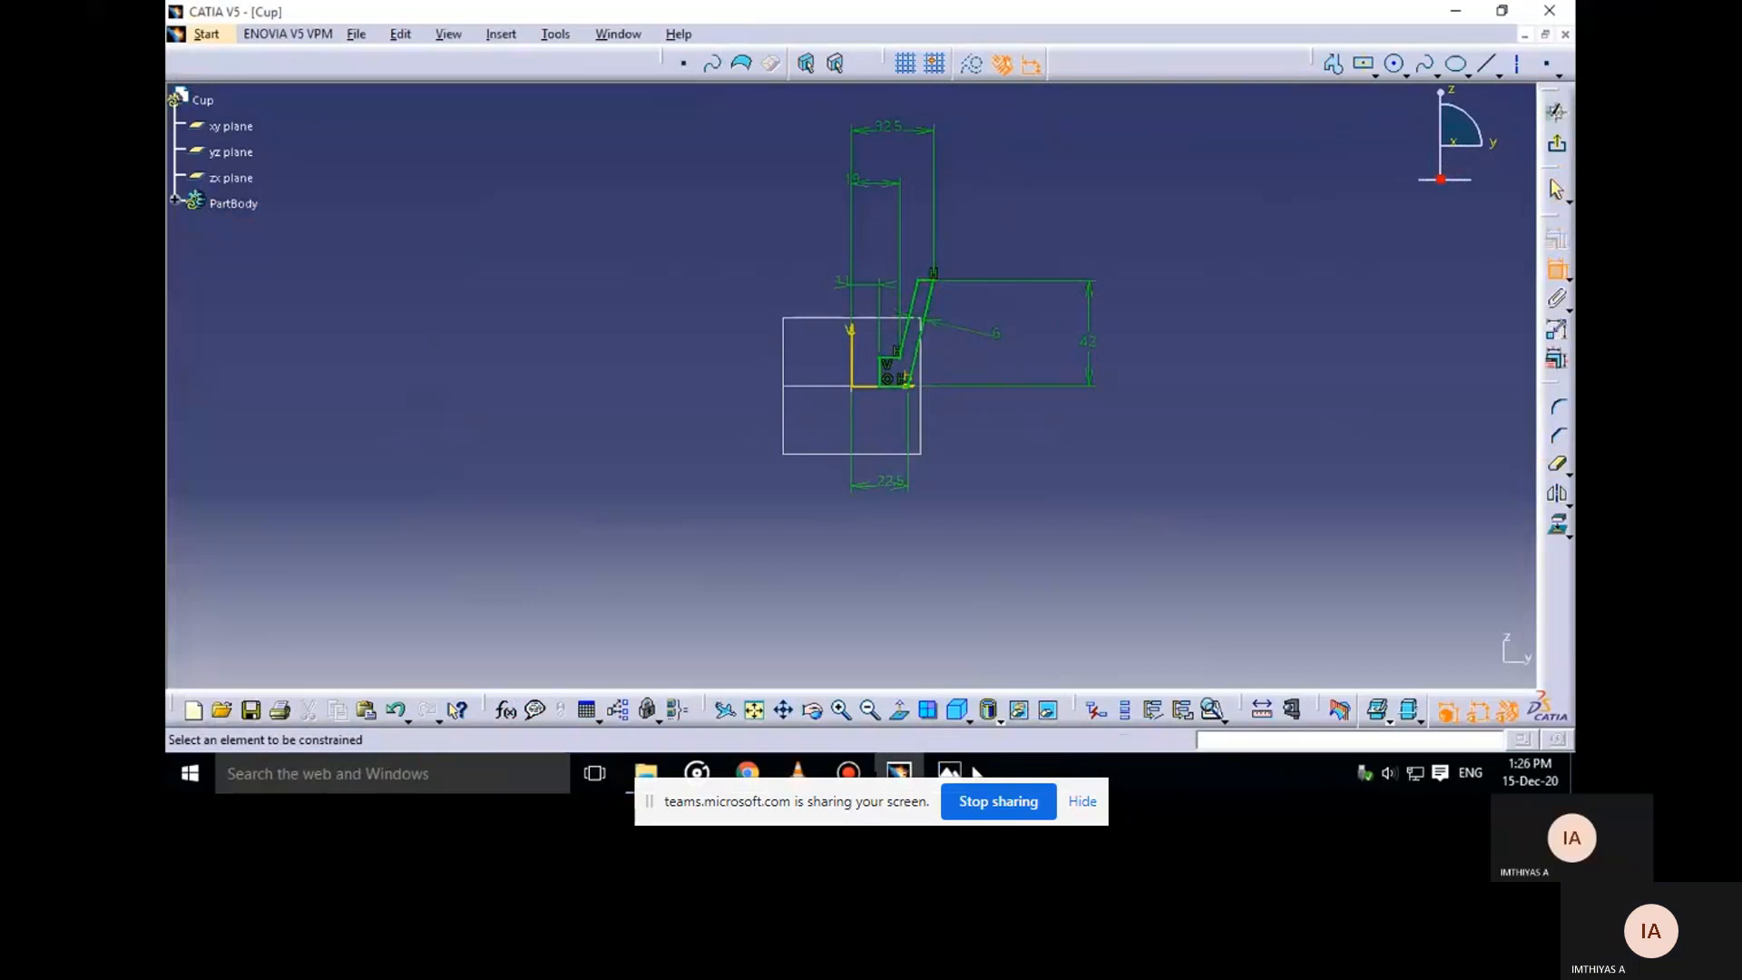
Try to dimension the inner step's height above the base, and undo it together with the last overall height change
click(869, 626)
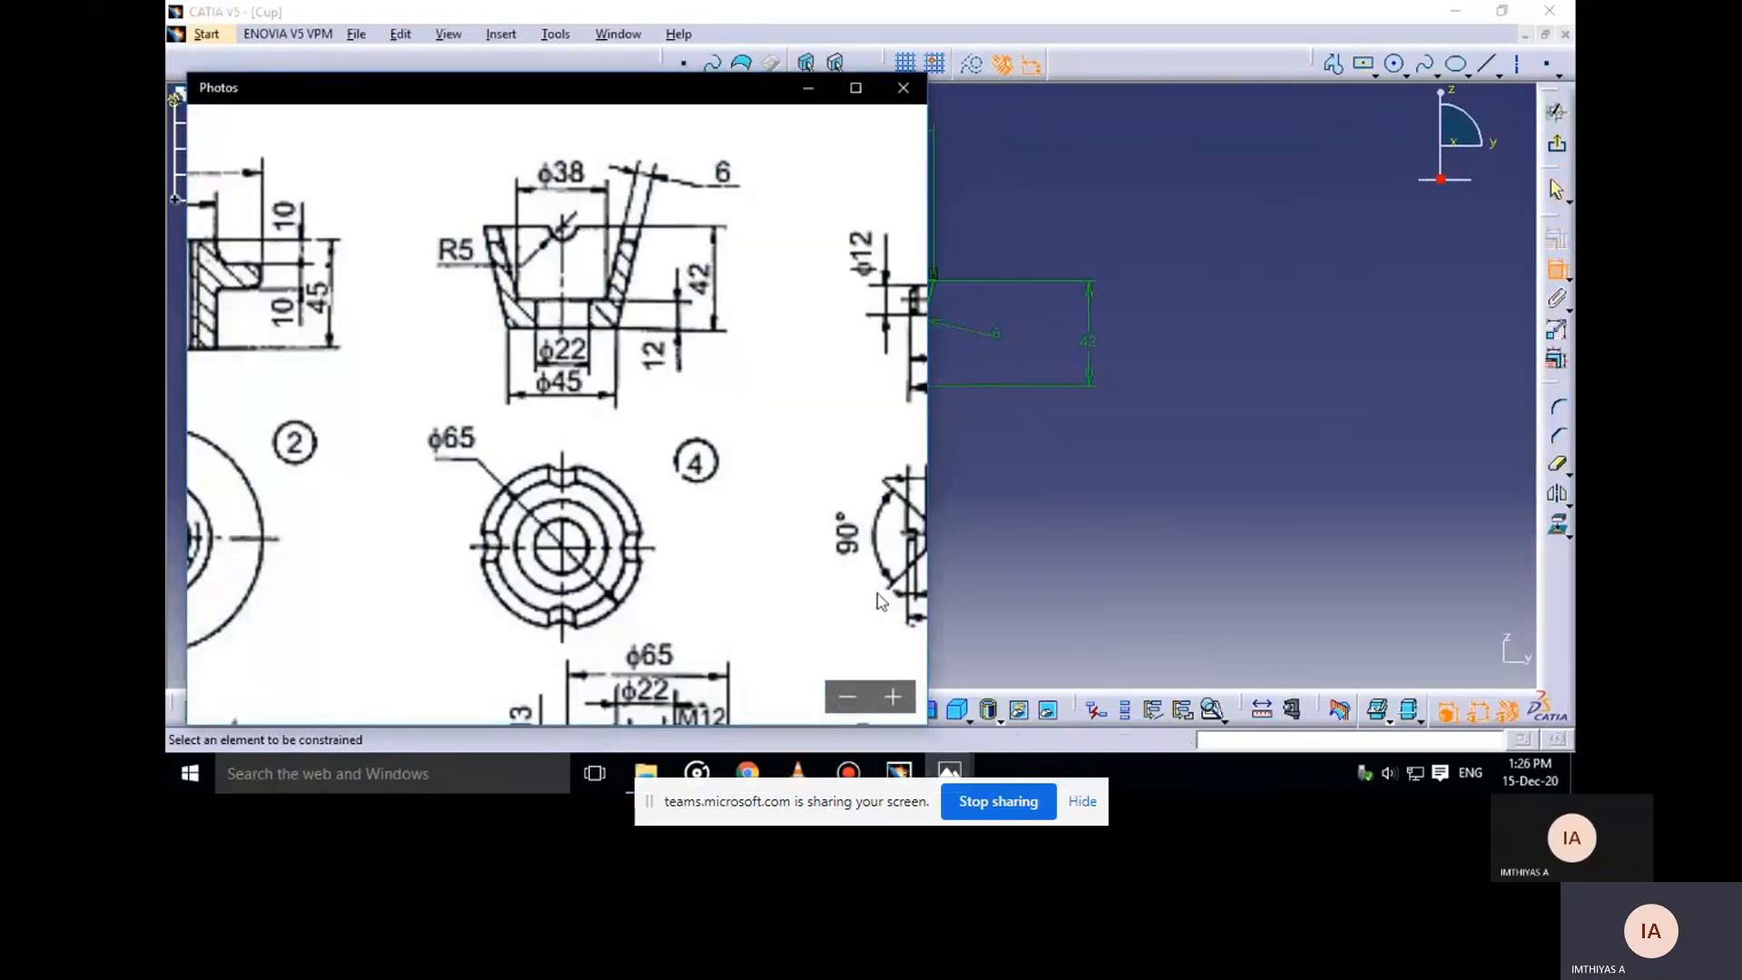
click(809, 88)
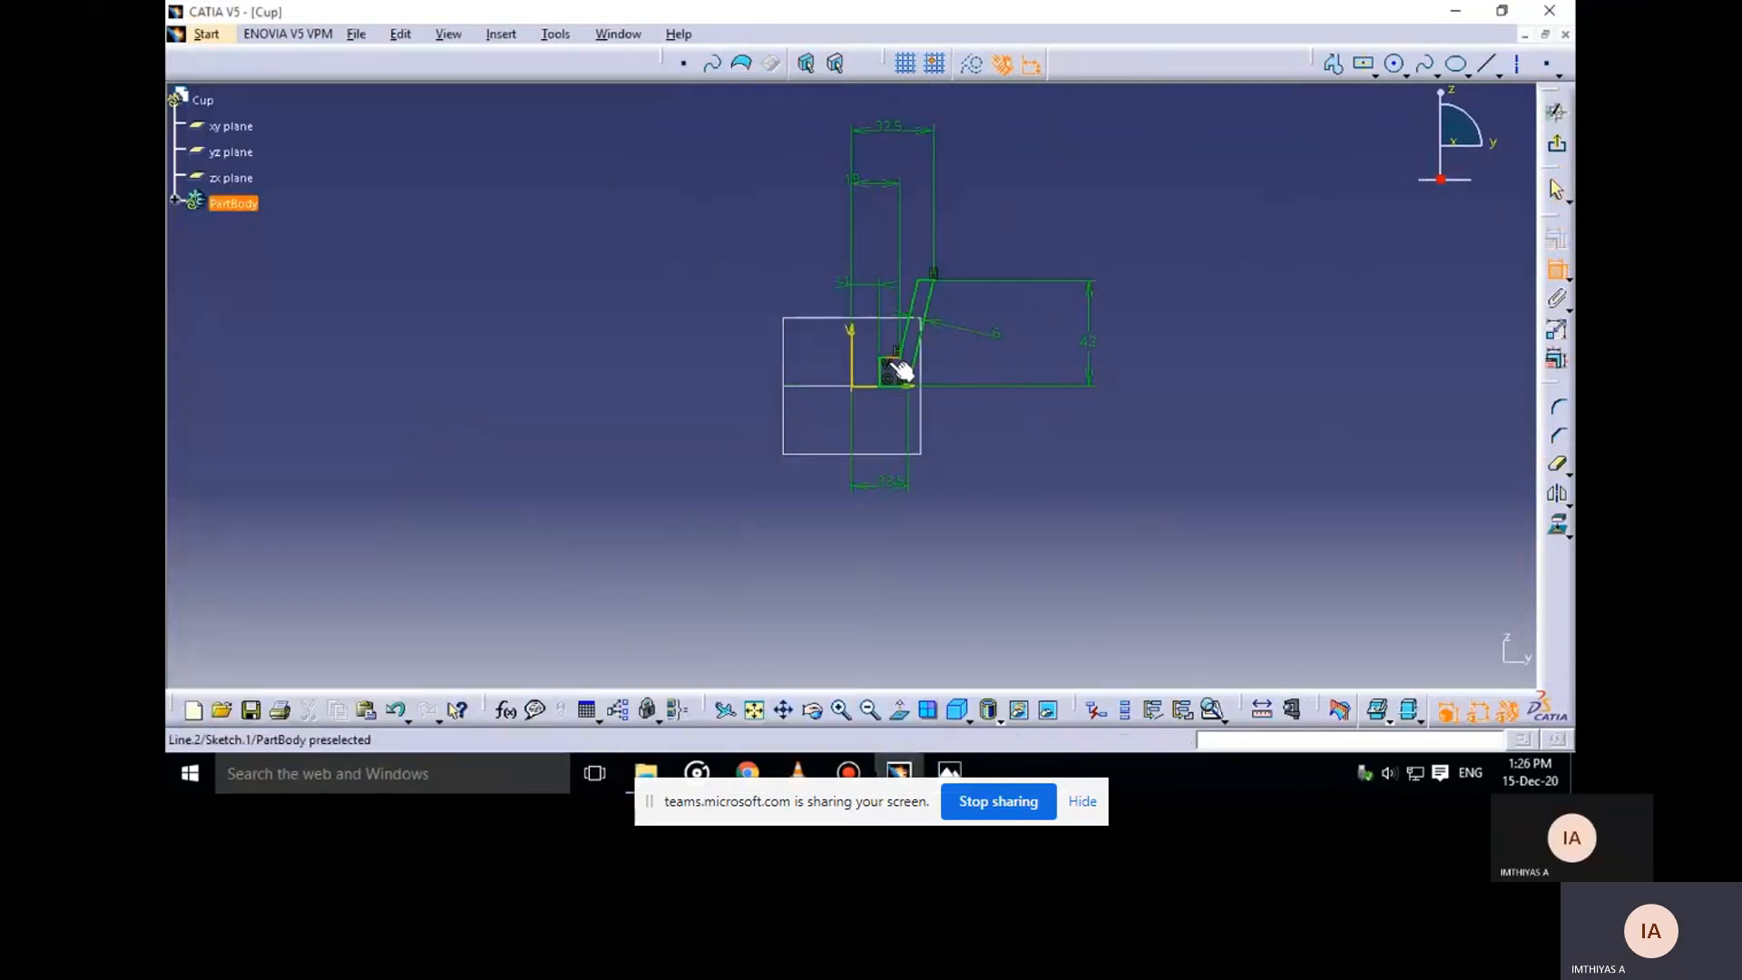
click(892, 378)
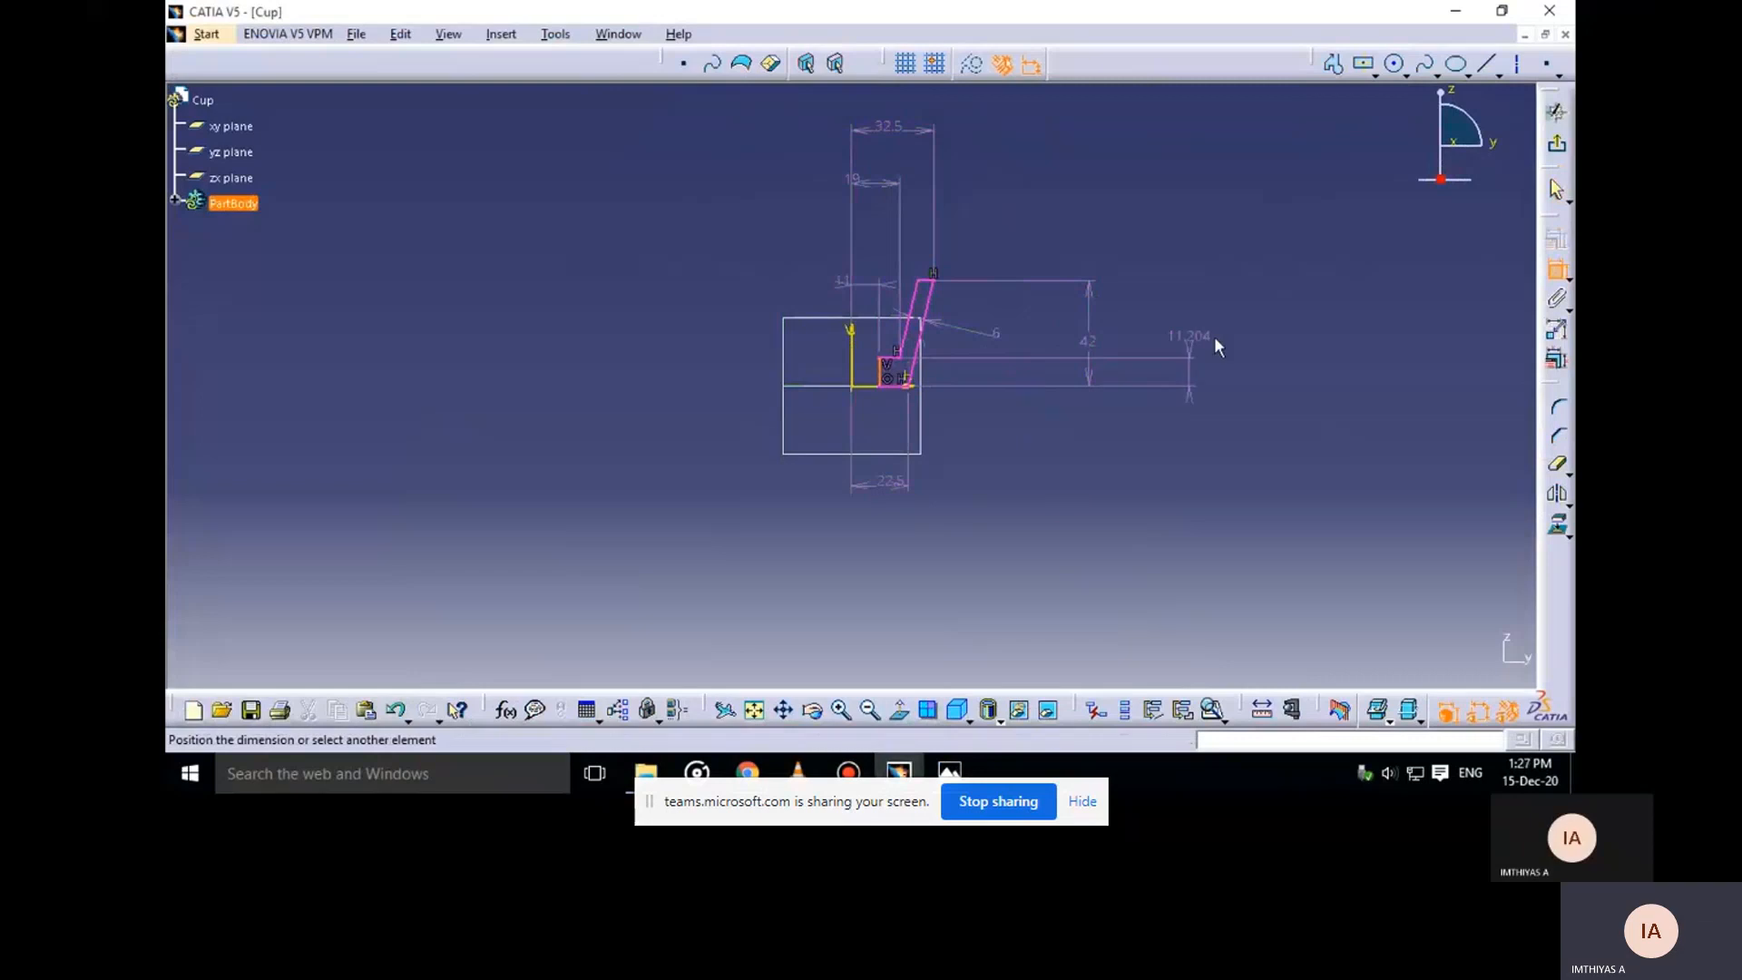
click(1553, 275)
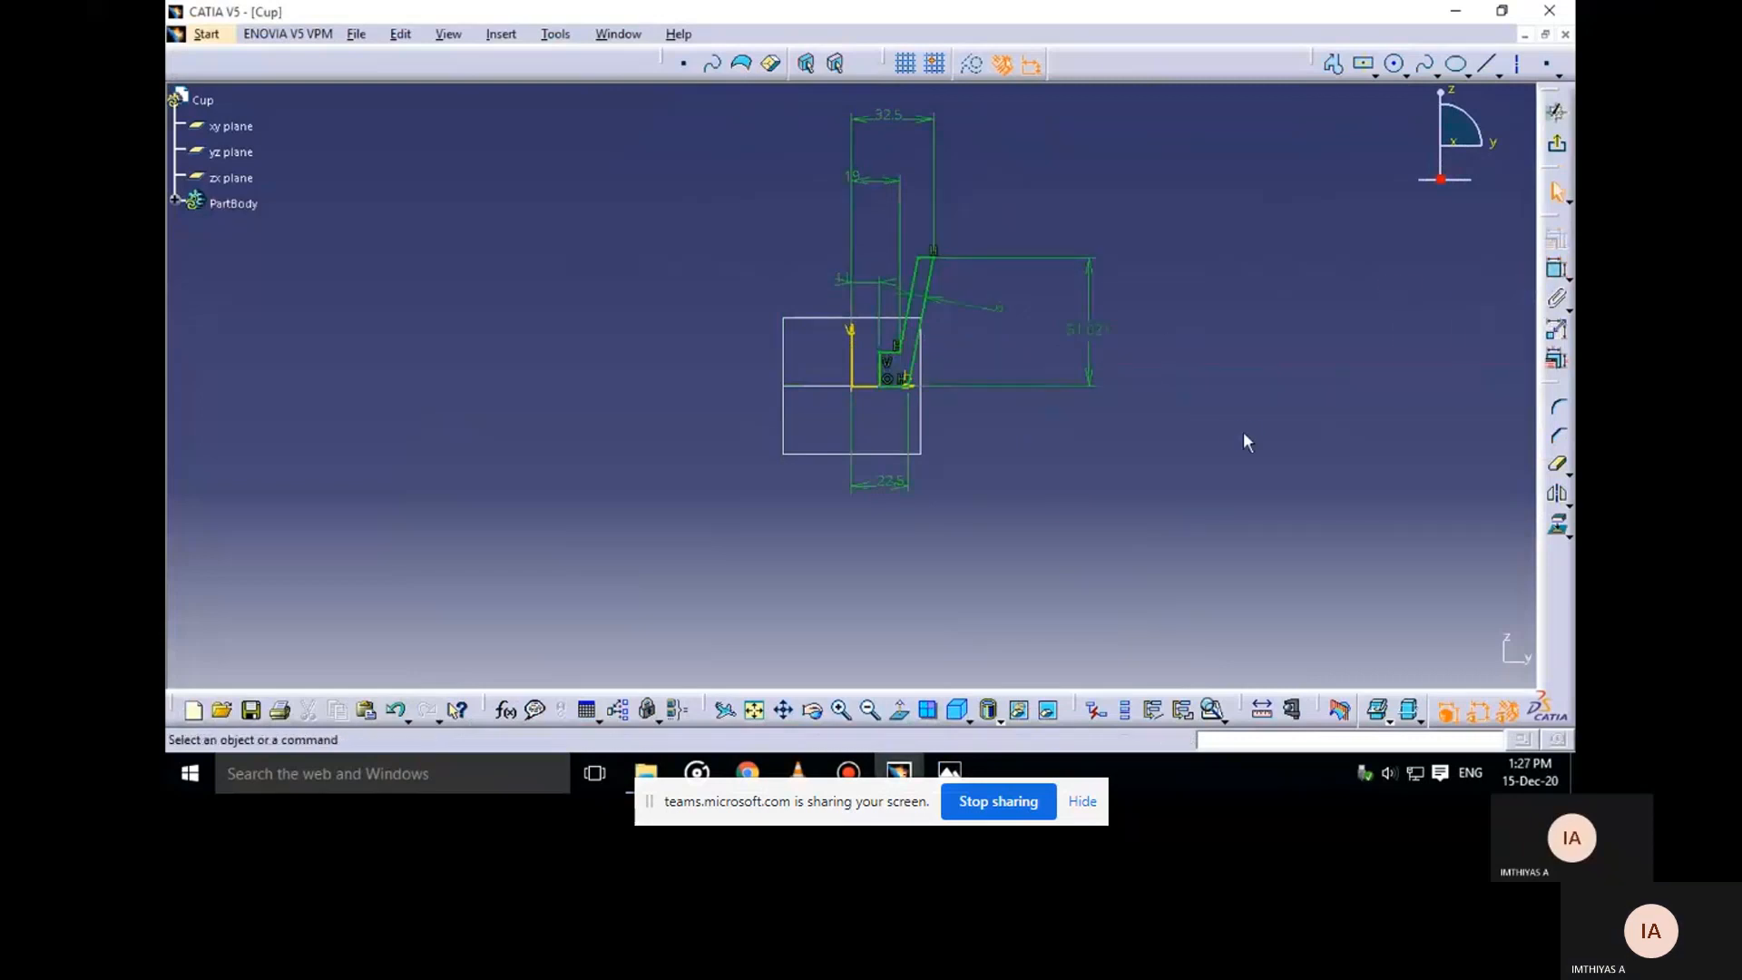
Set the profile's overall height to 42 mm
double_click(1085, 325)
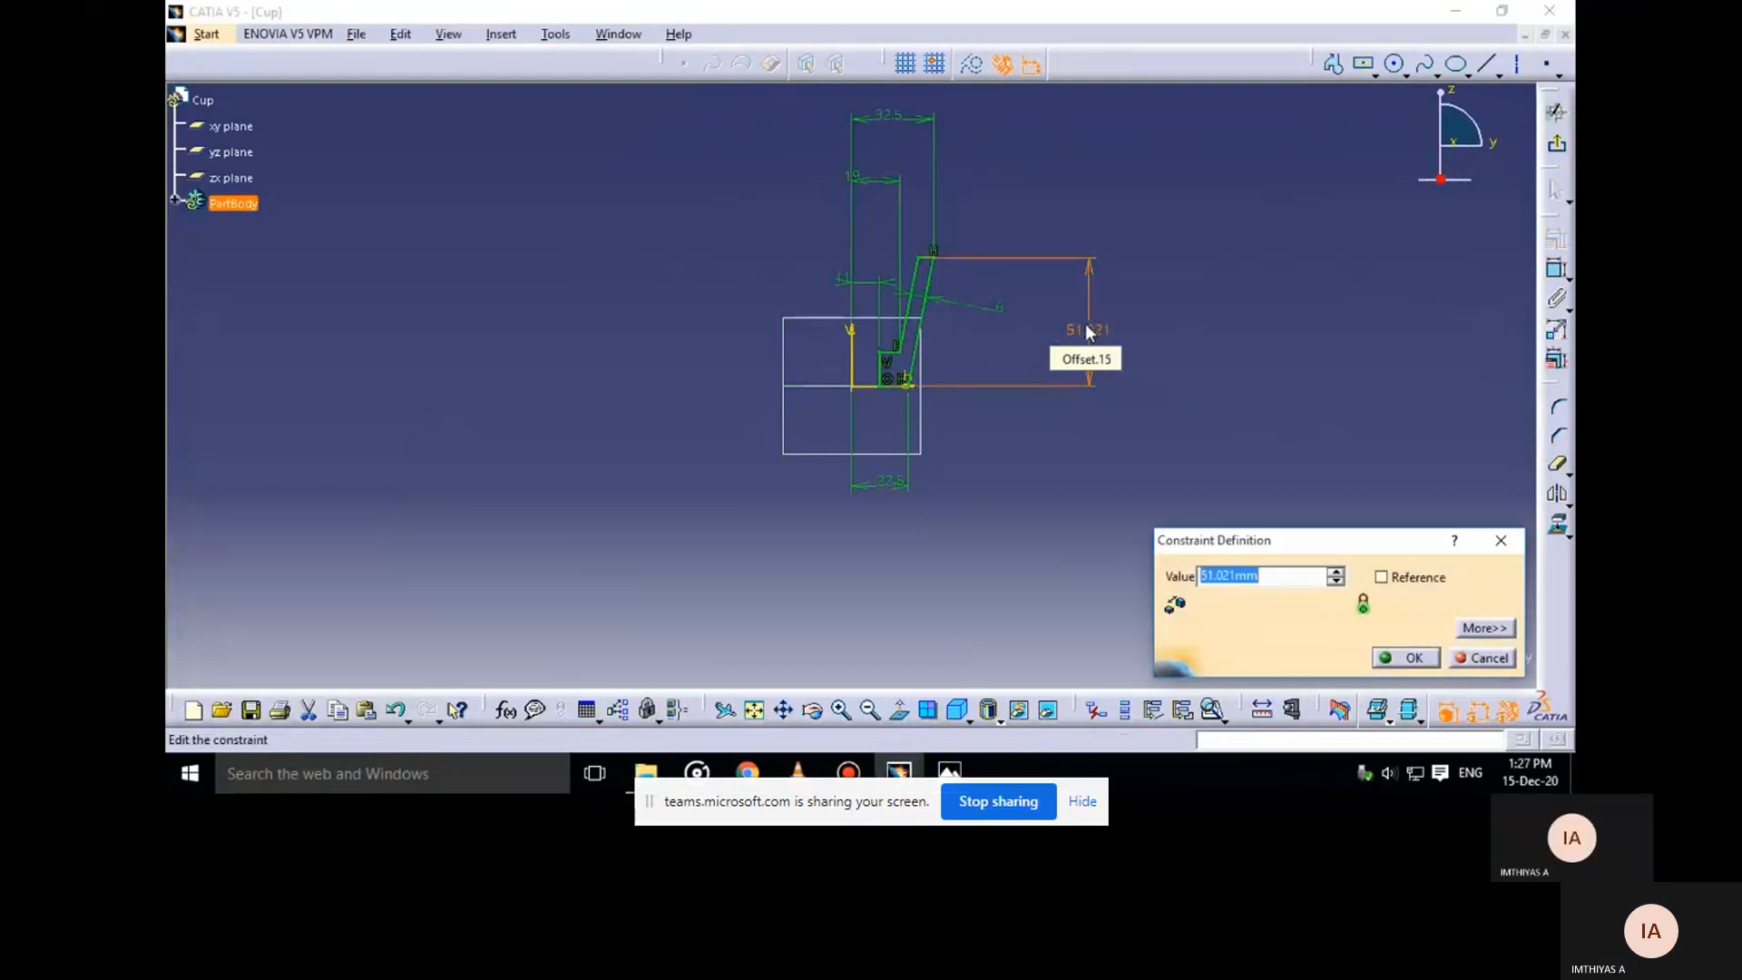
text(40)
key(Return)
click(1176, 365)
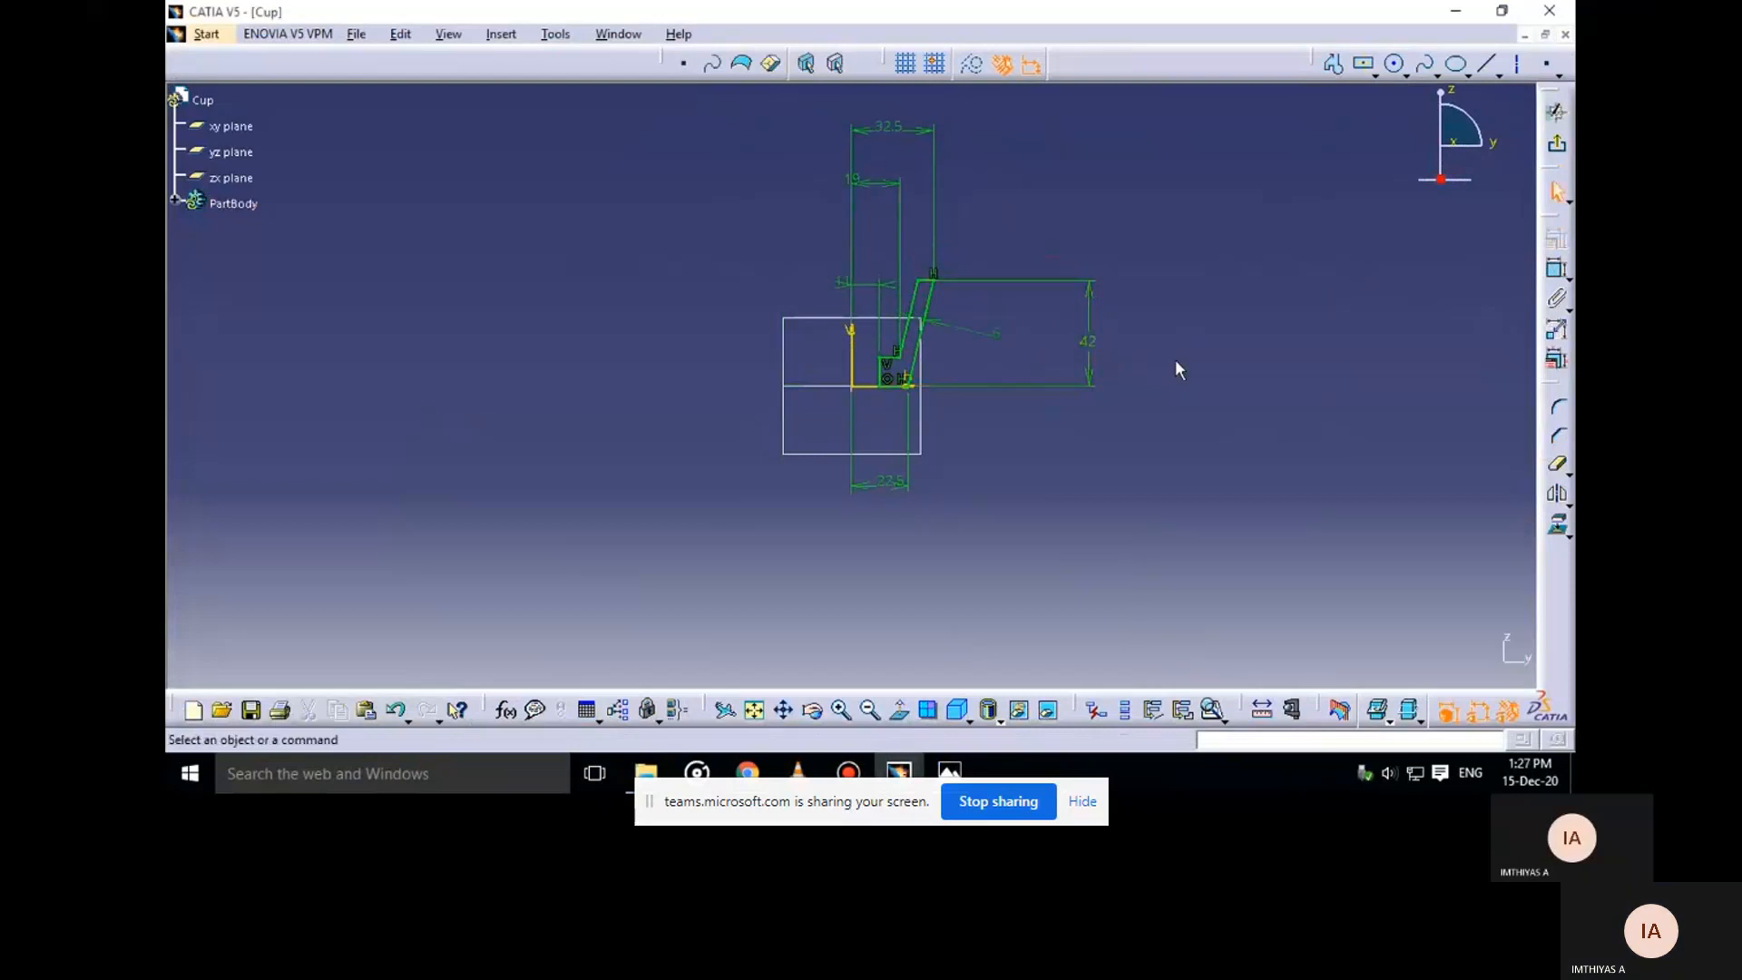
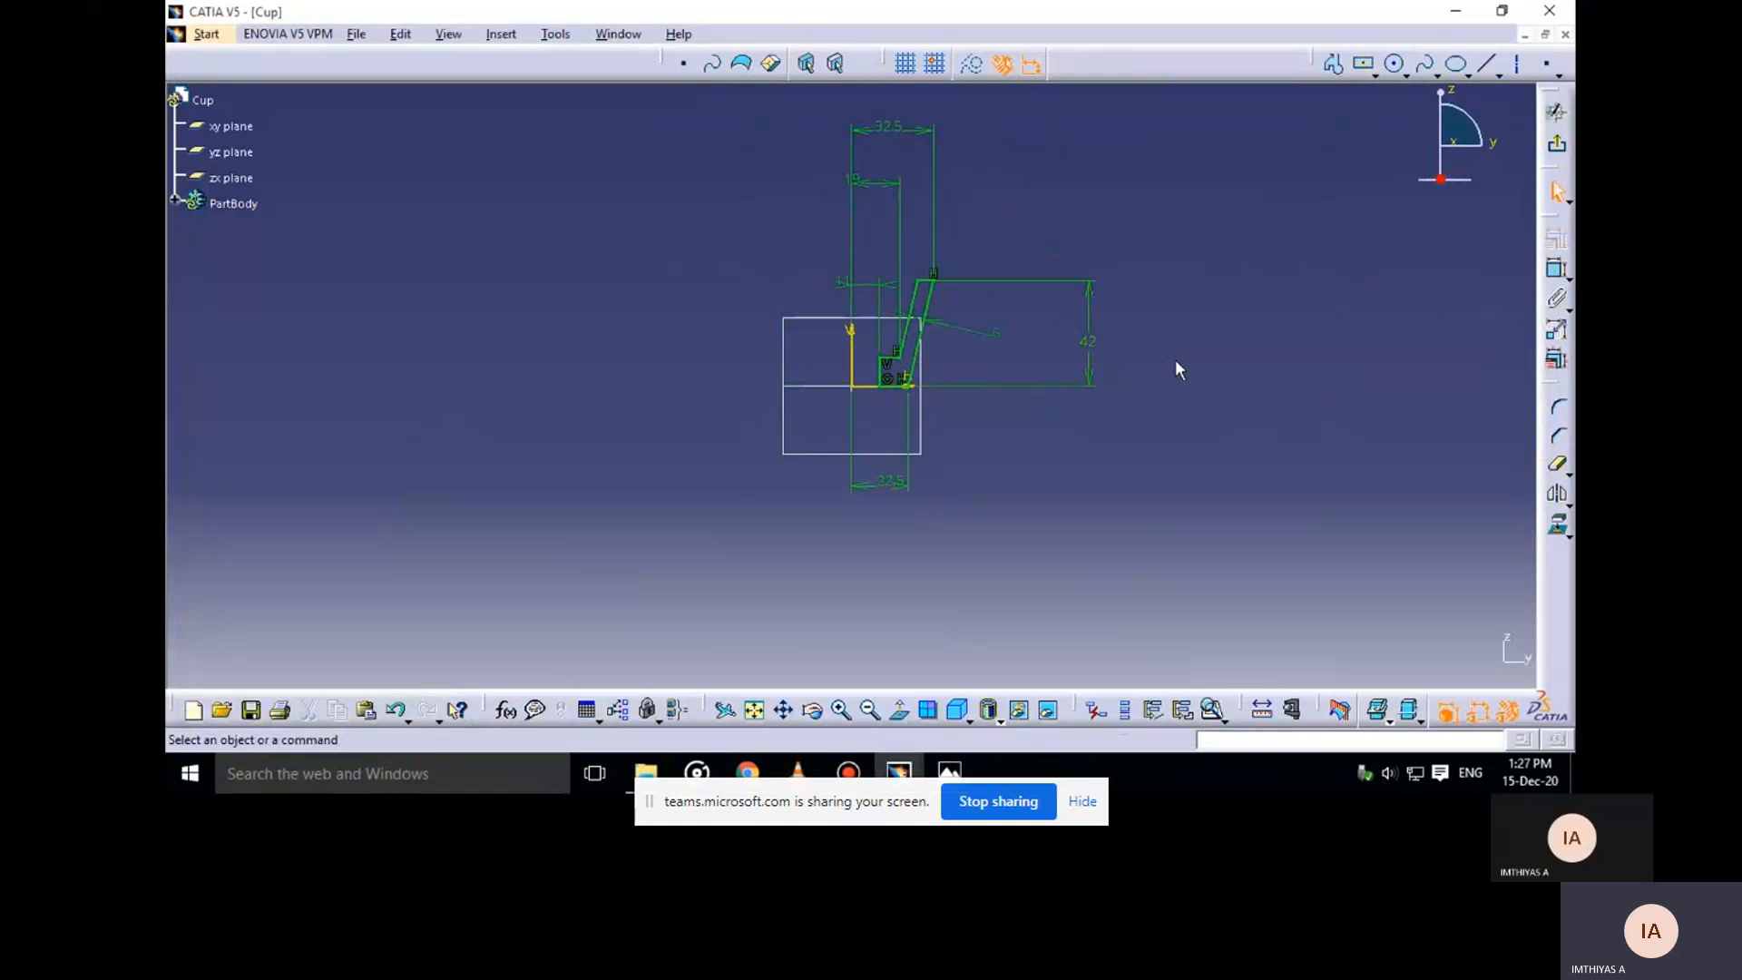
Check the inner step's height in the reference drawing and add a length dimension to the step's vertical edge in the profile
click(949, 772)
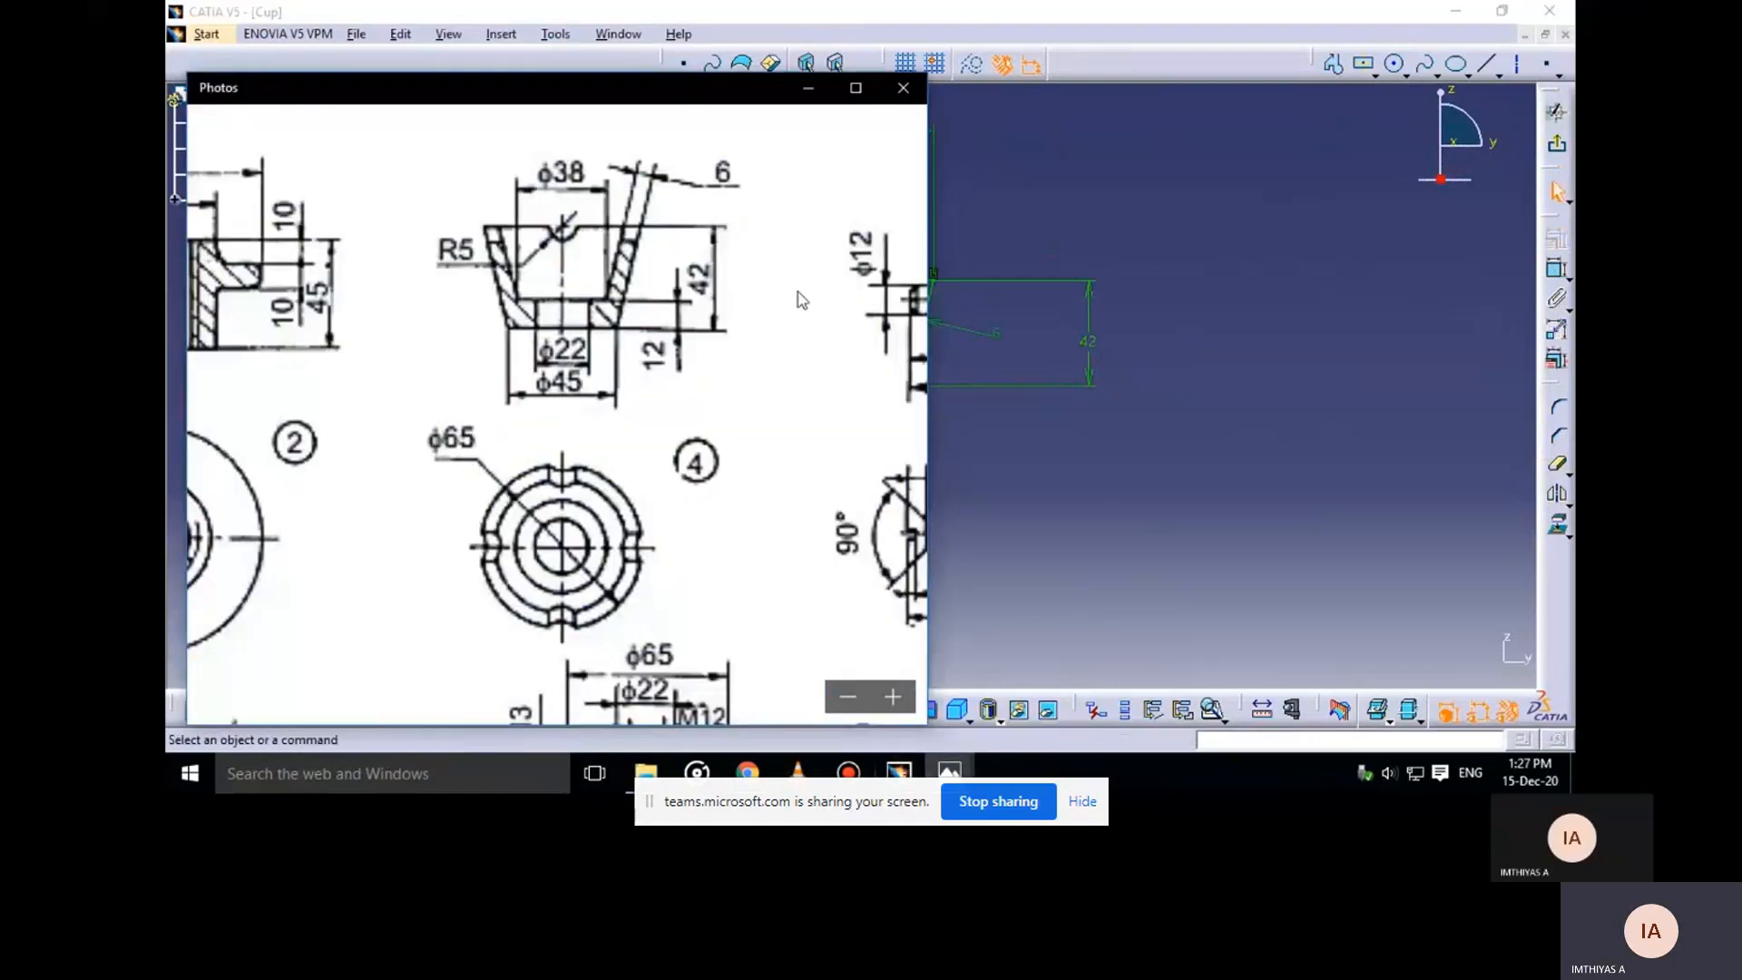
click(809, 90)
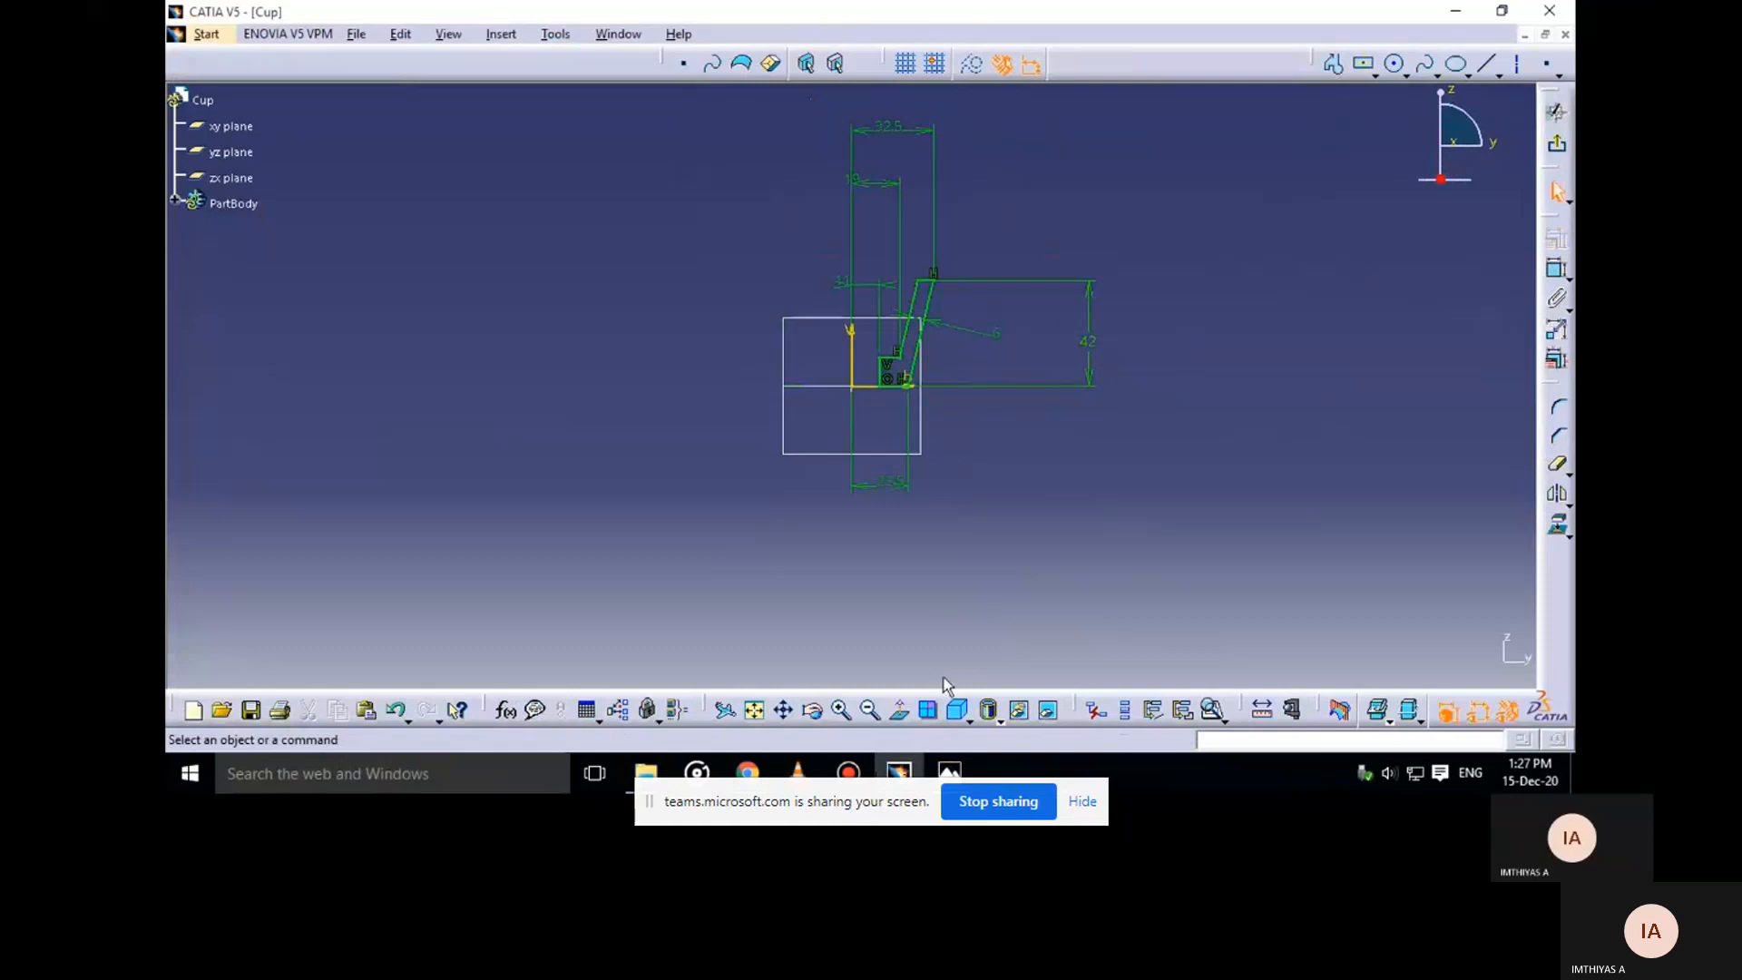
mouse_move(949, 771)
click(870, 669)
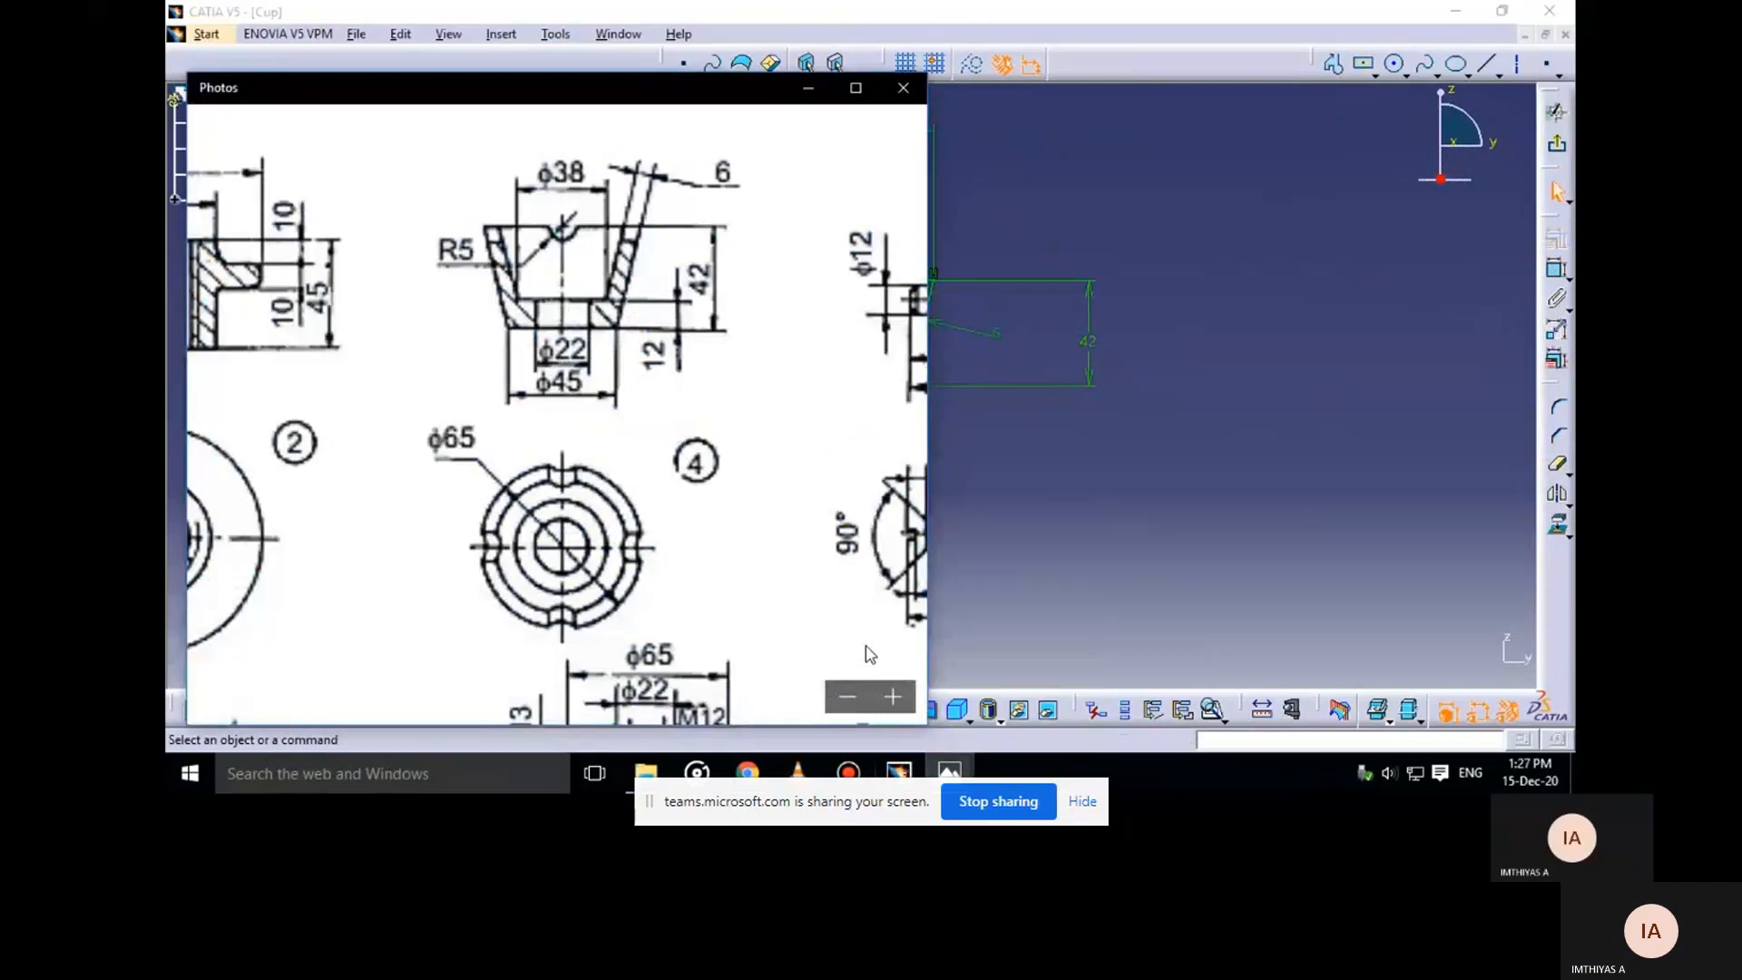
click(805, 91)
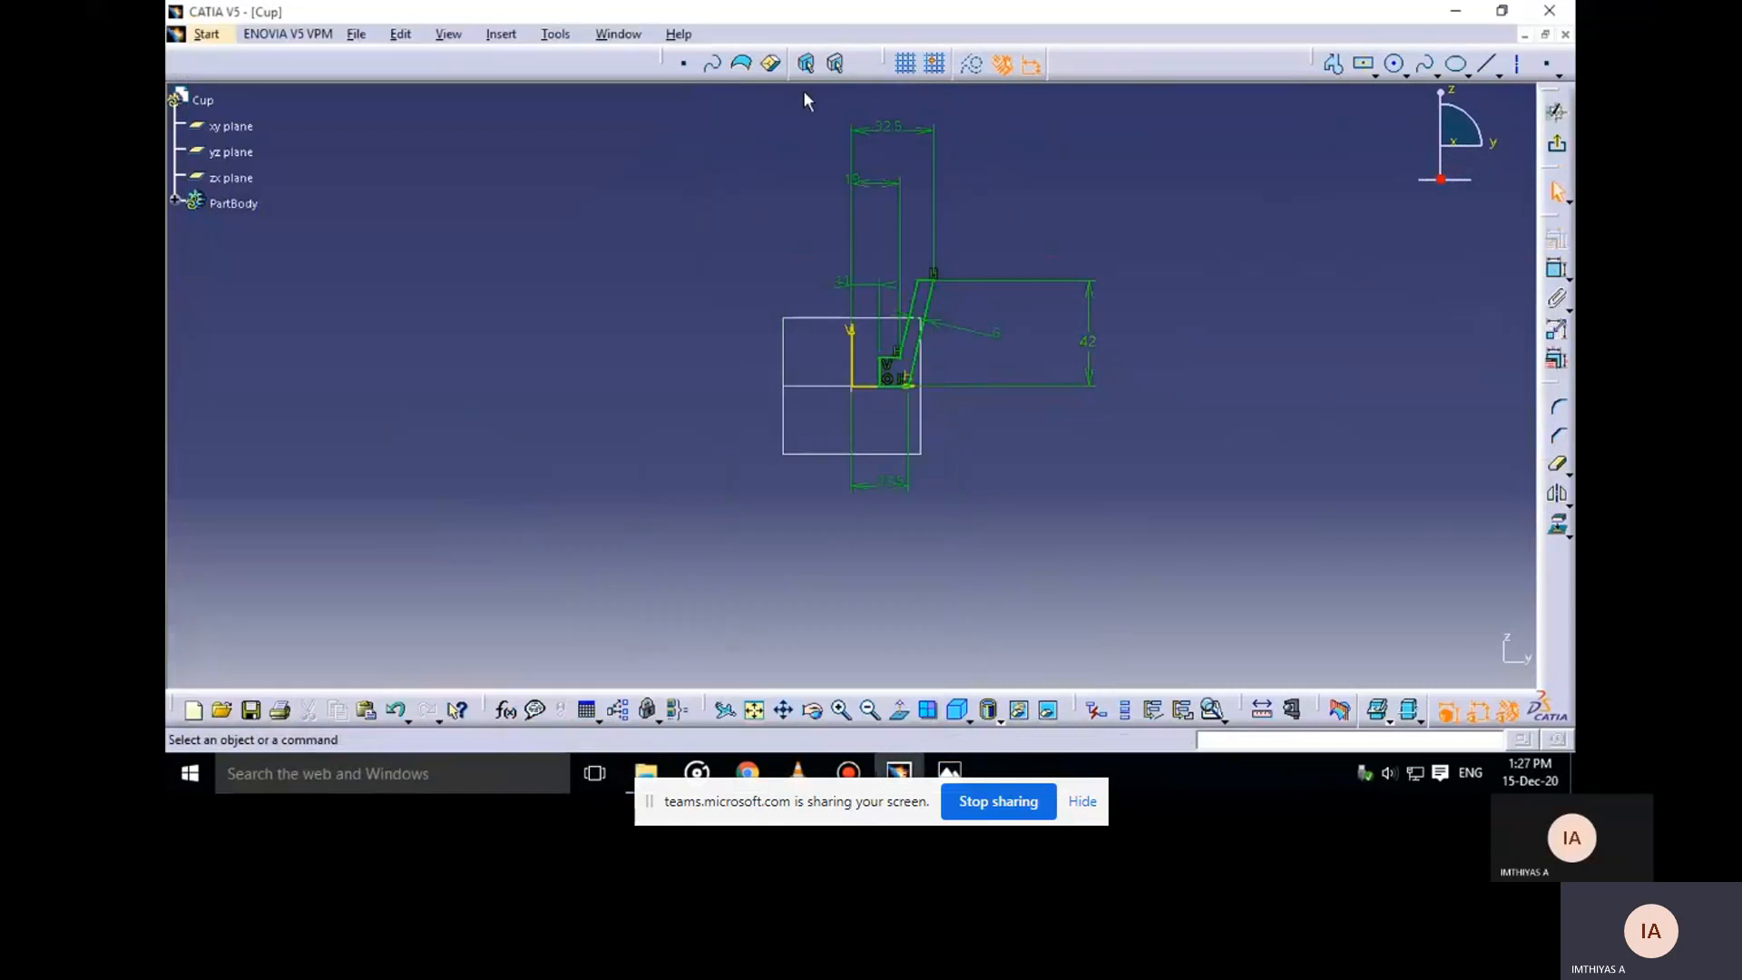
mouse_move(949, 772)
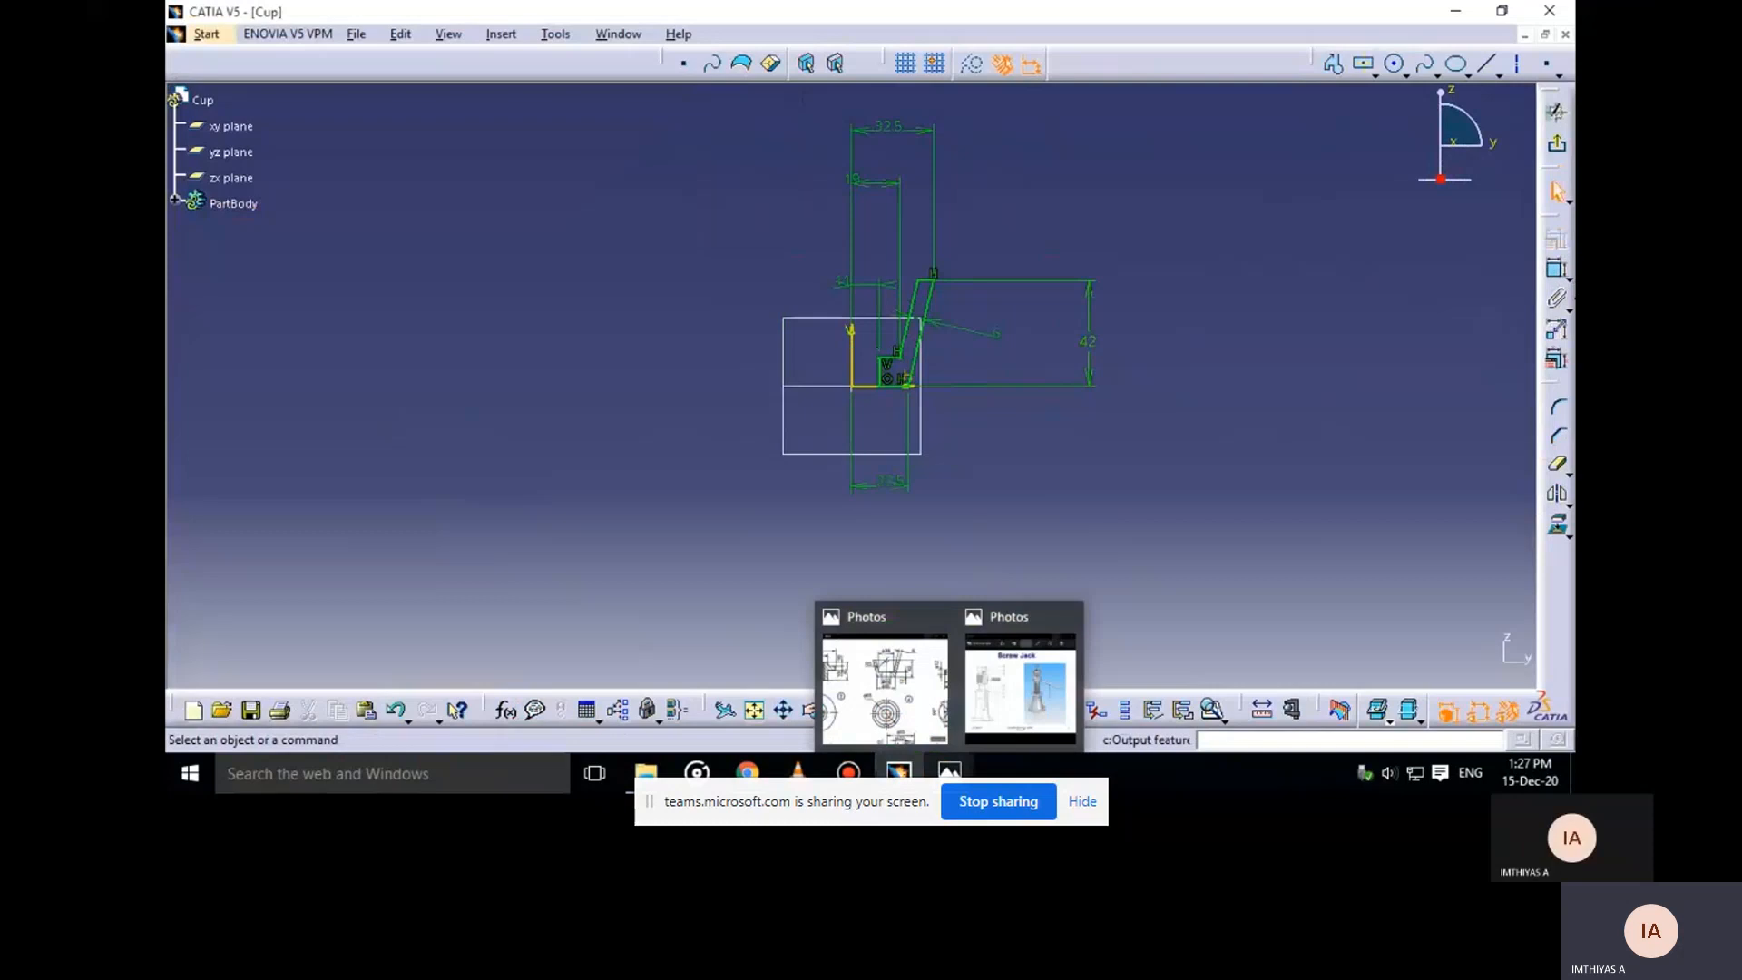
click(904, 684)
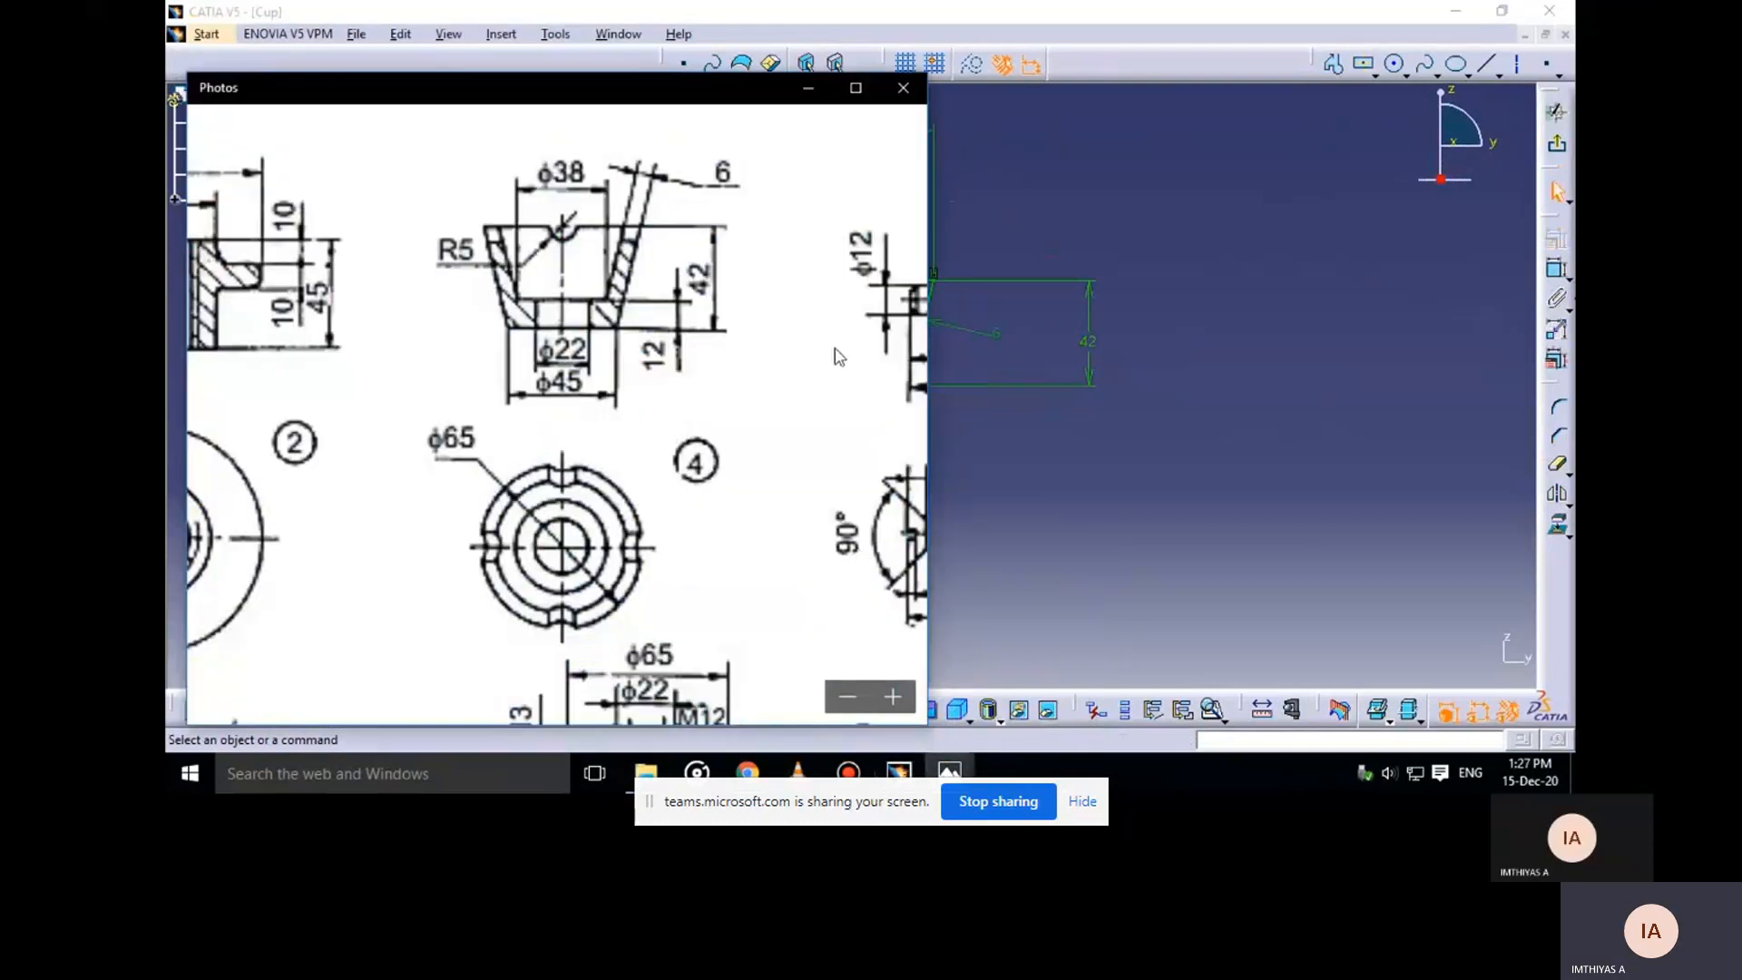
click(807, 87)
middle_drag(946, 472, 946, 408)
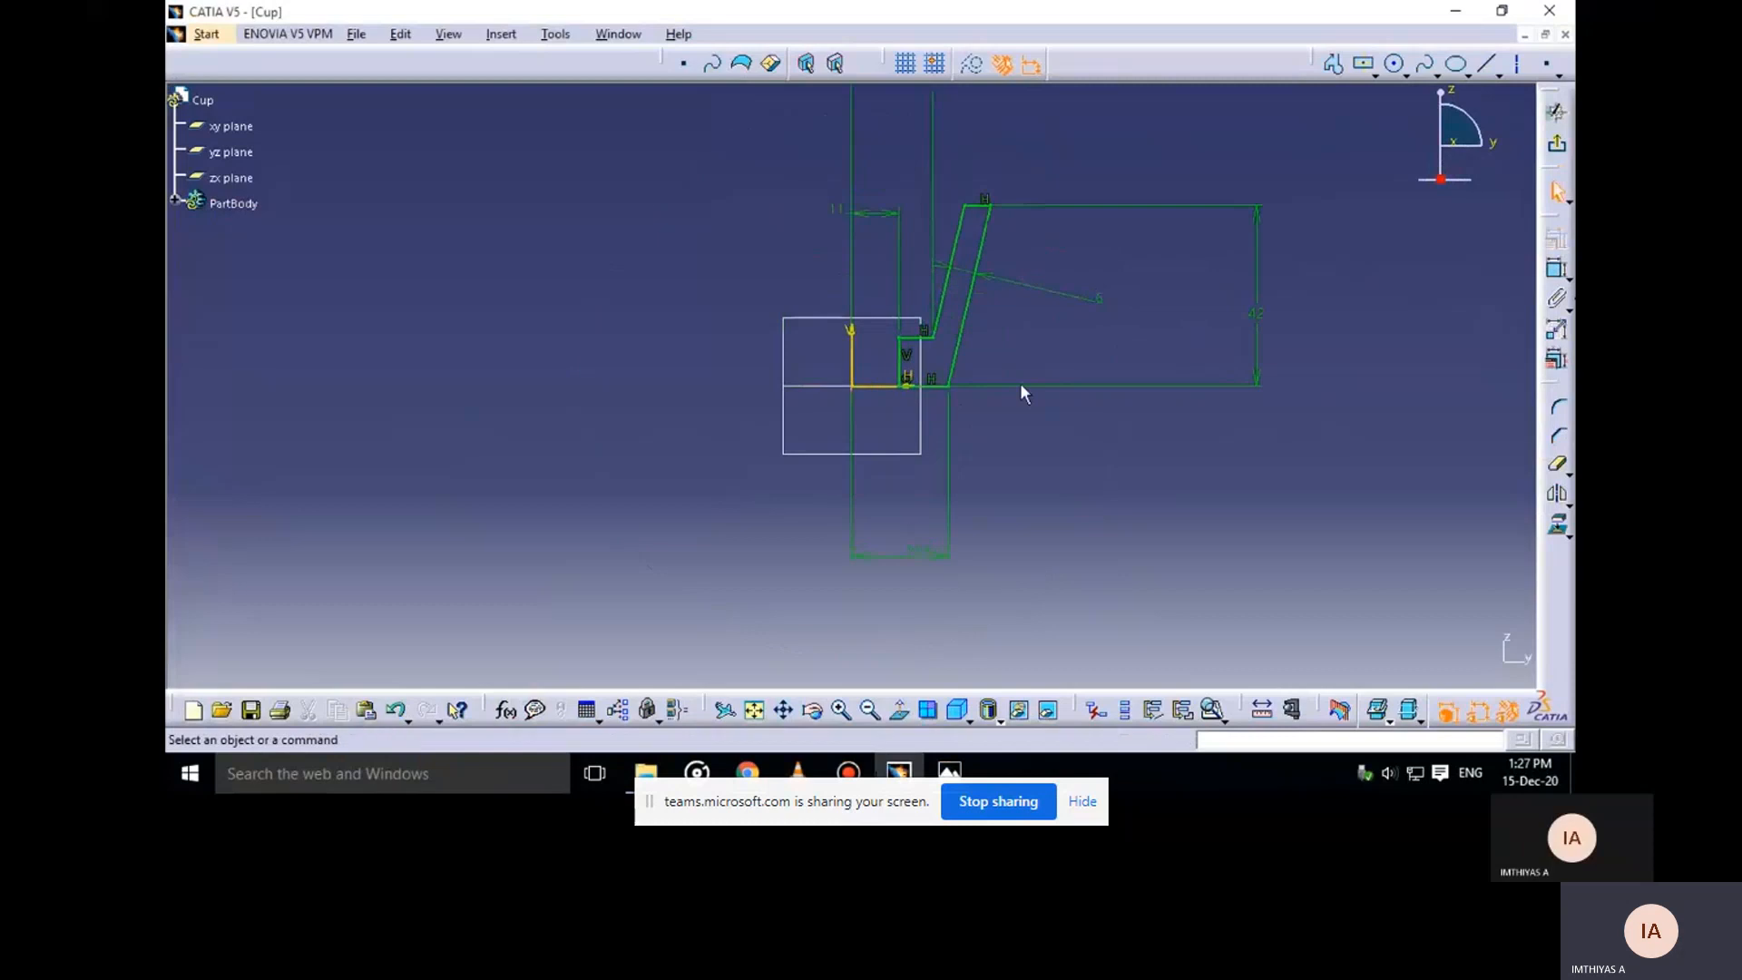
click(903, 367)
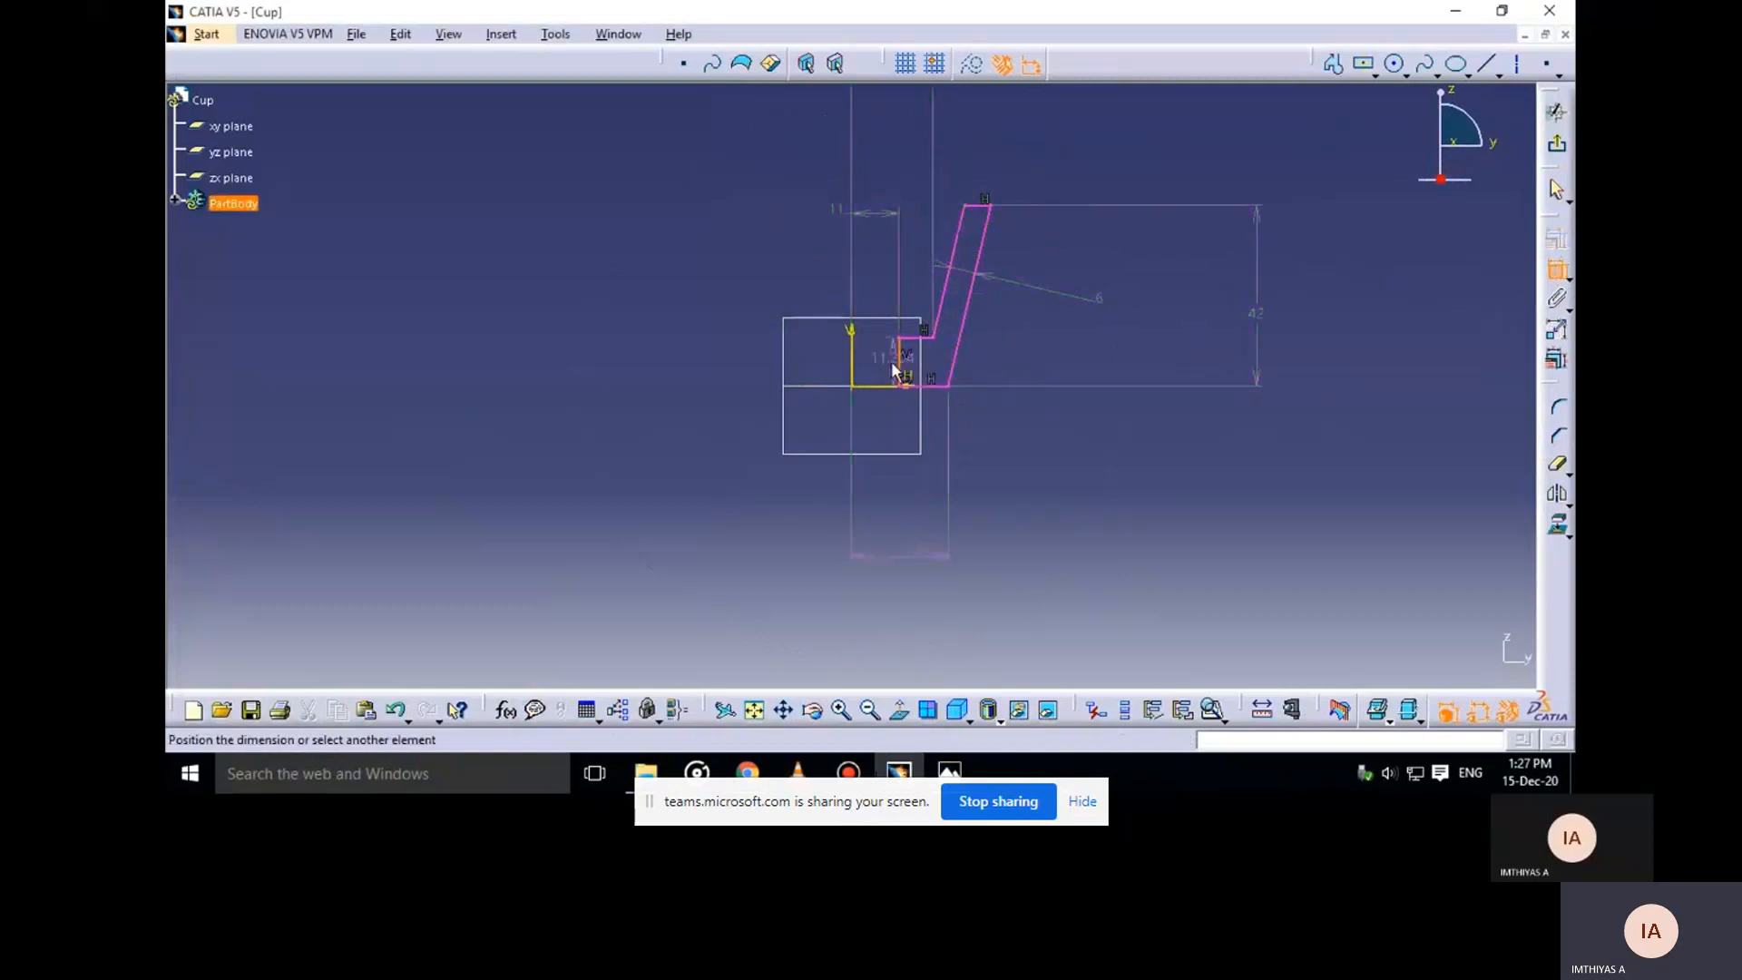
click(878, 368)
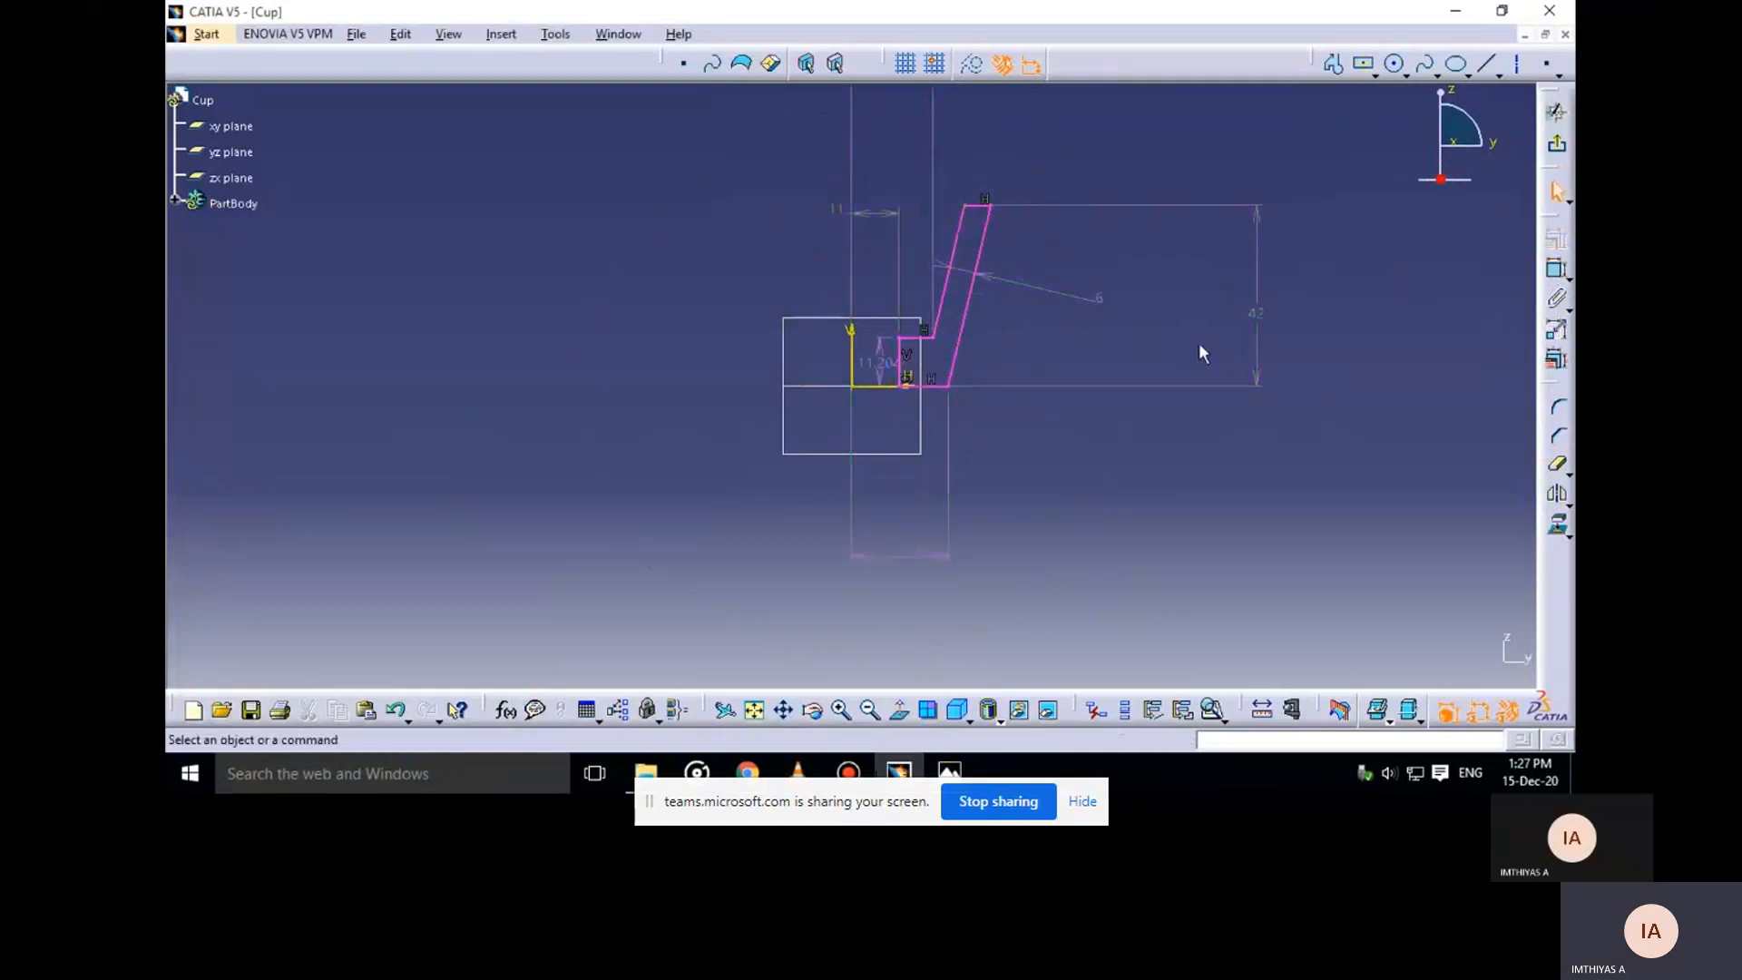
Delete the profile's overall height dimension and set the inner step's height to 12 mm
click(1264, 319)
key(Delete)
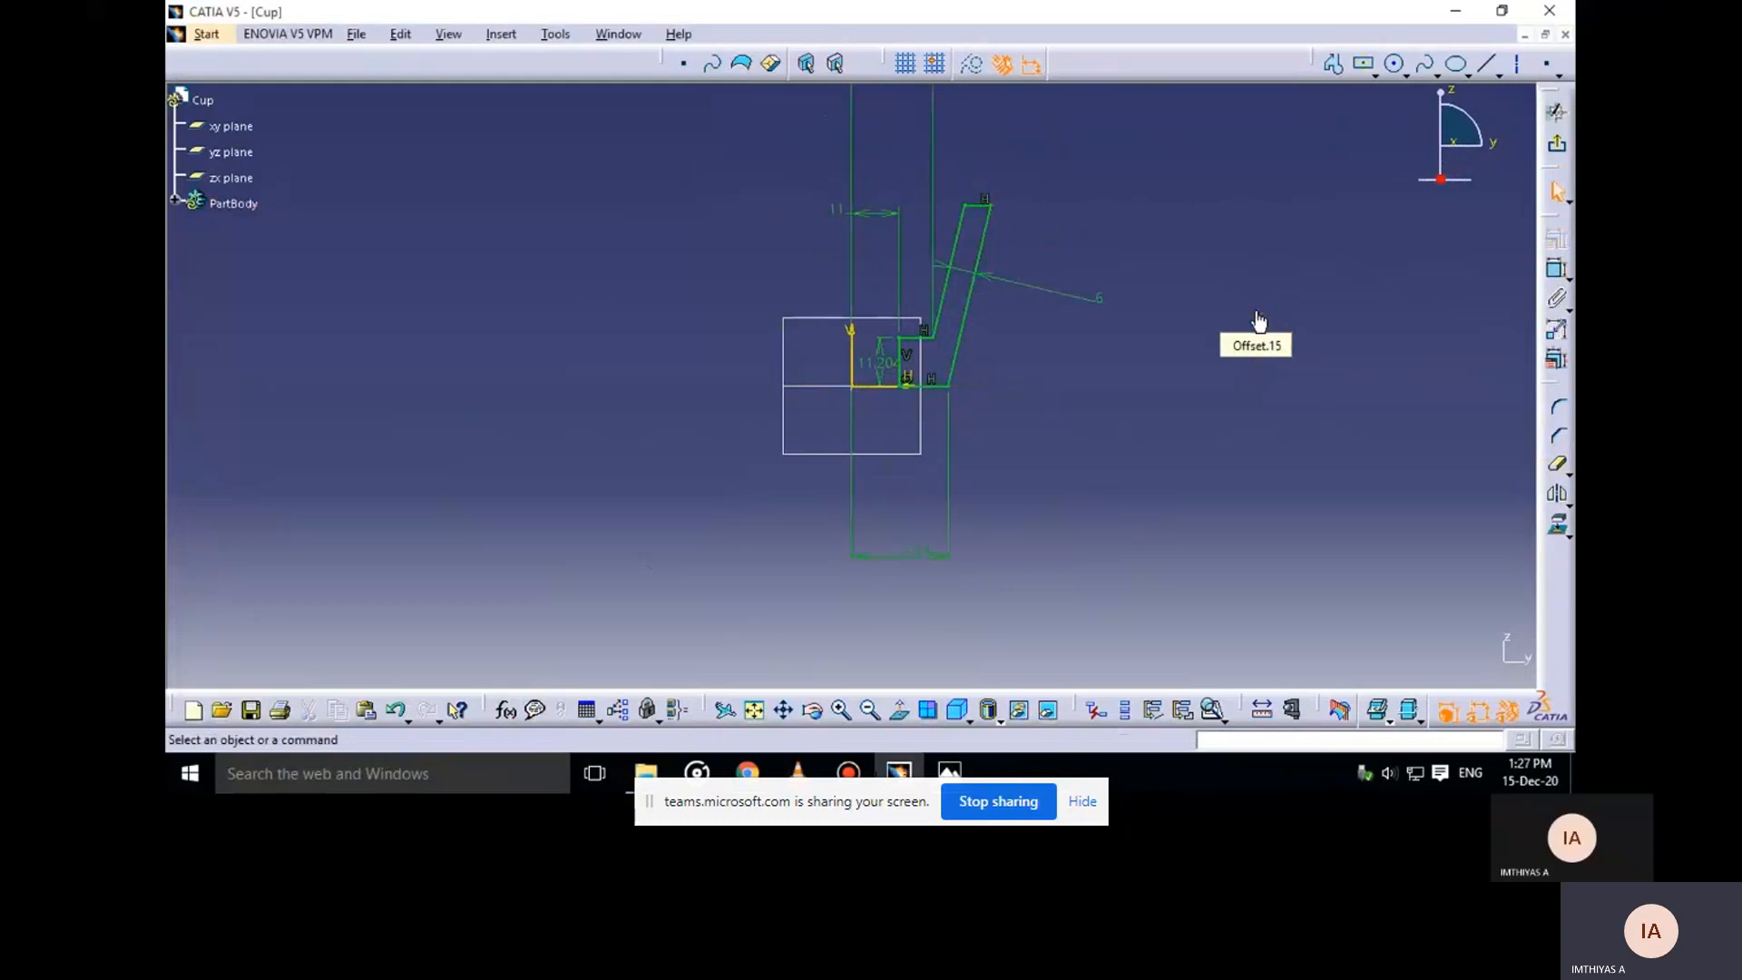
double_click(880, 364)
text(12)
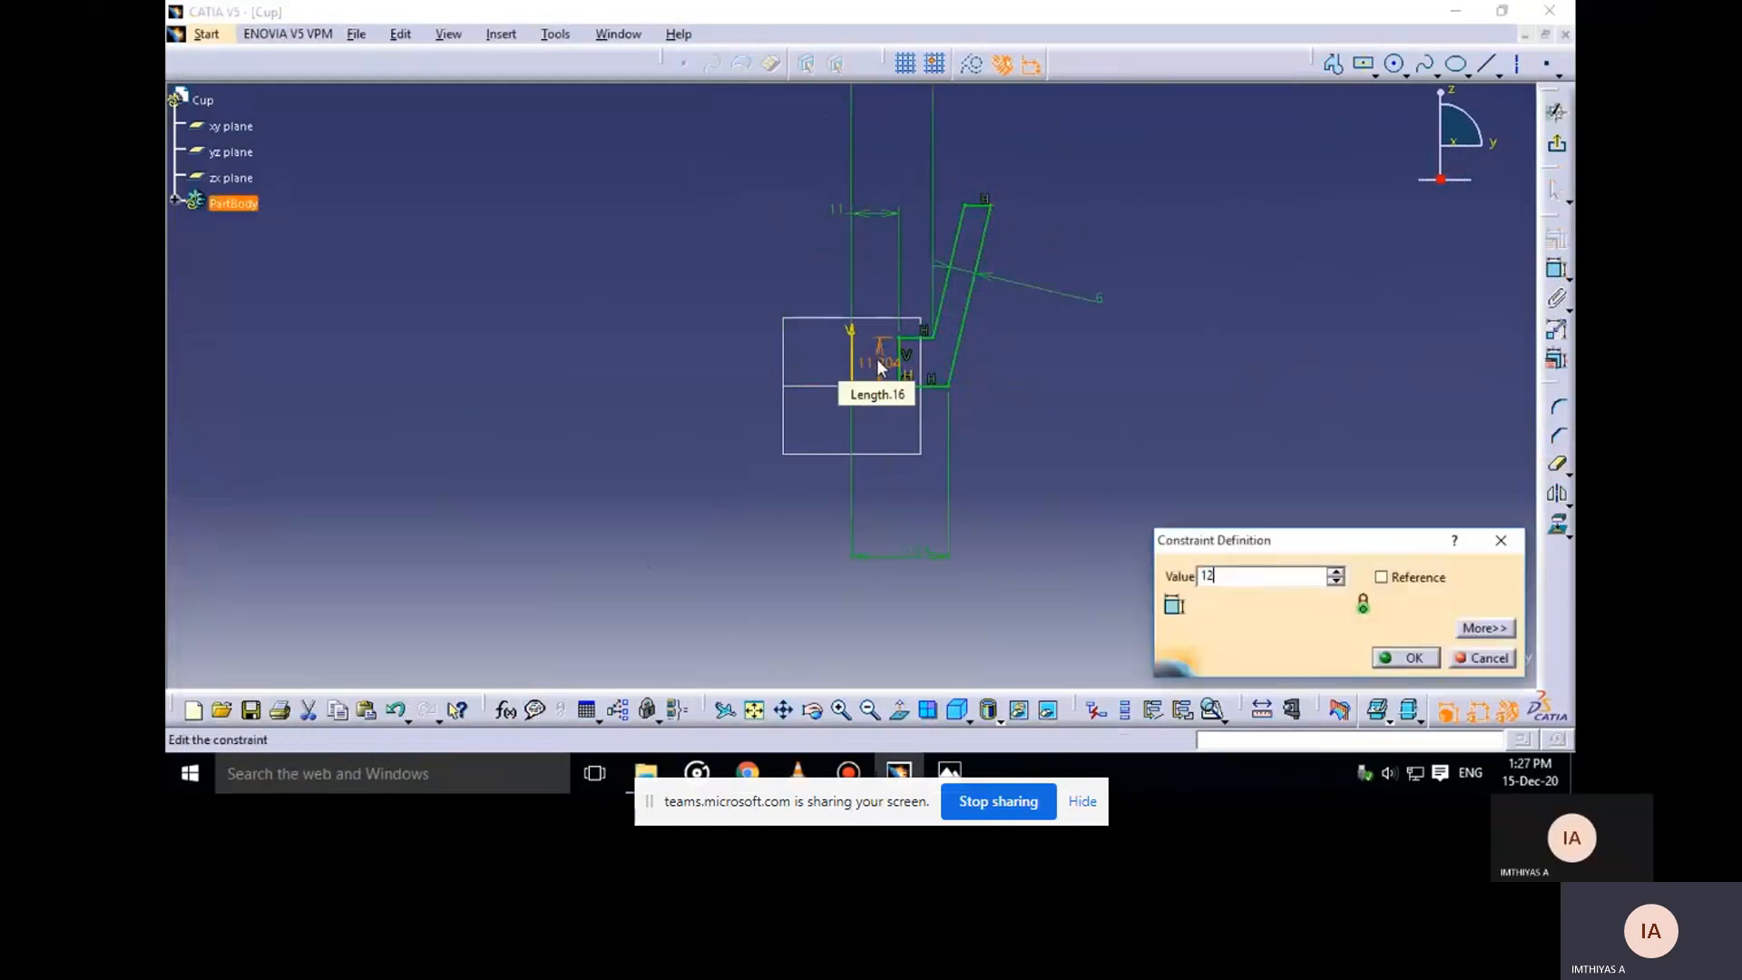
key(Return)
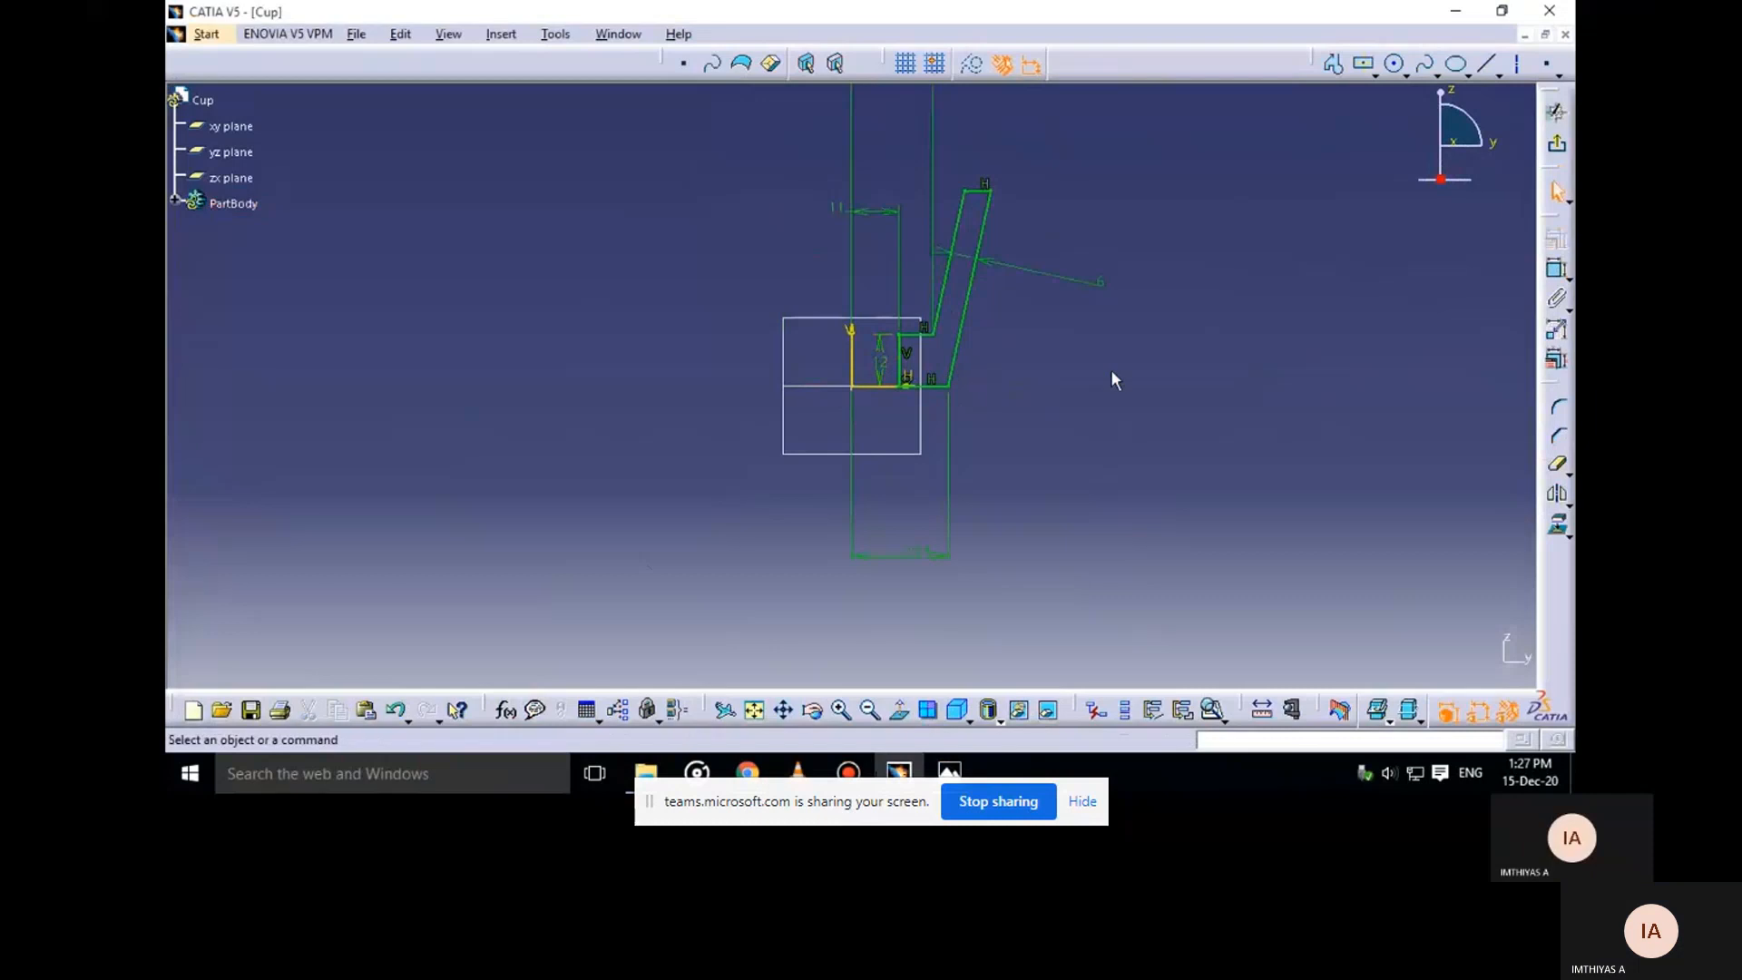
Dimension the overall height between the profile's rim line and base line
middle_drag(1021, 394, 993, 432)
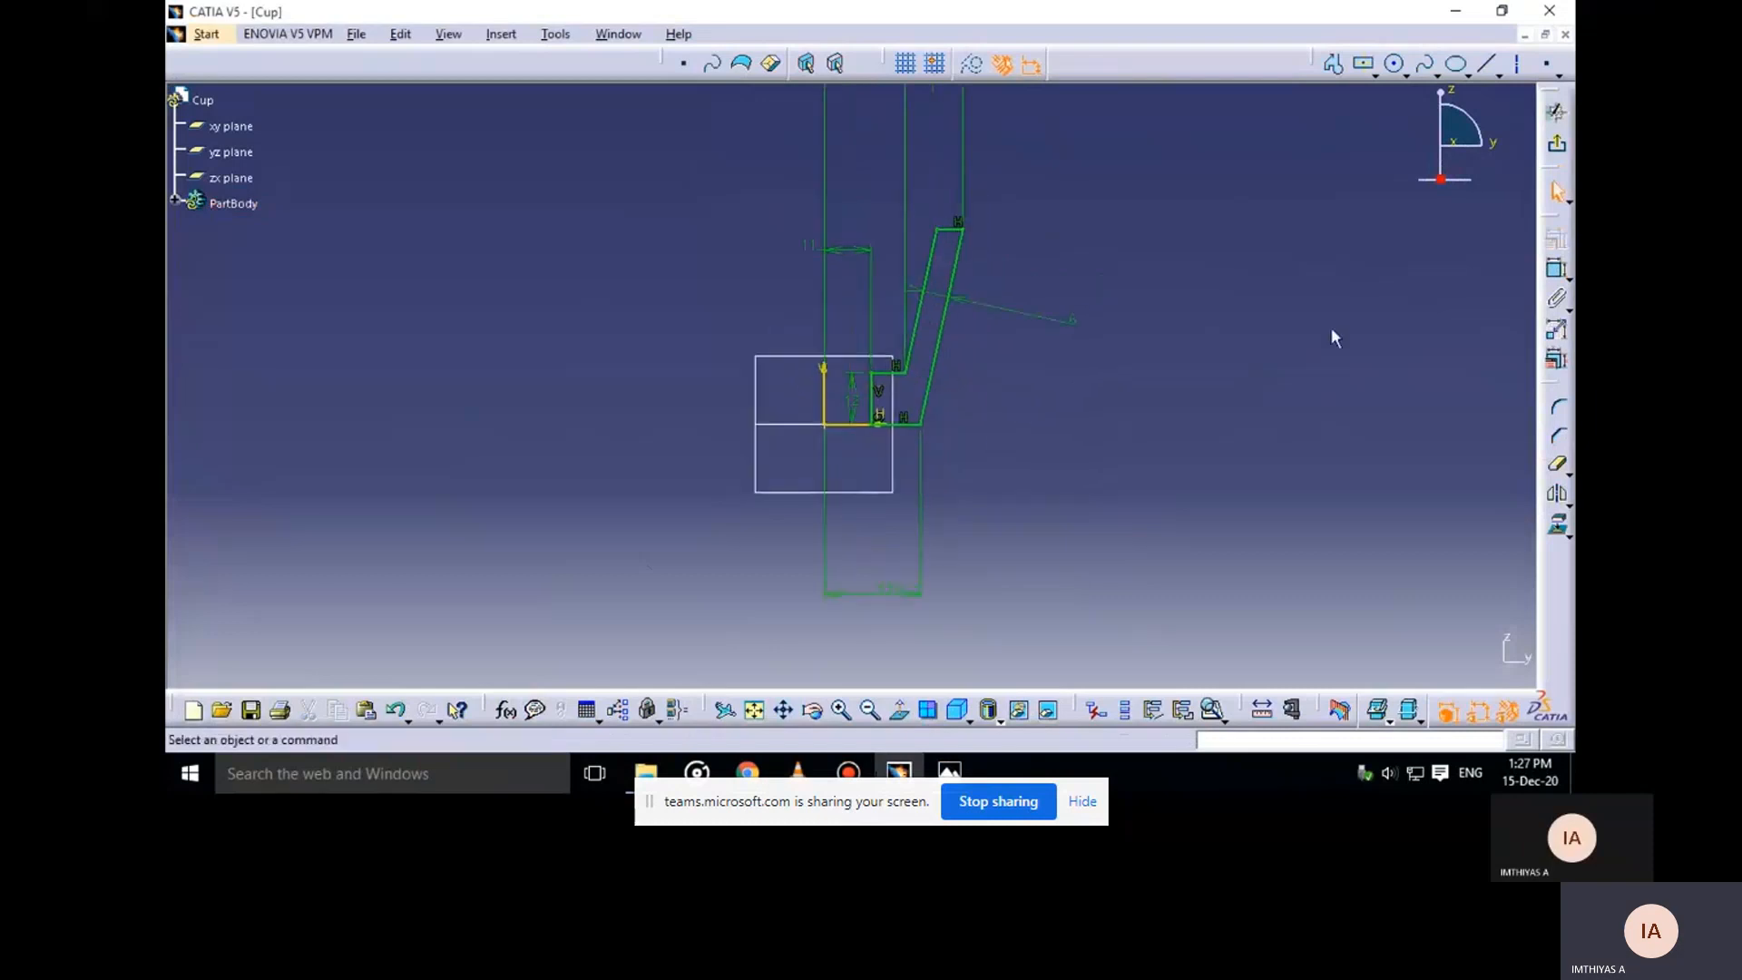
click(1557, 270)
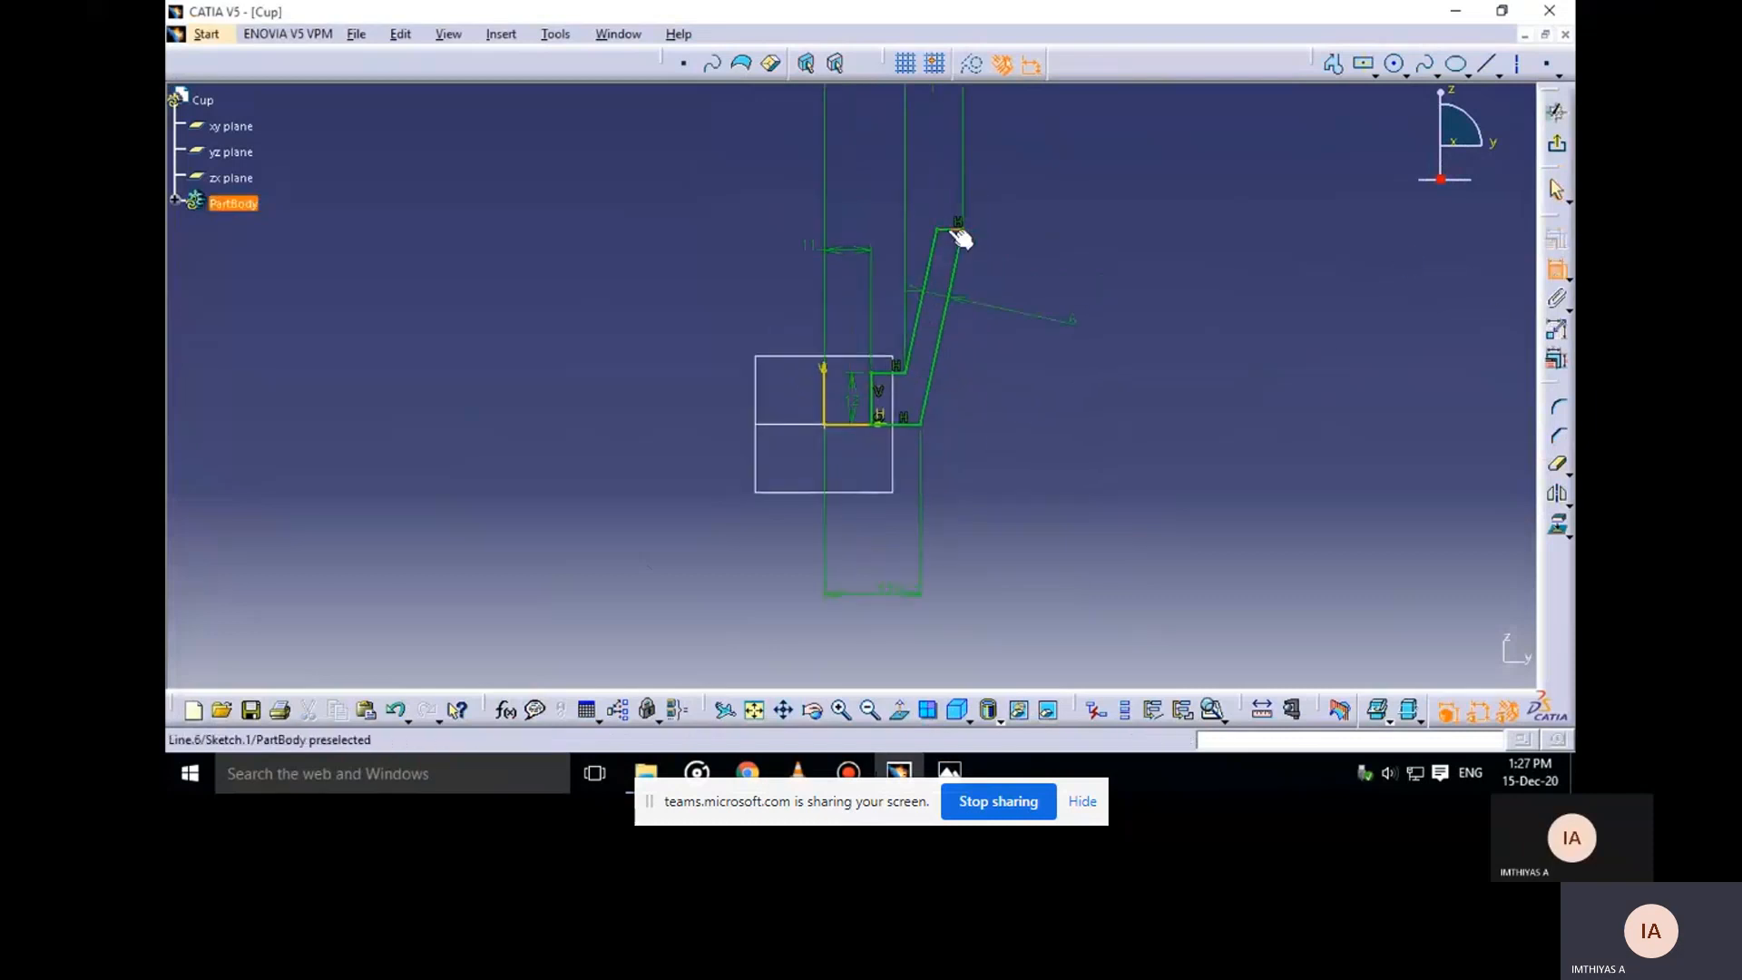
click(955, 234)
click(916, 422)
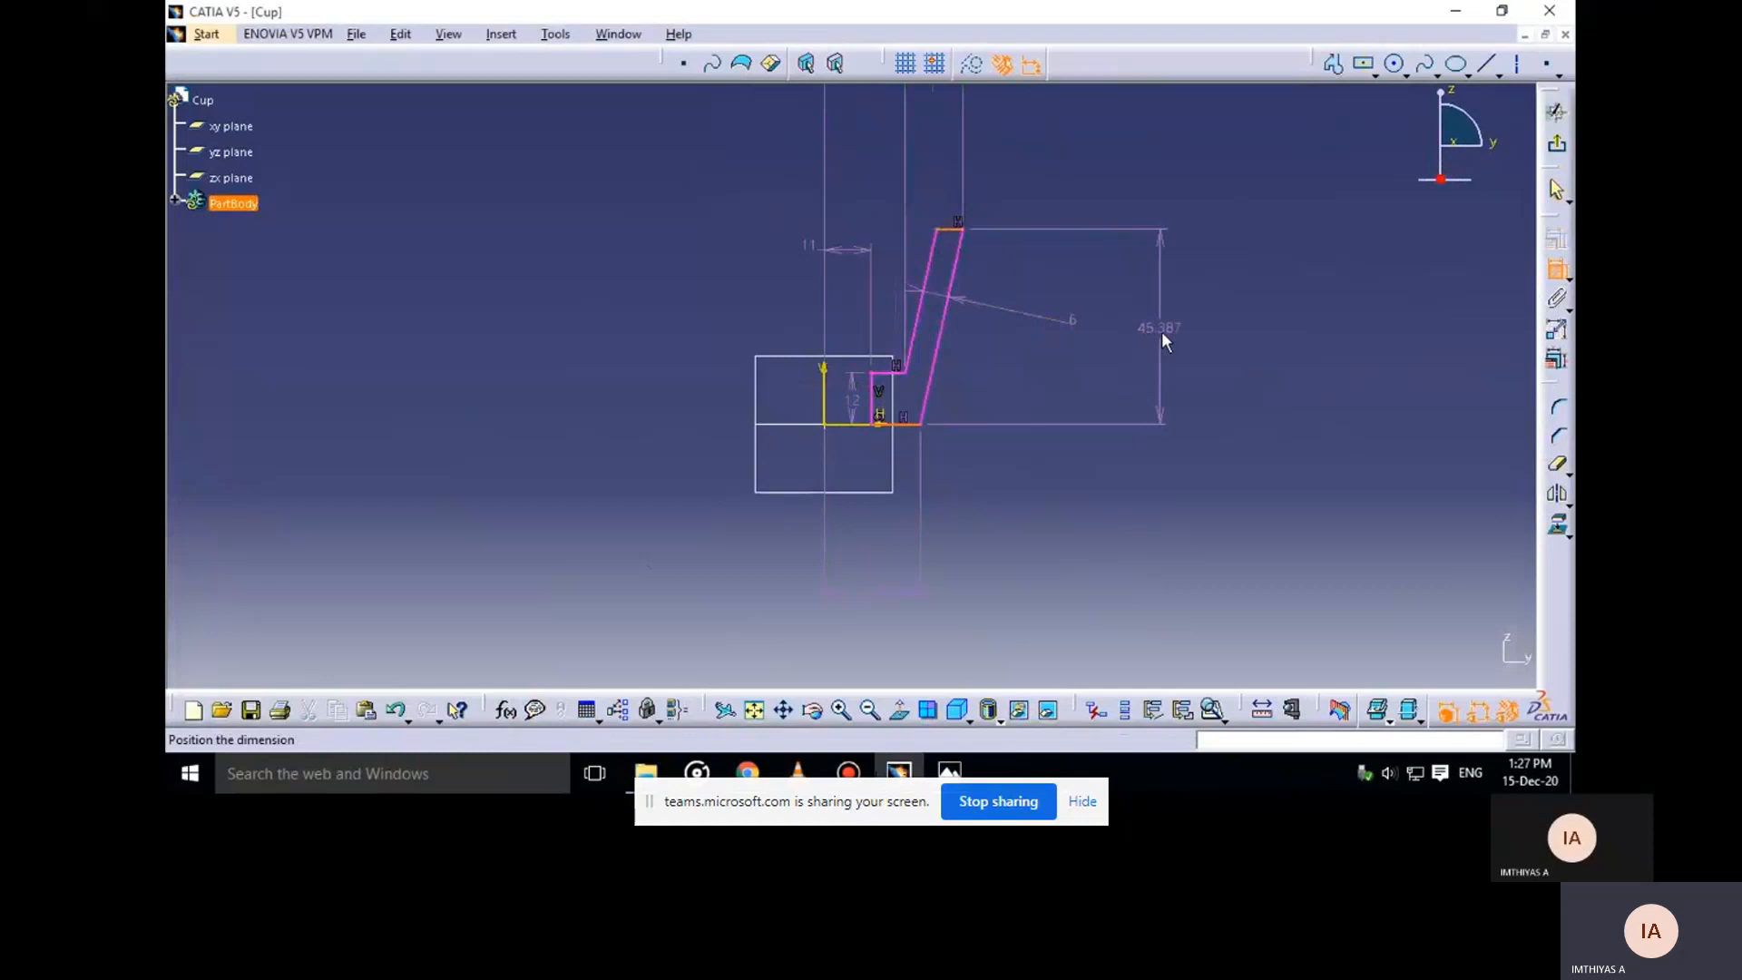
click(1162, 330)
mouse_move(1225, 342)
middle_down()
mouse_move(1077, 487)
mouse_move(1083, 437)
middle_up()
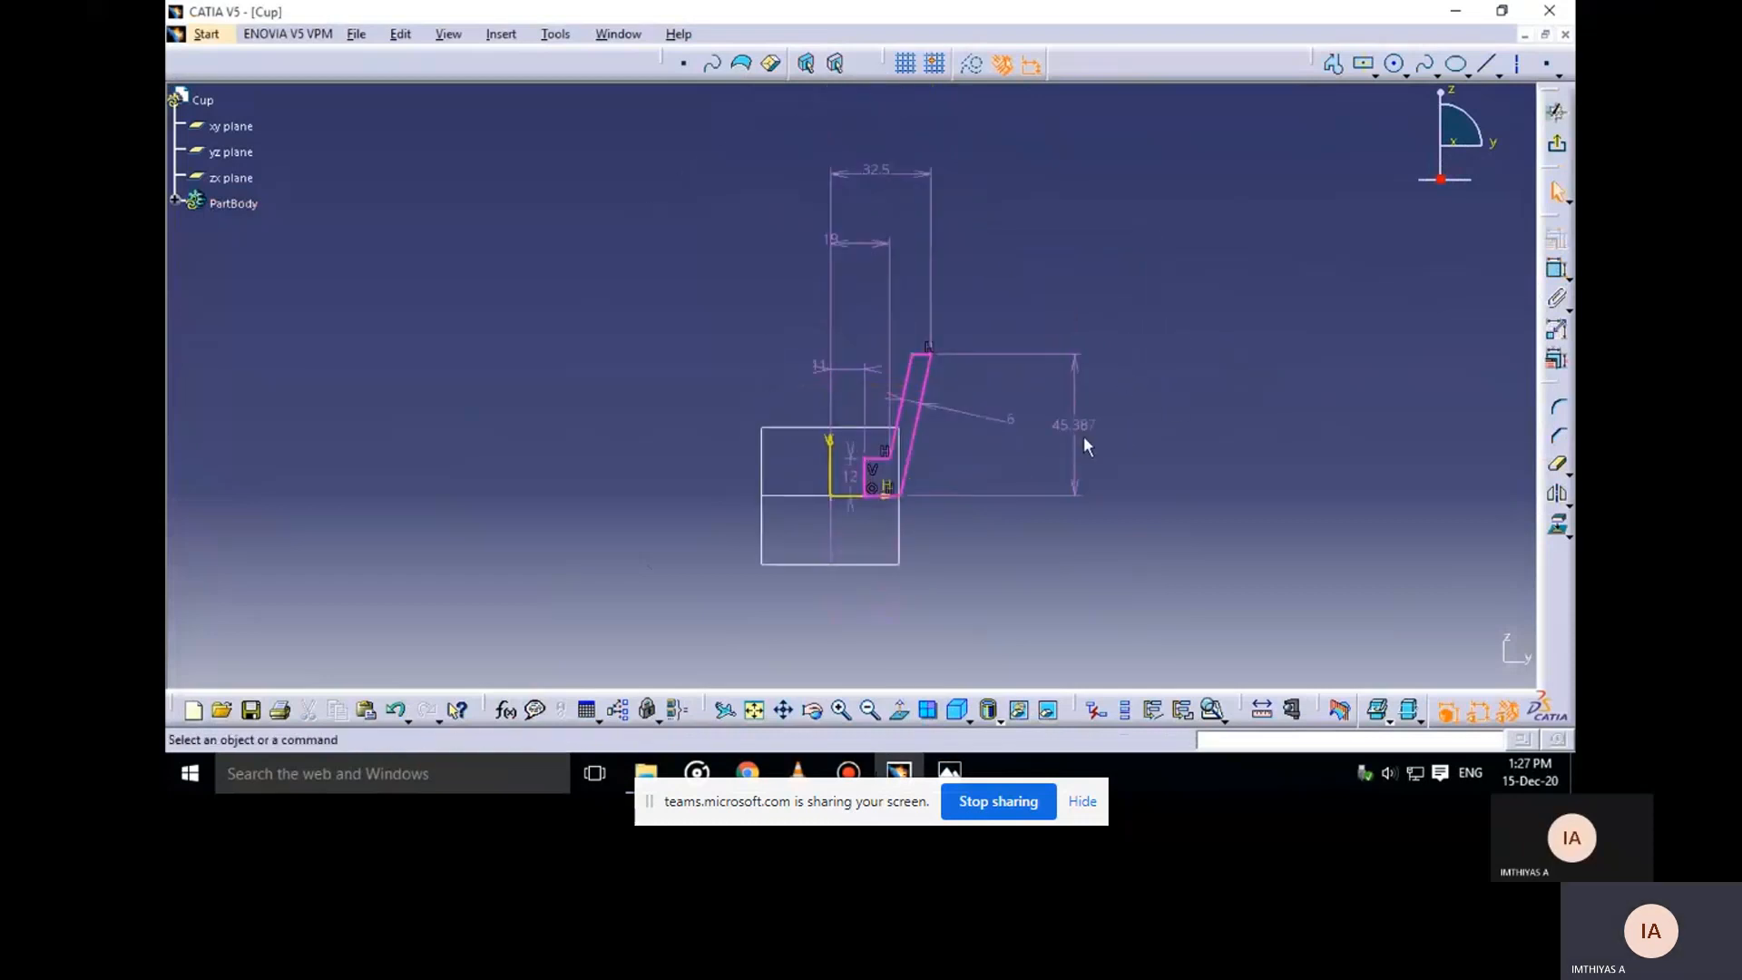
Remove the 6 mm wall thickness dimension and set the profile's overall height to 42 mm
click(1012, 423)
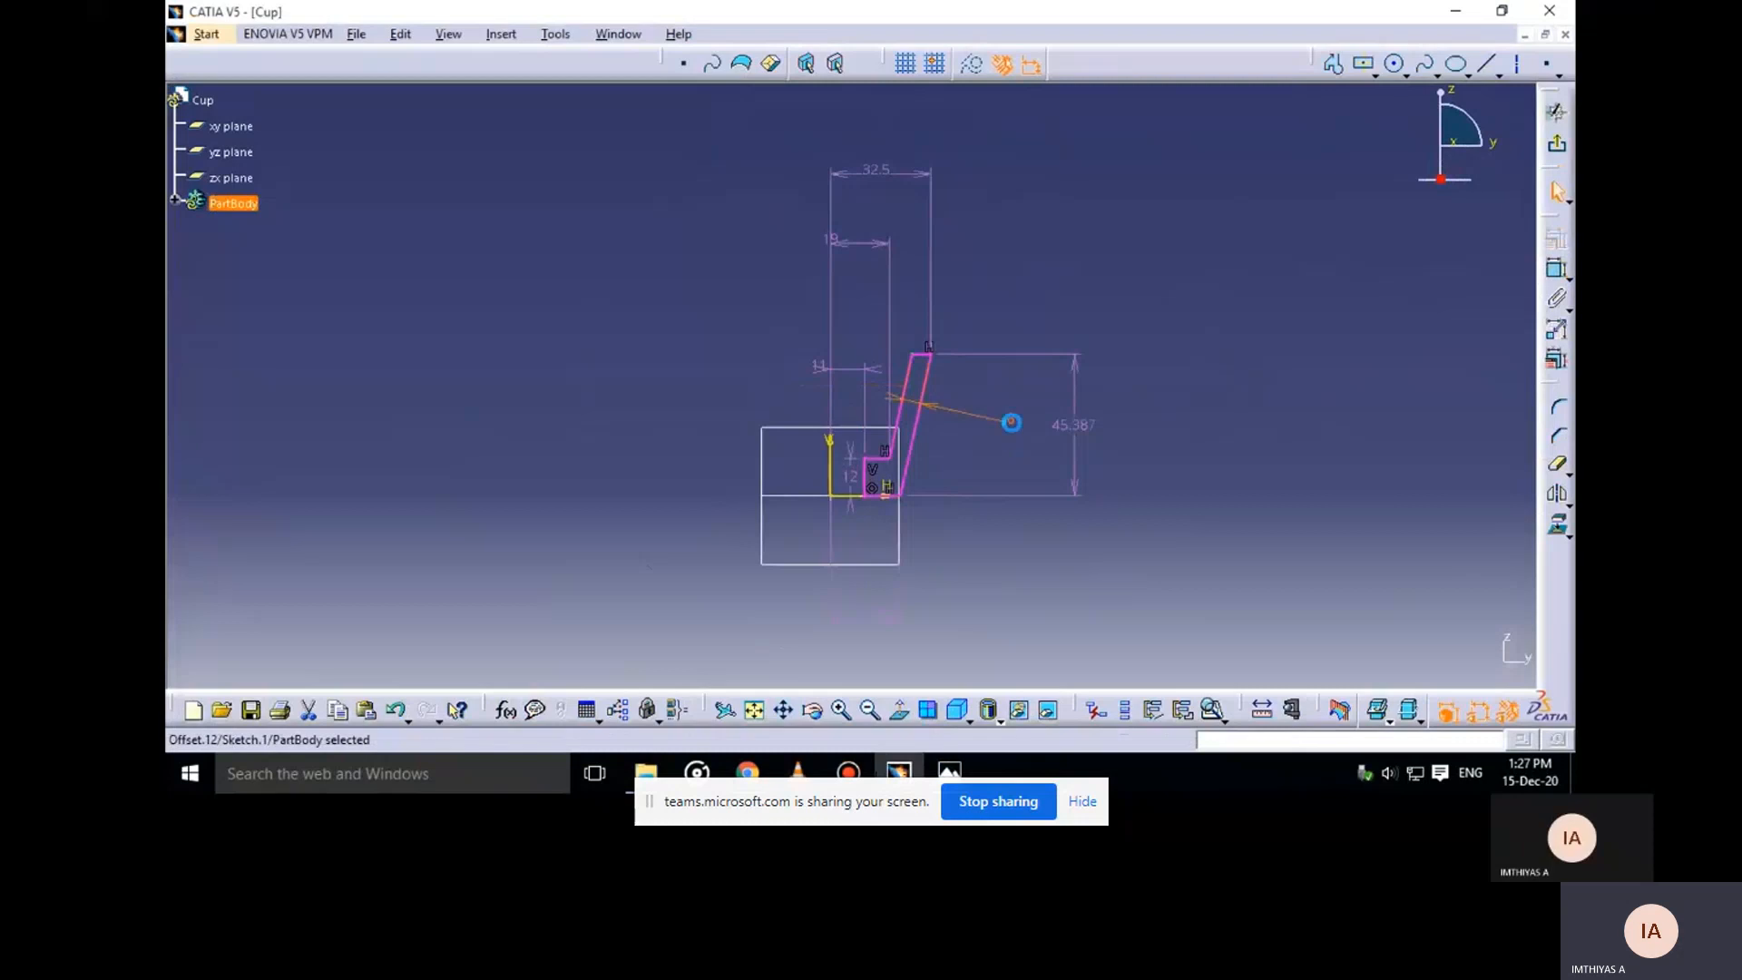
double_click(1080, 427)
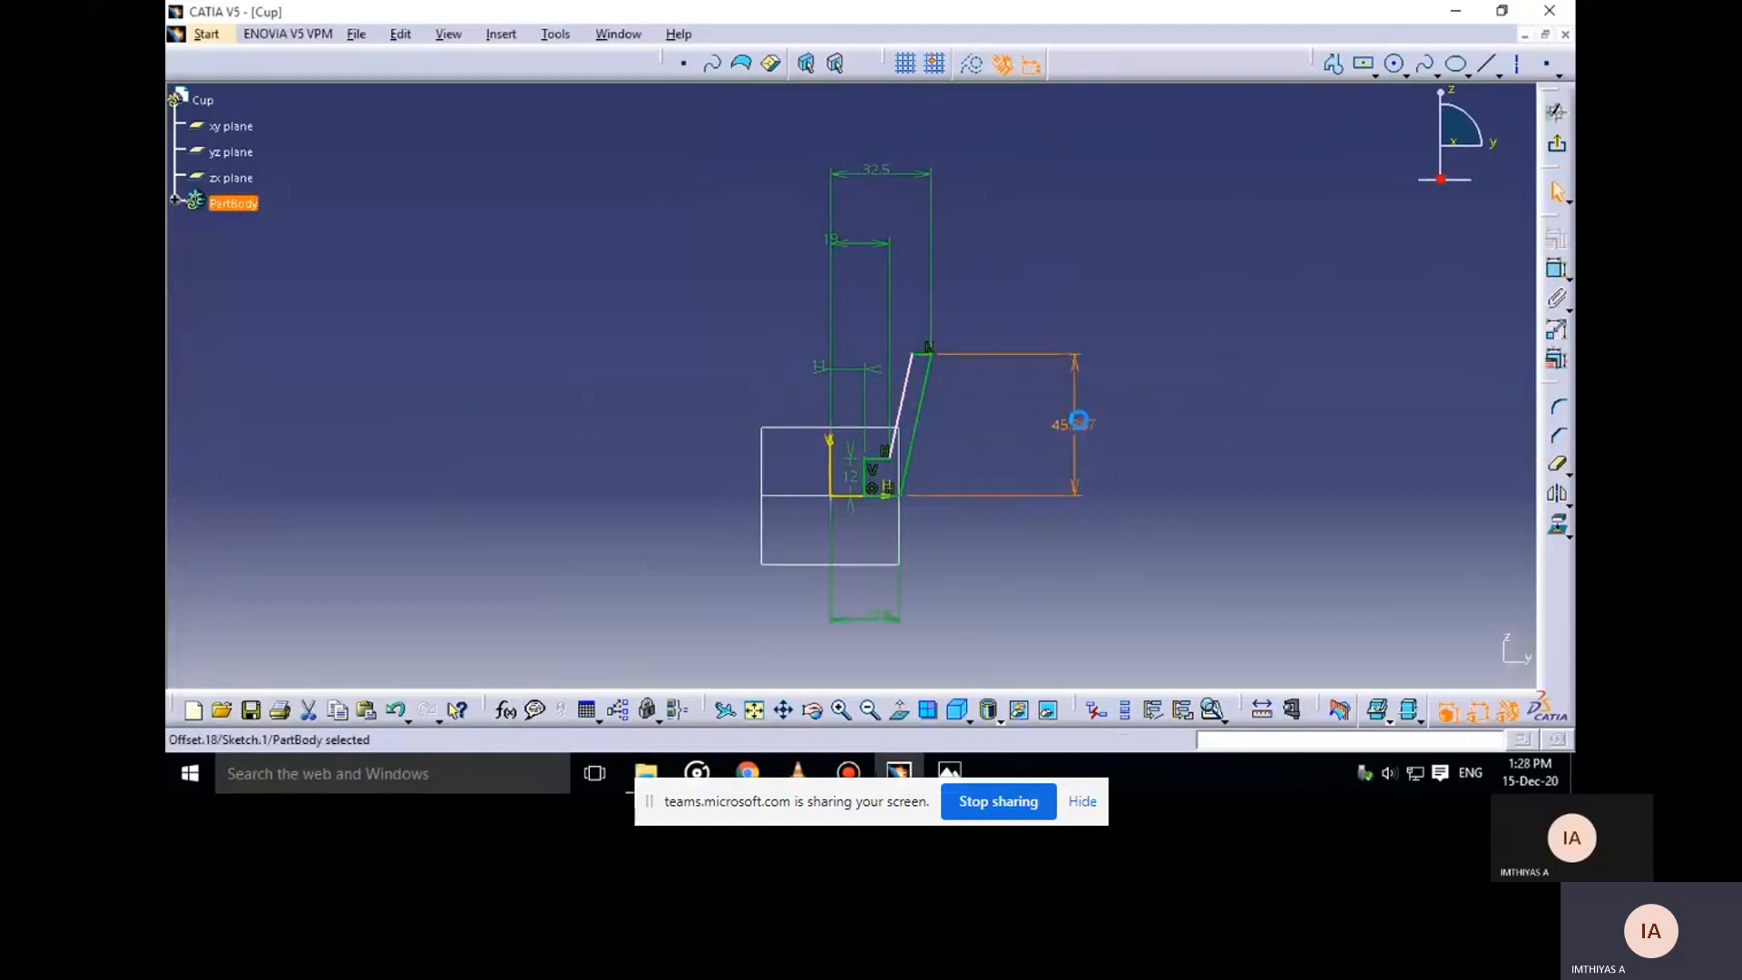
key(Return)
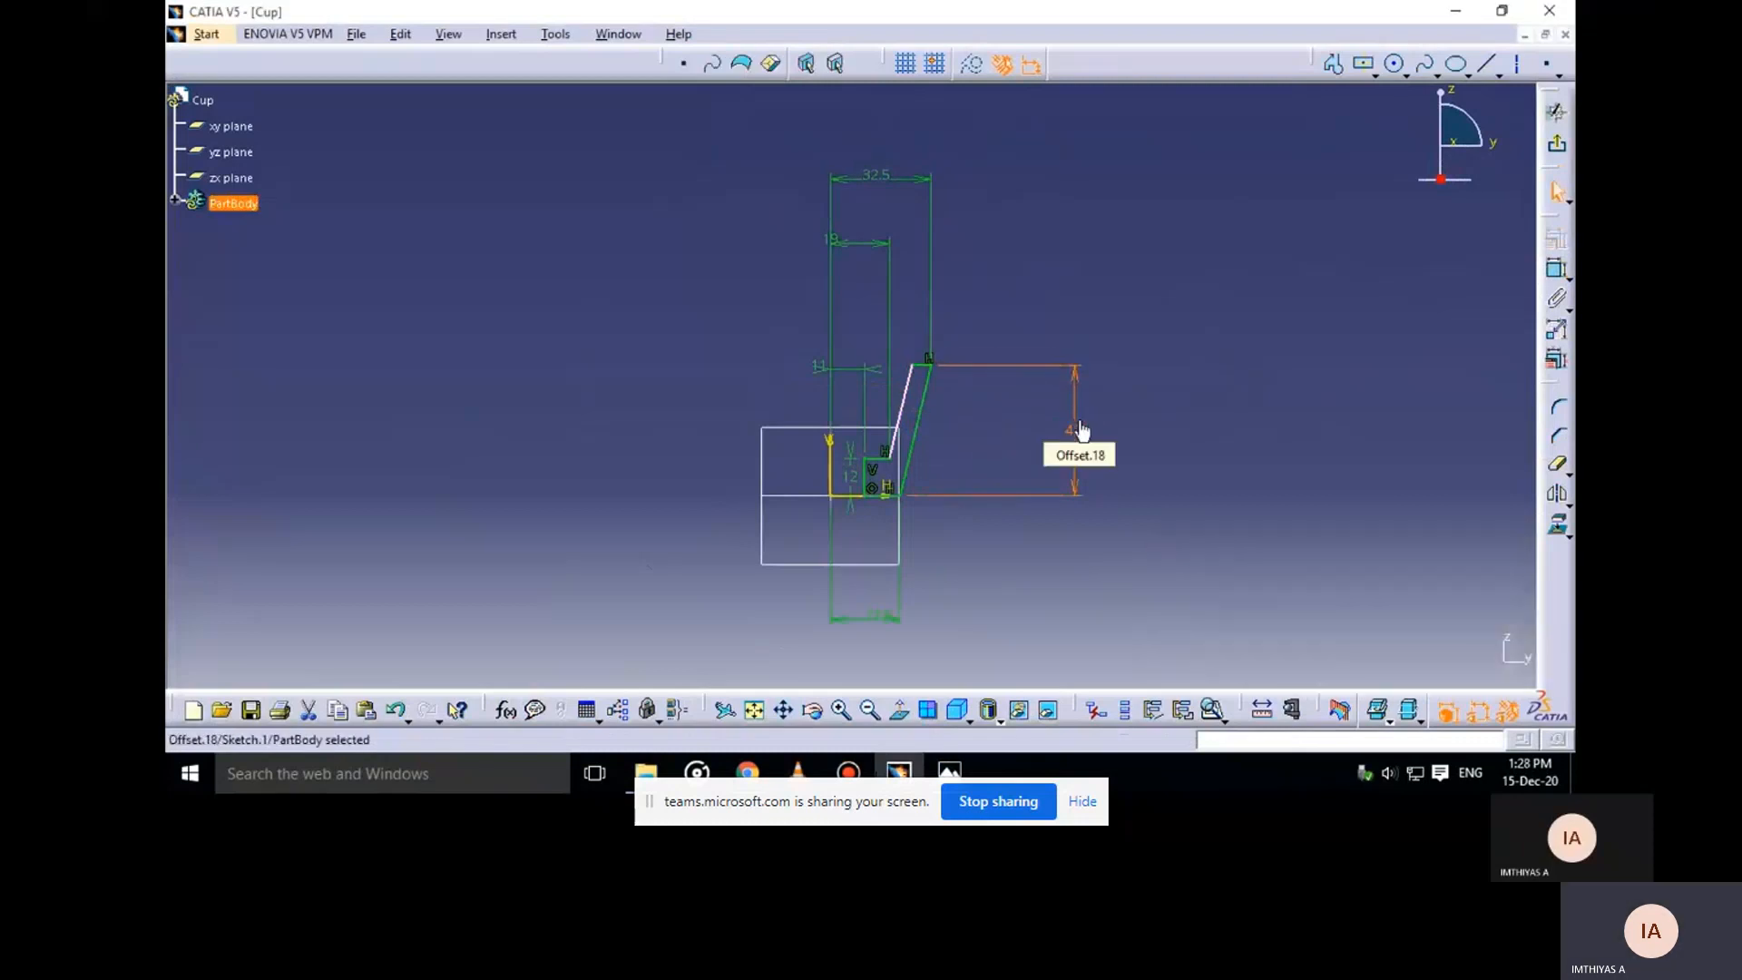
click(1185, 426)
Constrain the angle between the two slanted wall lines to 0 degrees and place its dimension between them
click(1557, 268)
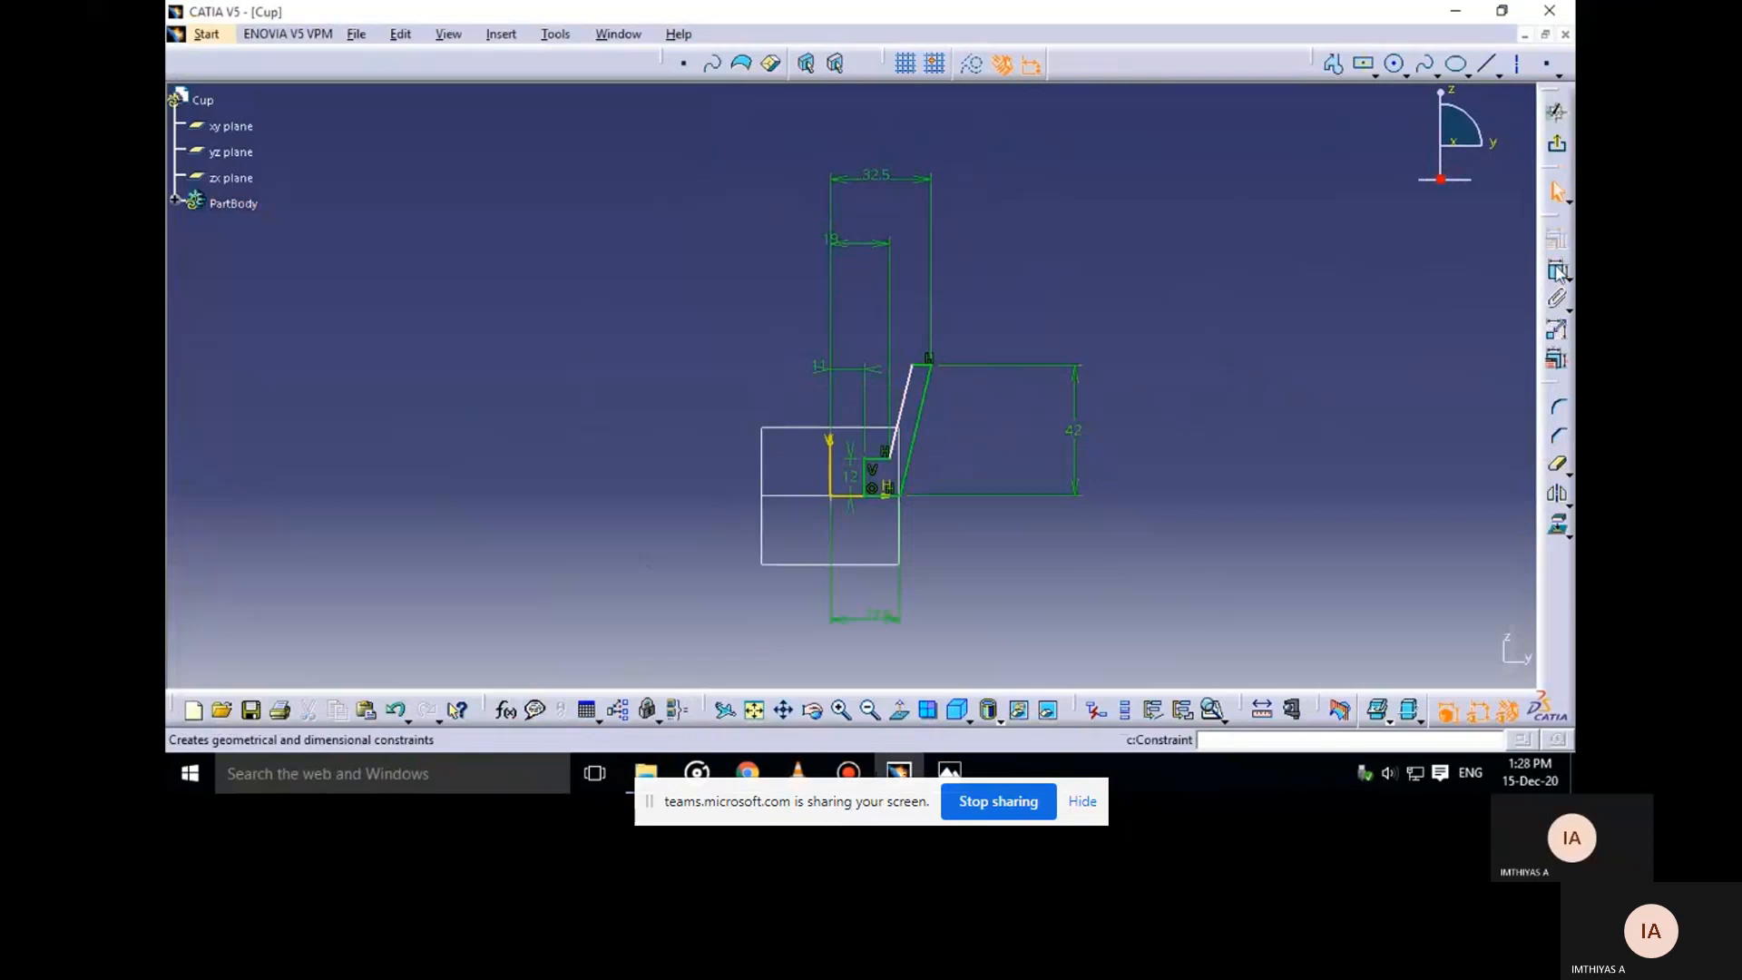
click(926, 420)
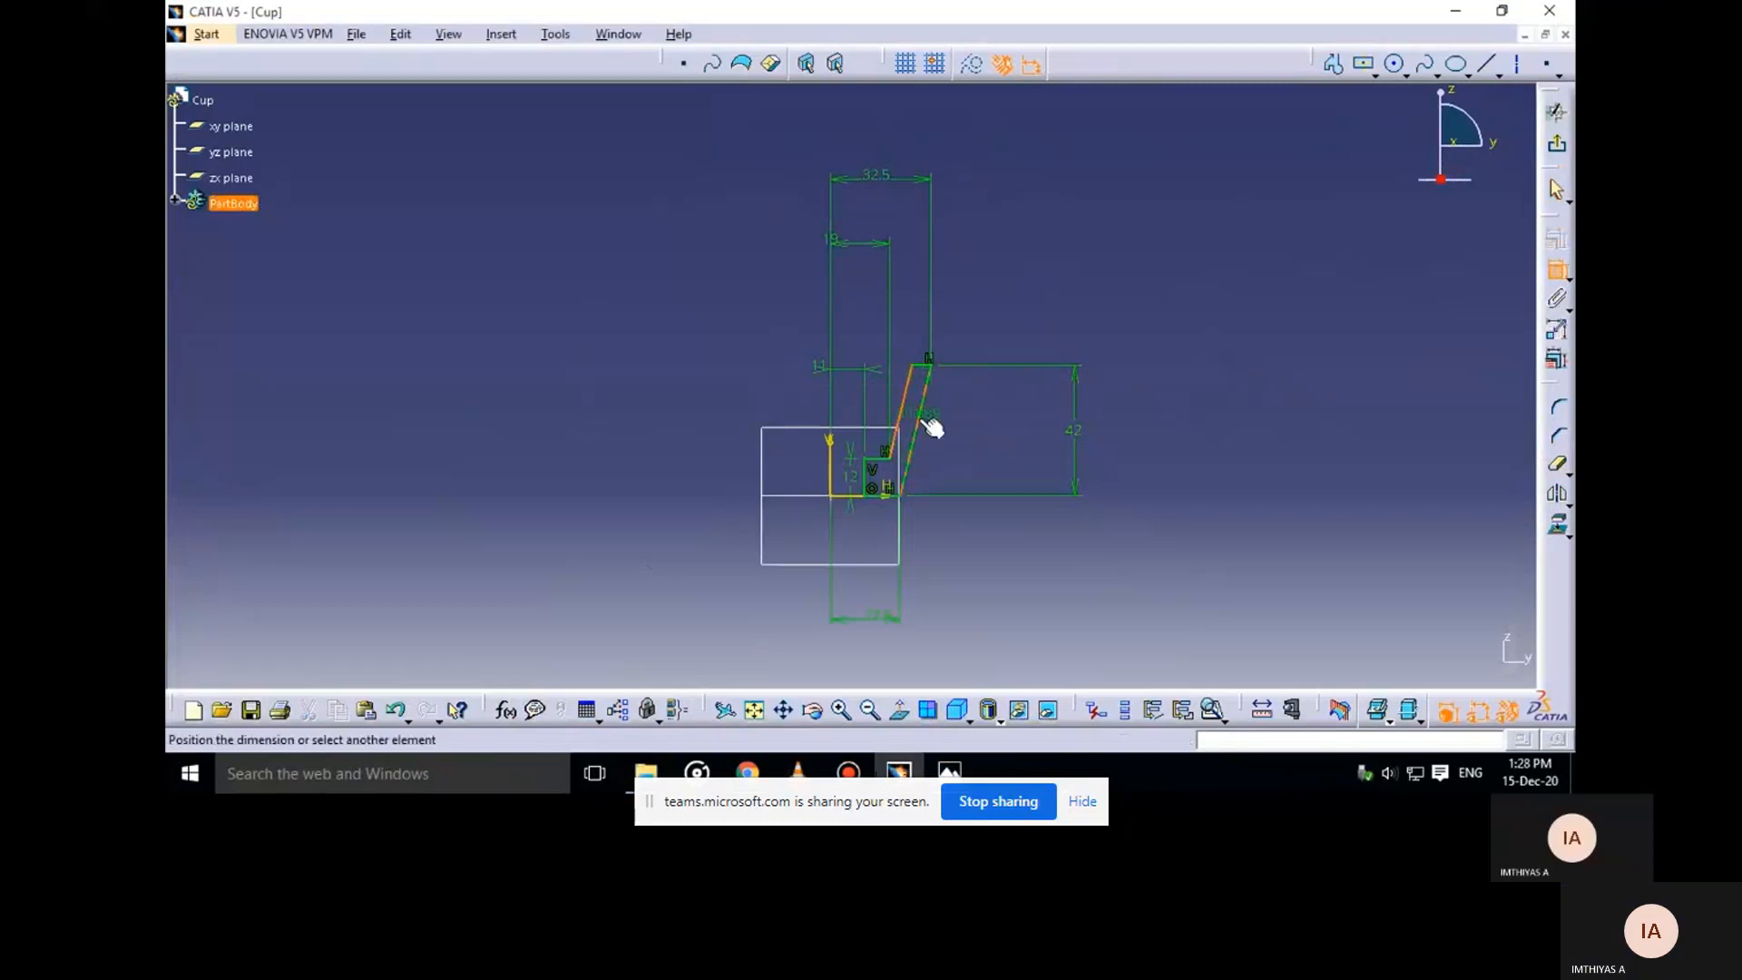
click(927, 381)
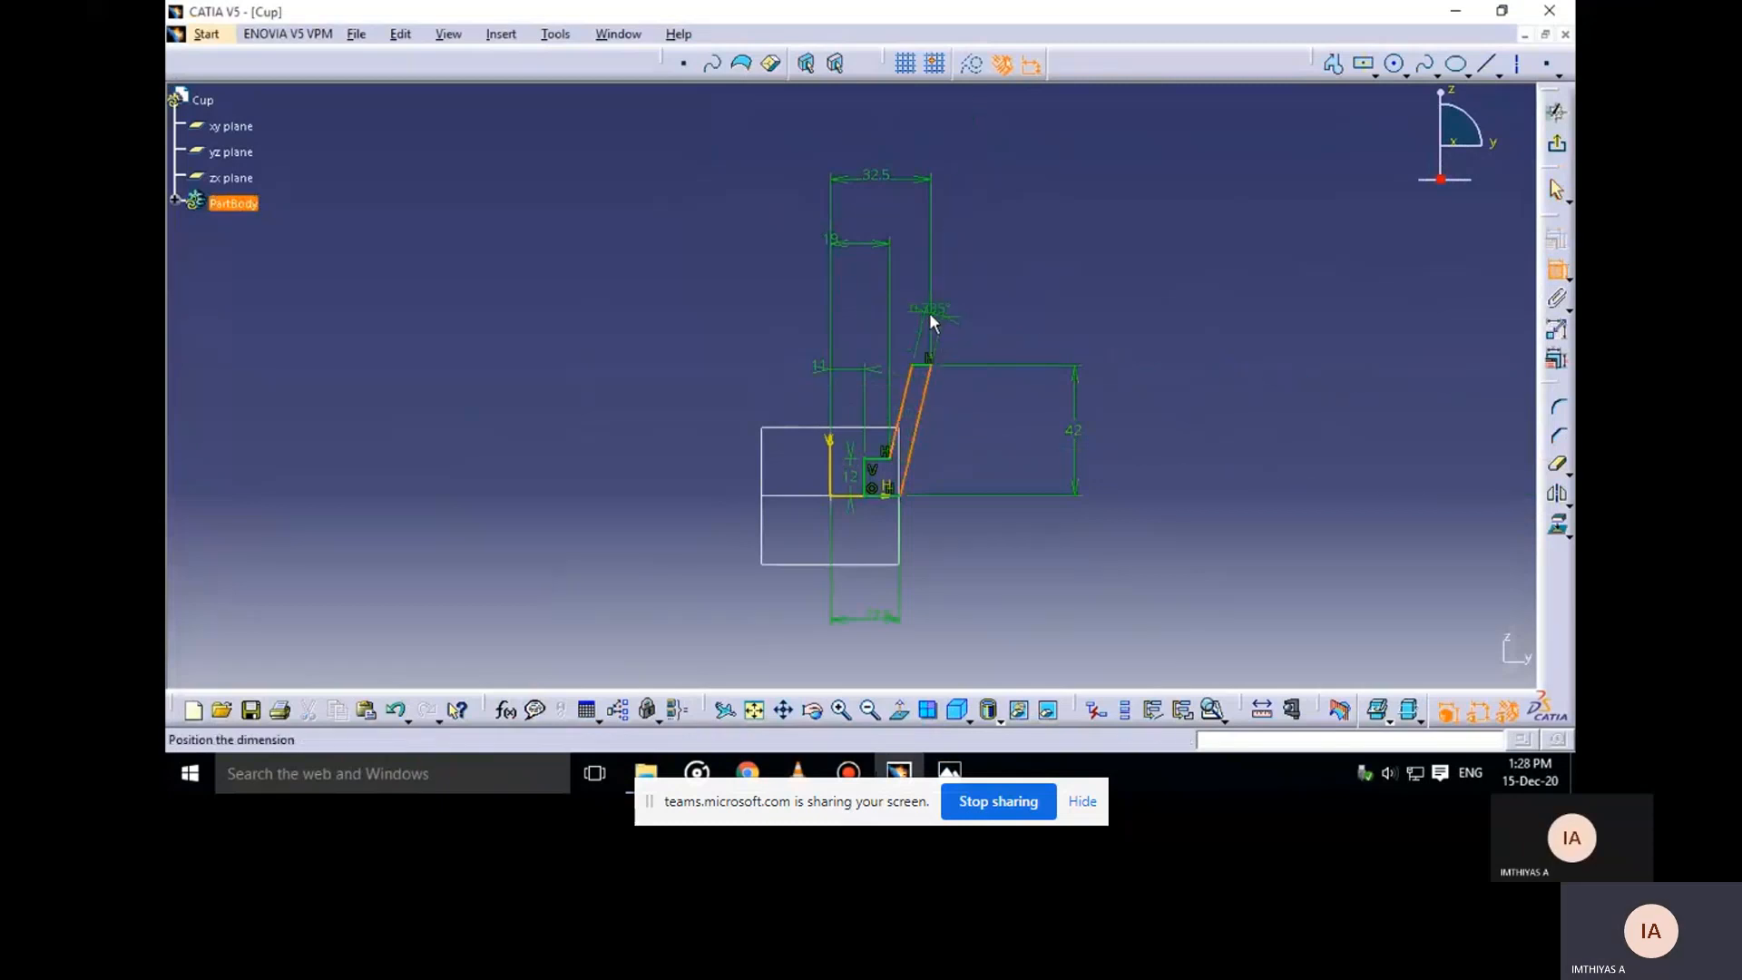
click(928, 323)
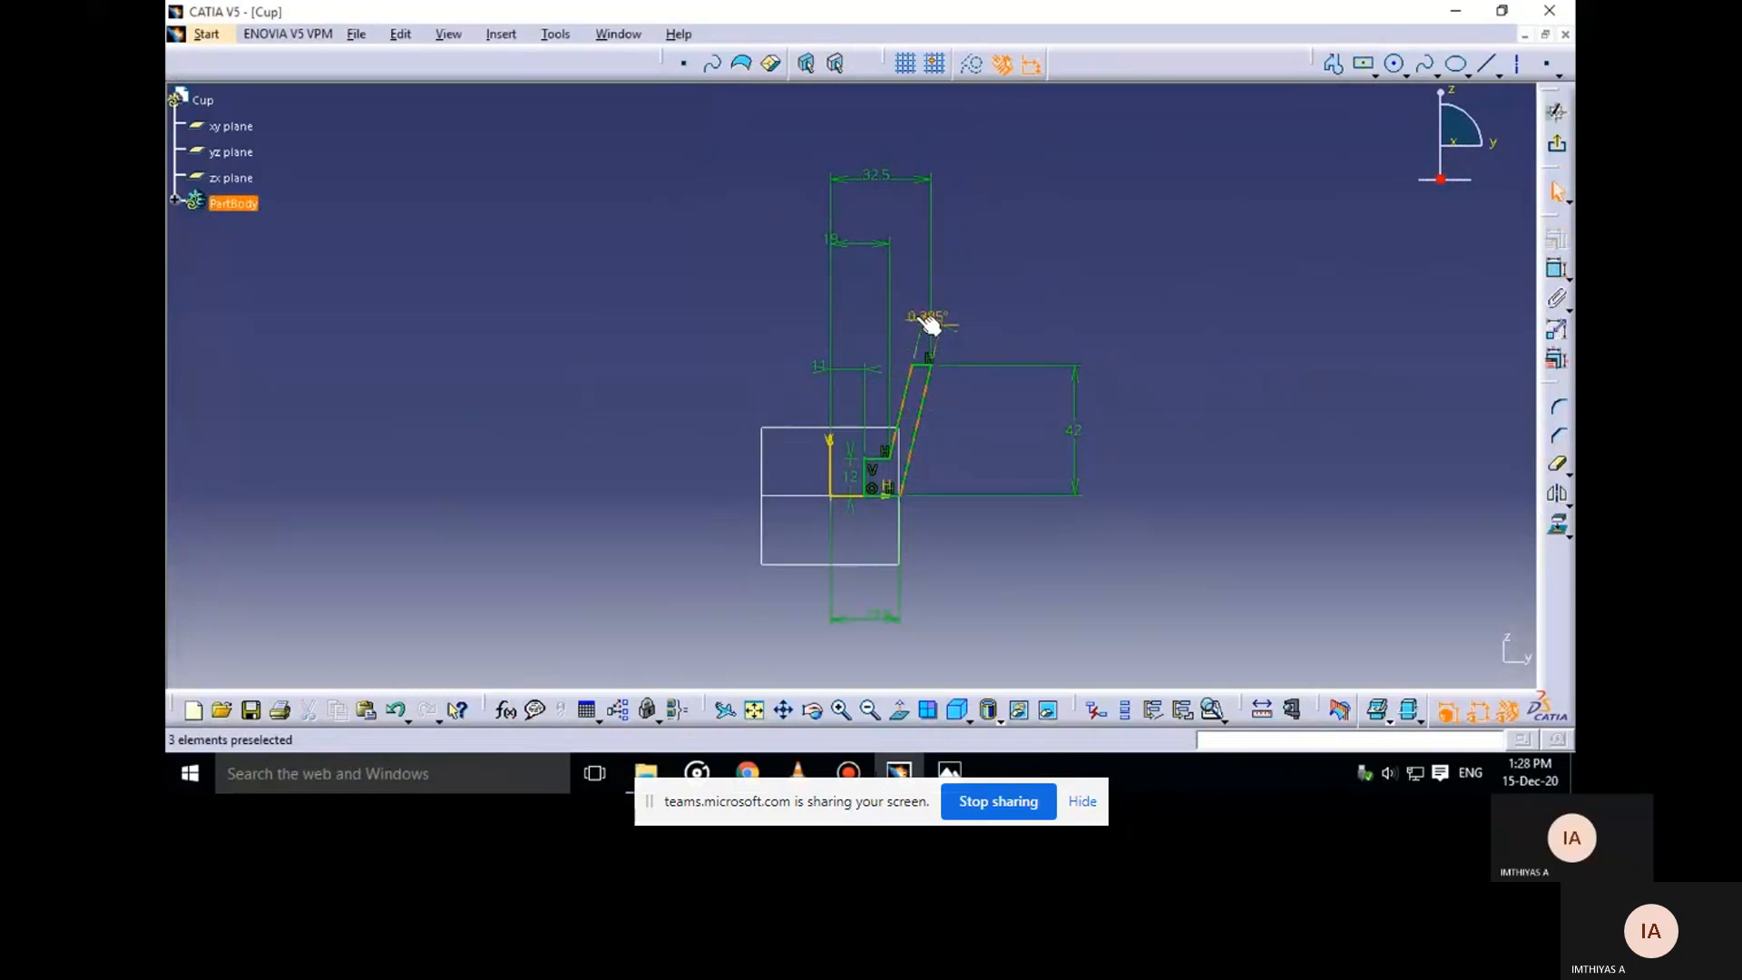
double_click(921, 319)
text(0)
key(Return)
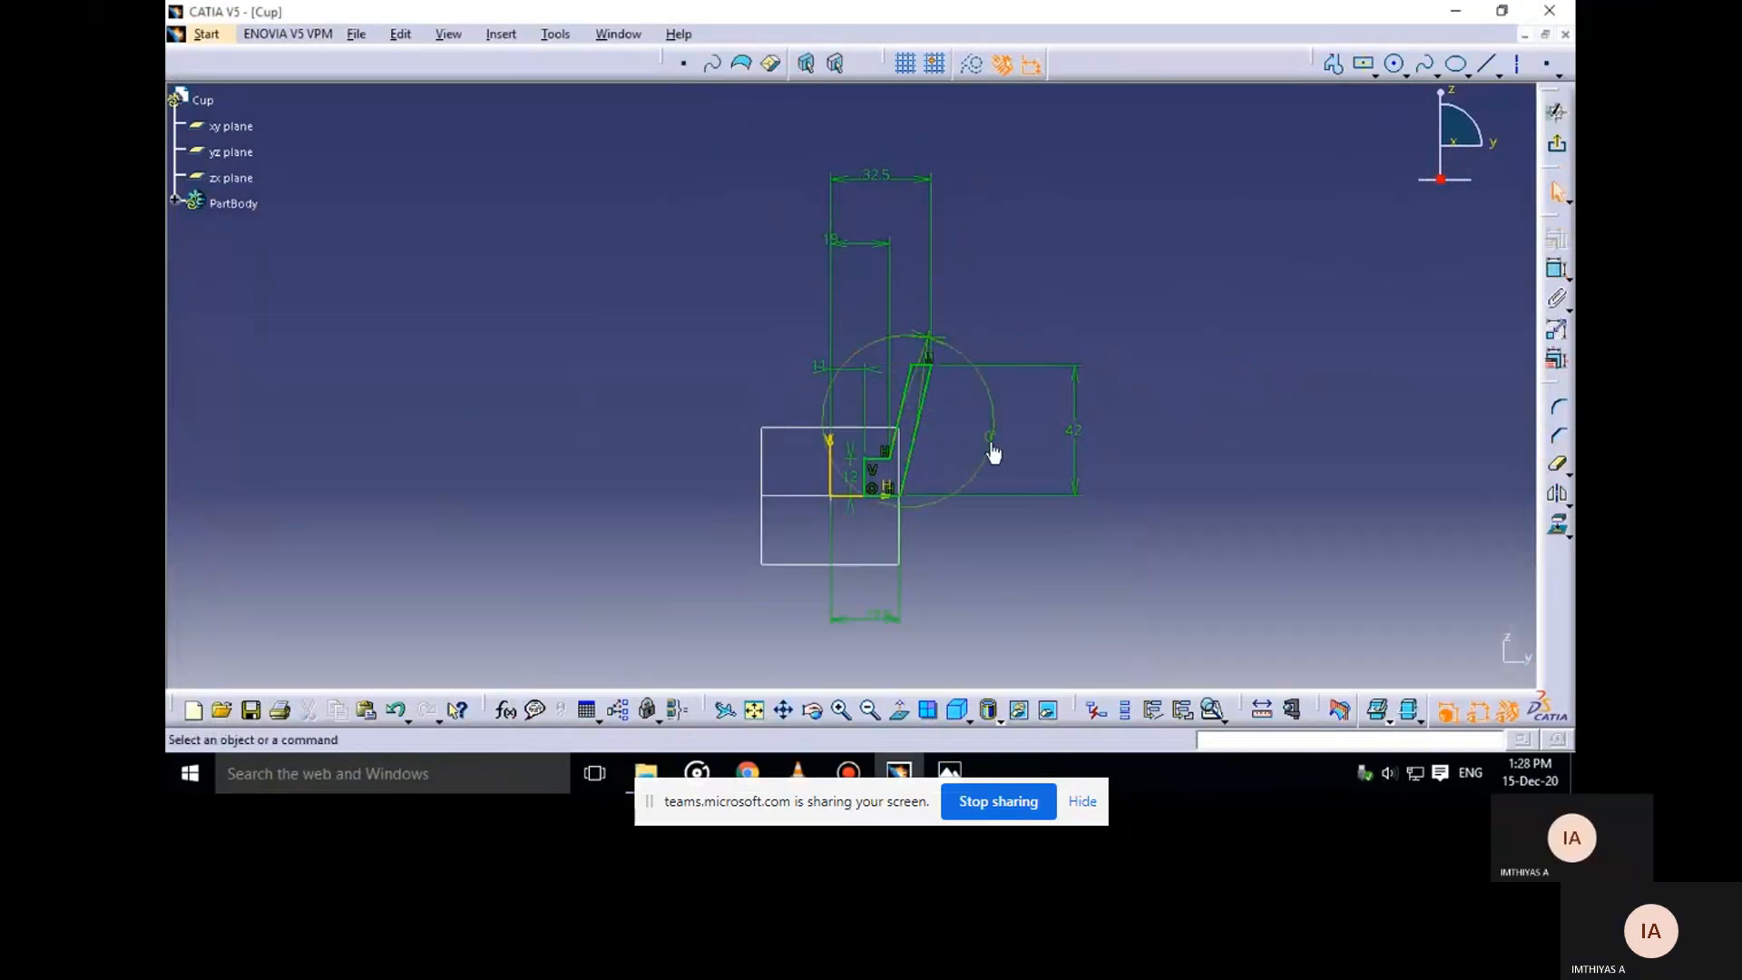
drag(993, 449, 940, 337)
drag(915, 406, 912, 414)
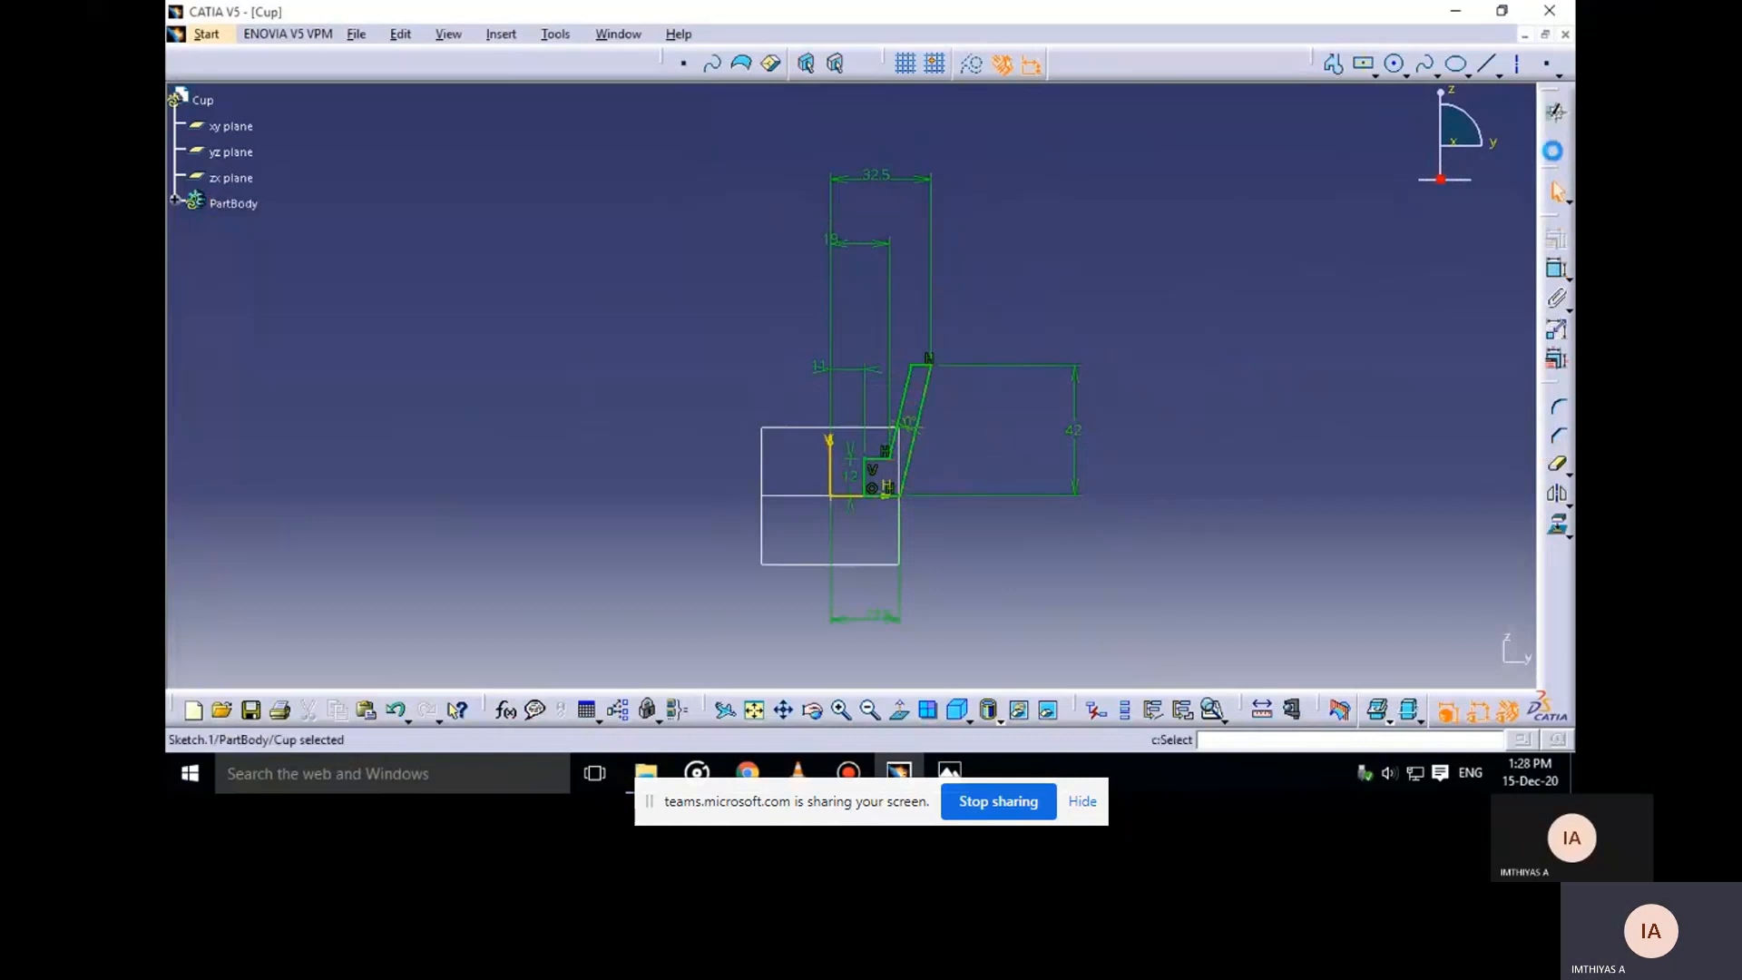
Exit the sketch and revolve the profile 360 degrees about the Z axis with the Shaft command
click(1557, 144)
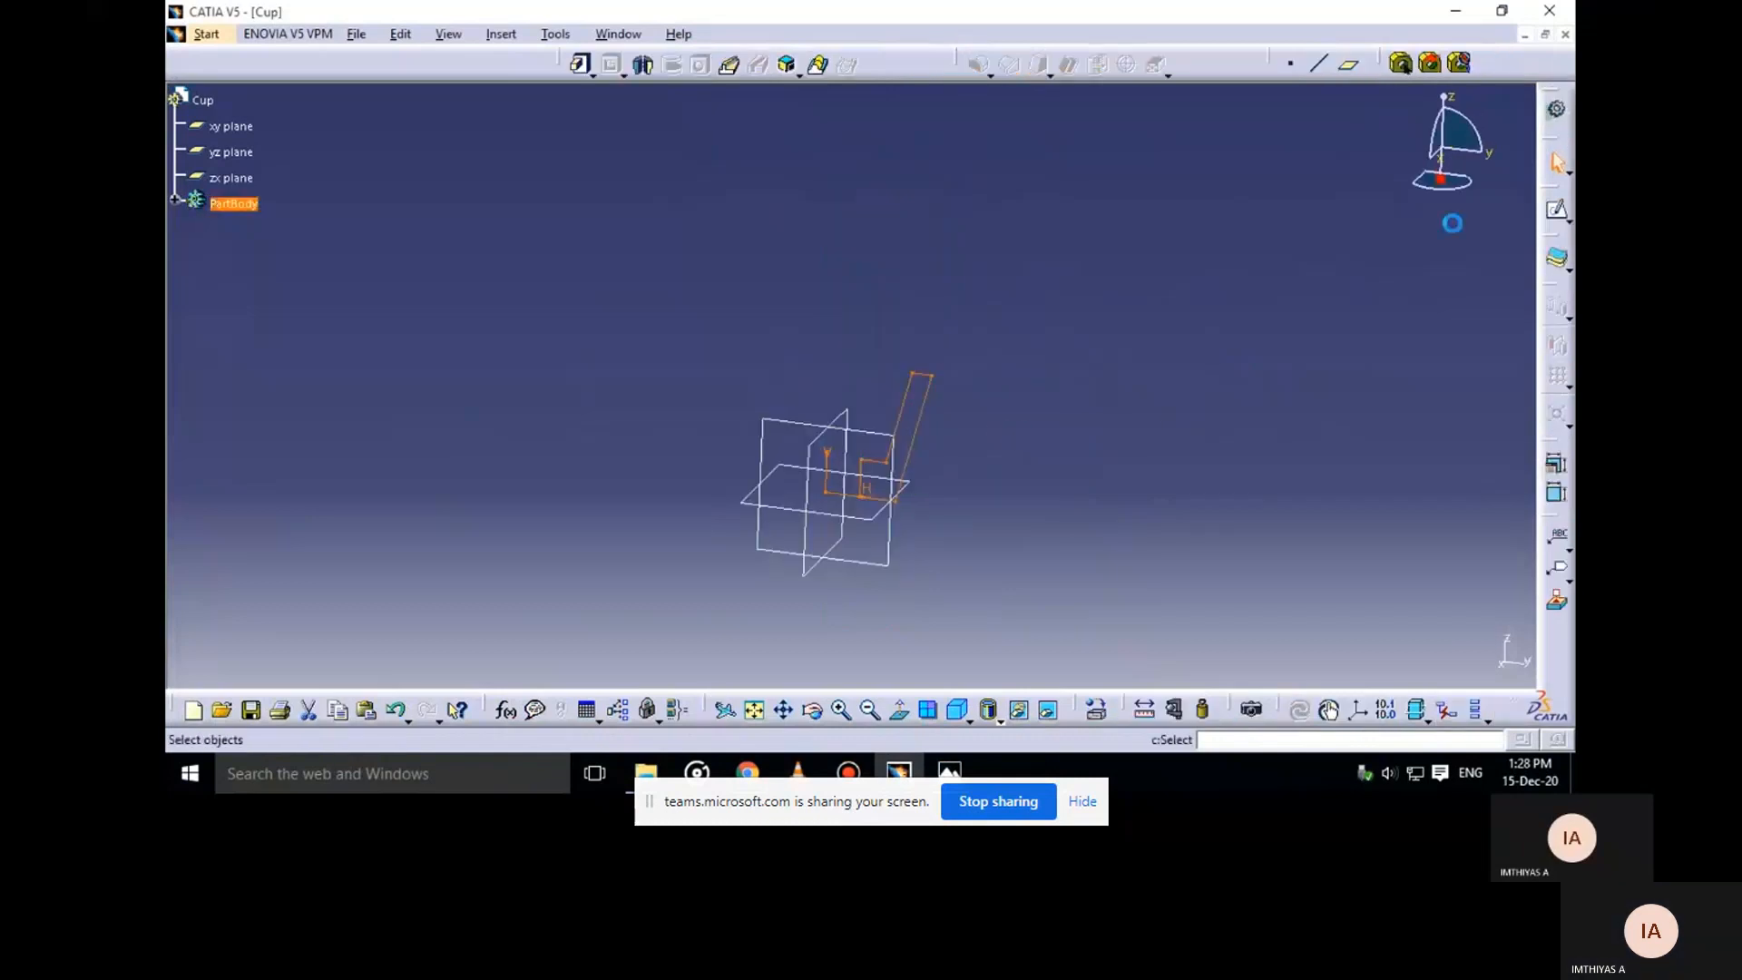
click(644, 65)
right_click(1392, 579)
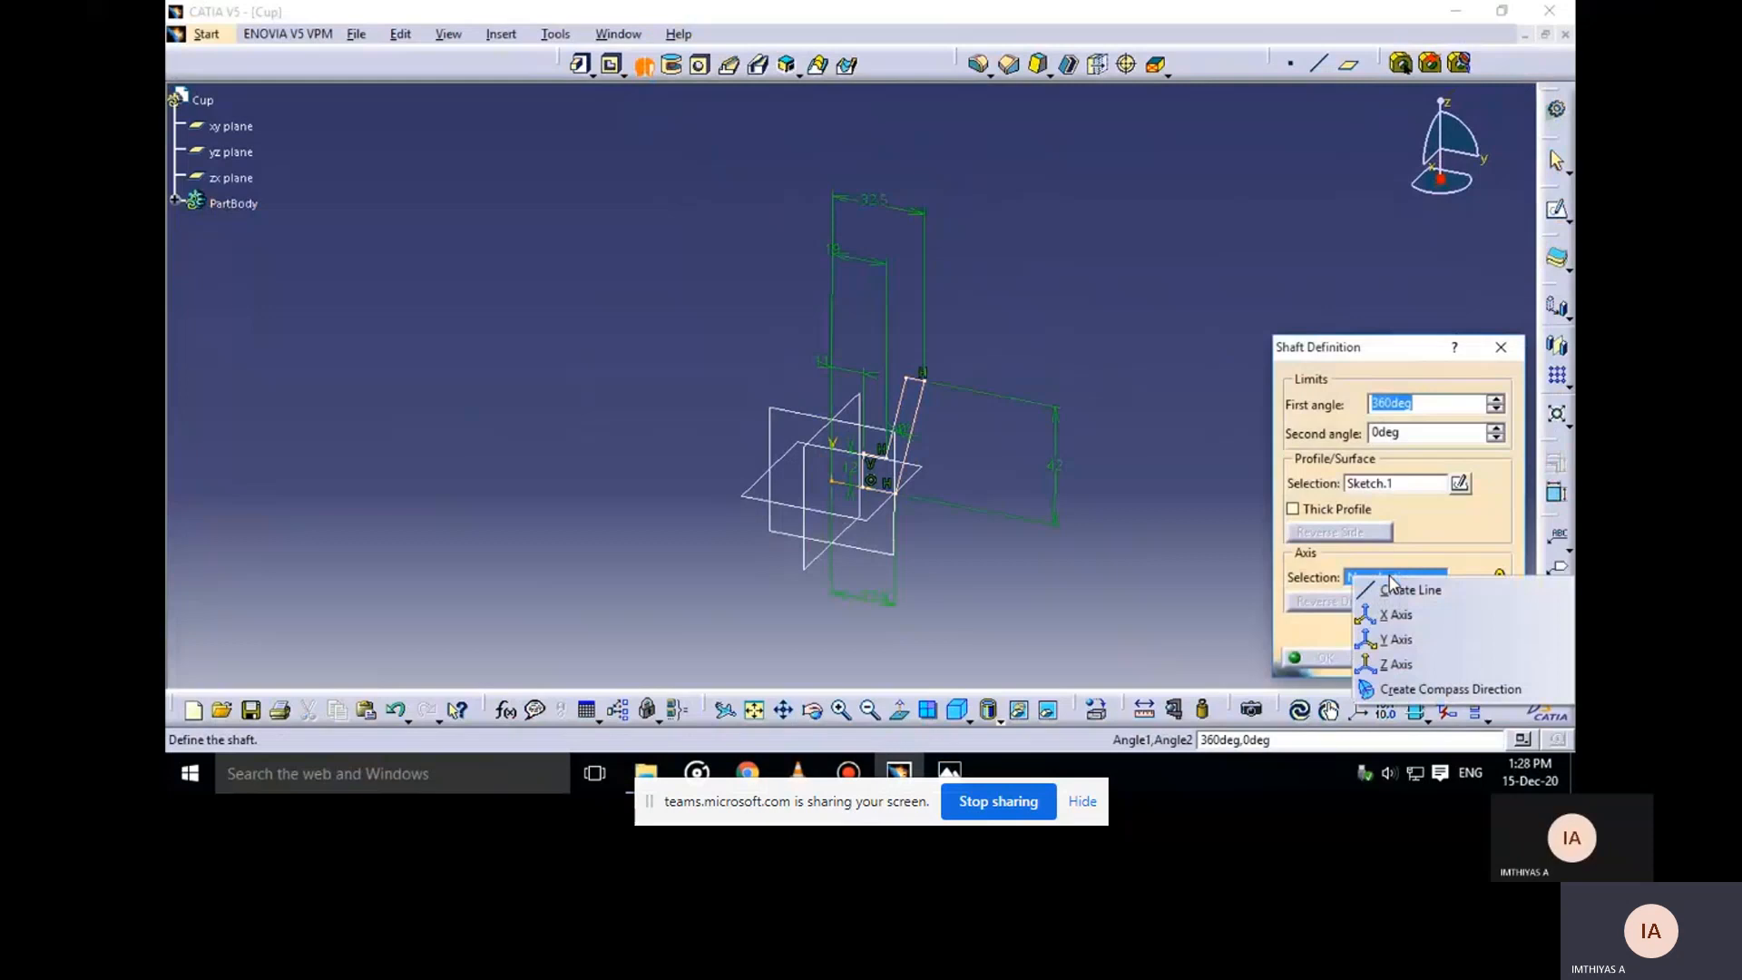
click(1400, 661)
click(1479, 658)
click(1316, 657)
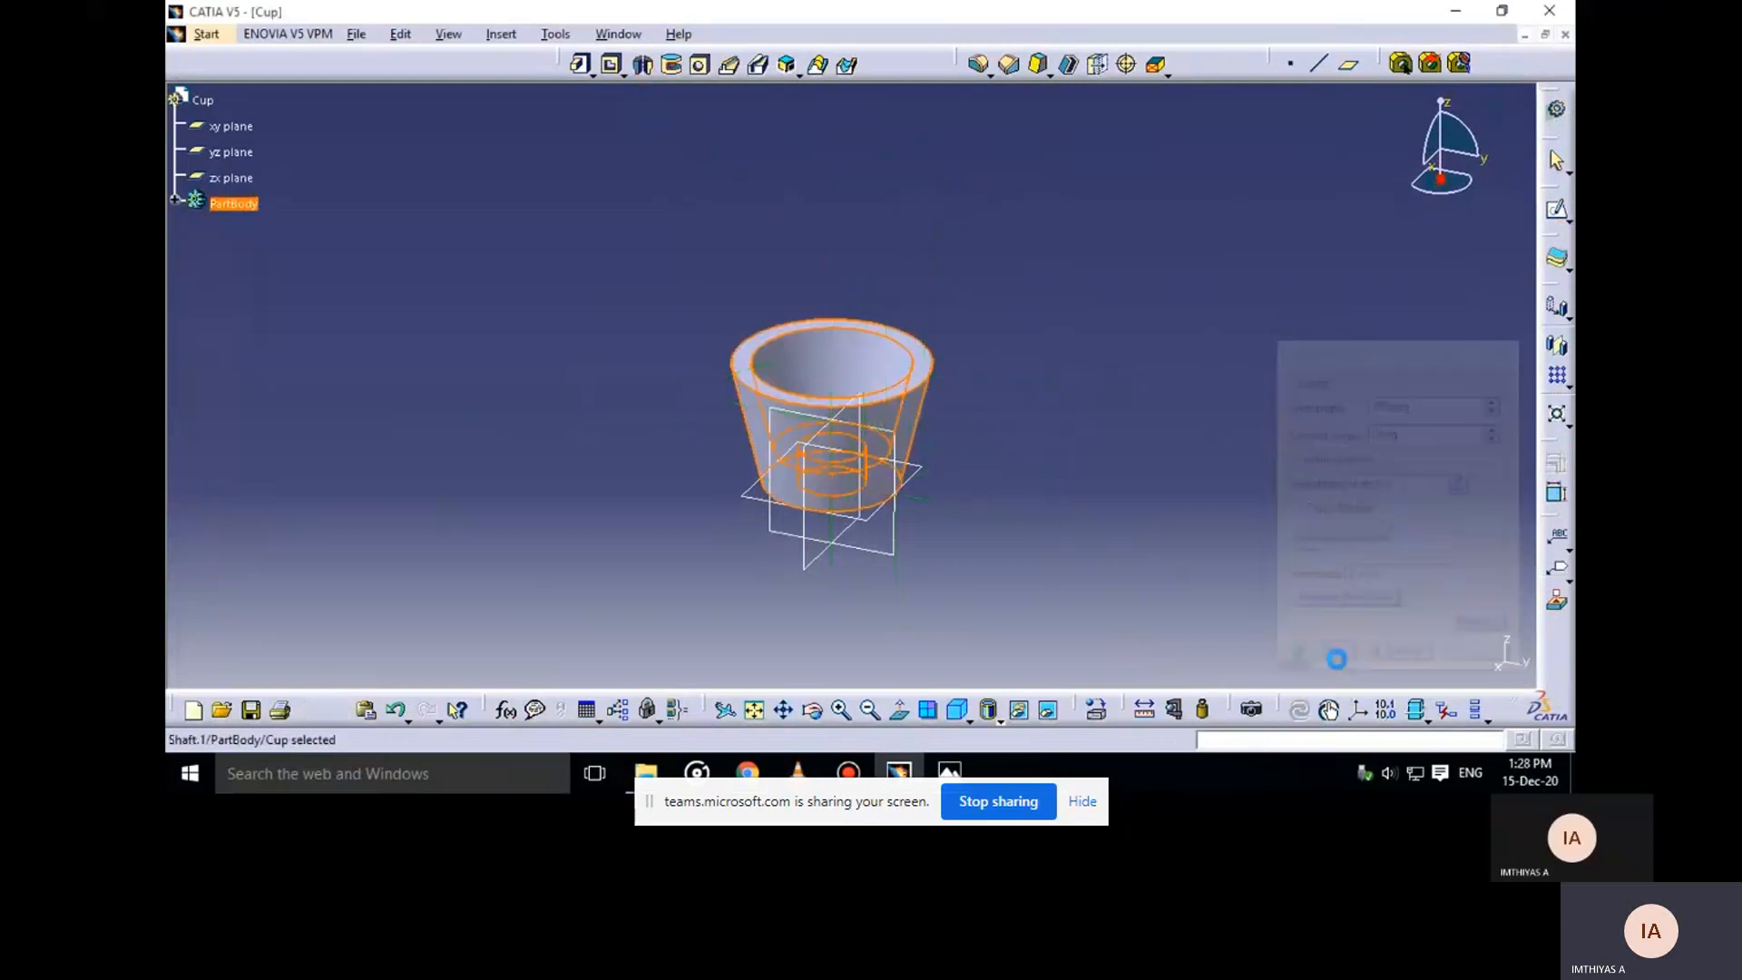
middle_drag(976, 396, 949, 542)
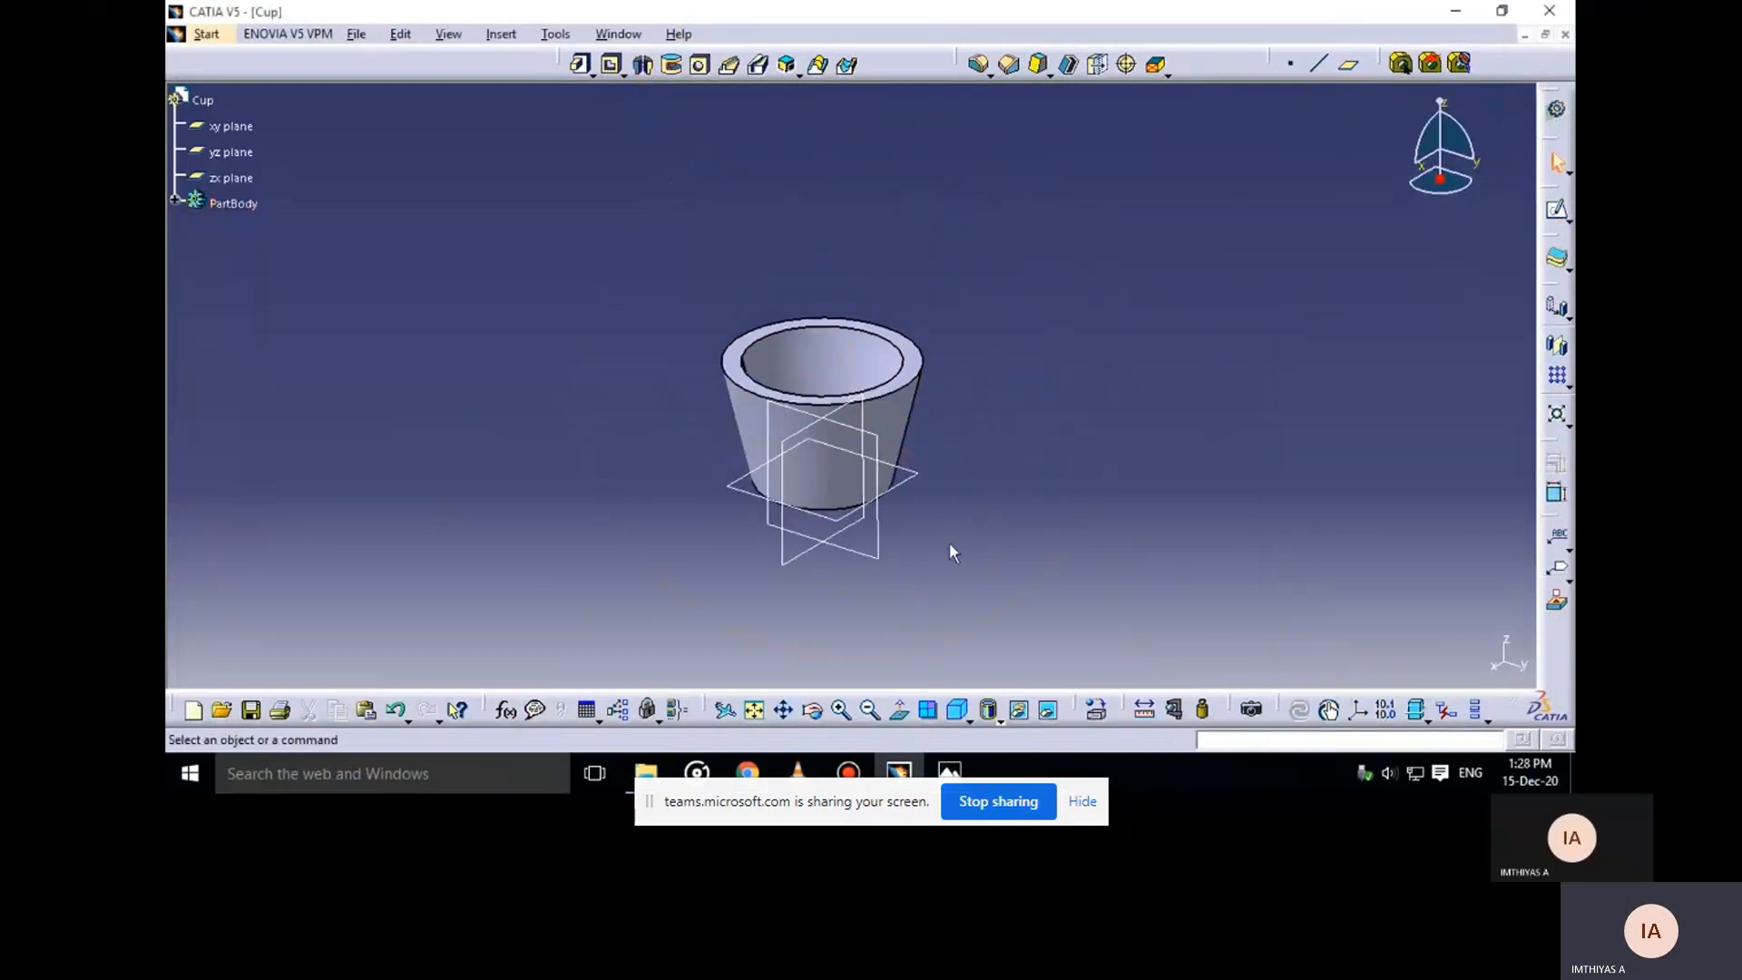
Check the rim notch in the reference drawing and start a sketch on the yz plane
mouse_move(949, 773)
click(884, 662)
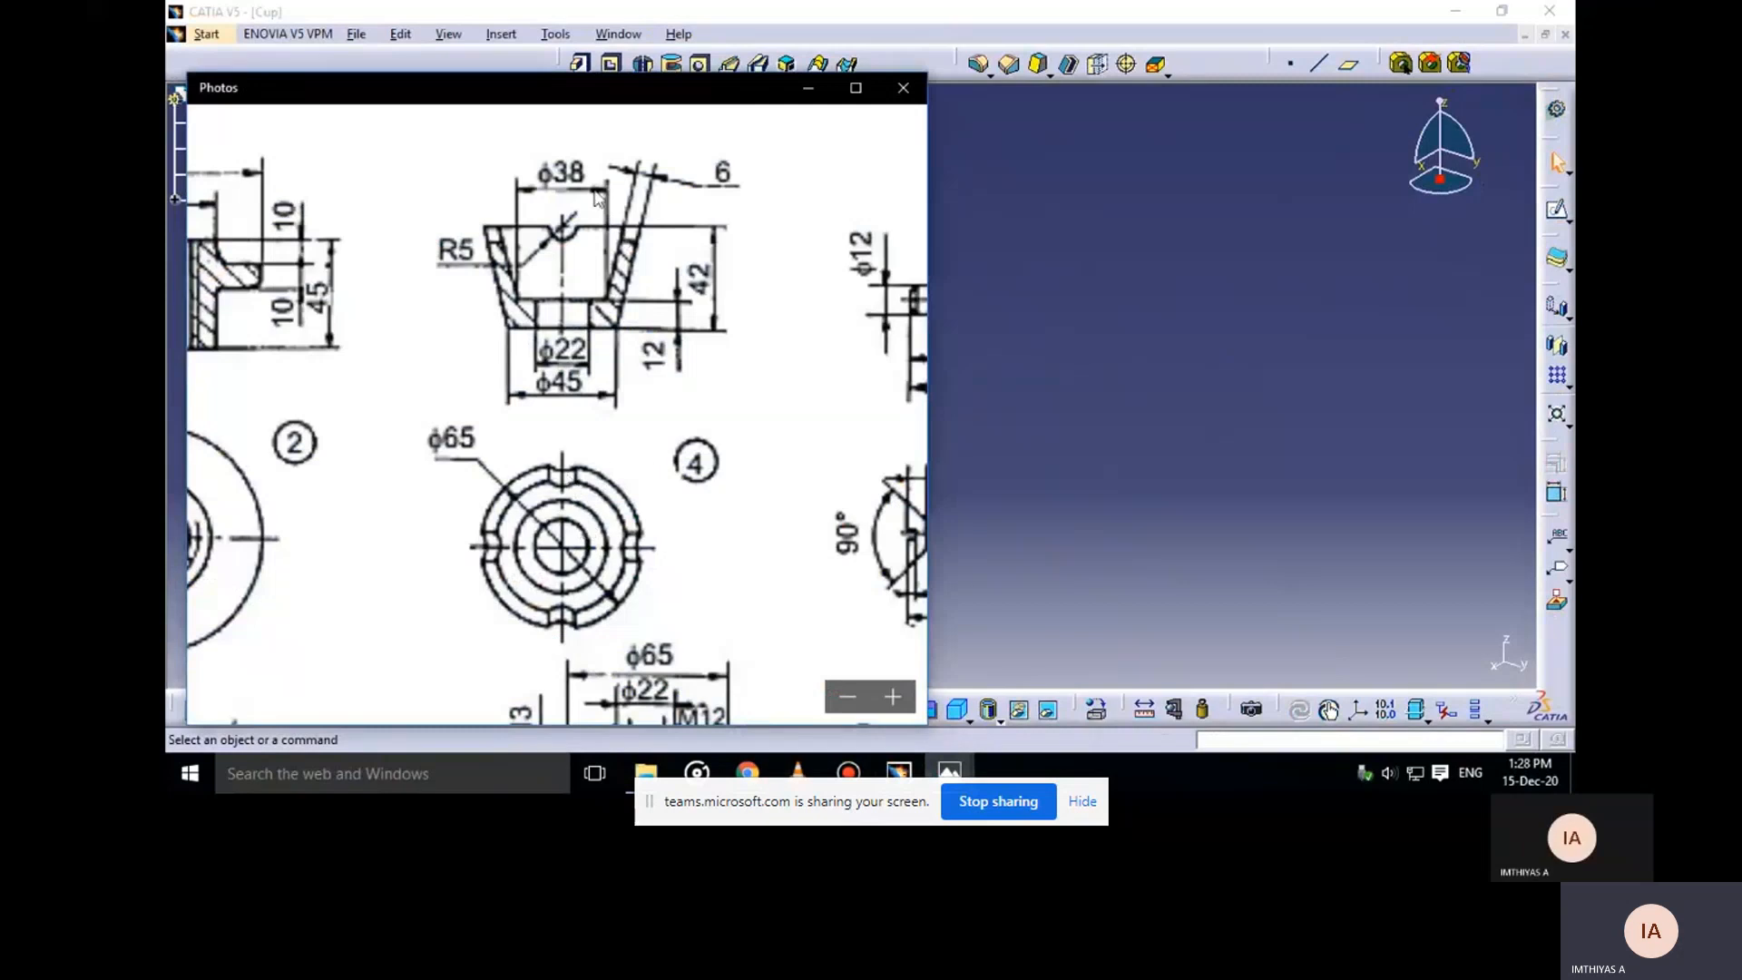
click(807, 89)
click(885, 448)
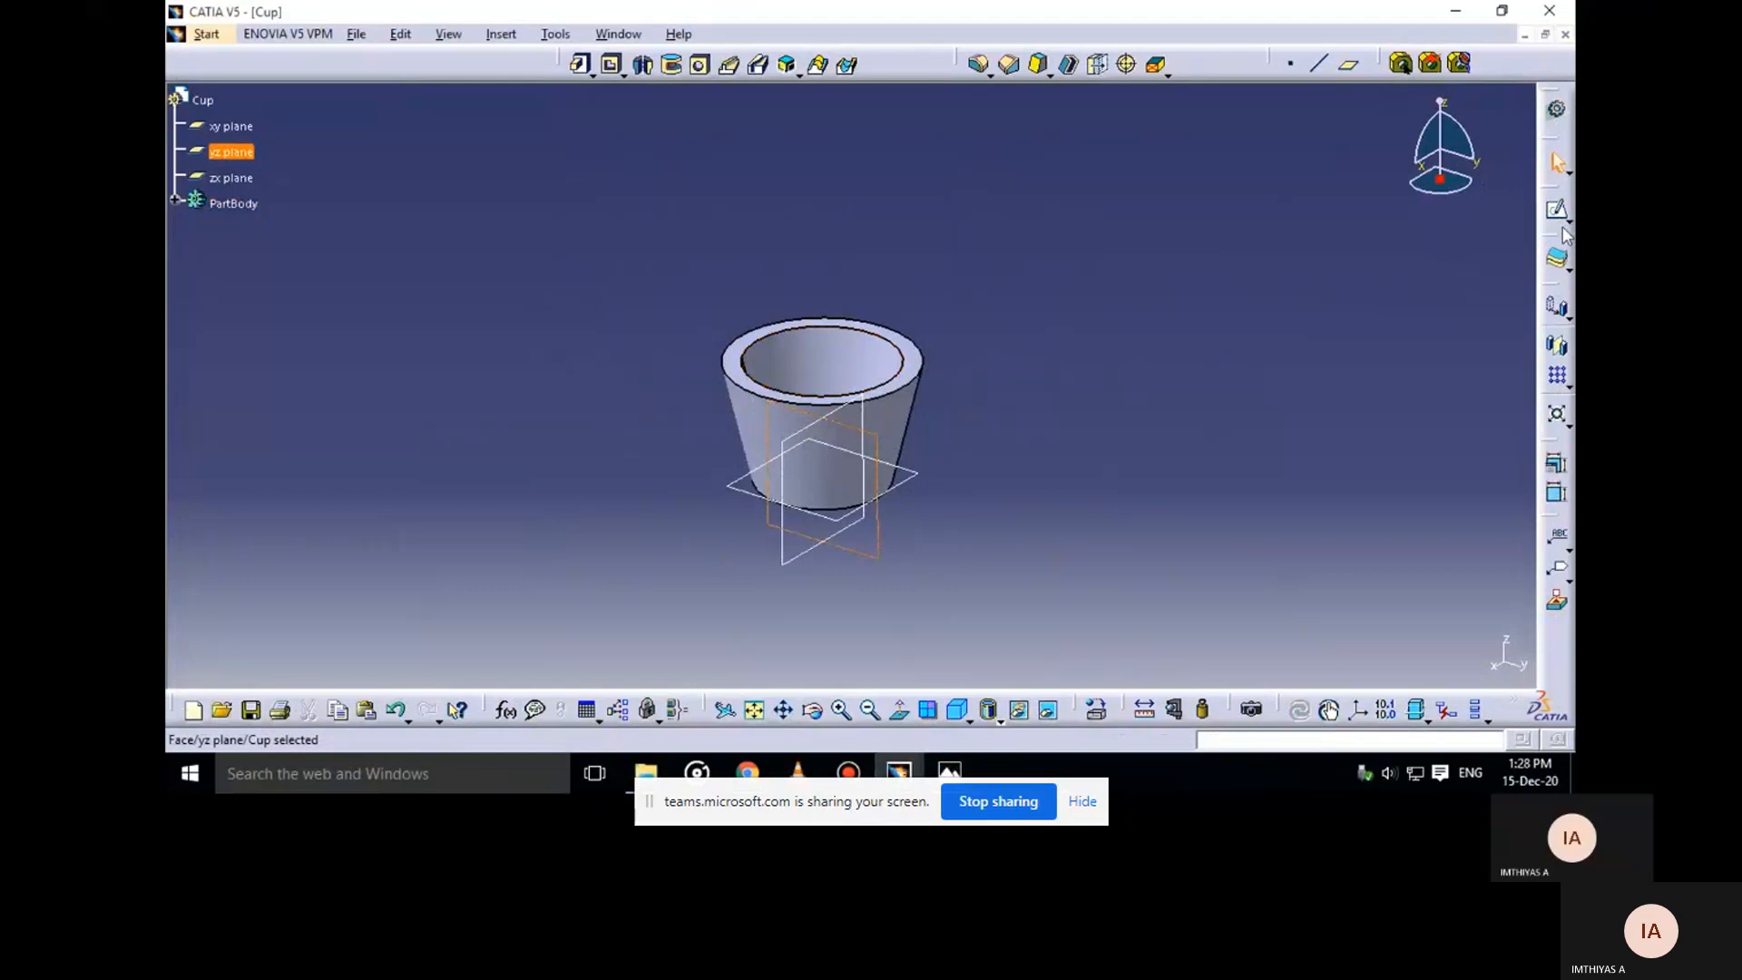
click(1557, 109)
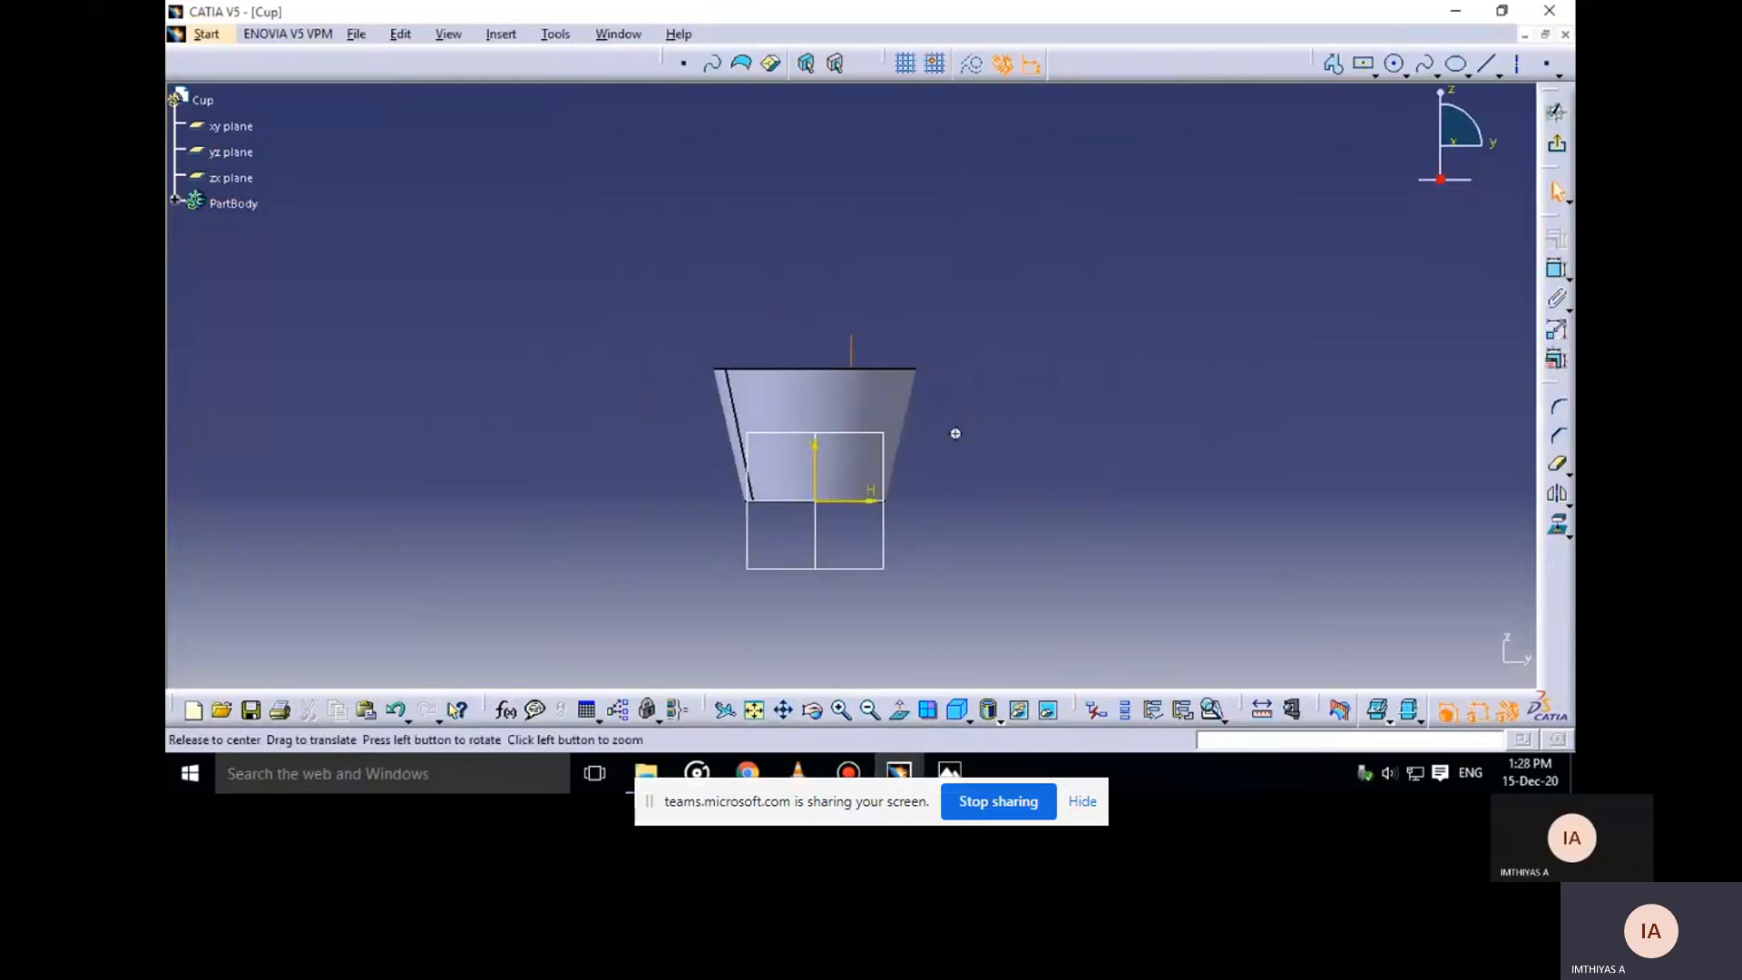
Project the Cup's top rim edge into the sketch as reference geometry
middle_drag(965, 407, 1000, 421)
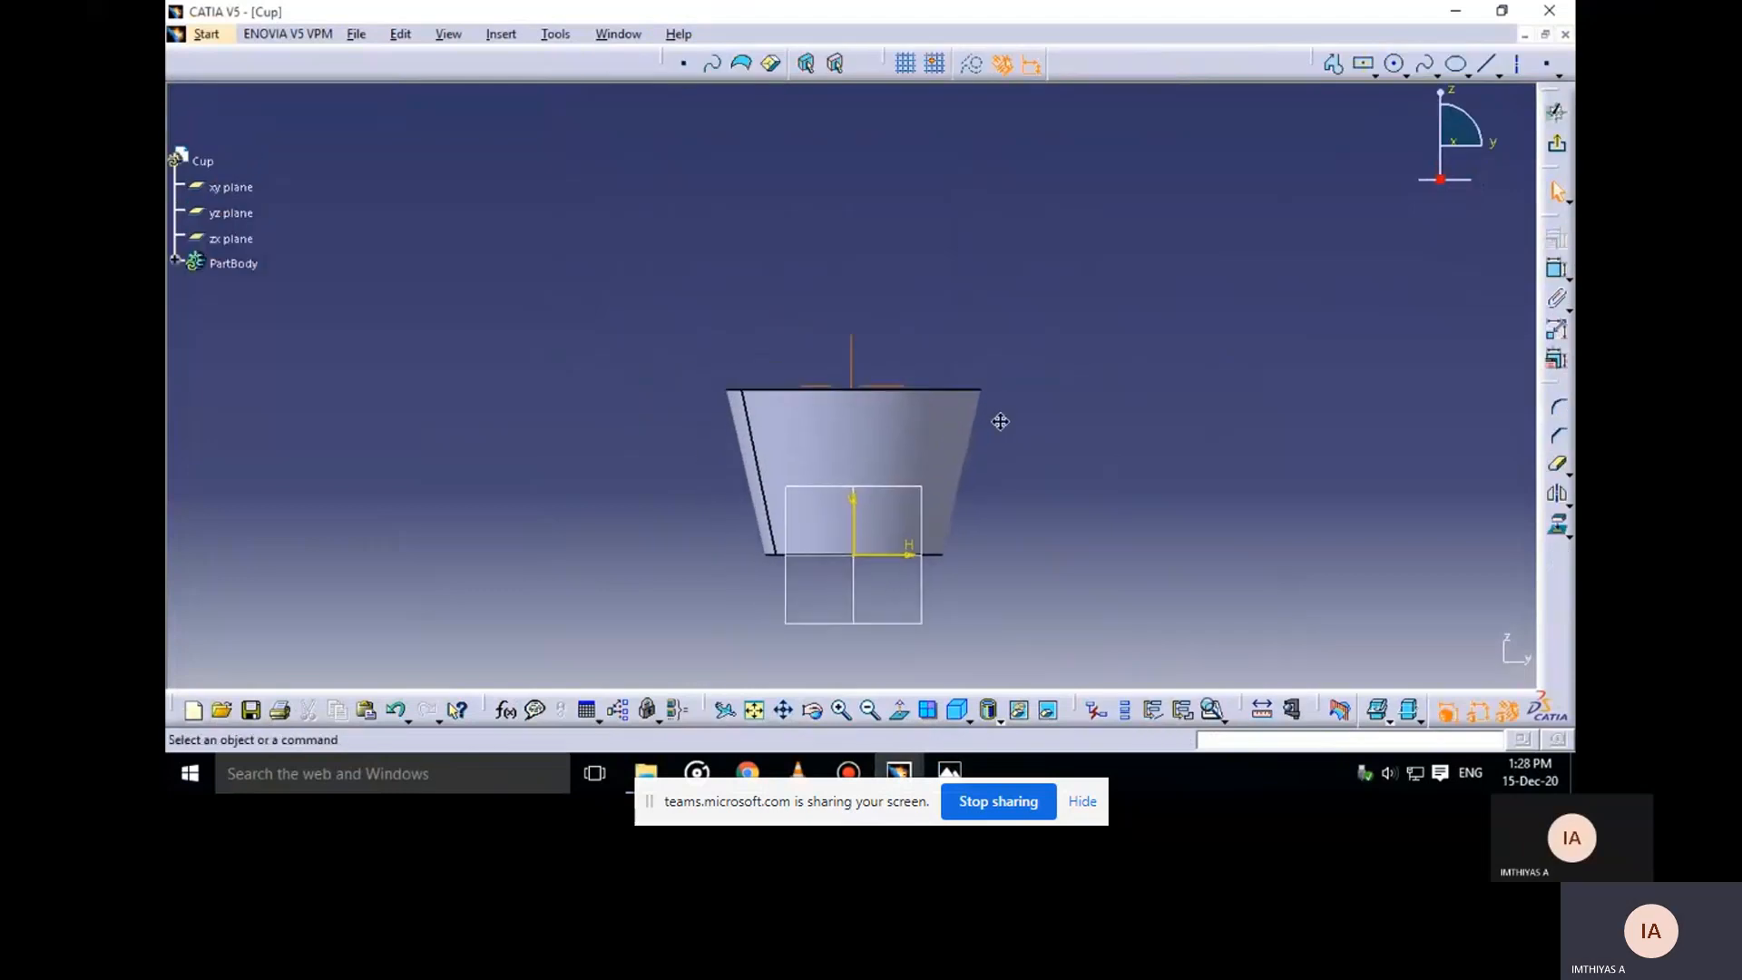
click(973, 391)
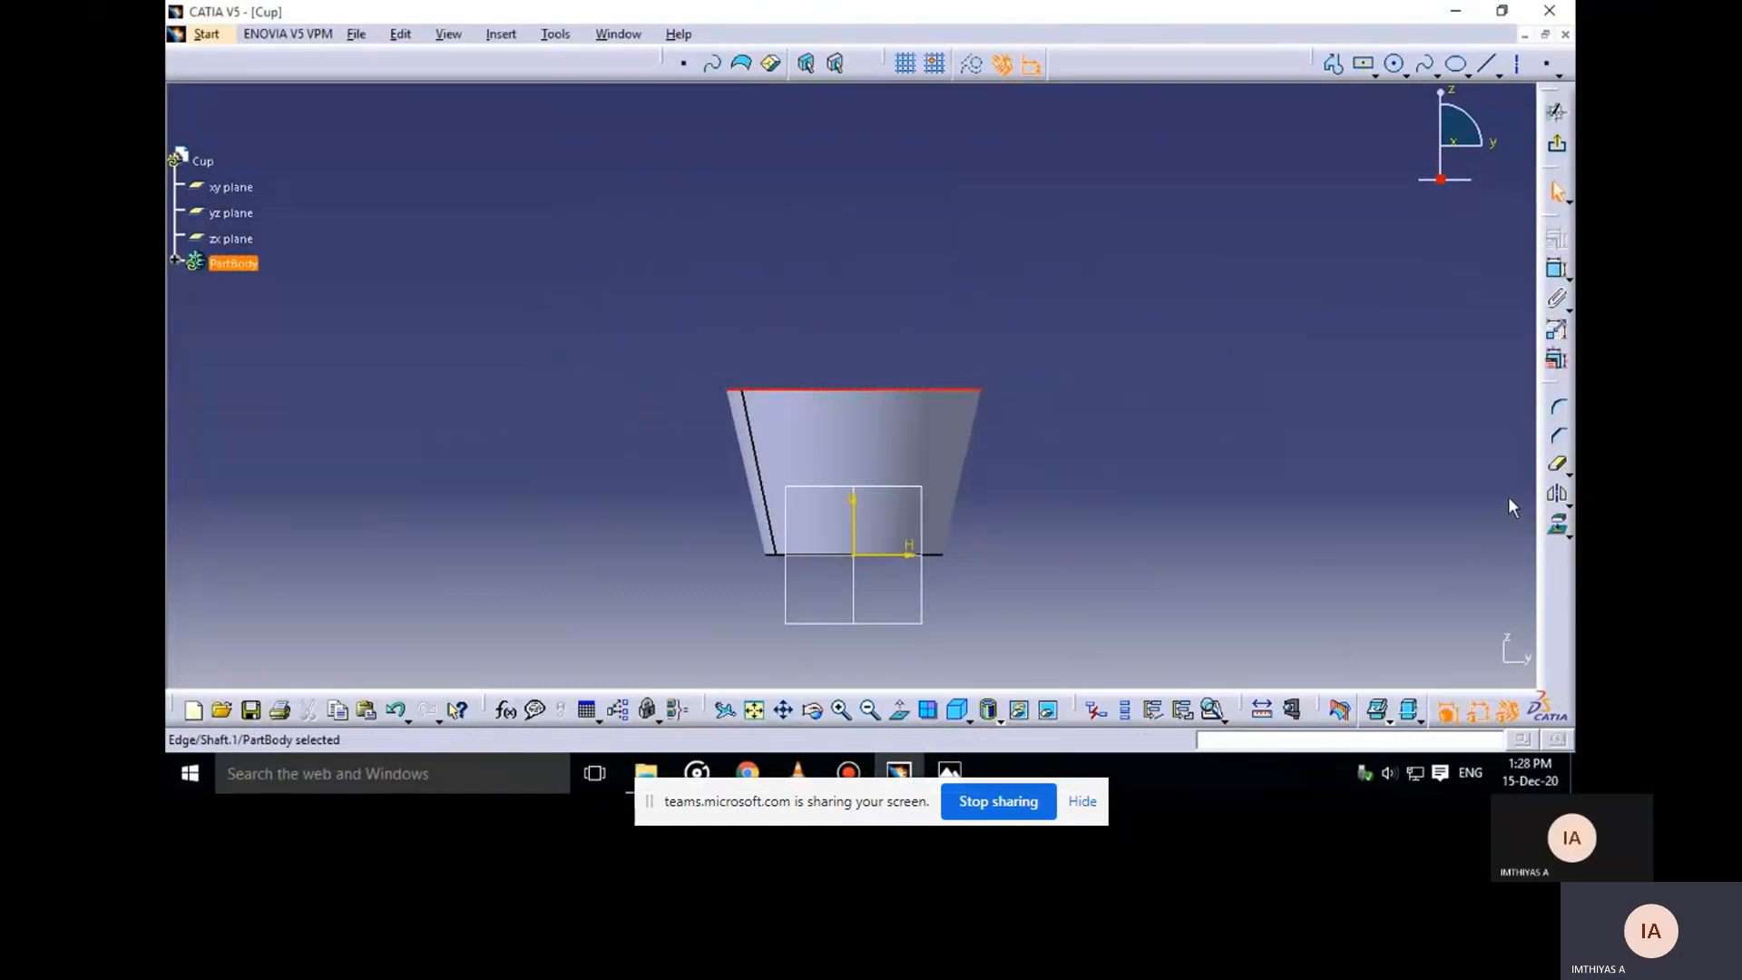
click(1557, 525)
Sketch a lower semicircular arc of about 8.59 mm radius, centred on the projected rim line's midpoint with both ends on that line
middle_drag(1031, 244, 1041, 299)
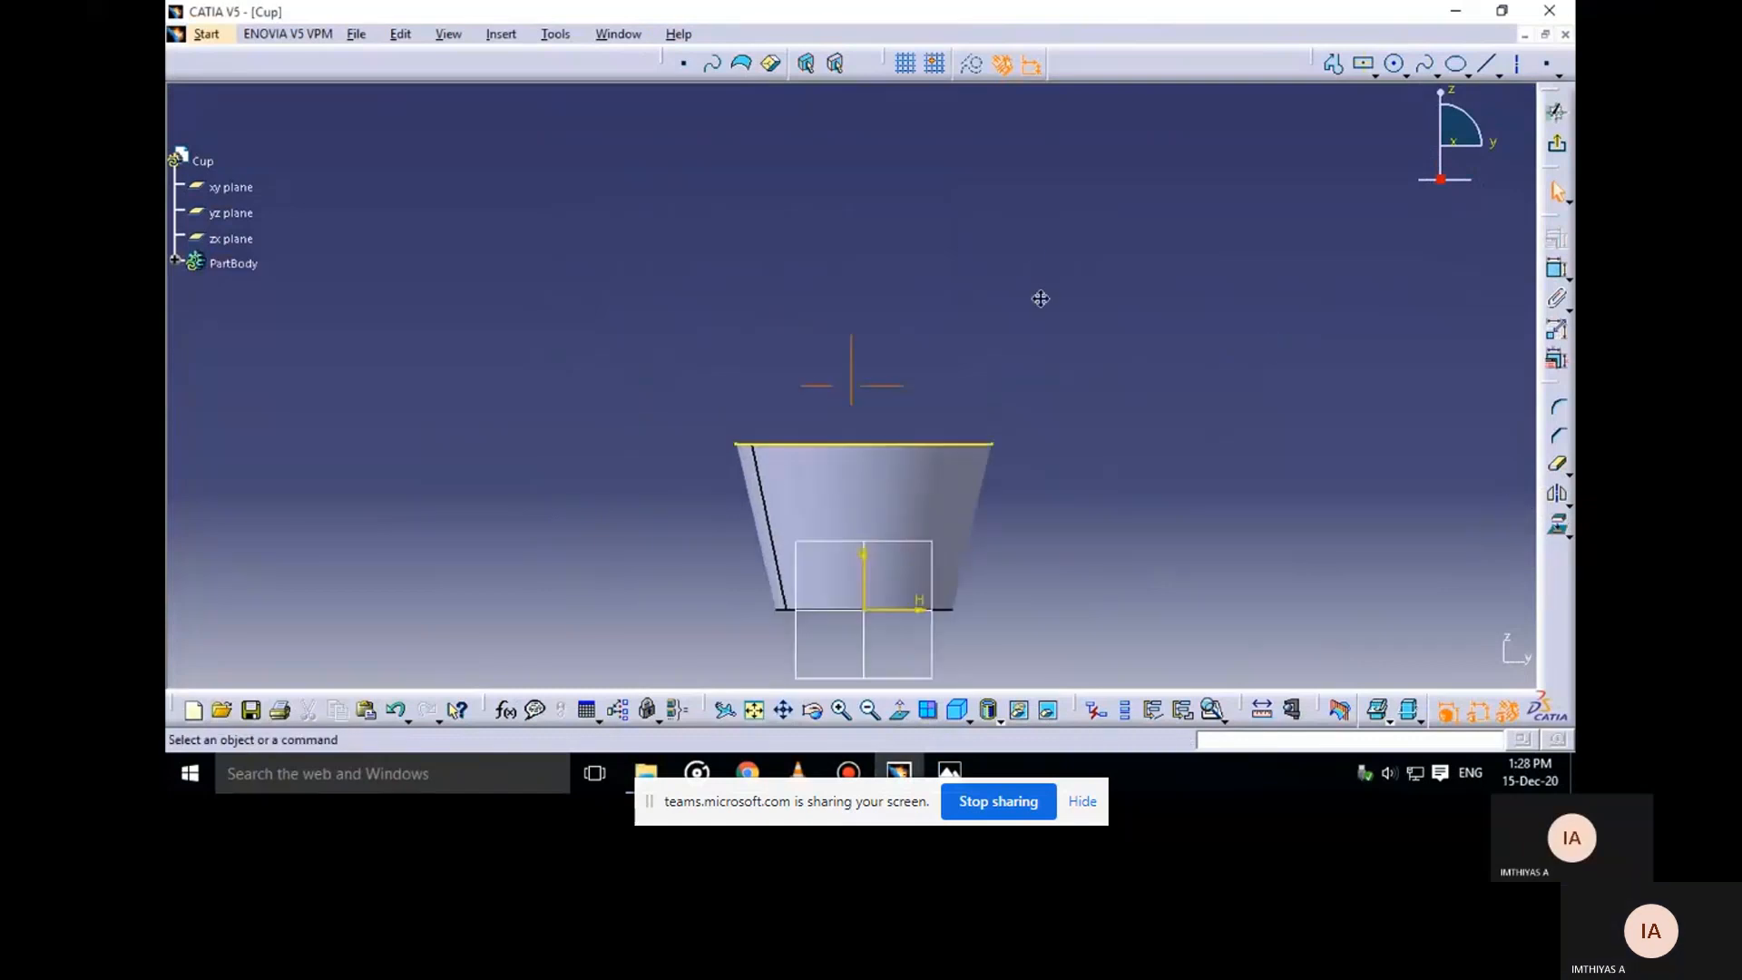
middle_drag(847, 369, 873, 279)
click(1407, 75)
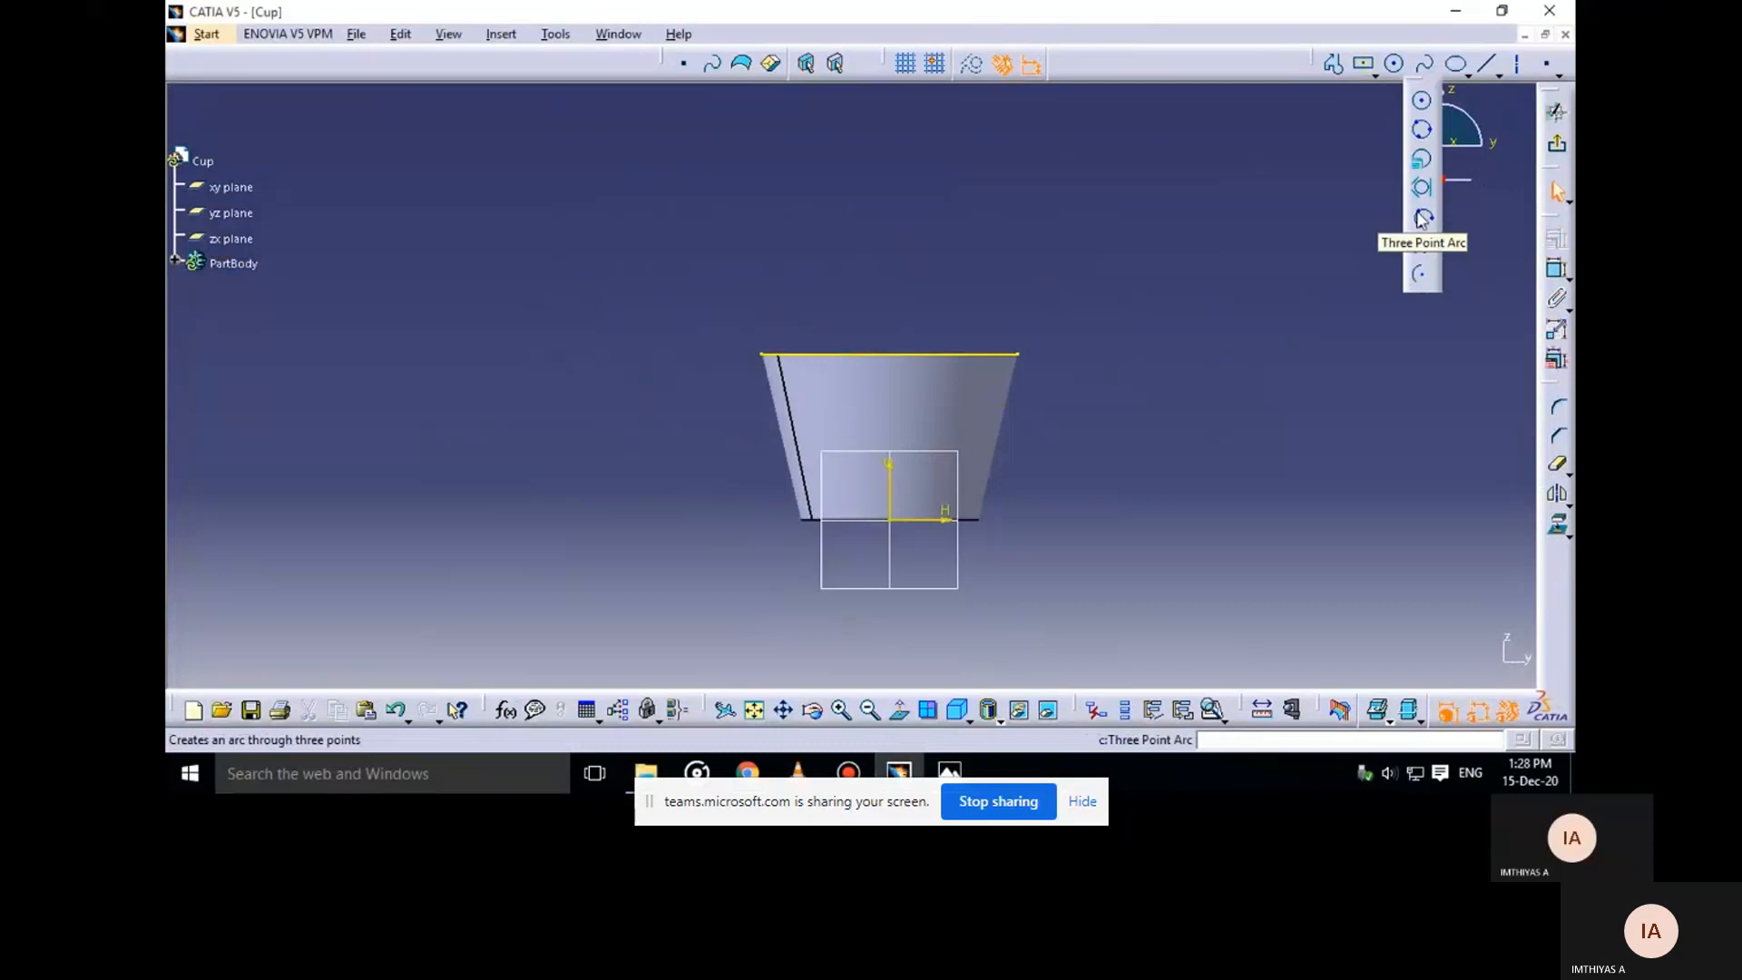
click(1421, 276)
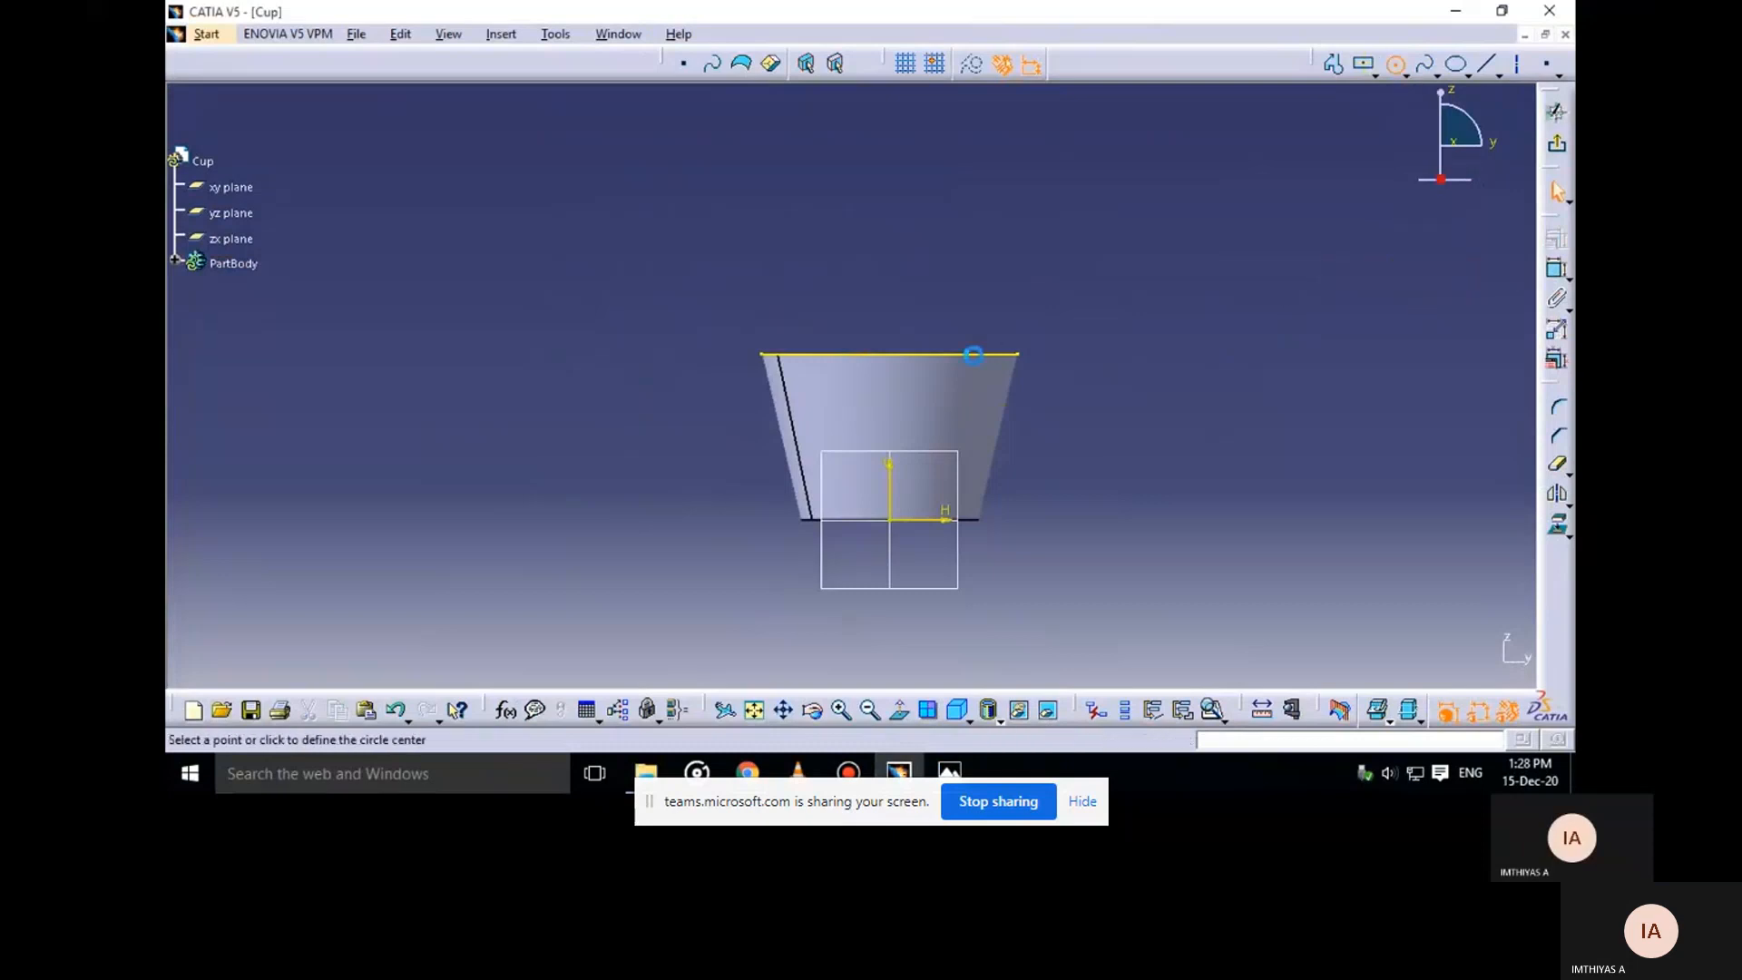
click(888, 353)
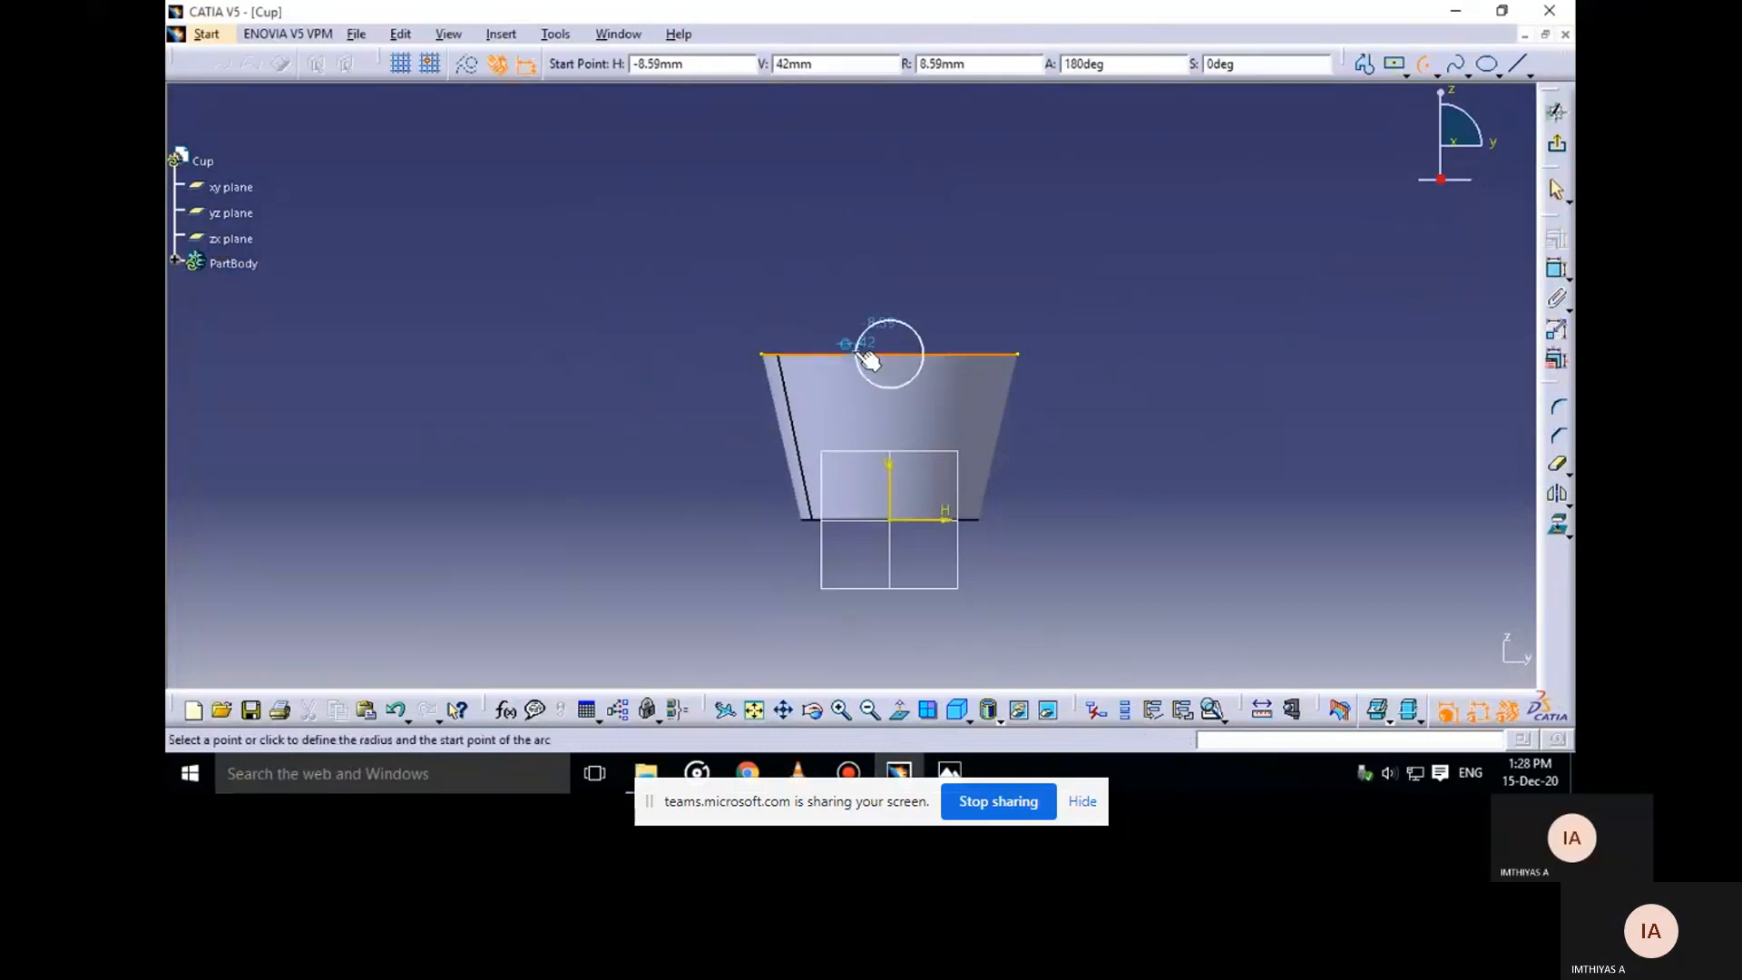
click(867, 355)
click(924, 355)
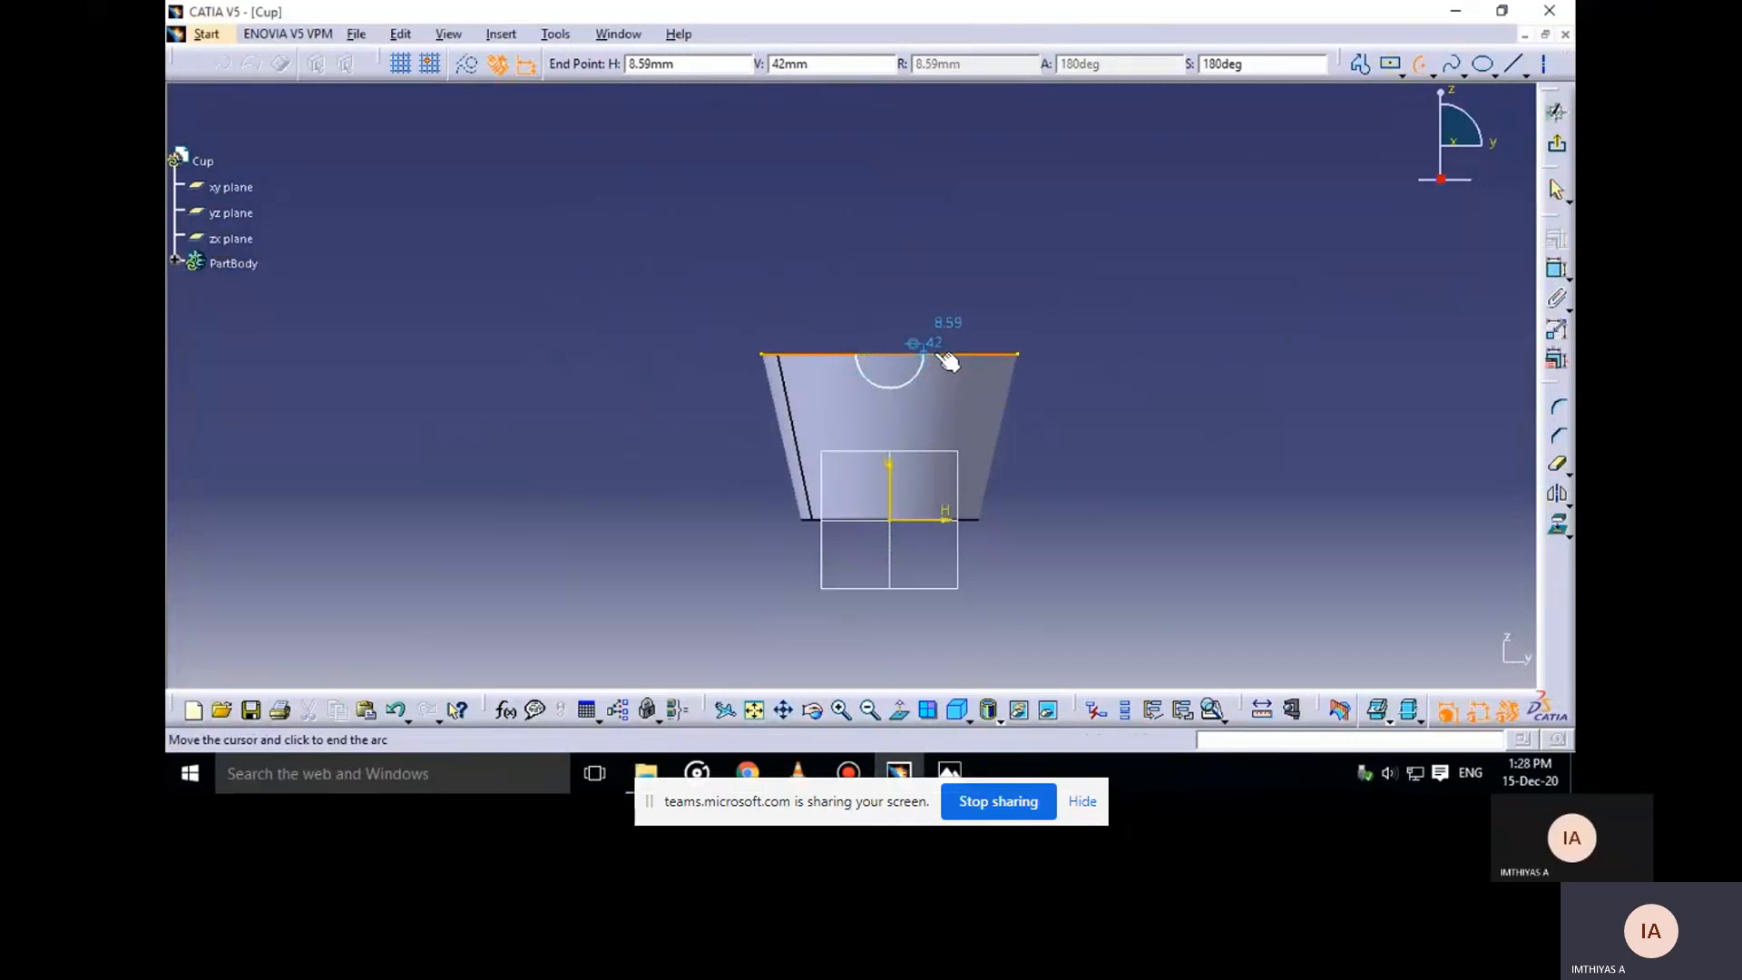
Dimension the arc's radius, check the notch size in the reference drawing, and set the radius to 5 mm
click(1556, 270)
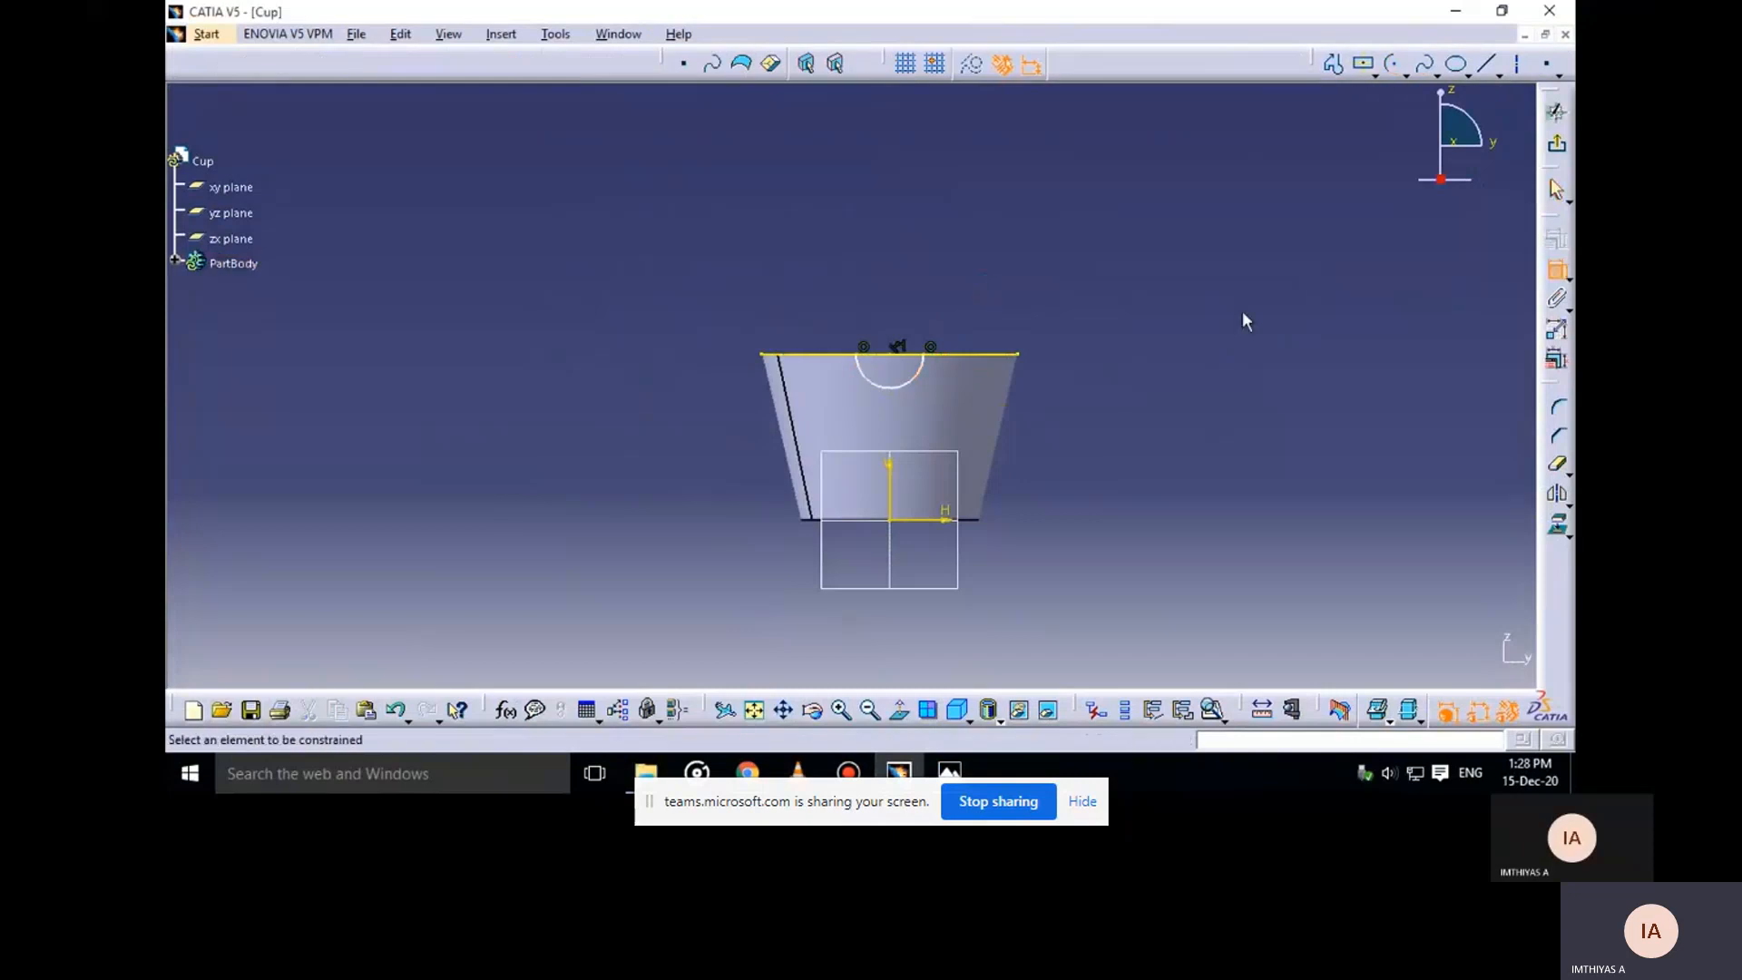
click(894, 390)
click(1084, 419)
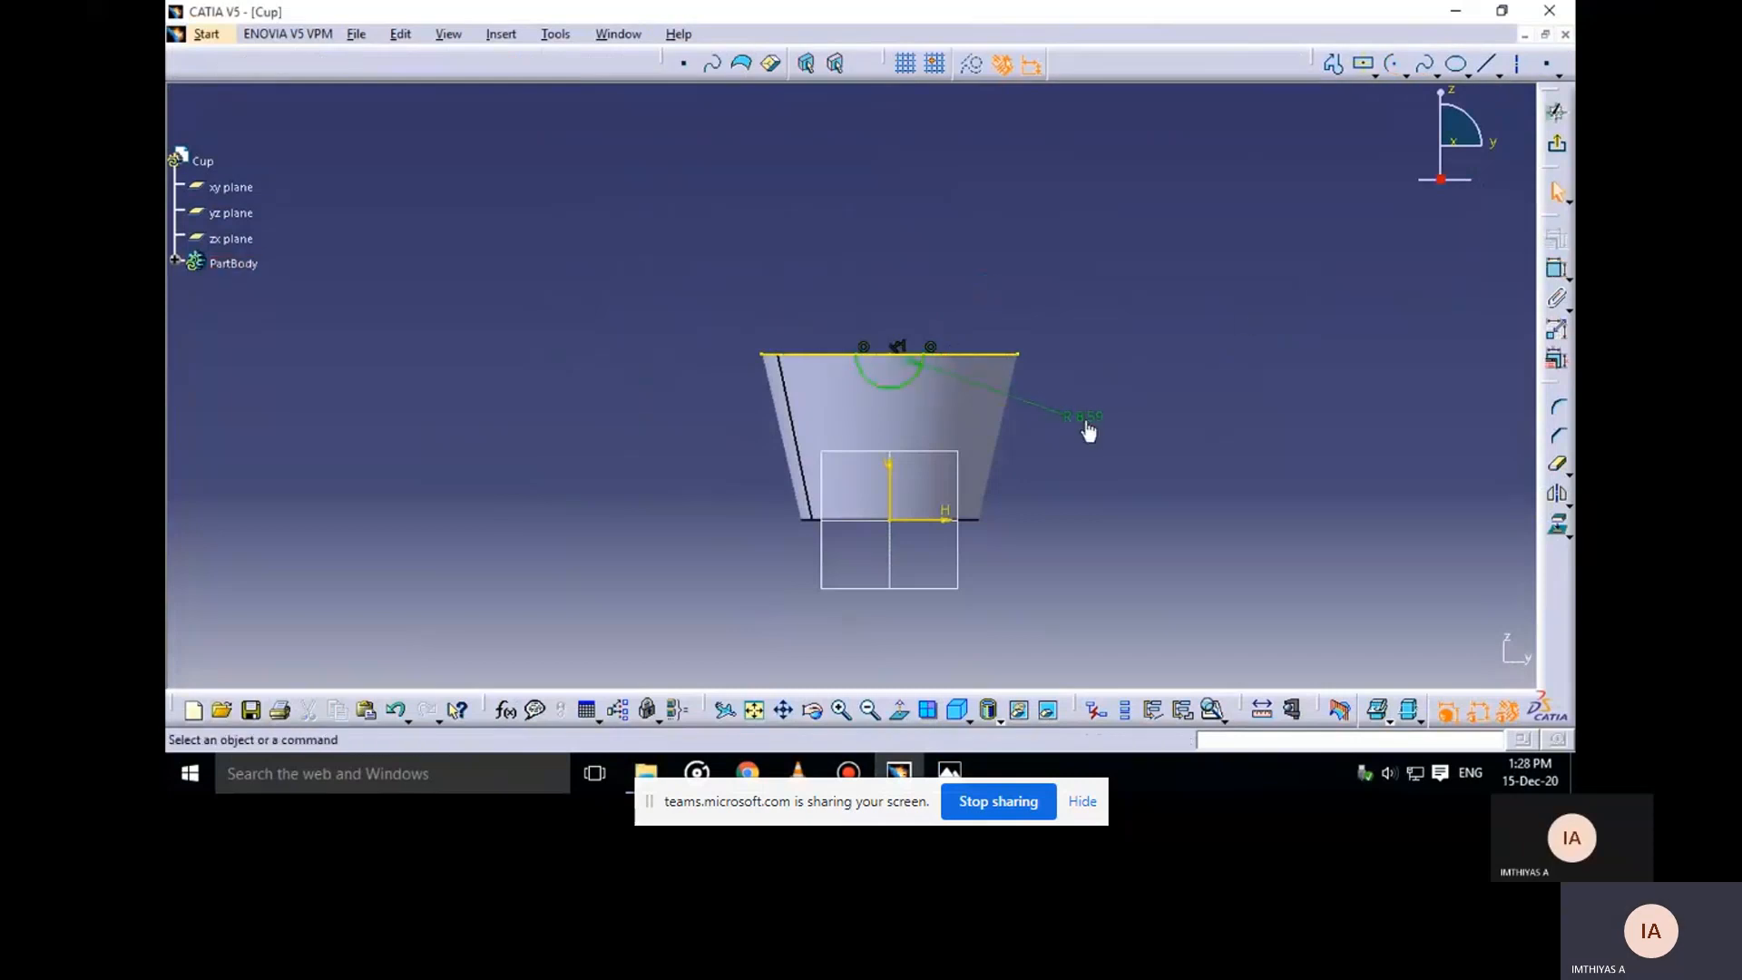
mouse_move(948, 773)
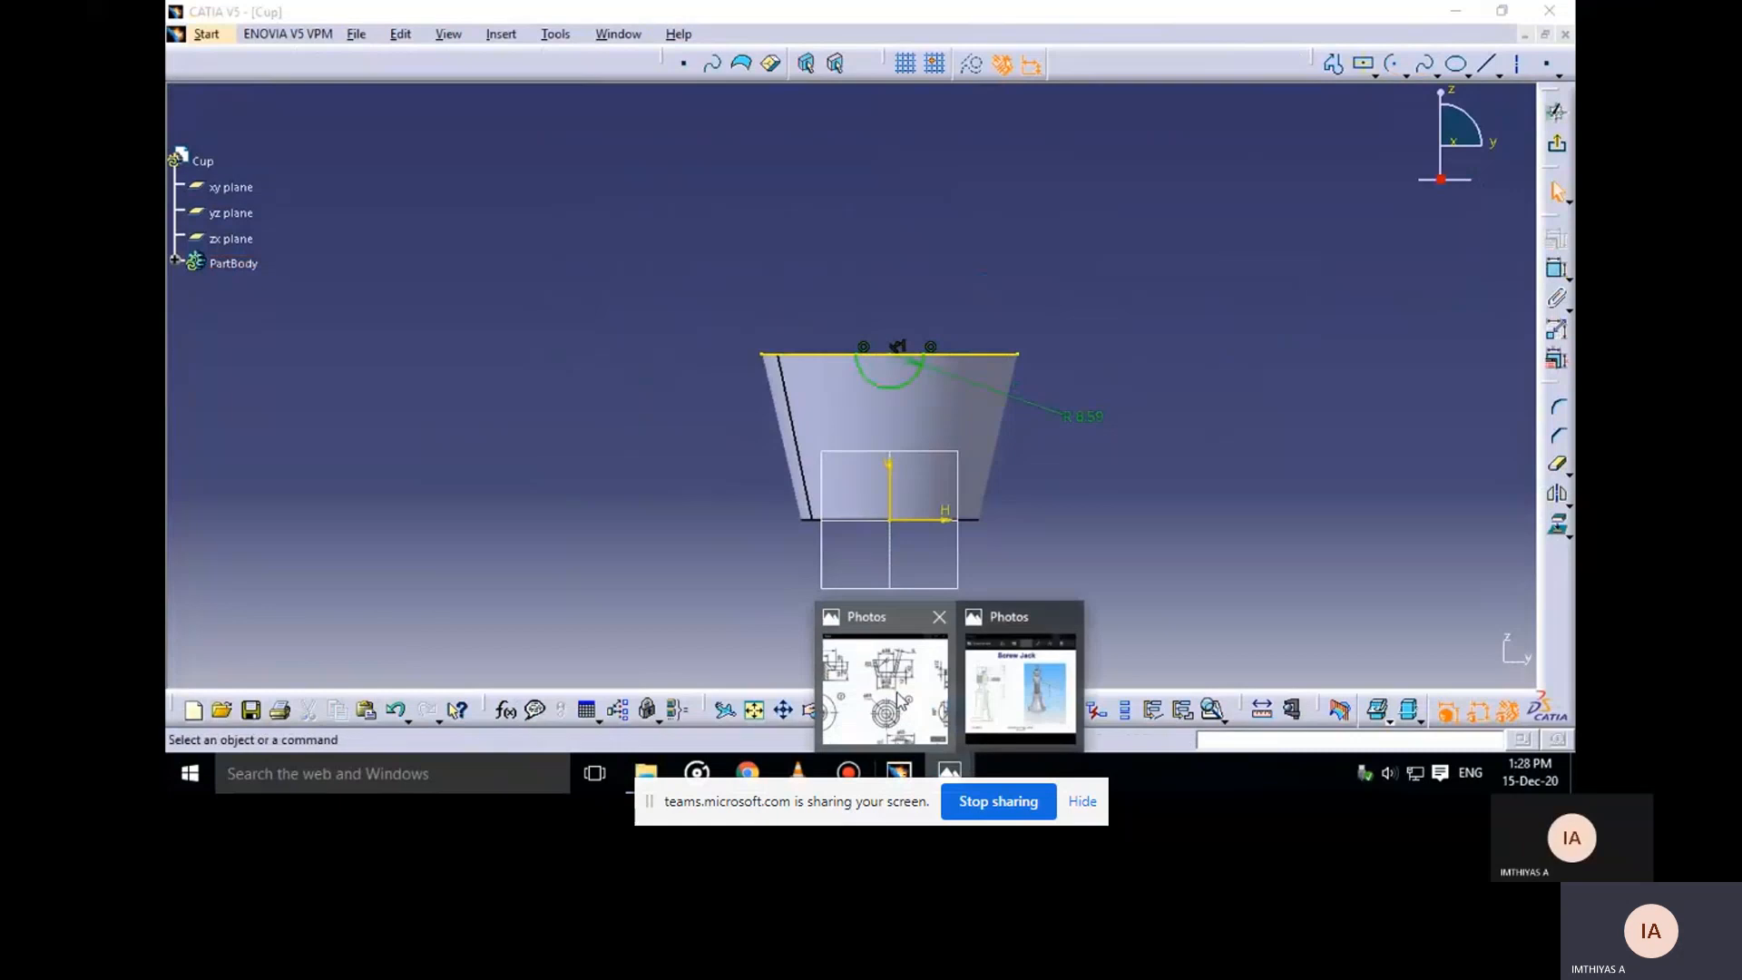
click(1025, 676)
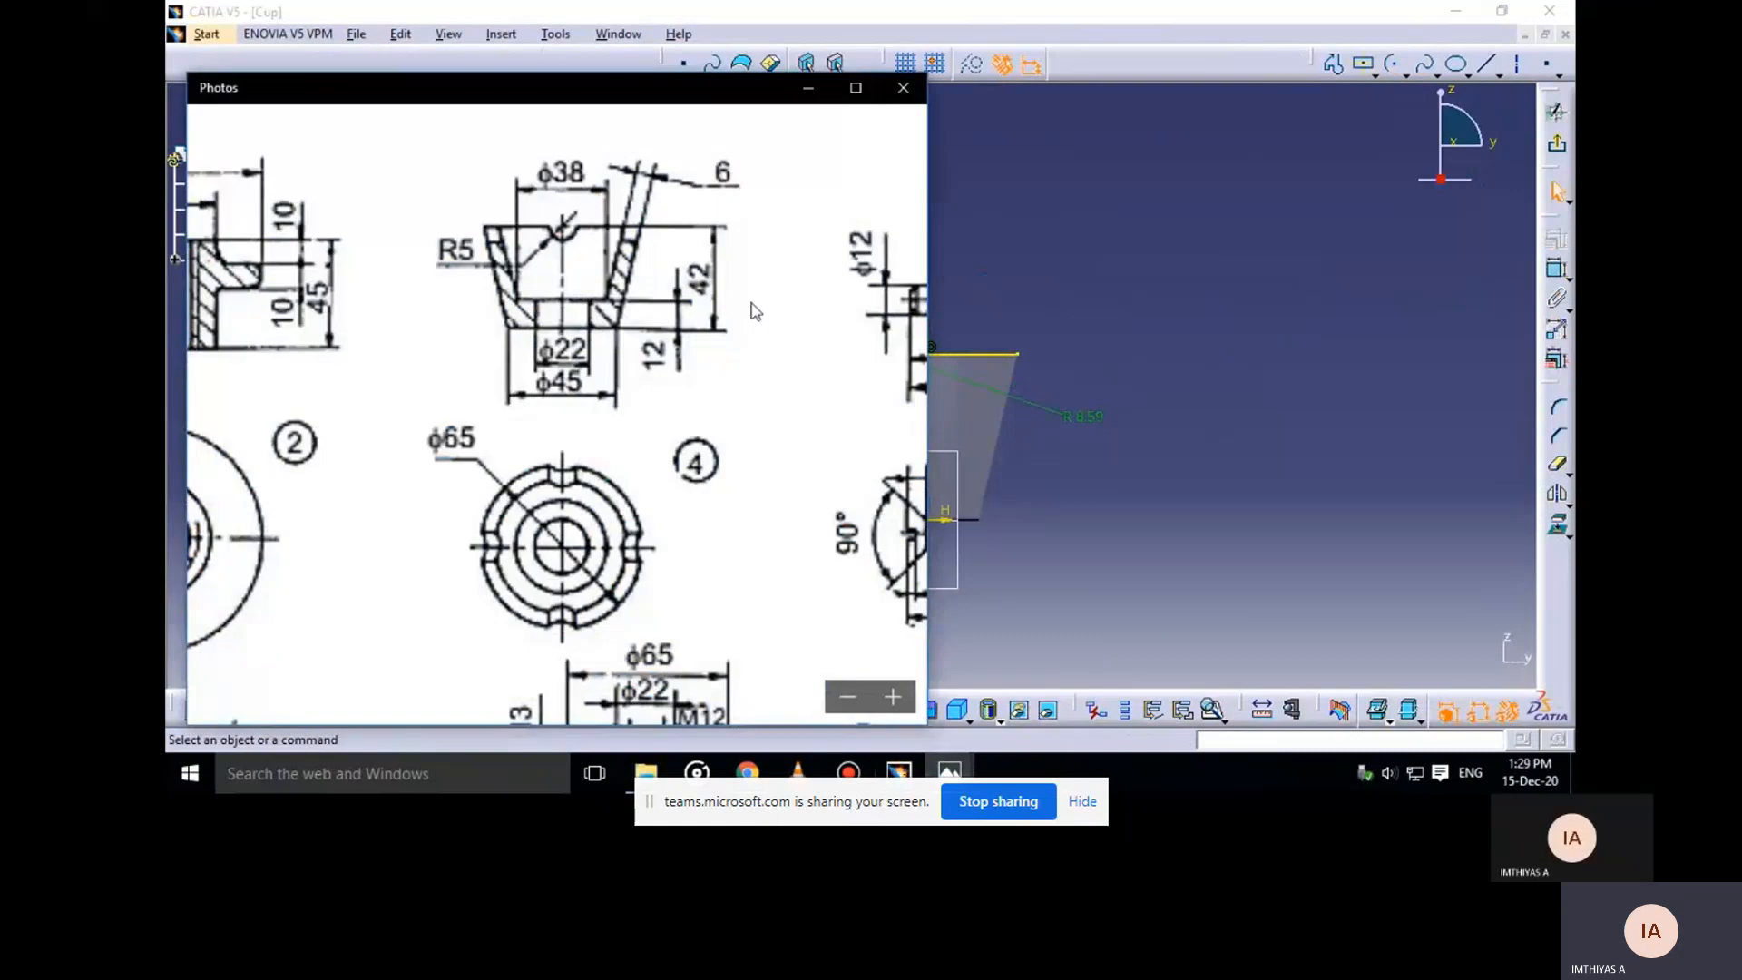
click(809, 90)
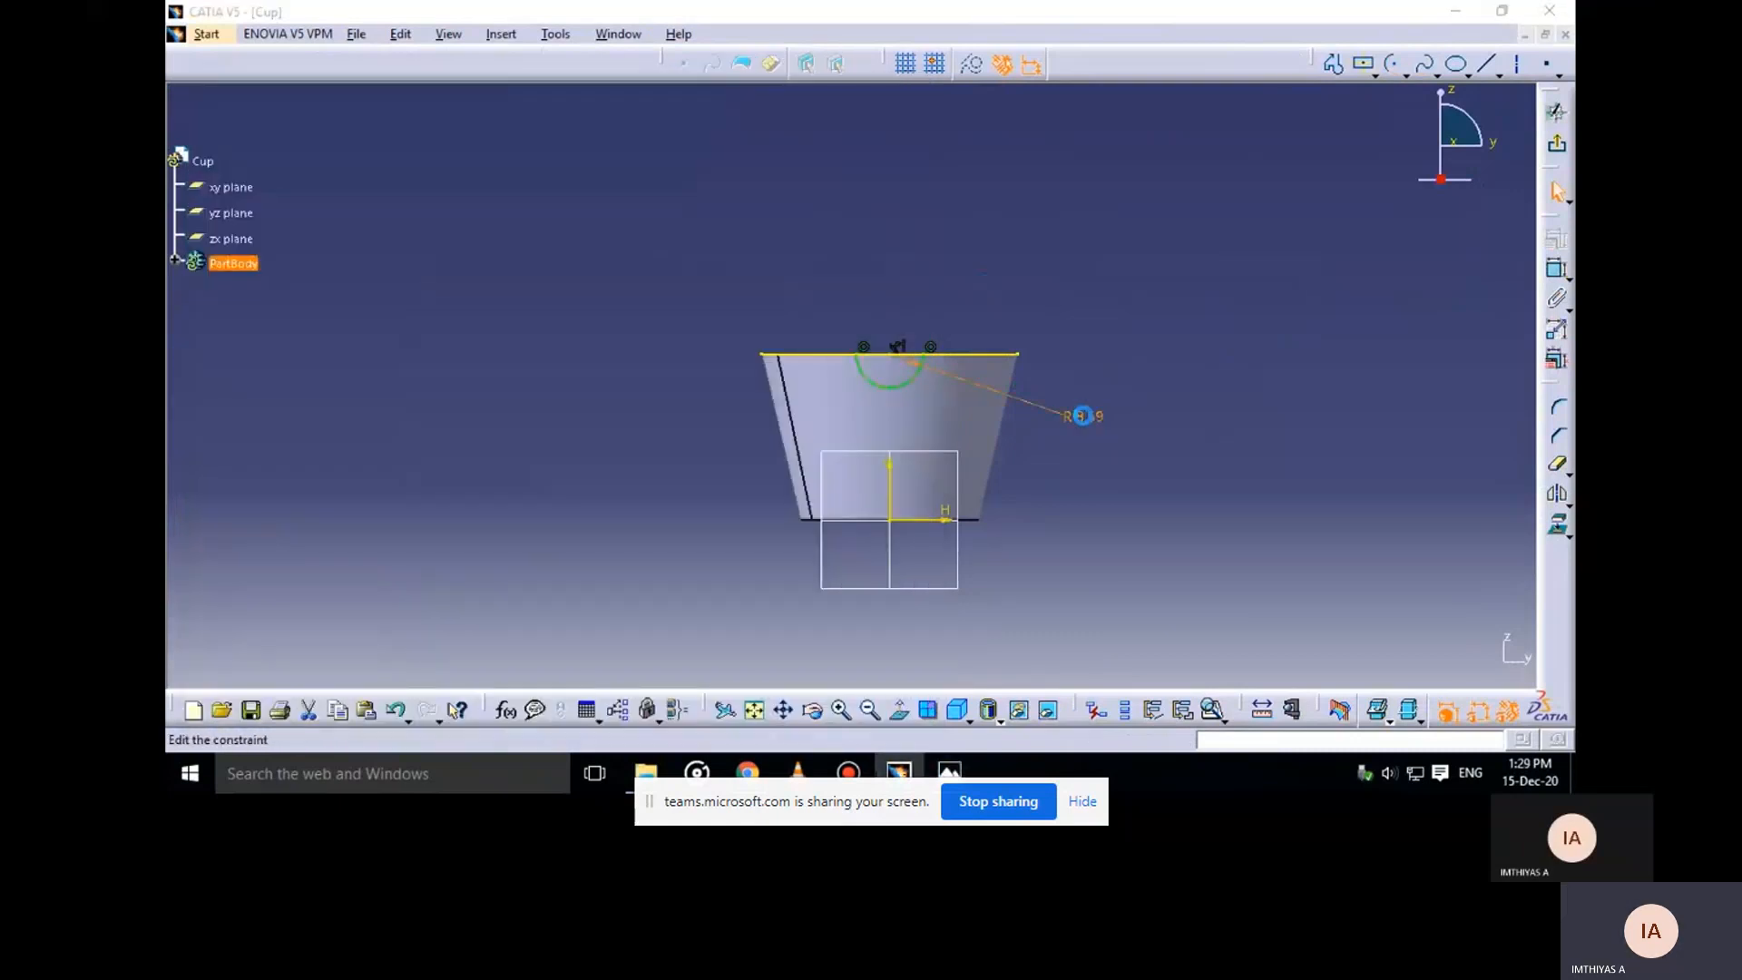
double_click(1084, 419)
text(5)
key(Return)
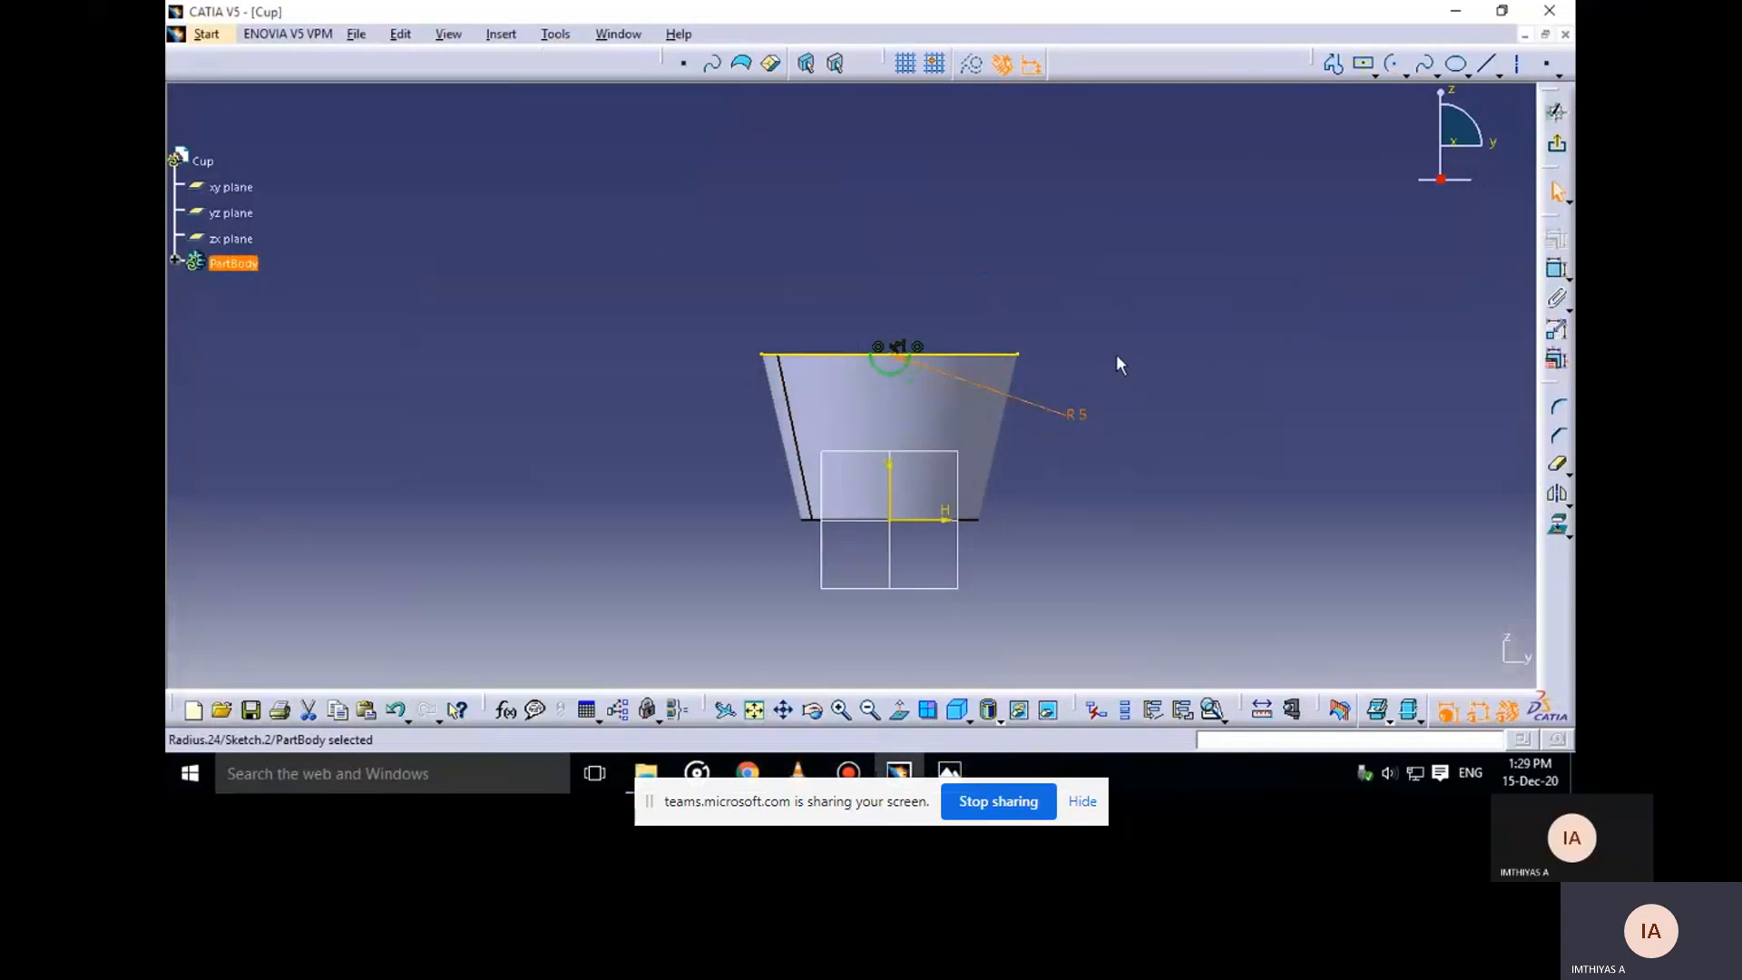
Quick Trim the projected rim line on both sides of the arc, accepting the change to the middle point constraint
click(1561, 493)
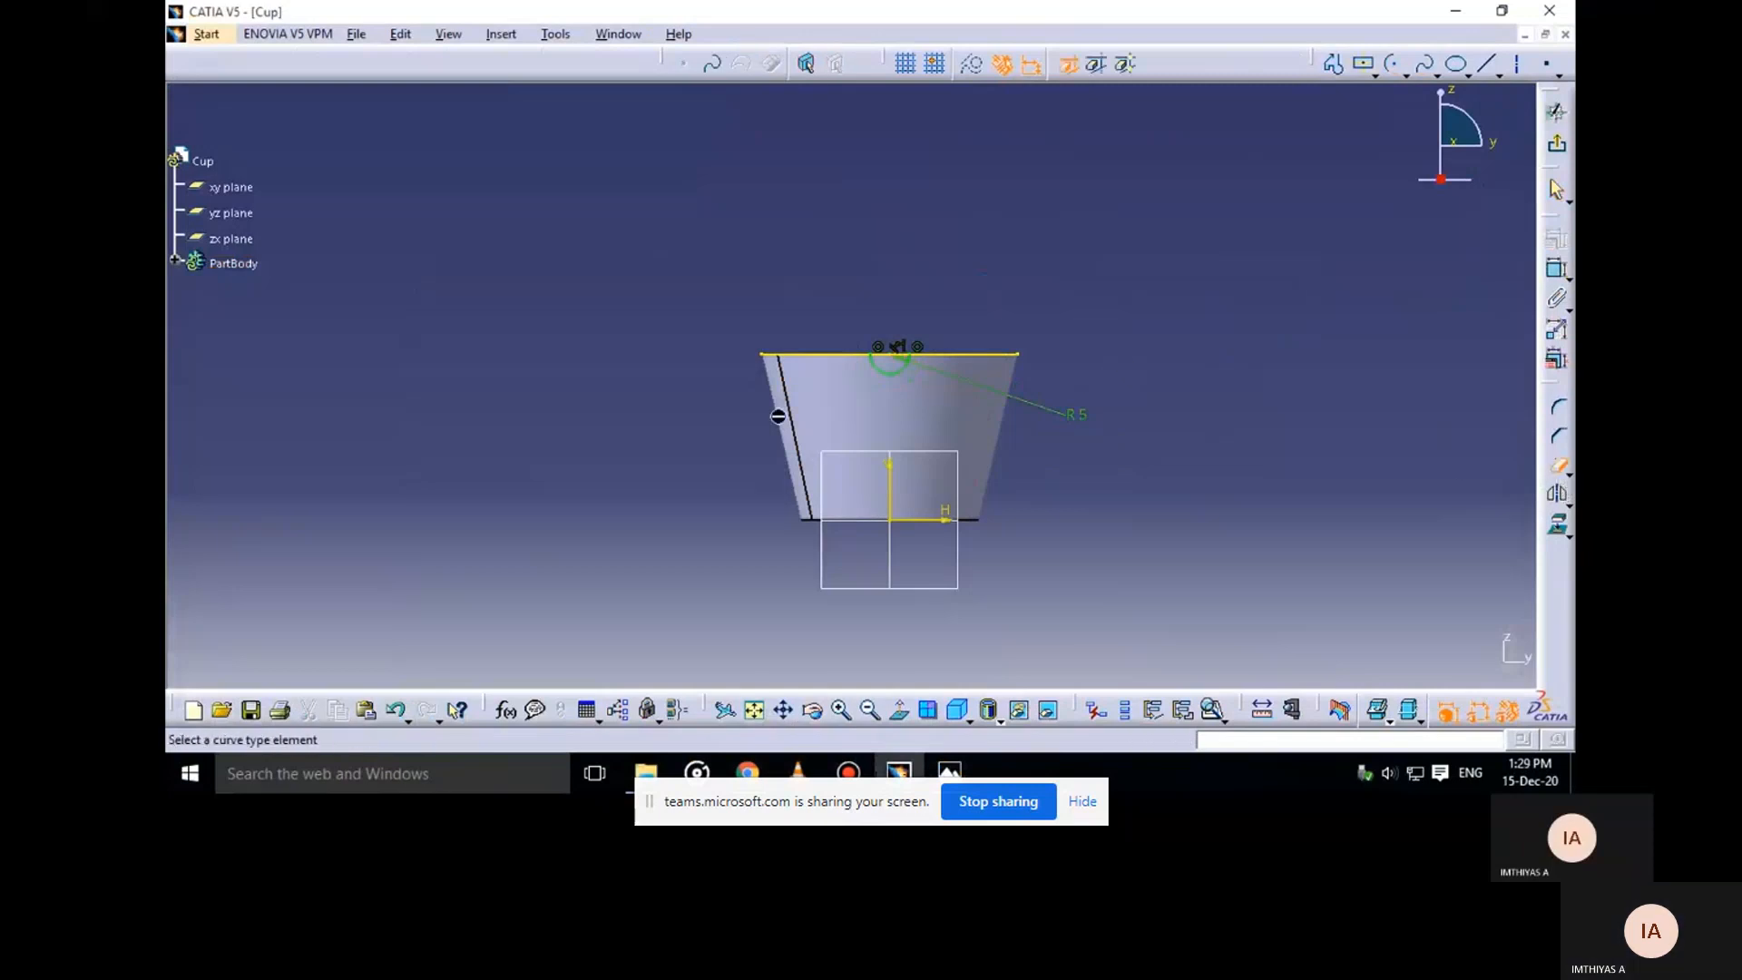
click(792, 356)
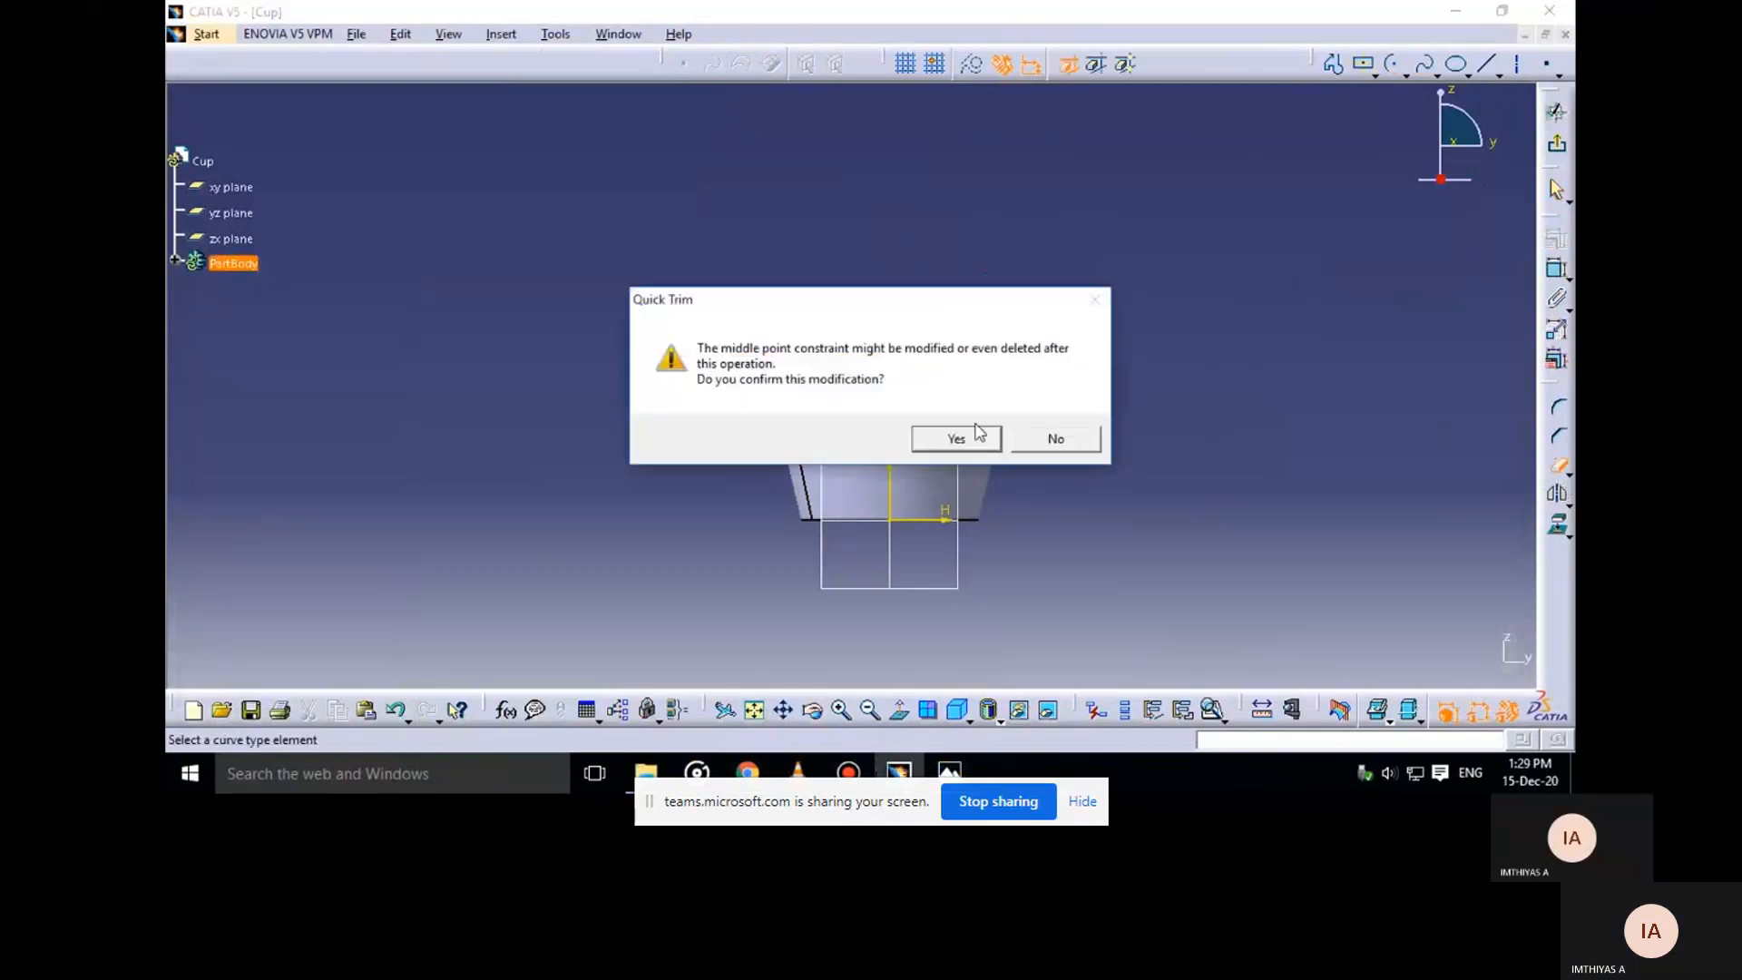
click(944, 435)
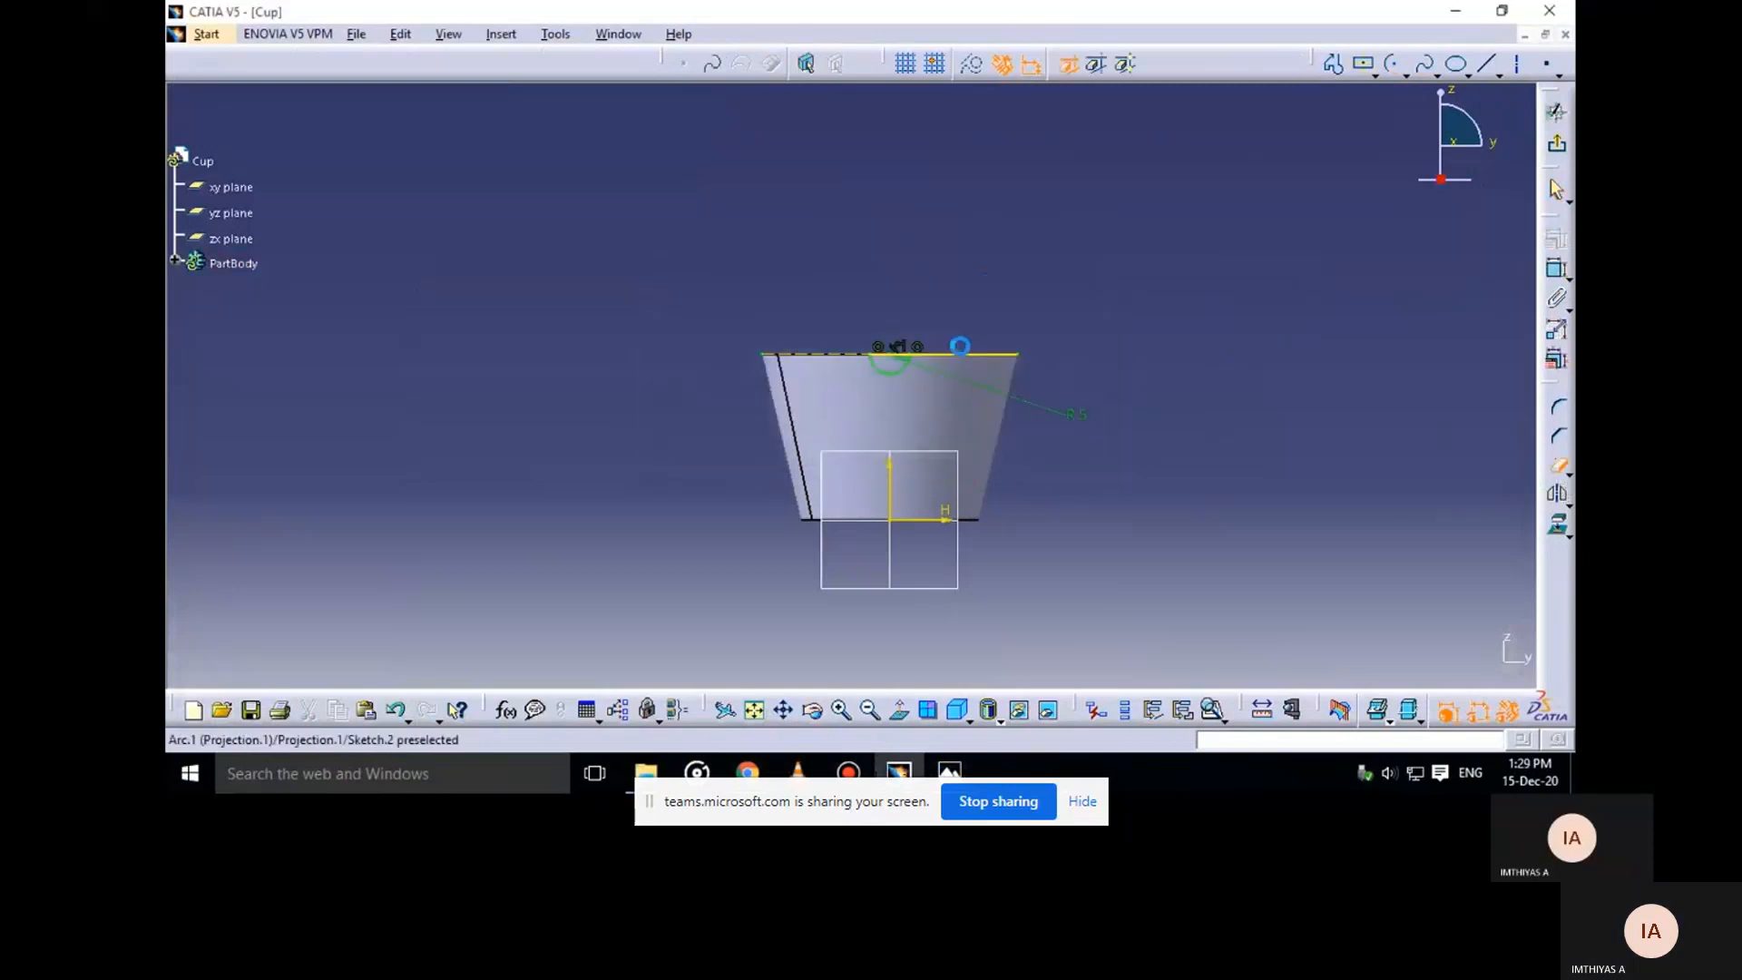
click(1559, 465)
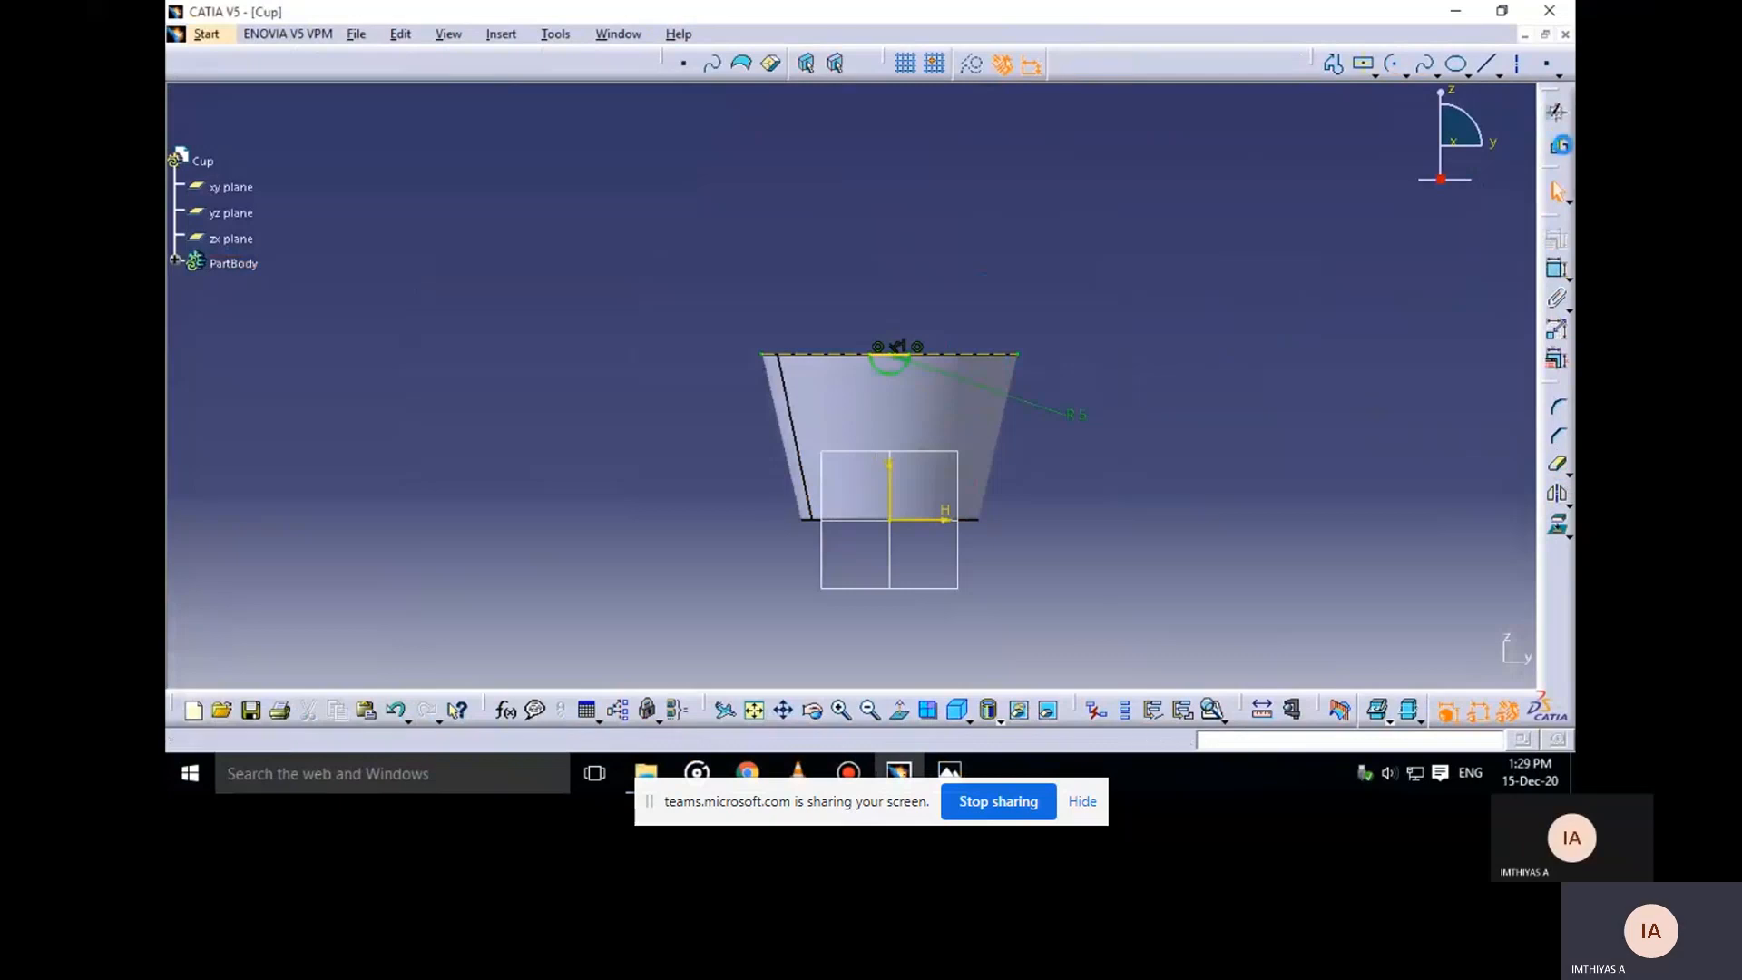
Exit the sketch and cut it through the Cup's rim as a Pocket with 40 mm depth and mirrored extent
click(1555, 110)
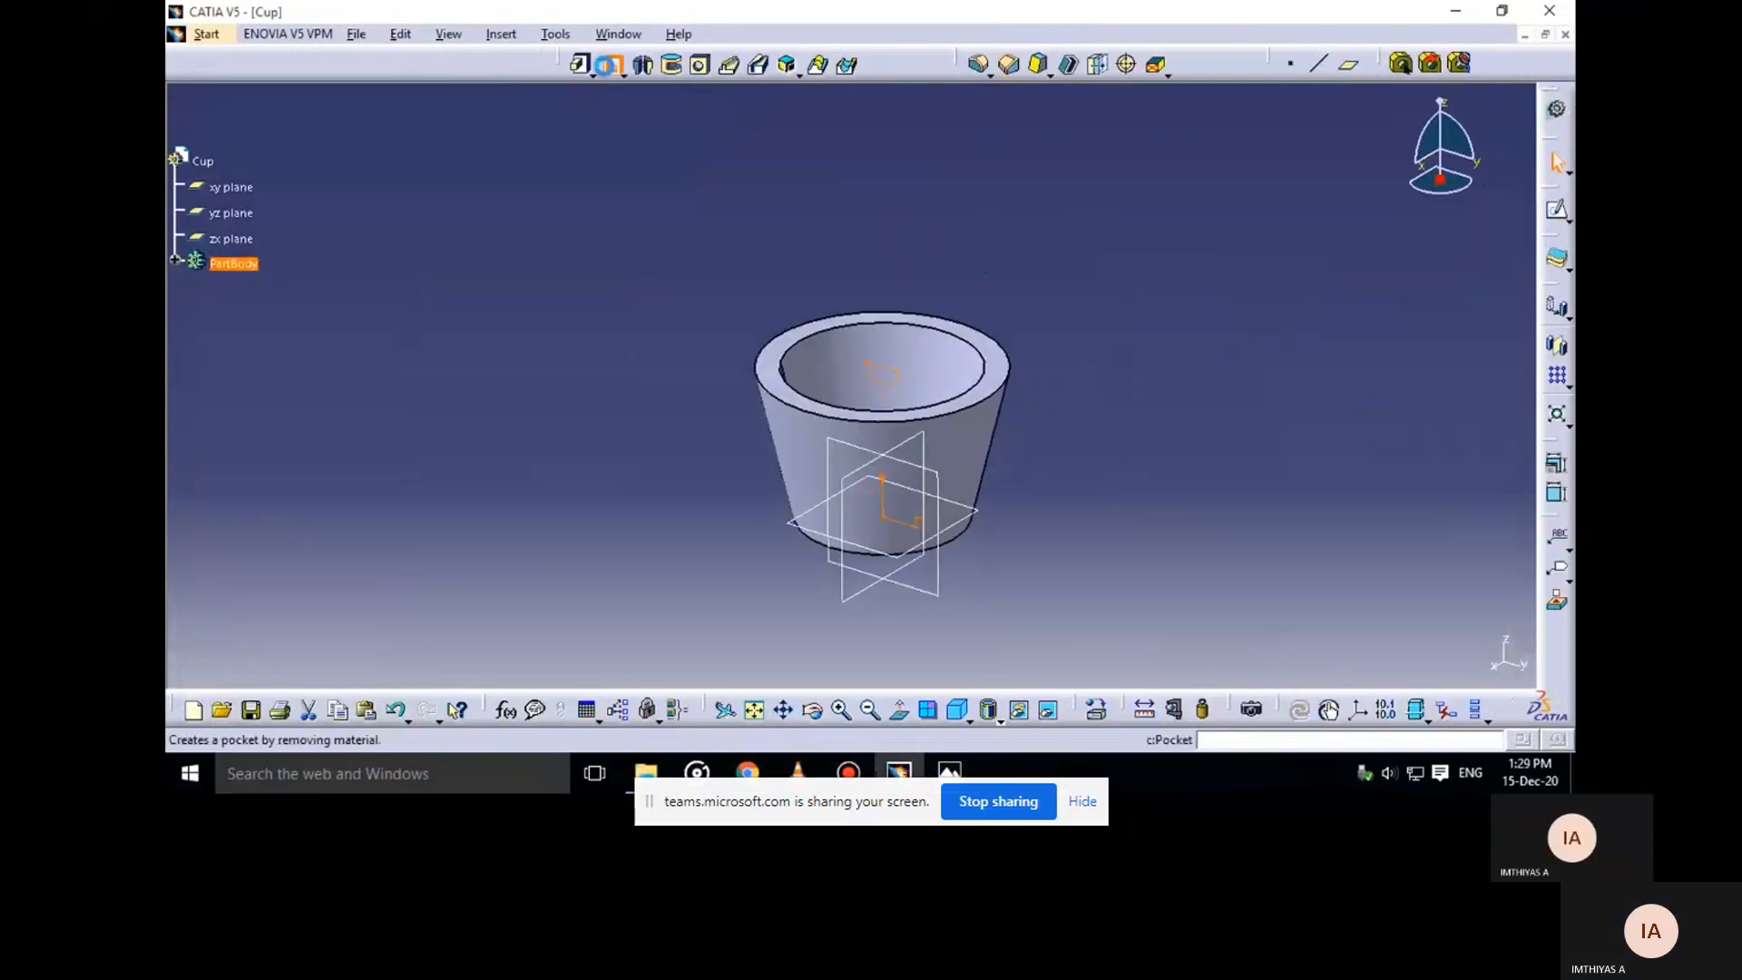
click(610, 65)
click(1348, 563)
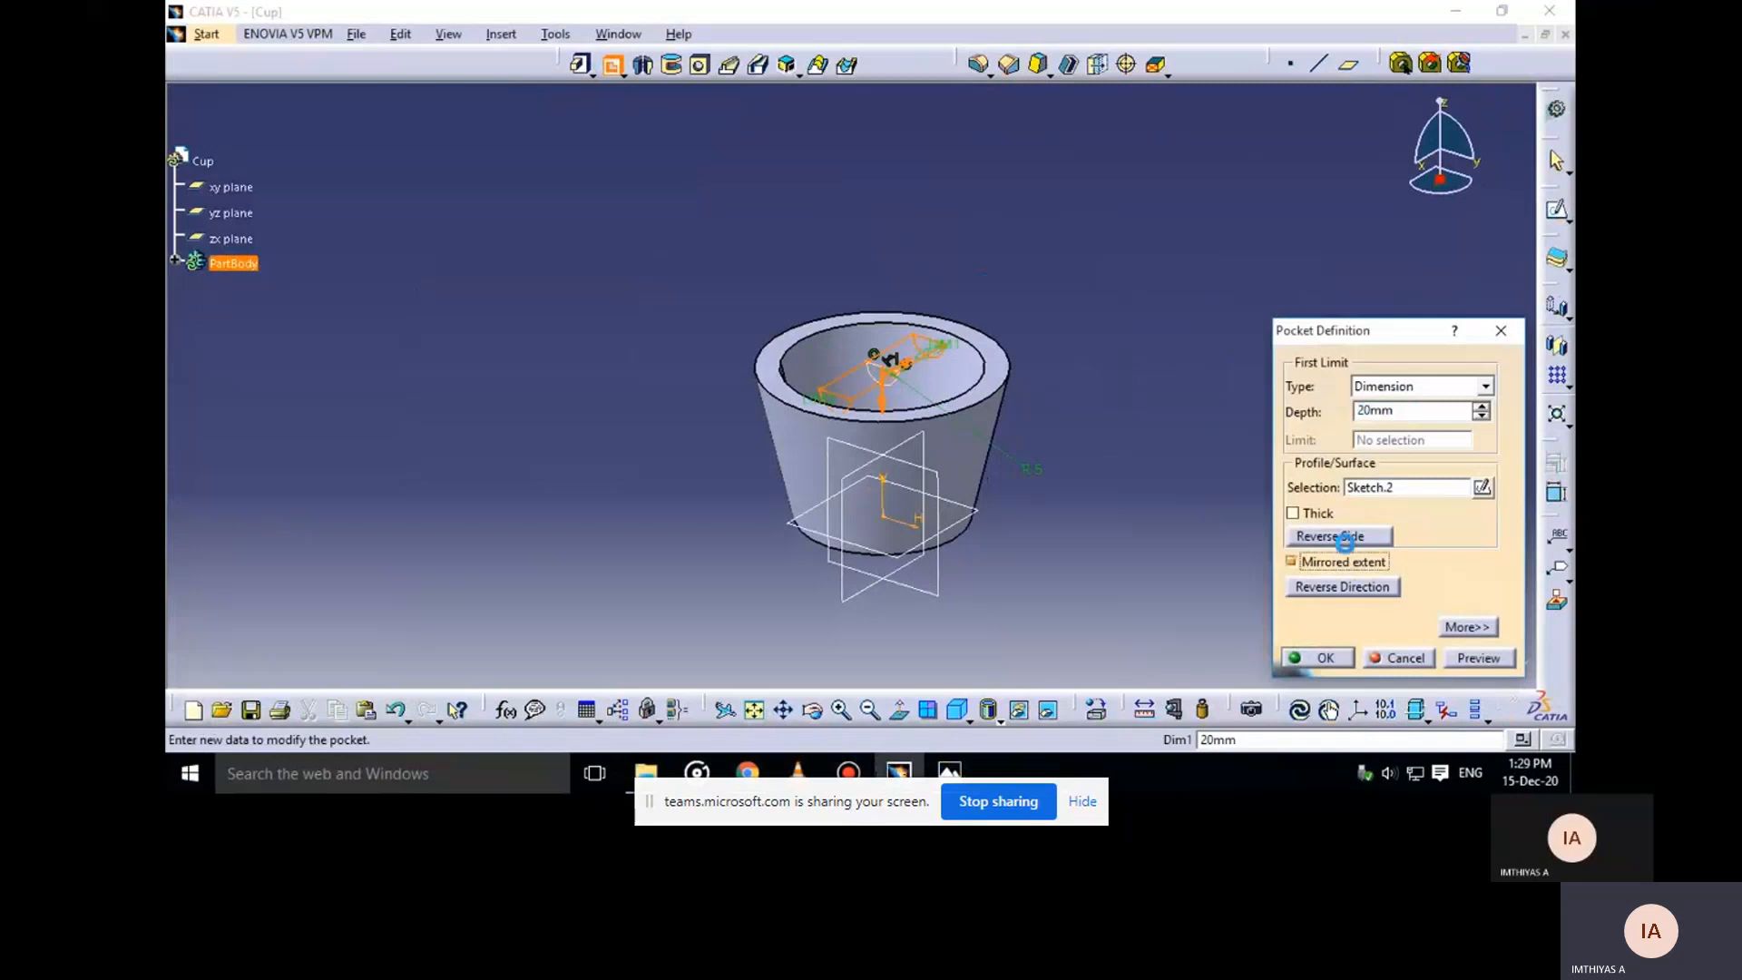
click(1421, 413)
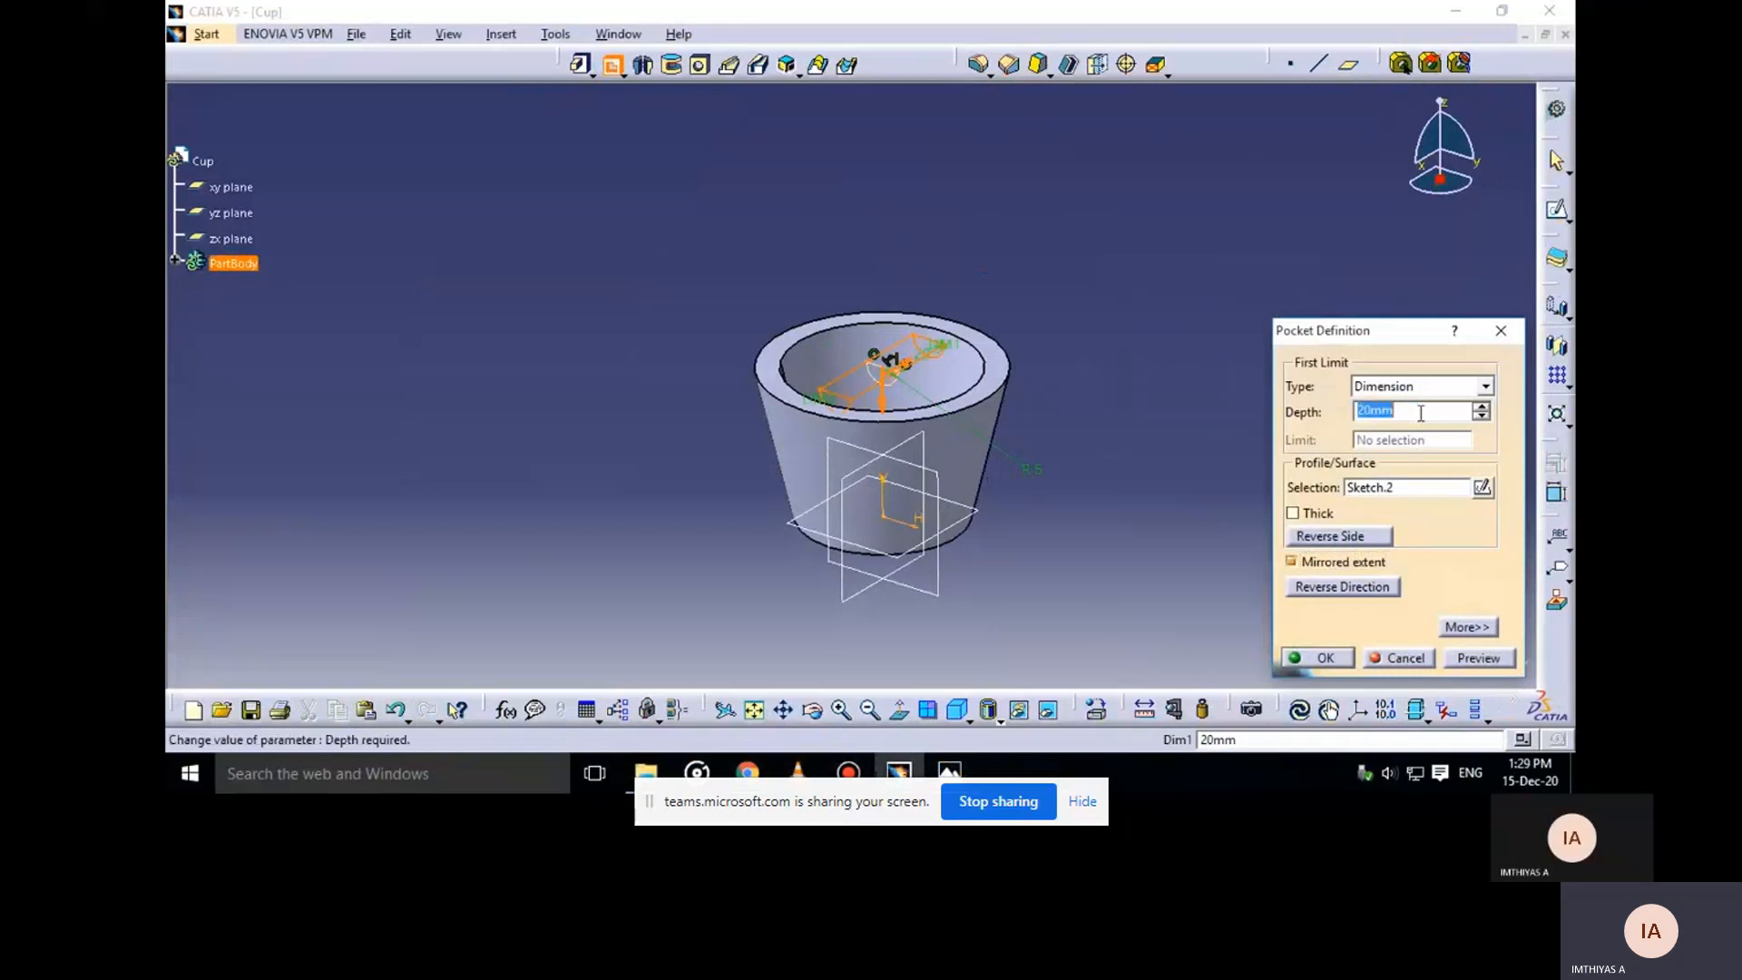
text(40)
click(1143, 157)
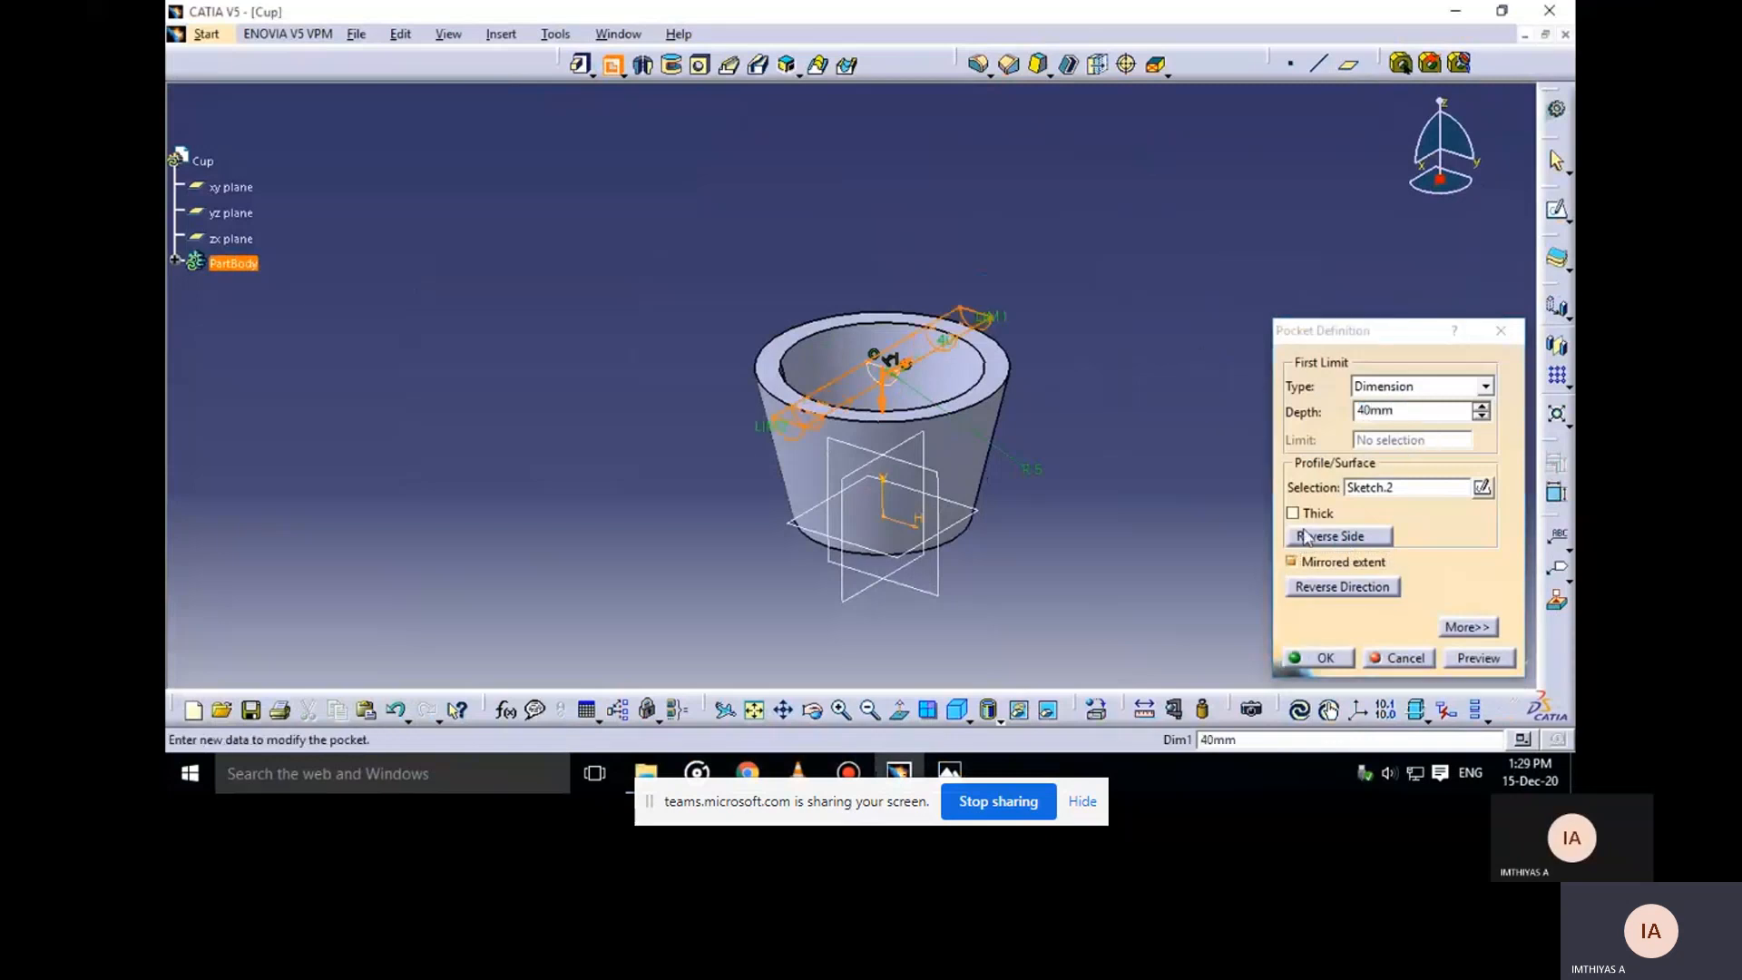
click(1327, 658)
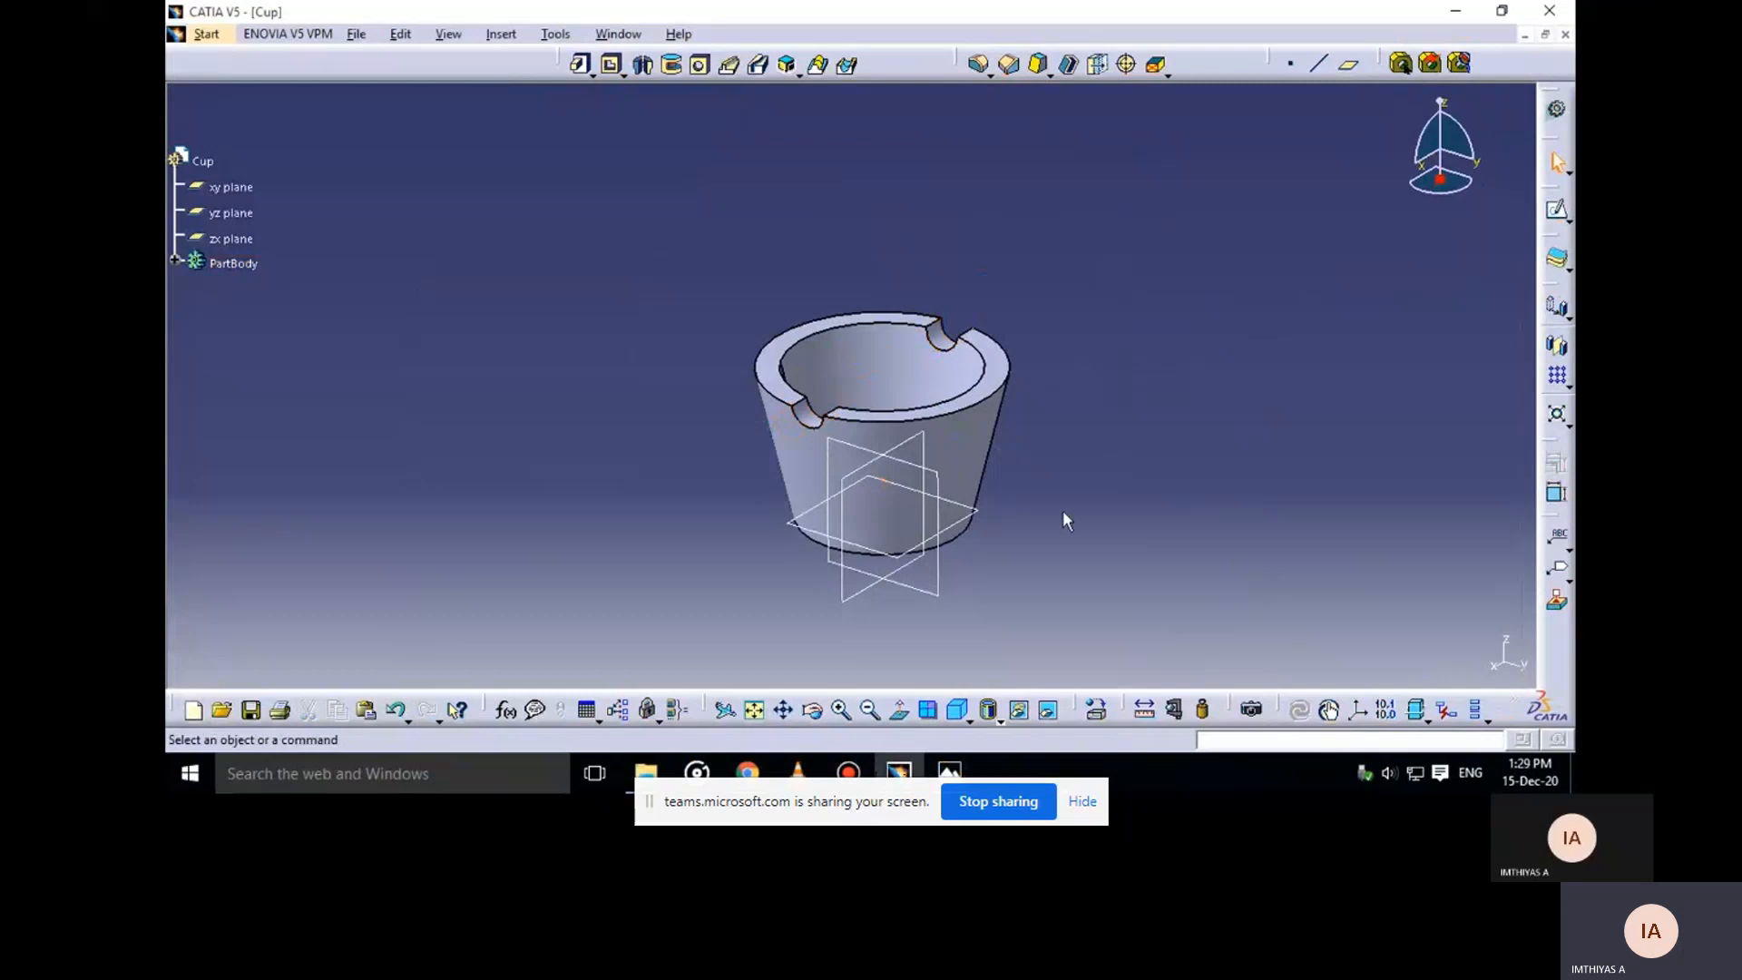
Create a circular pattern of the rim notch pocket about the Z axis with 2 instances at 90 degrees angular spacing
click(176, 262)
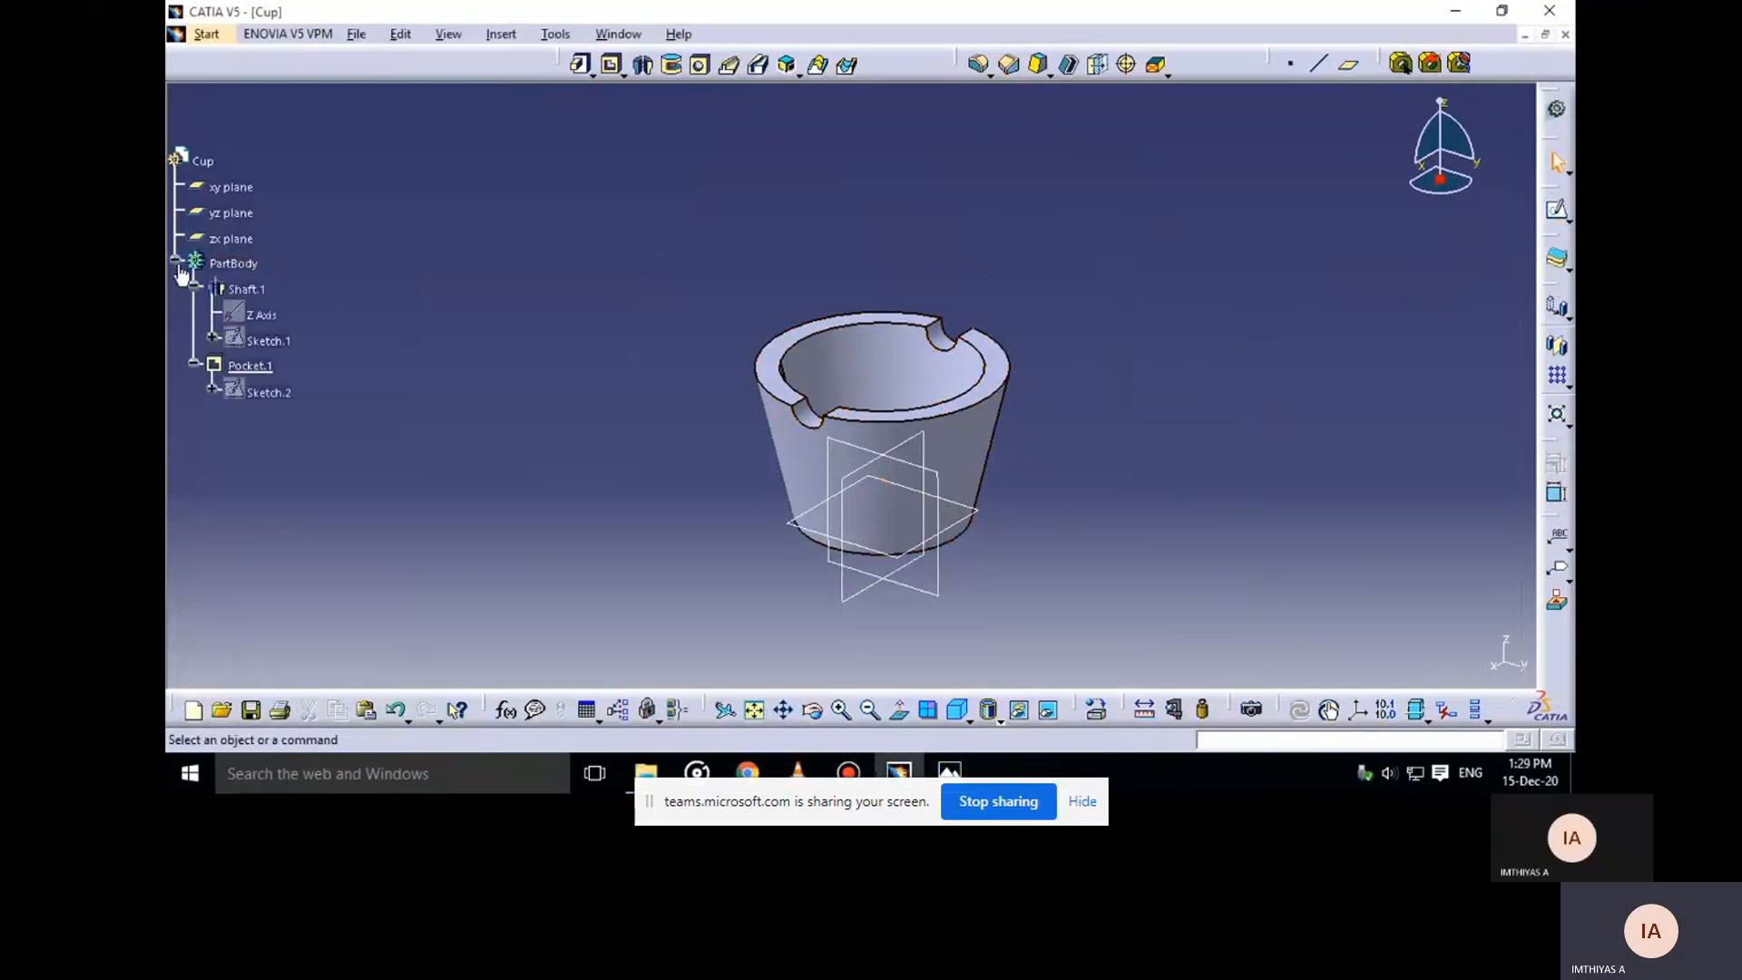
click(250, 366)
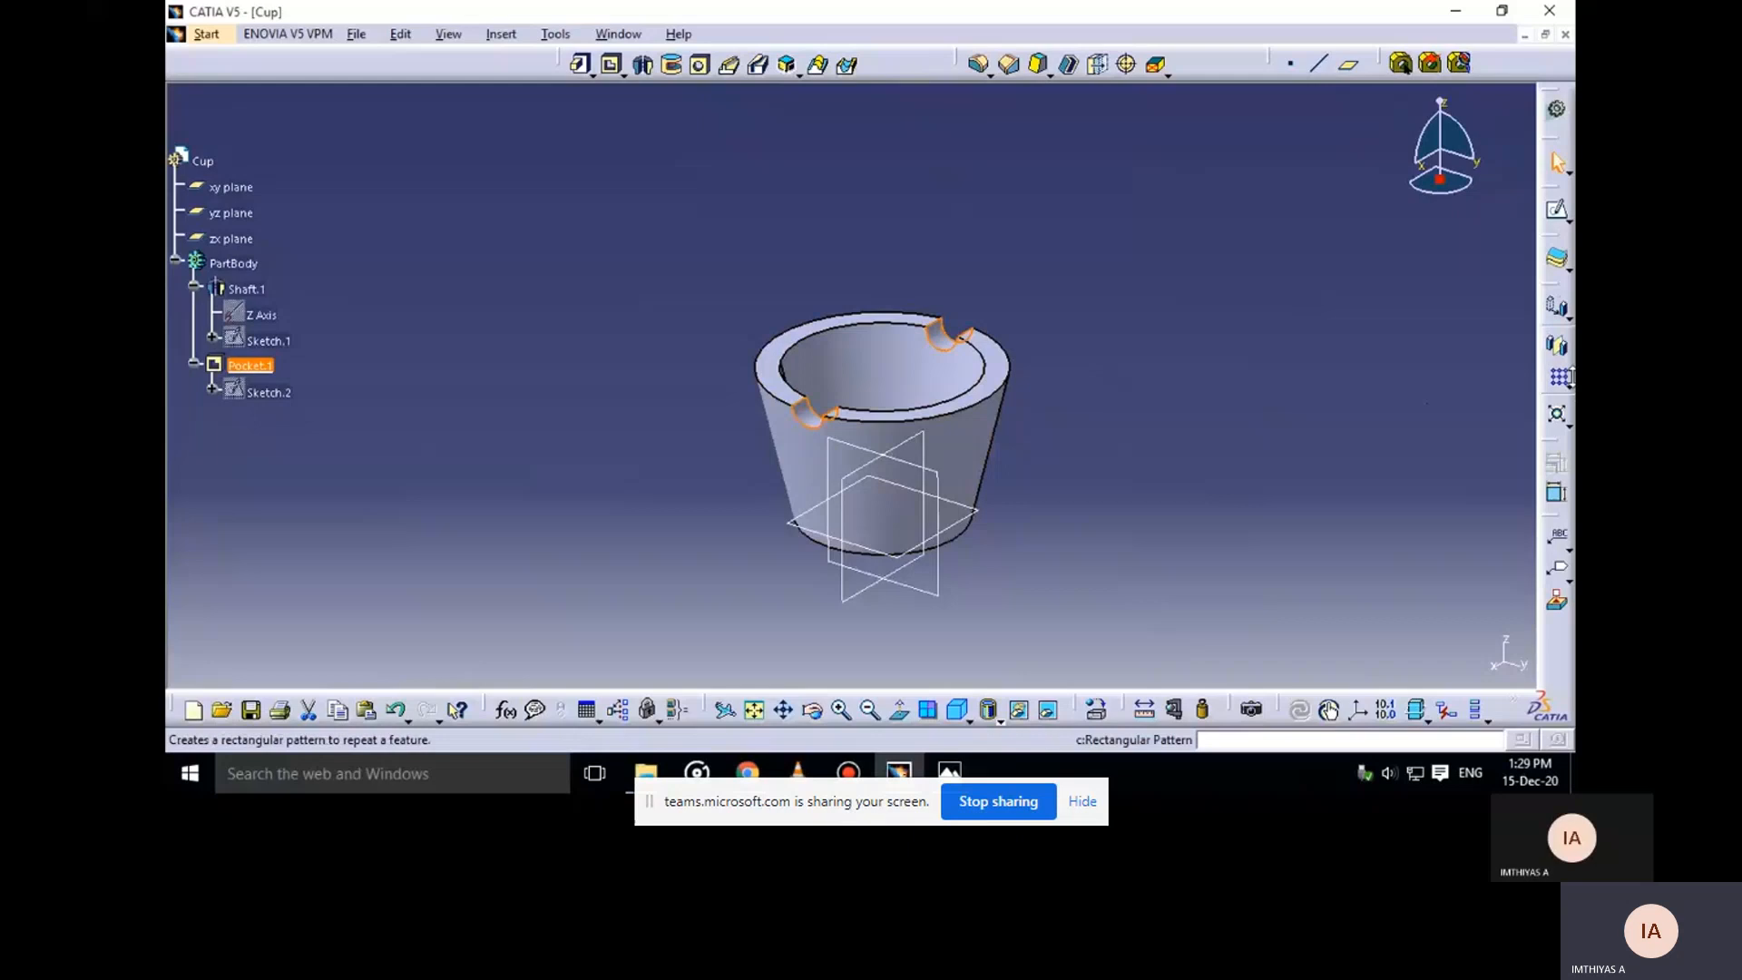
click(1568, 386)
click(1528, 398)
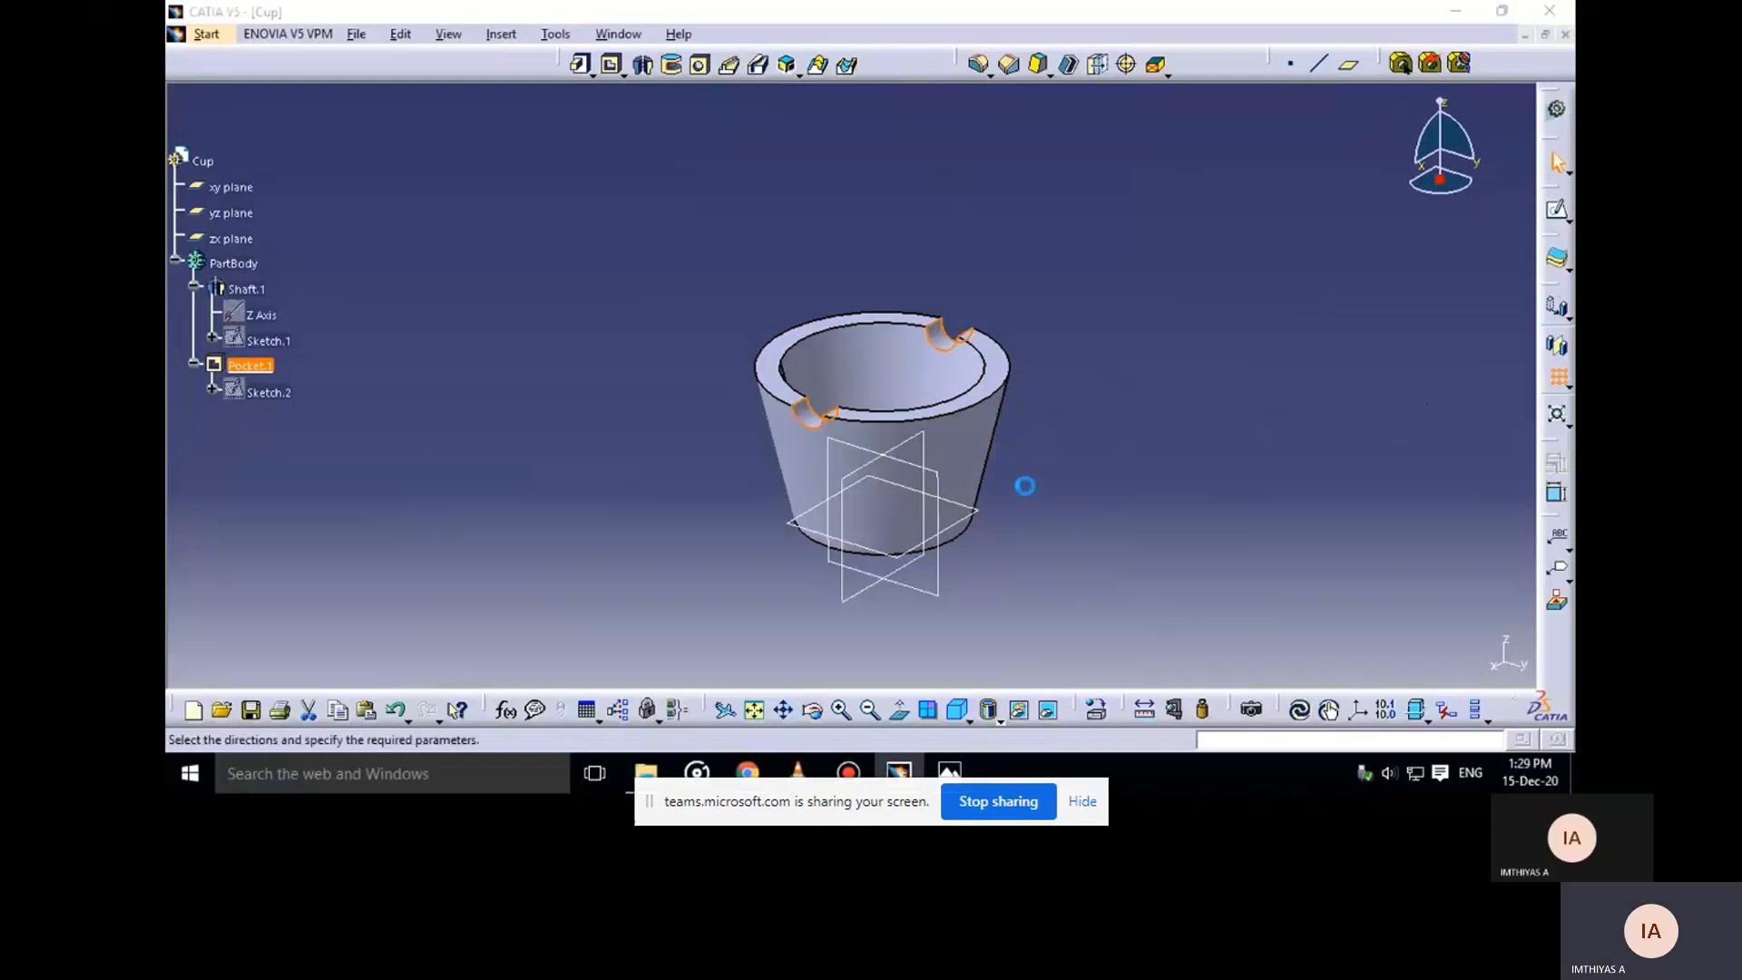
right_click(1299, 493)
click(1325, 575)
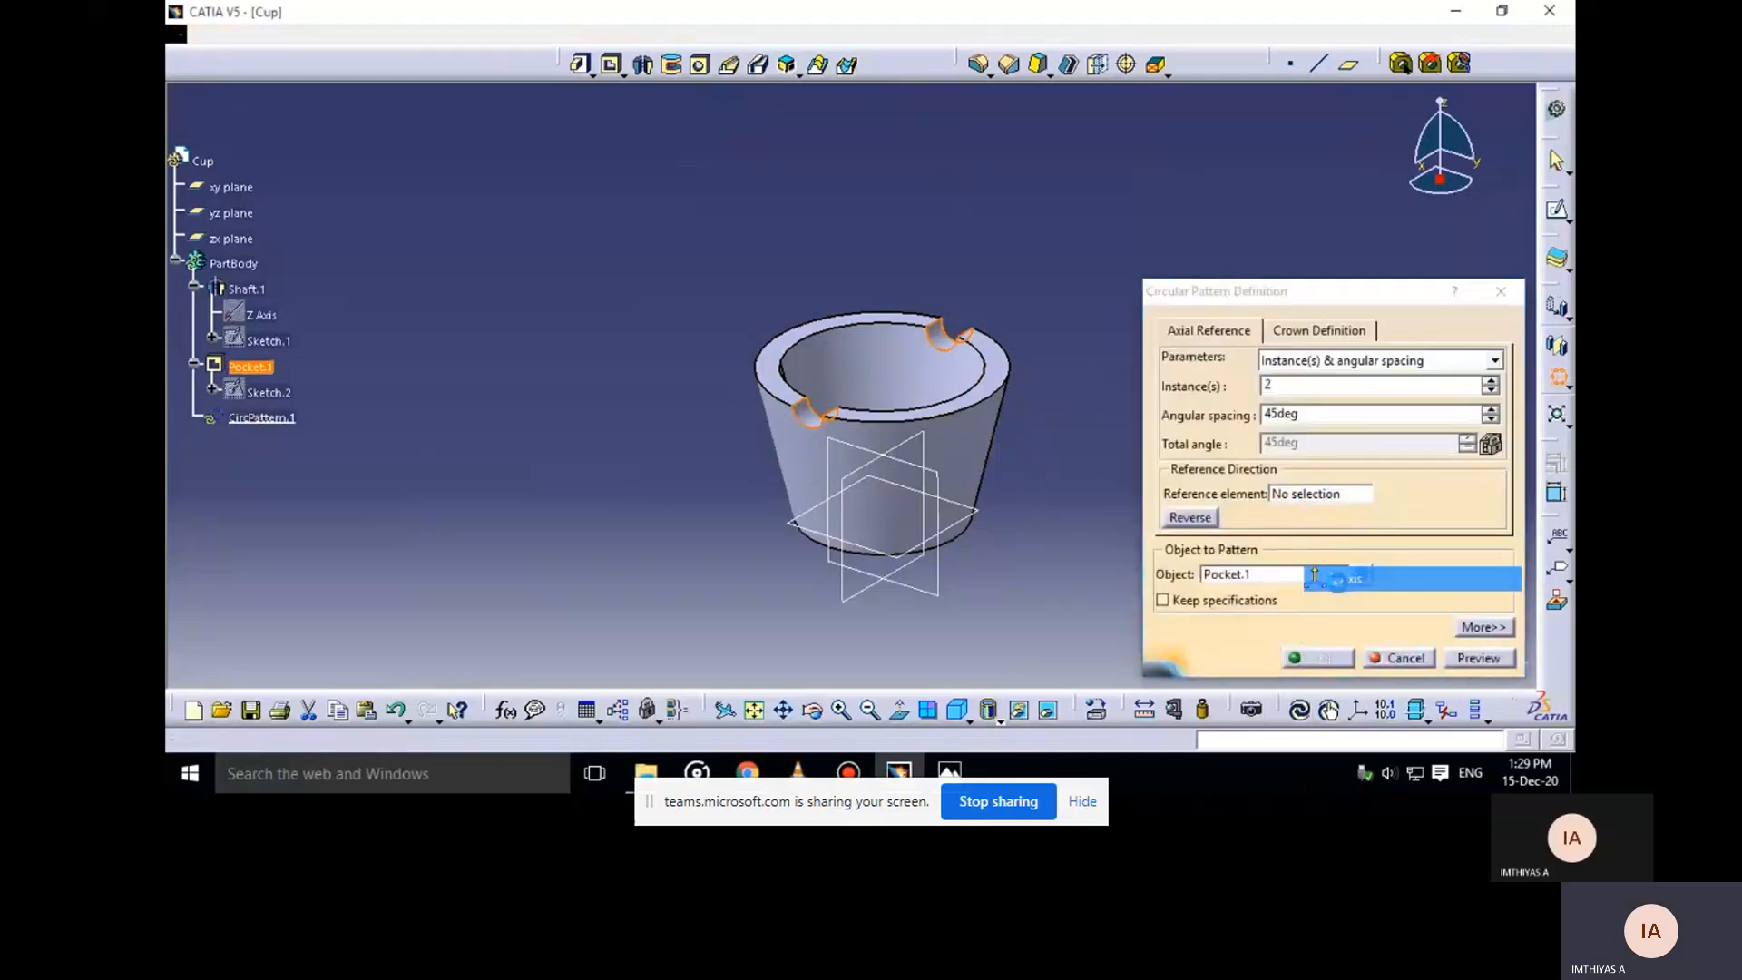
double_click(1323, 415)
text(90)
key(Return)
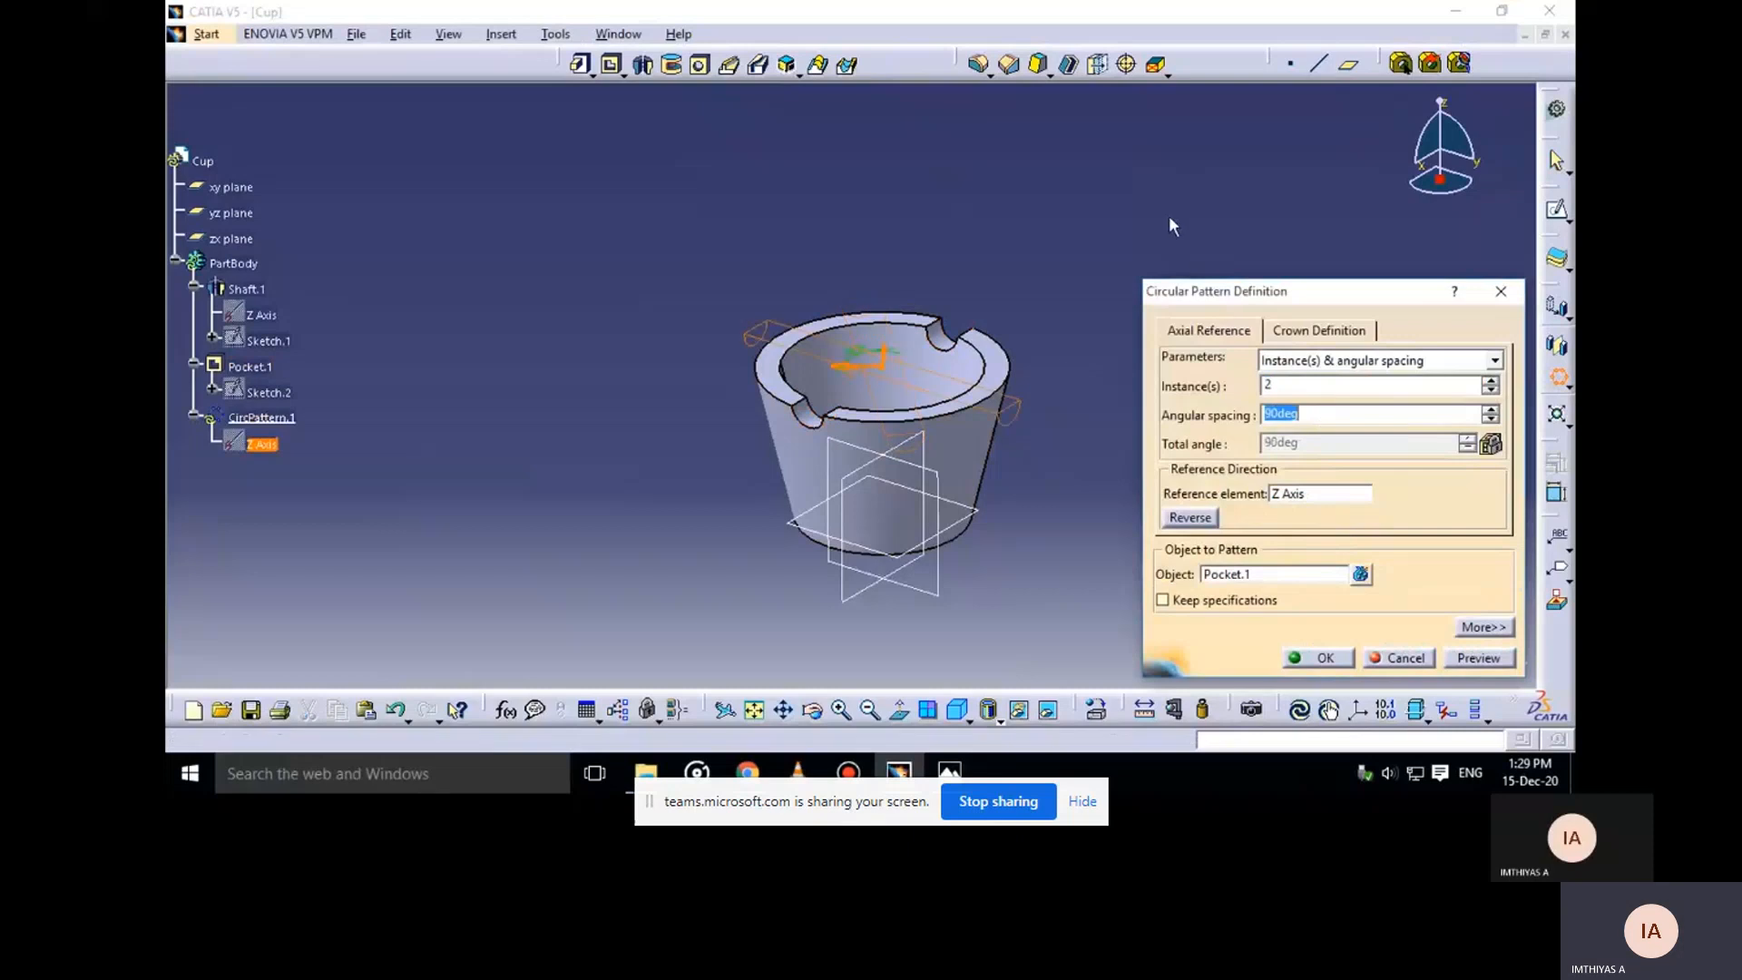
click(1323, 659)
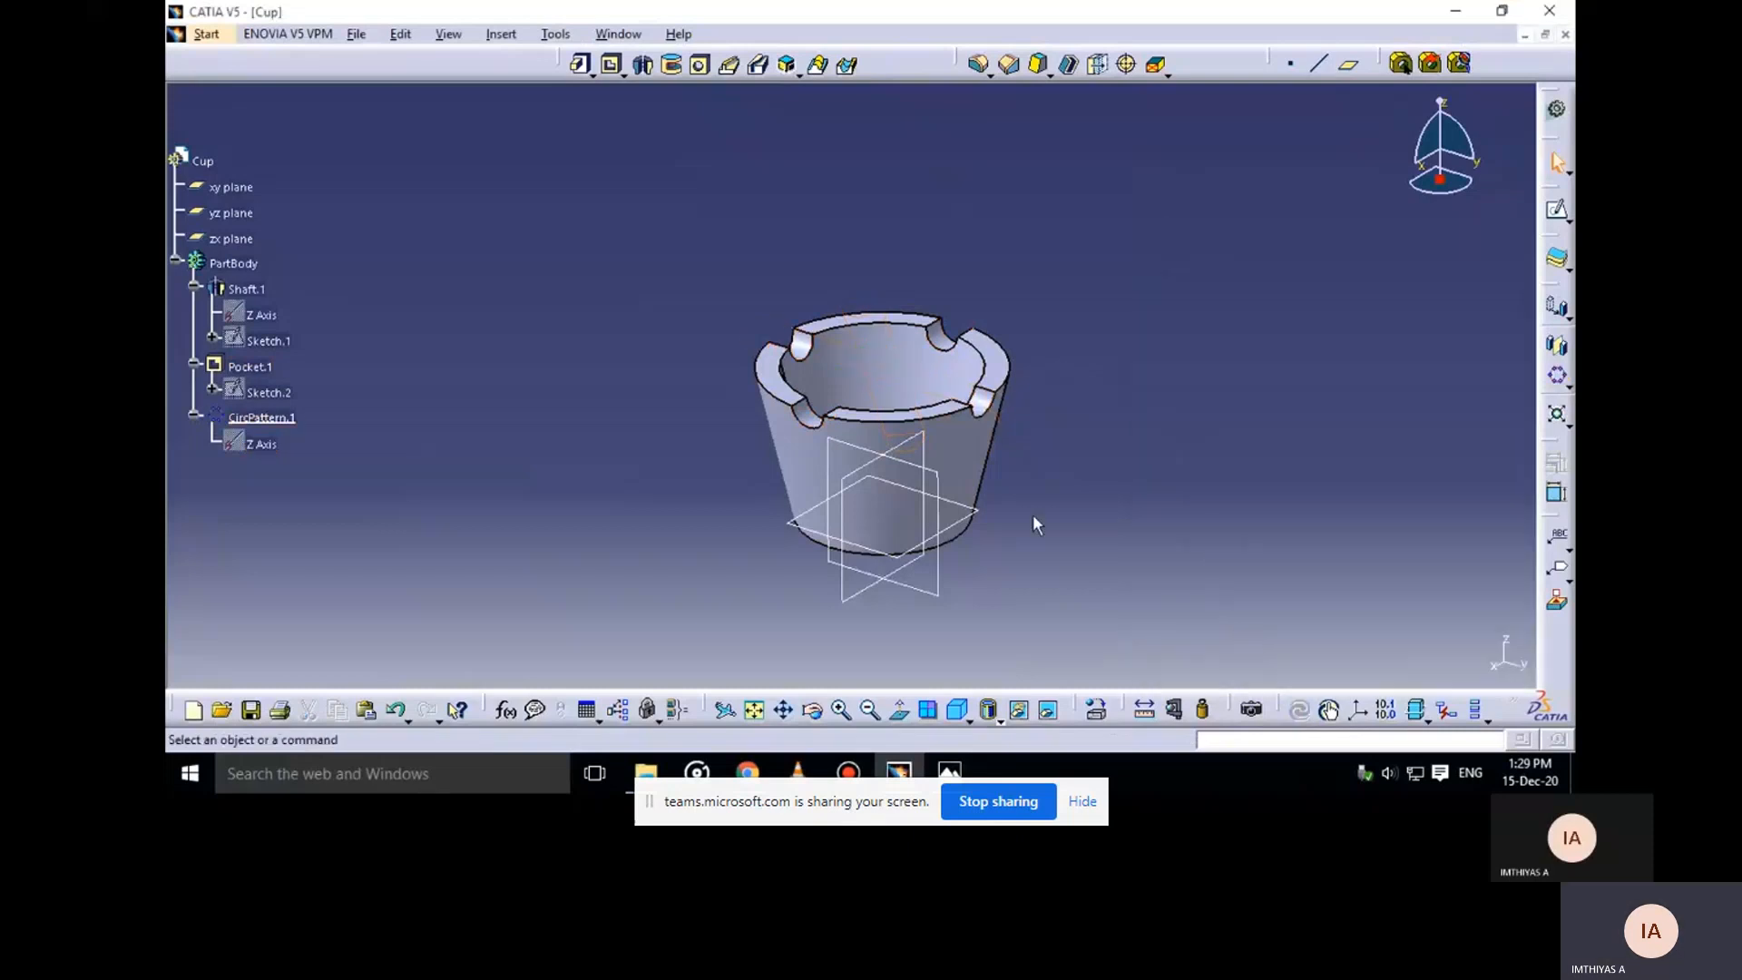
Compare the notched Cup with its reference drawing views and examine the drawings of the neighbouring parts 6 and 7
mouse_move(1034, 526)
middle_down()
mouse_move(1070, 486)
mouse_move(1058, 525)
middle_up()
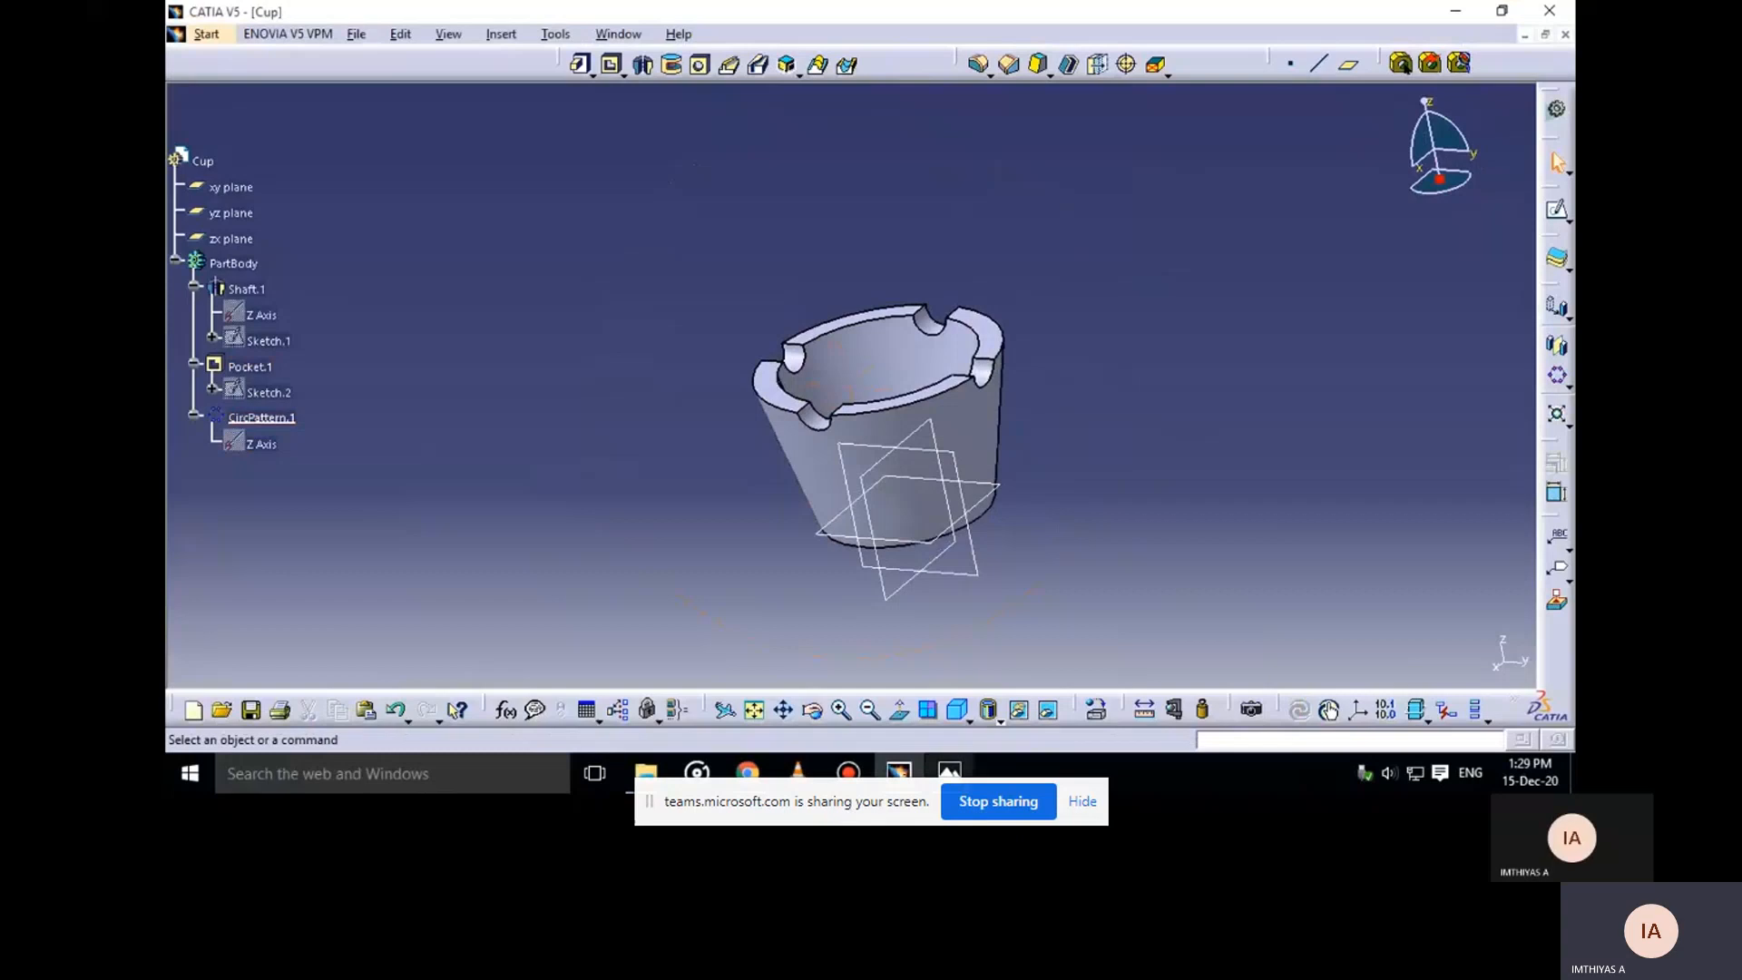
click(949, 771)
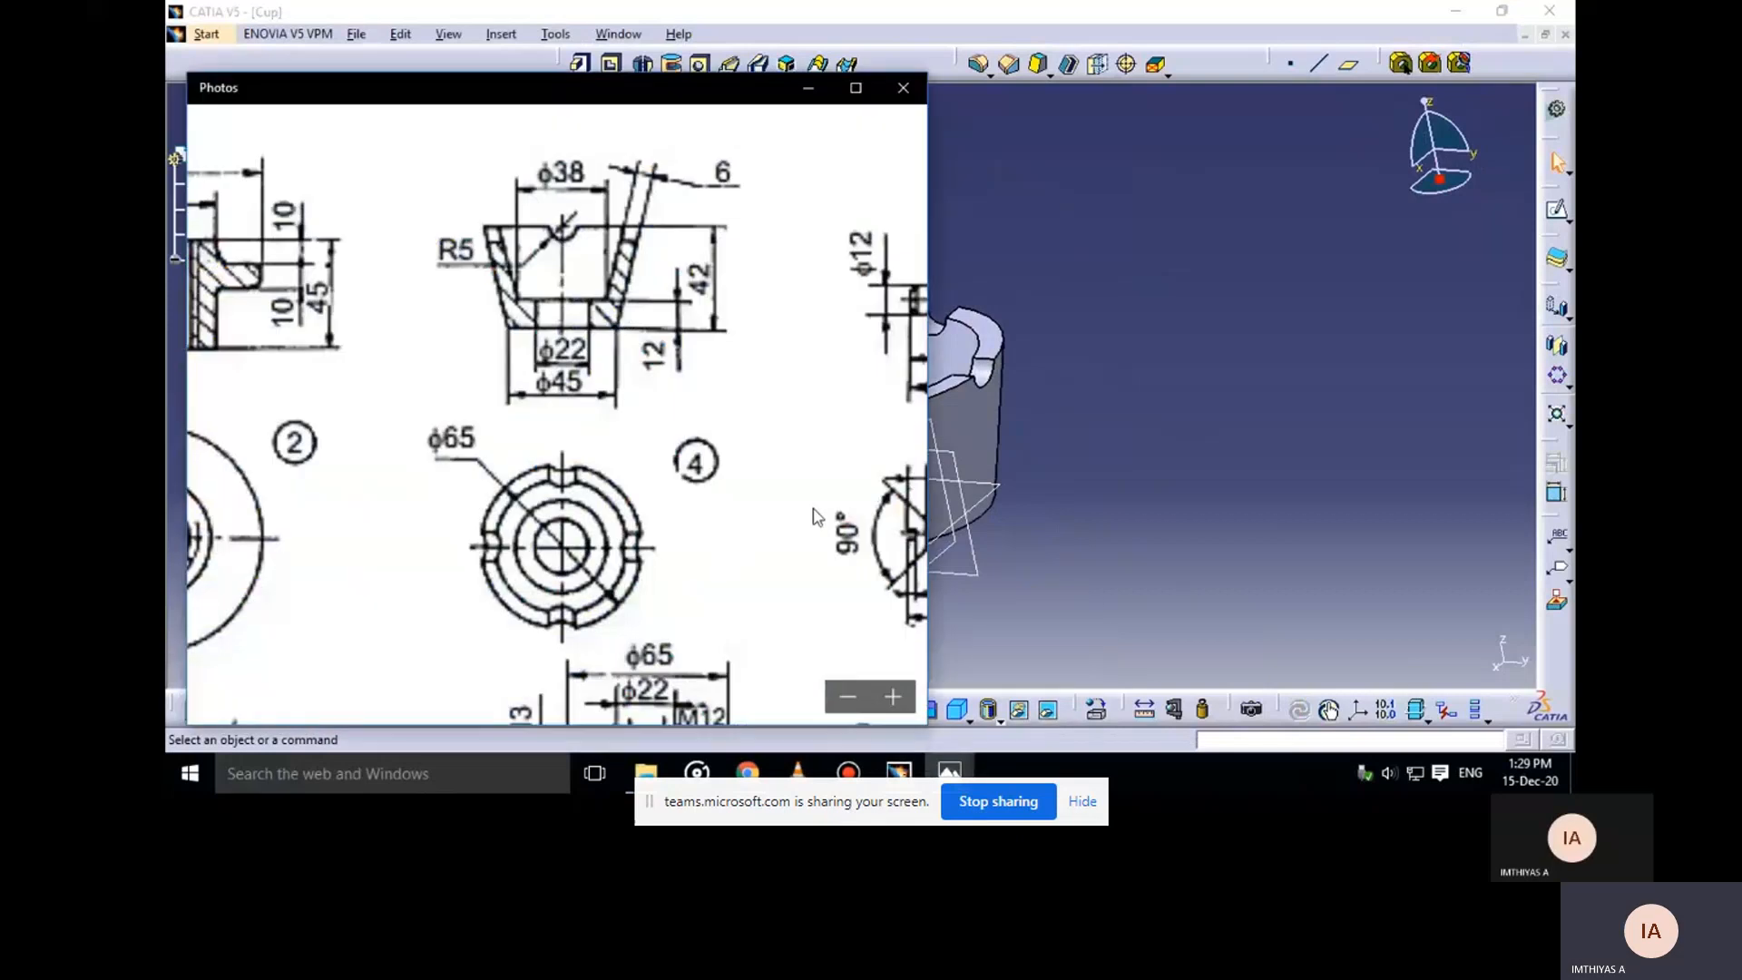
click(807, 88)
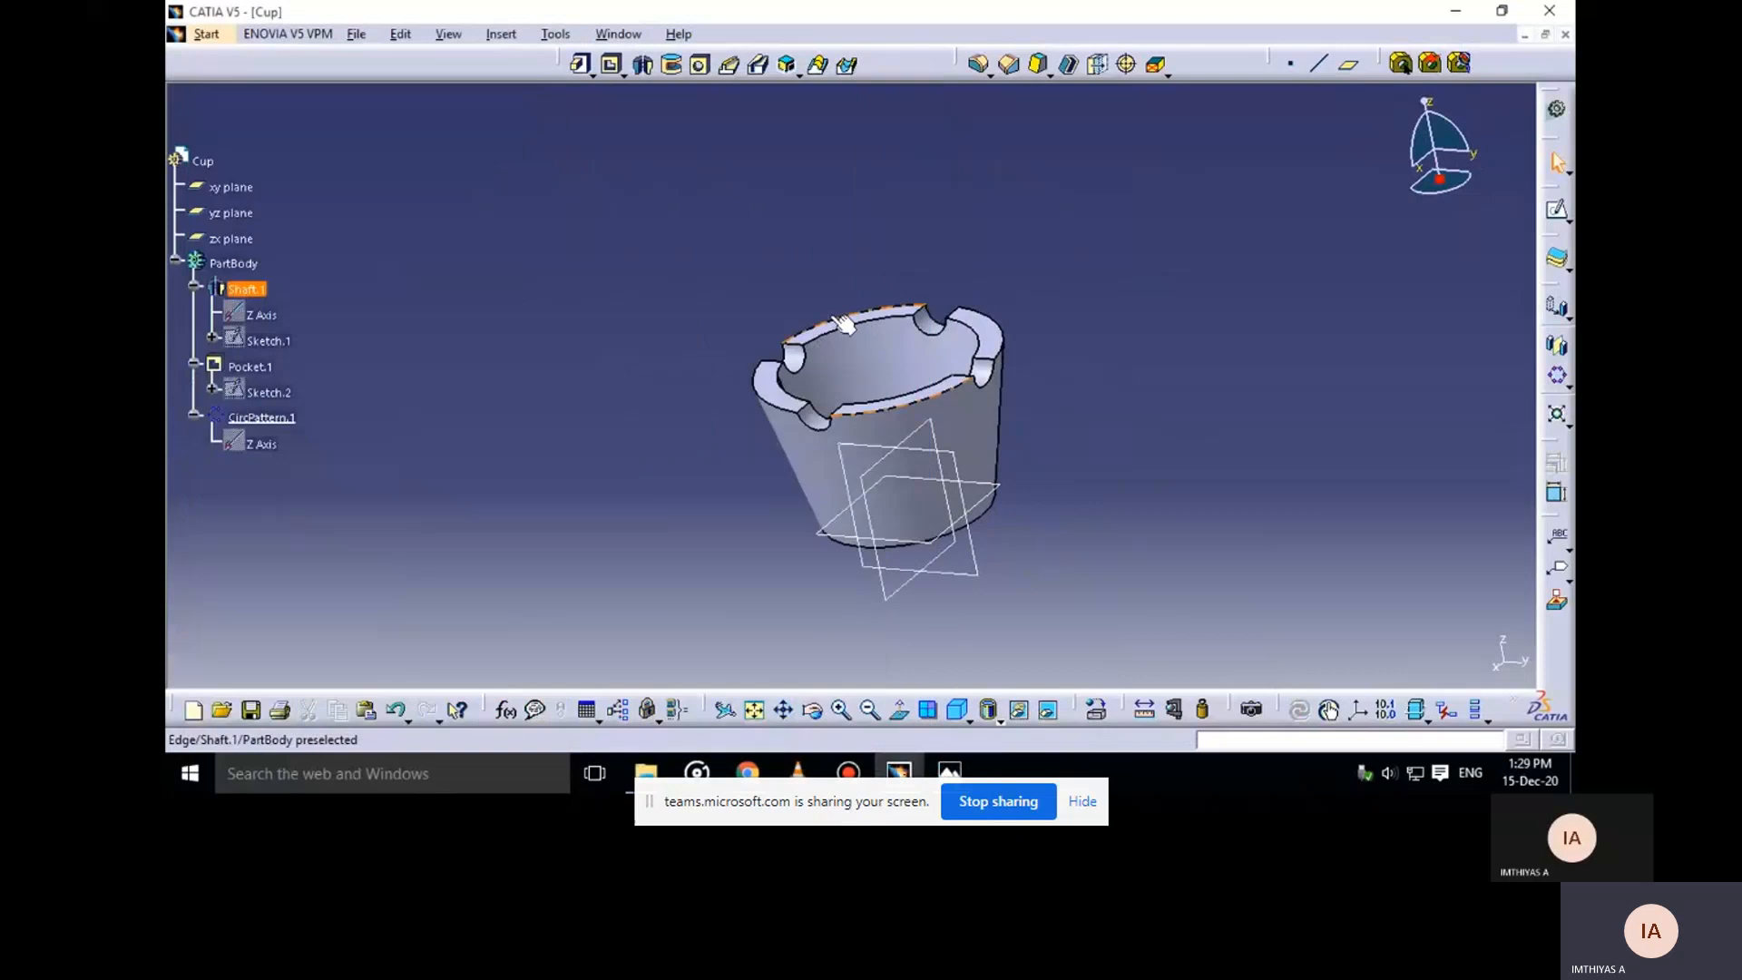
middle_drag(893, 472, 874, 290)
mouse_move(949, 771)
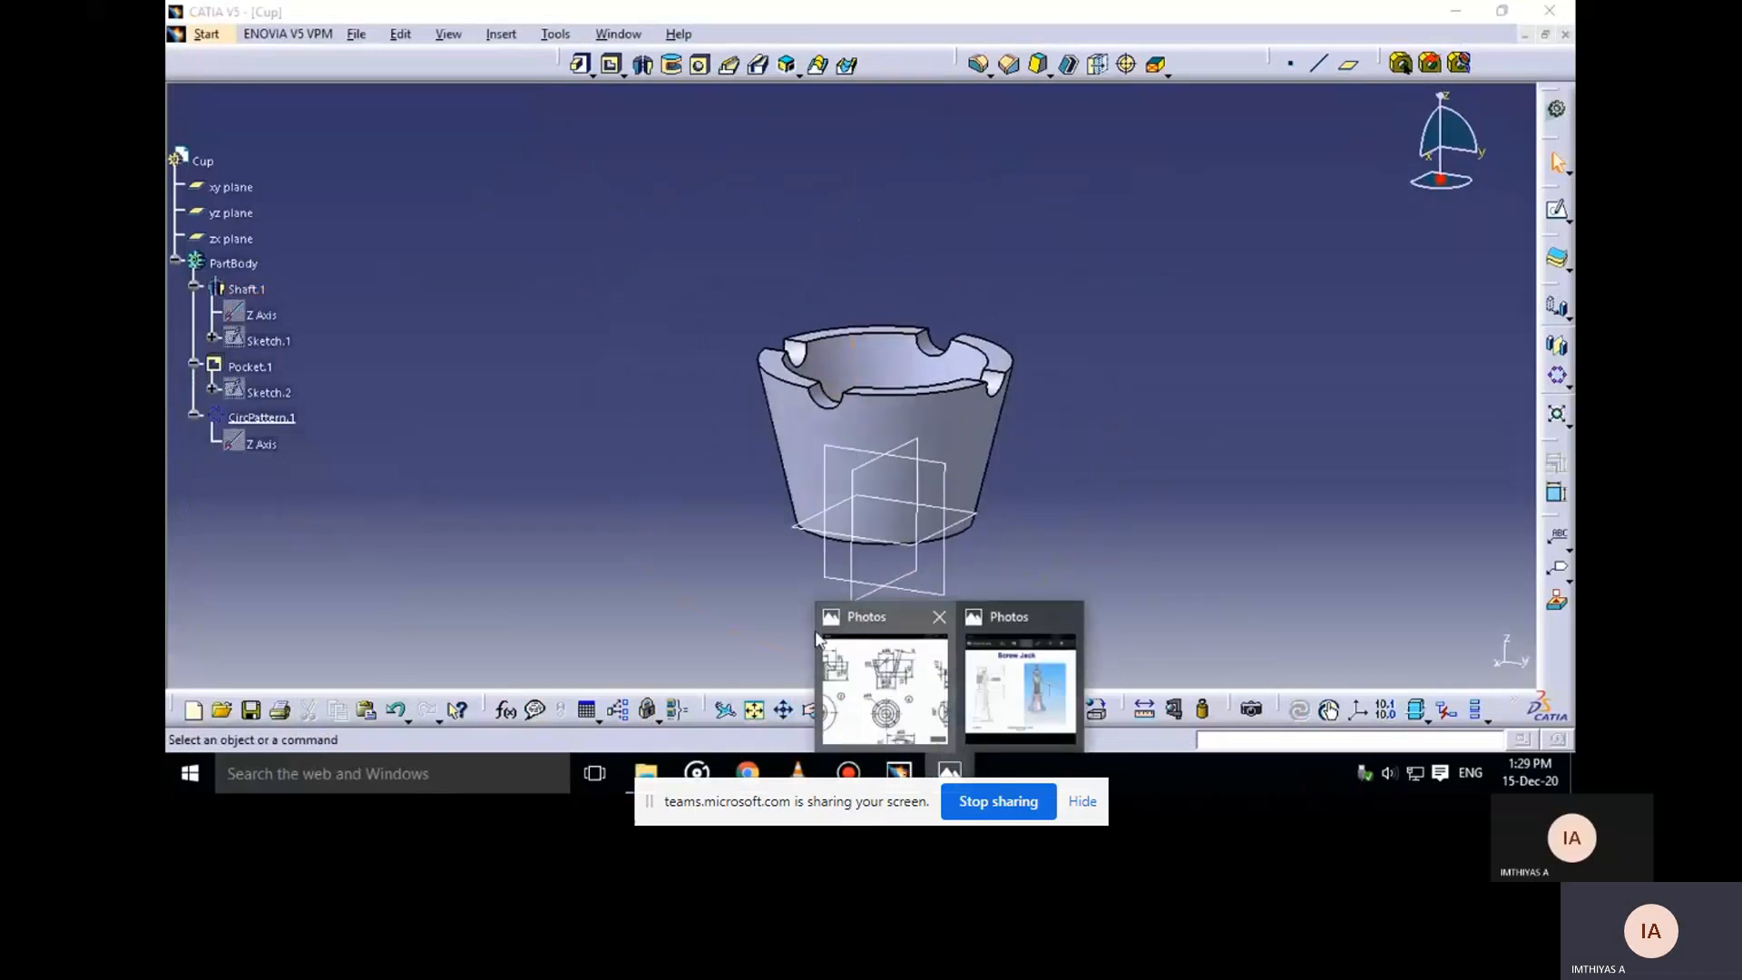
click(821, 640)
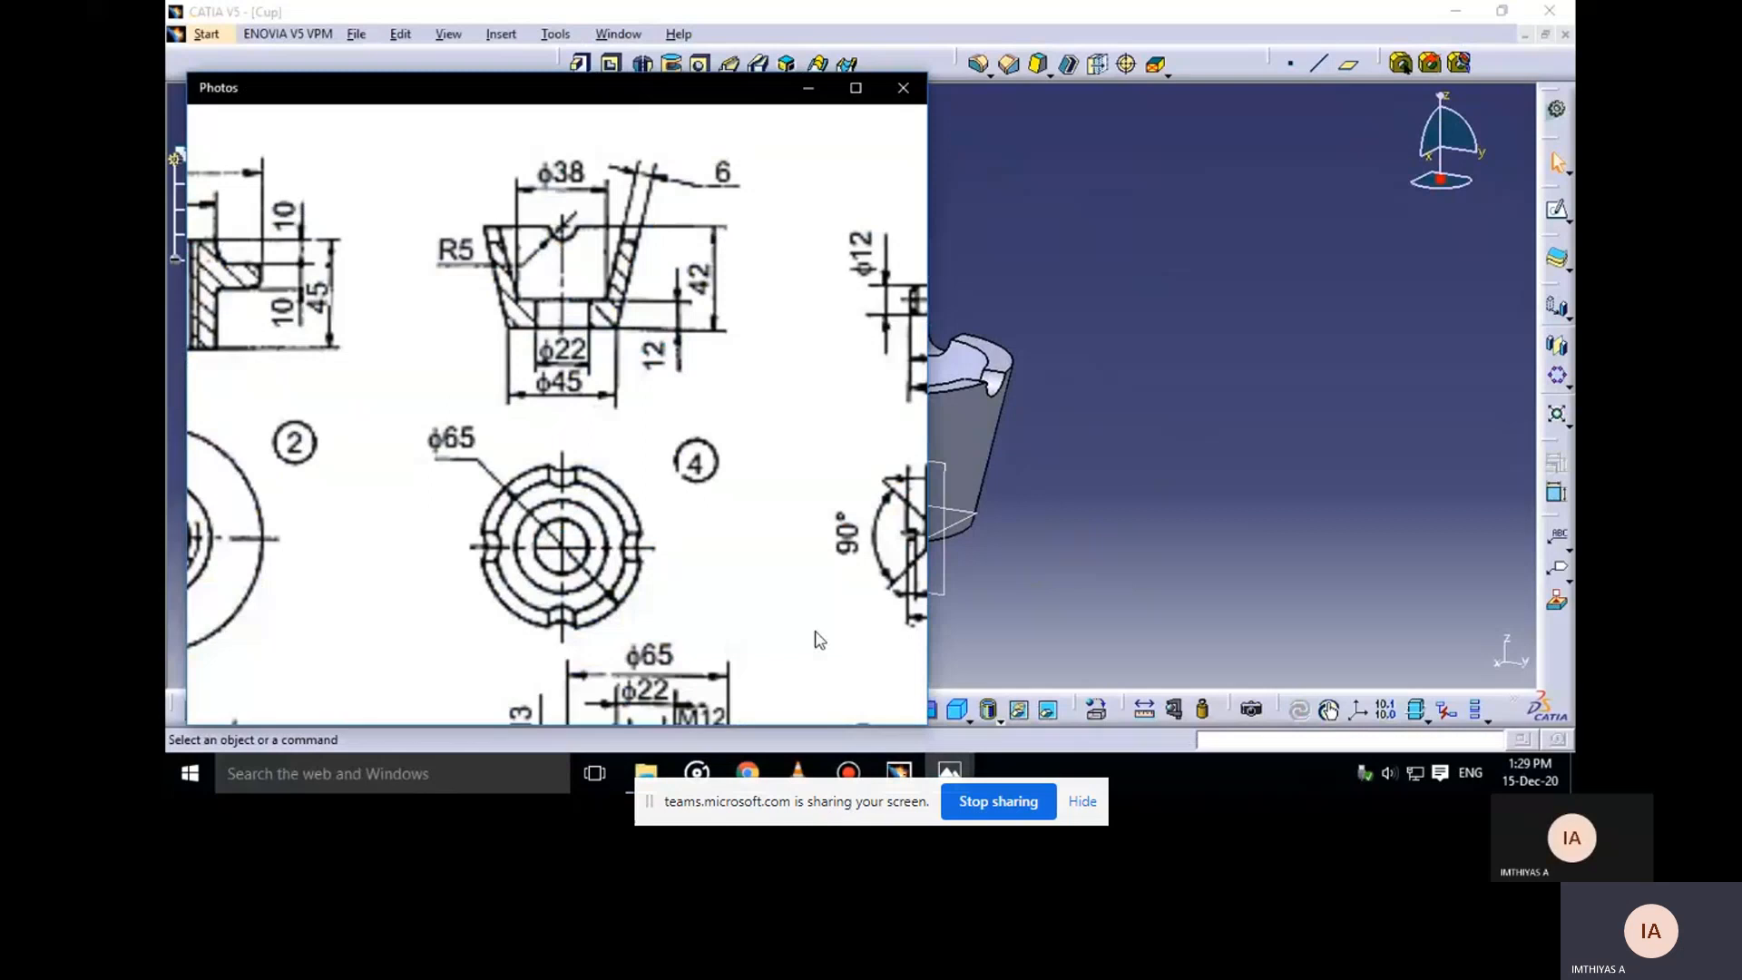
drag(662, 564, 485, 440)
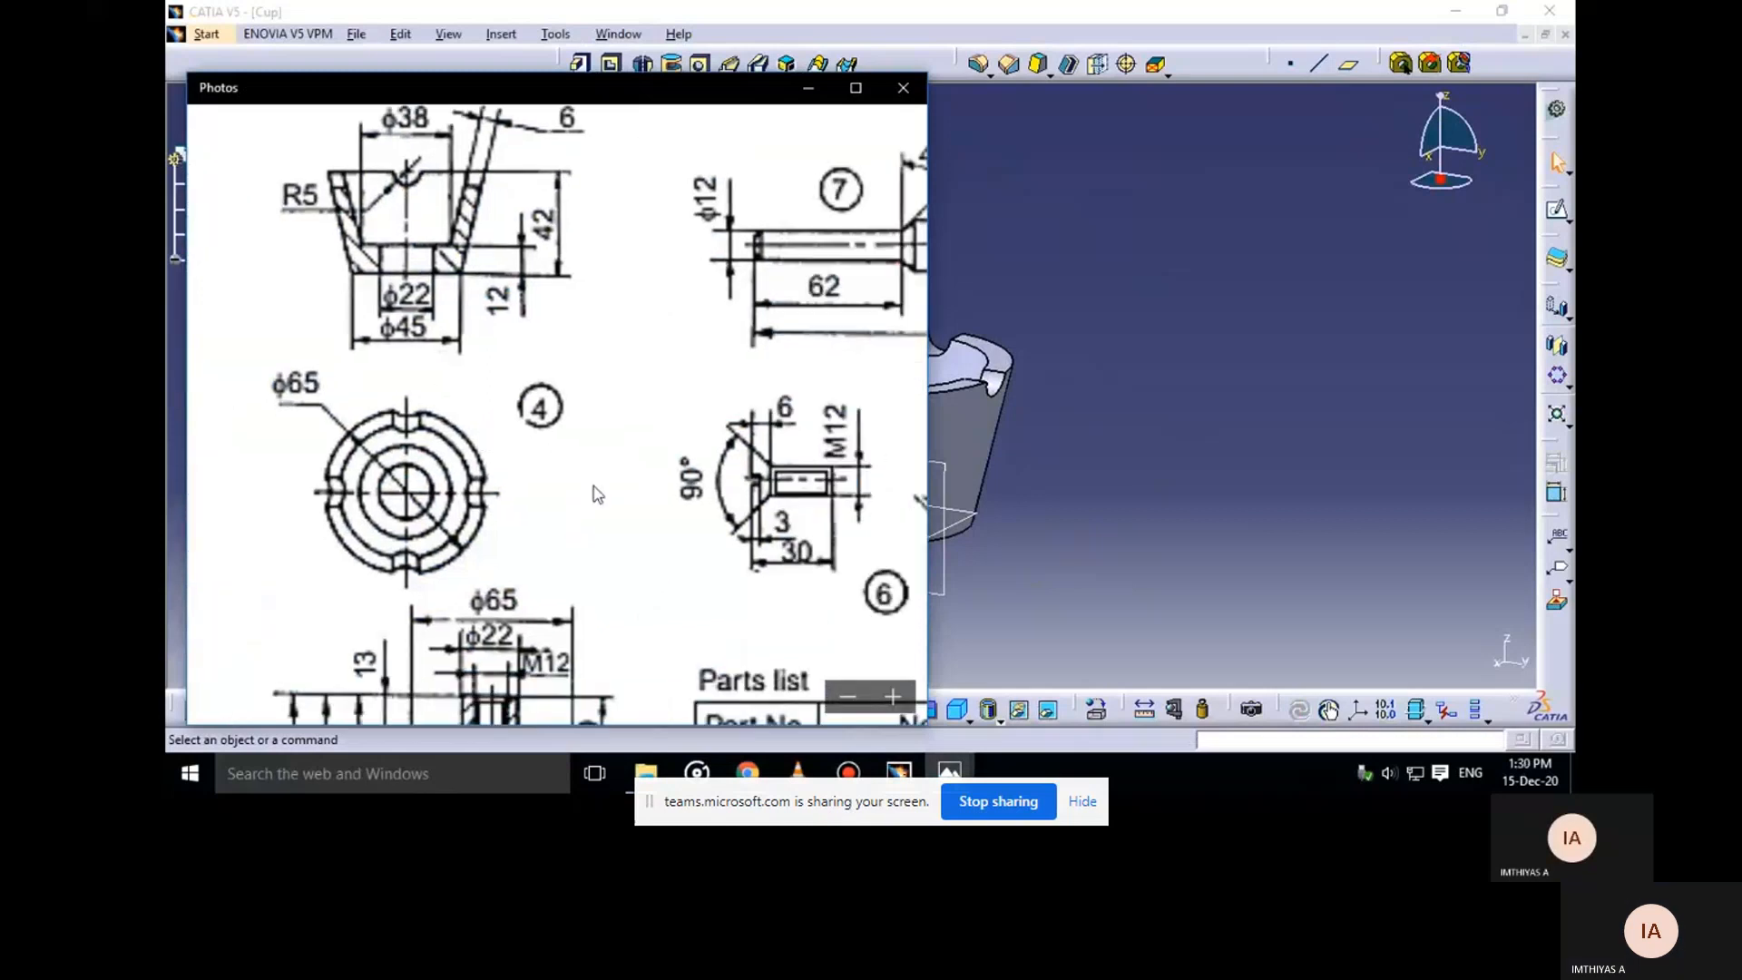
drag(630, 440, 628, 495)
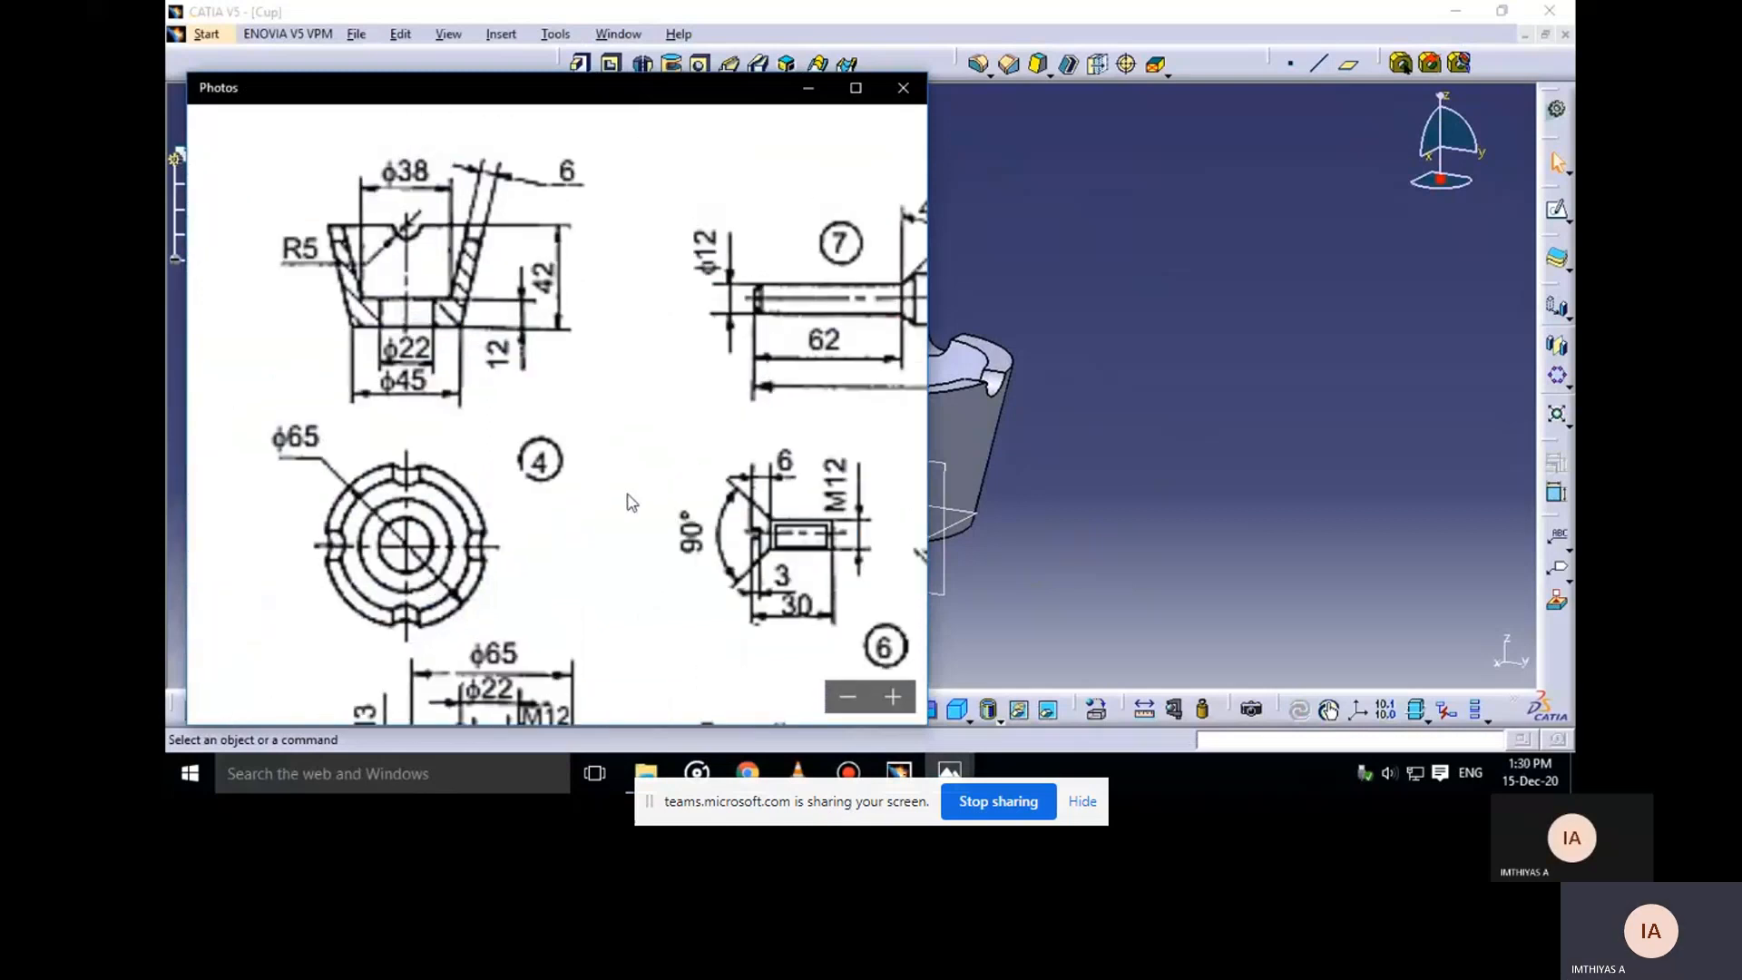
Examine the reference drawing around the Cup, including parts 5, 6 and 7 and the parts list
click(846, 698)
click(847, 698)
click(847, 699)
click(846, 698)
drag(592, 584, 508, 441)
click(844, 701)
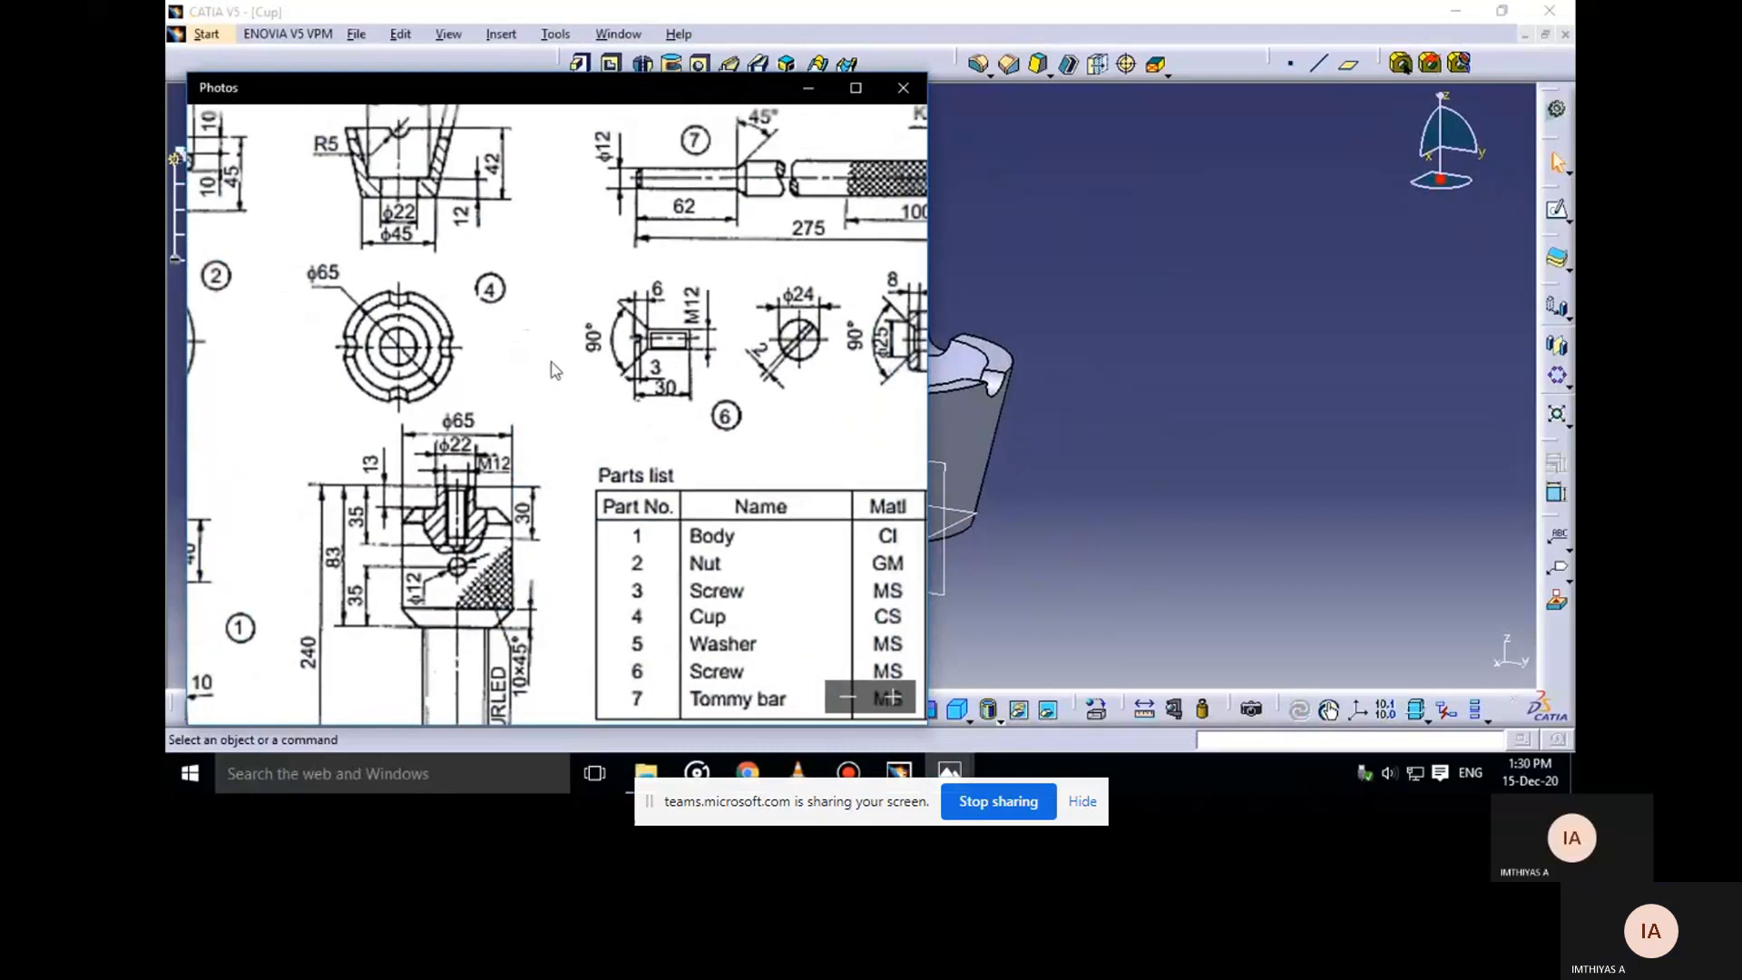
mouse_move(554, 371)
mouse_down()
mouse_move(381, 446)
mouse_move(439, 472)
mouse_move(473, 463)
mouse_up()
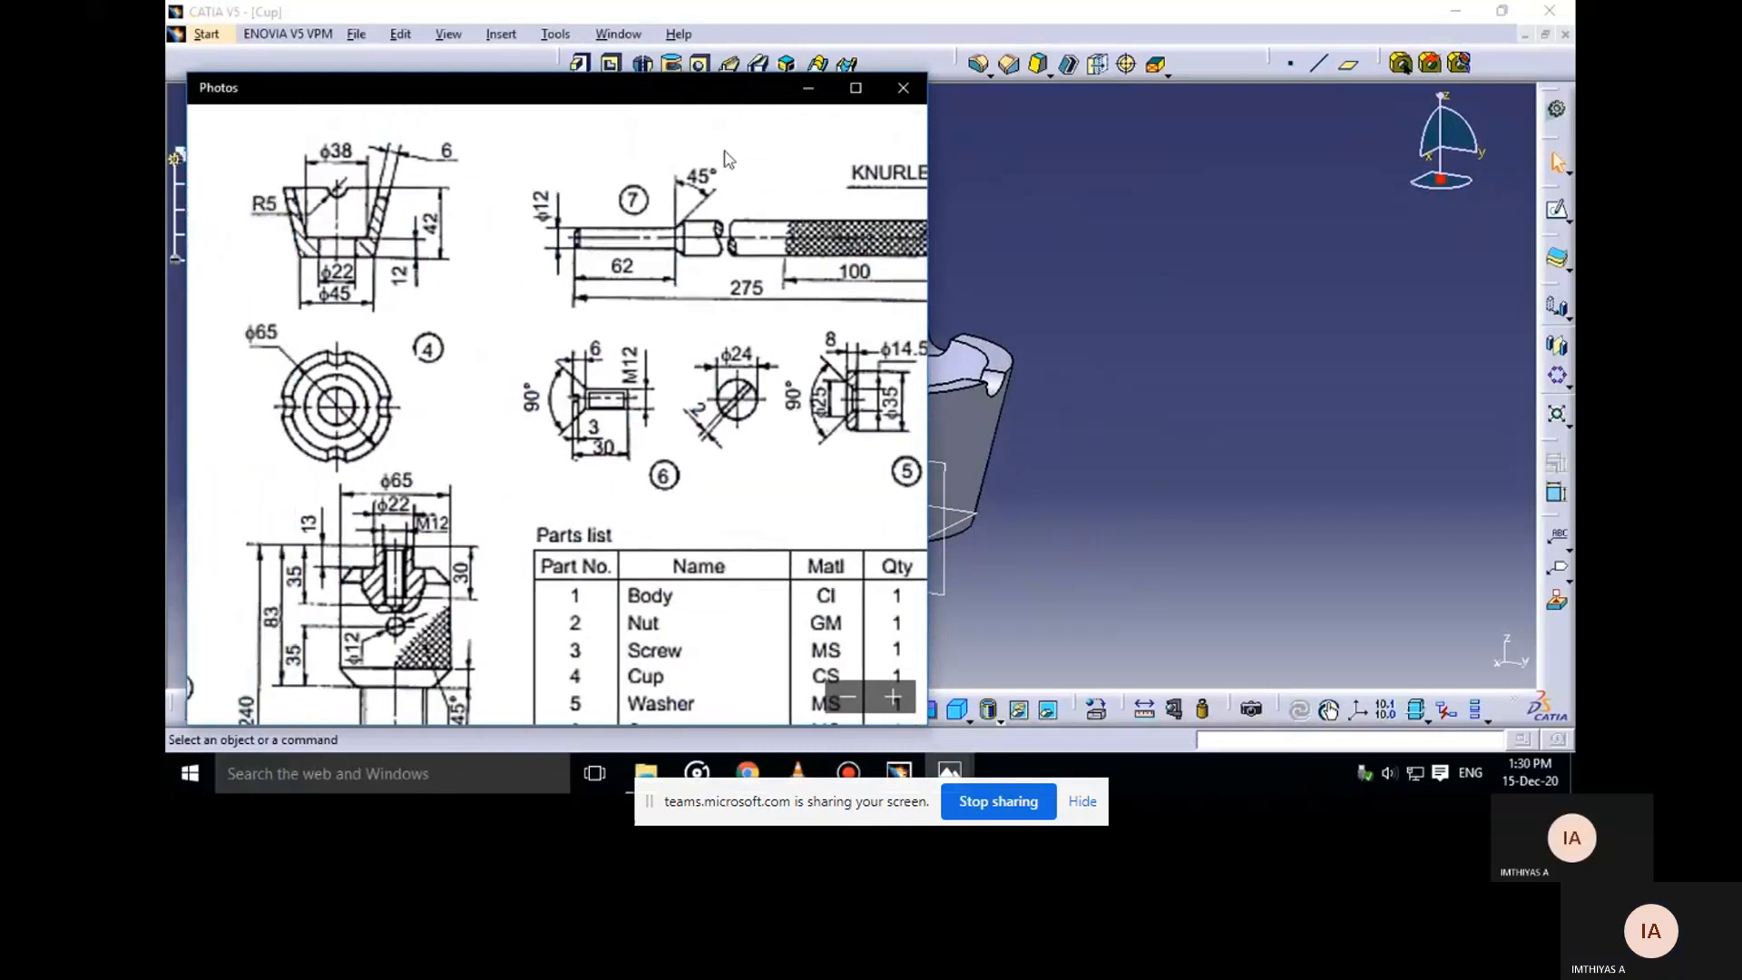
click(823, 98)
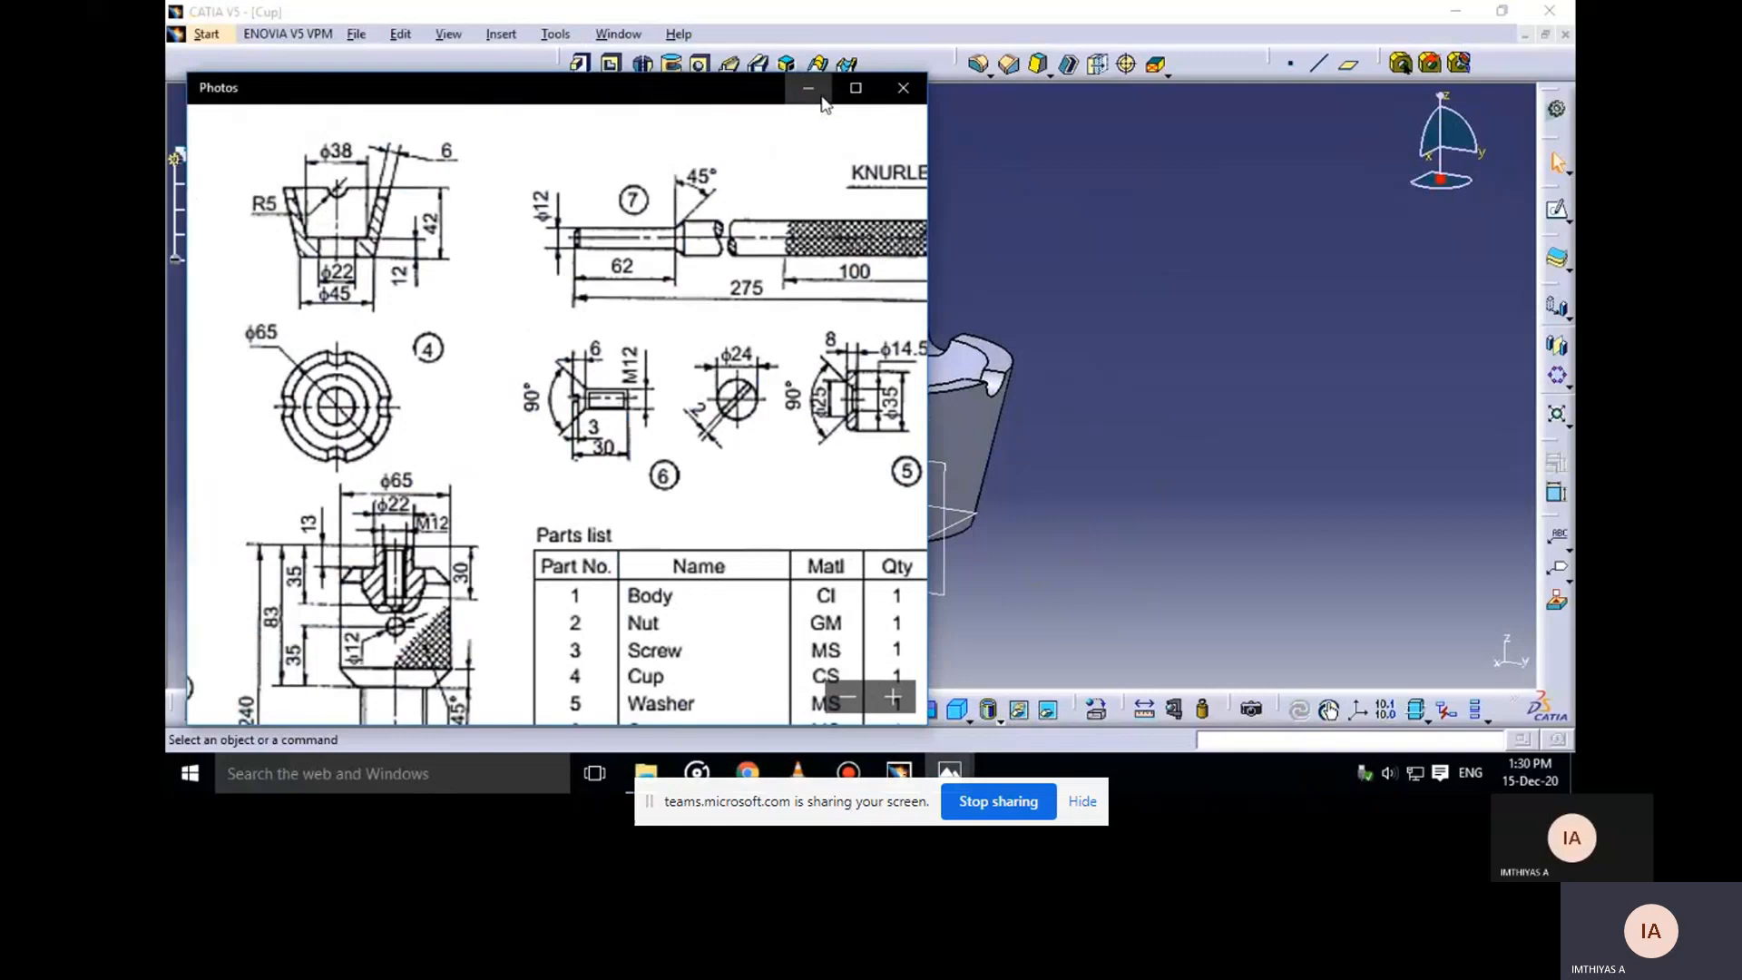
Save the finished part as Cup in the Screw Jack folder and close its document
key(ctrl+s)
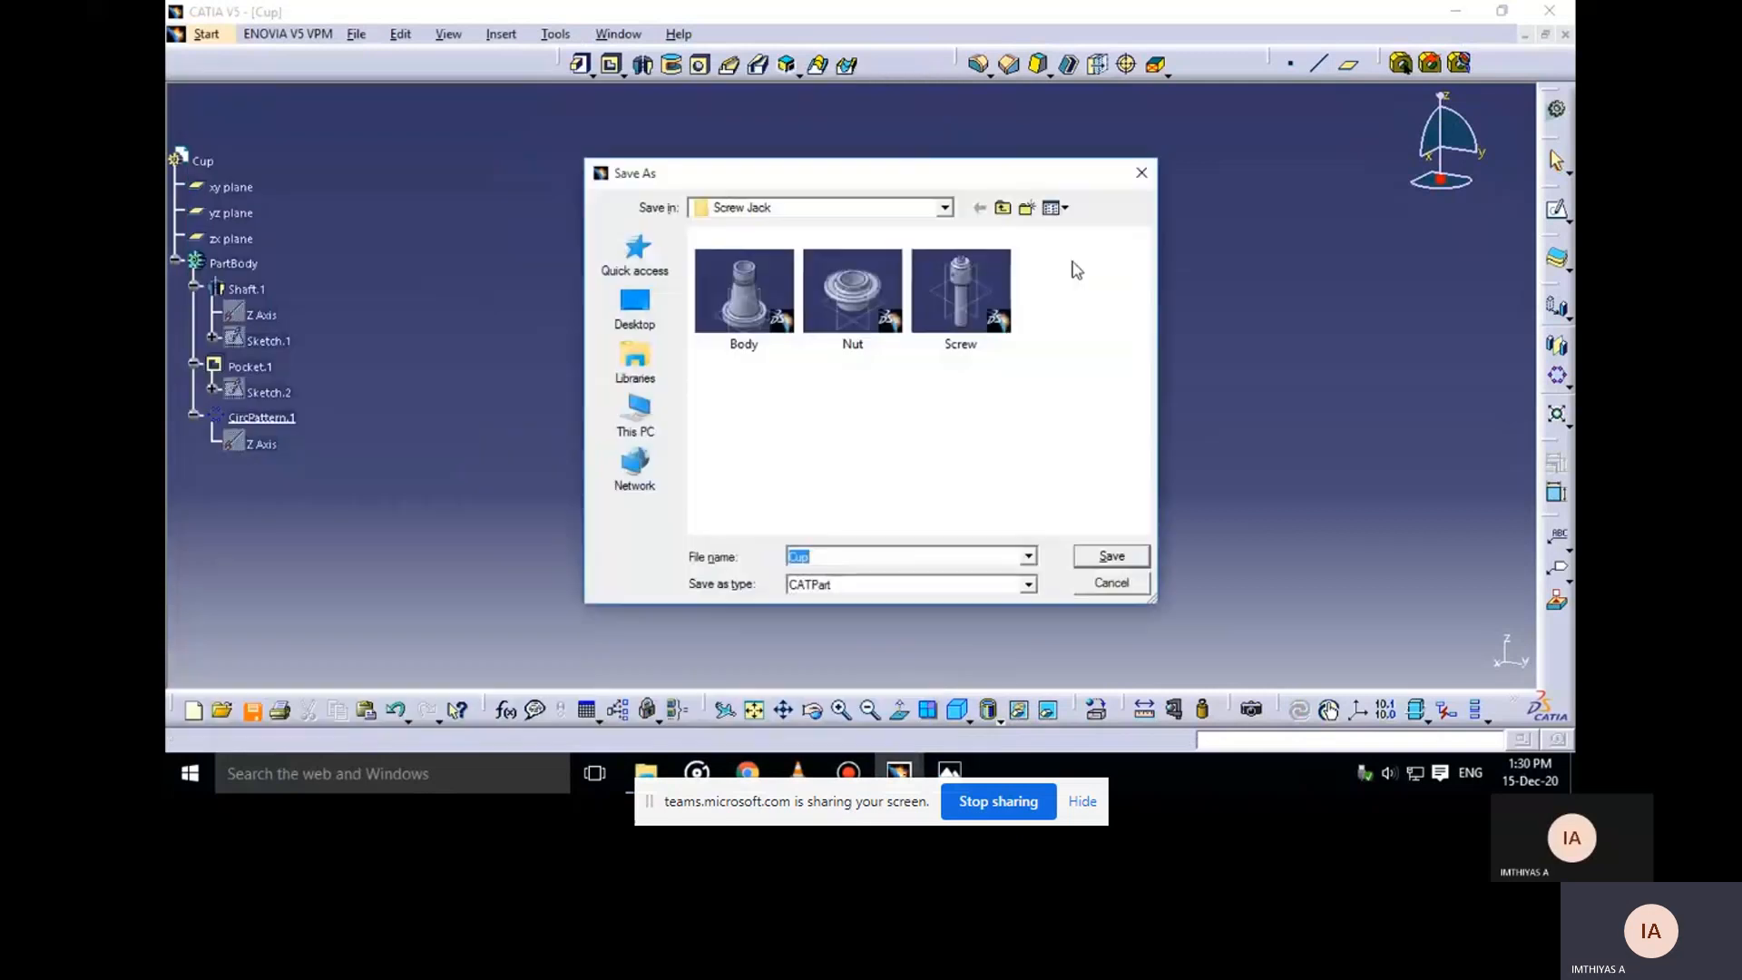
click(1104, 547)
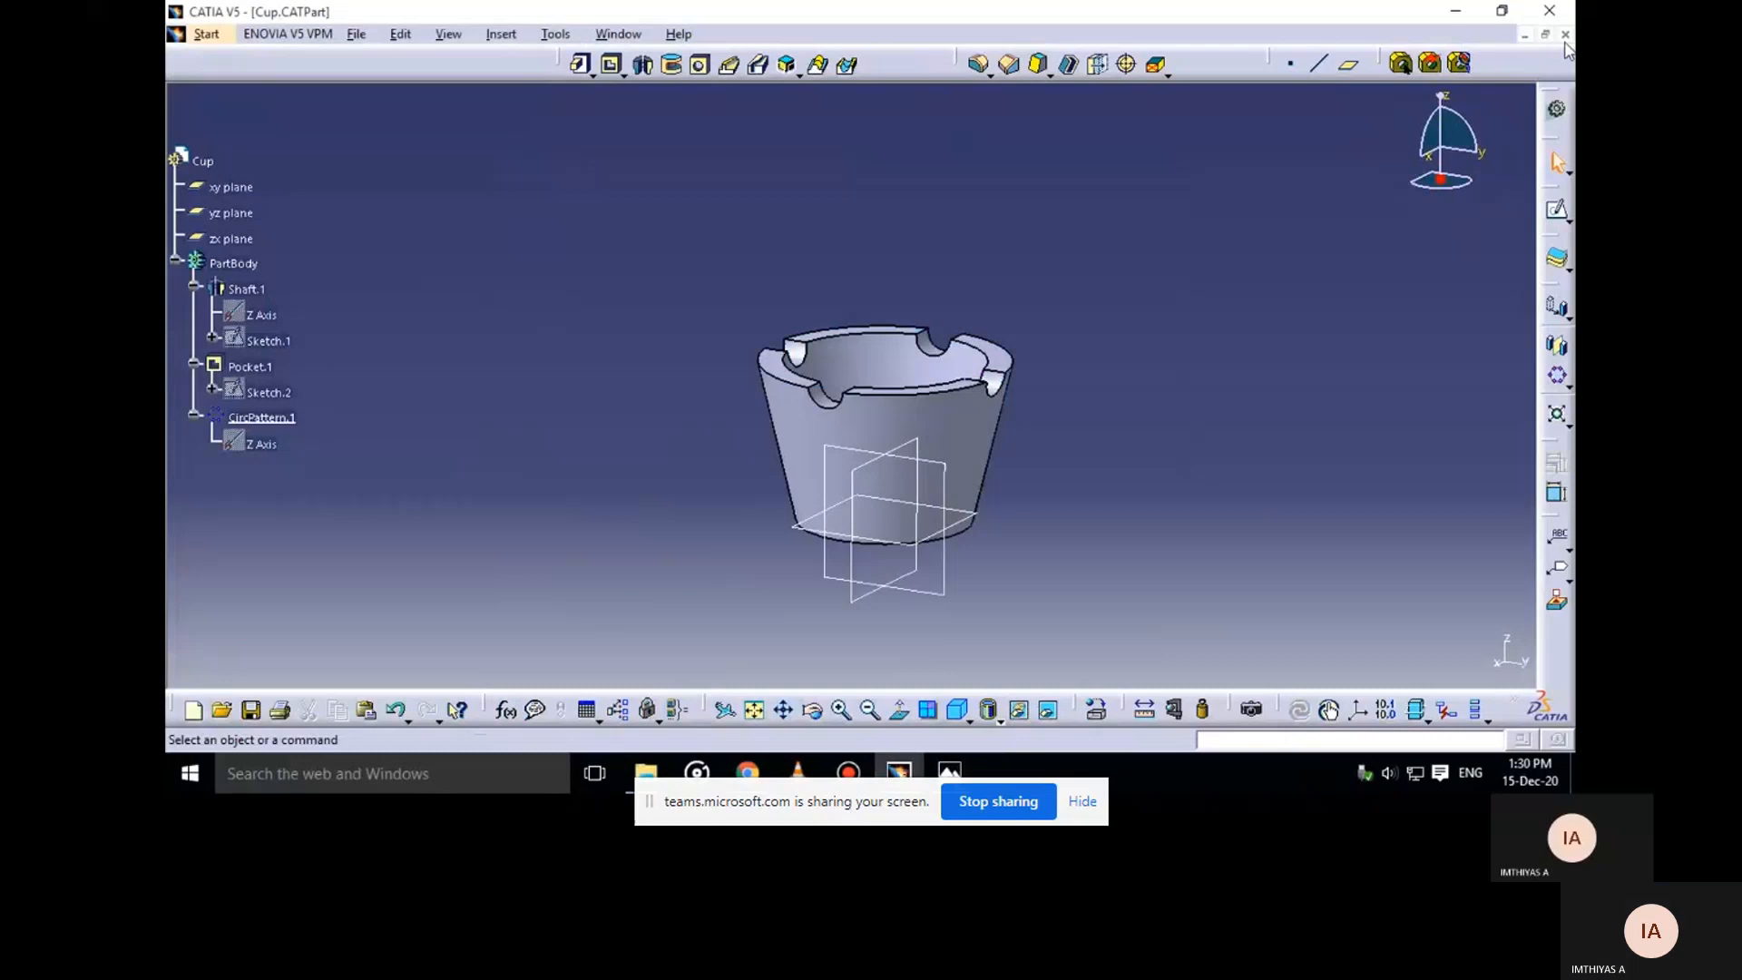
key(ctrl+F4)
Start a new part in the Part Design workbench
click(207, 36)
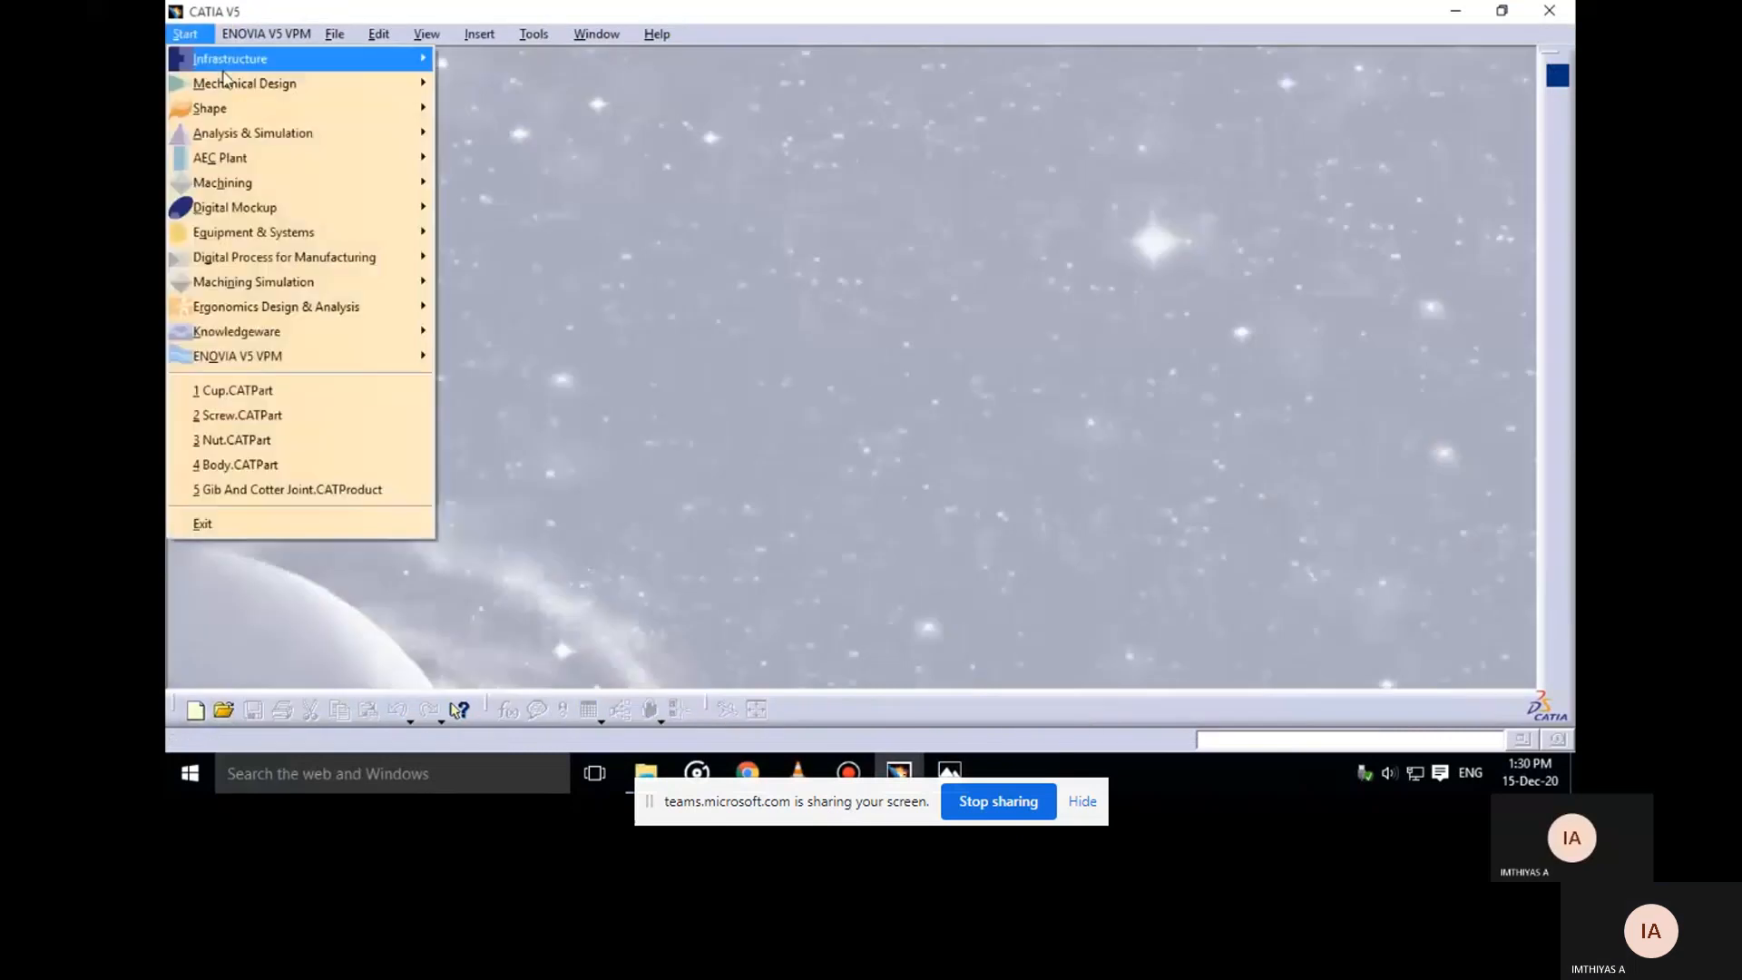
mouse_move(272, 78)
click(498, 73)
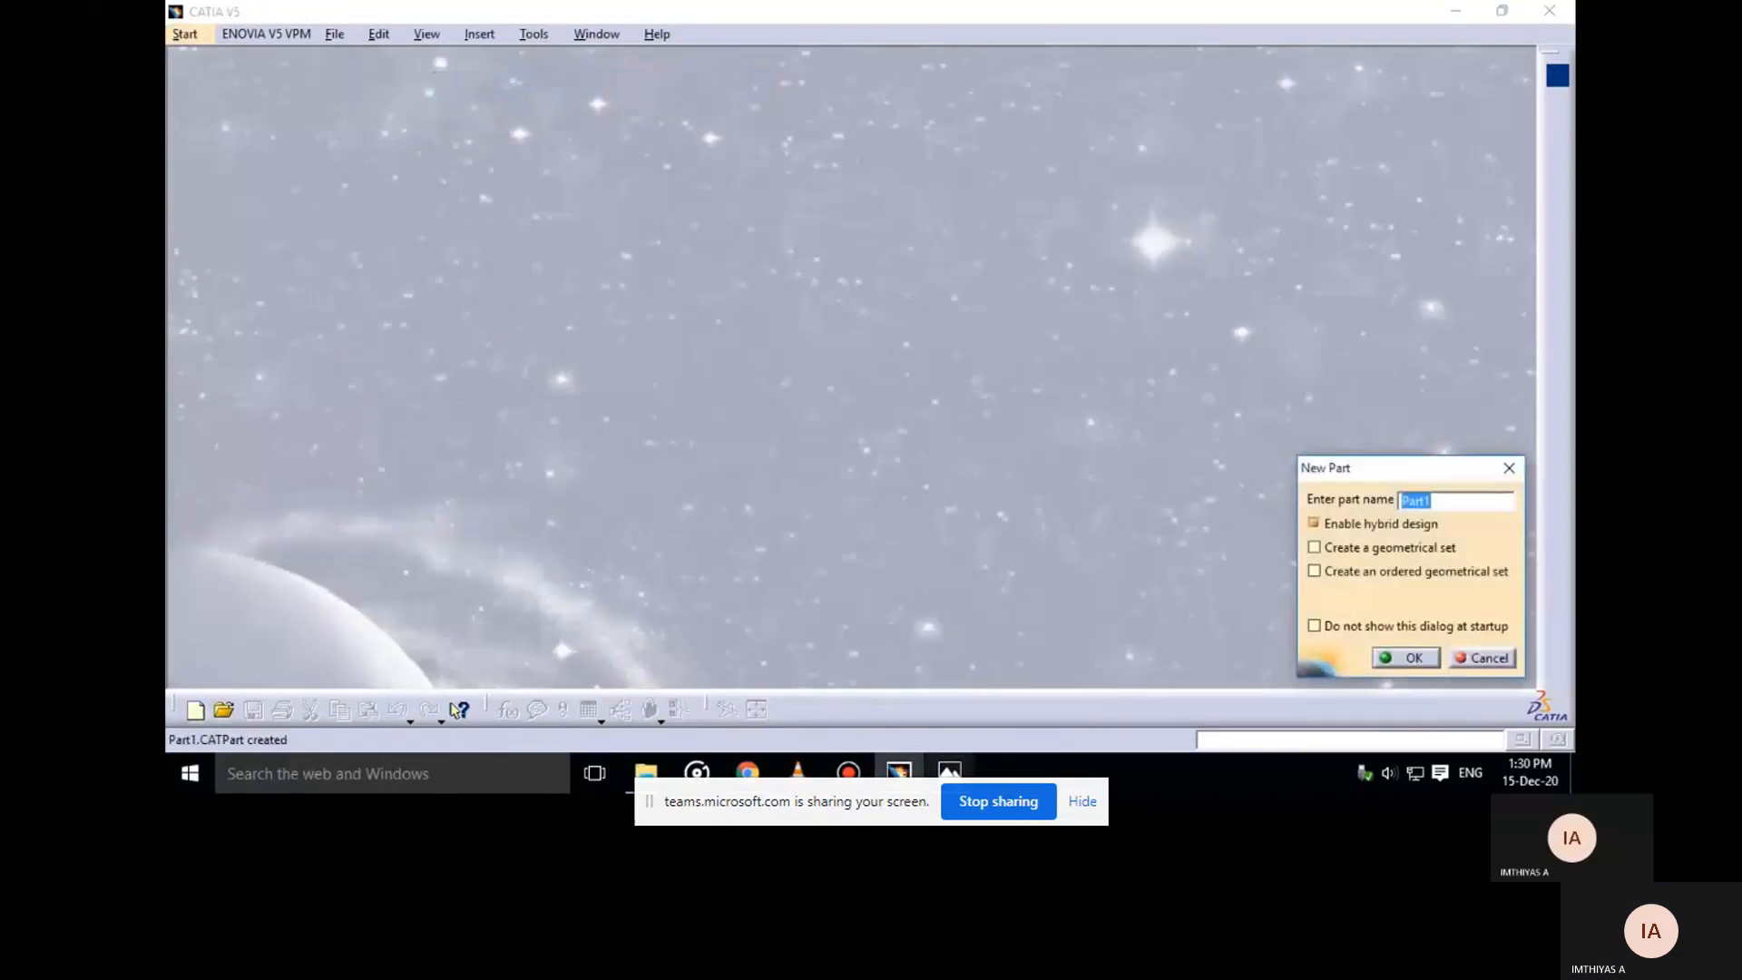
Examine the parts list and the views of part 5 in the reference drawing for its name and dimensions
mouse_move(949, 773)
click(853, 666)
scroll(727, 525, up, 2)
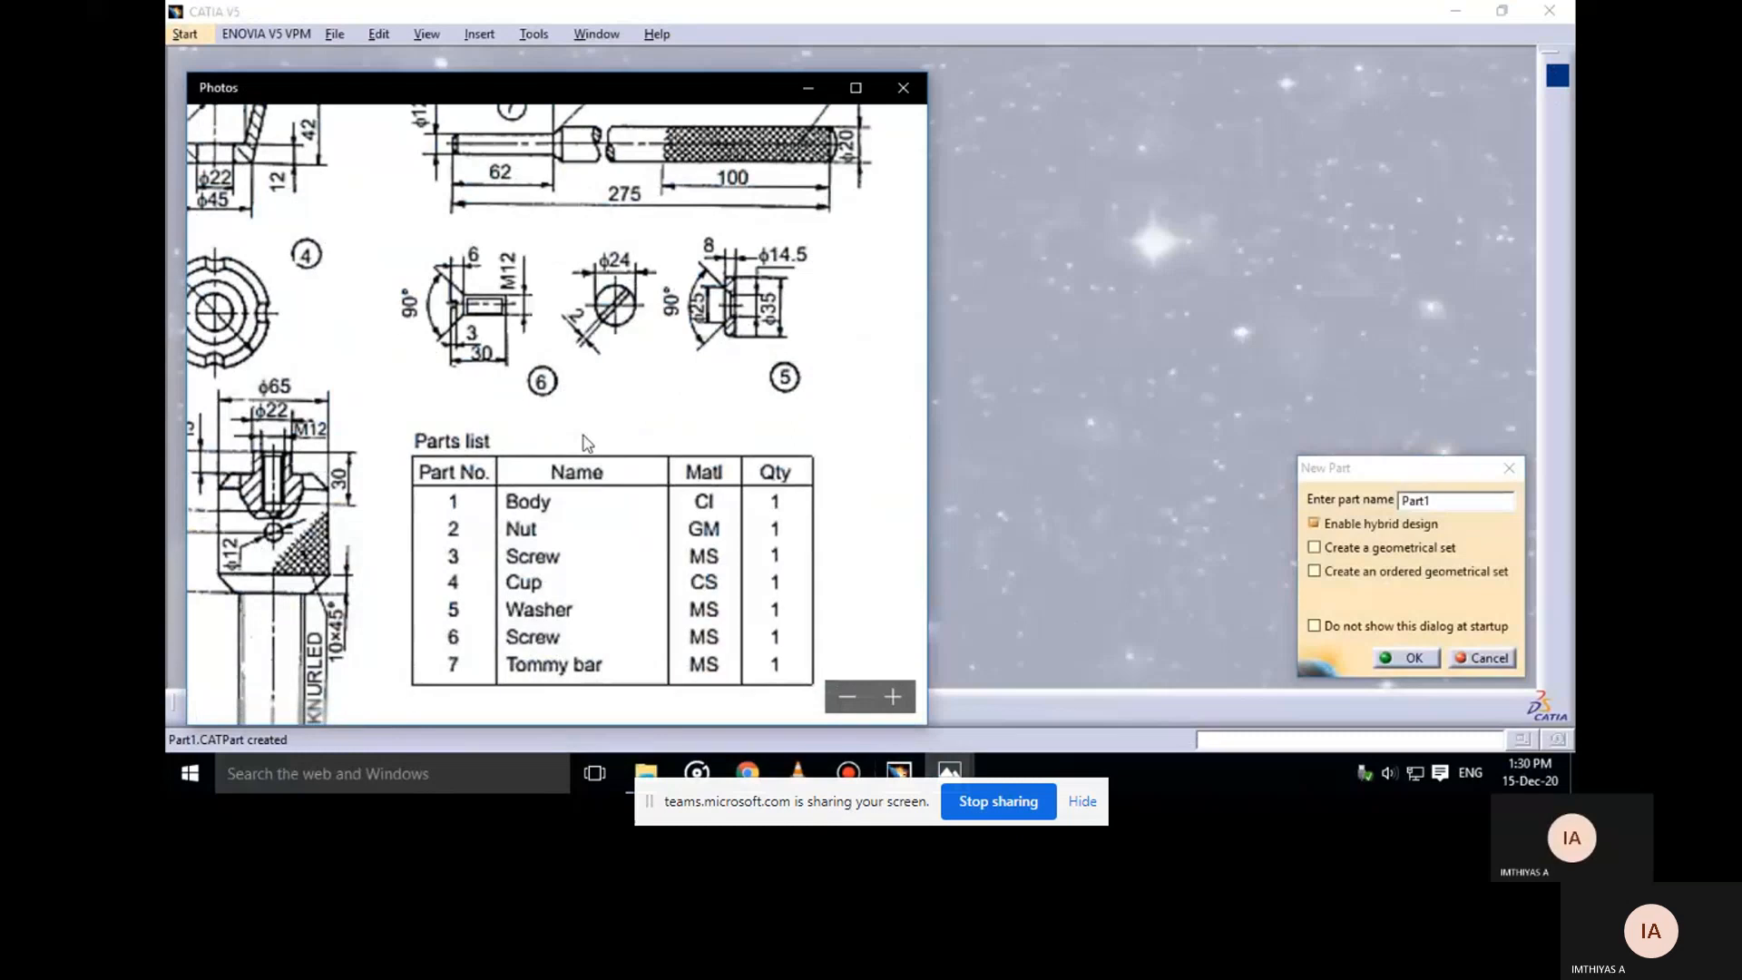
drag(582, 436, 574, 477)
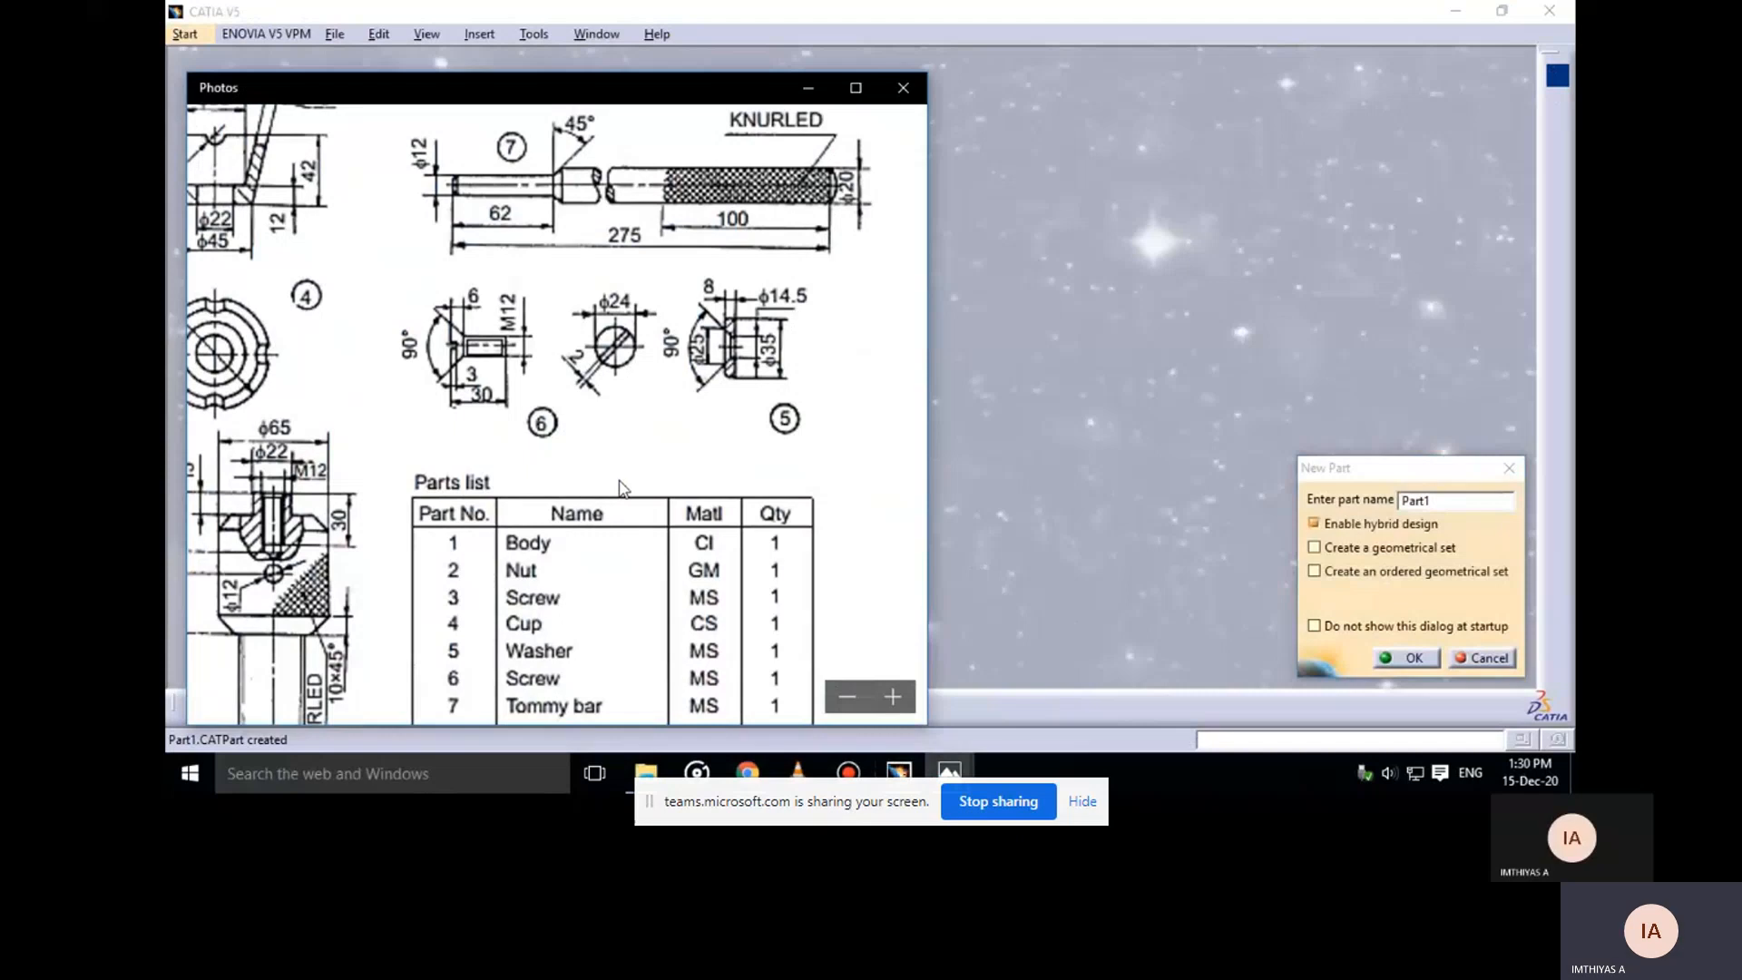
click(884, 698)
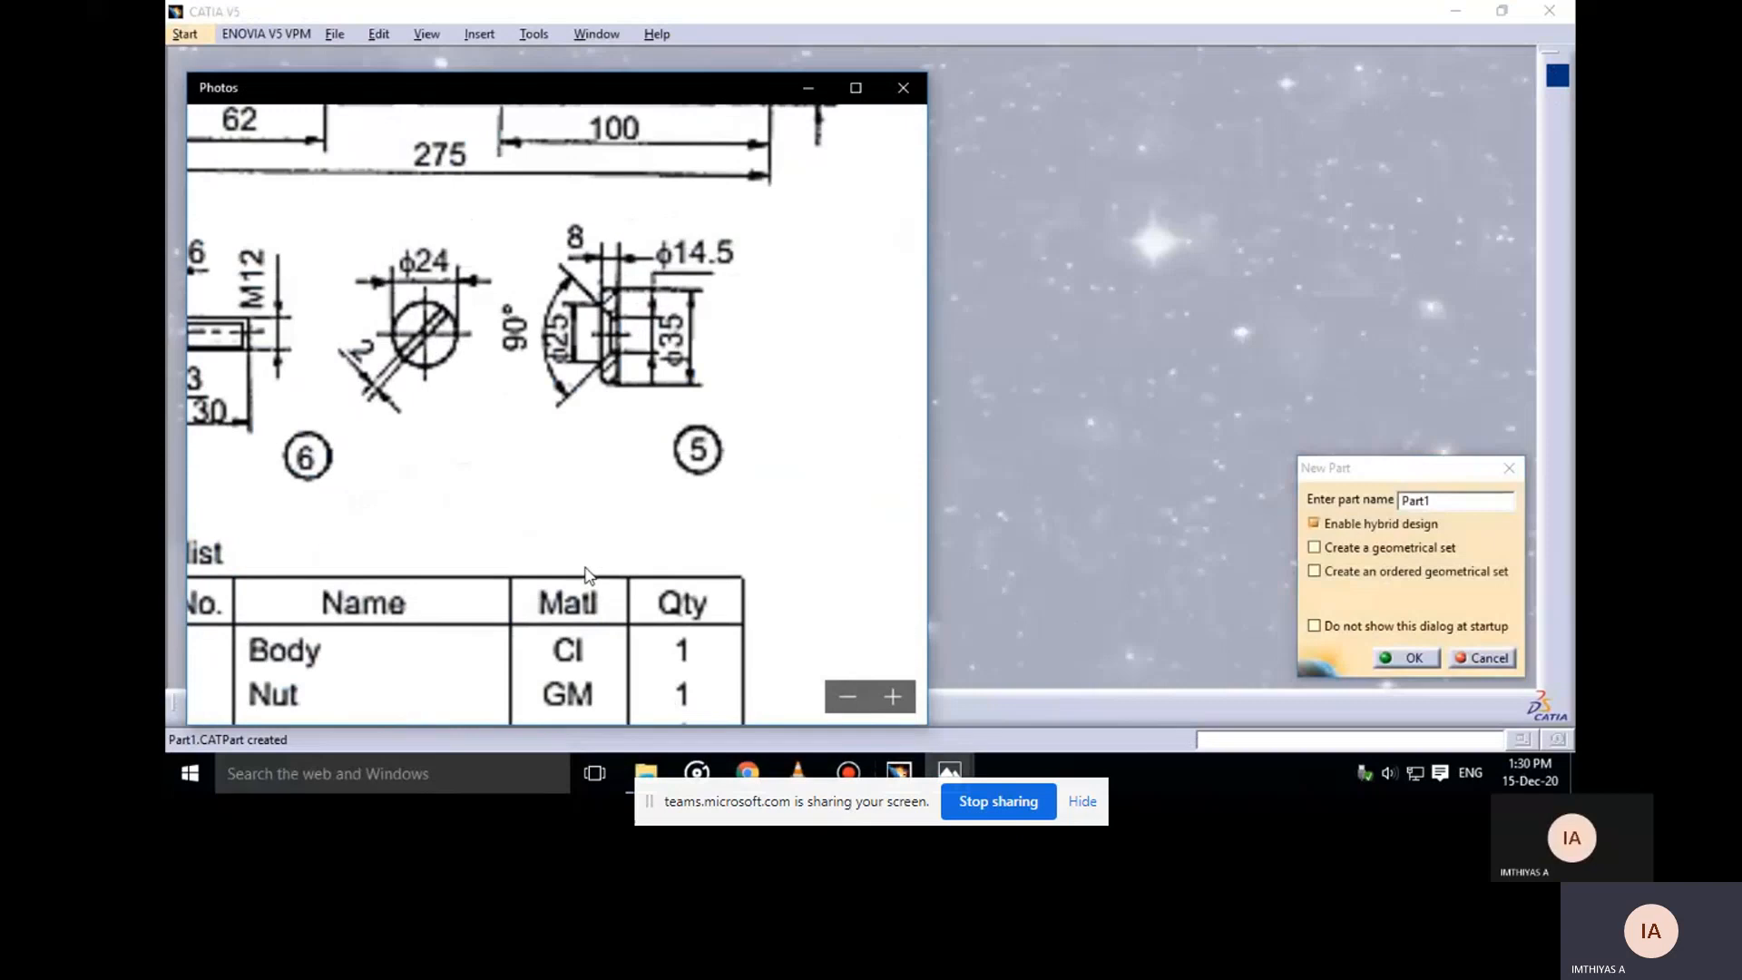
scroll(719, 506, up, 2)
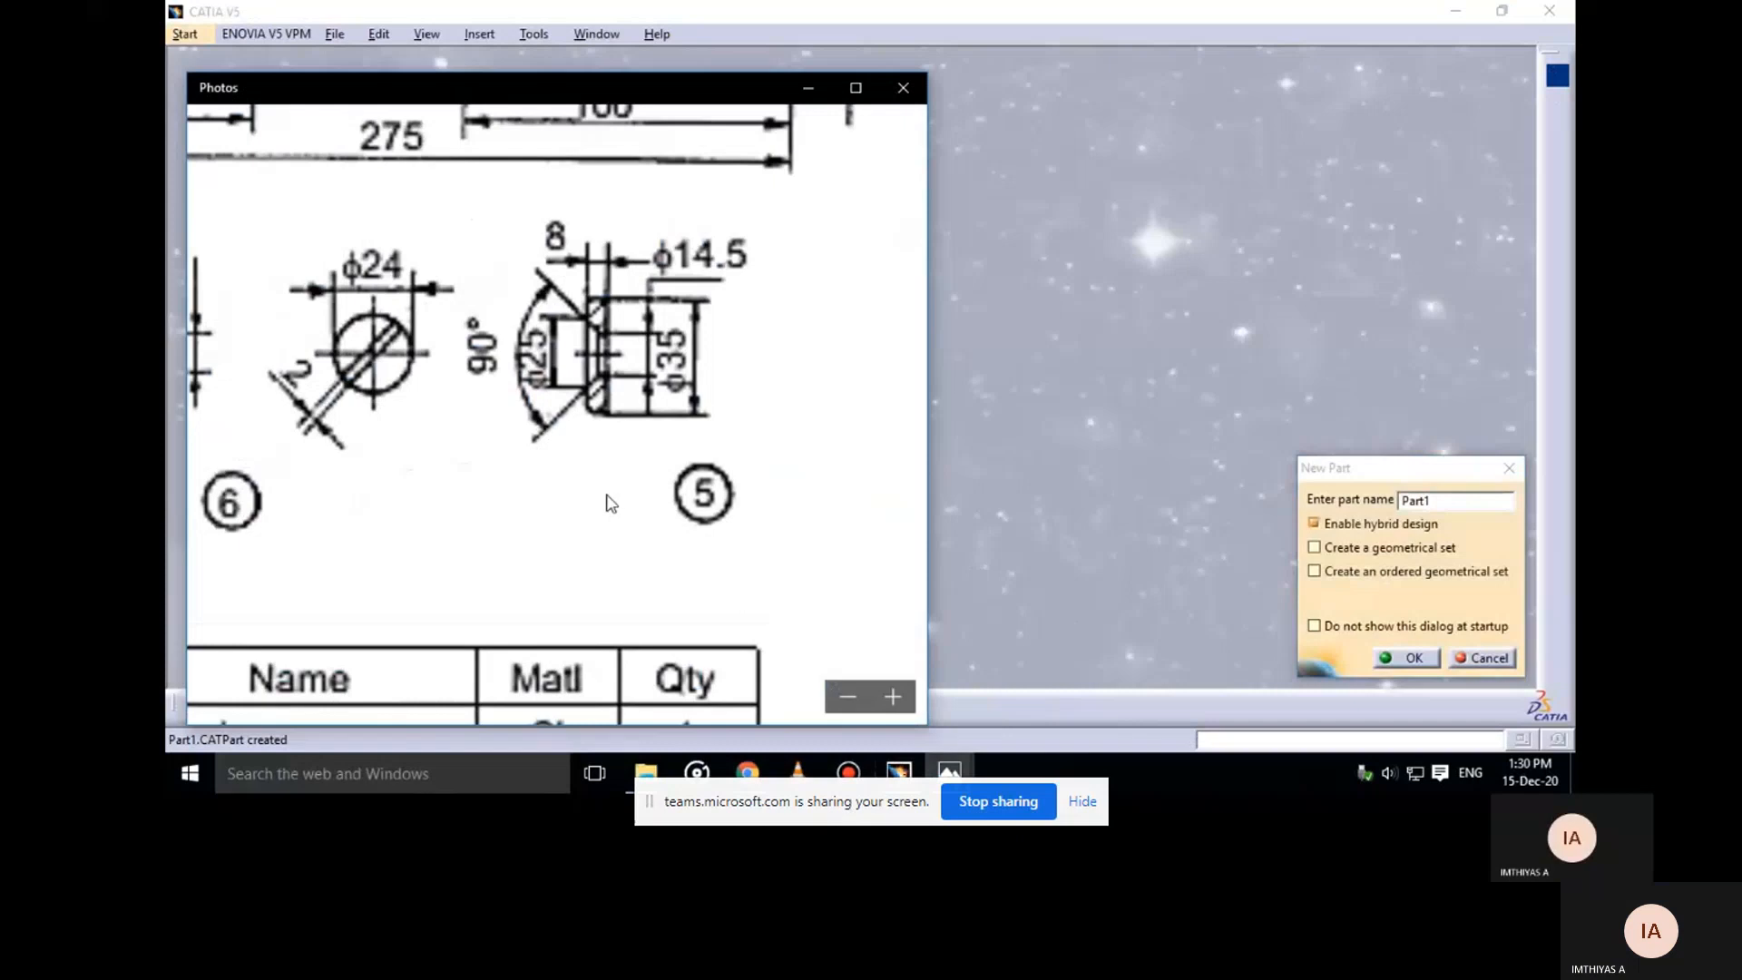
drag(603, 498, 665, 508)
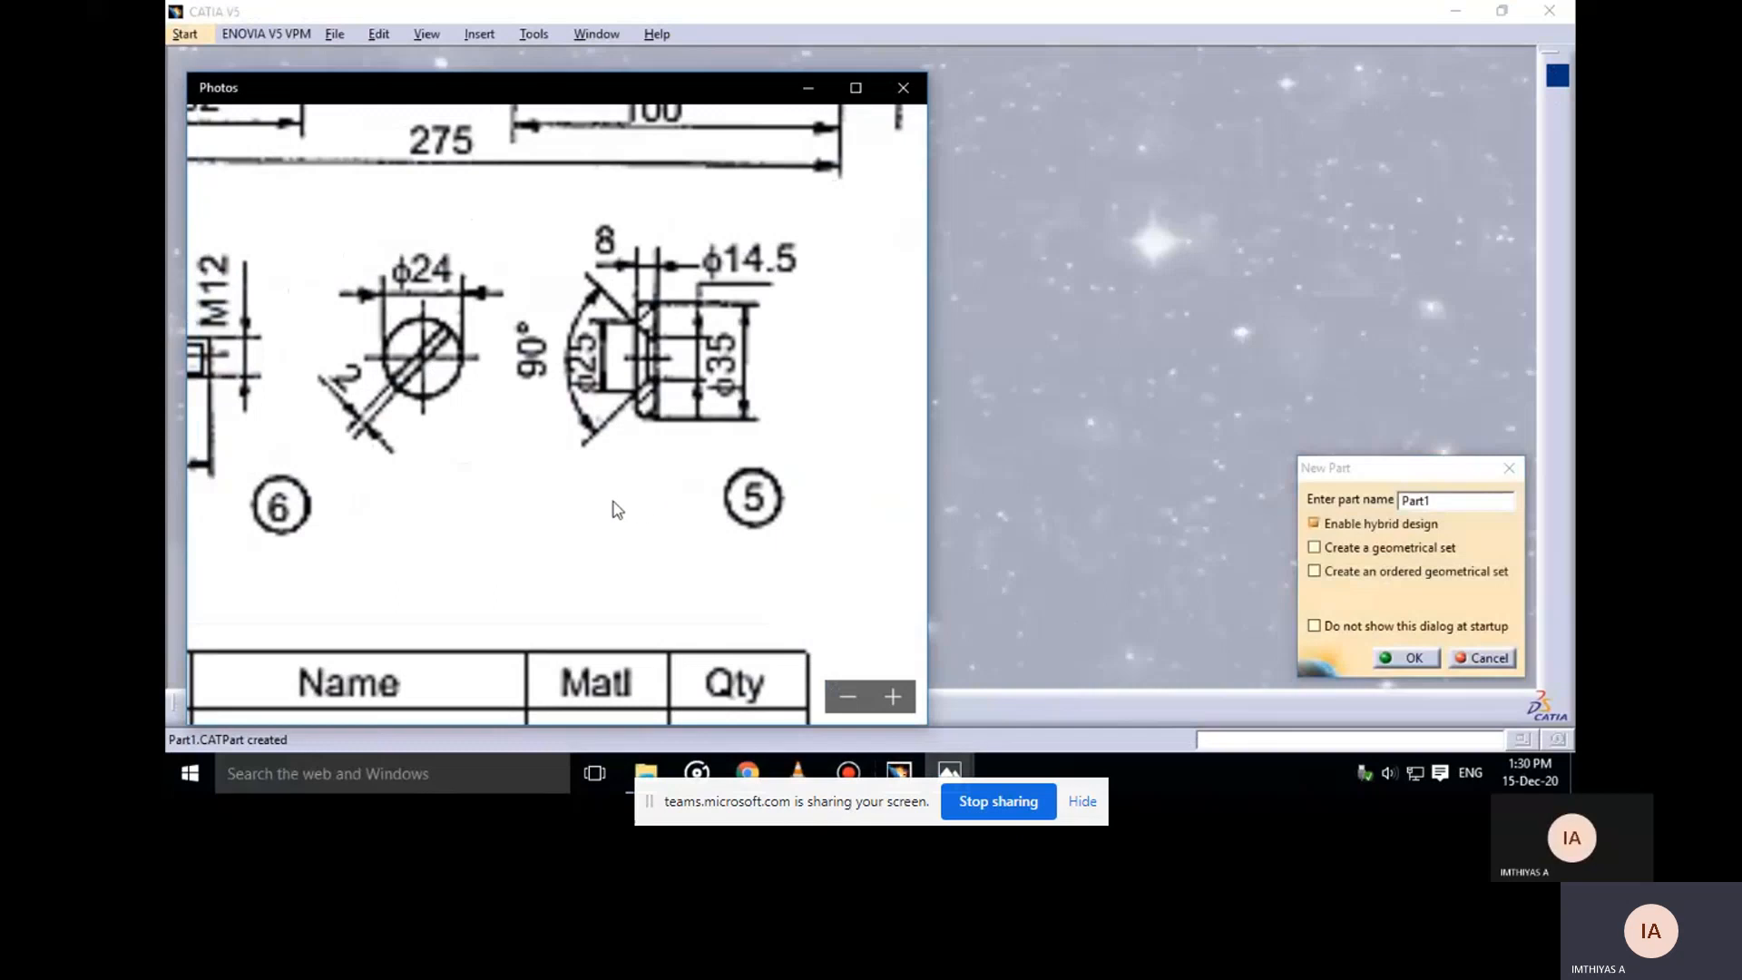
drag(613, 502, 696, 532)
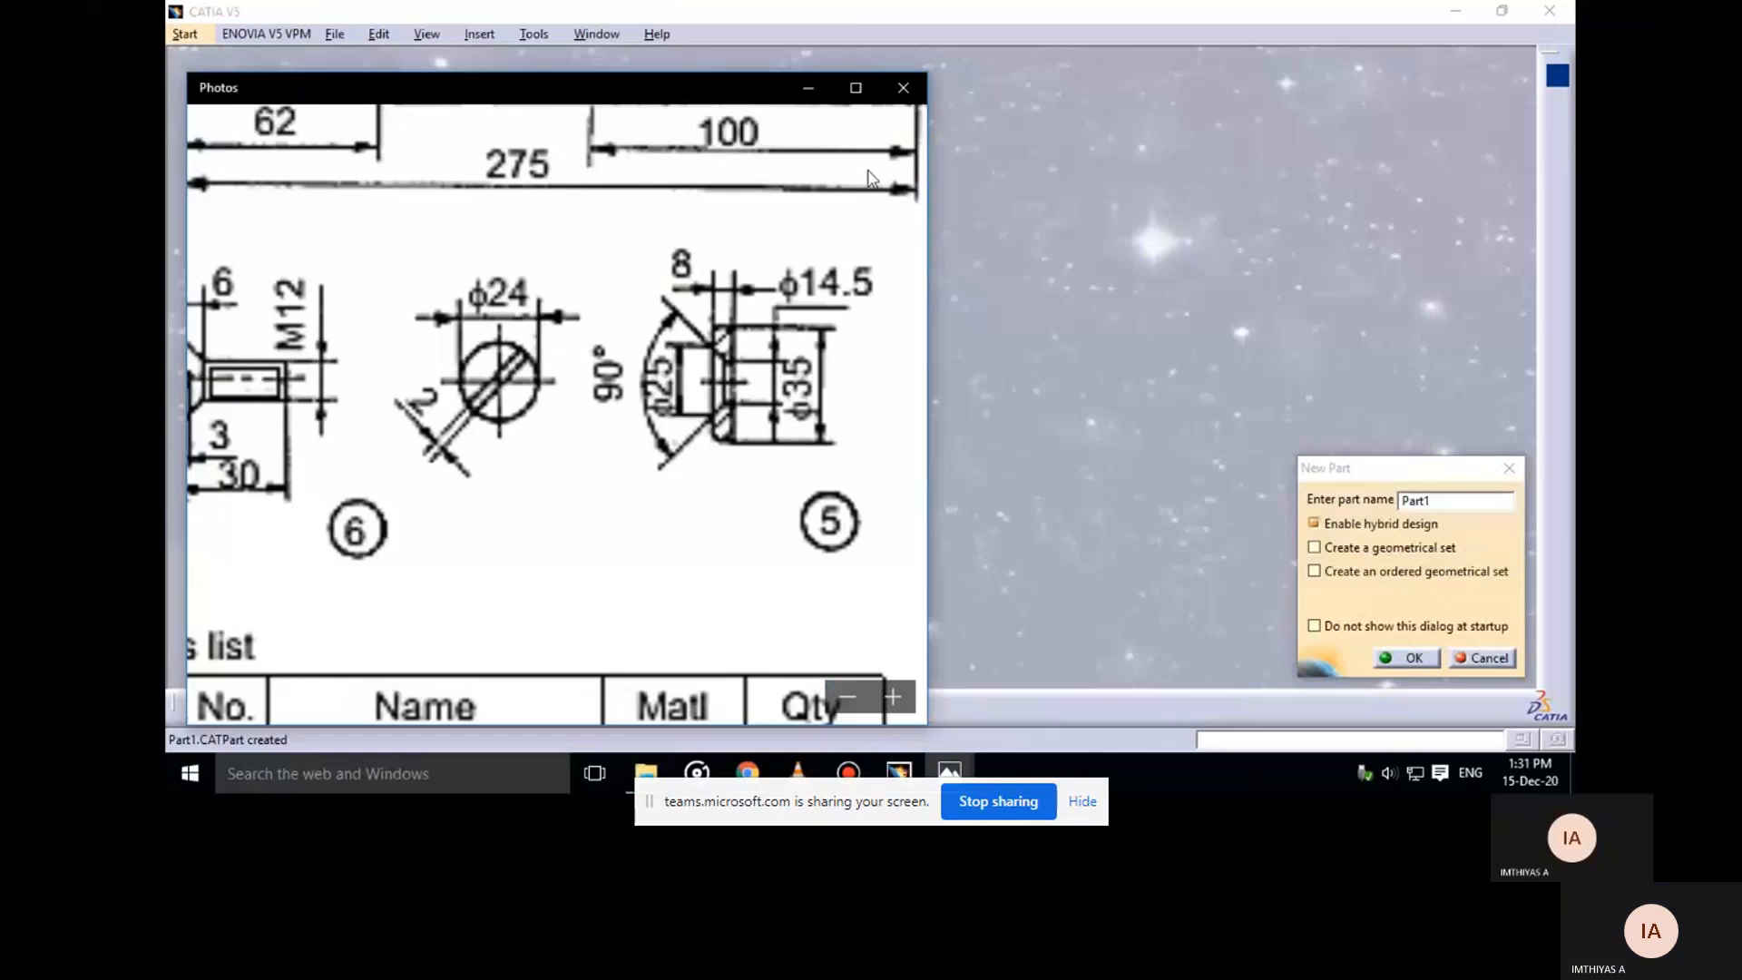
mouse_move(602, 366)
mouse_down()
mouse_move(708, 408)
mouse_move(693, 409)
mouse_up()
scroll(717, 444, down, 1)
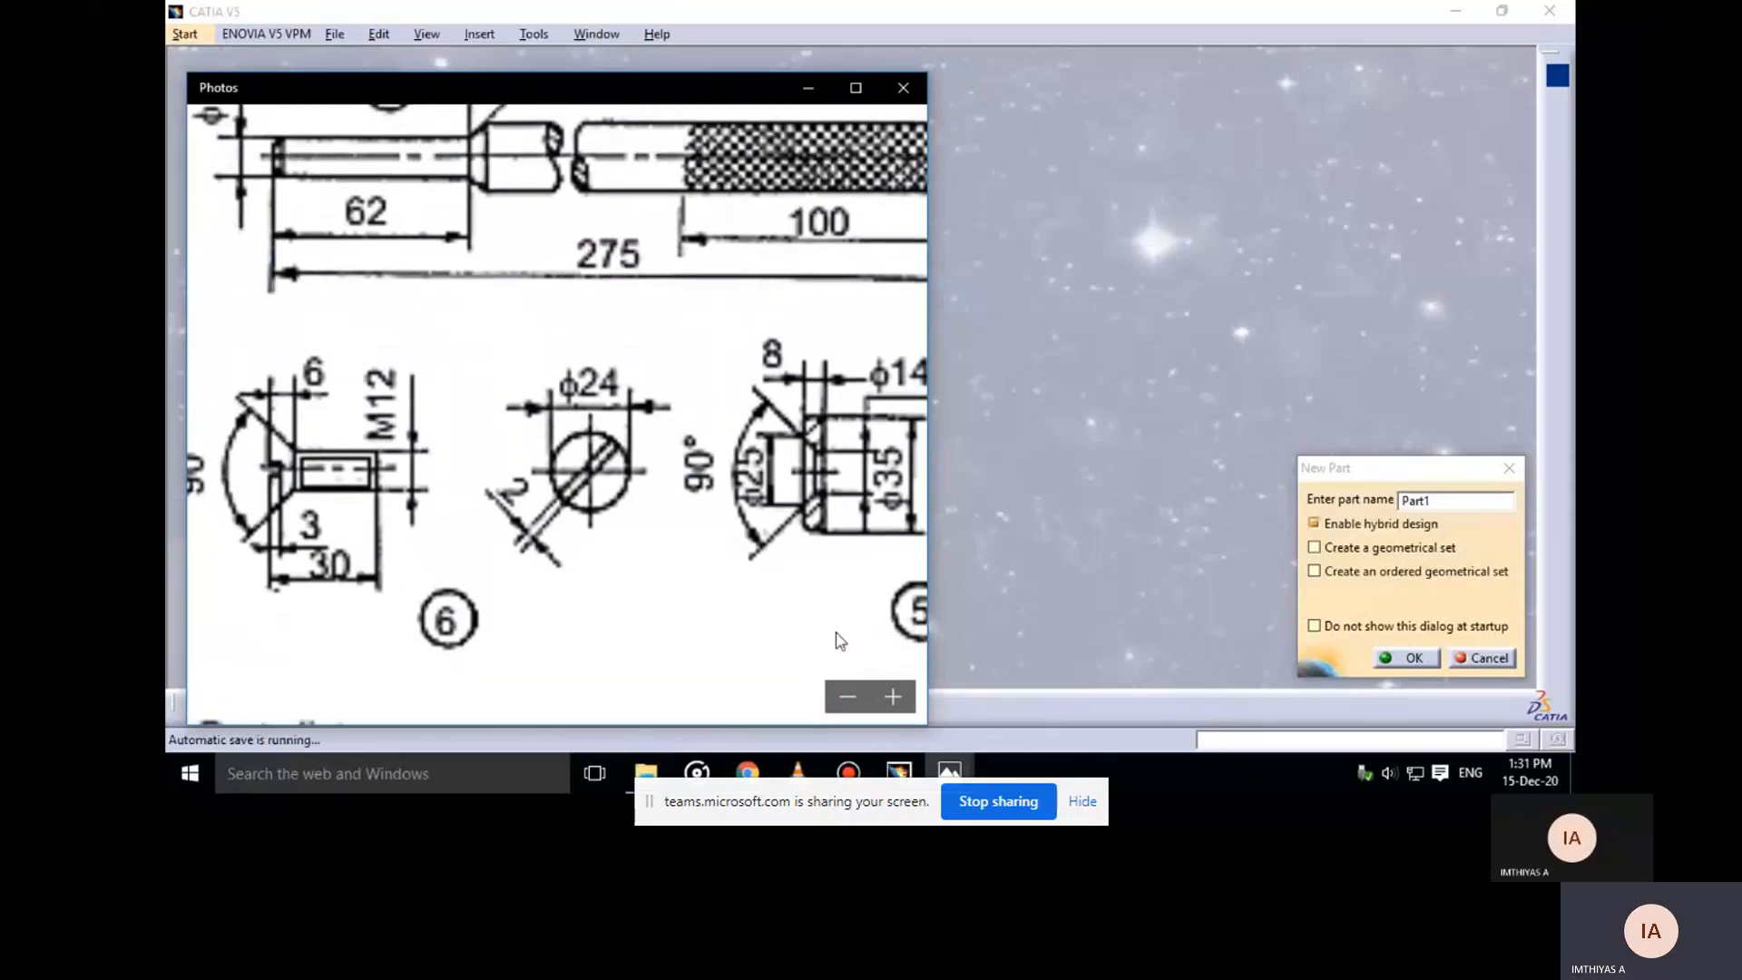
click(866, 701)
click(867, 700)
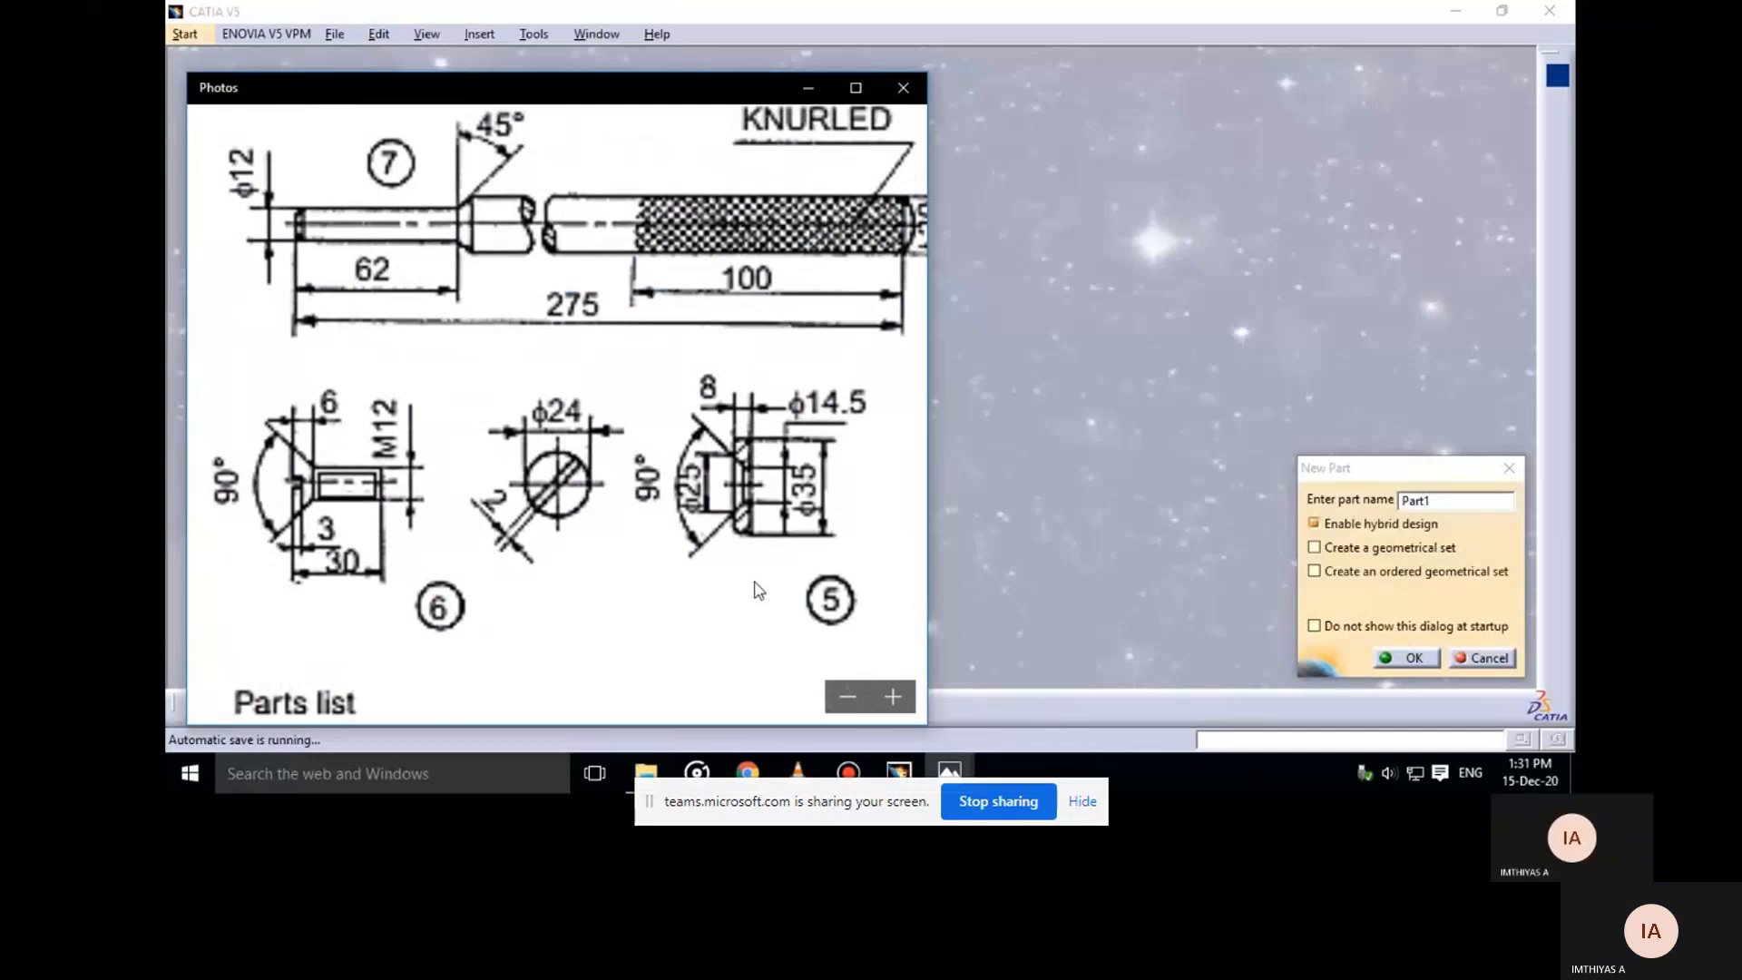
click(848, 696)
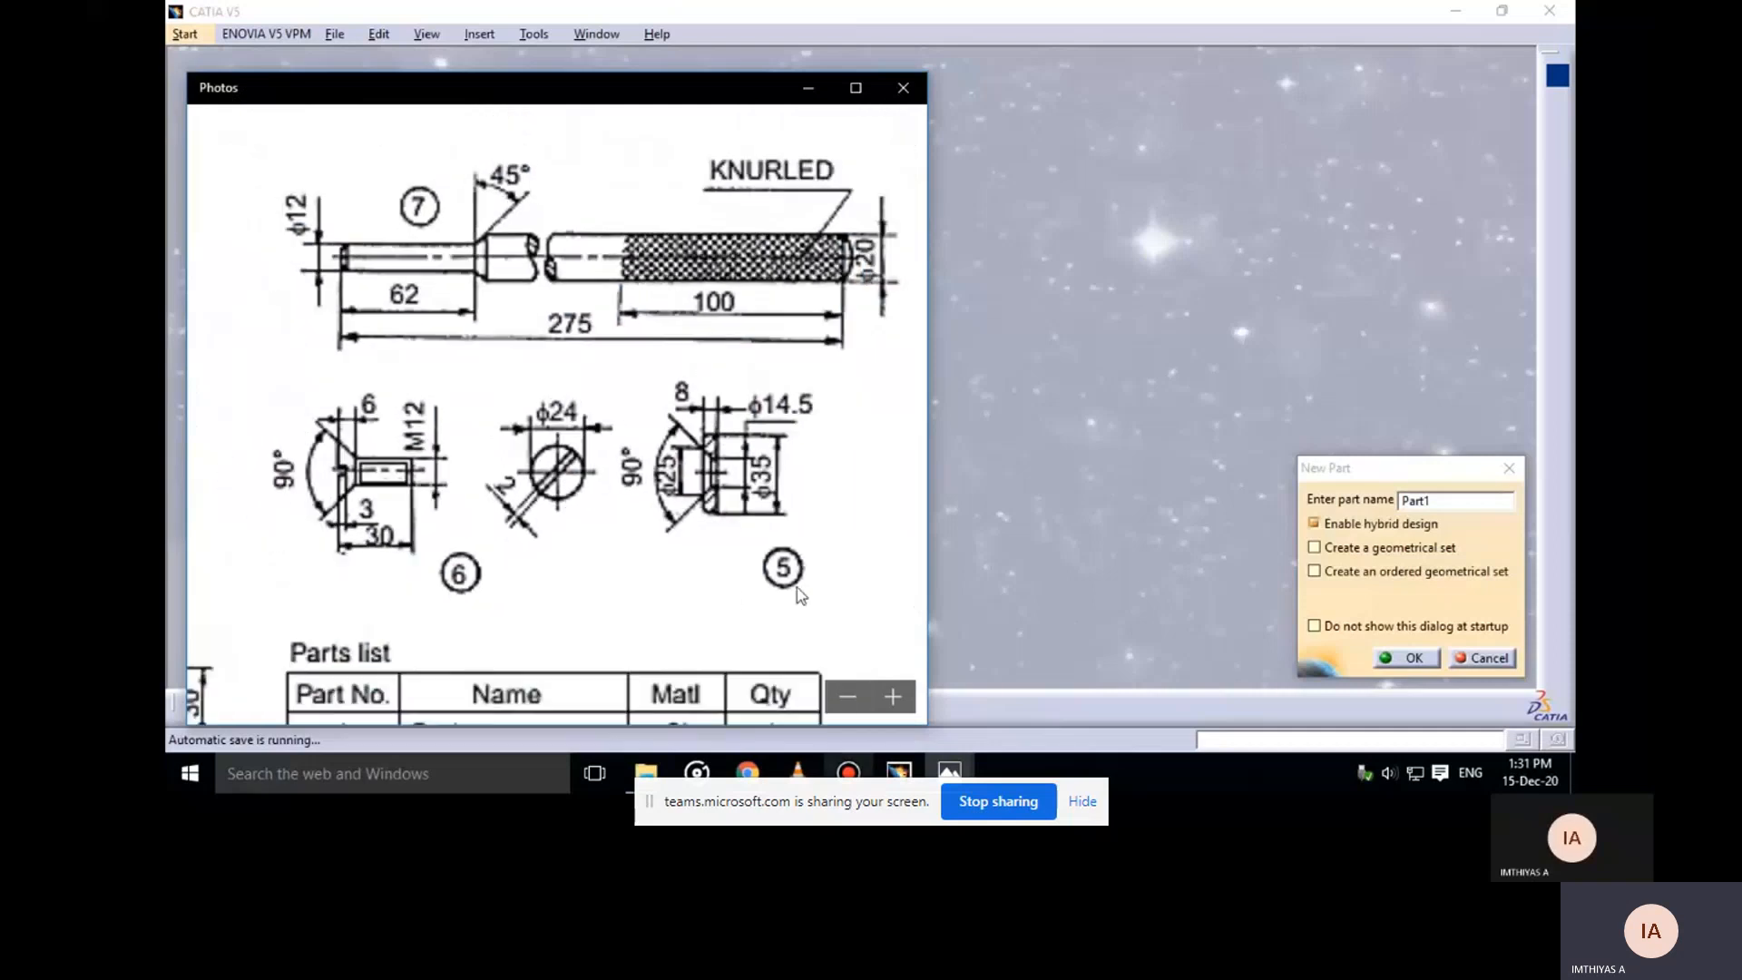
click(849, 695)
click(893, 697)
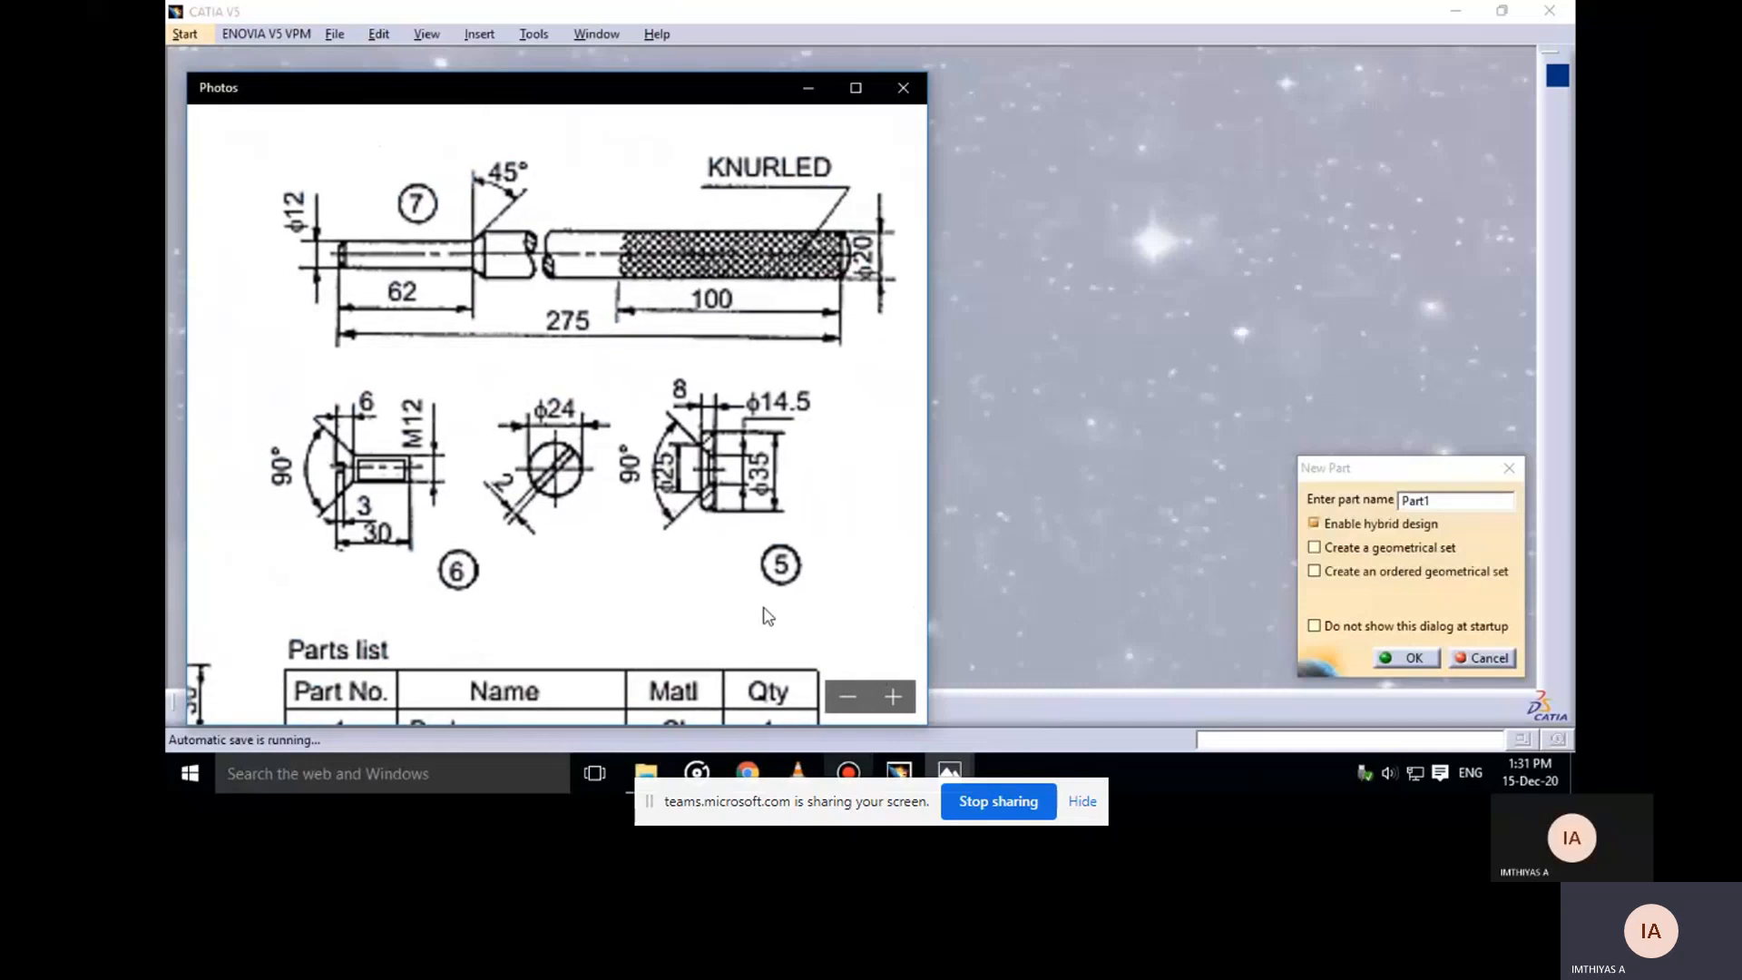
mouse_move(805, 447)
mouse_down()
mouse_move(799, 222)
mouse_move(822, 343)
mouse_up()
Name the new part Washer and create it with hybrid design enabled
click(809, 87)
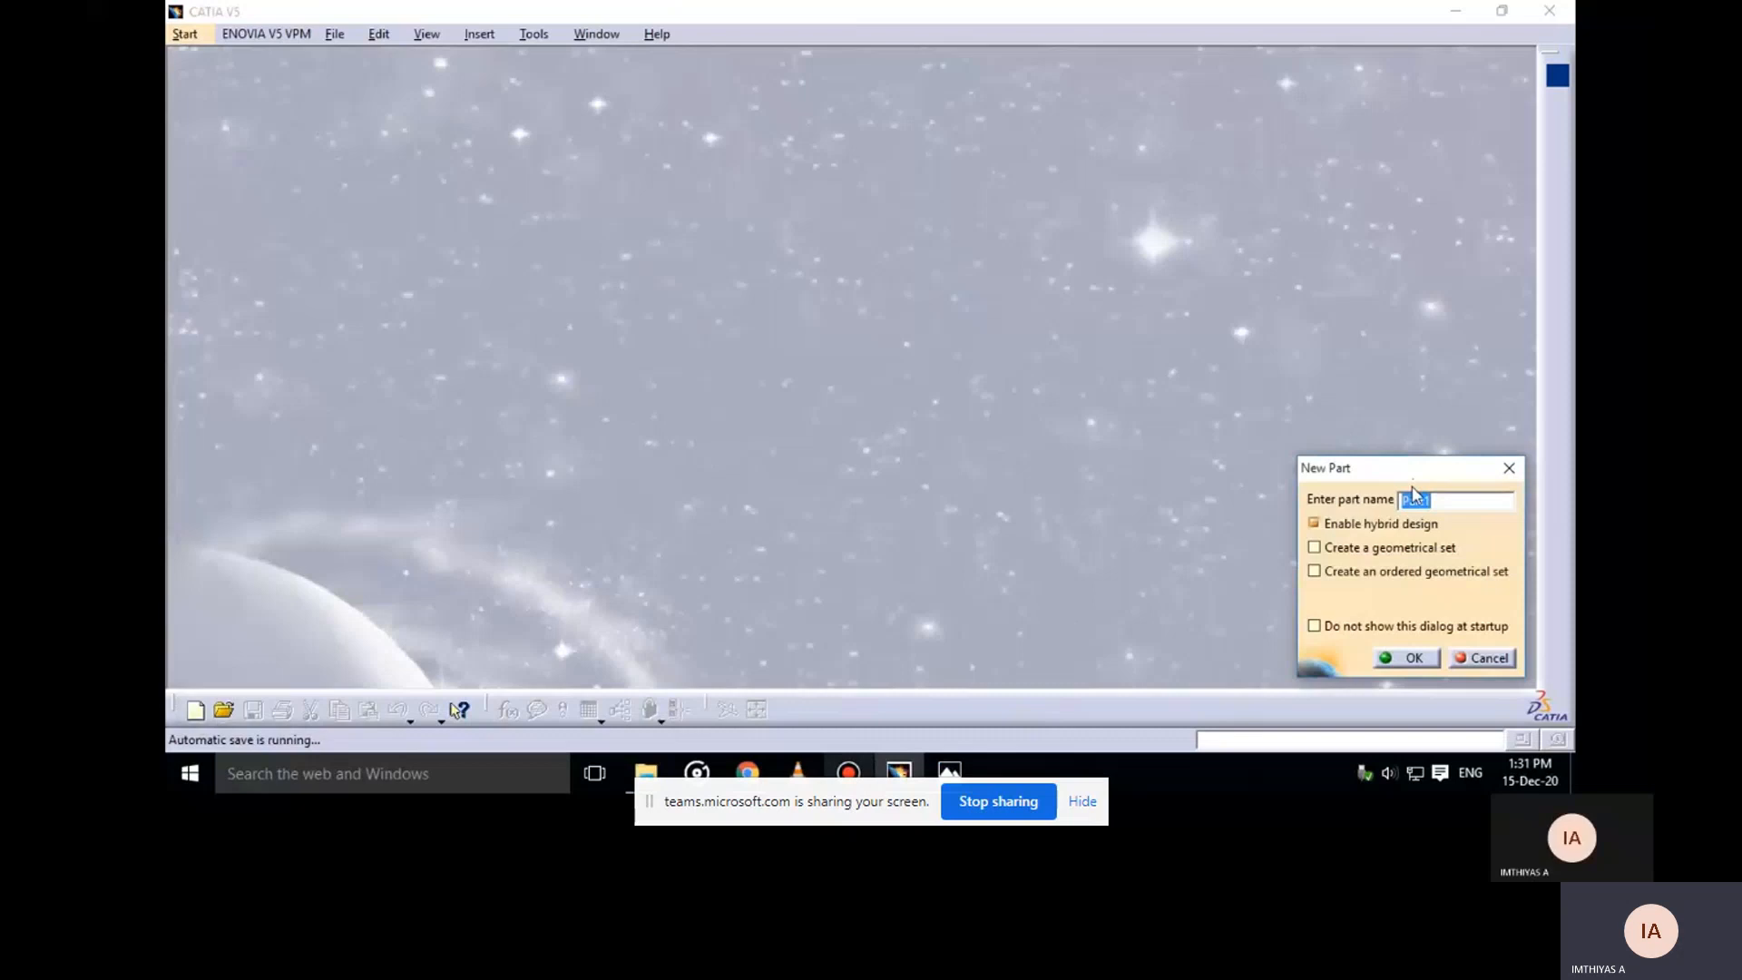
text(Washer)
click(1412, 658)
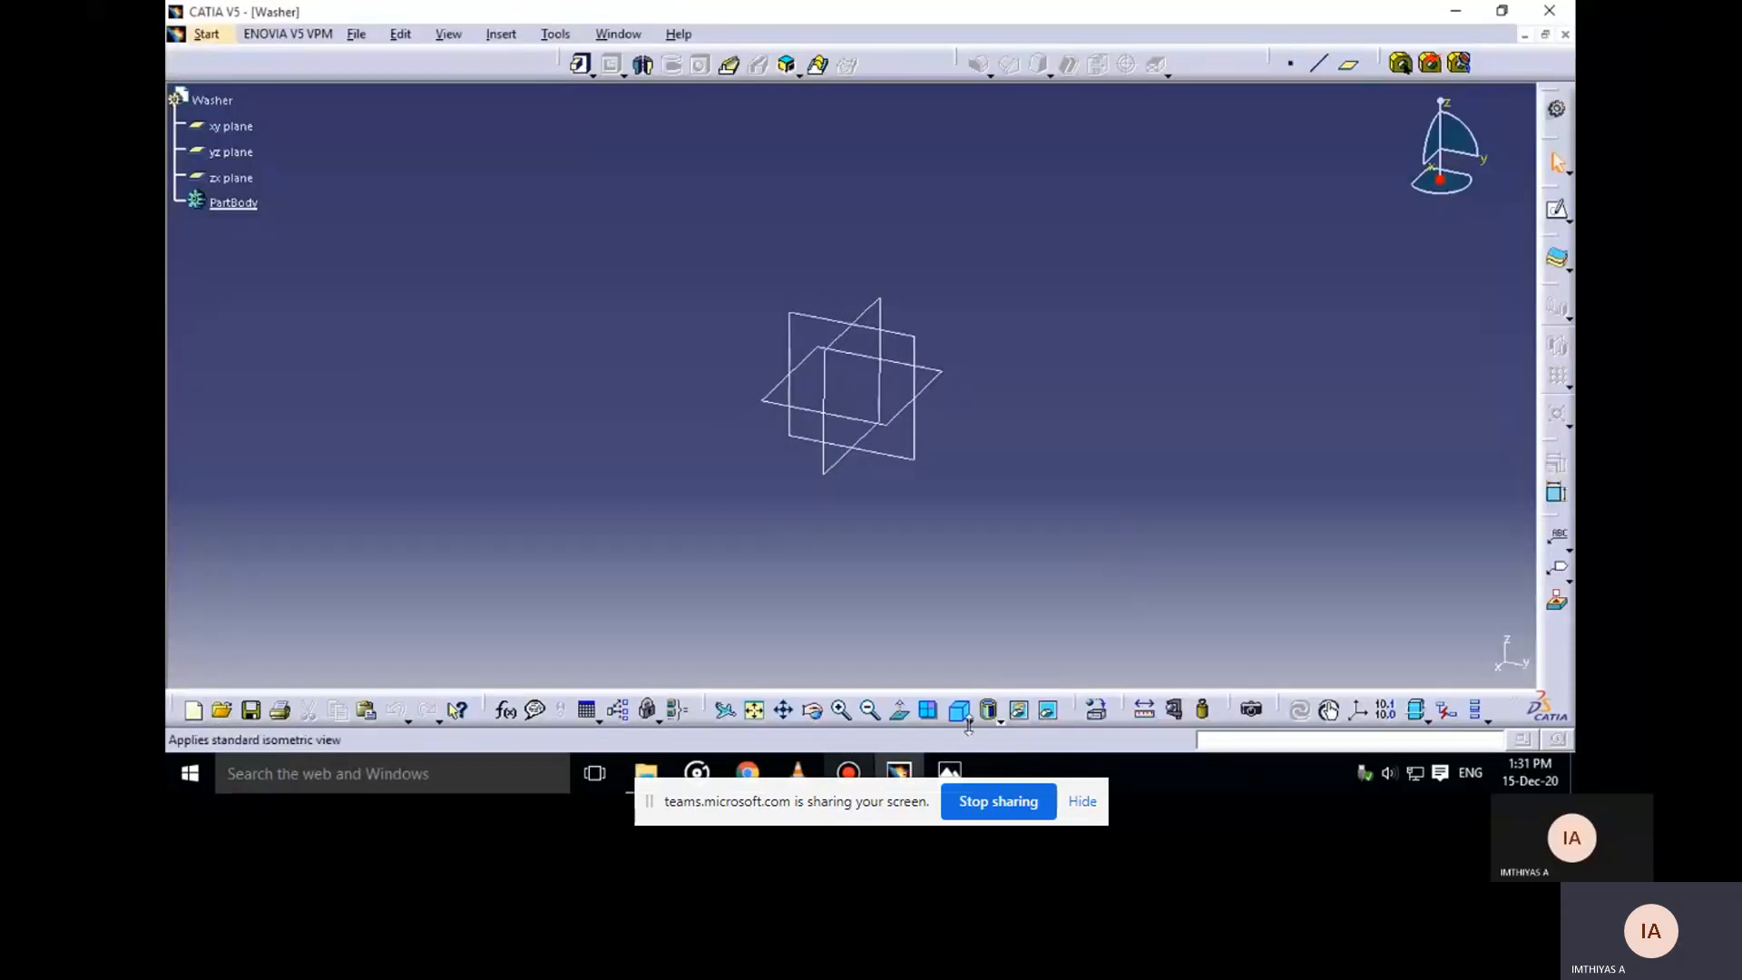
Examine the washer's section view in the reference drawing for its diameters, thickness and countersink angle
mouse_move(949, 772)
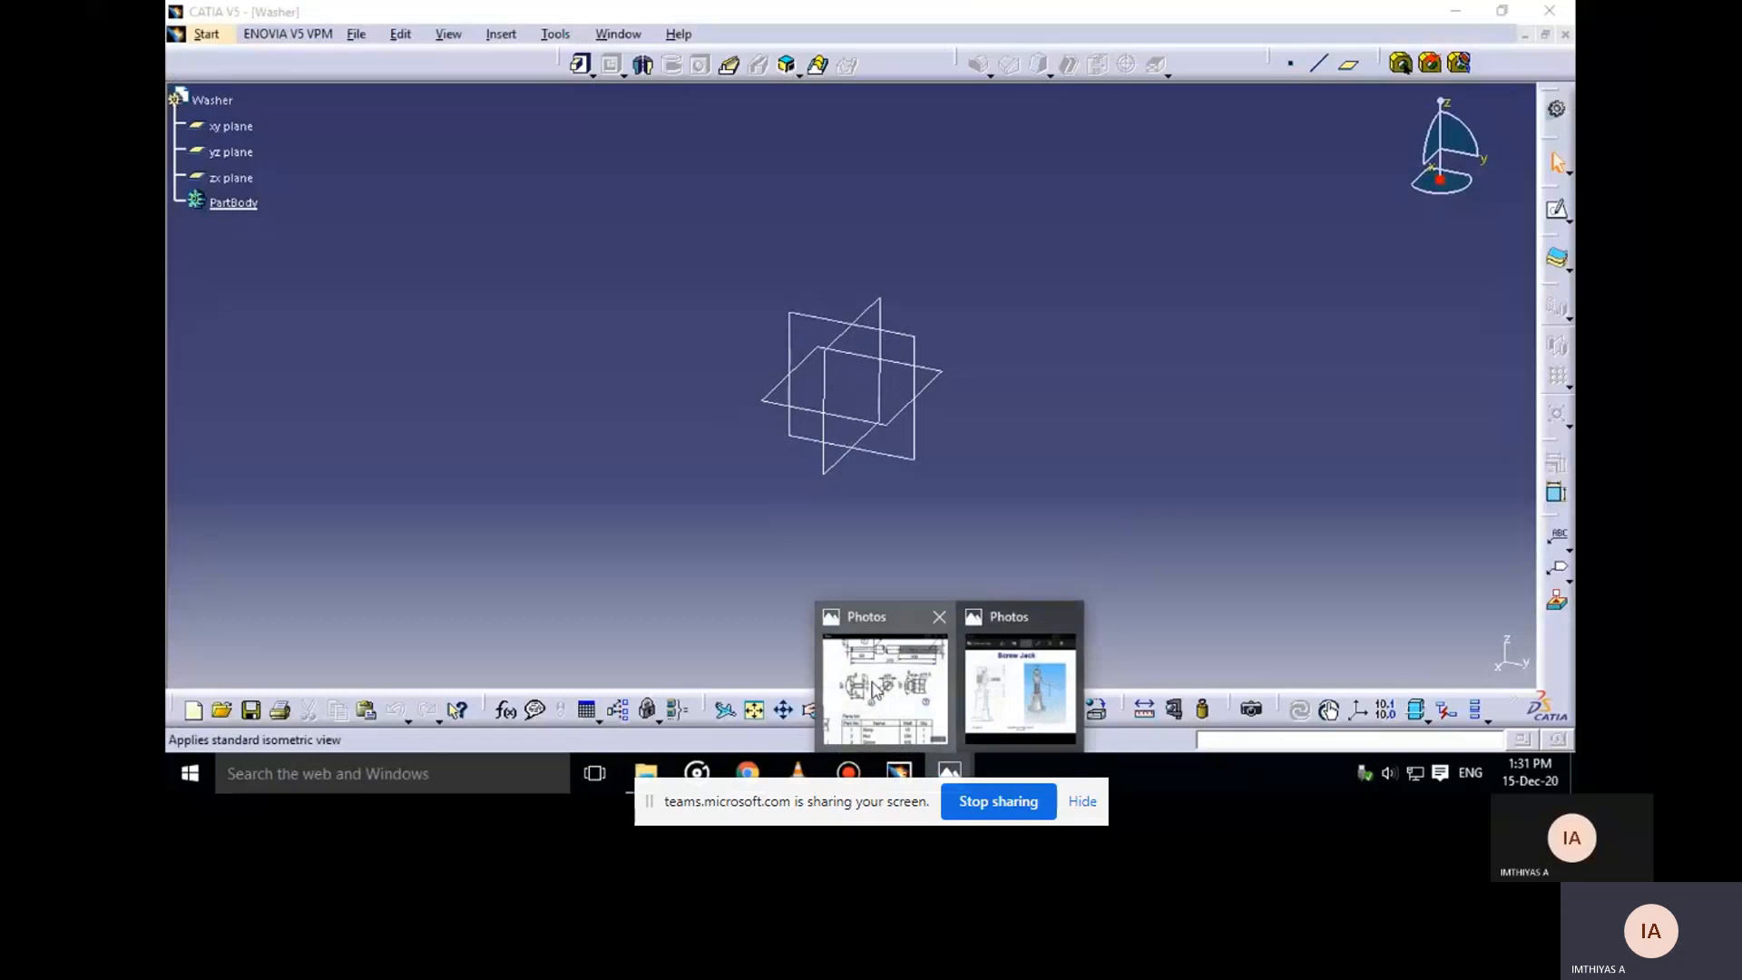
click(873, 691)
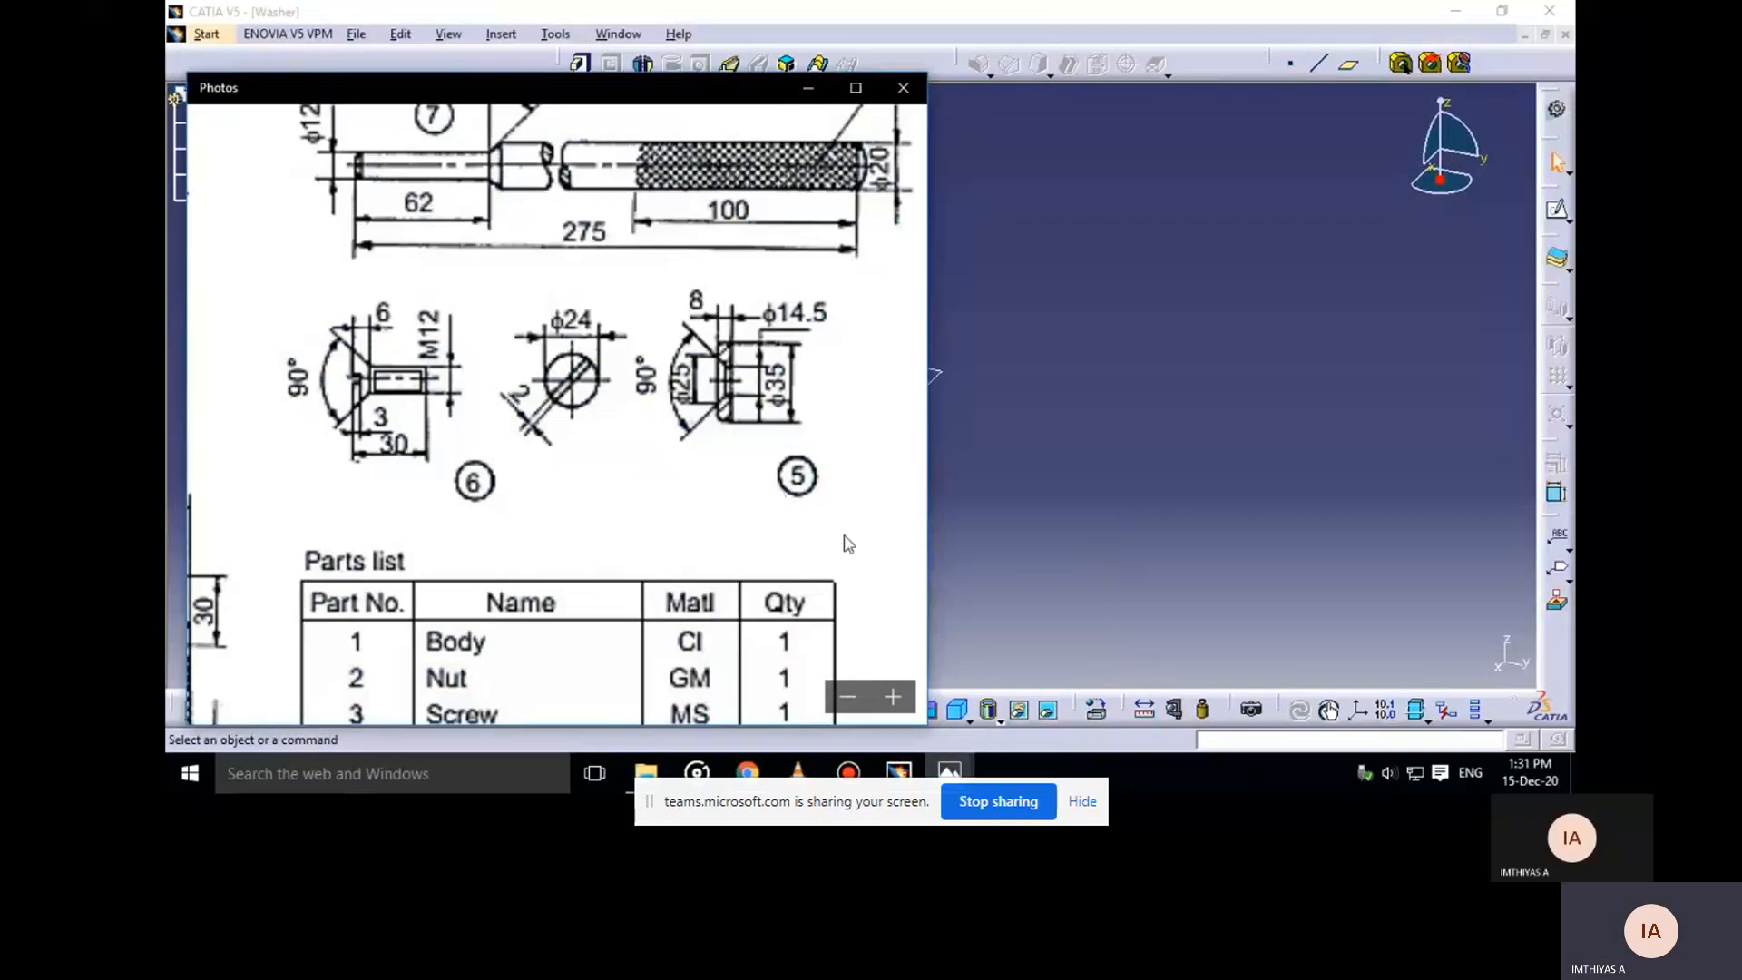
click(896, 697)
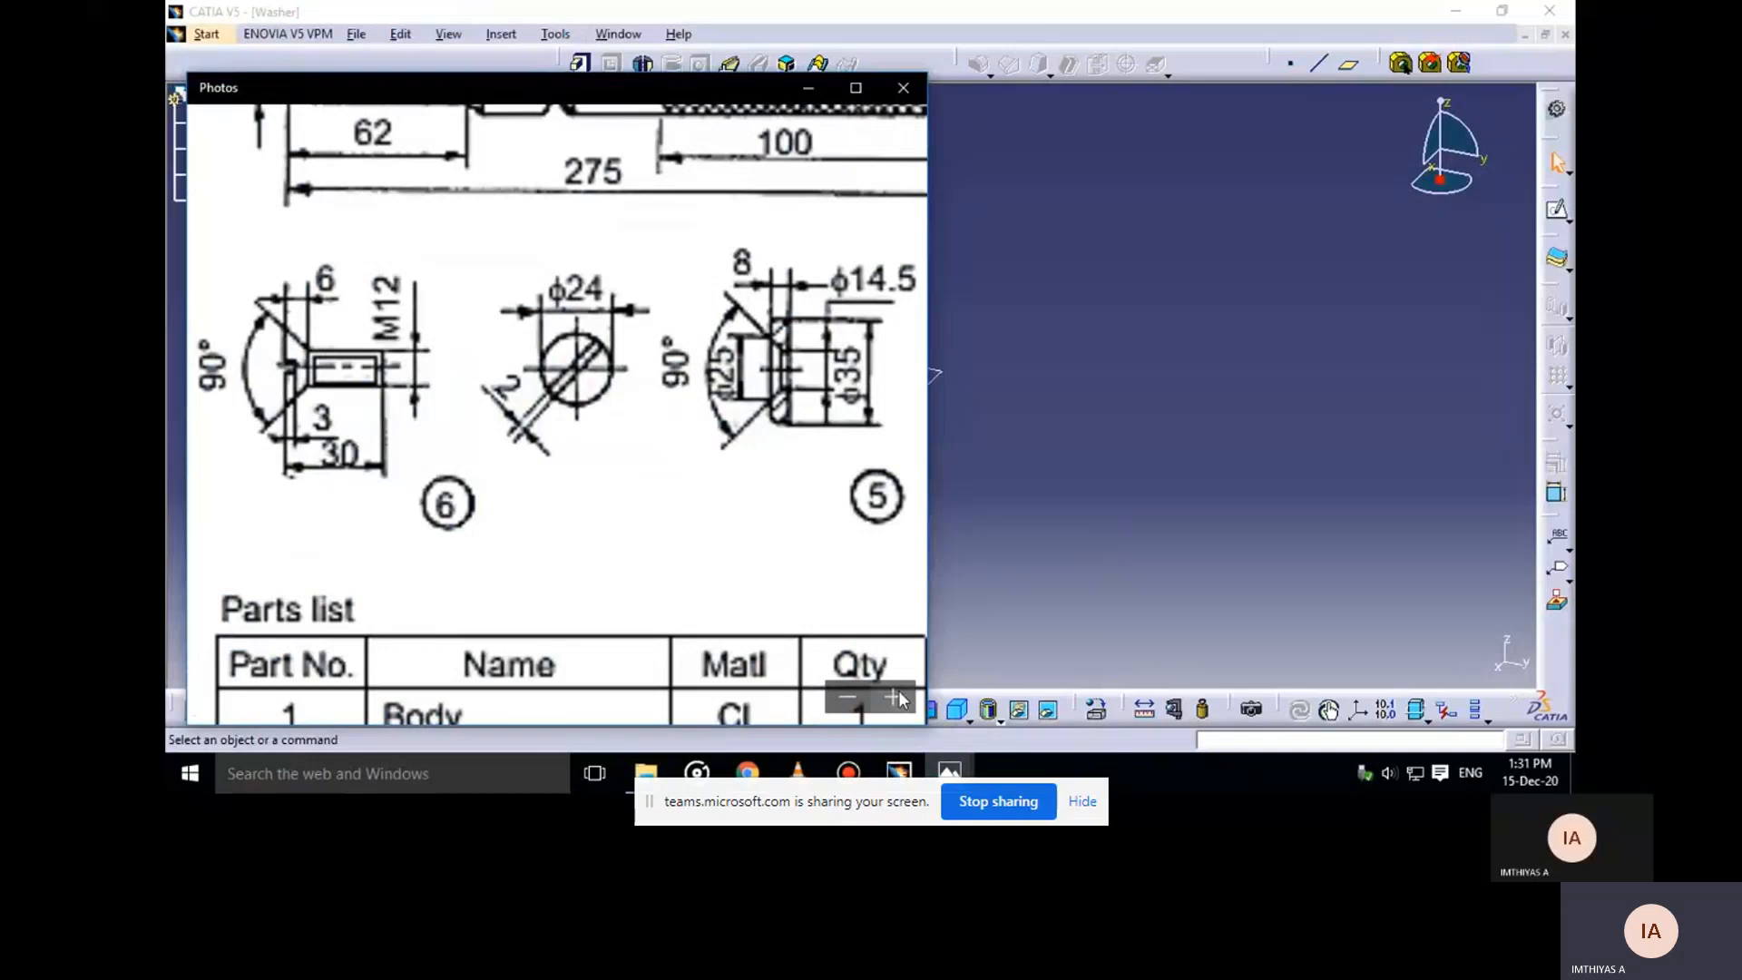
click(898, 695)
click(898, 695)
drag(752, 512, 708, 541)
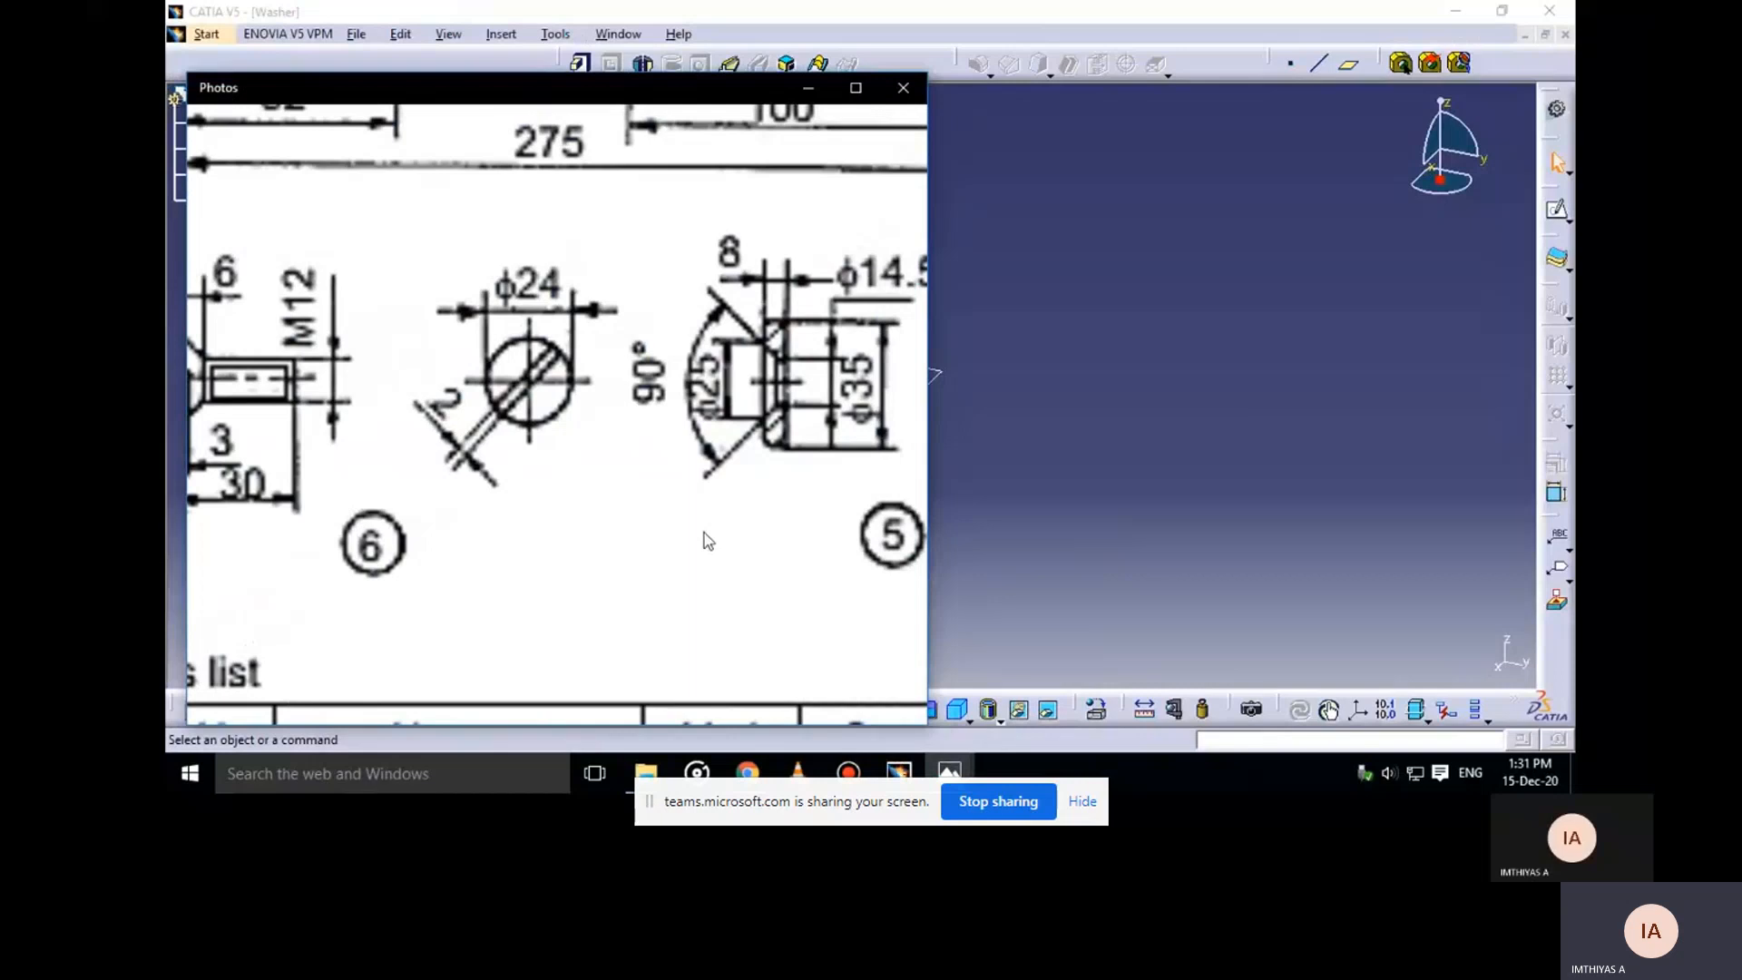
mouse_move(709, 536)
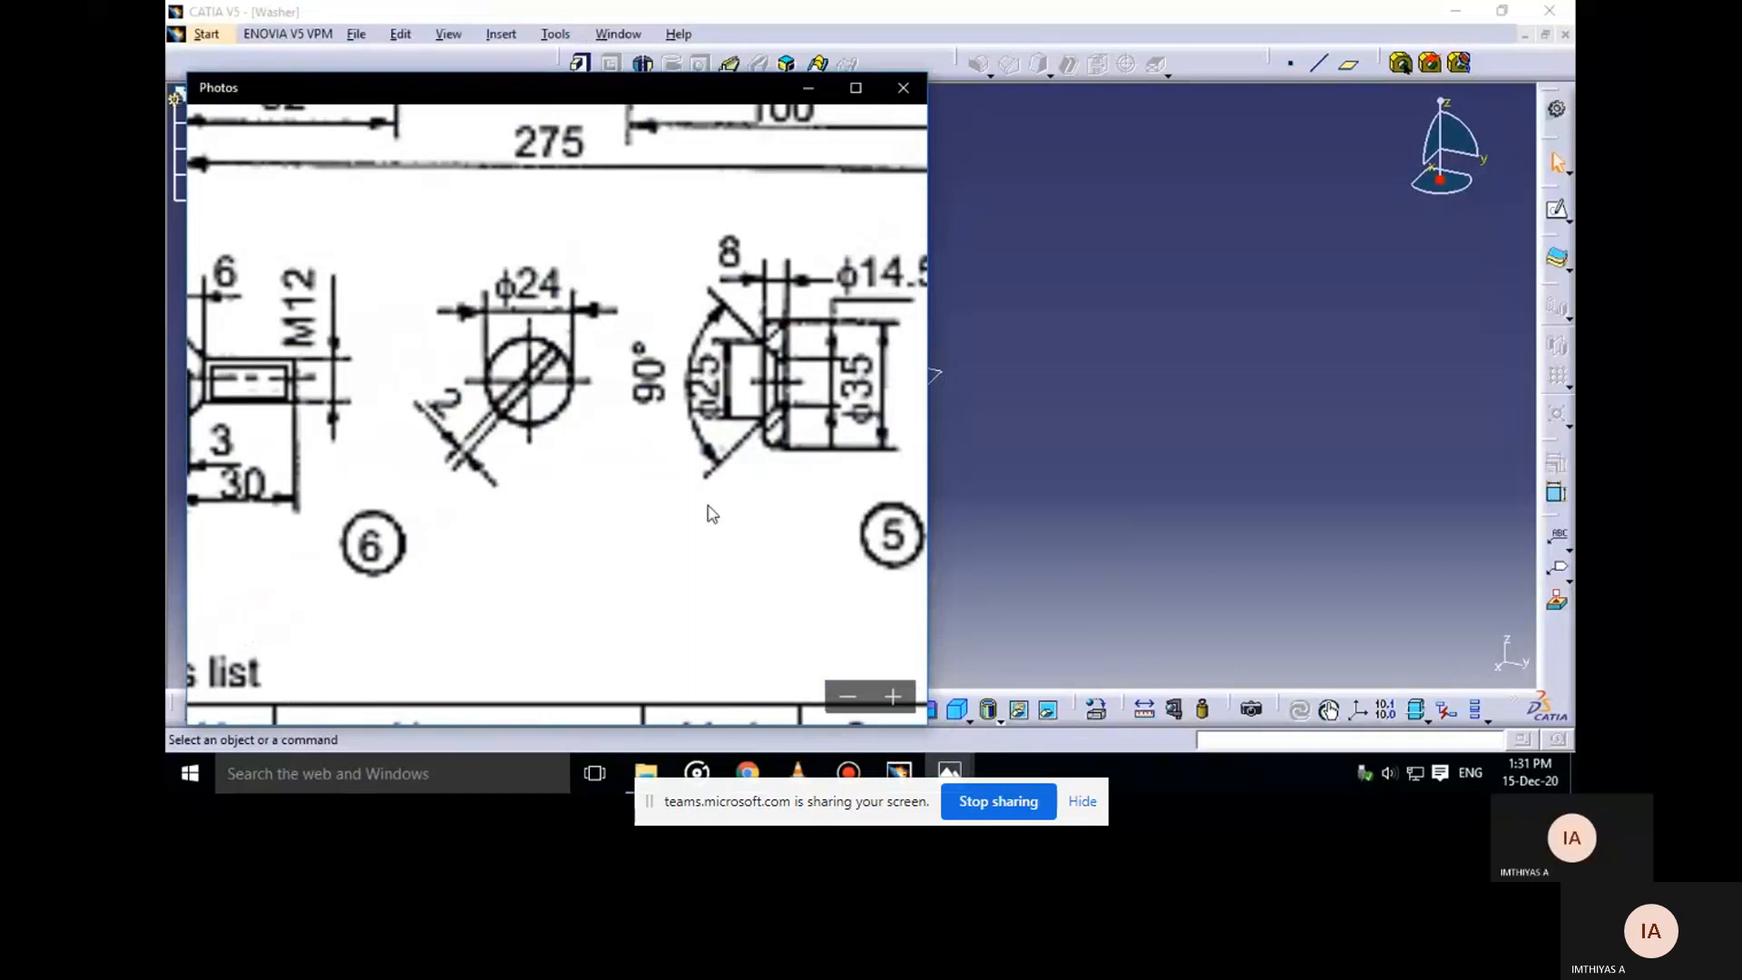
click(807, 91)
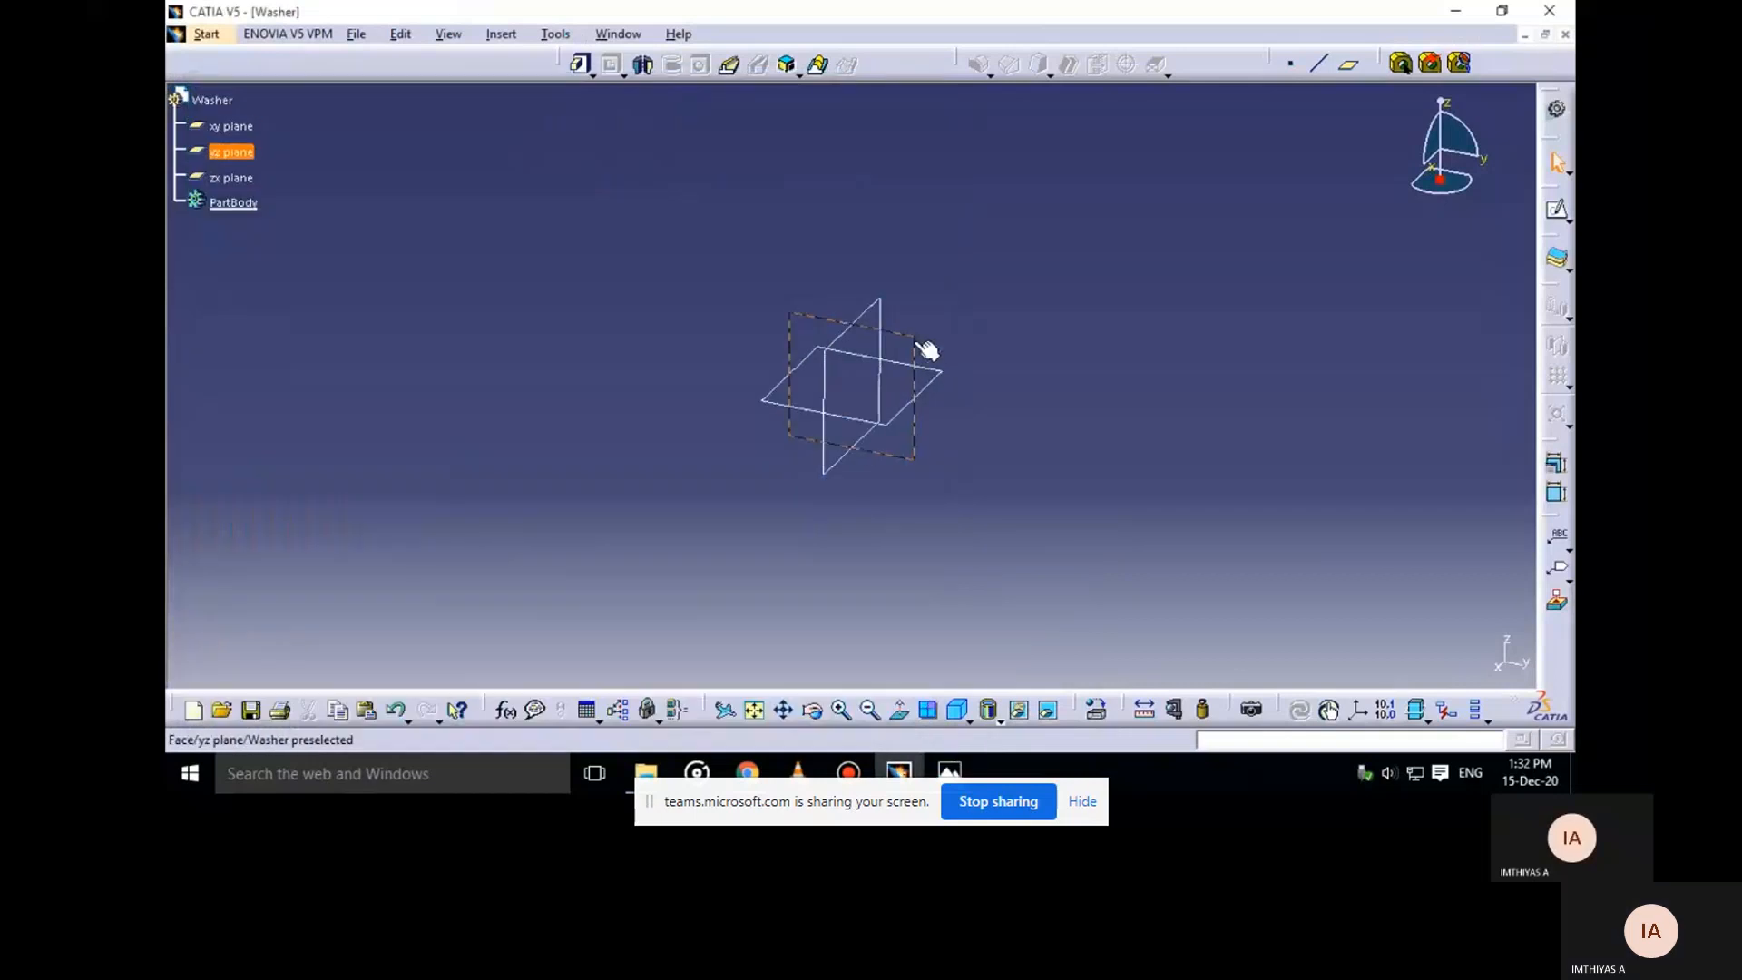
Sketch a circle about 88 mm in diameter on the yz plane, centred on the origin
click(1557, 209)
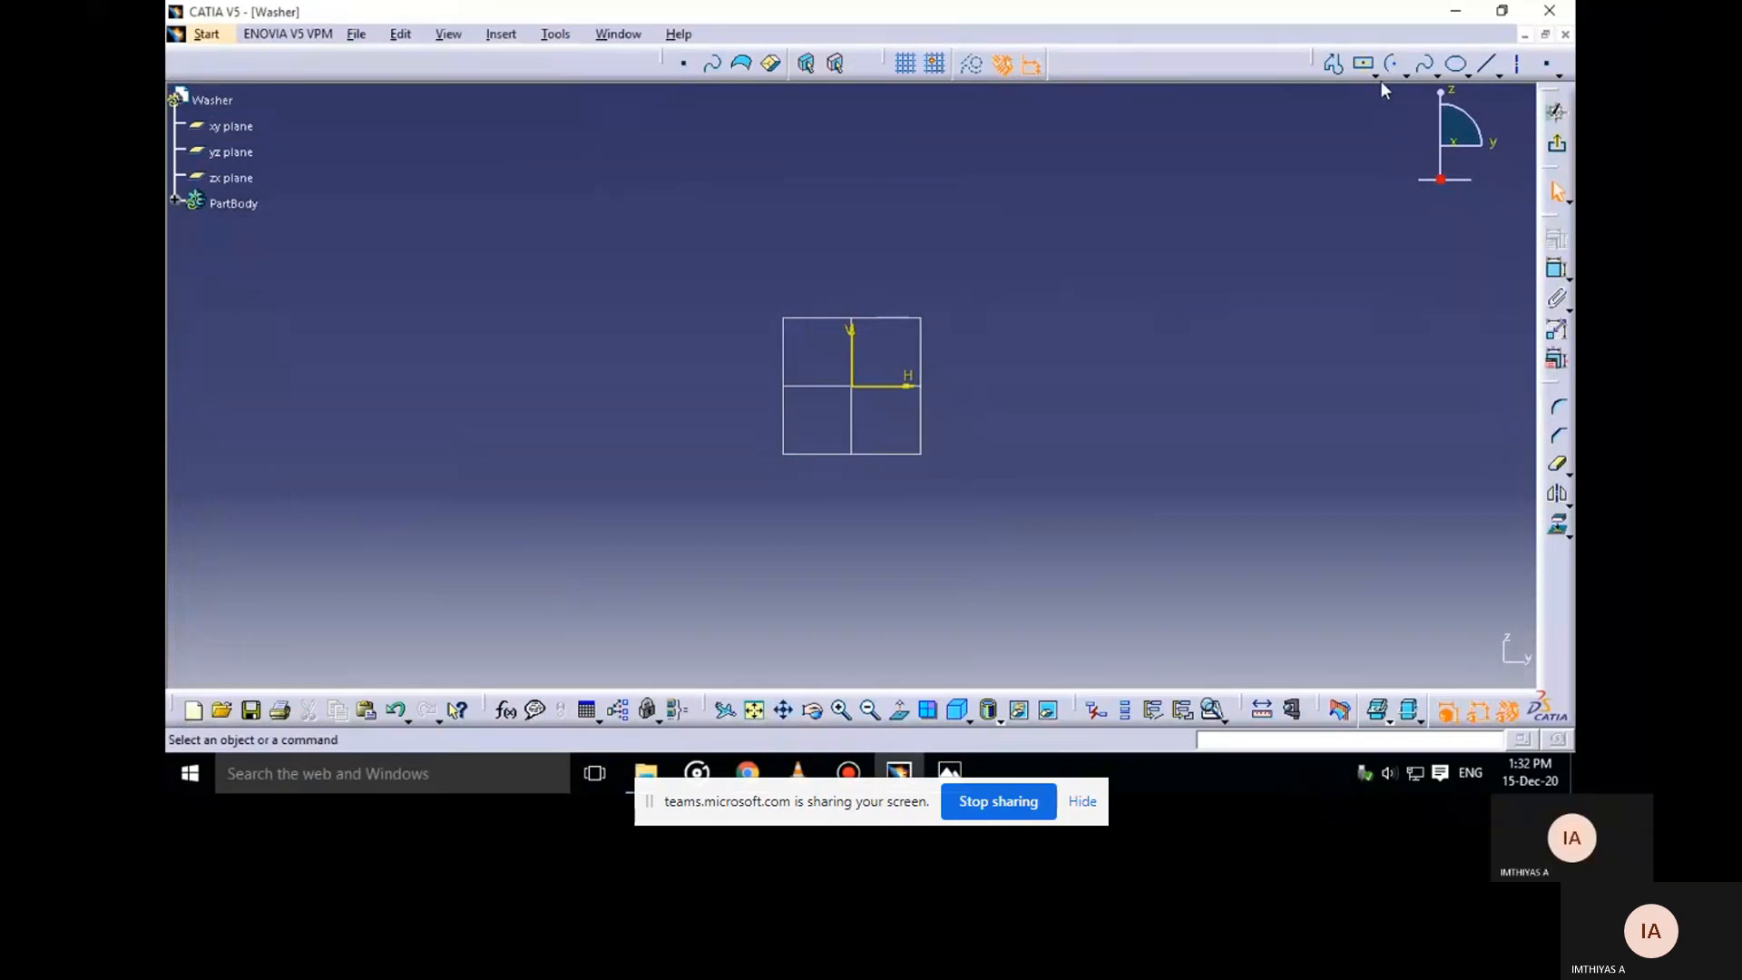
click(1375, 78)
click(1406, 76)
click(1426, 109)
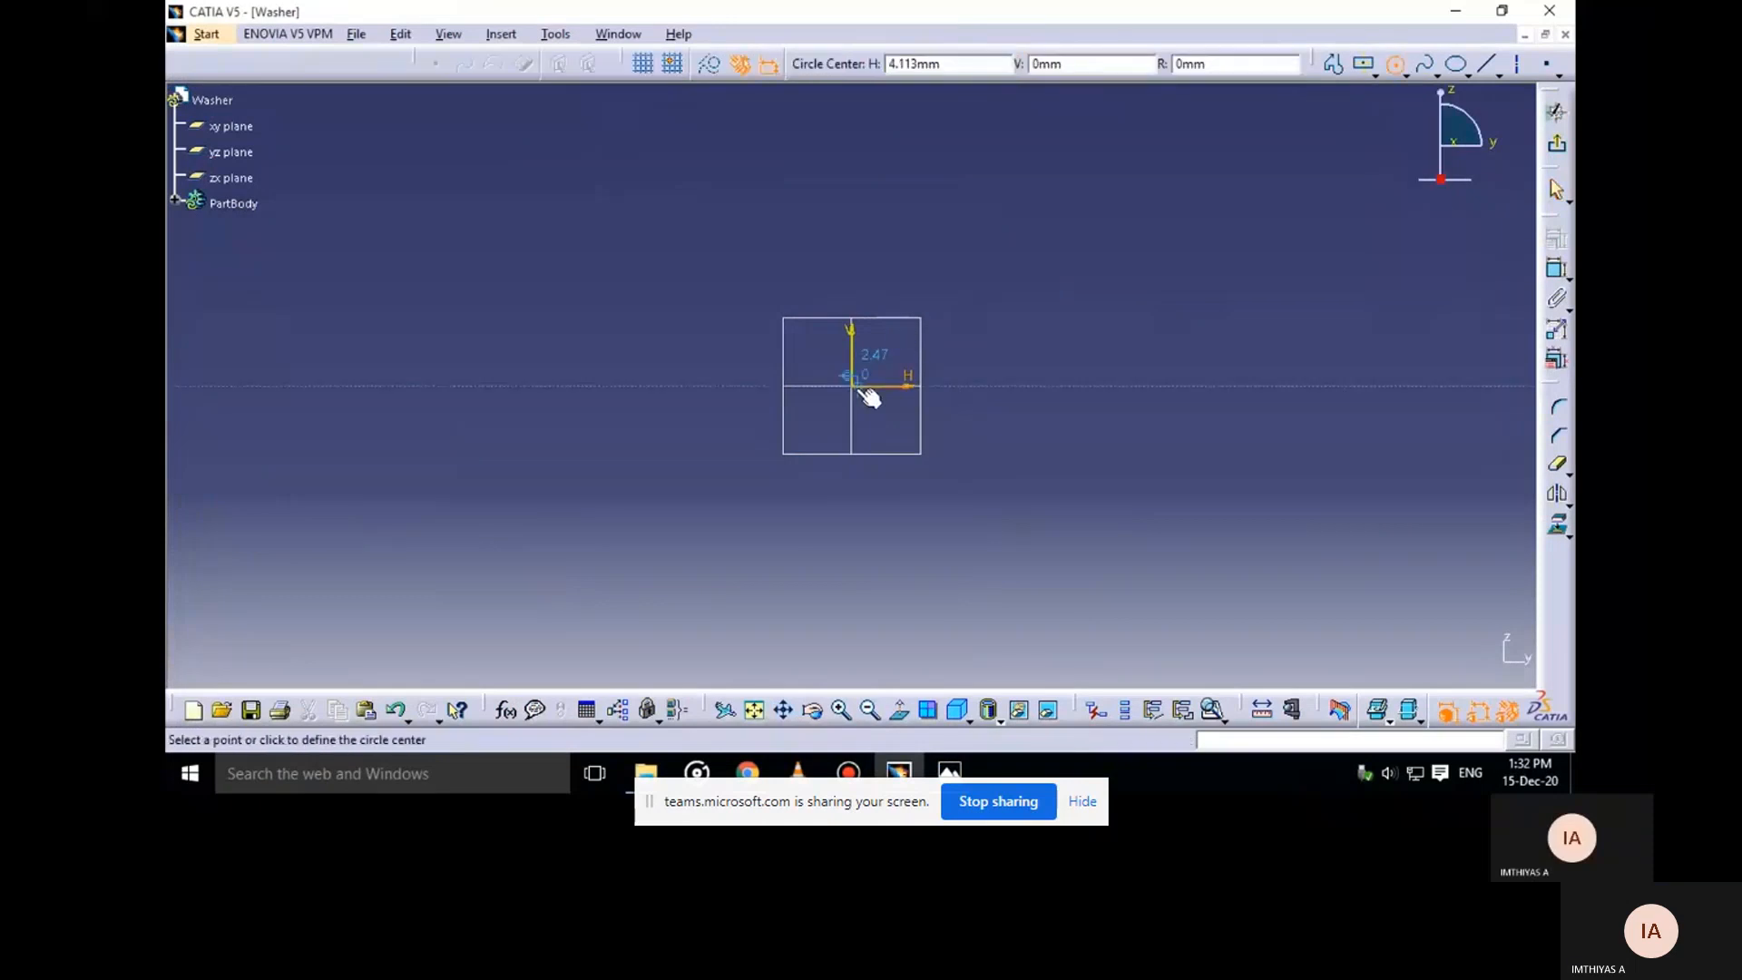
click(851, 386)
click(930, 307)
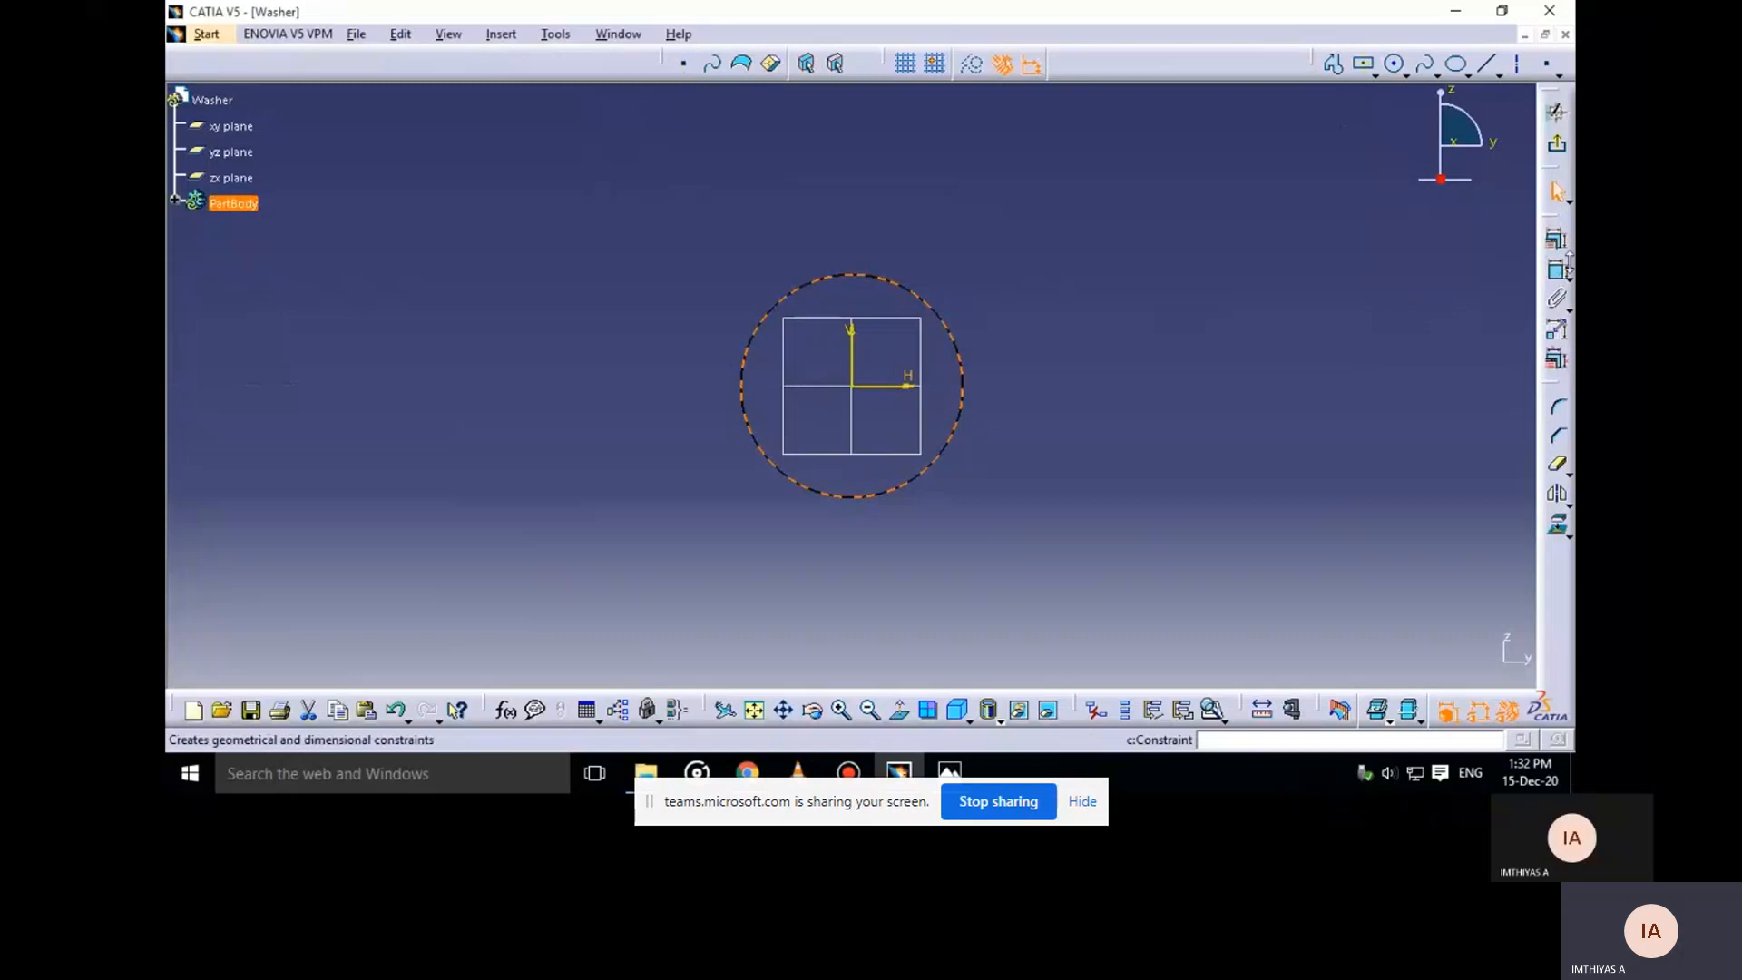
Add a diameter constraint to the circle and set it to 35 mm as given in the reference drawing
click(1558, 270)
click(1175, 291)
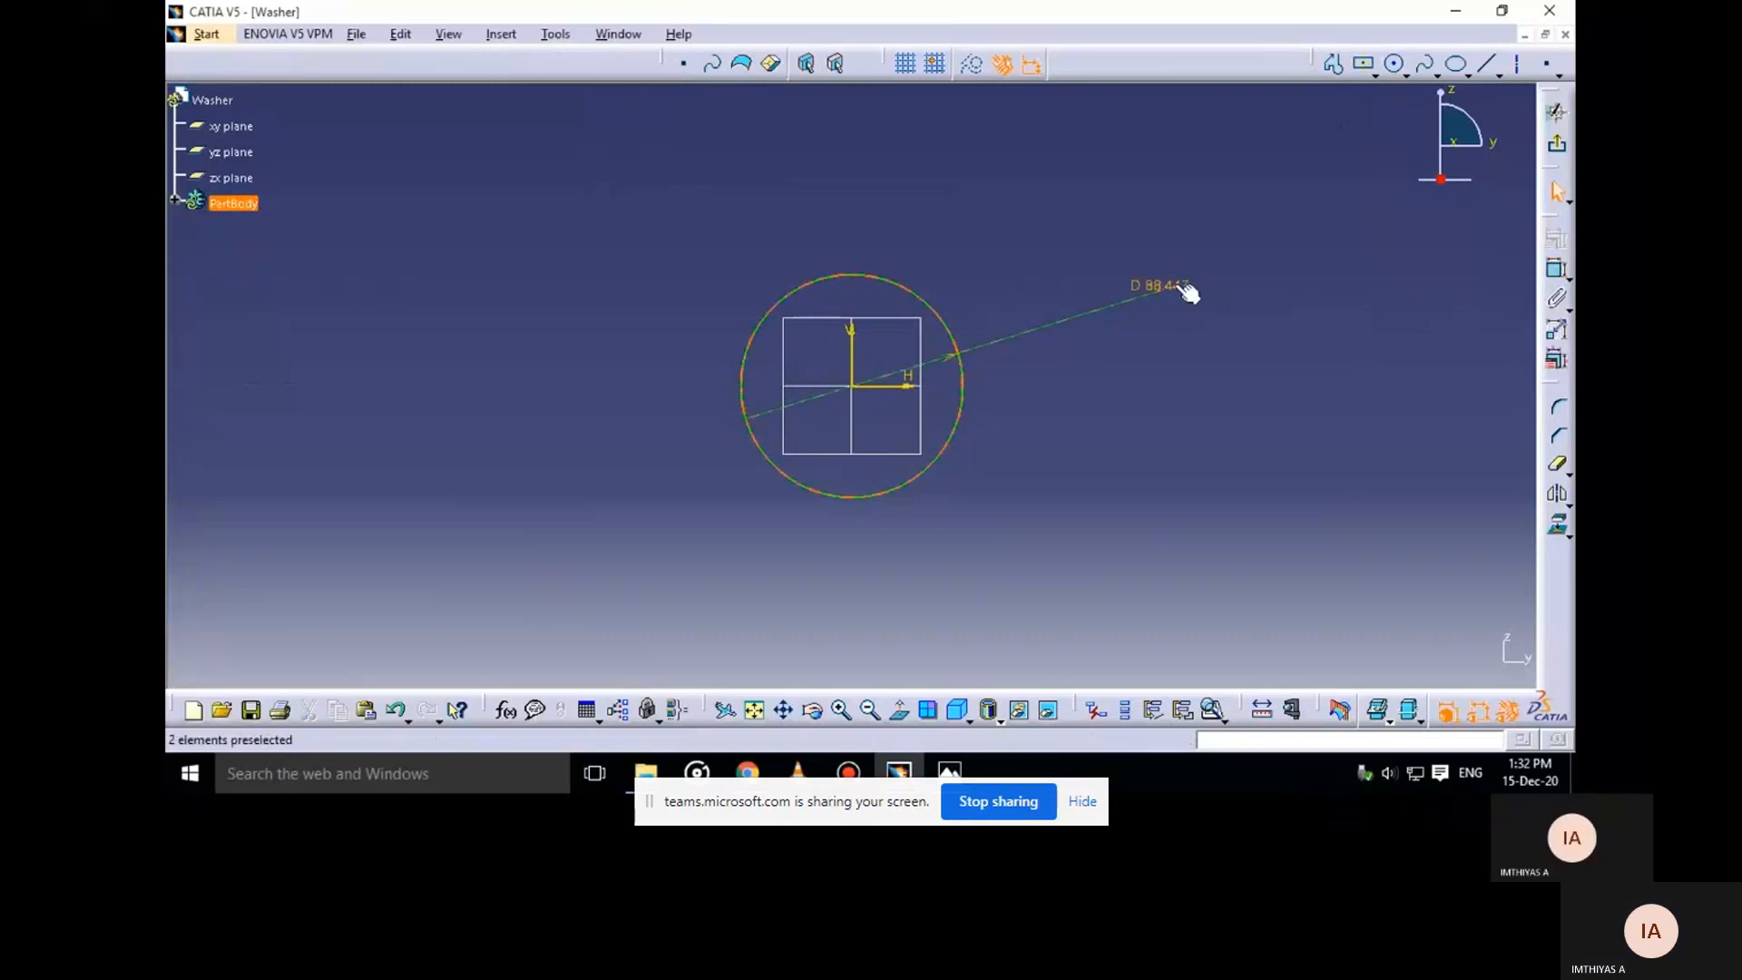
click(951, 771)
click(889, 671)
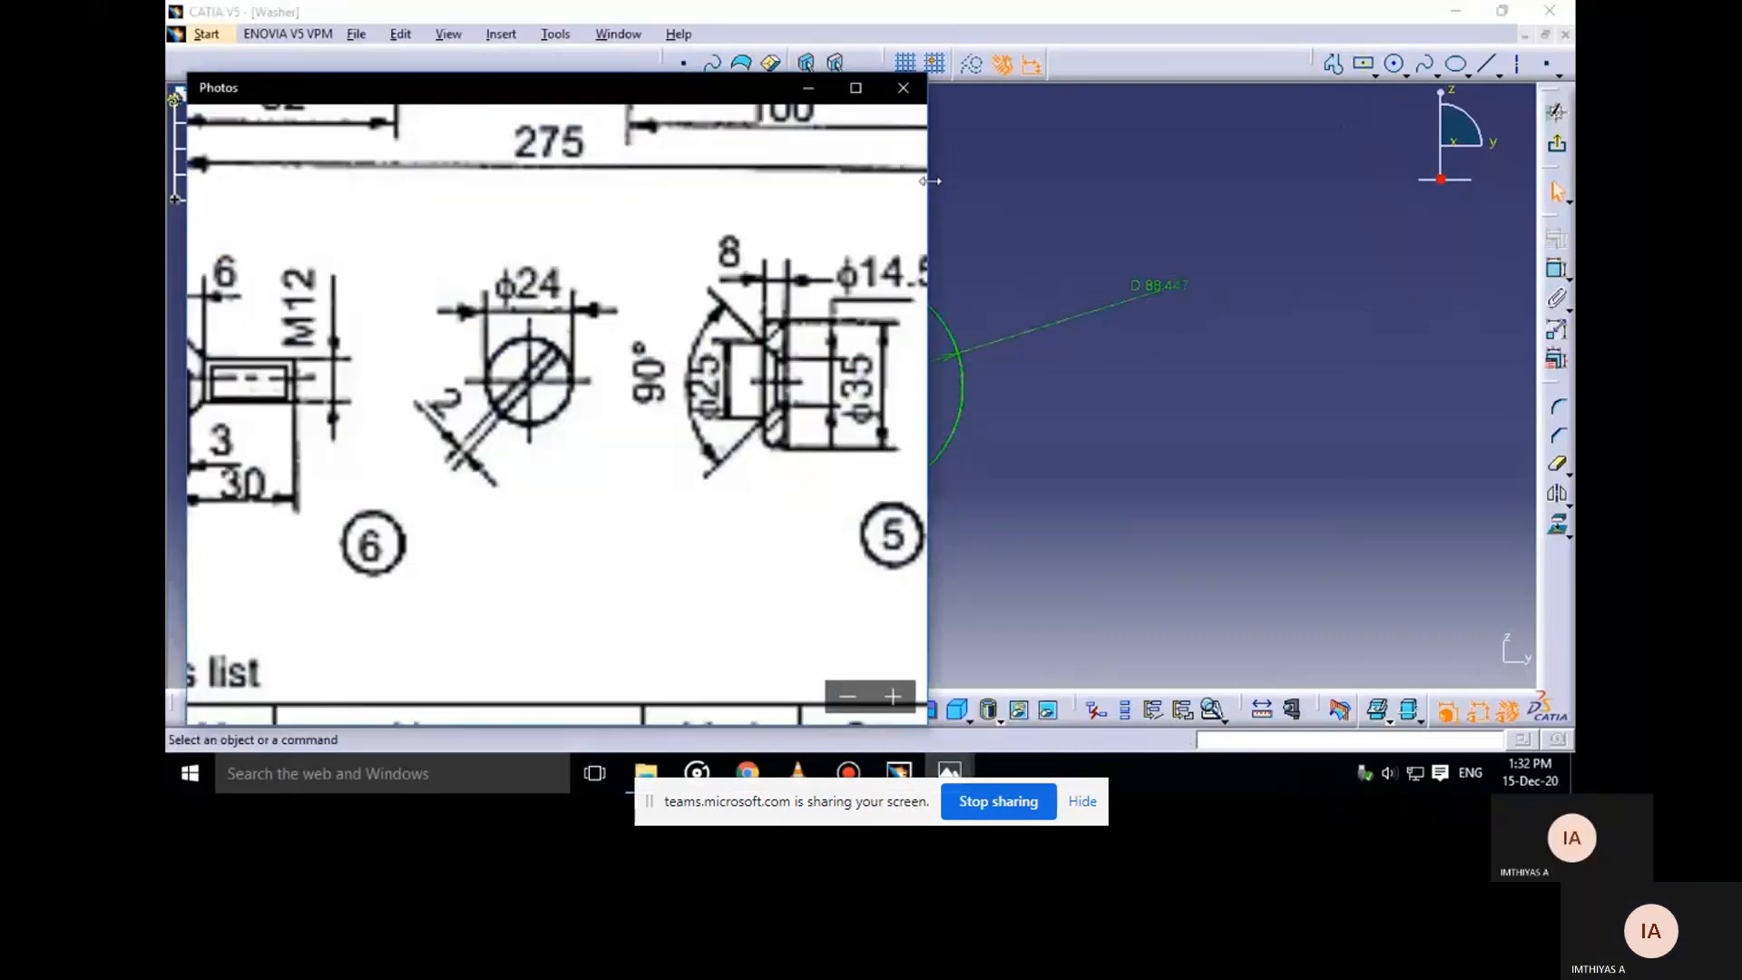
click(802, 94)
double_click(1167, 285)
text(35)
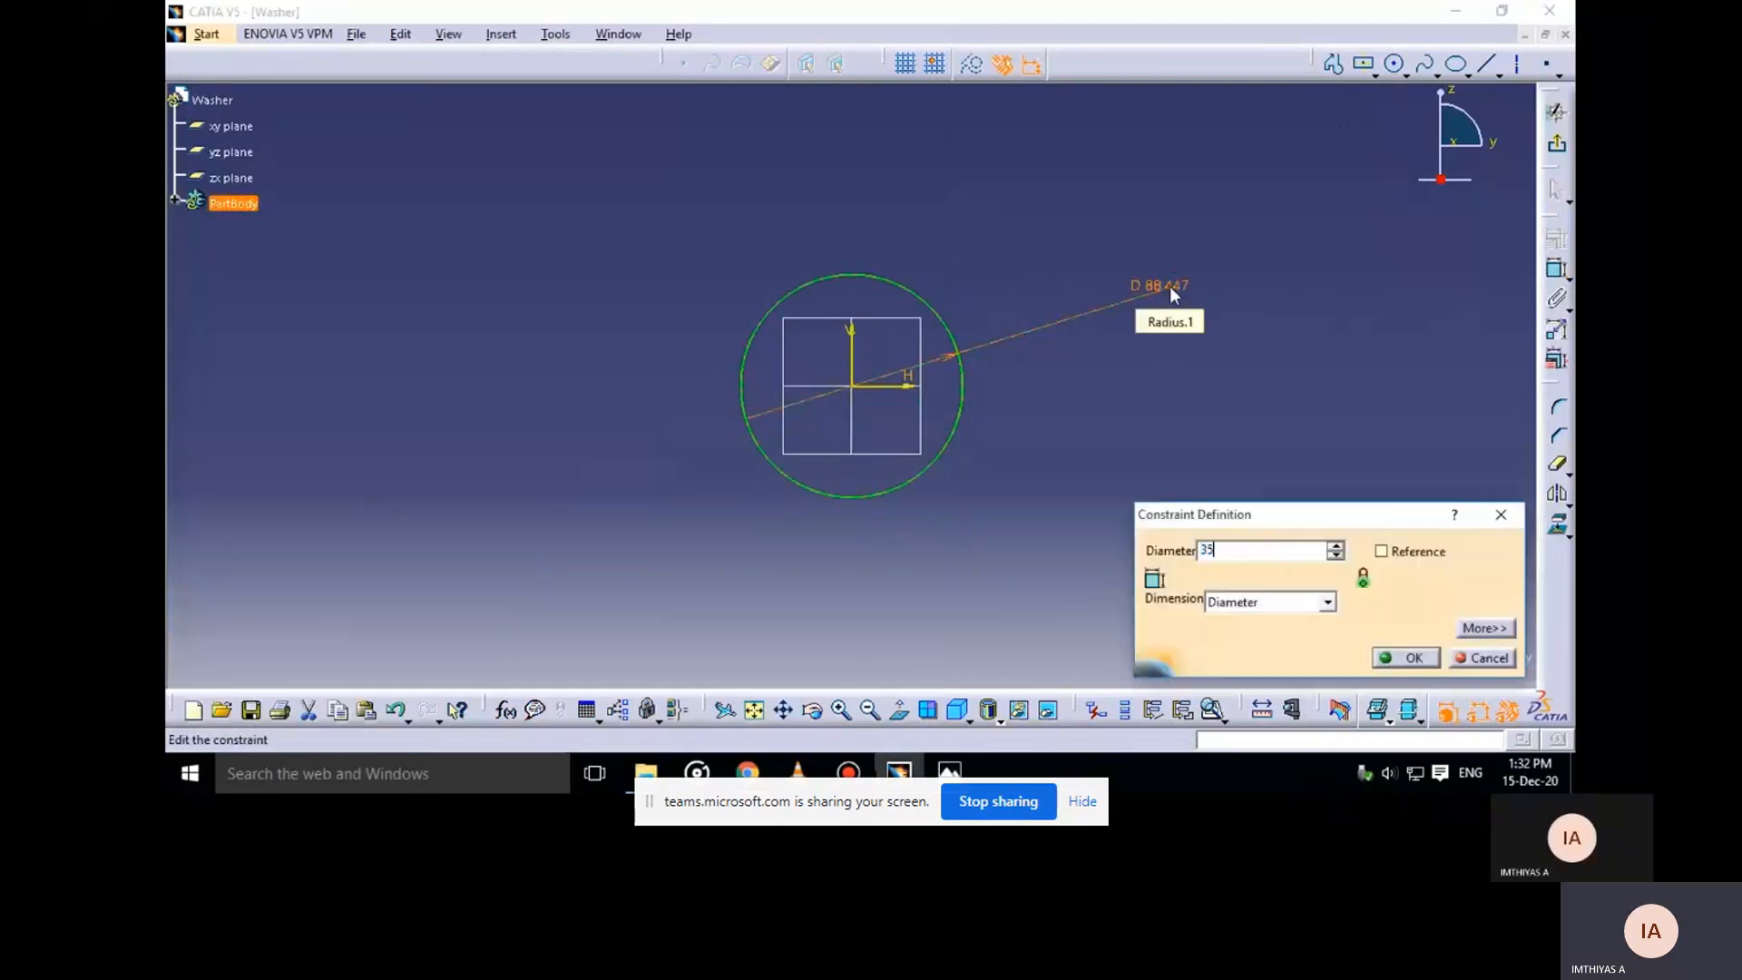
key(Return)
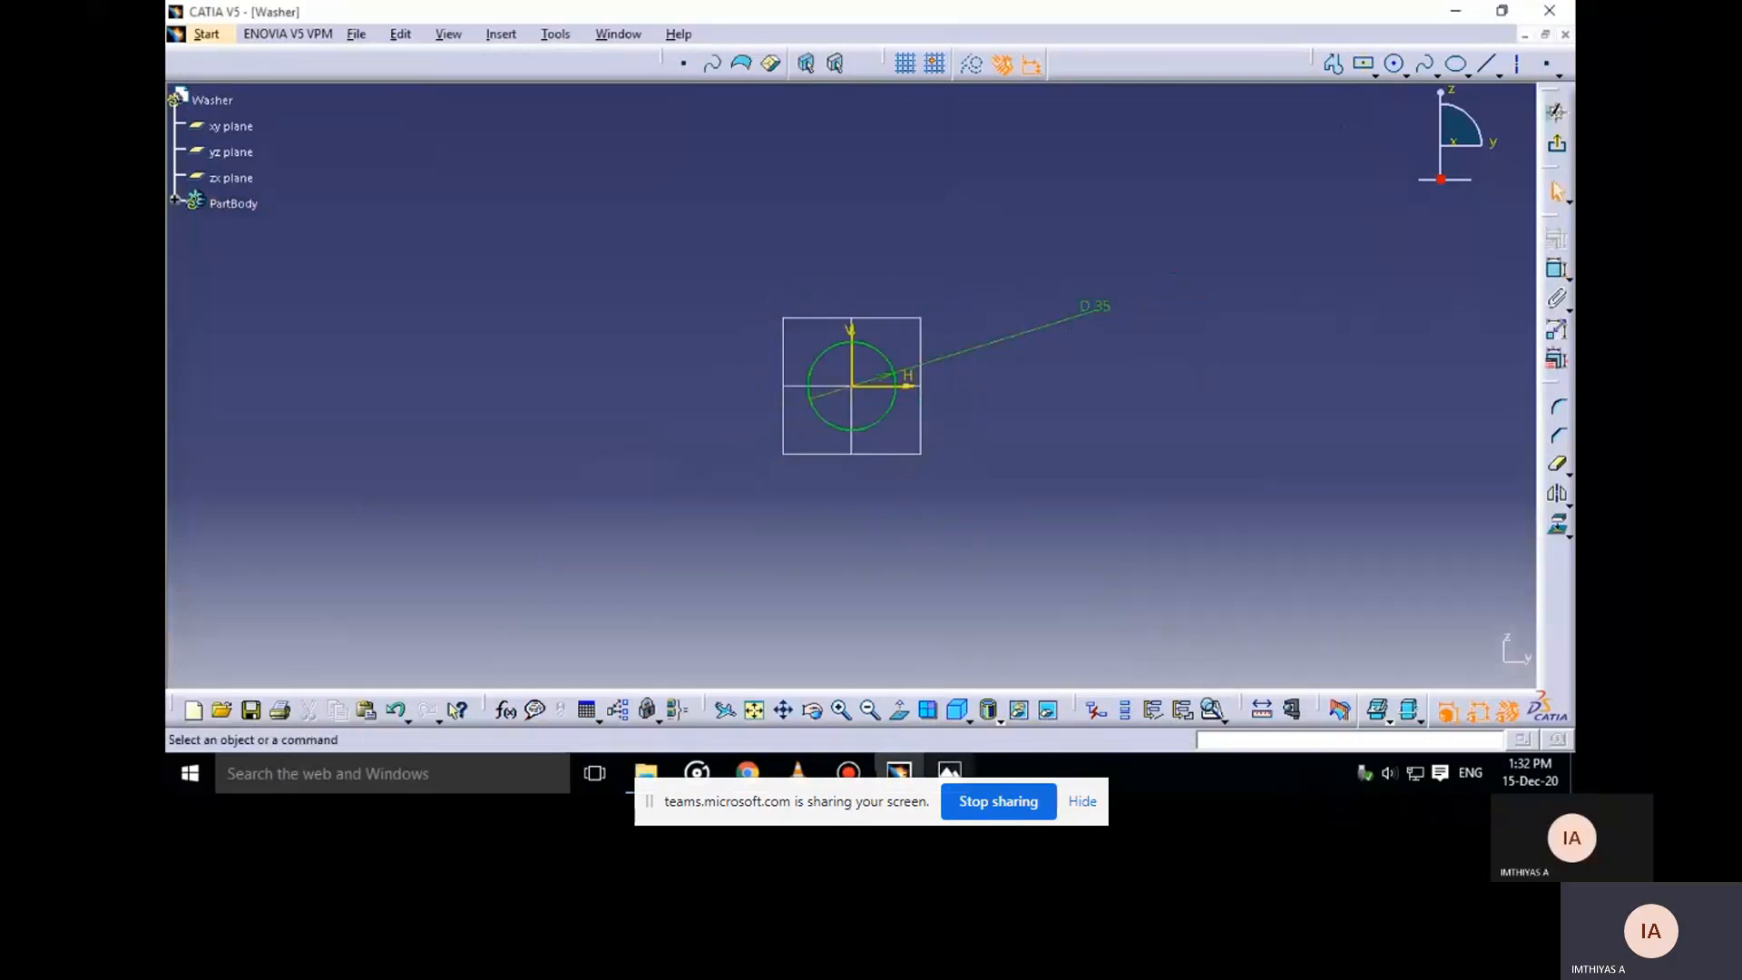
Check the washer's thickness in the reference drawing, then pad the 35 mm circle sketch with length 4 mm and mirrored extent
mouse_move(949, 773)
click(912, 682)
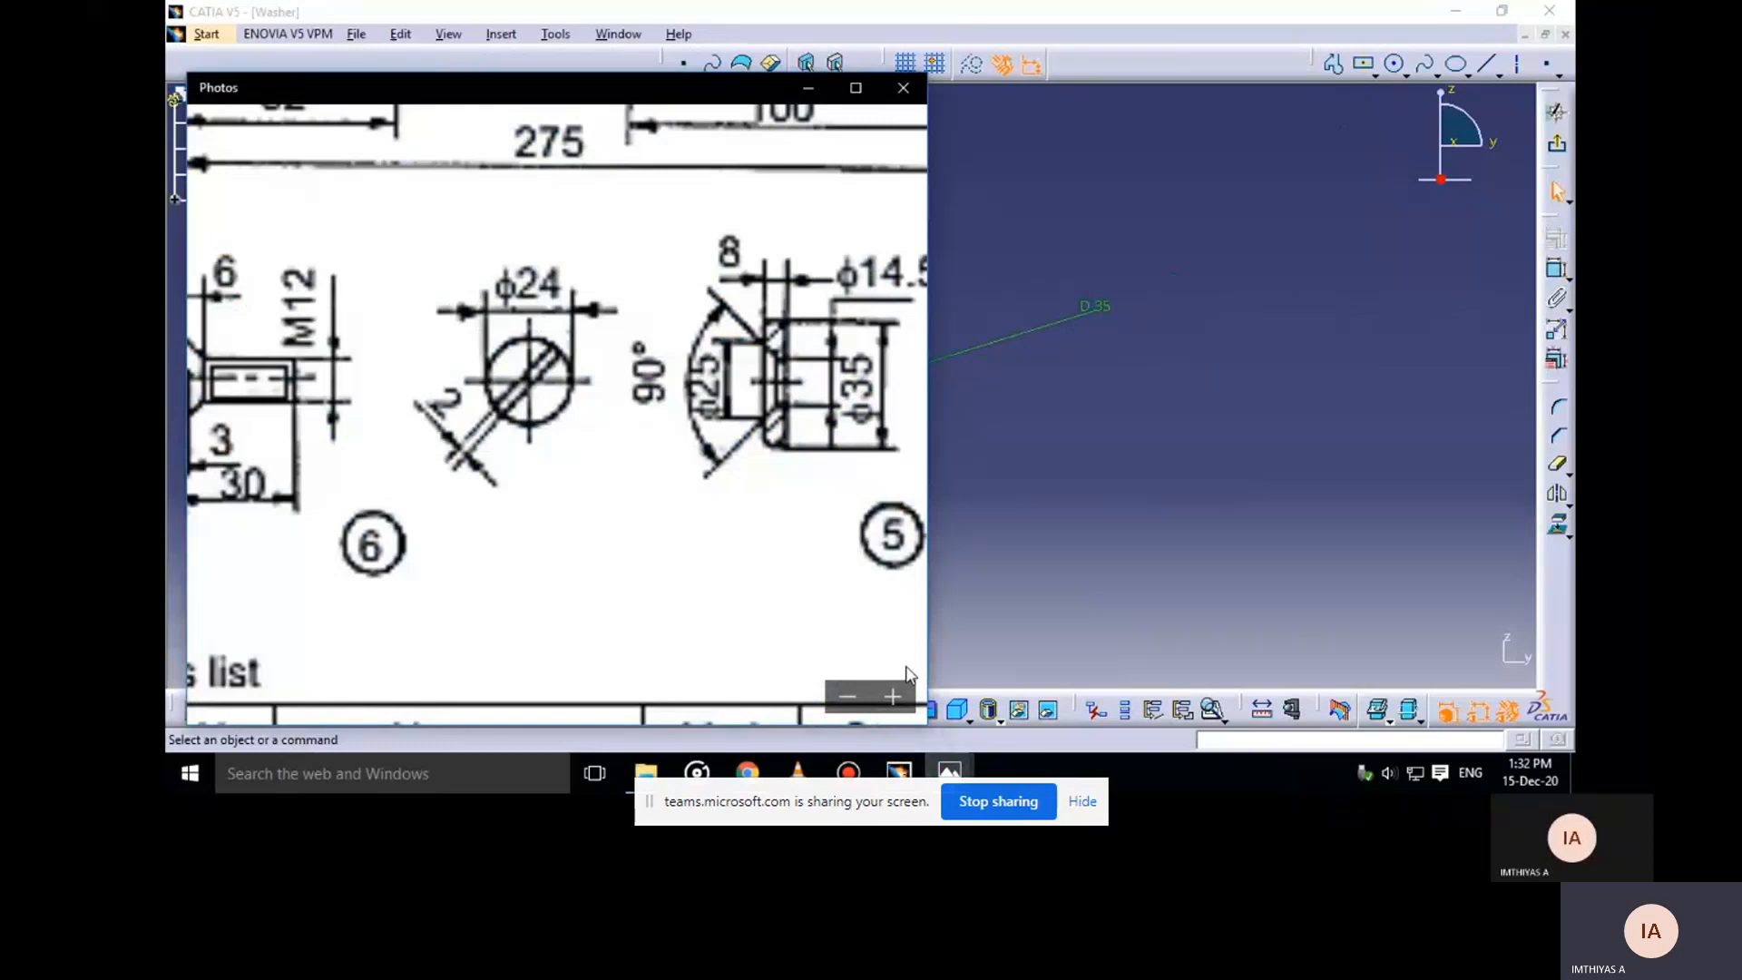
click(808, 87)
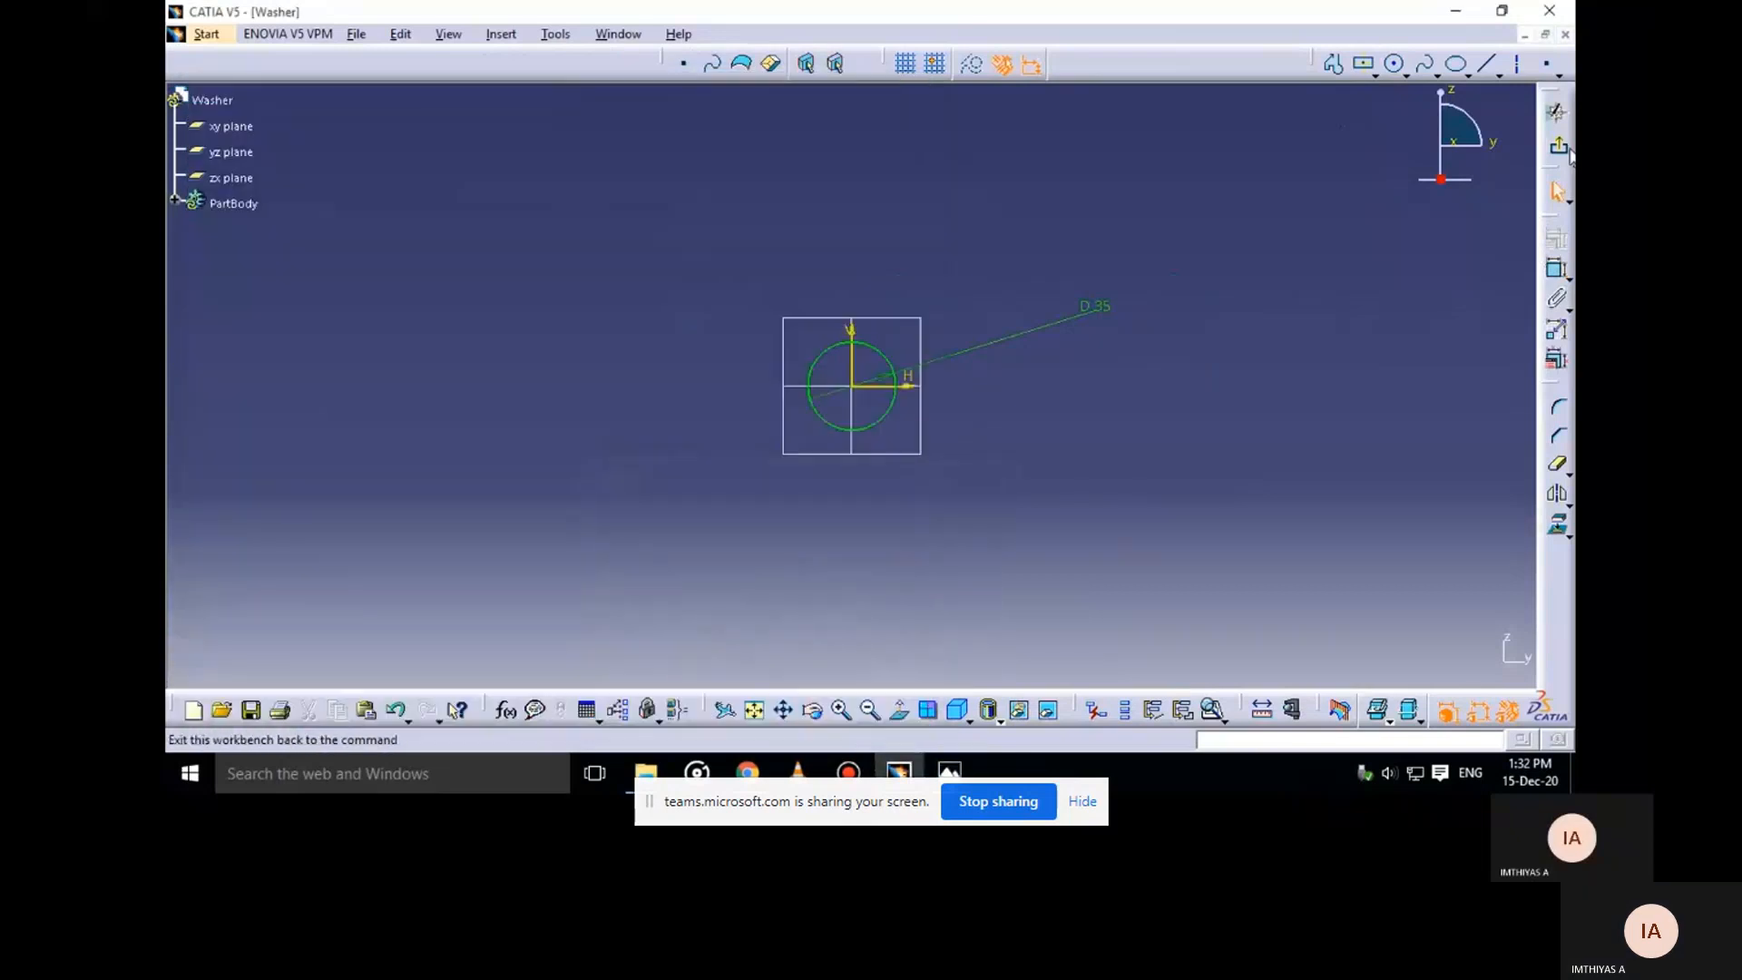
click(584, 67)
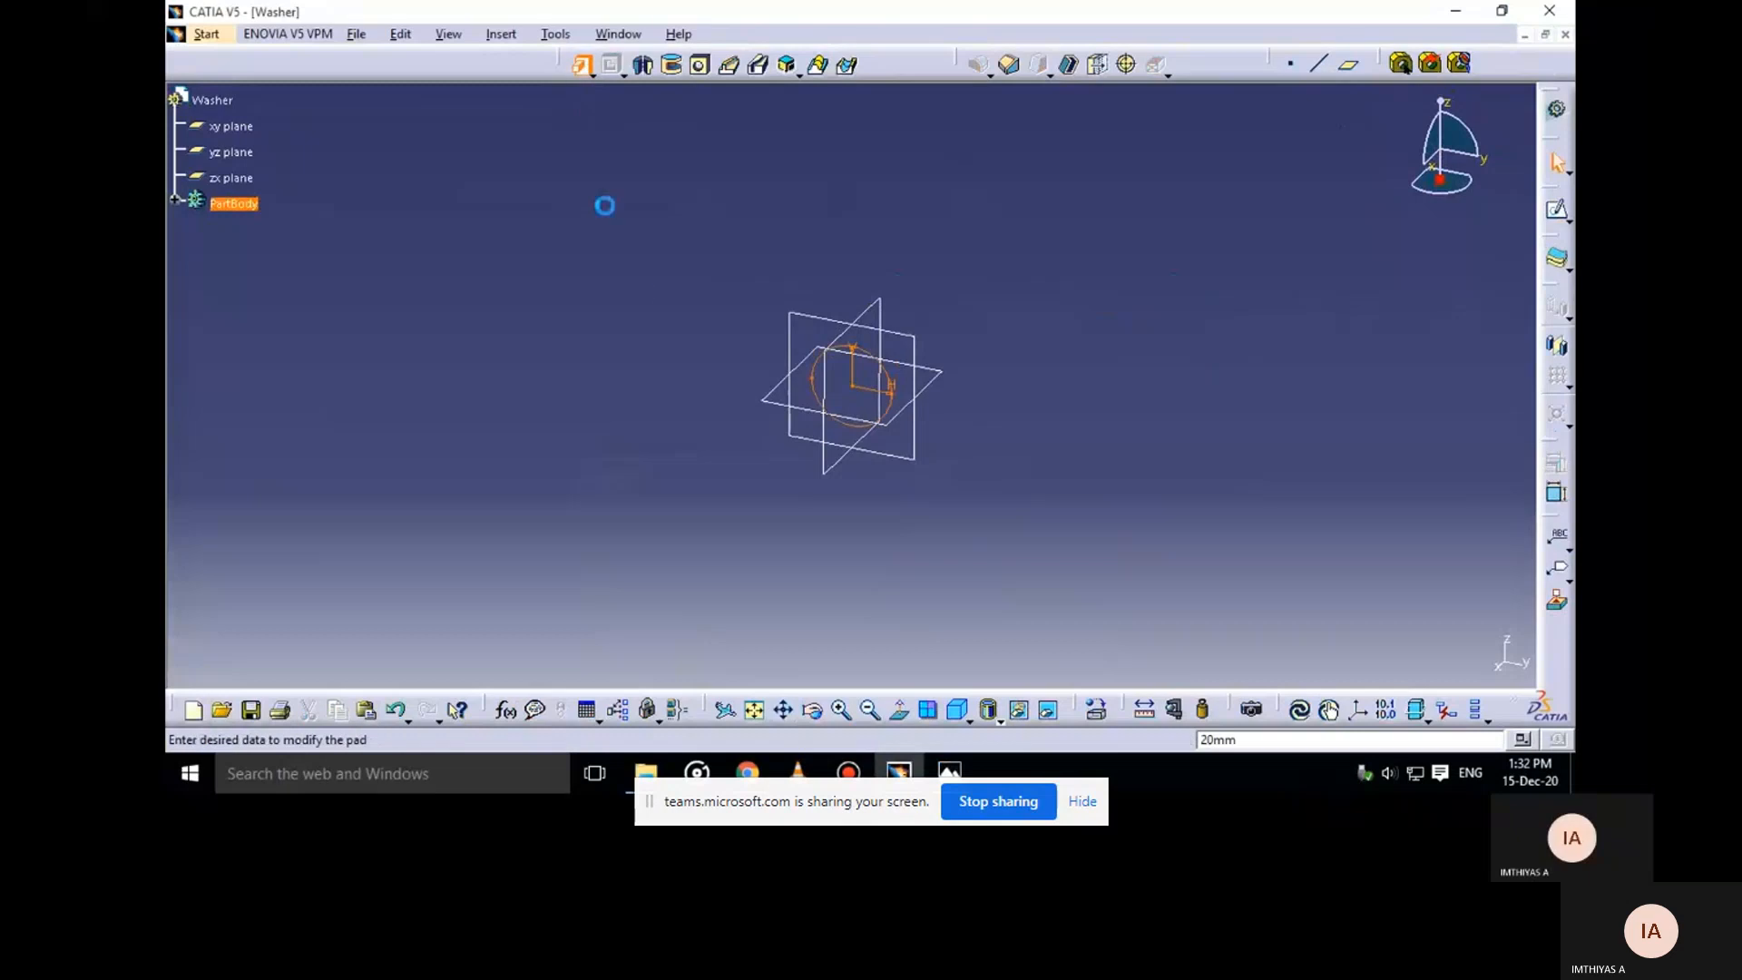
click(1342, 564)
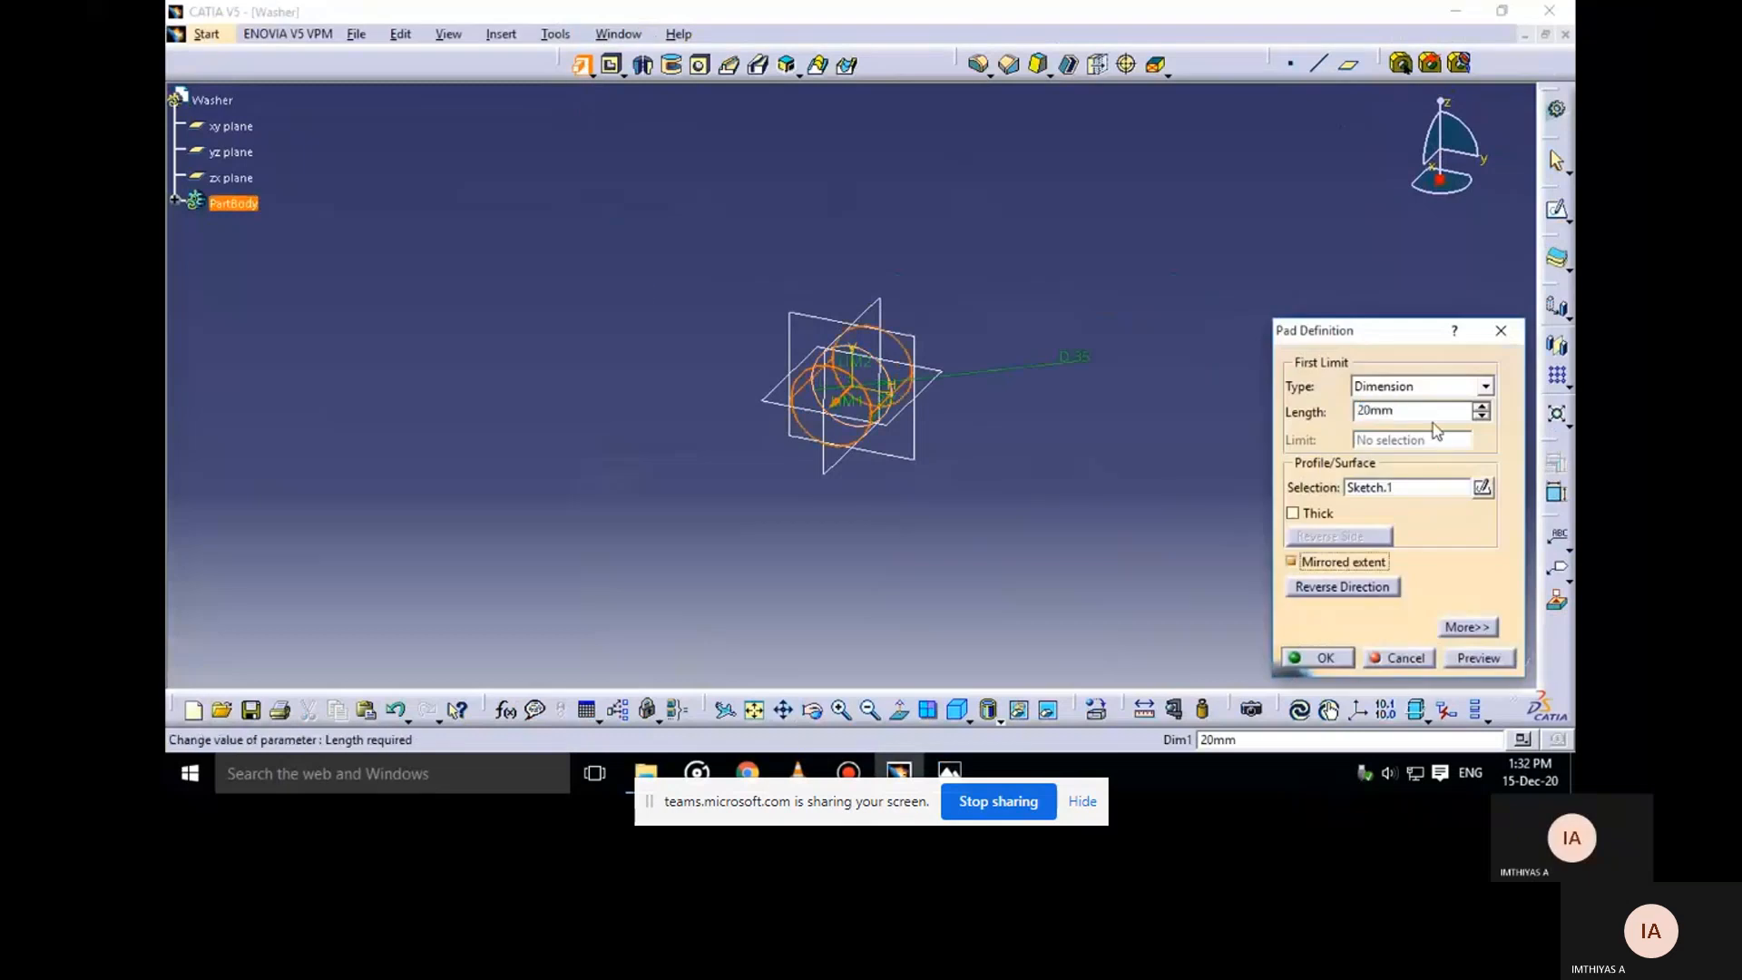
text(4)
key(Return)
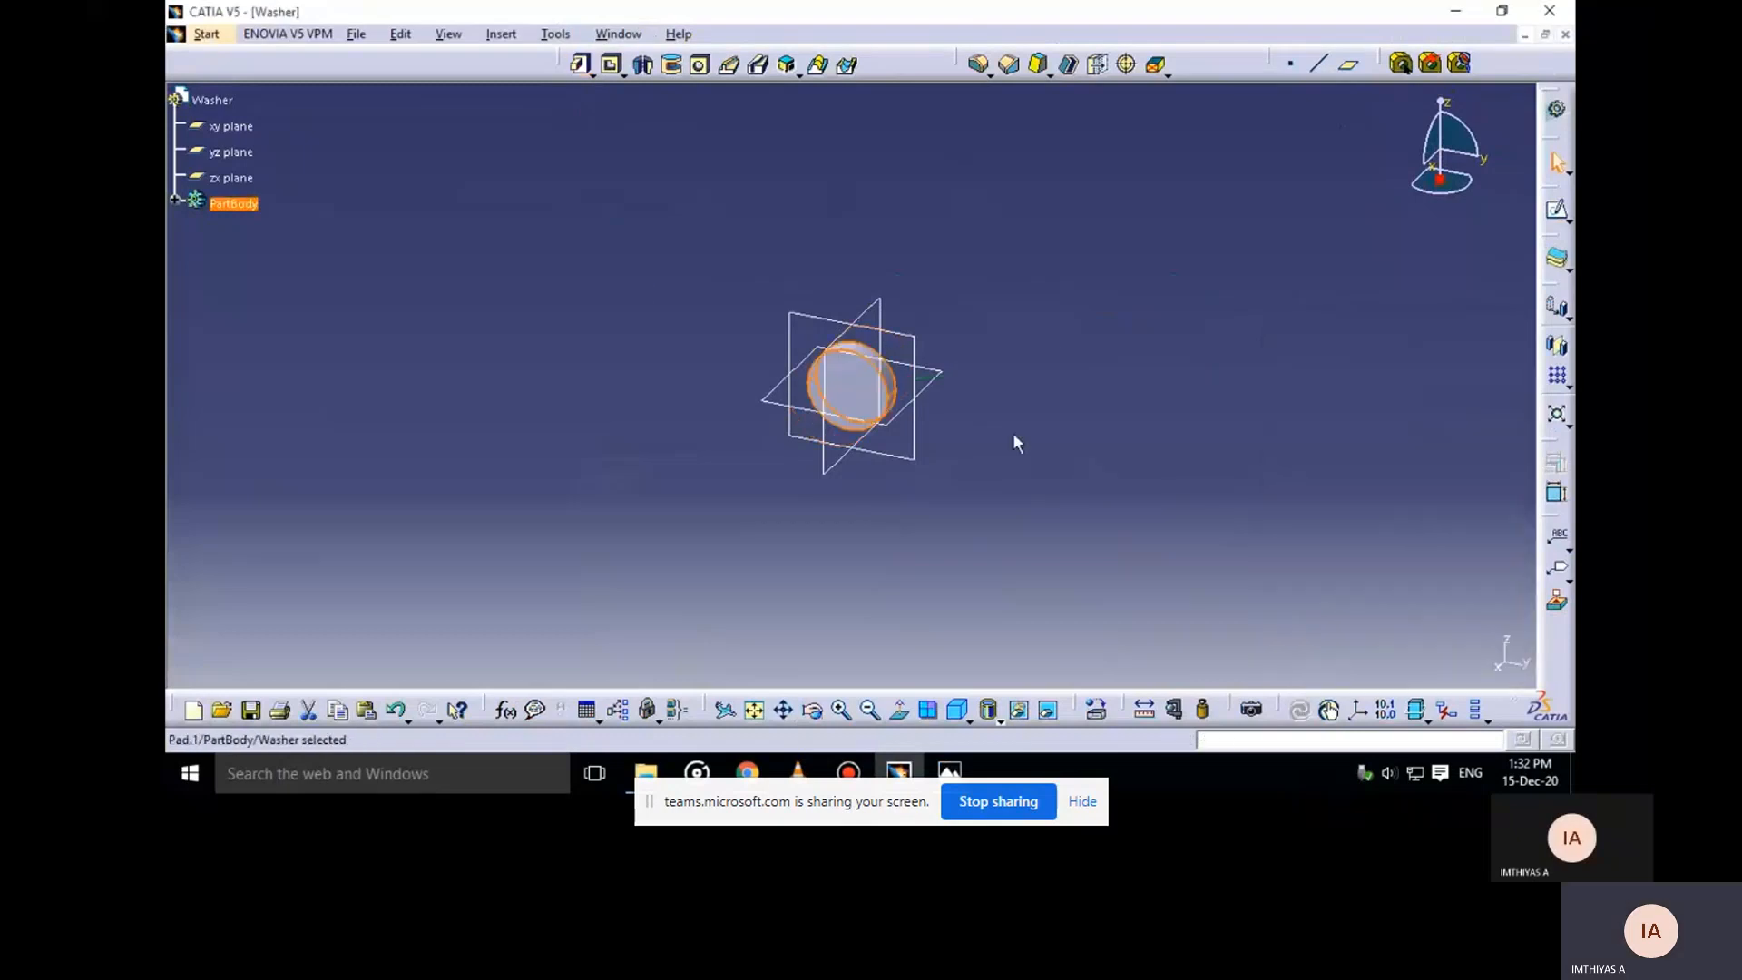
Start a hole on the front face of the washer disc and set its type to Countersunk
click(951, 770)
click(916, 685)
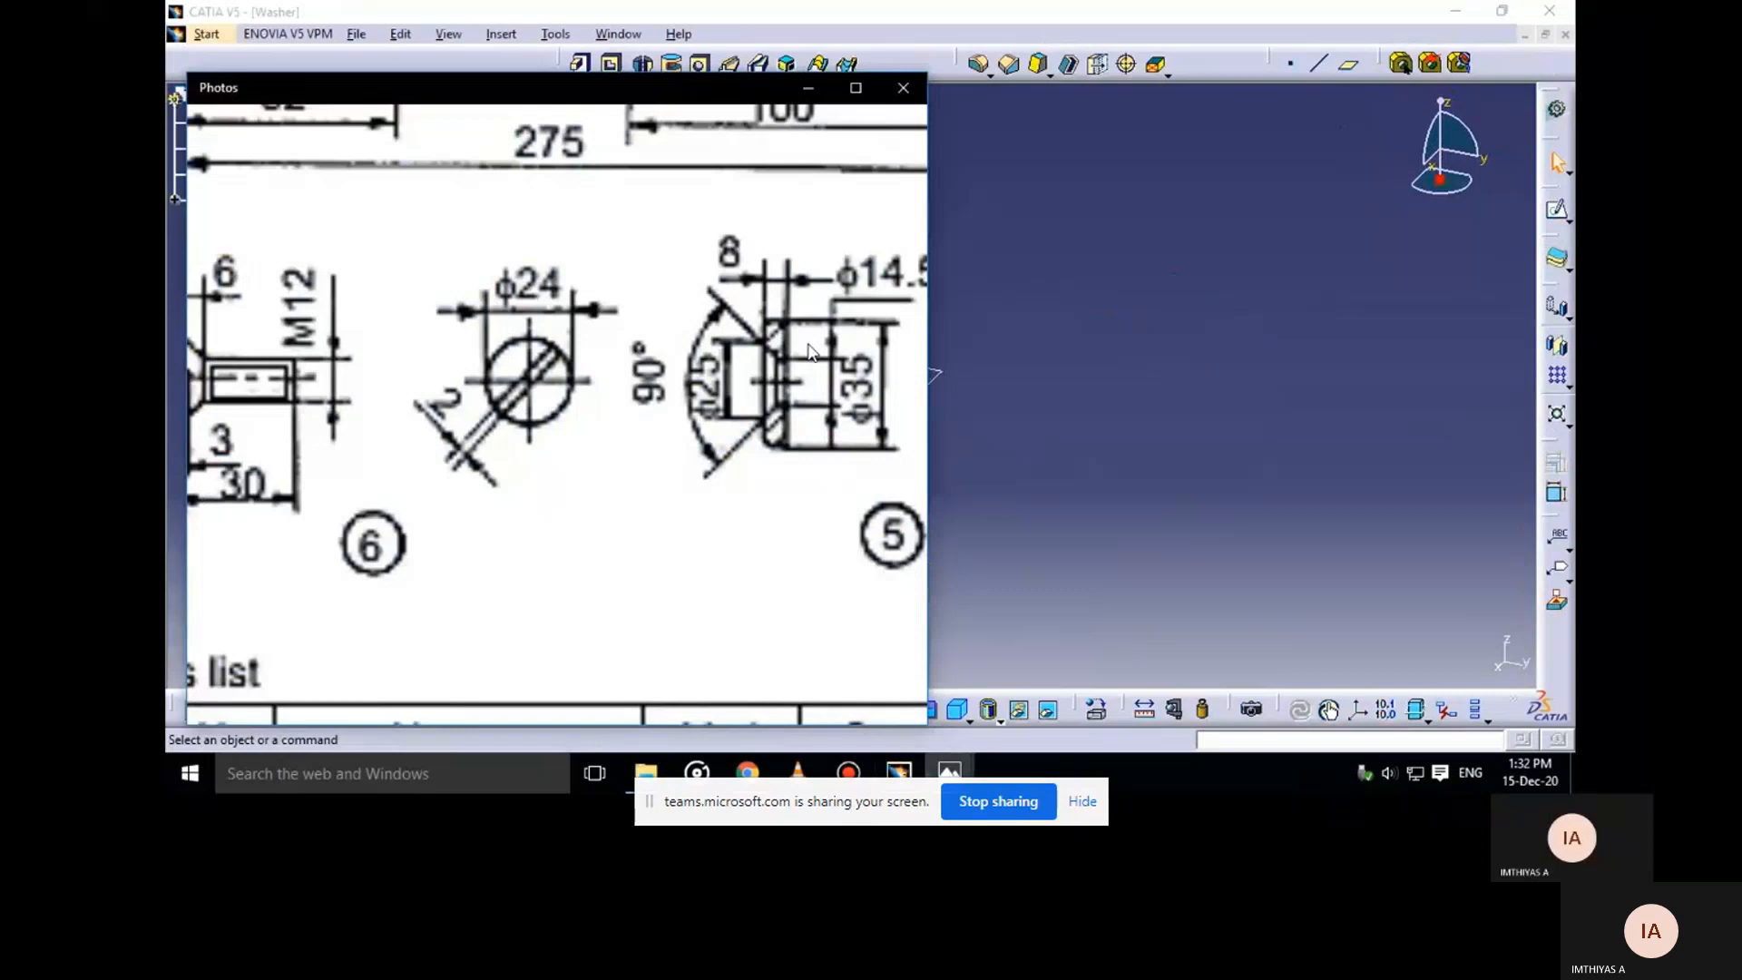
click(808, 88)
click(858, 406)
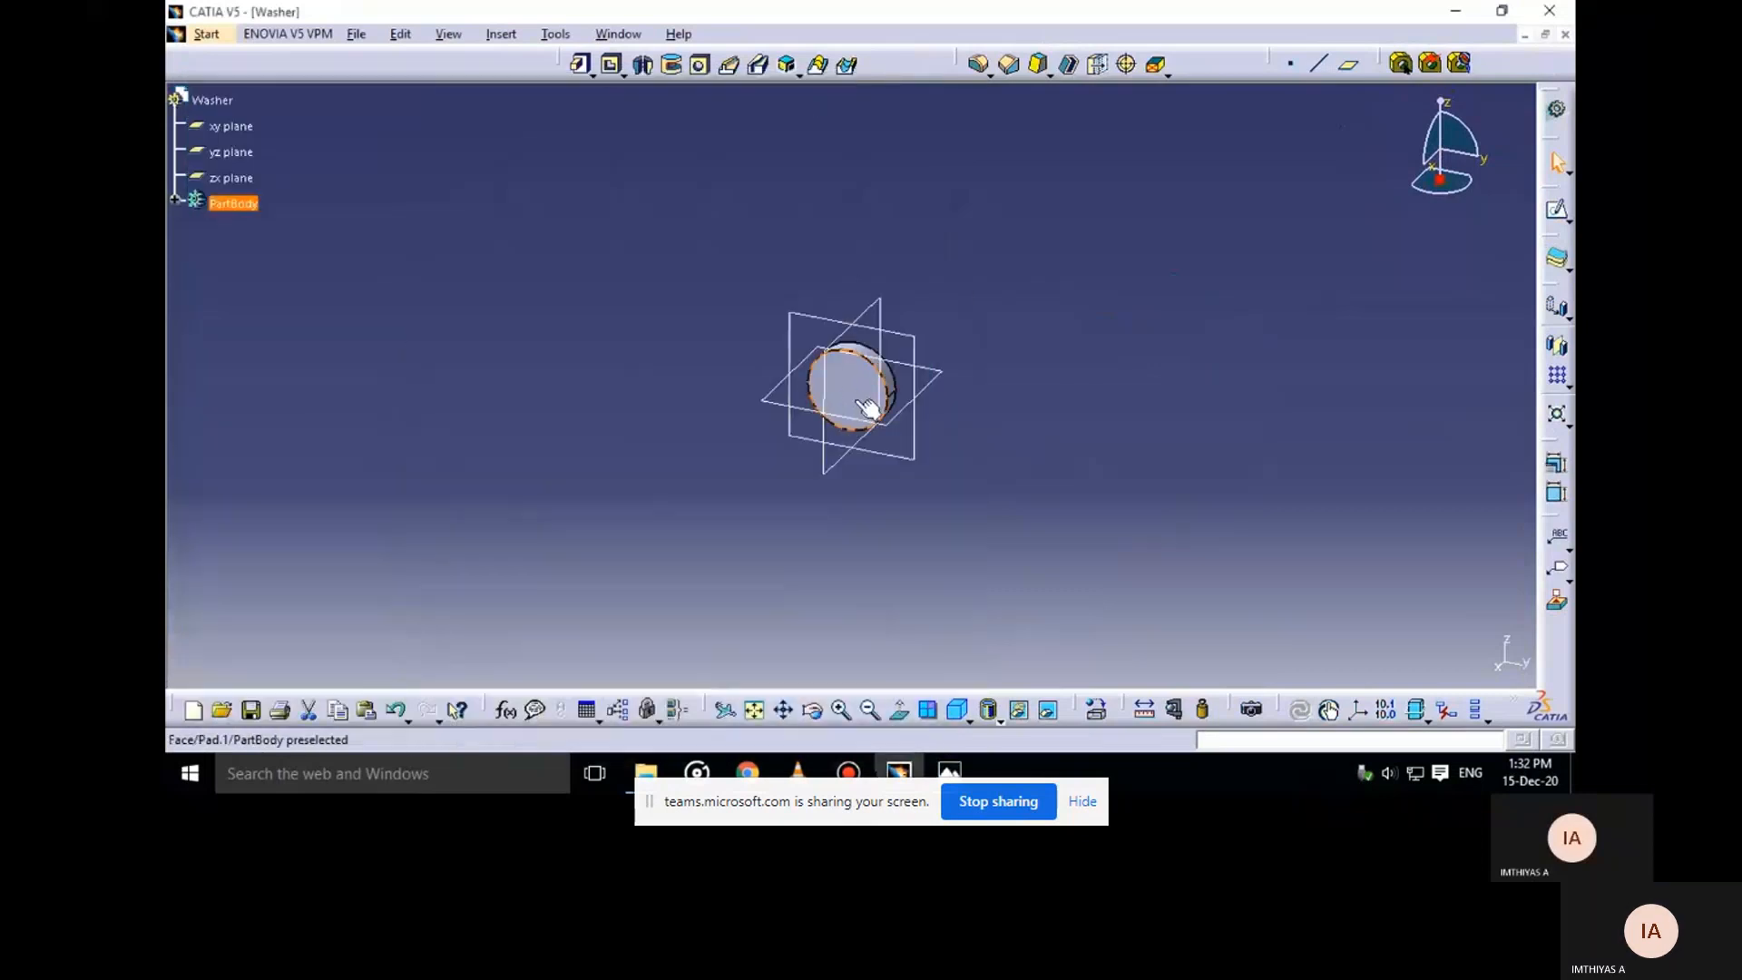
click(700, 65)
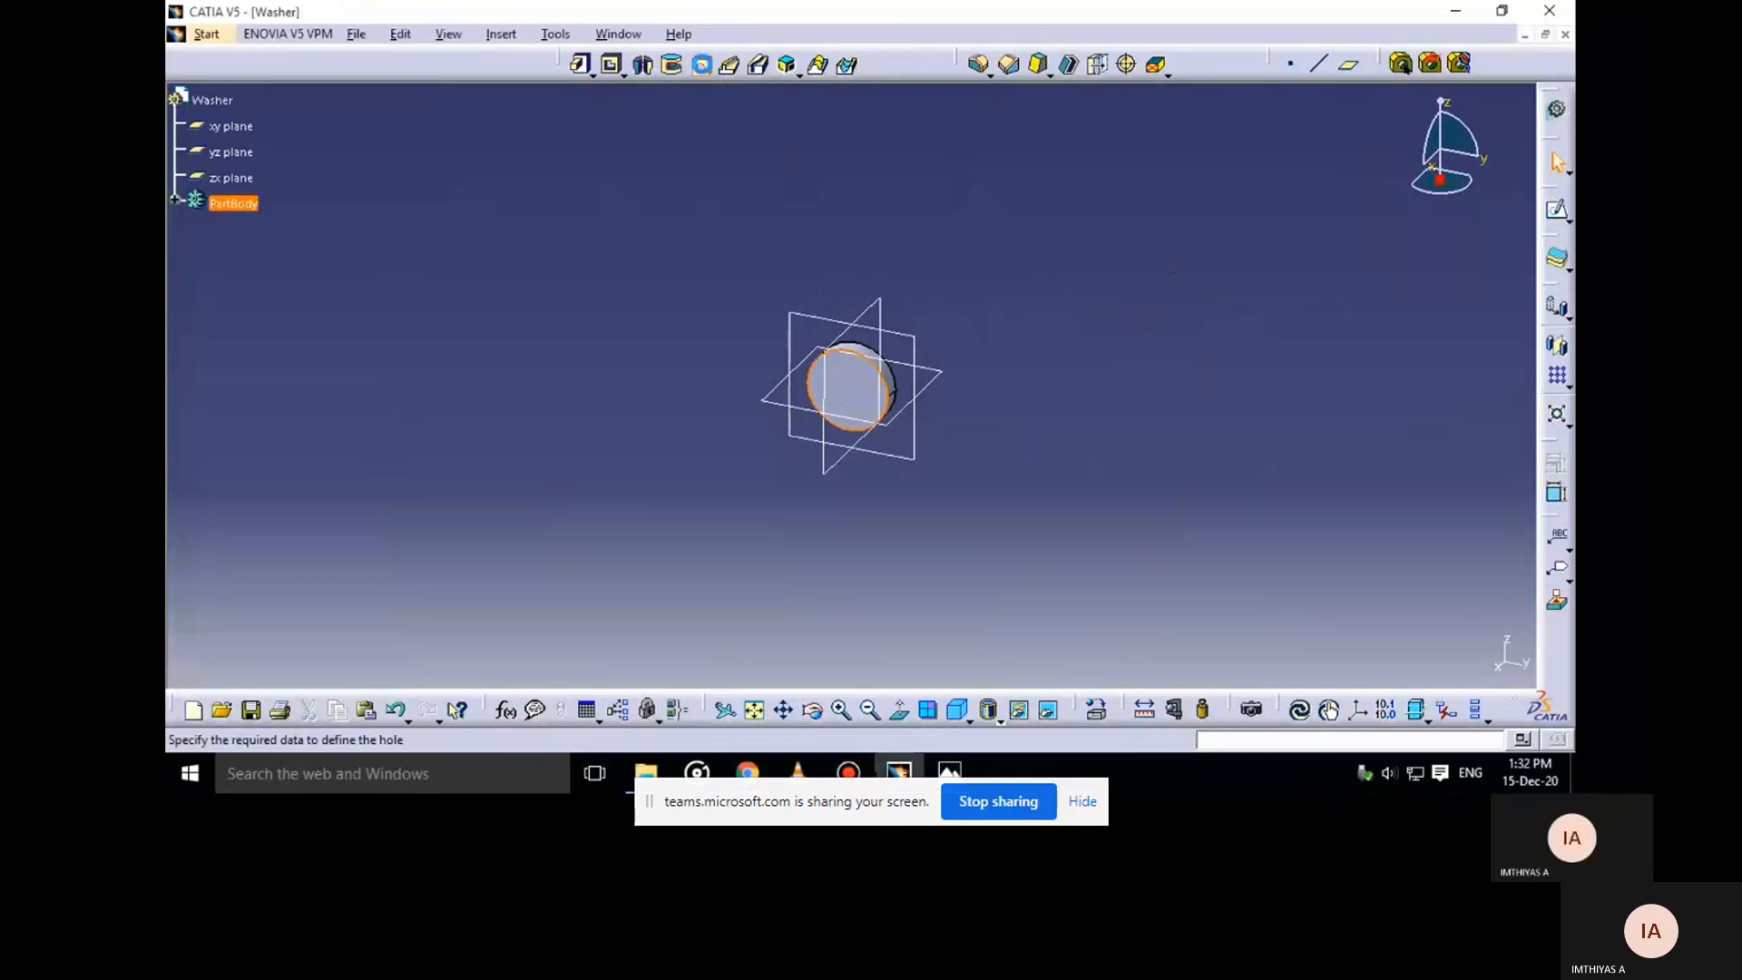
click(1306, 324)
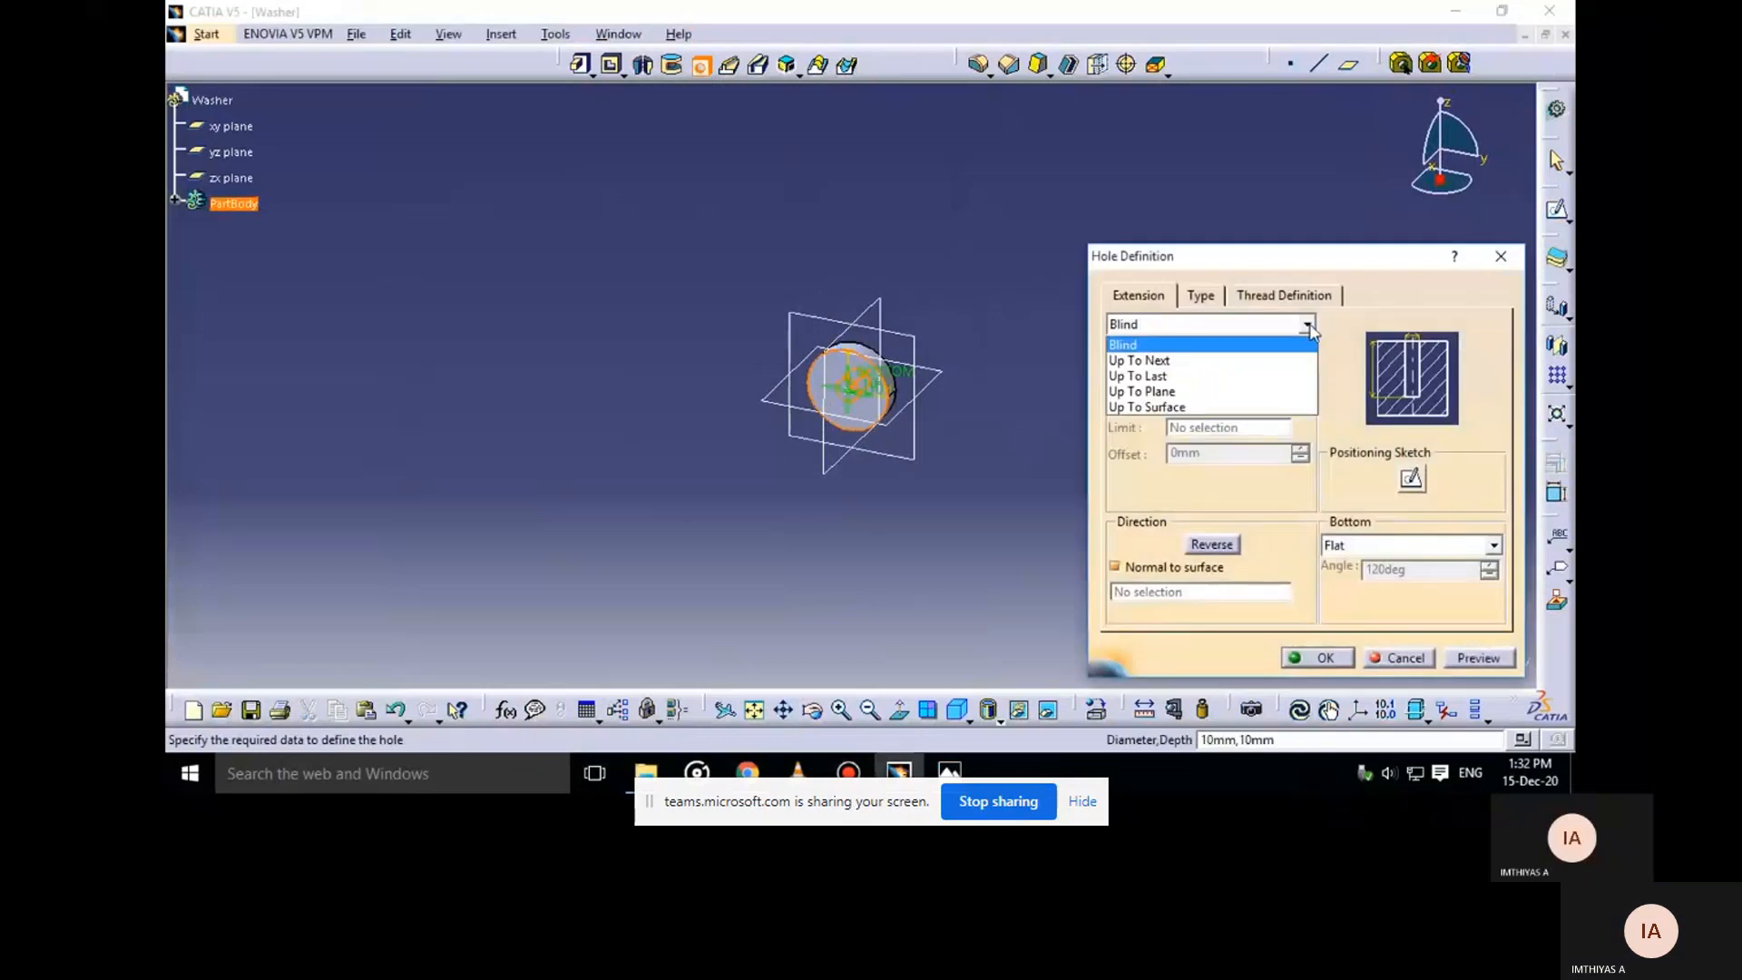
click(1306, 324)
click(1200, 296)
click(1330, 323)
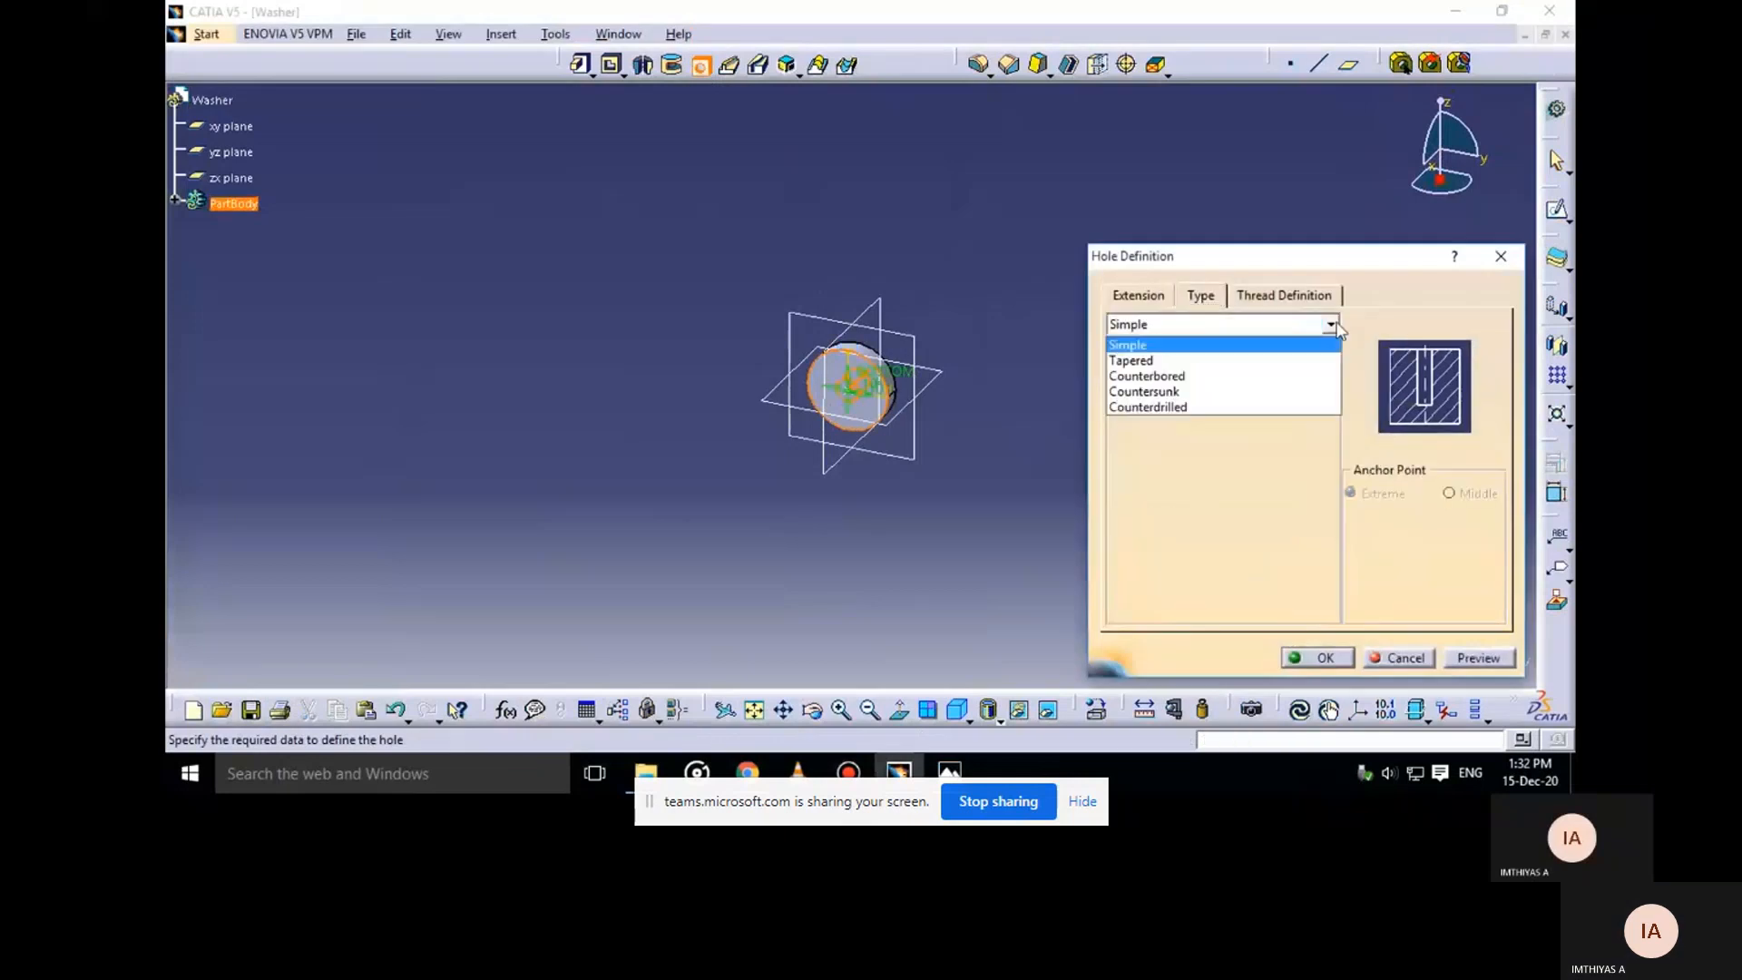
click(1235, 402)
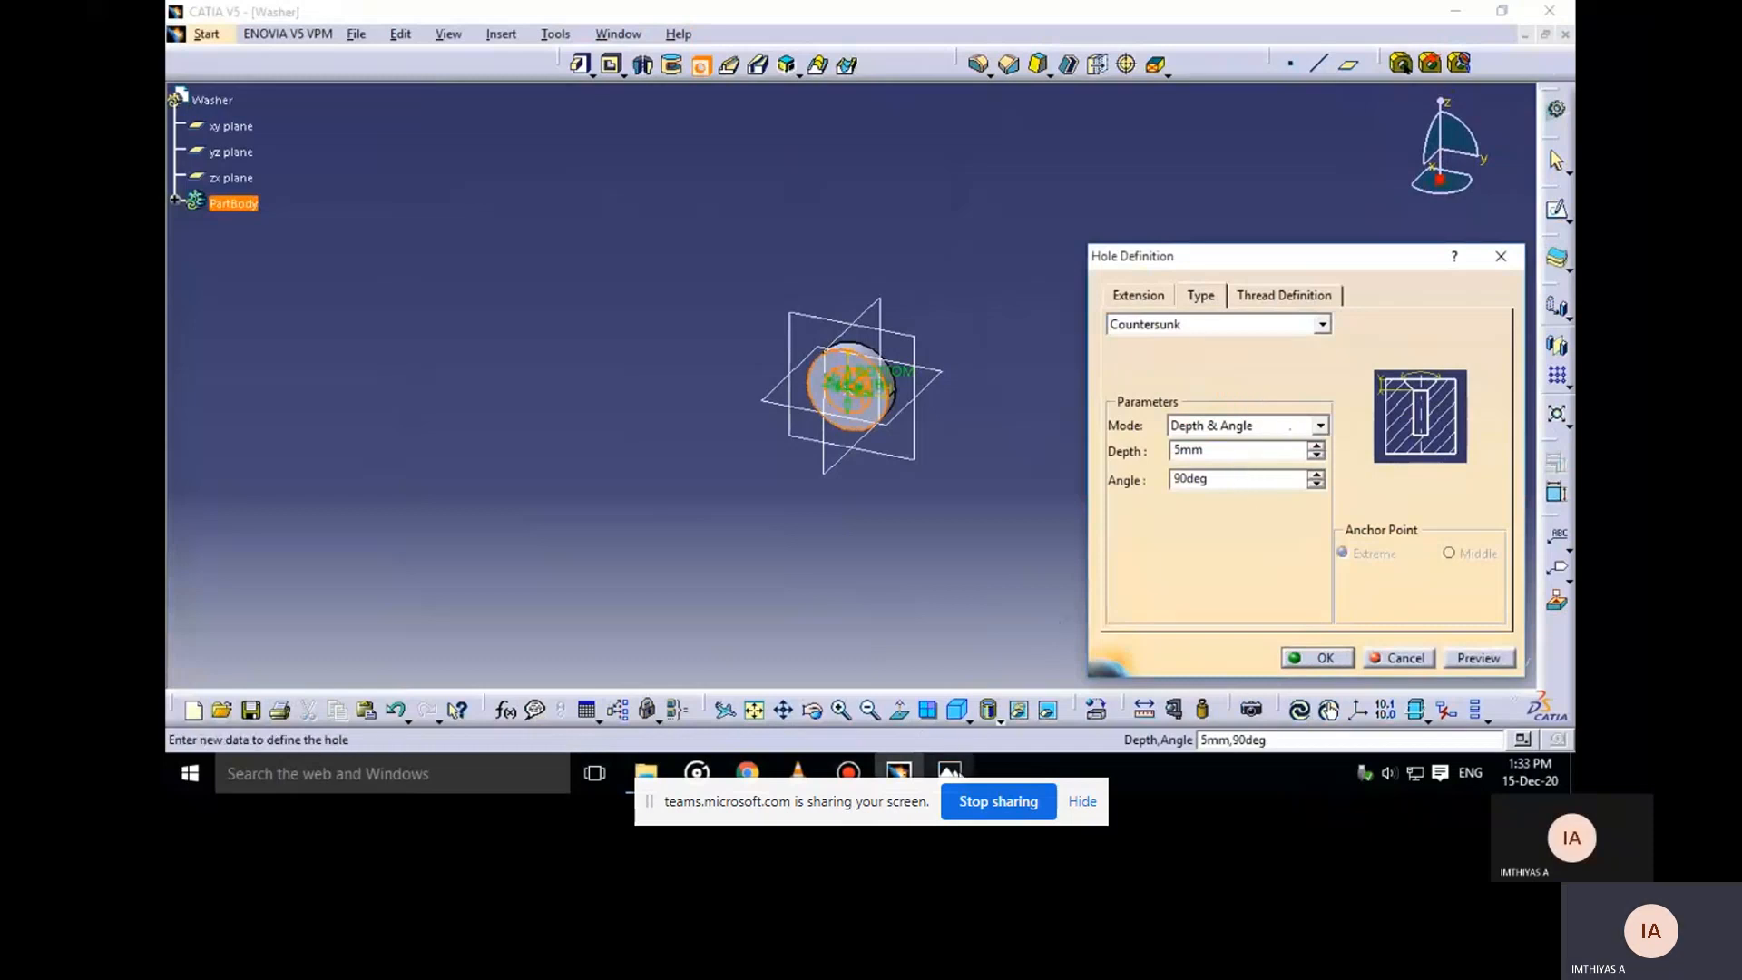
Compare the countersink with the reference drawing and define it by the Angle & Diameter mode
click(949, 772)
click(910, 707)
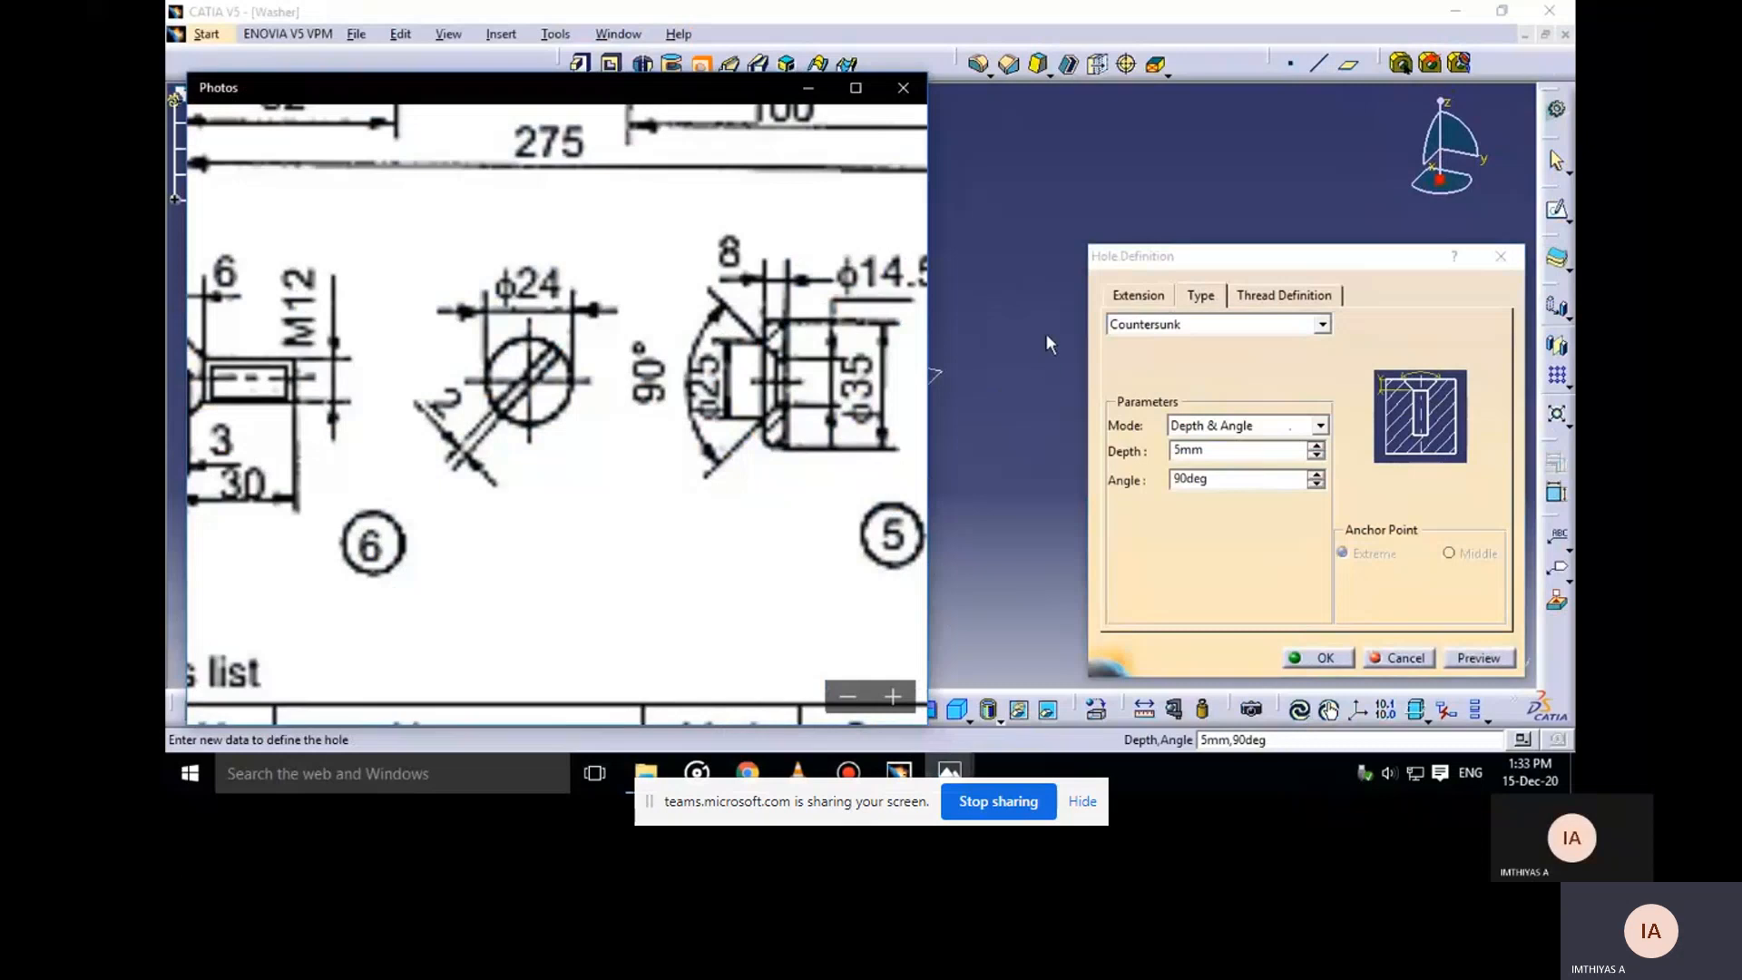
click(807, 89)
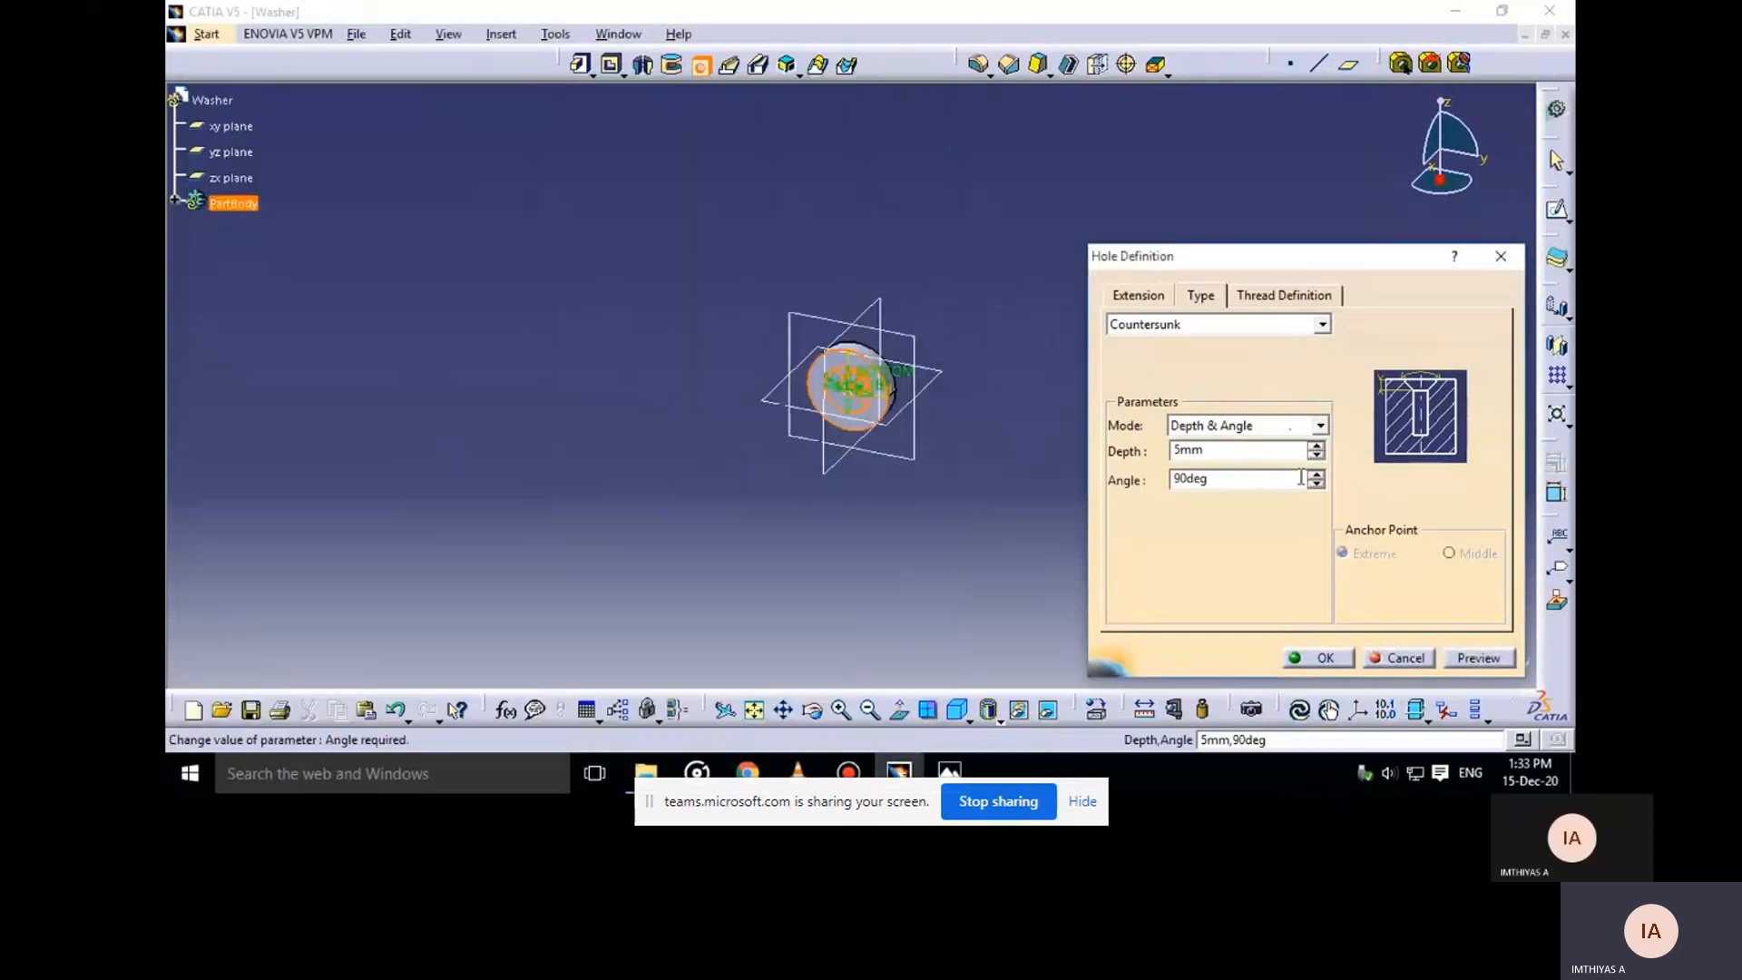
click(1318, 426)
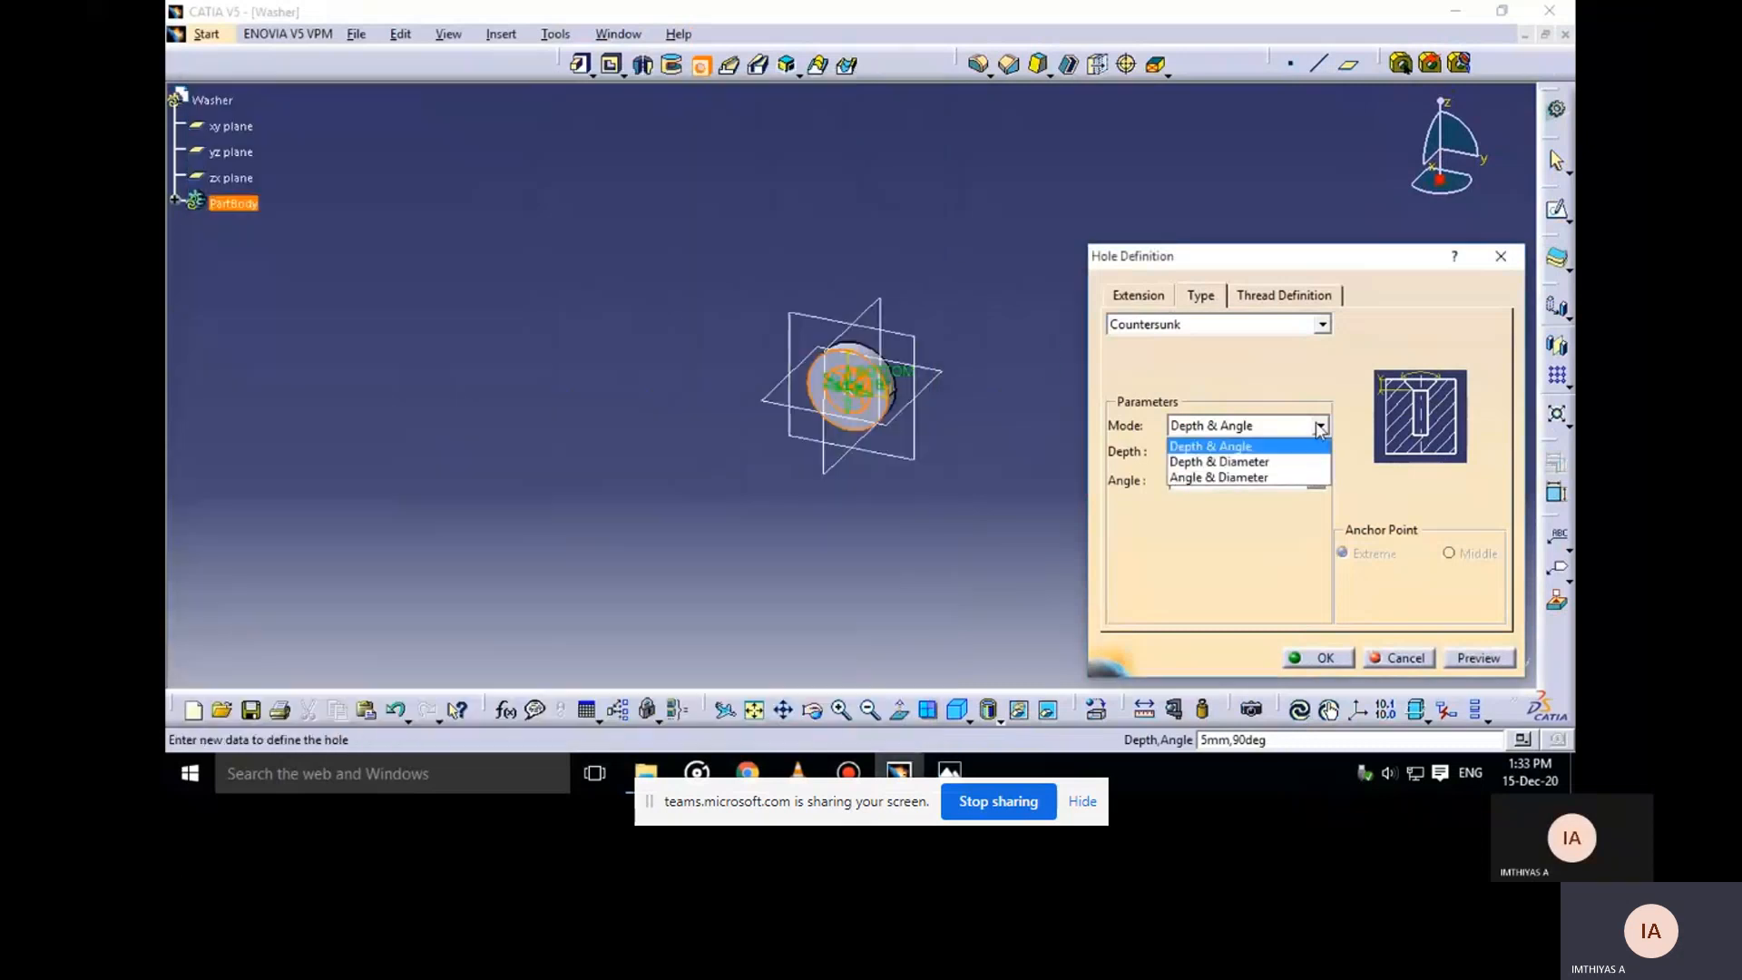
click(1268, 478)
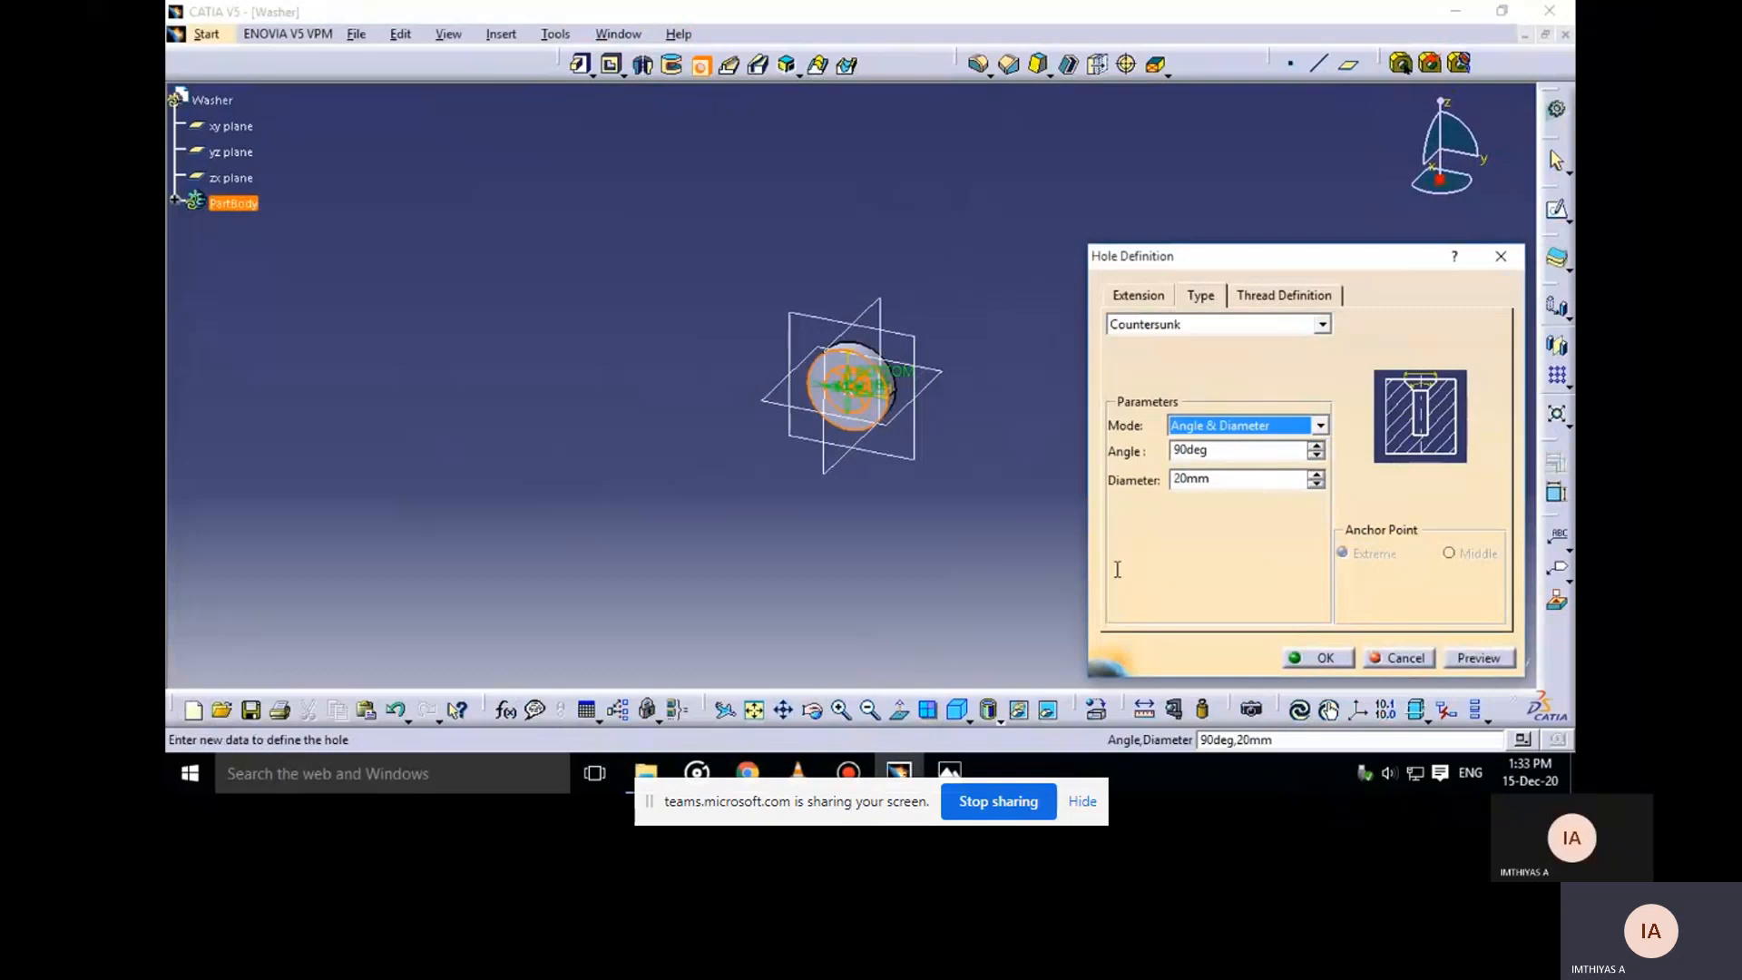
Set the countersink diameter to 14.5 mm, taken from the reference drawing
mouse_move(949, 773)
click(887, 676)
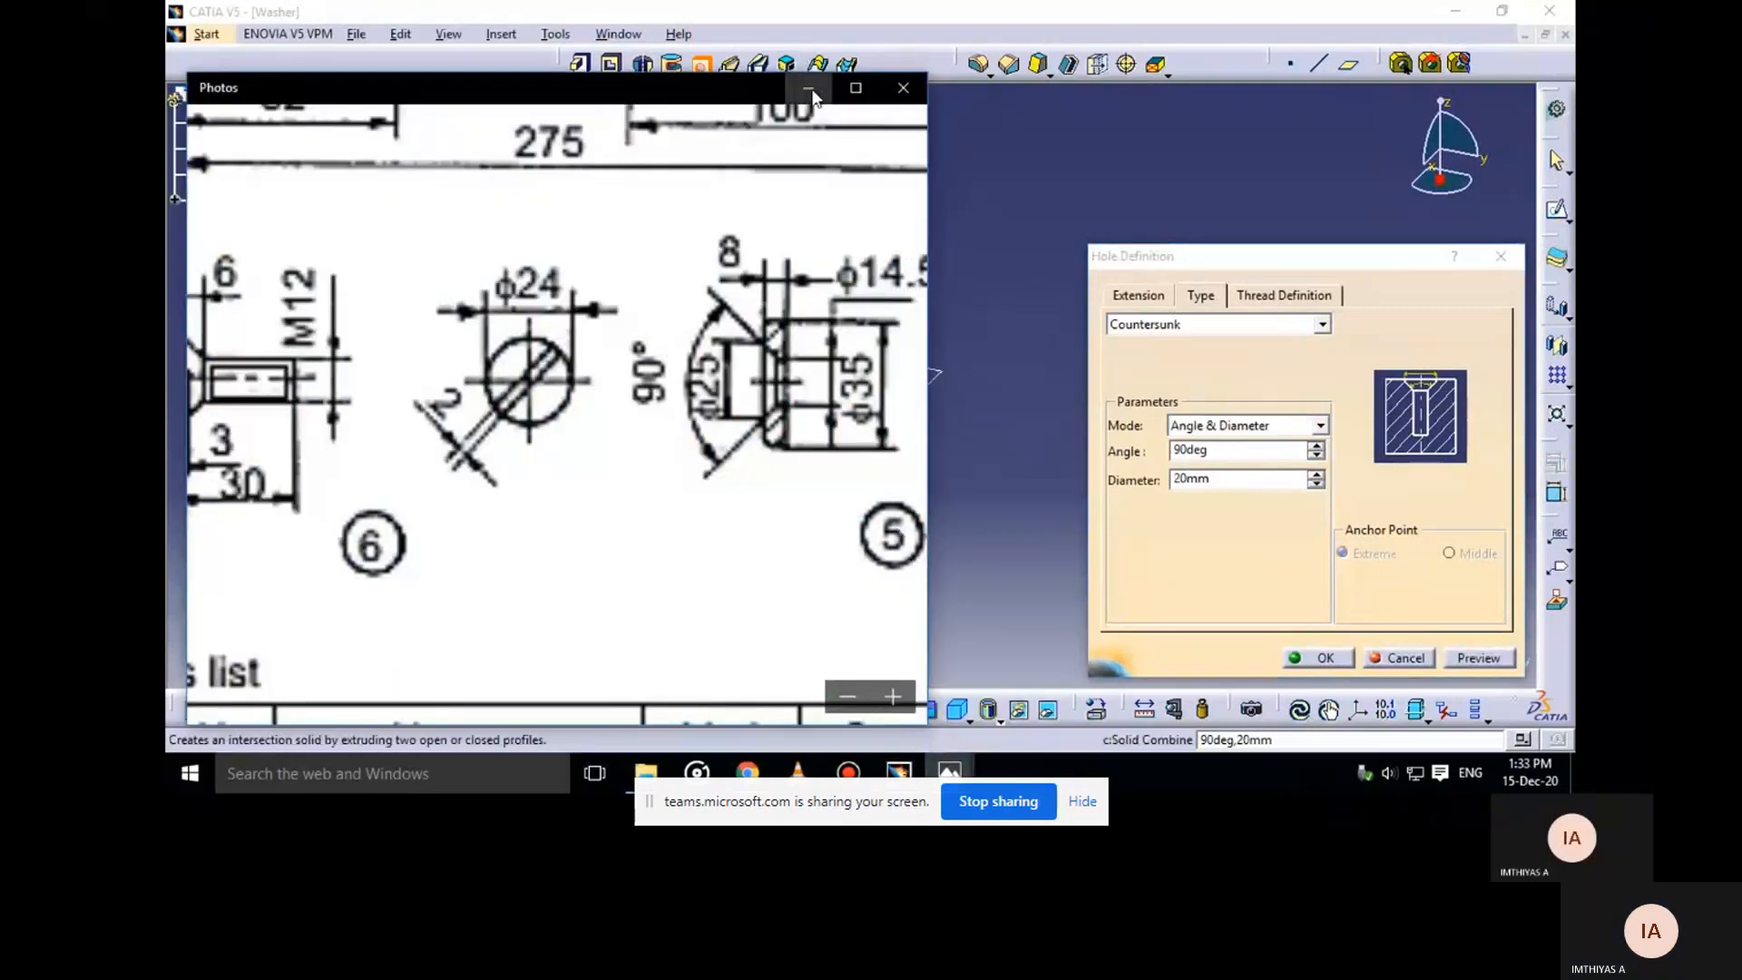
click(808, 88)
double_click(1235, 479)
text(14)
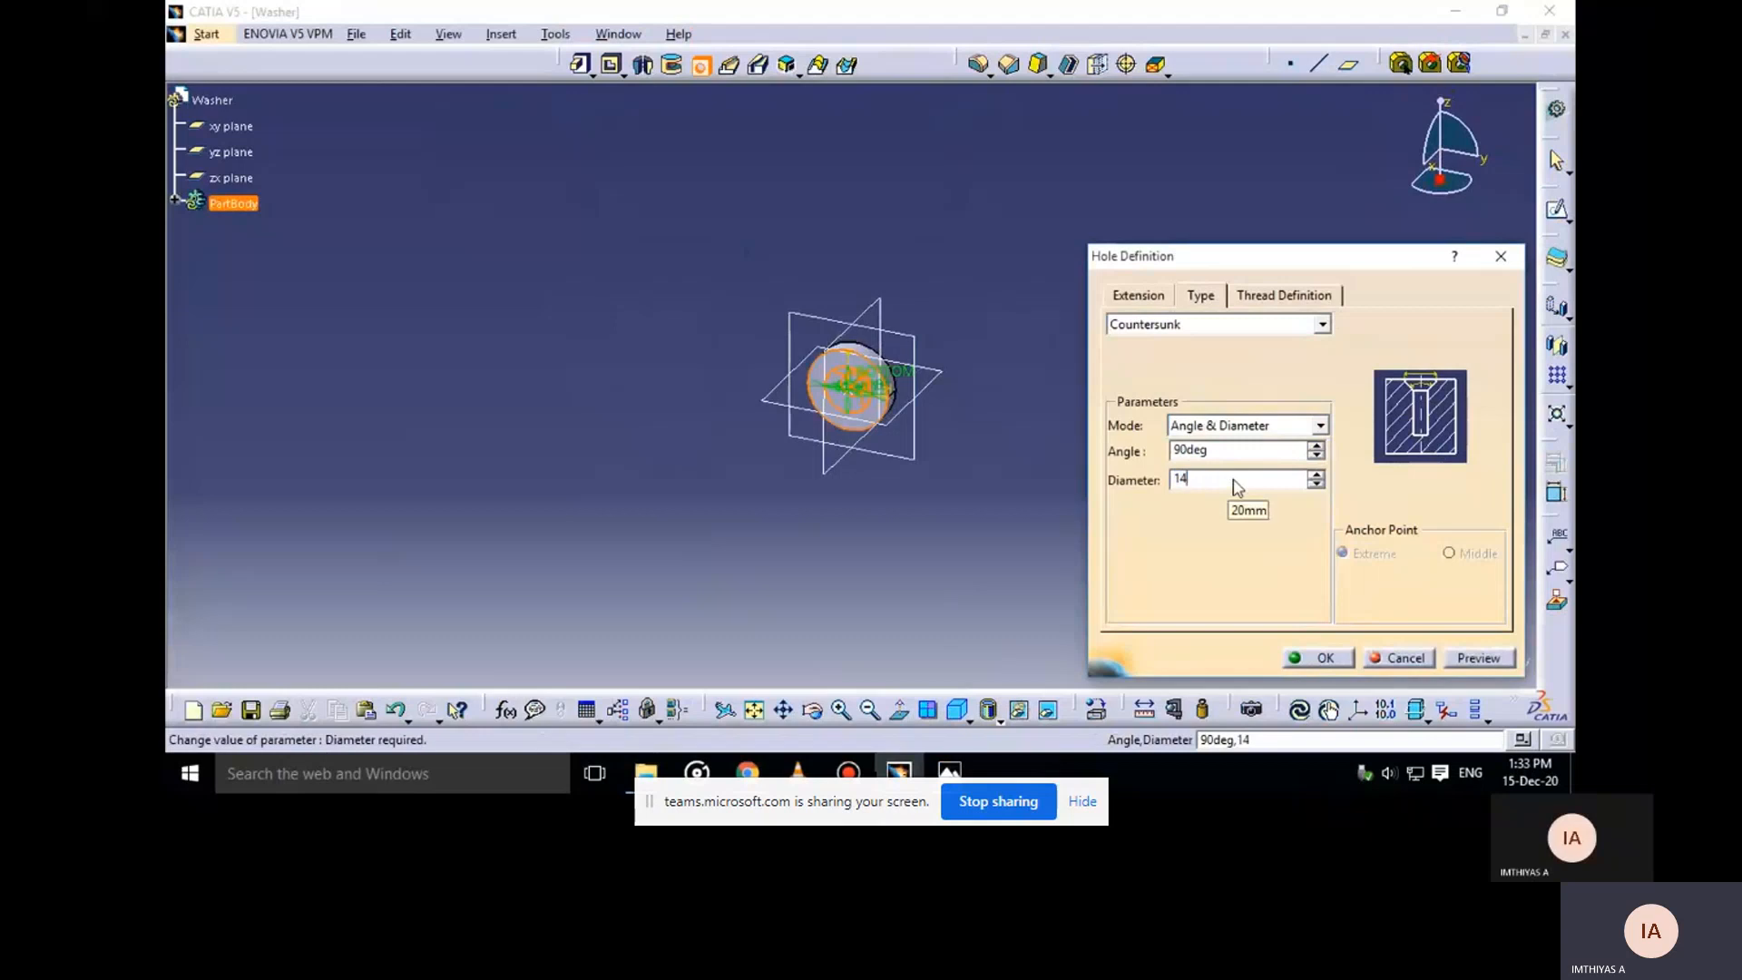
text(.5)
key(Tab)
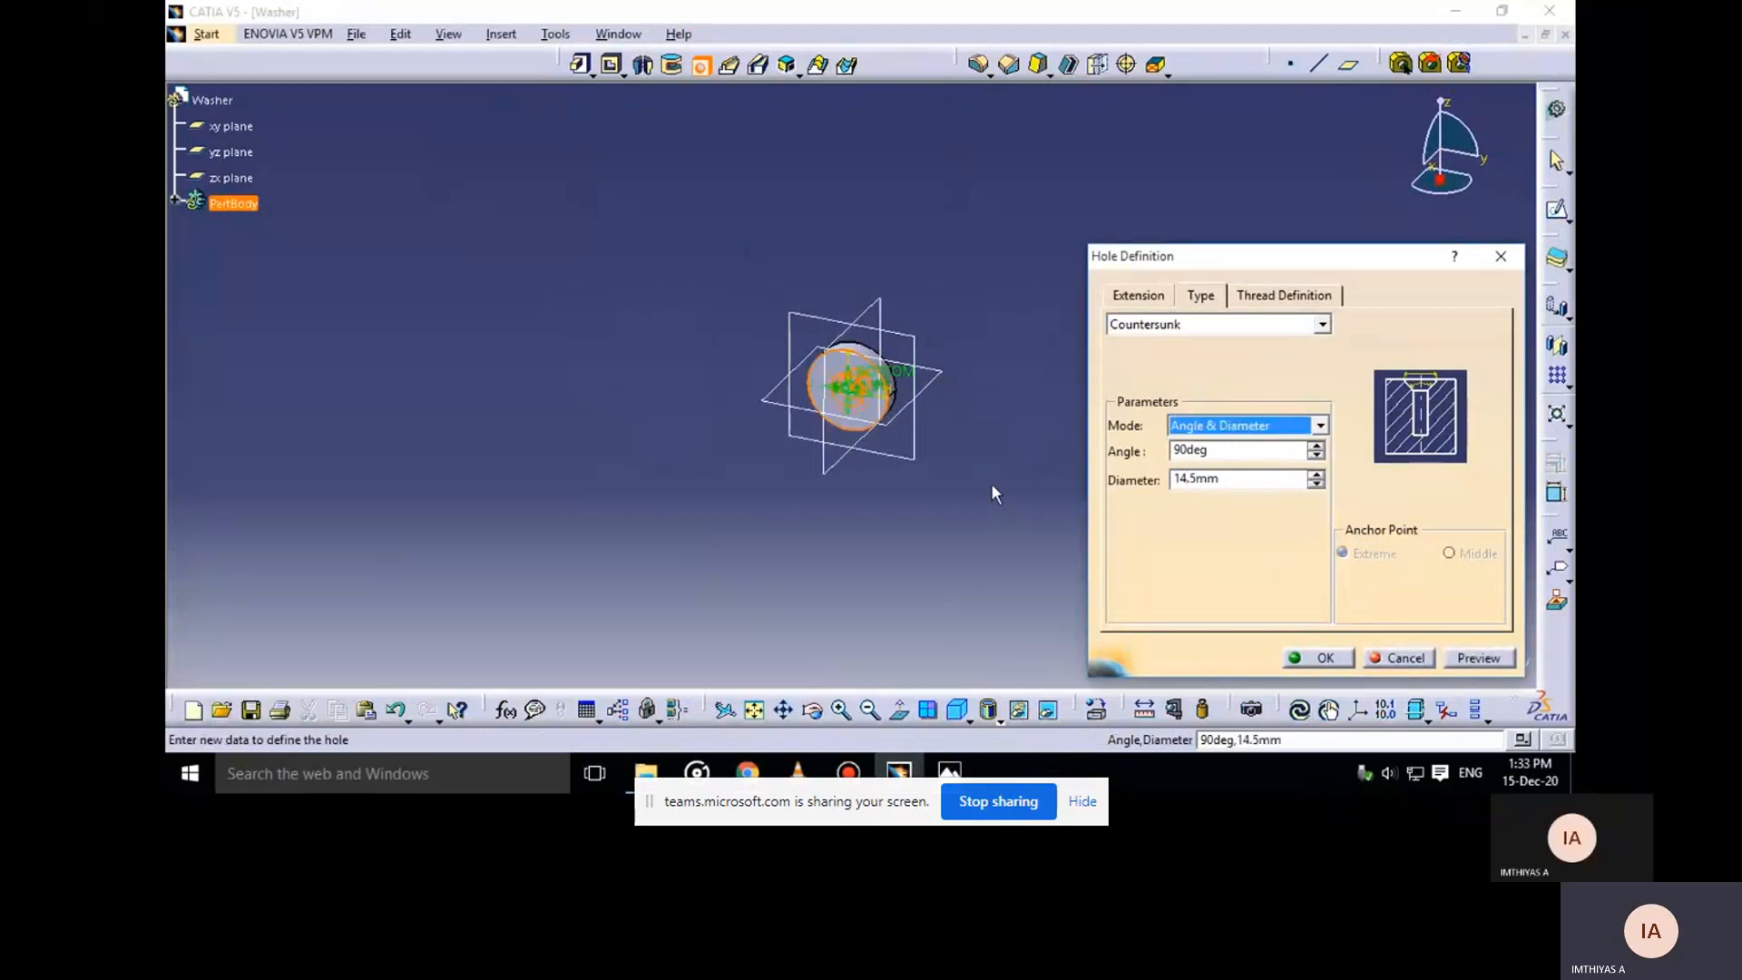
Recheck the reference drawing and try to set the hole's main diameter to 25 mm
mouse_move(949, 773)
click(893, 697)
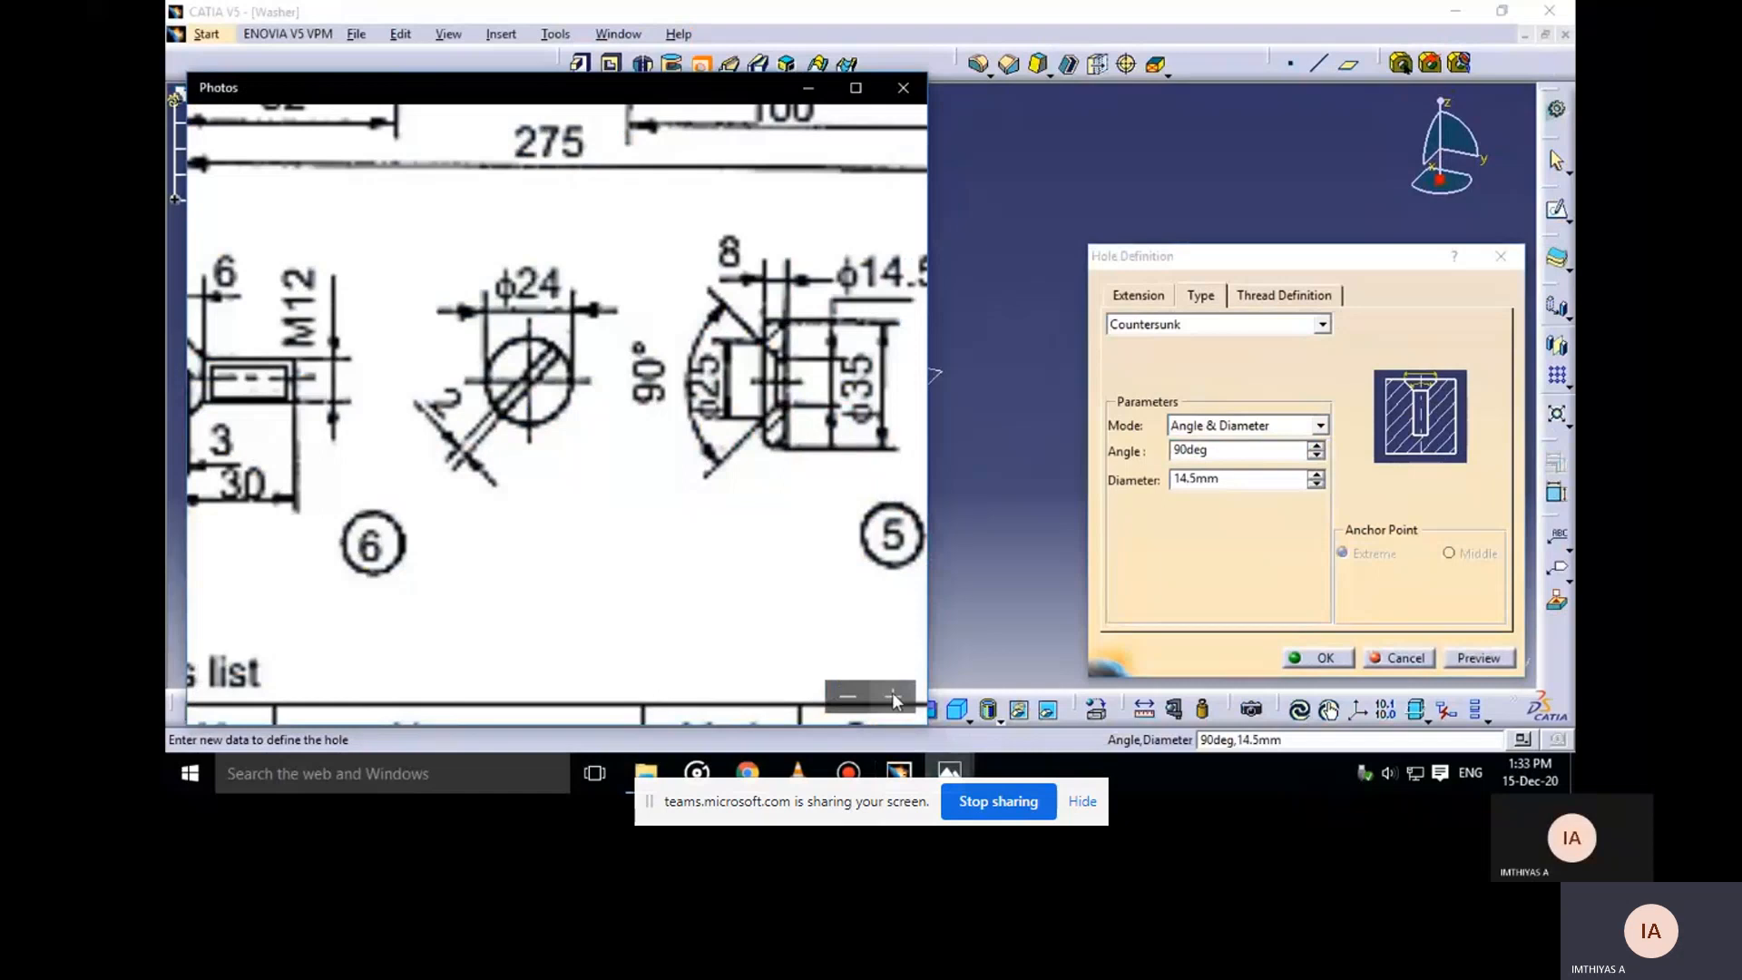
click(807, 88)
click(1137, 294)
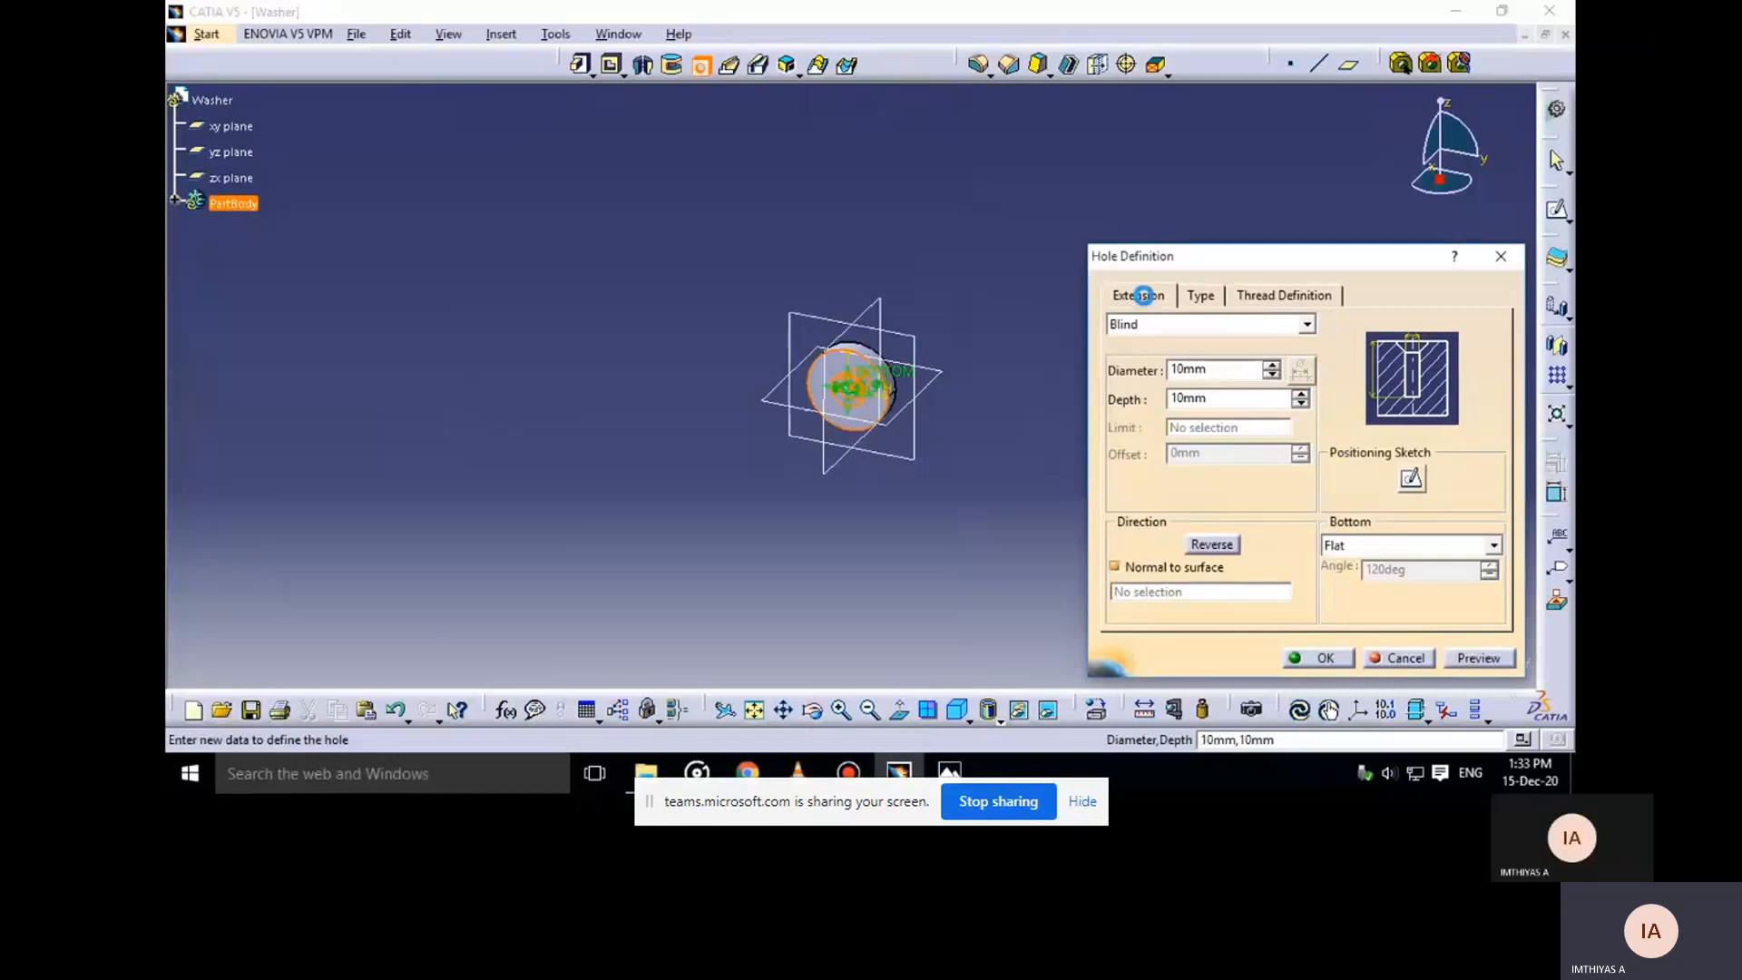
double_click(1196, 368)
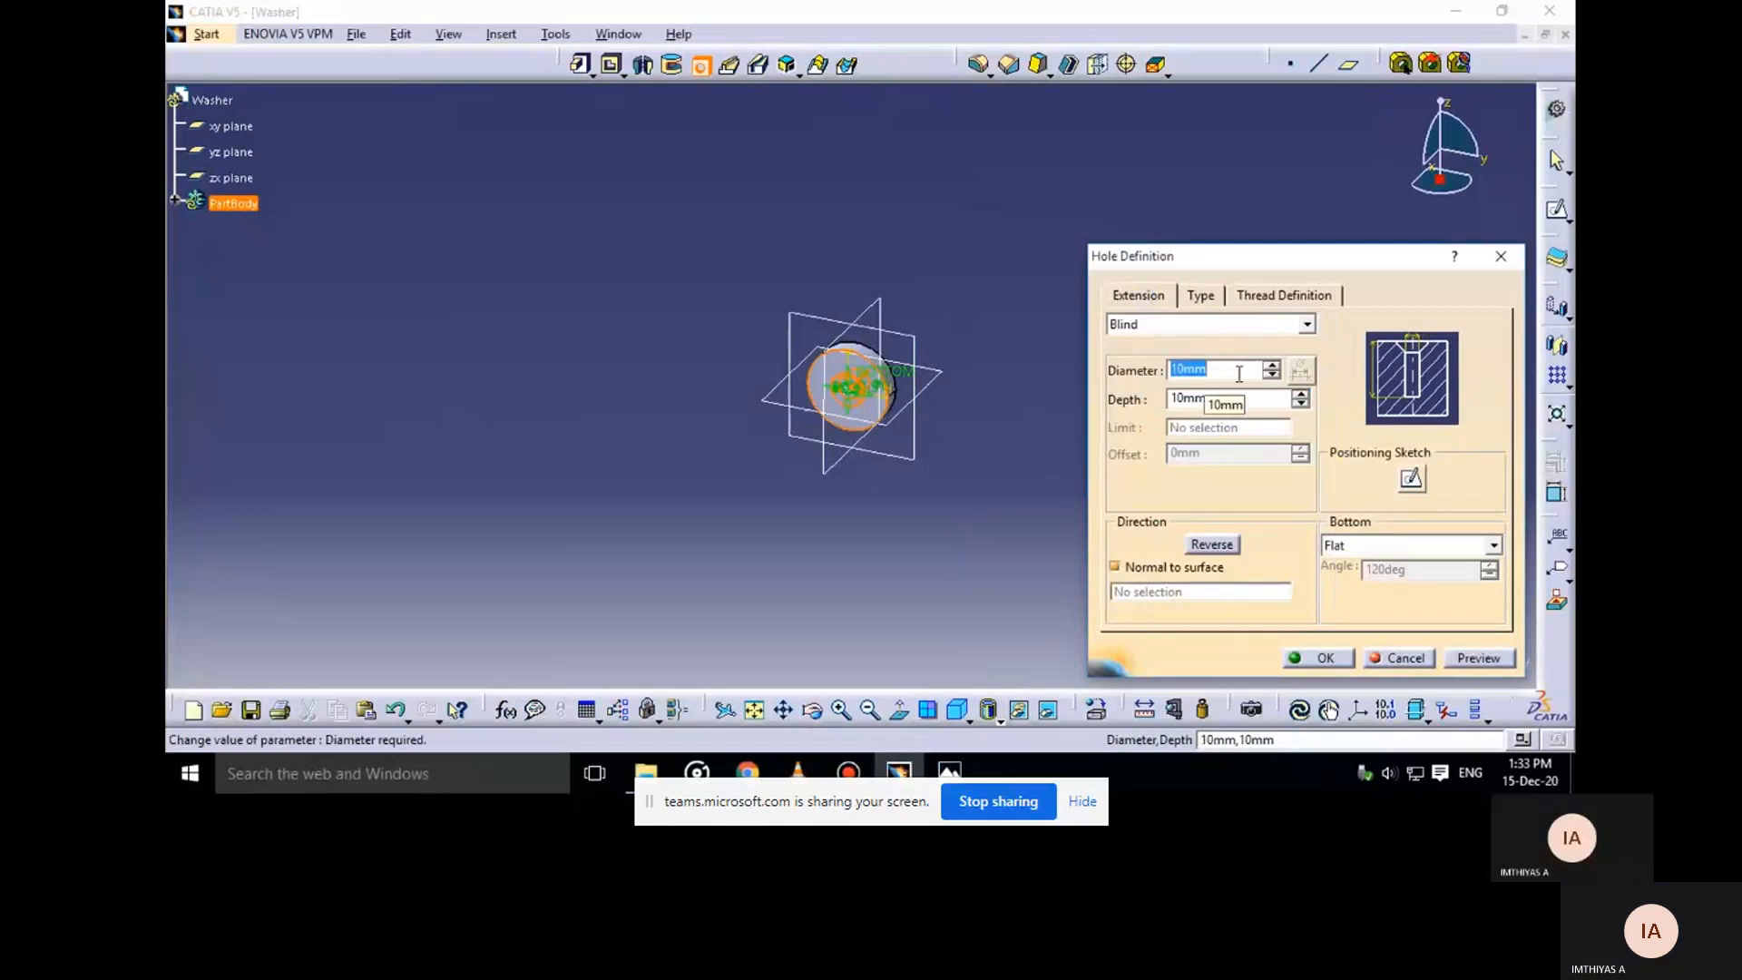
click(949, 772)
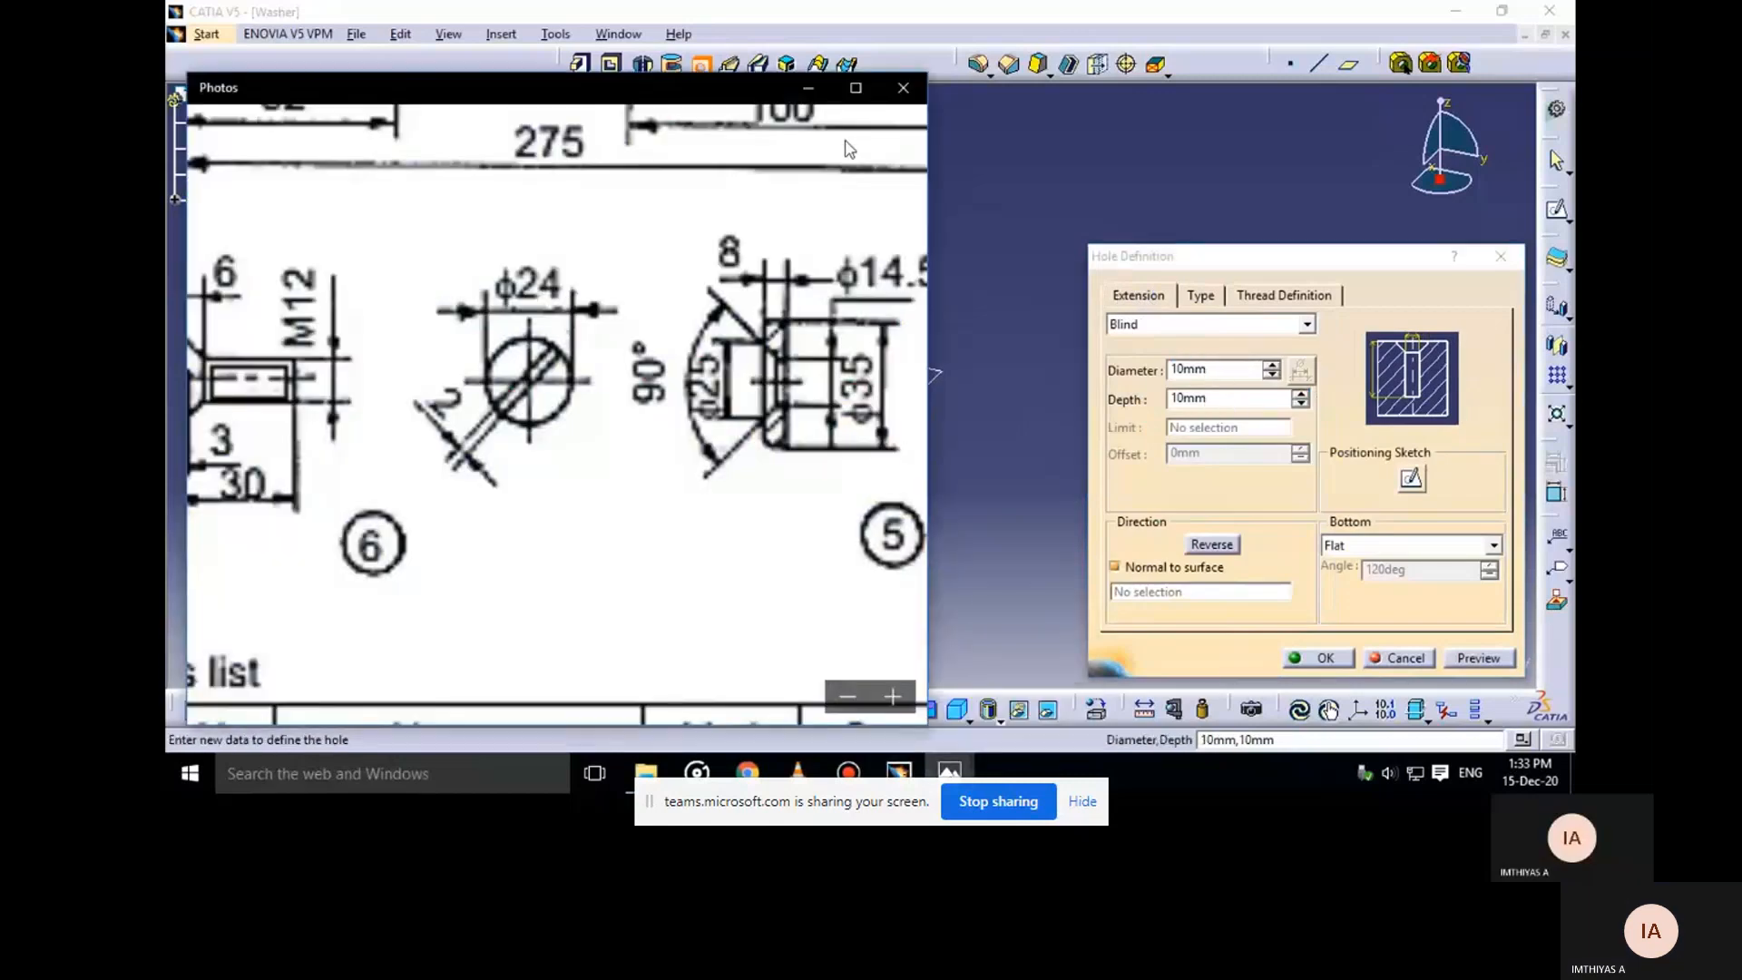
click(807, 88)
text(25)
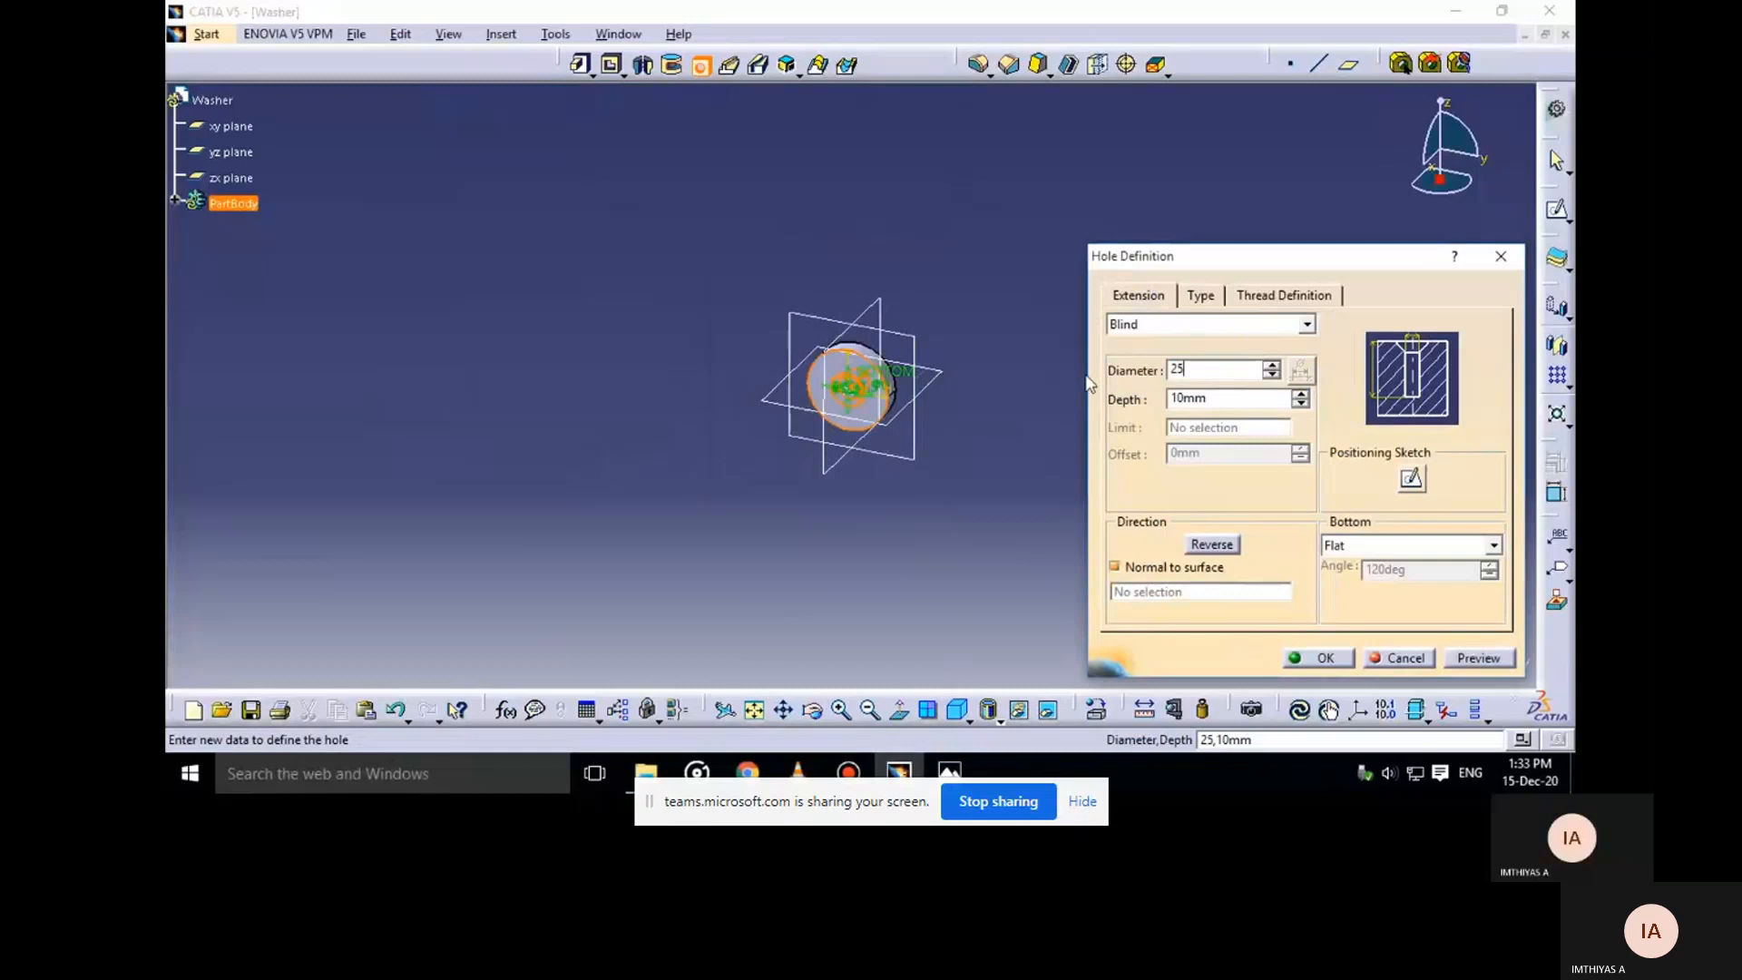
key(Return)
click(984, 428)
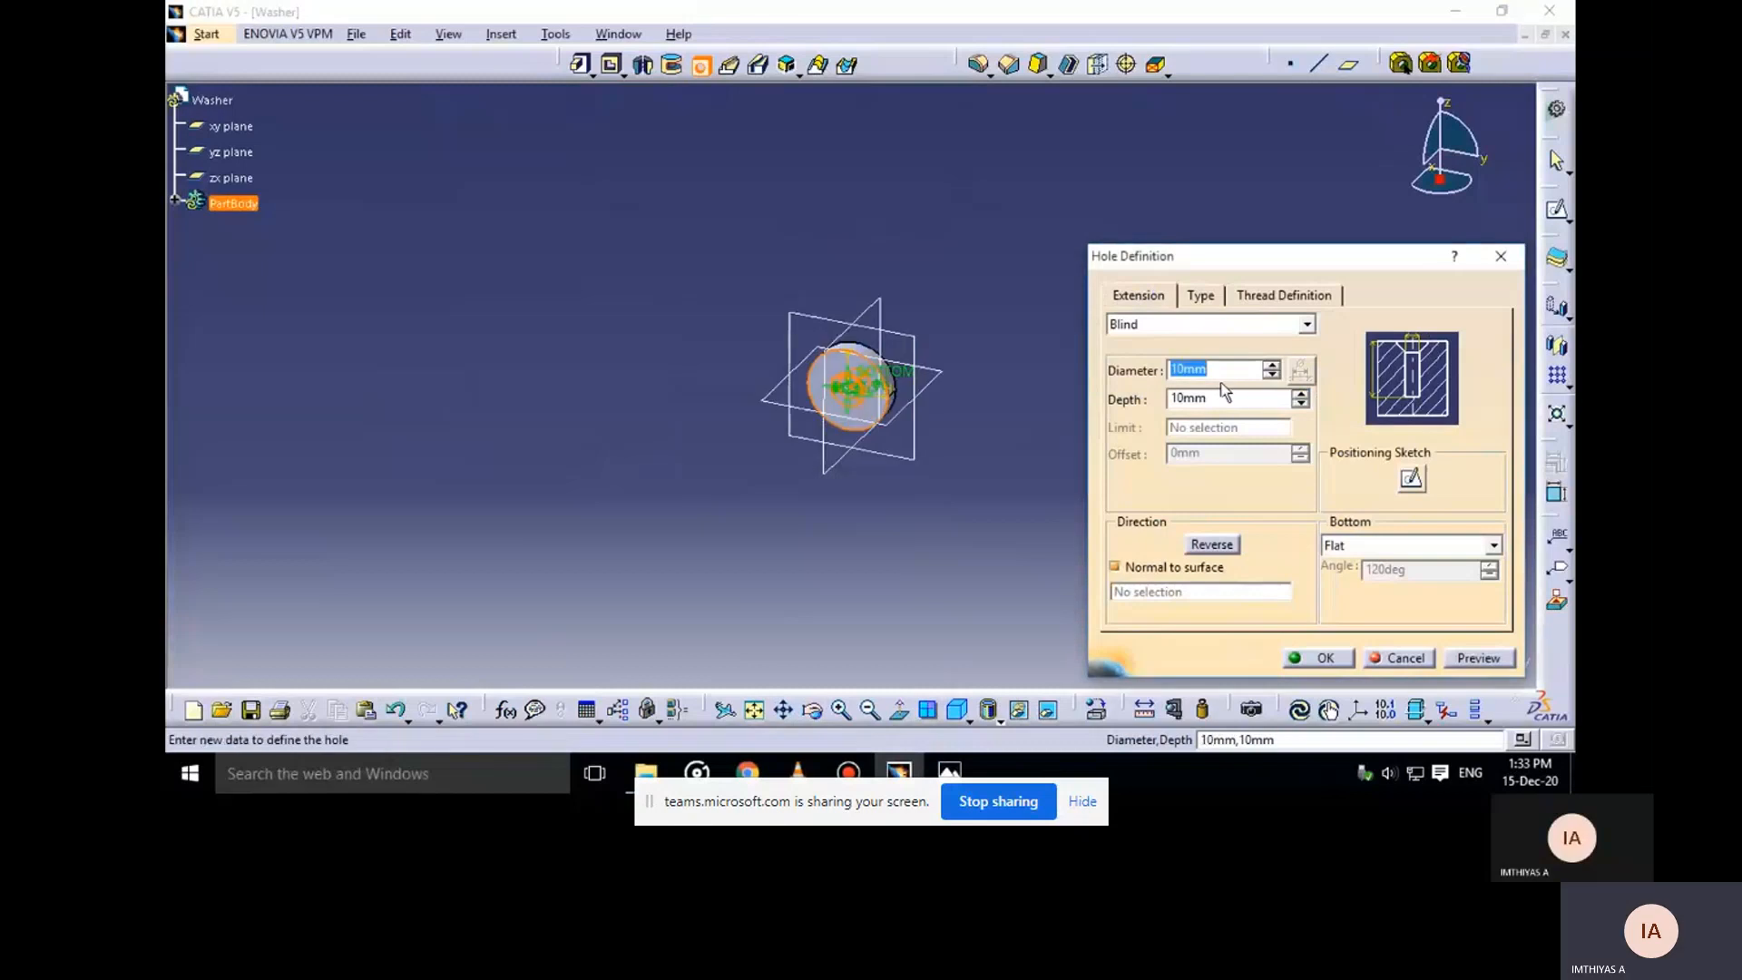
Set the countersink diameter of the hole to 25 mm
click(1216, 297)
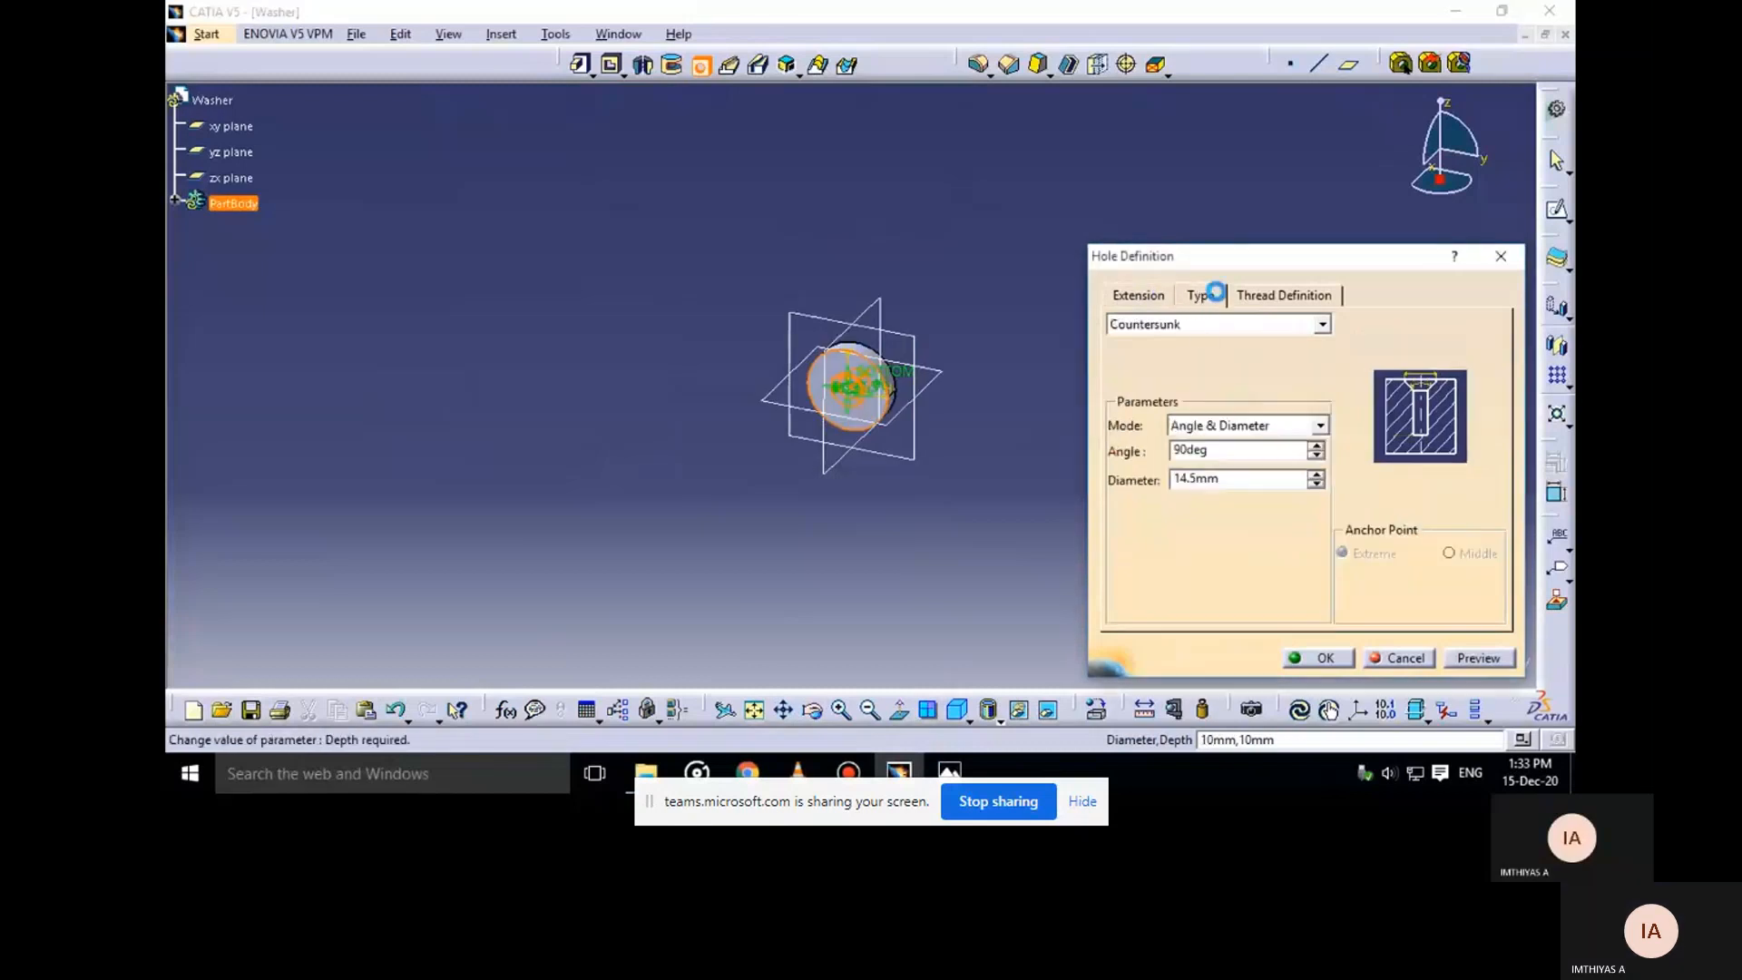
double_click(1239, 478)
text(25)
key(Return)
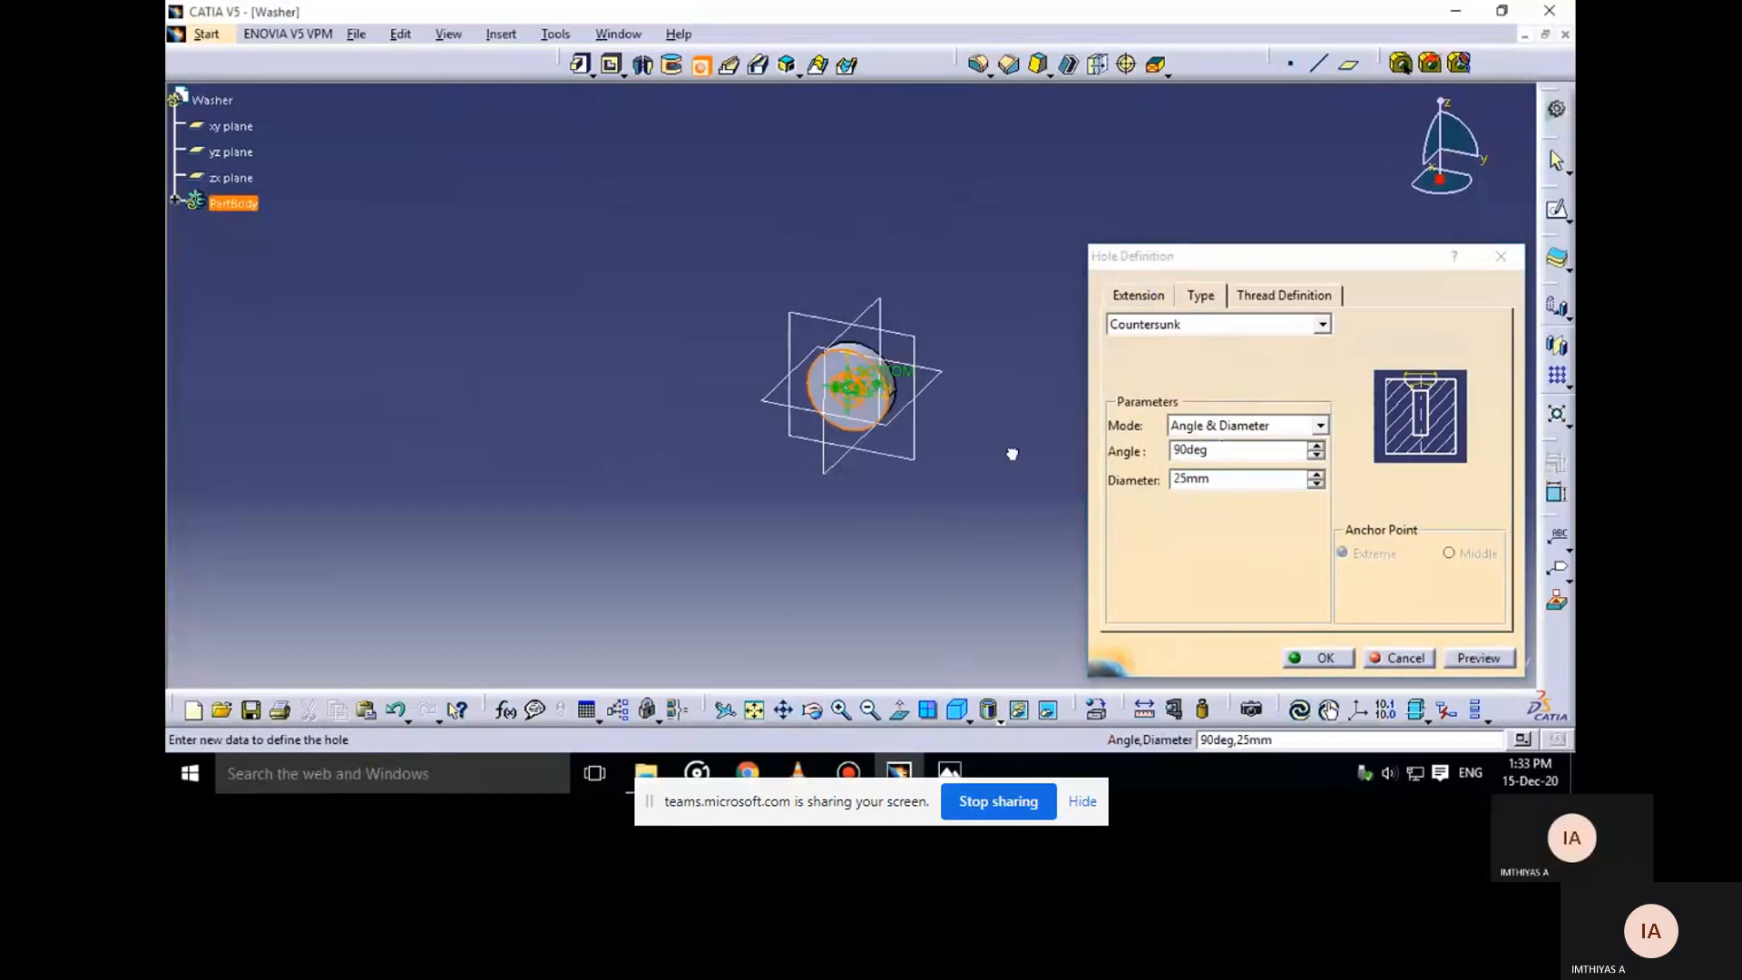
Set the hole's main diameter to 14.5 mm as given in the reference drawing
mouse_move(949, 773)
click(911, 701)
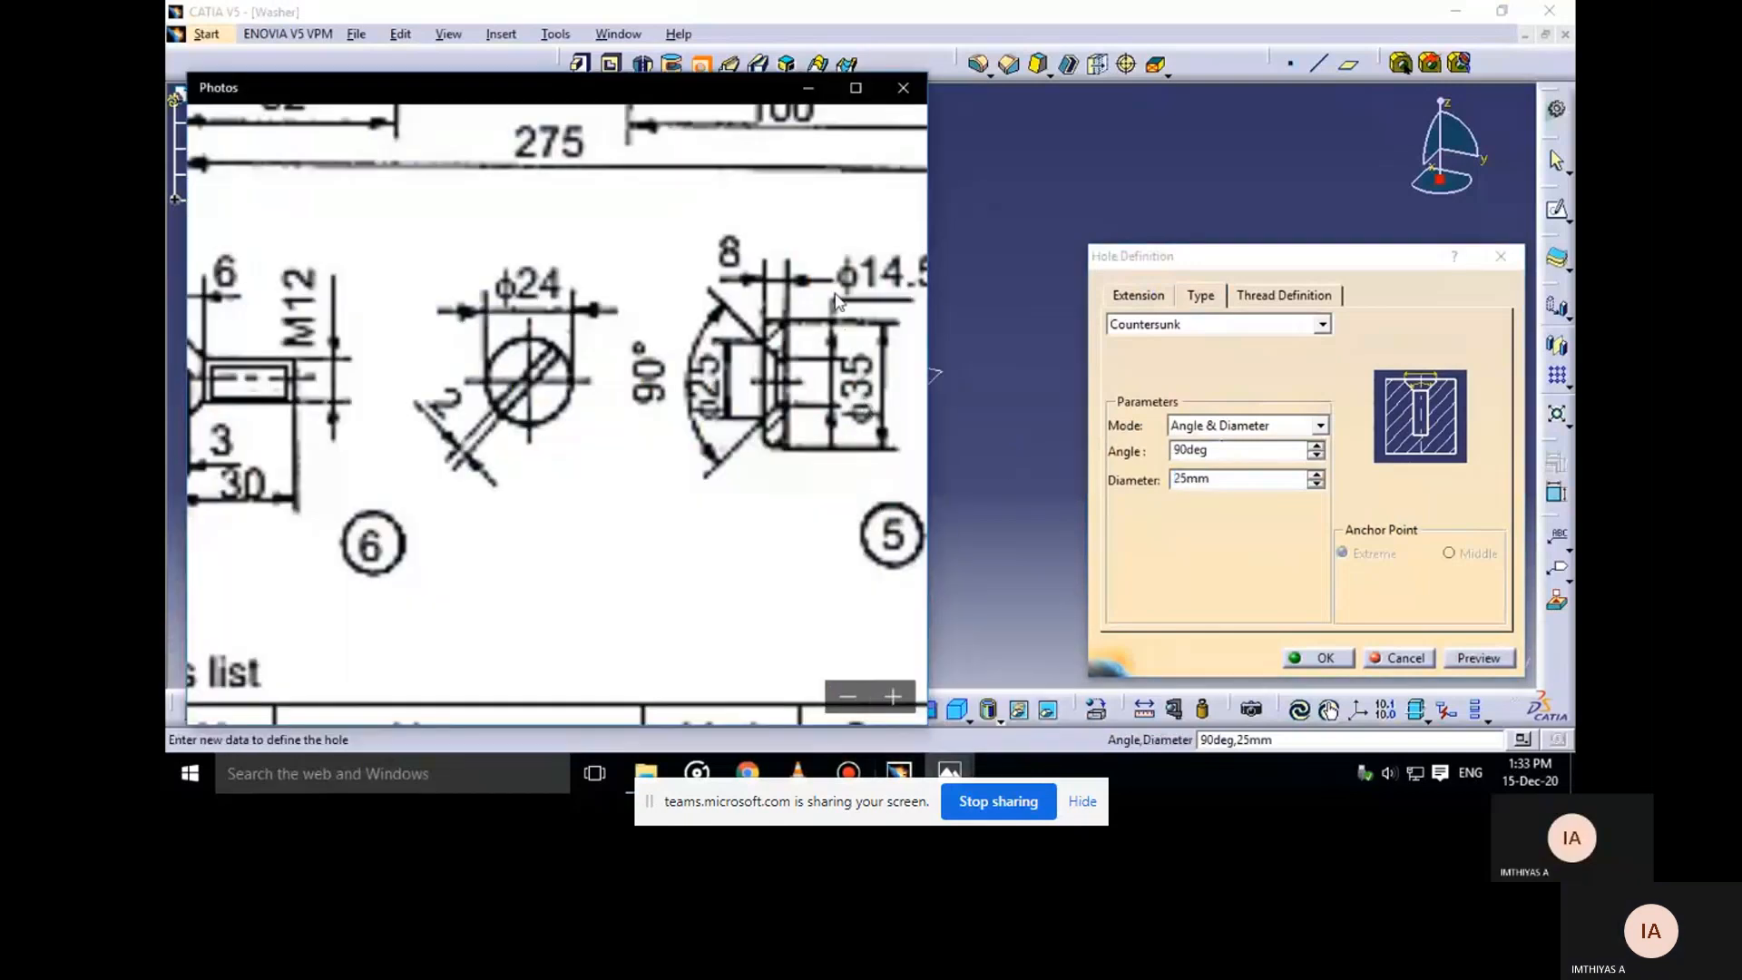
click(808, 87)
click(1140, 295)
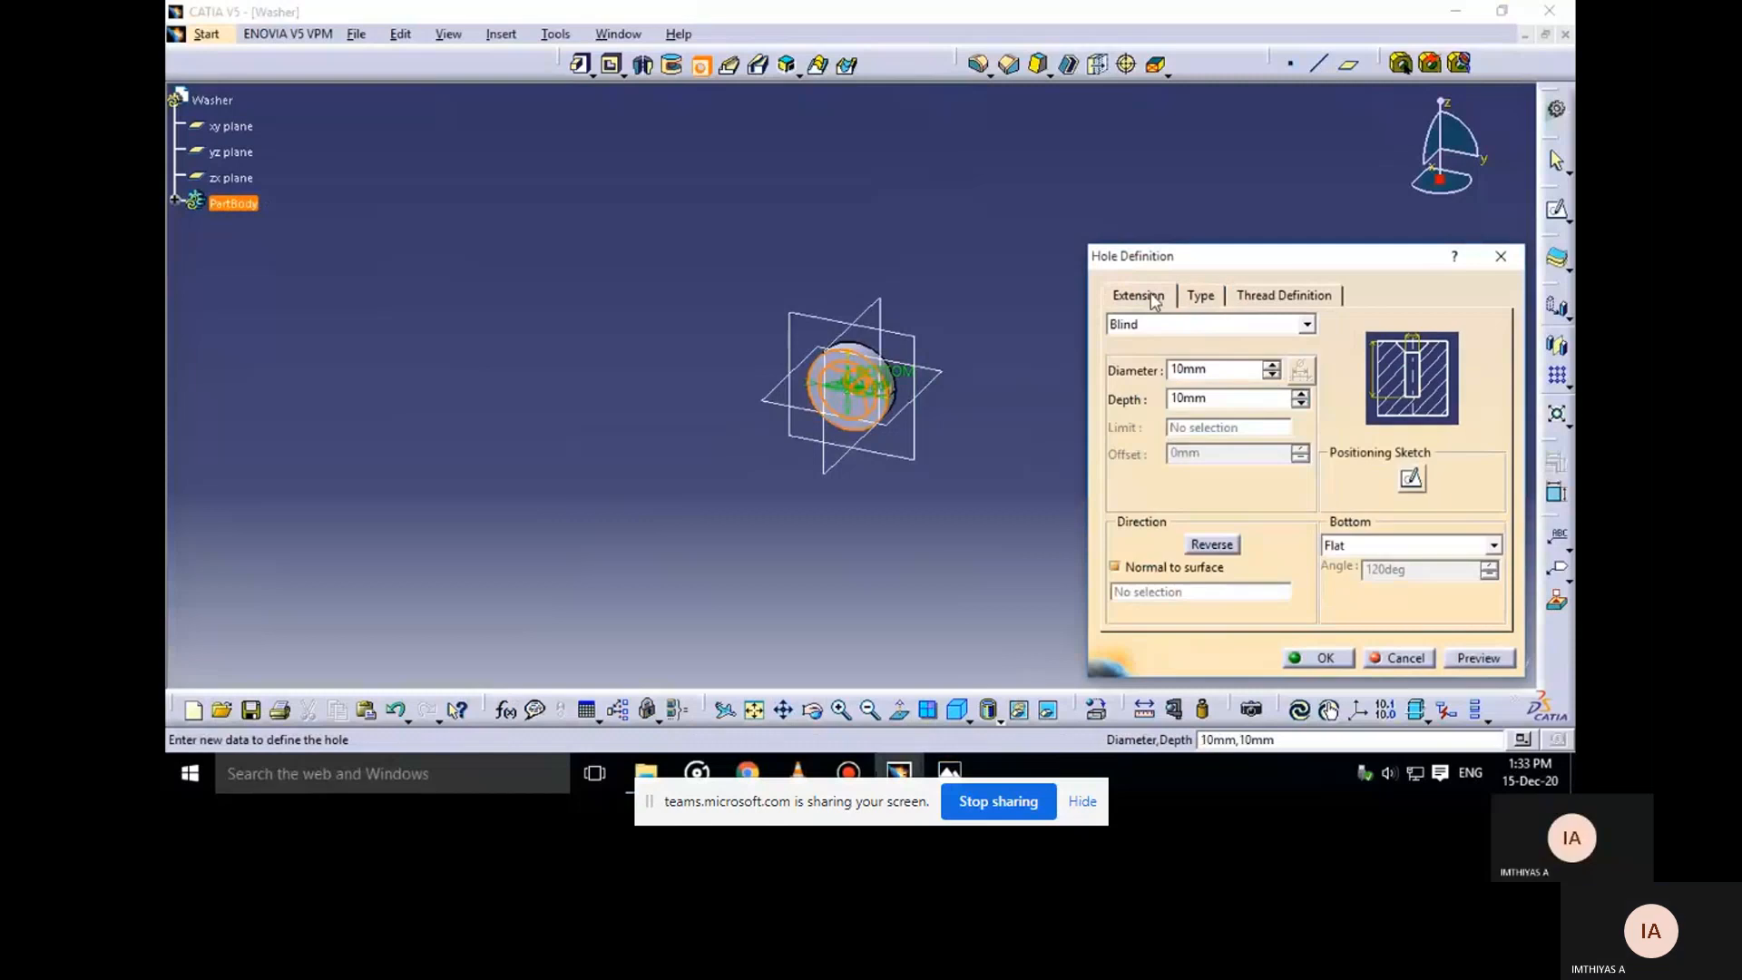
click(949, 773)
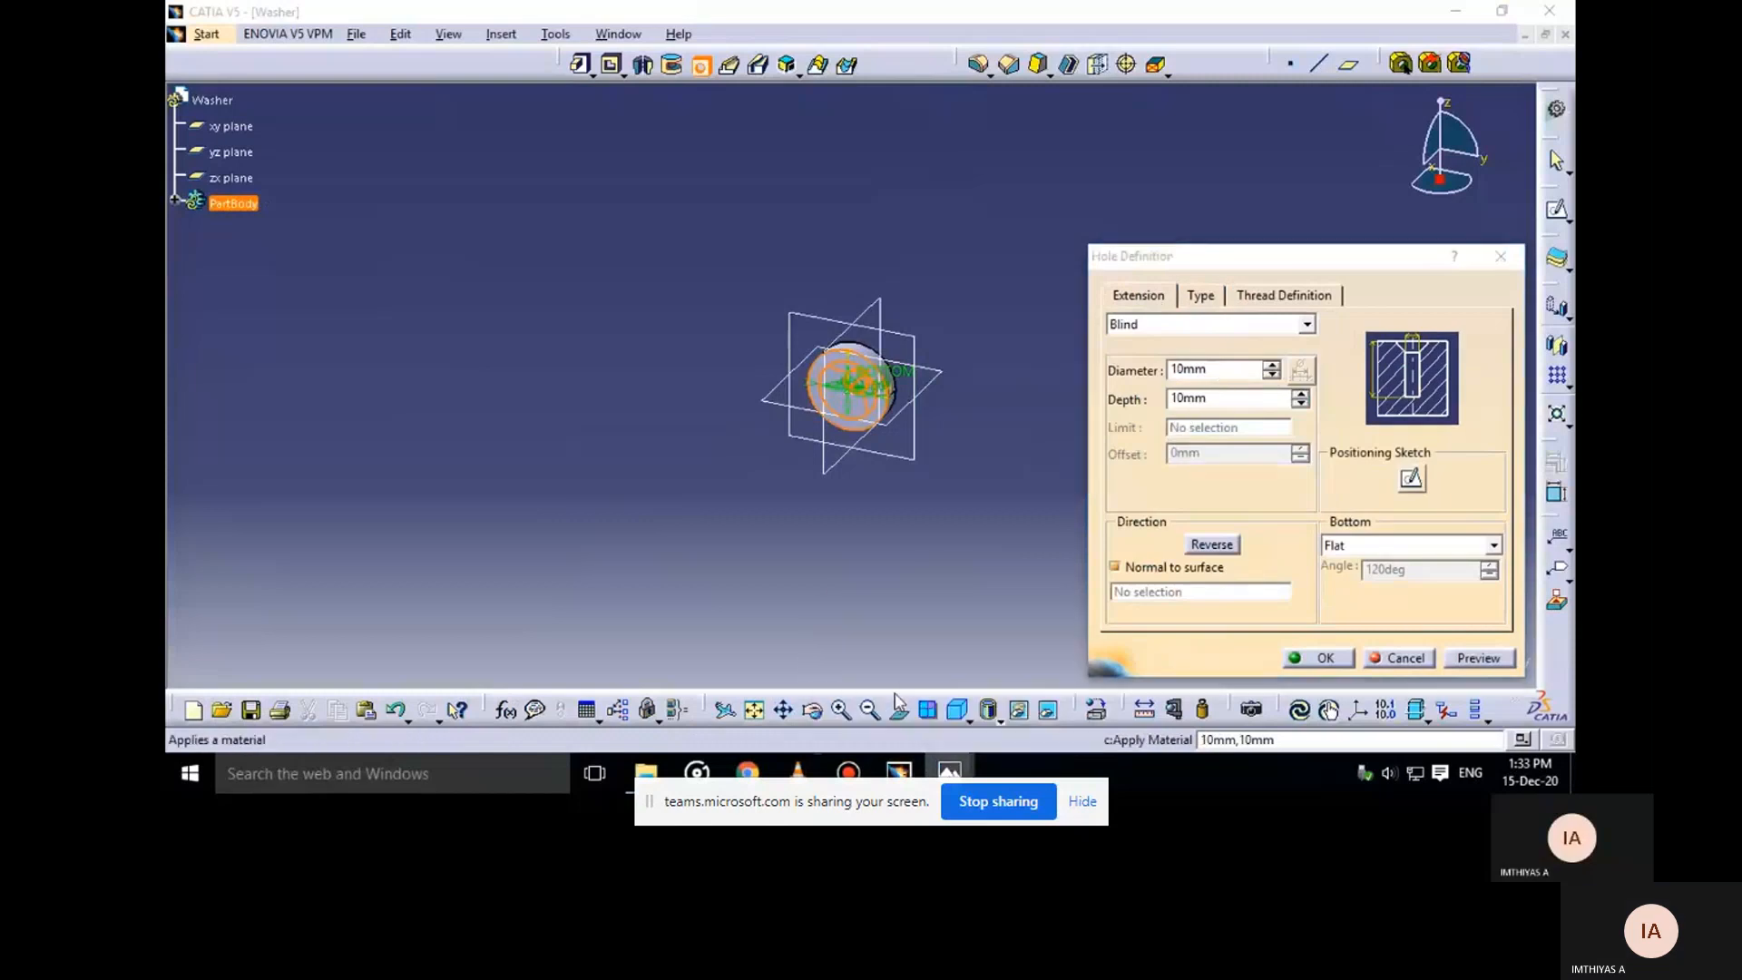
click(807, 88)
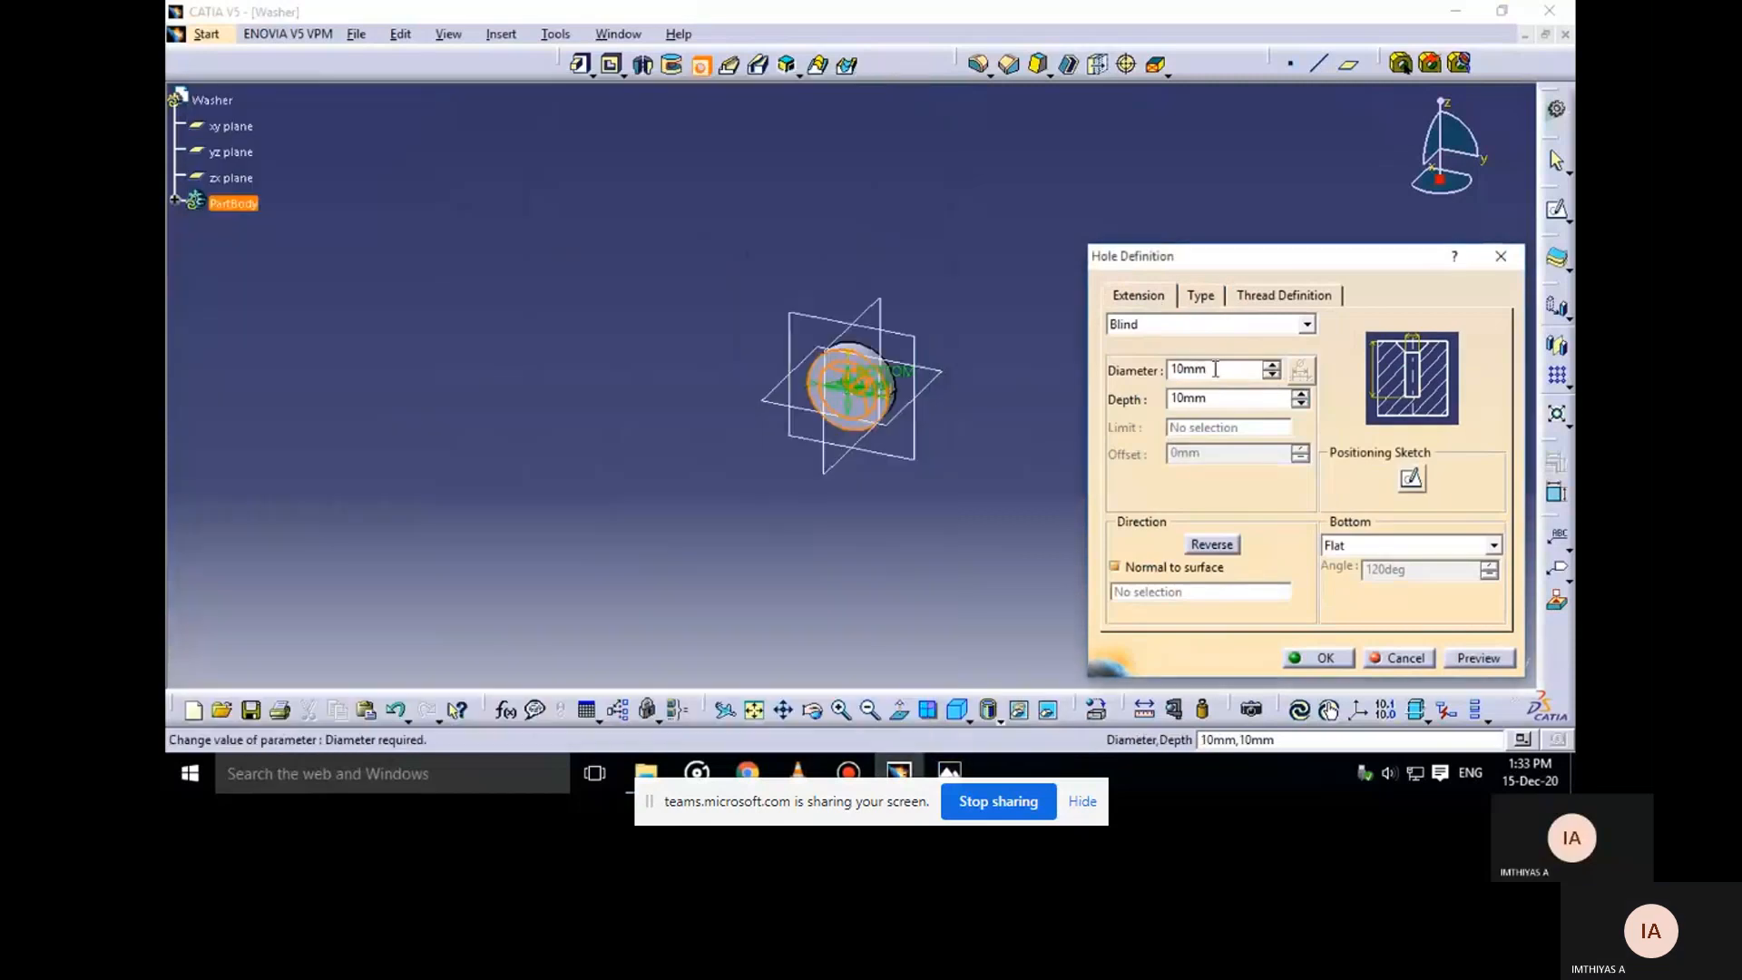
double_click(1220, 370)
text(14.5)
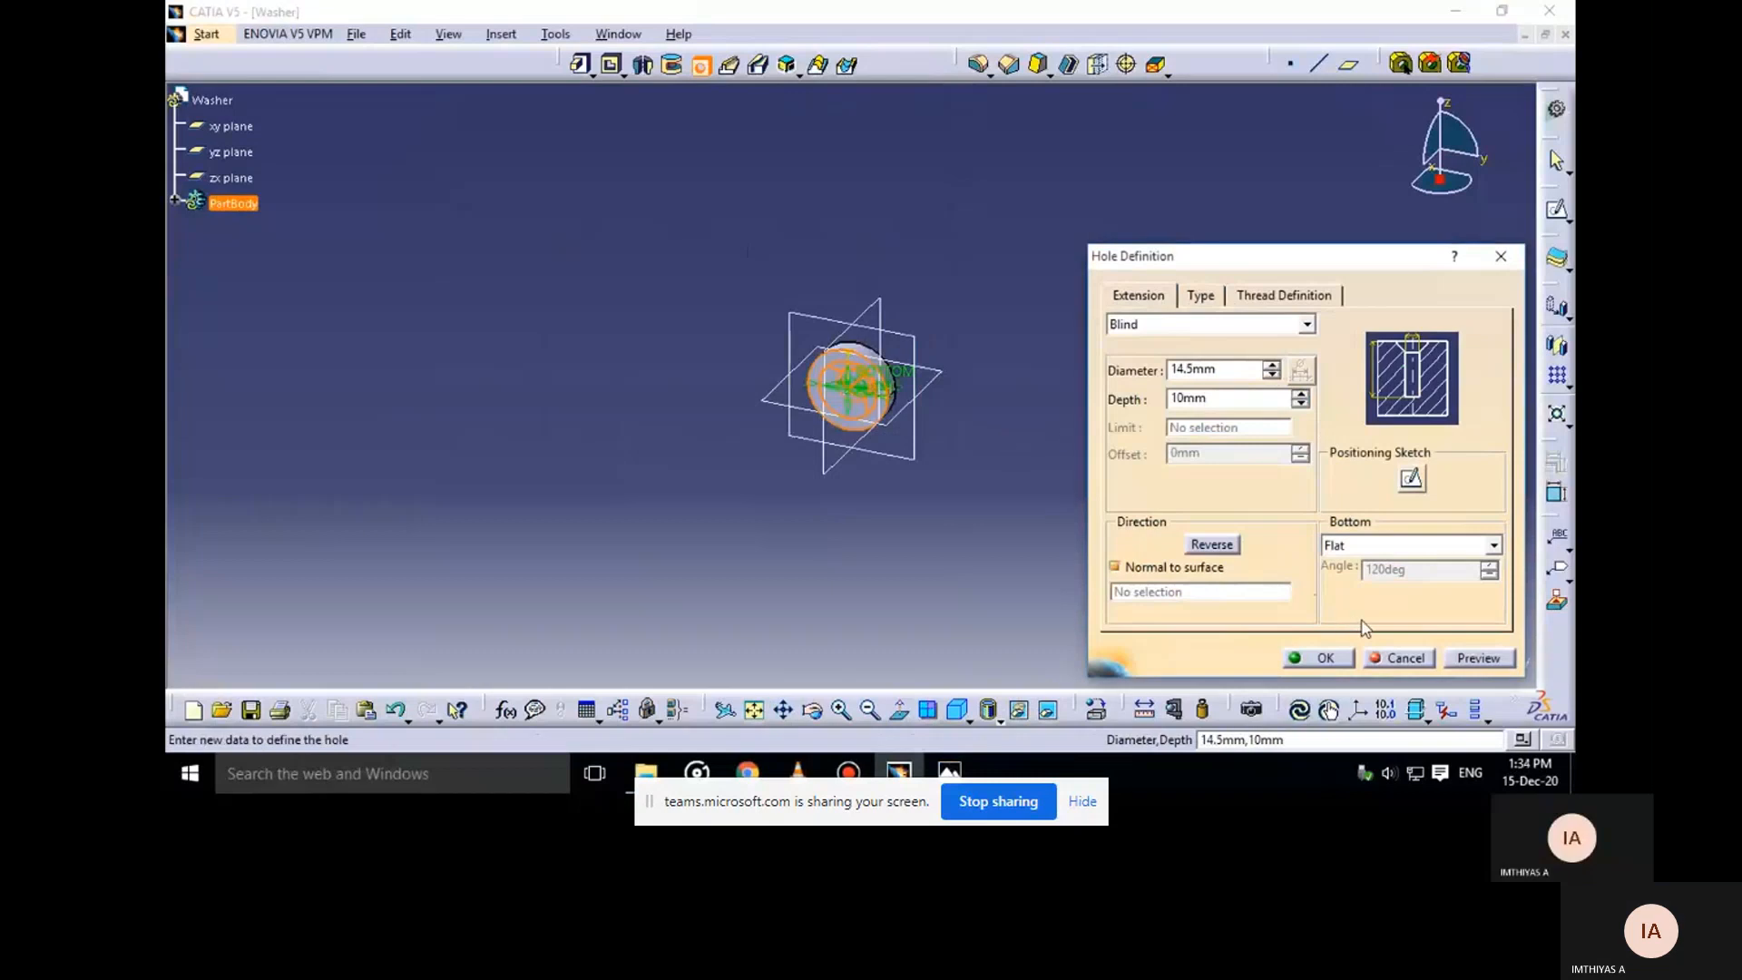
Check the washer's thickness in the reference drawing and set the blind hole's depth to 8 mm
mouse_move(958, 766)
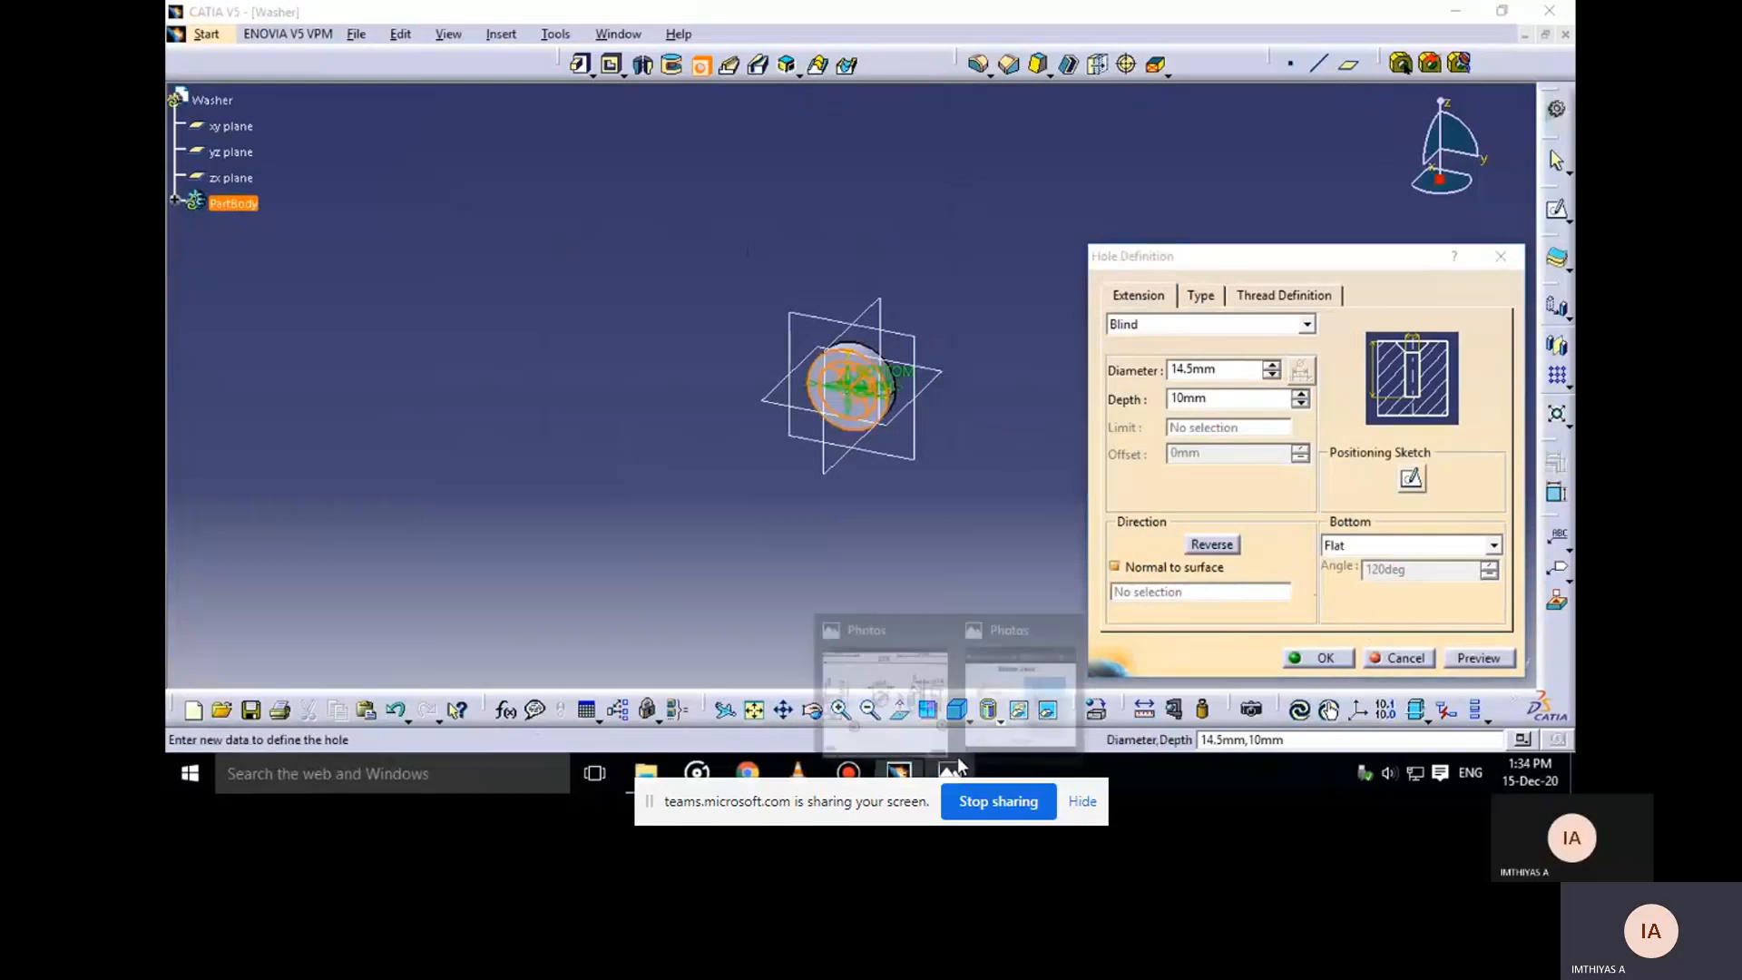
click(908, 724)
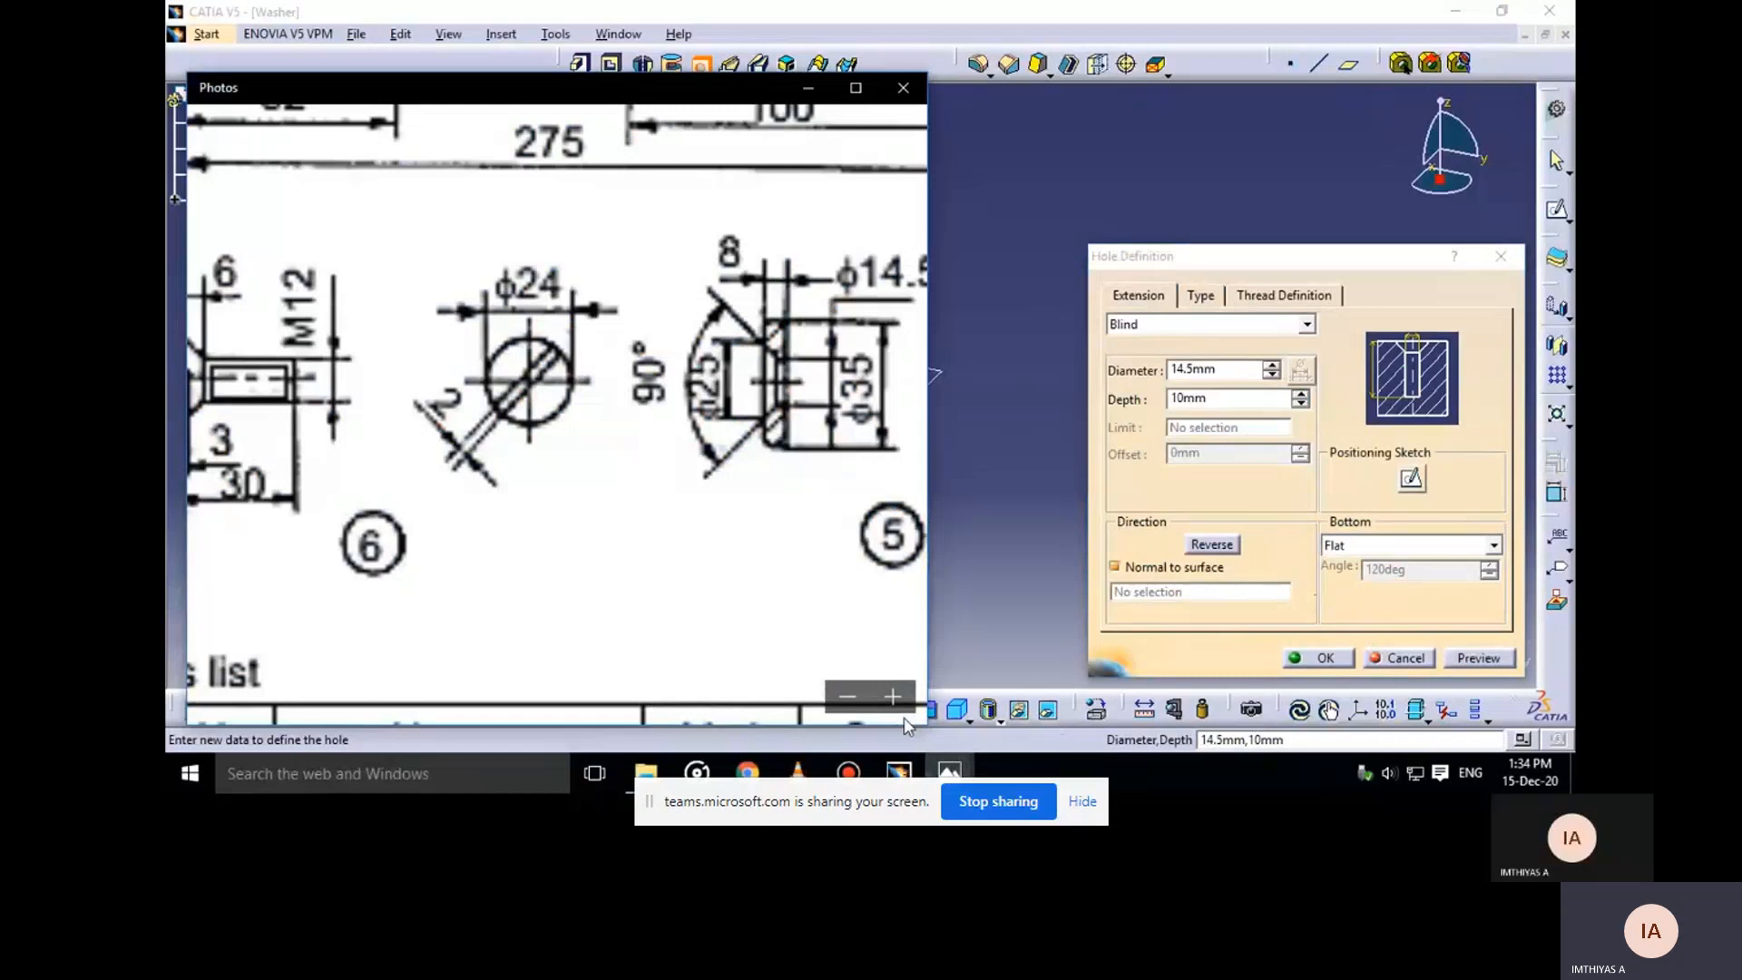
click(806, 91)
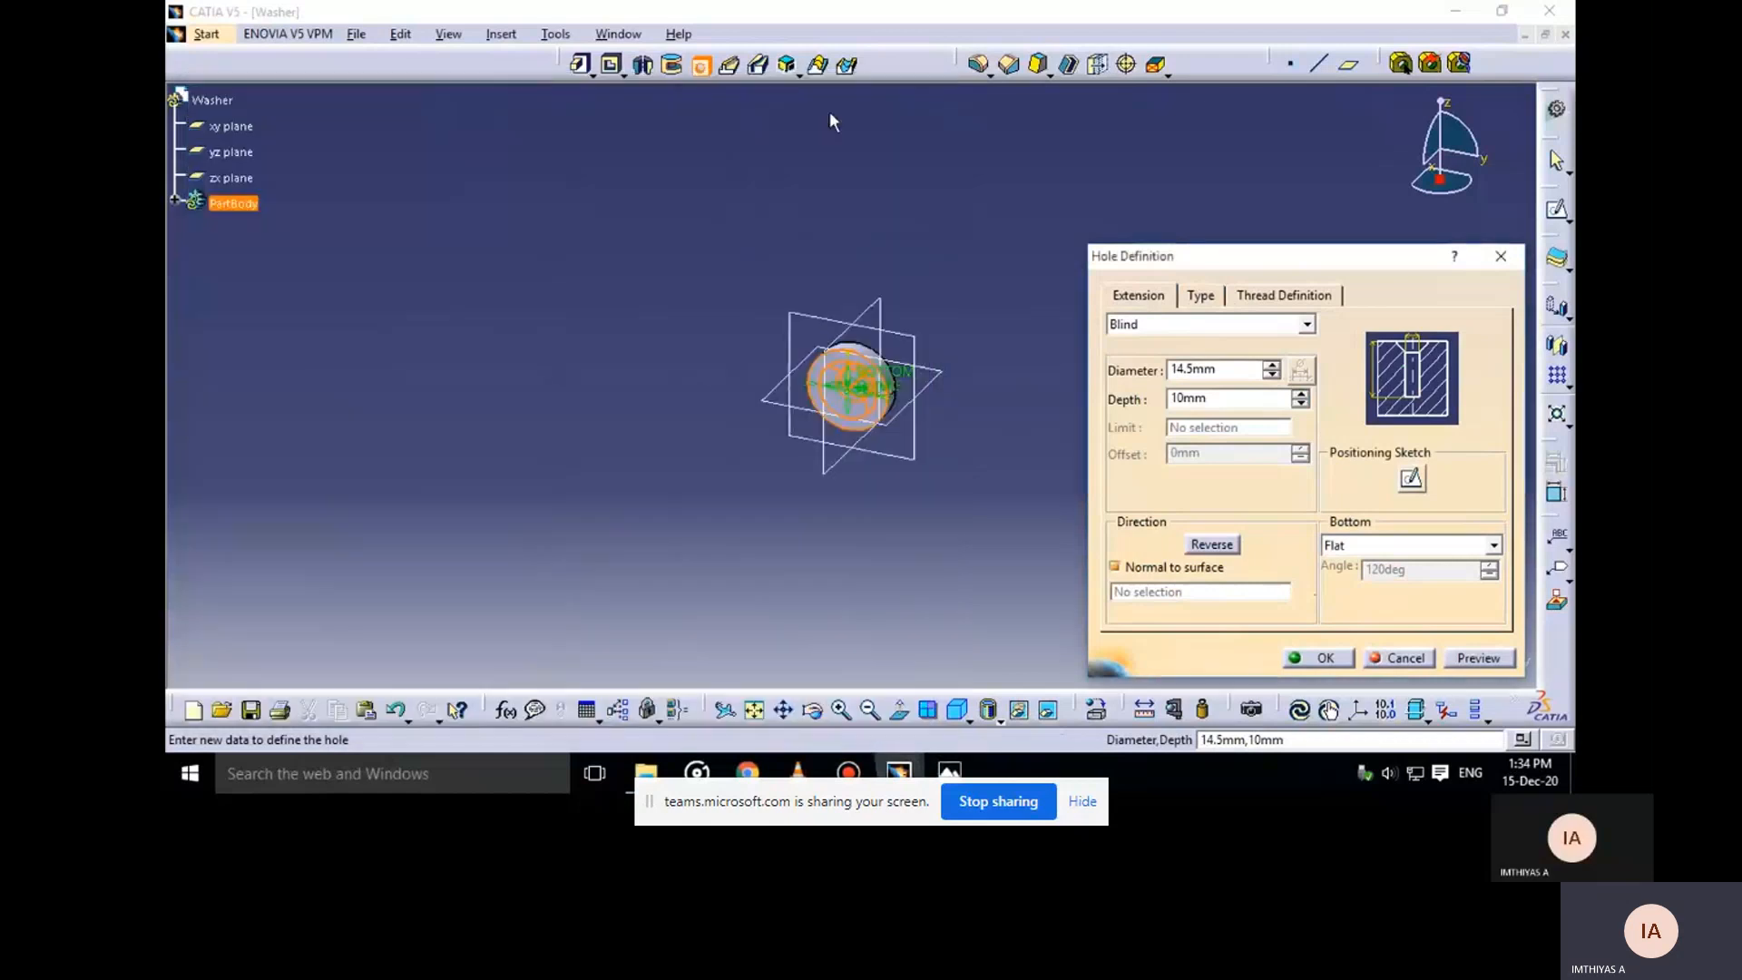
double_click(1259, 402)
text(8)
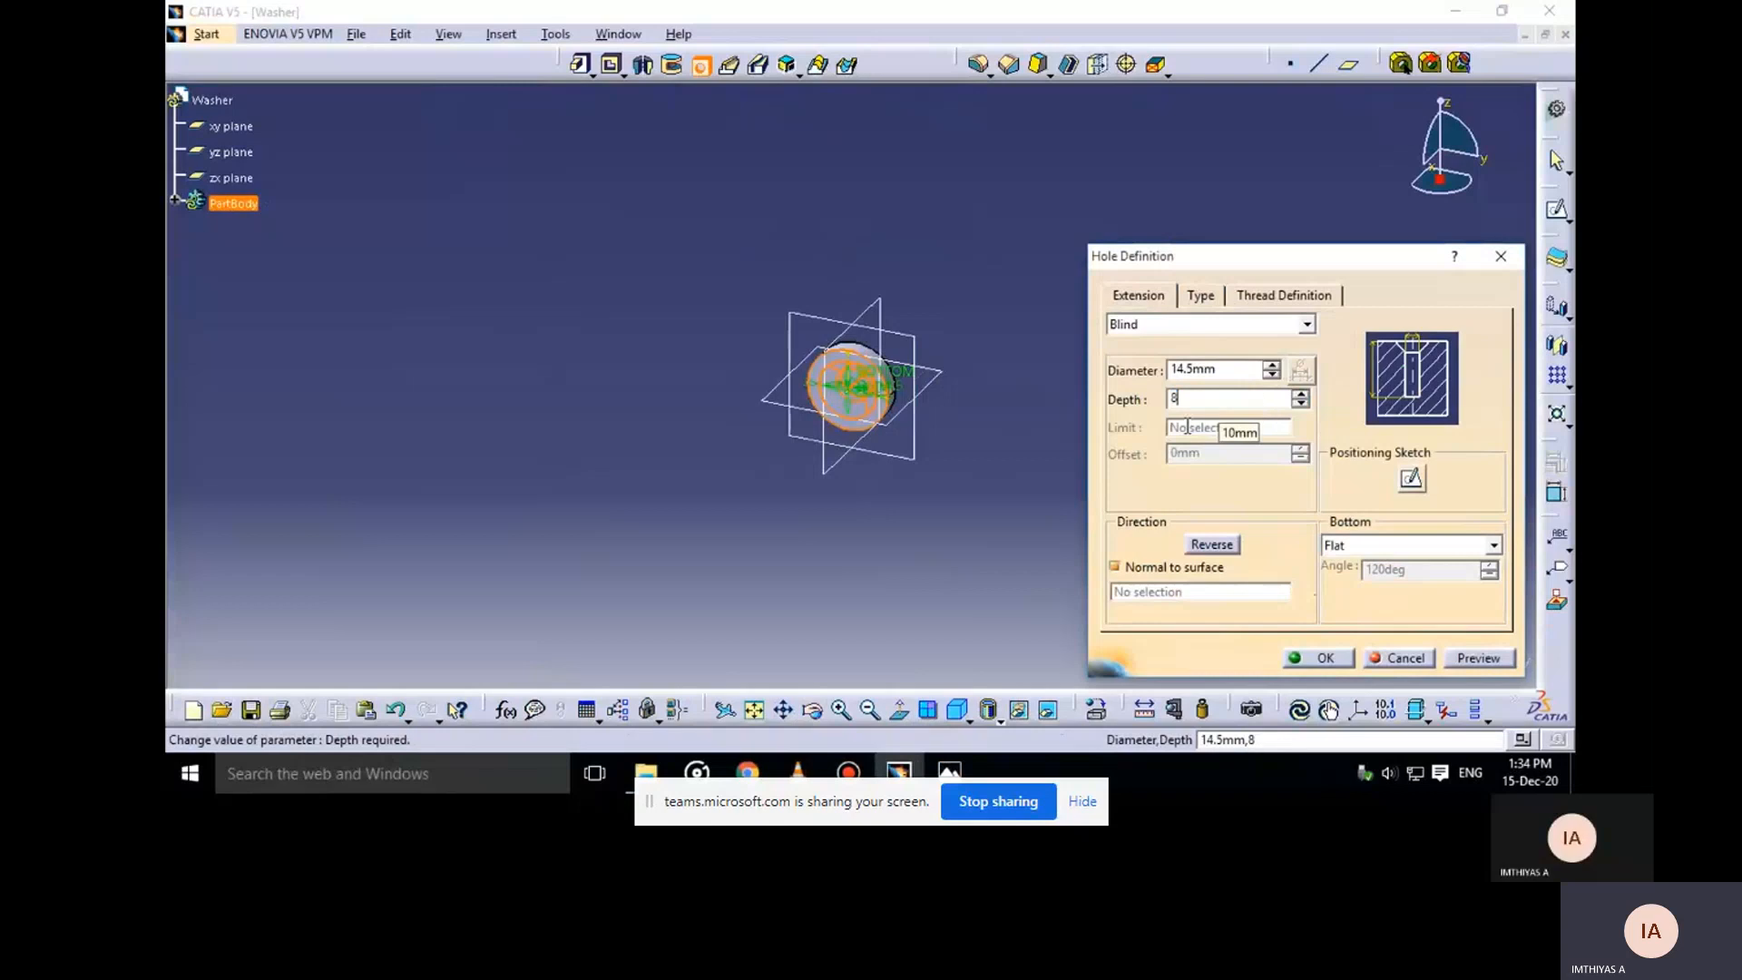
Accept the 8 mm hole depth, review the countersink parameters, and preview and complete the countersunk hole in the washer
key(Return)
middle_drag(950, 472, 747, 493)
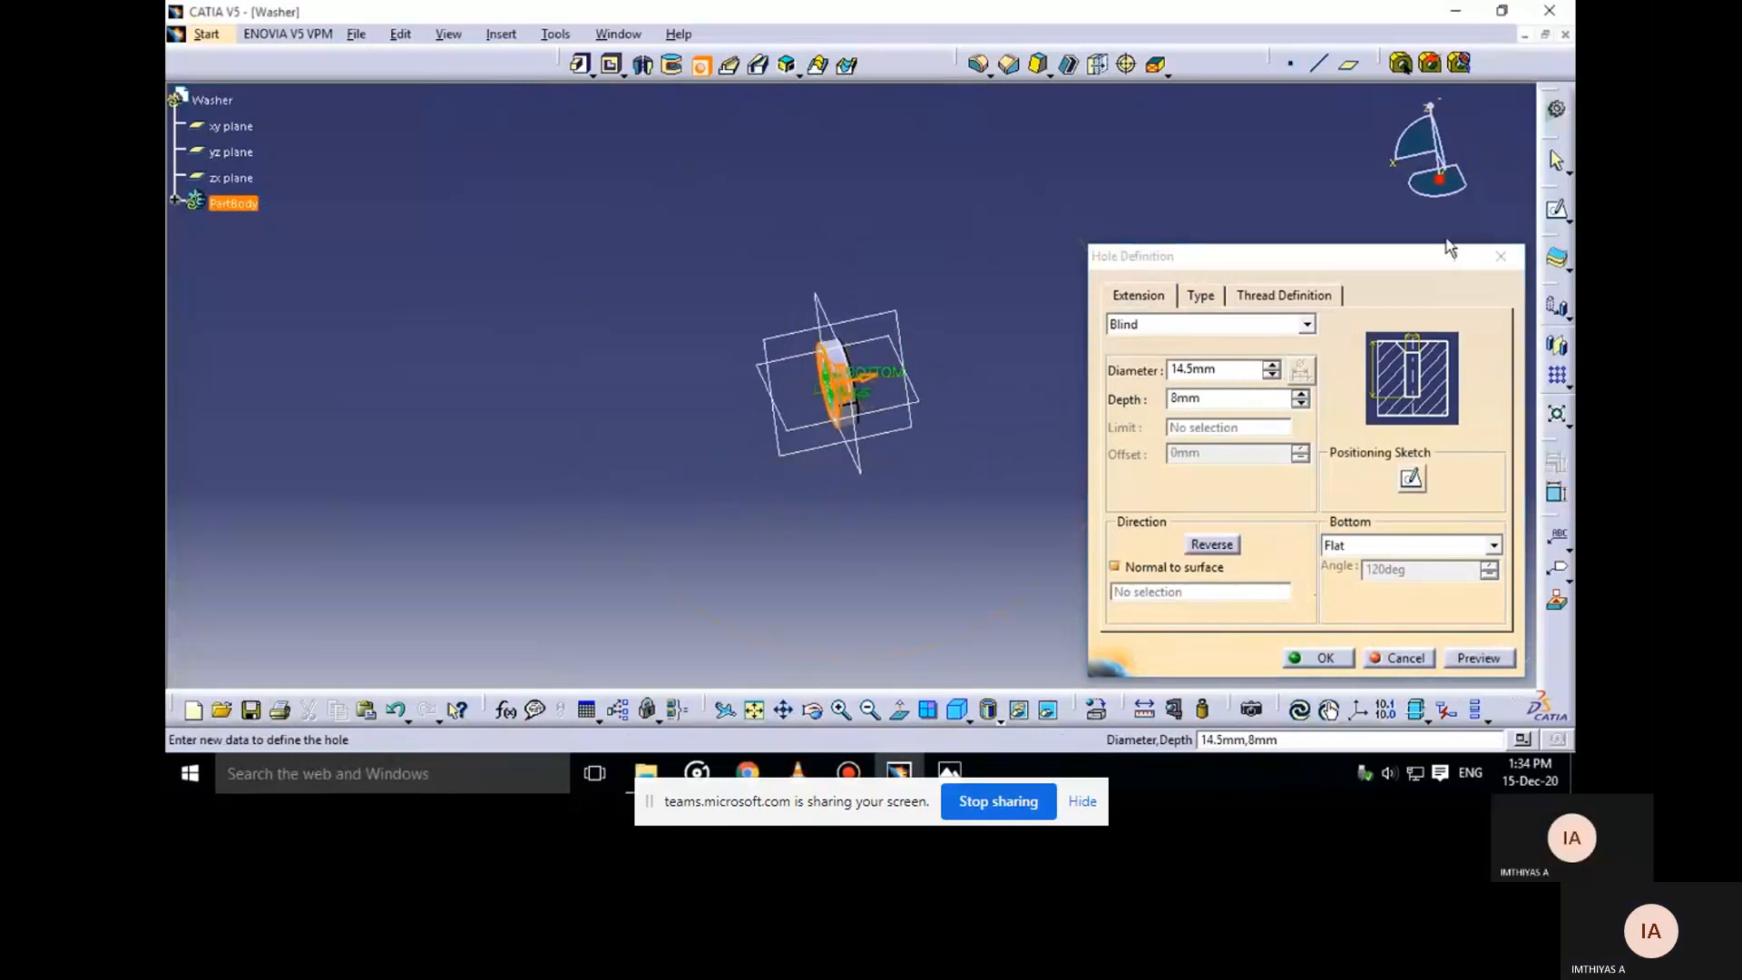
click(1200, 296)
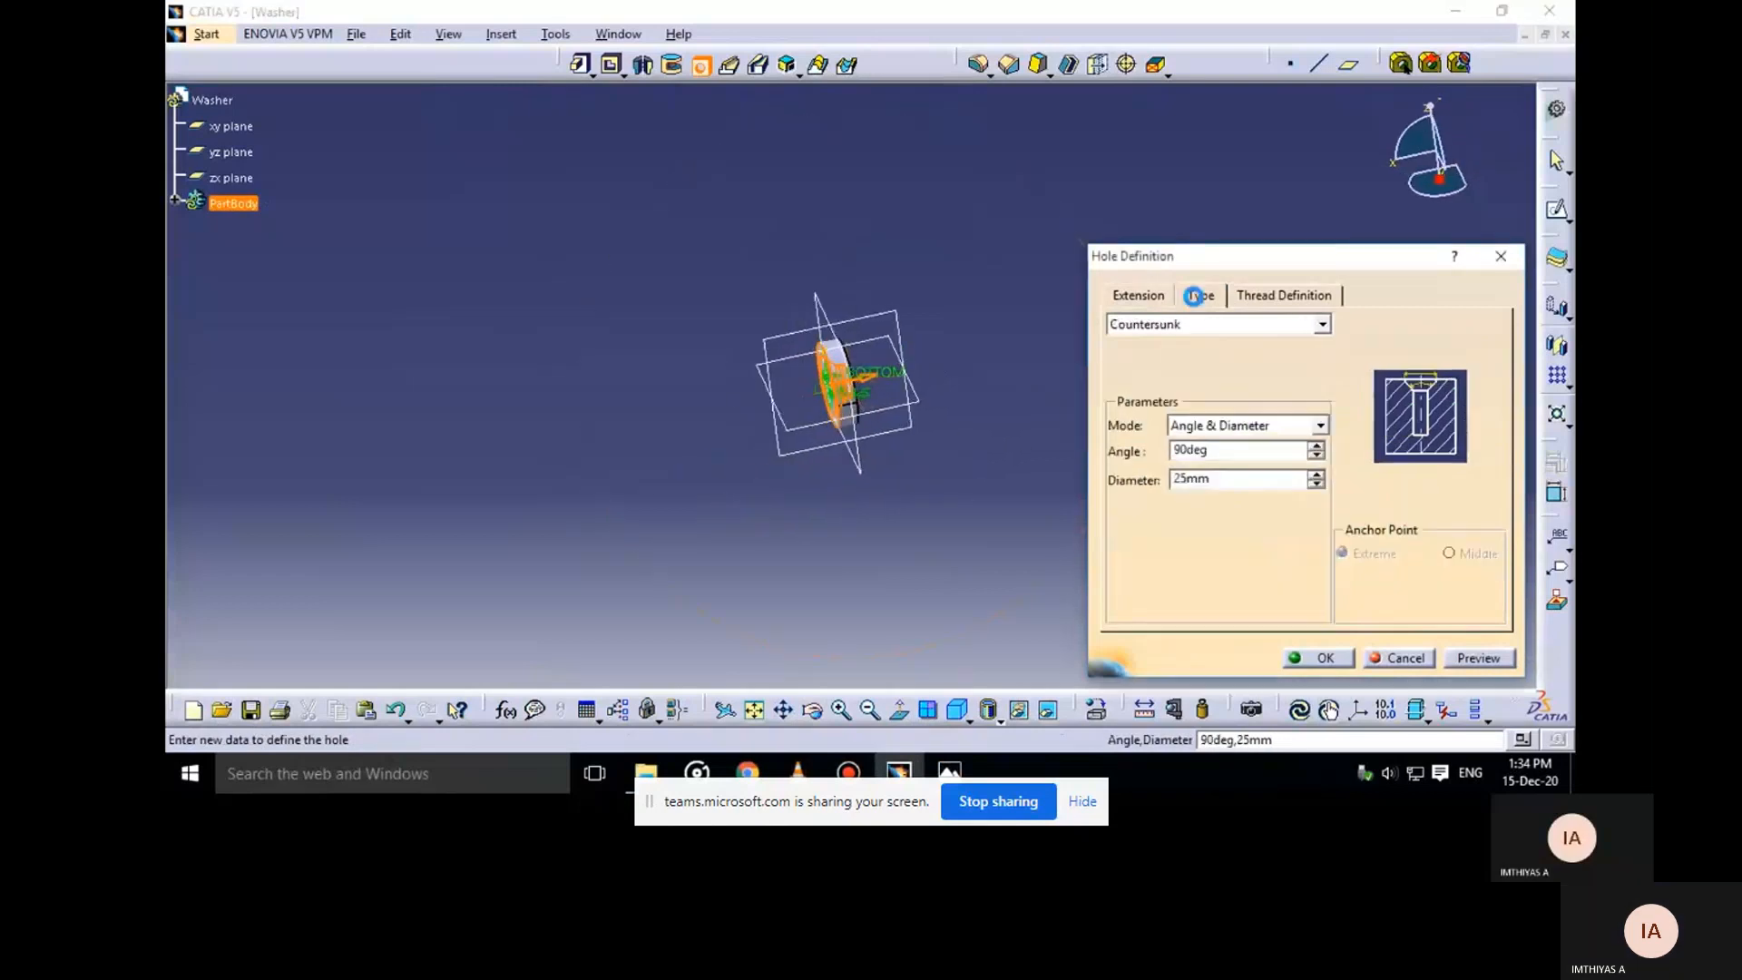
click(1481, 660)
middle_drag(838, 442, 1005, 363)
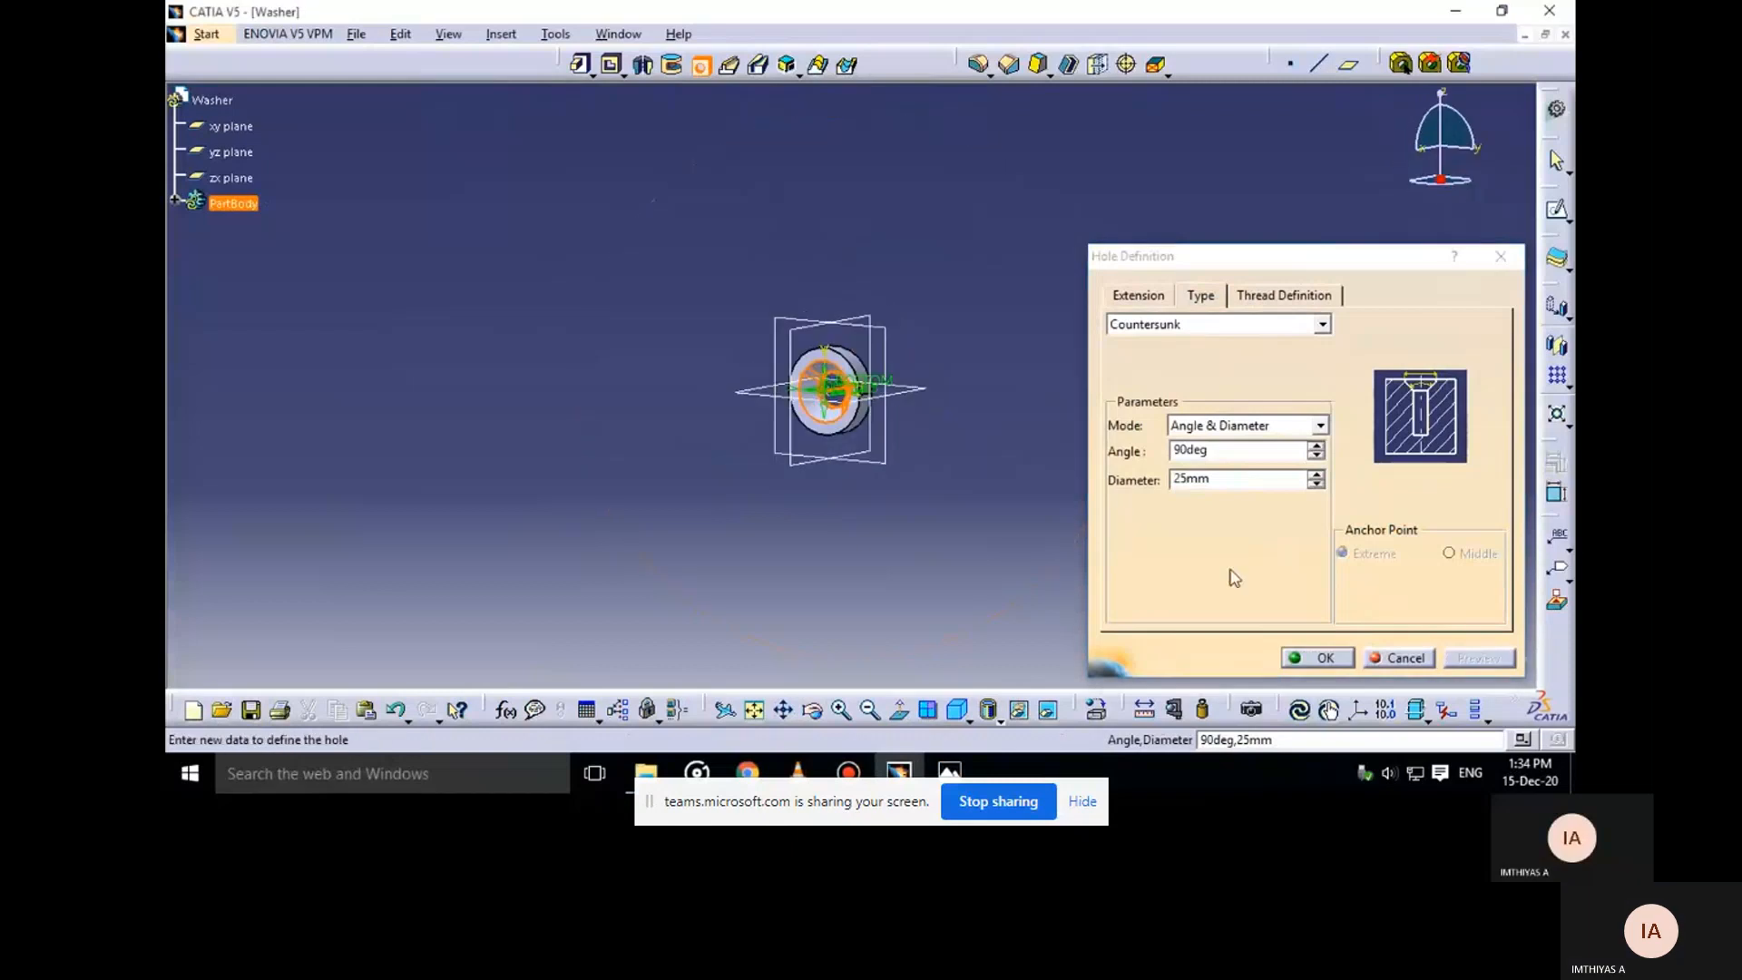
click(1329, 664)
middle_drag(933, 572, 967, 319)
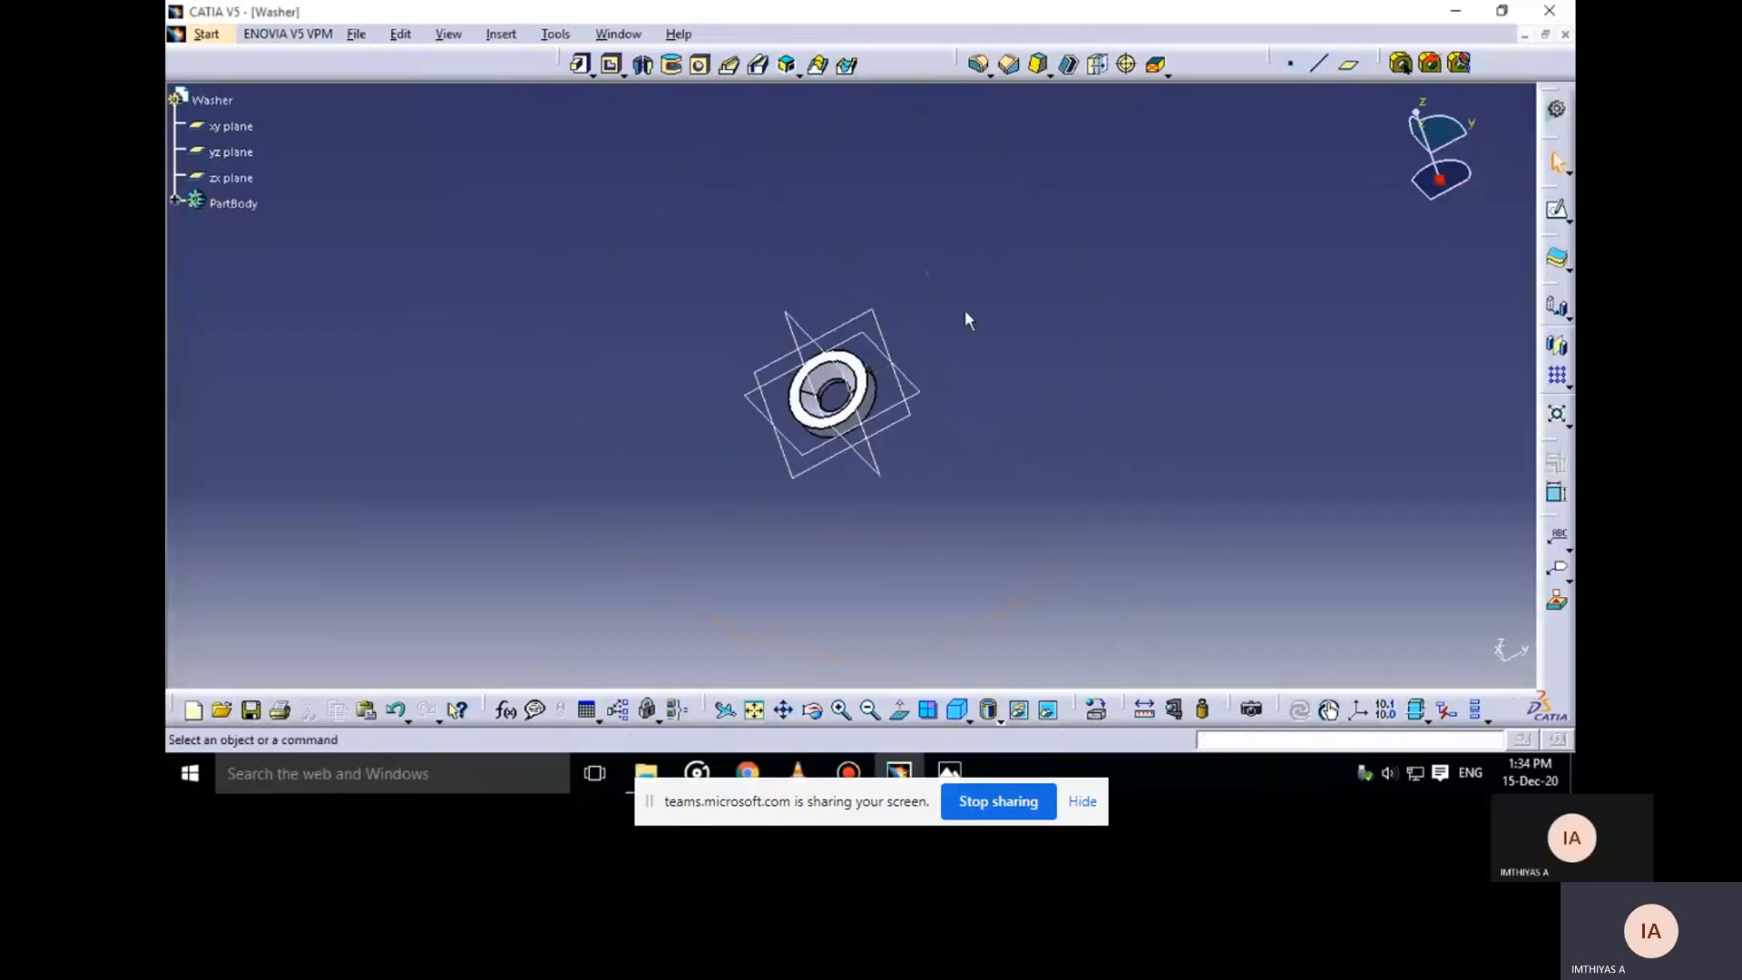
Save the finished part as Washer in the Screw Jack folder and close it
key(ctrl+s)
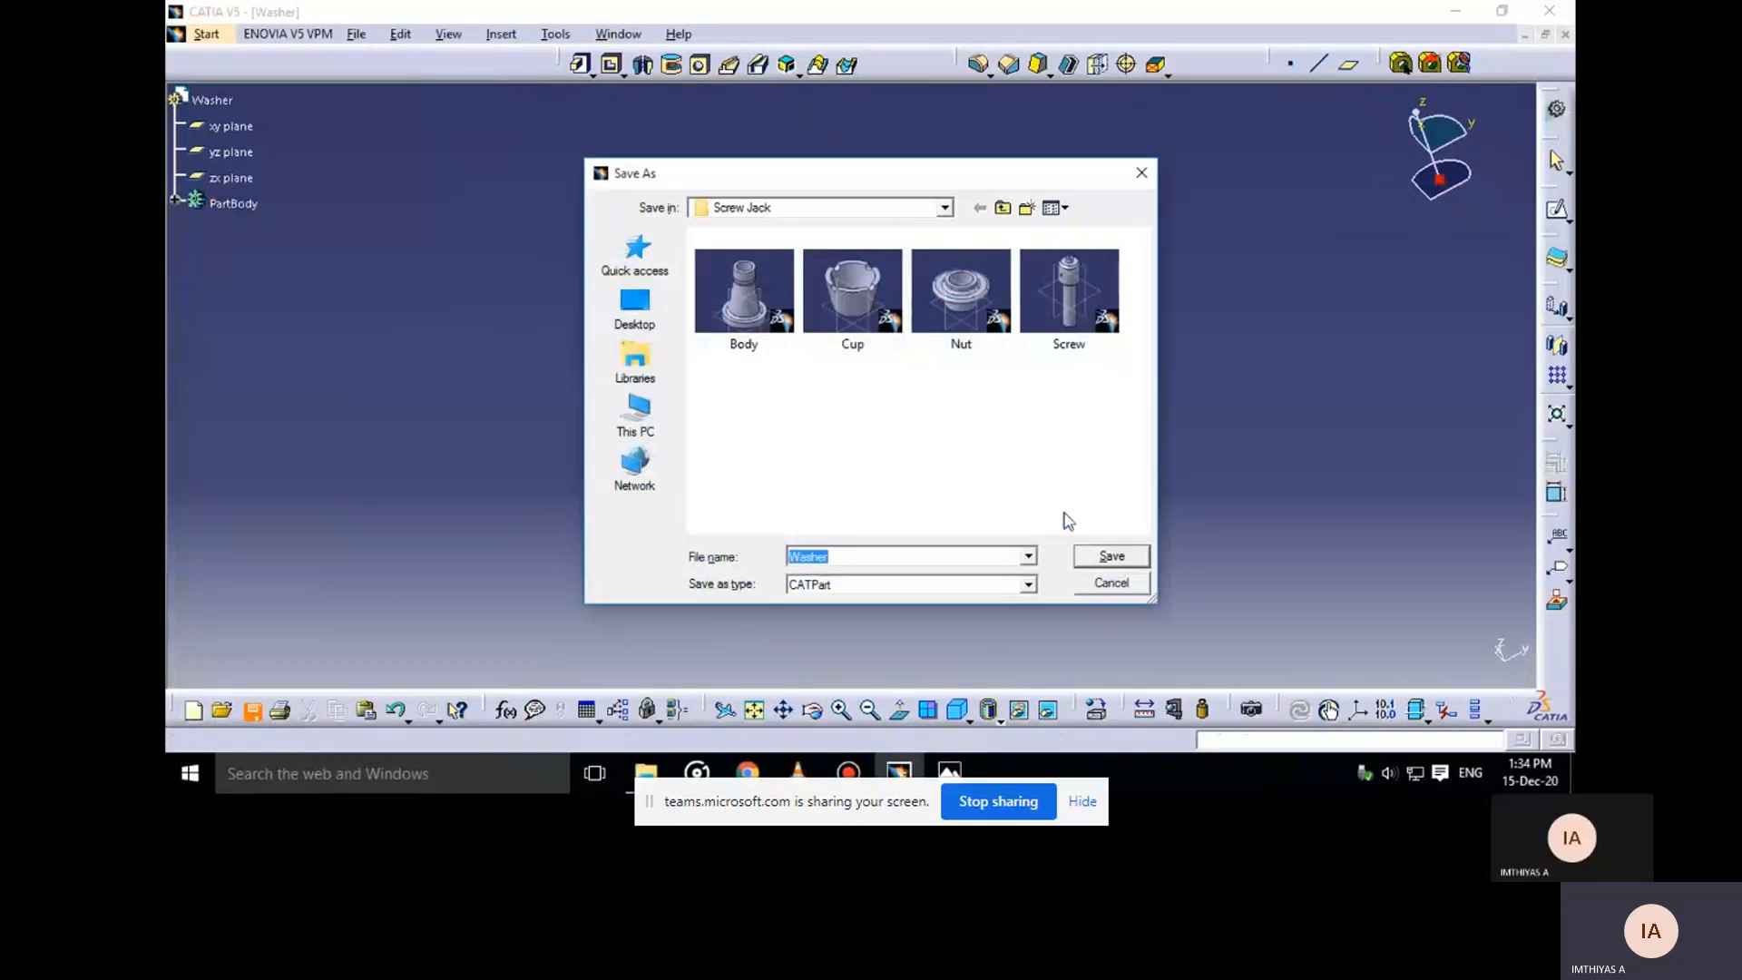
click(1112, 557)
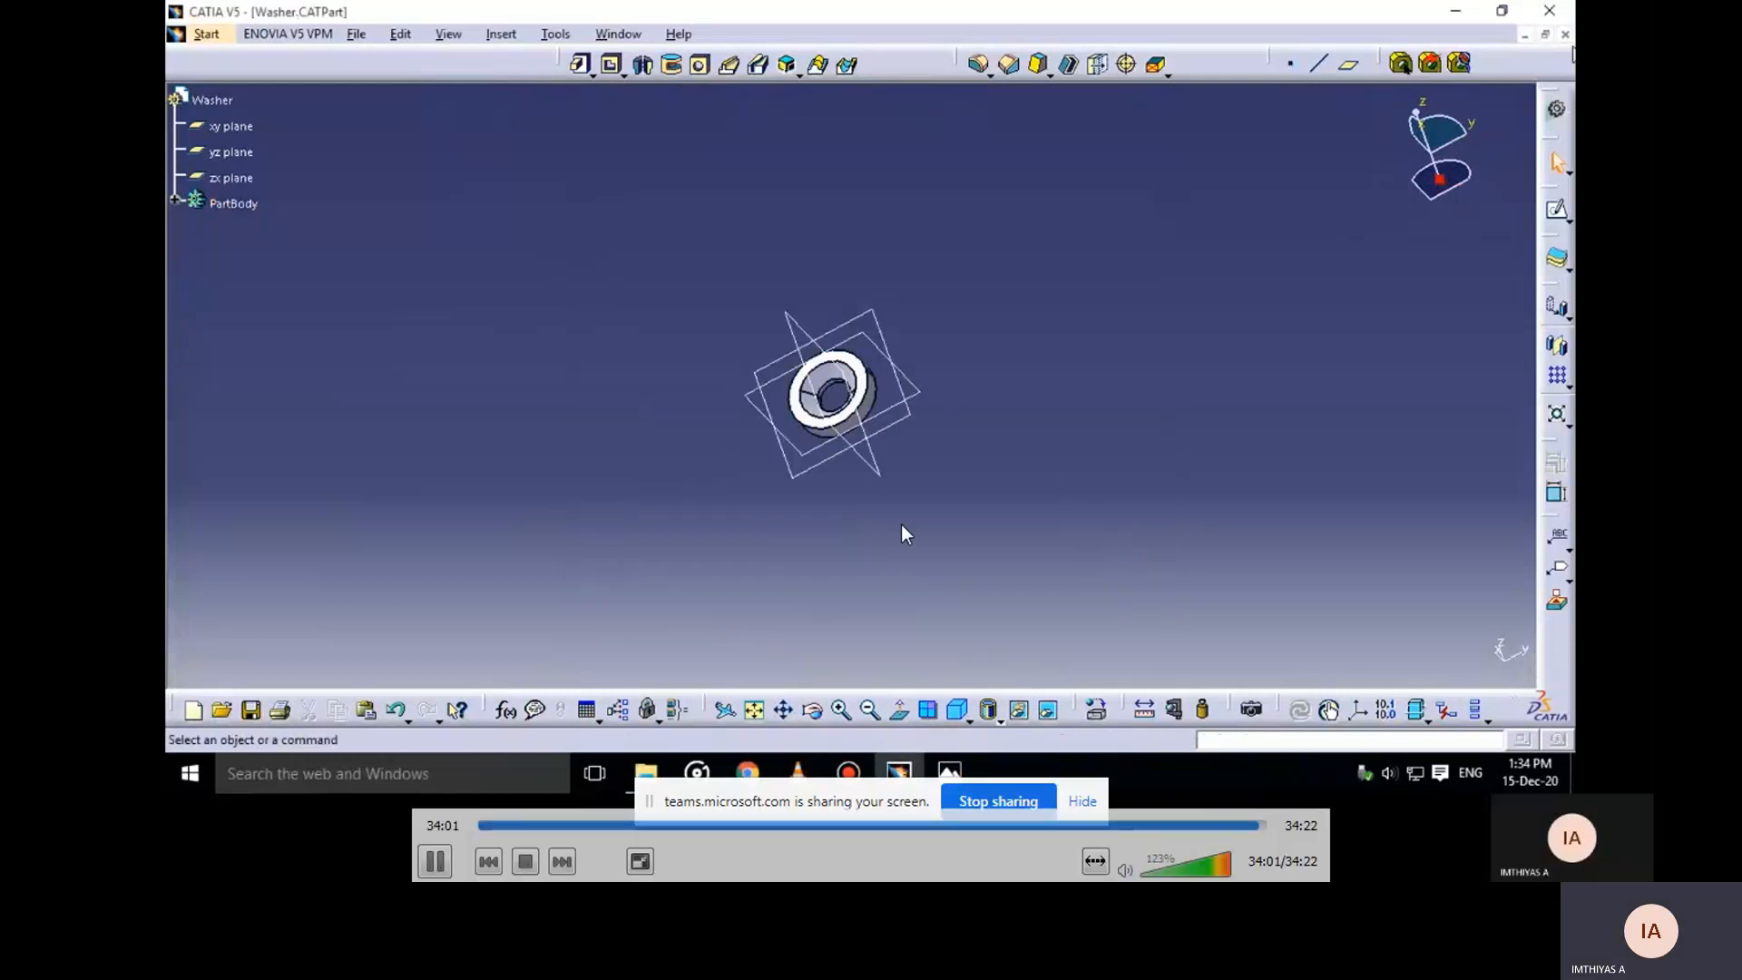
click(1565, 35)
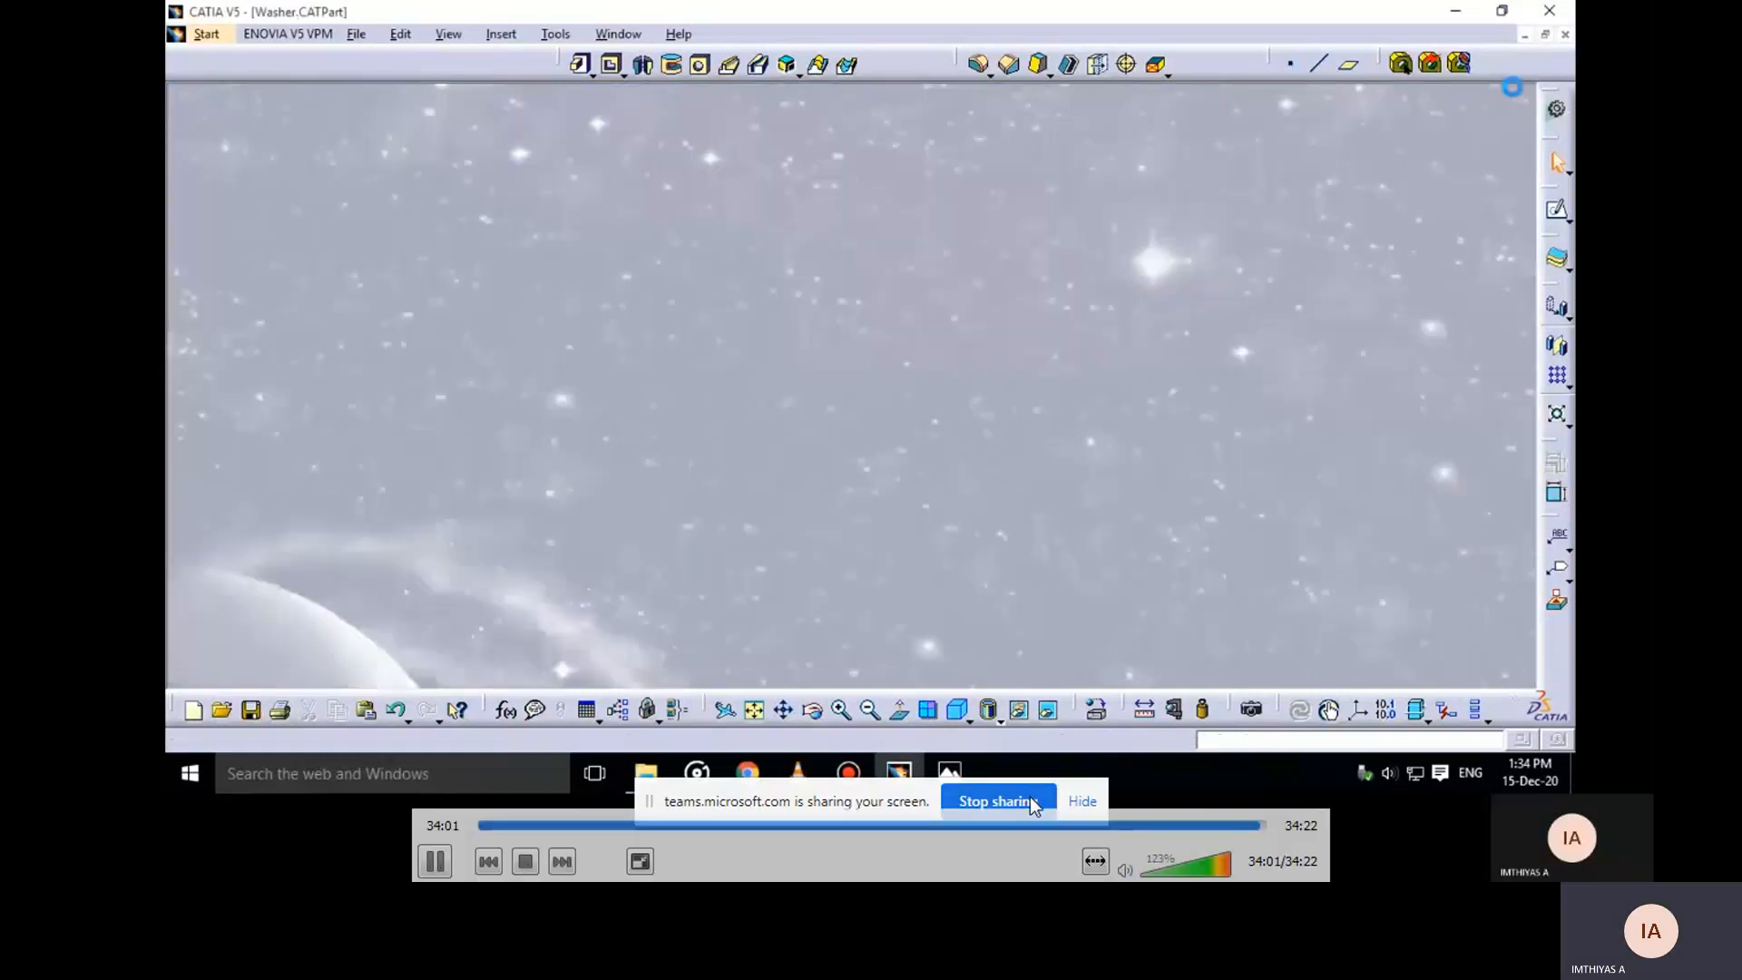
click(1033, 802)
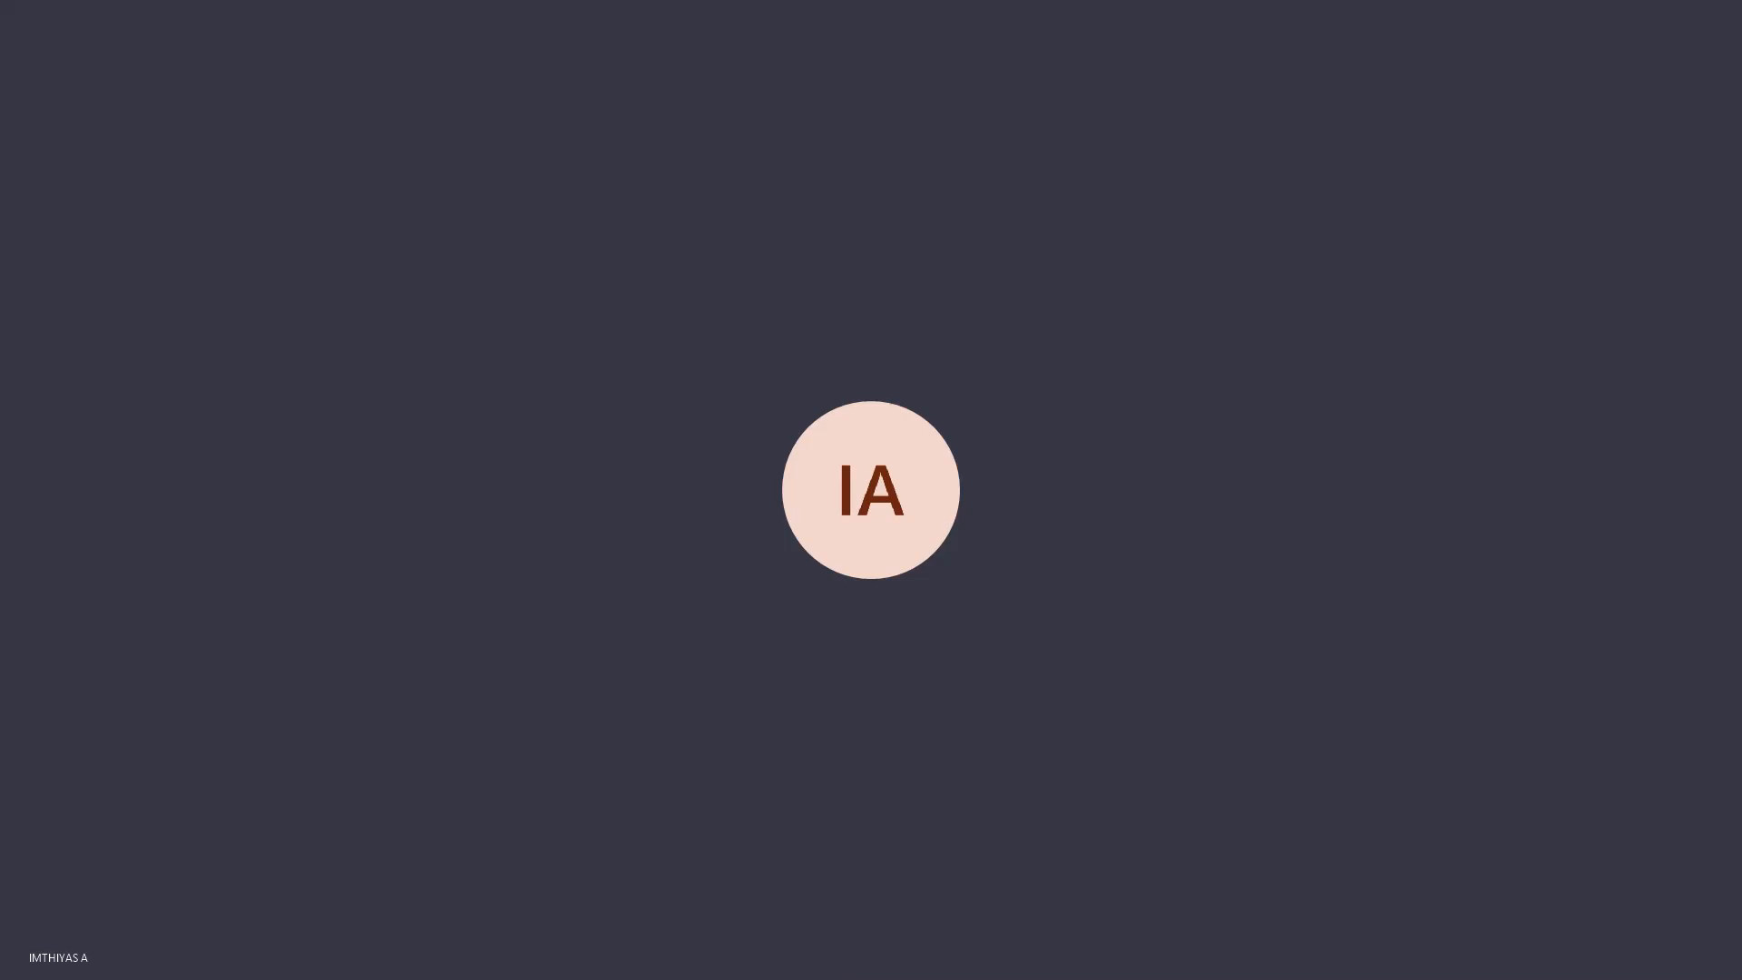
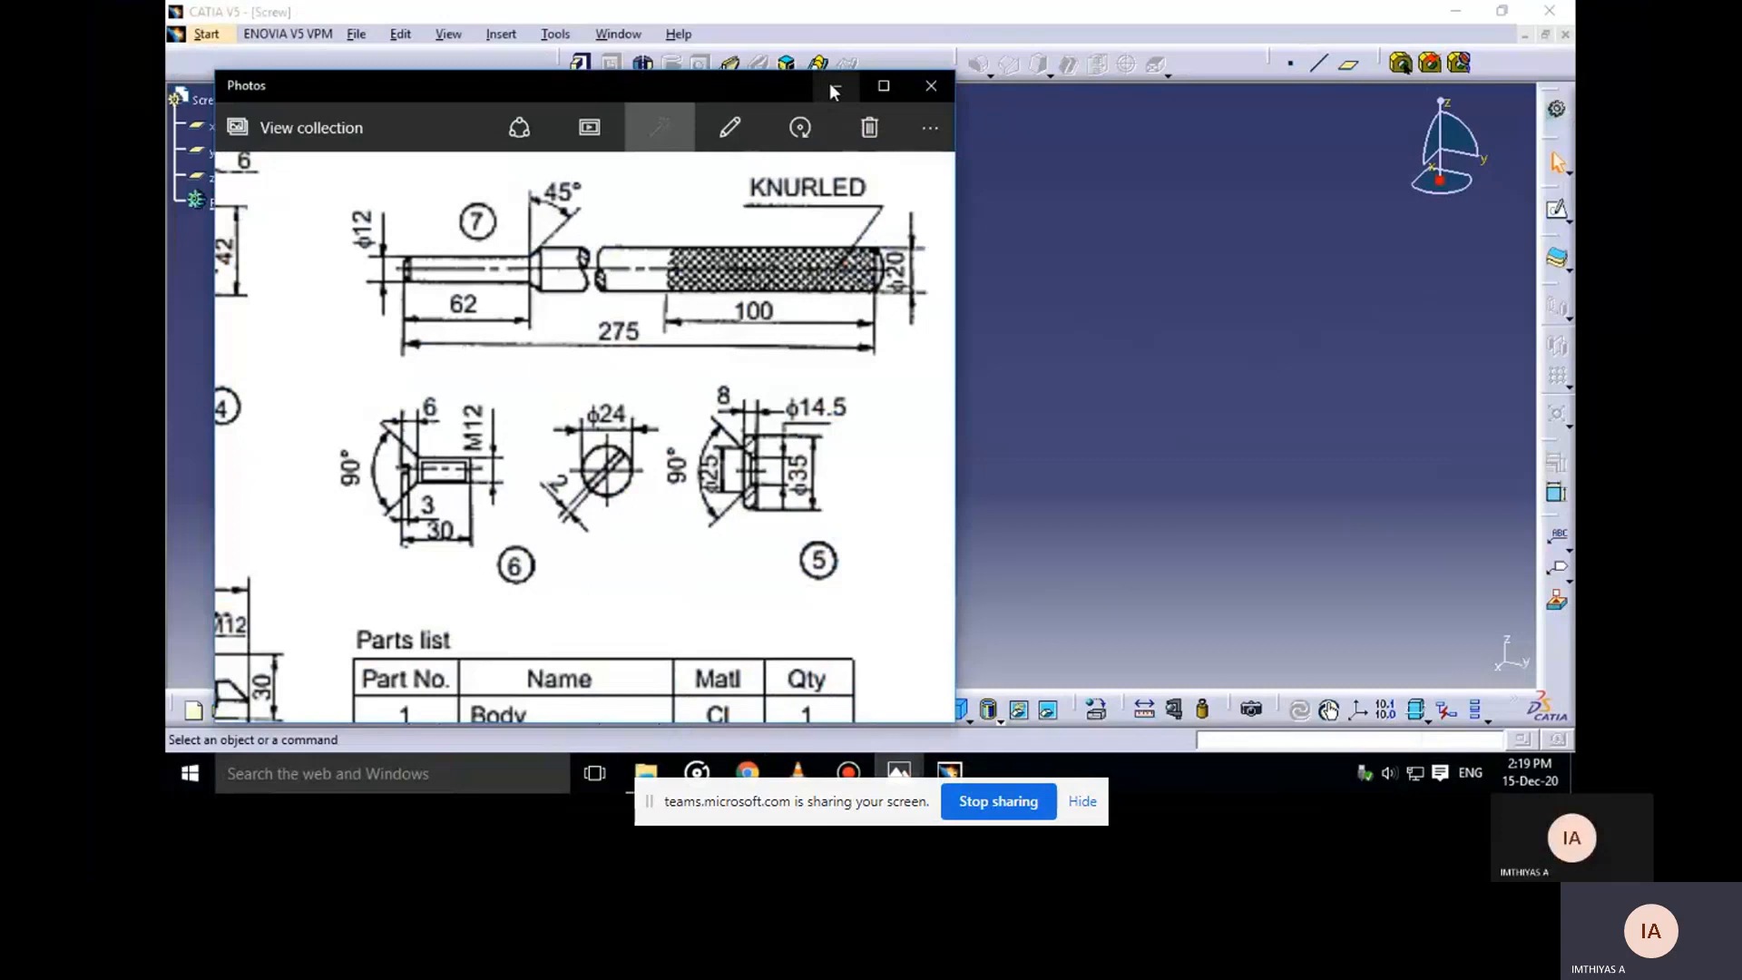
Start a profile in a new sketch on the Screw part's zx plane and check part 6 in the reference drawing
click(831, 85)
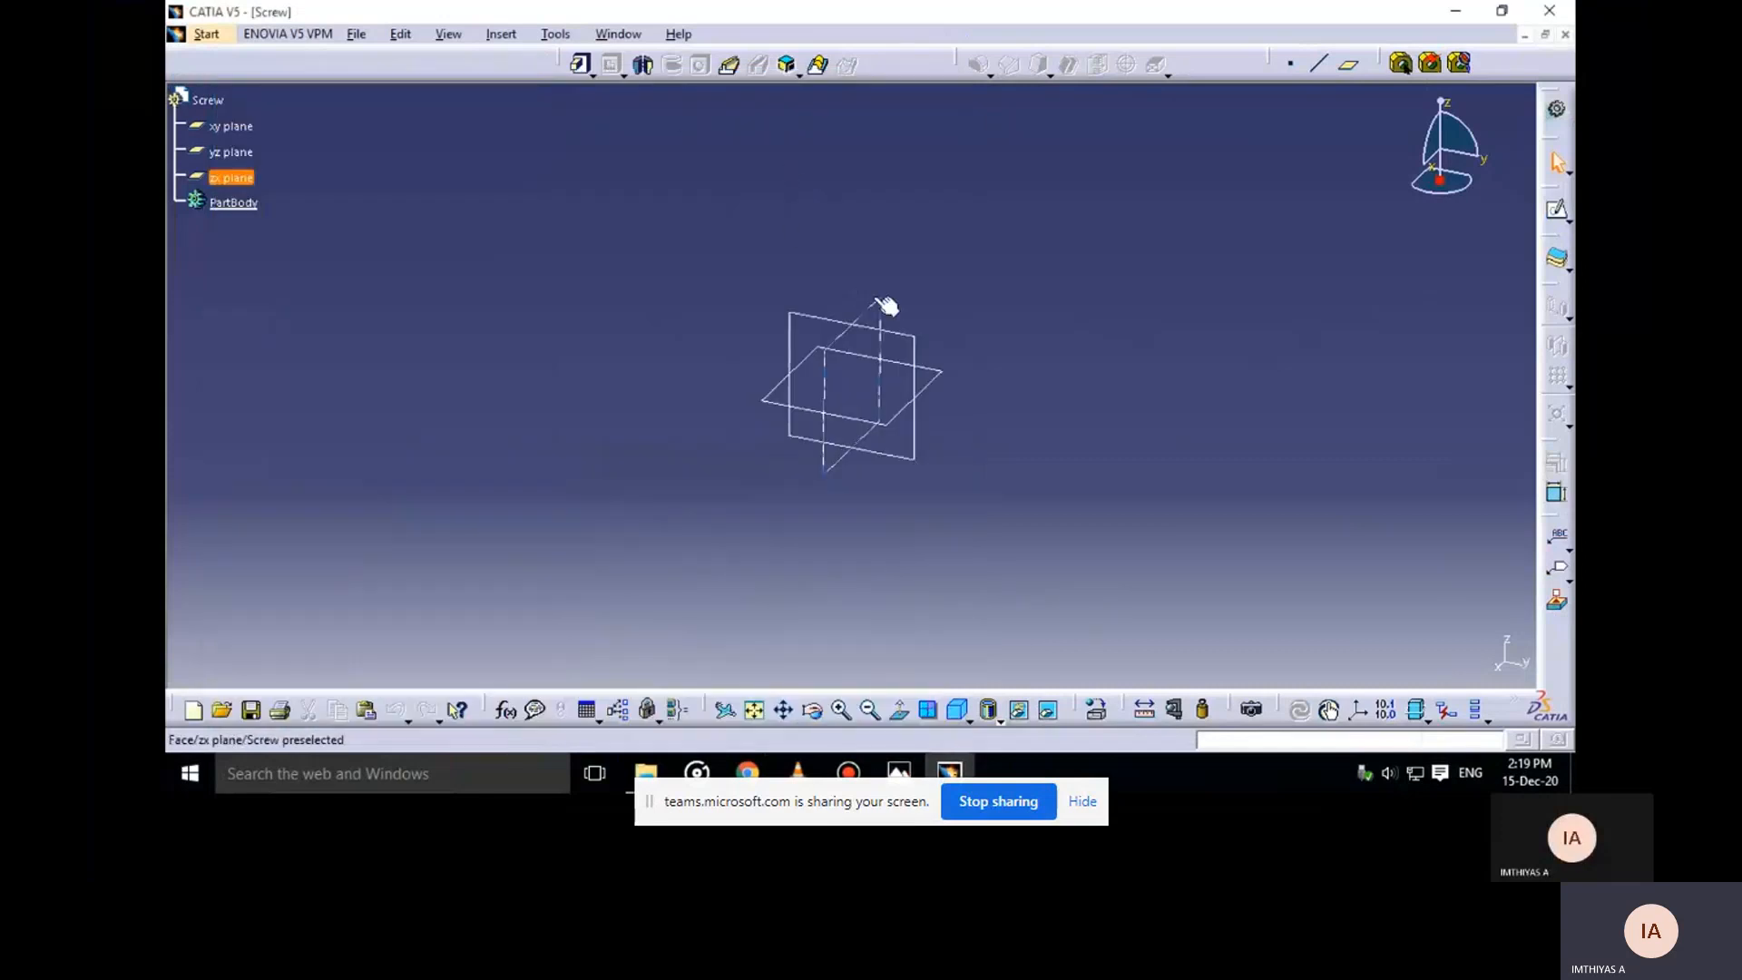
click(1556, 210)
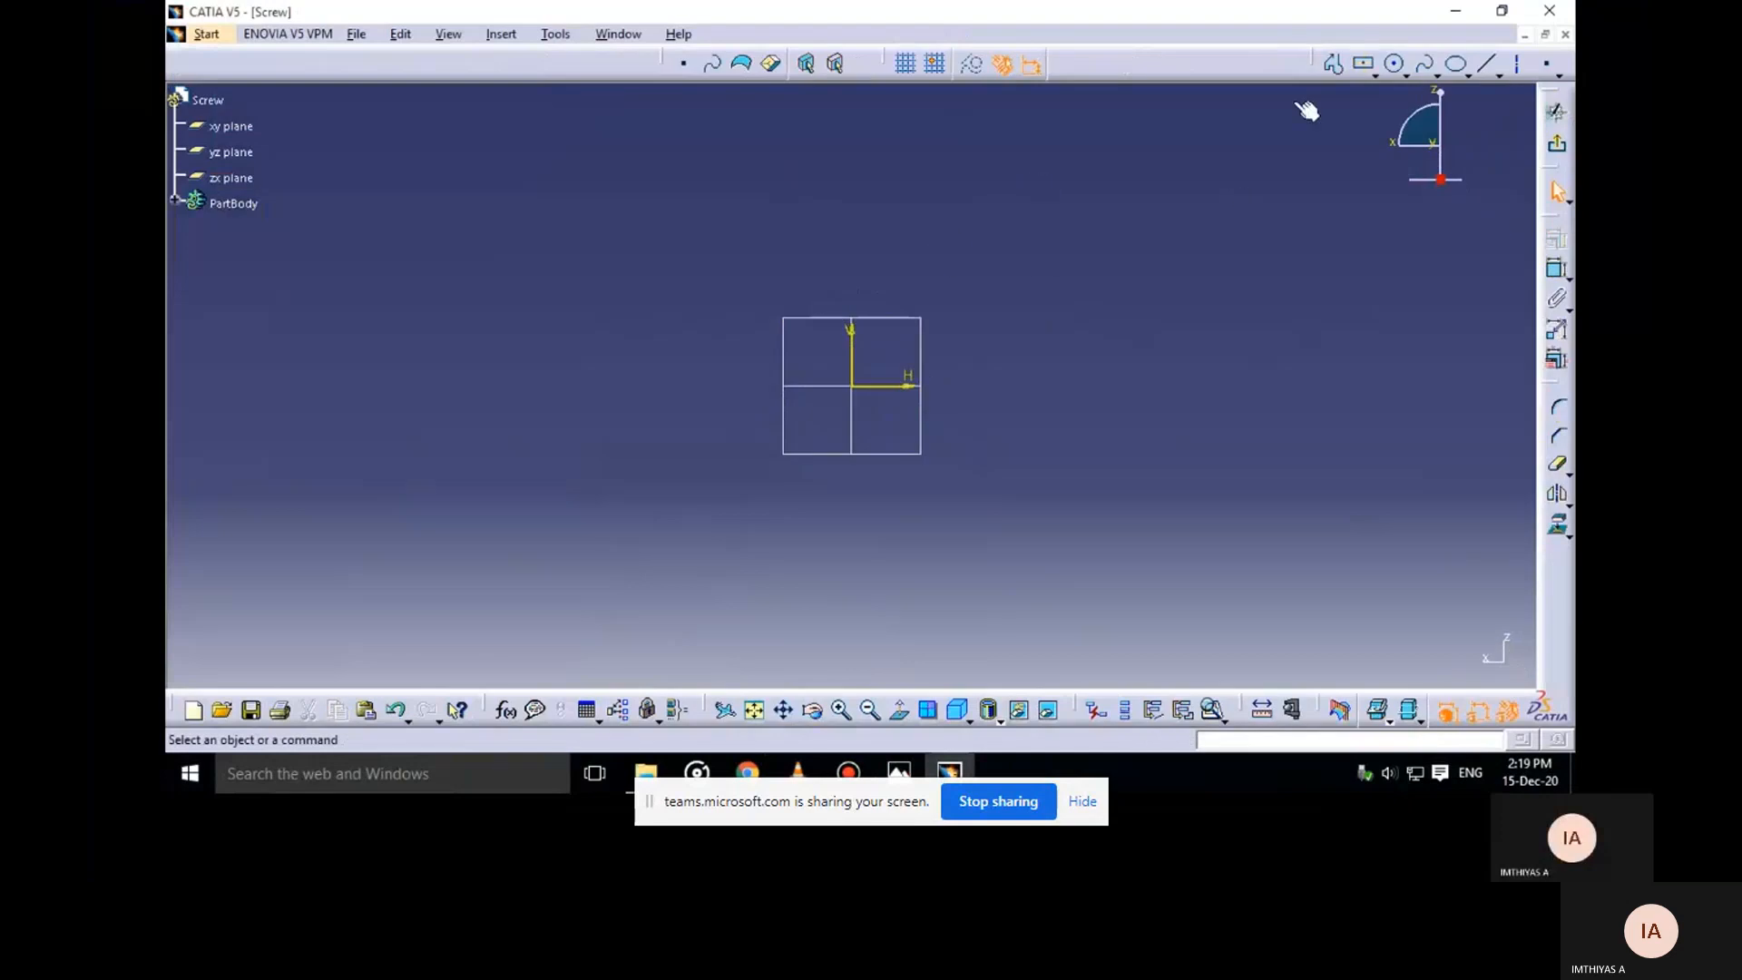
click(1332, 63)
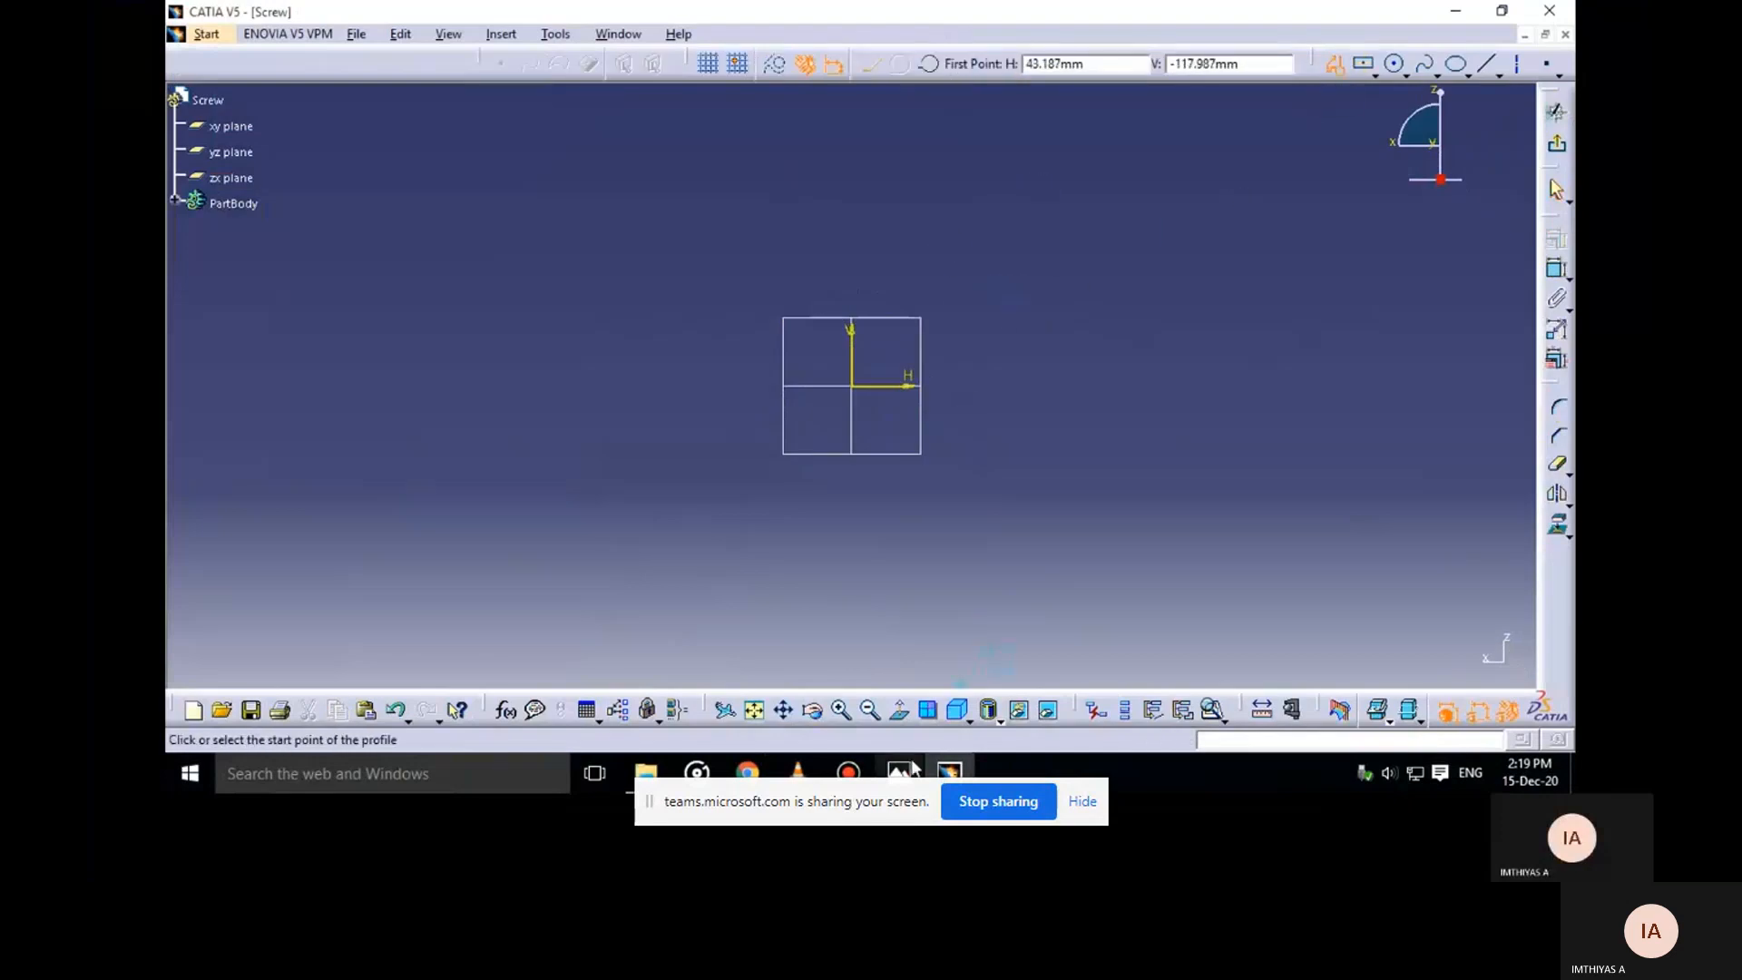
mouse_move(914, 770)
click(893, 699)
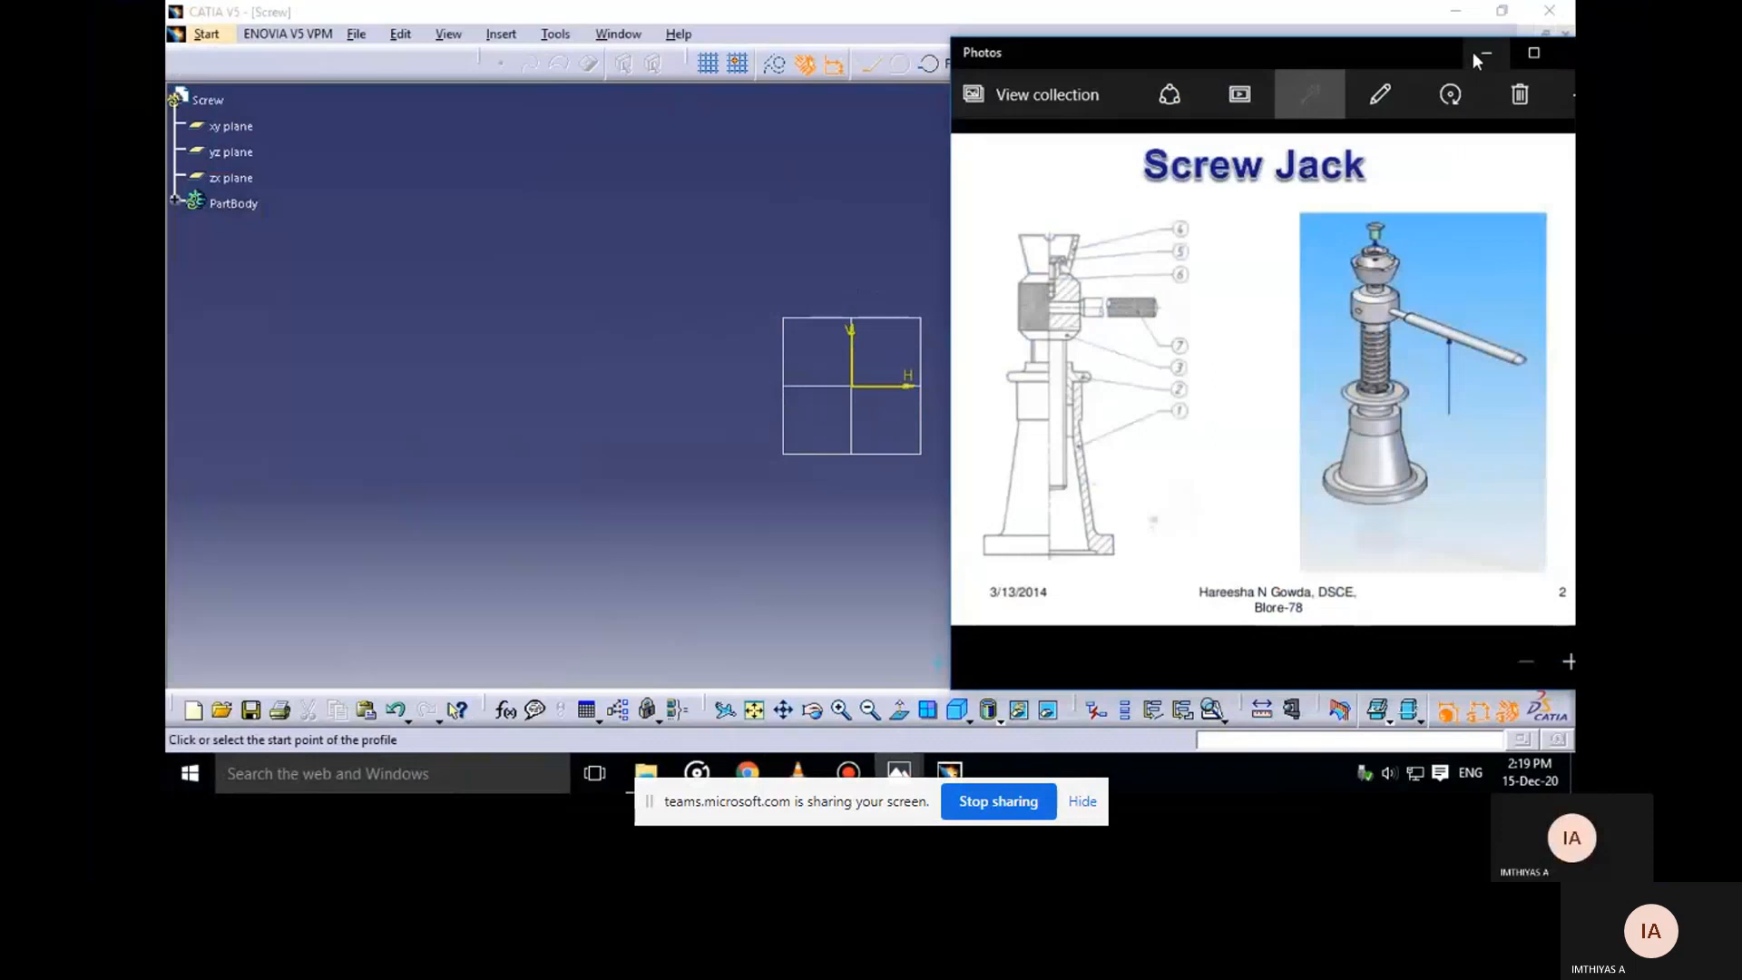
click(1474, 54)
mouse_move(899, 772)
click(961, 662)
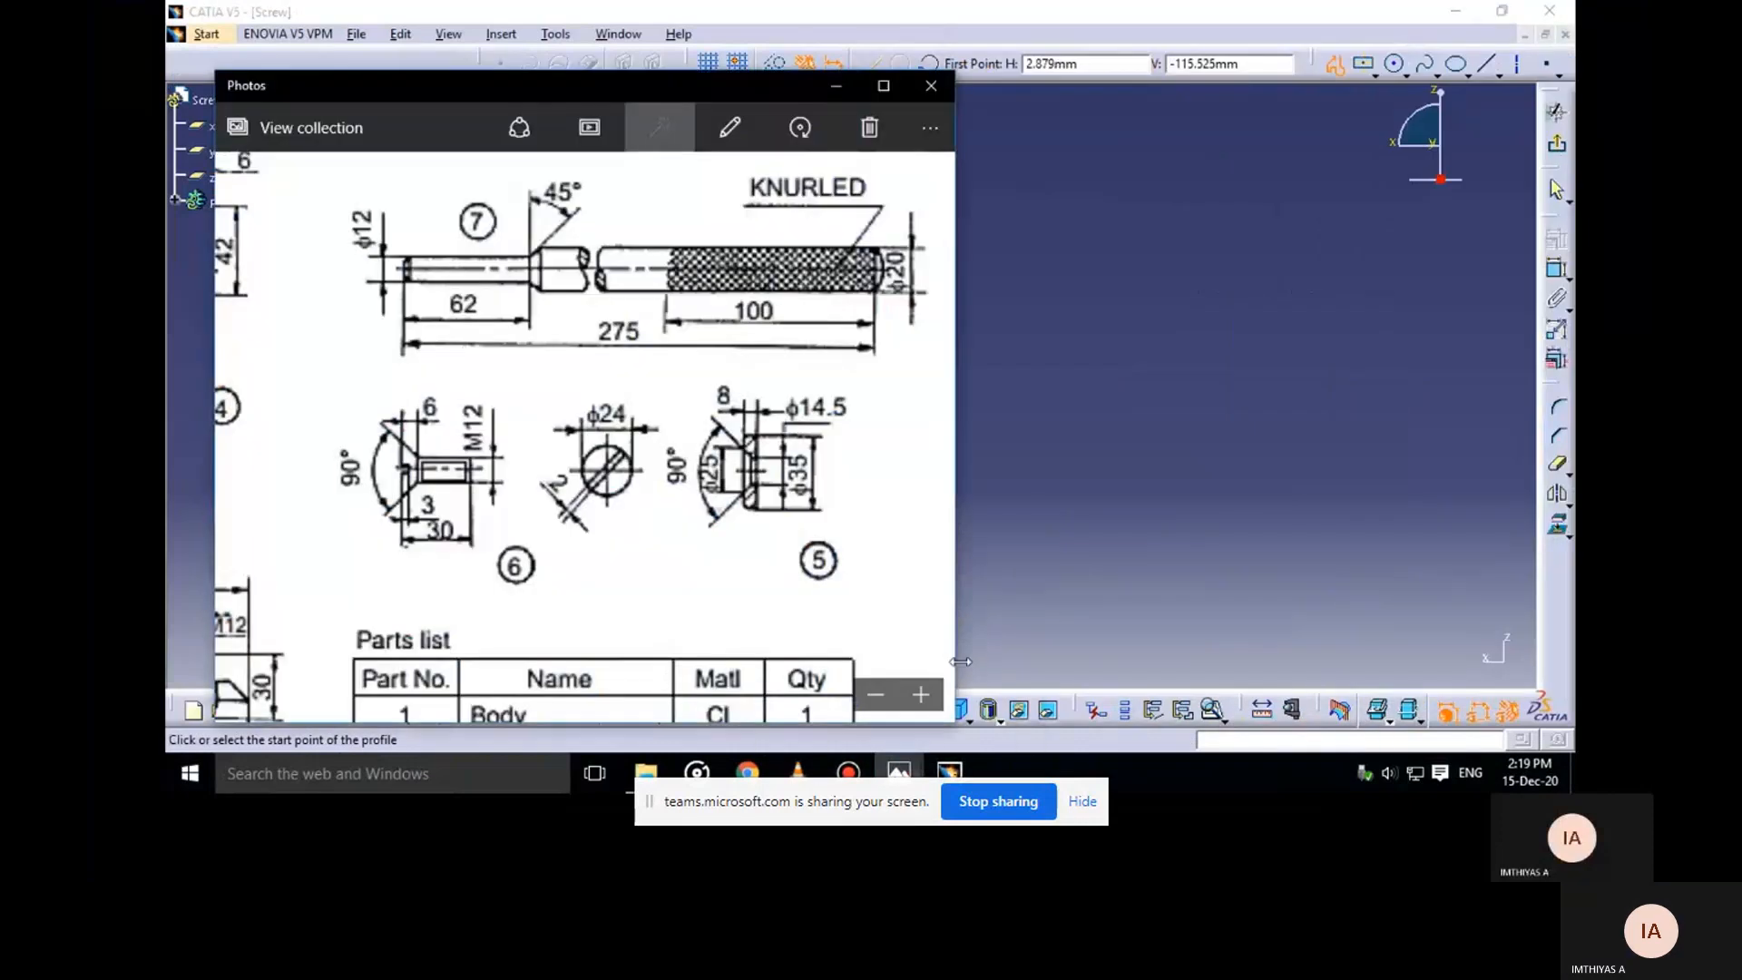
click(835, 86)
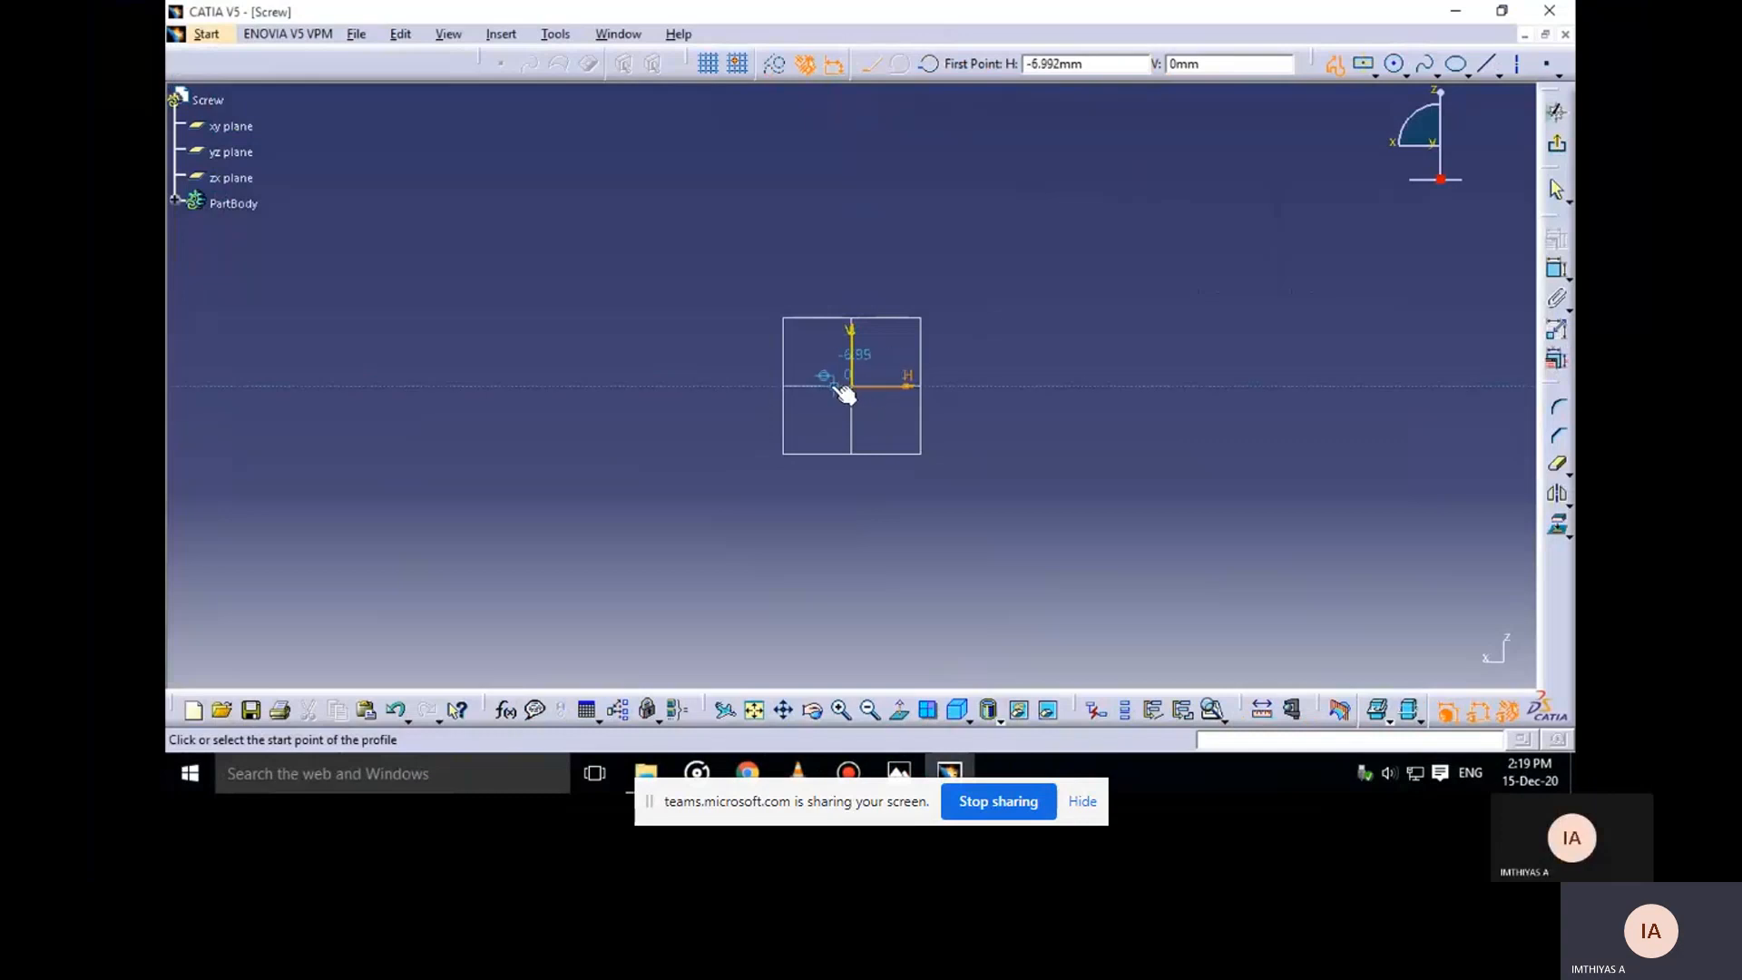
Draw the screw head's stepped end from the horizontal axis: about 3 mm up, 4 mm outward and 11 mm up
click(809, 385)
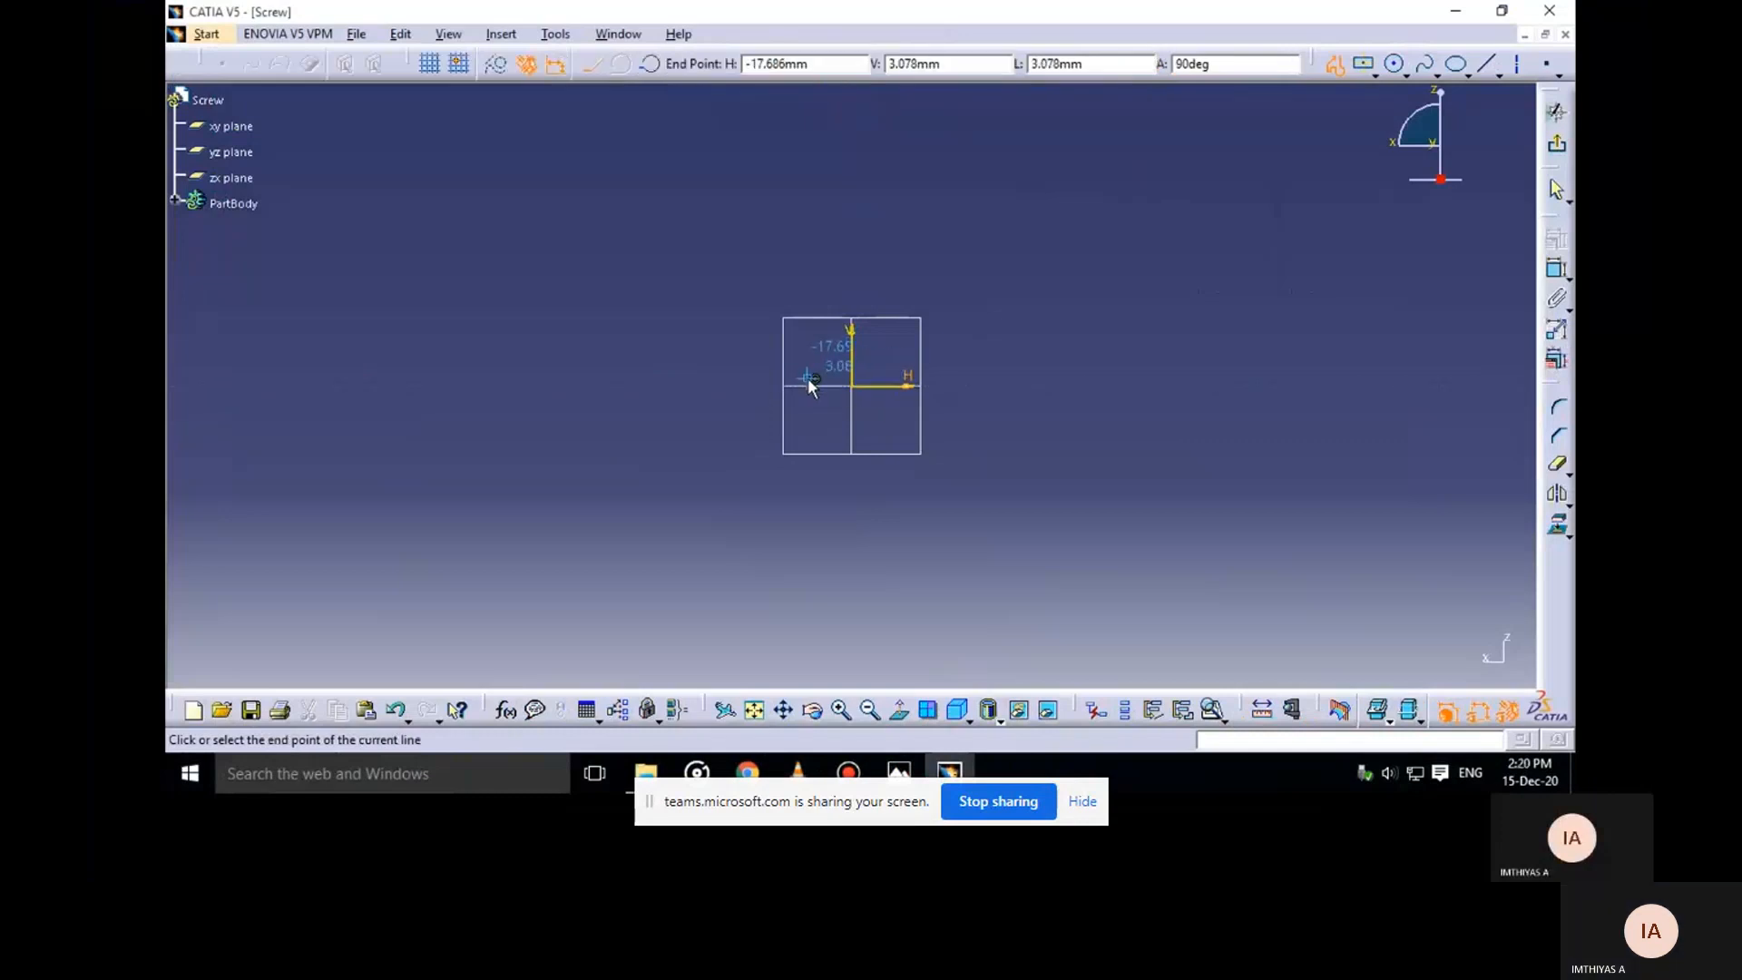
click(808, 379)
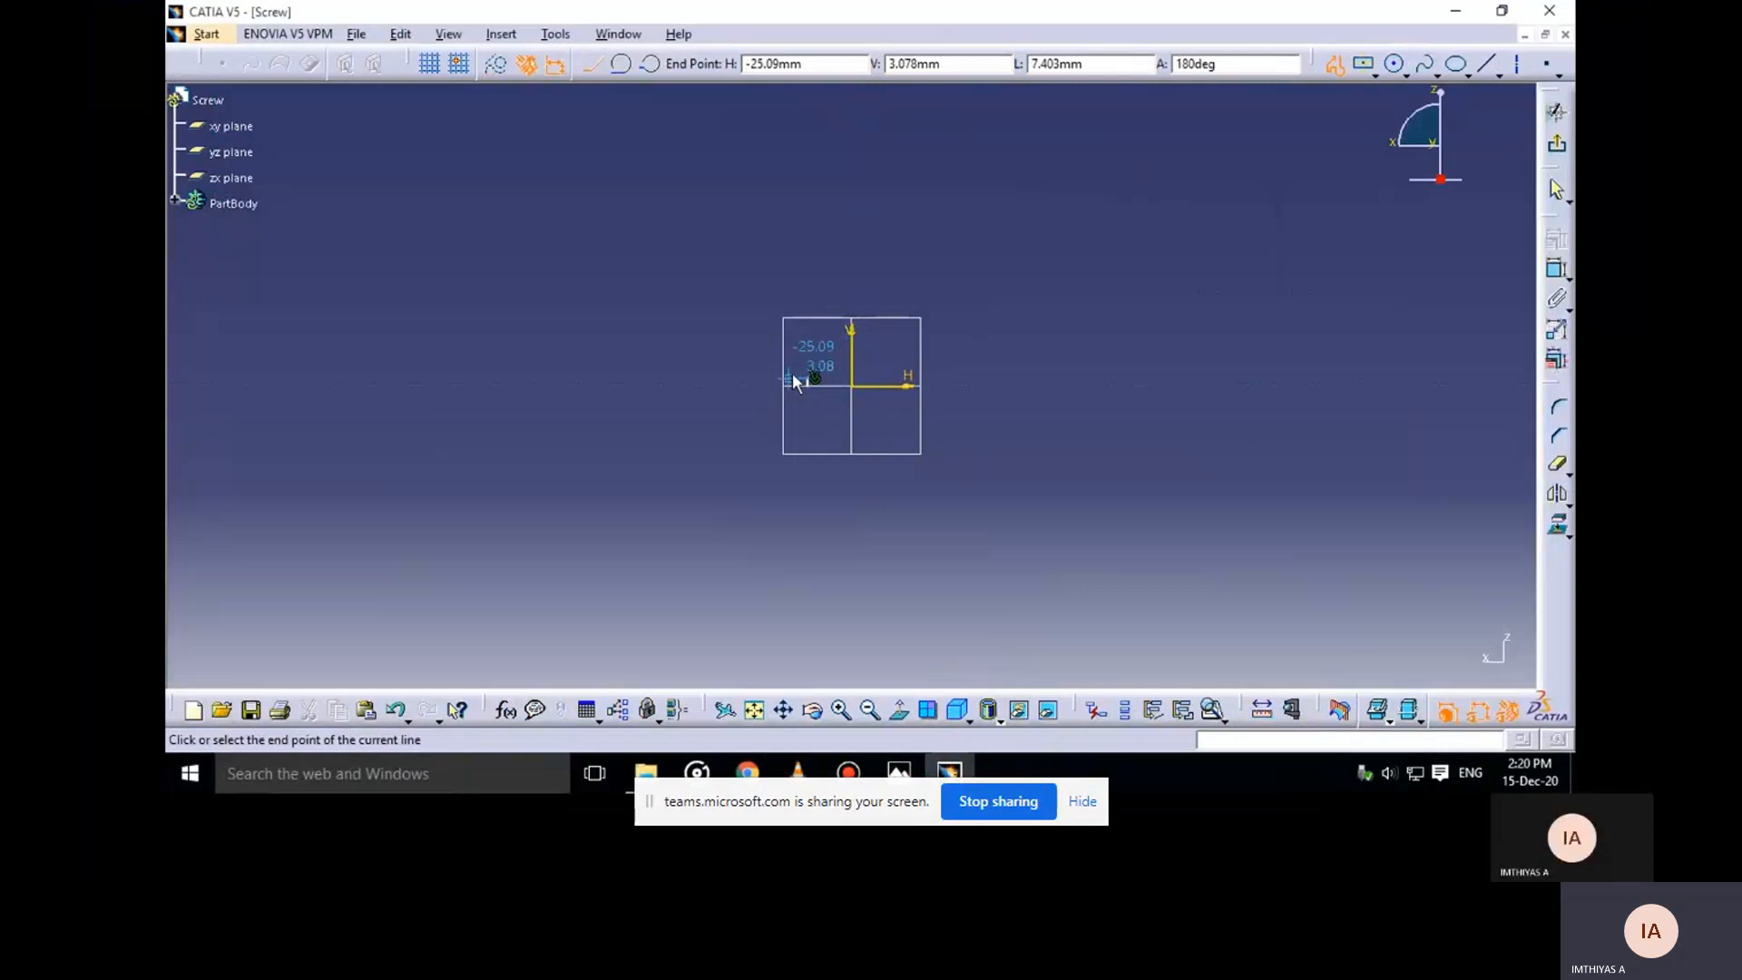
click(799, 379)
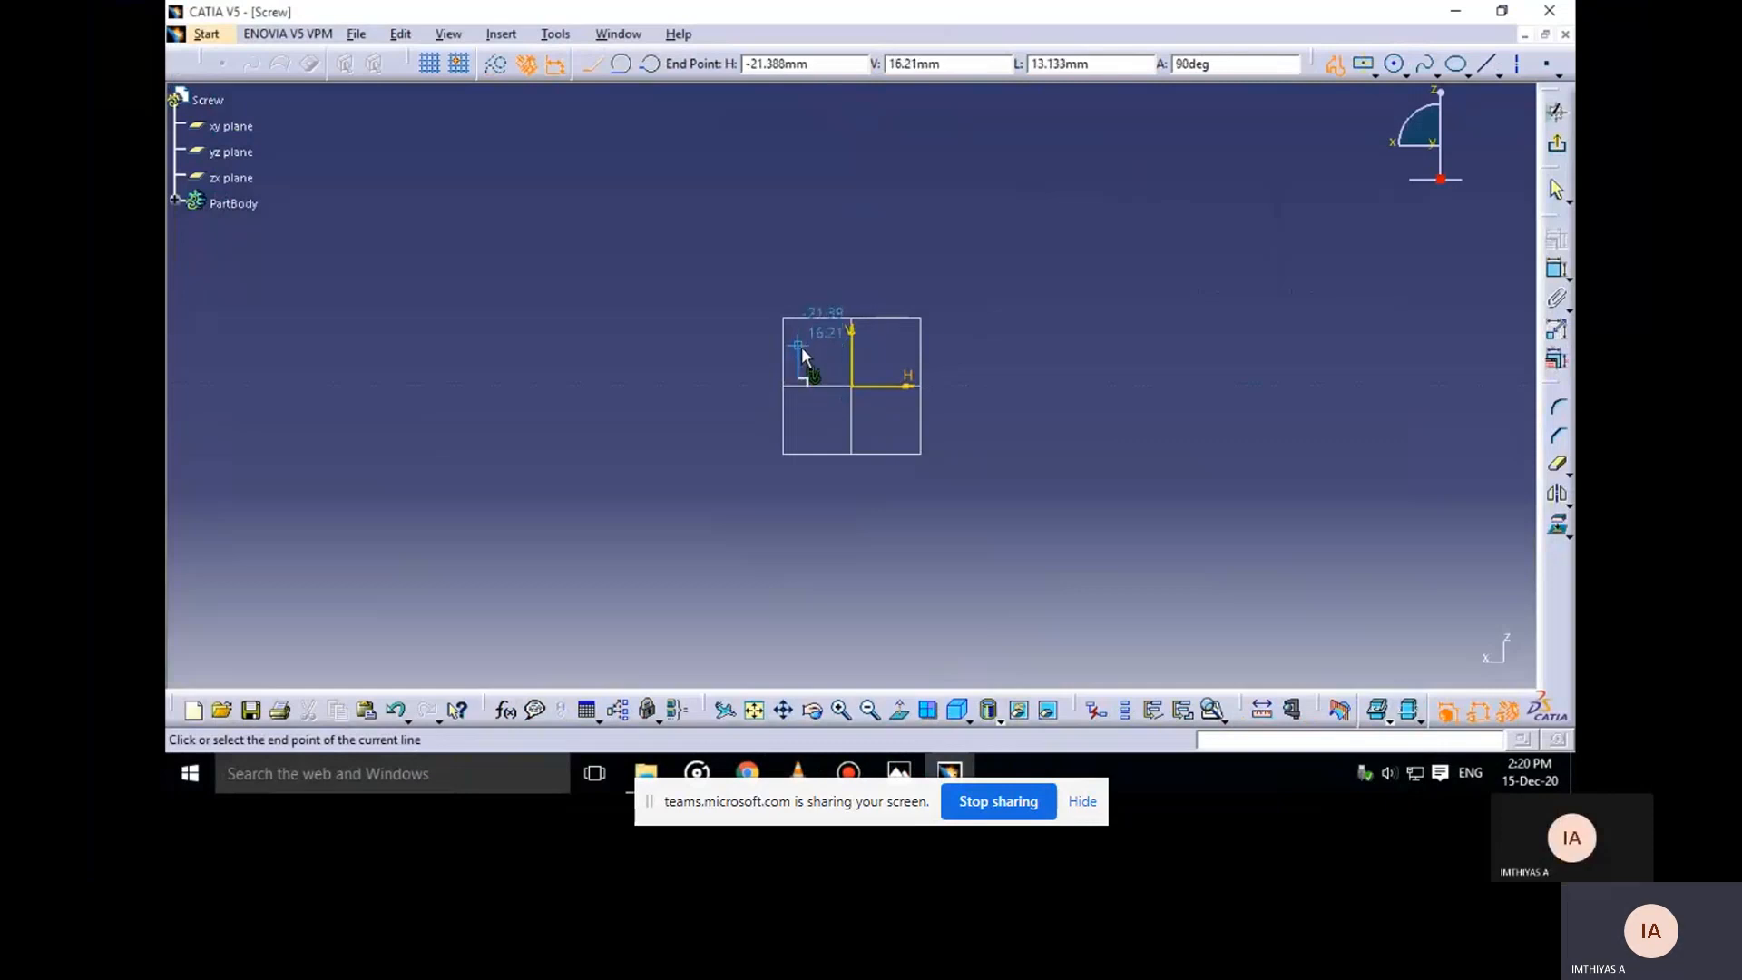
click(799, 350)
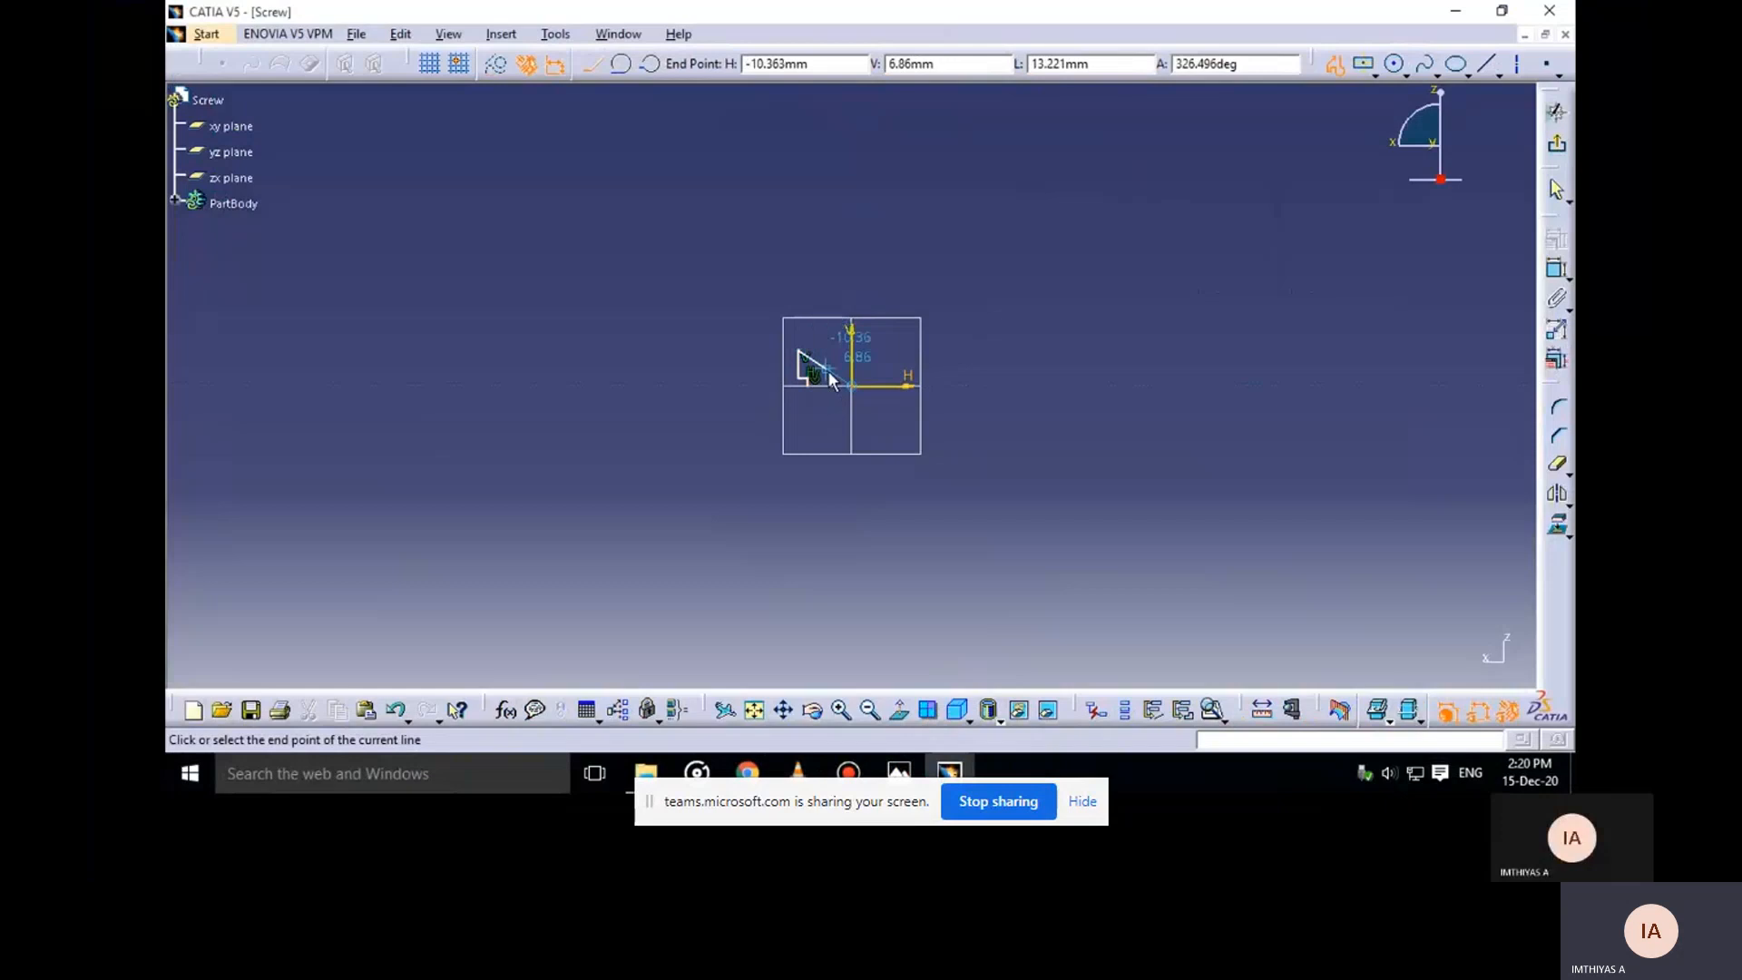
mouse_move(829, 372)
ctrl+middle_down()
mouse_move(828, 245)
mouse_move(797, 232)
ctrl+middle_up()
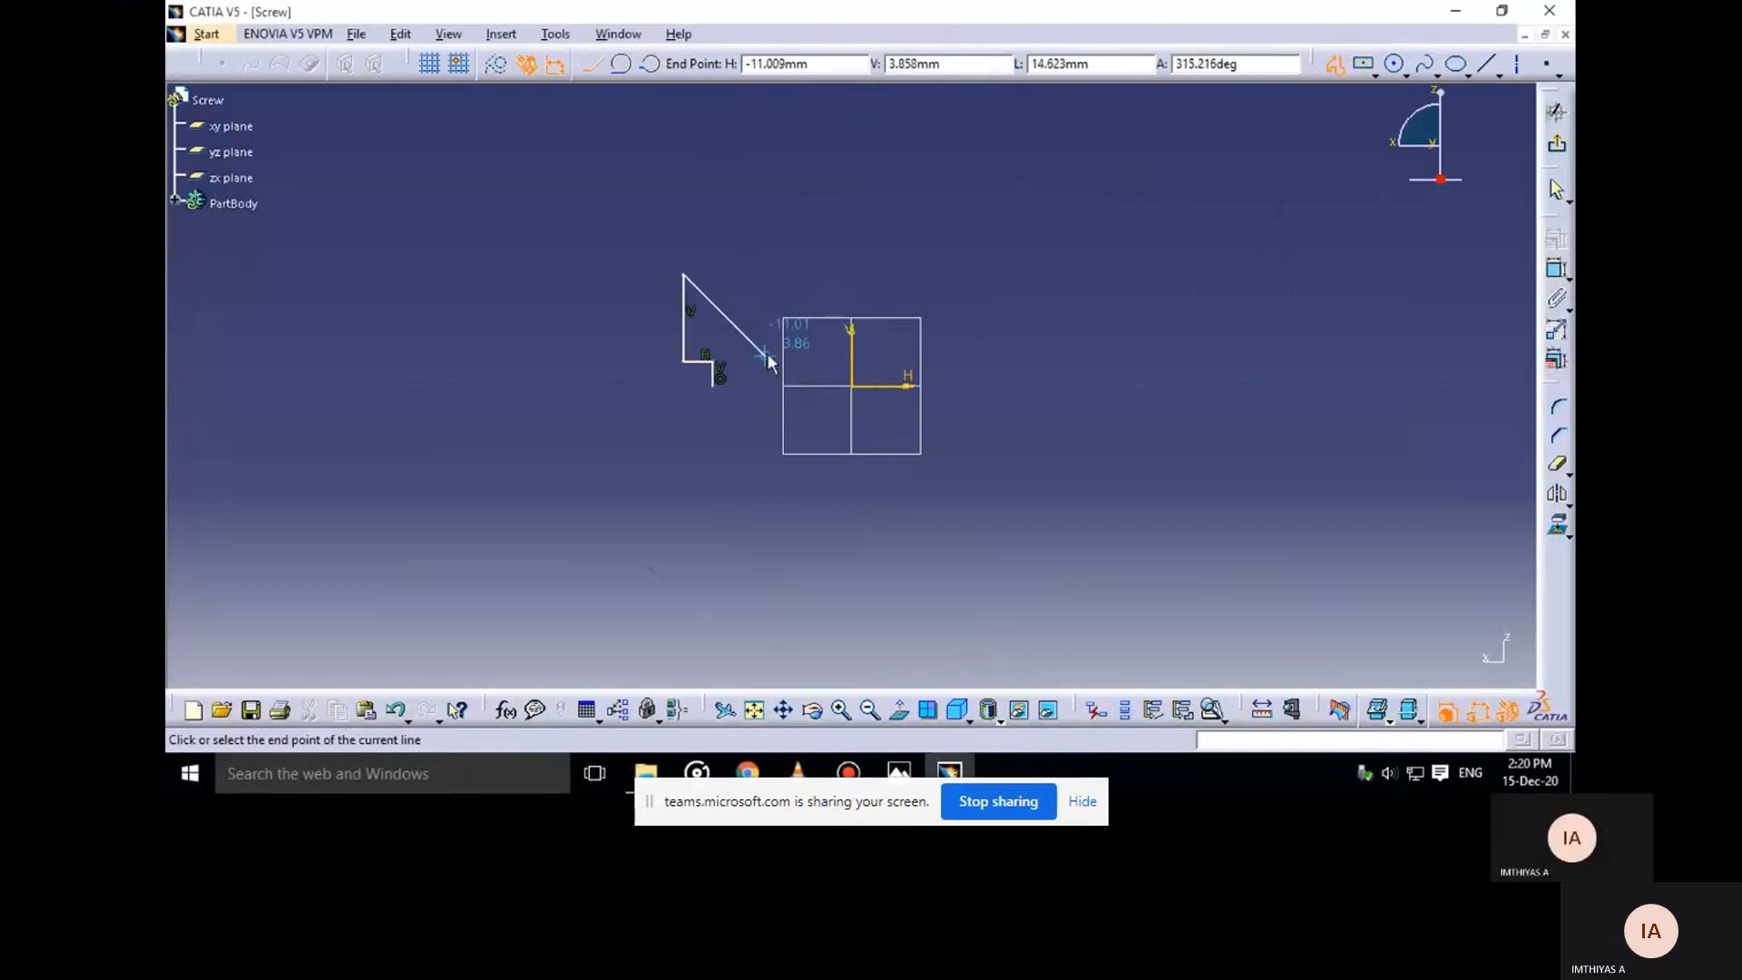
Recheck part 6 and complete the closed profile with the head's taper, a shank edge about 30 mm long, and a closing line along the axis
mouse_move(898, 771)
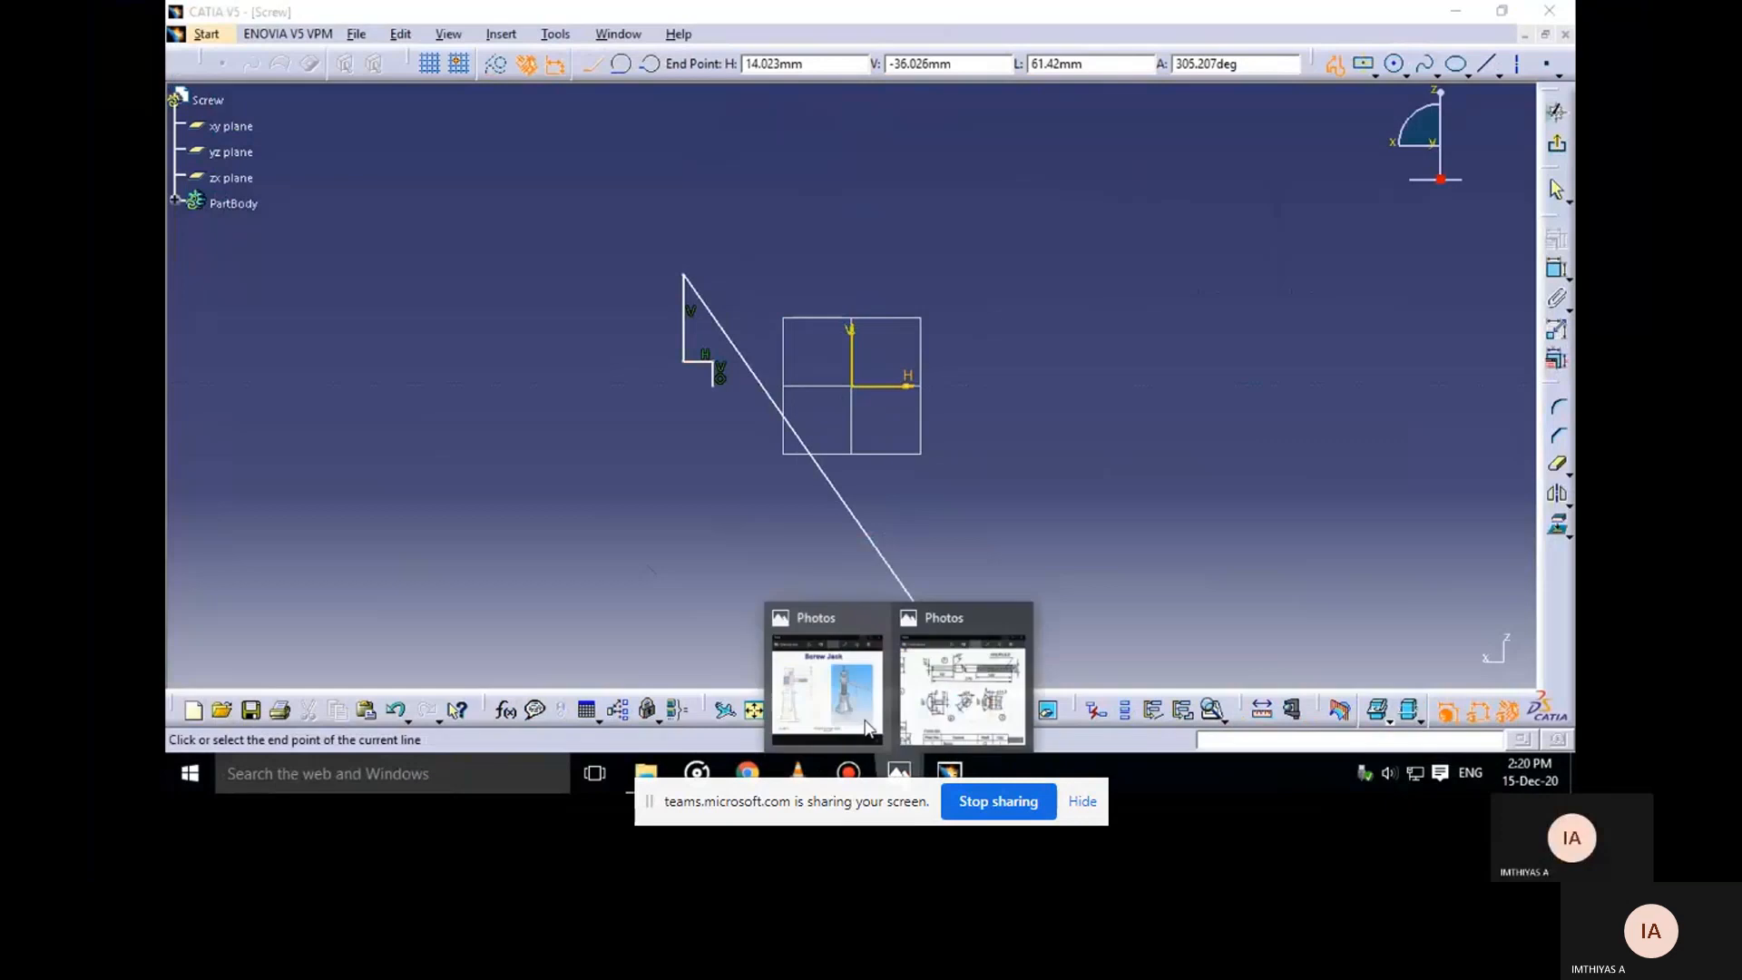
click(903, 656)
click(935, 606)
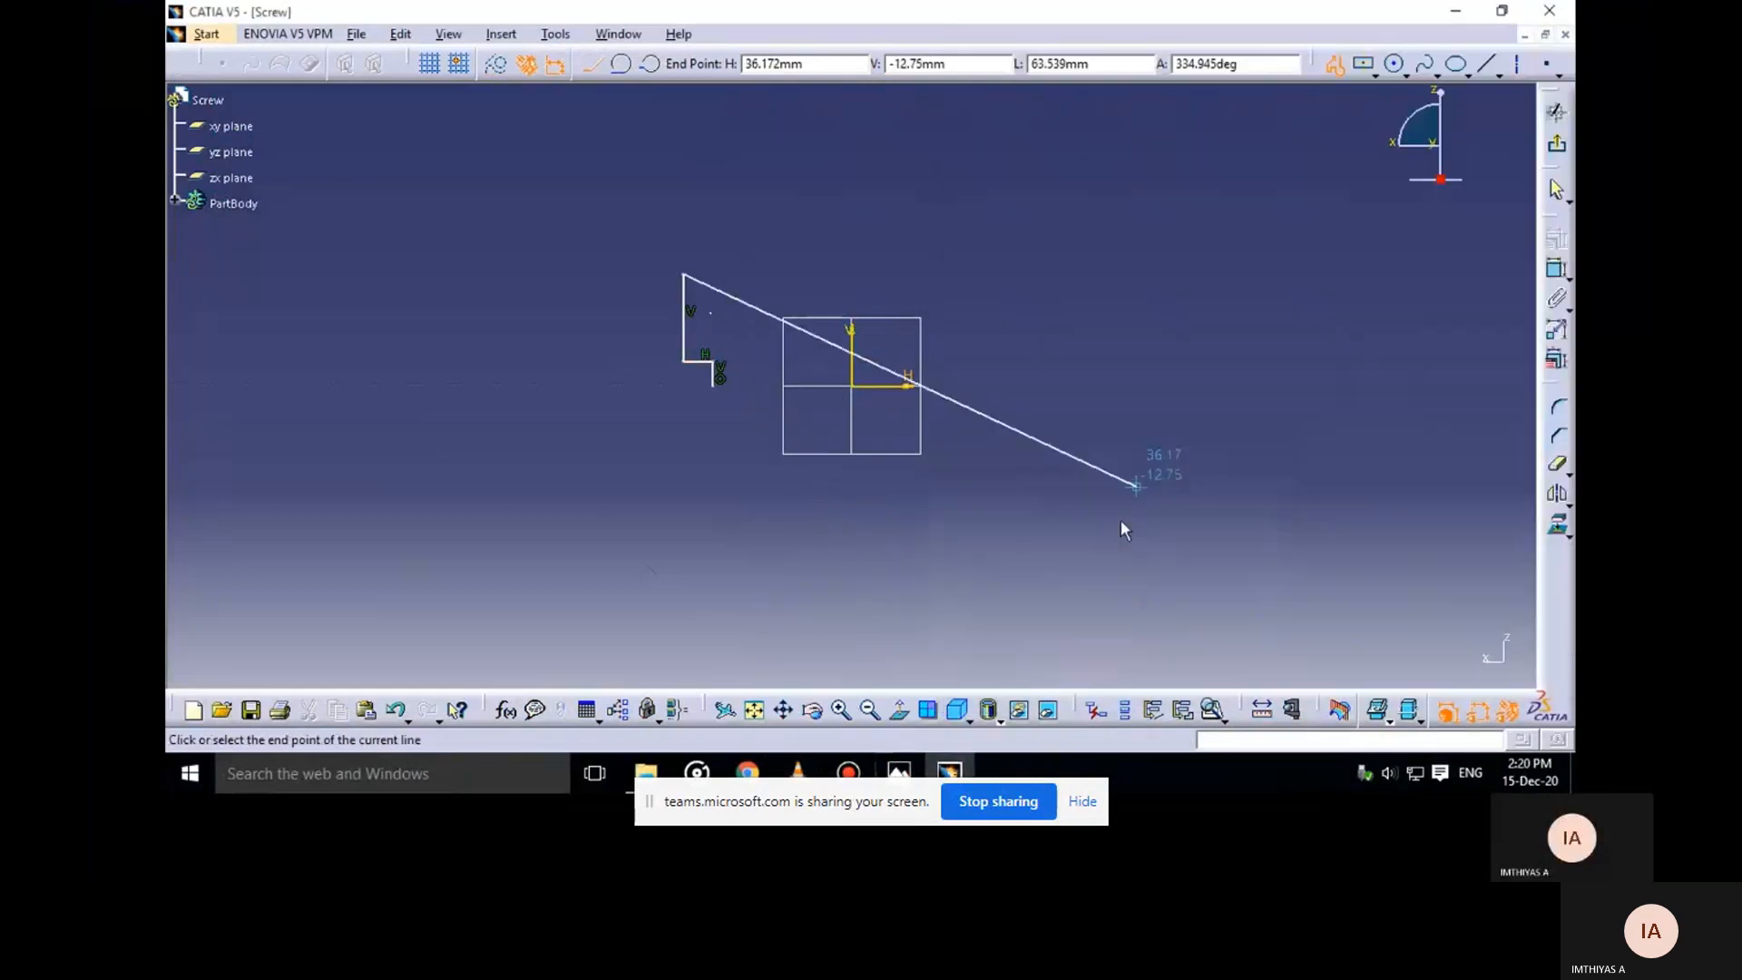
mouse_move(898, 771)
click(963, 694)
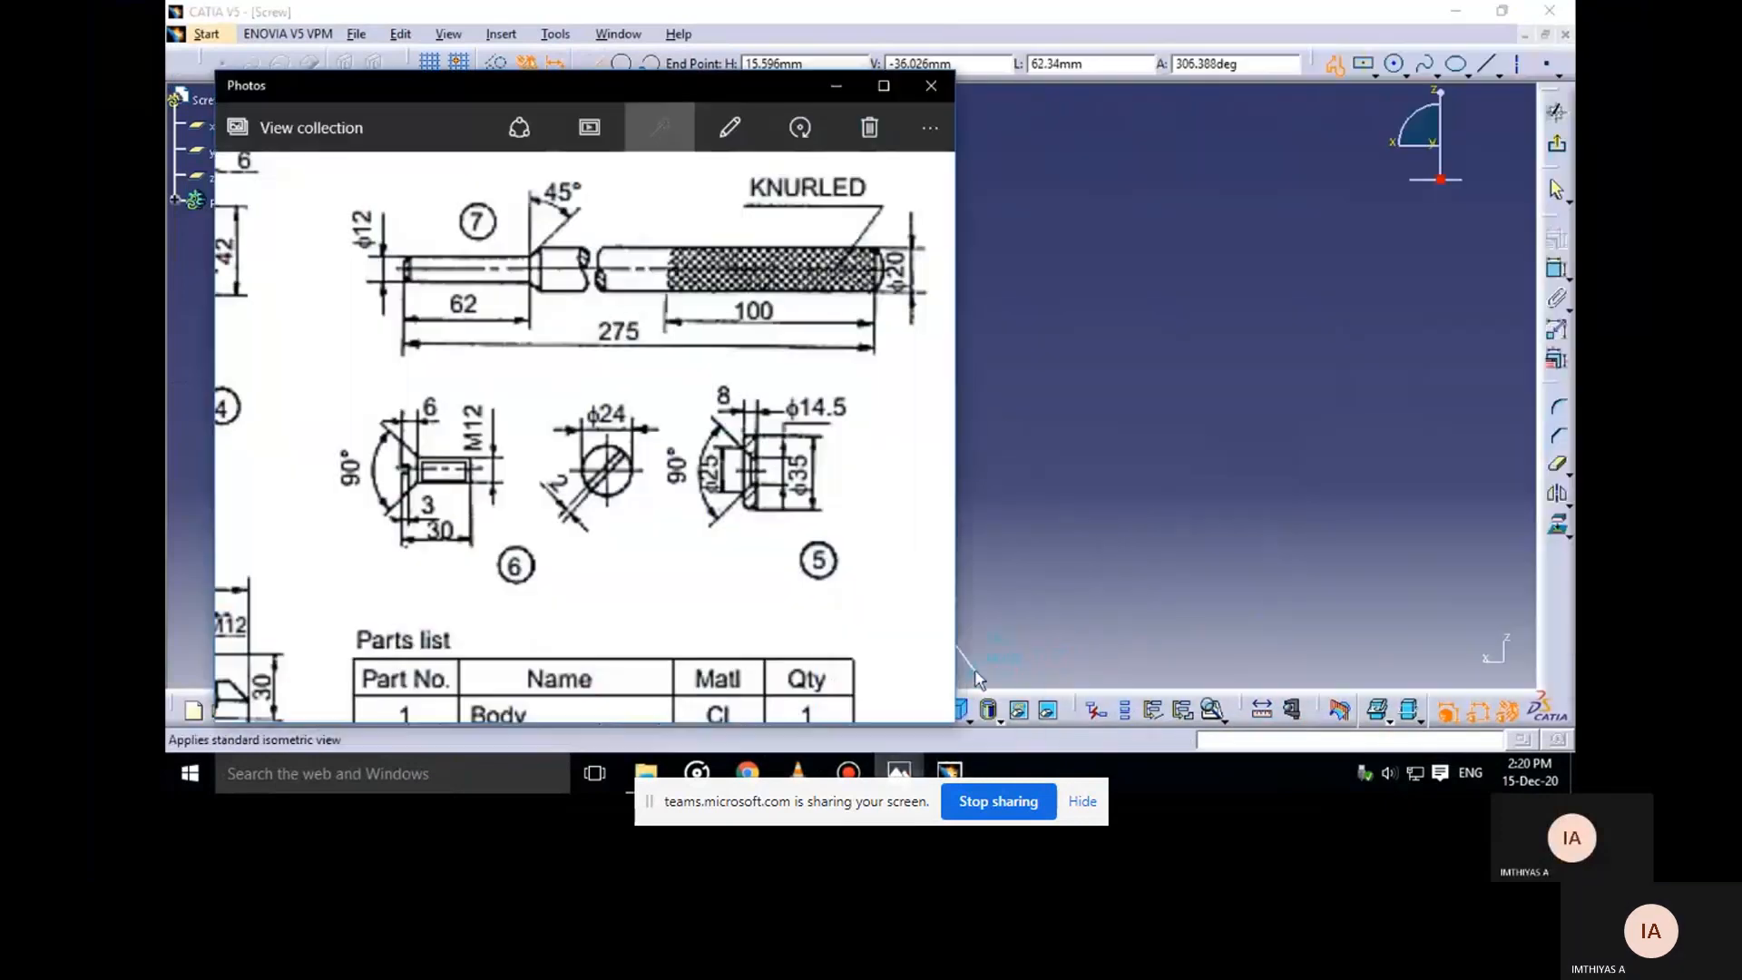
click(834, 91)
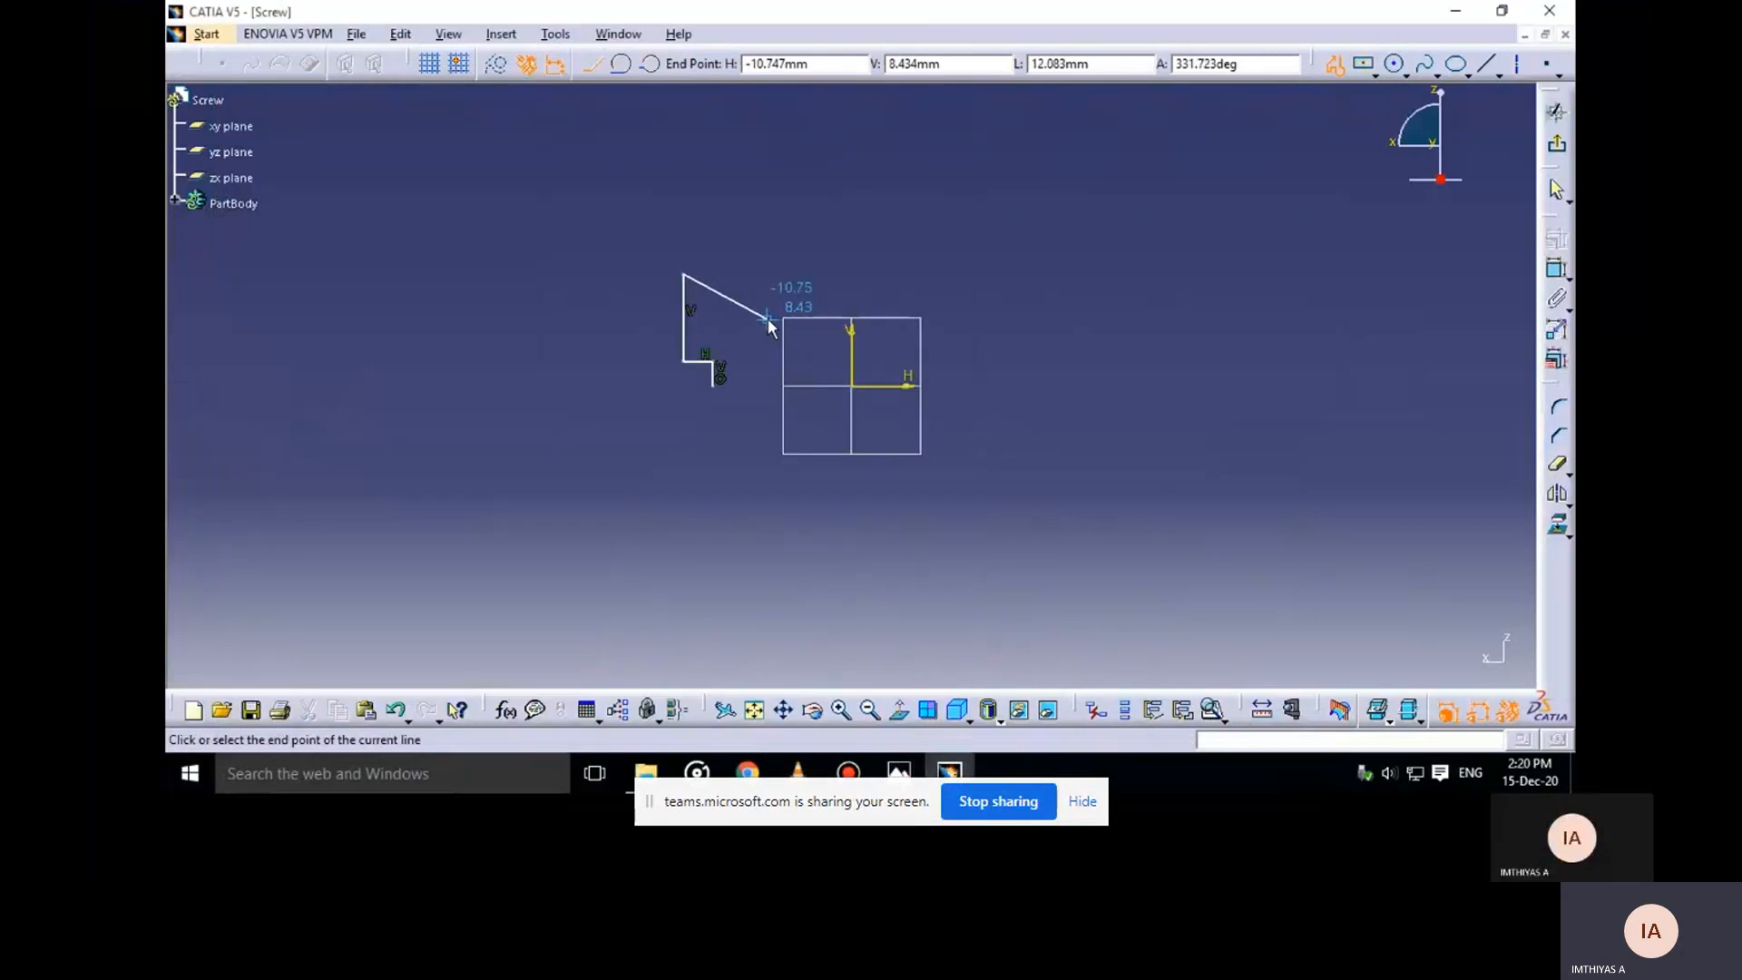
click(767, 318)
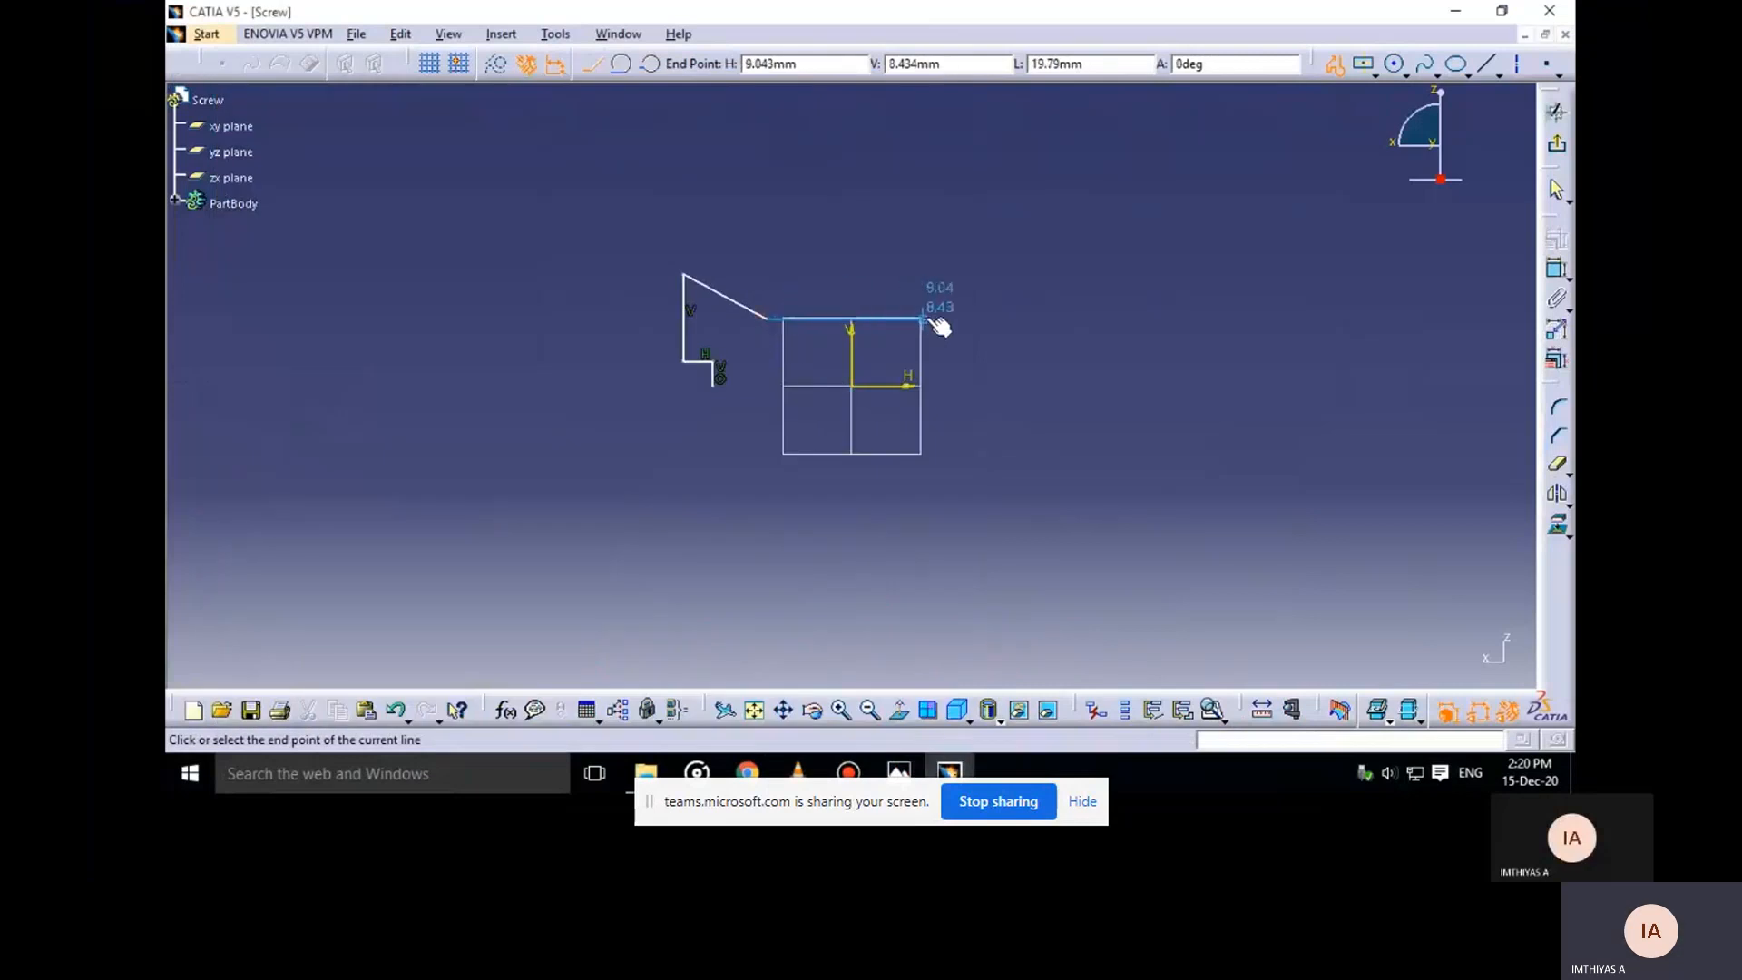
click(1004, 318)
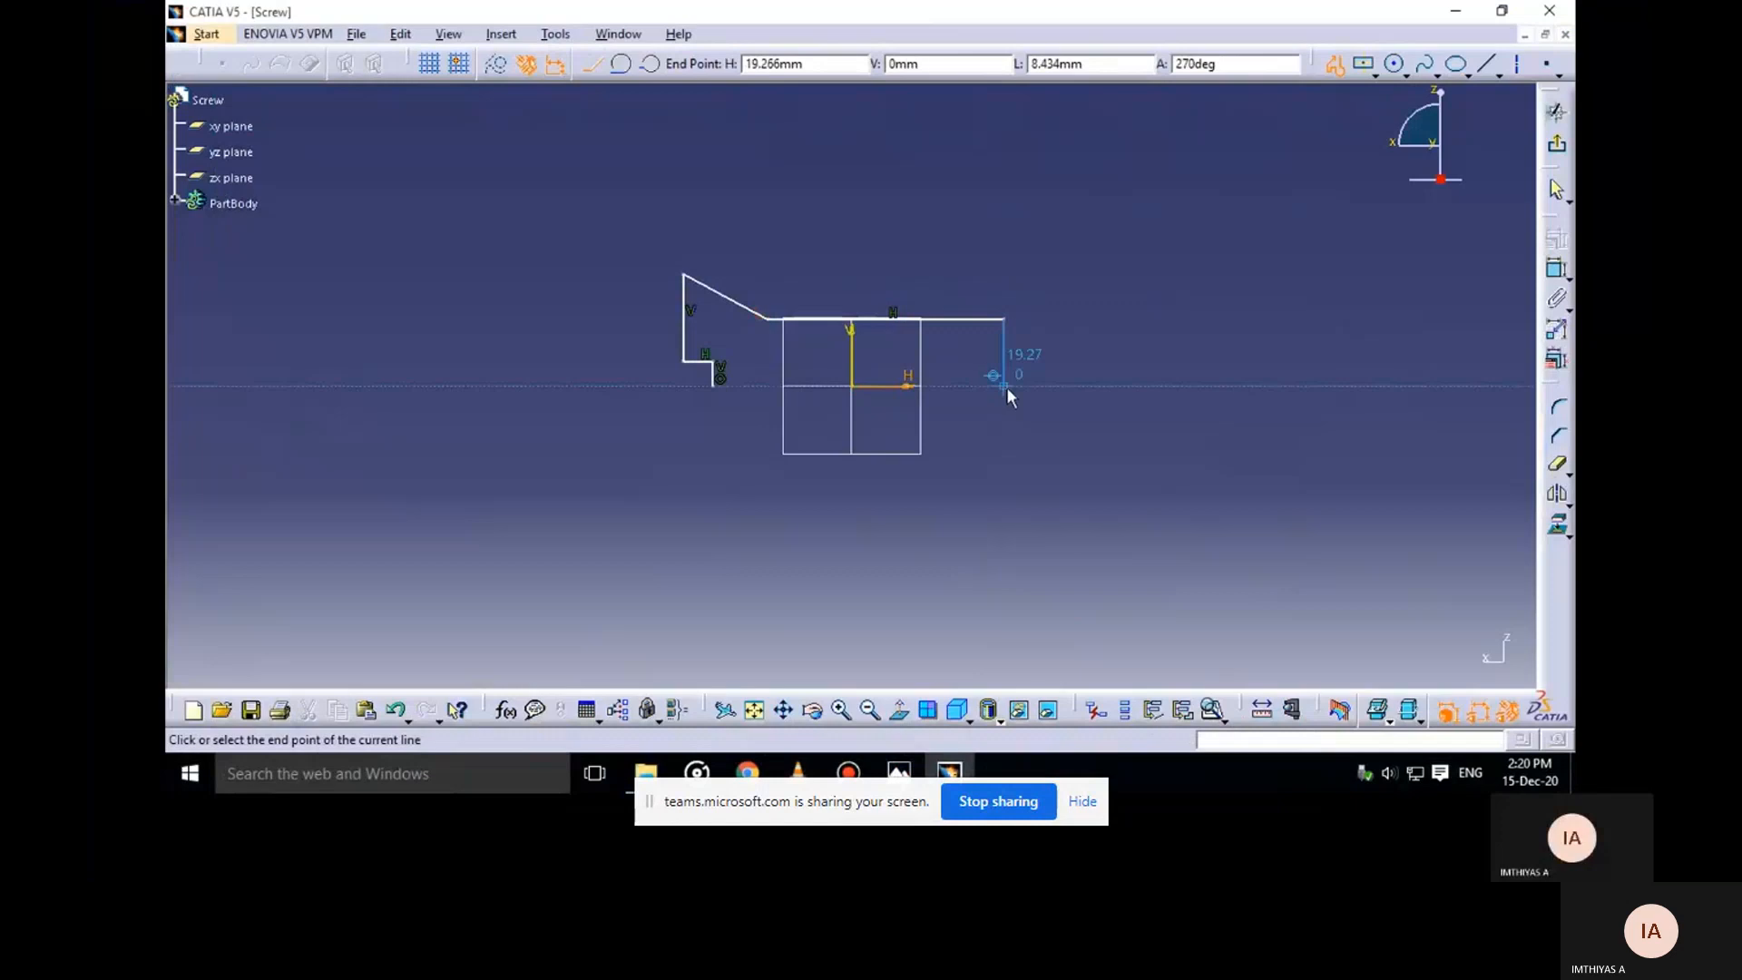
click(1004, 386)
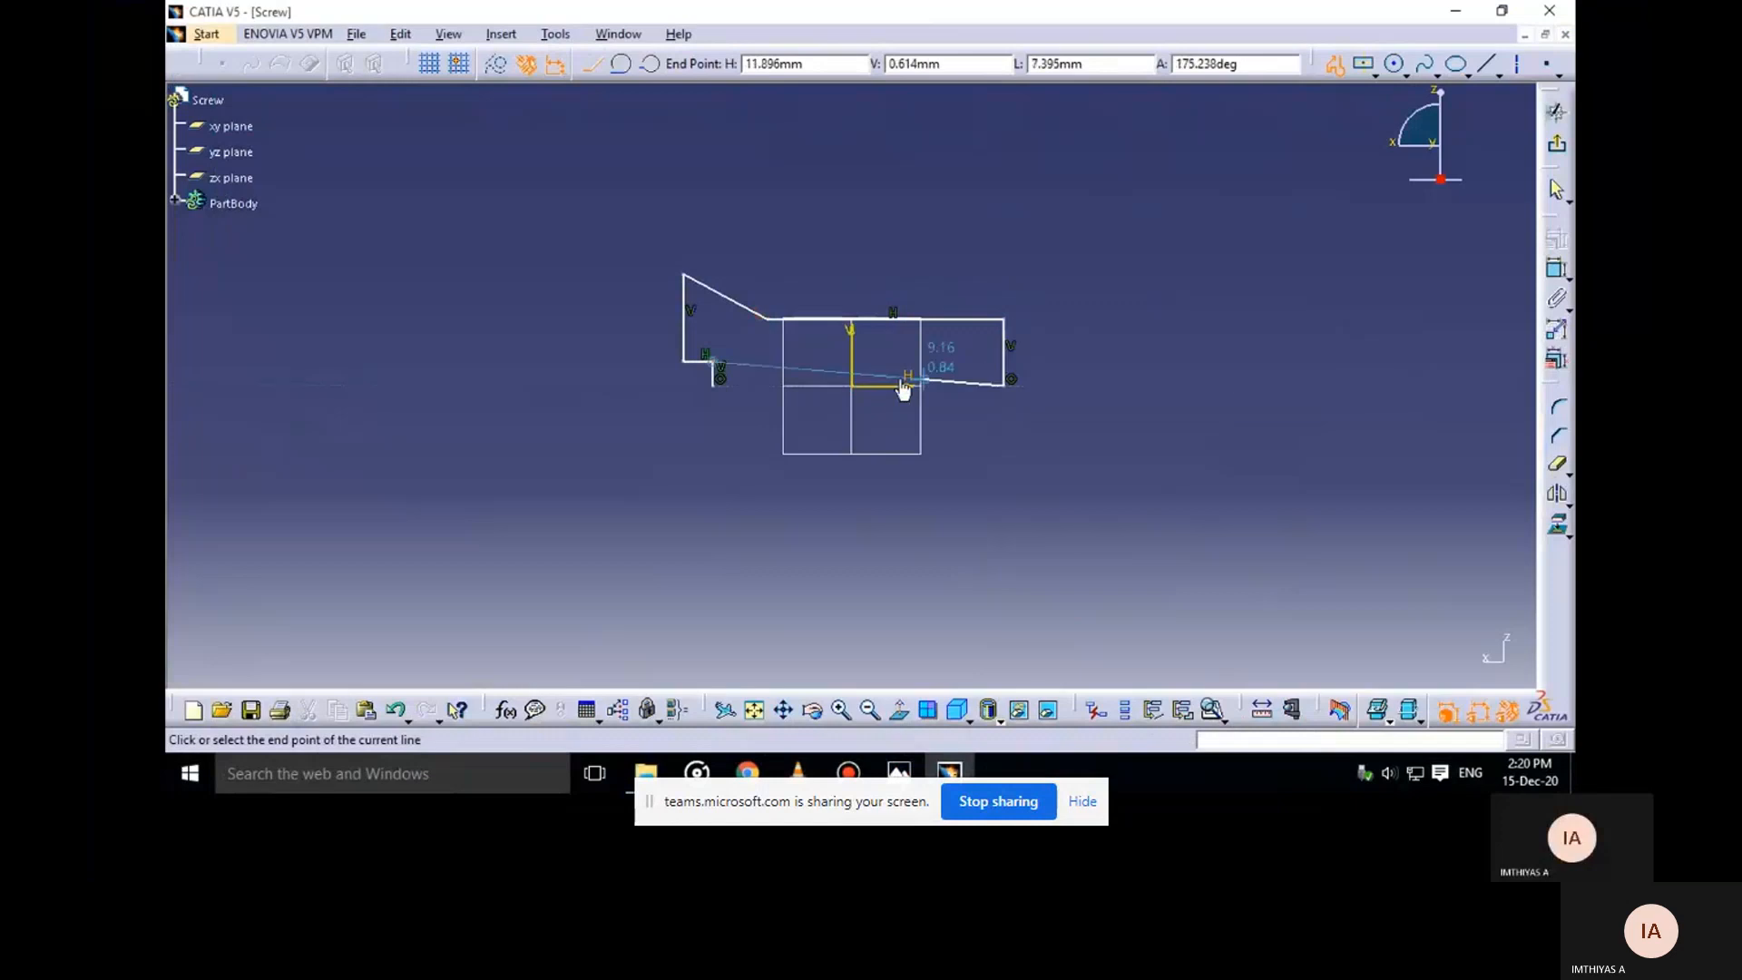
click(713, 385)
mouse_move(923, 357)
ctrl+middle_down()
mouse_move(913, 385)
mouse_move(894, 336)
mouse_move(890, 390)
ctrl+middle_up()
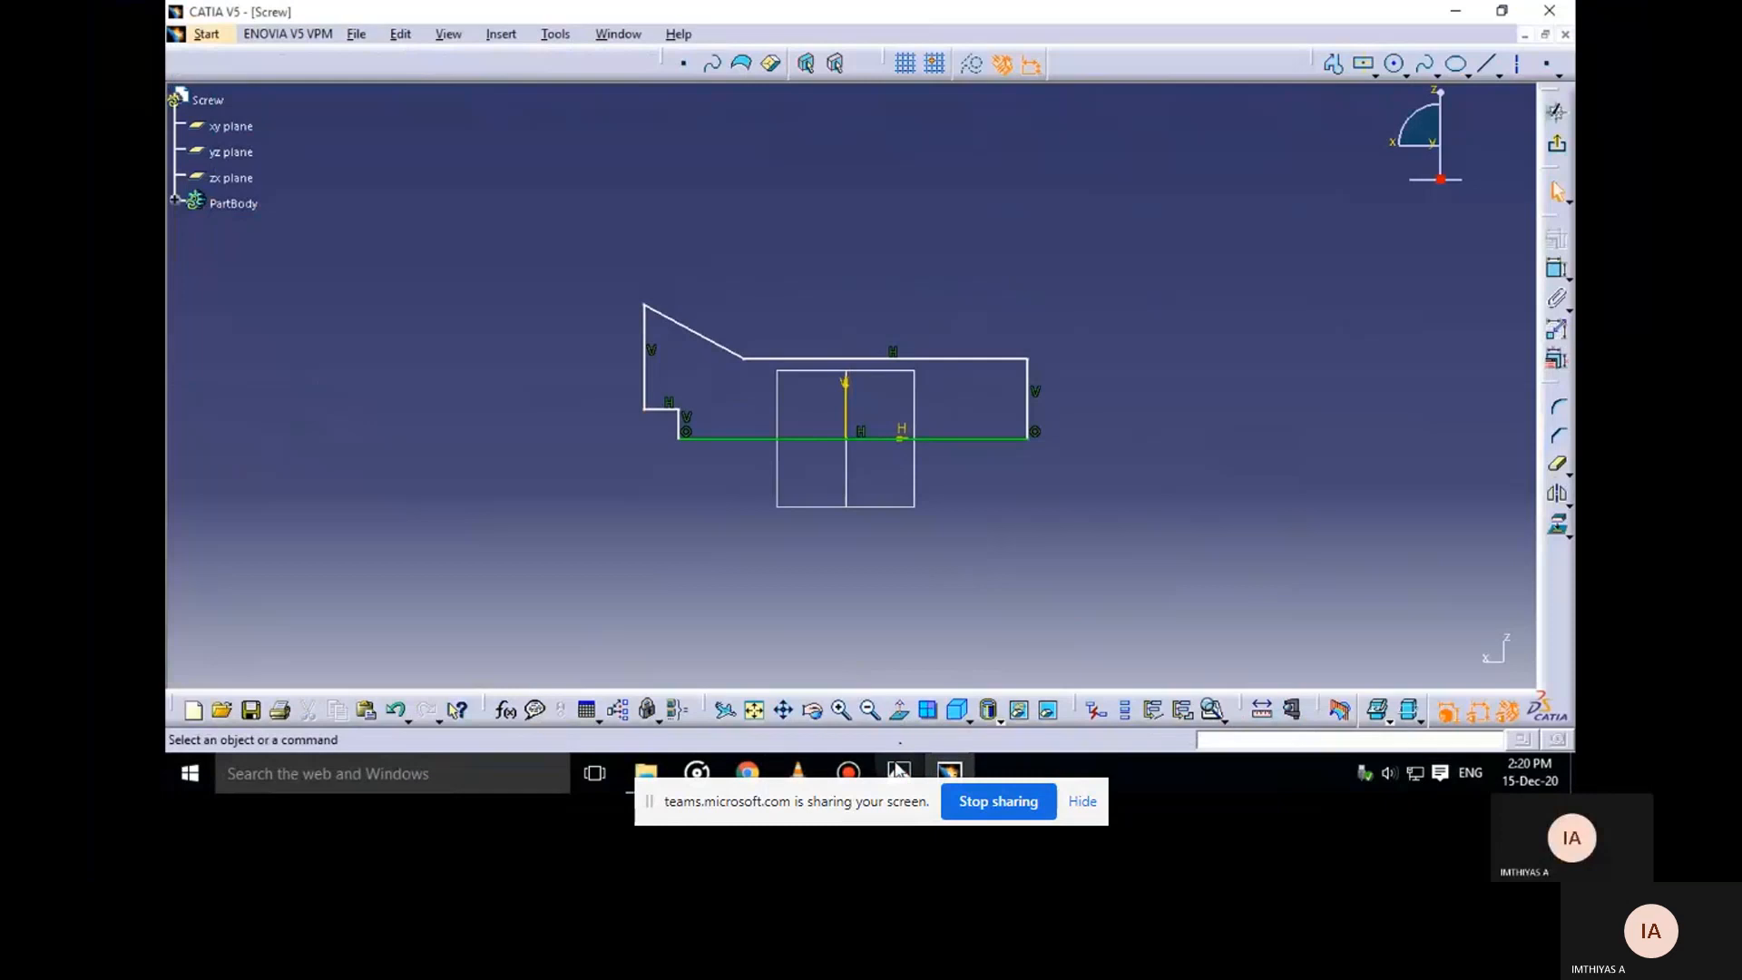
Examine the screw jack assembly picture and part 6 in the reference drawing for the screw's head, slot and shank dimensions
mouse_move(898, 769)
click(844, 690)
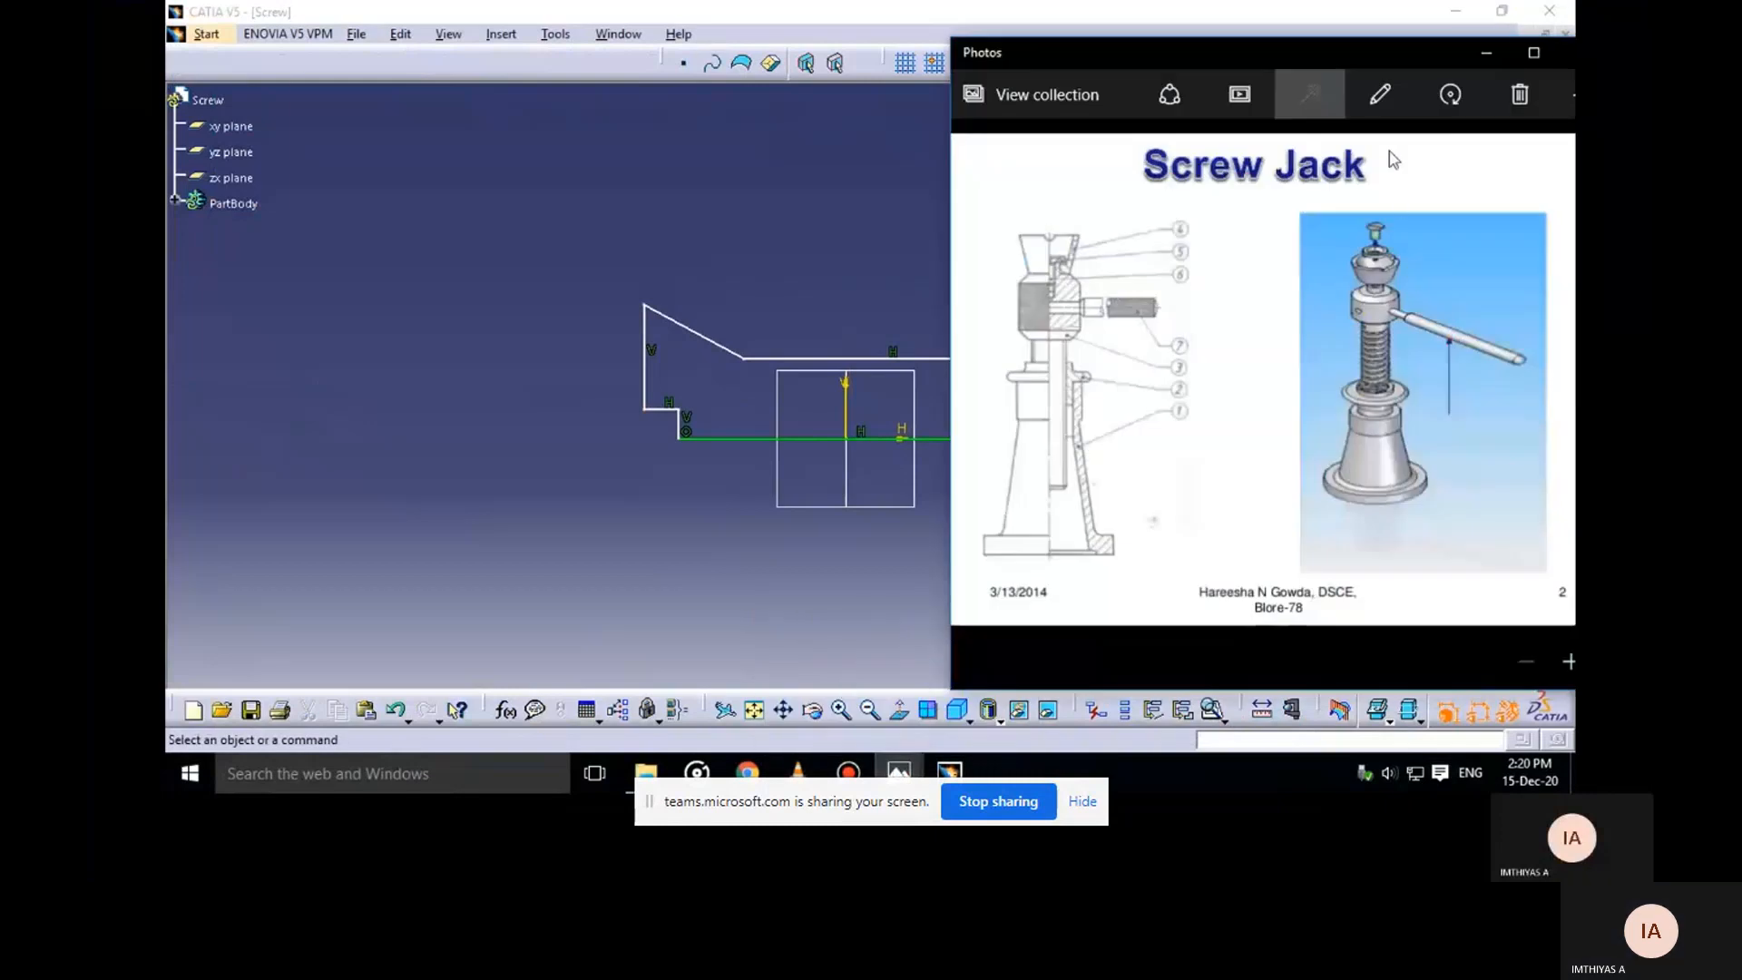
key(XF86AudioRaiseVolume)
key(XF86AudioRaiseVolume)
drag(1436, 60, 1373, 60)
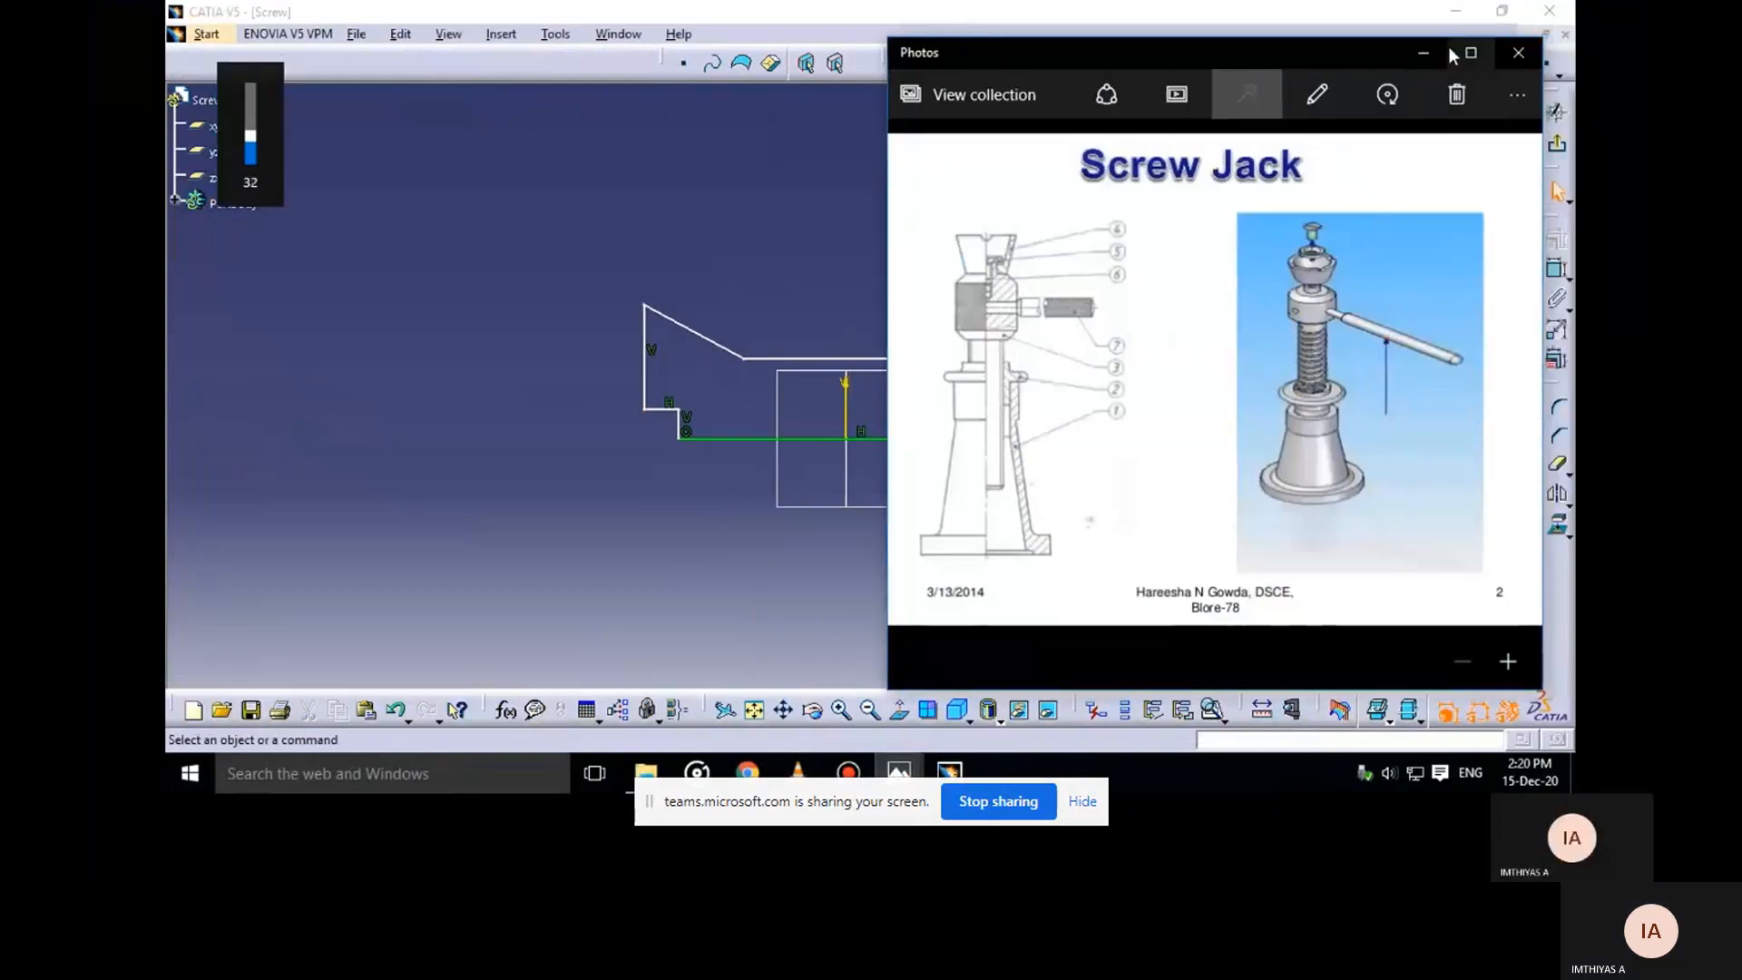
click(1443, 53)
mouse_move(898, 769)
click(960, 690)
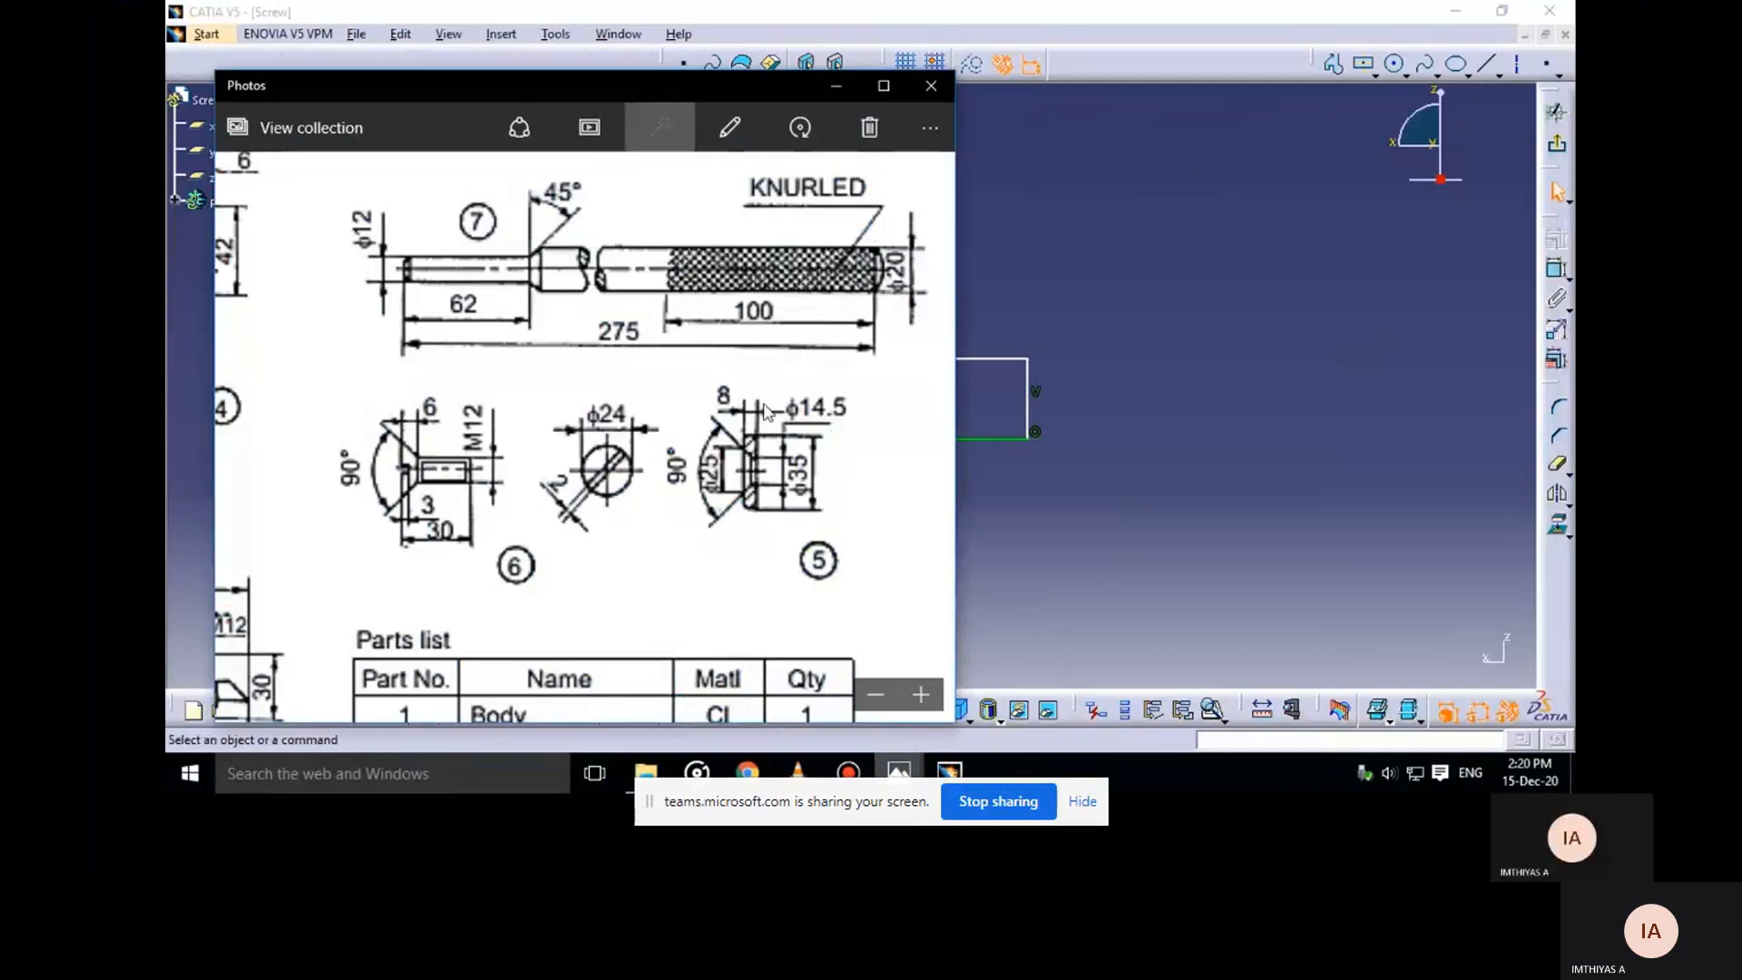
click(834, 89)
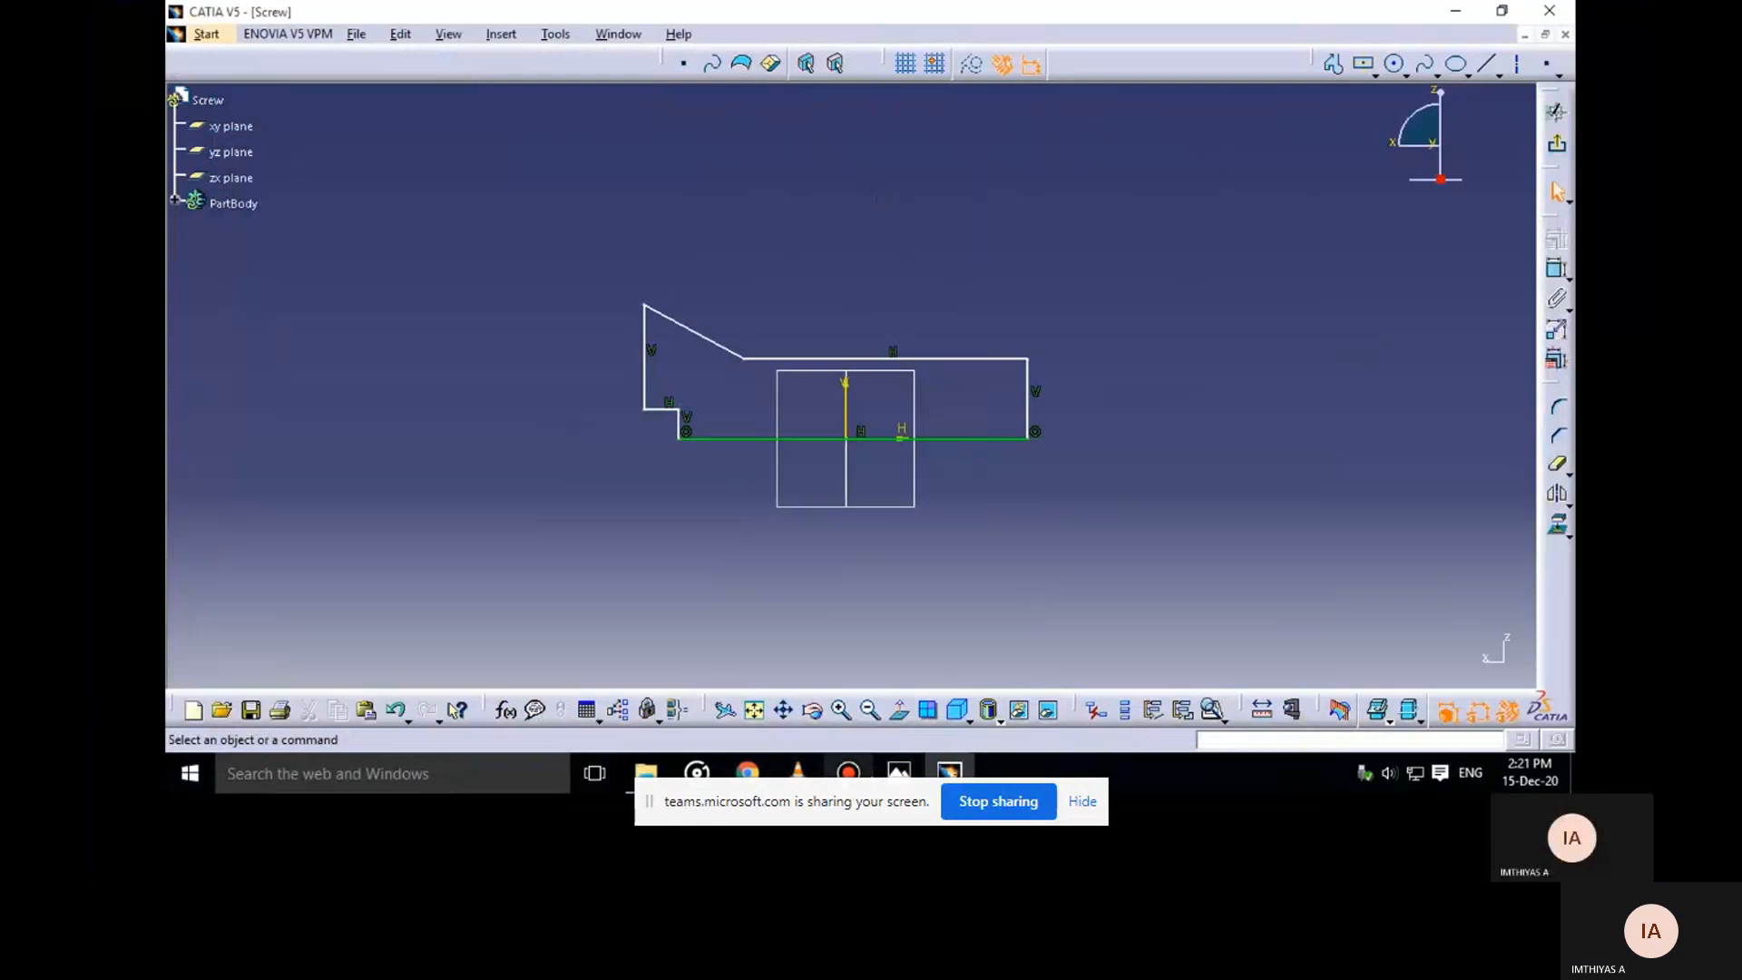
Recheck part 6 in the reference drawing and constrain the head slot's horizontal edge to 1 mm from the axis line
mouse_move(898, 771)
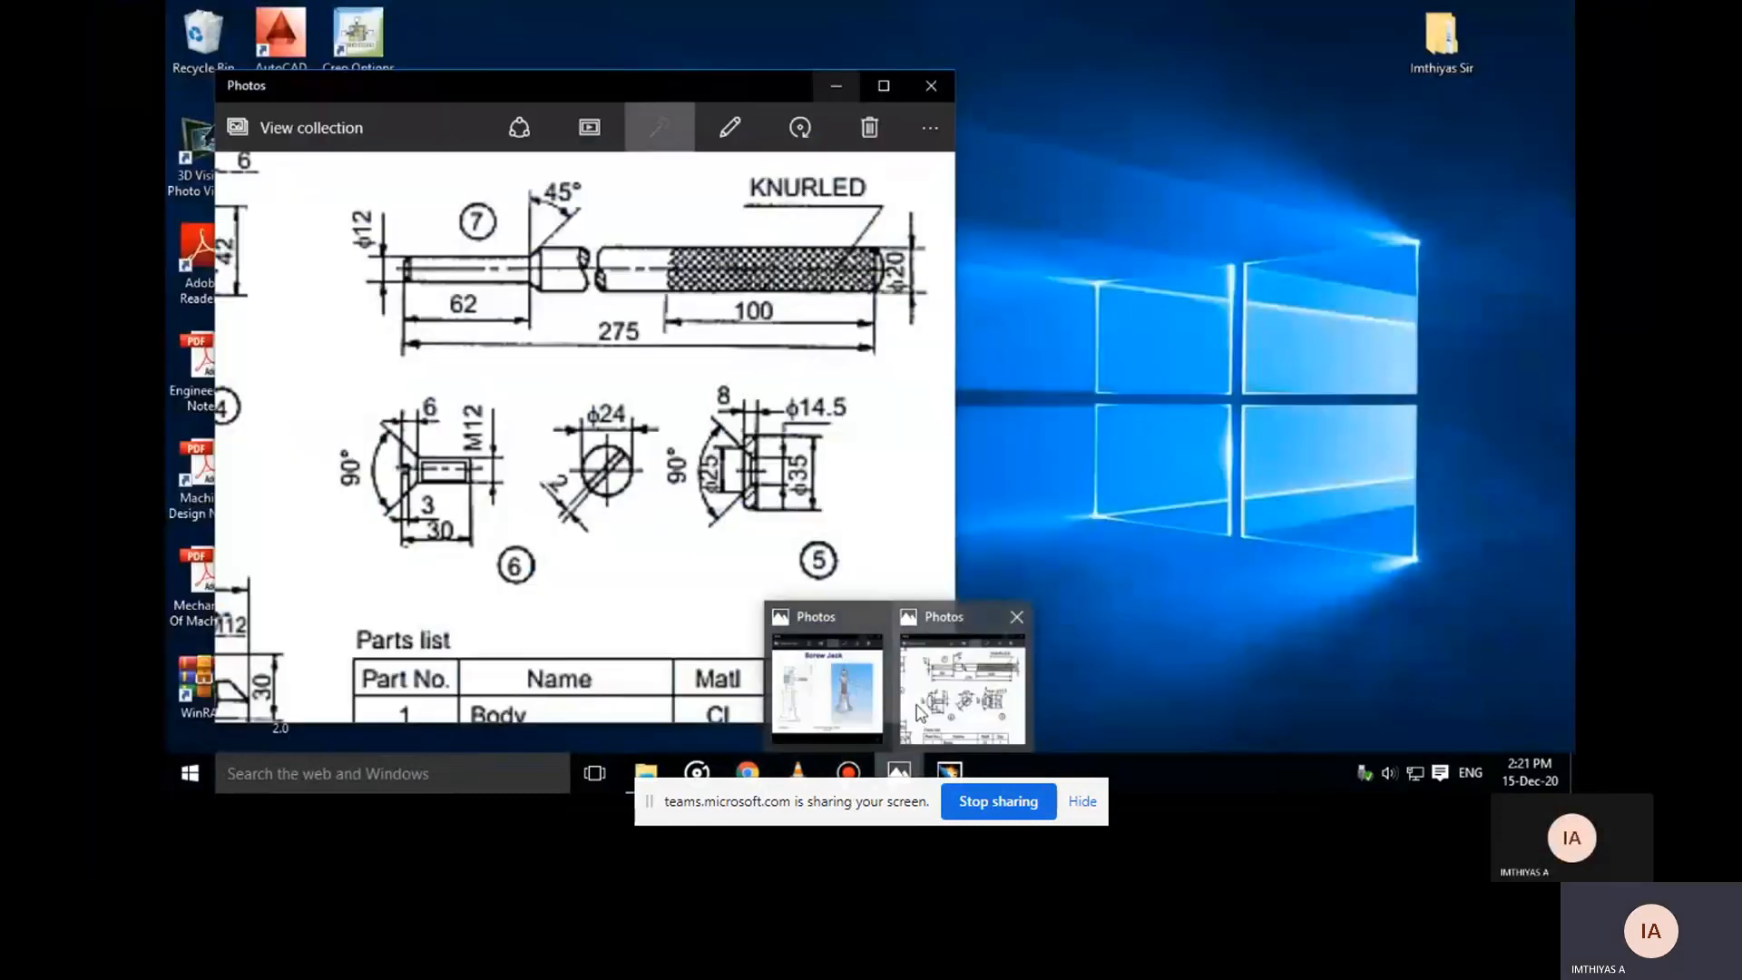
click(920, 712)
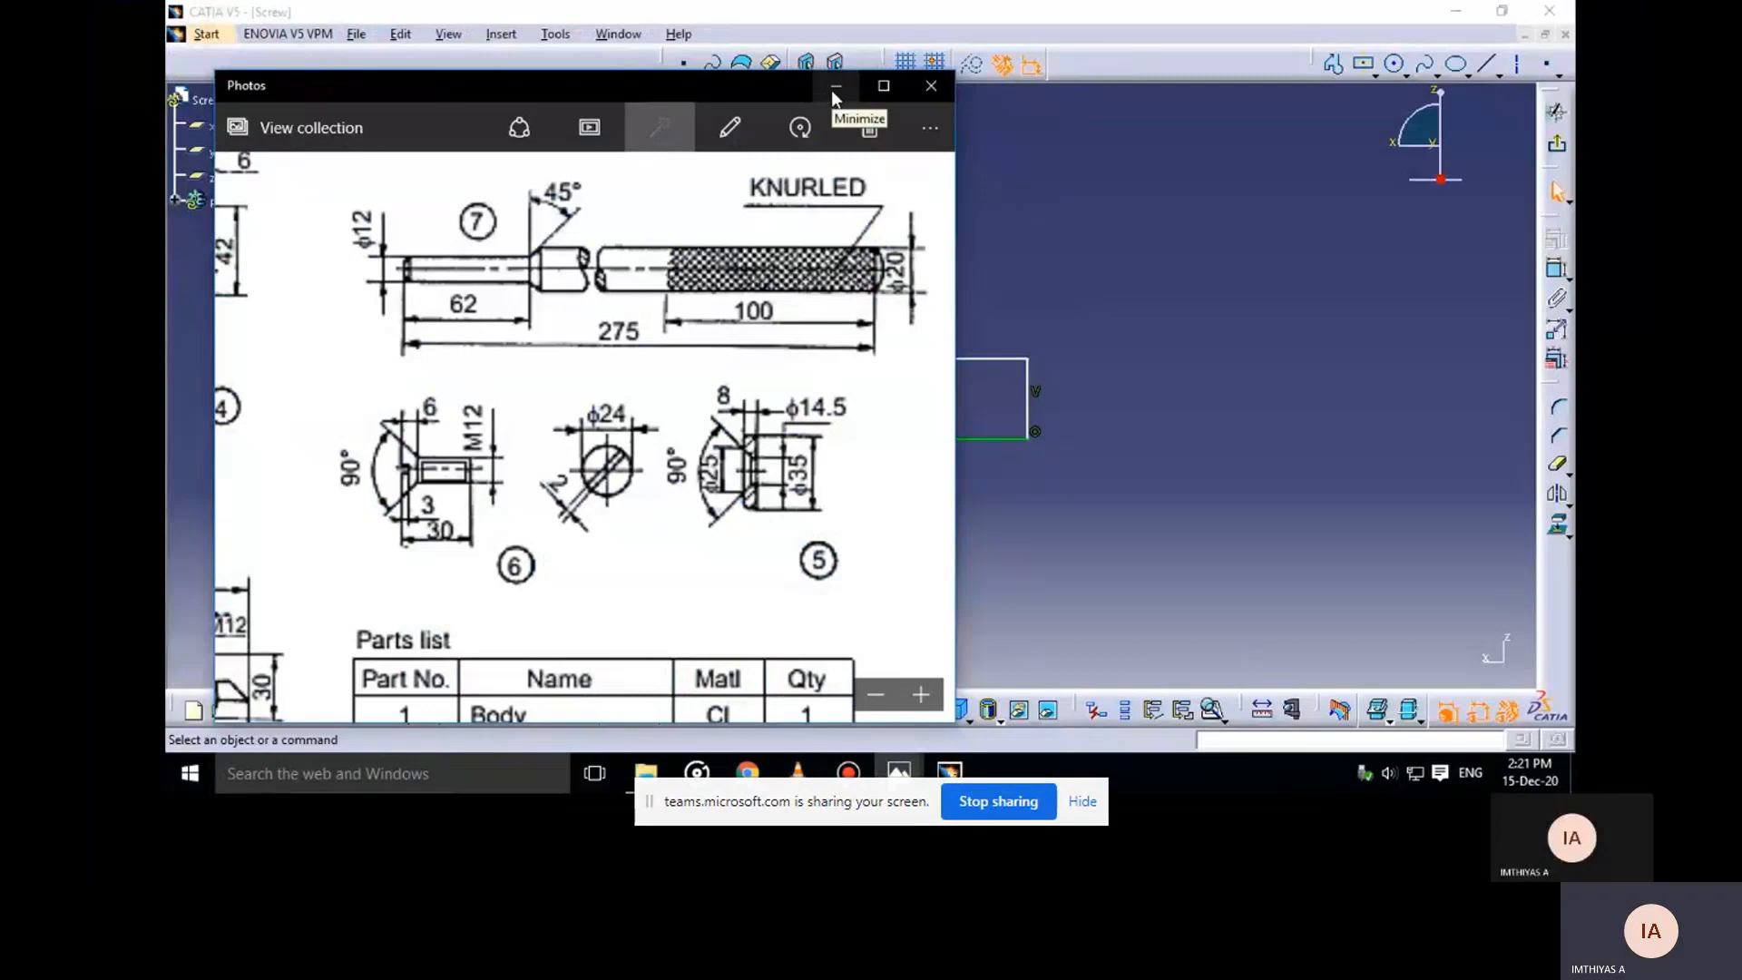
click(833, 89)
click(1557, 268)
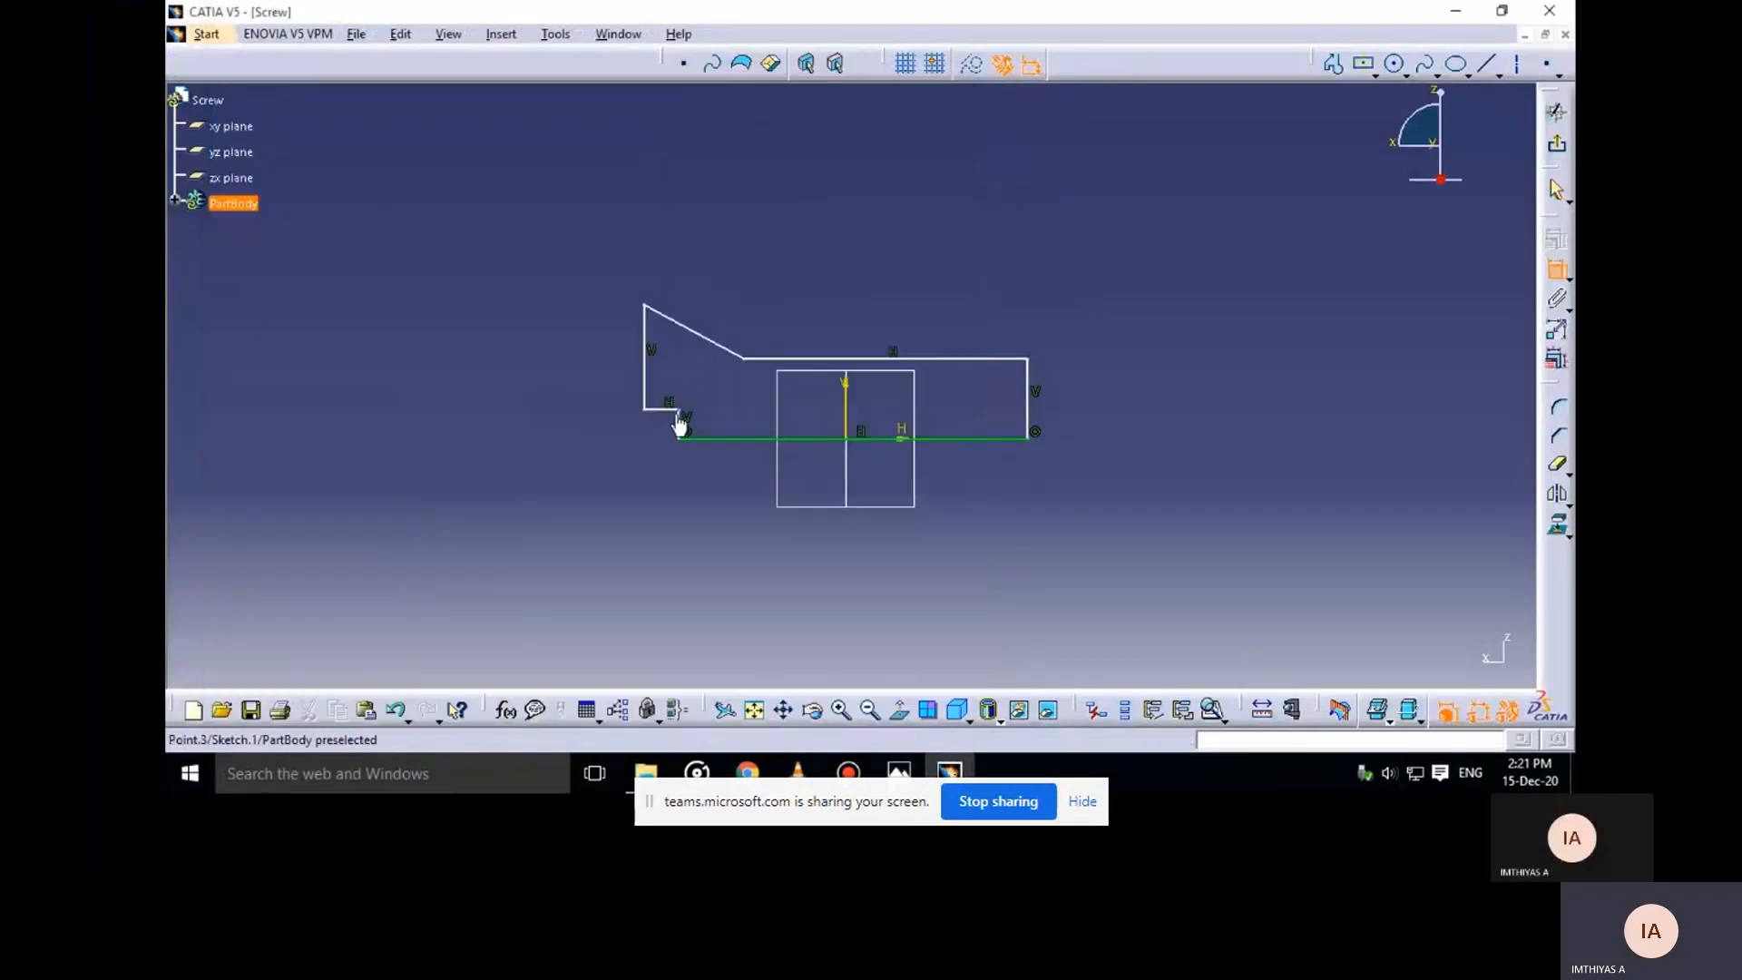
mouse_move(899, 771)
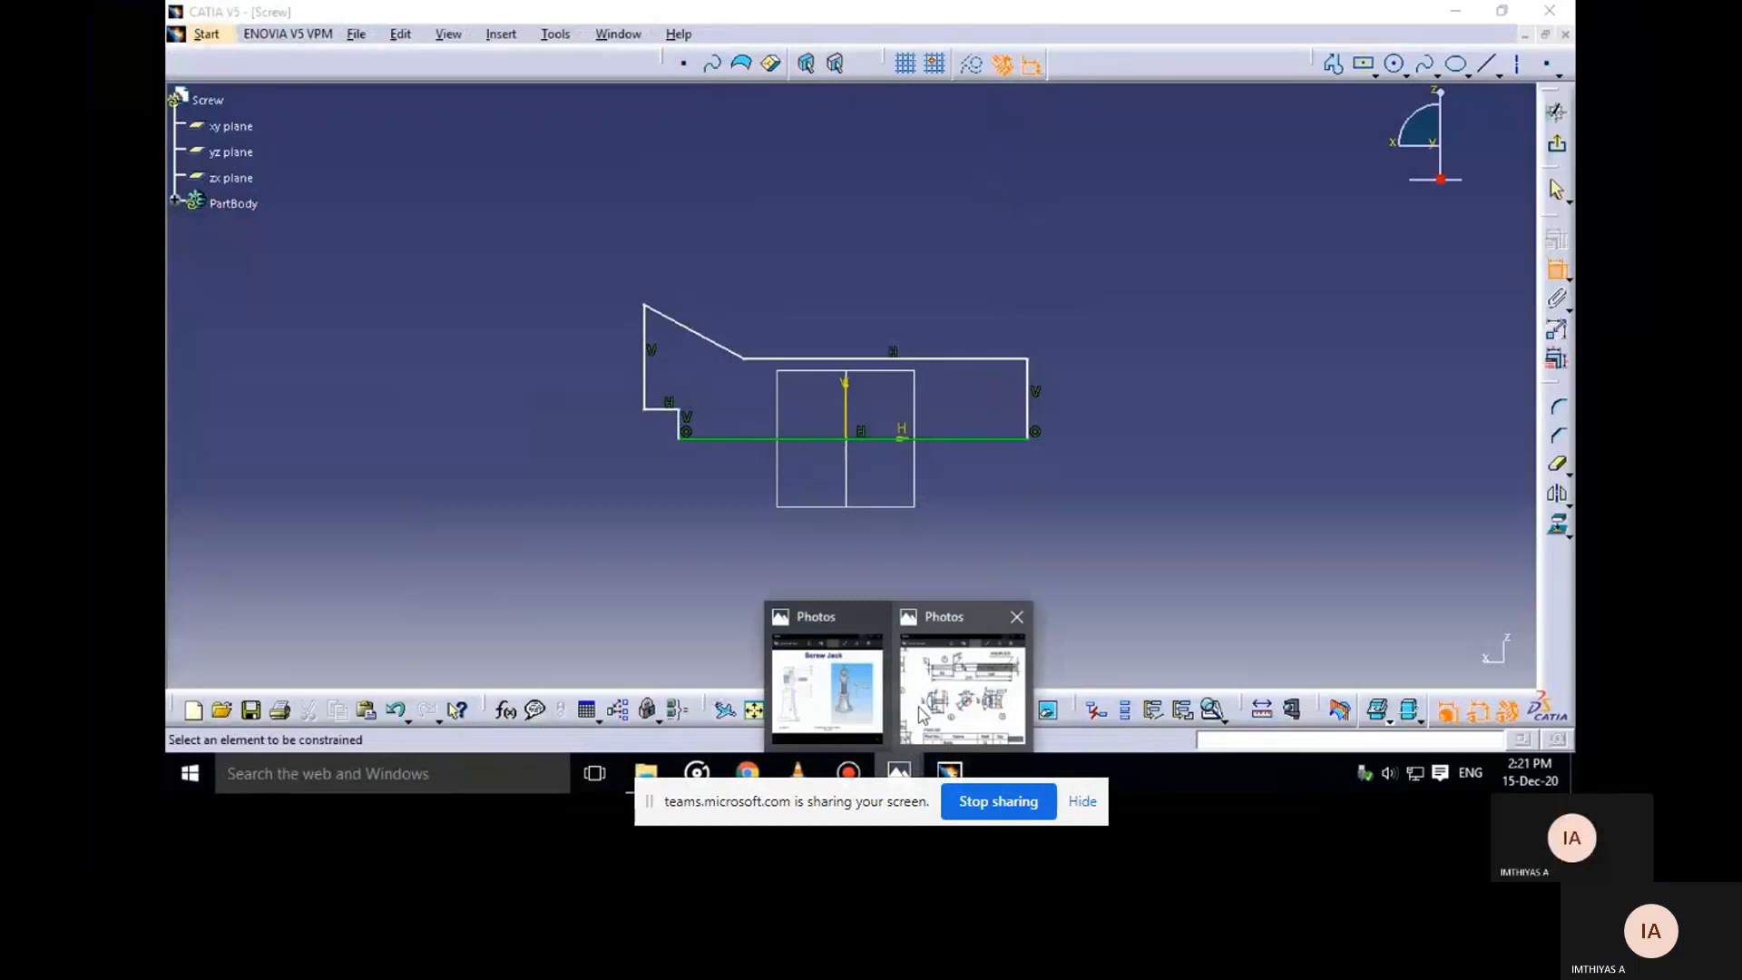
click(921, 713)
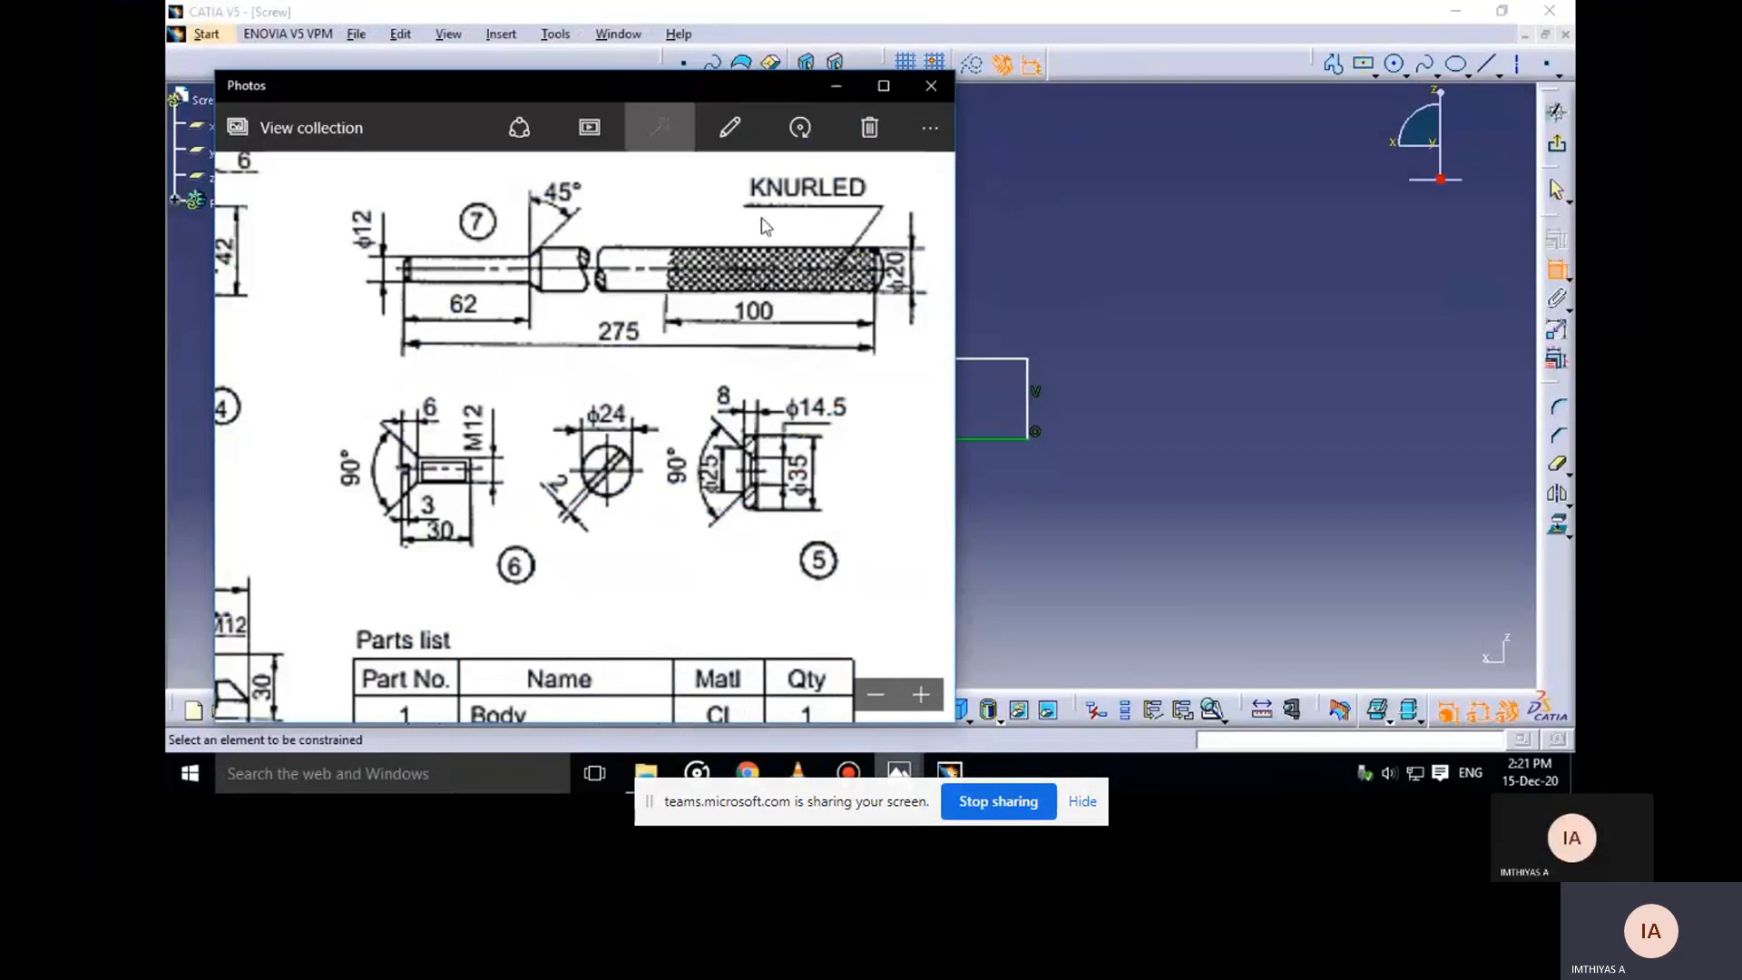
click(836, 87)
mouse_move(713, 443)
middle_down()
mouse_move(700, 498)
mouse_move(575, 440)
middle_up()
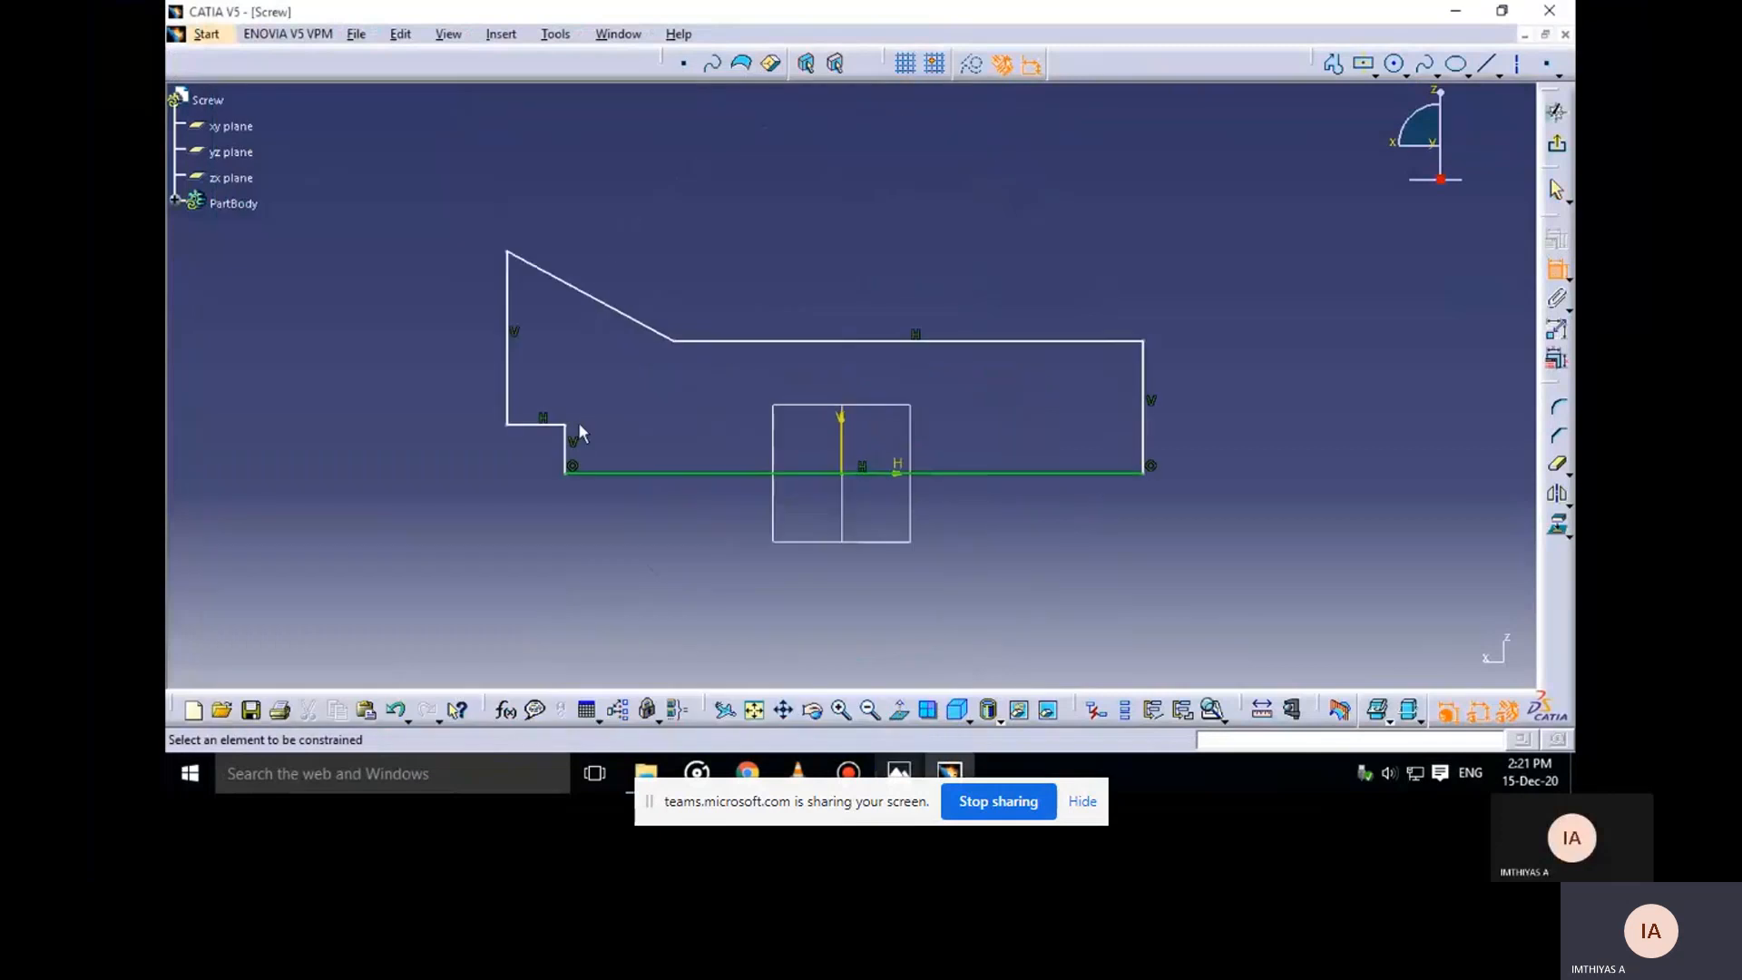
click(543, 426)
click(907, 473)
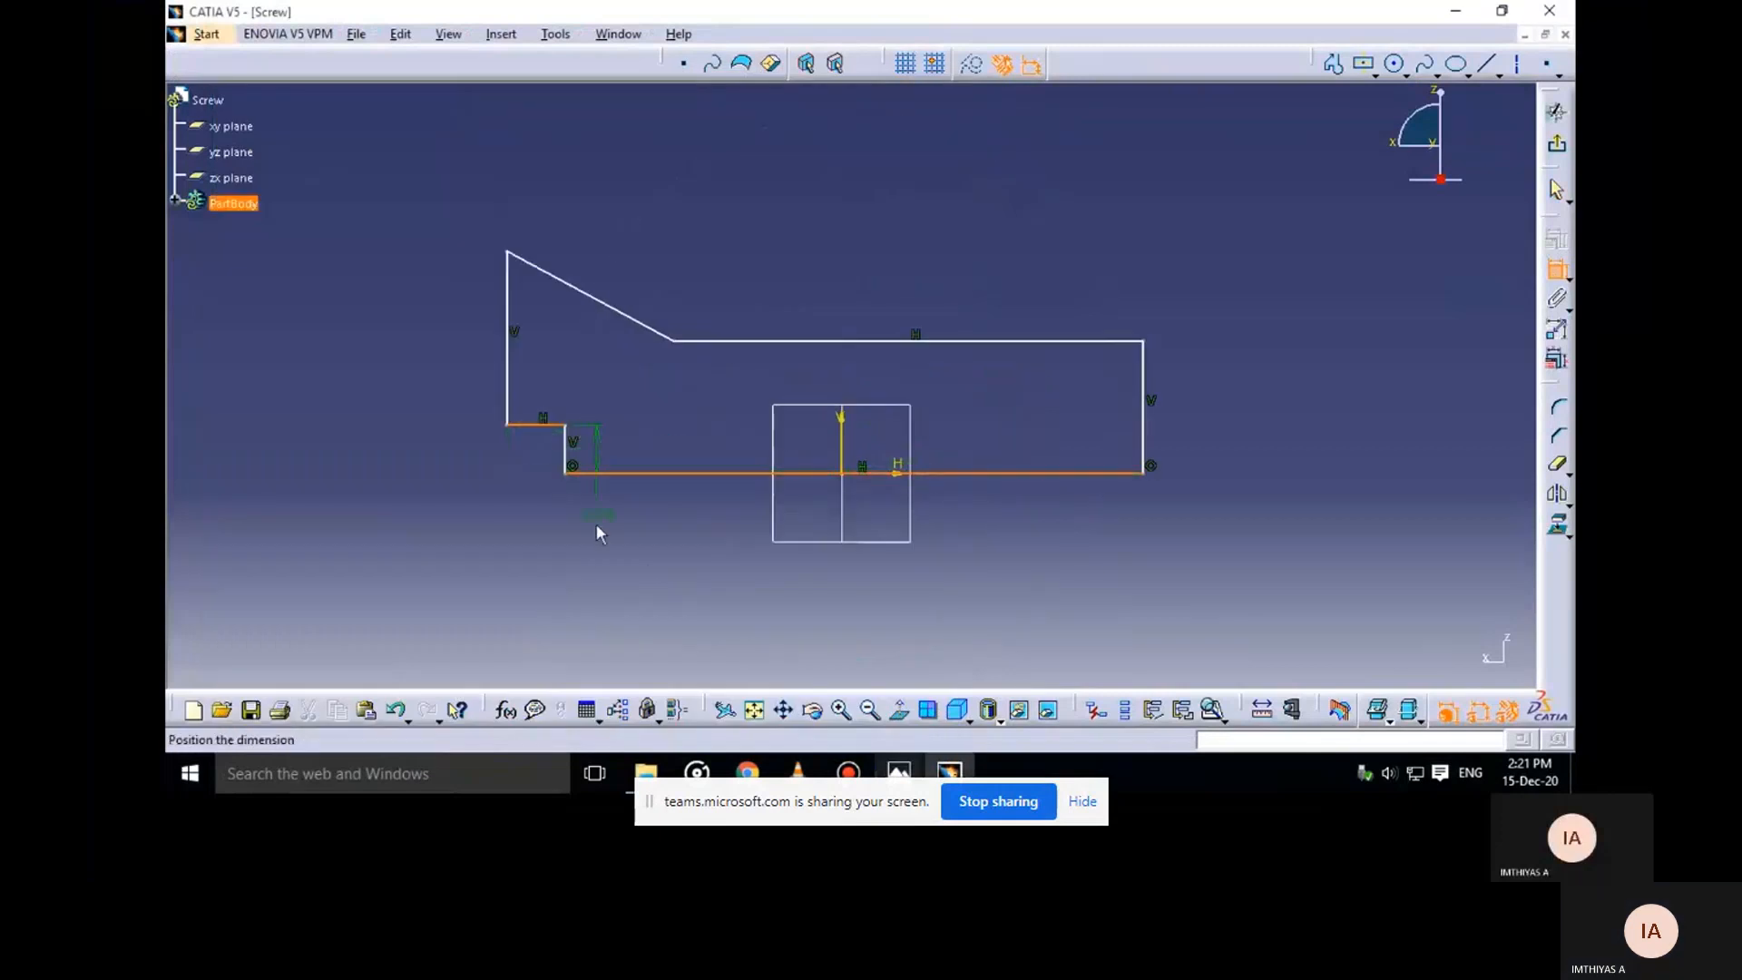
double_click(589, 555)
text(1)
key(Return)
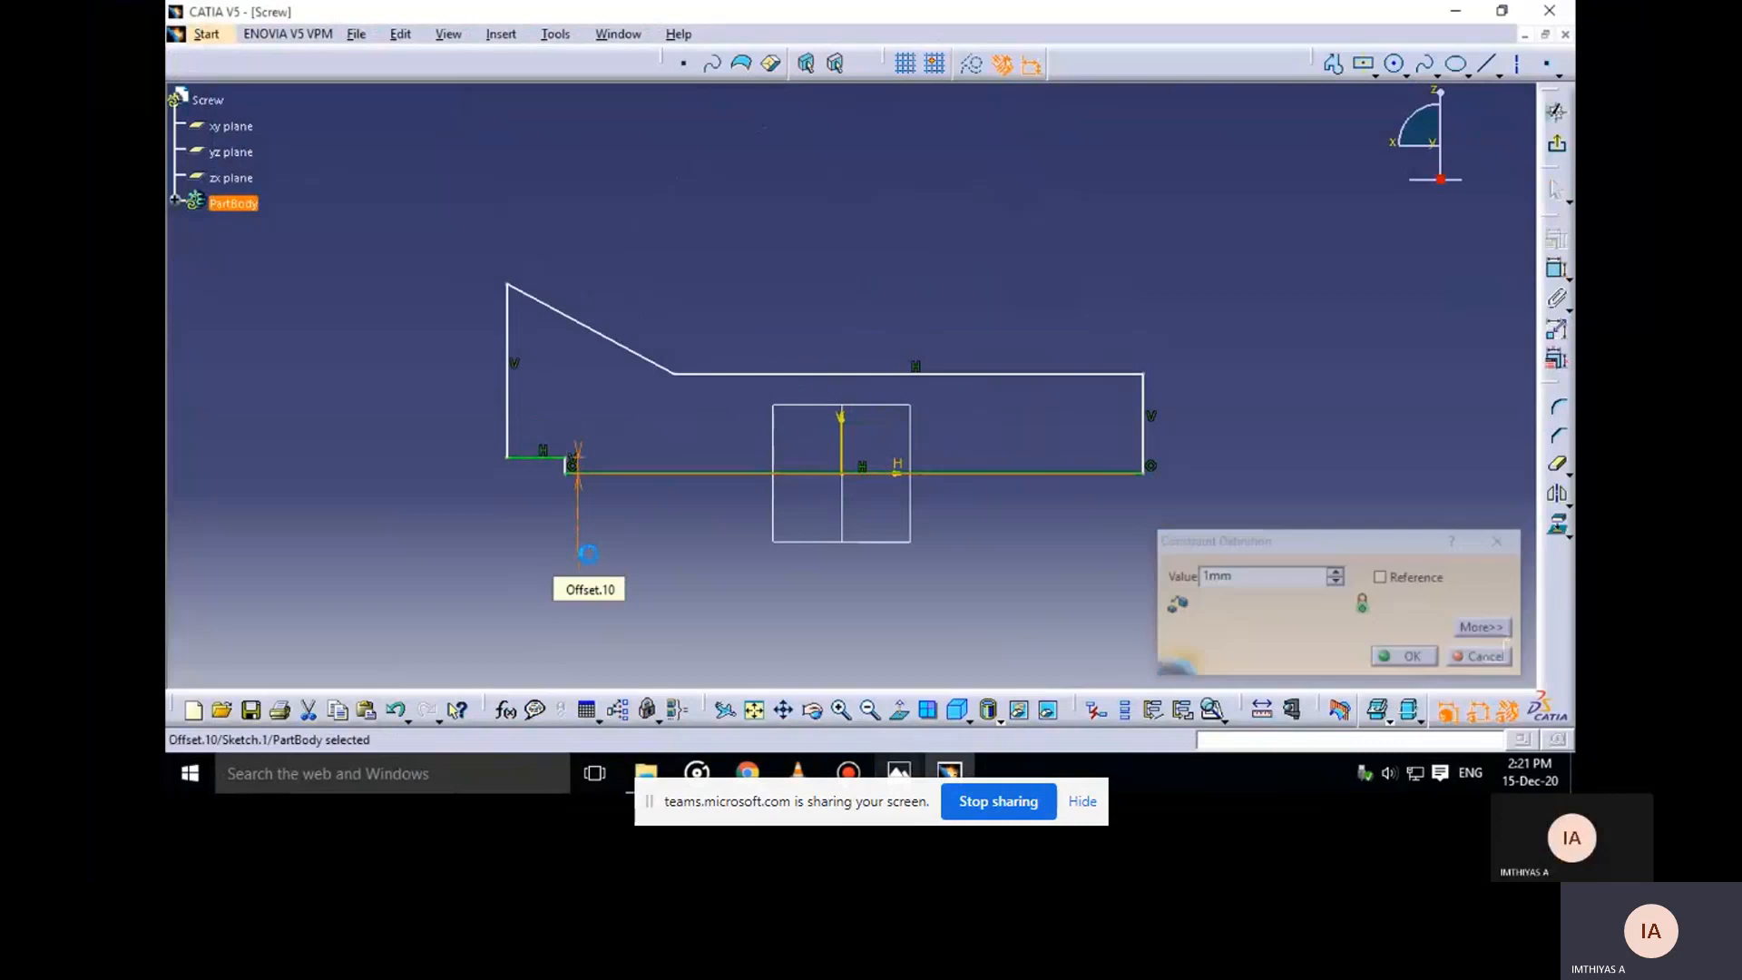
click(692, 550)
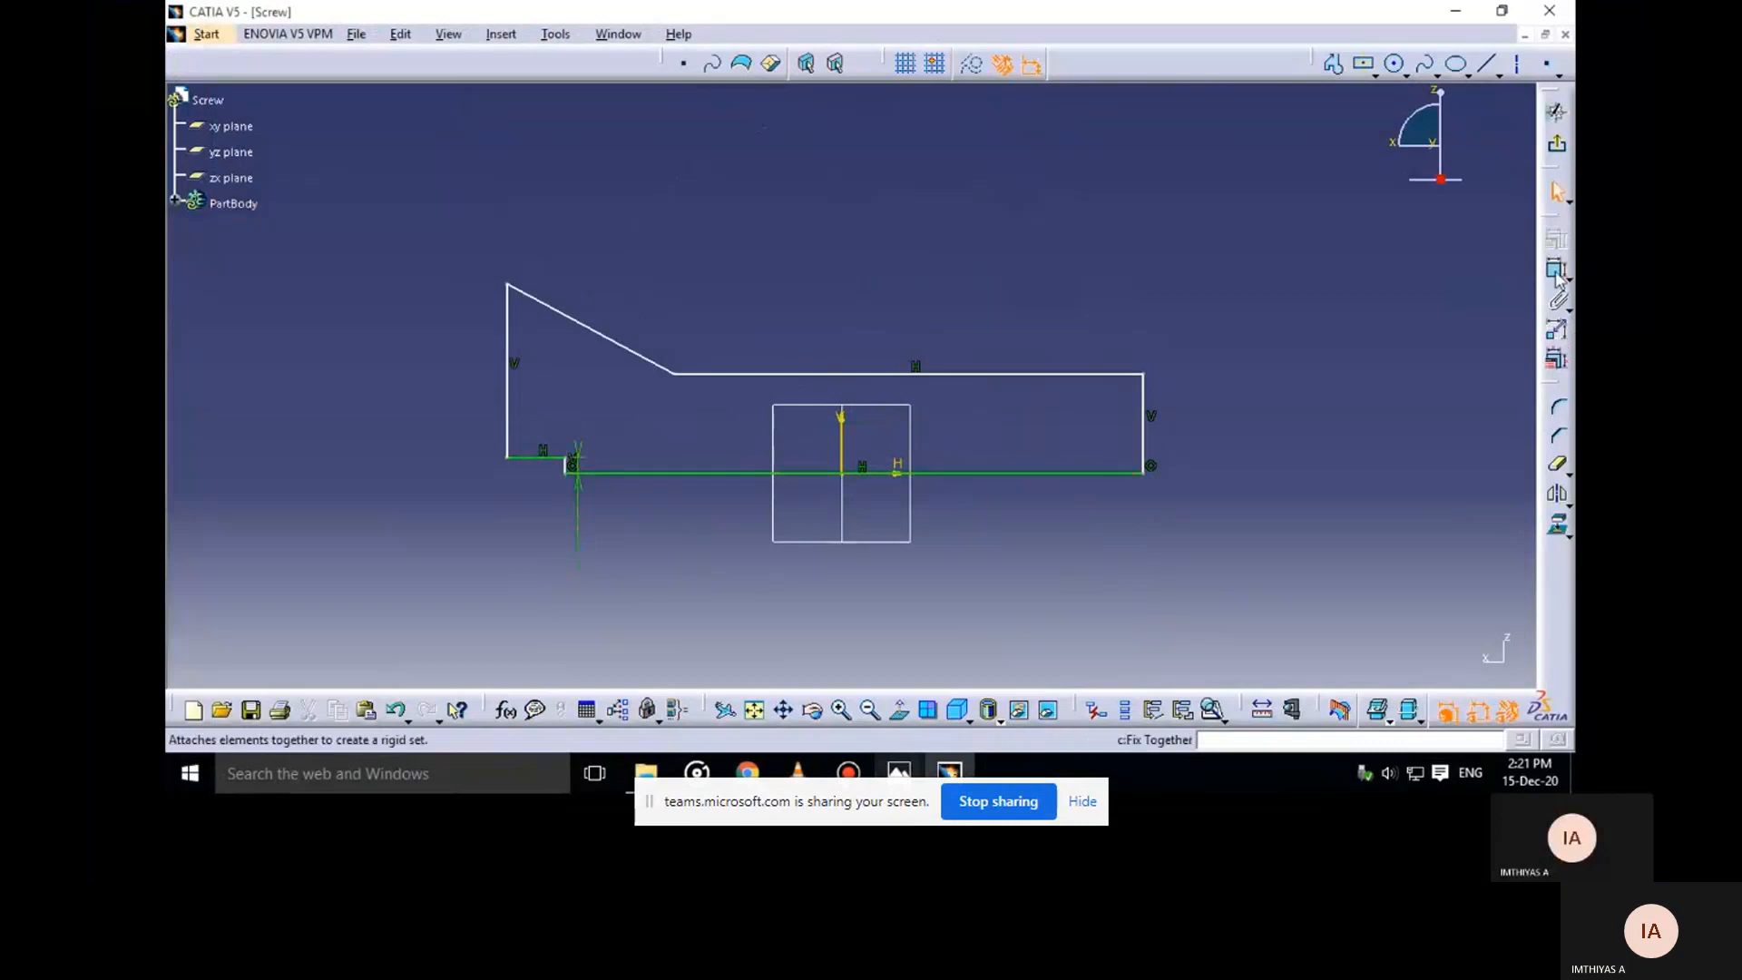
Make the outer head edge and the shank's end edge symmetric about the vertical axis
click(505, 427)
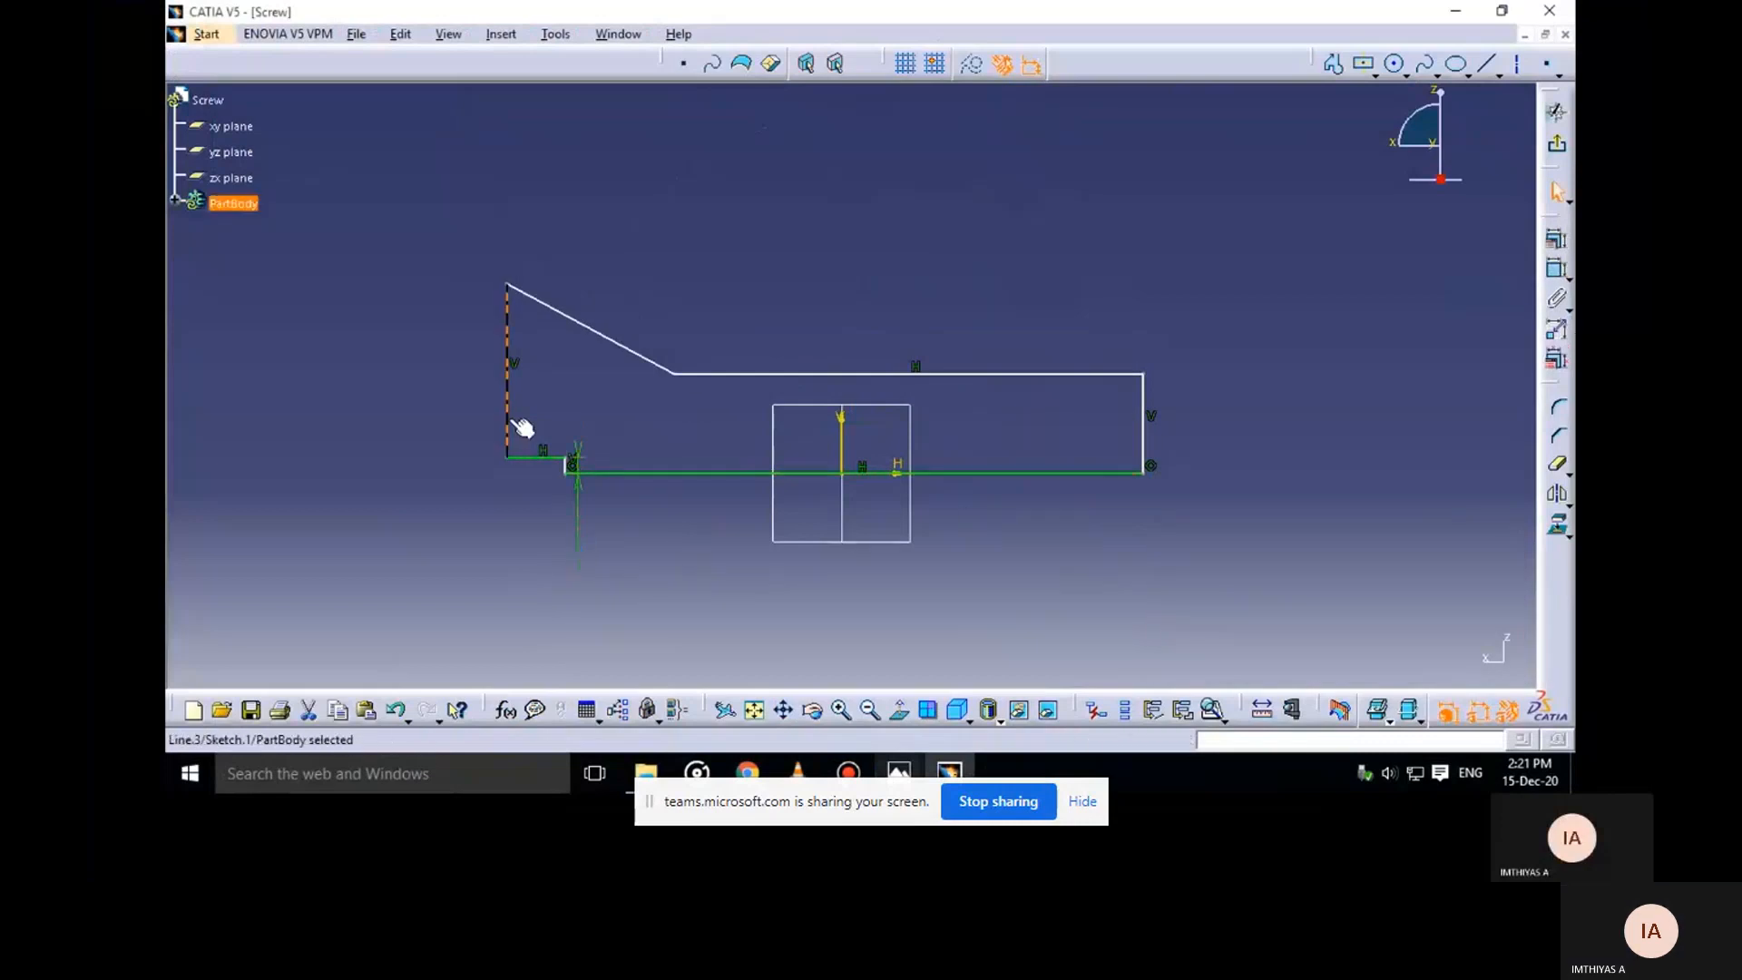
ctrl+click(1145, 444)
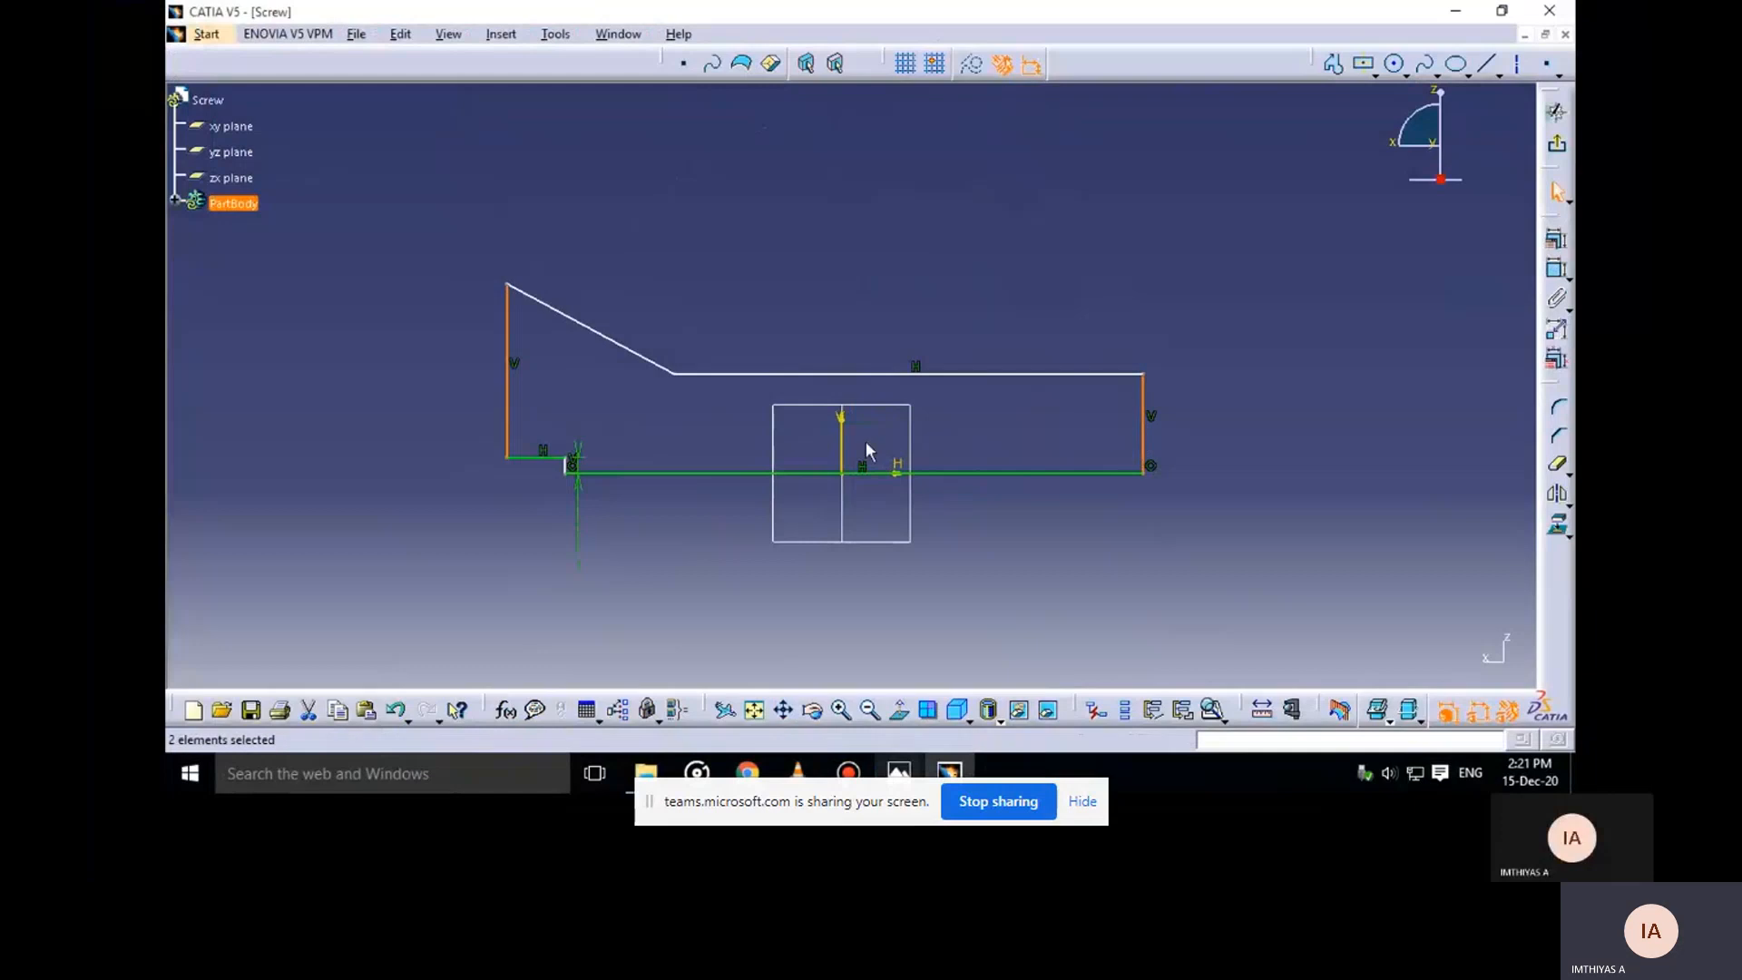
ctrl+click(842, 449)
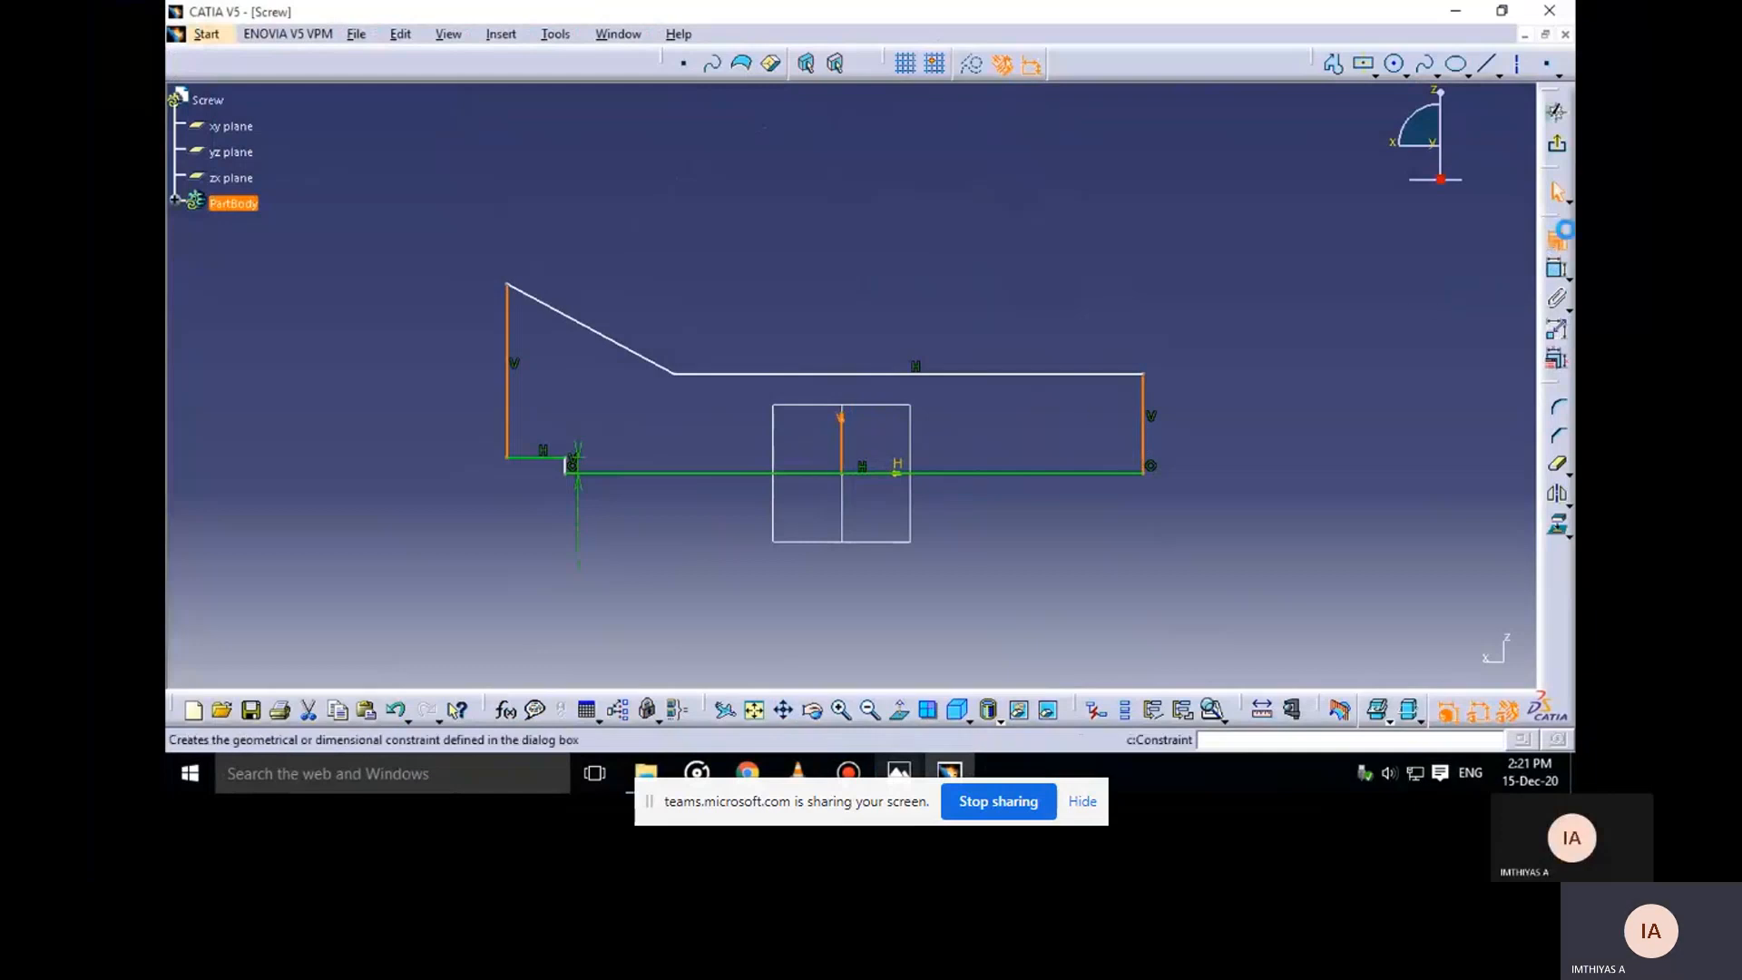
click(1555, 238)
click(1300, 577)
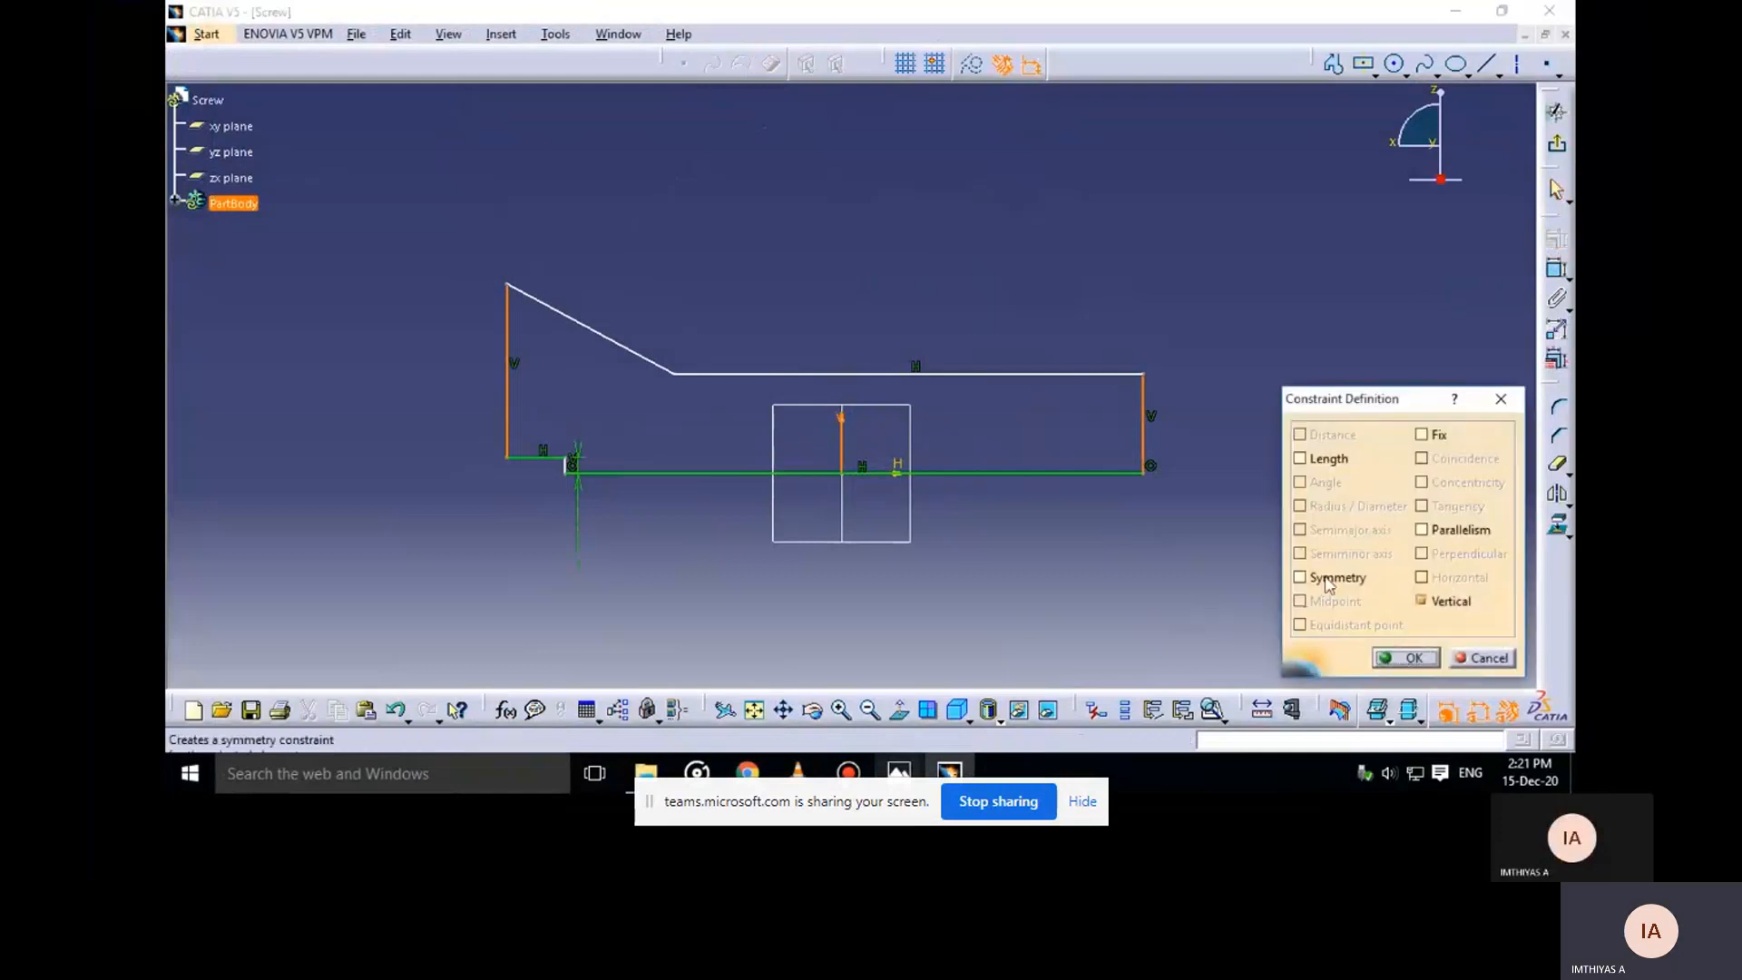
click(1403, 659)
Check the overall length in the reference drawing and dimension the distance between the head edge and shank end edge as 30 mm
mouse_move(899, 771)
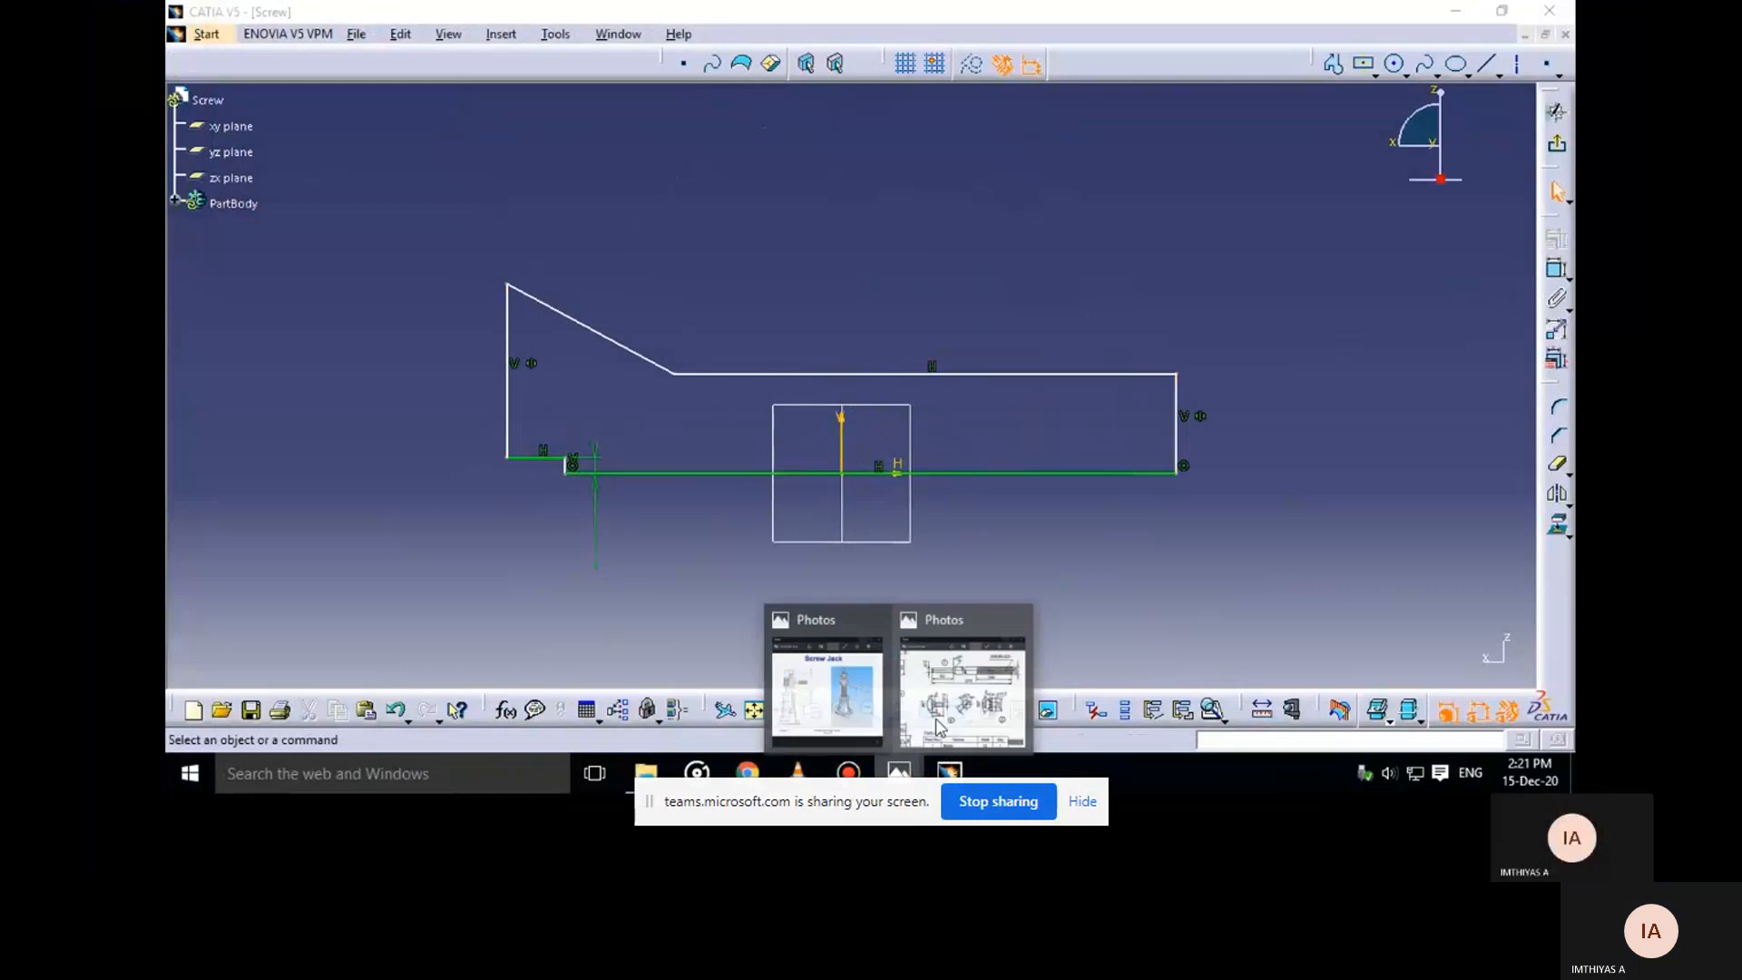
click(937, 726)
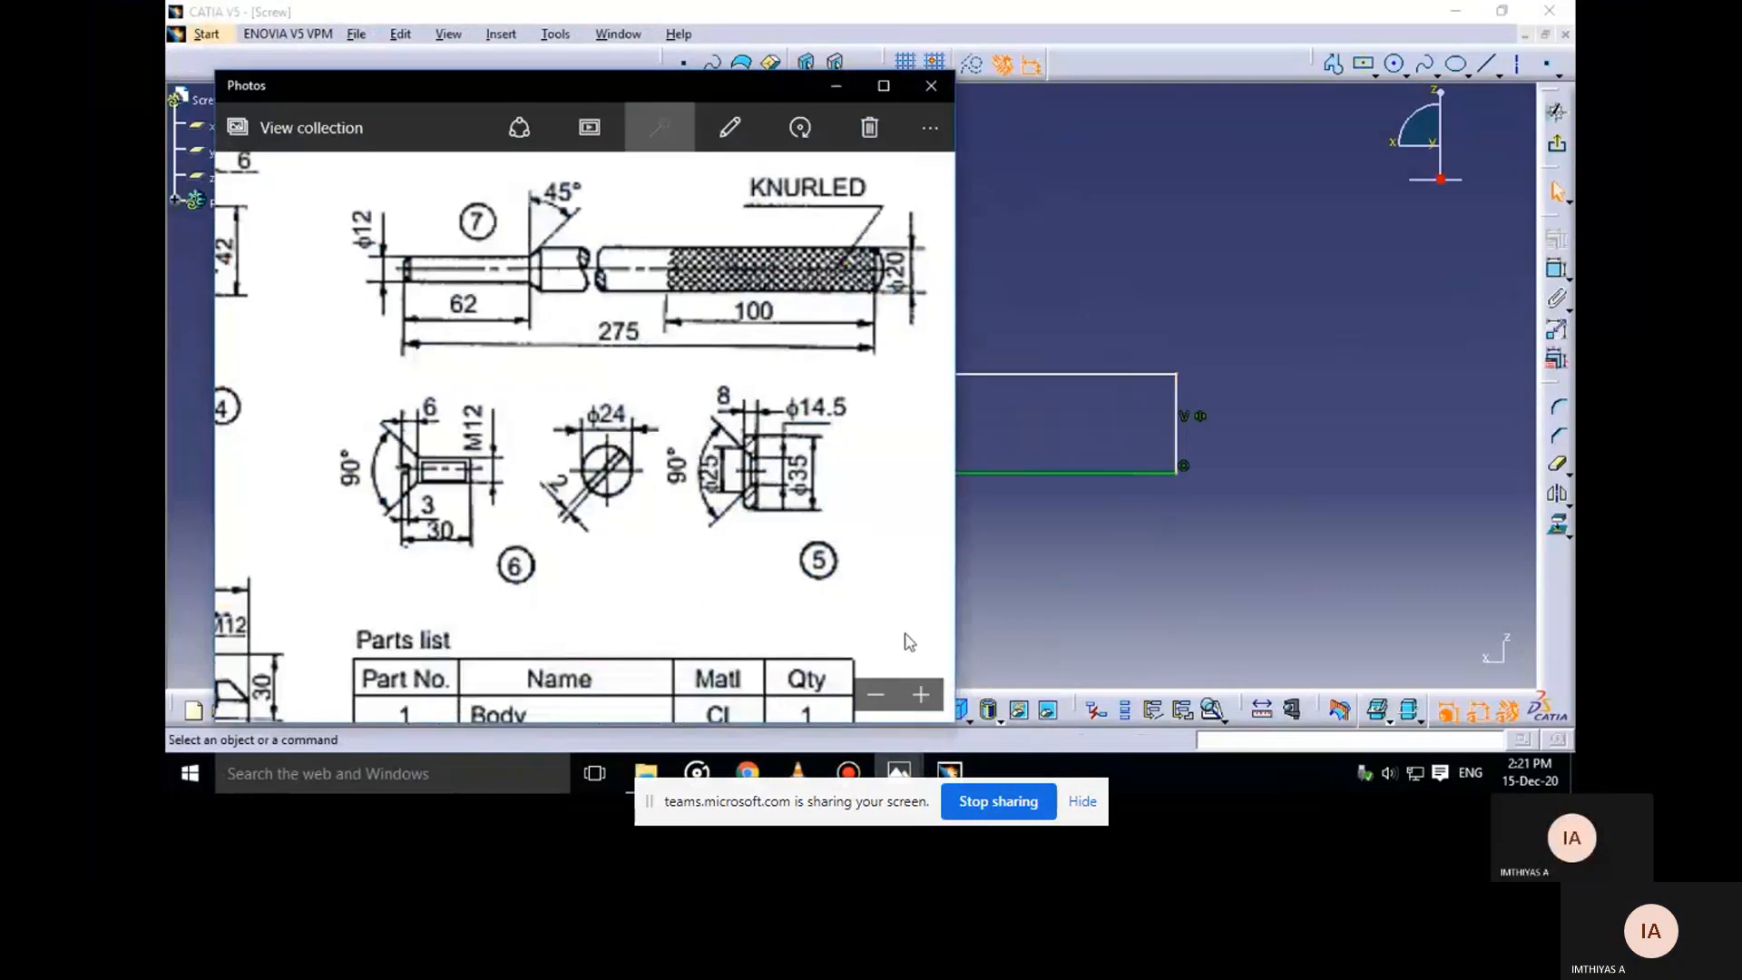
click(836, 86)
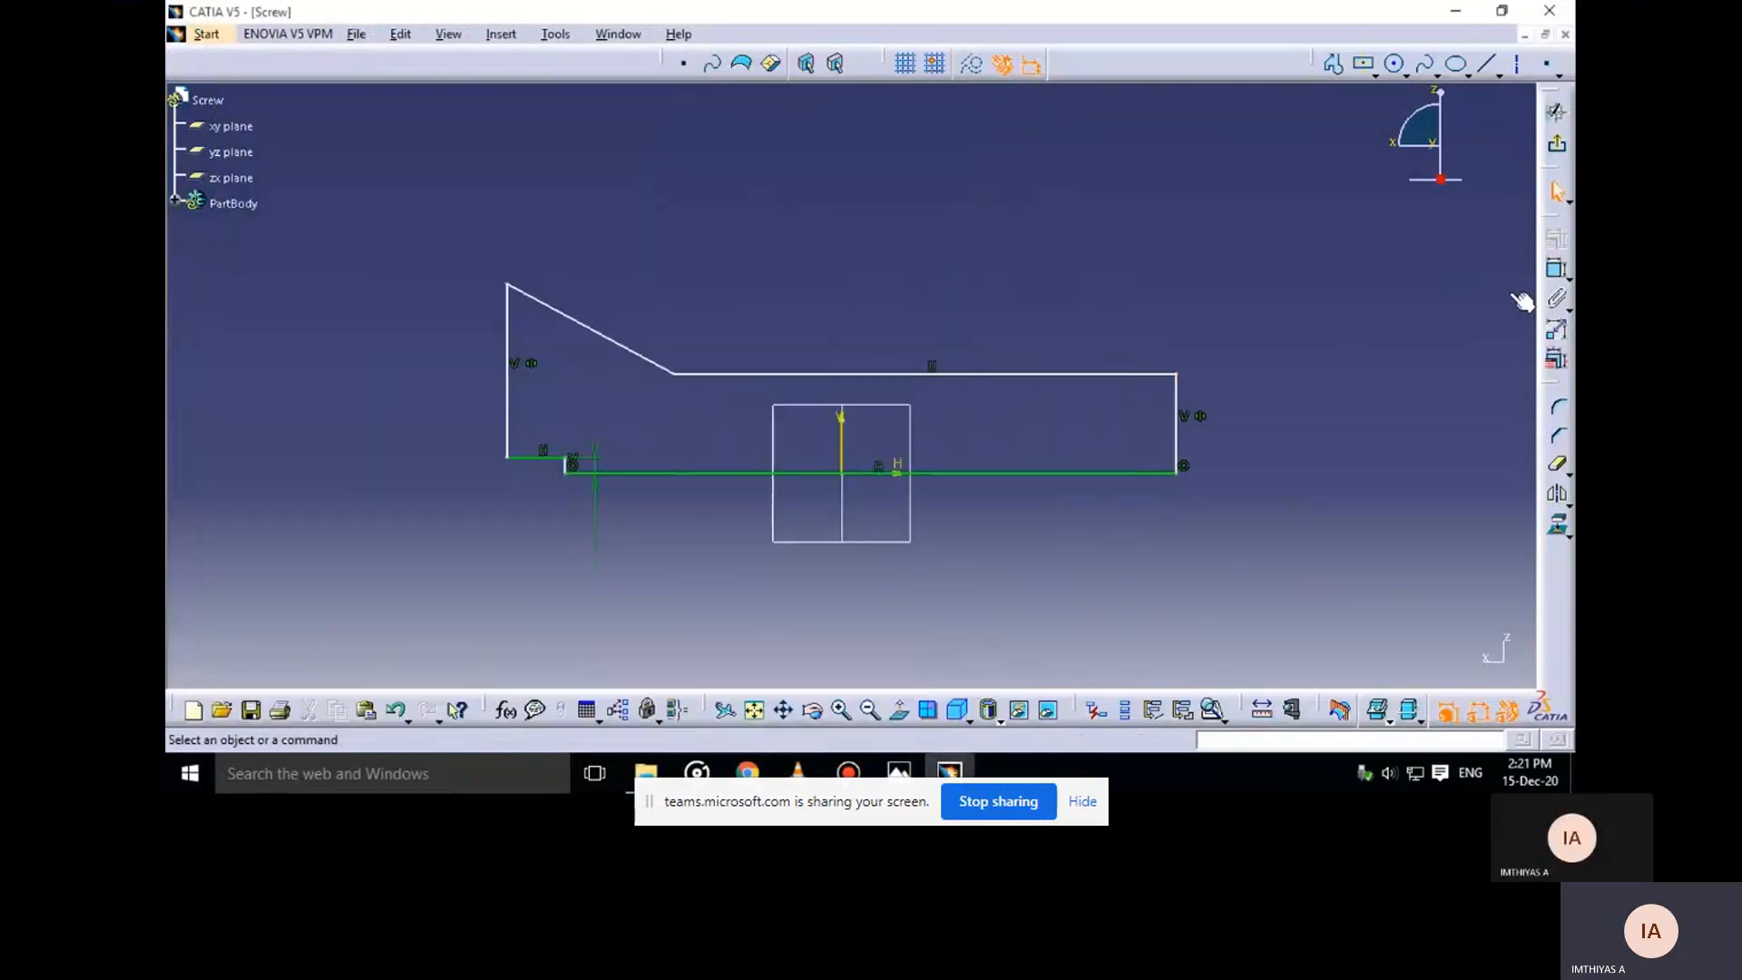
click(1557, 269)
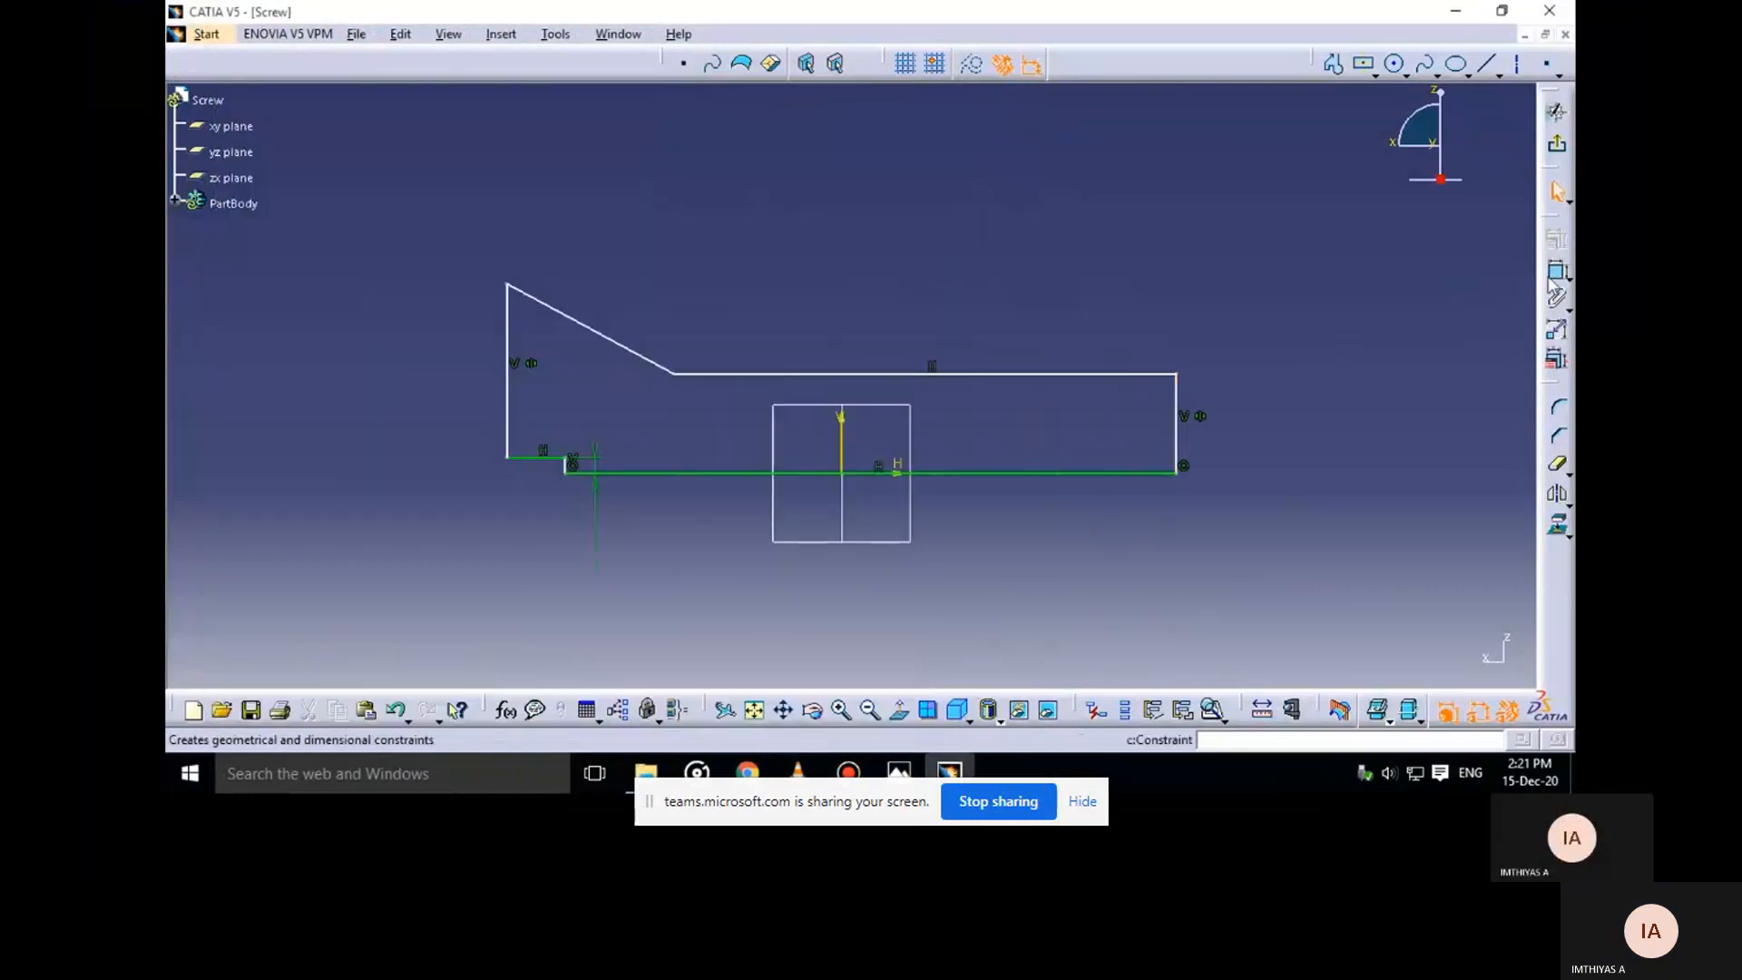
click(508, 413)
click(1176, 408)
click(954, 592)
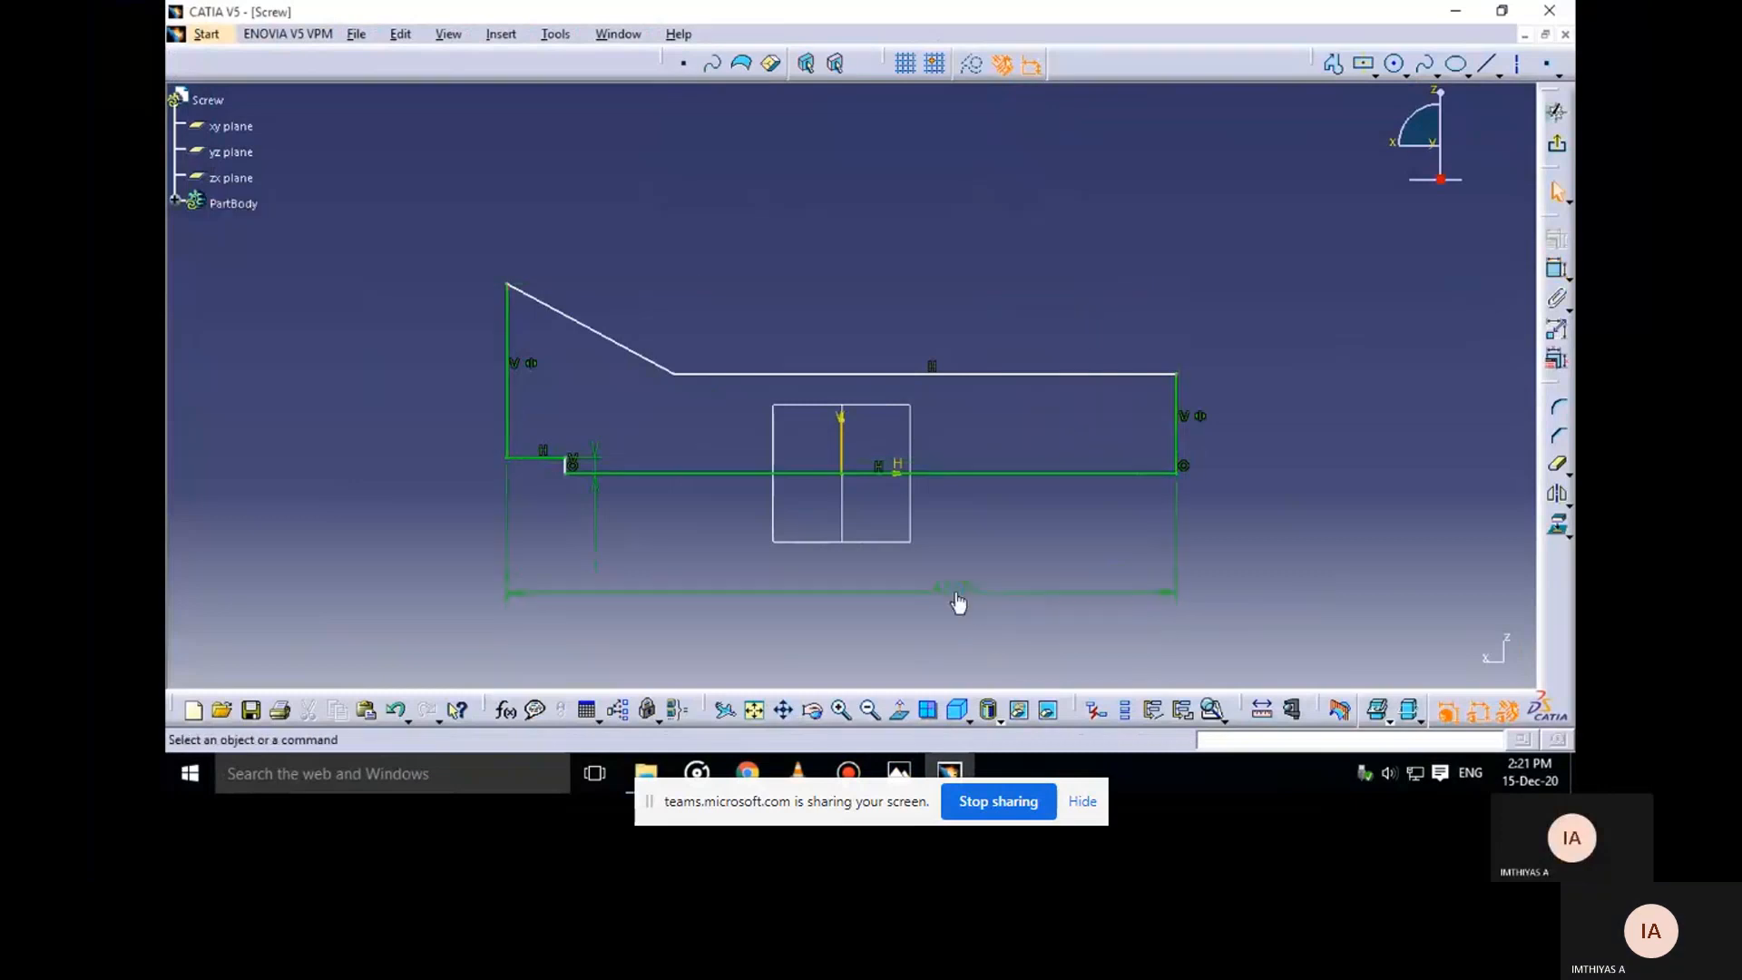
double_click(949, 589)
text(30)
key(Return)
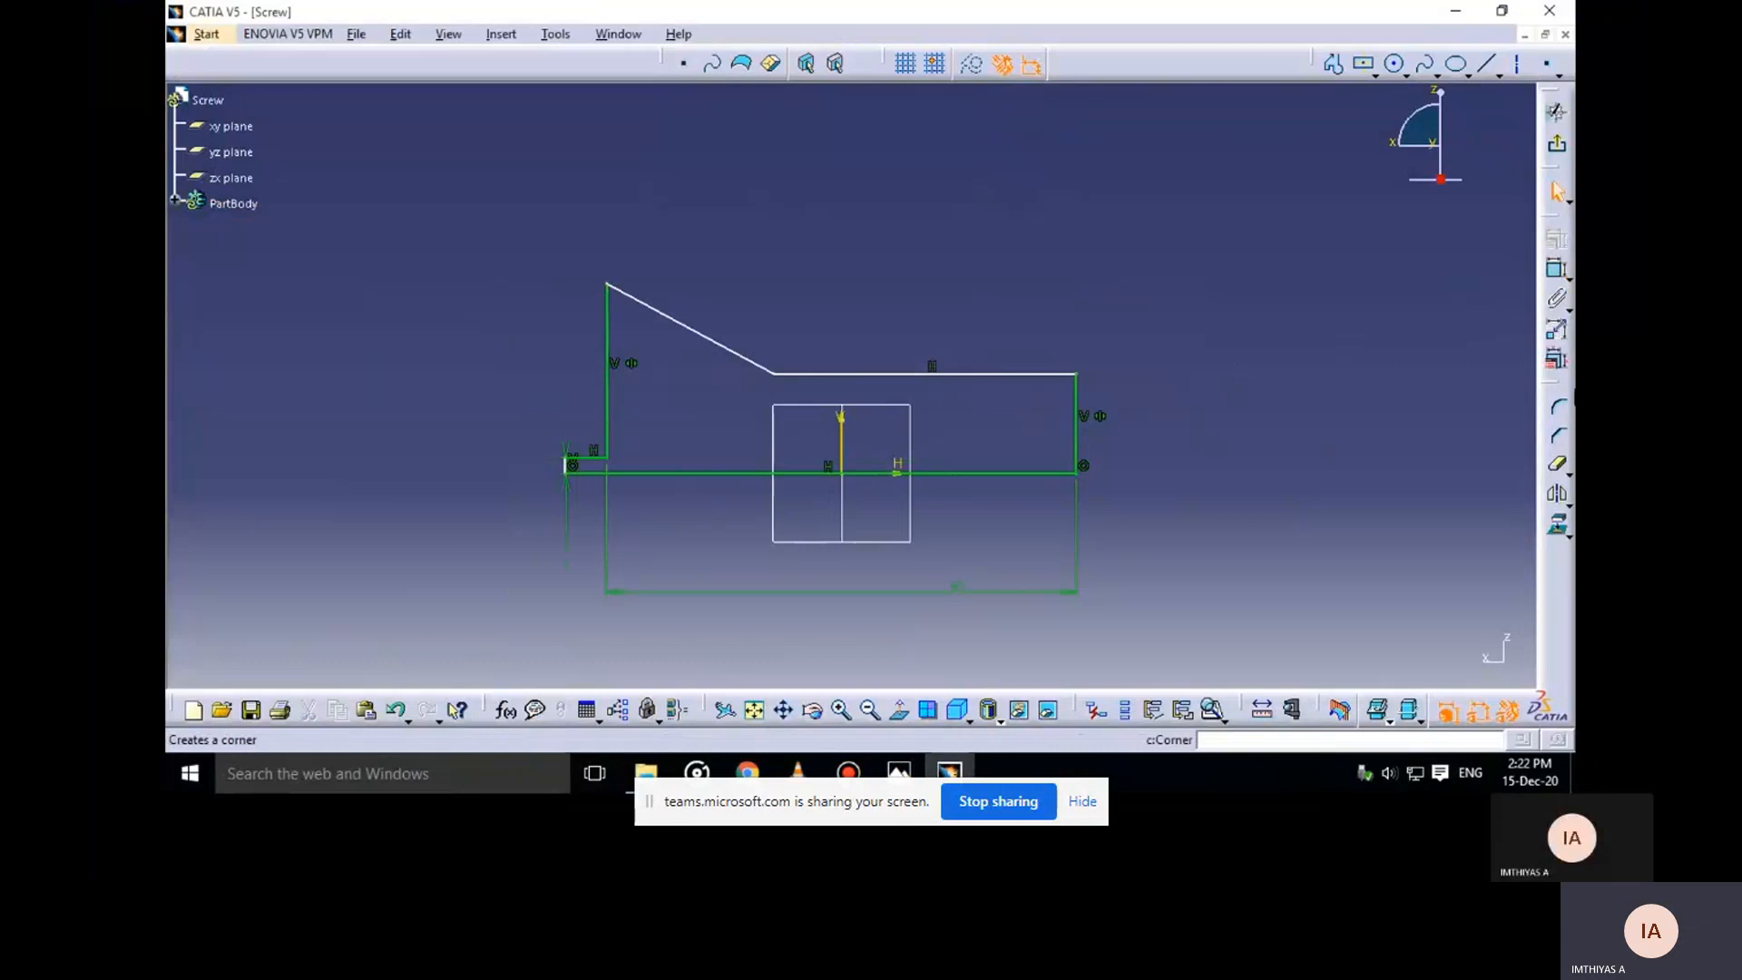
Recheck part 6, move the slot's short vertical edge inside the head, and set its distance from the outer head edge to 3 mm
click(897, 772)
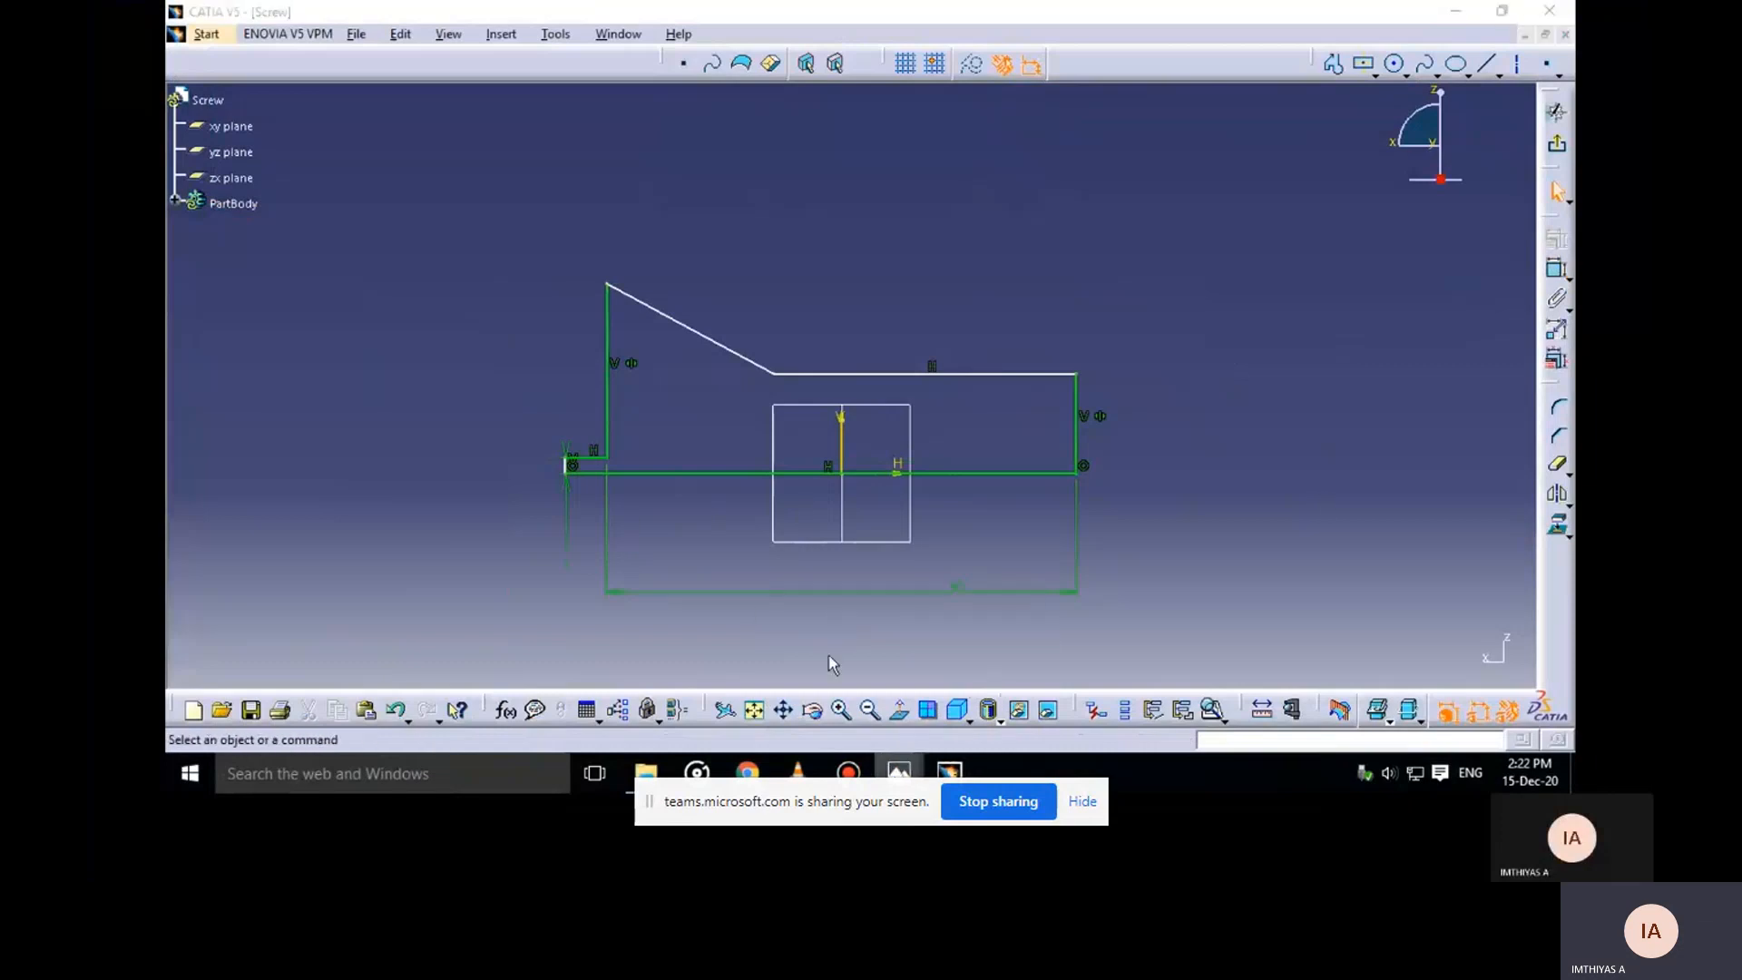
click(1518, 52)
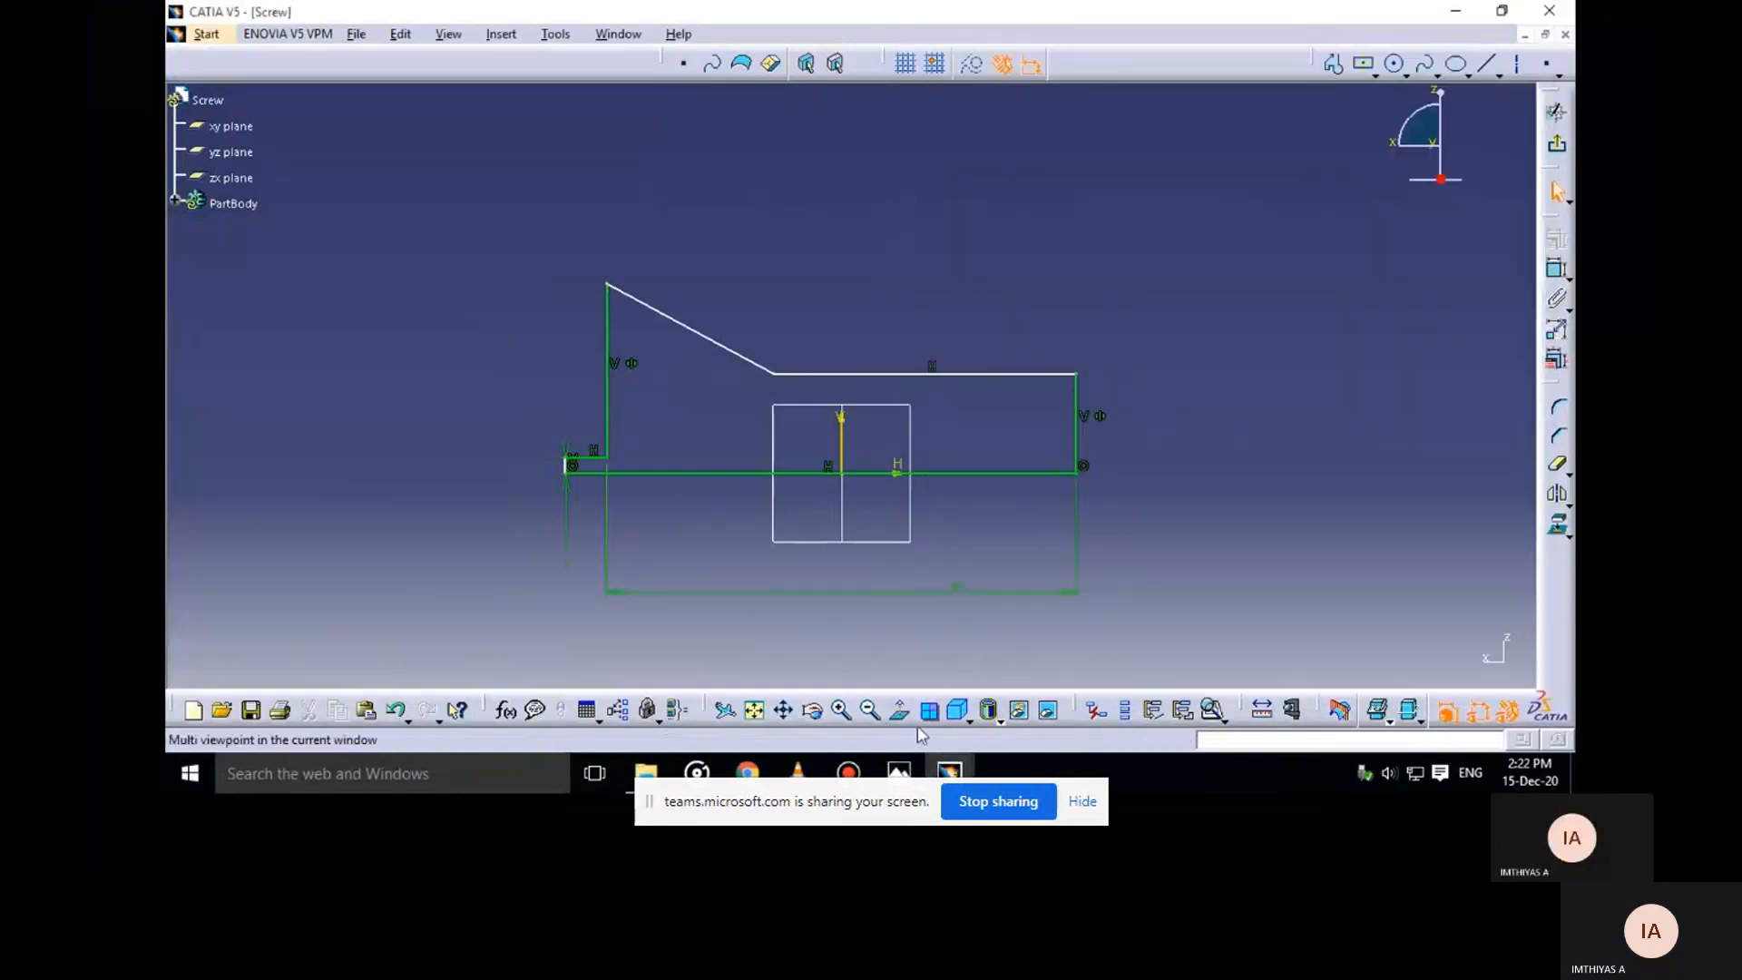
click(899, 773)
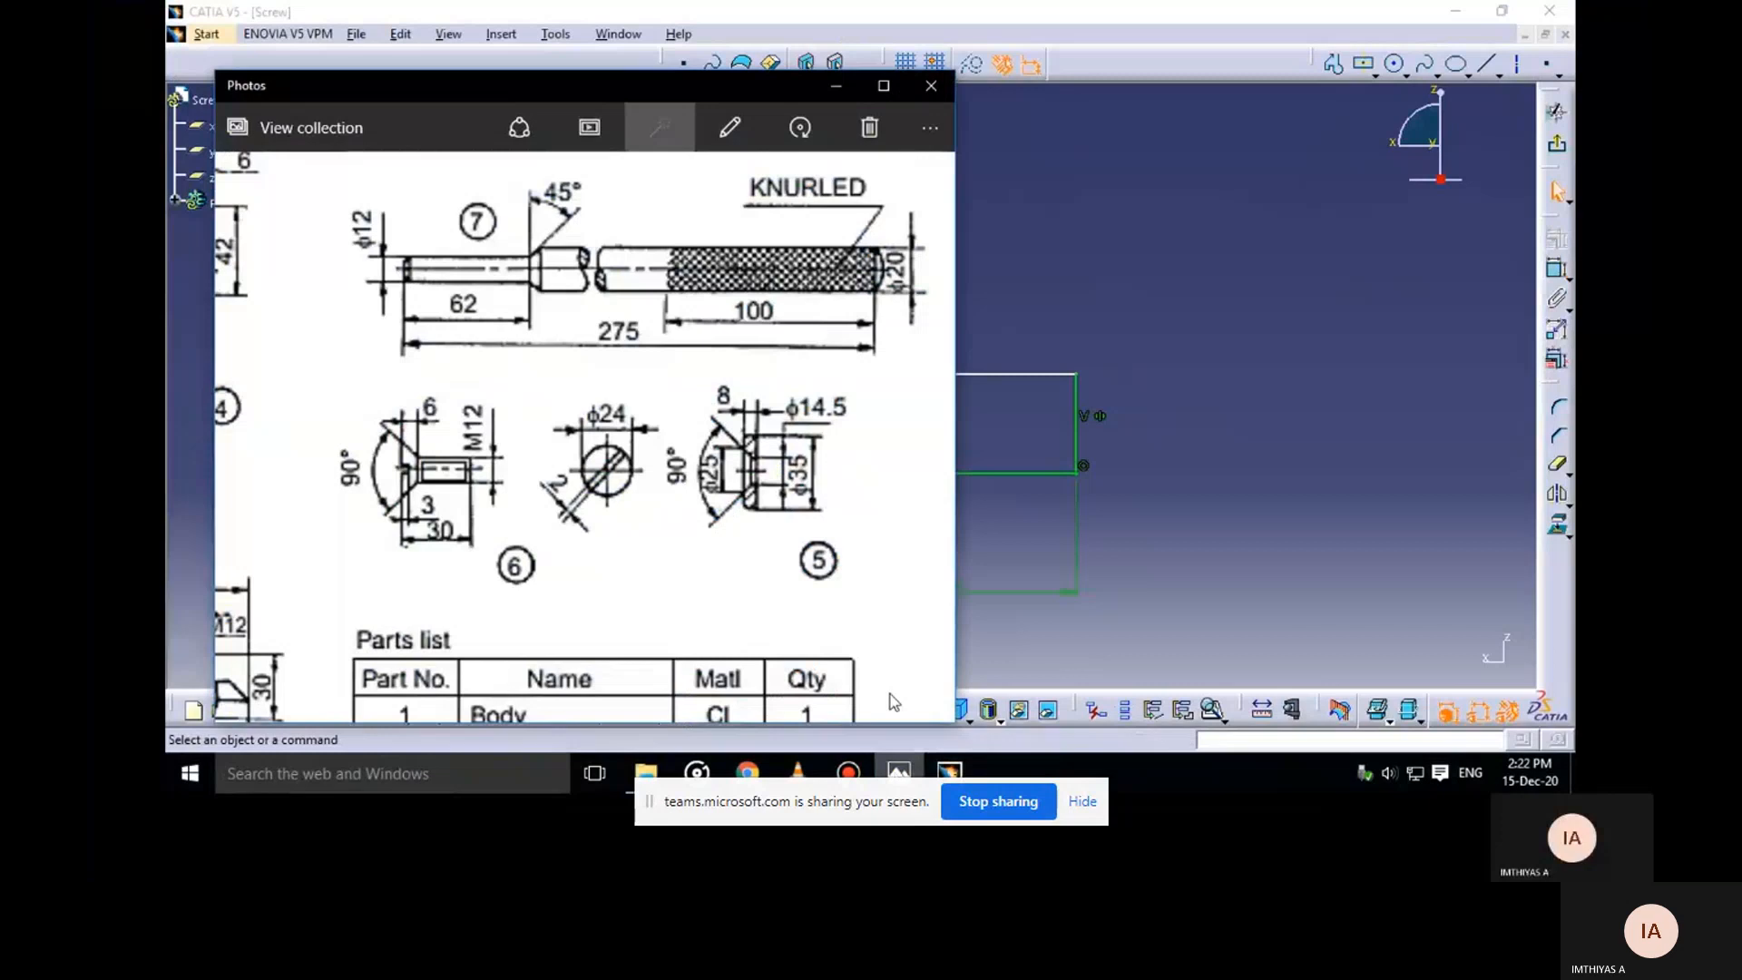
click(838, 85)
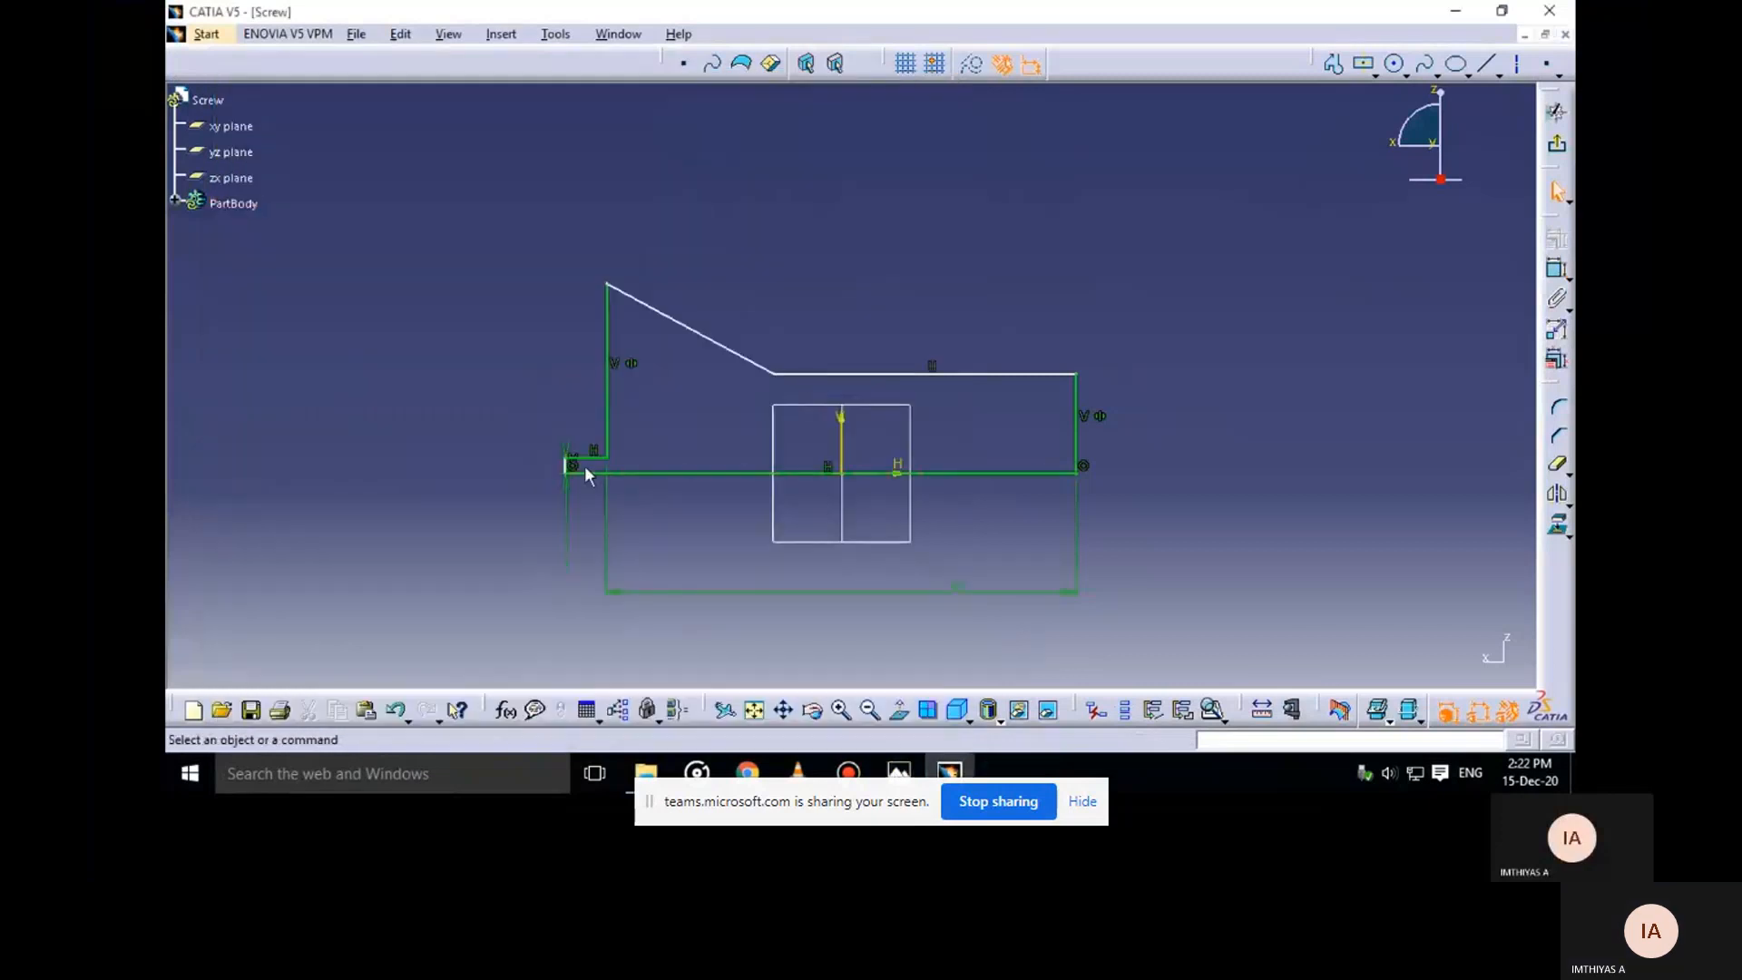
drag(572, 465, 663, 466)
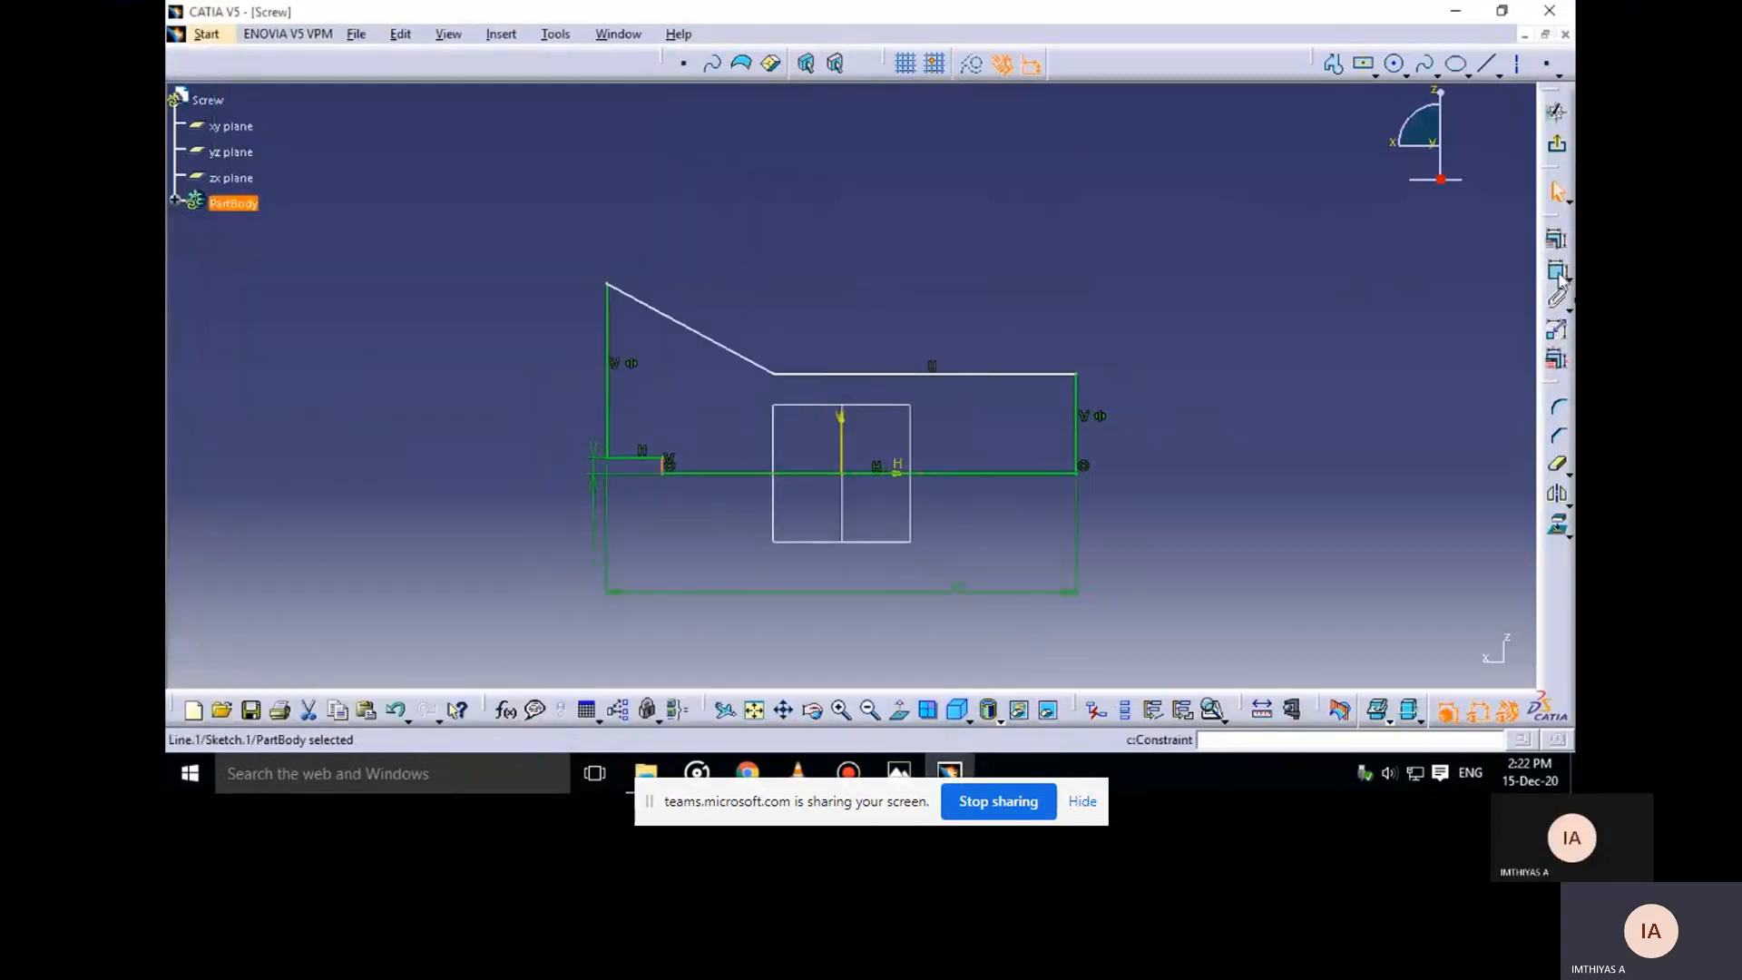
click(1557, 272)
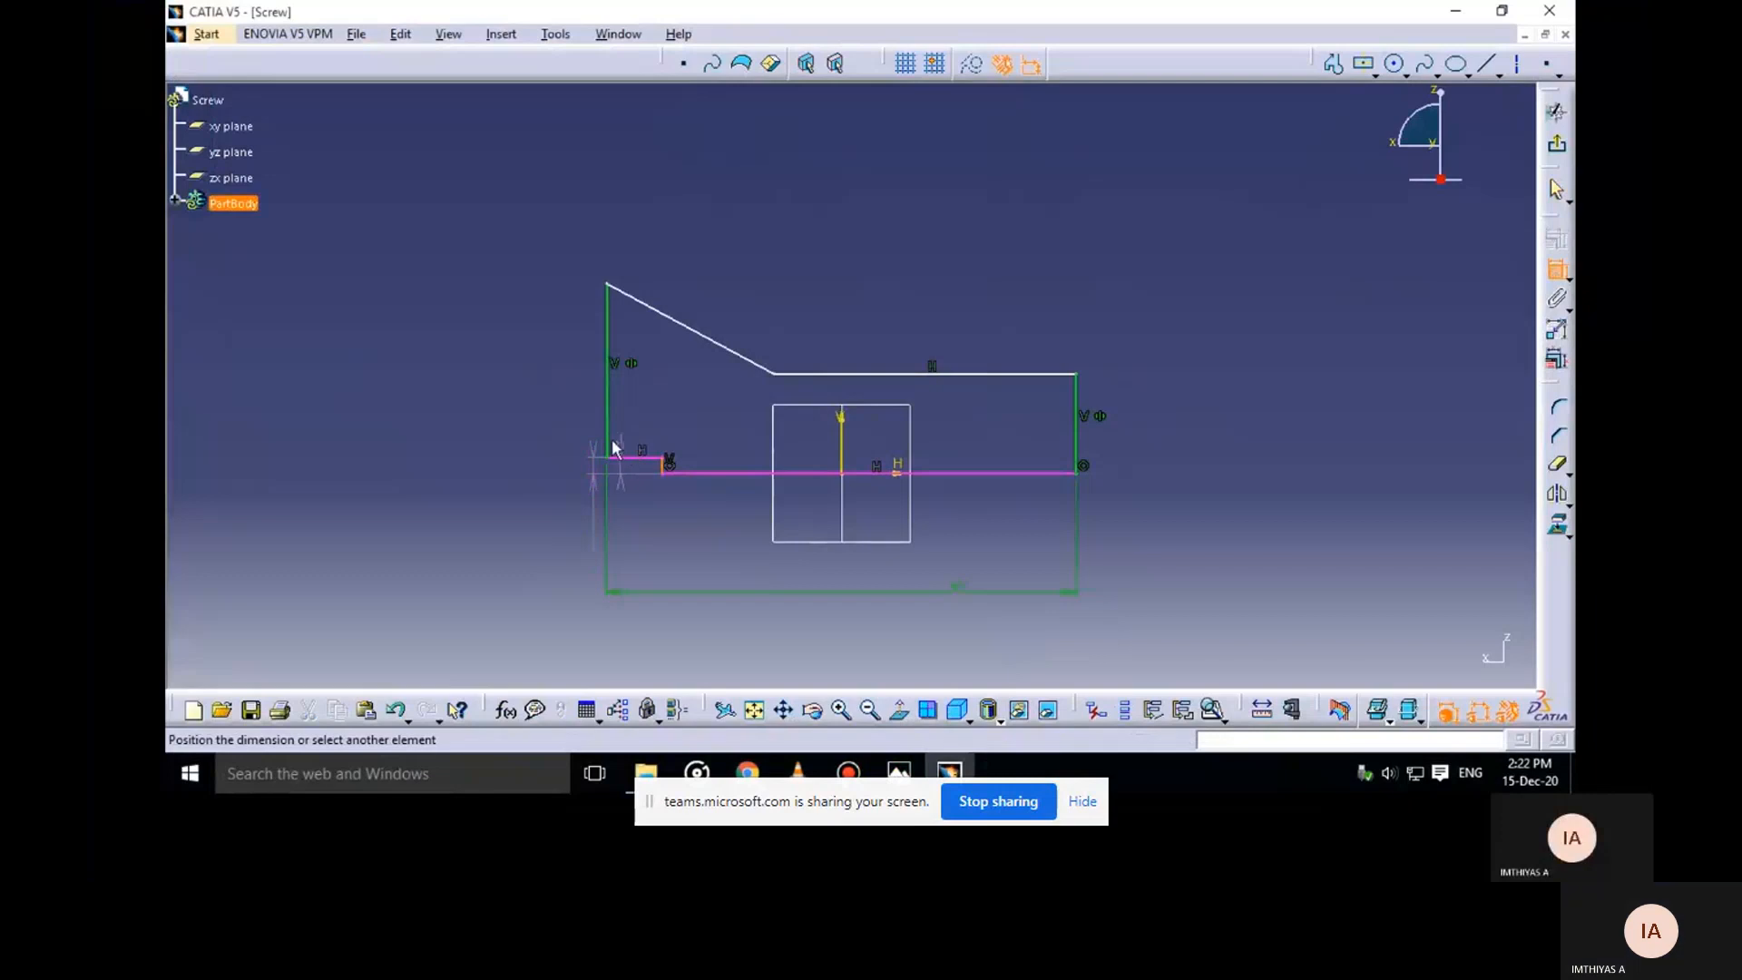
click(641, 421)
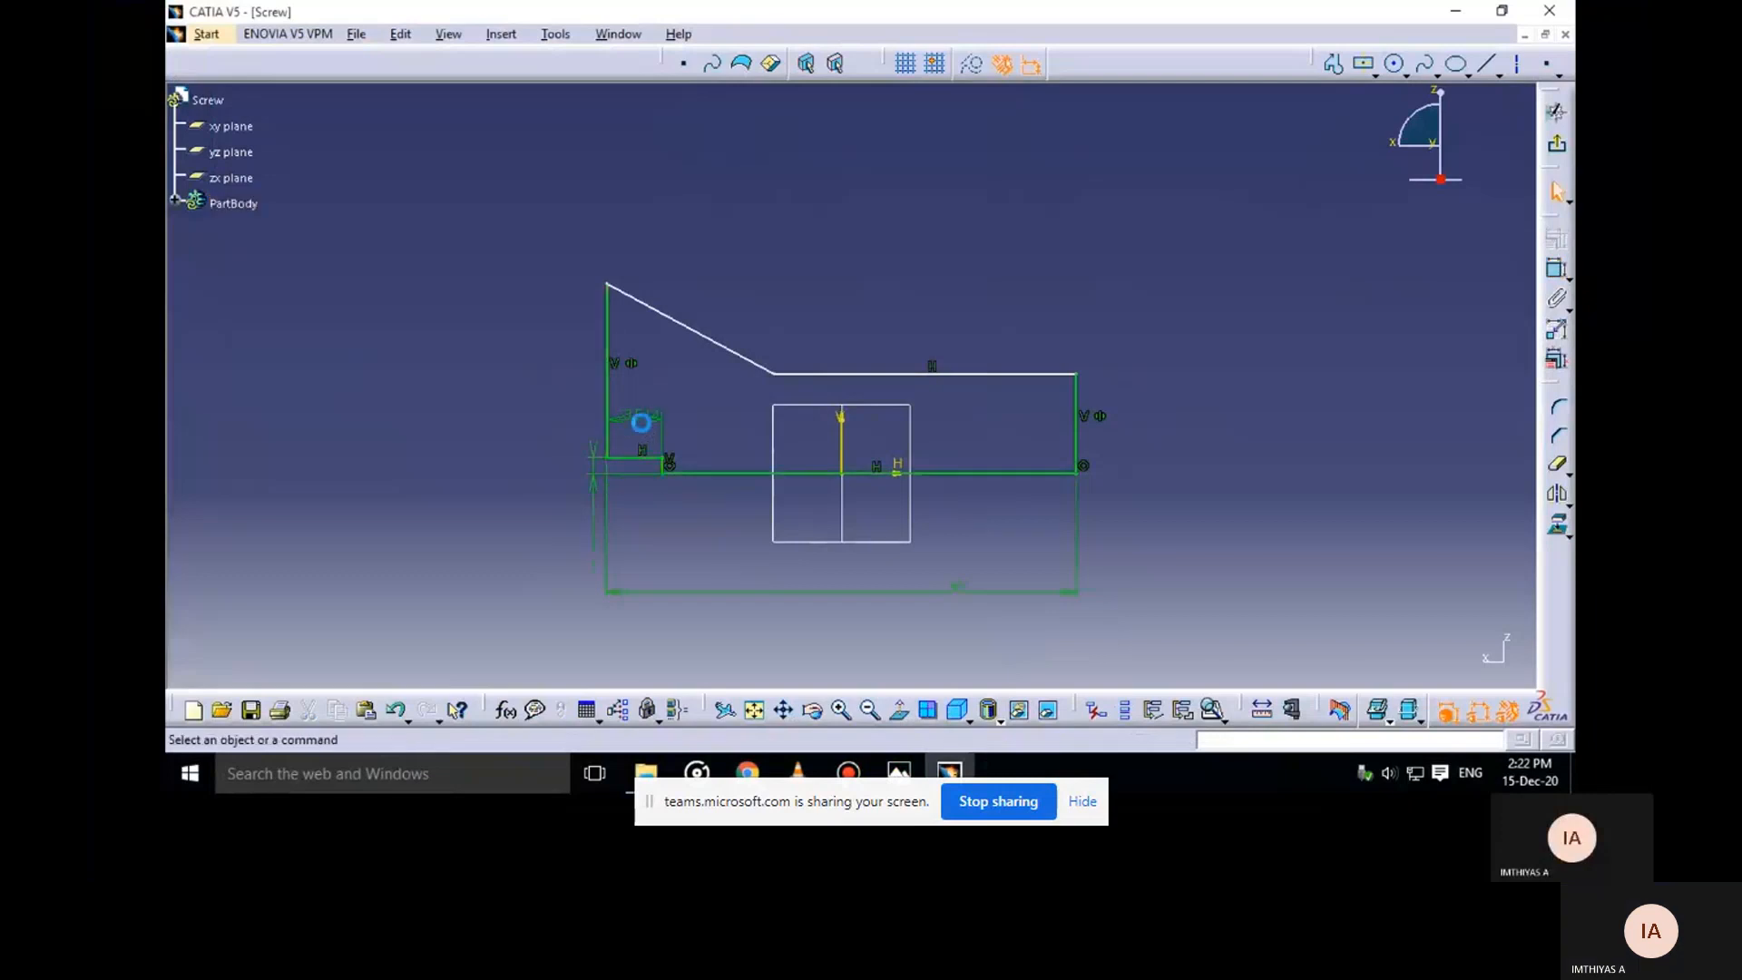
double_click(641, 422)
text(3)
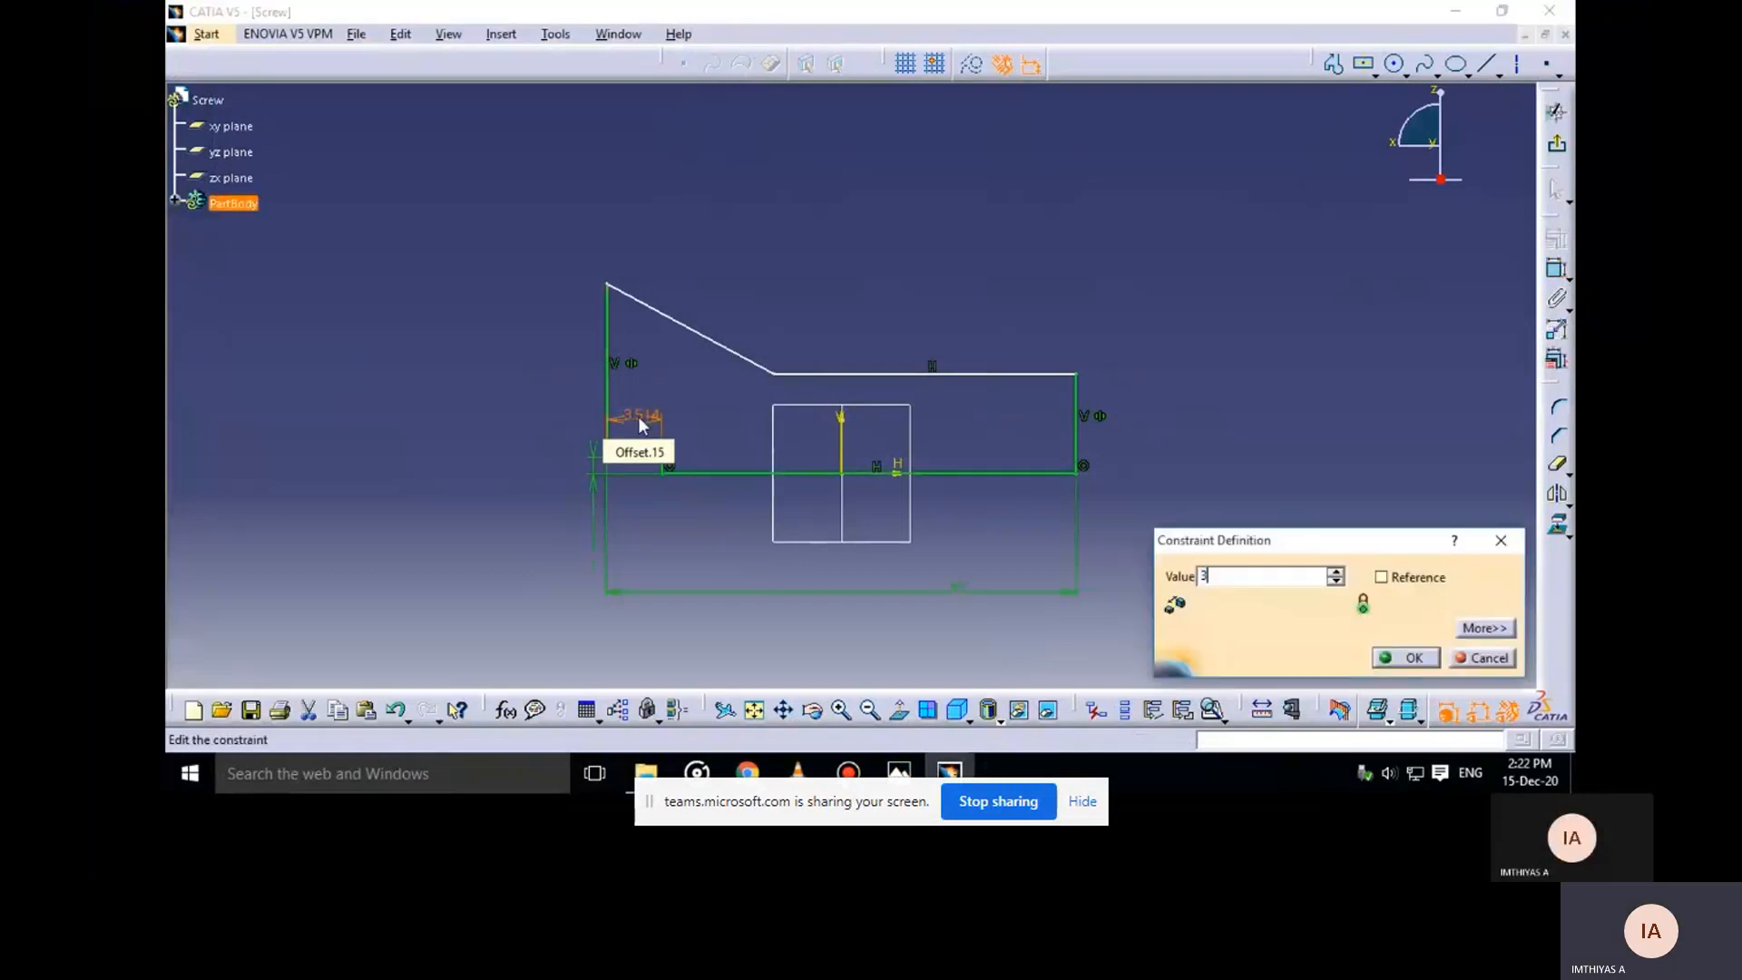
key(Return)
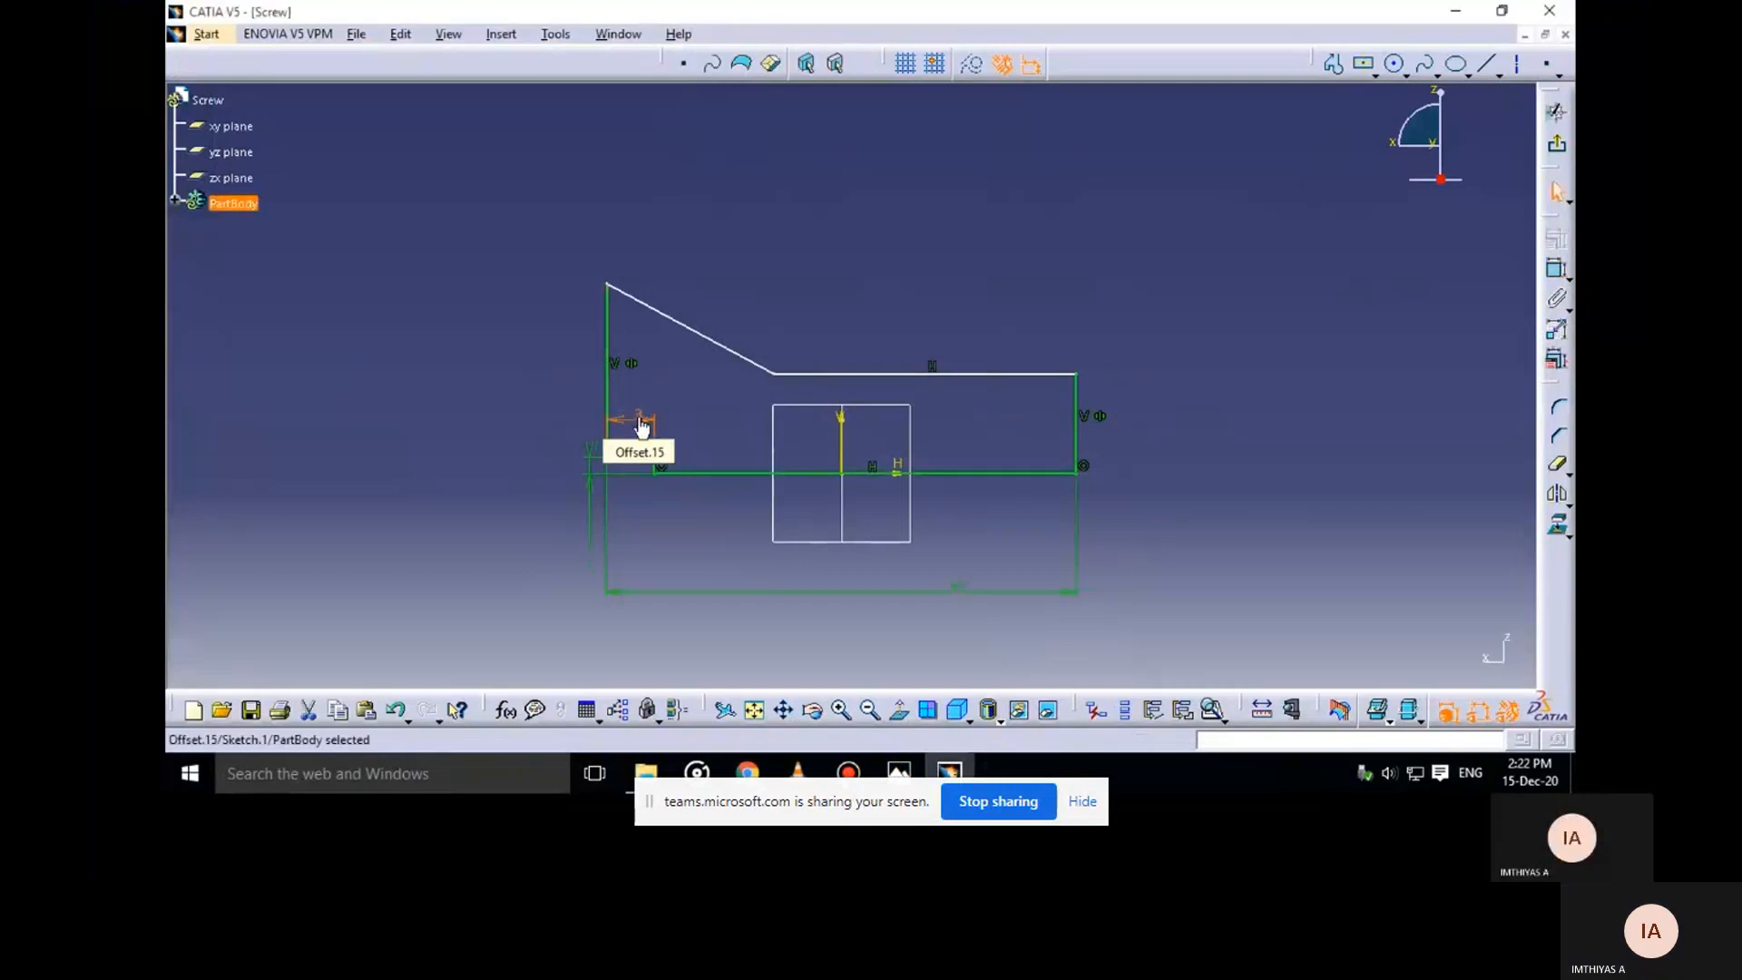
Check the head thickness in the reference drawing and set the distance from the outer head edge to the taper's inner end to 6 mm
click(901, 771)
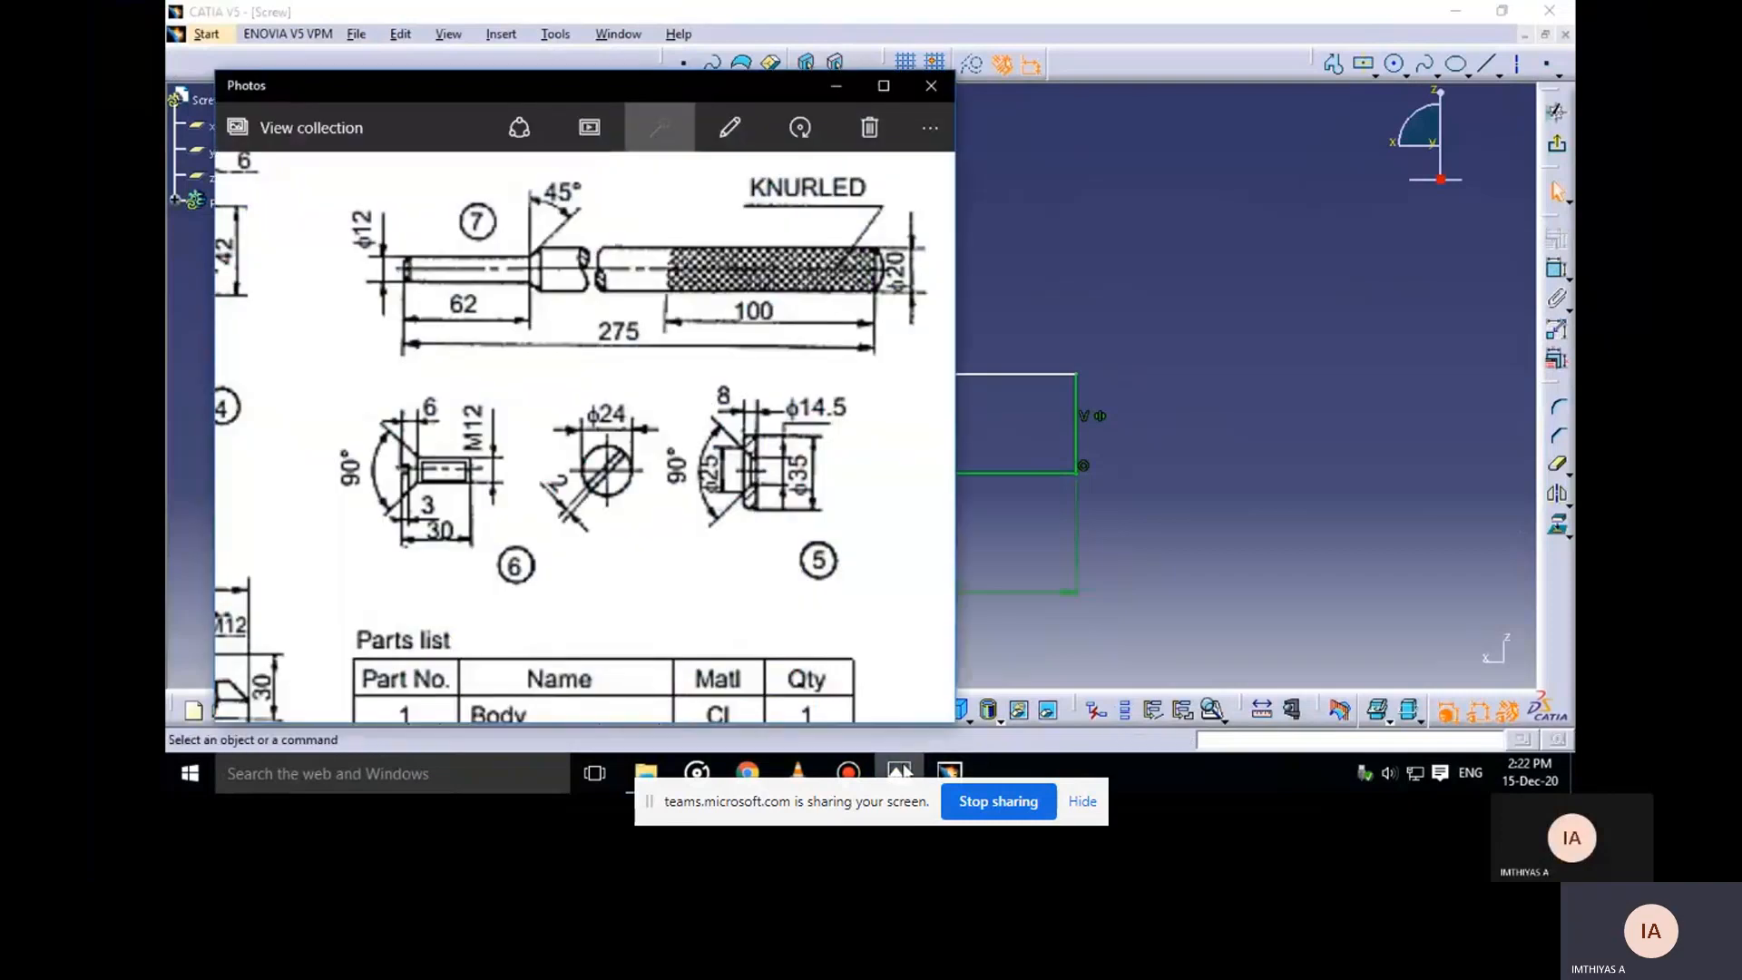
click(901, 771)
click(1556, 272)
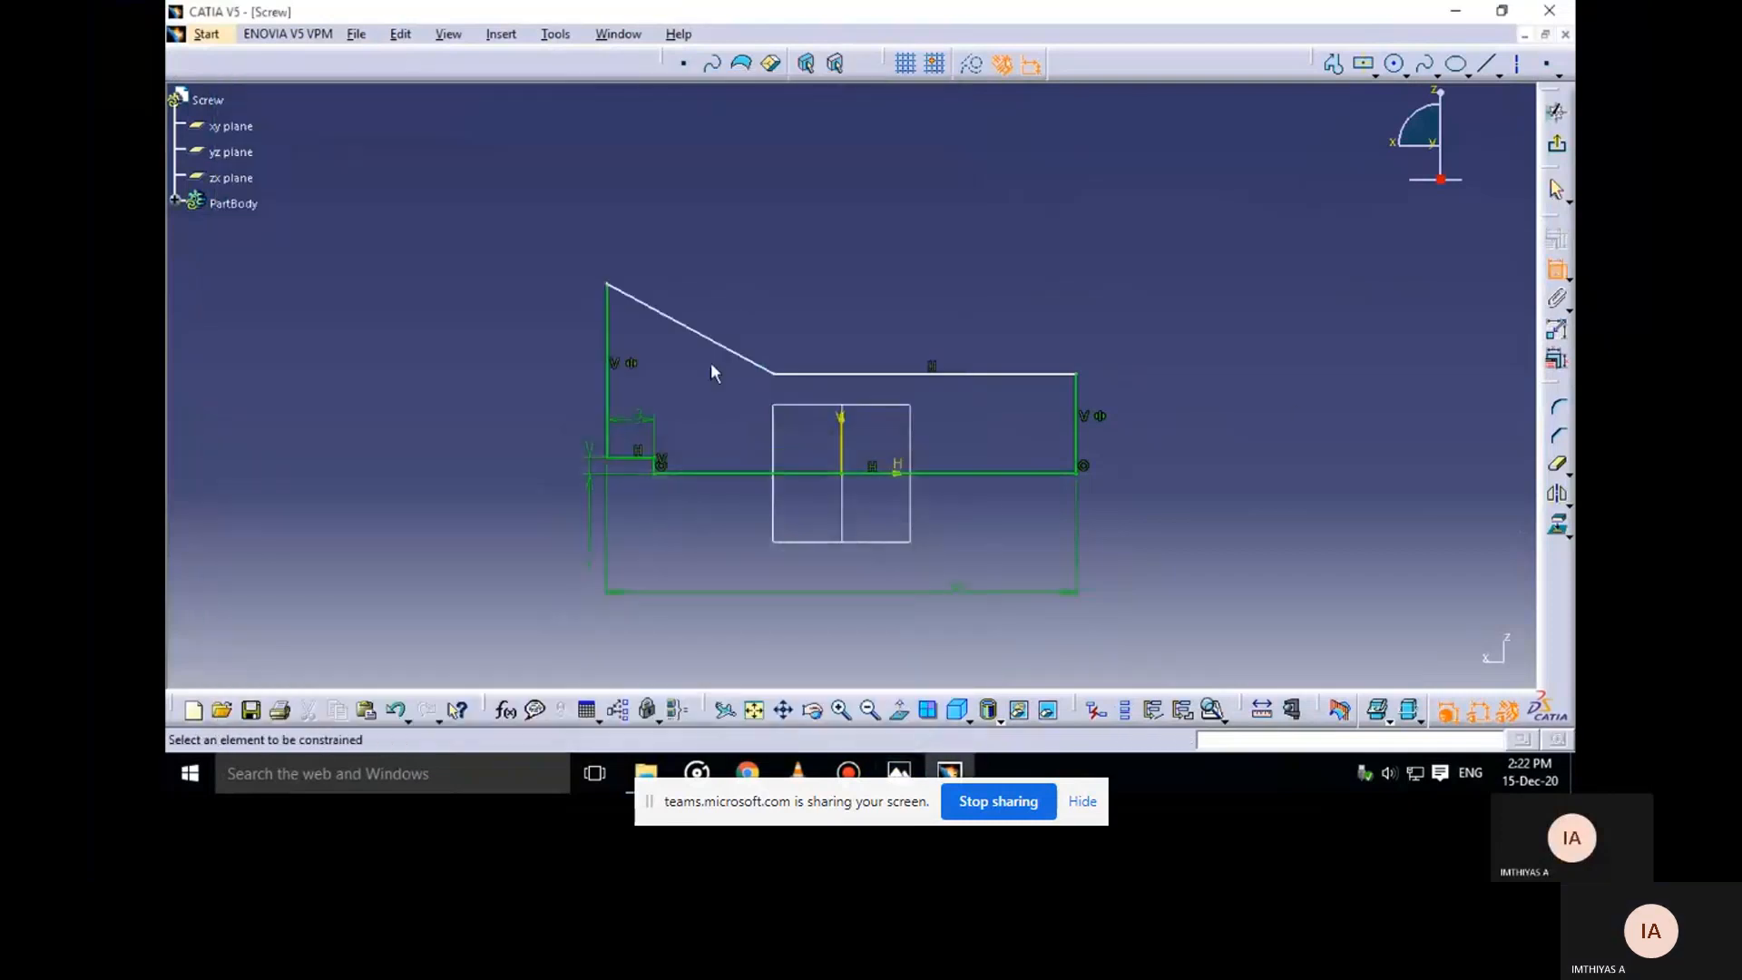
click(610, 336)
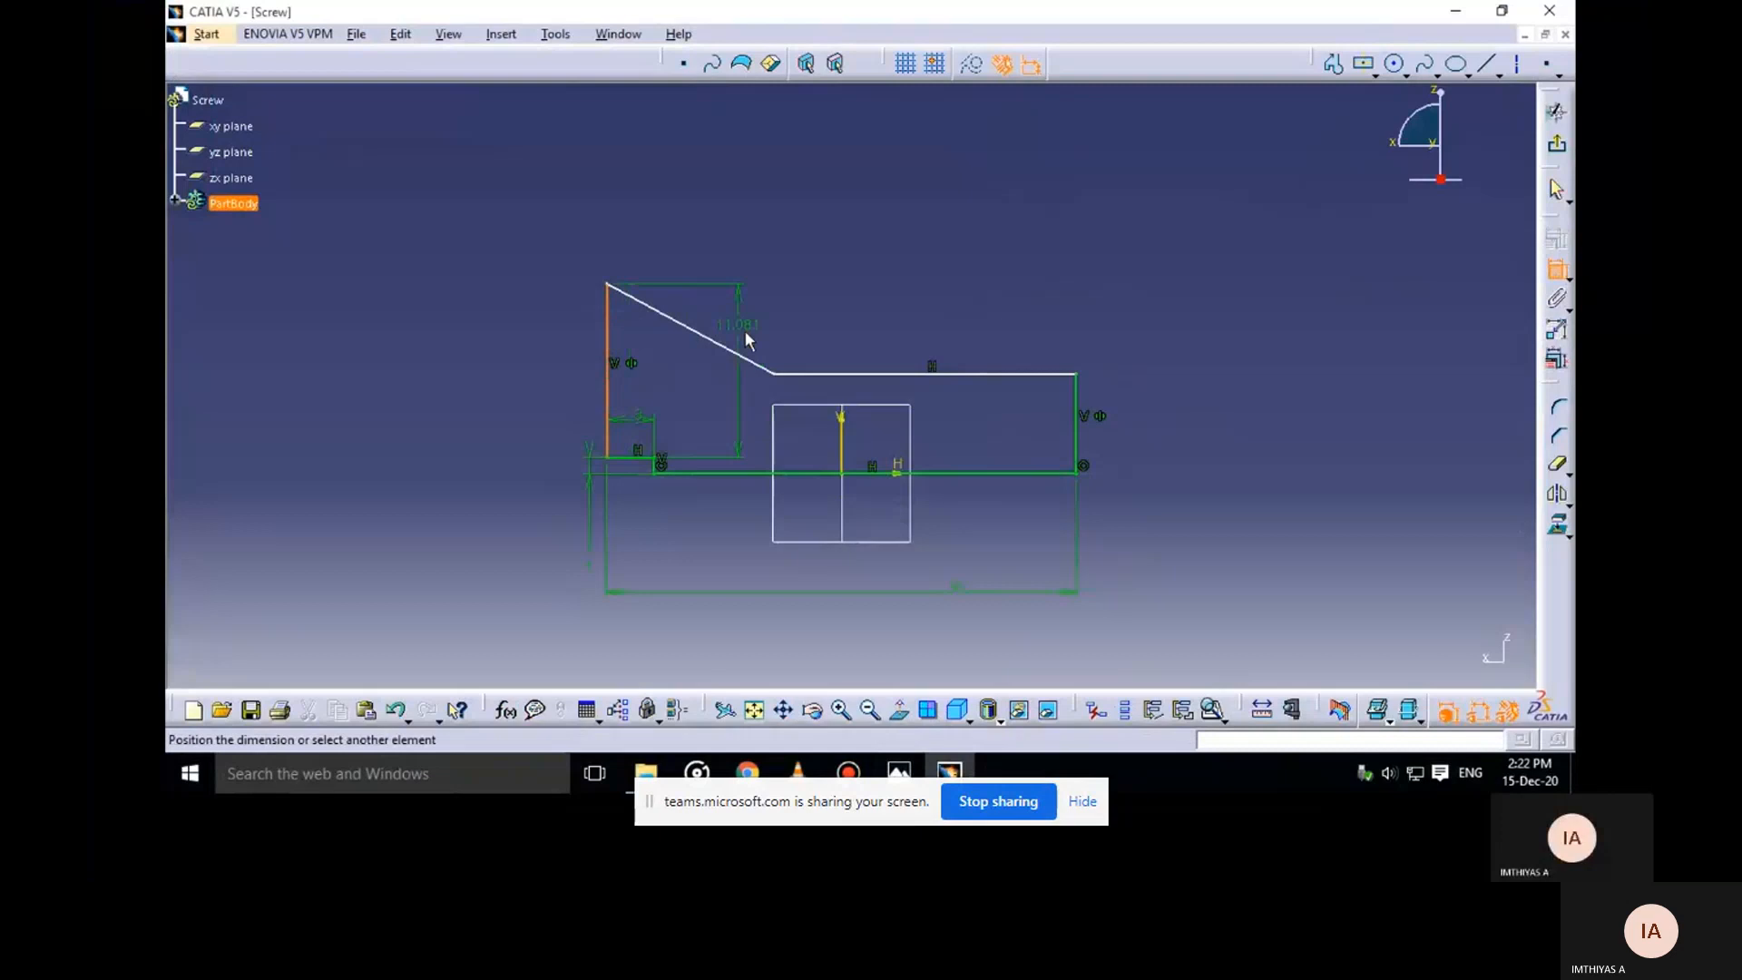
click(778, 358)
click(704, 182)
double_click(708, 181)
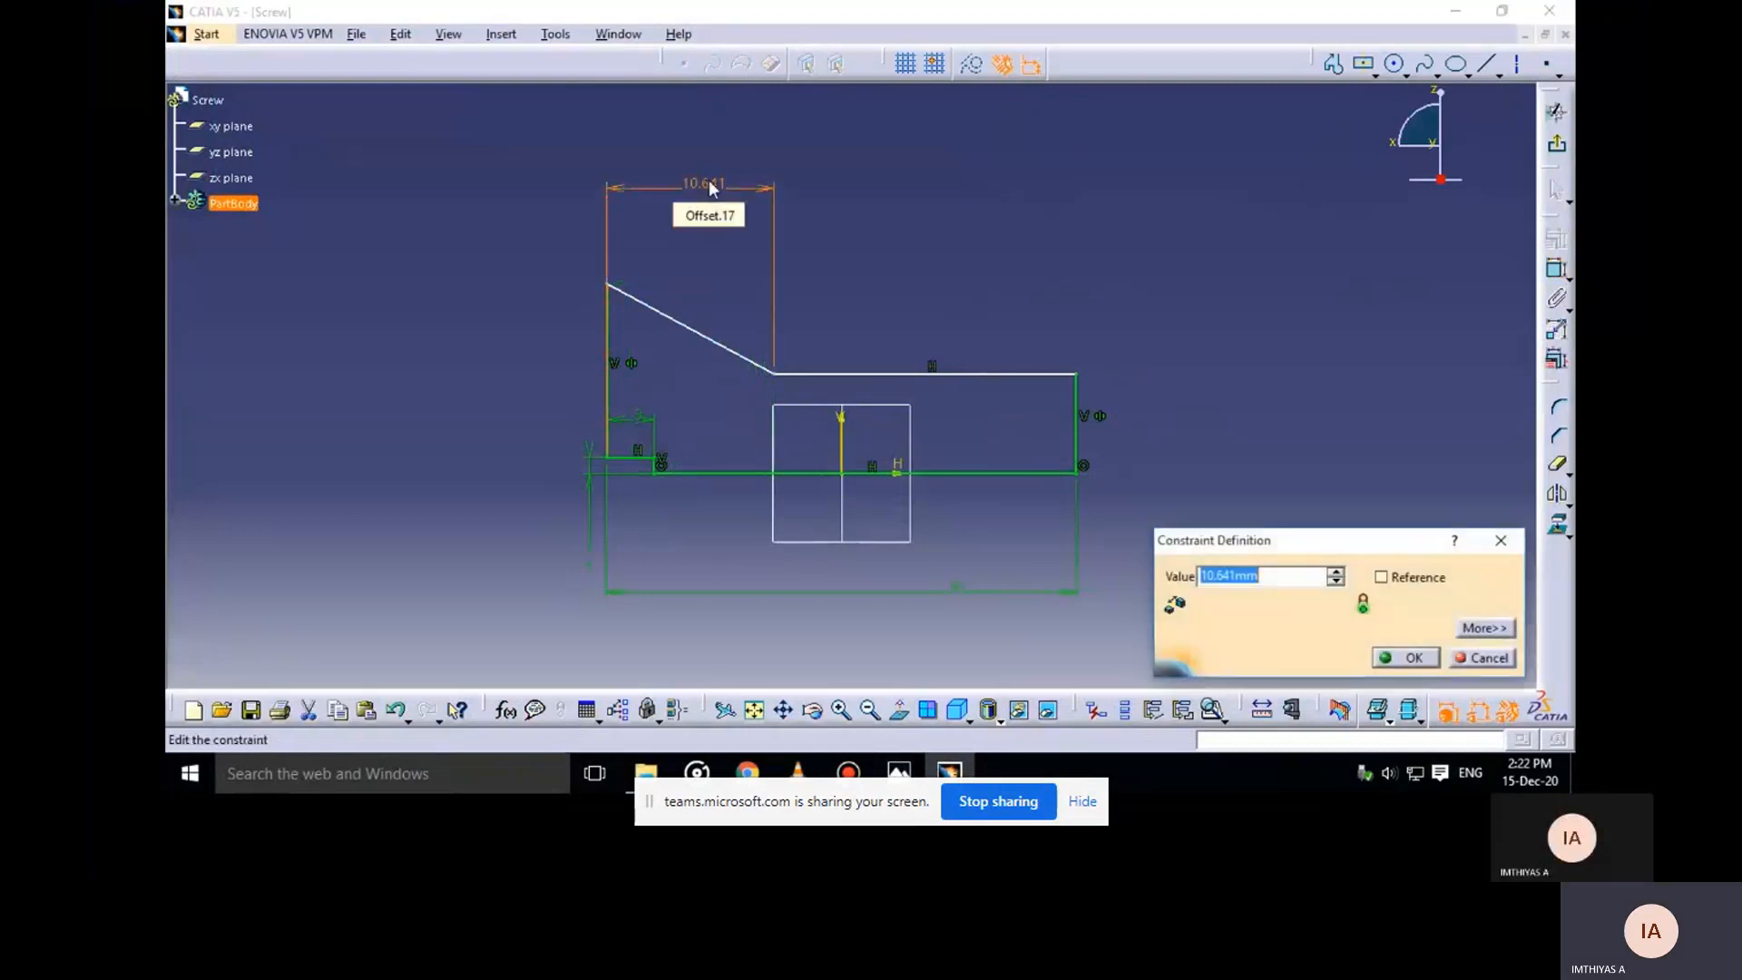
text(6)
key(Return)
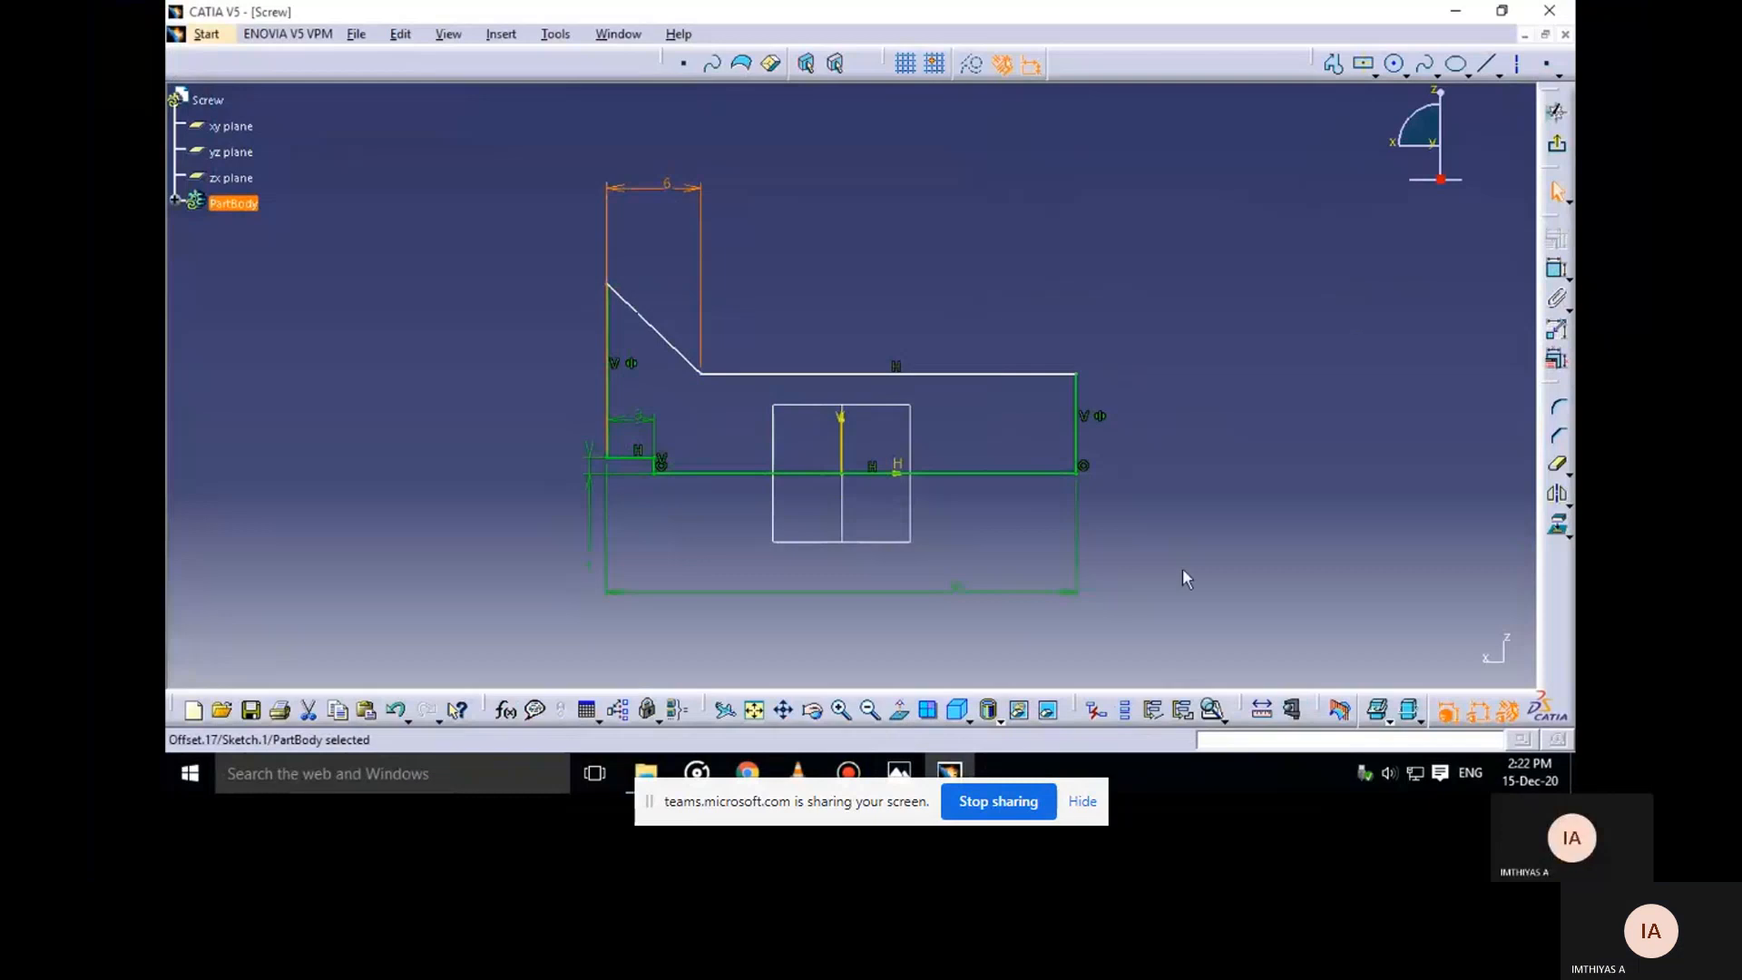
Dimension the height from the axis edge to the head's upper corner and, after checking part 6 in the reference drawing, set it to 12 mm
click(1556, 268)
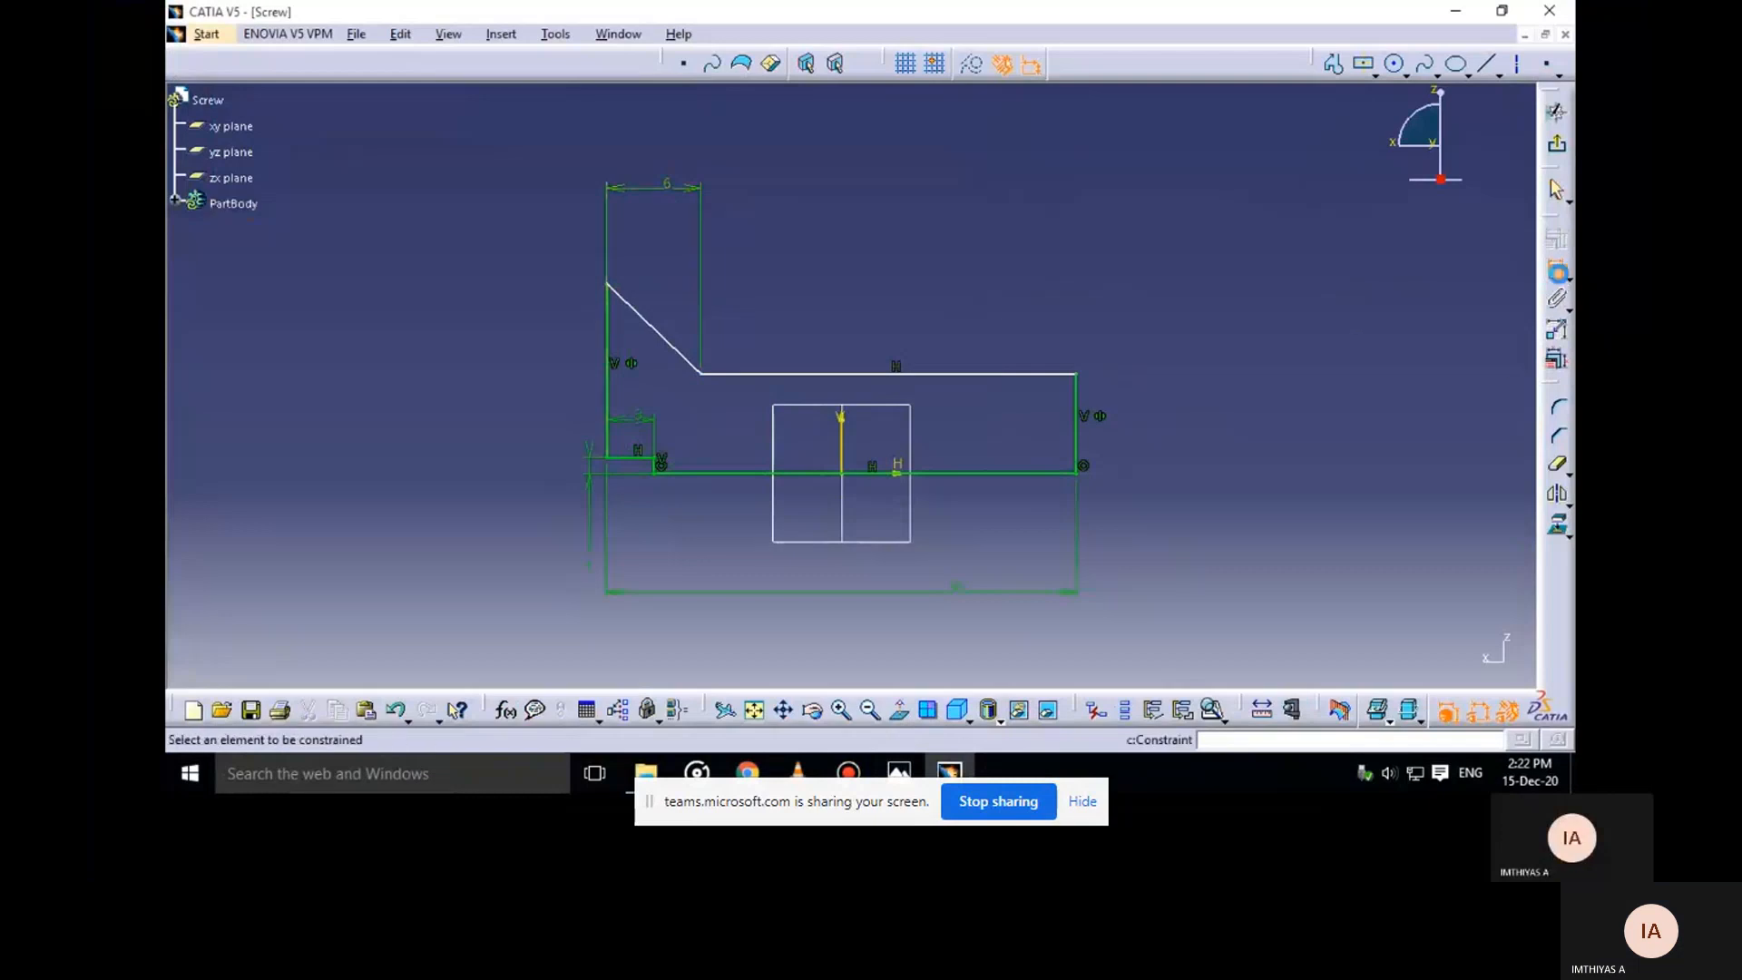
click(935, 473)
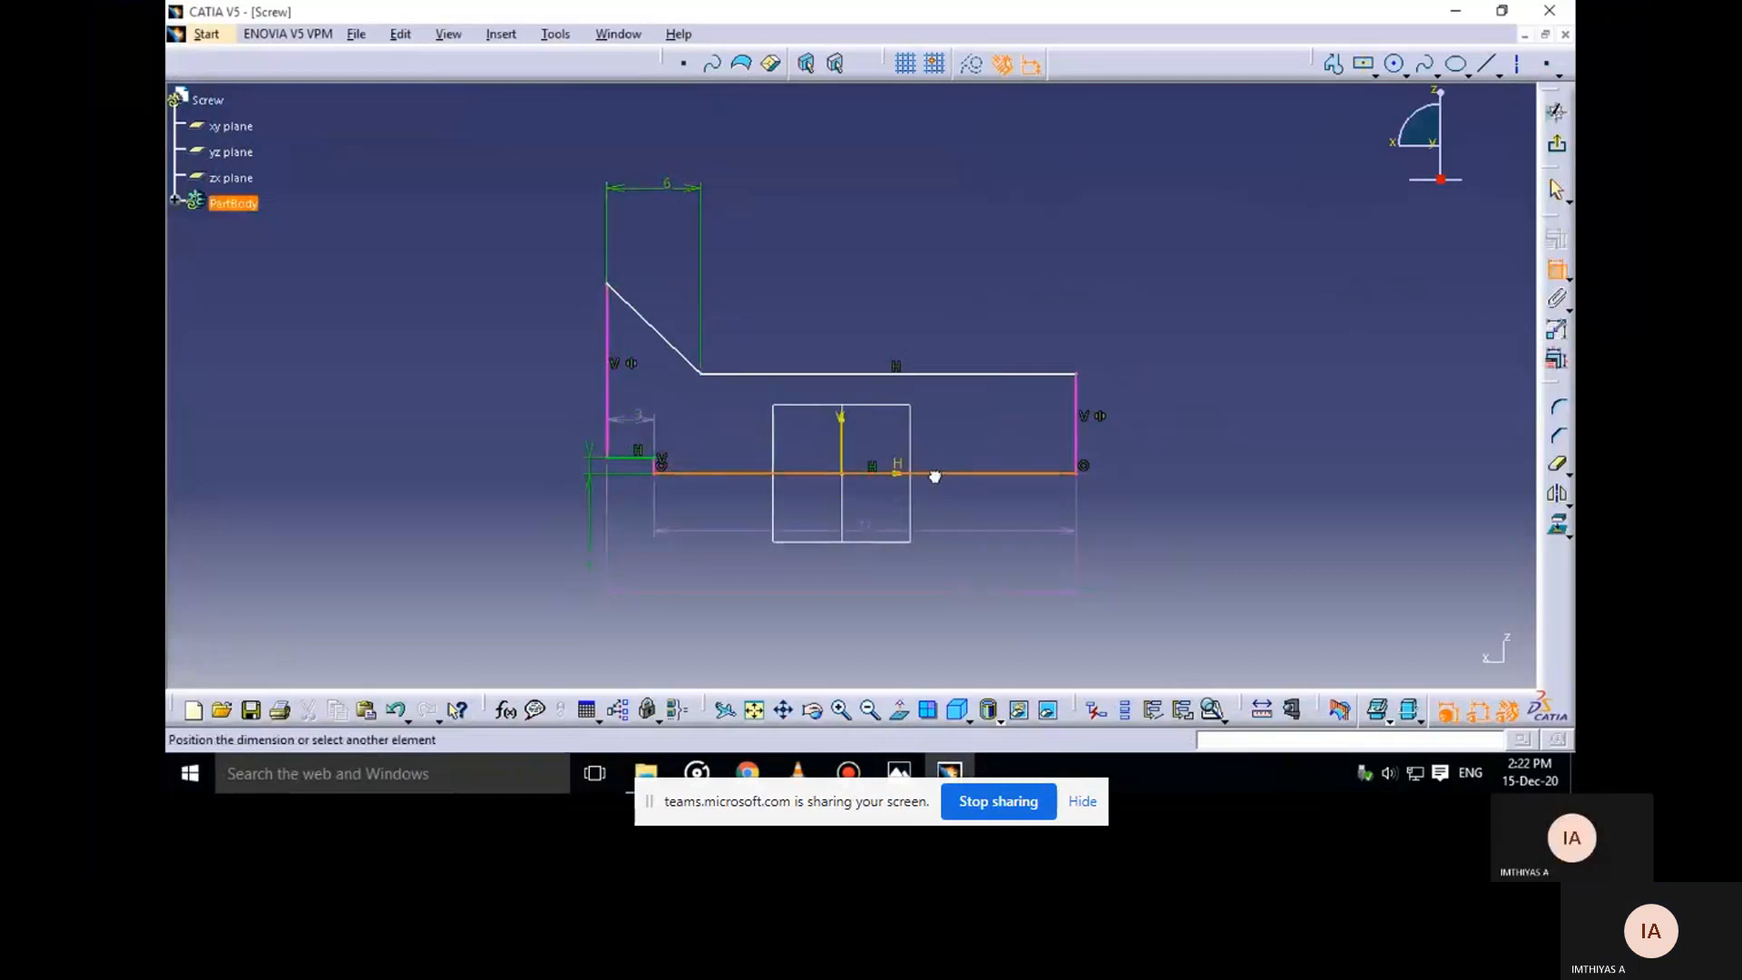
right_click(608, 288)
click(607, 284)
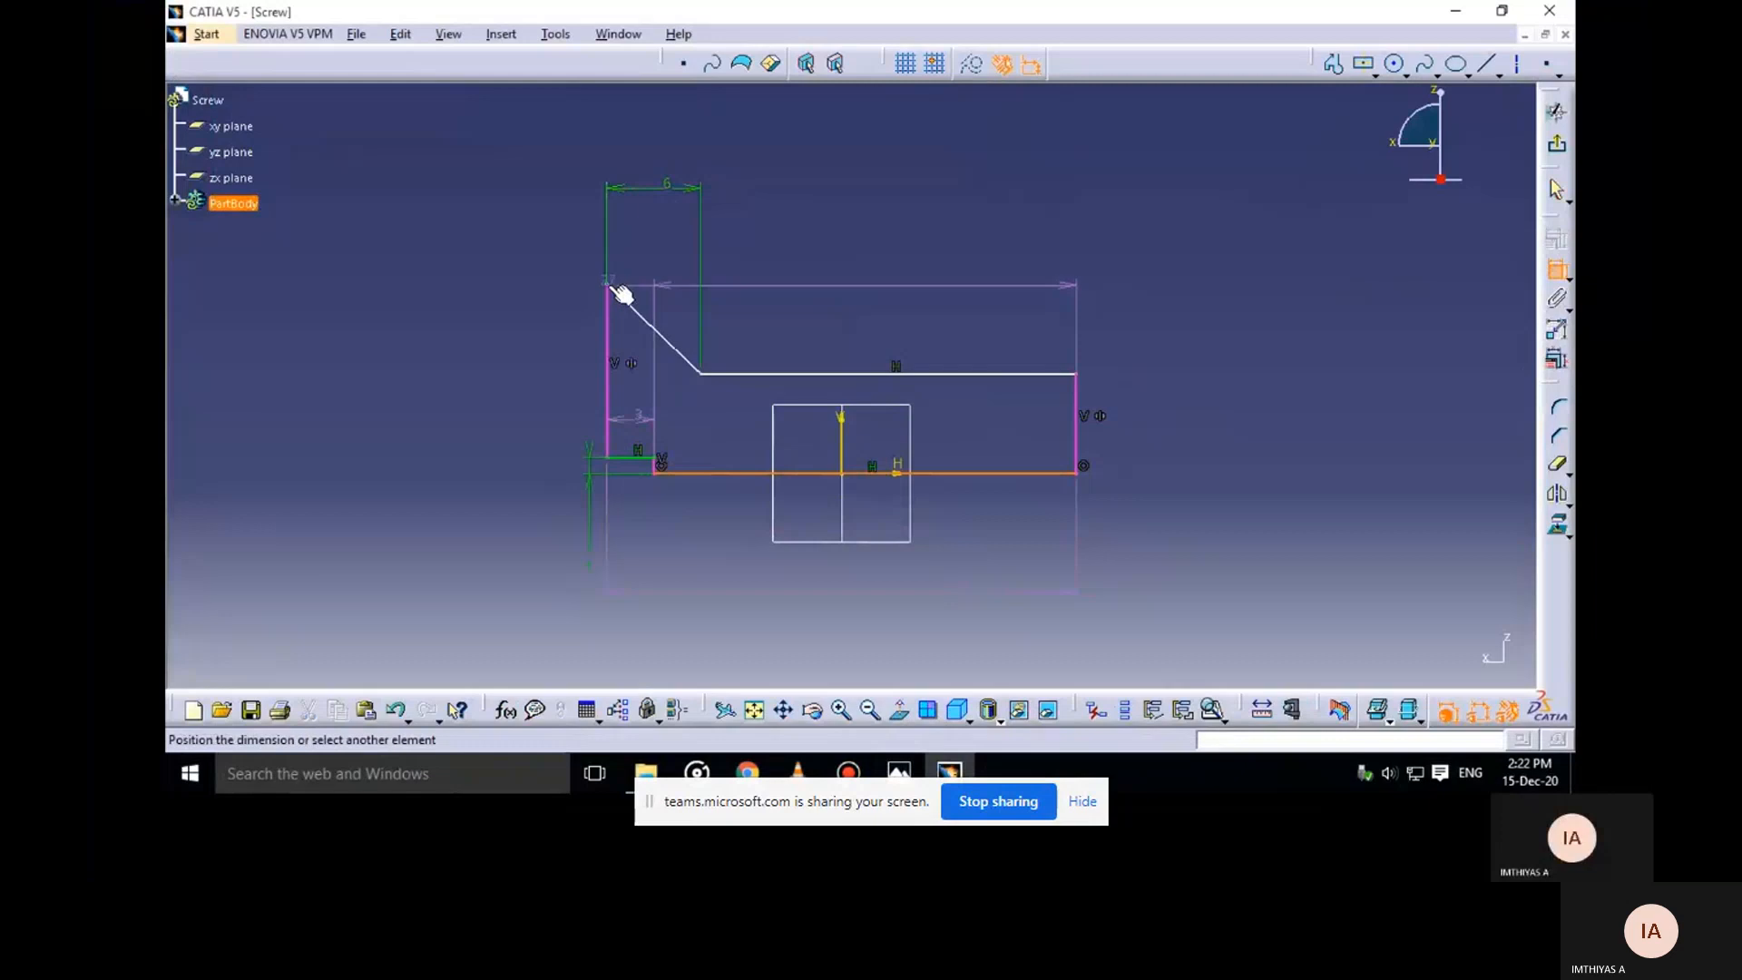
click(608, 285)
click(519, 396)
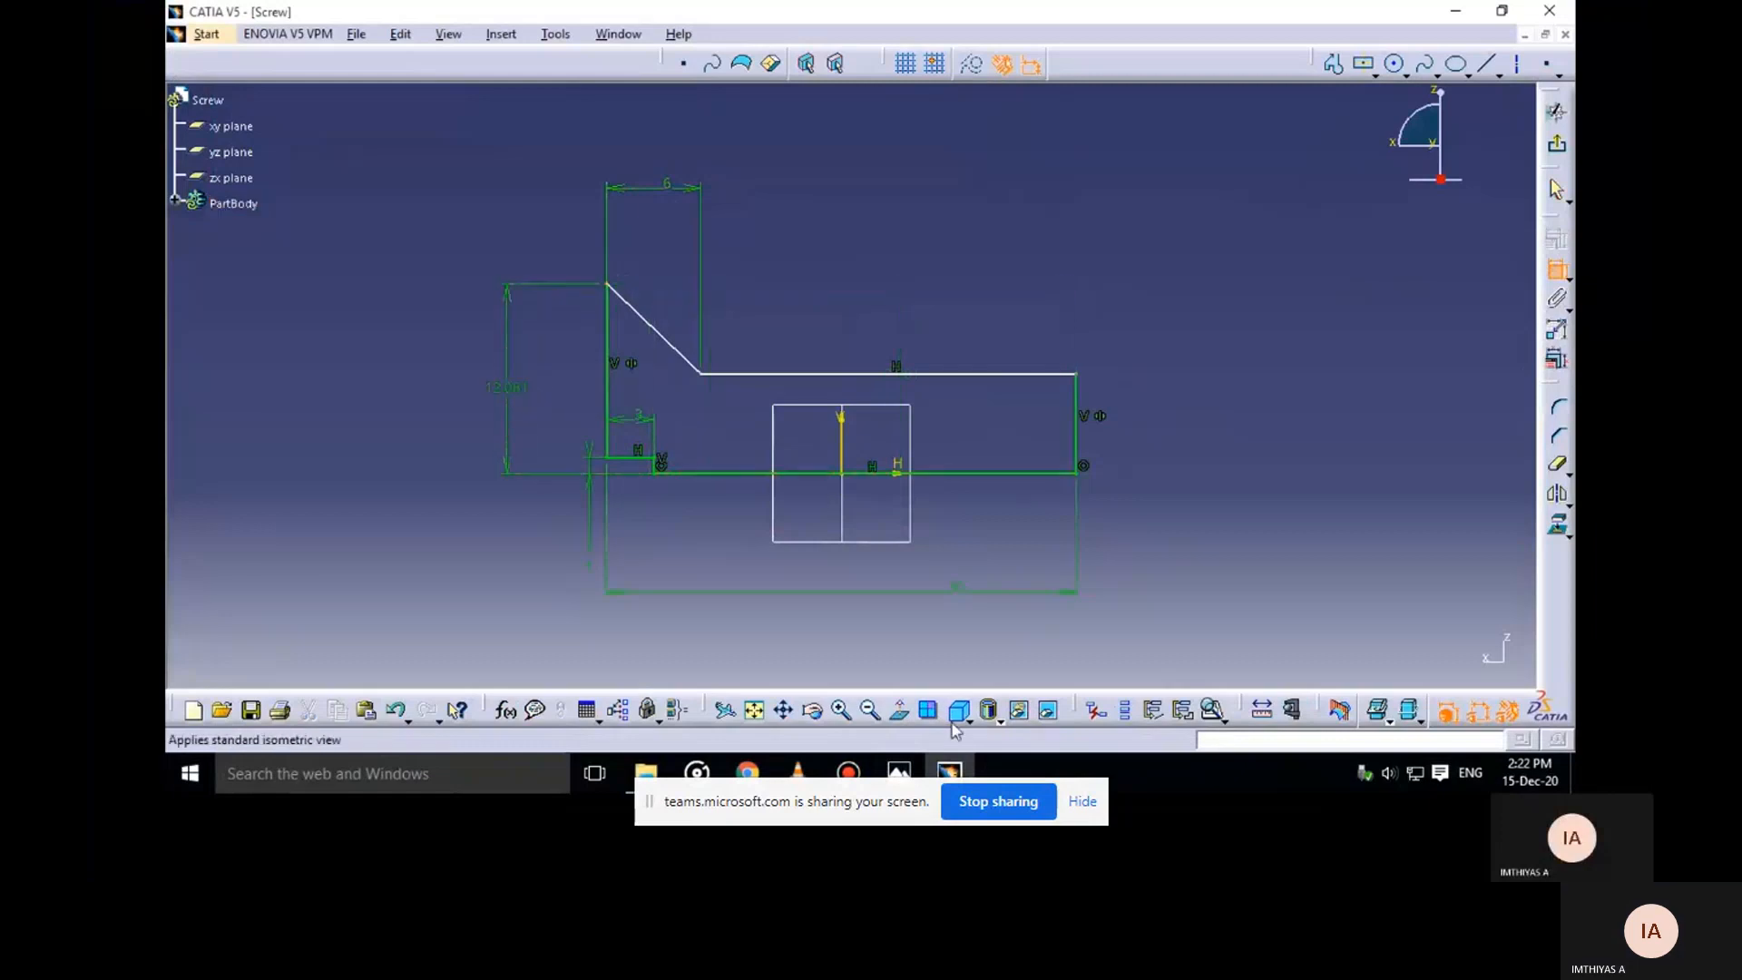
click(898, 771)
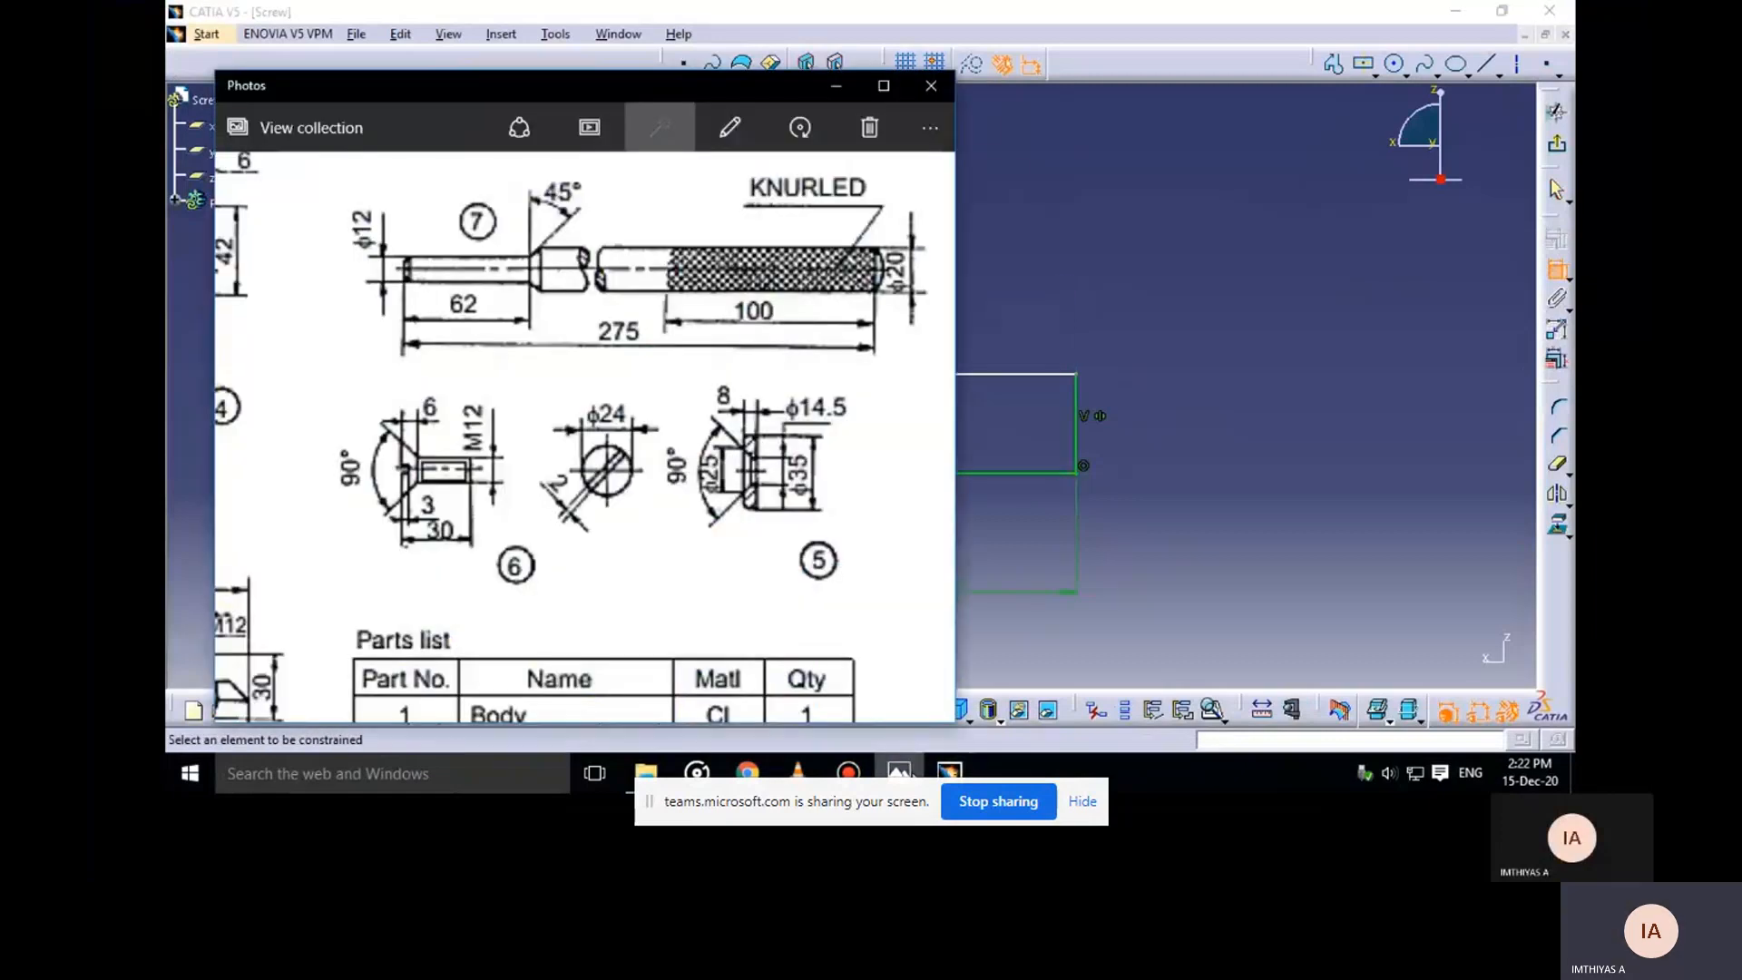
click(899, 771)
double_click(517, 393)
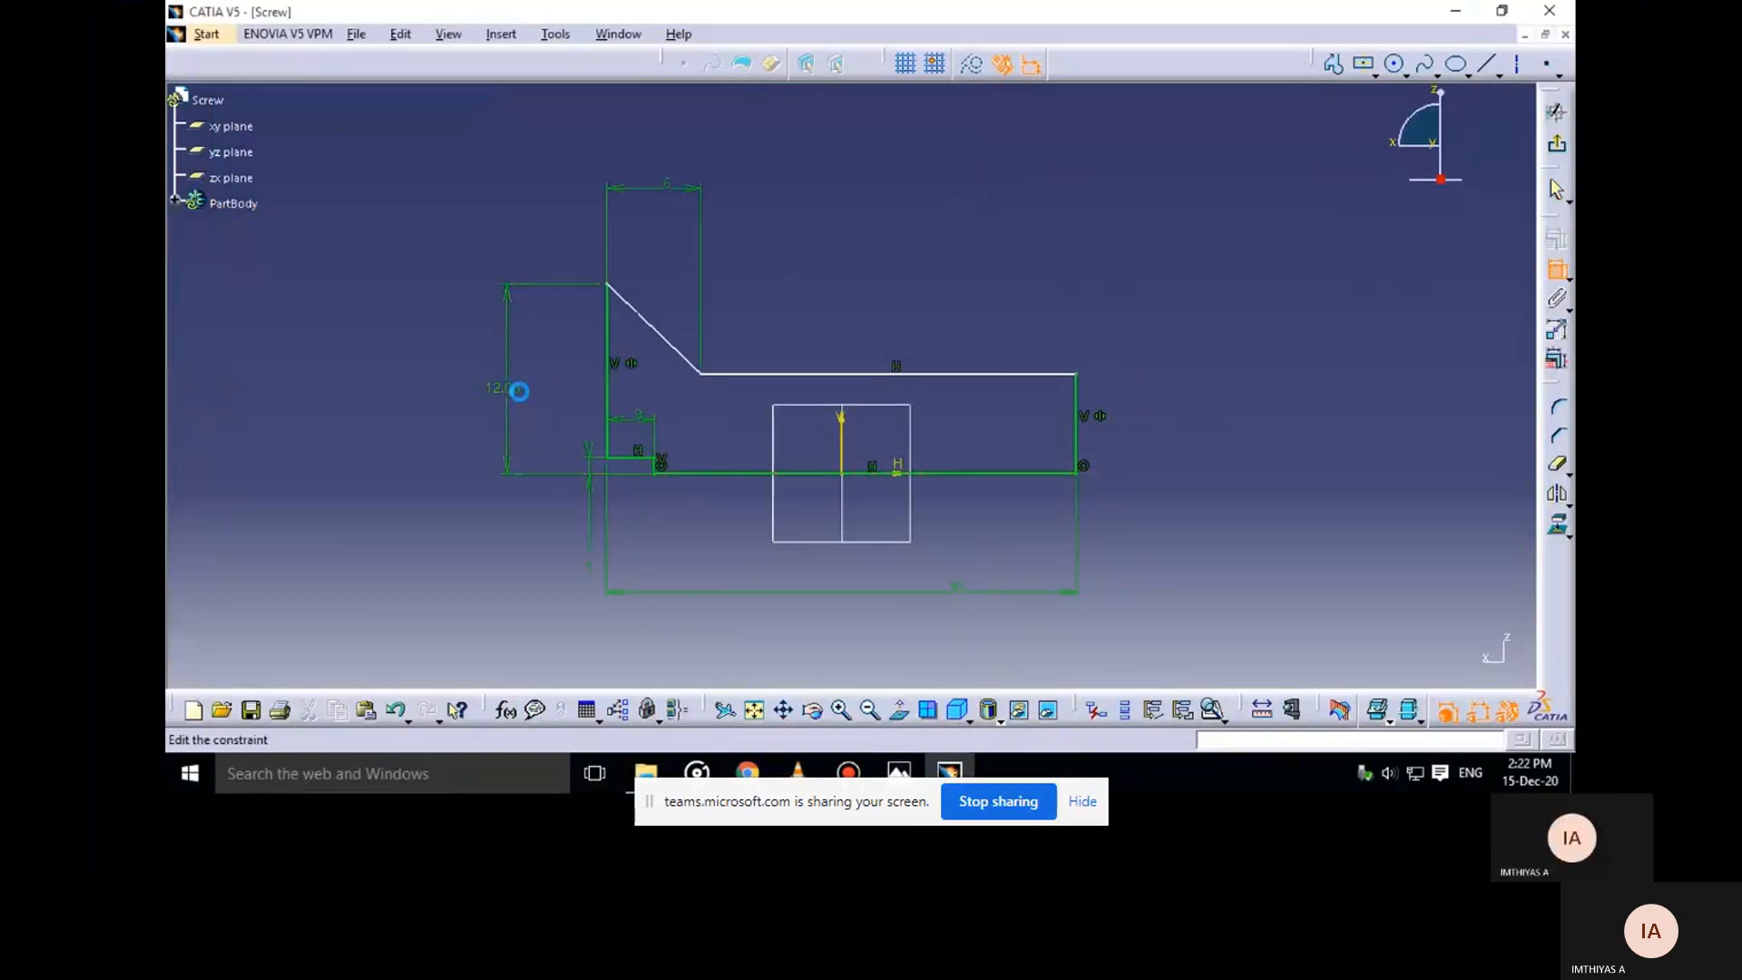
text(12)
key(Return)
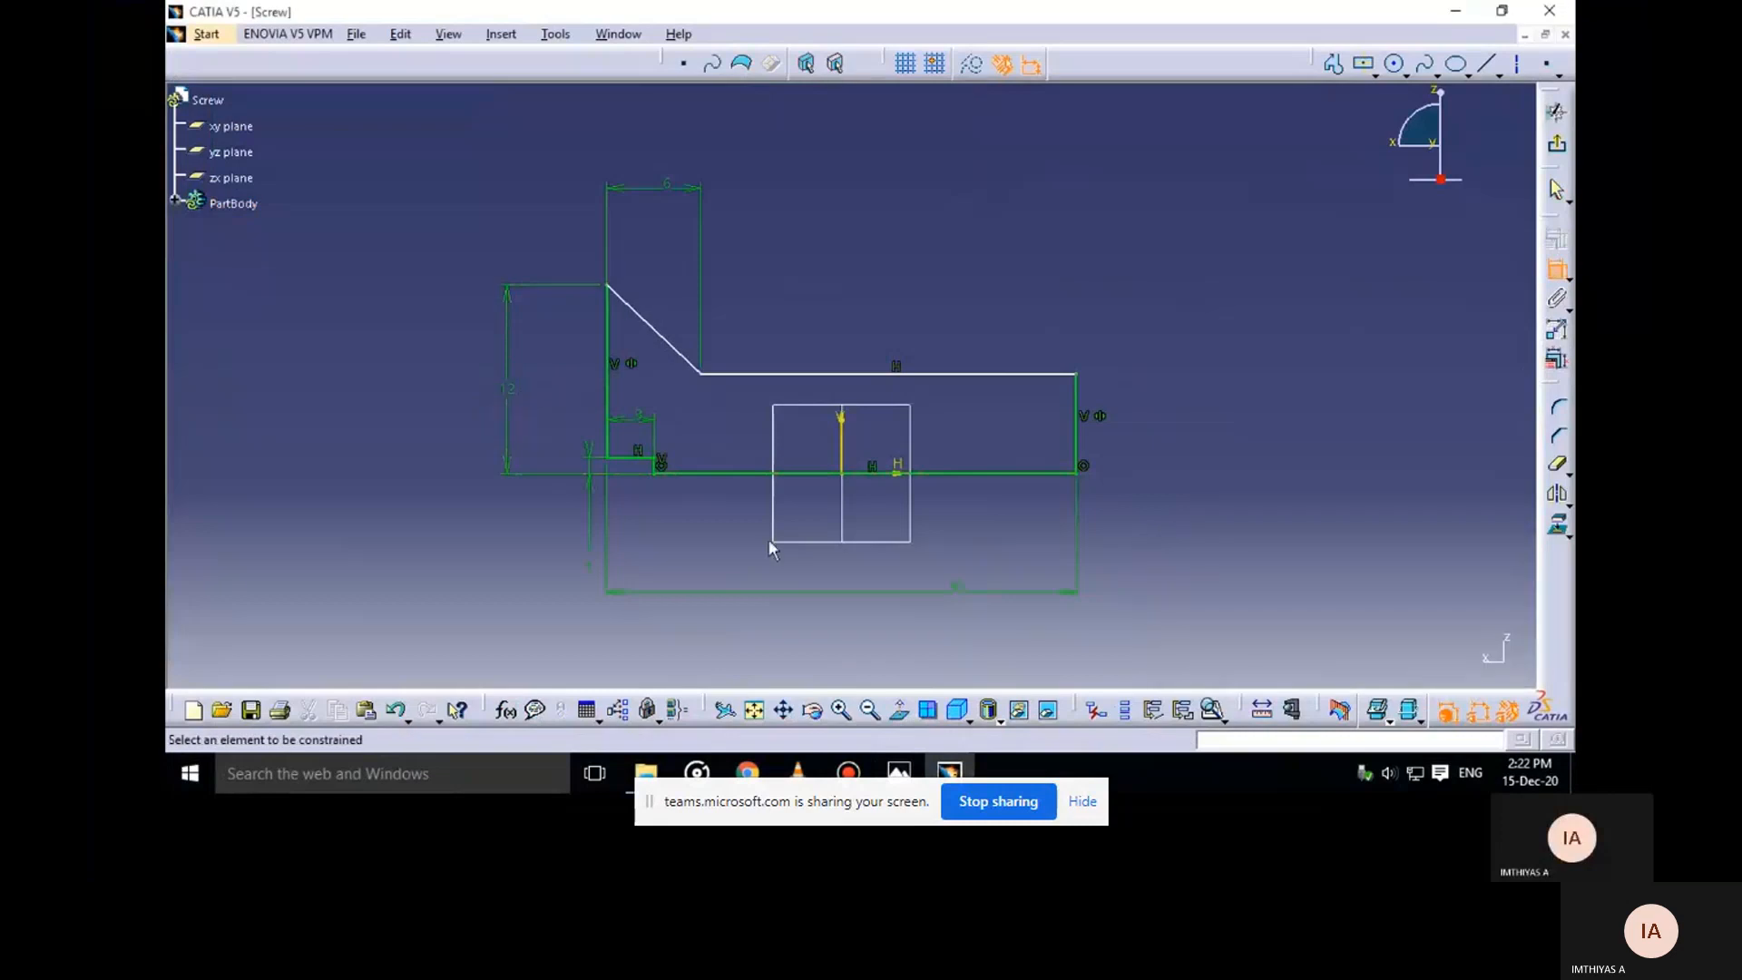
Check the M12 shank size in the reference drawing and dimension the shank's end edge as 6 mm
click(898, 772)
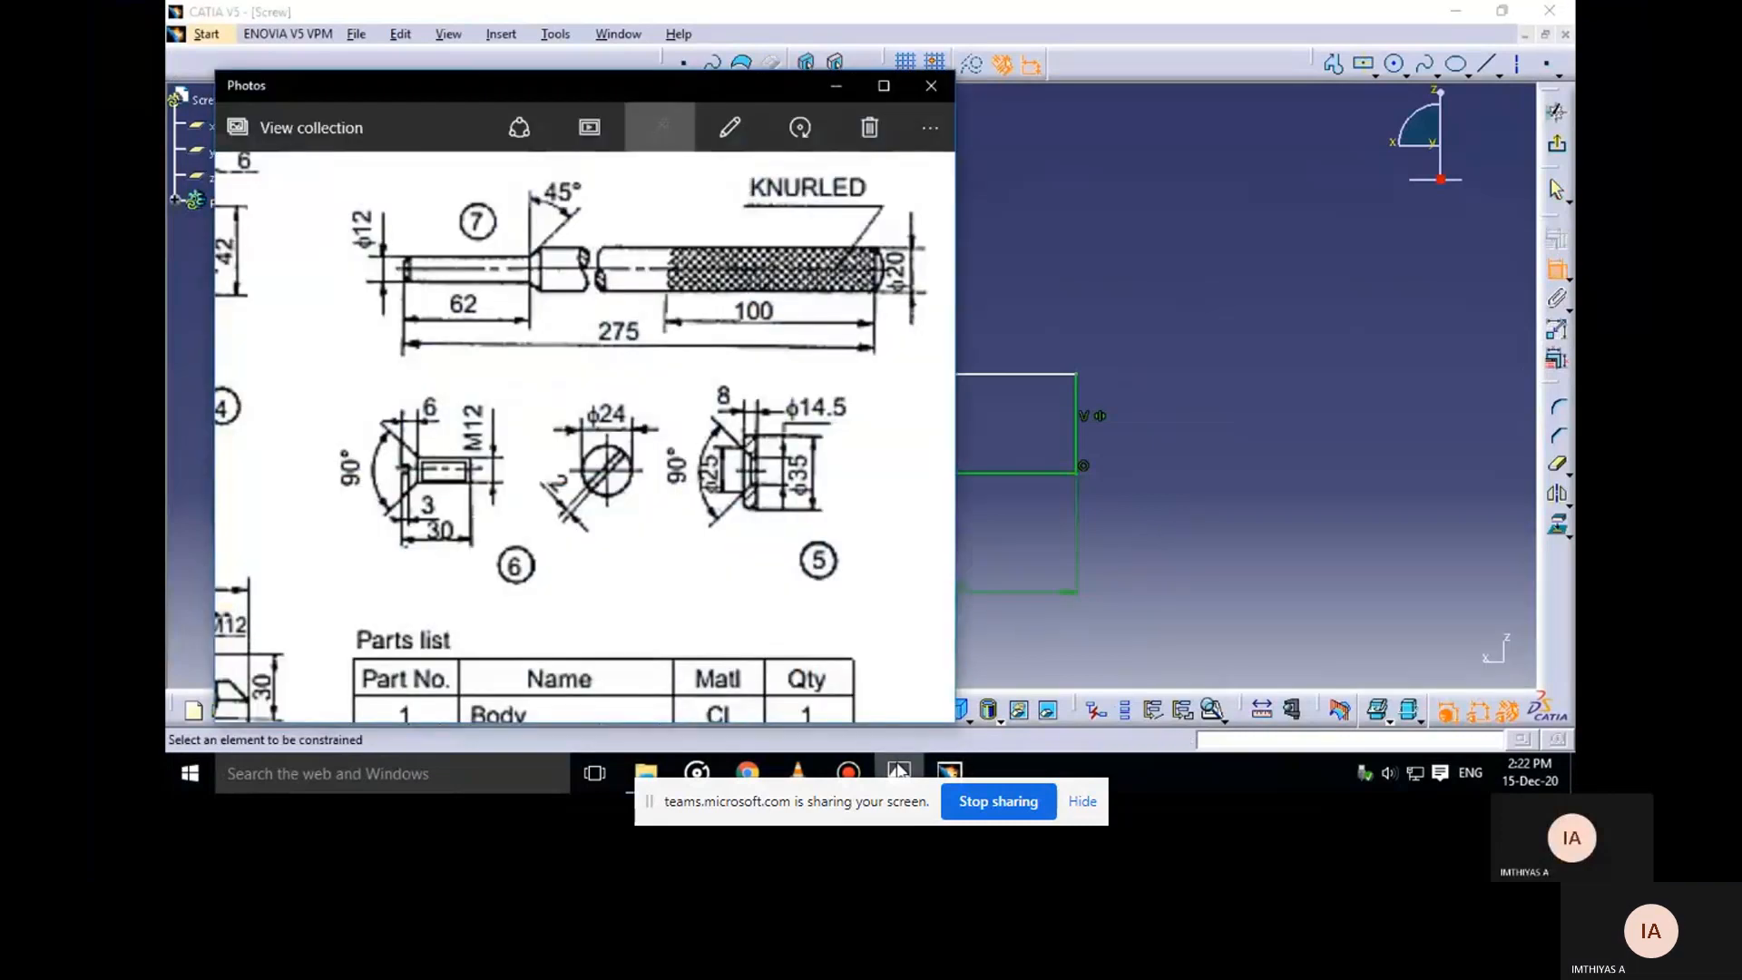
click(899, 771)
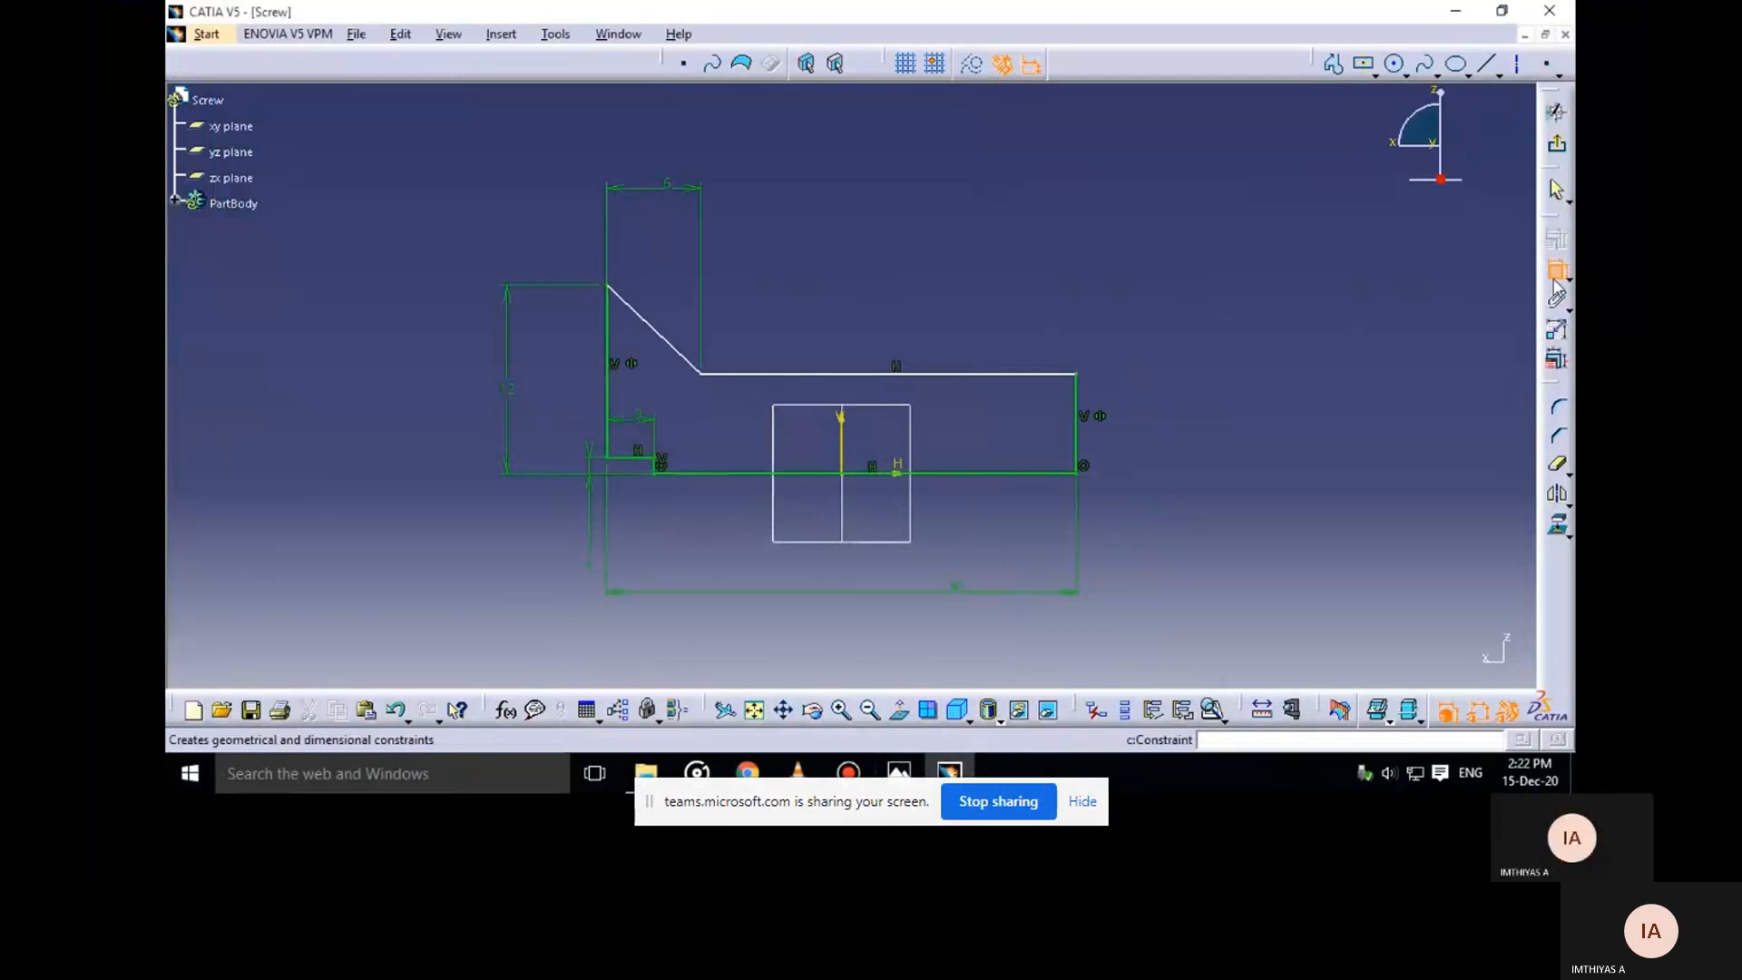
click(1073, 440)
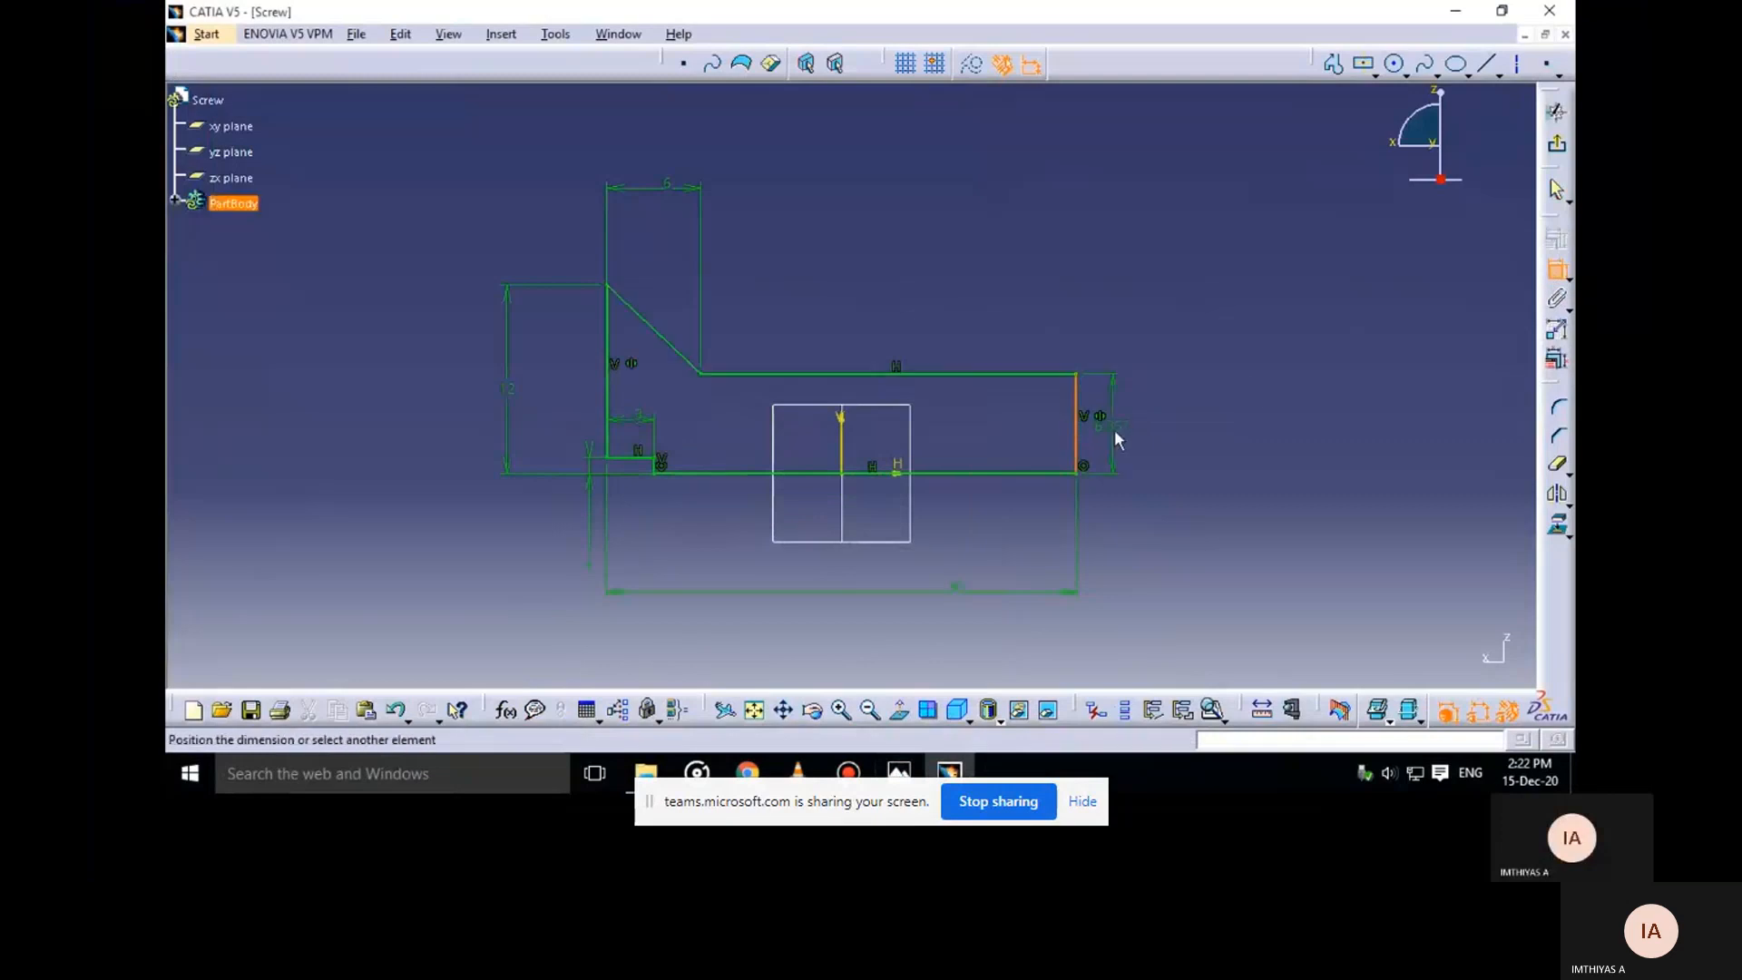
double_click(1172, 440)
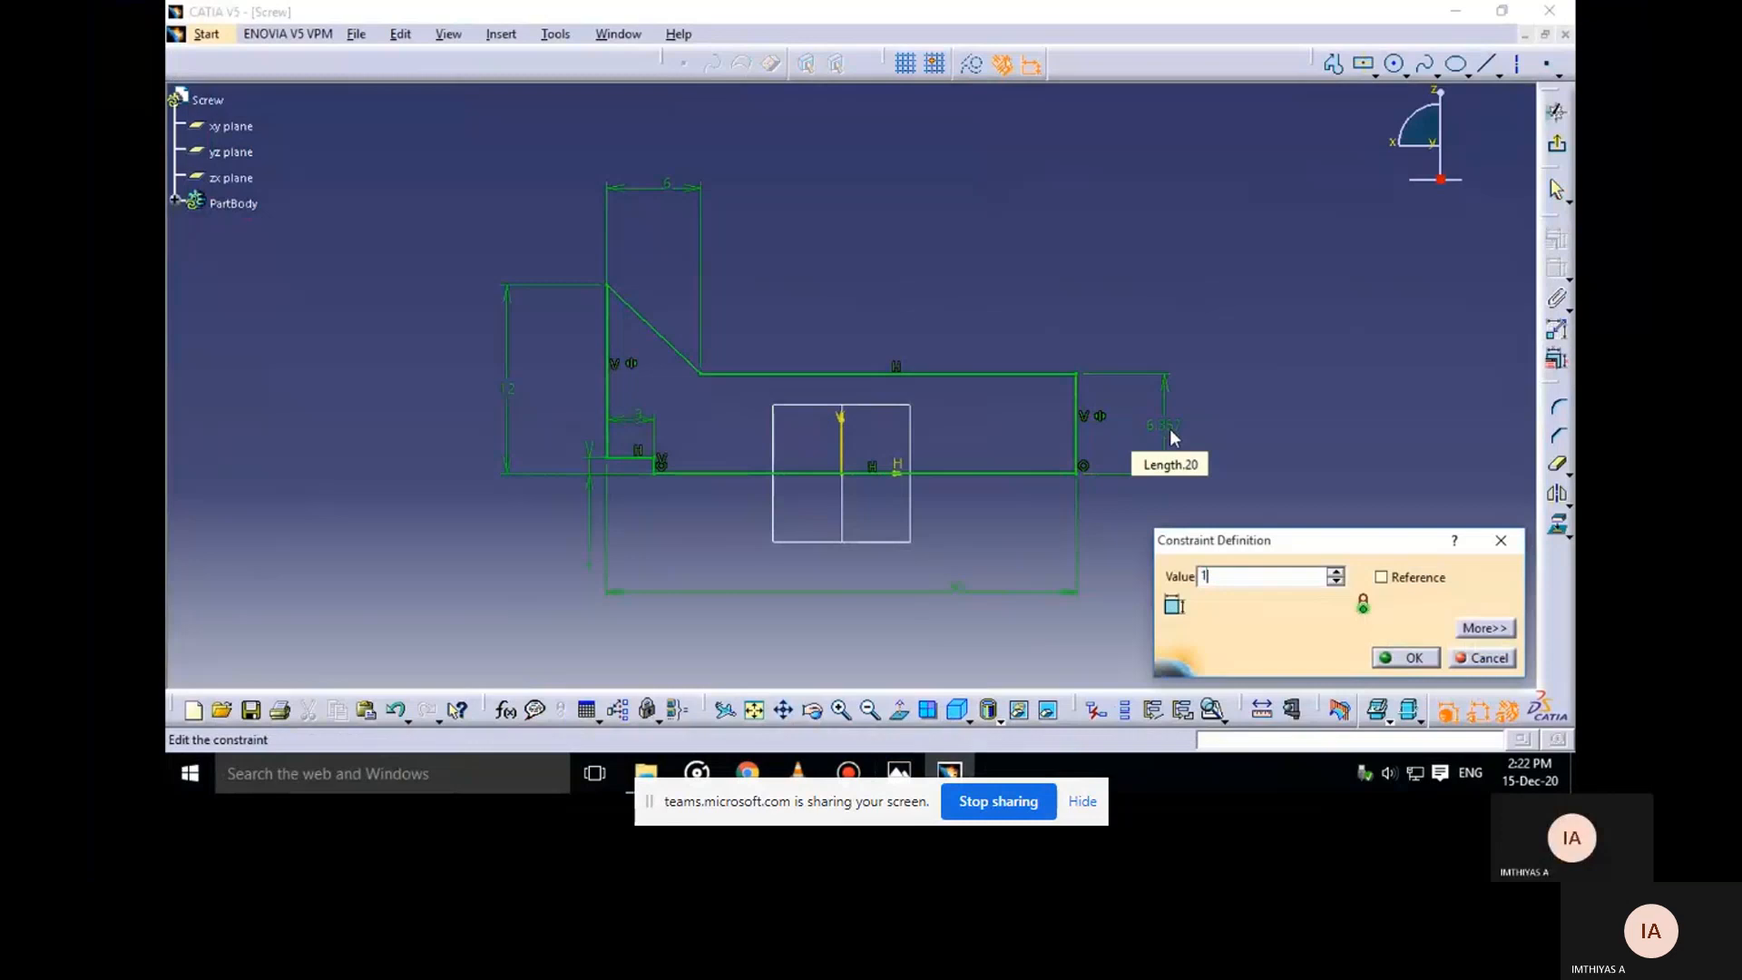
text(6)
key(Return)
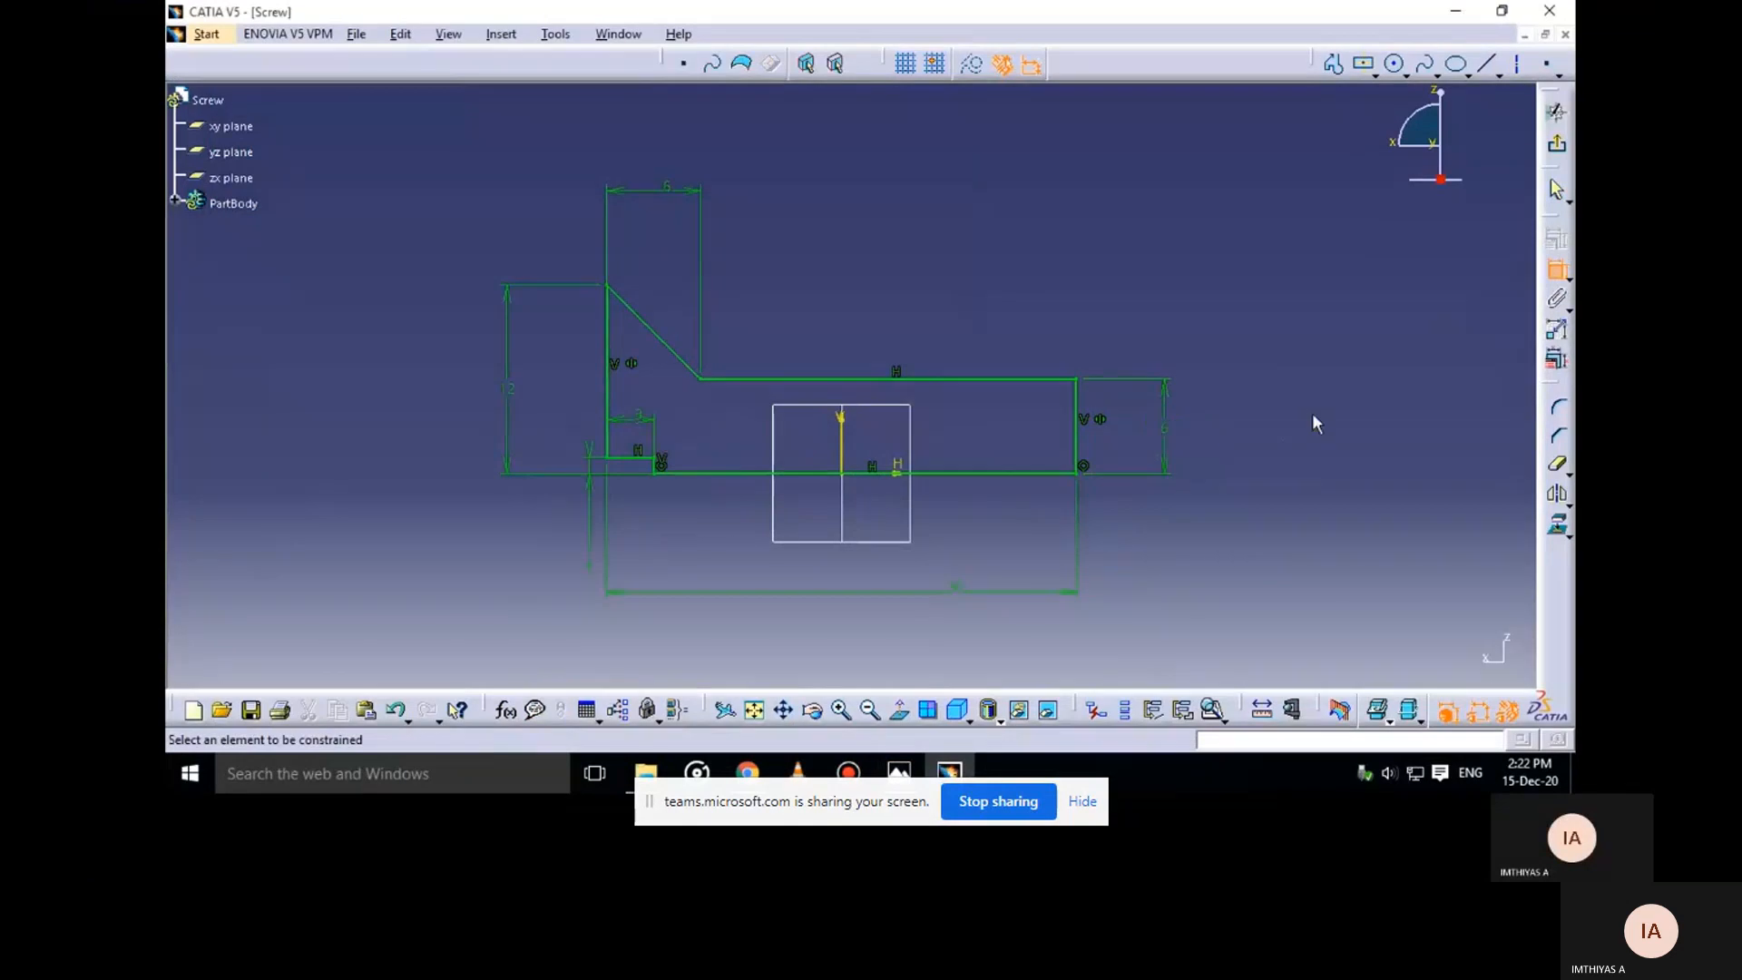
click(609, 403)
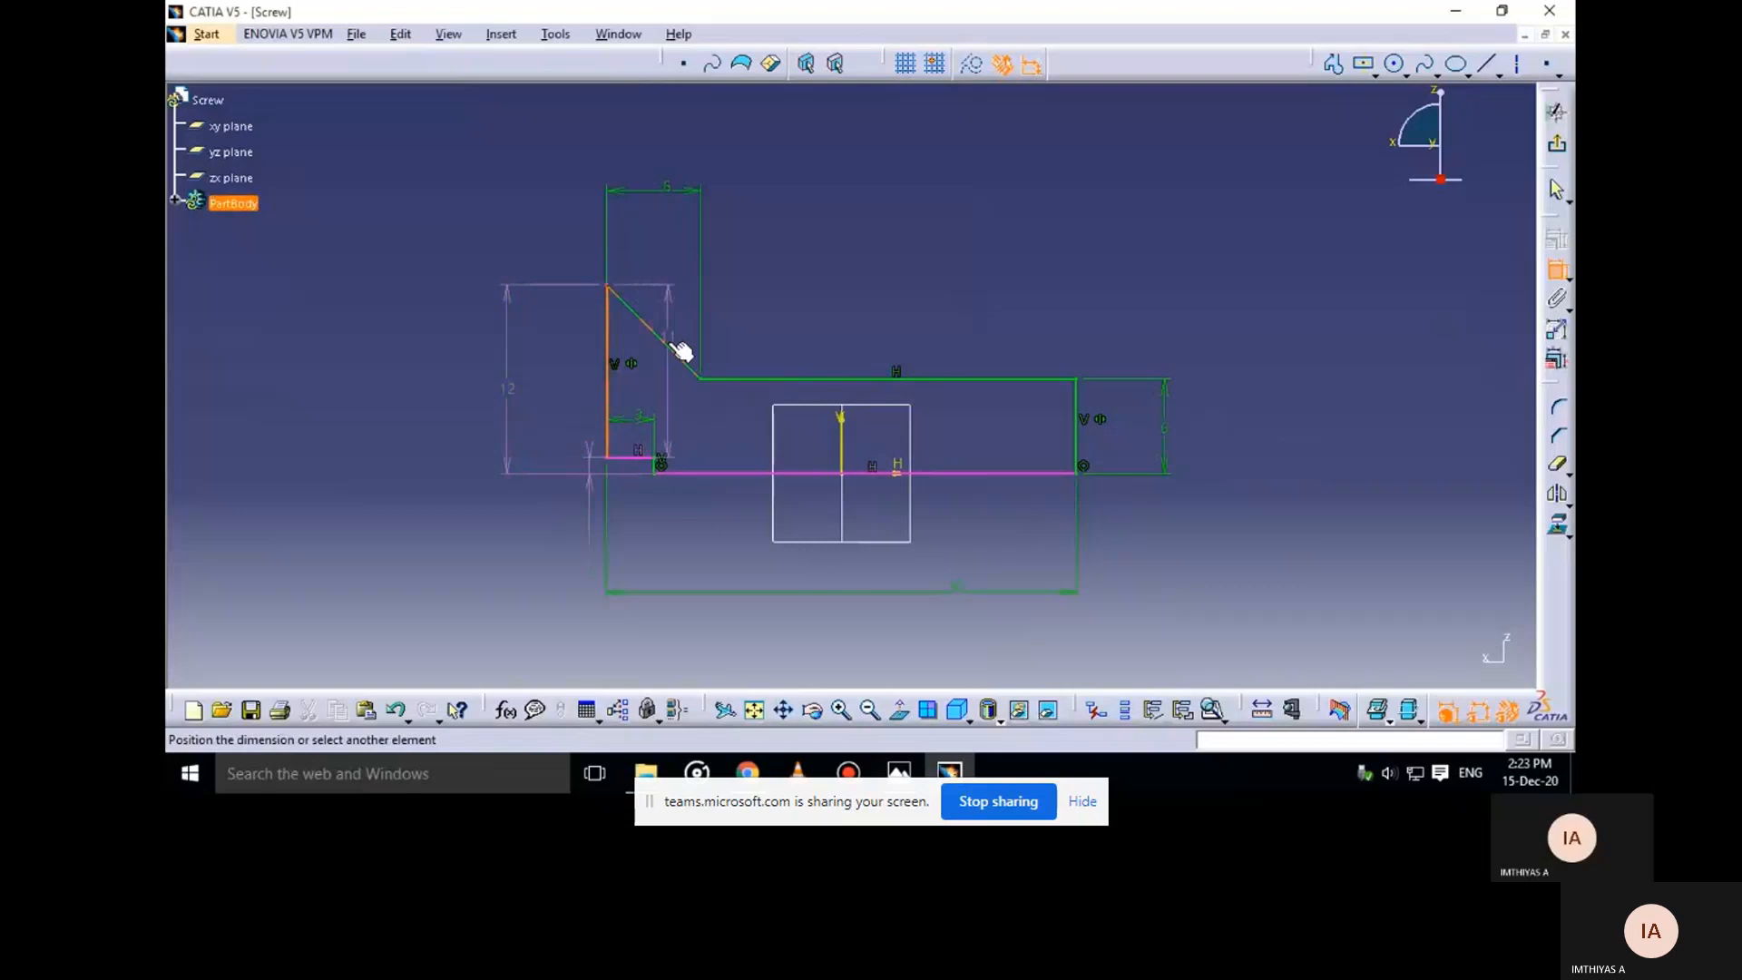
click(679, 349)
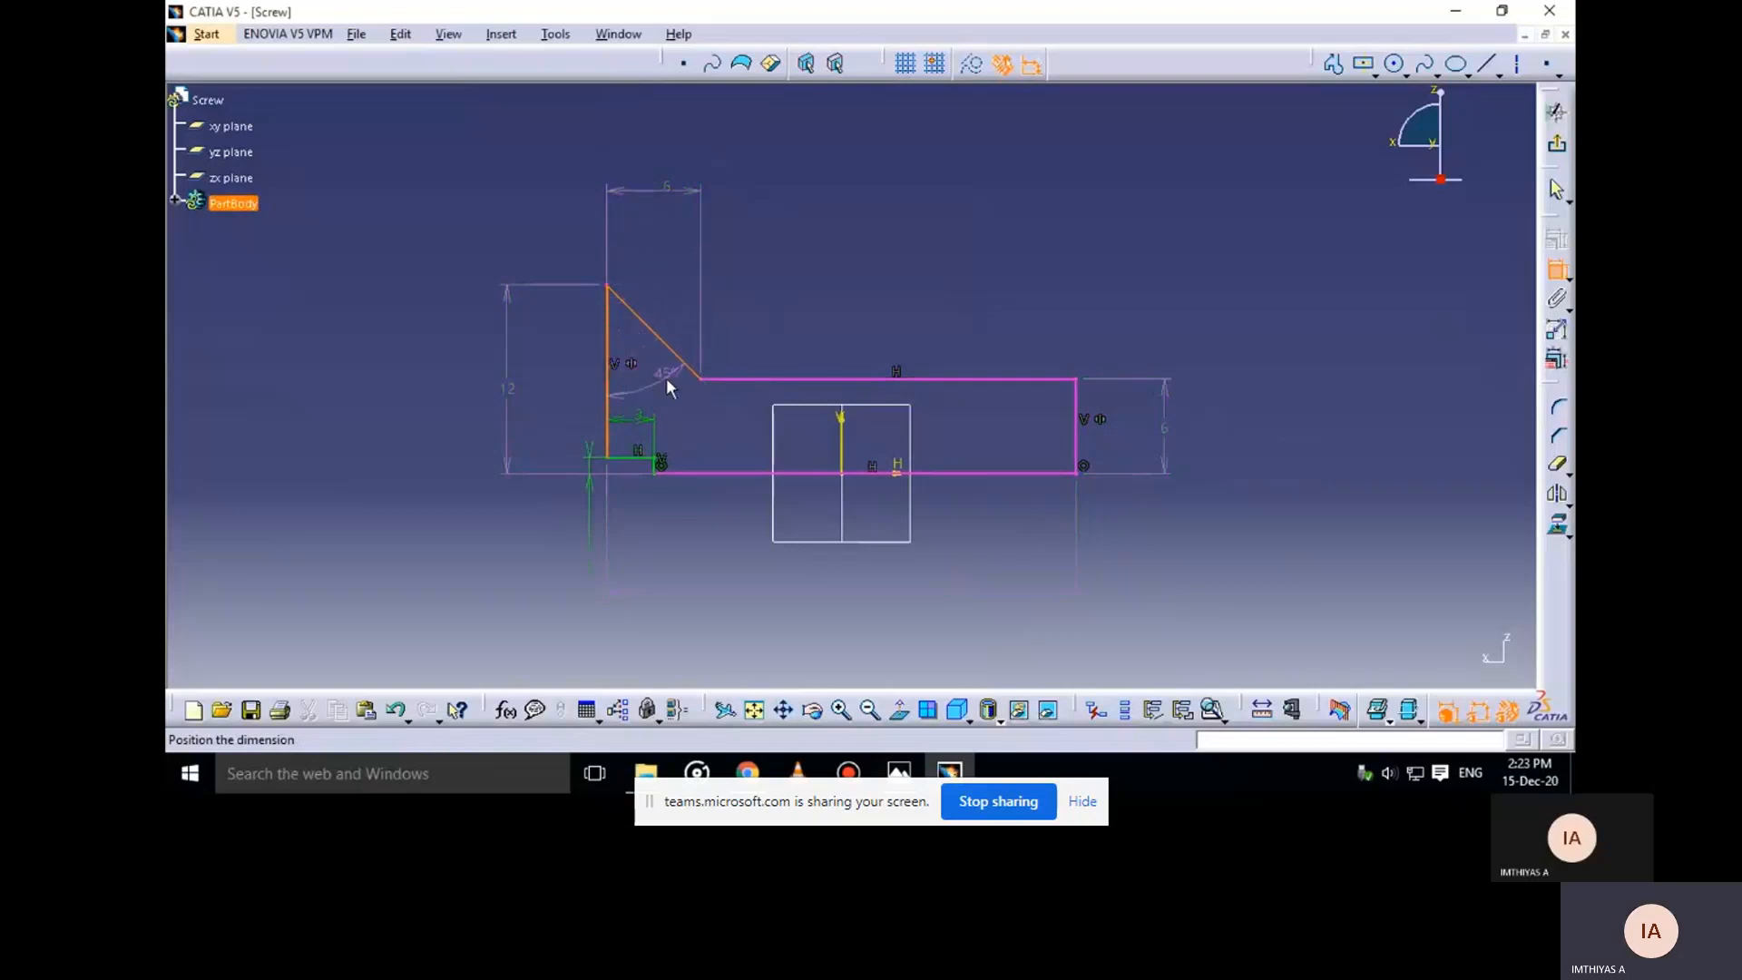
click(1557, 272)
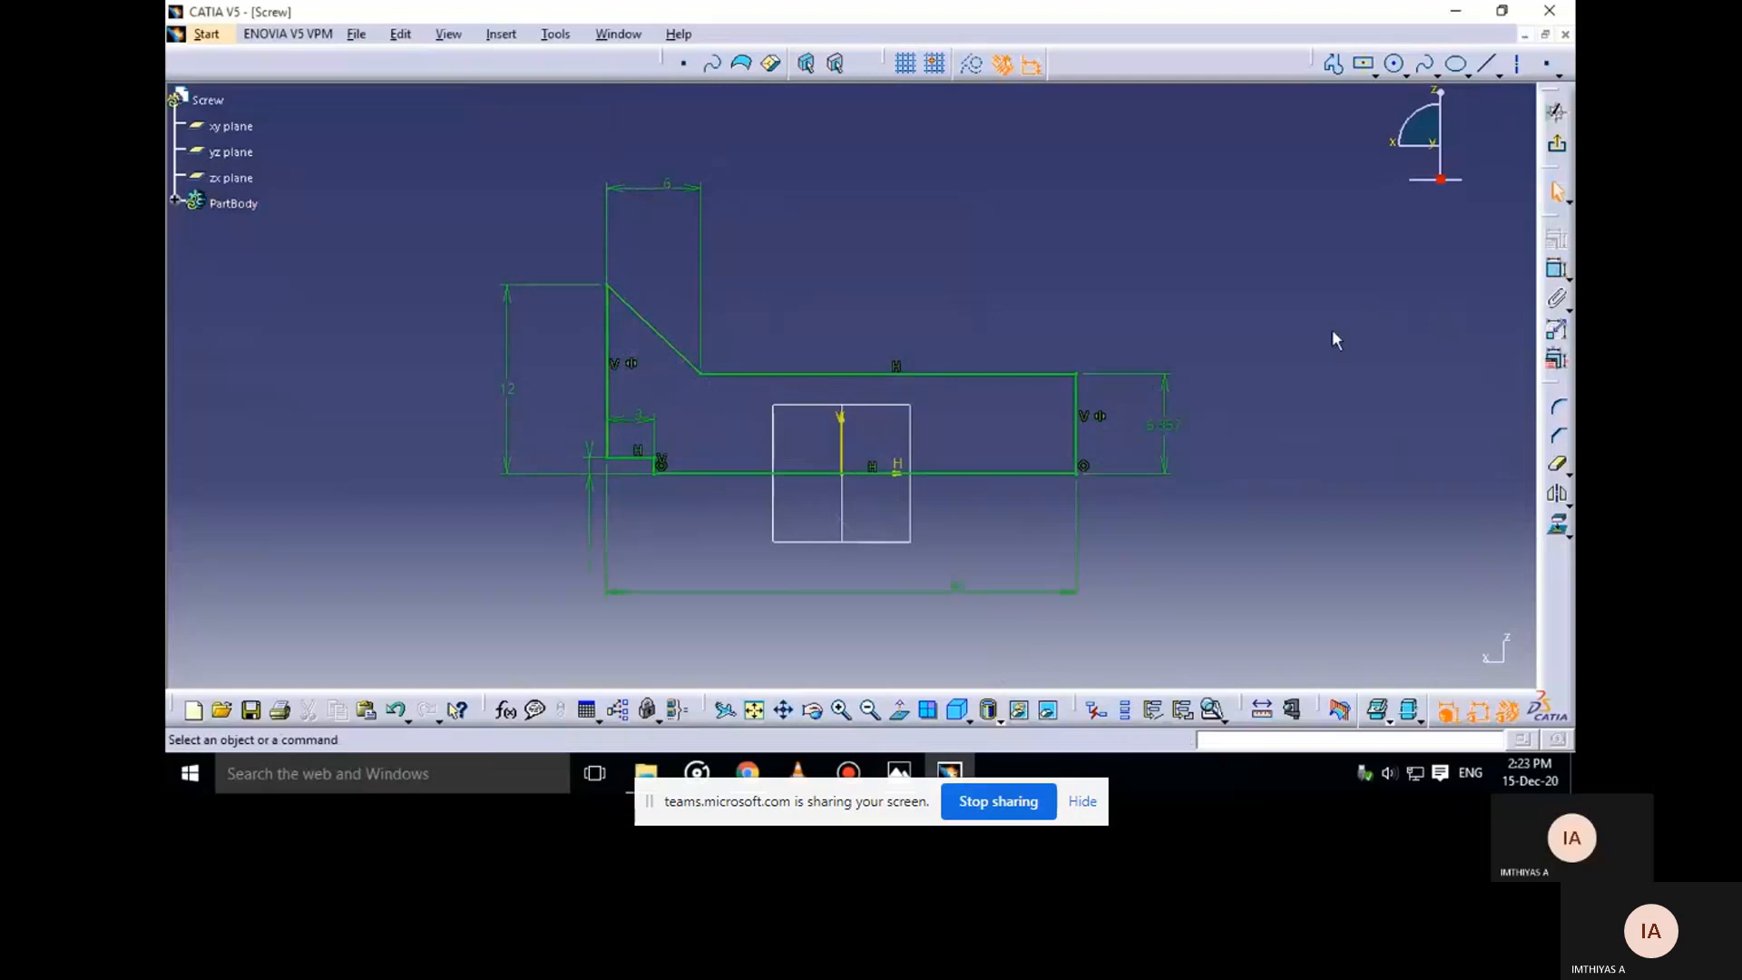
Set the length dimension of the shank's end edge back to 6 mm
double_click(1180, 430)
text(6)
key(Return)
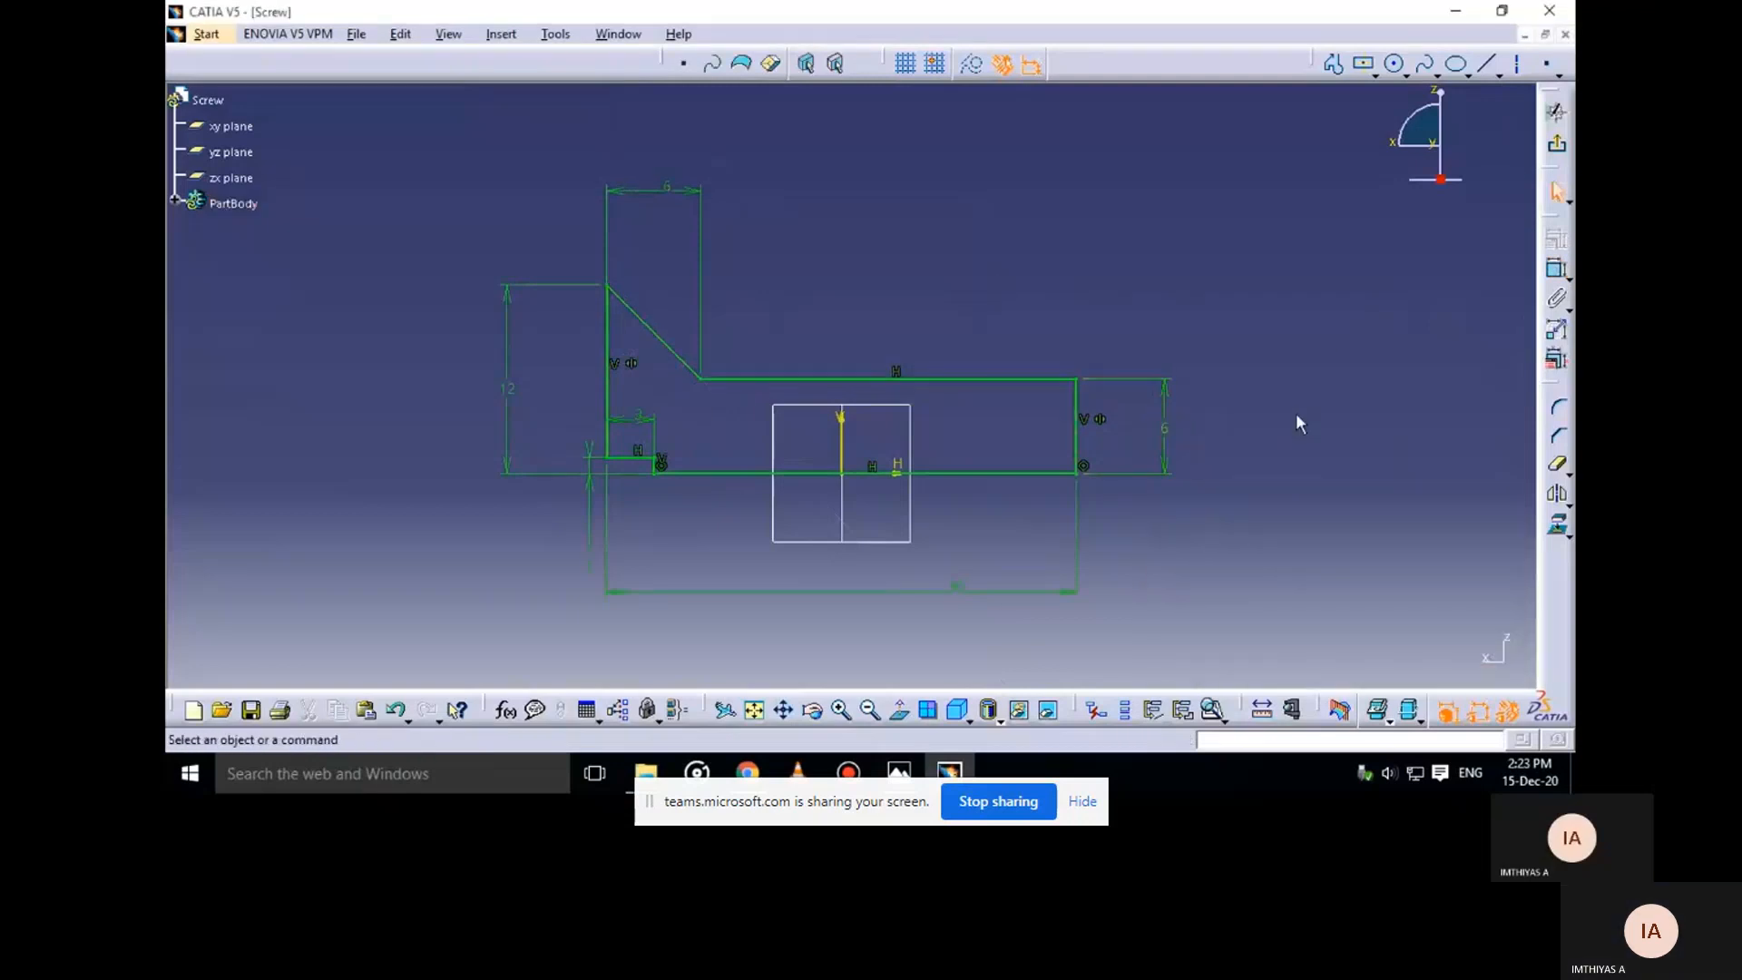
Exit the sketch and revolve the profile into a 360° Shaft about the X axis
click(1557, 150)
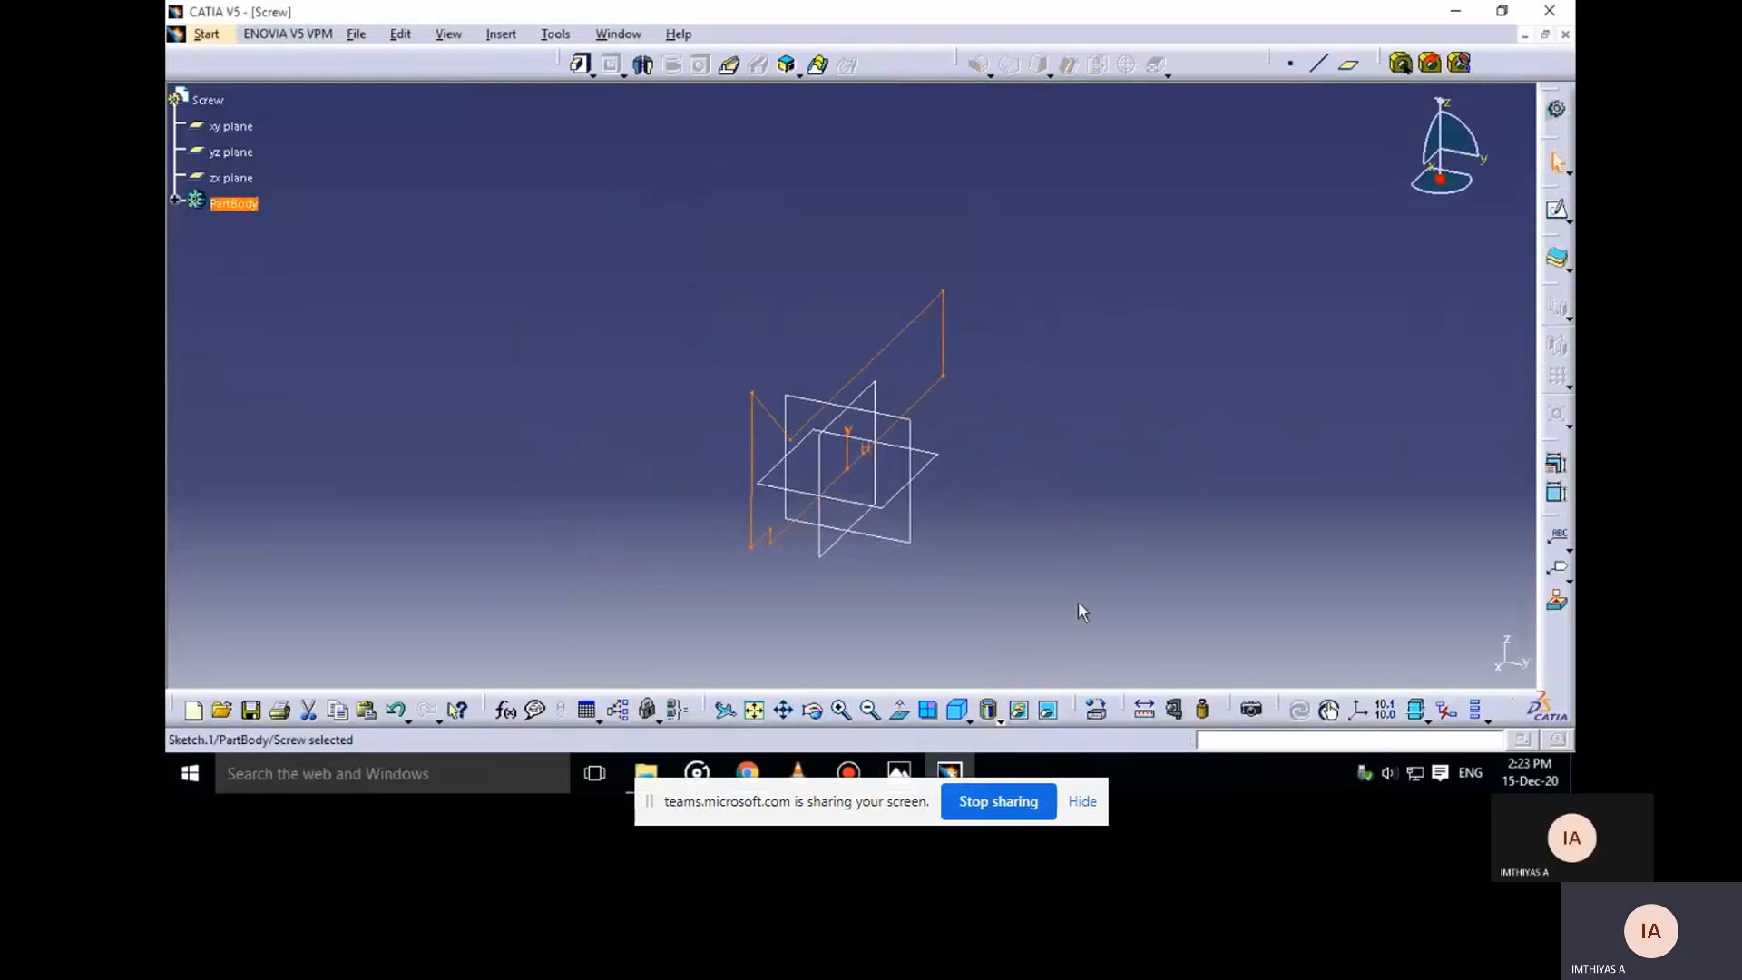
click(643, 64)
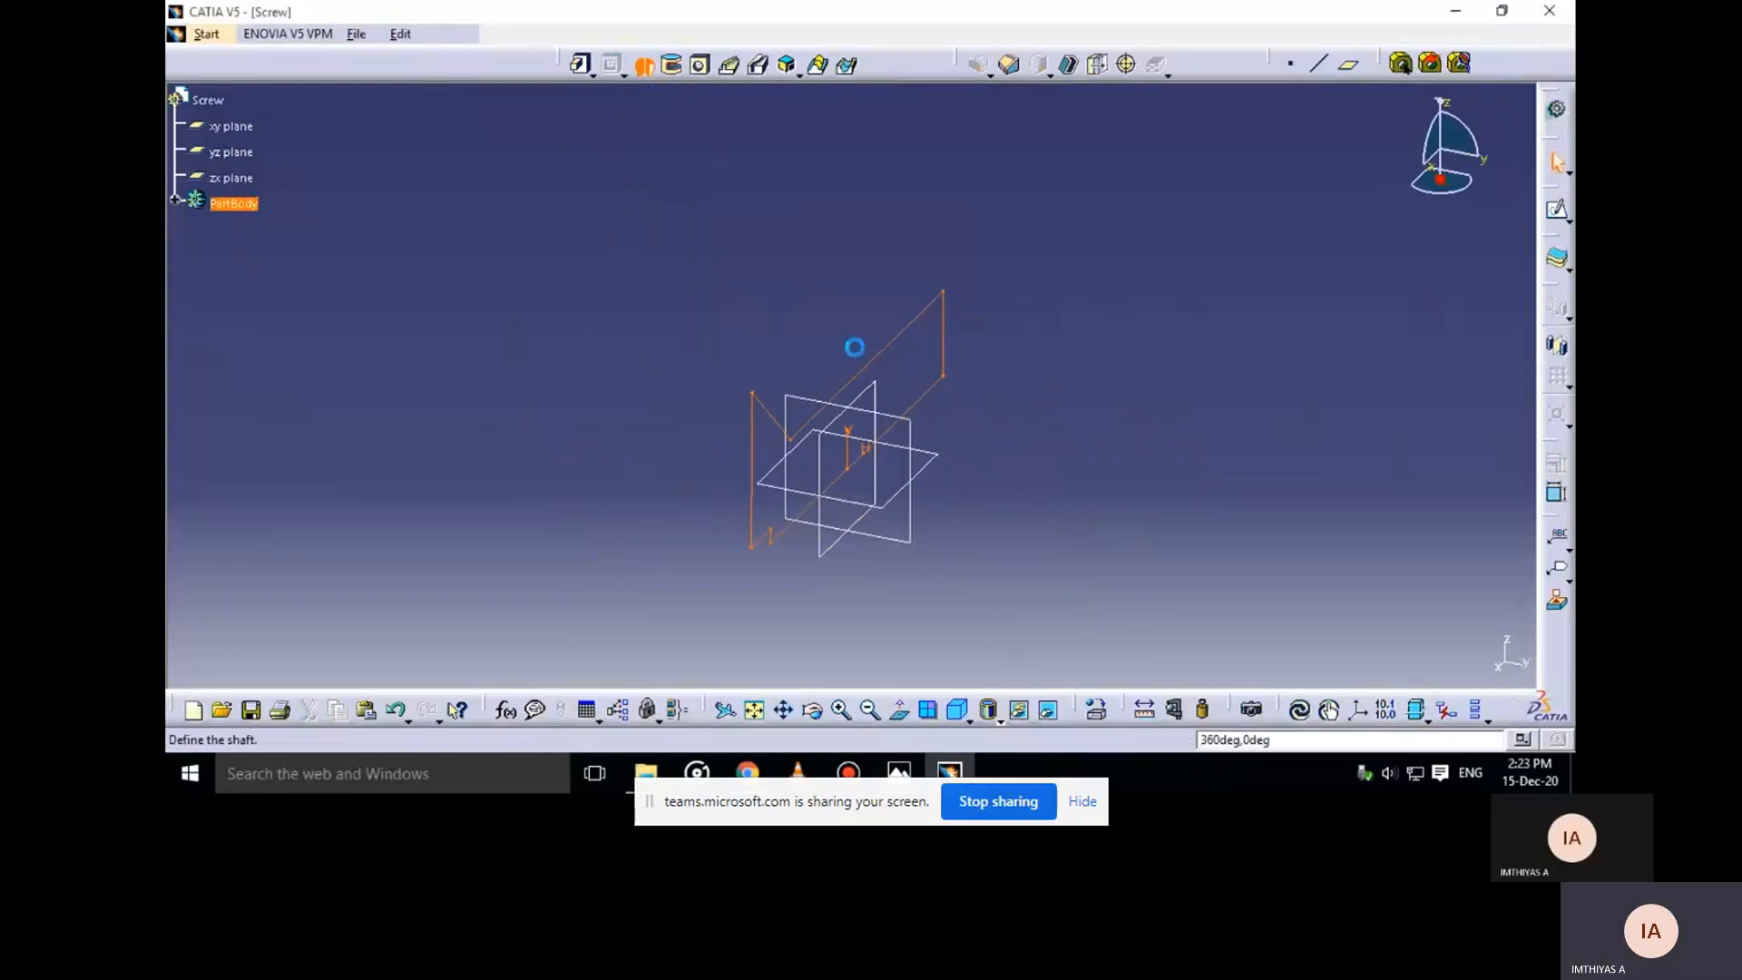
right_click(1389, 581)
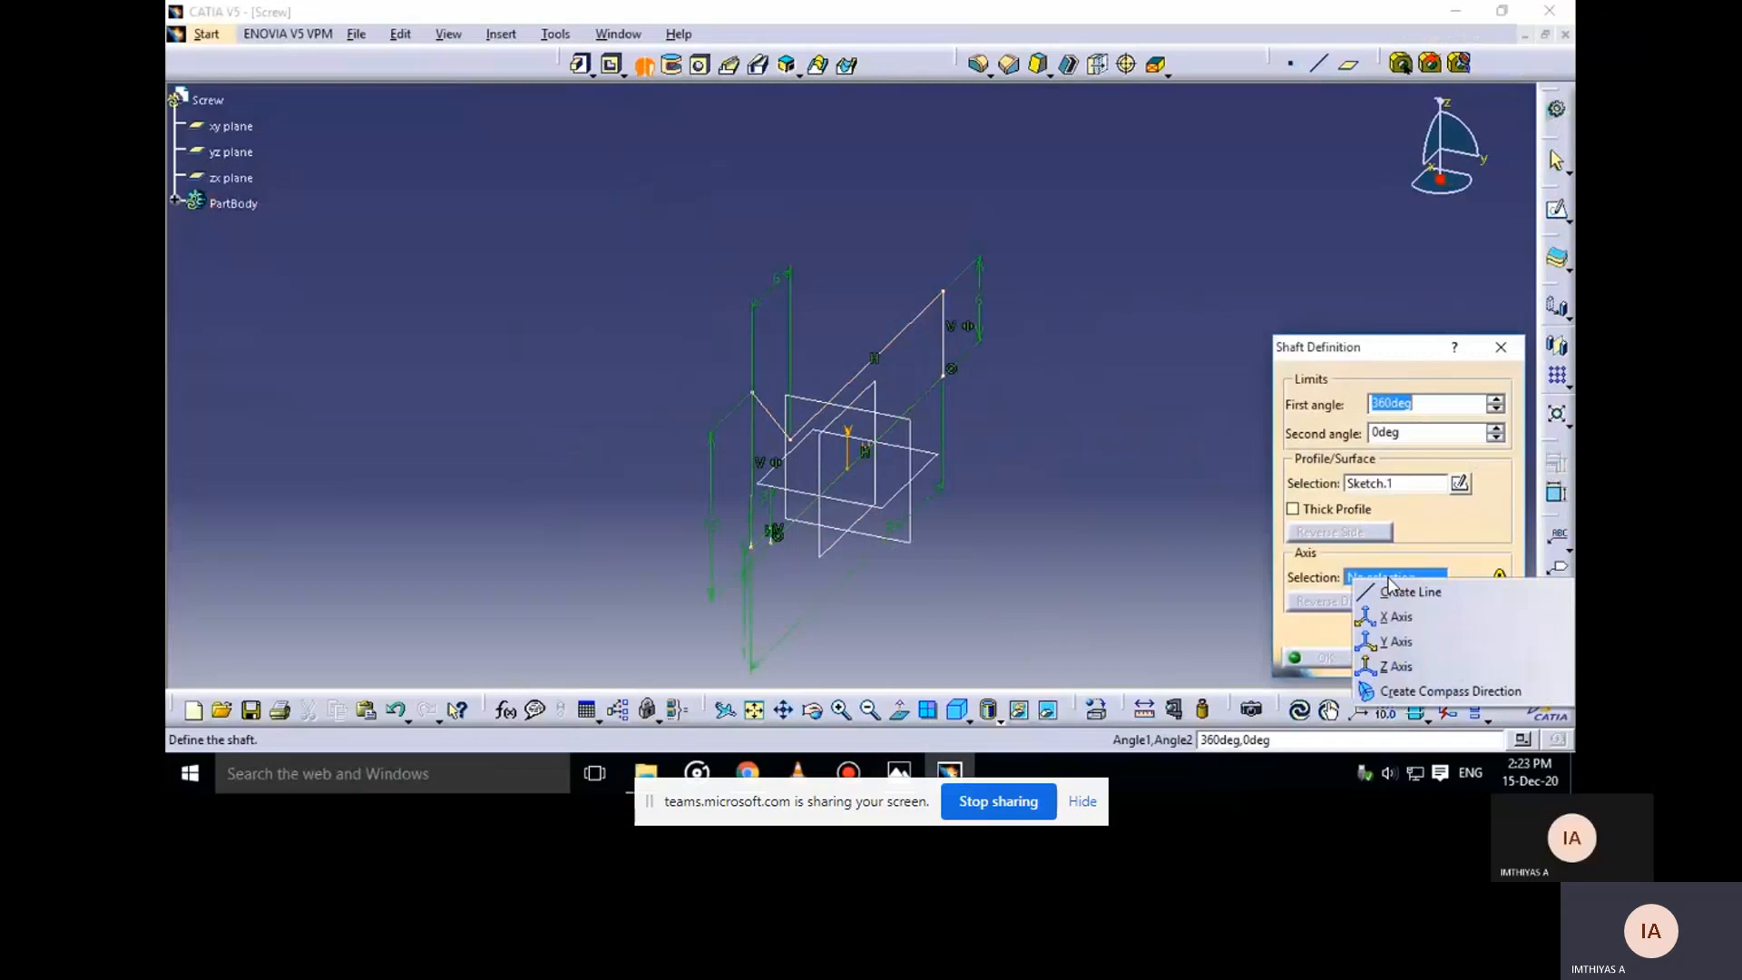
click(1399, 622)
click(1479, 658)
click(1320, 658)
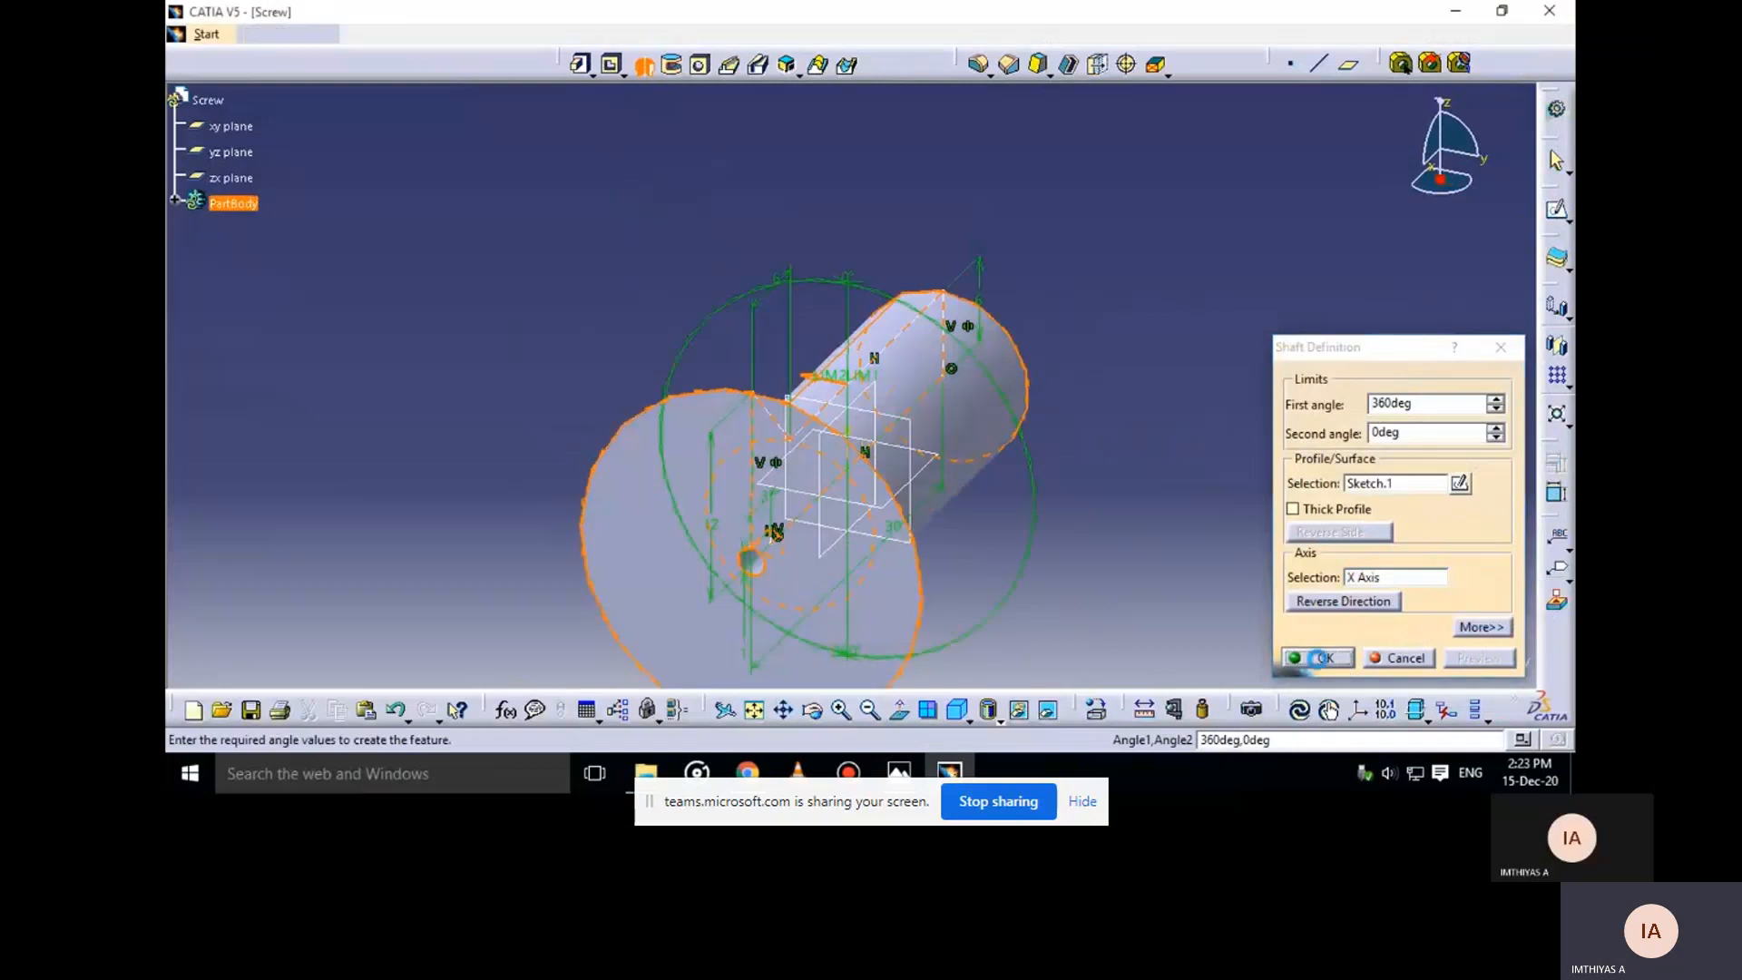
click(1260, 632)
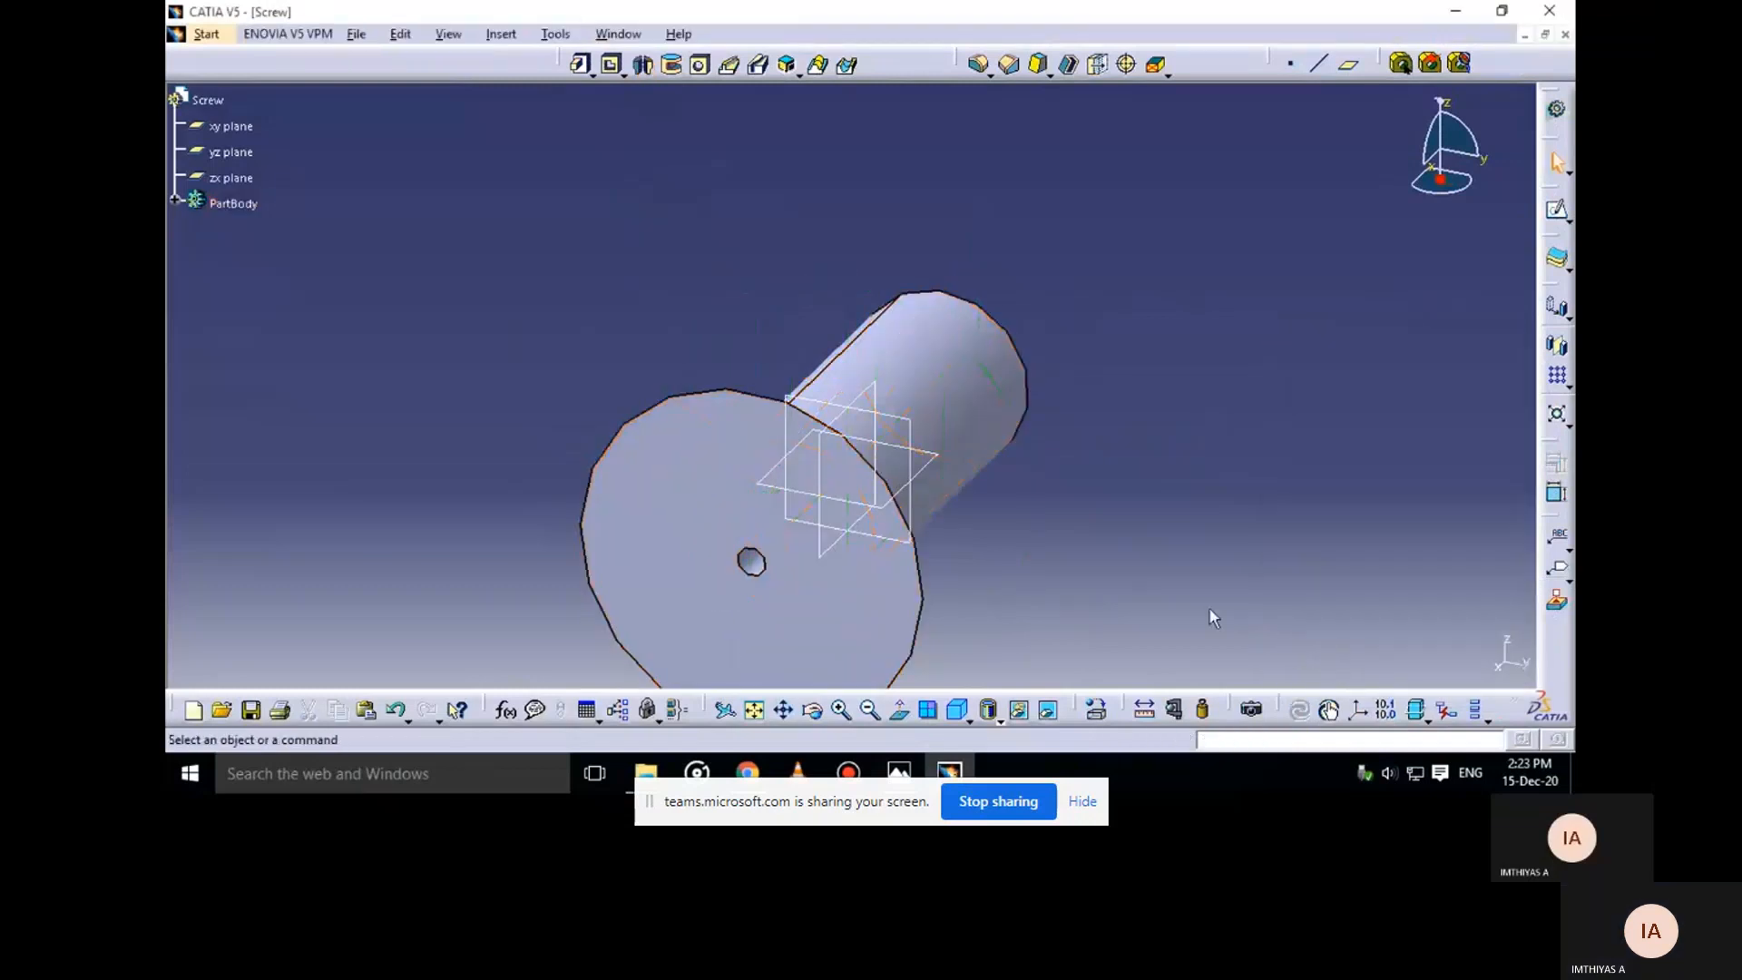
Reopen the shaft's profile sketch and delete the slot's short horizontal and vertical edges
click(173, 200)
click(259, 280)
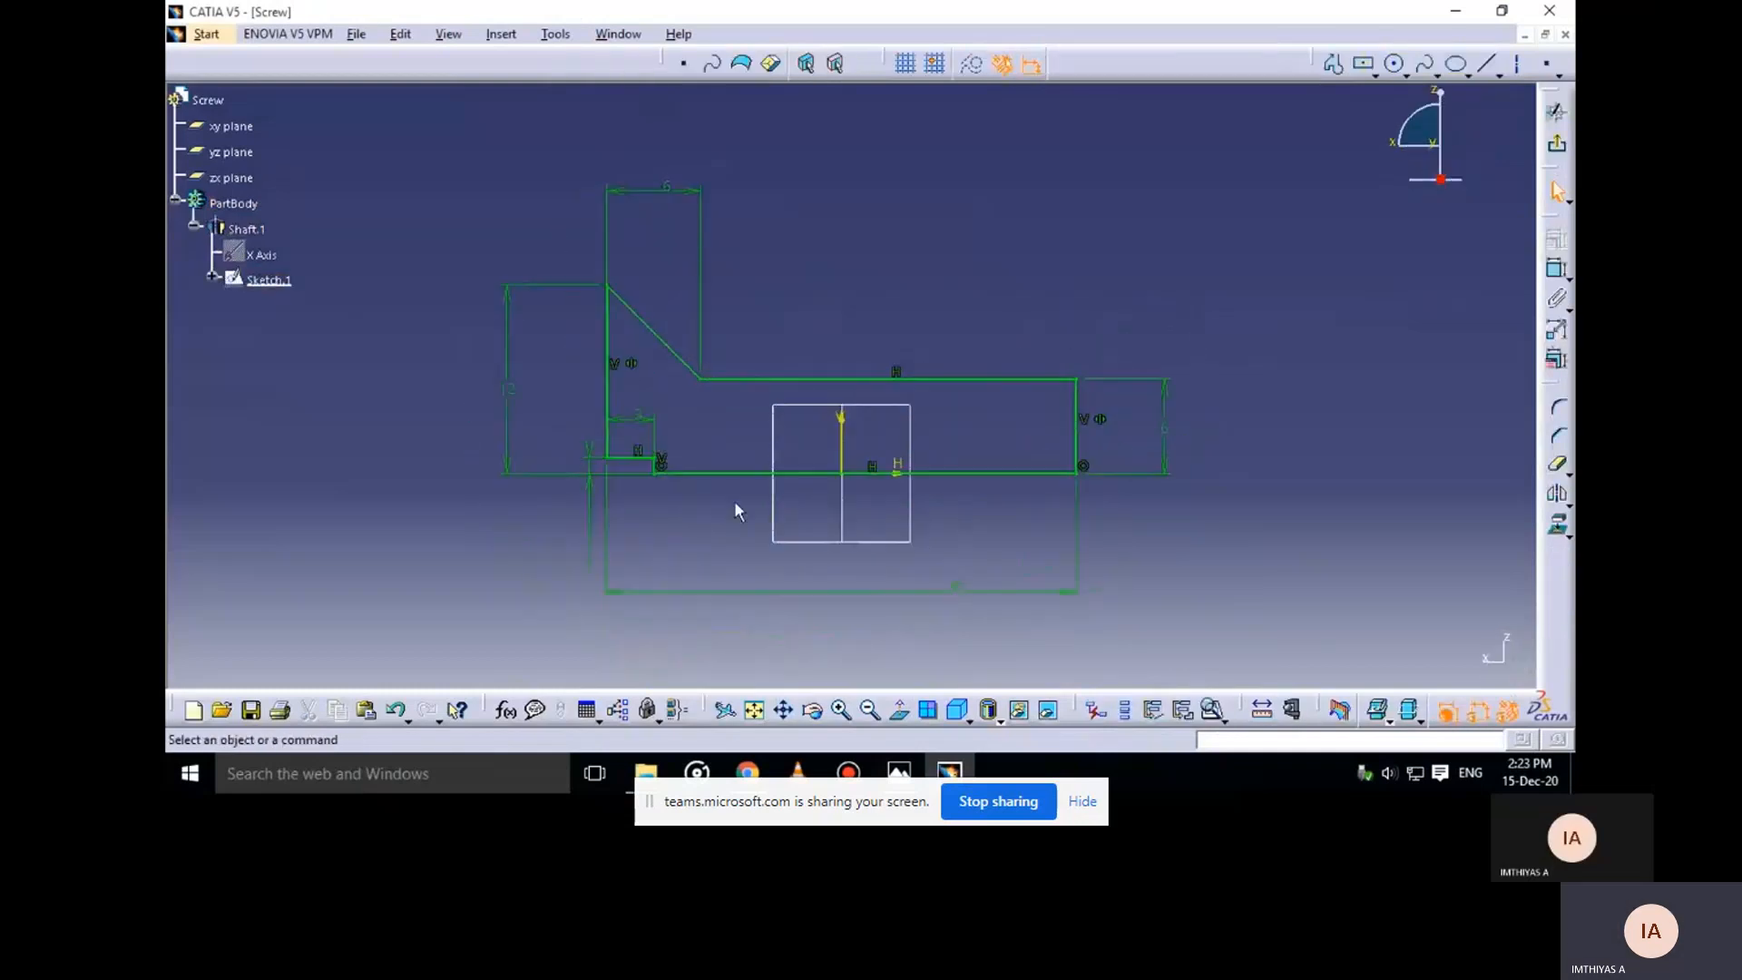
mouse_move(733, 501)
middle_down()
mouse_move(679, 463)
mouse_move(821, 303)
mouse_move(759, 369)
middle_up()
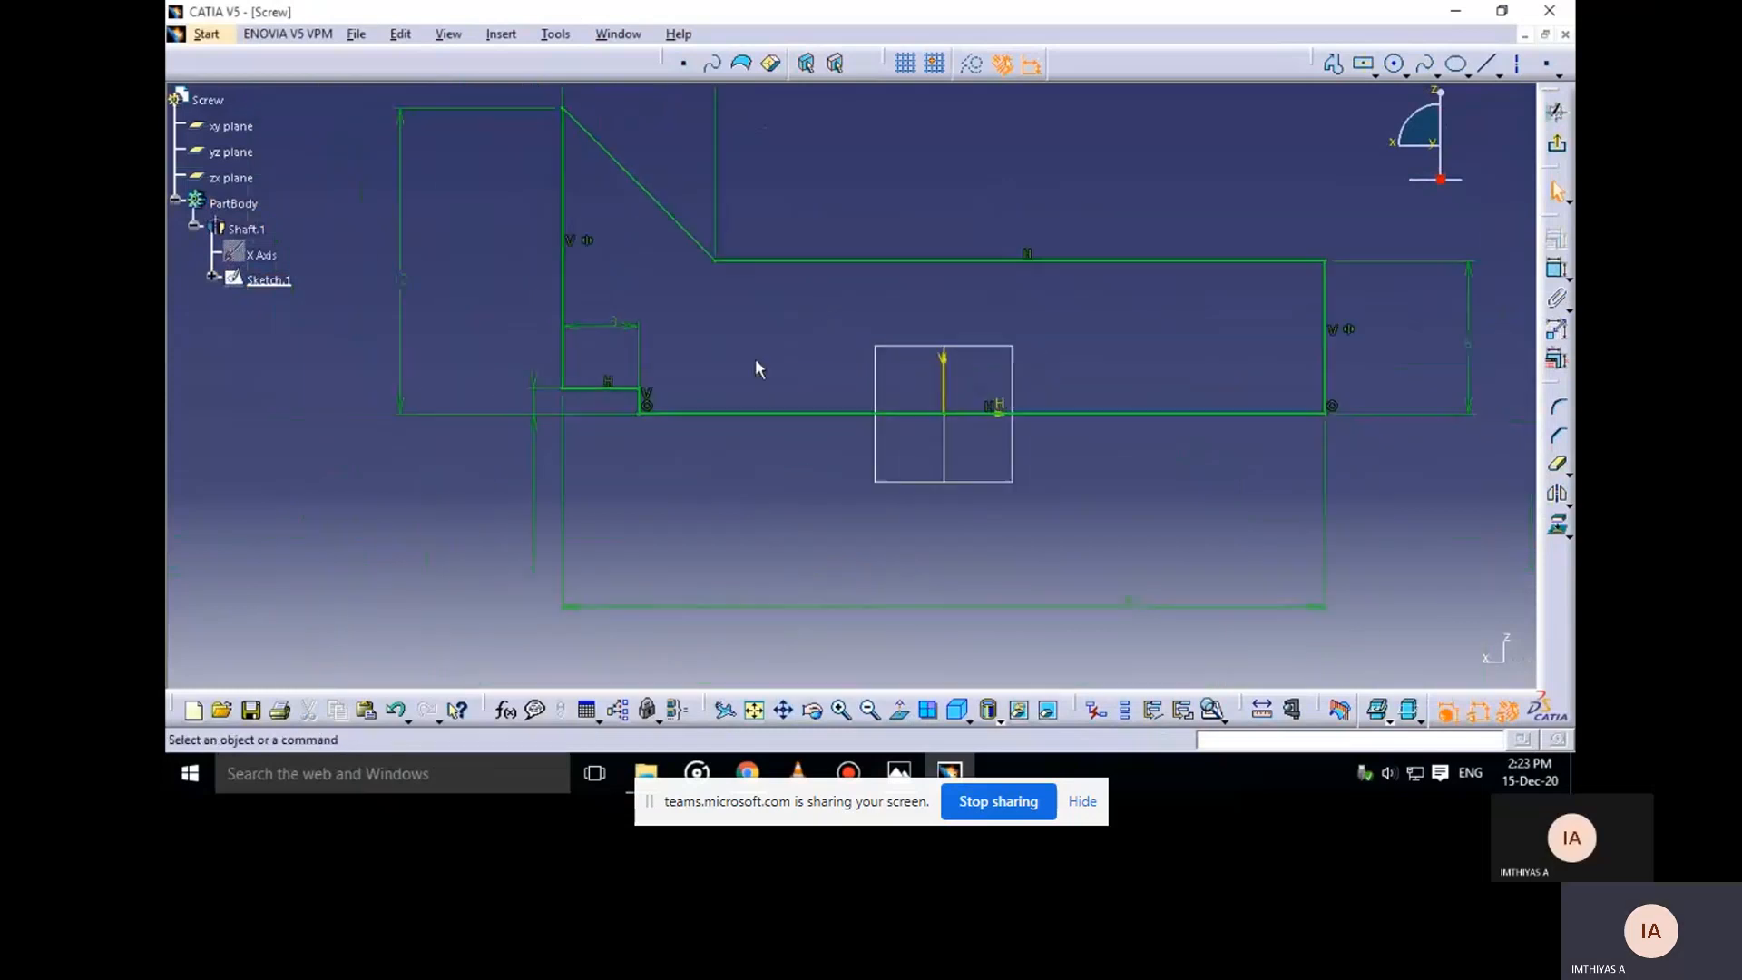
click(620, 391)
key(Delete)
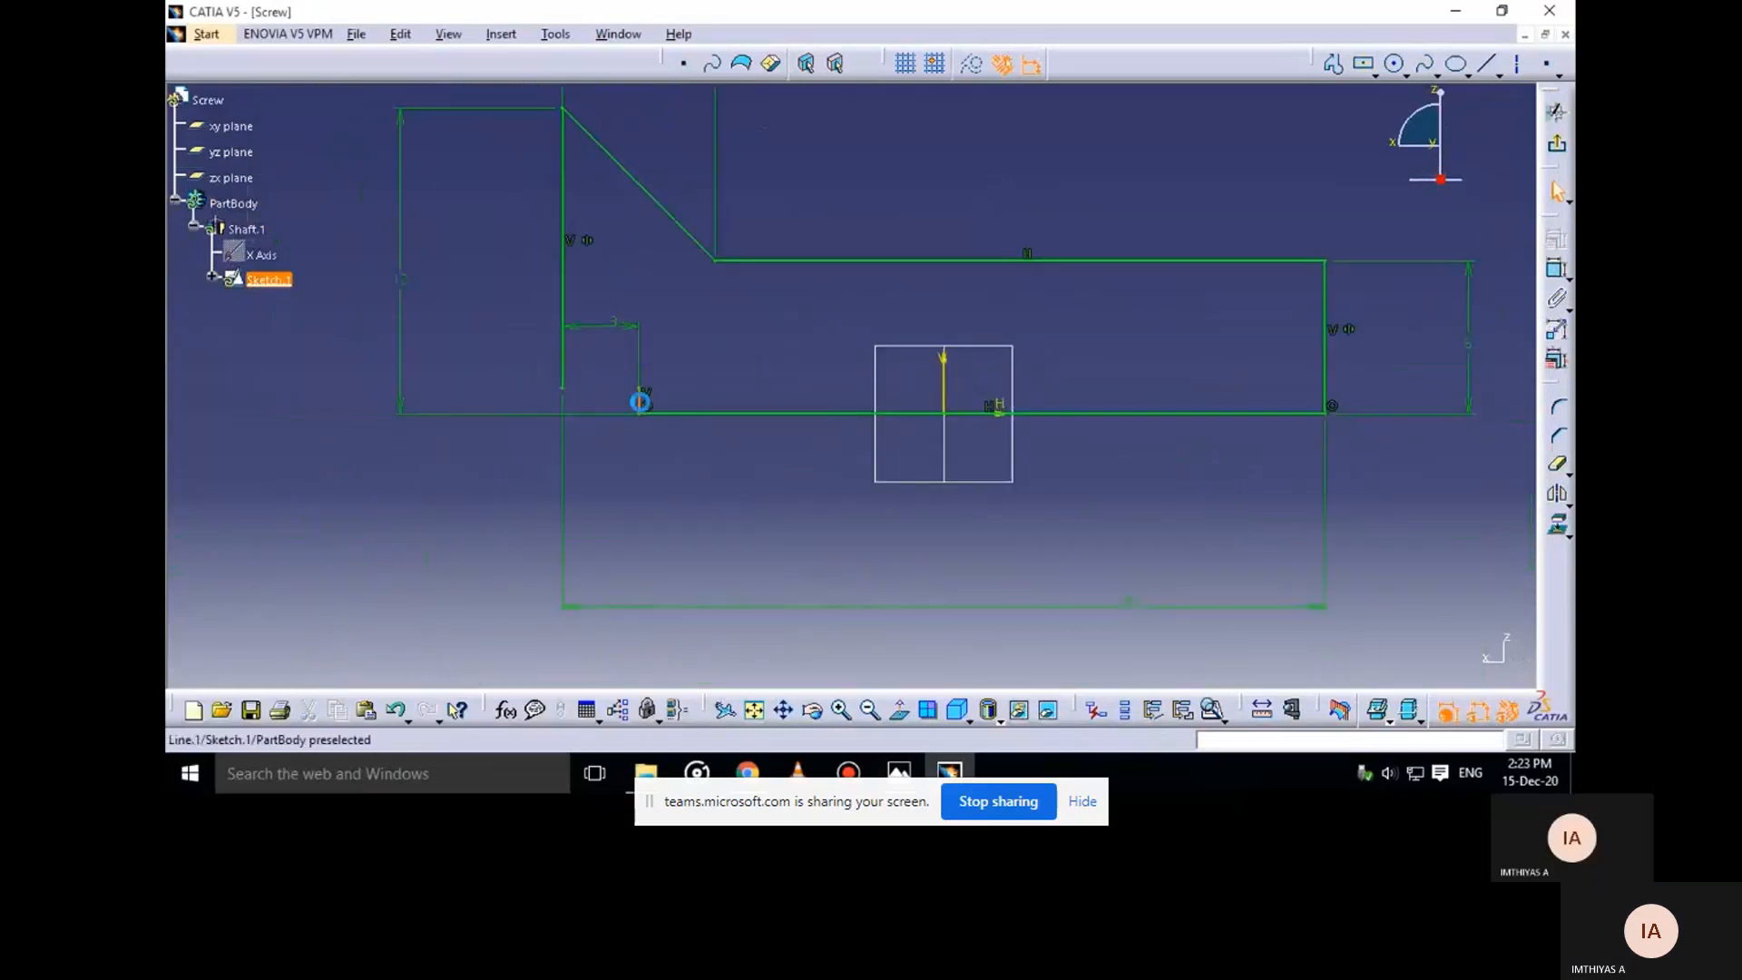
Make the lower endpoint of the outer head edge coincident with the horizontal axis
click(564, 402)
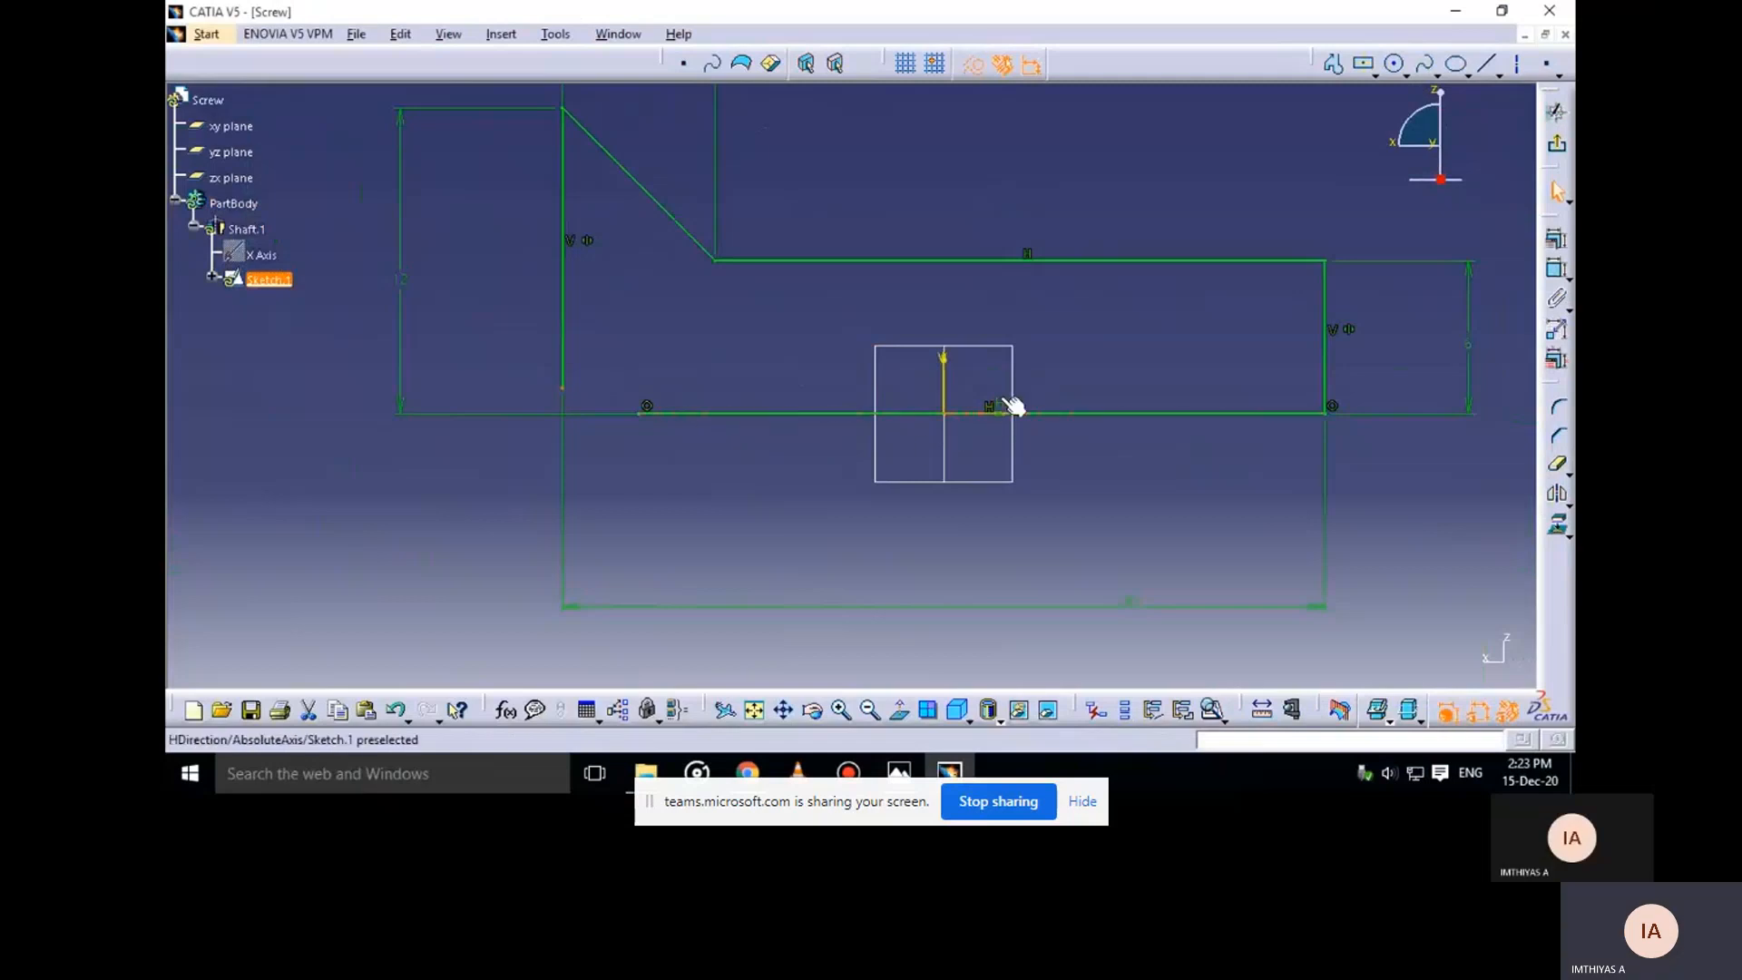
ctrl+click(1003, 407)
click(1556, 239)
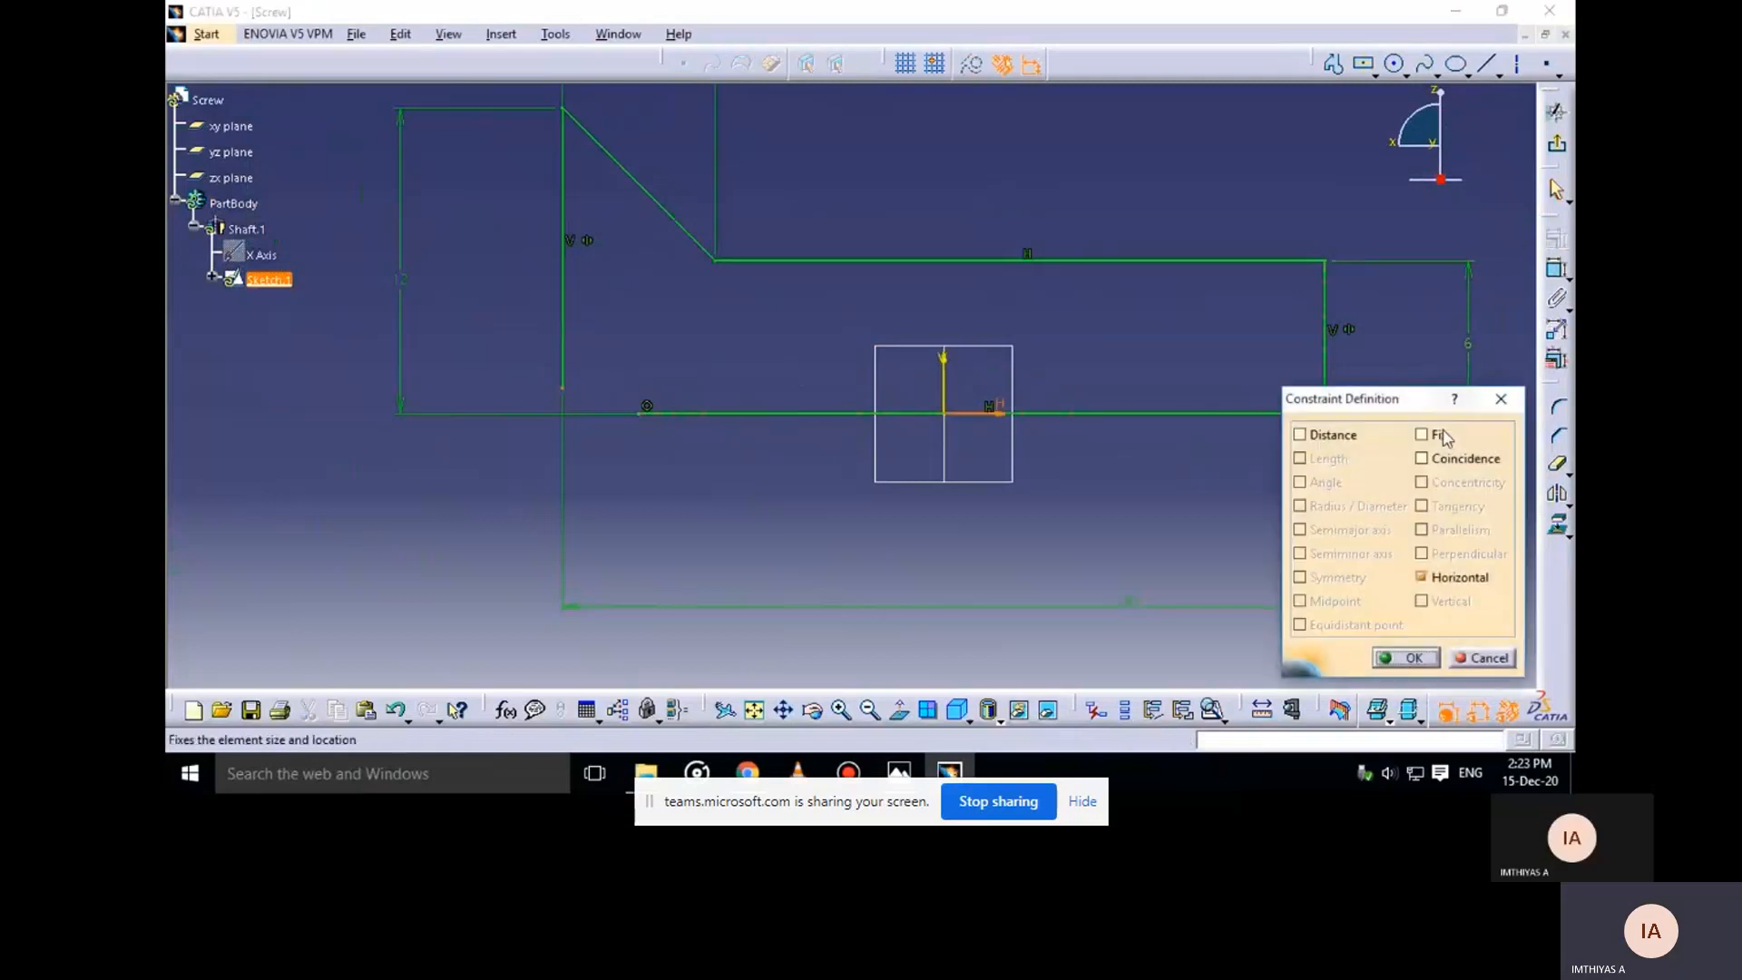
click(1439, 458)
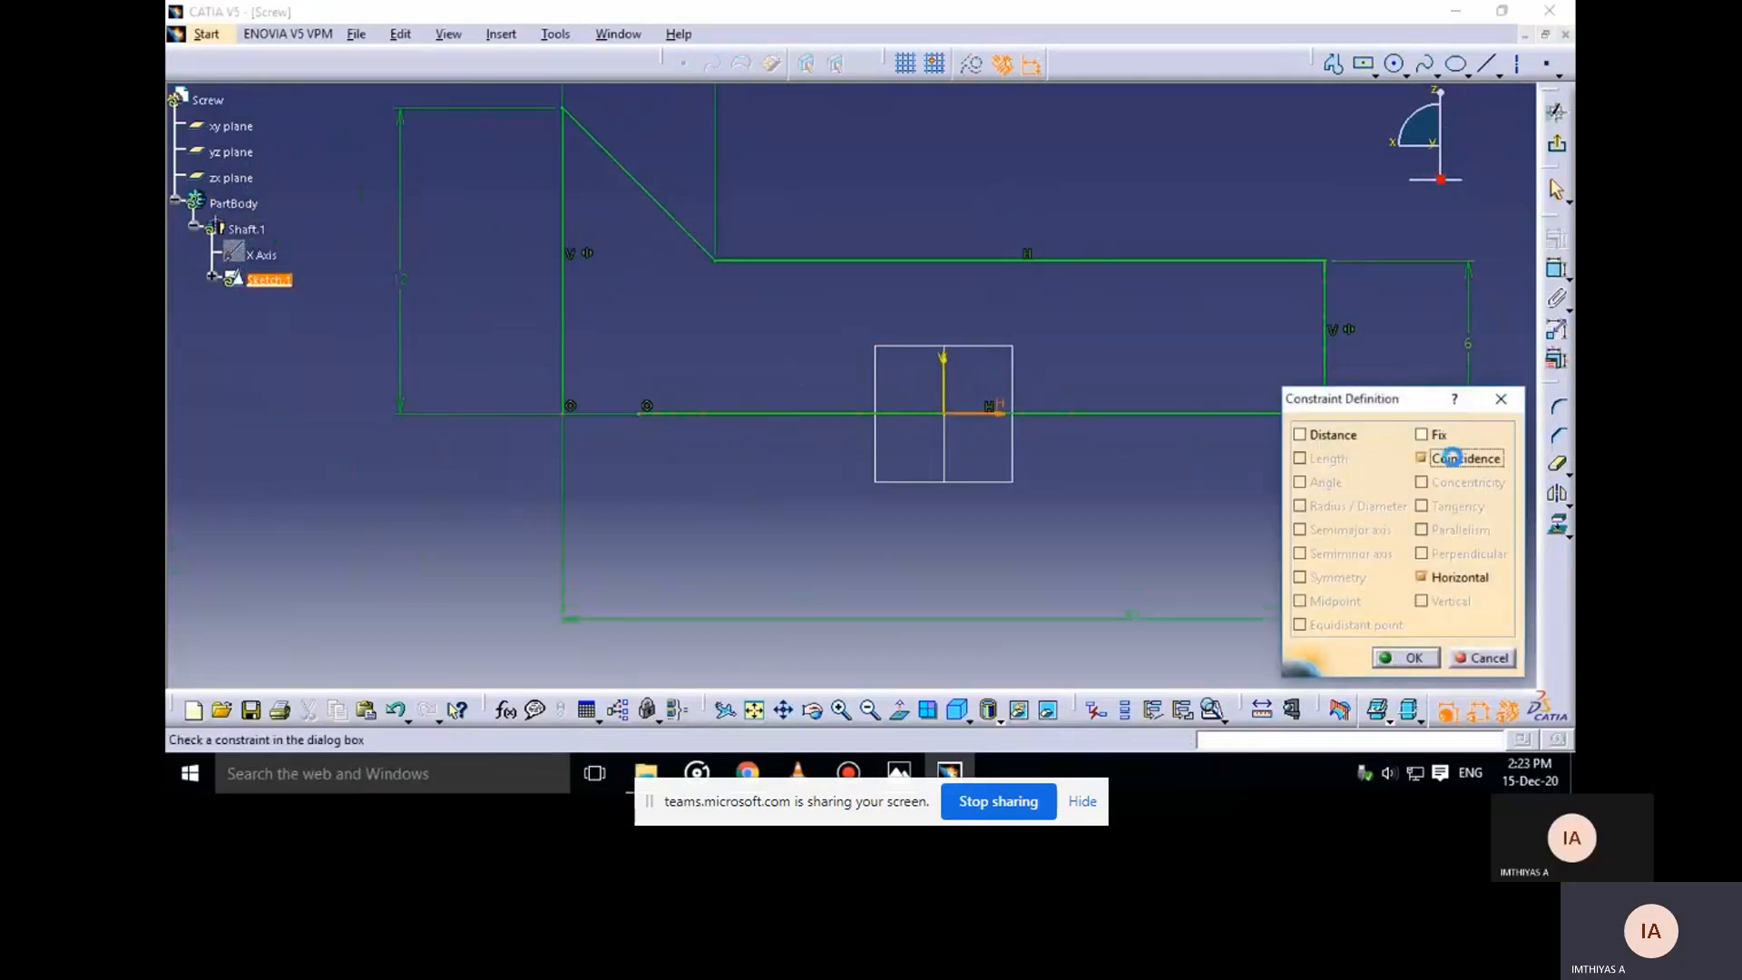
click(1405, 660)
Close the profile by making the axis edge's open endpoint coincident with the head edge's lower endpoint, and exit the sketch
click(649, 413)
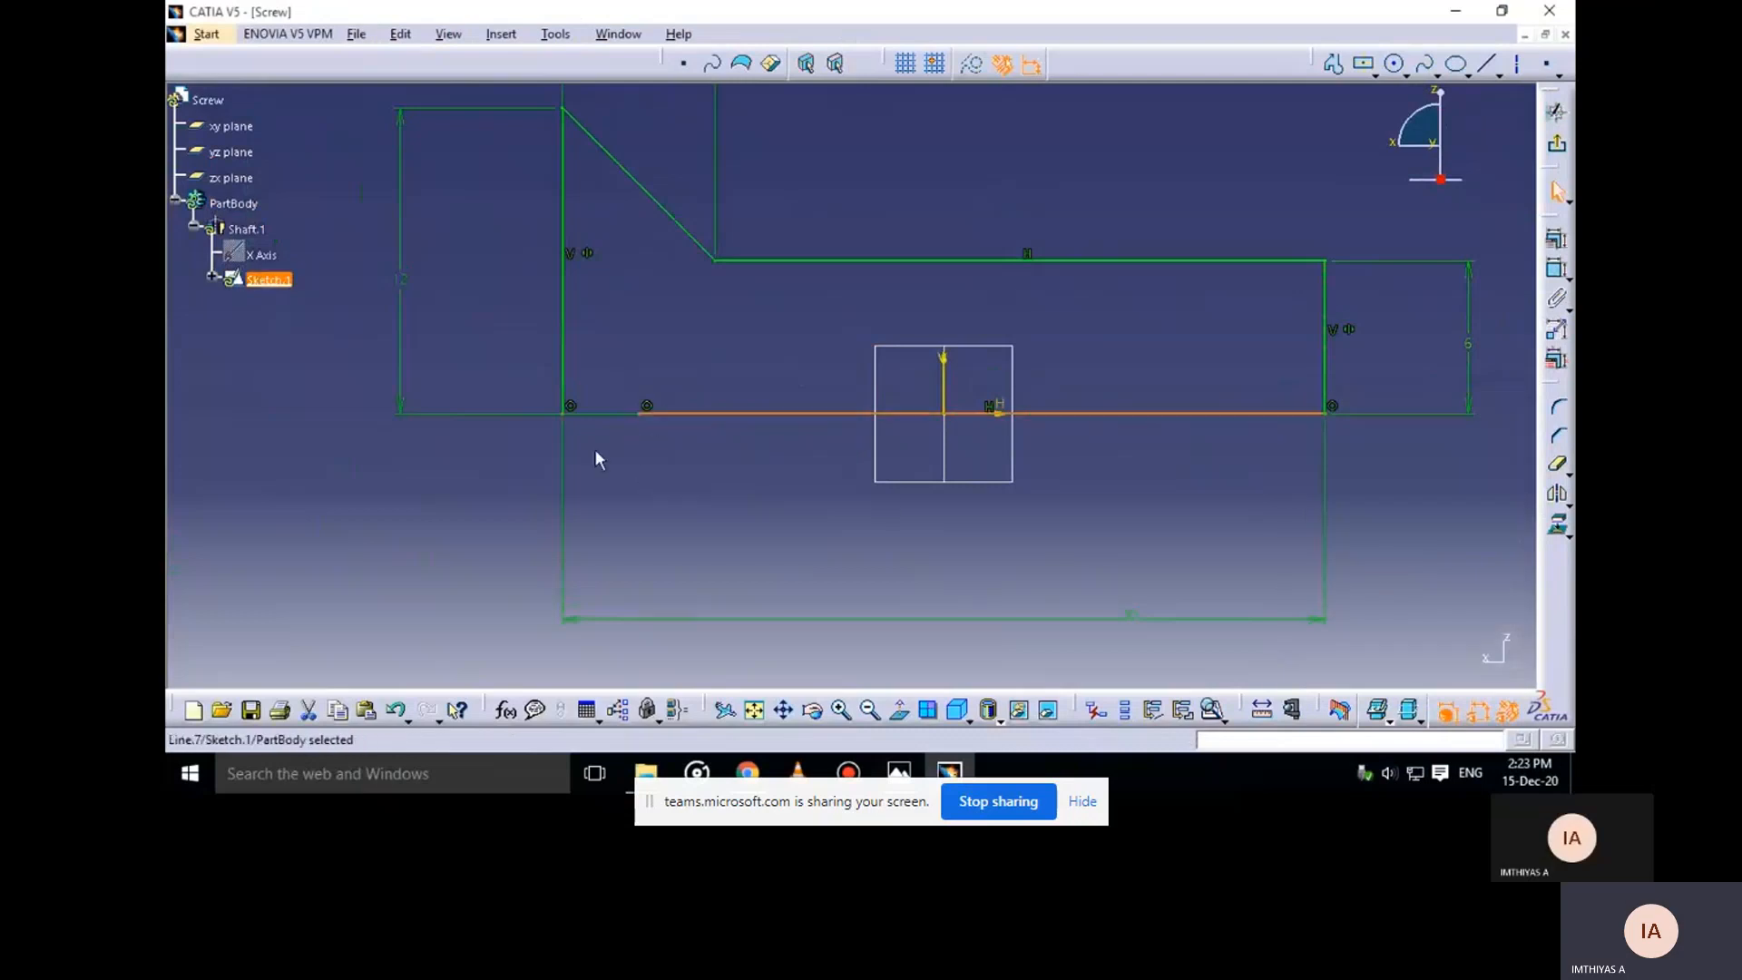
click(596, 449)
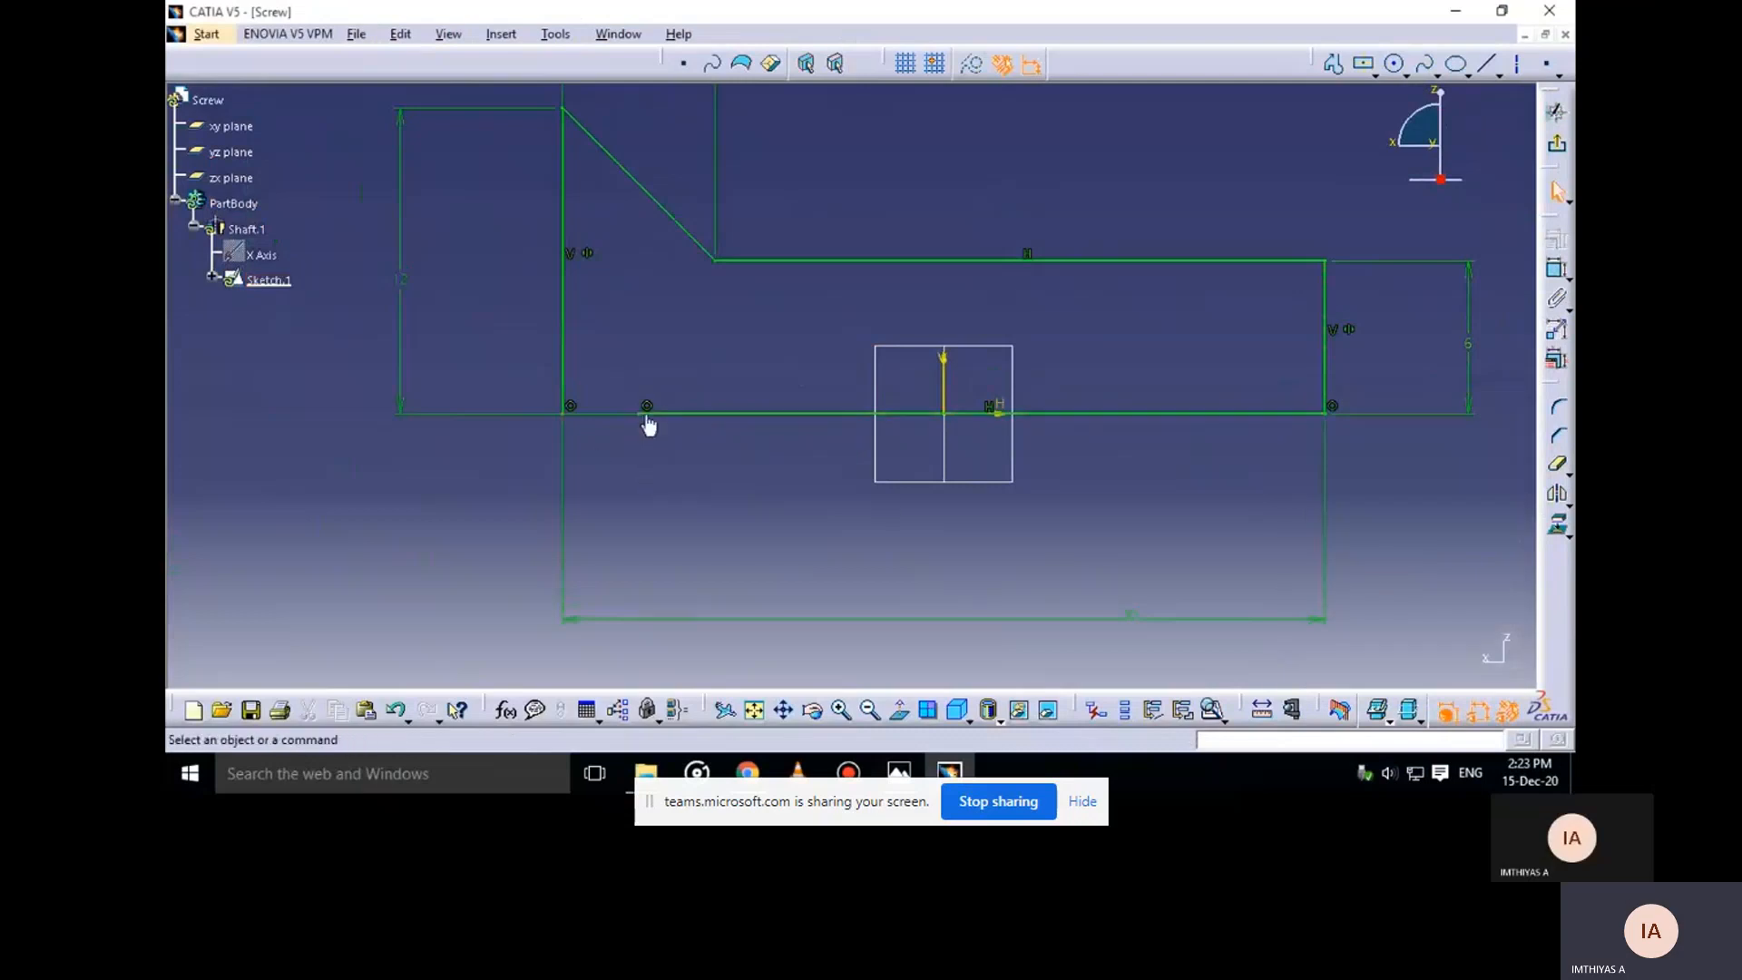
click(572, 417)
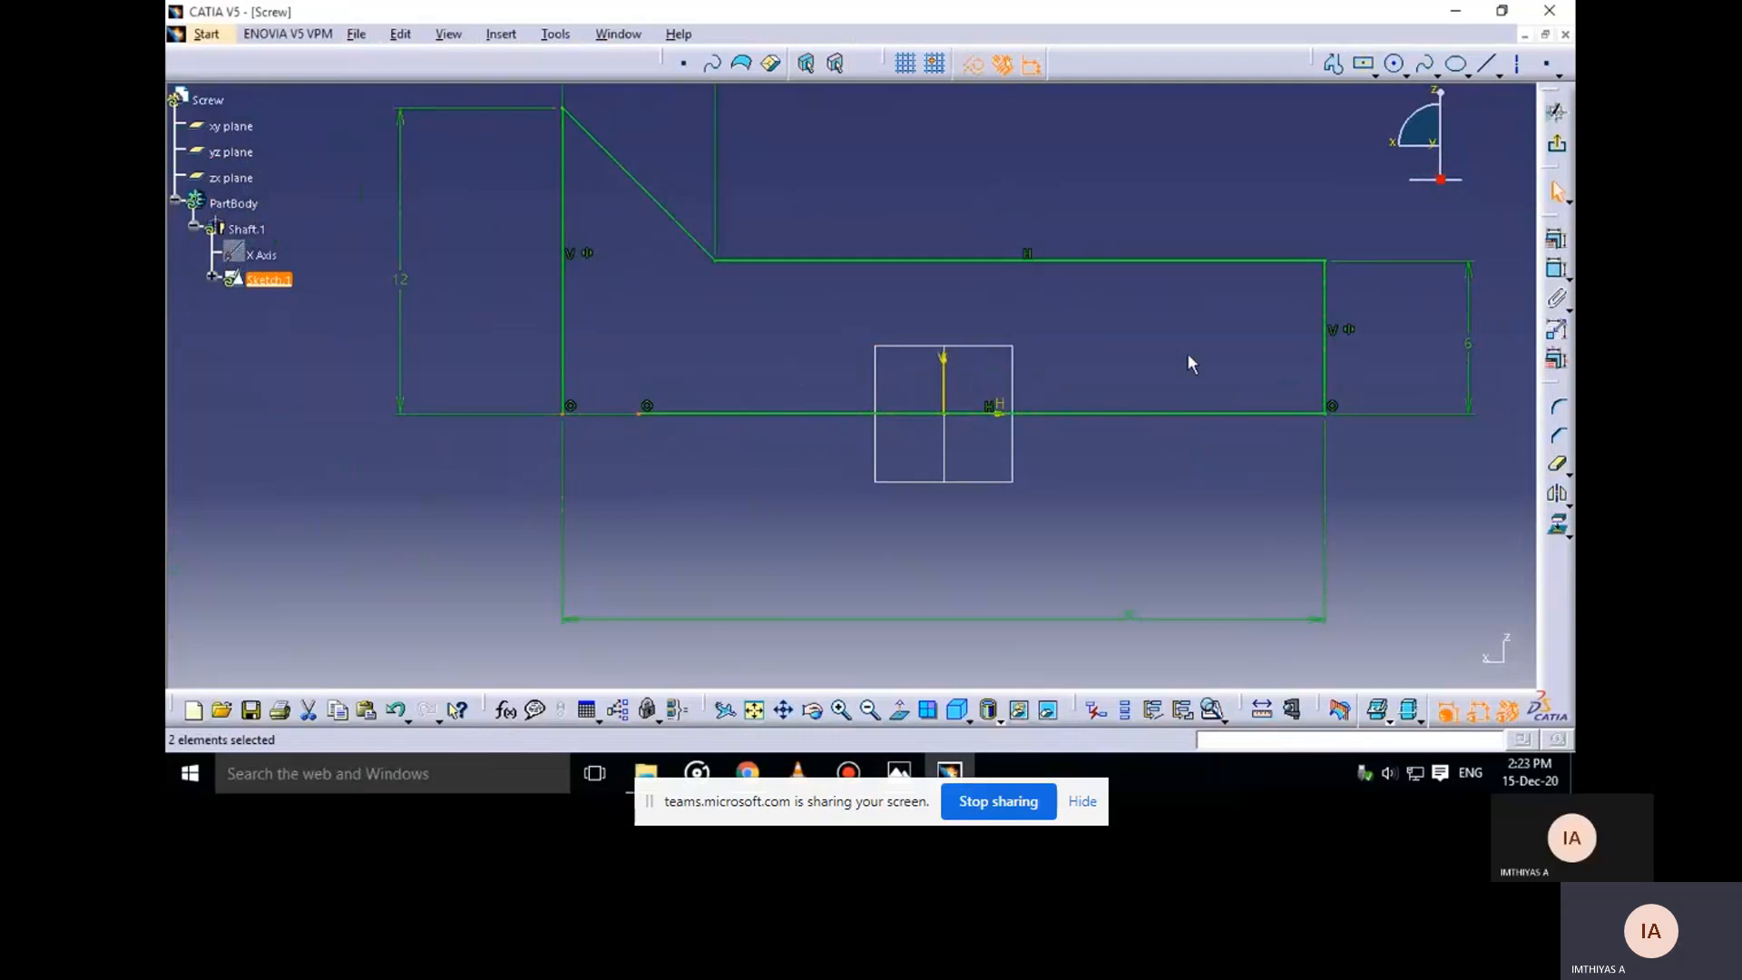
click(1556, 238)
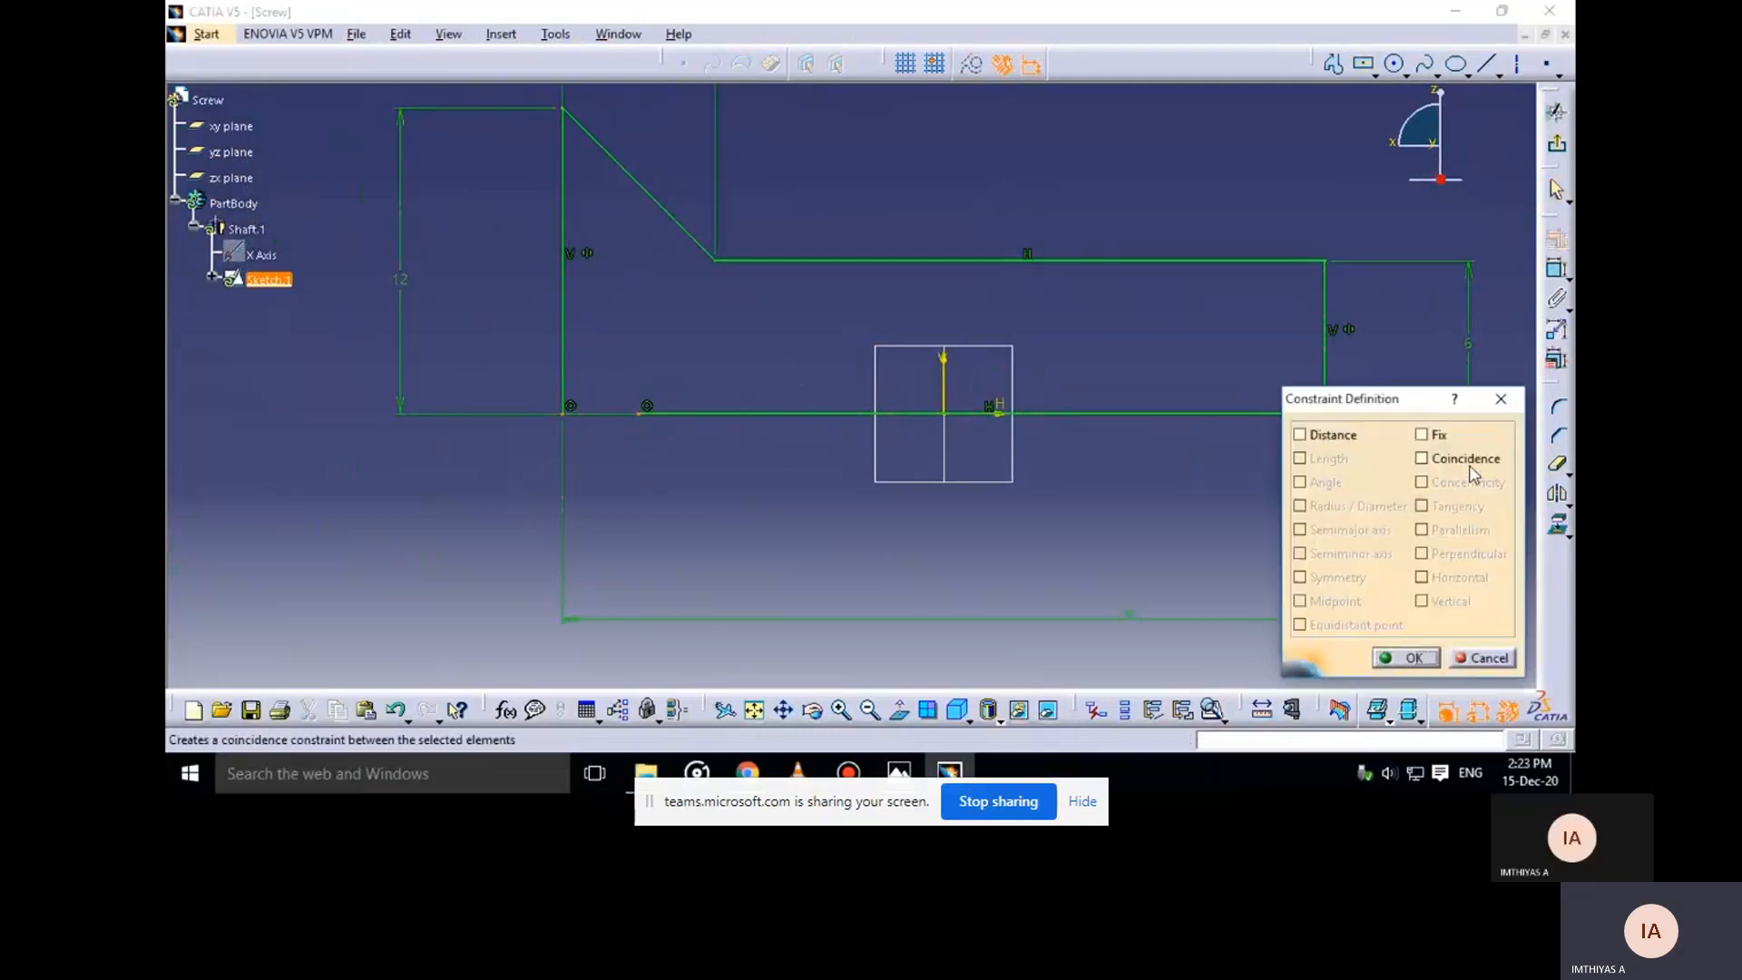
click(1421, 459)
click(1405, 657)
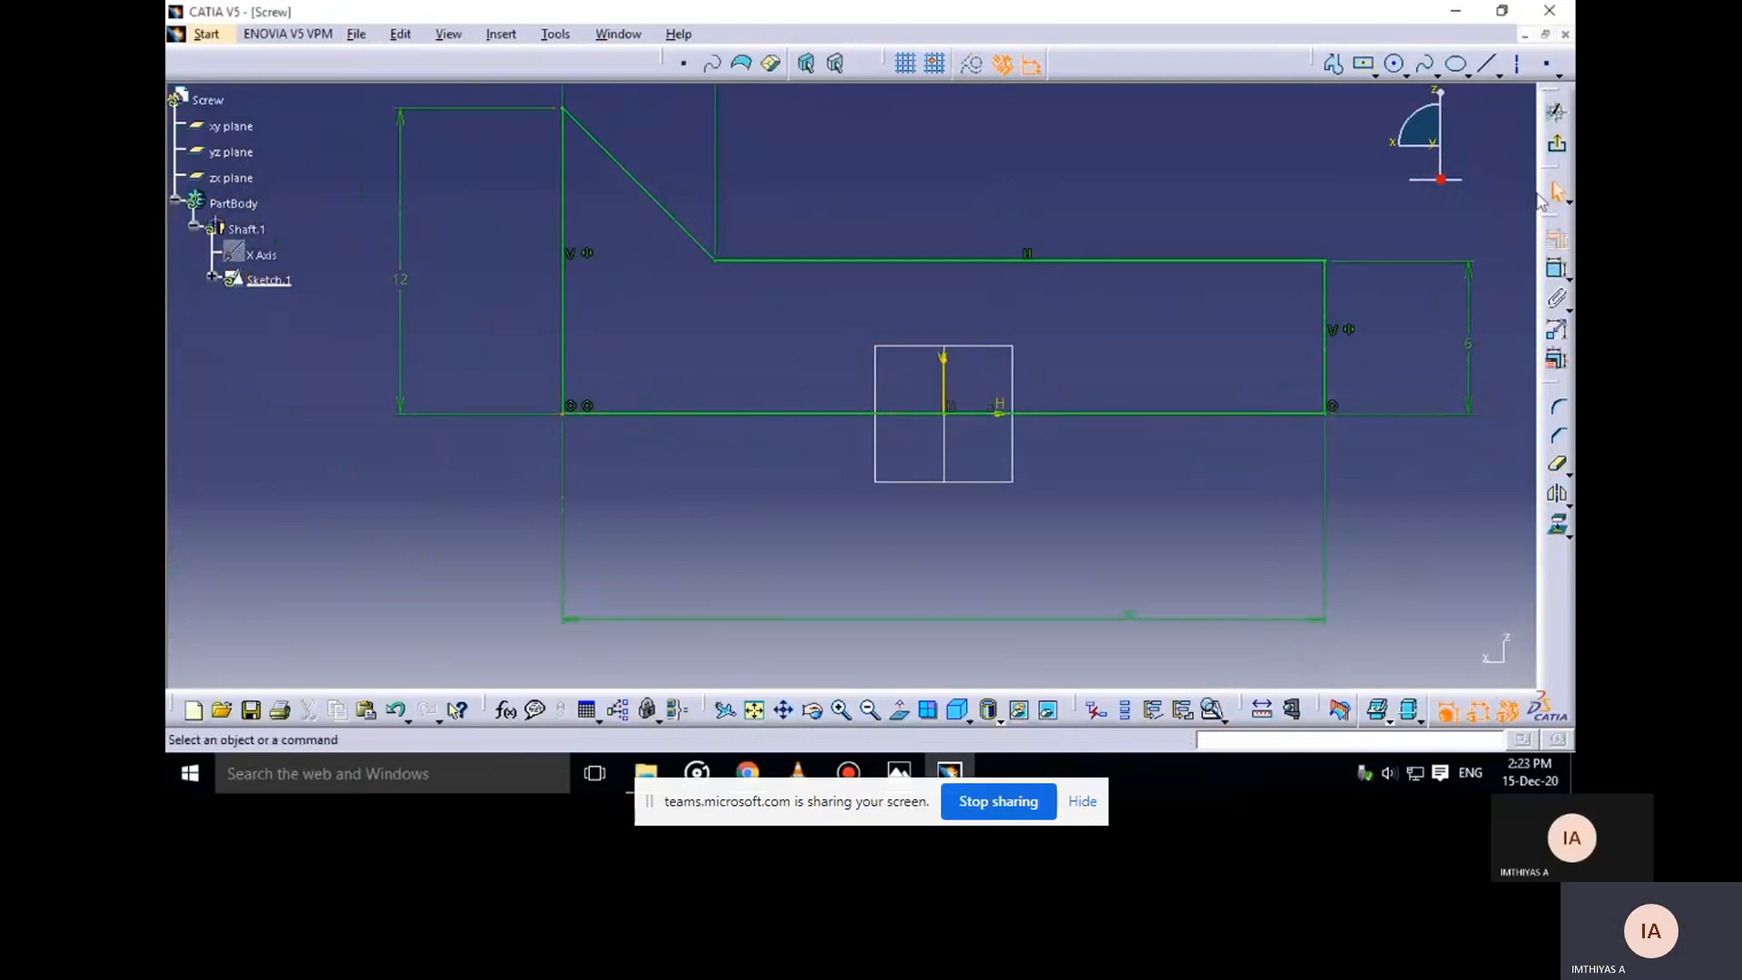
click(1556, 192)
Check the screw's dimensions in the reference drawing and start a sketch on the flat circular face of its head
mouse_move(1119, 513)
middle_down()
mouse_move(1031, 336)
mouse_move(1069, 362)
mouse_move(1025, 562)
middle_up()
click(898, 771)
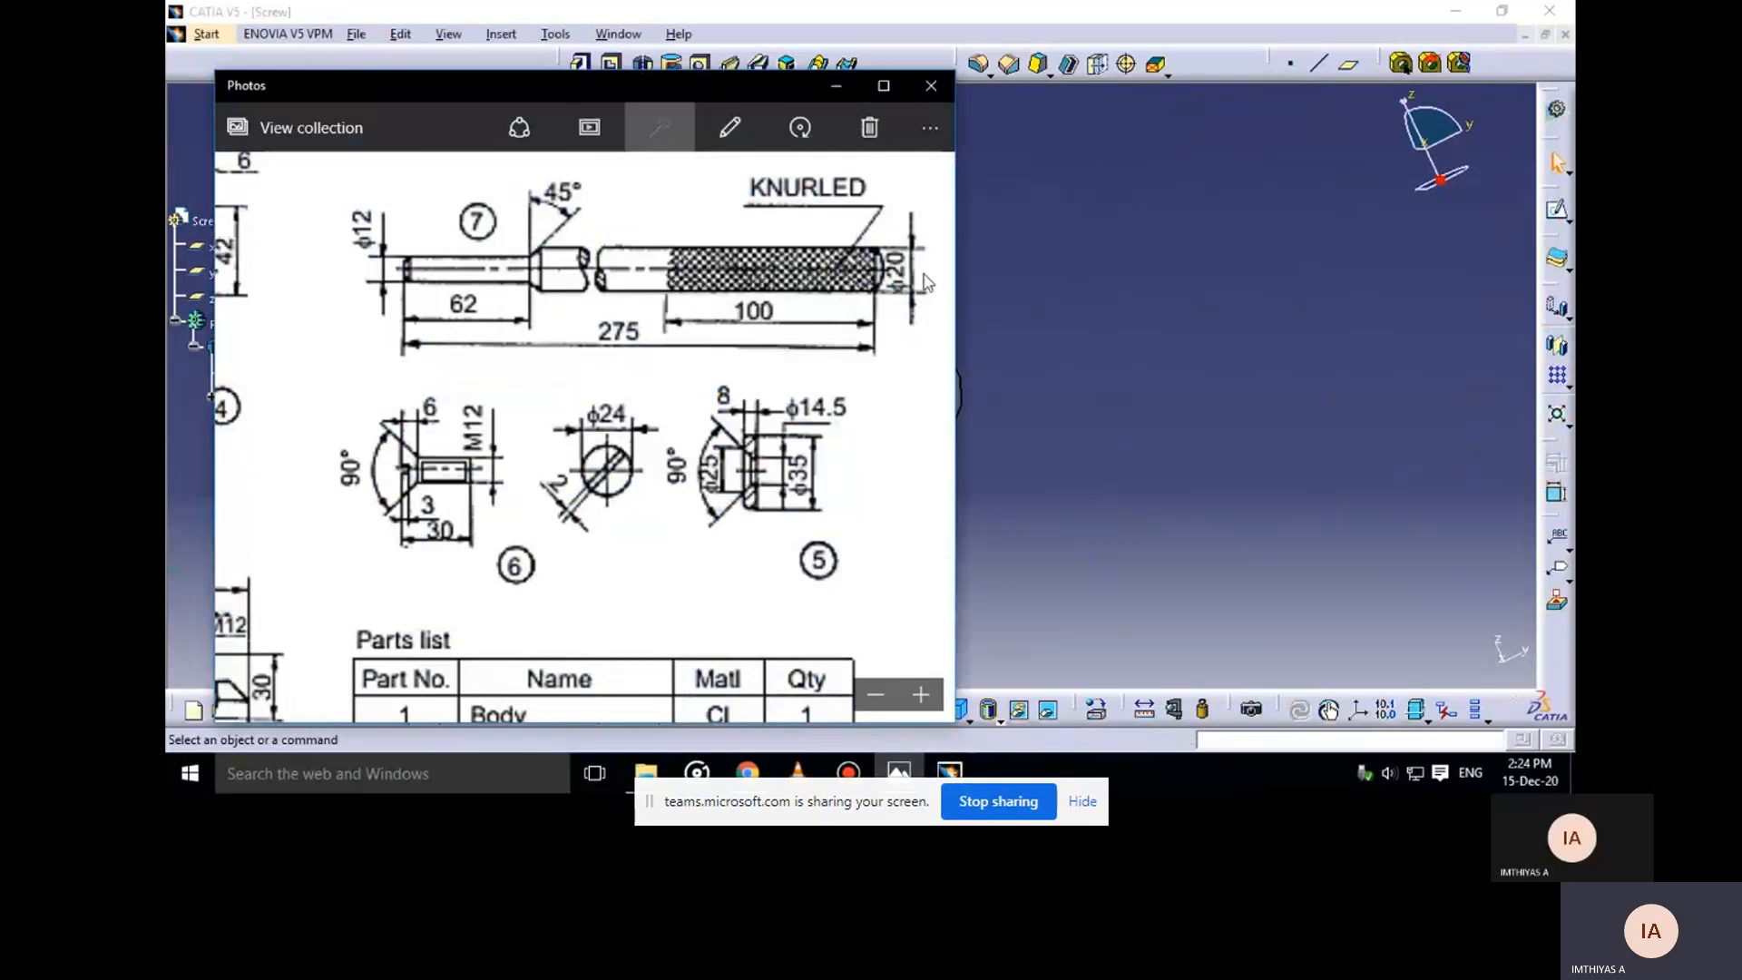
click(836, 86)
middle_drag(935, 328, 988, 308)
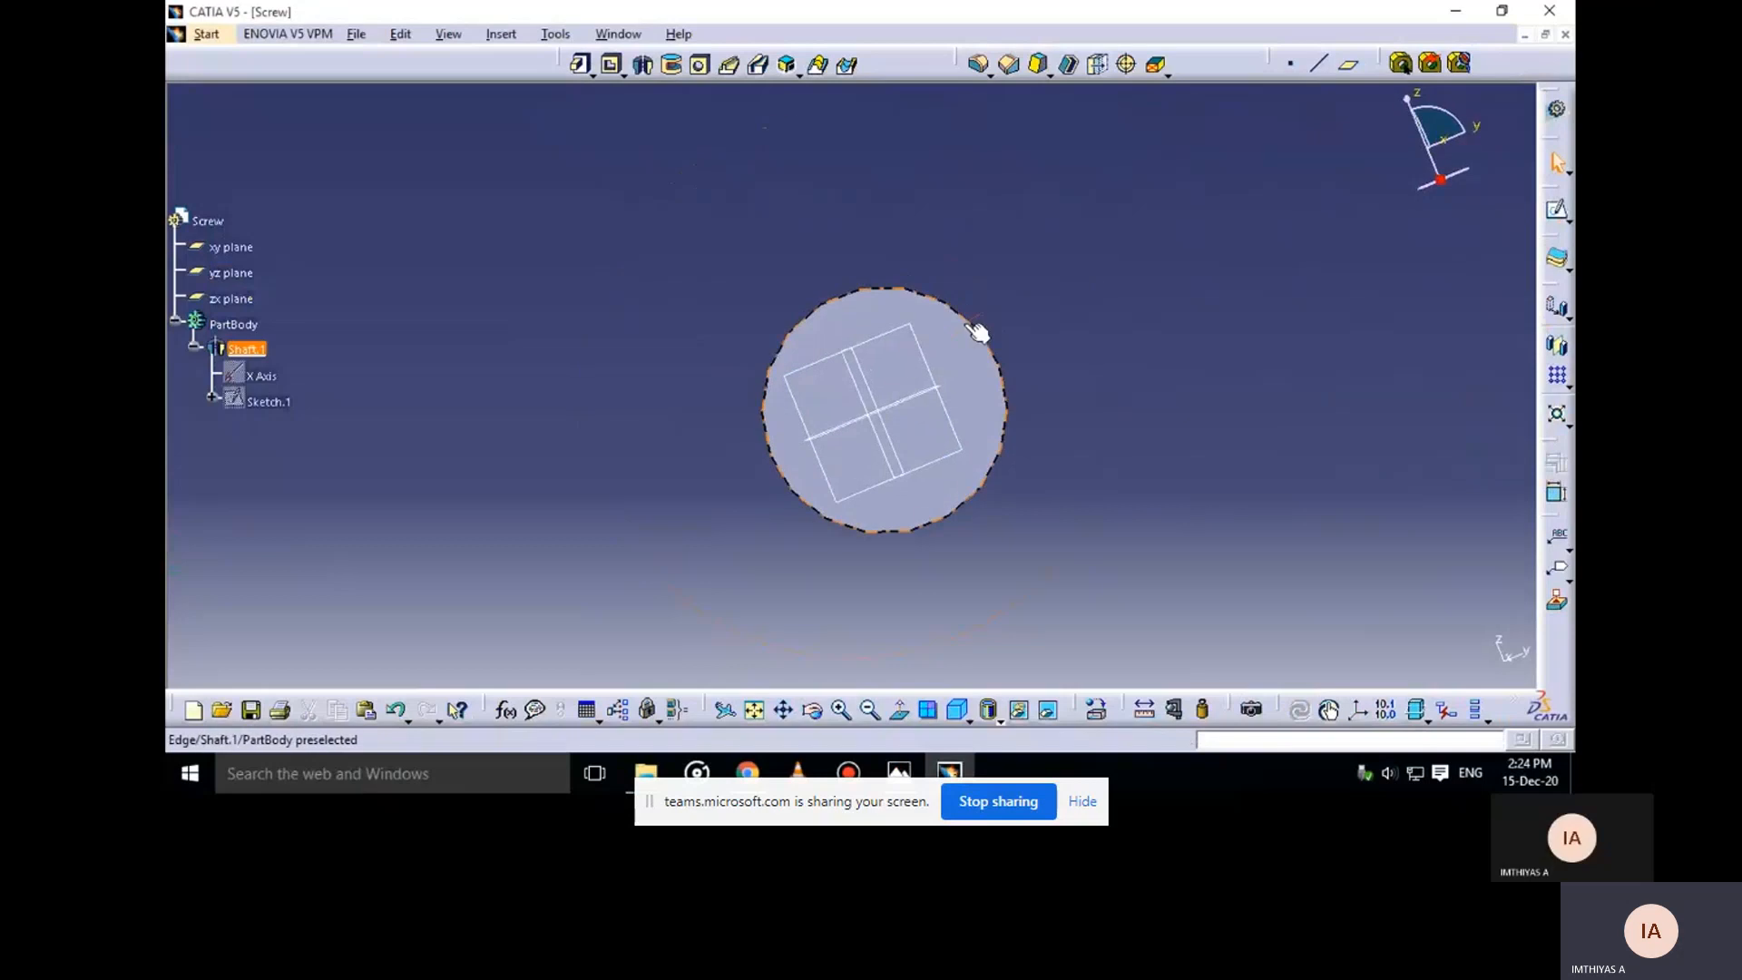
click(926, 373)
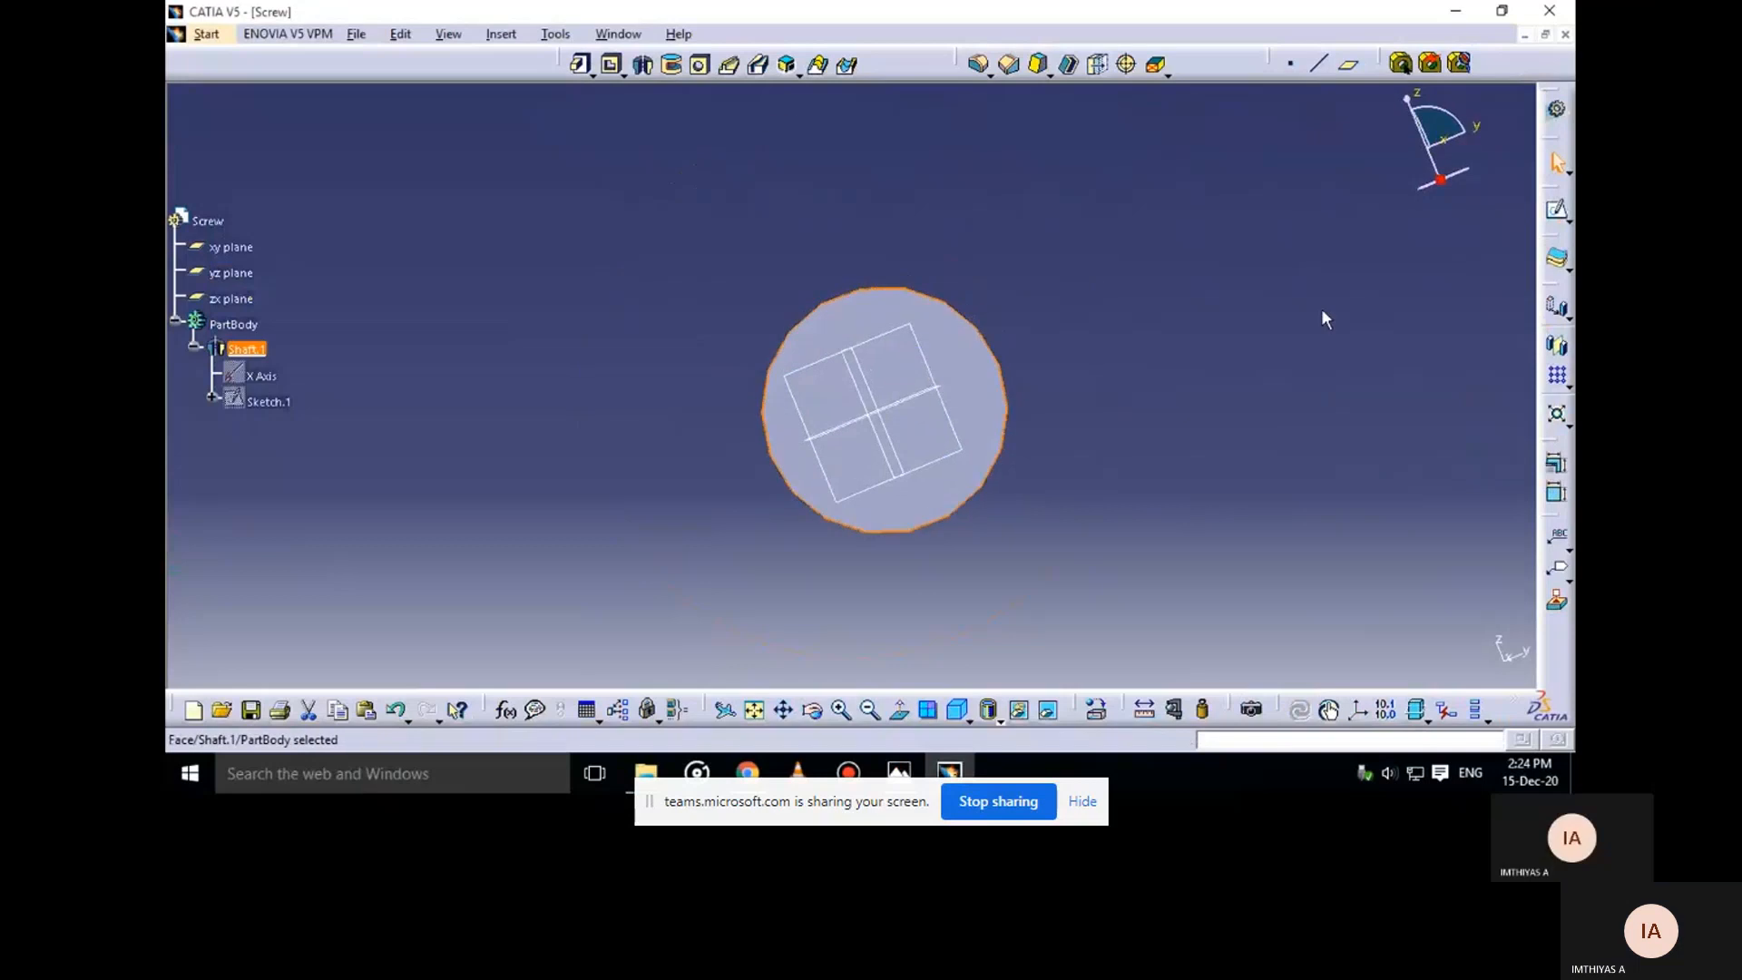
click(1558, 212)
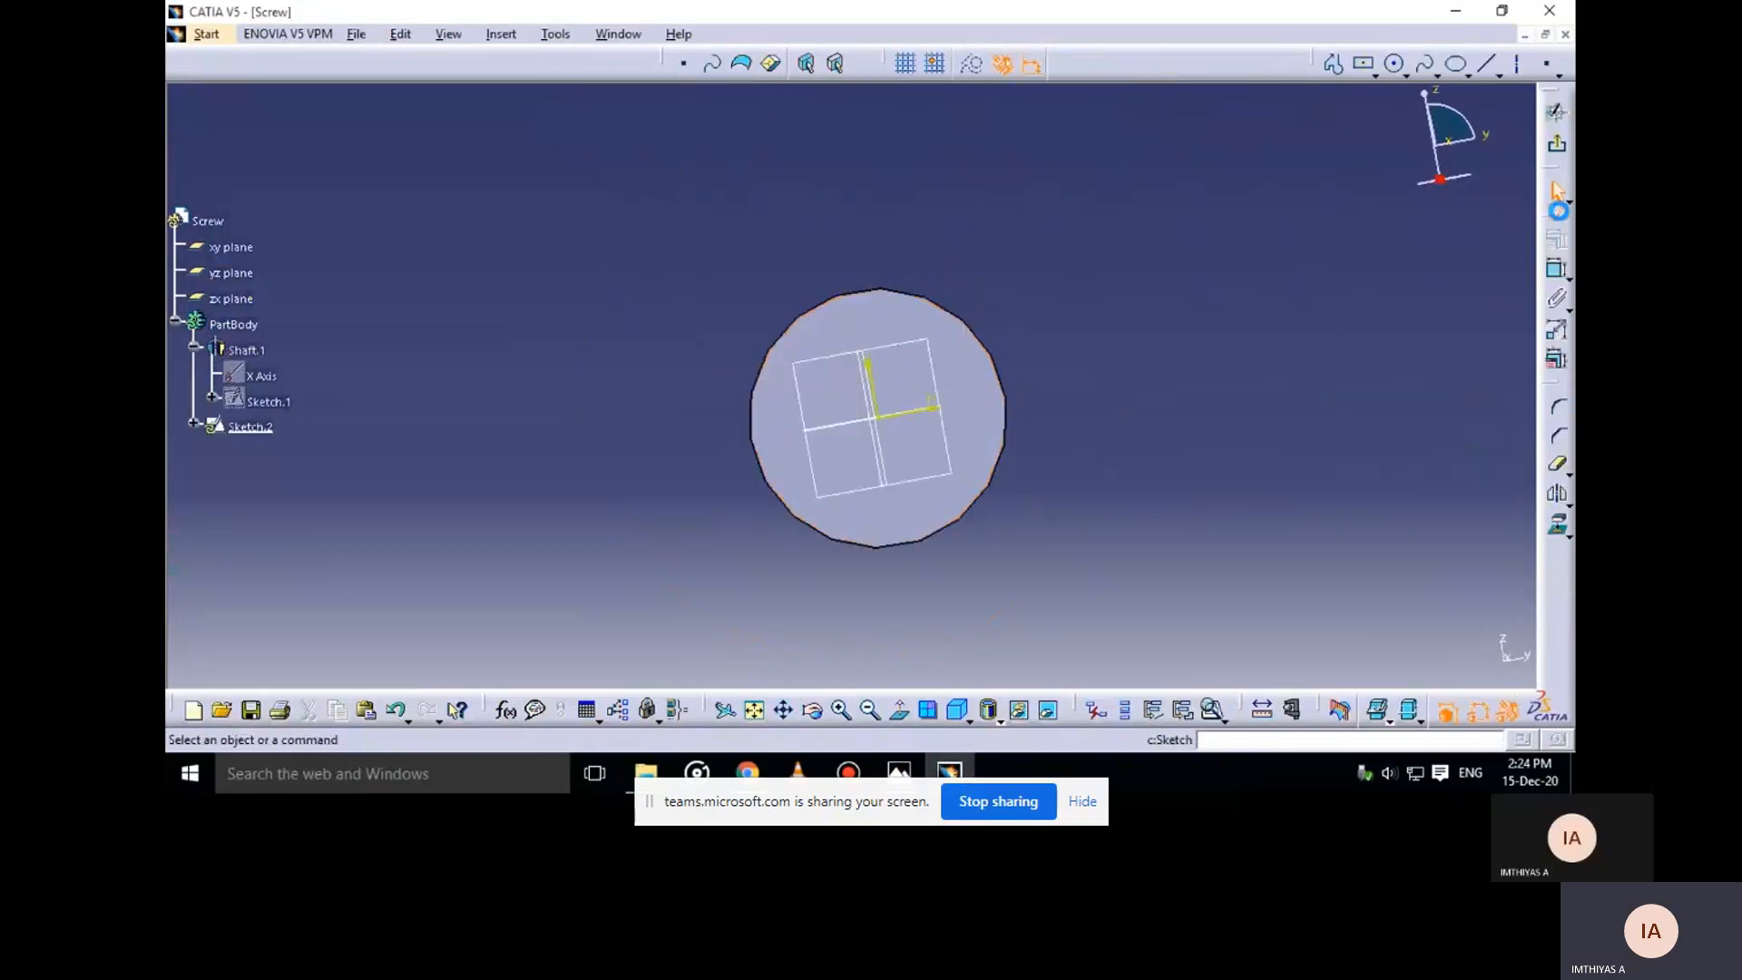
Project the circular edge of the screw's head into the sketch
click(901, 771)
click(907, 768)
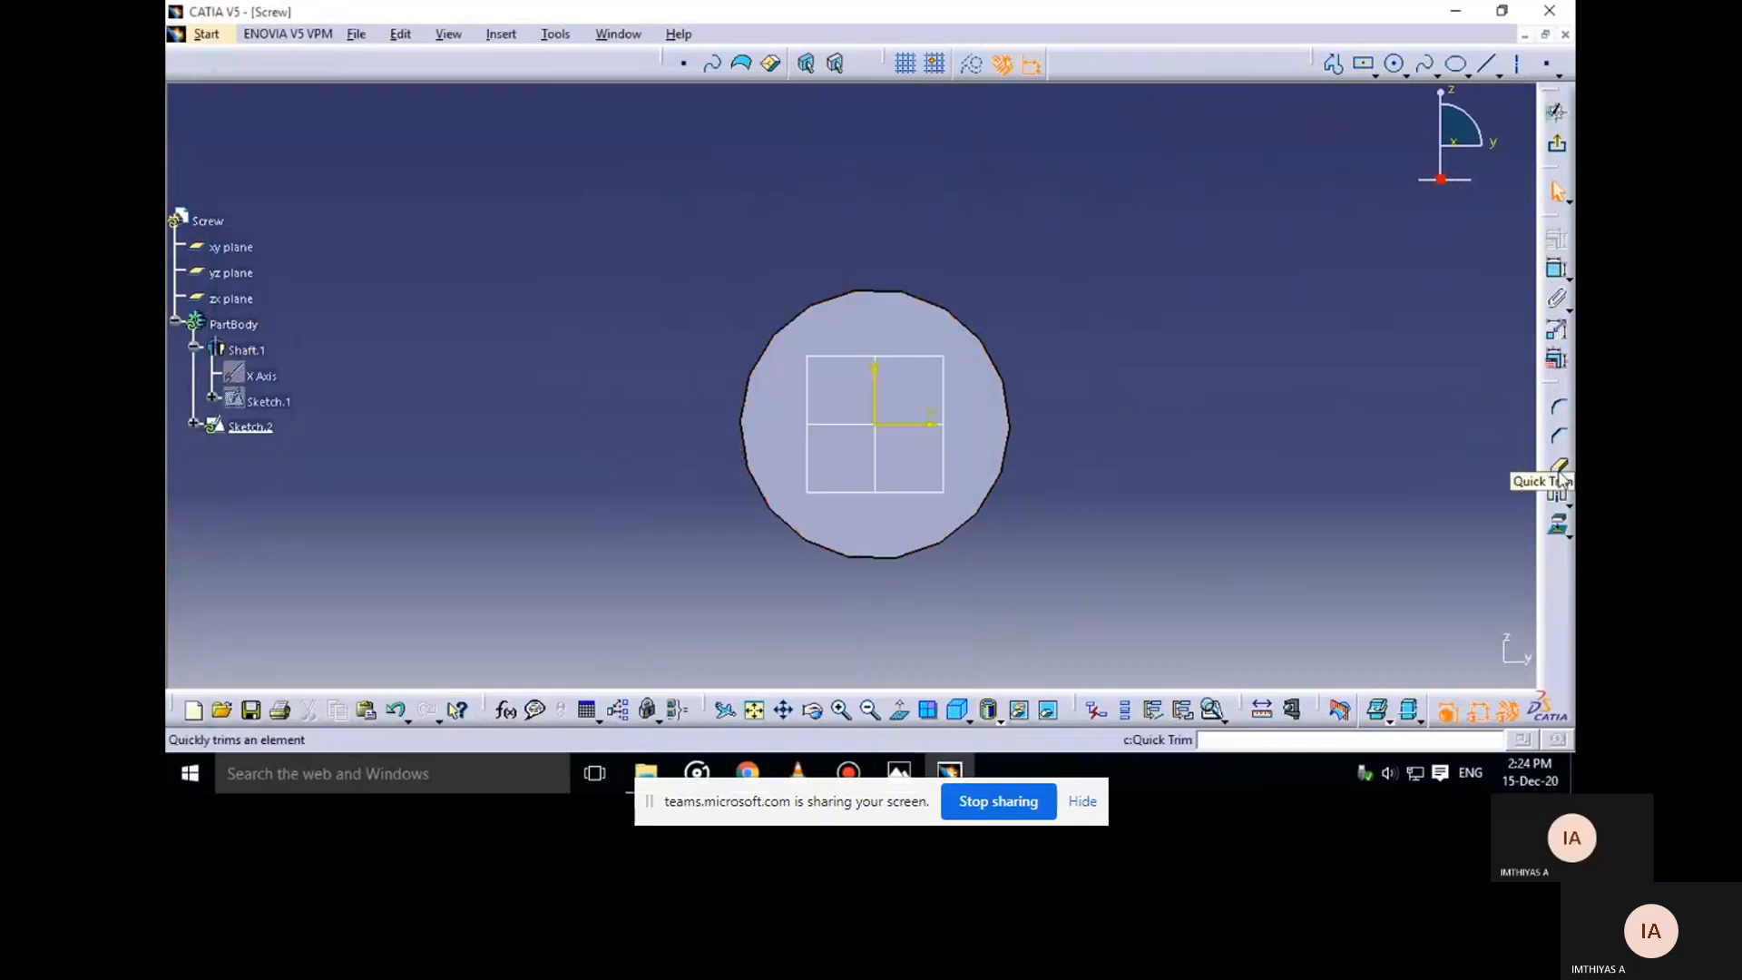
click(1559, 526)
click(1008, 379)
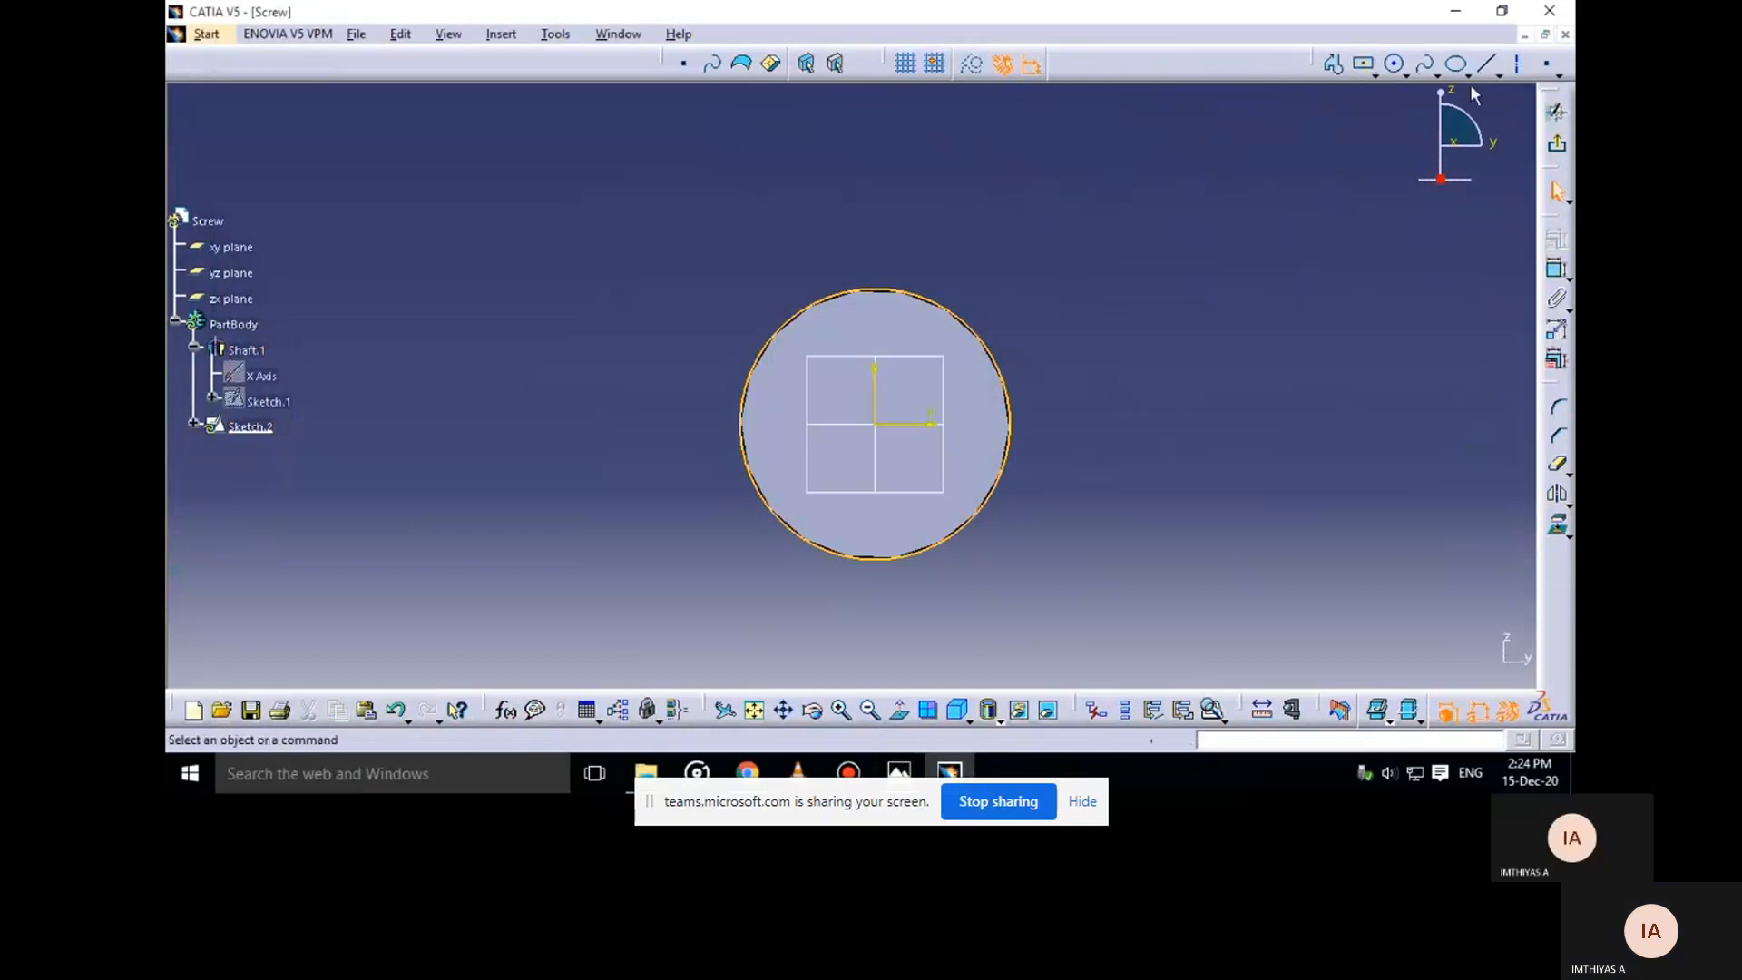
Draw a diagonal line about 24 mm long across the head circle, with both ends on it, and check the slot in the drawing
click(1486, 64)
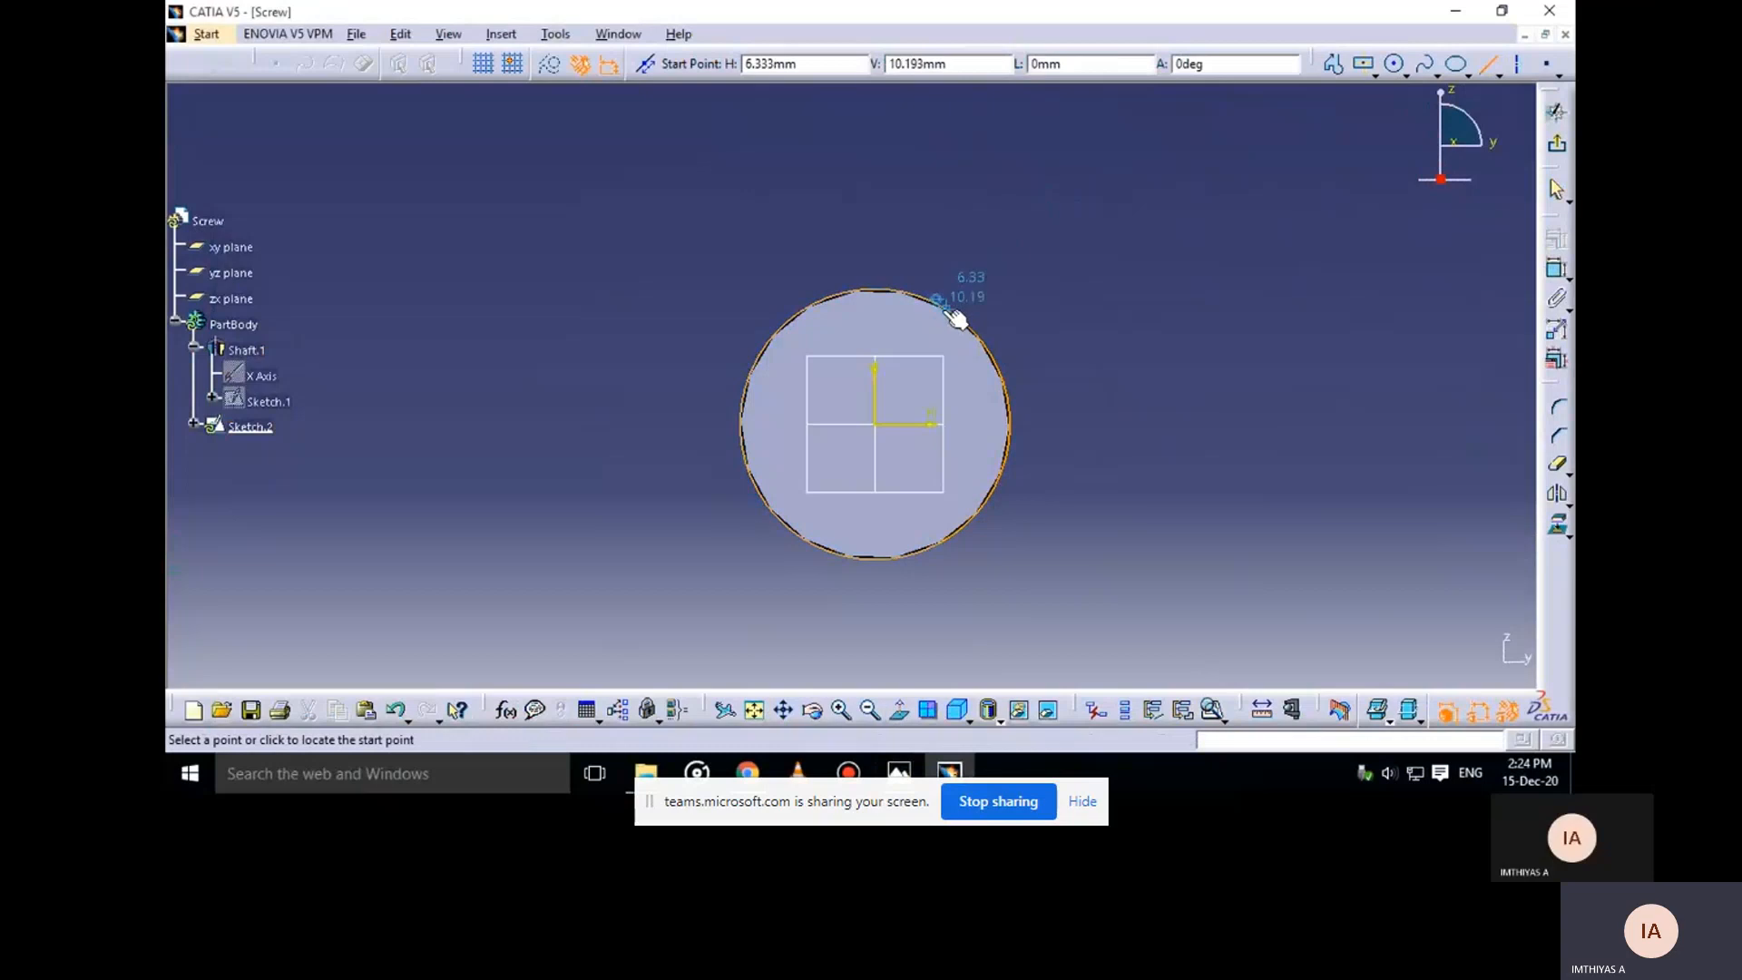
click(943, 311)
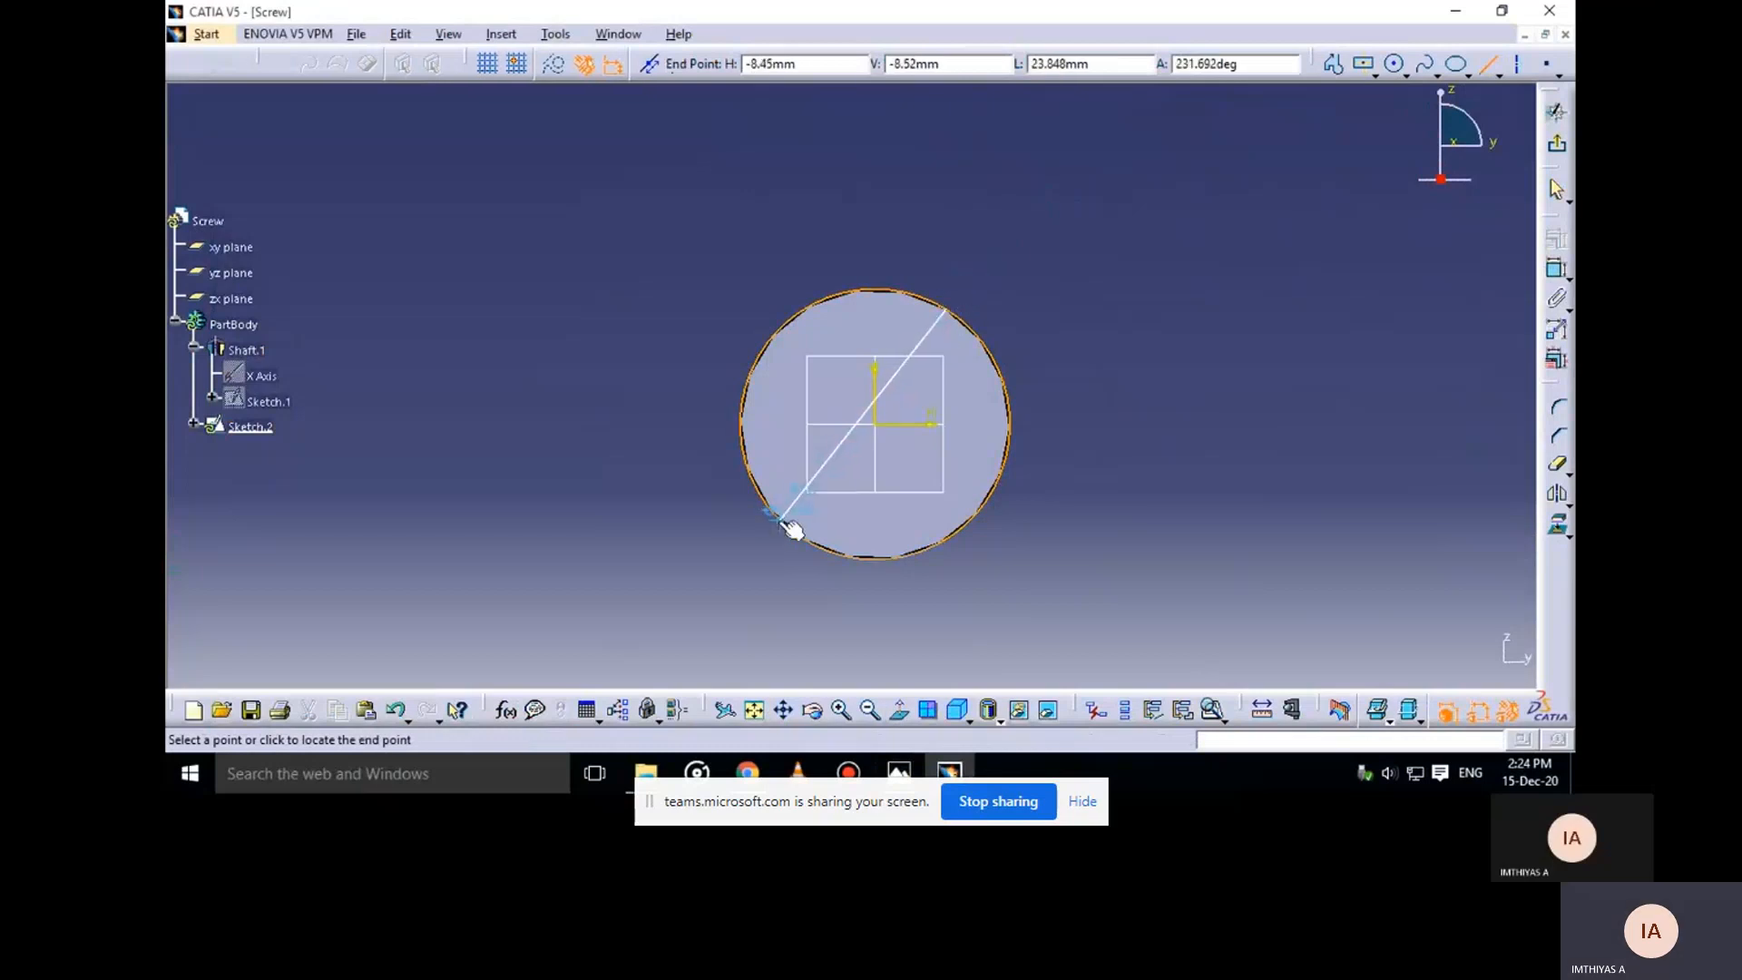
click(784, 511)
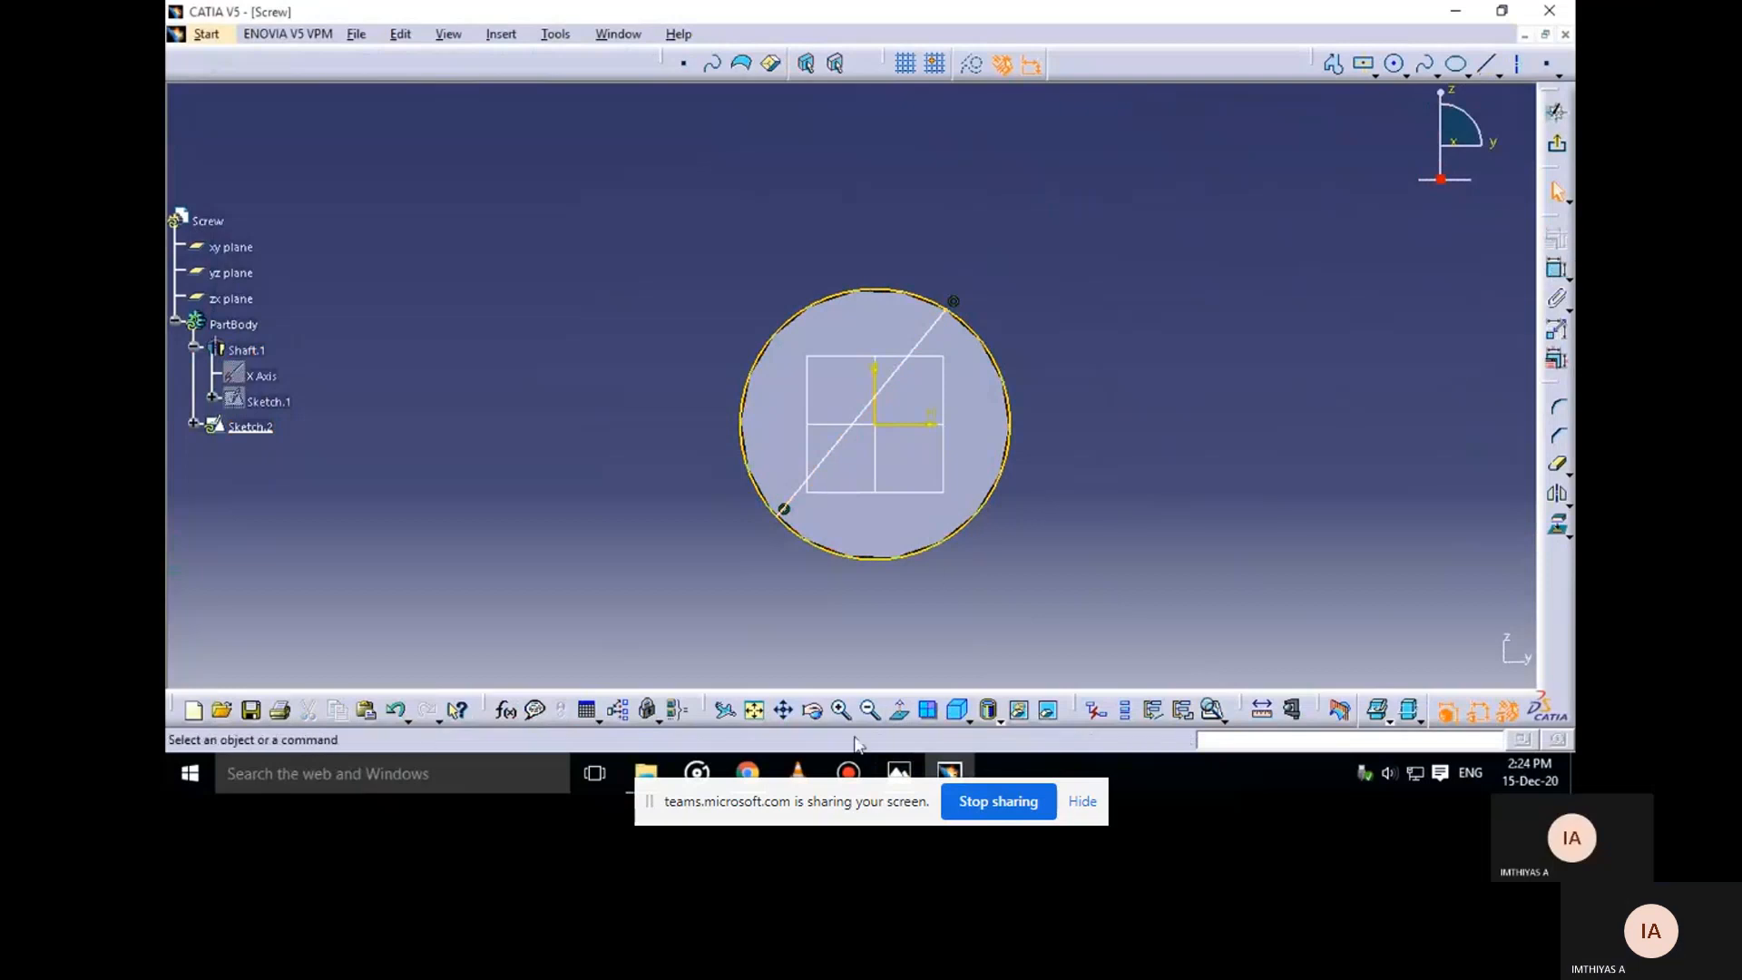
click(898, 771)
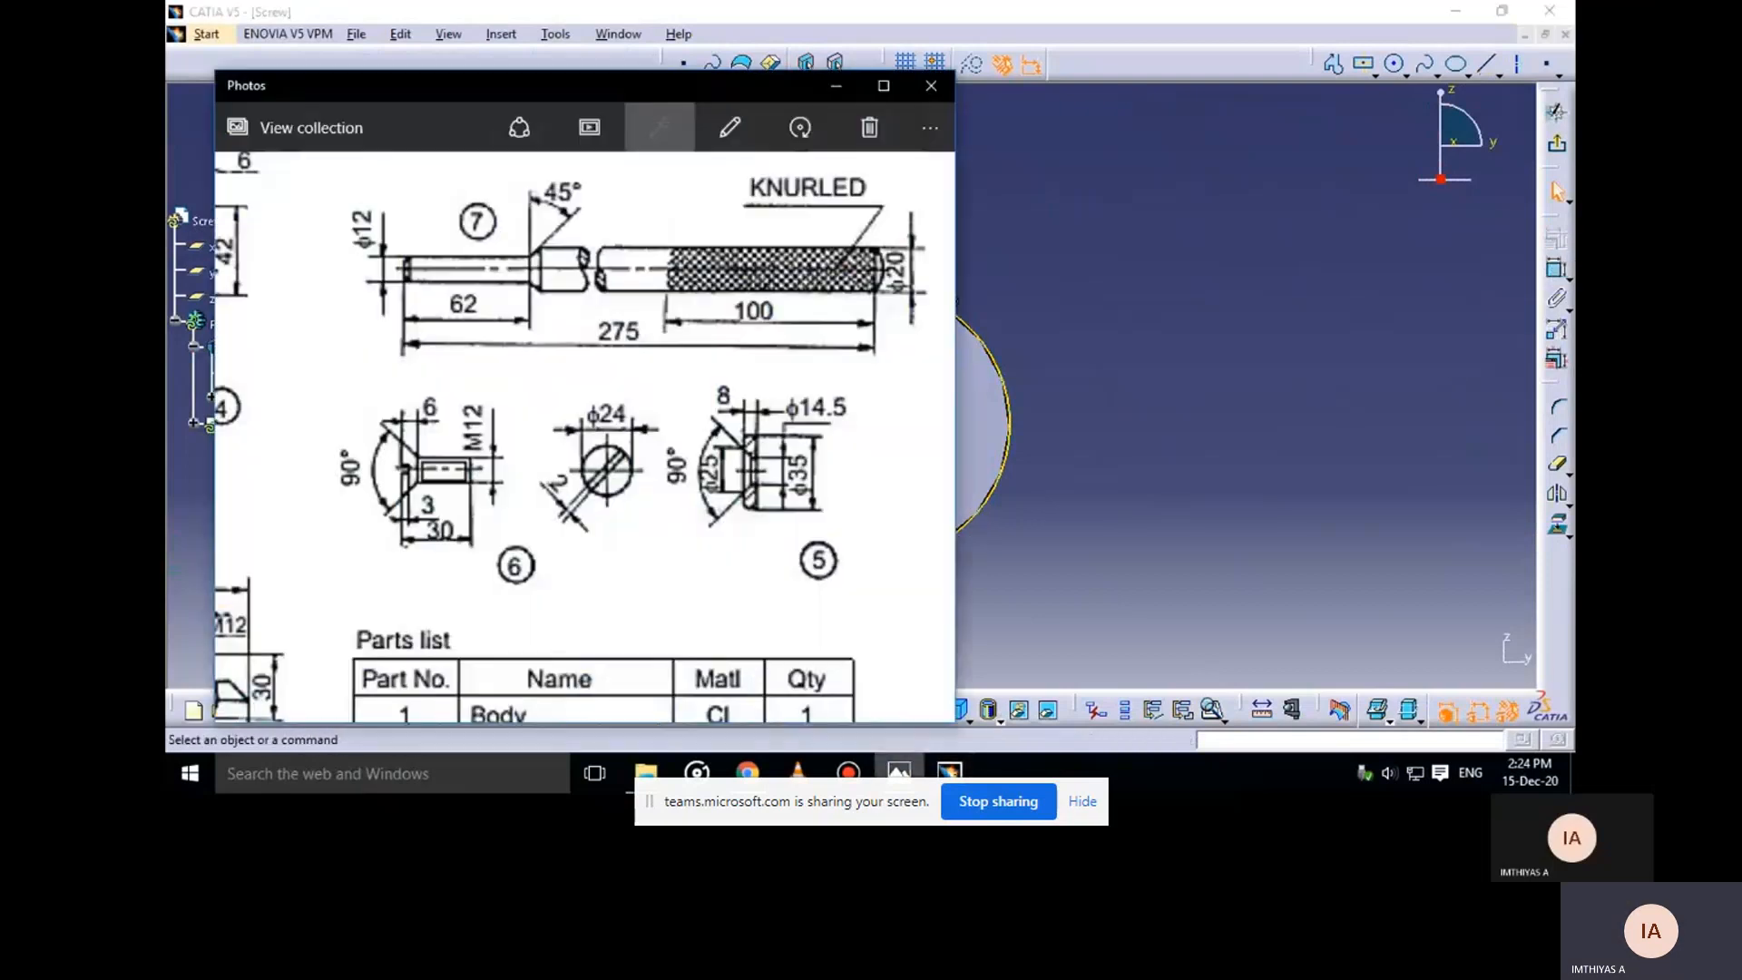
click(956, 300)
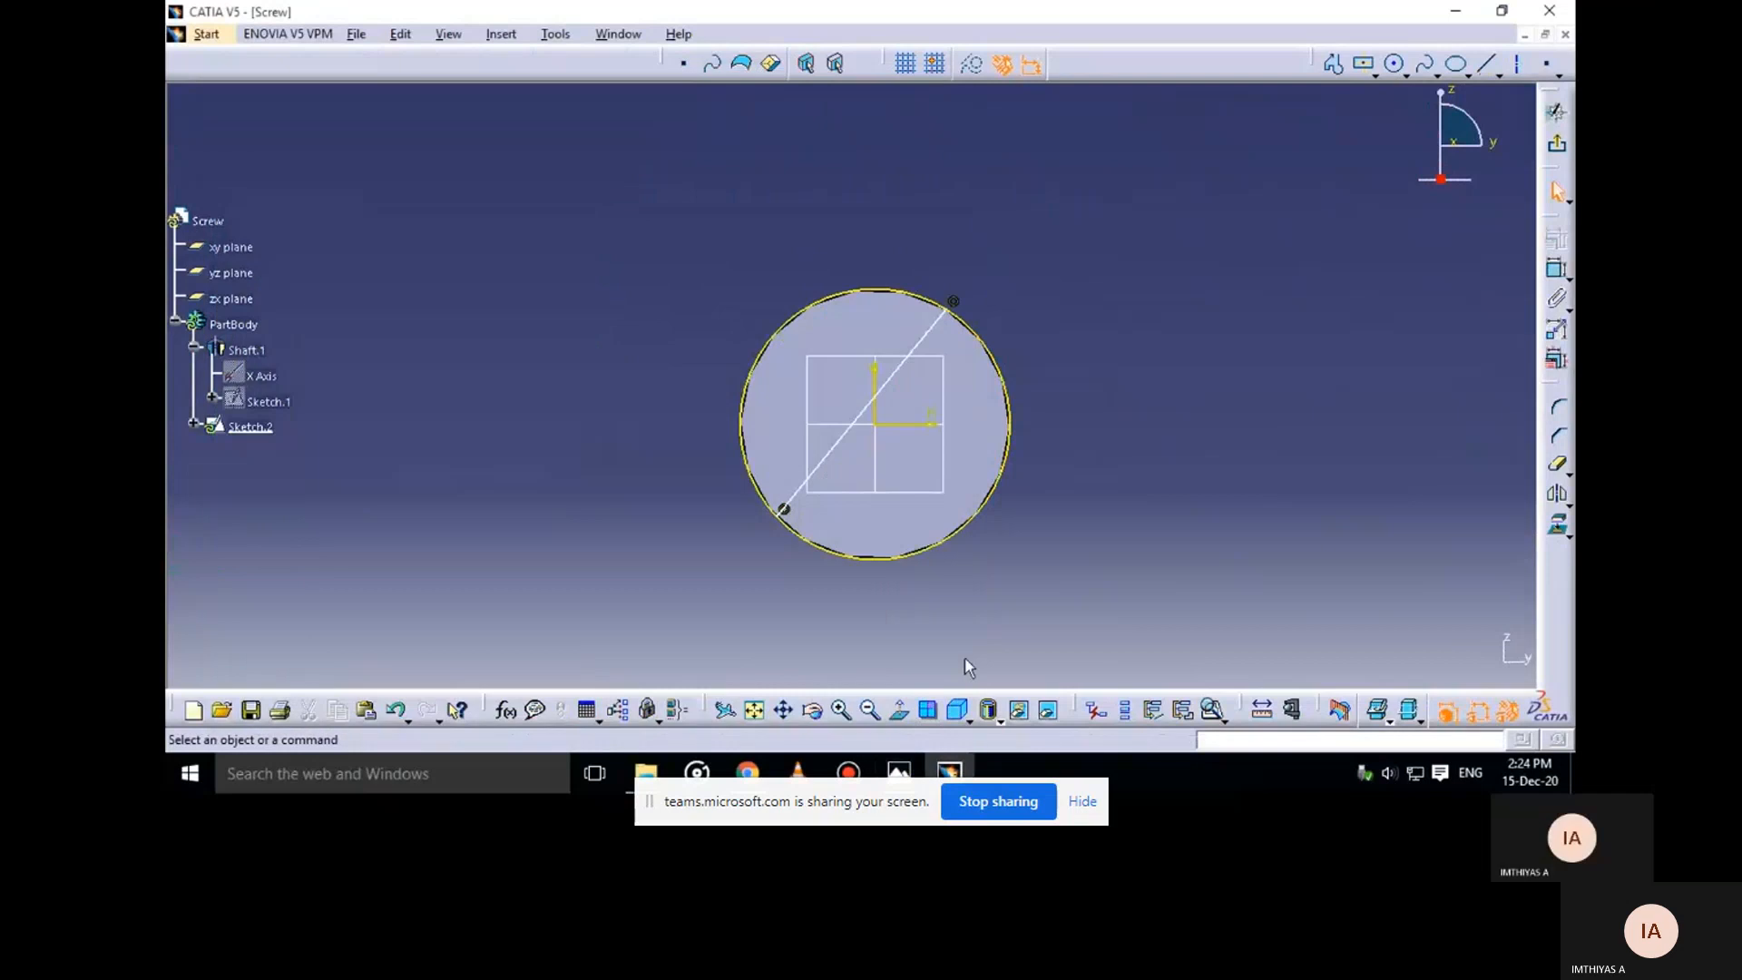
Draw a second line beside the diagonal and parallel to it, with both ends on the head circle
middle_drag(1025, 649, 1010, 610)
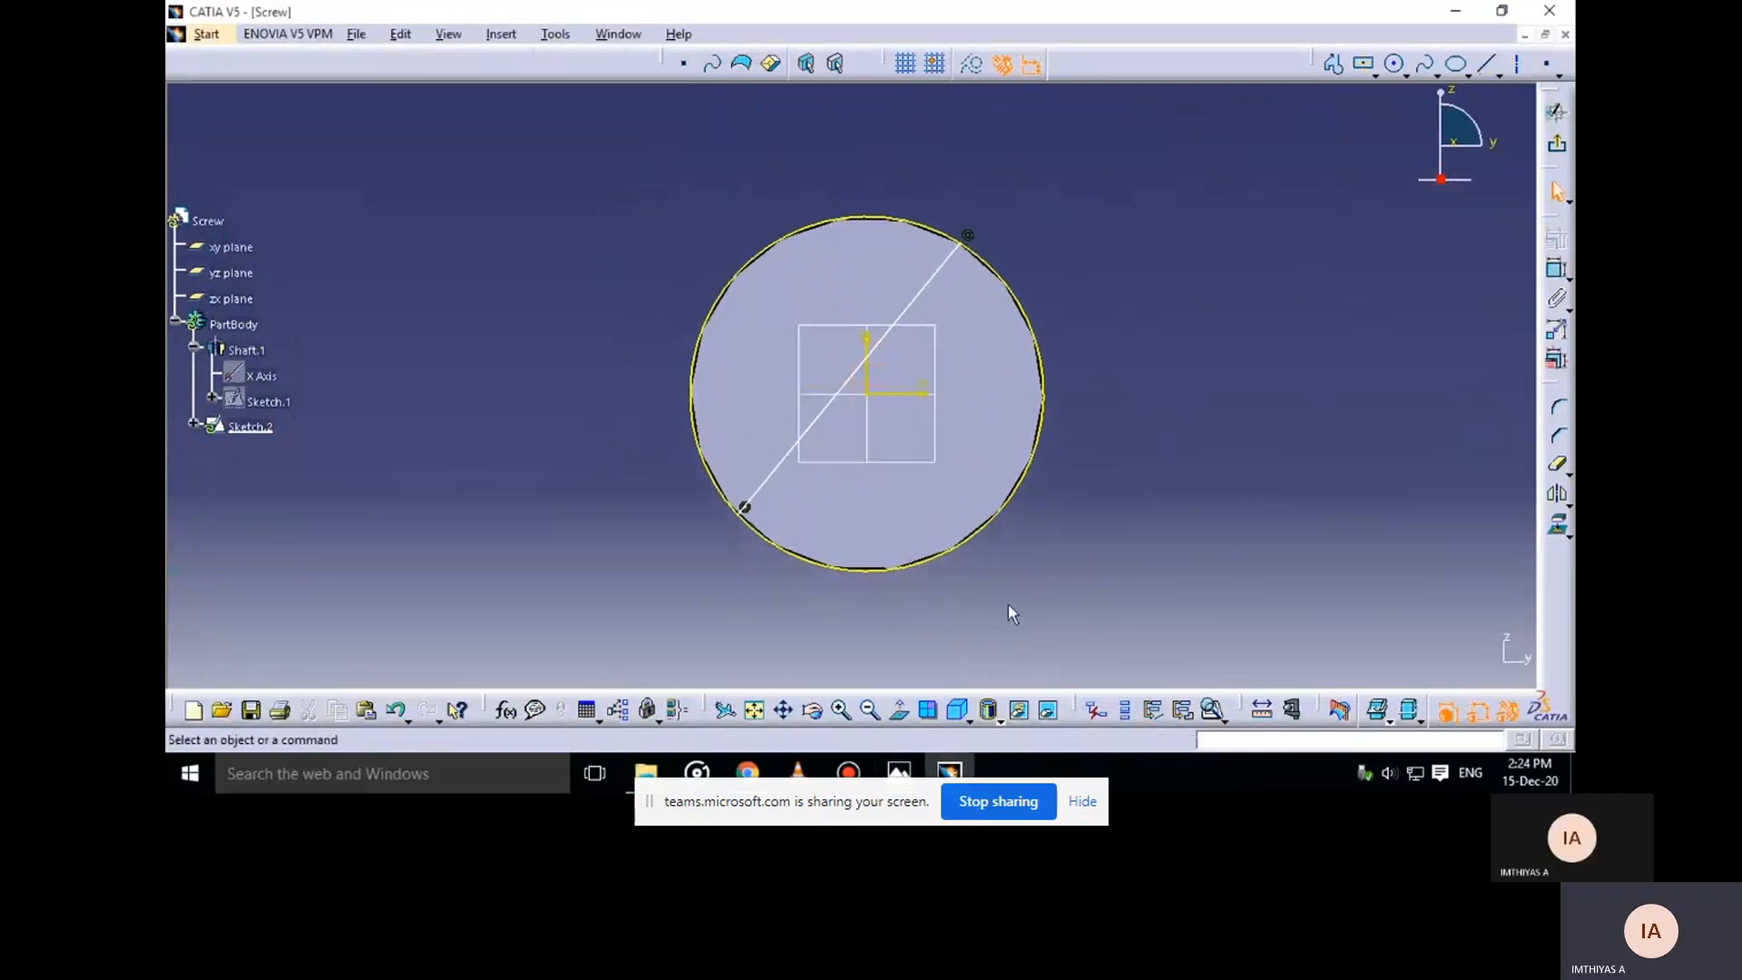
click(1428, 64)
click(1488, 65)
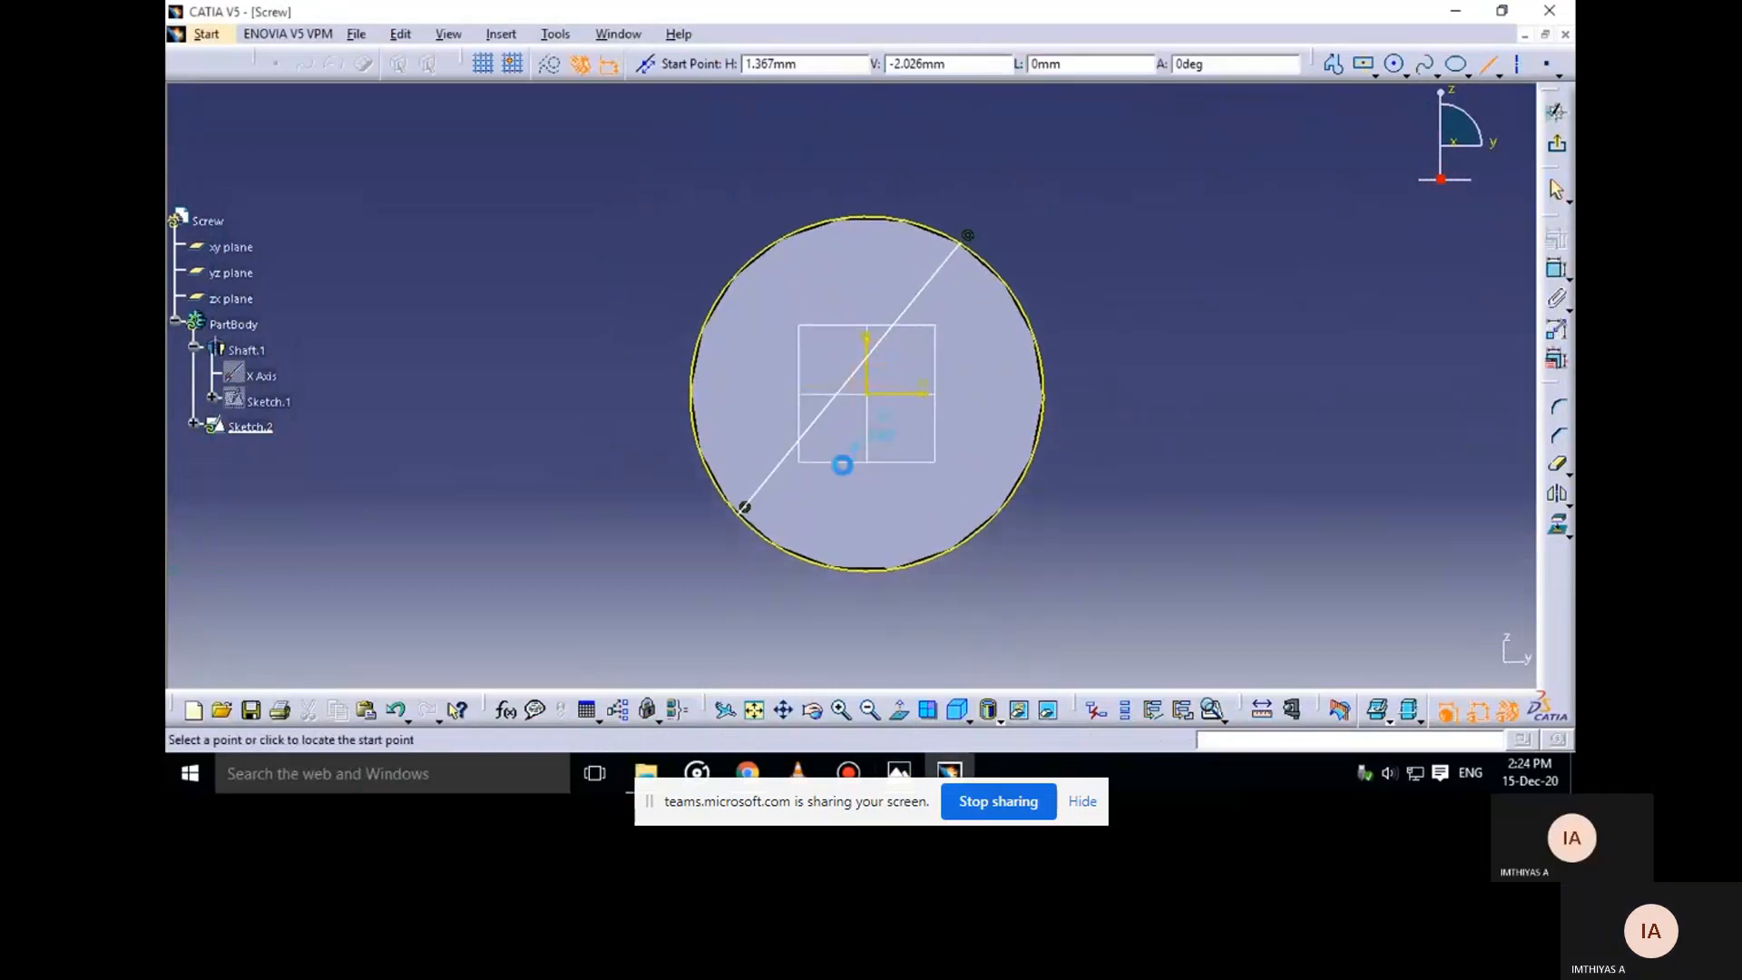
click(774, 544)
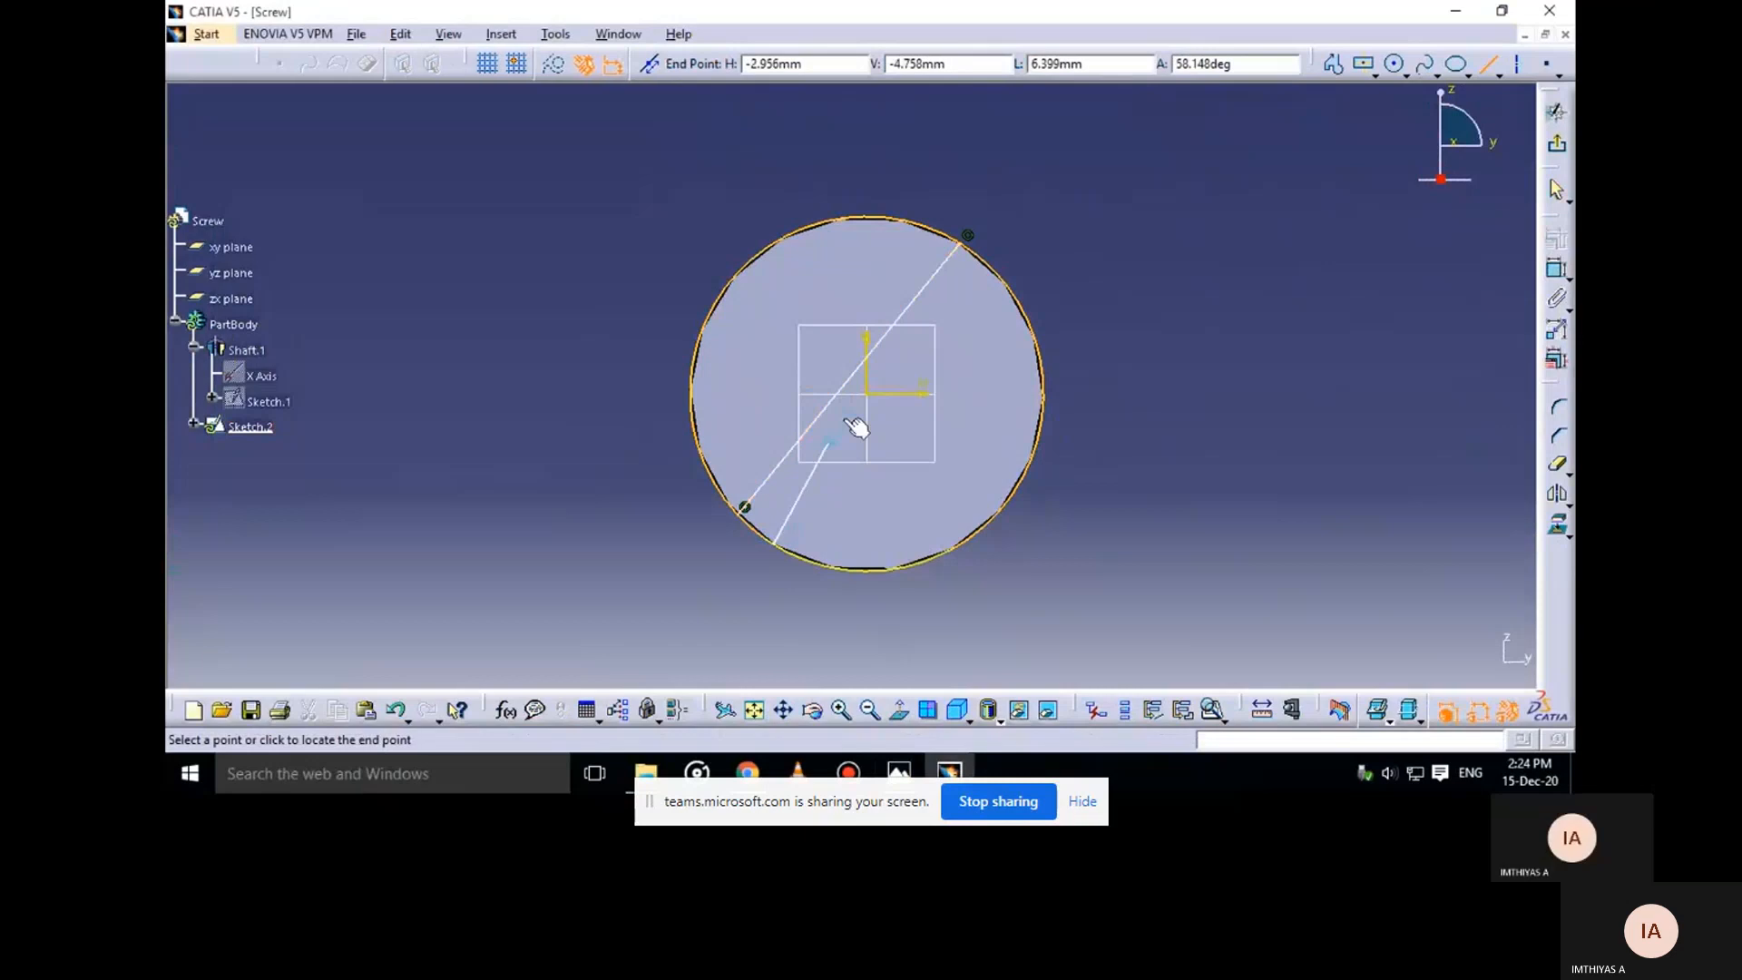
click(1004, 266)
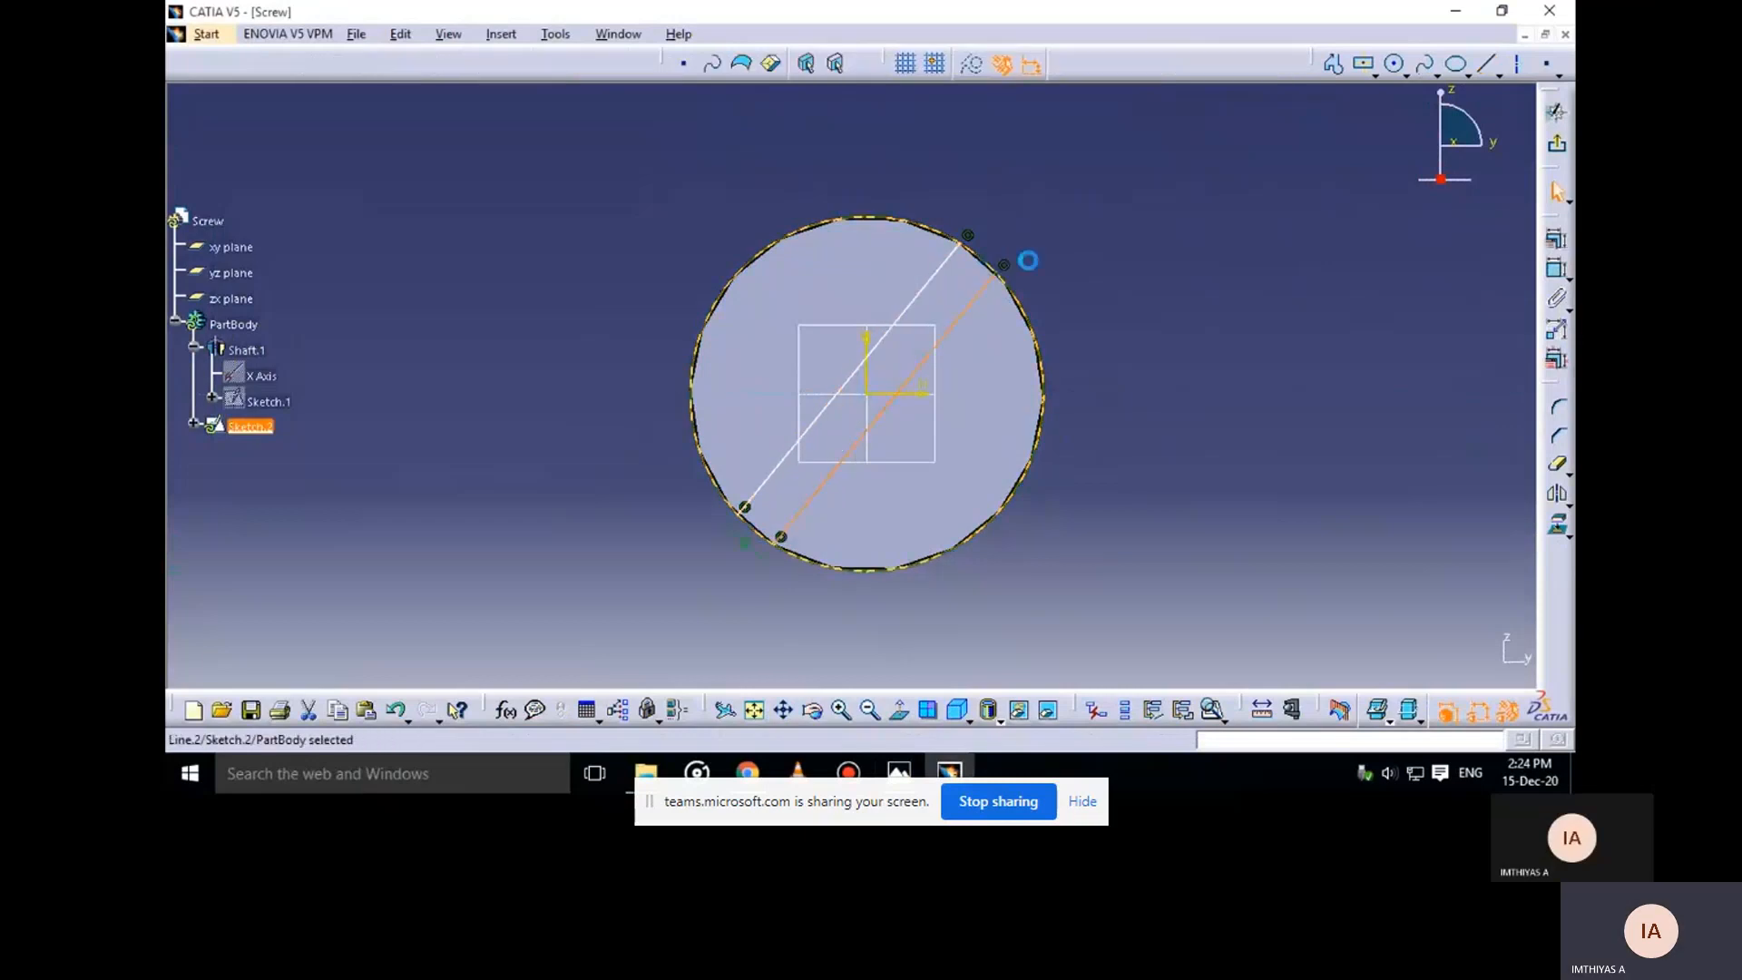
Dimension the distance between the two parallel slot lines as 2 mm
click(1557, 269)
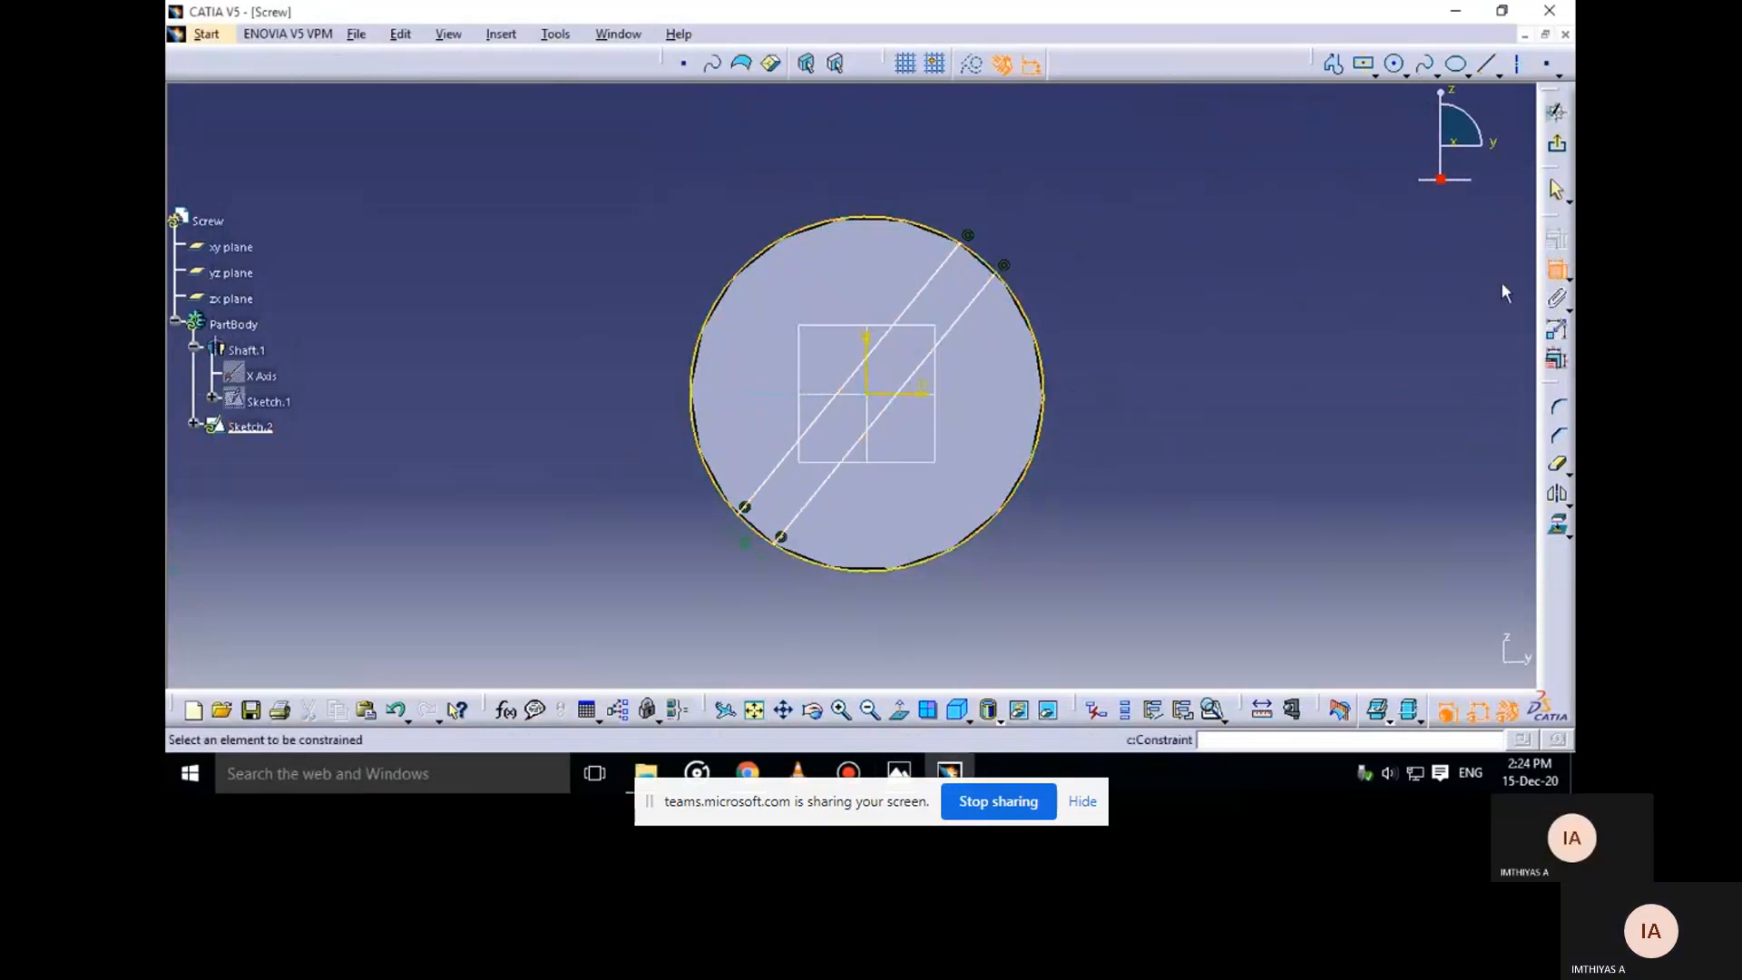
click(932, 293)
click(961, 311)
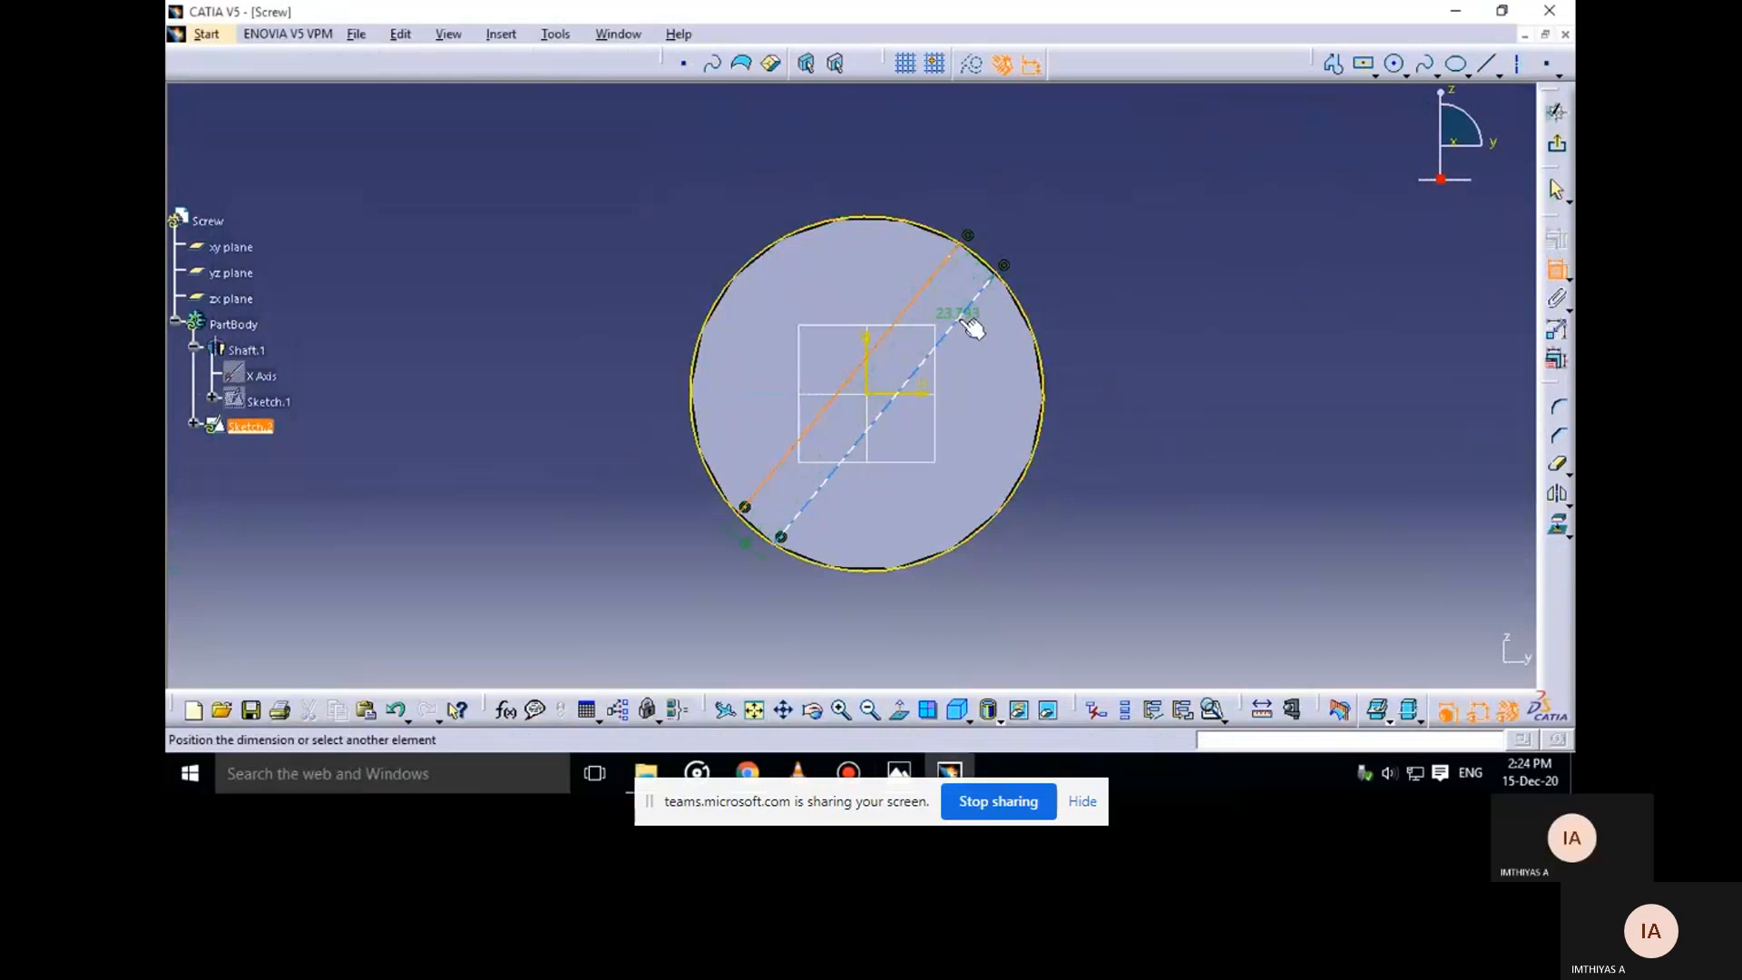
click(953, 317)
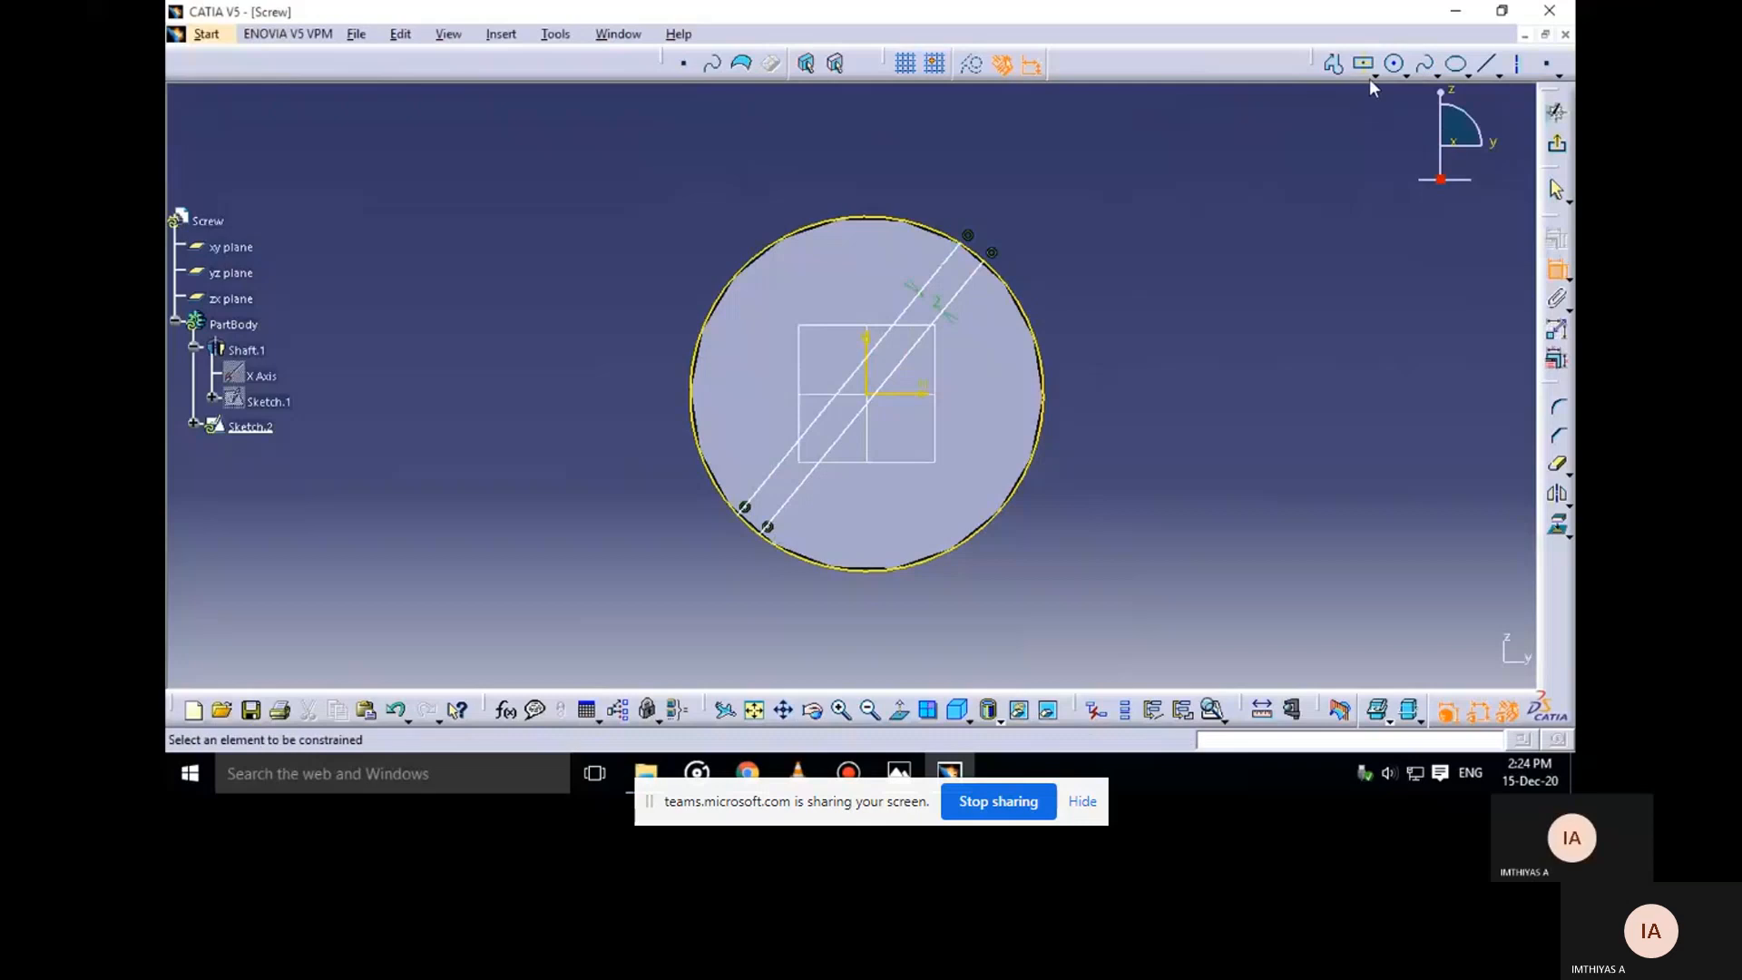
Draw an axis about 15 mm long from the origin, parallel to the slot lines and extending past the head circle
click(1521, 69)
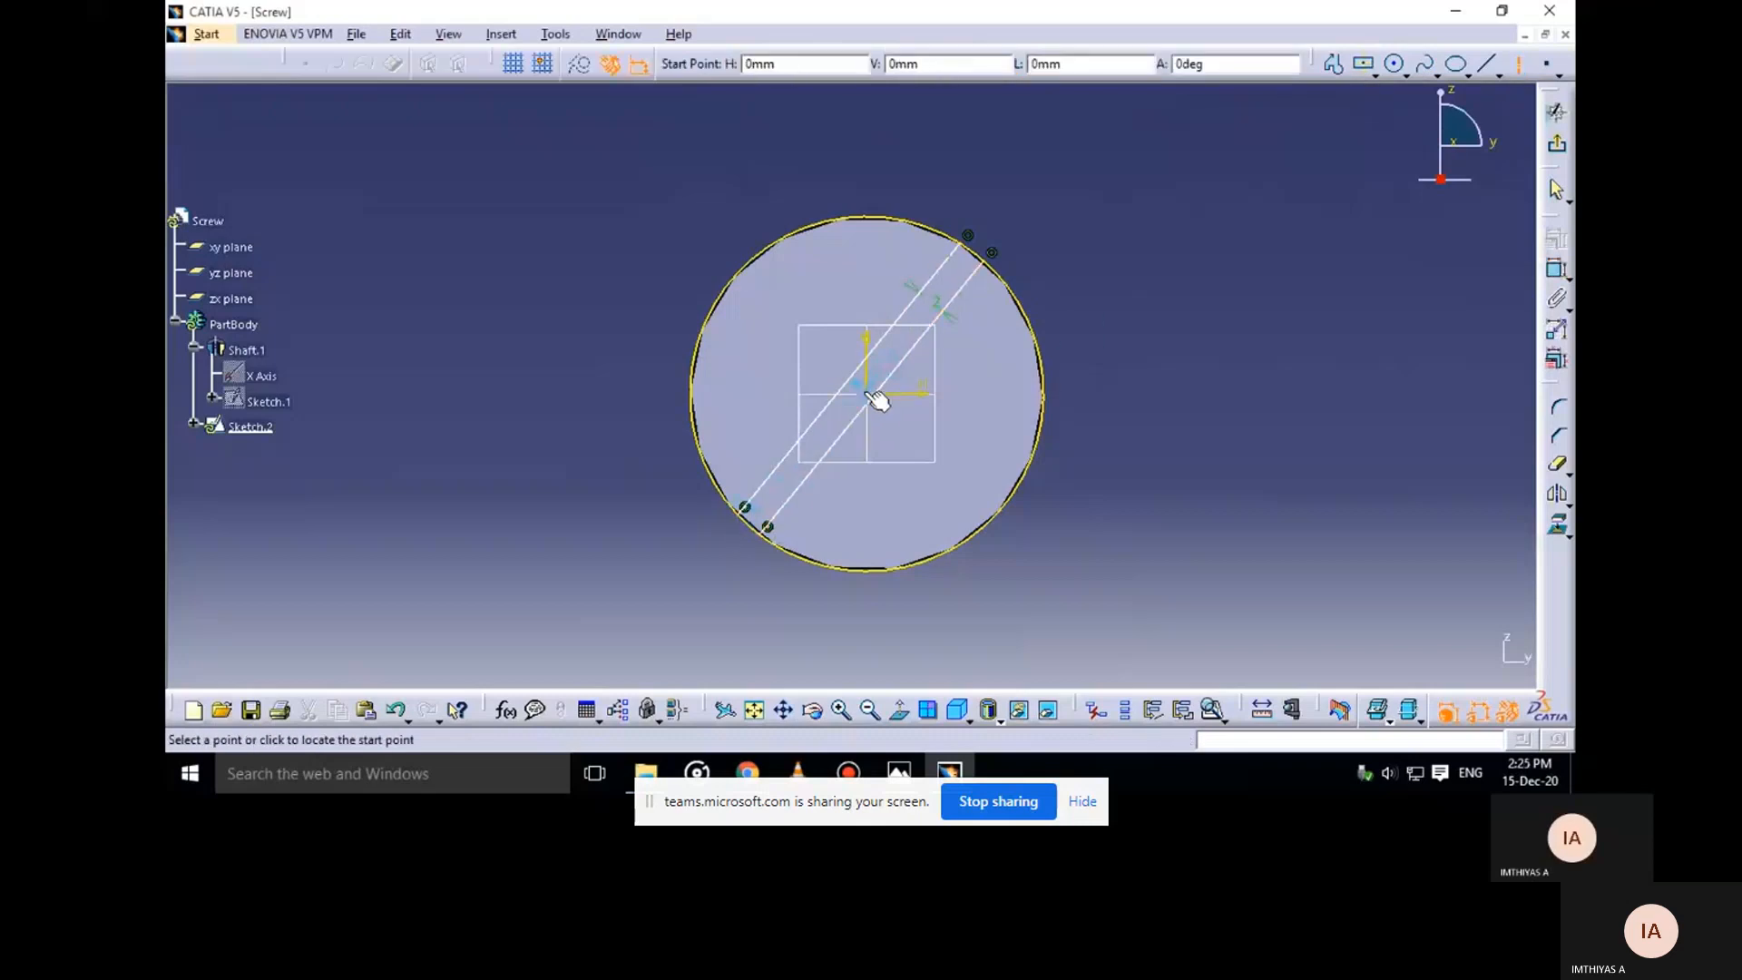
click(871, 395)
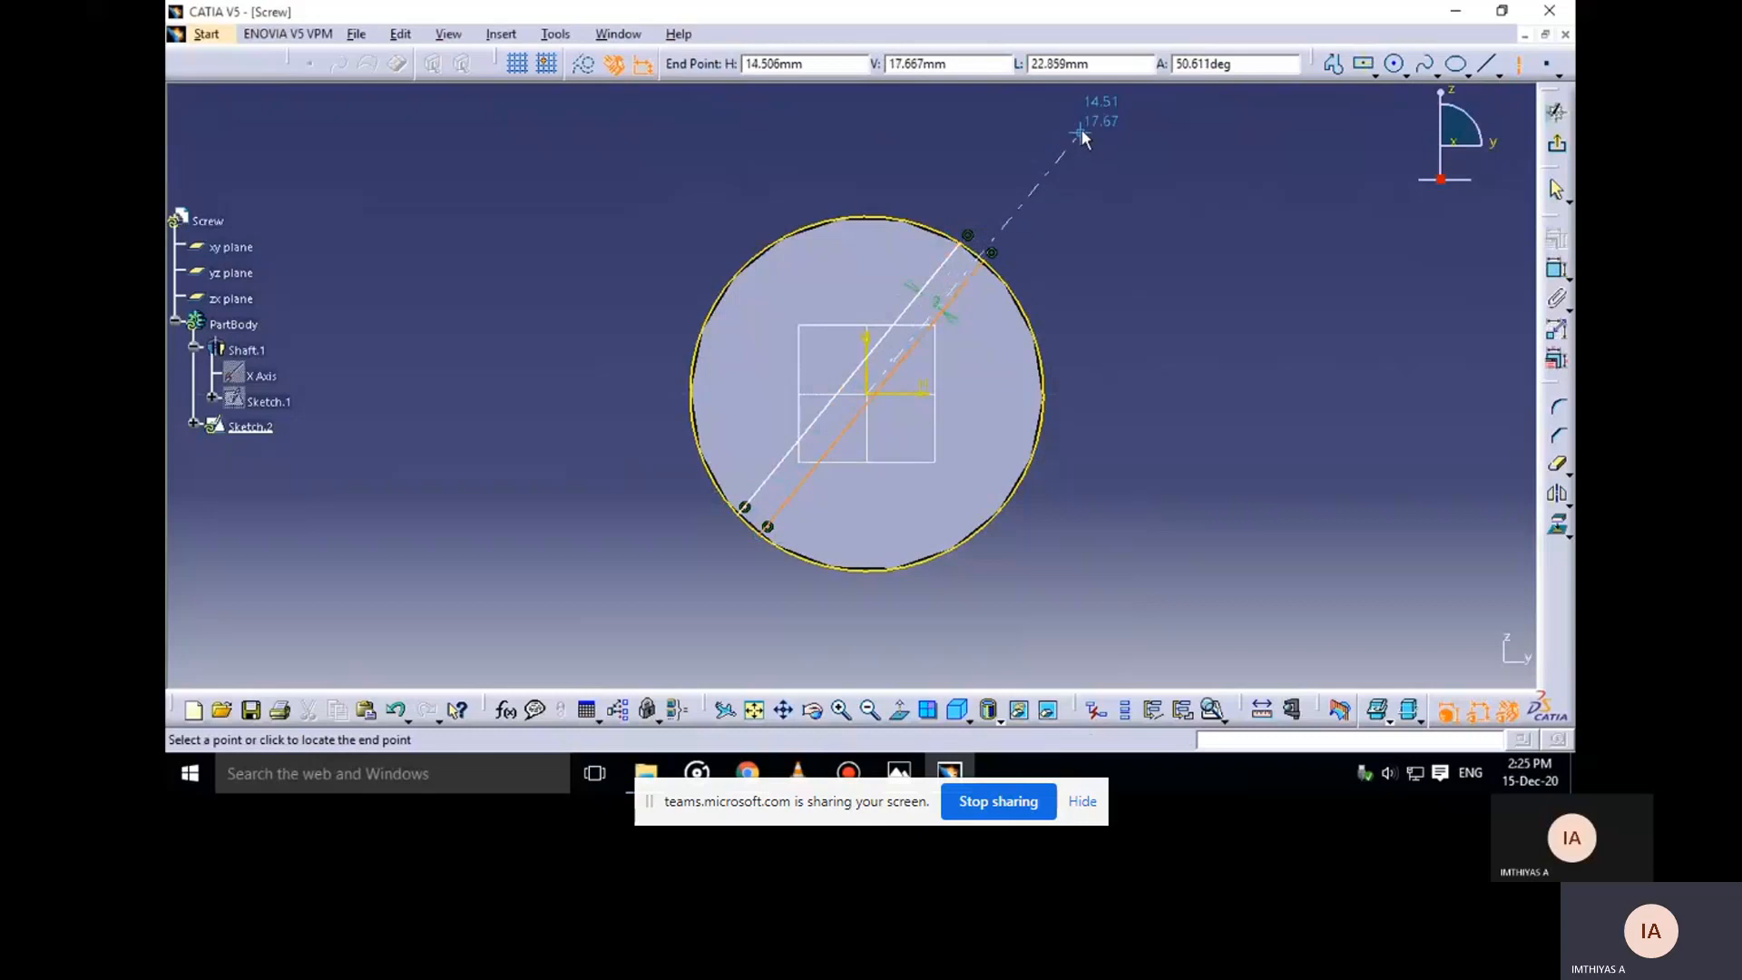
middle_drag(1084, 136, 1099, 95)
mouse_move(1125, 343)
middle_down()
mouse_move(1026, 598)
mouse_move(1026, 405)
mouse_move(1080, 499)
mouse_move(1058, 623)
mouse_move(1071, 273)
middle_up()
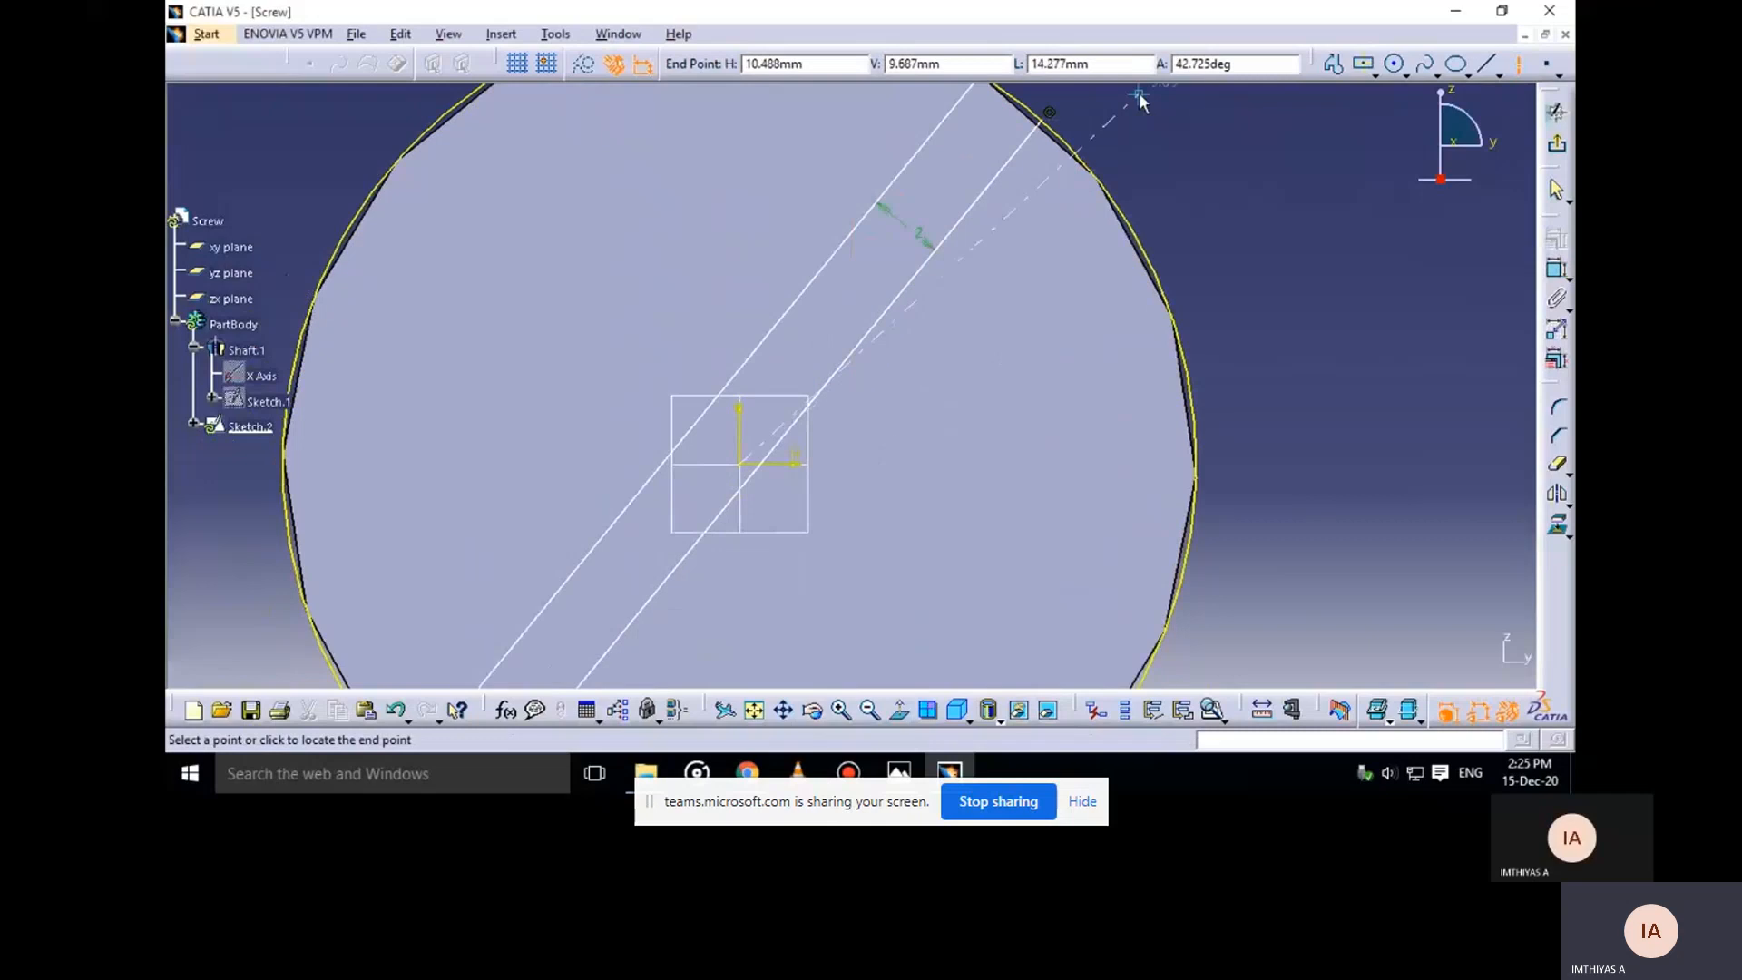
middle_drag(1135, 175, 1159, 294)
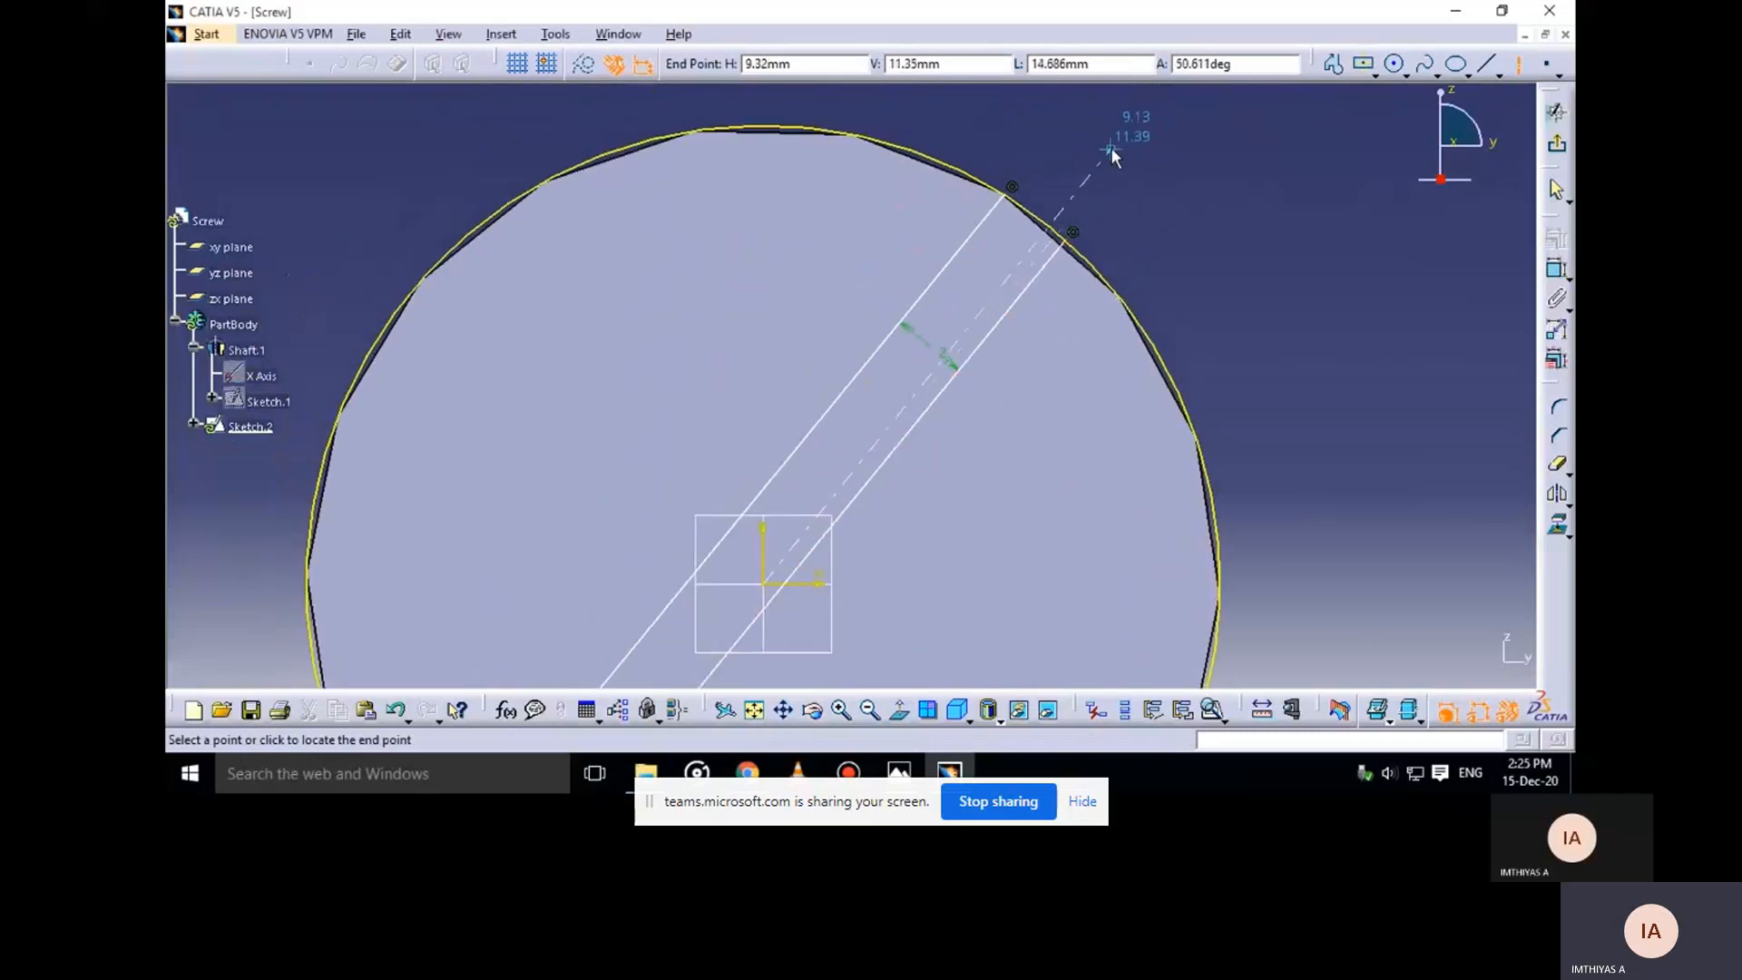
click(1127, 143)
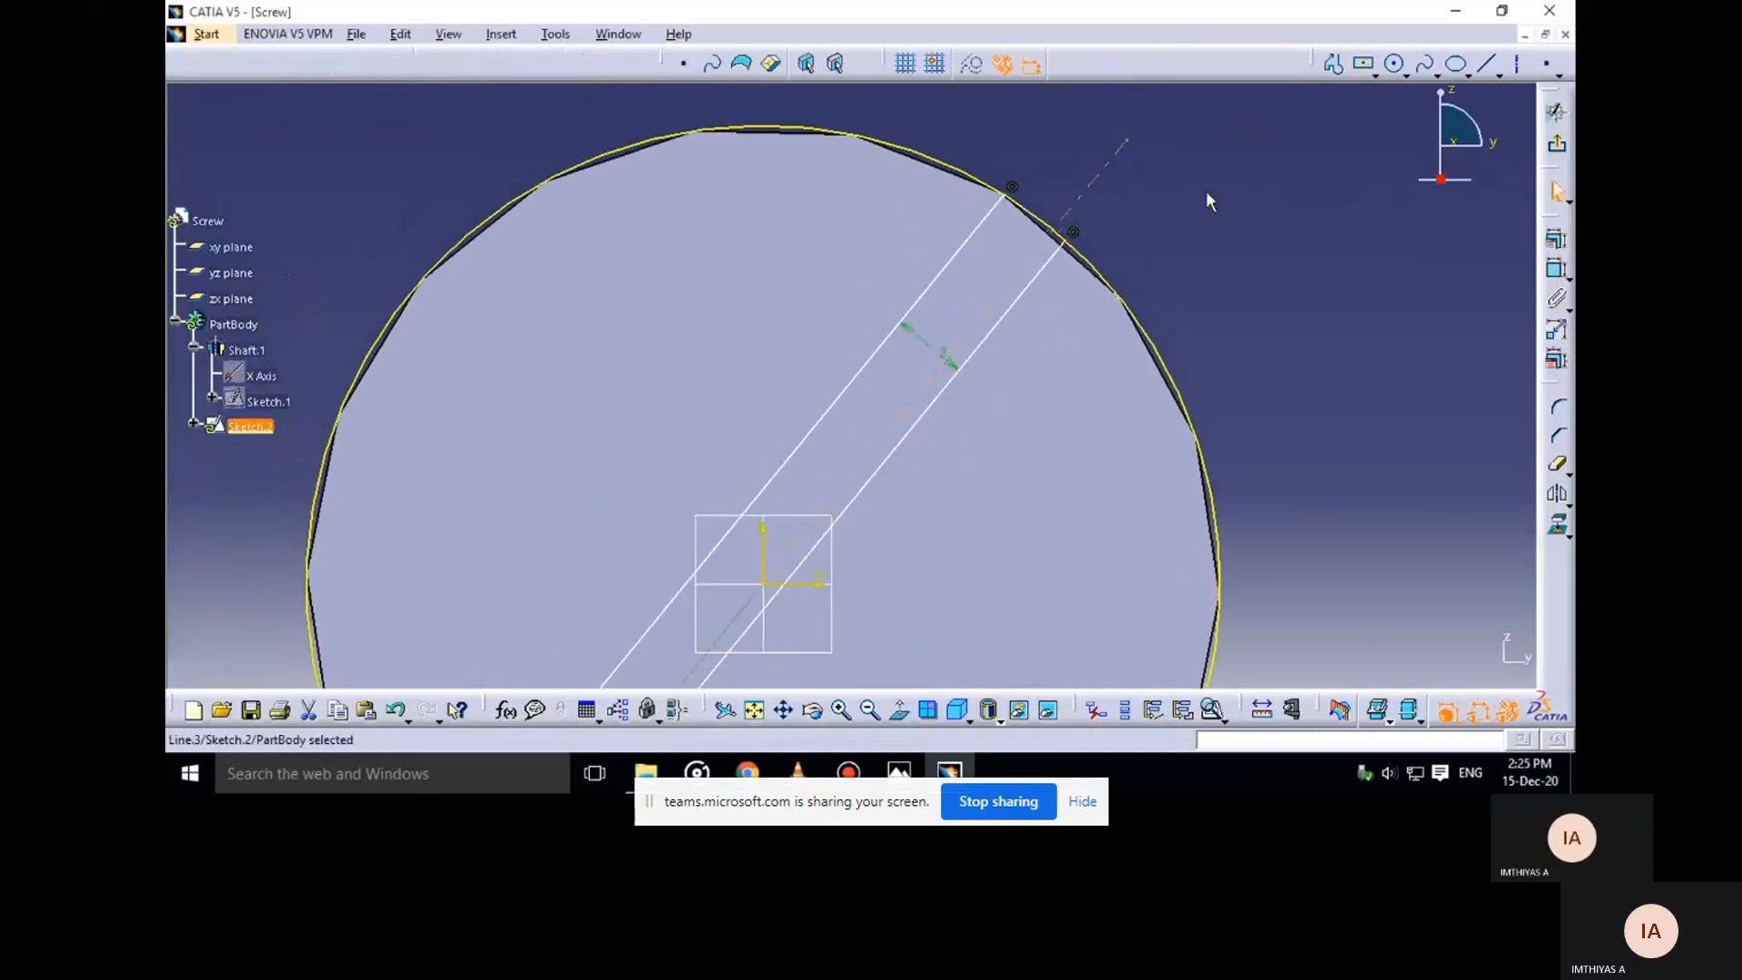
mouse_move(1265, 326)
middle_down()
mouse_move(1283, 378)
mouse_move(1251, 358)
mouse_move(1299, 245)
middle_up()
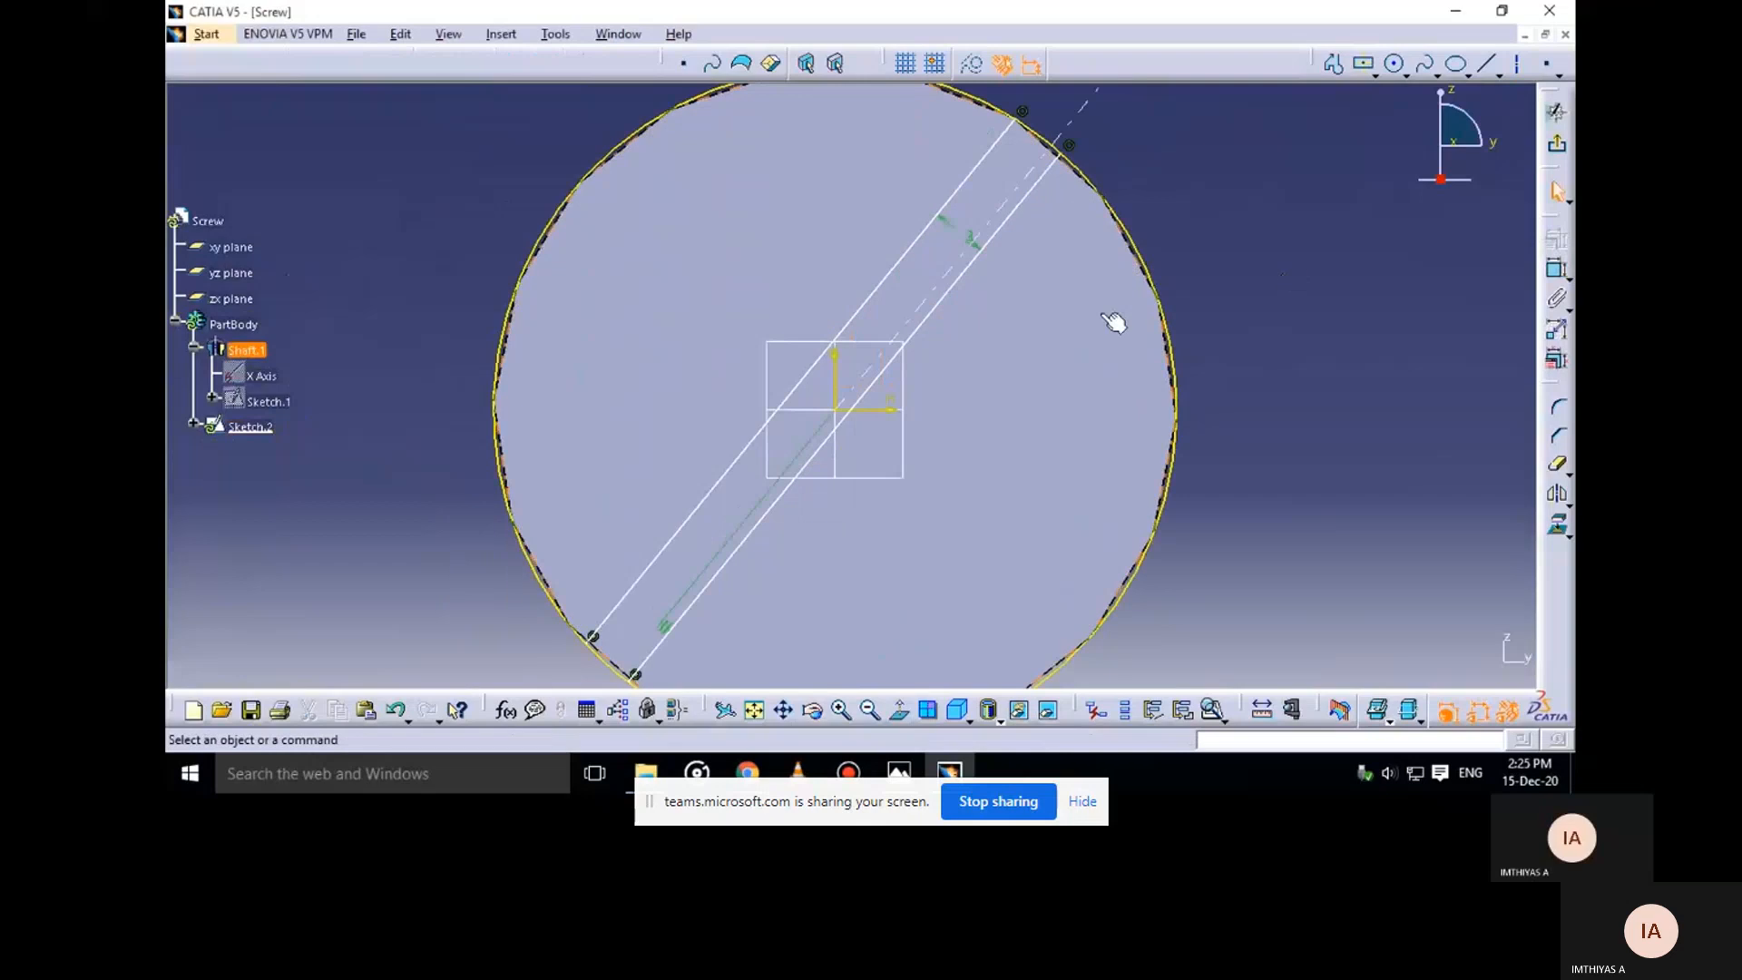
Constrain the slot's centre axis at 45 degrees to the sketch's horizontal axis
click(1552, 277)
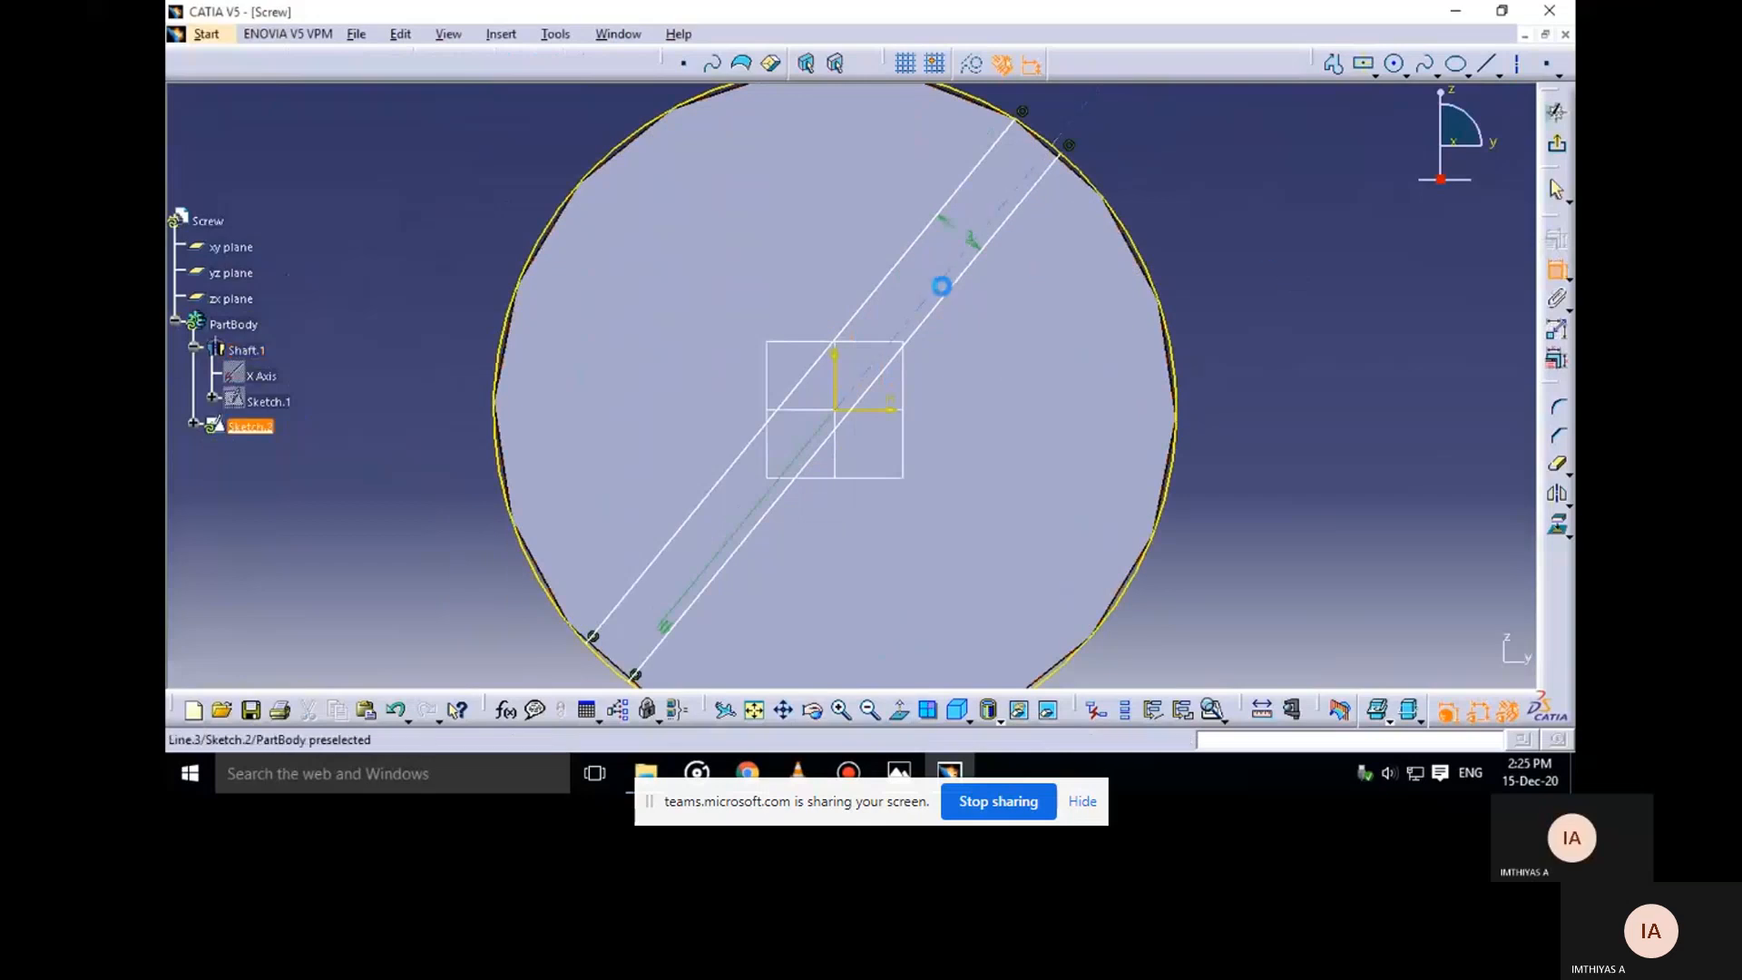
click(941, 288)
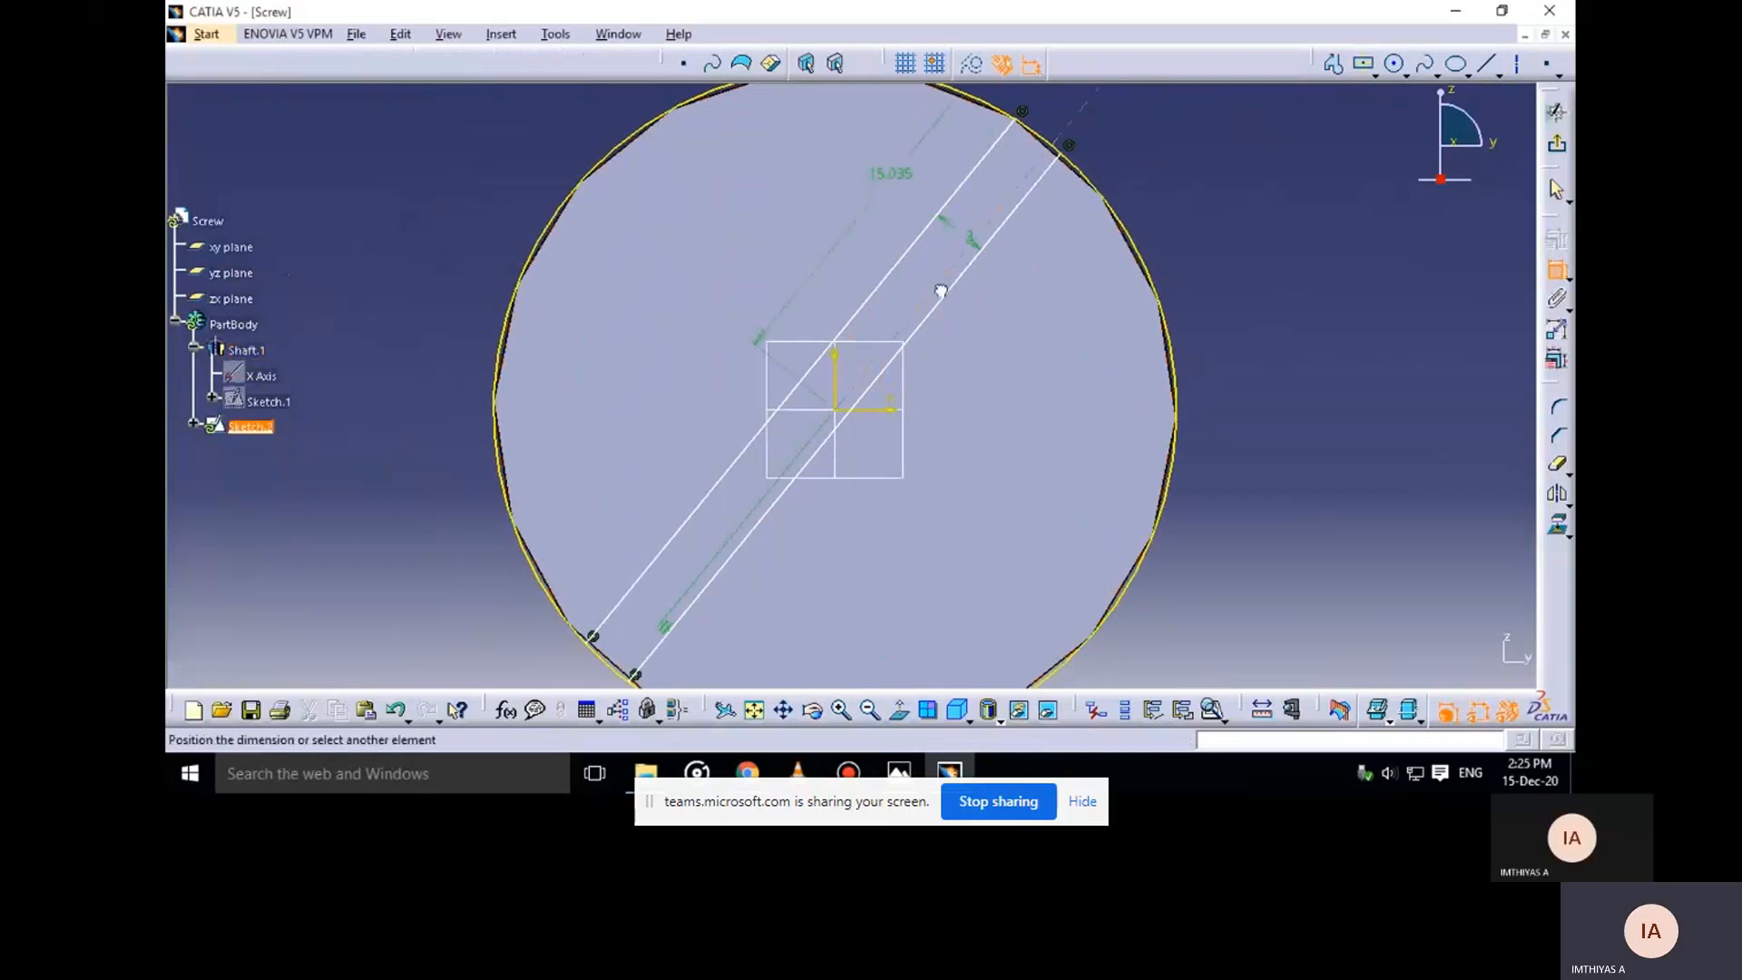
click(917, 407)
click(996, 351)
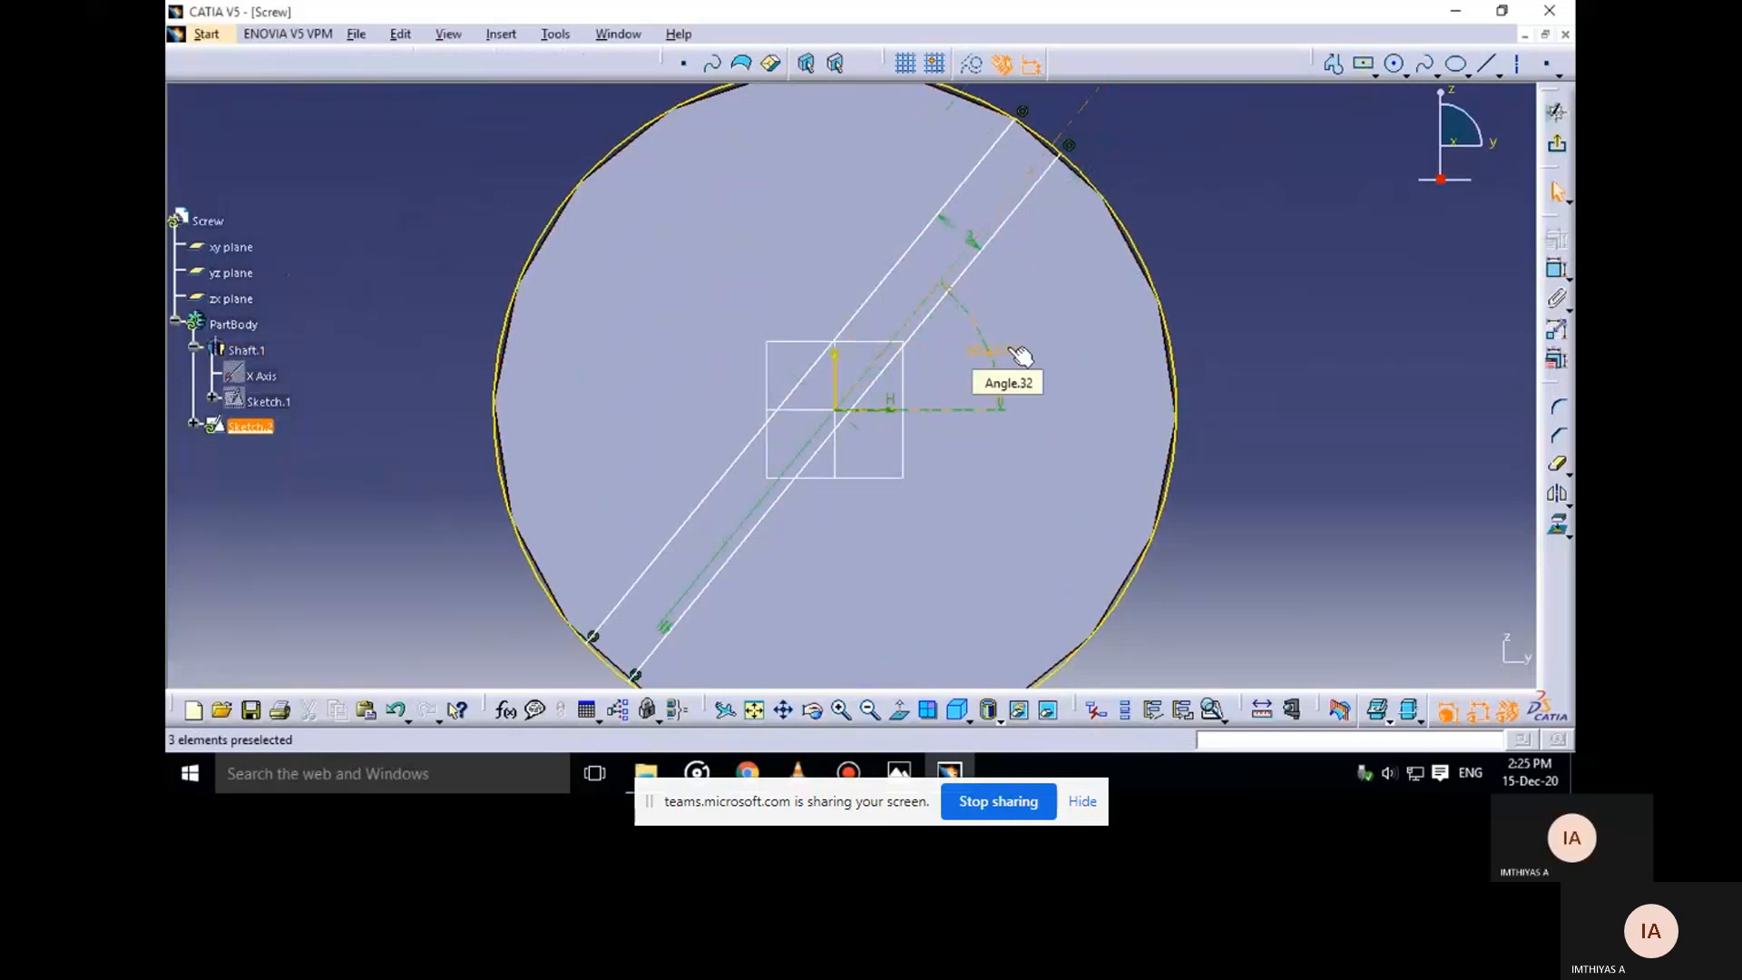
double_click(1018, 352)
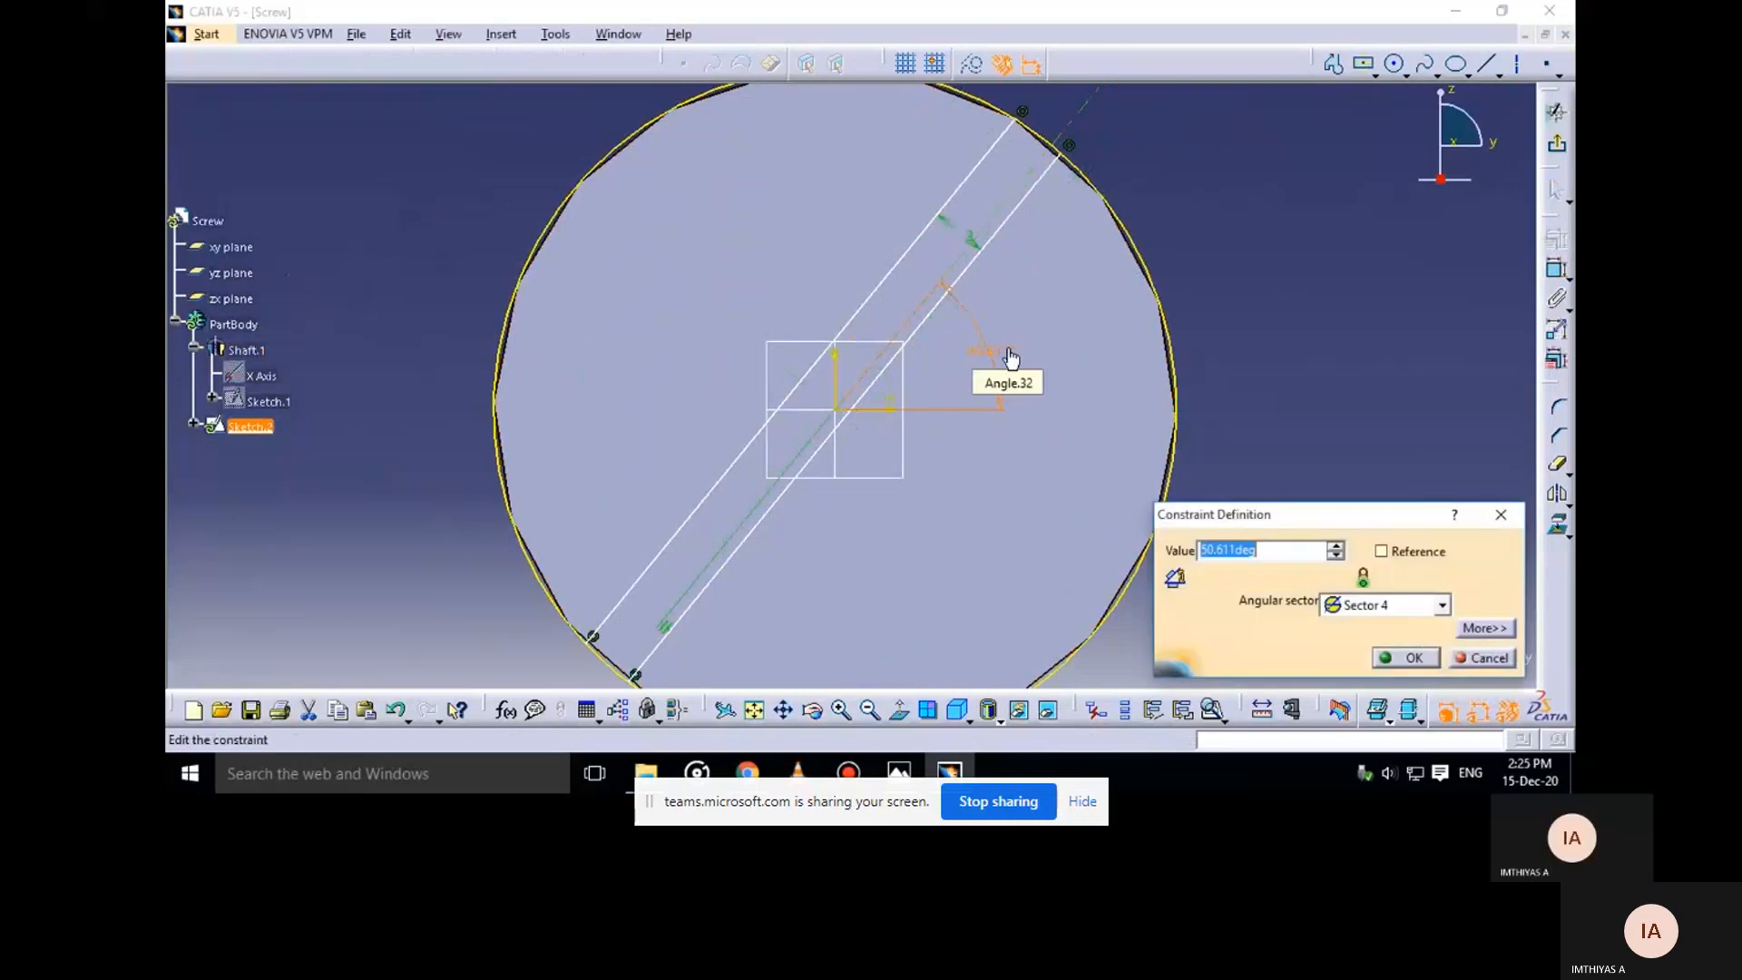
text(45)
key(Return)
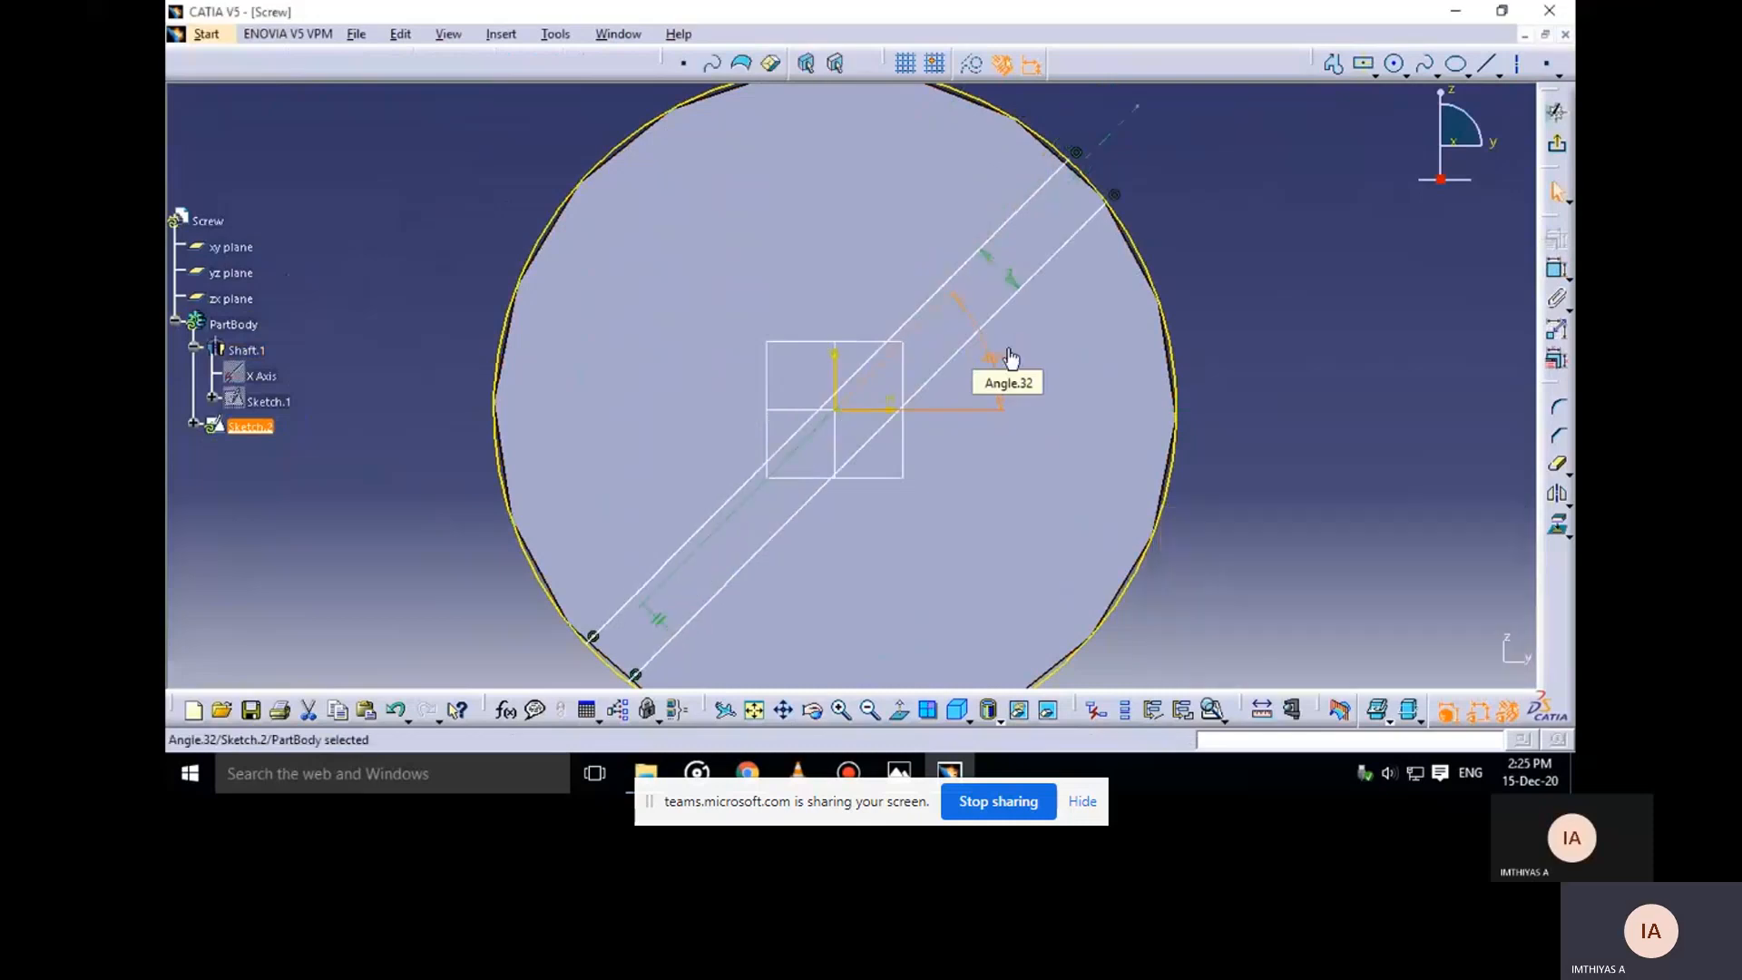
click(1303, 367)
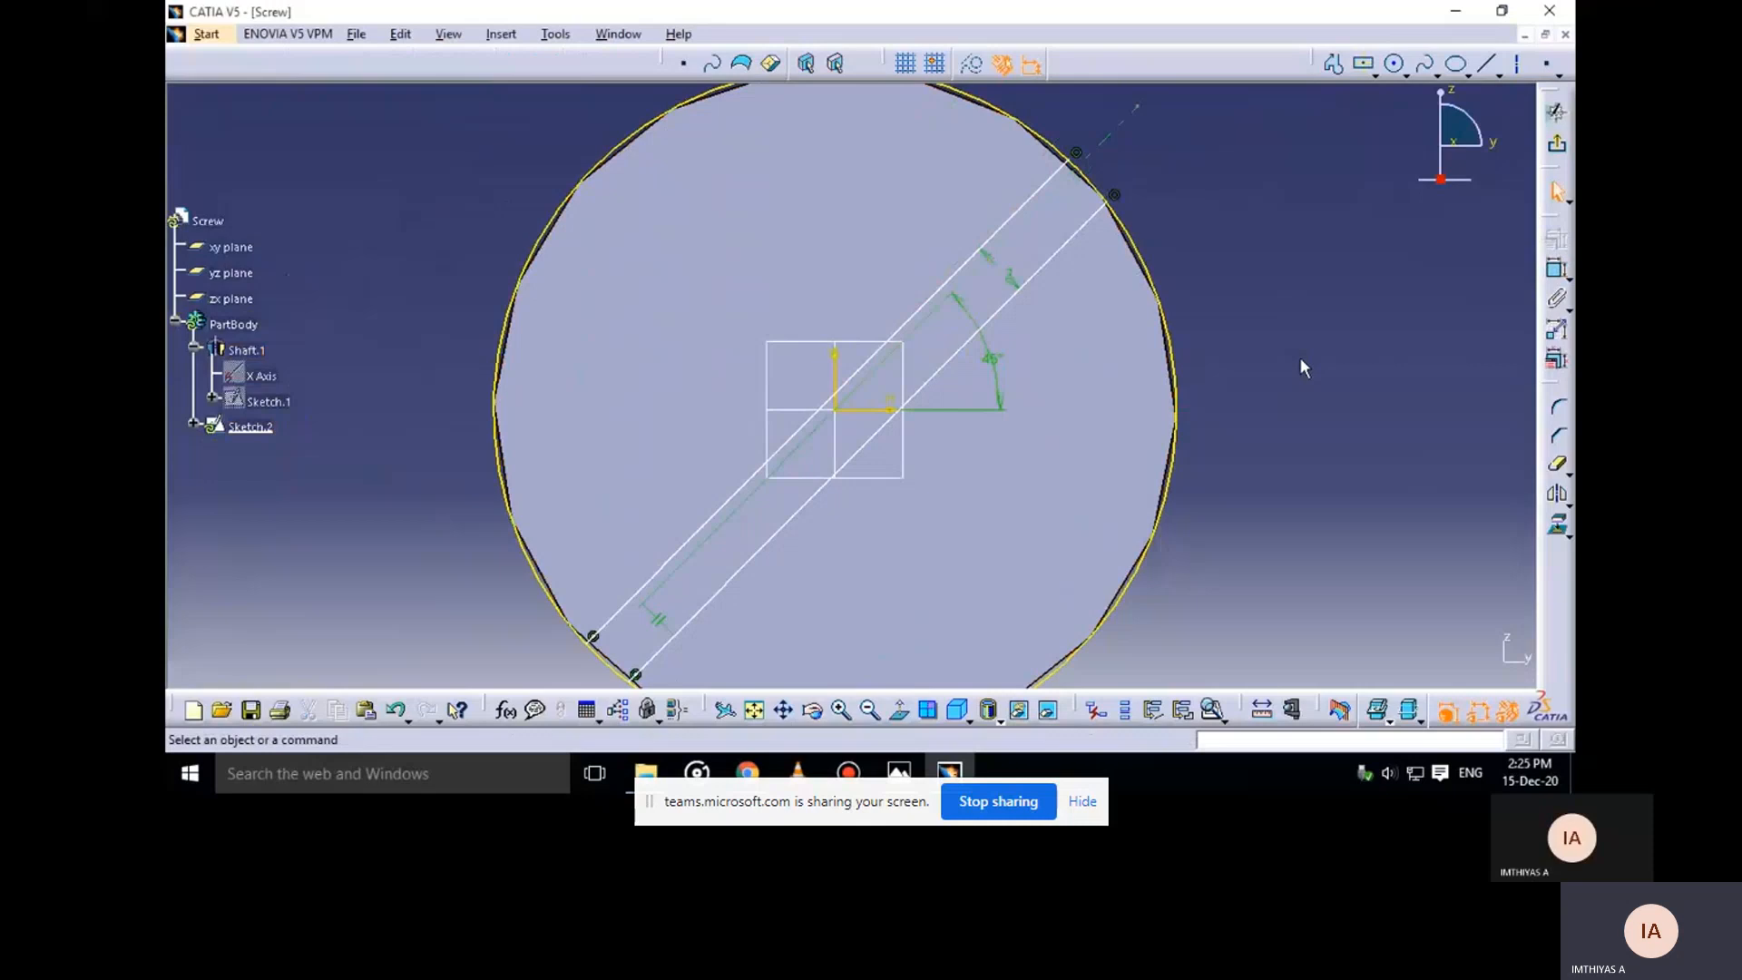
Apply a Symmetry constraint to the two slot lines about the inclined centre axis
click(1016, 219)
ctrl+click(1038, 269)
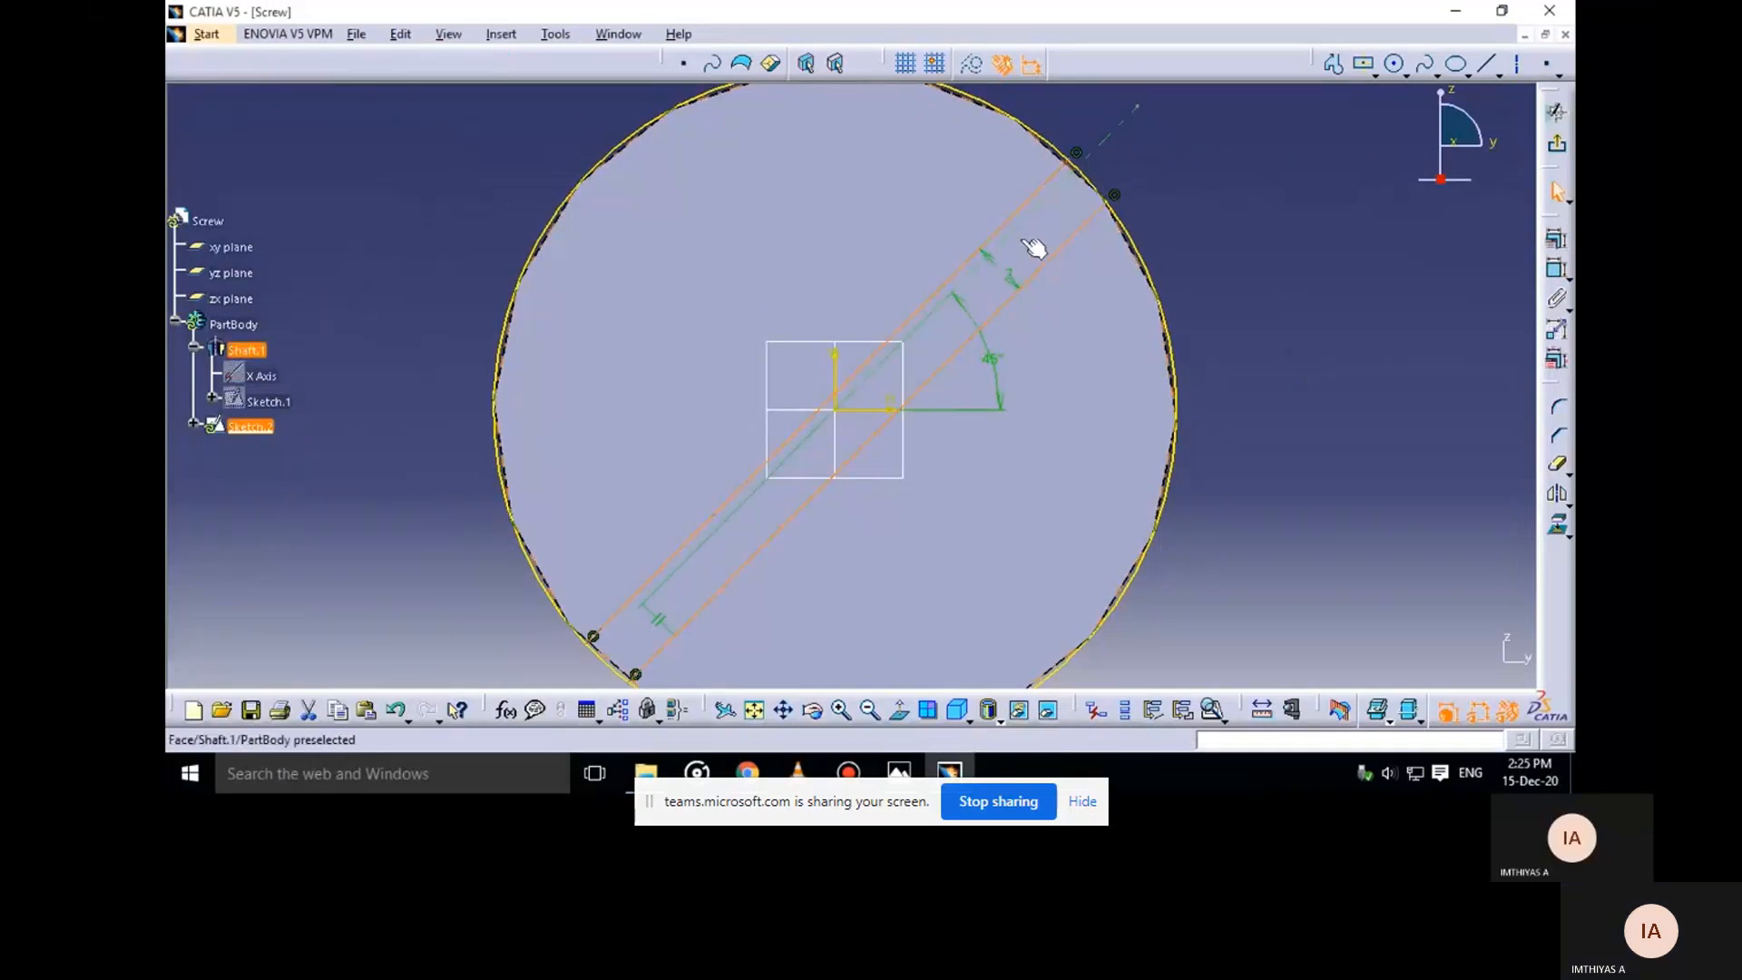
click(1556, 240)
click(1335, 578)
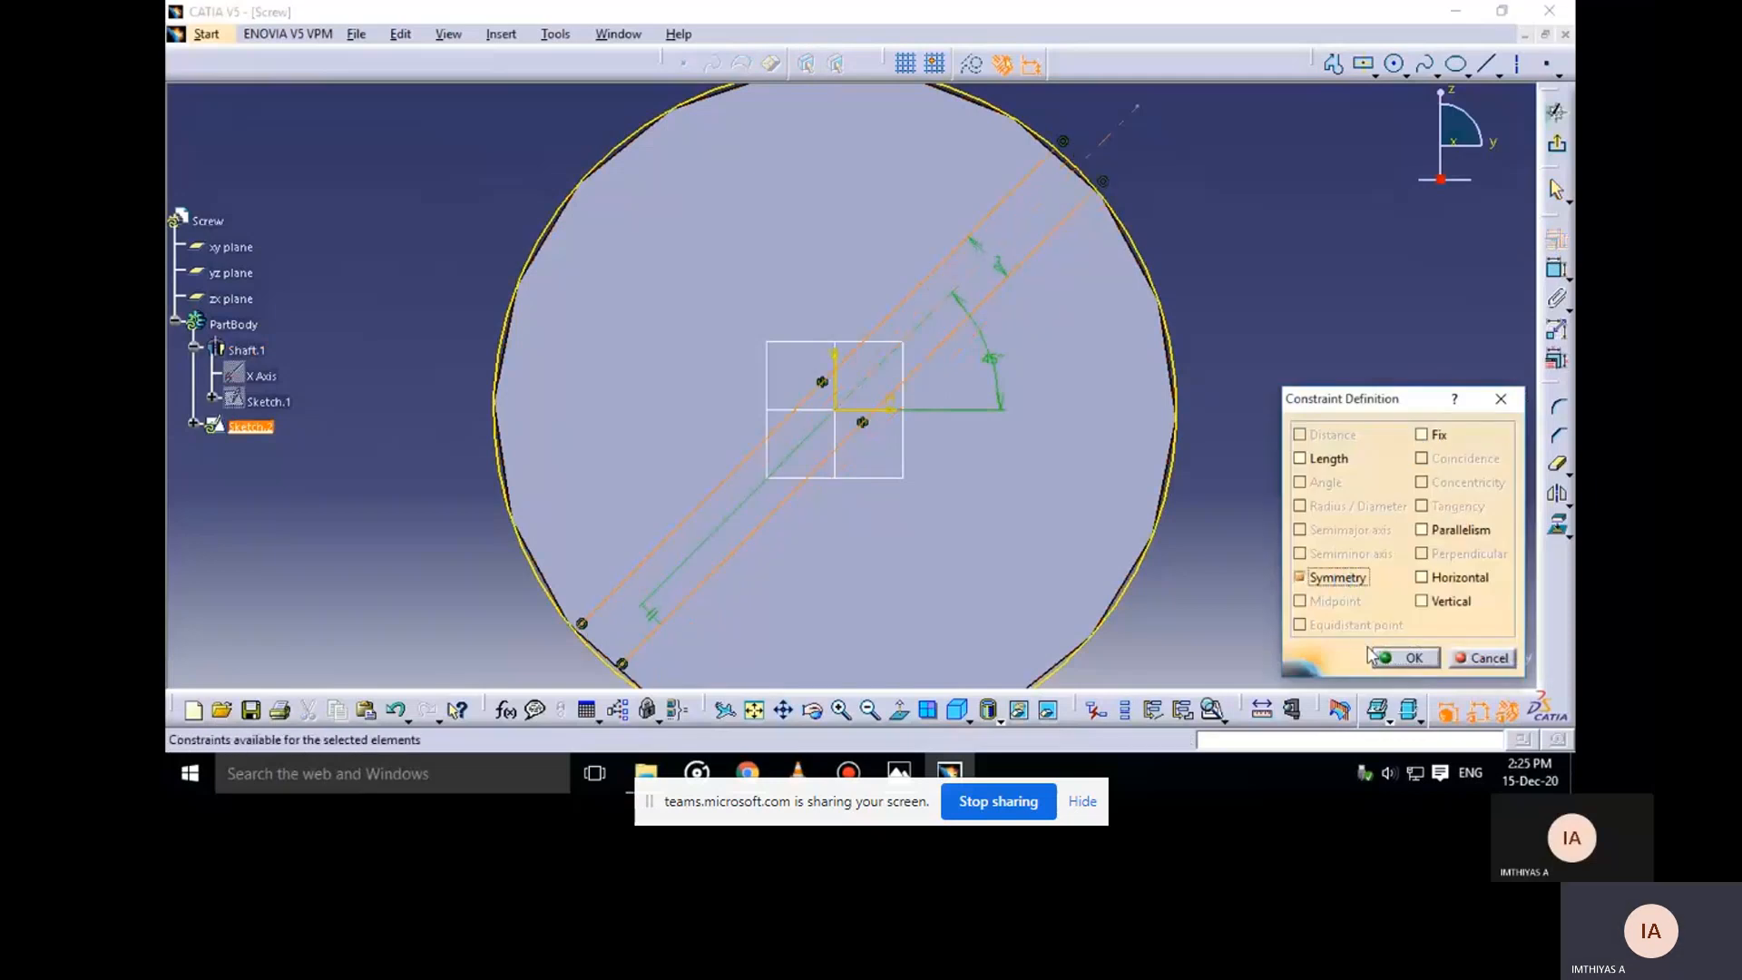
click(1405, 657)
Quick-trim the projected circle down to the slot's end arcs and exit the sketch
mouse_move(1264, 381)
middle_down()
mouse_move(1279, 443)
mouse_move(1270, 409)
middle_up()
click(1557, 465)
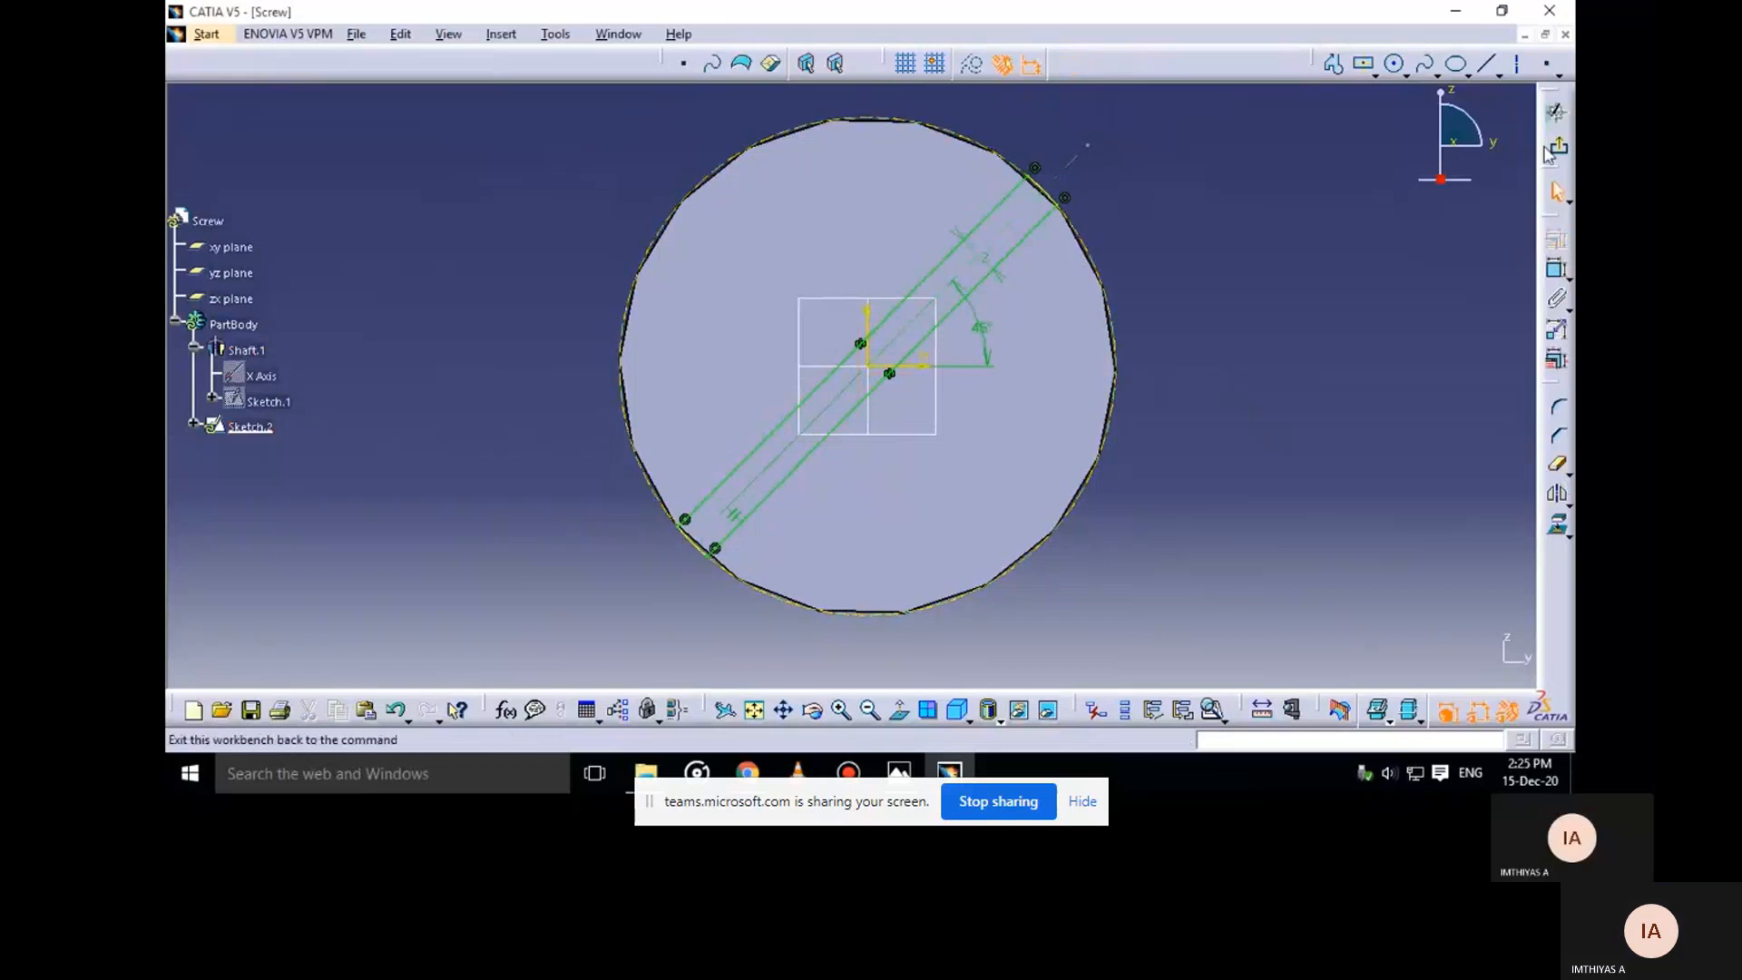
click(1555, 112)
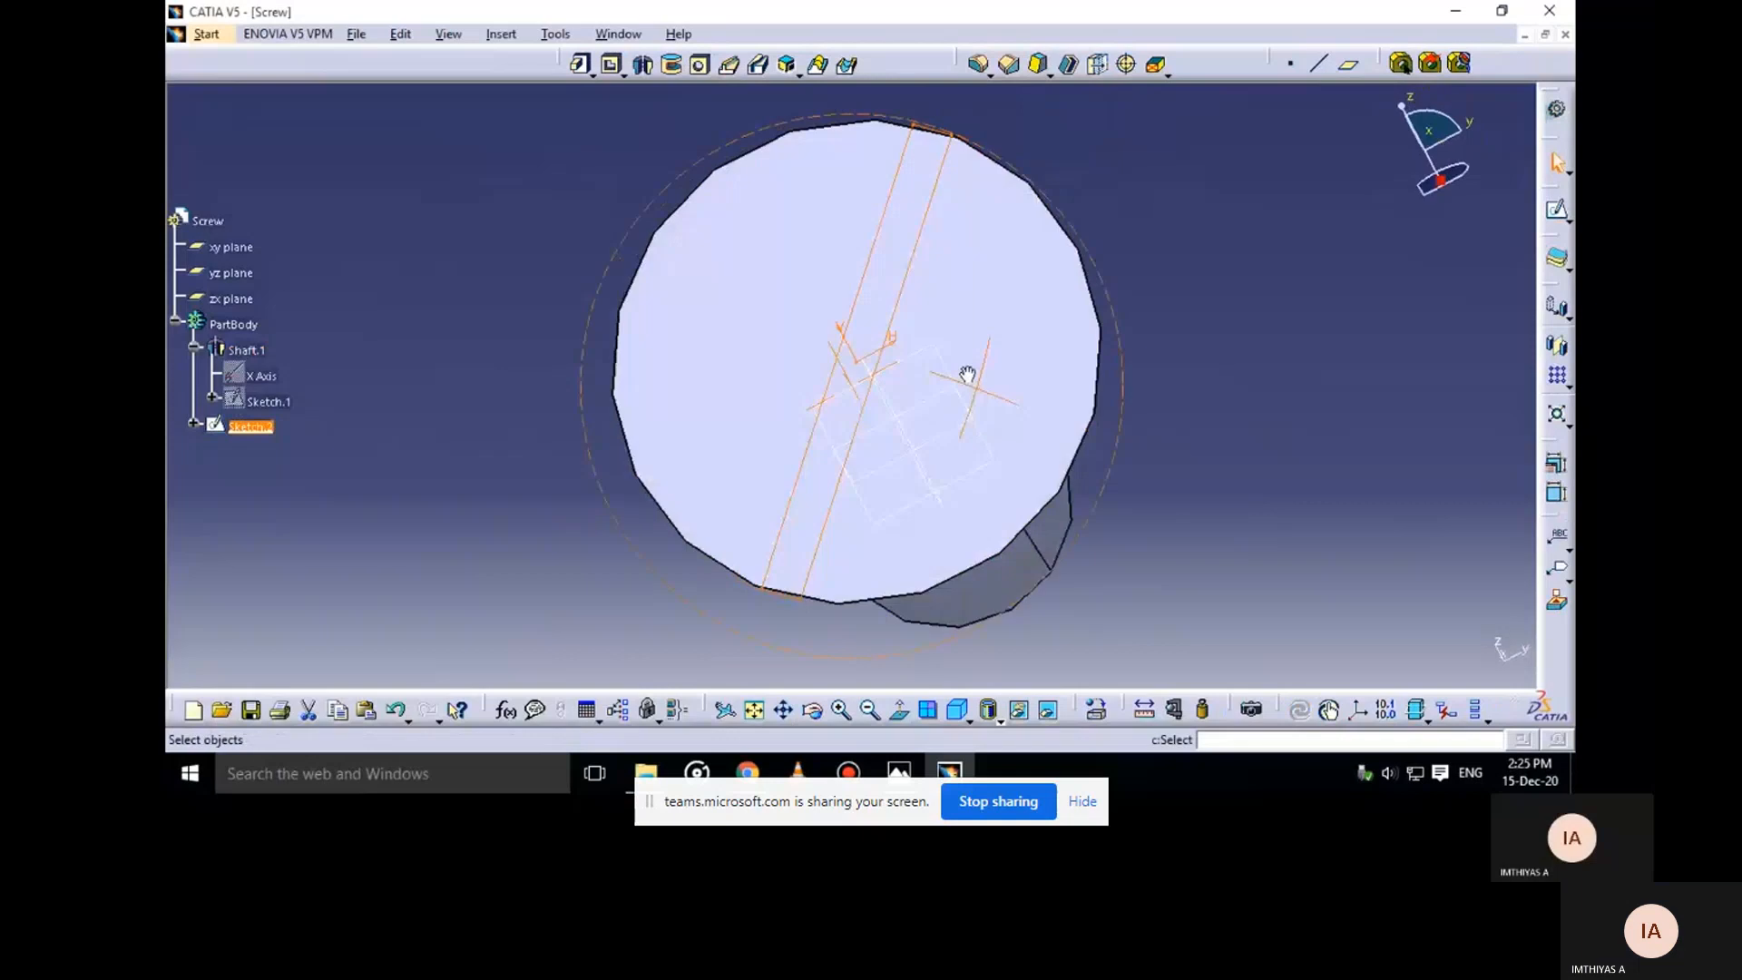
Check the slot depth in the reference drawing, cut the slot sketch into the screw head as a 3 mm pocket, and show the isometric view
click(901, 772)
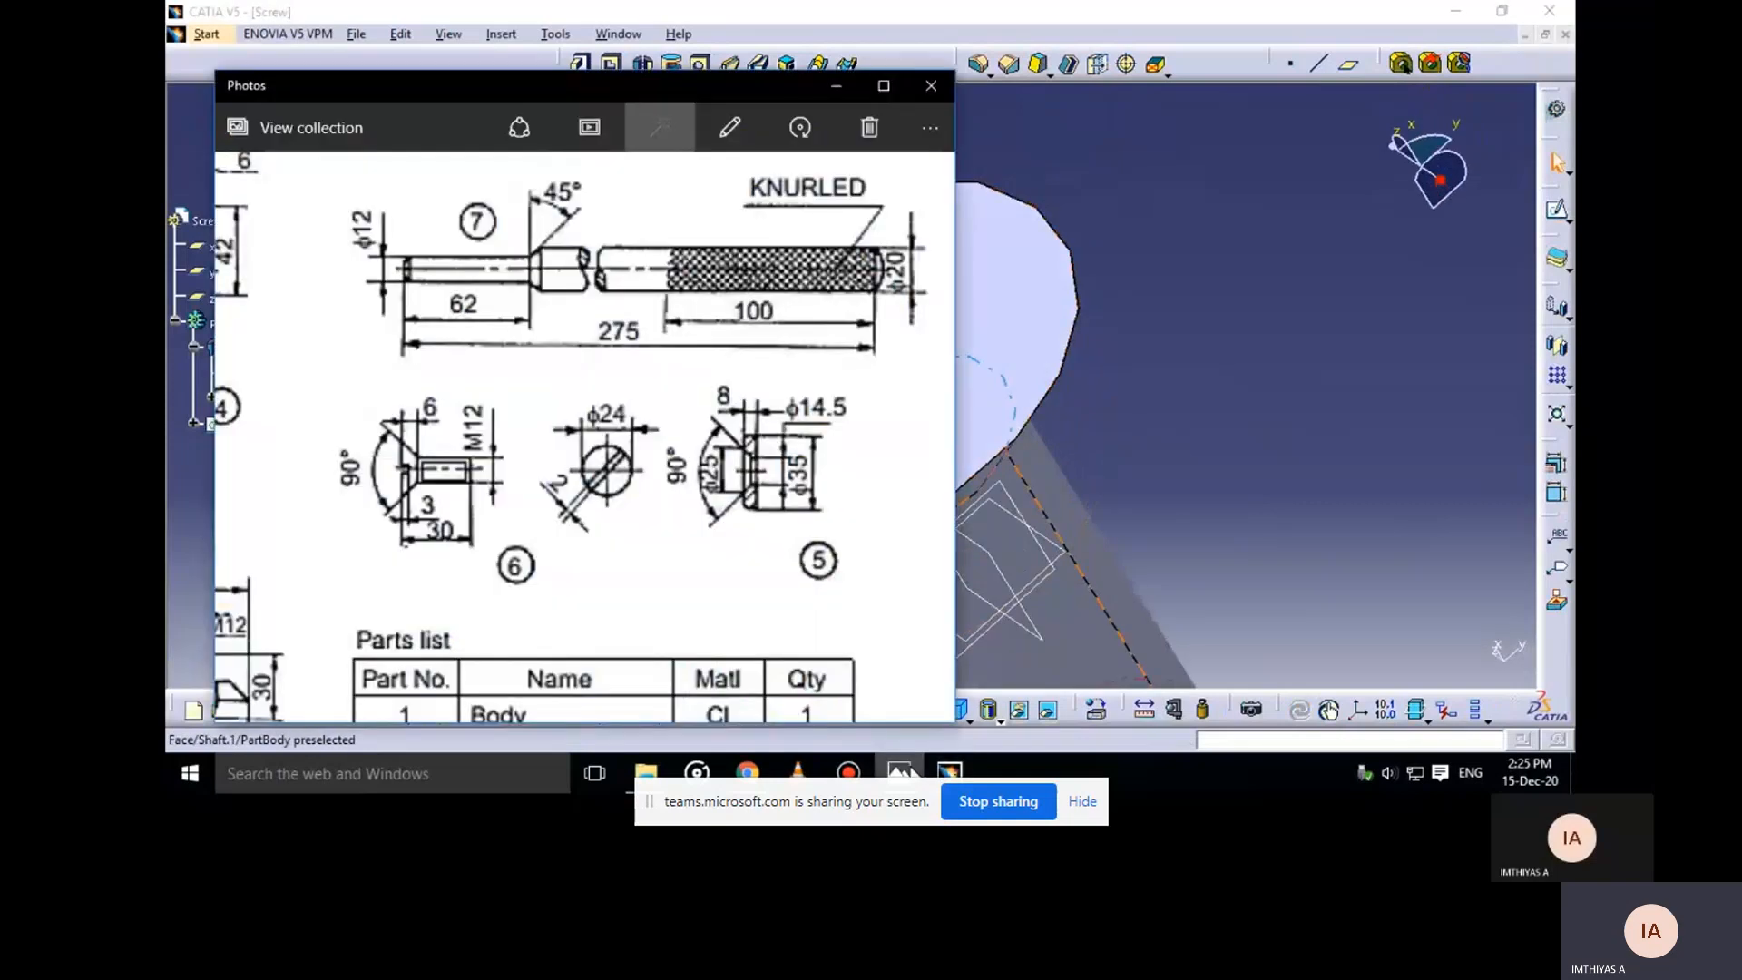
click(902, 772)
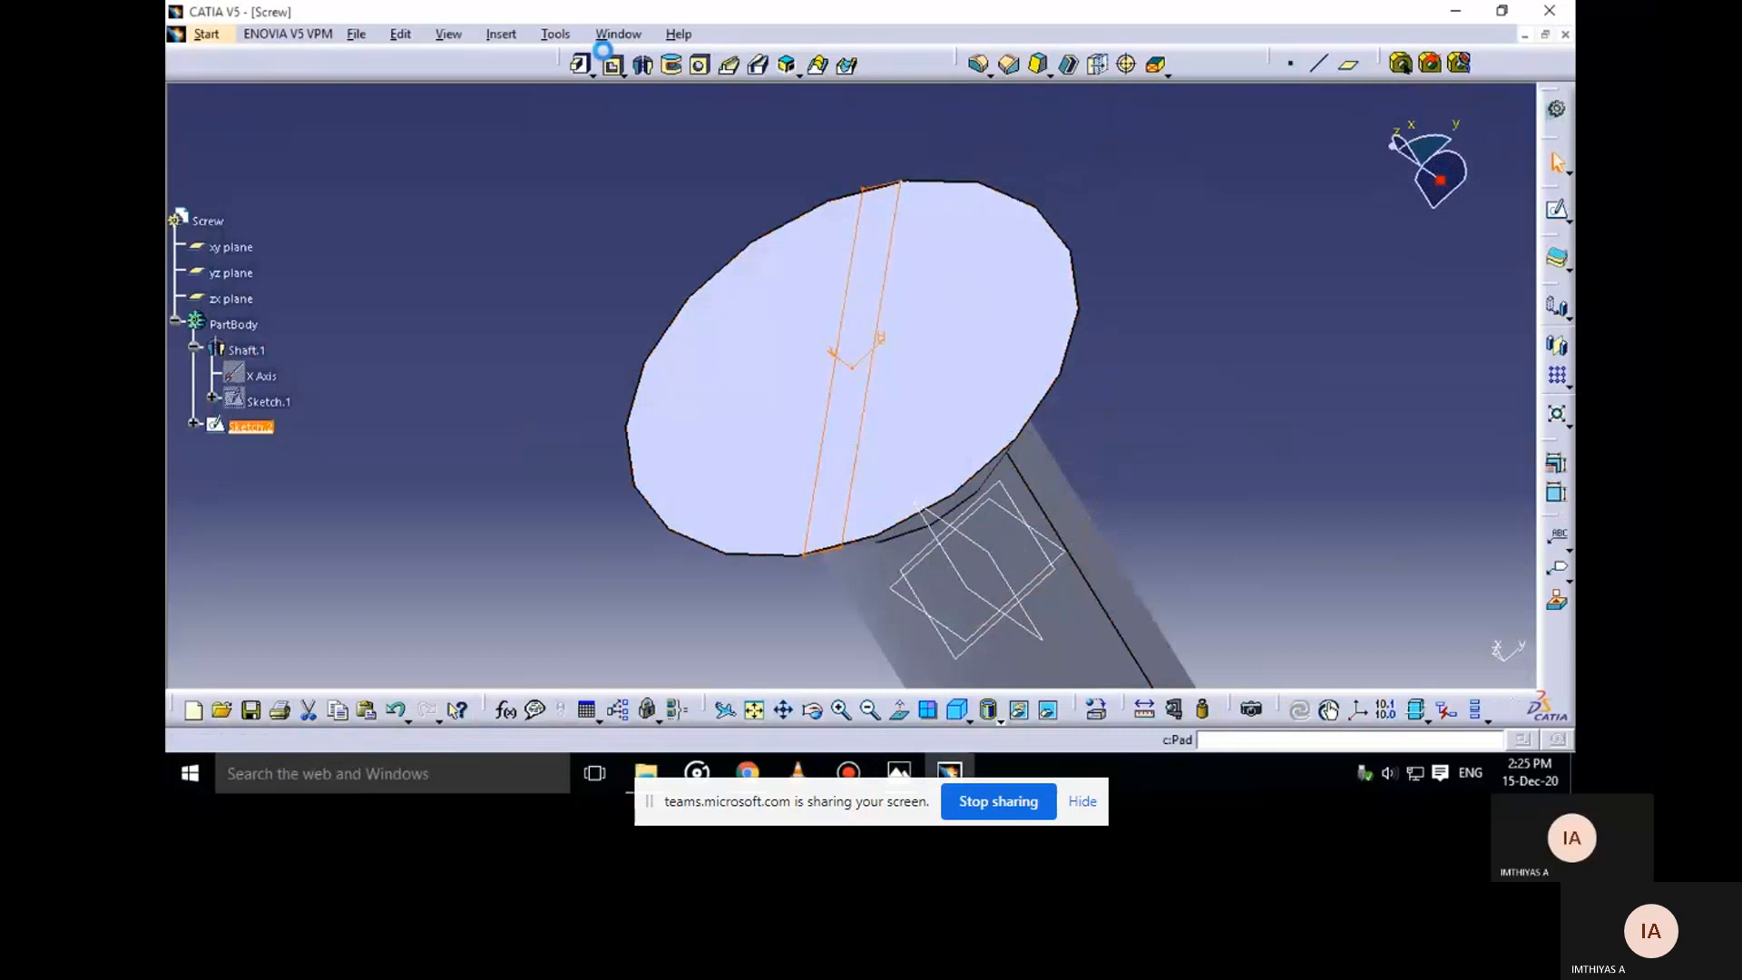
click(610, 65)
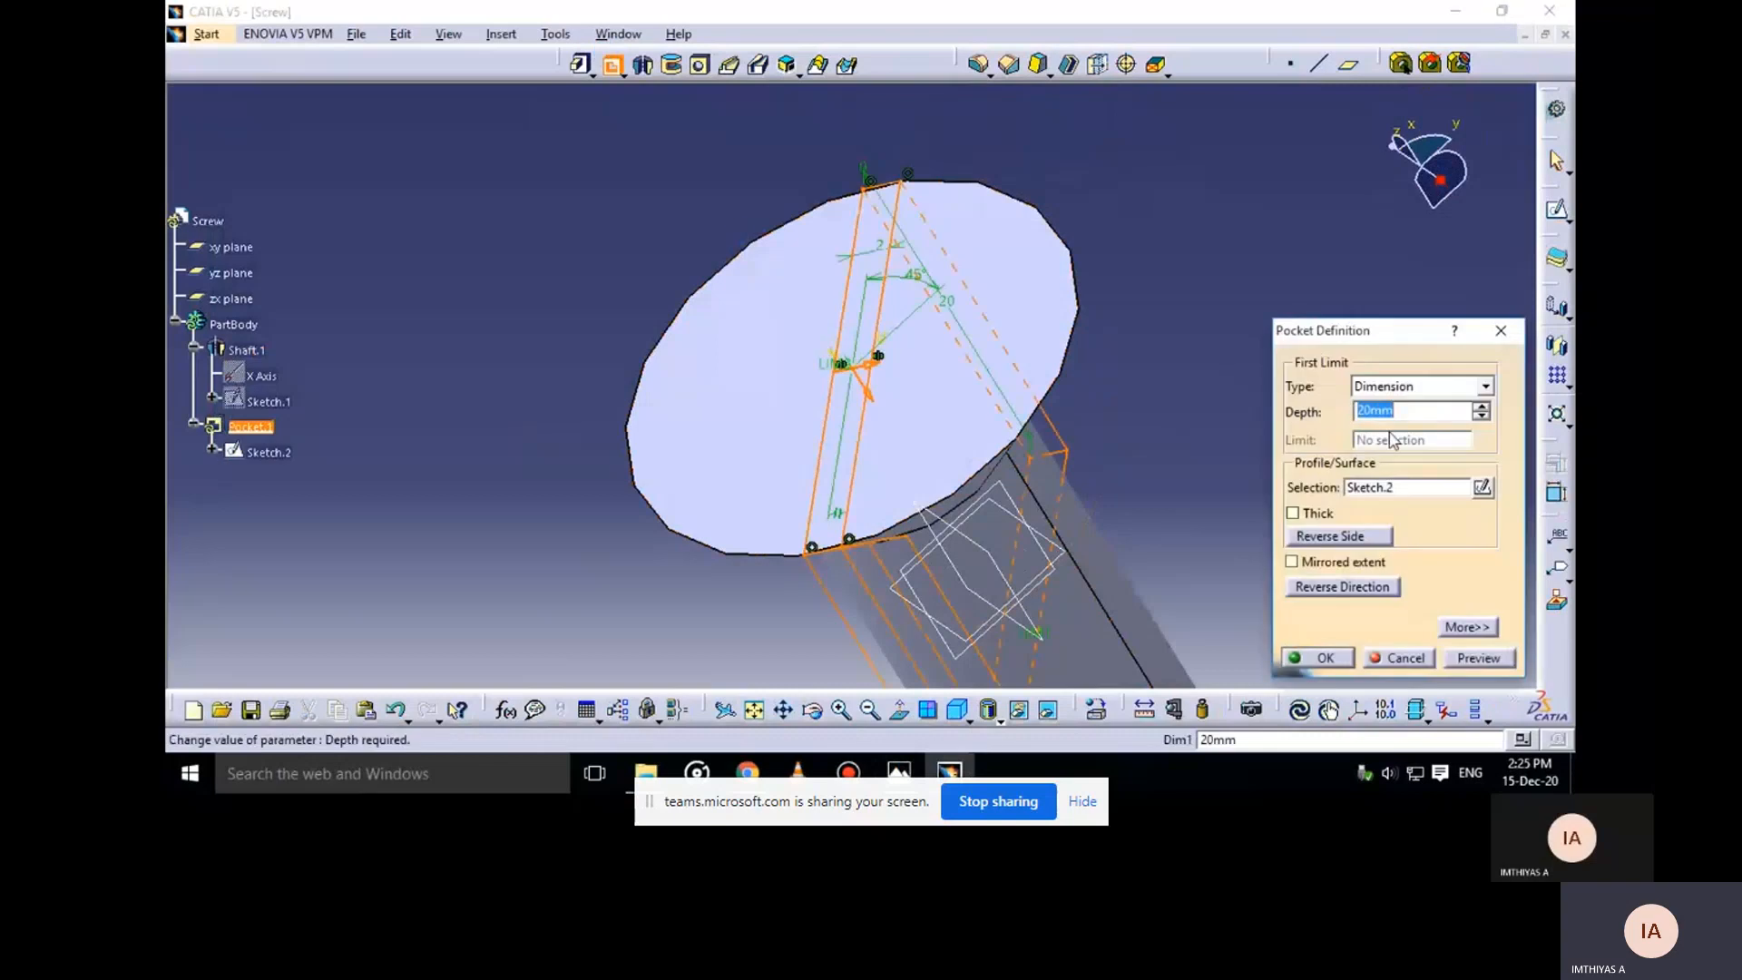
key(Return)
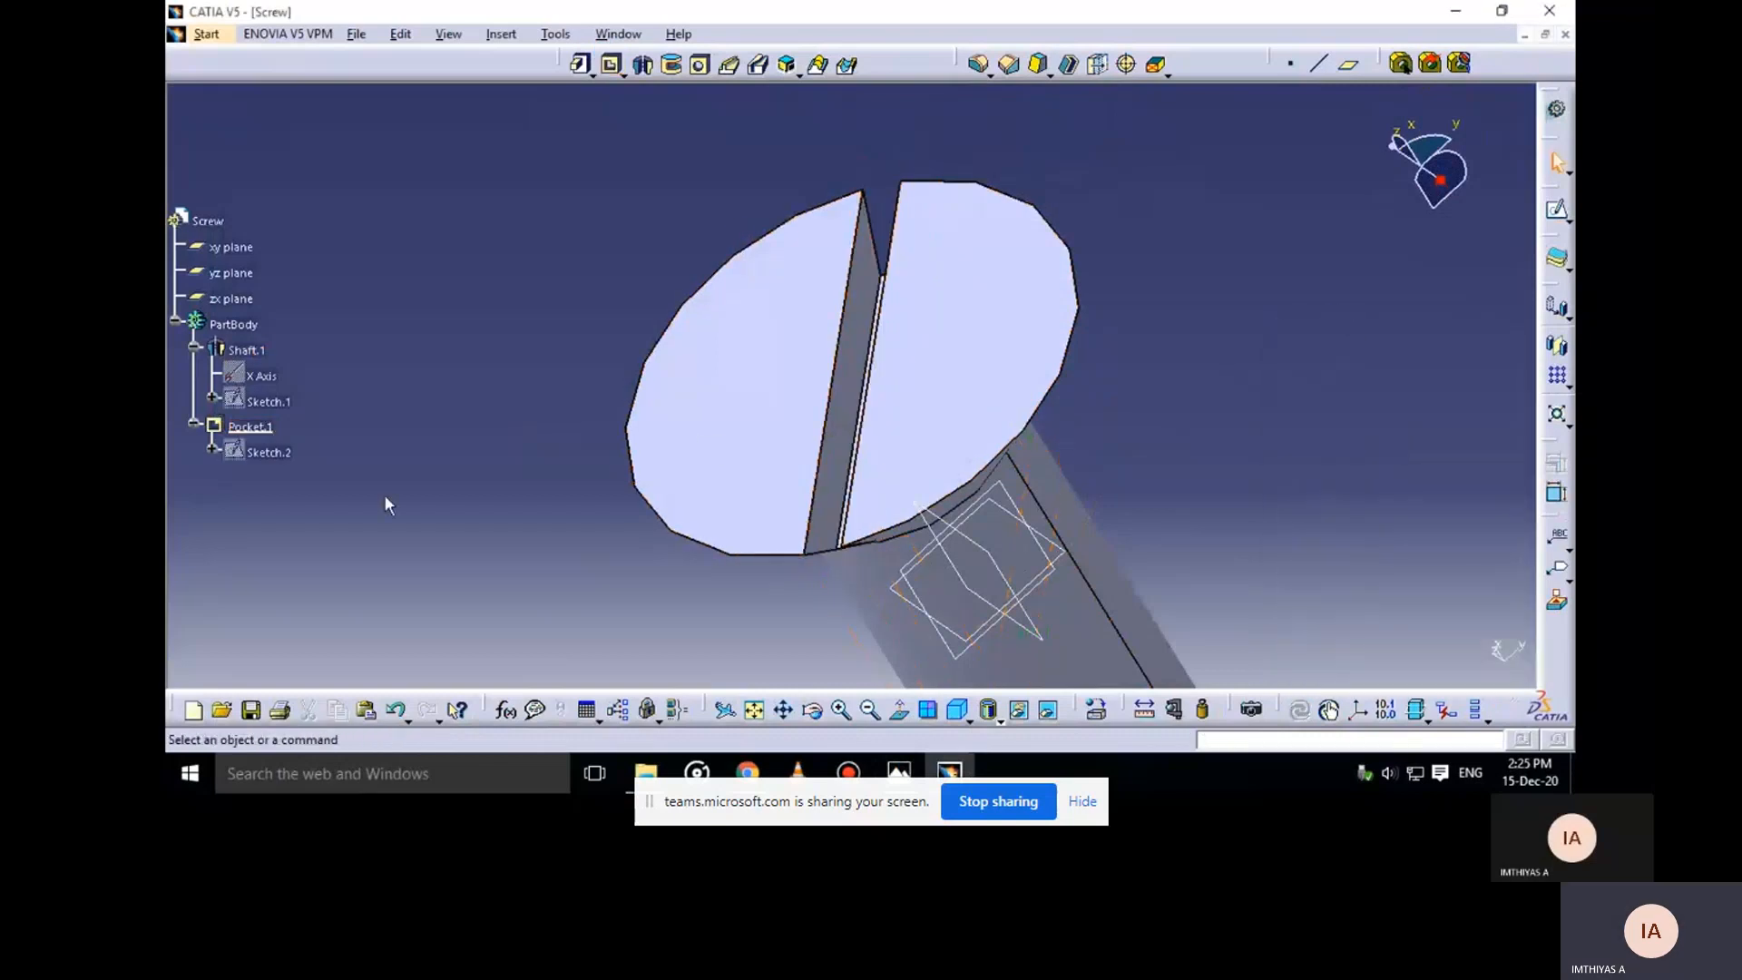
double_click(264, 432)
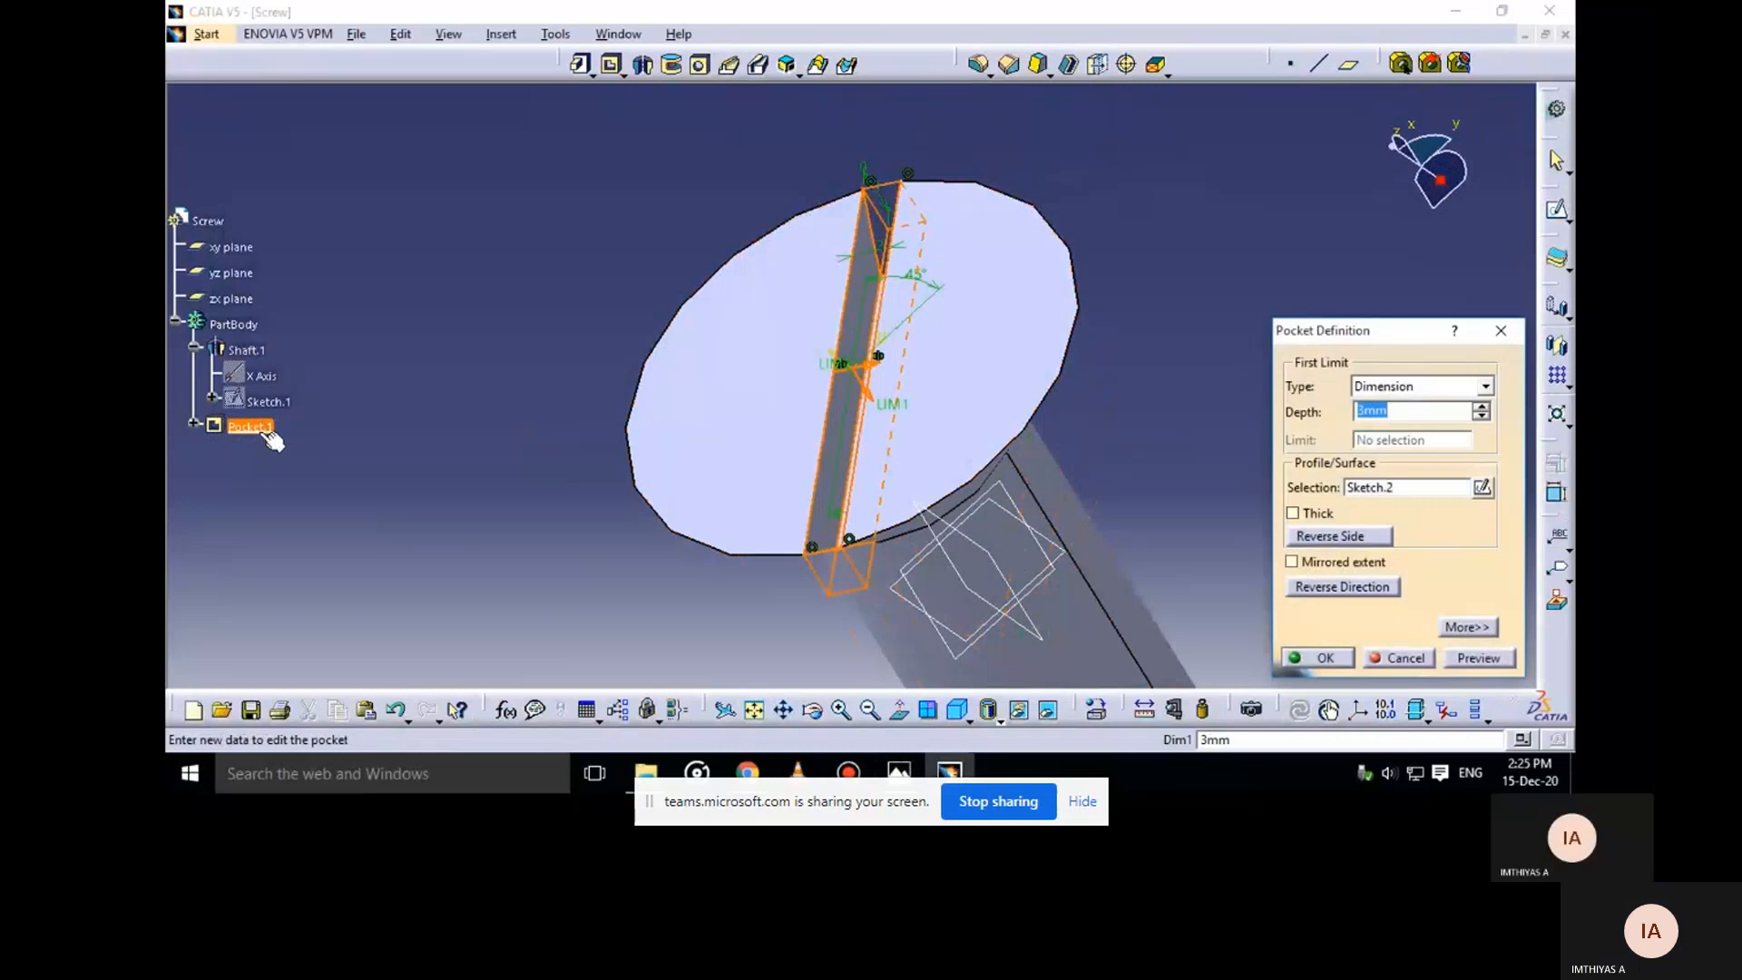
click(1316, 658)
mouse_move(1120, 436)
middle_down()
mouse_move(1128, 416)
mouse_move(949, 553)
mouse_move(815, 542)
mouse_move(720, 498)
mouse_move(629, 327)
mouse_move(754, 306)
mouse_move(779, 343)
middle_up()
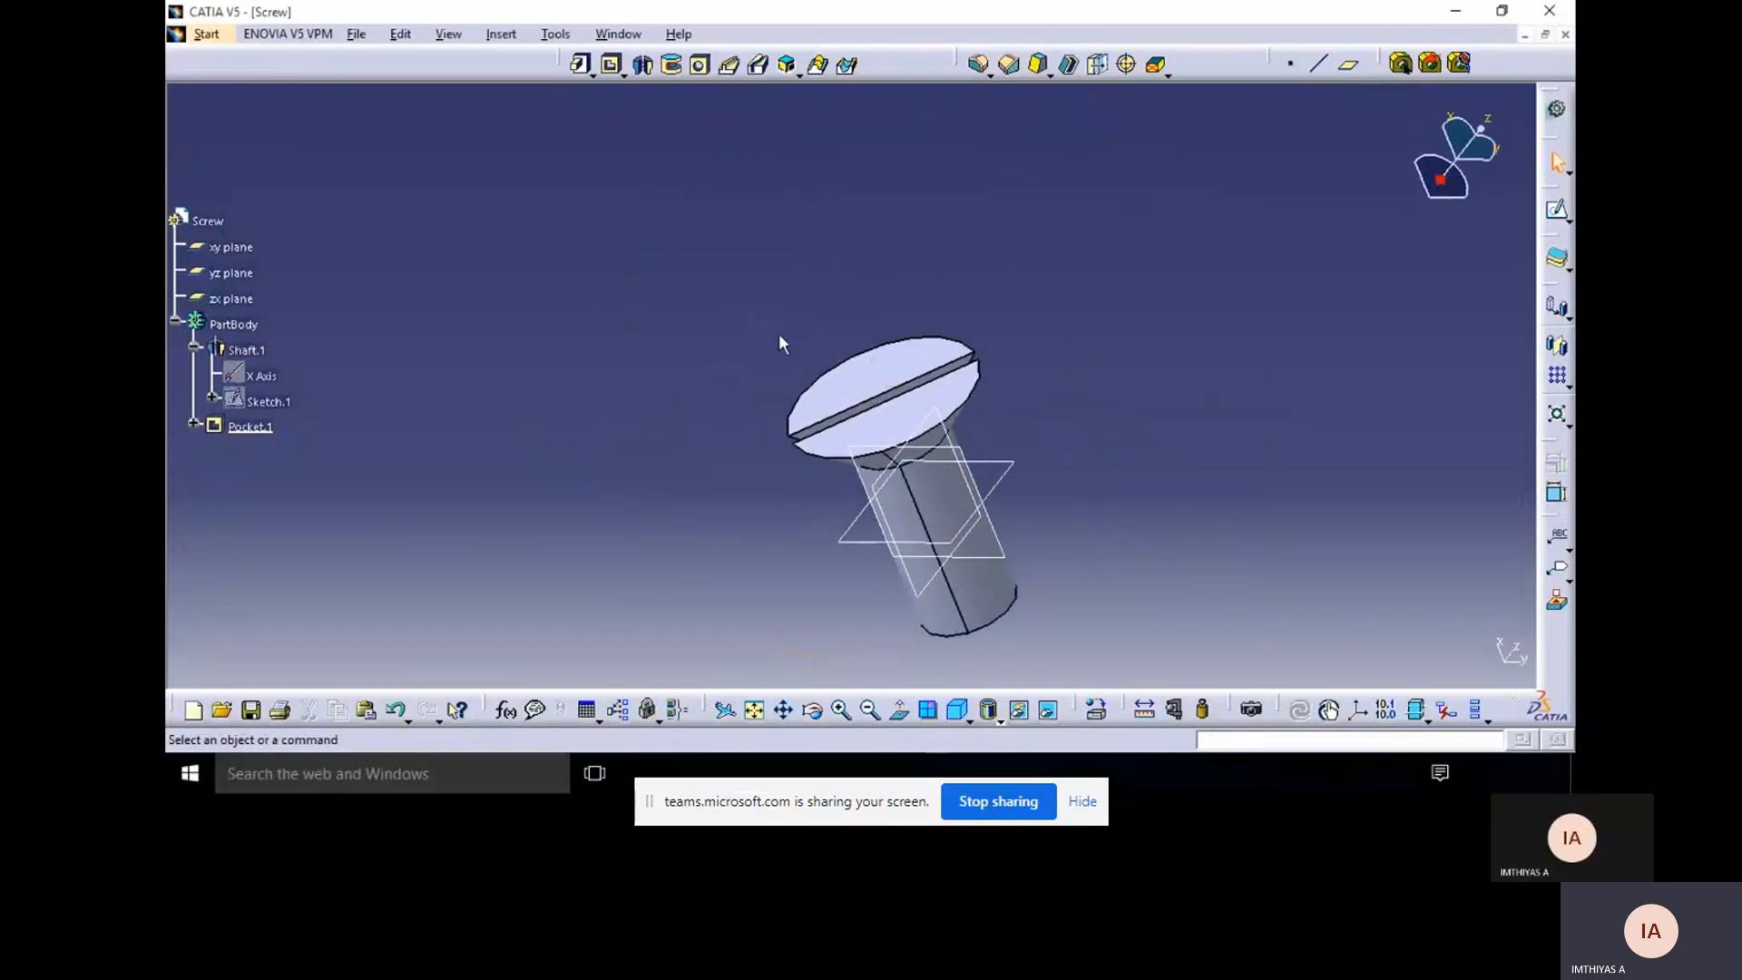
click(958, 712)
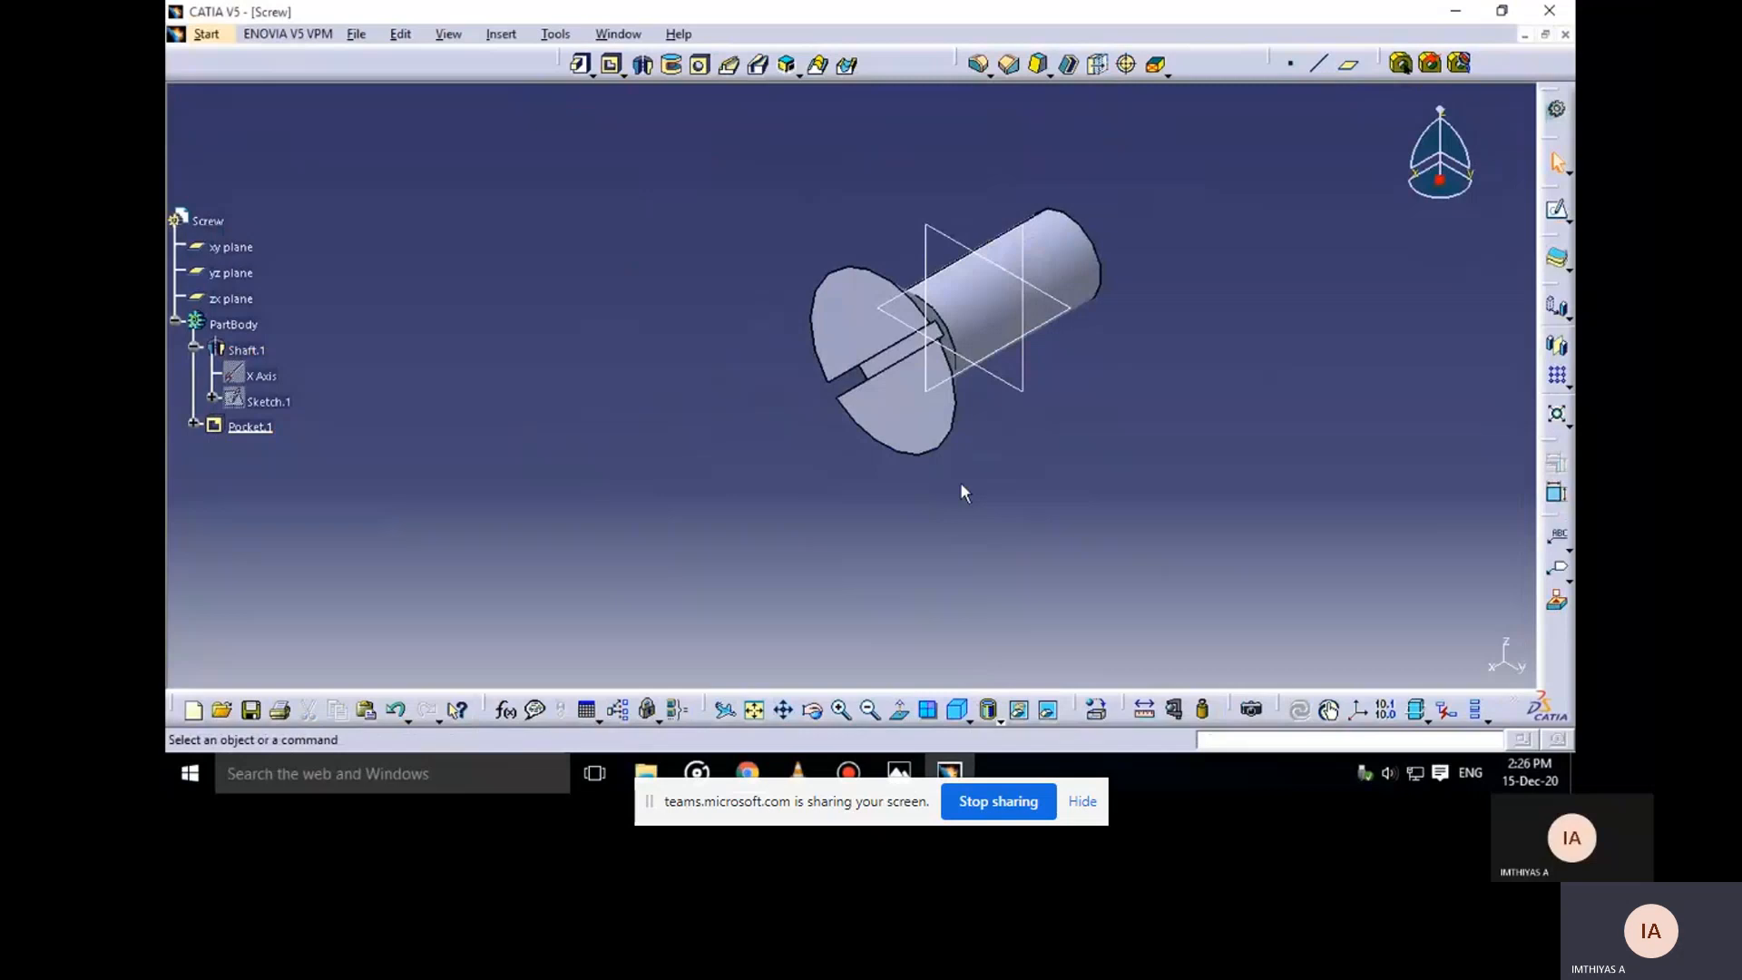
Save the part in the Screw Jack folder as Screwmini without overwriting the existing Screw file, and close it
key(ctrl+s)
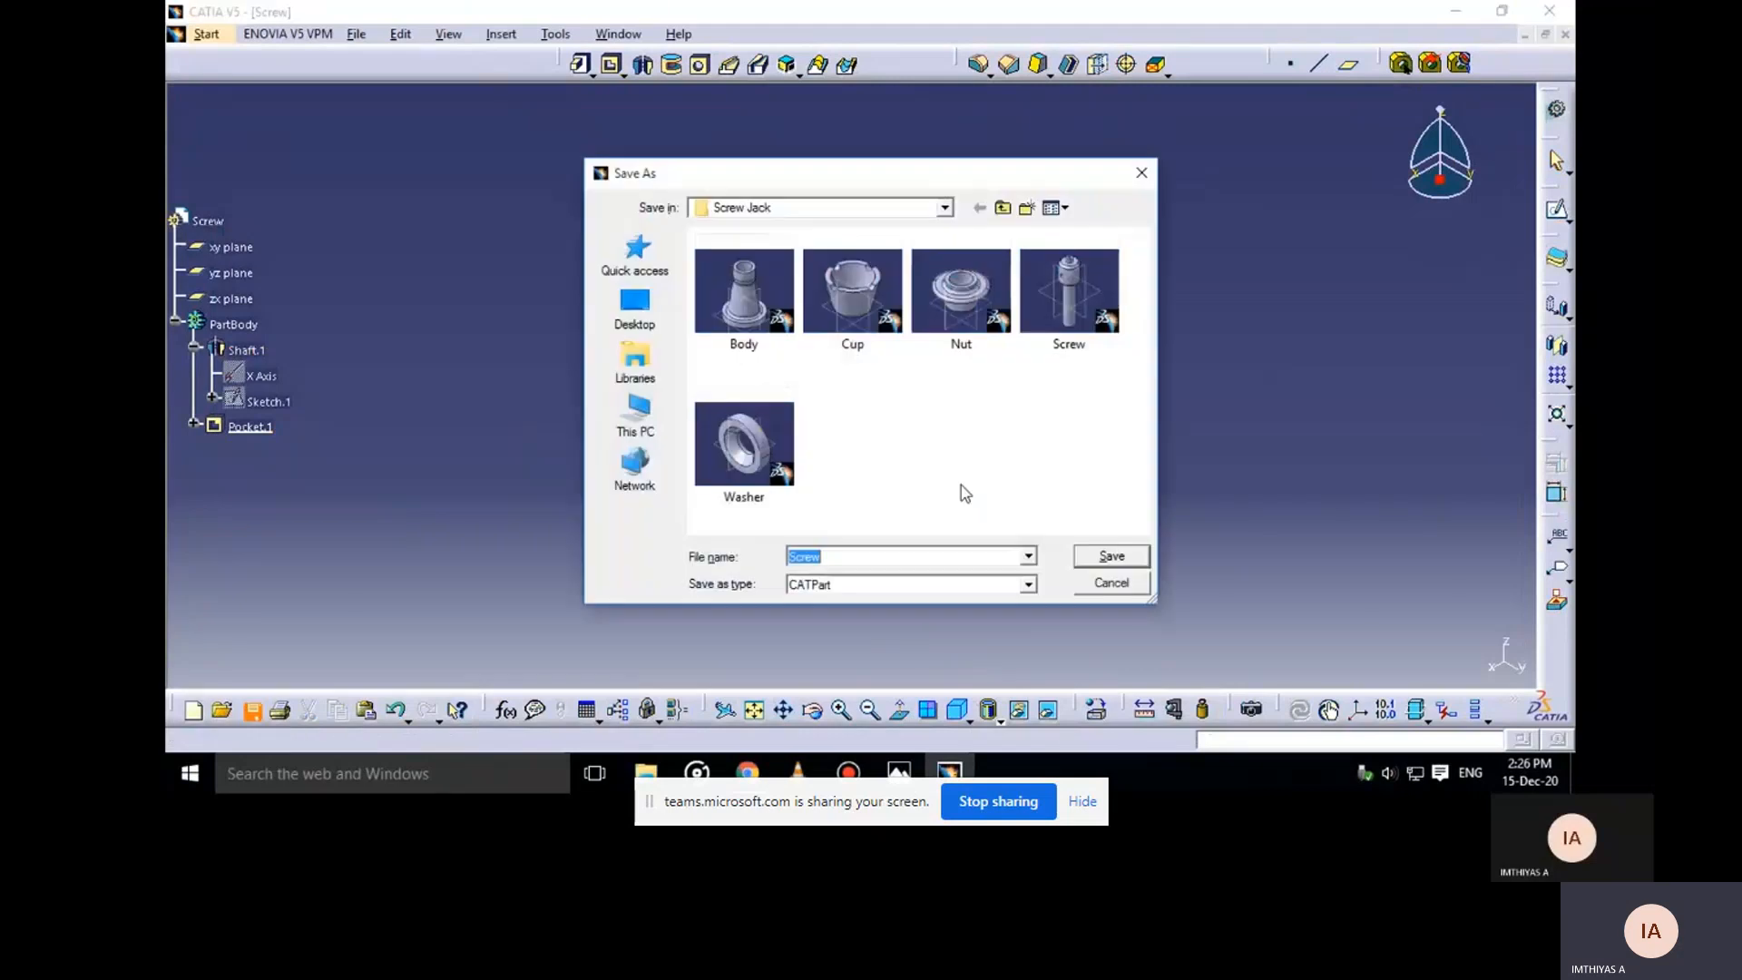
click(1094, 555)
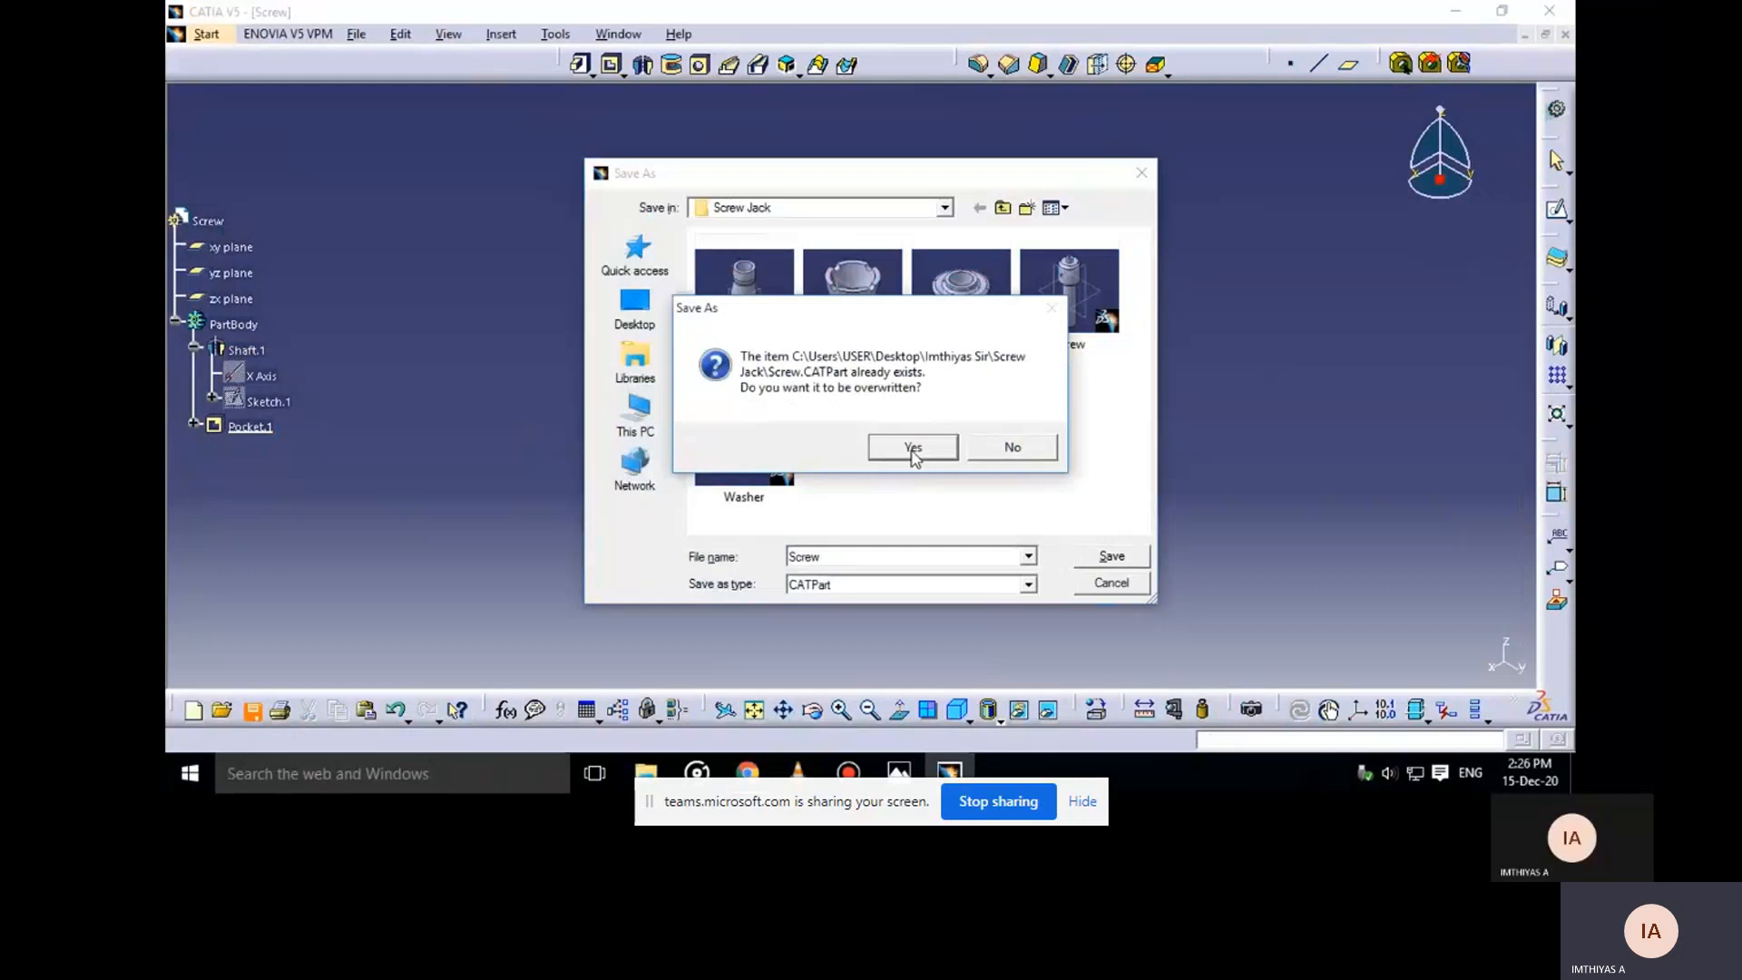
click(1006, 447)
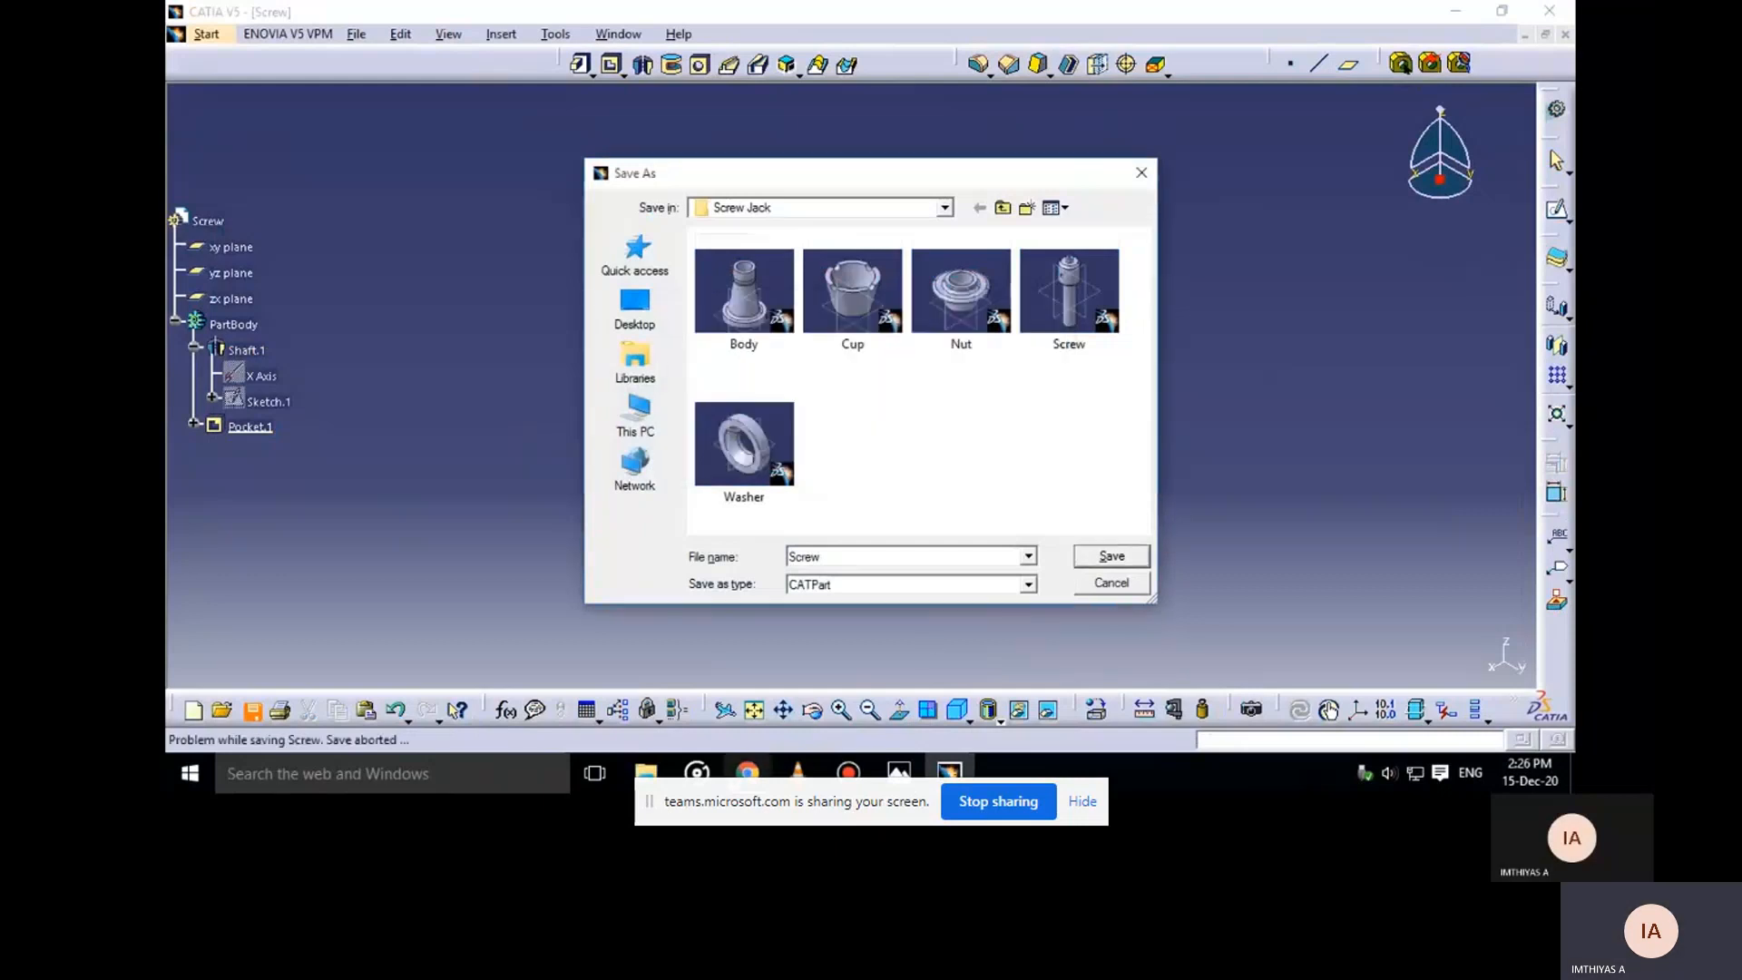
click(897, 772)
scroll(762, 454, down, 5)
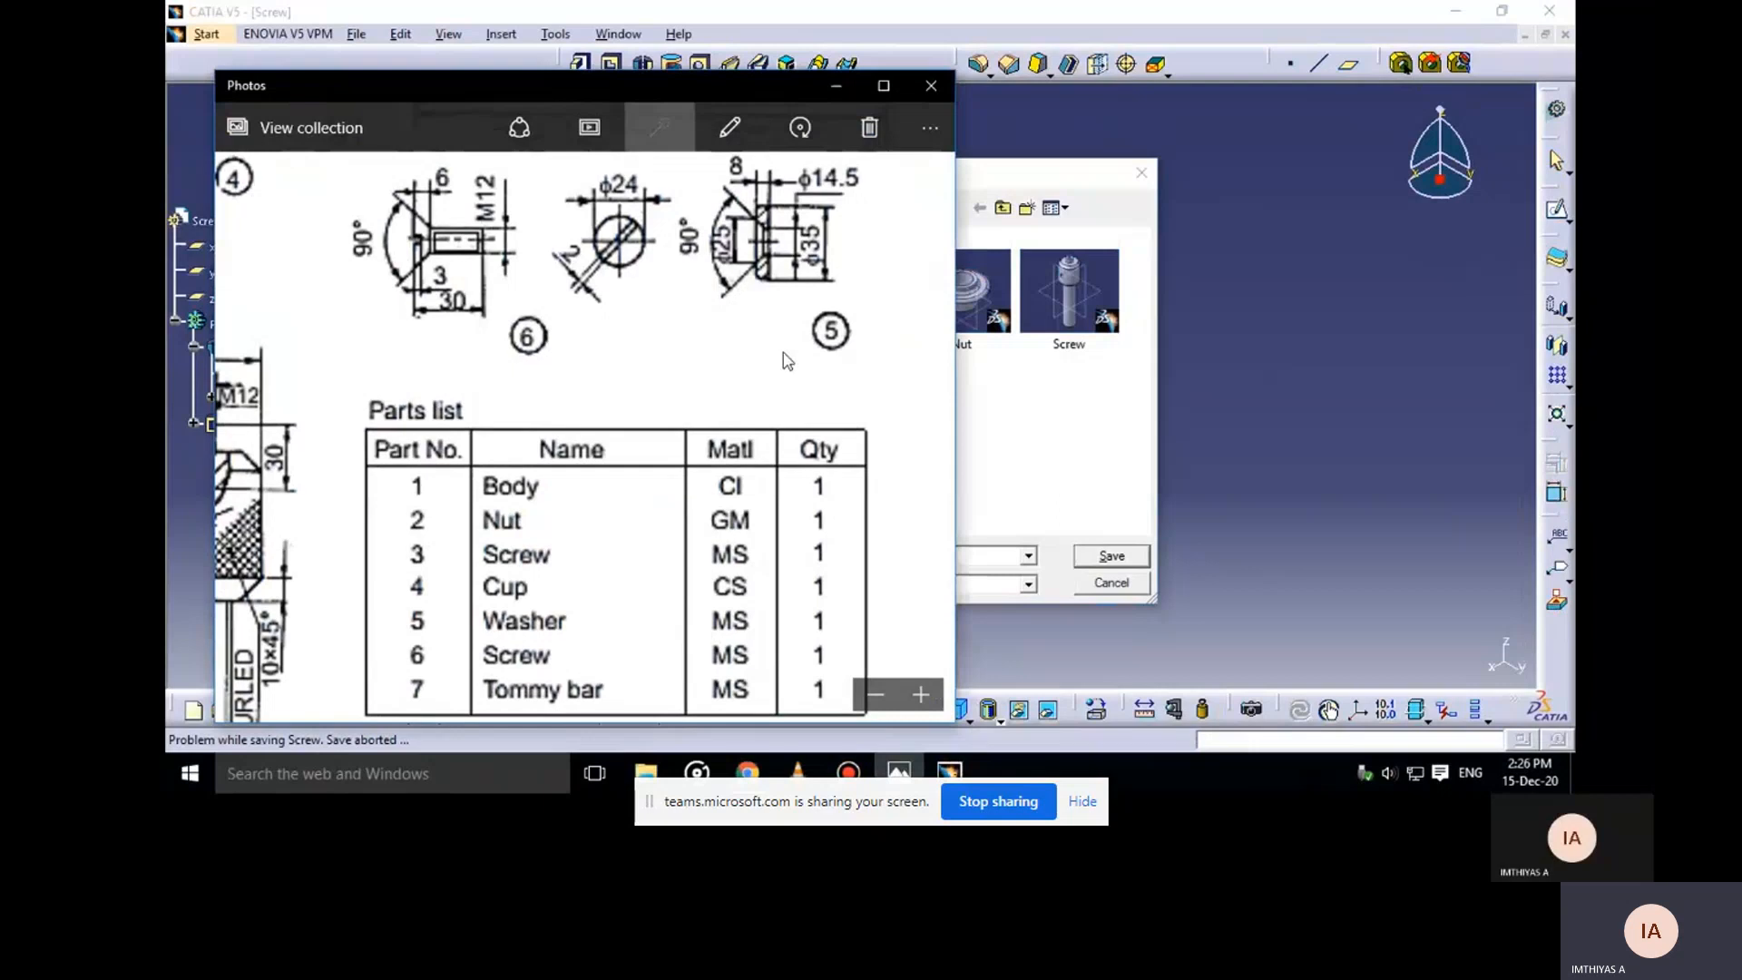
drag(782, 352, 771, 369)
click(821, 88)
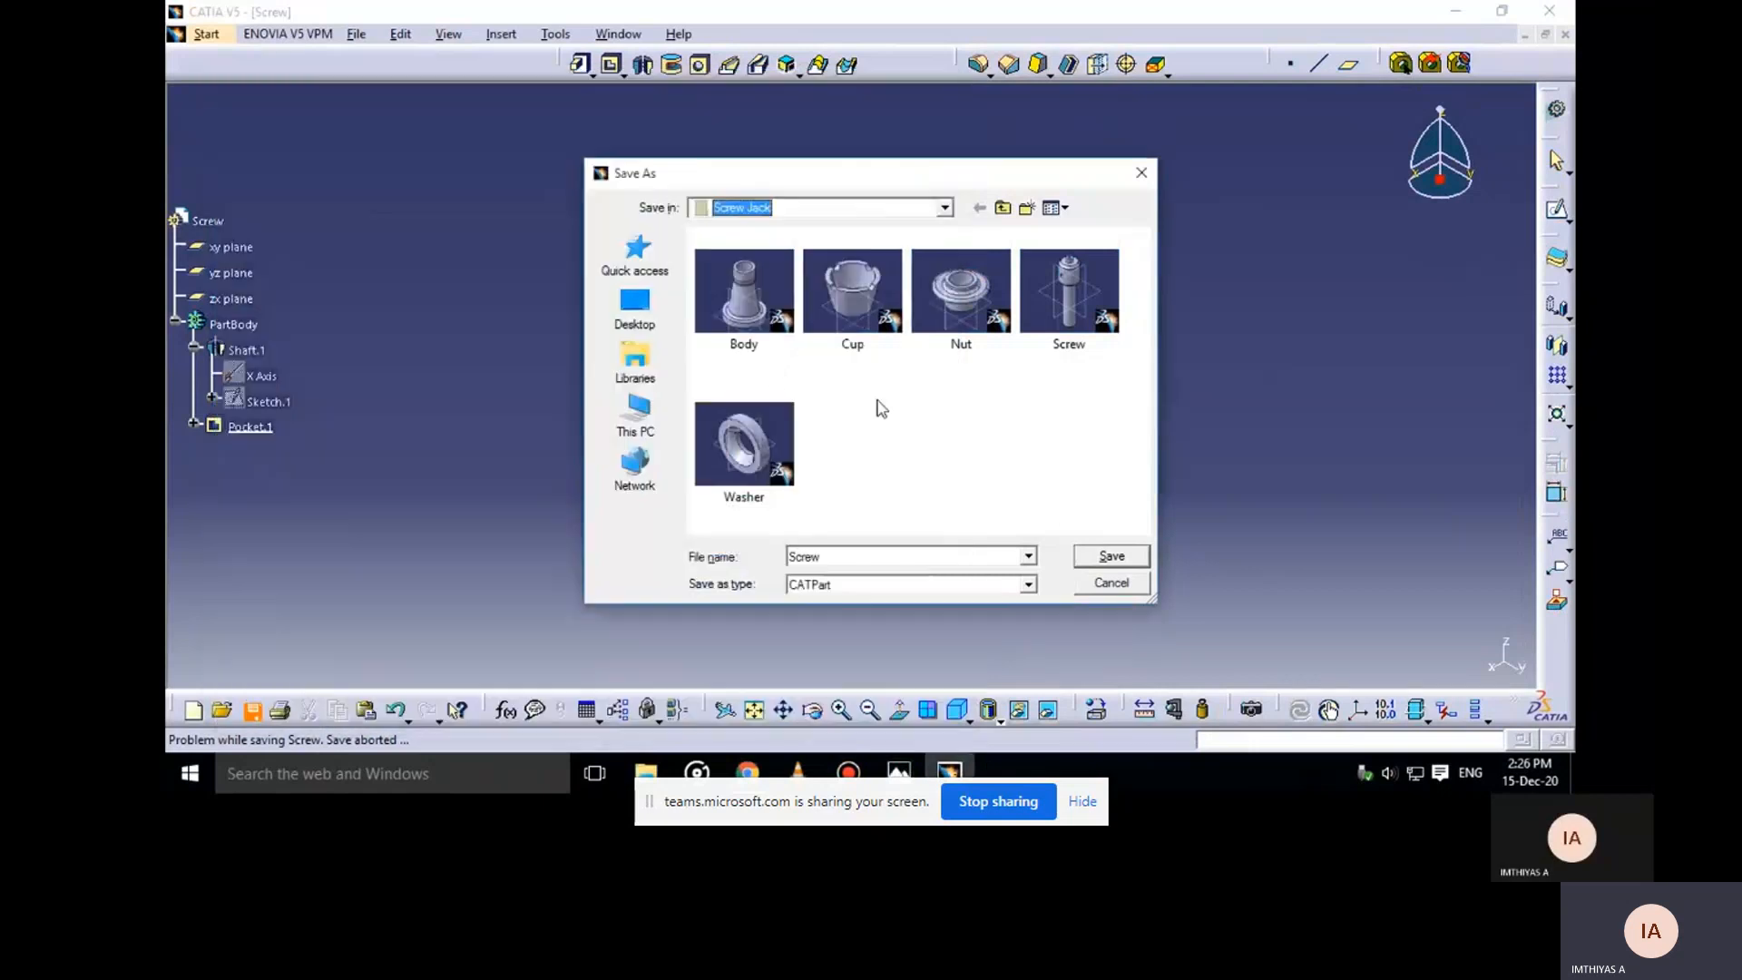
click(832, 557)
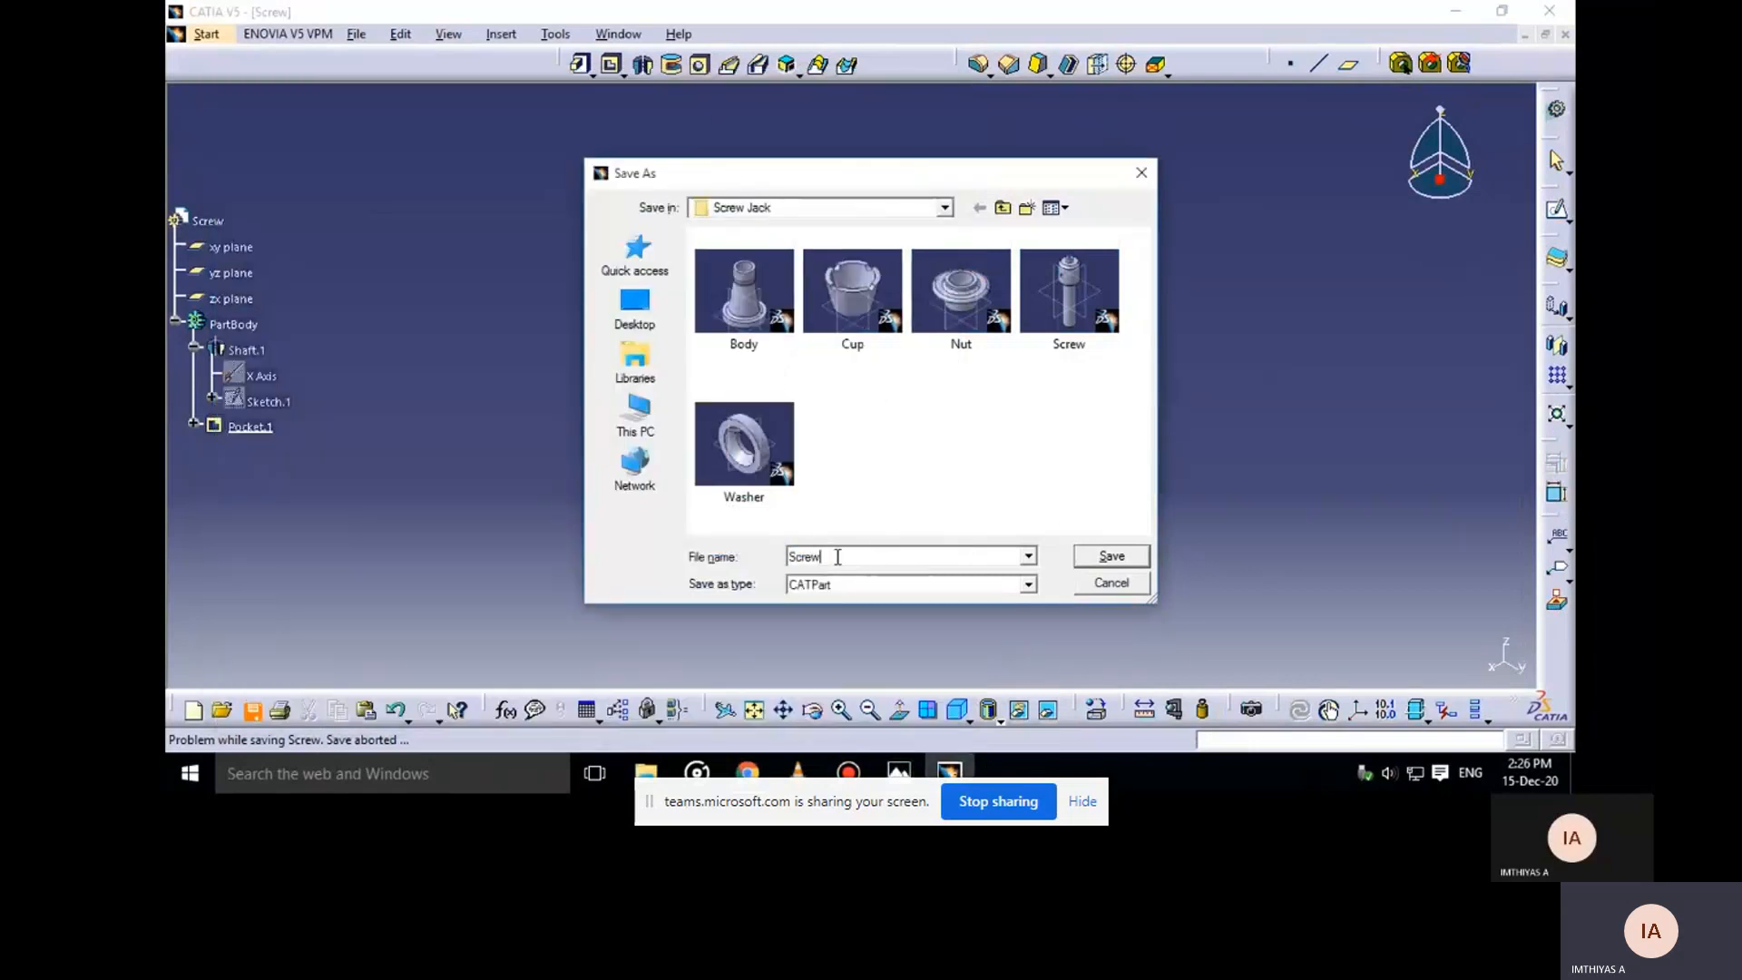
text(mini)
key(Return)
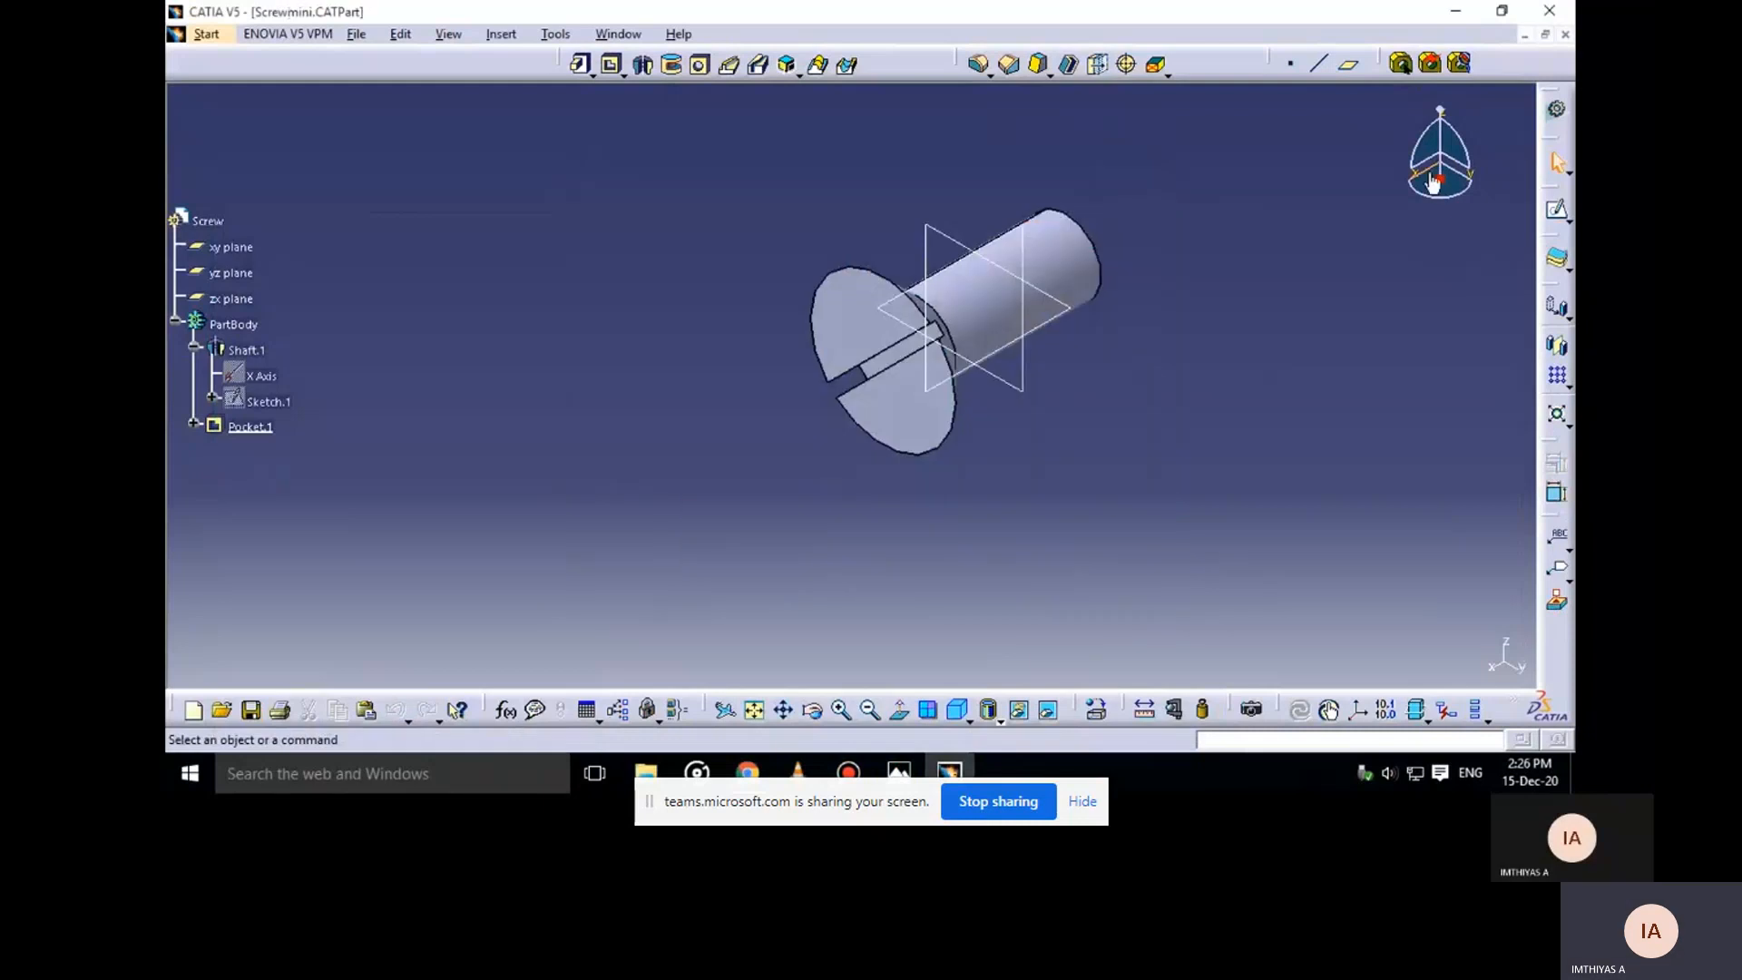
click(1564, 36)
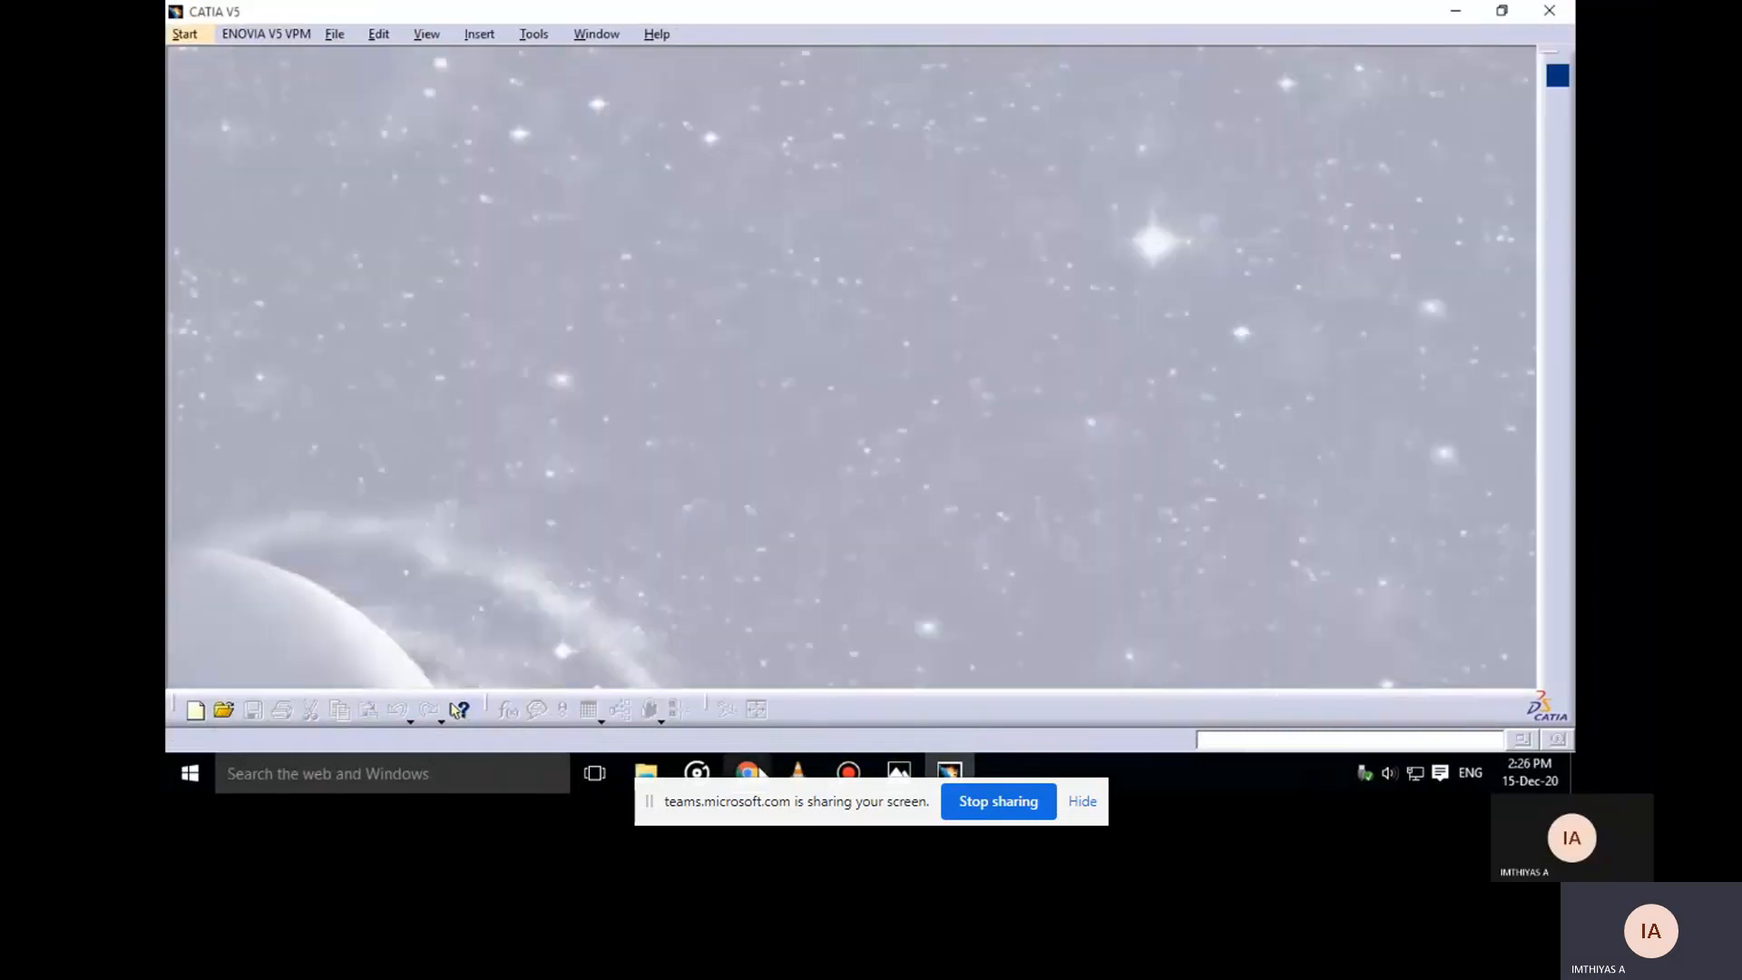
Switch to the Microsoft Teams meeting in Chrome, hide the screen-sharing bar, and dismiss the meeting recording notice
mouse_move(757, 773)
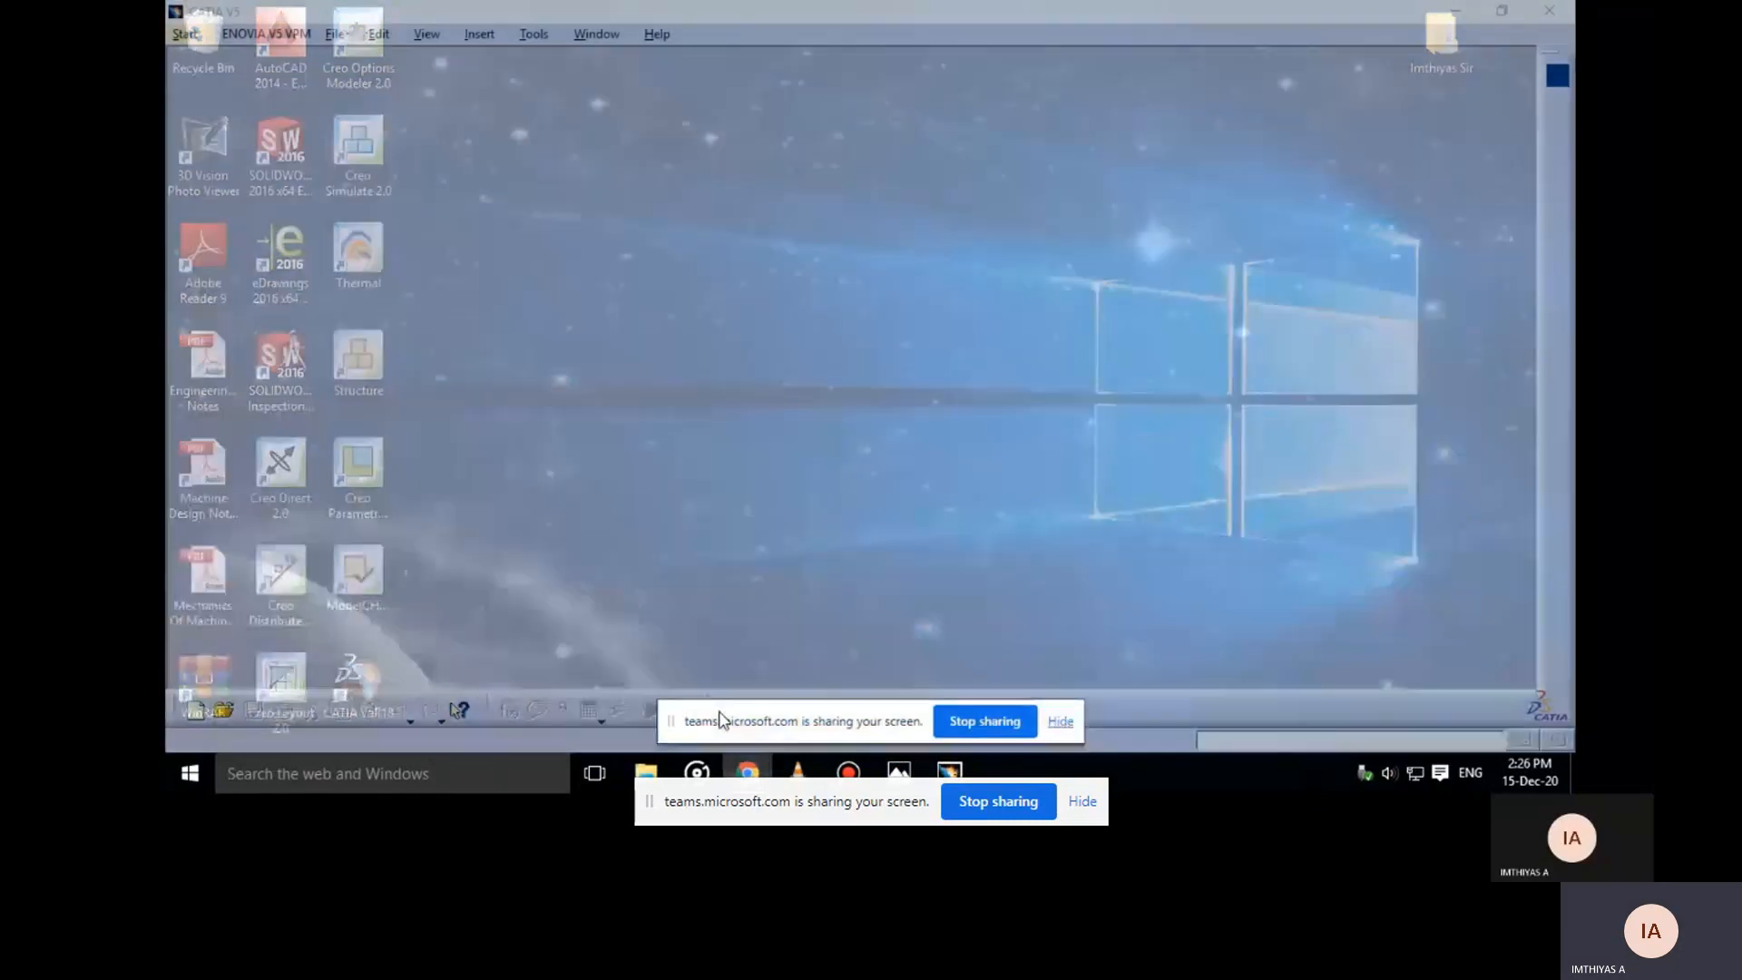
click(719, 711)
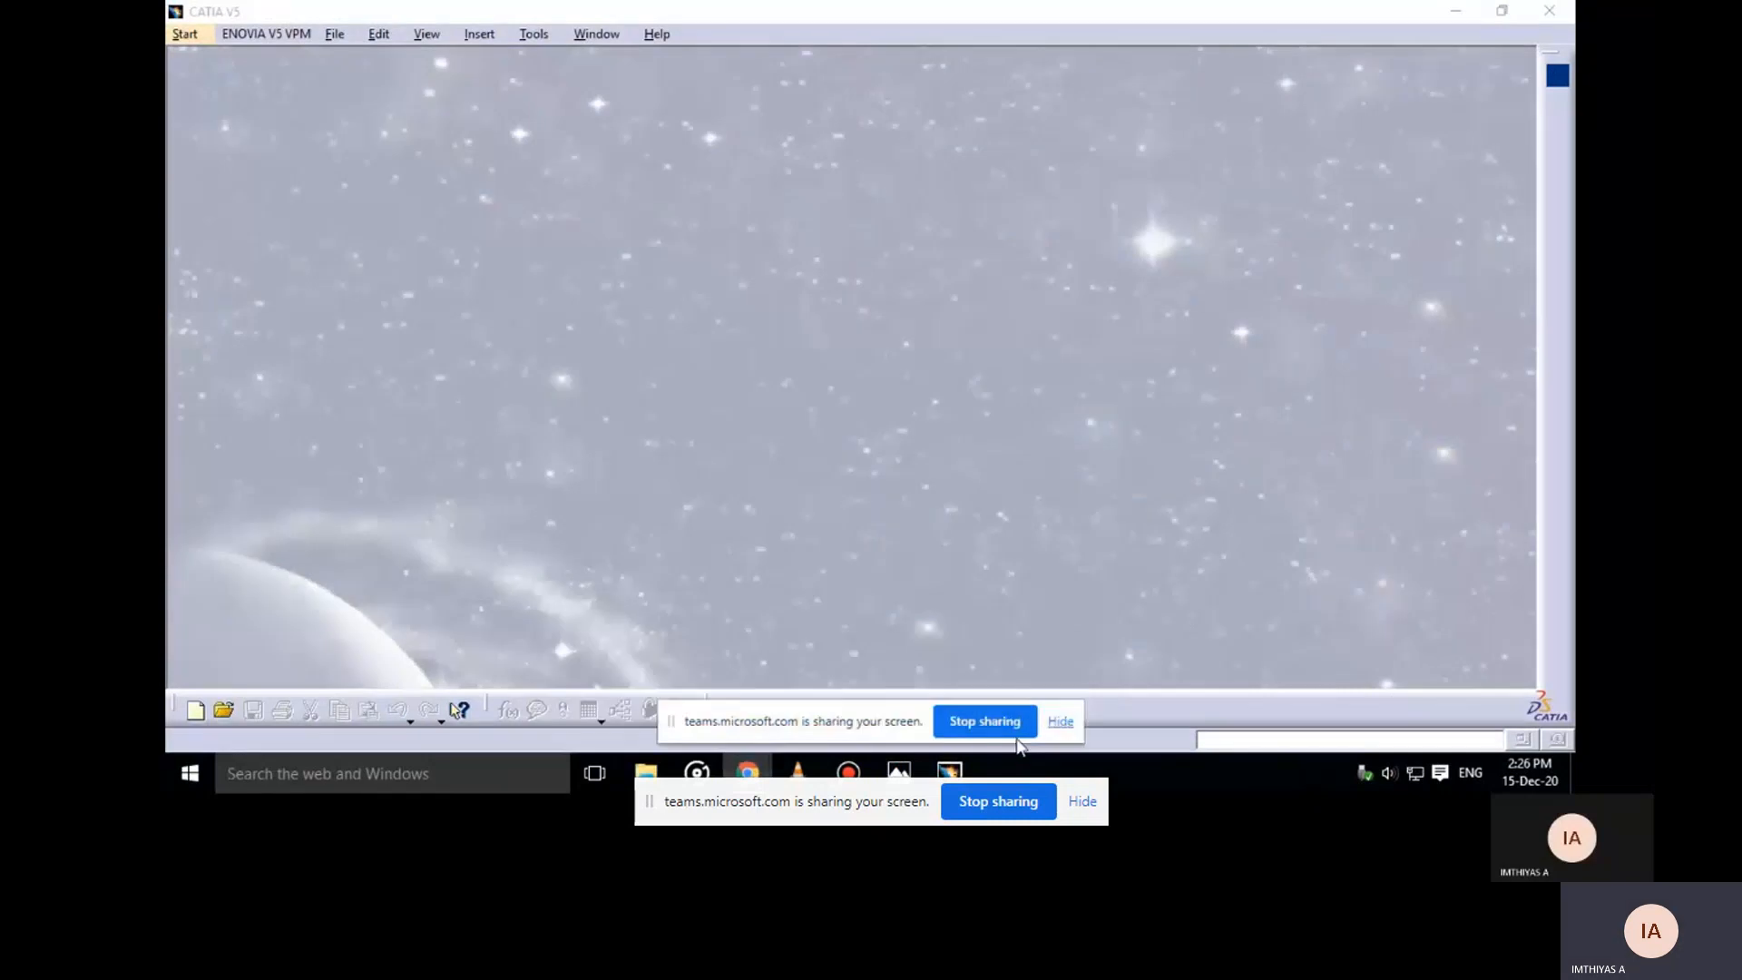
click(1060, 722)
mouse_move(748, 773)
click(837, 709)
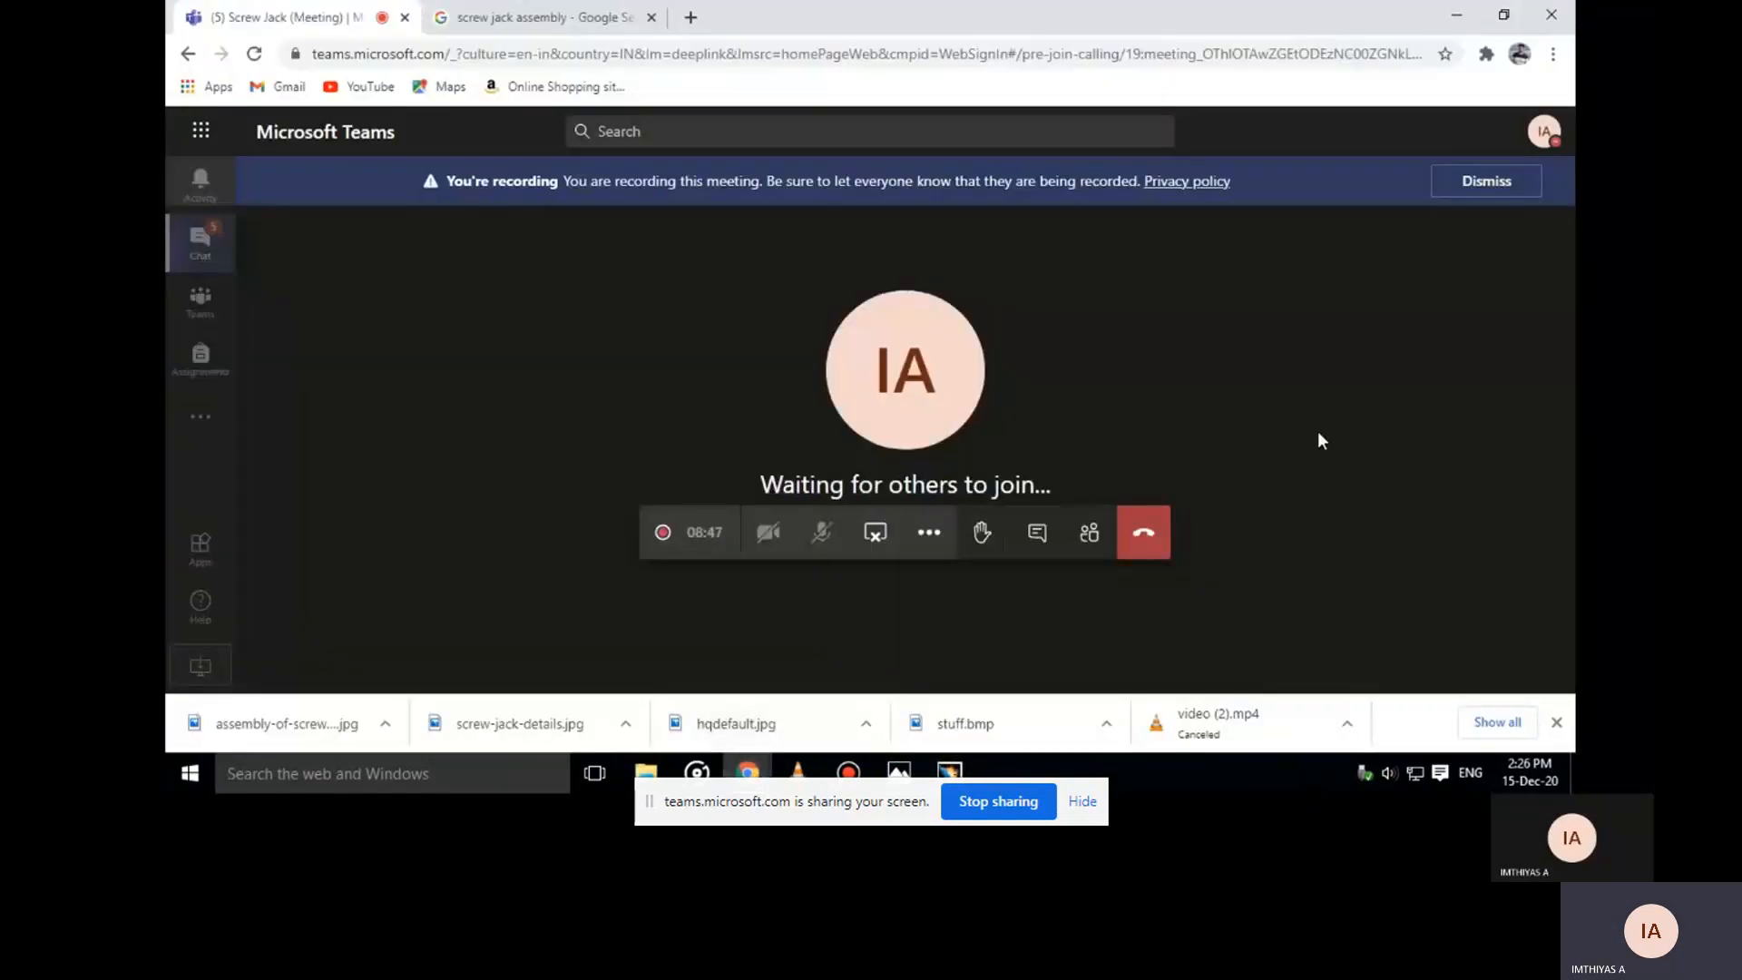
click(952, 533)
click(953, 533)
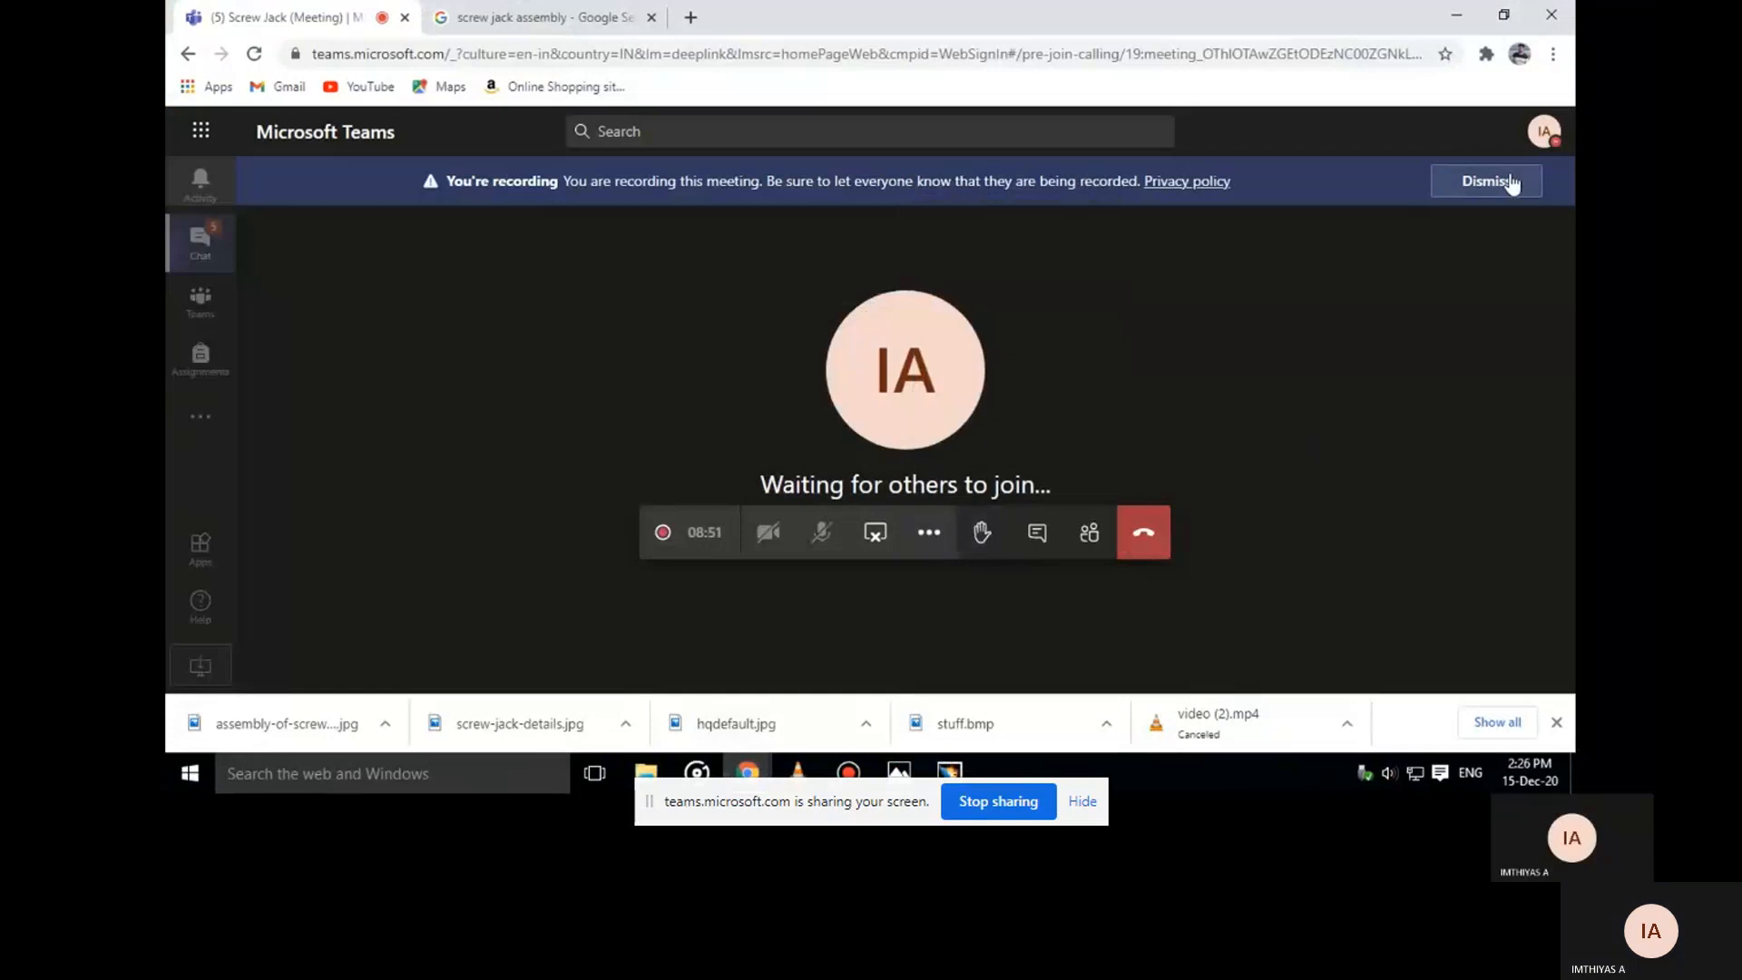
click(1481, 180)
click(901, 770)
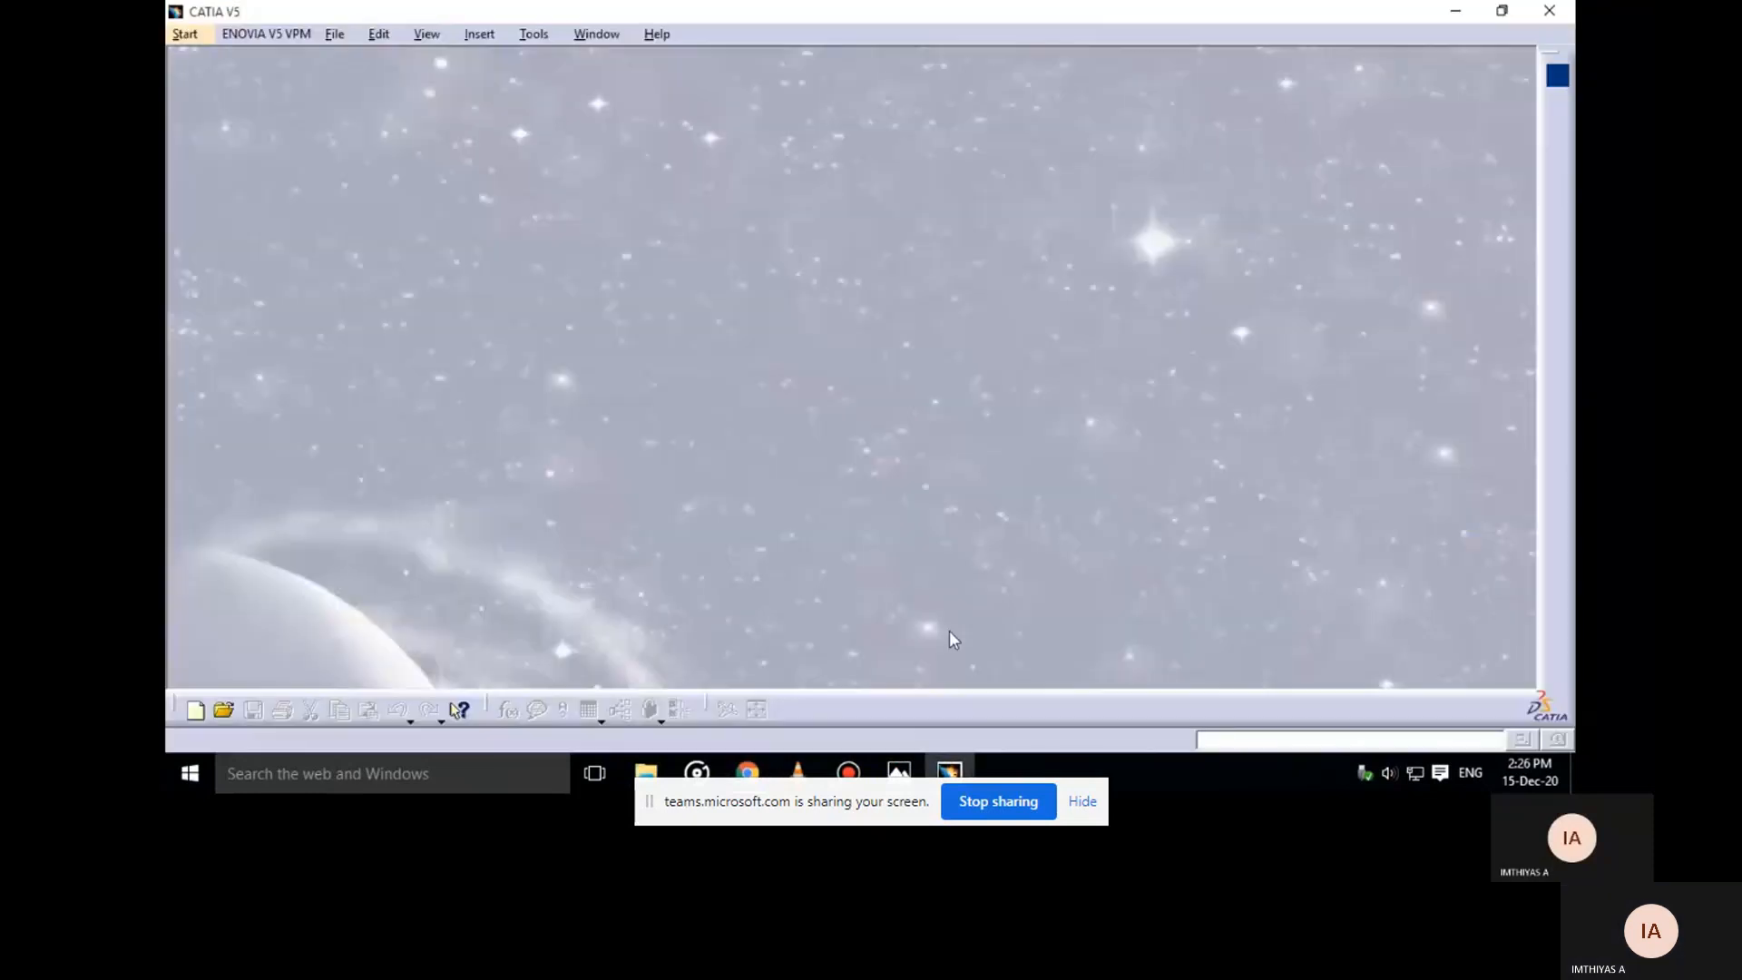
Examine the parts list and the tommy bar's dimensions in the Photos reference drawing
click(901, 770)
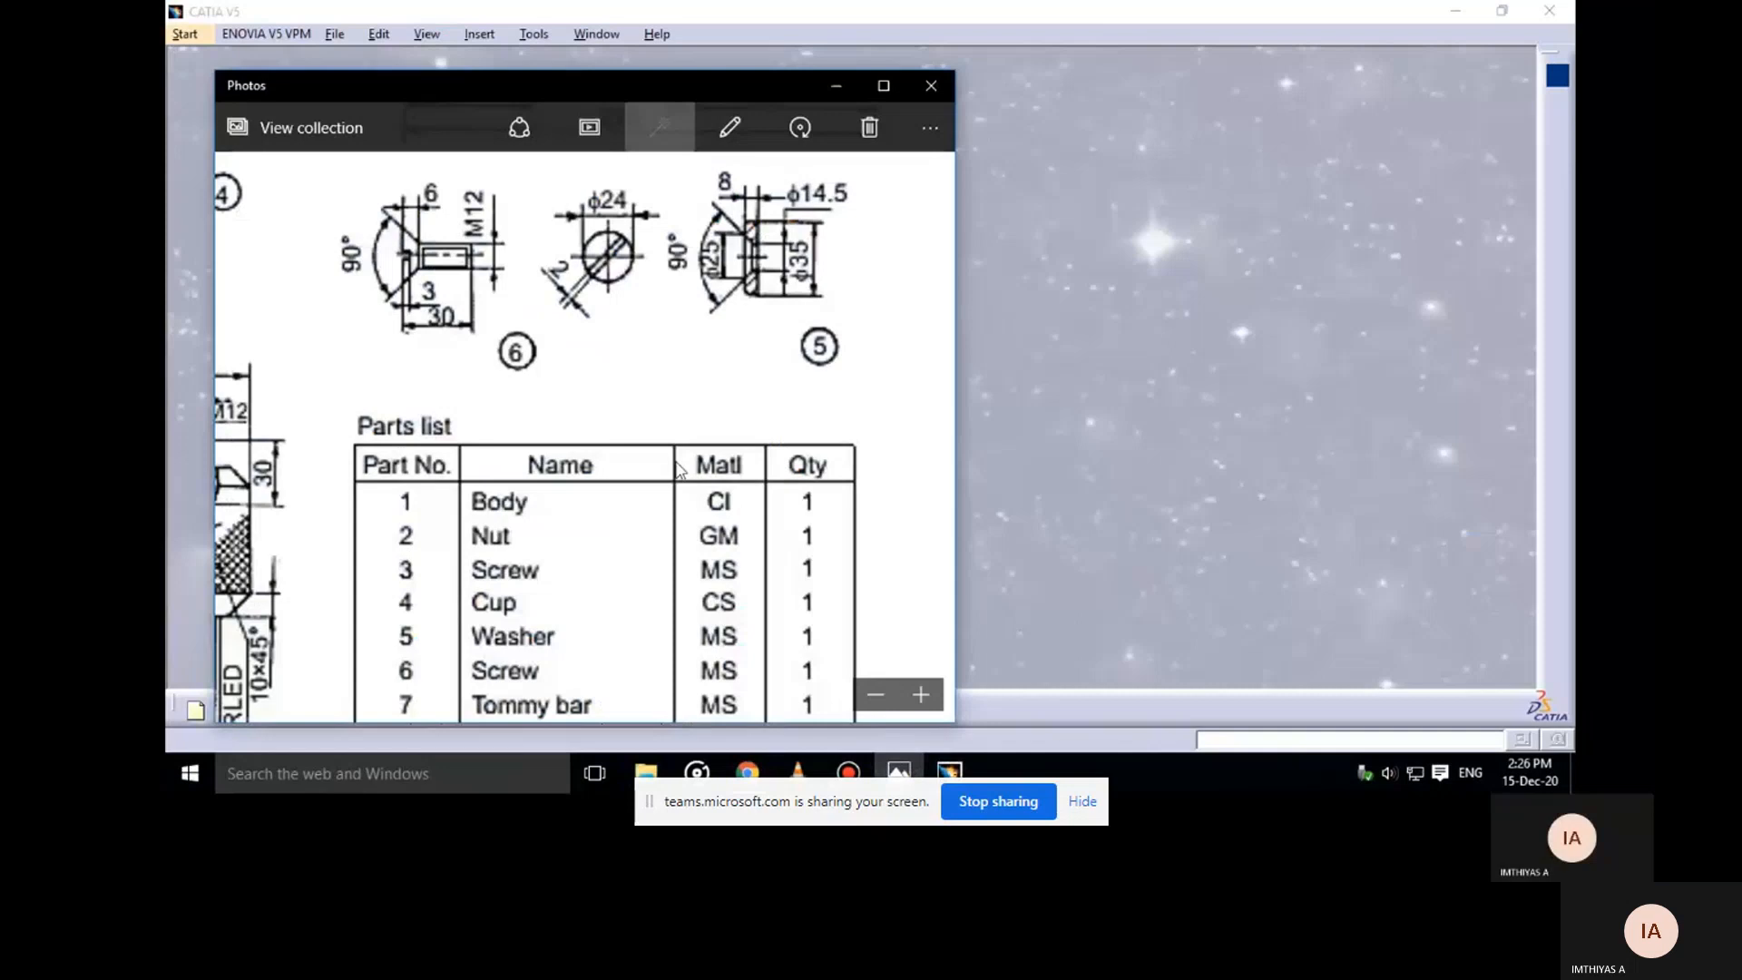
scroll(646, 526, down, 1)
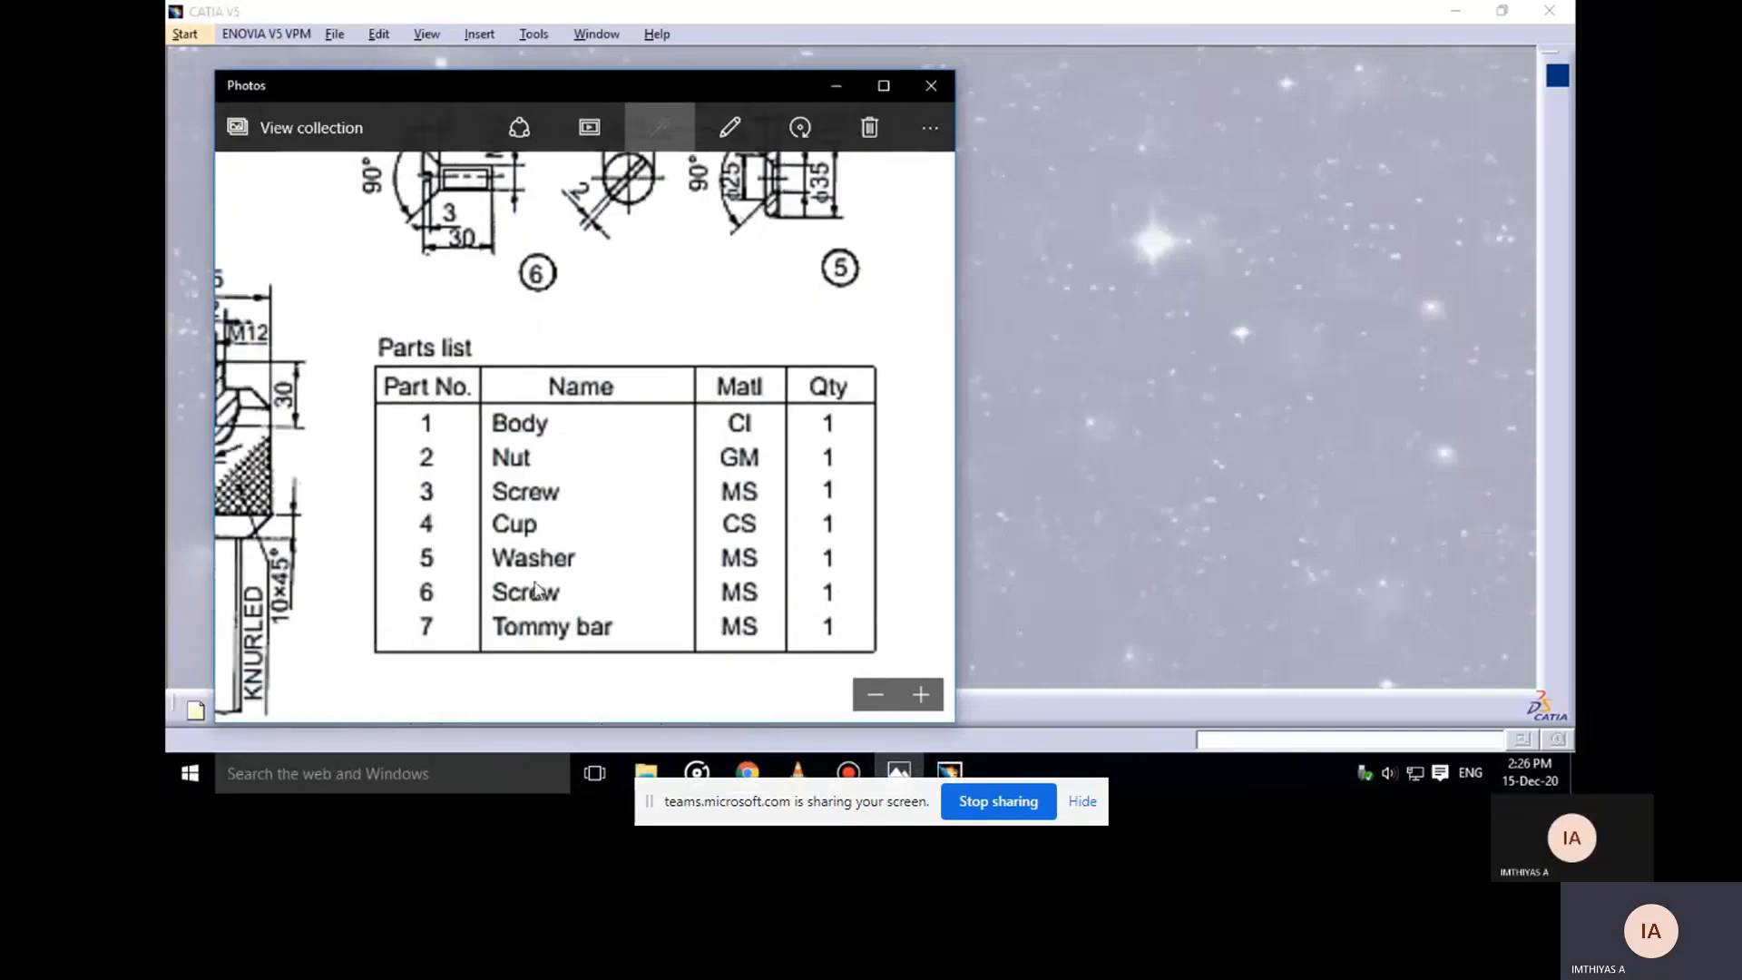
scroll(671, 343, up, 4)
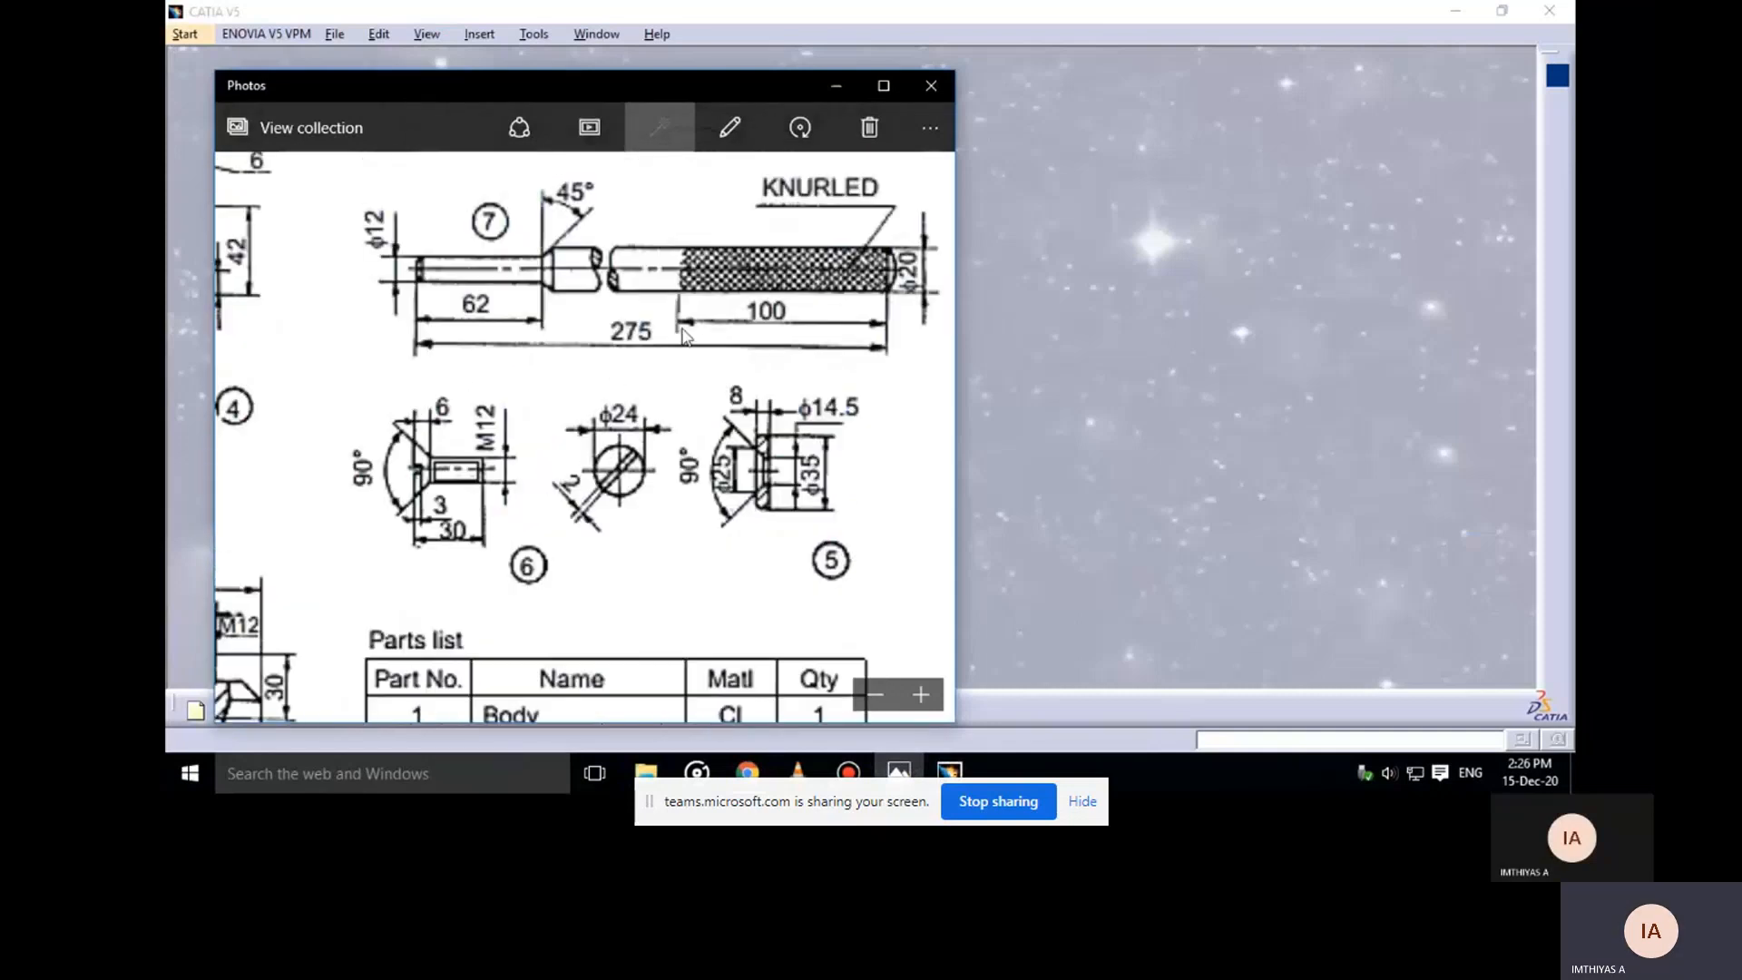
drag(650, 269, 623, 482)
mouse_move(556, 400)
mouse_down()
mouse_move(528, 410)
mouse_move(623, 433)
mouse_up()
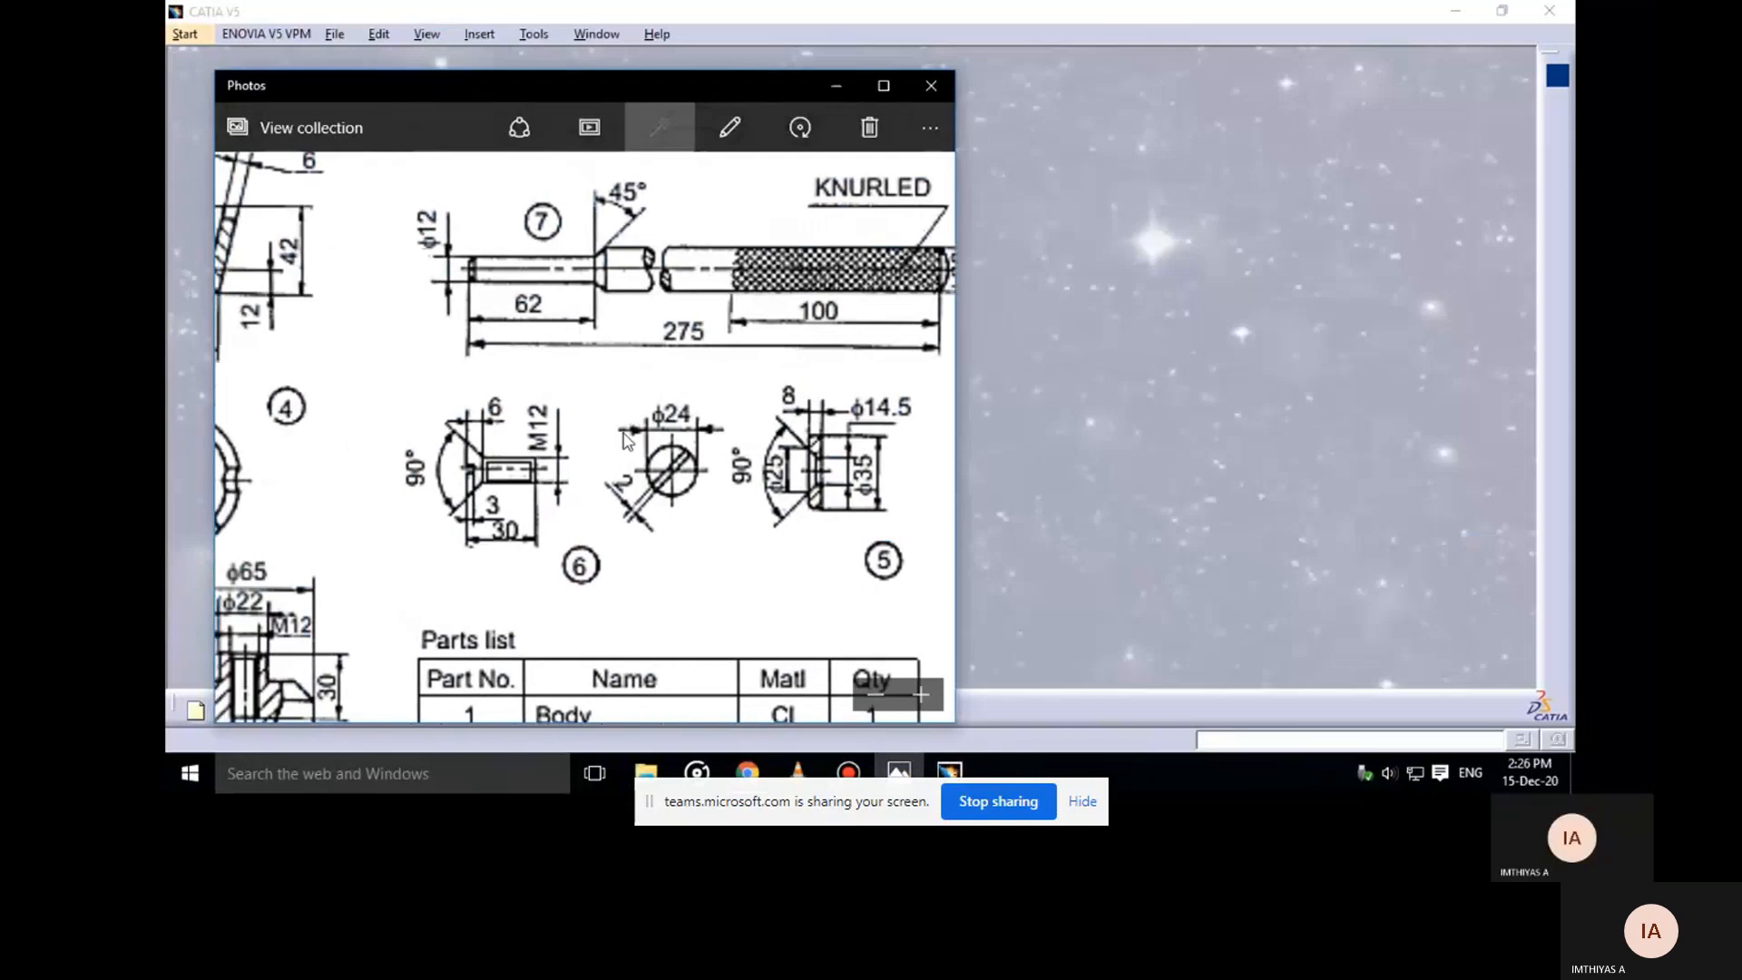
click(836, 86)
Start a new Part Design part and check the tommy bar's name in the reference drawing's parts list
click(184, 33)
mouse_move(290, 78)
click(505, 78)
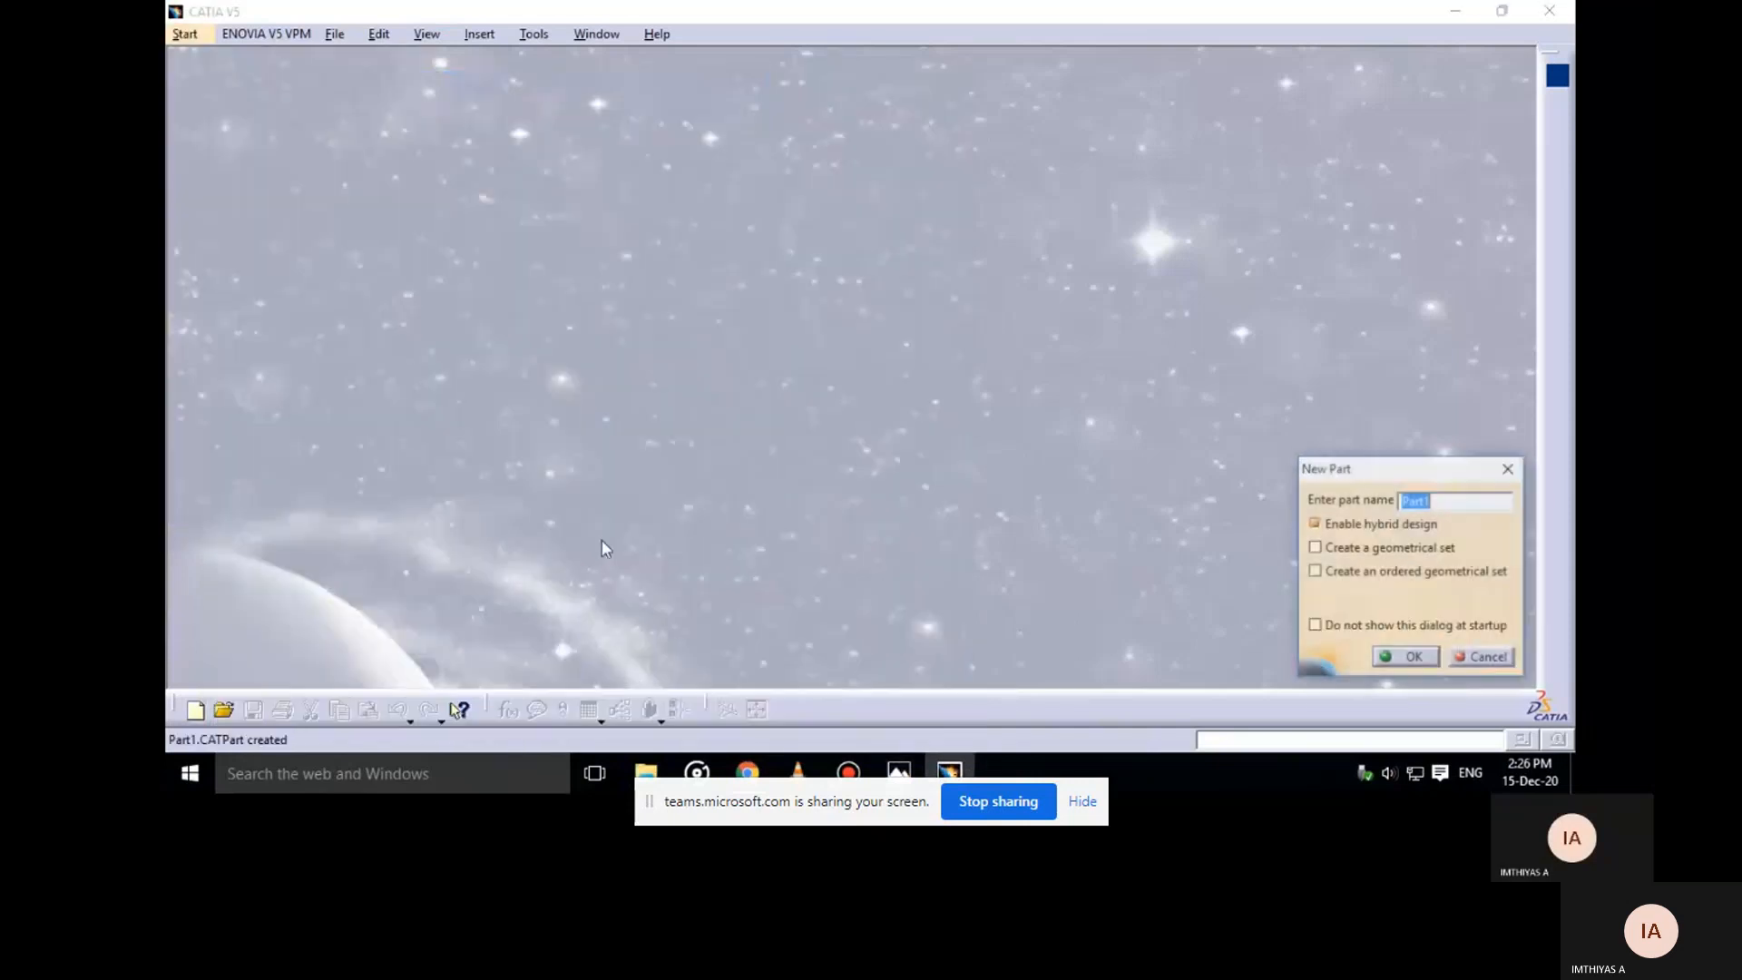
mouse_move(749, 769)
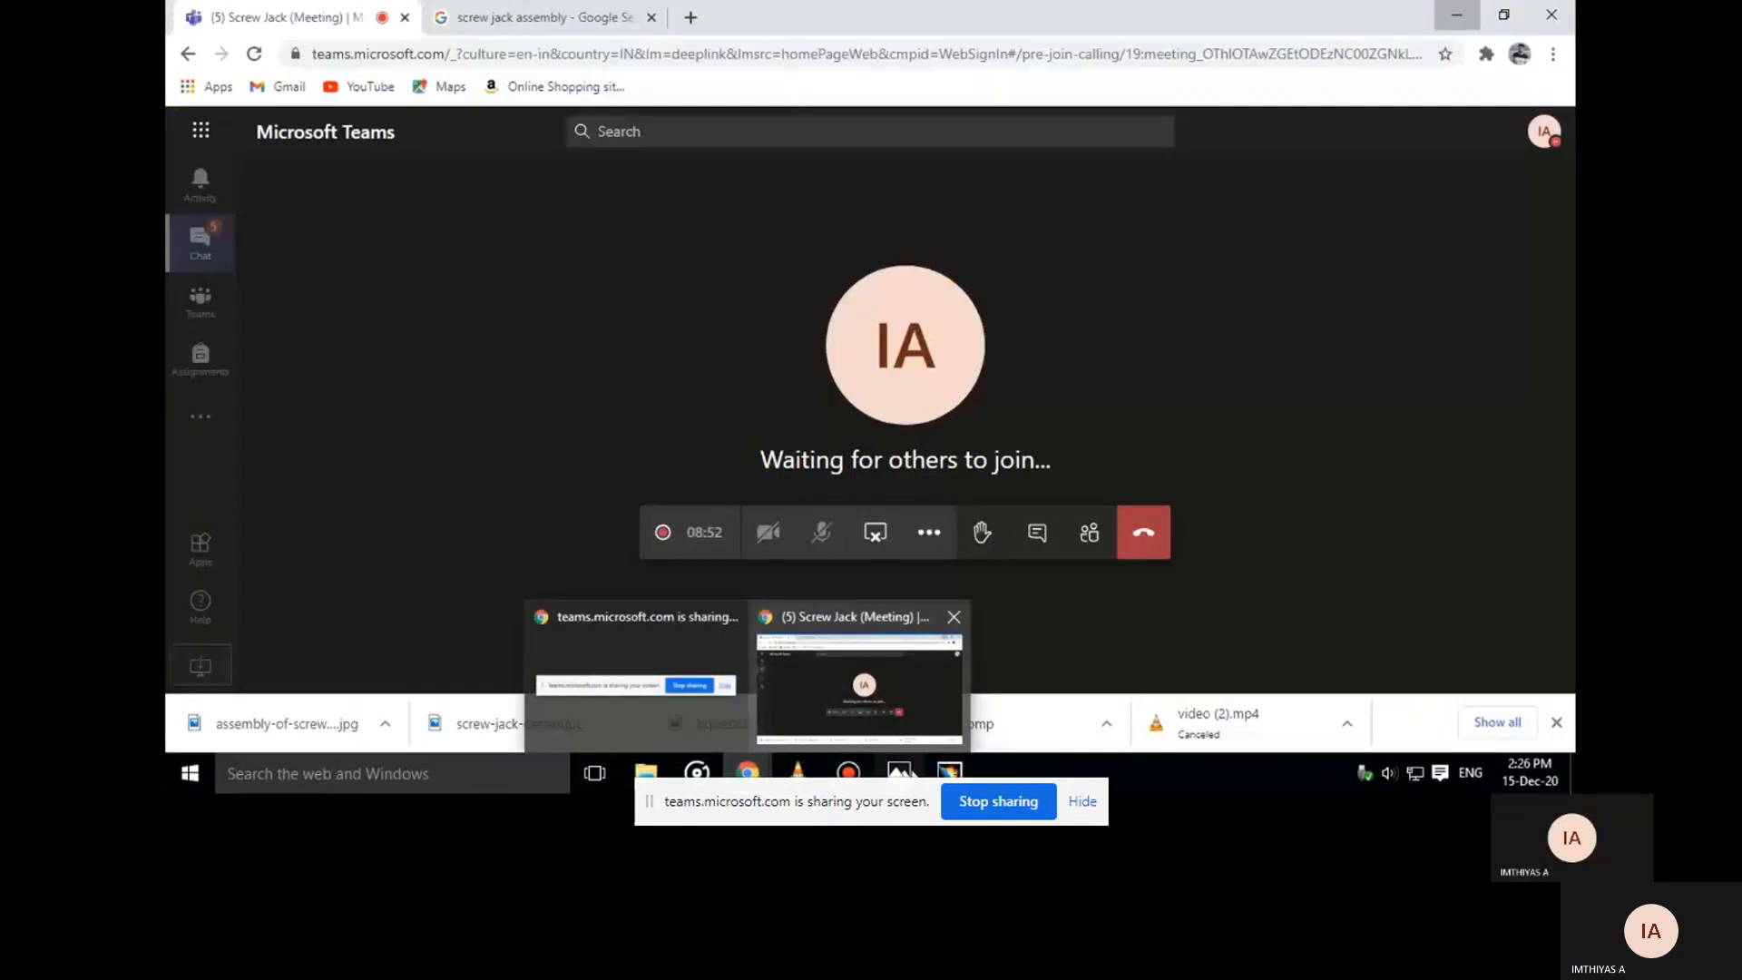
click(899, 772)
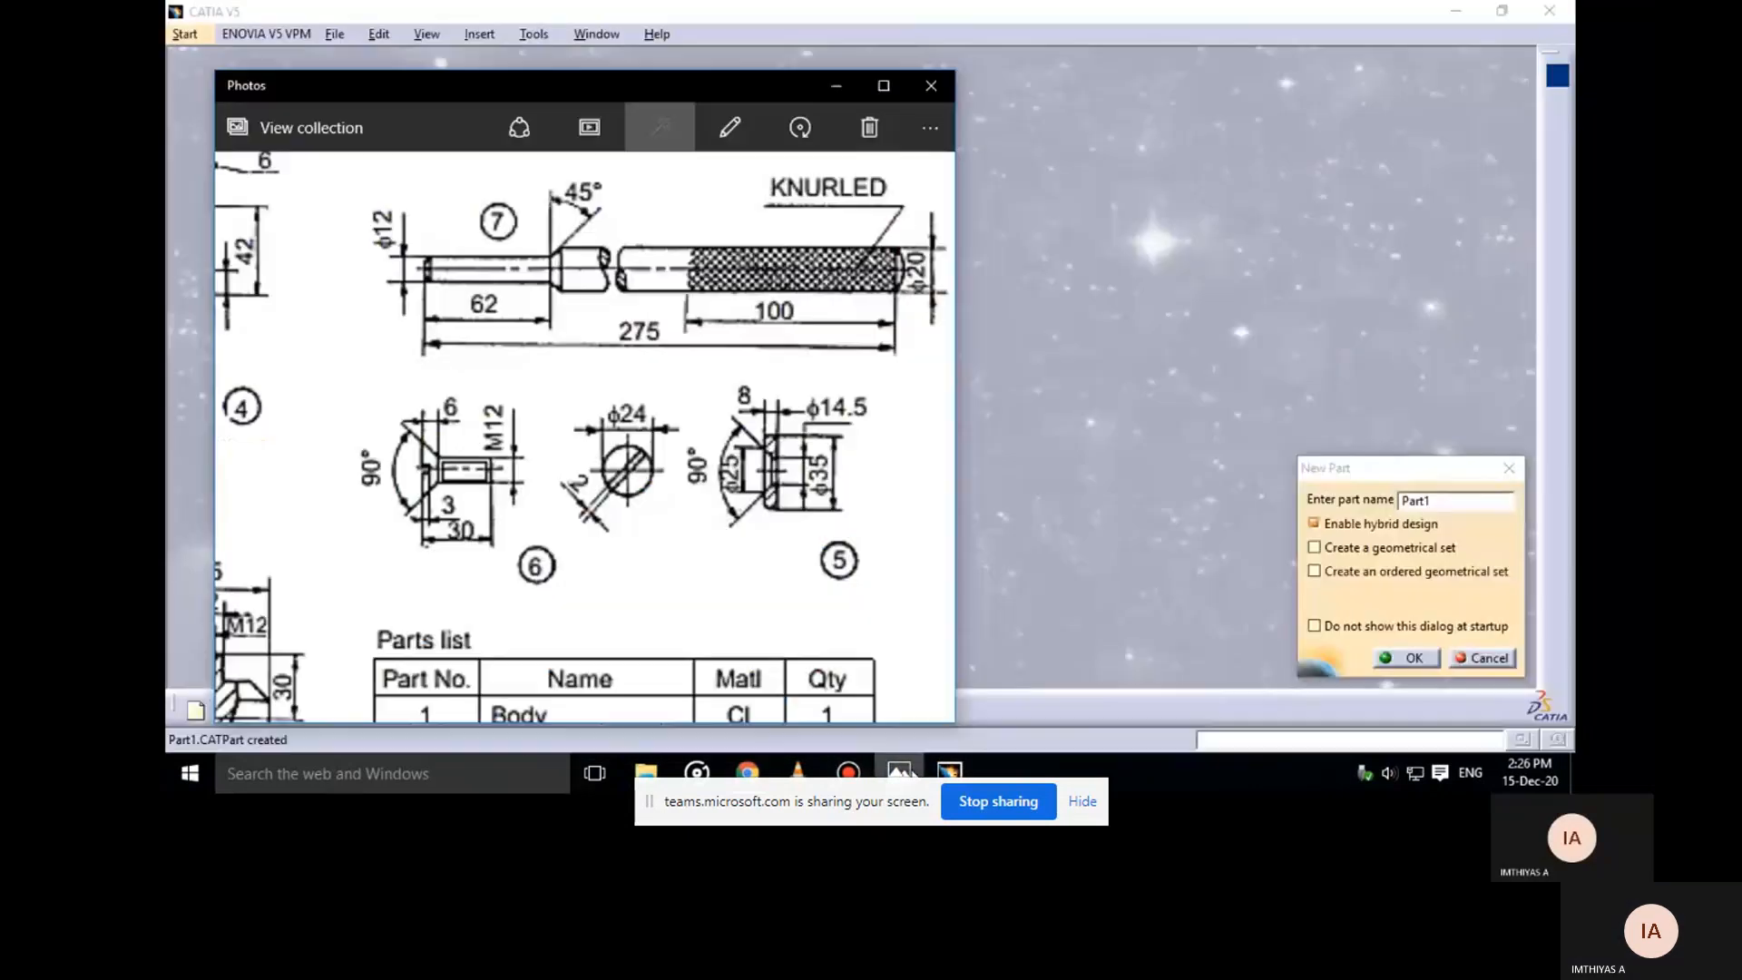
scroll(676, 329, up, 3)
scroll(676, 329, up, 3)
scroll(717, 326, down, 3)
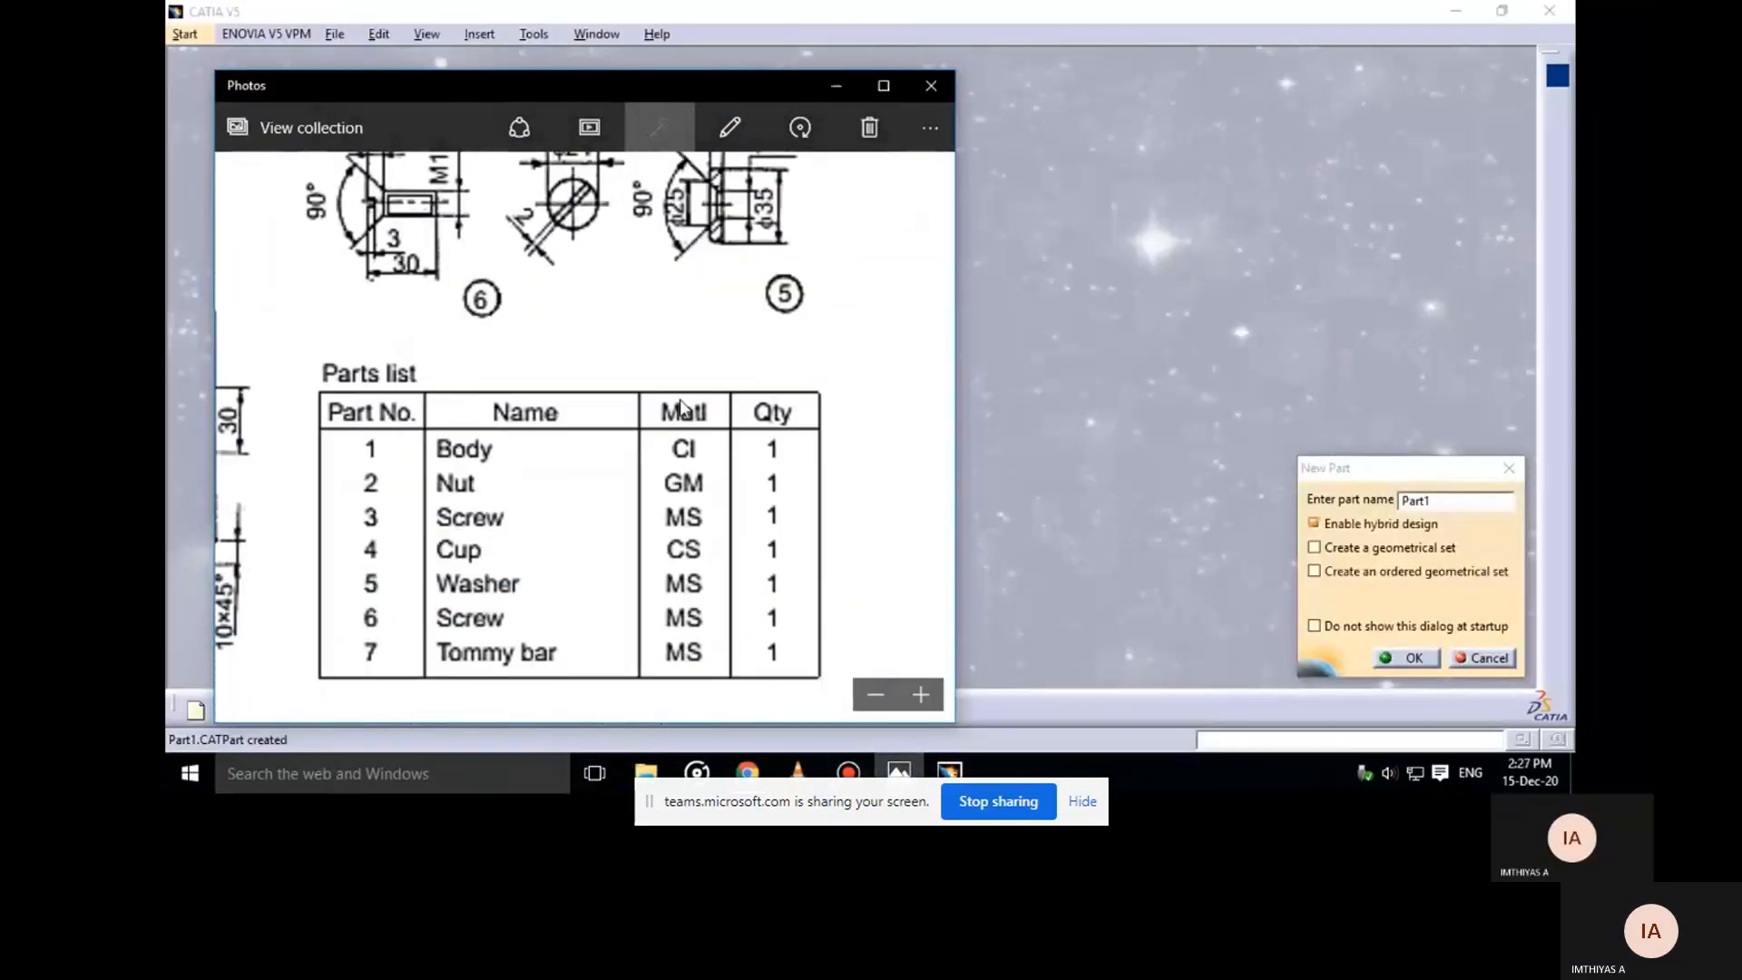
scroll(753, 324, up, 3)
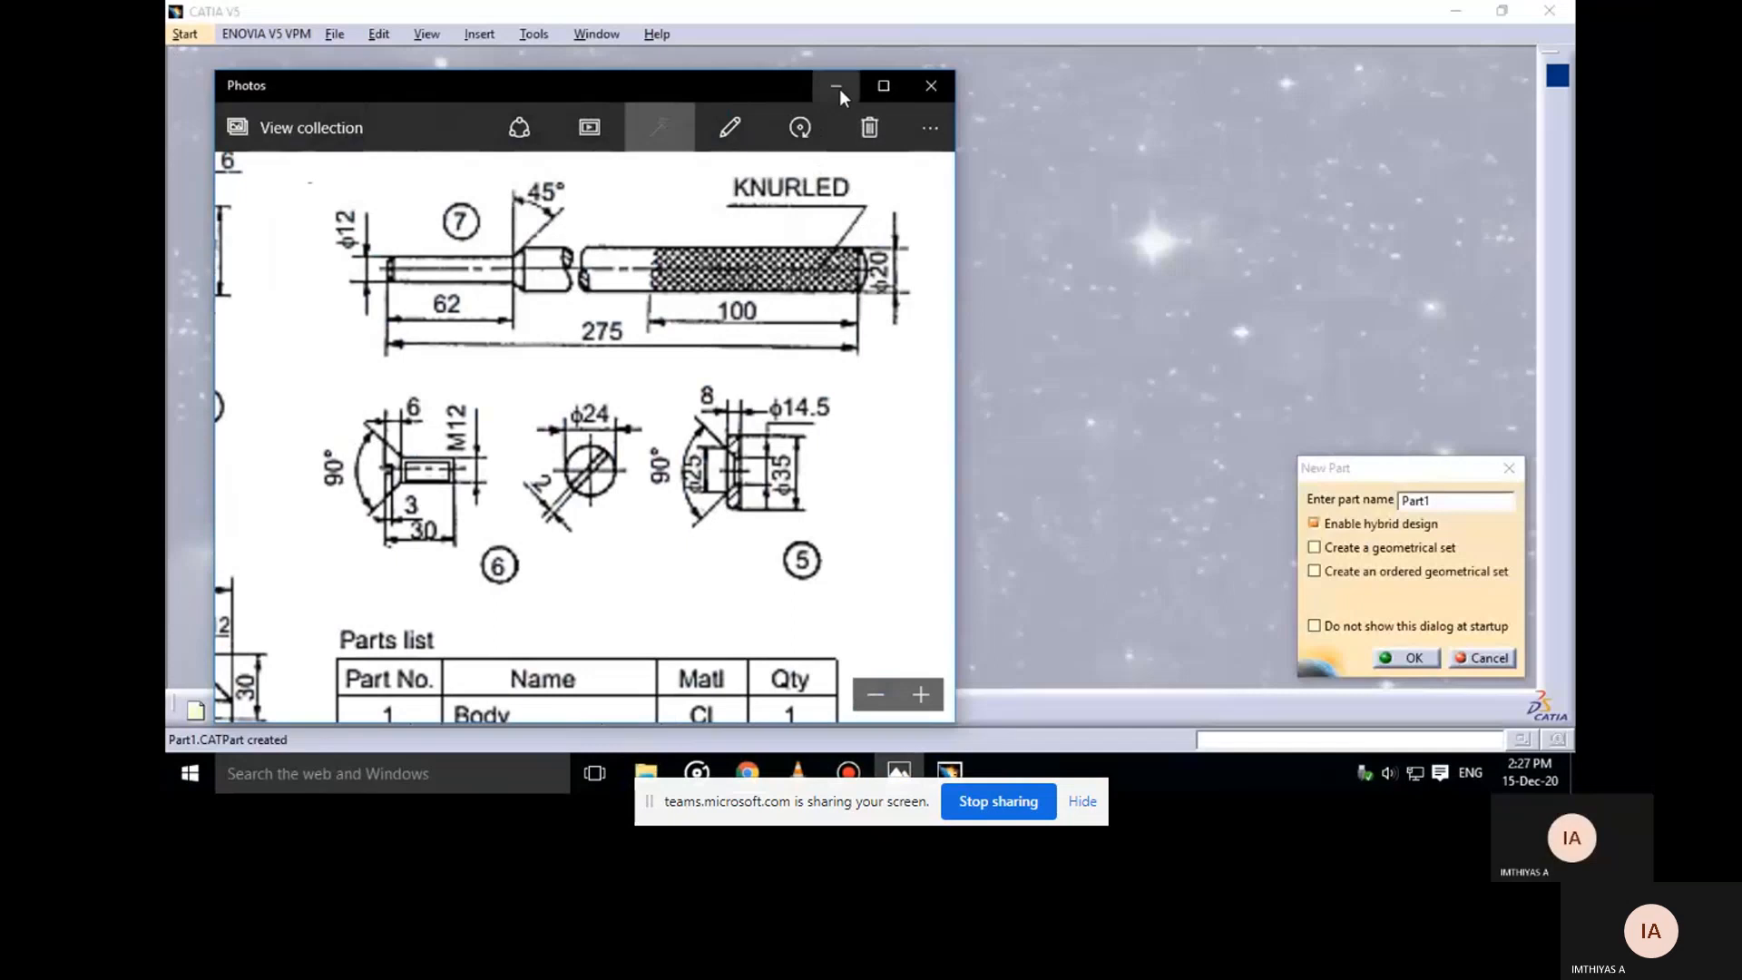
Create the new part and set its part number to Tommy Bar in its properties
click(836, 85)
text(Tommy AB)
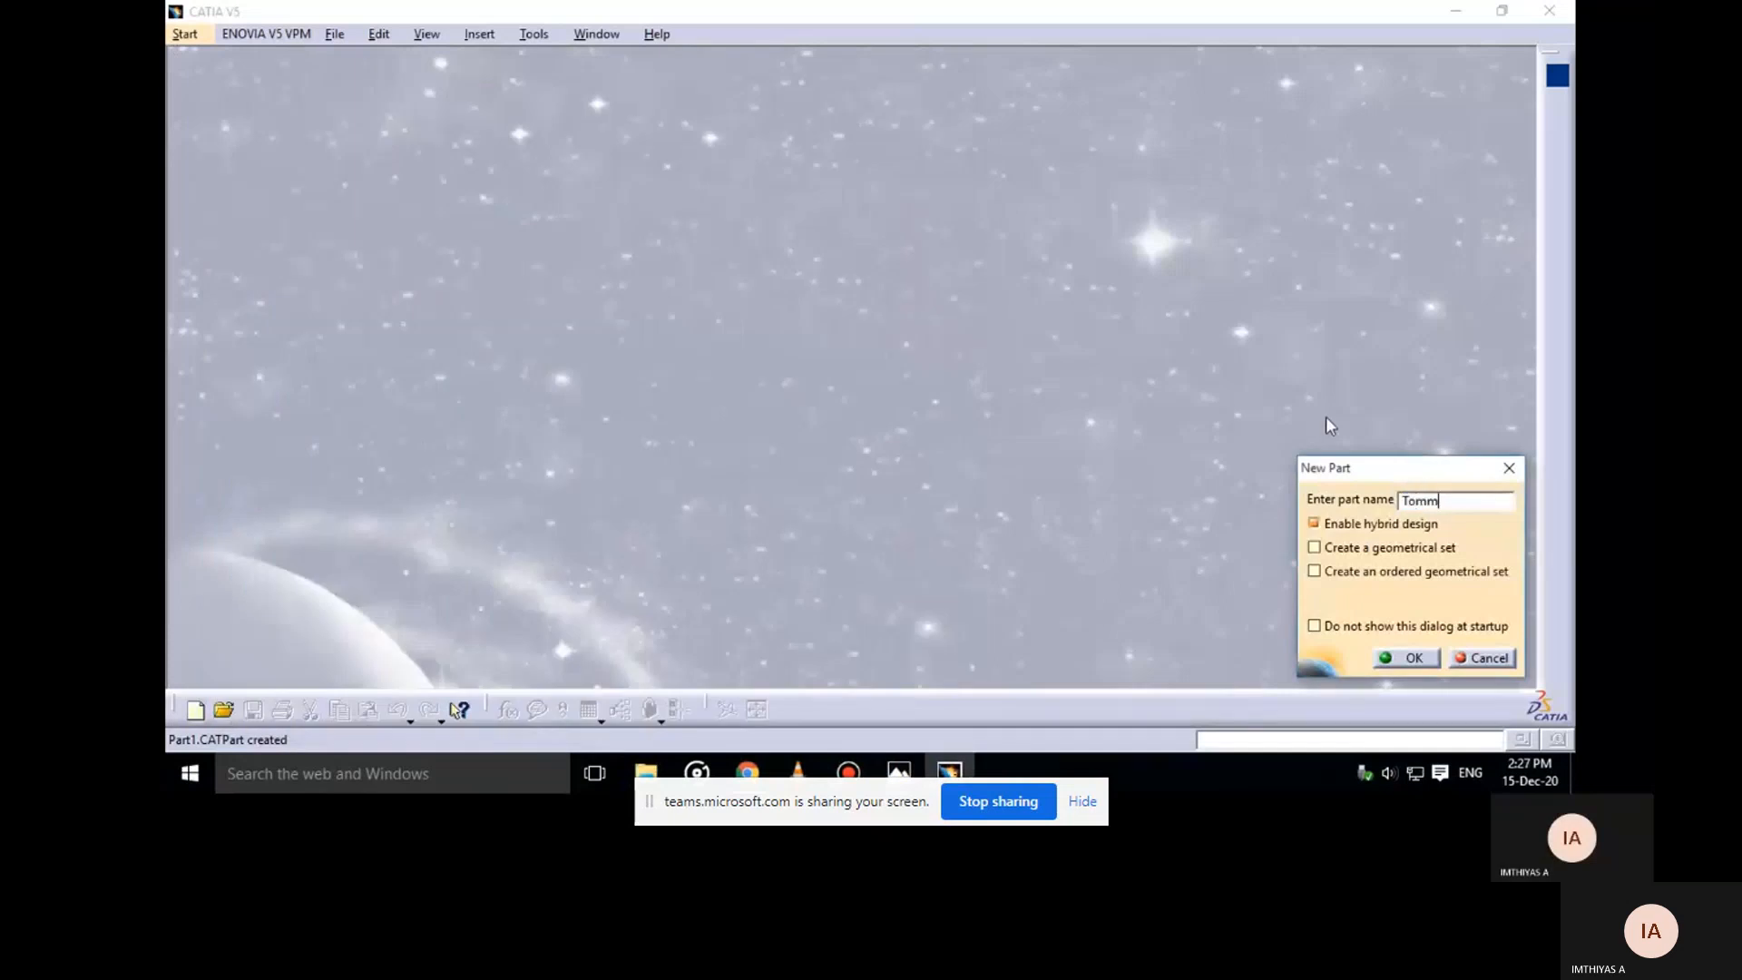
text(r)
key(Return)
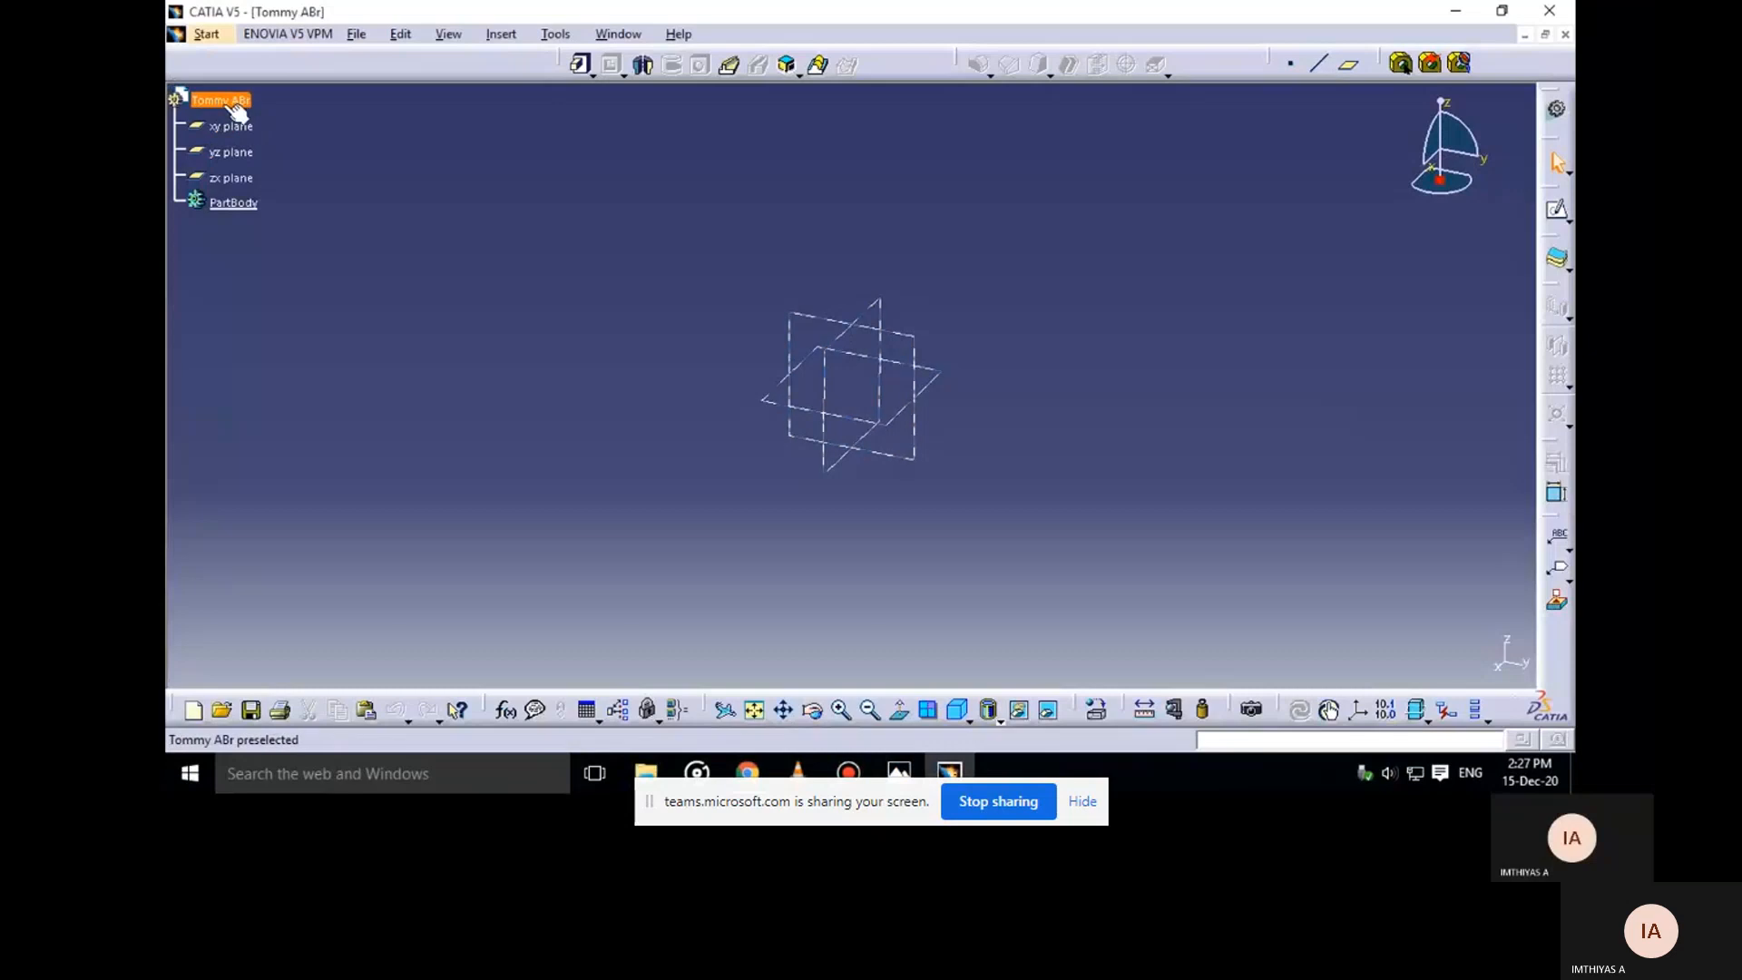
key(alt+Return)
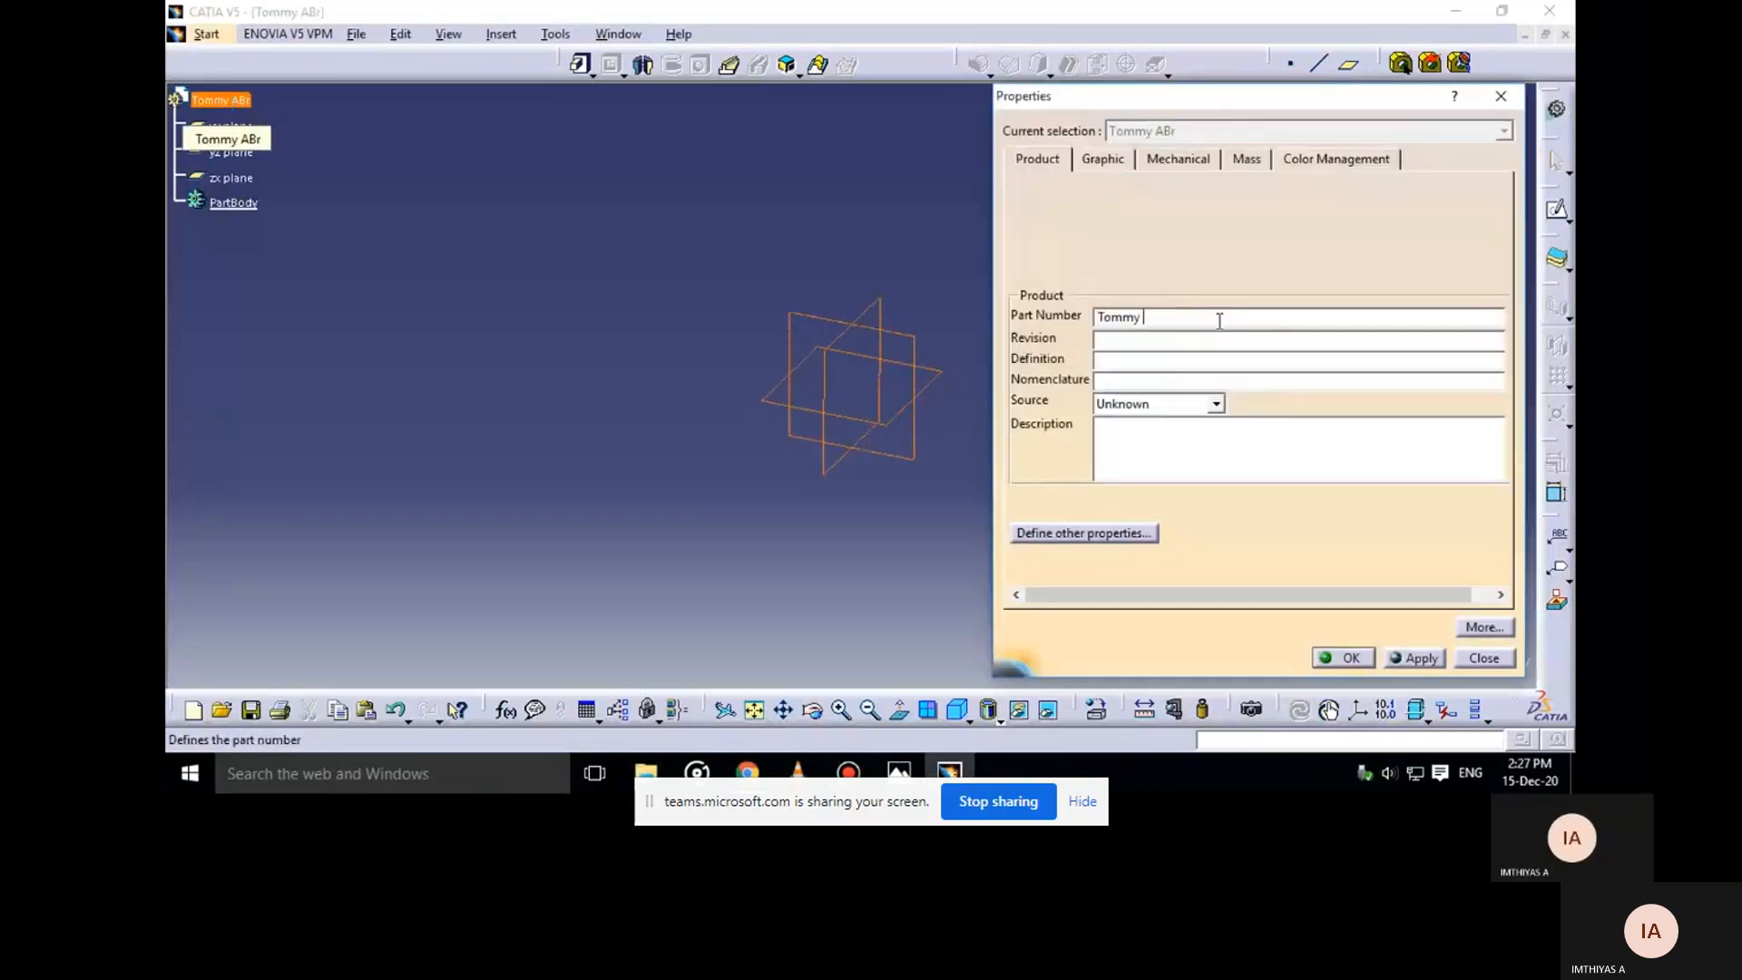
text(a)
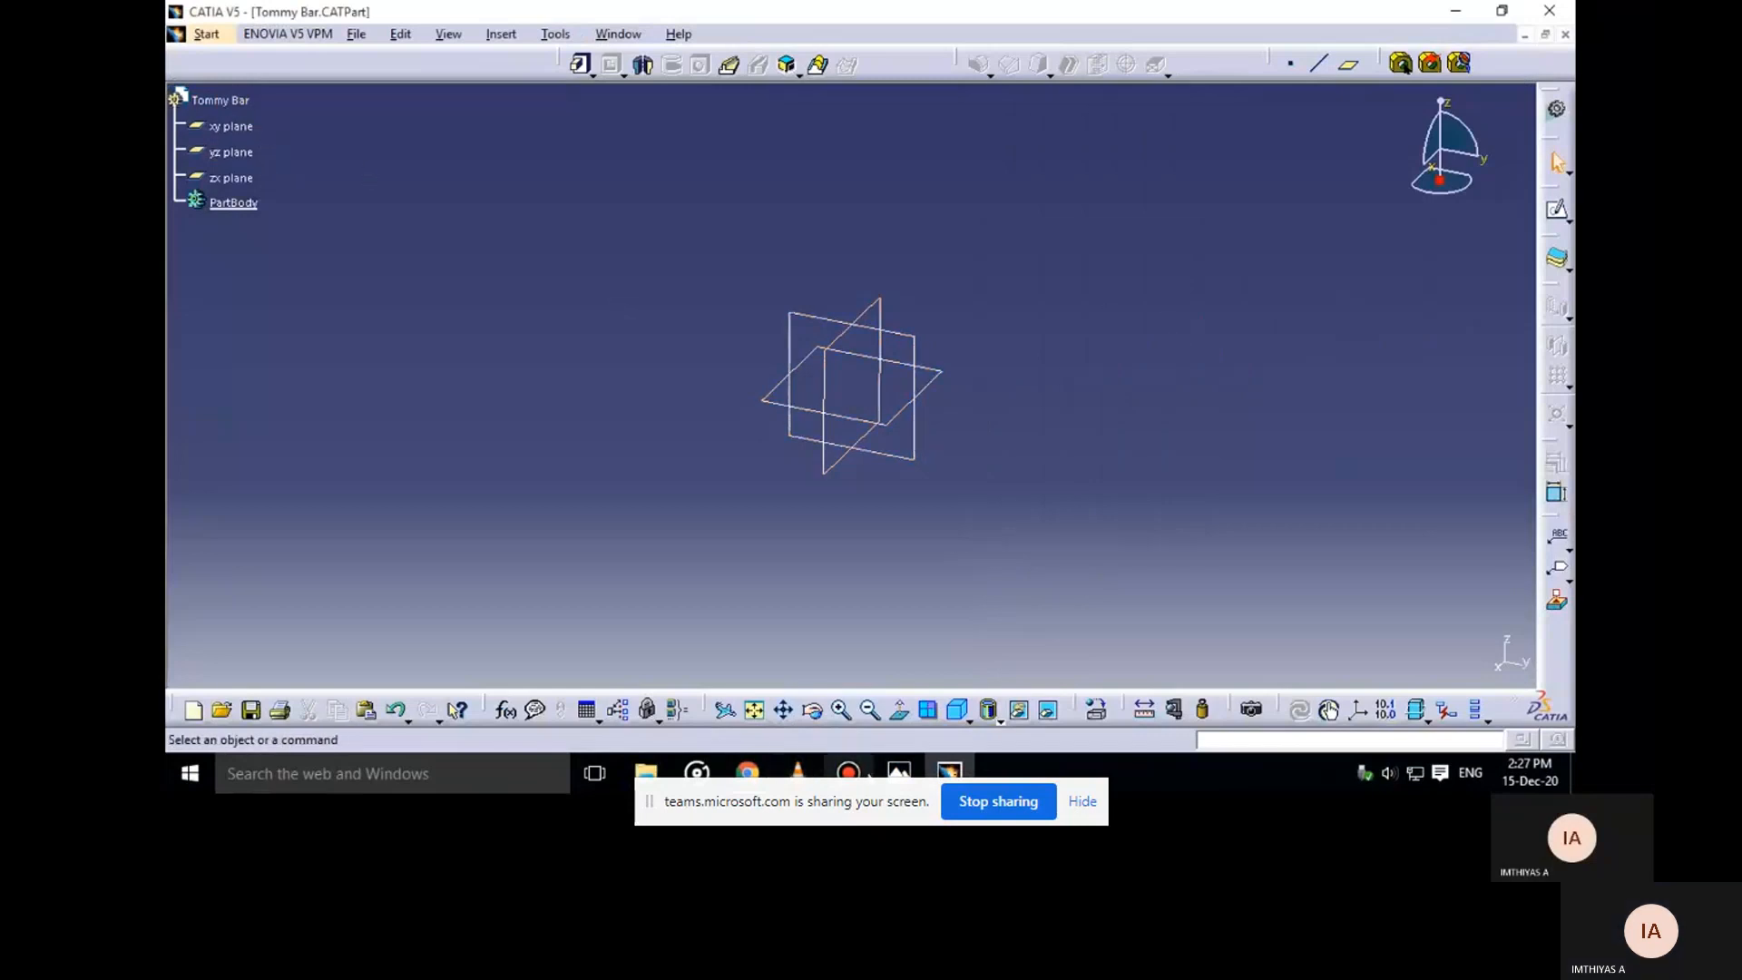
Open a sketch on the yz plane and check the tommy bar's dimensions in the reference drawing
click(914, 354)
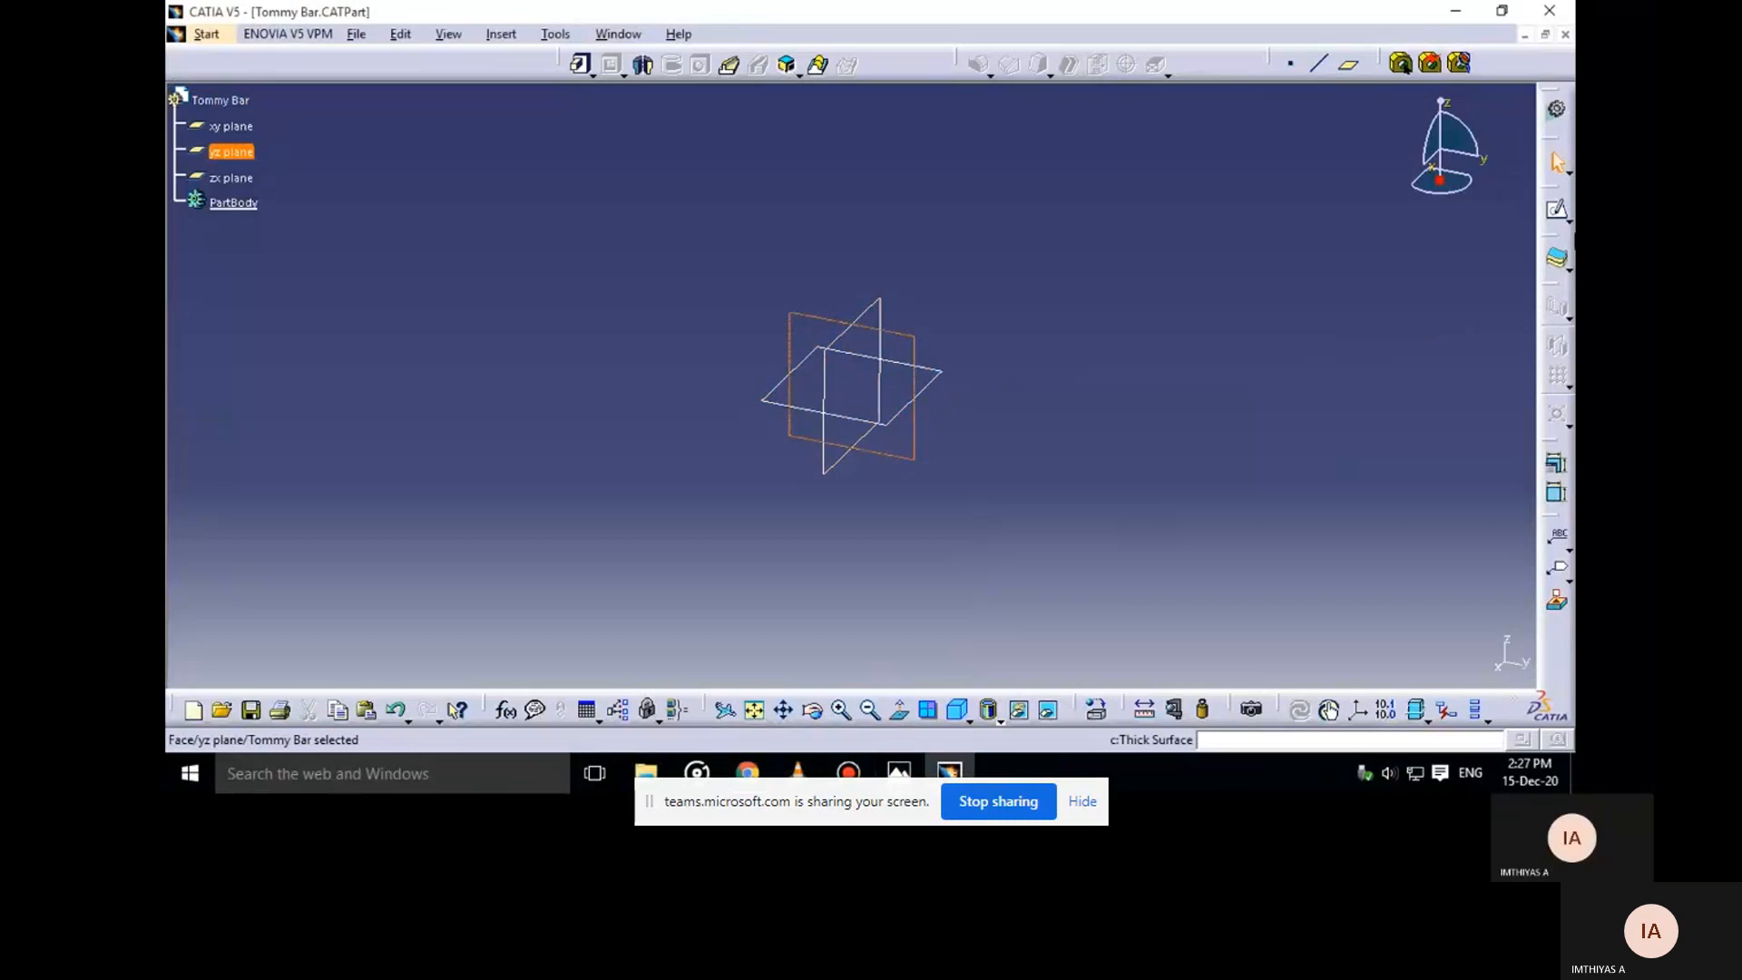
click(1557, 209)
click(900, 771)
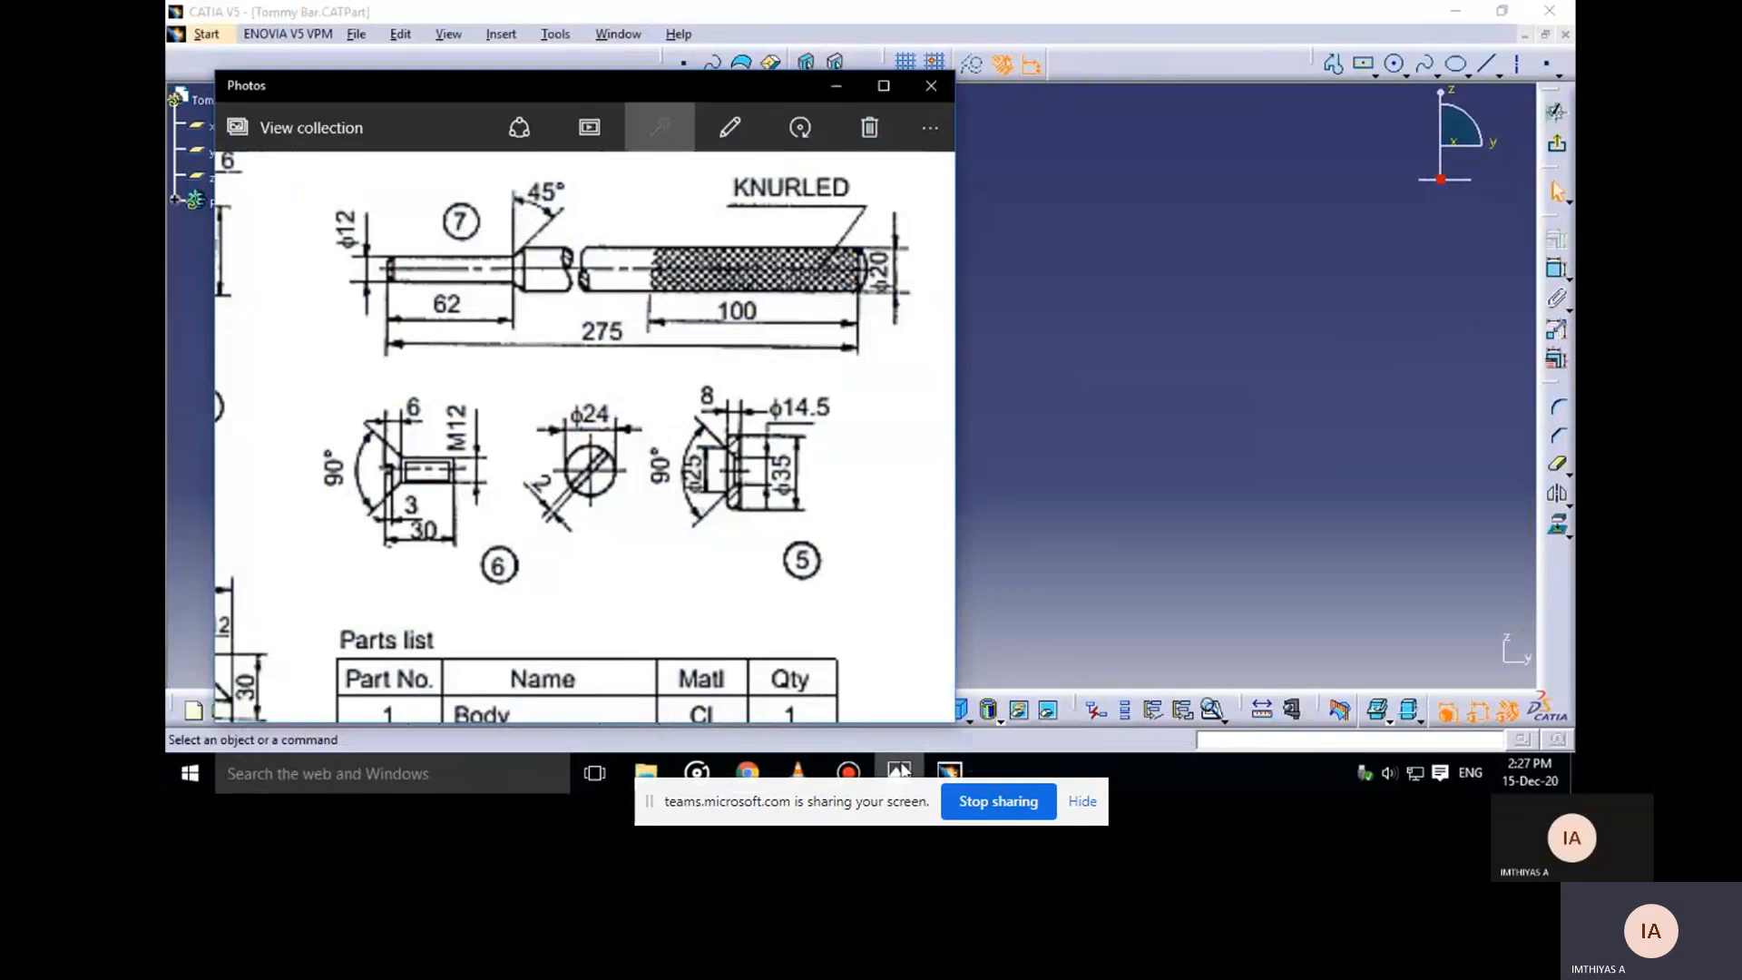
click(901, 771)
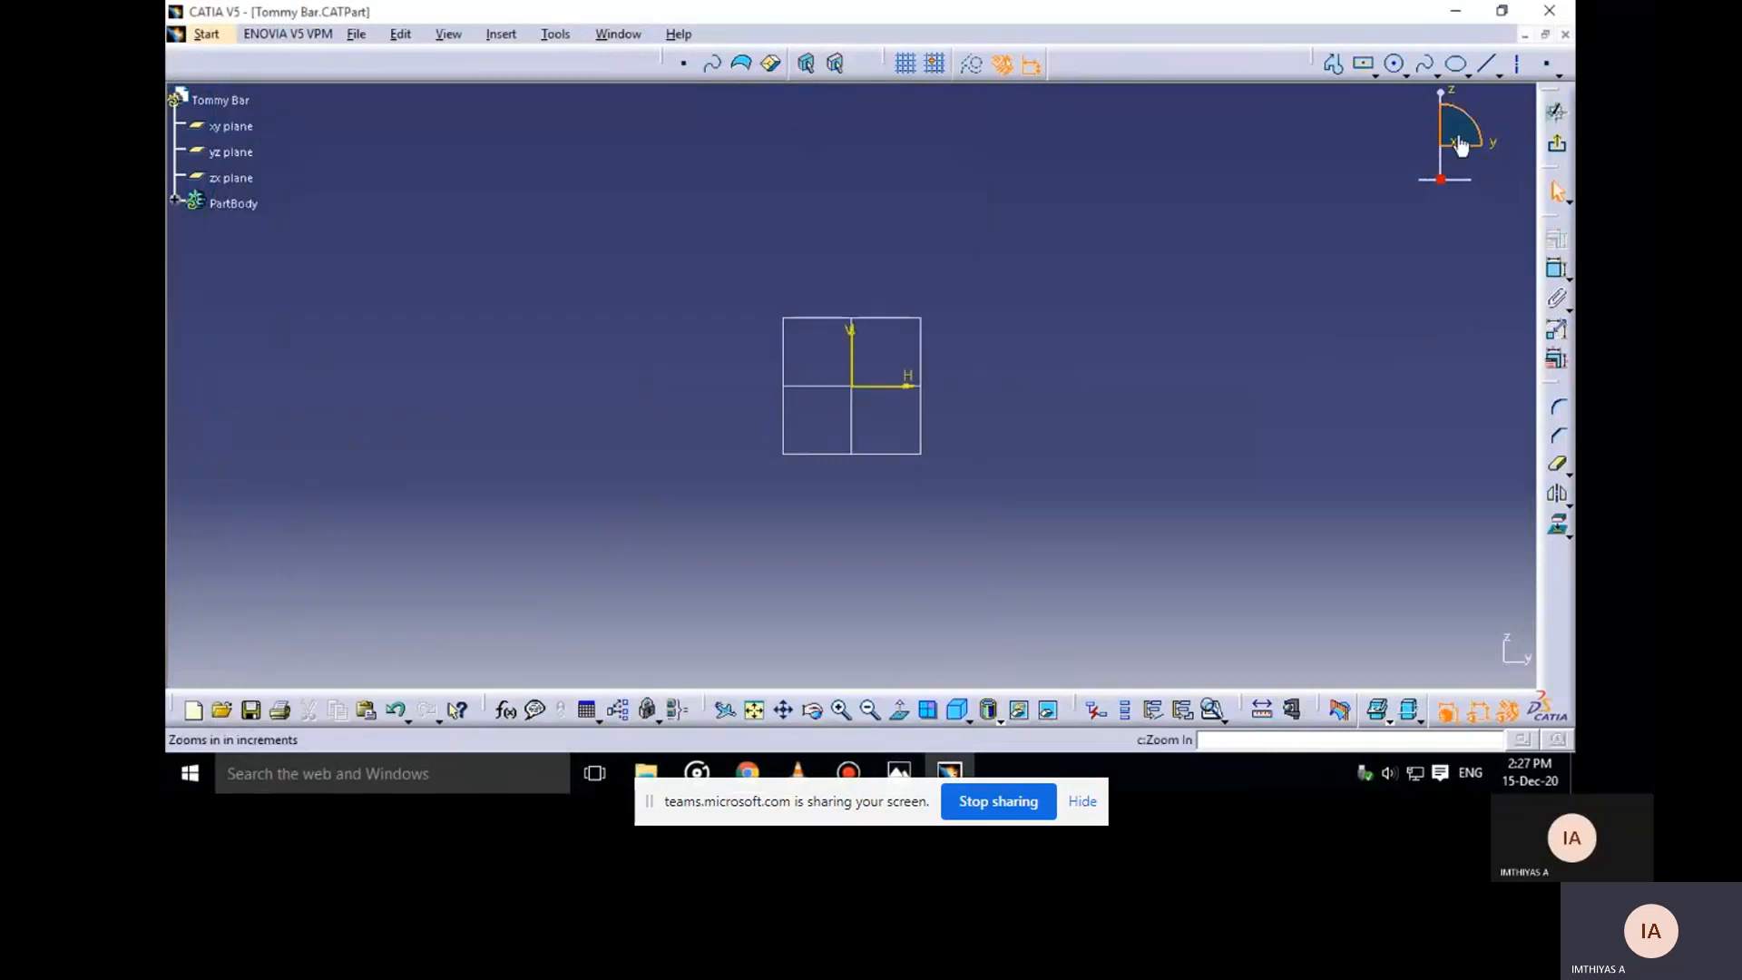
Sketch a closed stepped profile along the horizontal axis, about 212 mm long, with sections about 6 mm and 11 mm high
click(1339, 67)
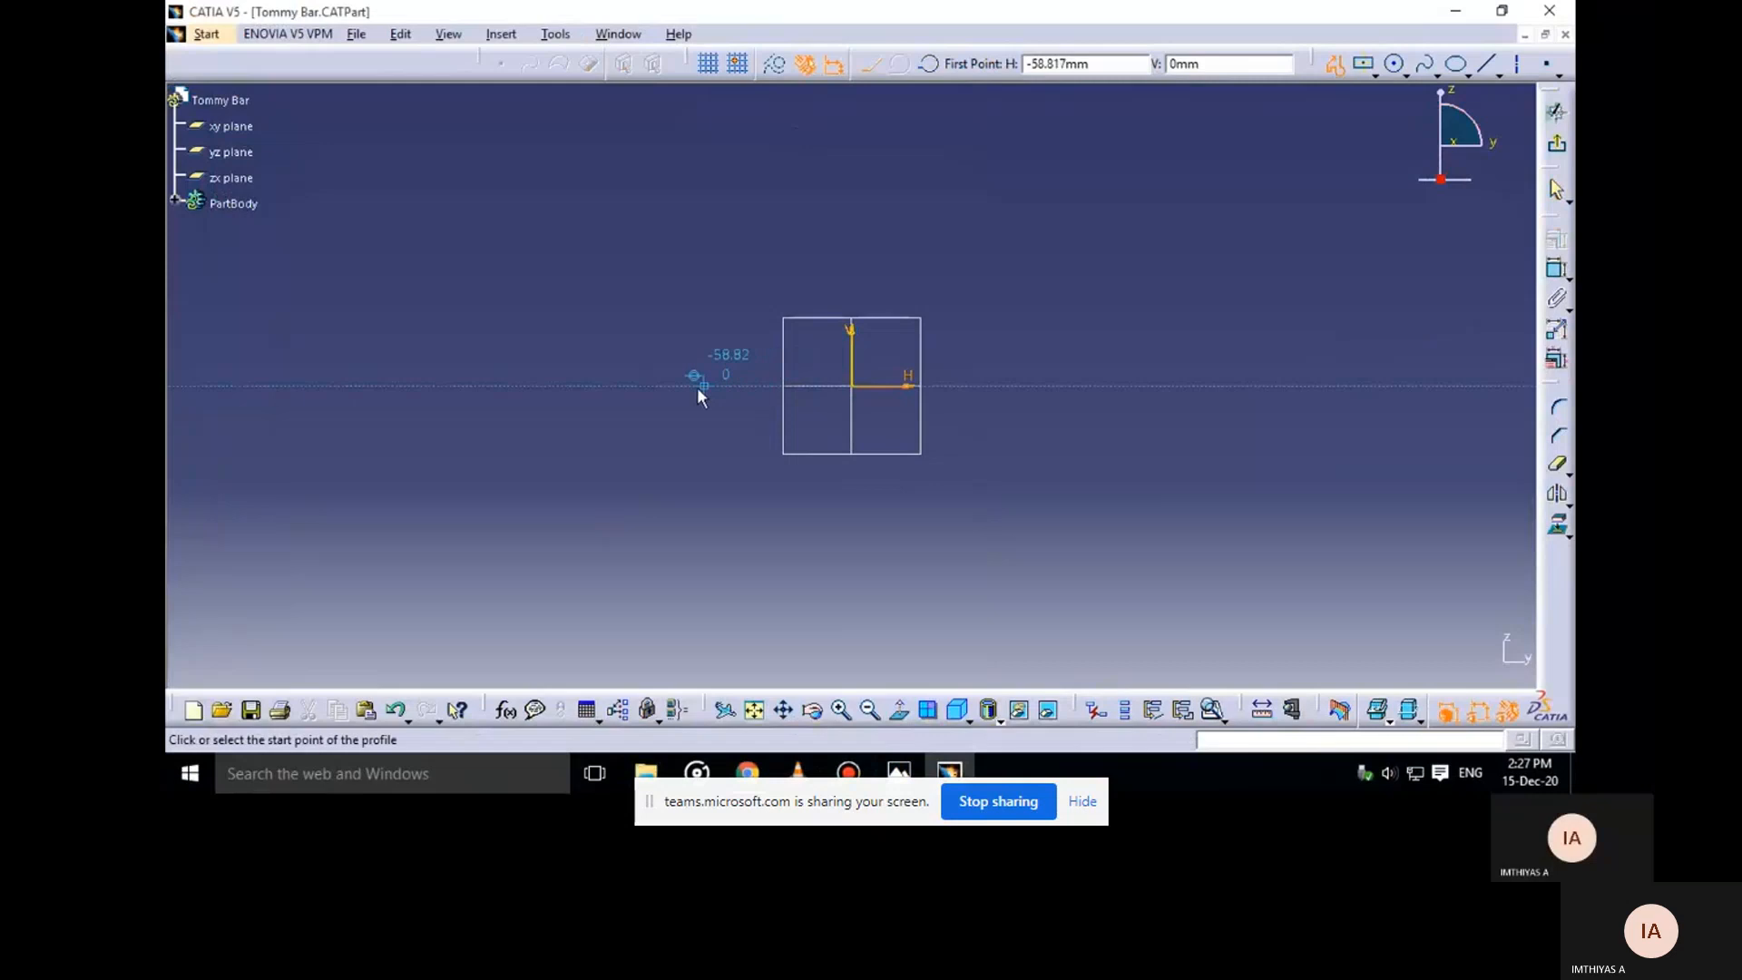
click(681, 379)
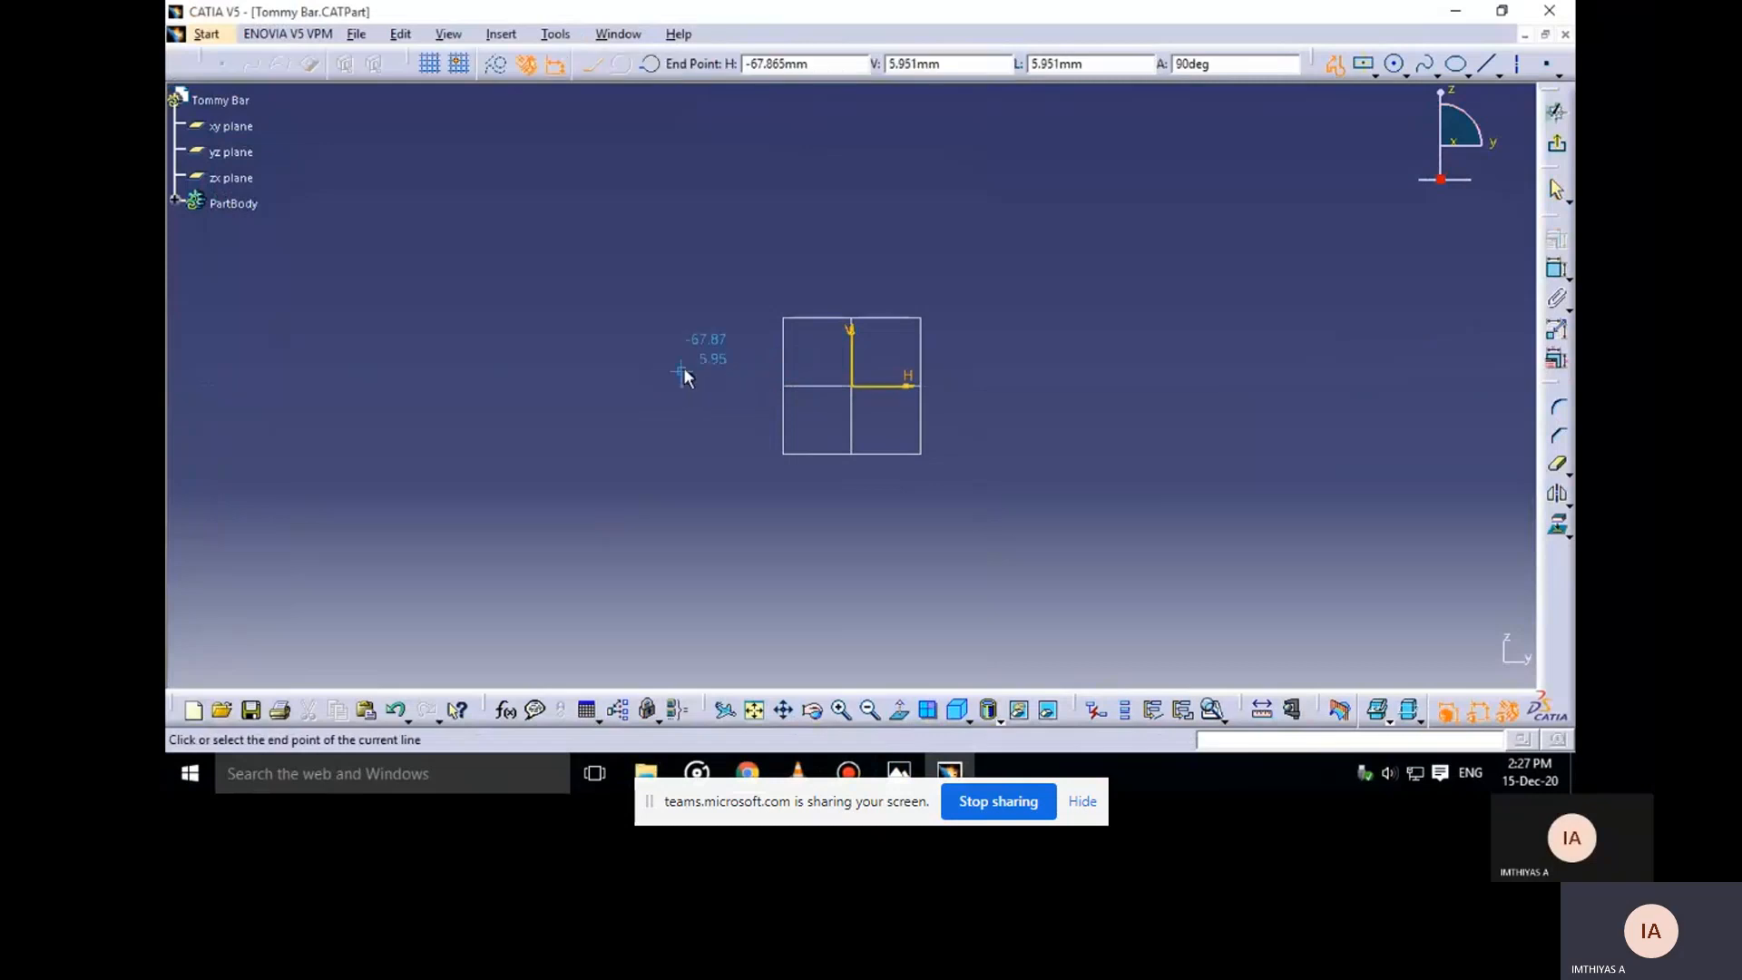
click(822, 365)
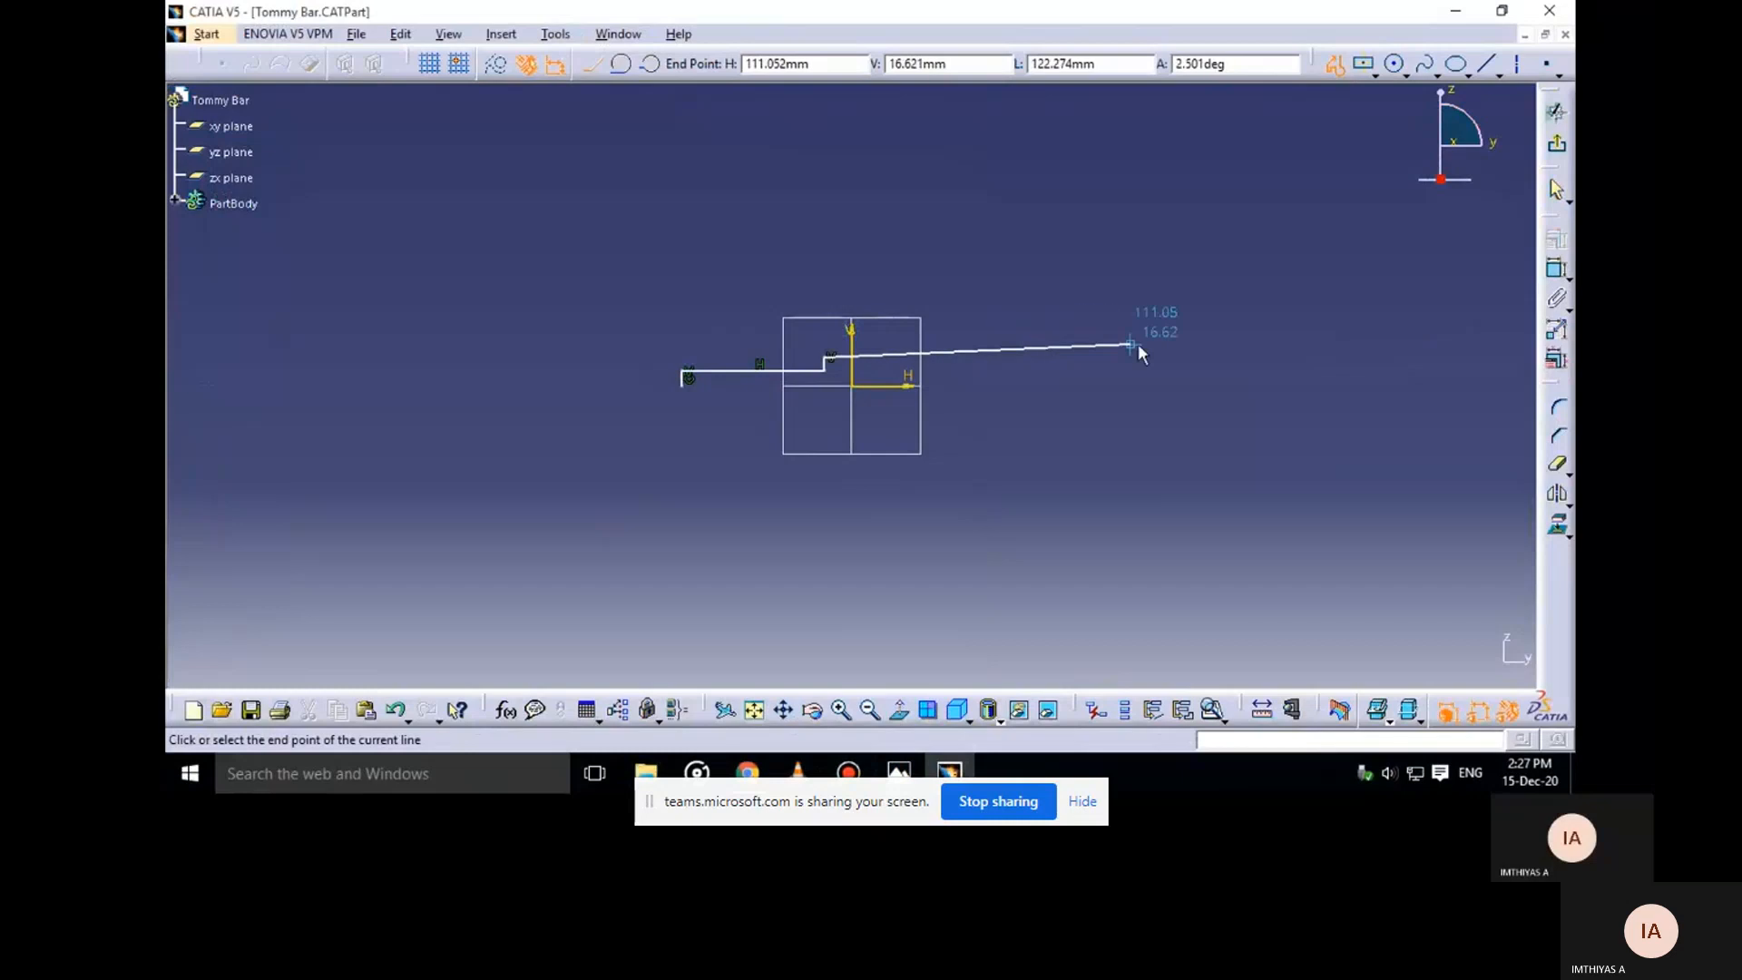
click(1212, 359)
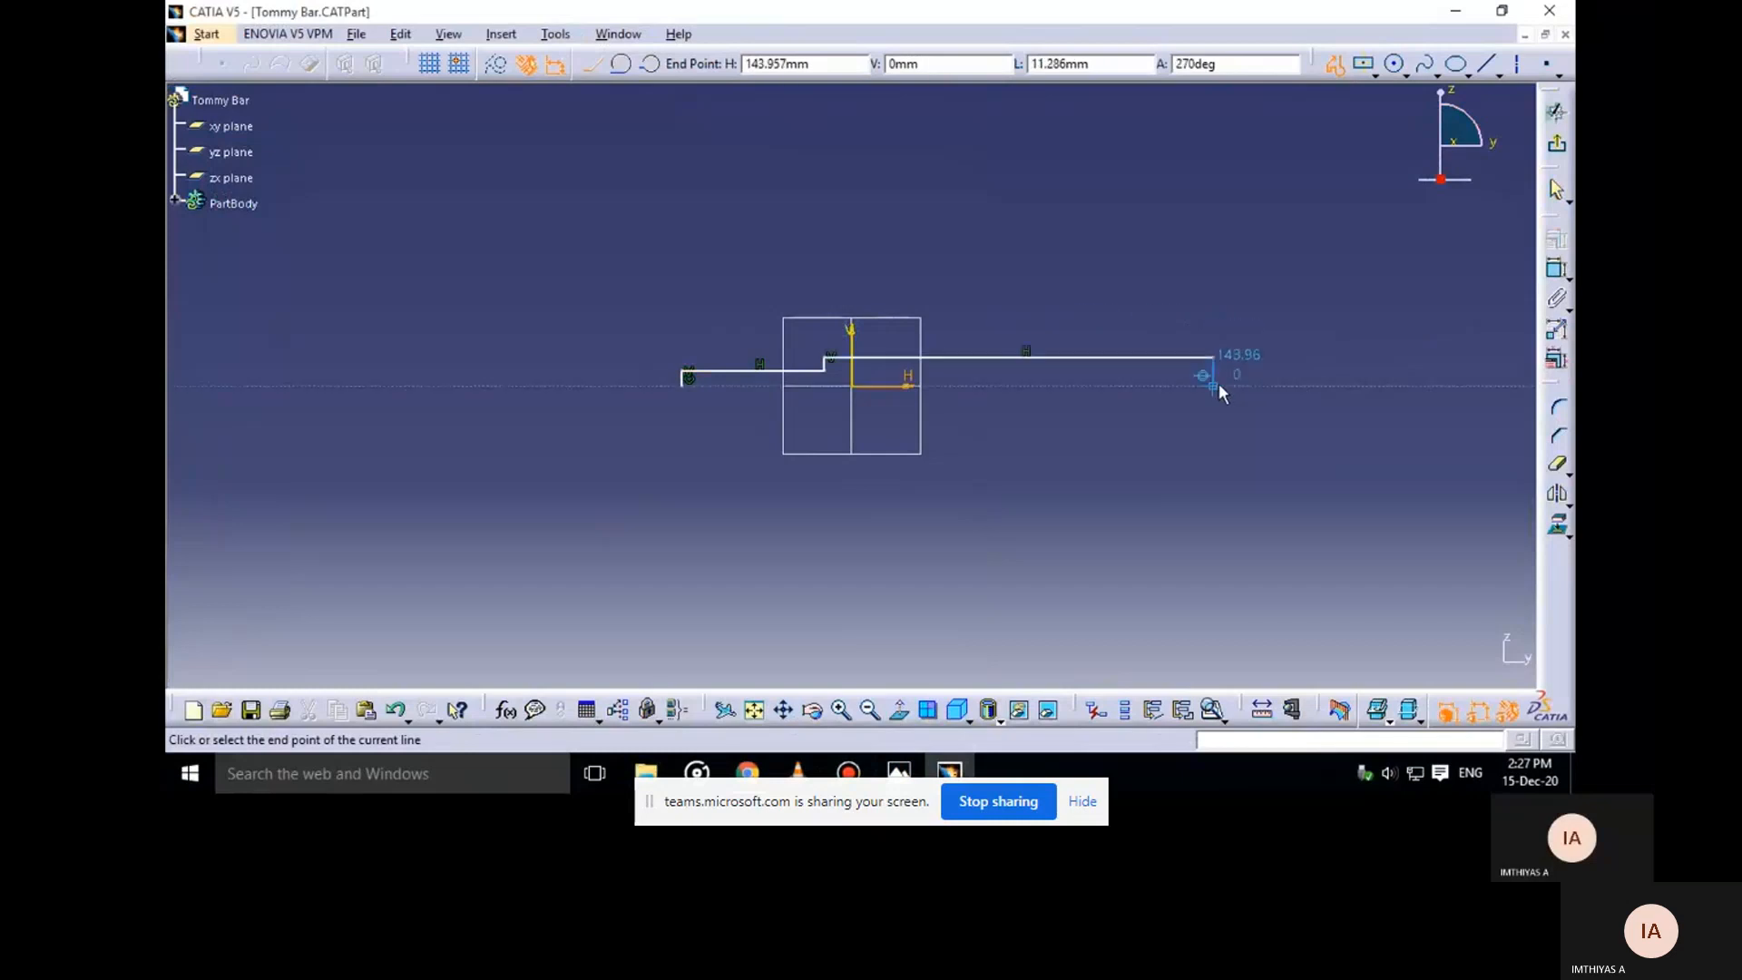
click(1218, 383)
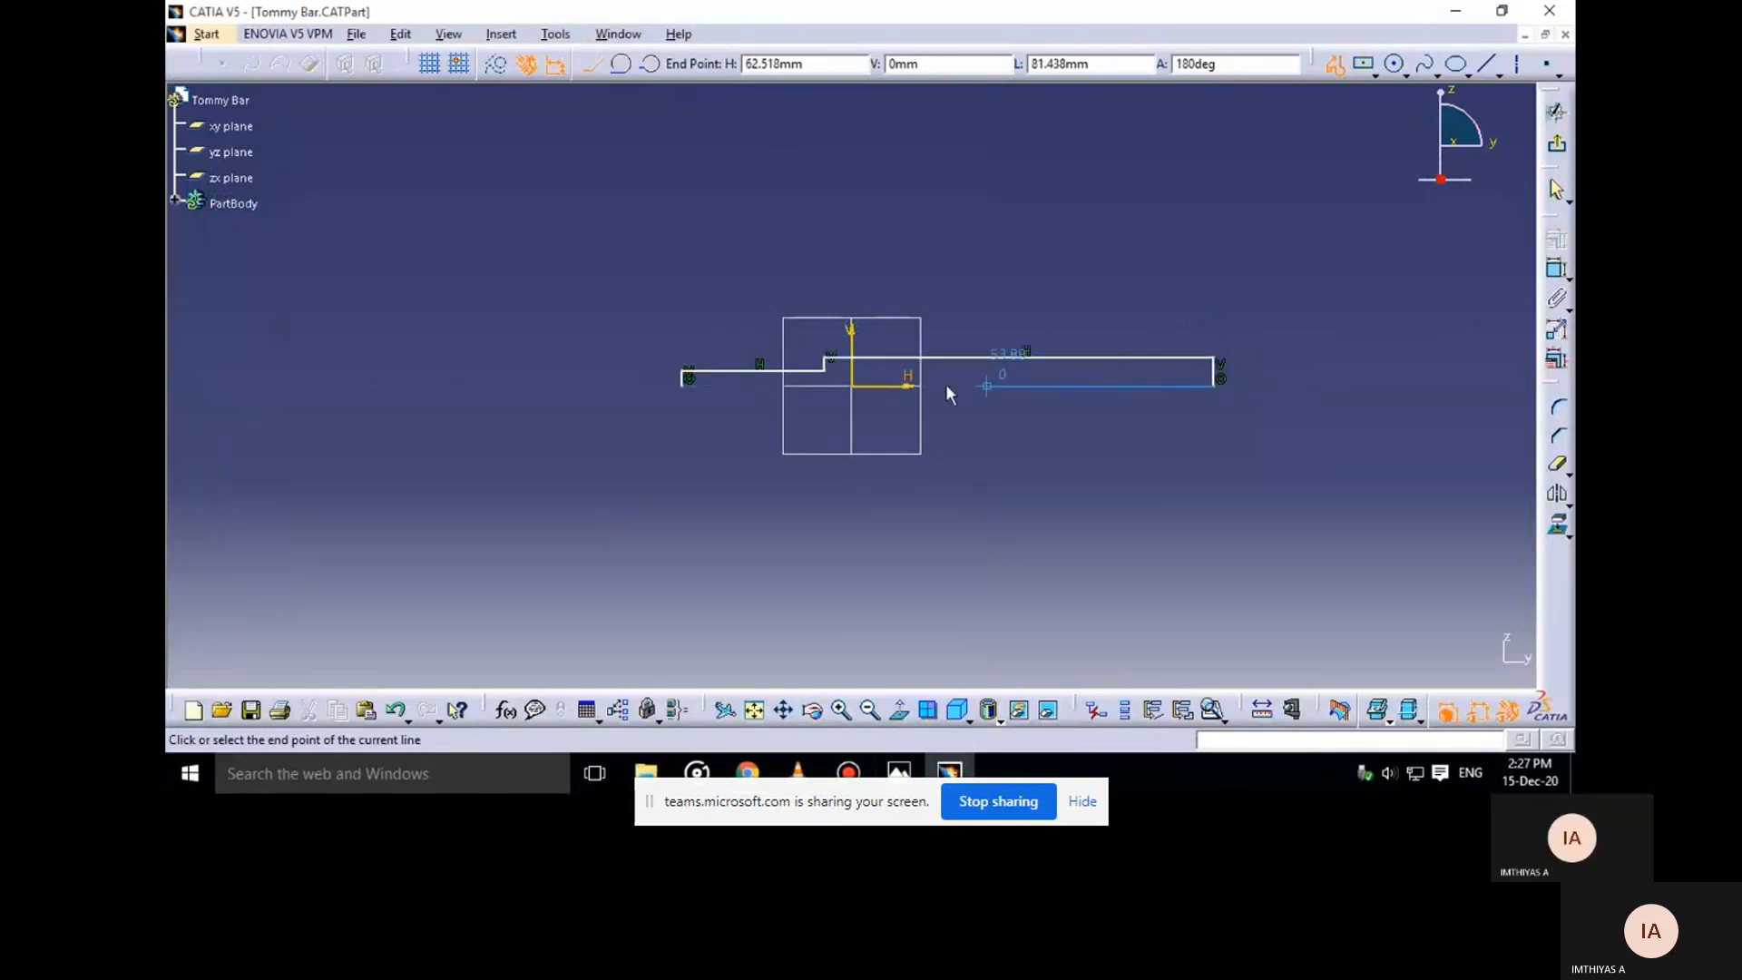
click(686, 381)
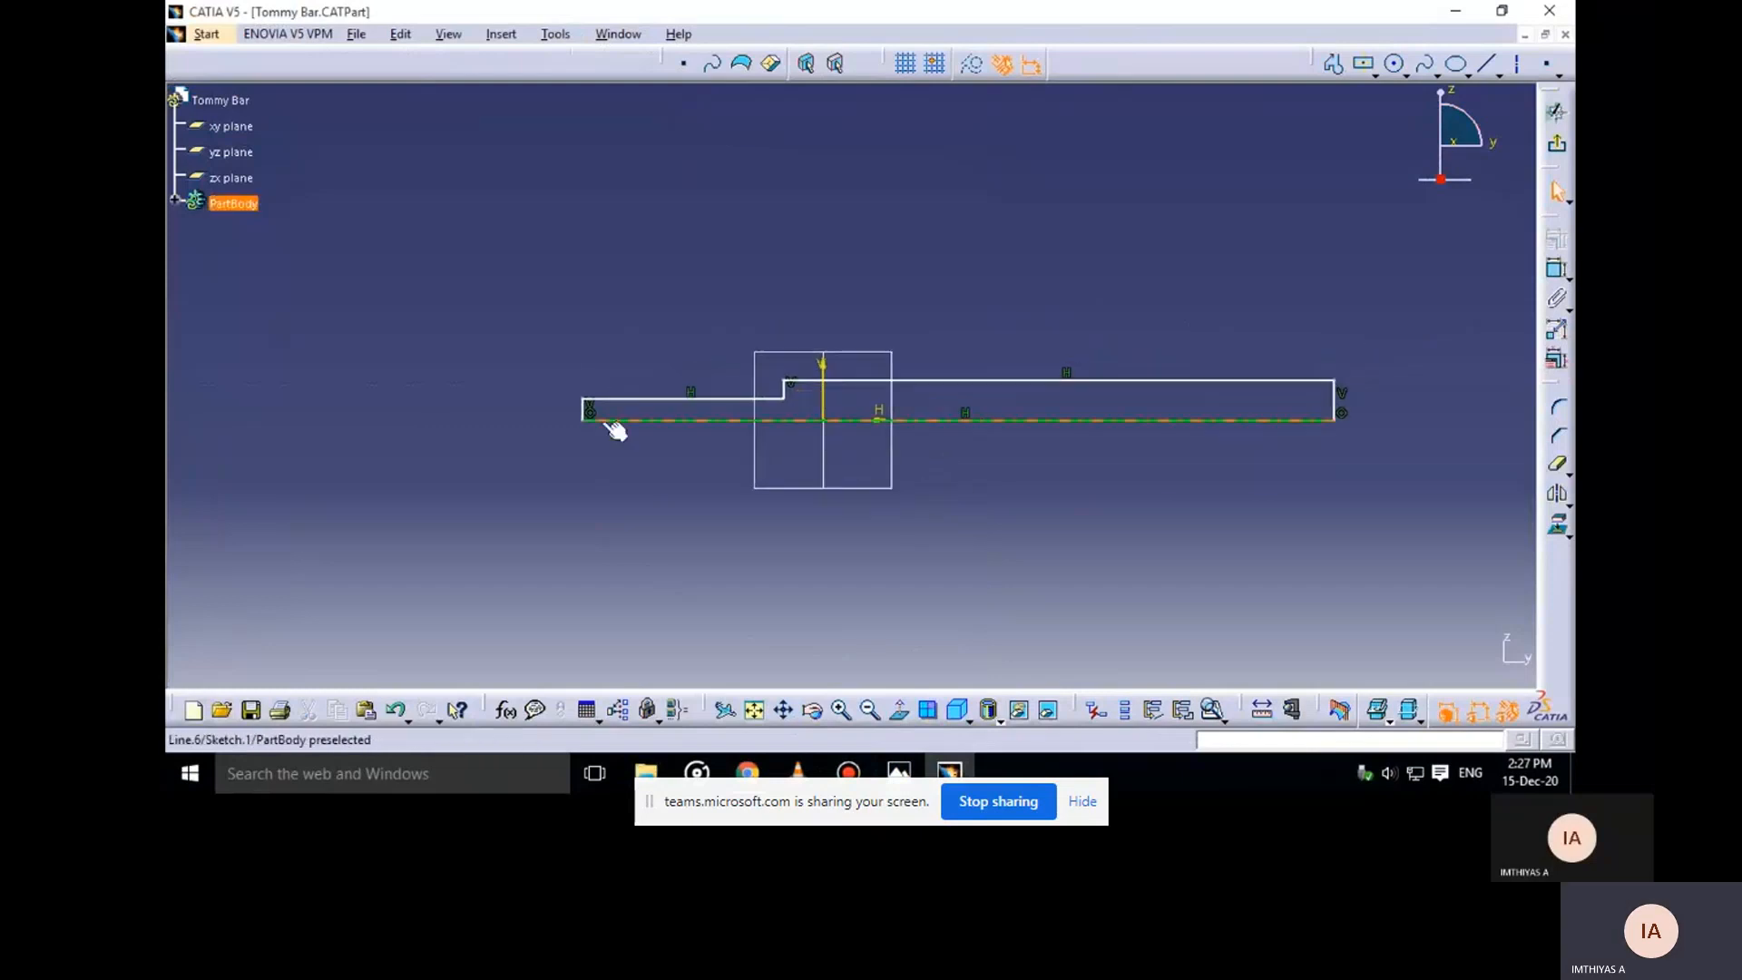
Constrain the profile's two vertical end lines to be symmetric about the vertical axis
click(591, 415)
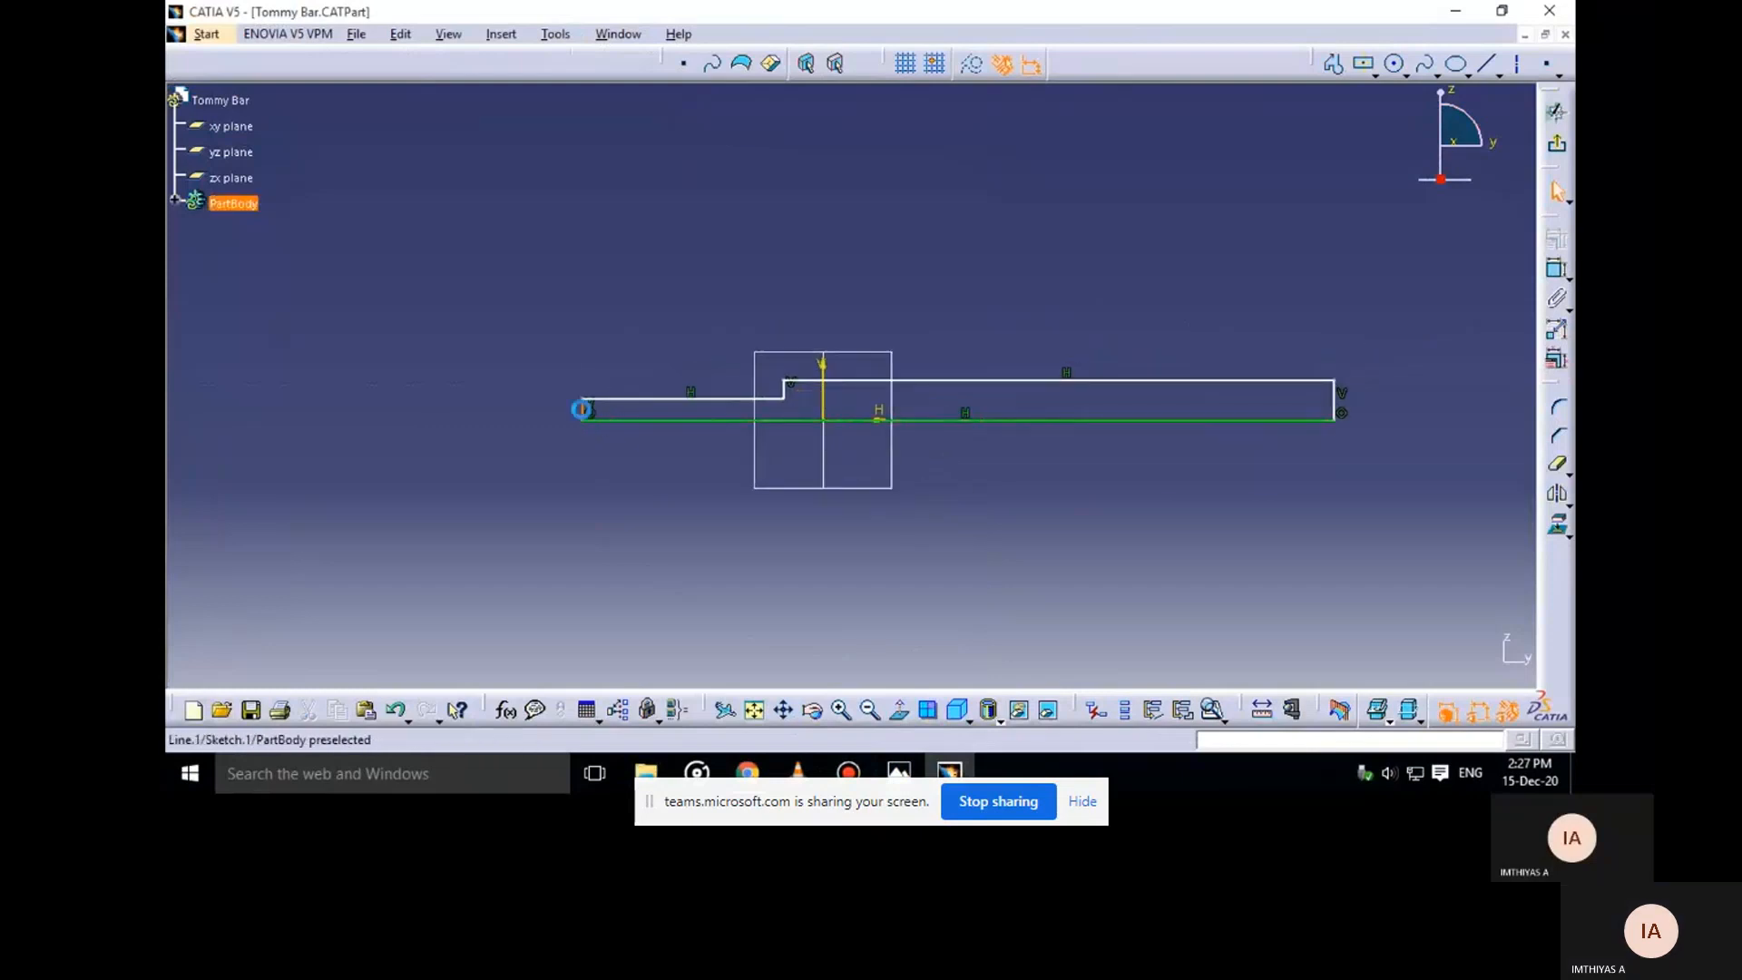
ctrl+click(1334, 404)
ctrl+click(824, 396)
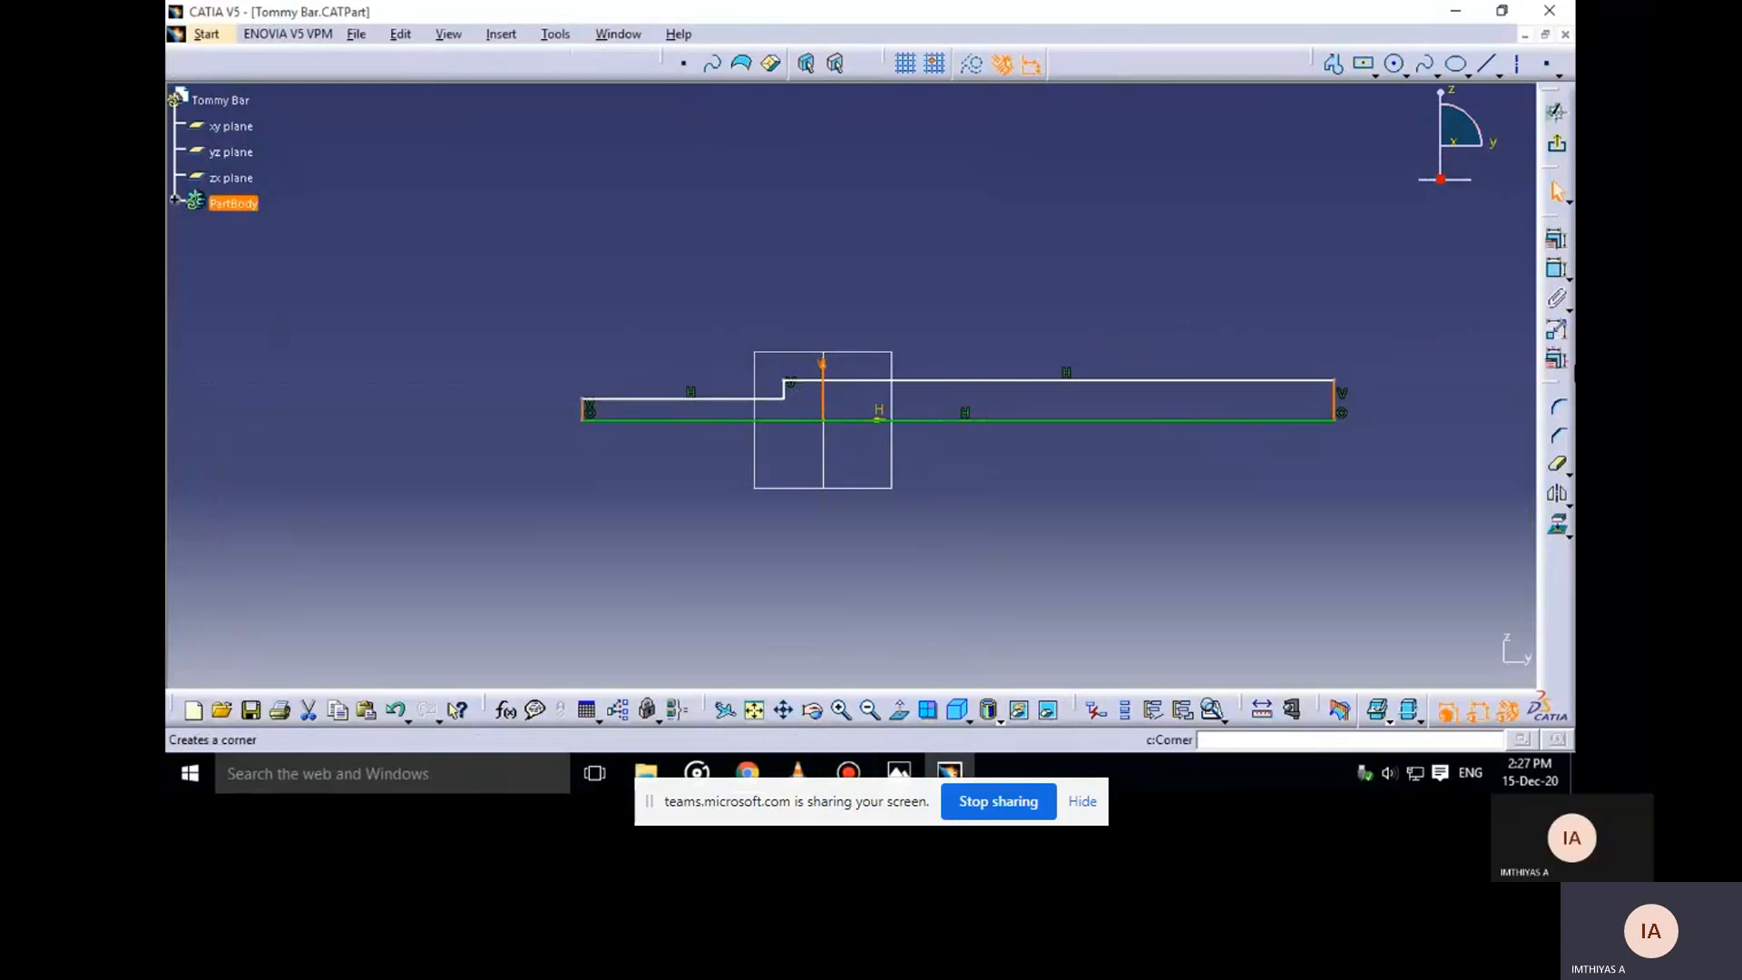
click(1557, 239)
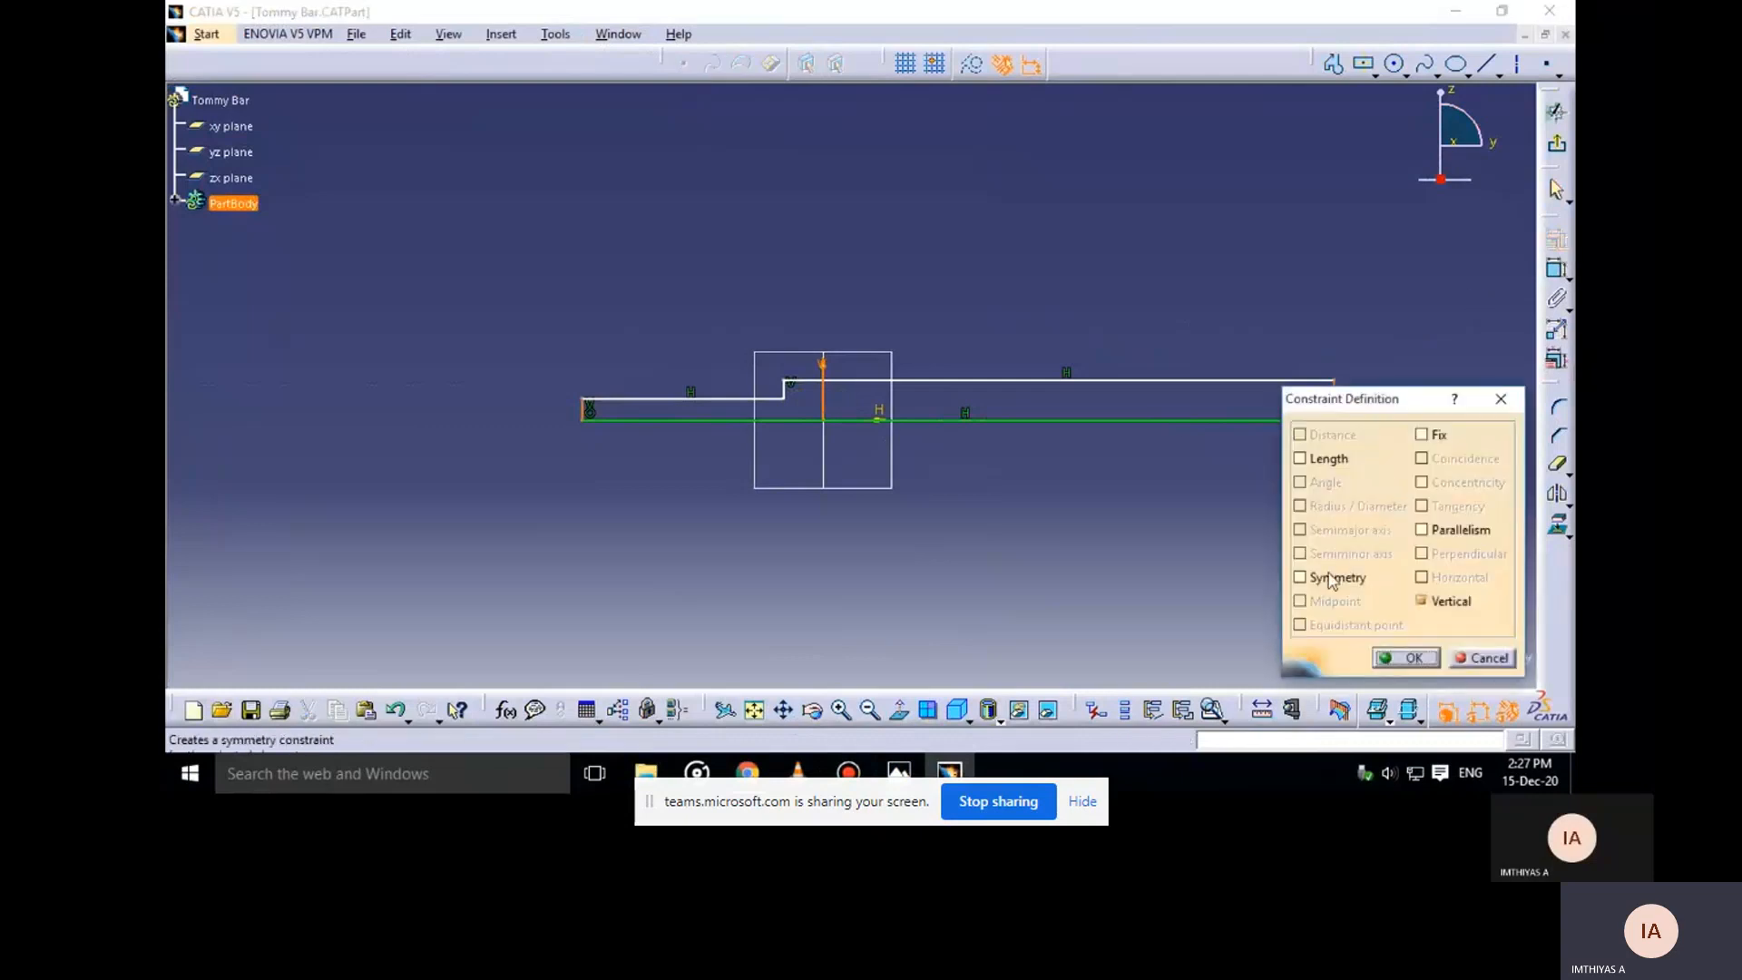
click(1331, 579)
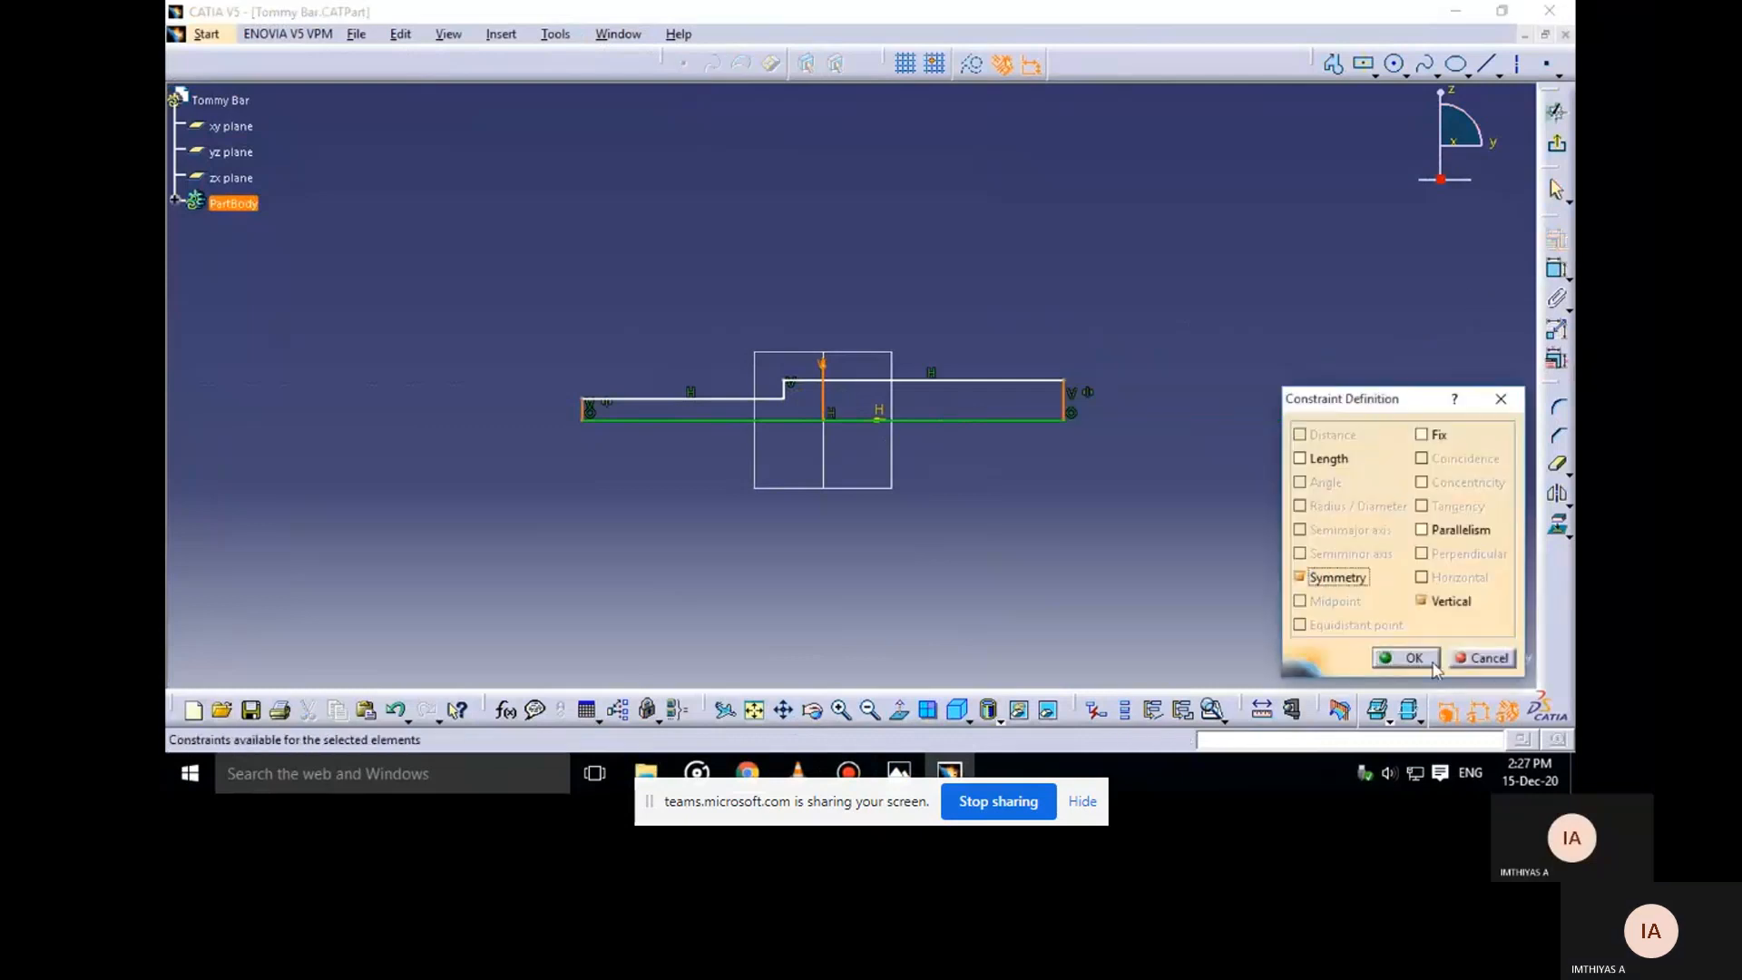
click(1413, 658)
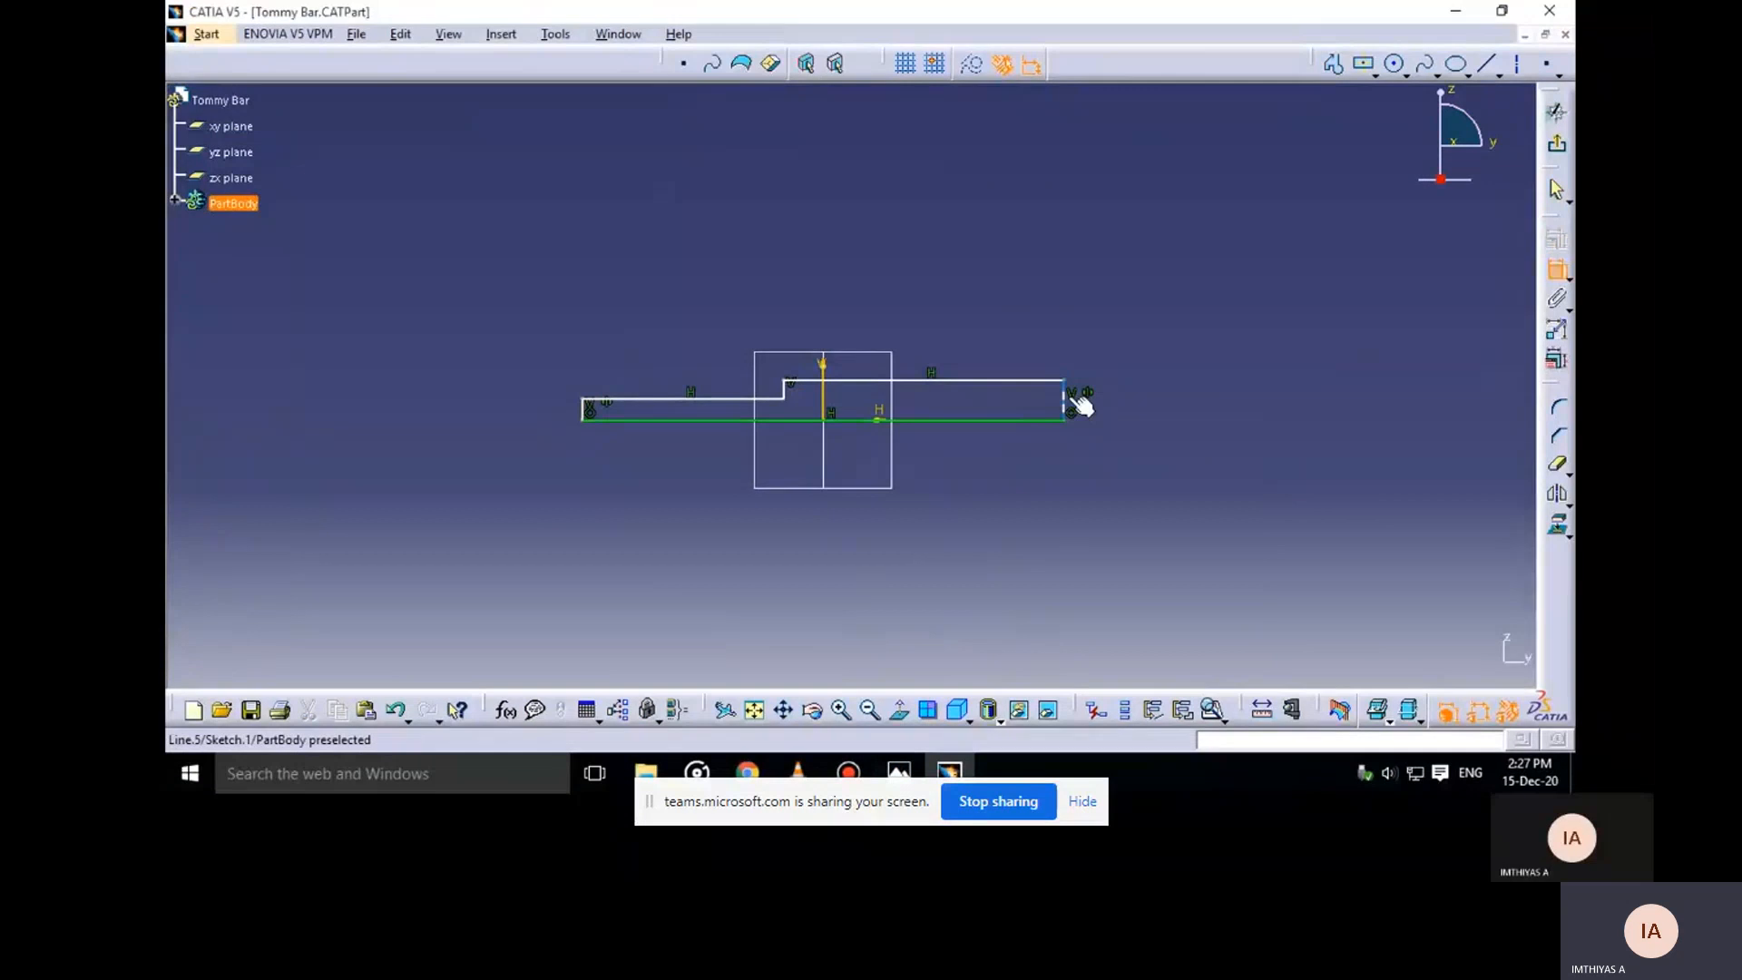
Dimension the vertical end line of the profile's thicker section and set it to 10 mm
click(1065, 400)
double_click(1252, 487)
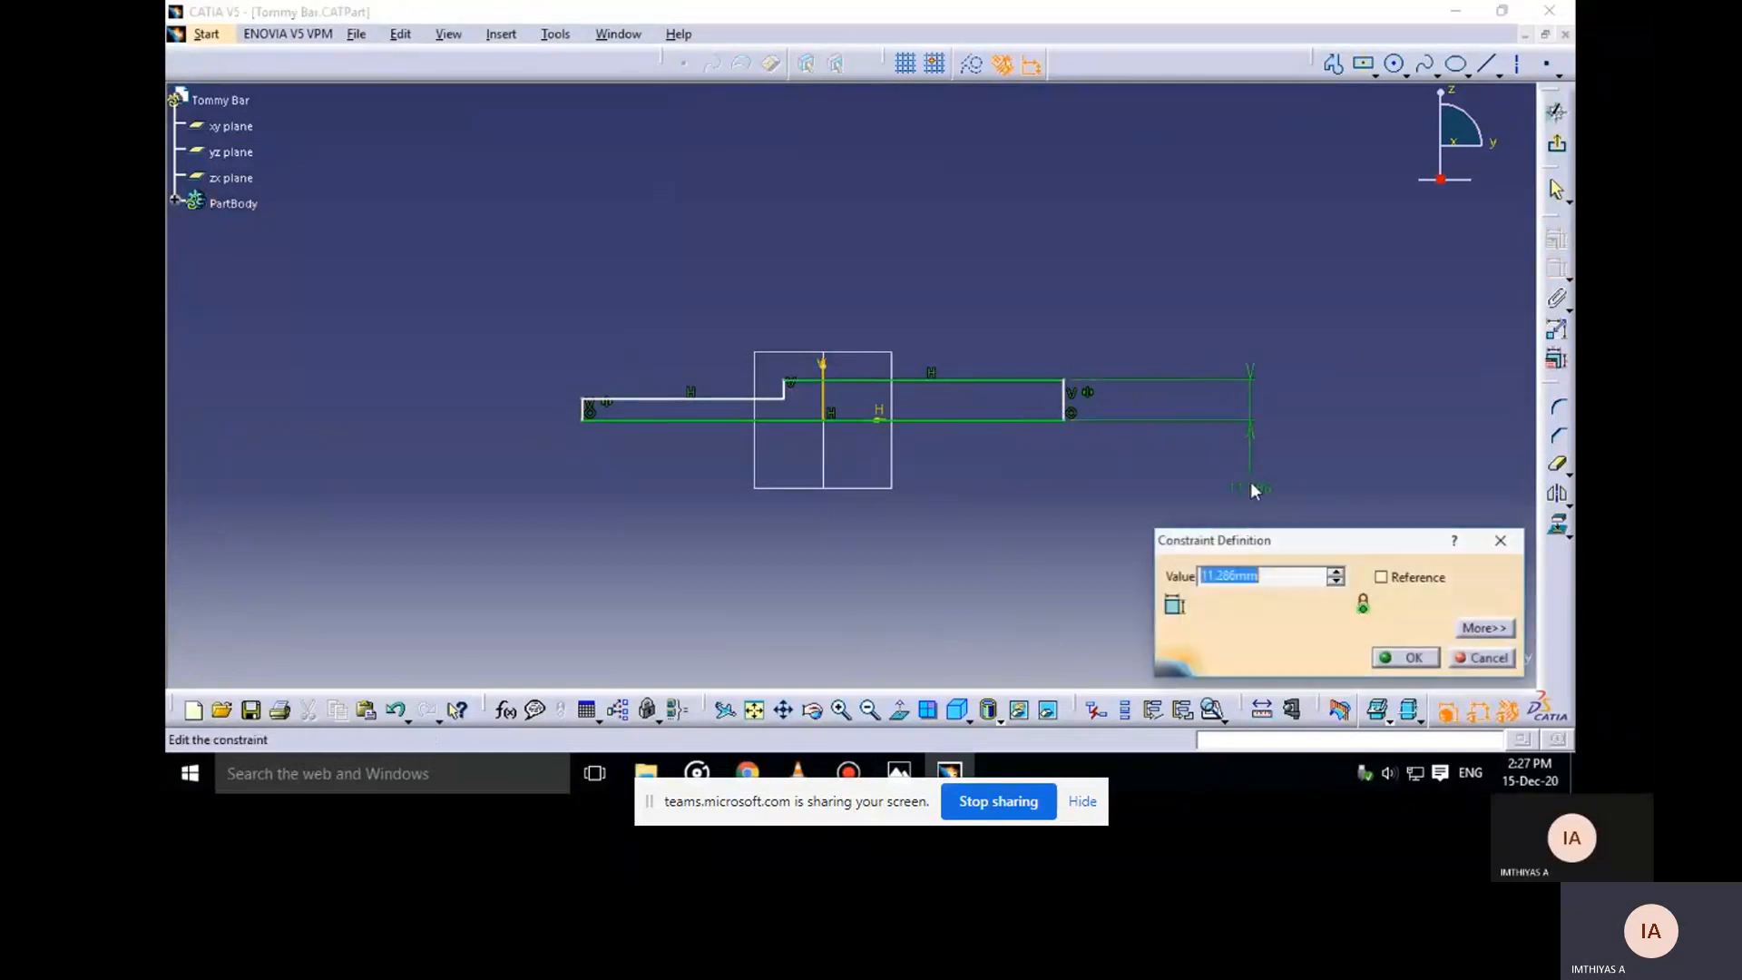
key(Return)
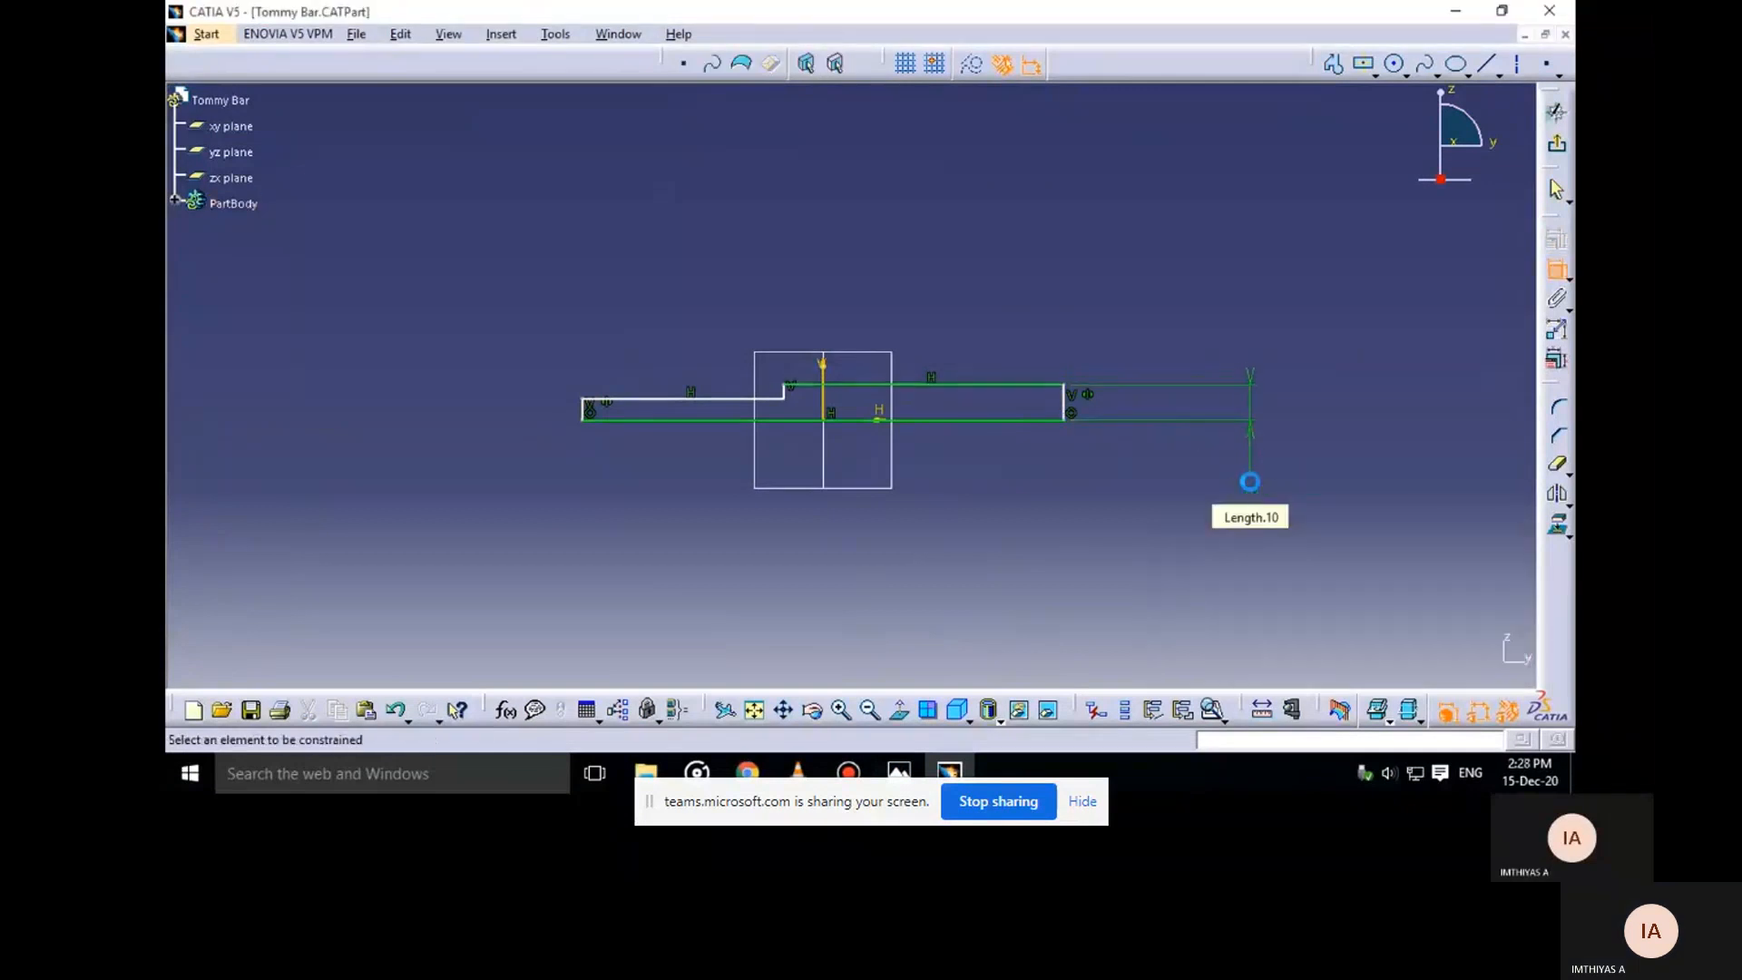
Check the reference drawing, dimension the thinner section's horizontal line, and set its length to 62 mm
click(901, 772)
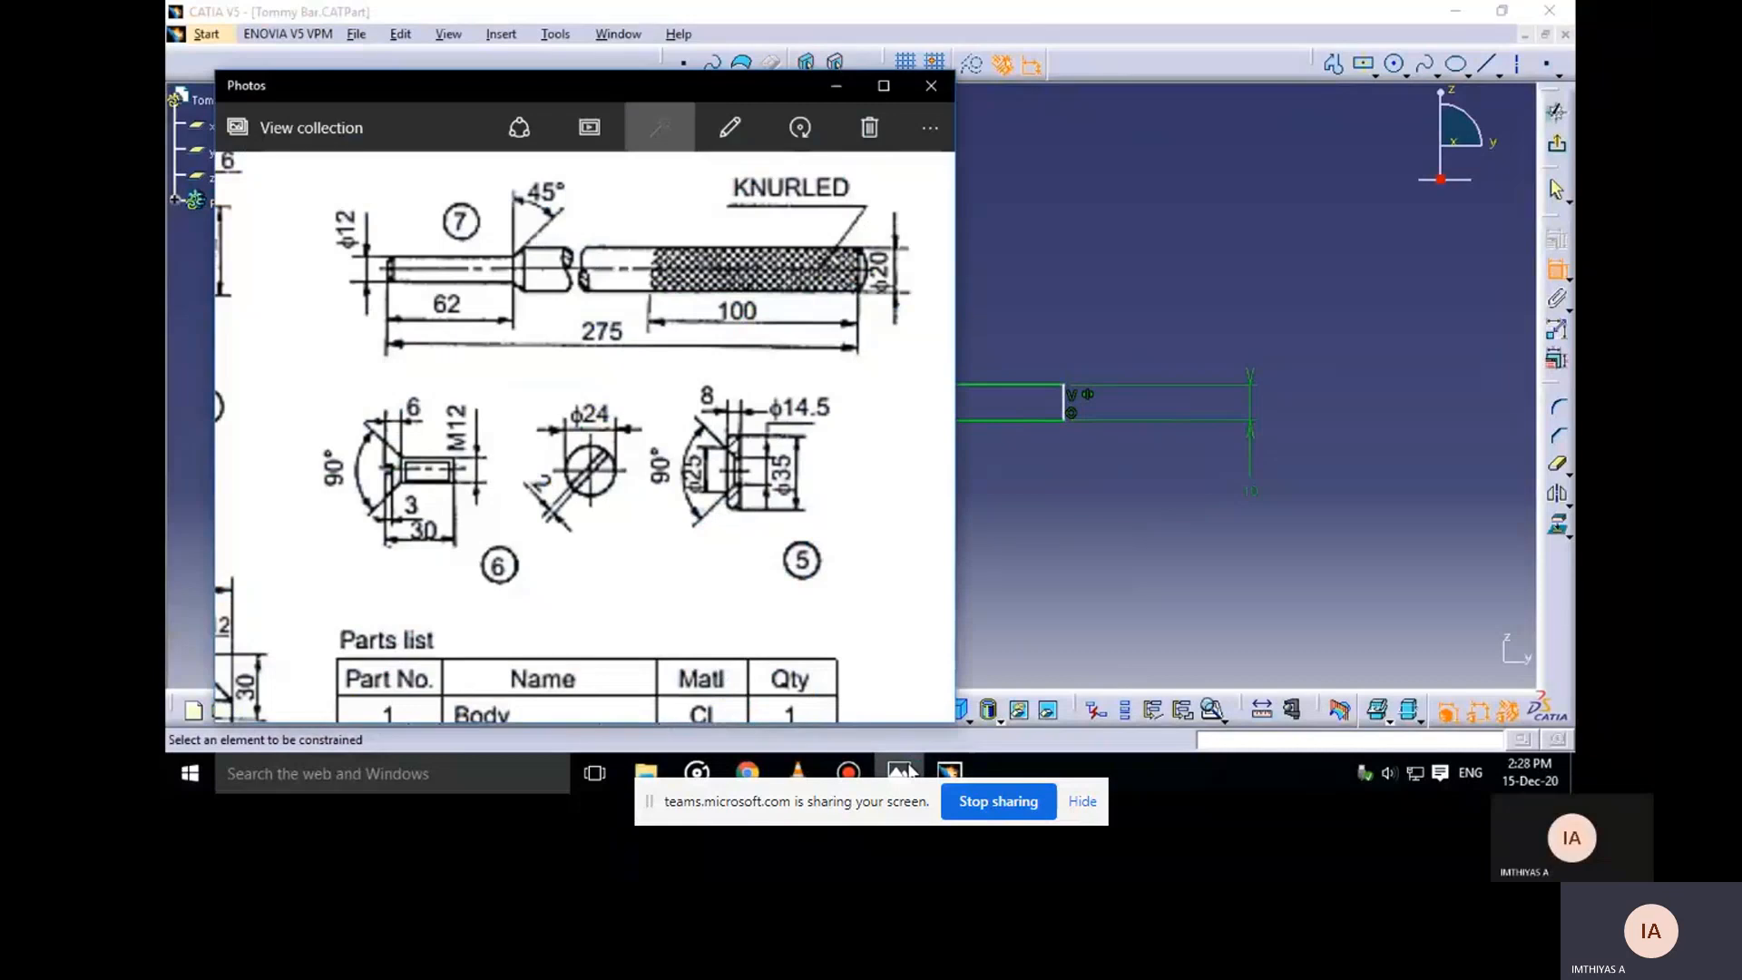
click(903, 770)
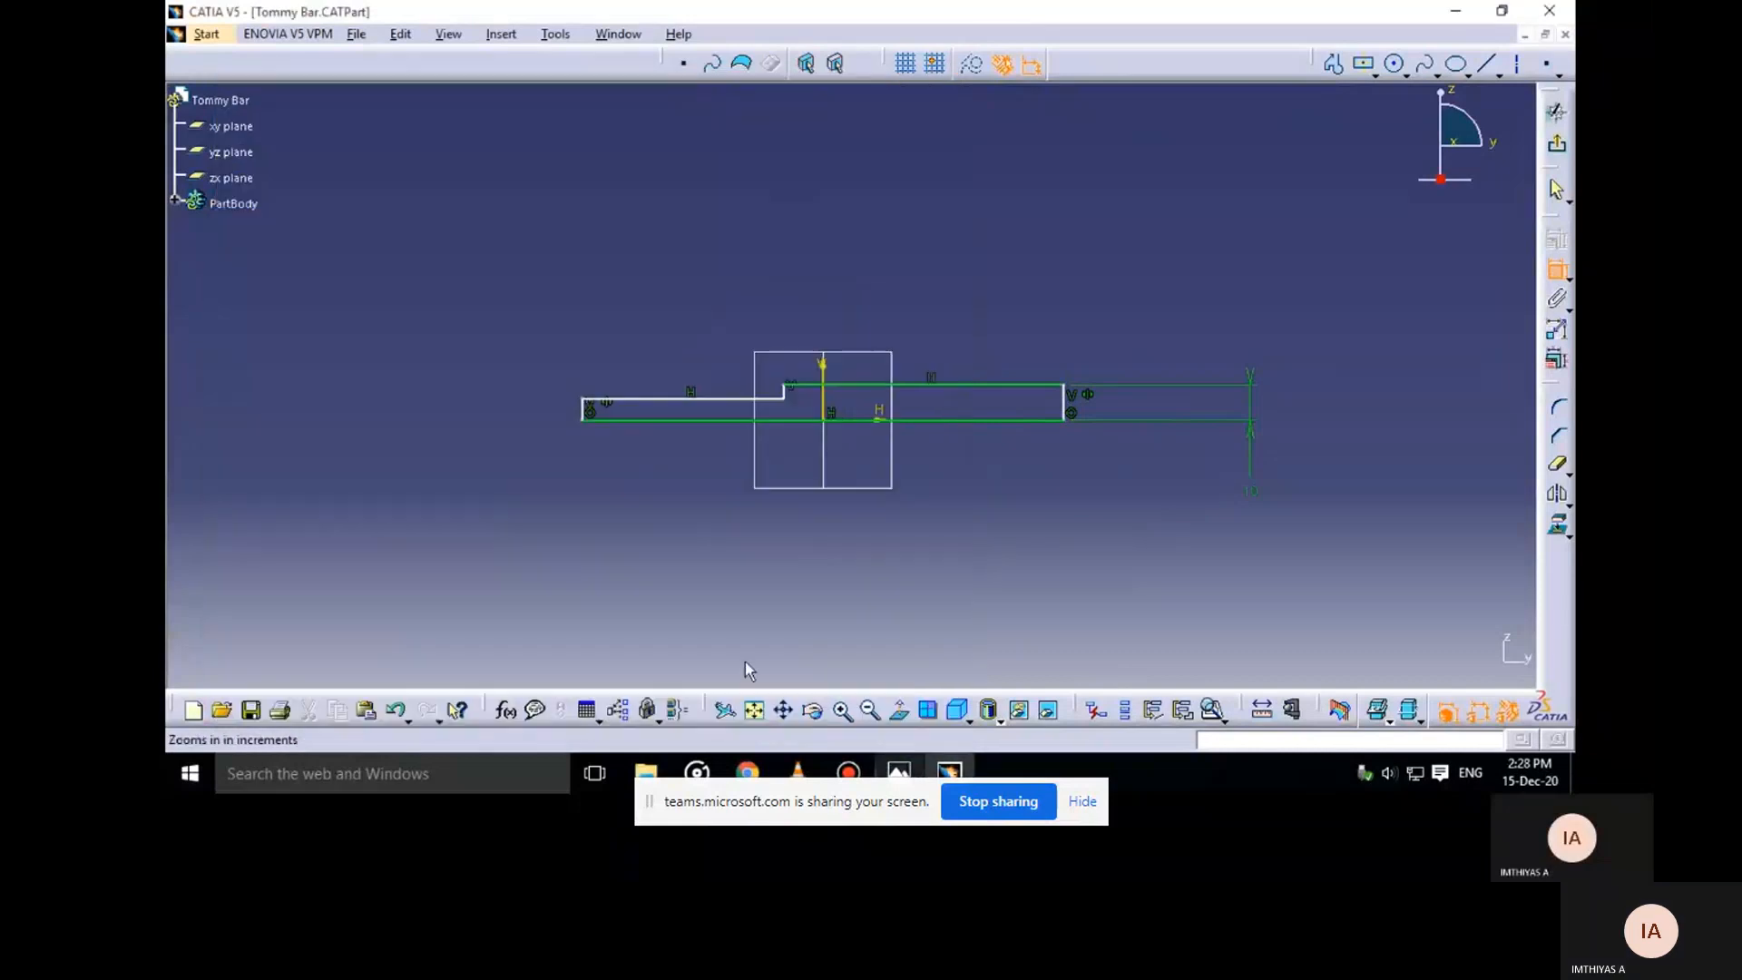
click(723, 406)
click(721, 241)
double_click(726, 245)
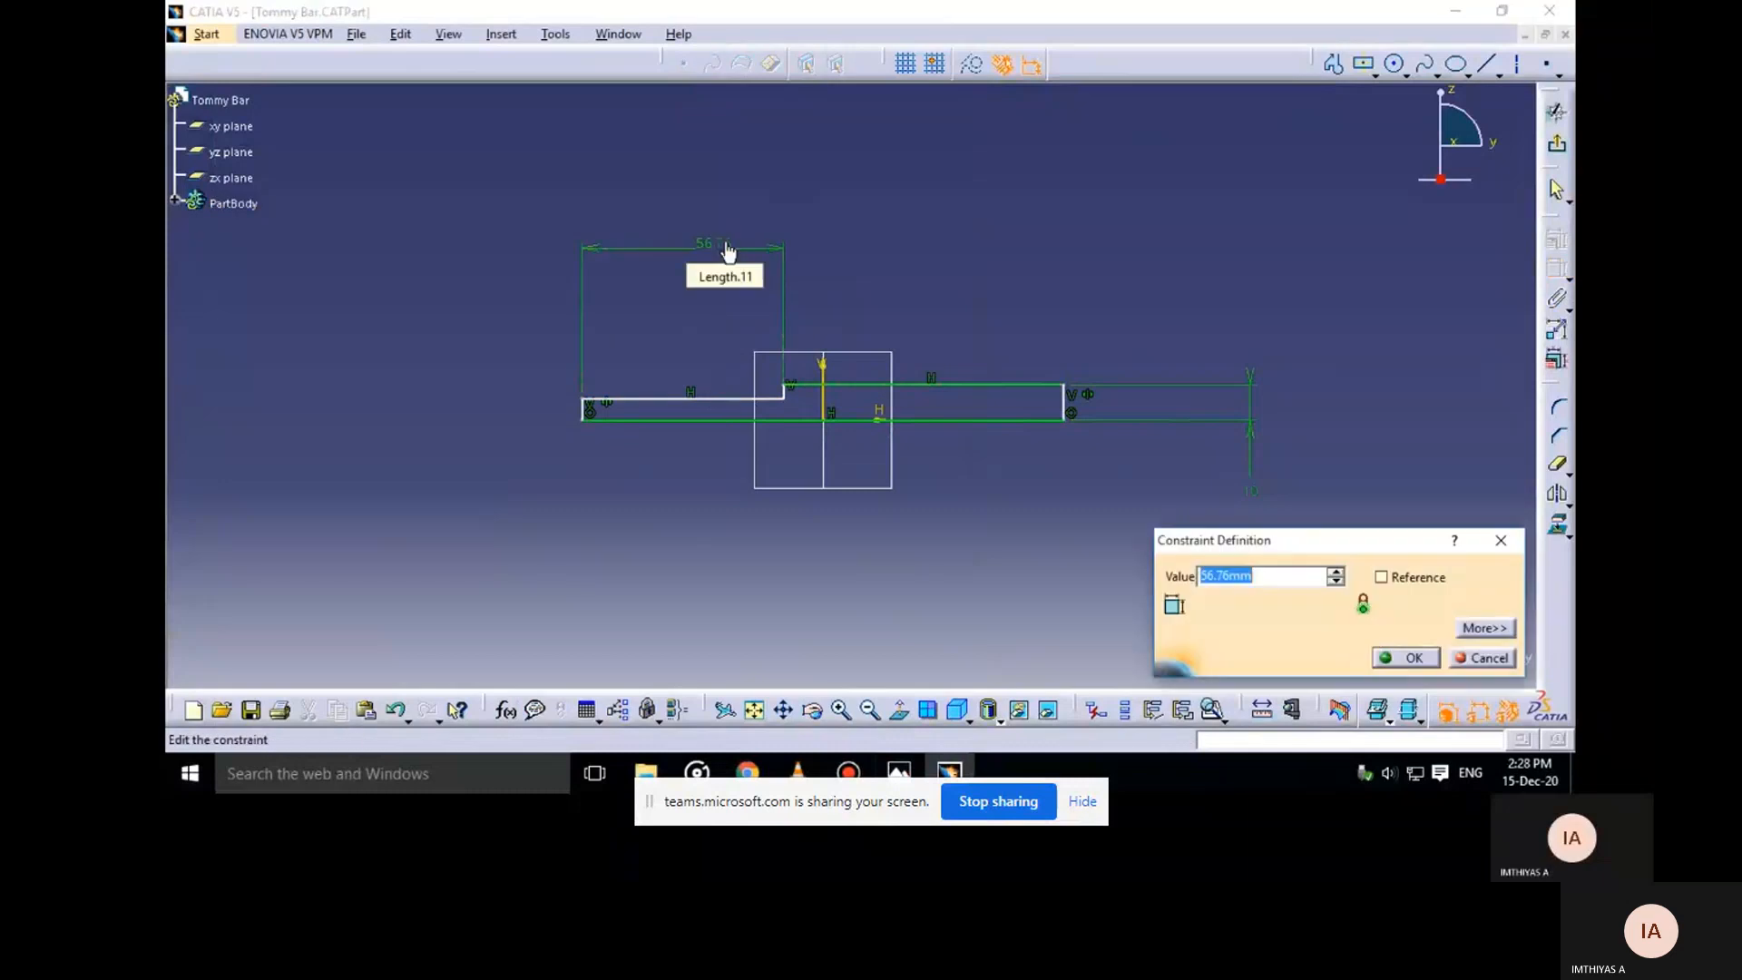
text(62)
key(Return)
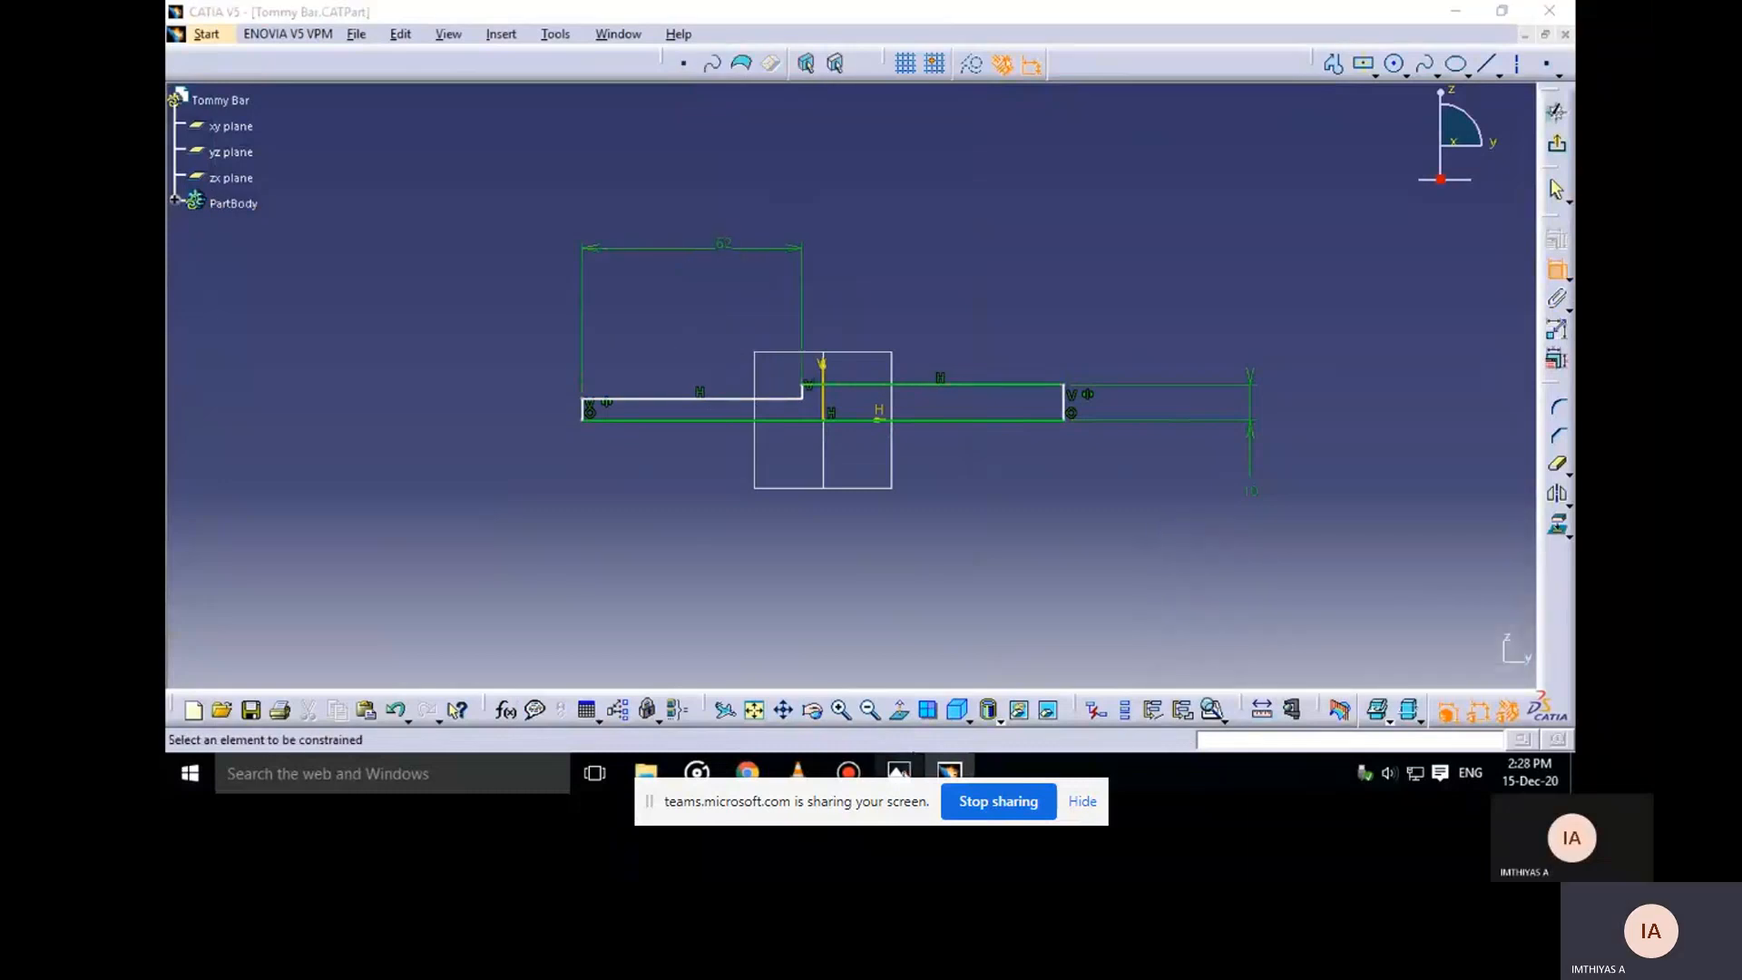
Check the thin end's diameter in the reference drawing, dimension the thinner section's height, and set it to 6 mm
click(899, 770)
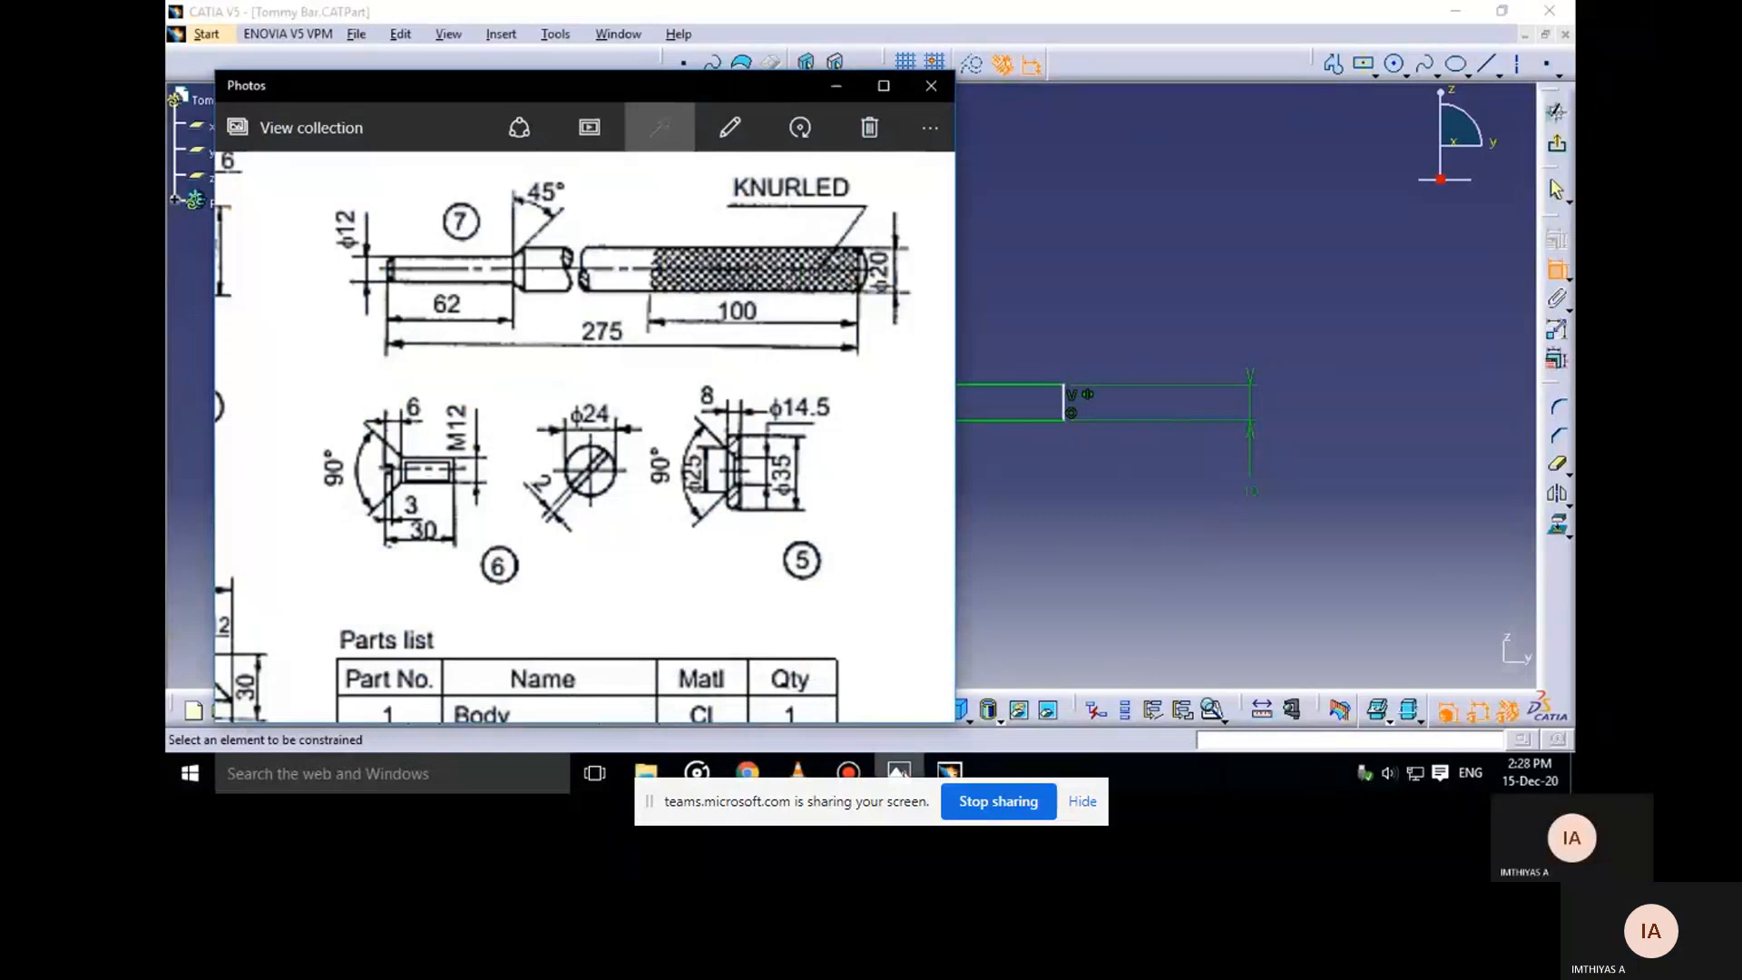
click(903, 774)
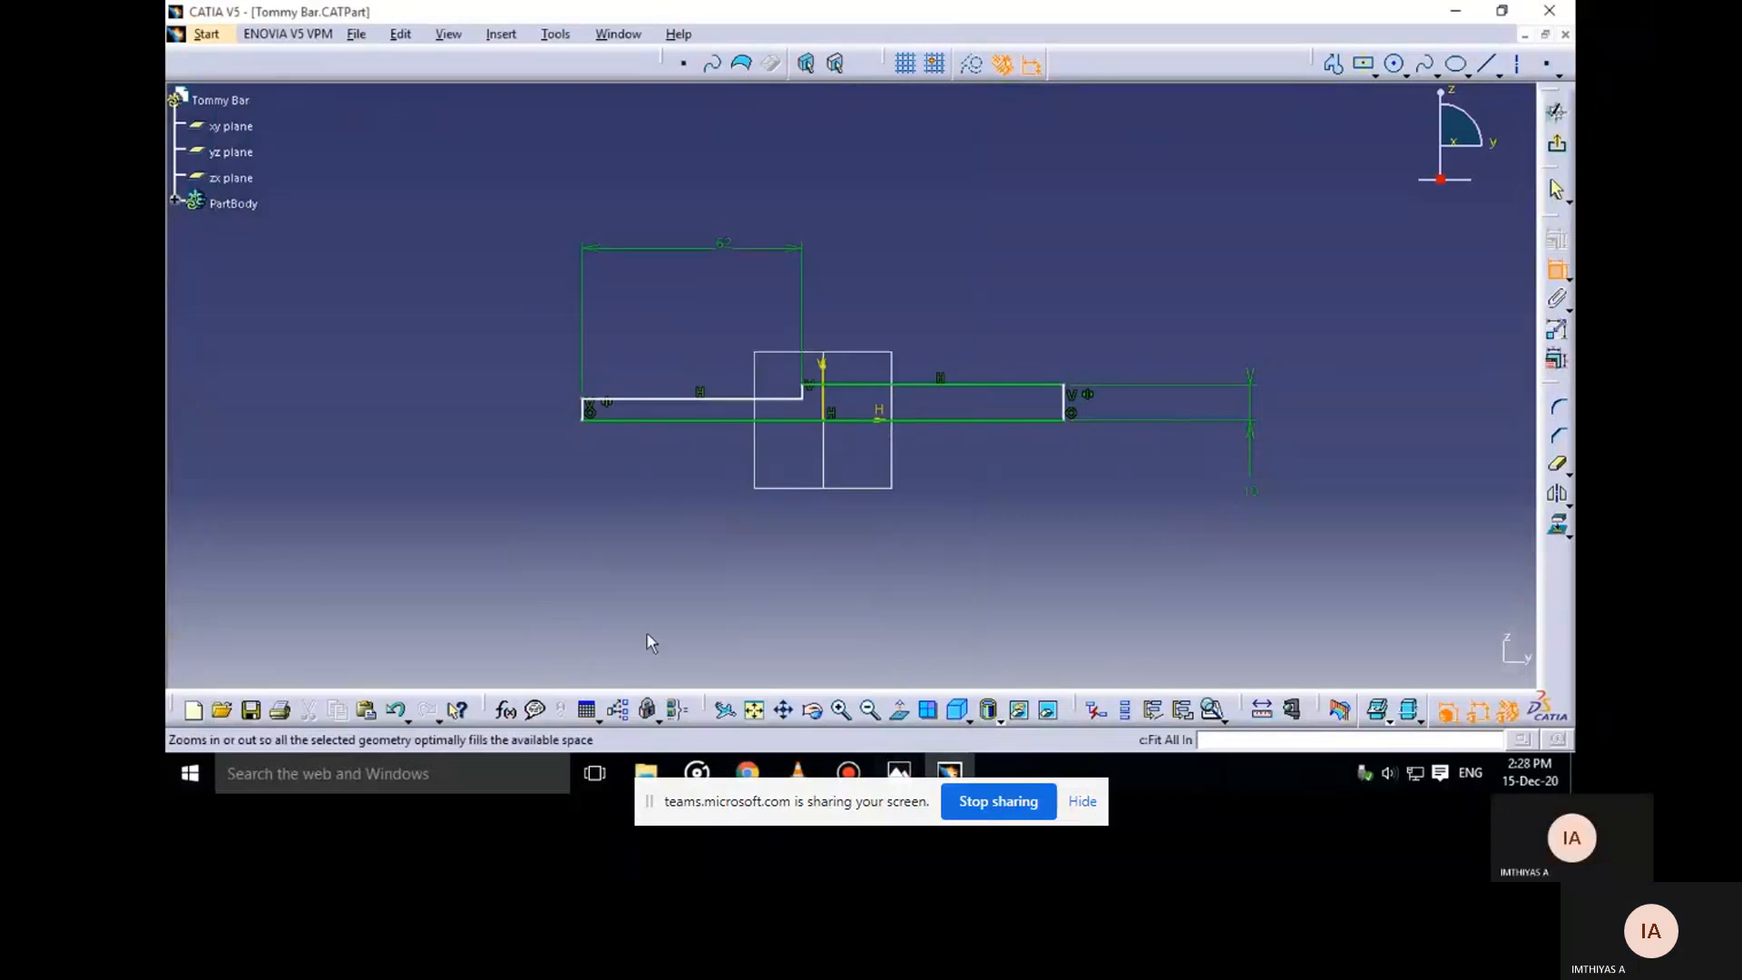
click(590, 419)
click(490, 509)
double_click(491, 509)
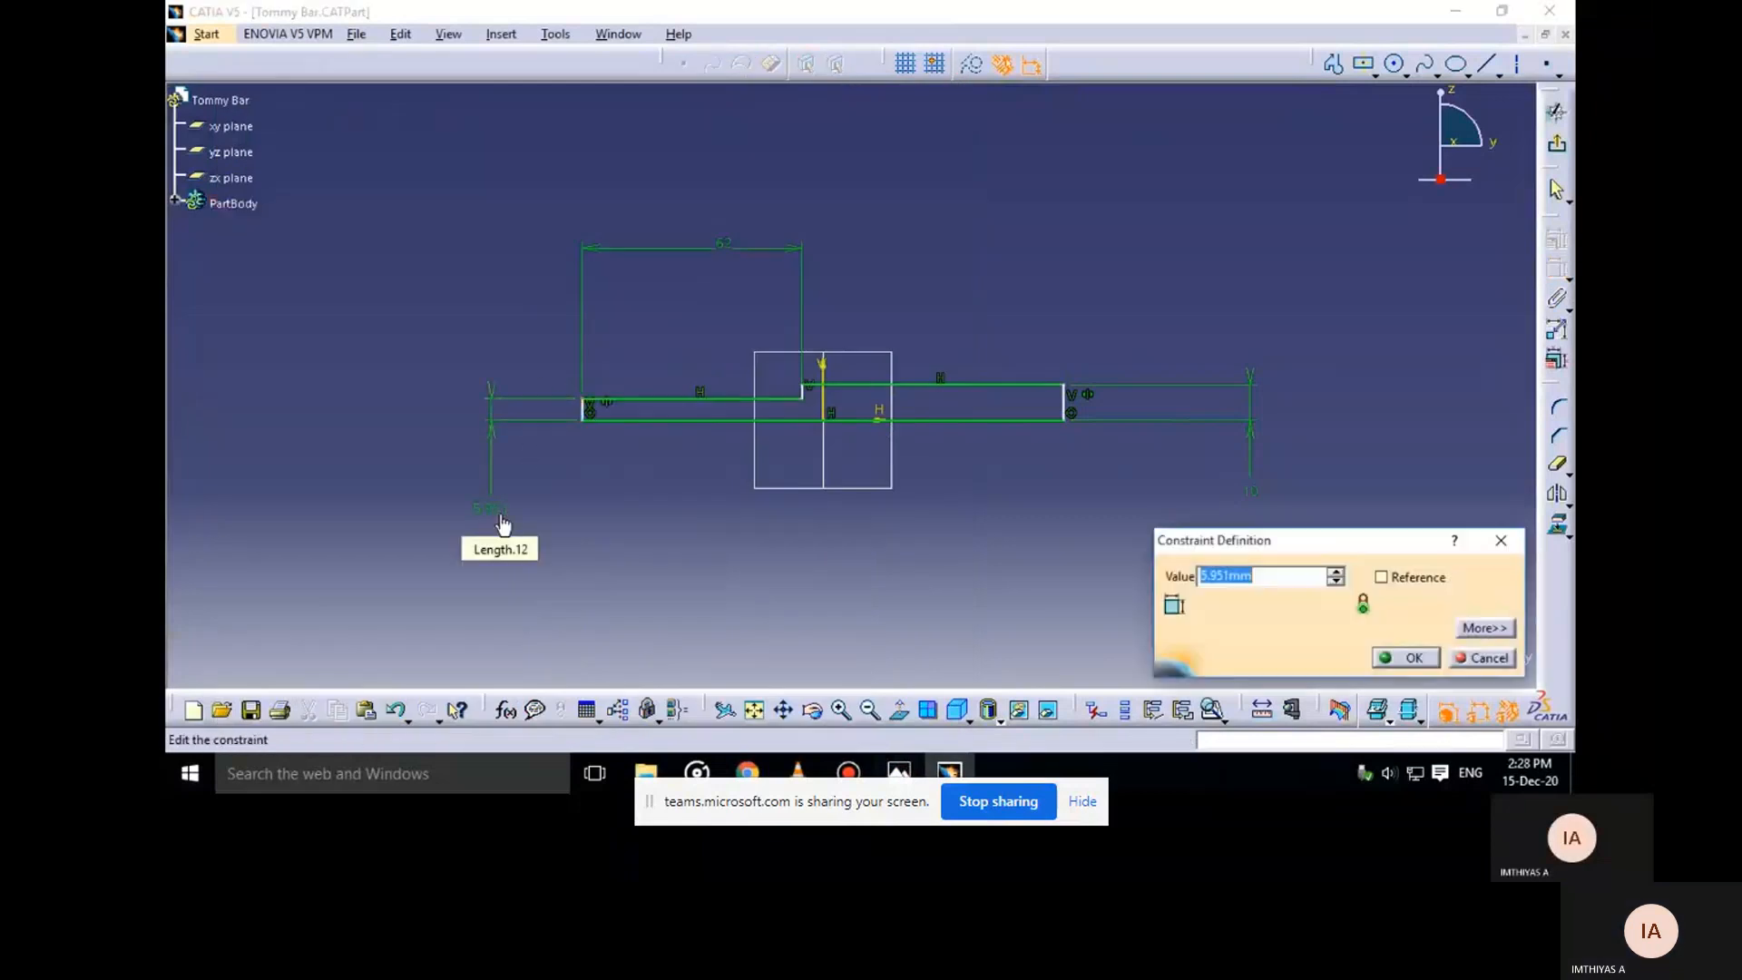
text(5)
key(Return)
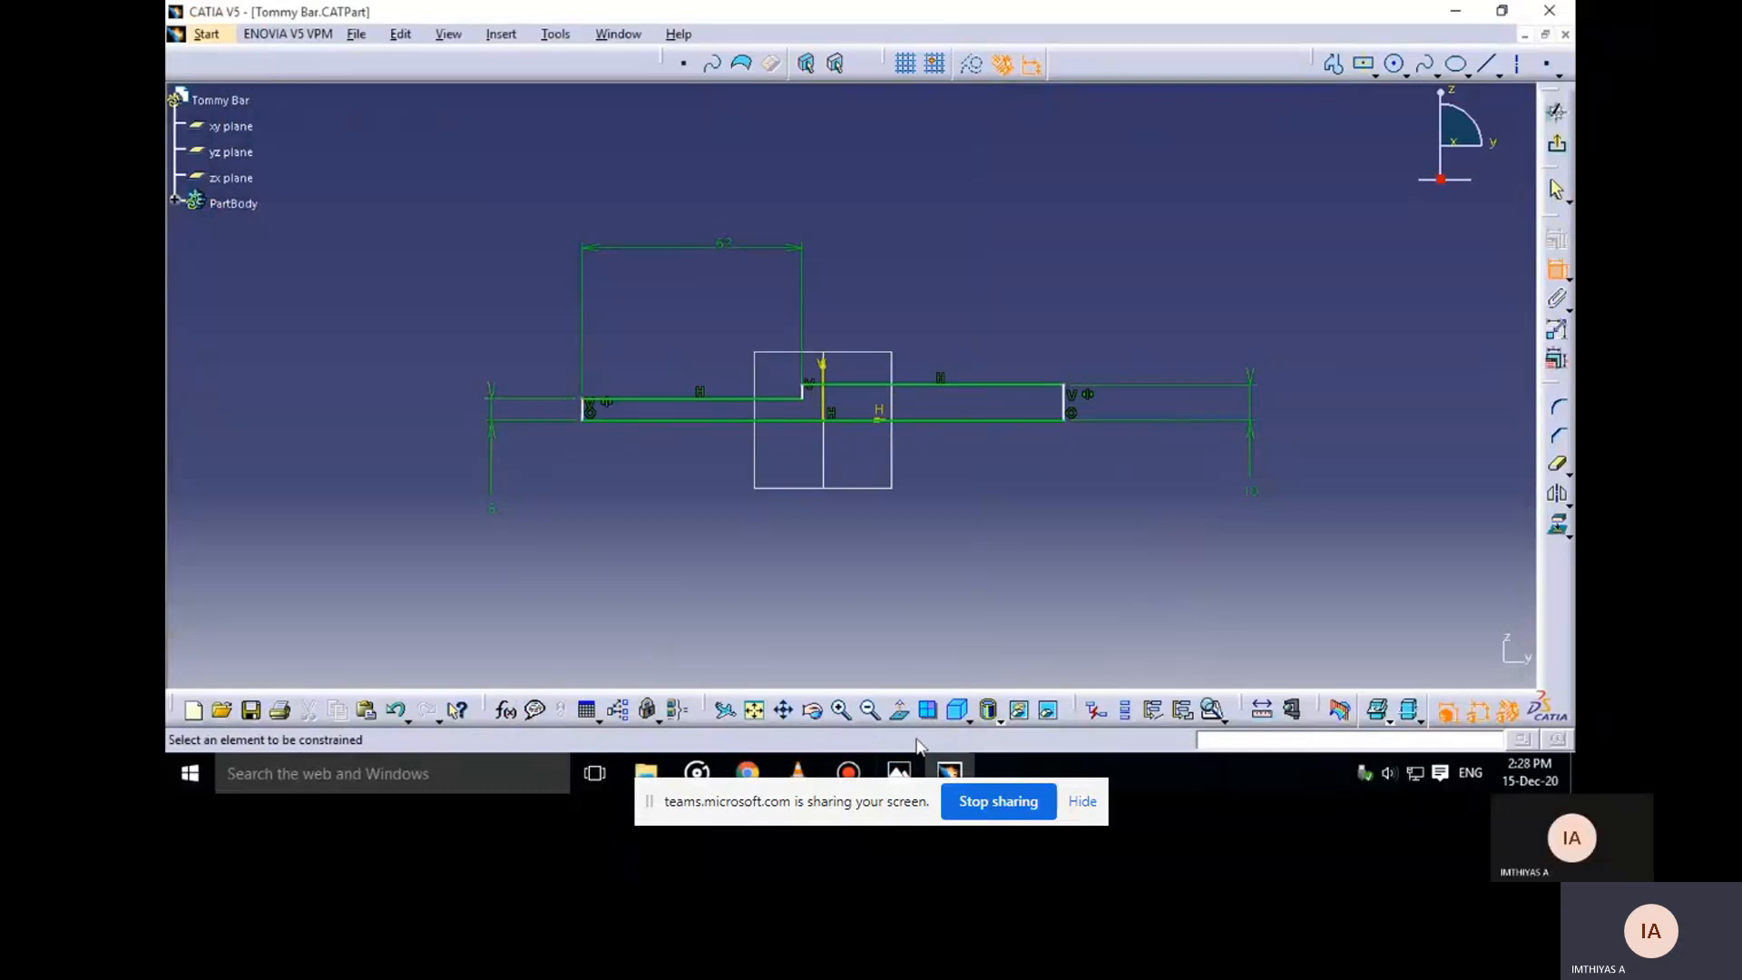
click(898, 772)
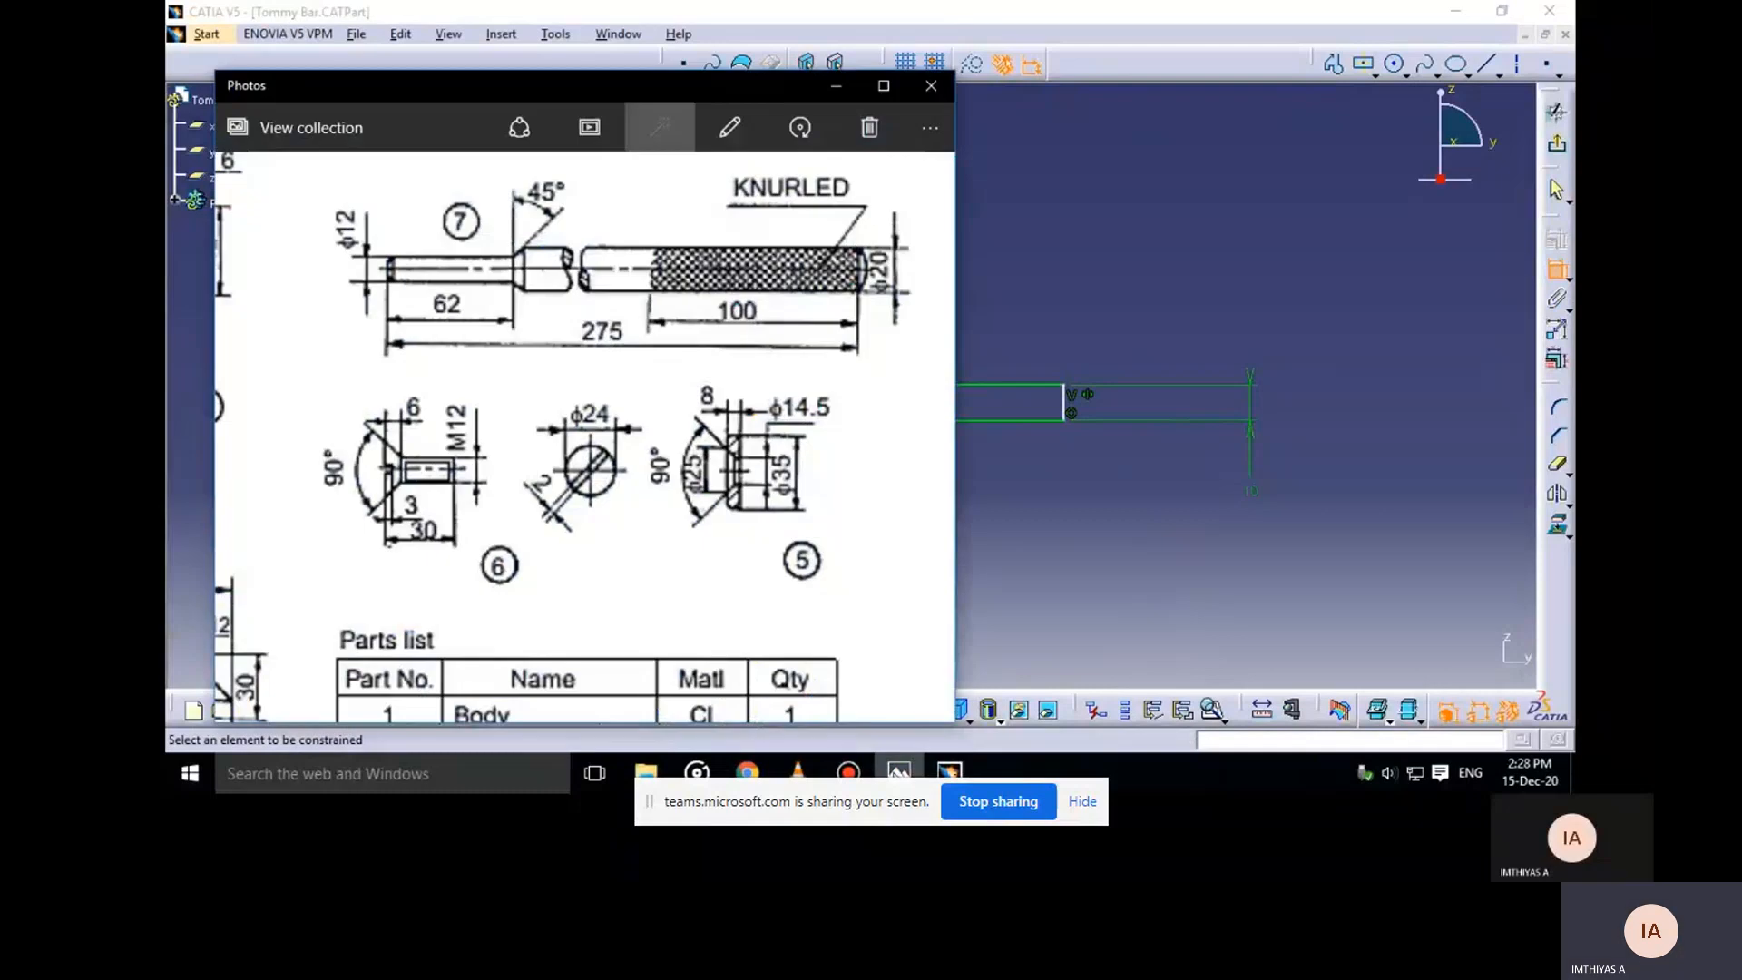
click(898, 772)
click(820, 390)
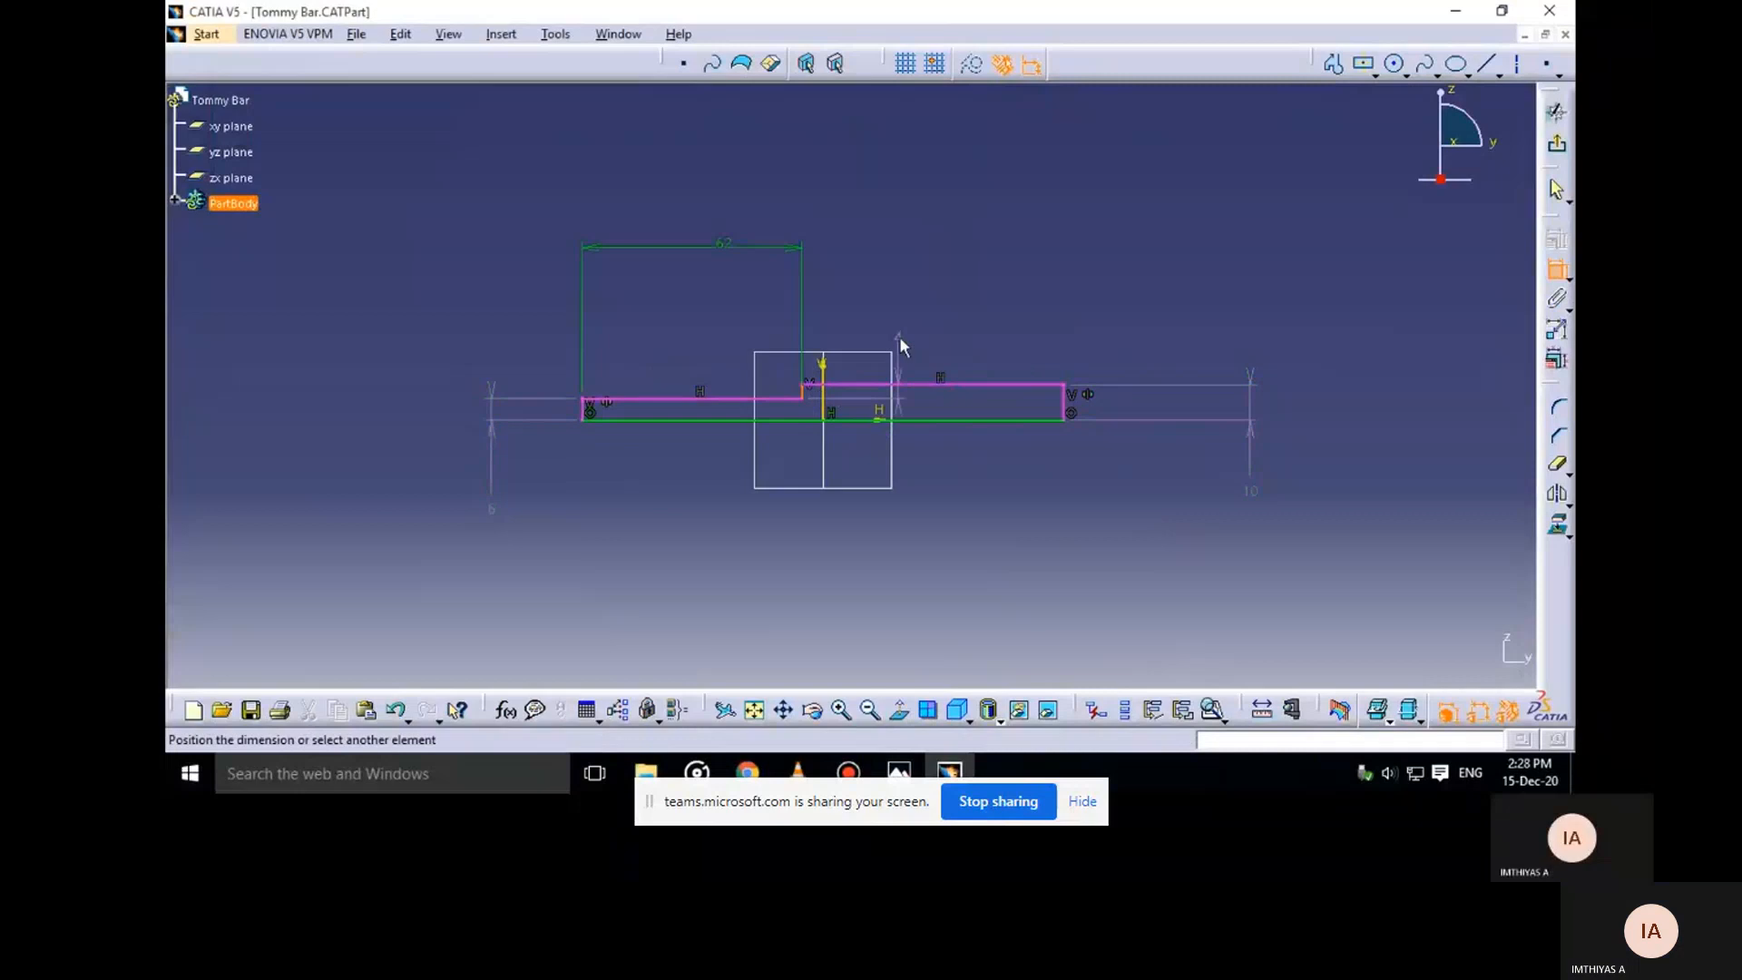
click(1557, 269)
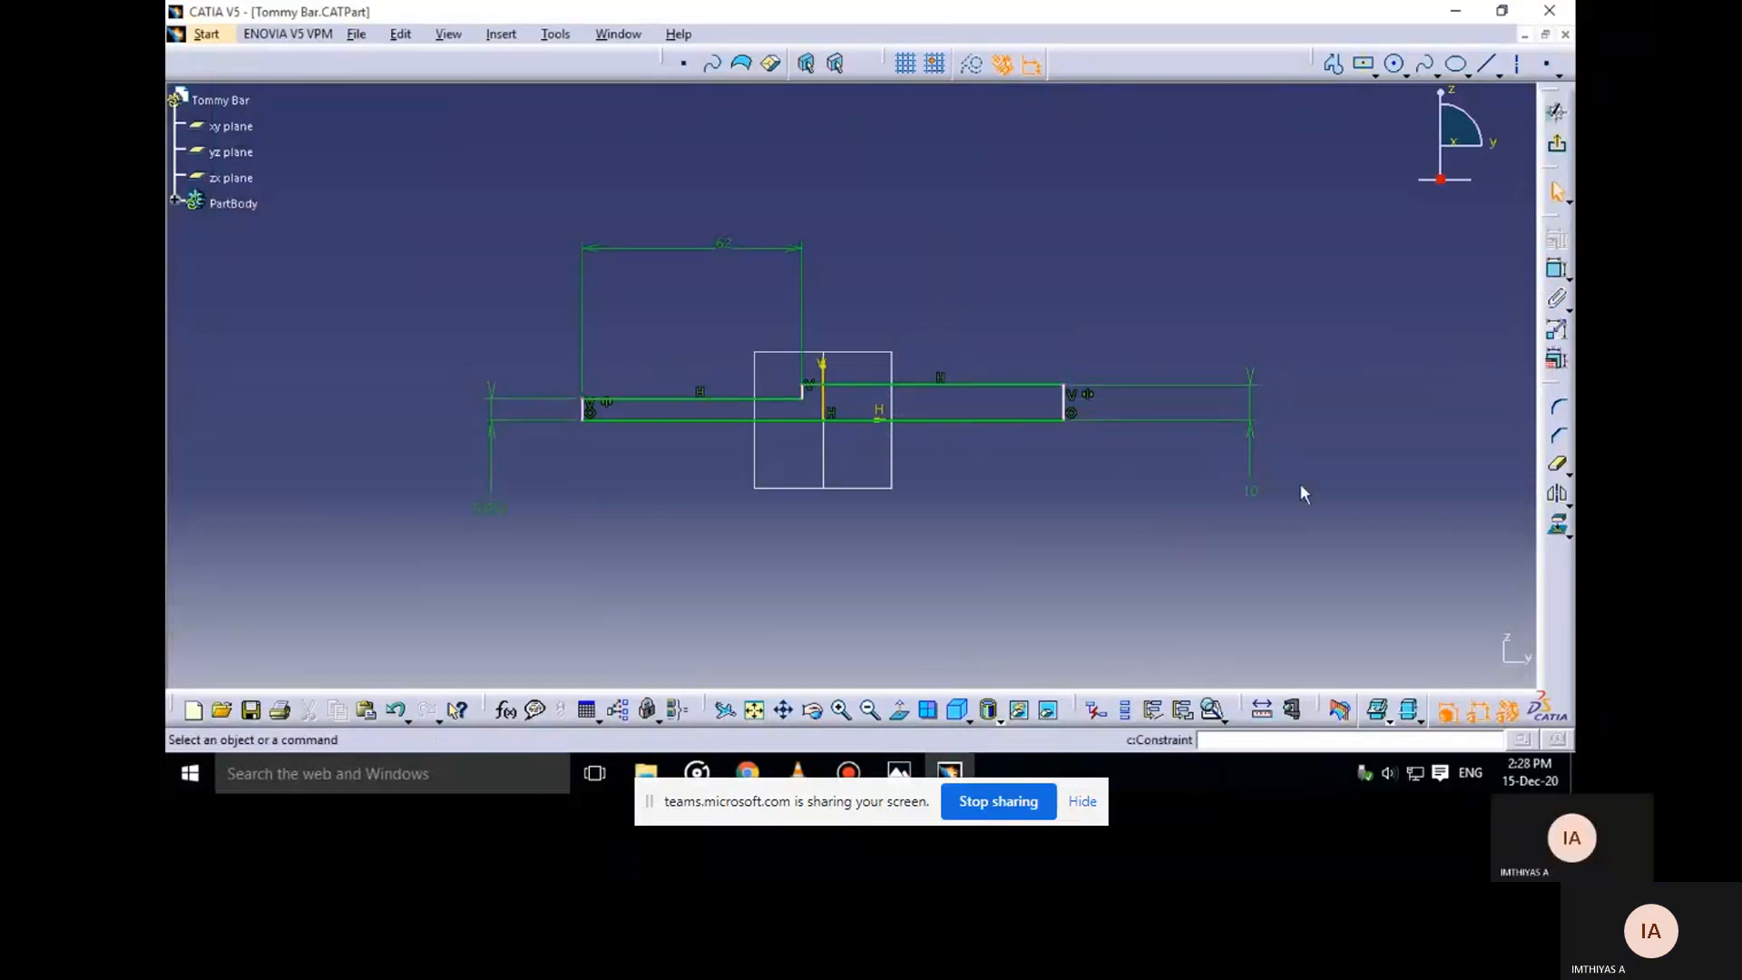
Check the bar's overall length in the reference drawing, dimension the profile's bottom line, and set its length to 275 mm
ctrl+middle_drag(1031, 519, 1018, 445)
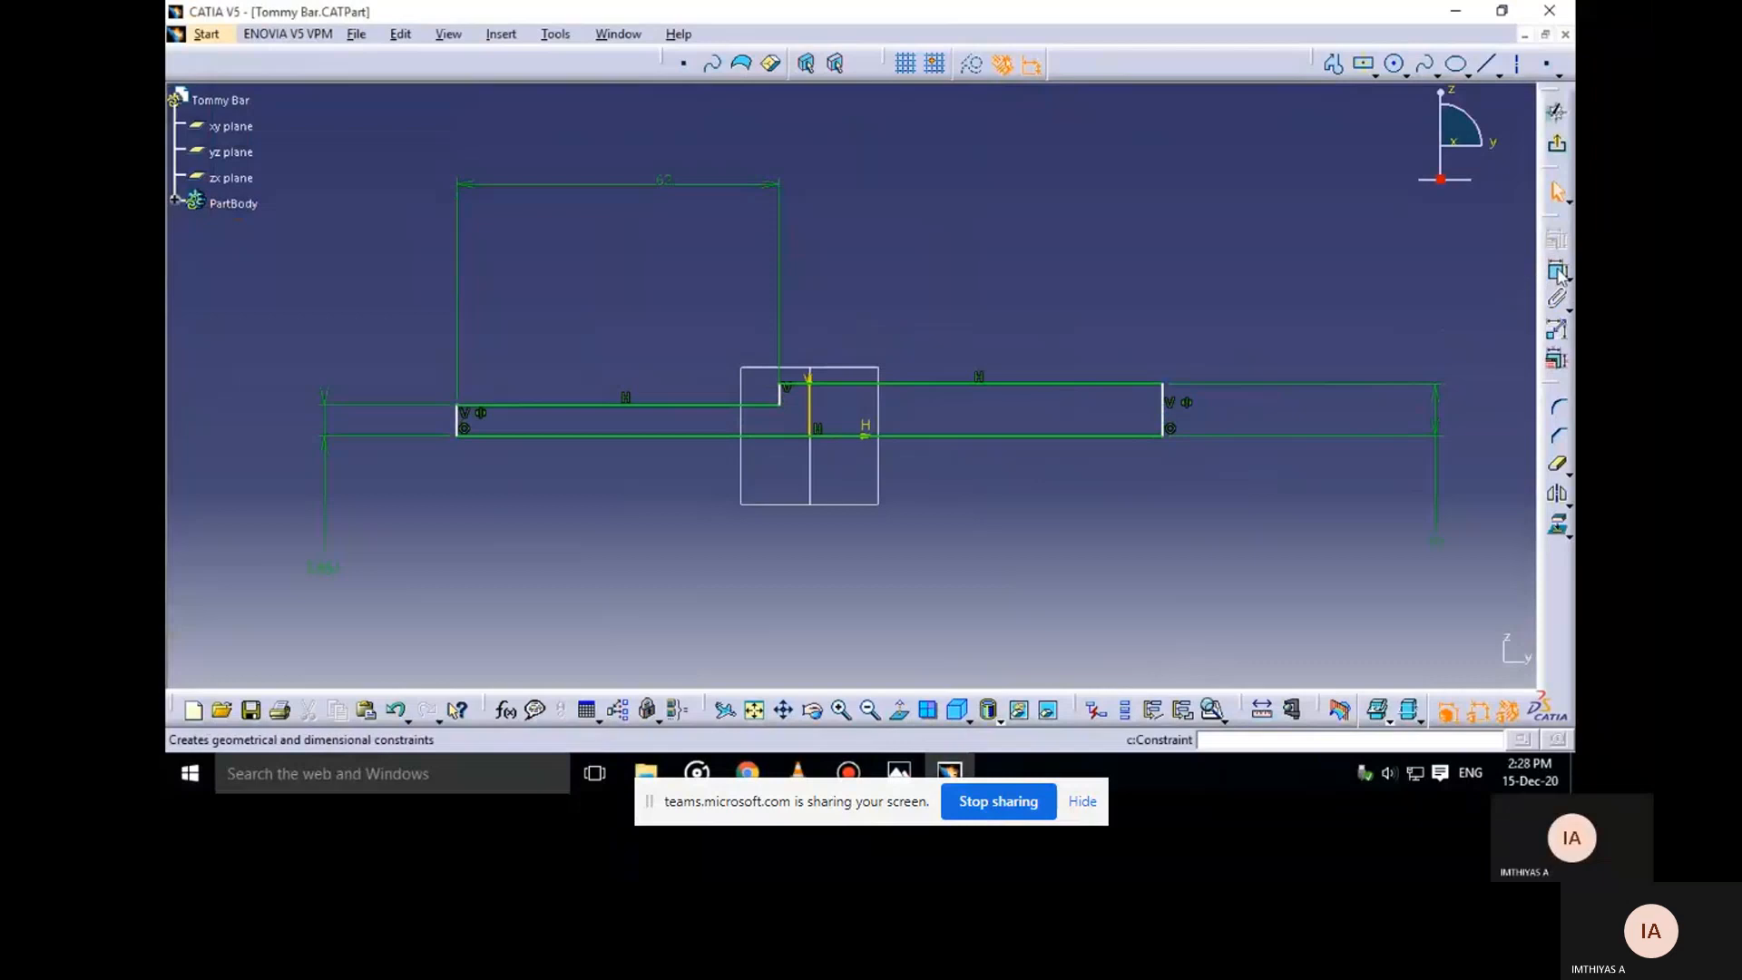
click(903, 771)
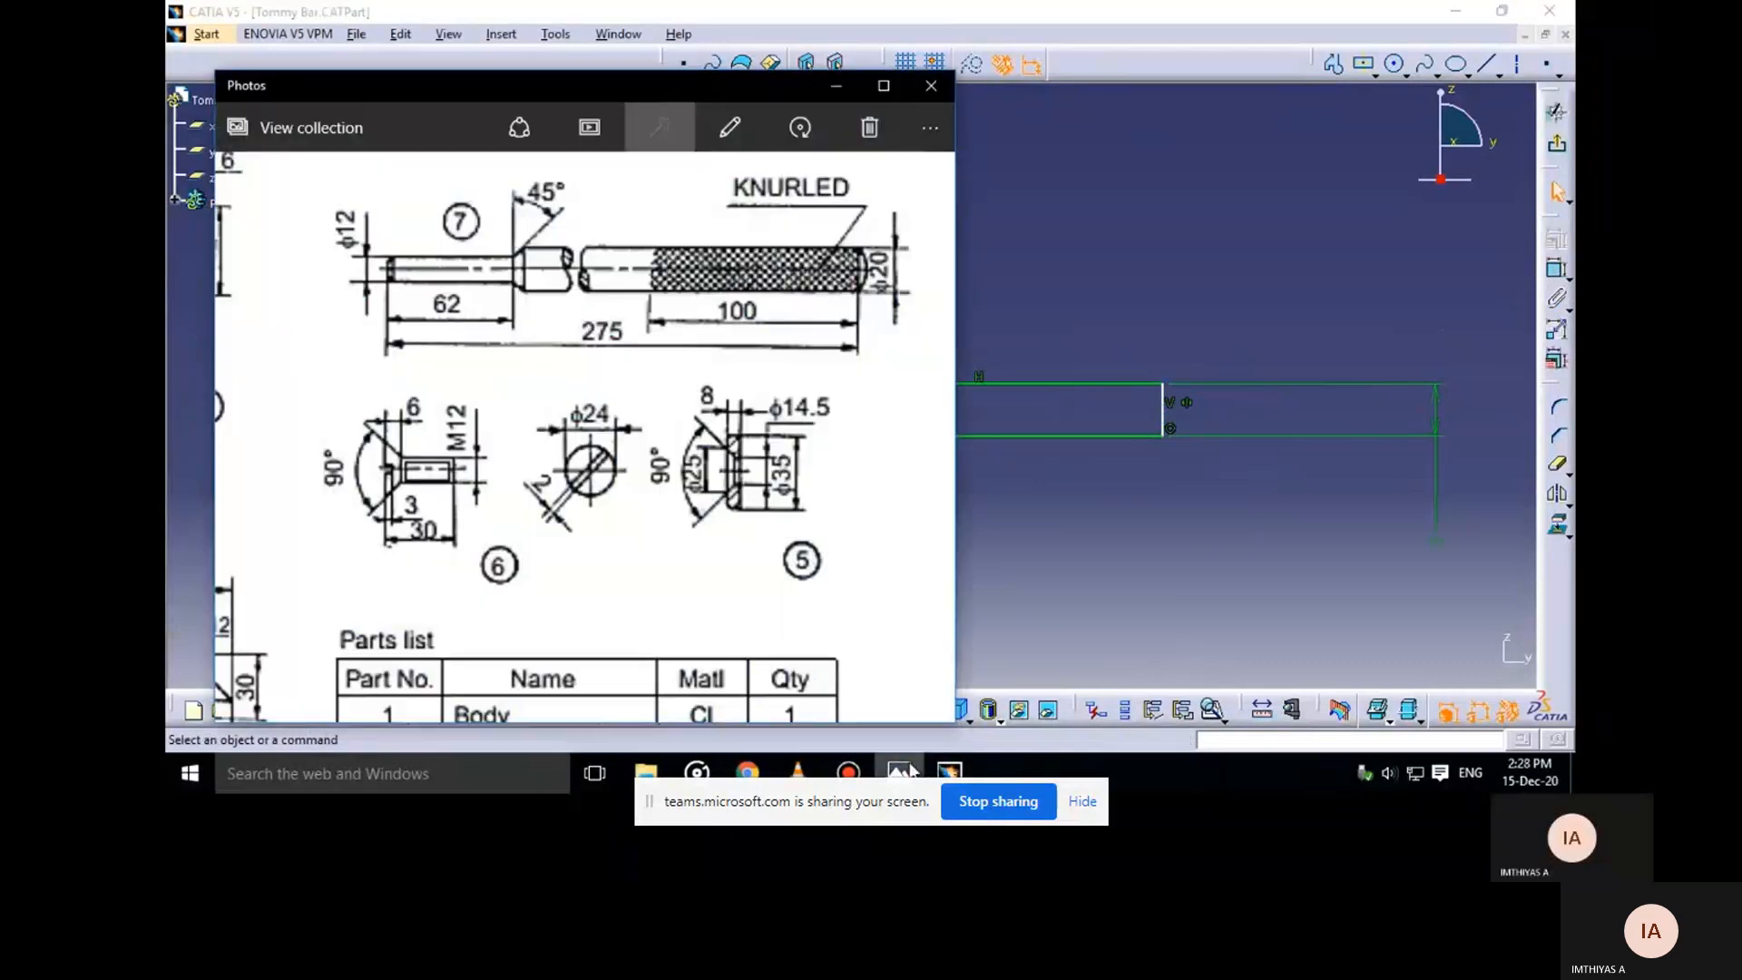
click(912, 771)
click(1557, 268)
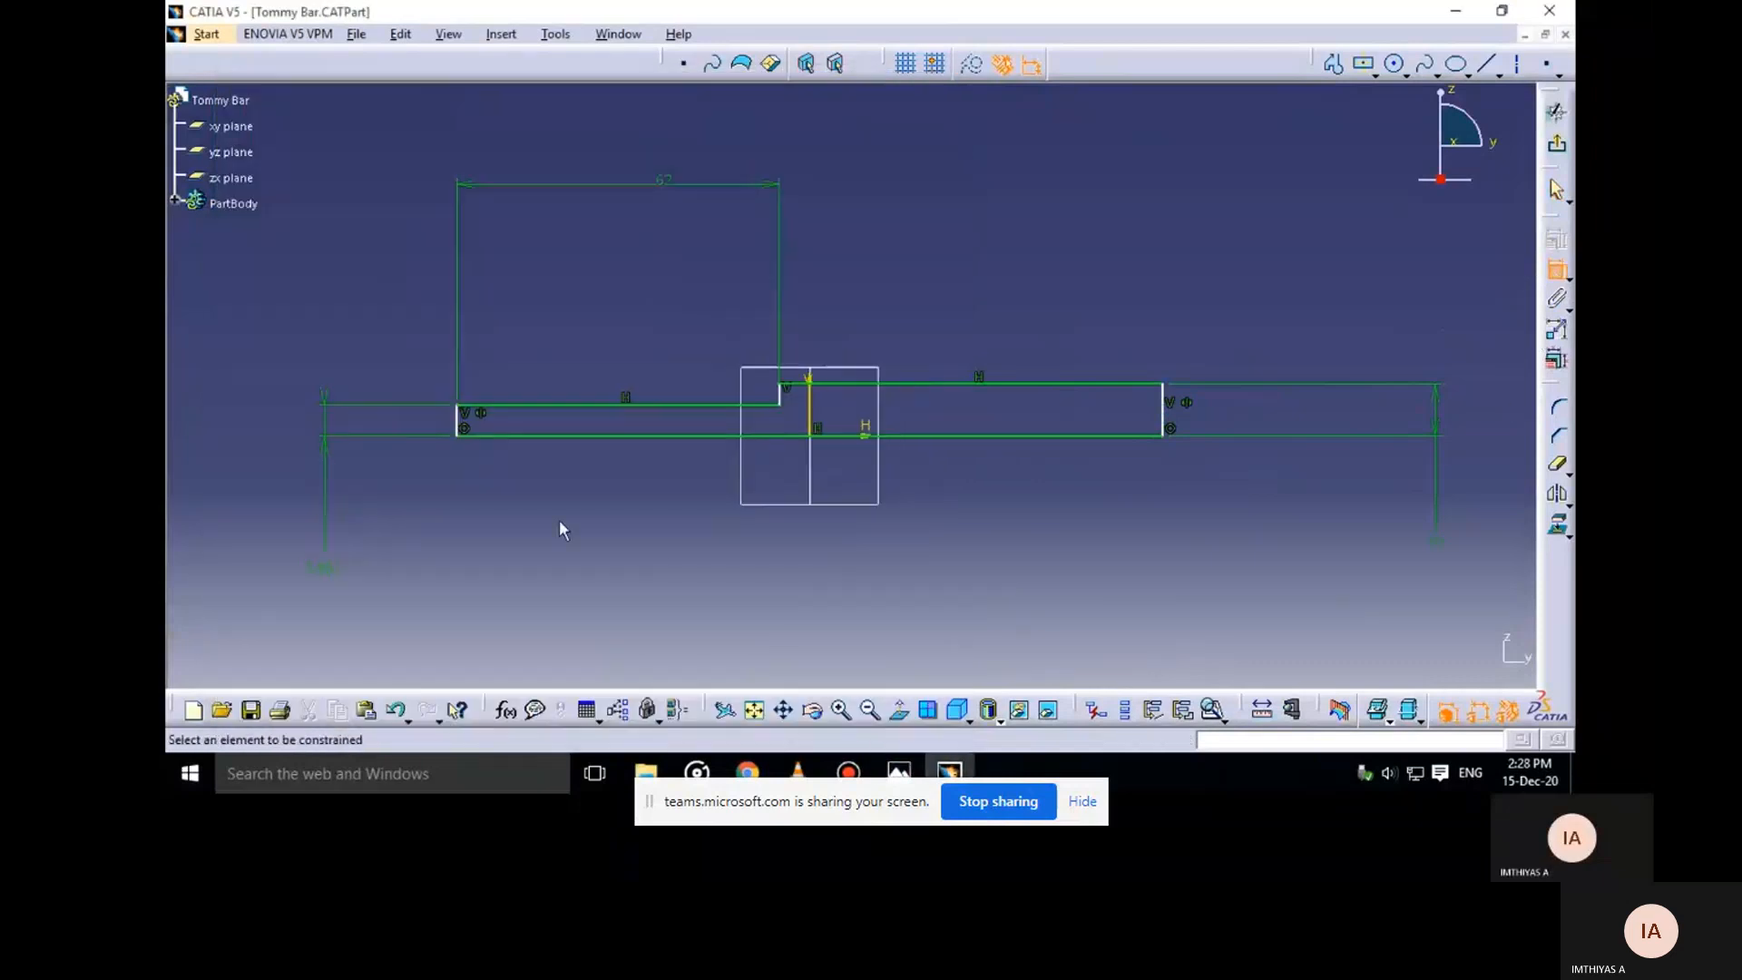
click(734, 436)
click(733, 562)
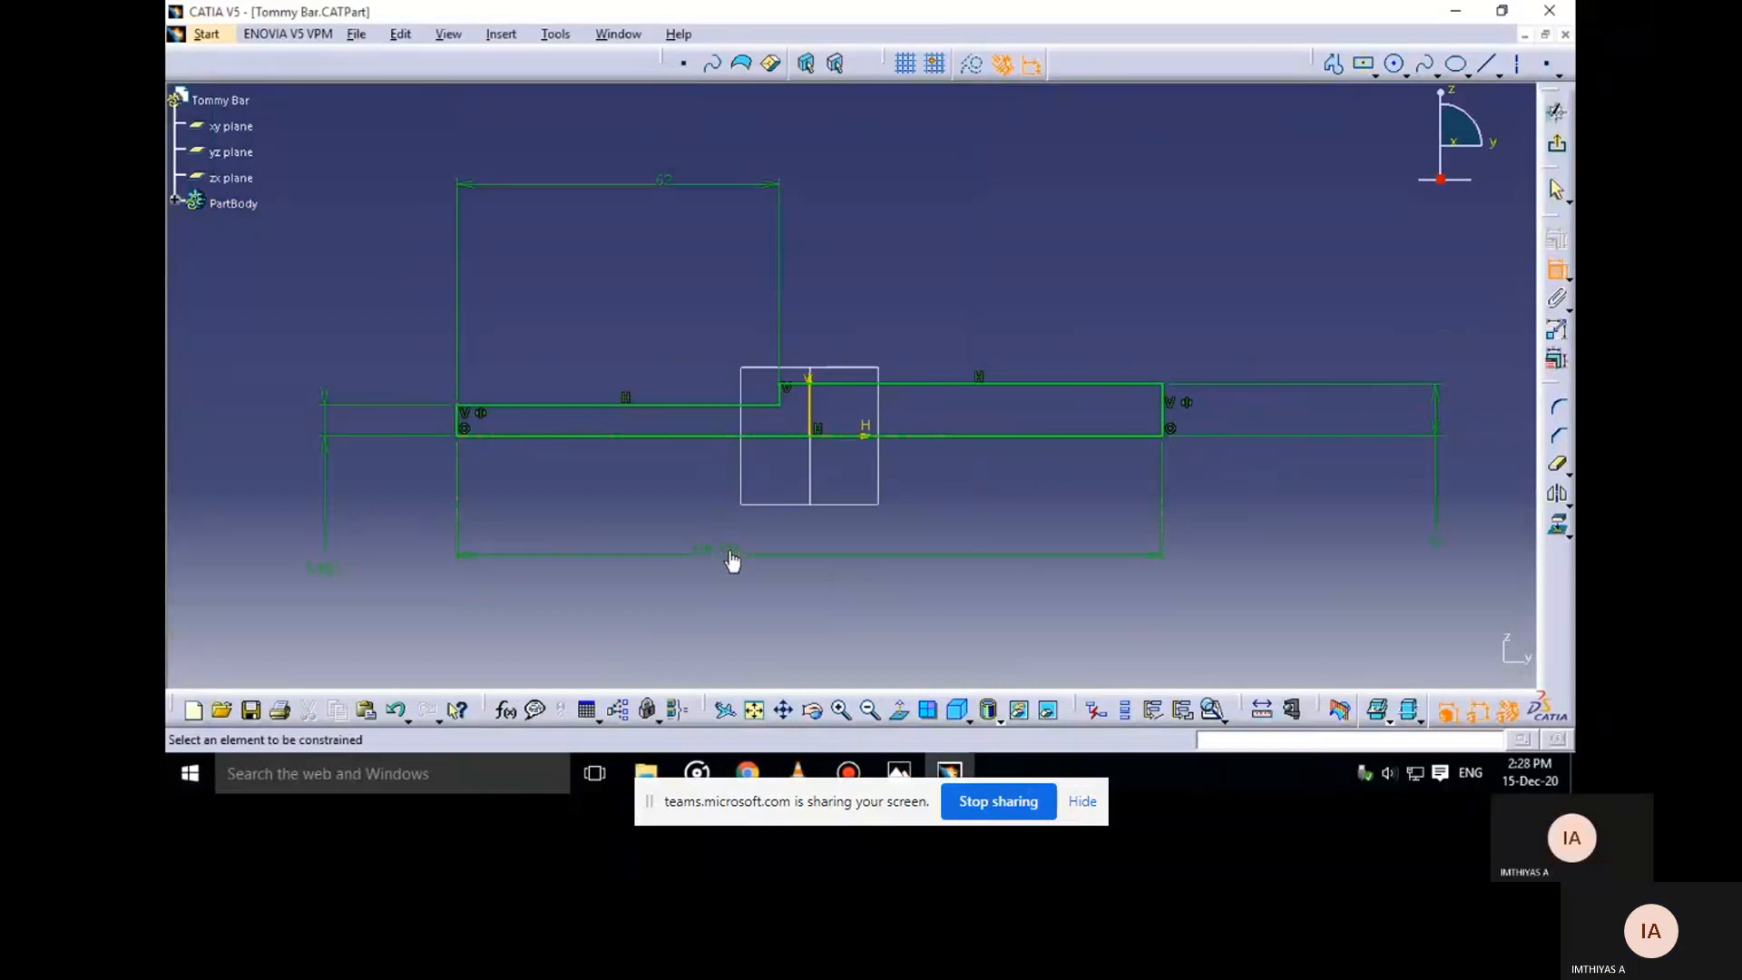
double_click(733, 562)
text(275)
key(Return)
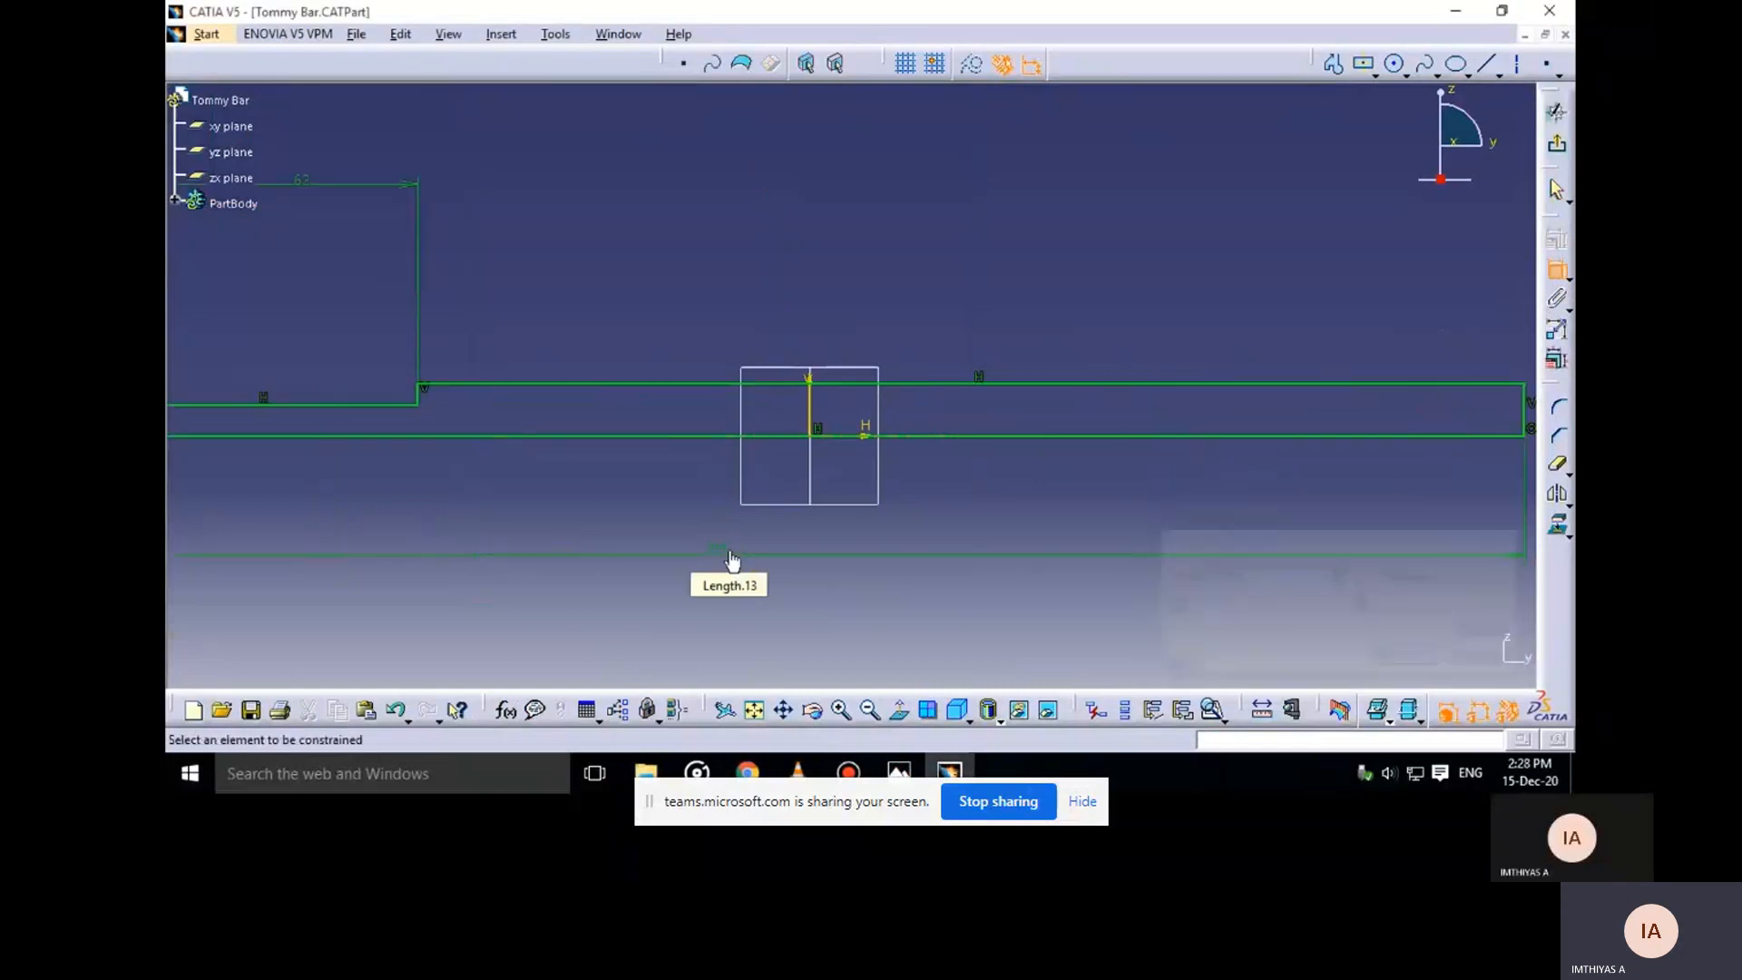
Recheck the thin end's diameter in the reference drawing and set the thinner section's height to 6 mm
middle_drag(826, 506, 872, 590)
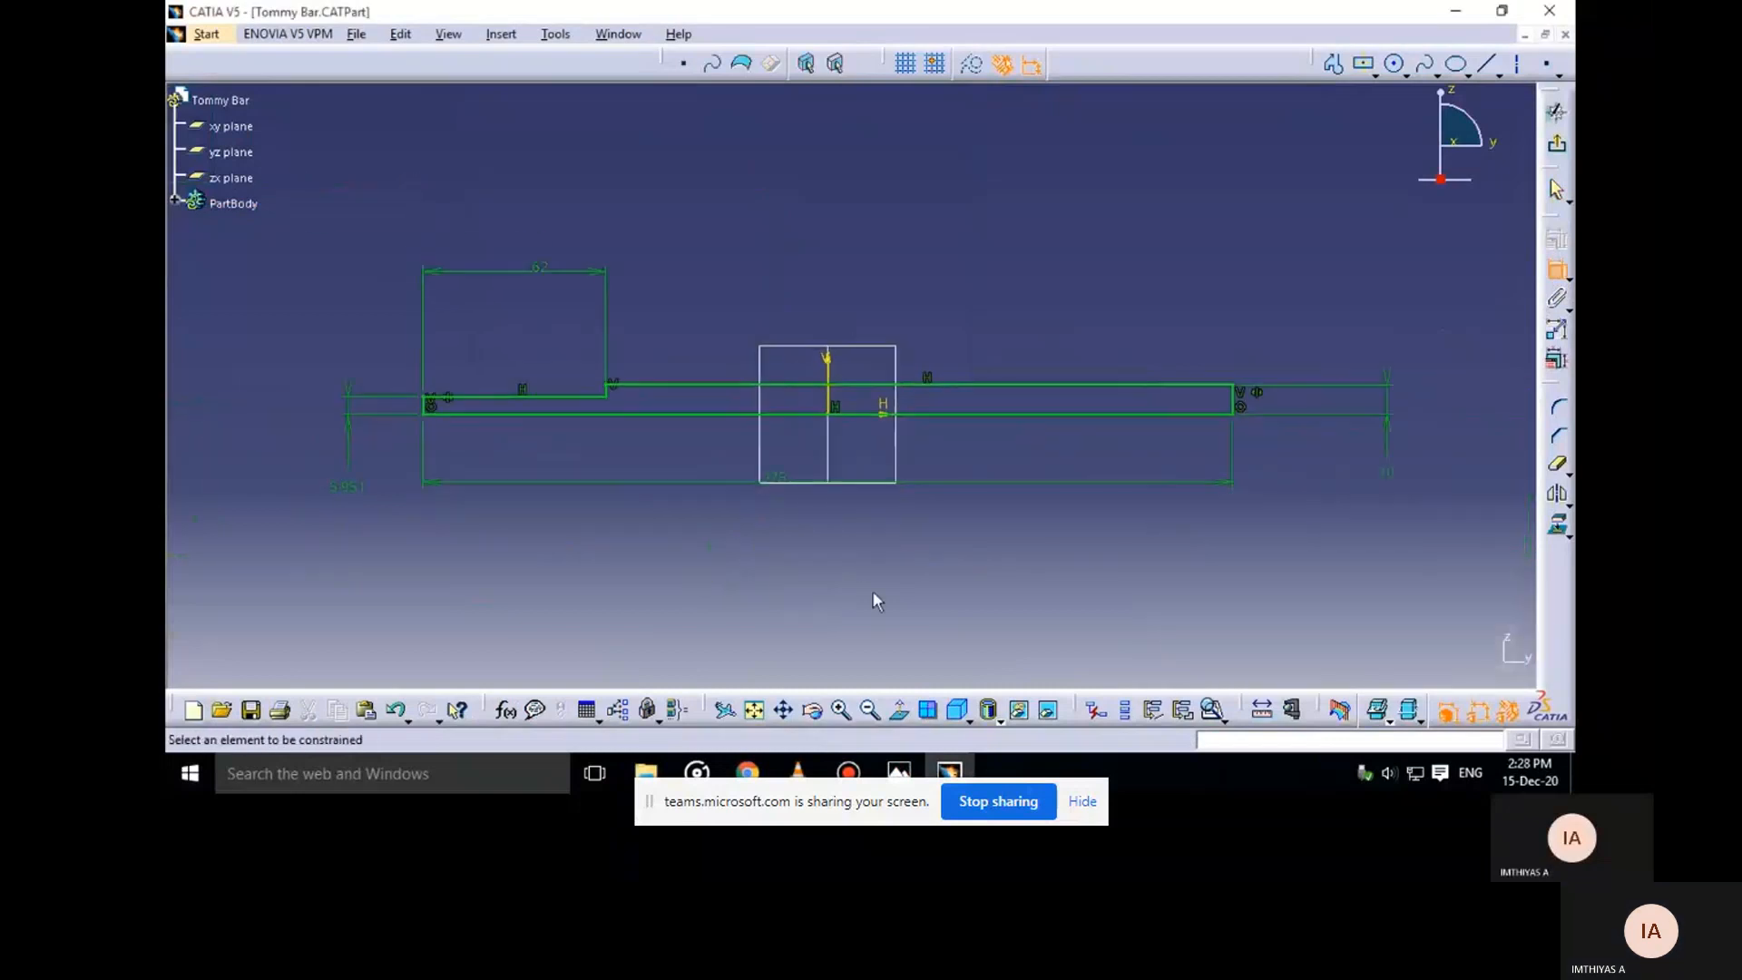
middle_drag(759, 534, 865, 555)
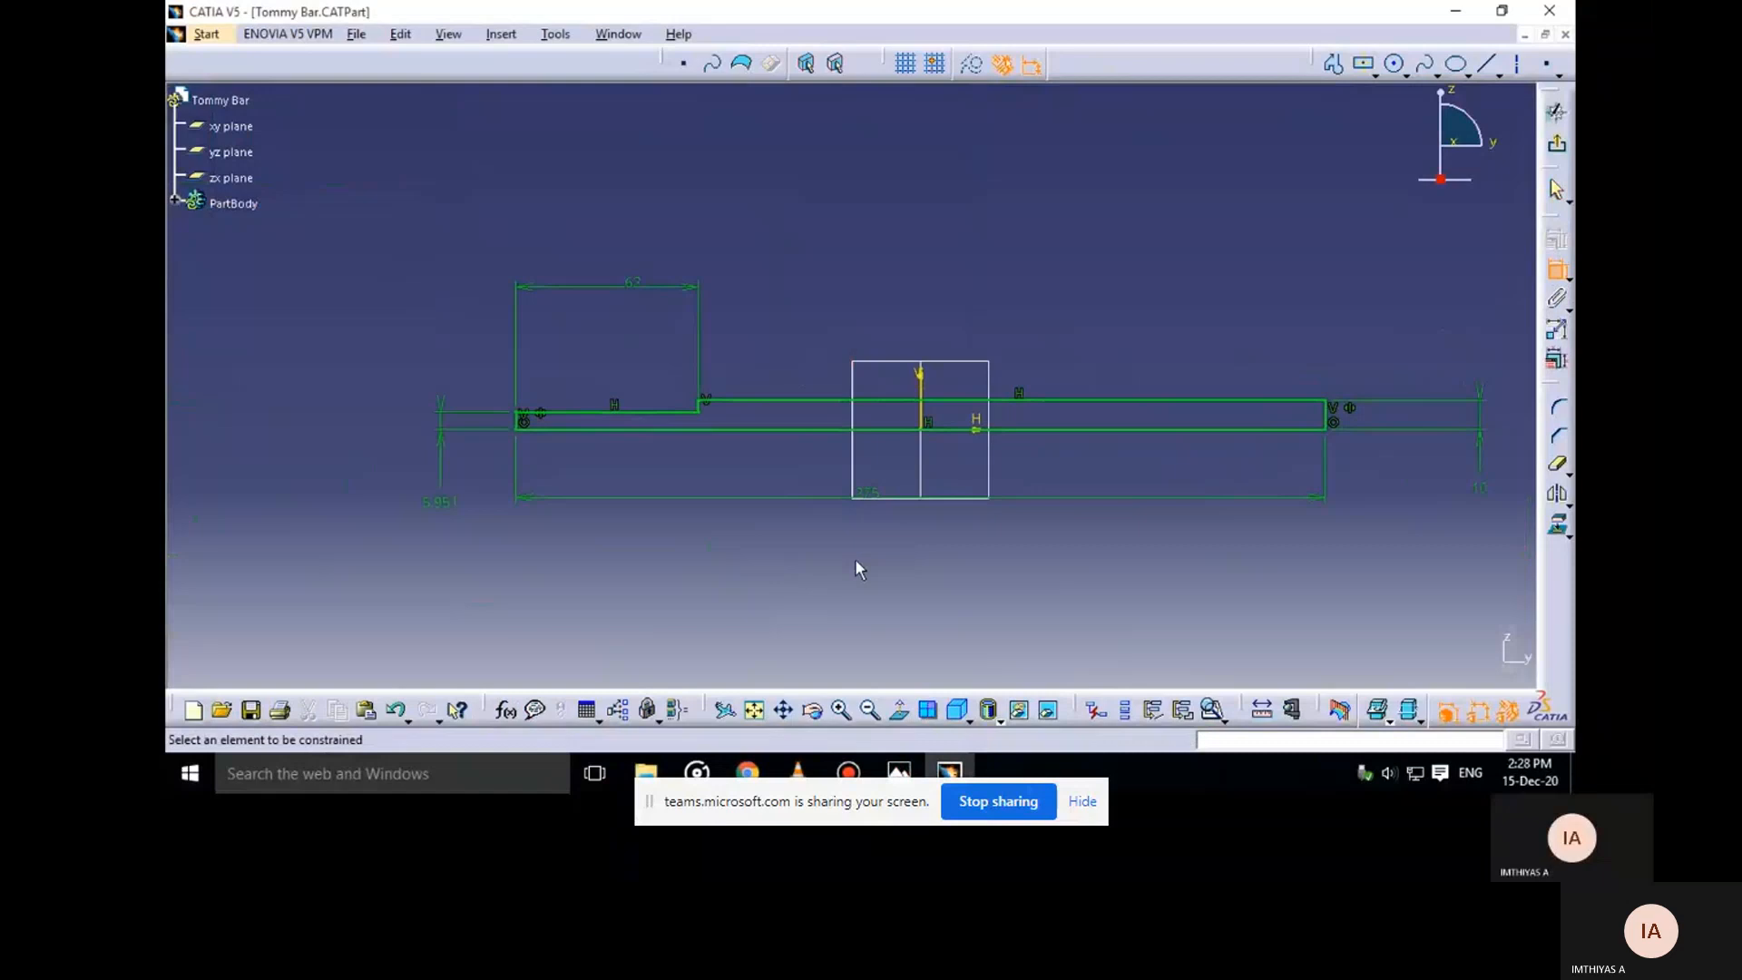
click(898, 771)
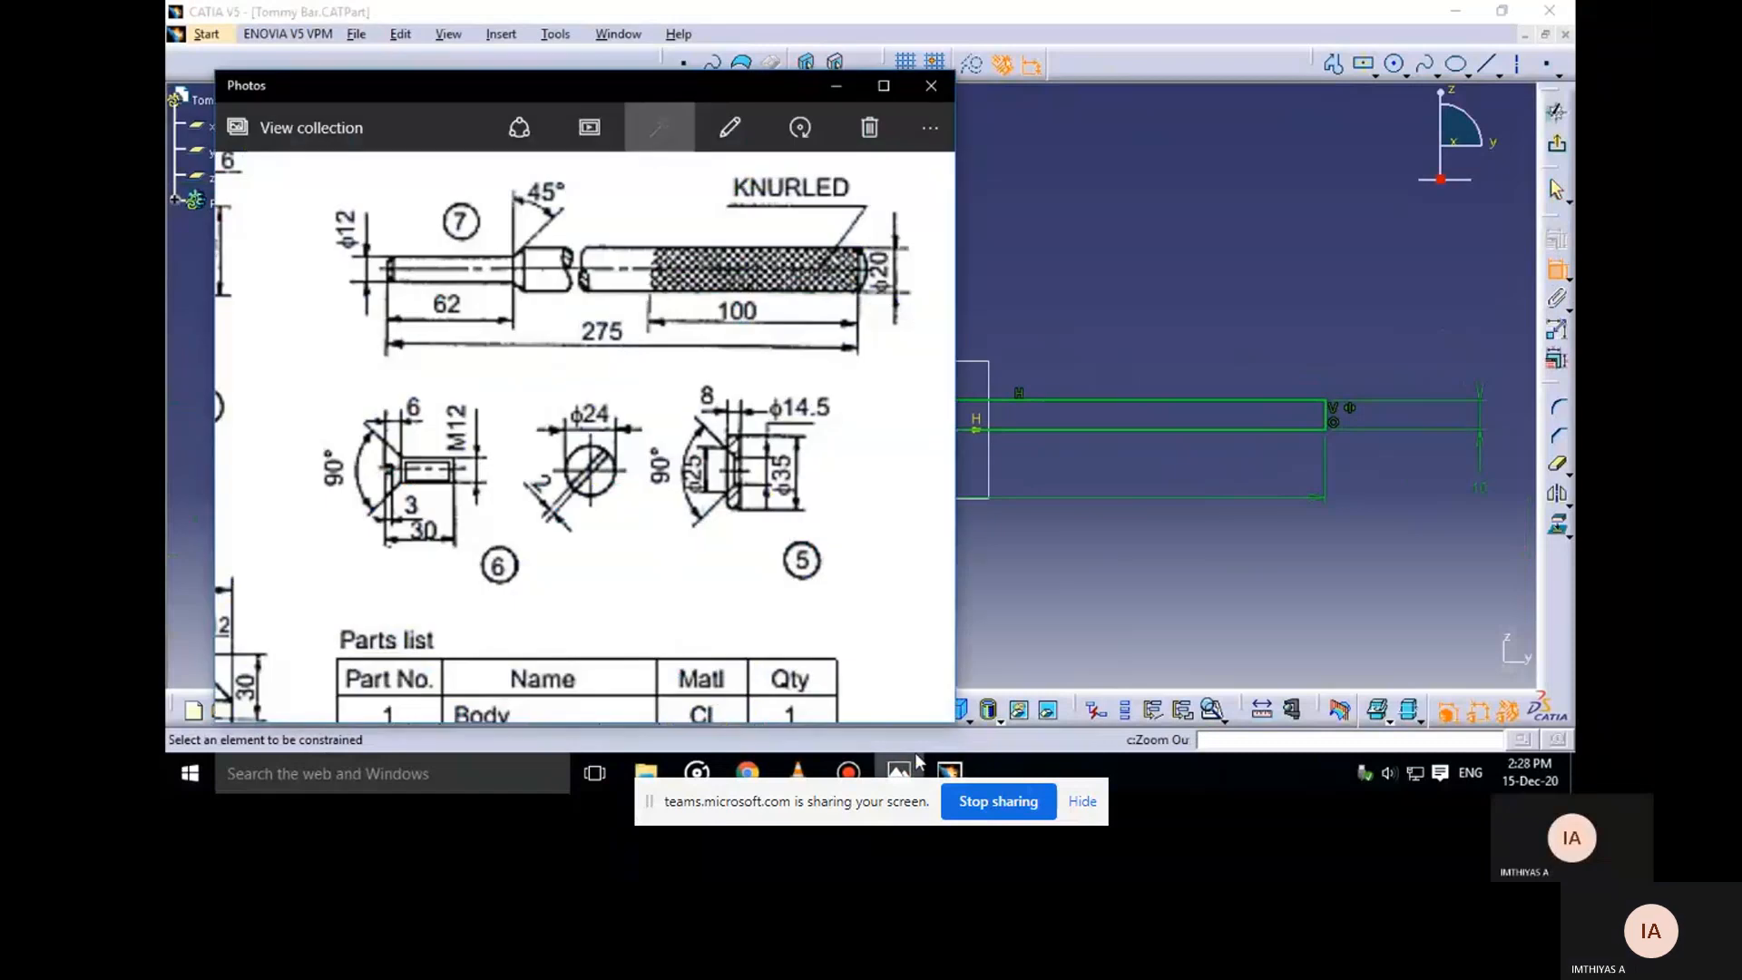
click(916, 767)
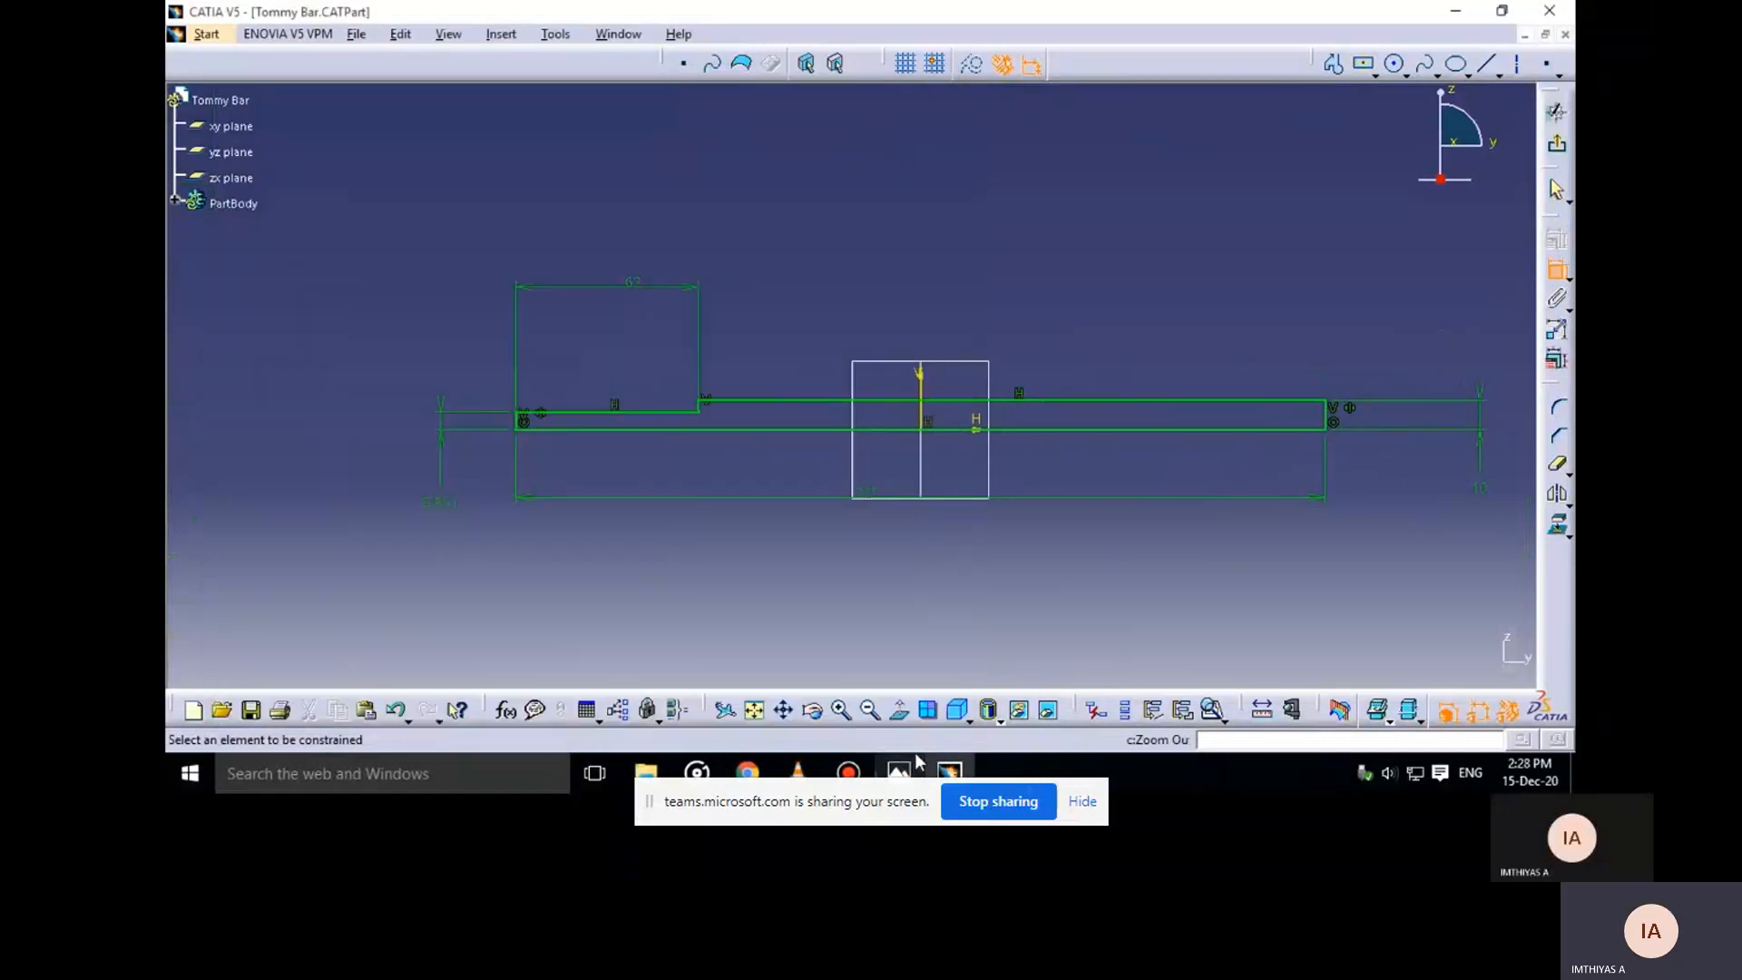
double_click(445, 506)
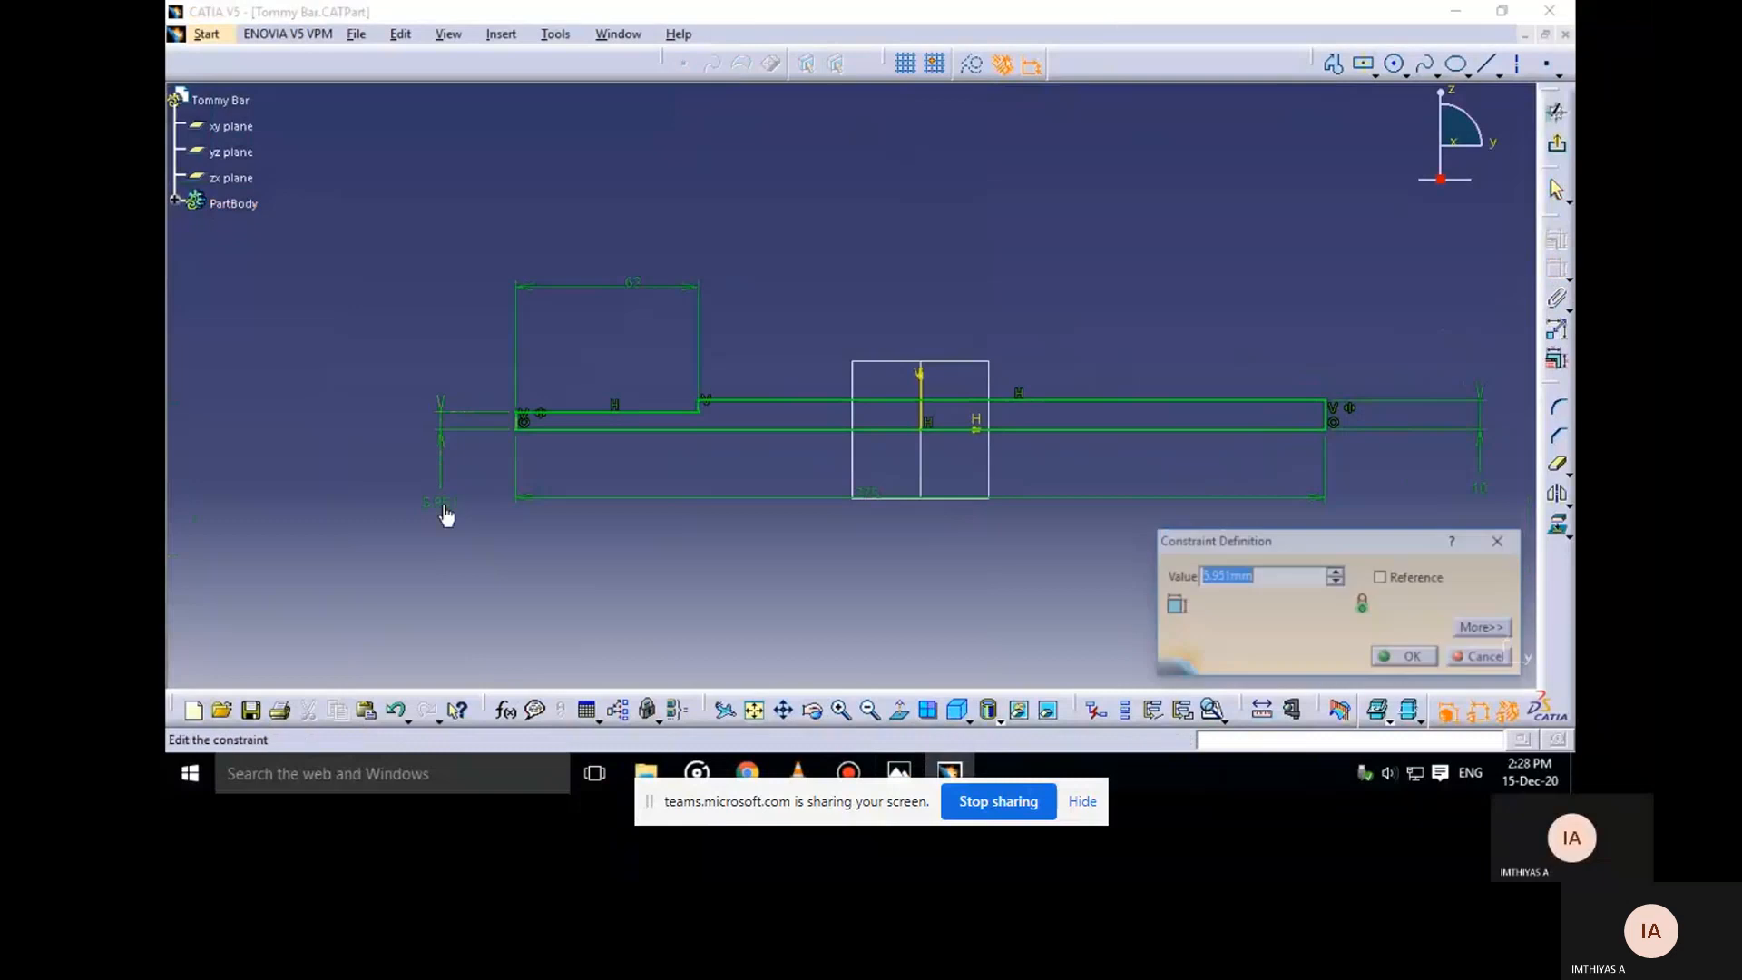
text(6)
key(Return)
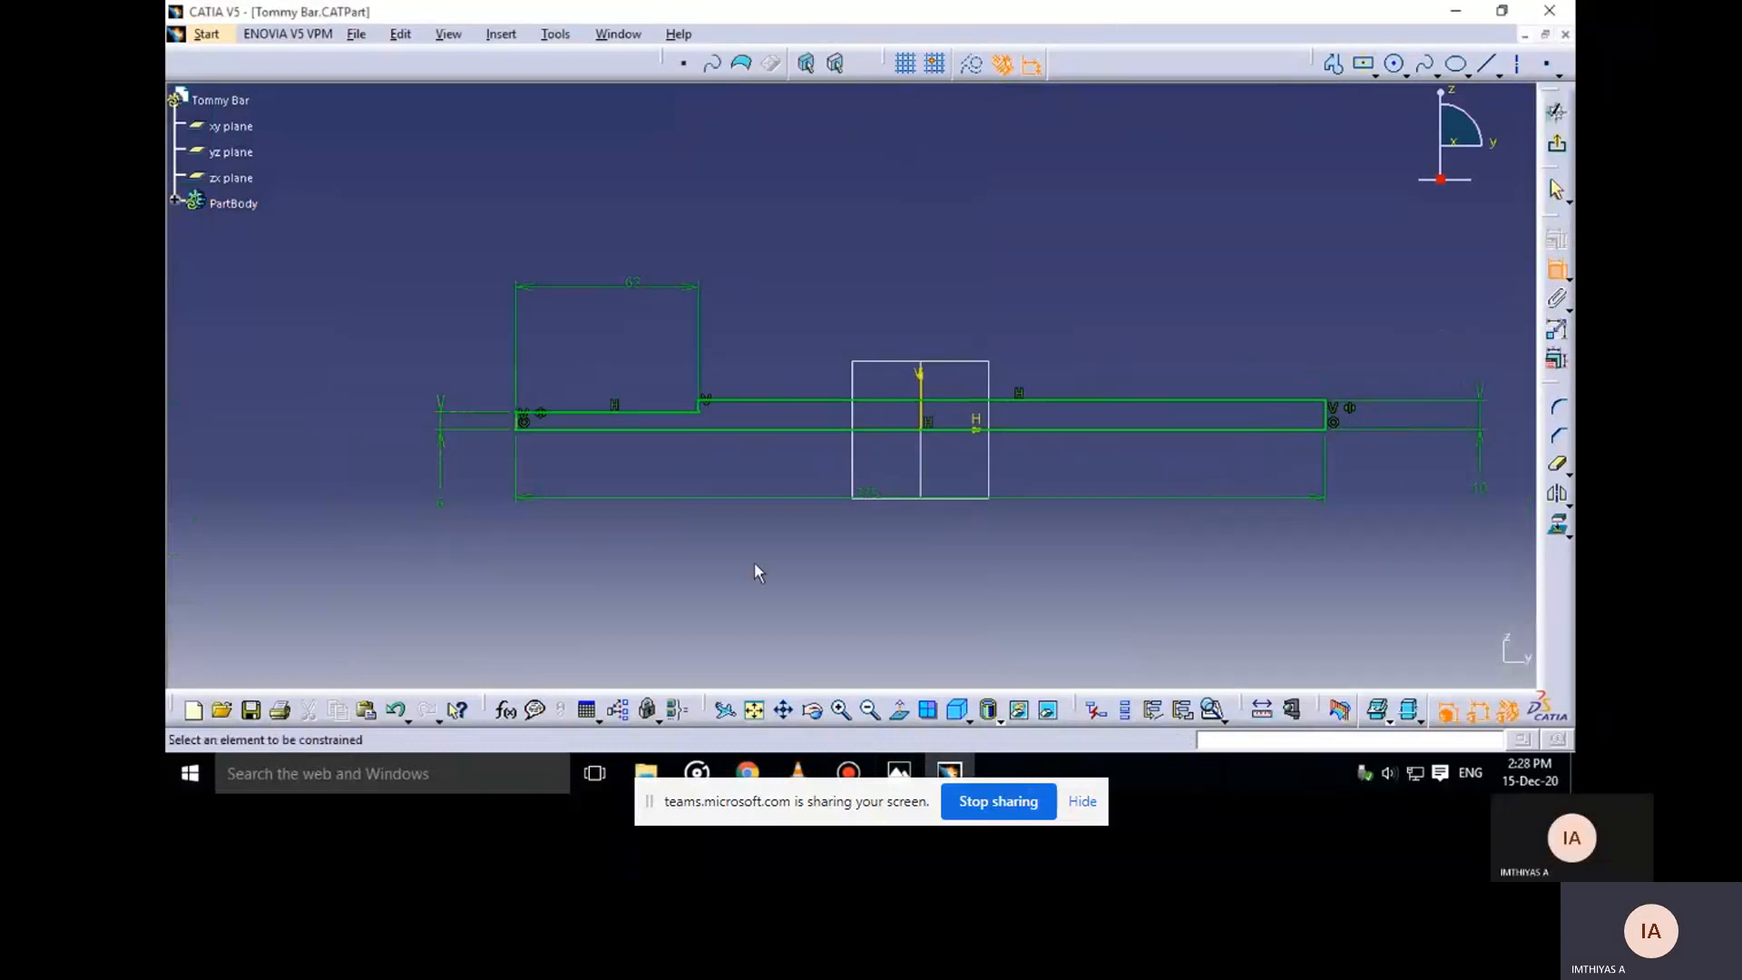
Chamfer the upper corner of the step between the two sections at 45°, about 3 mm long
mouse_move(761, 540)
middle_down()
mouse_move(714, 506)
mouse_move(1022, 504)
middle_up()
click(1558, 442)
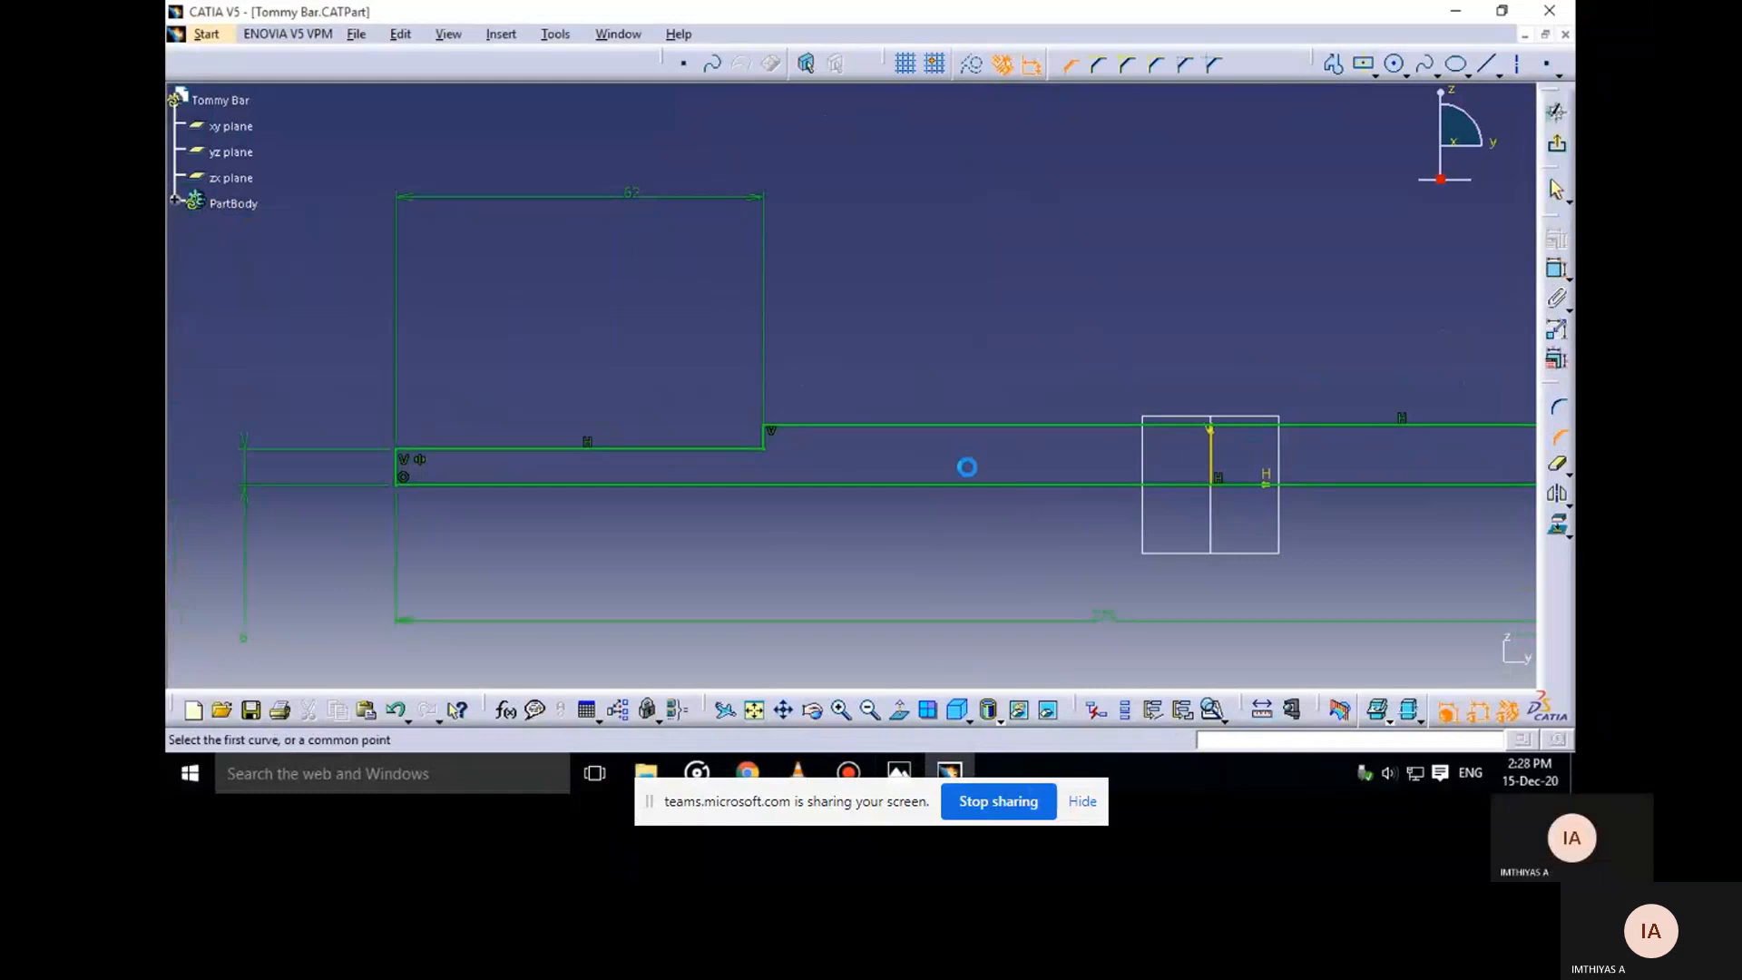
click(766, 431)
click(769, 431)
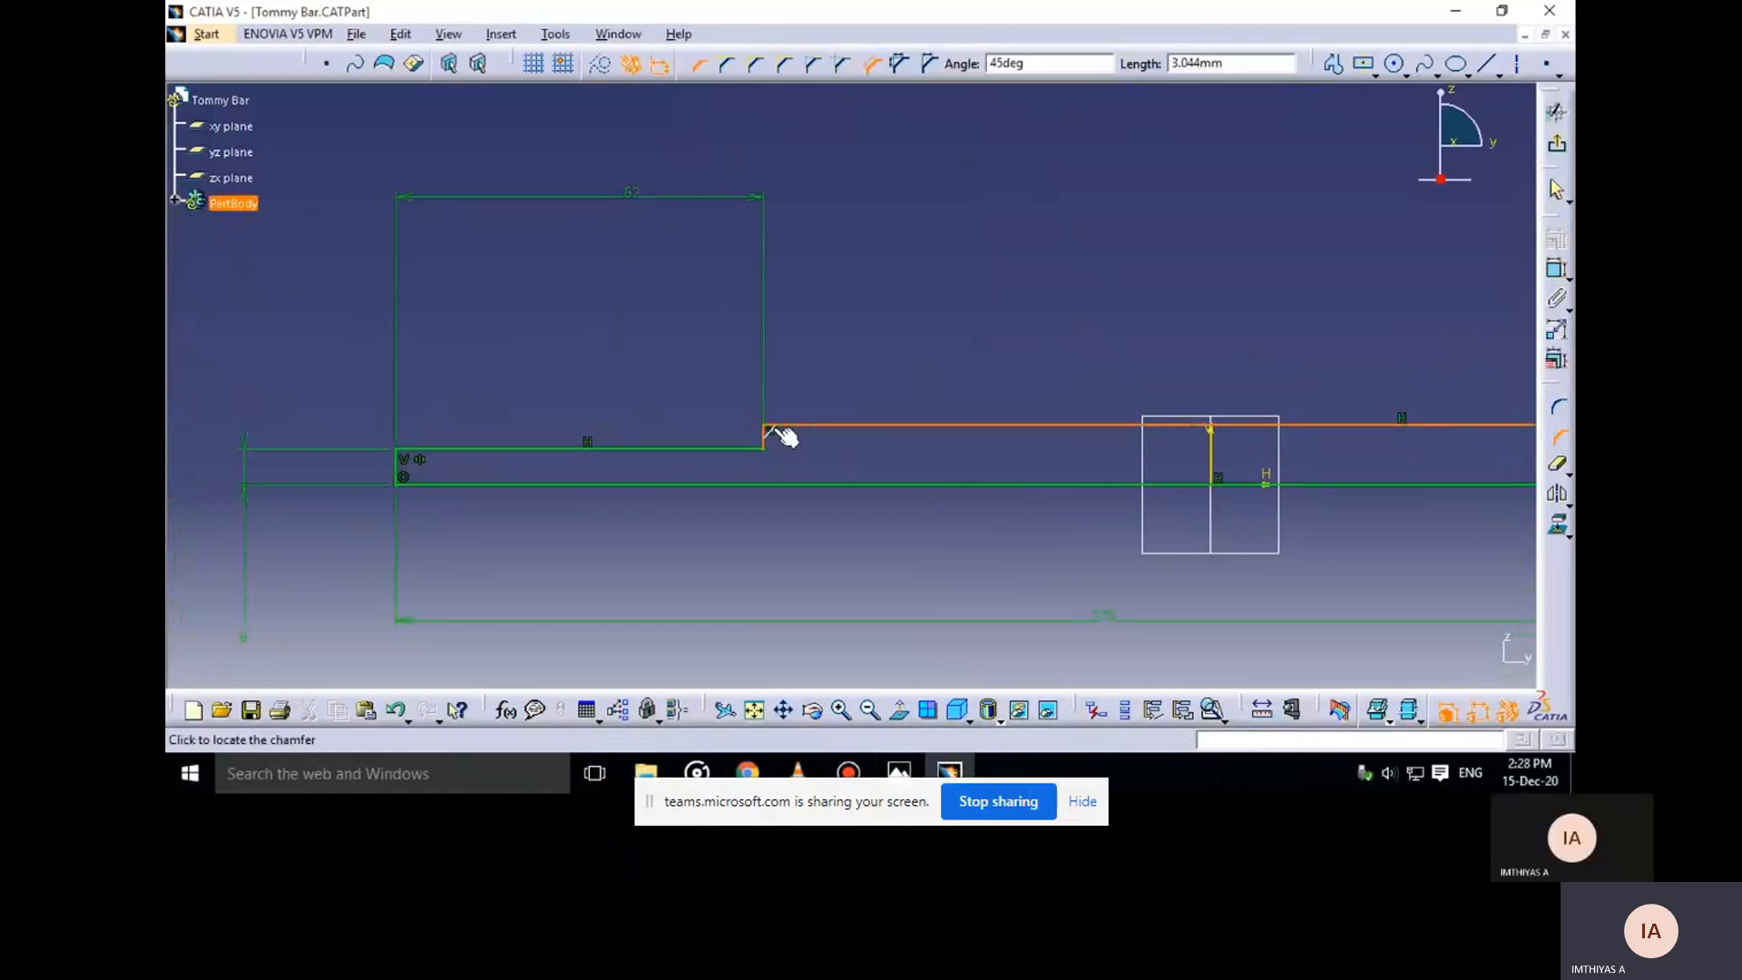
click(778, 437)
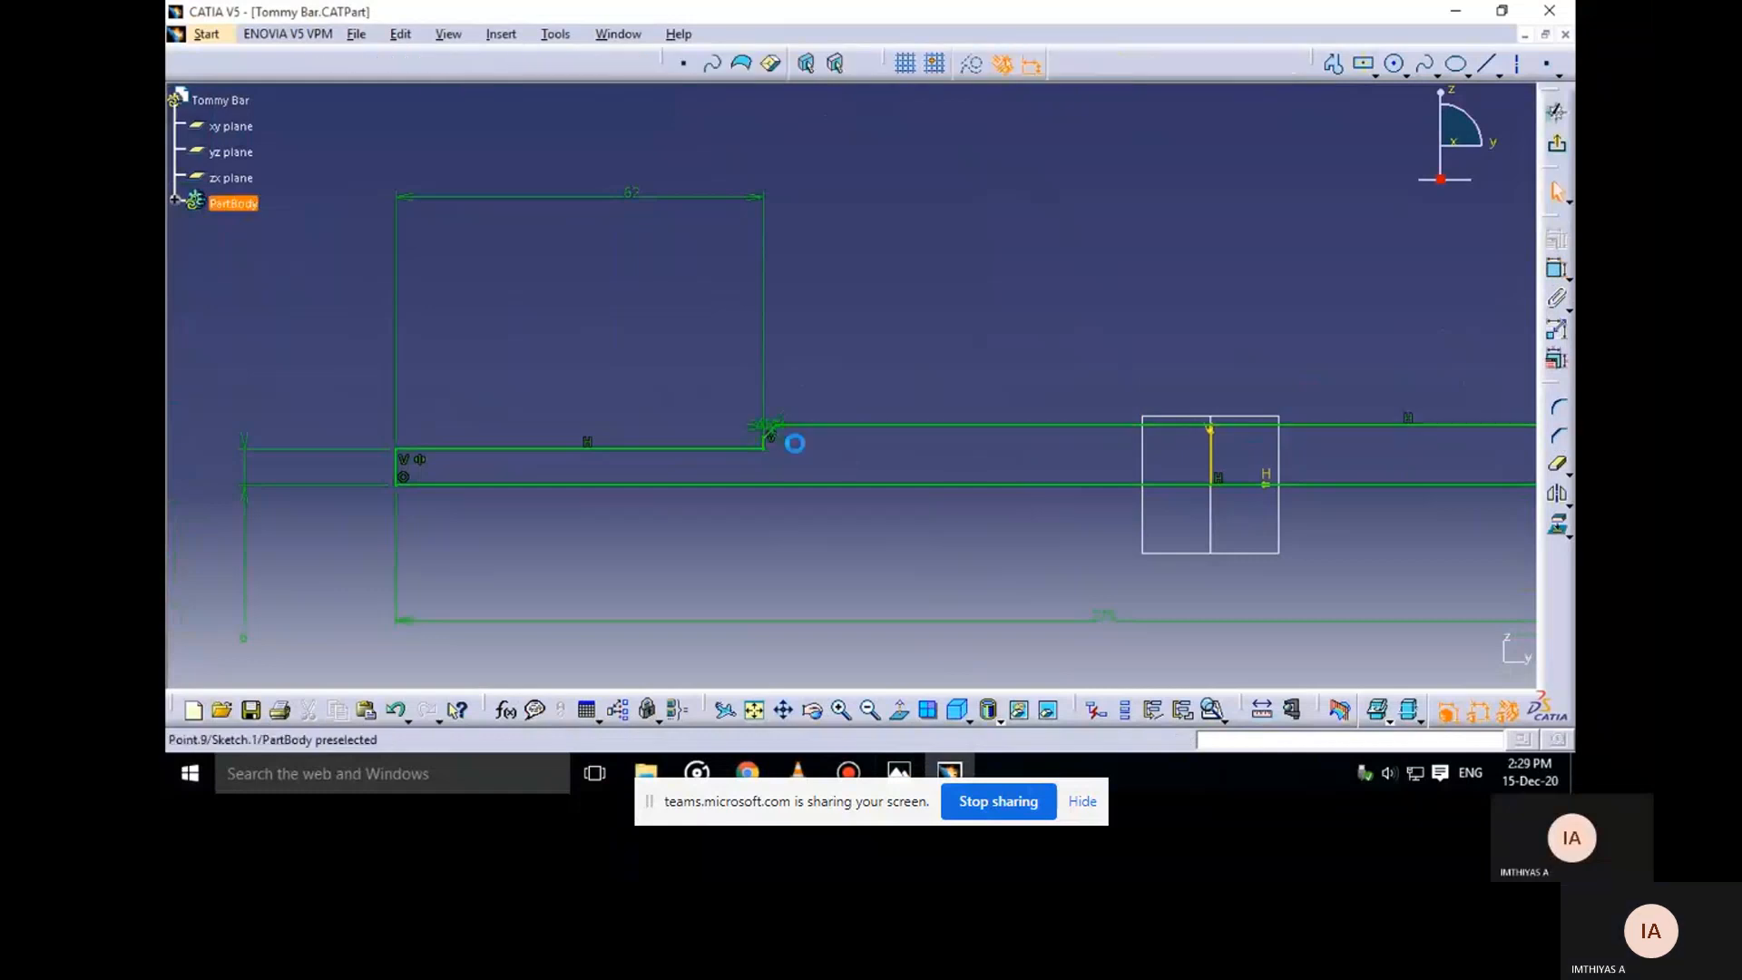
Set the chamfer's length to 5 mm and compare the taper with the reference drawing
middle_drag(809, 502, 1149, 192)
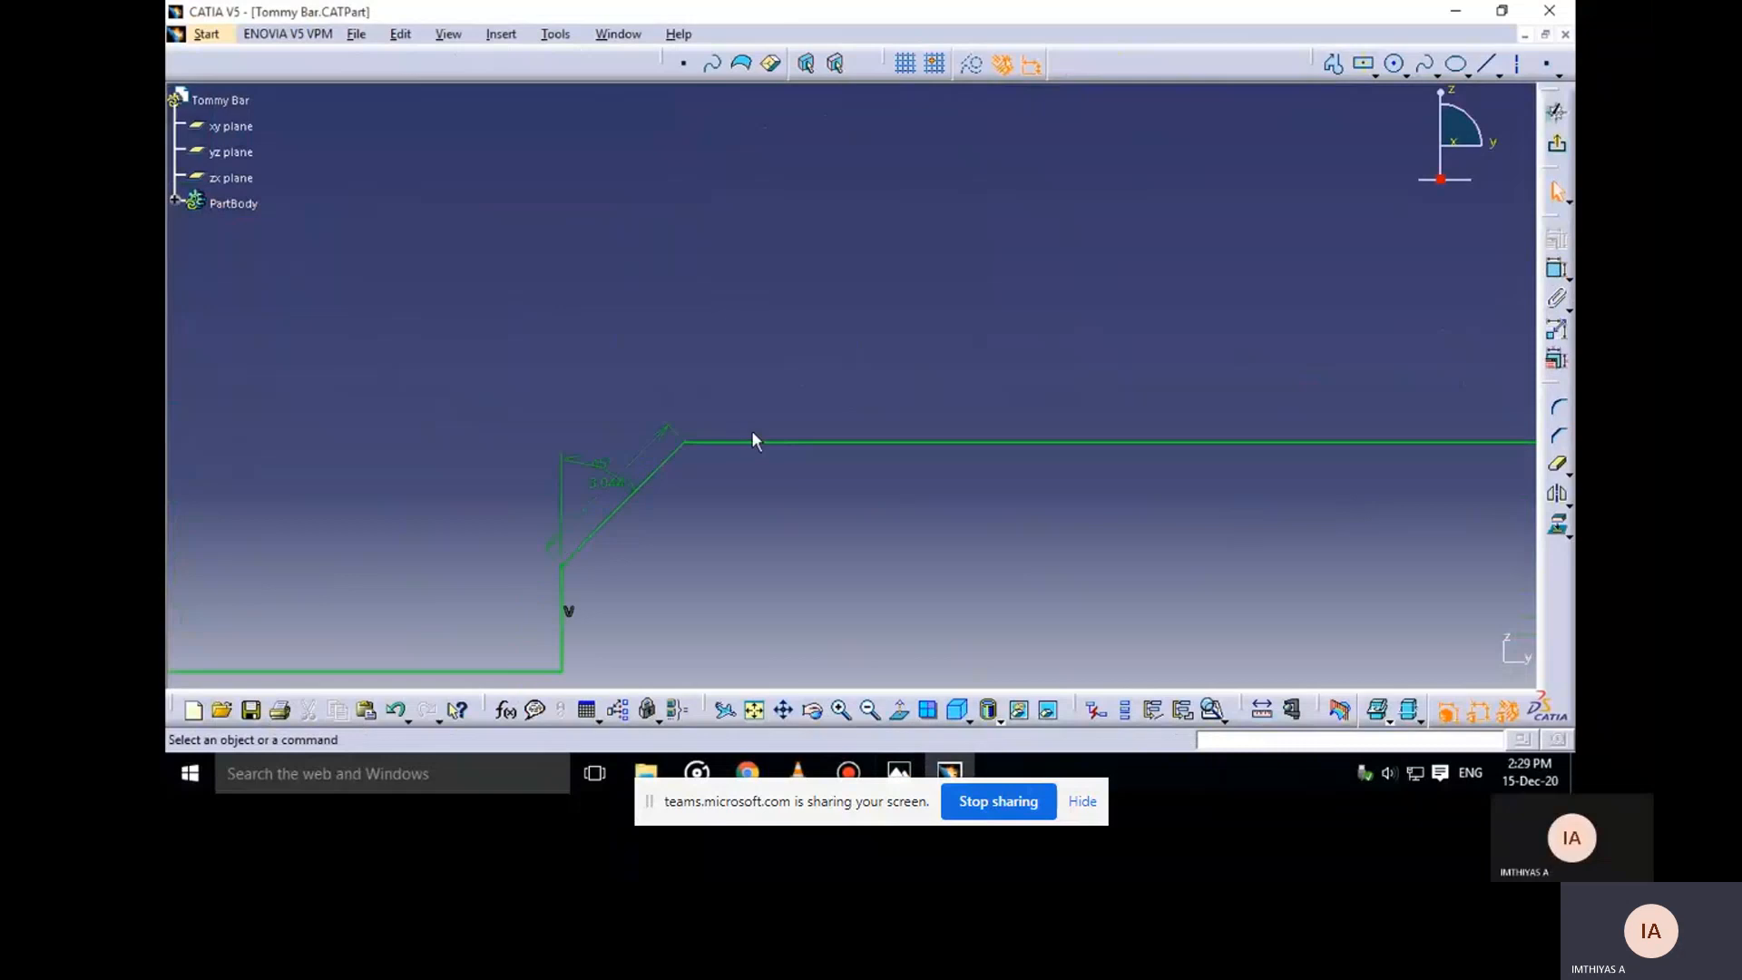
click(605, 481)
double_click(600, 493)
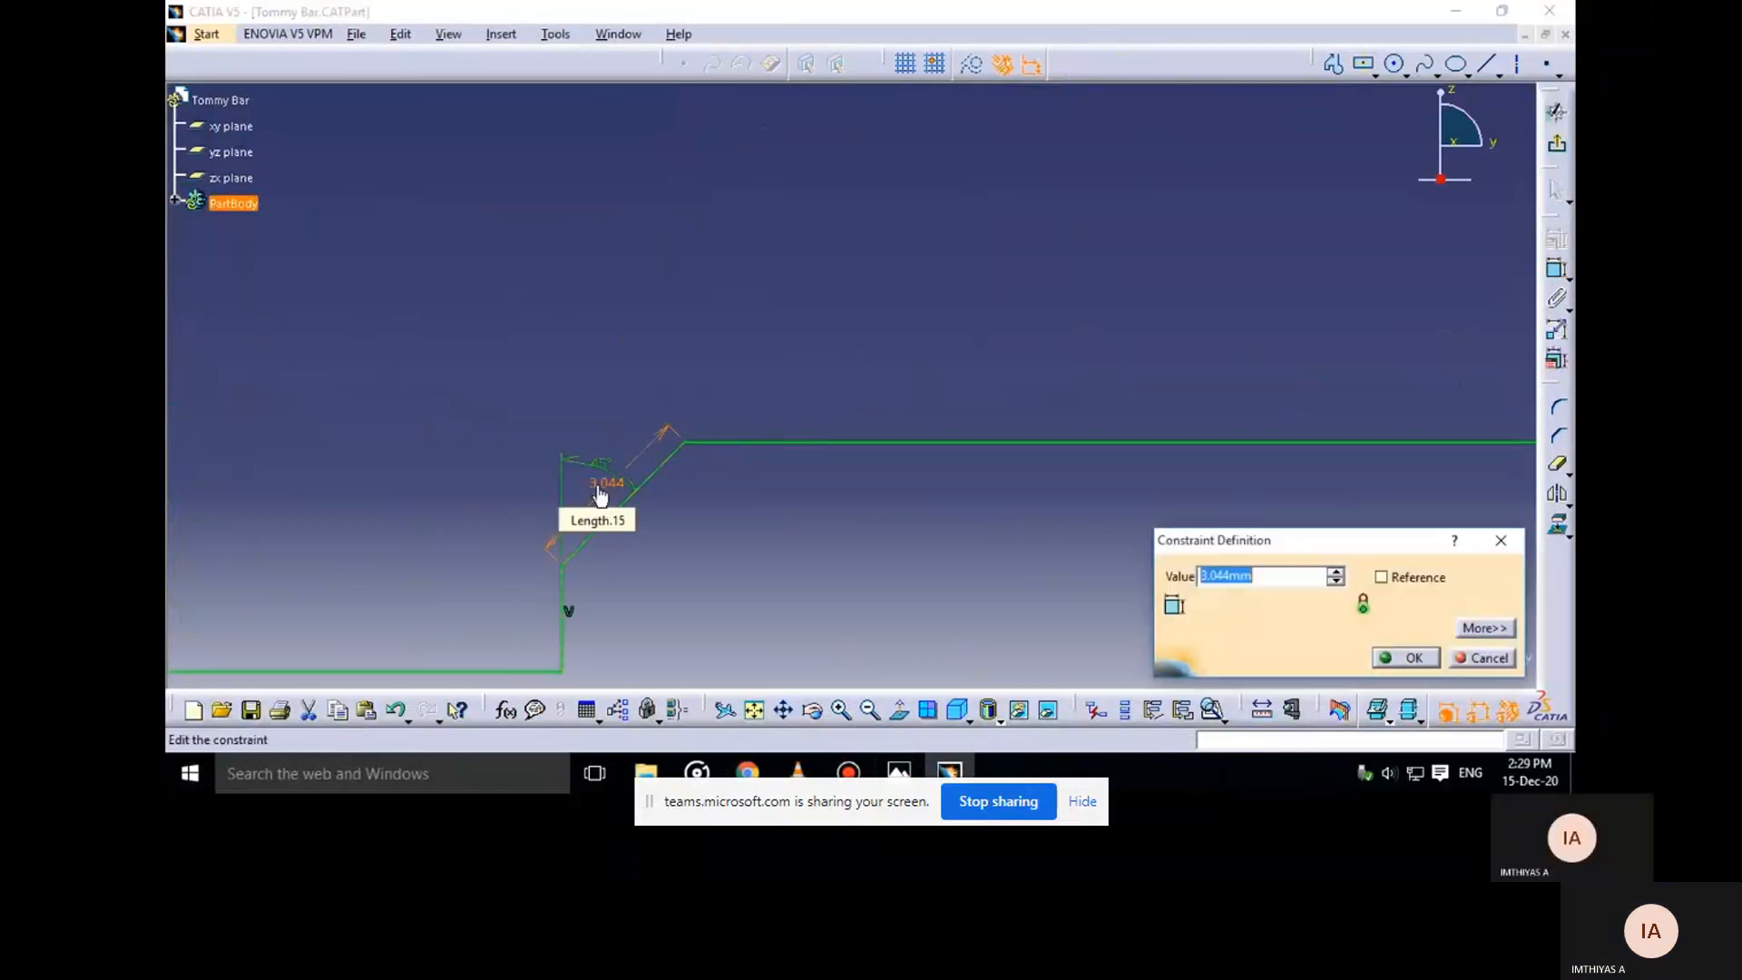
text(5)
key(Return)
click(575, 354)
middle_drag(741, 497, 871, 350)
click(899, 772)
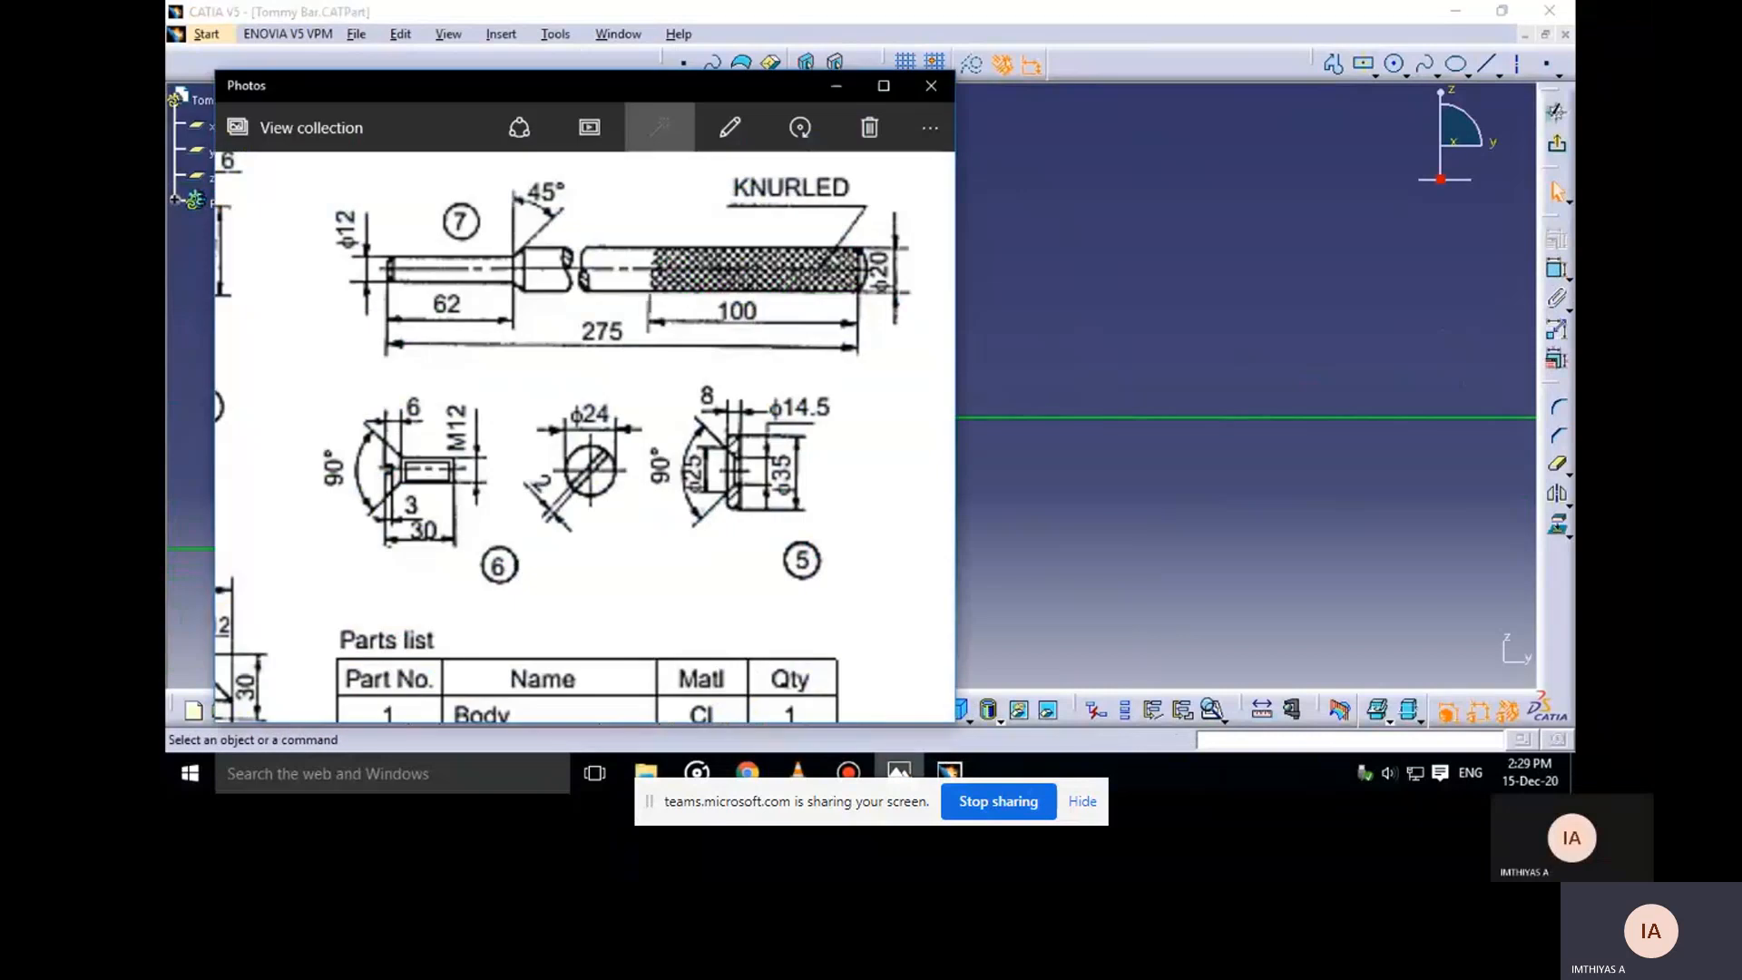
click(899, 772)
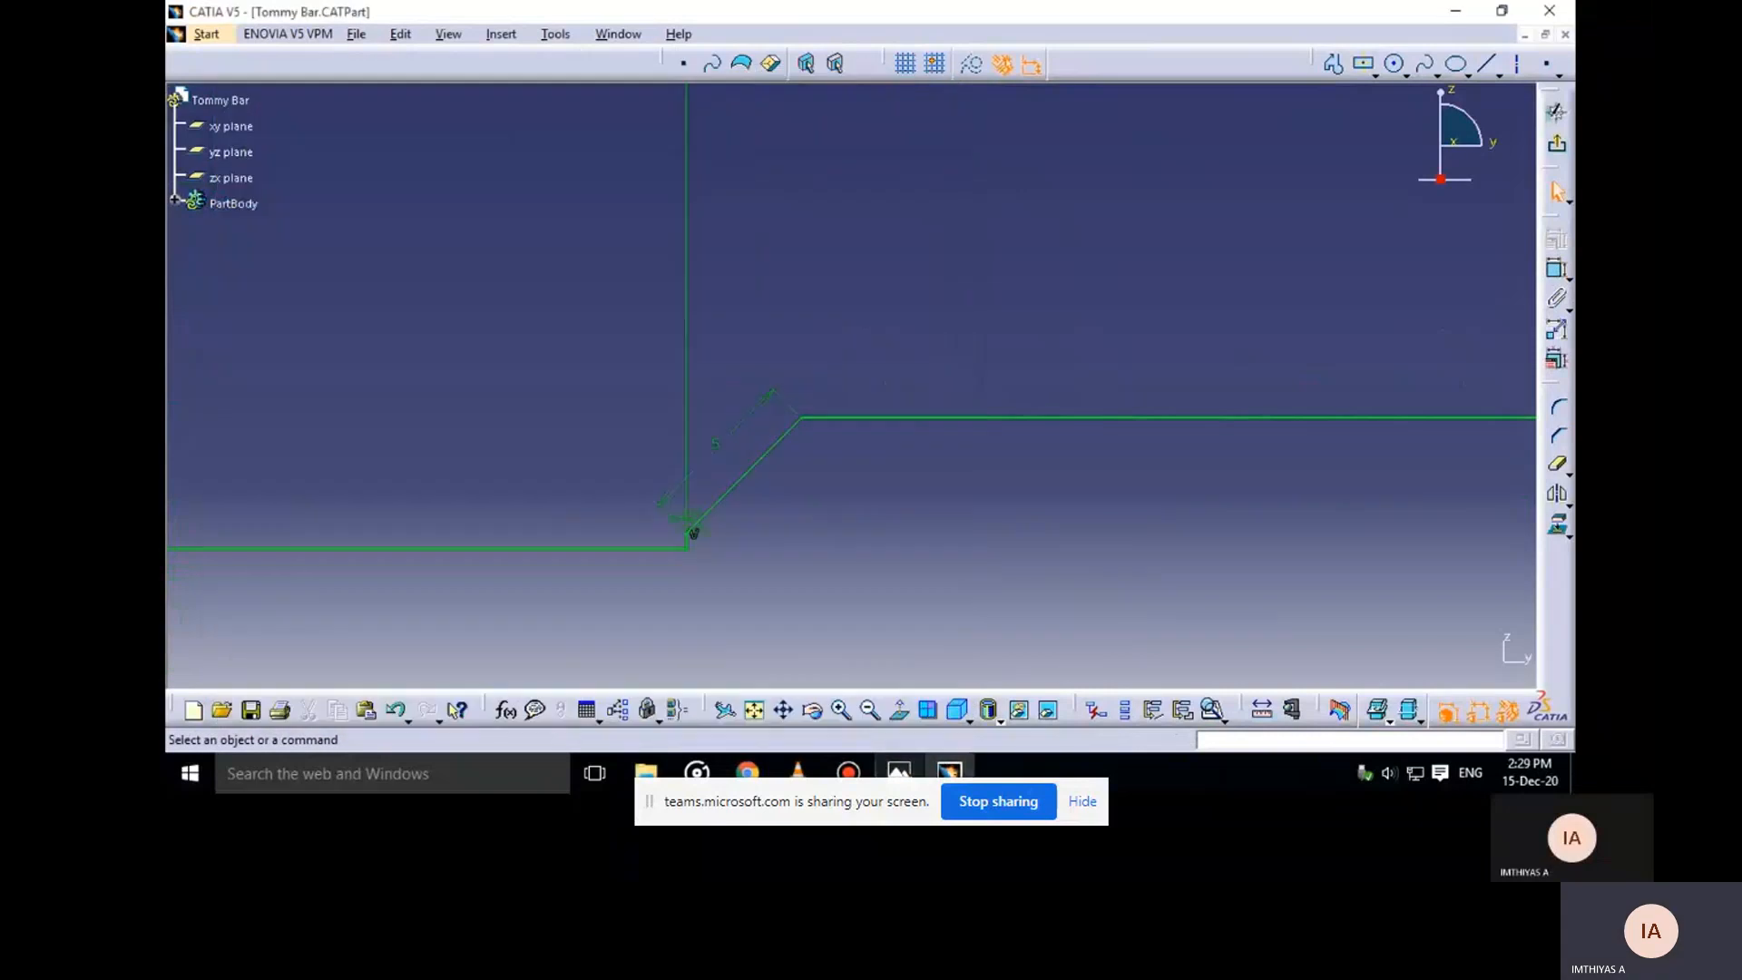
Try a chamfer length of 6 mm, and set the length to 5.5 mm instead
double_click(720, 448)
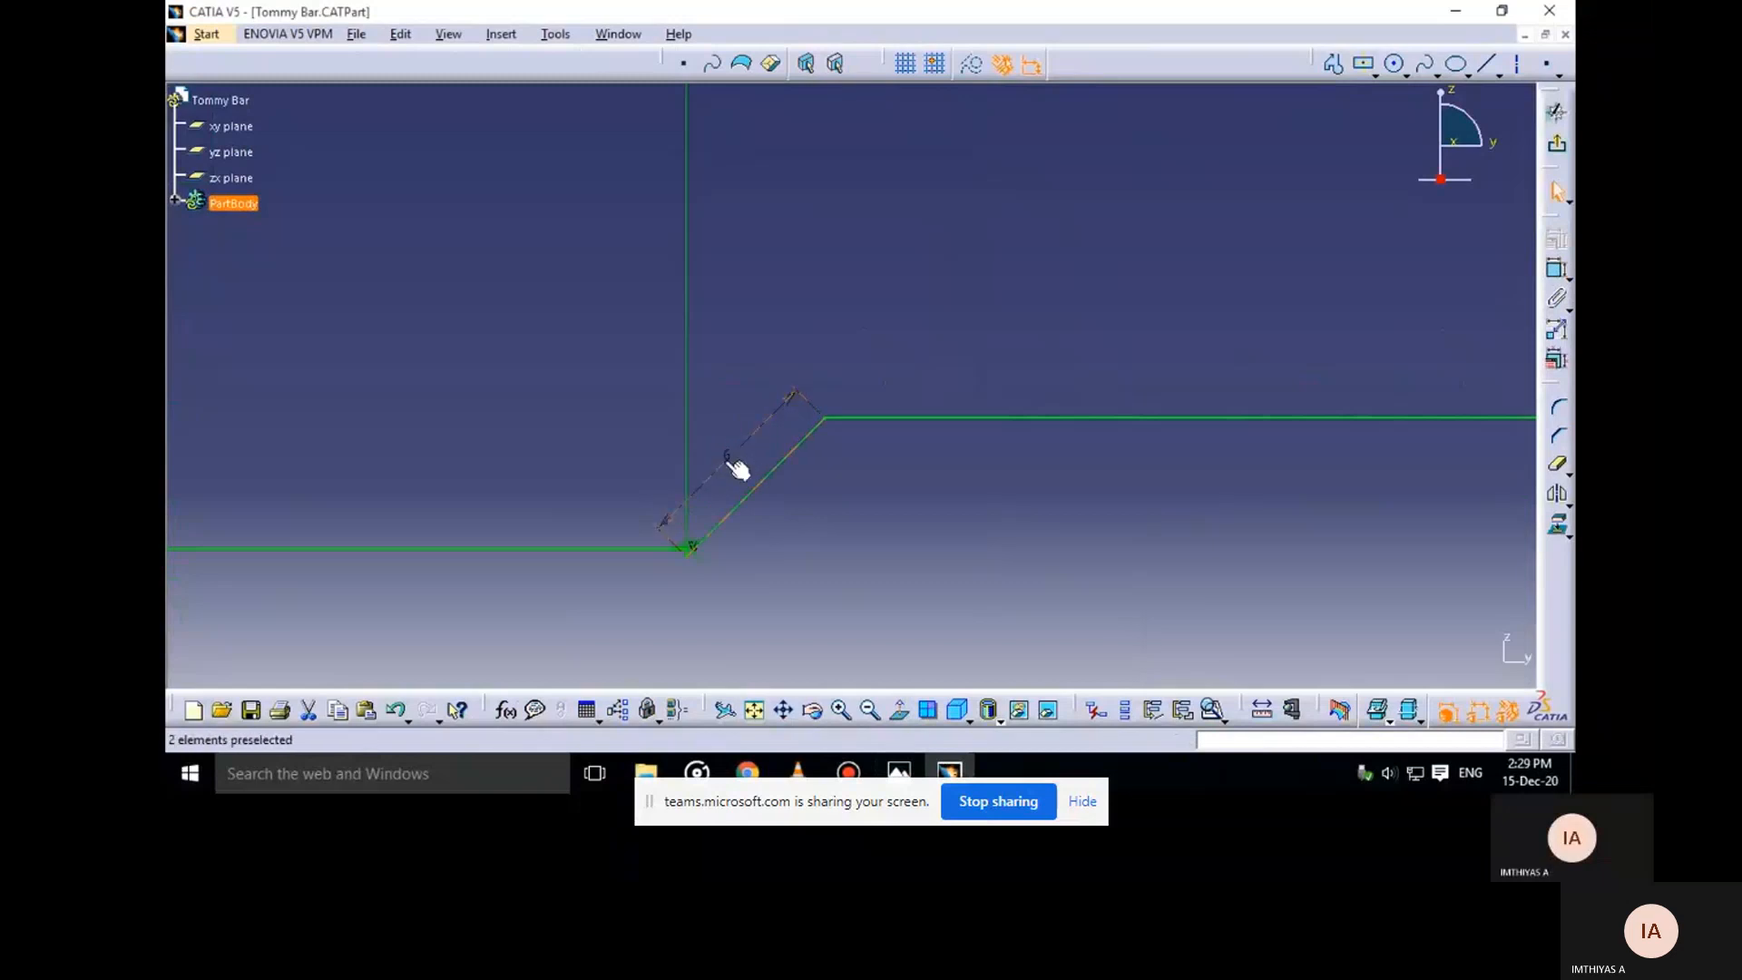
double_click(732, 471)
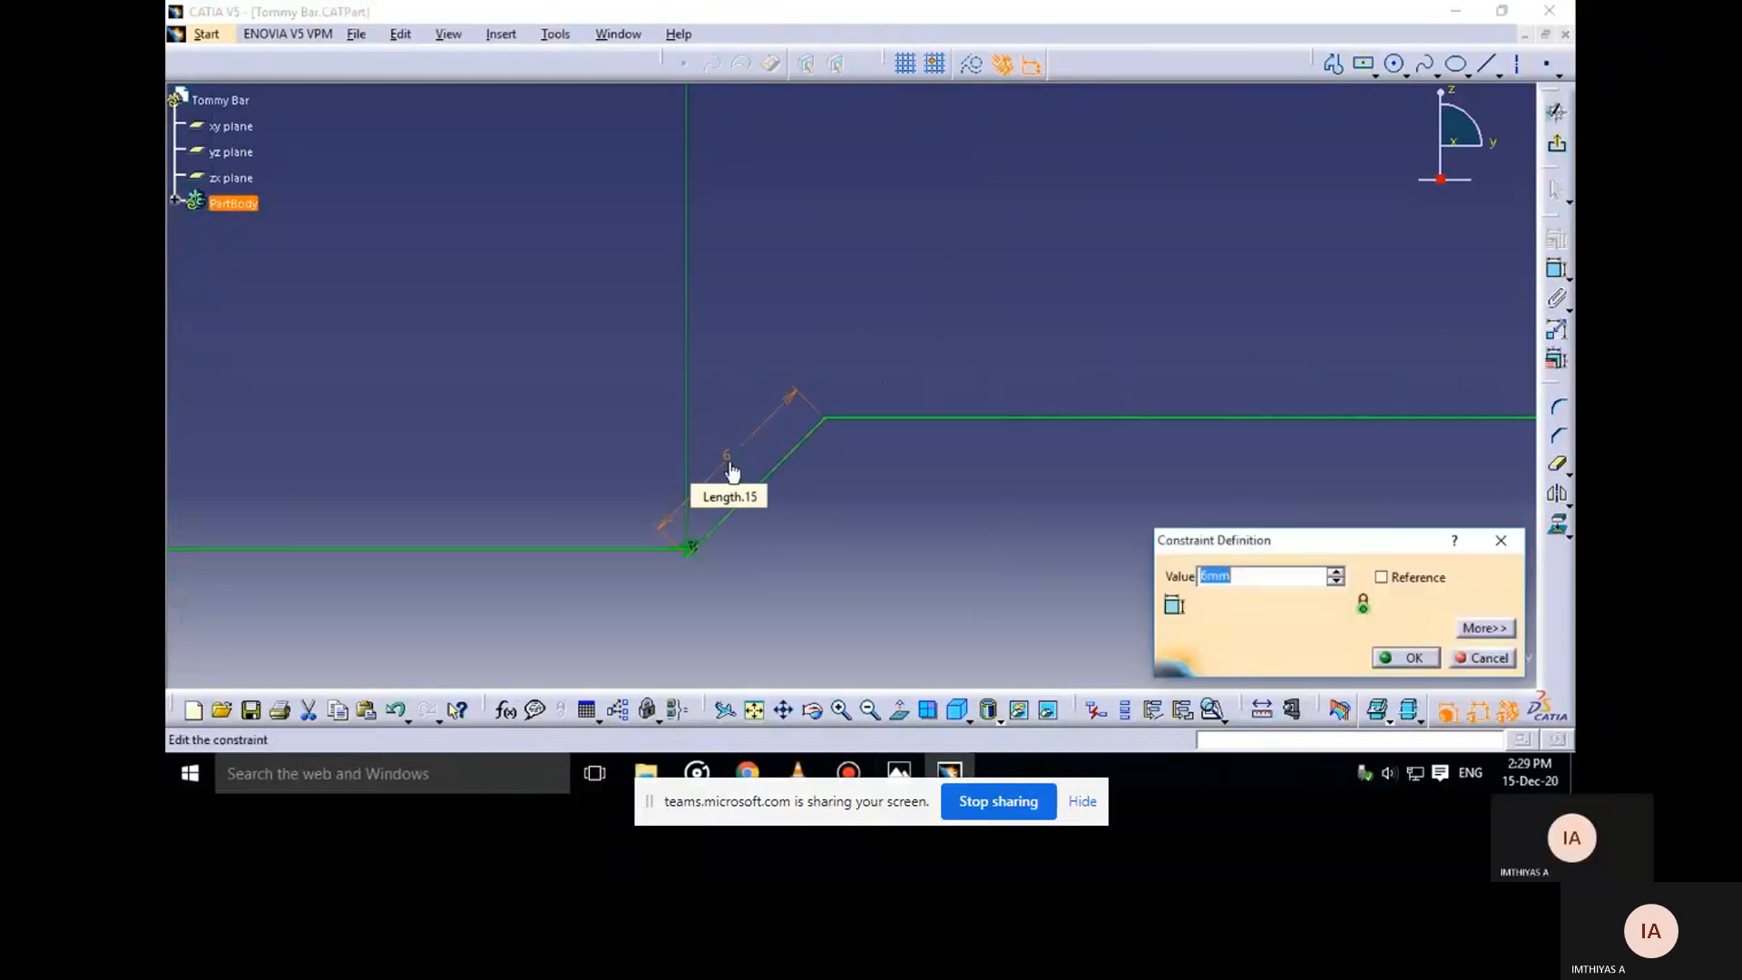
text(5.5)
key(Return)
click(853, 524)
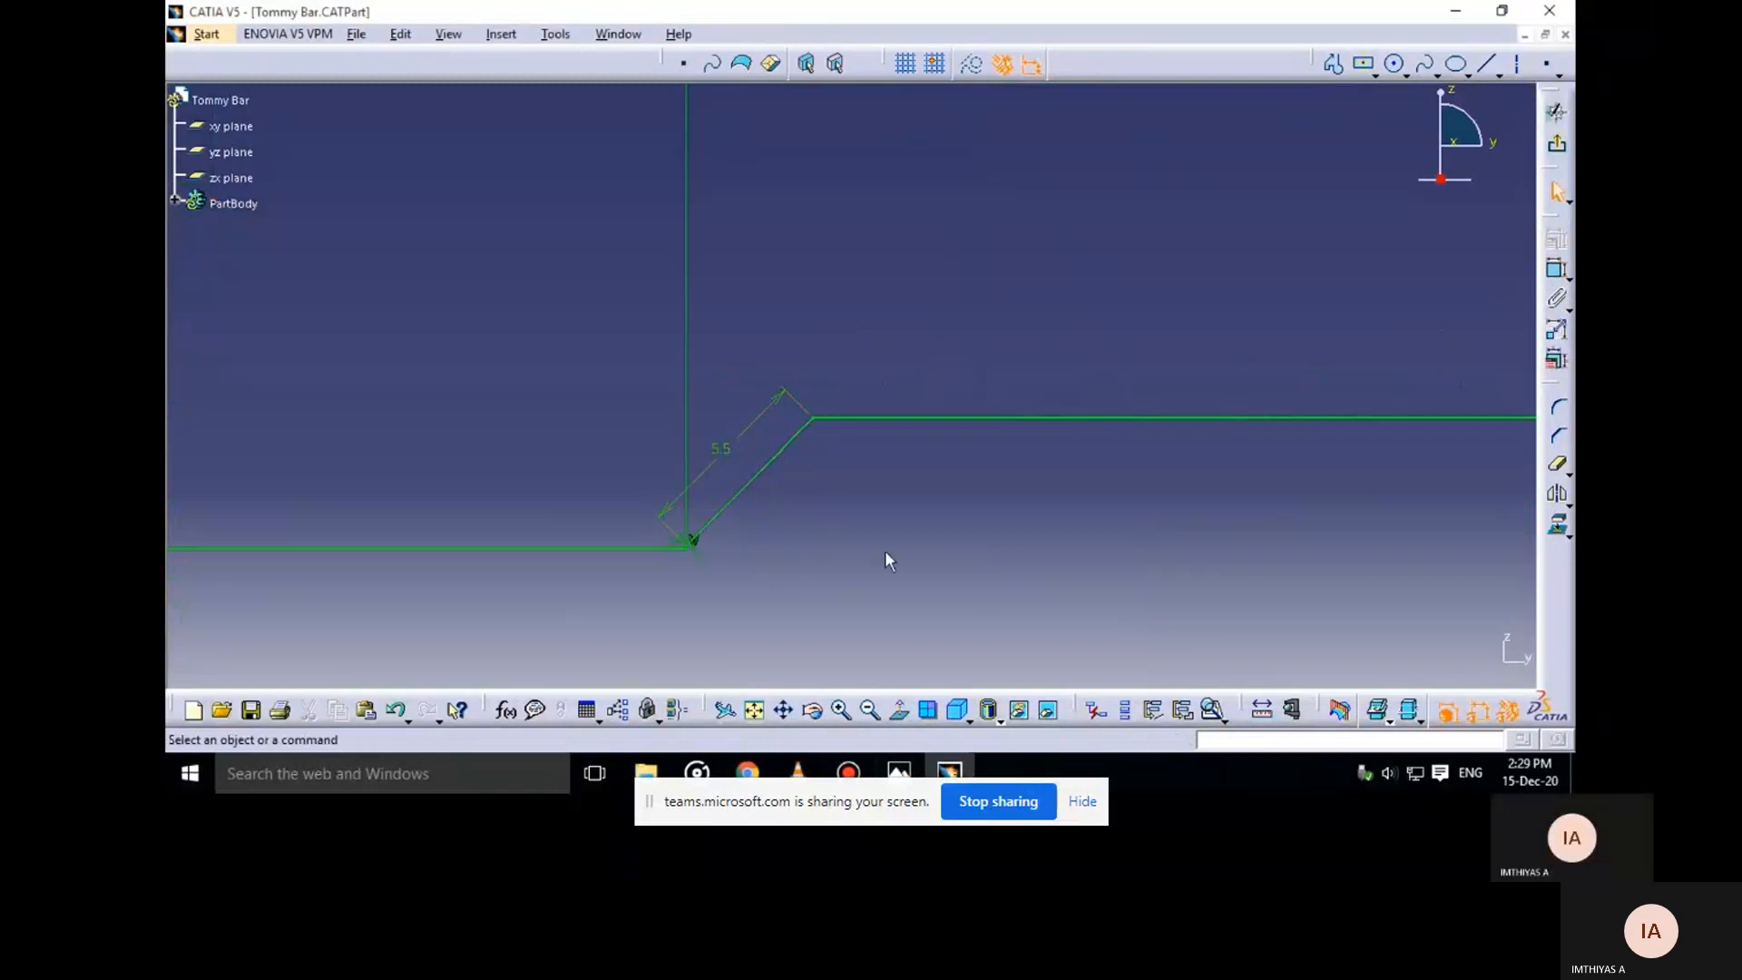
Measure the vertical distance between the two sections' upper lines with a temporary dimension, without placing it
middle_drag(876, 562, 1026, 267)
middle_drag(861, 445, 938, 725)
middle_drag(896, 530, 937, 694)
middle_drag(915, 579, 777, 601)
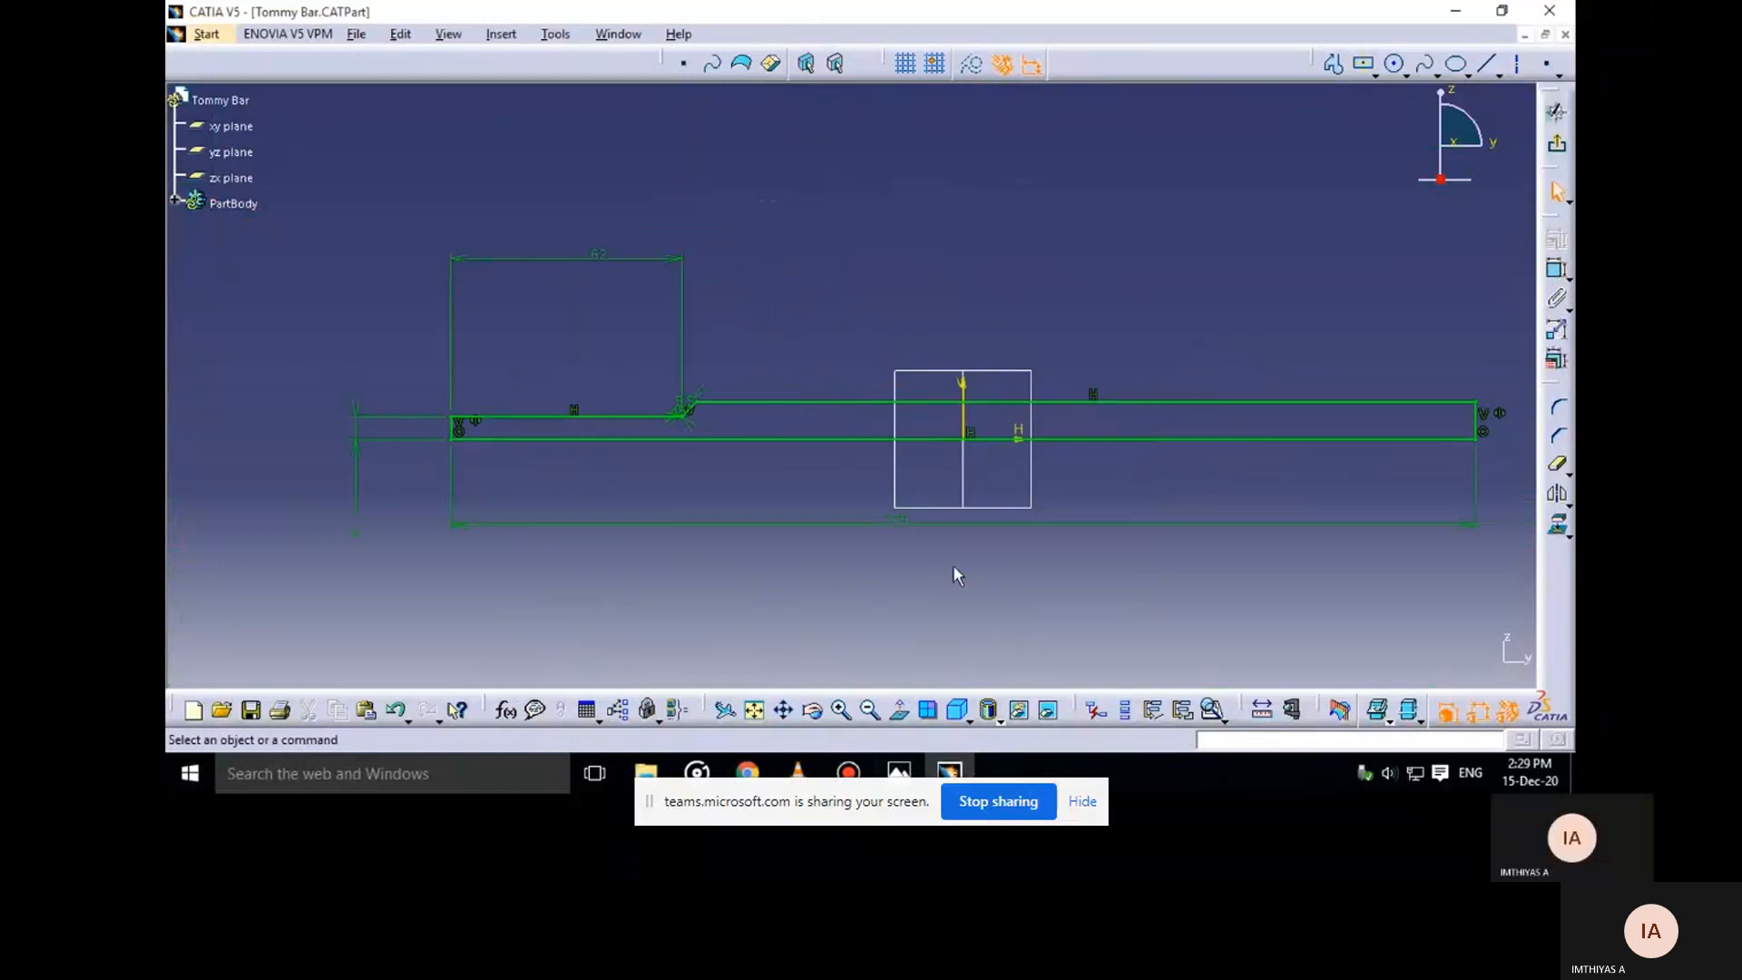
click(1560, 270)
mouse_move(760, 578)
middle_down()
mouse_move(610, 405)
mouse_move(1275, 305)
middle_up()
click(712, 429)
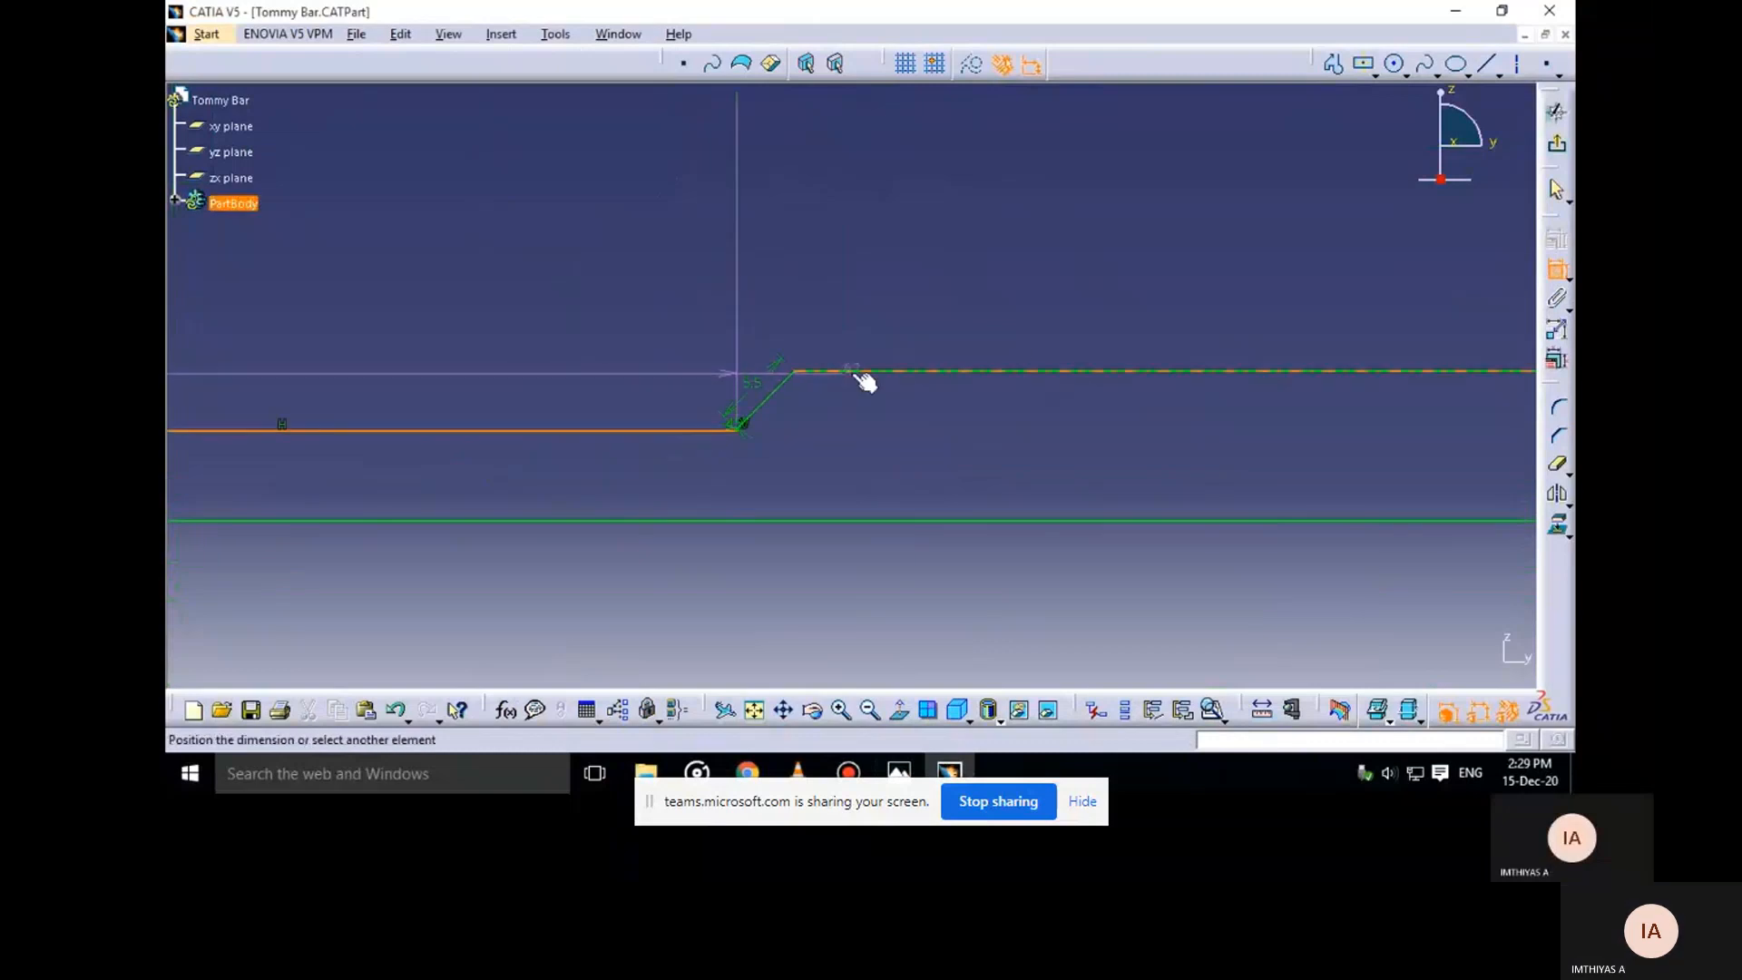
click(860, 372)
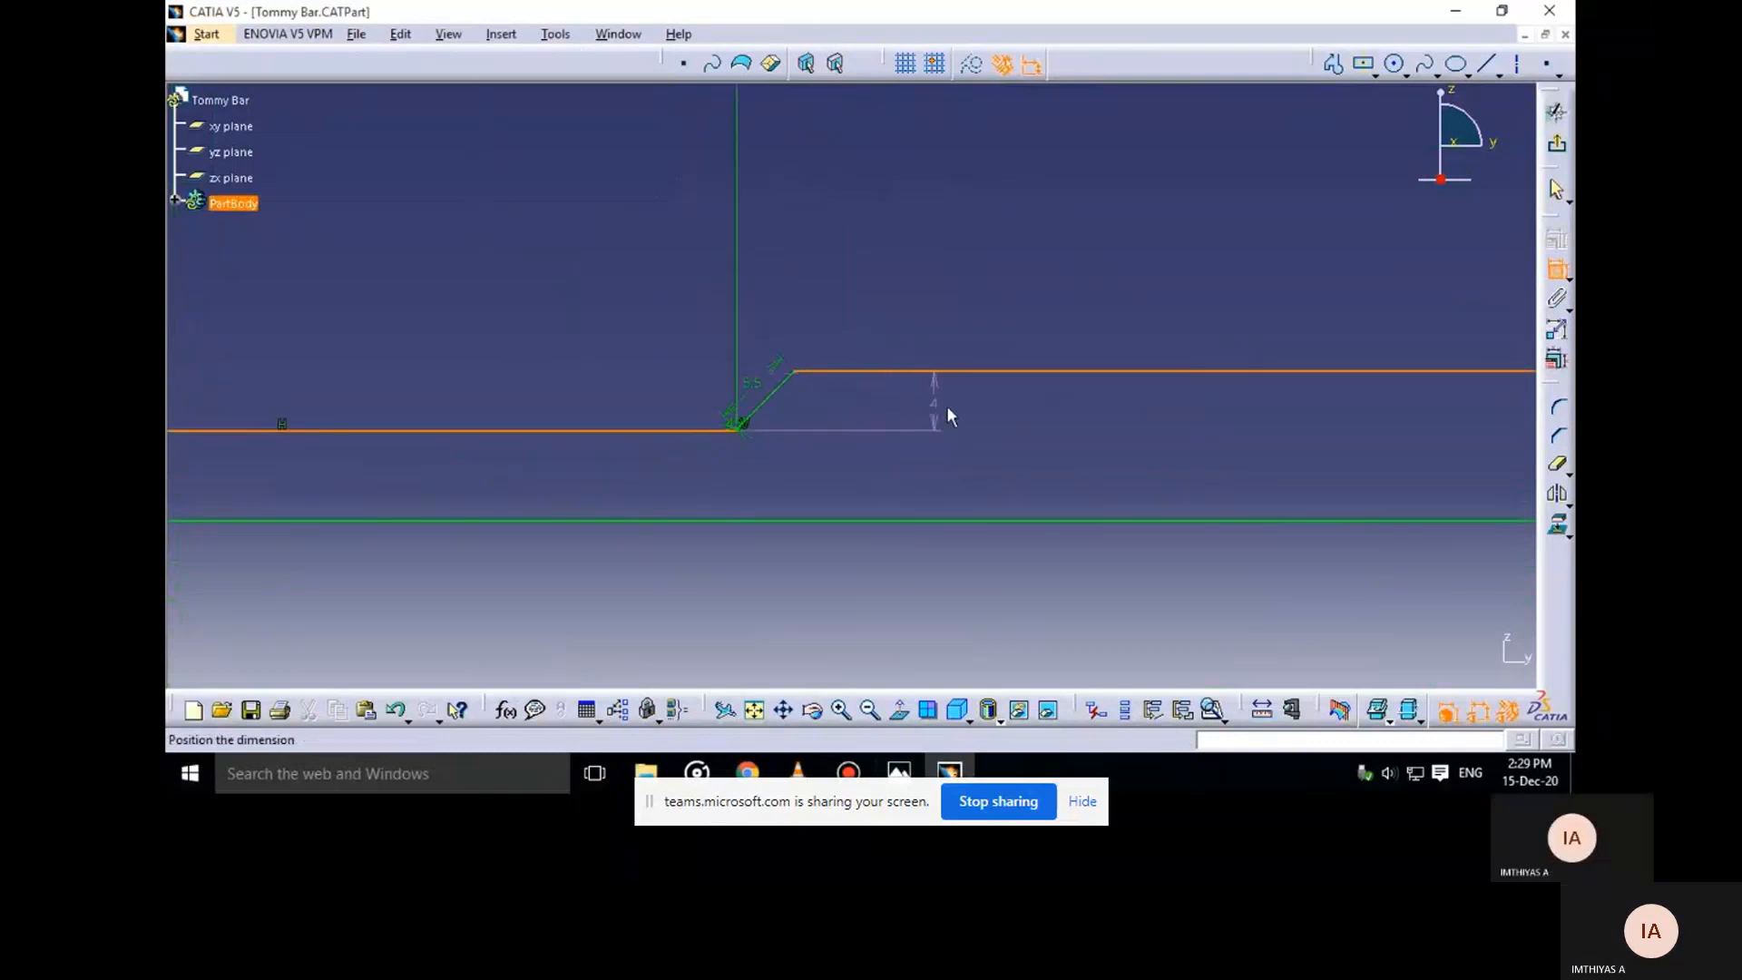
click(1554, 188)
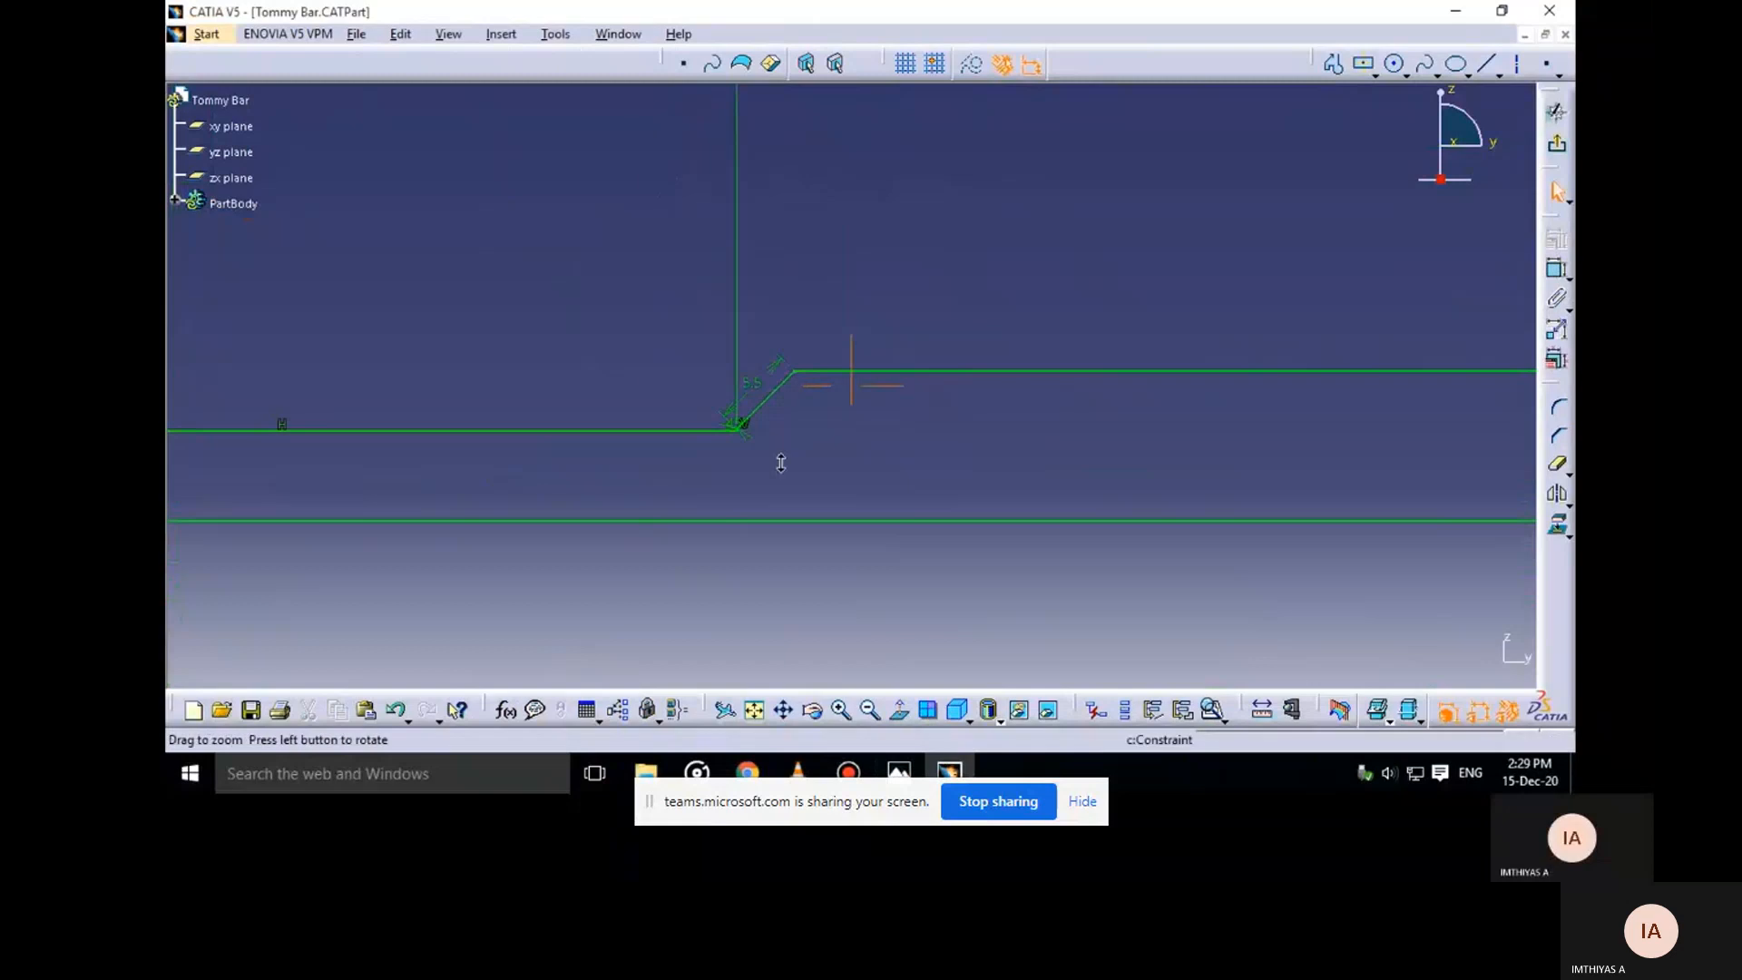
middle_drag(777, 459, 786, 370)
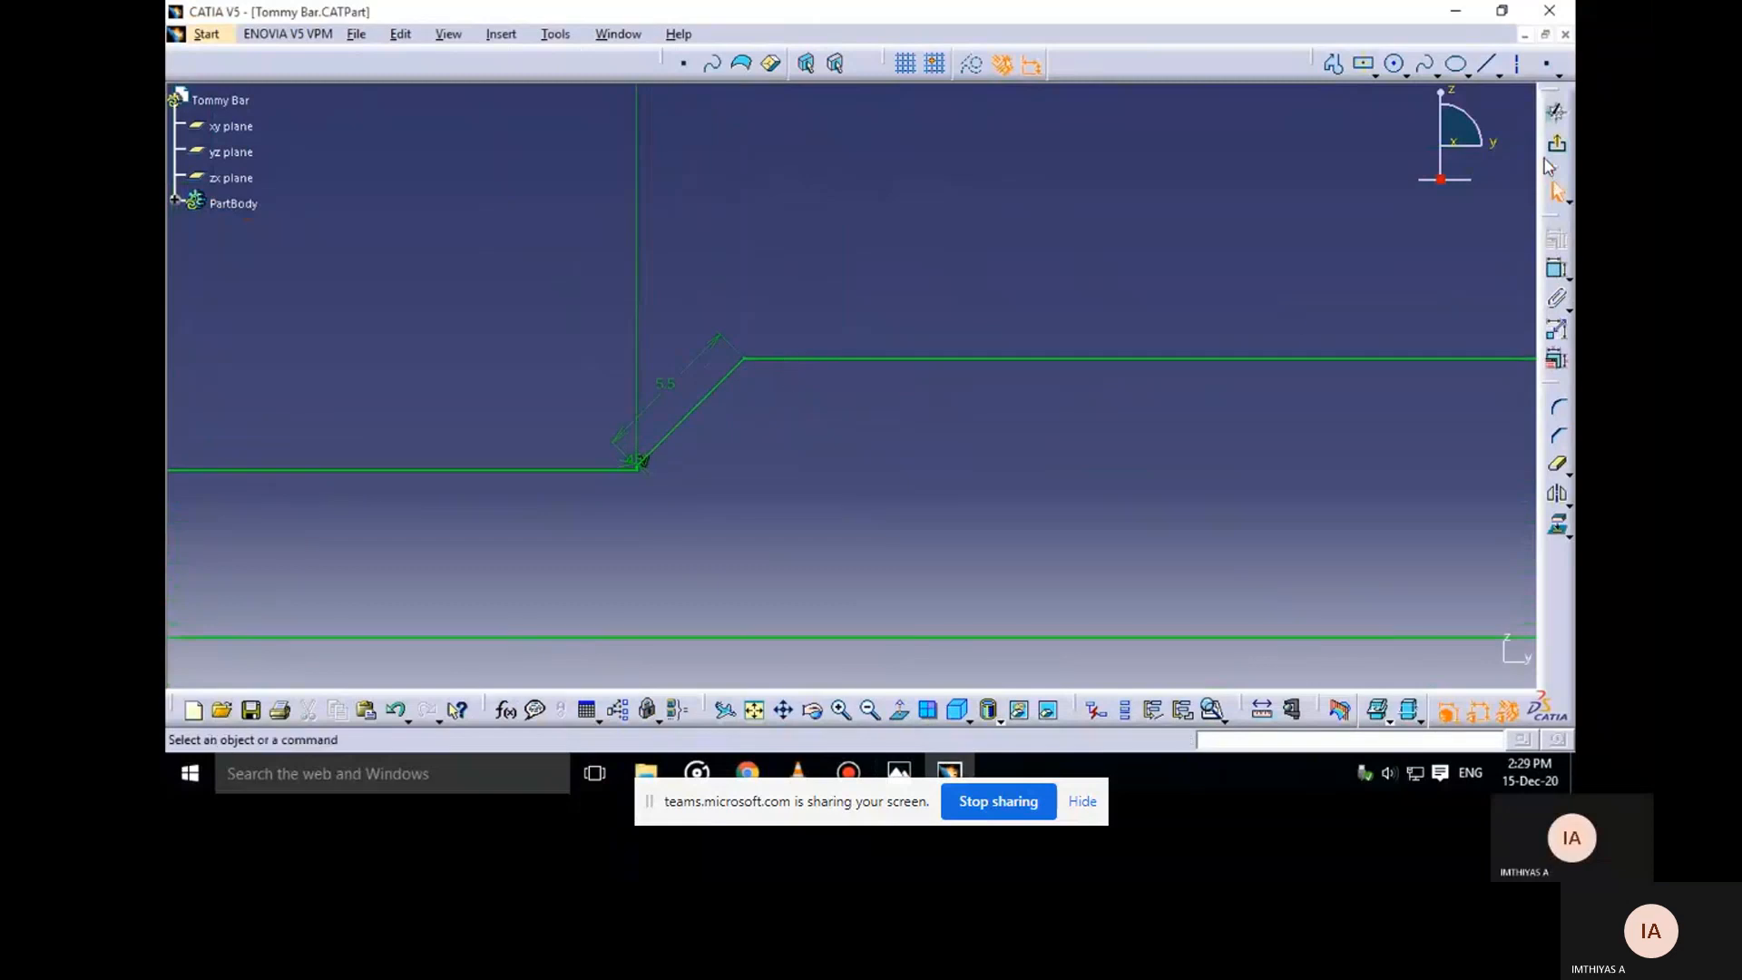
Exit the profile sketch and check the tommy bar in the reference drawing
click(1556, 142)
mouse_move(1170, 423)
middle_down()
mouse_move(1077, 400)
mouse_move(1097, 634)
mouse_move(895, 463)
mouse_move(894, 595)
middle_up()
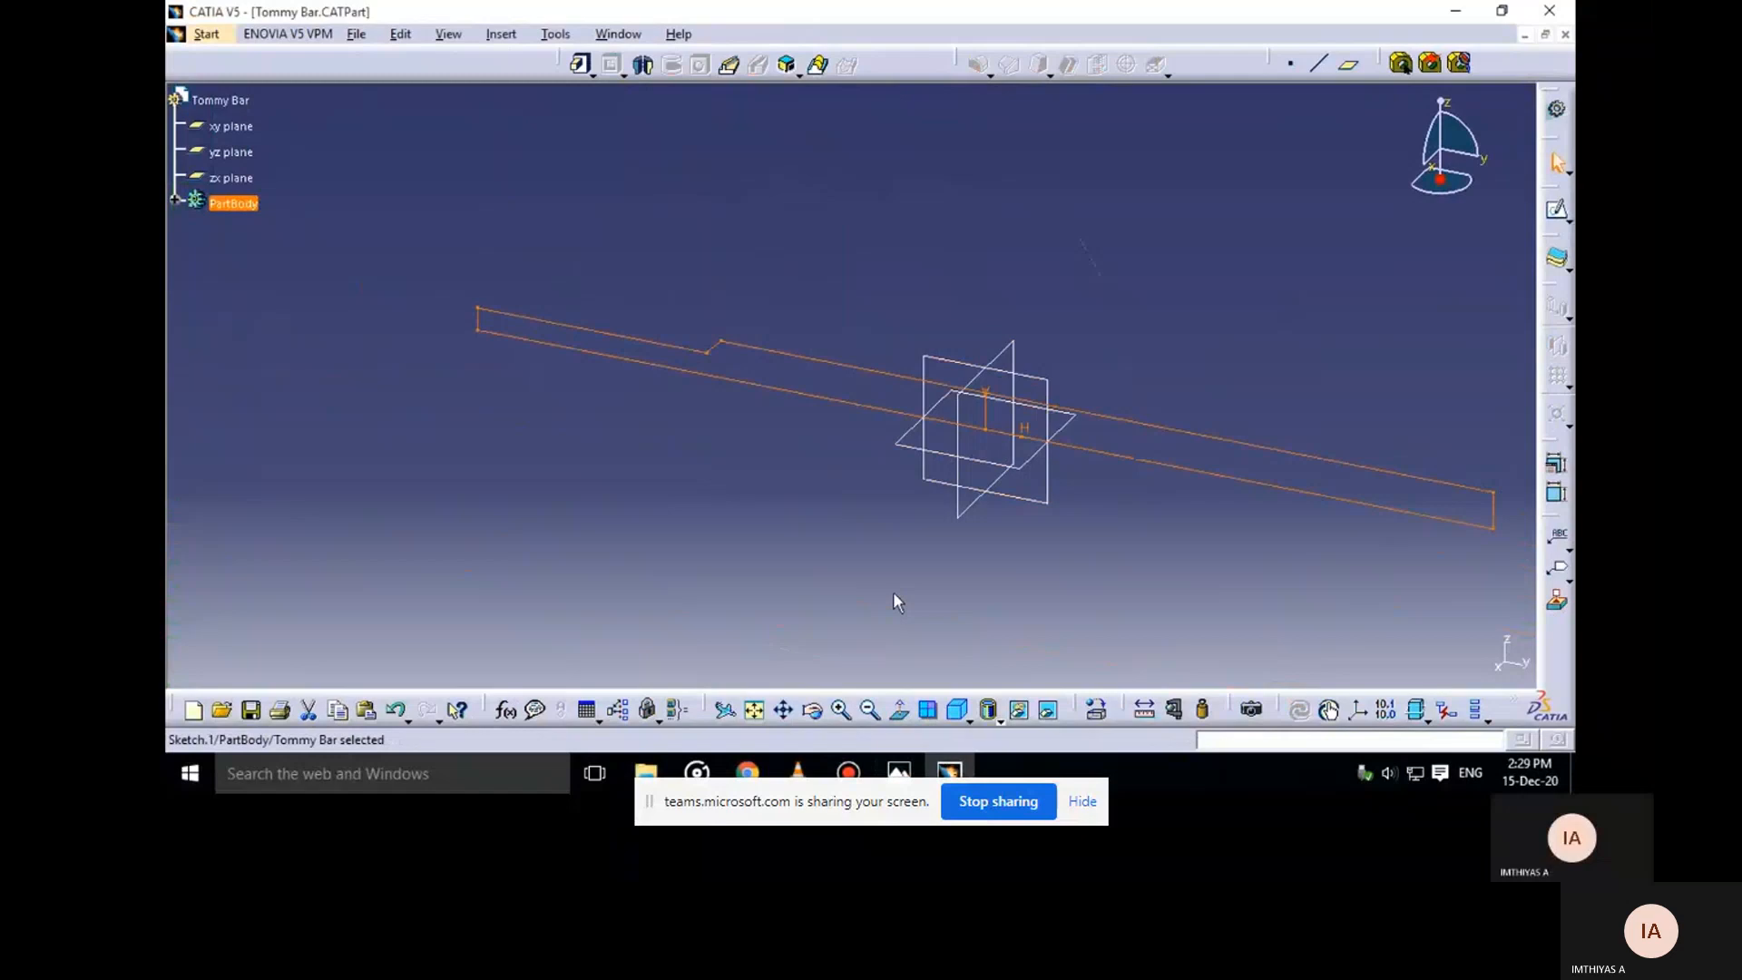
click(915, 772)
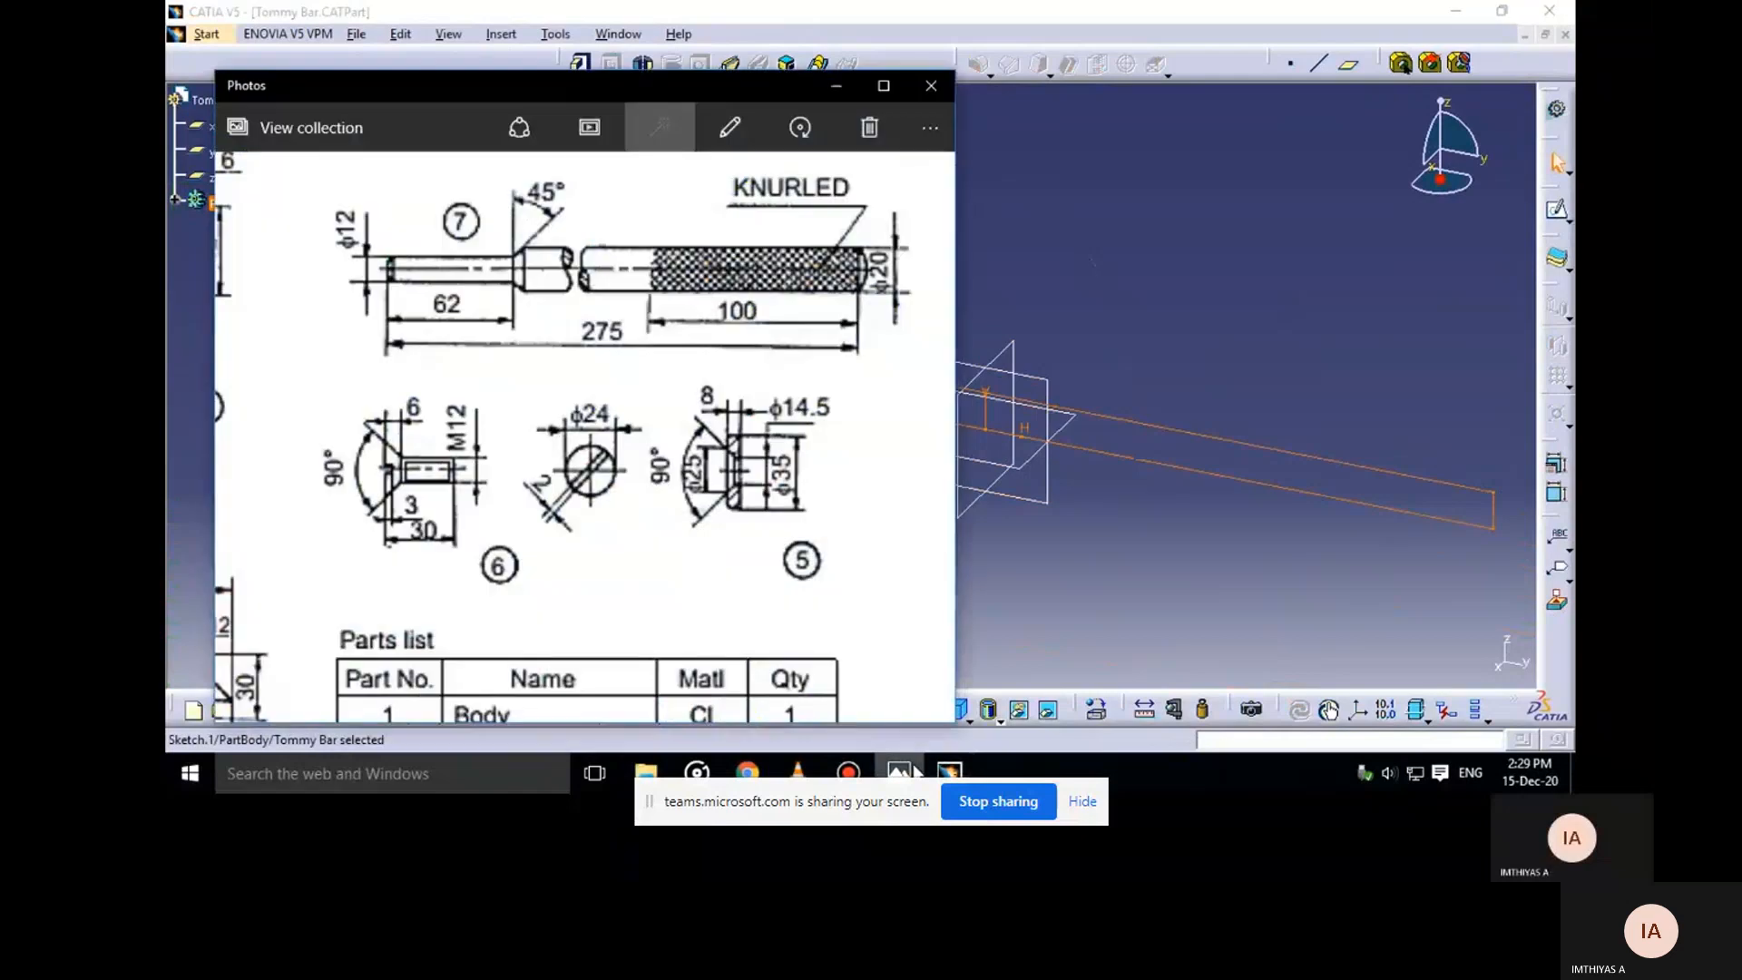
click(917, 770)
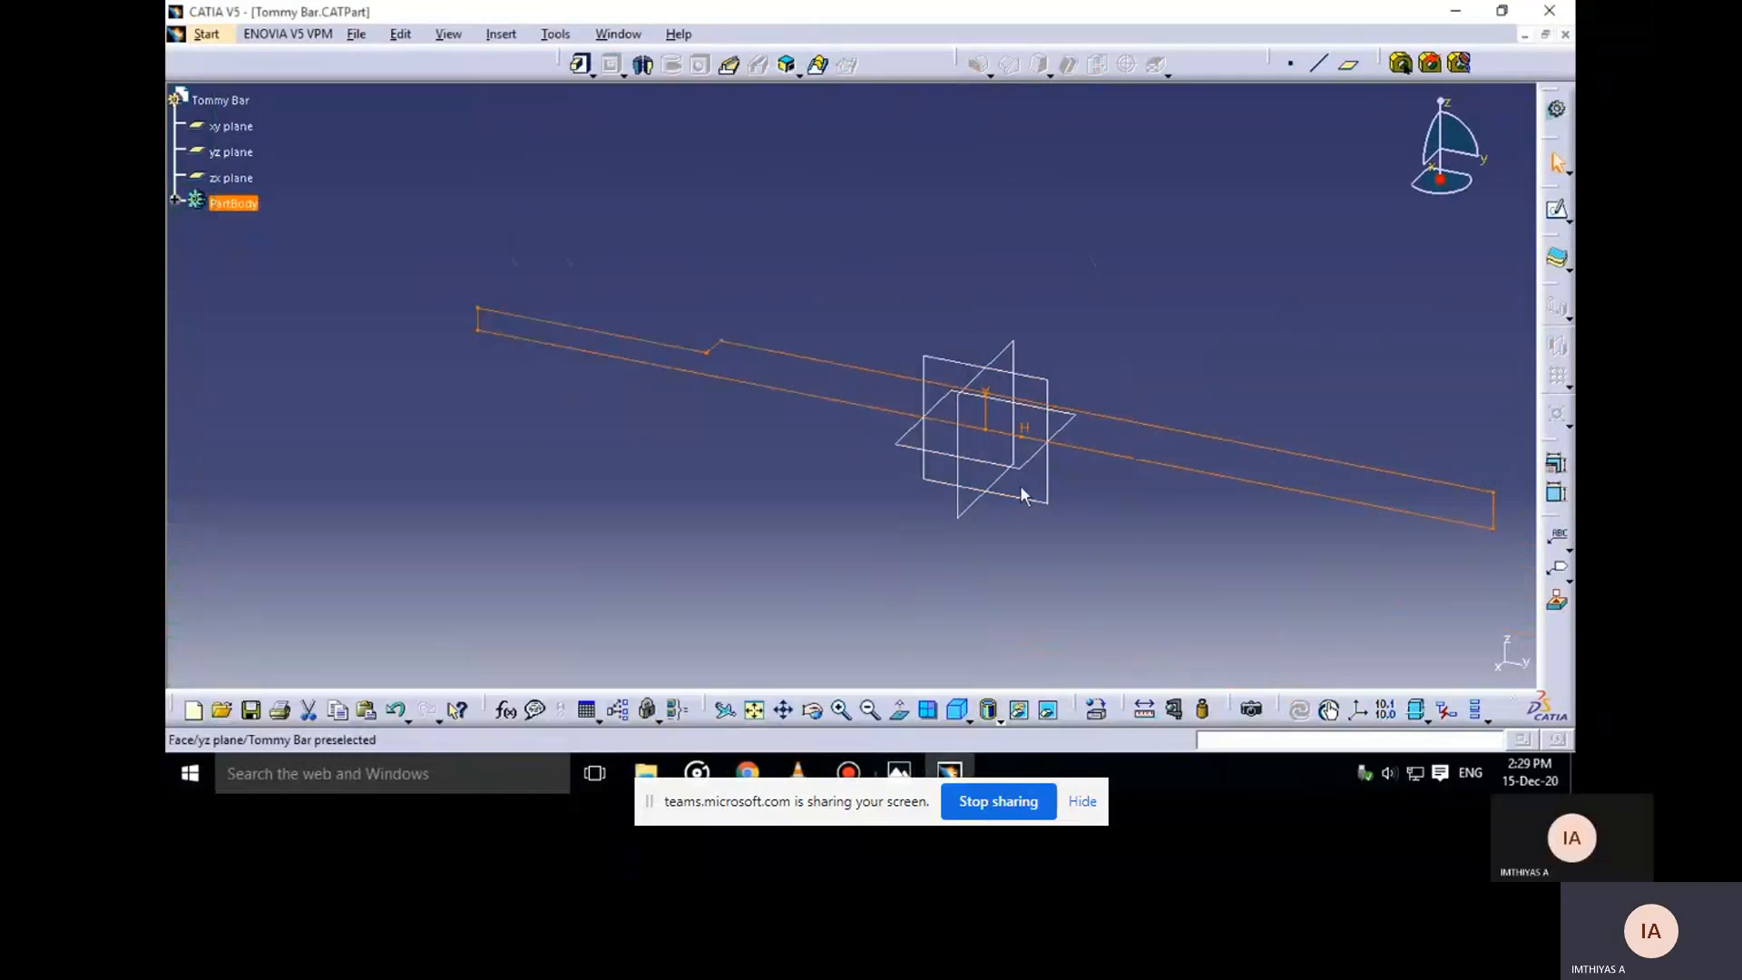
Reopen the tommy bar's profile sketch for editing
right_click(1133, 425)
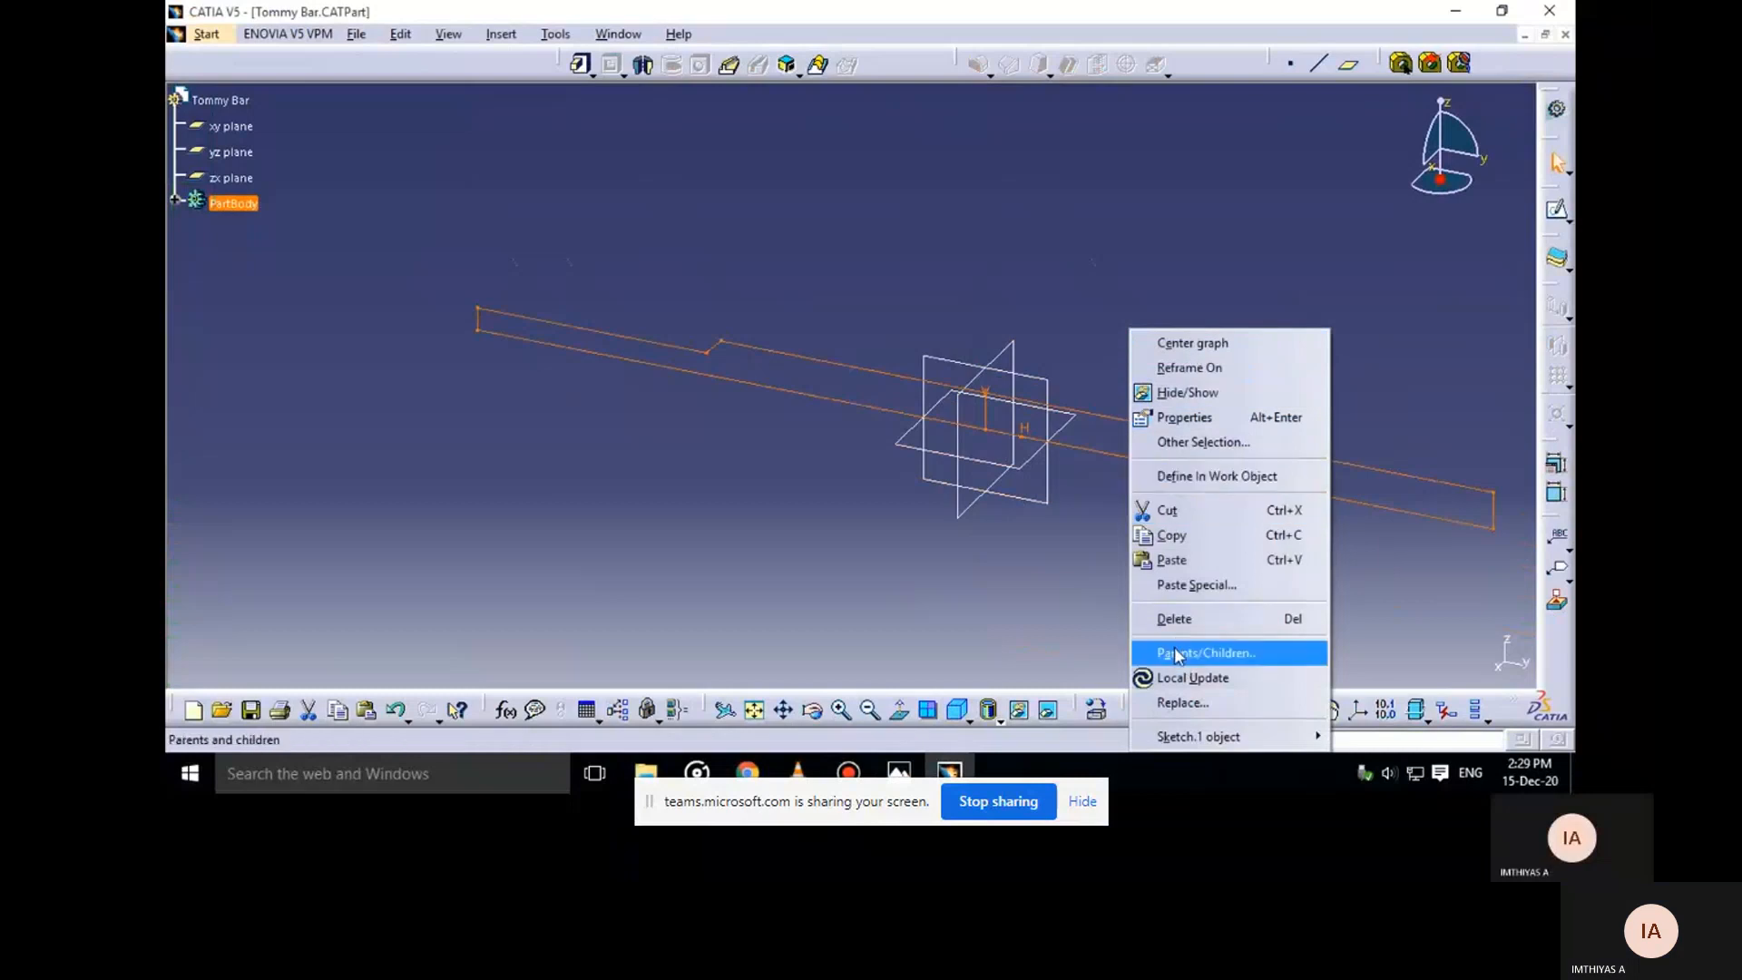
click(1031, 548)
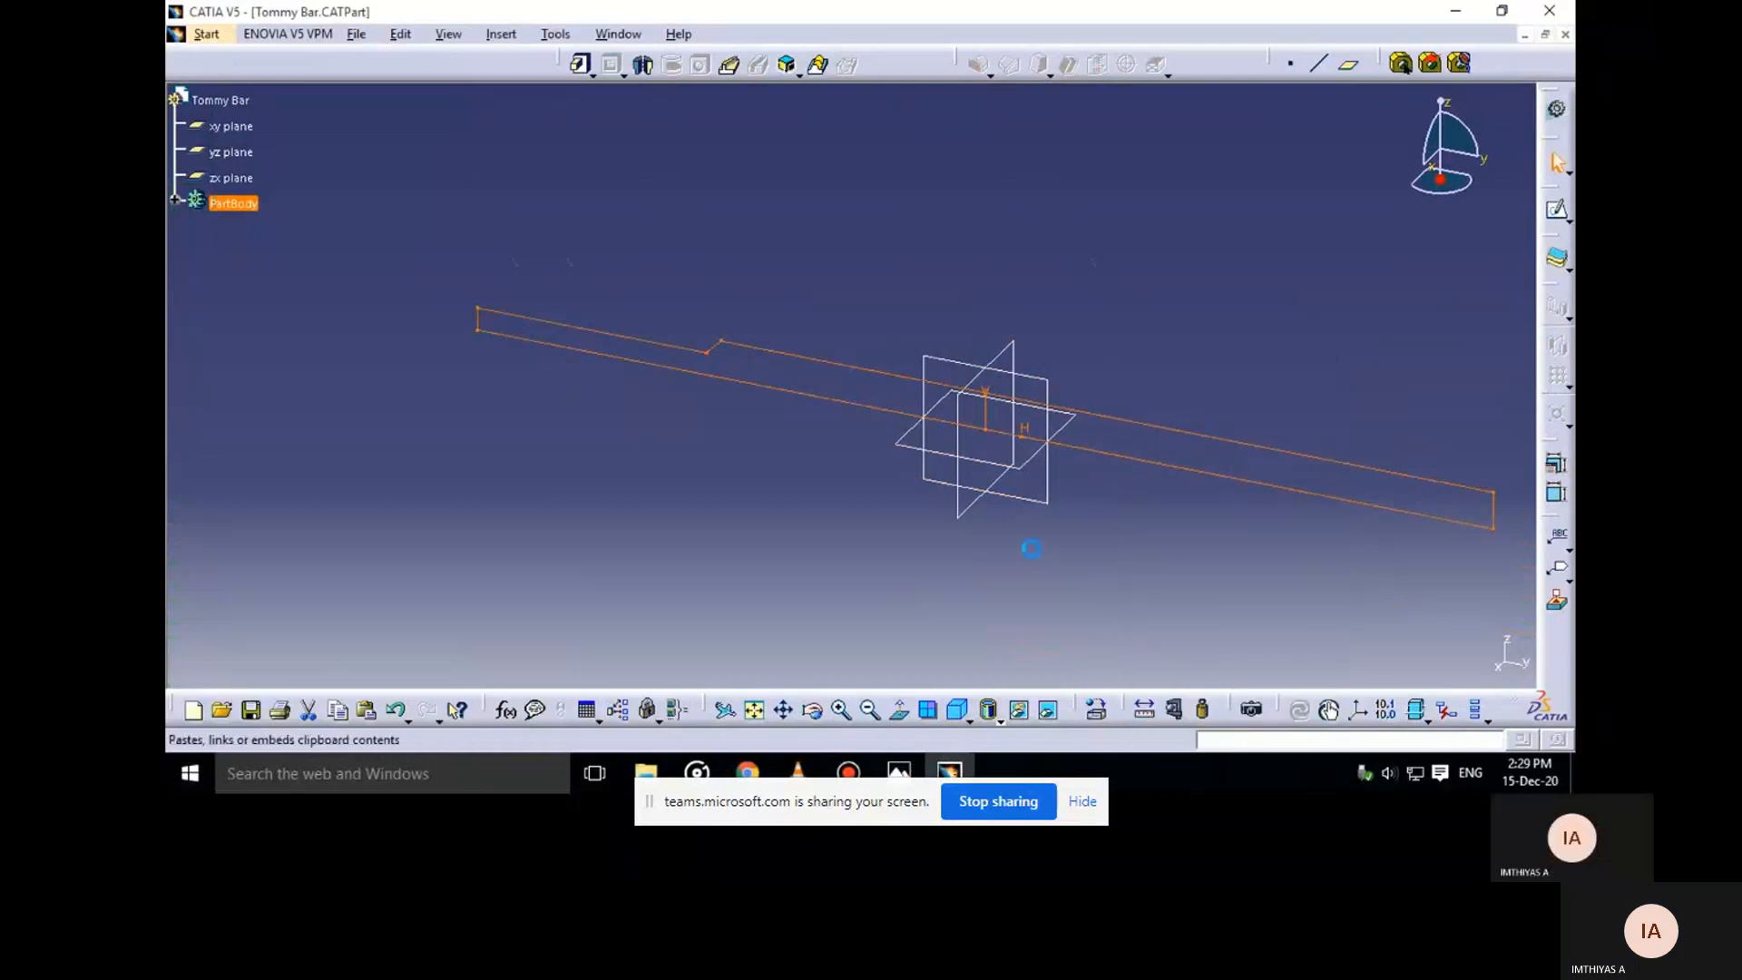
double_click(1134, 418)
middle_drag(757, 435, 832, 471)
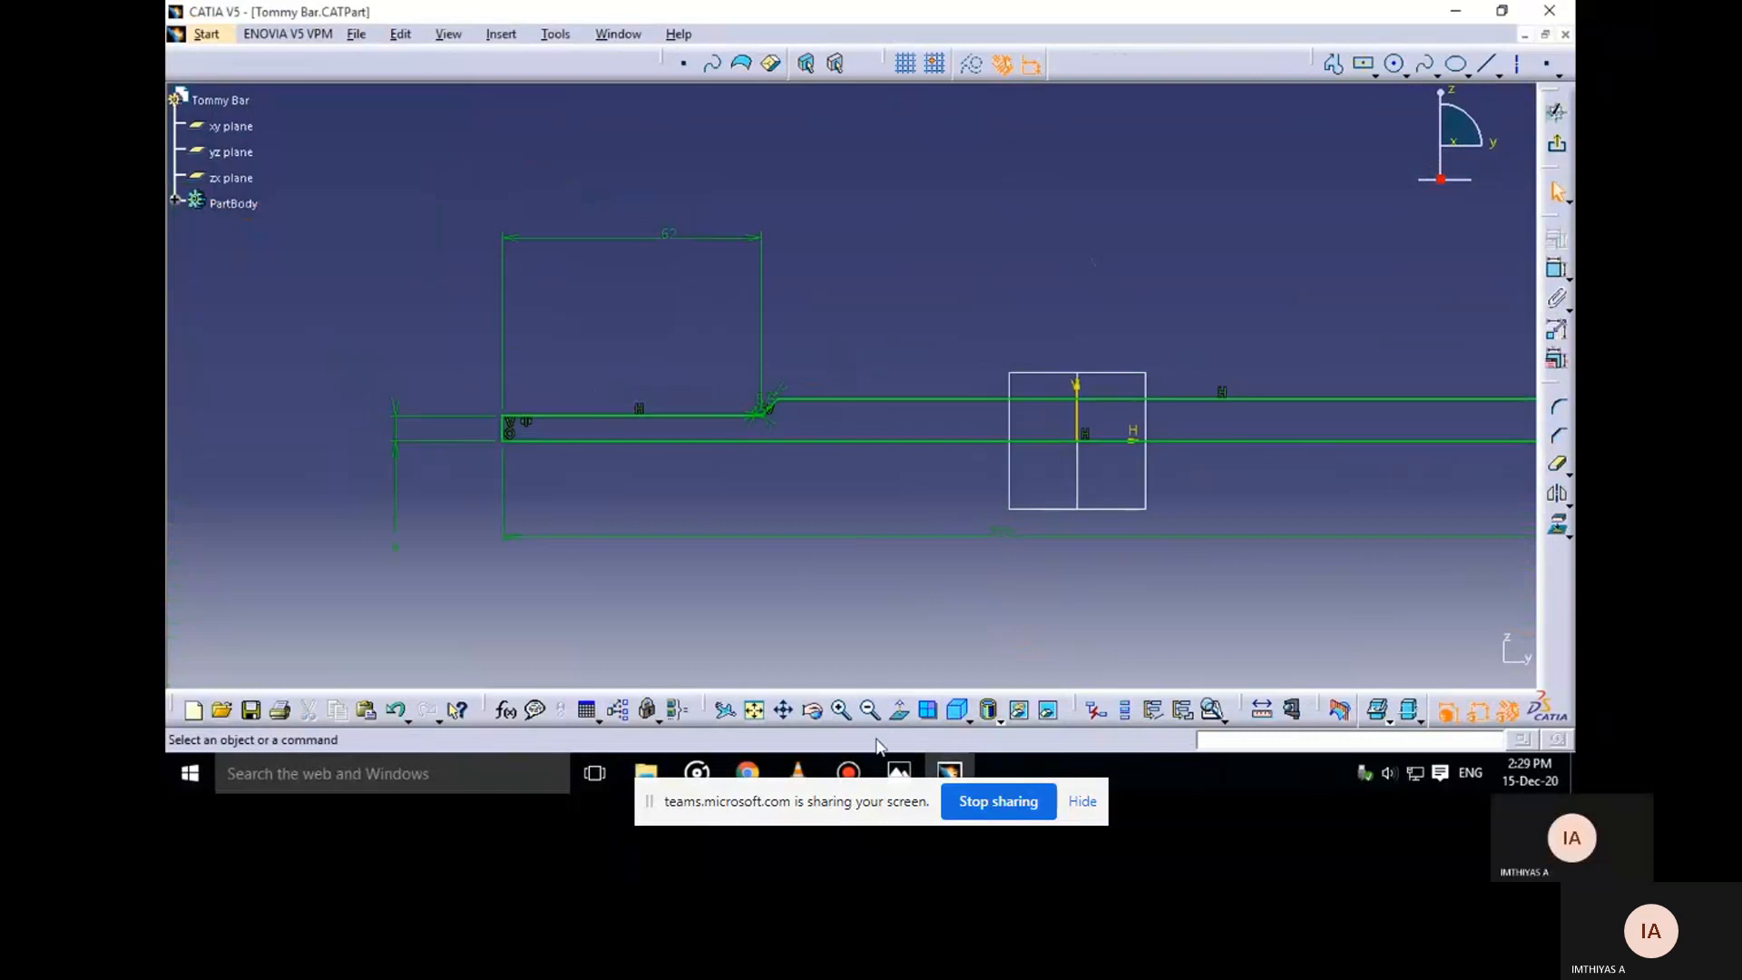
Chamfer the upper corner of the tommy bar's thin end at 45° with a length of about 3.7 mm, converting the length constraint into a distance
key(alt+Tab)
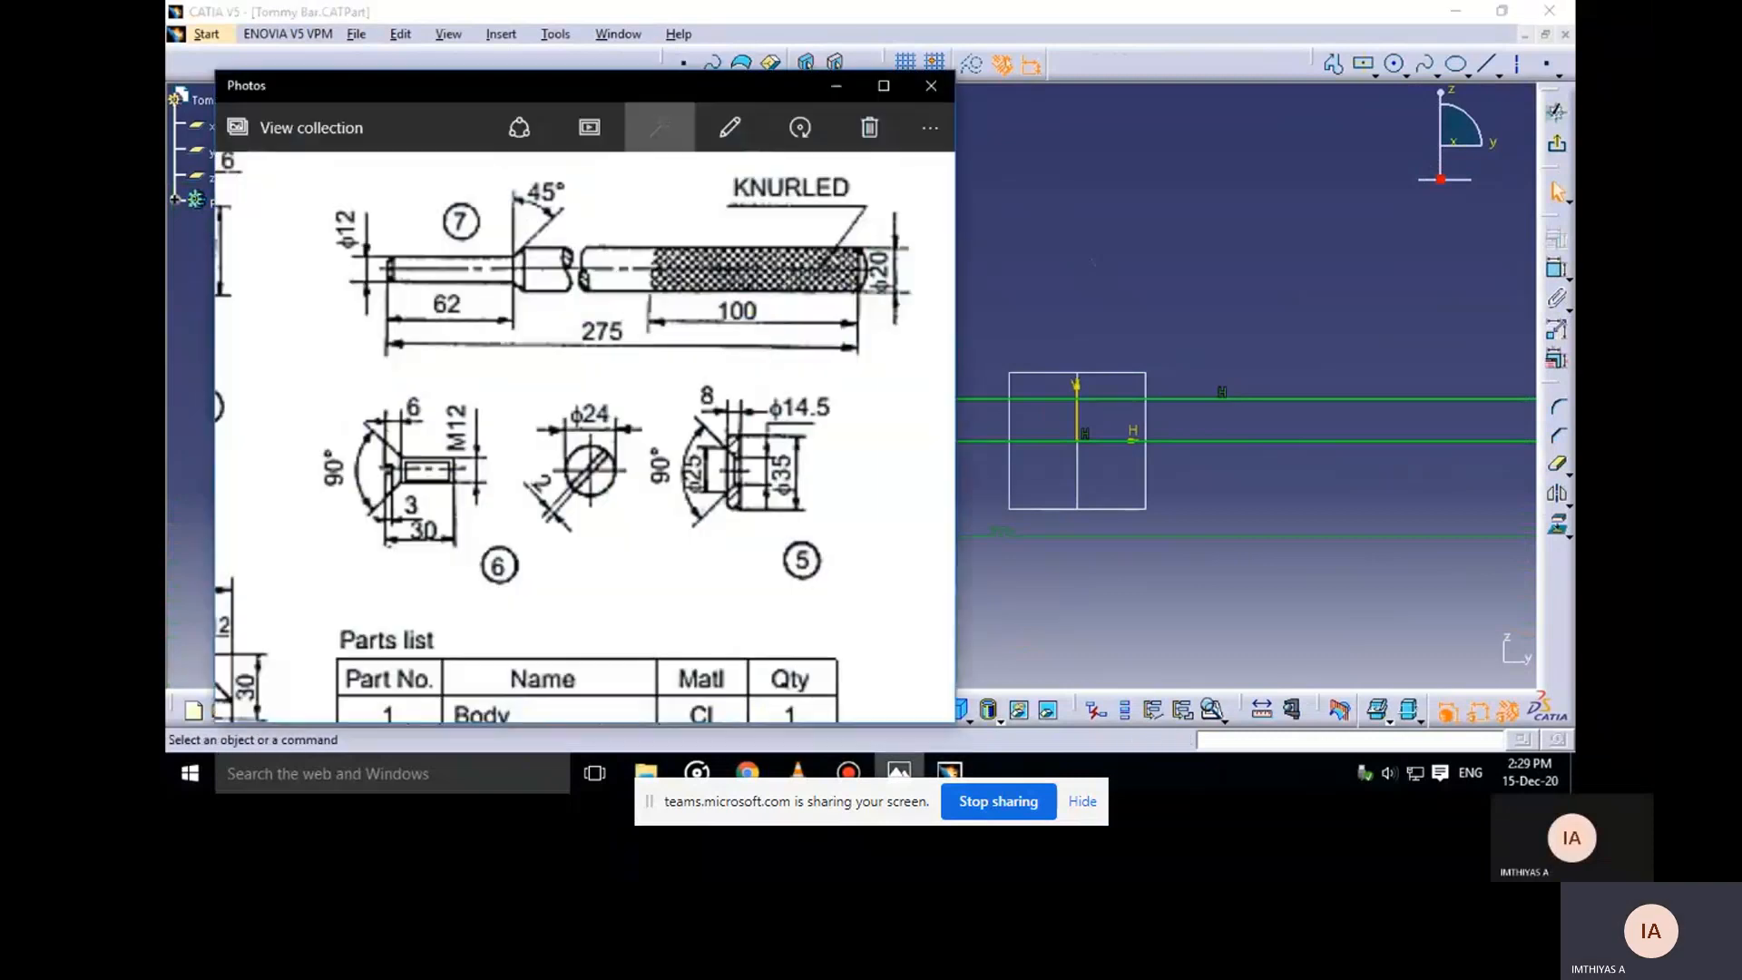
key(alt+Tab)
mouse_move(593, 591)
middle_down()
mouse_move(688, 610)
mouse_move(688, 560)
mouse_move(748, 570)
middle_up()
click(1554, 435)
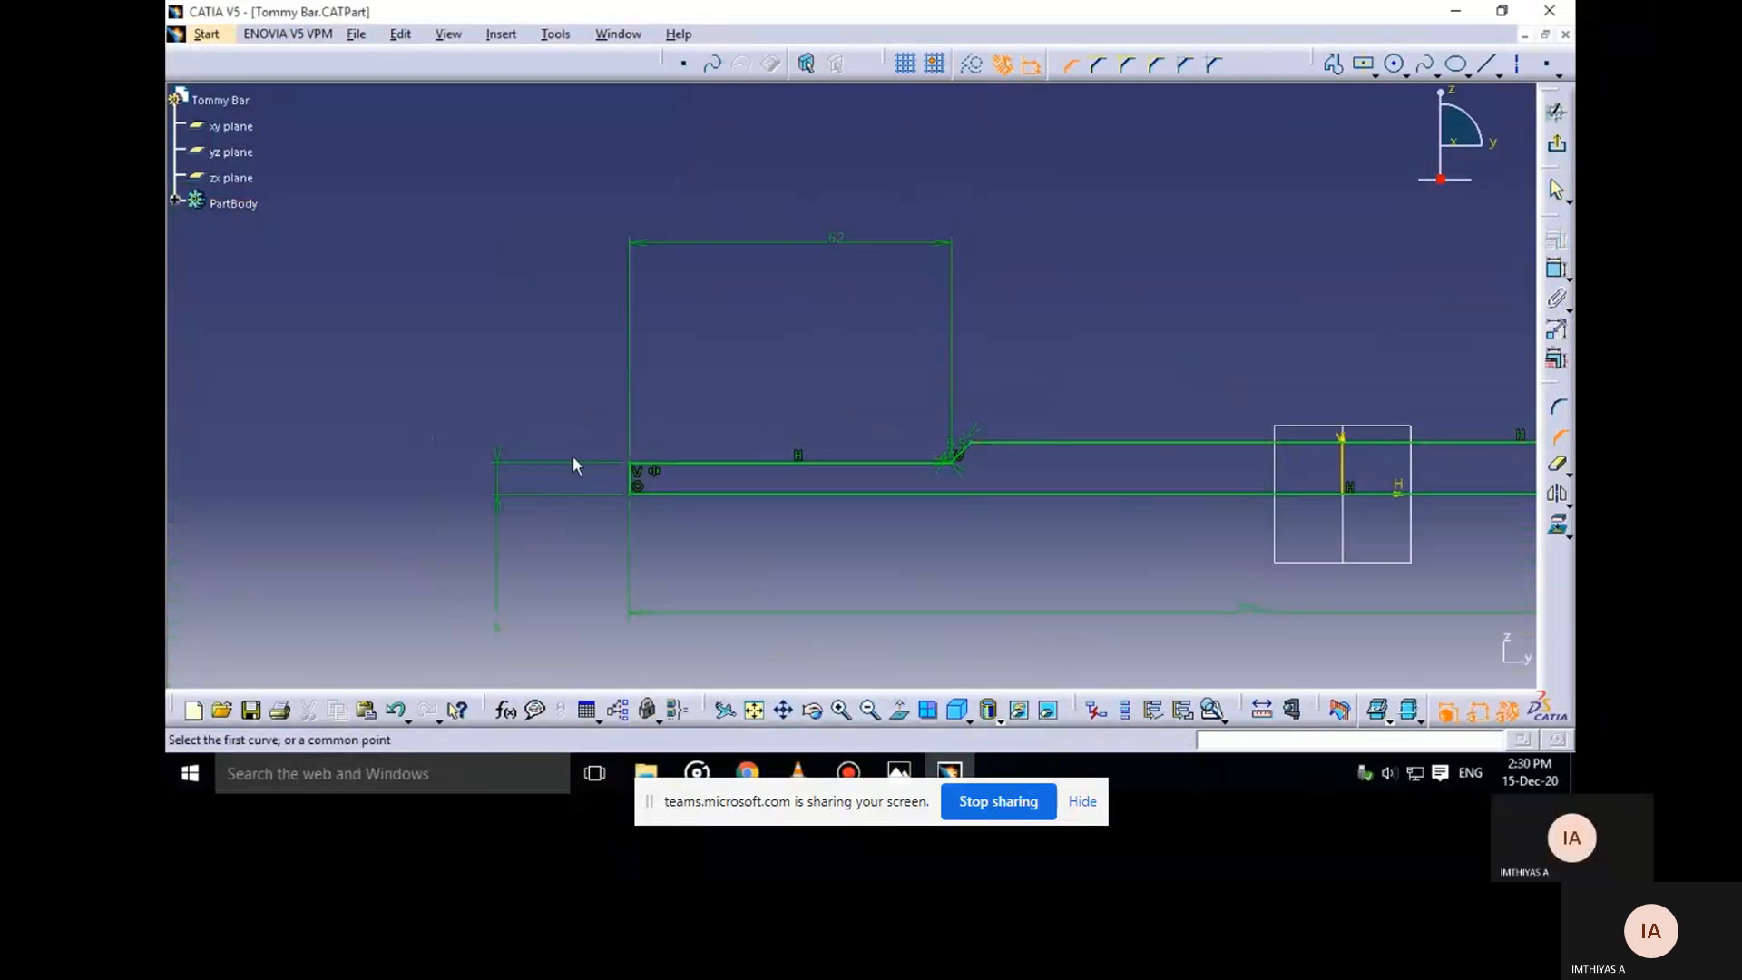
click(666, 472)
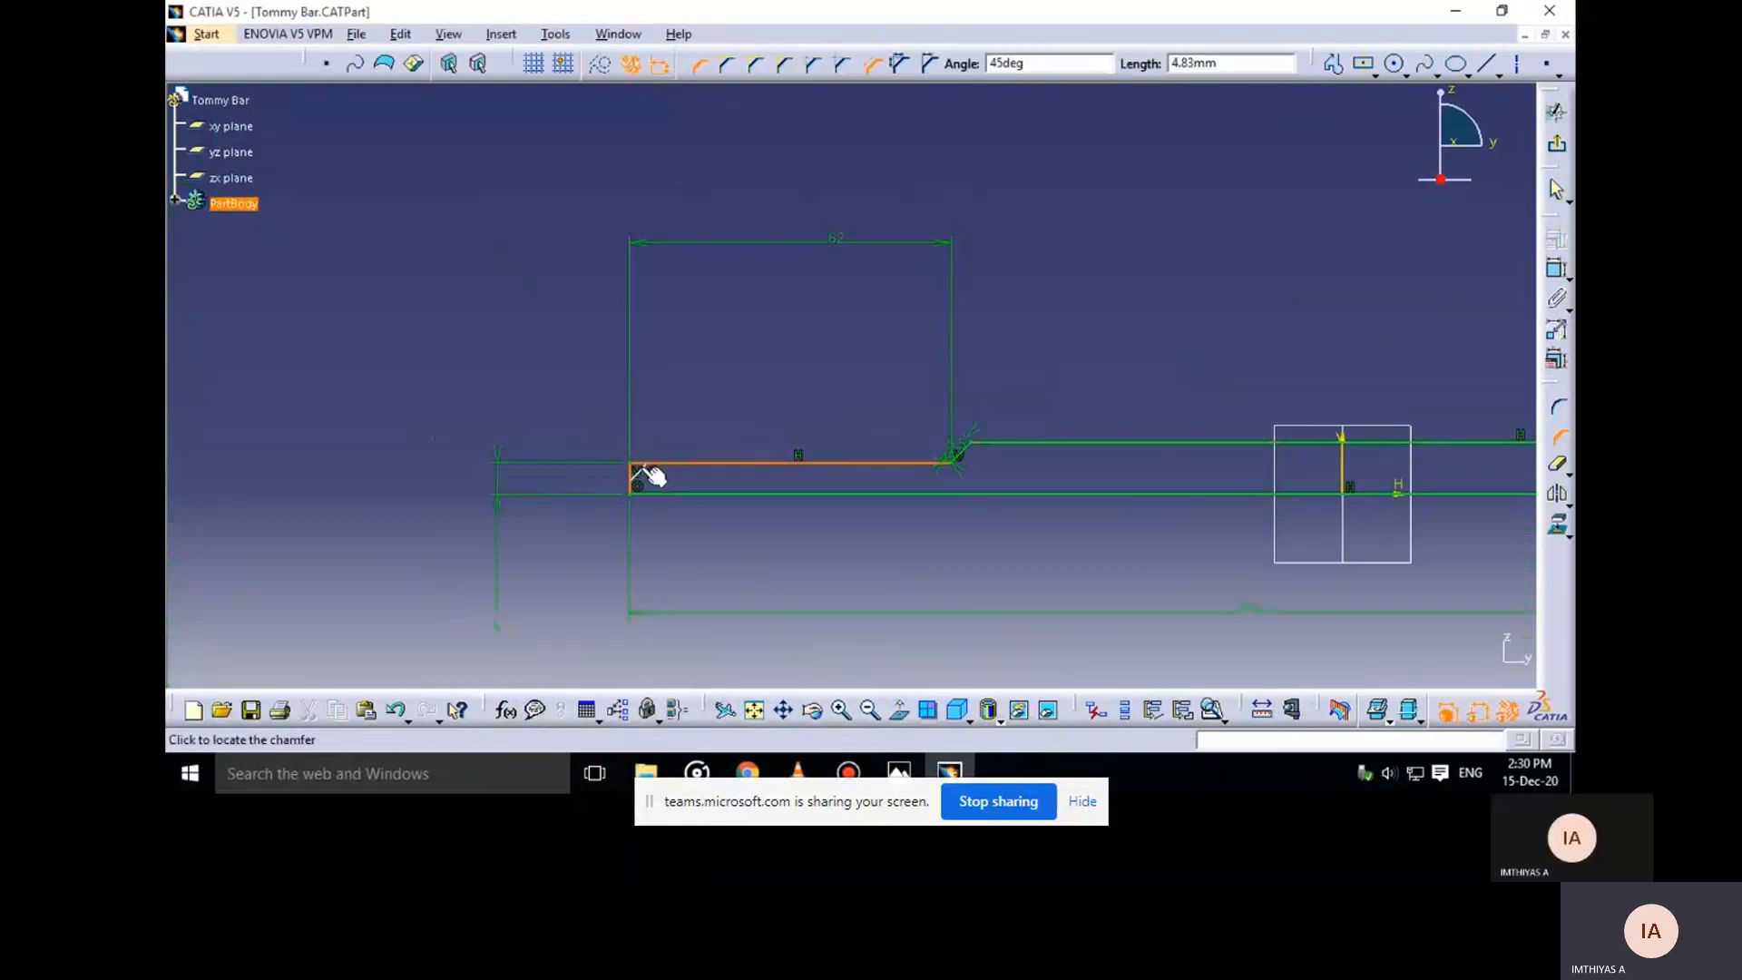
click(649, 477)
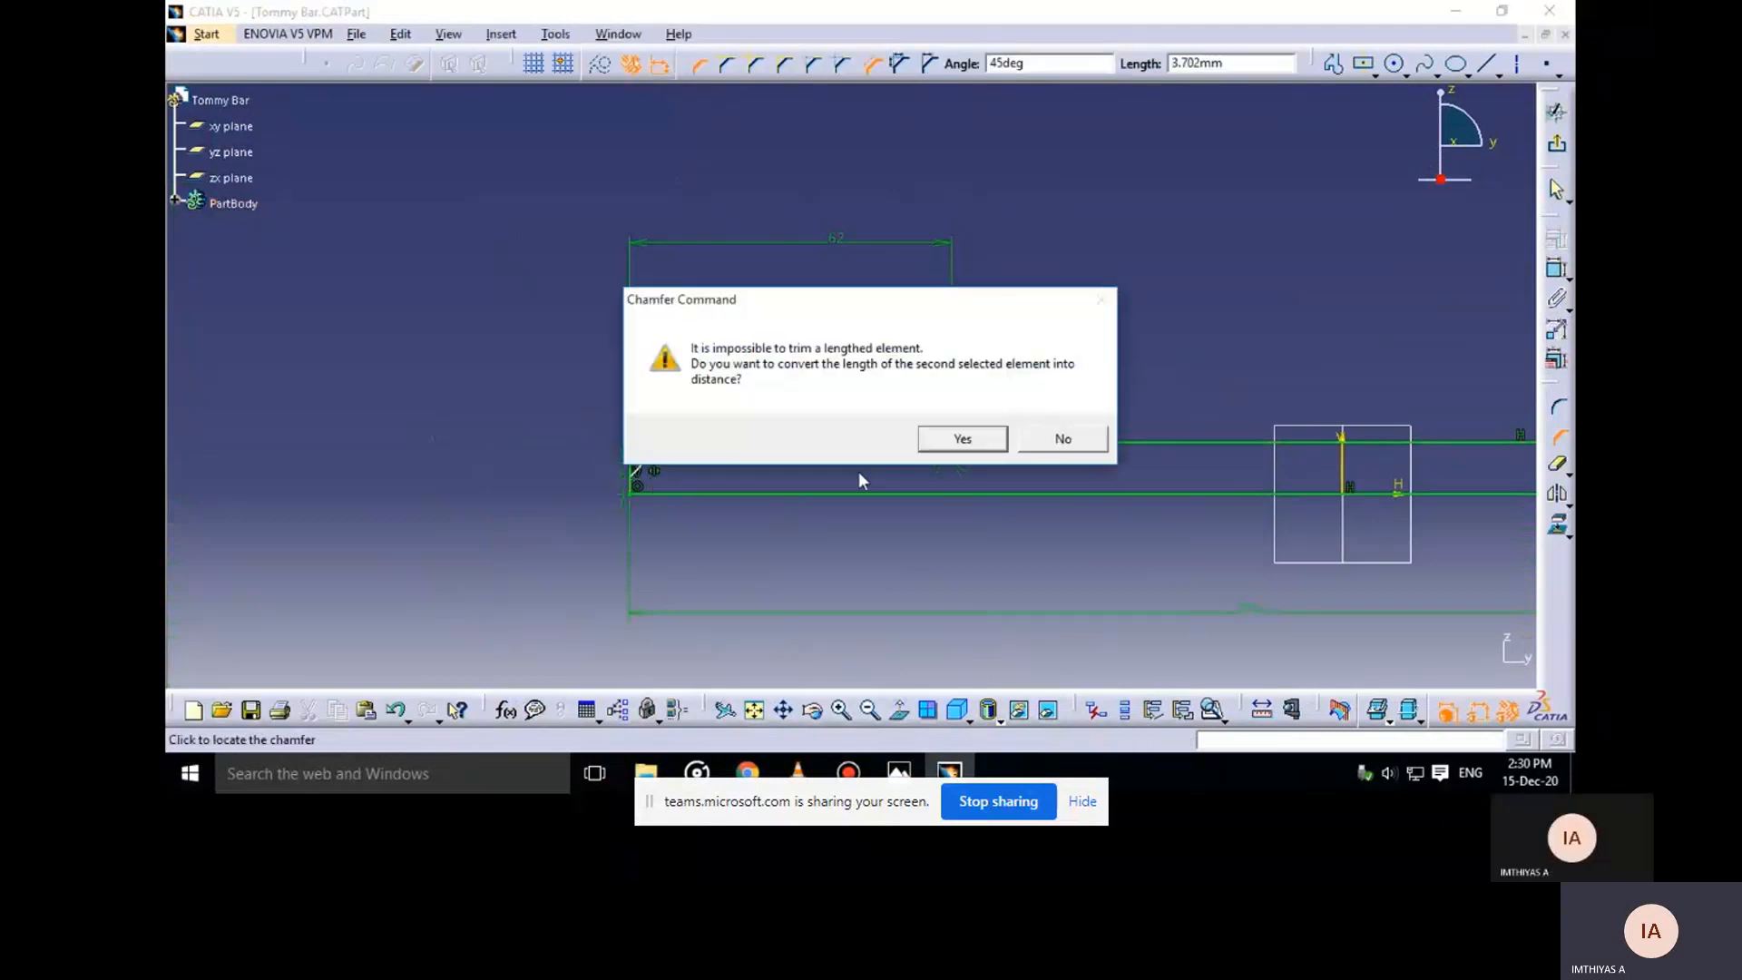
click(960, 441)
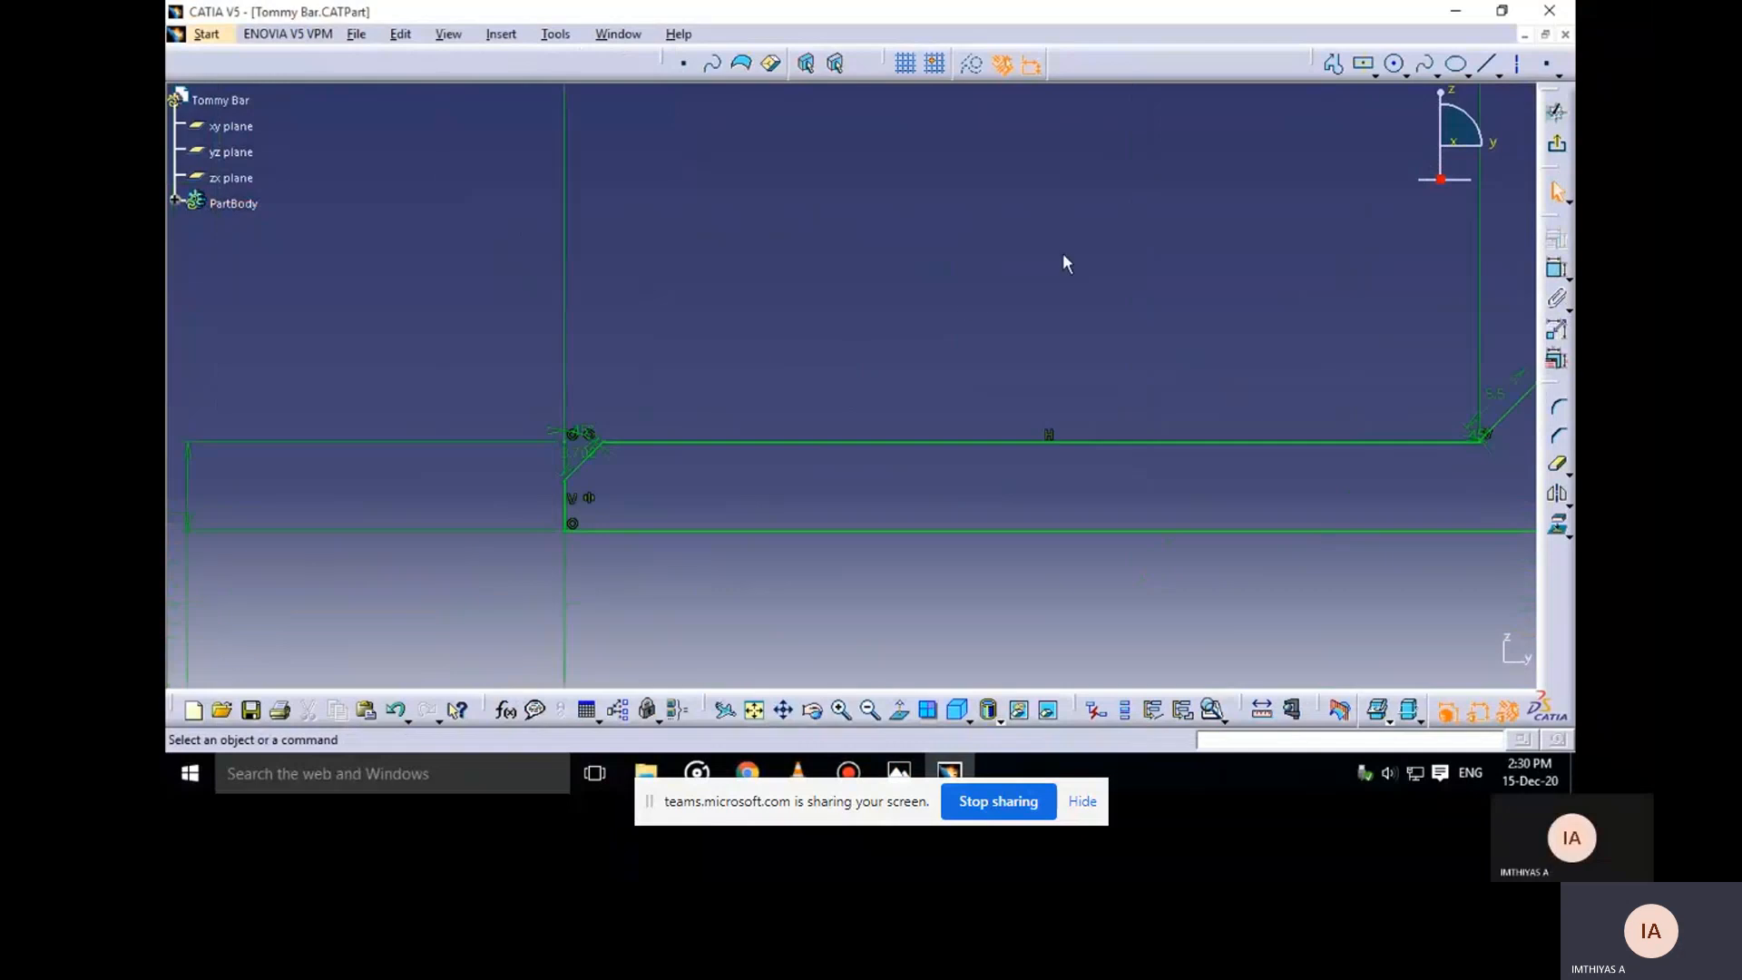
Try a value of 4° for the thin-end chamfer's angle
double_click(574, 468)
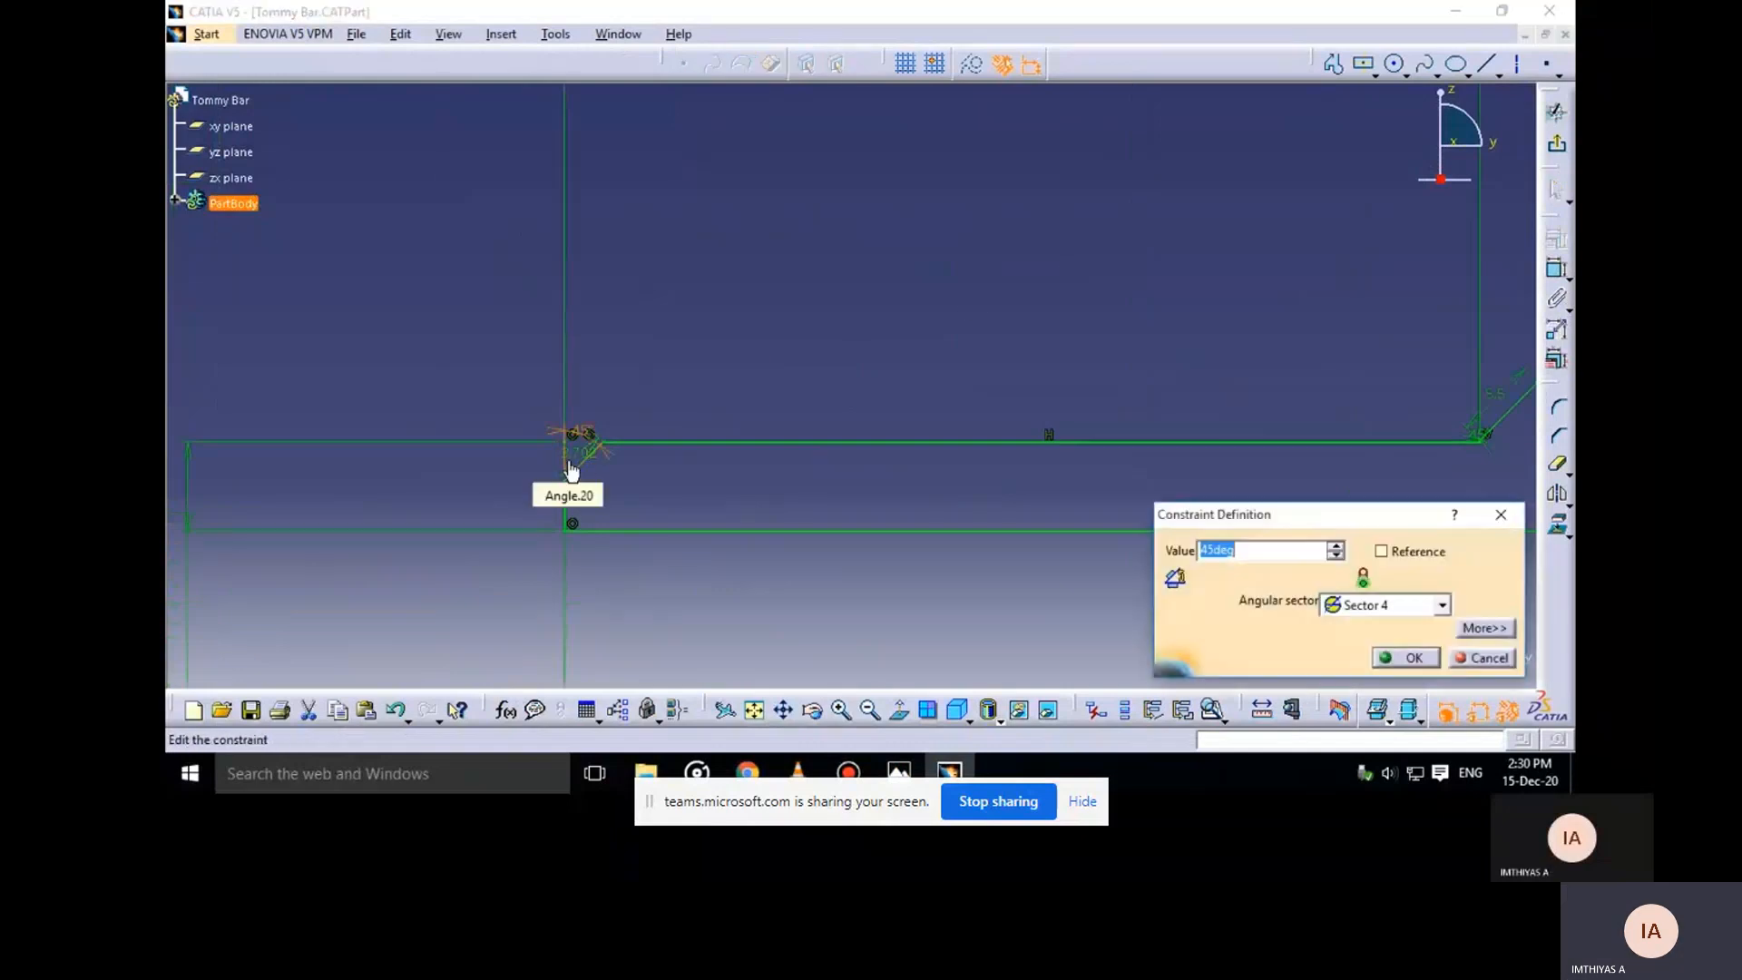
text(4)
key(Return)
Move the thin-end chamfer's angle dimension clear of the profile and set the angle to 45°
mouse_move(617, 472)
middle_down()
mouse_move(658, 500)
mouse_move(628, 401)
middle_up()
click(350, 531)
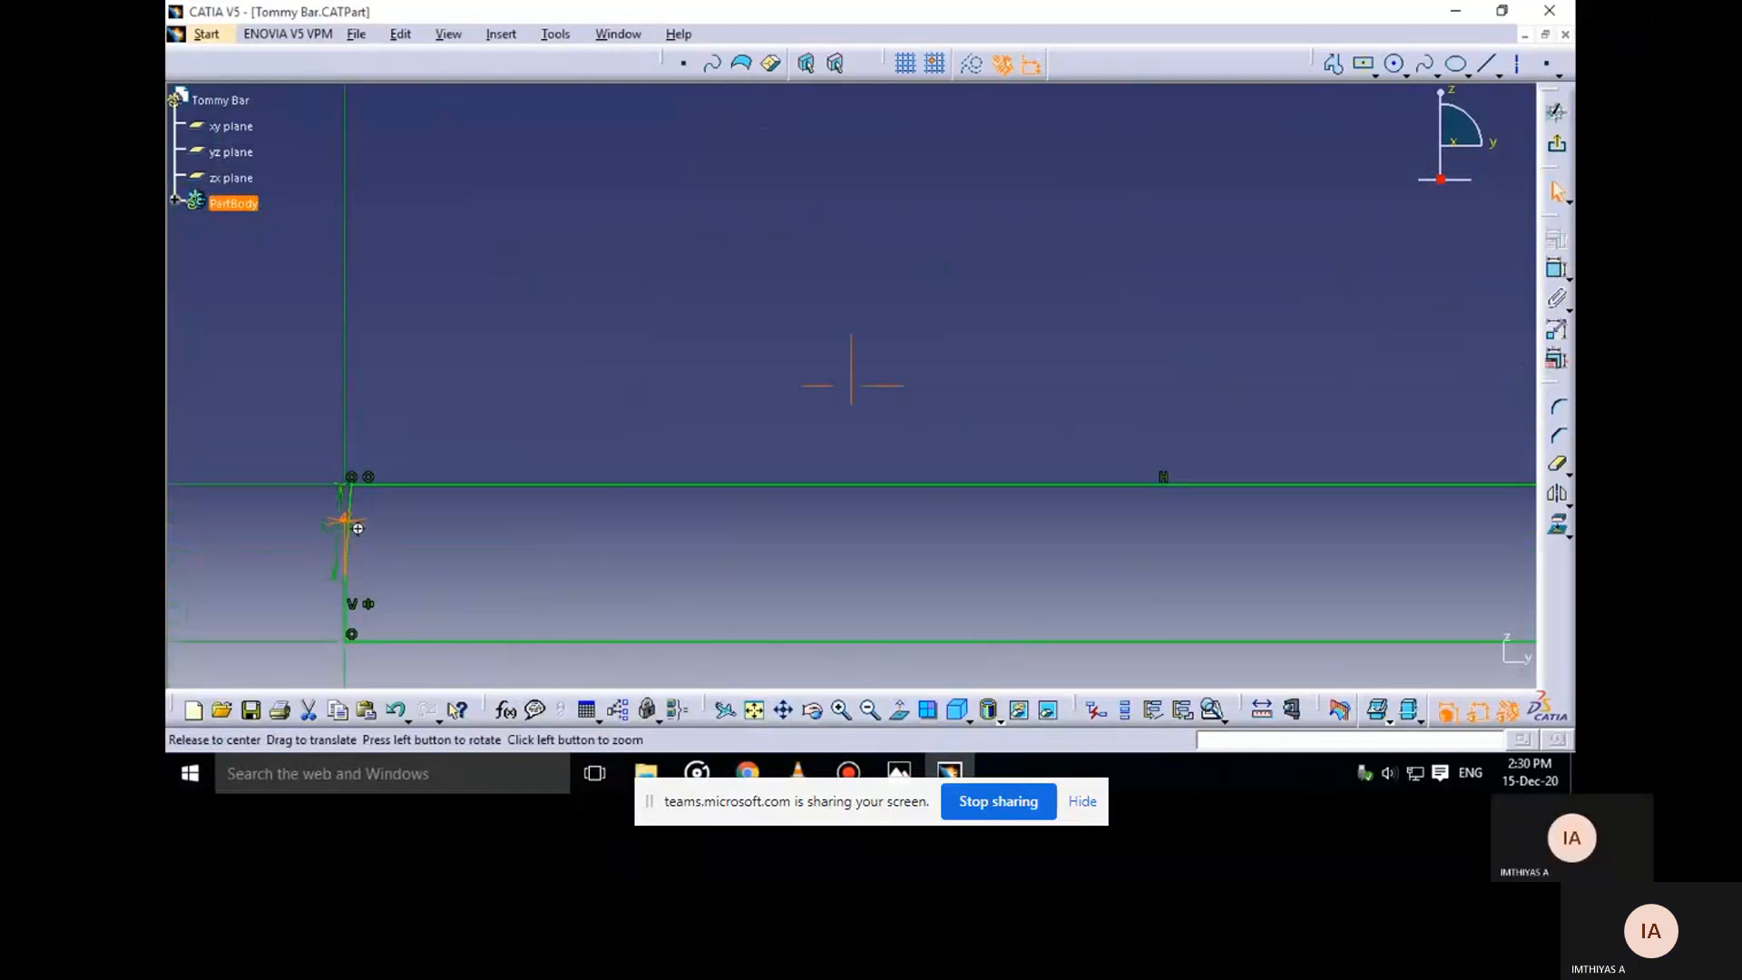
mouse_move(462, 562)
middle_down()
mouse_move(423, 559)
mouse_move(769, 538)
mouse_move(735, 544)
mouse_move(777, 639)
mouse_move(789, 626)
mouse_move(805, 642)
mouse_move(847, 378)
mouse_move(797, 323)
mouse_move(847, 377)
mouse_move(1114, 437)
middle_up()
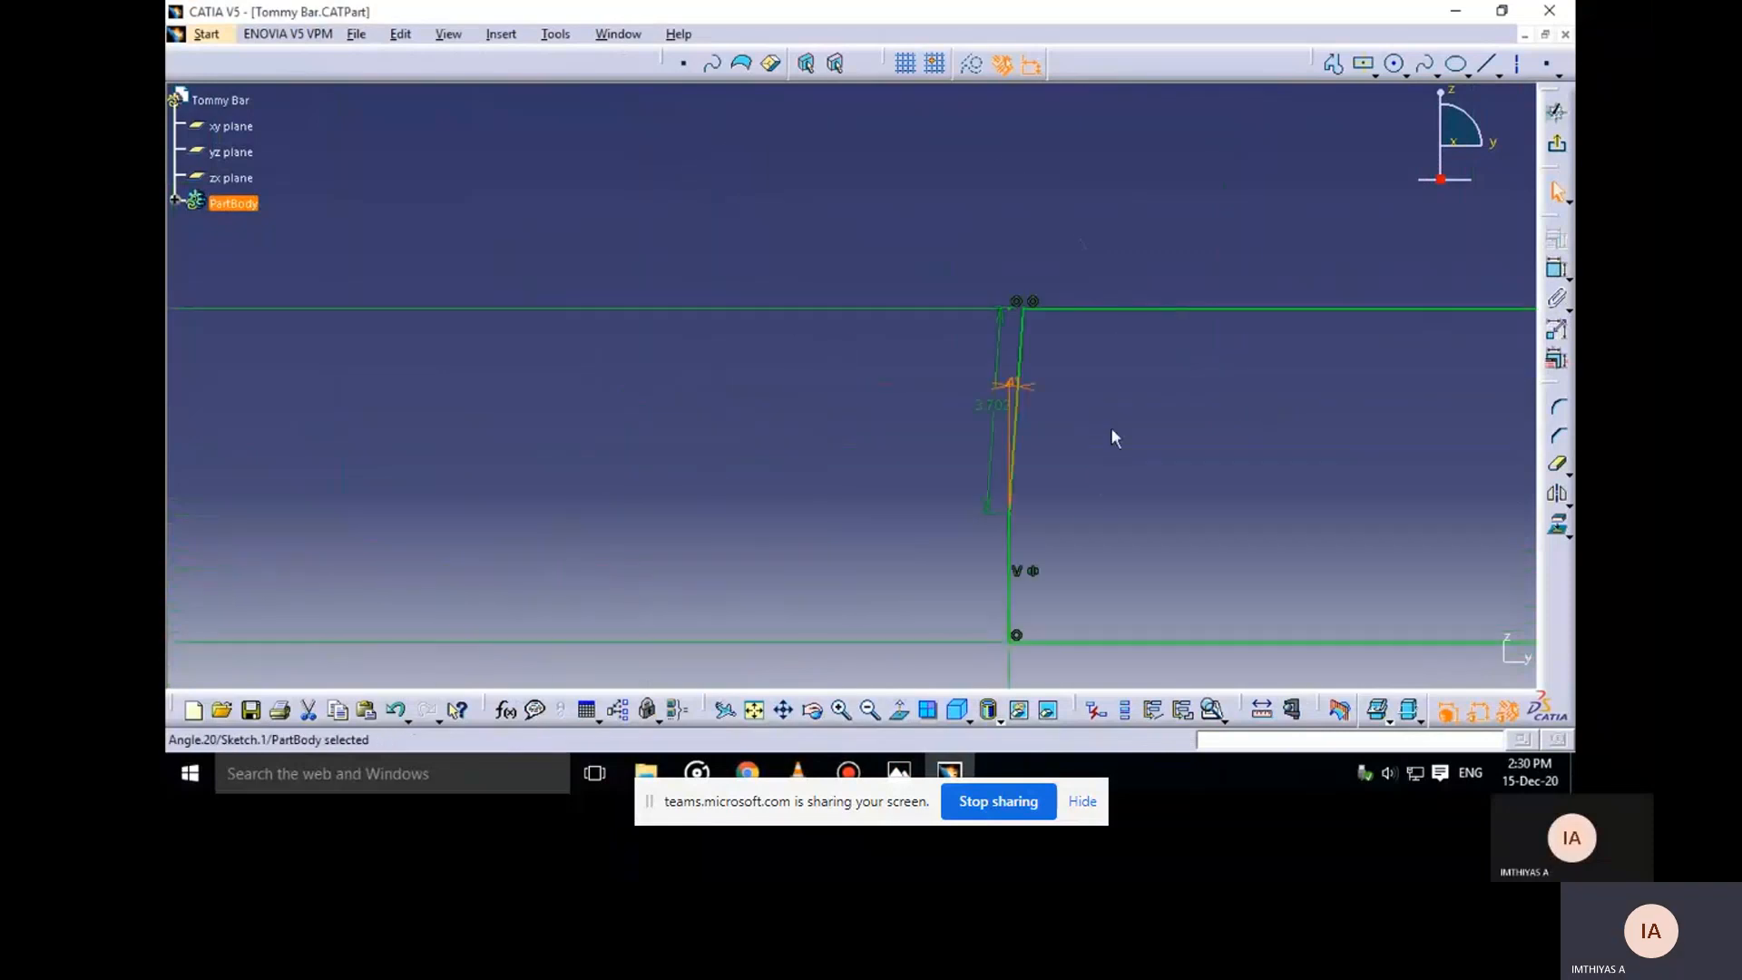
drag(1015, 422, 1092, 444)
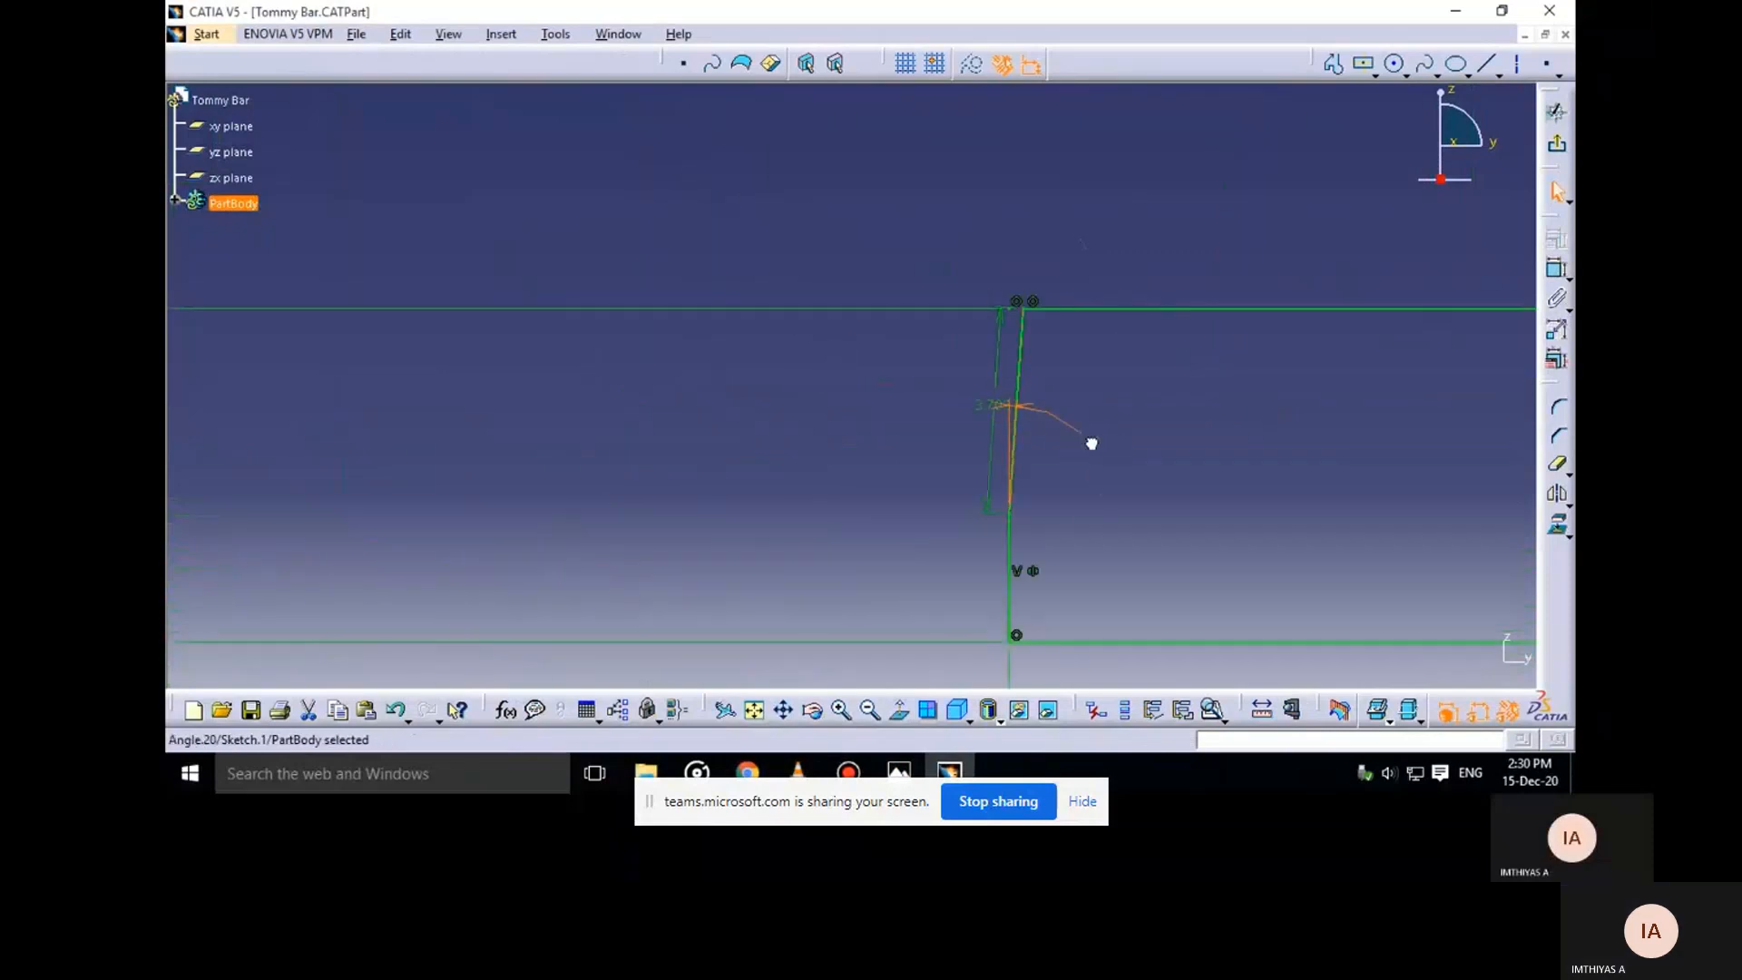
double_click(1087, 450)
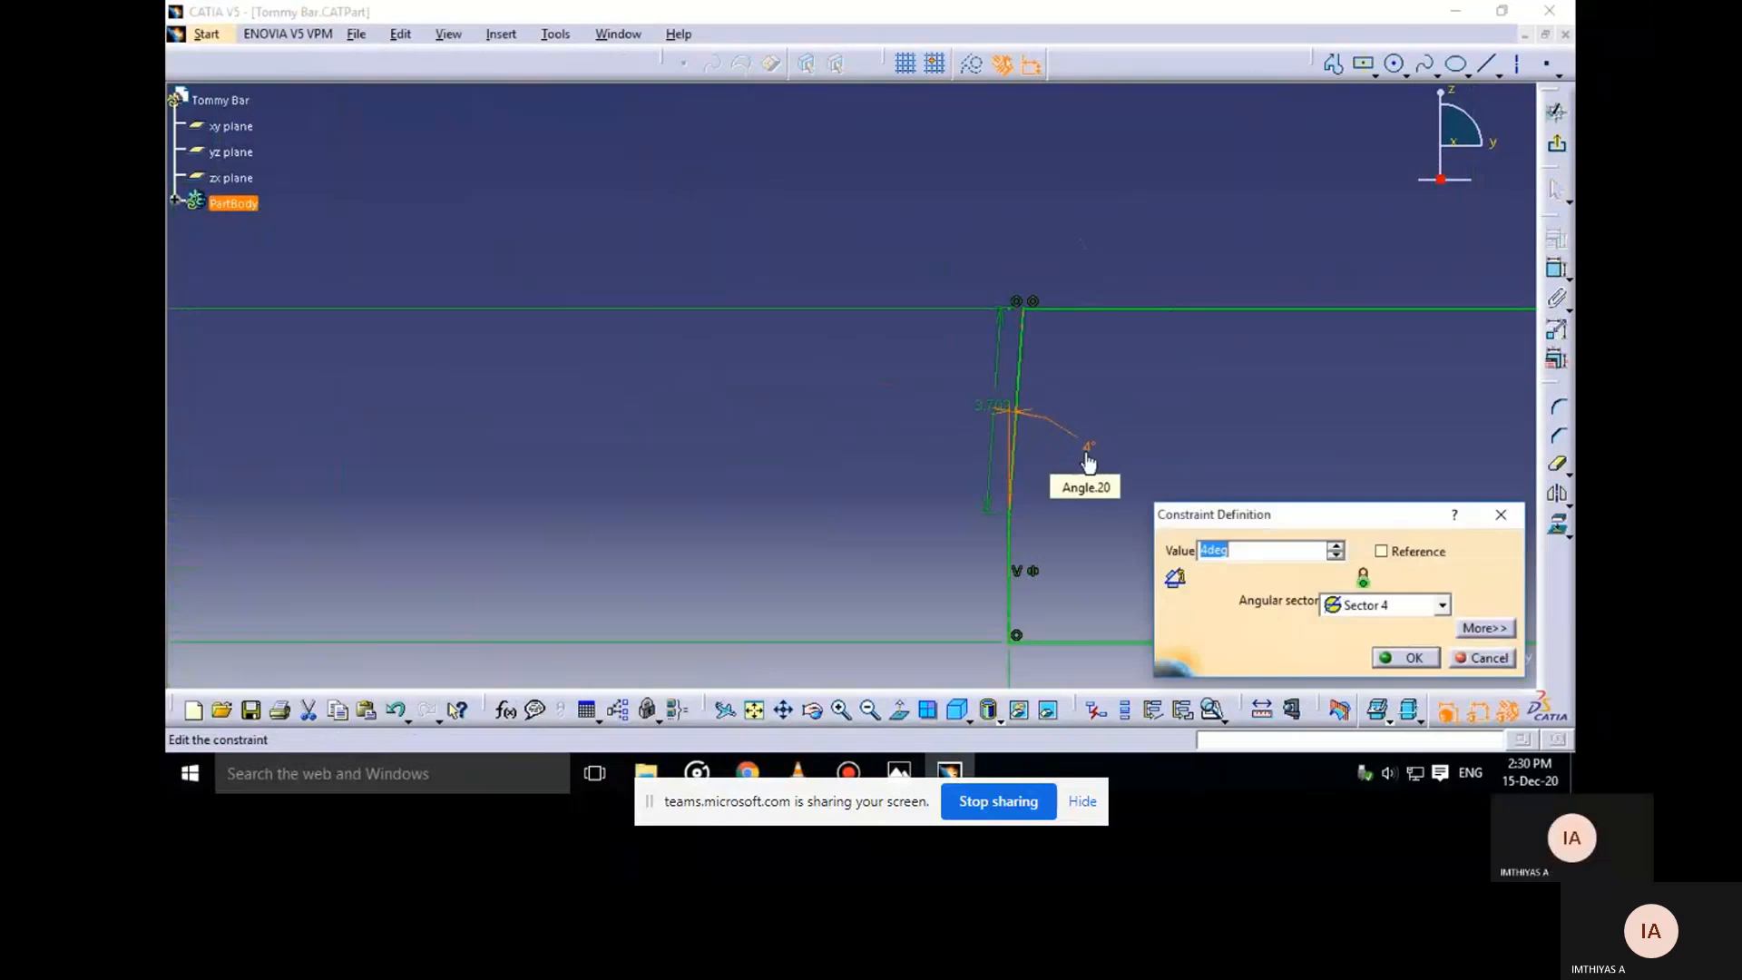
text(45)
key(Return)
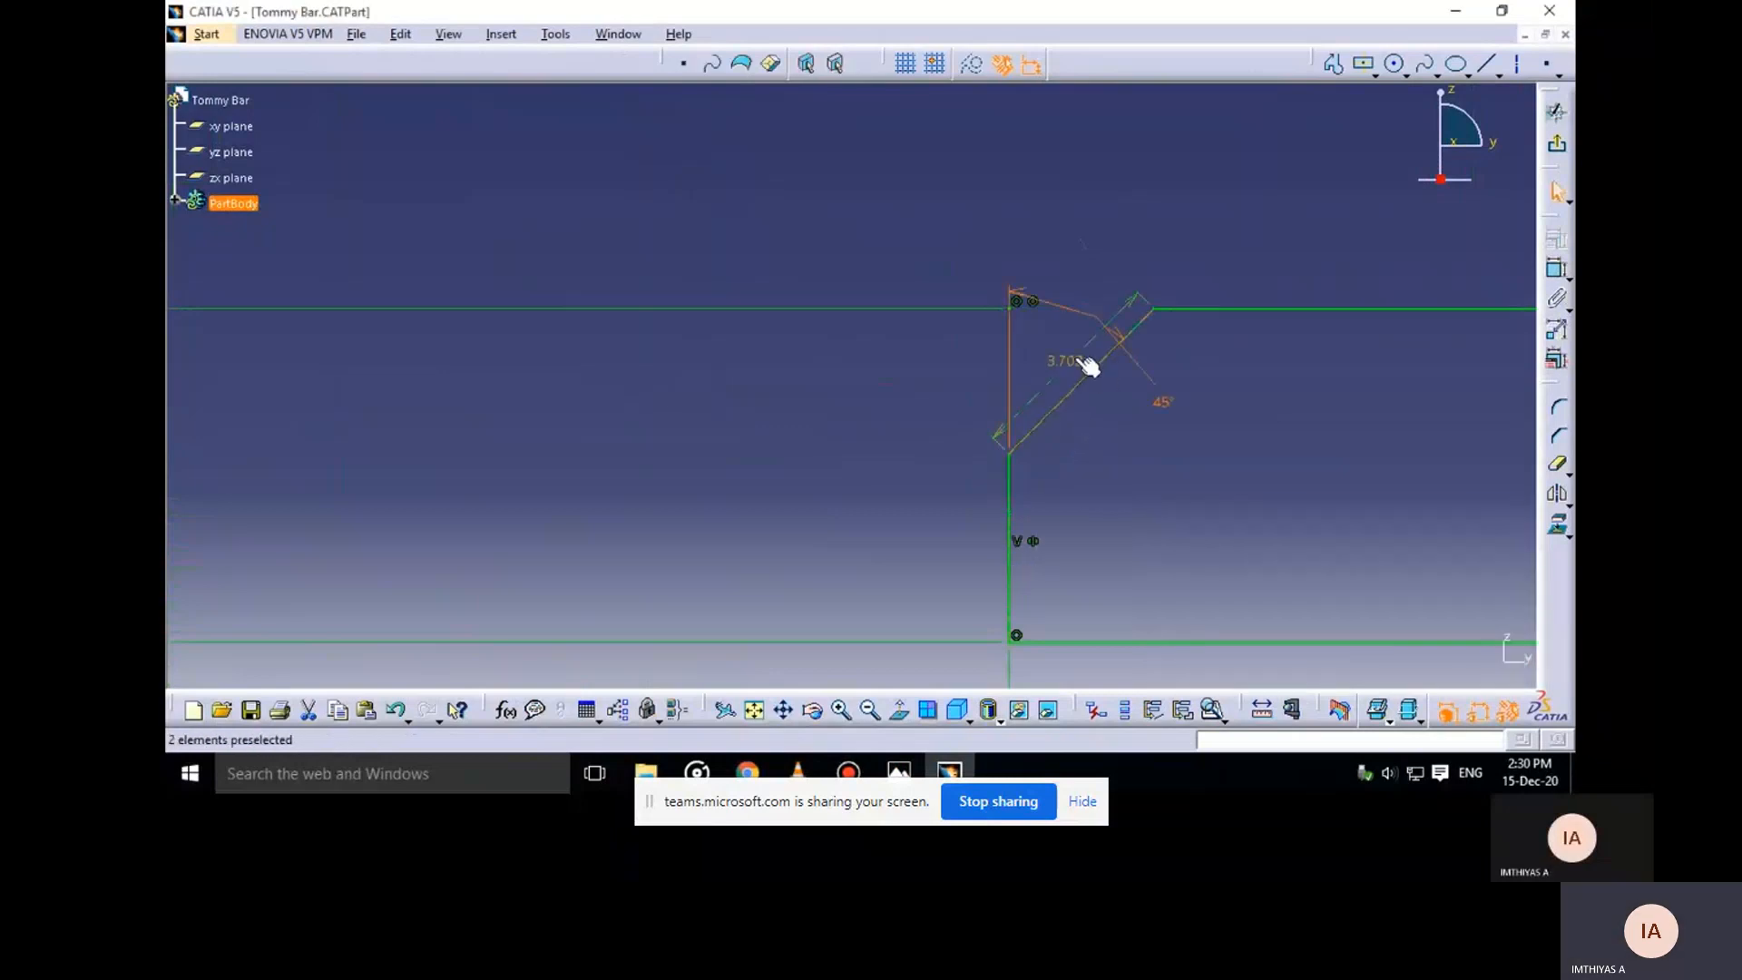
Set the thin-end chamfer's length to 4 mm and compare it with the tommy bar in the reference drawing
click(1070, 361)
double_click(1070, 360)
text(35)
key(Return)
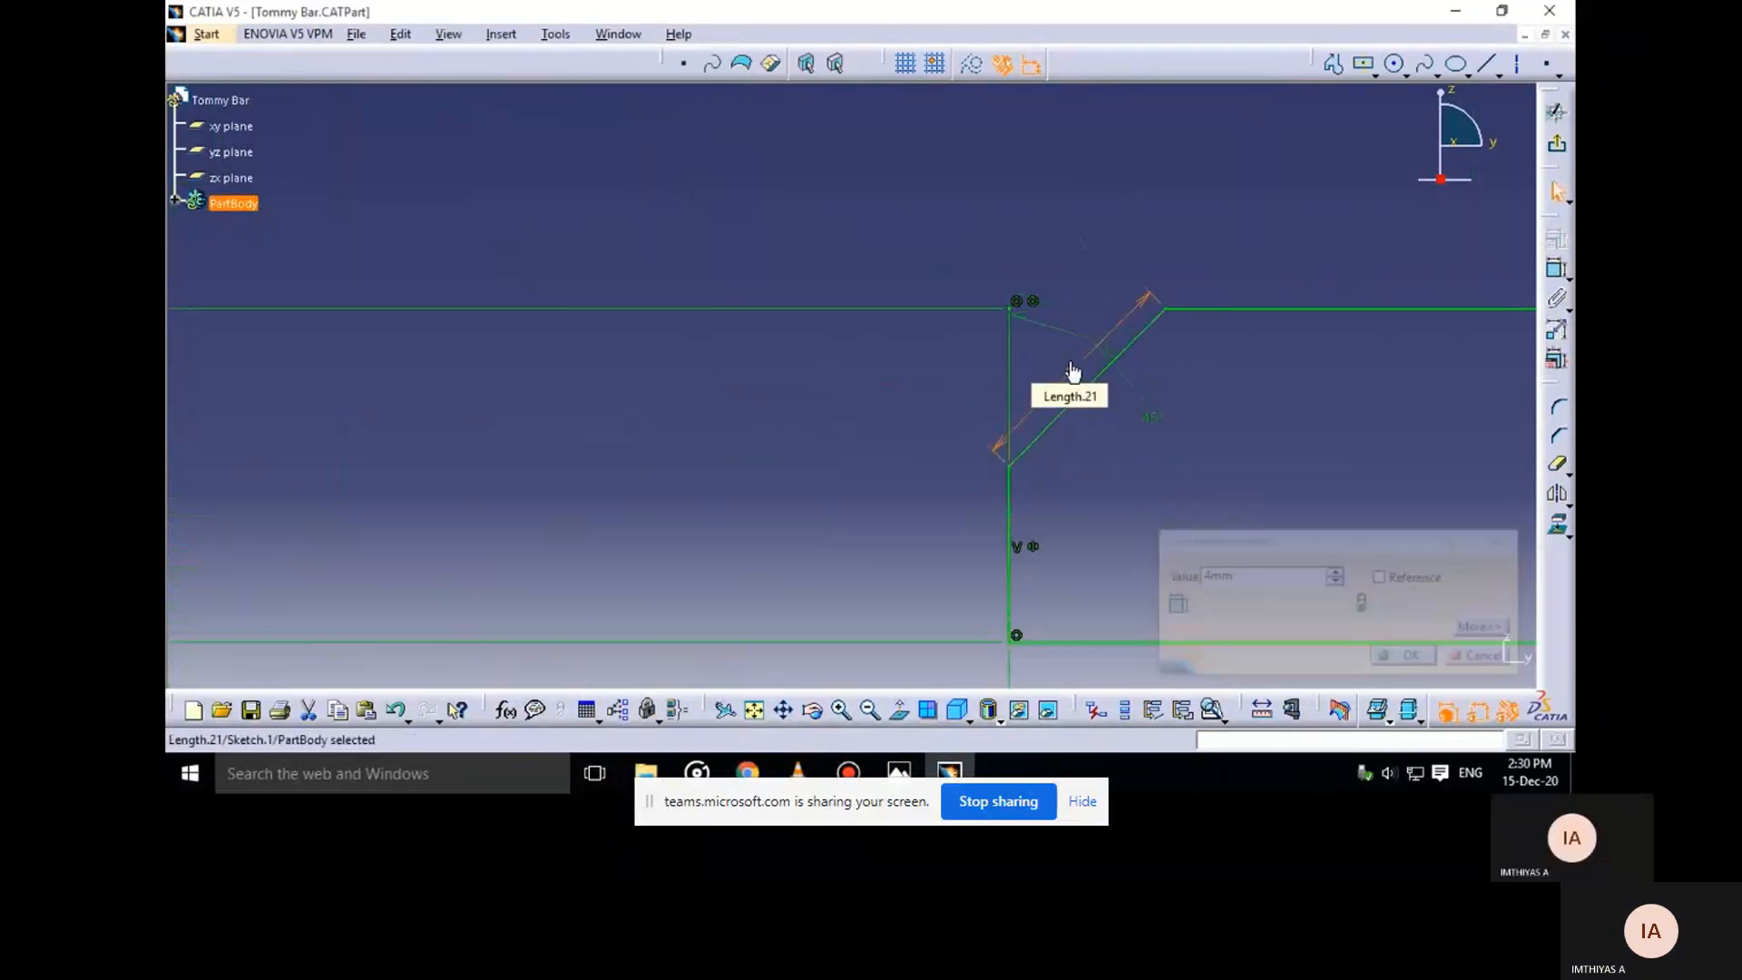
click(914, 771)
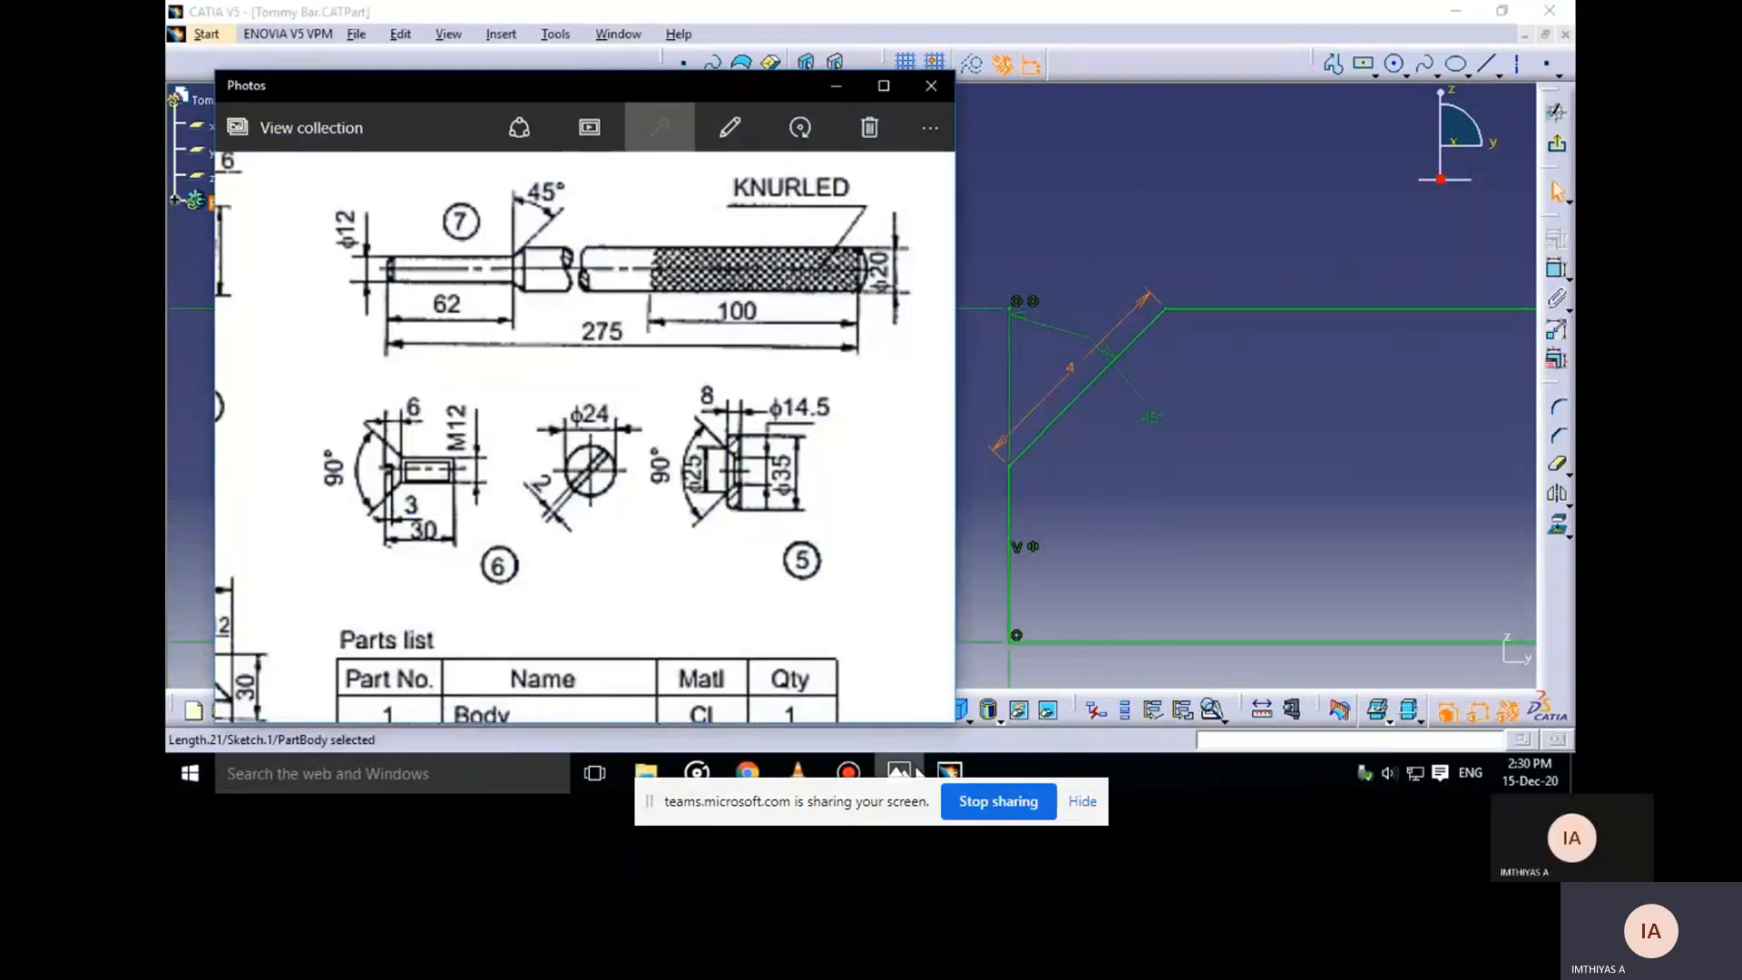
click(949, 771)
middle_drag(1079, 544, 1013, 611)
double_click(879, 444)
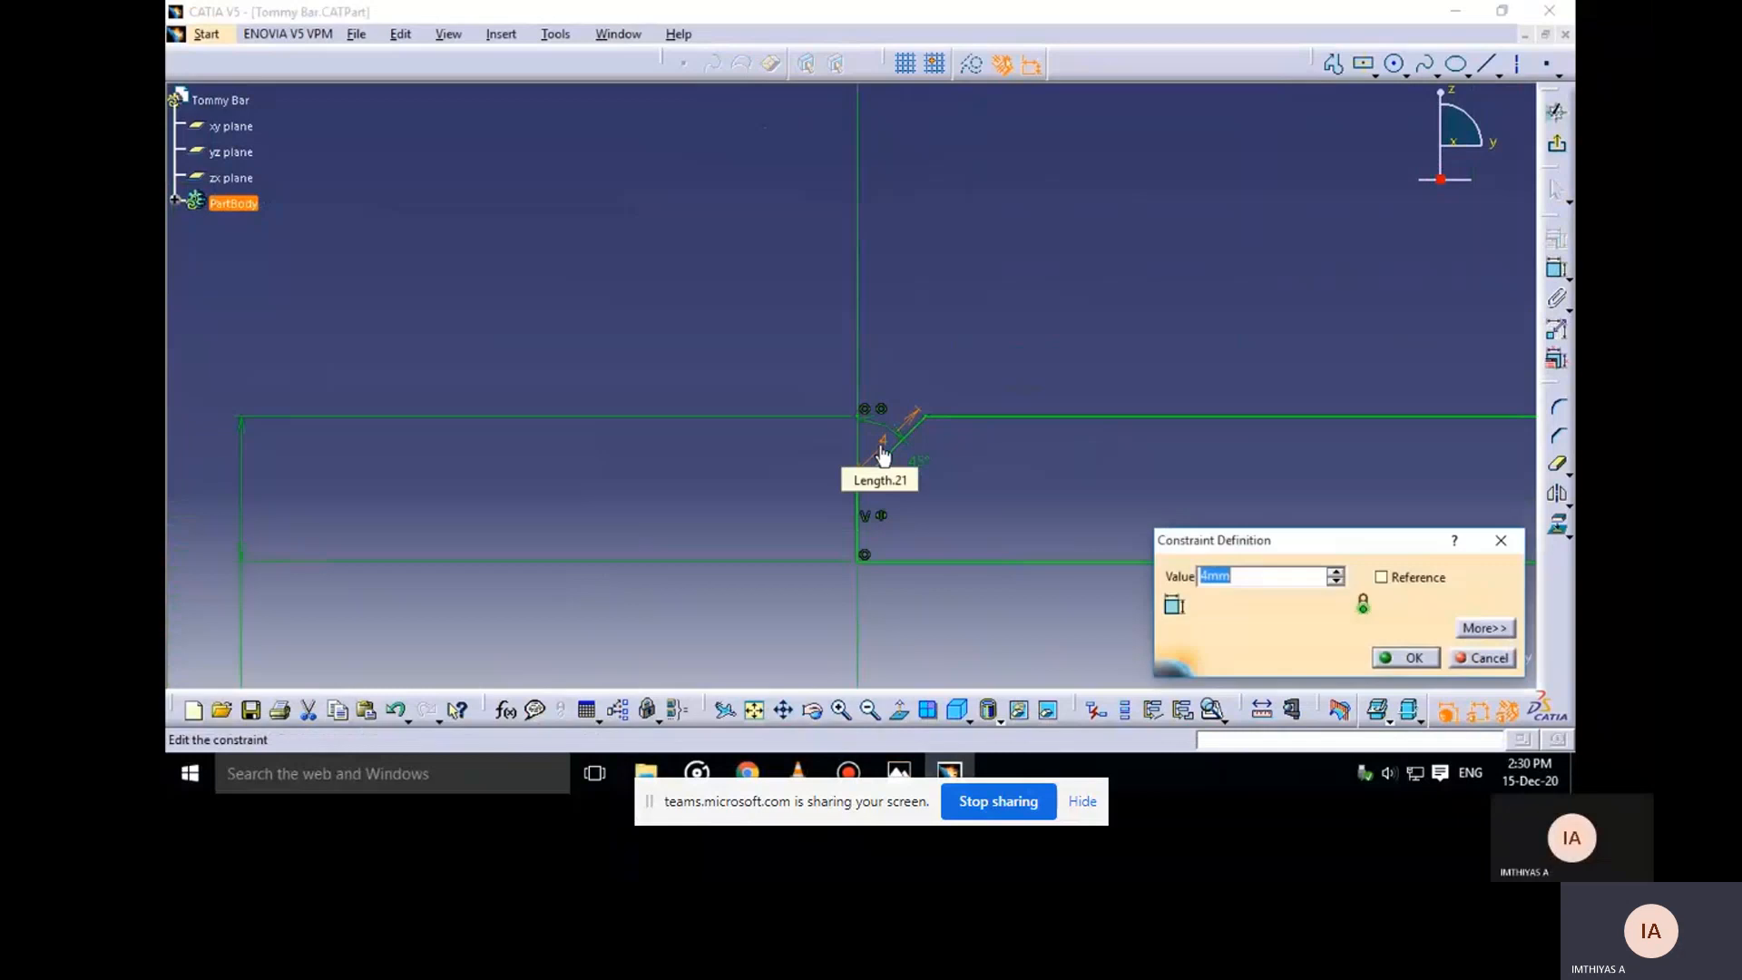
key(Return)
Draw a semicircular arc of 5 mm radius on the thick end, centred on the vertical end line's midpoint and joining its endpoints
mouse_move(1187, 428)
middle_down()
mouse_move(798, 447)
mouse_move(818, 544)
mouse_move(470, 524)
mouse_move(693, 541)
mouse_move(1065, 466)
mouse_move(449, 437)
middle_up()
mouse_move(1120, 445)
middle_down()
mouse_move(803, 459)
mouse_move(1123, 456)
middle_up()
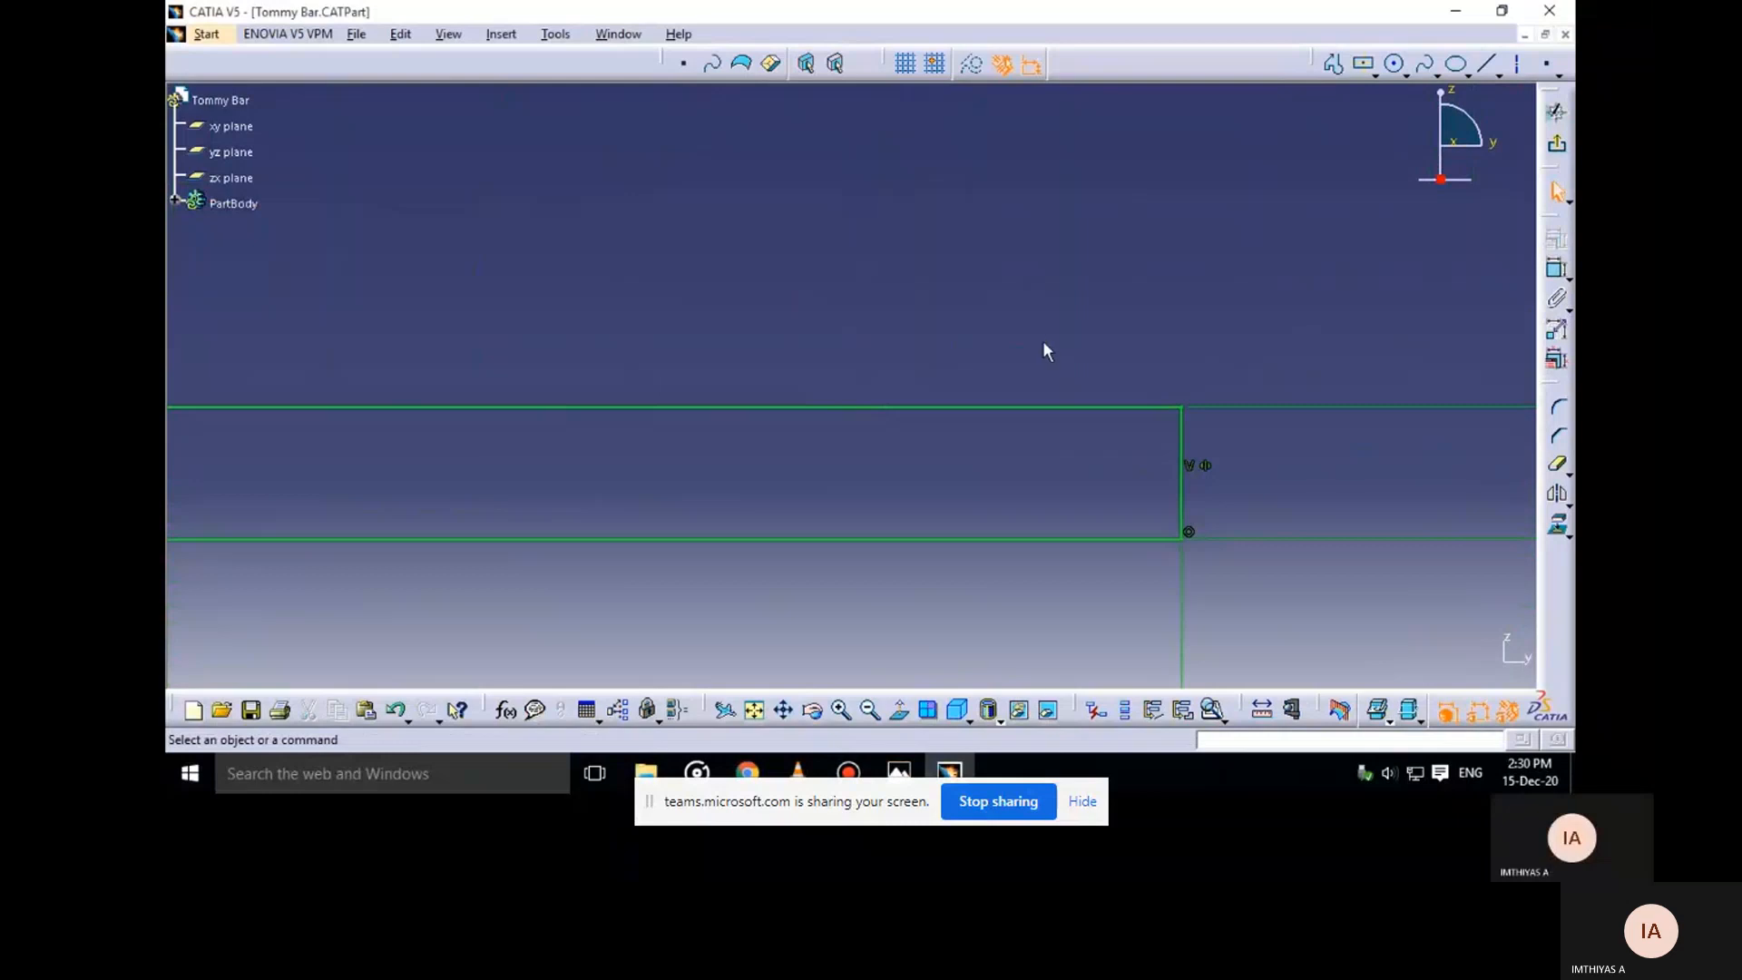
click(898, 772)
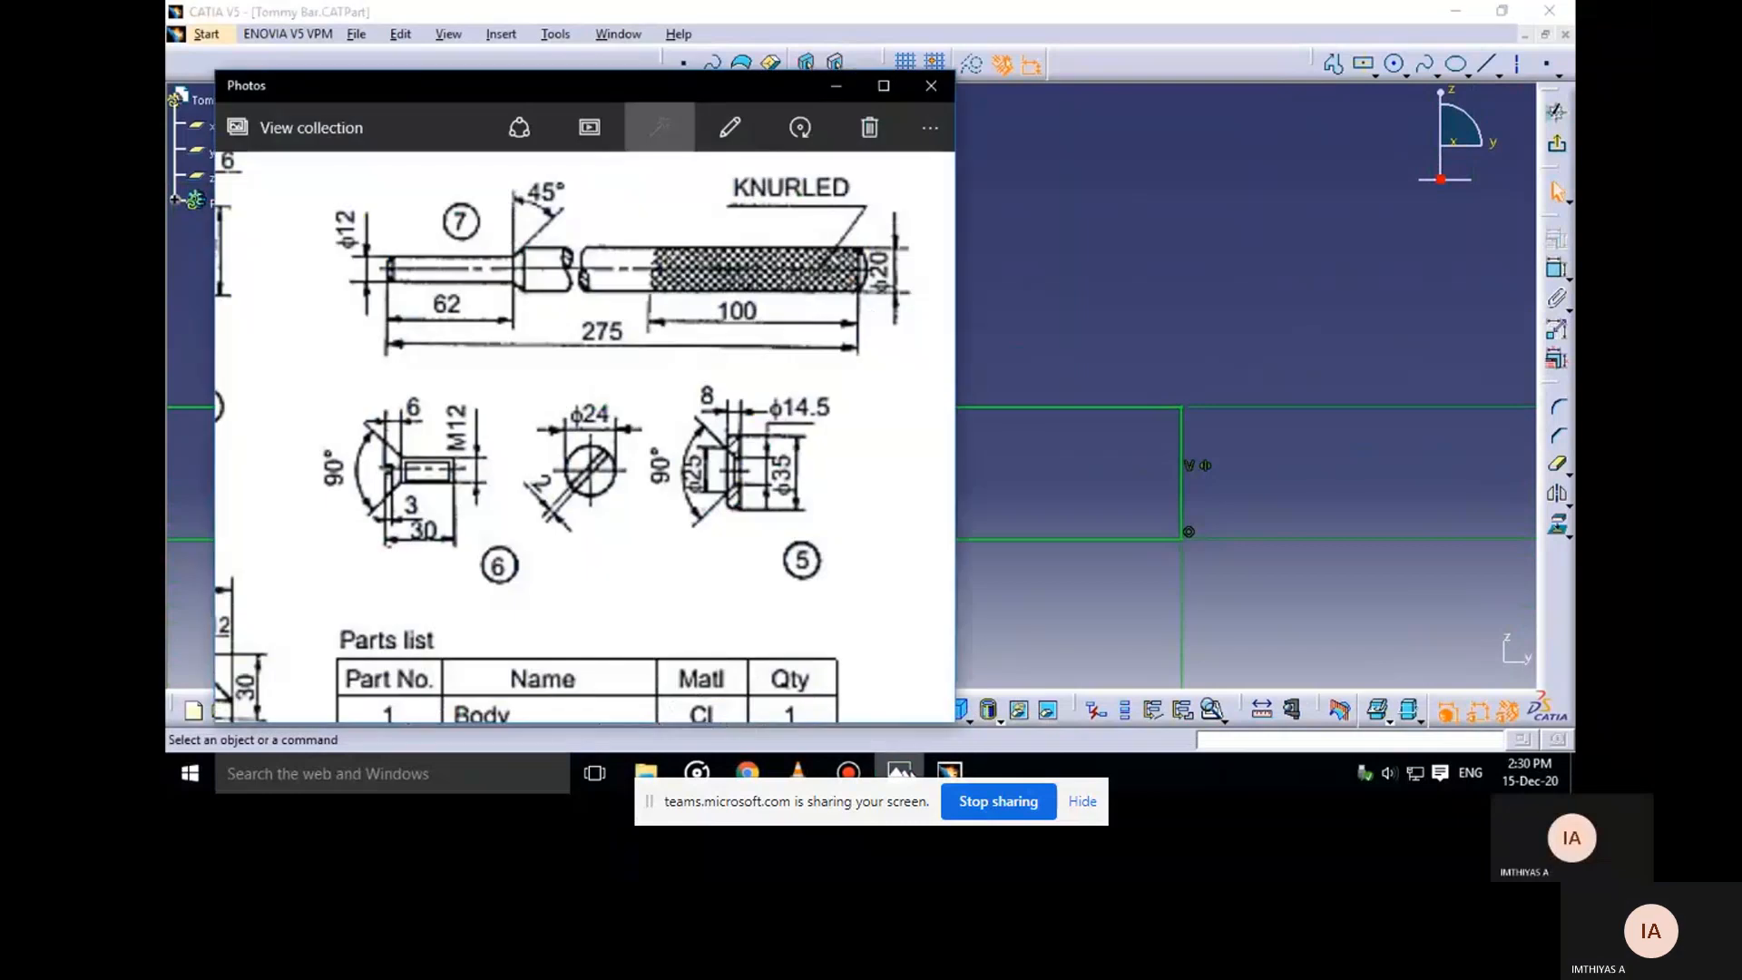
click(908, 771)
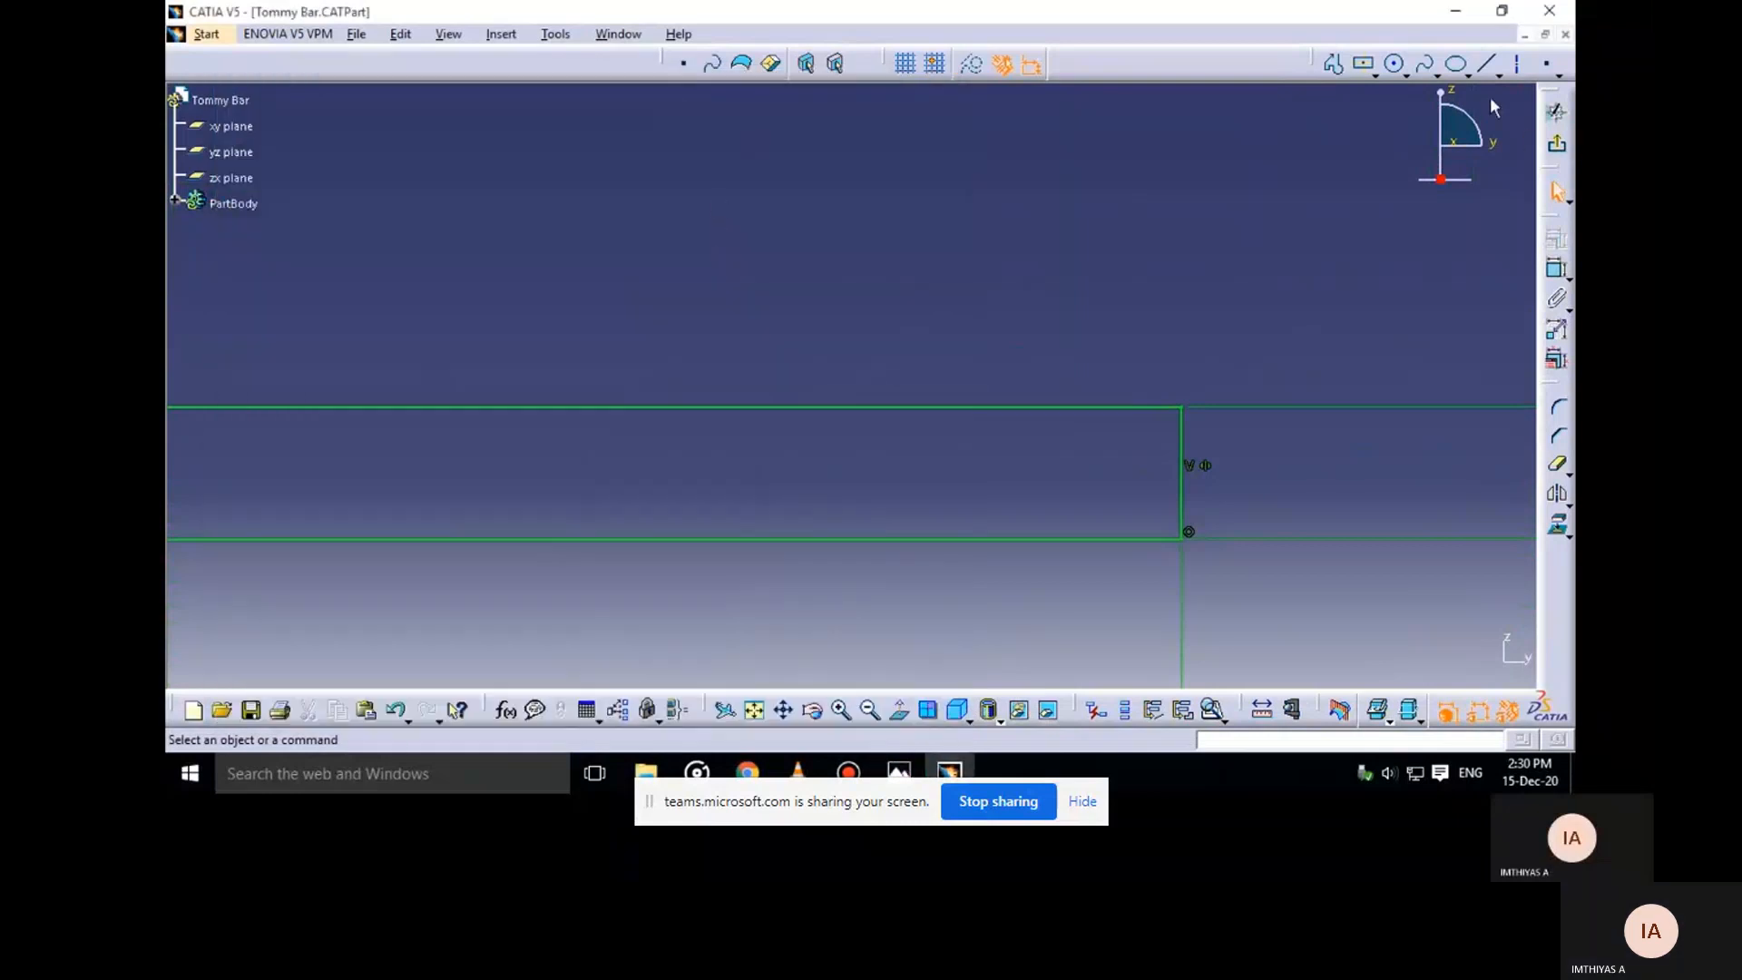
click(1410, 78)
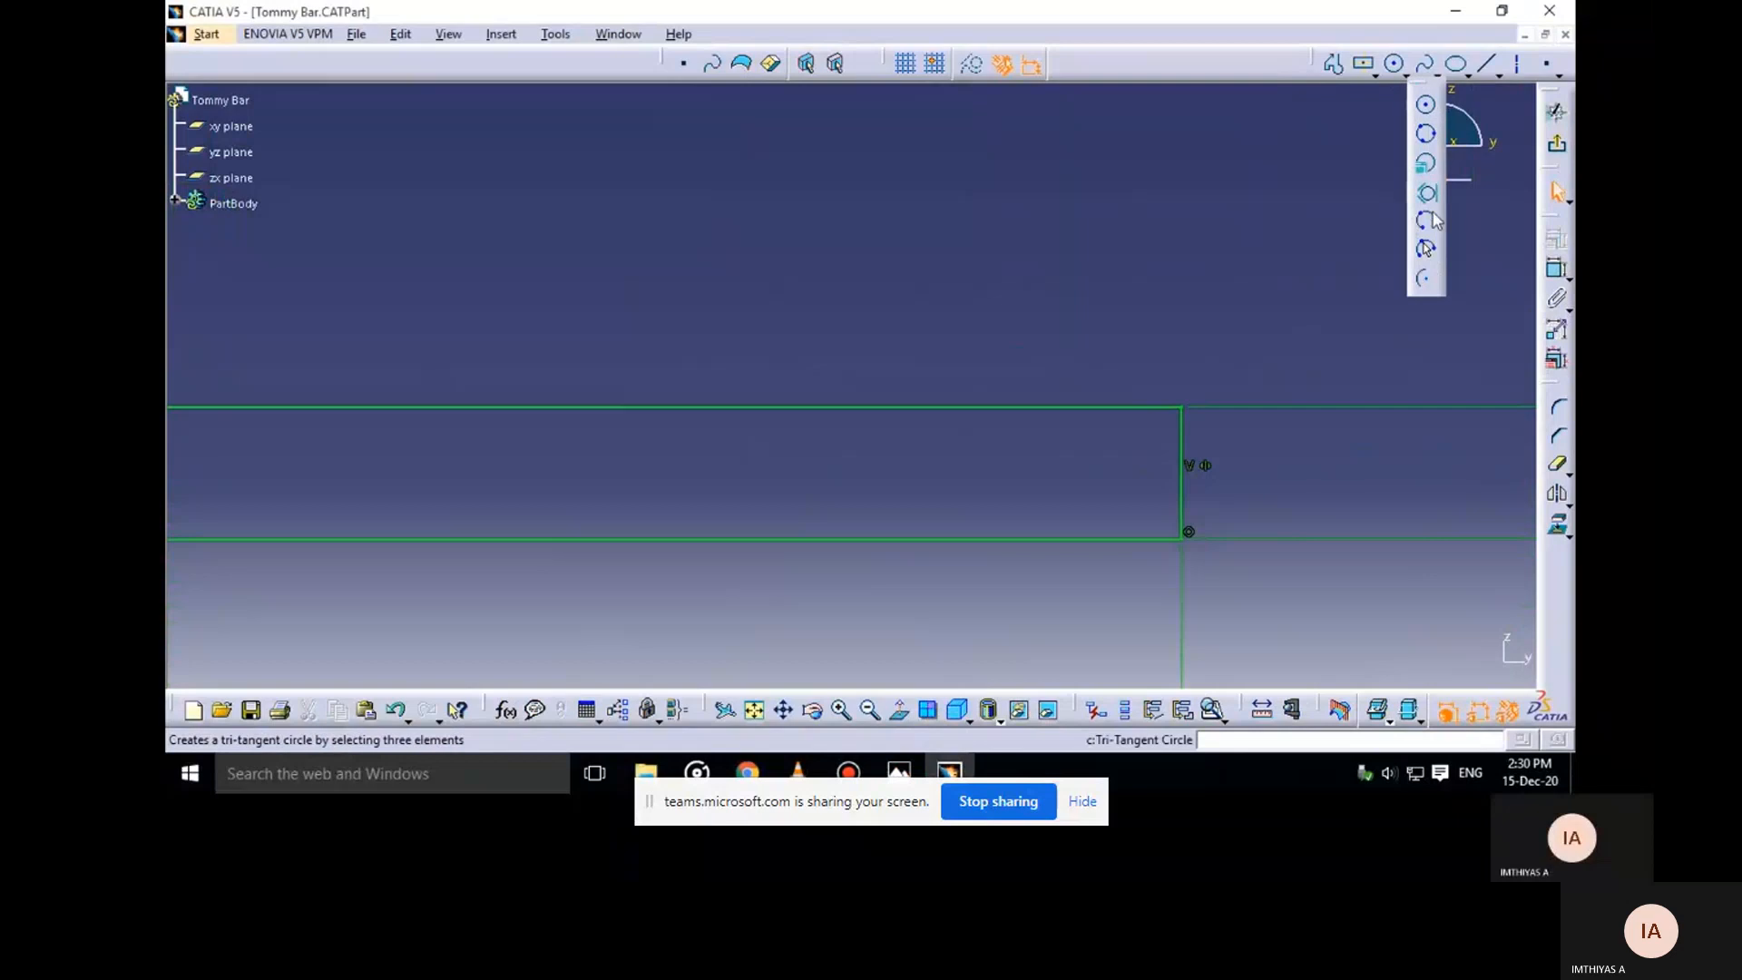
click(1423, 278)
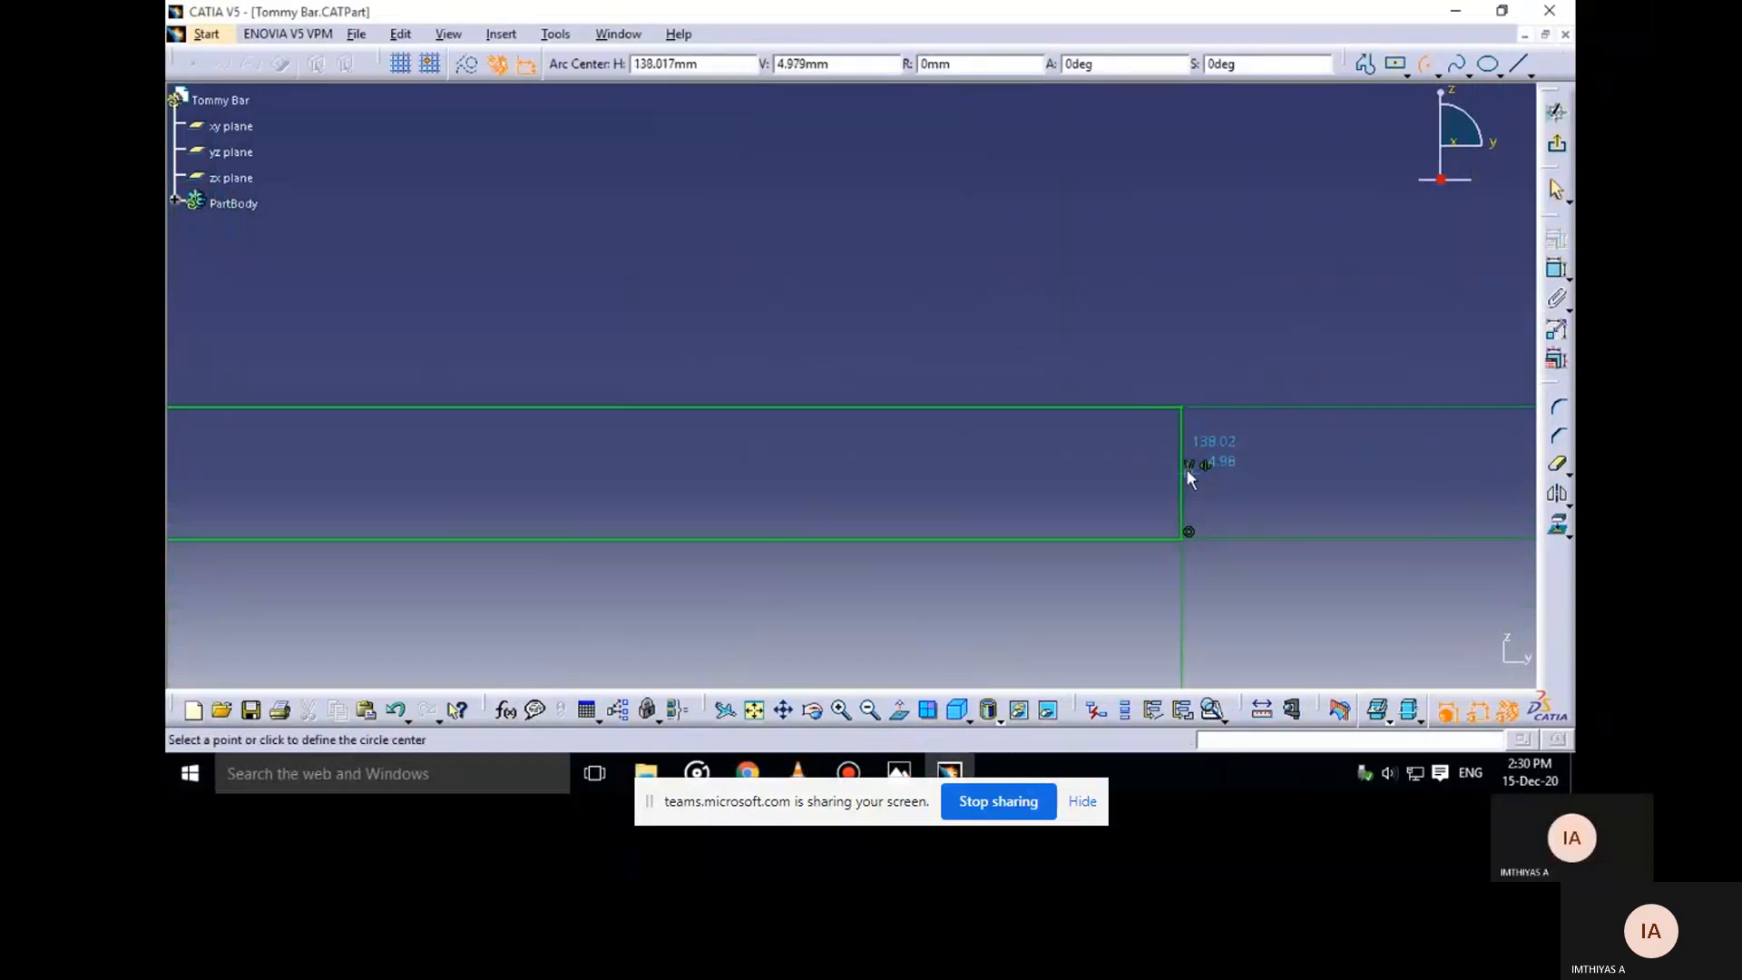
click(1192, 474)
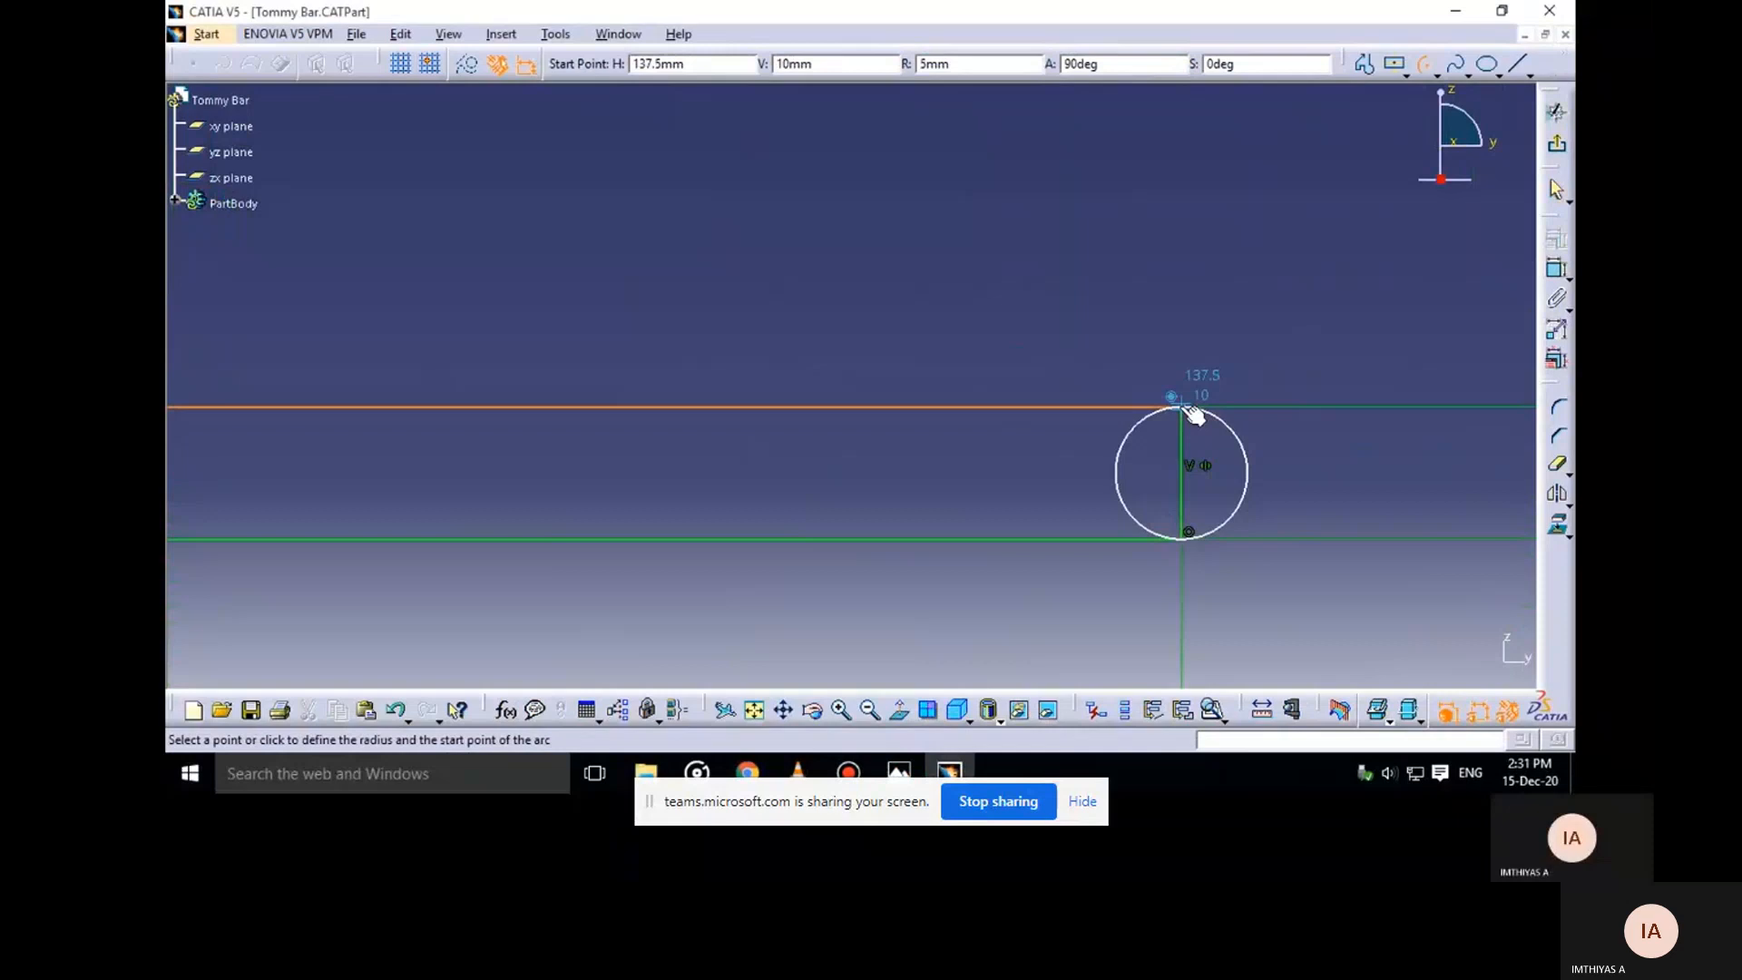
click(1181, 408)
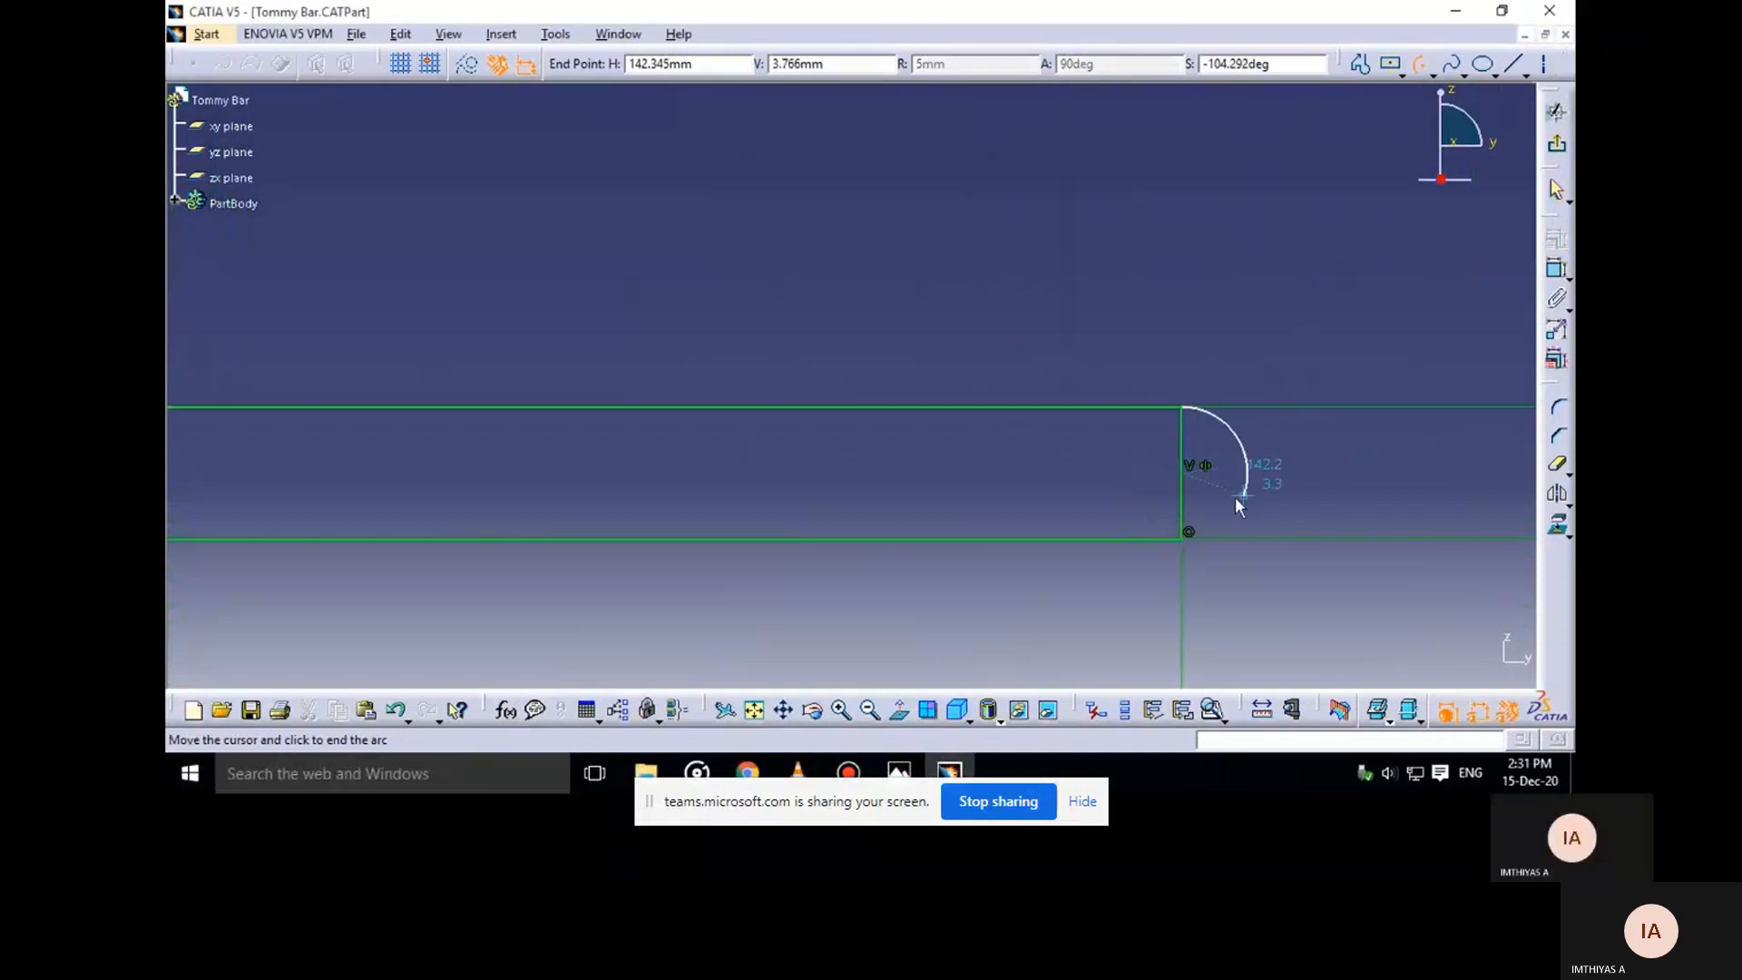
click(1192, 544)
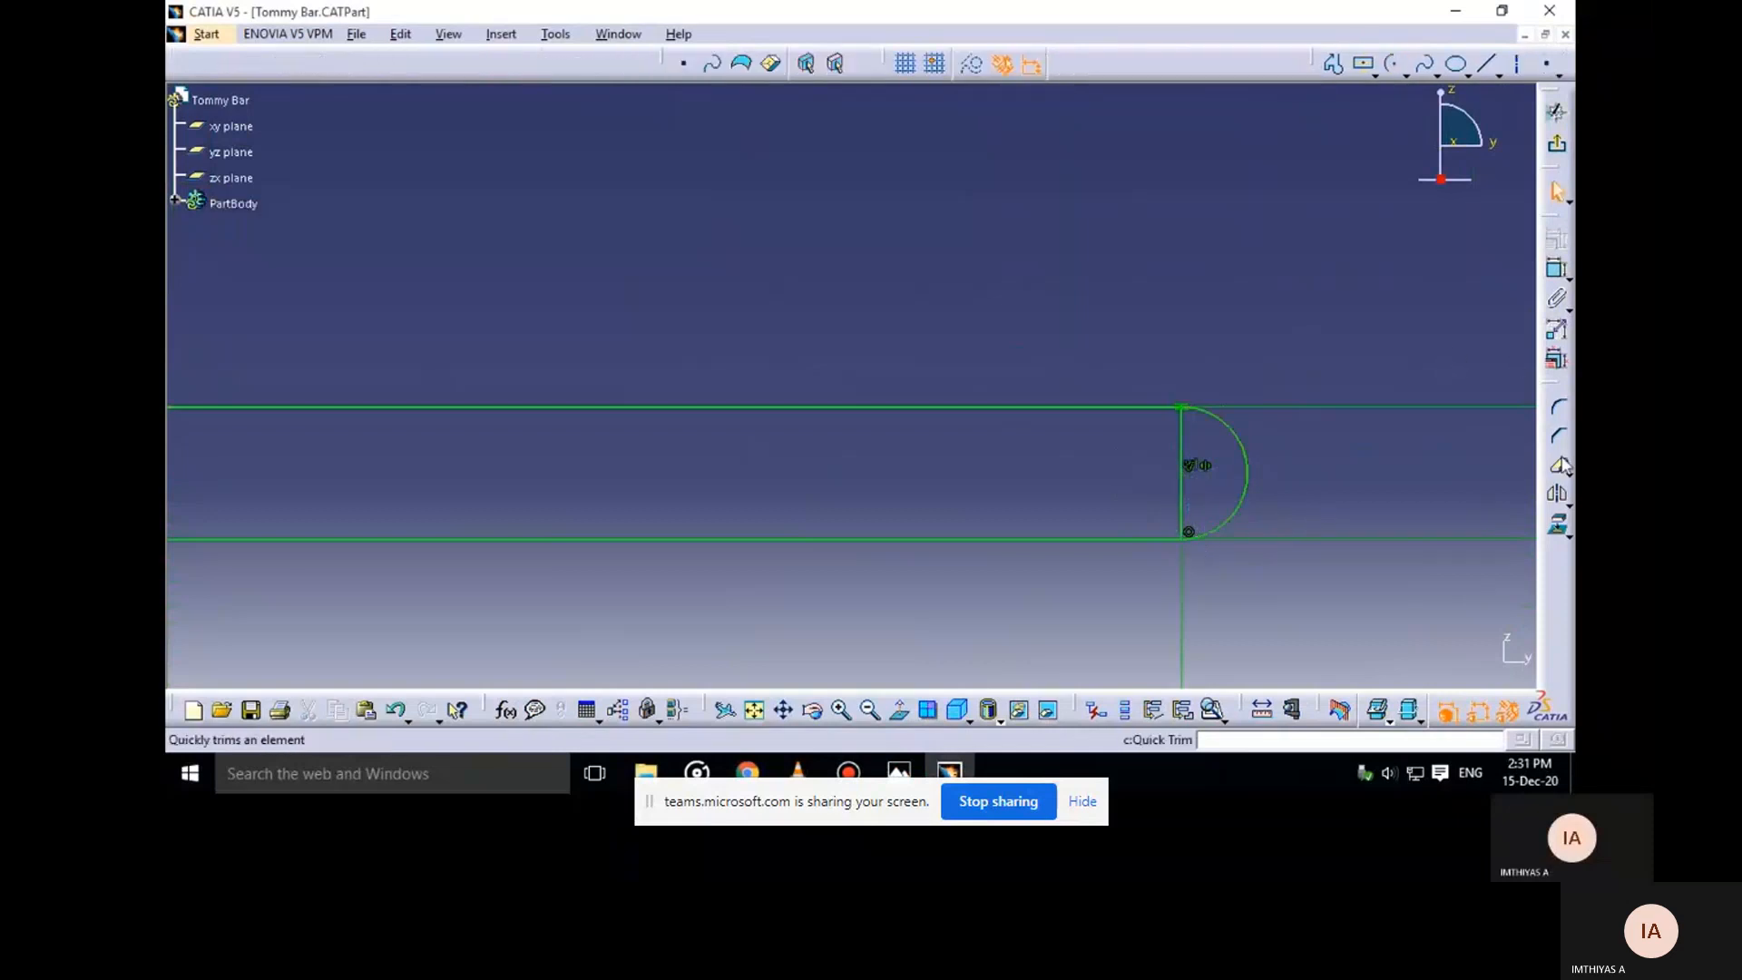
Quick-trim the vertical end line inside the semicircular arc, accepting the change to its midpoint constraint
click(1184, 469)
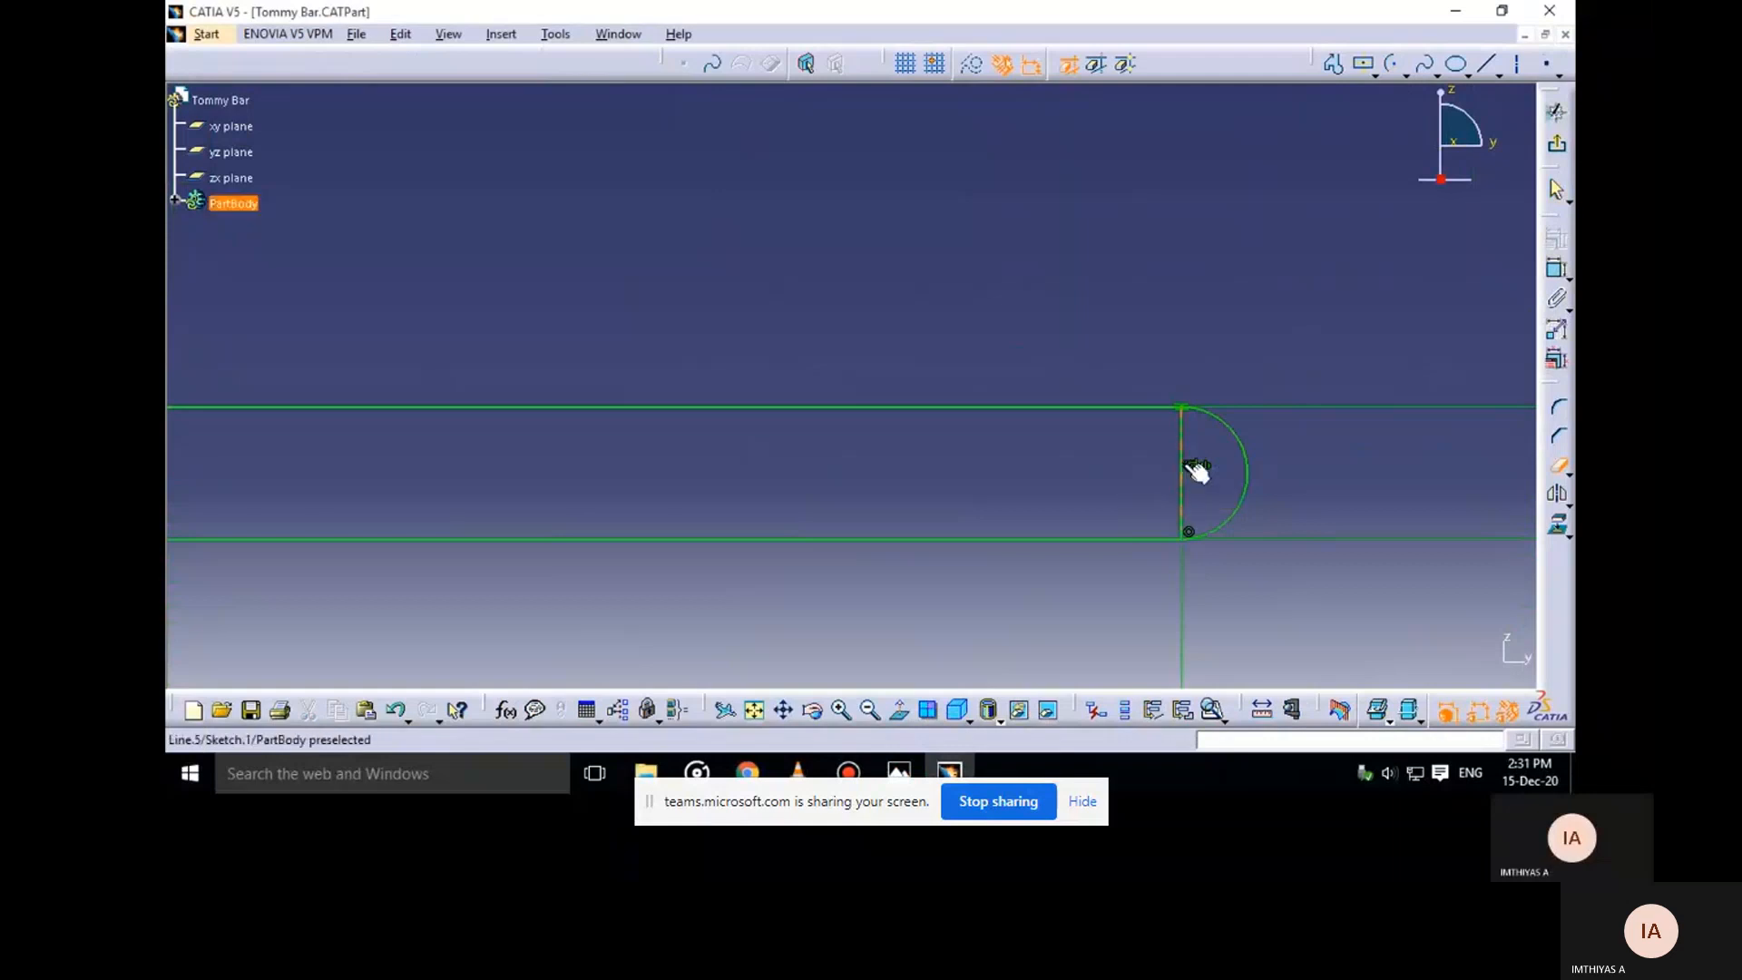
click(922, 432)
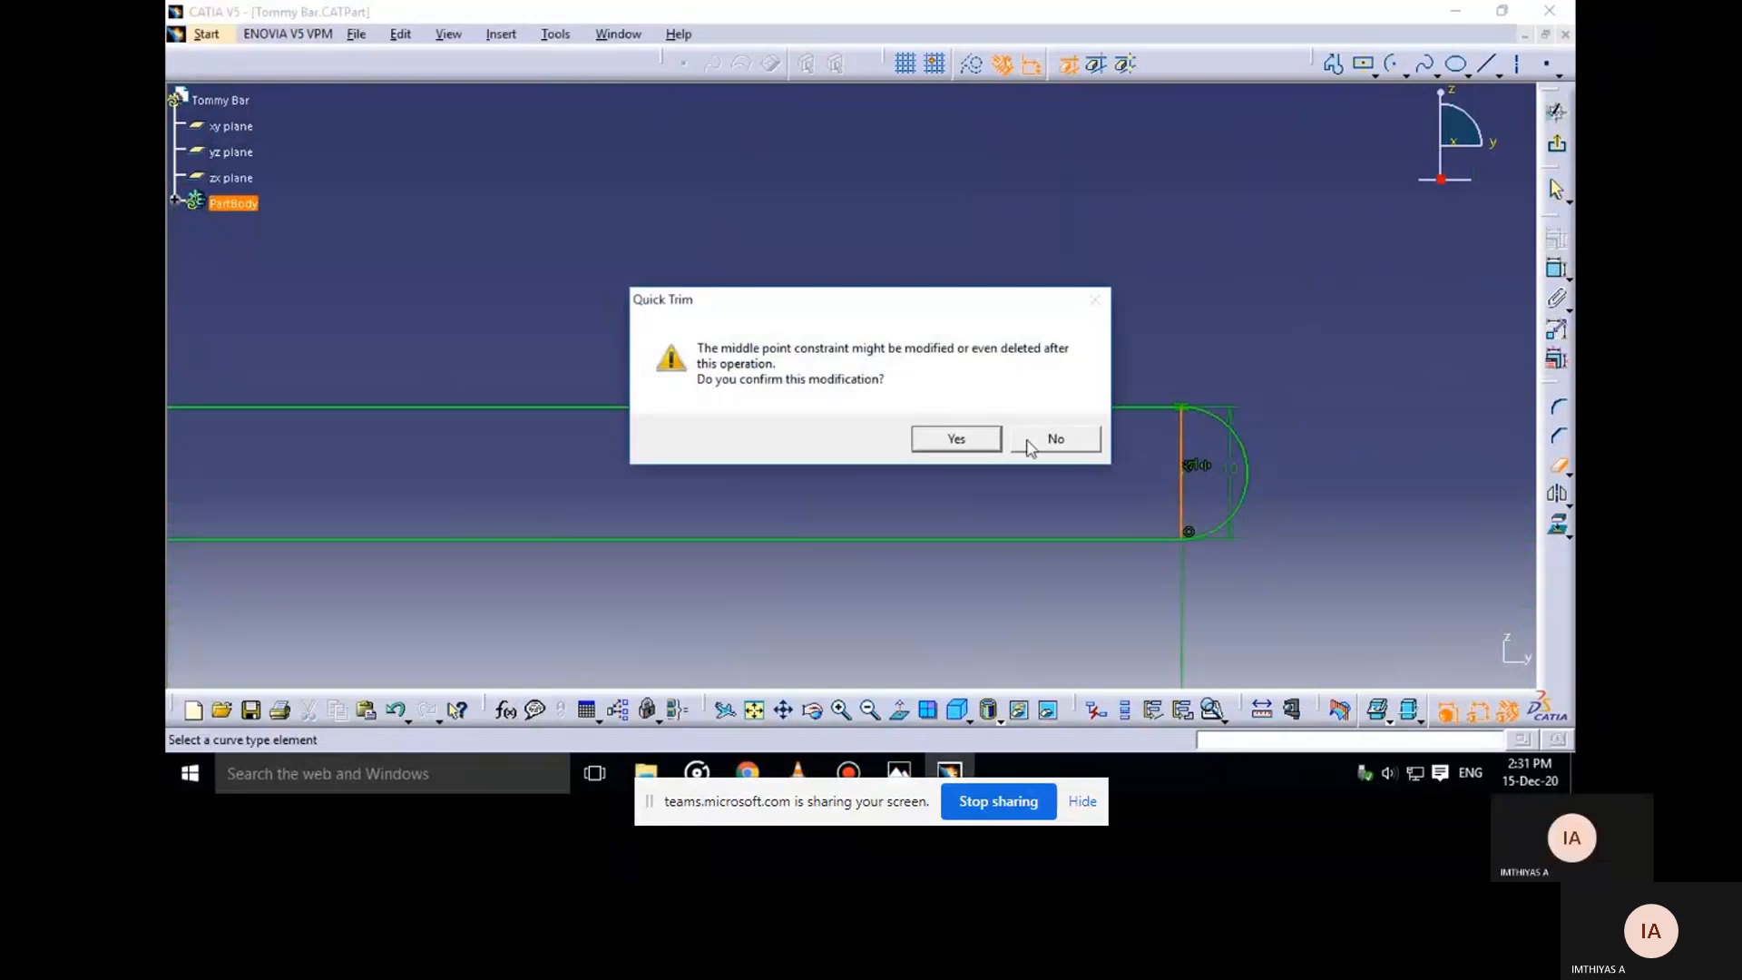
click(976, 437)
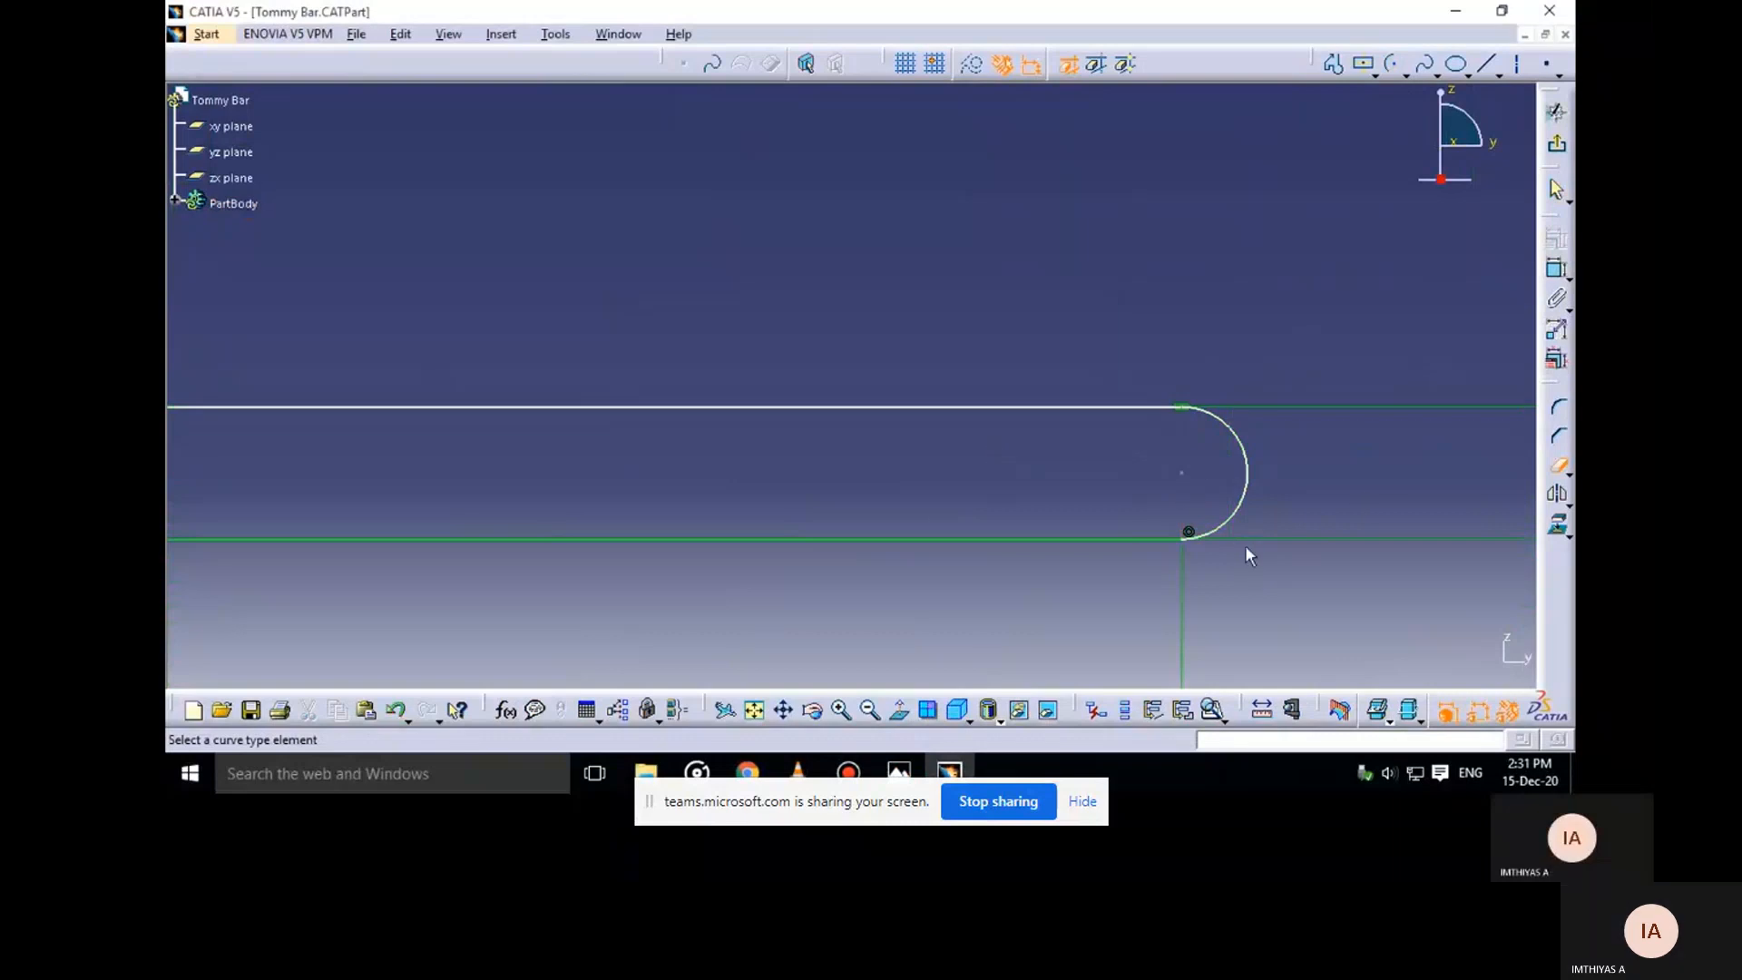
click(1554, 468)
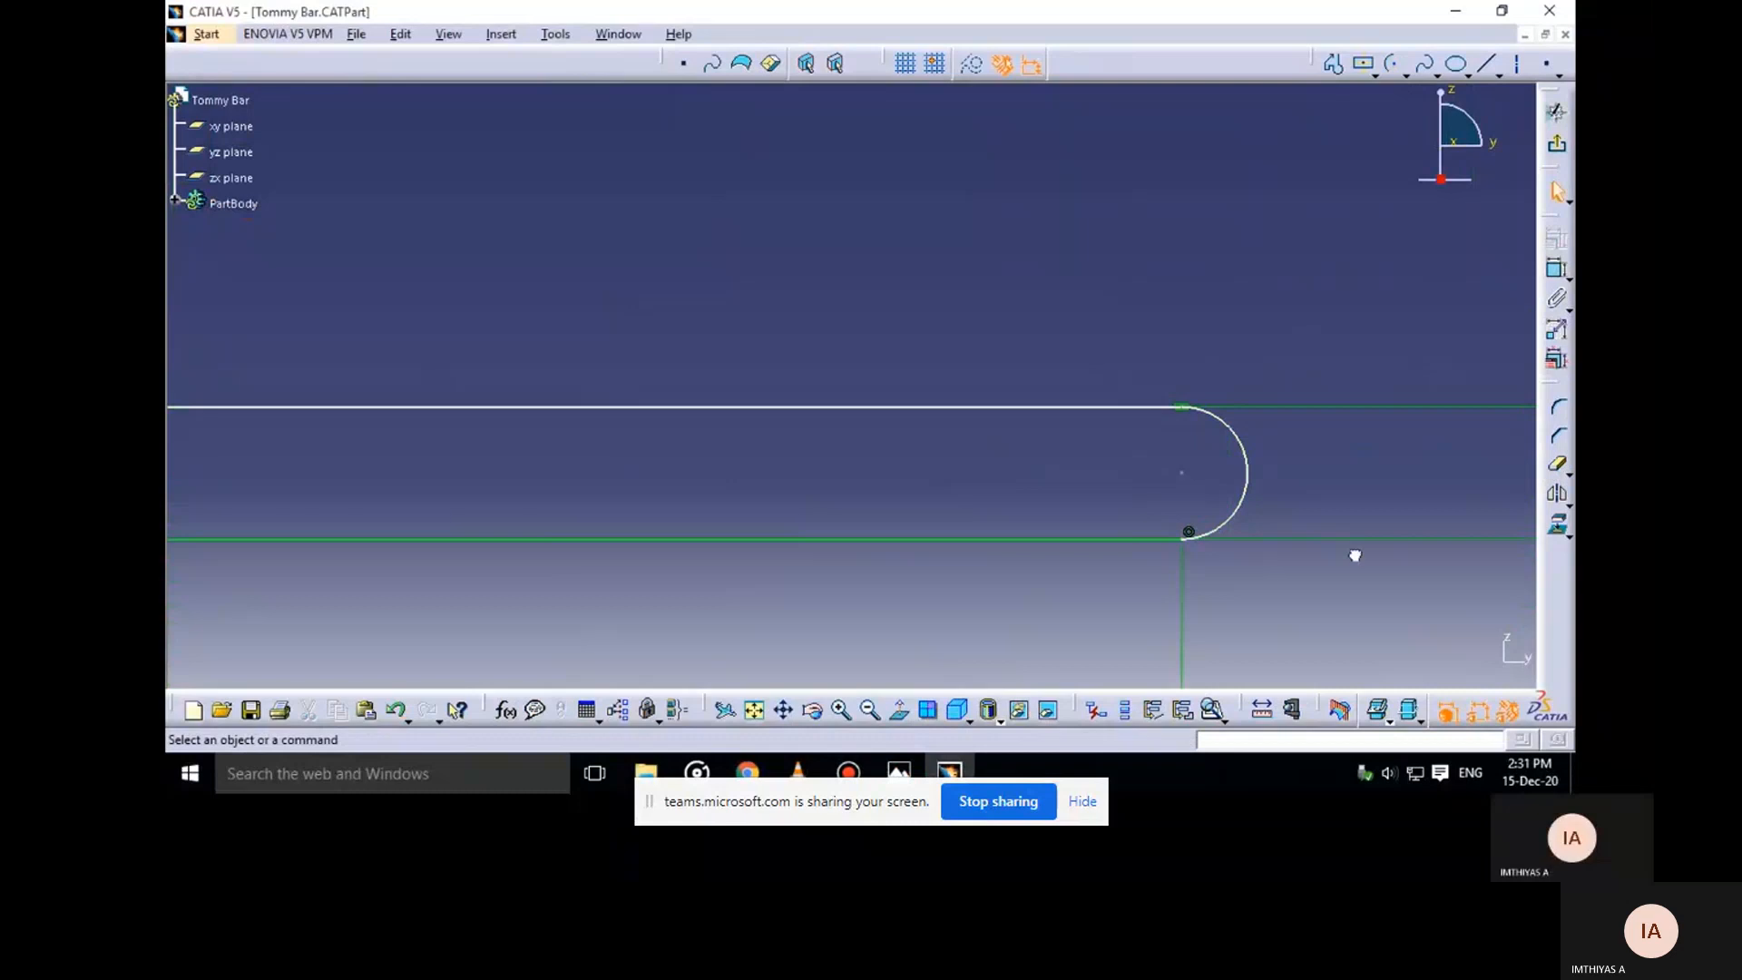
Undo the trim and the semicircular arc, and check the bar's rounded end in the reference drawing
key(ctrl+z)
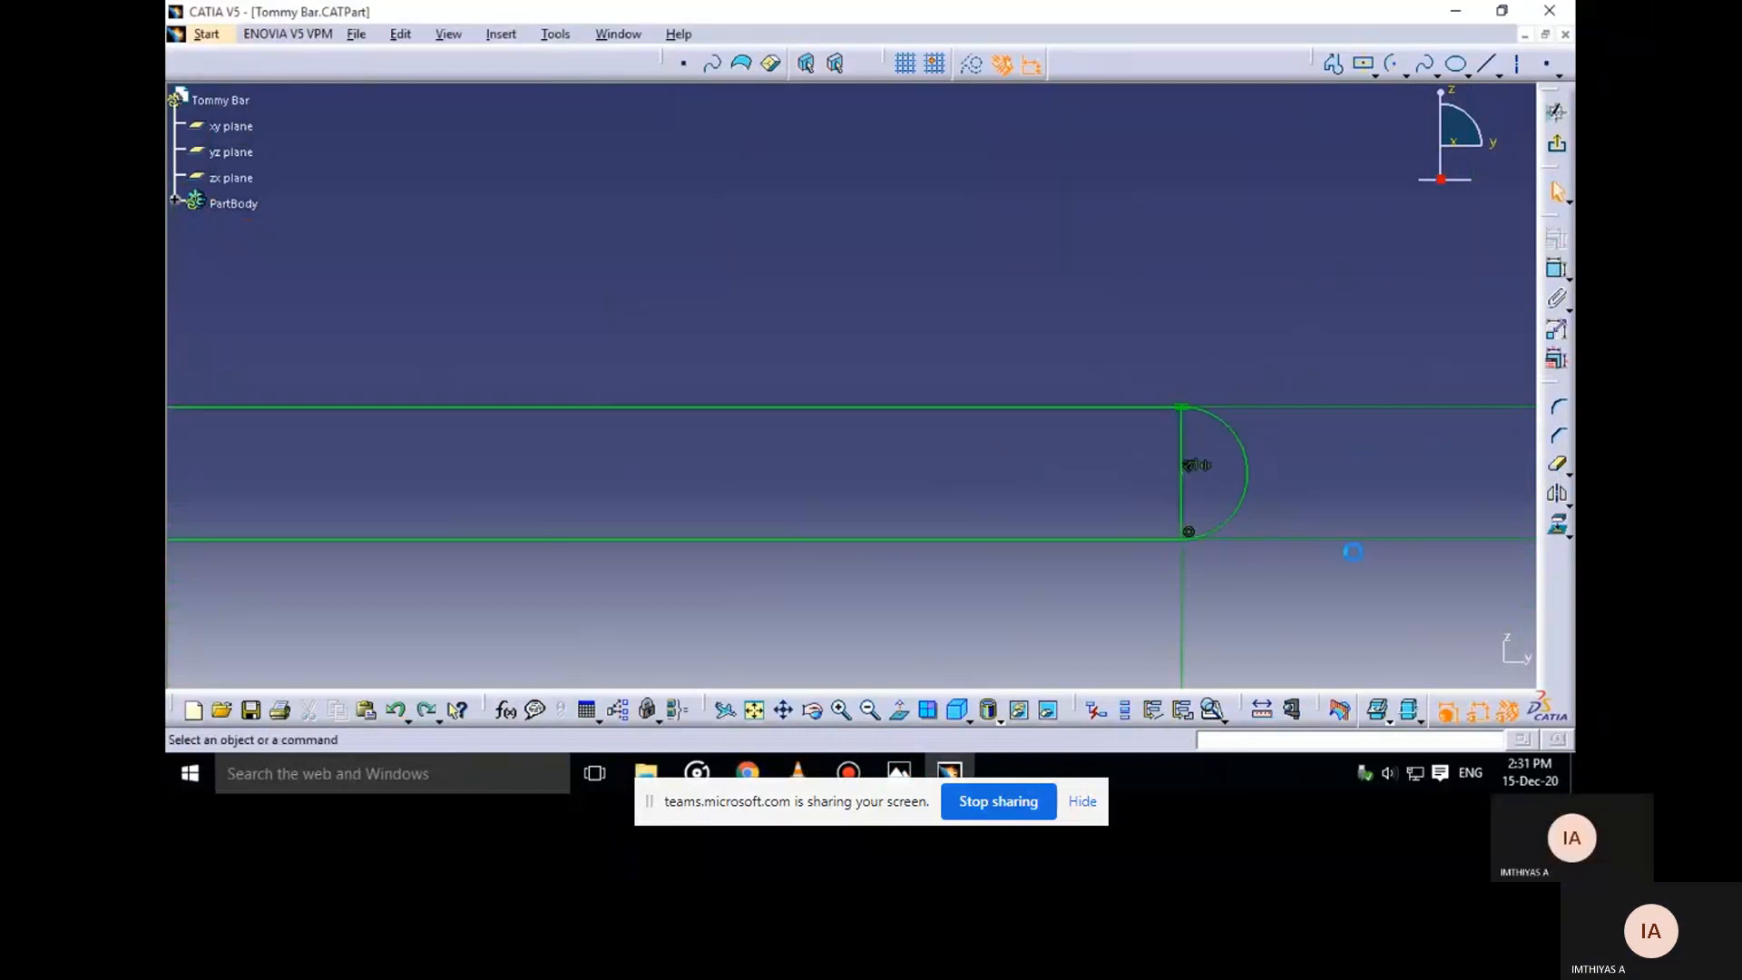
key(ctrl+z)
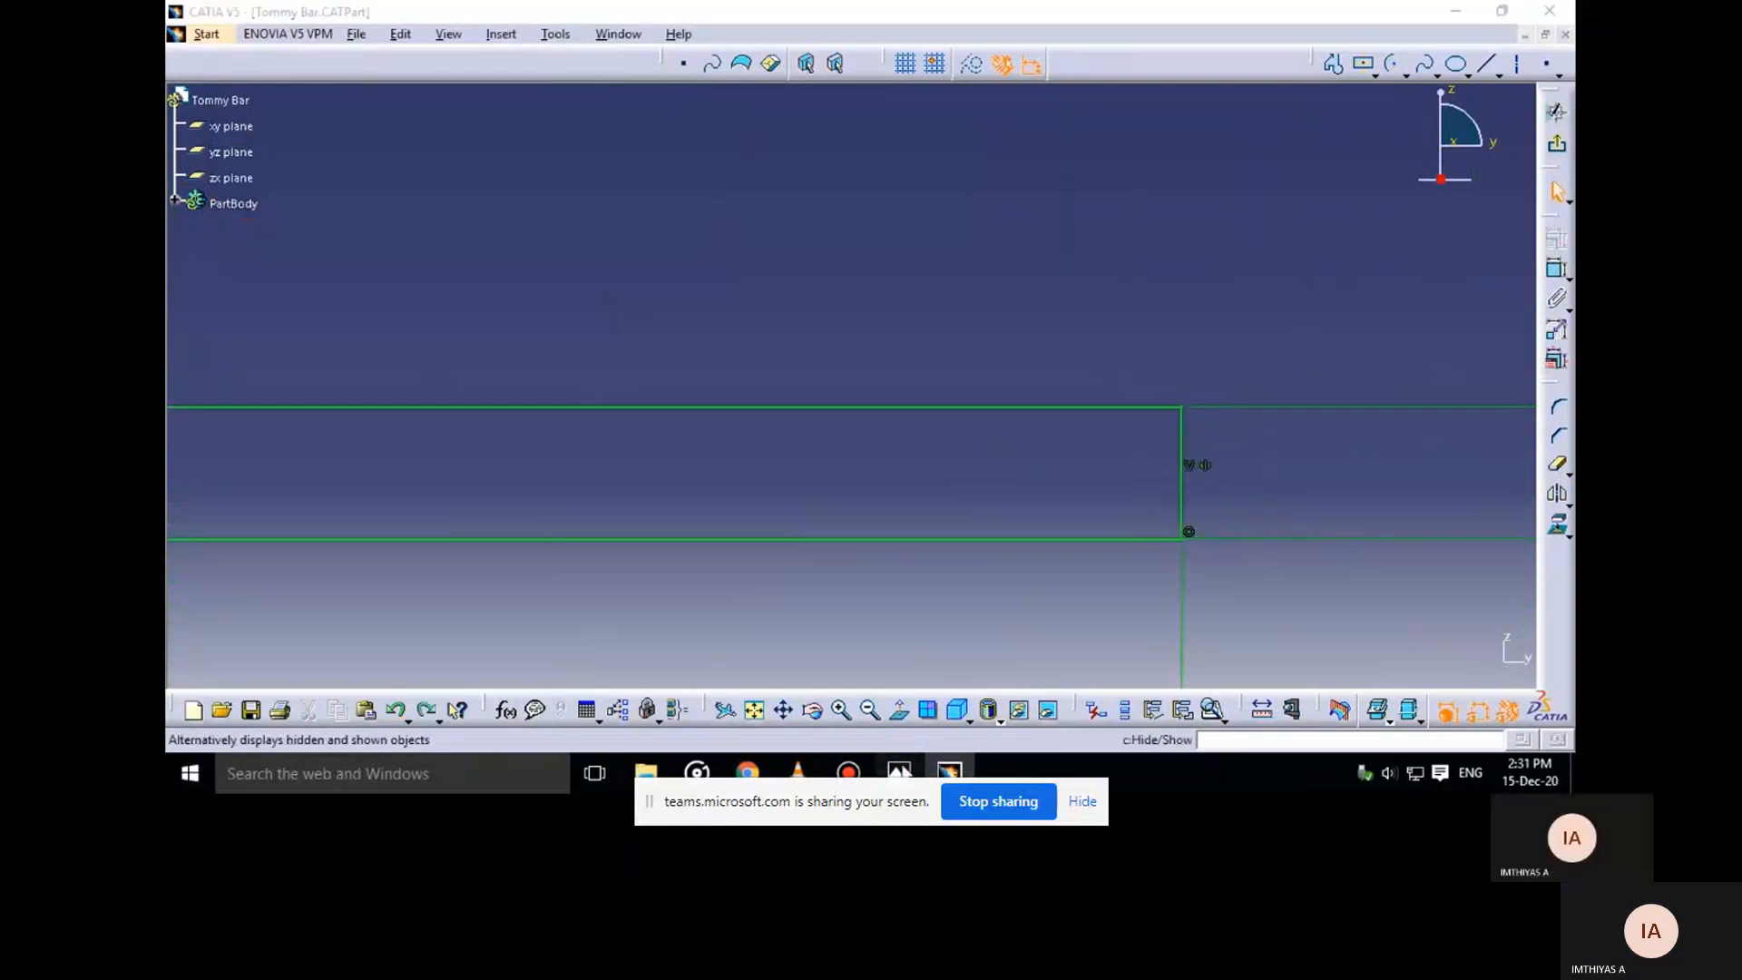
click(901, 771)
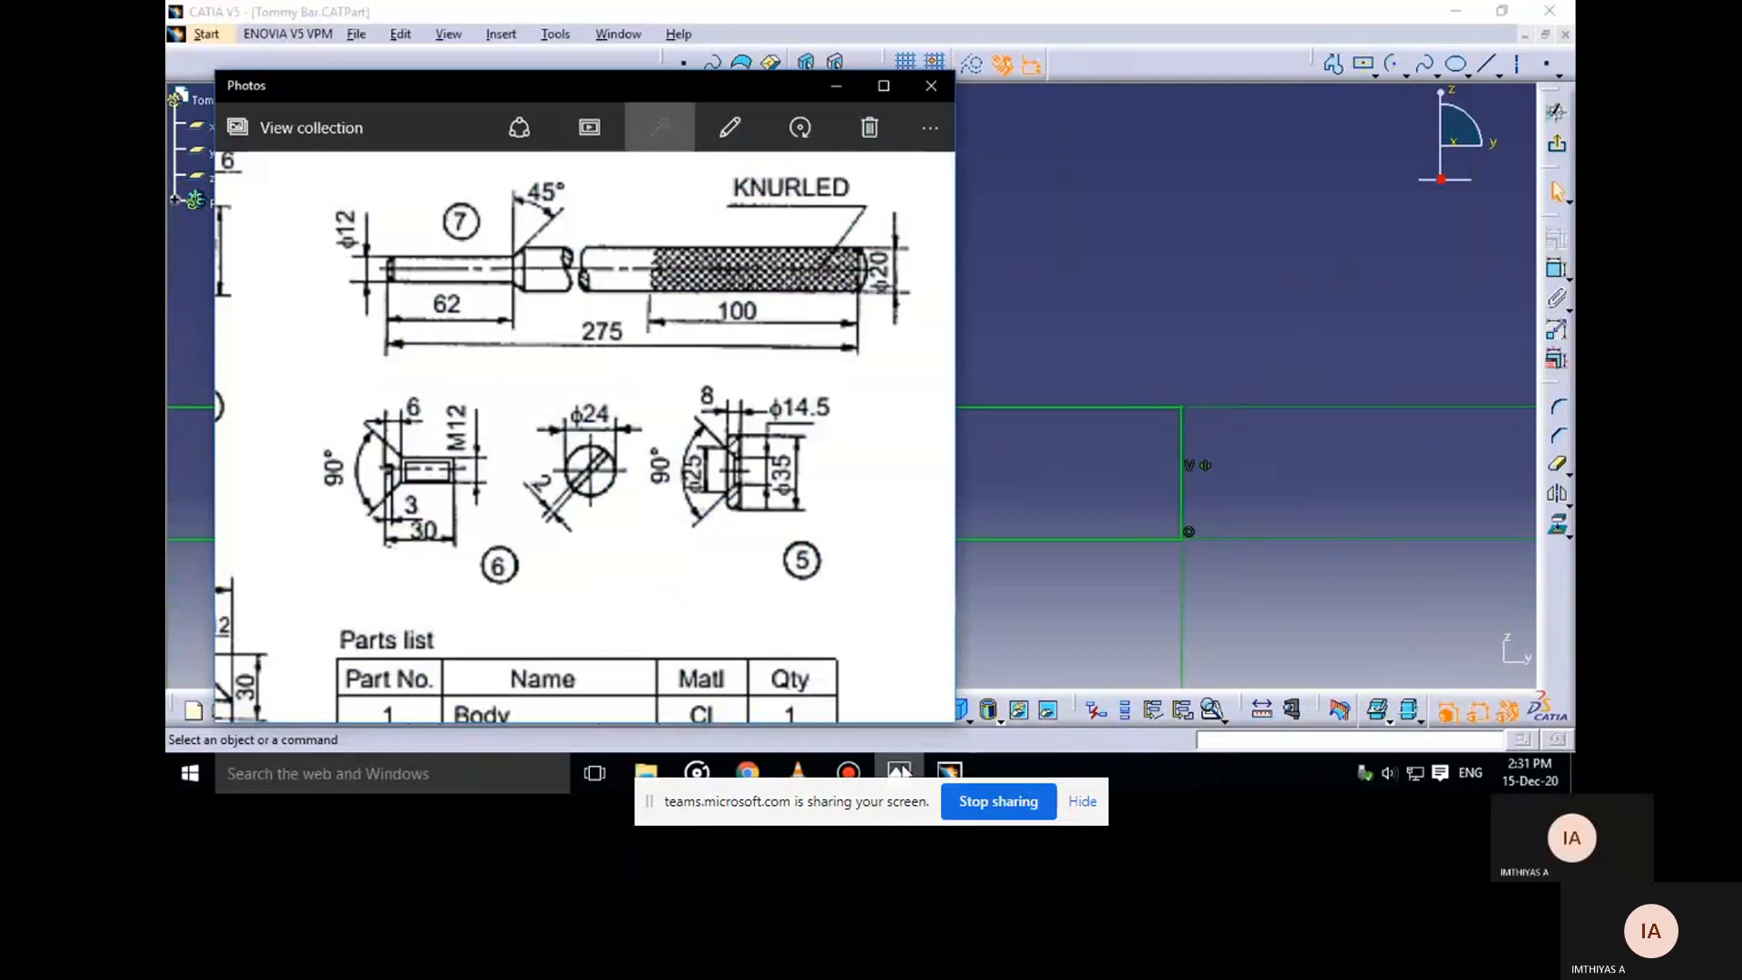
click(847, 88)
Draw a quarter arc of 10 mm radius centred on the end line's lower endpoint, from the upper edge down to the axis
mouse_move(993, 341)
middle_down()
mouse_move(1007, 381)
mouse_move(939, 287)
middle_up()
click(1393, 65)
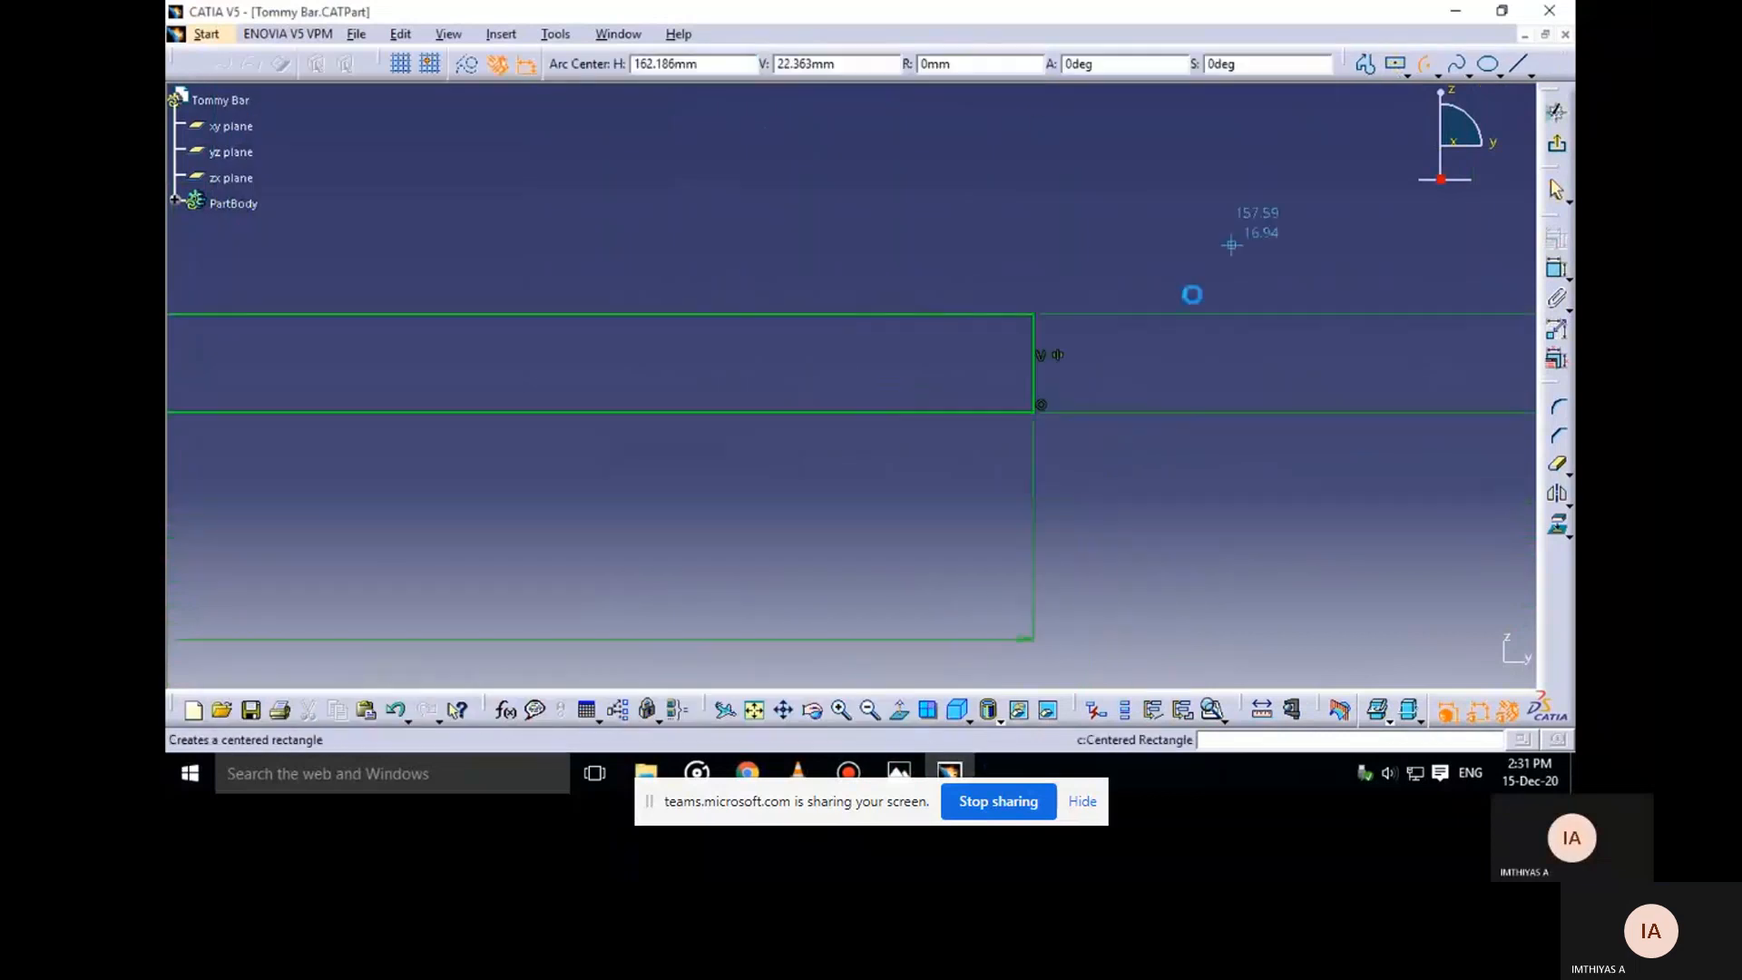
click(1039, 414)
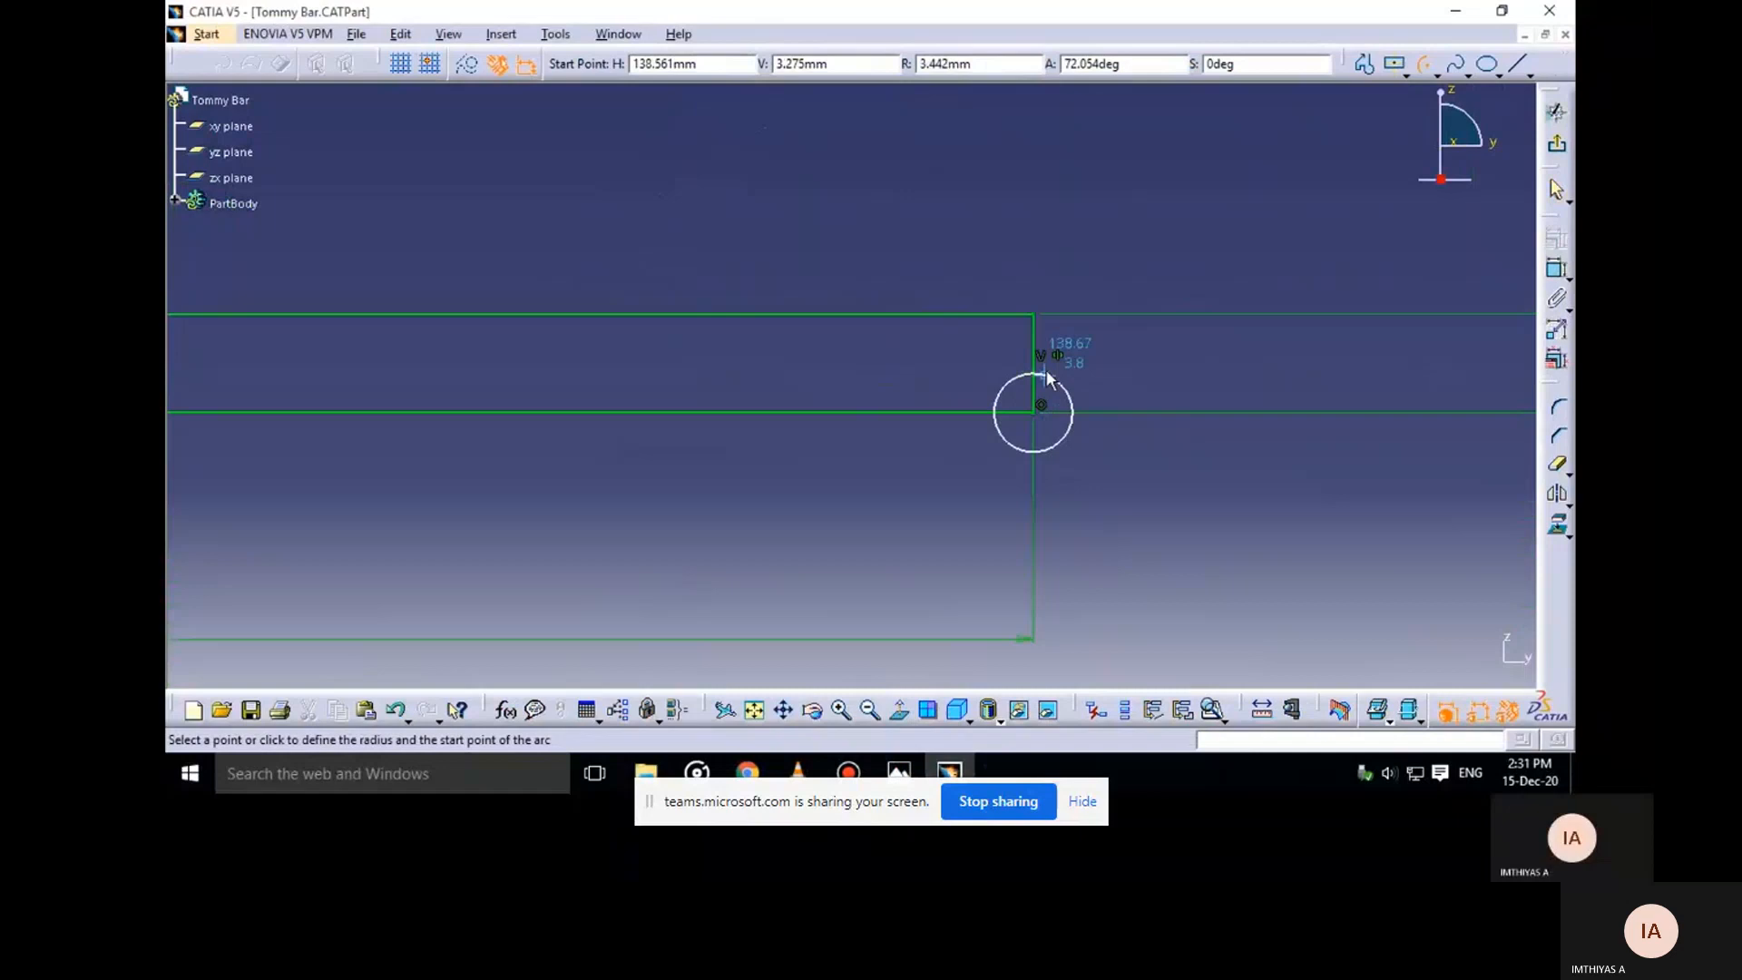
click(1040, 313)
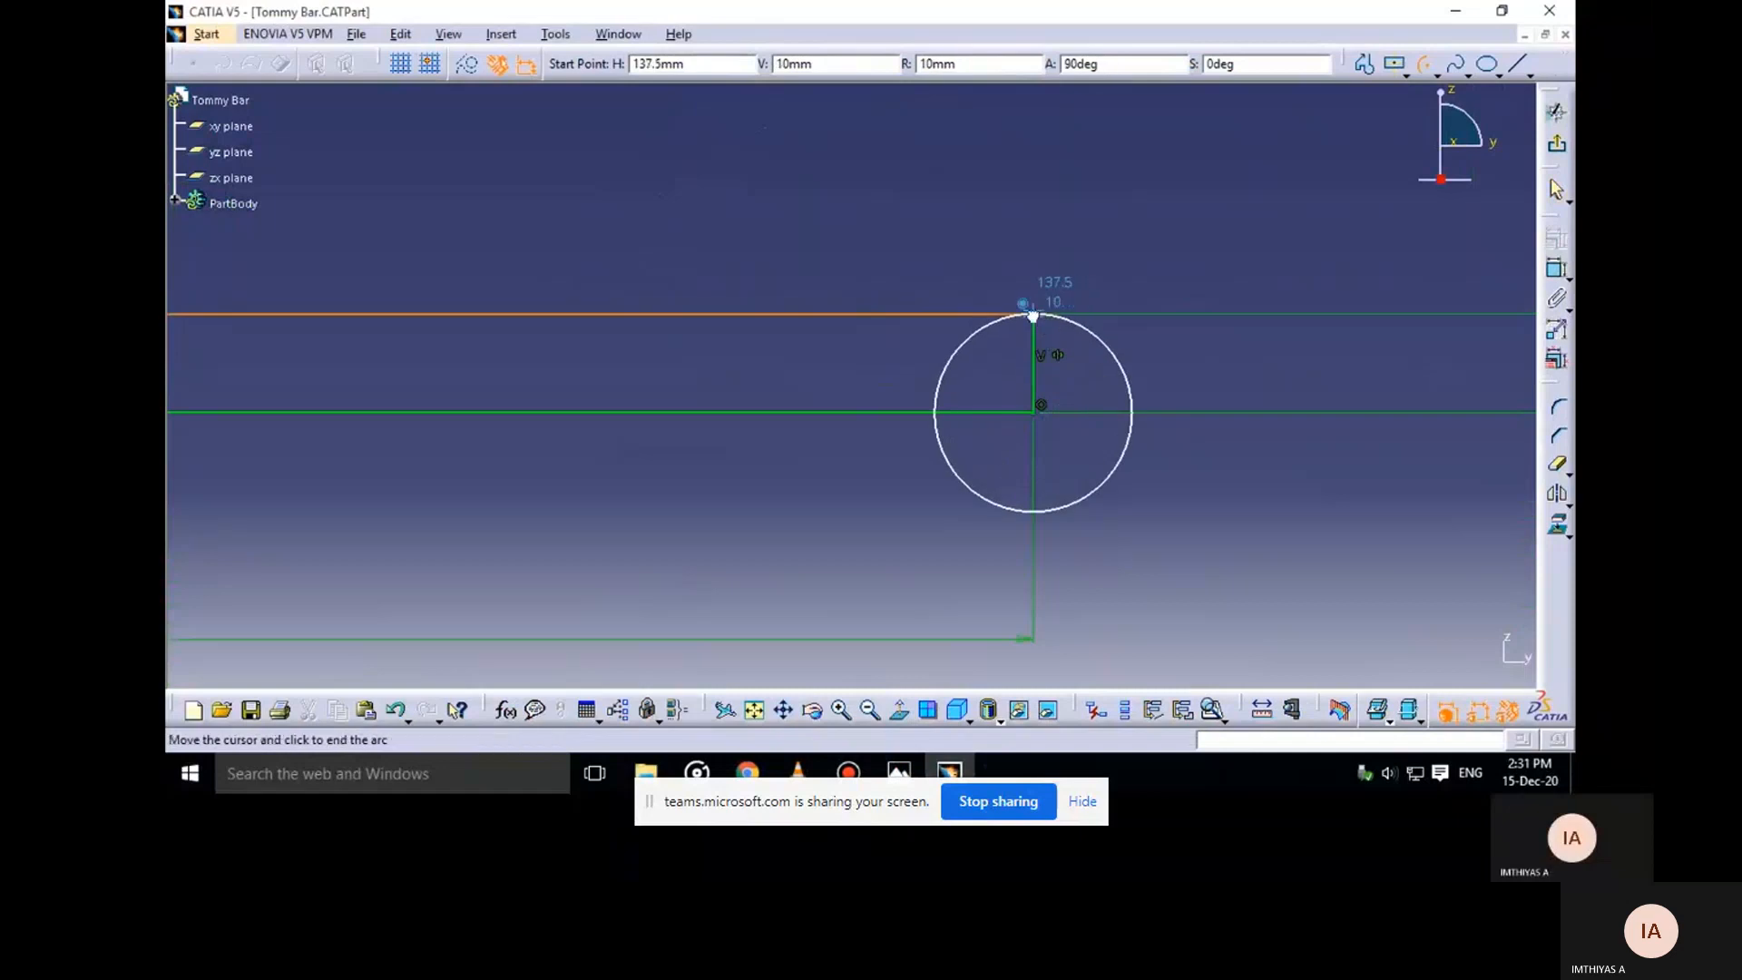
click(1135, 412)
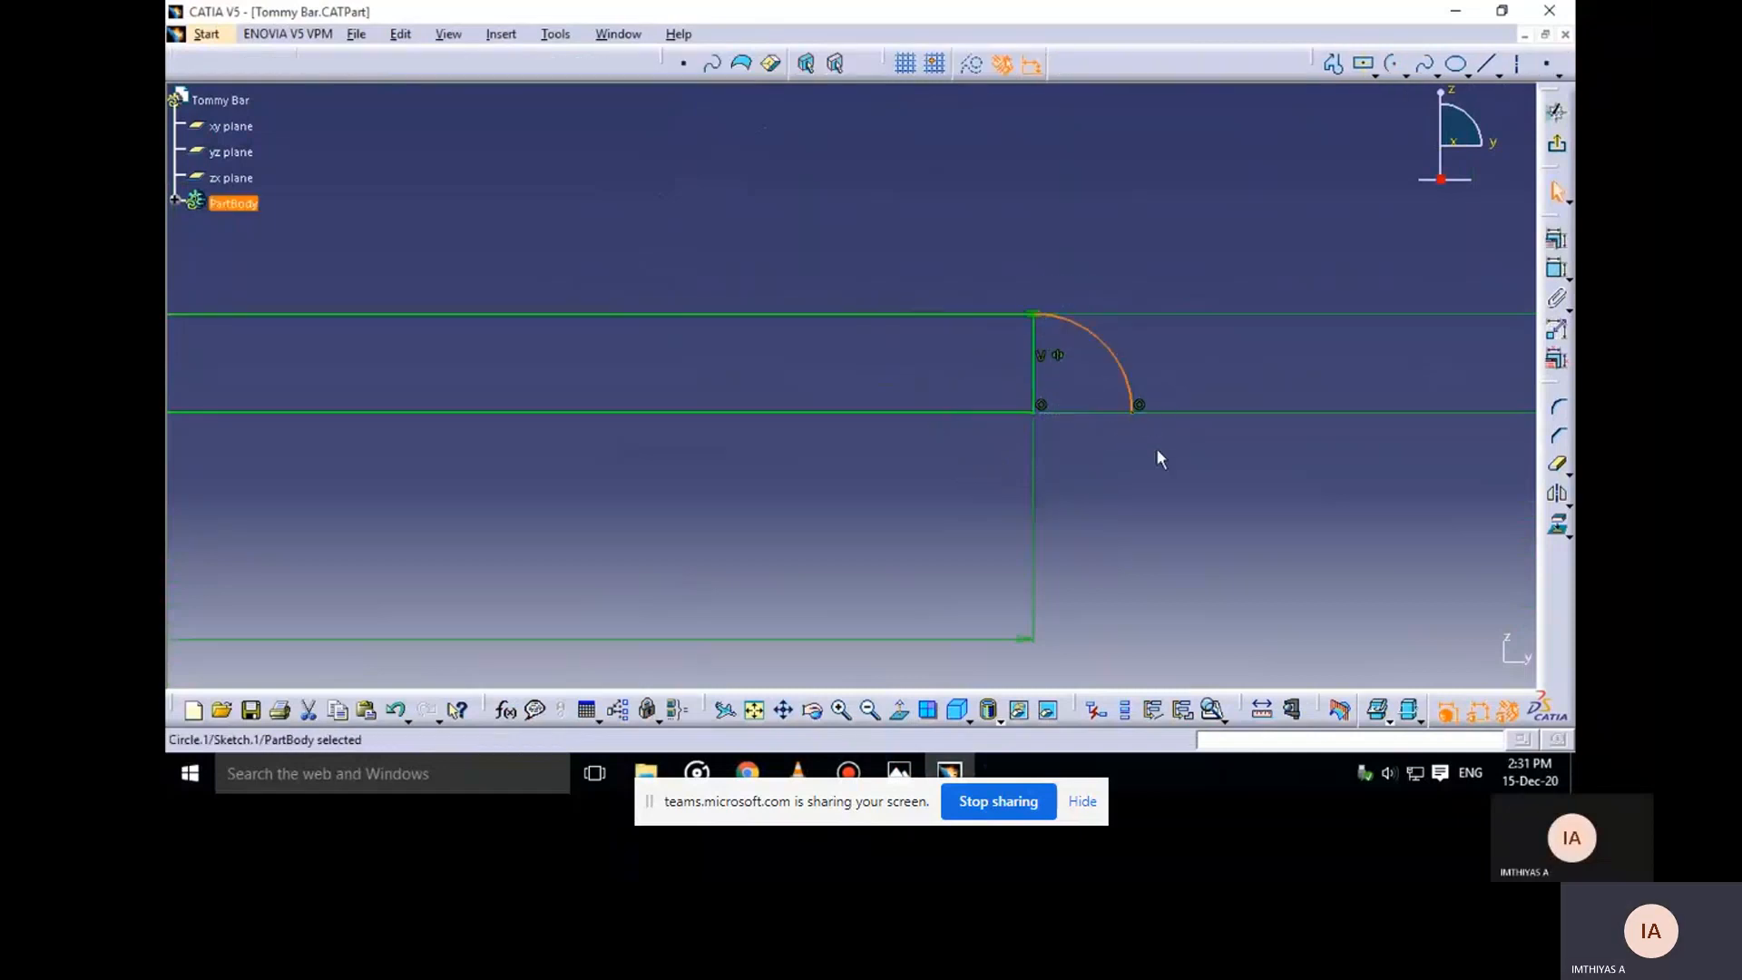
Delete the vertical end line and draw a line along the axis from the quarter arc's centre to its lower endpoint
click(1039, 368)
key(Delete)
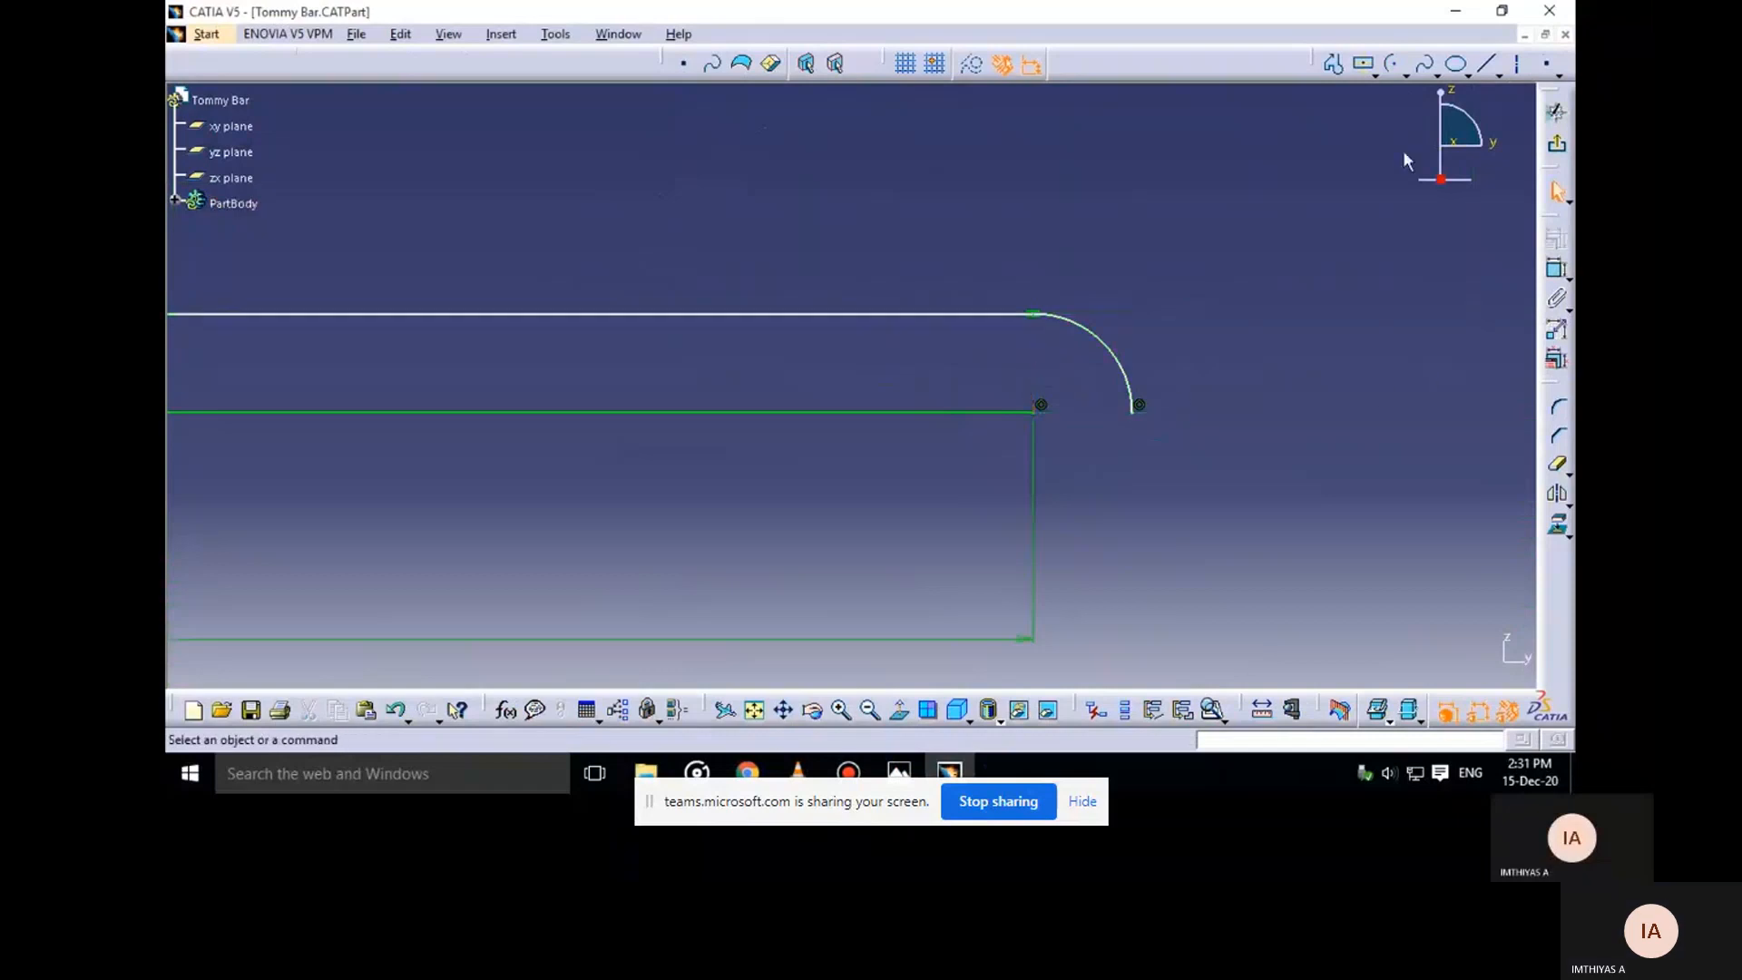
click(1486, 64)
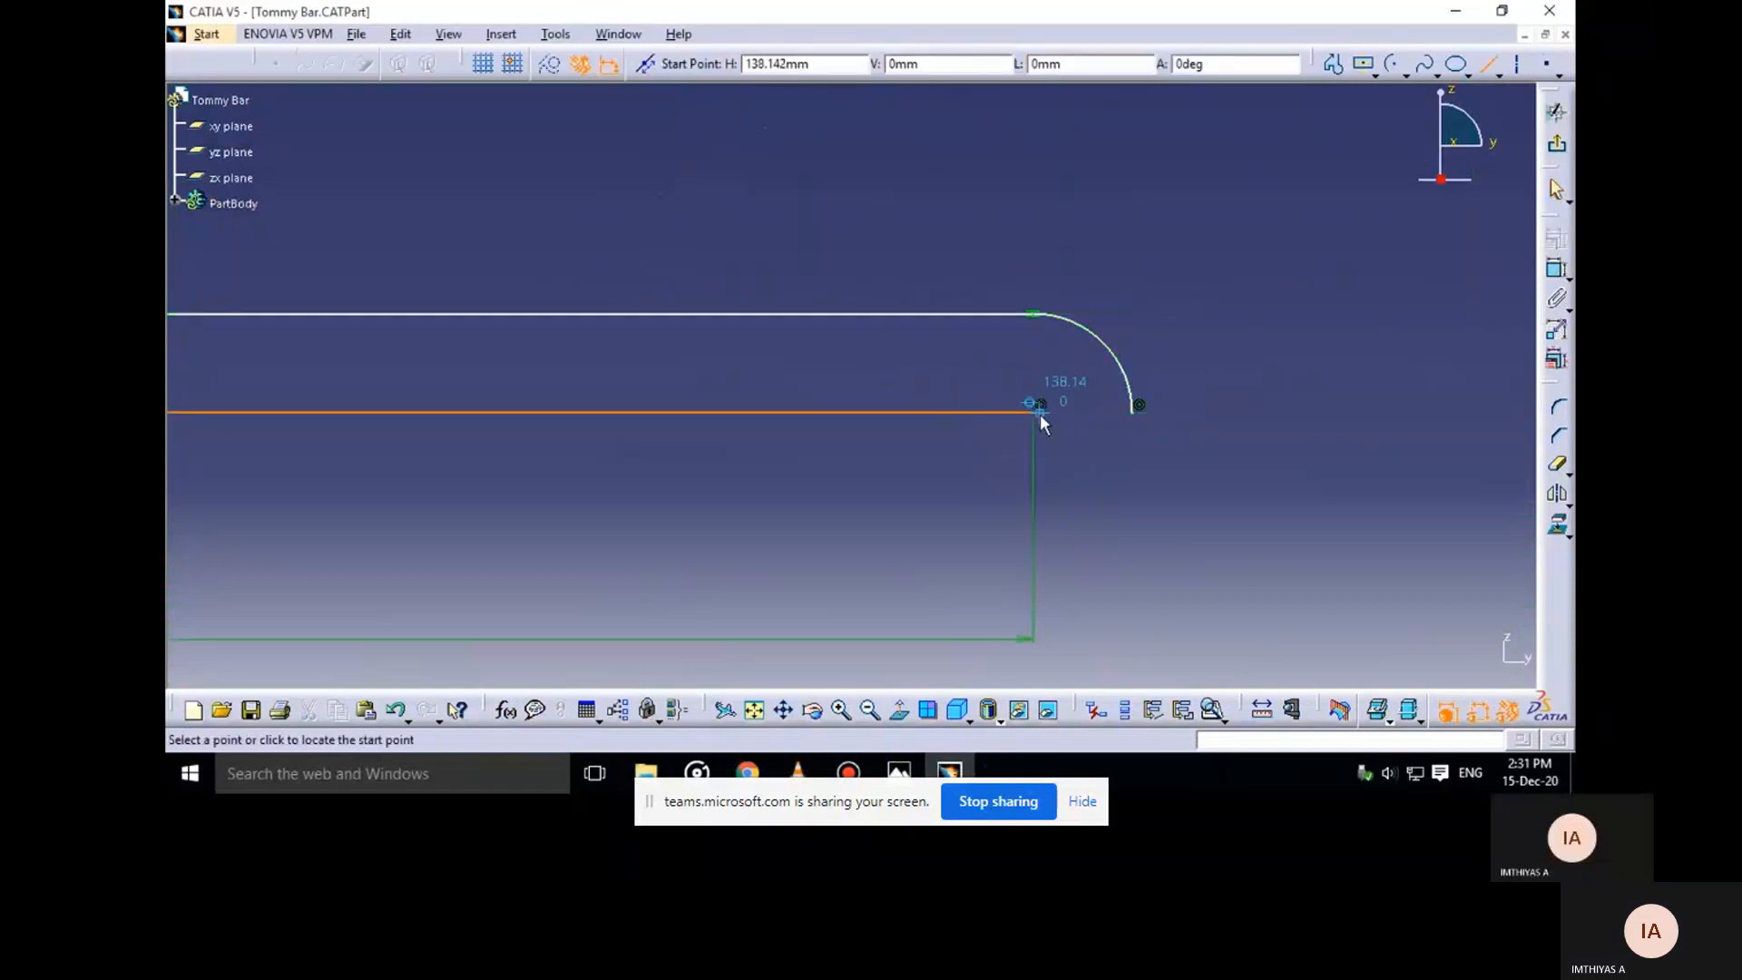
click(1034, 412)
click(1139, 410)
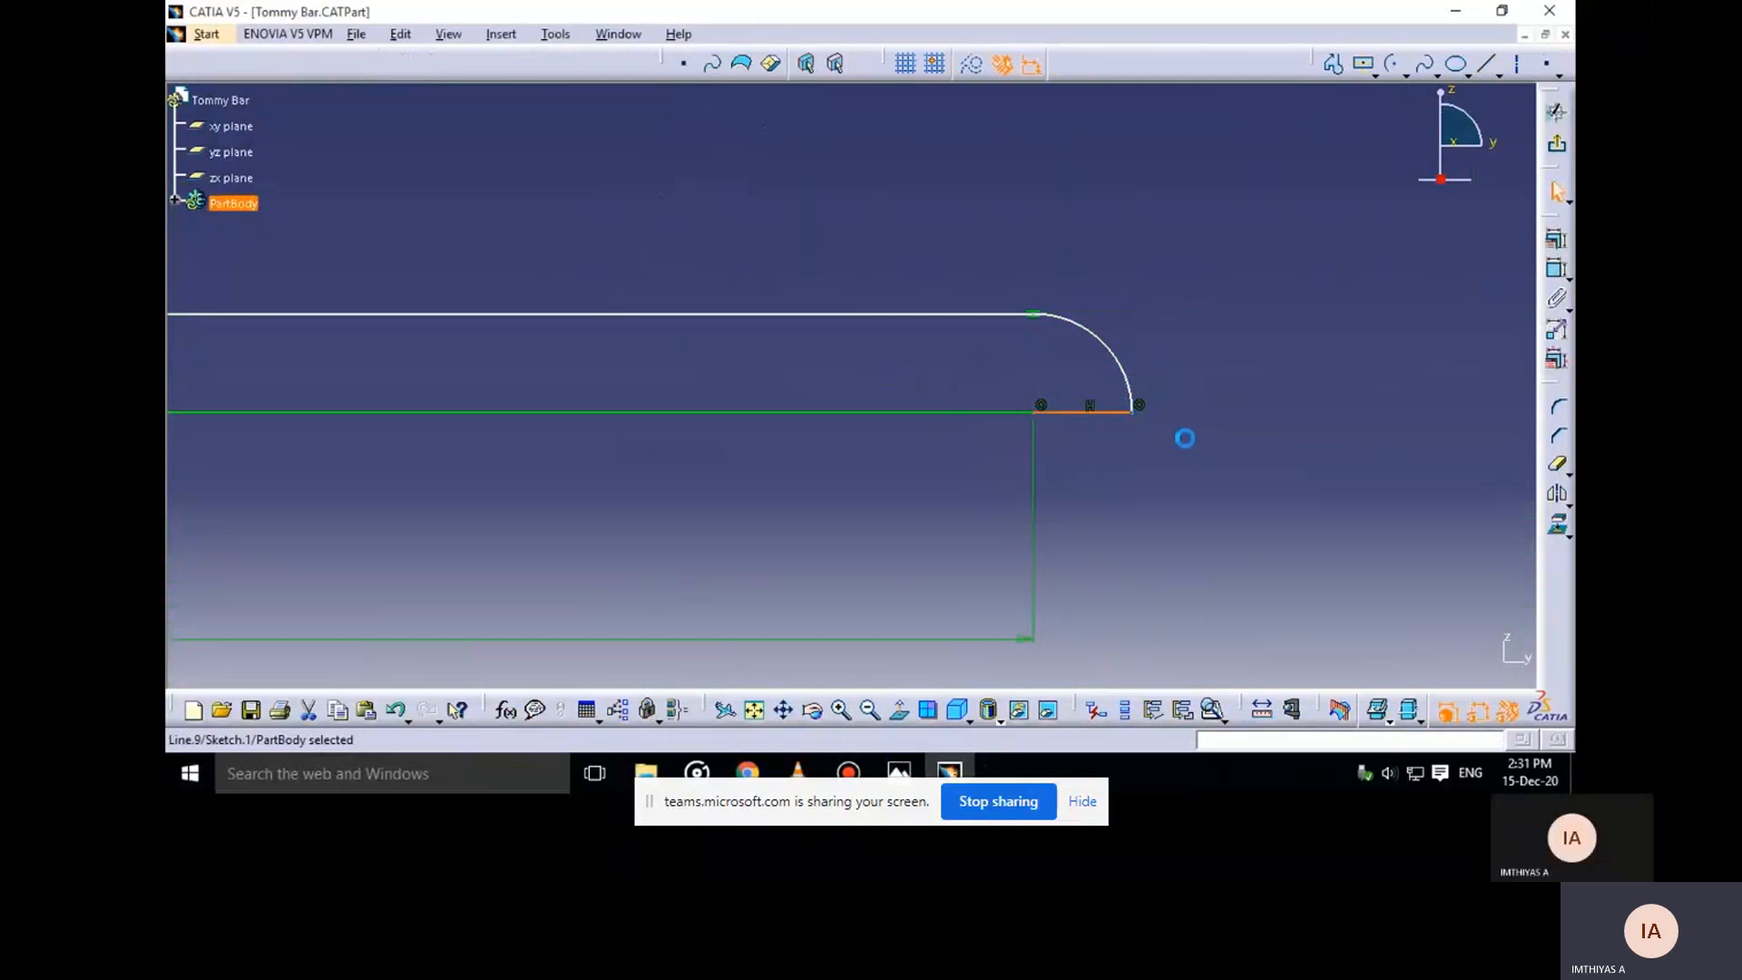
mouse_move(1145, 487)
middle_down()
mouse_move(1113, 470)
mouse_move(1042, 495)
mouse_move(1222, 518)
mouse_move(1210, 574)
middle_up()
mouse_move(993, 514)
middle_down()
mouse_move(1143, 523)
mouse_move(1252, 493)
middle_up()
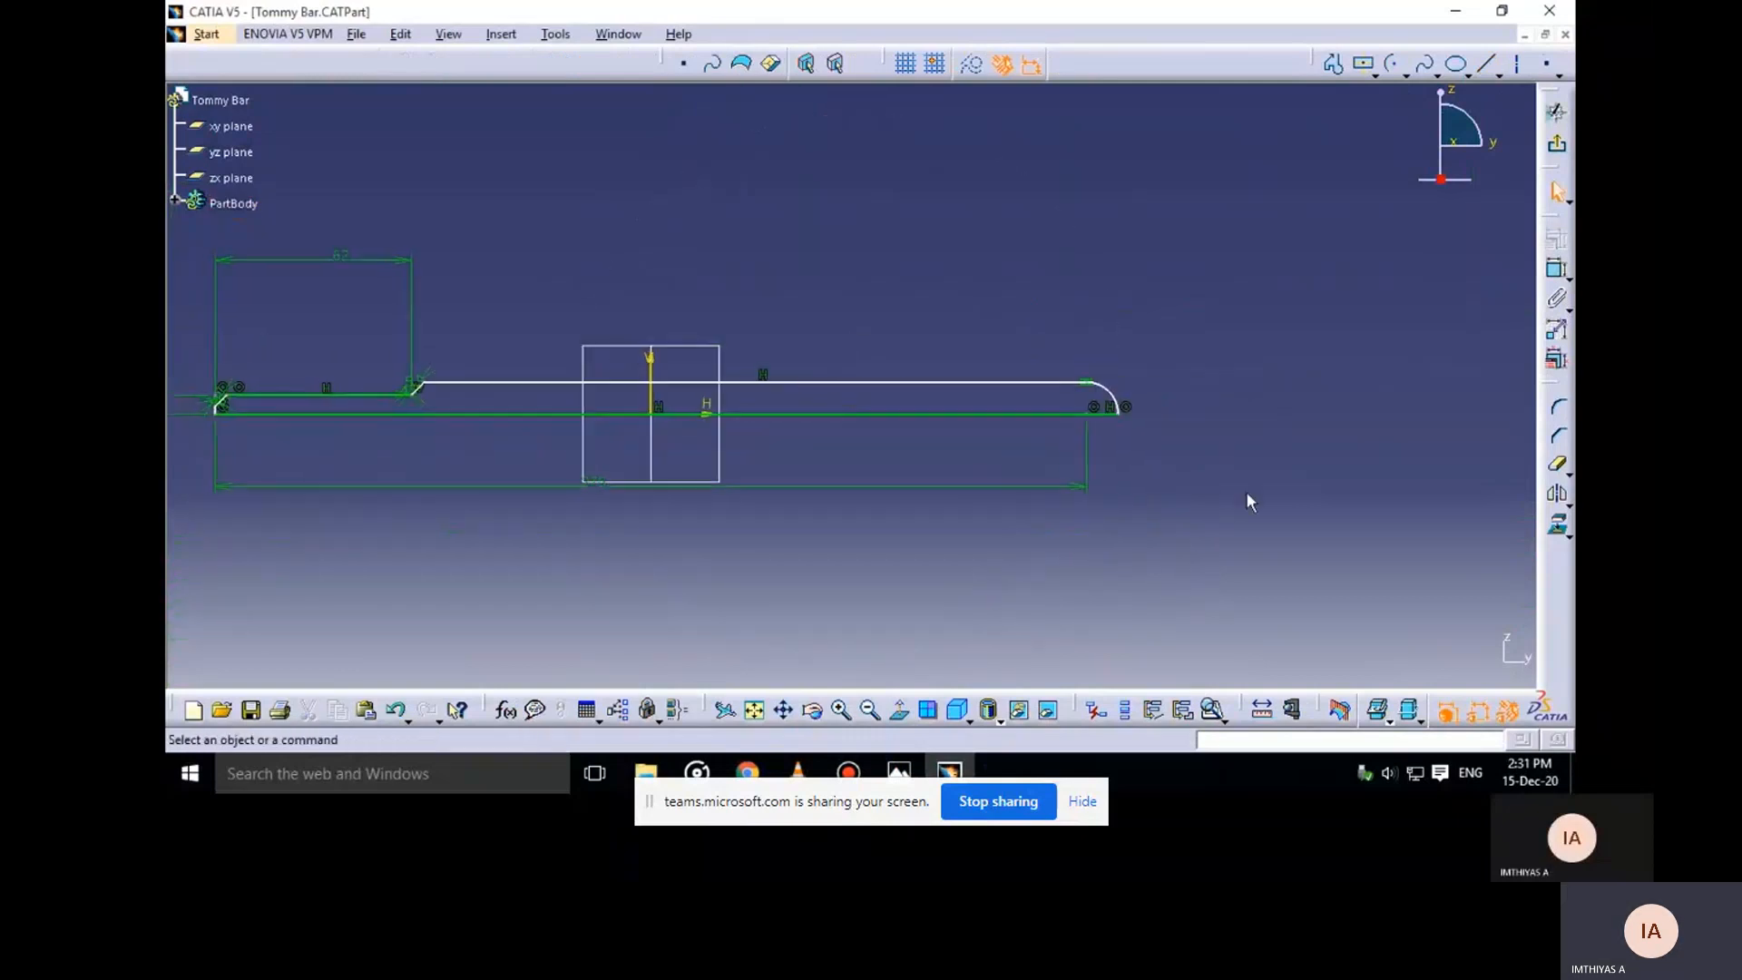
click(1557, 269)
click(978, 385)
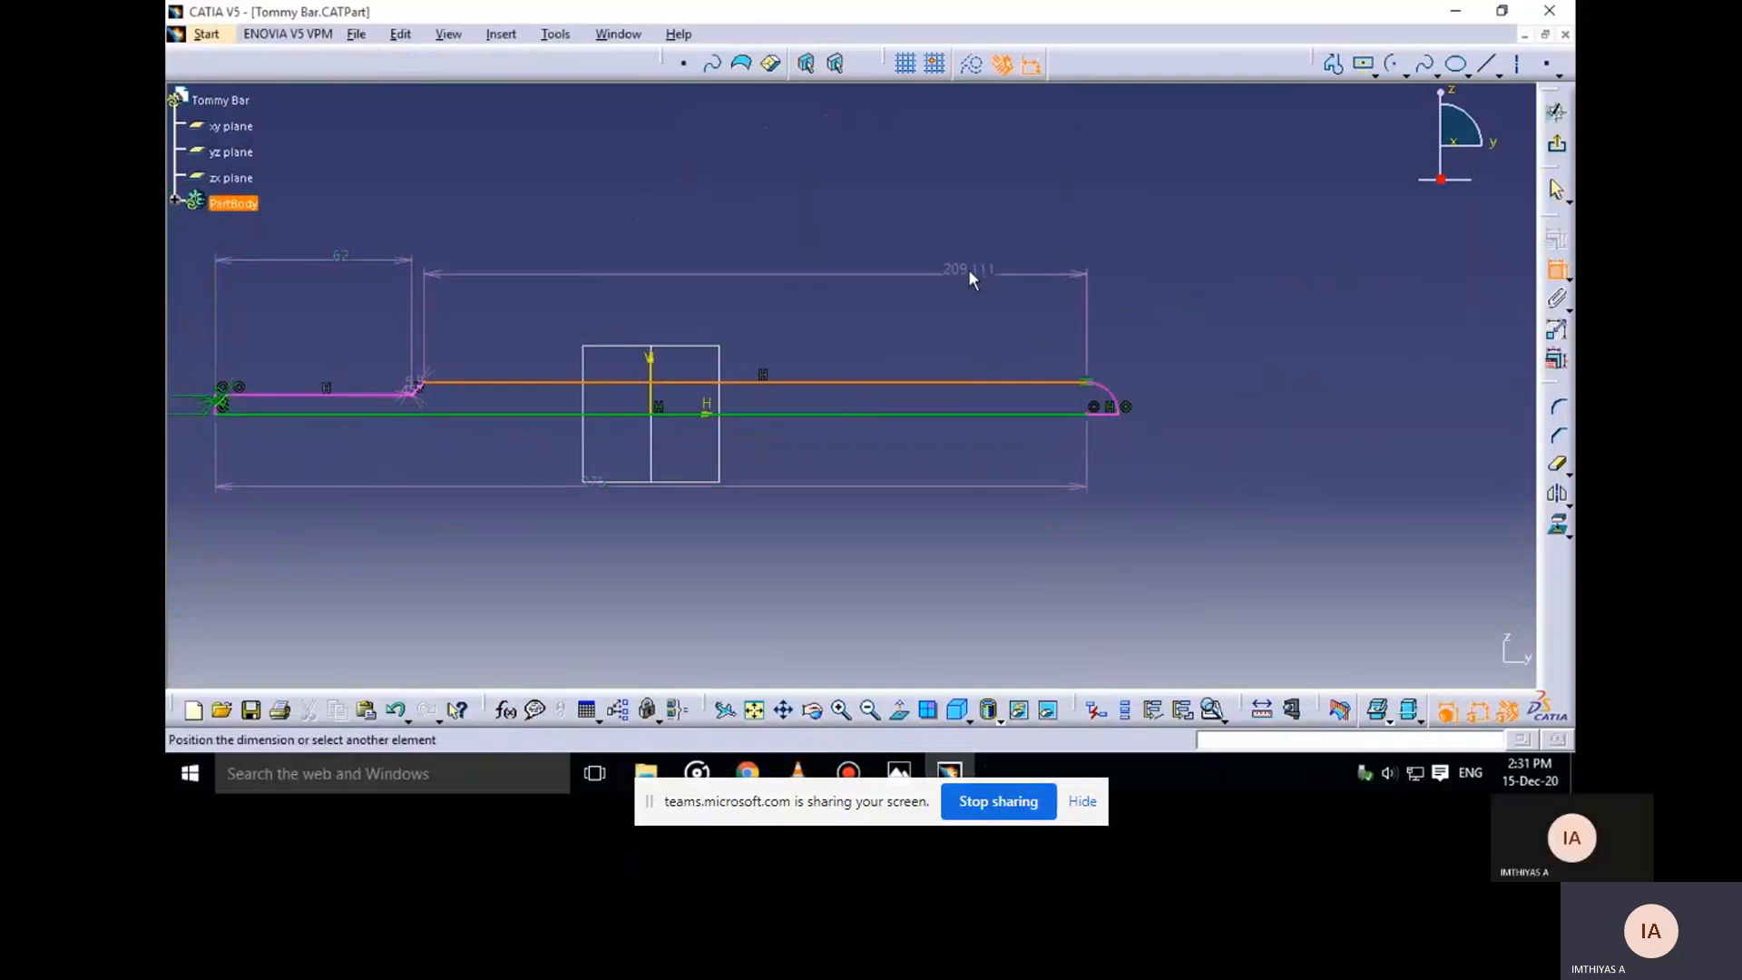
key(Escape)
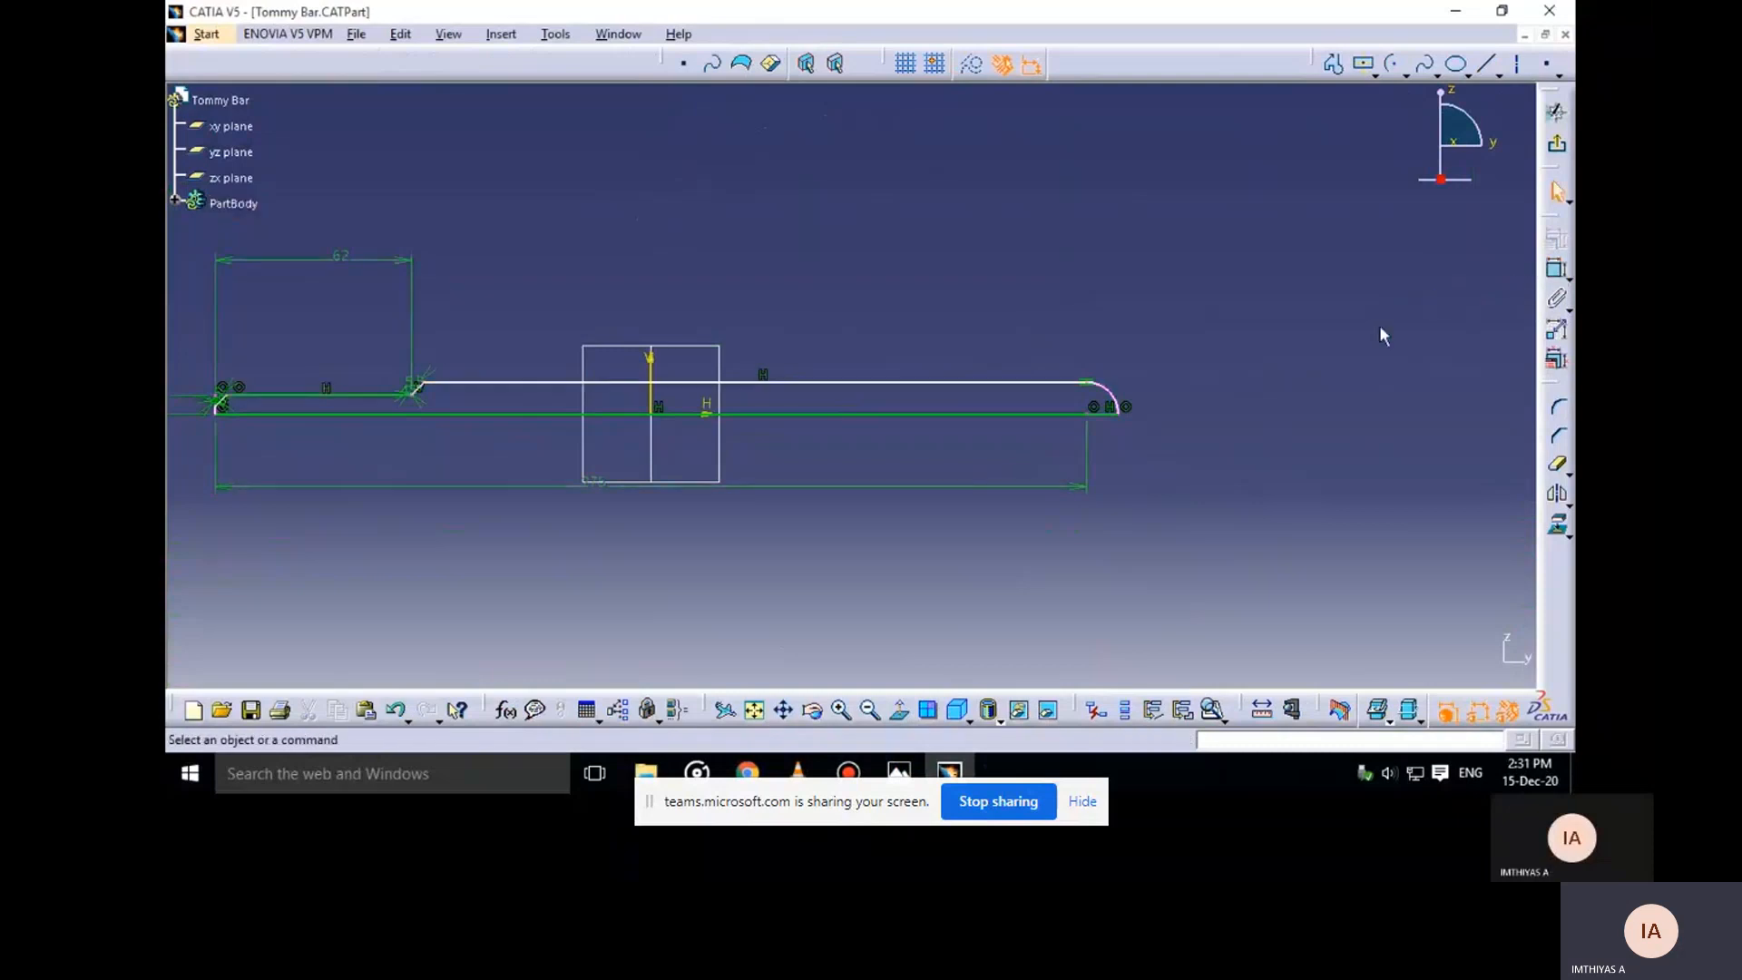
Dimension the radius of the quarter arc at the bar's rounded end
click(1557, 268)
click(1131, 419)
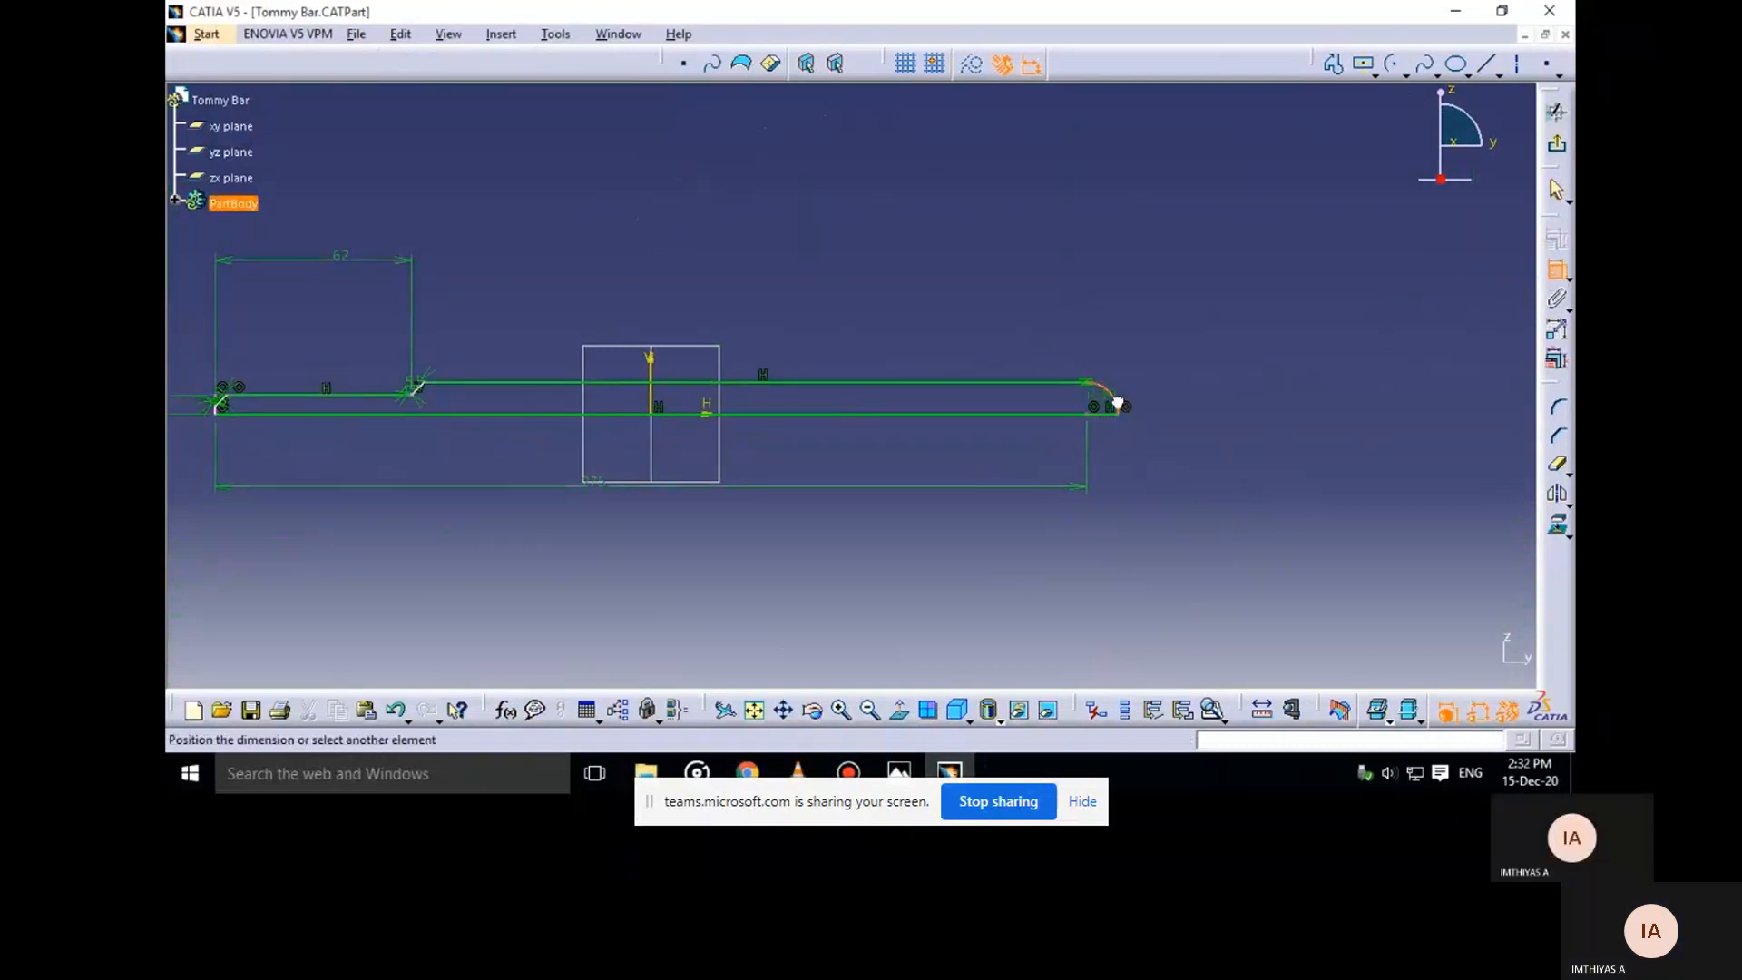
click(1128, 368)
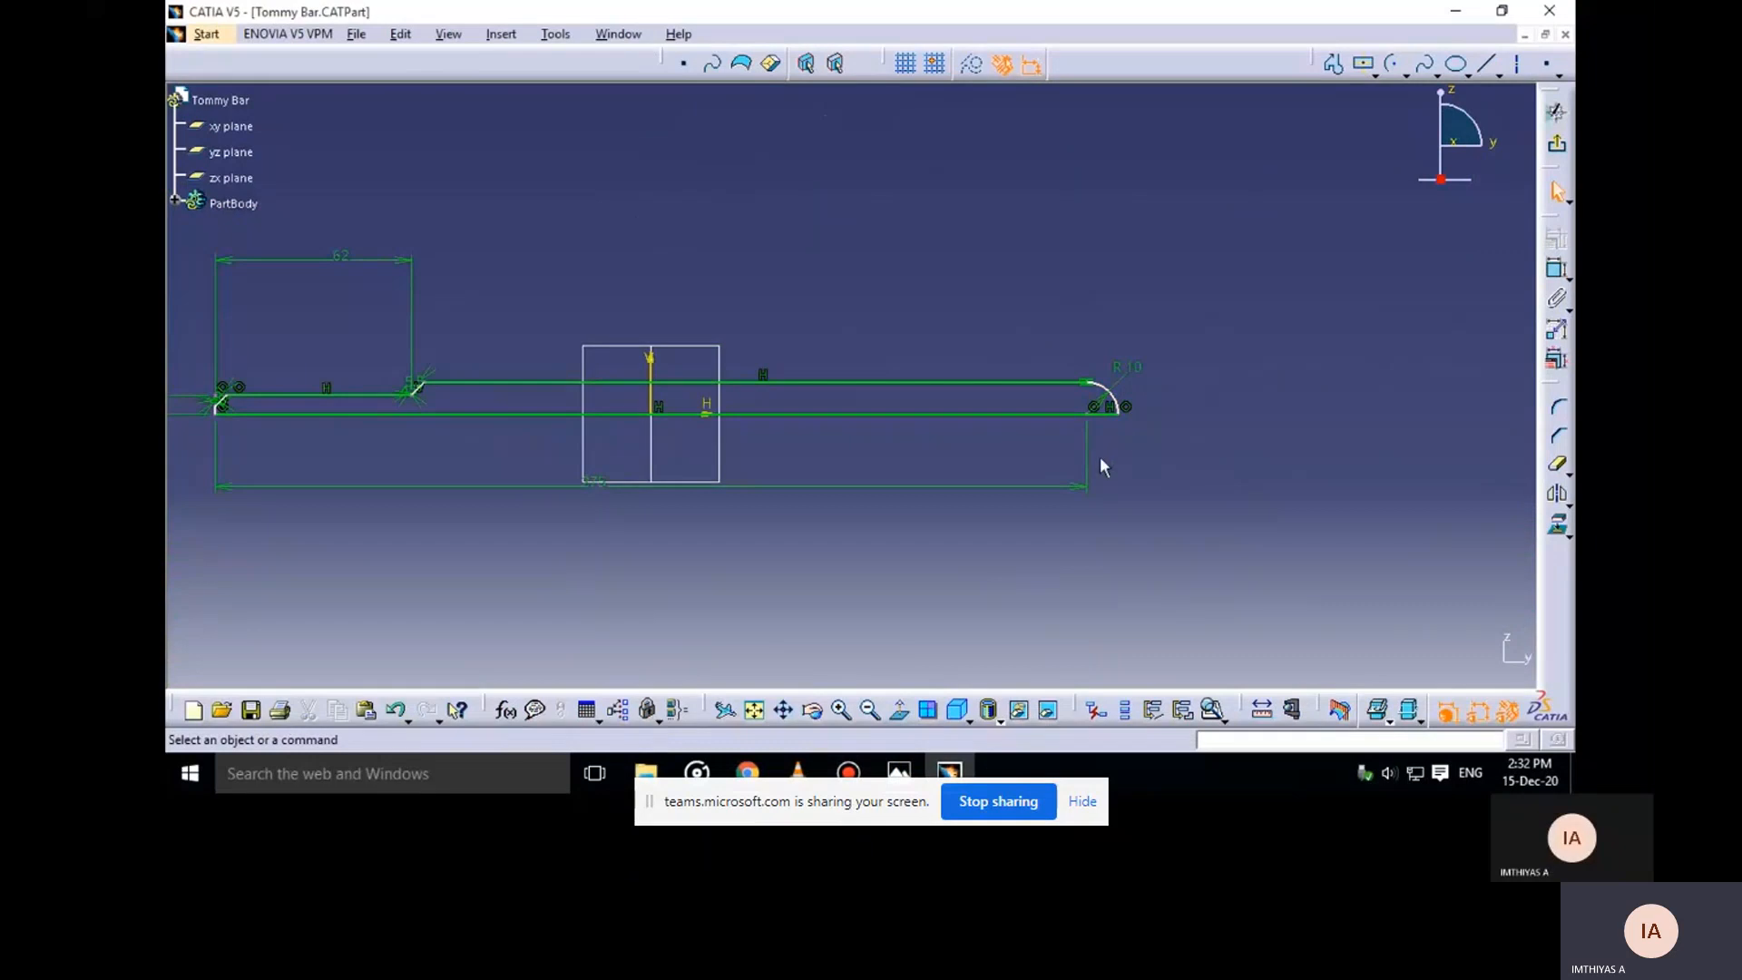
Dimension the distance from the vertical axis to the rounded end's tip and set it to 140 mm
click(1557, 268)
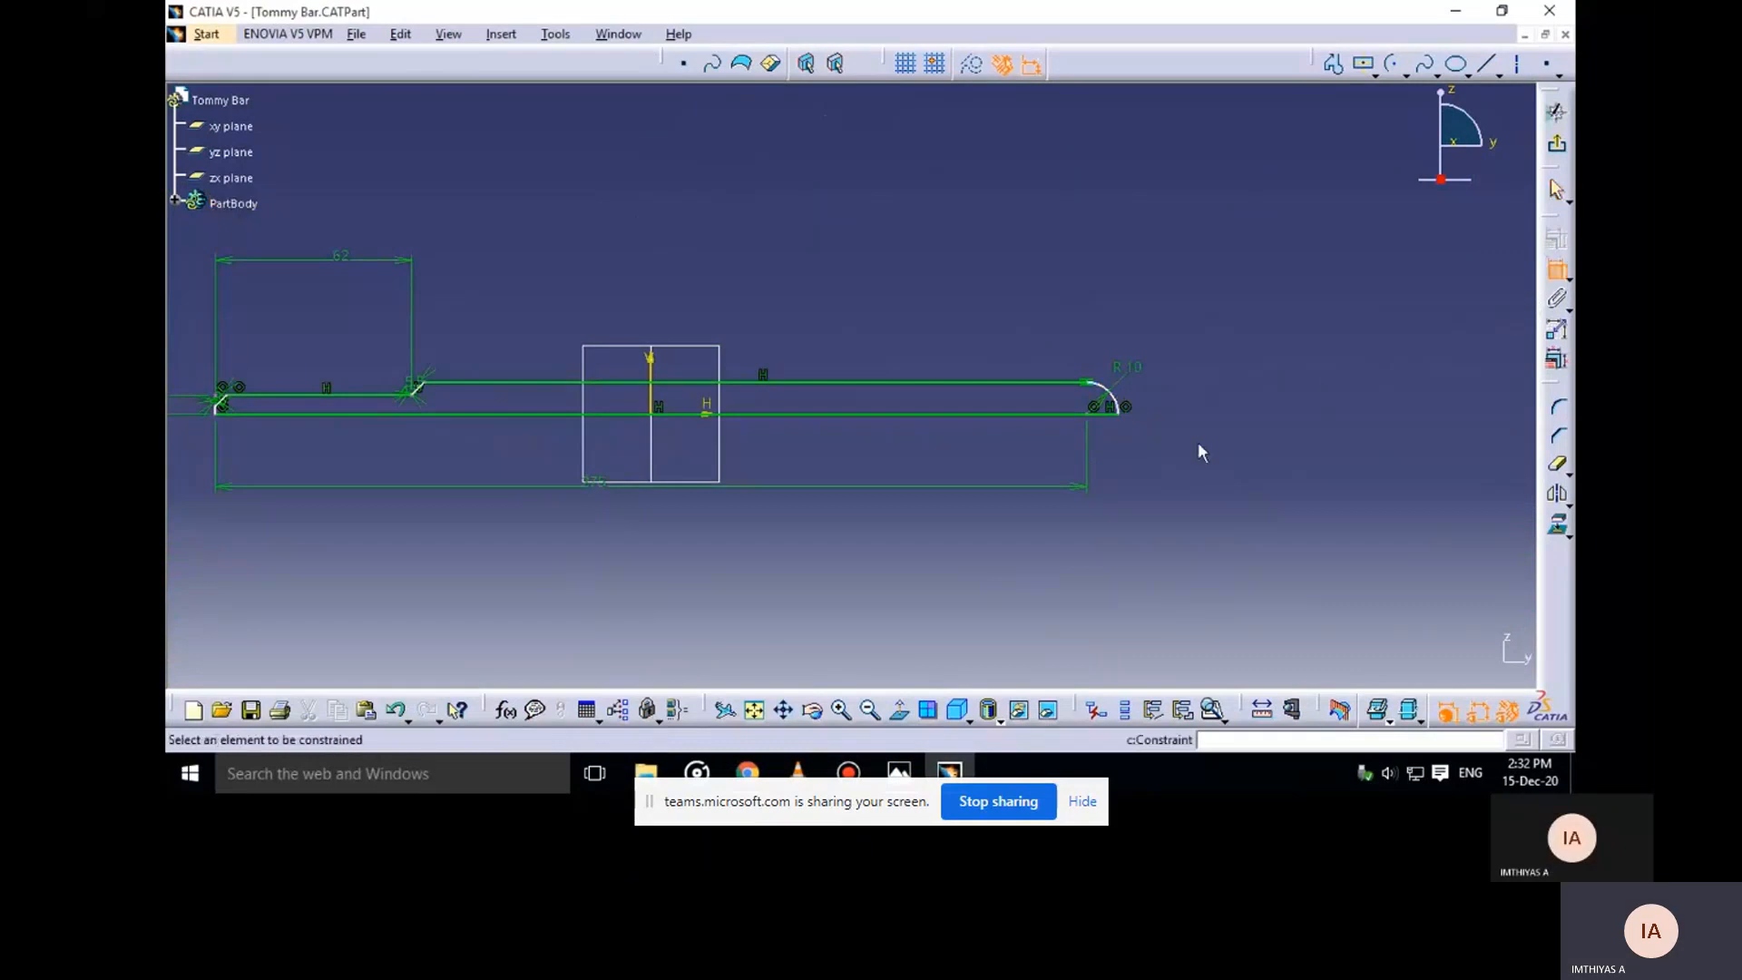
click(1117, 413)
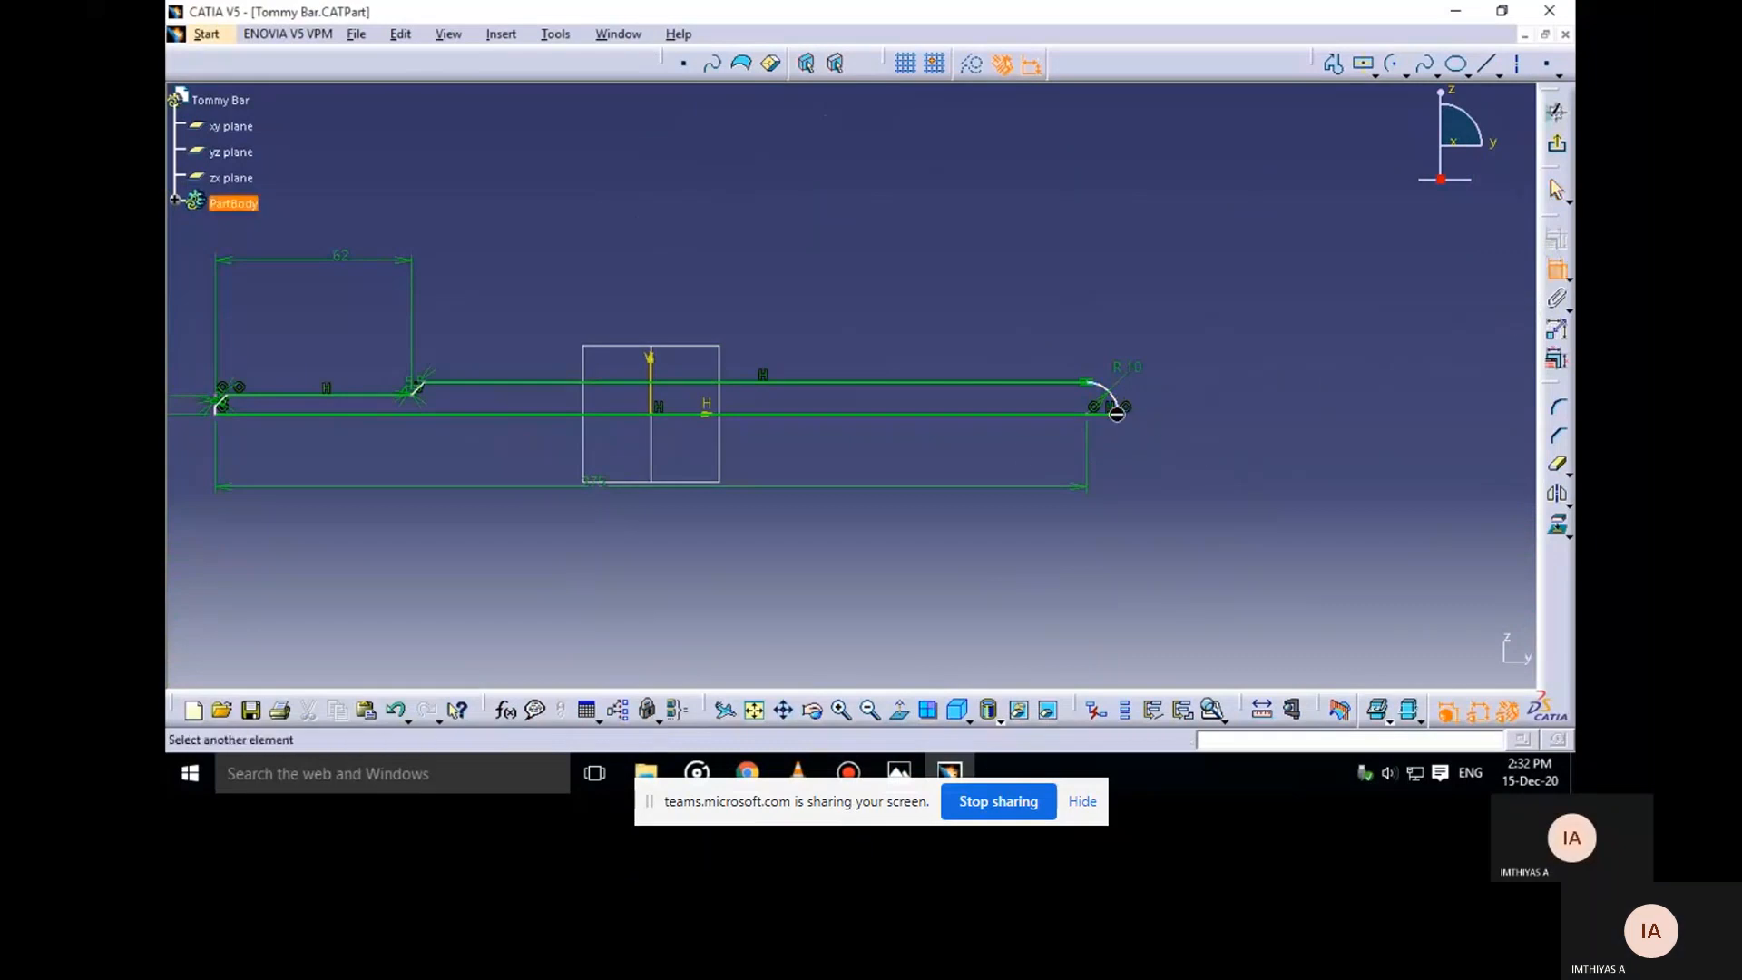
click(653, 393)
click(901, 270)
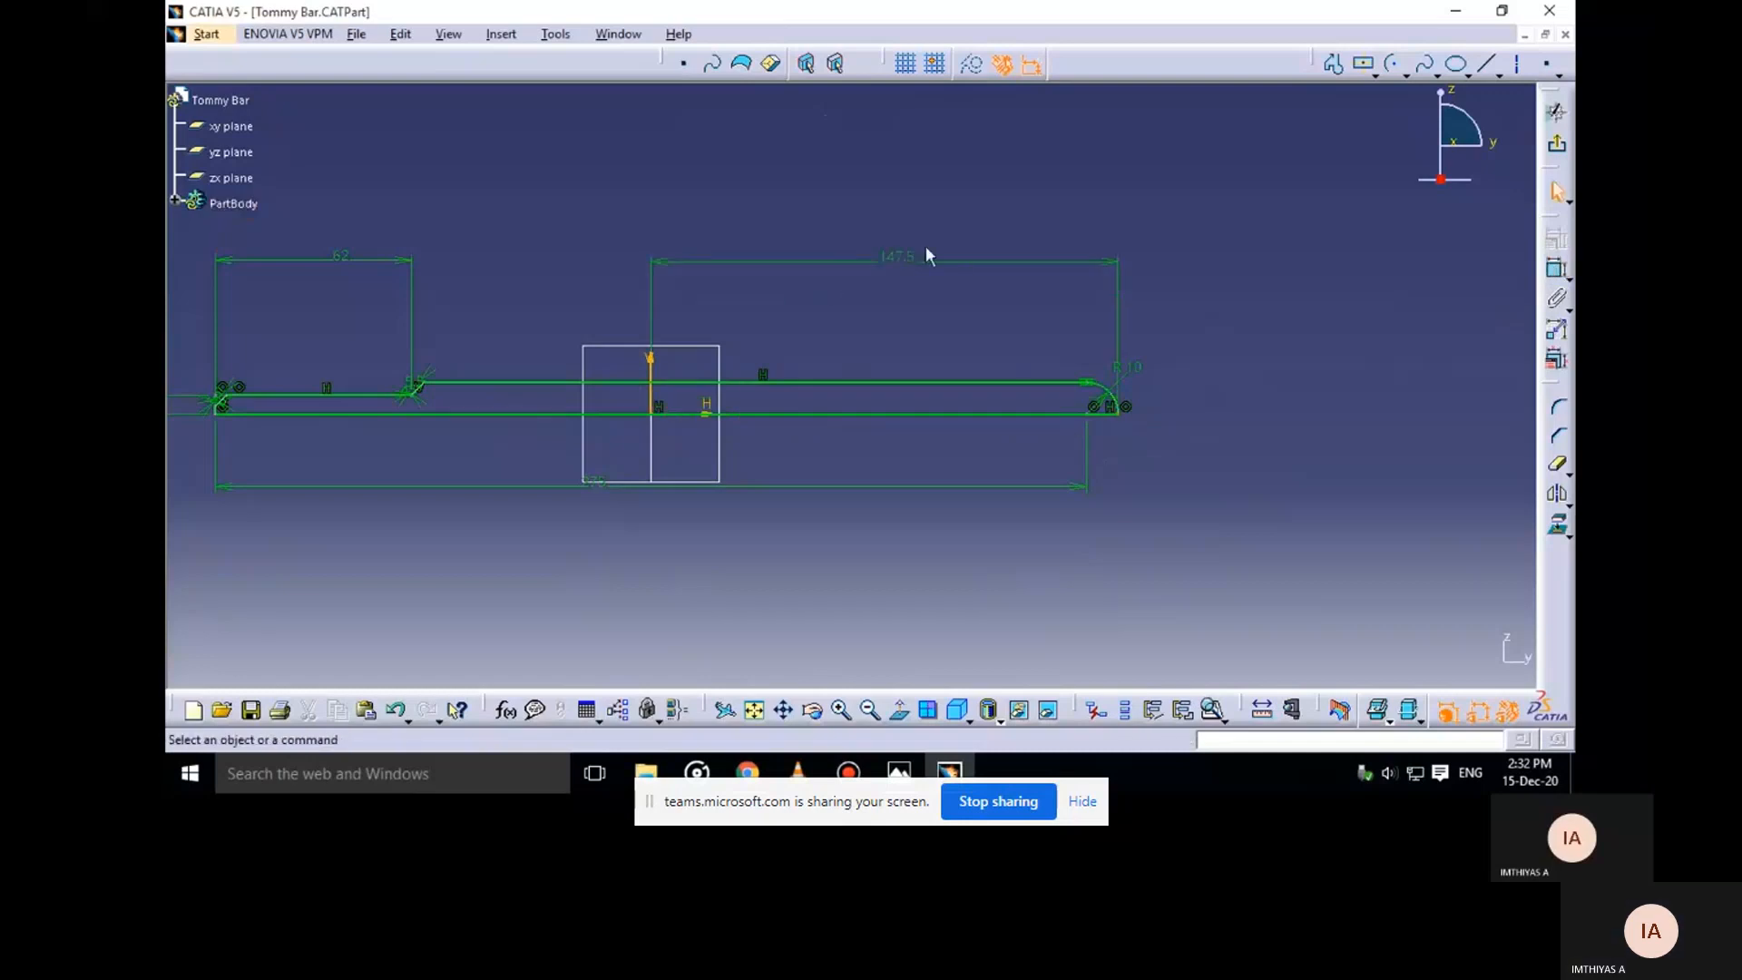
double_click(902, 259)
text(4)
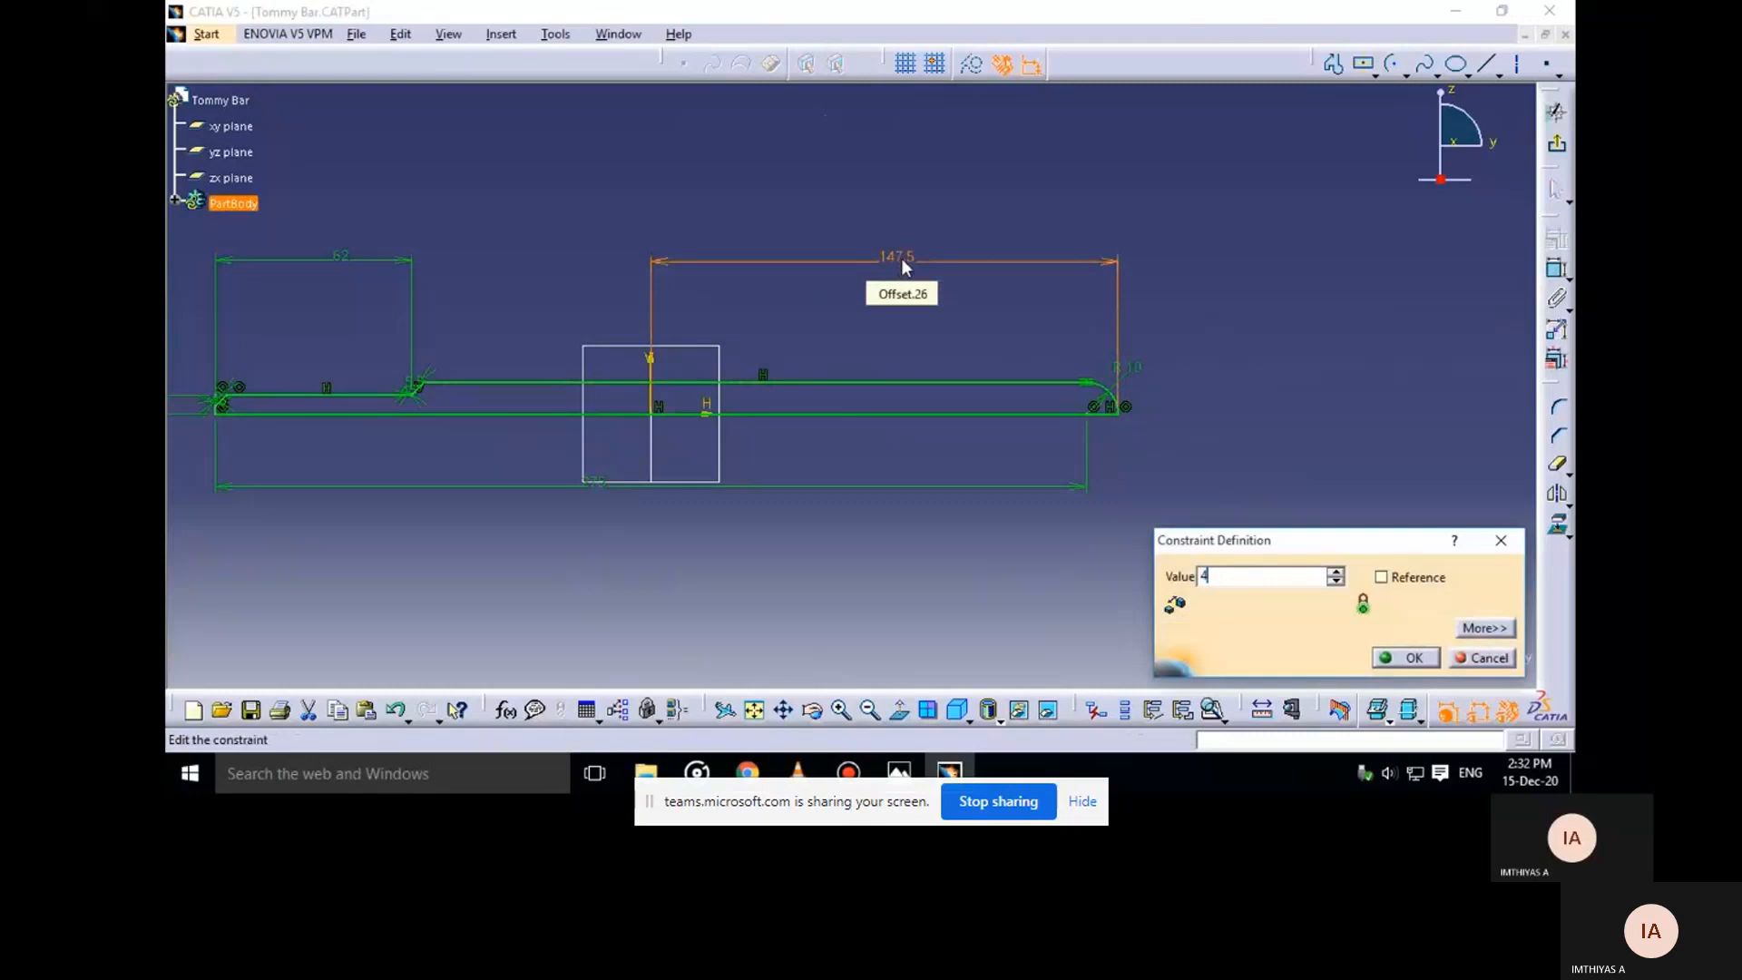
text(5)
key(BackSpace)
key(BackSpace)
text(140)
key(Return)
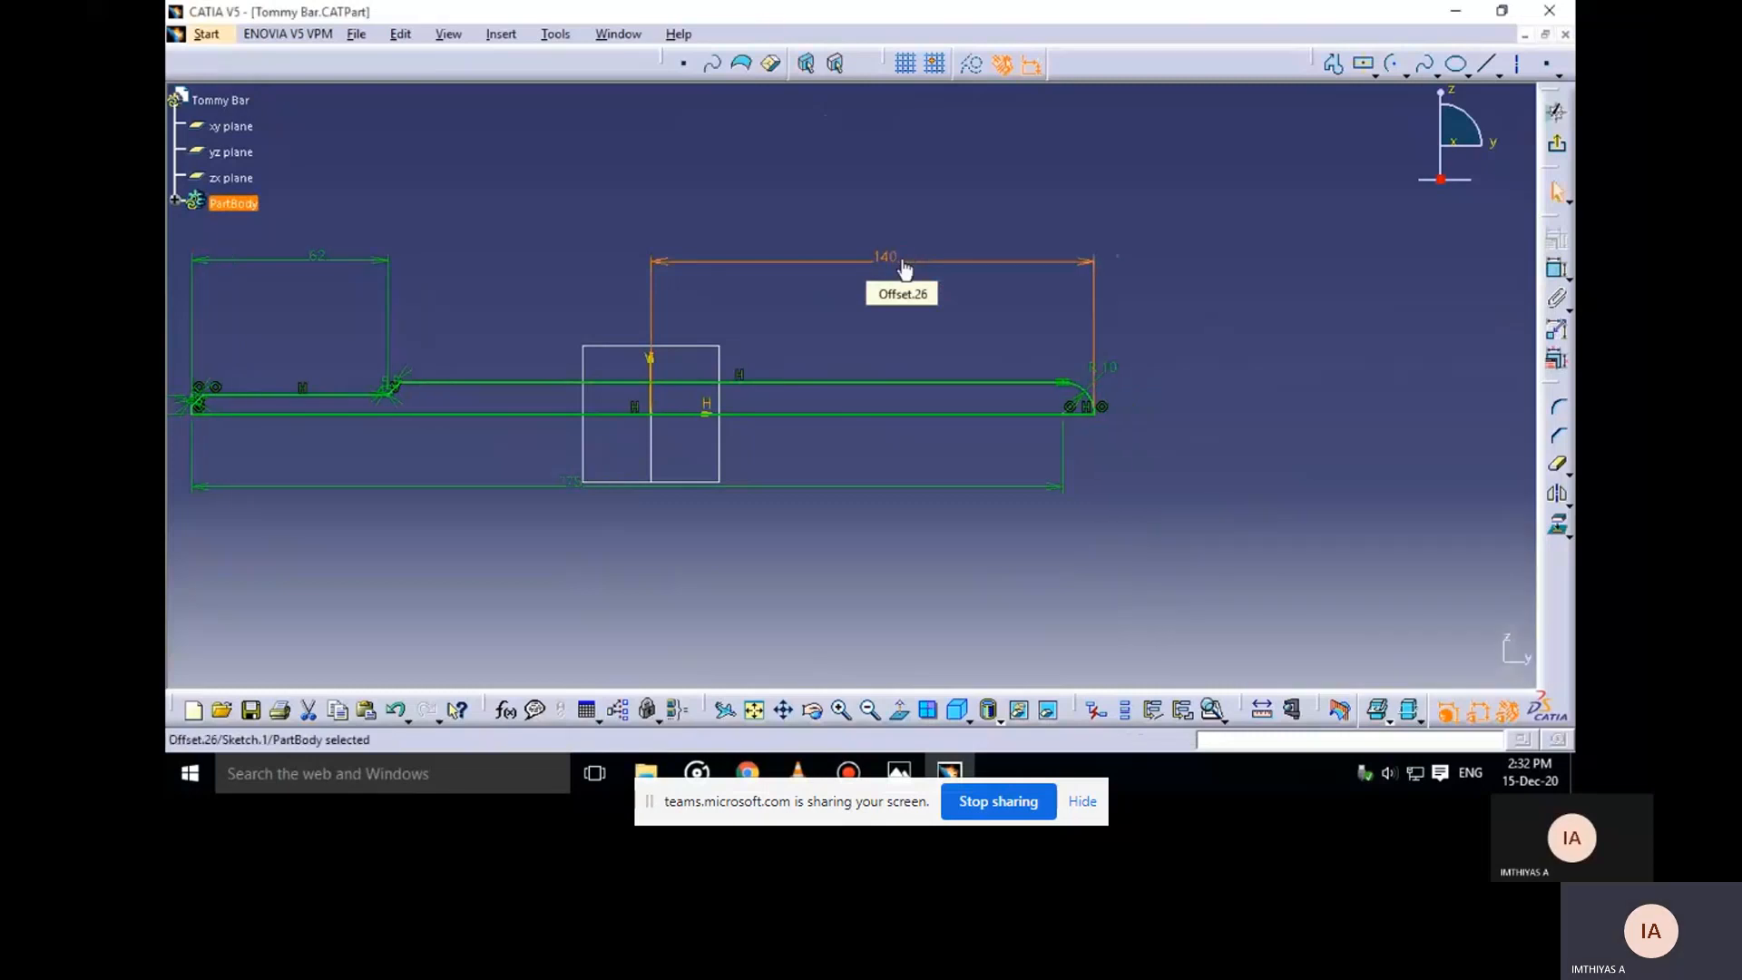
Exit the sketch and revolve the bar's profile 360° about the Y axis as a Shaft
mouse_move(1149, 449)
middle_down()
mouse_move(1205, 364)
mouse_move(1131, 323)
mouse_move(1082, 325)
middle_up()
click(1557, 143)
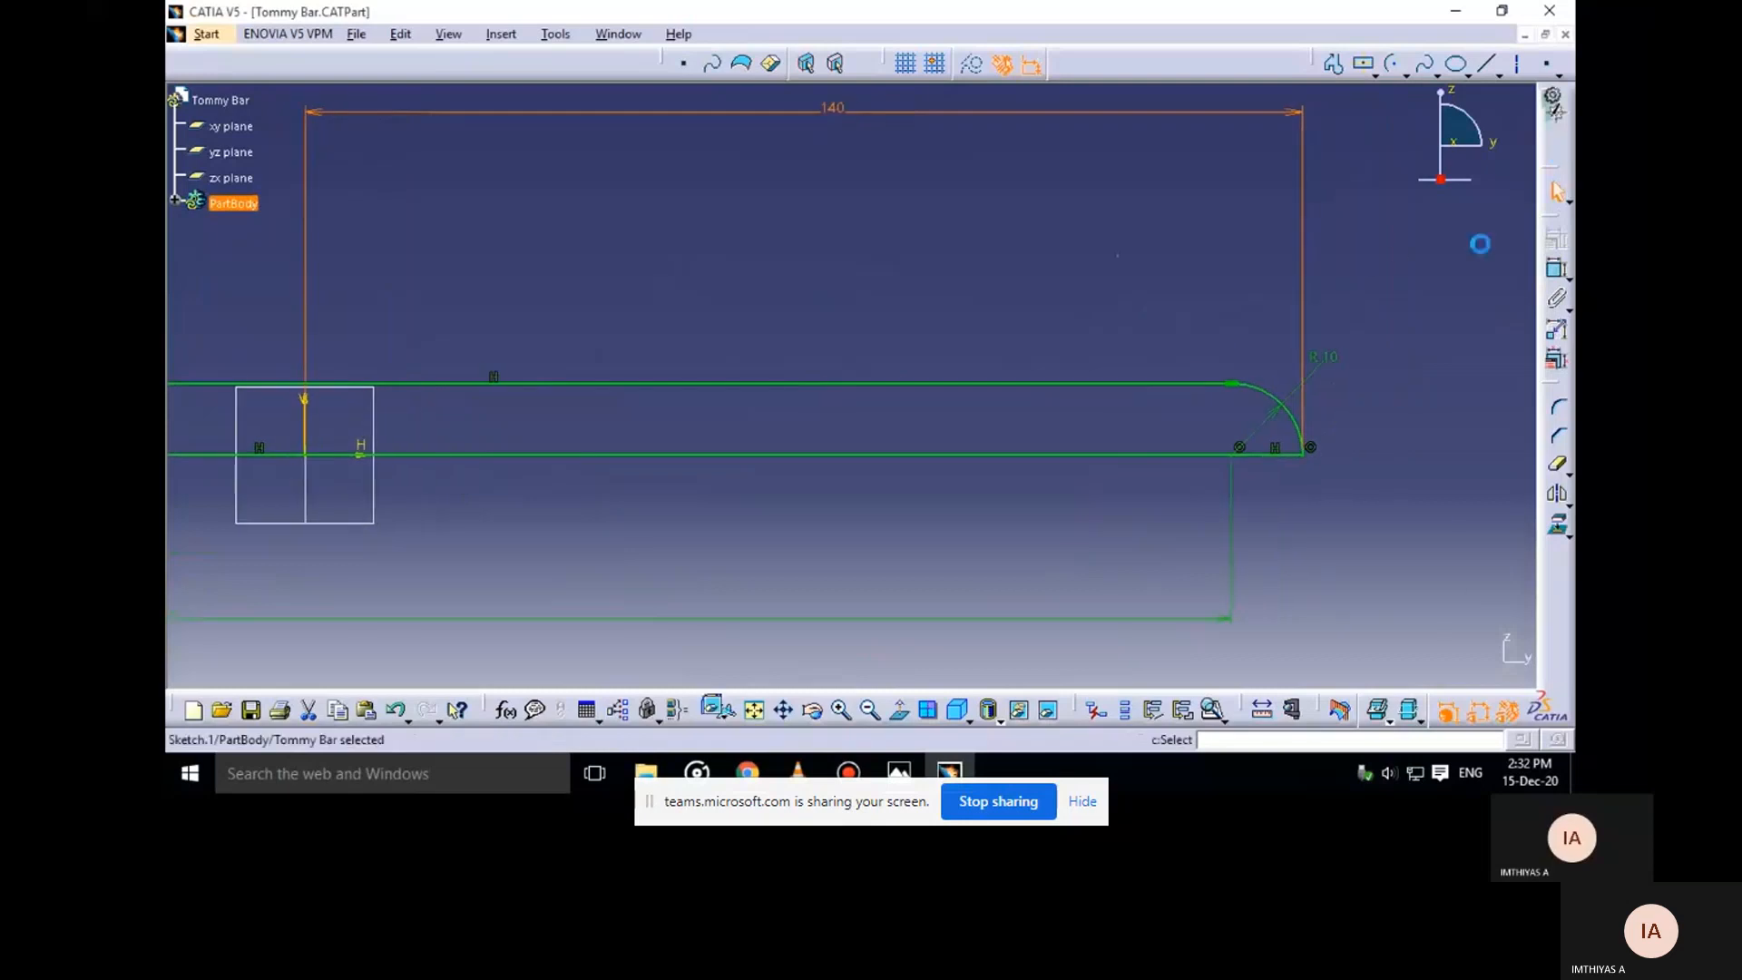
click(1083, 288)
middle_drag(1084, 288, 1100, 392)
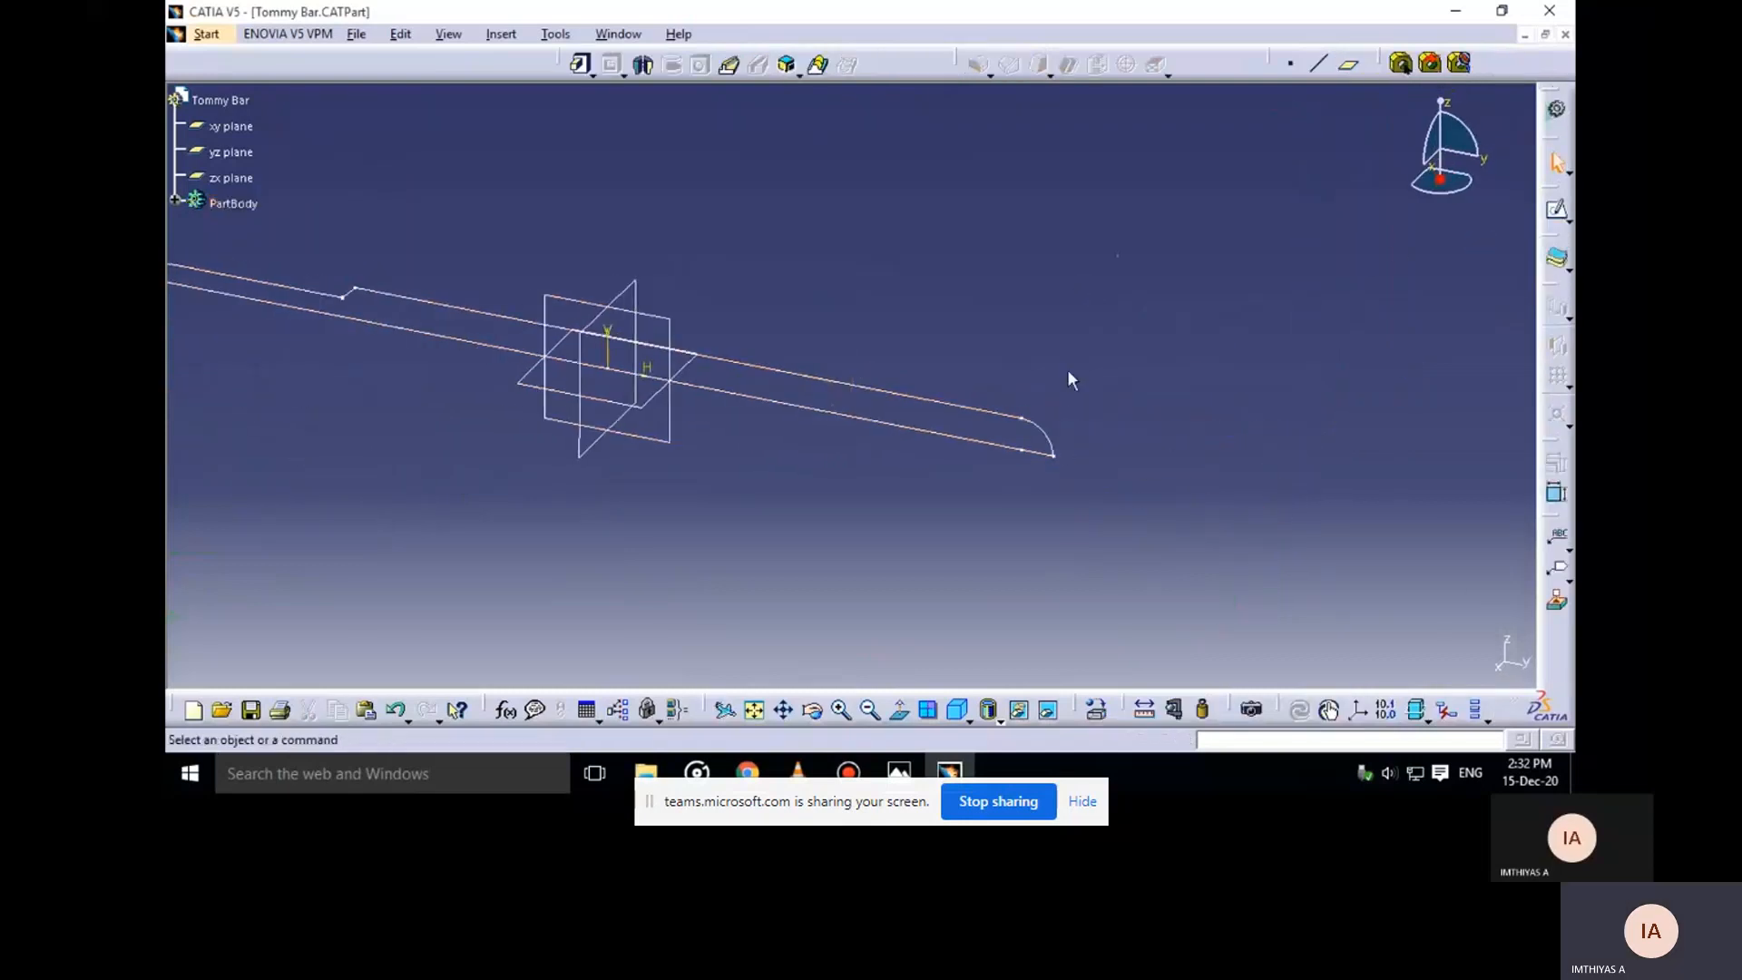
mouse_move(983, 289)
middle_down()
mouse_move(1301, 353)
mouse_move(1167, 303)
mouse_move(1167, 330)
middle_up()
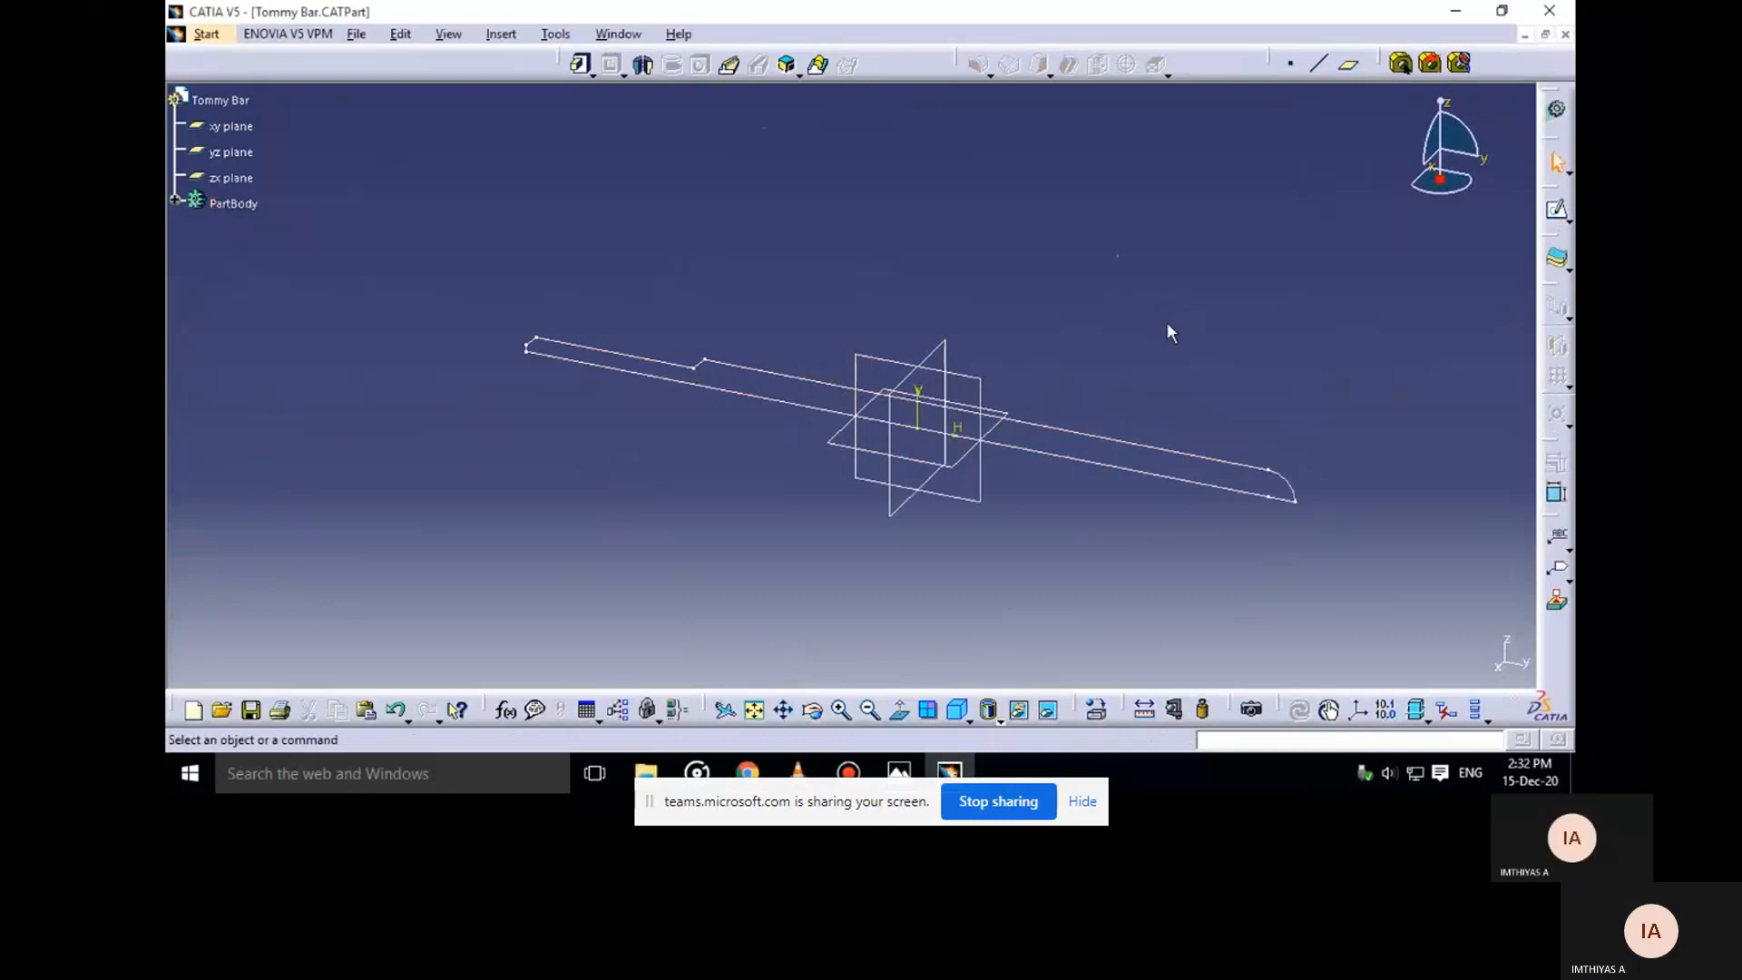
click(643, 64)
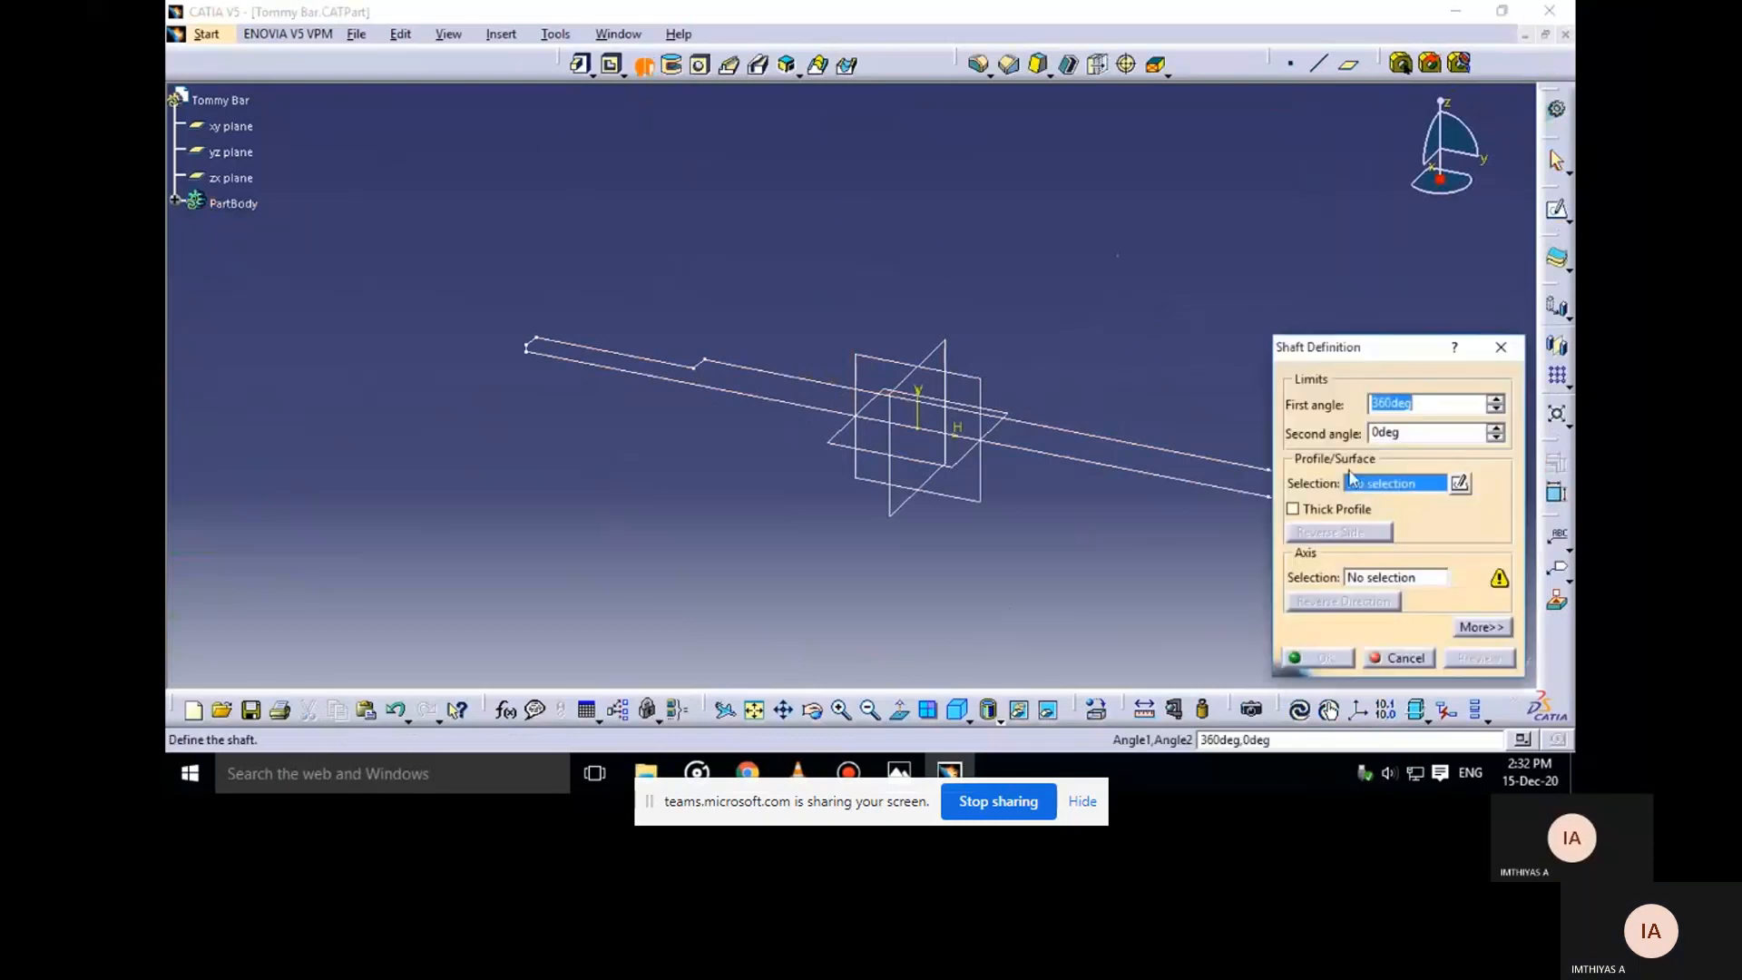
click(1093, 435)
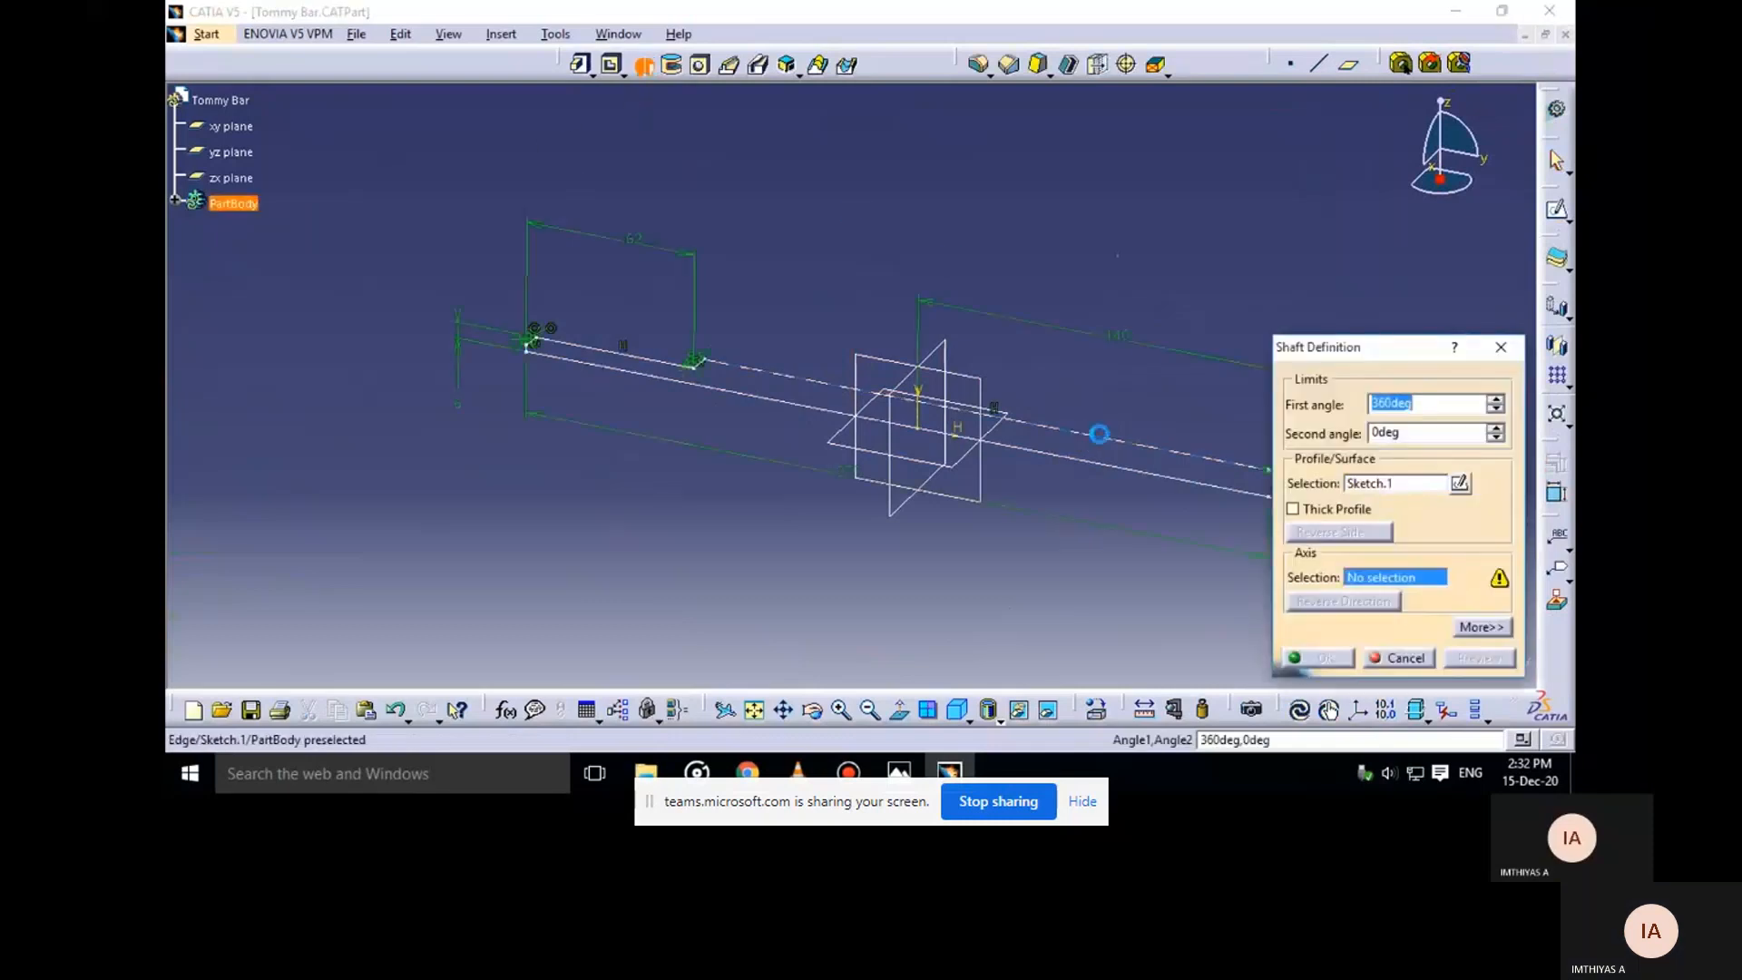
right_click(1403, 581)
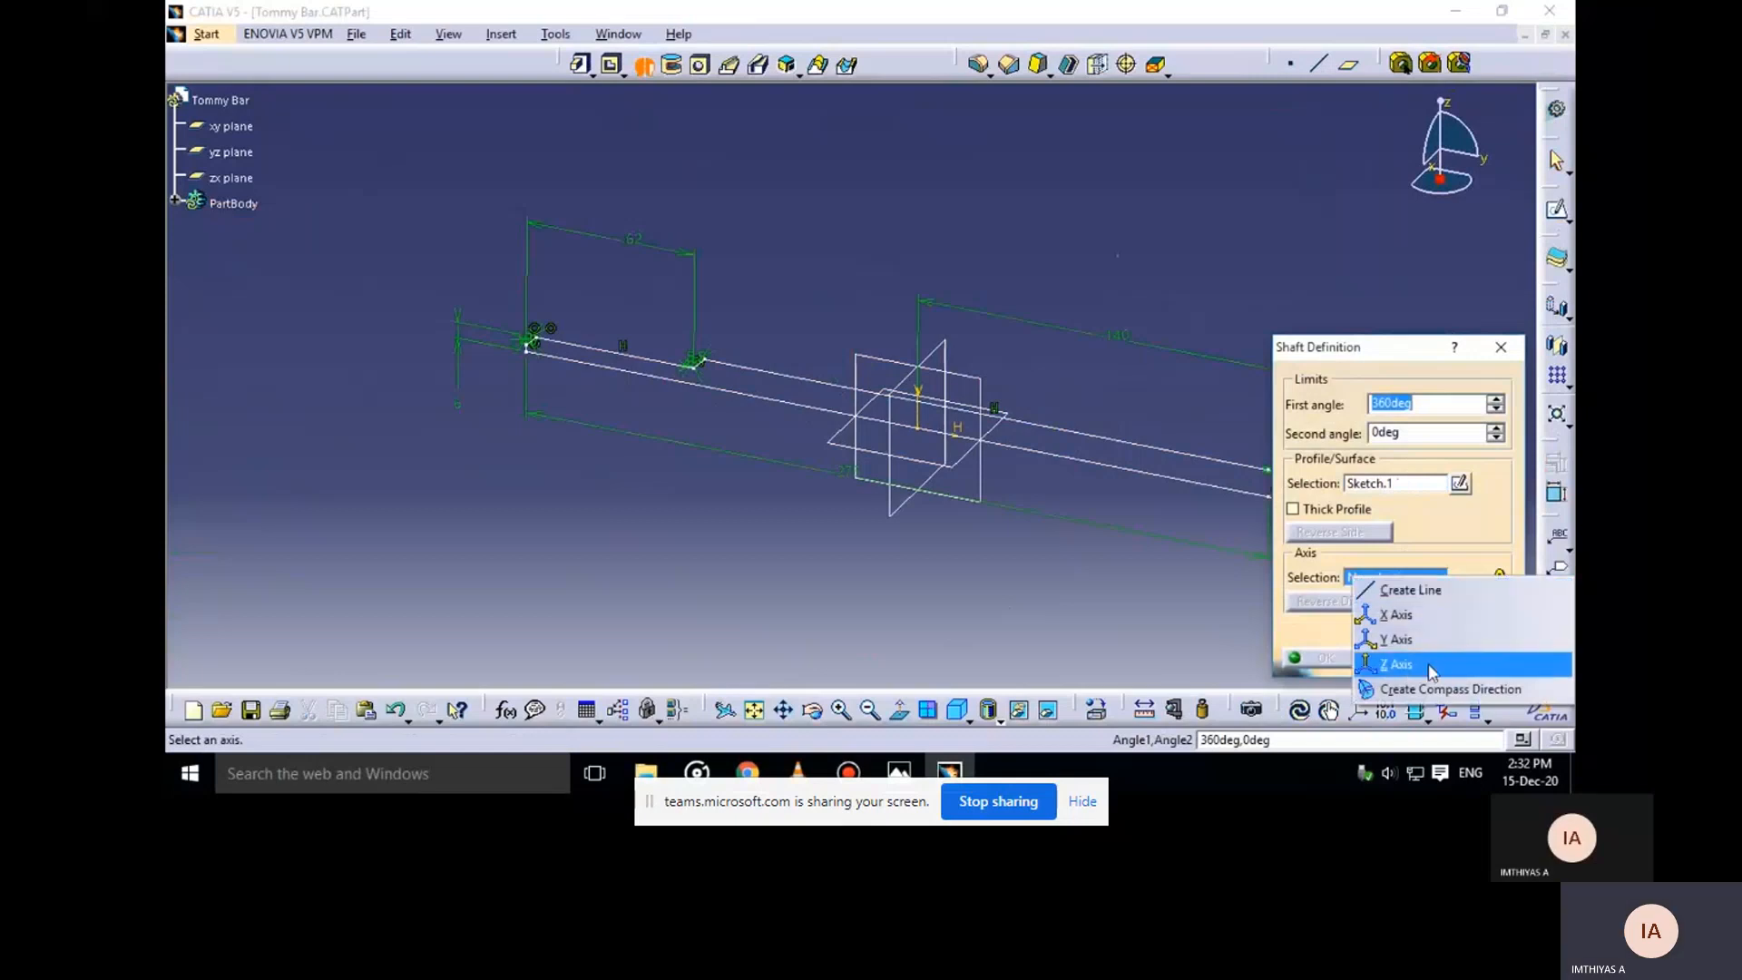
click(1405, 639)
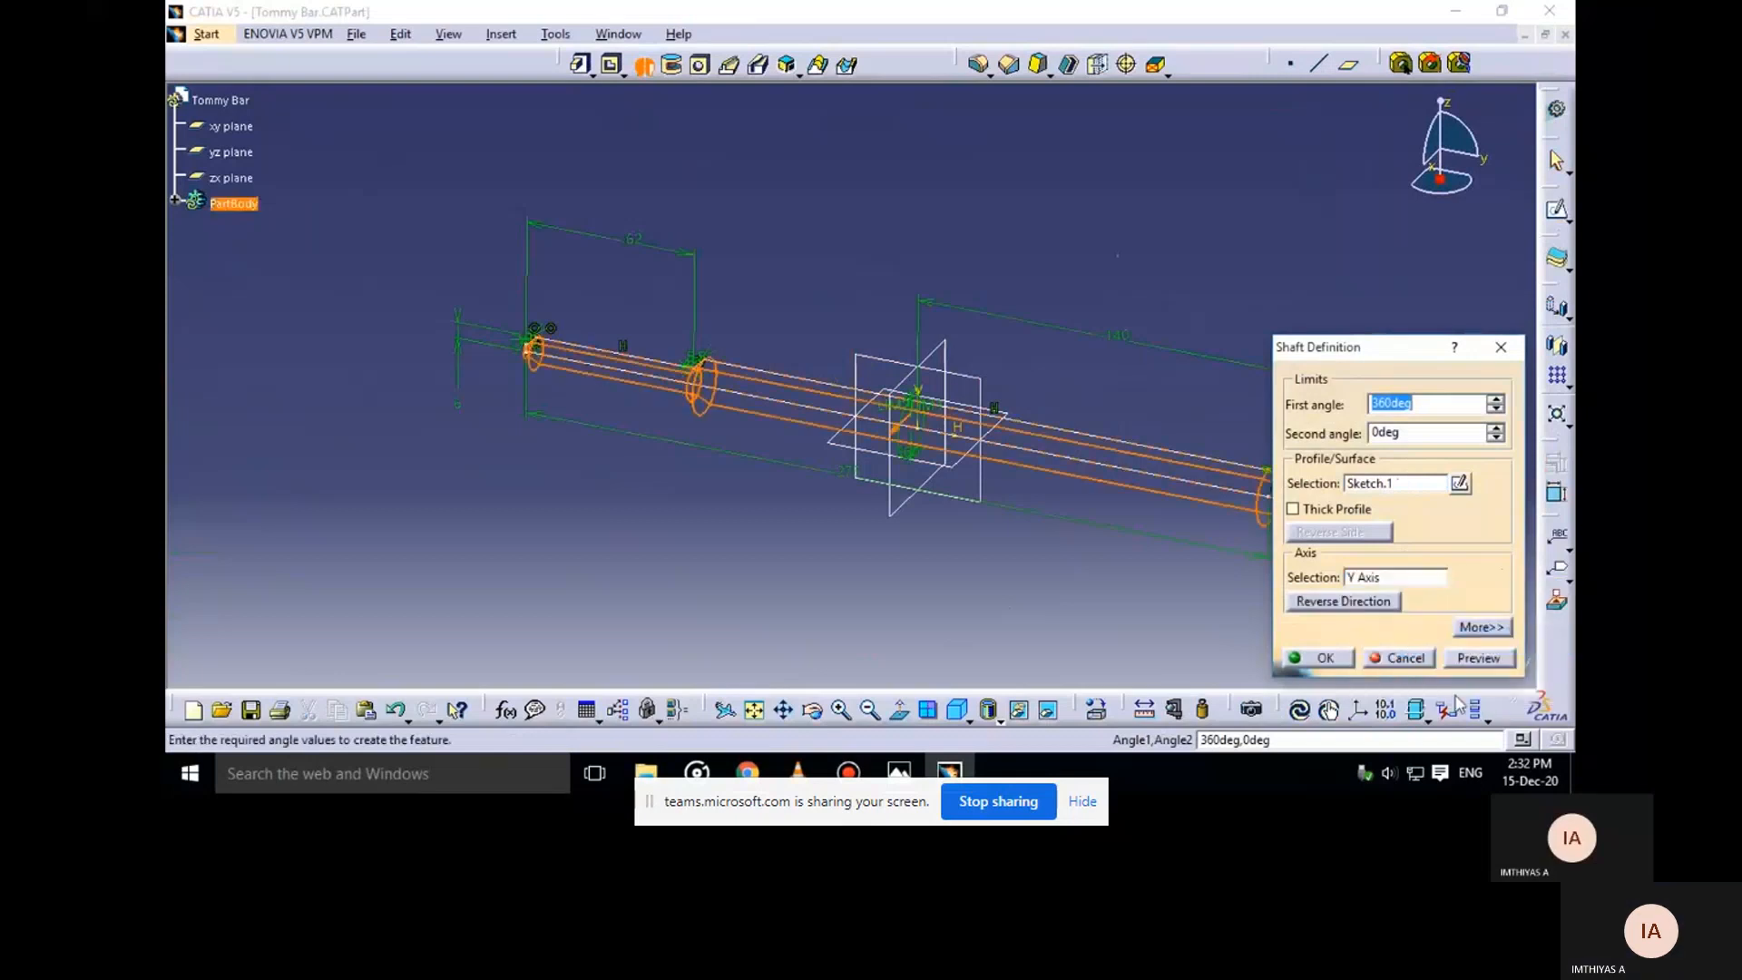
click(1319, 658)
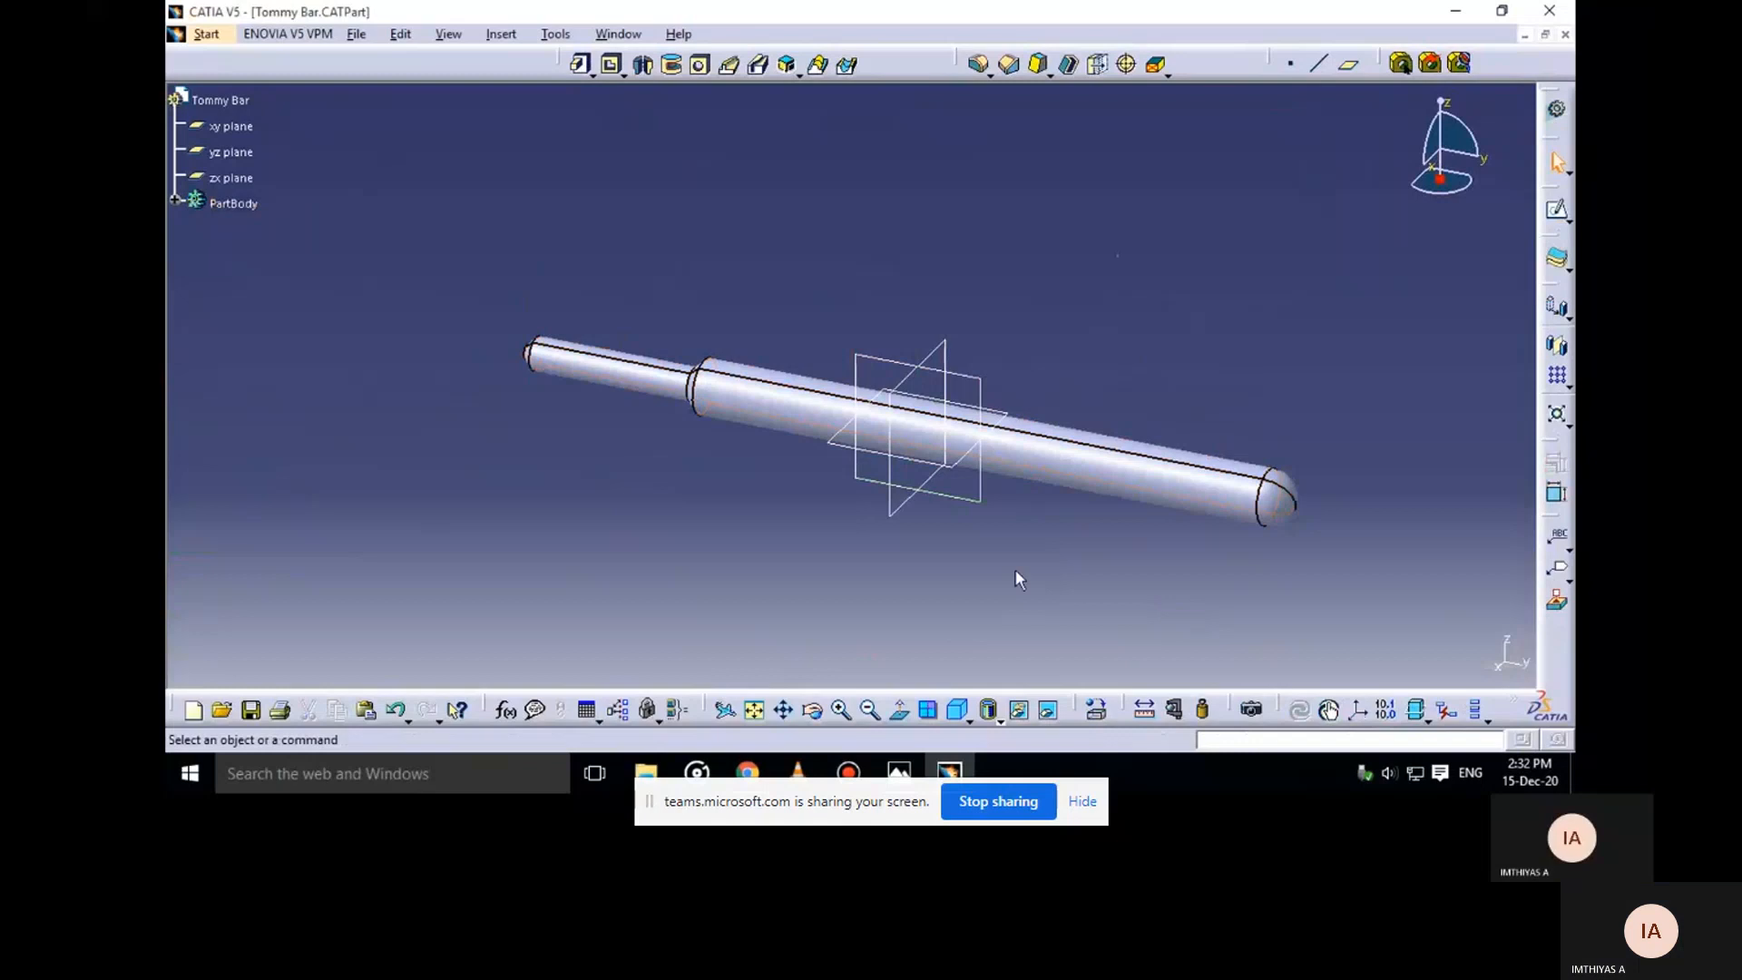
Reopen the shaft's profile sketch and check the tommy bar's dimensions in the reference drawing
middle_drag(1019, 579, 1038, 393)
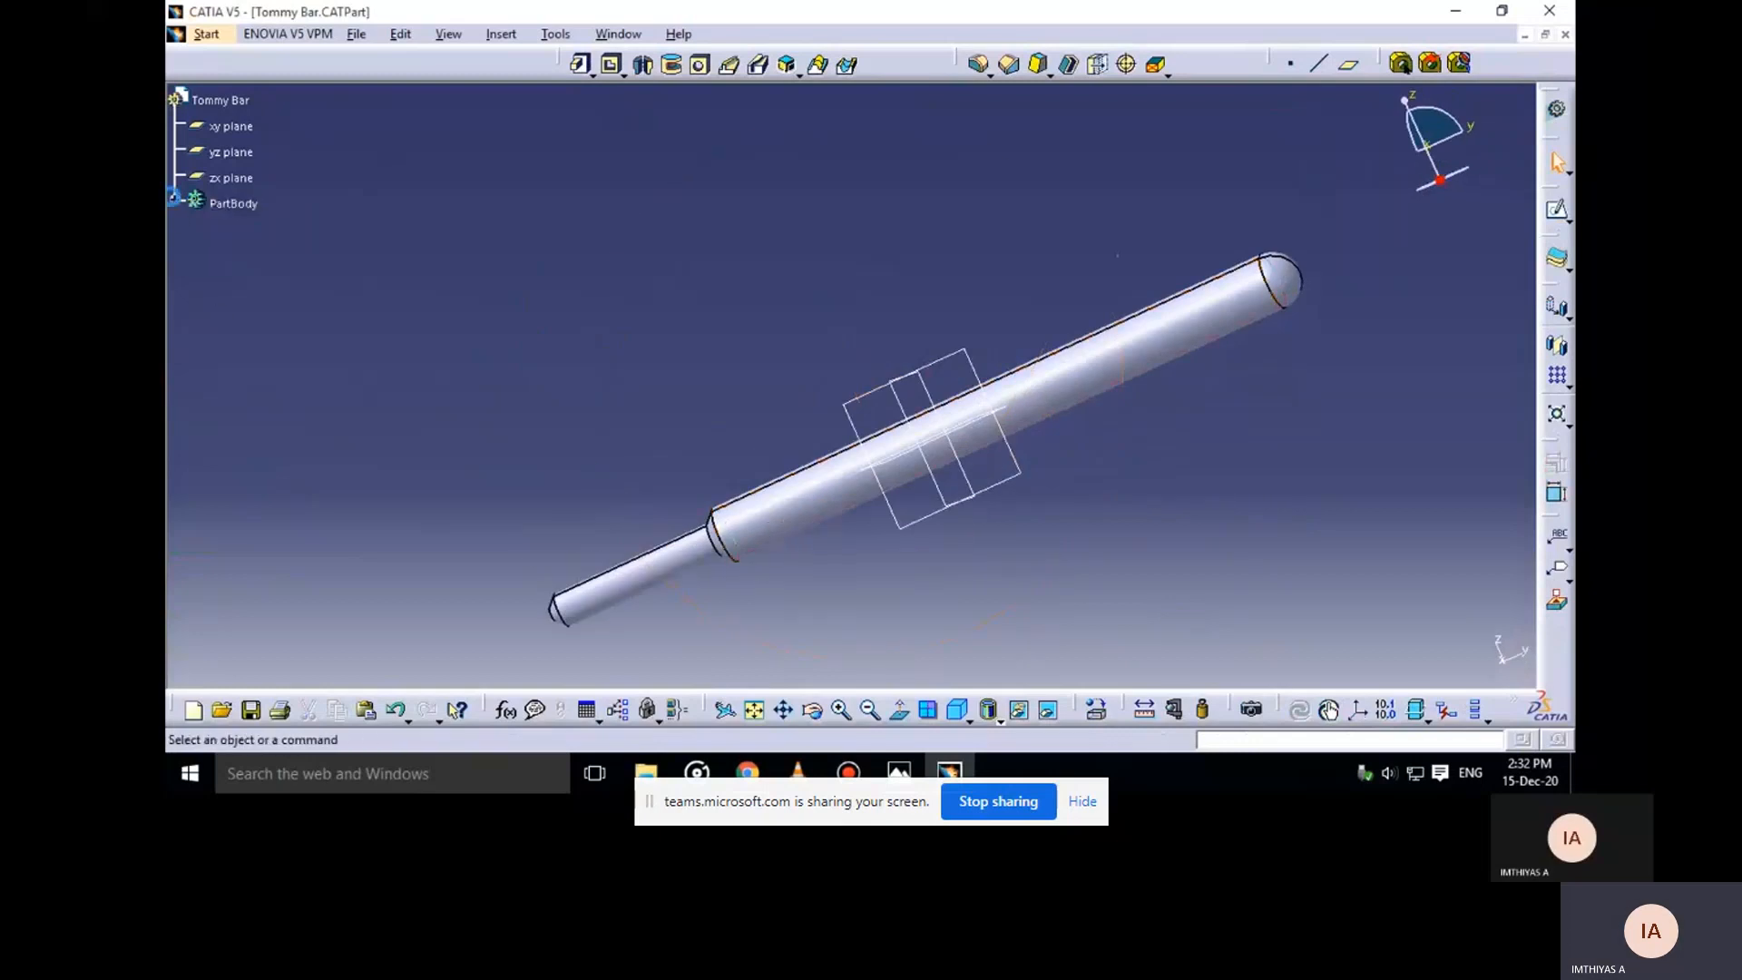
click(175, 200)
double_click(258, 279)
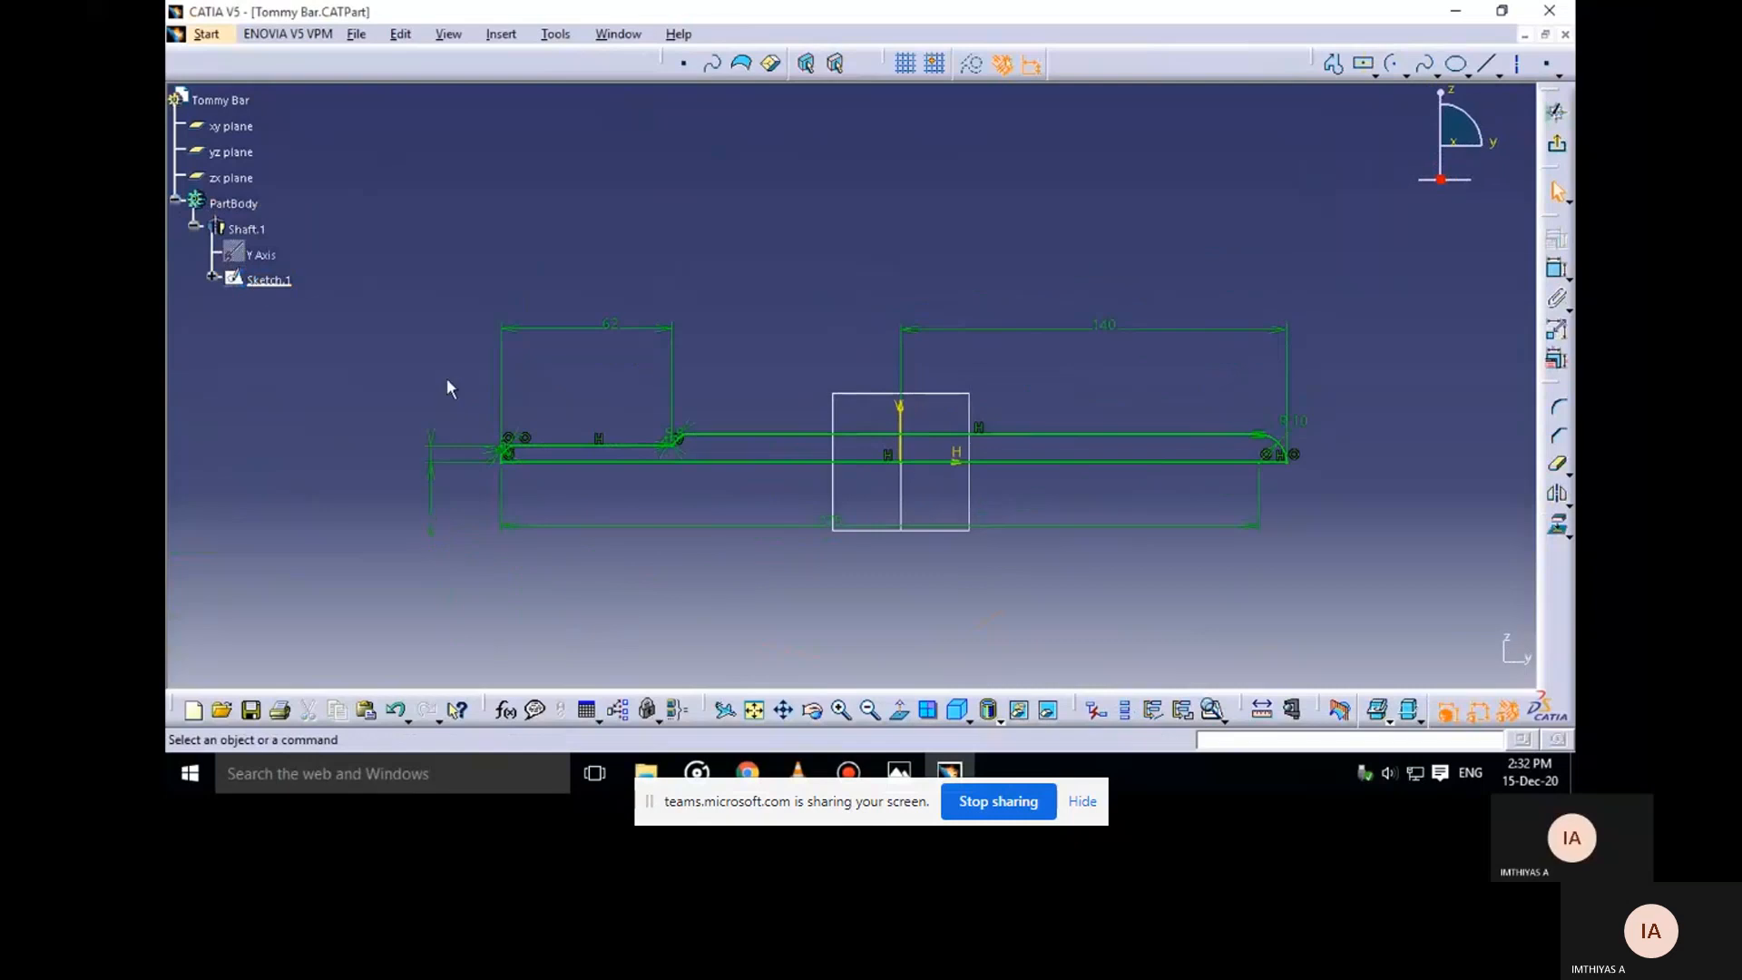
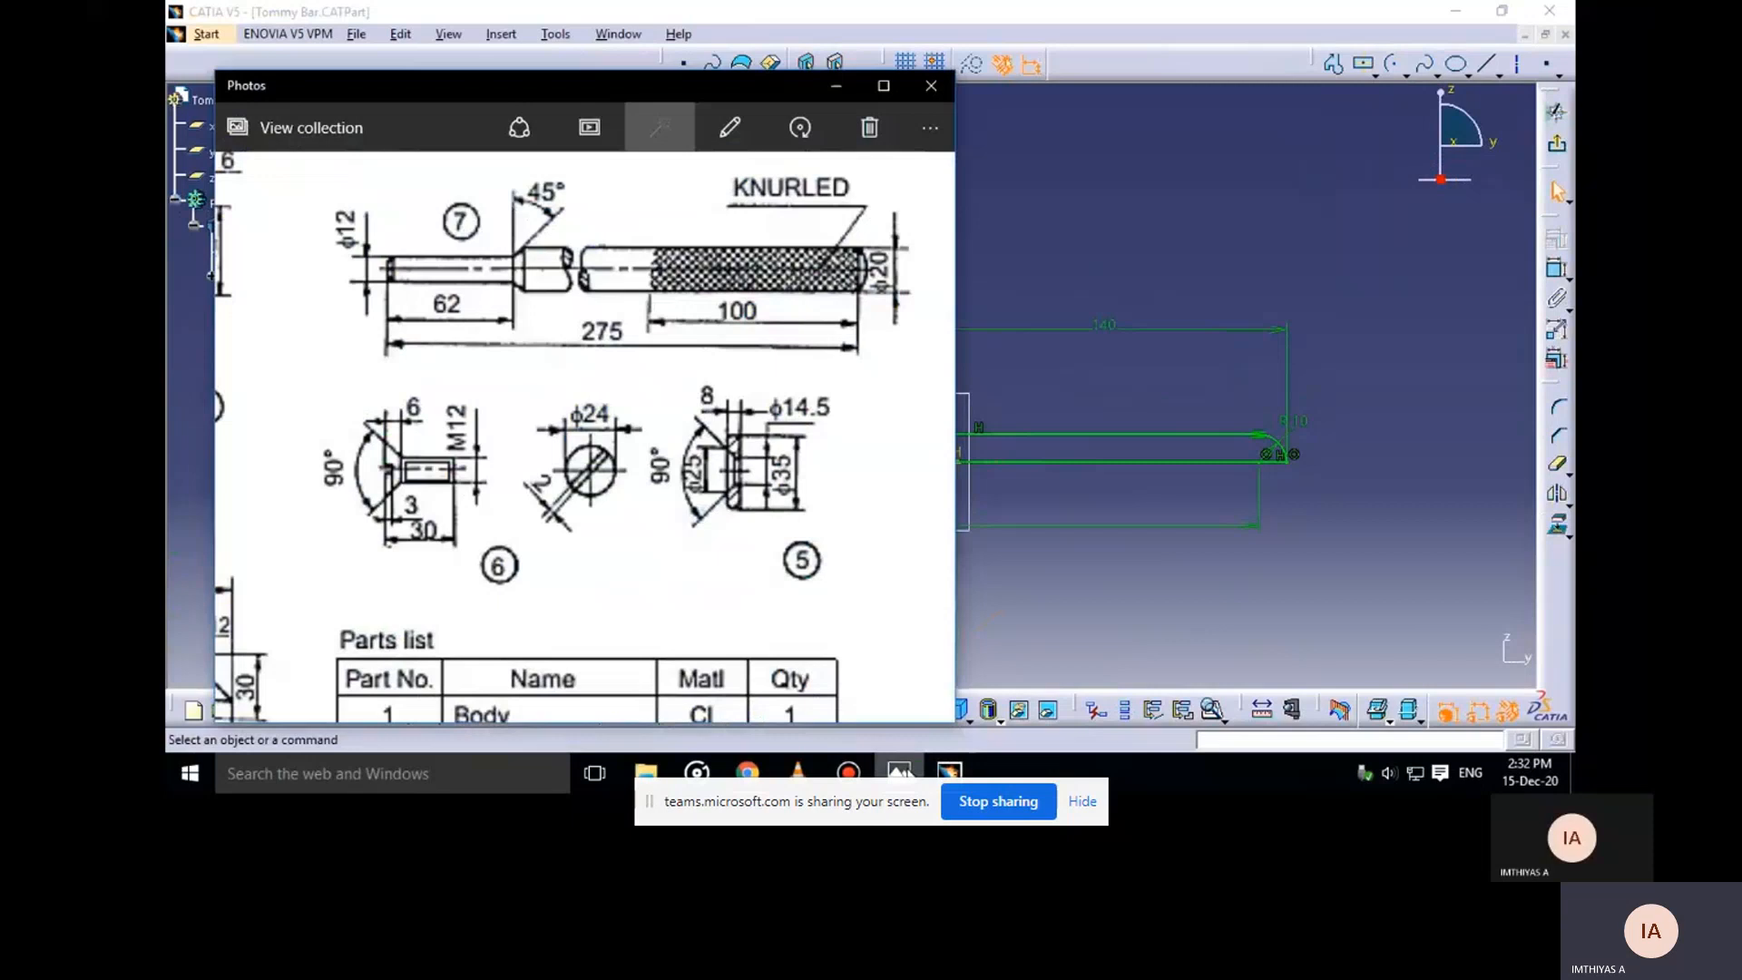
click(837, 88)
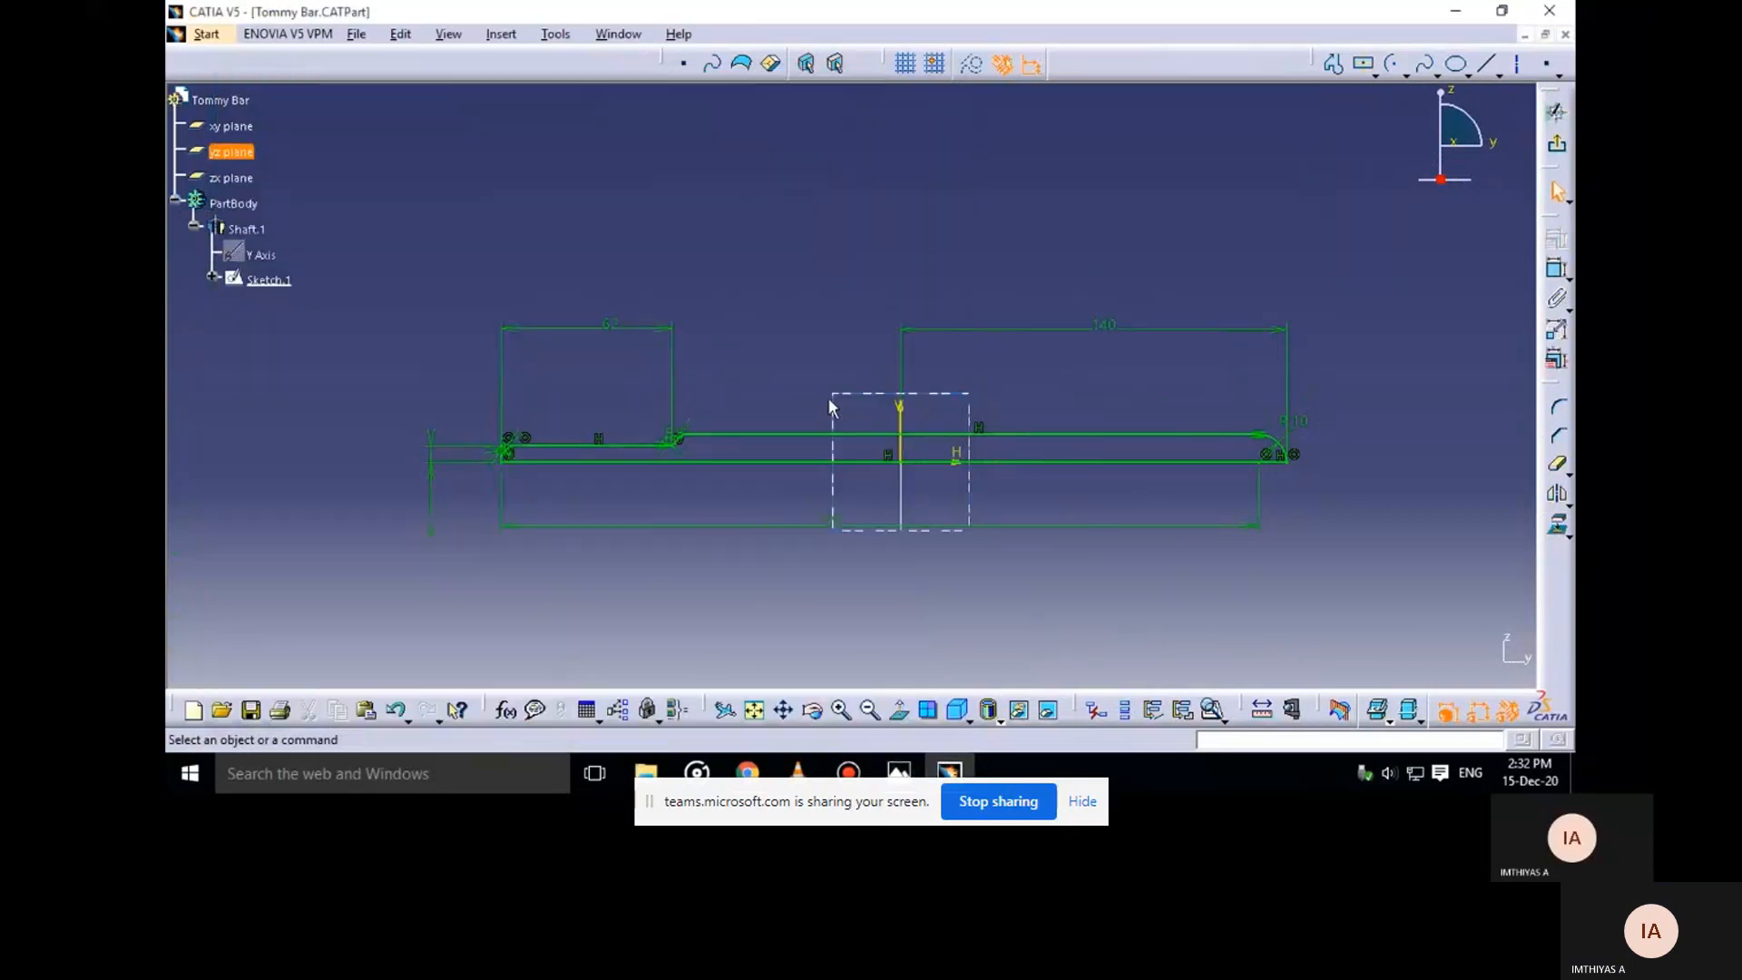
Delete the sloped shoulder line between the thin and thick sections, together with the dimension beside it
middle_drag(763, 475, 768, 263)
mouse_move(765, 322)
middle_down()
mouse_move(851, 346)
mouse_move(1381, 189)
middle_up()
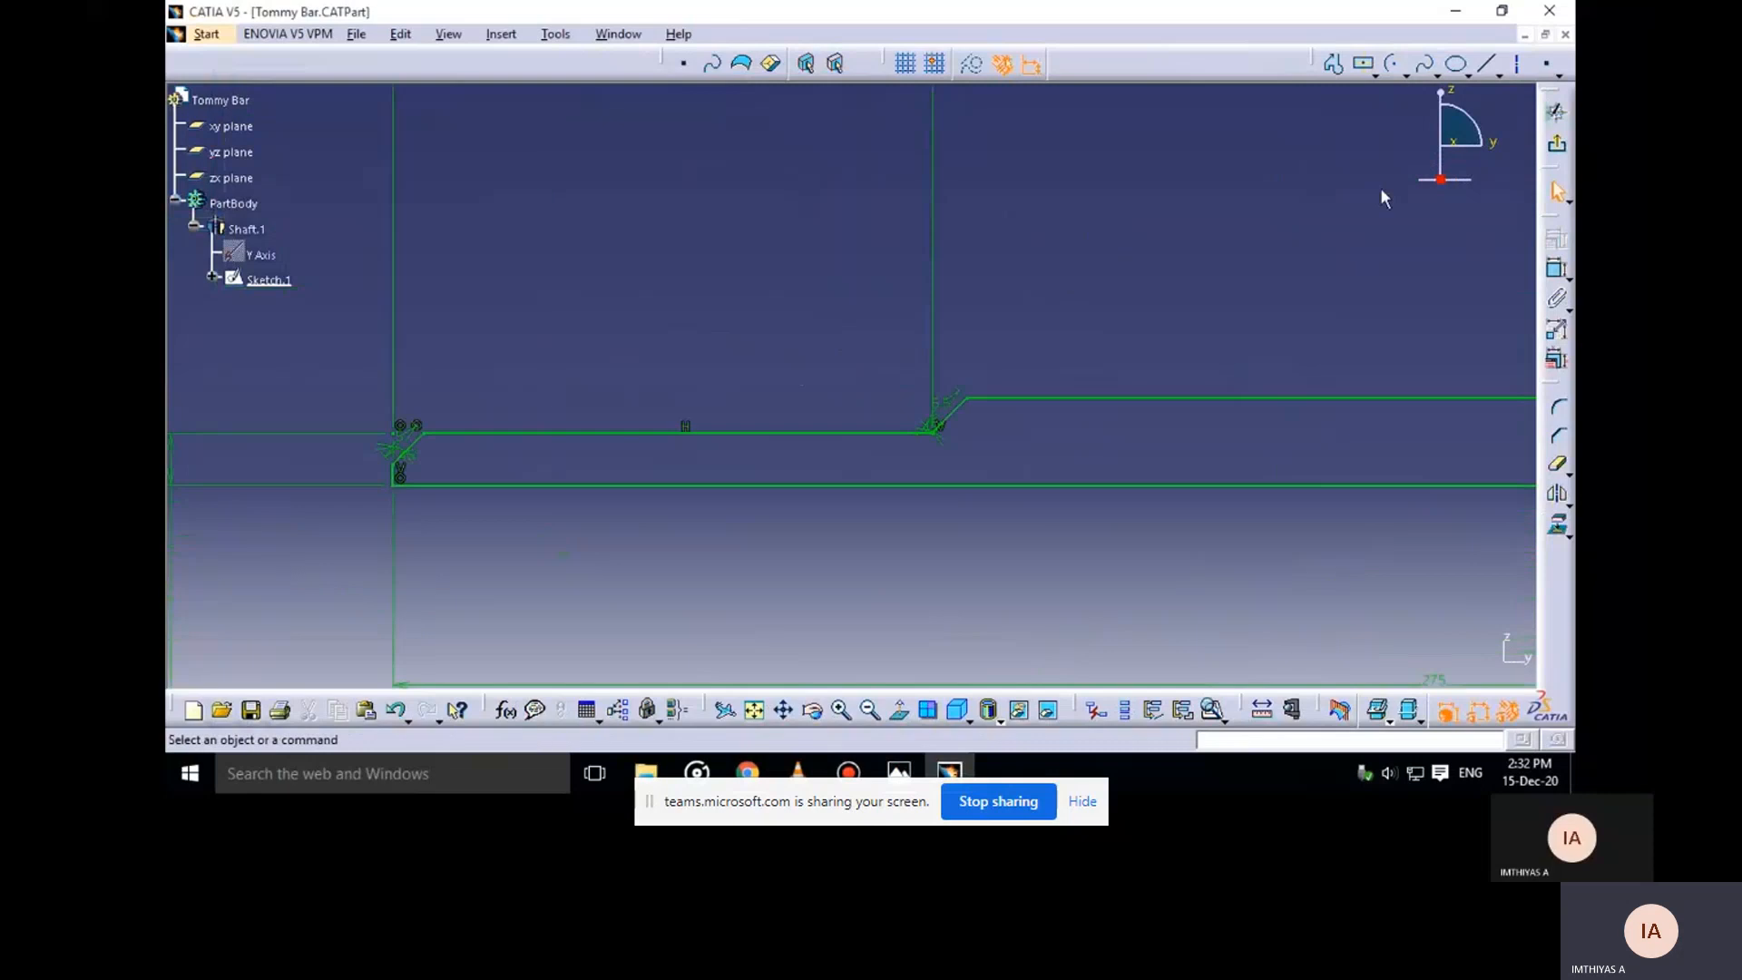
middle_drag(987, 544, 998, 374)
middle_drag(1097, 406, 1031, 366)
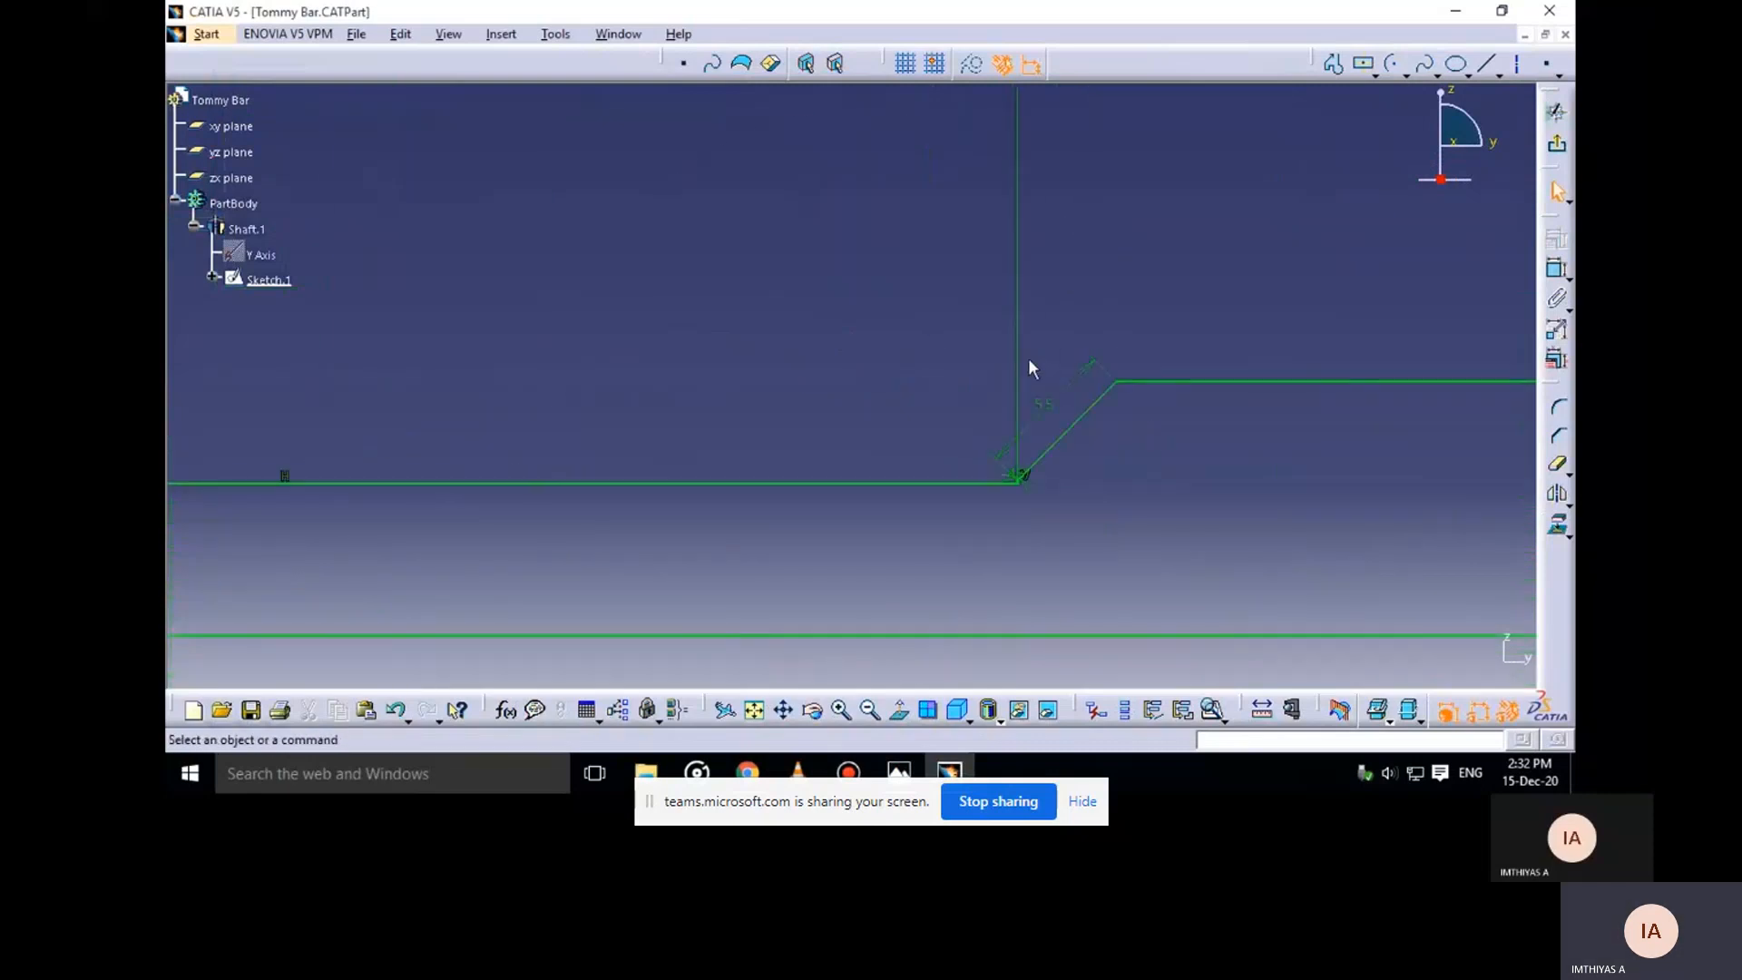
click(1043, 404)
key(Delete)
click(1076, 423)
key(Delete)
Redraw the sloped shoulder line from the thin section's upper edge endpoint to the start of the thick section's upper edge
mouse_move(1054, 515)
middle_down()
mouse_move(1031, 380)
mouse_move(684, 90)
middle_up()
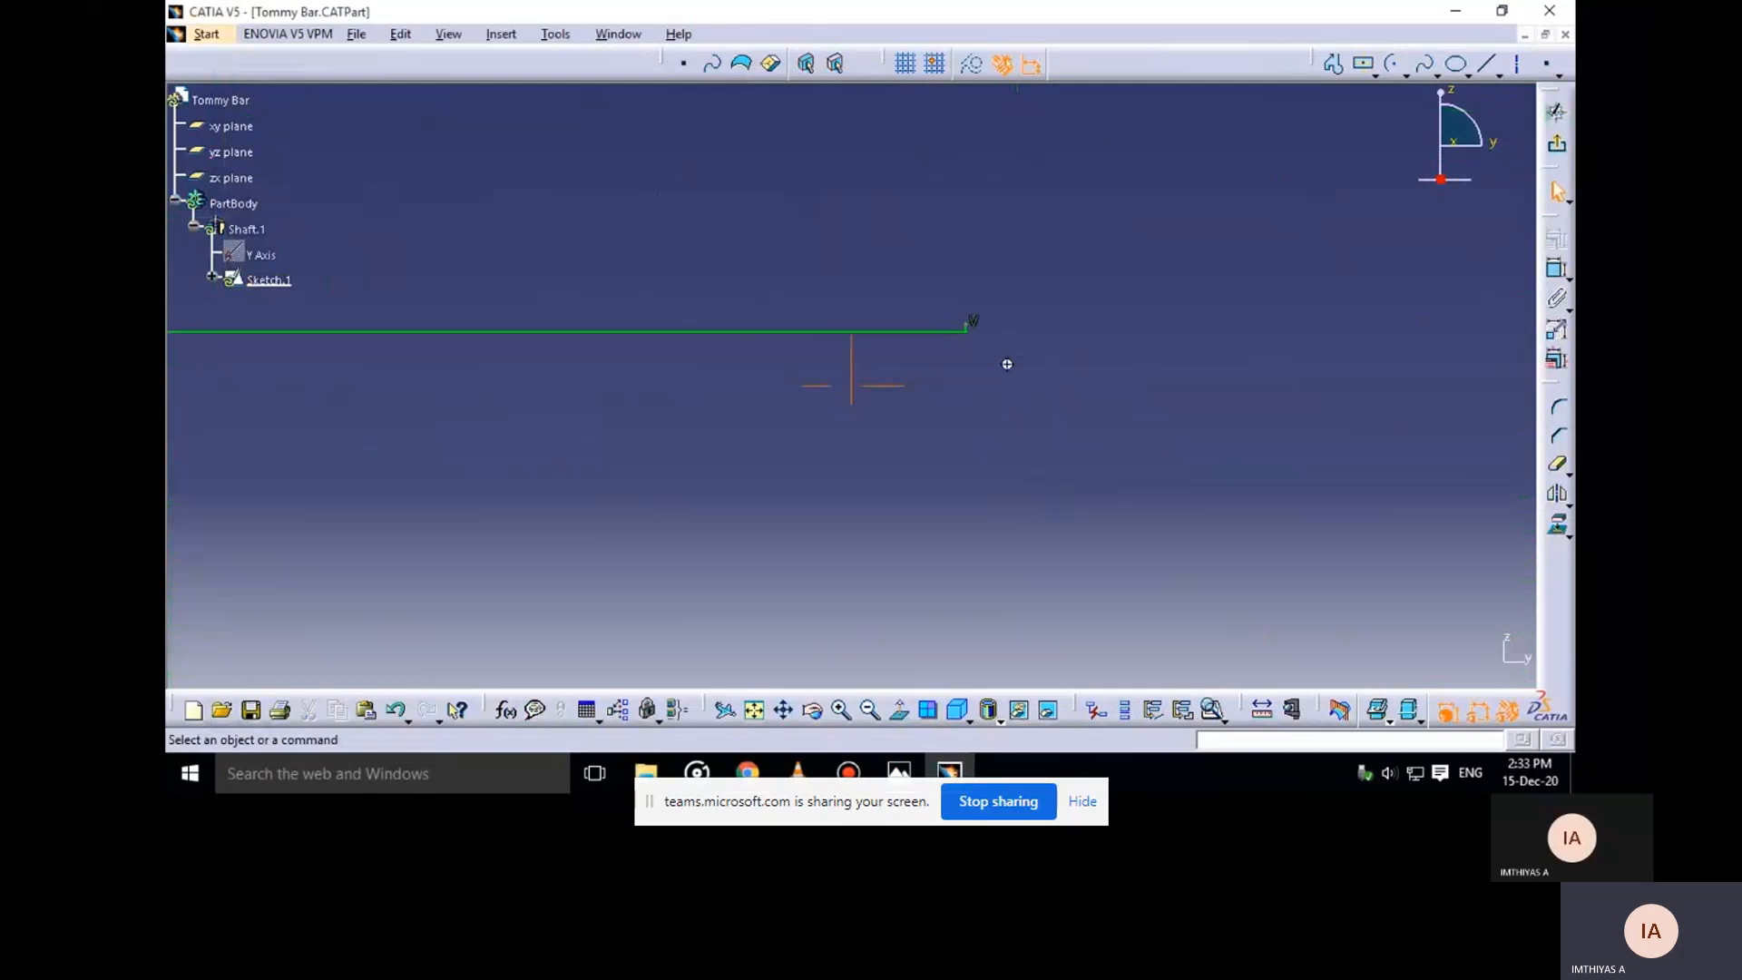
middle_drag(1005, 359, 993, 257)
middle_drag(1125, 316, 1151, 493)
scroll(1015, 348, up, 1)
middle_drag(1014, 348, 1019, 450)
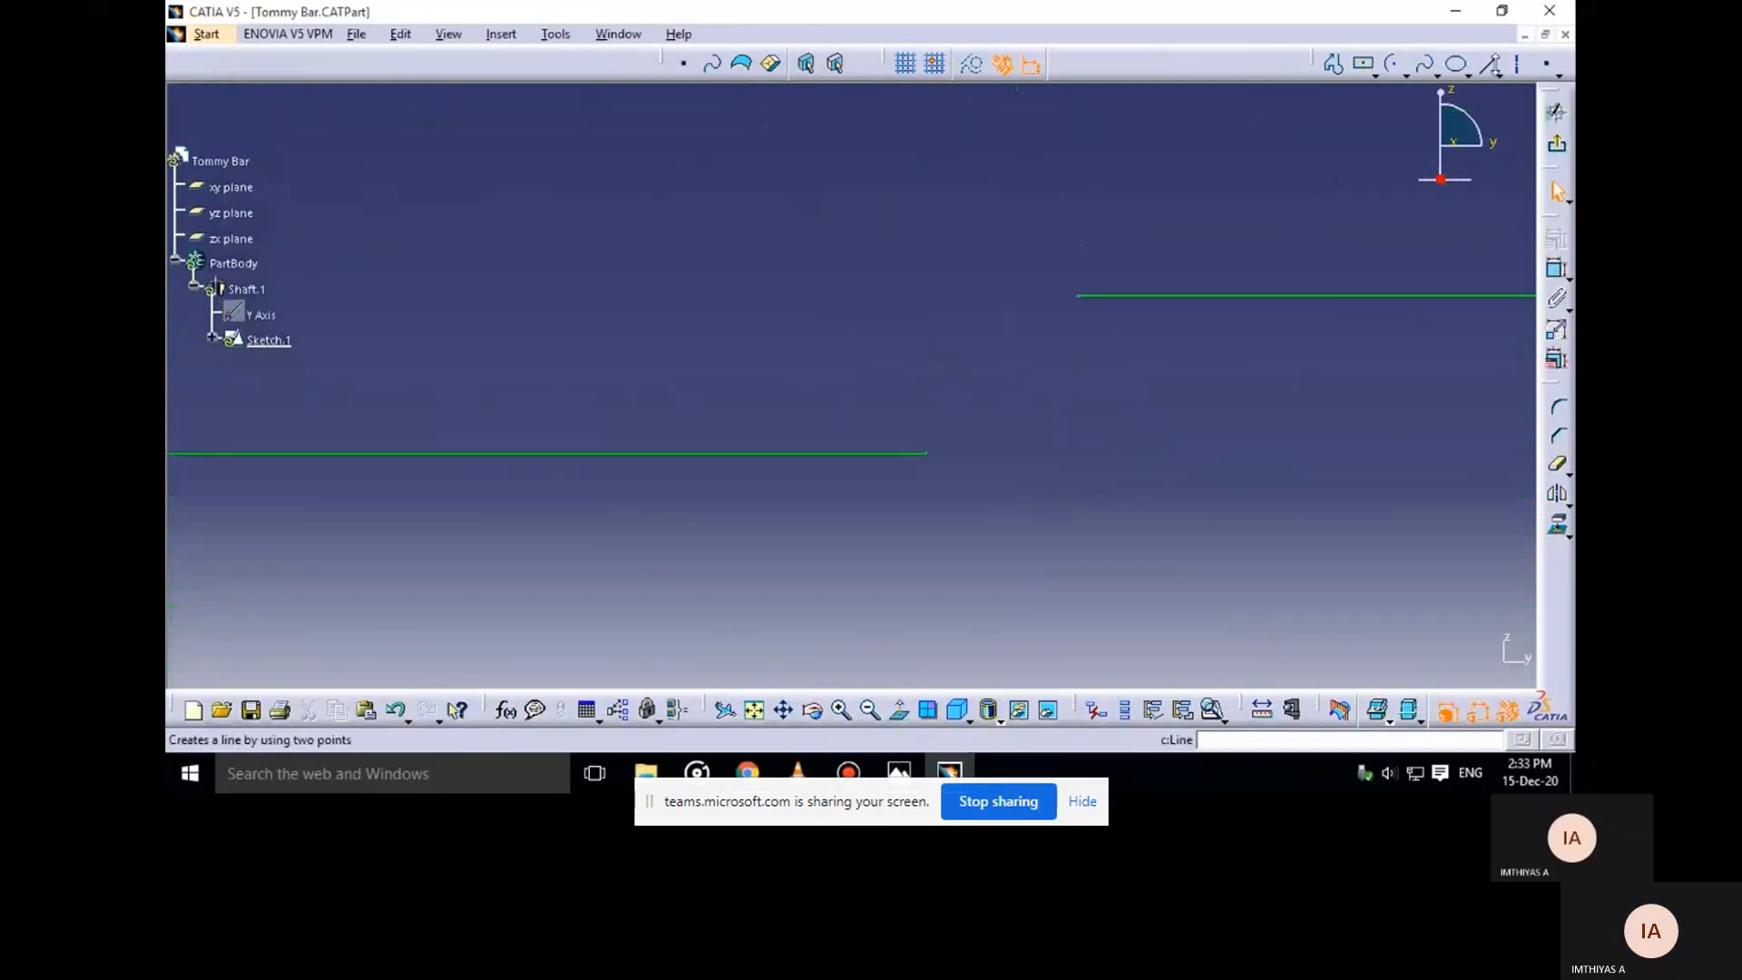
click(1490, 63)
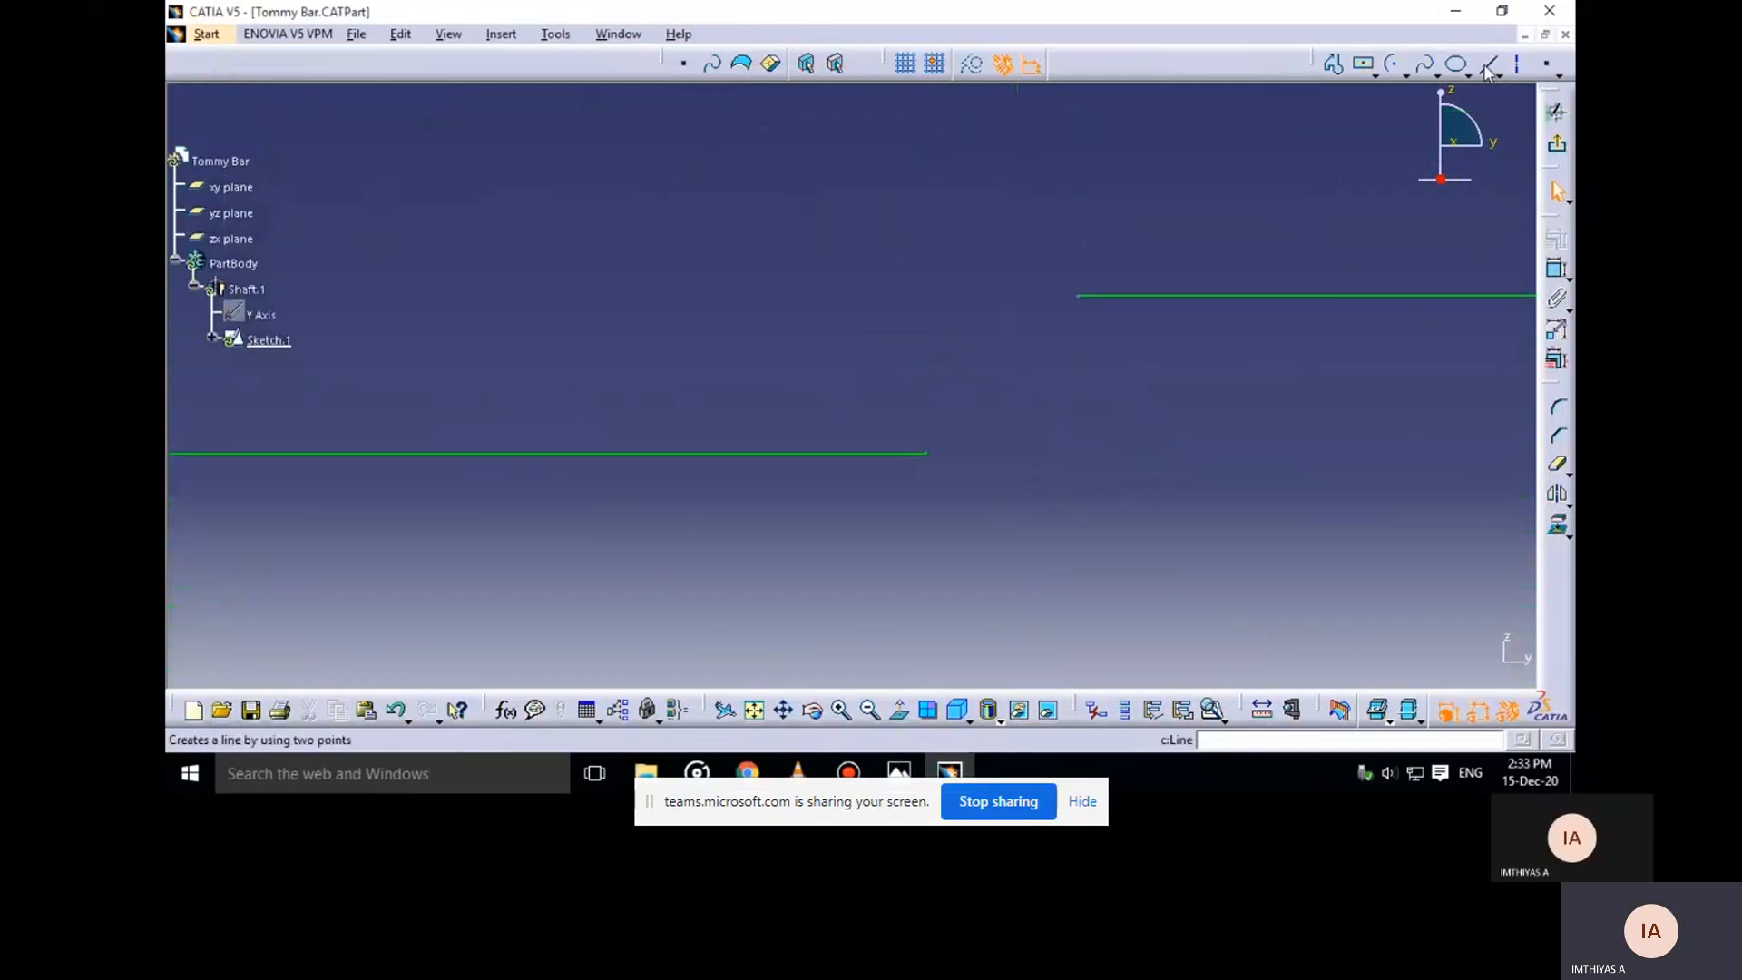
click(925, 454)
click(1078, 295)
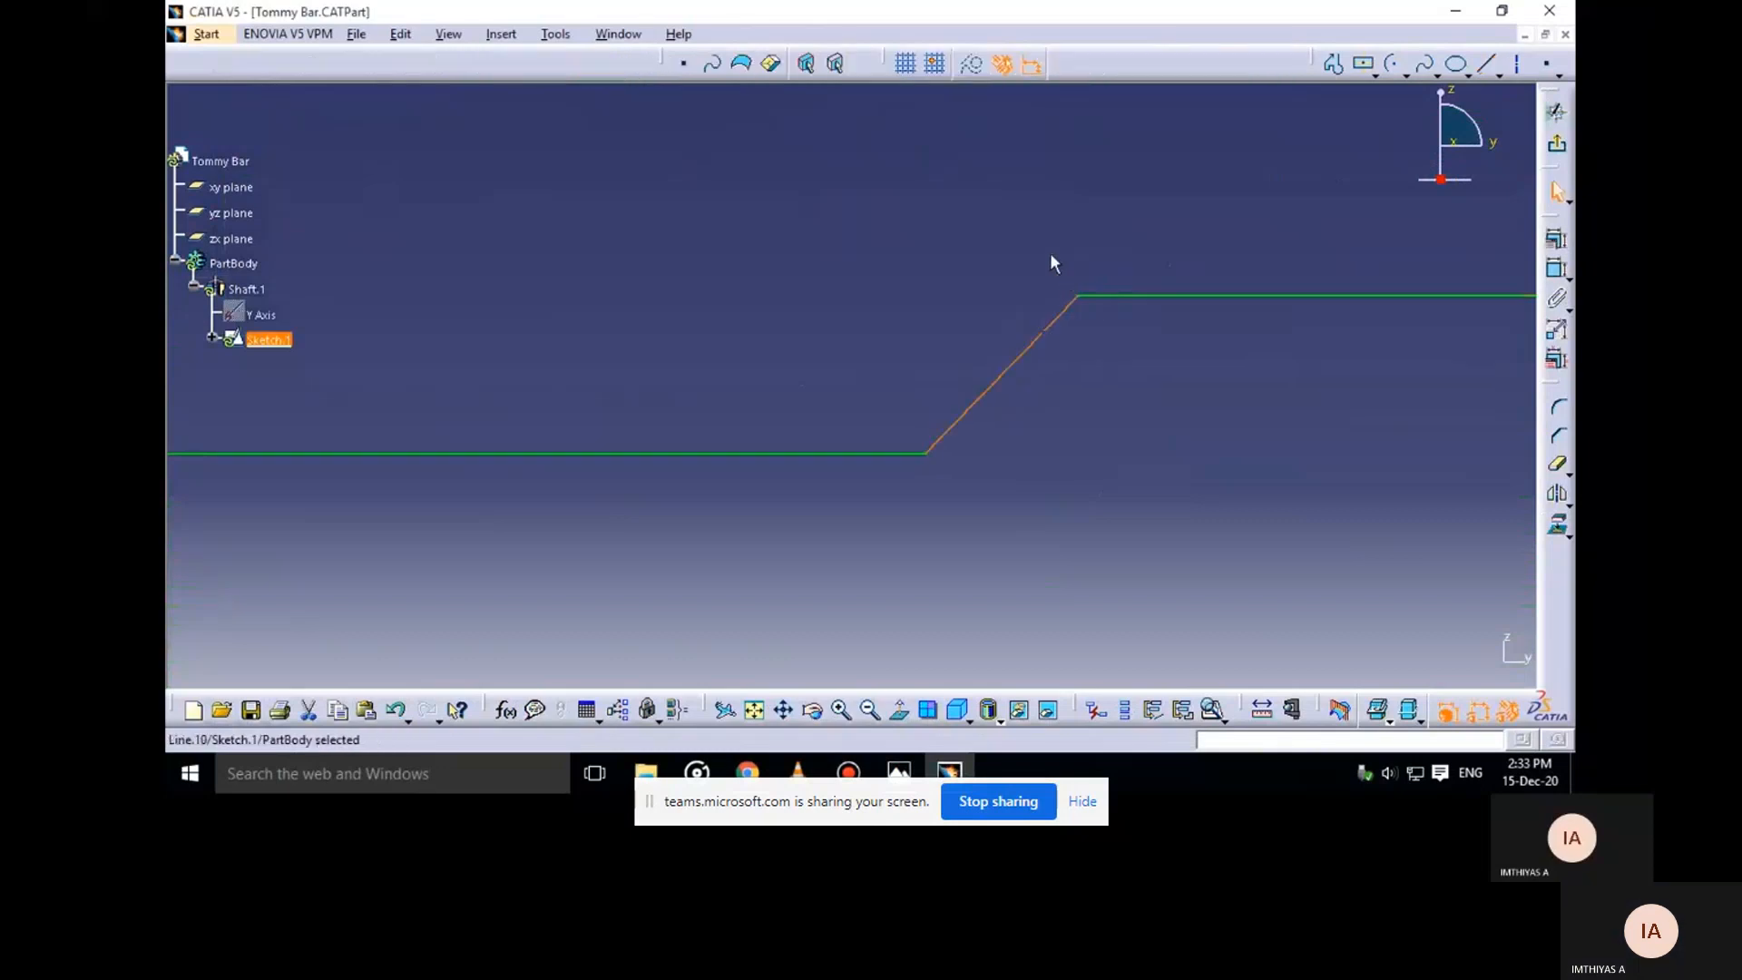
Dimension the angle between the sloped shoulder line and the thick section's upper edge and set it to 45°
click(1557, 270)
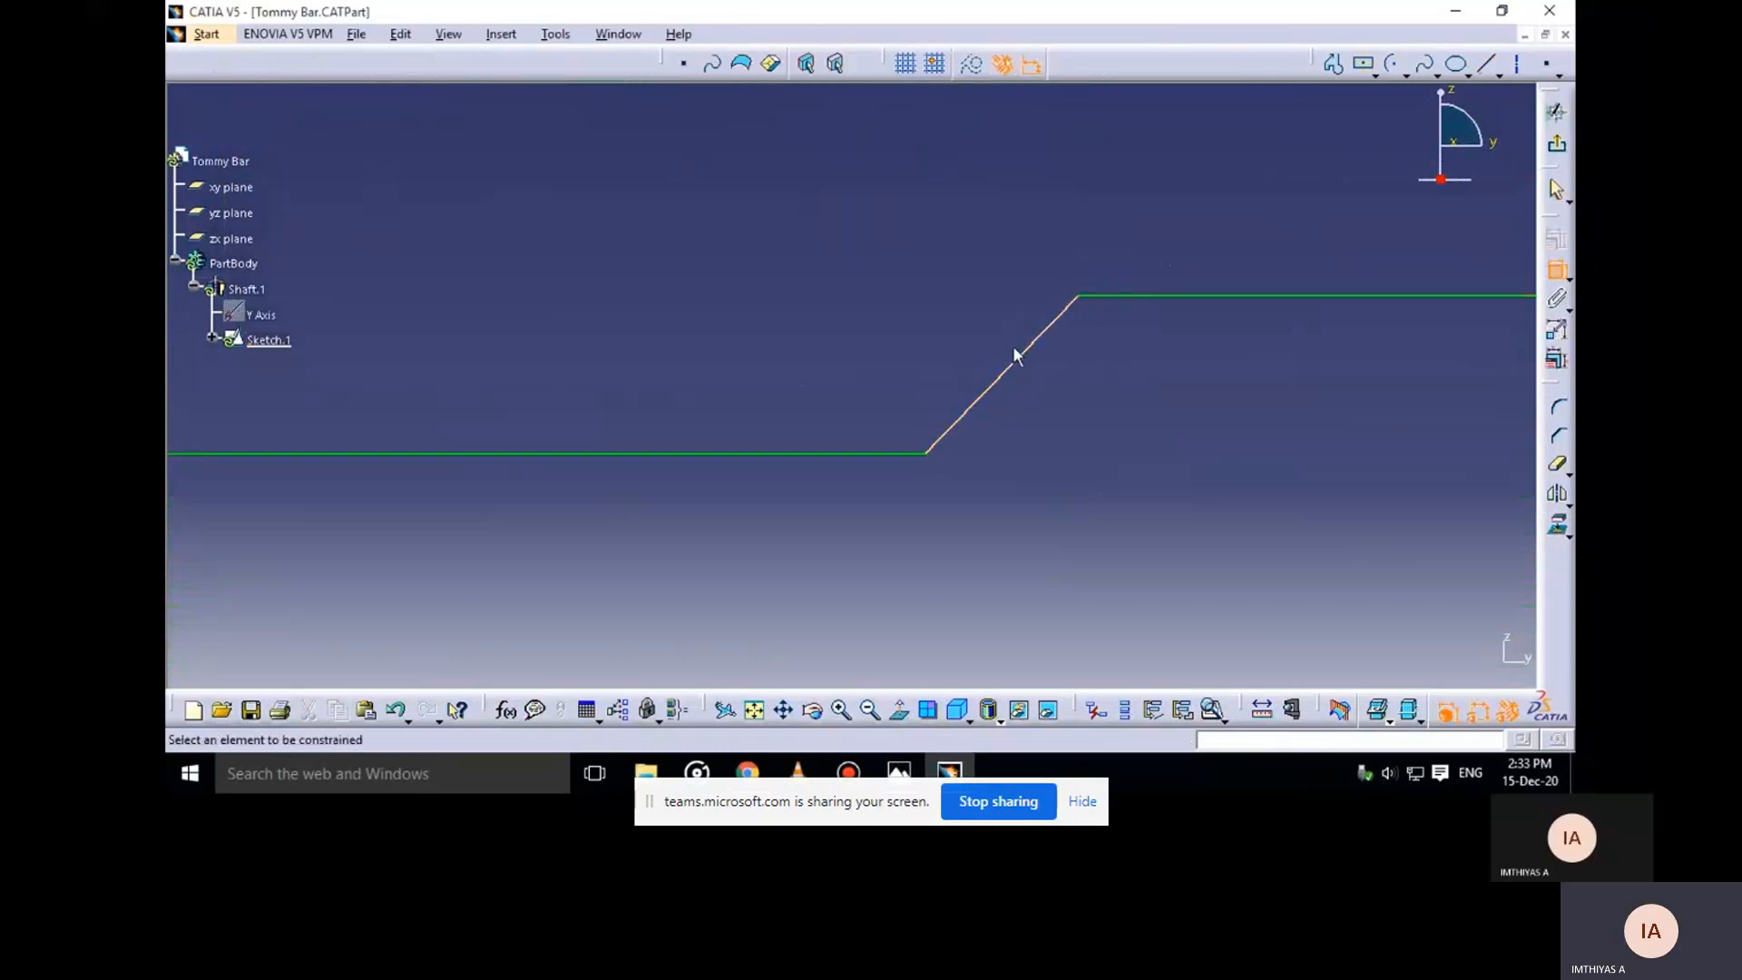
click(1030, 359)
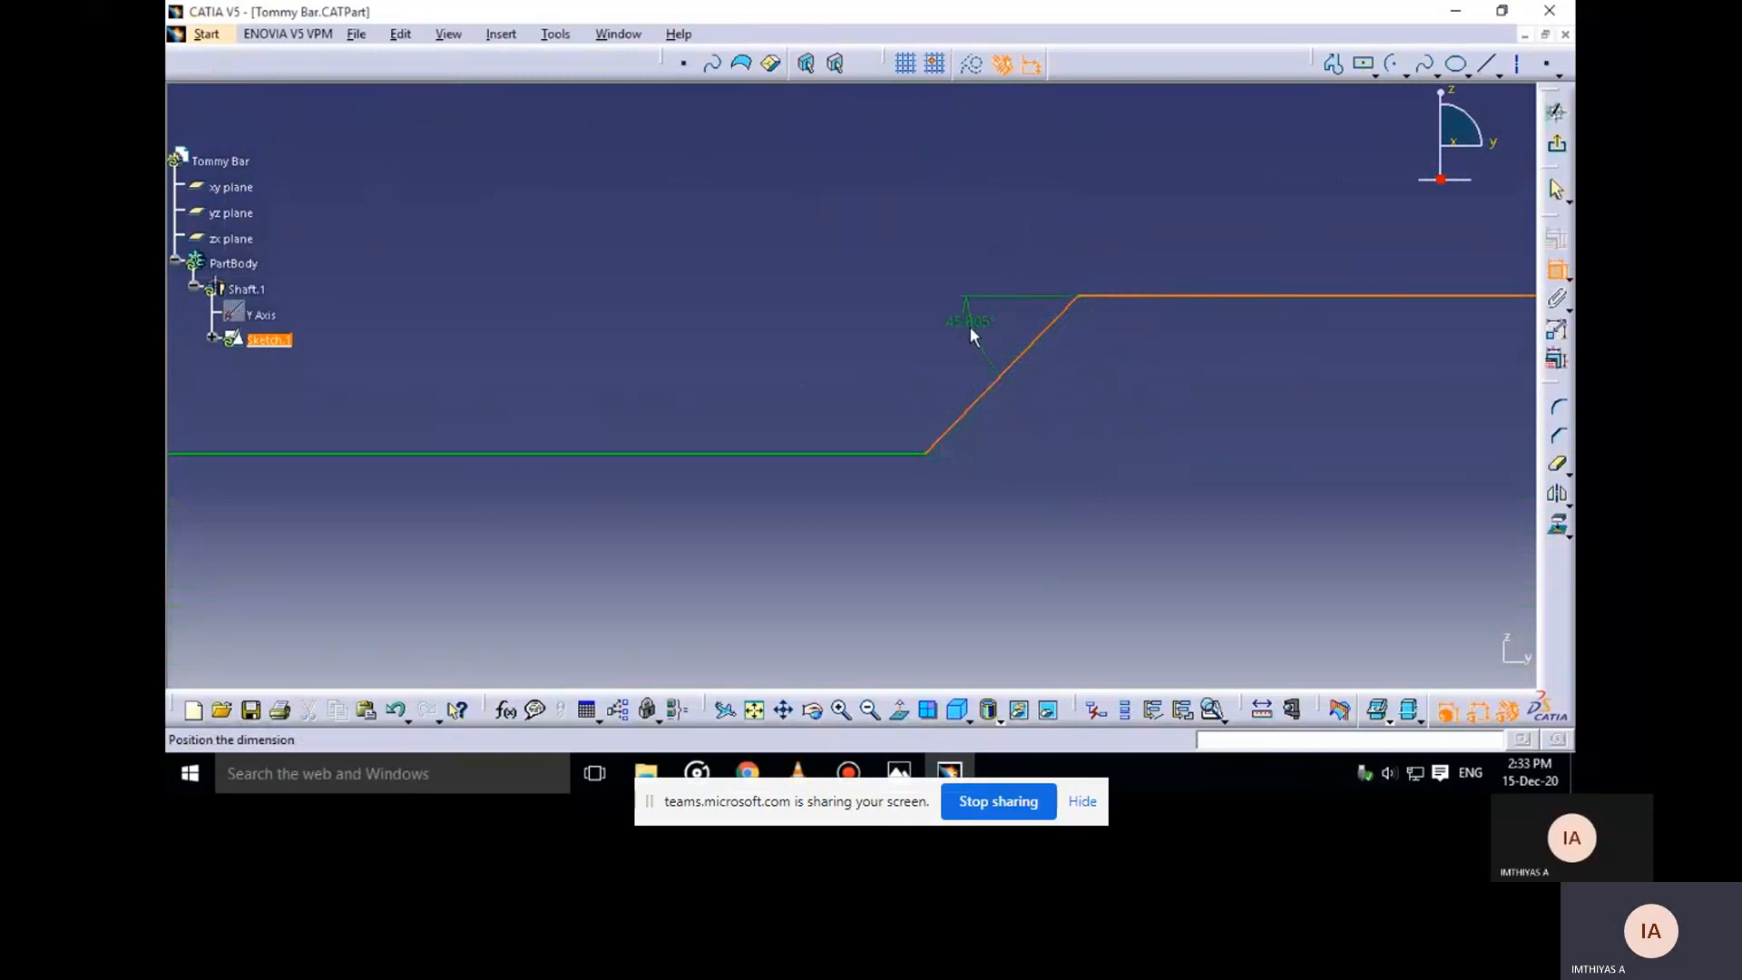
click(935, 358)
double_click(938, 362)
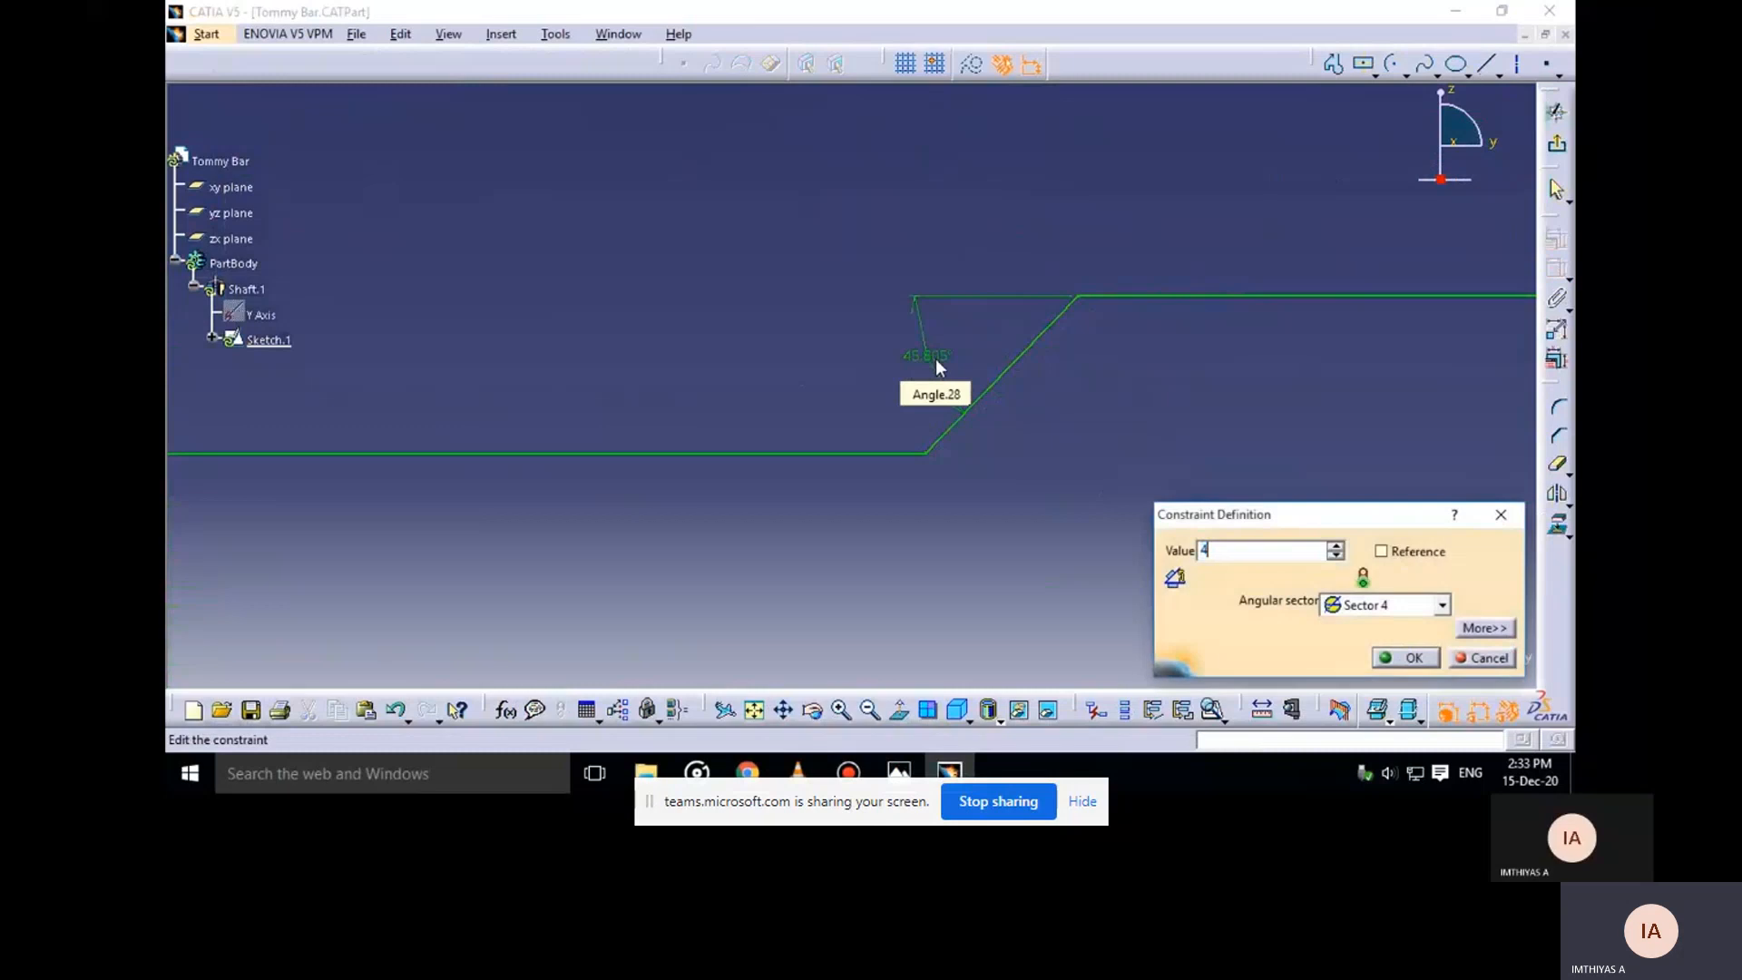
right_click(938, 360)
click(1017, 334)
middle_drag(1021, 329, 1026, 396)
mouse_move(1028, 281)
middle_down()
mouse_move(1028, 386)
mouse_move(1080, 497)
mouse_move(931, 461)
middle_up()
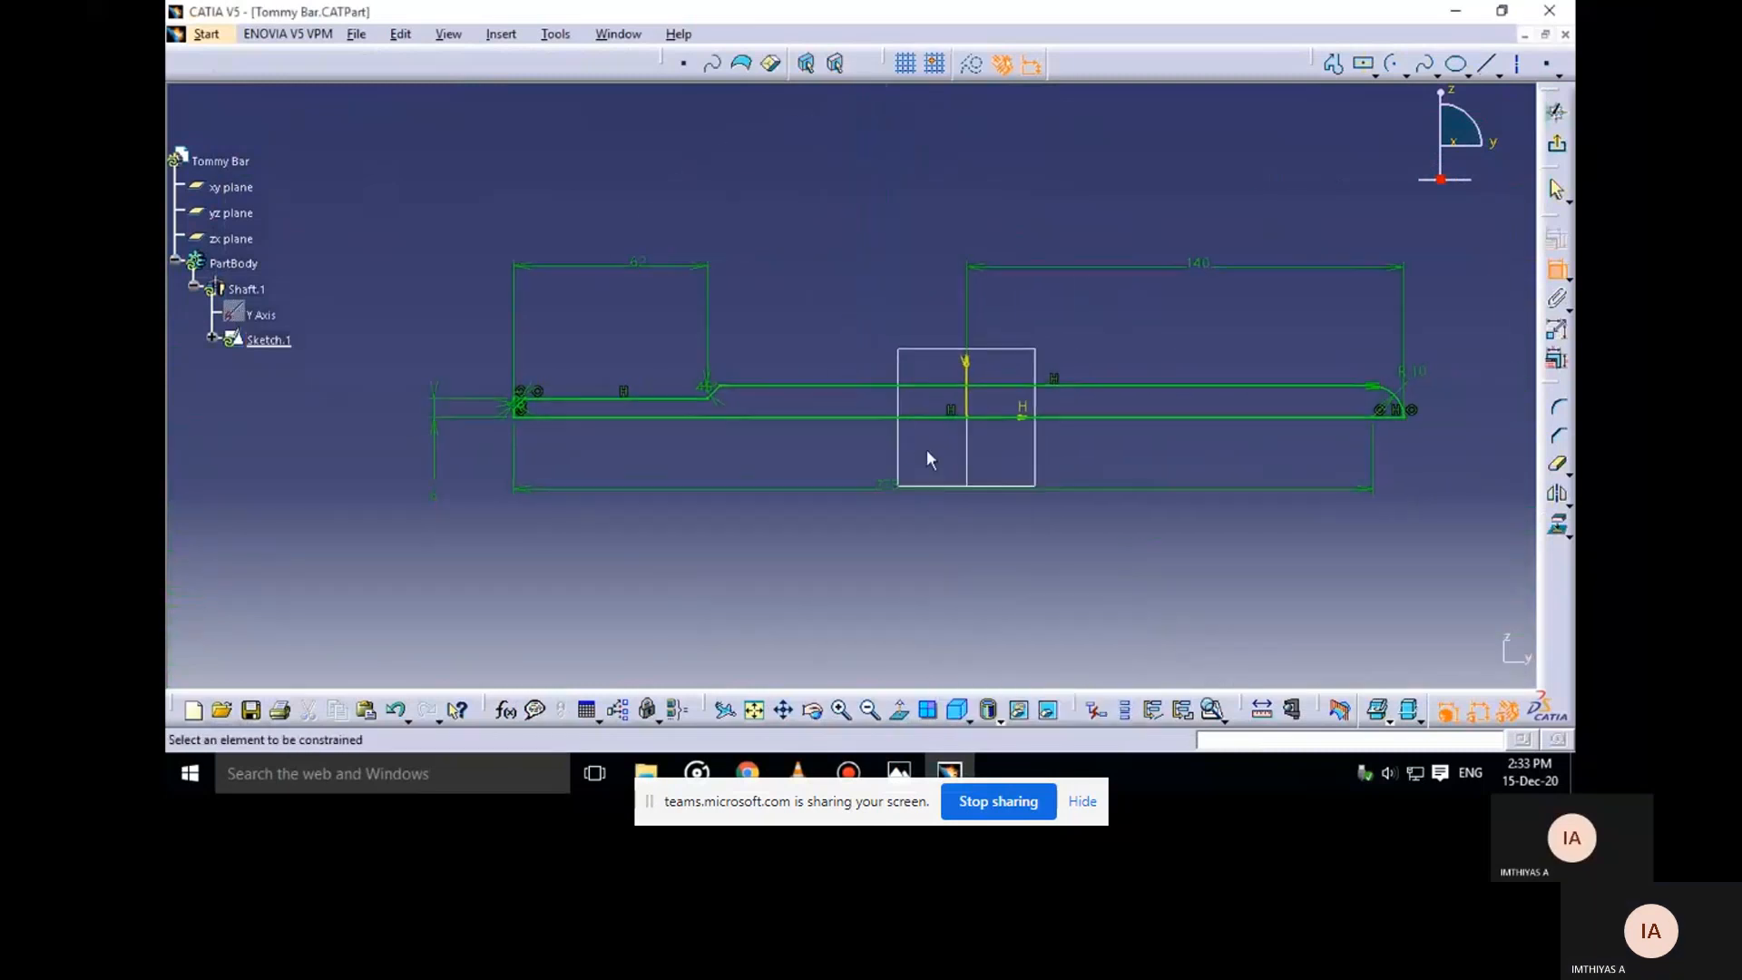
Finish editing the tommy bar's profile sketch and return to the 3D part with the corrected shoulder
click(1557, 270)
key(ctrl+s)
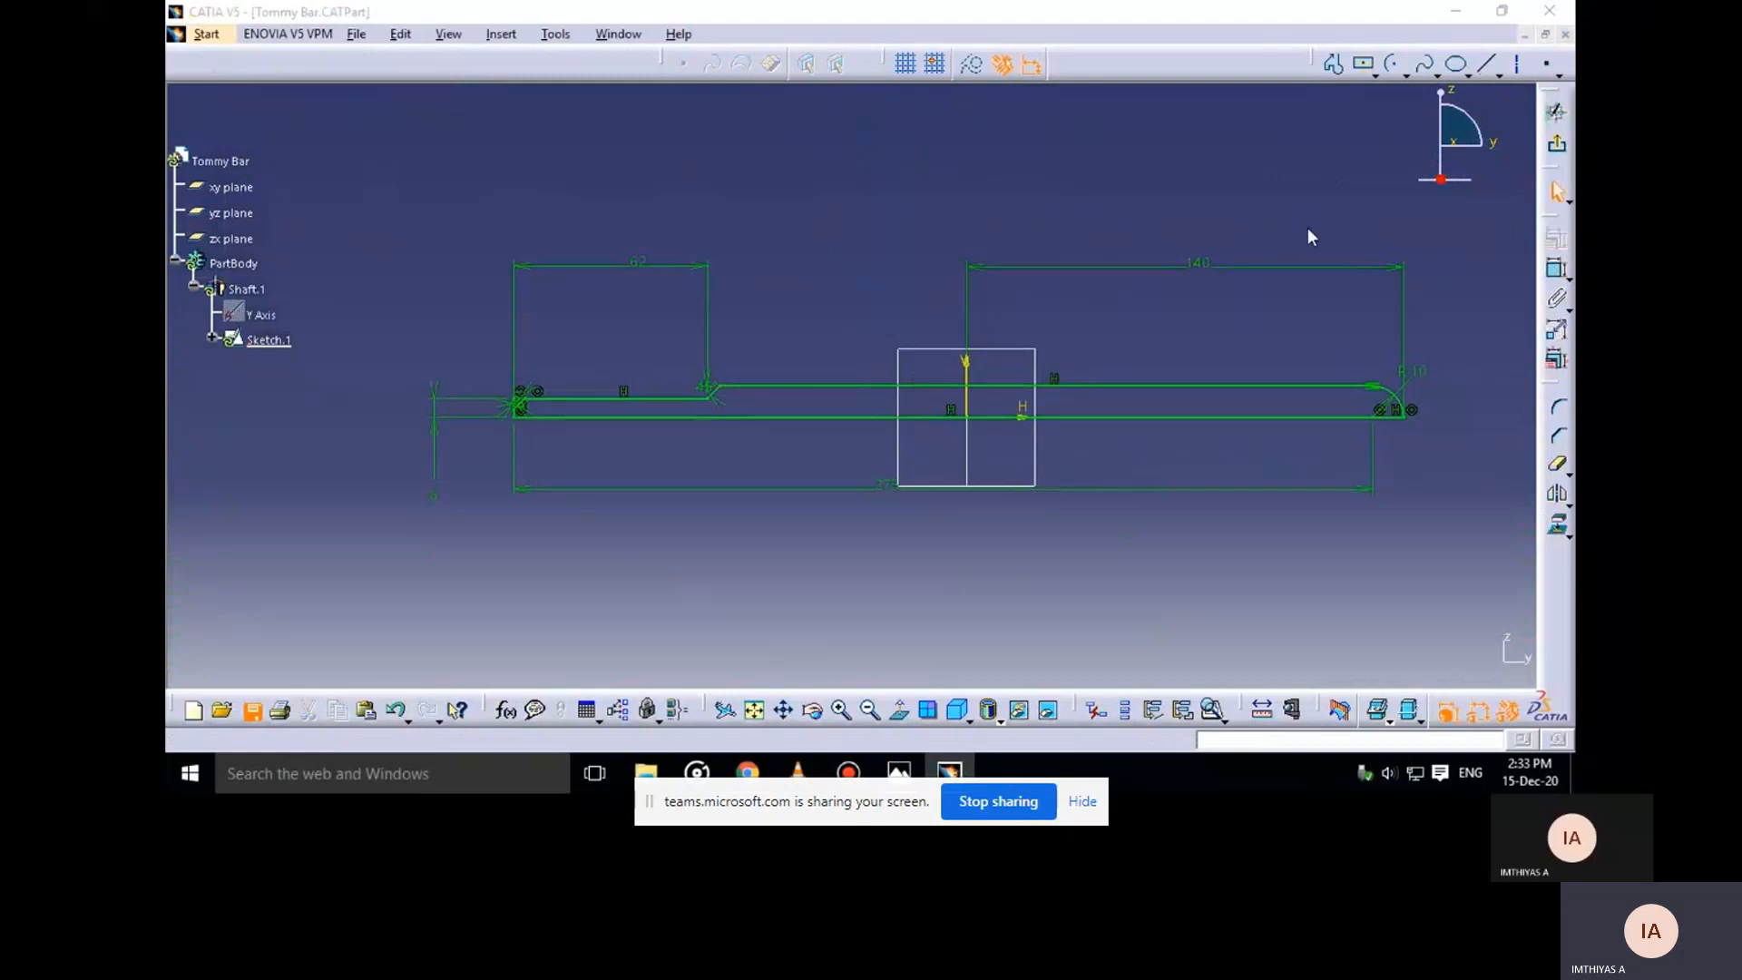
click(1118, 587)
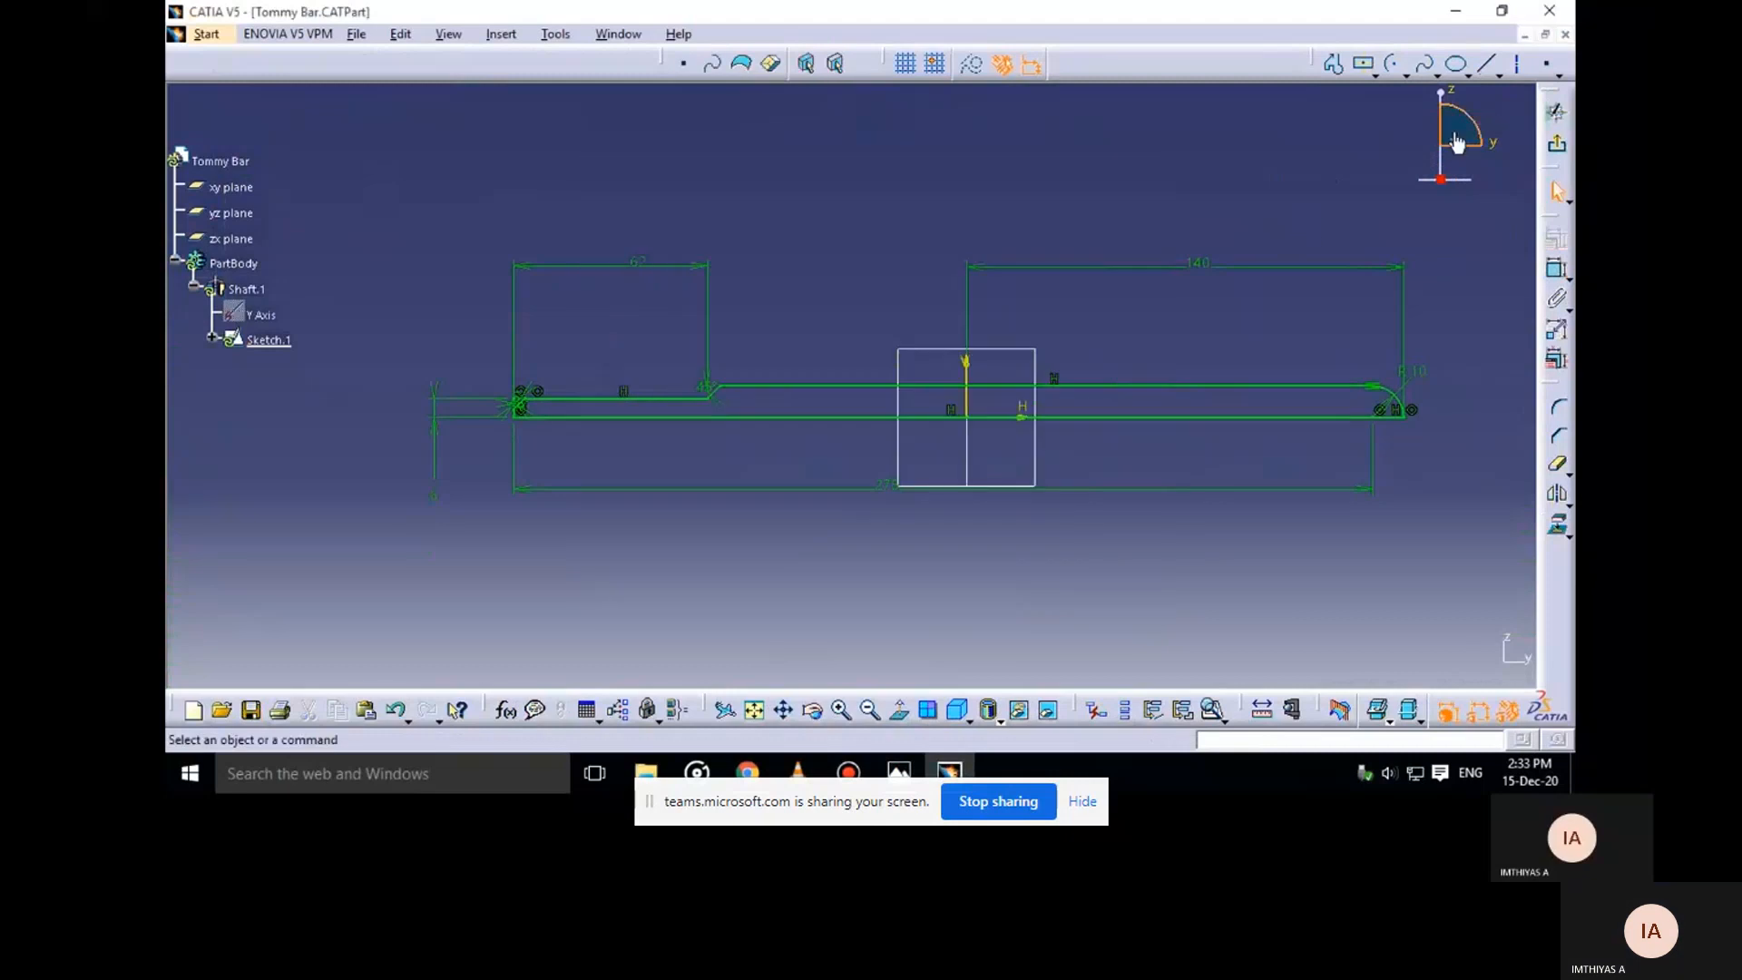
click(1557, 144)
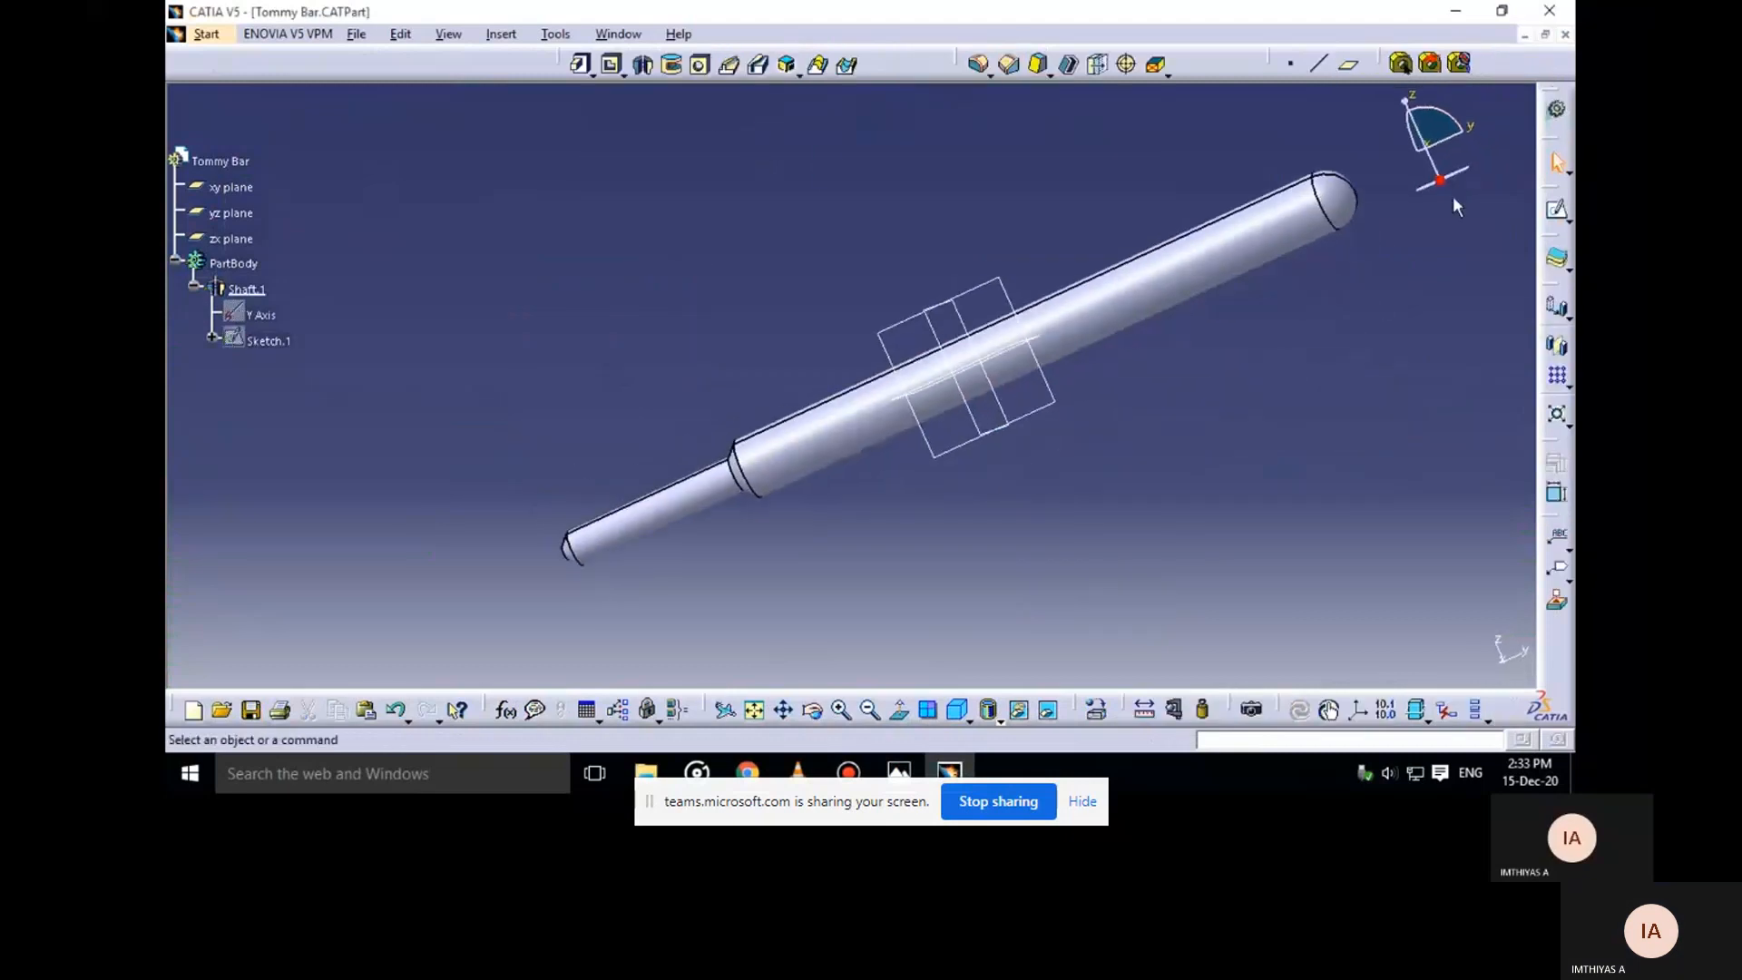
Save the part as Tommy Bar in the Screw Jack folder and close it
key(ctrl+s)
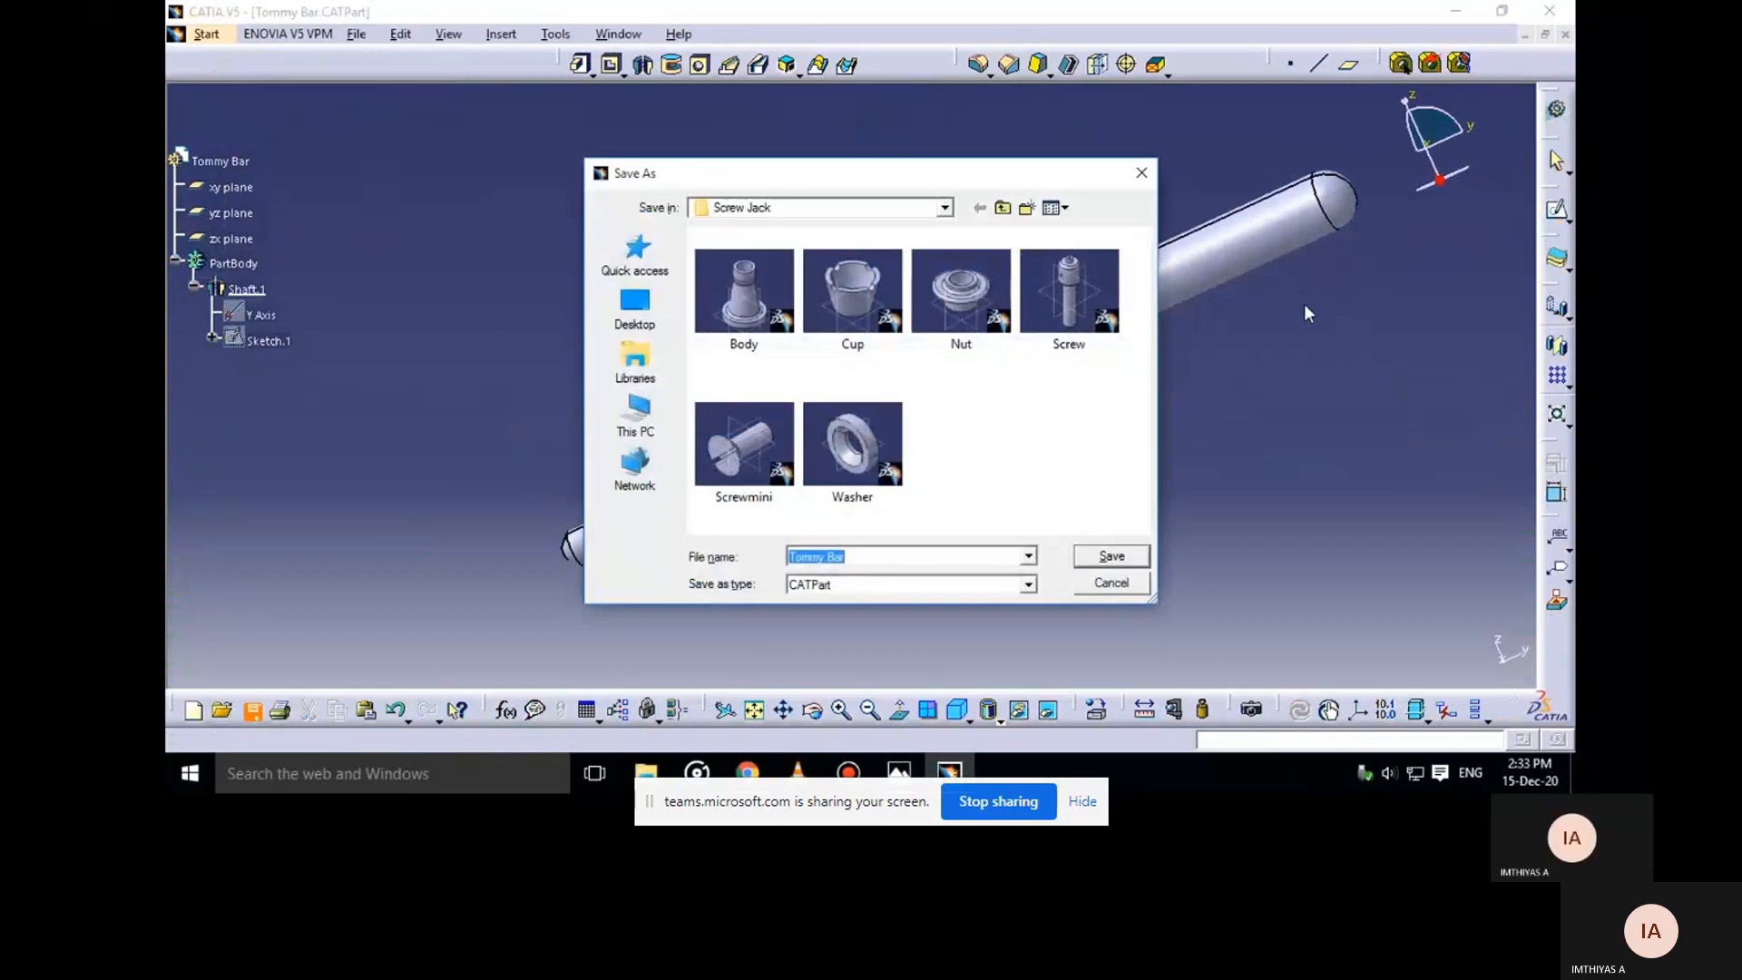
click(1099, 557)
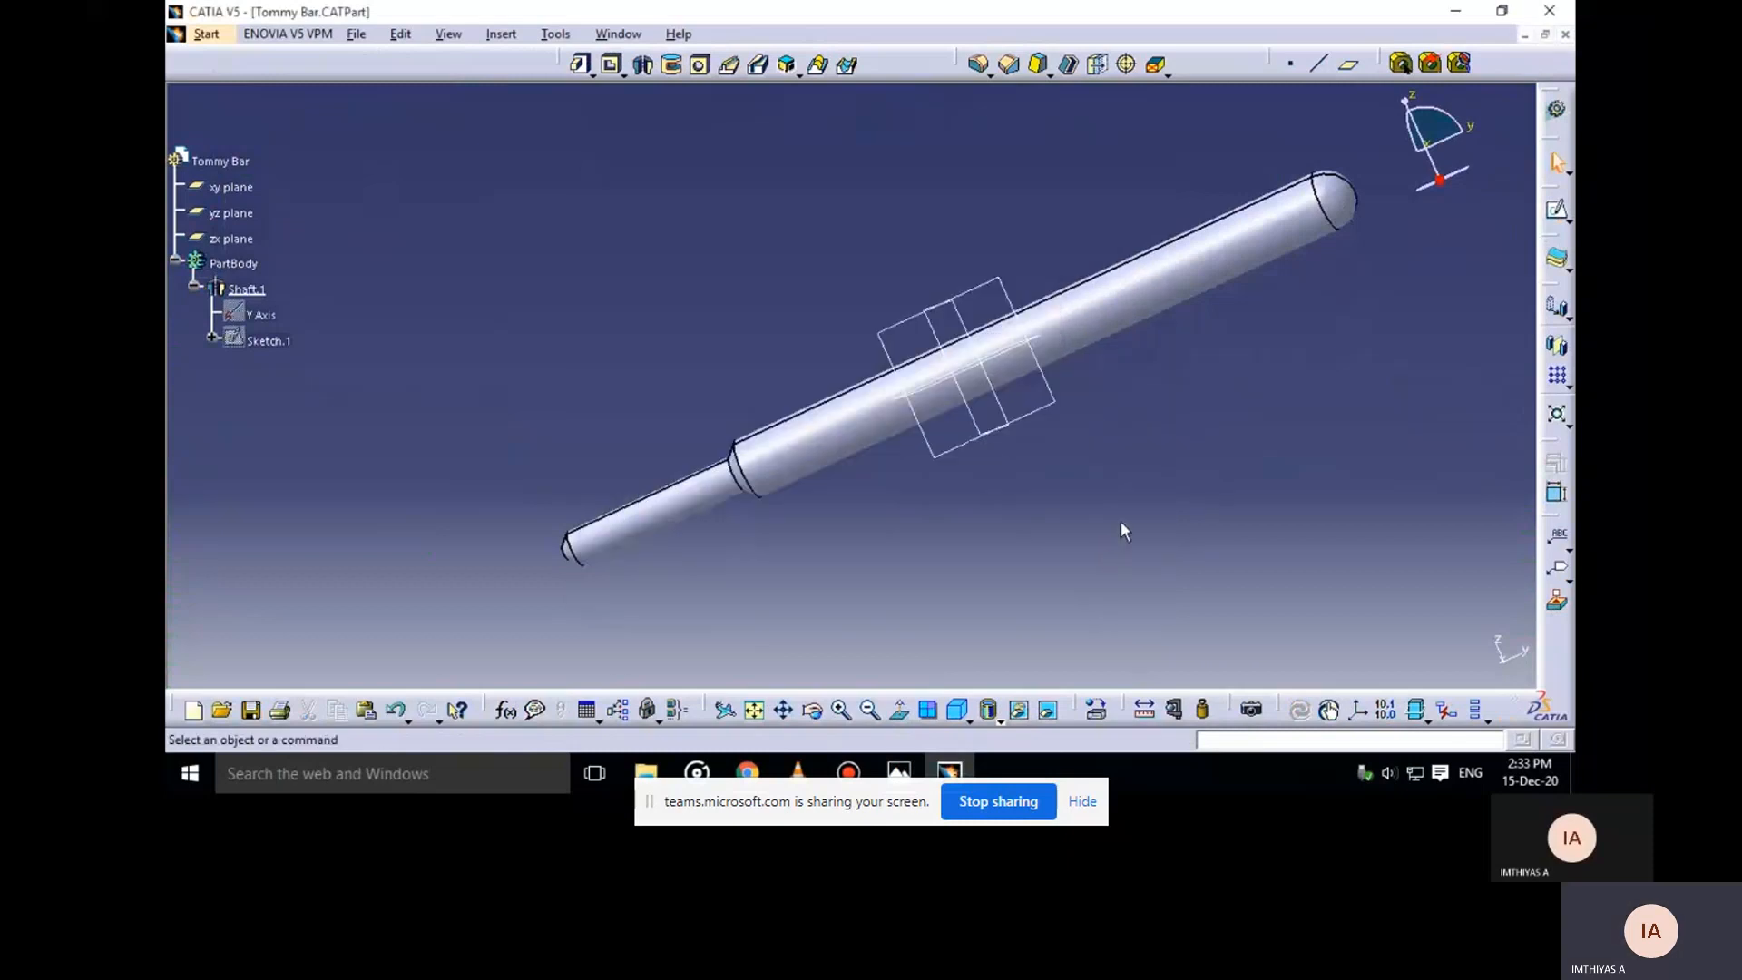
click(1565, 35)
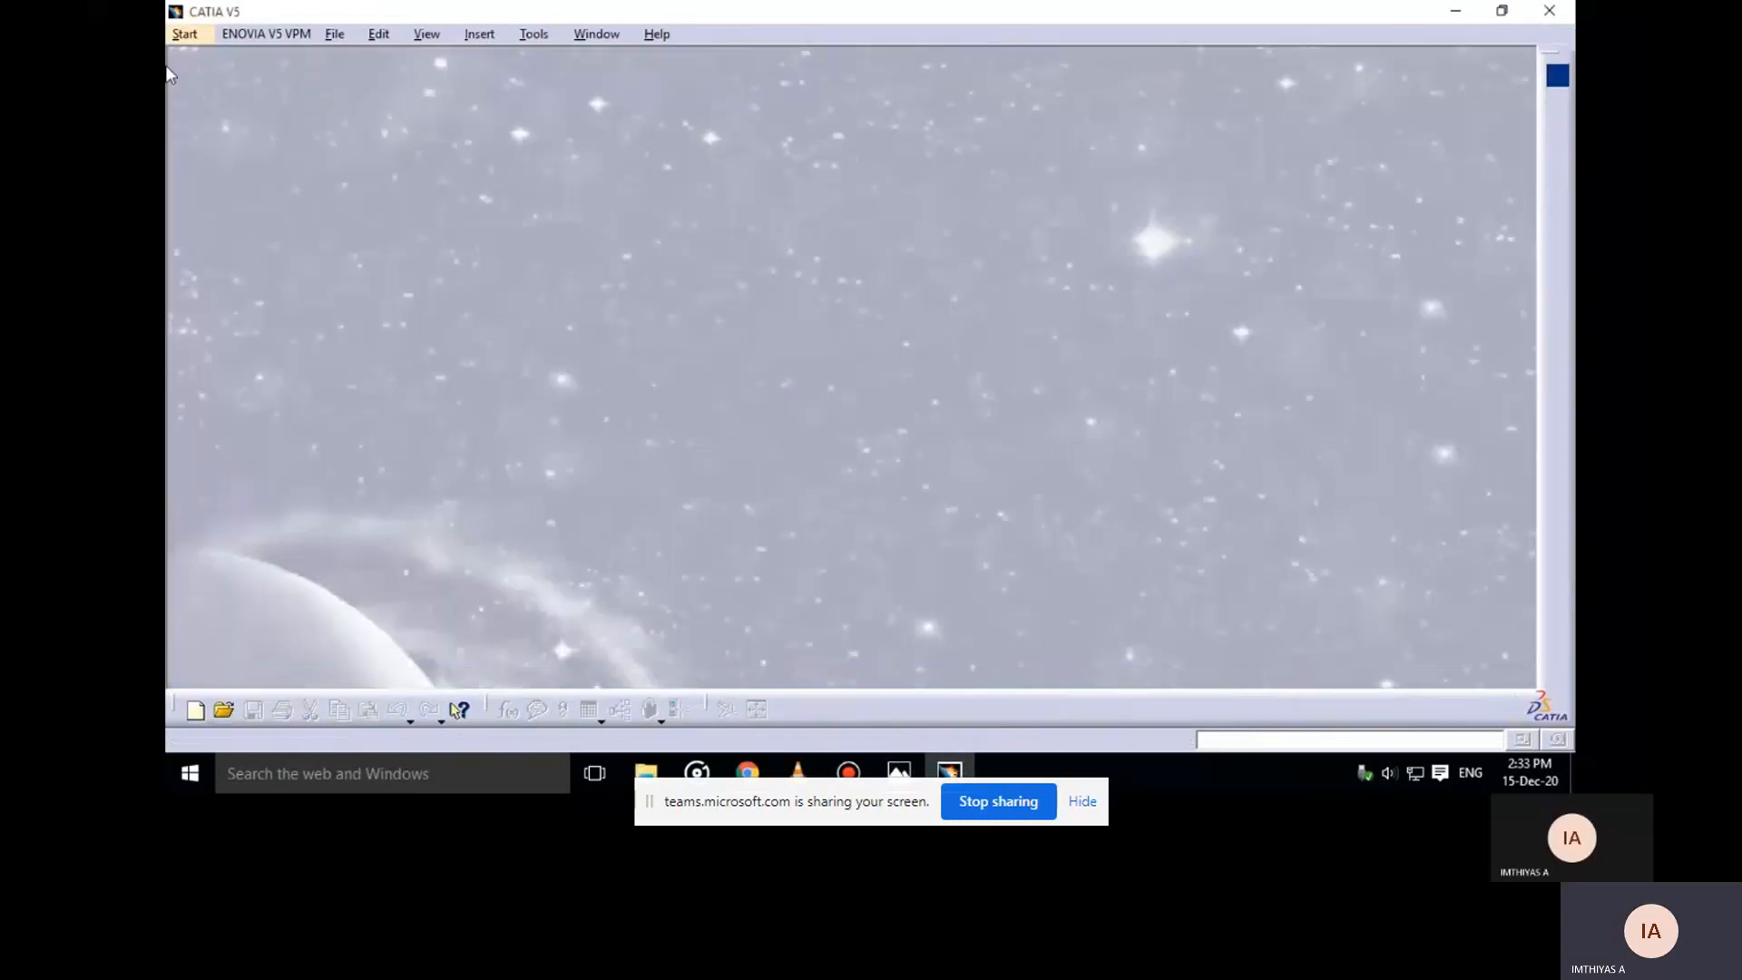
Create a new product in the Assembly Design workbench
click(192, 35)
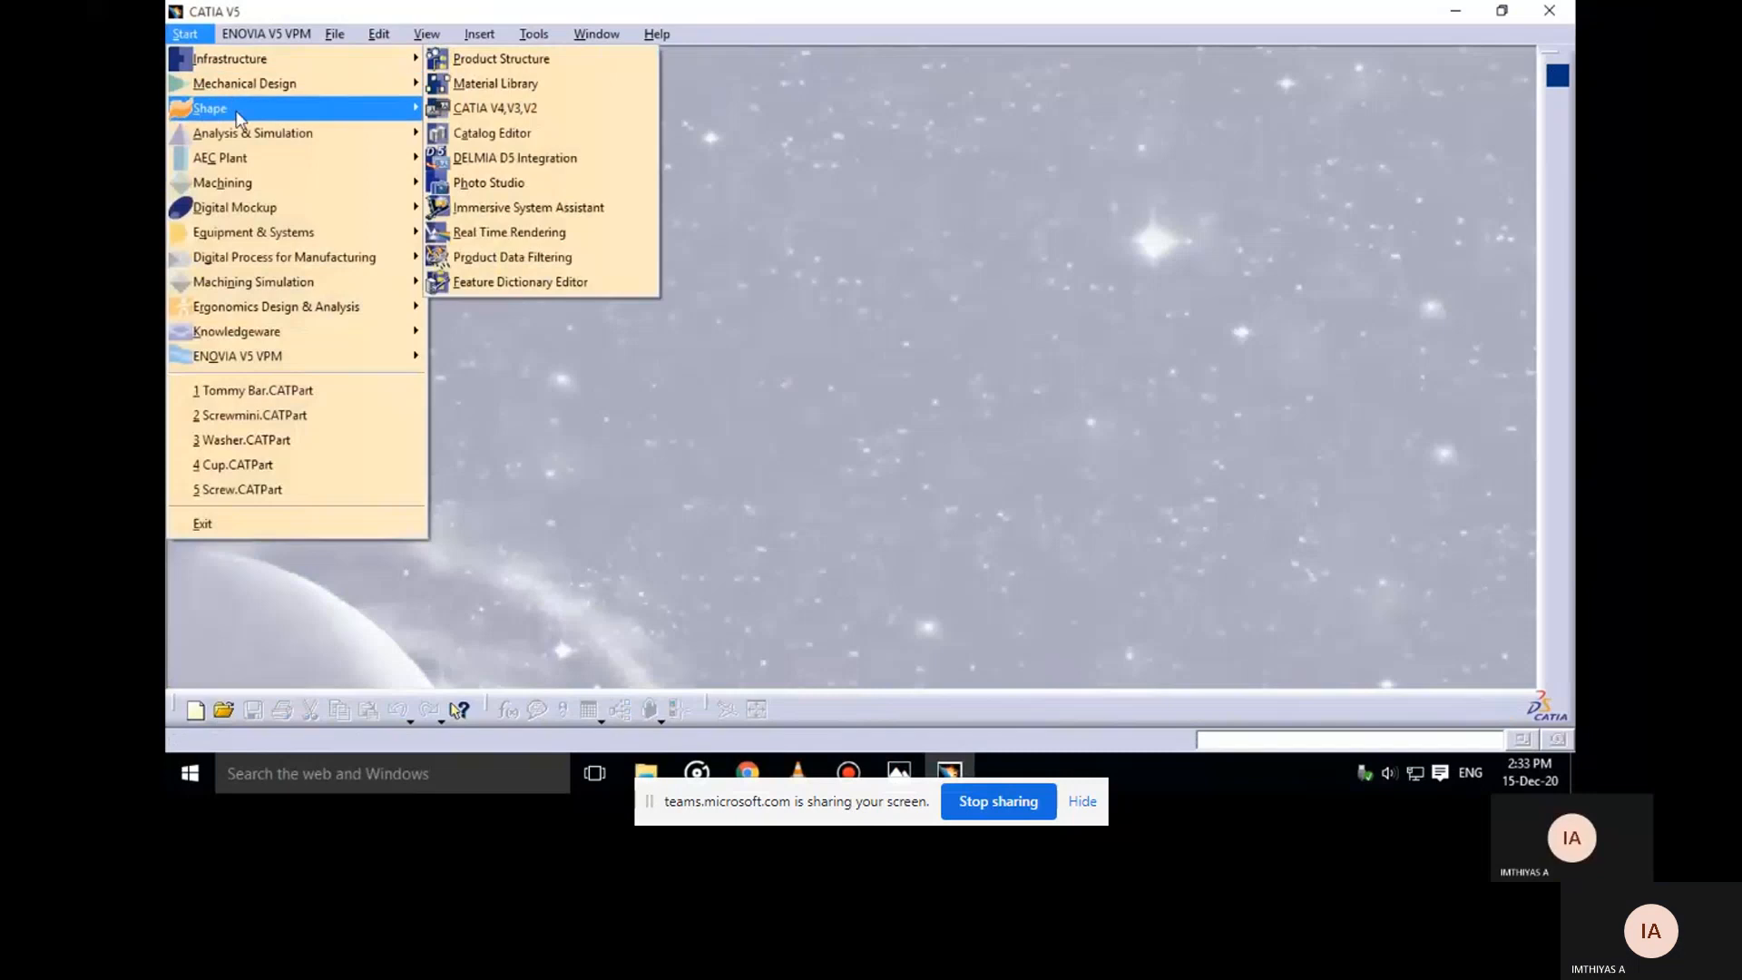
mouse_move(254, 89)
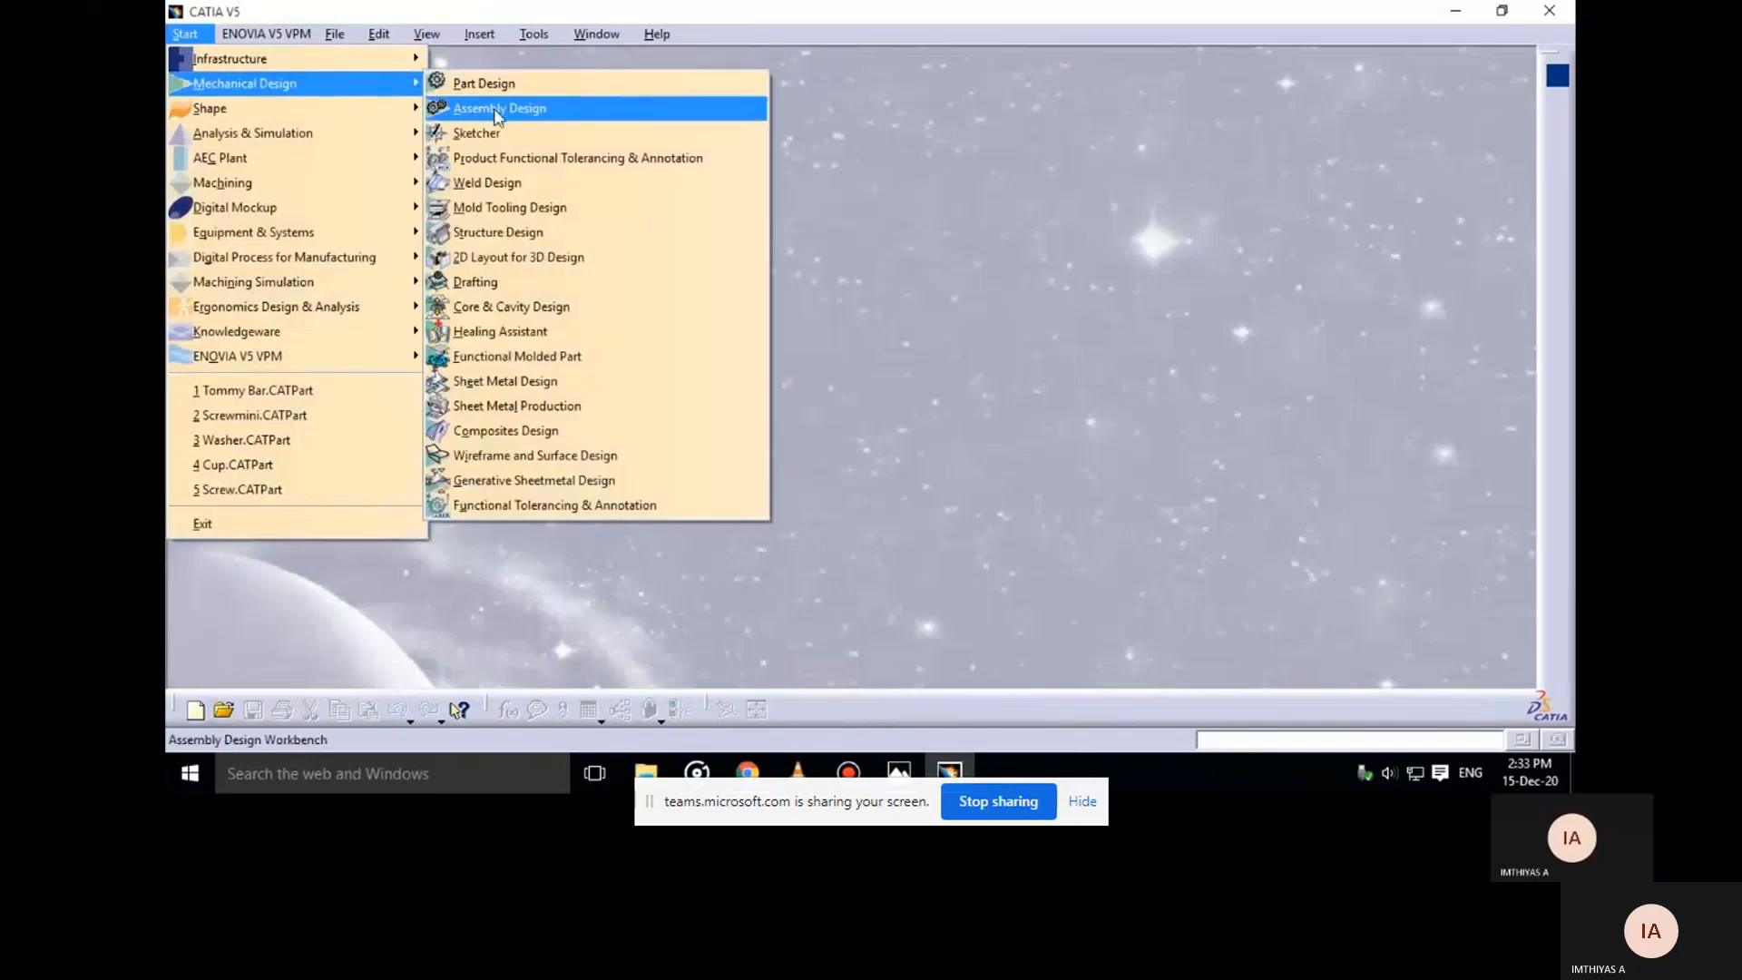
click(526, 109)
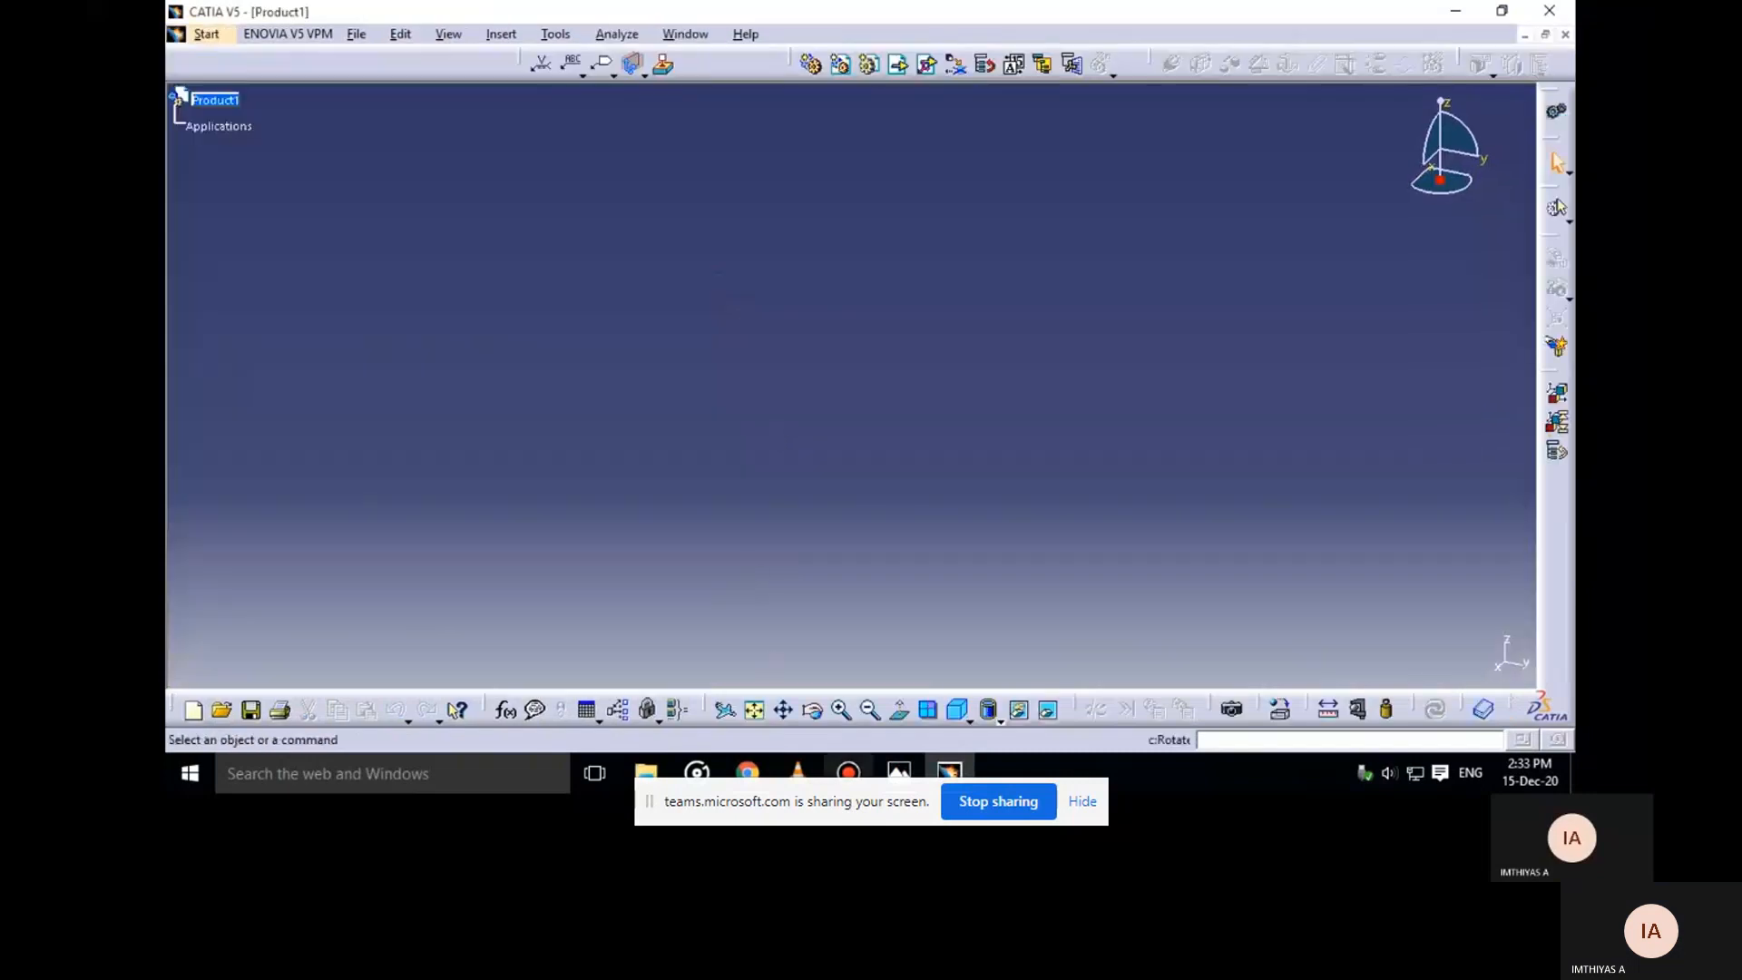
Open the assembly-of-screw-jack-2-638 image from the Screw Jack folder in Photos and minimize the part drawing and folder windows
click(899, 771)
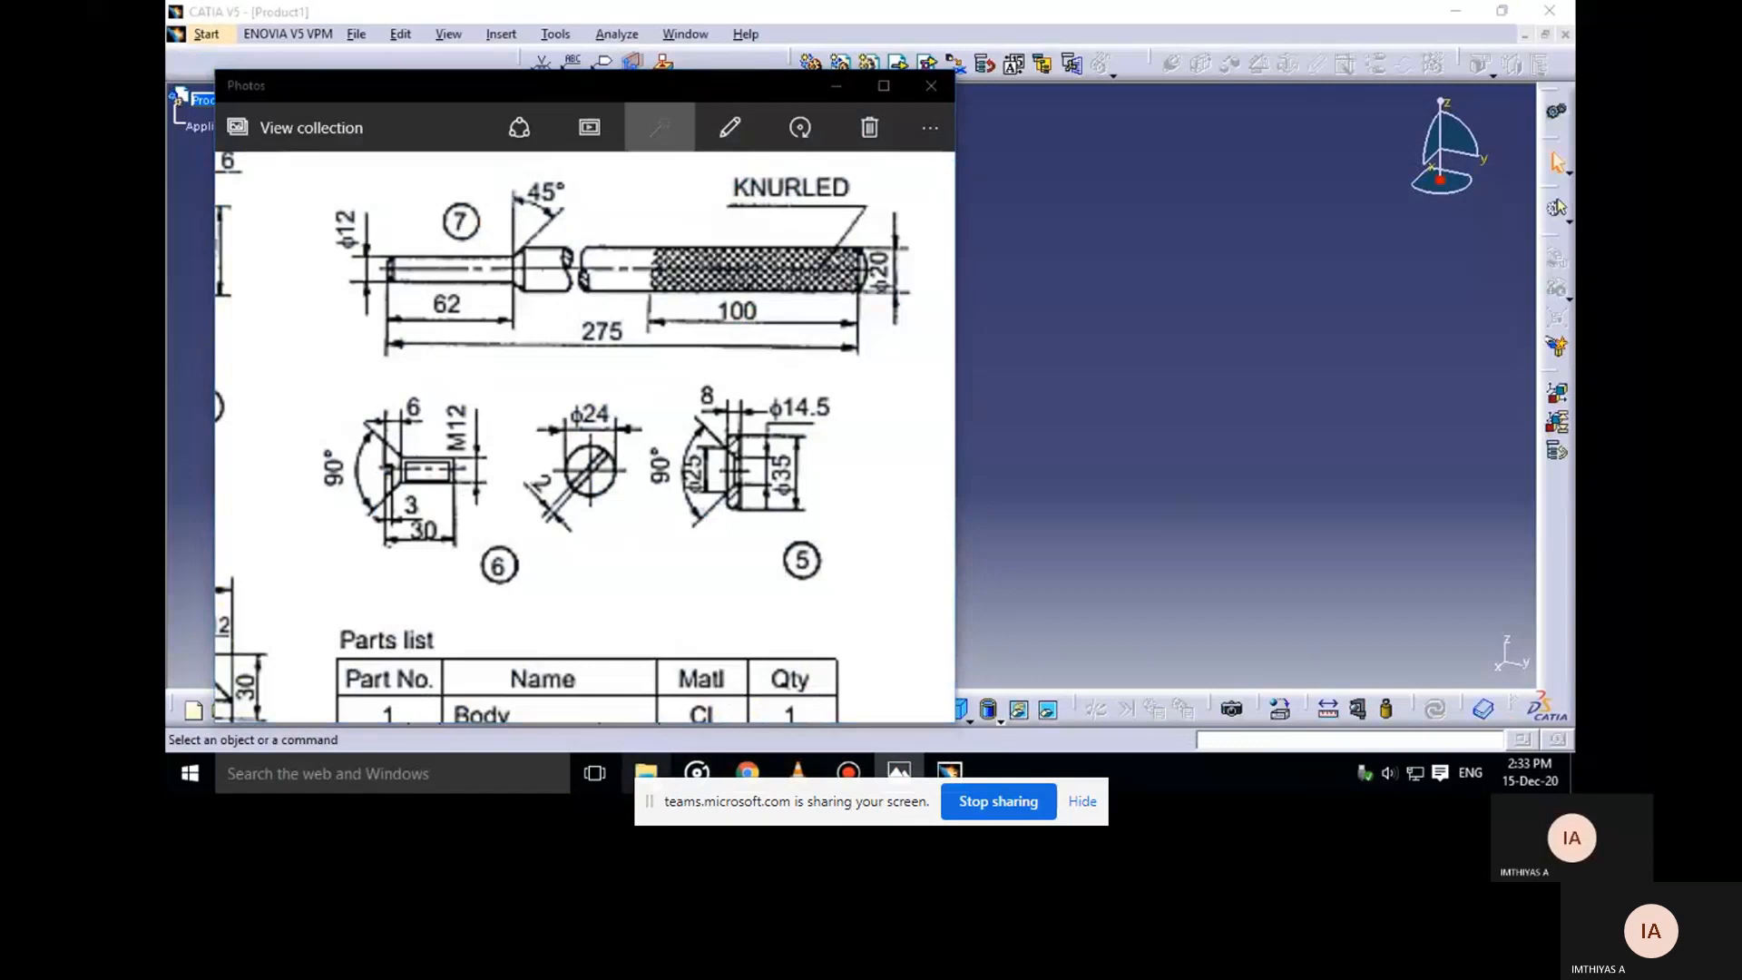
click(646, 772)
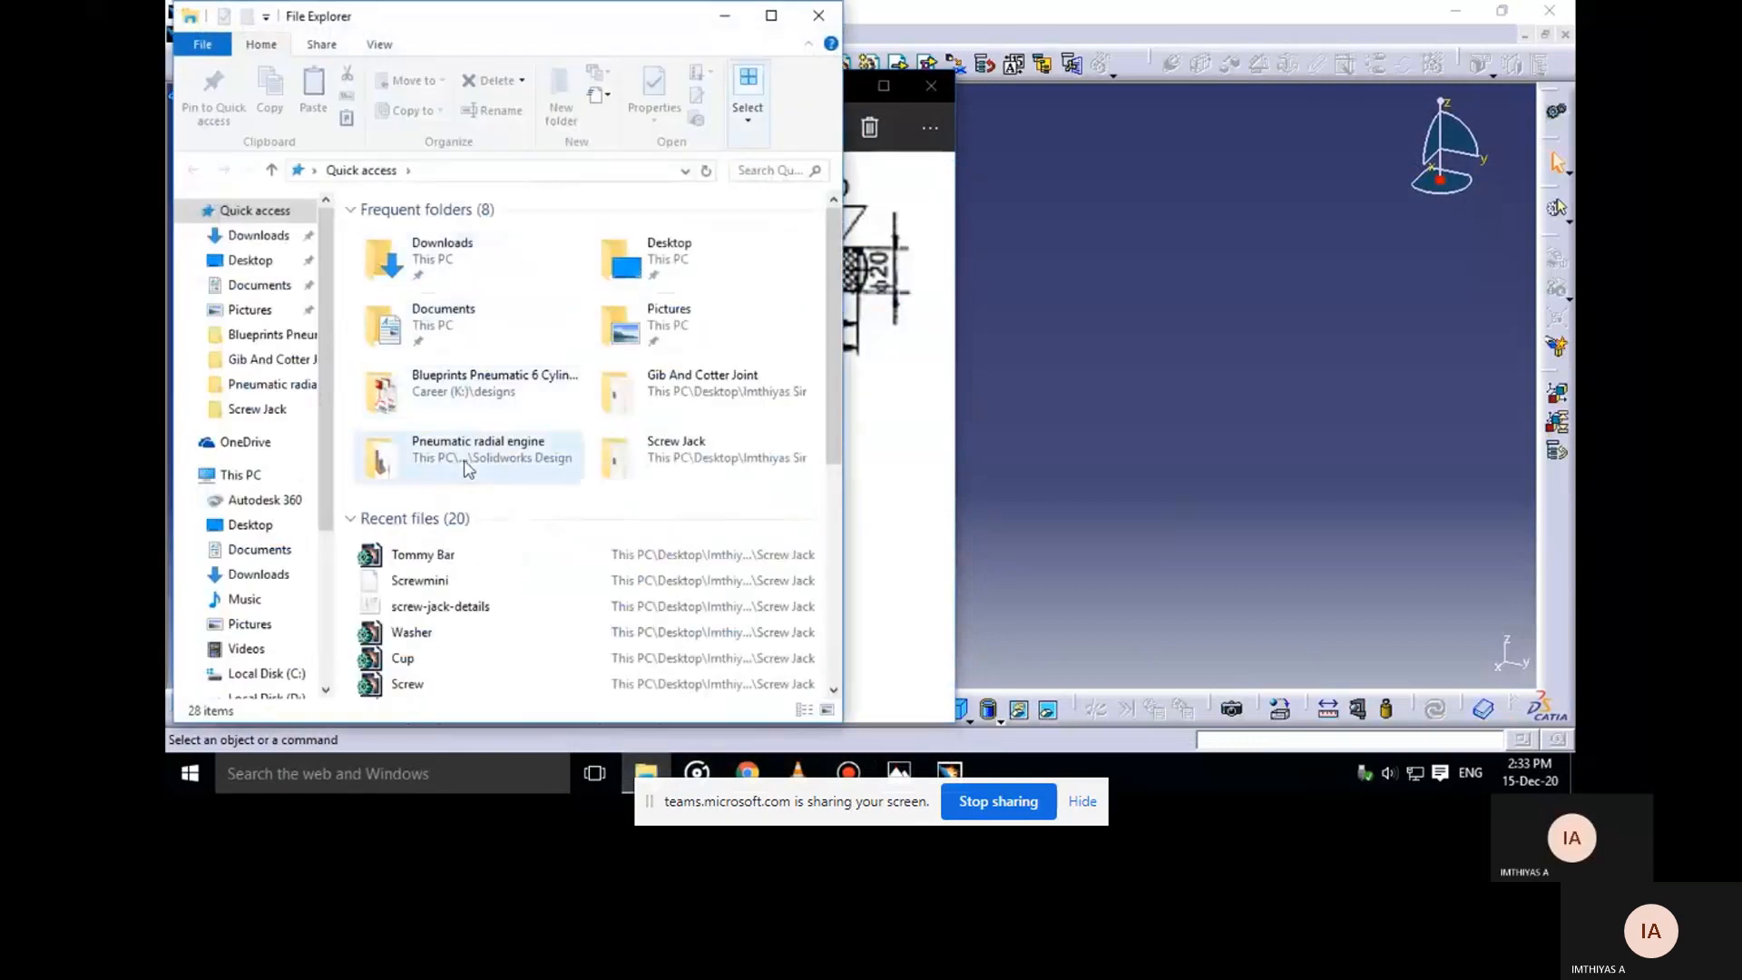
double_click(676, 453)
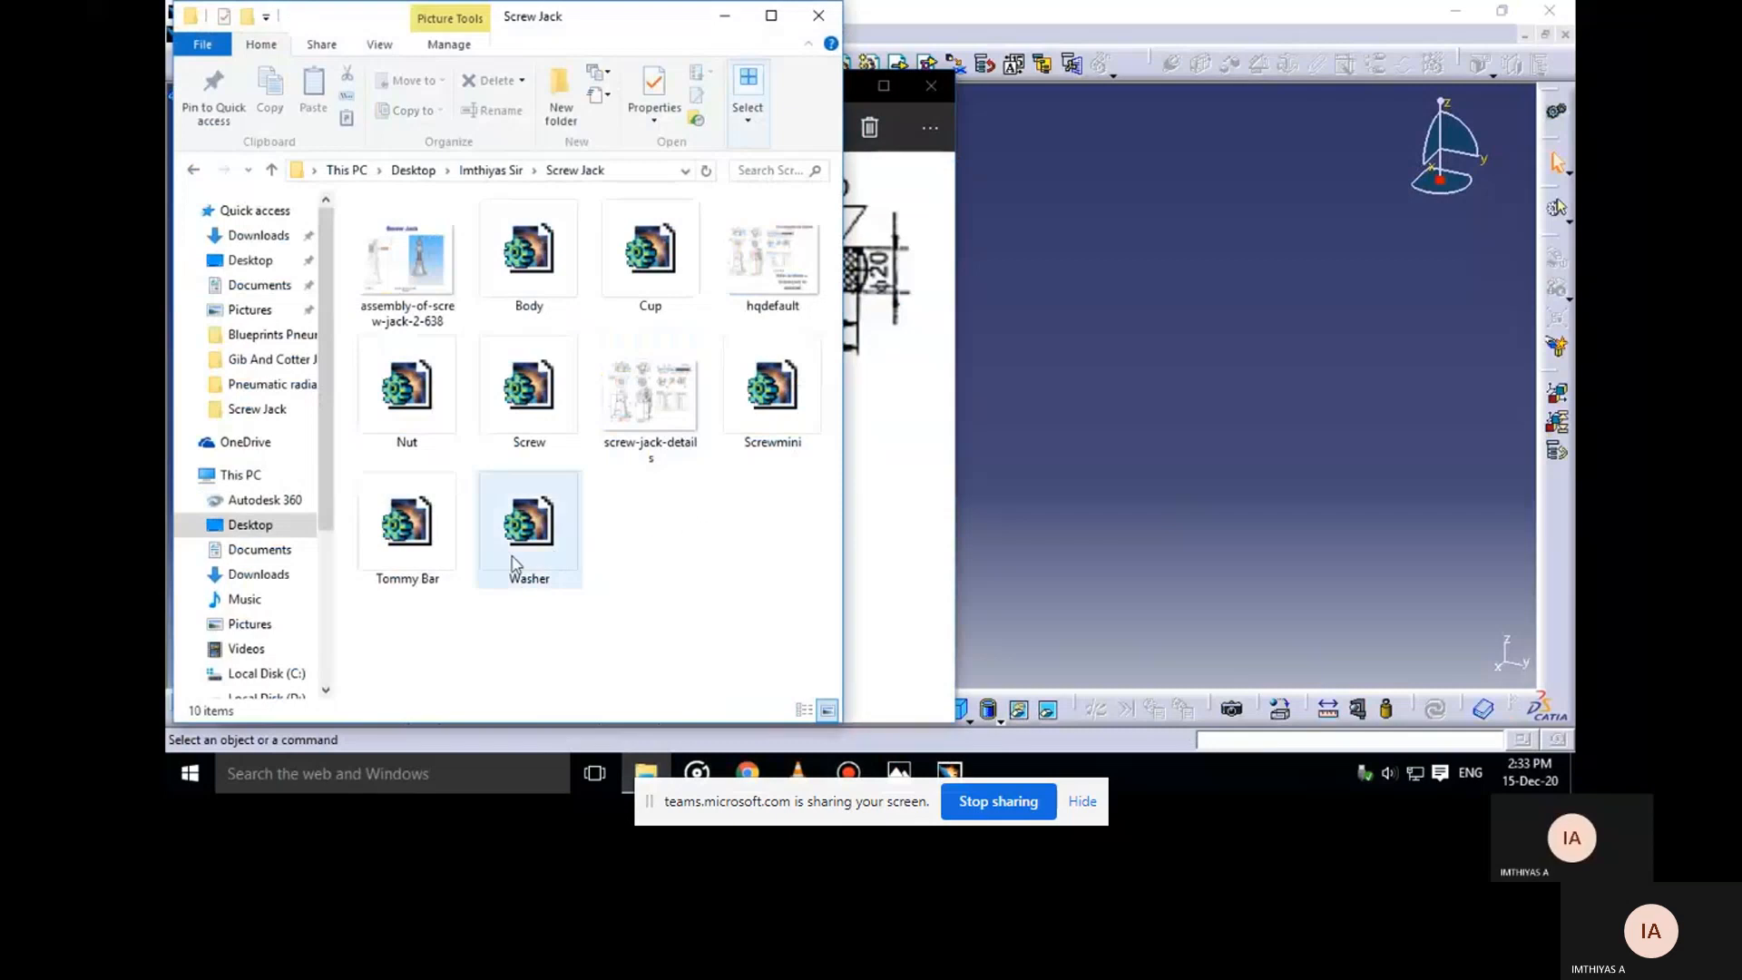
double_click(428, 316)
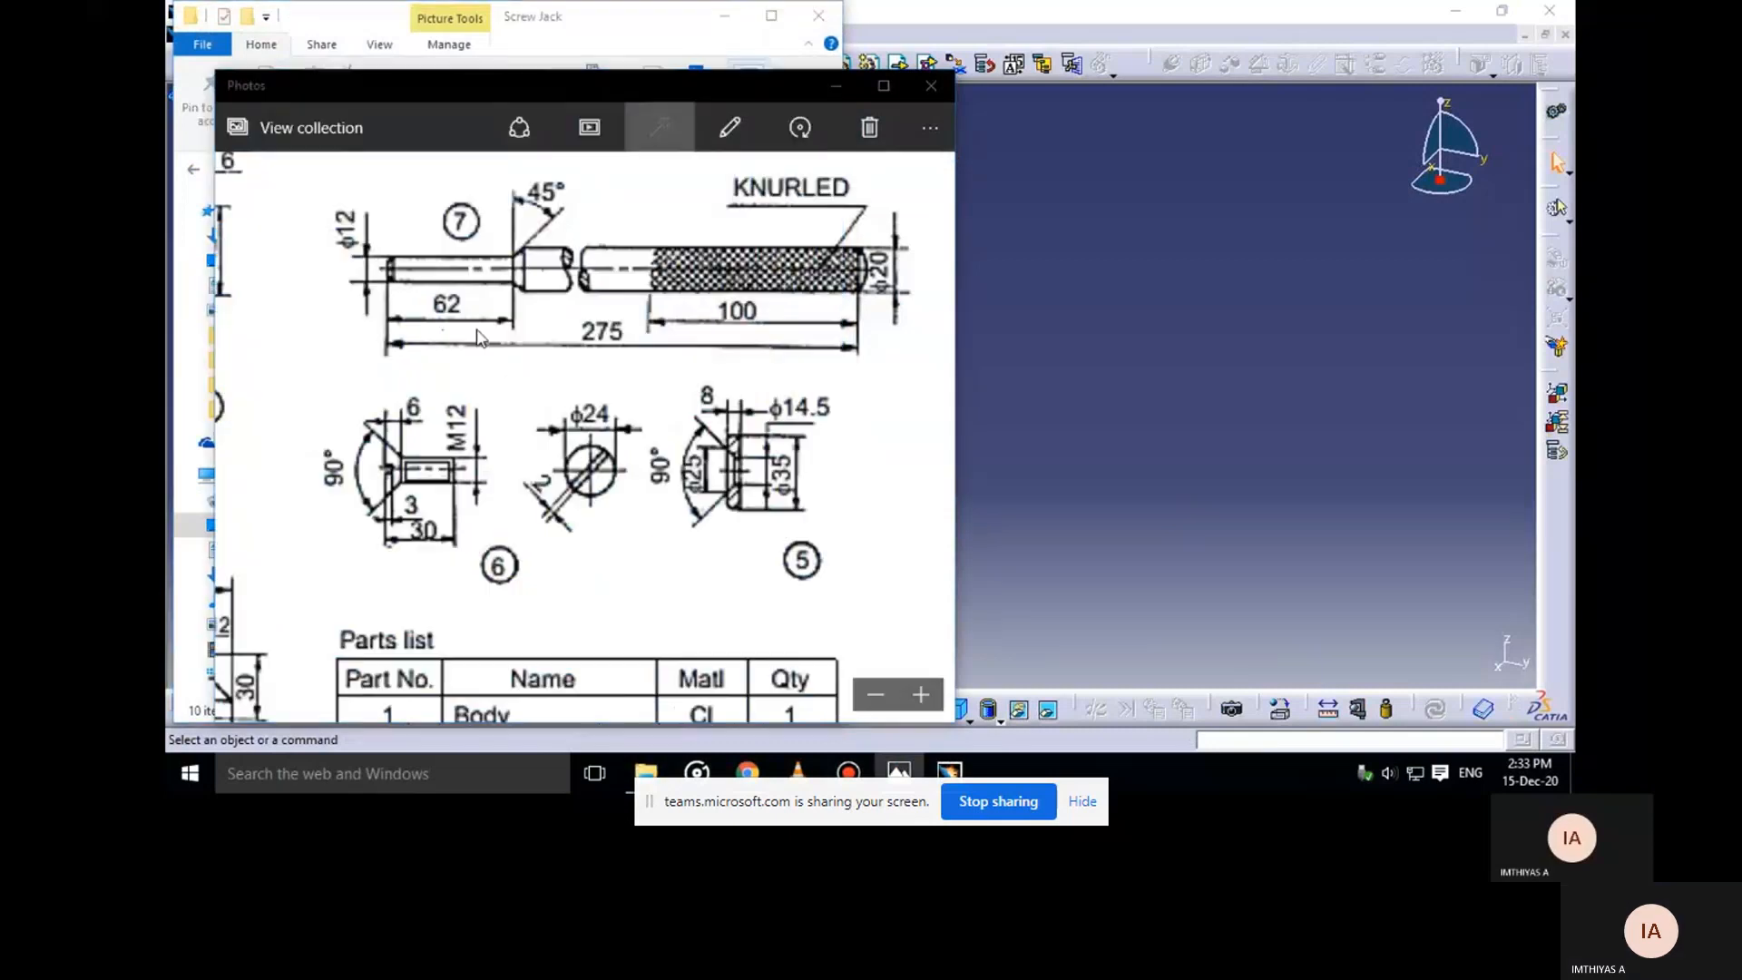
mouse_move(621, 57)
mouse_down()
mouse_move(924, 87)
mouse_move(1325, 65)
mouse_up()
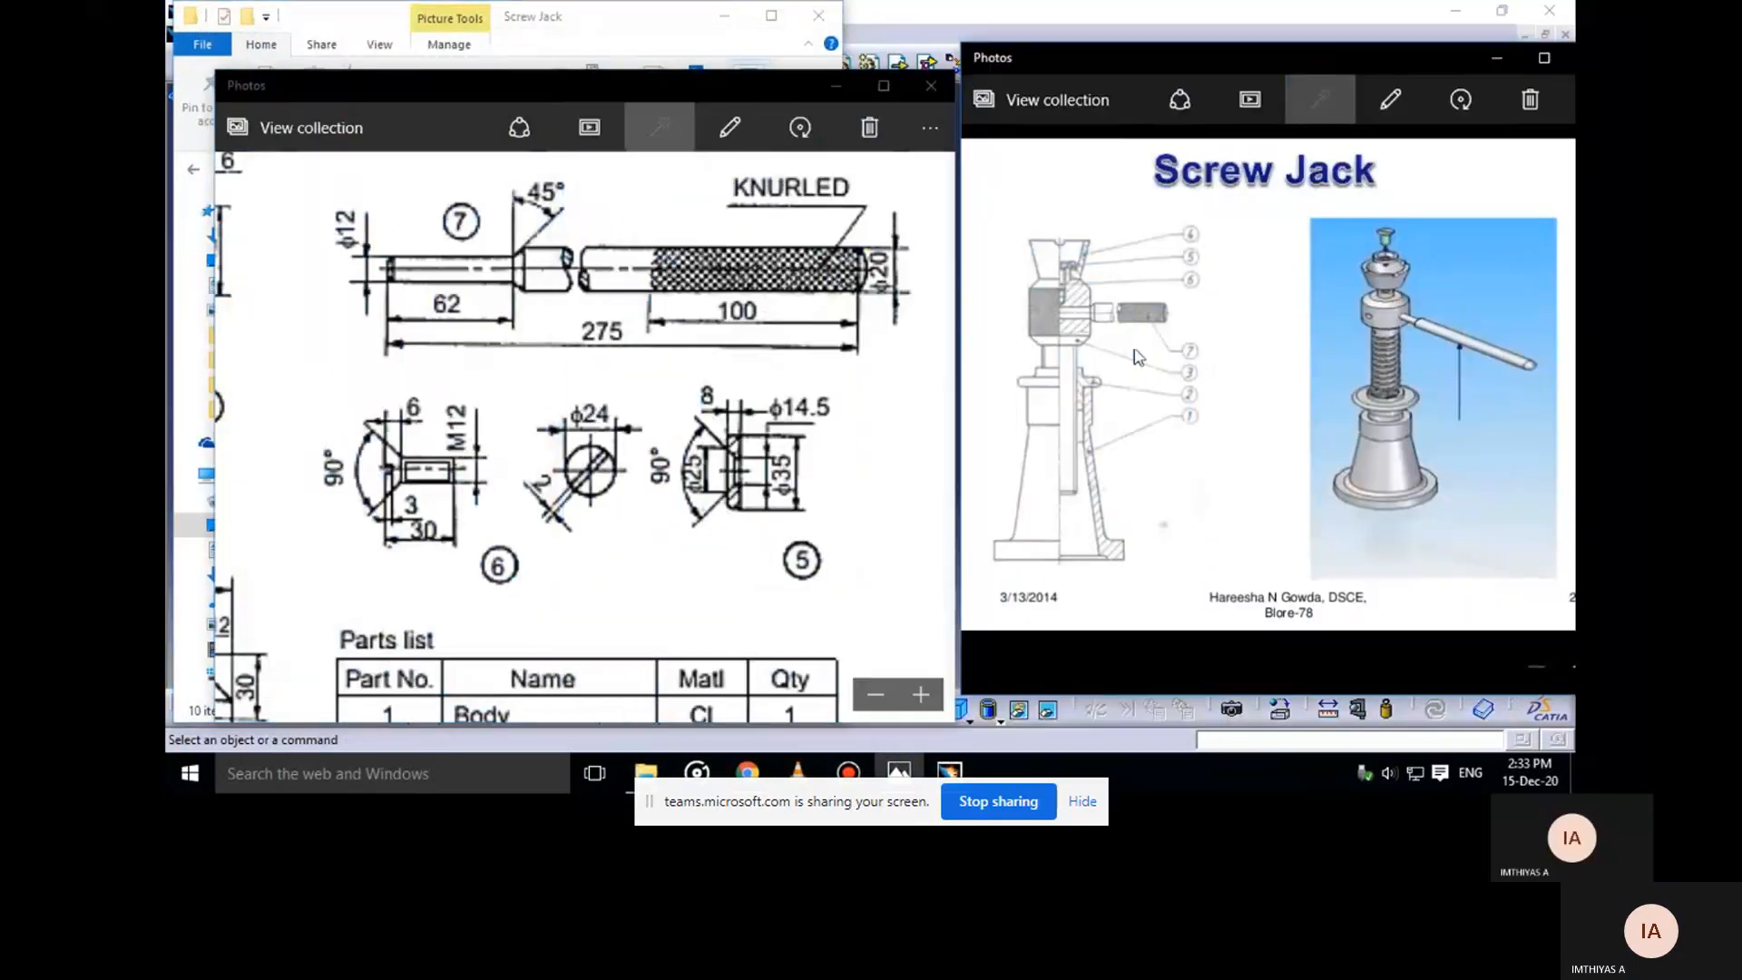
click(836, 84)
click(735, 27)
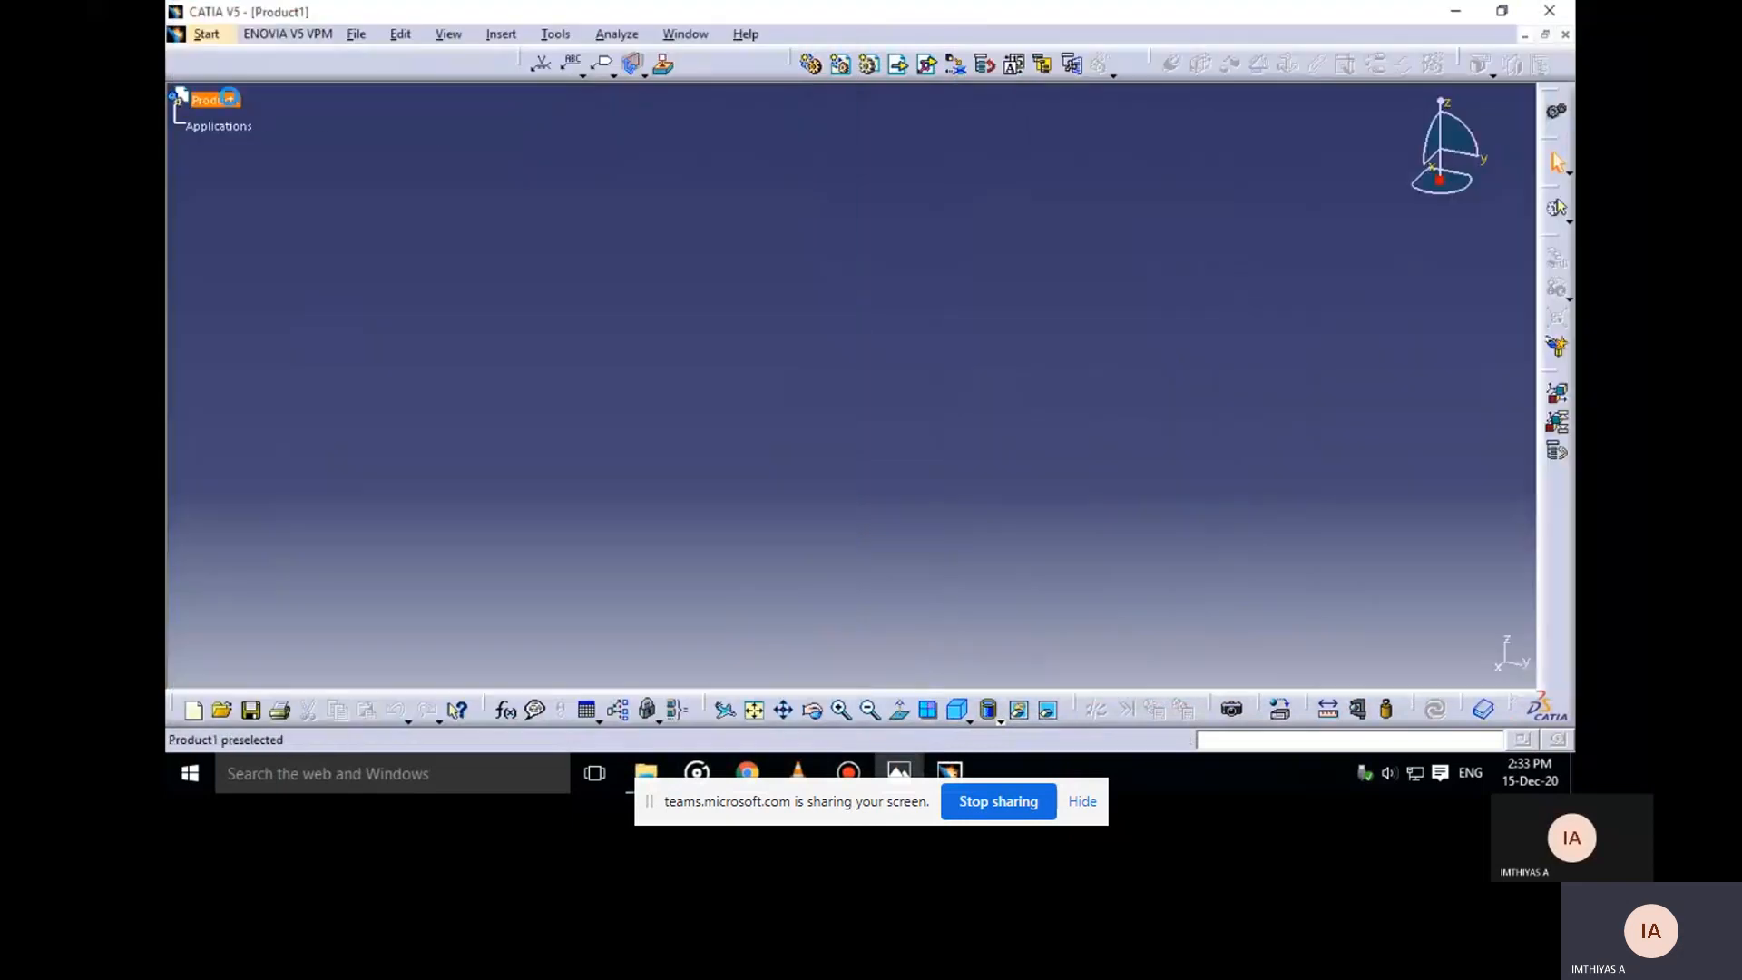
click(241, 103)
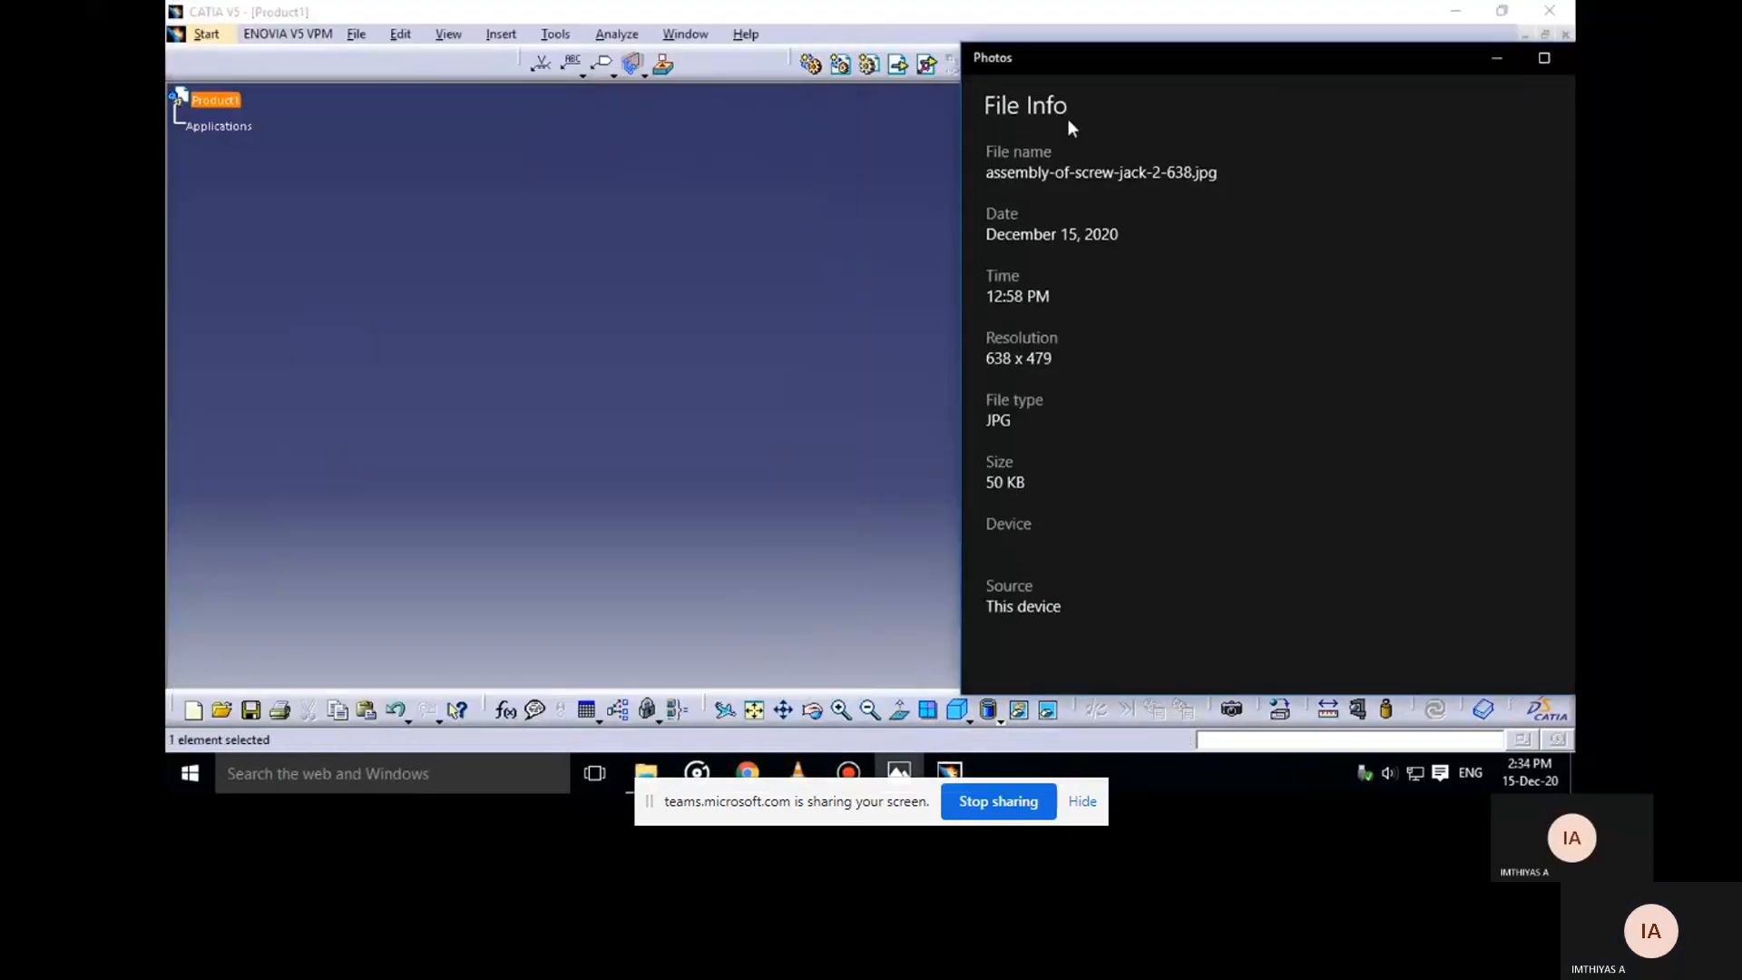
click(595, 218)
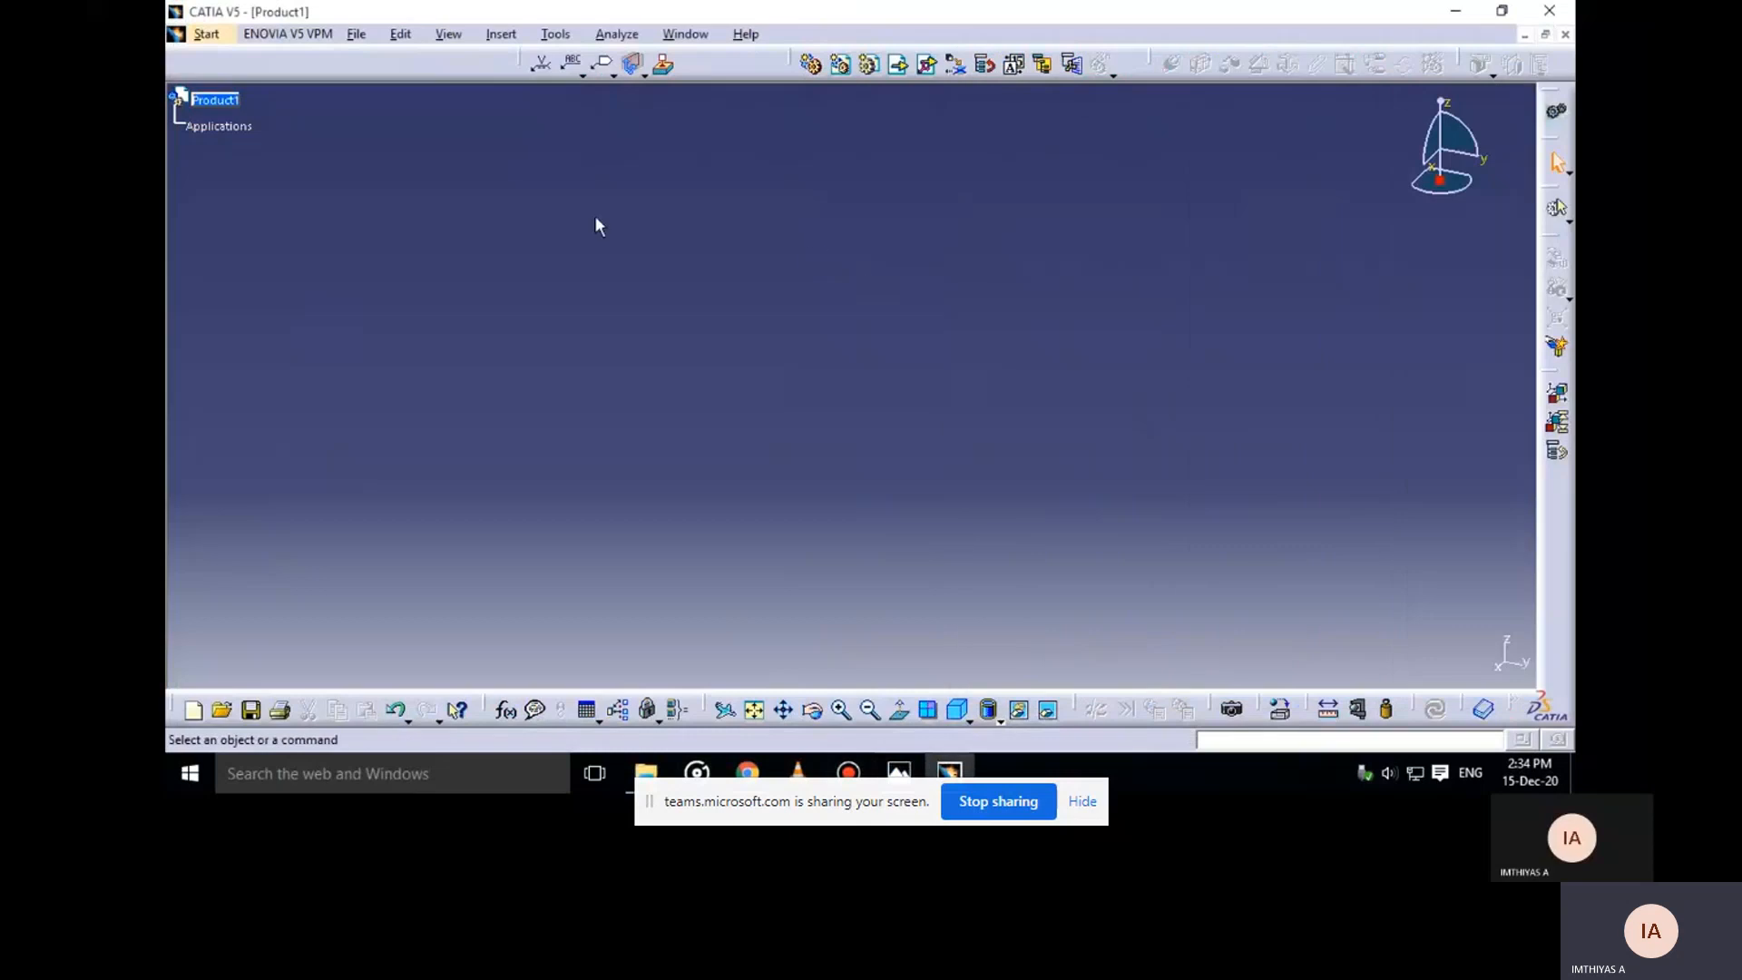
click(194, 102)
key(alt+Tab)
key(alt+Tab)
key(alt+Tab)
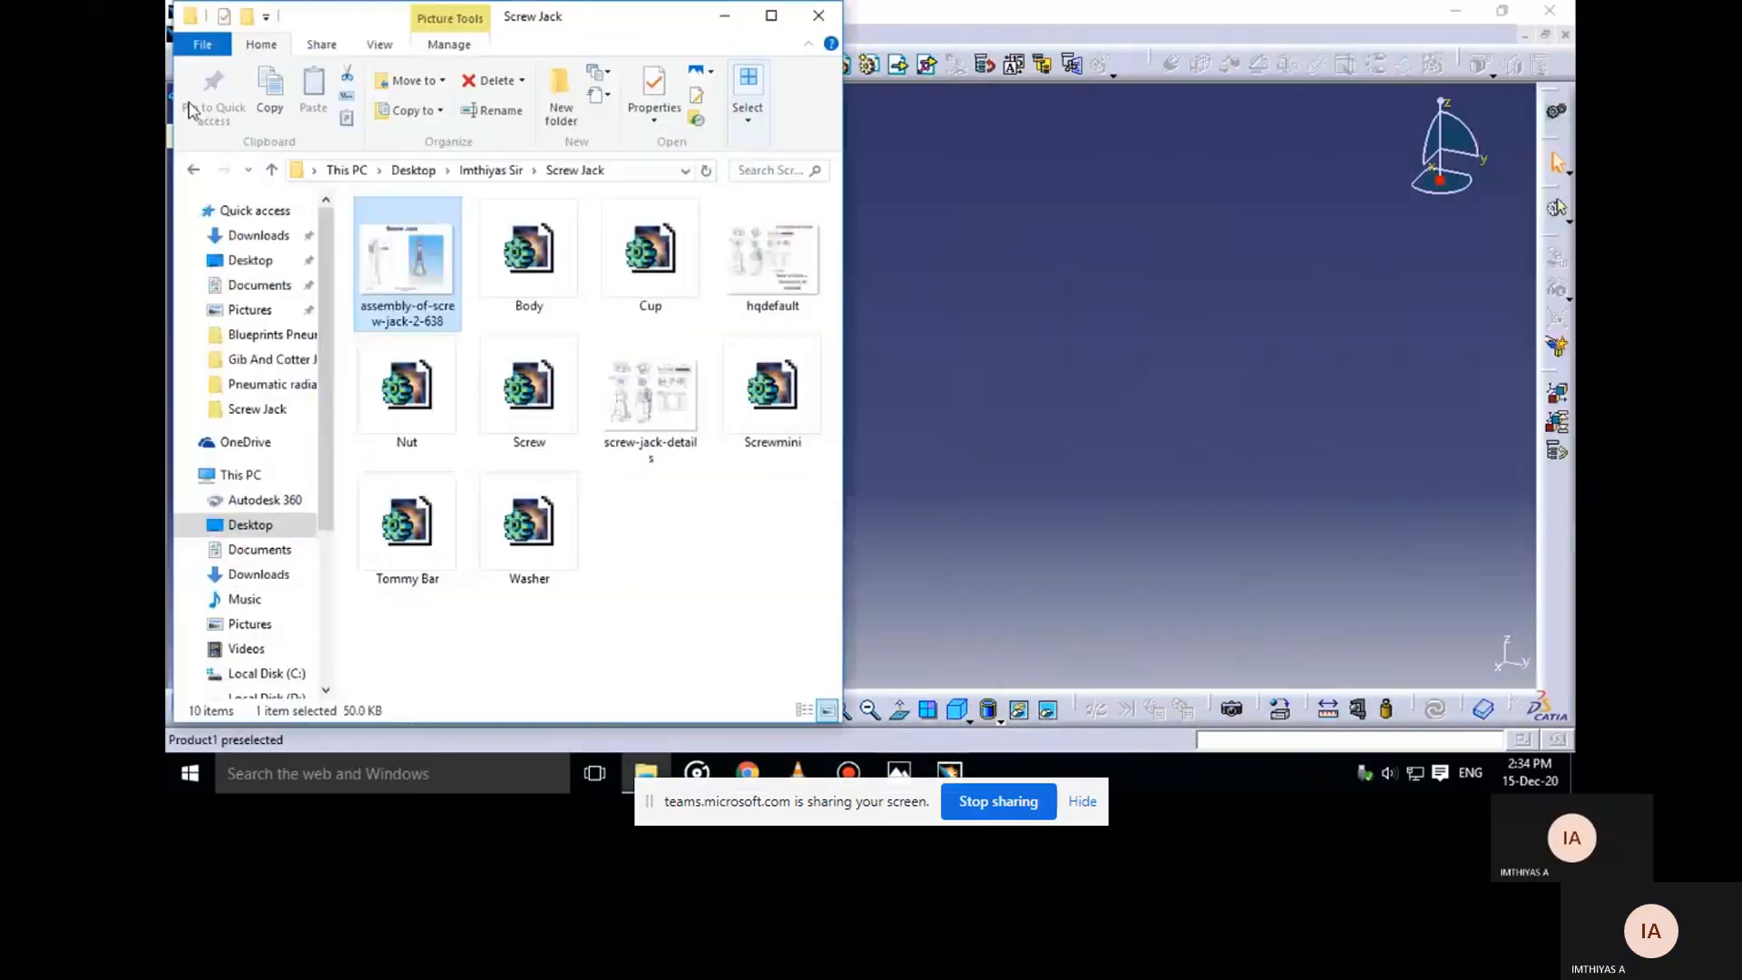
click(721, 17)
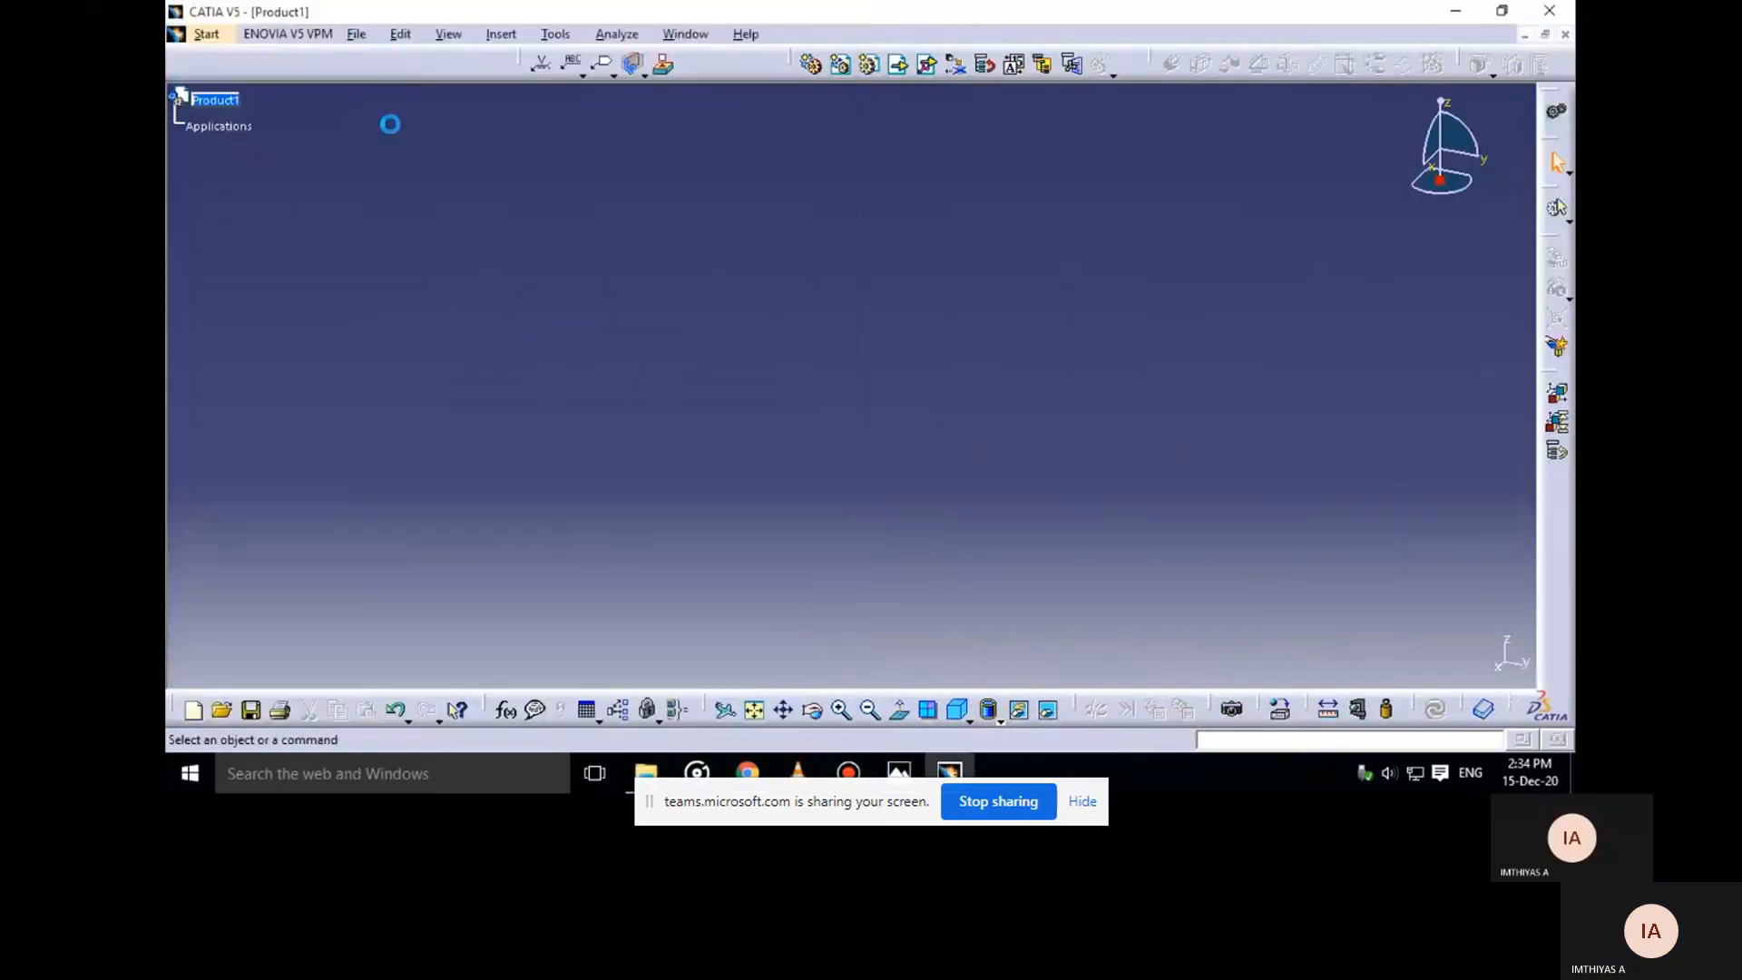
Set the new product's part number to Screw Jack in its properties
right_click(213, 99)
click(263, 195)
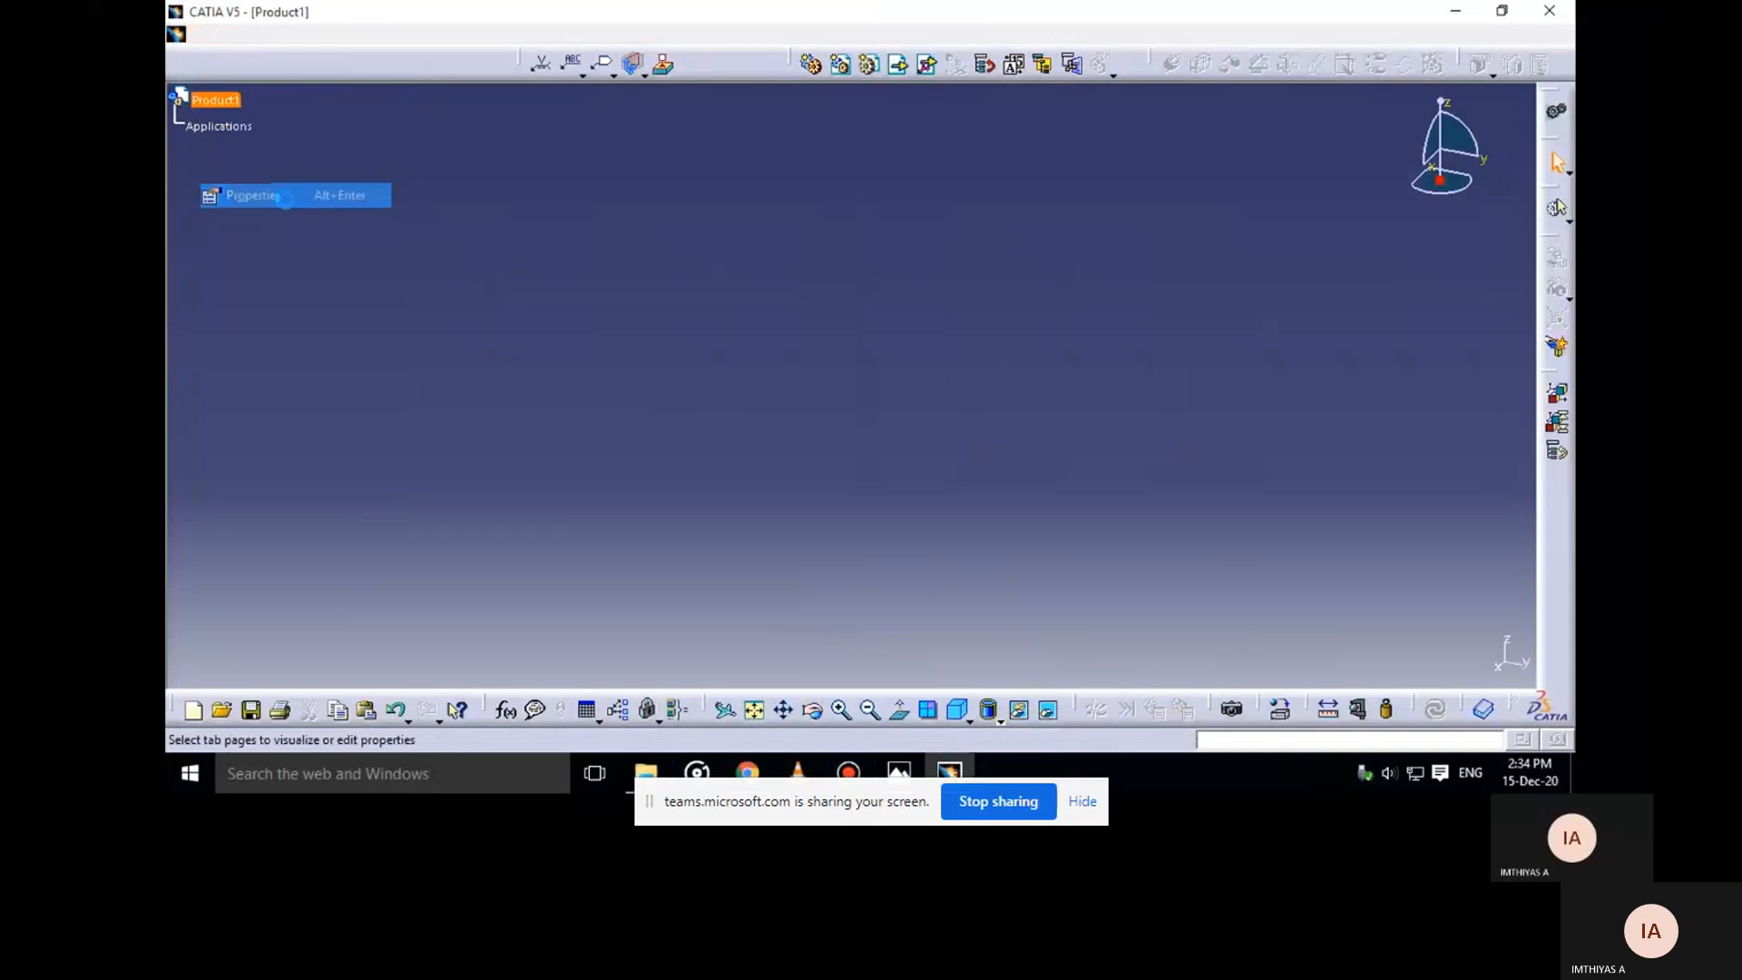
double_click(1214, 322)
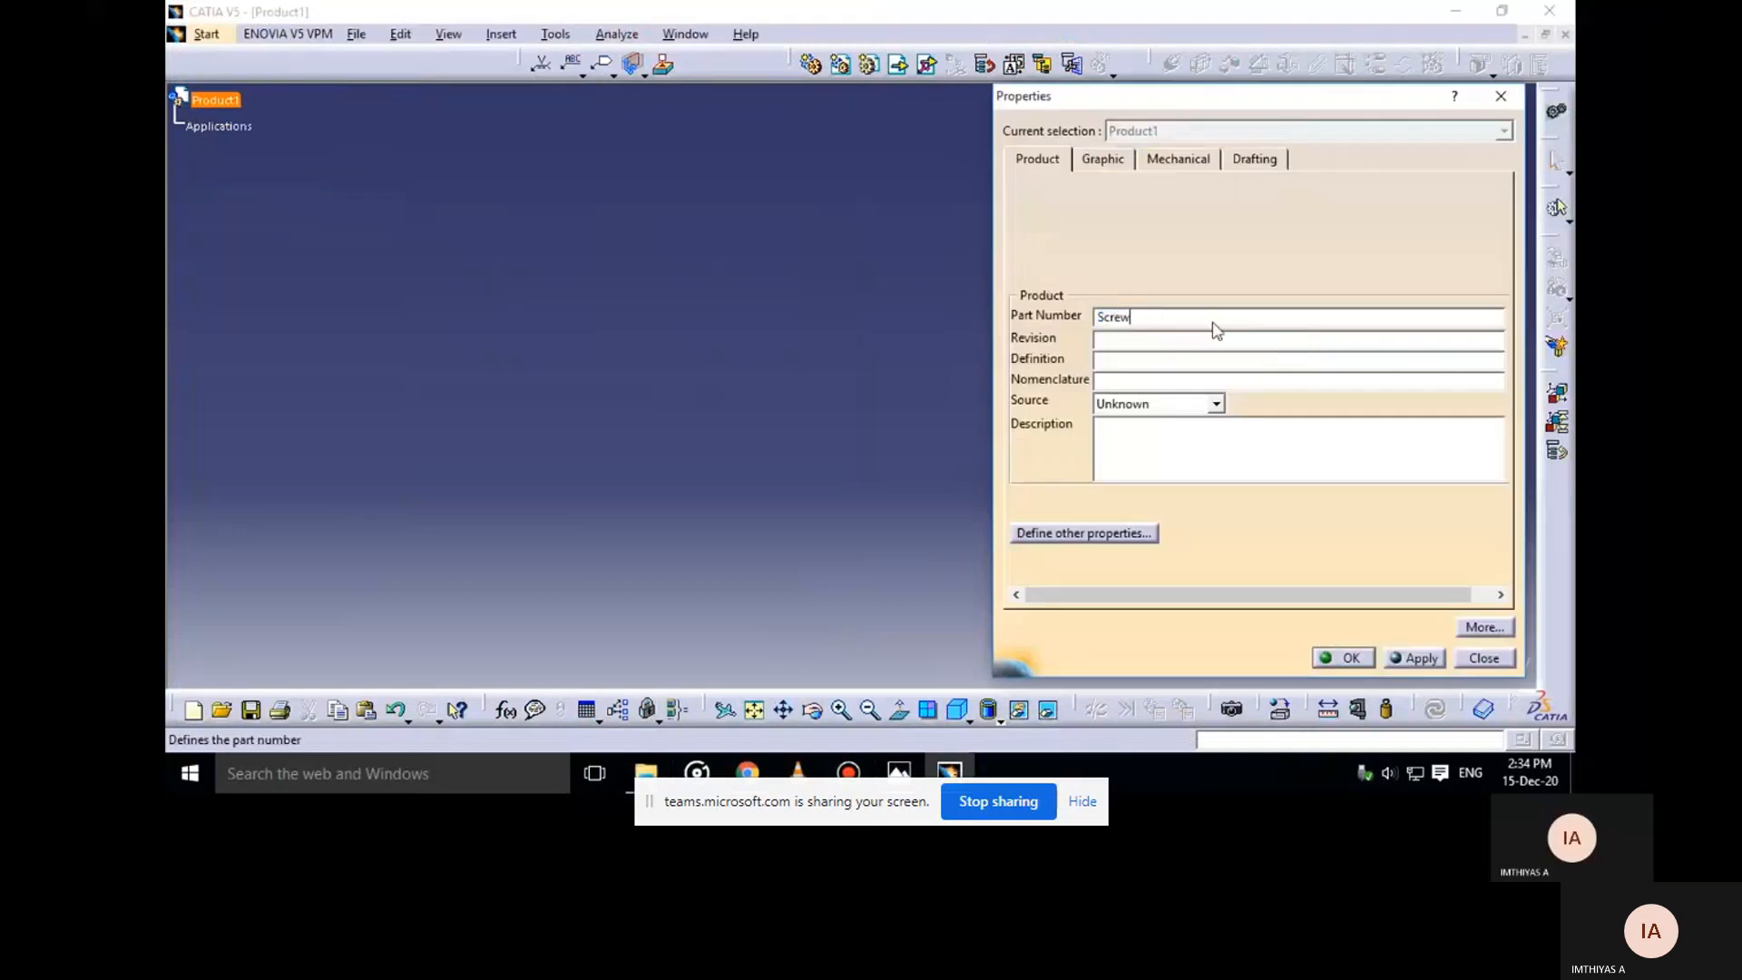
text(Screw Jack)
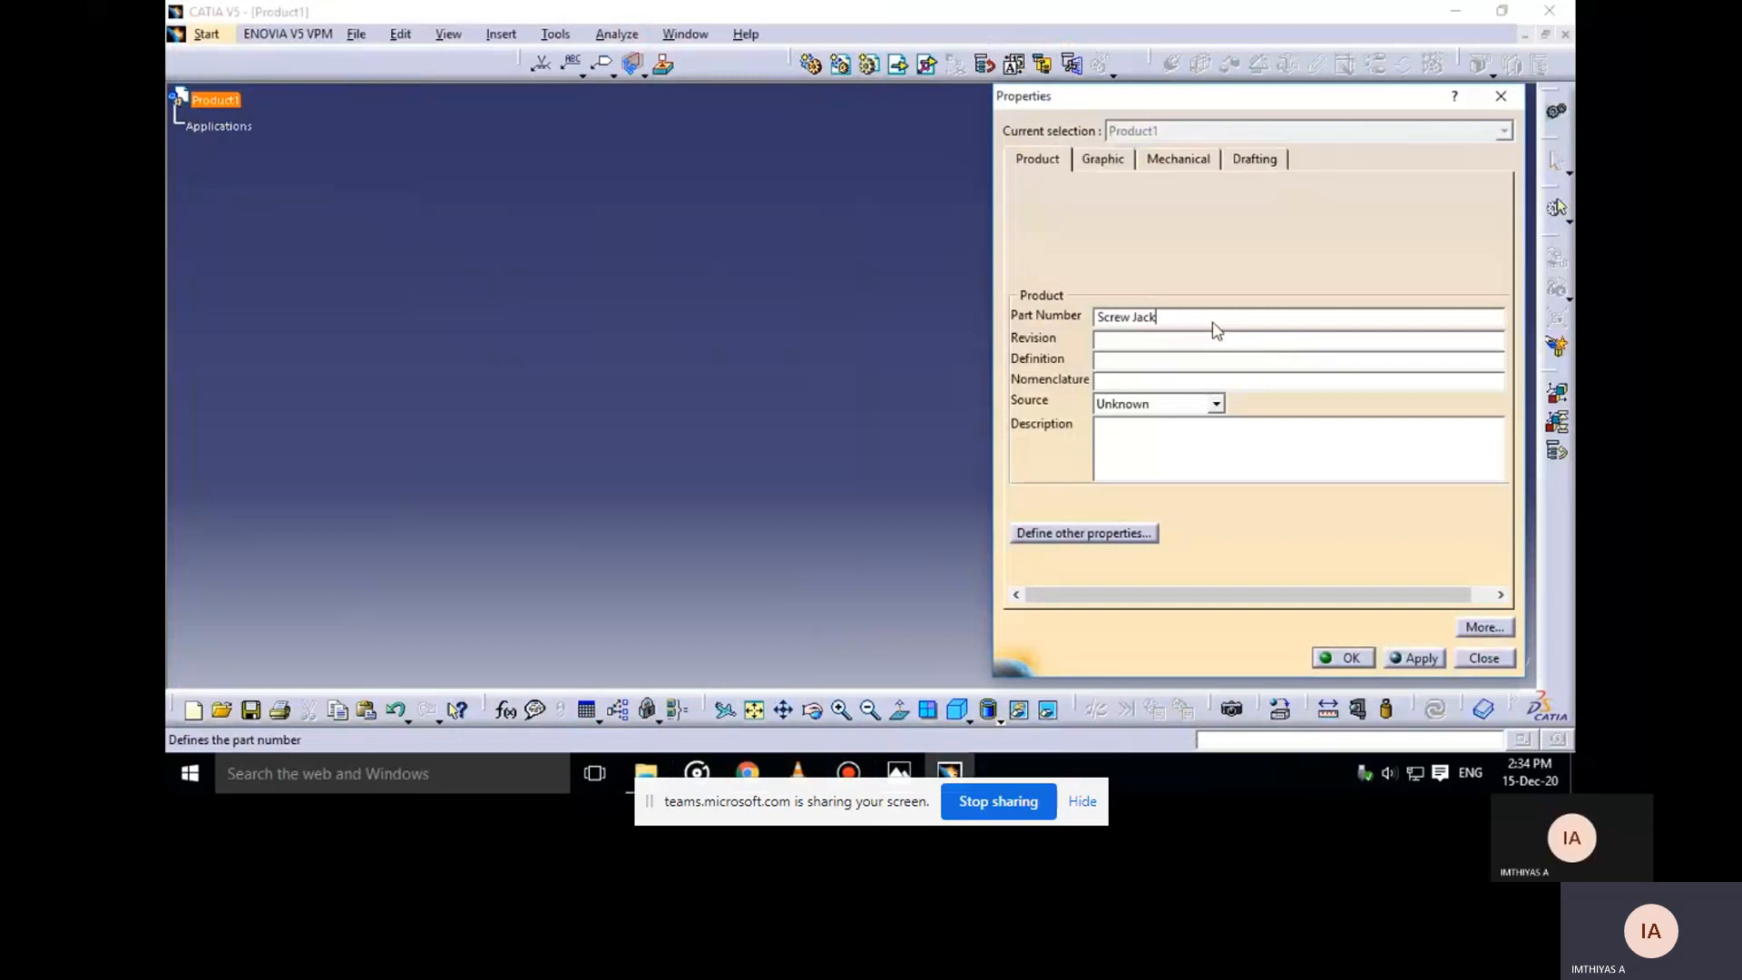
key(Return)
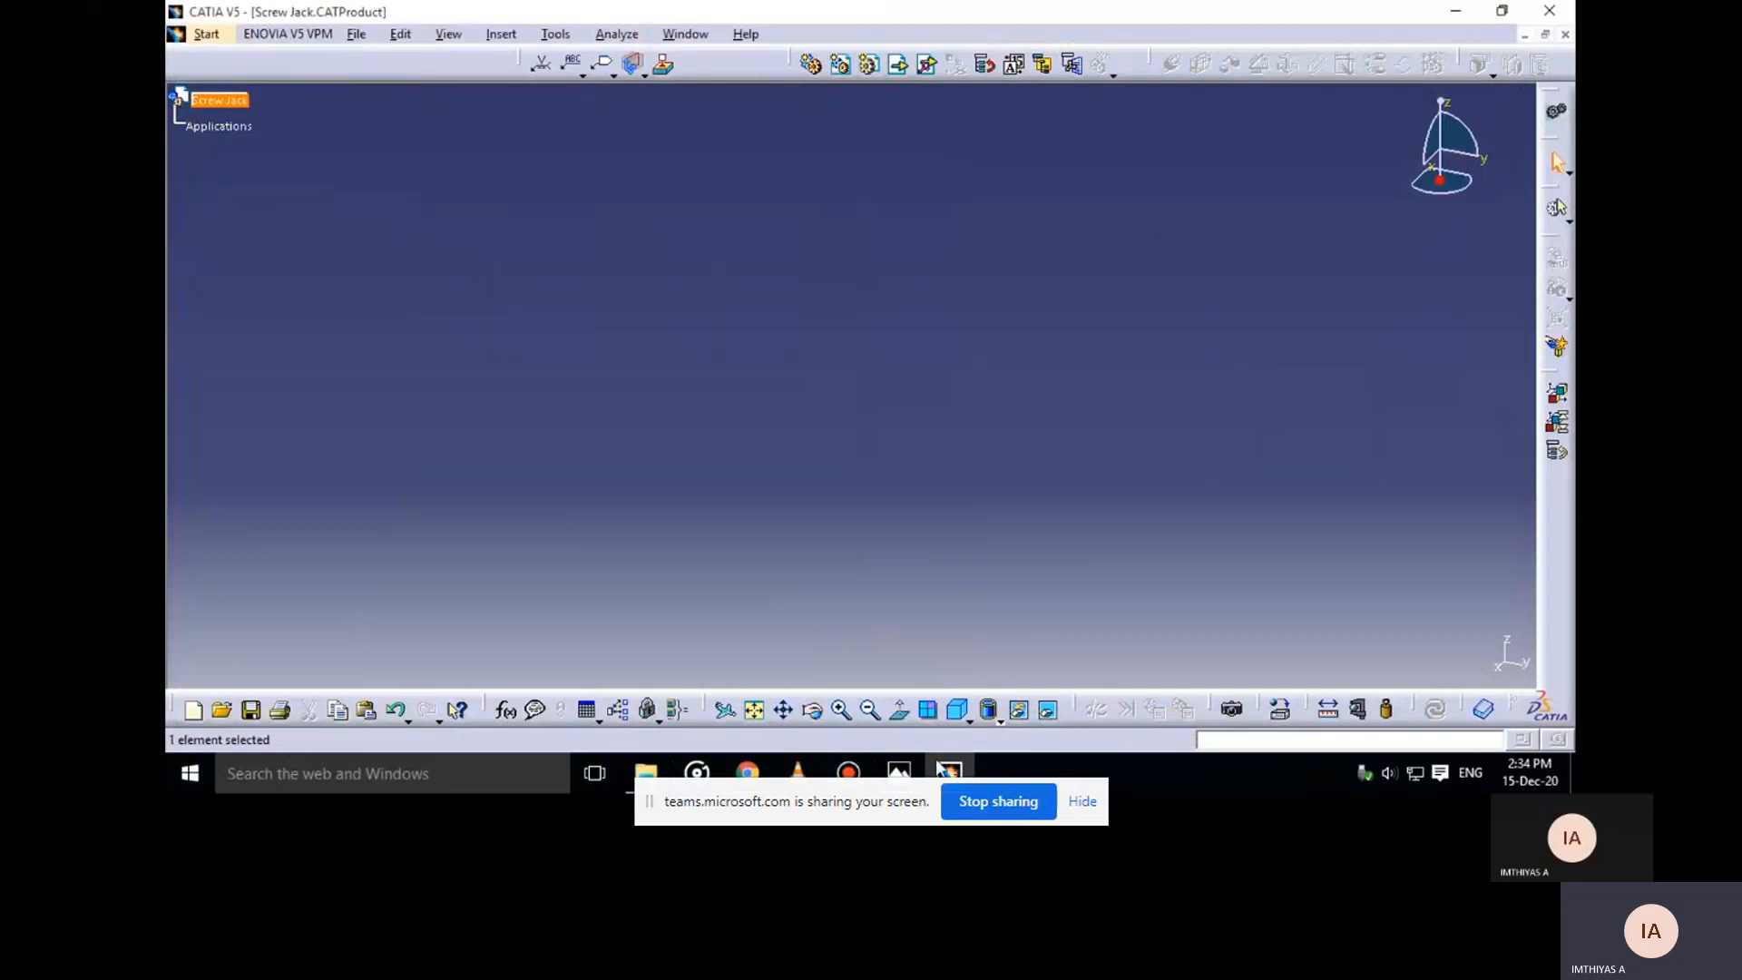
Check the assembly reference image and insert the existing Body part from the Screw Jack folder into the Screw Jack product
mouse_move(899, 771)
click(836, 692)
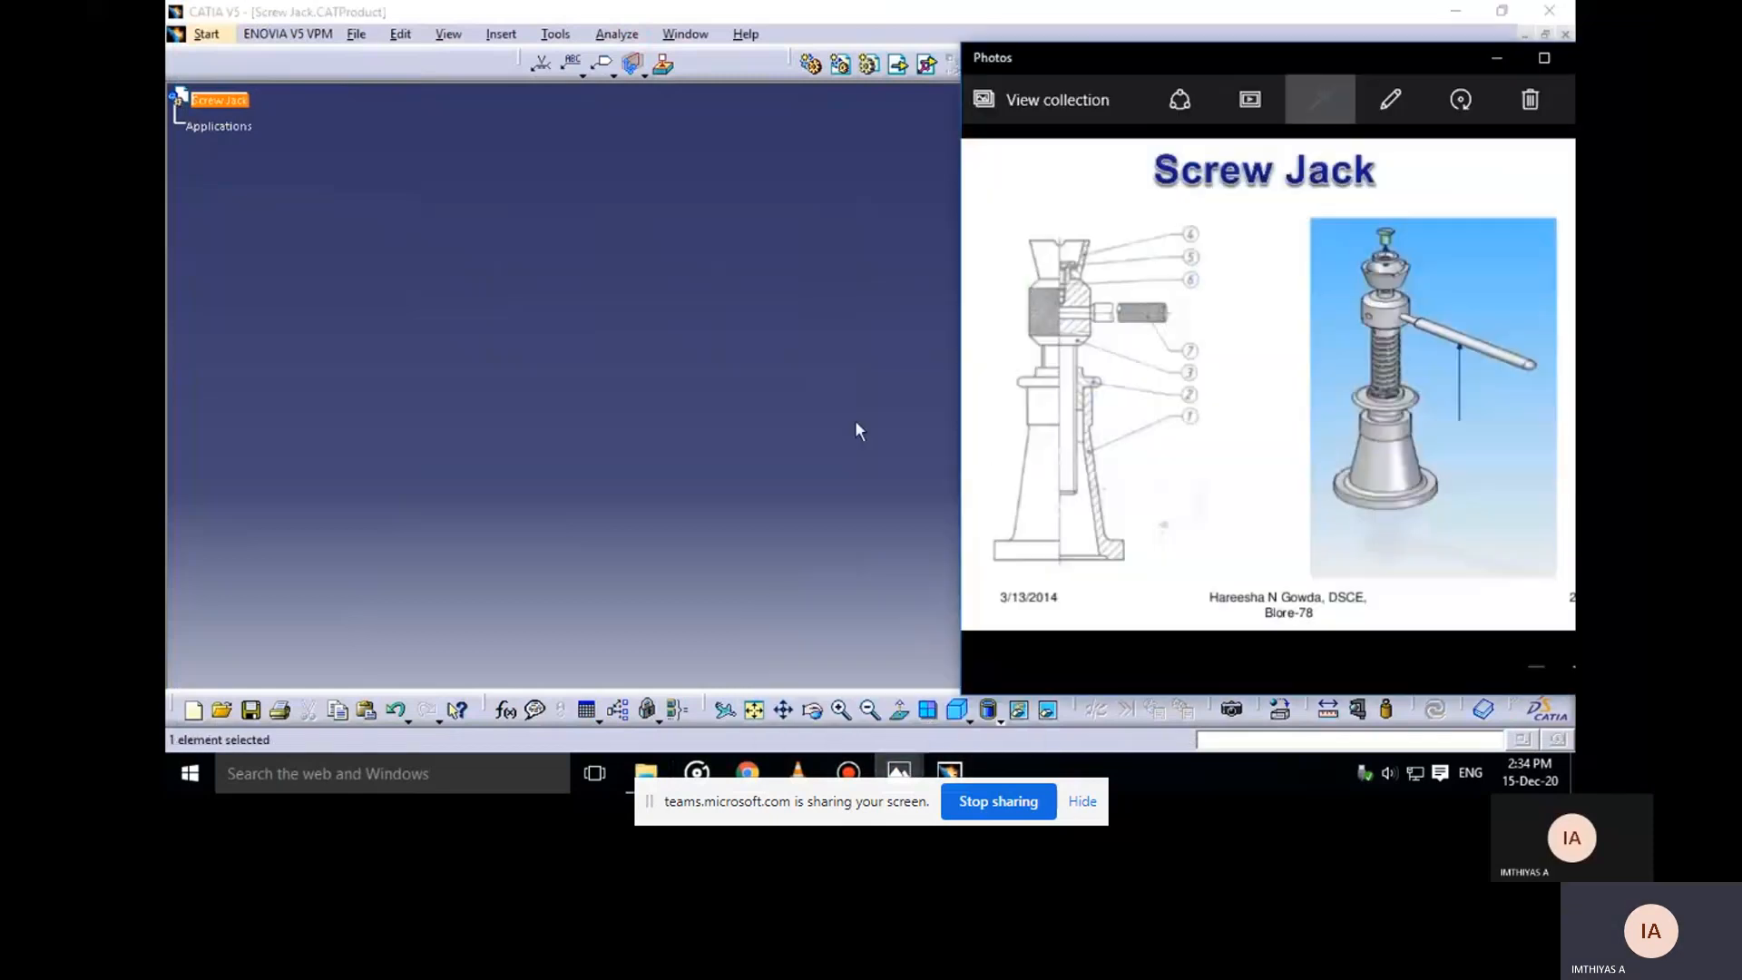
click(836, 379)
click(869, 65)
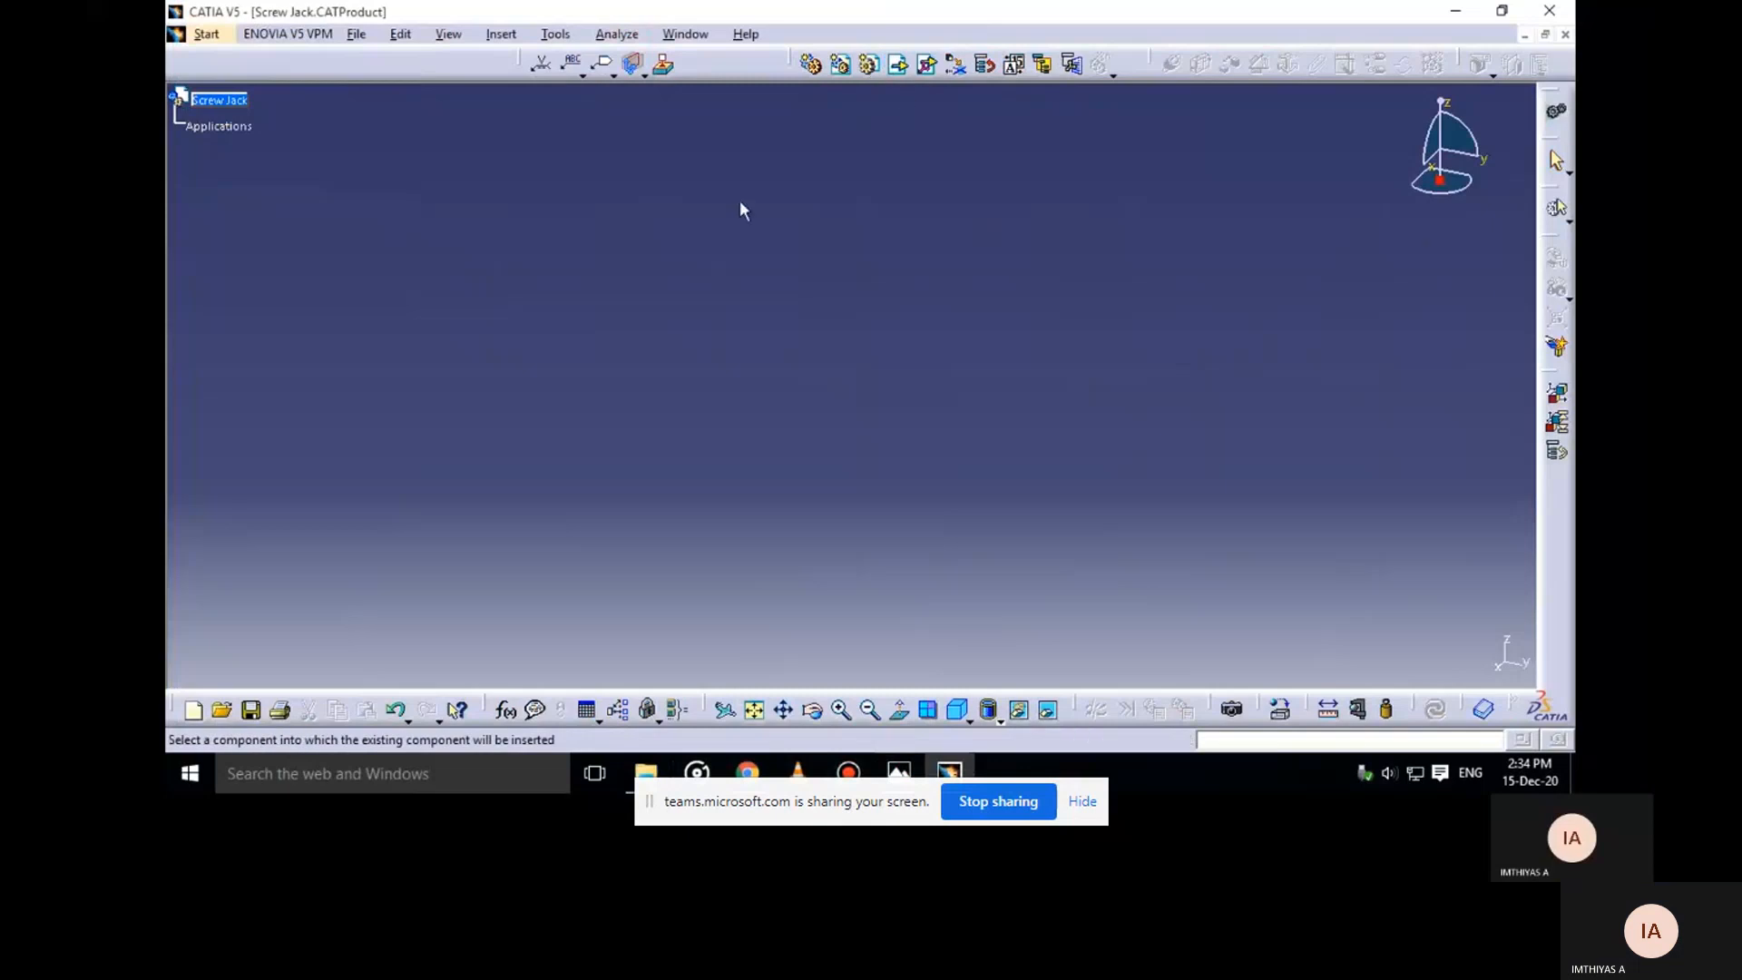
click(218, 102)
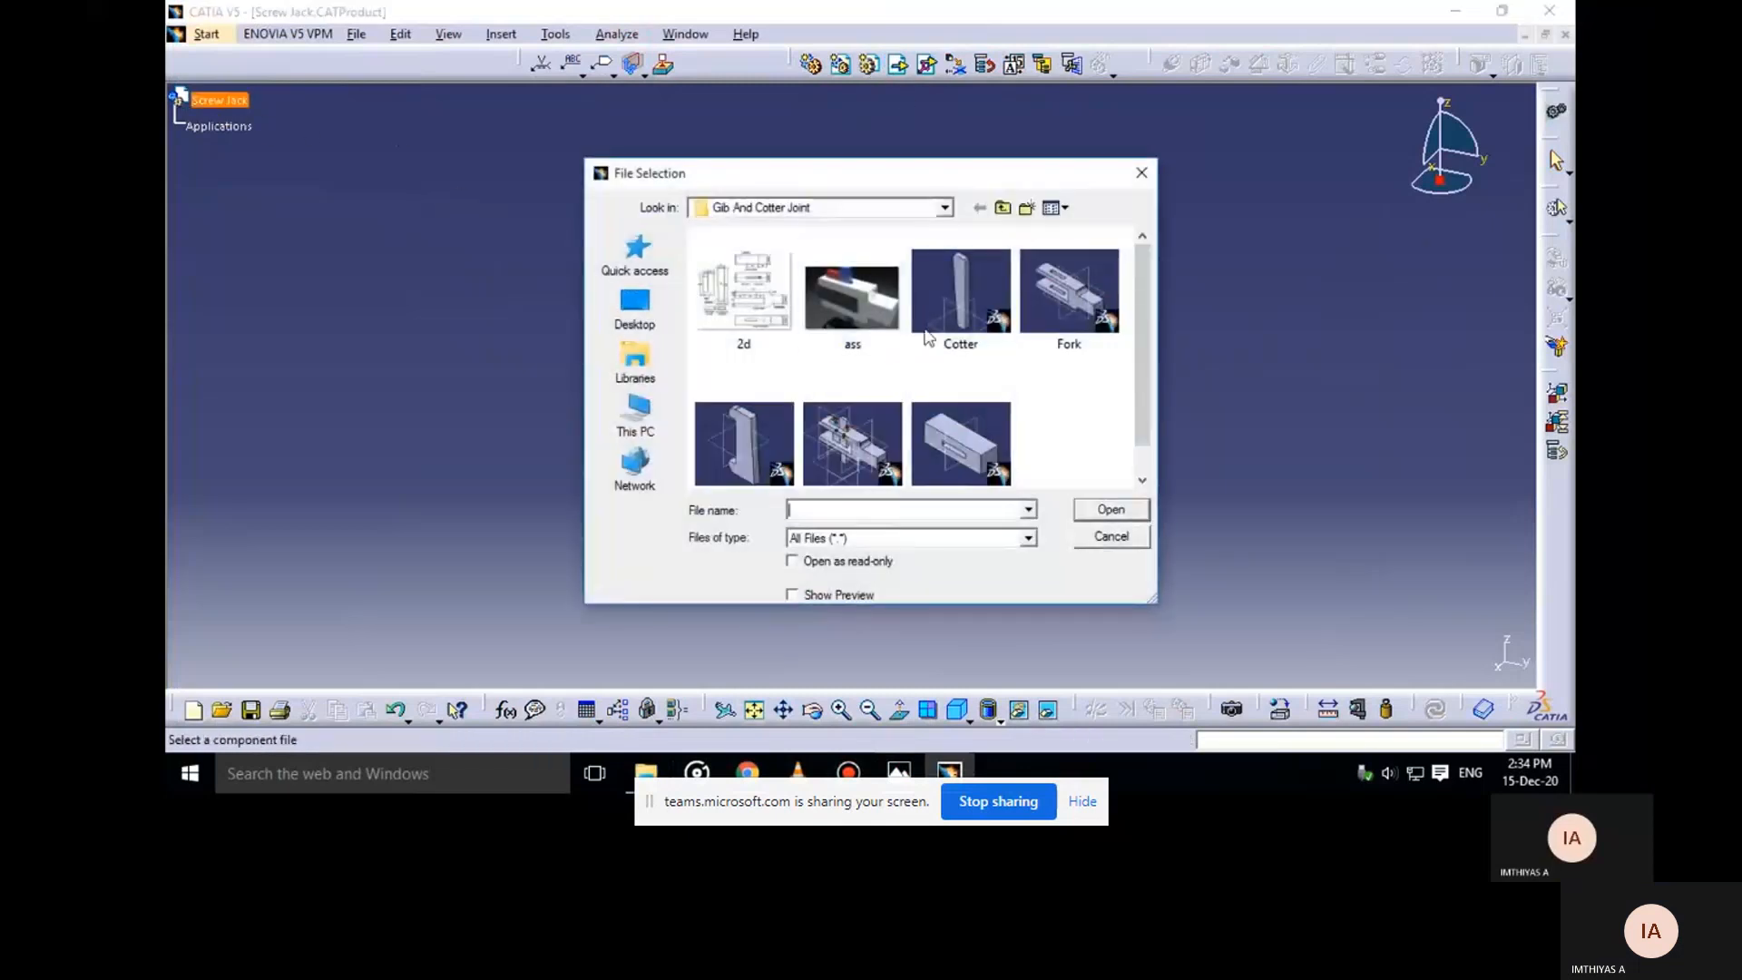
click(998, 210)
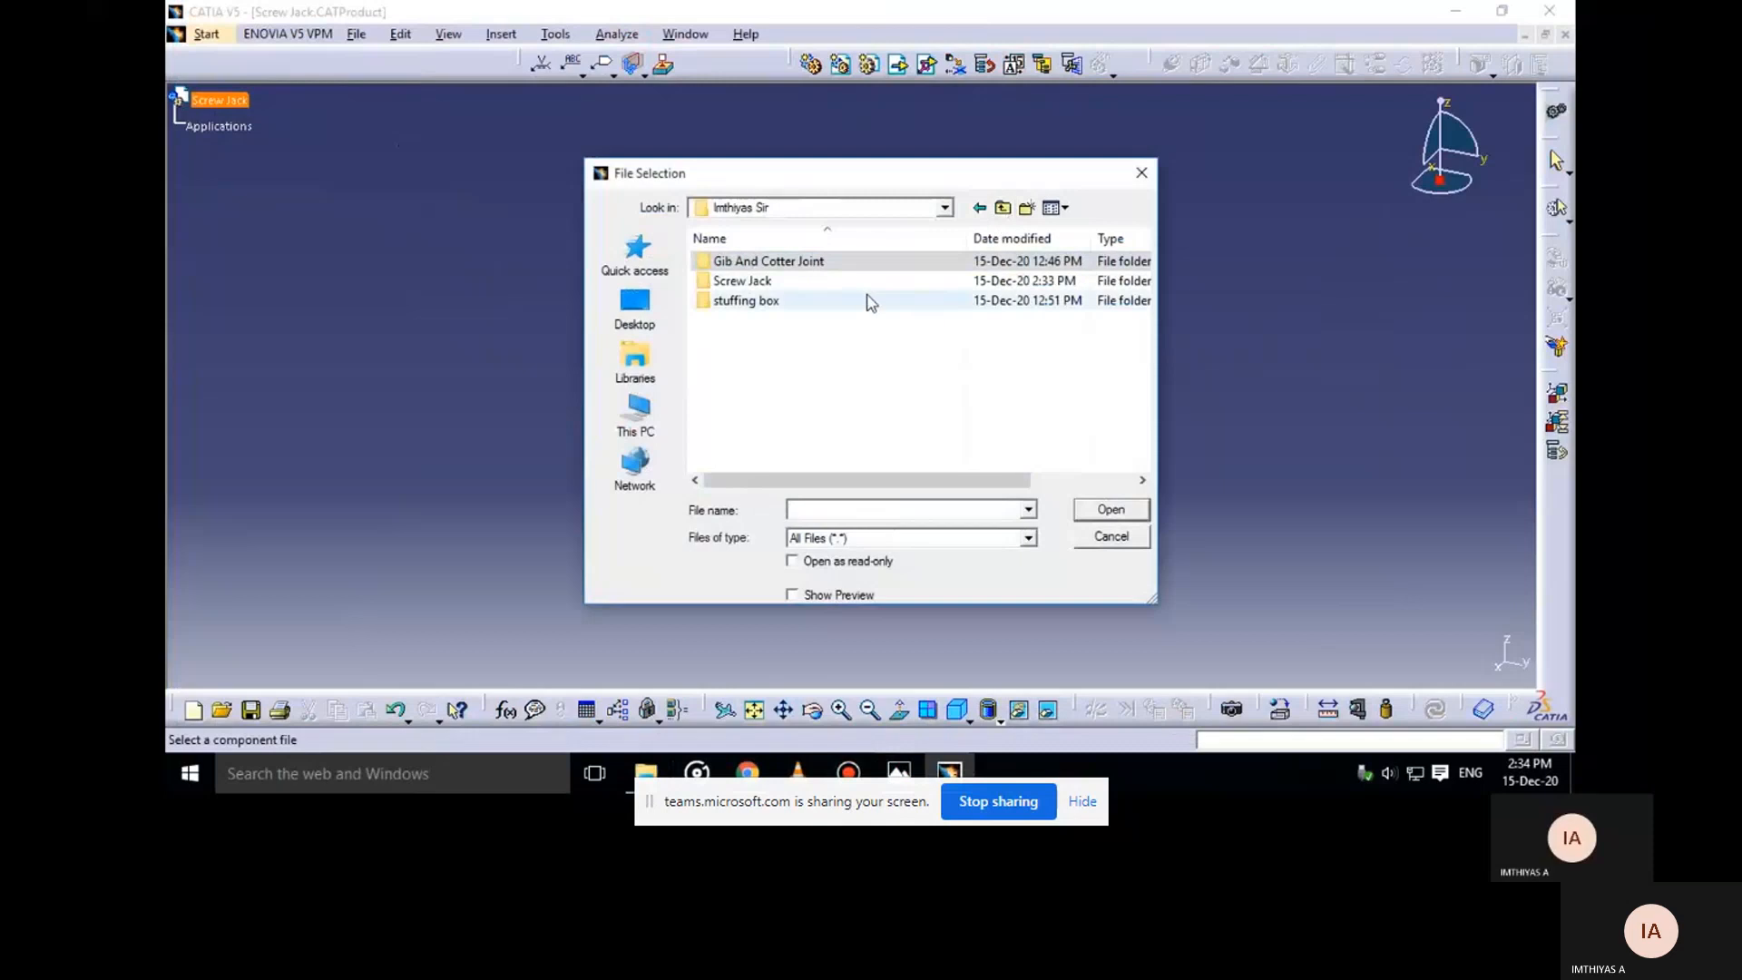
double_click(798, 281)
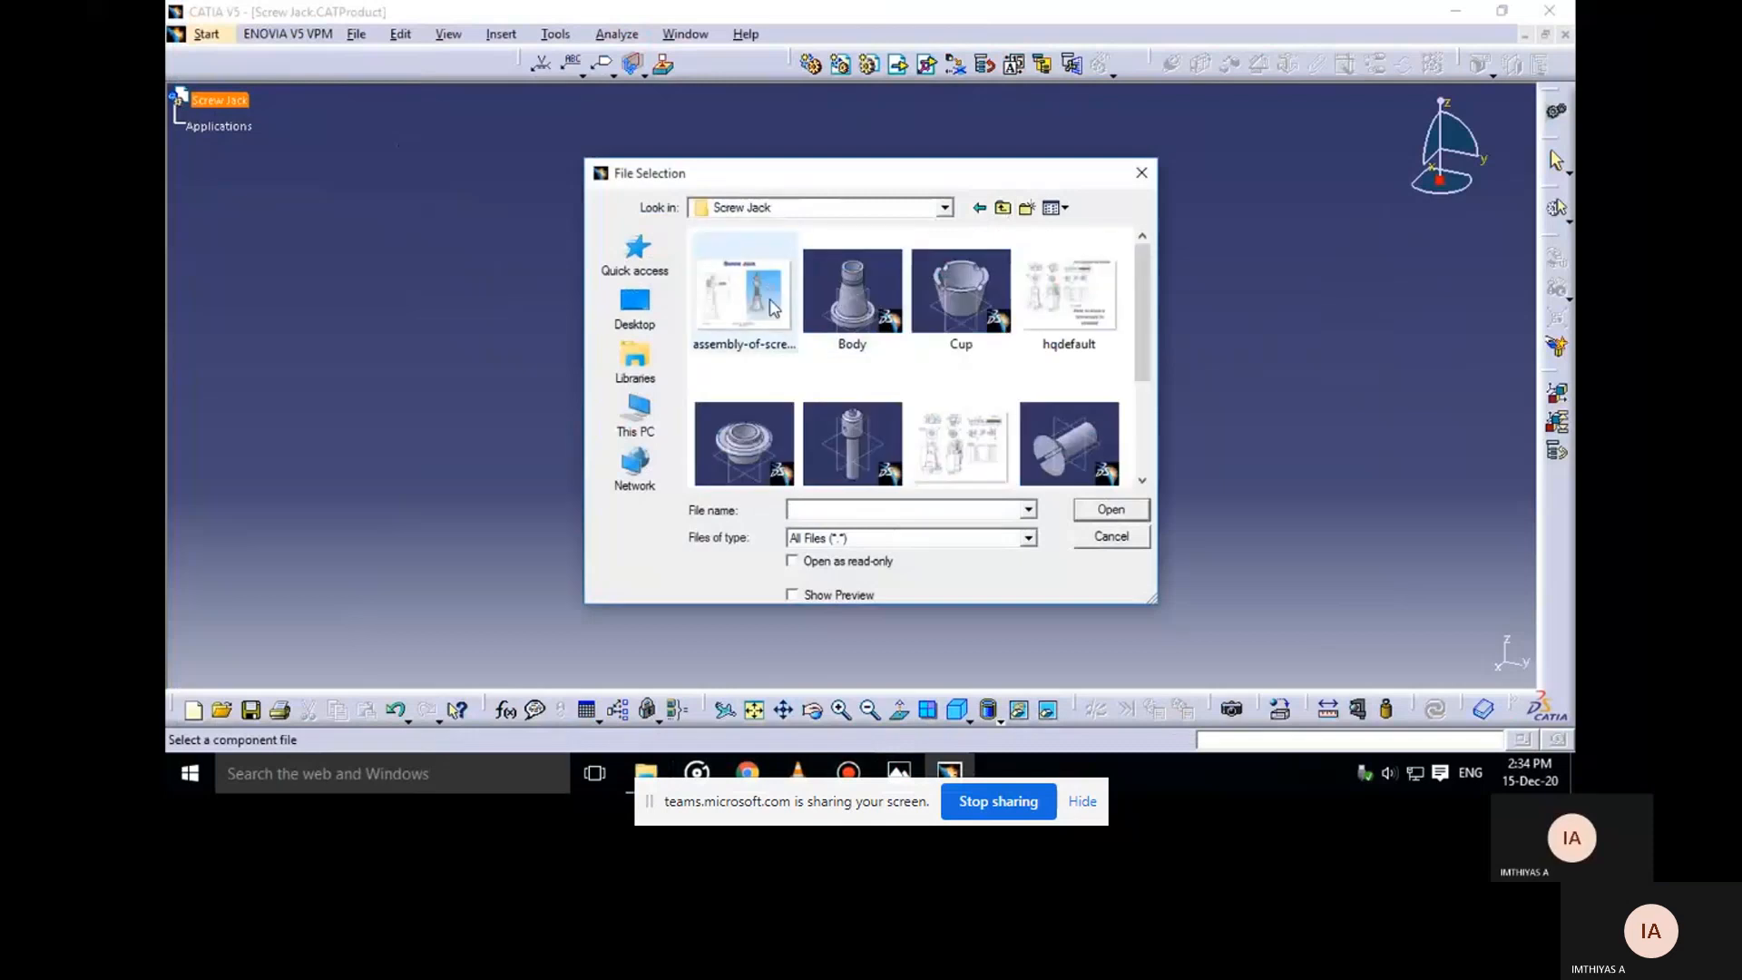
click(851, 288)
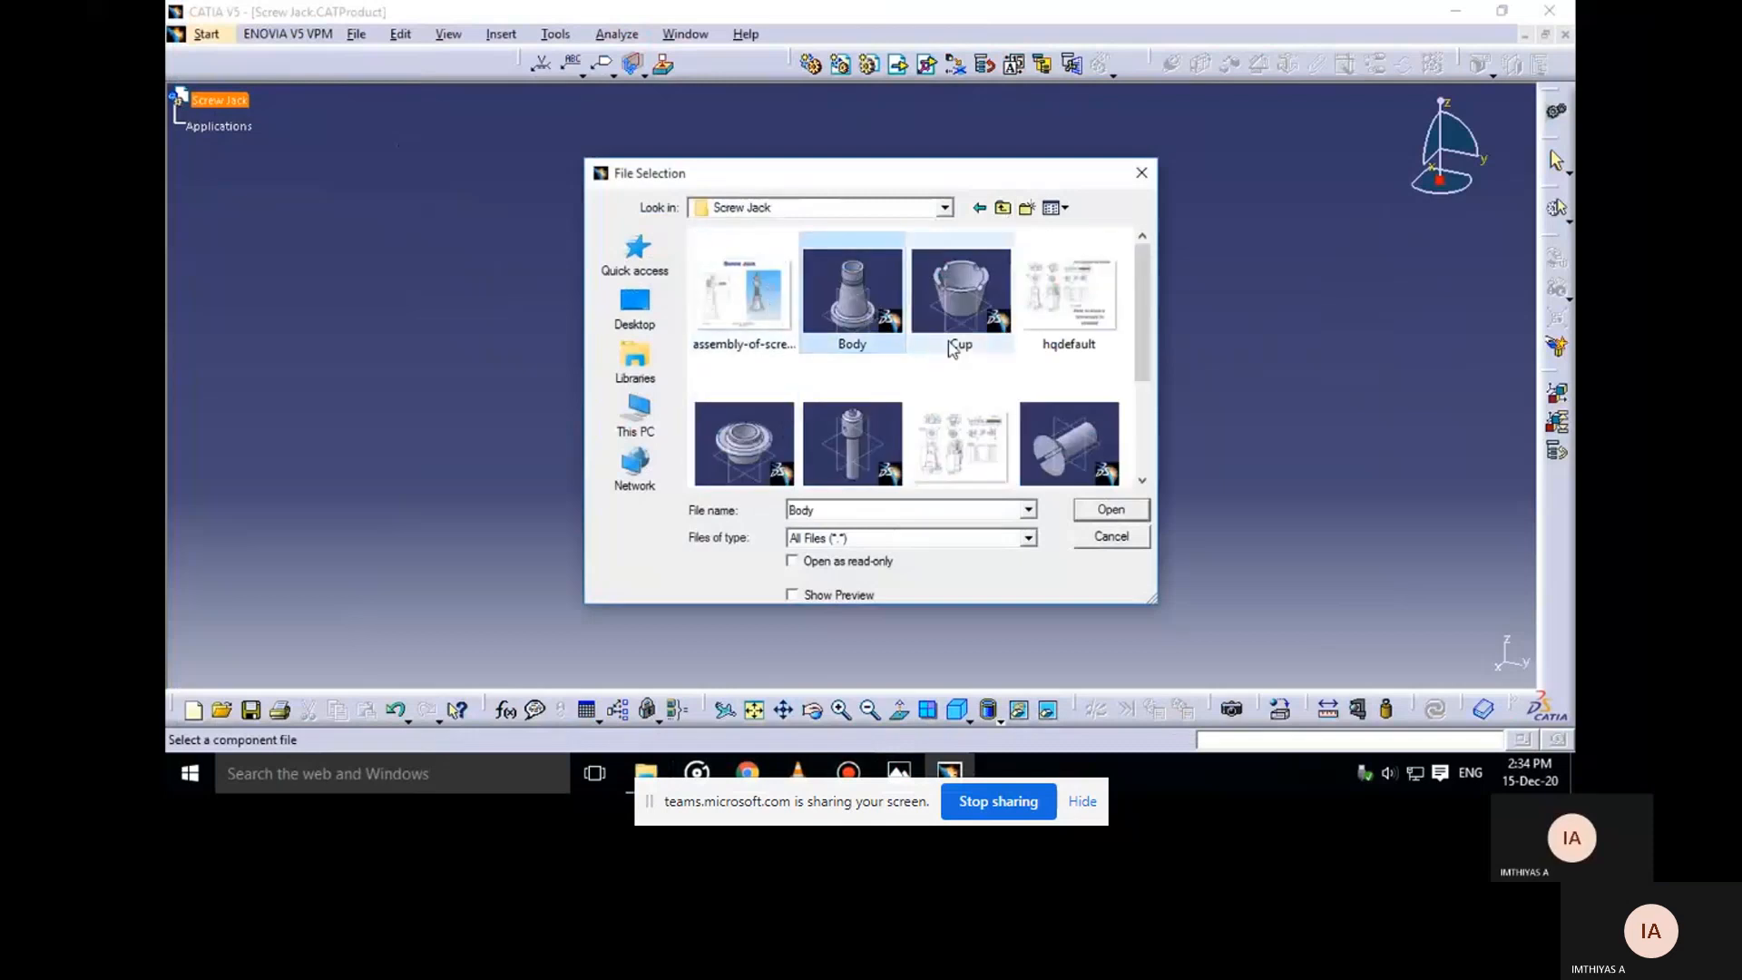
click(1101, 515)
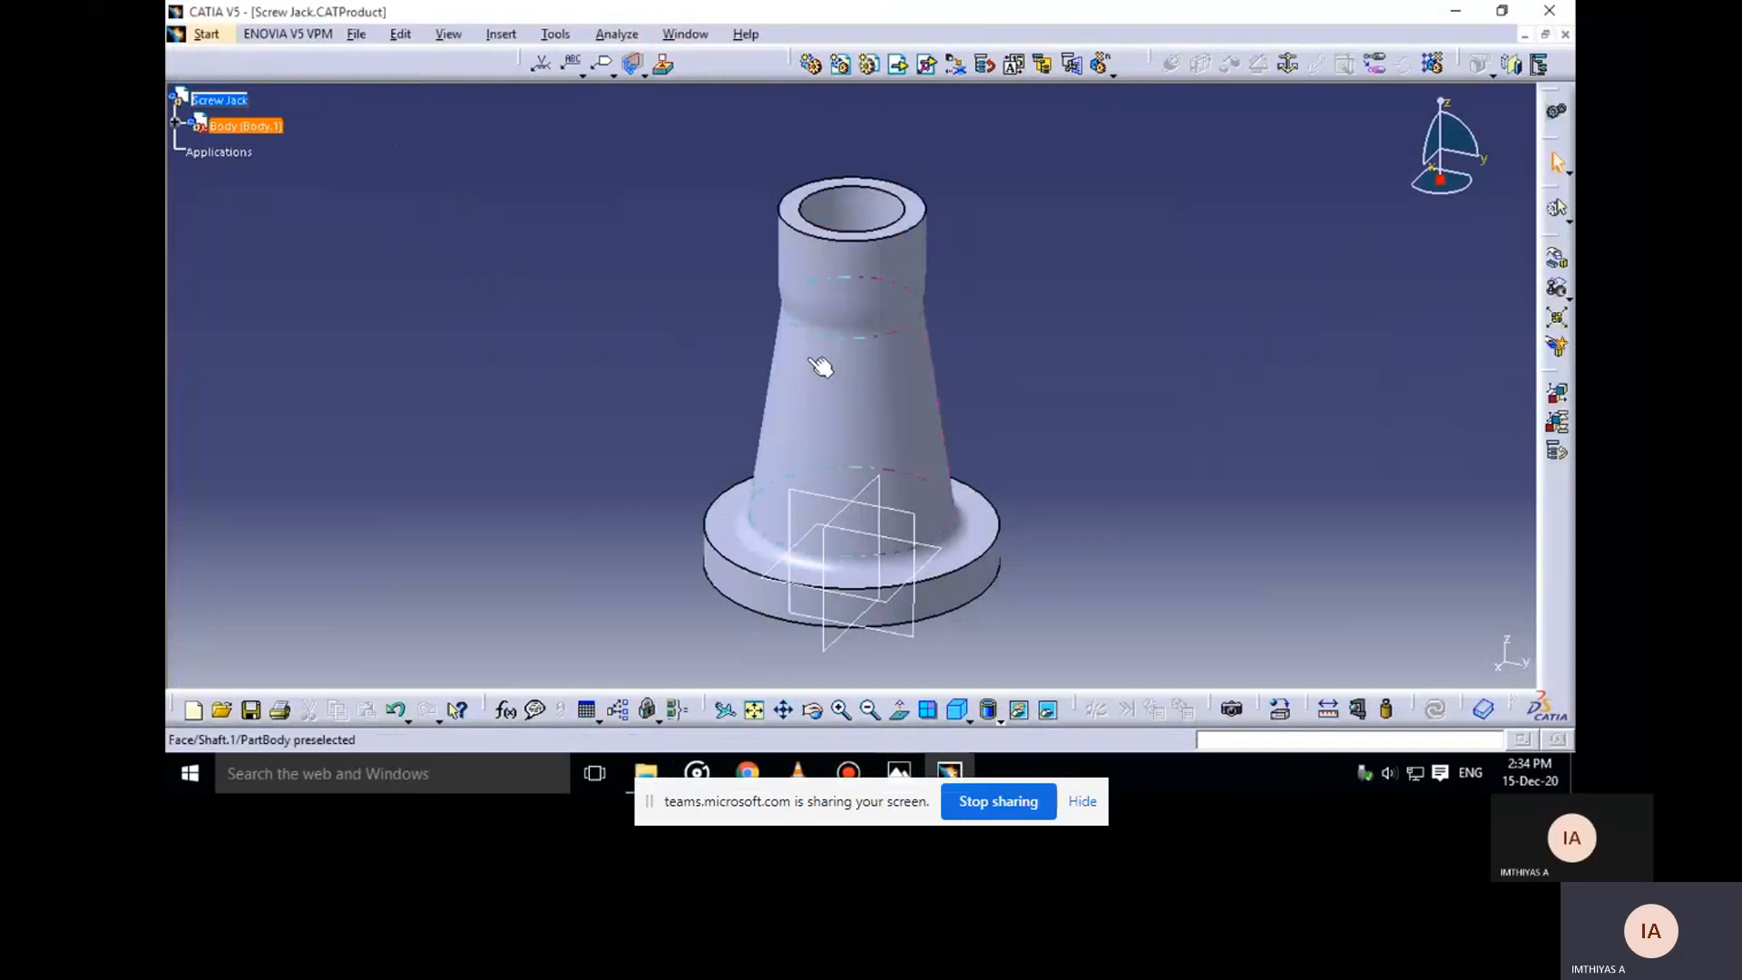
click(1105, 307)
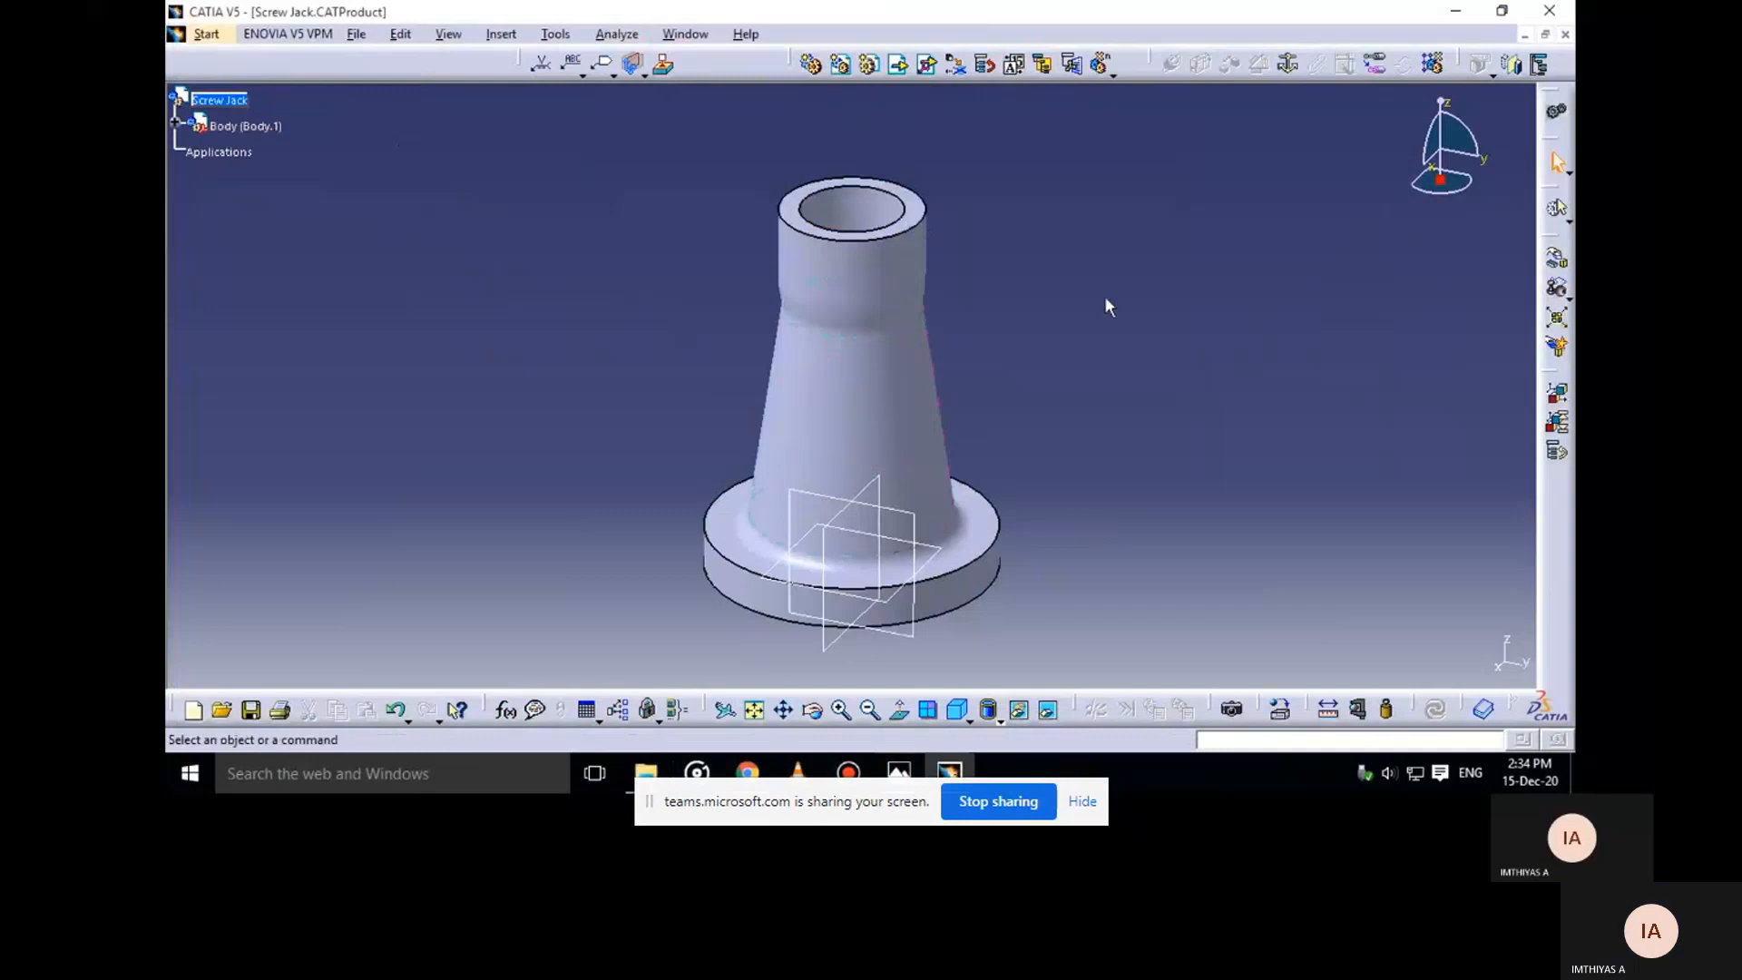
Show the model shaded with edges and anchor the body in the assembly with a Fix constraint
click(1000, 722)
click(1018, 594)
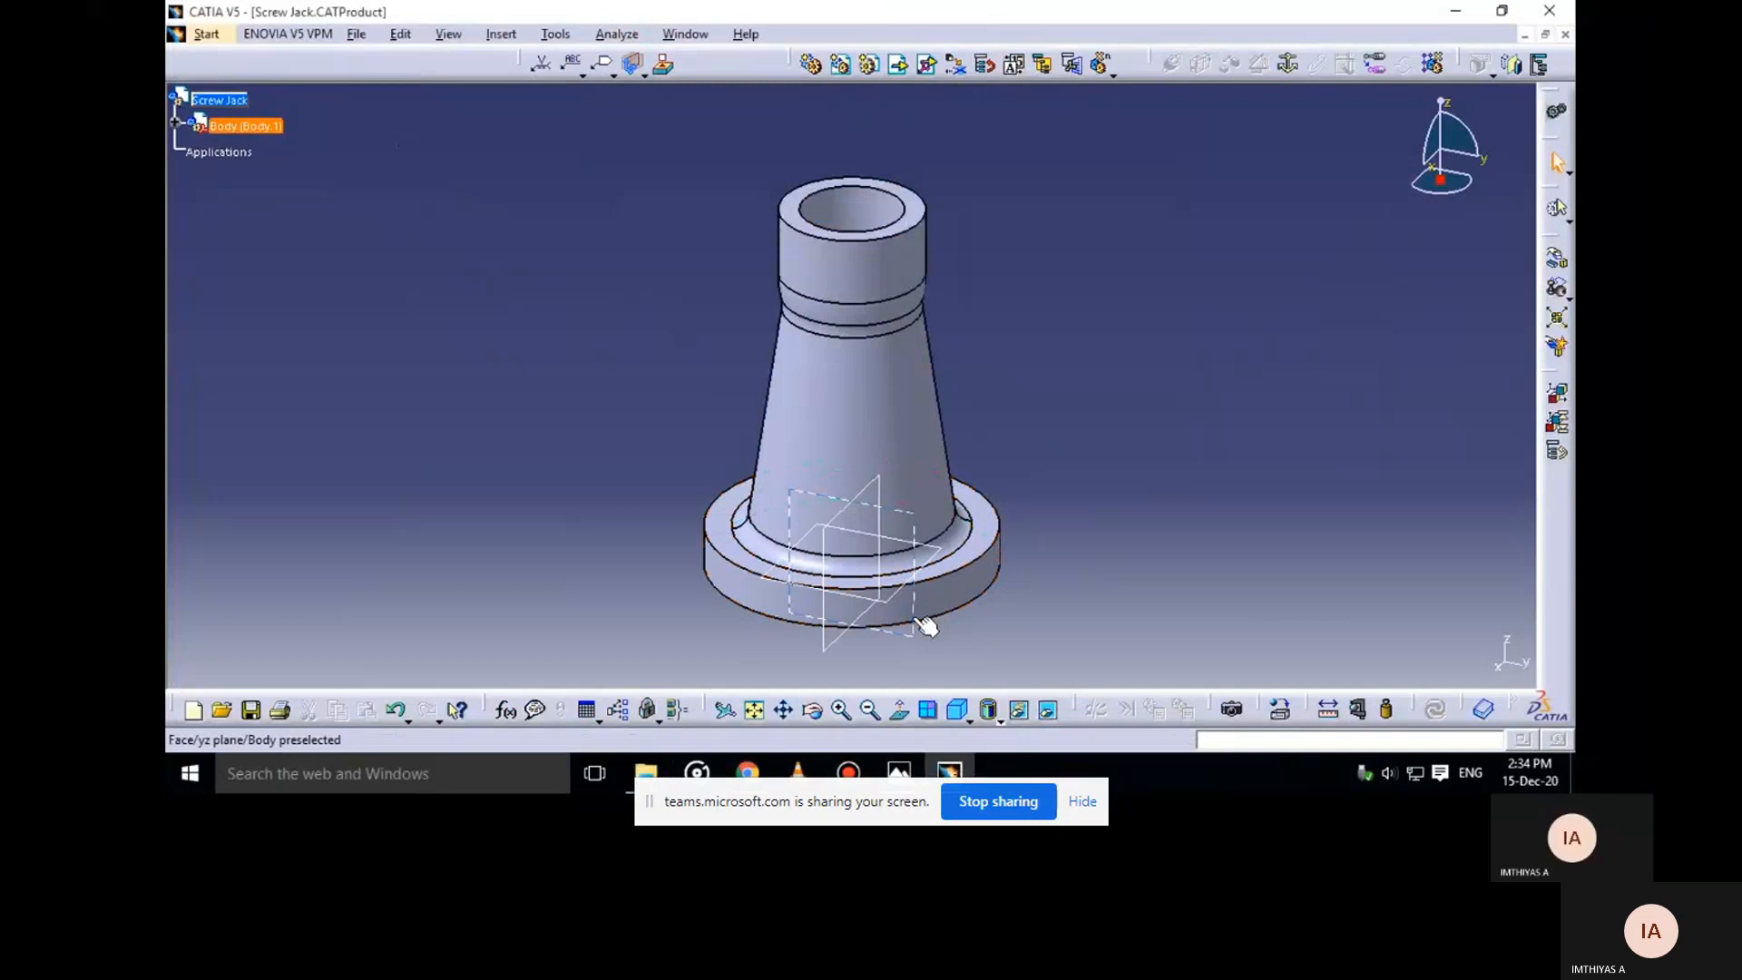
click(907, 454)
click(1288, 63)
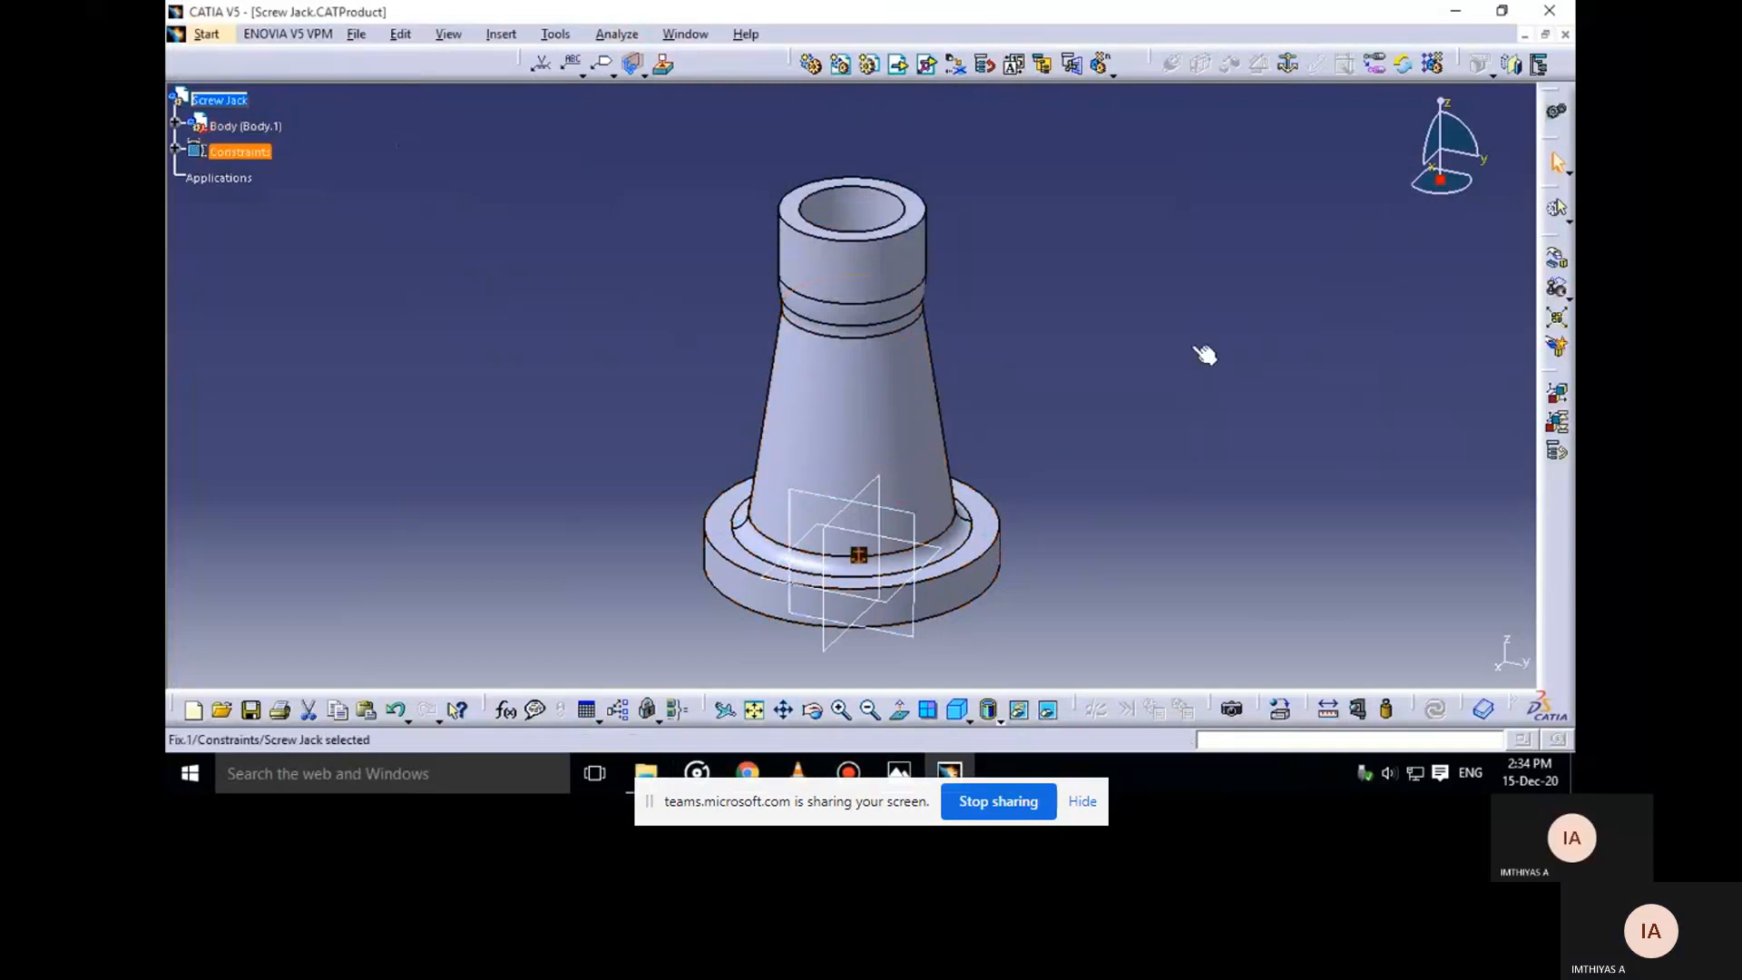
Look at the screw jack assembly image in Photos to see how the parts fit onto the body
middle_drag(1018, 369, 941, 687)
click(898, 771)
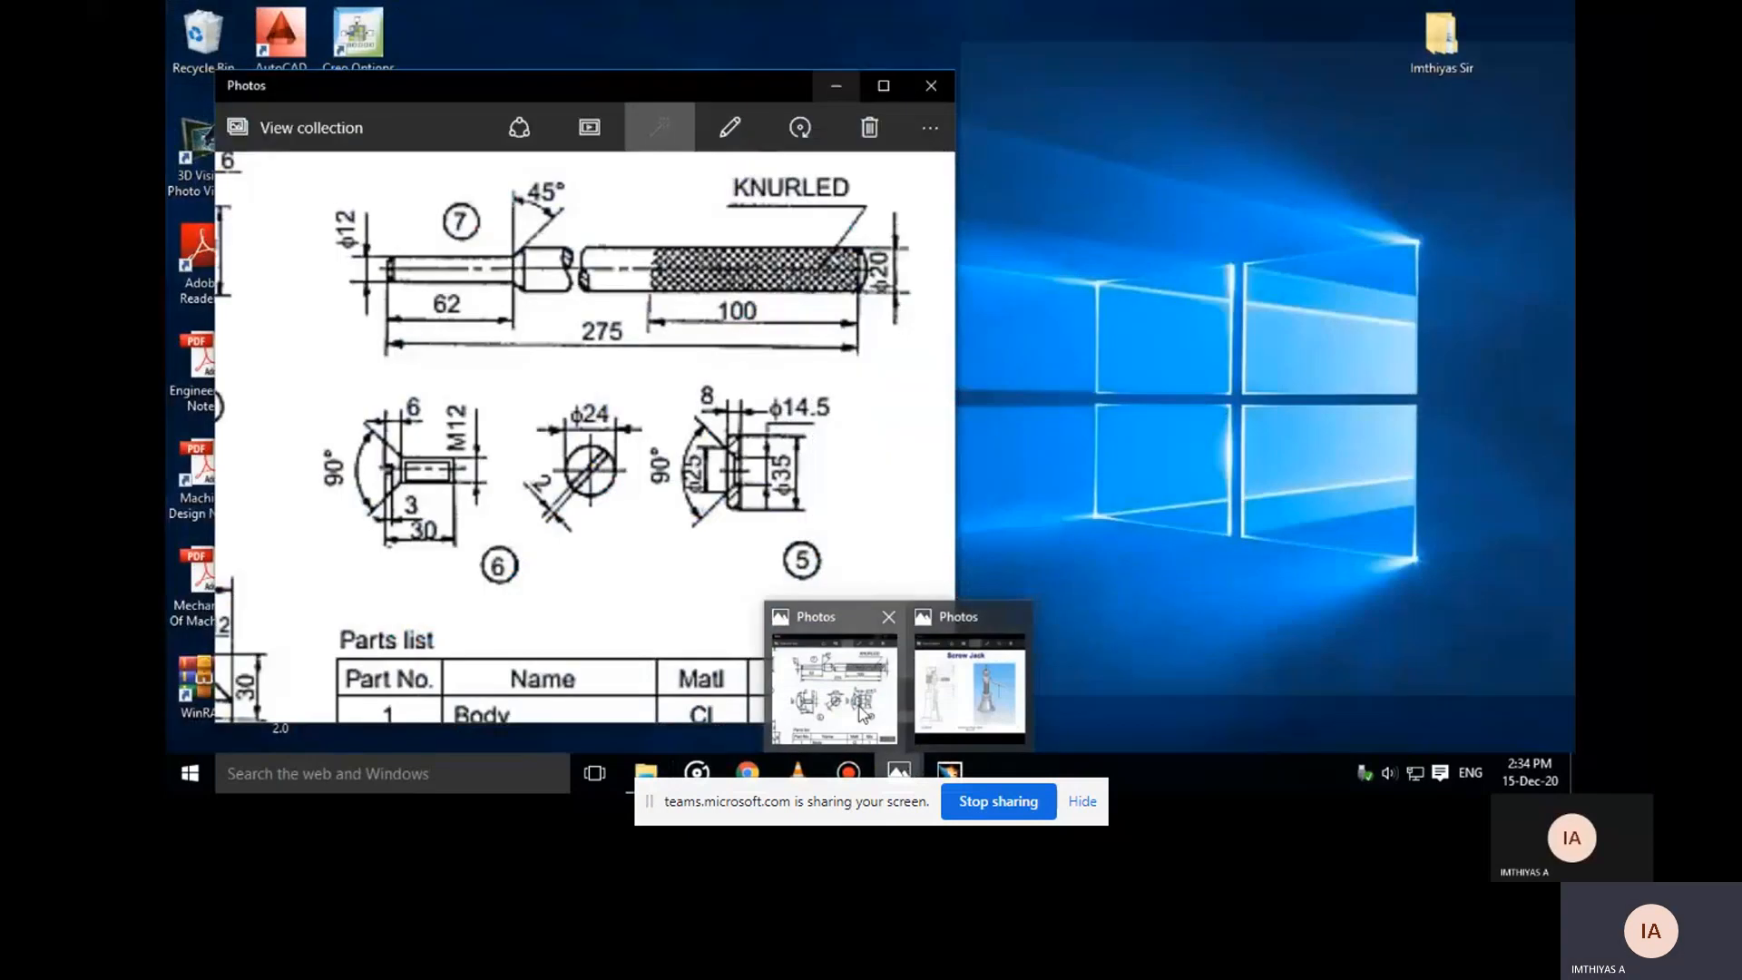
click(969, 690)
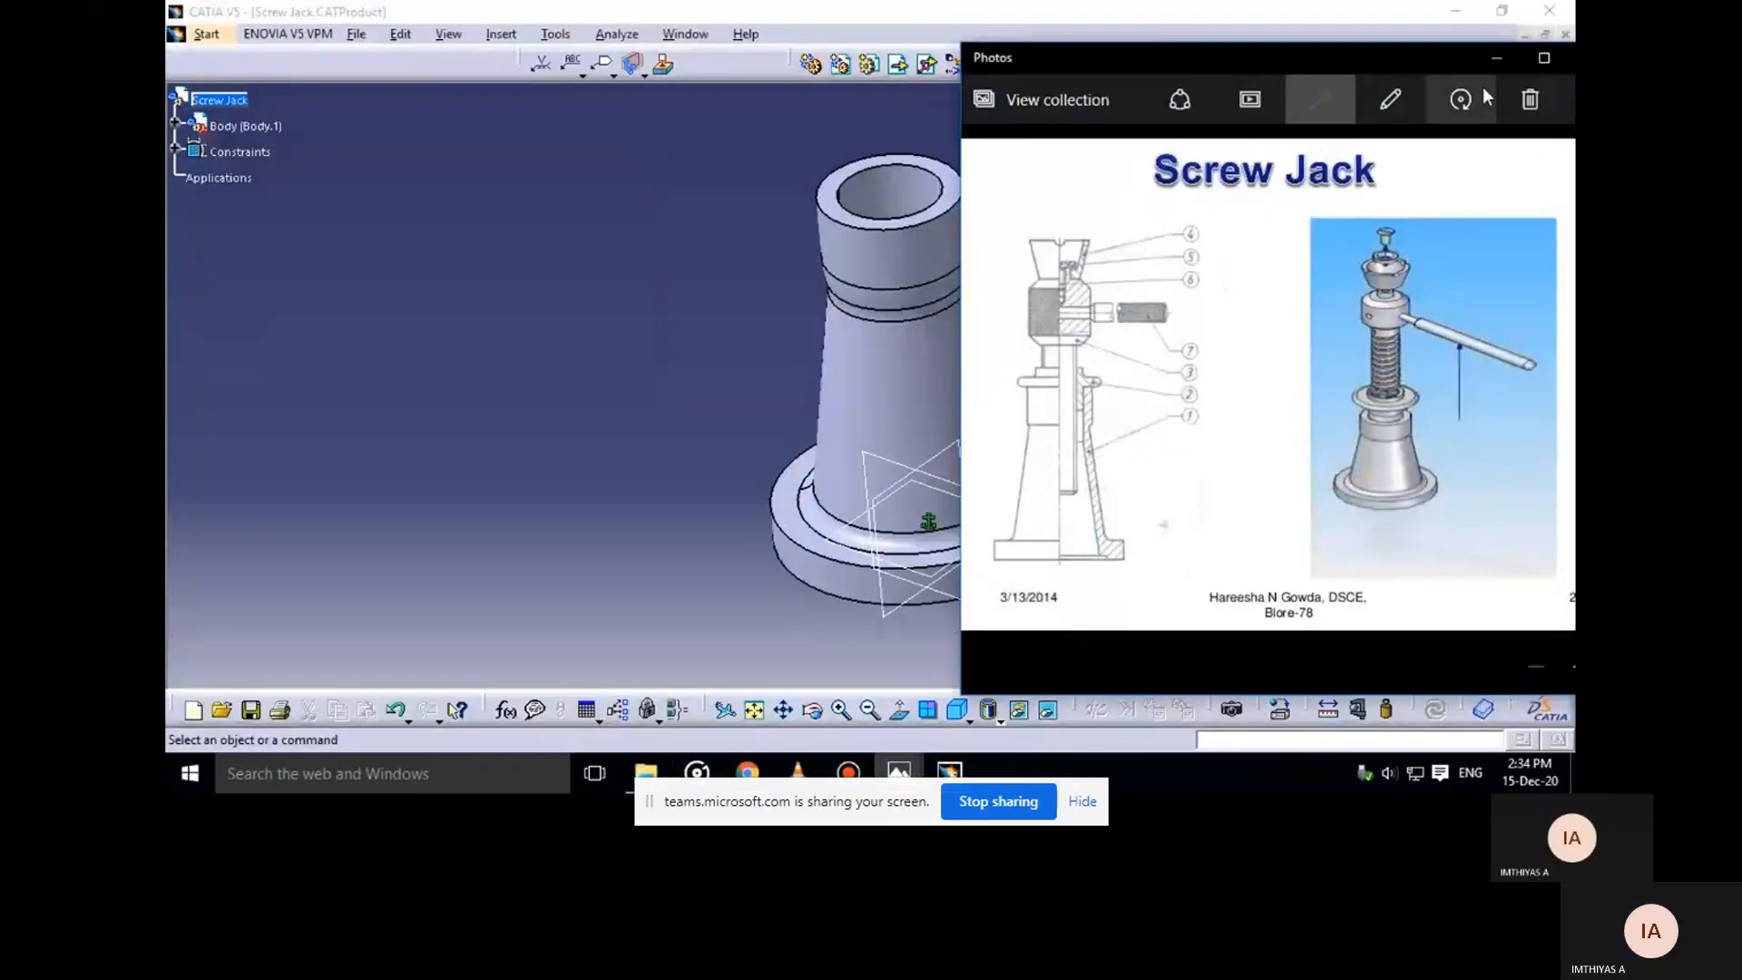
Return to CATIA and insert the existing Nut part from the Screw Jack folder into the Screw Jack product
click(1488, 58)
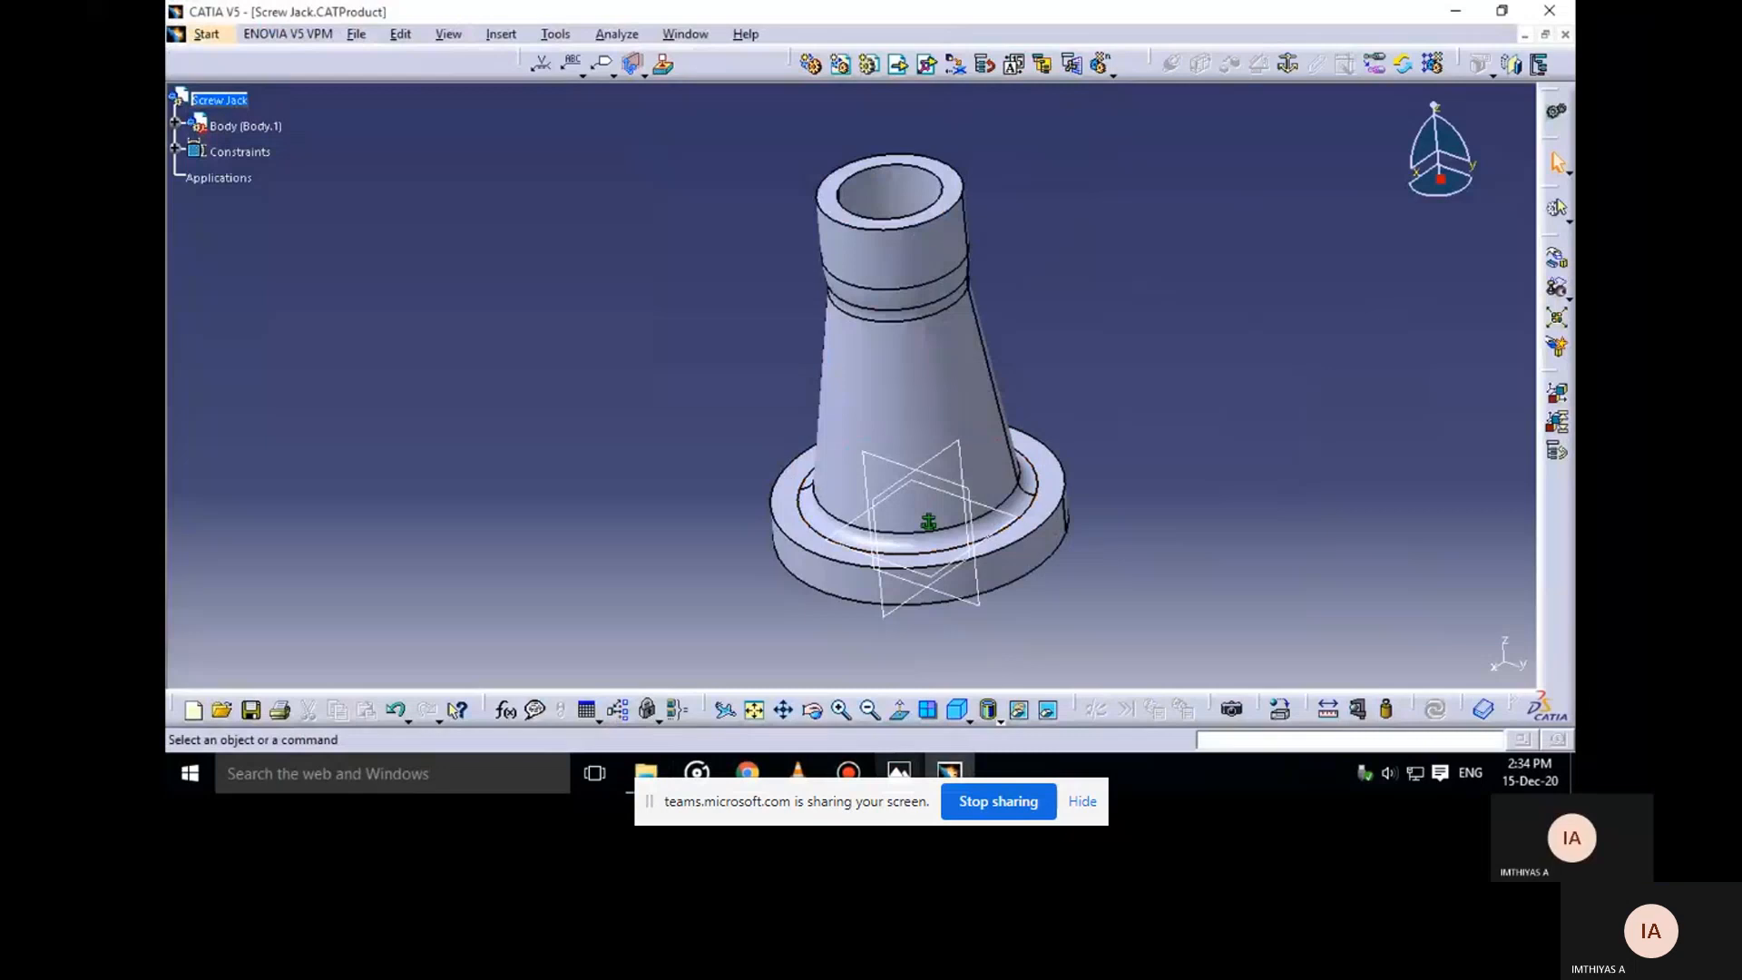
click(219, 100)
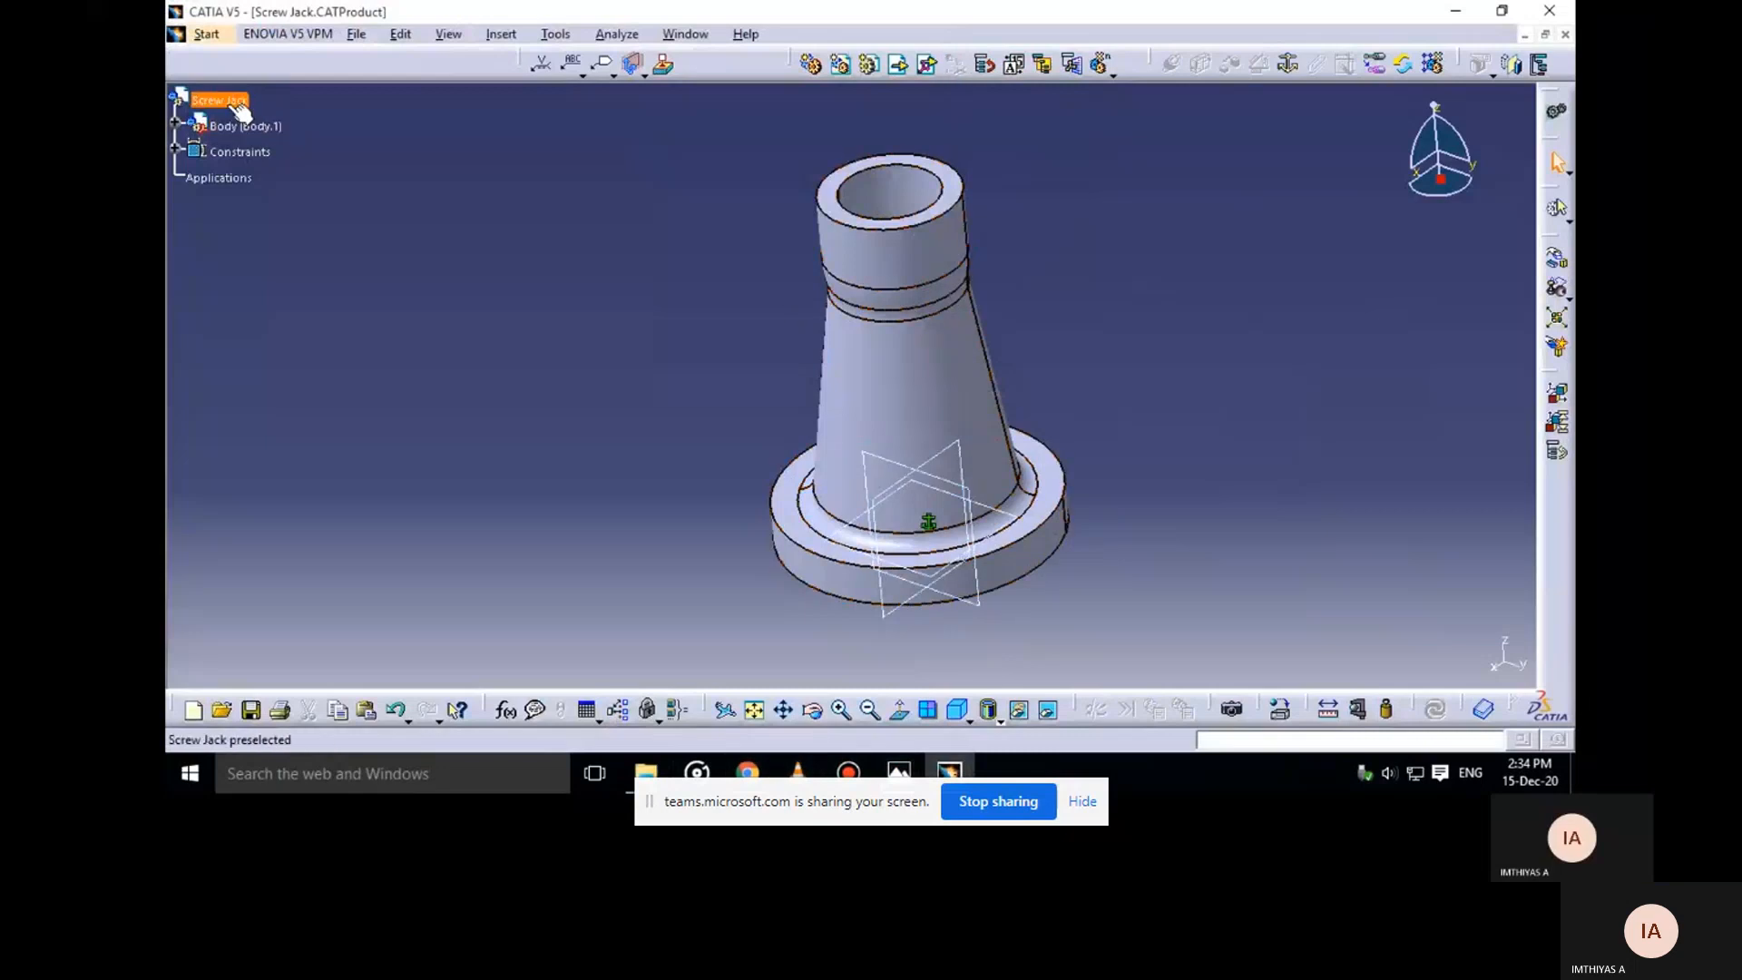
click(900, 68)
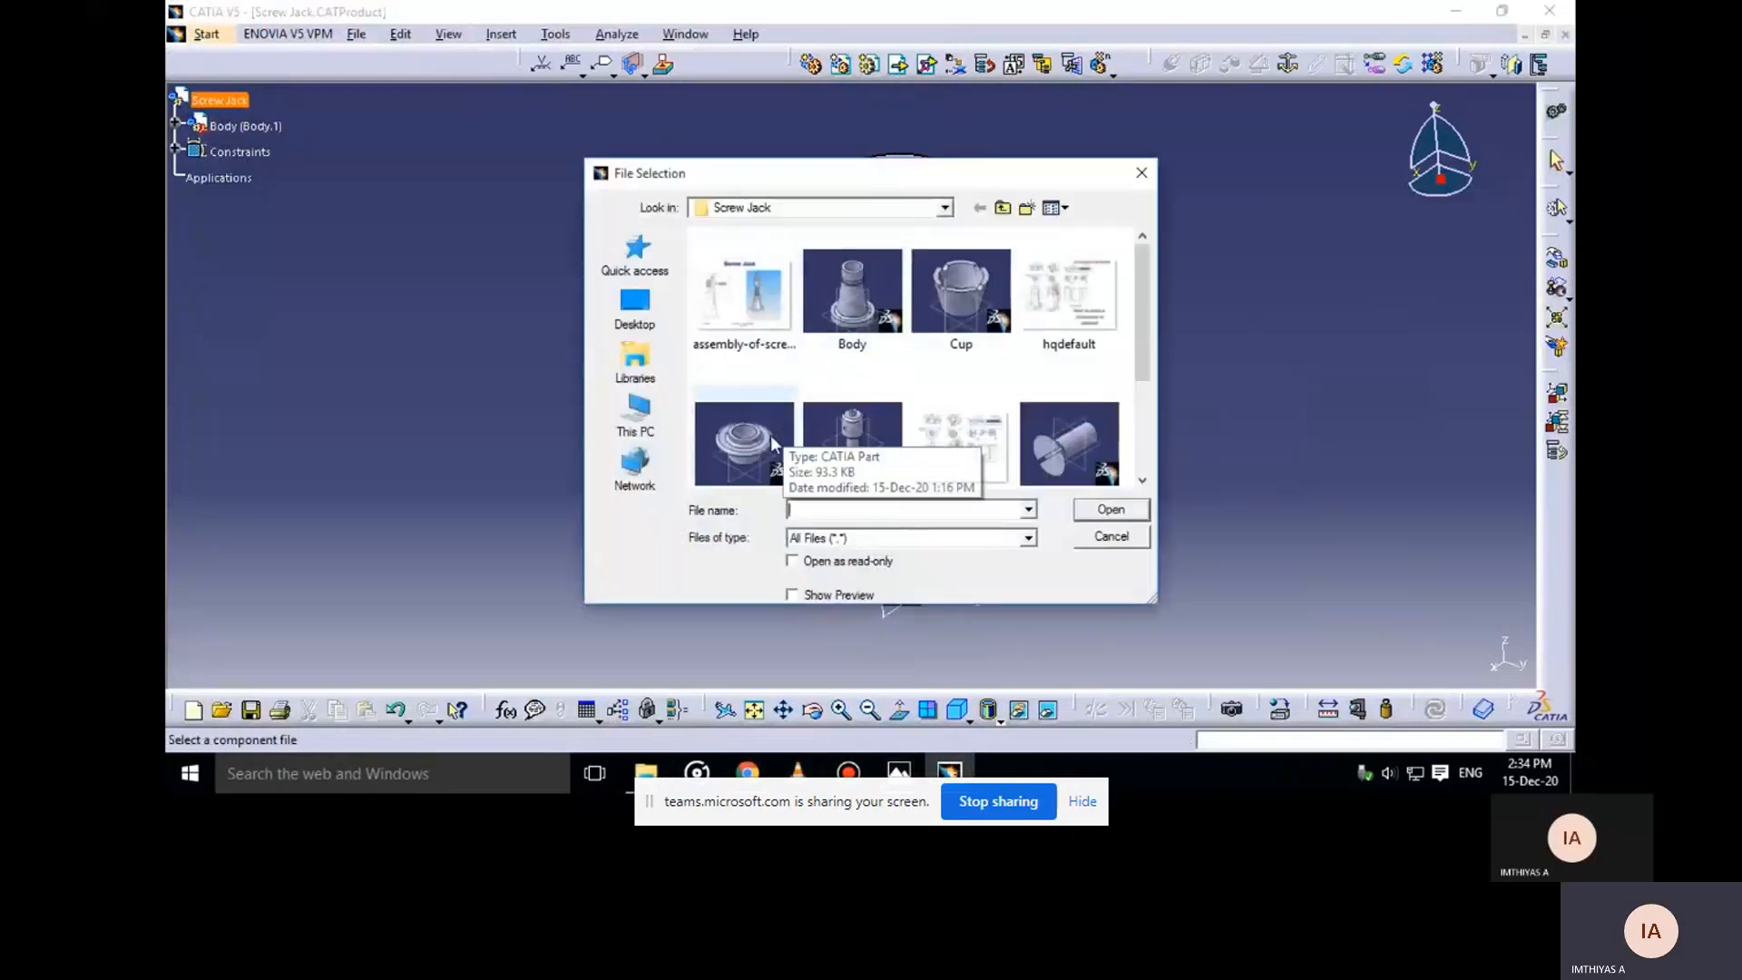
click(773, 443)
click(1112, 510)
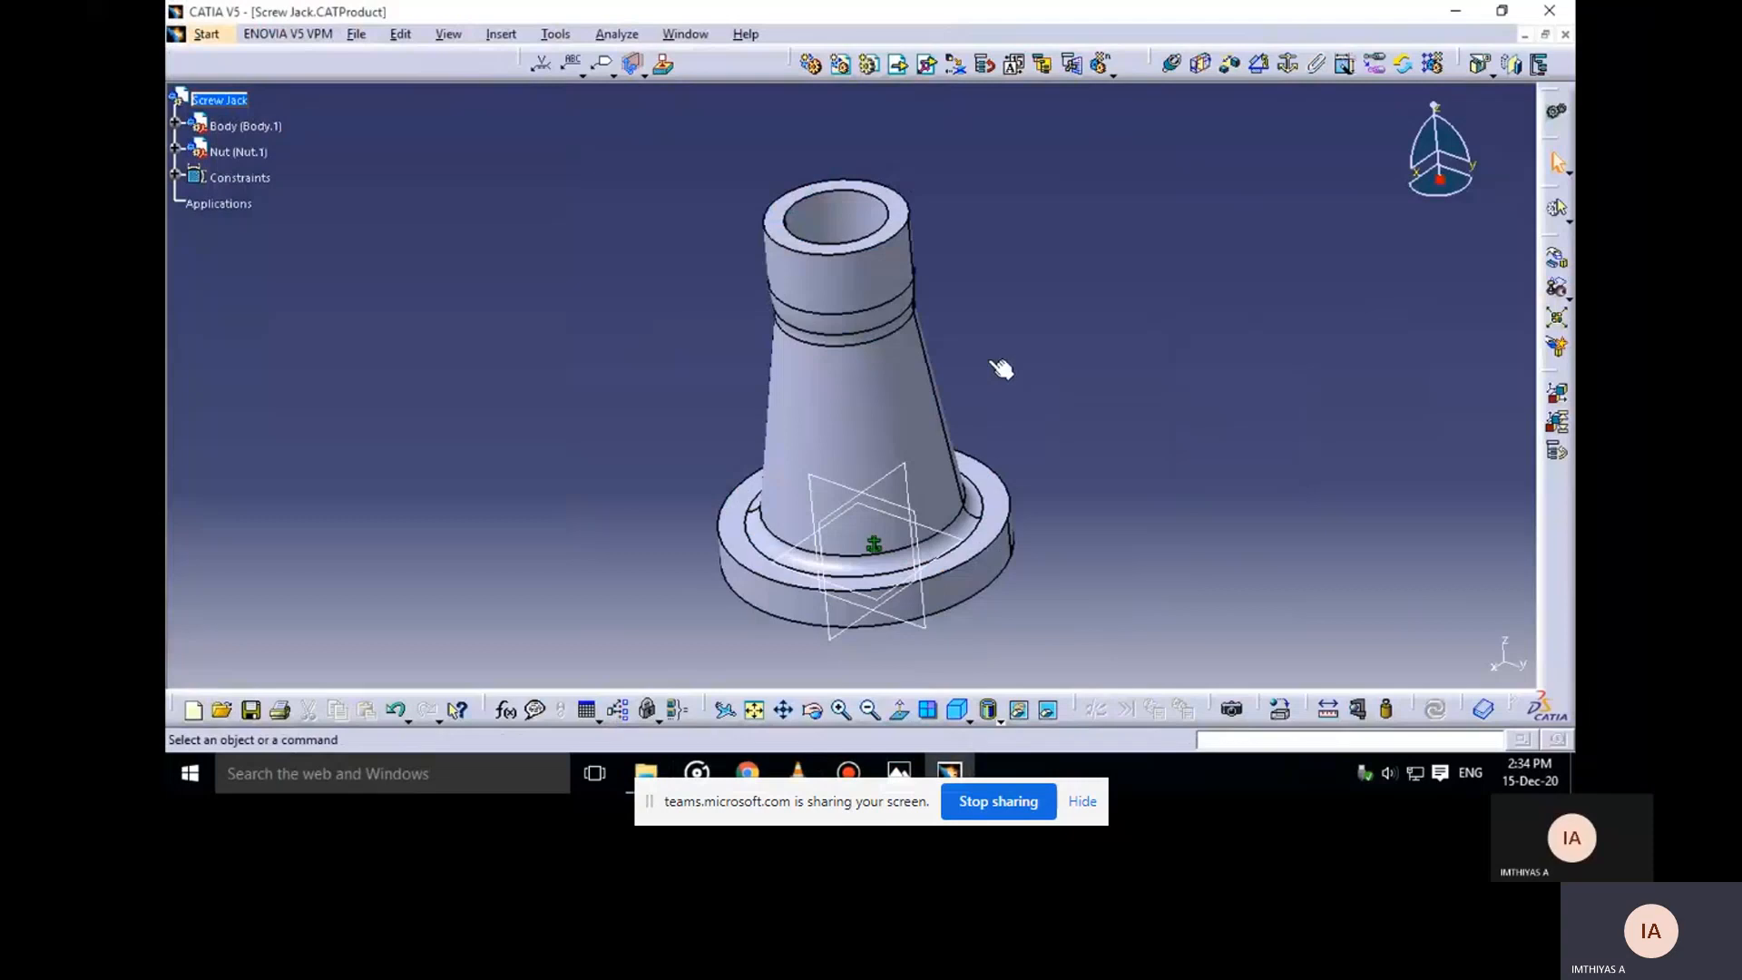
Move the nut along the Z axis with the Manipulation tool to just above the body's open upper end, and update the assembly
click(238, 152)
click(1202, 63)
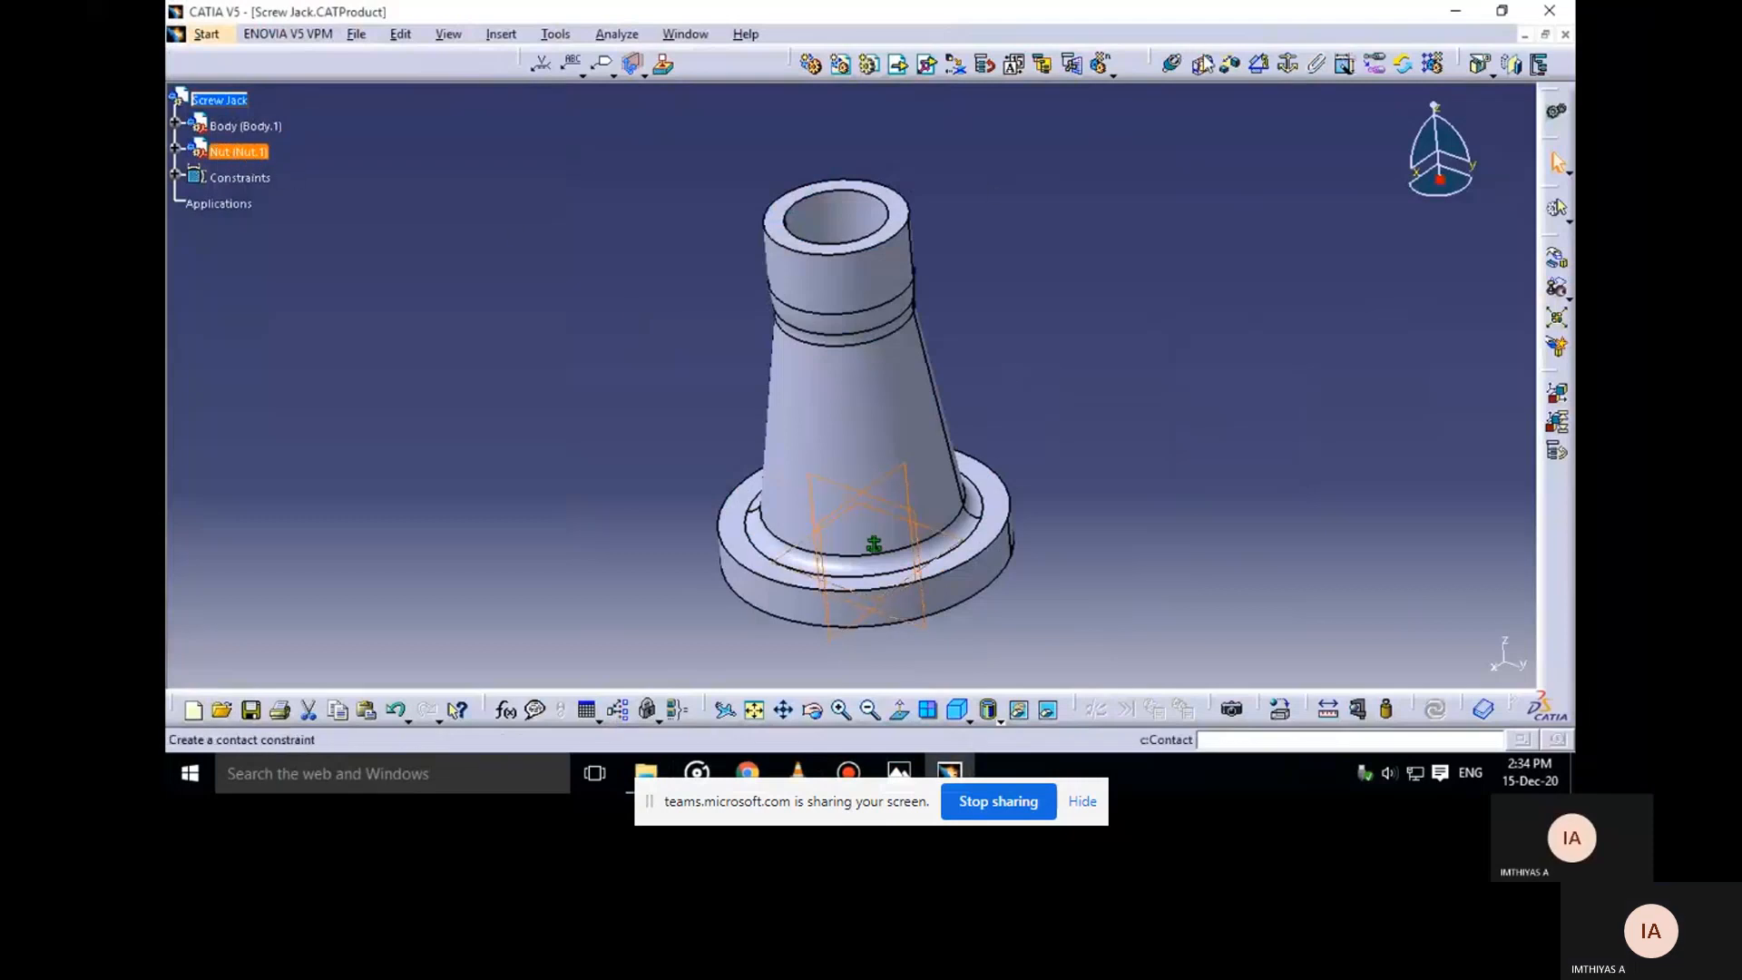
click(1556, 259)
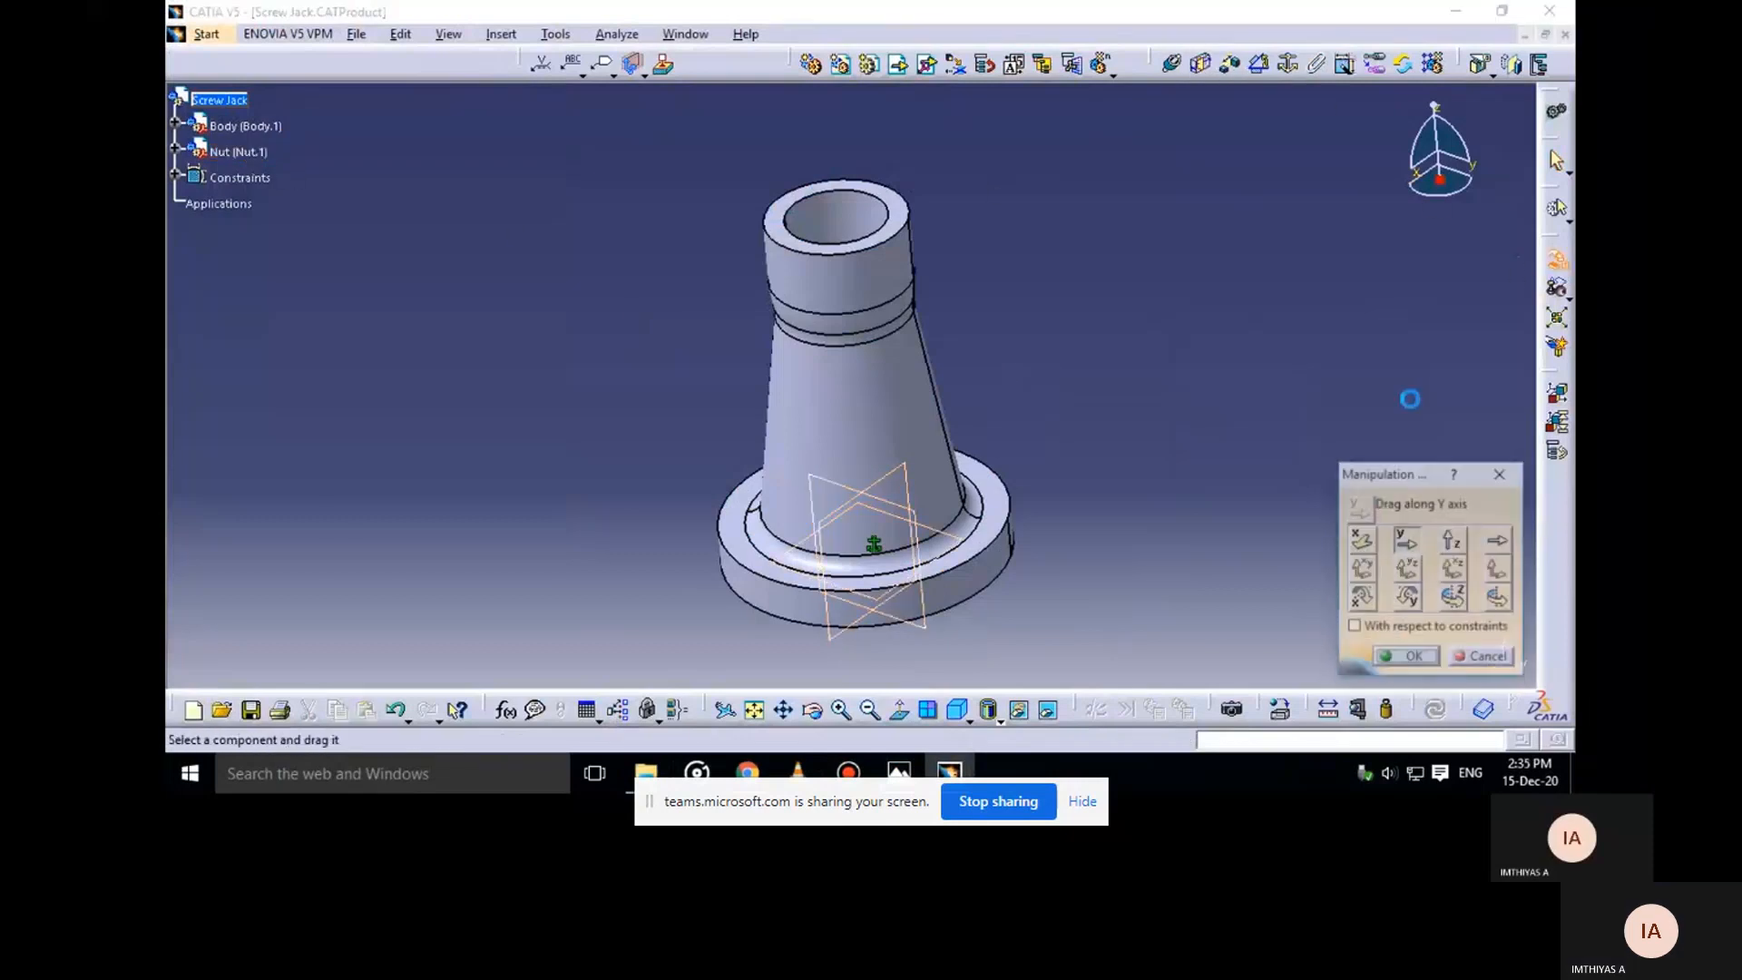
click(1452, 542)
drag(952, 563, 1121, 648)
drag(878, 544, 916, 263)
click(944, 494)
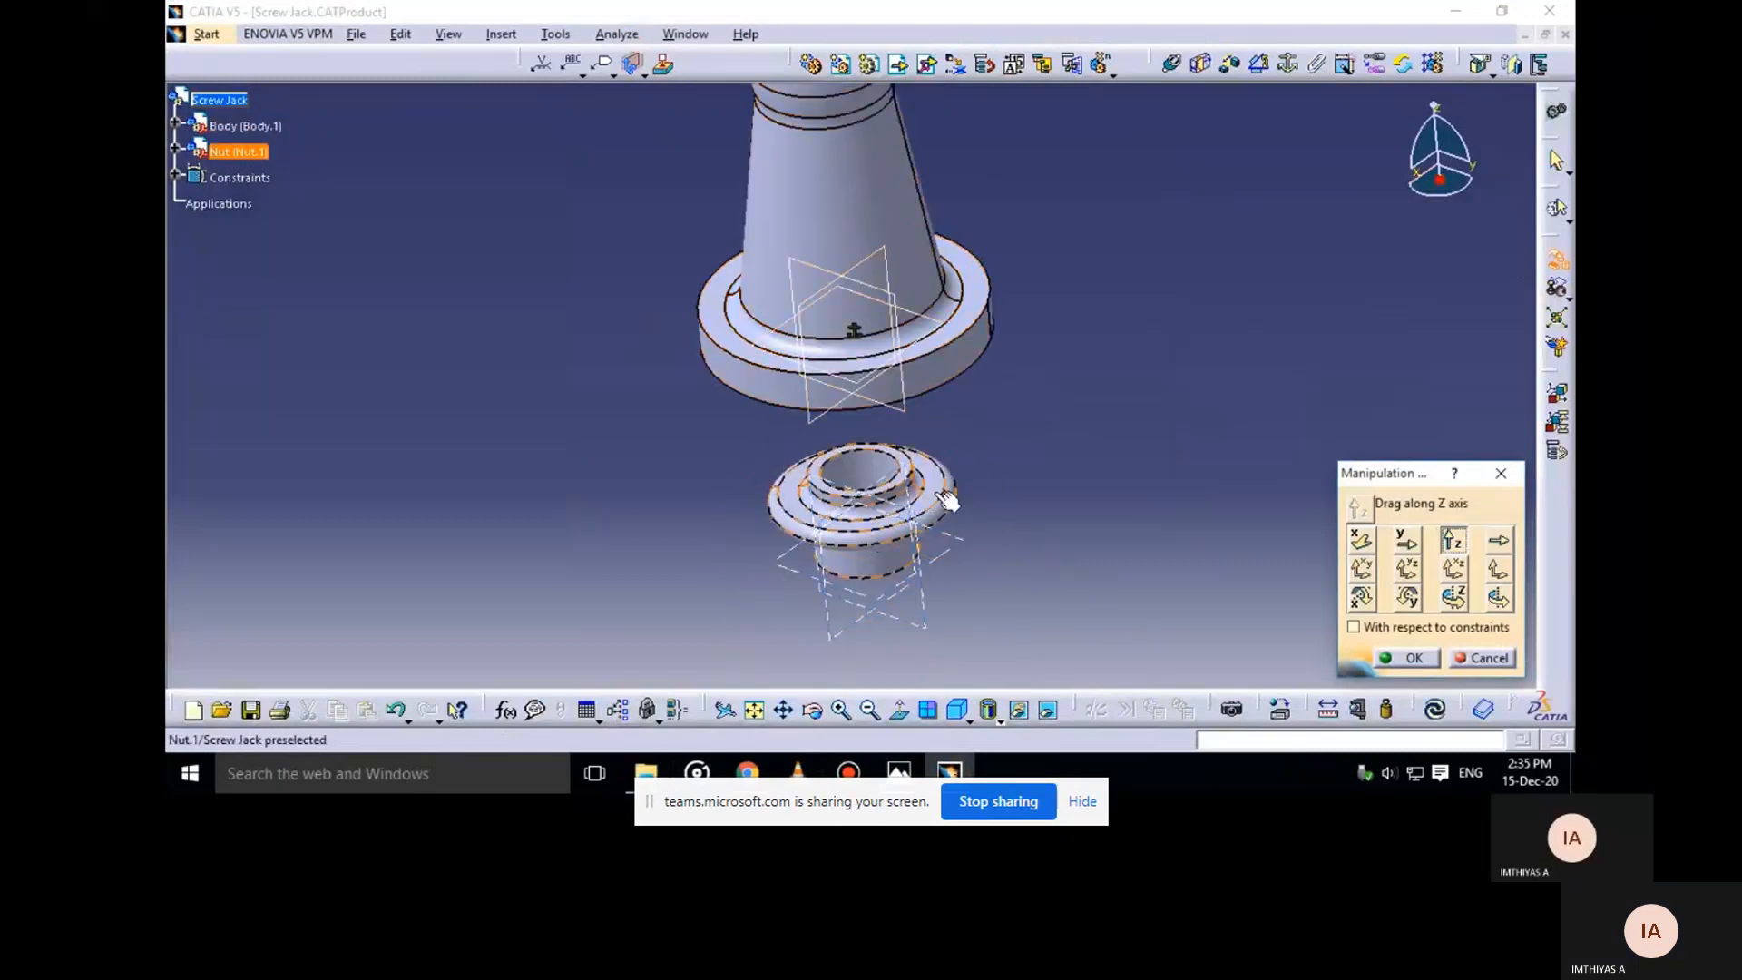
drag(970, 489, 998, 141)
drag(982, 325, 1057, 540)
click(1408, 657)
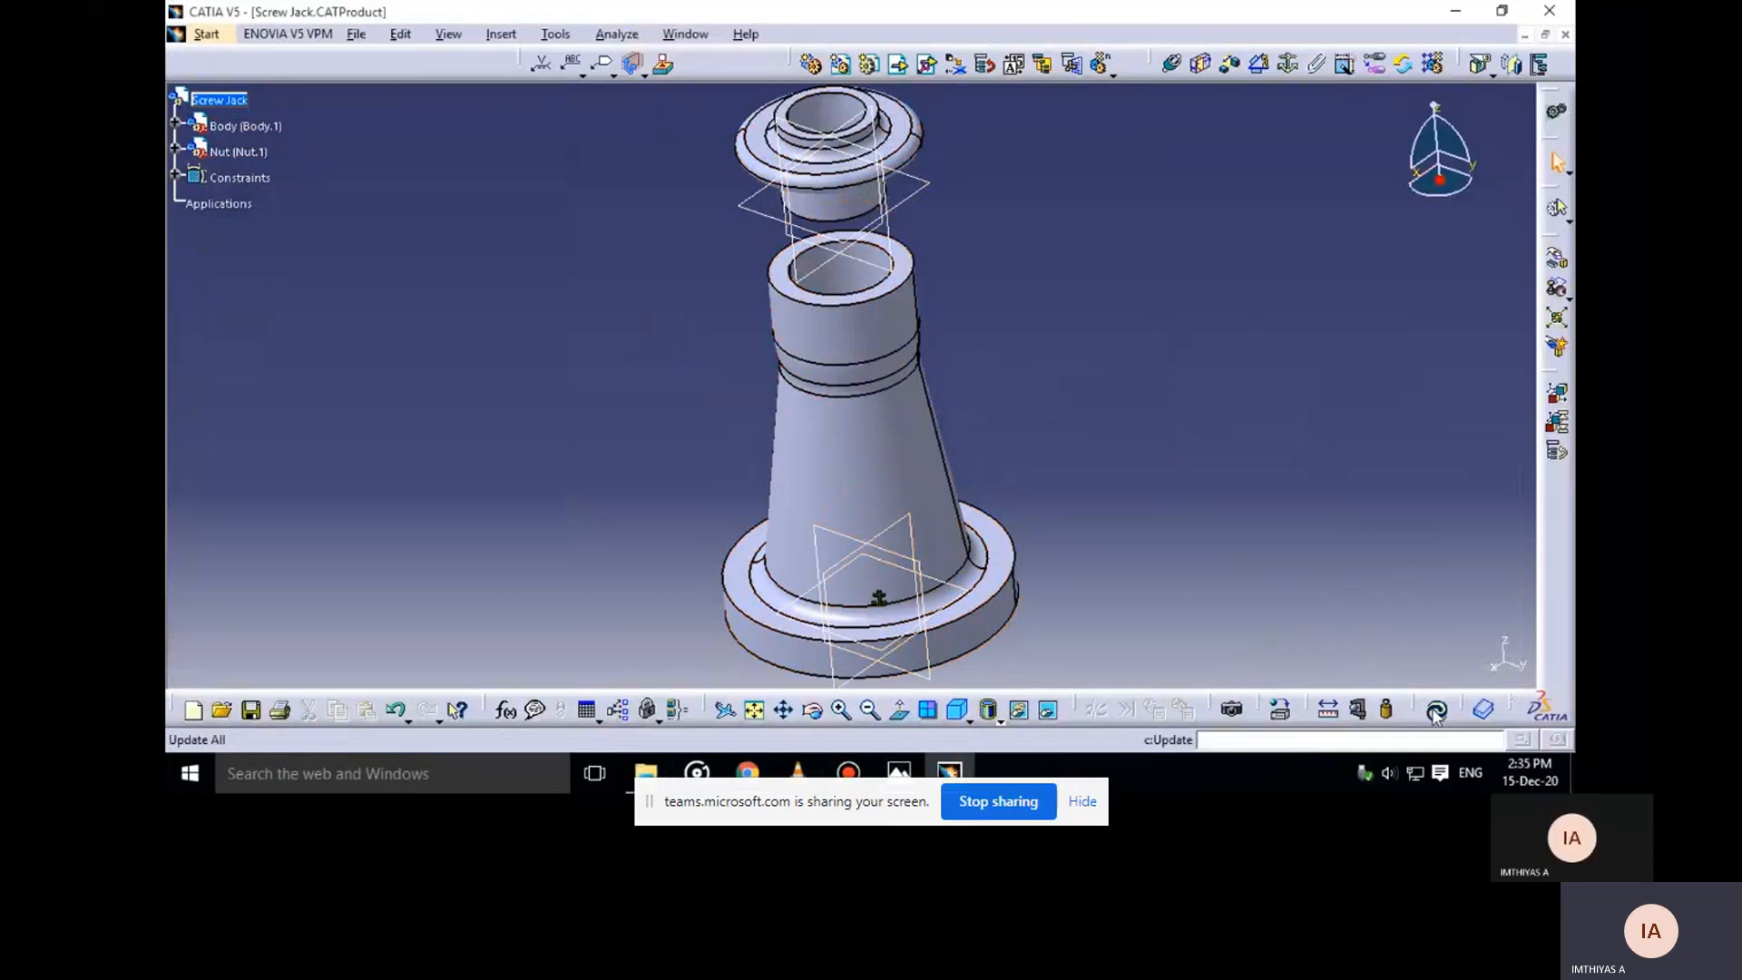
click(1433, 709)
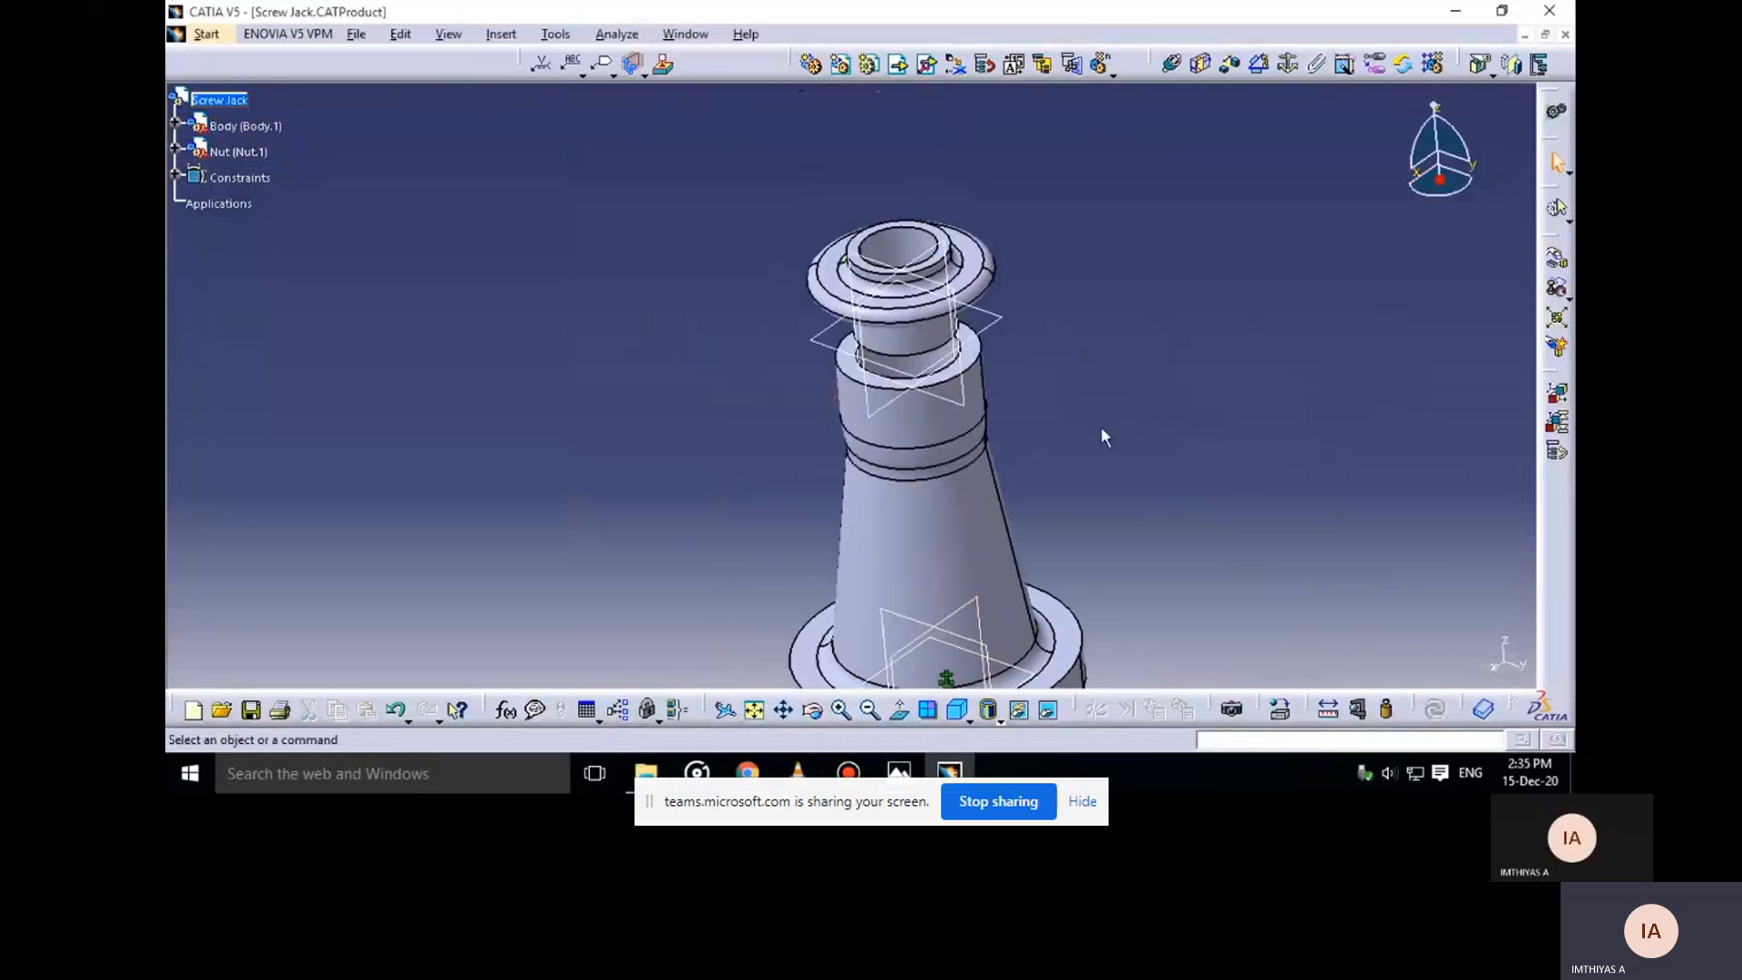
Add a Coincidence constraint between the nut's axis and the axis of the body's bore
middle_drag(1102, 427, 961, 408)
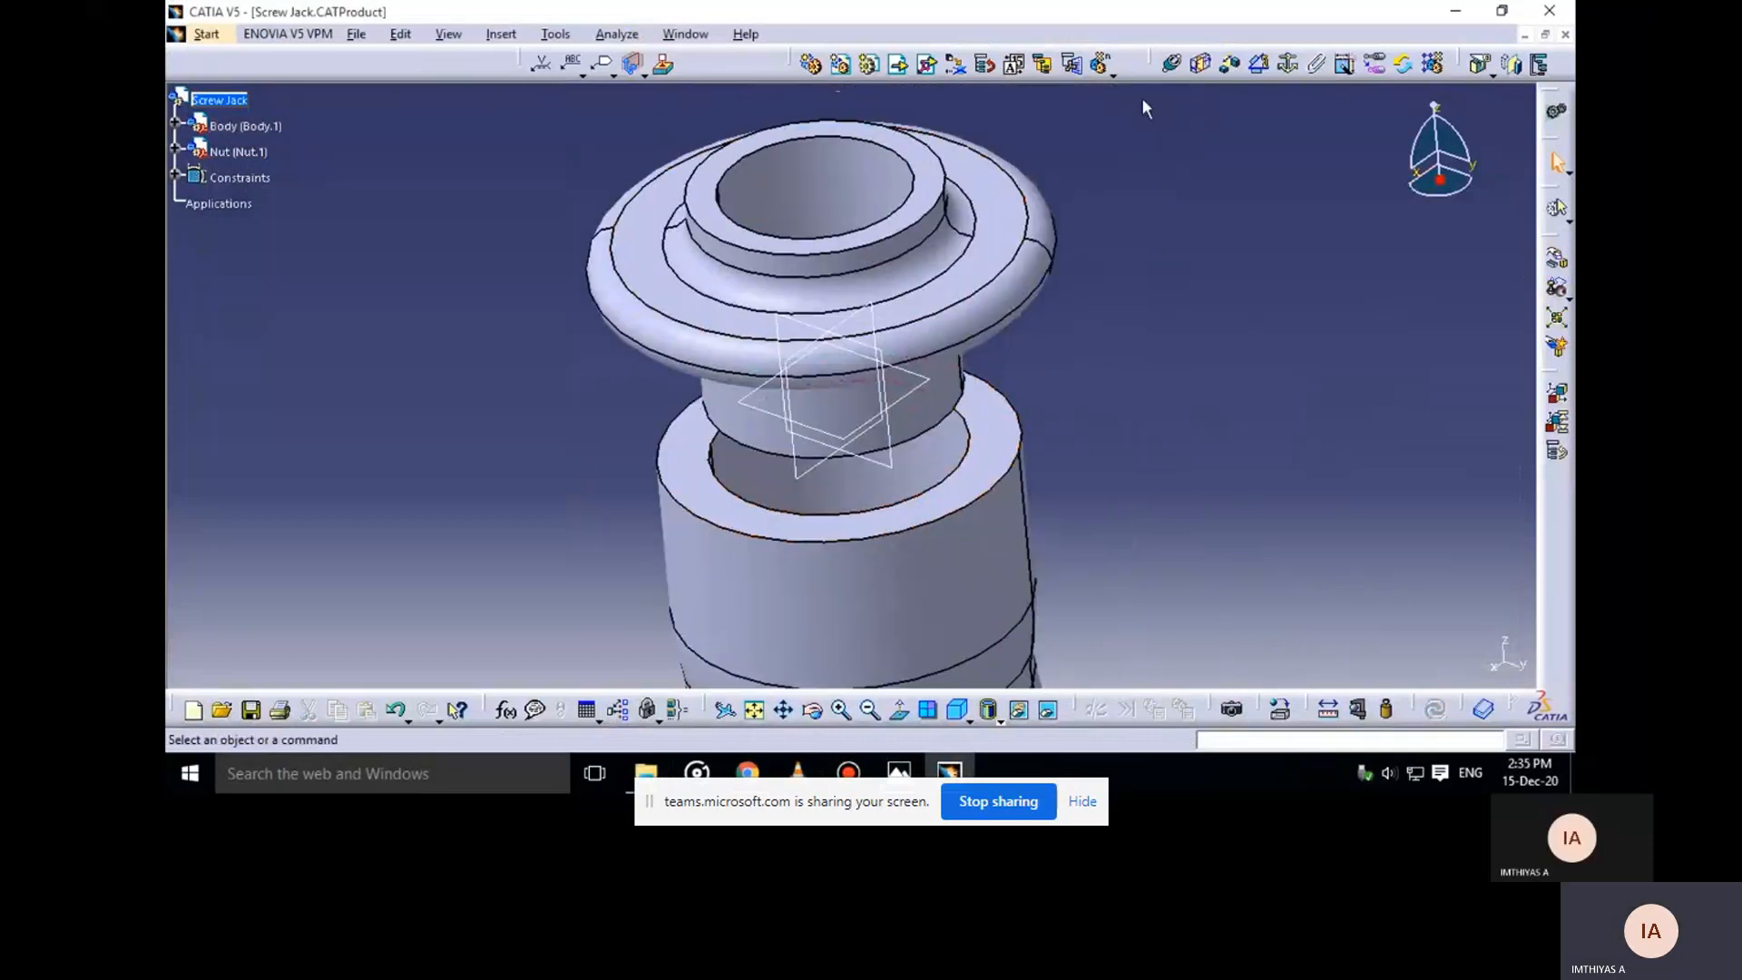
click(1173, 64)
click(858, 186)
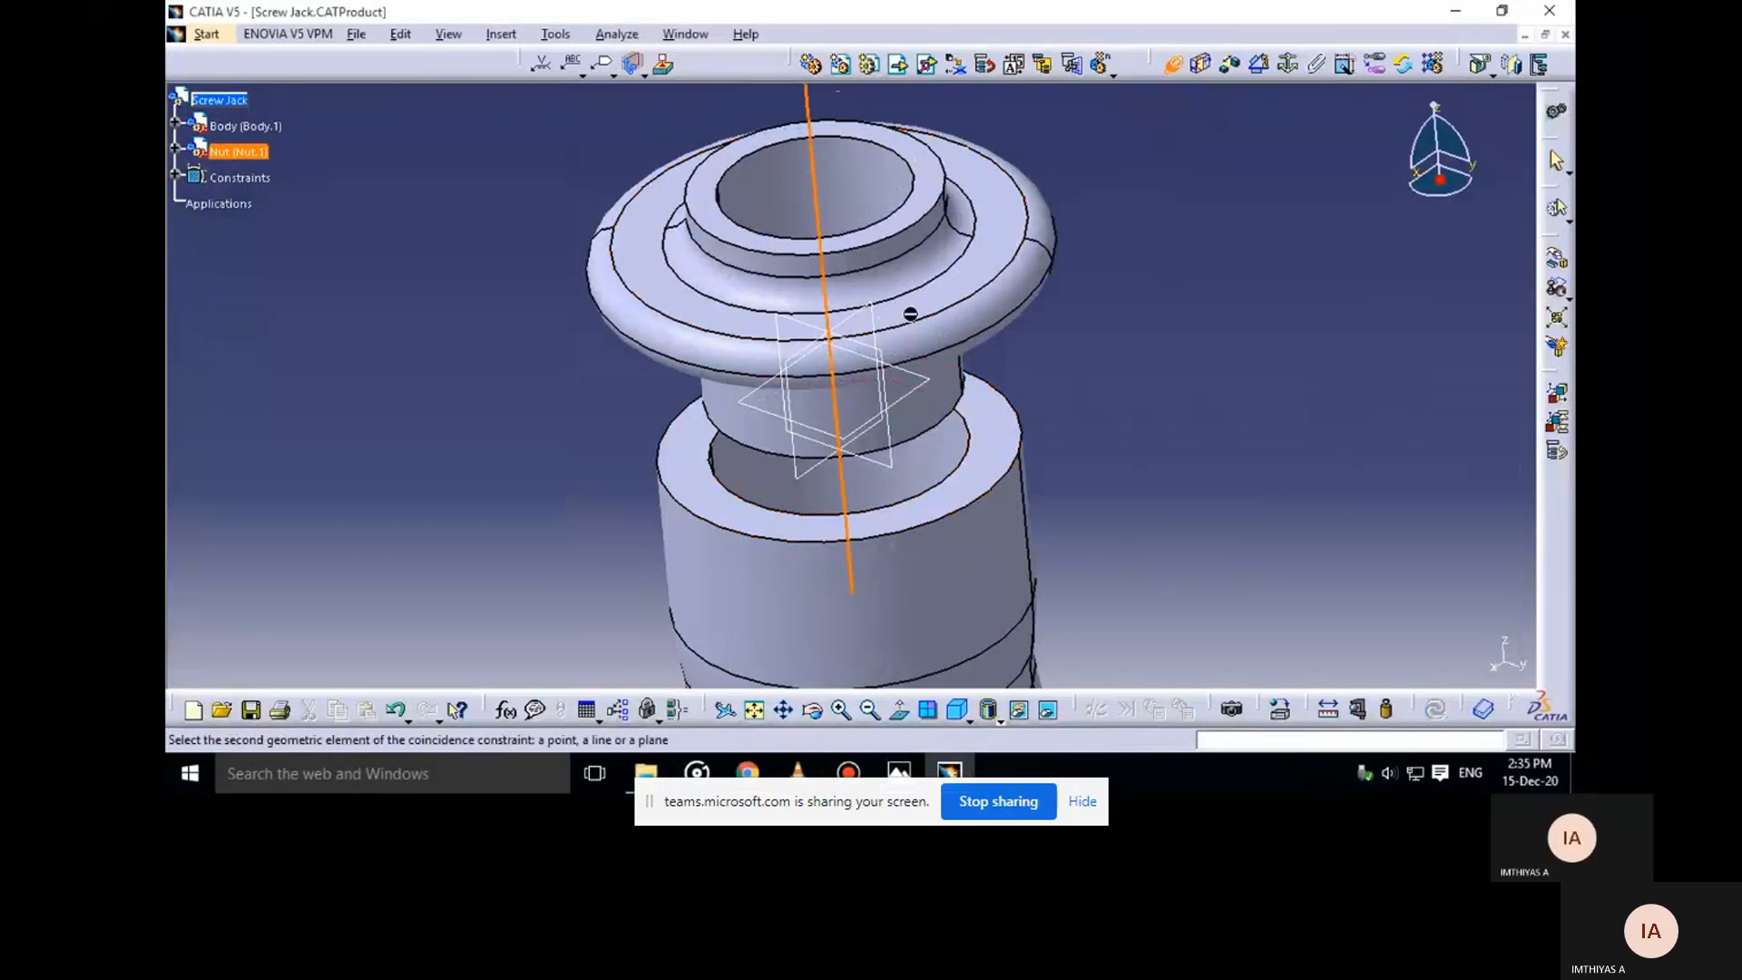
click(899, 500)
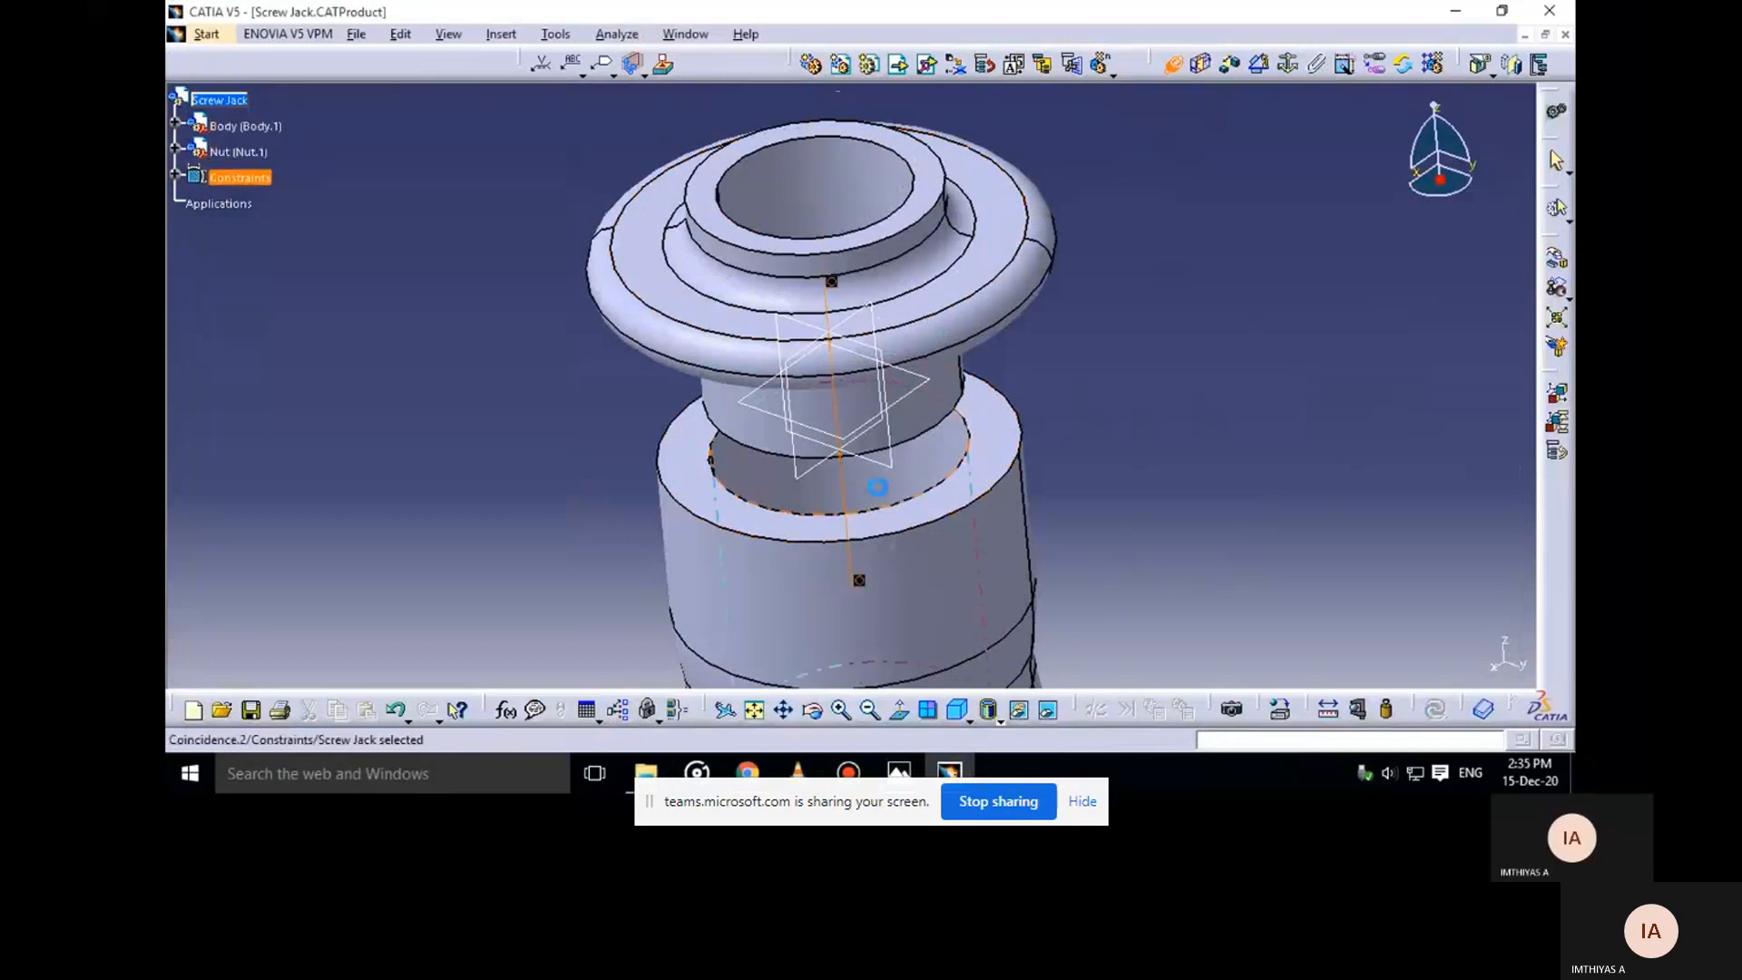
click(1354, 617)
Check the assembly image, seat the nut's flange underside on the body's upper rim with a Coincidence constraint in Opposite orientation, and update the assembly
mouse_move(1145, 450)
middle_down()
mouse_move(1059, 316)
mouse_move(1004, 393)
mouse_move(1035, 401)
middle_up()
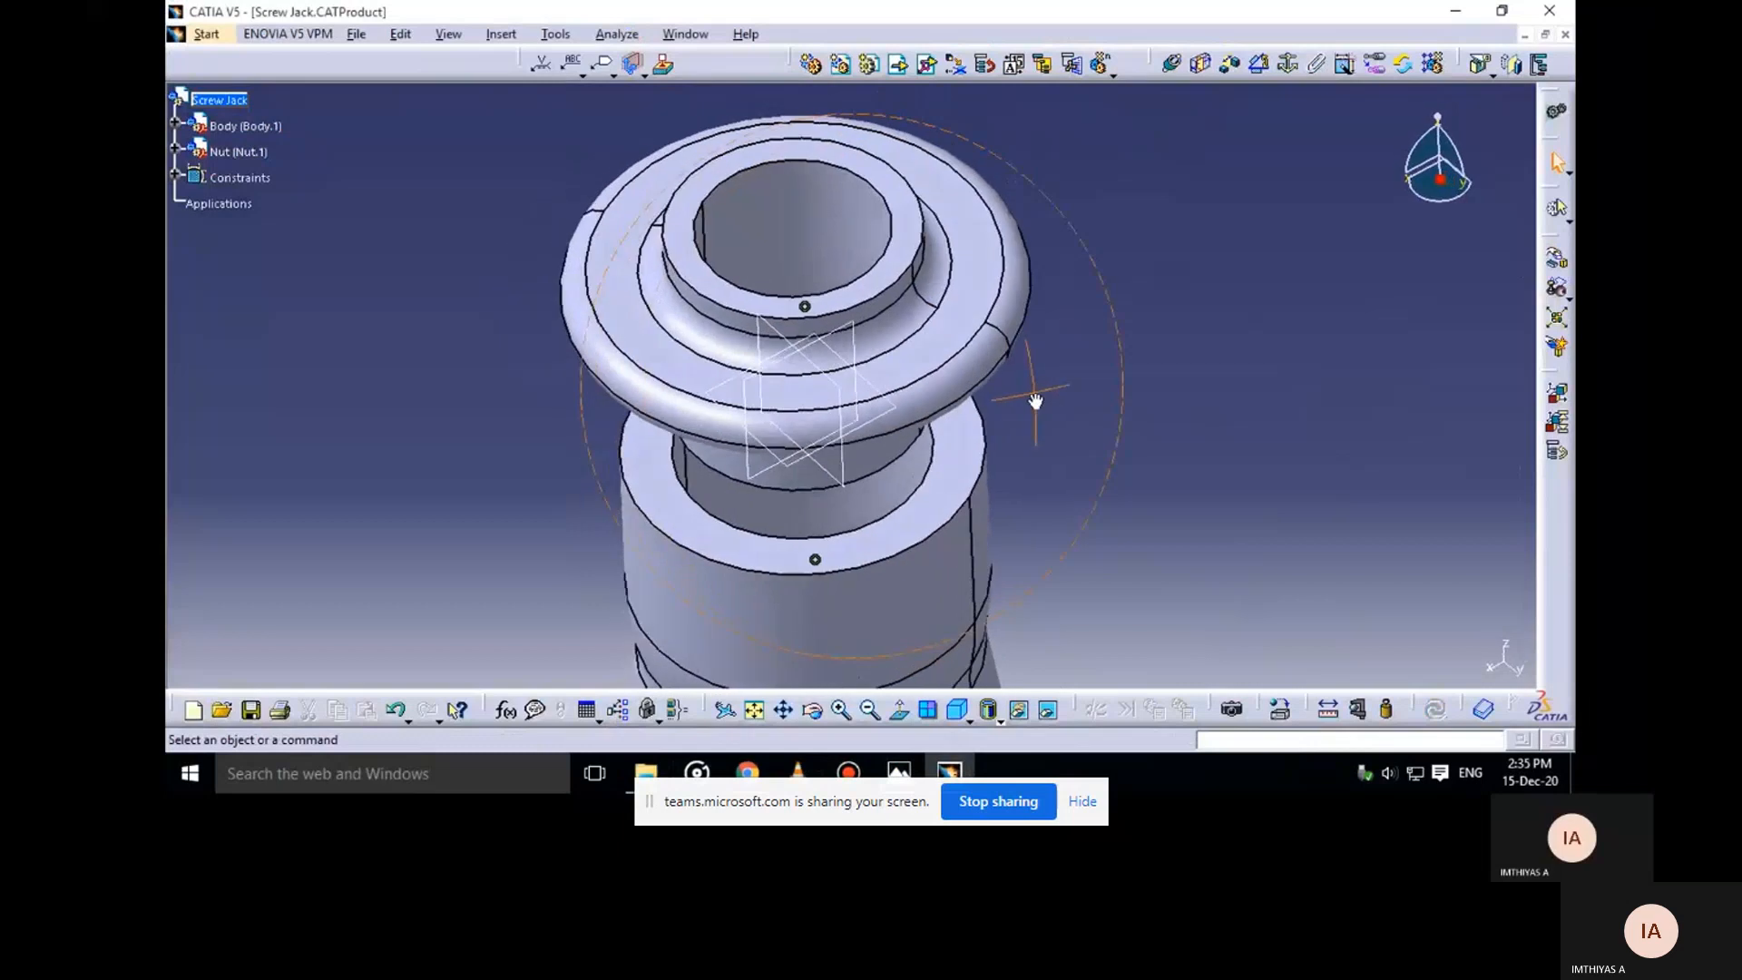
middle_drag(785, 334, 885, 427)
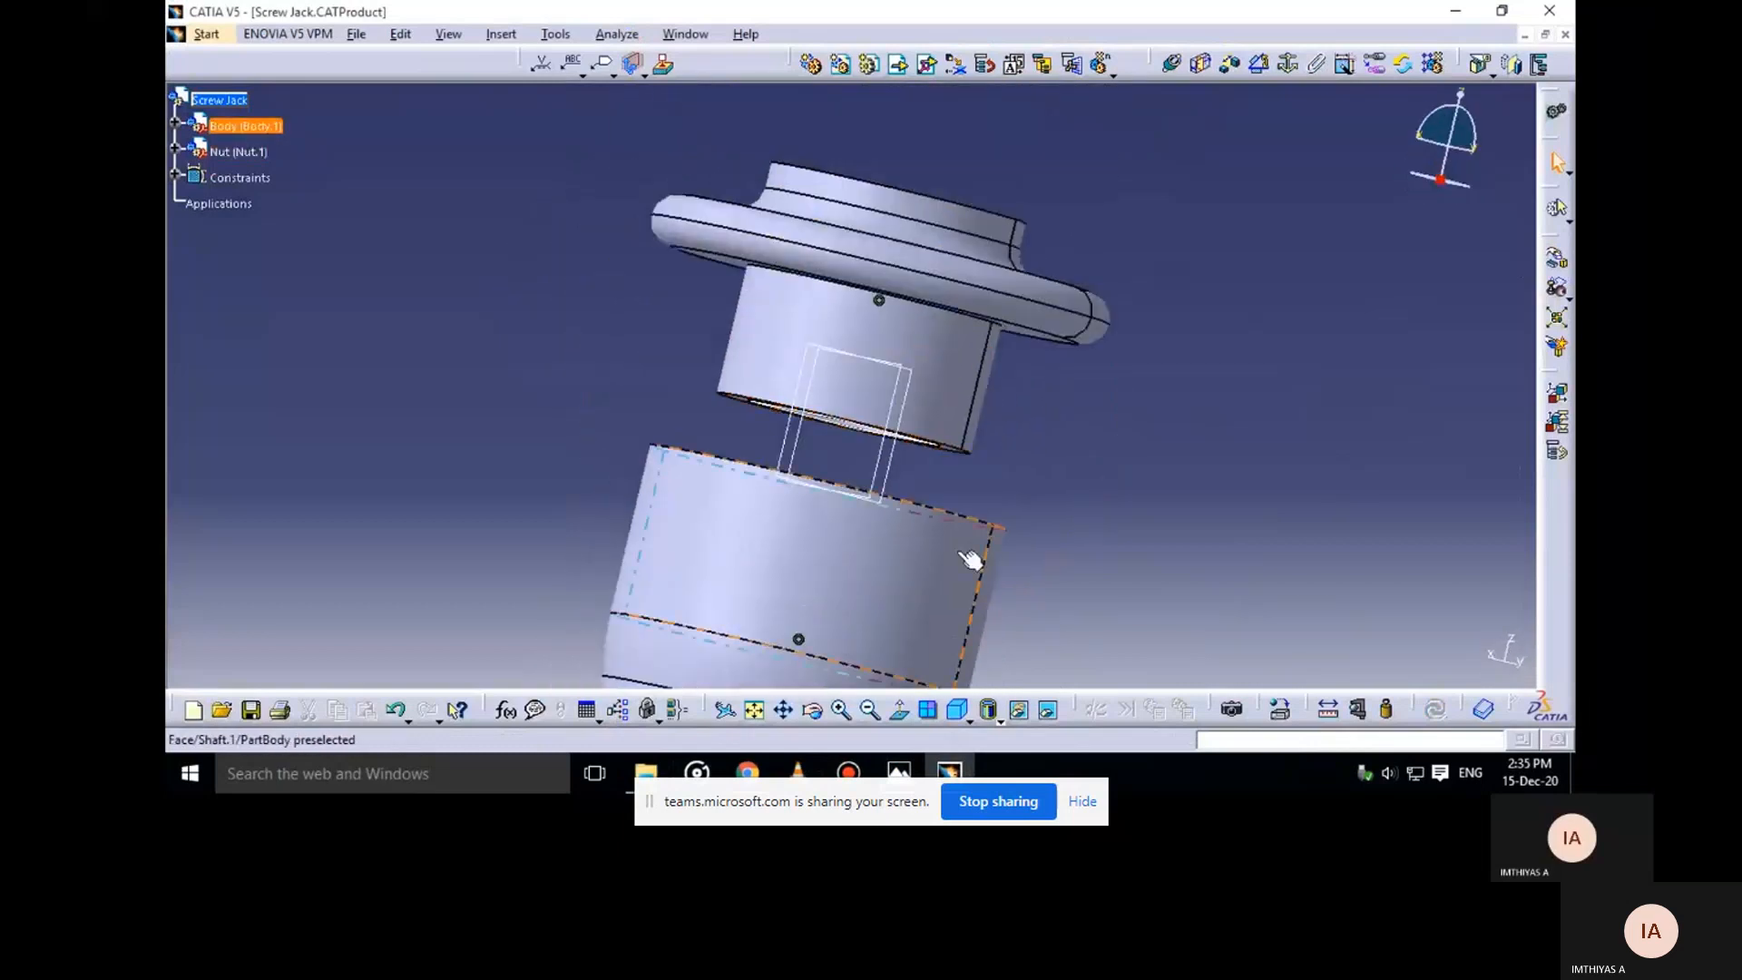
mouse_move(899, 772)
click(944, 715)
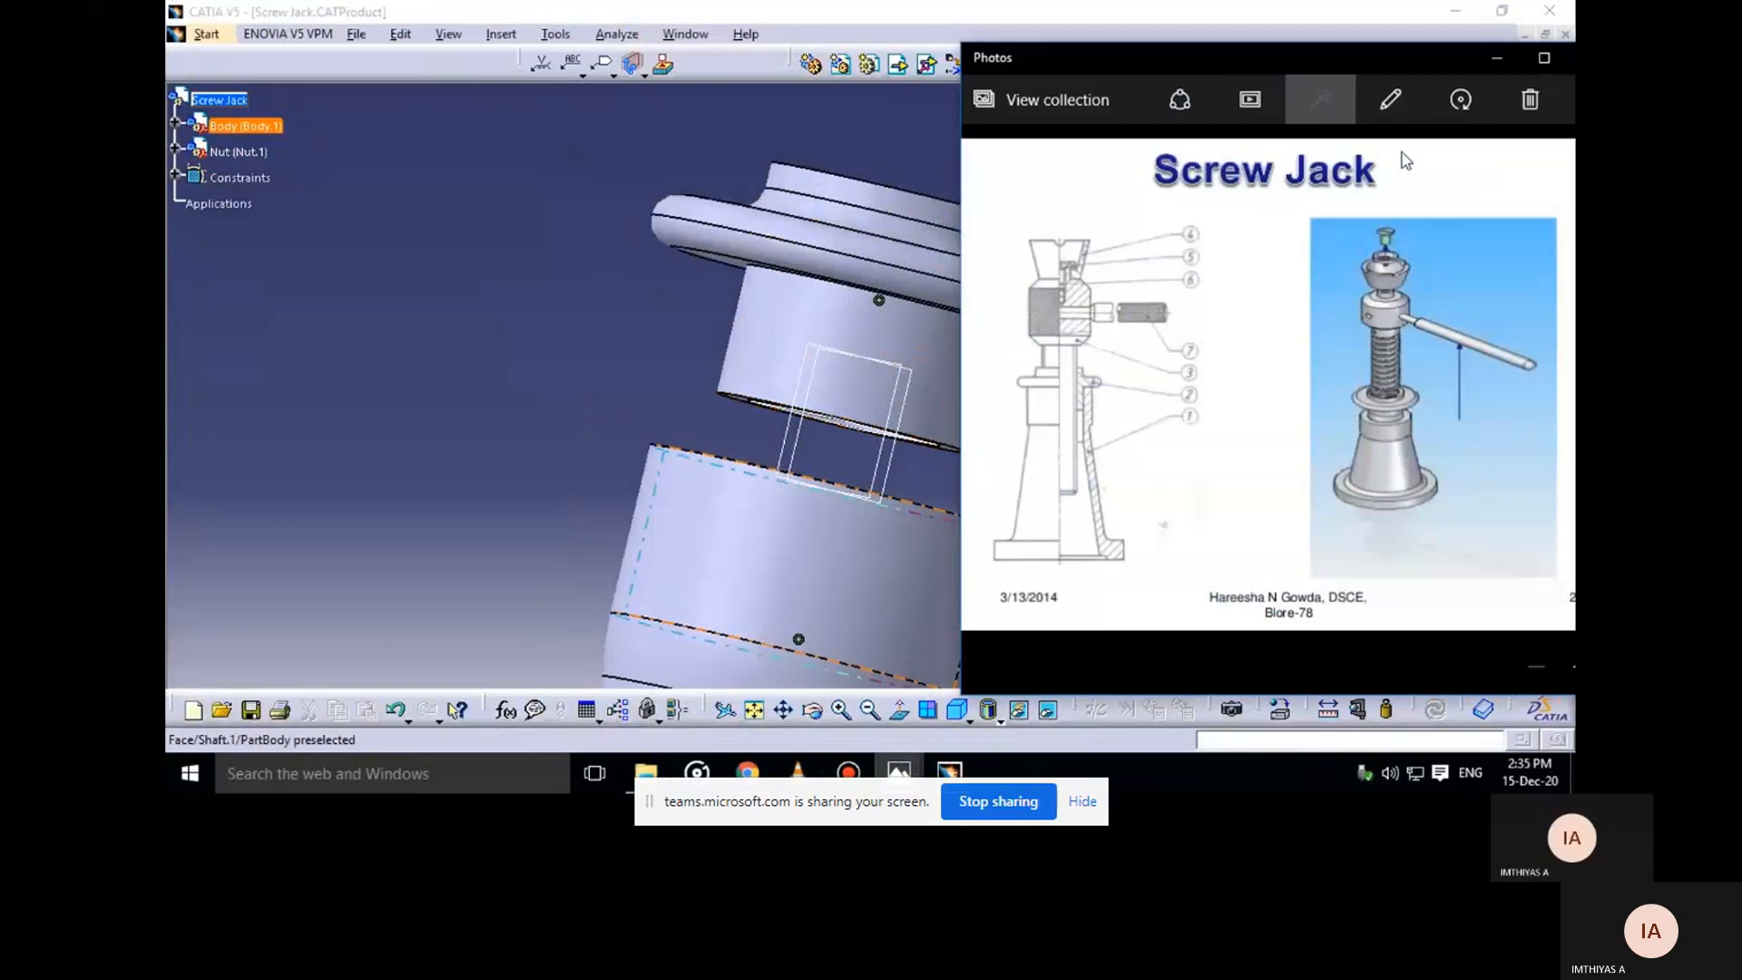
click(1486, 62)
middle_drag(835, 413, 848, 281)
click(1176, 65)
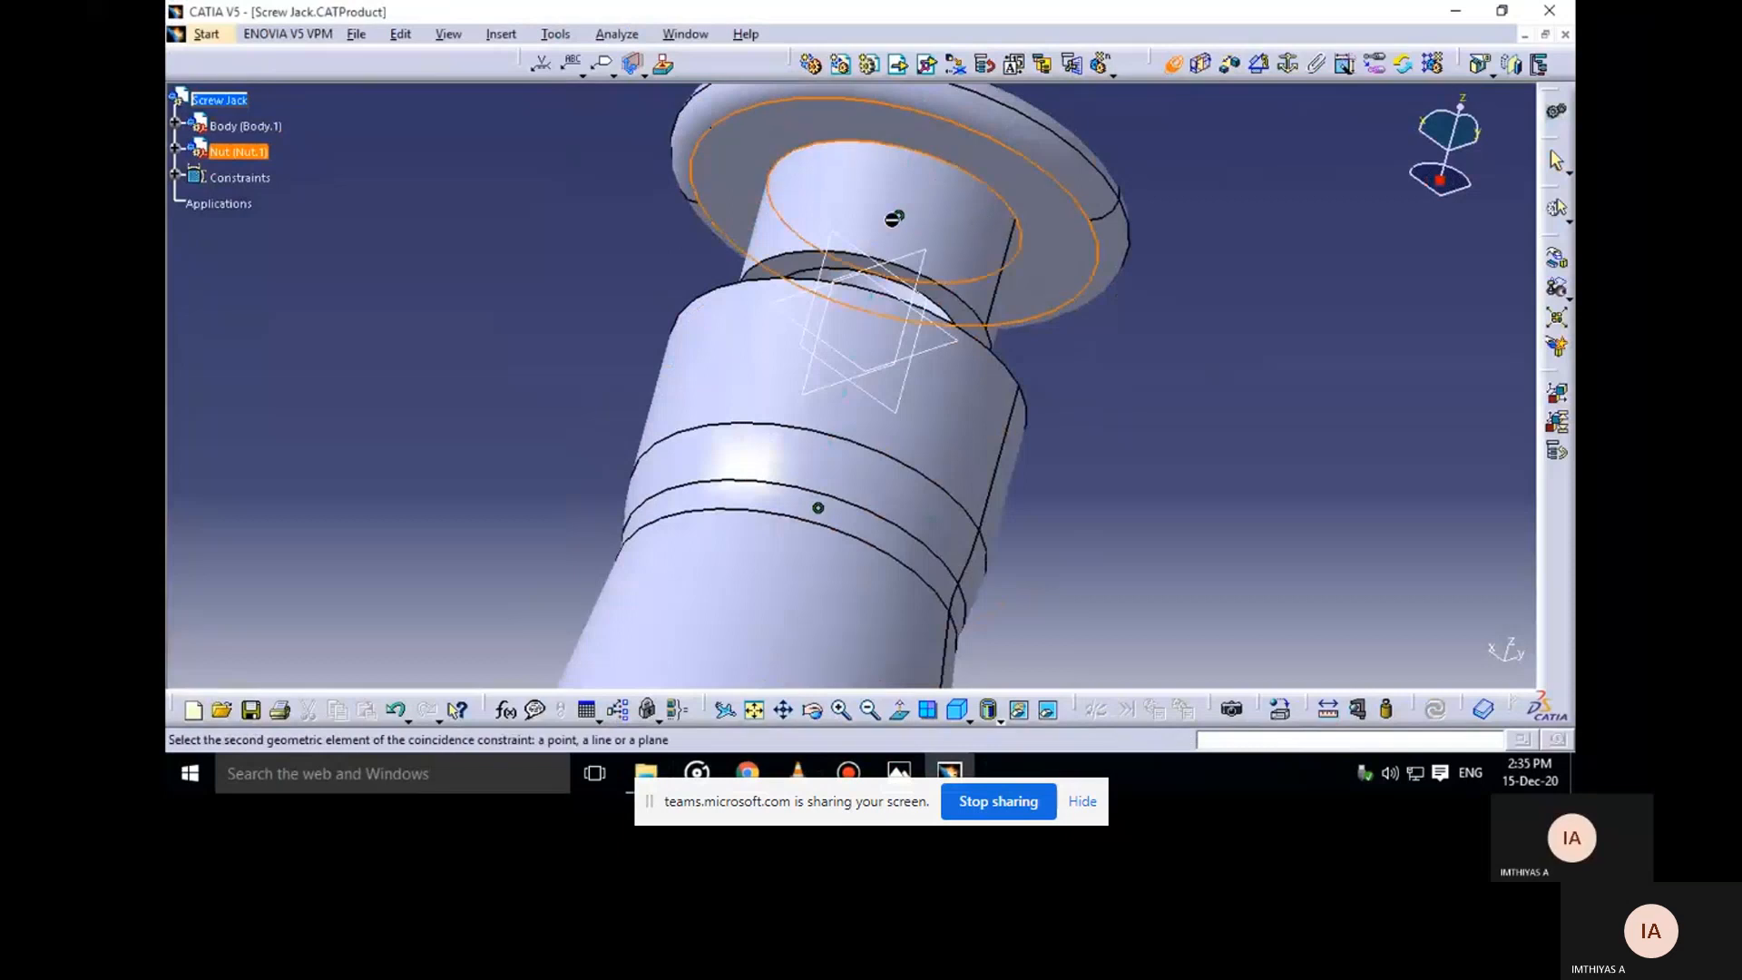
middle_drag(898, 210, 676, 667)
click(673, 664)
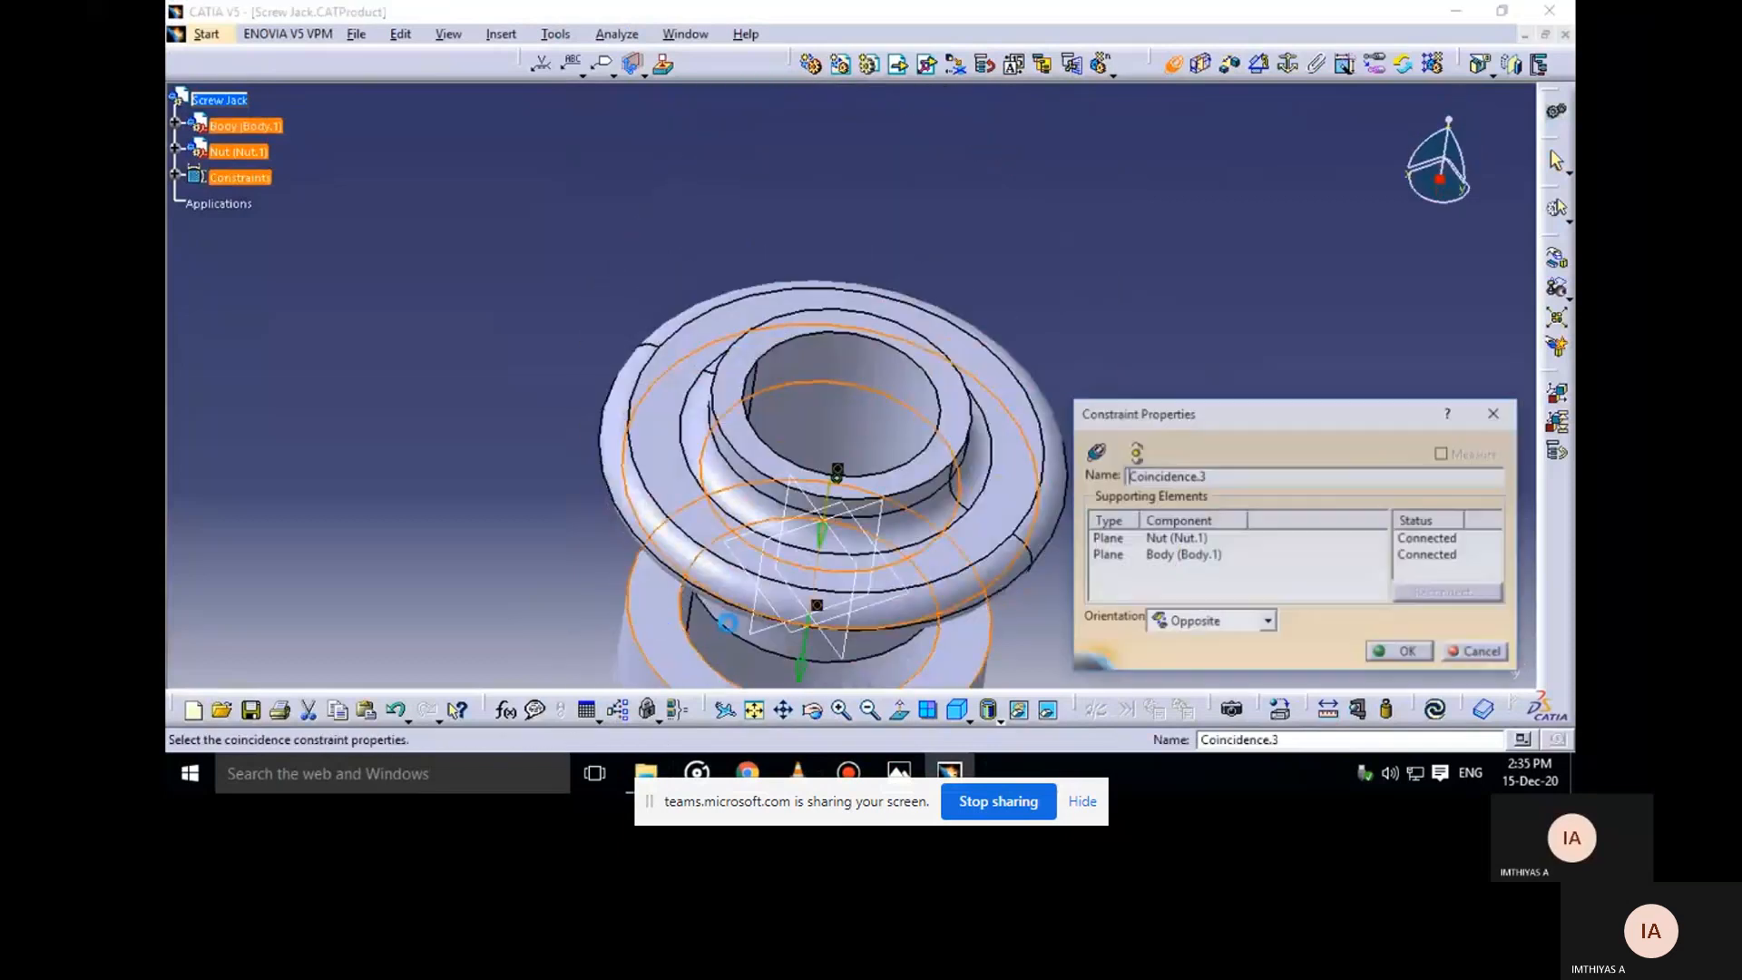
click(1427, 650)
click(1434, 710)
middle_drag(1114, 508, 580, 357)
middle_drag(708, 267, 971, 404)
Check the assembly image and insert the existing Screw part from the Screw Jack folder into the Screw Jack product
click(225, 102)
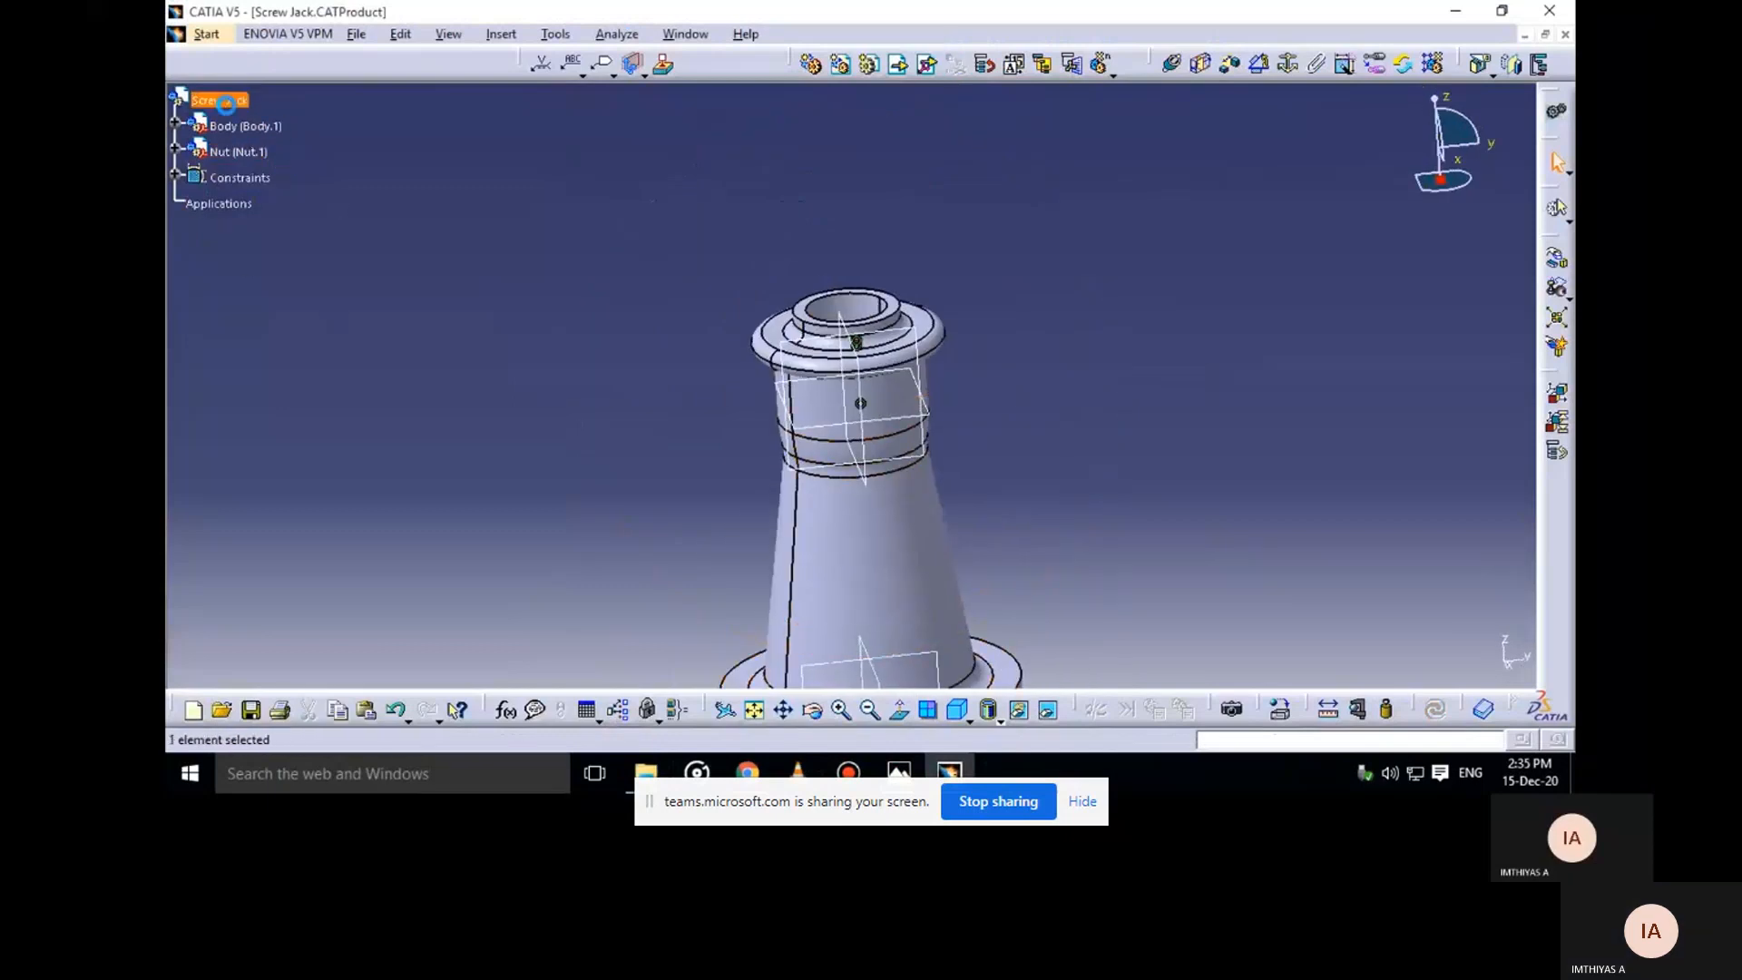
click(897, 64)
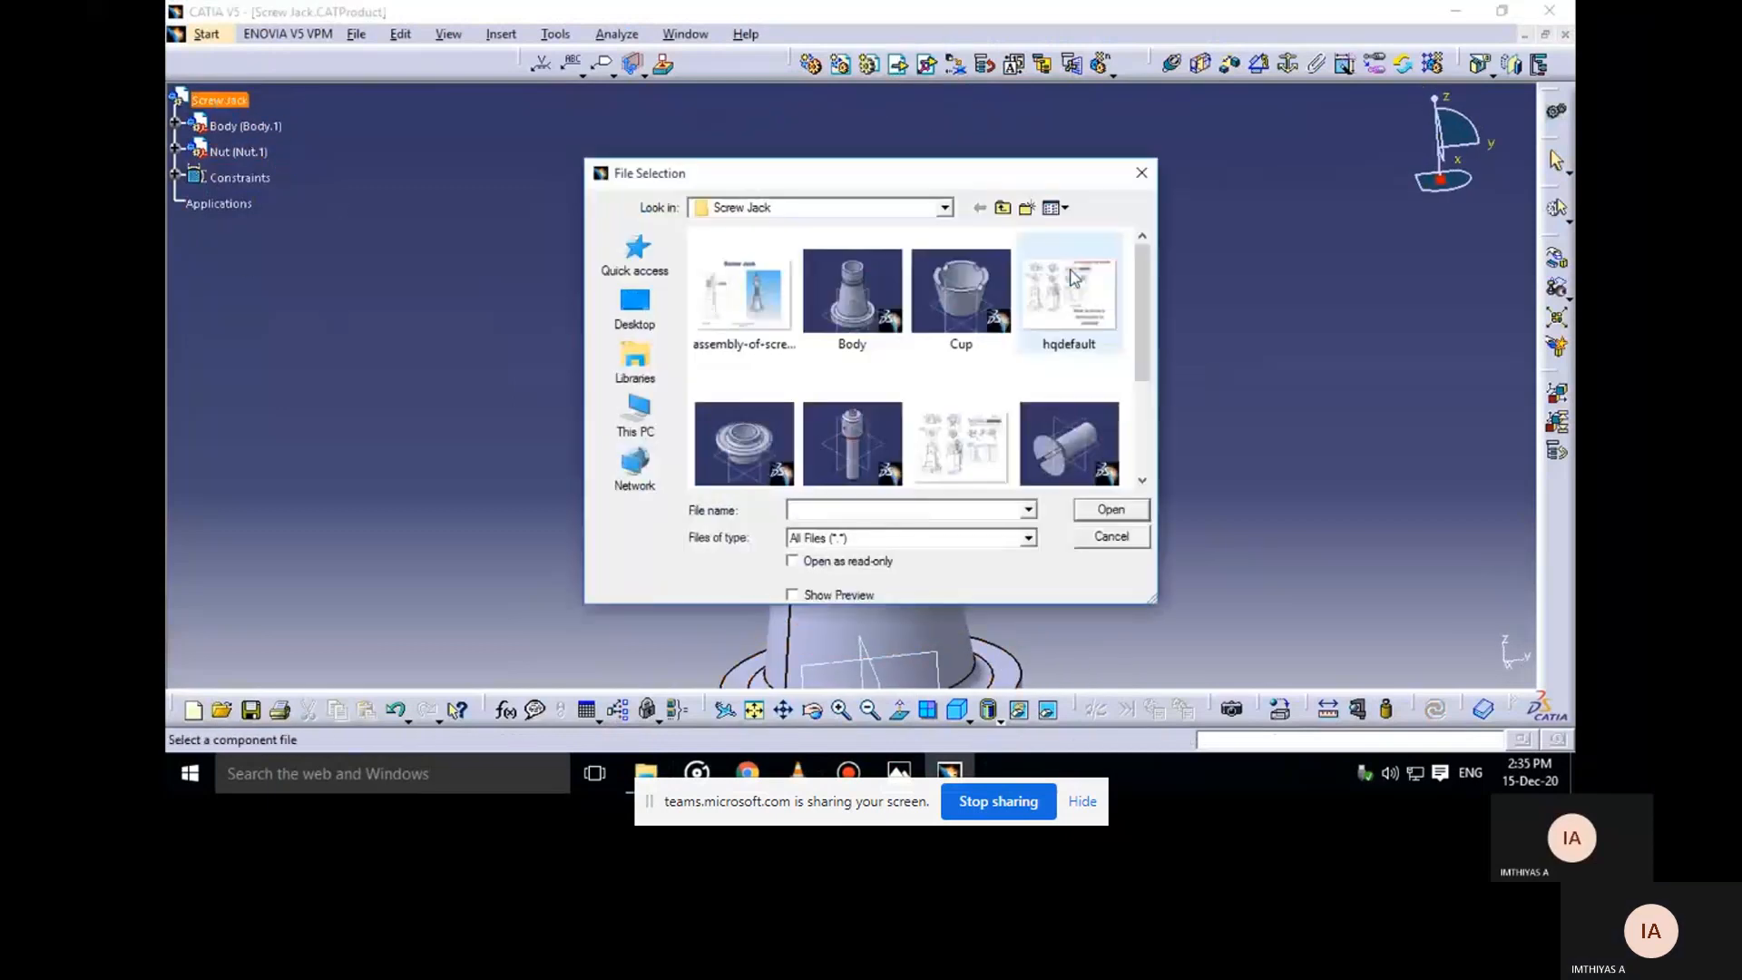
click(899, 771)
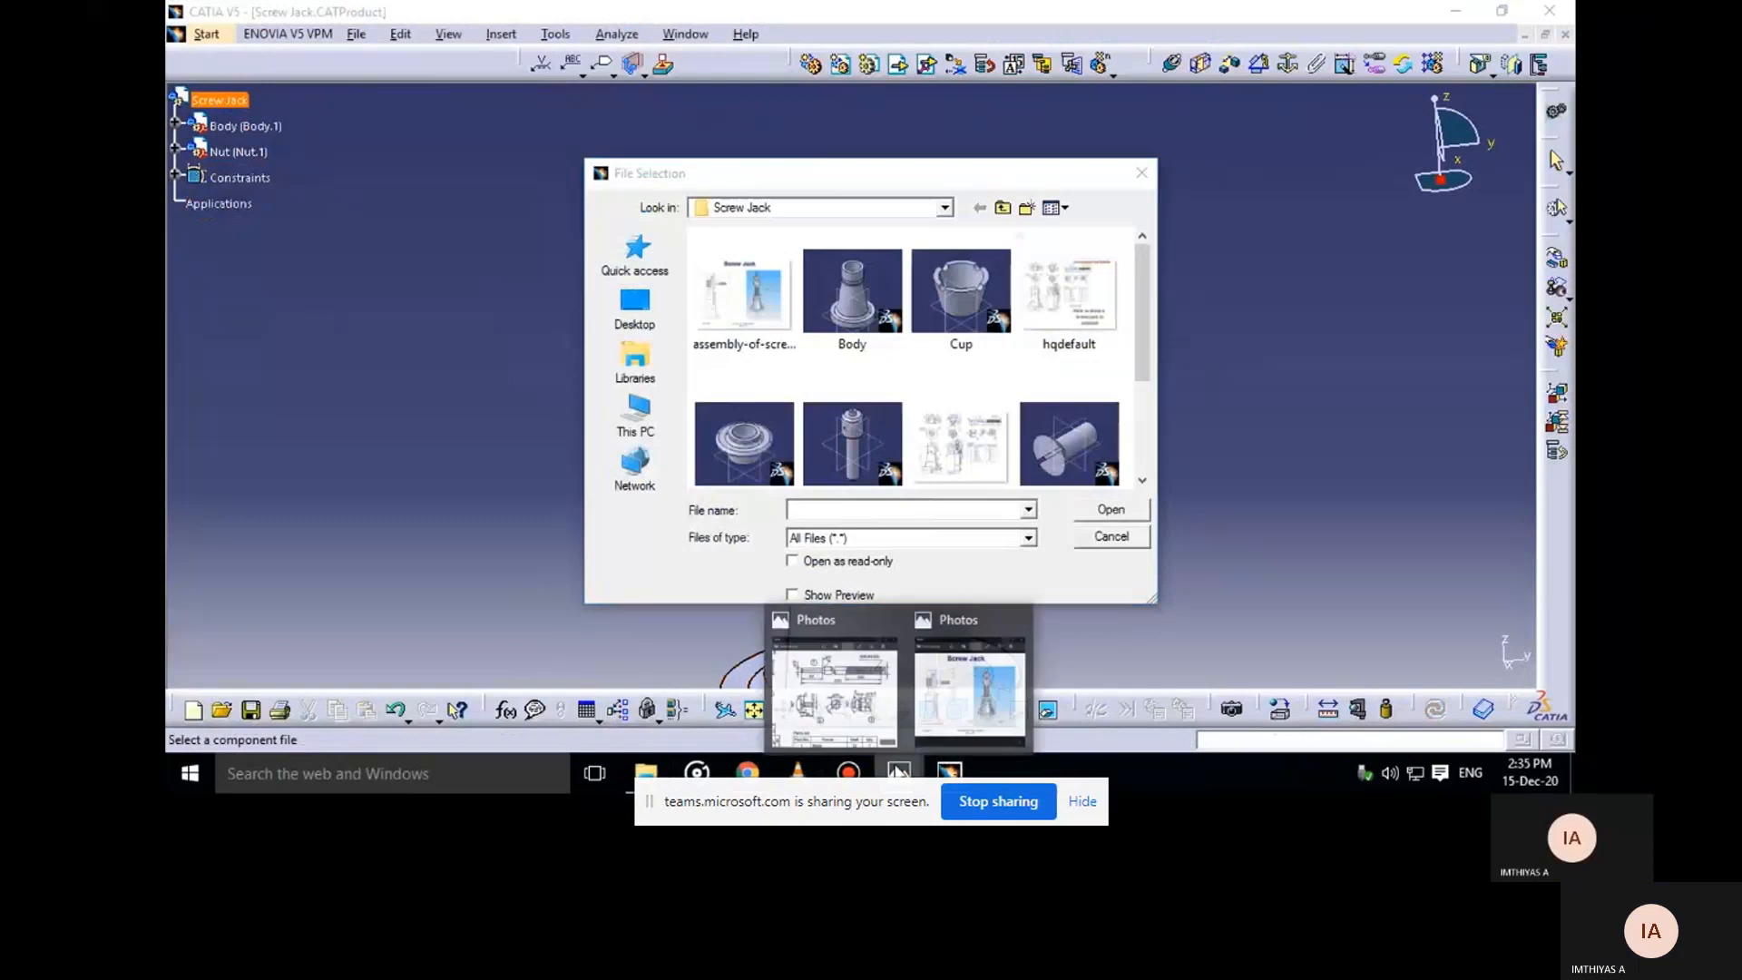
click(969, 689)
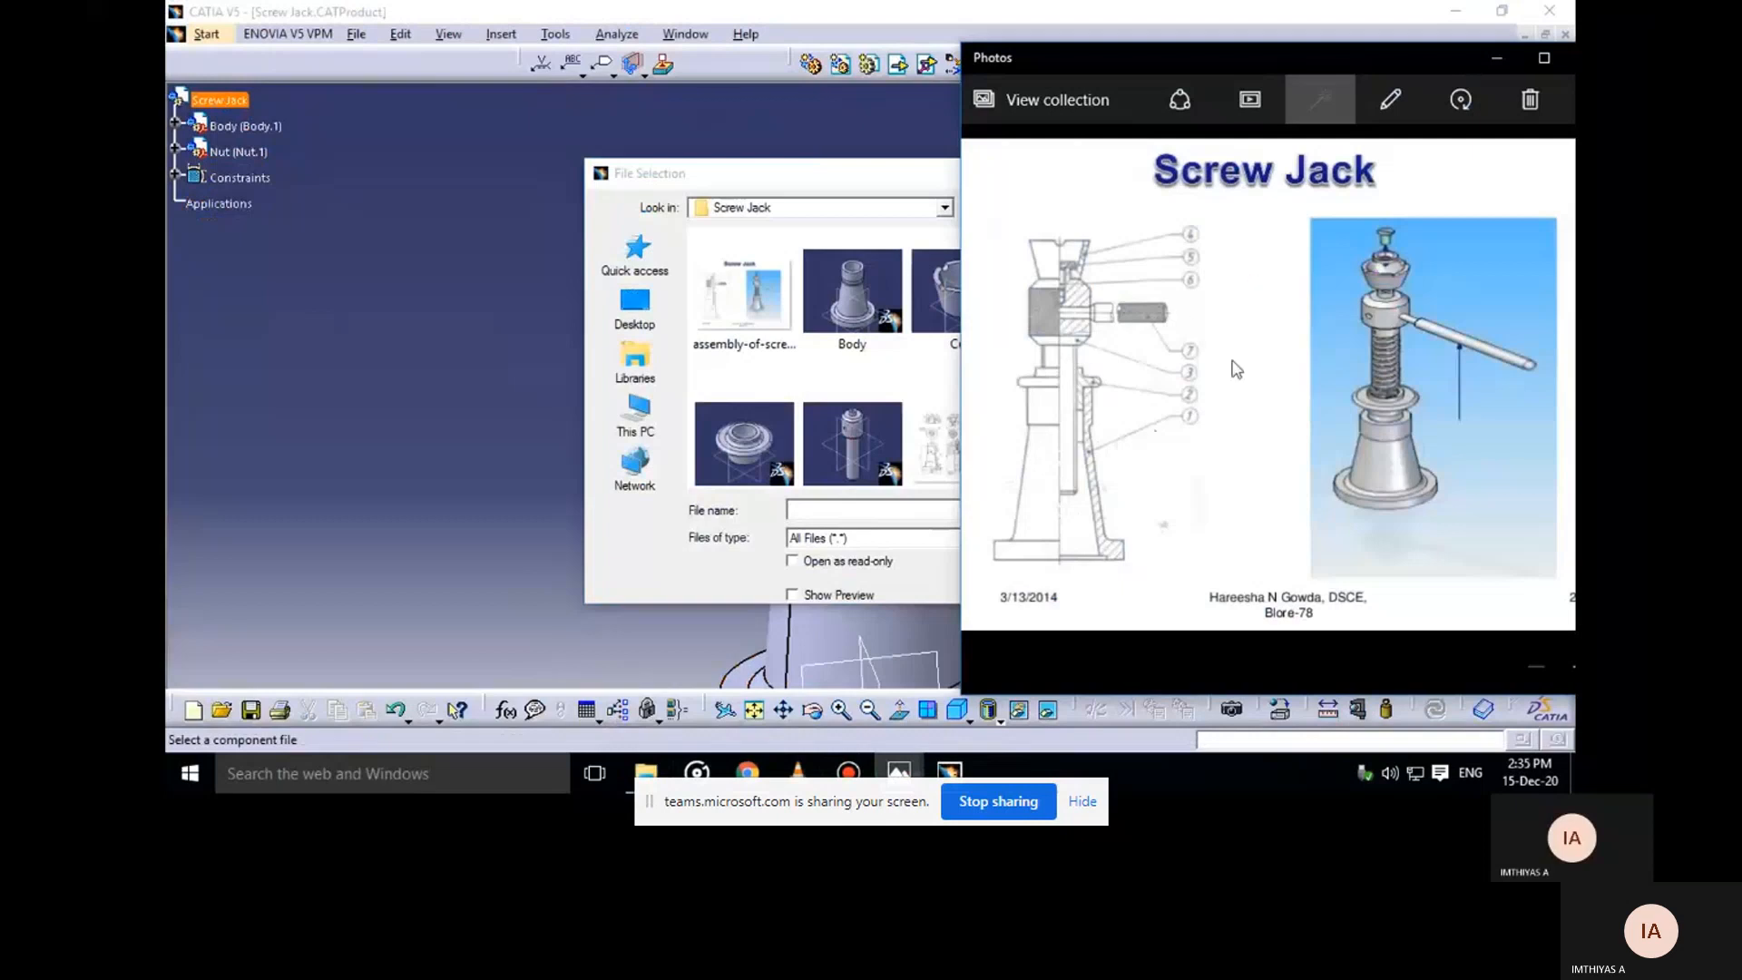
click(1495, 60)
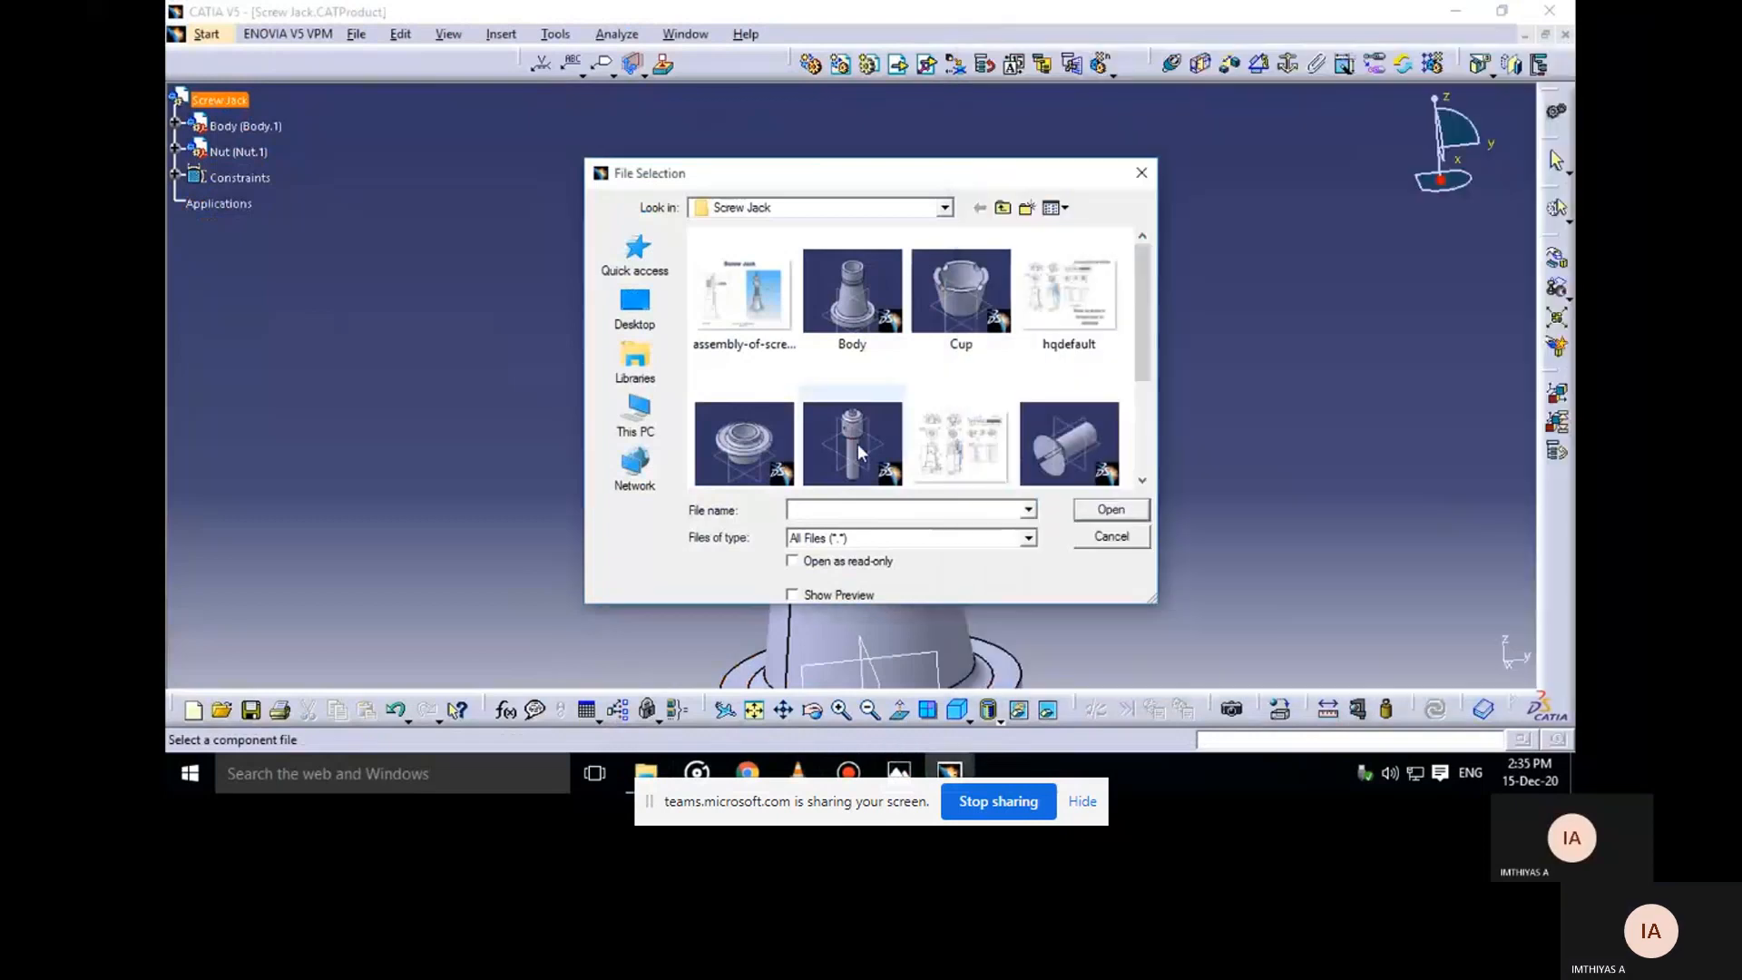
scroll(1082, 476, down, 1)
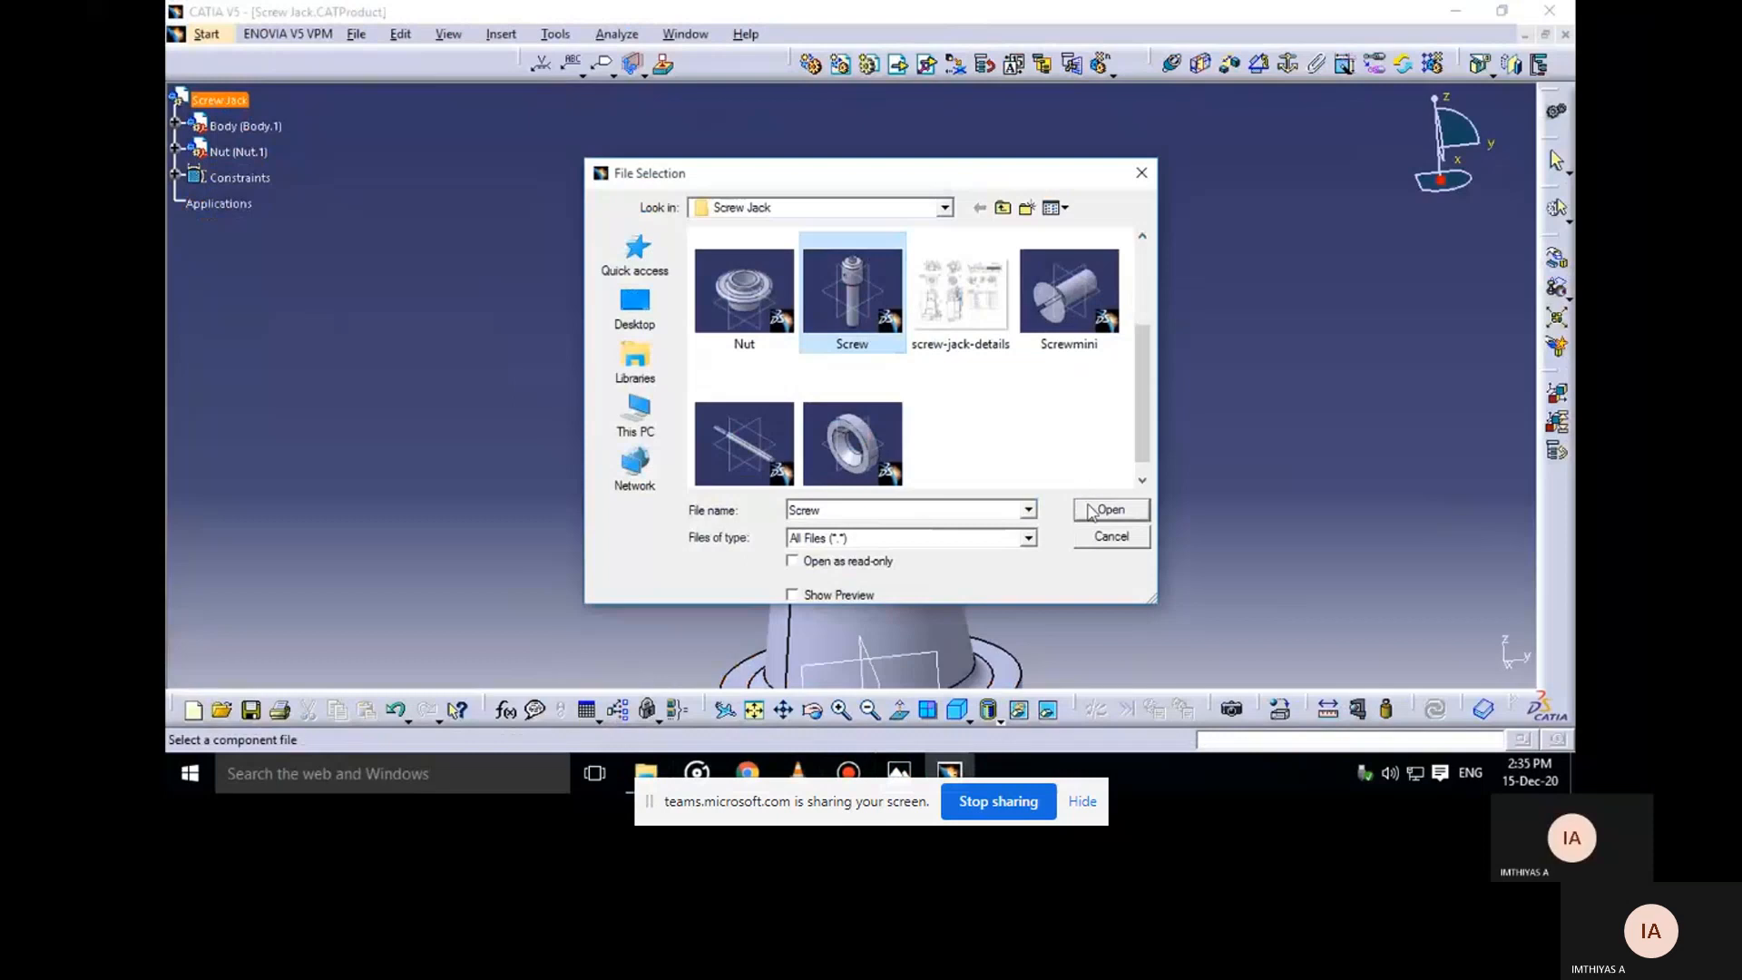
click(1093, 510)
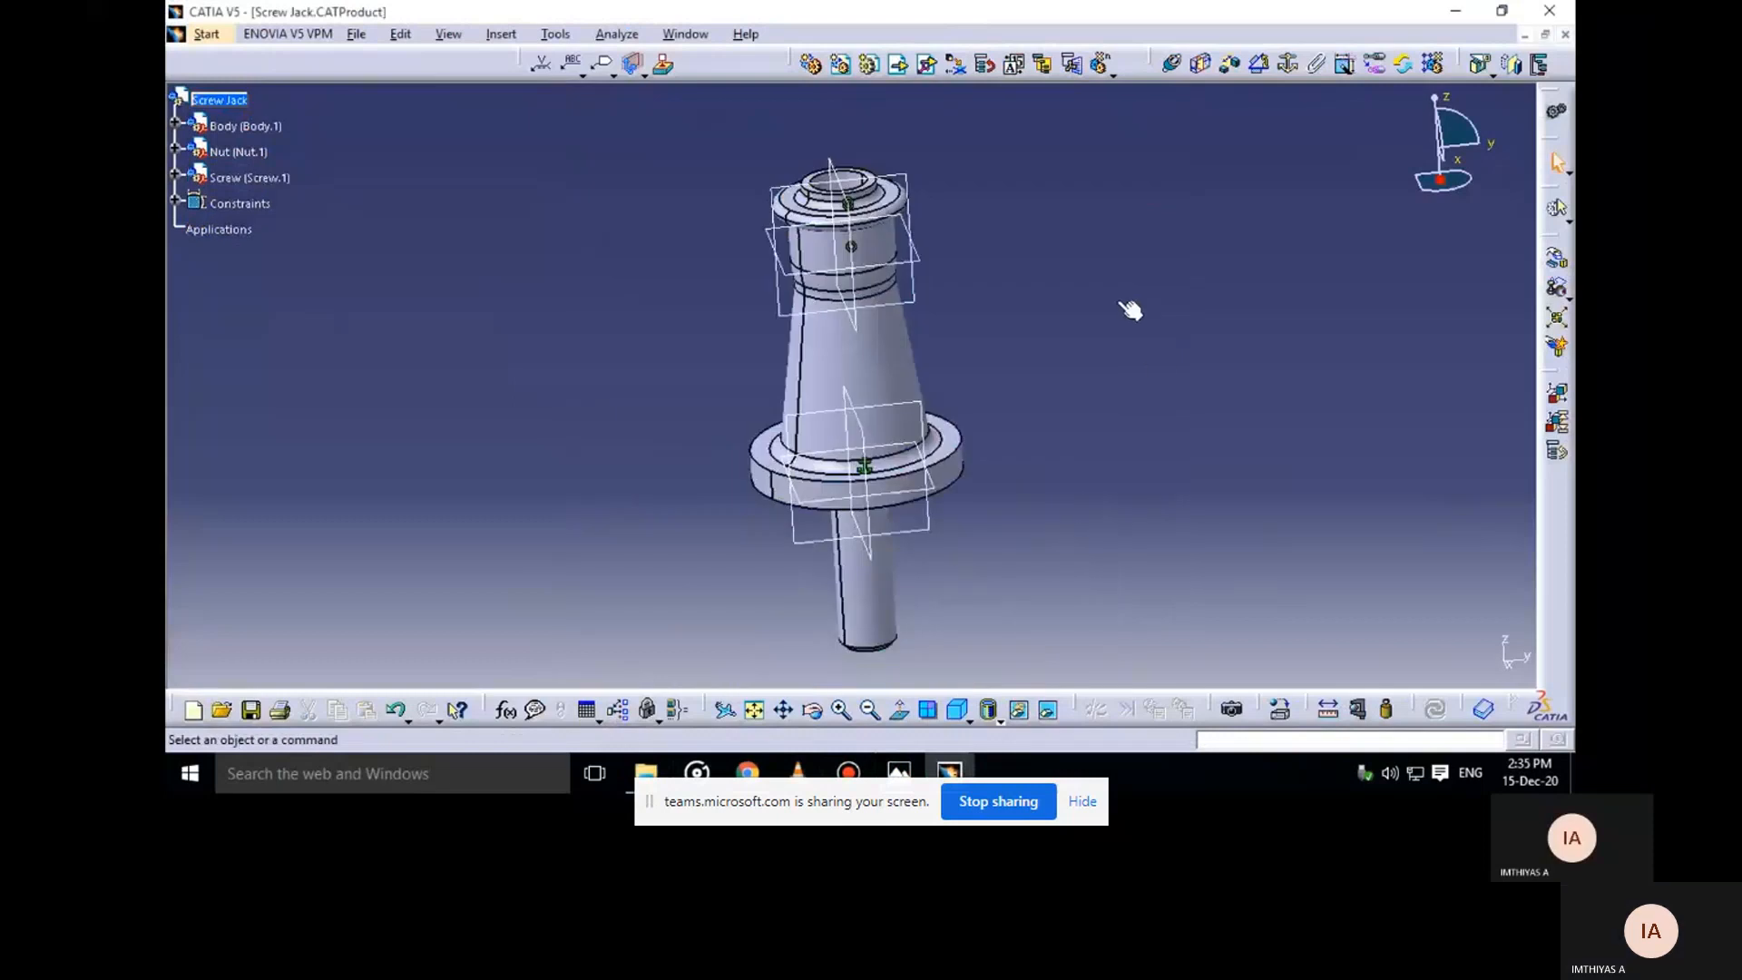
Move the screw along the Z axis with the Manipulation tool until it stands clear above the nut
middle_drag(1129, 310, 1157, 341)
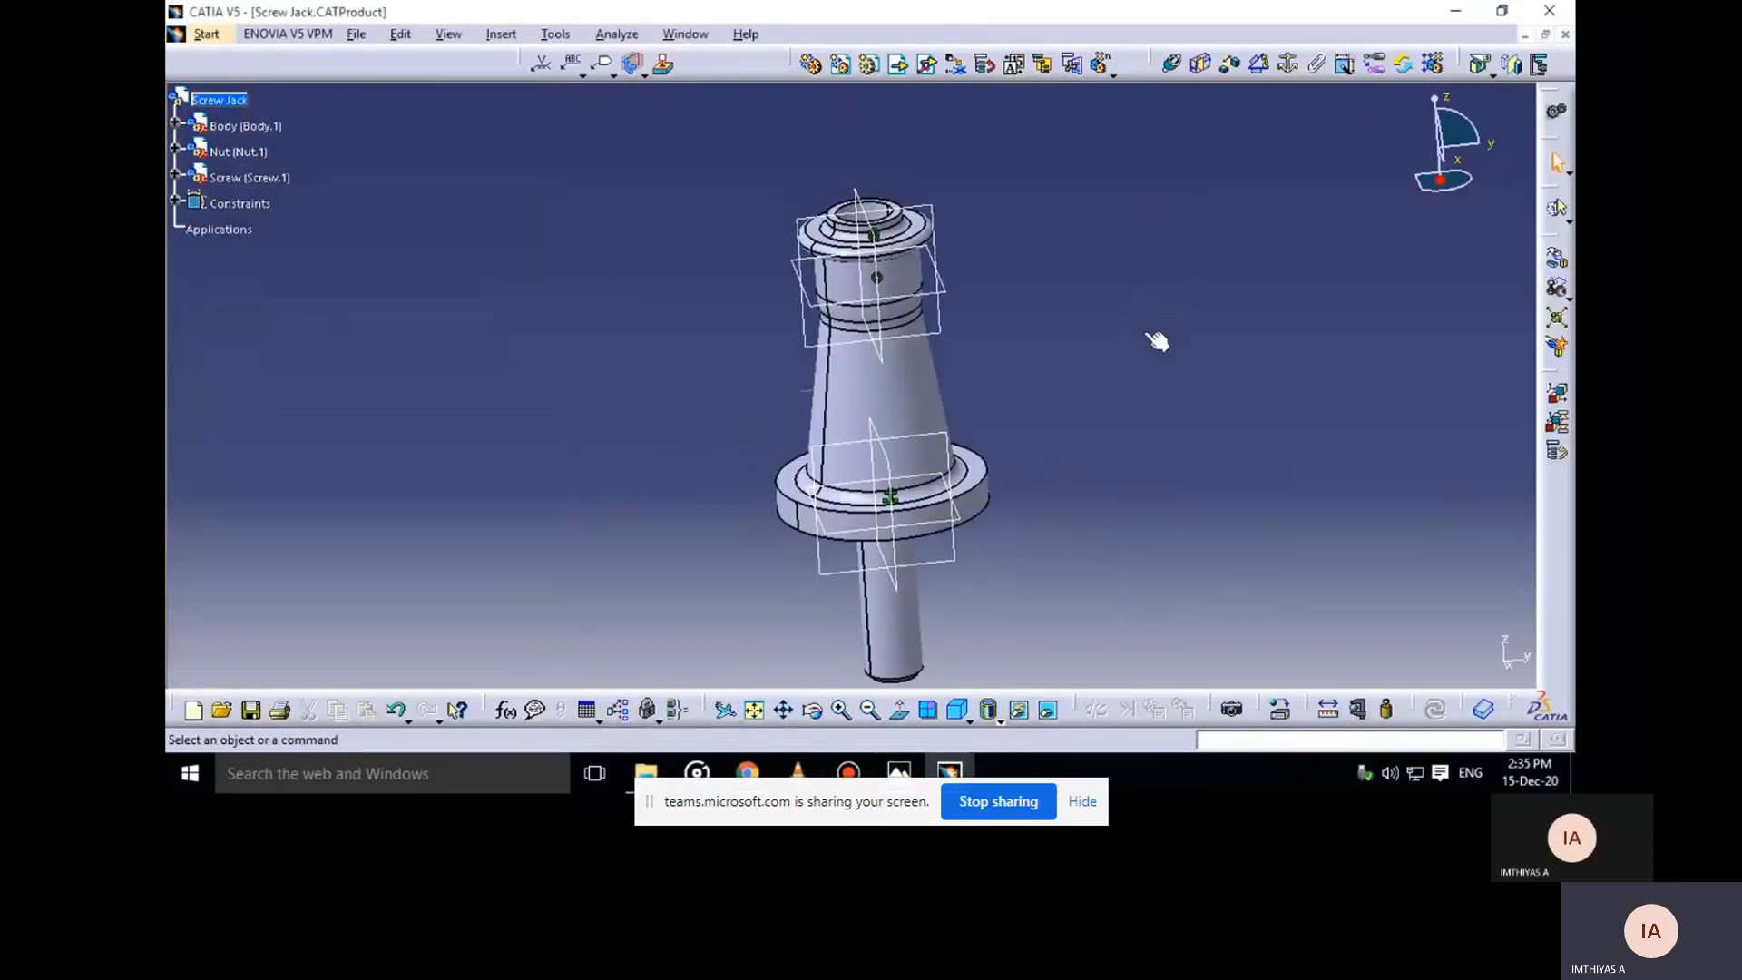
click(1557, 259)
click(1453, 539)
drag(948, 608, 924, 122)
middle_drag(1103, 229, 1180, 624)
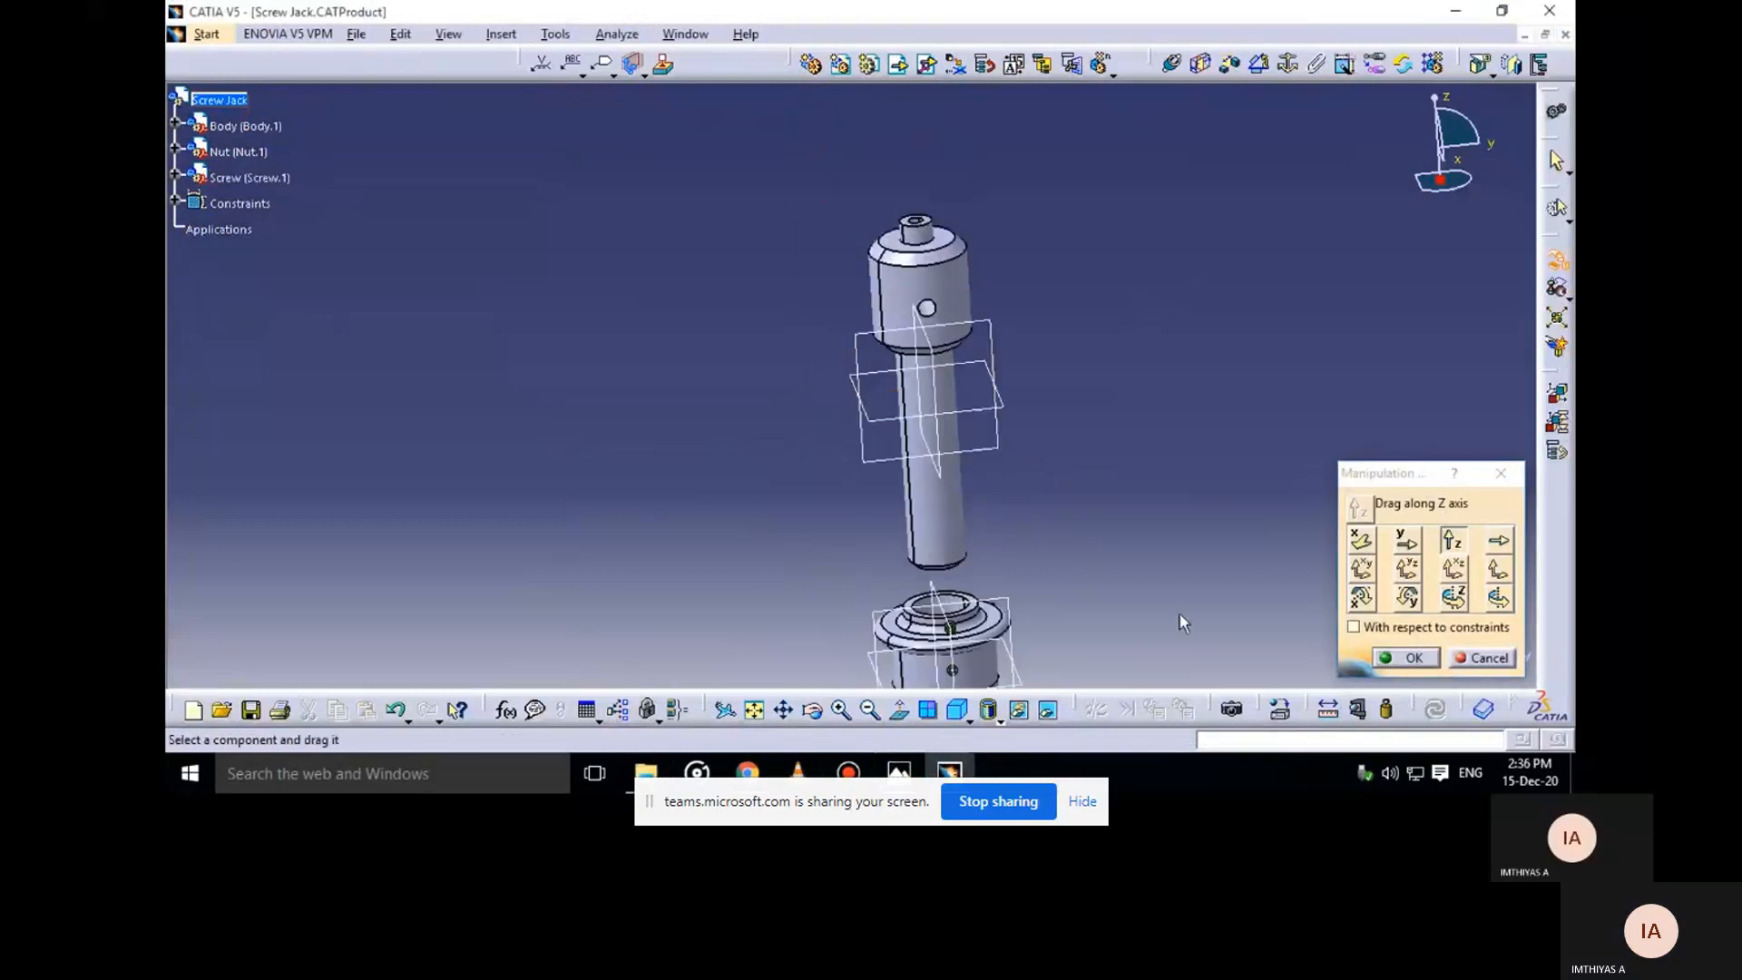
middle_drag(1078, 604, 1028, 352)
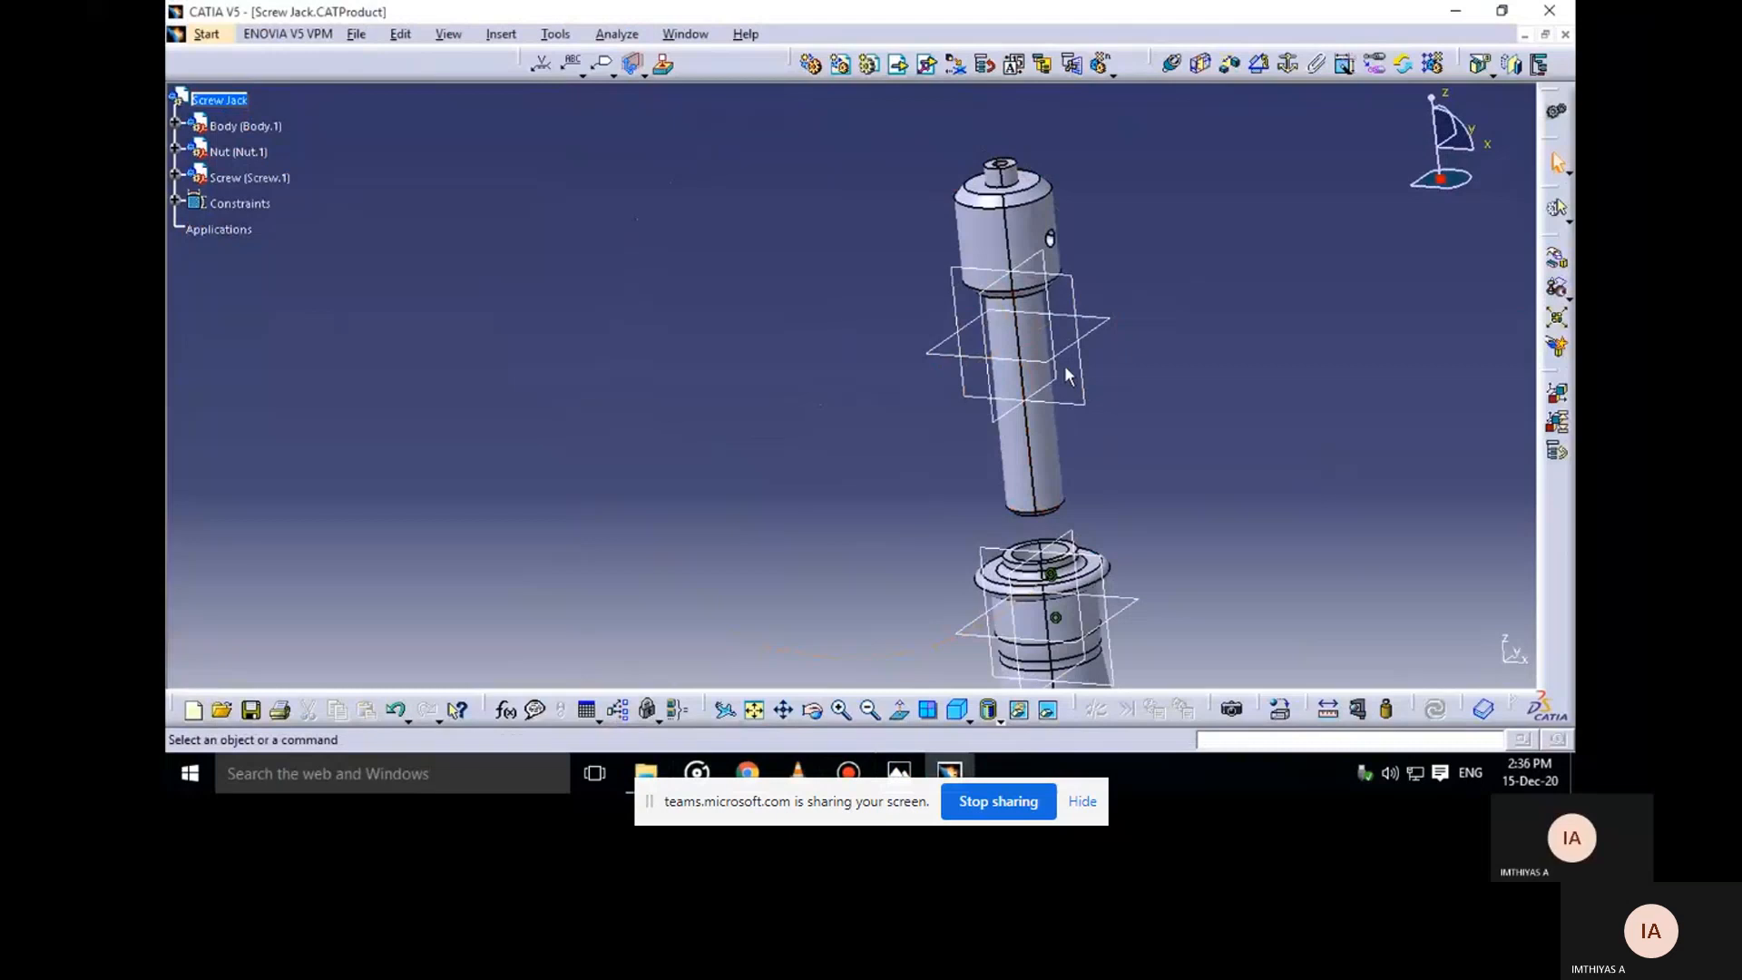
Add a Coincidence constraint between the screw's axis and the axis of the nut's hole
middle_drag(1066, 370, 945, 422)
click(1171, 63)
click(875, 382)
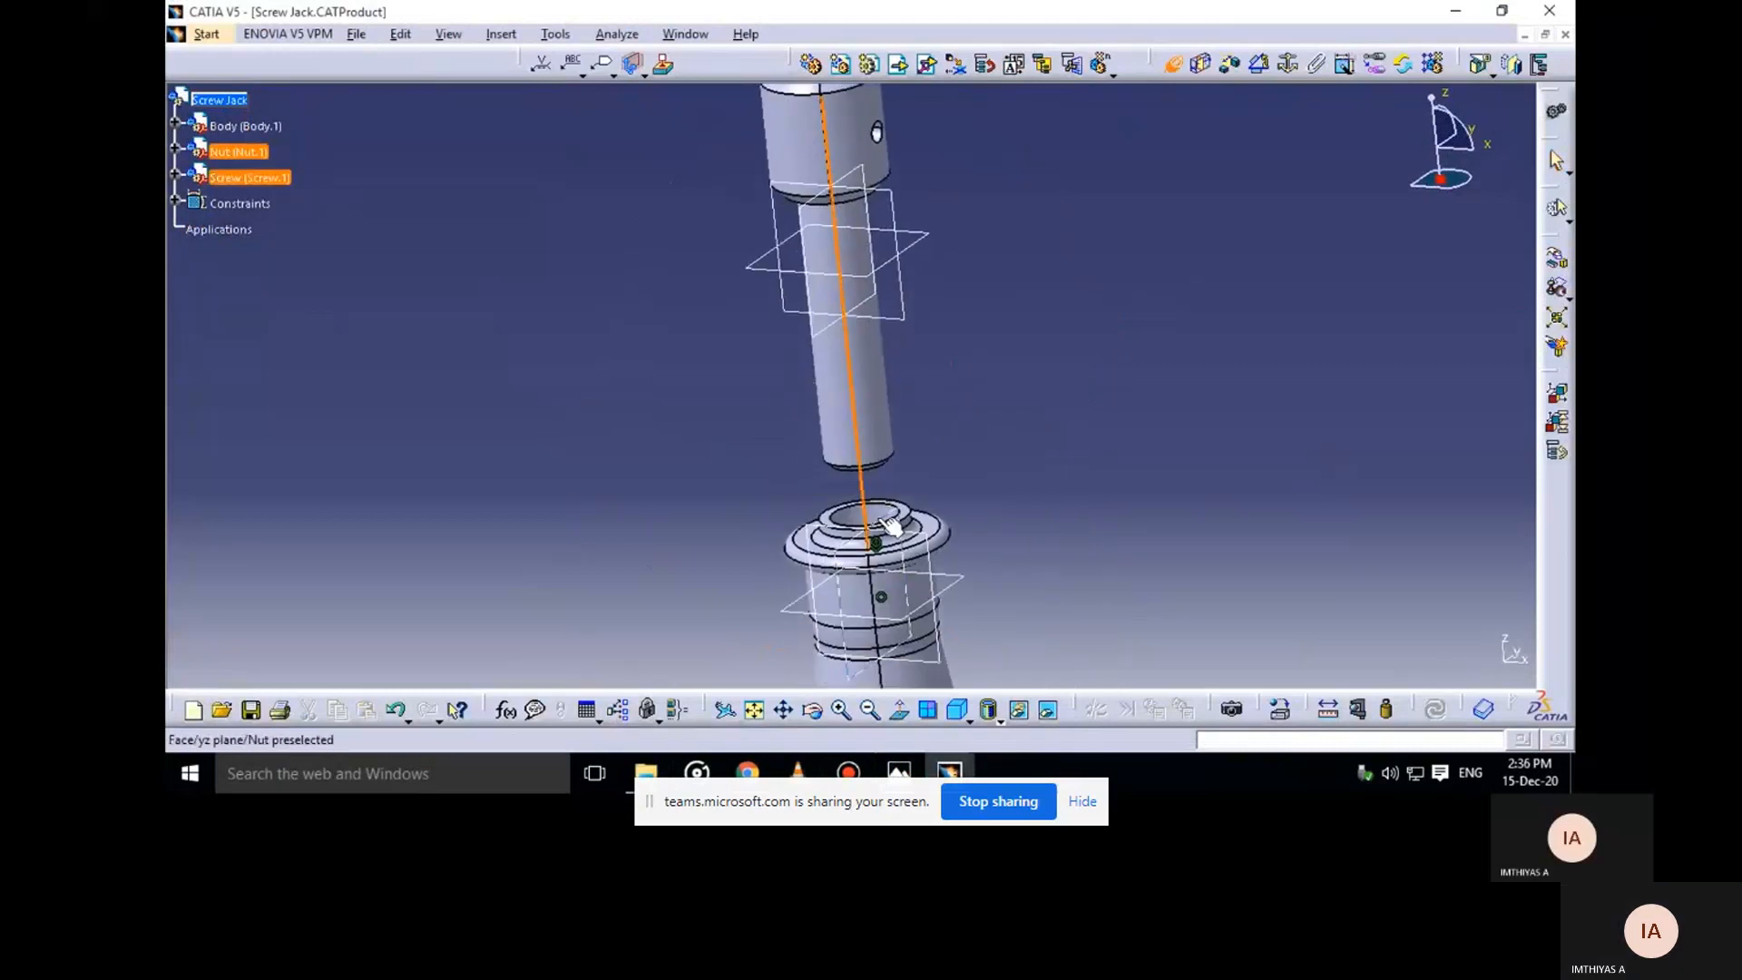
click(889, 528)
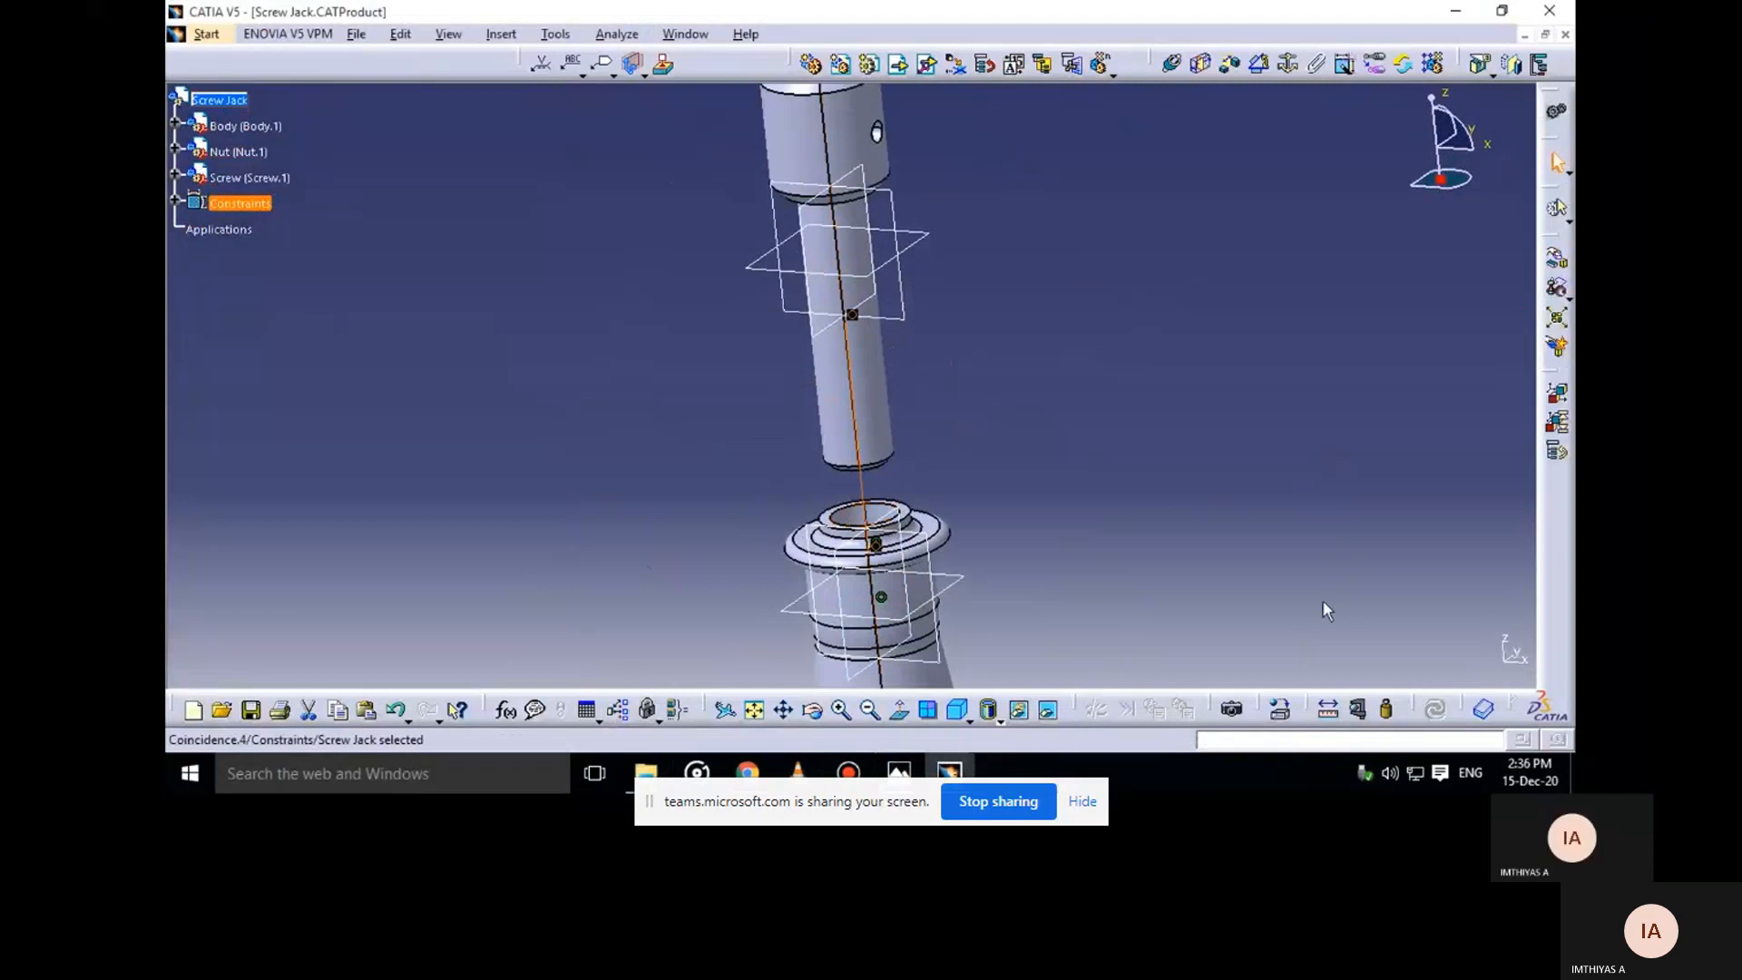
click(1340, 436)
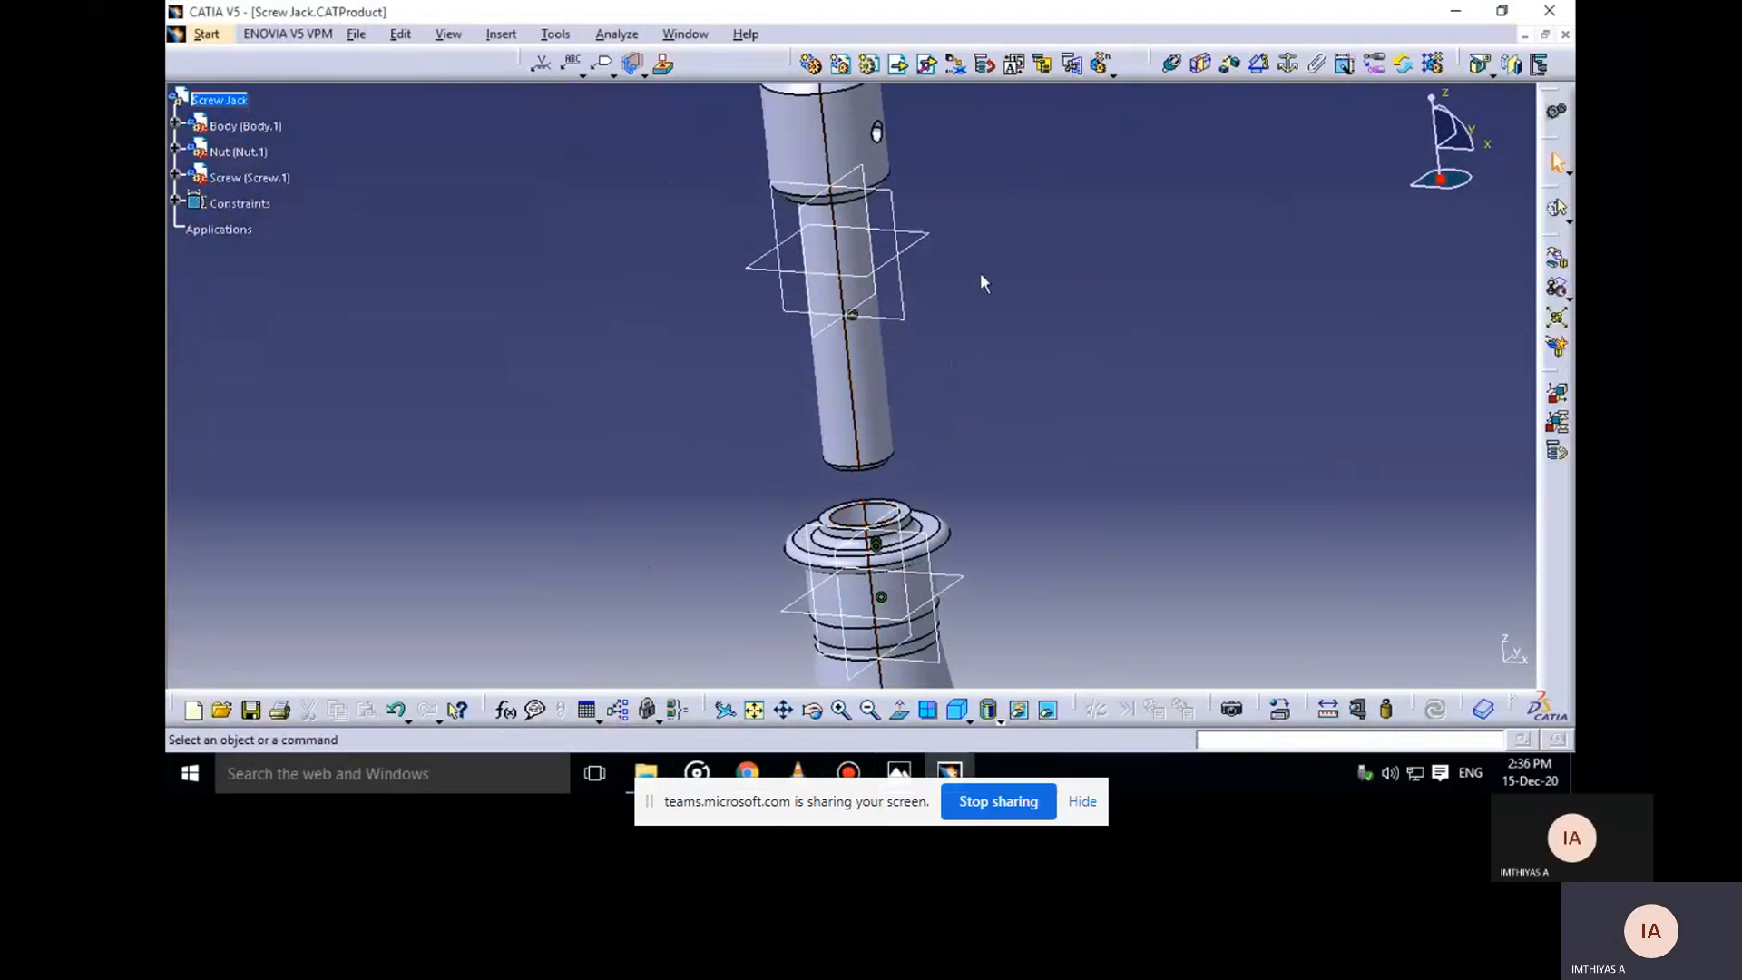
Check the assembly image and create an Offset constraint between the annular underside of the screw's head and the nut's upper flange face
middle_drag(980, 279, 1014, 420)
middle_drag(983, 490, 971, 295)
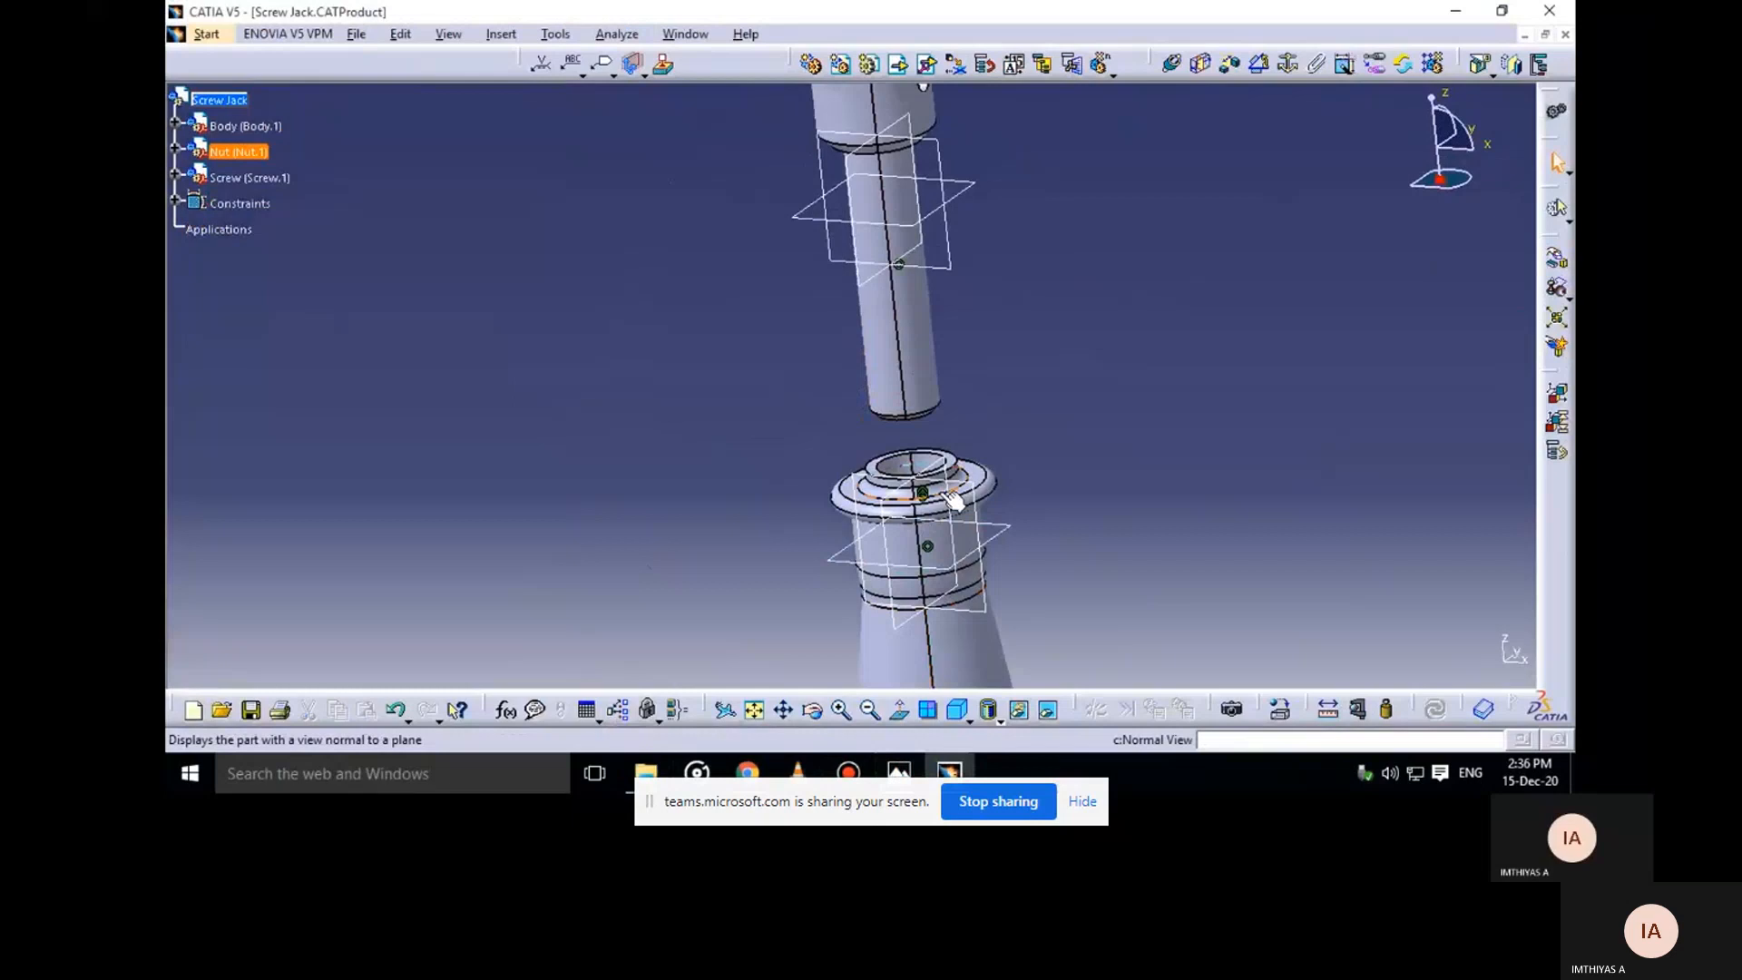
mouse_move(898, 772)
click(962, 700)
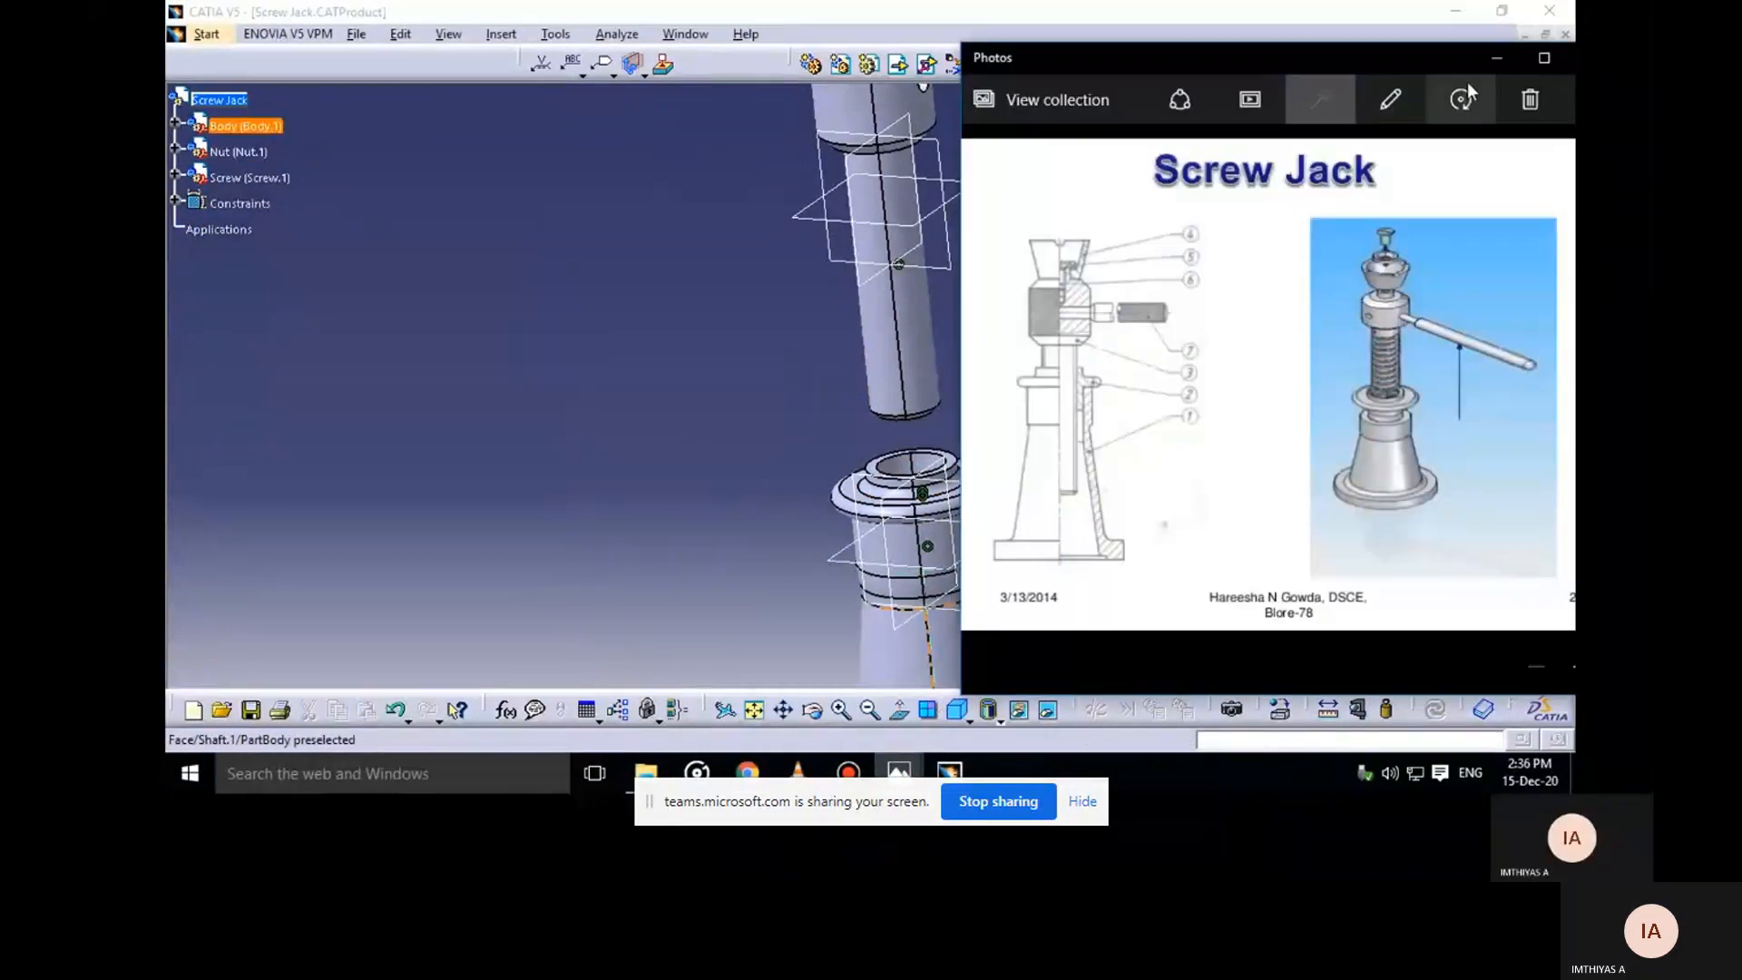
click(1497, 58)
middle_drag(1003, 359, 1125, 163)
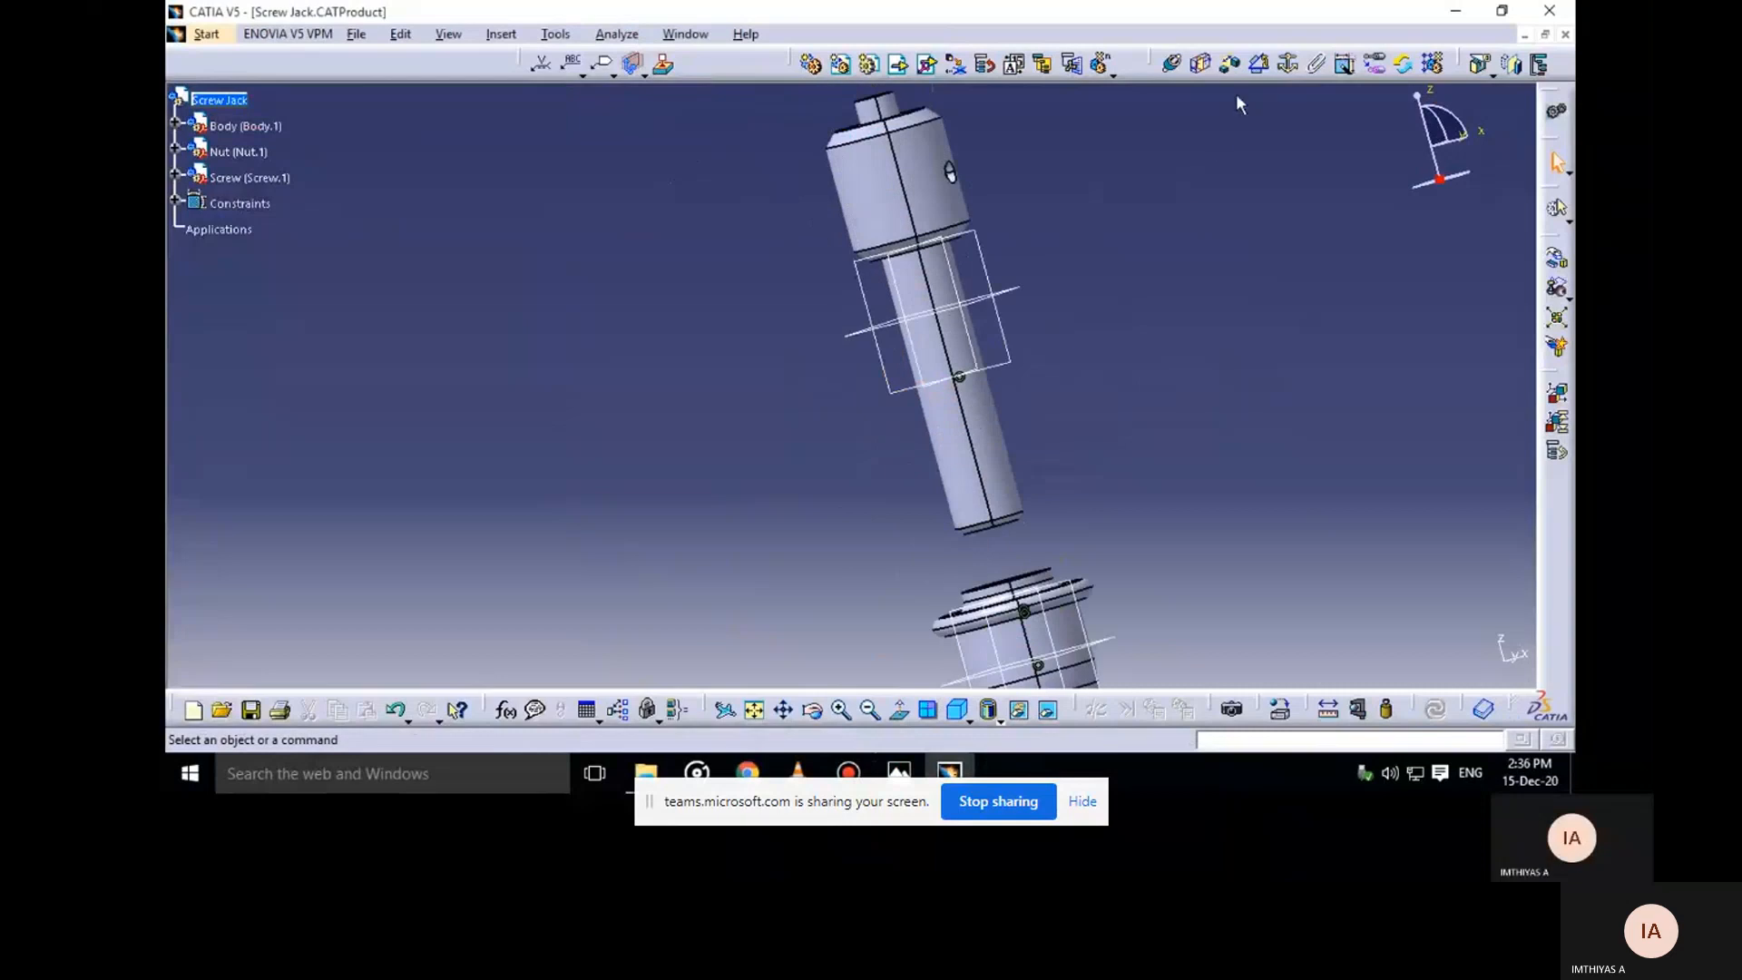
click(1227, 72)
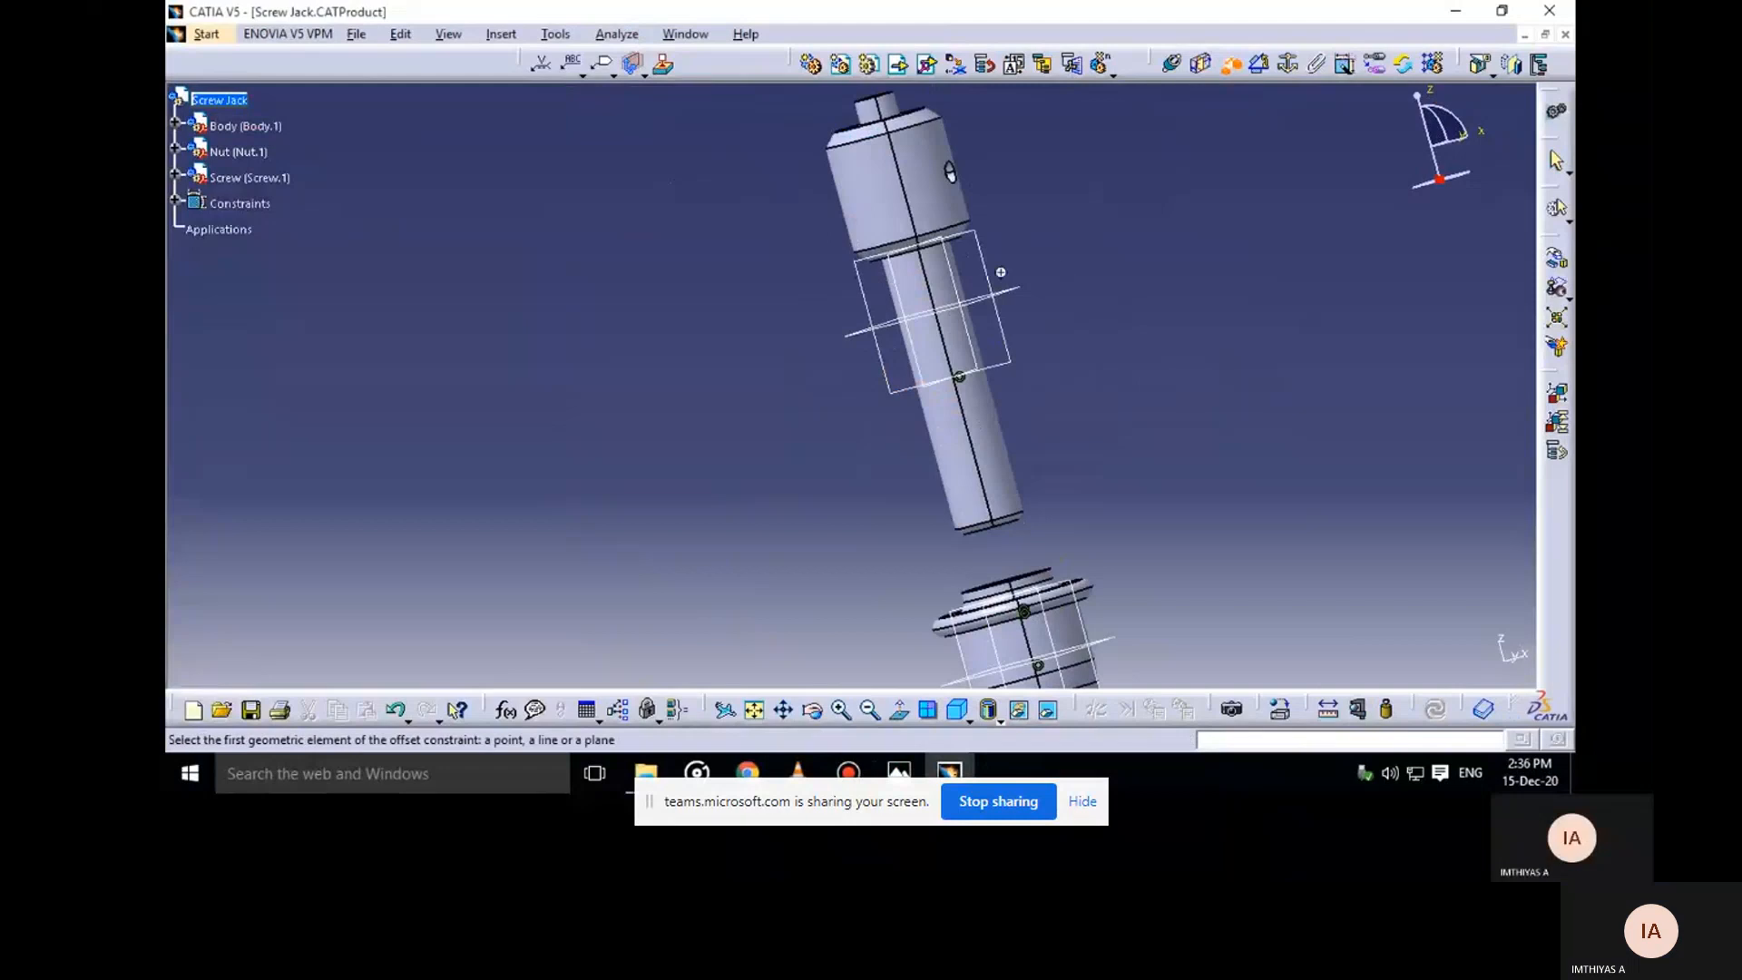
middle_drag(1061, 273, 968, 357)
click(1006, 269)
middle_drag(1113, 286, 1076, 372)
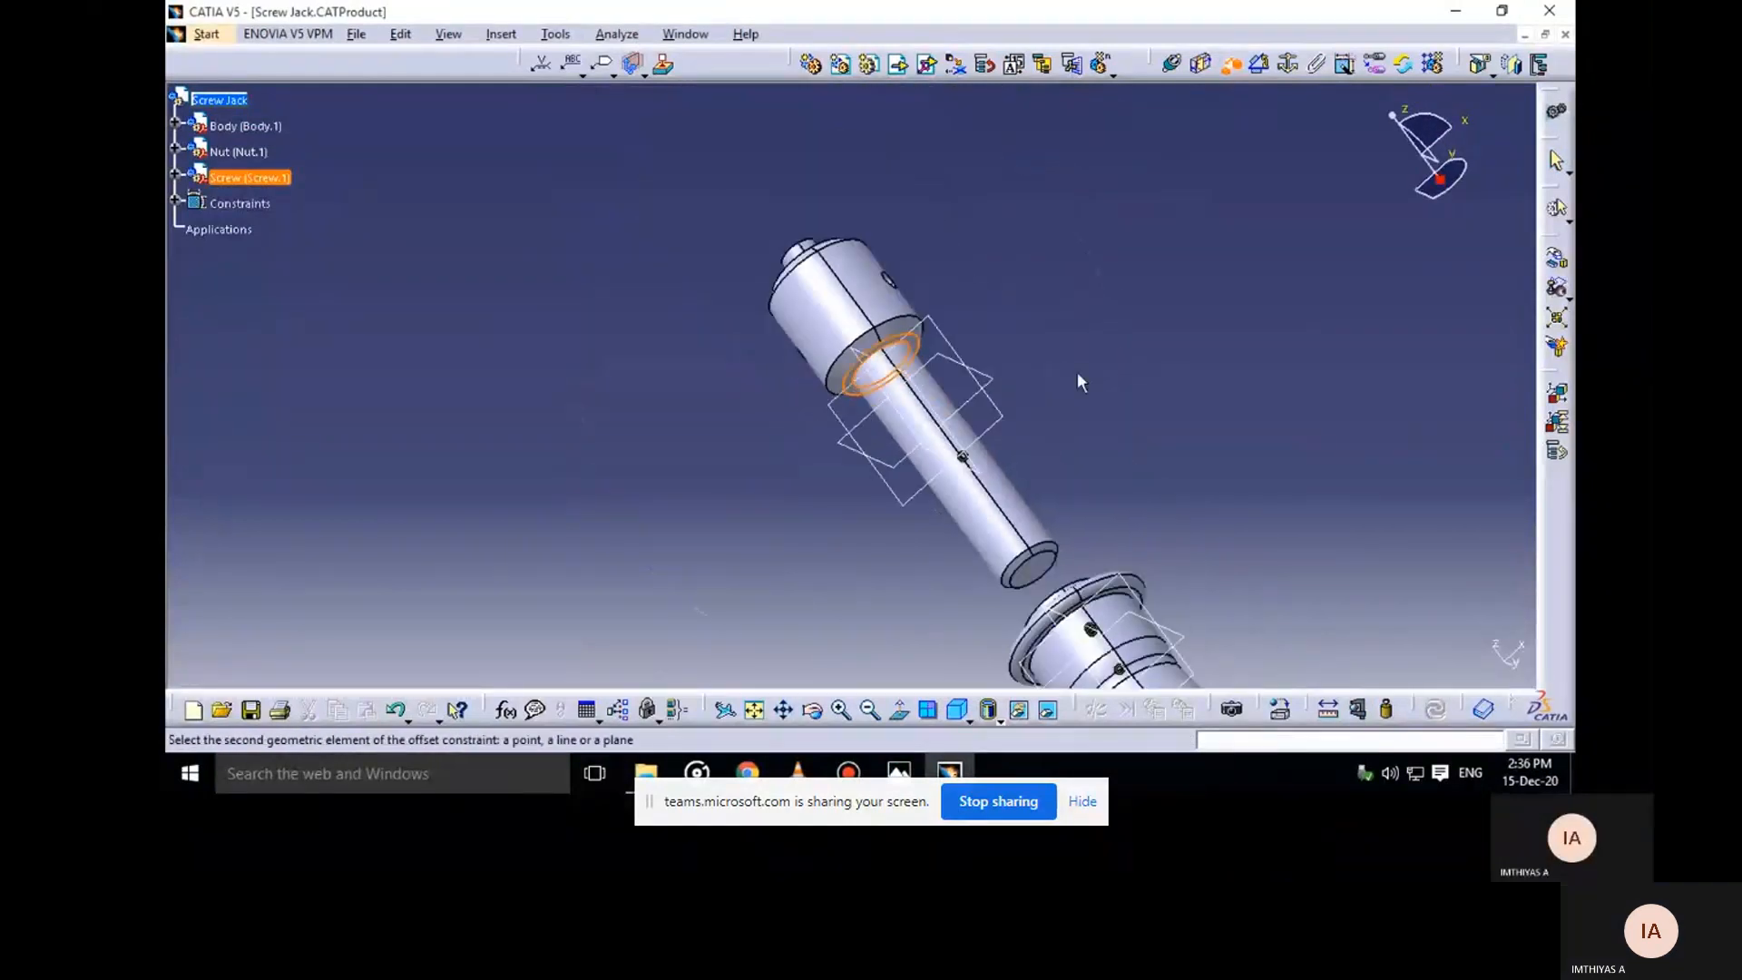
middle_drag(1014, 323, 1094, 365)
click(1093, 368)
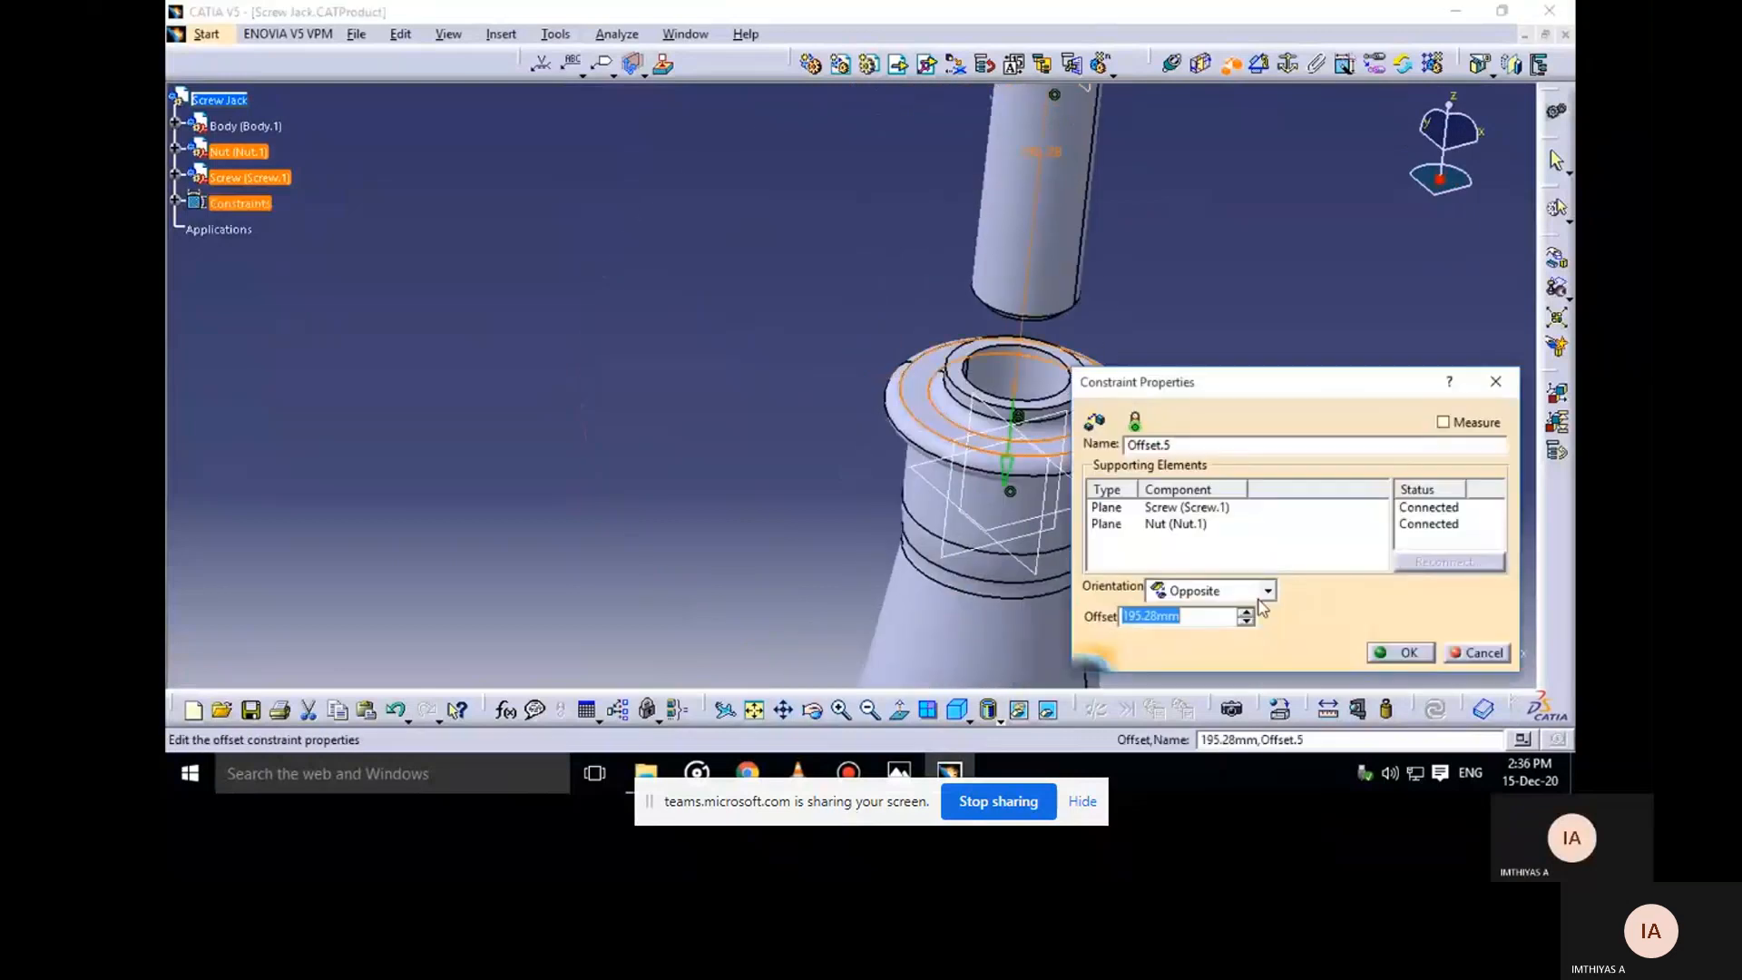
Set the screw-to-nut offset to 100 mm in Opposite orientation and update the assembly
text(100)
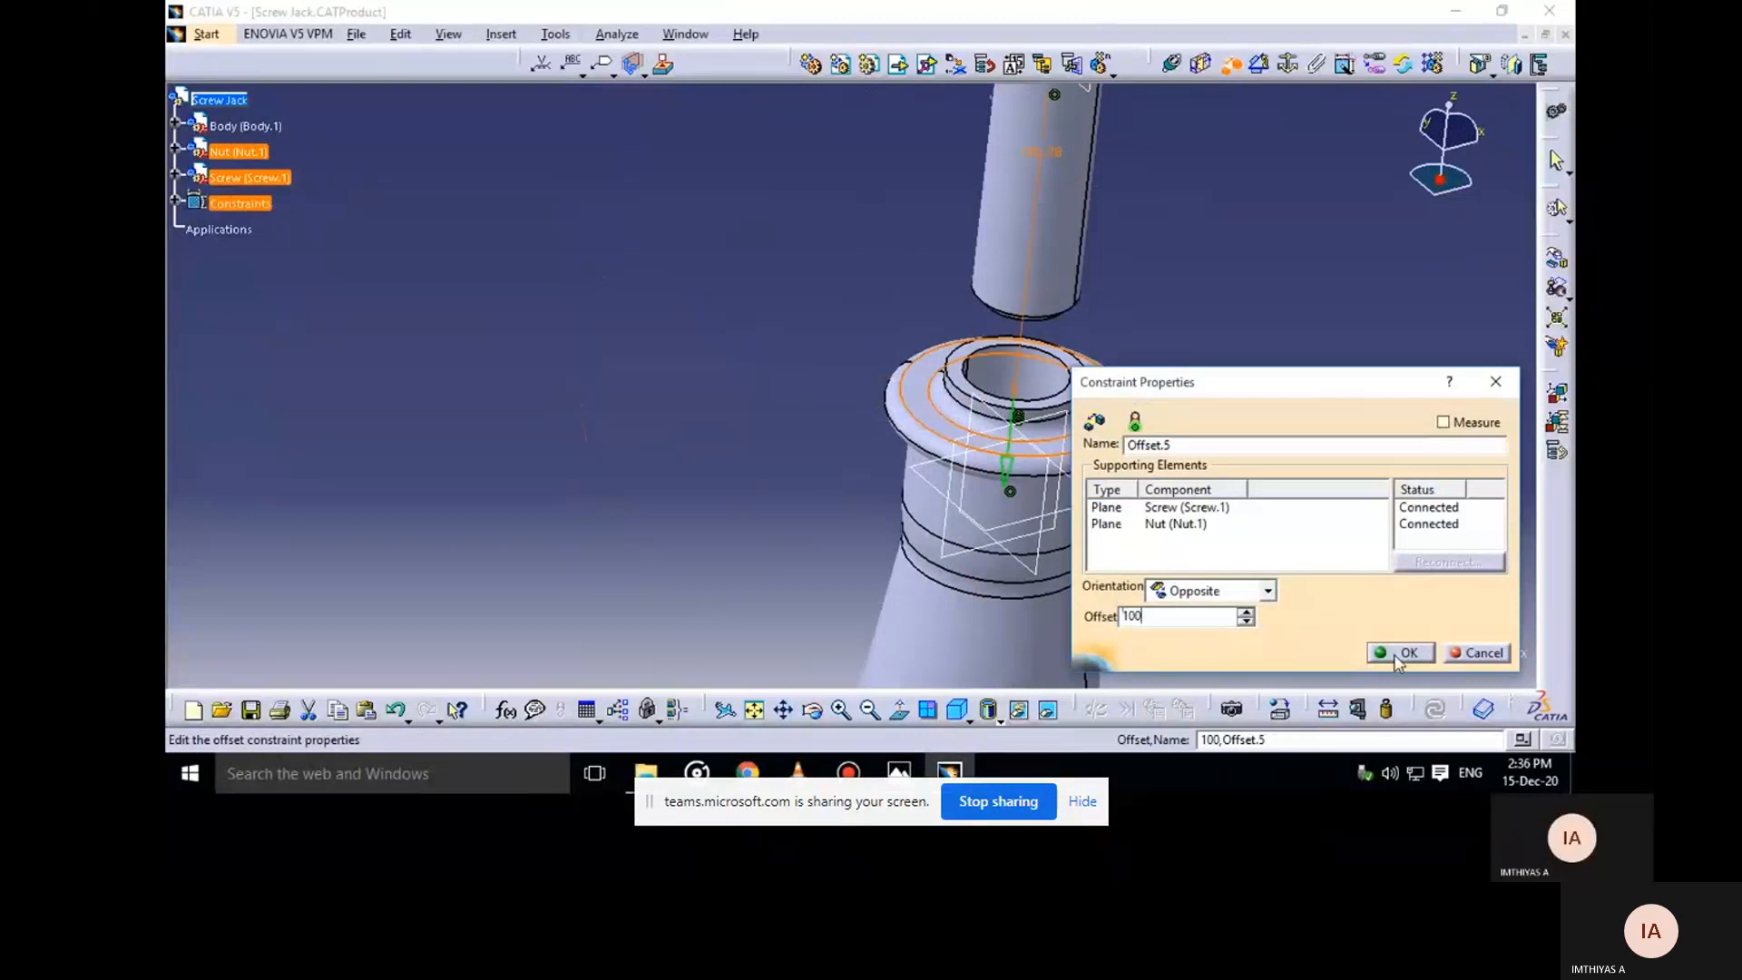
click(1397, 655)
click(1434, 708)
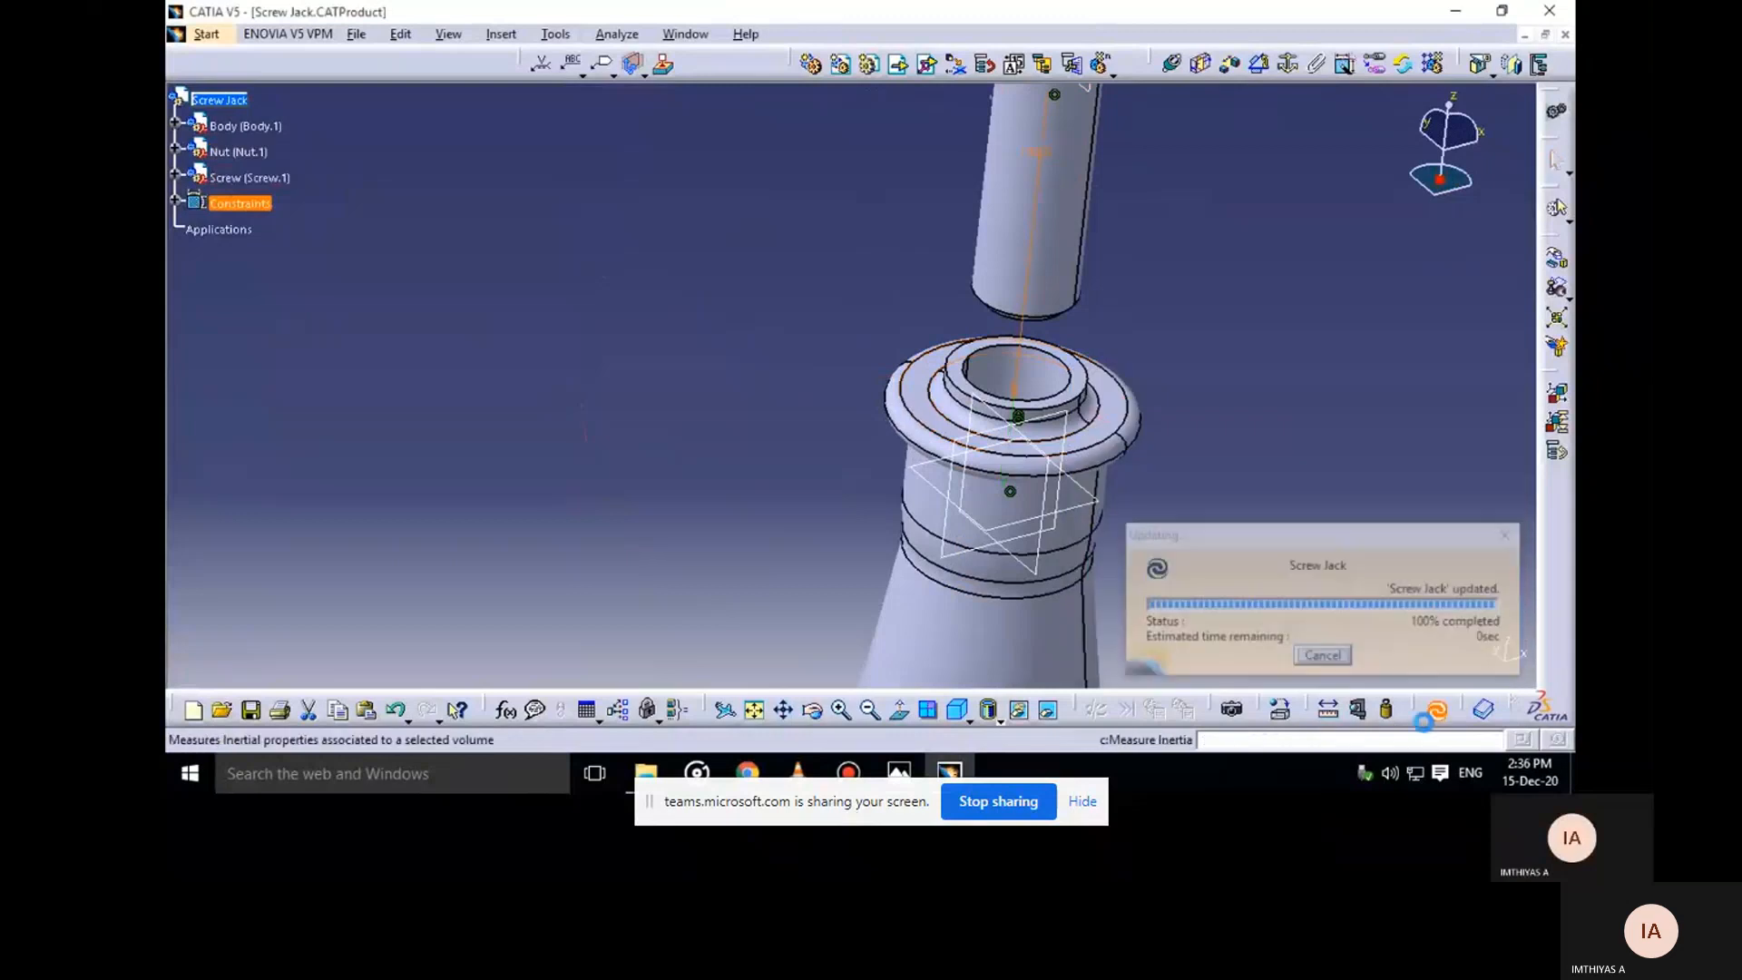
Reduce the screw-to-nut offset to 90 mm, update the assembly, and reduce the offset further to 80 mm
middle_drag(1198, 355, 1160, 510)
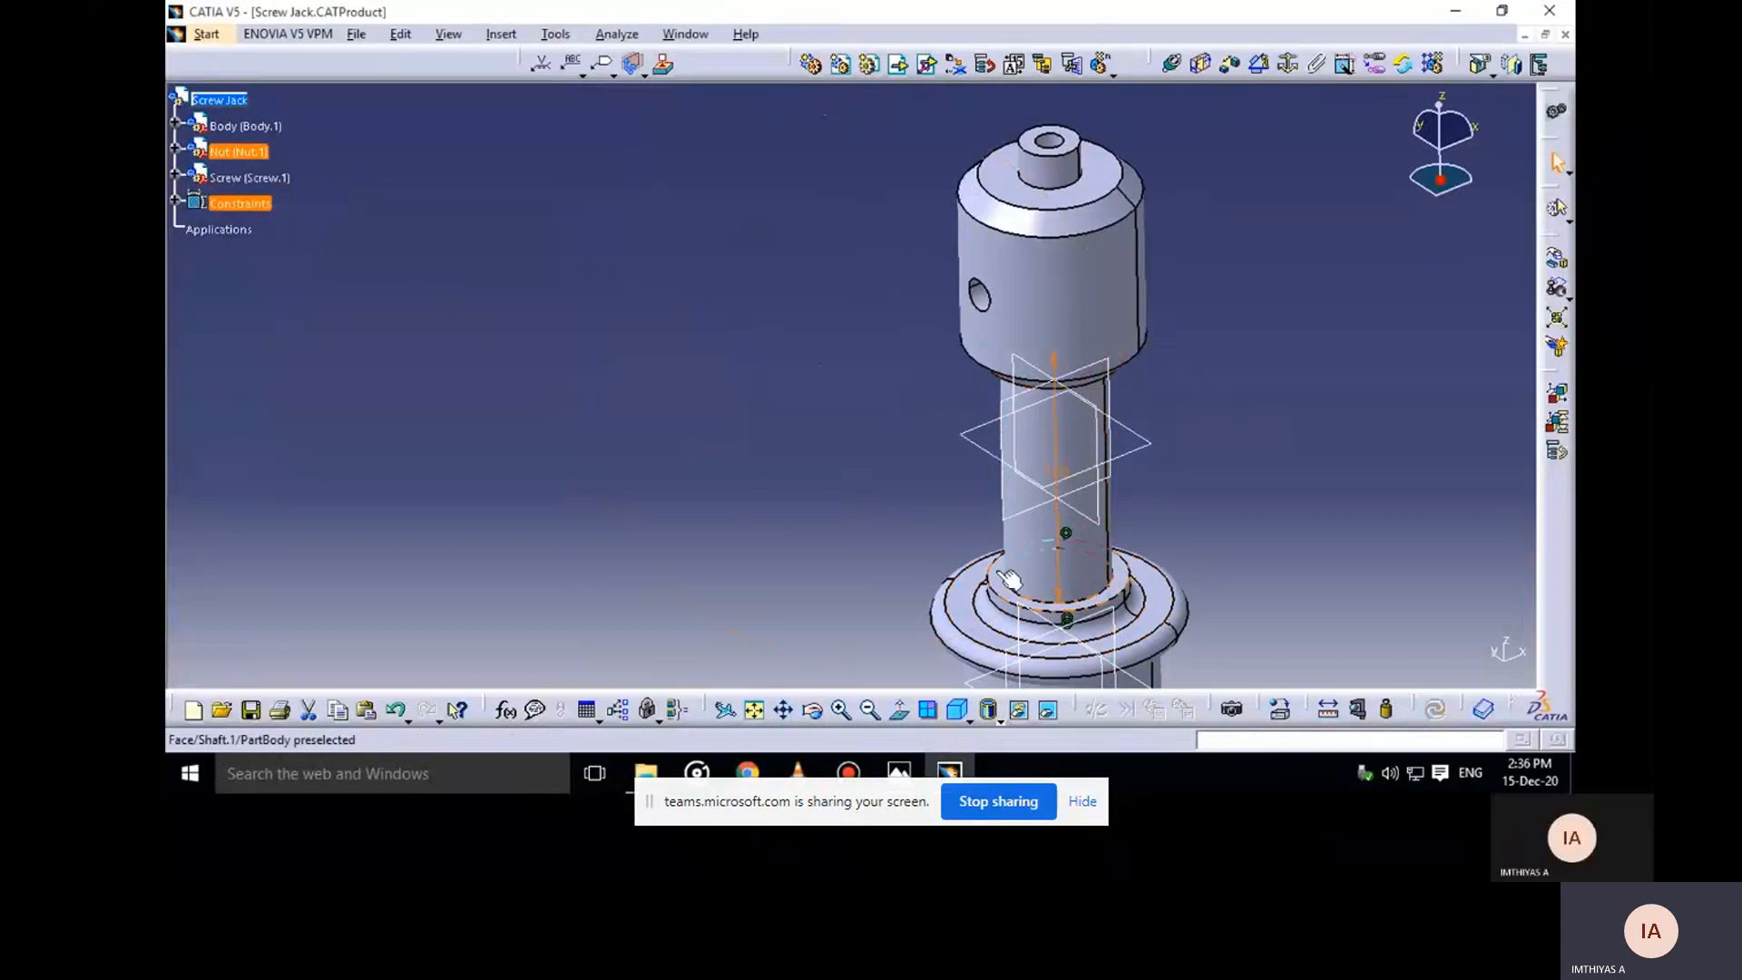
double_click(1055, 461)
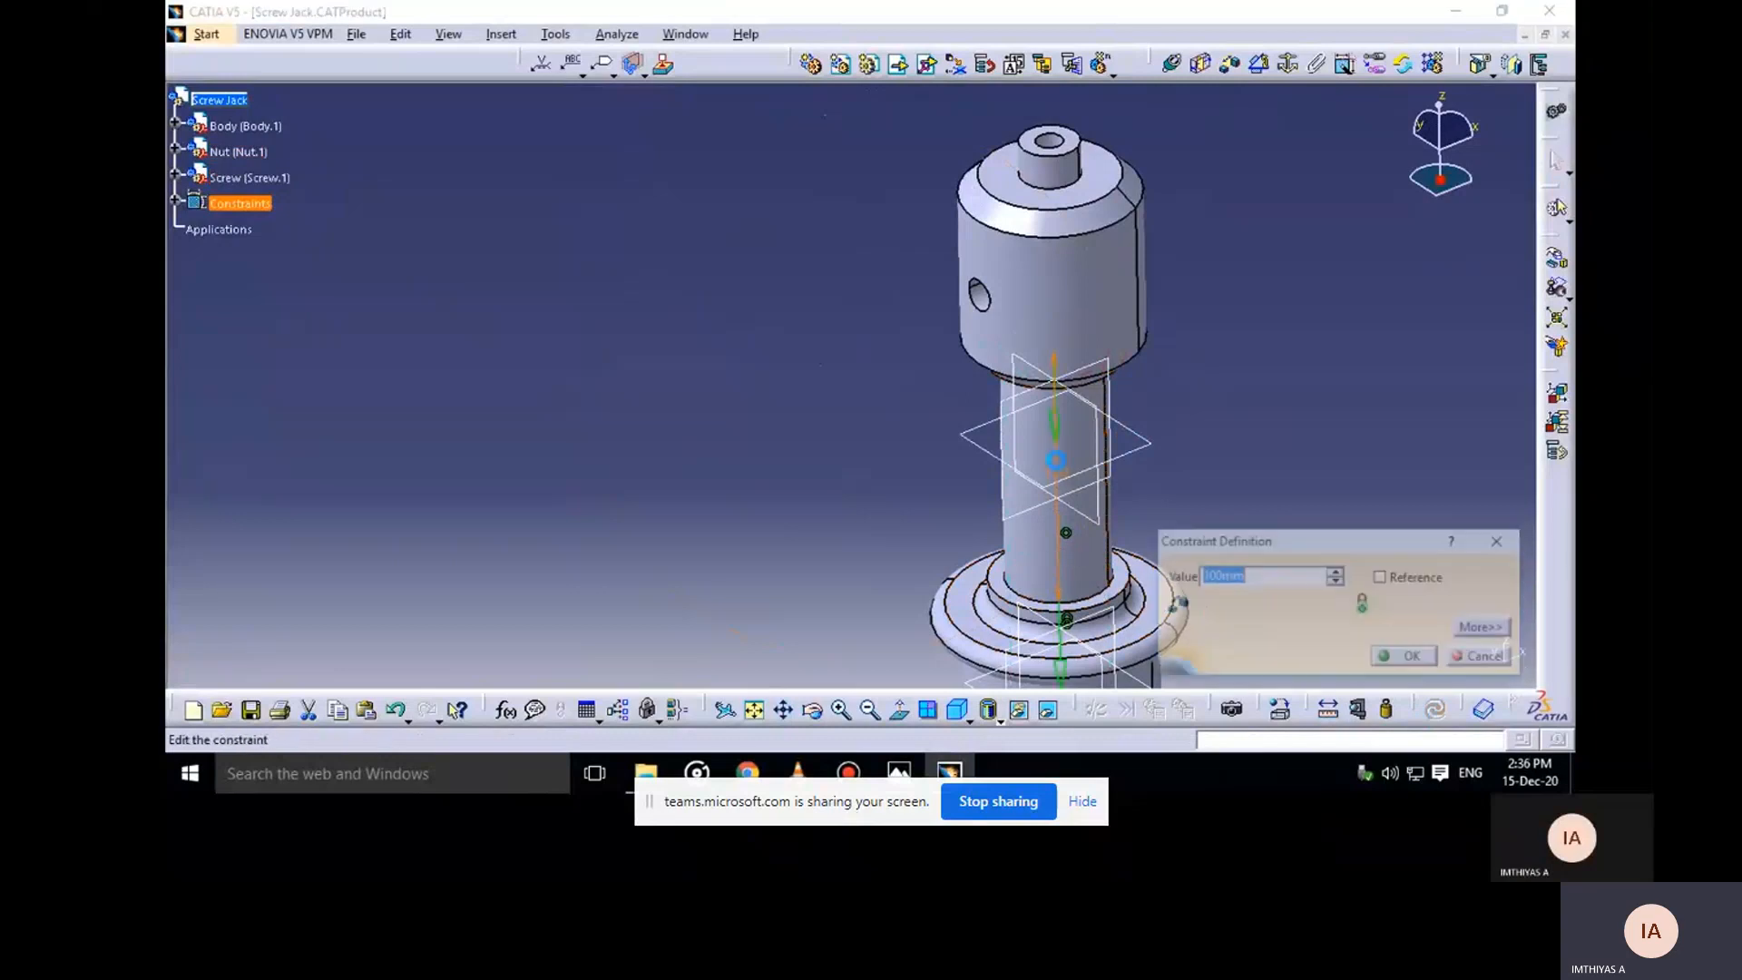
text(50)
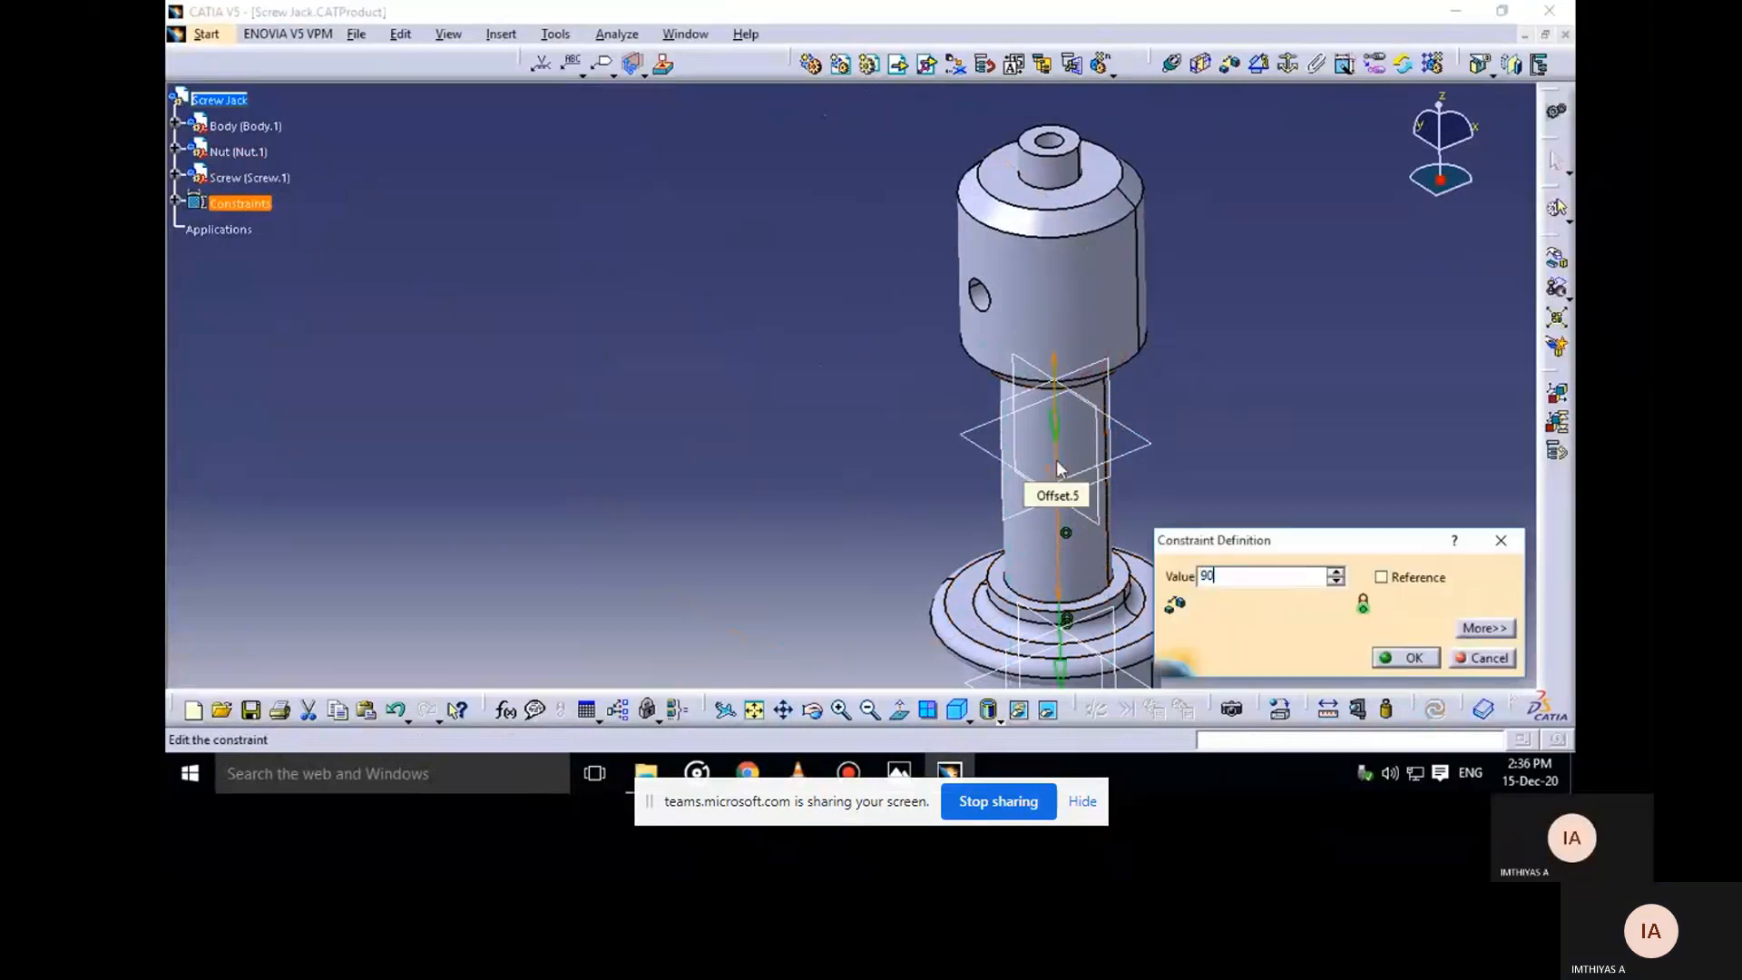
key(Return)
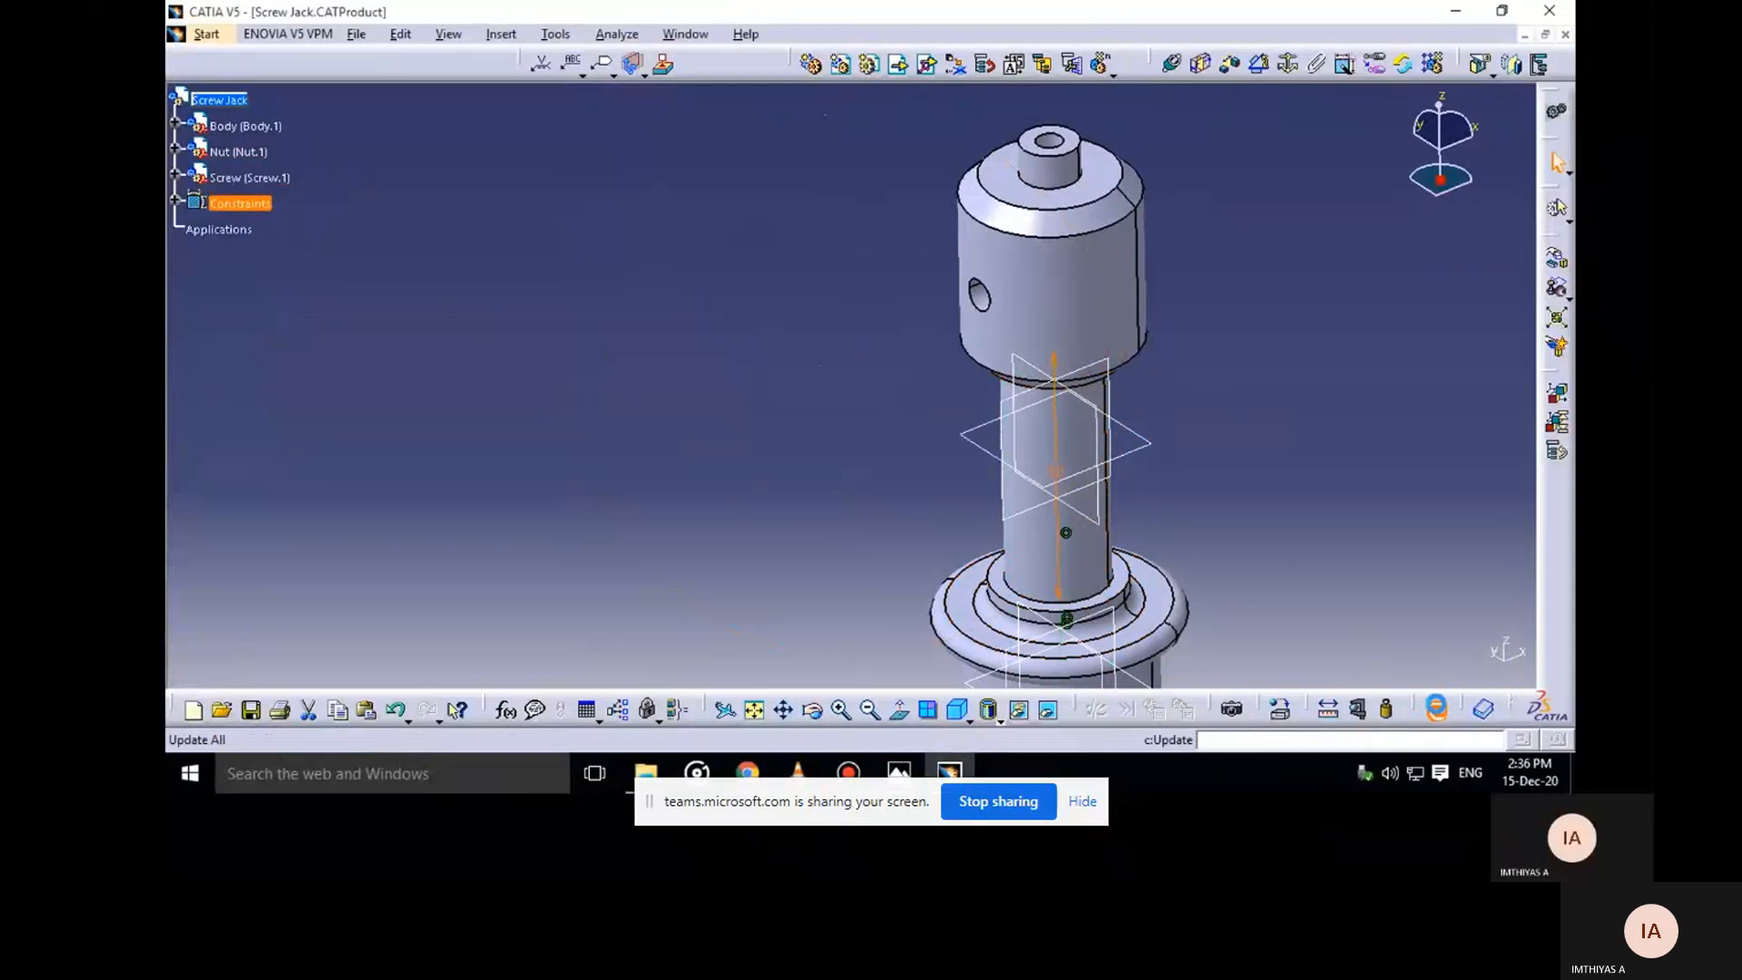
click(1436, 709)
double_click(1059, 490)
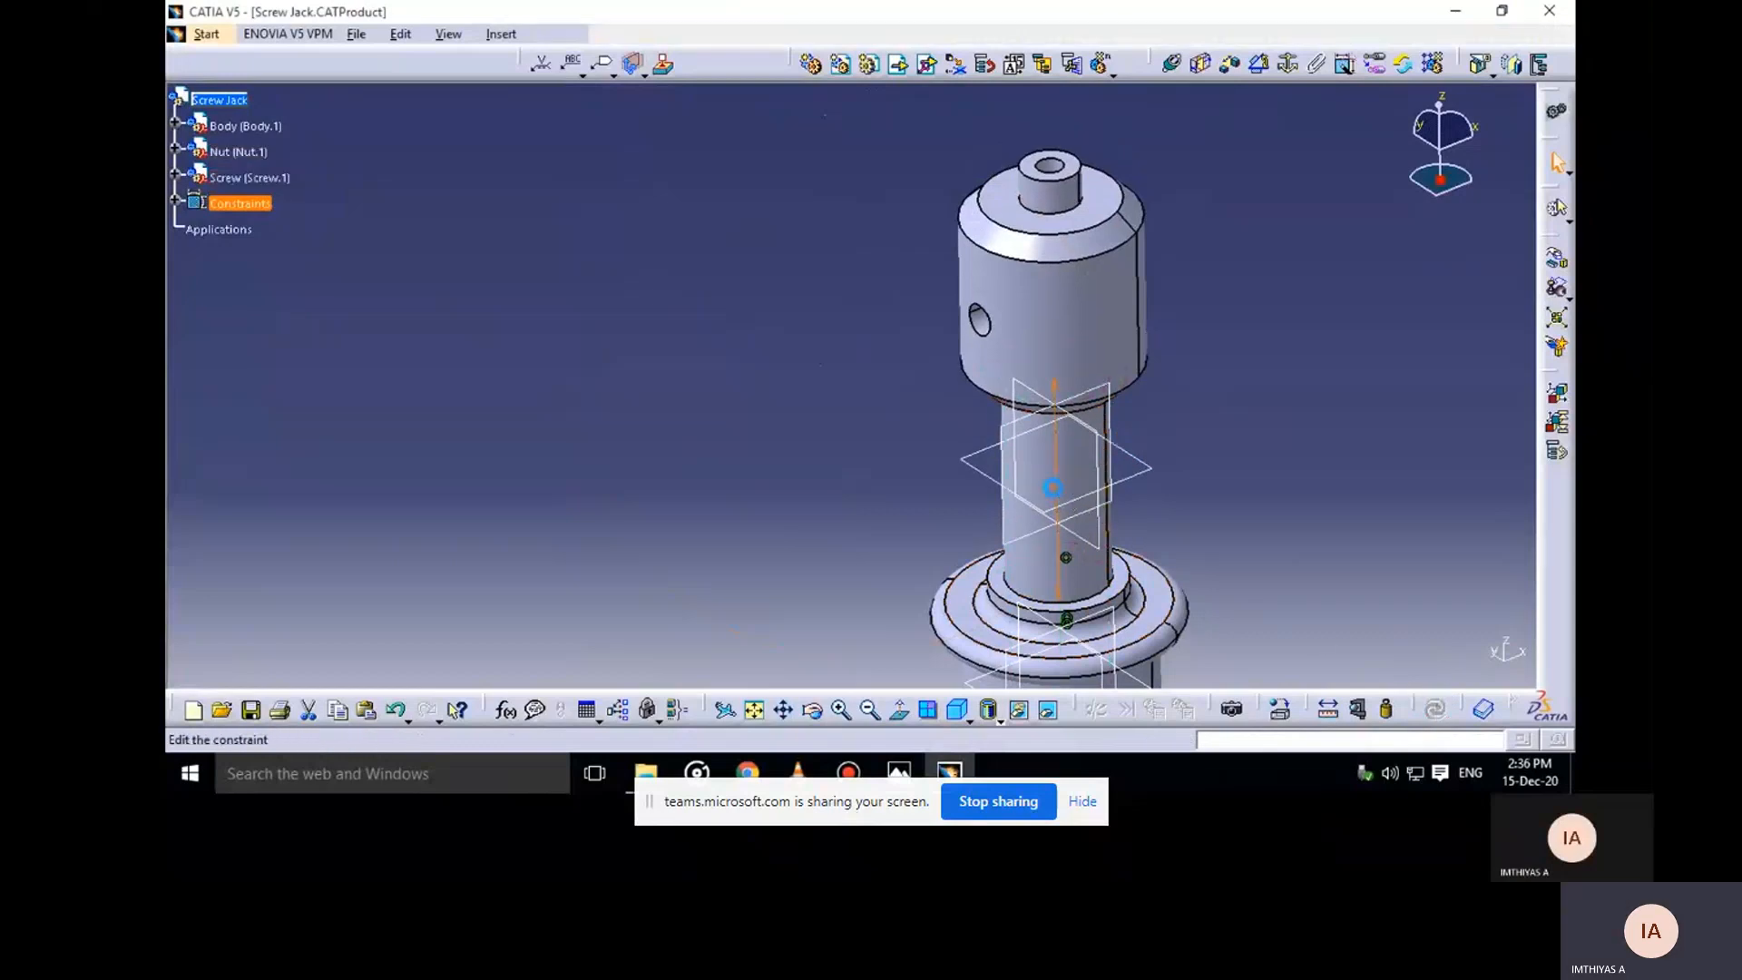
text(80)
key(Return)
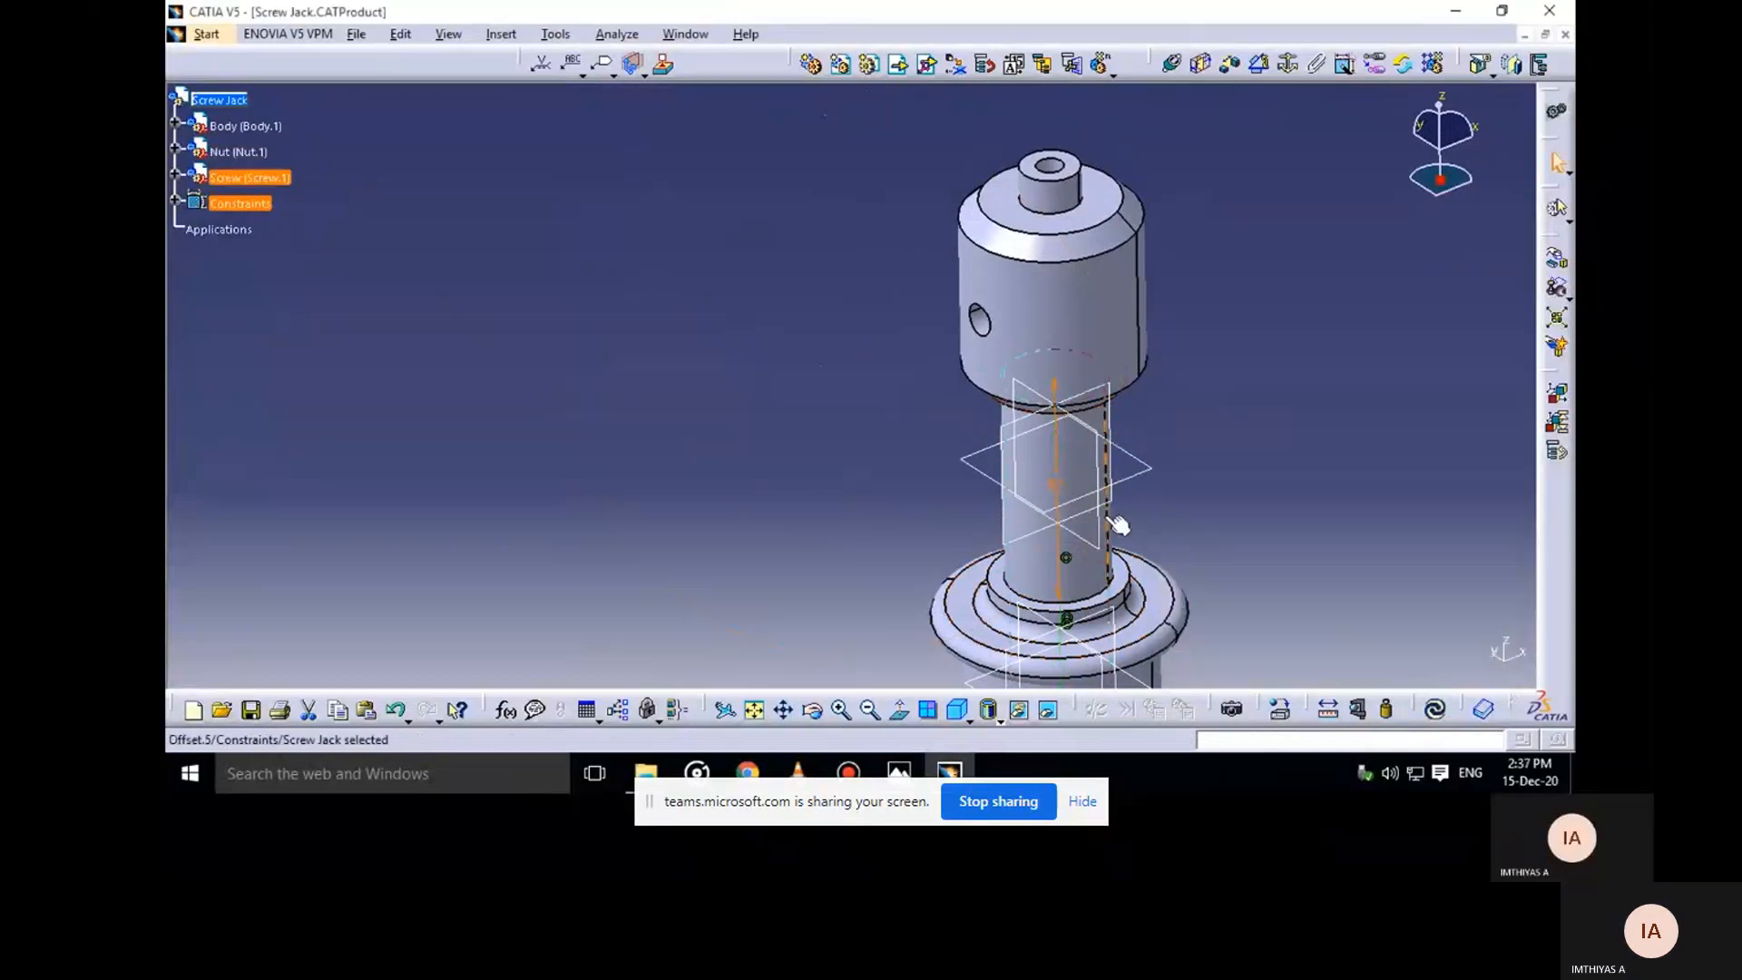
Set the offset between the screw's head and the nut to 70 mm and update the assembly
double_click(1057, 494)
text(70)
key(Return)
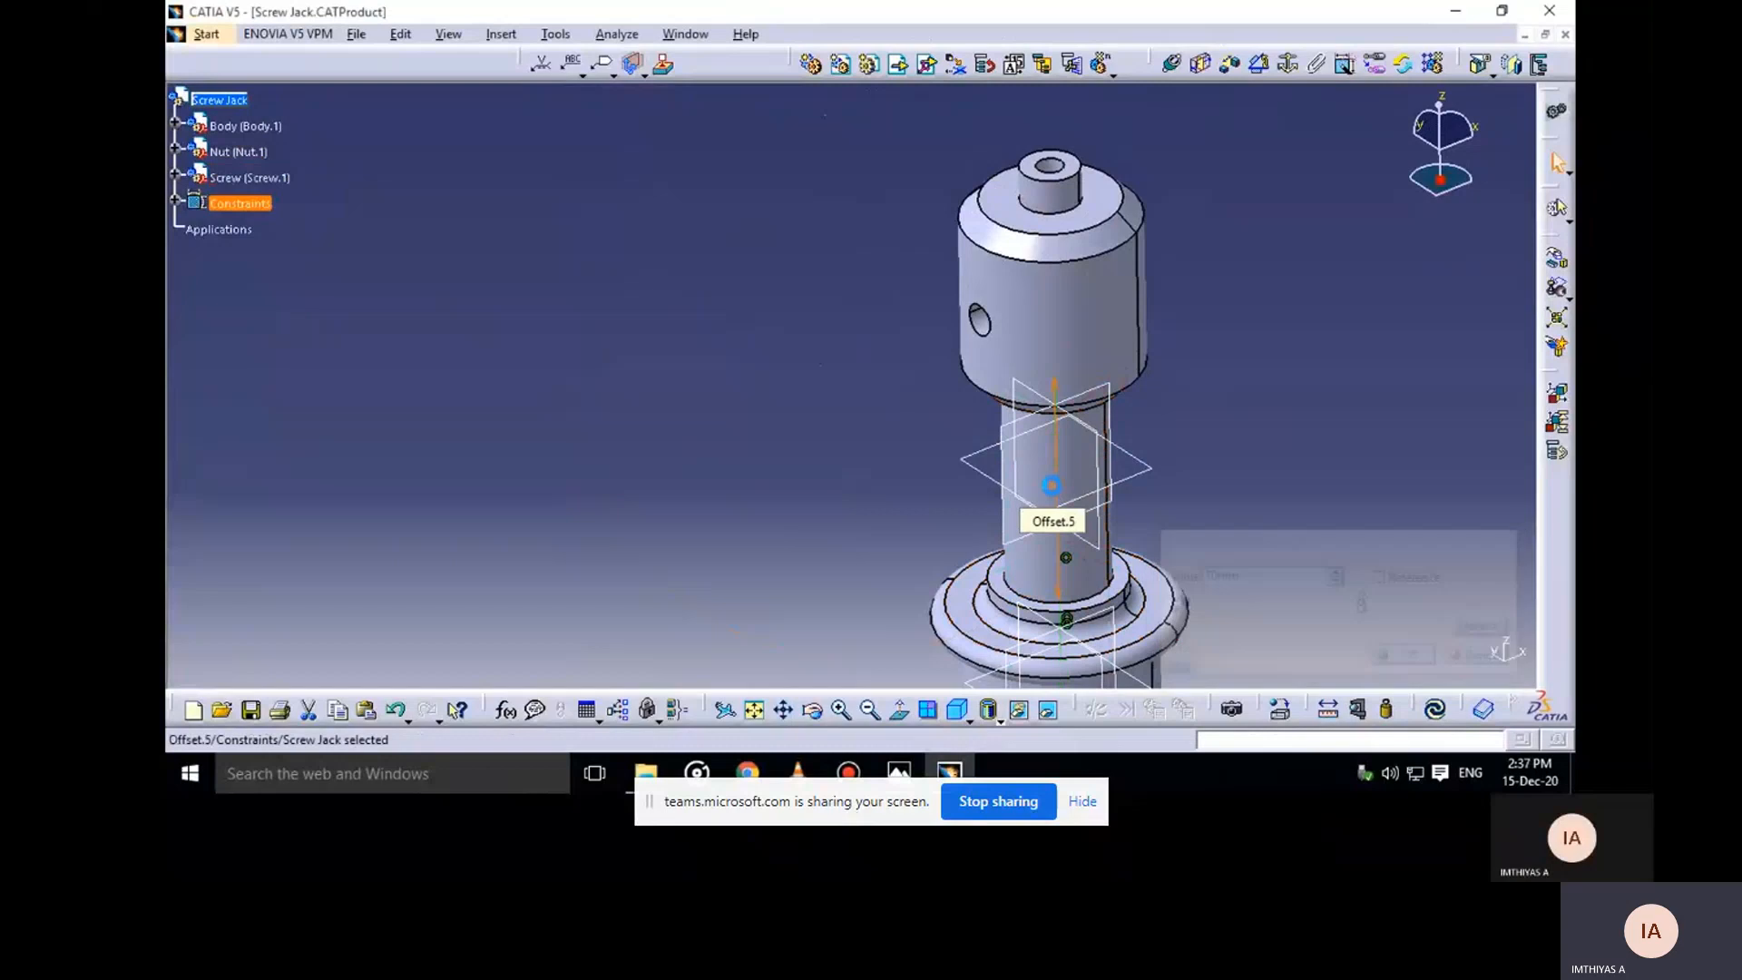
click(1436, 709)
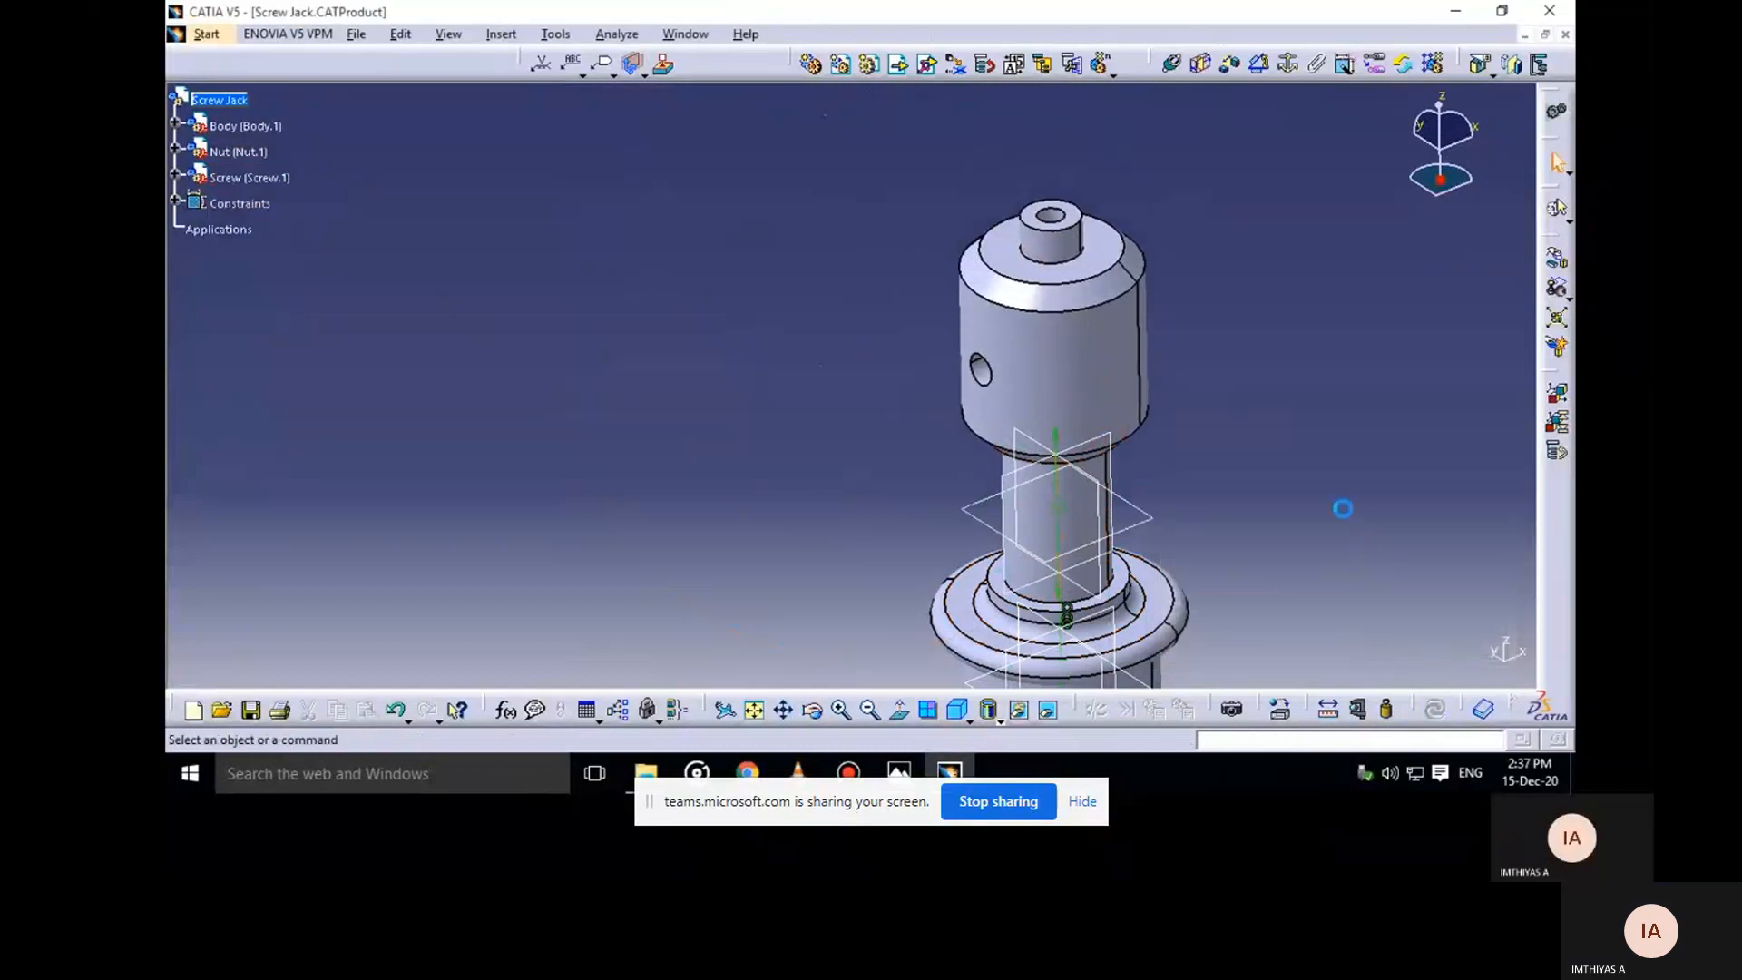
Check the assembly image and insert the existing Tommy Bar part from the Screw Jack folder into the Screw Jack product
middle_drag(848, 374, 925, 404)
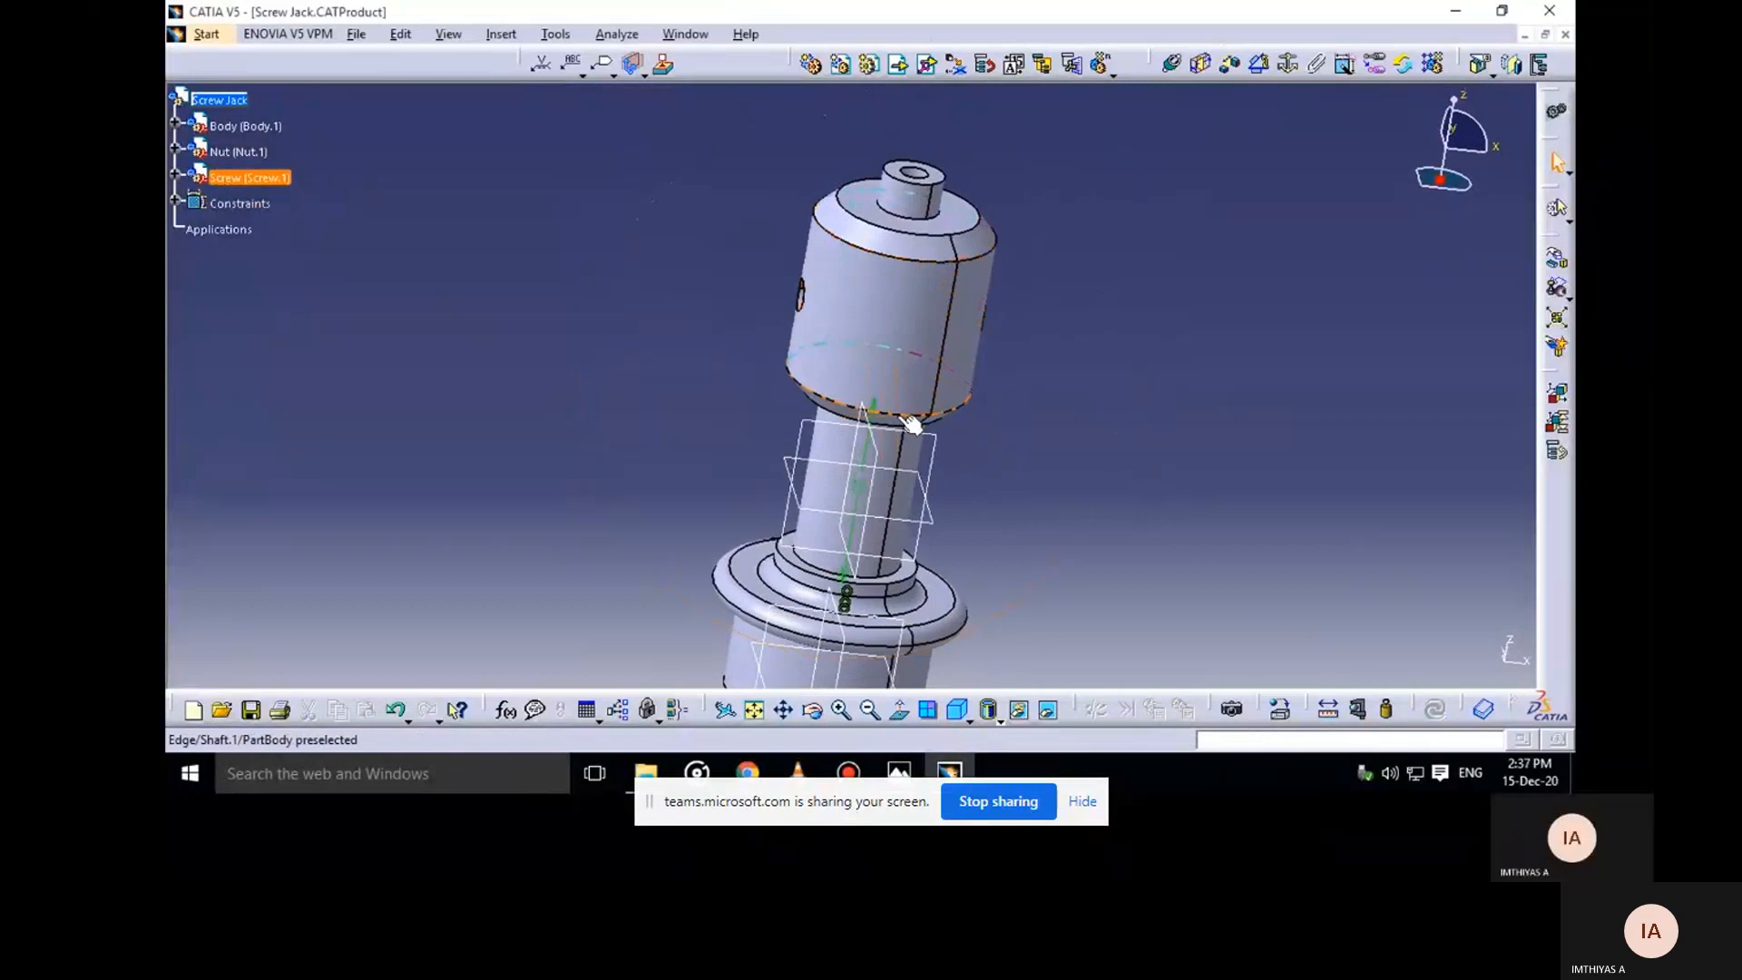
click(901, 769)
click(969, 690)
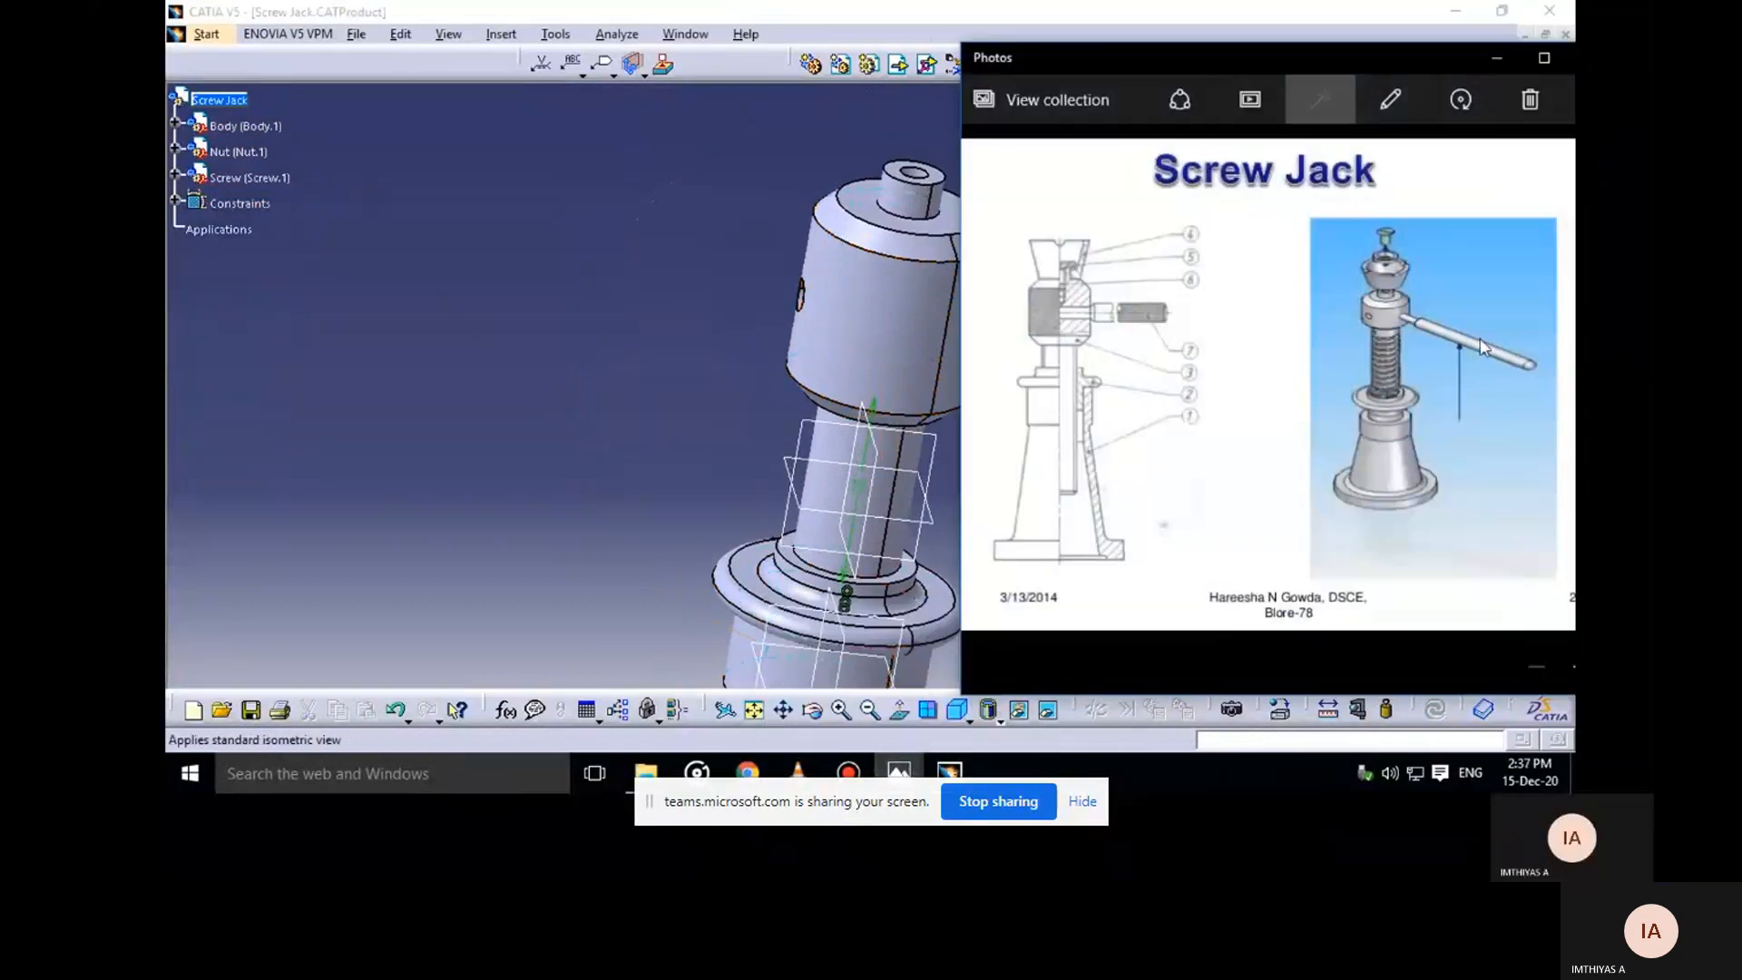
click(1497, 58)
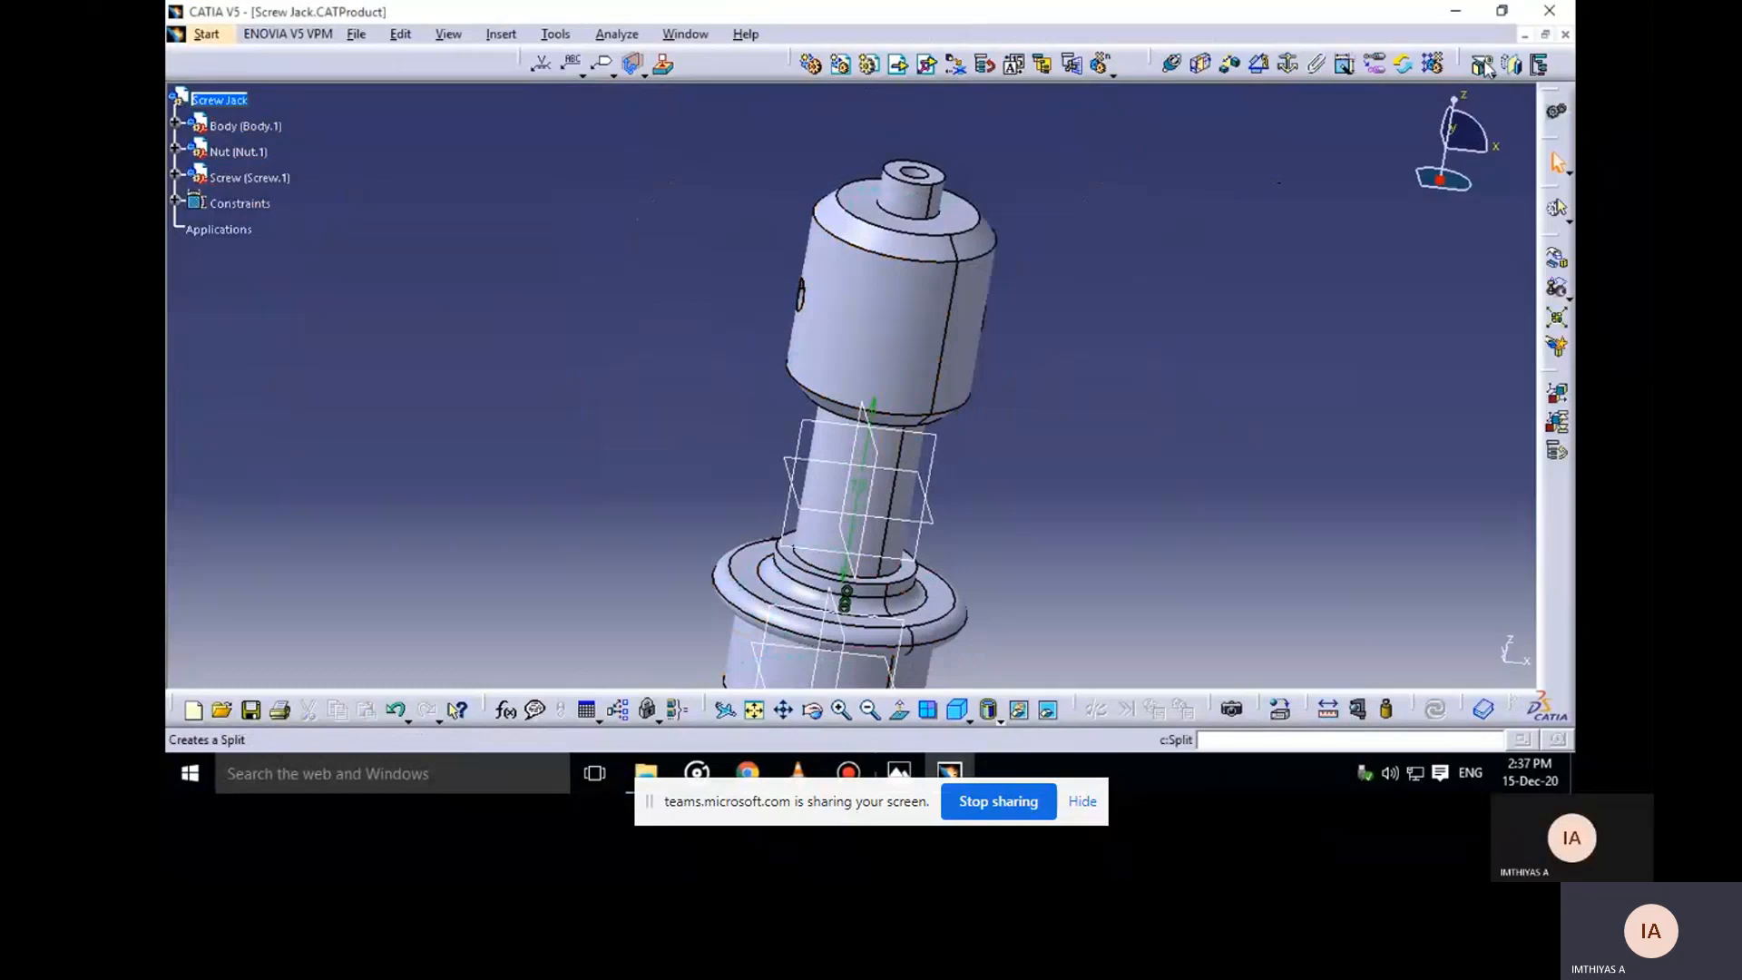
middle_drag(1074, 345, 765, 357)
click(223, 101)
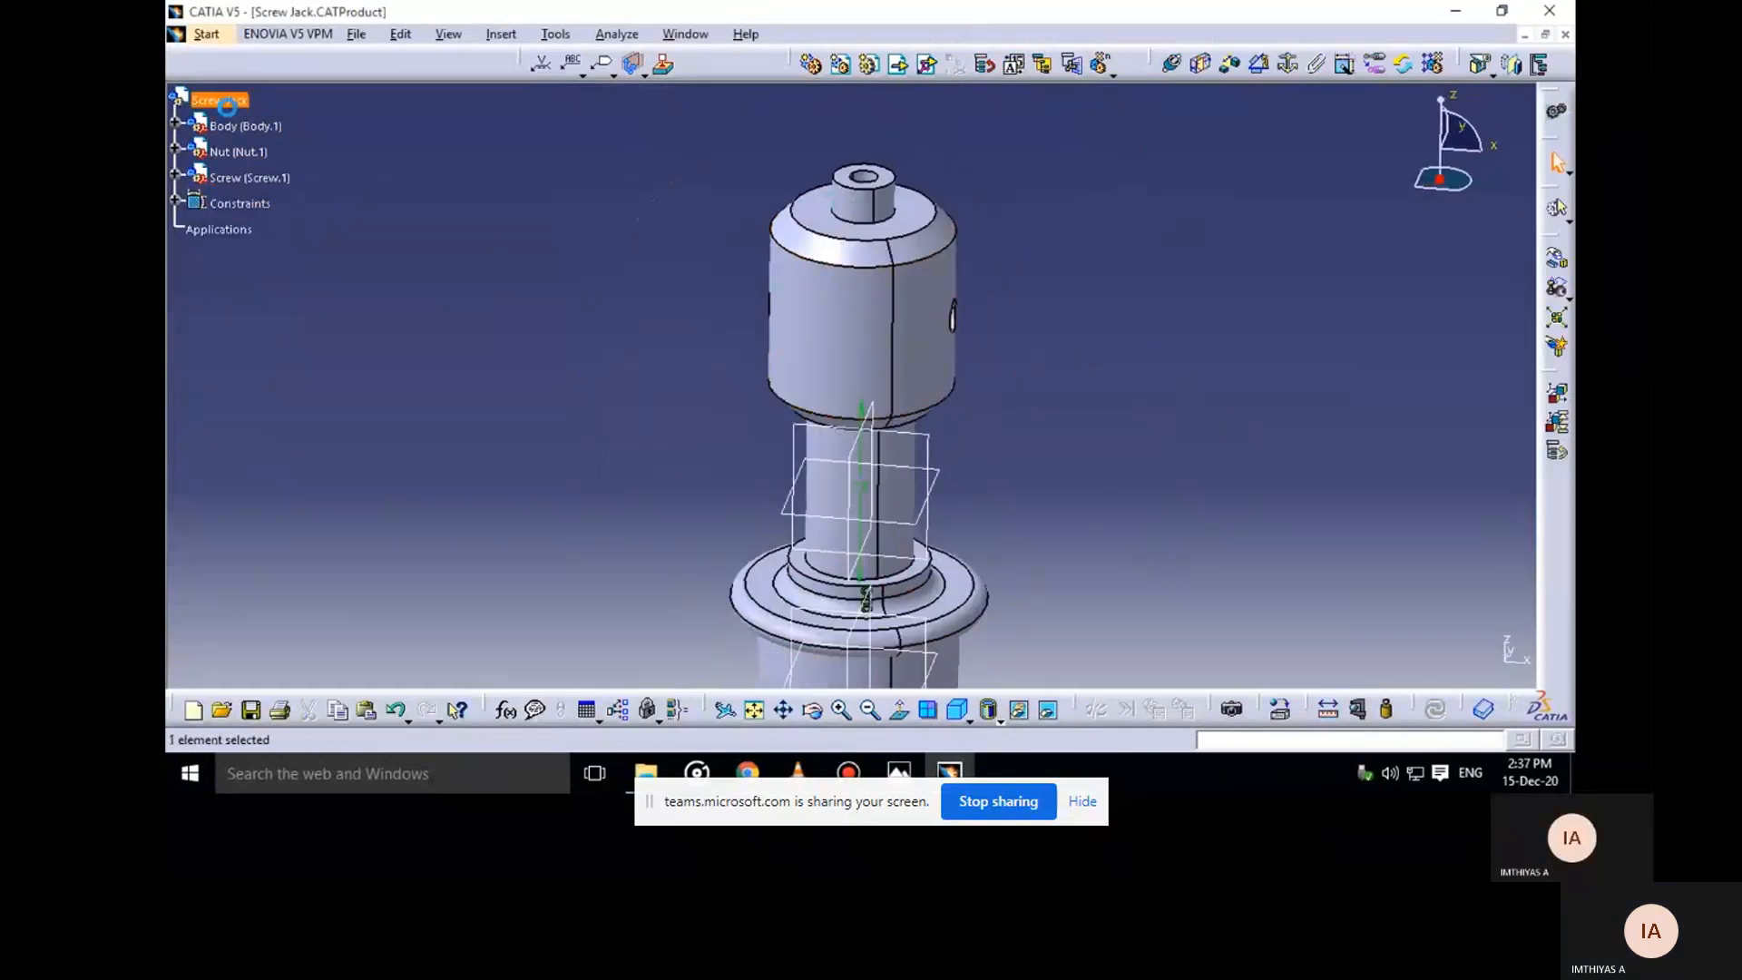
click(898, 64)
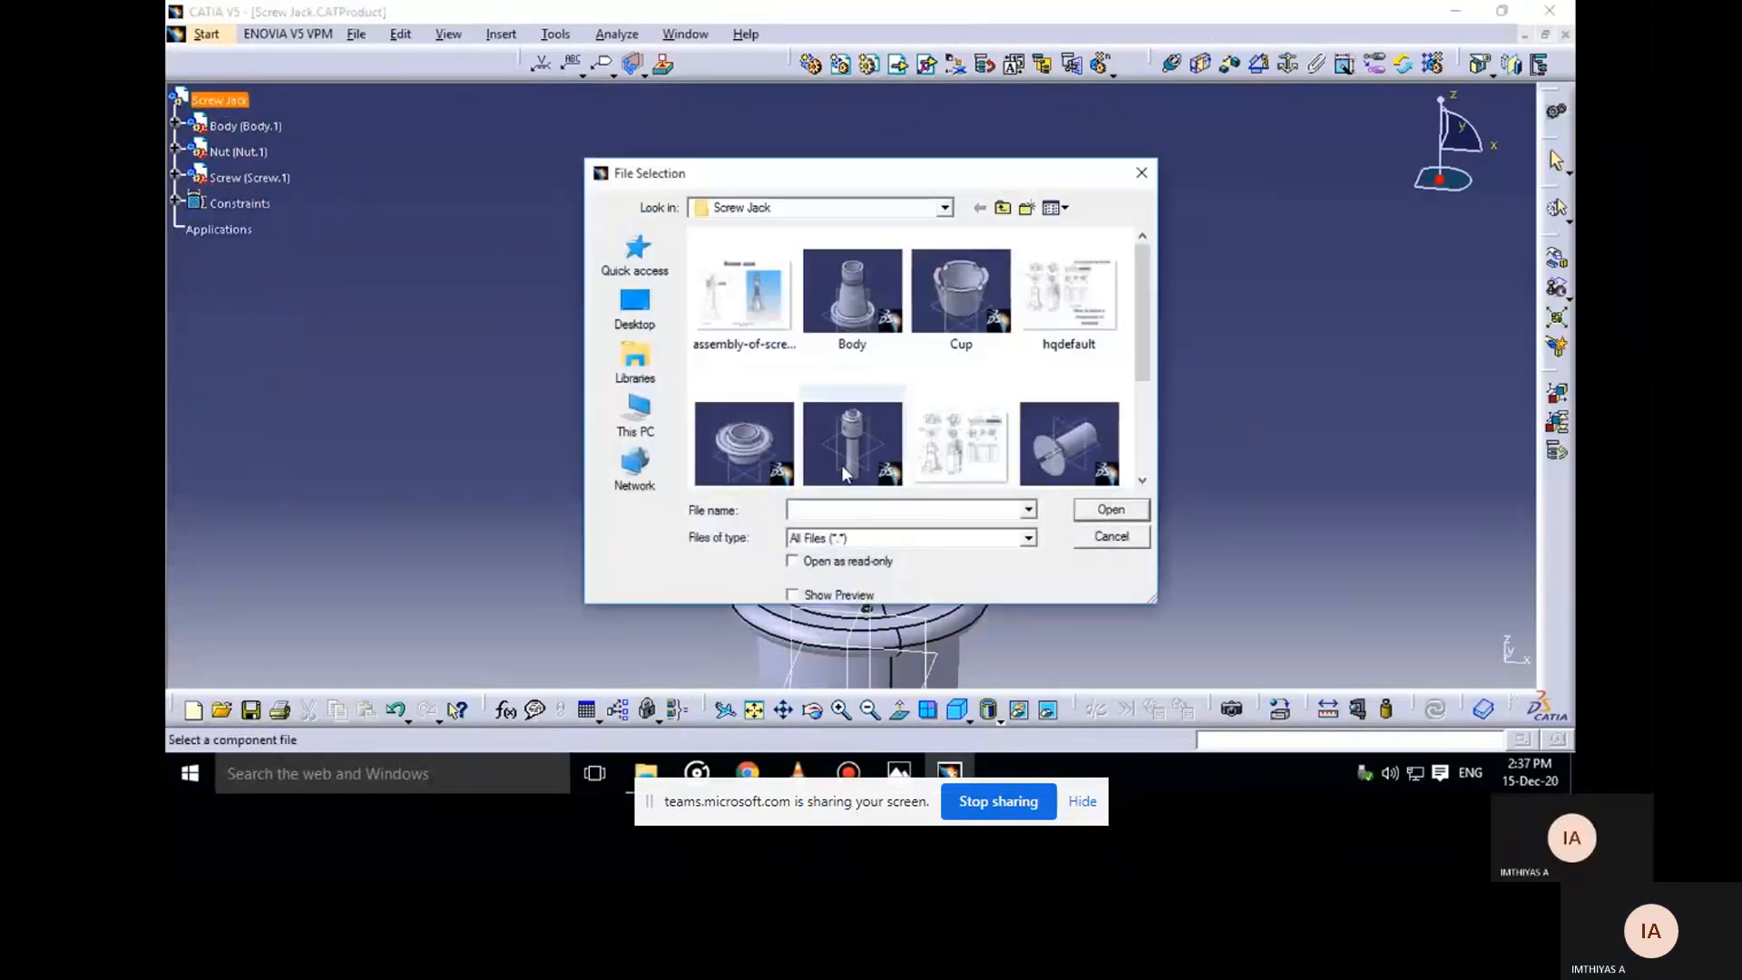
click(758, 437)
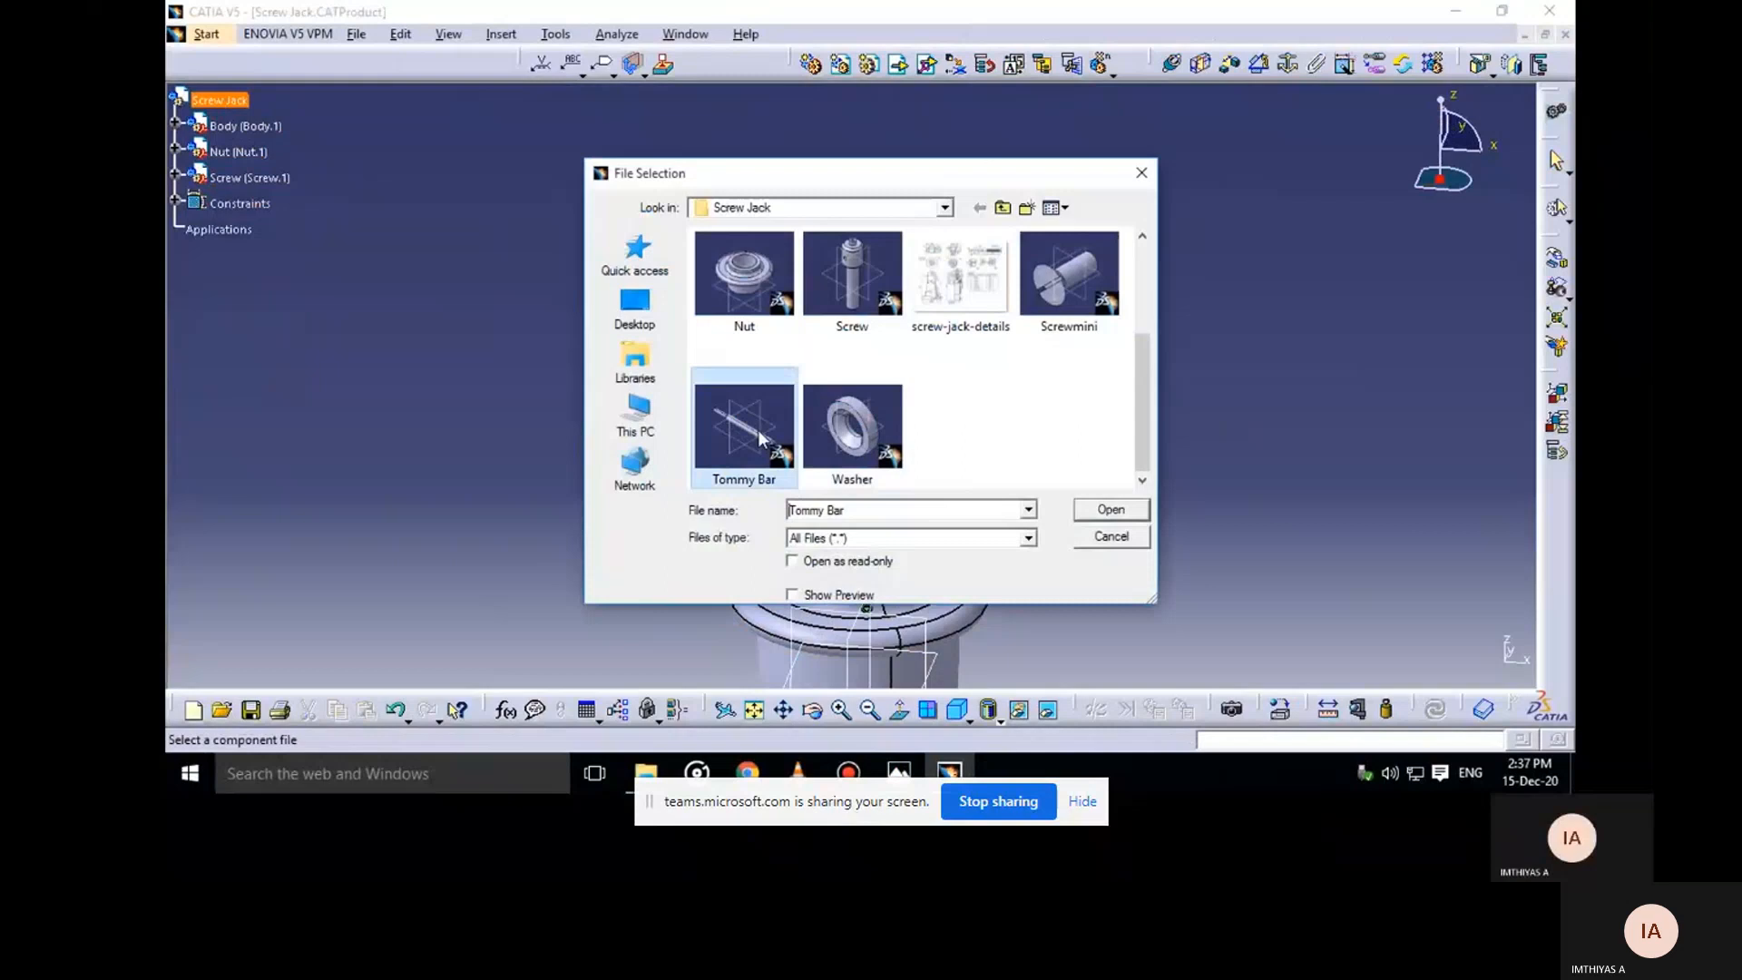
click(1079, 510)
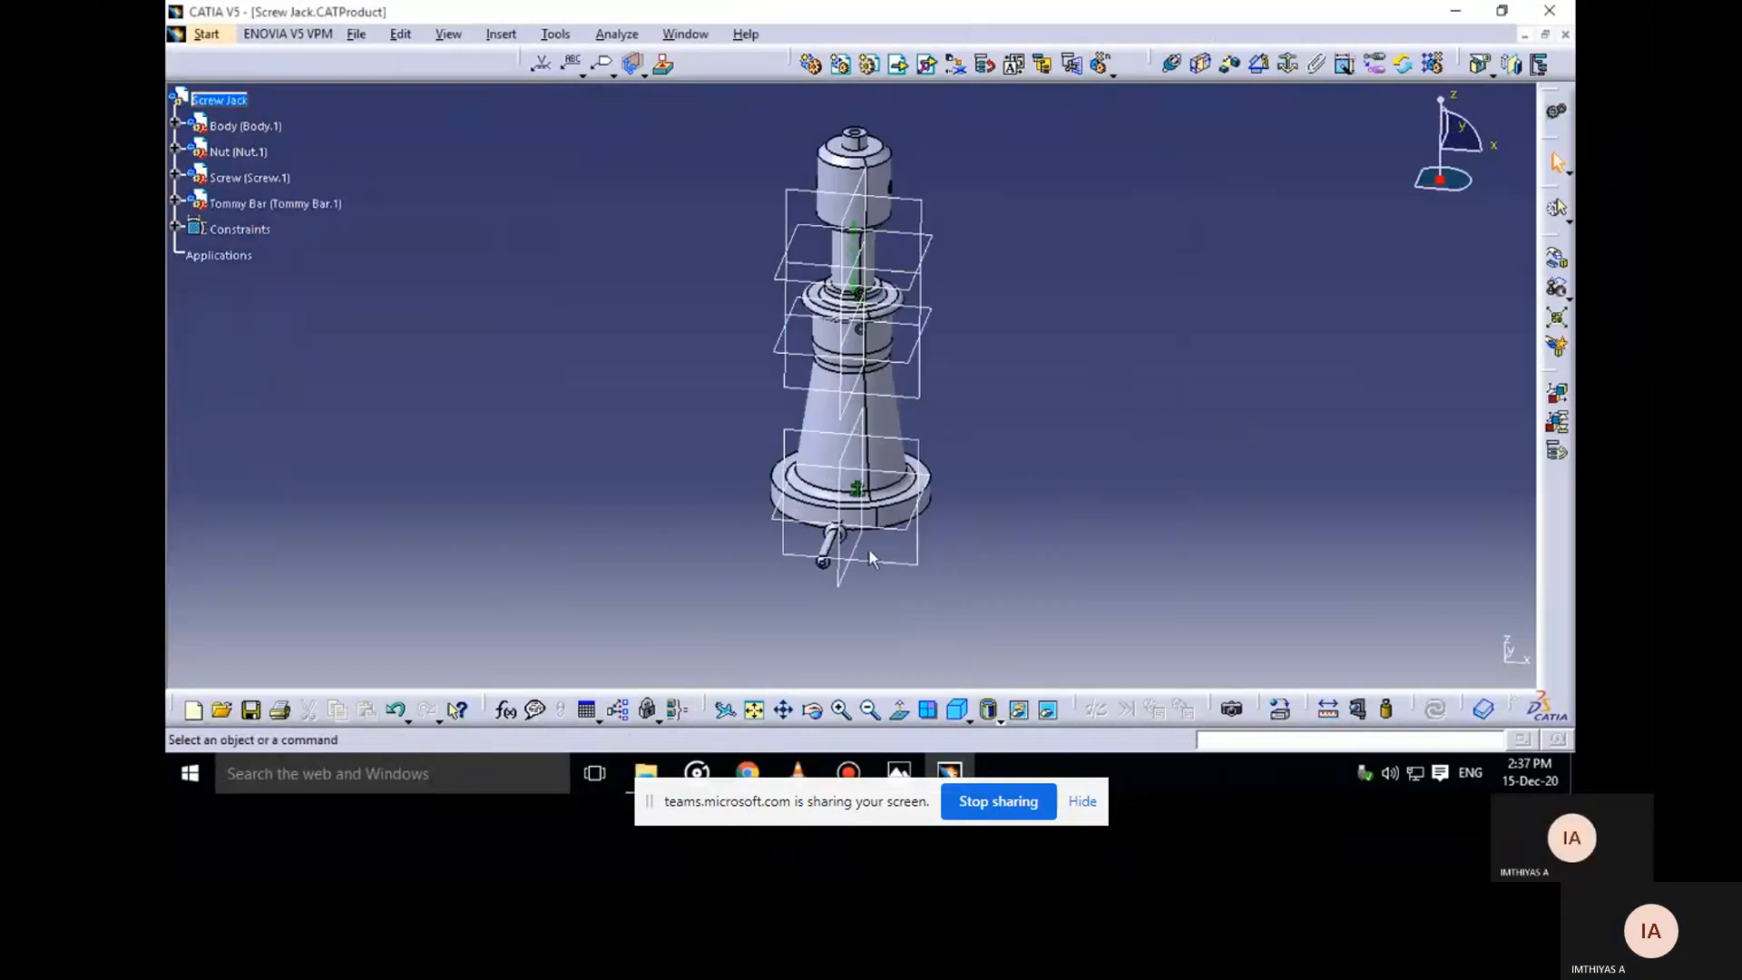
Move the tommy bar along the X axis with the Manipulation tool until it stands clear beside the body
click(1557, 258)
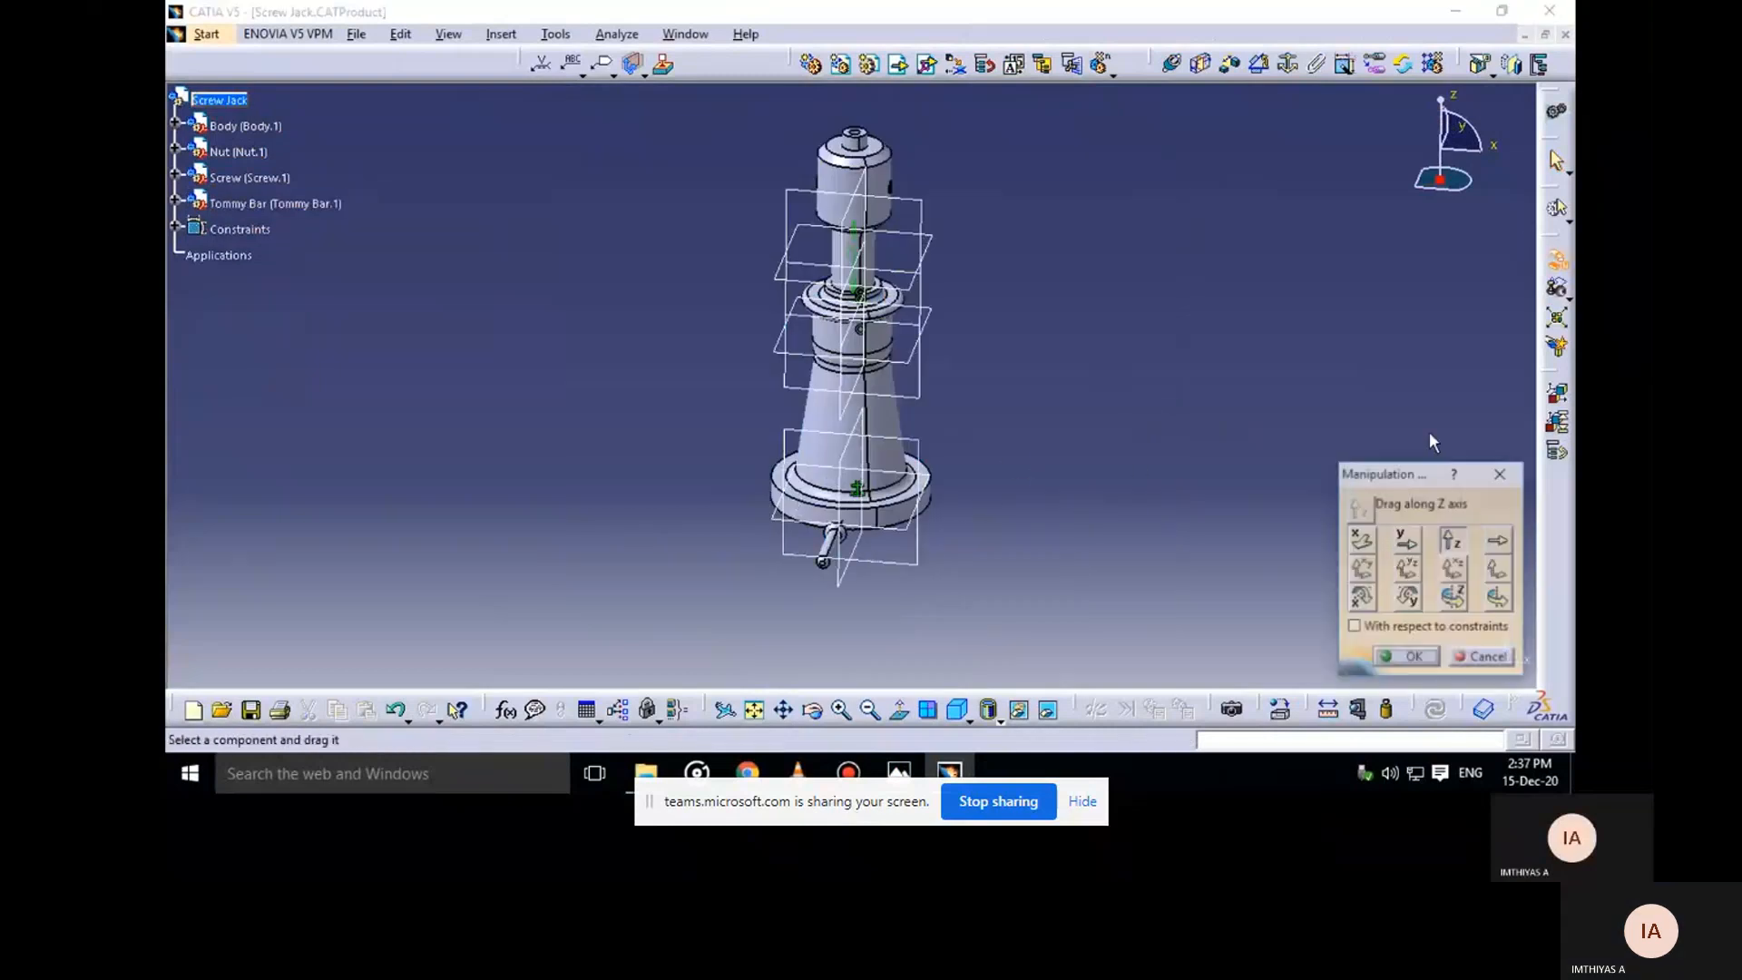
click(1361, 540)
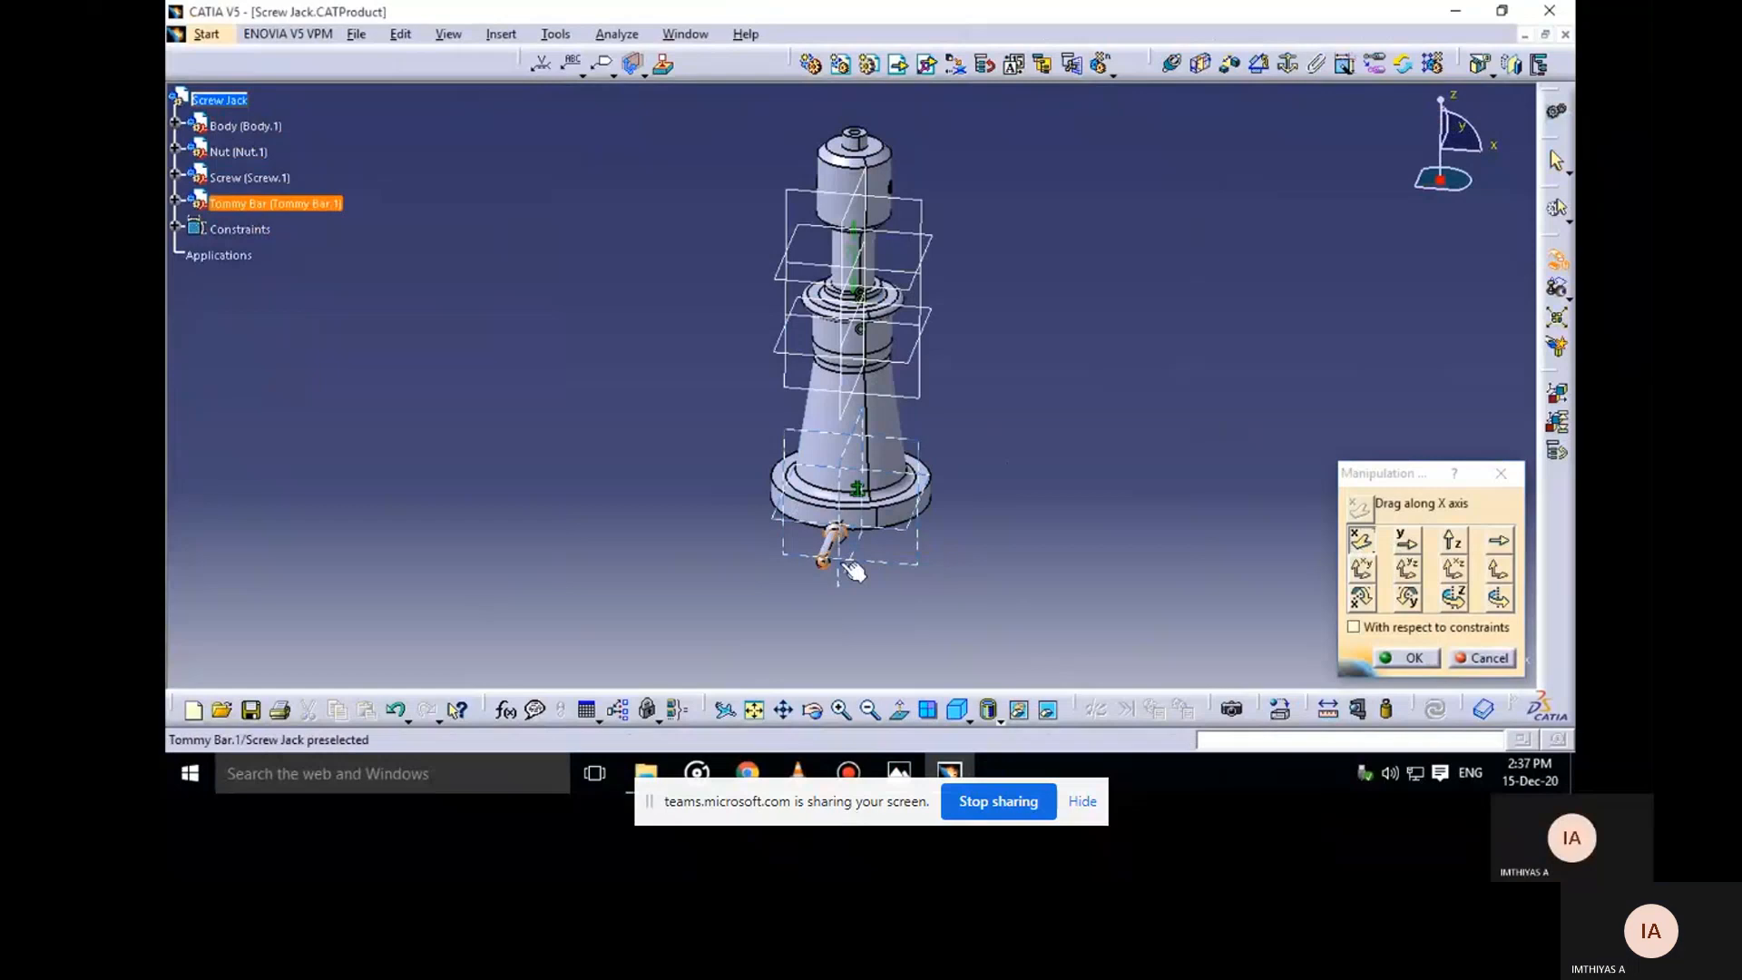
drag(854, 571, 1145, 610)
click(1402, 659)
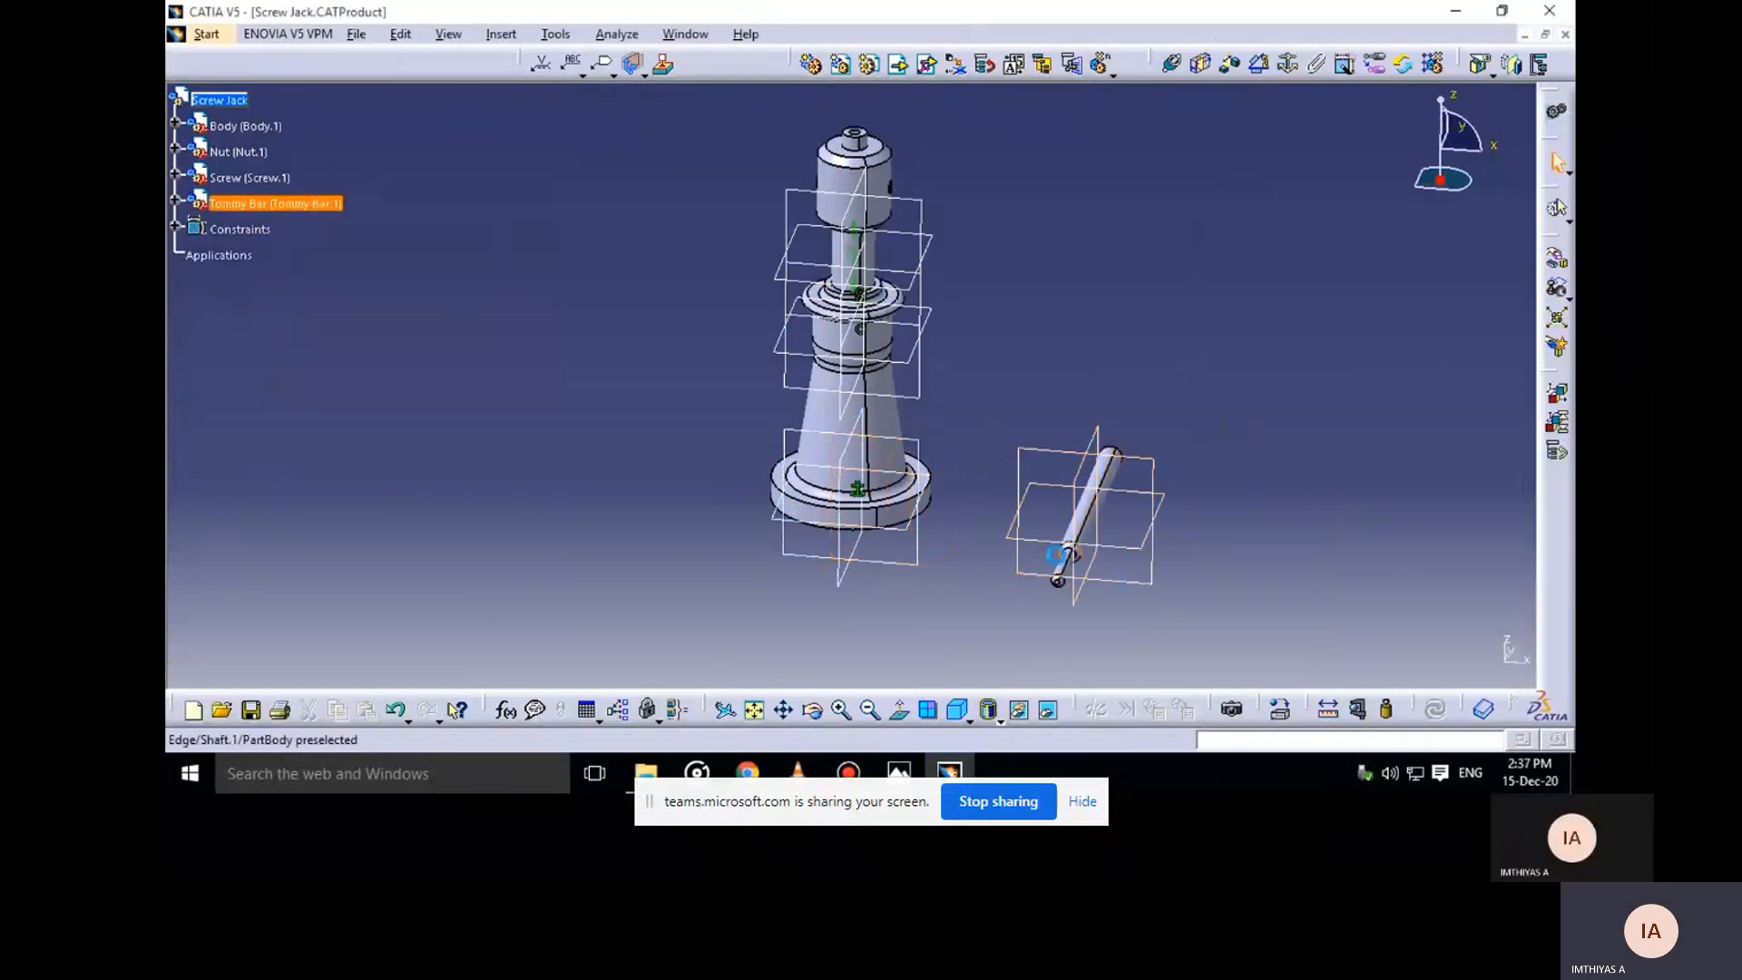
Add a Coincidence constraint between the tommy bar's axis and the axis of the cross hole in the screw's head, and update the assembly
middle_drag(1062, 513, 1047, 318)
click(1171, 63)
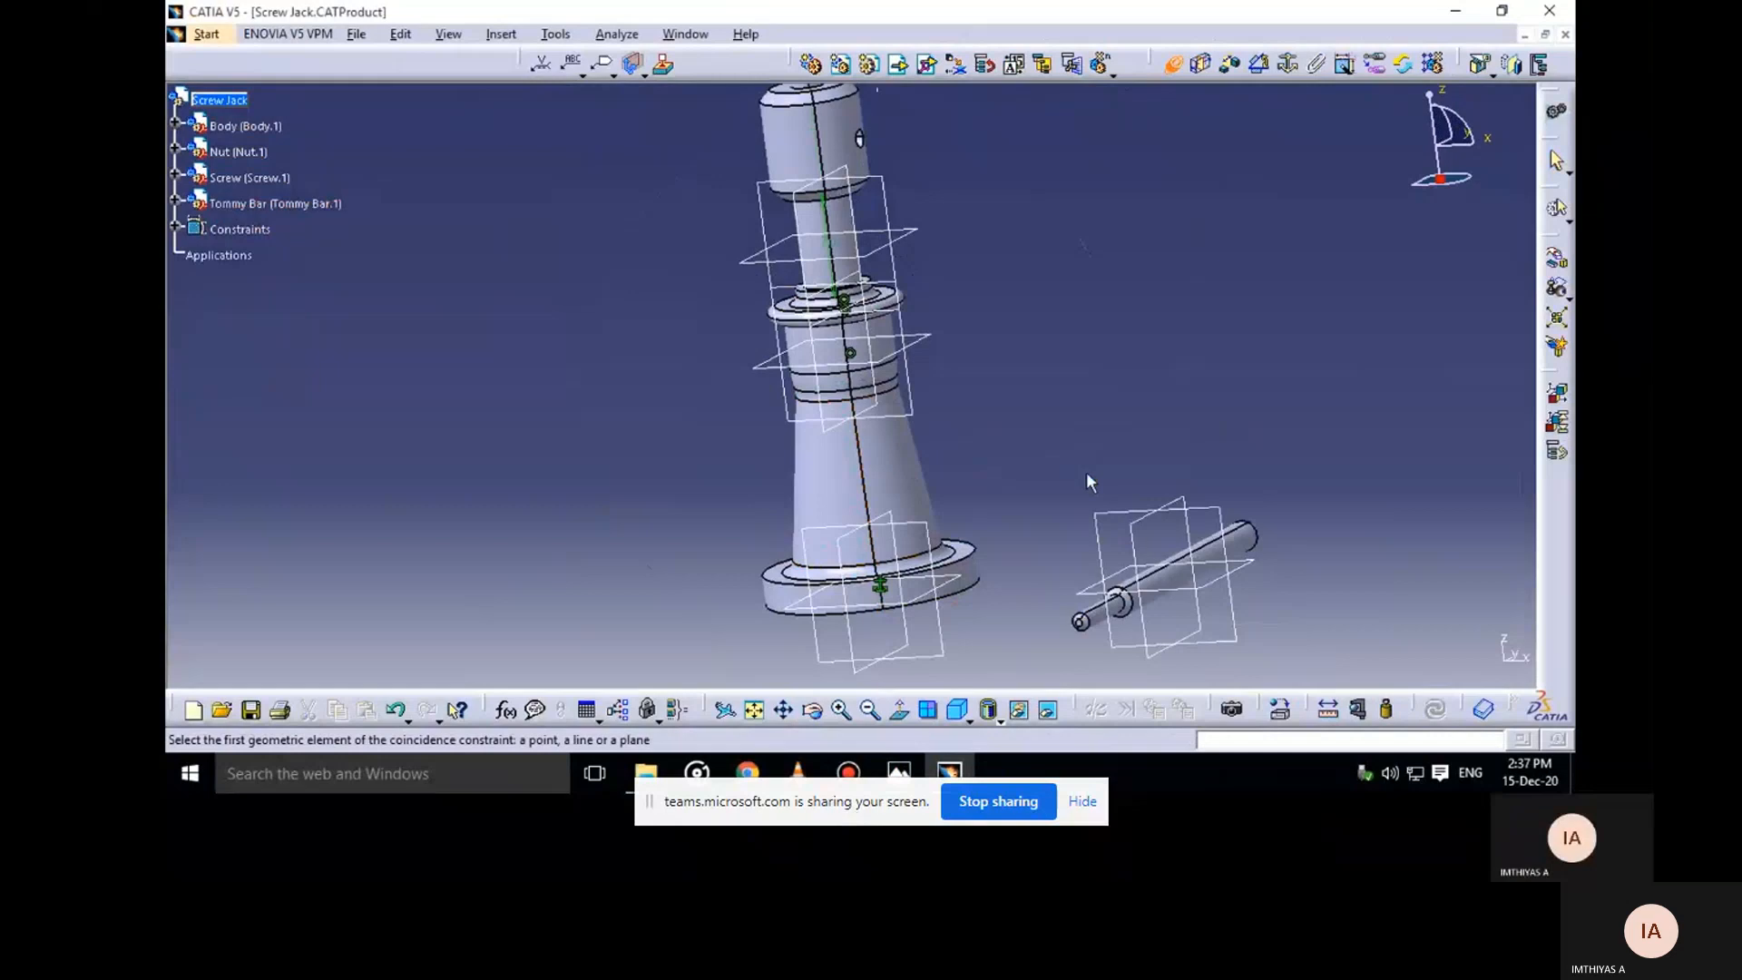
click(1107, 607)
middle_drag(966, 185, 921, 368)
click(1016, 327)
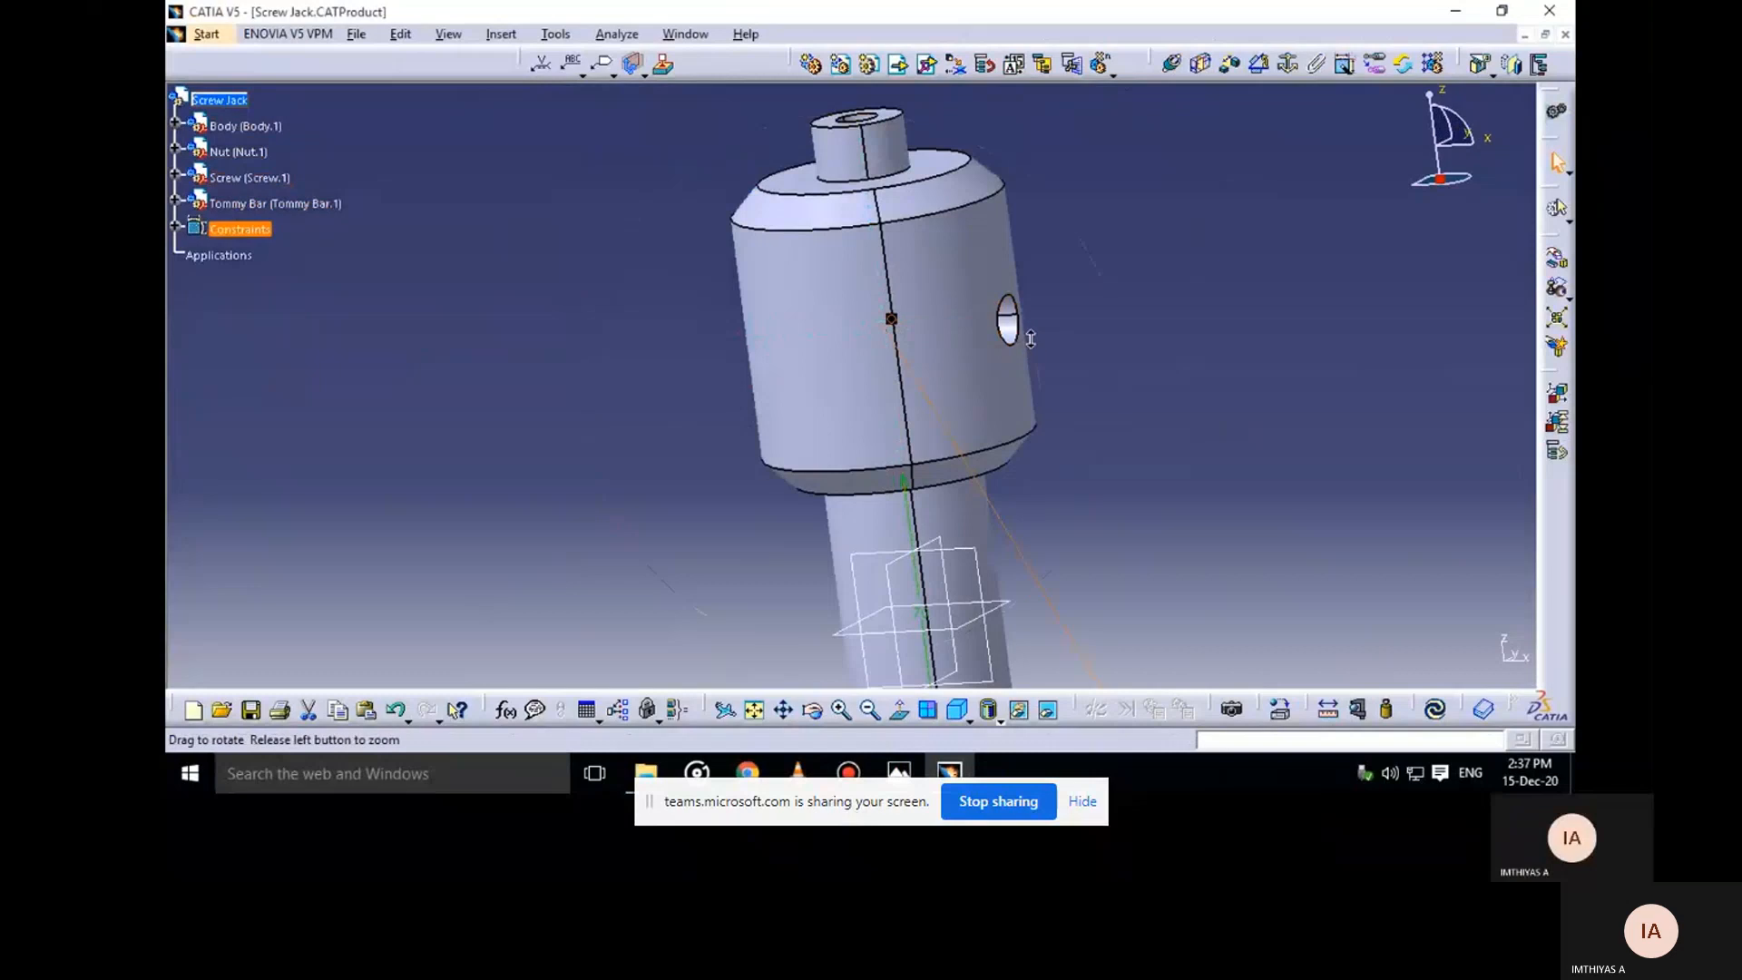
click(1435, 709)
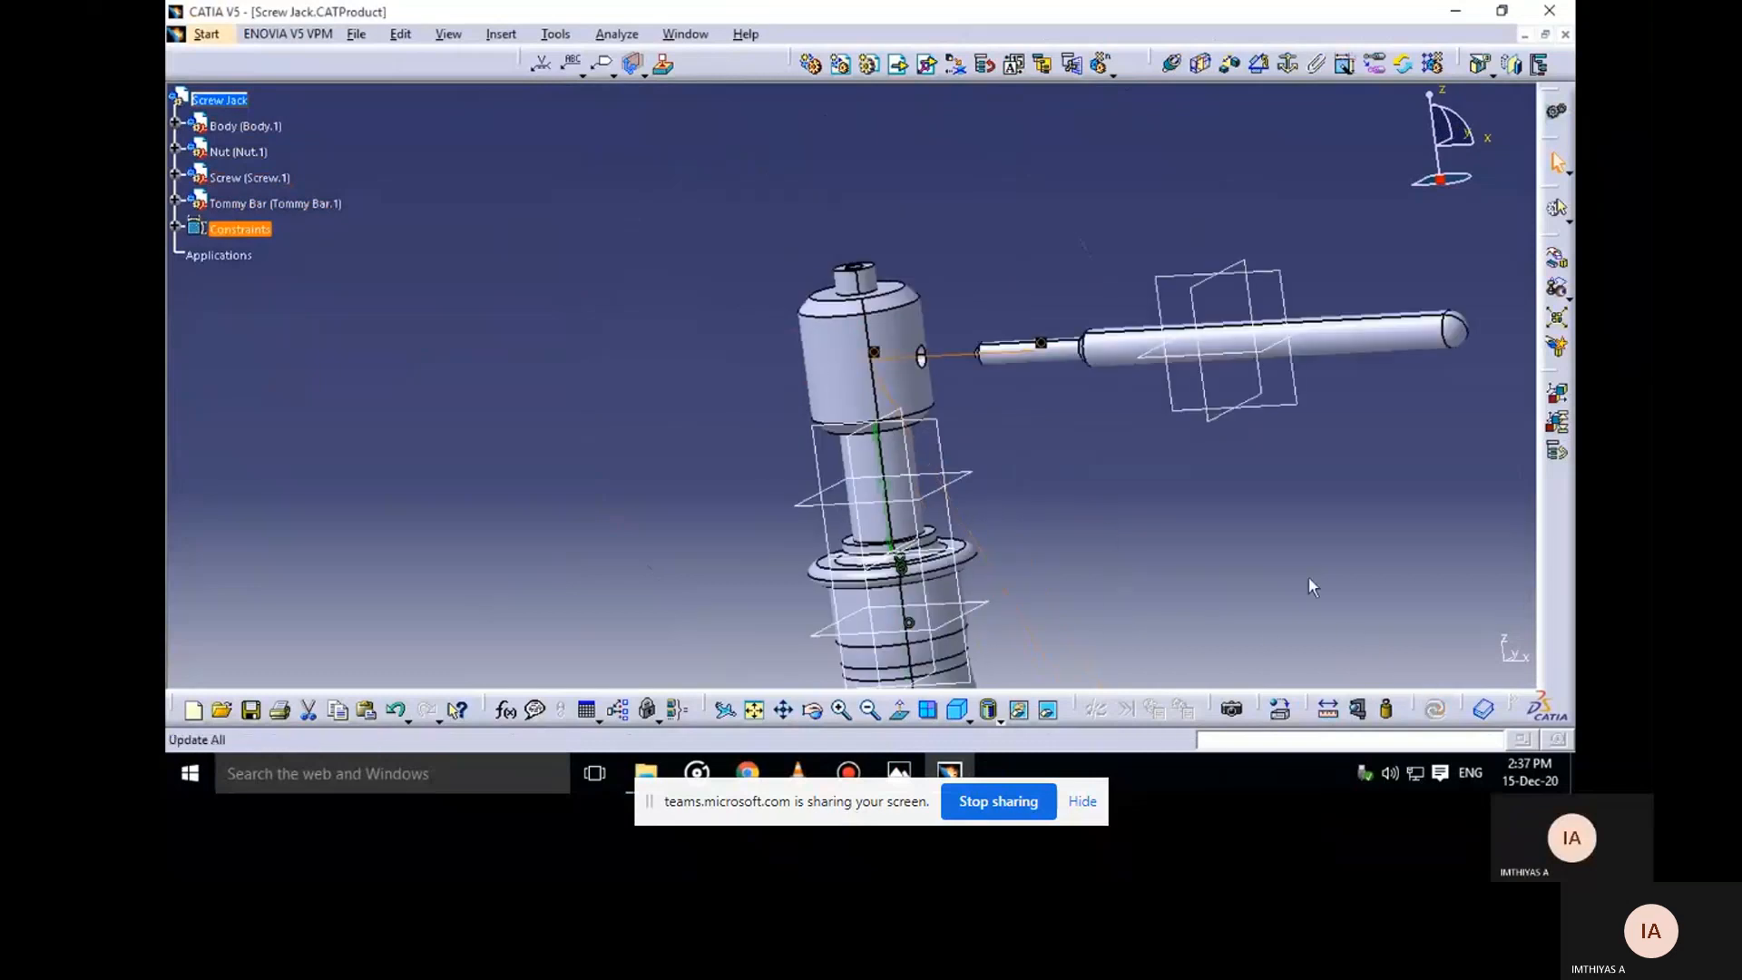
click(1152, 480)
Move the tommy bar along the X axis with the Manipulation tool until its thin end sits in the hole and its shoulder reaches the screw's head
middle_drag(1028, 432, 1018, 377)
middle_drag(794, 265, 990, 301)
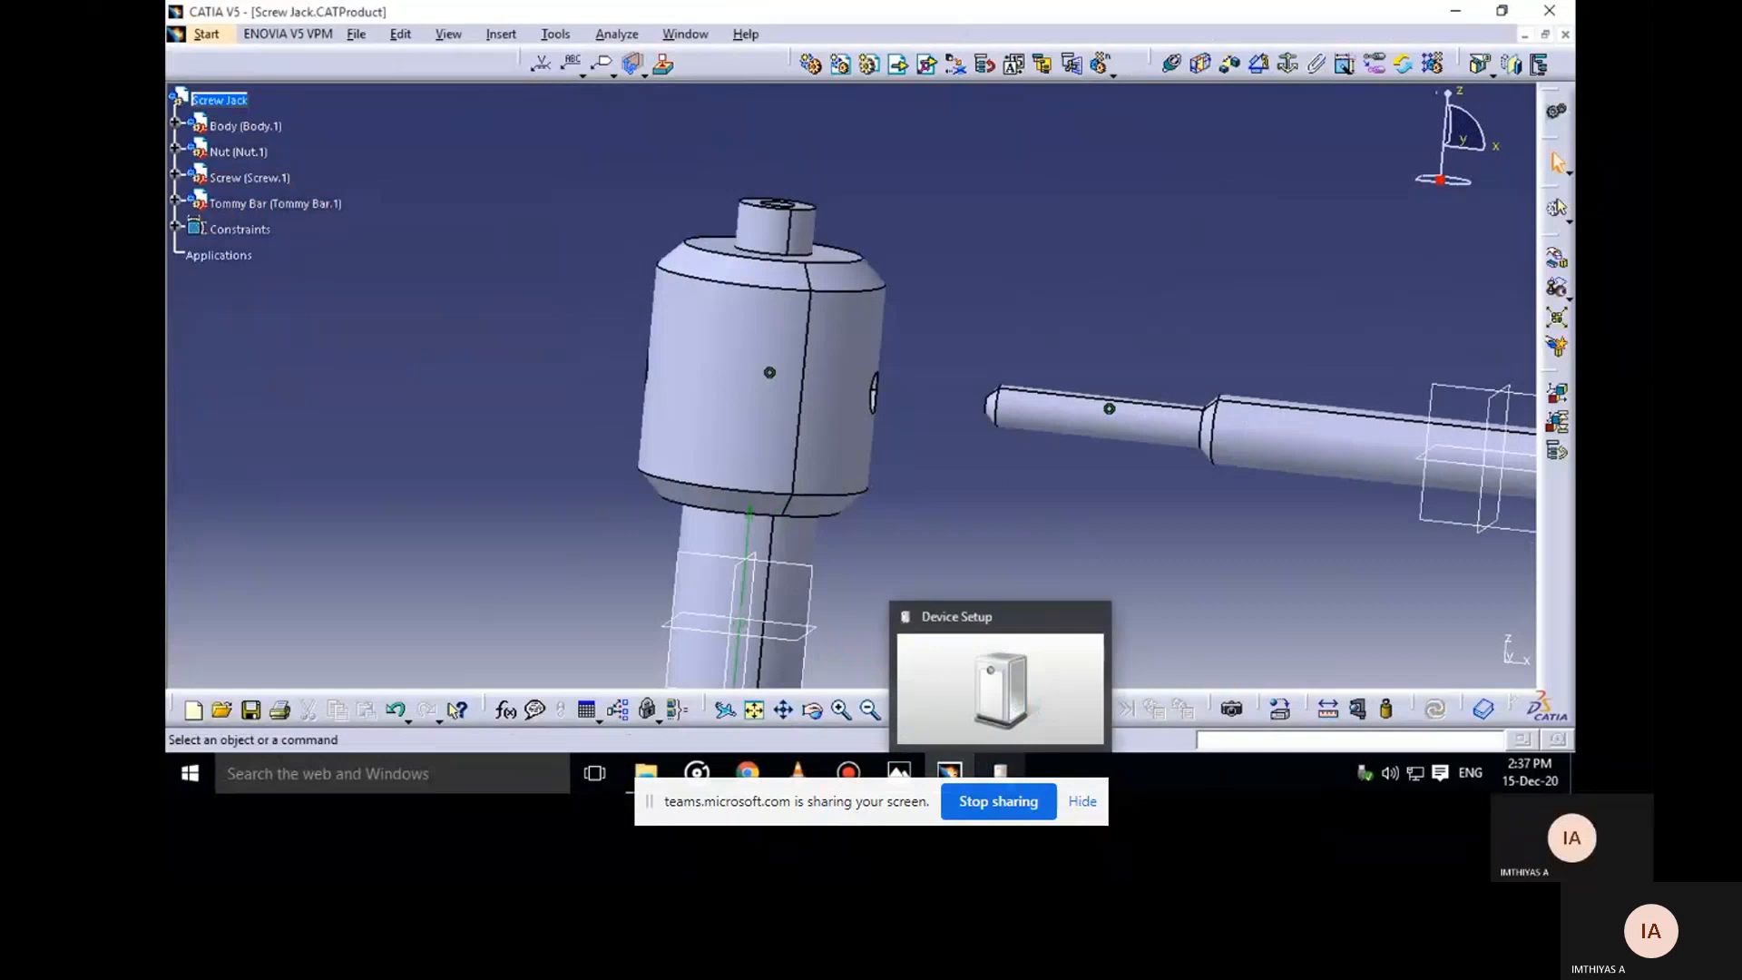
click(1000, 772)
click(1147, 521)
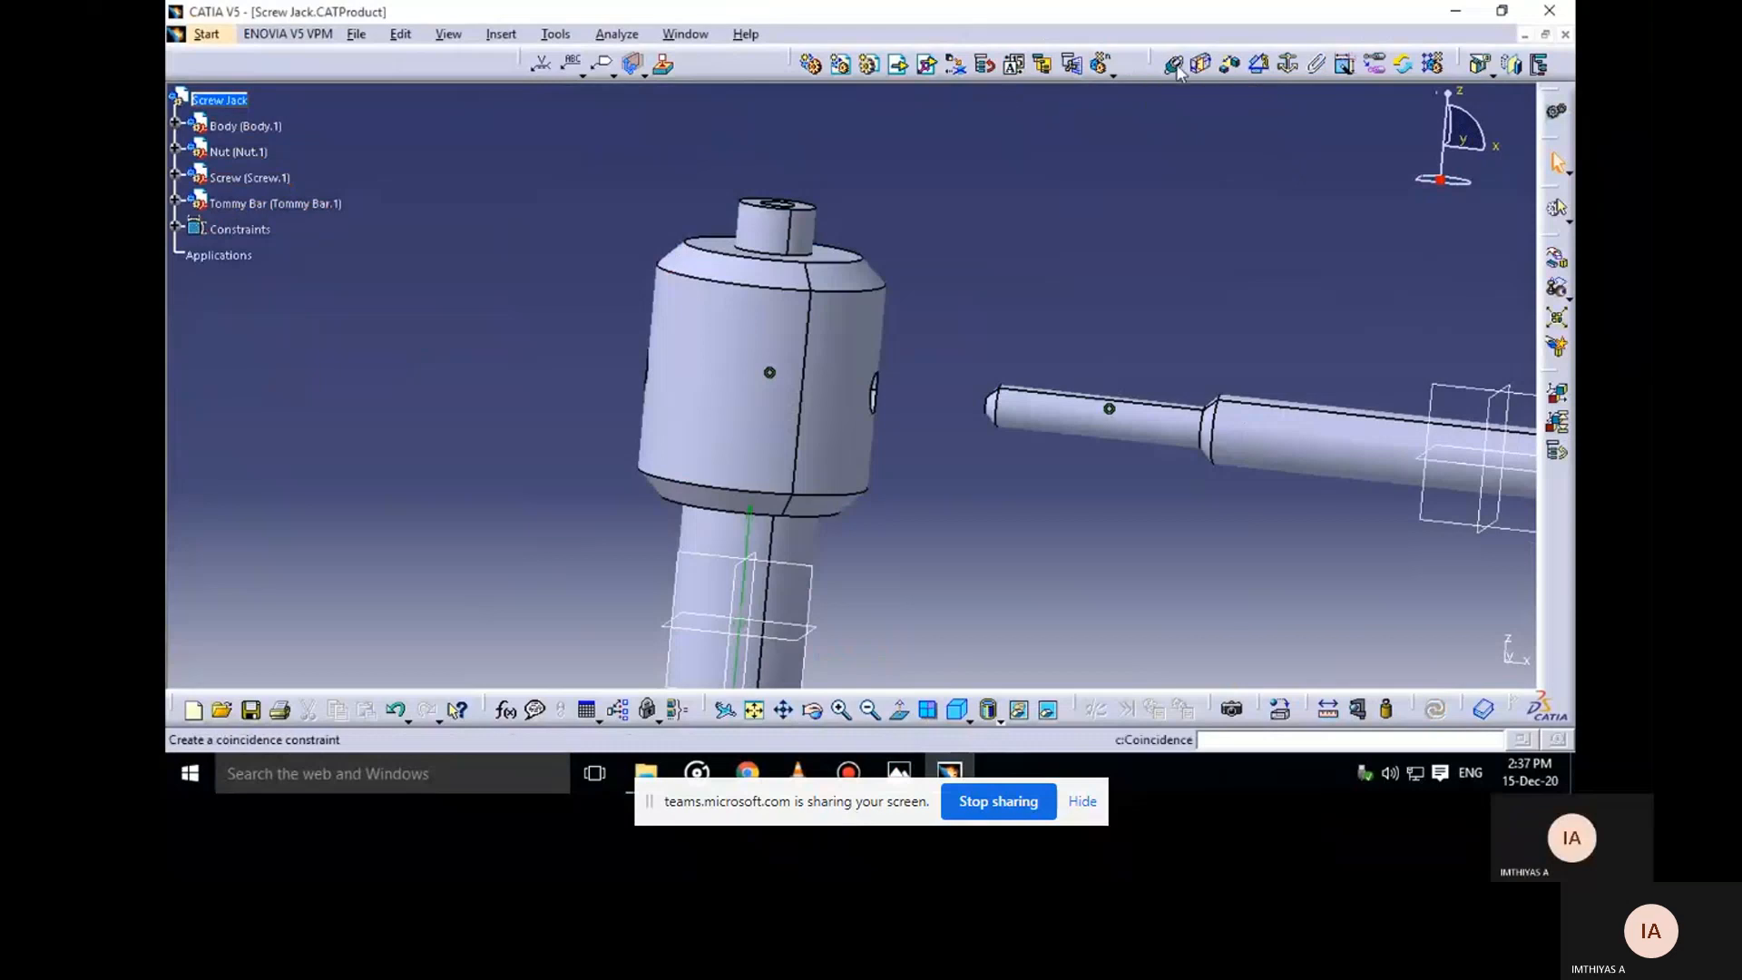
click(1555, 258)
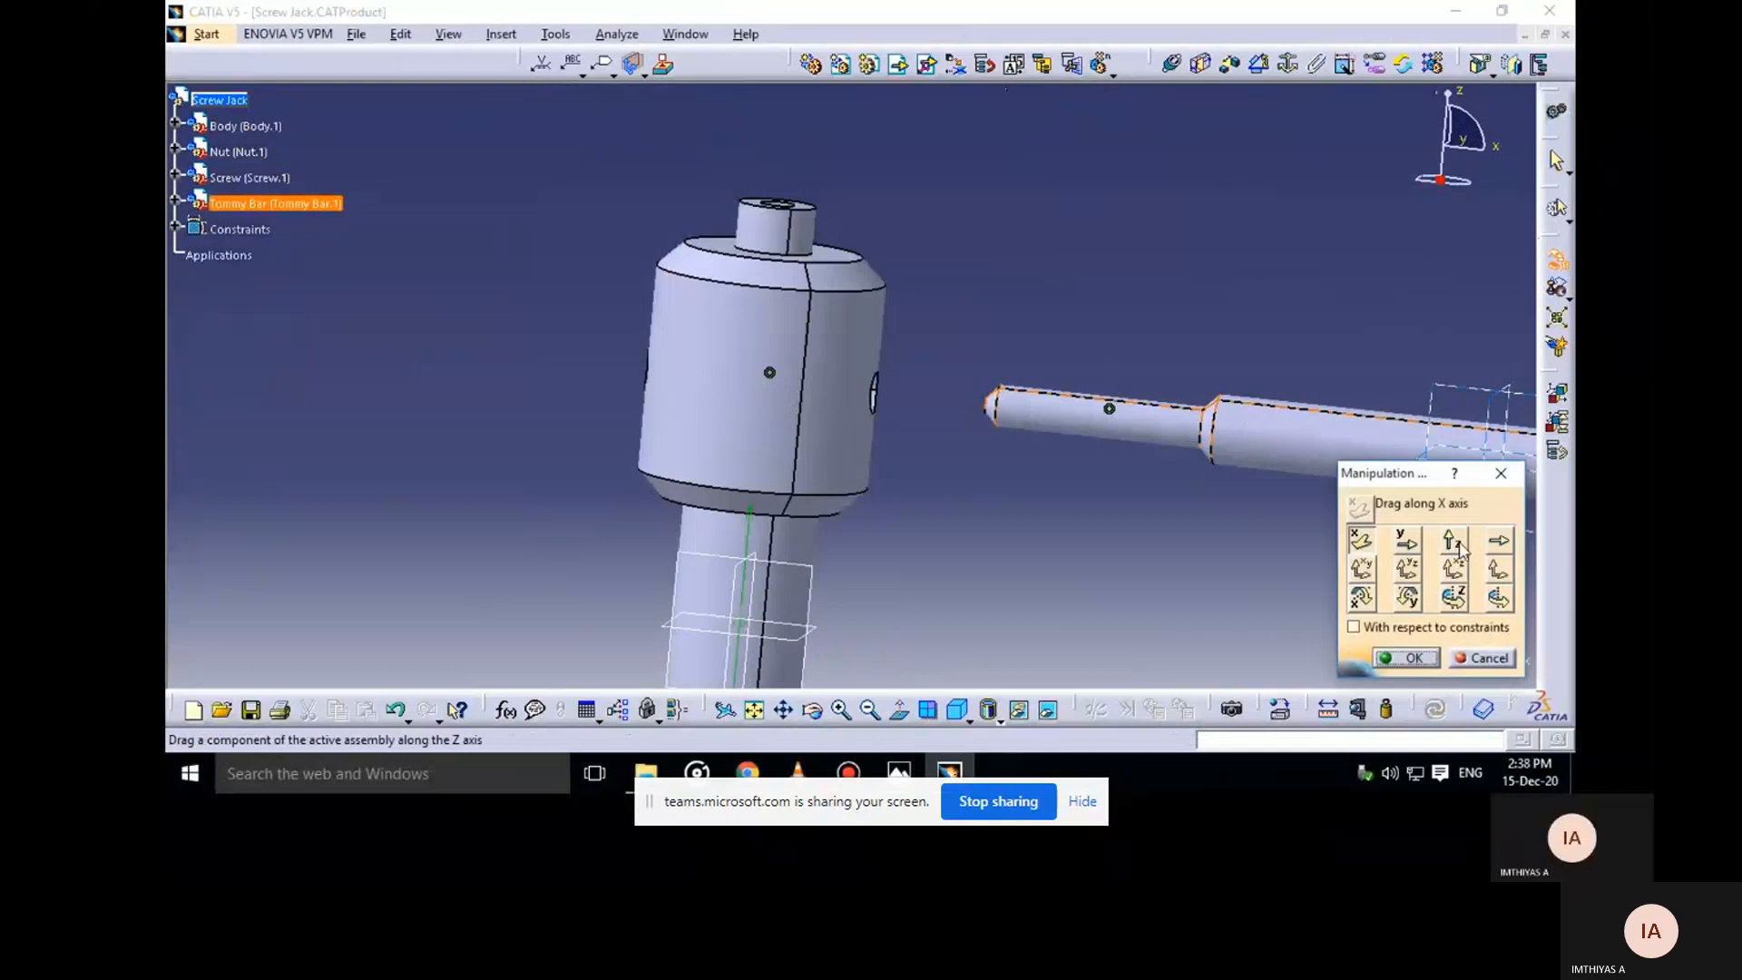
drag(1270, 454, 942, 425)
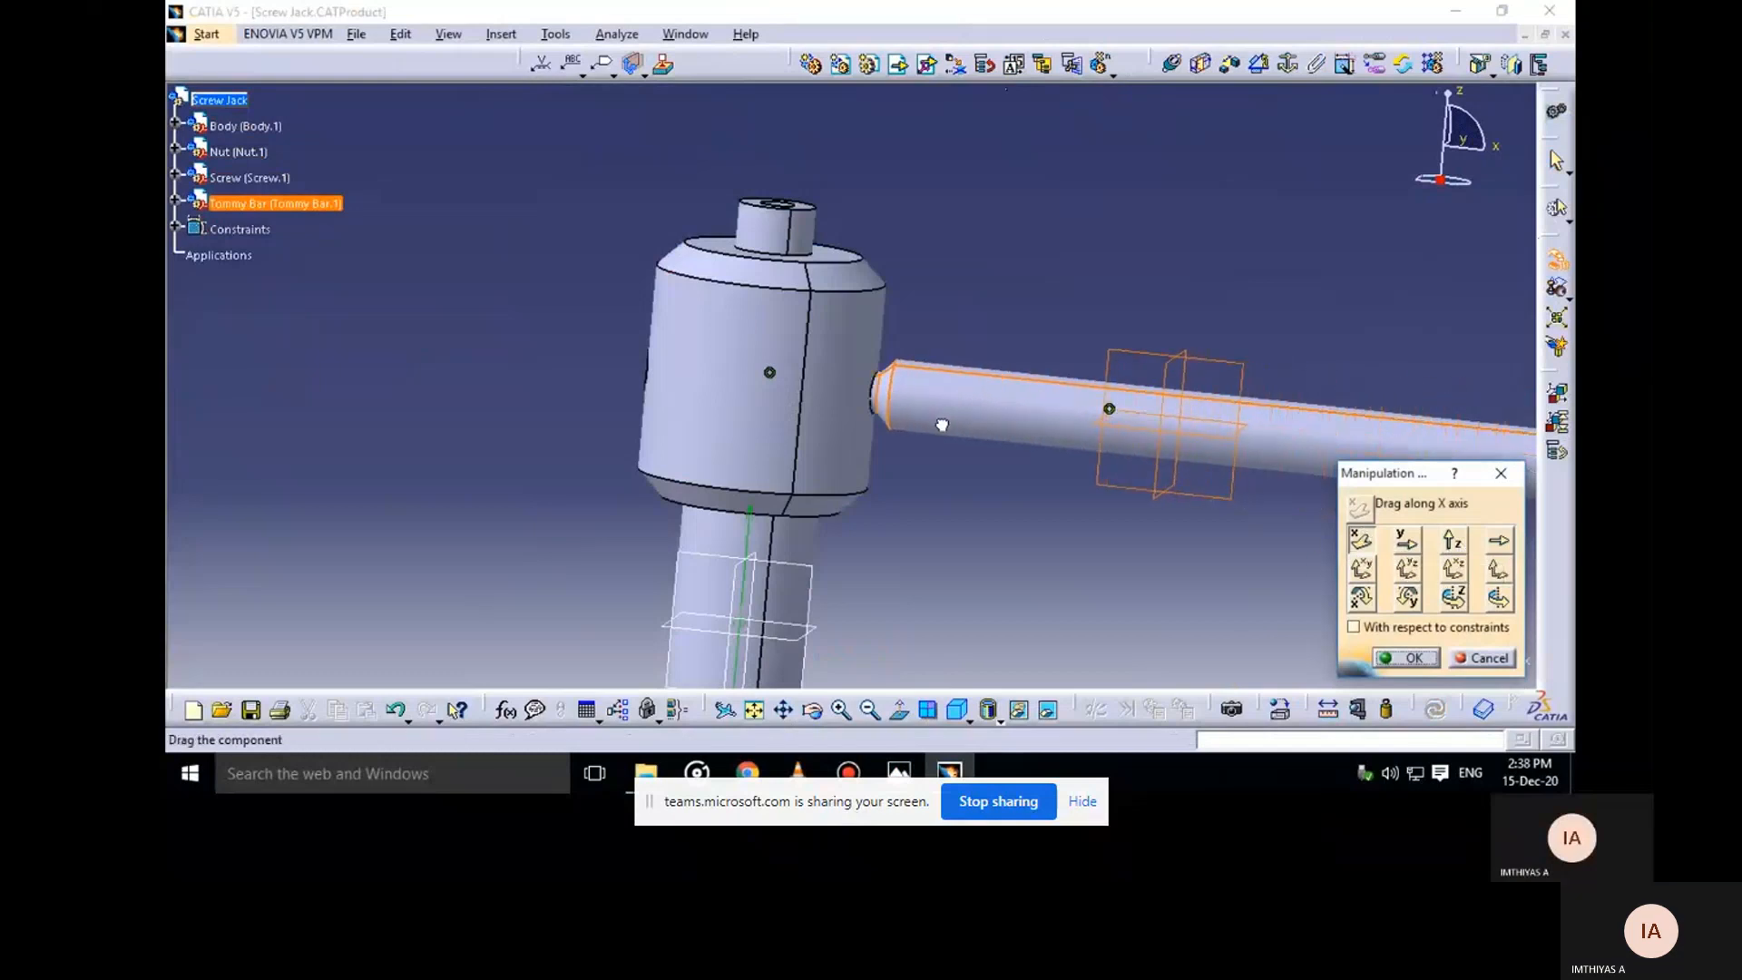
mouse_move(942, 425)
middle_down()
mouse_move(944, 490)
mouse_move(1016, 505)
mouse_move(1003, 405)
mouse_move(993, 414)
mouse_move(1030, 415)
mouse_move(1028, 374)
mouse_move(952, 409)
mouse_move(934, 445)
middle_up()
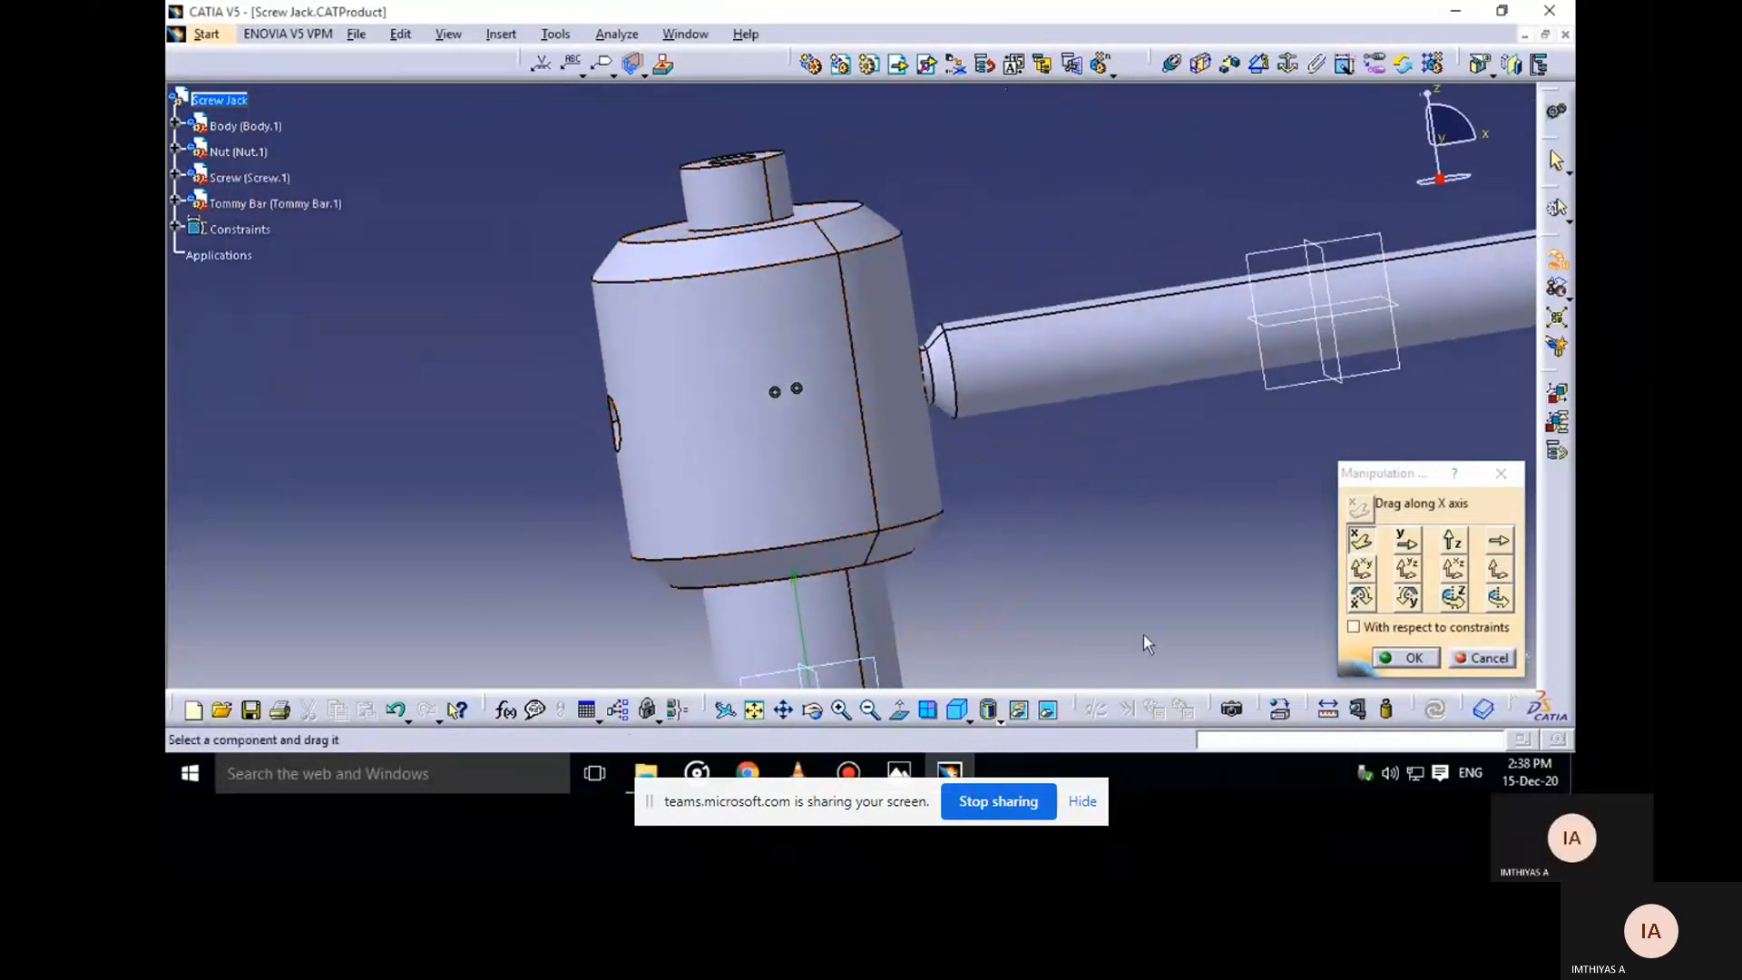
click(1416, 660)
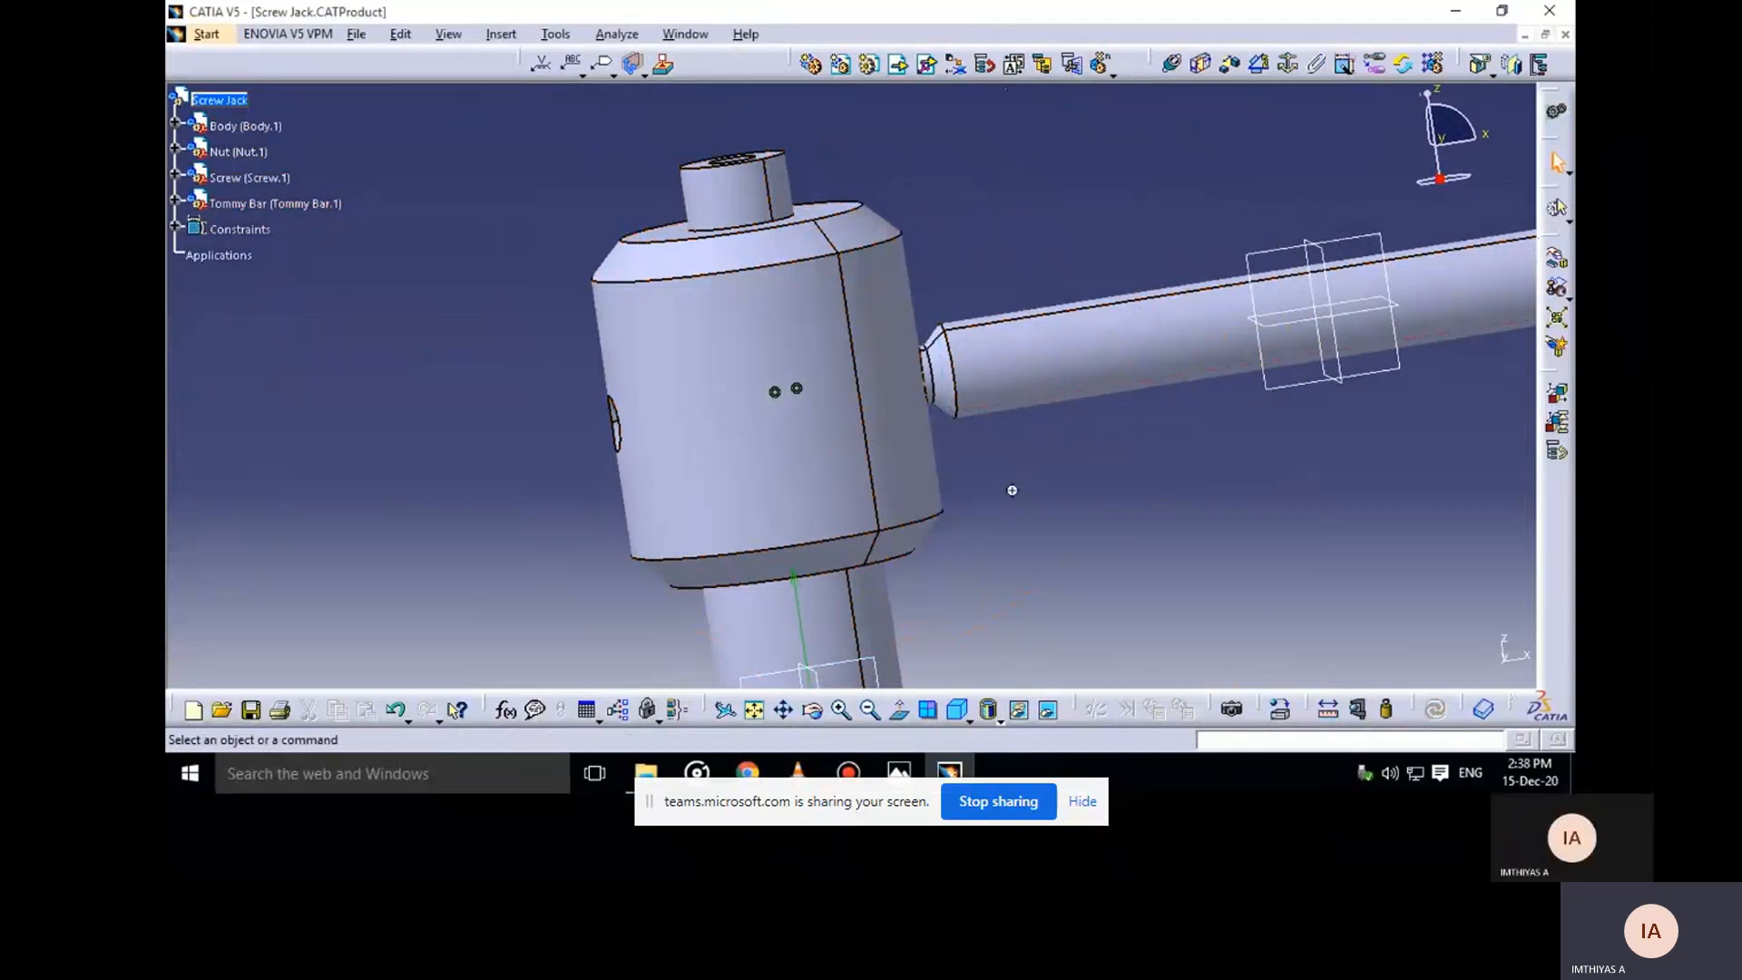
Try a Coincidence constraint between the tommy bar's thin end face and the axis of the screw's head, and update the assembly
middle_drag(1011, 490, 1168, 405)
middle_drag(824, 326, 877, 341)
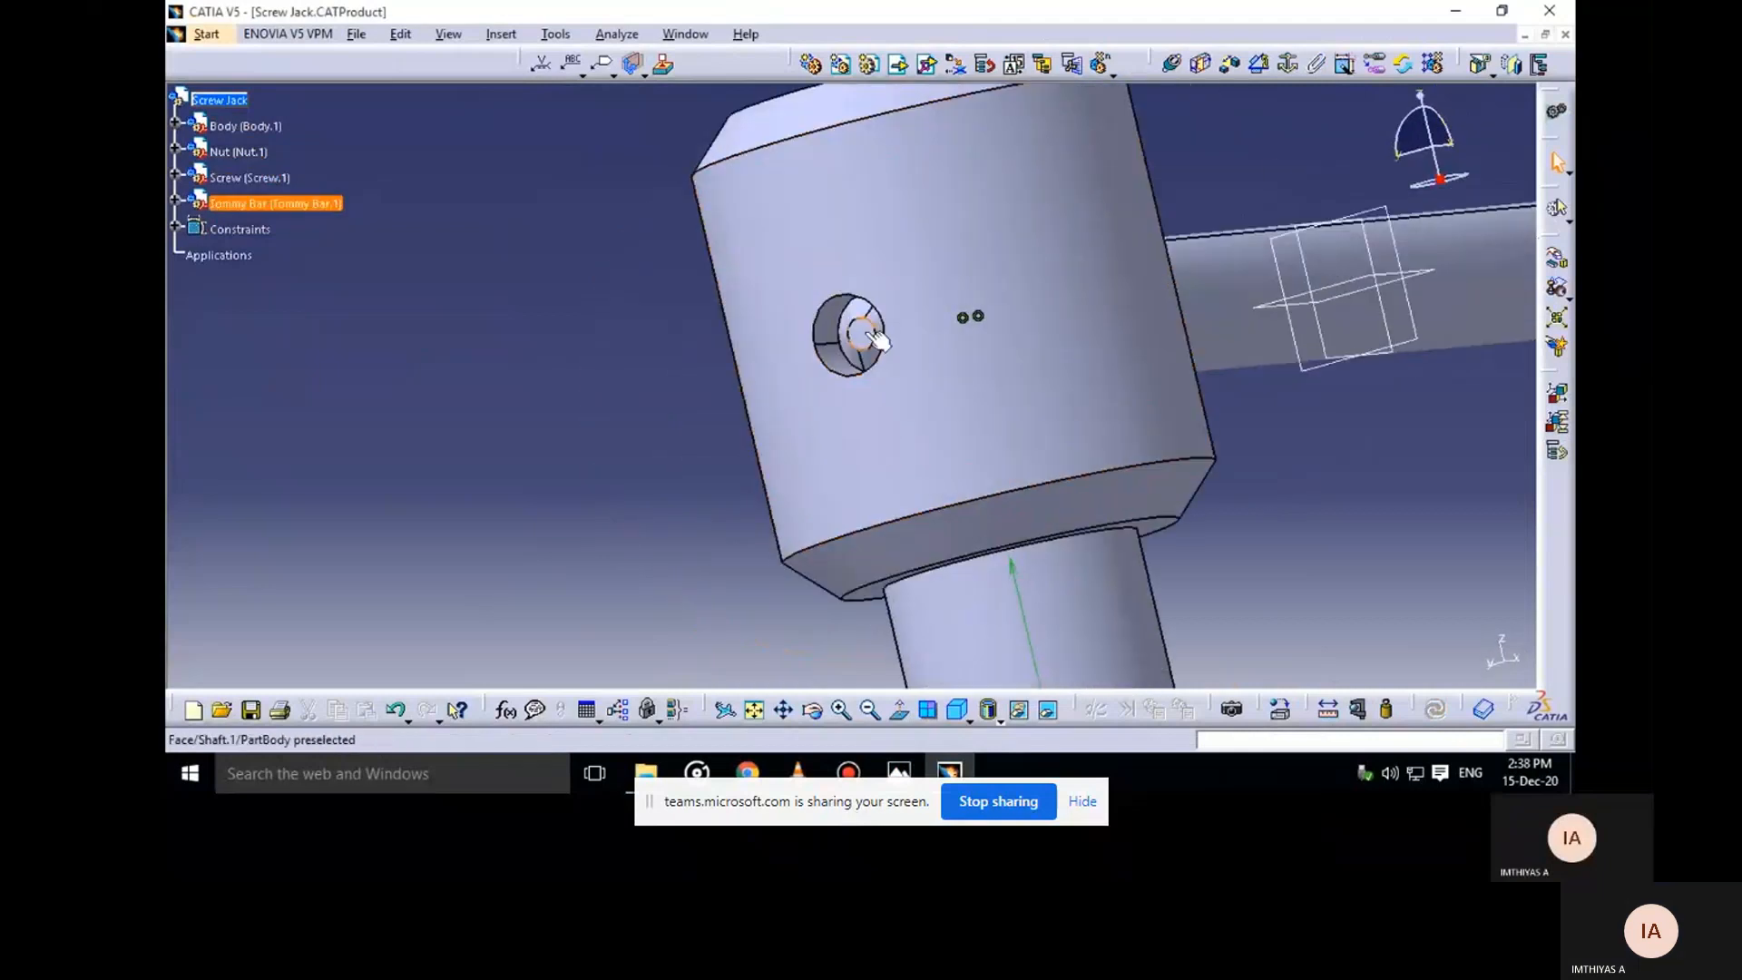
click(1171, 62)
click(860, 336)
click(832, 251)
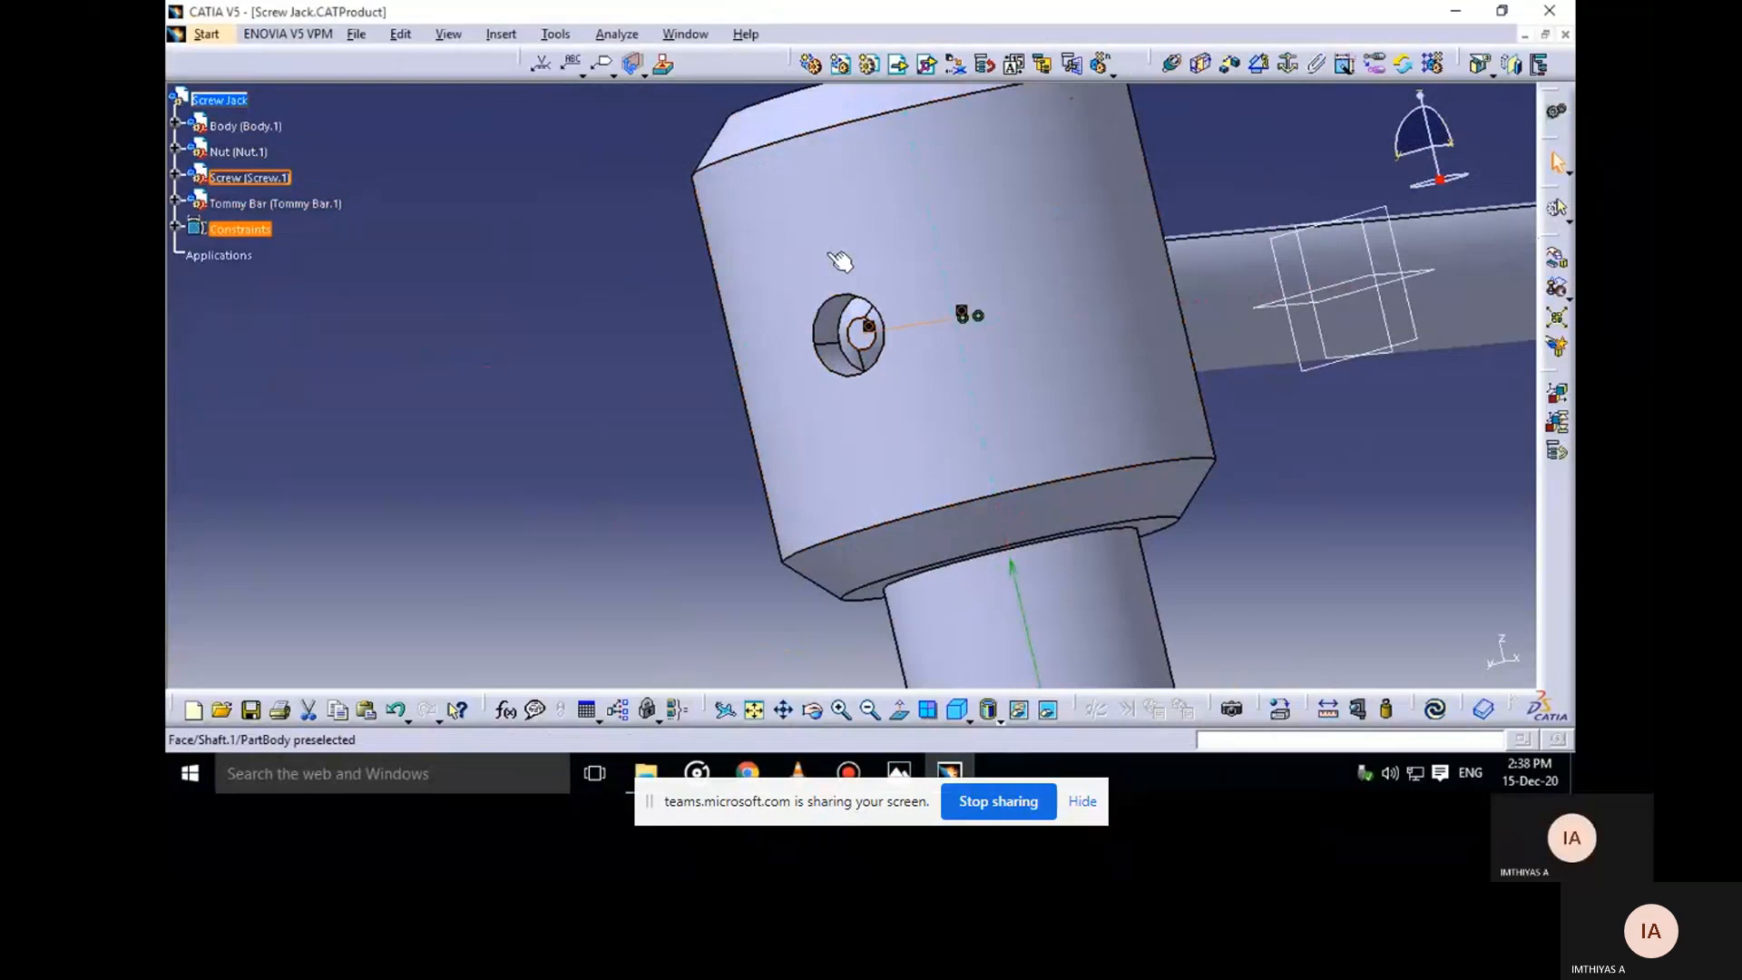
middle_drag(980, 274, 897, 354)
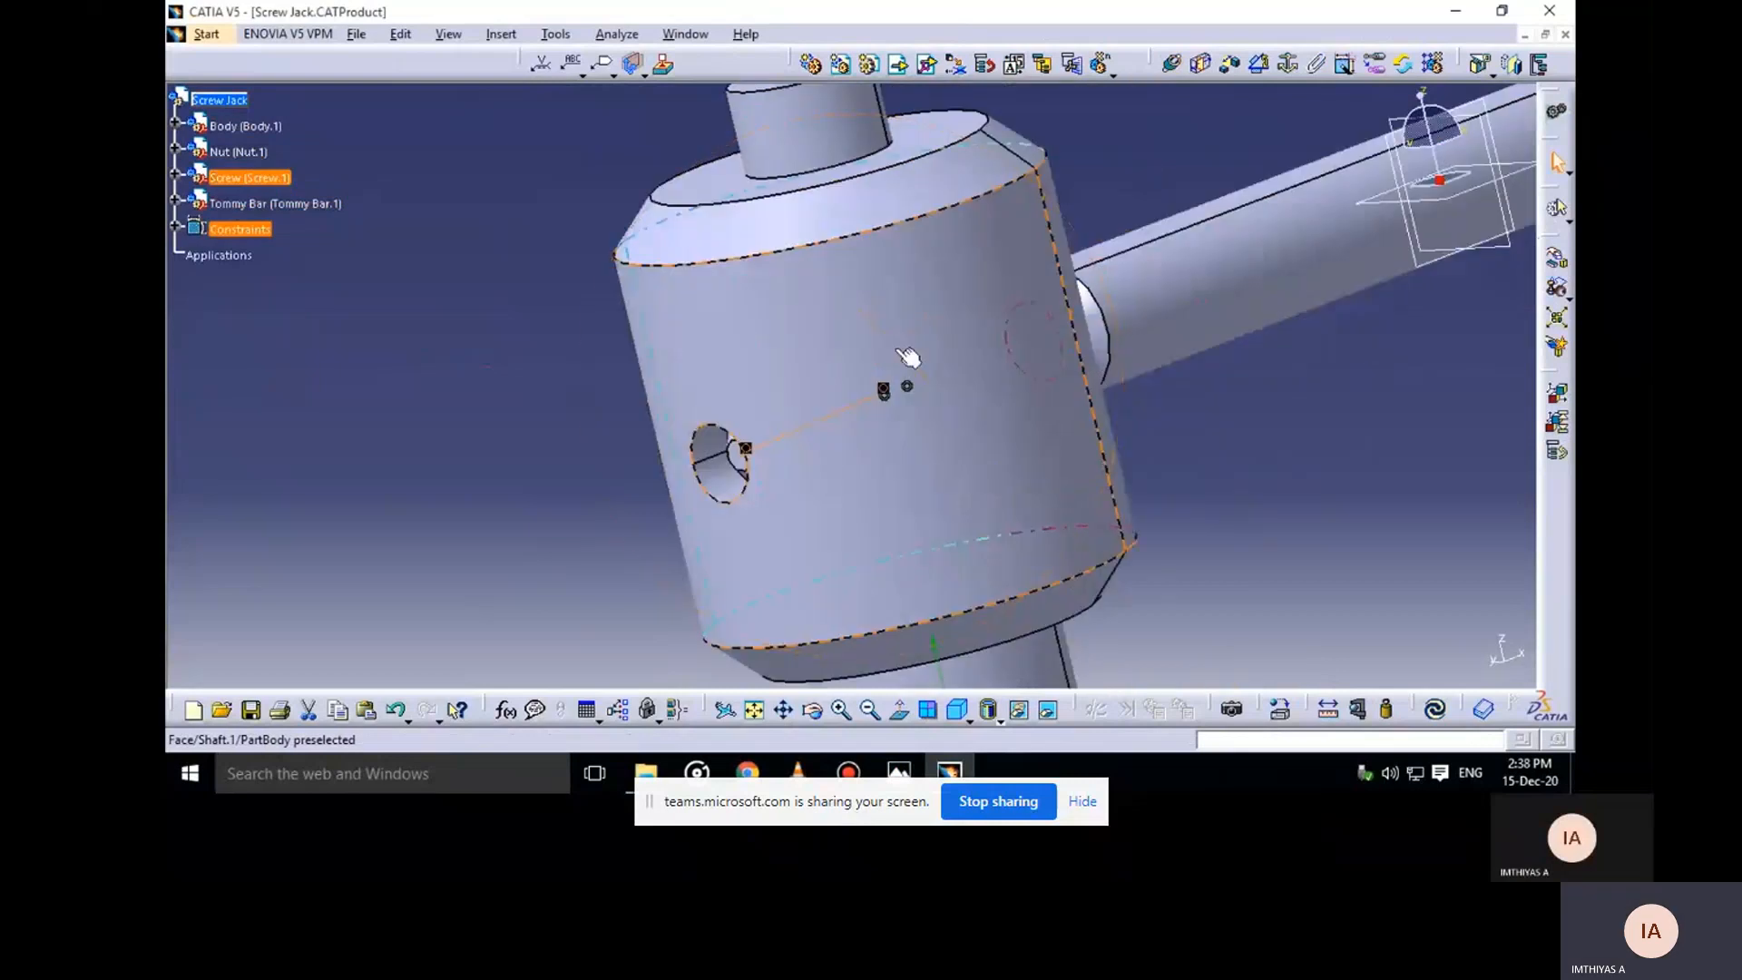
click(1433, 712)
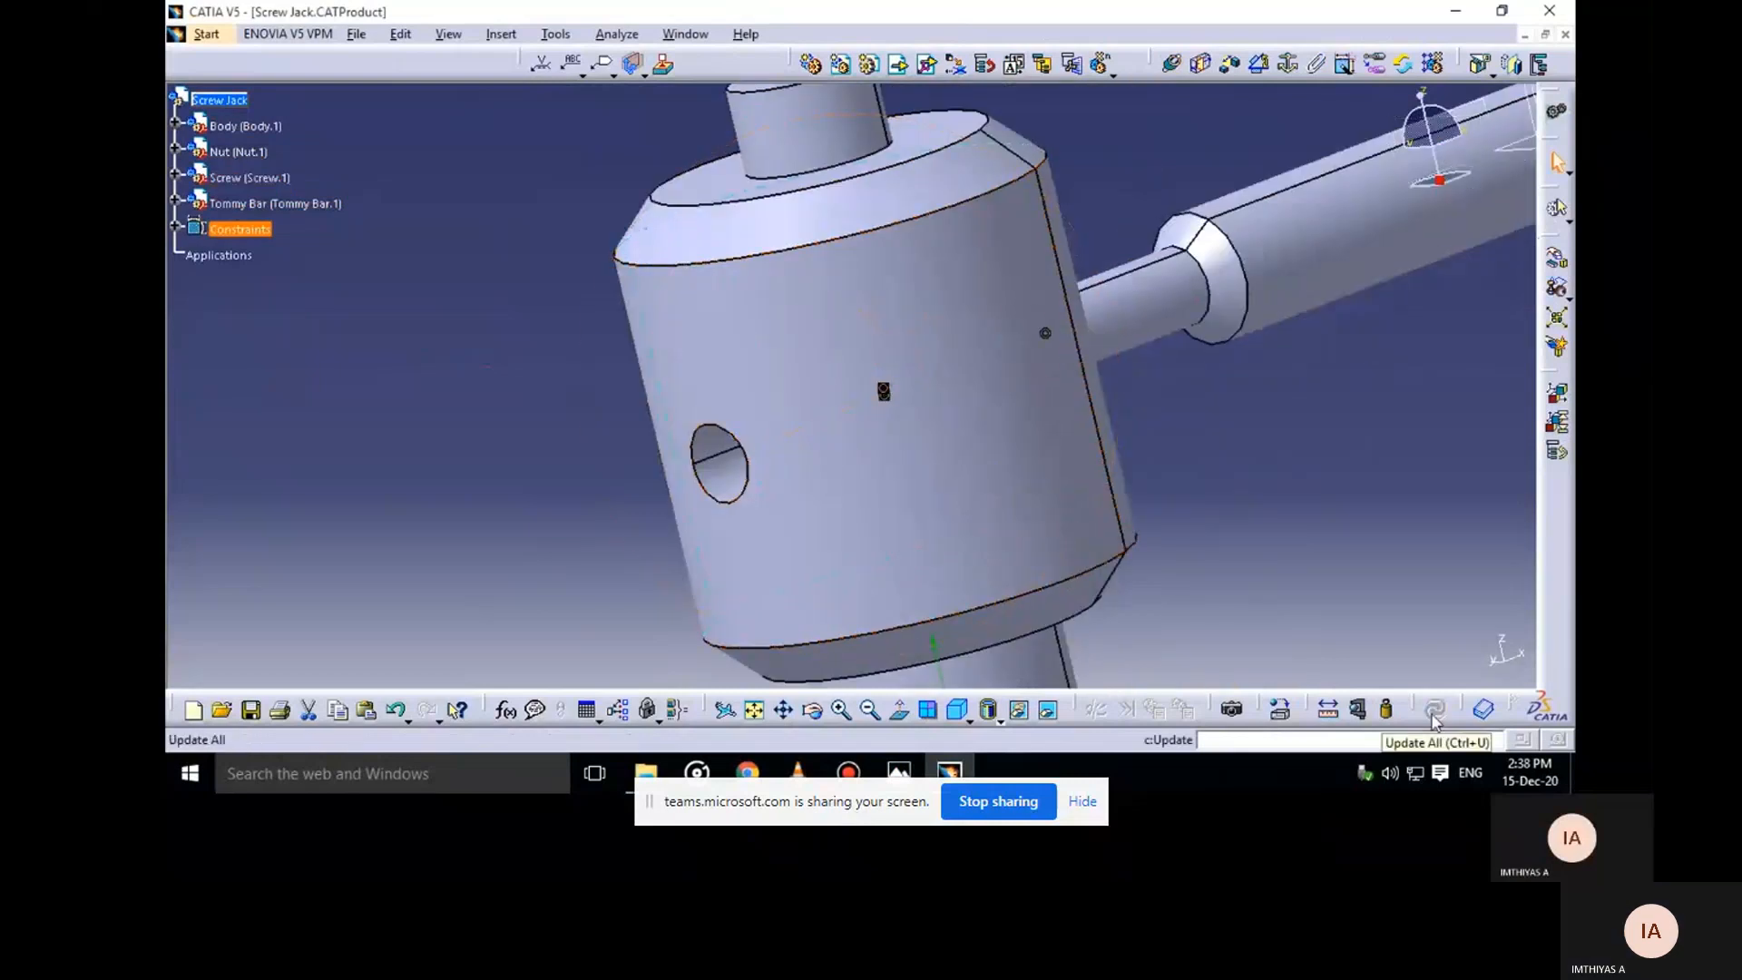
click(1434, 711)
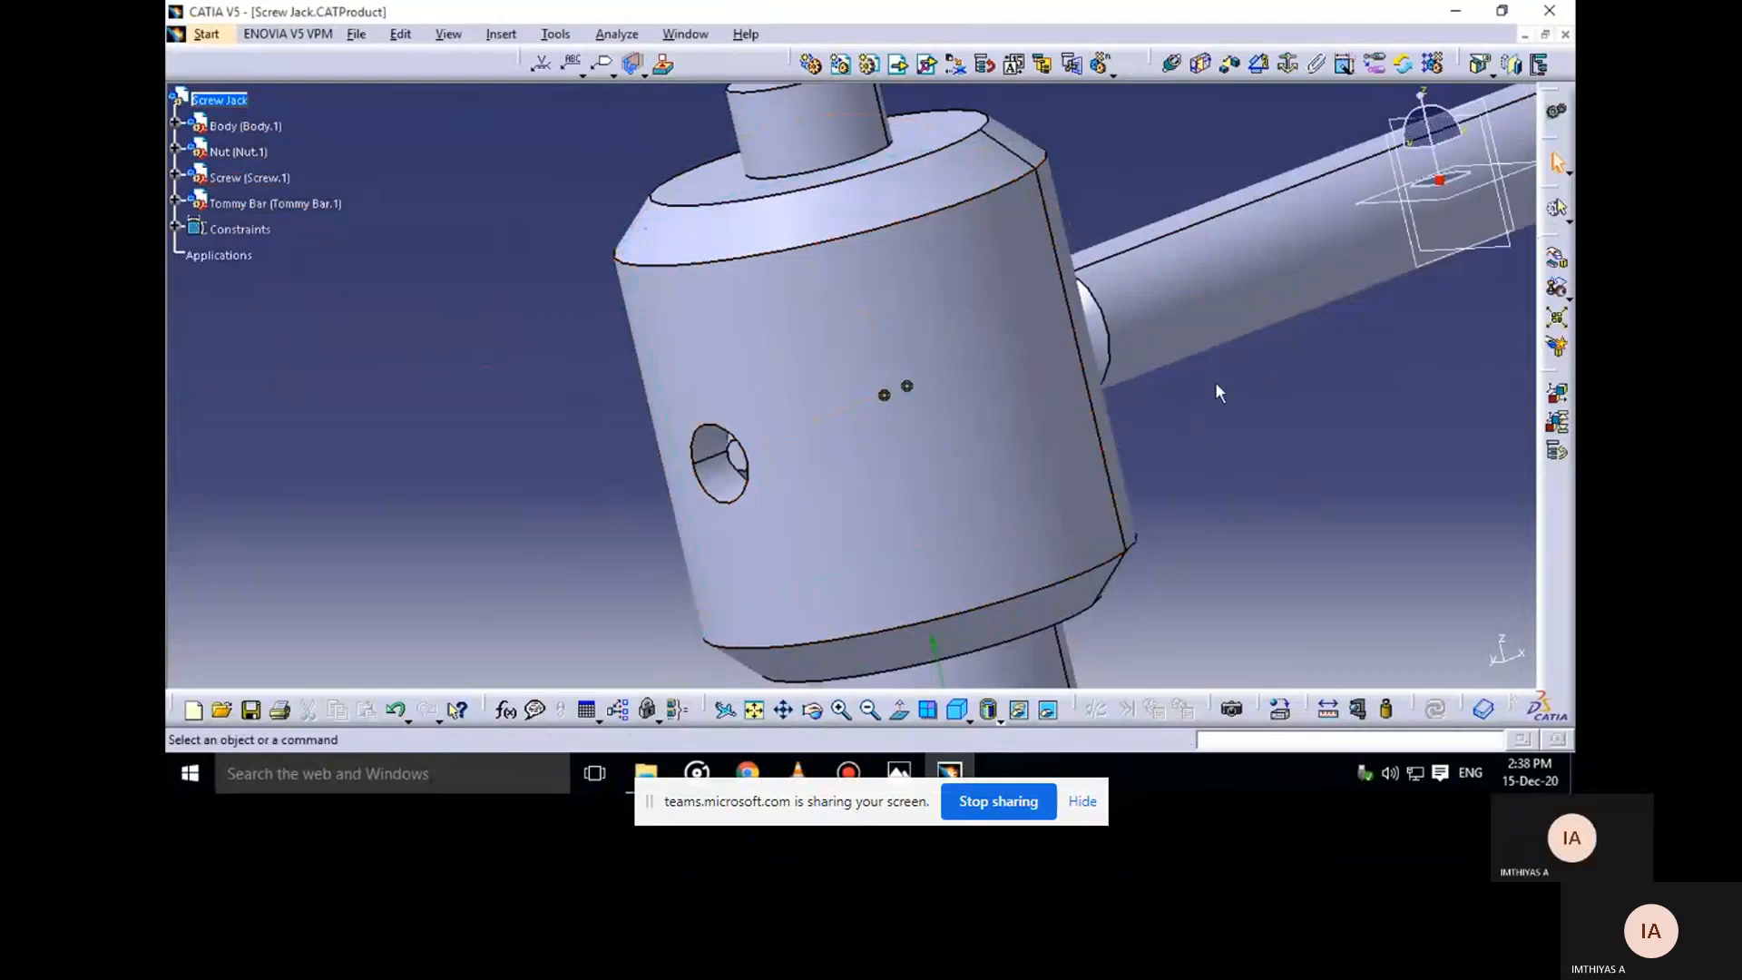
Try to add an Offset constraint between the tommy bar's thin end face and the screw's head
click(1230, 63)
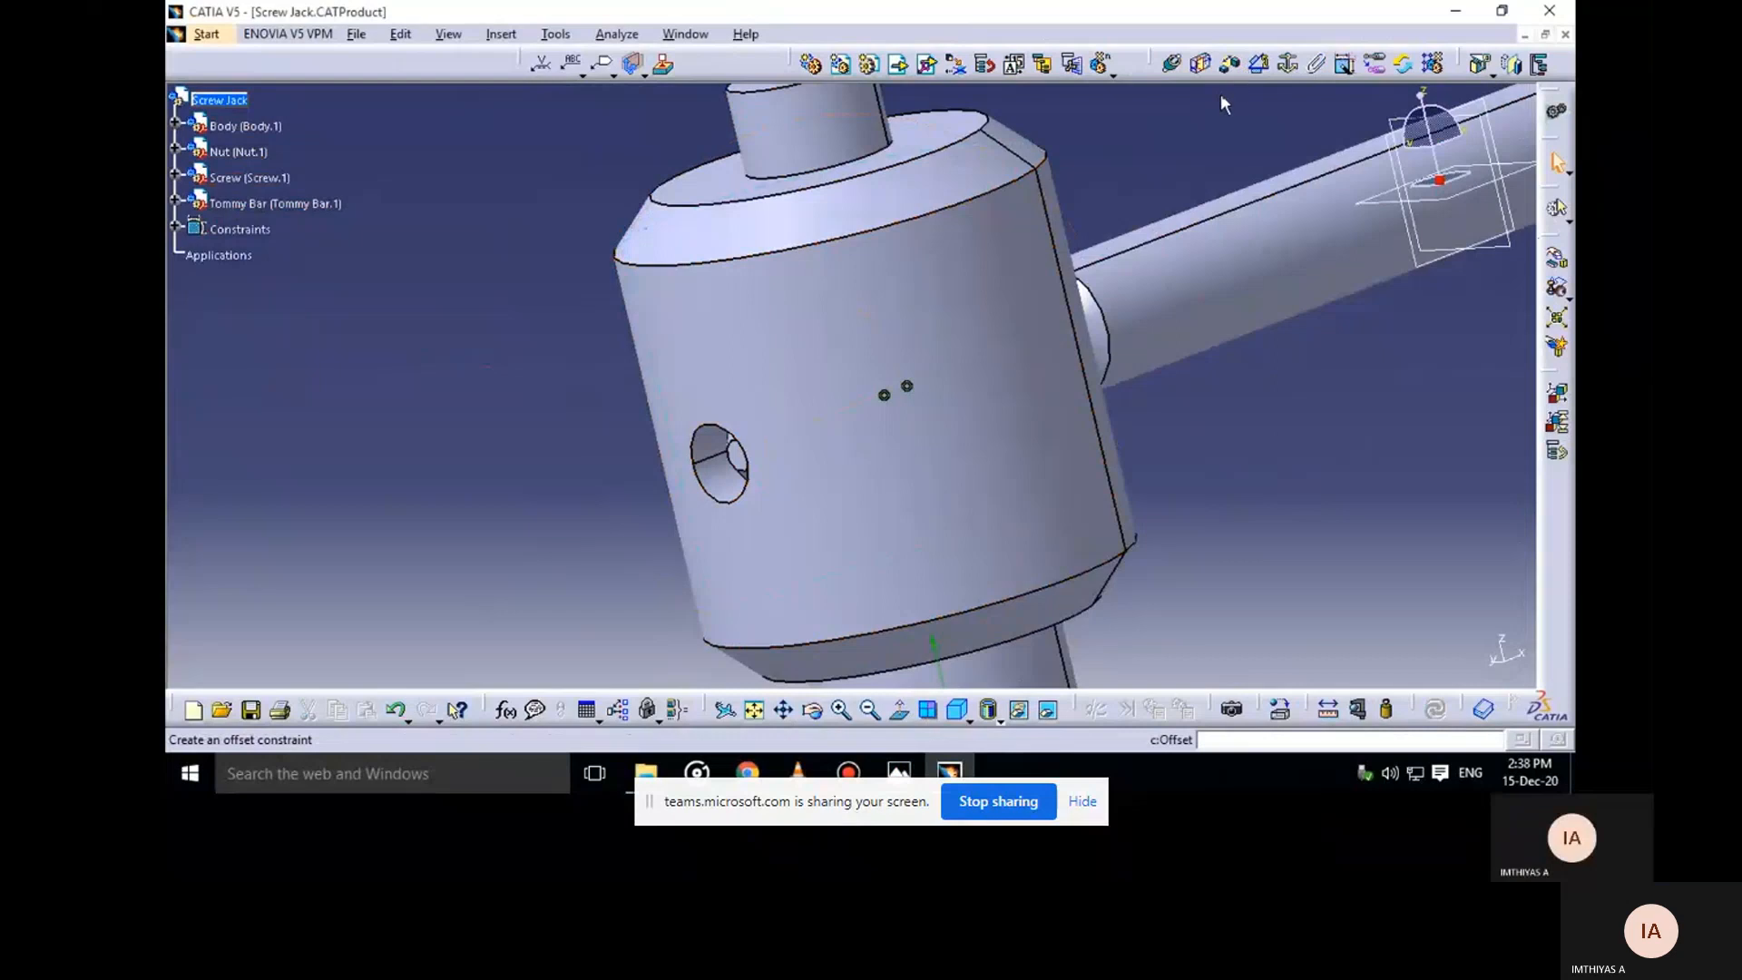
click(1229, 65)
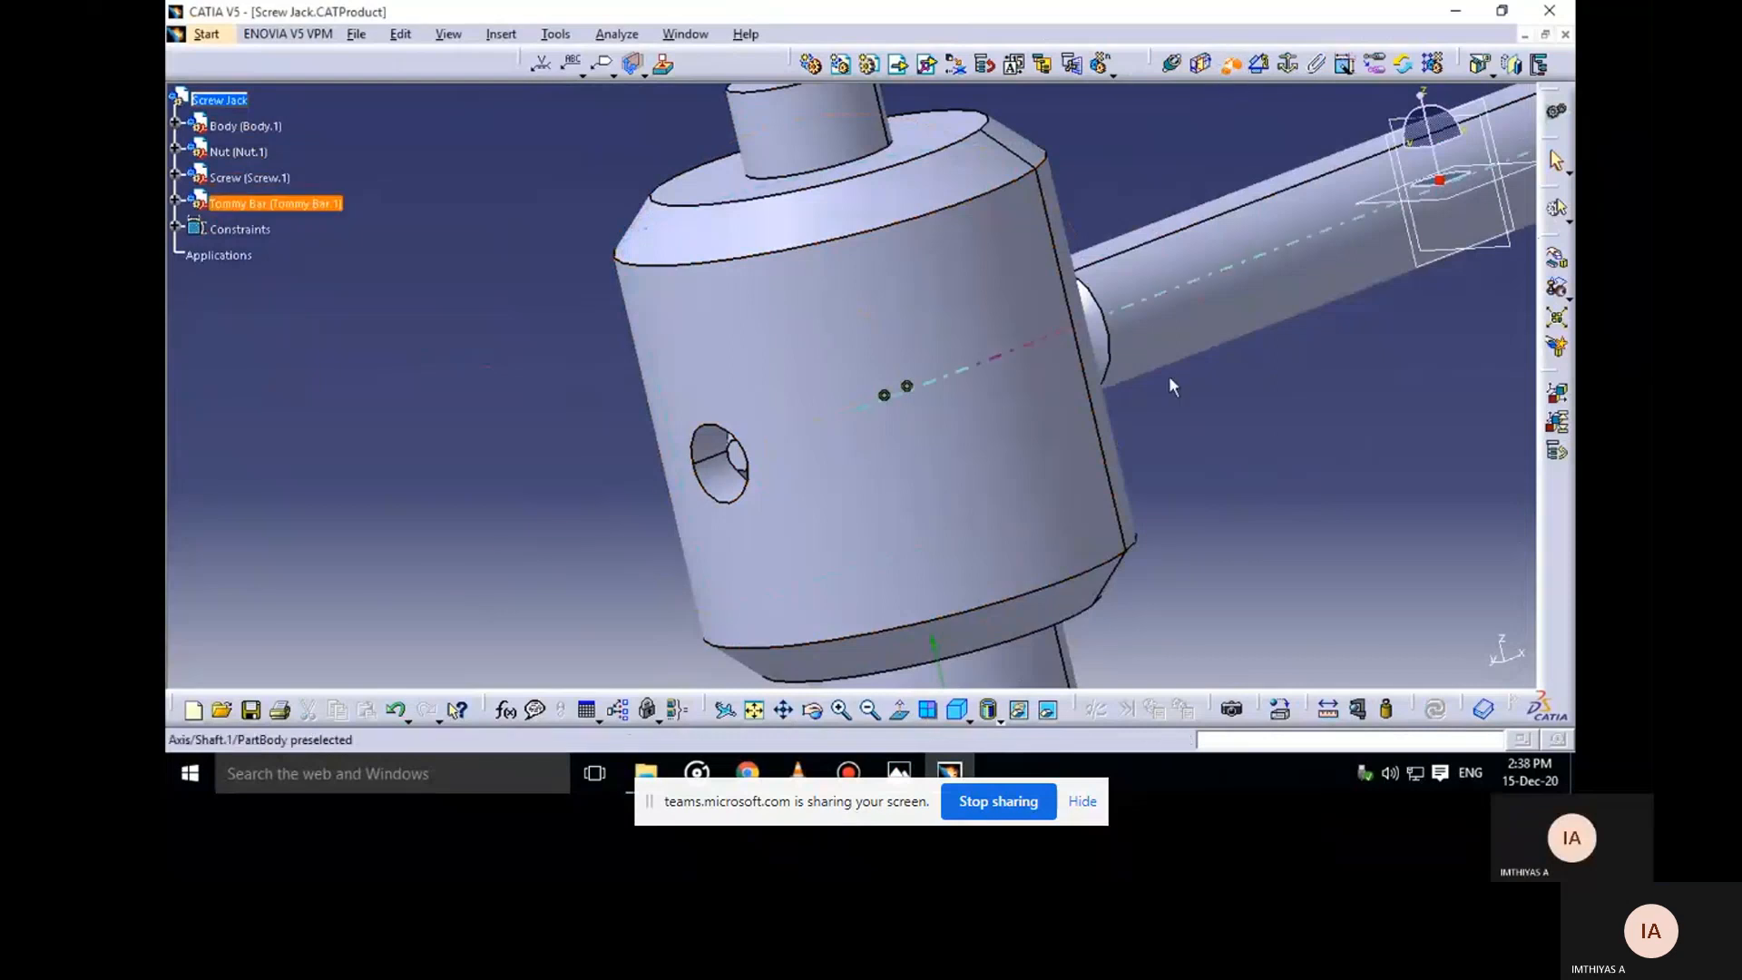
middle_drag(680, 420, 916, 240)
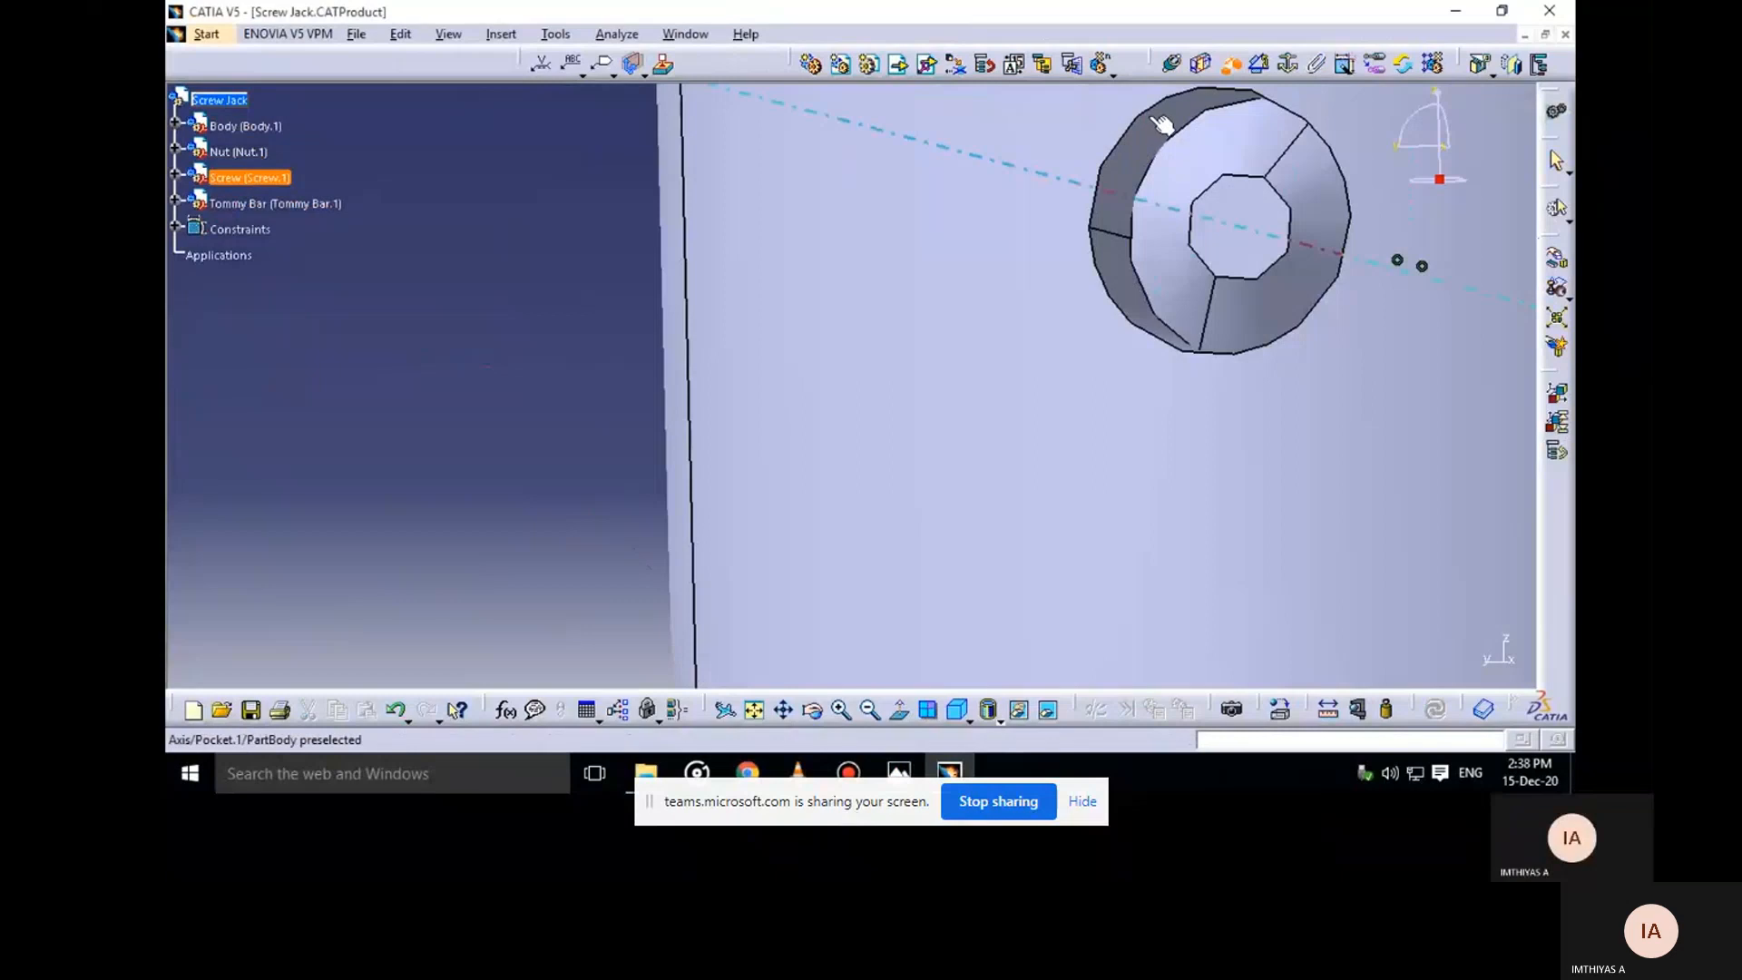
middle_drag(1222, 109, 1164, 284)
click(1194, 279)
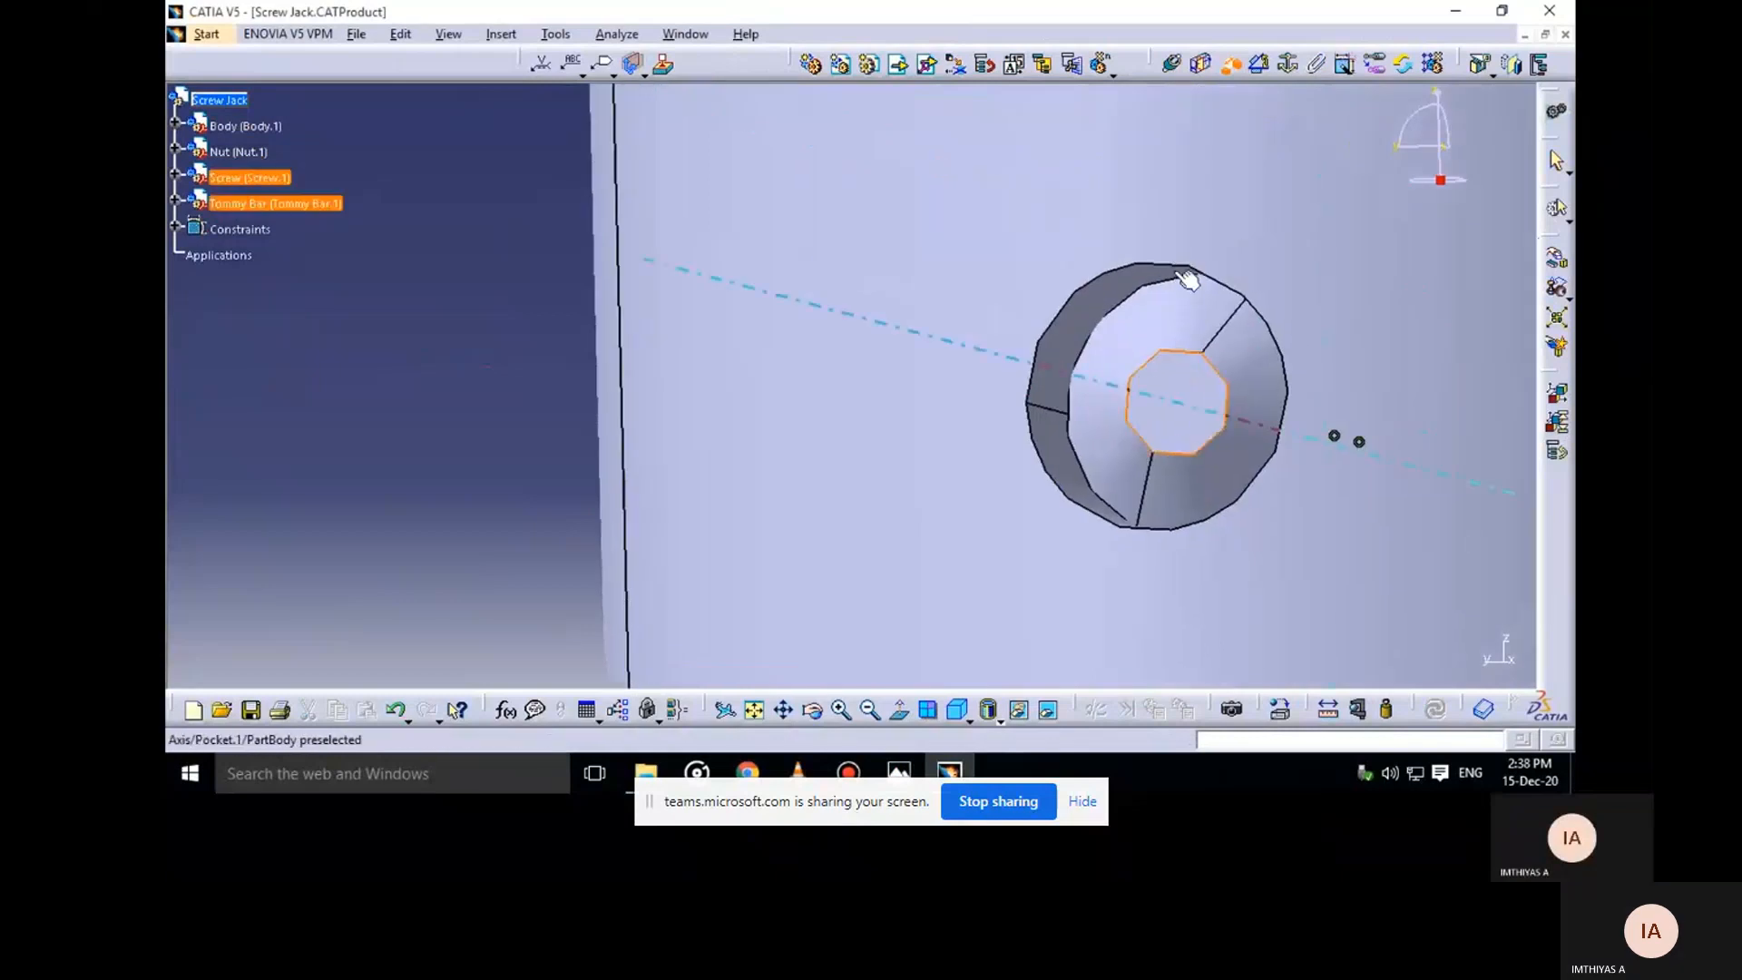
middle_drag(1211, 381, 968, 358)
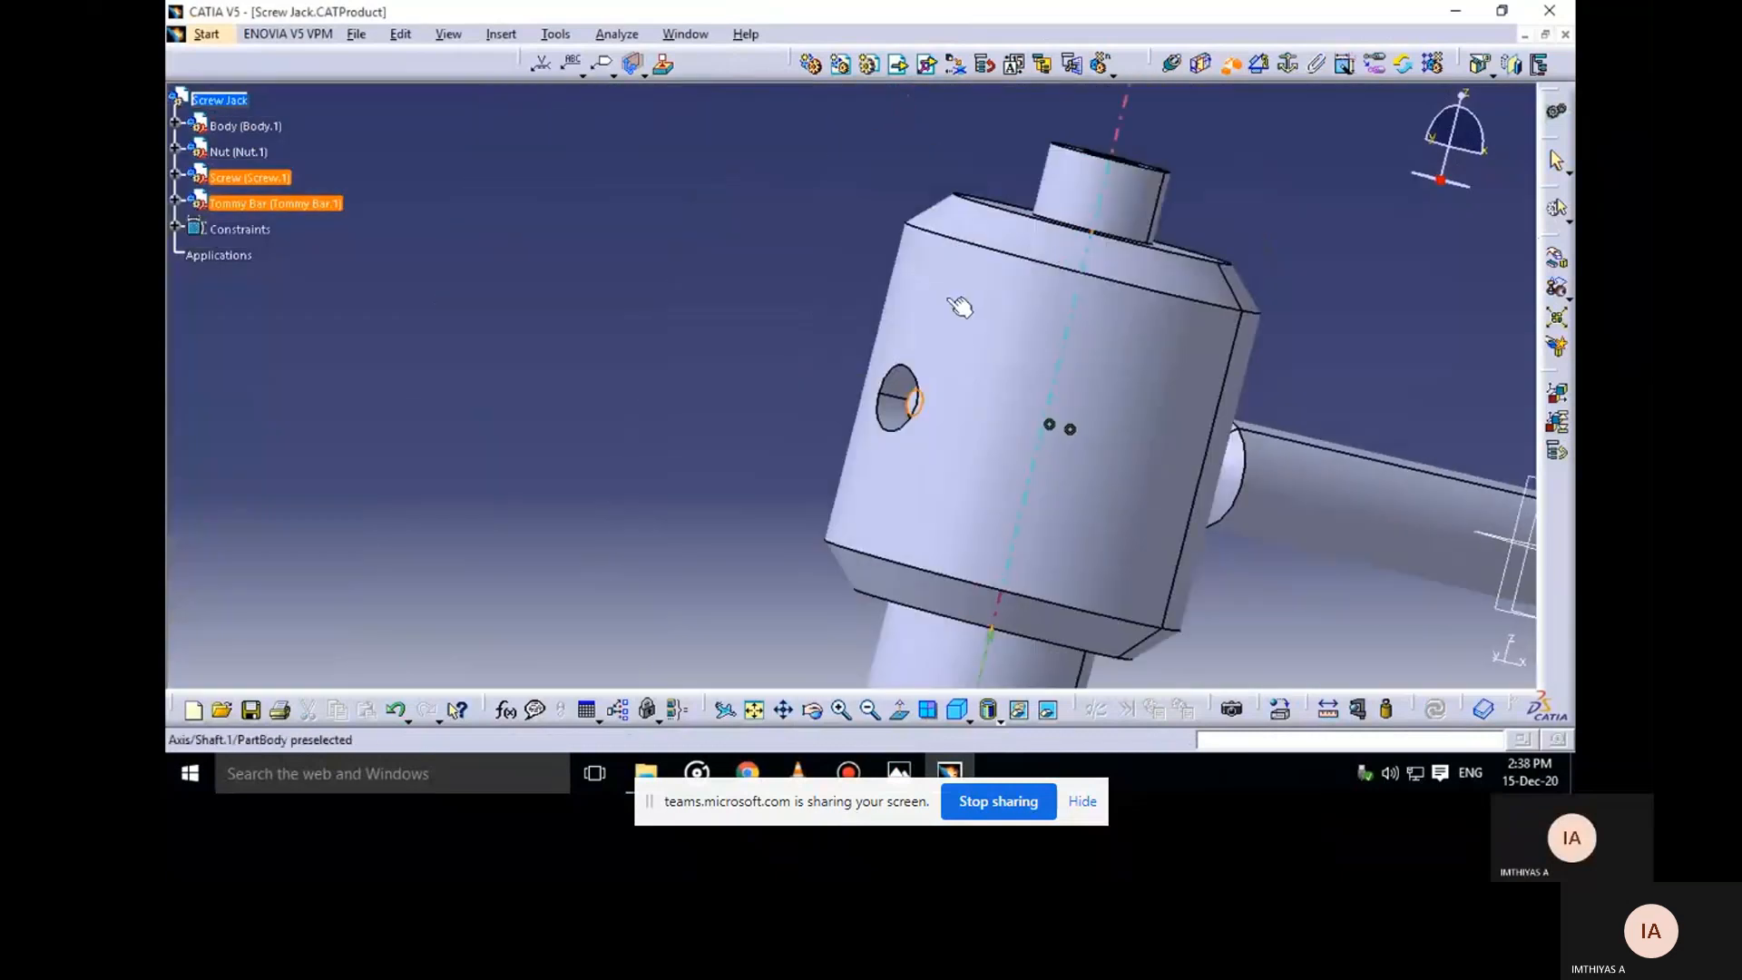
click(959, 307)
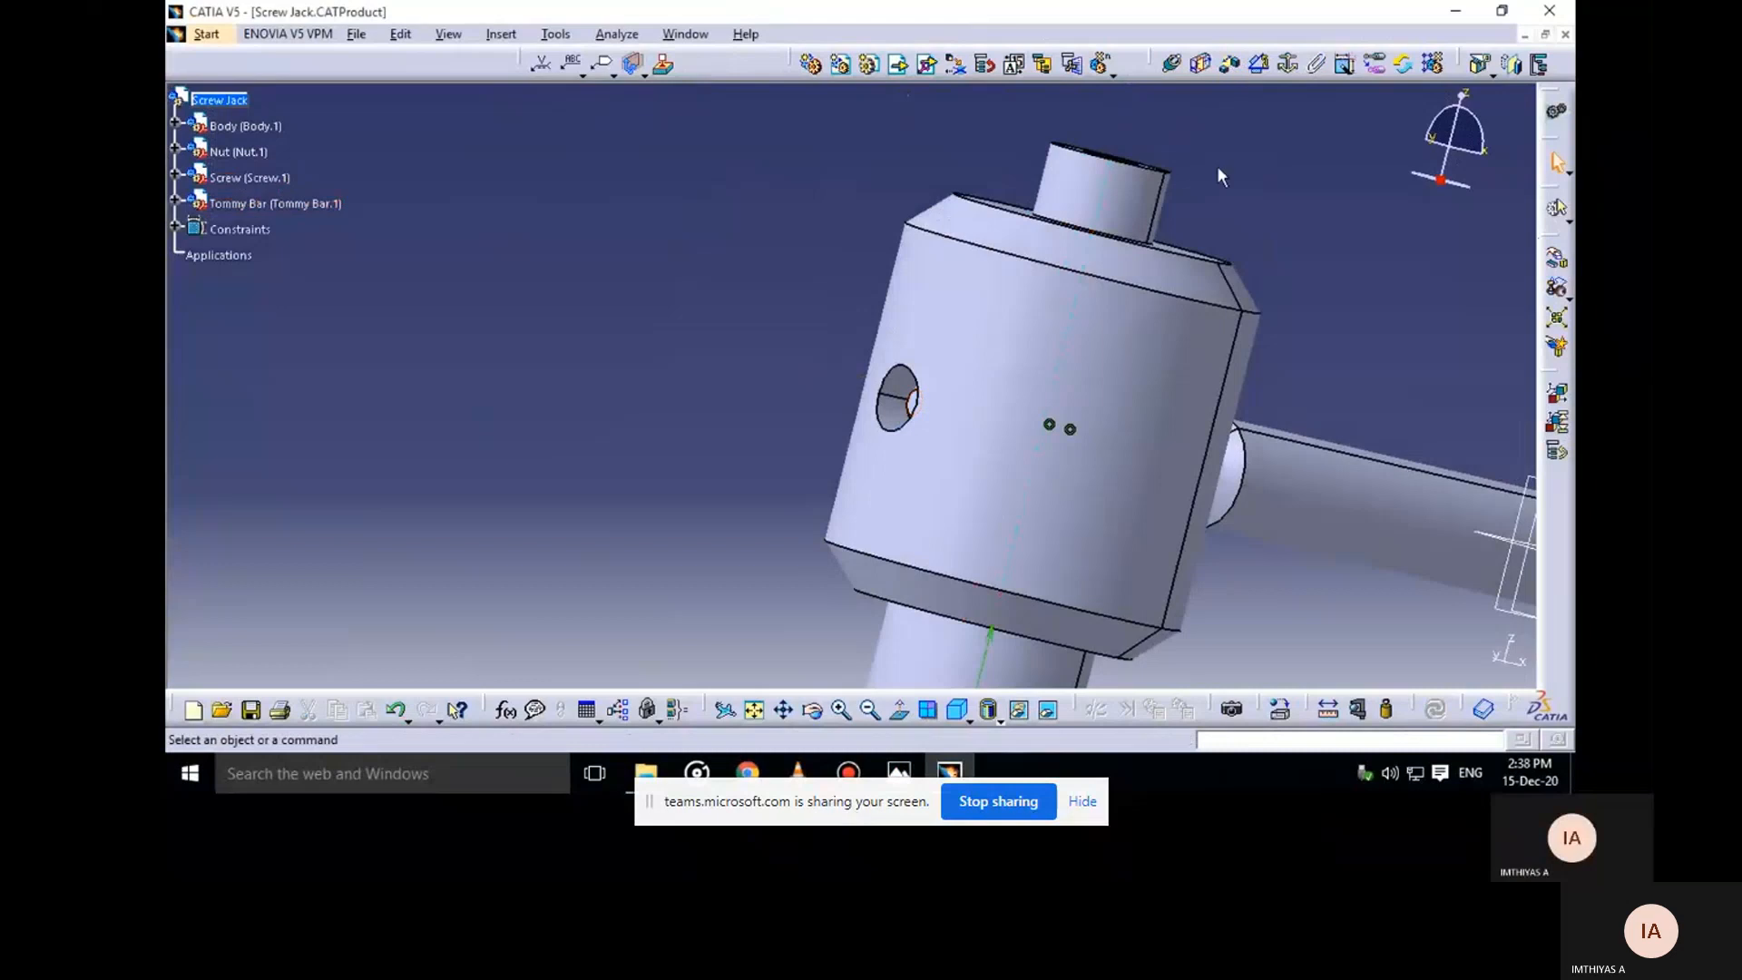
Nudge the tommy bar slightly along the X axis with the Manipulation tool so its shoulder sits closer into the screw's head
click(1557, 260)
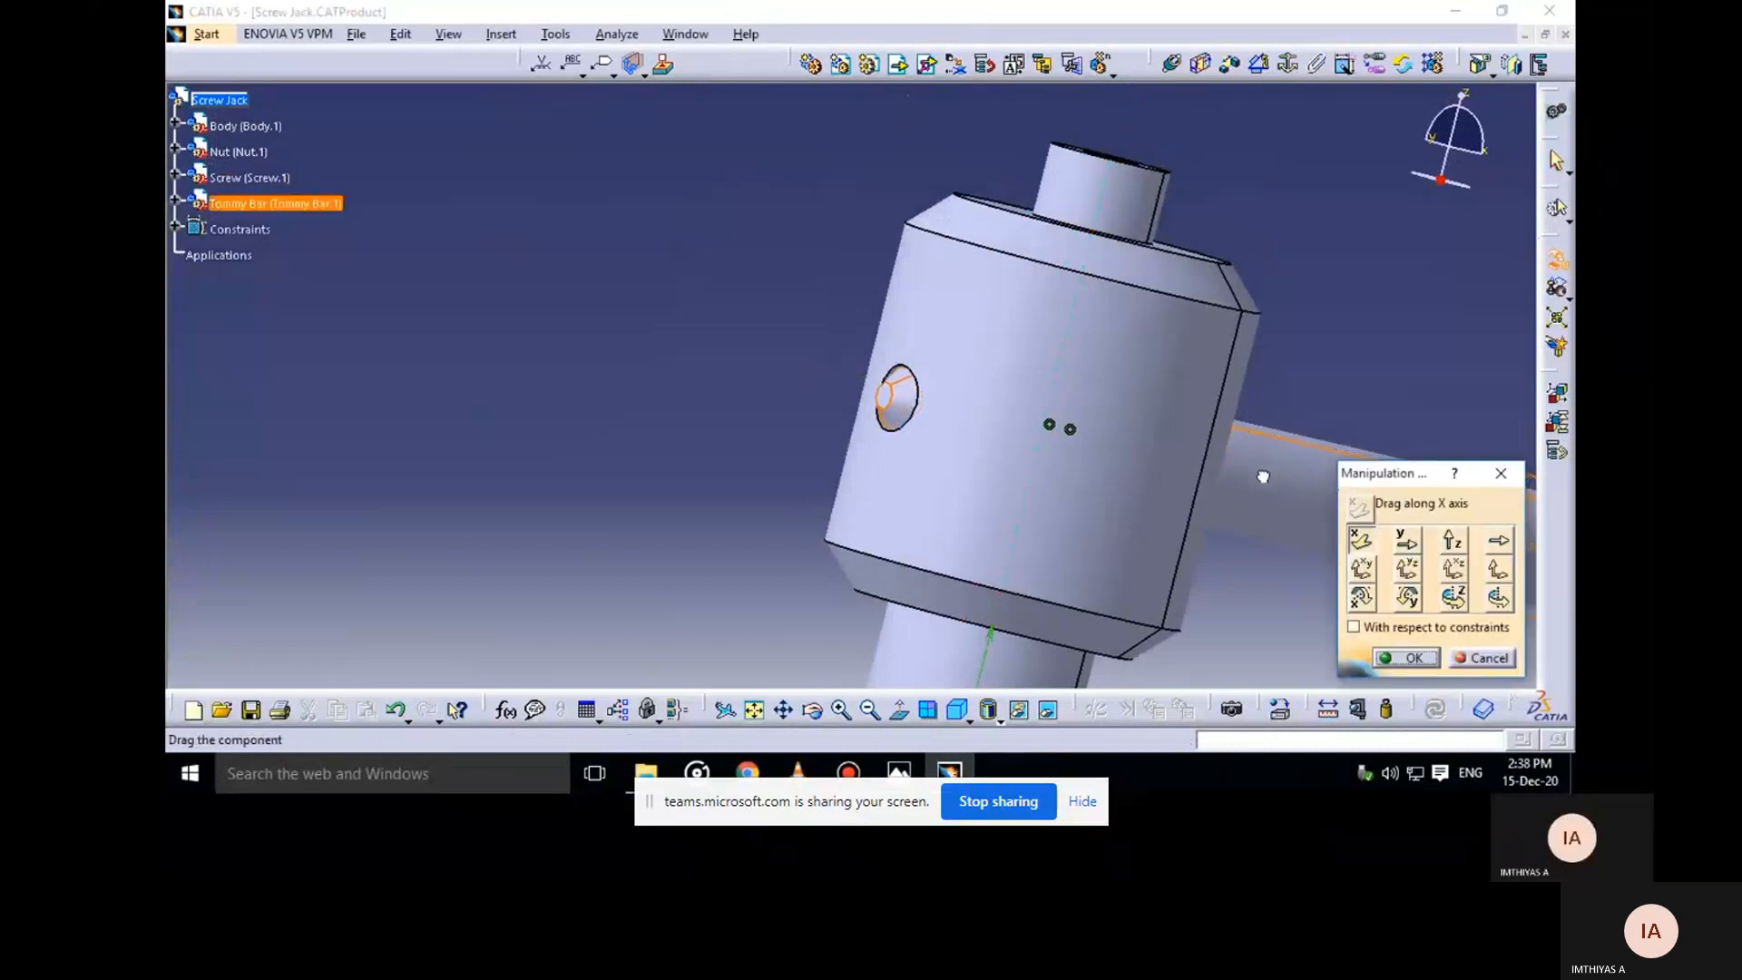
middle_drag(1212, 324, 1089, 501)
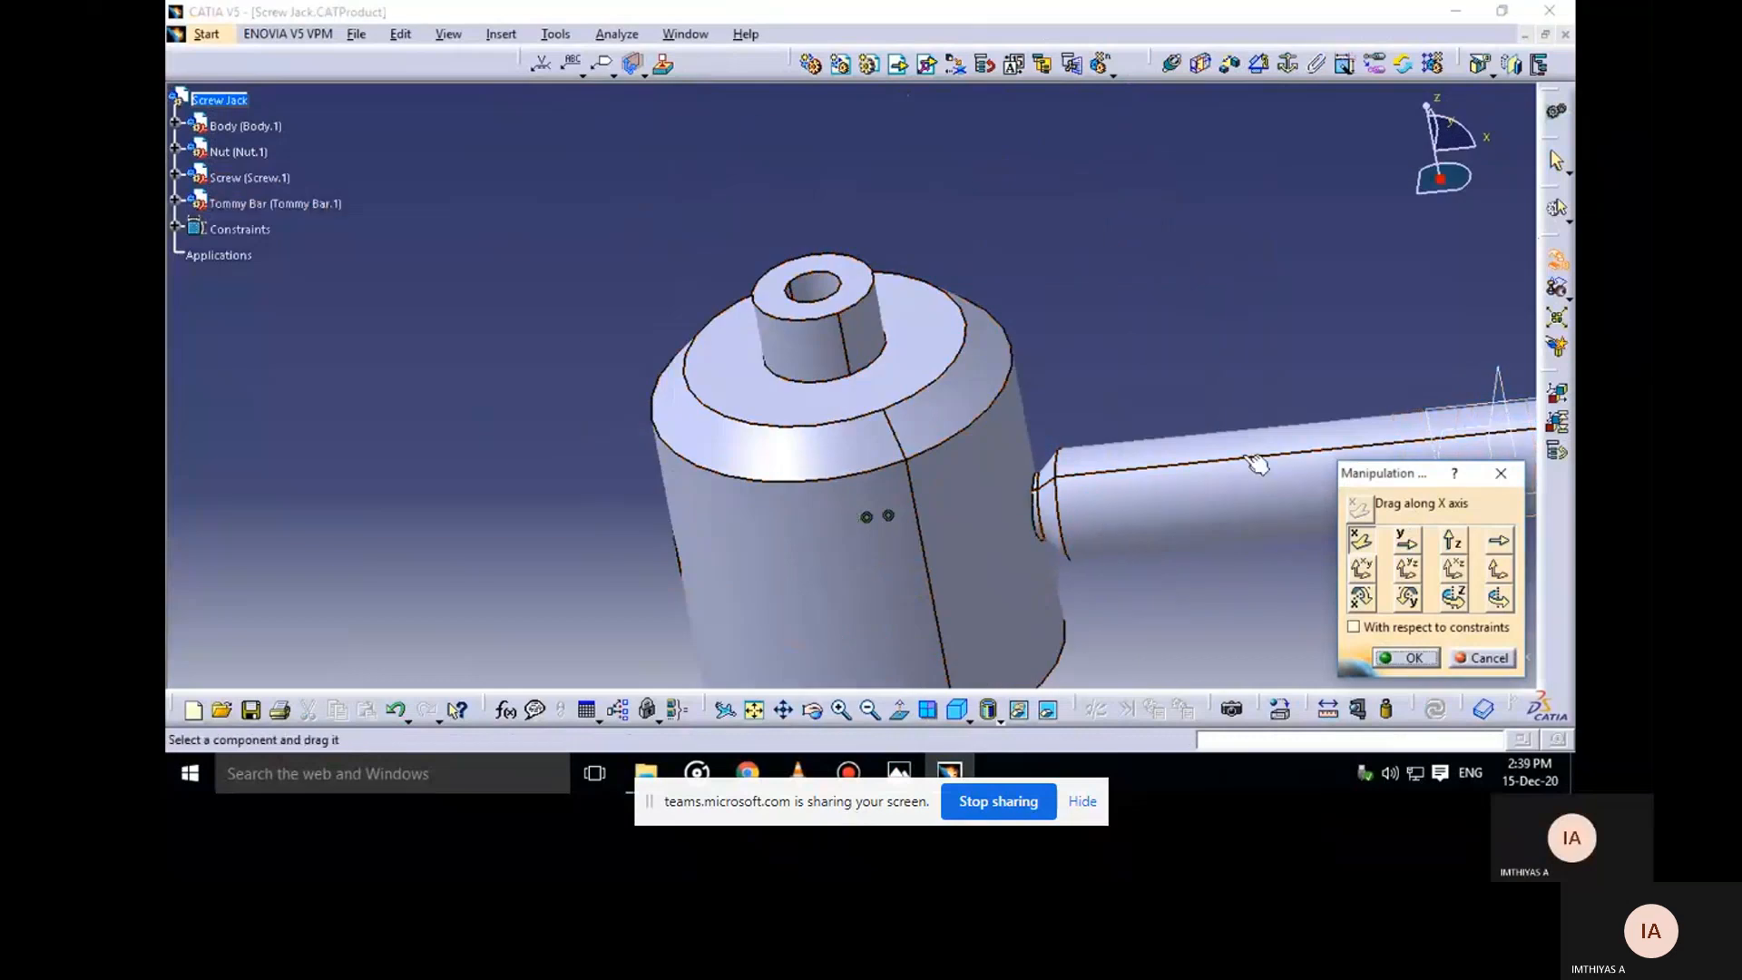
drag(1153, 534, 1152, 535)
click(1406, 658)
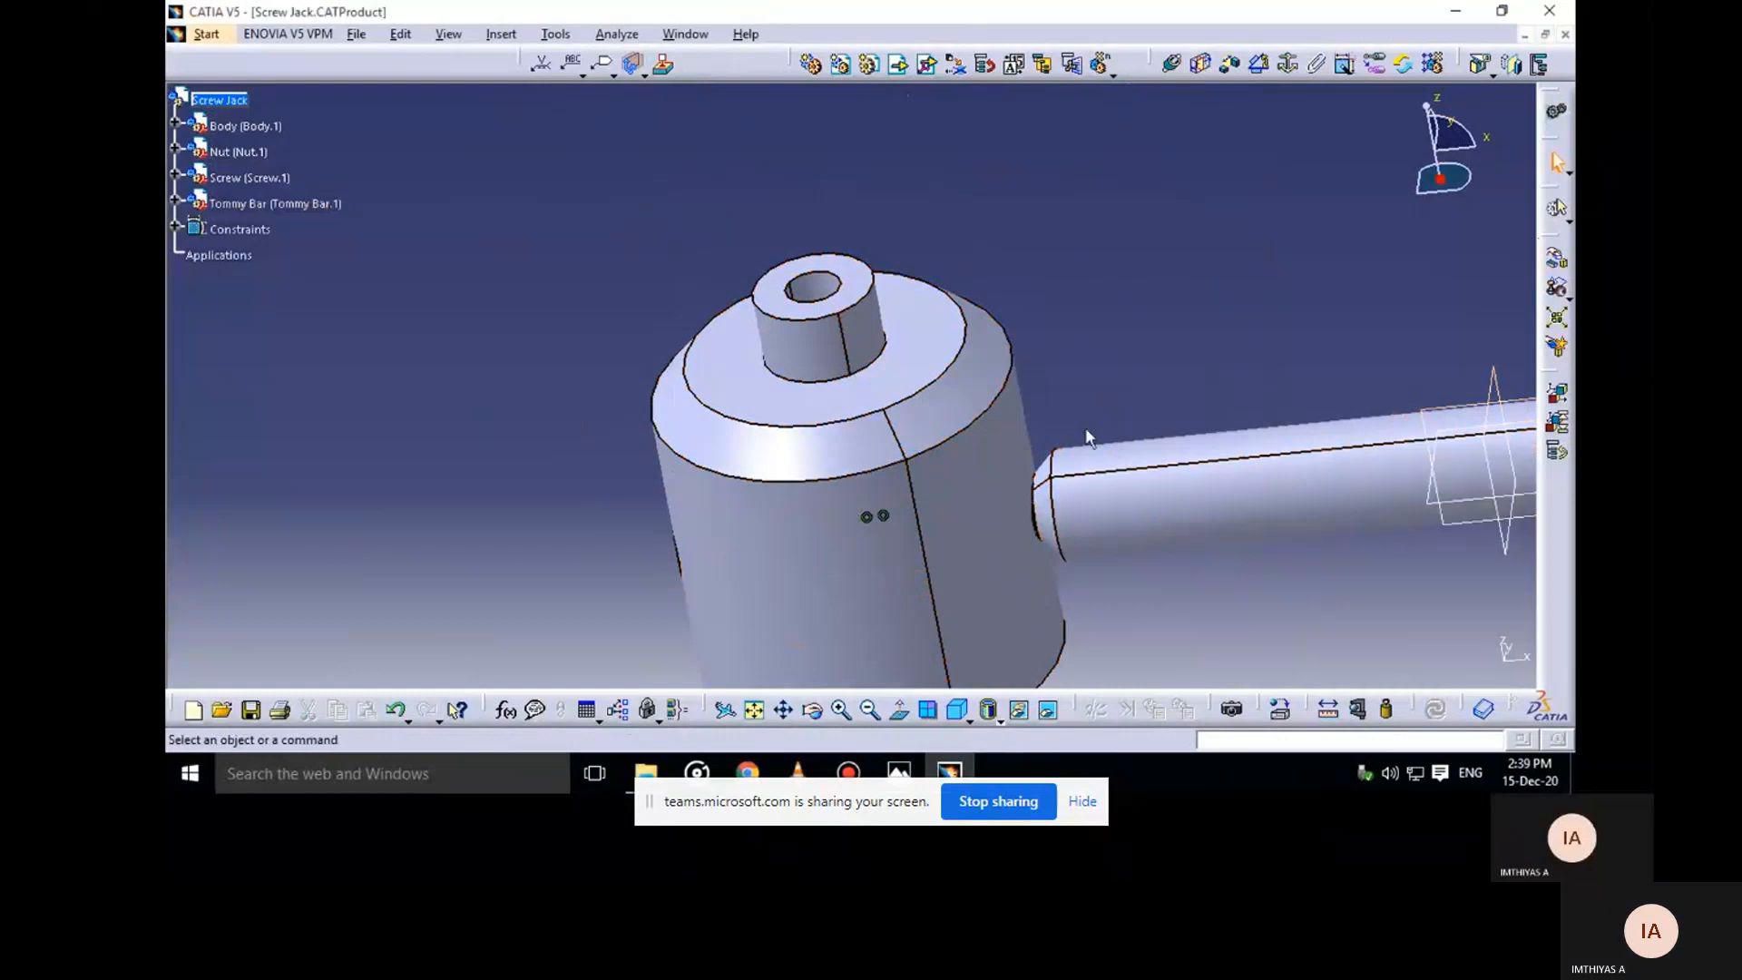
middle_drag(1085, 427, 1026, 355)
middle_drag(1178, 428, 1077, 456)
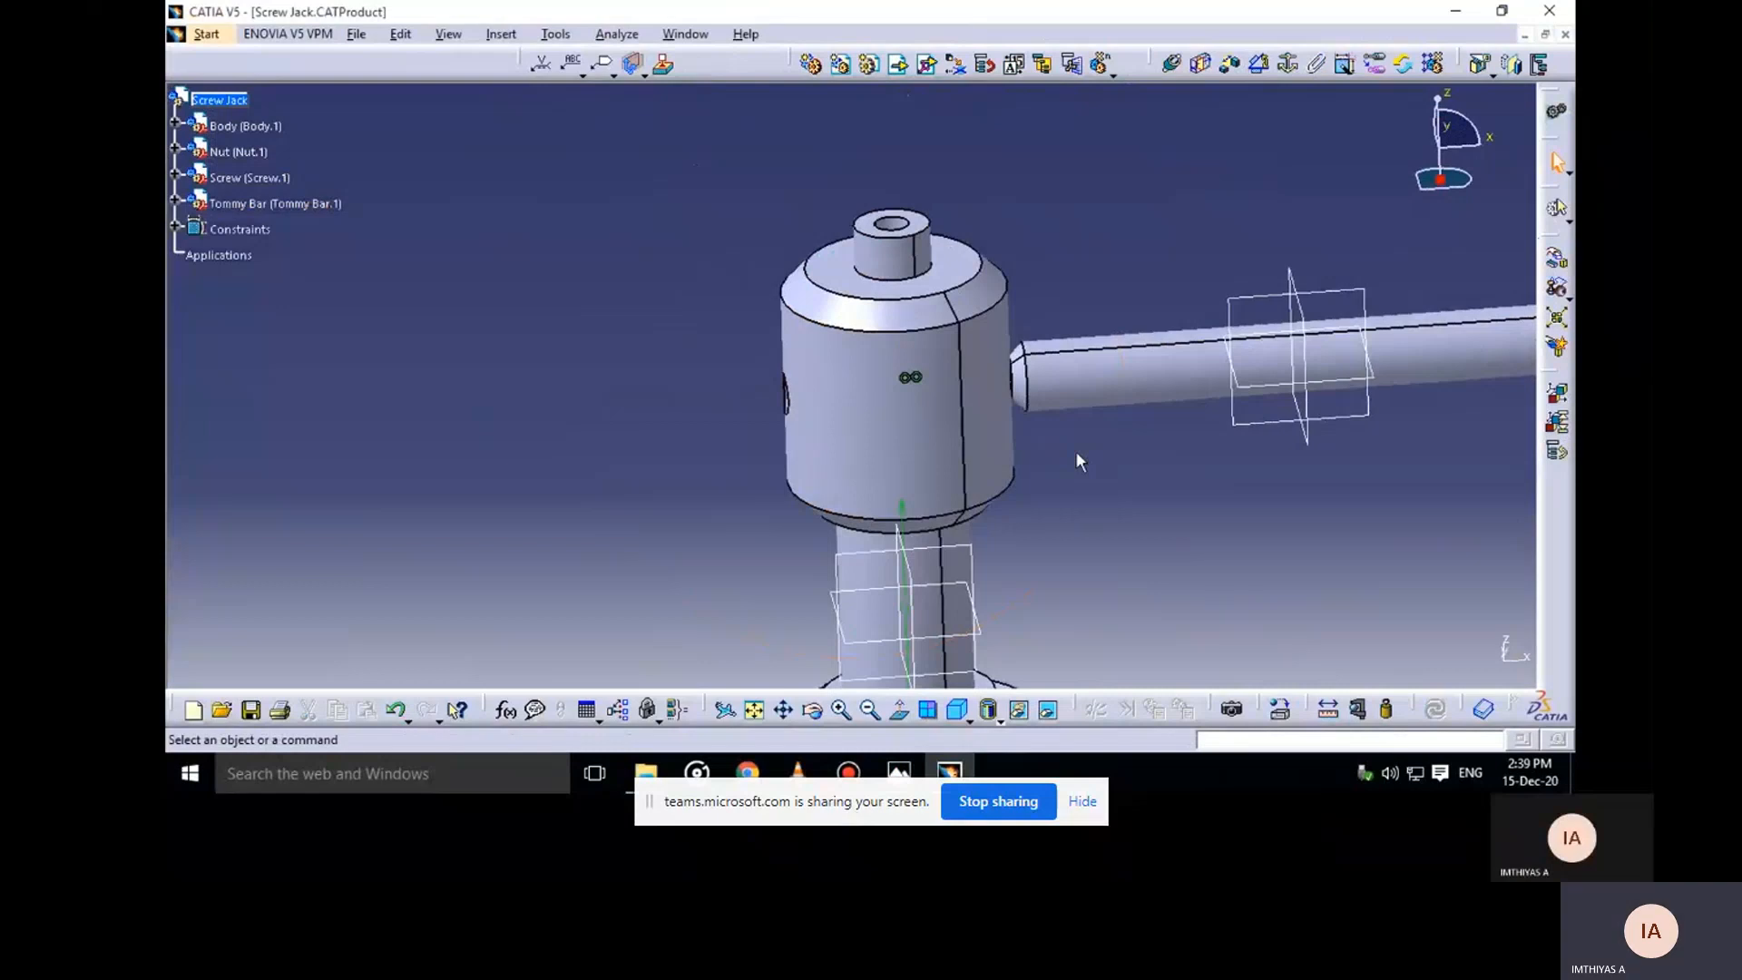
Check the assembly image and insert the existing Cup part from the Screw Jack folder into the Screw Jack product
click(243, 100)
click(898, 771)
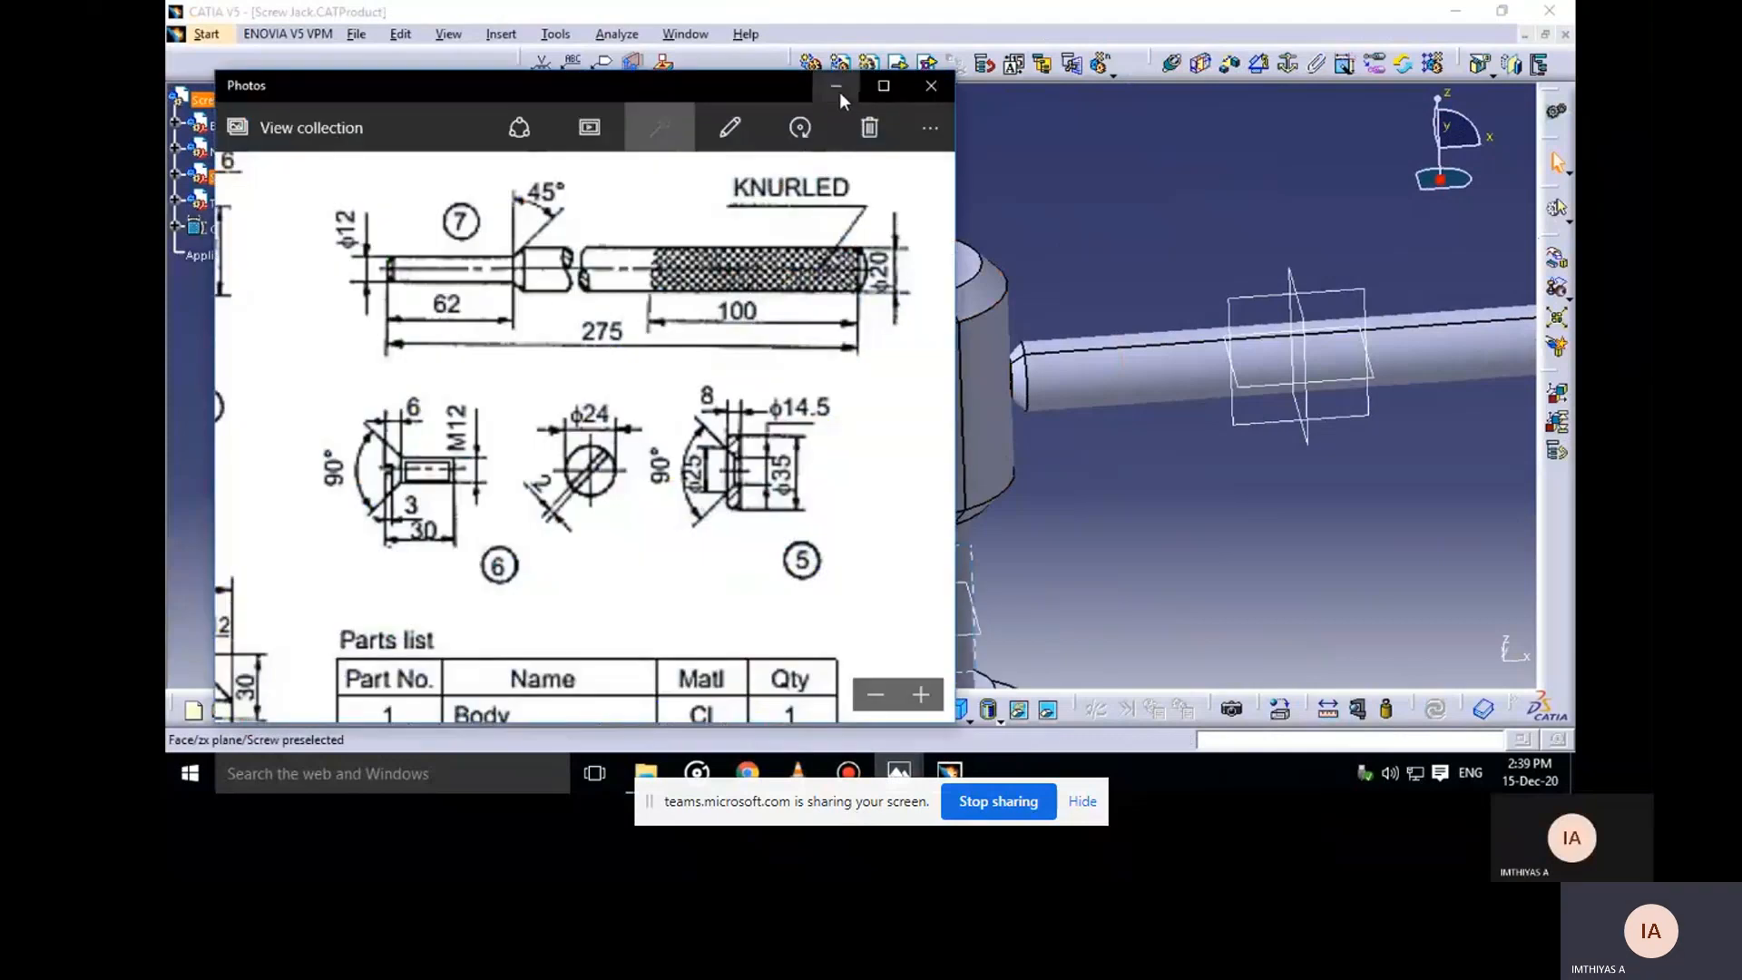
click(840, 90)
click(899, 772)
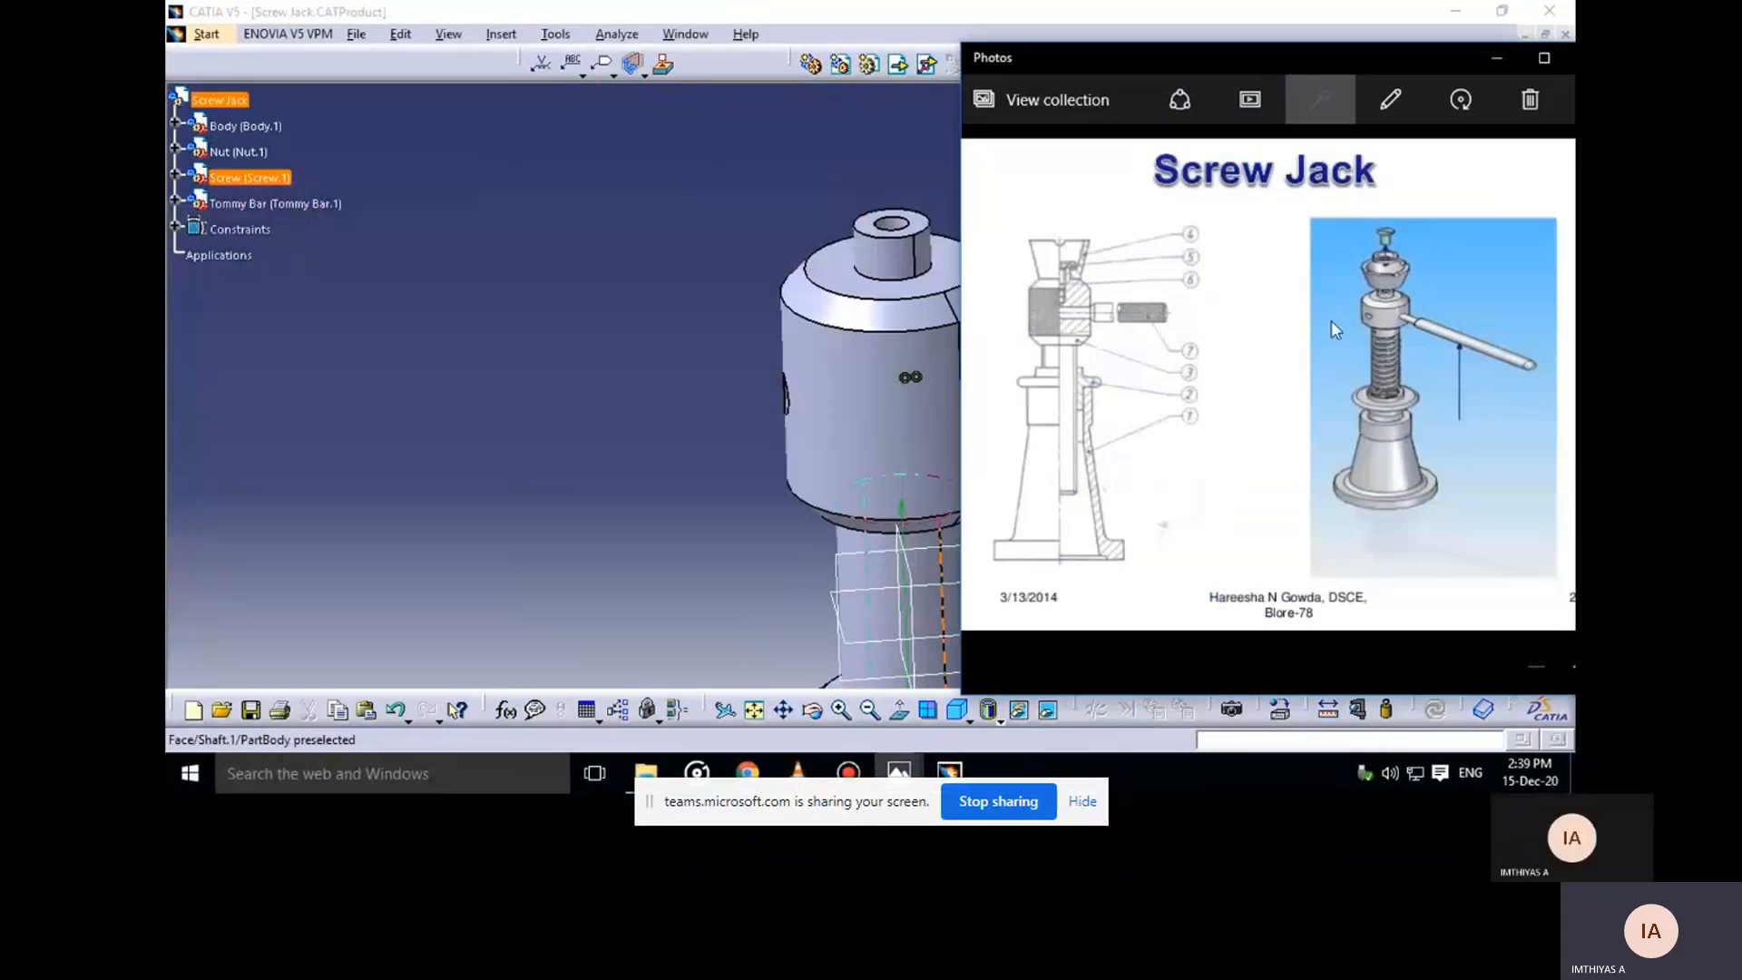
click(1496, 60)
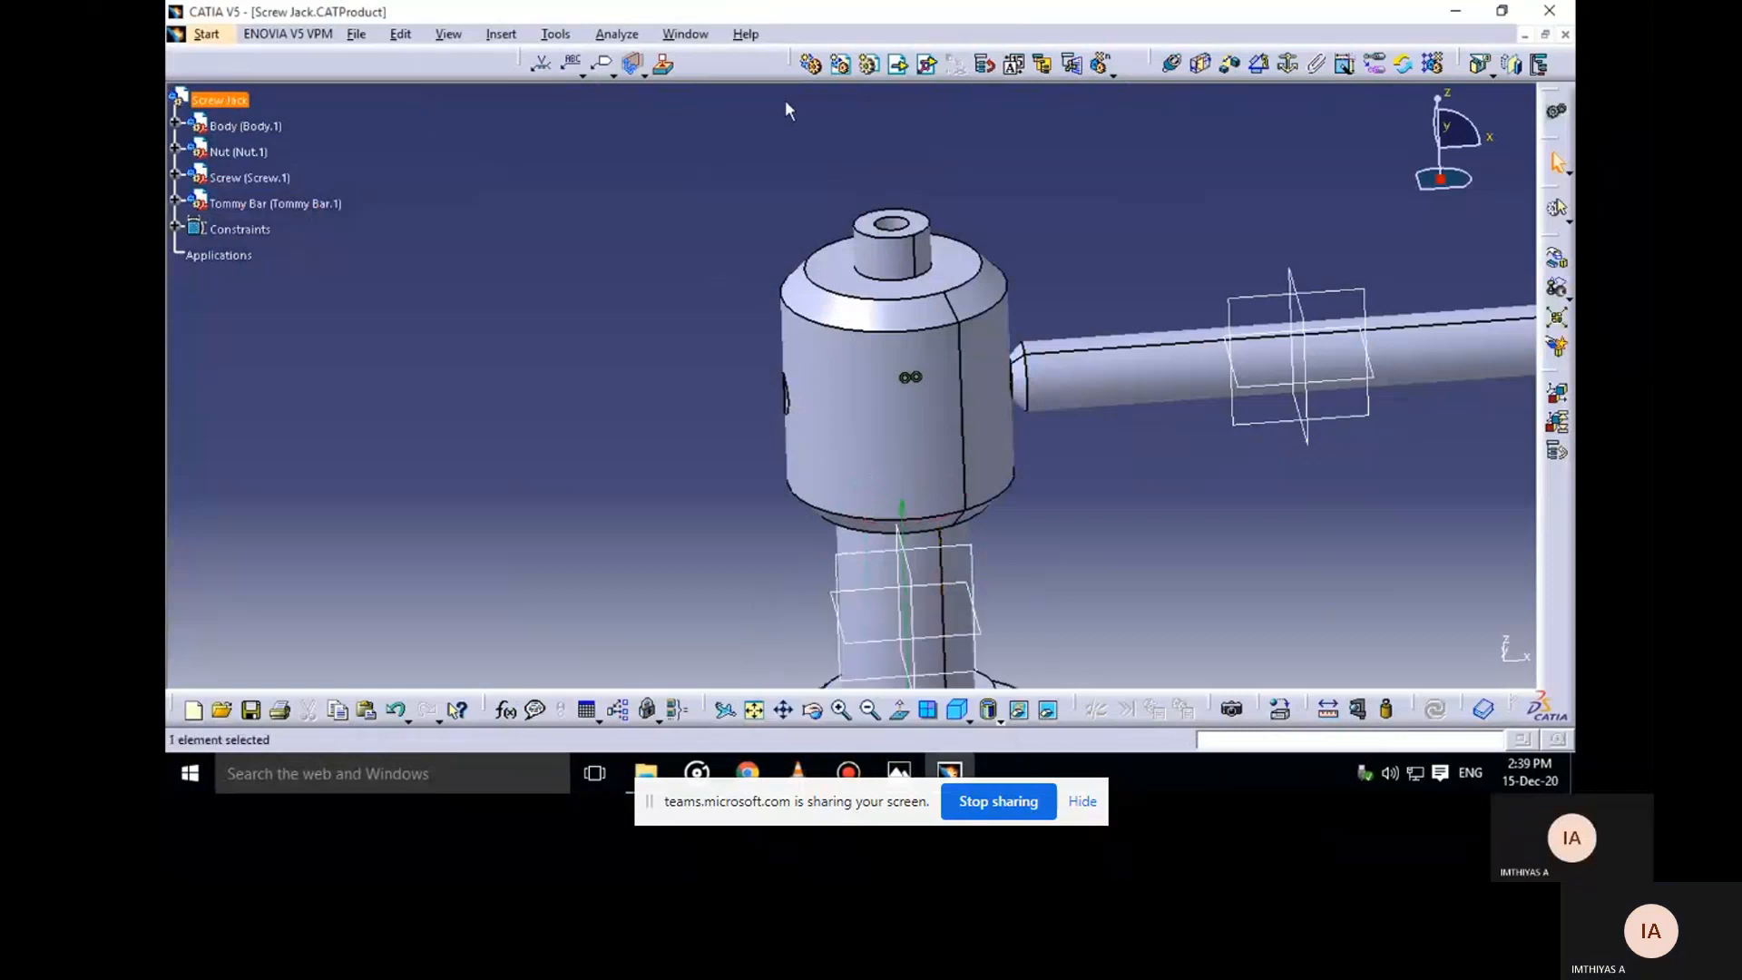
click(868, 64)
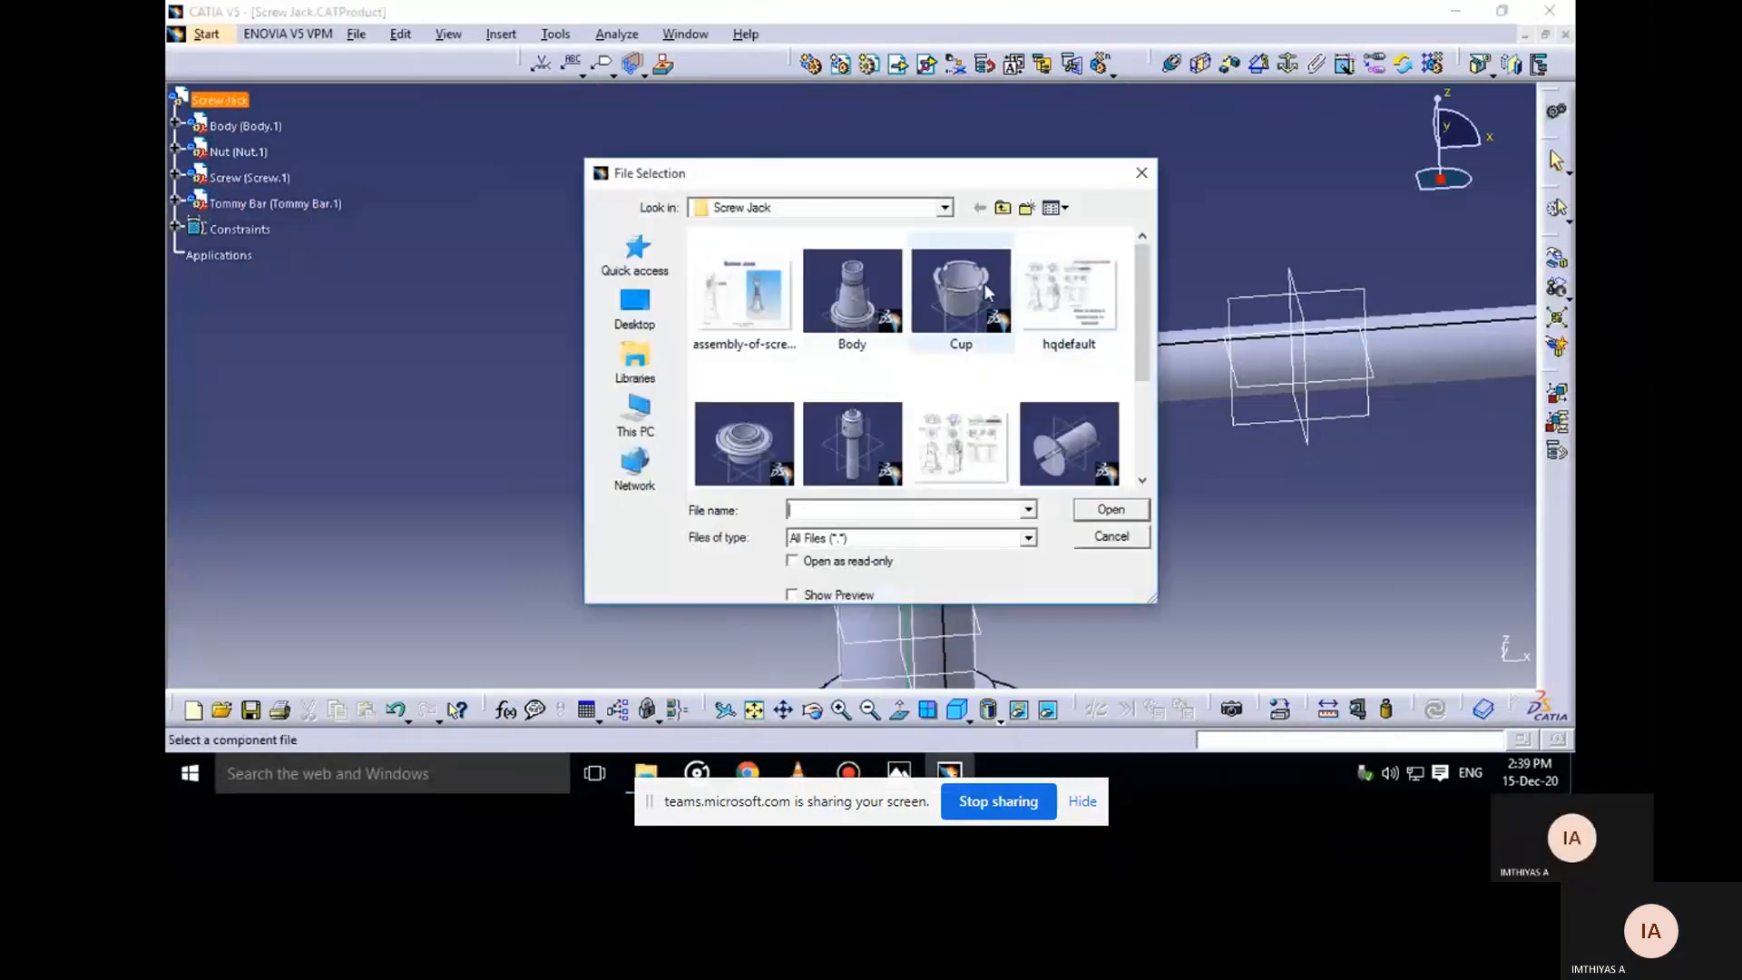
click(988, 292)
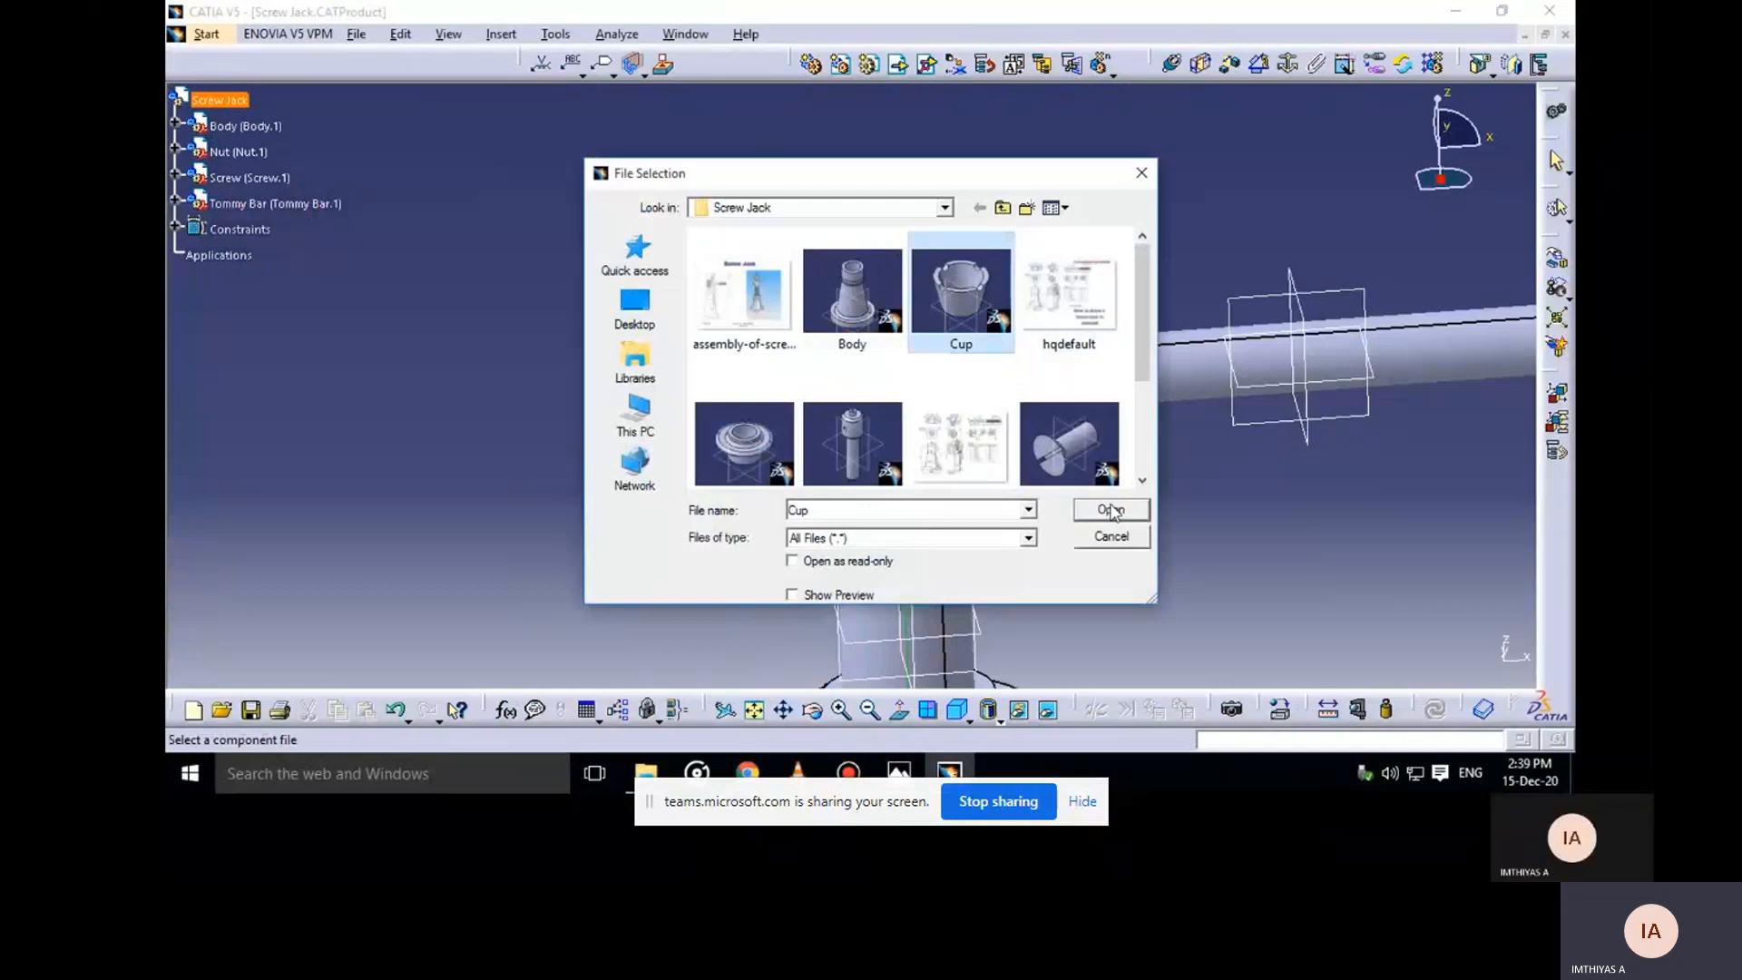
click(1111, 511)
Move the cup along the Z axis with the Manipulation tool until it stands clear above the screw's head
middle_drag(946, 490, 973, 373)
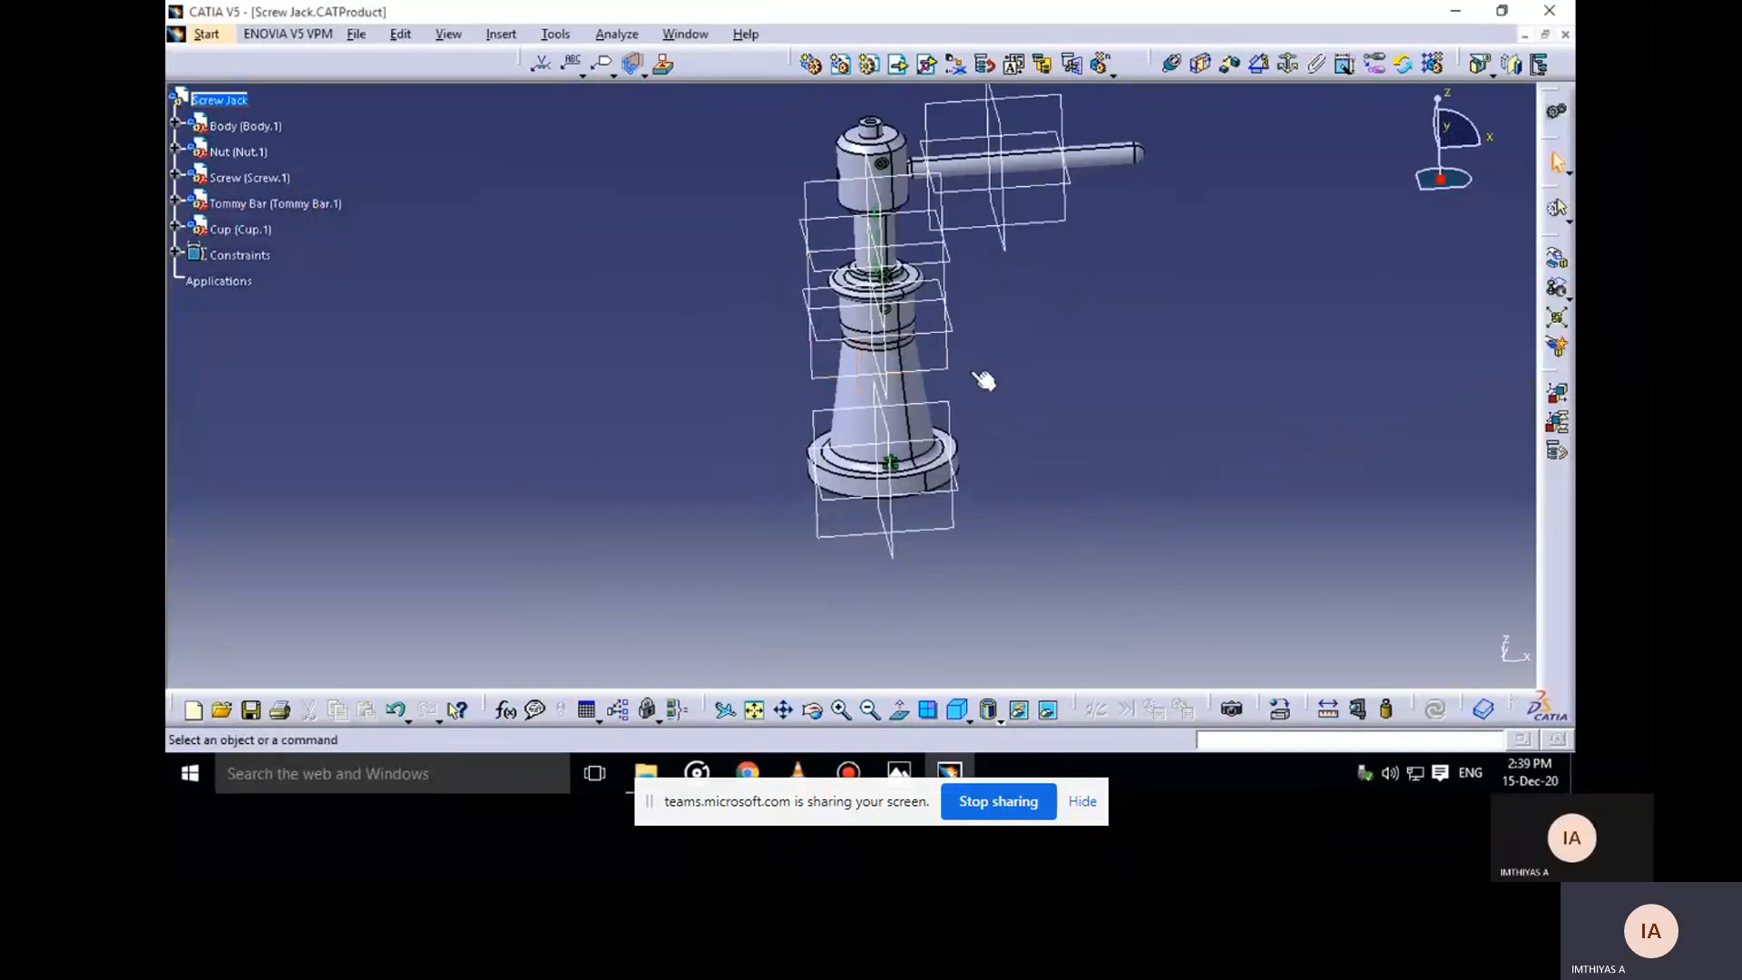
middle_drag(942, 468, 950, 465)
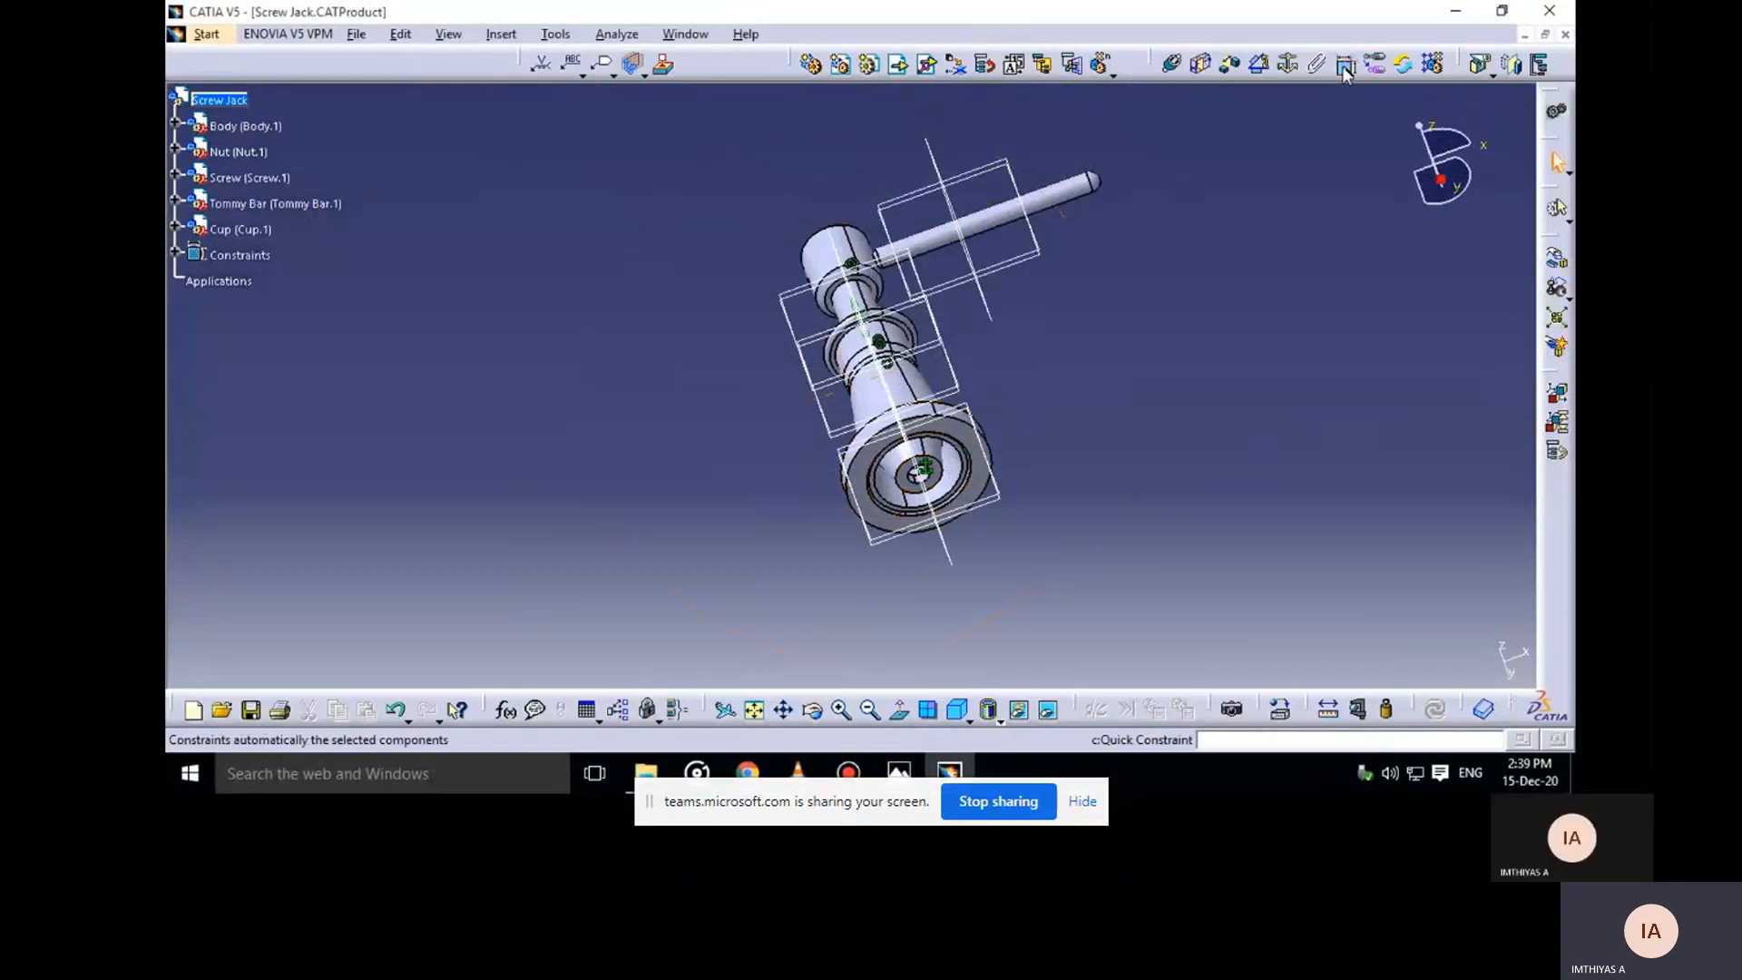
click(1557, 258)
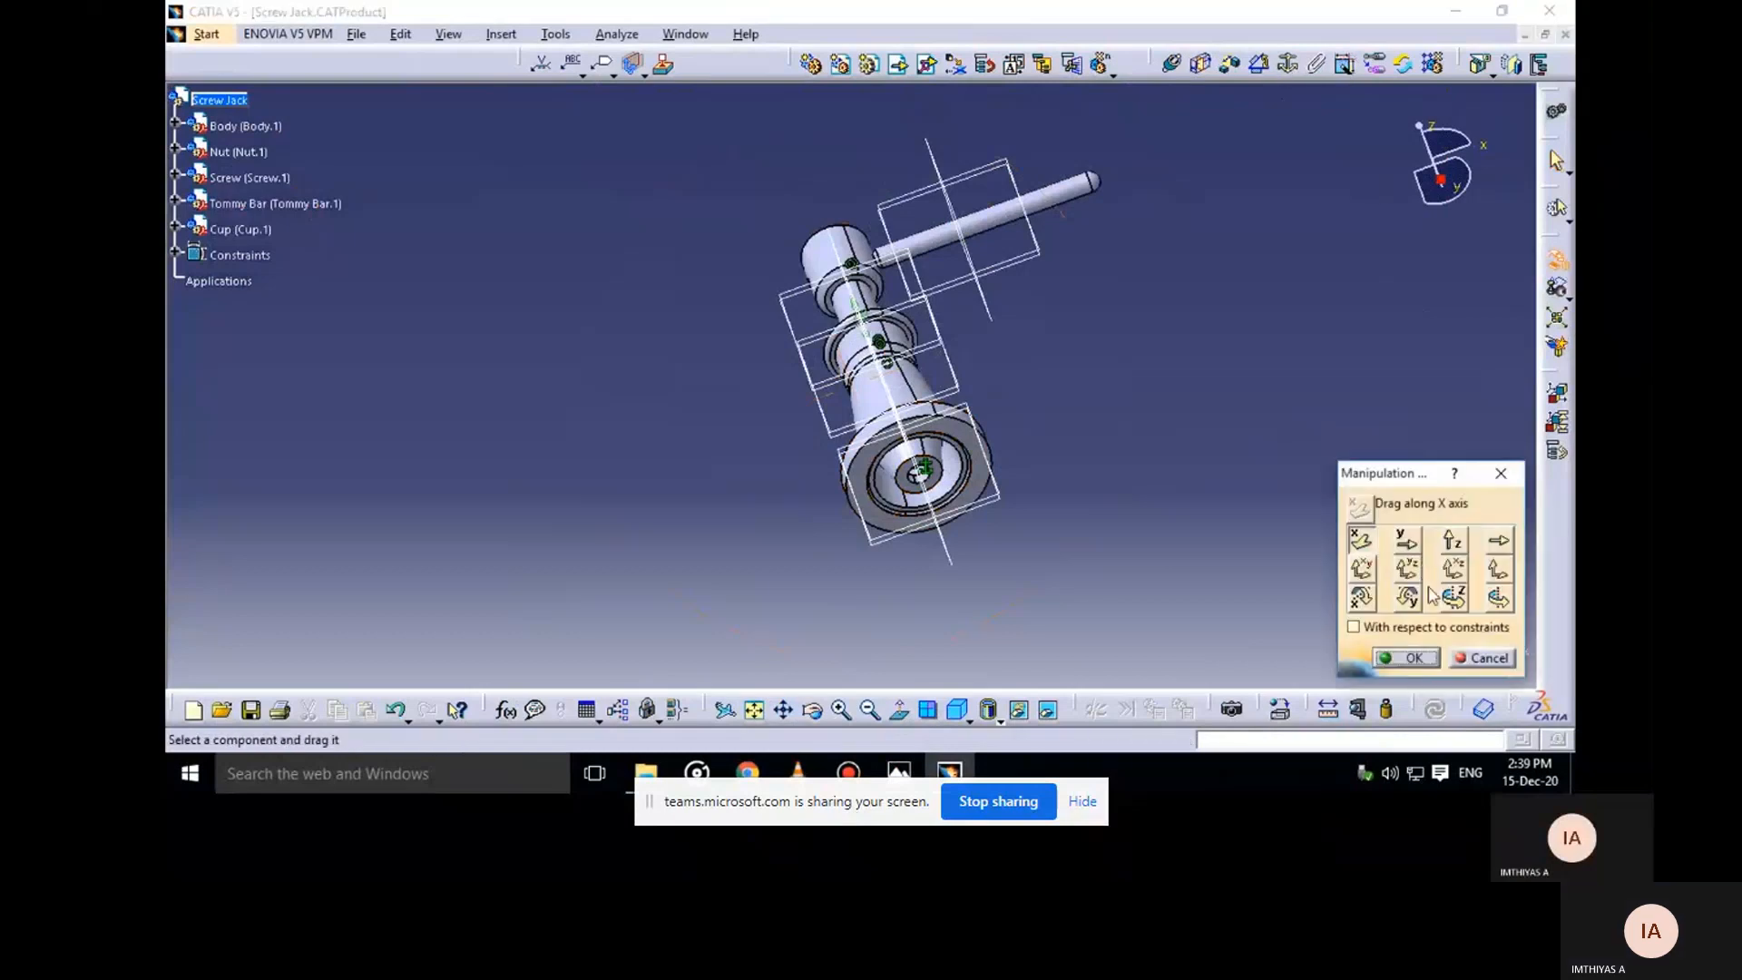
click(1450, 542)
drag(922, 467, 844, 184)
middle_drag(853, 198, 882, 436)
middle_drag(871, 313, 853, 426)
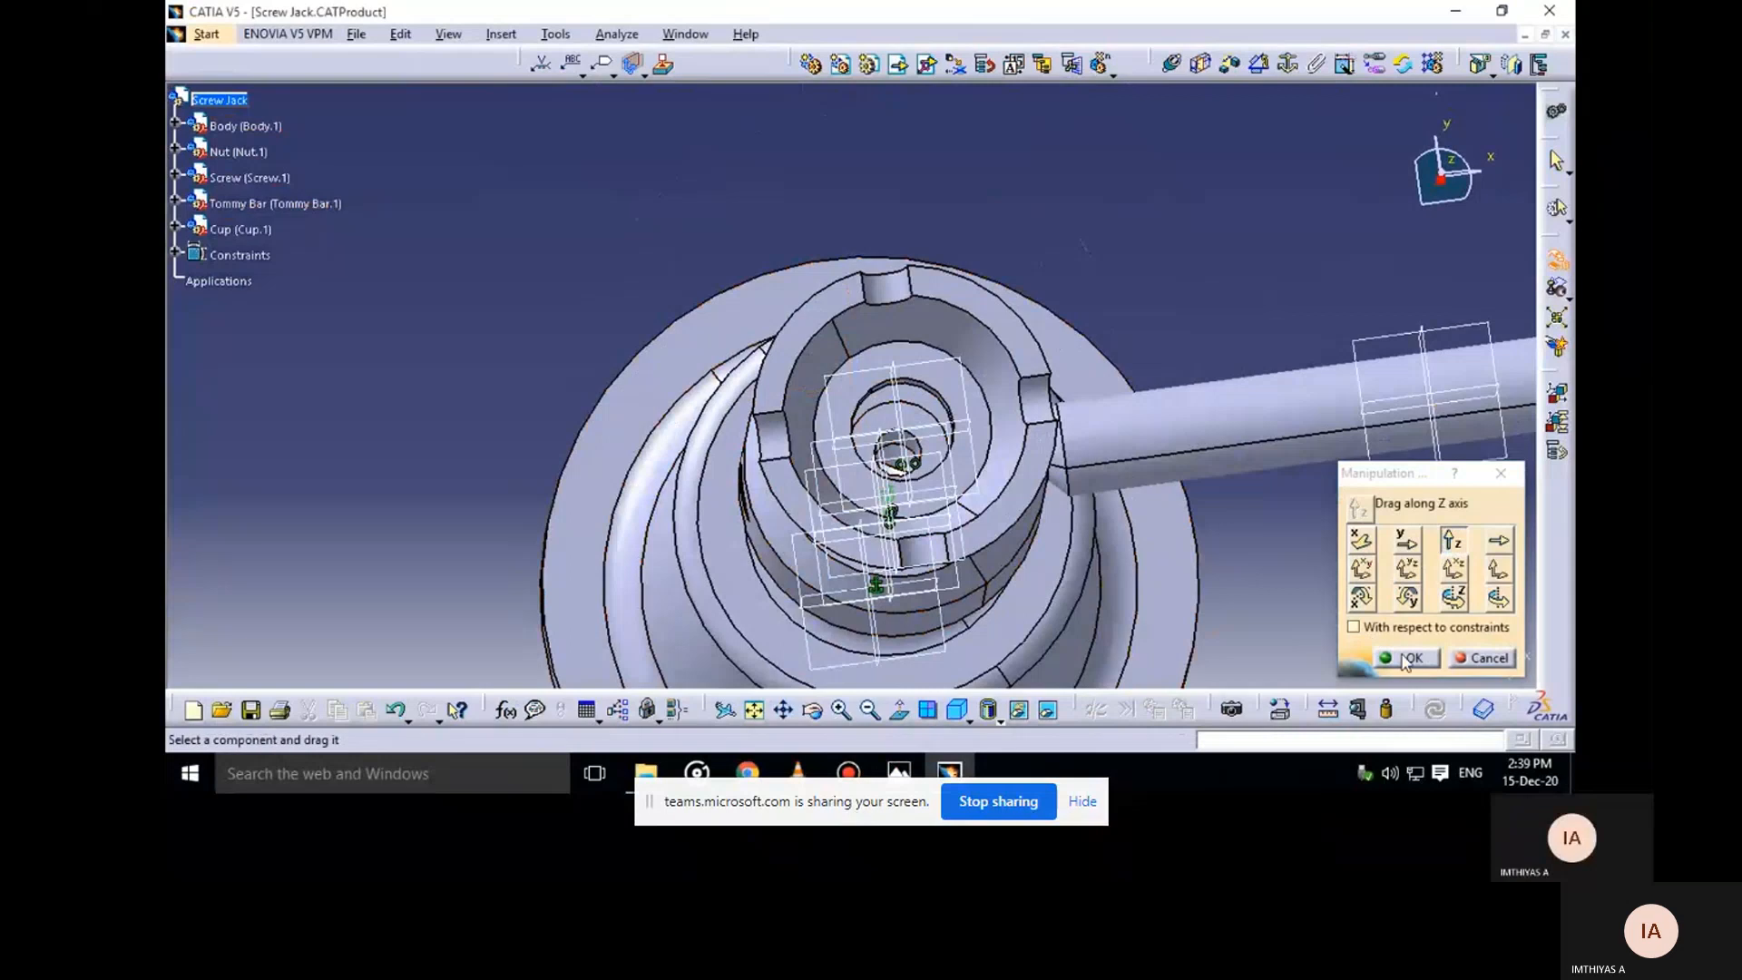
click(1406, 658)
Add a Coincidence constraint between the cup's central axis and the vertical axis of the screw
middle_drag(1009, 417, 903, 181)
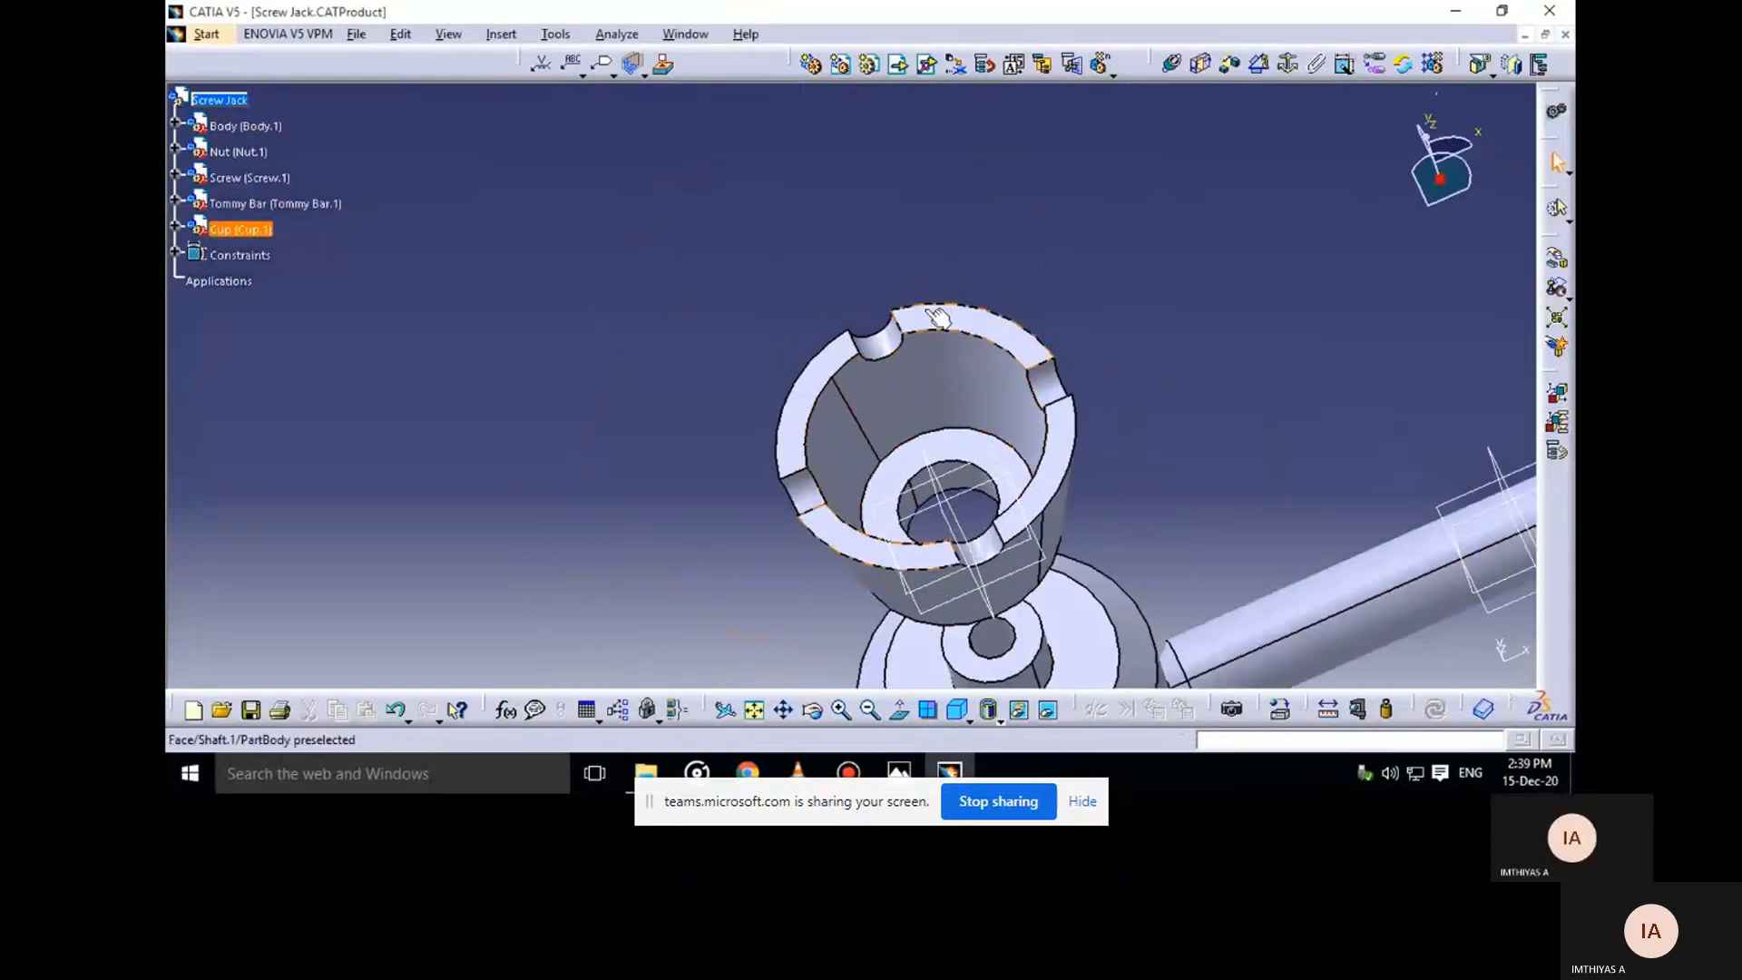
middle_drag(898, 287, 1130, 247)
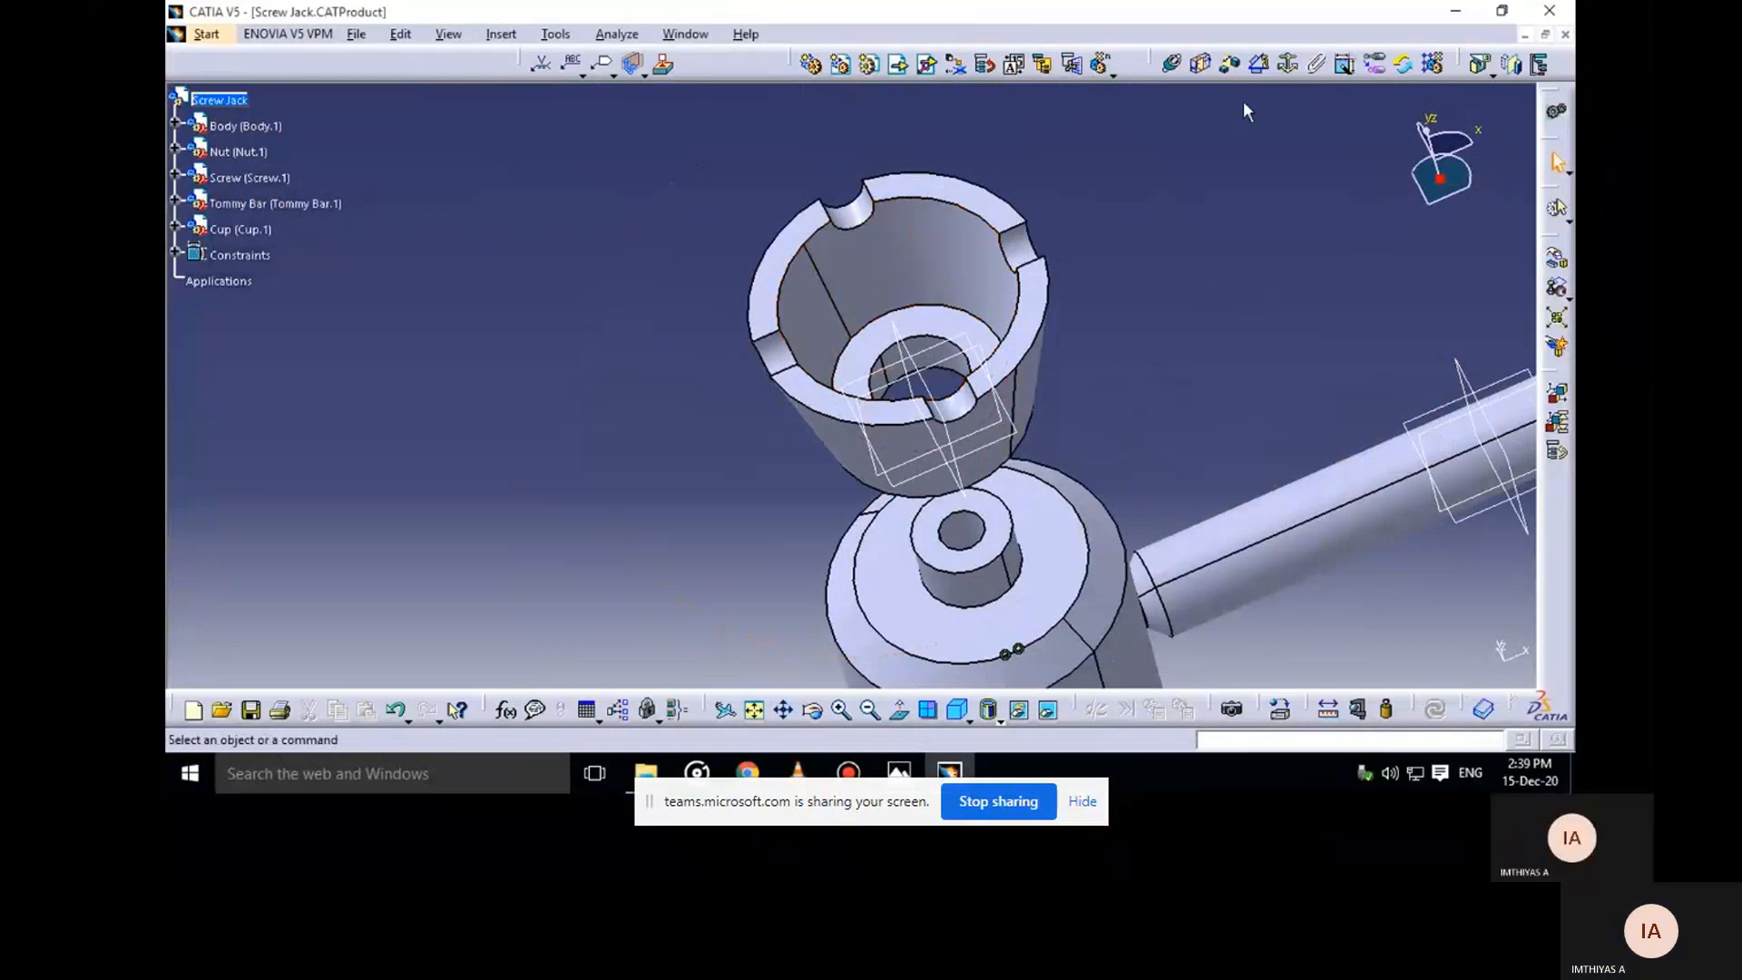
click(1172, 65)
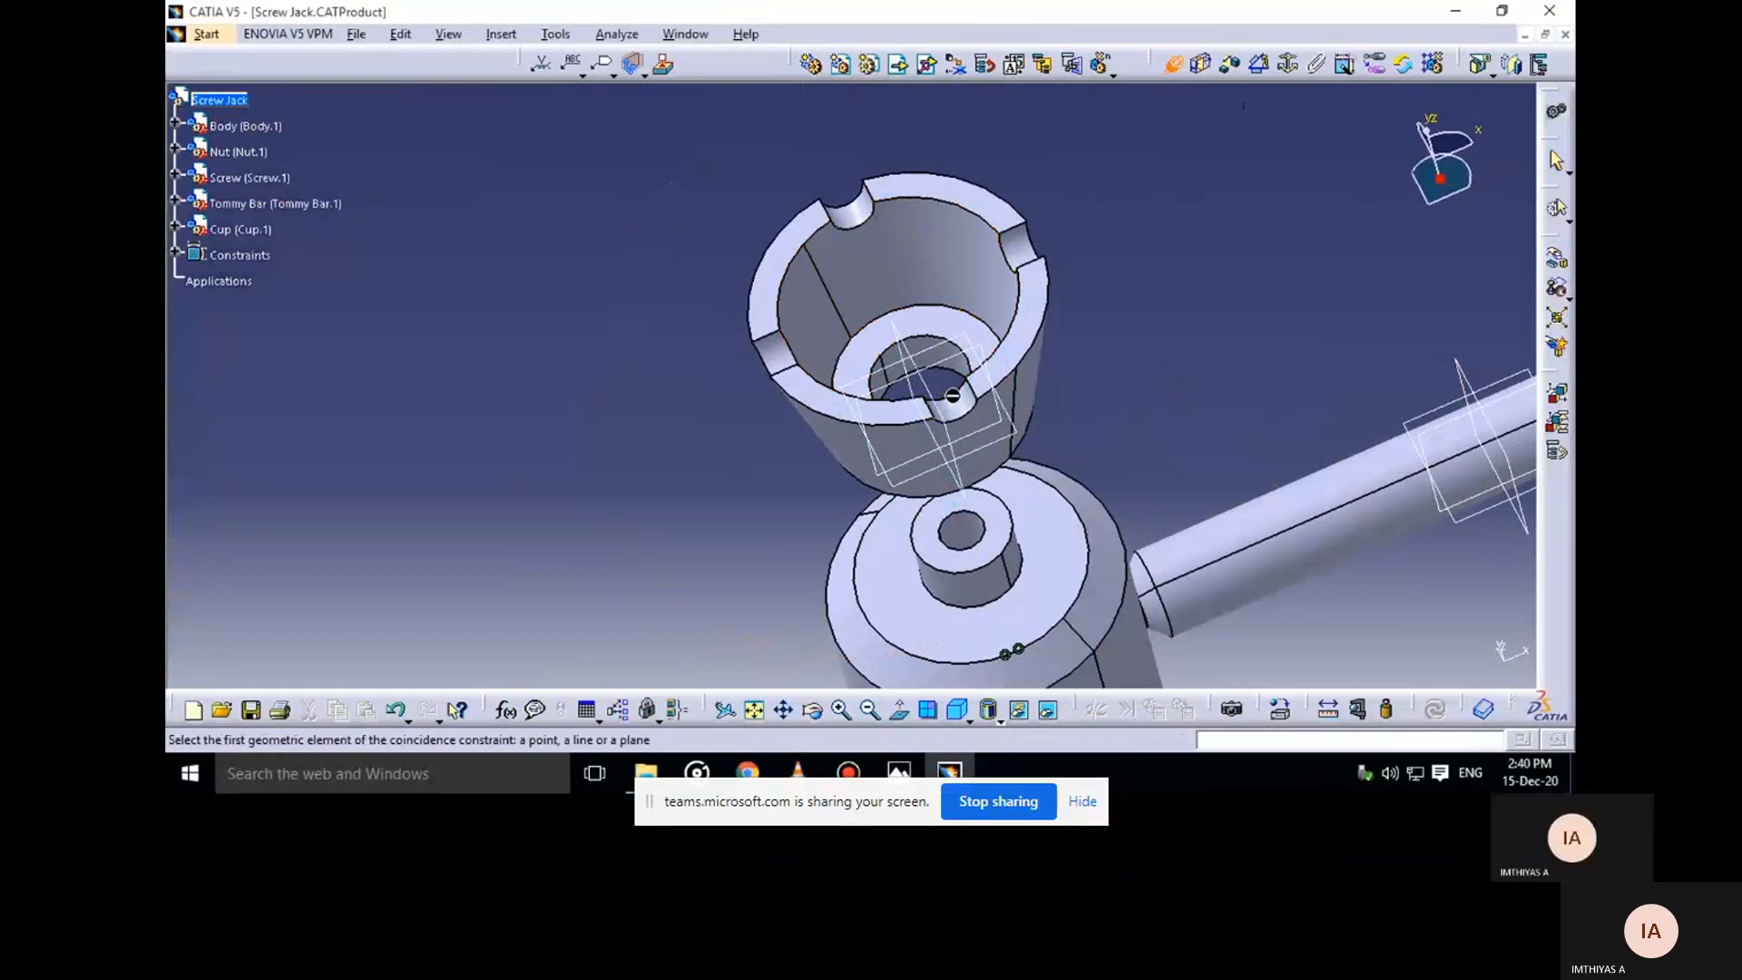
middle_drag(946, 391, 937, 345)
click(937, 345)
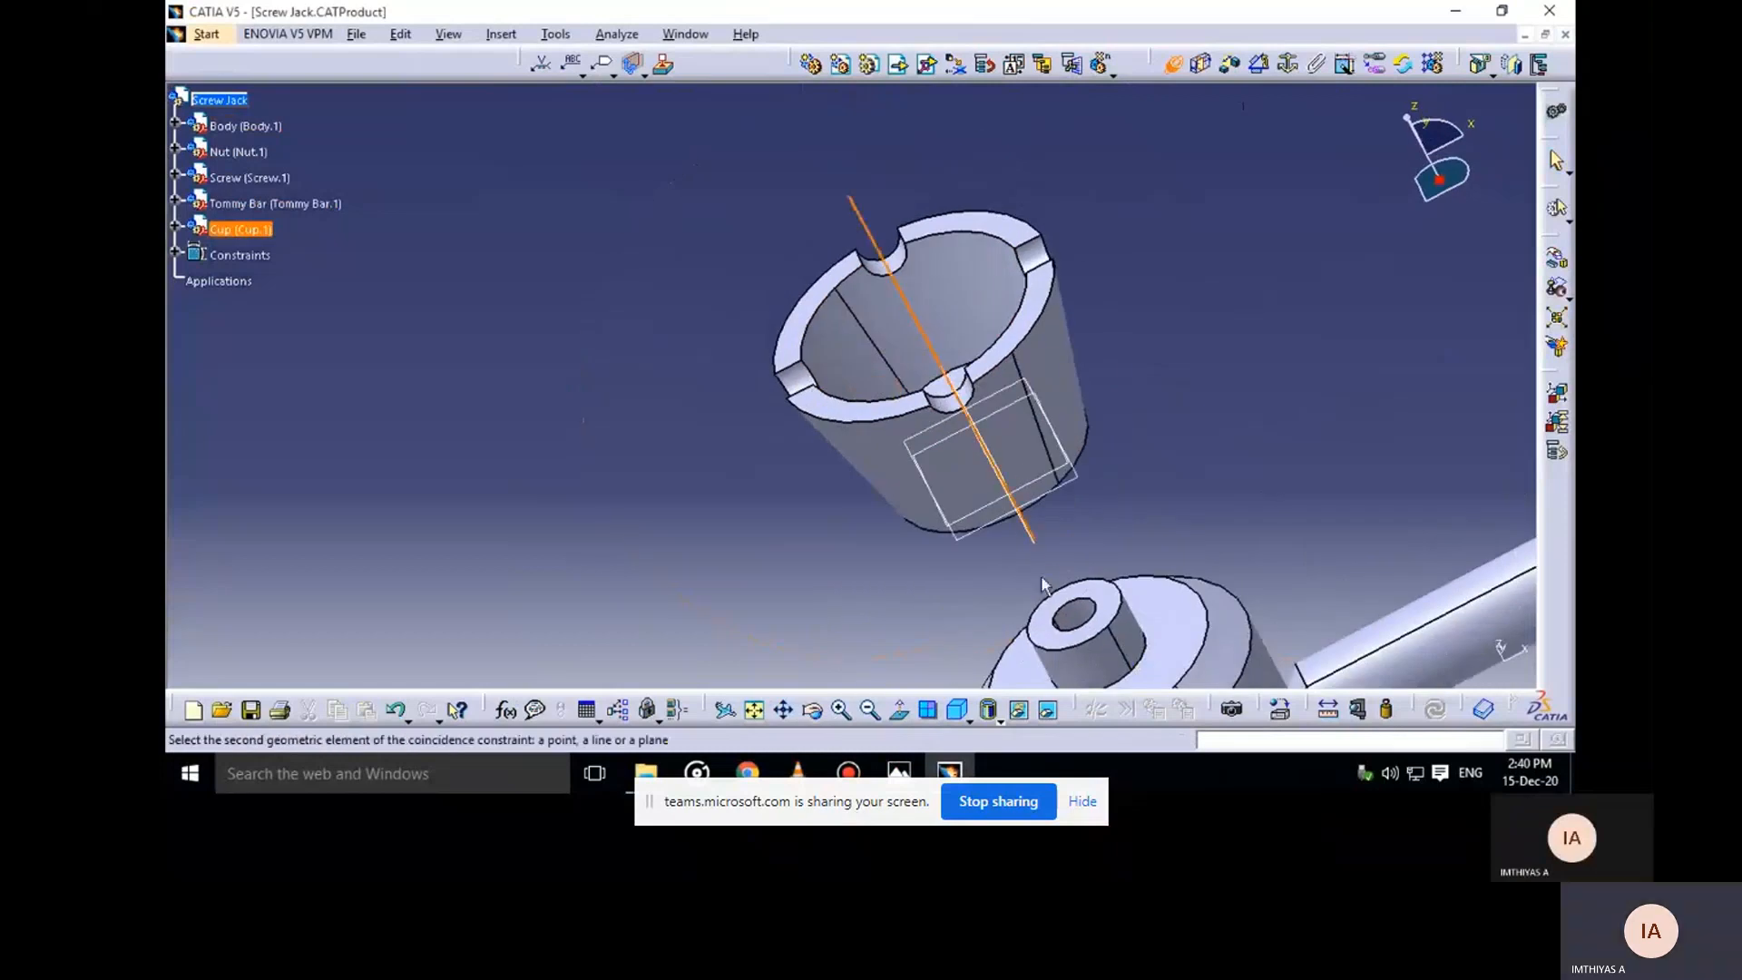
click(1079, 621)
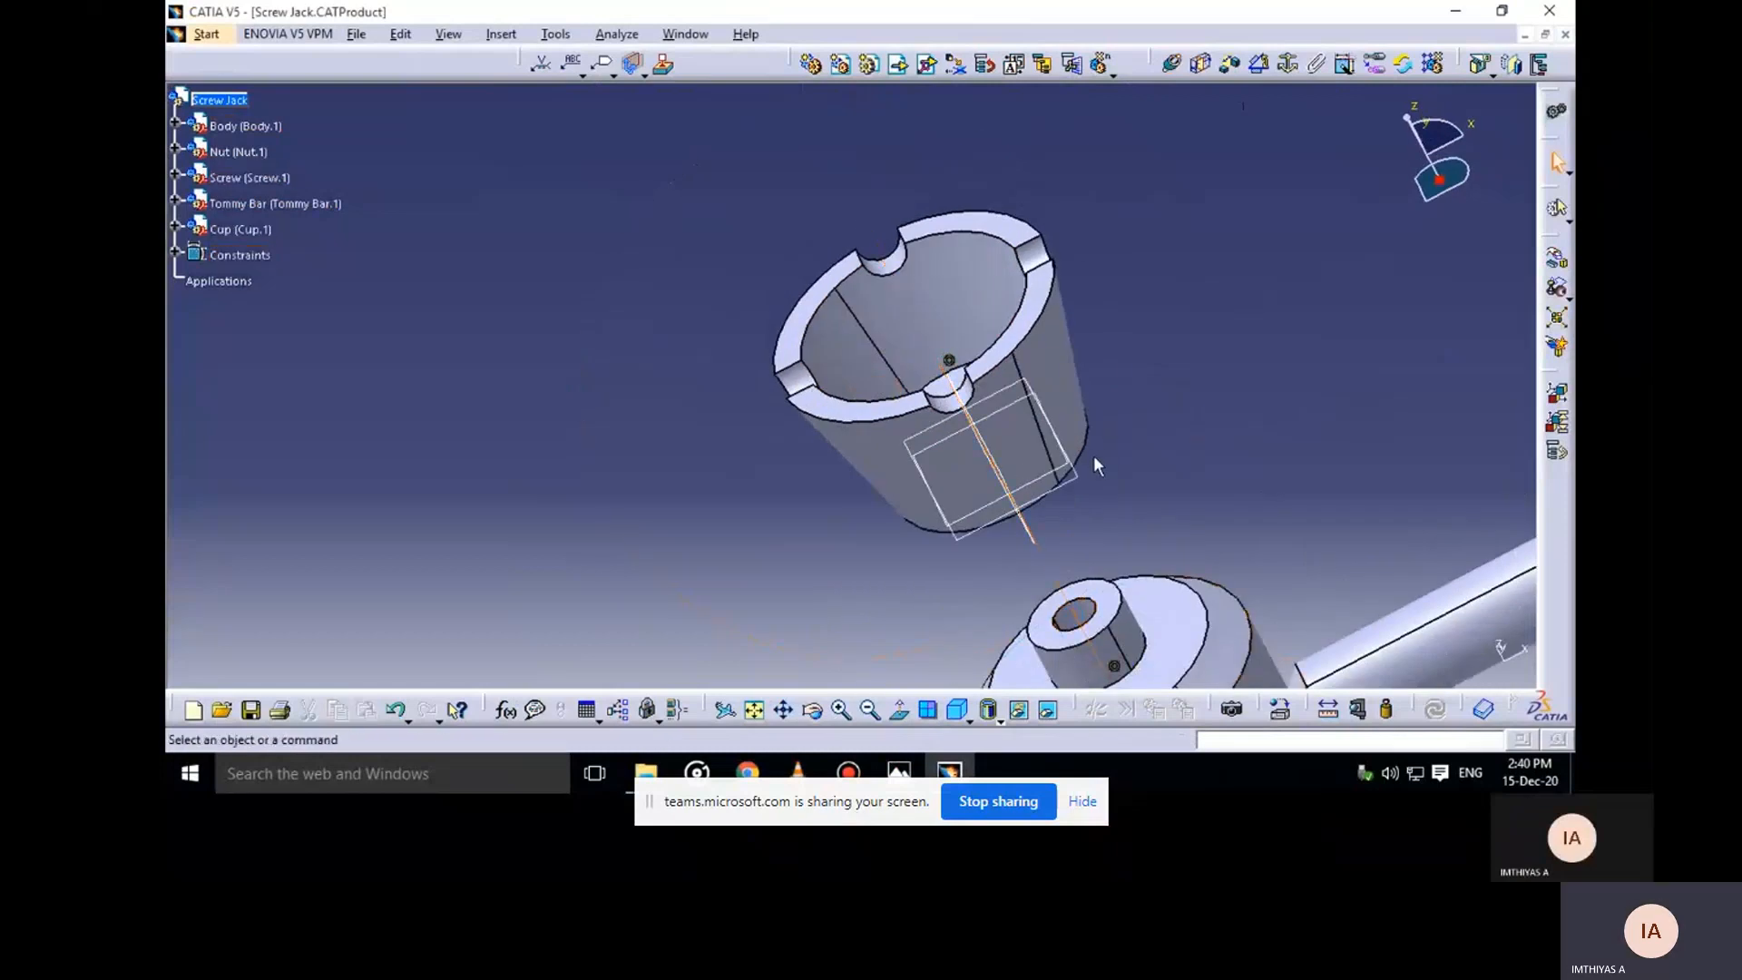
Add a Coincidence constraint with Opposite orientation between the cup's bottom face and the flat shoulder on the screw's head, and update the assembly
middle_drag(1092, 459, 1107, 408)
click(1172, 65)
middle_drag(1228, 280, 1009, 307)
click(1122, 322)
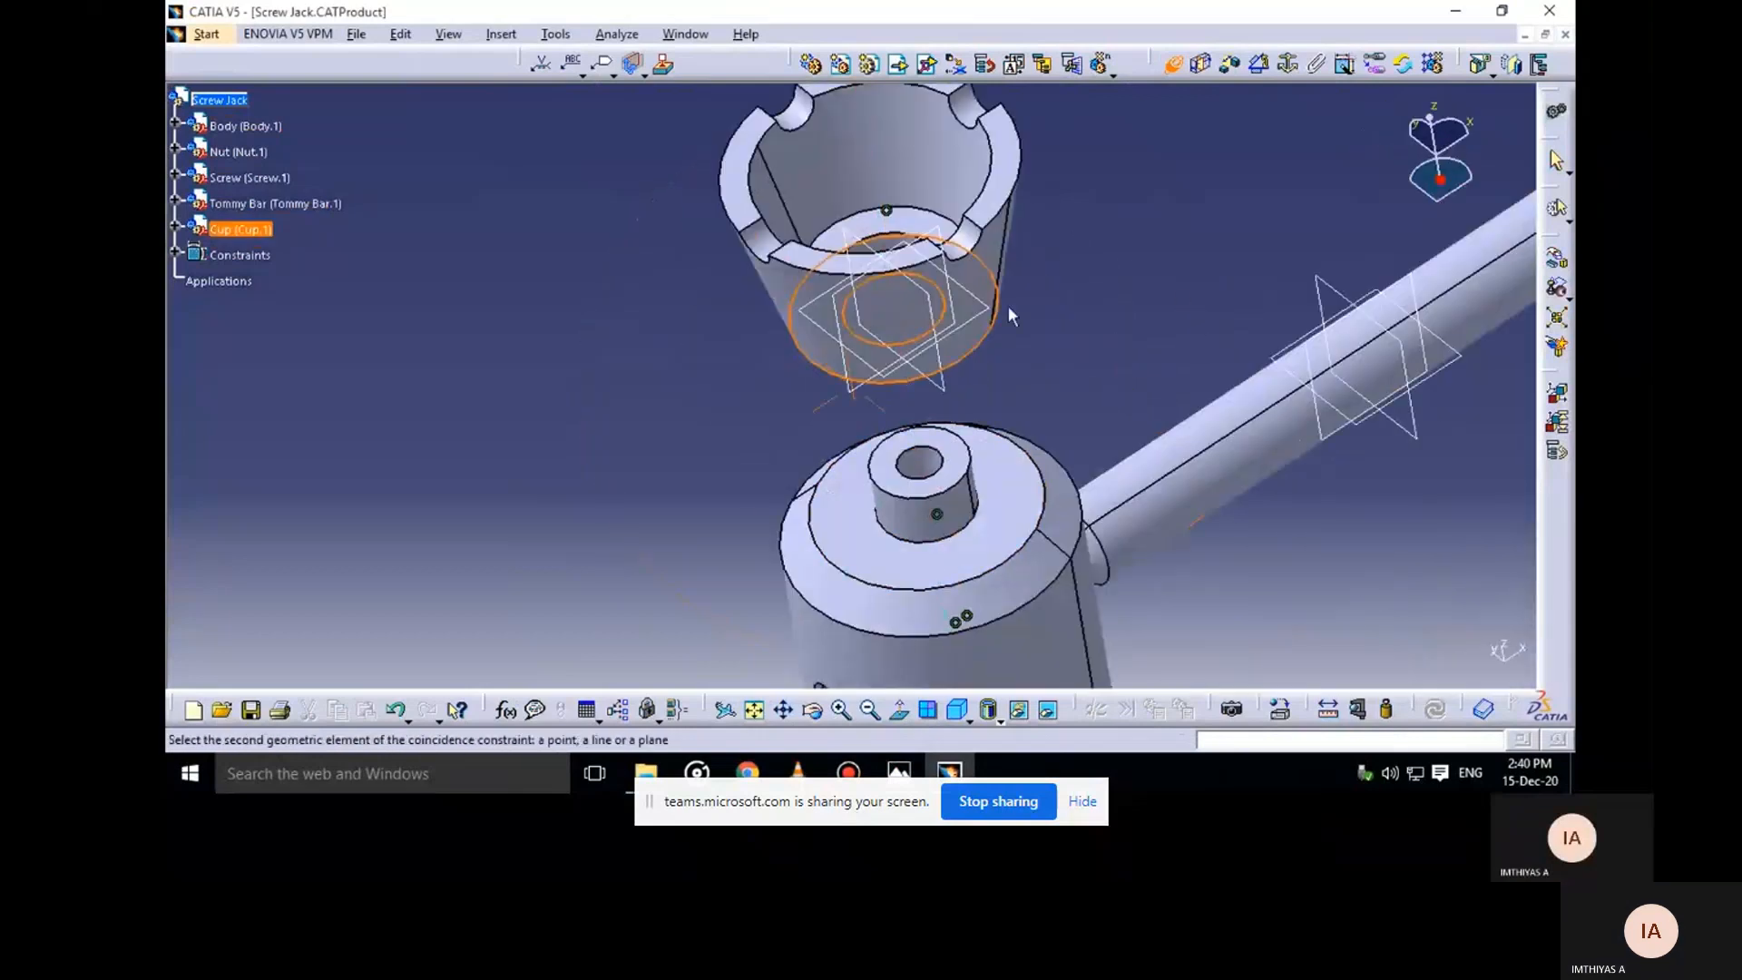
click(1004, 532)
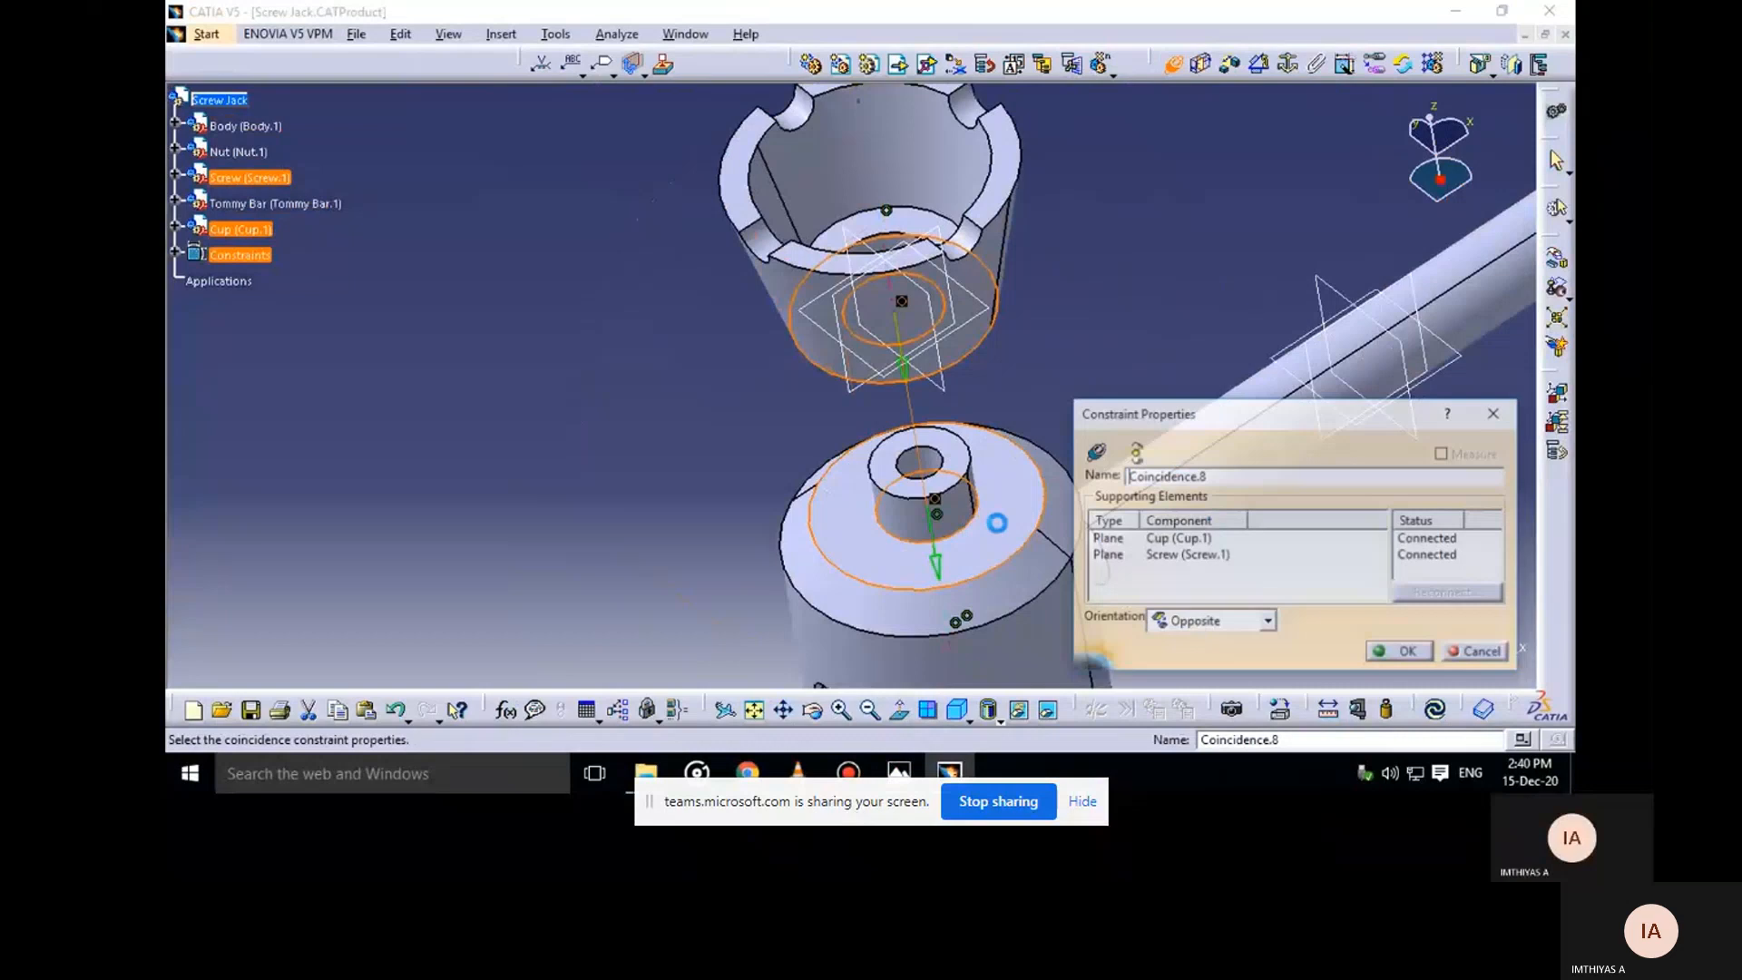
click(1398, 650)
click(1428, 707)
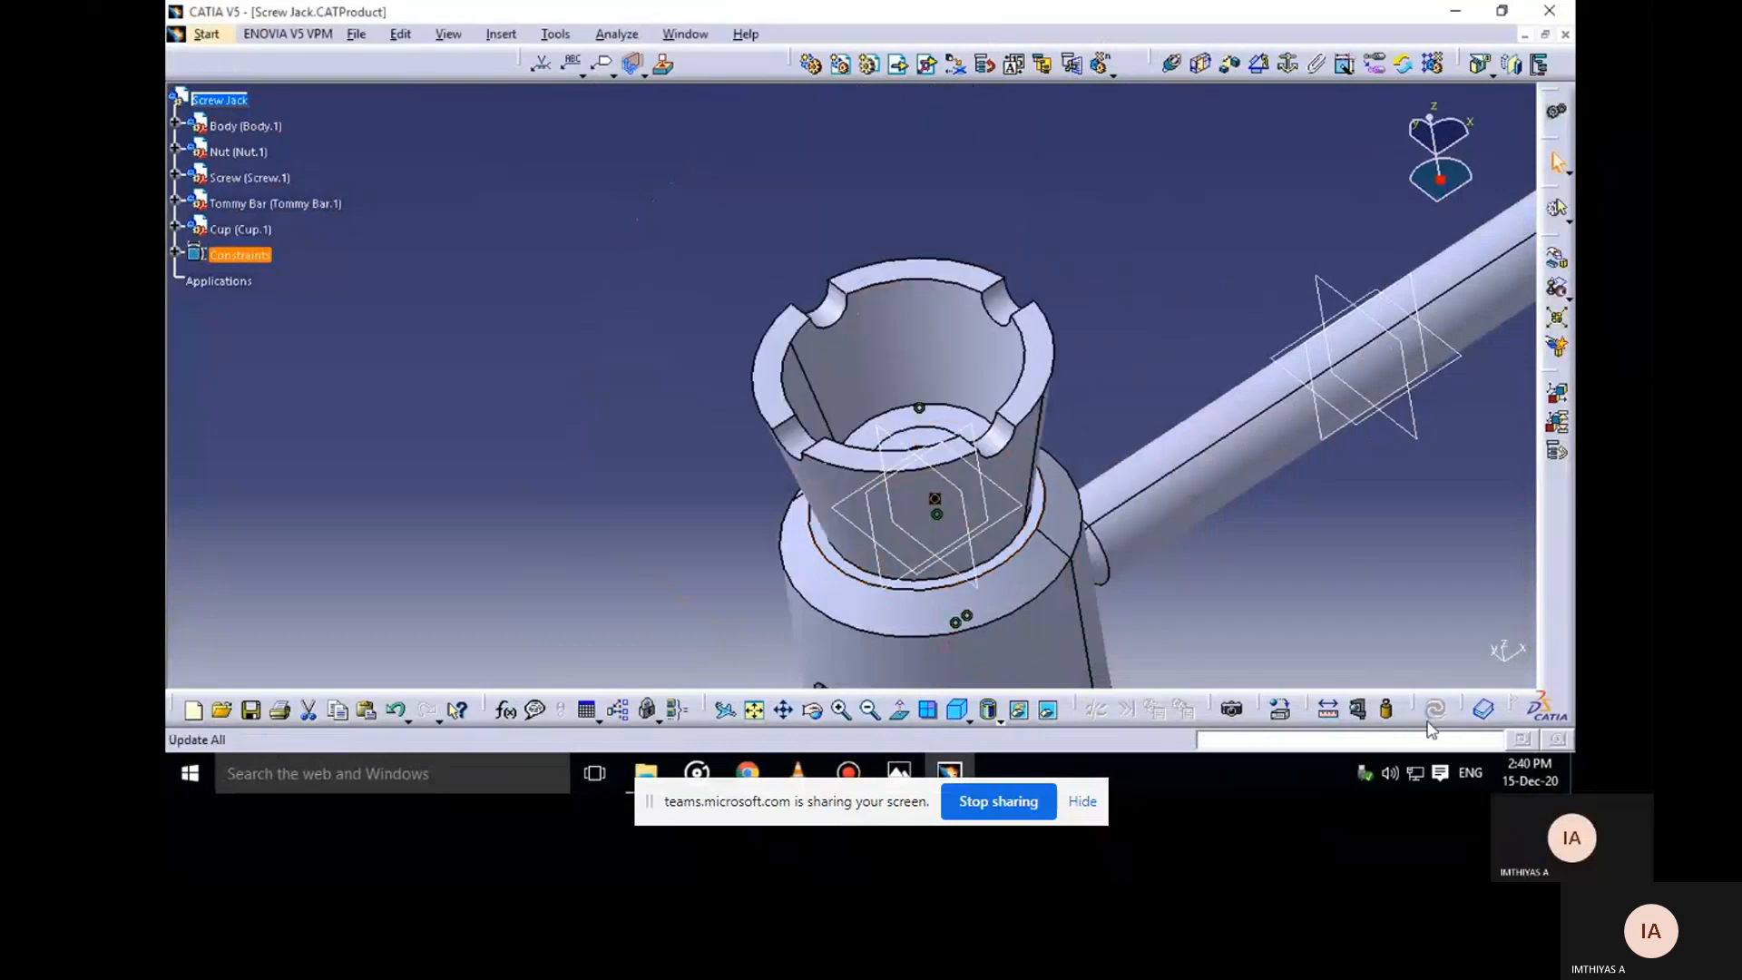
Examine the cup's interior, the part detail drawings with the parts list, and the screw jack assembly image to identify the remaining parts
middle_drag(1141, 275, 984, 291)
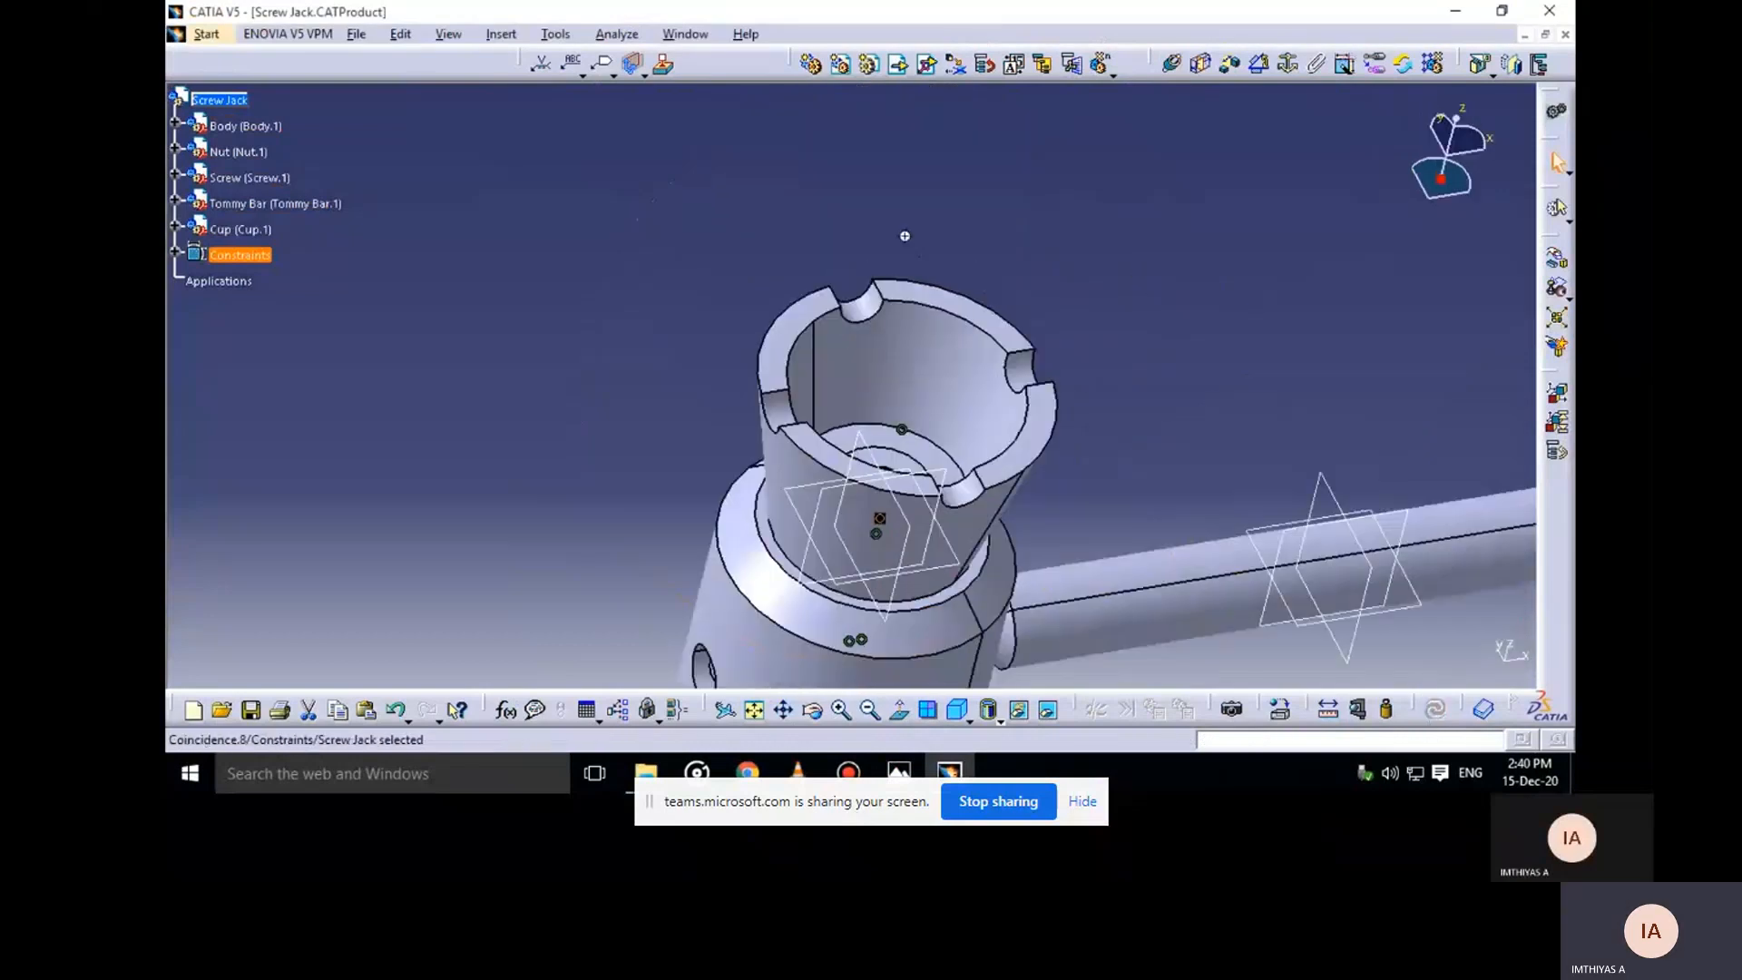
middle_drag(907, 236, 944, 408)
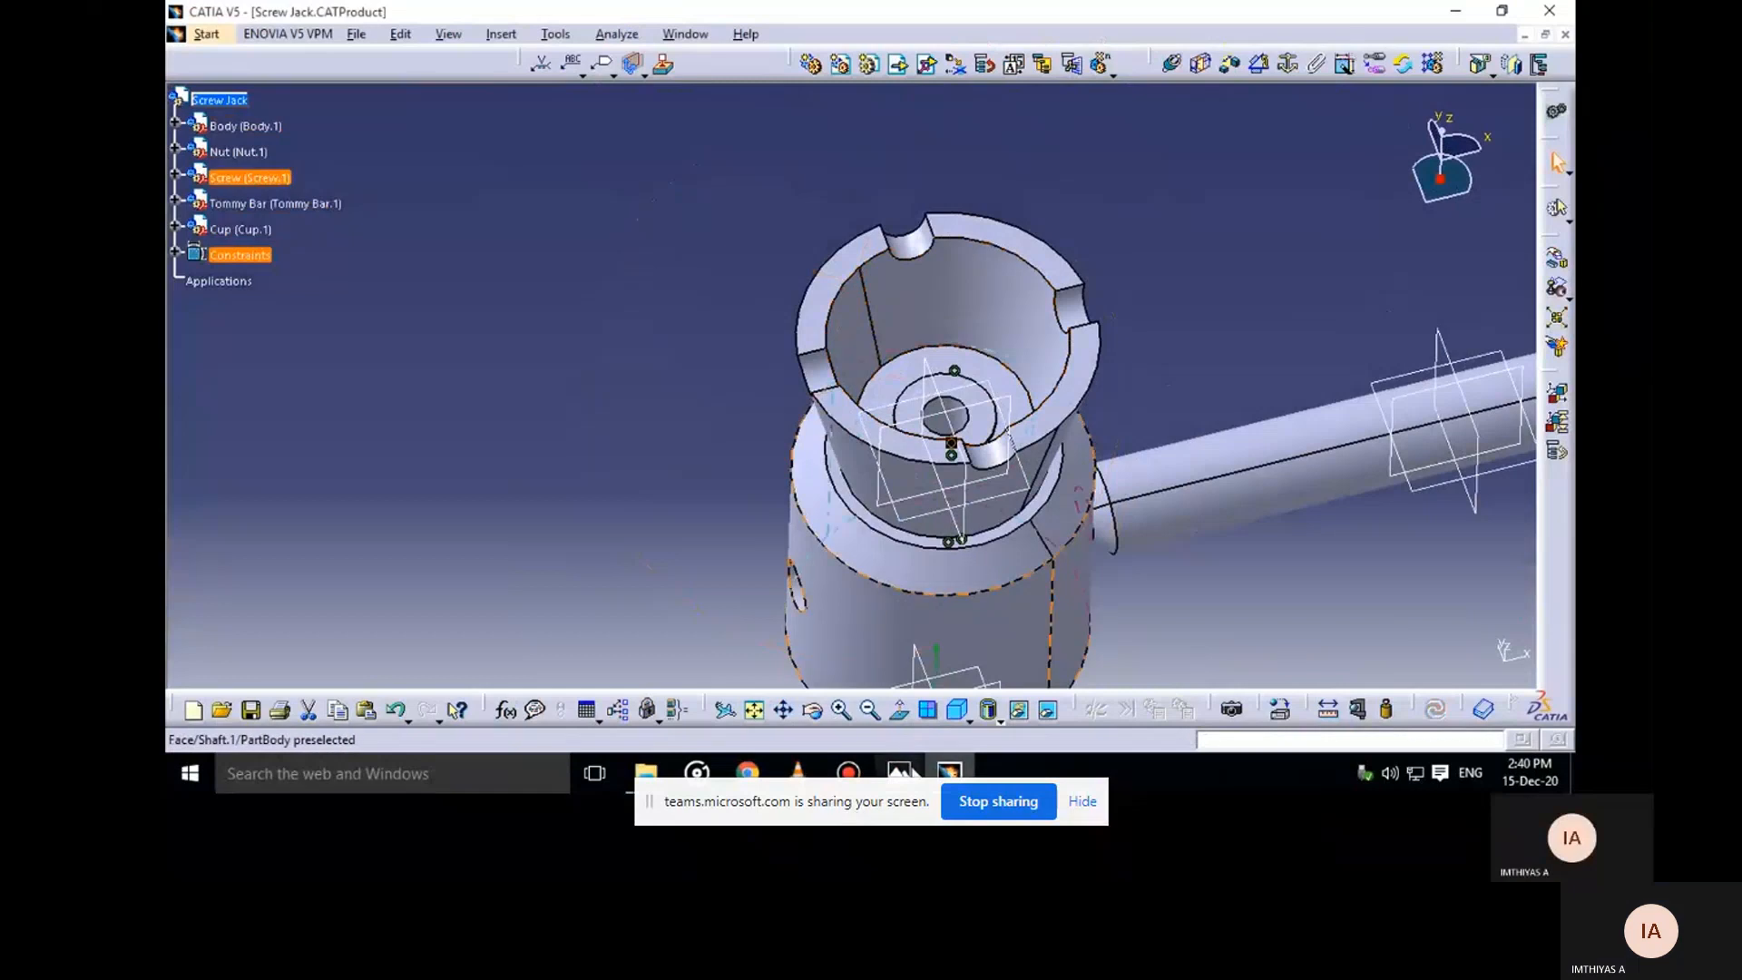
click(899, 772)
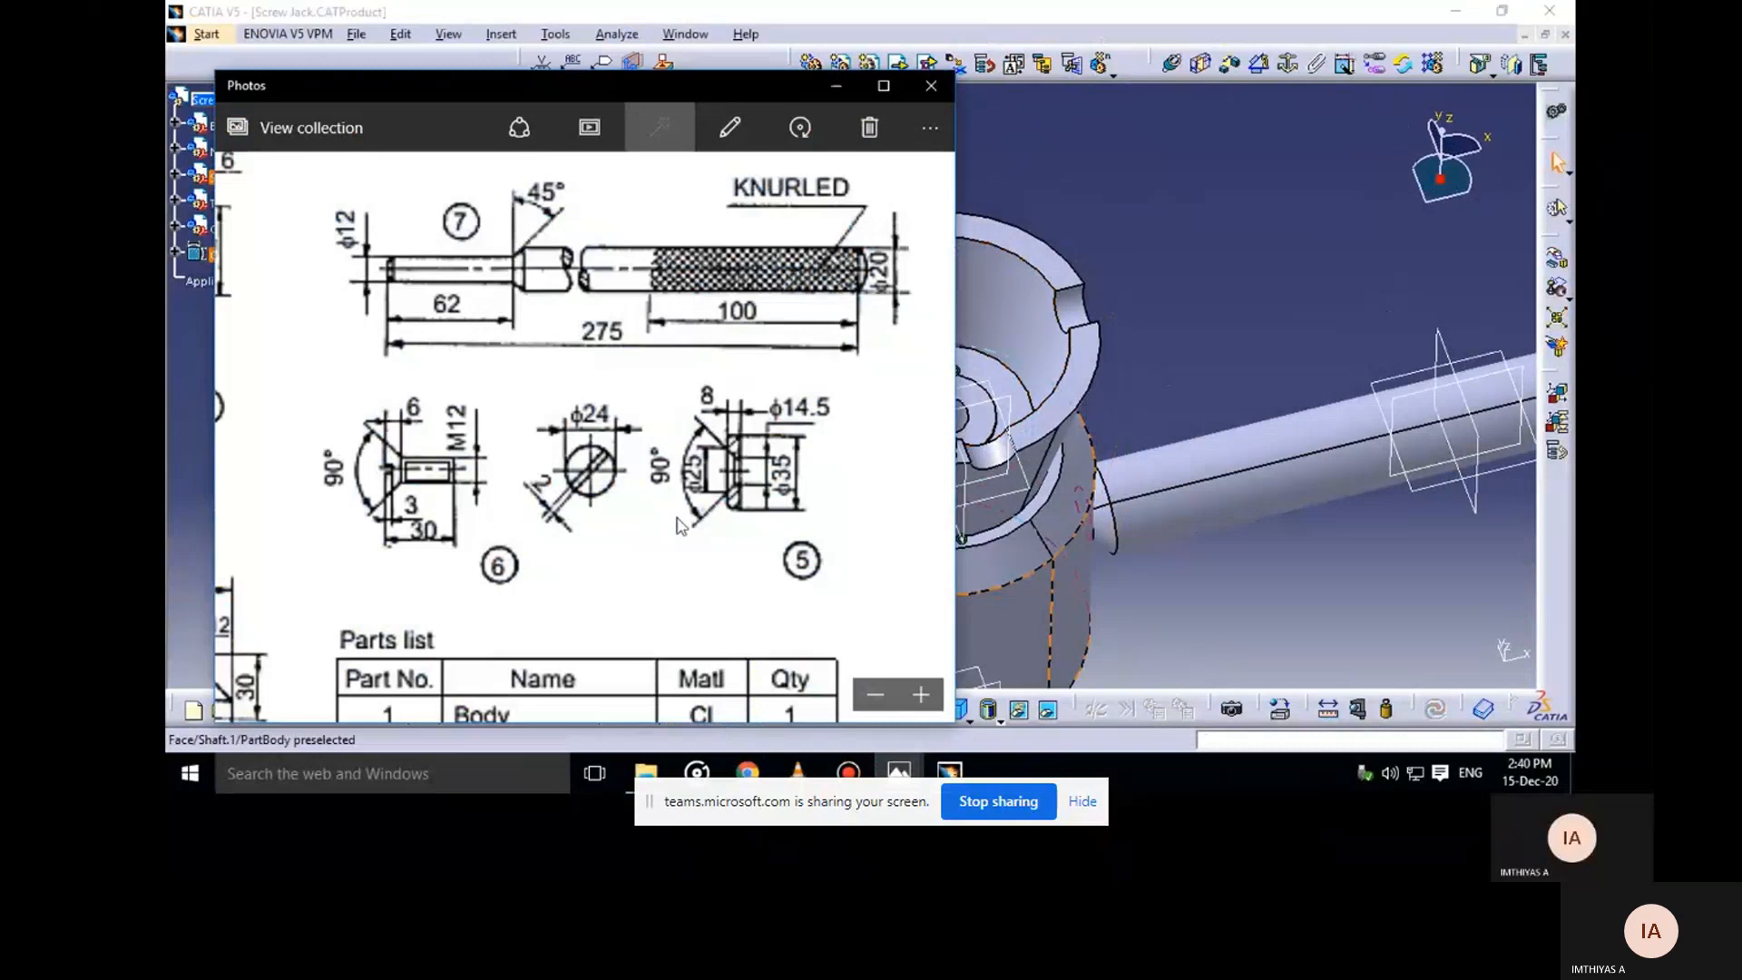
mouse_move(682, 525)
mouse_down()
mouse_move(856, 410)
mouse_move(888, 437)
mouse_move(887, 397)
mouse_move(685, 332)
mouse_up()
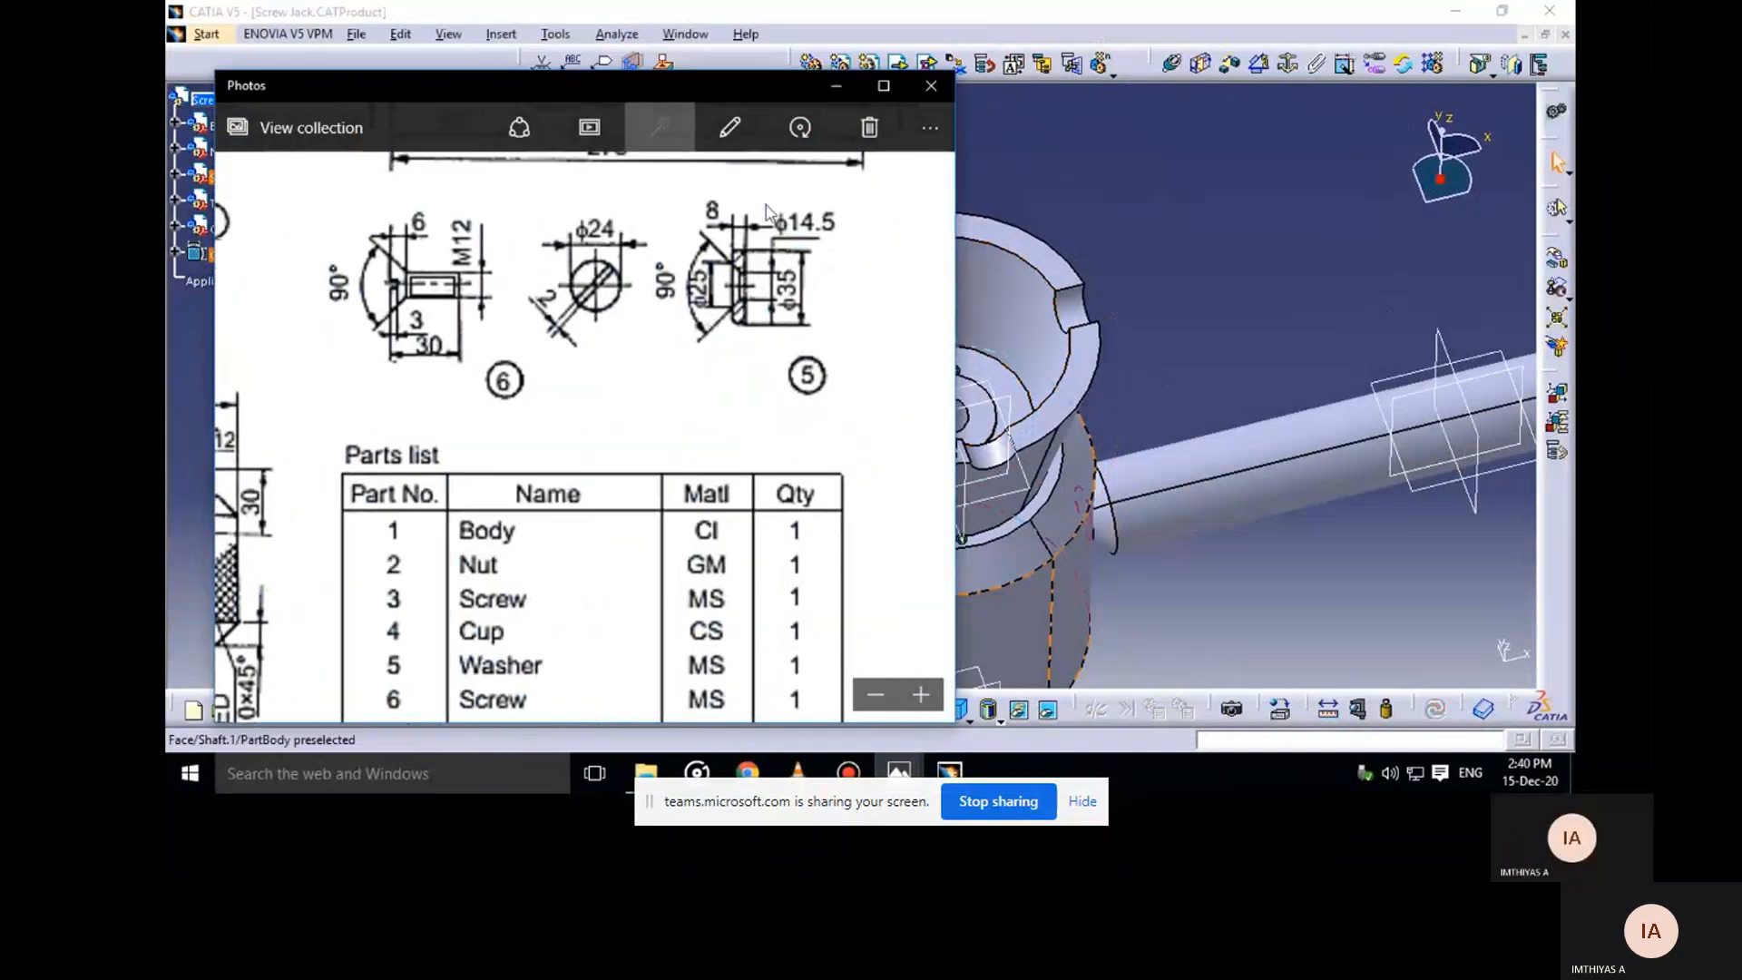
click(836, 87)
mouse_move(898, 772)
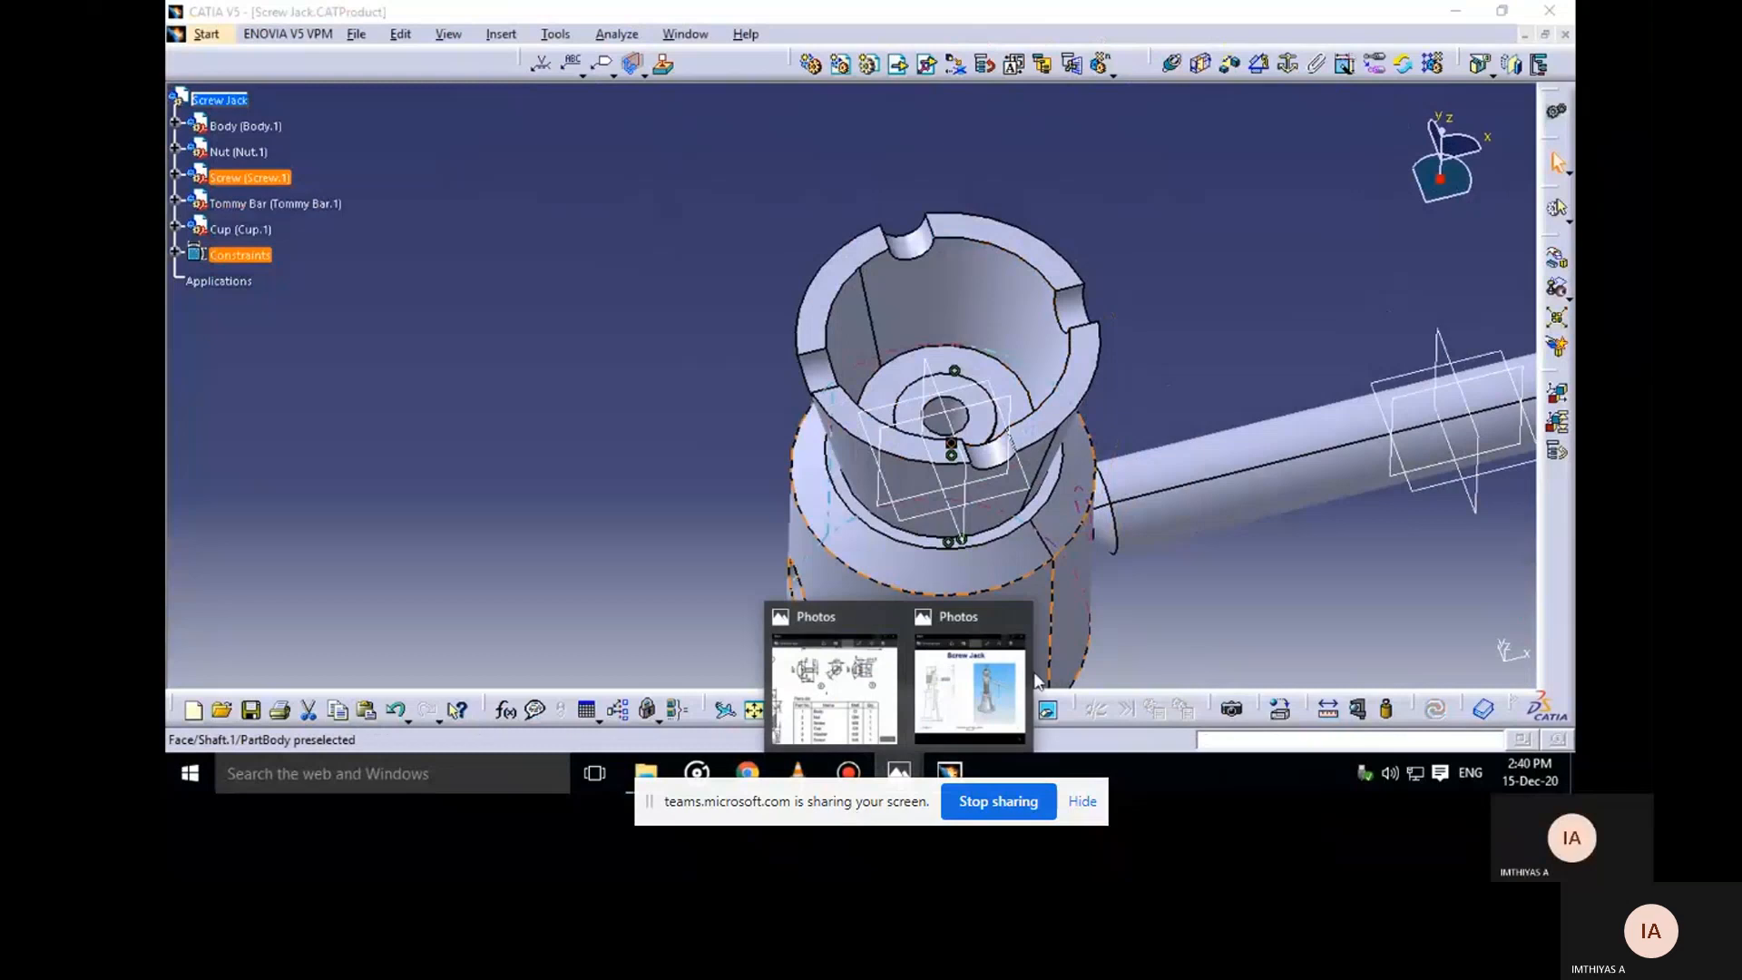
click(1004, 682)
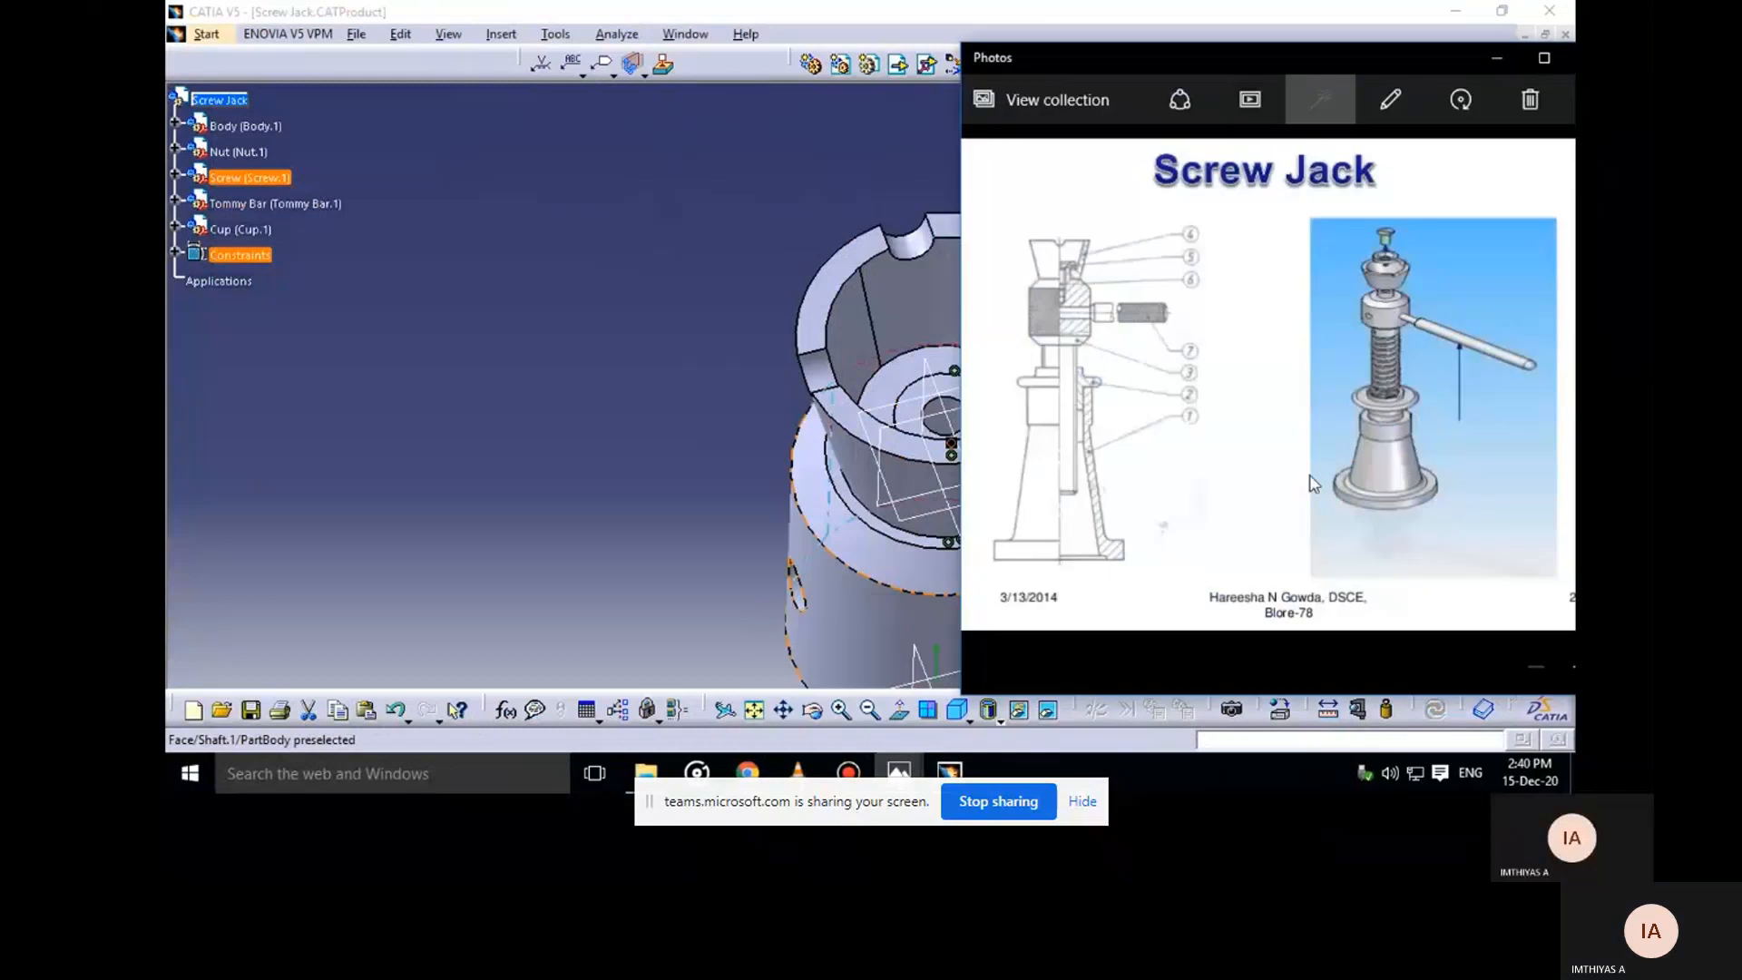
click(1509, 67)
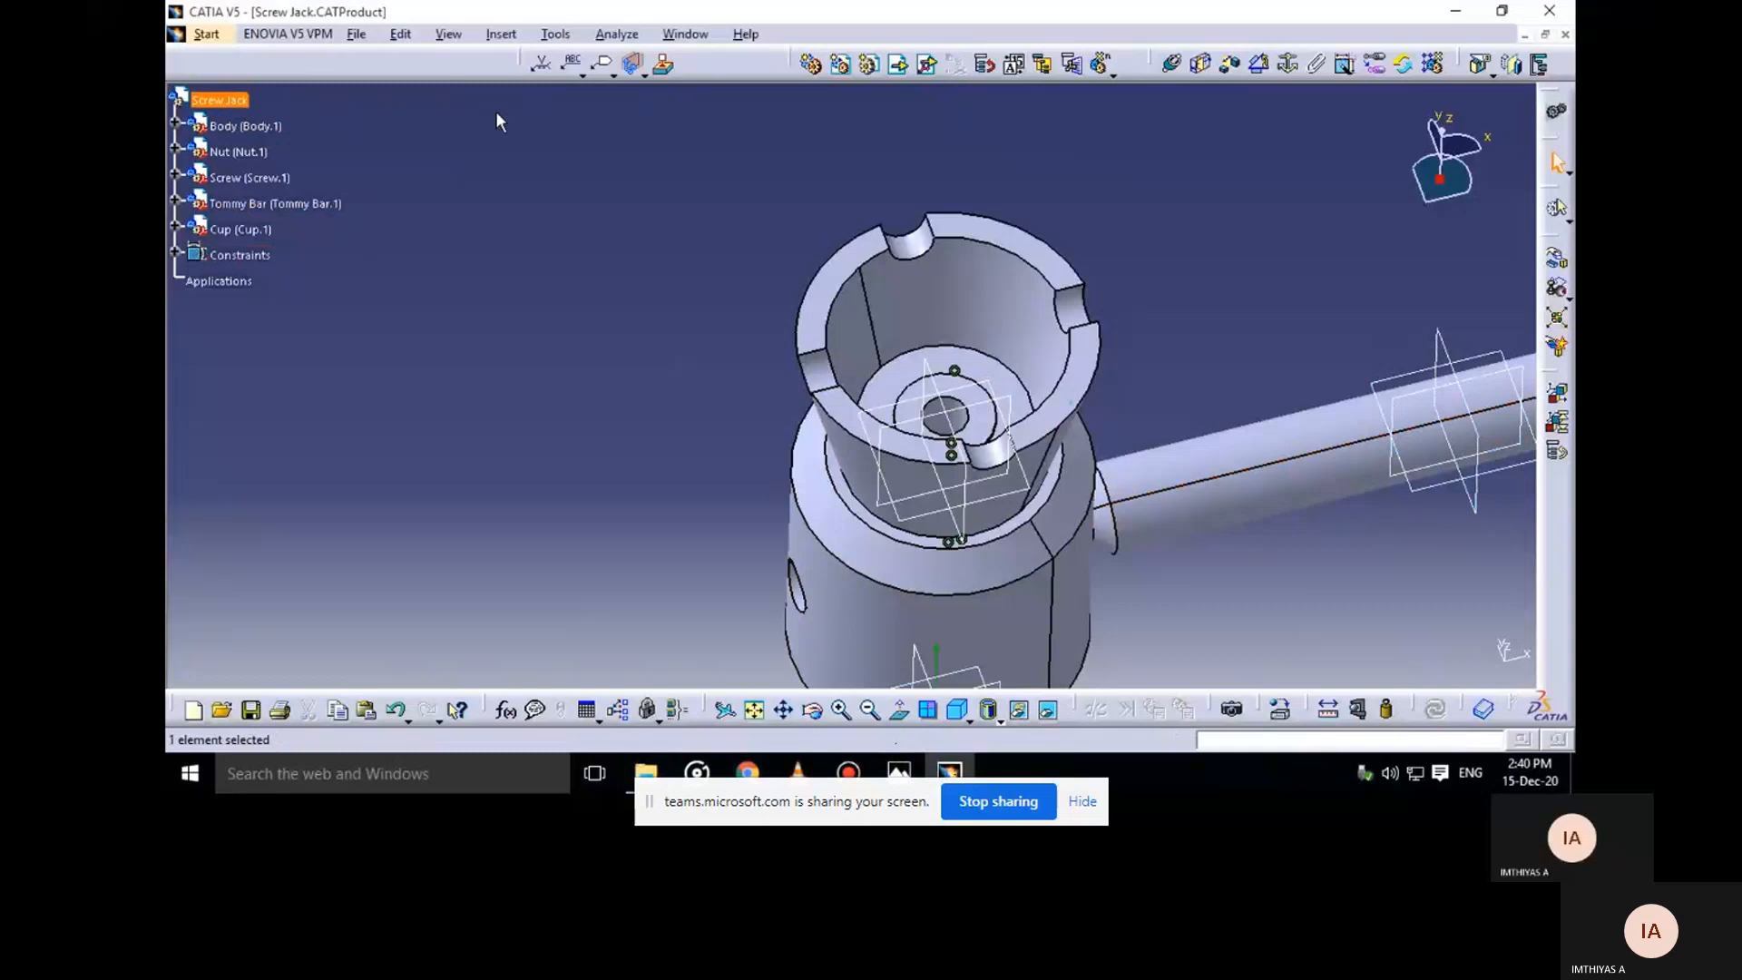
Insert the existing Washer part from the Screw Jack folder into the Screw Jack product and locate it inside the body's base
click(897, 64)
scroll(905, 430, down, 3)
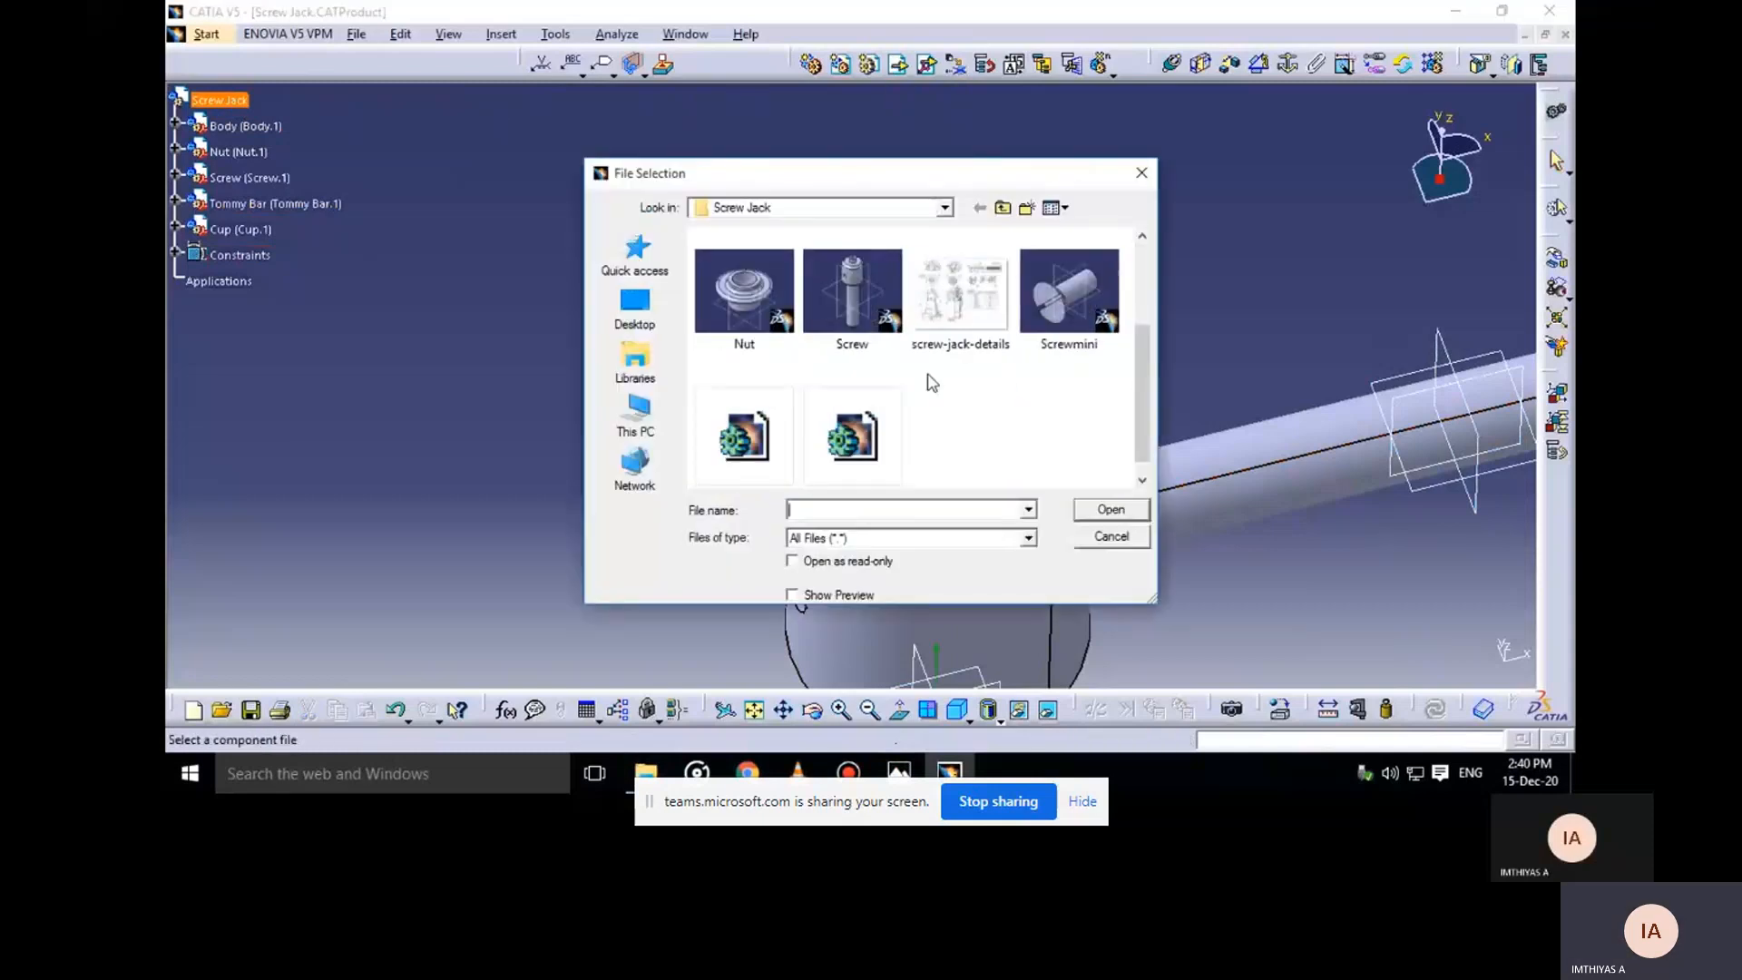
scroll(1015, 451, down, 1)
scroll(1015, 450, up, 1)
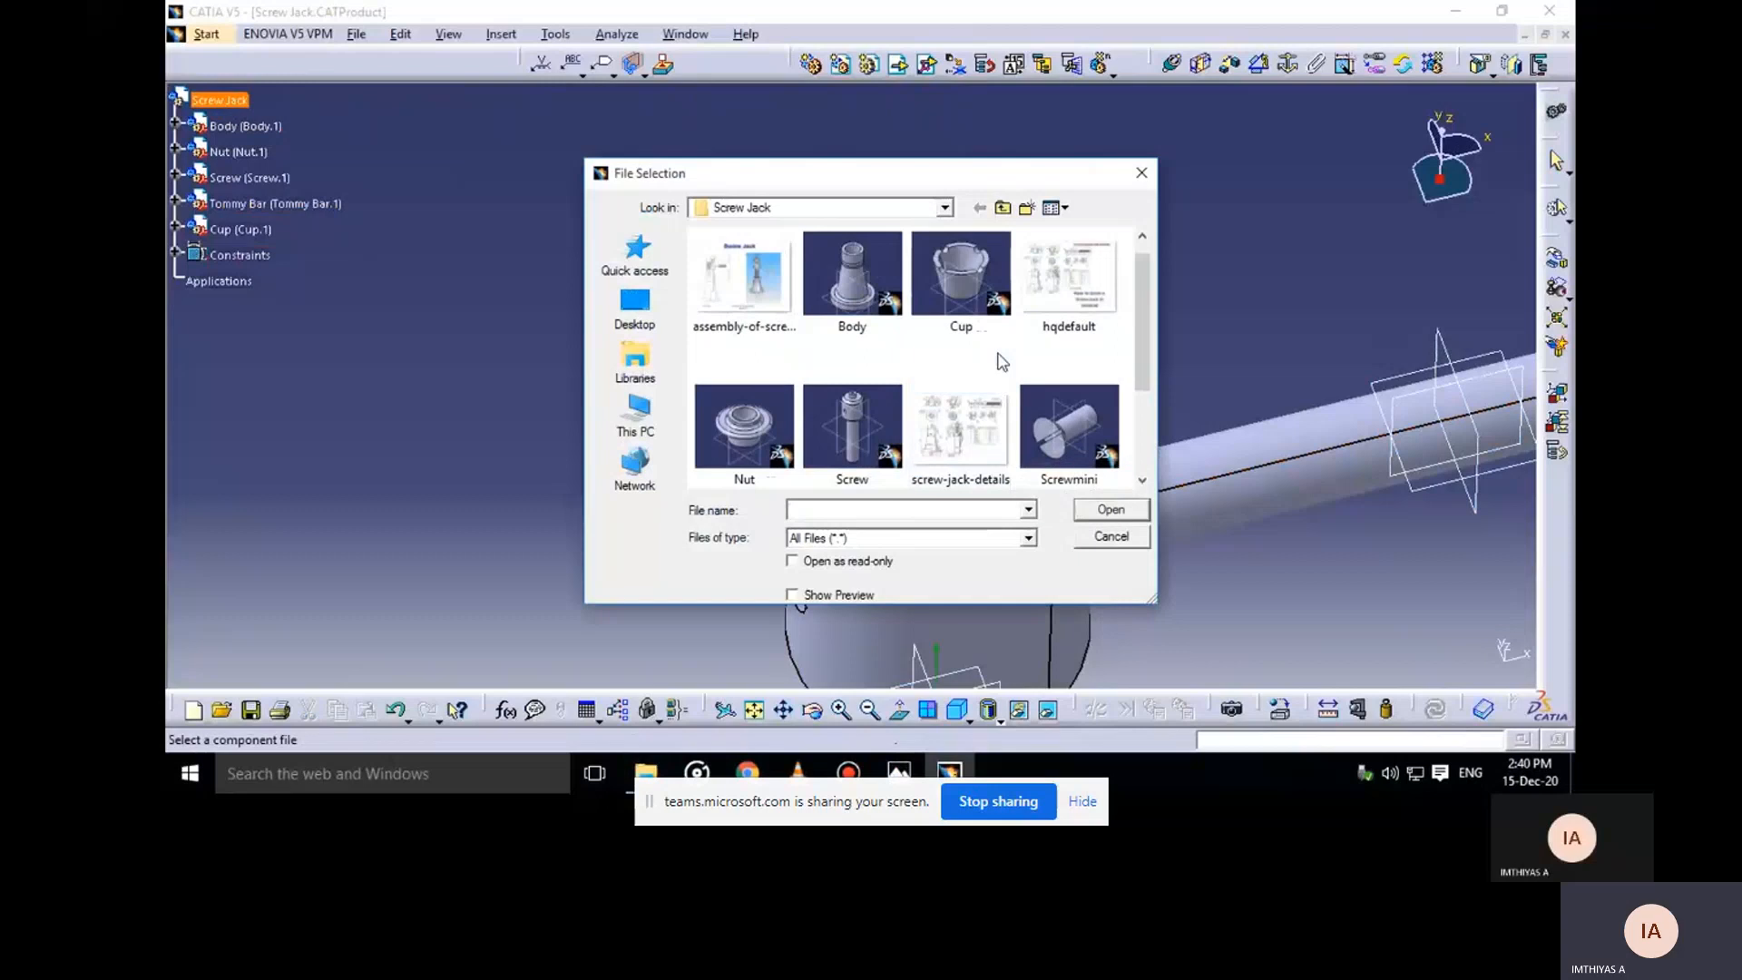
scroll(1002, 361, down, 1)
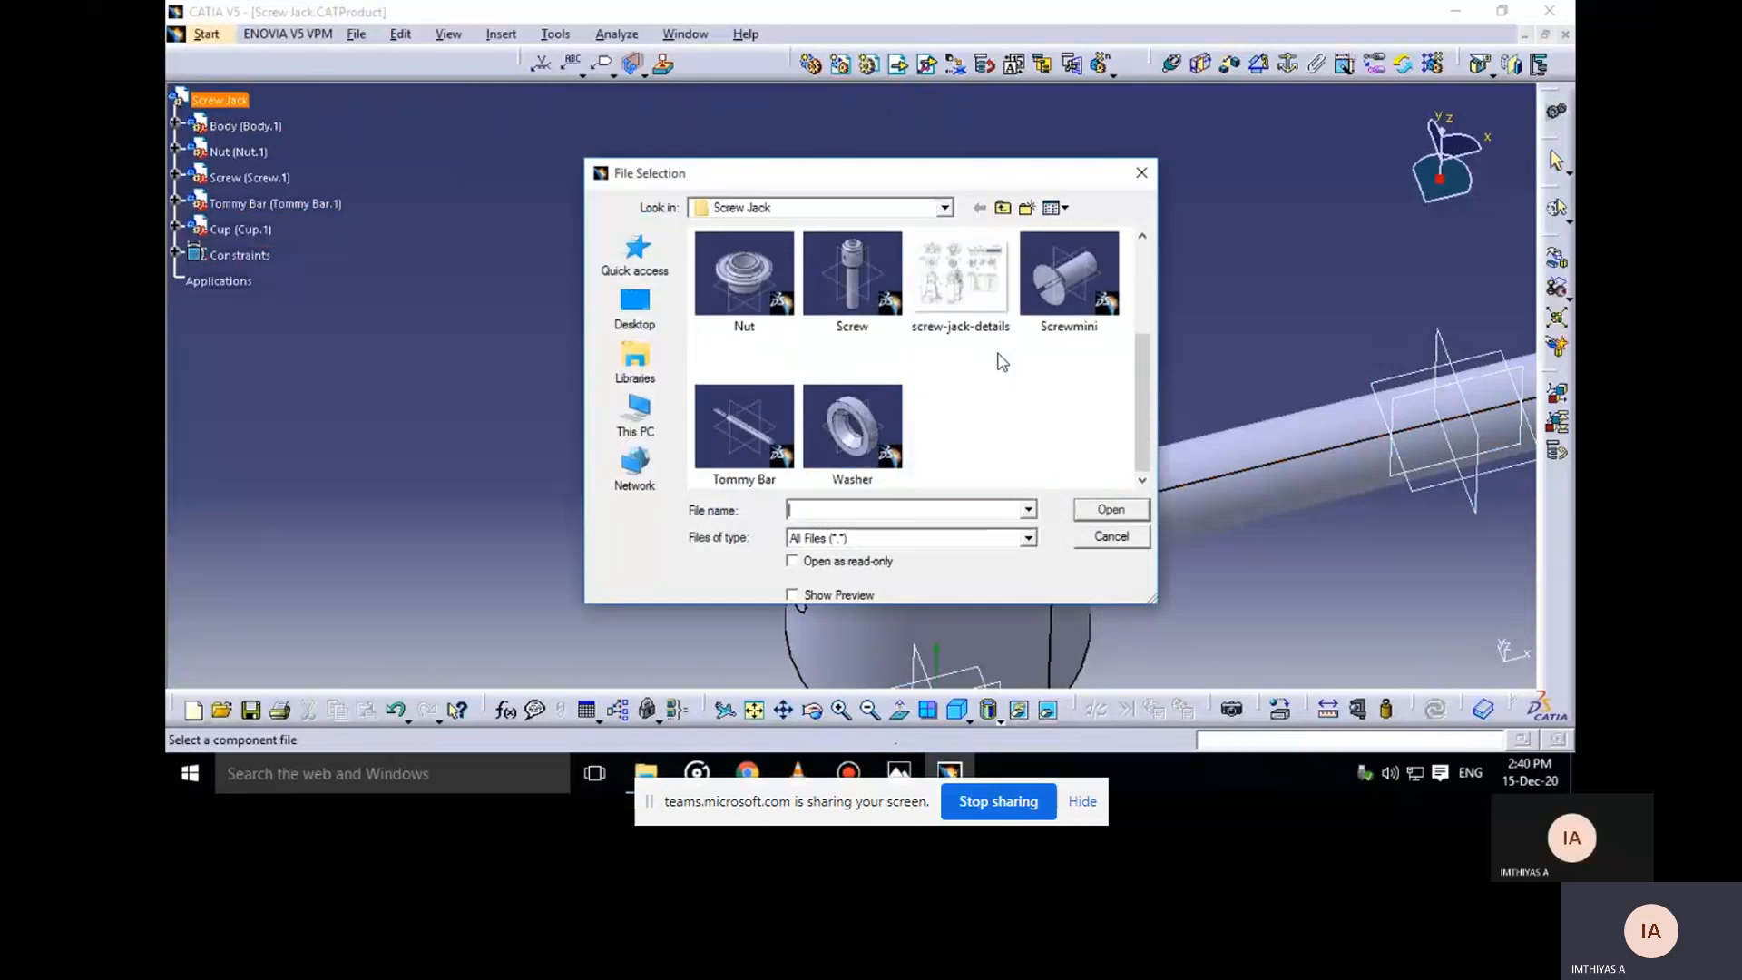
click(857, 425)
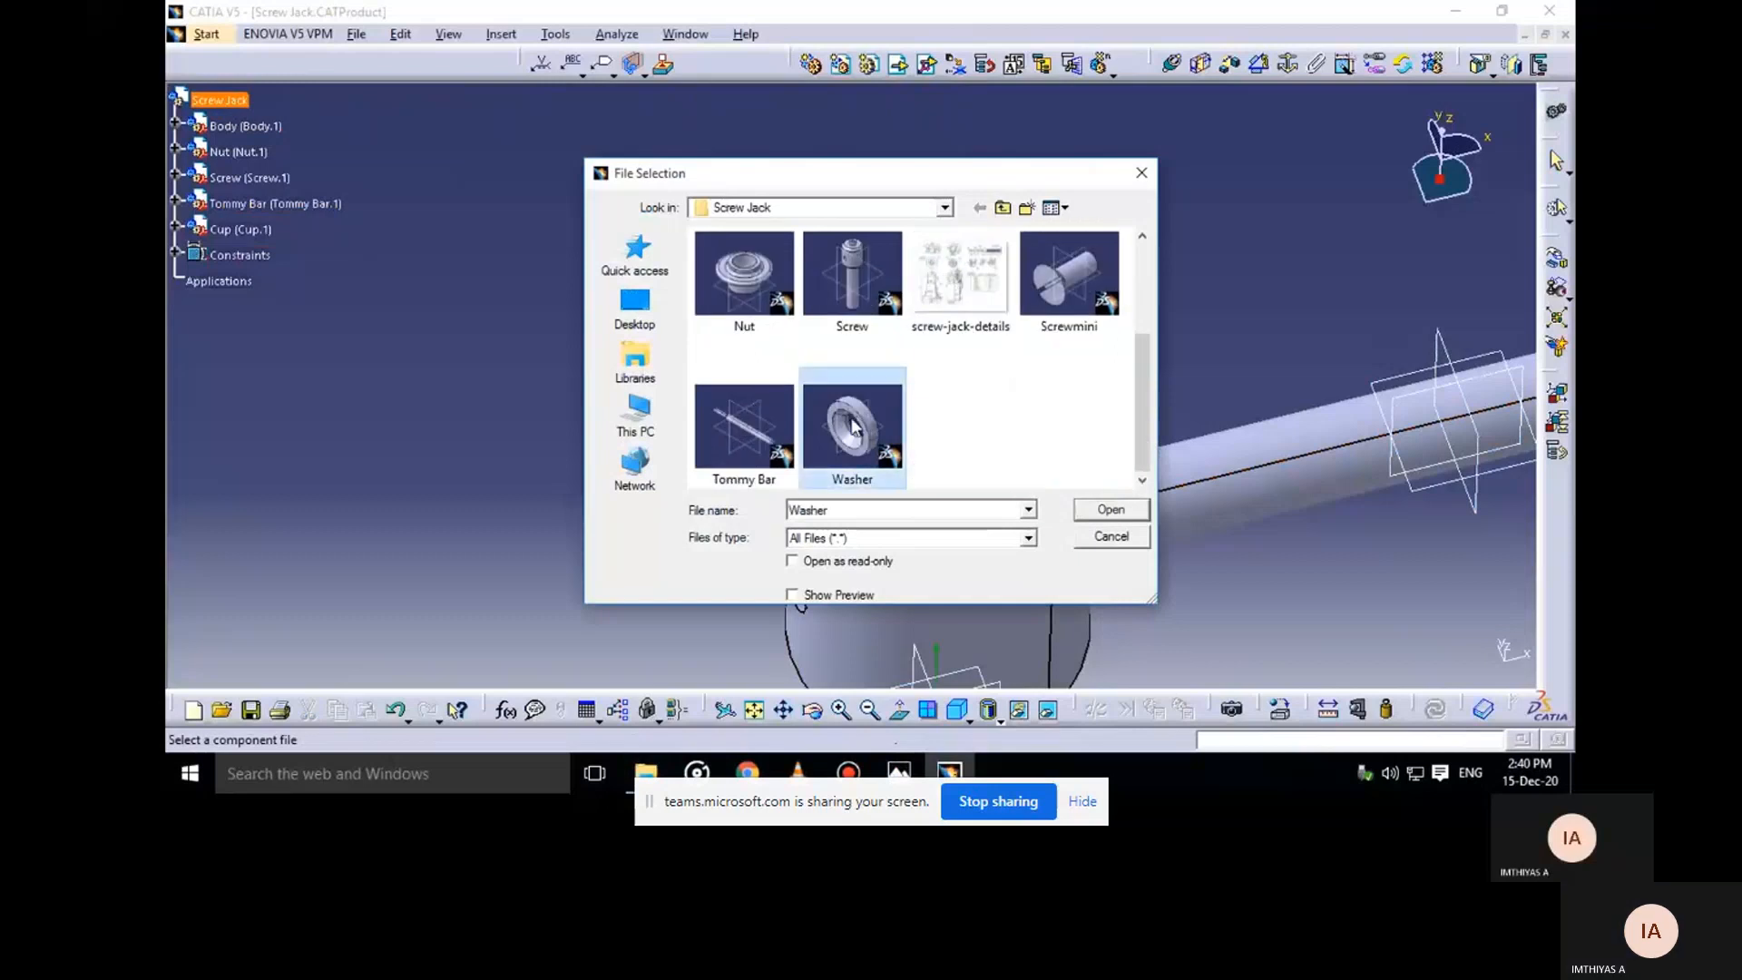
click(1109, 510)
middle_drag(910, 498, 824, 245)
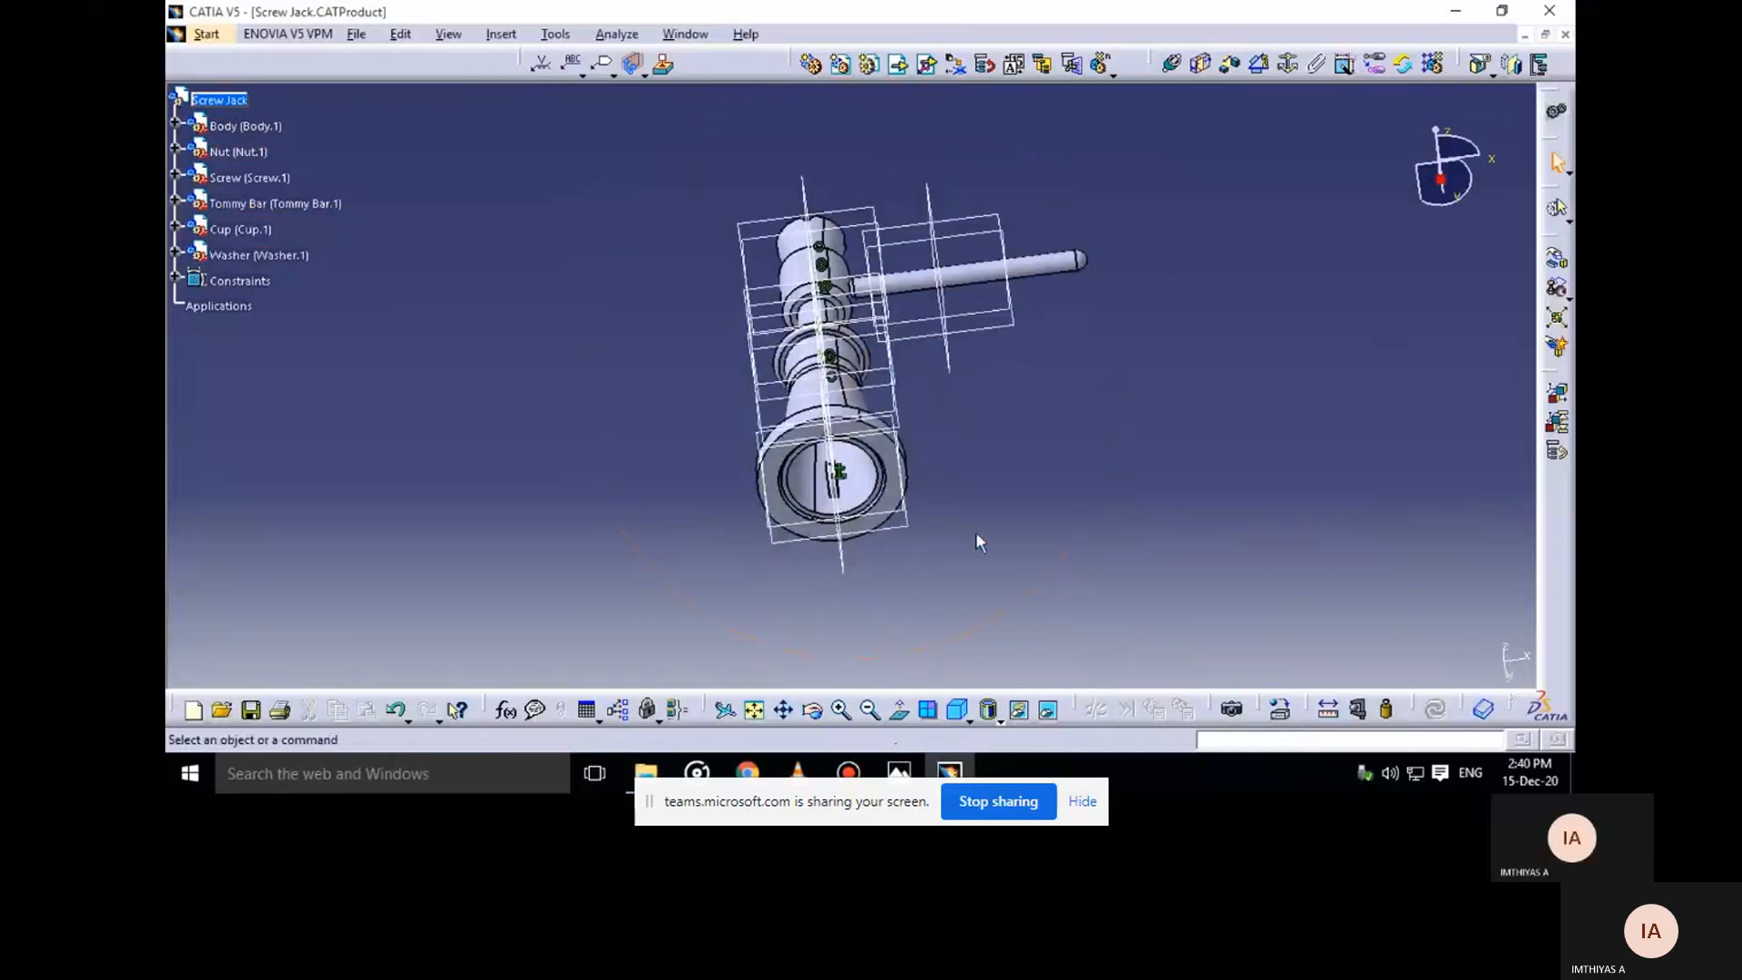
middle_click(976, 539)
mouse_move(976, 535)
middle_down()
mouse_move(890, 545)
mouse_move(989, 537)
middle_up()
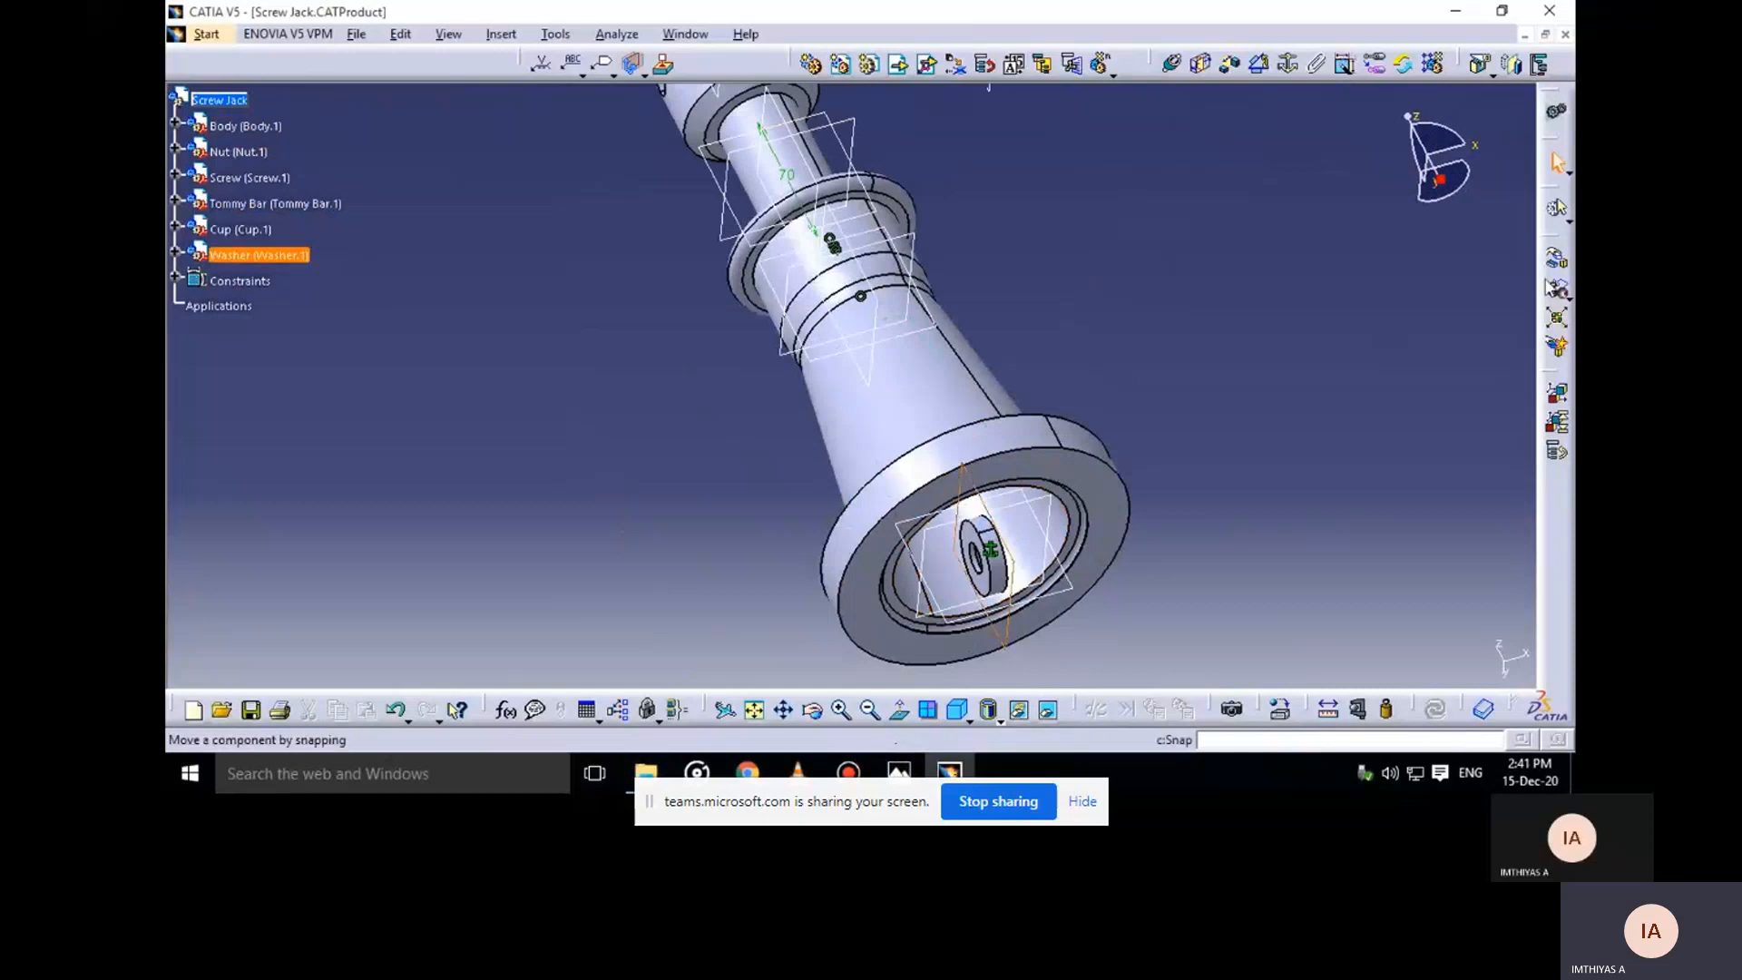
click(1557, 258)
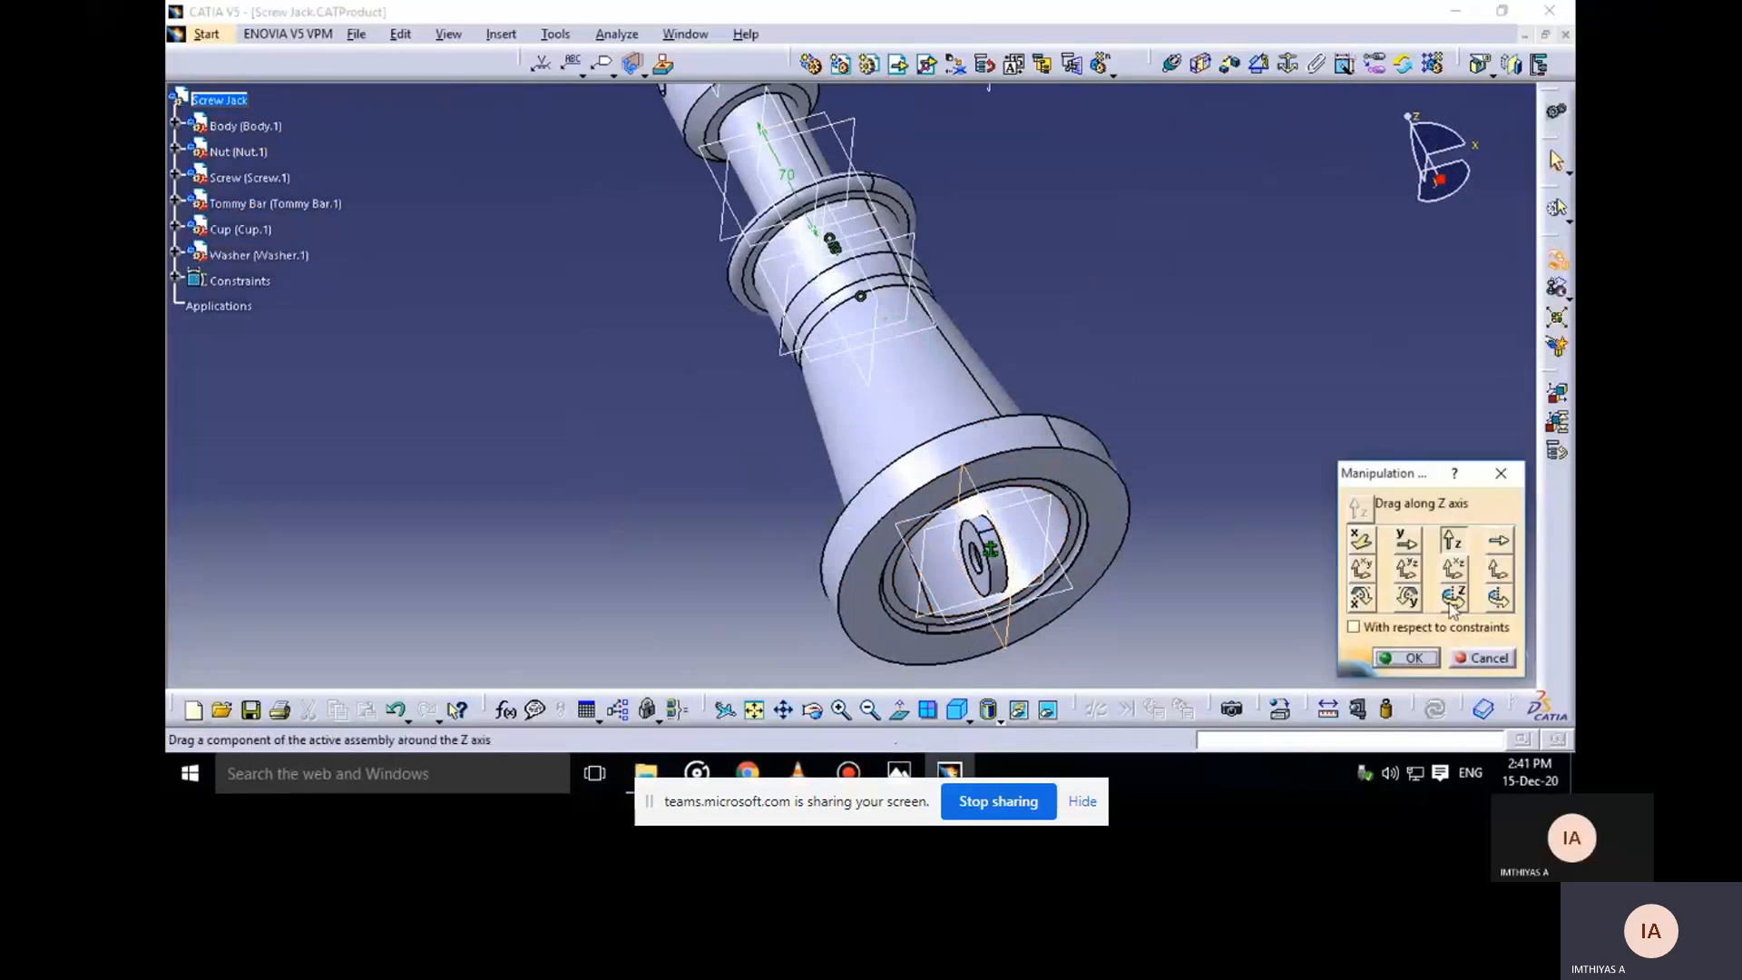
click(1454, 600)
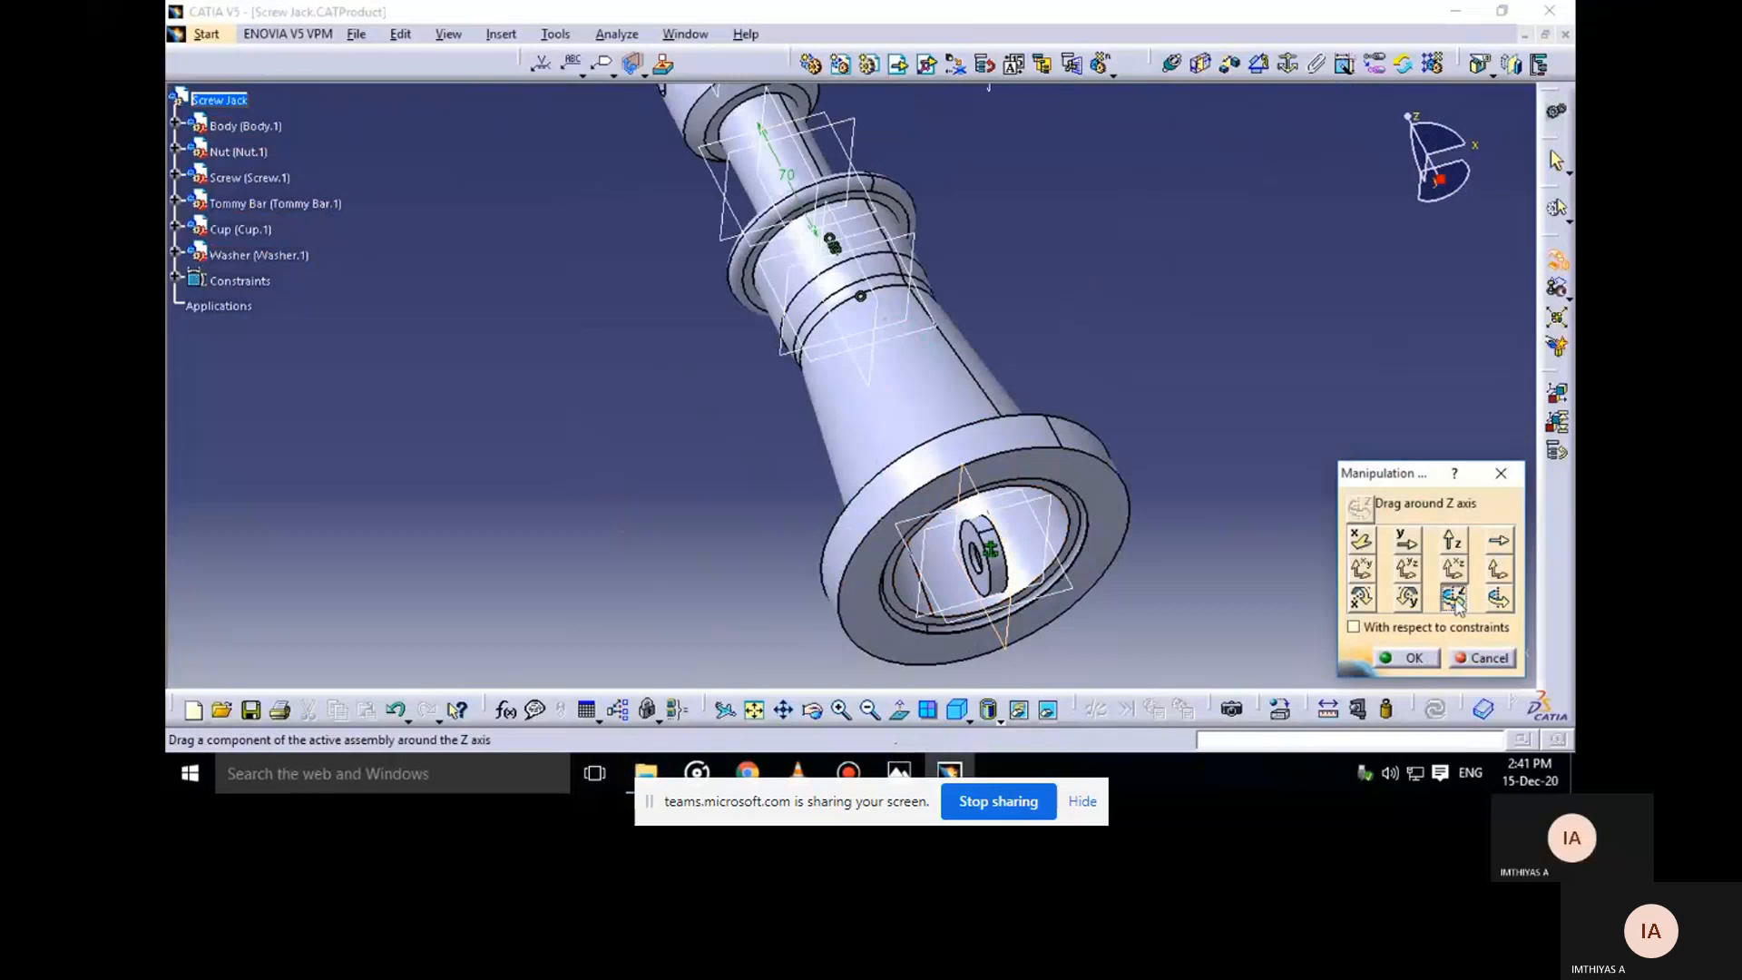
drag(1009, 606, 1011, 604)
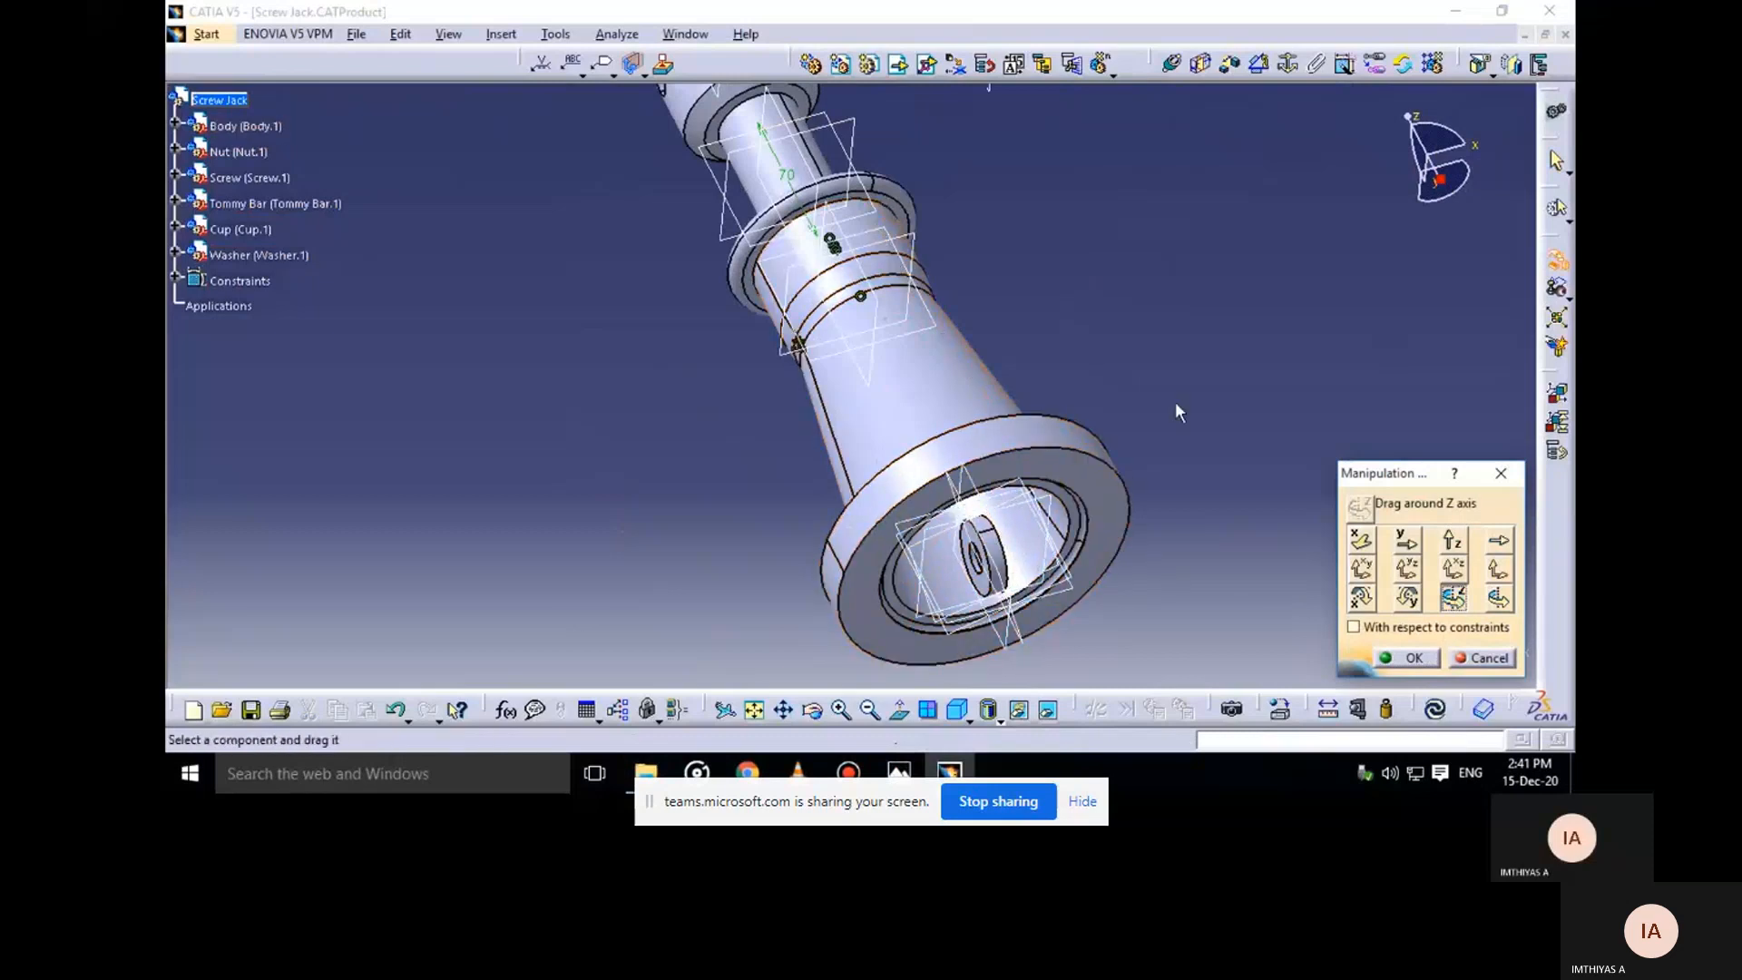
key(ctrl+z)
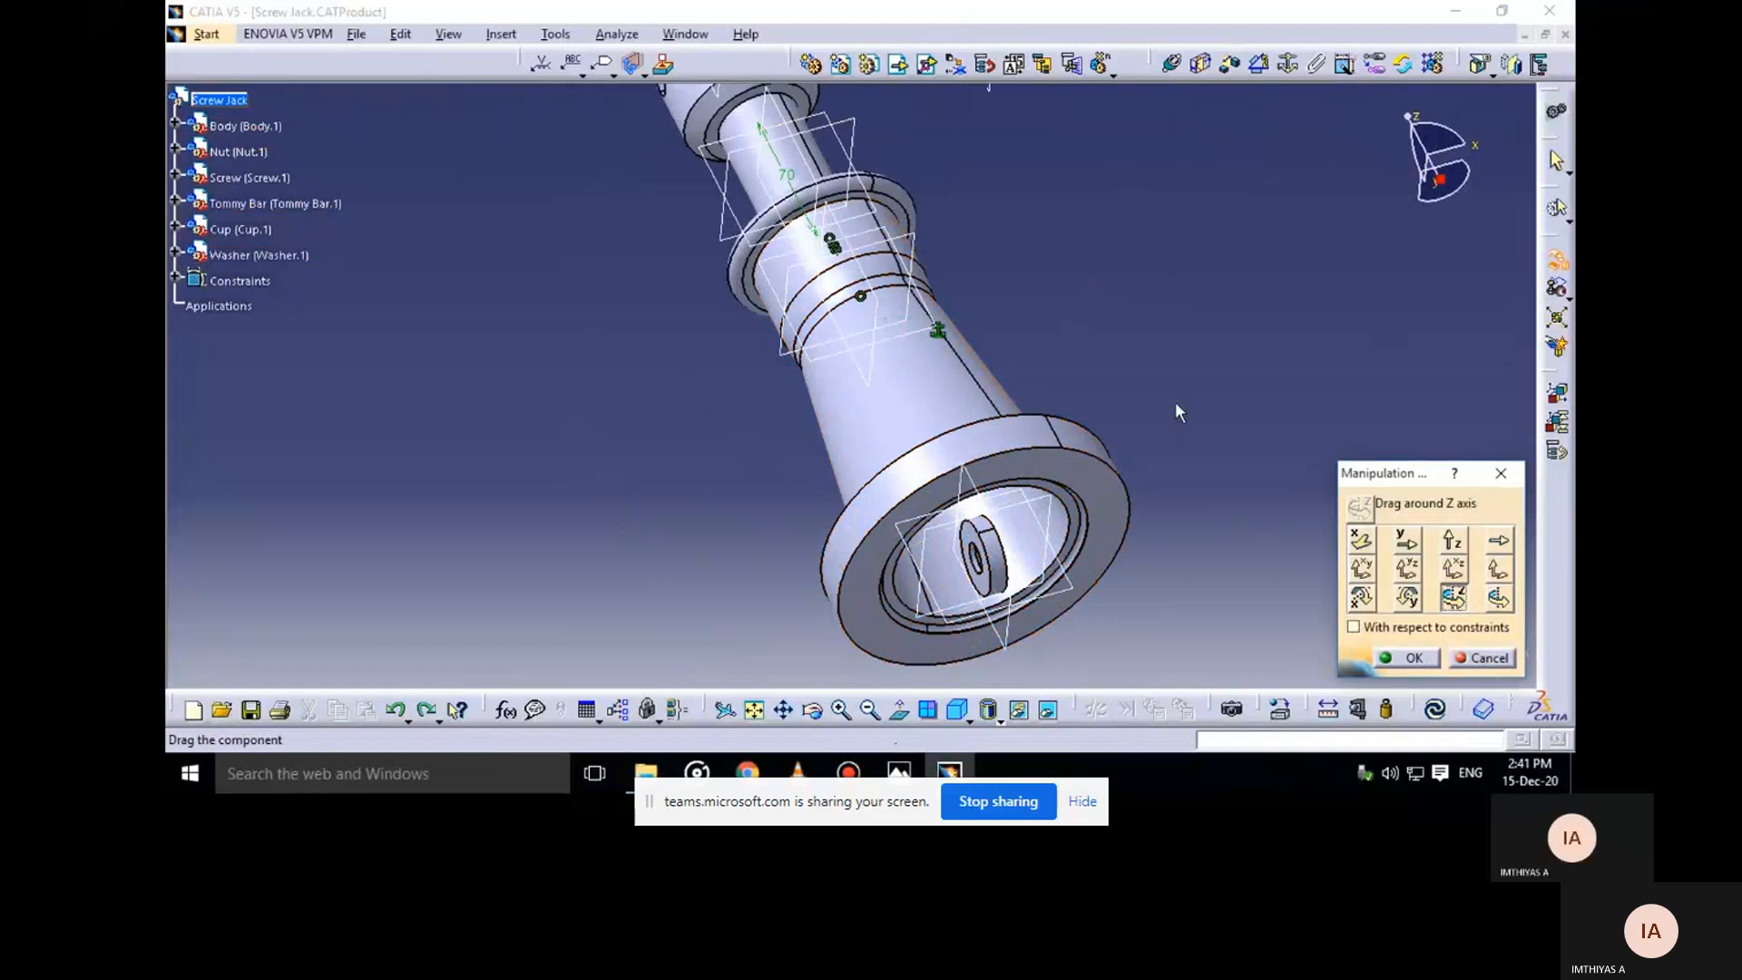
click(1423, 657)
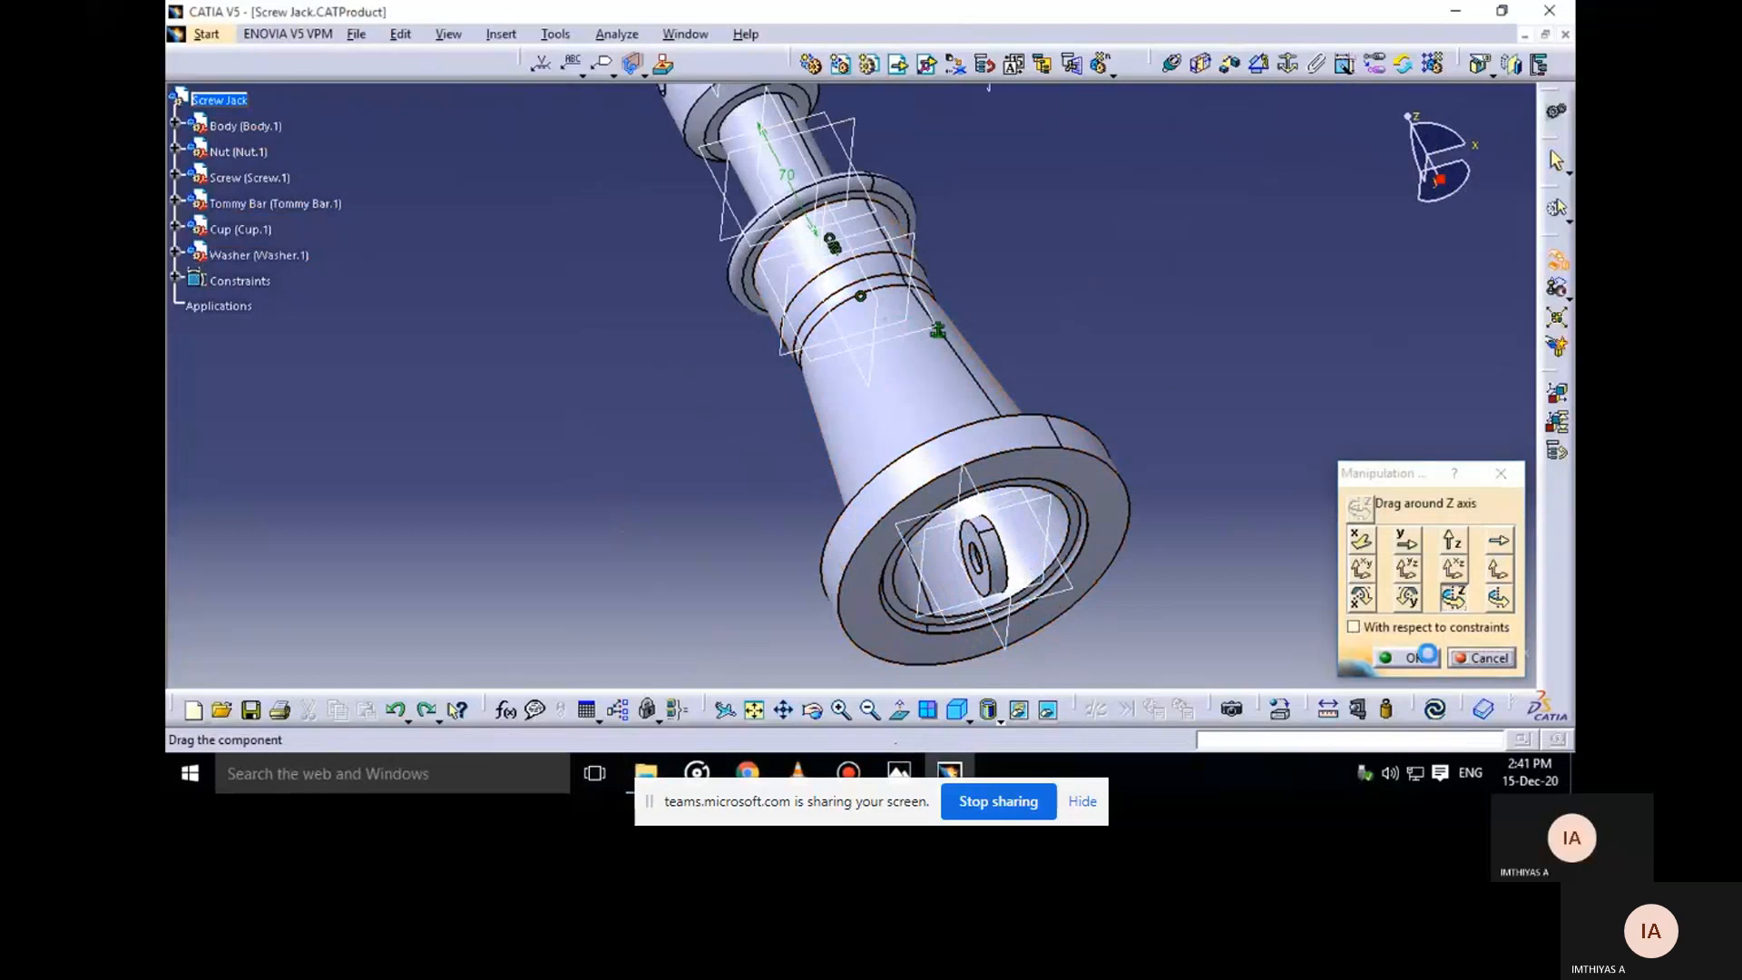
Rotate the washer around the Z, Y and X axes with the Manipulation tool until its countersunk side faces up towards the cup
click(998, 554)
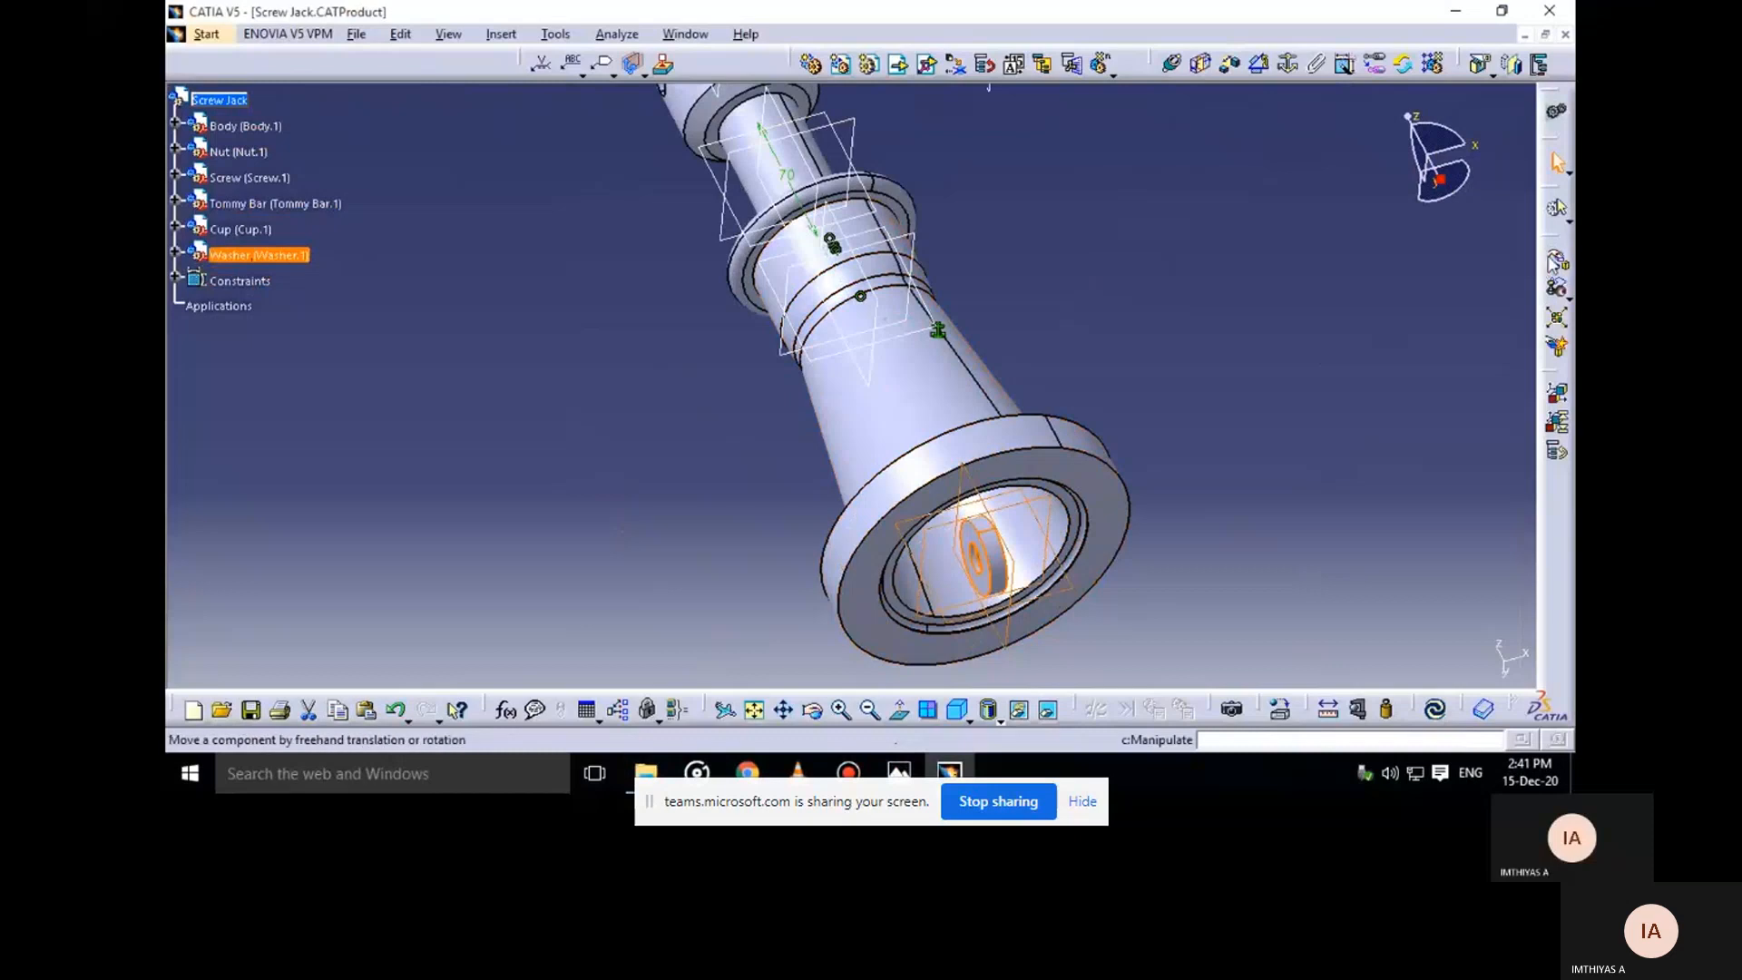
click(1553, 263)
click(1453, 602)
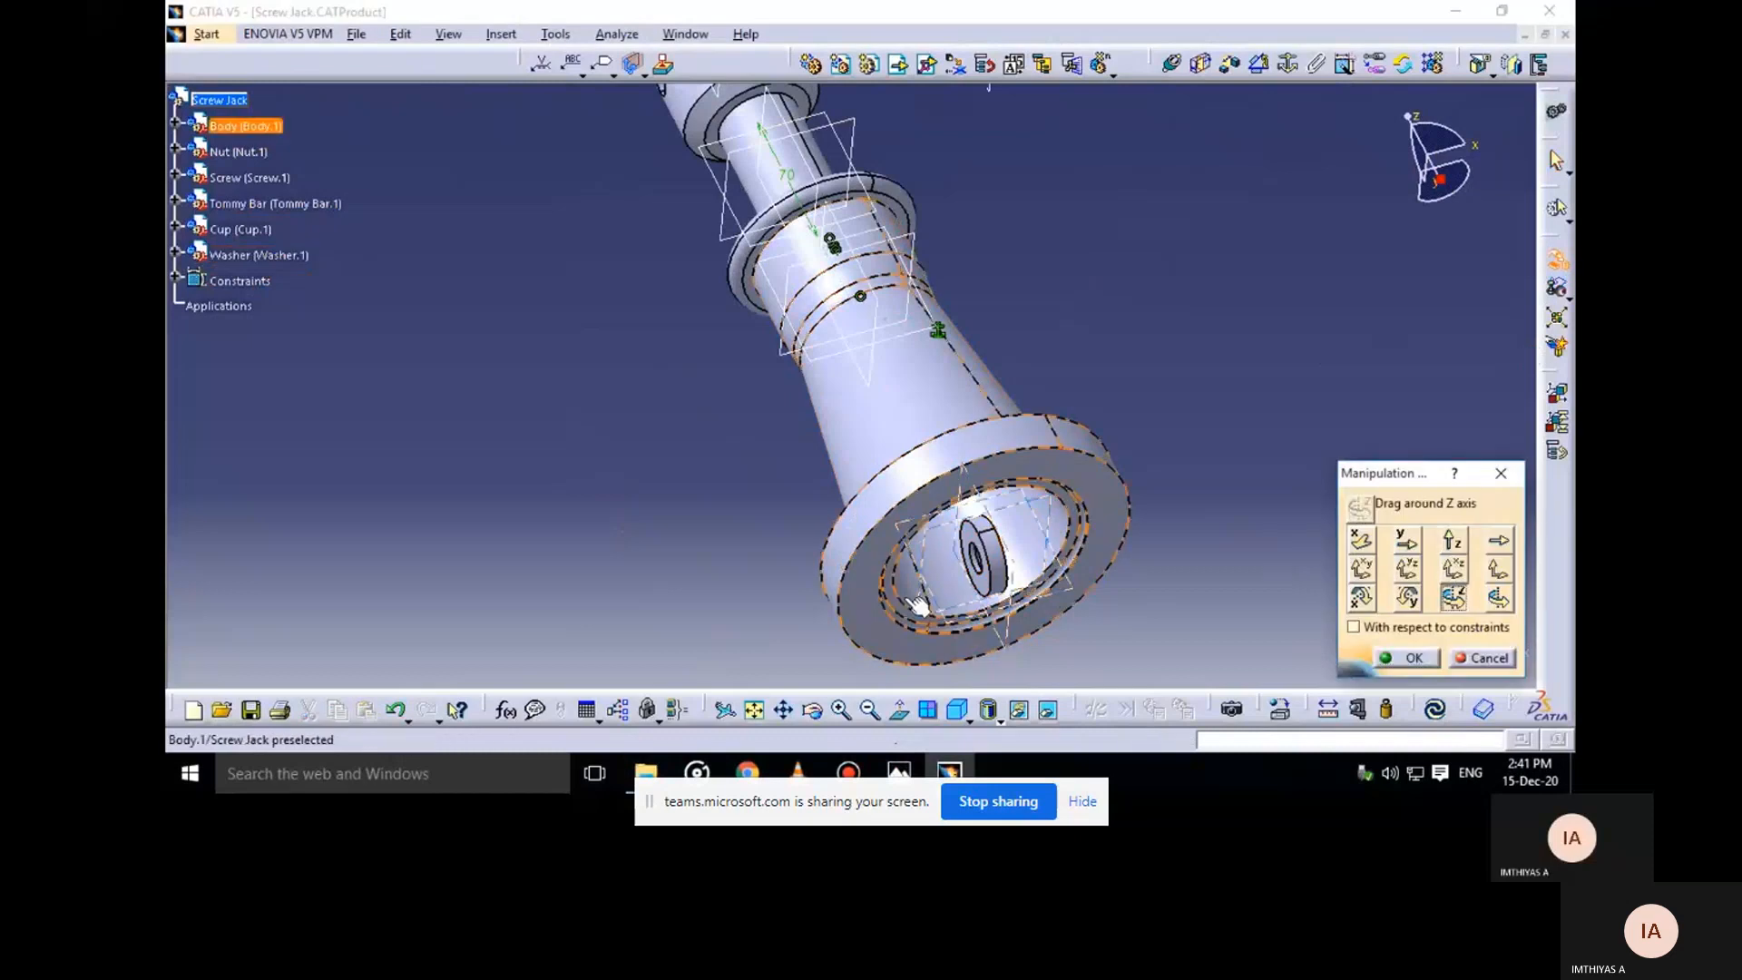
drag(955, 574, 906, 627)
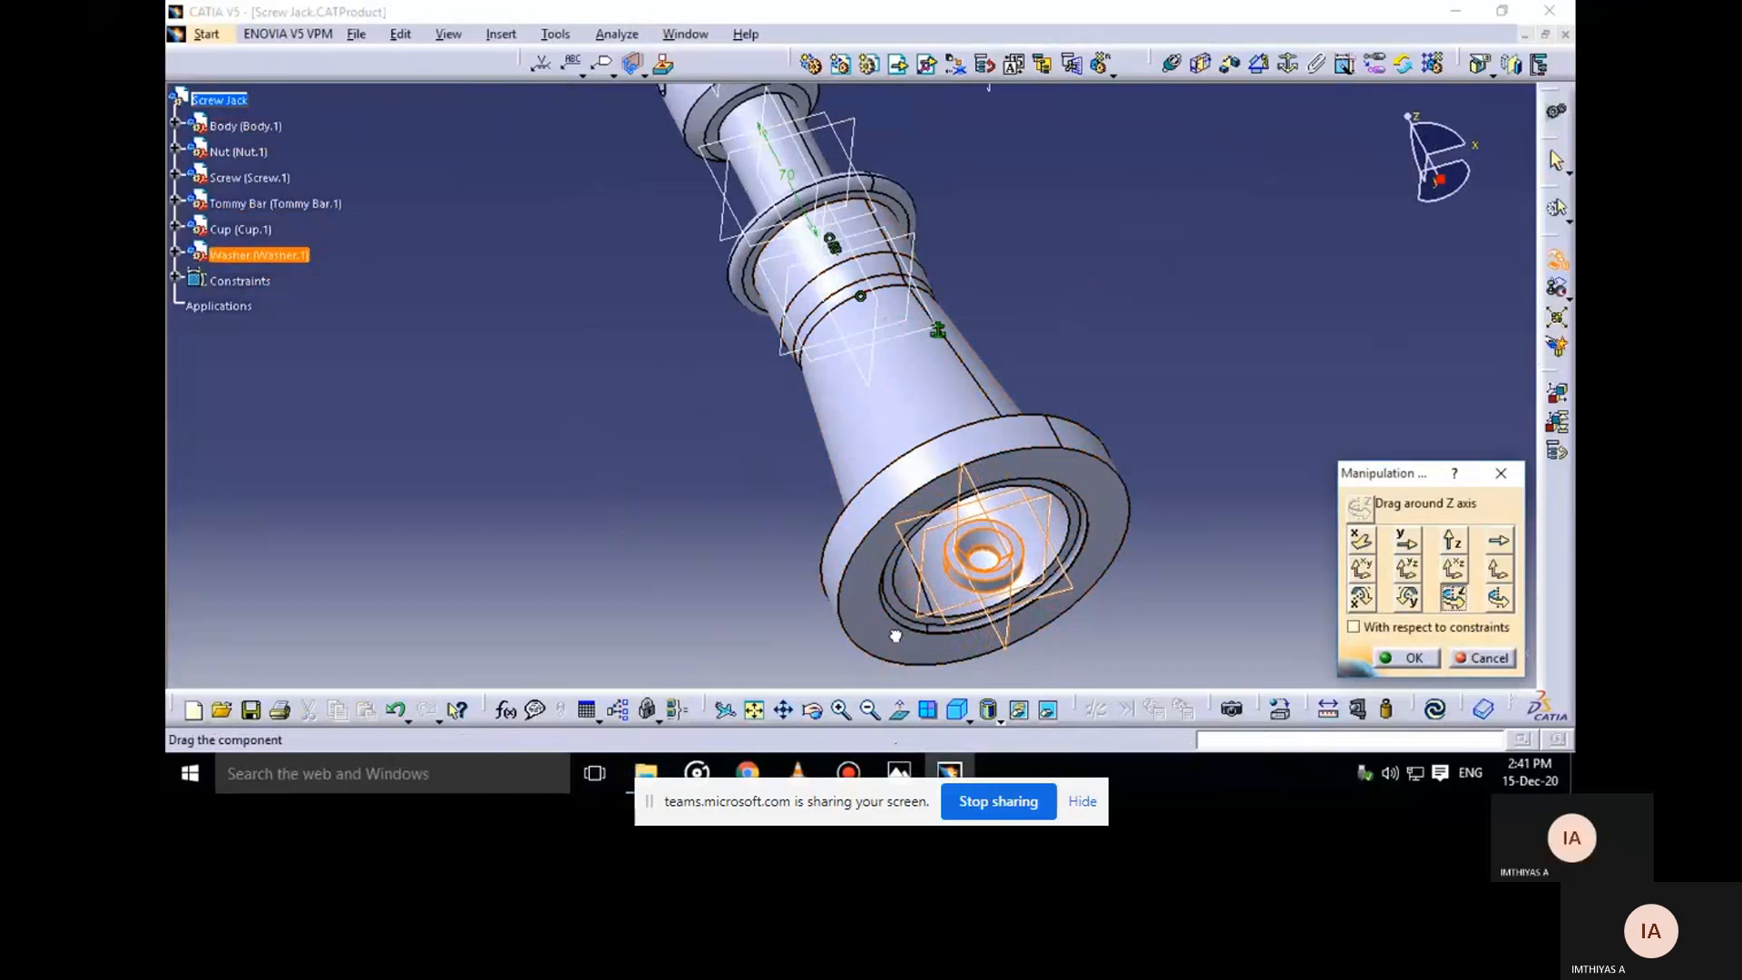
click(1407, 597)
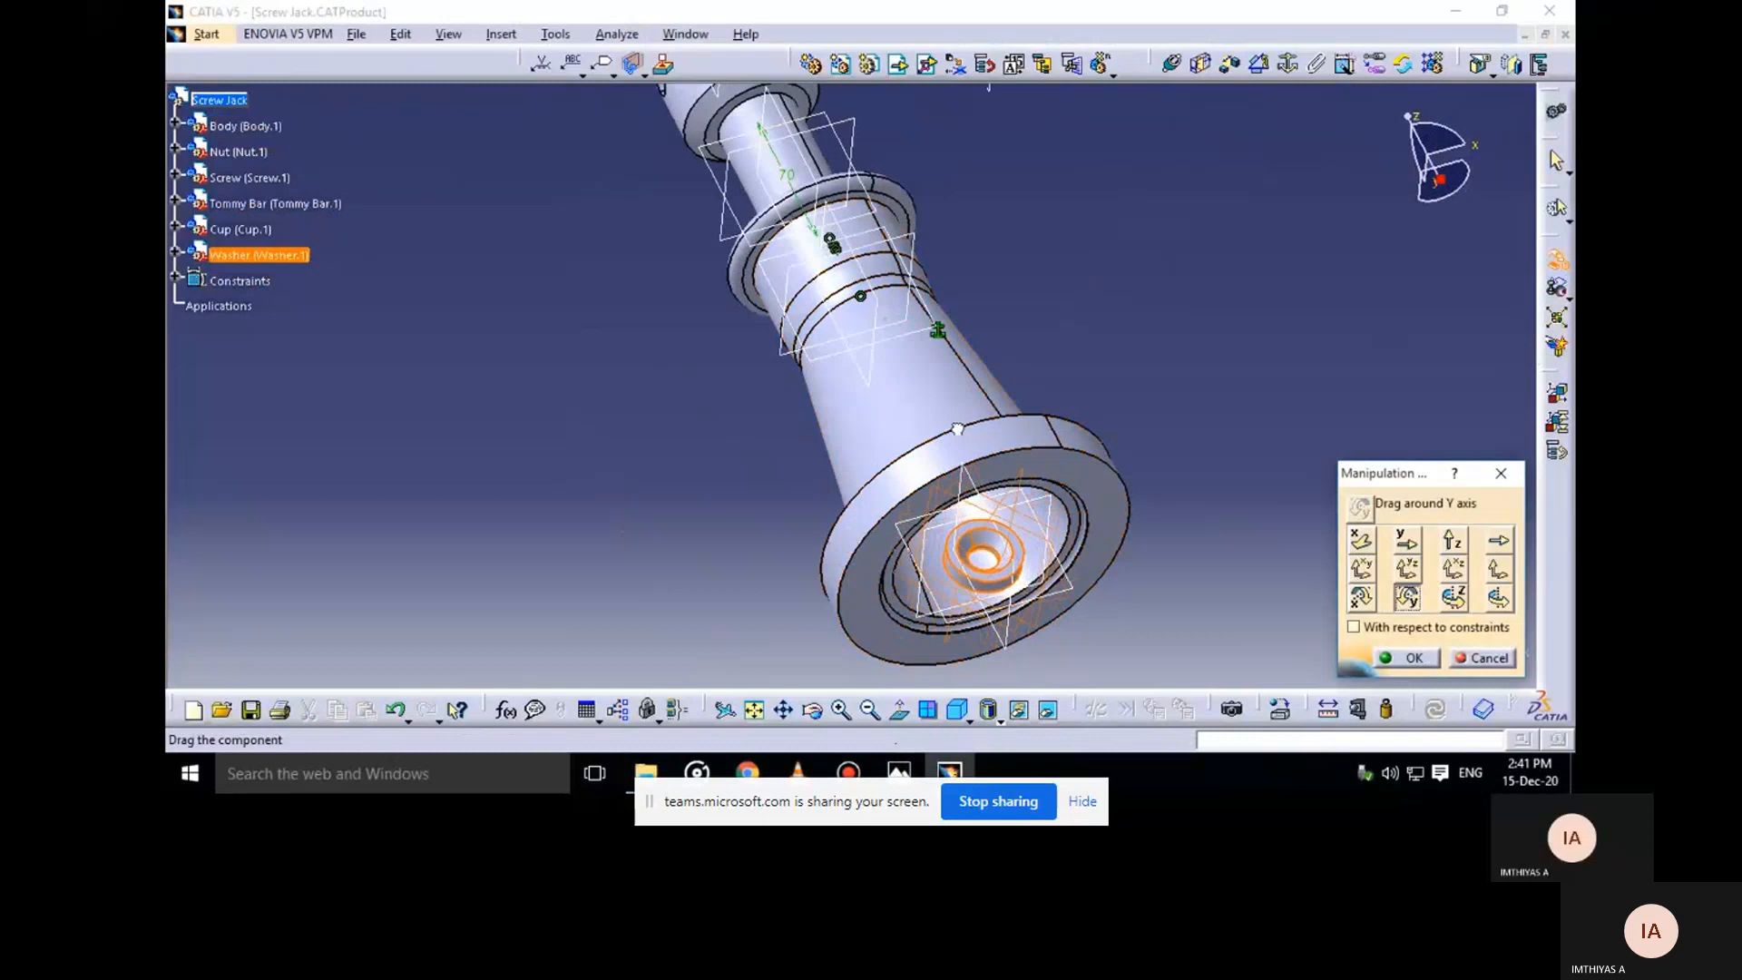
click(1361, 597)
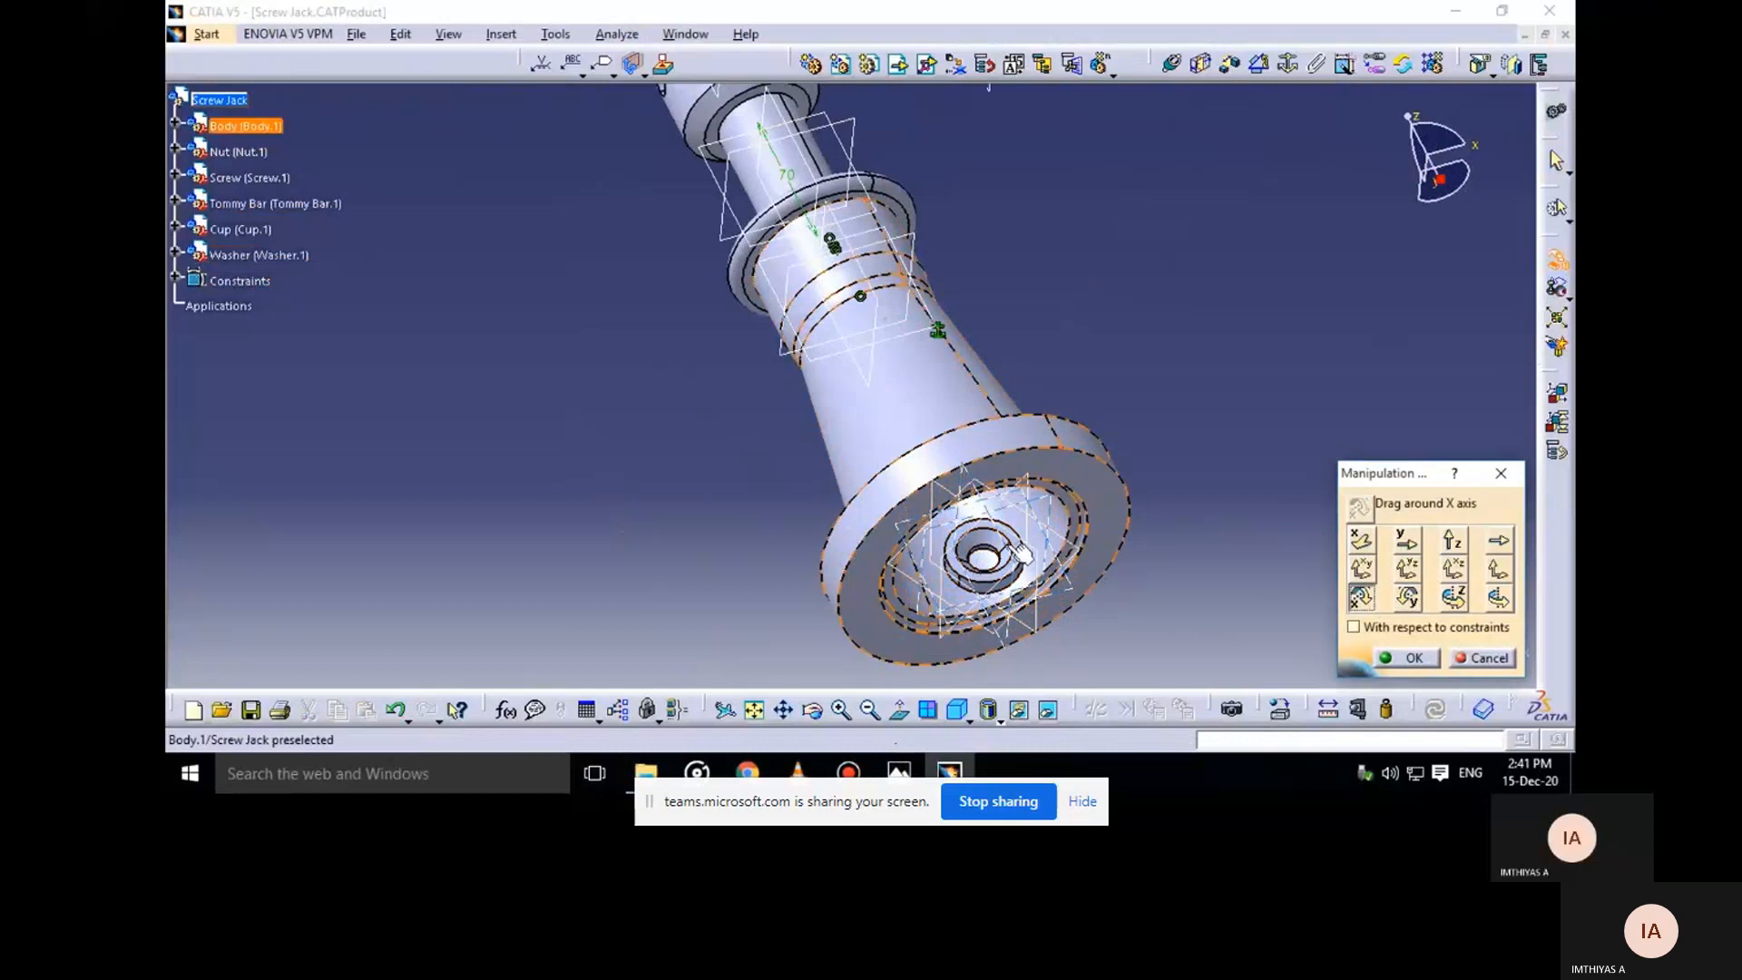
drag(1033, 568, 986, 595)
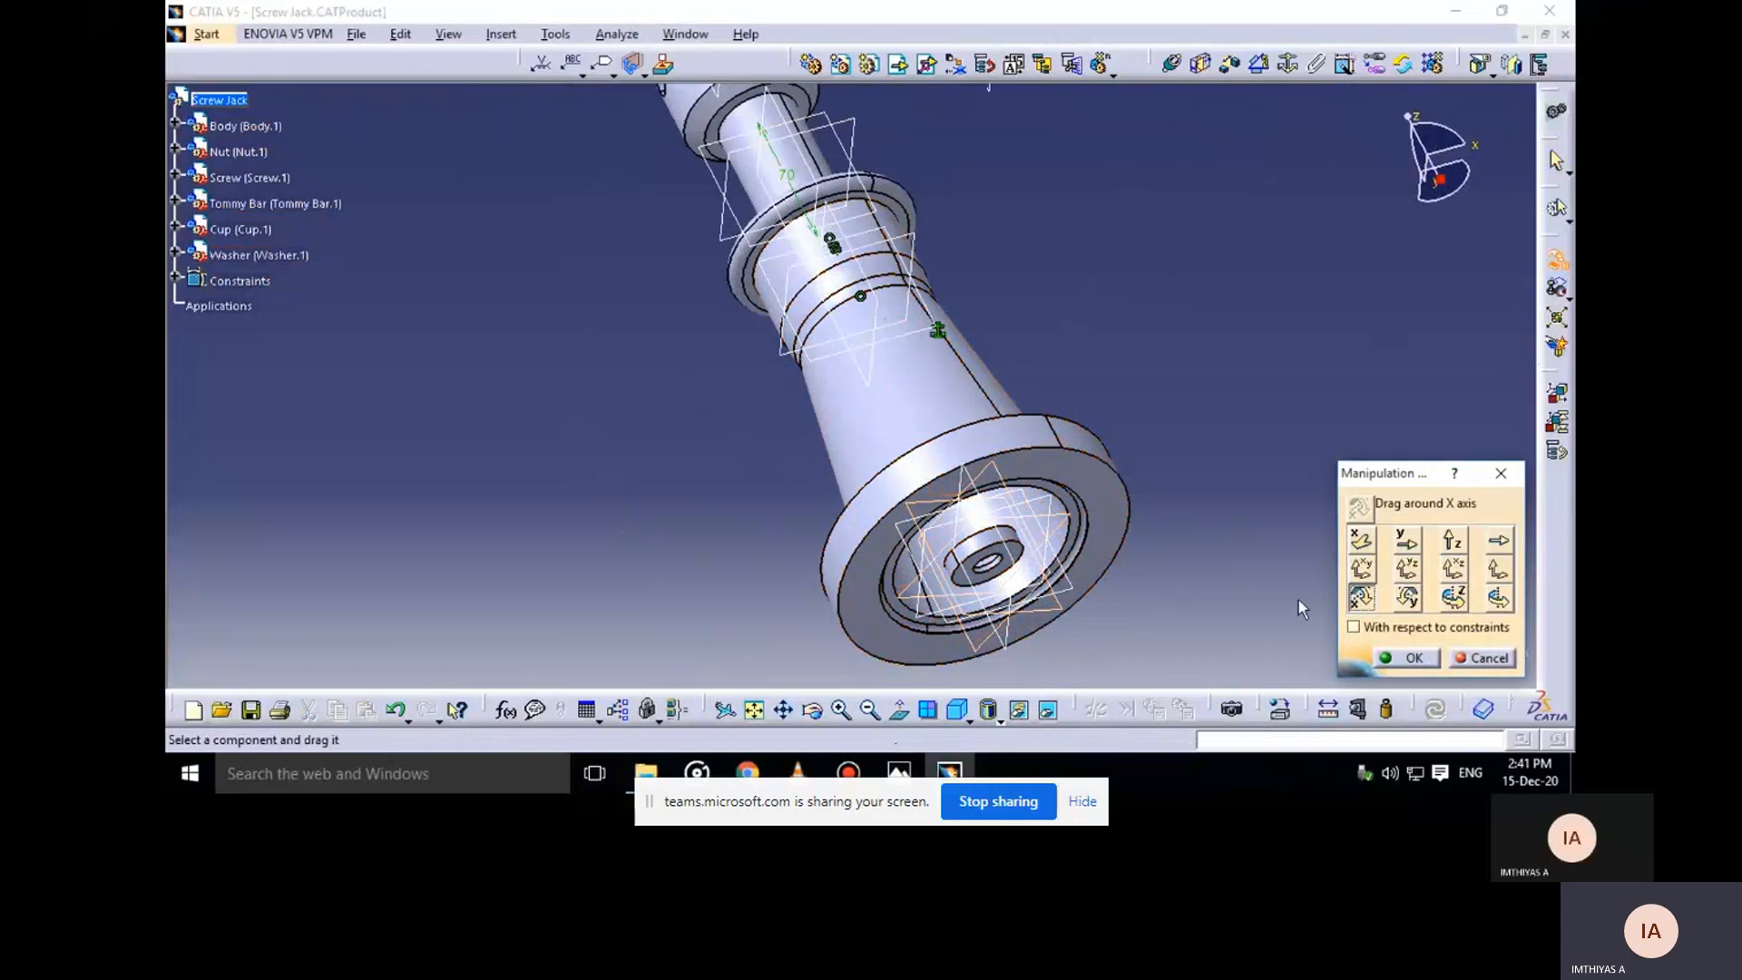
click(1407, 658)
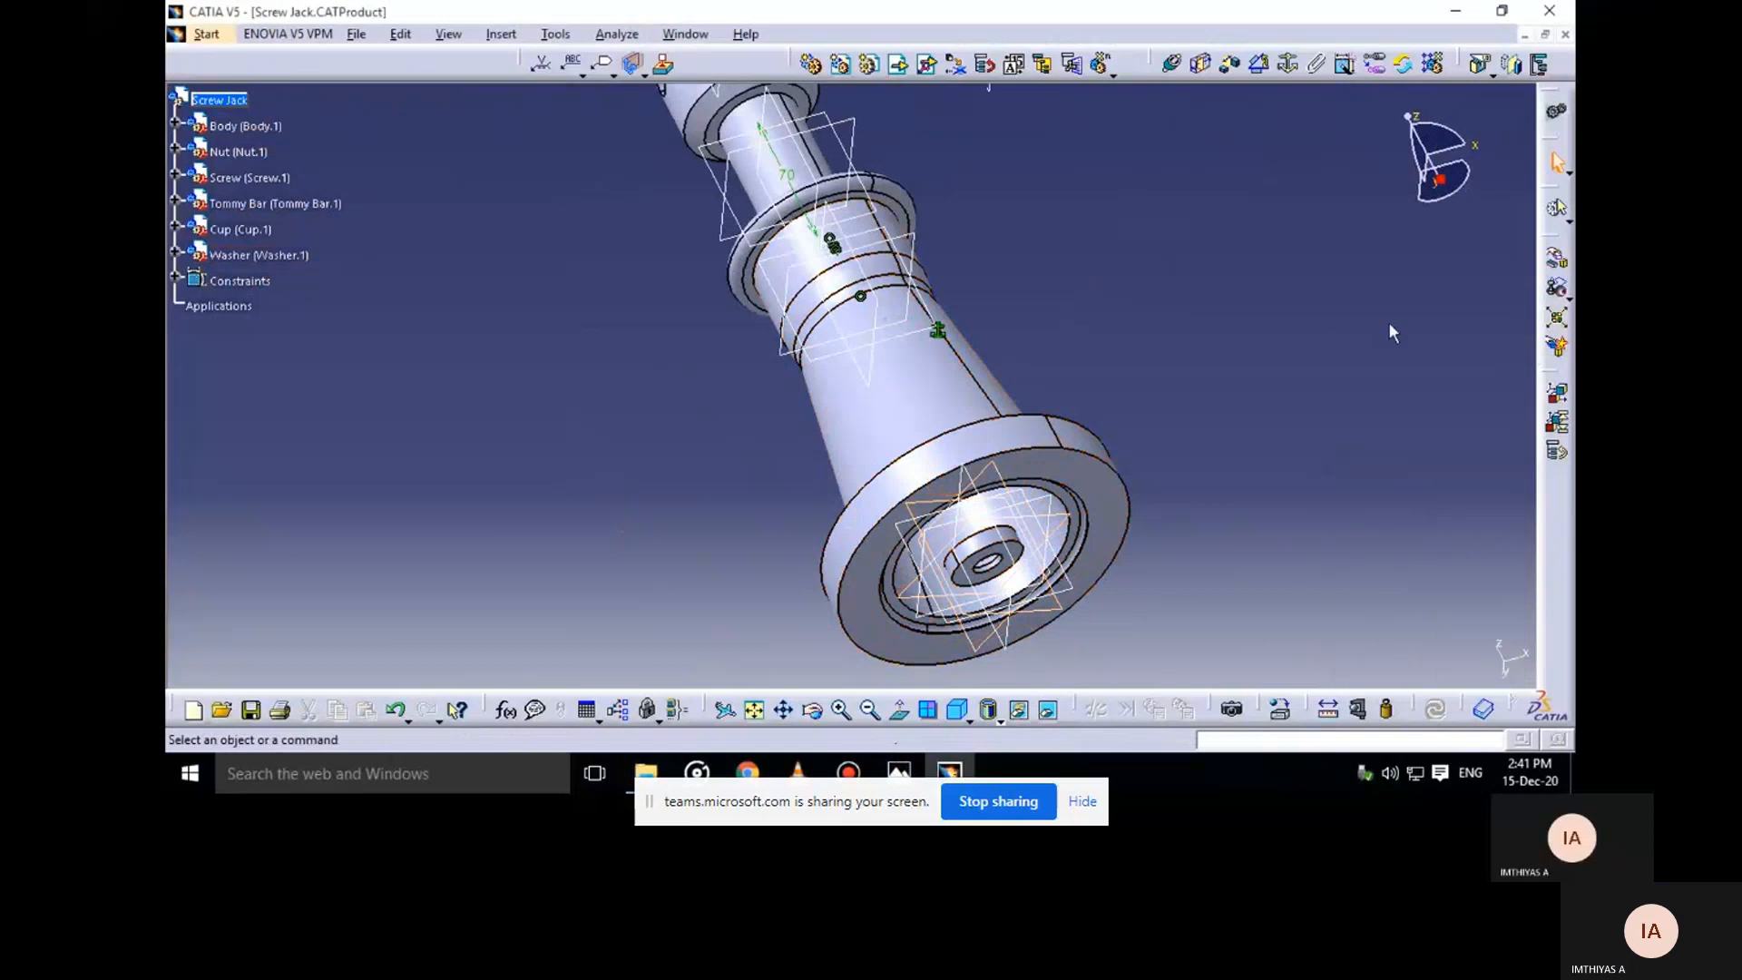
Move the washer along the Z axis with the Manipulation tool until it stands clear above the cup's rim
click(1555, 263)
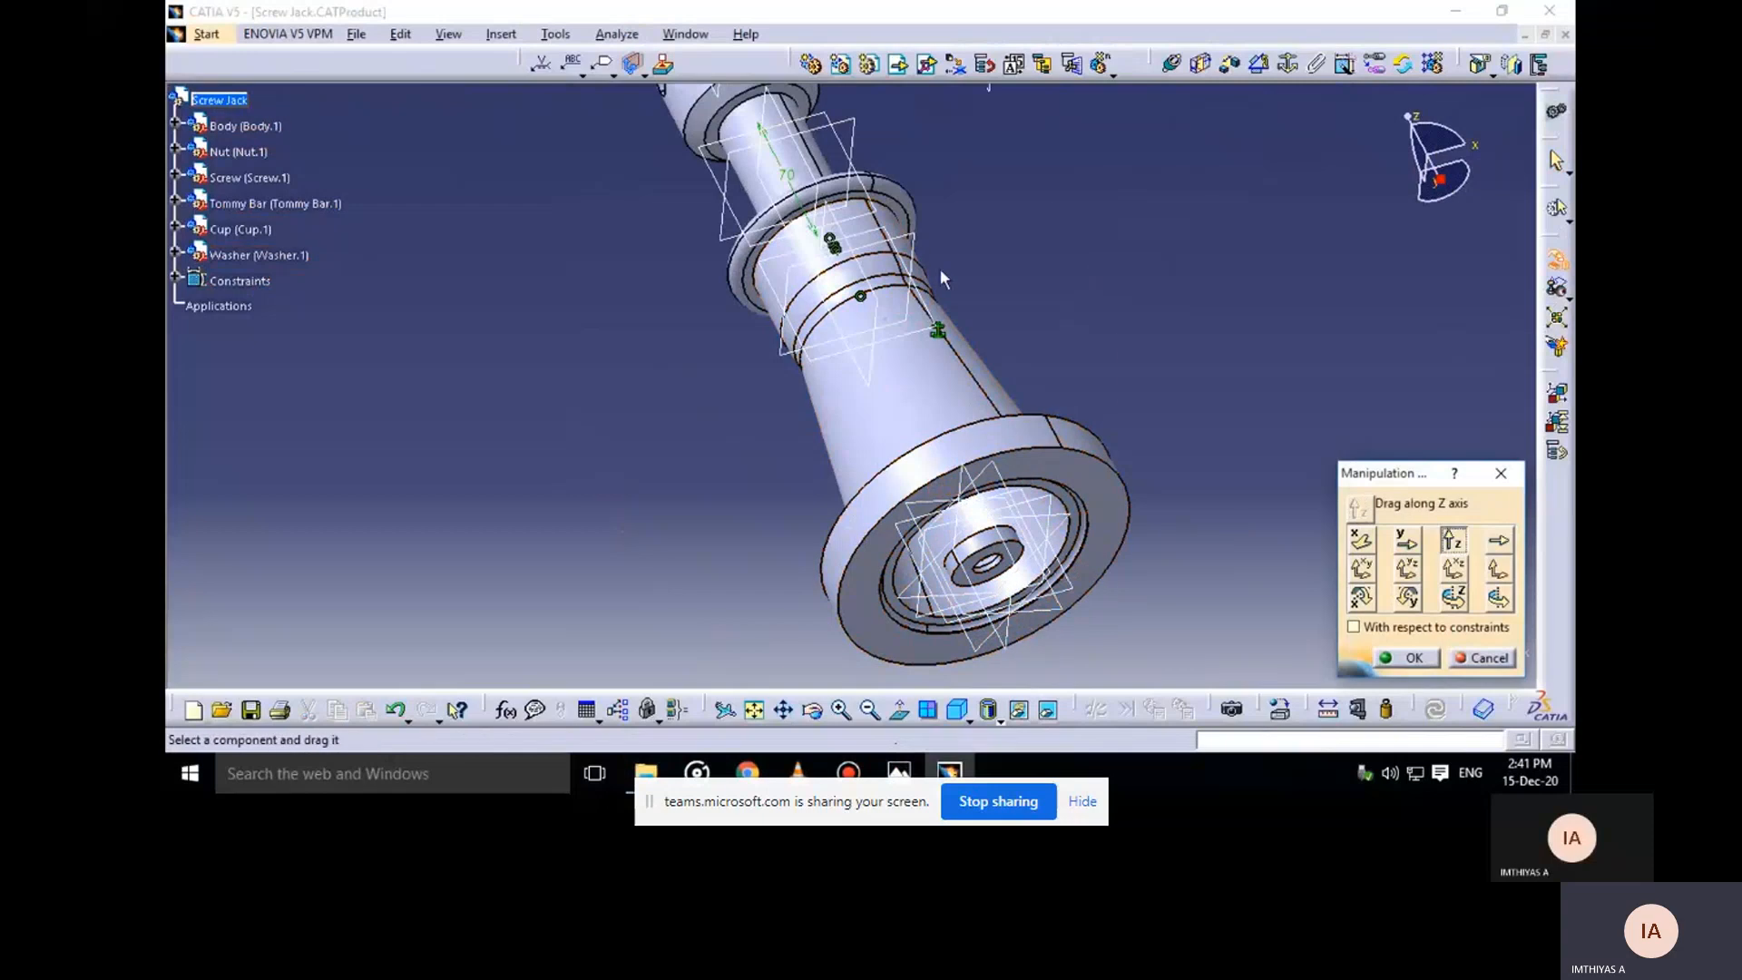
ctrl+middle_drag(940, 271, 956, 371)
middle_drag(900, 450, 1018, 552)
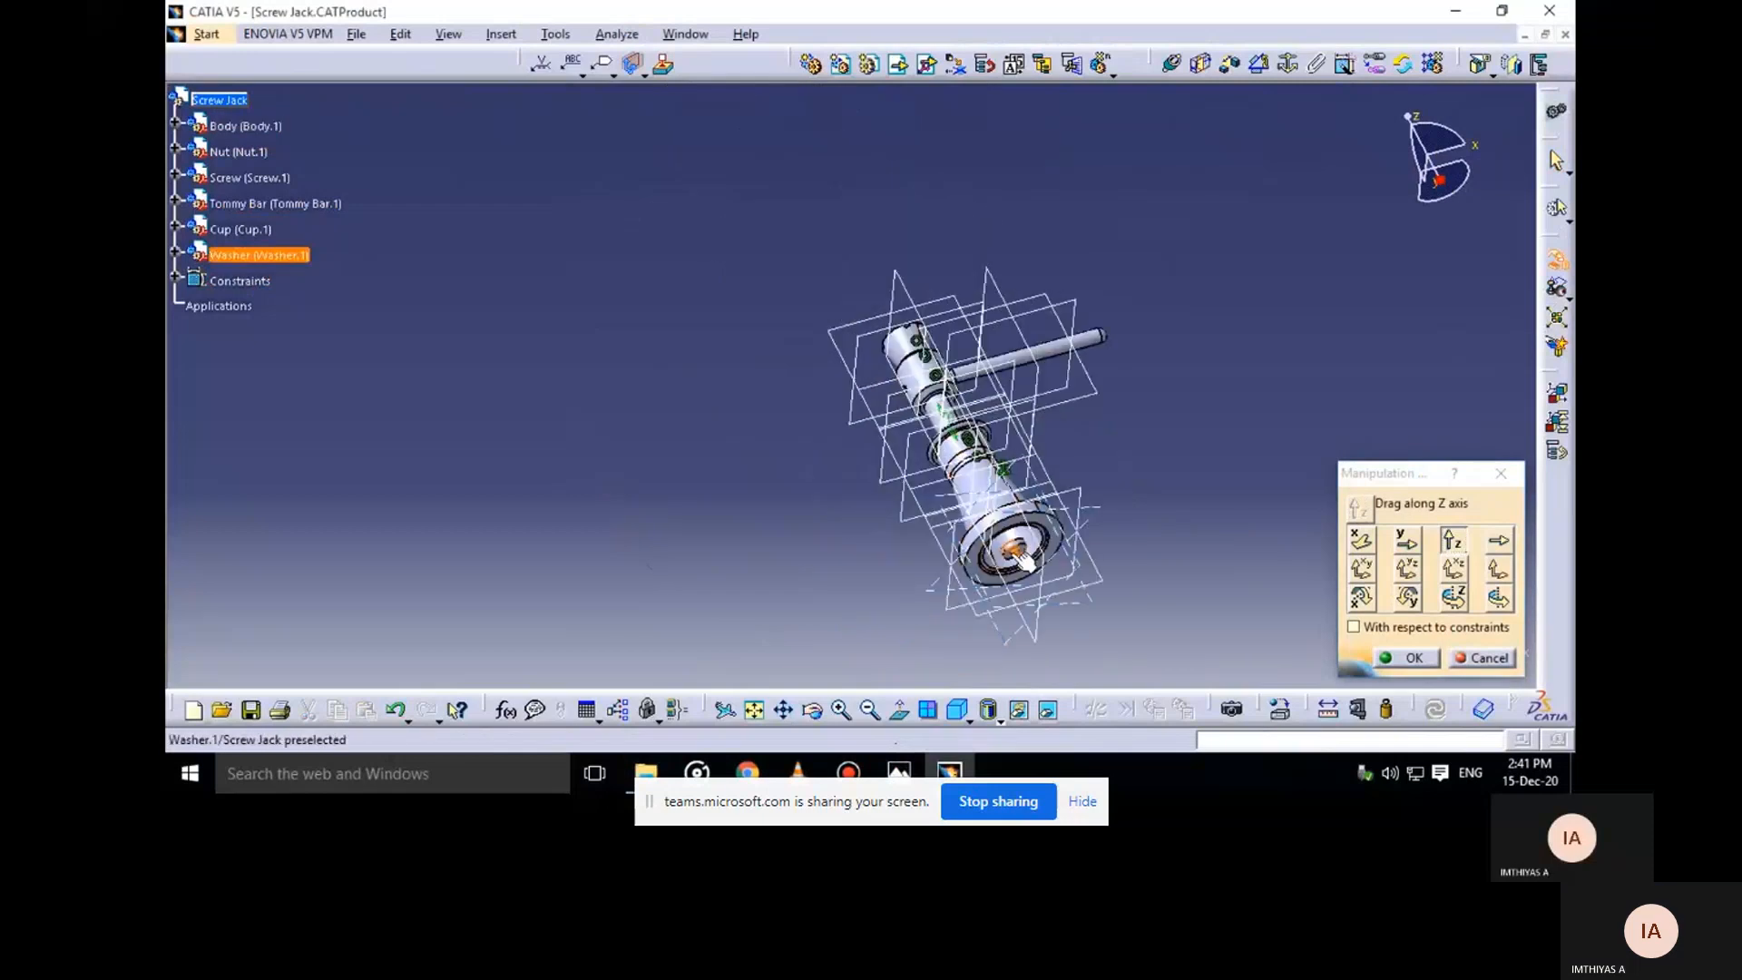
drag(1018, 551, 894, 303)
middle_drag(937, 192, 1034, 243)
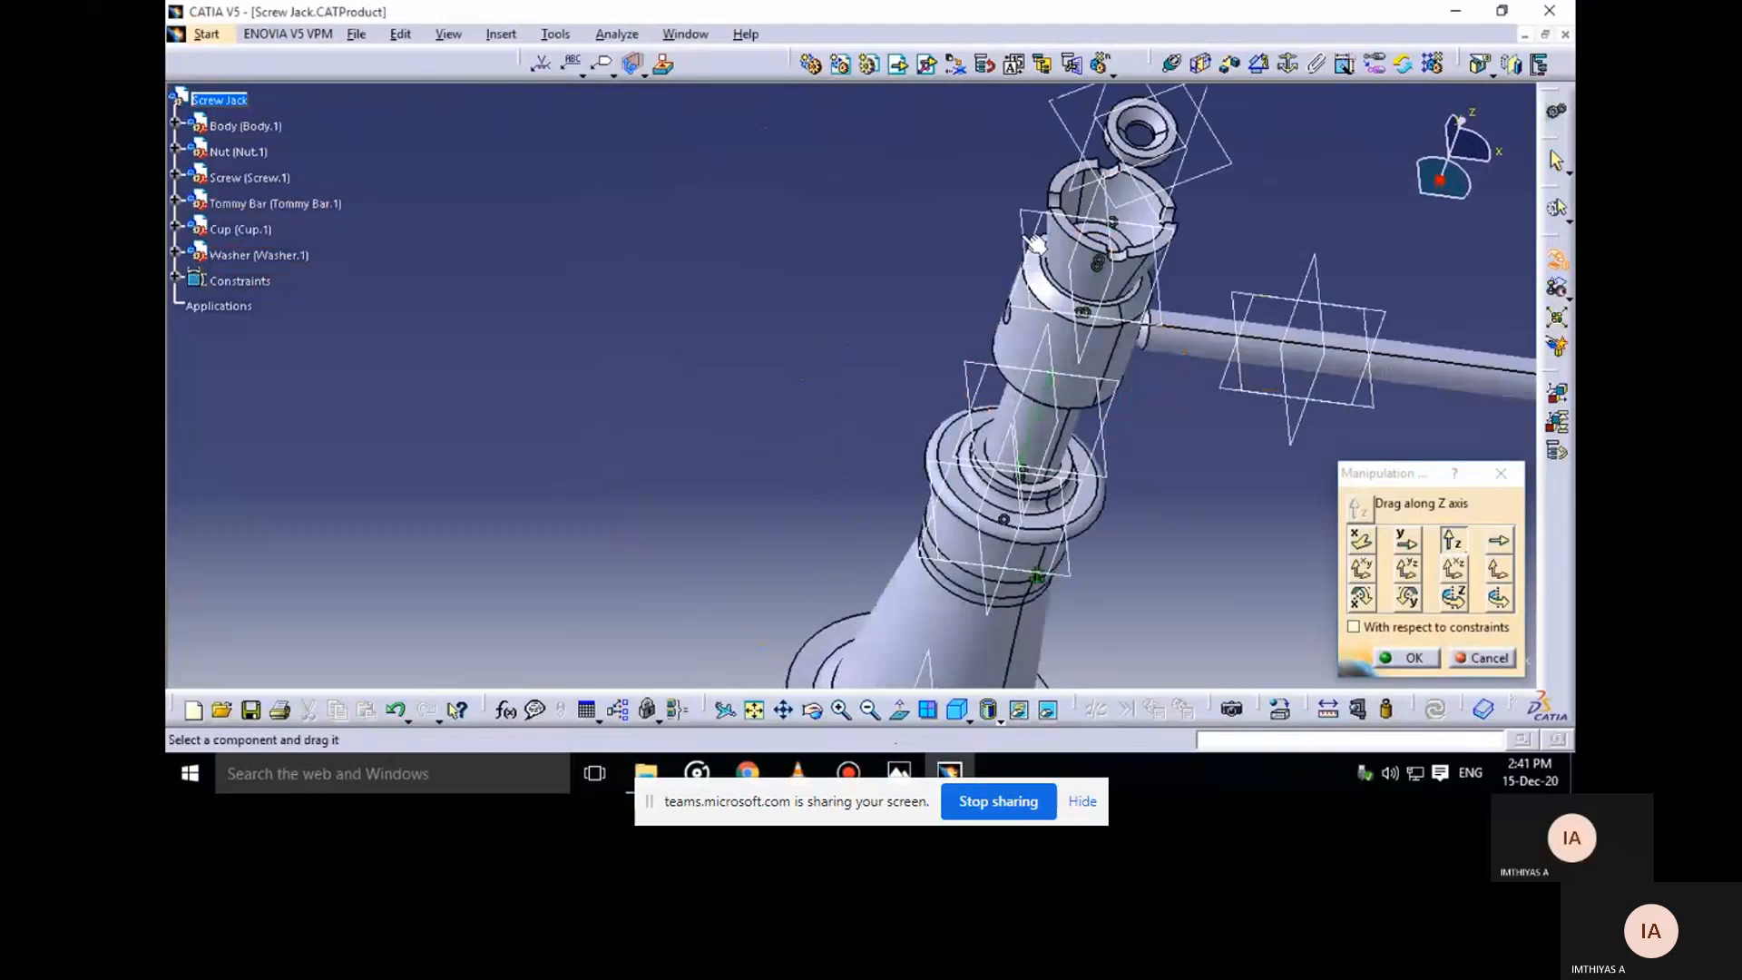
middle_drag(1125, 152, 929, 412)
mouse_move(929, 412)
middle_down()
mouse_move(825, 487)
mouse_move(940, 530)
mouse_move(943, 409)
middle_up()
middle_drag(944, 408, 762, 410)
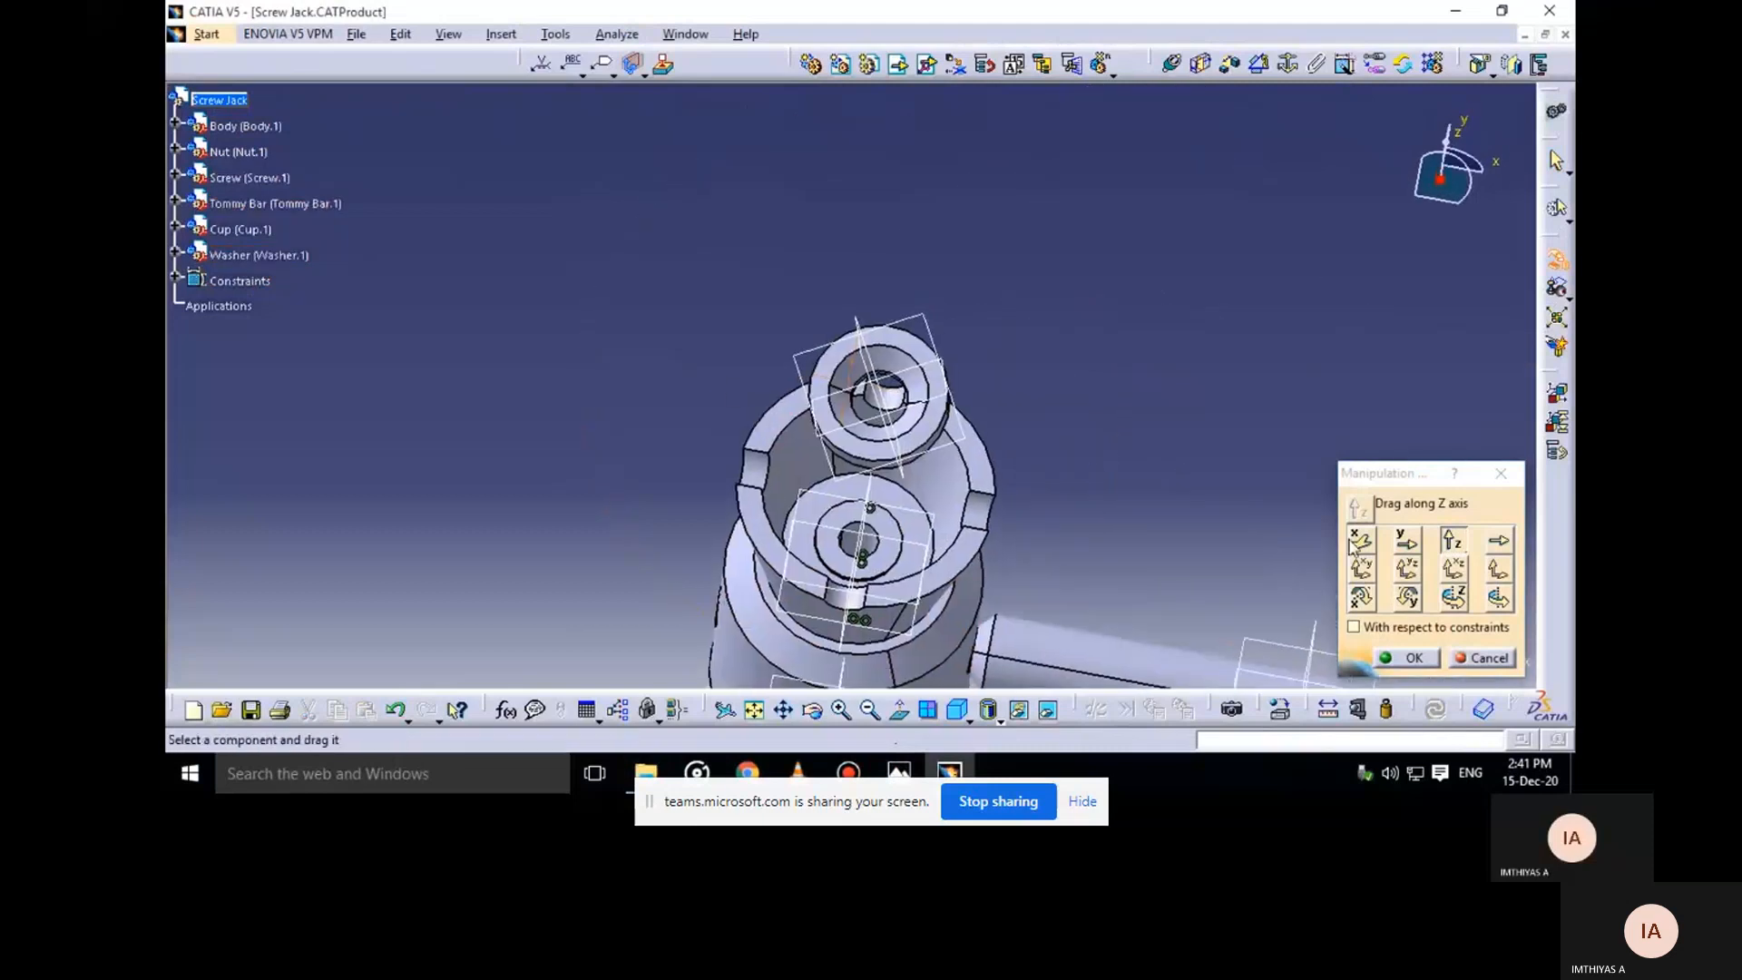
click(1414, 655)
Add a Coincidence constraint between the washer's central axis and the cup's central axis
ctrl+middle_drag(1034, 423, 991, 247)
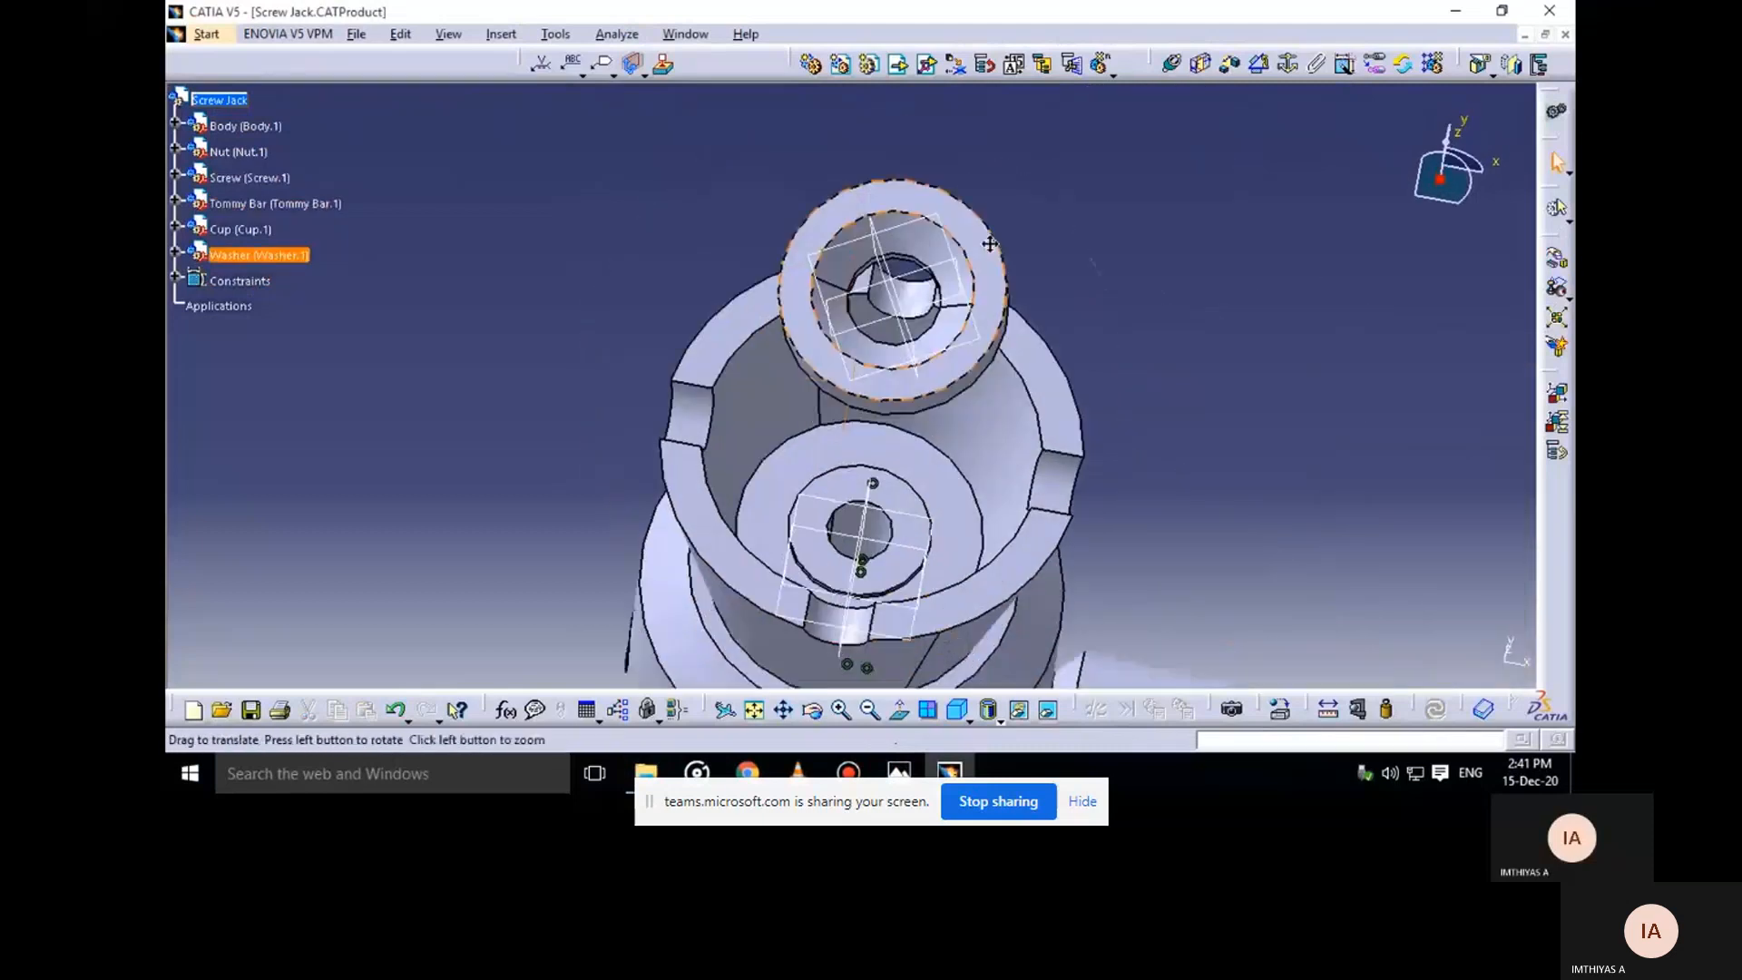
click(1173, 65)
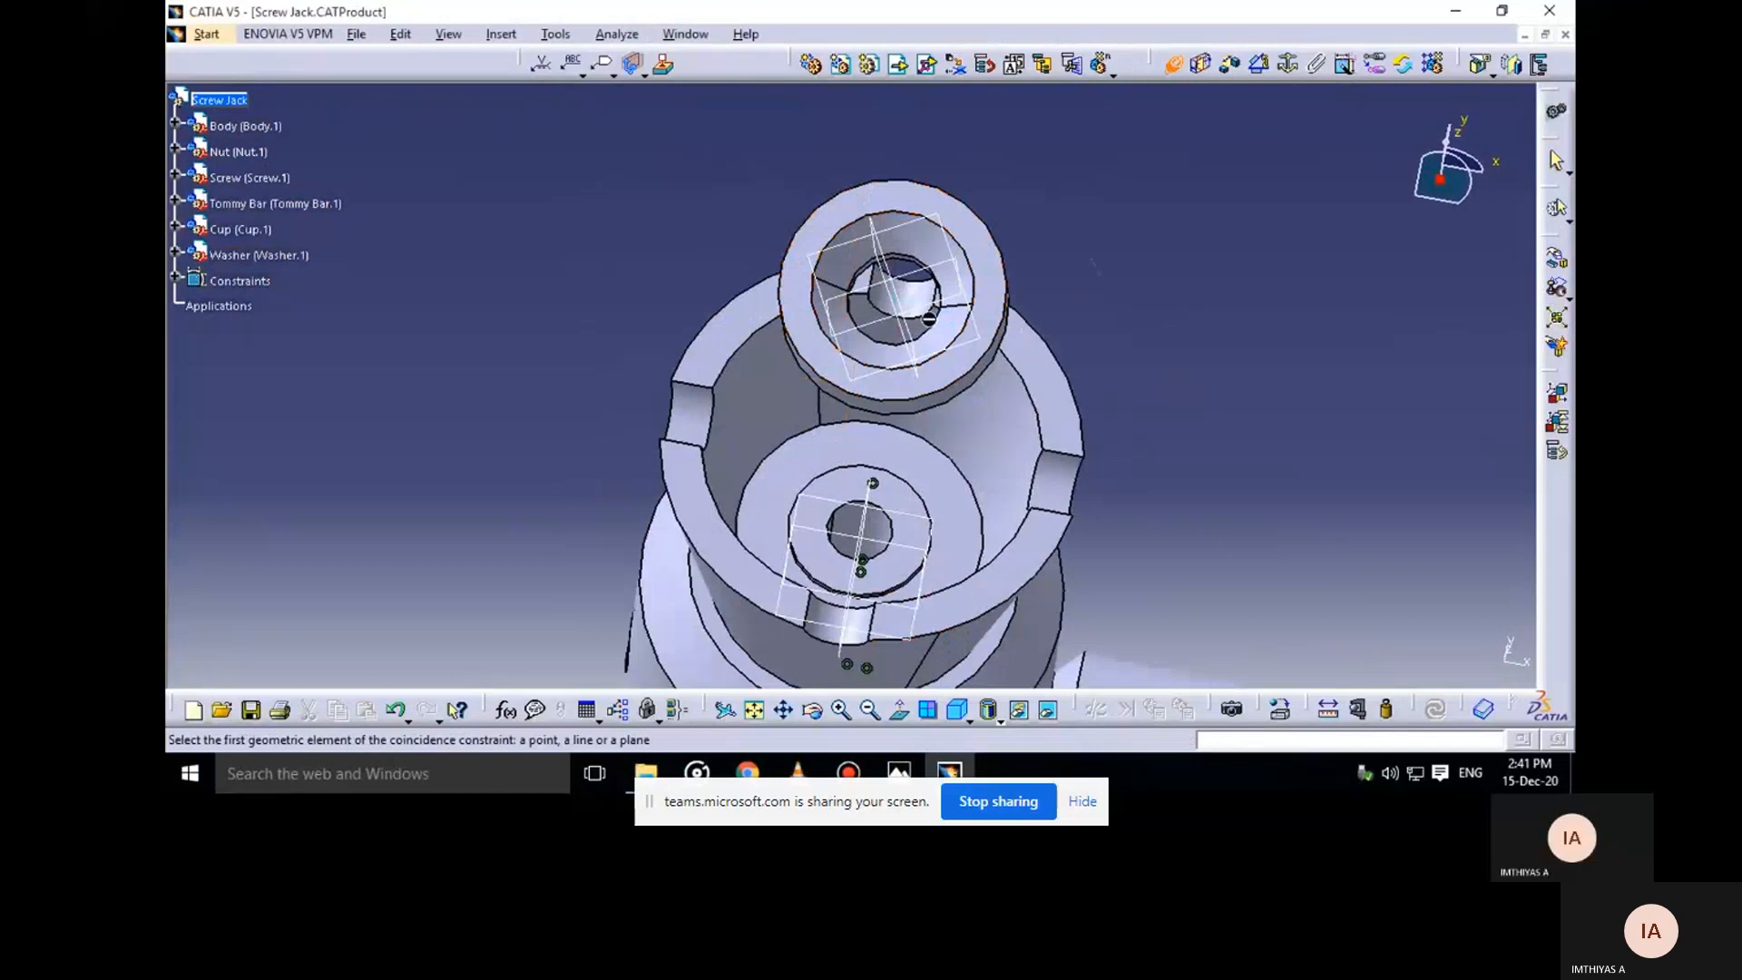
middle_drag(925, 369, 921, 317)
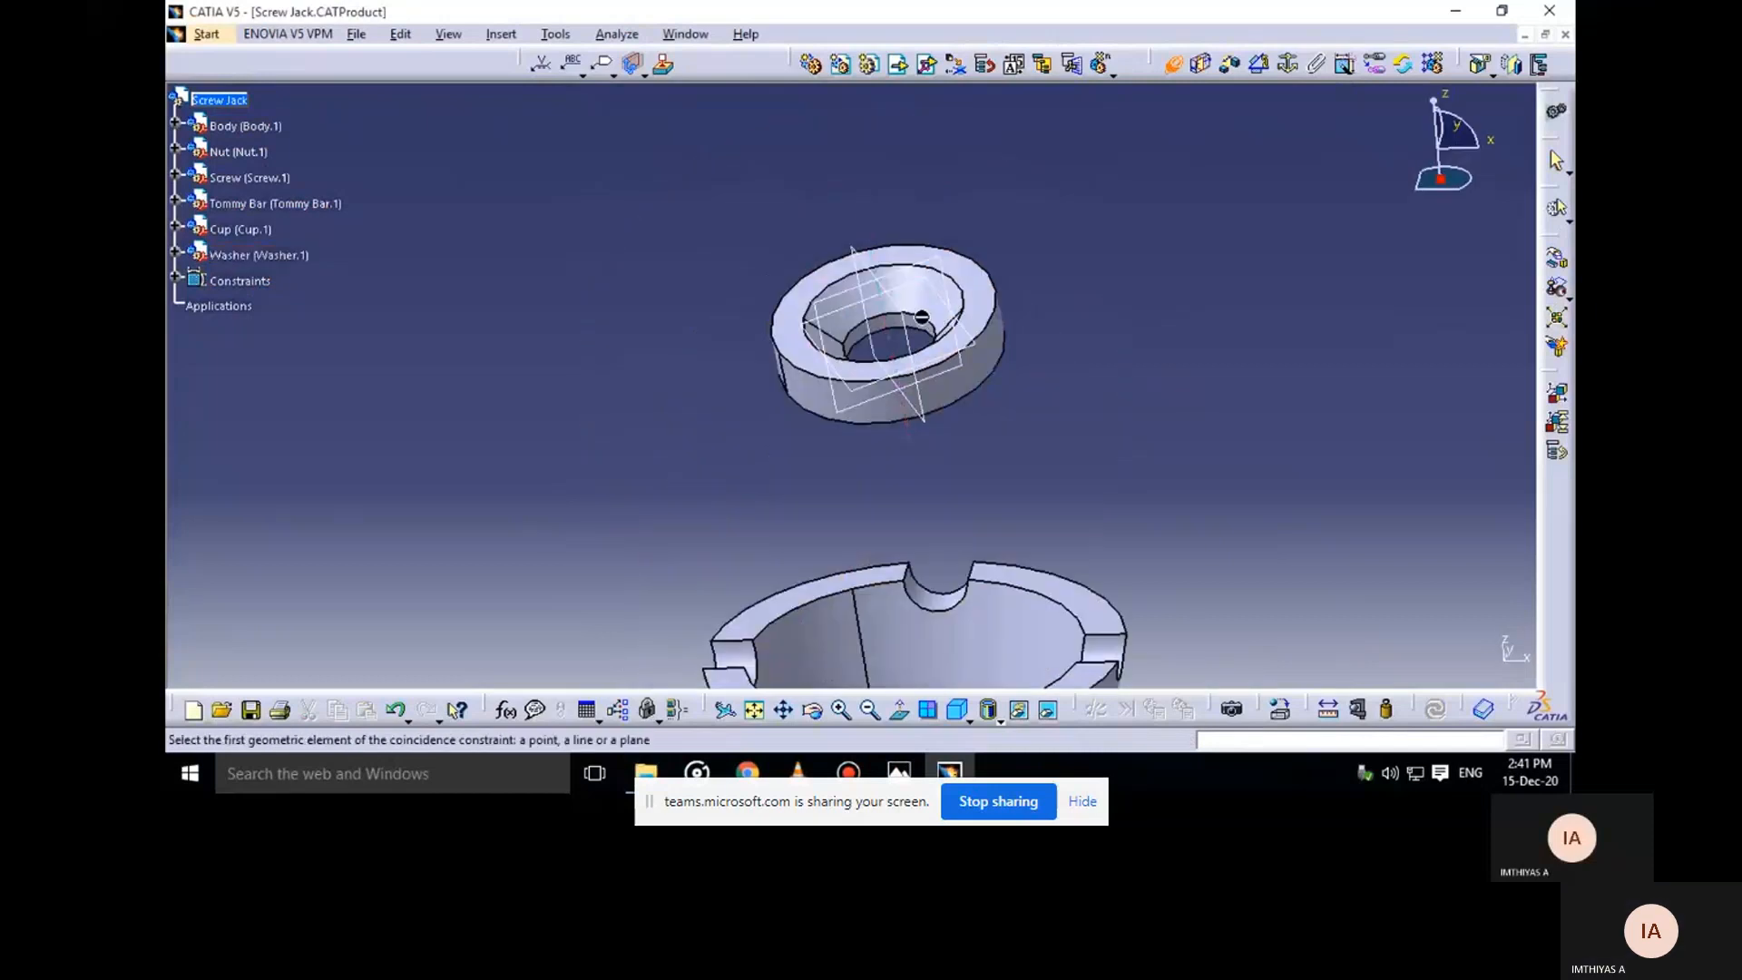
click(915, 303)
middle_drag(912, 534, 913, 442)
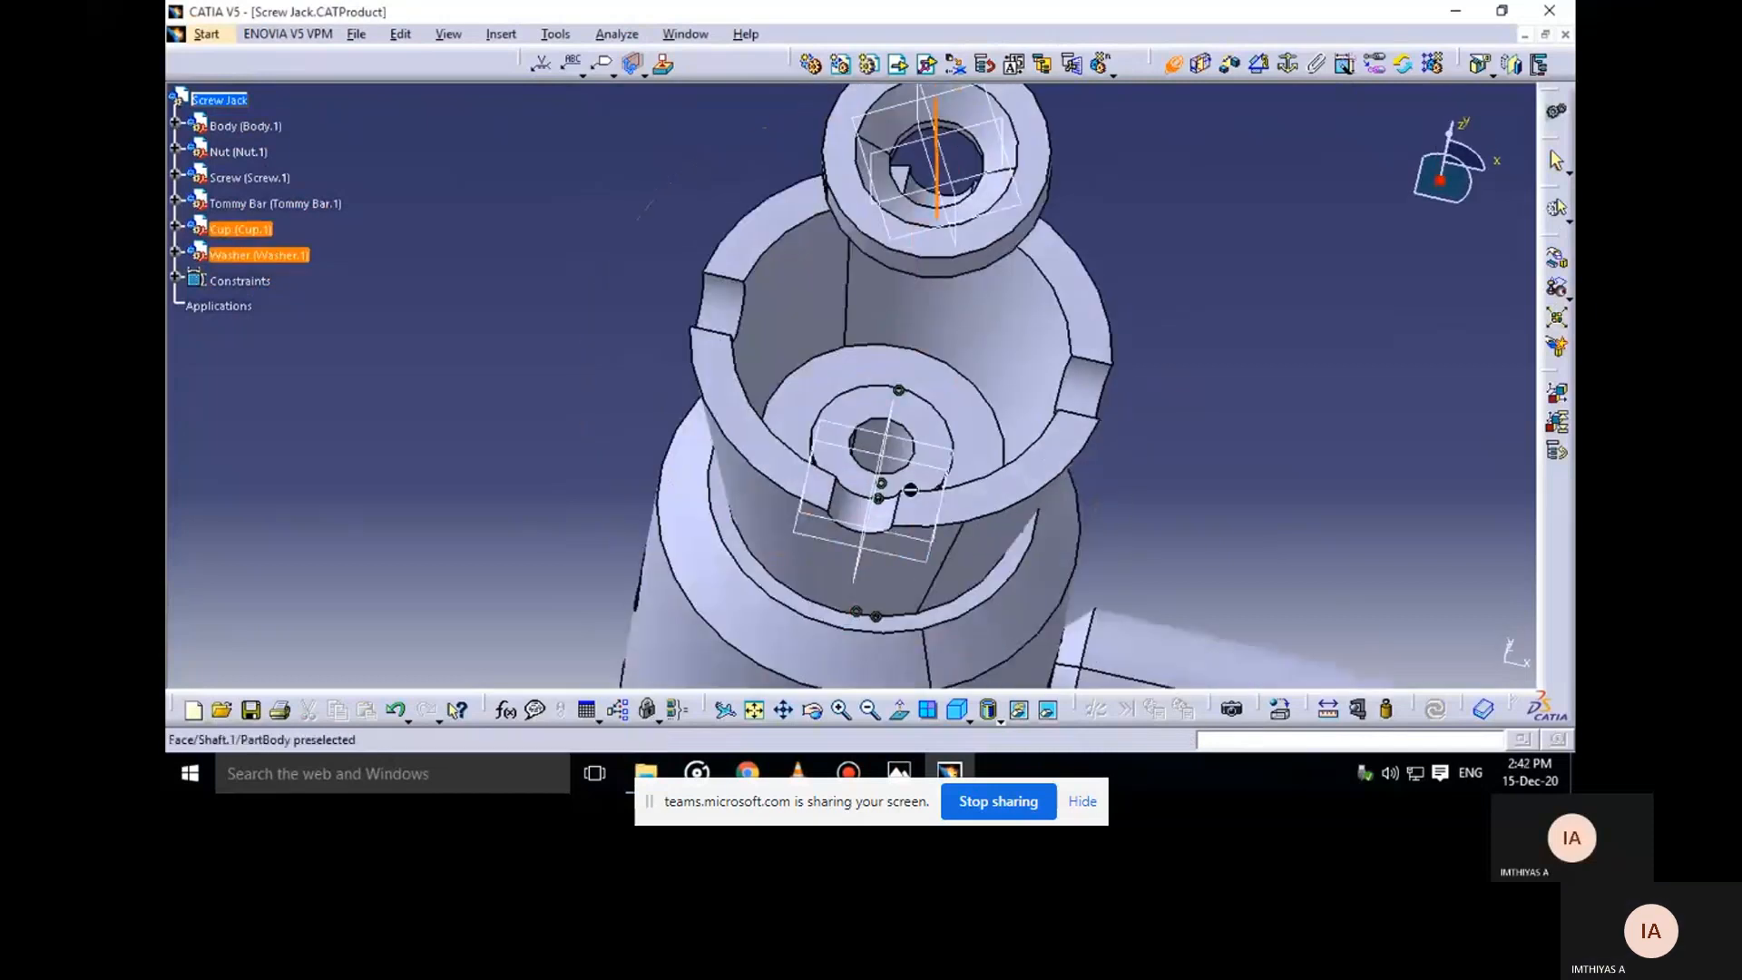
click(914, 442)
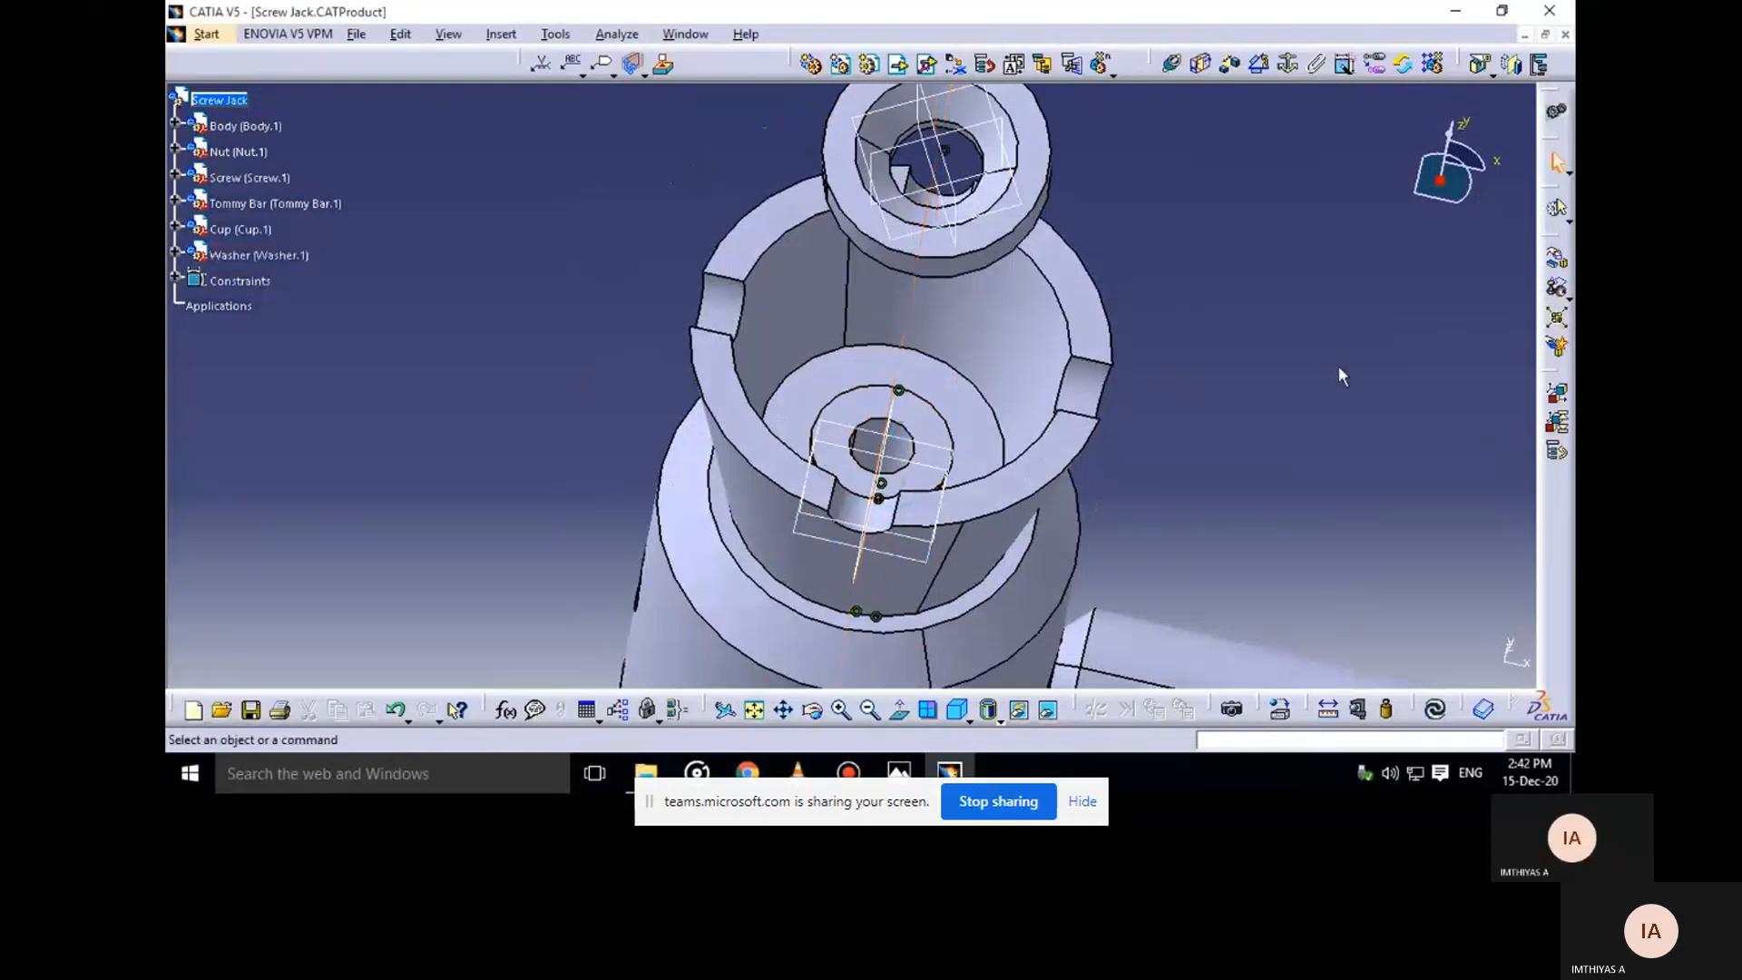
mouse_move(1011, 303)
middle_down()
mouse_move(944, 241)
mouse_move(1044, 299)
middle_up()
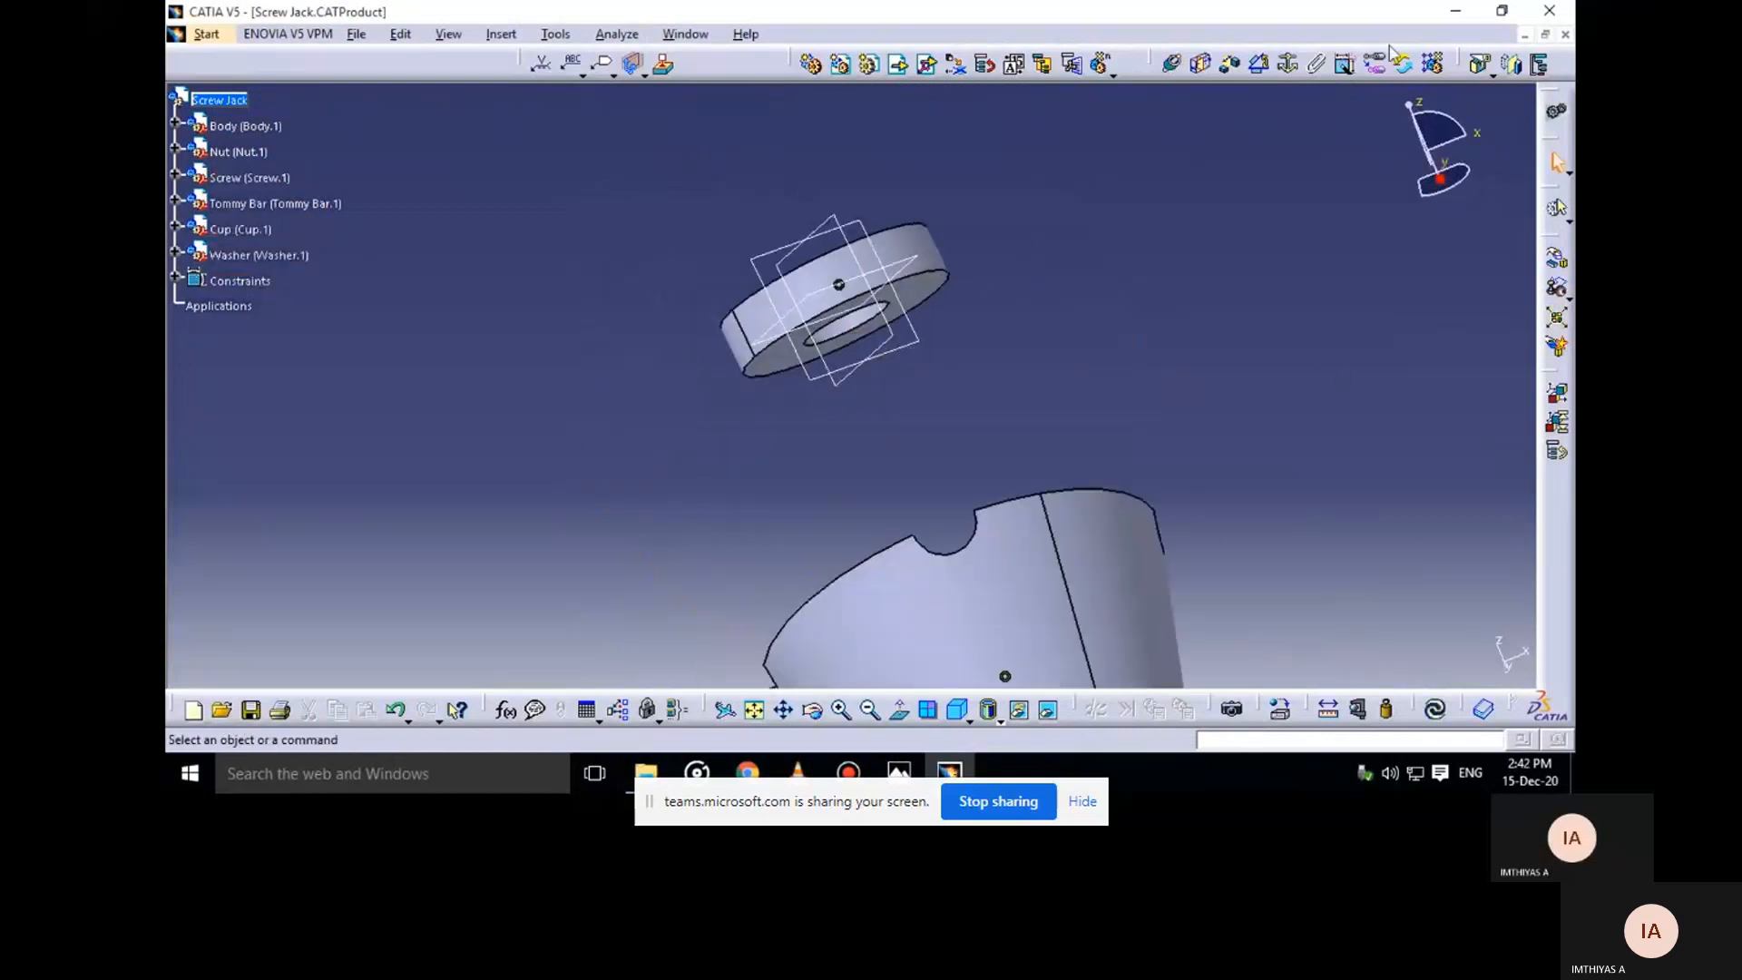
Add a Coincidence constraint with Opposite orientation between the washer's underside and the main screw's top face, and update the assembly
click(1172, 64)
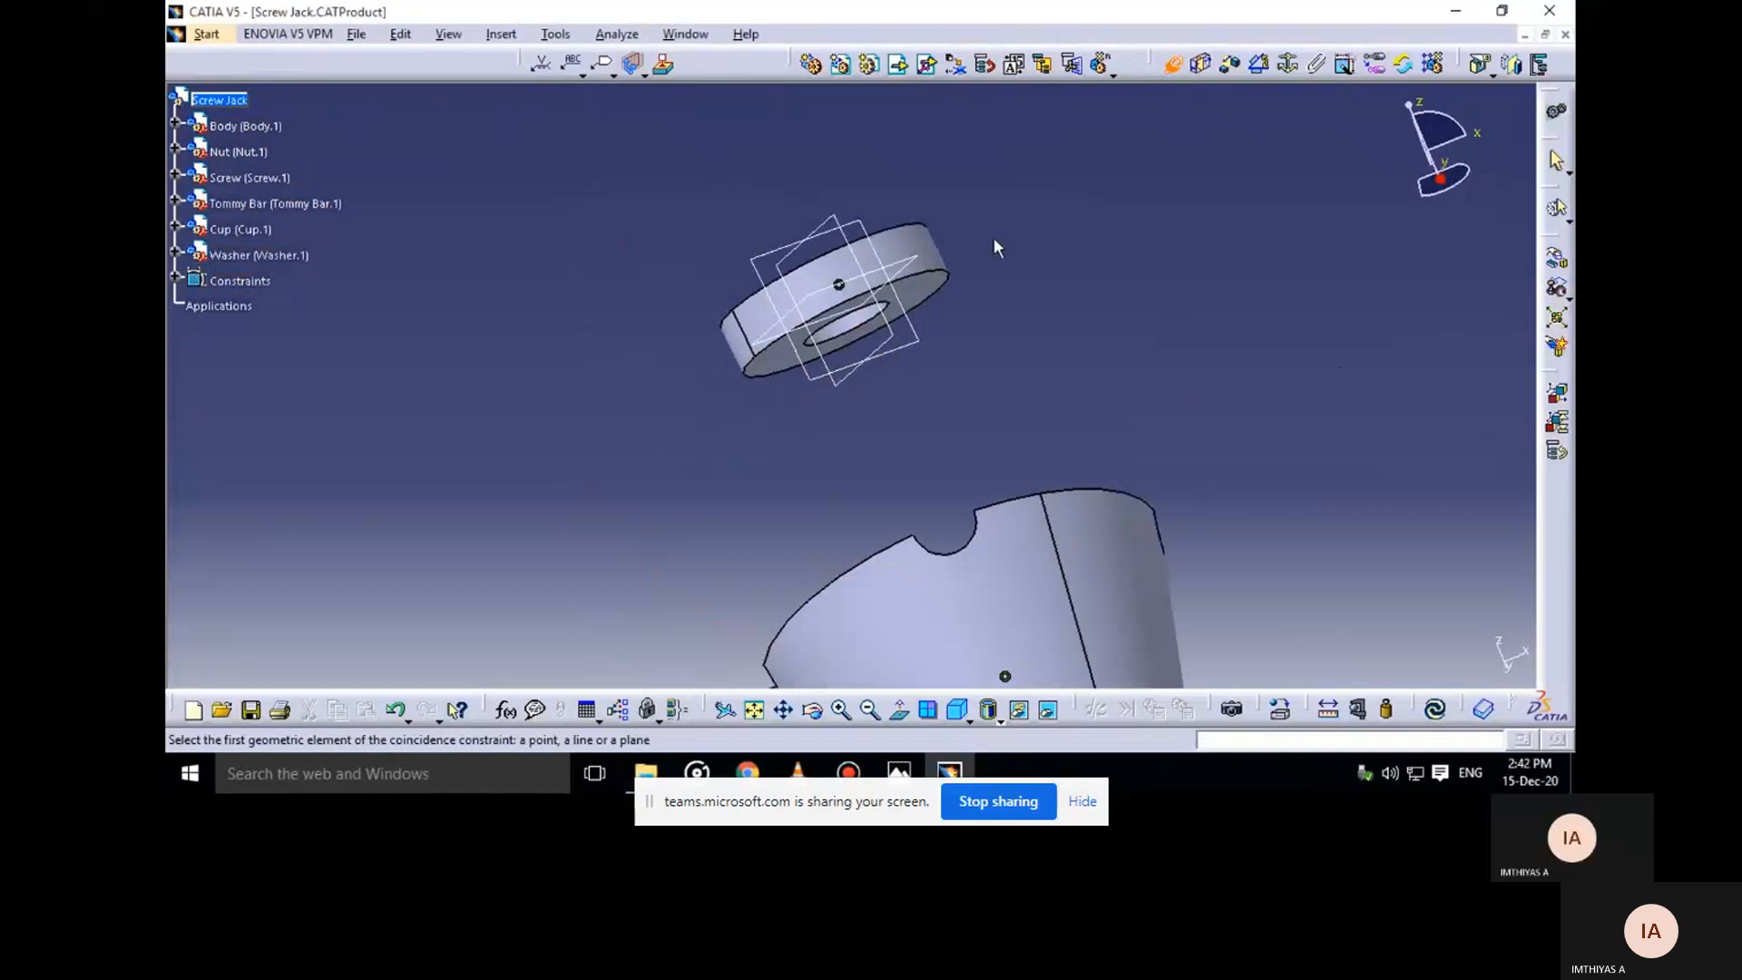
click(935, 295)
middle_drag(972, 202, 912, 392)
click(907, 393)
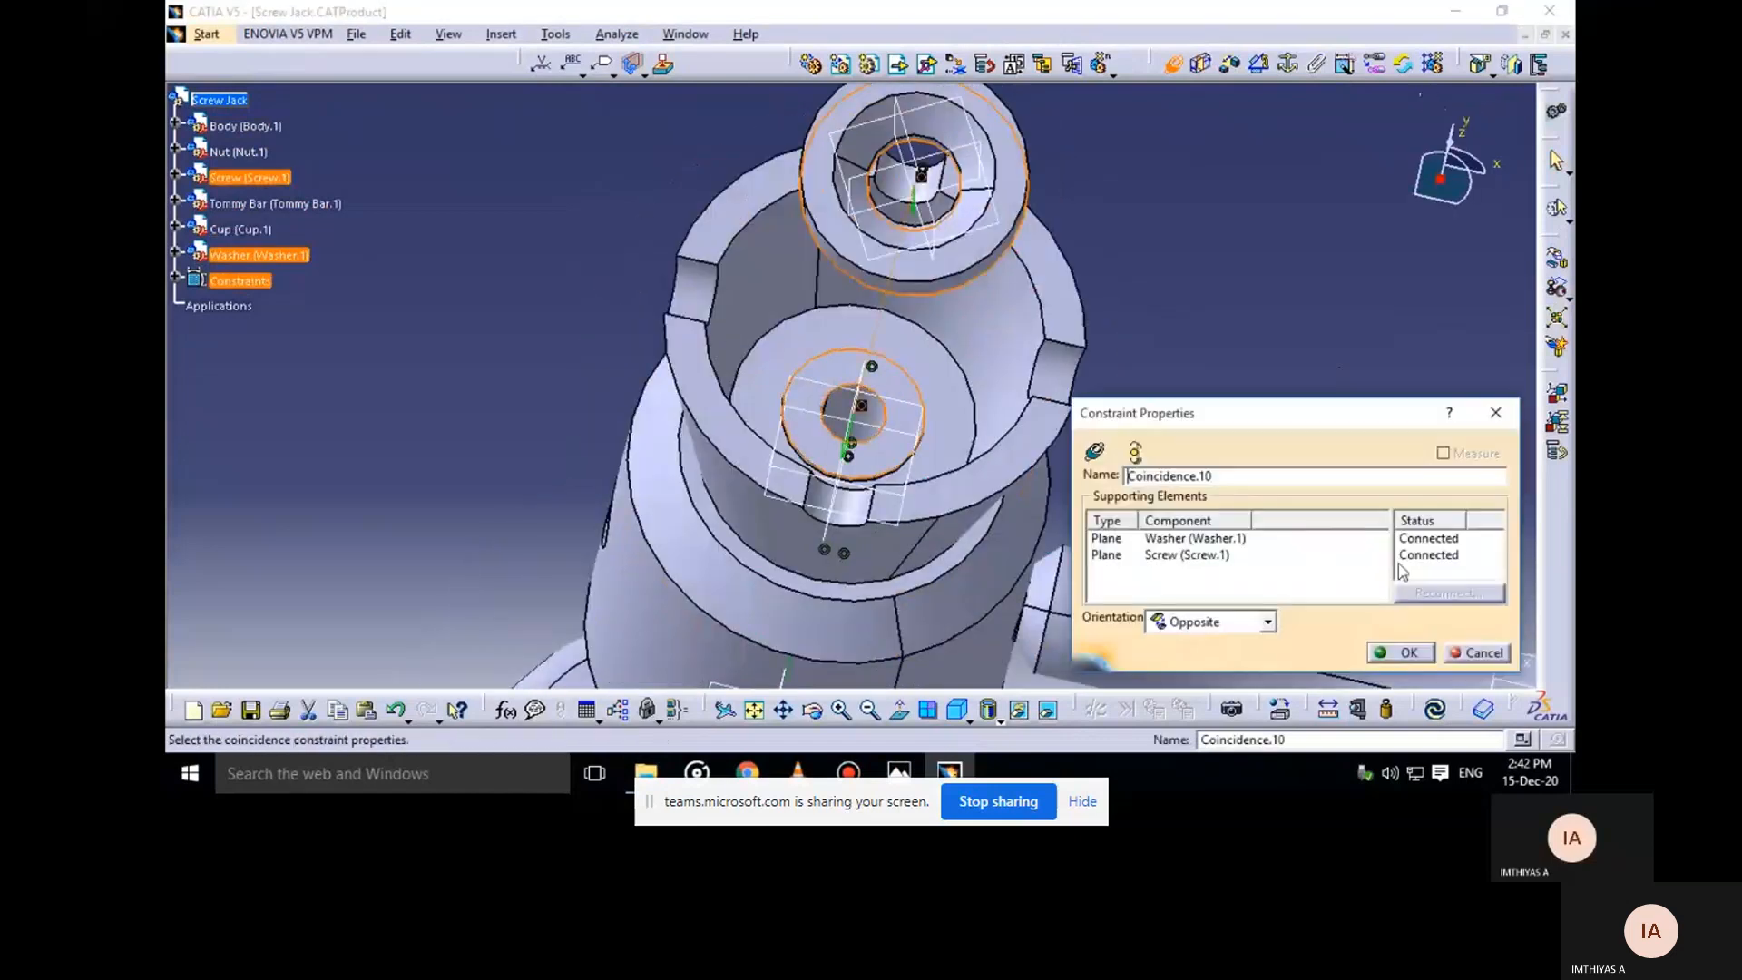
click(1402, 650)
click(1435, 711)
click(1271, 358)
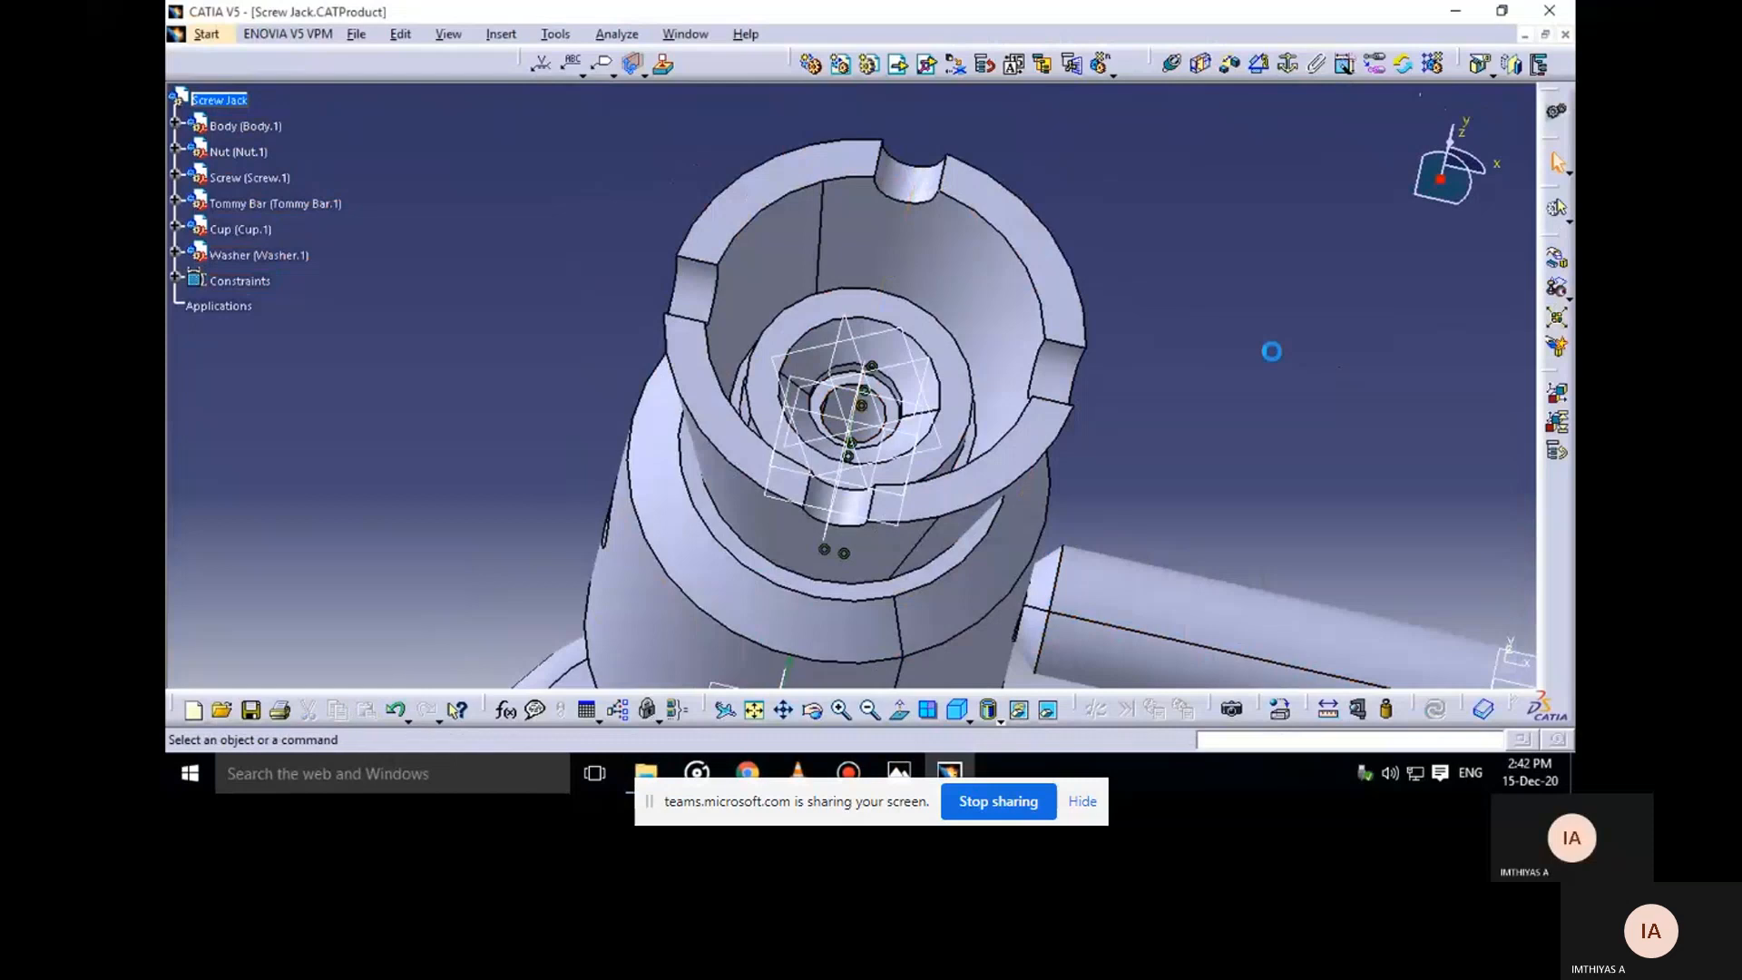
middle_drag(1060, 333, 1026, 187)
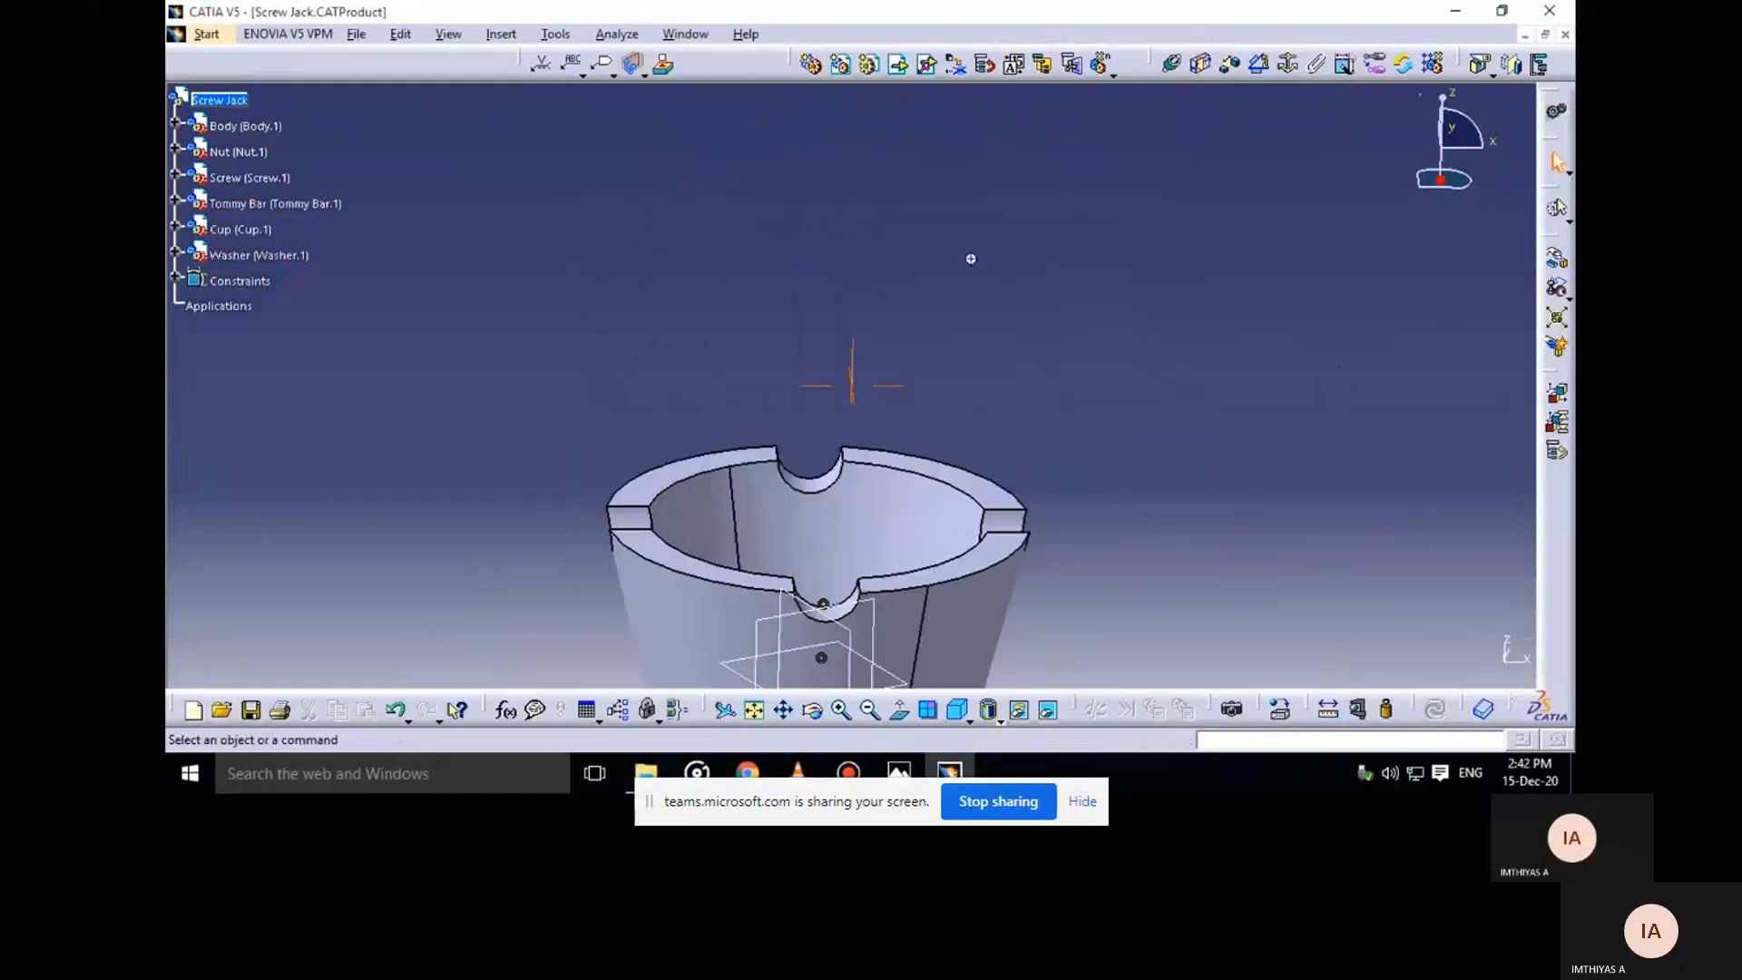
middle_drag(977, 278, 977, 381)
Check the Screw Jack reference image for how the parts at the cup fit together
mouse_move(898, 771)
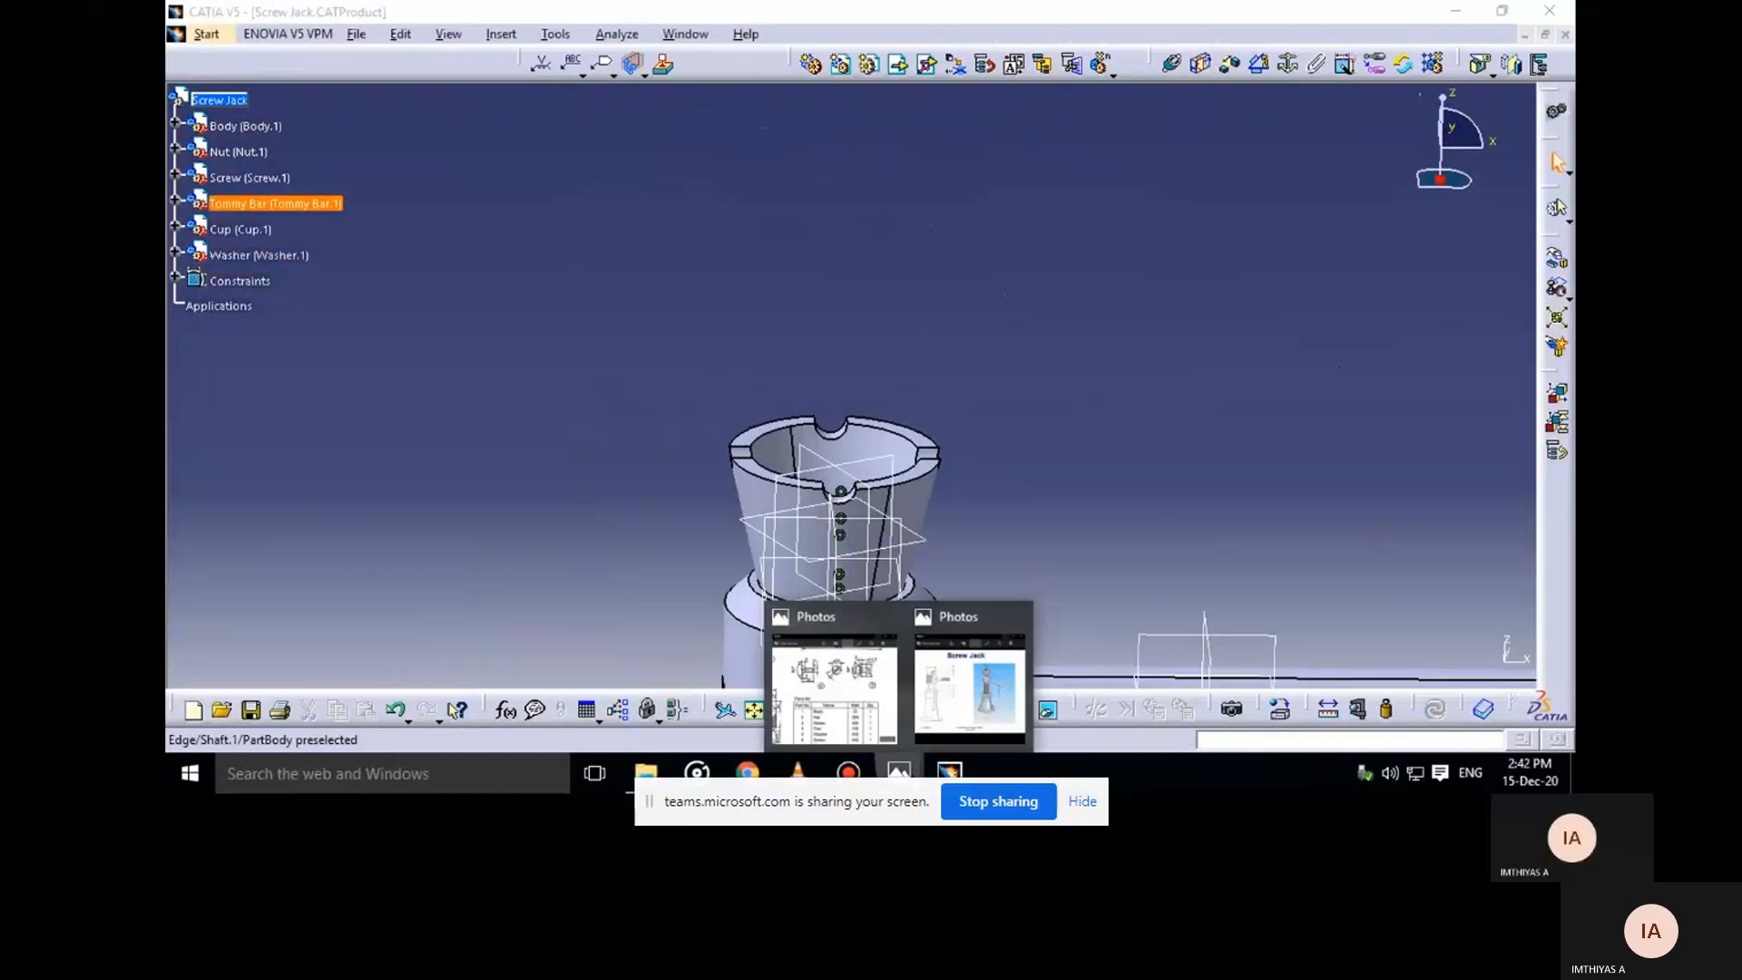
click(943, 733)
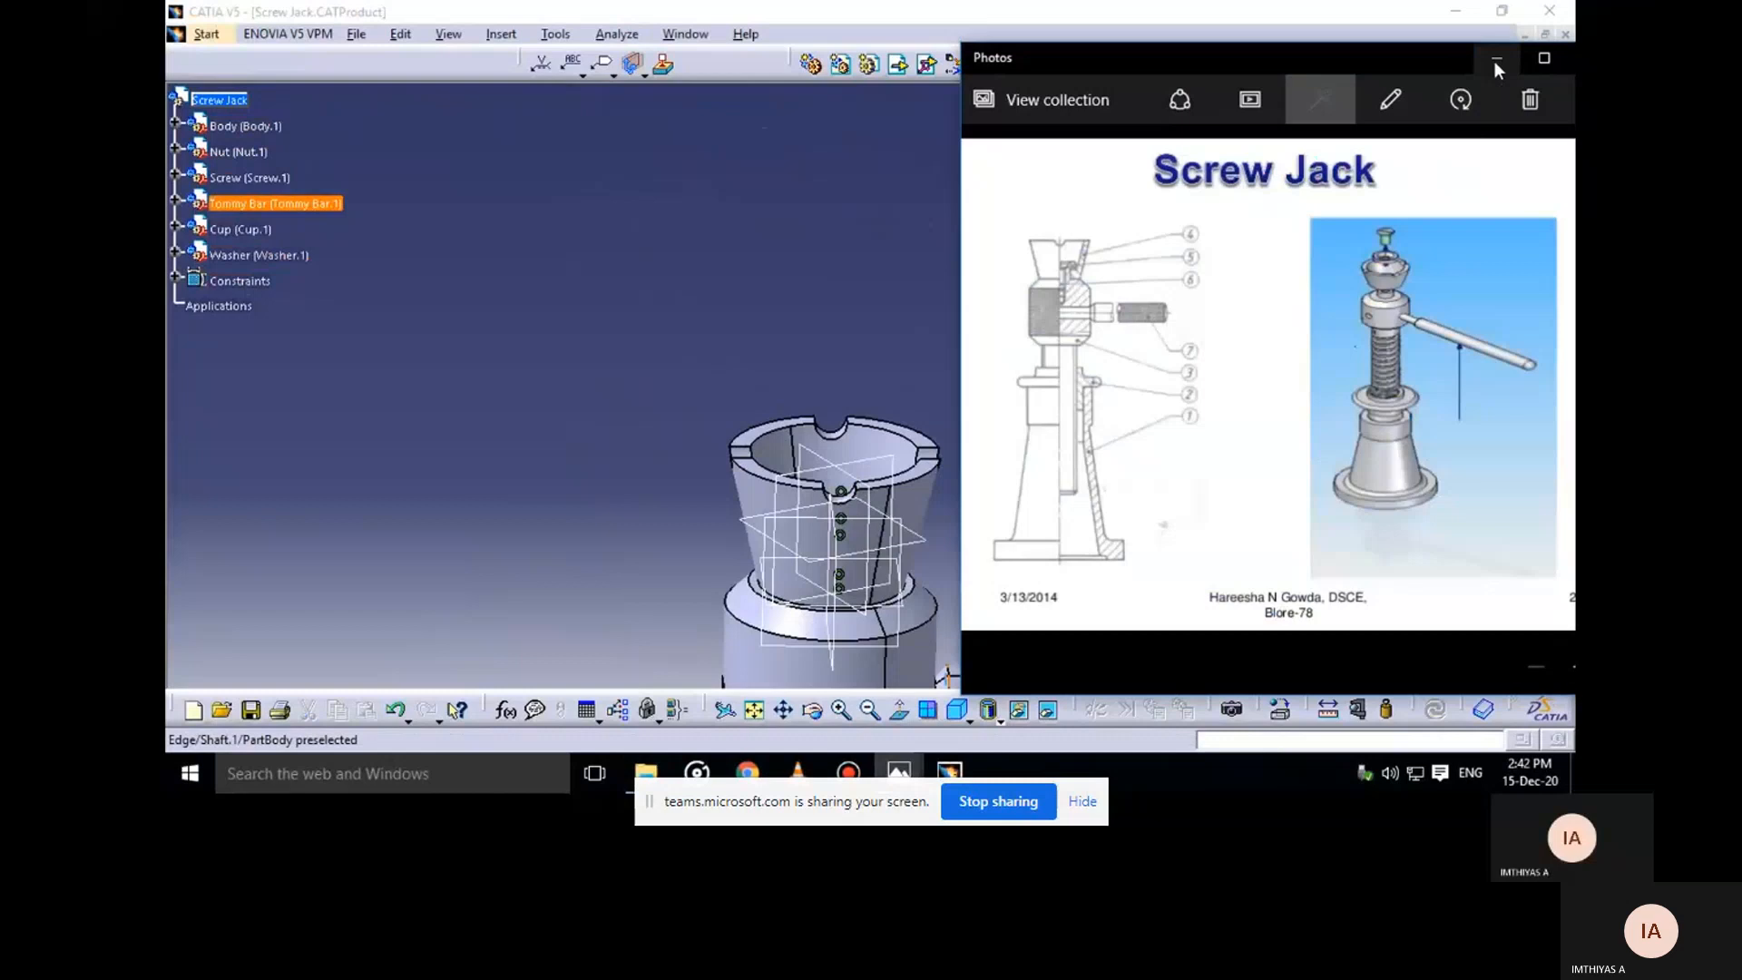
click(905, 318)
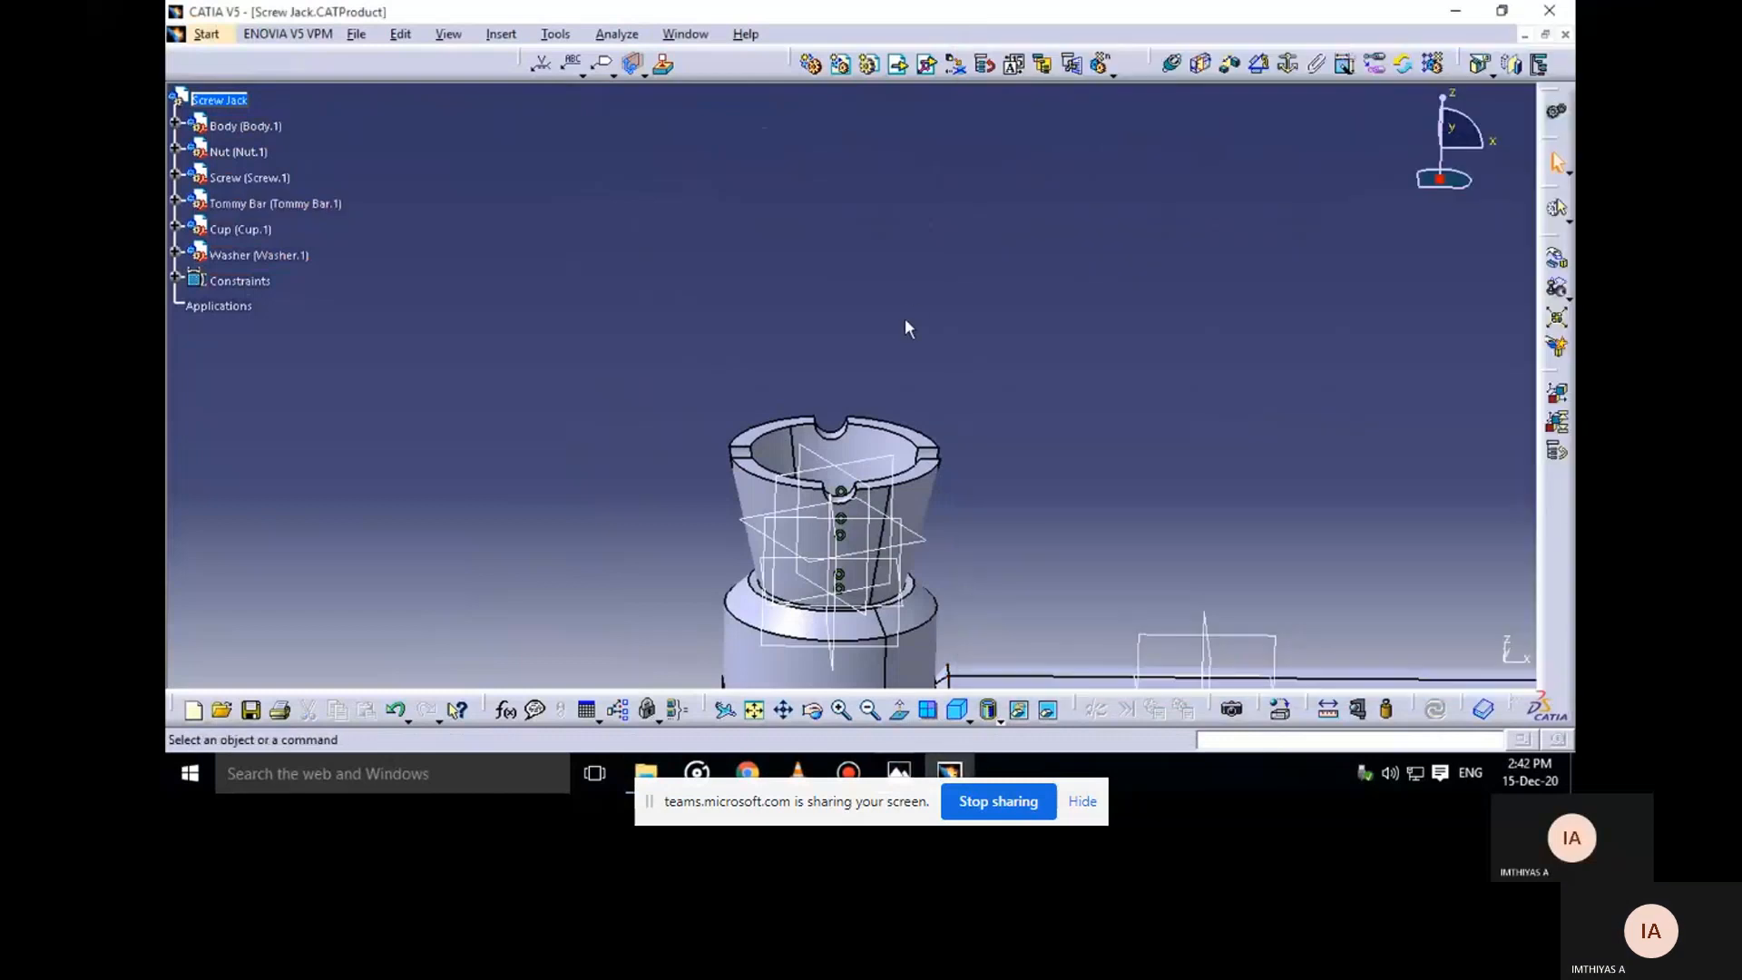
middle_drag(905, 317, 922, 410)
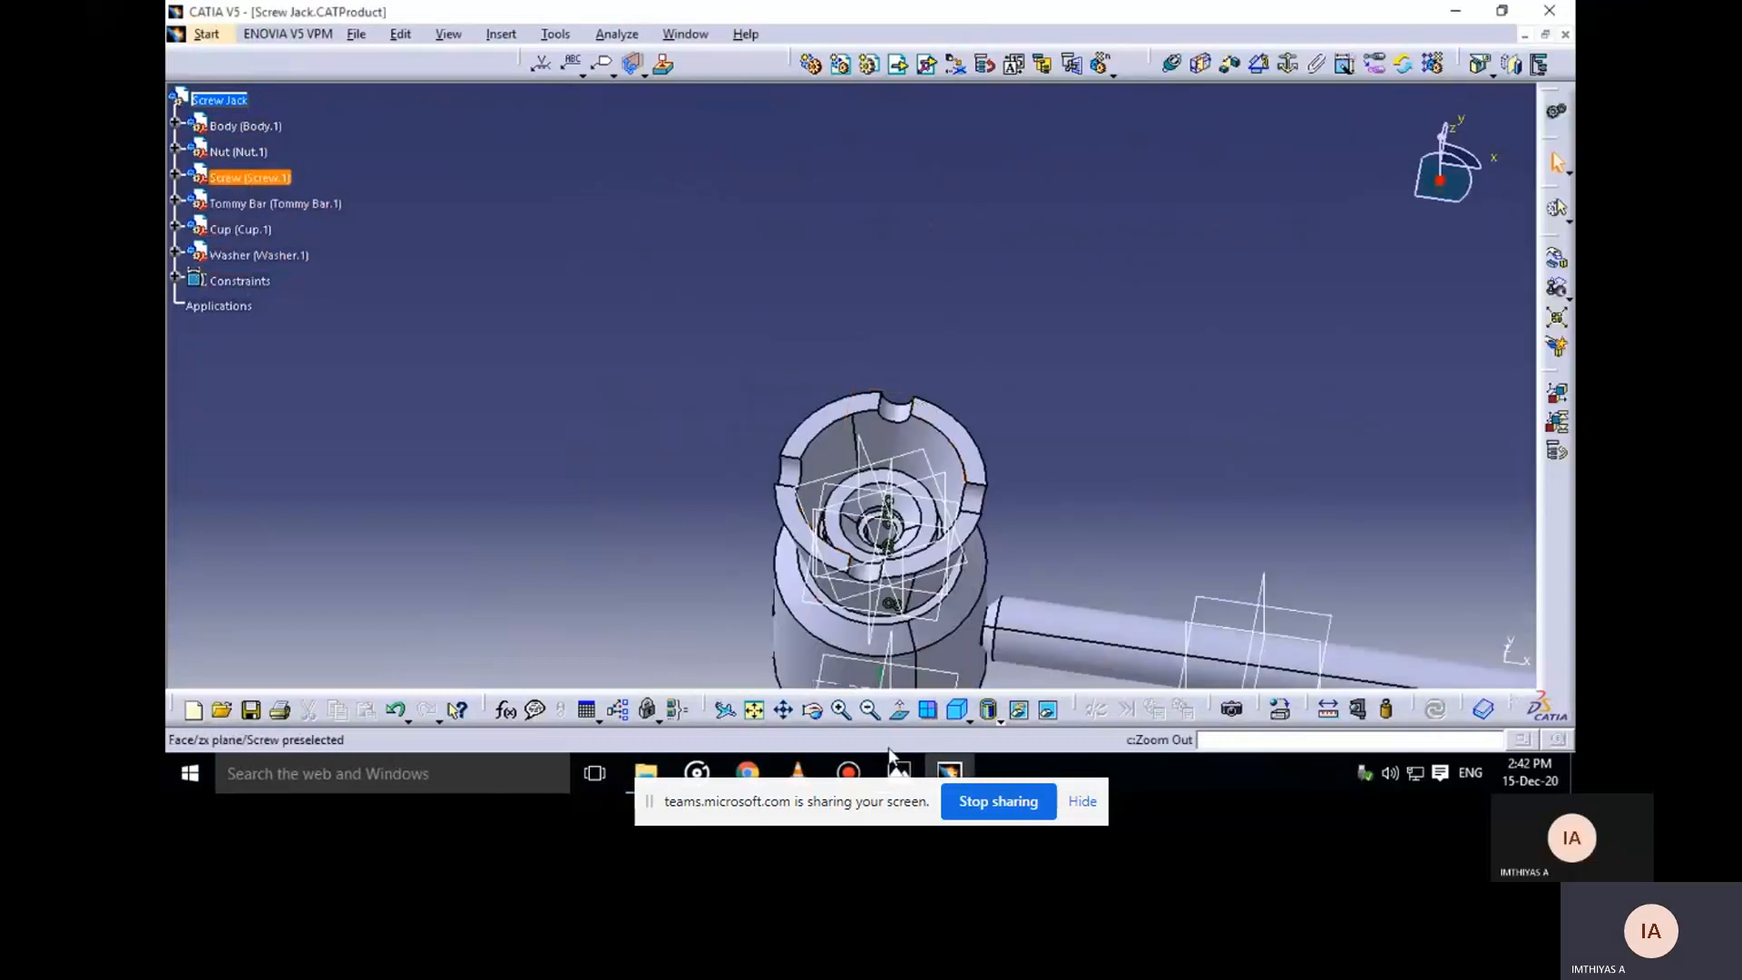
mouse_move(747, 773)
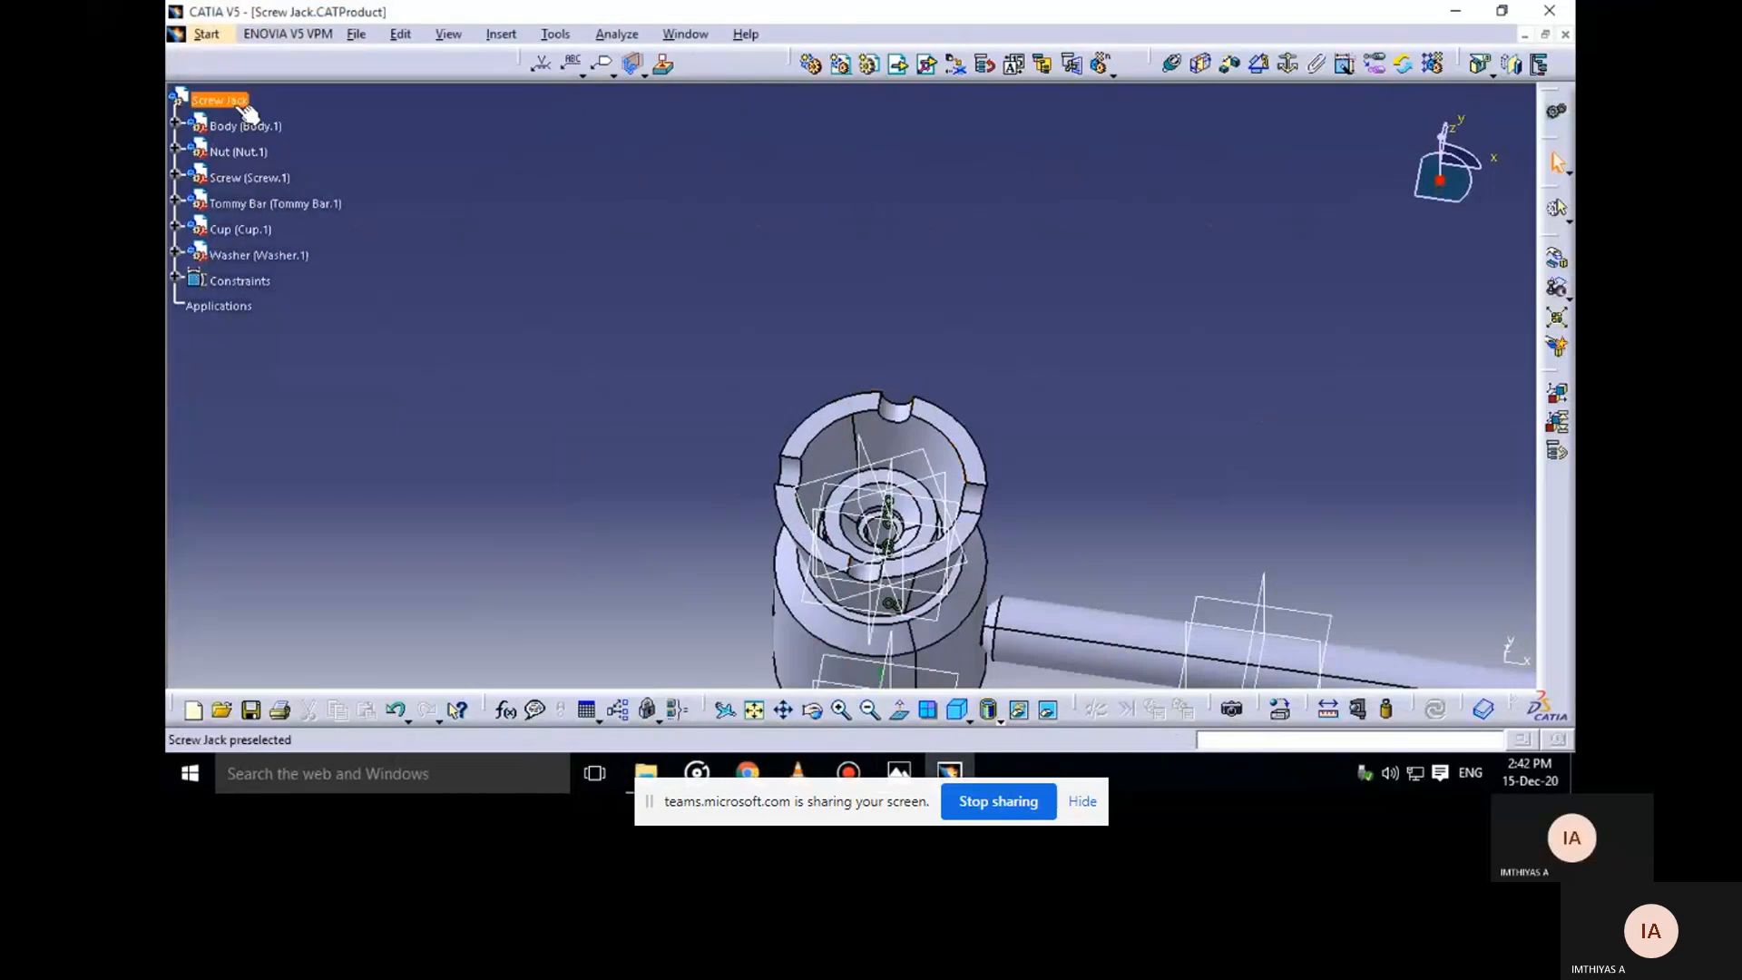
Insert the existing Screwmini part from the Screw Jack folder into the Screw Jack product
click(900, 66)
scroll(904, 442, down, 3)
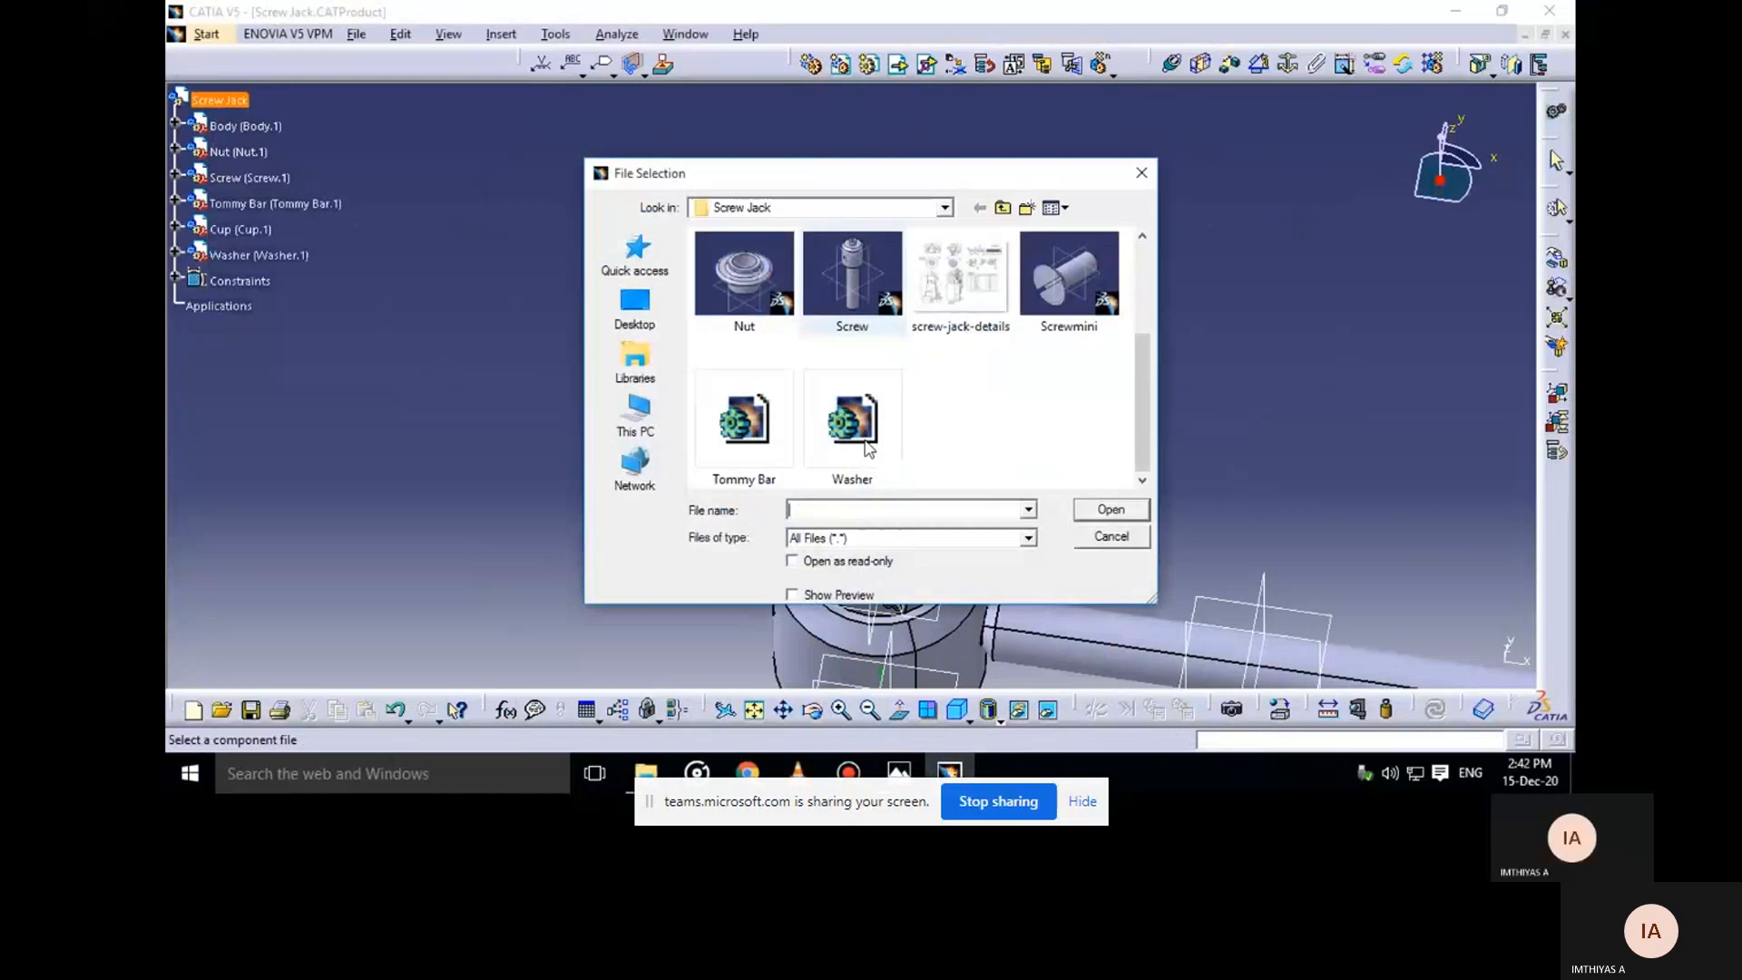
click(1069, 277)
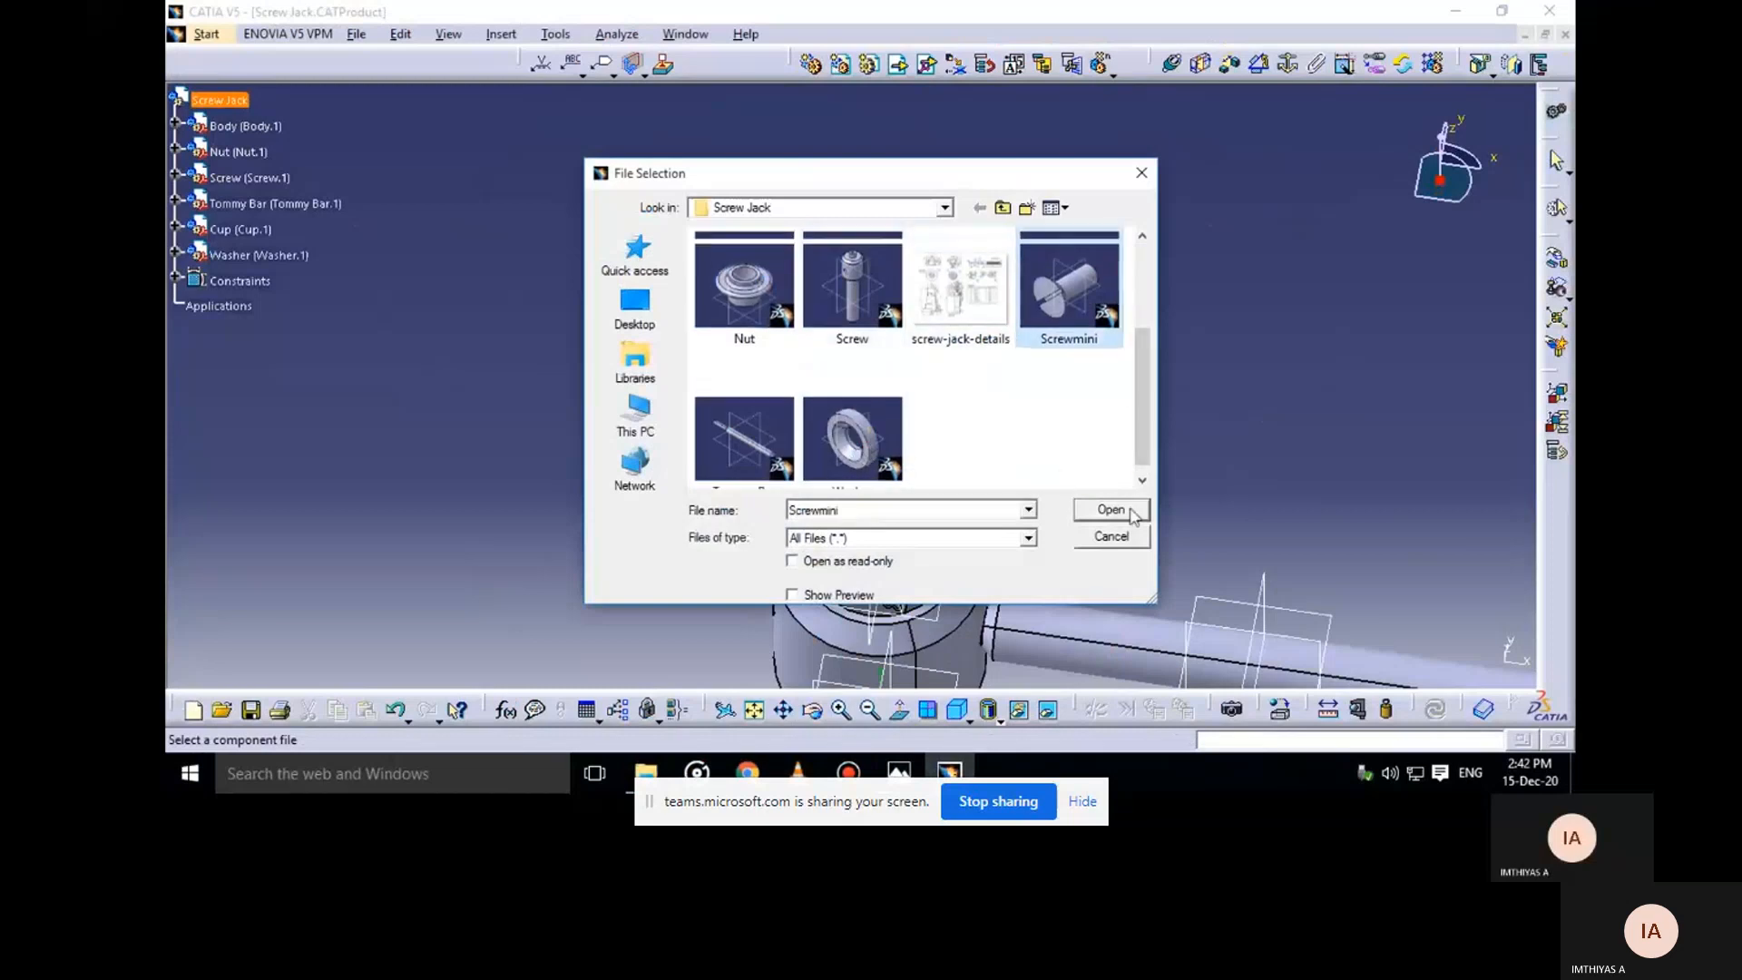
scroll(923, 364, up, 3)
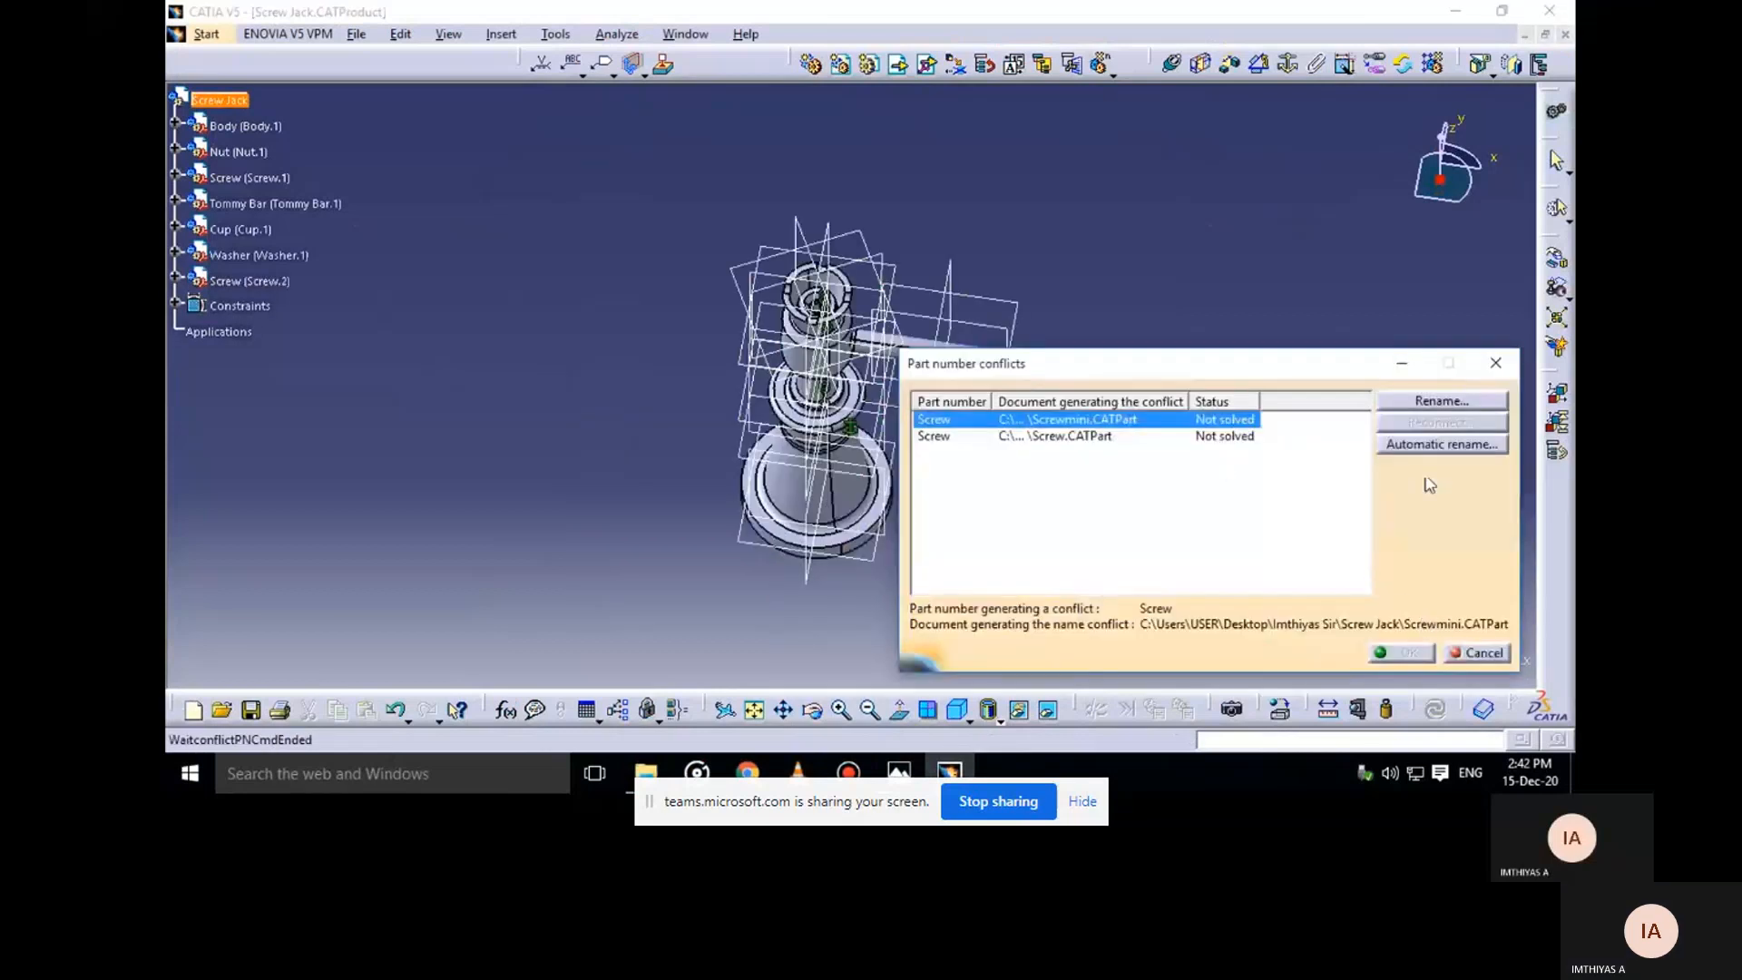
Resolve the part number conflict by renaming the Screwmini part number to small
click(1446, 400)
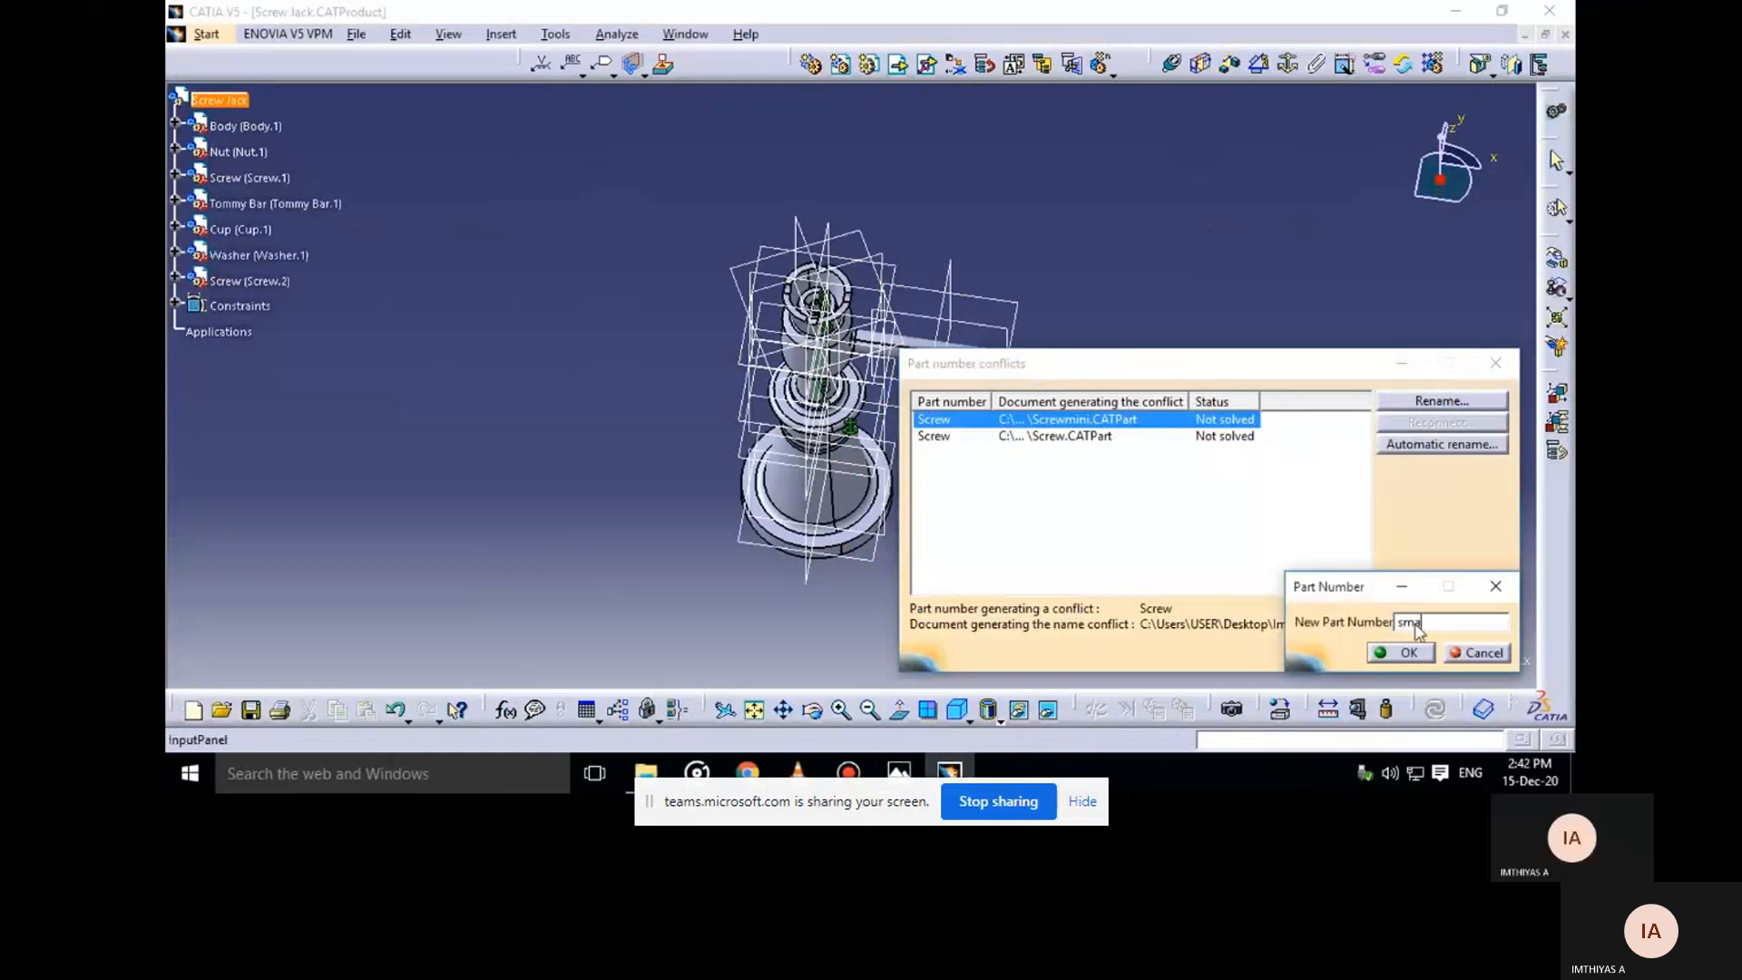
text(small)
key(Return)
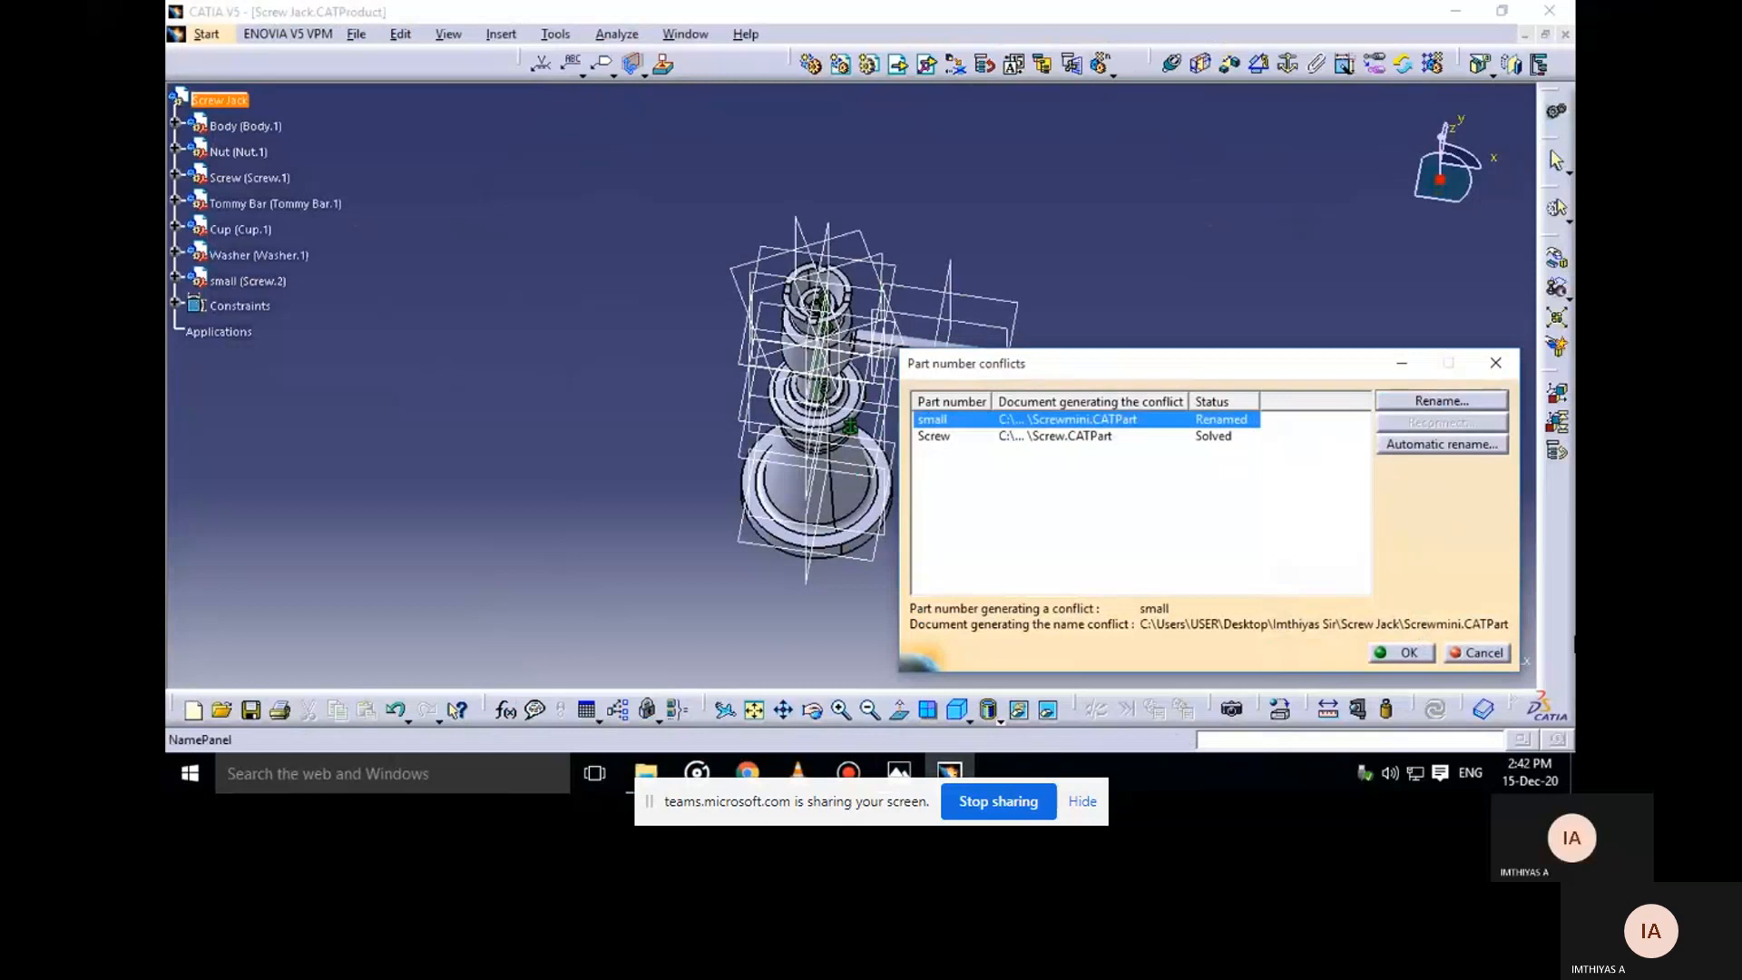
click(1402, 652)
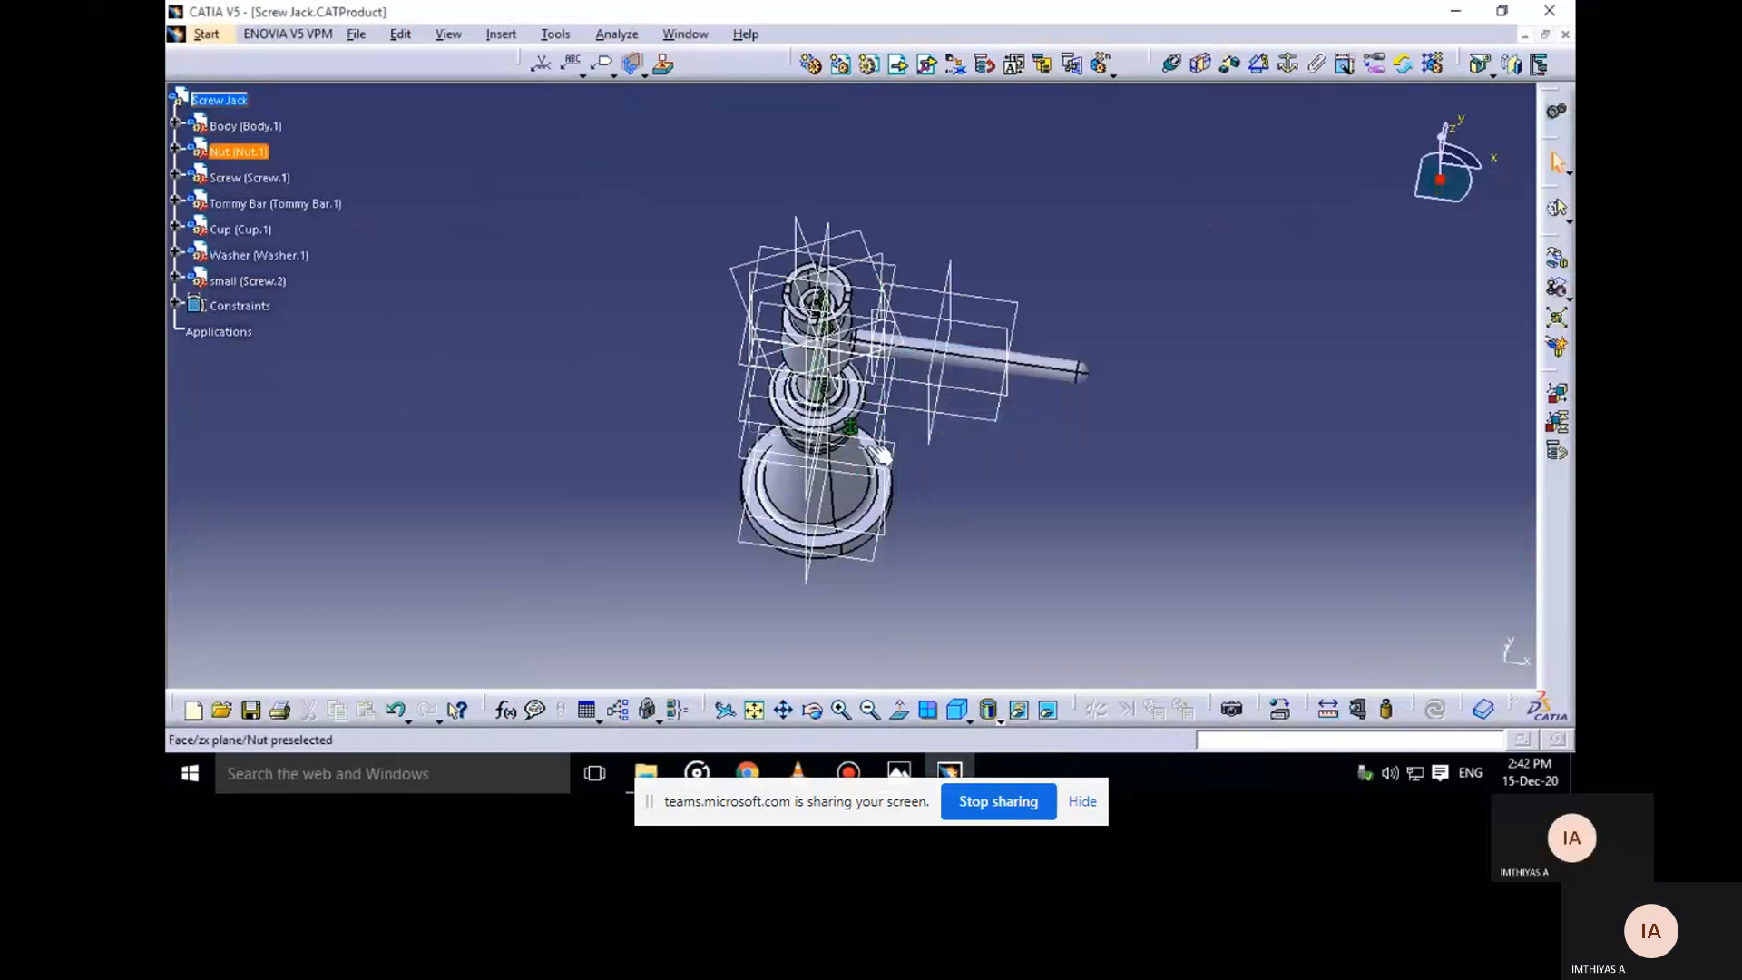
Move the small screw along the Z axis above the cup's rim with the Manipulation tool and try rotating it around the Y axis
middle_drag(880, 454, 985, 404)
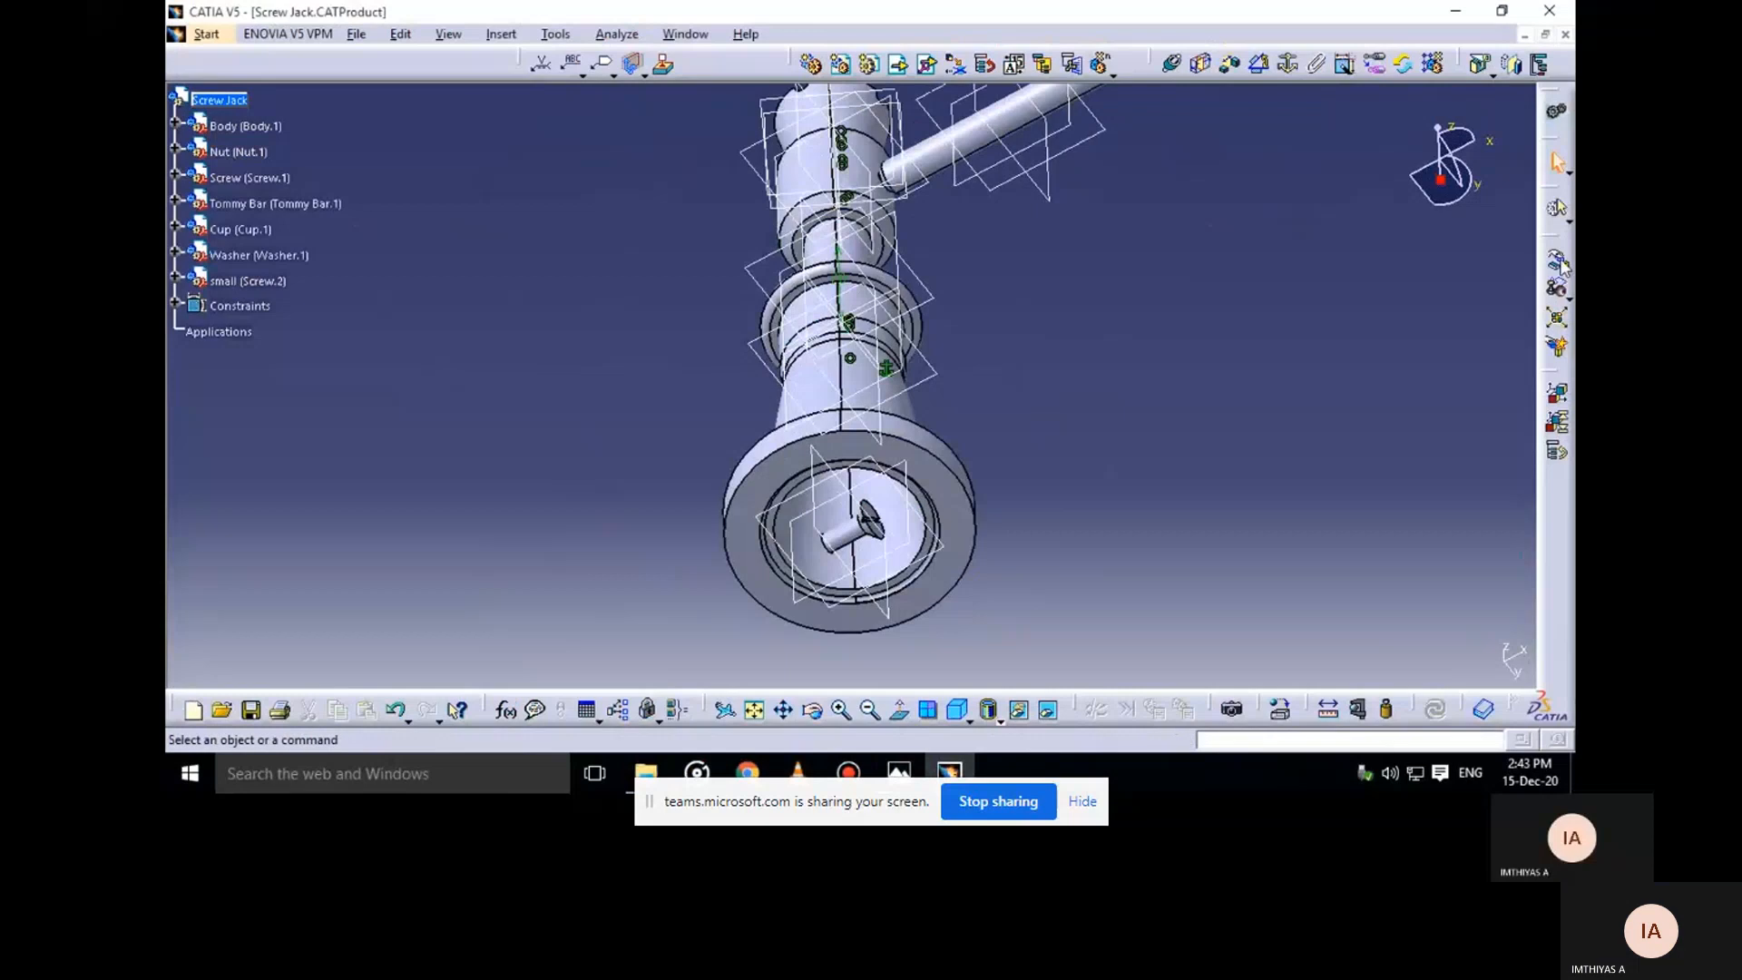
click(1557, 263)
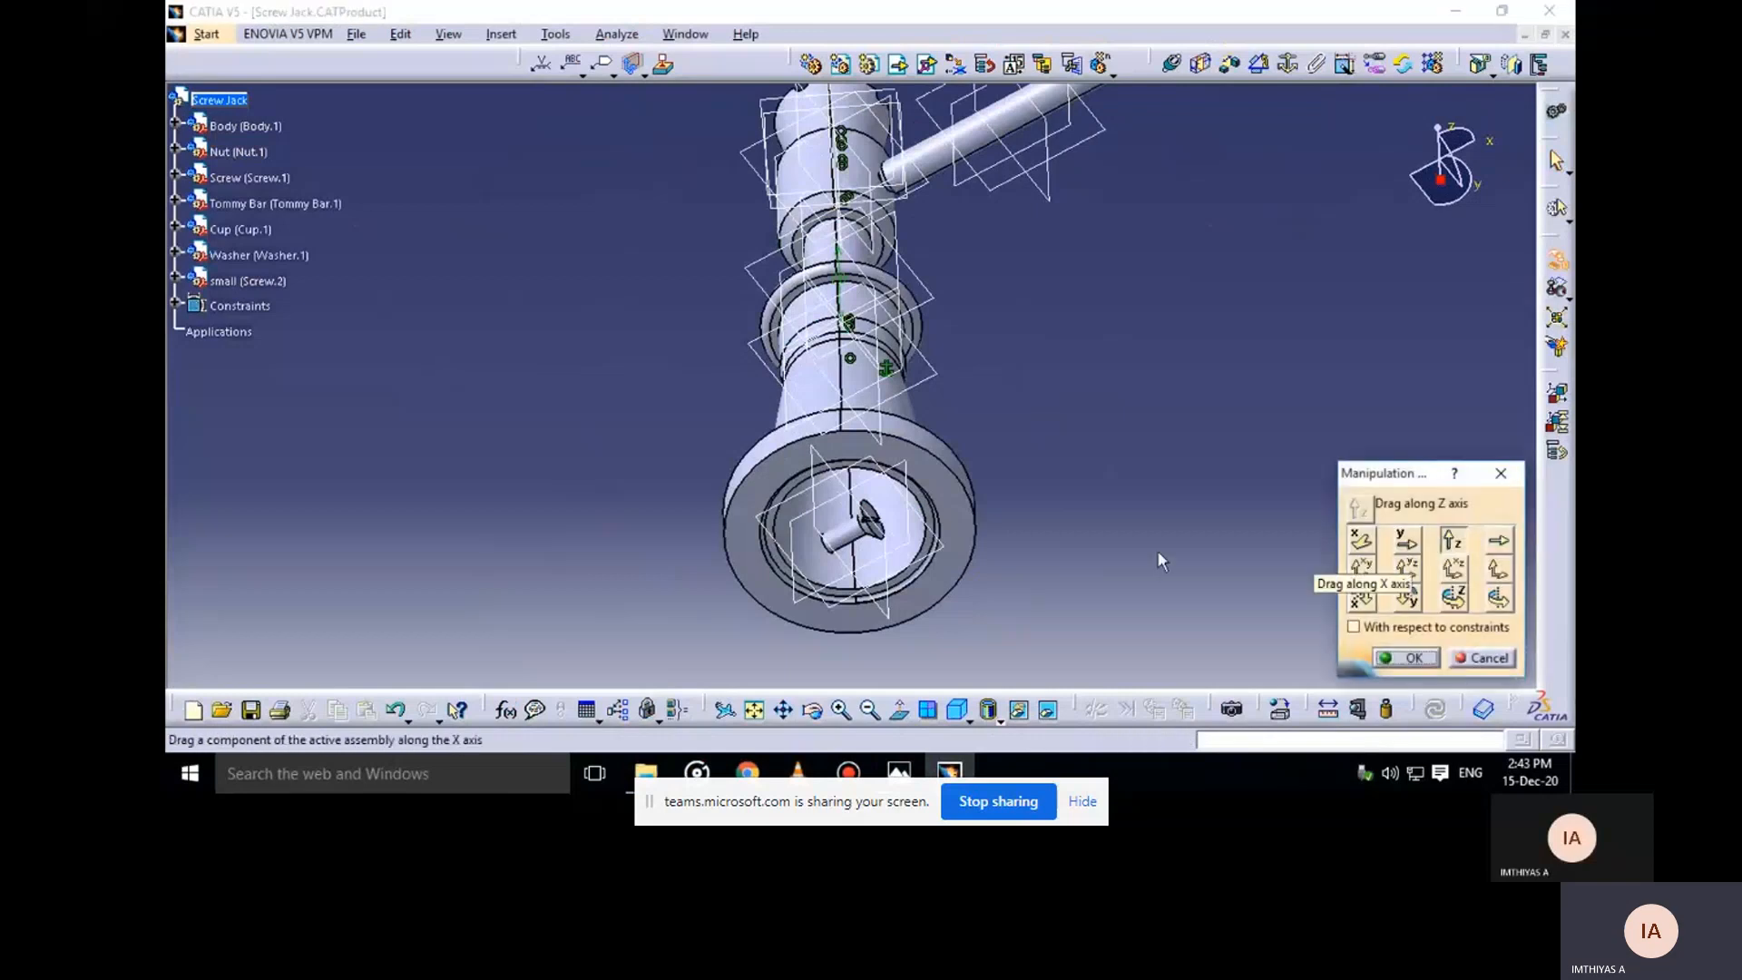
middle_drag(862, 508, 857, 385)
middle_drag(826, 324, 885, 408)
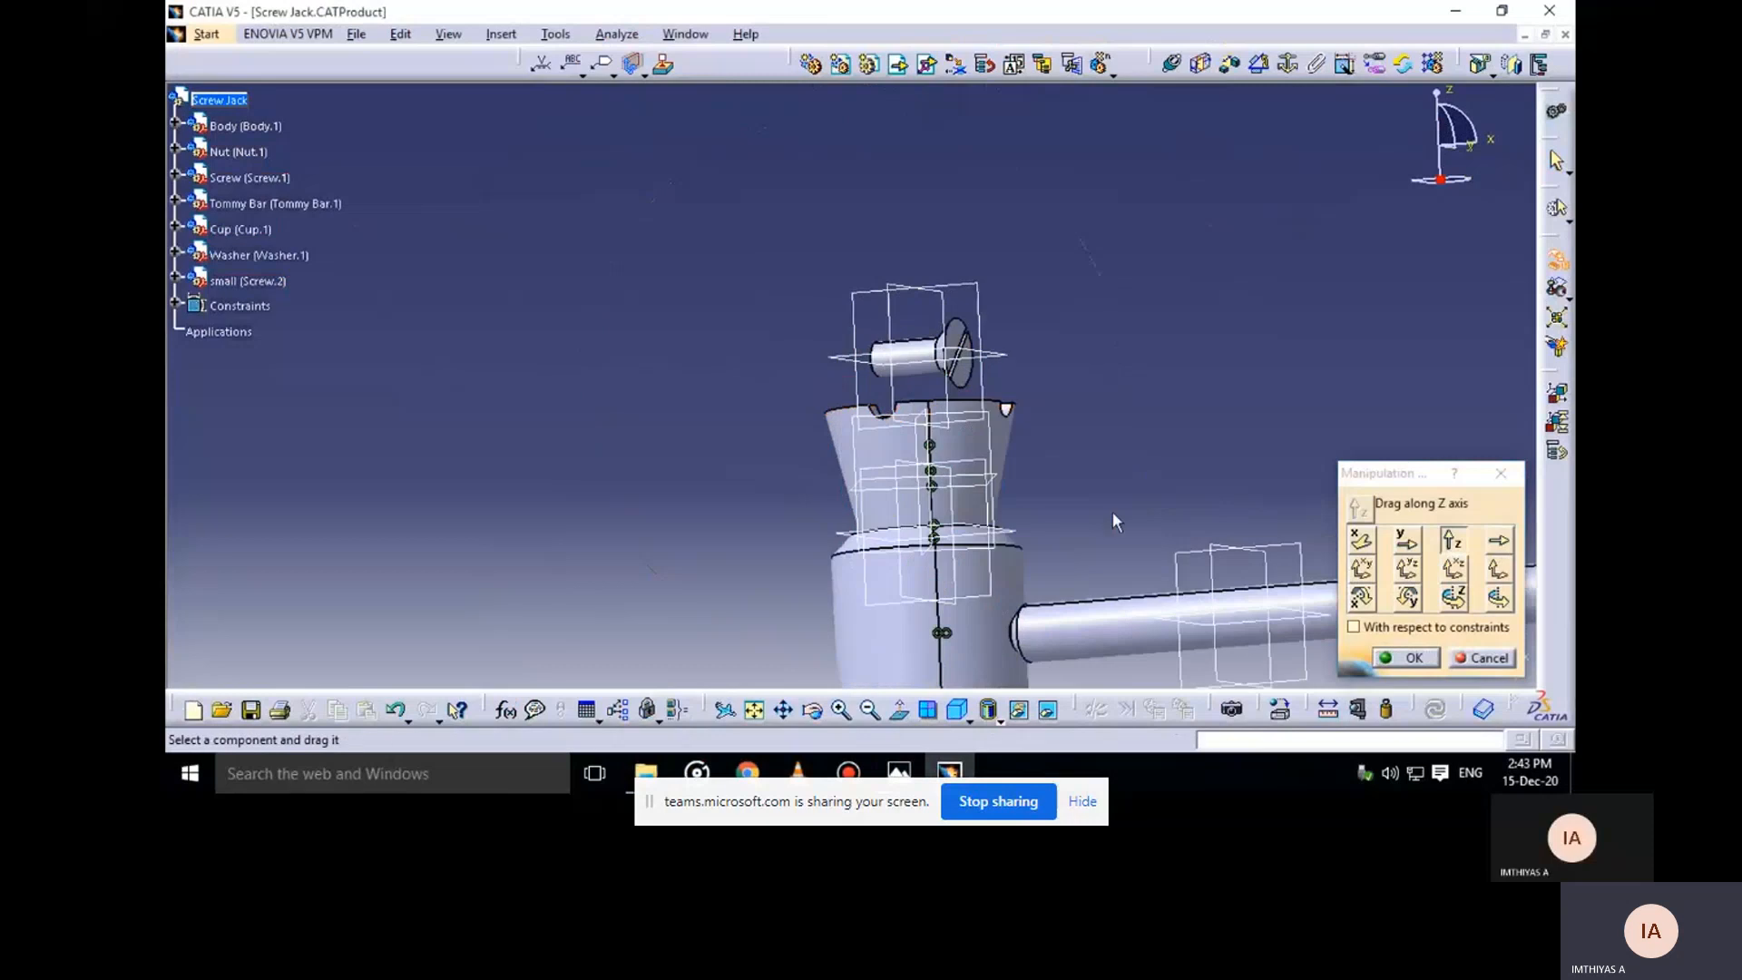
click(1407, 597)
drag(962, 358, 998, 309)
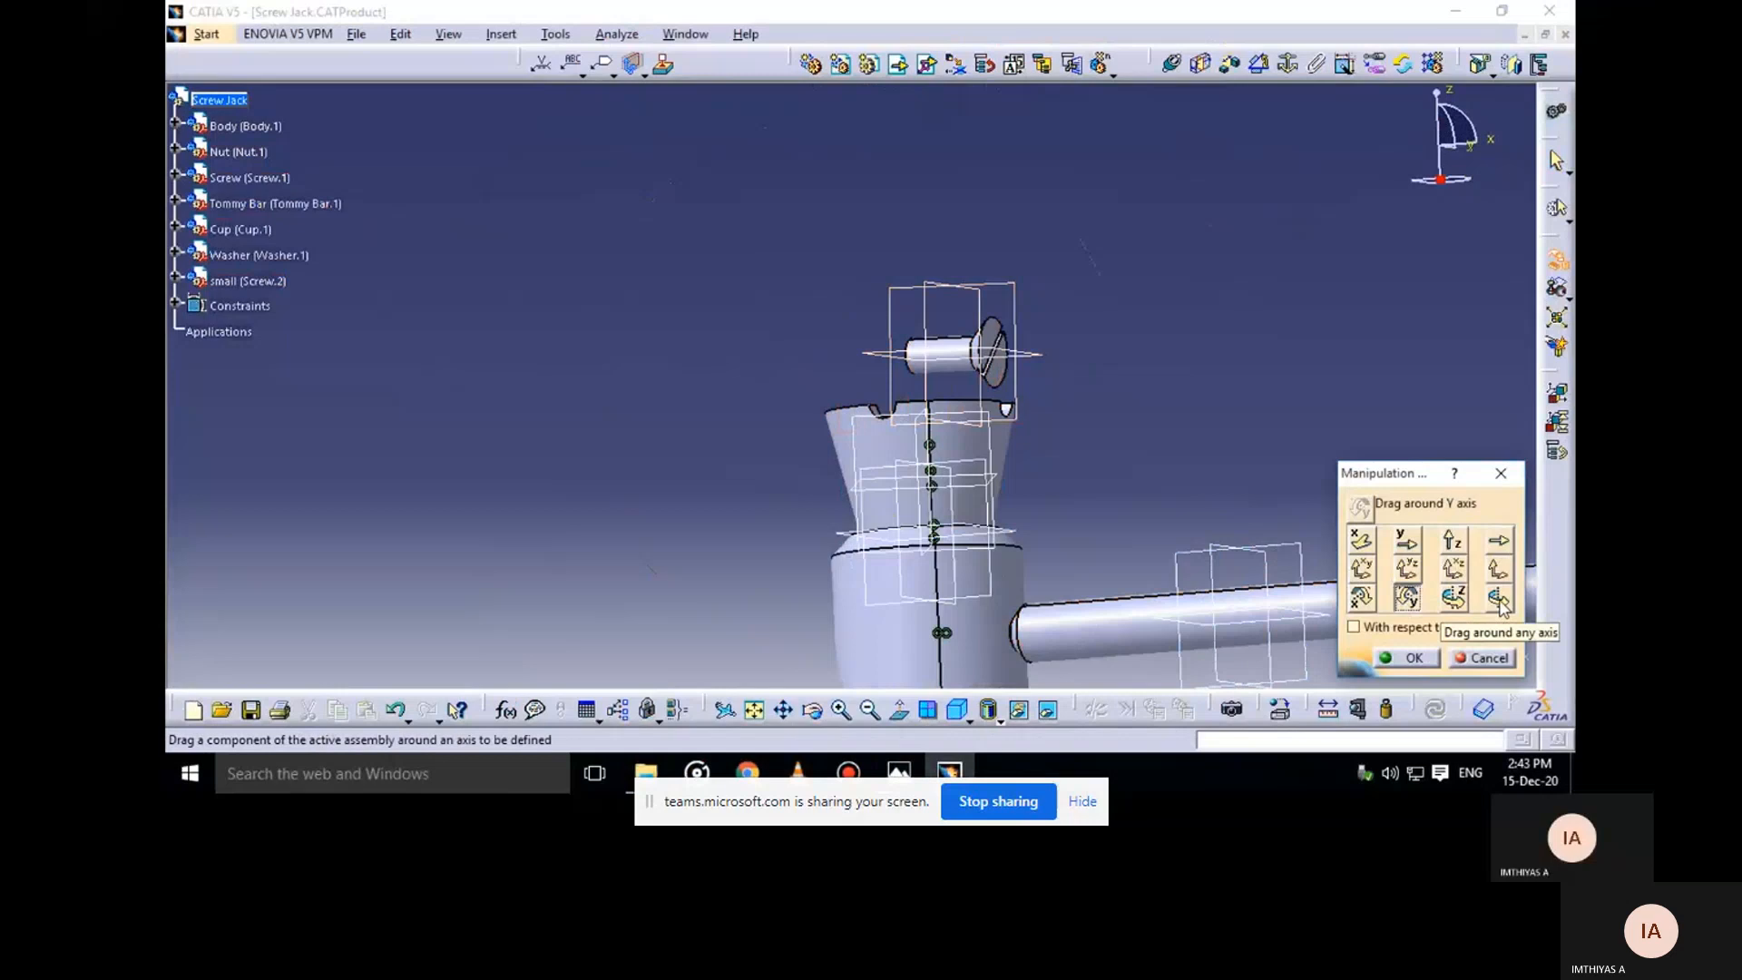
click(1407, 657)
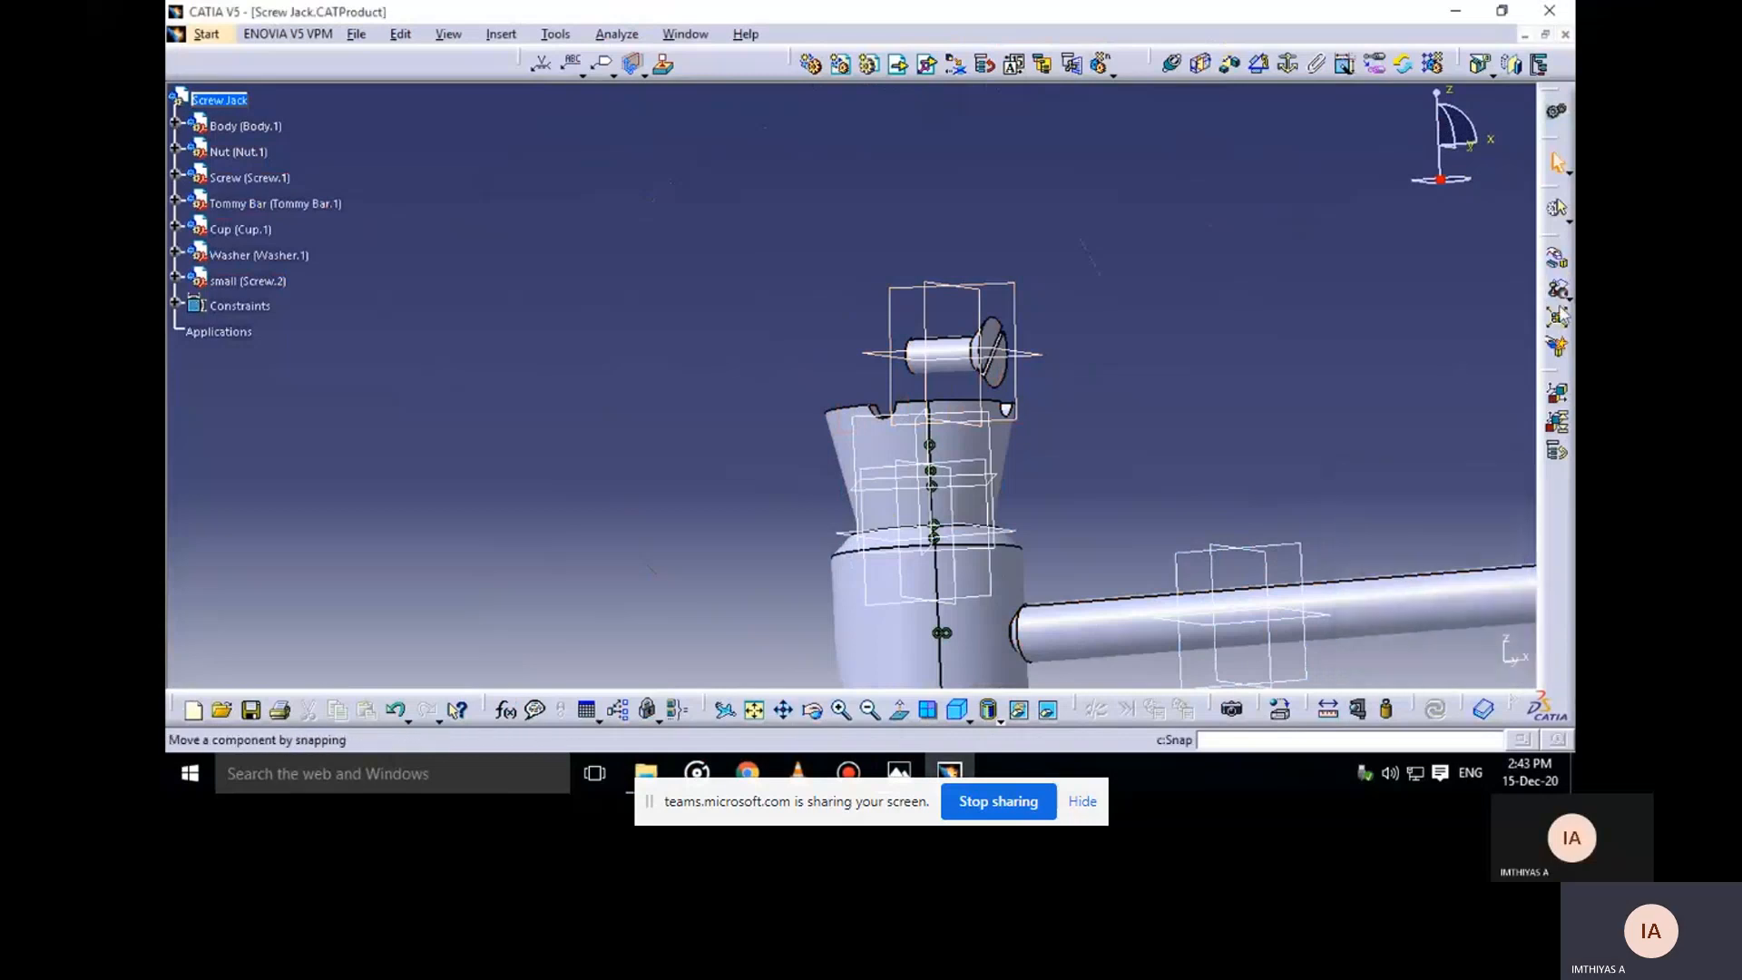
Snap the small screw's axis onto the washer's axis and invert the direction so its slotted head faces up
click(1558, 289)
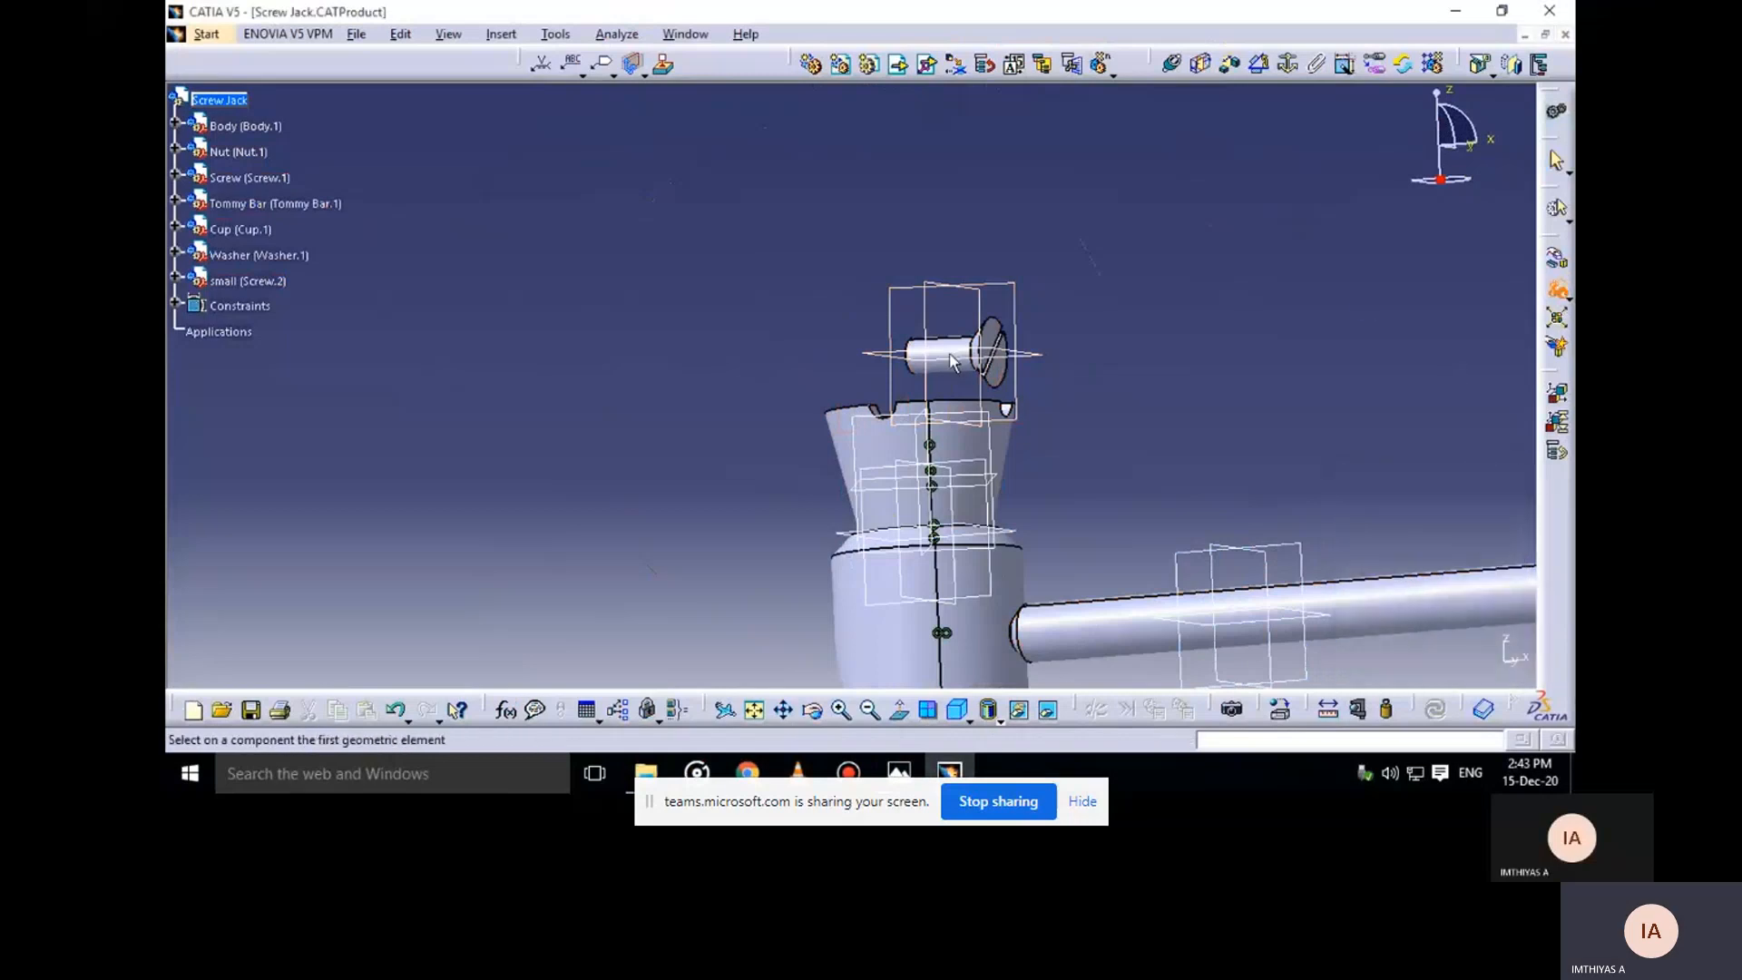
middle_drag(986, 392, 1018, 292)
click(1125, 273)
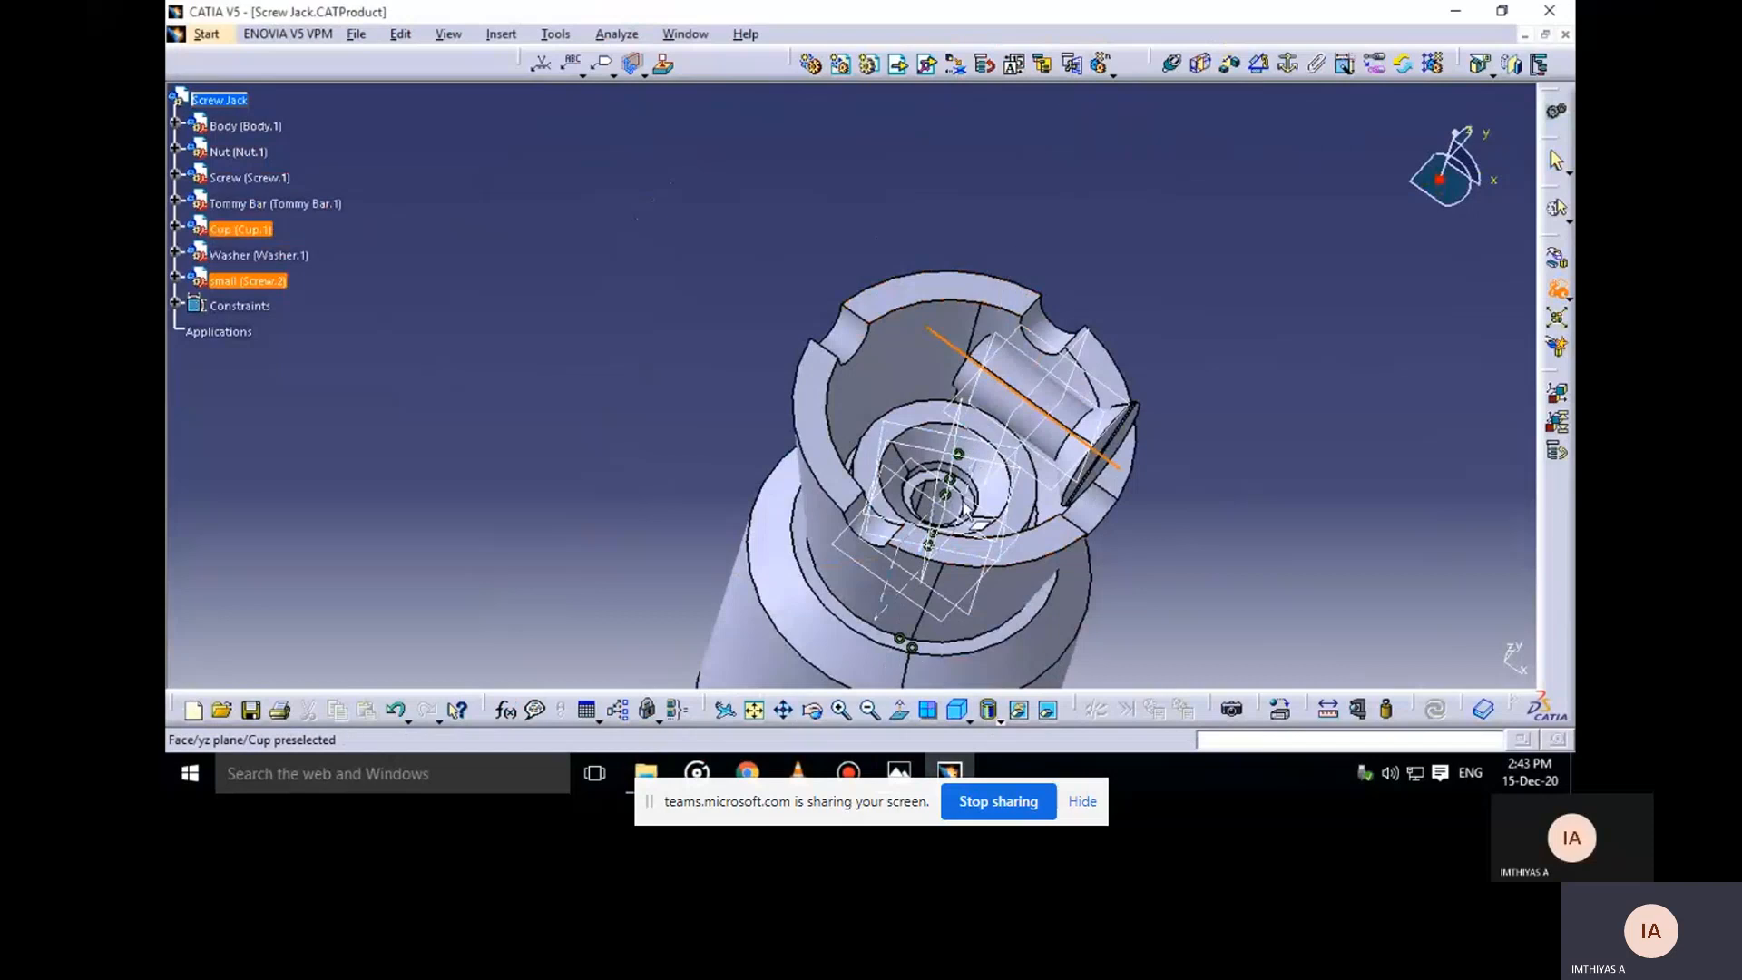
middle_drag(966, 510, 956, 307)
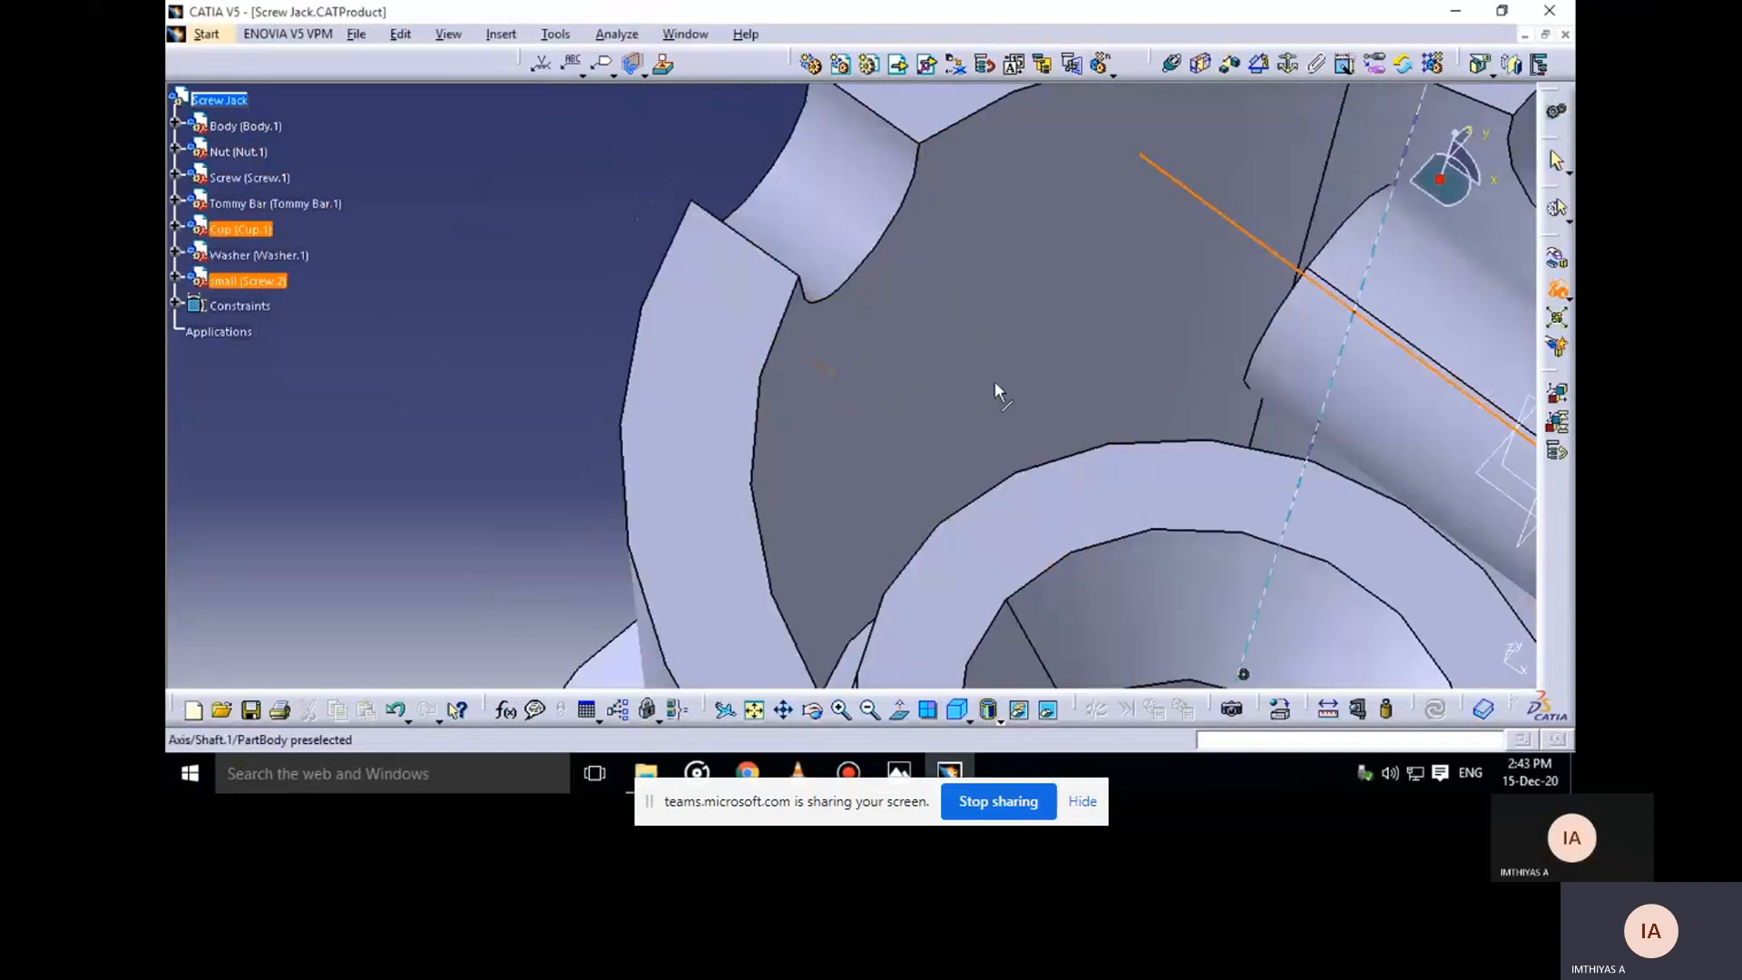
click(1086, 236)
middle_drag(1257, 590, 1060, 230)
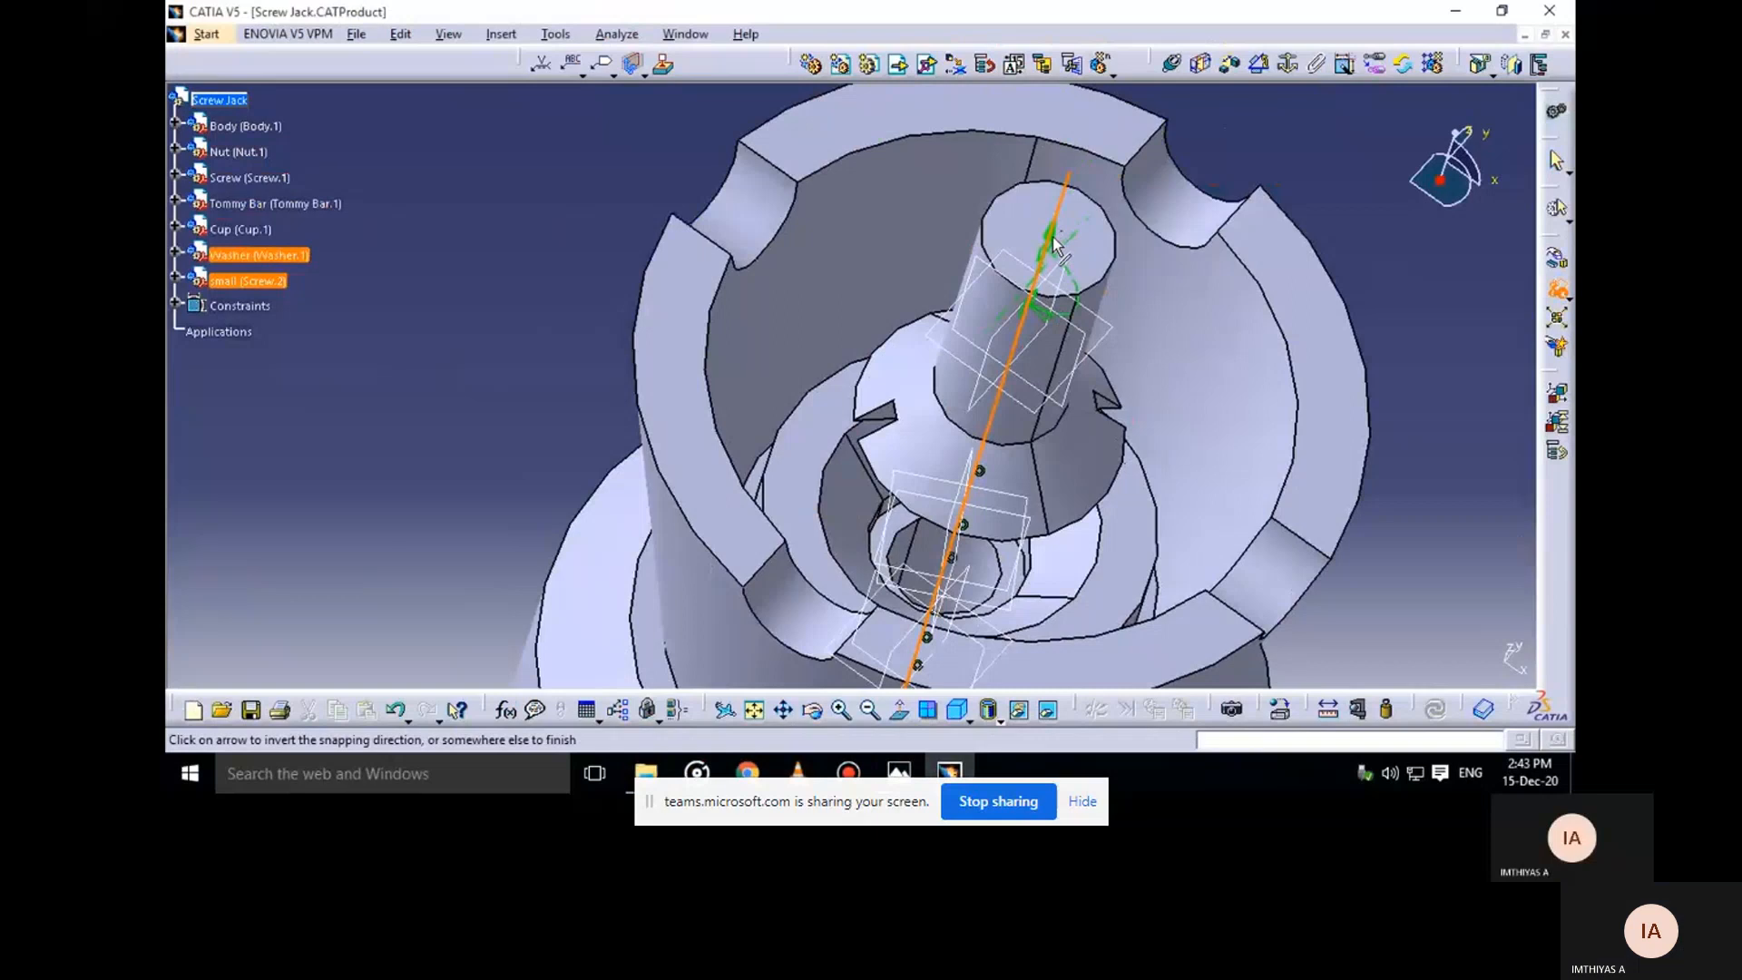
click(1054, 252)
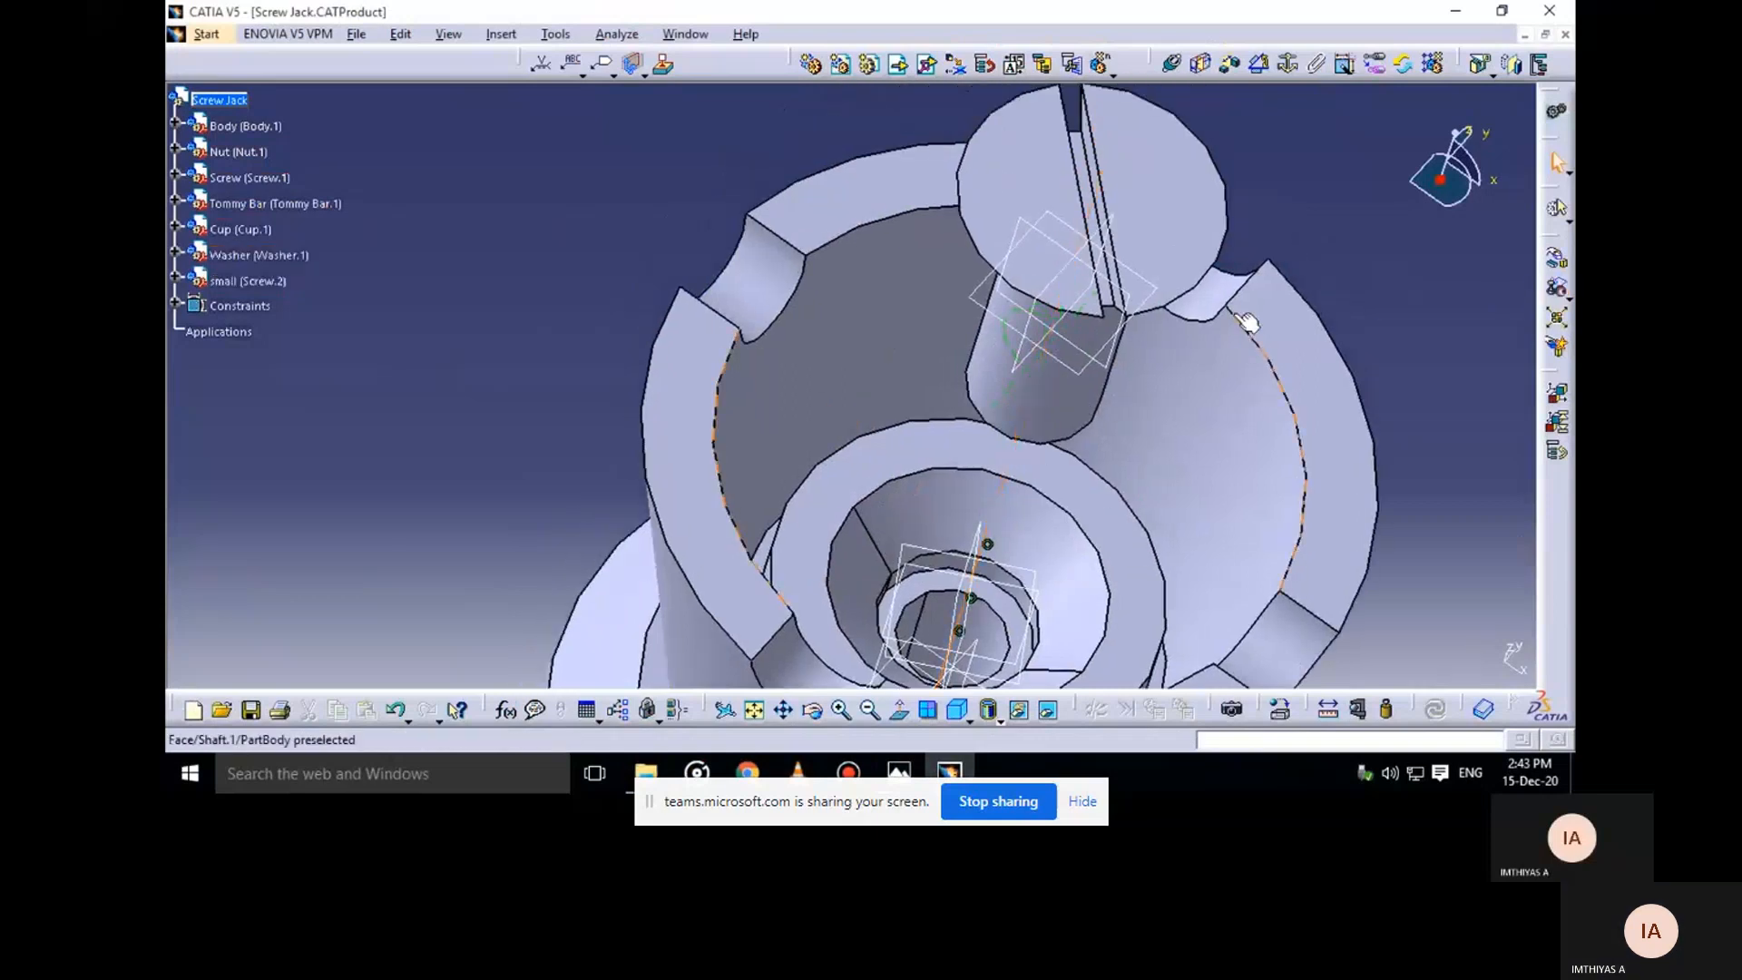
Add a Coincidence constraint between the small screw's central axis and the washer hole's central axis
middle_drag(1248, 322, 1220, 250)
click(1173, 65)
click(1058, 351)
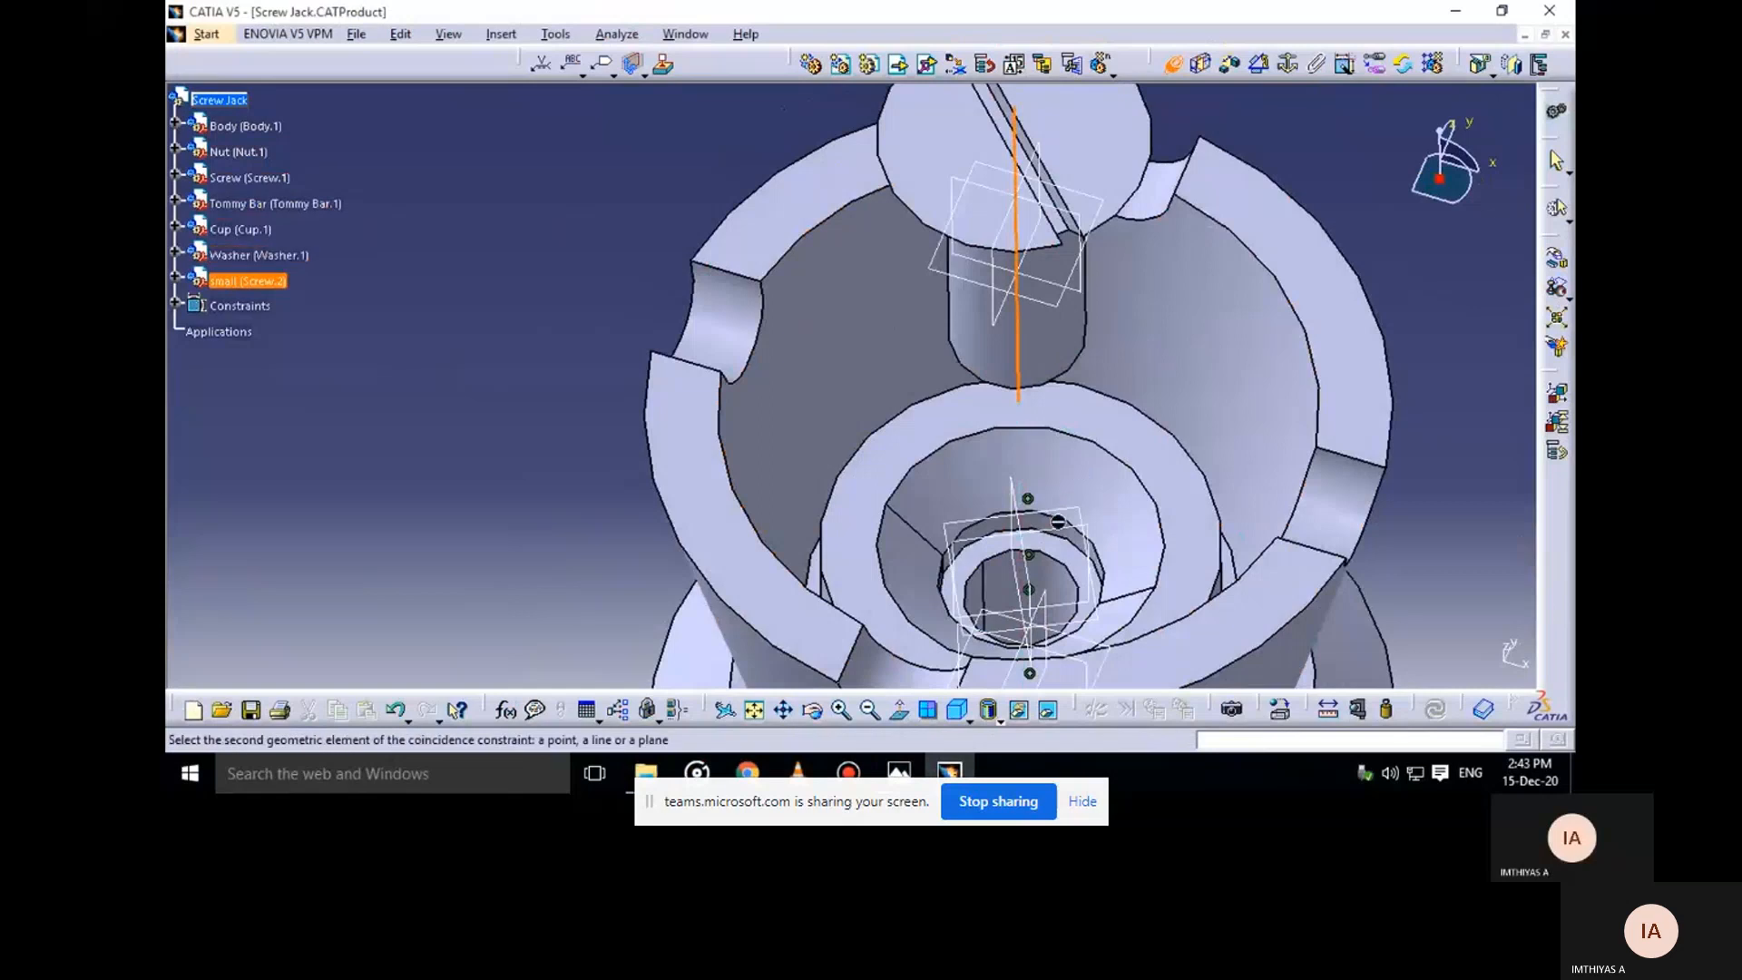
click(1055, 578)
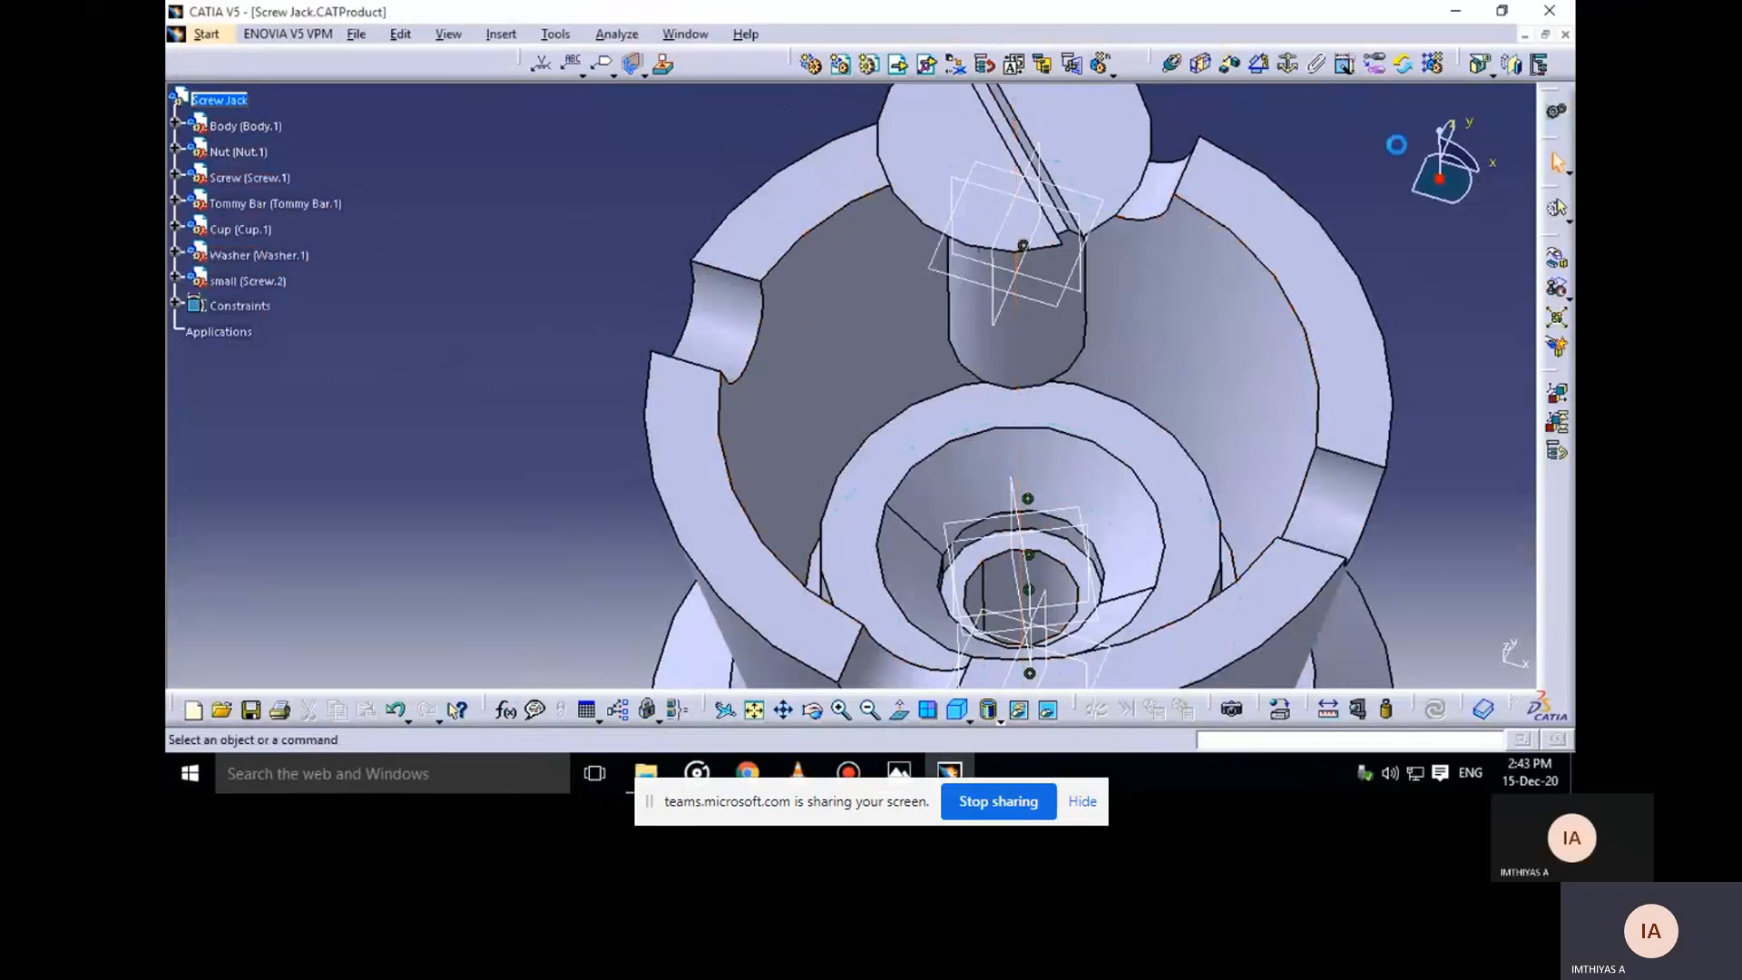
middle_drag(1085, 338, 978, 292)
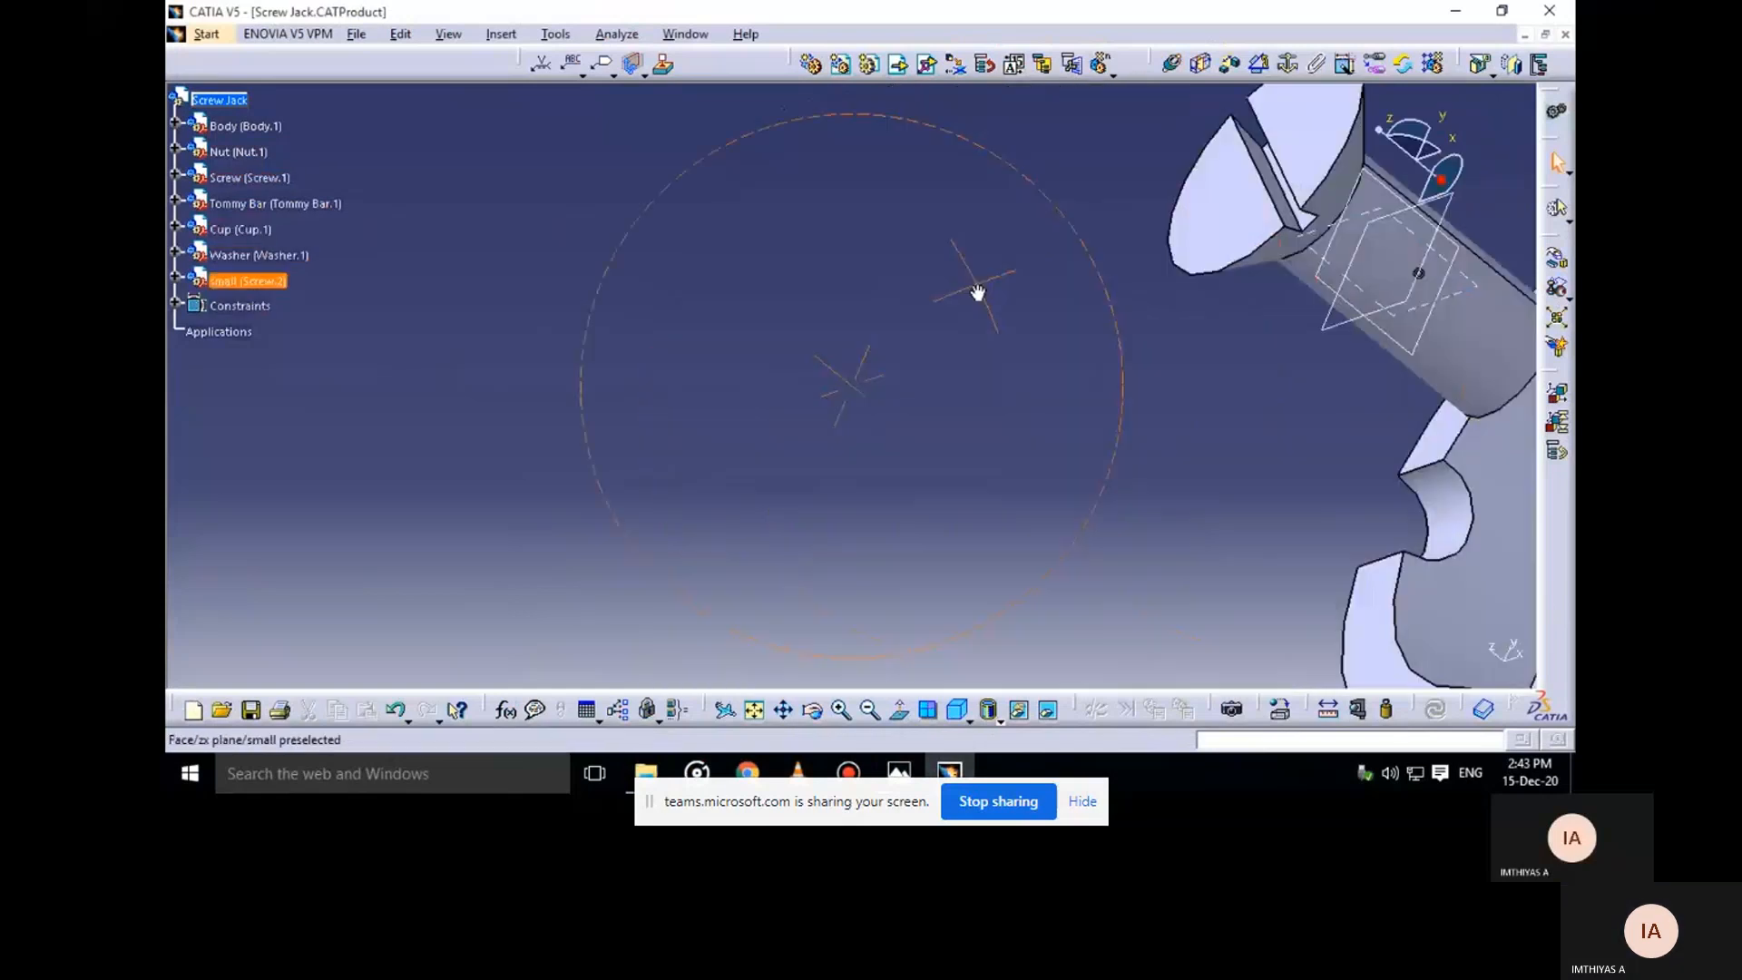
middle_drag(1082, 264, 866, 210)
click(1171, 68)
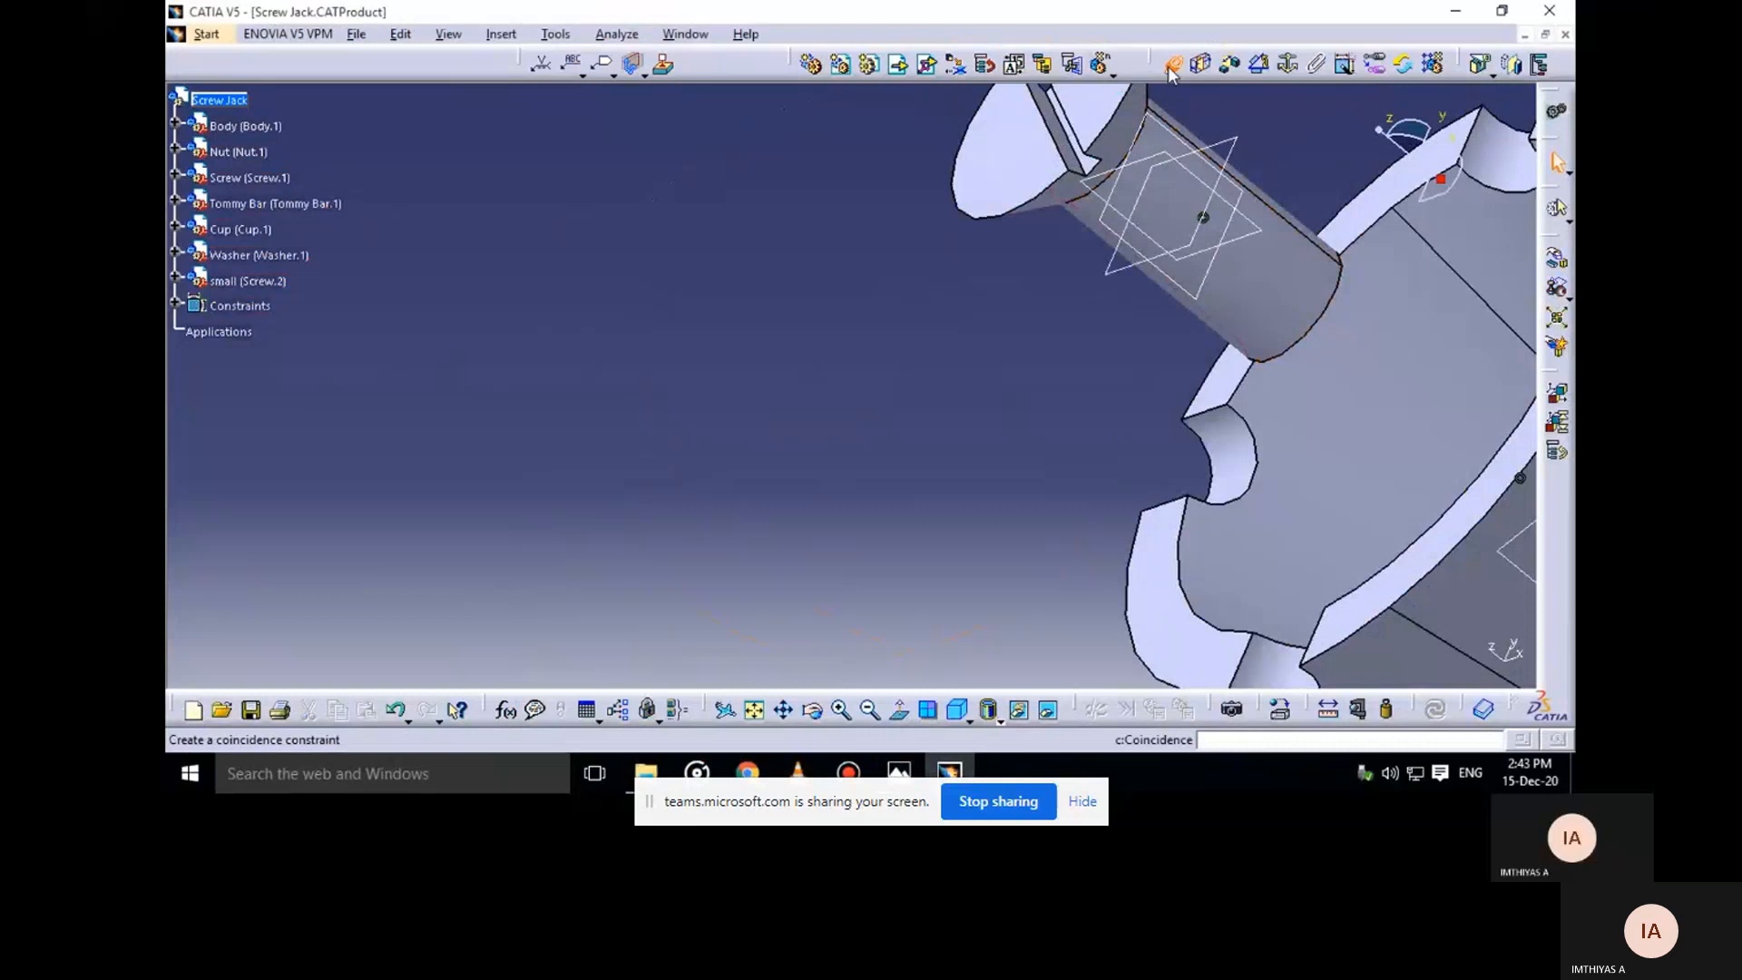
middle_drag(1204, 234, 1041, 261)
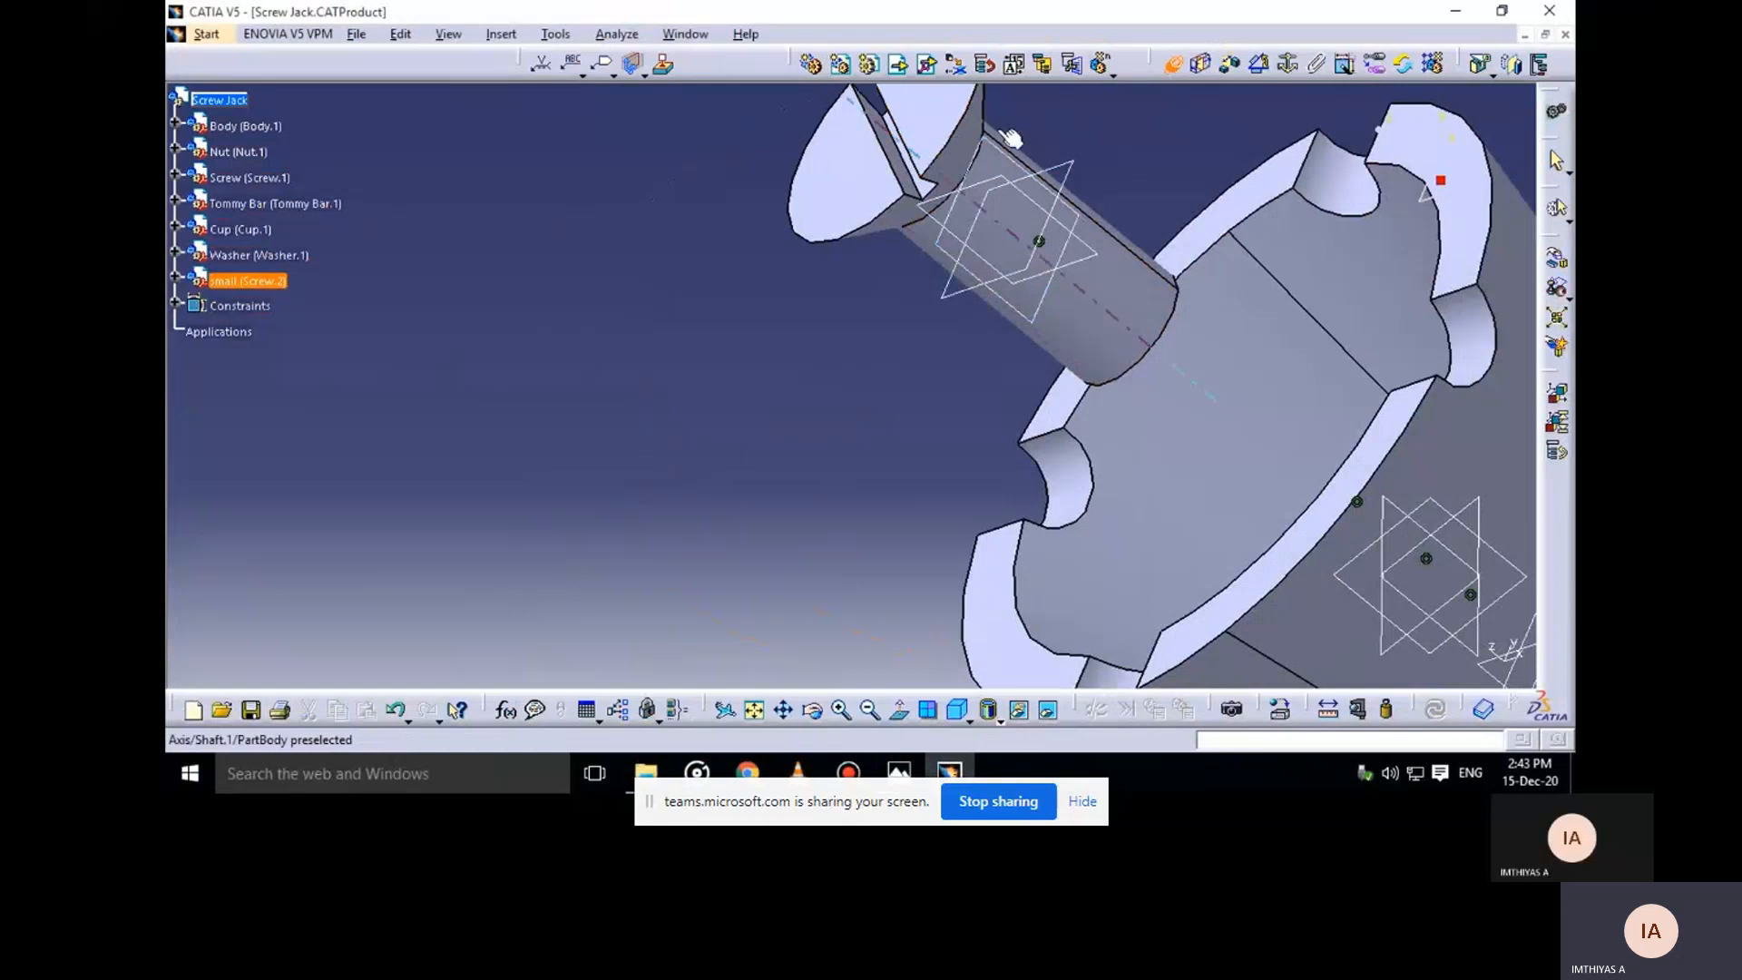
middle_drag(1009, 141, 968, 234)
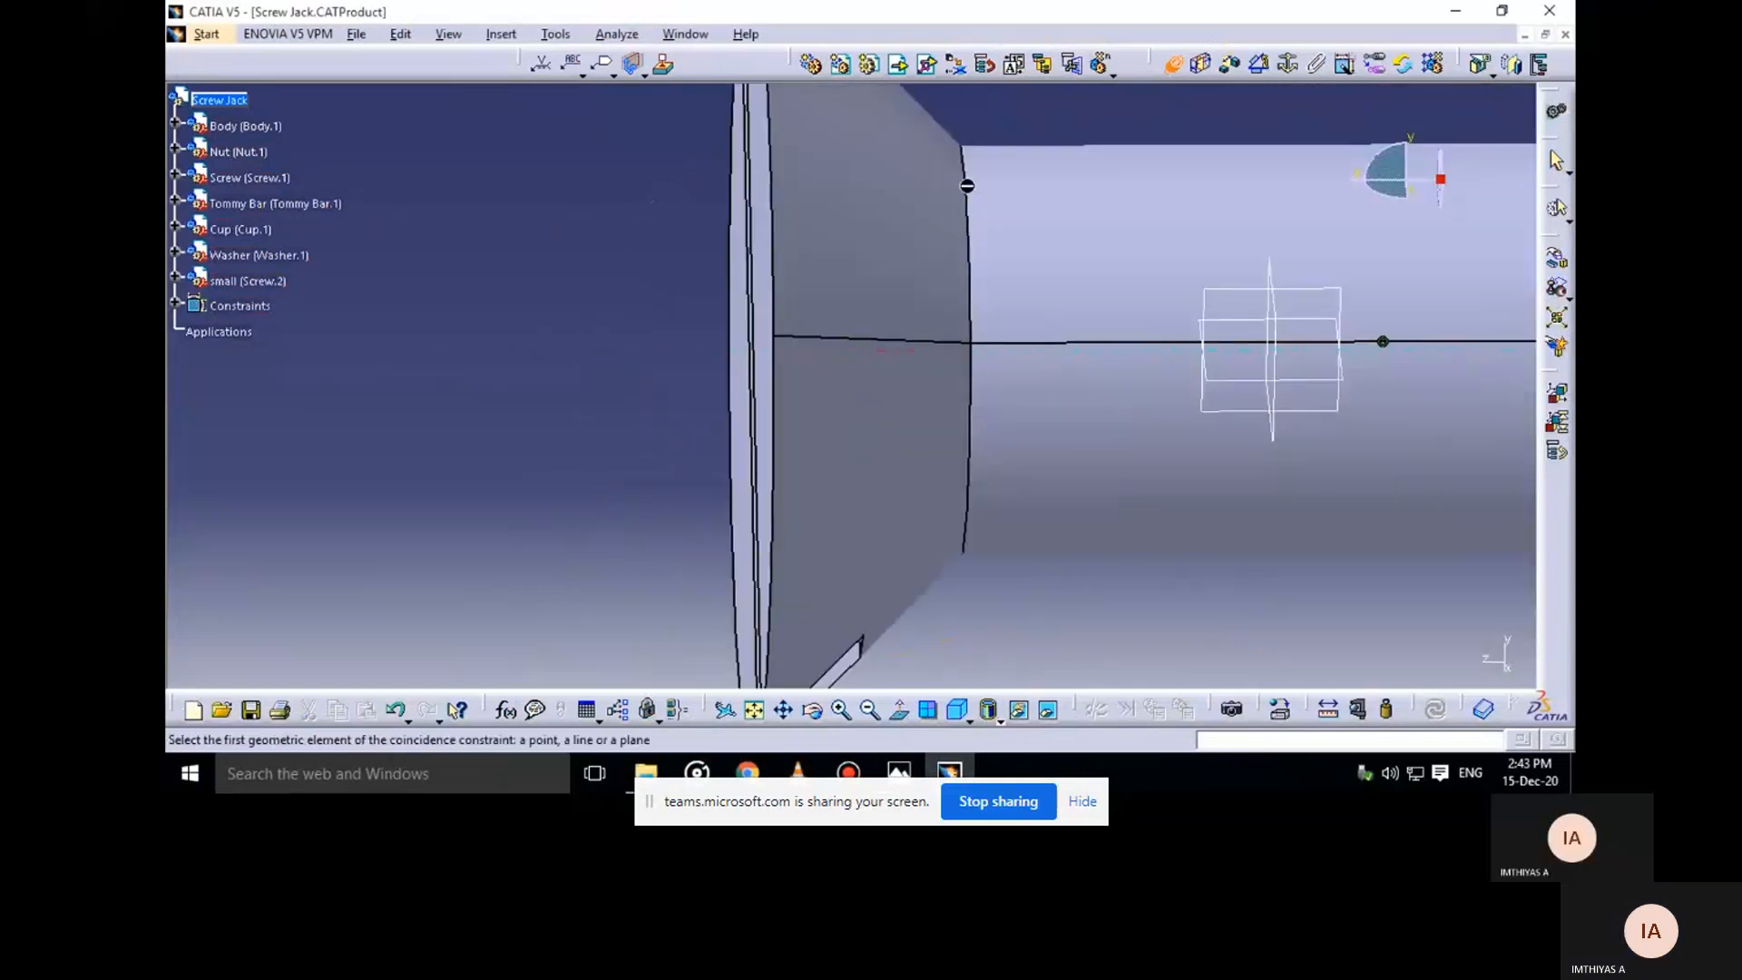
middle_drag(1139, 215, 659, 329)
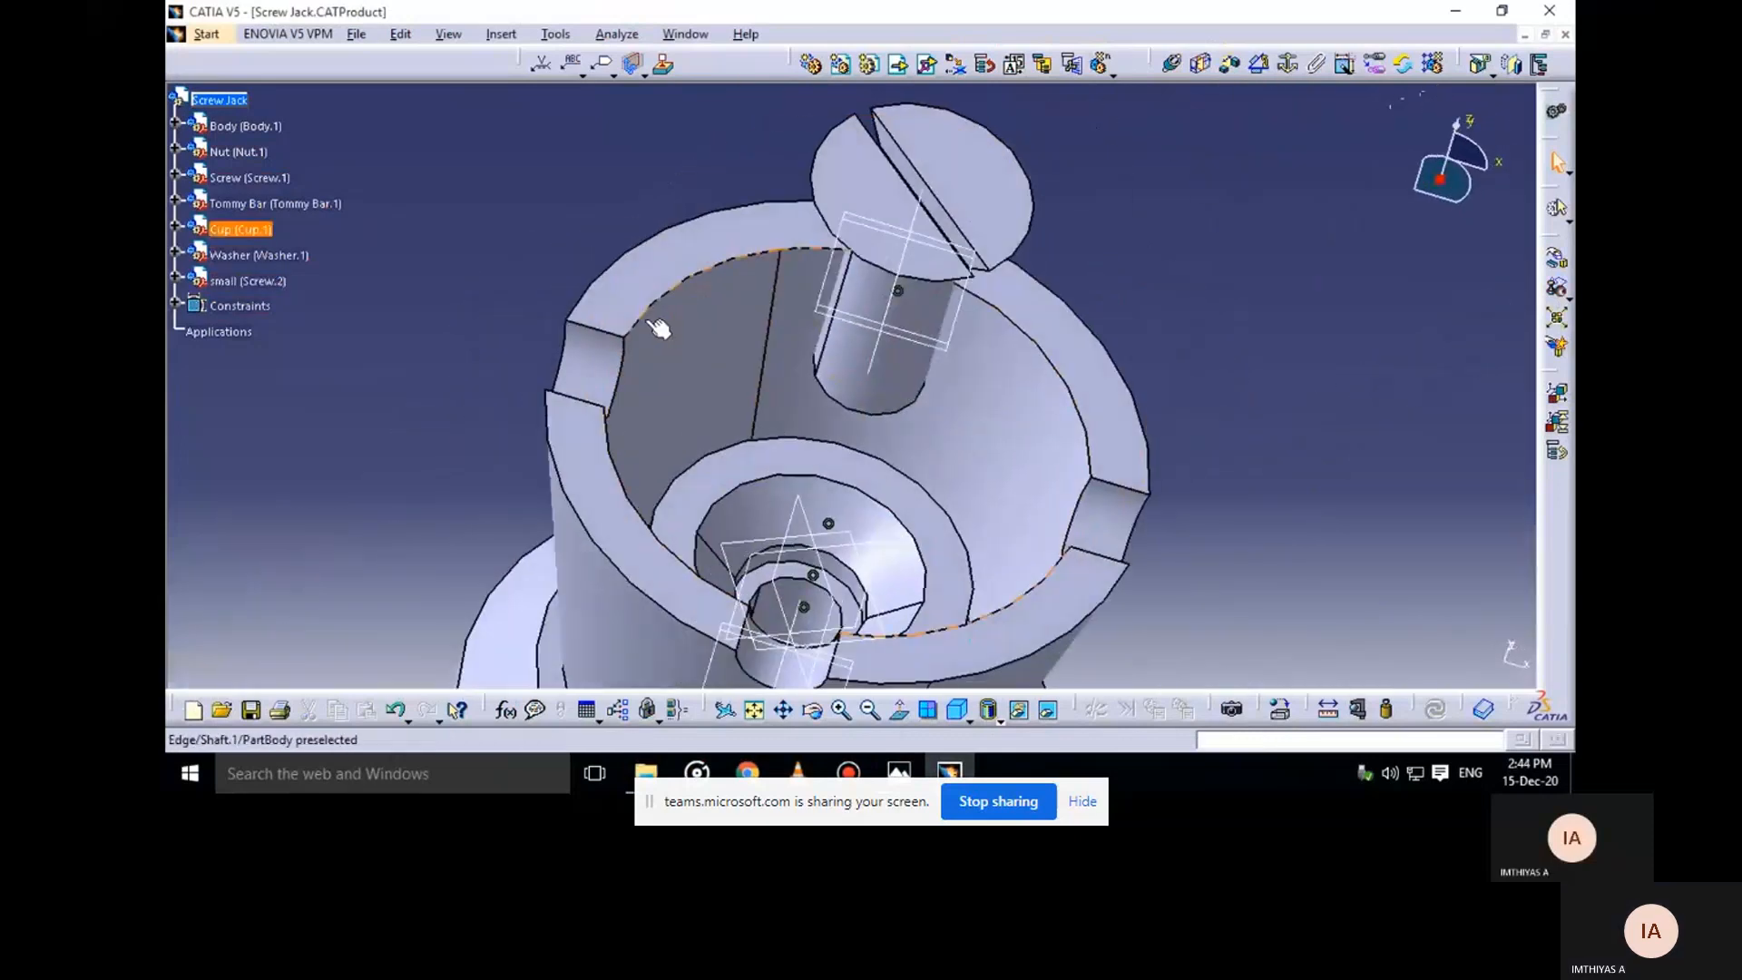
Add a Coincidence constraint with Same orientation between the small screw's slotted head face and the washer's top face, and update the assembly
click(1171, 64)
click(975, 186)
click(938, 509)
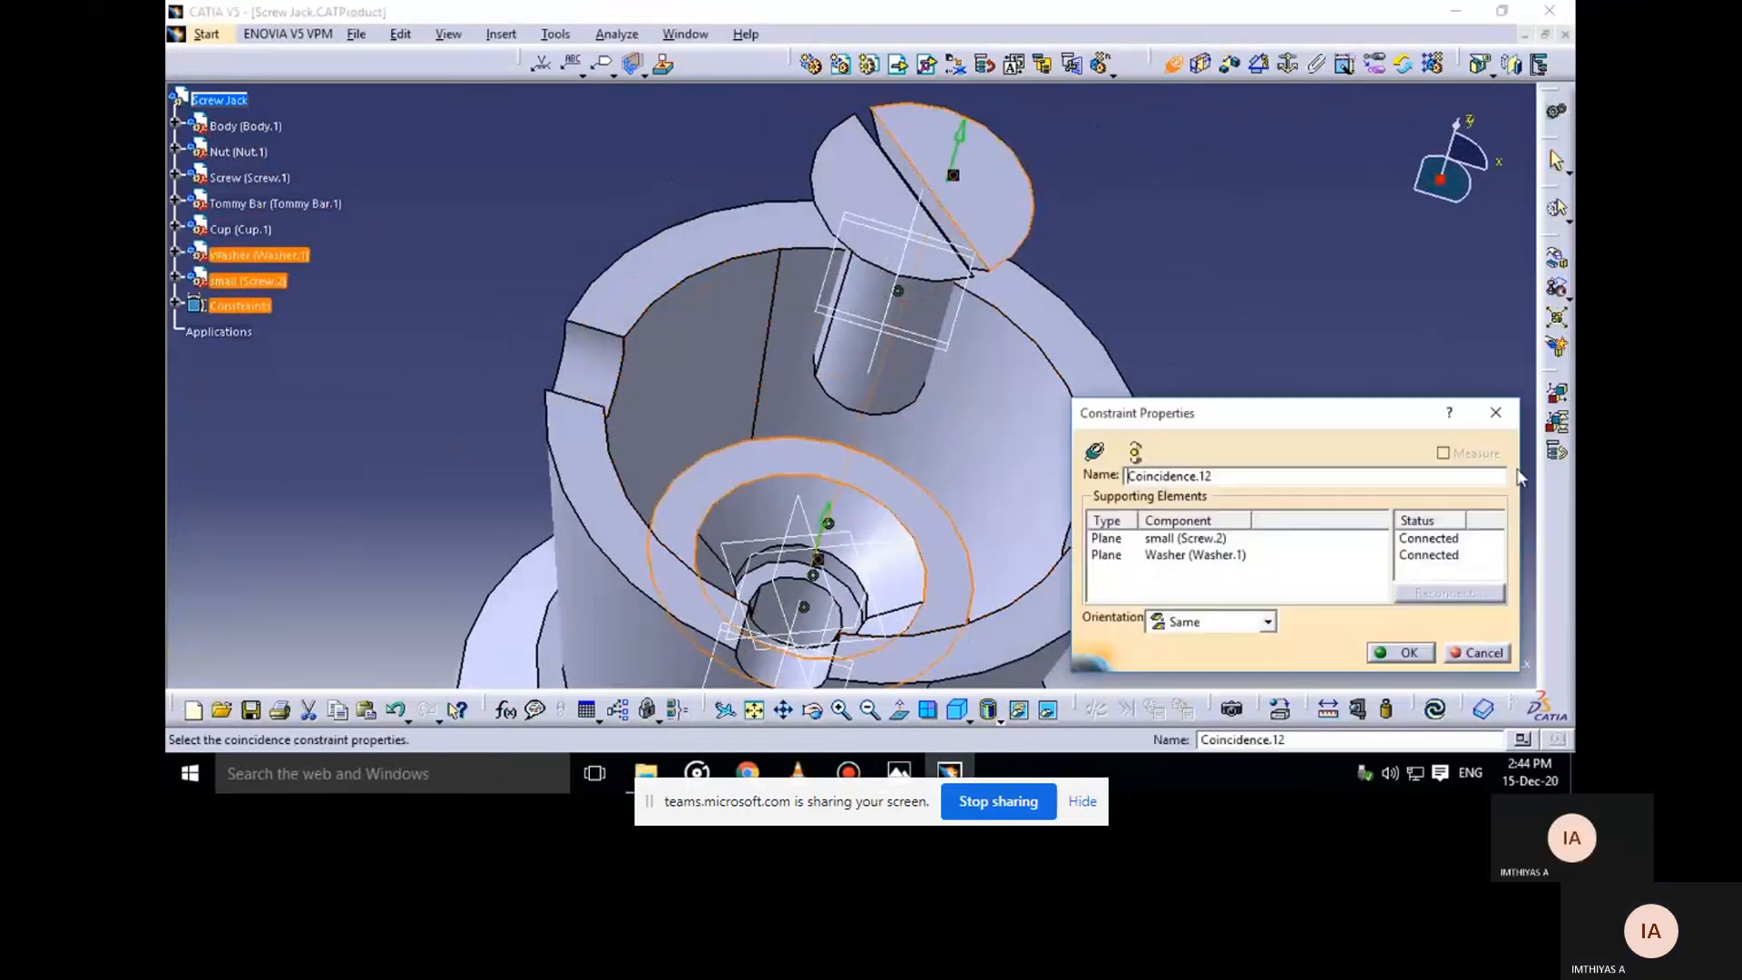
click(1390, 655)
click(1435, 709)
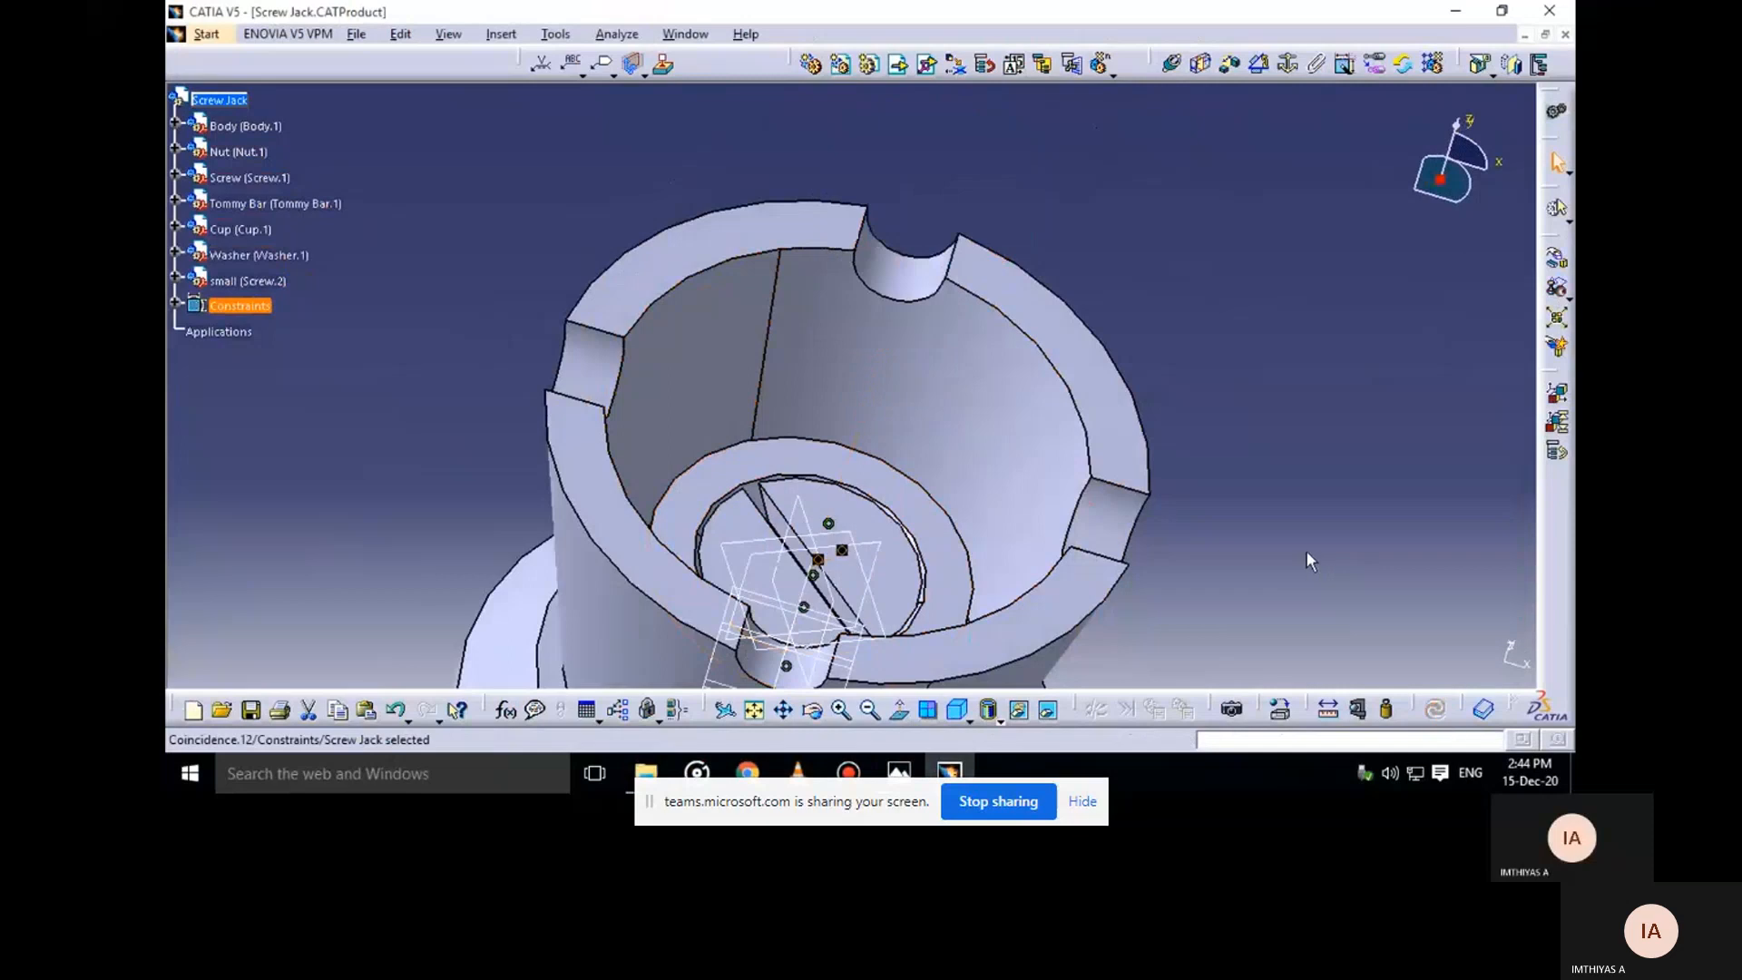
middle_drag(1018, 420, 1126, 402)
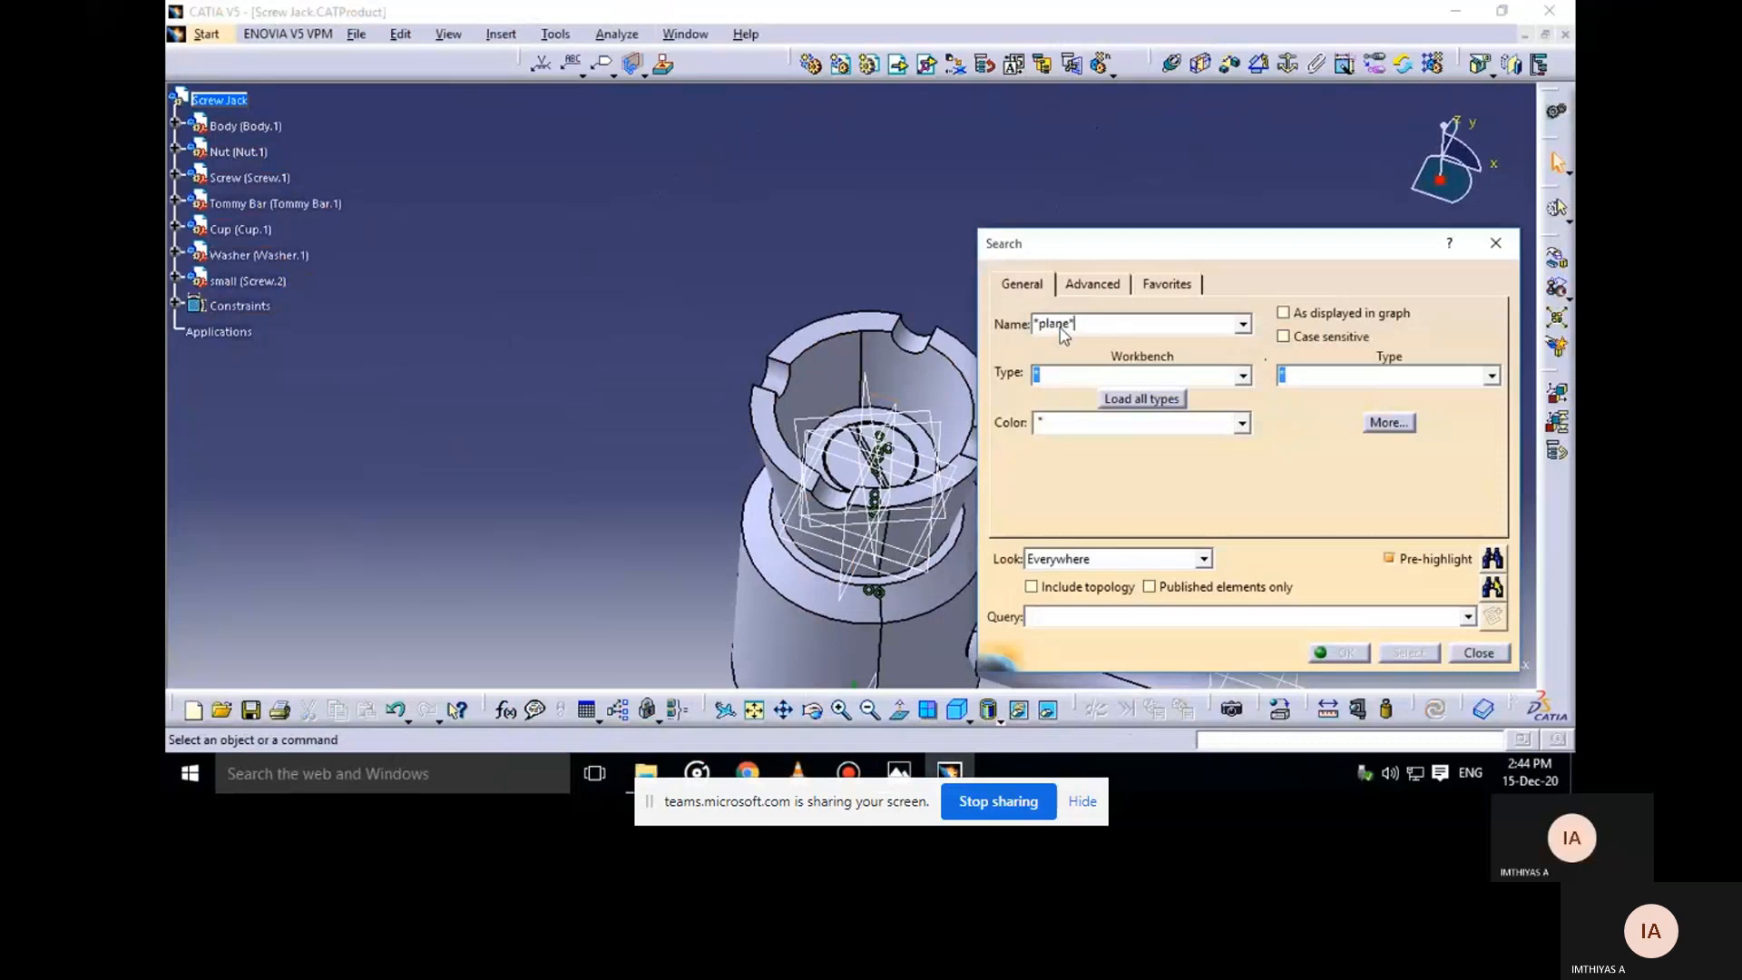
double_click(1060, 328)
click(1492, 589)
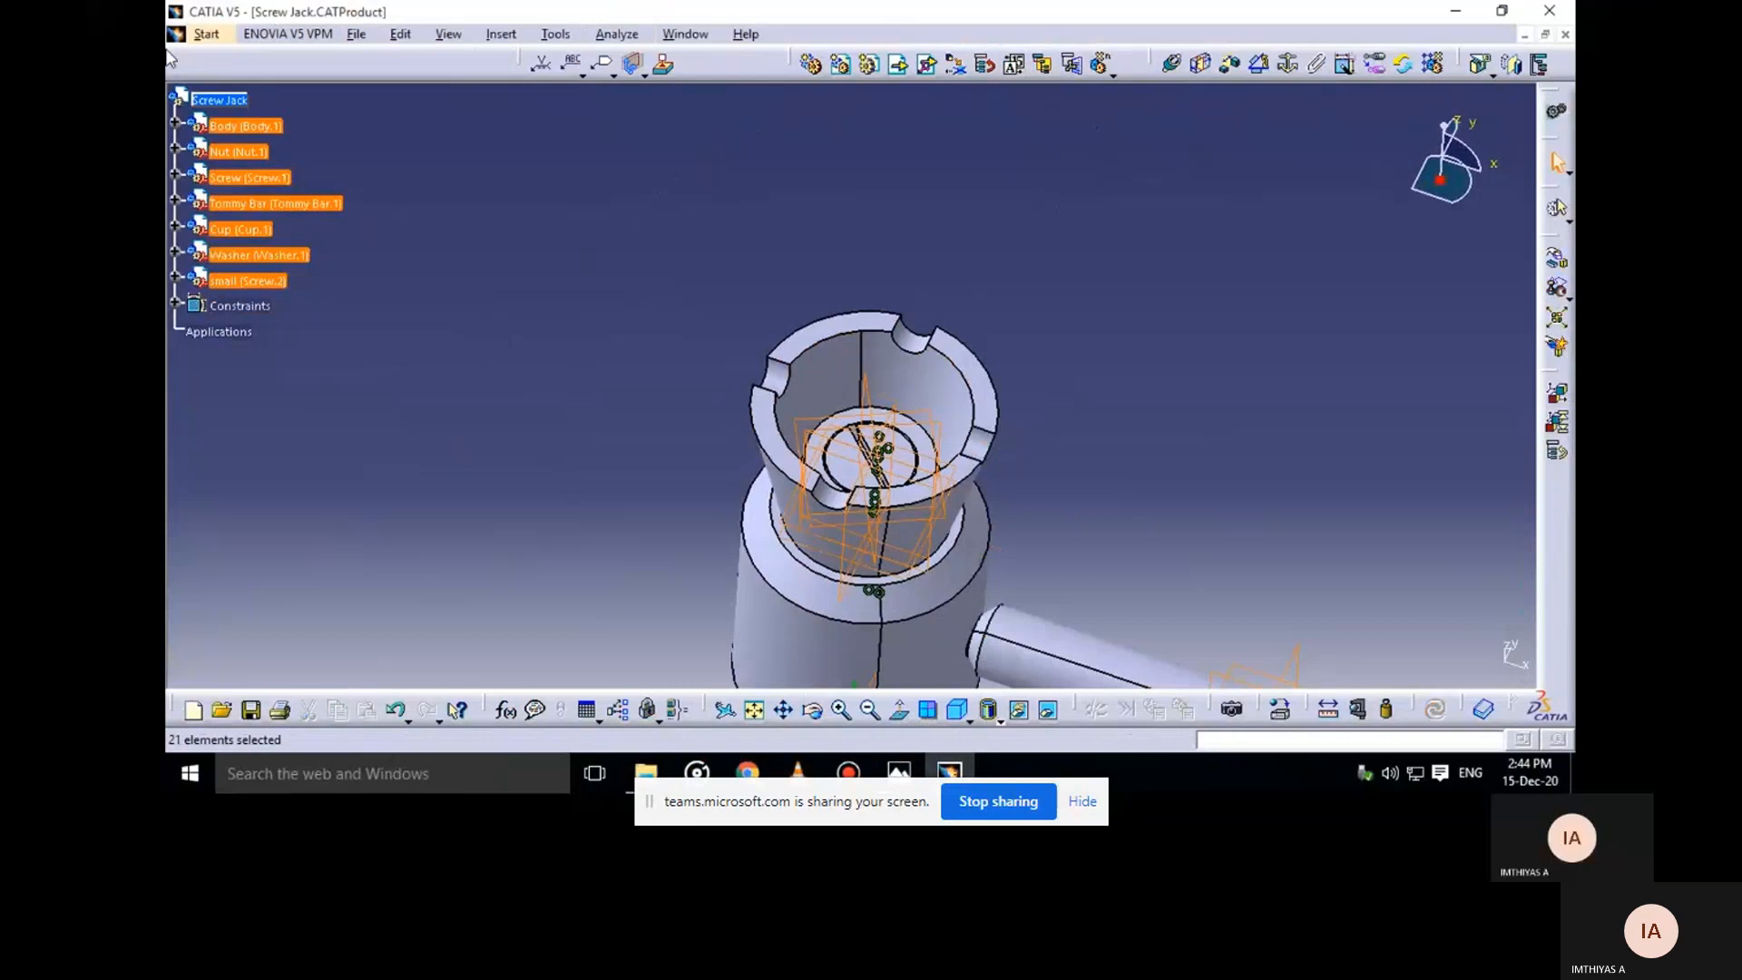
right_click(245, 127)
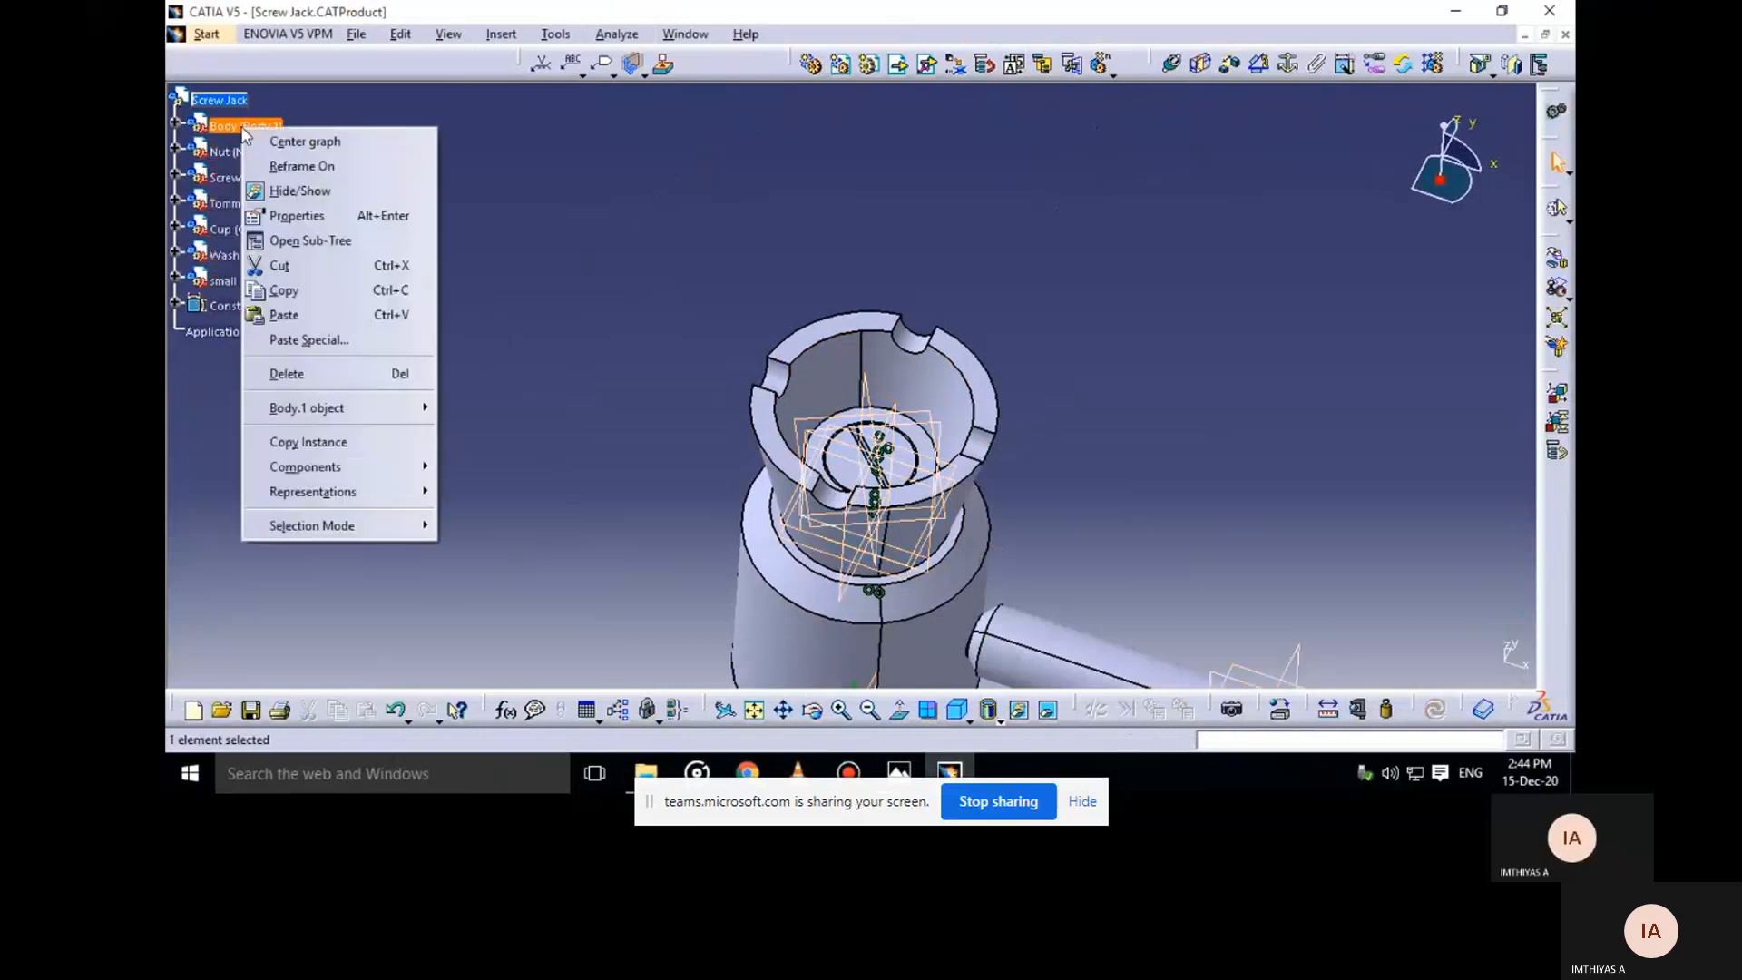
click(494, 171)
click(493, 171)
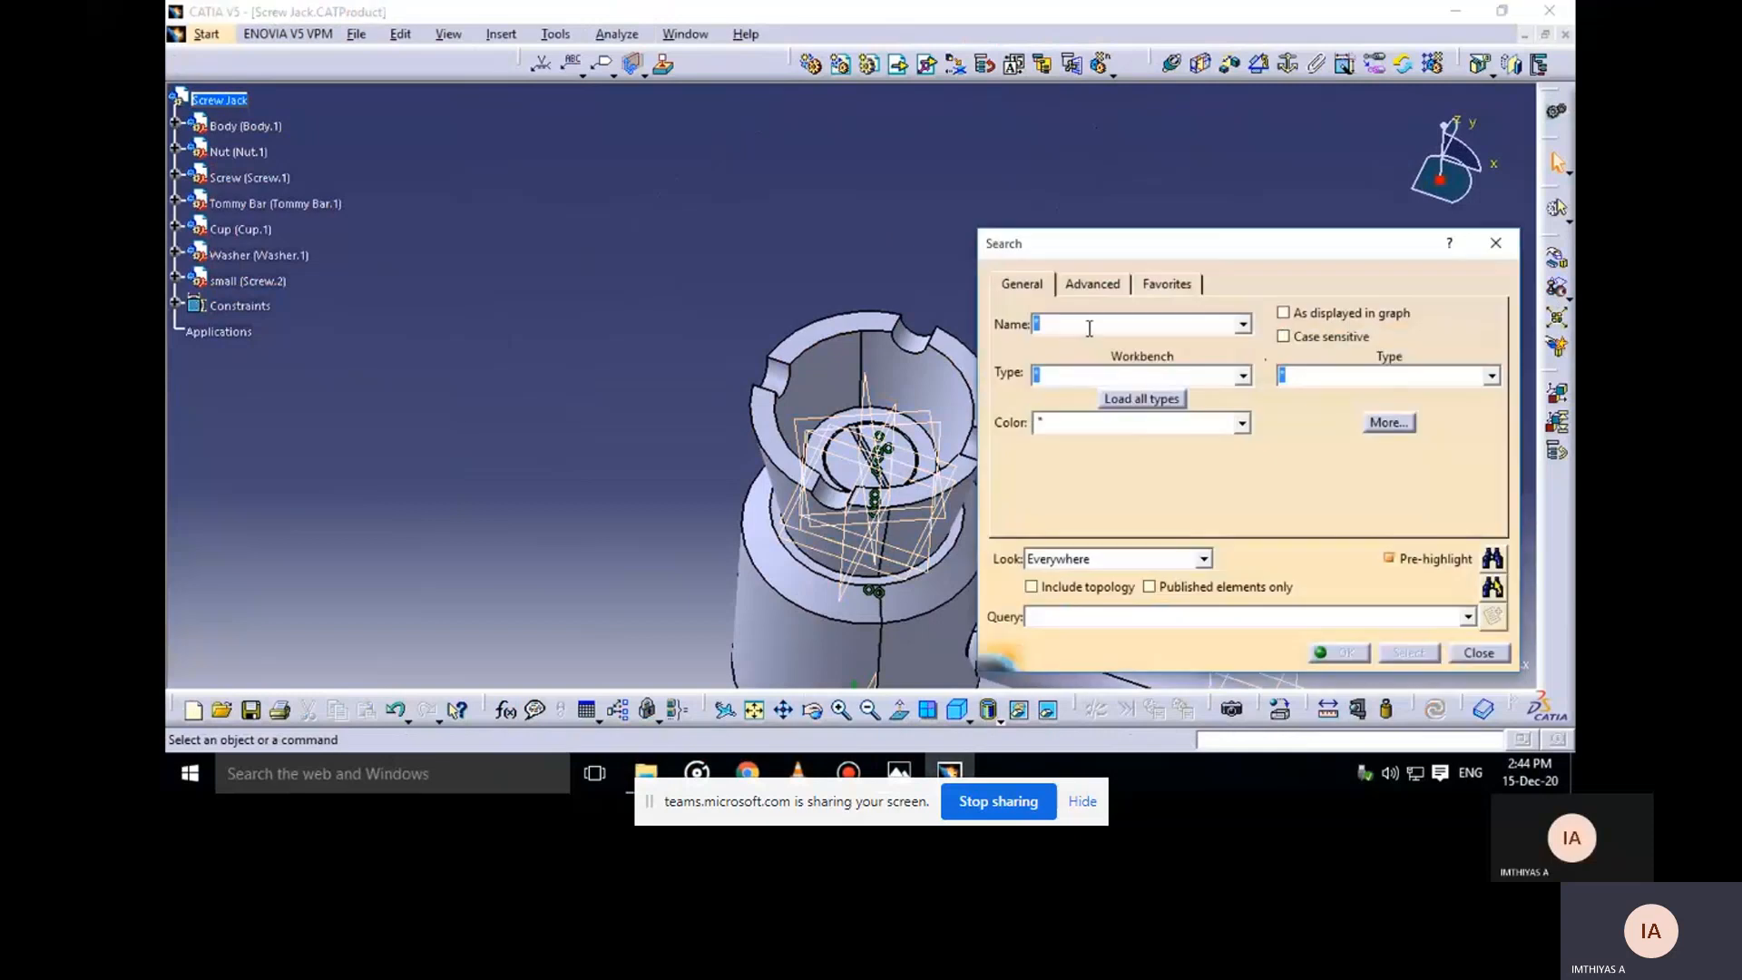
Search the whole assembly for elements named *plane, select all the reference planes found and hide them
text(plane)
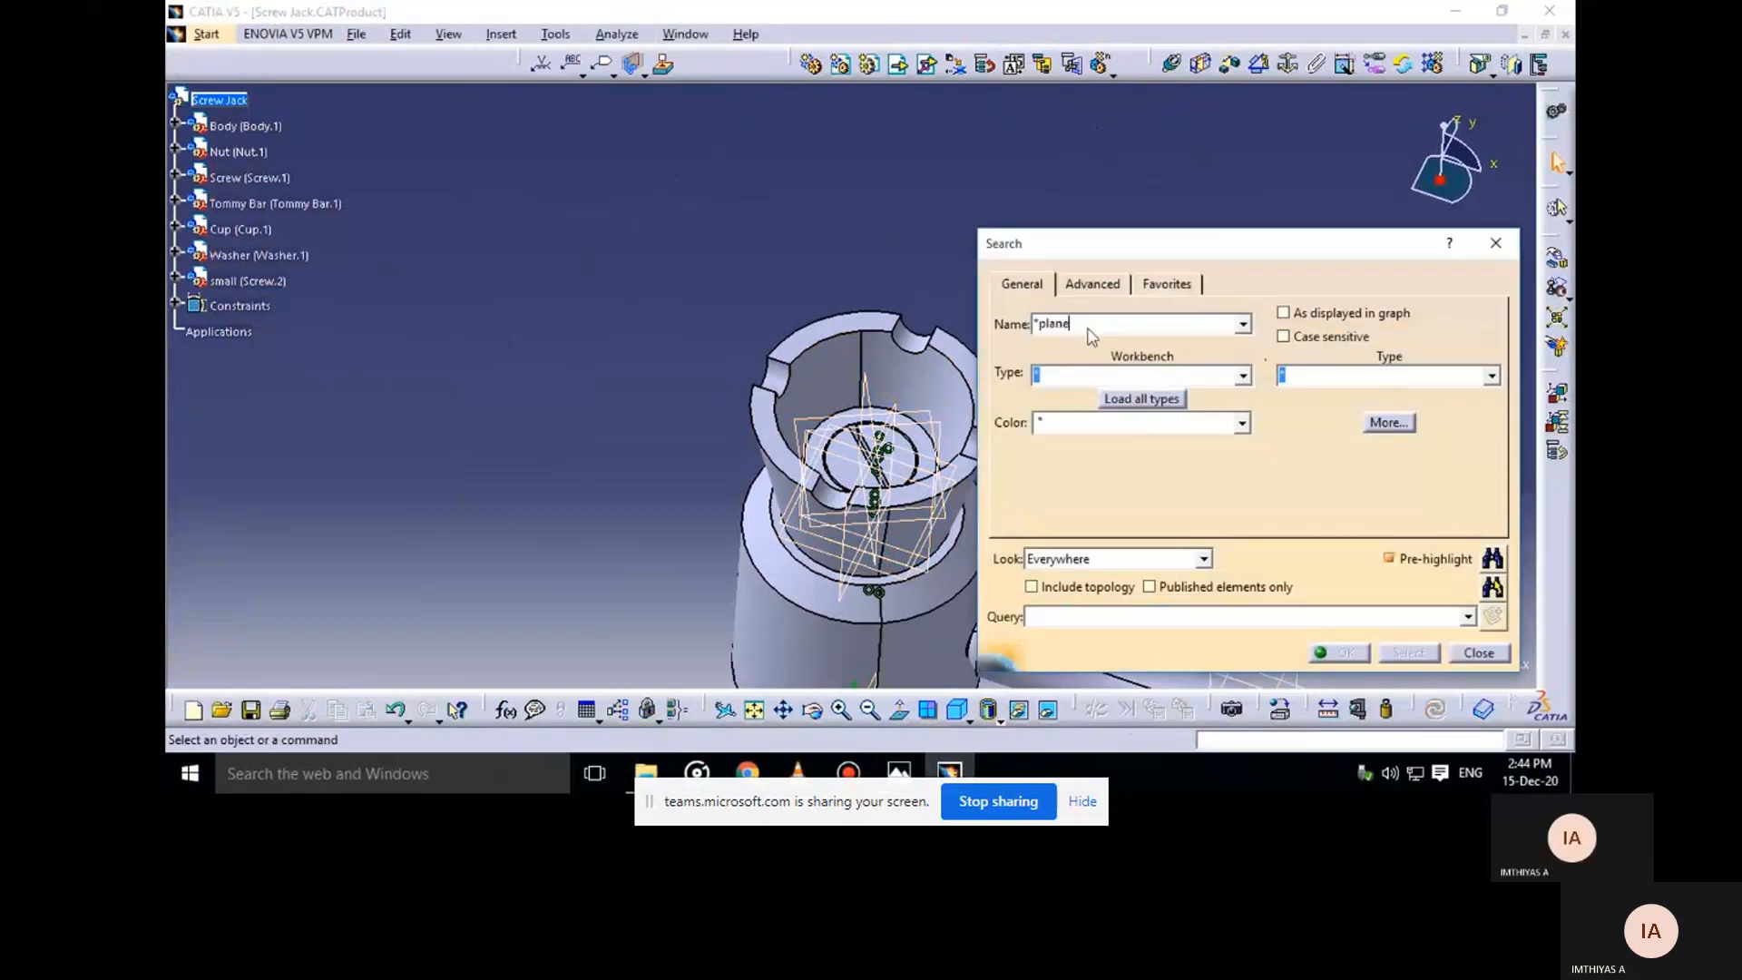
click(1491, 559)
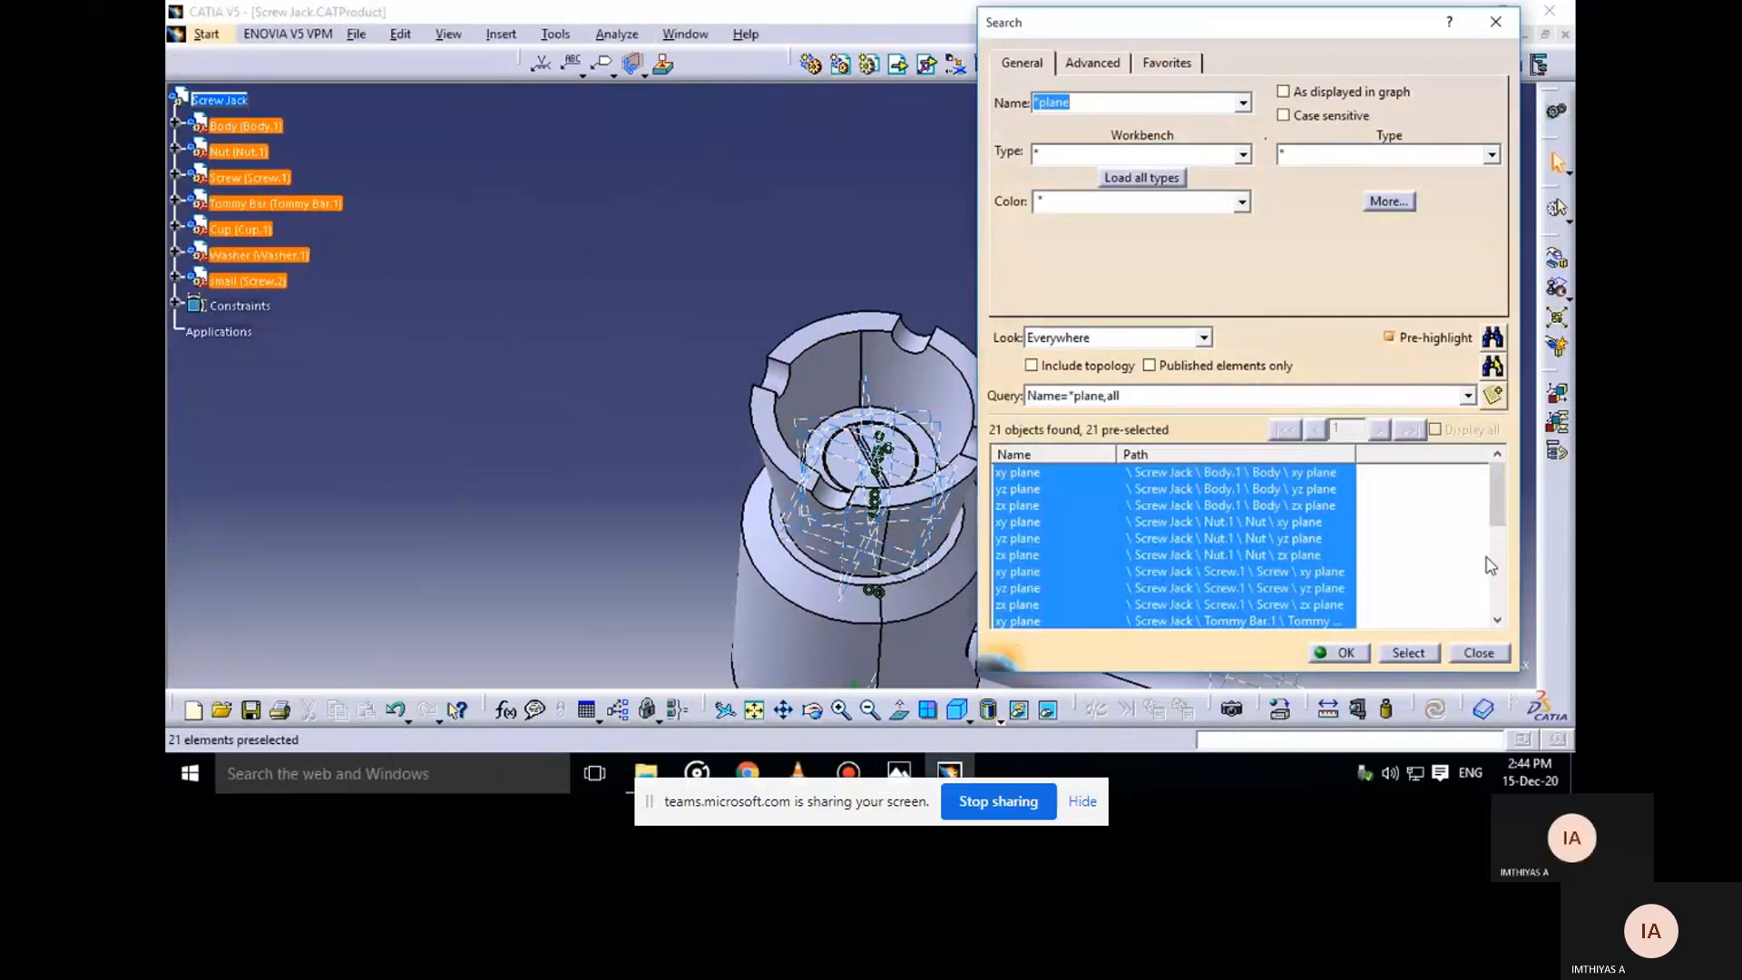
right_click(1273, 509)
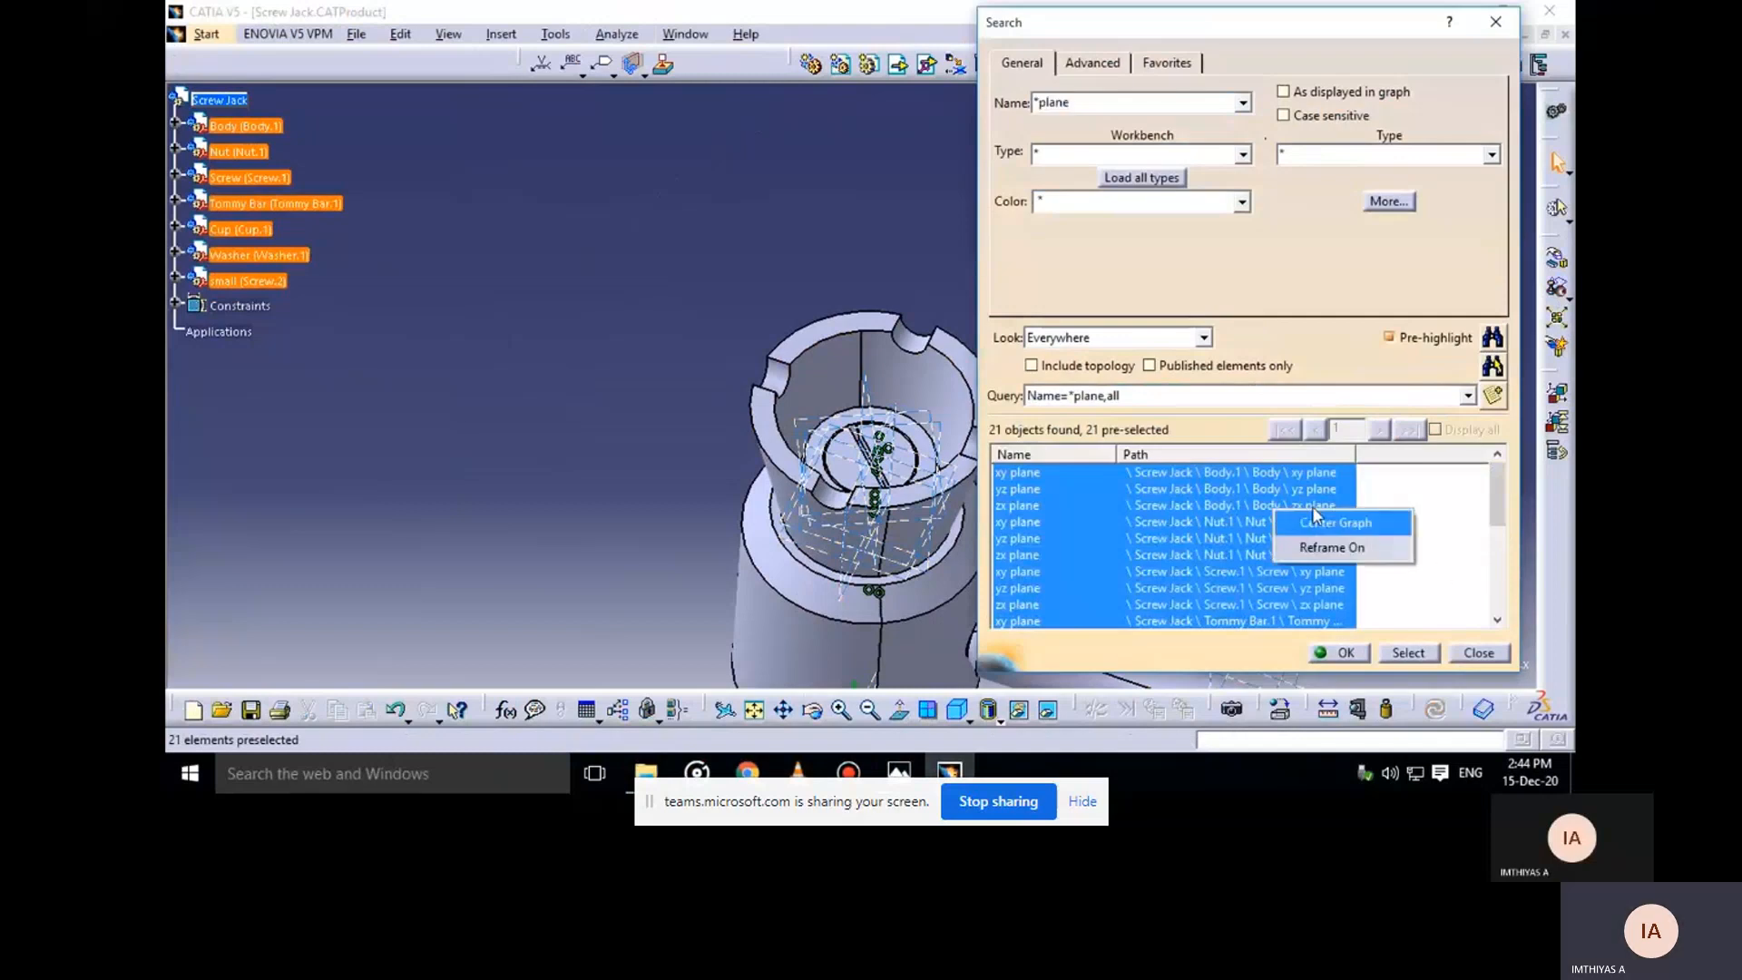
click(1499, 513)
drag(1500, 505, 1505, 596)
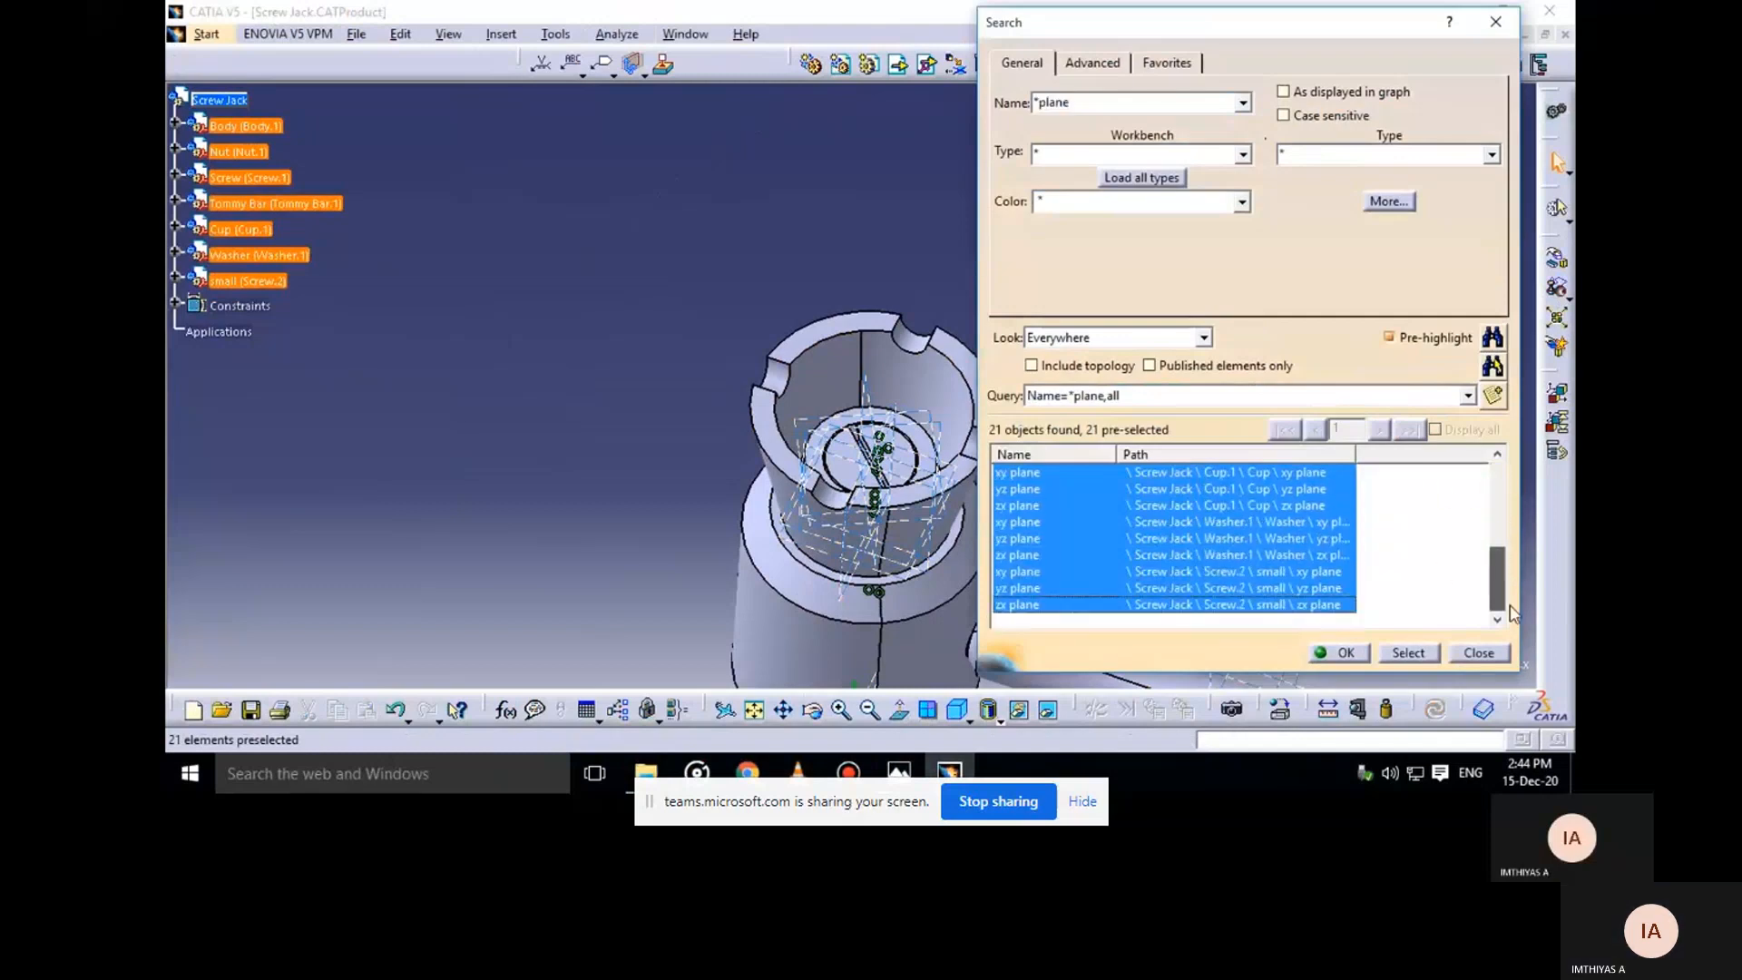
click(1421, 655)
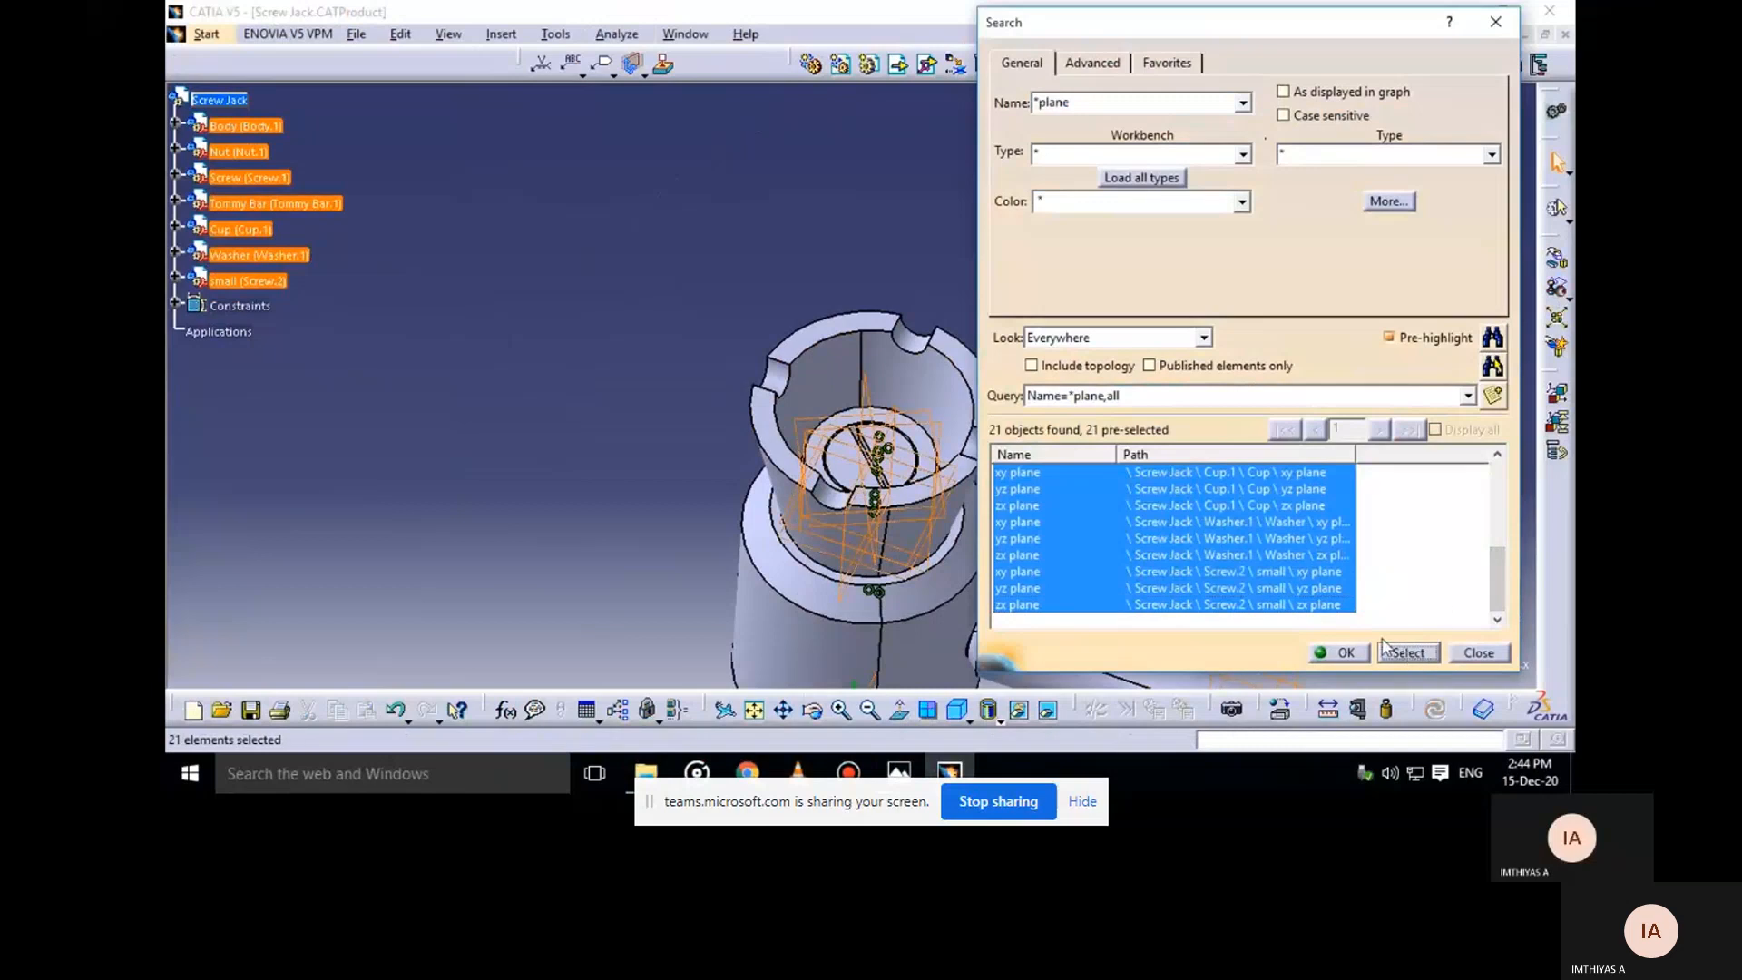
right_click(1244, 542)
click(1429, 516)
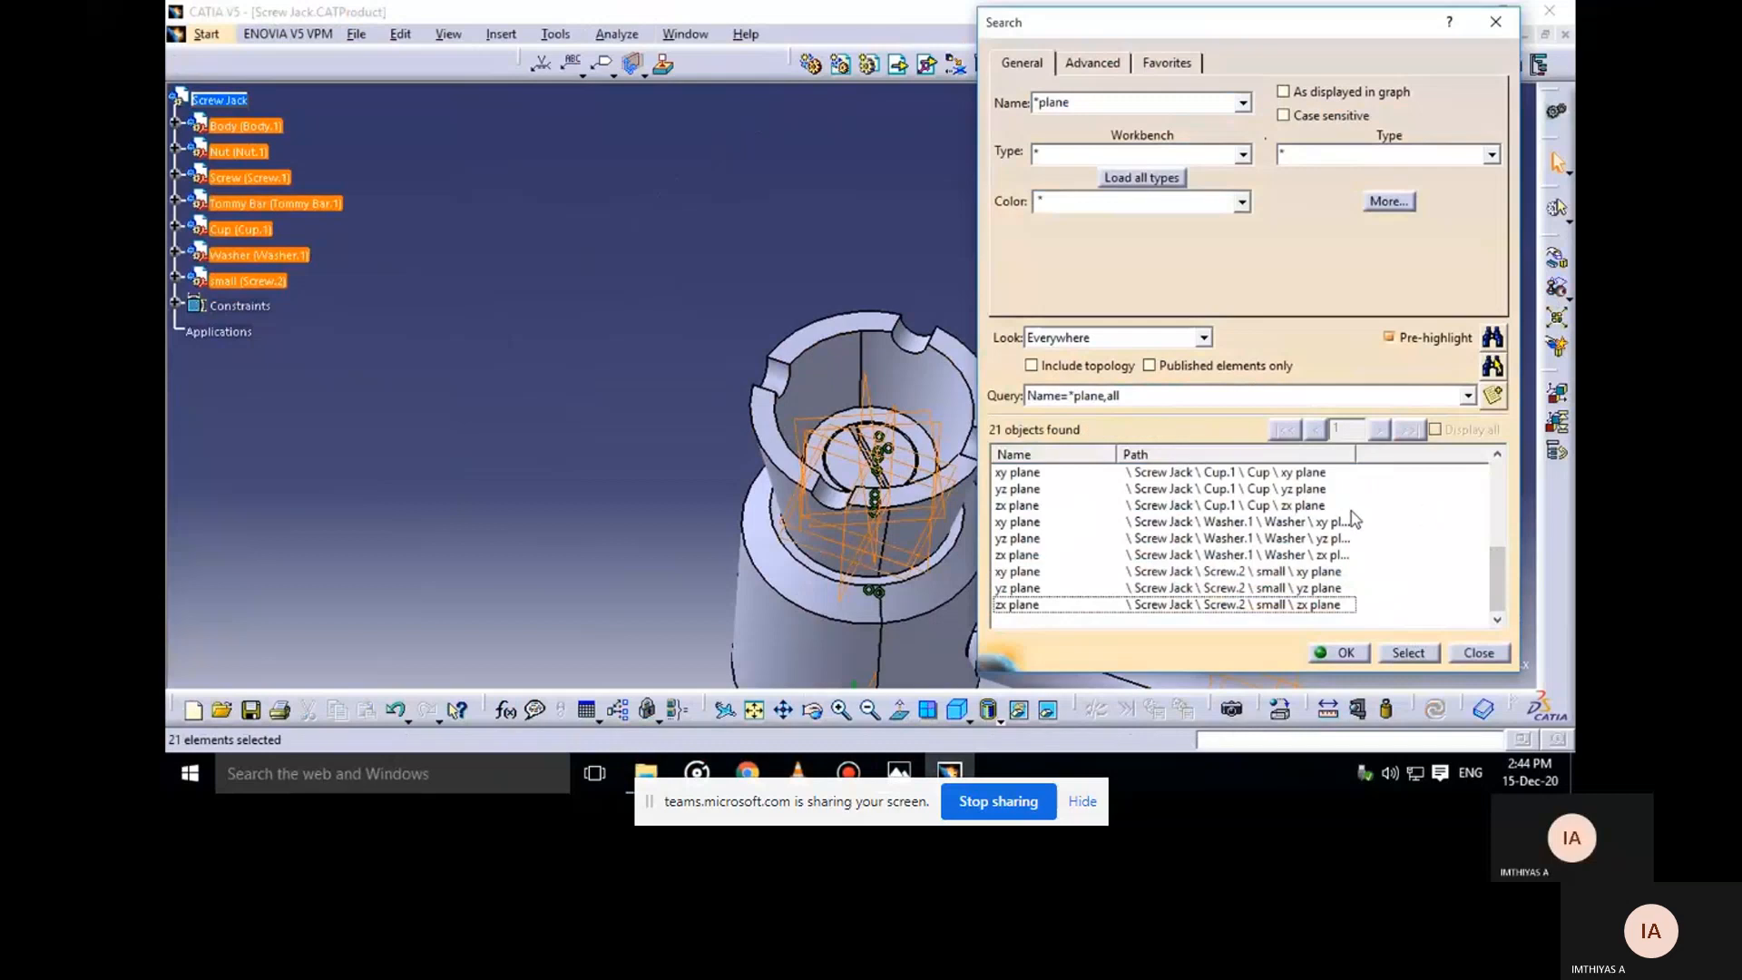
right_click(903, 428)
click(958, 487)
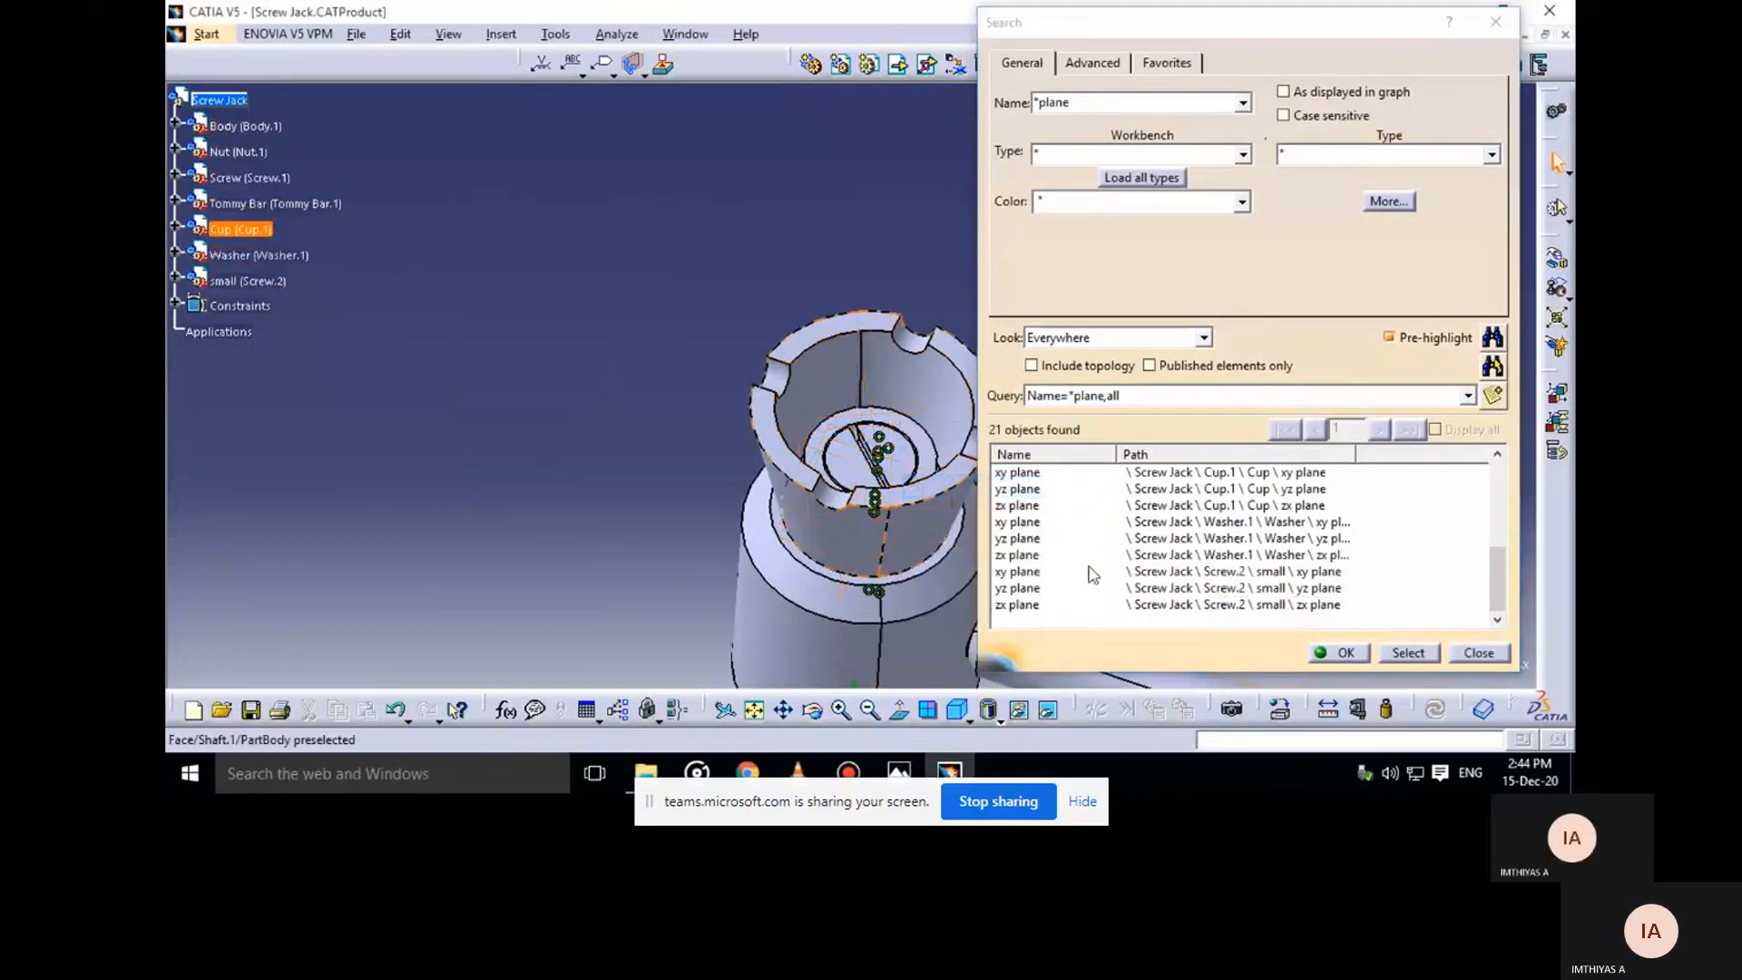
click(1343, 653)
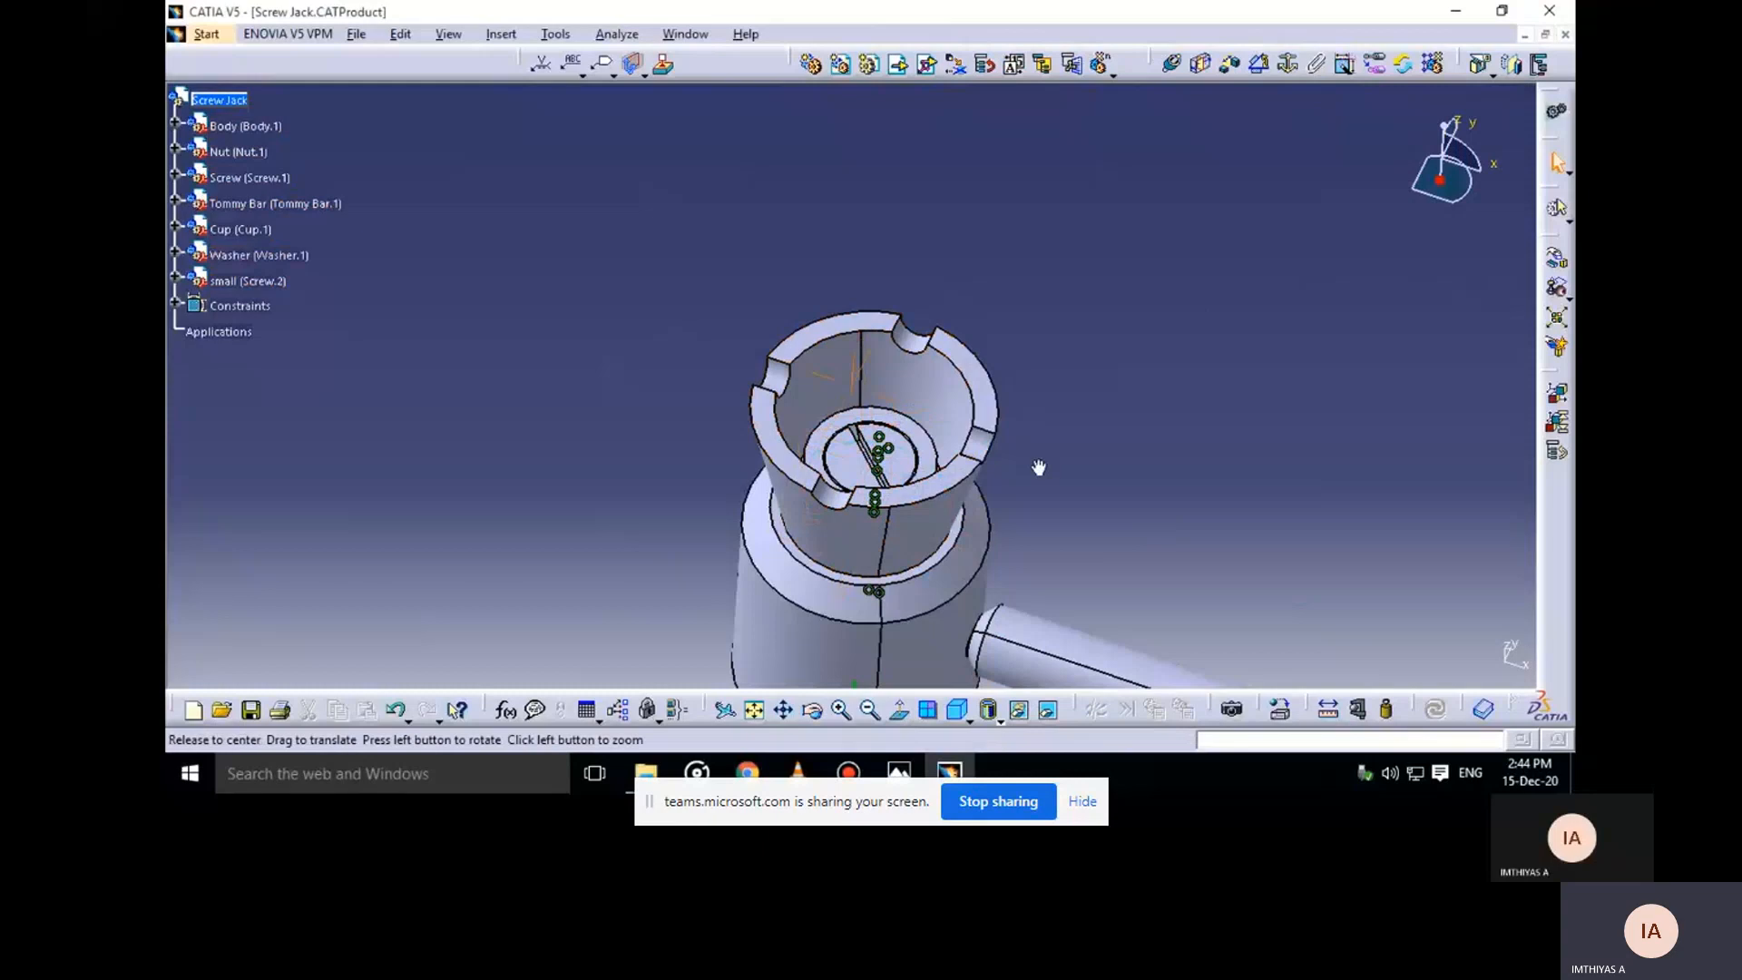
Show the screw jack in isometric view and delete the constraint between the nut and the screw displayed on the exposed screw shaft
middle_drag(1039, 466, 961, 485)
middle_drag(863, 419, 863, 474)
click(927, 710)
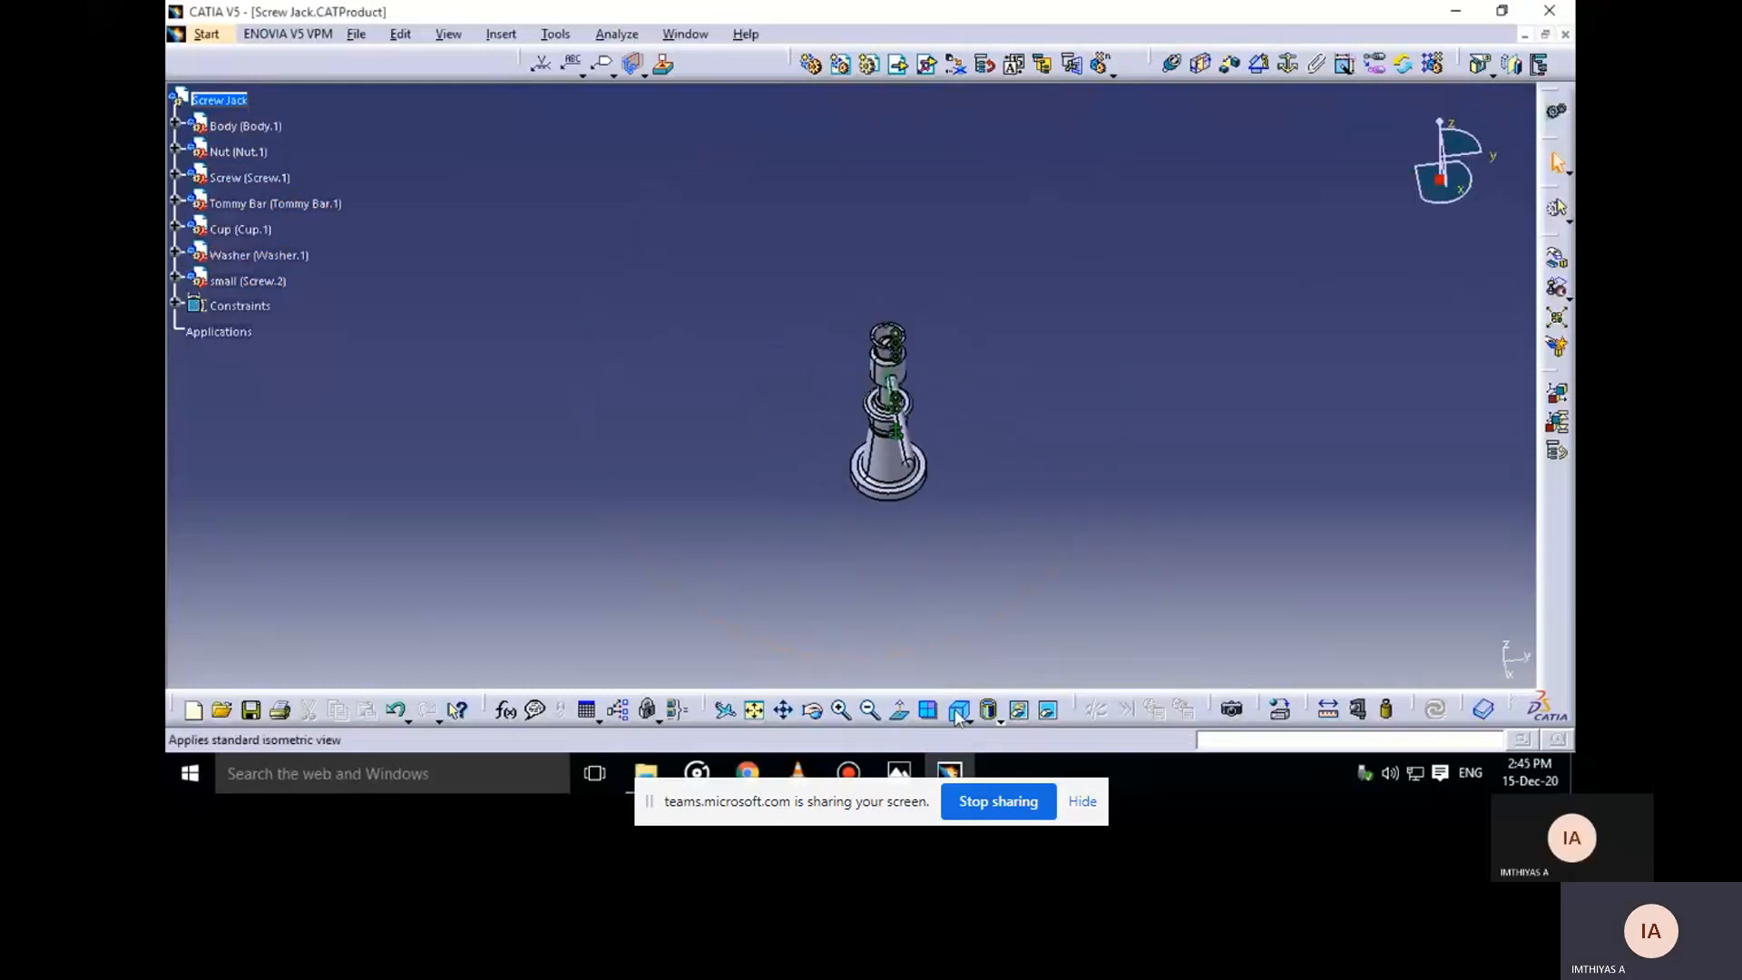
middle_drag(934, 590, 788, 381)
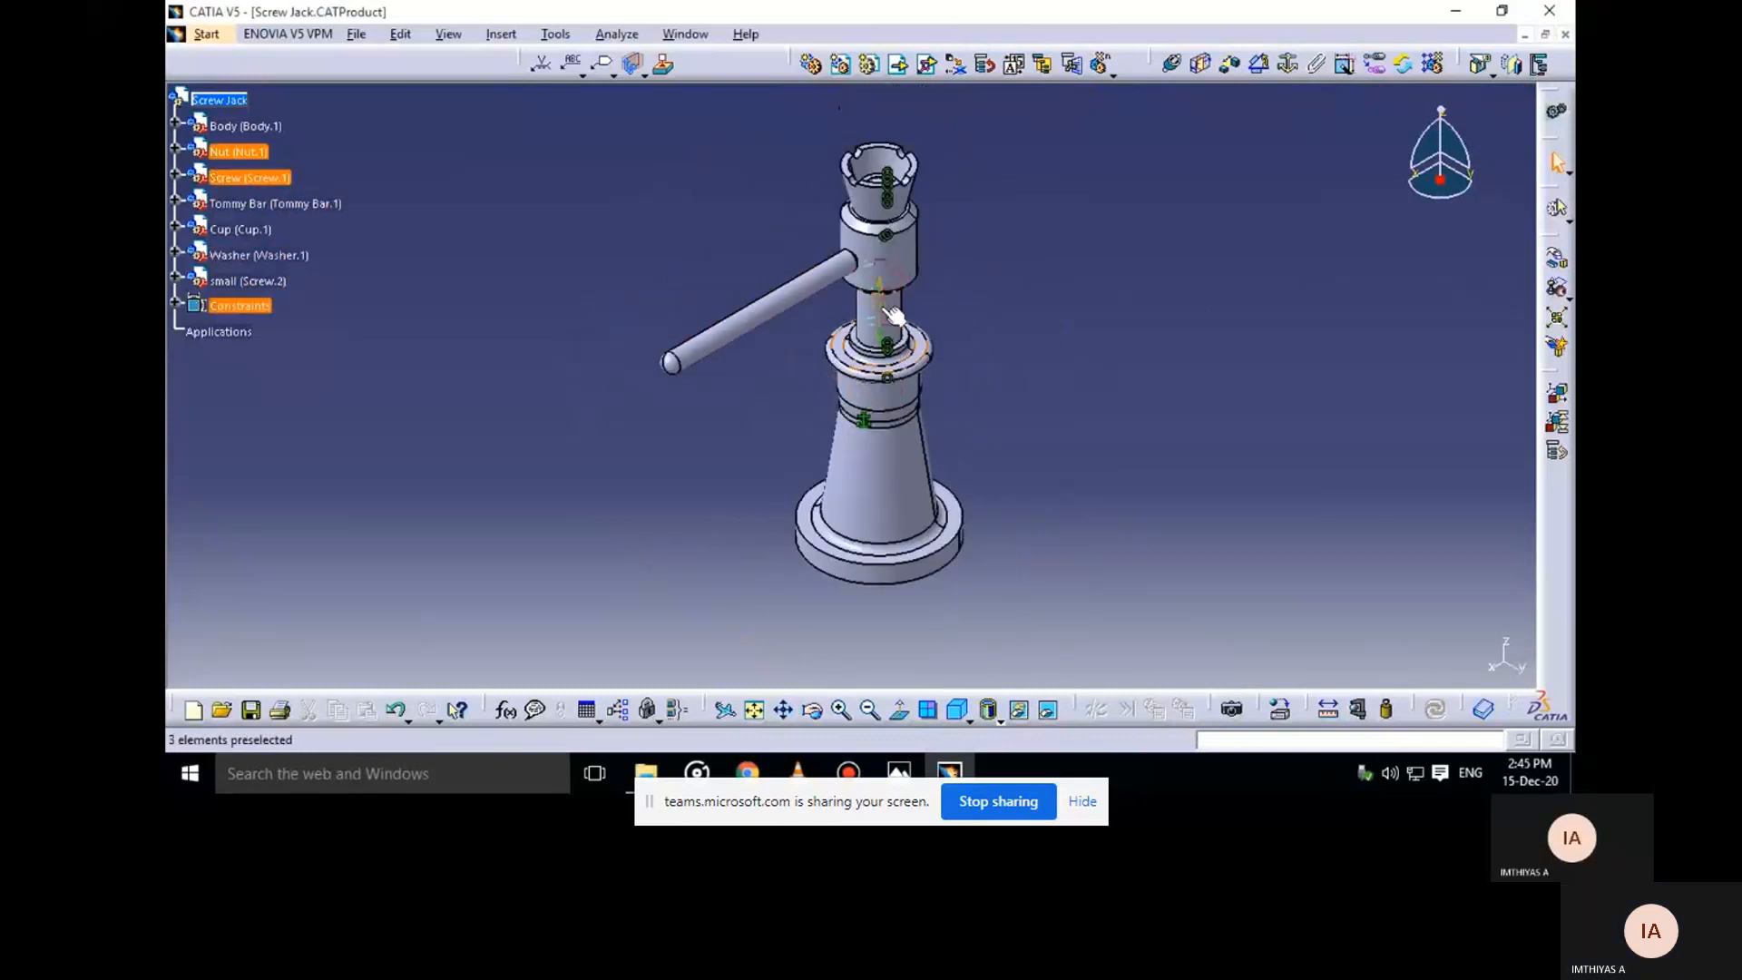
click(882, 311)
key(Delete)
mouse_move(961, 306)
middle_down()
mouse_move(946, 291)
mouse_move(967, 322)
middle_up()
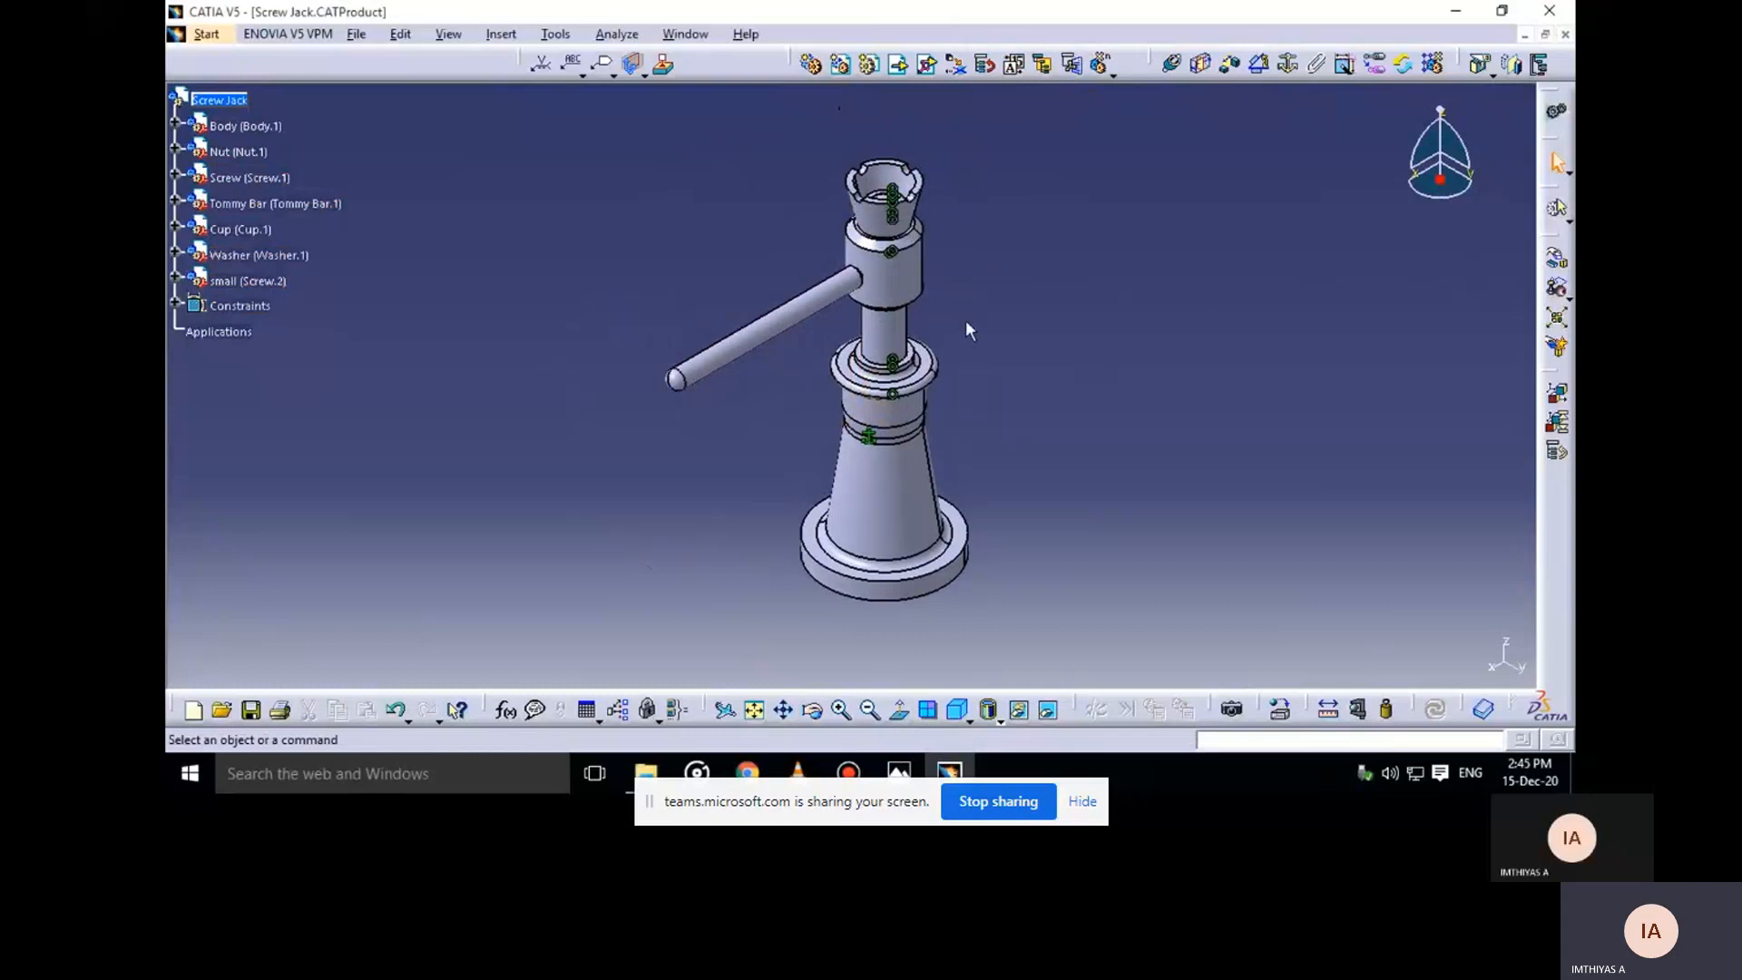
Save the assembly as a CATProduct named Screw Jack in the Screw Jack folder
key(ctrl+s)
click(1116, 557)
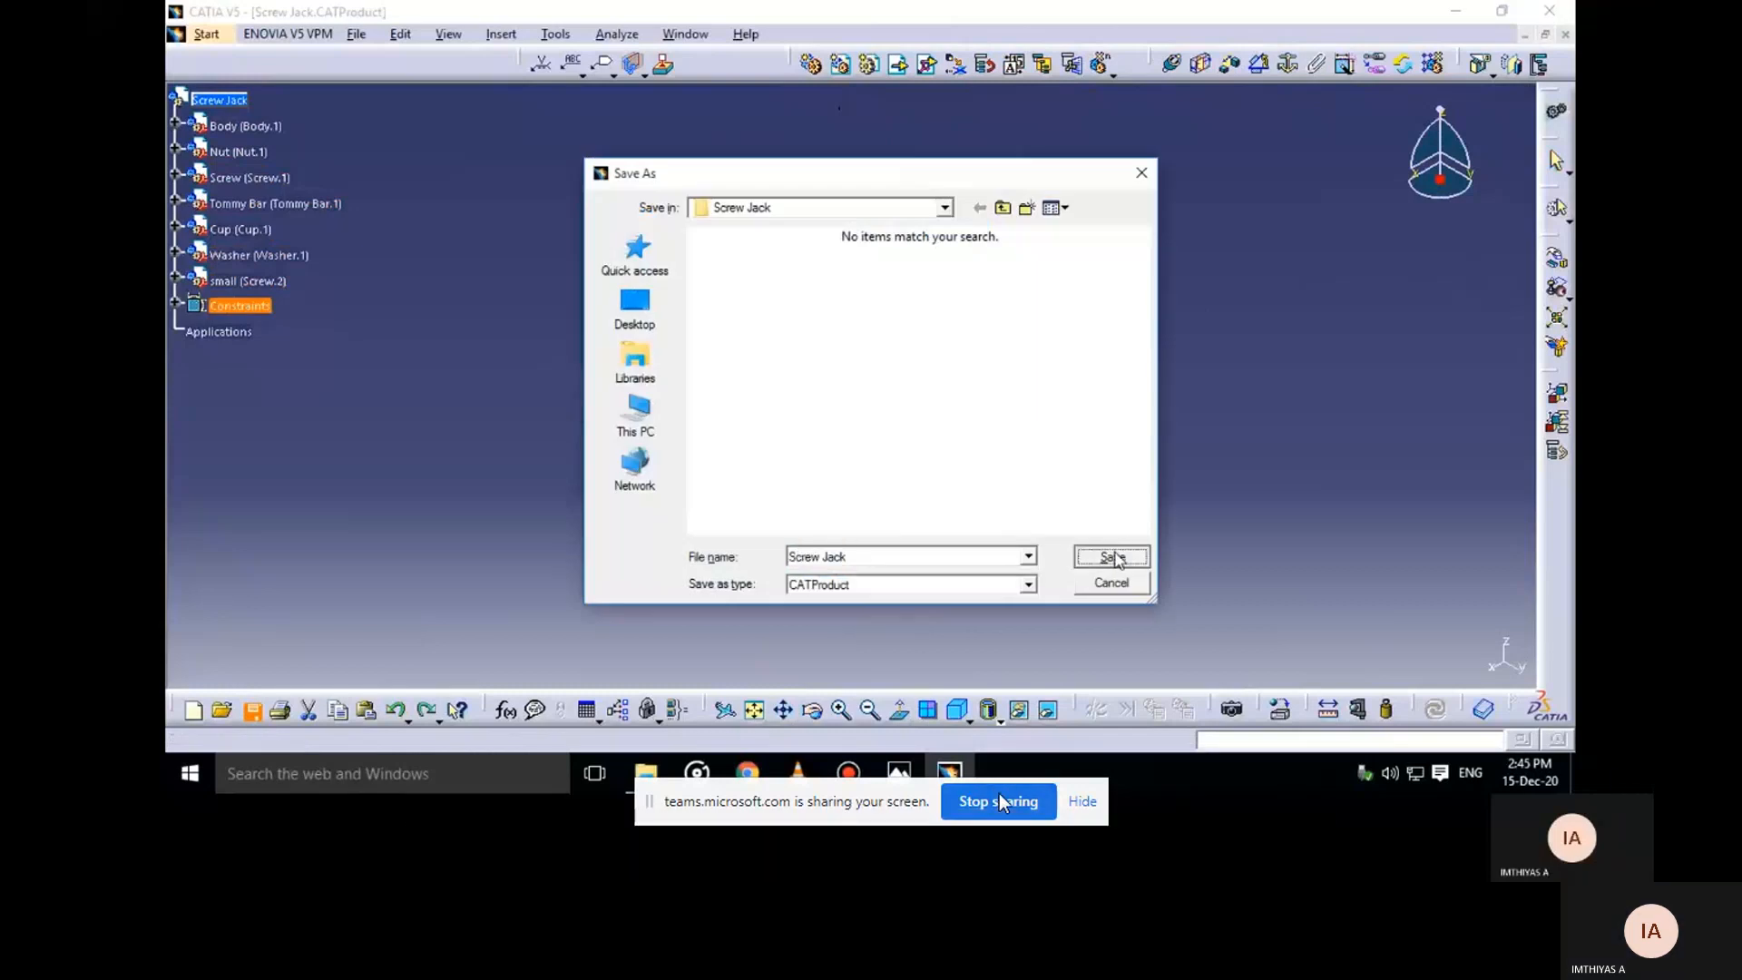
click(998, 801)
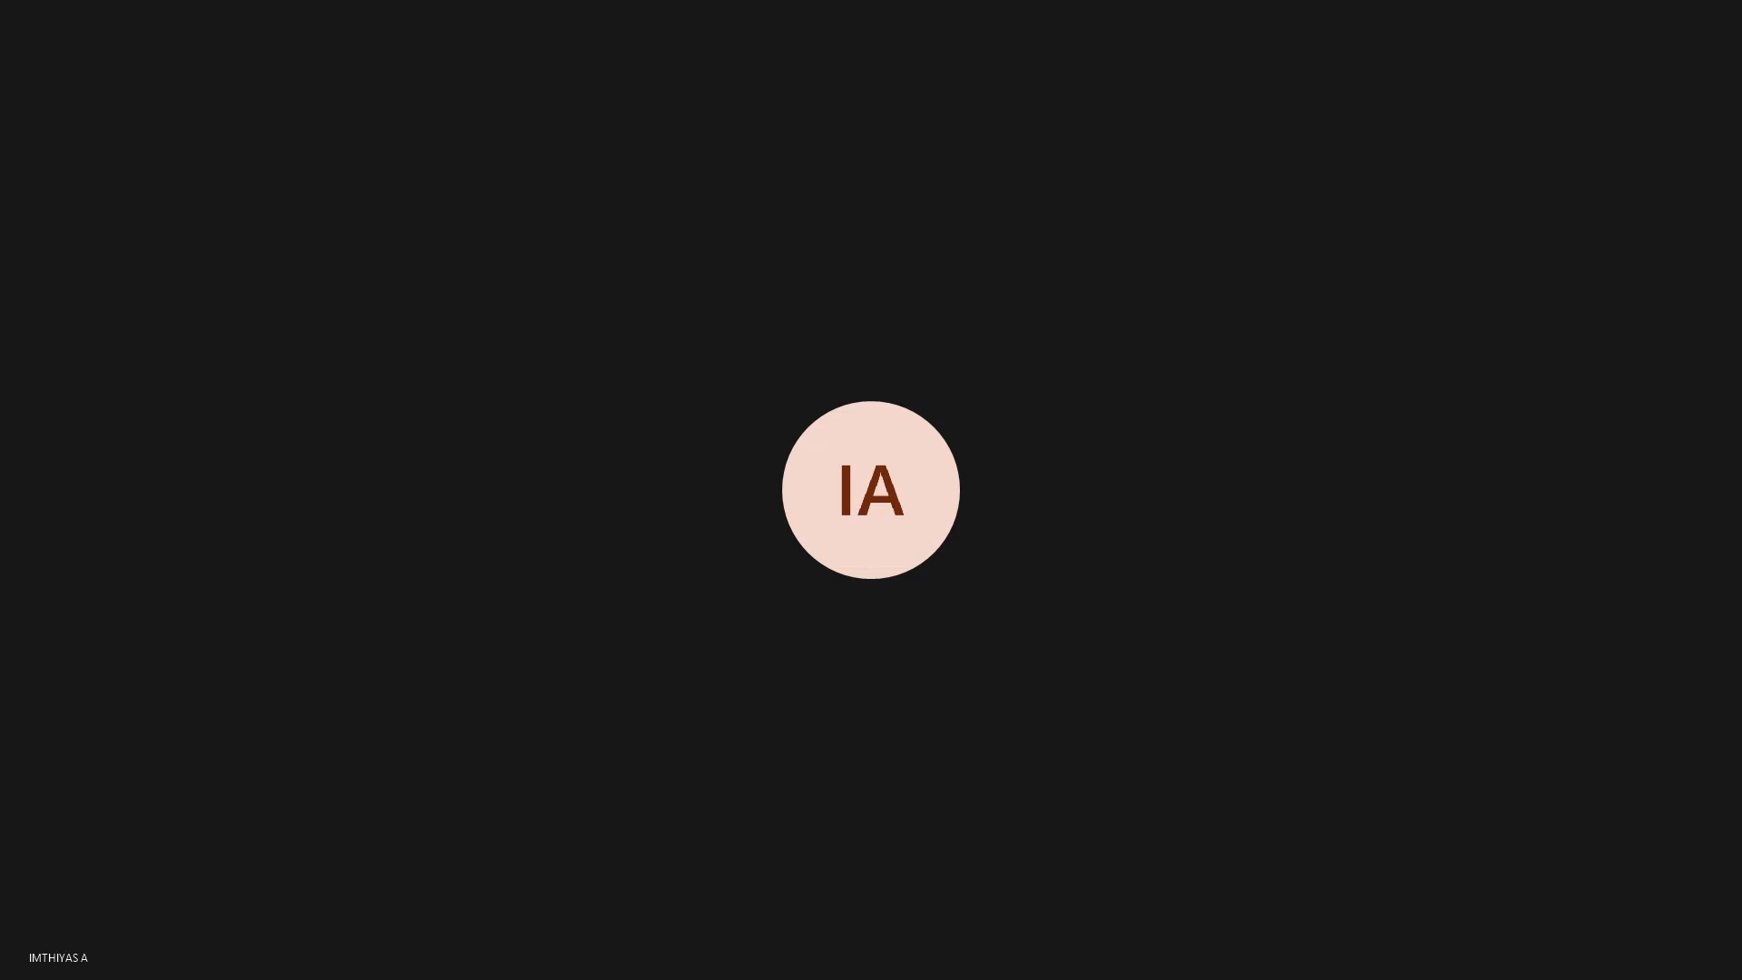